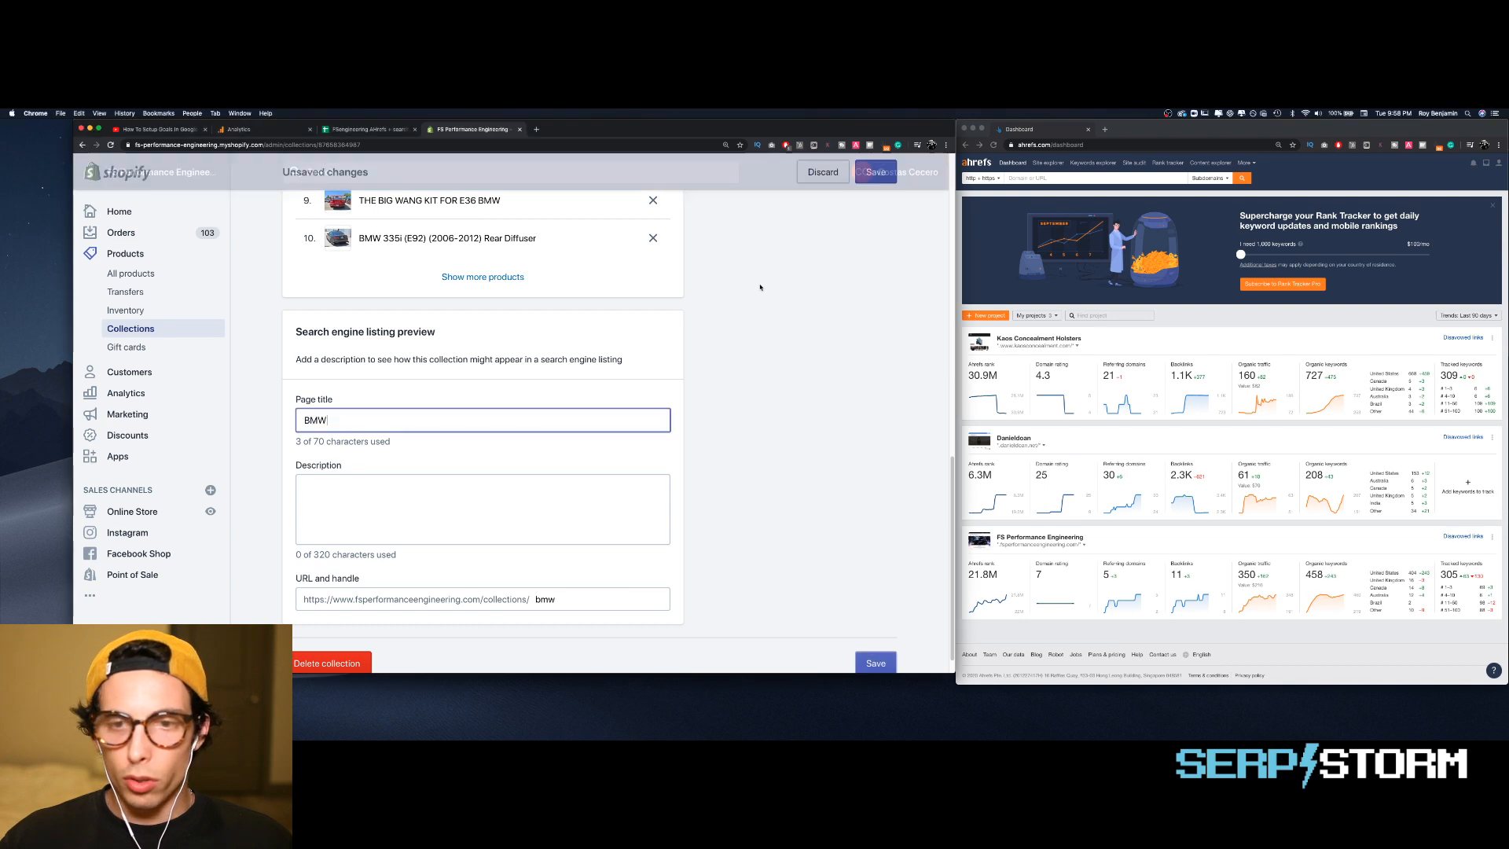
- Switch to the Ahrefs window and open Keywords Explorer
key(super+Tab)
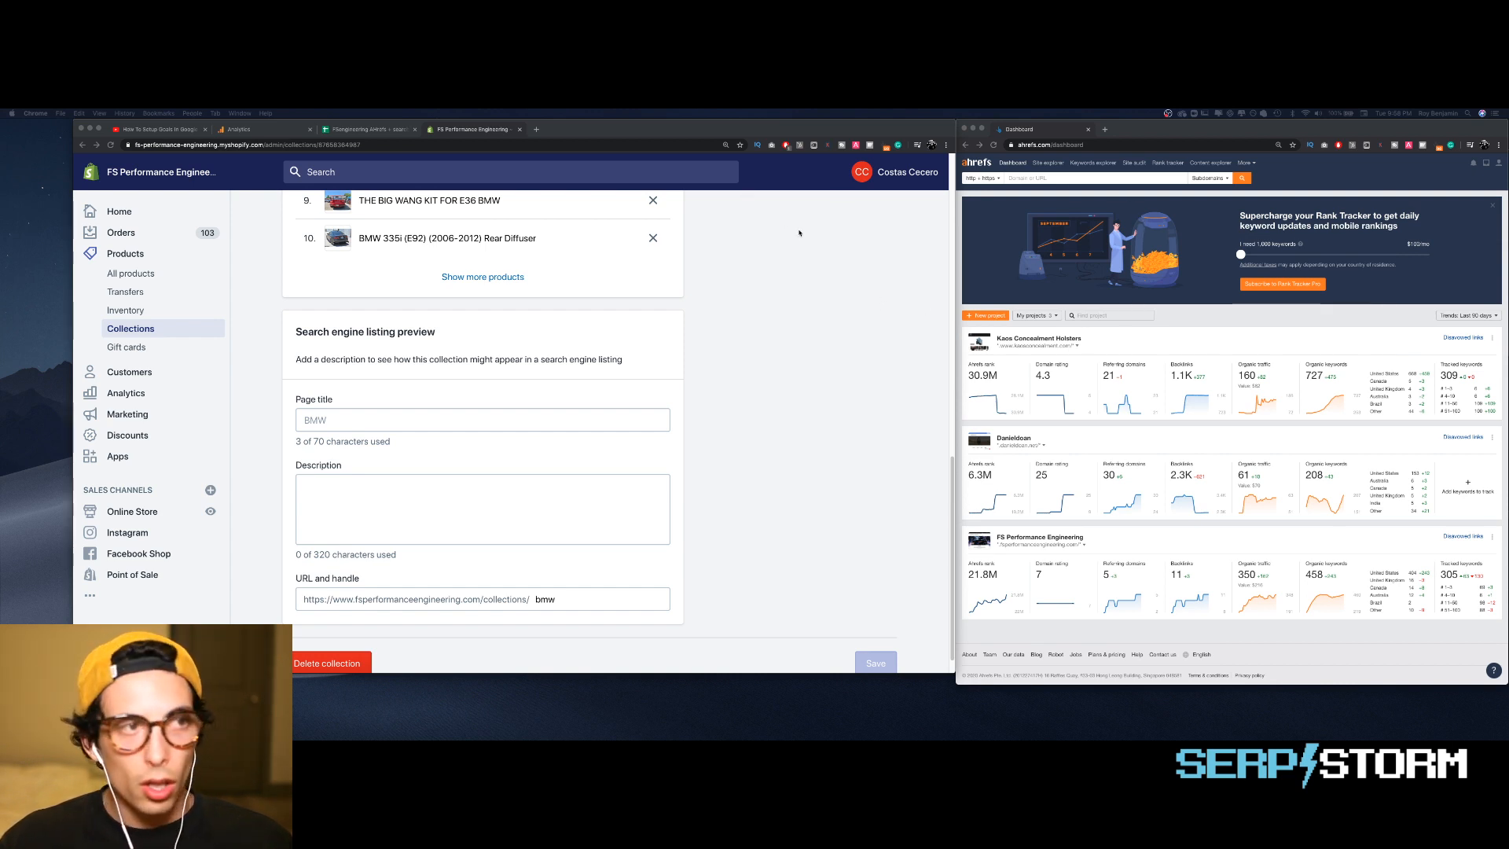
key(super+Tab)
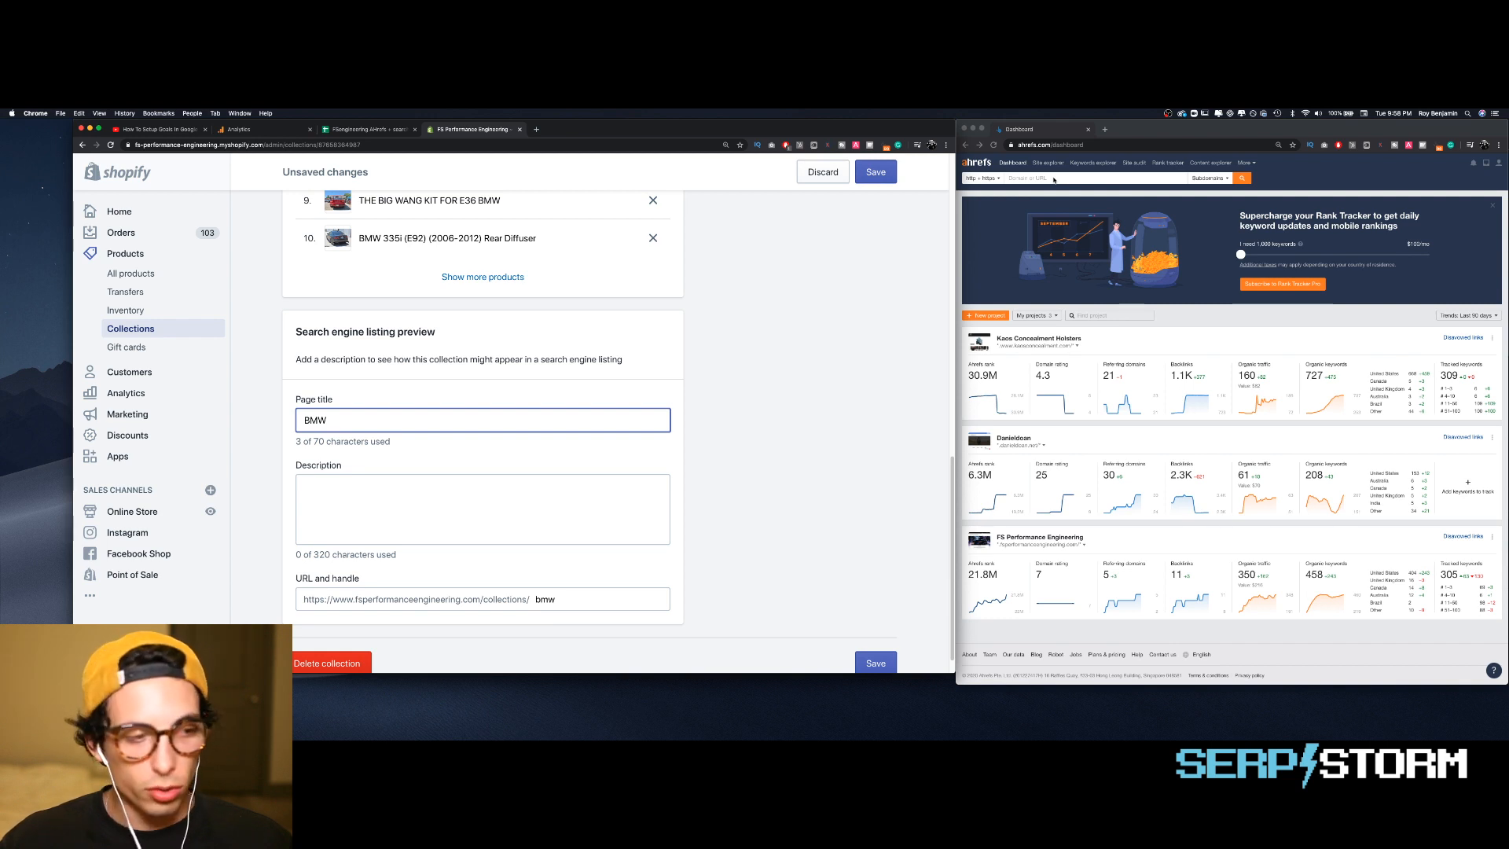
click(1146, 176)
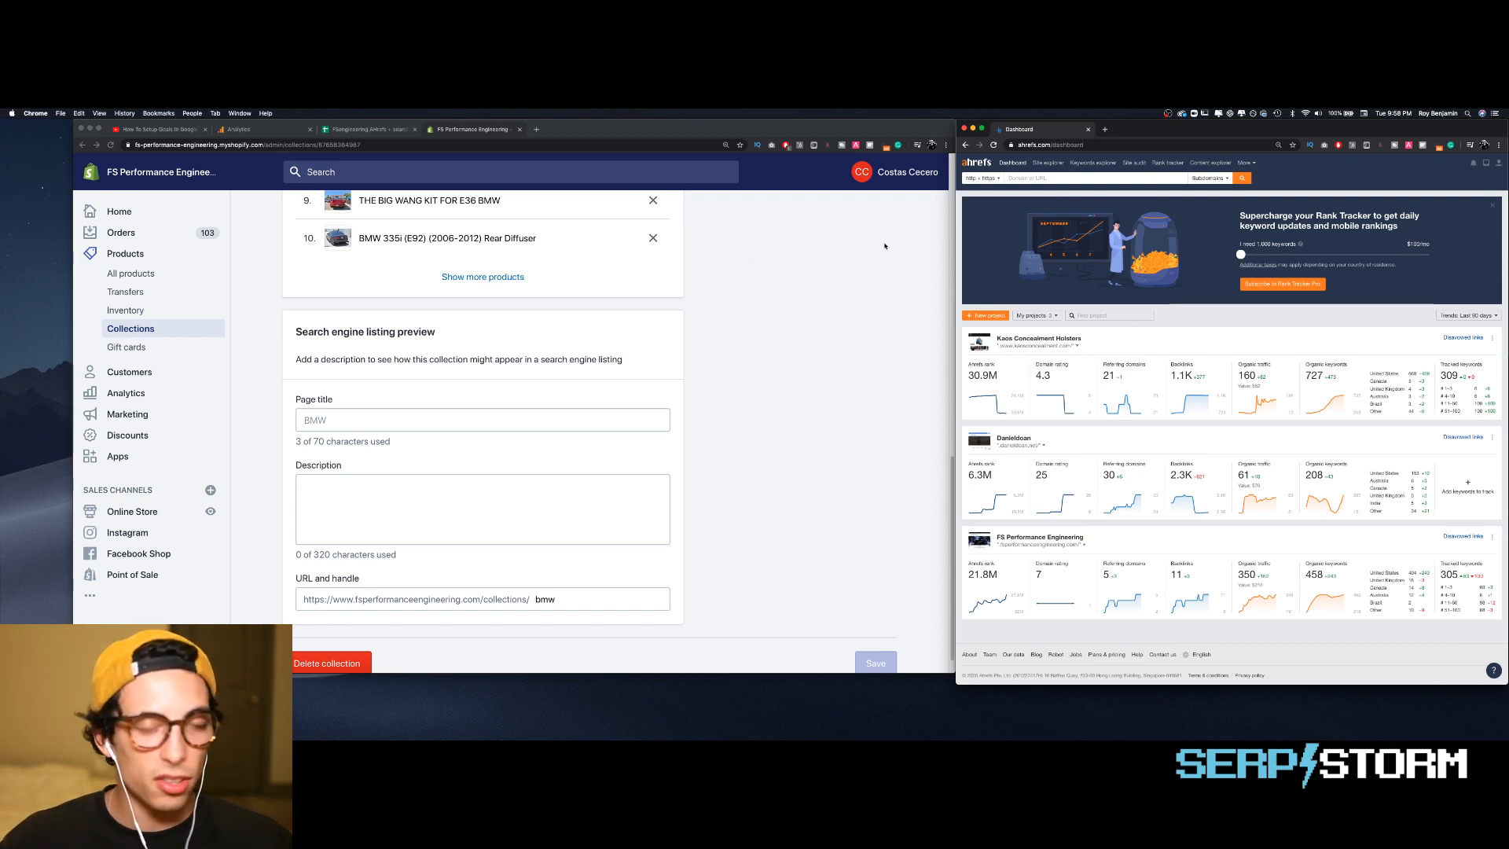
click(1091, 167)
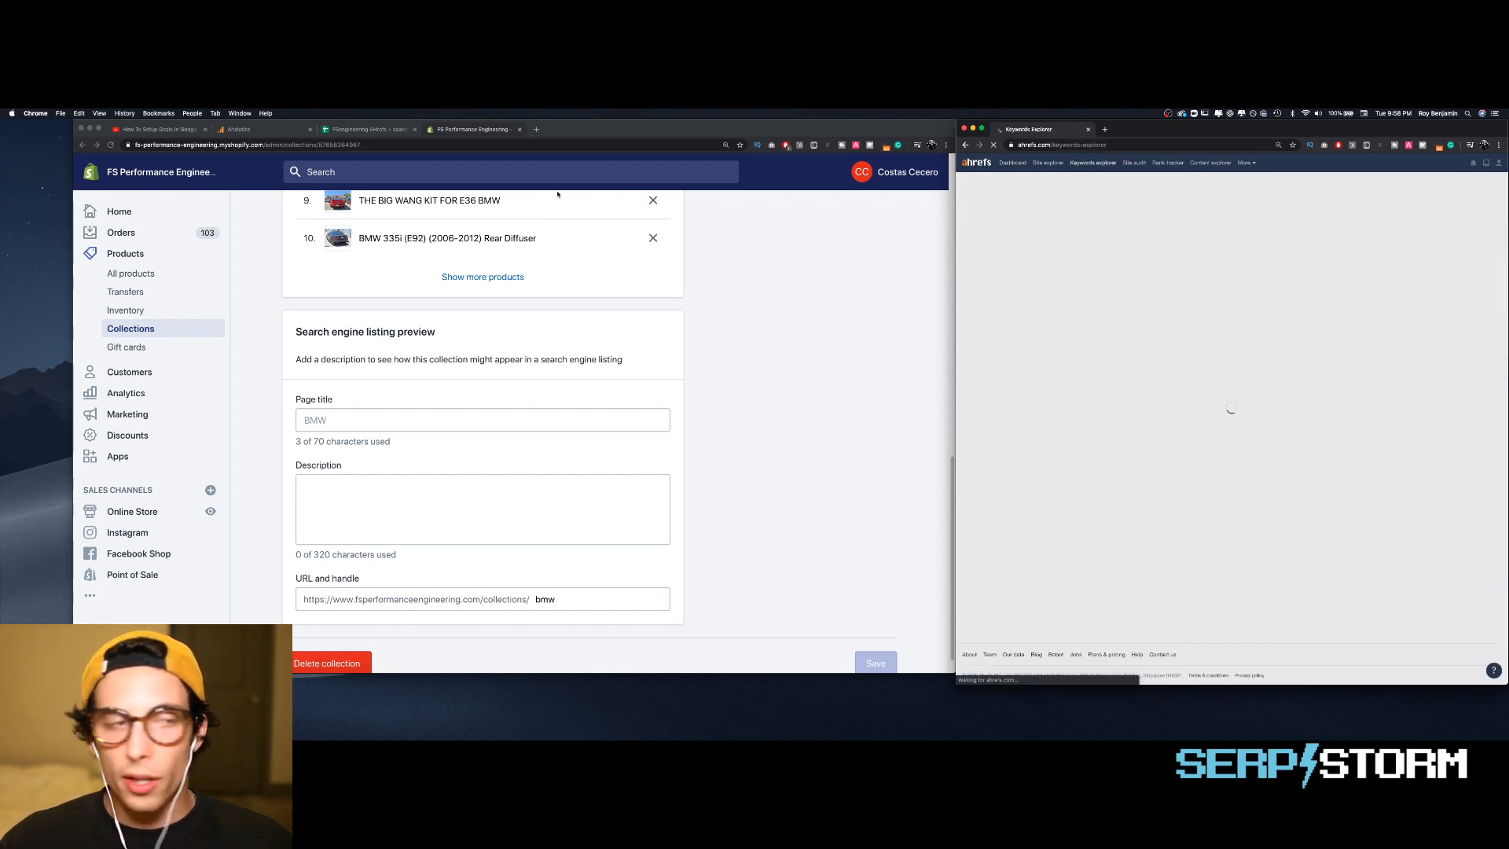
- Look over the BMW collection's product list, title, description and availability settings in Shopify
scroll(628, 314, up, 3)
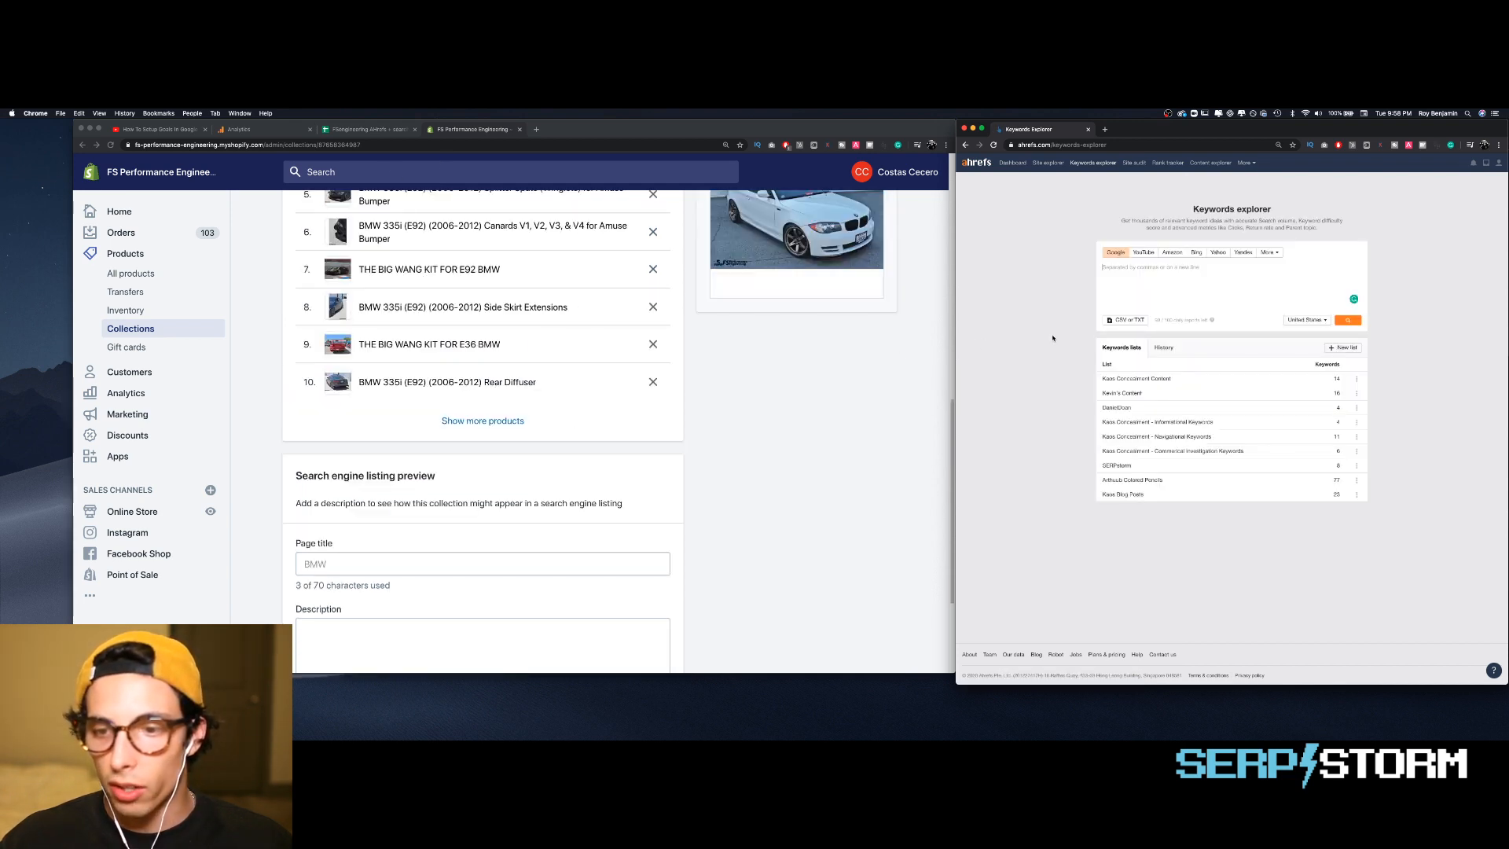
scroll(449, 239, up, 2)
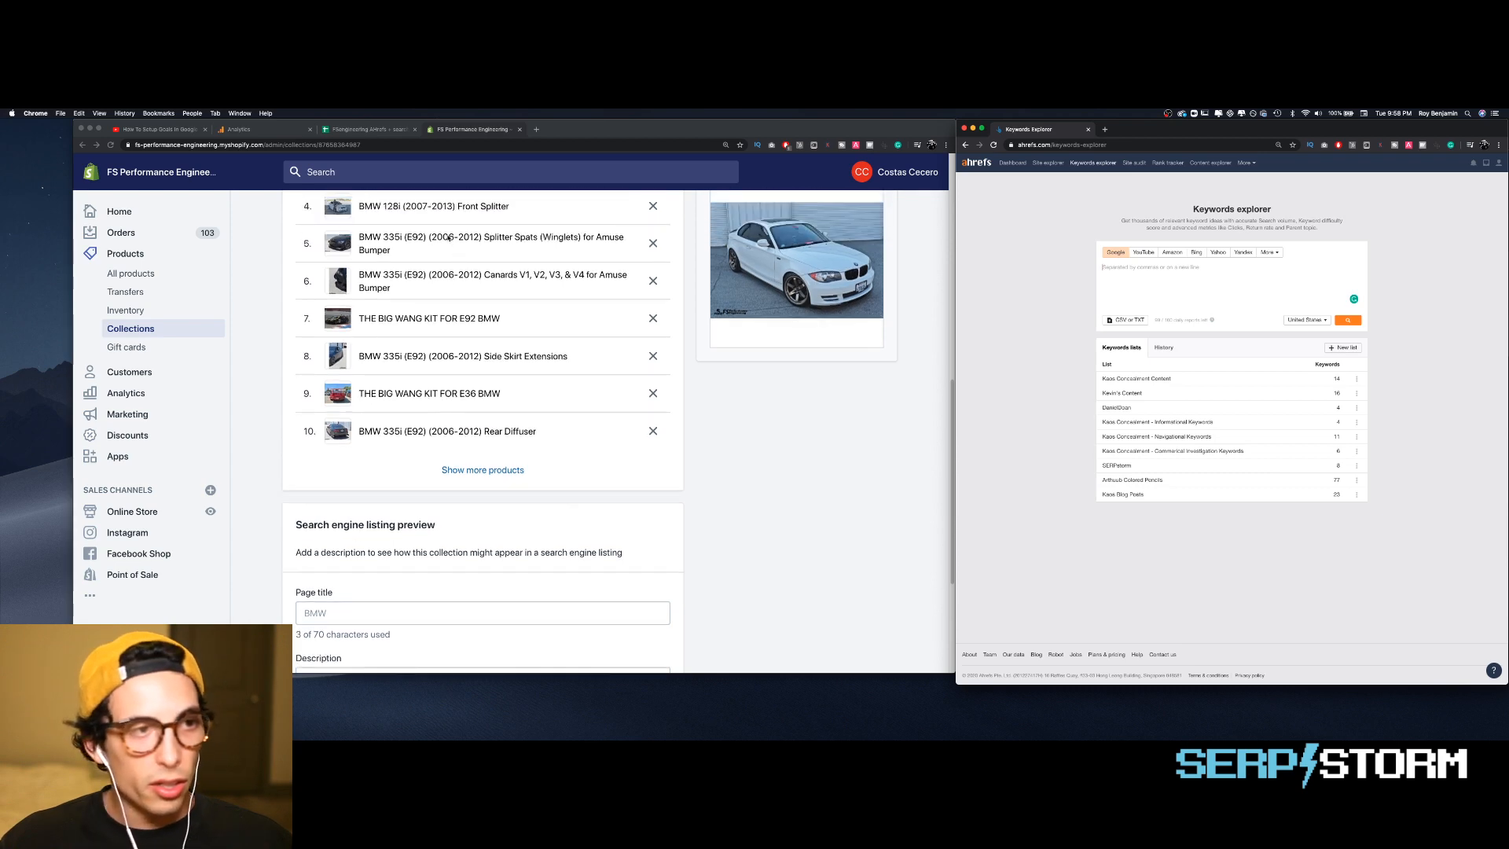
scroll(448, 239, up, 10)
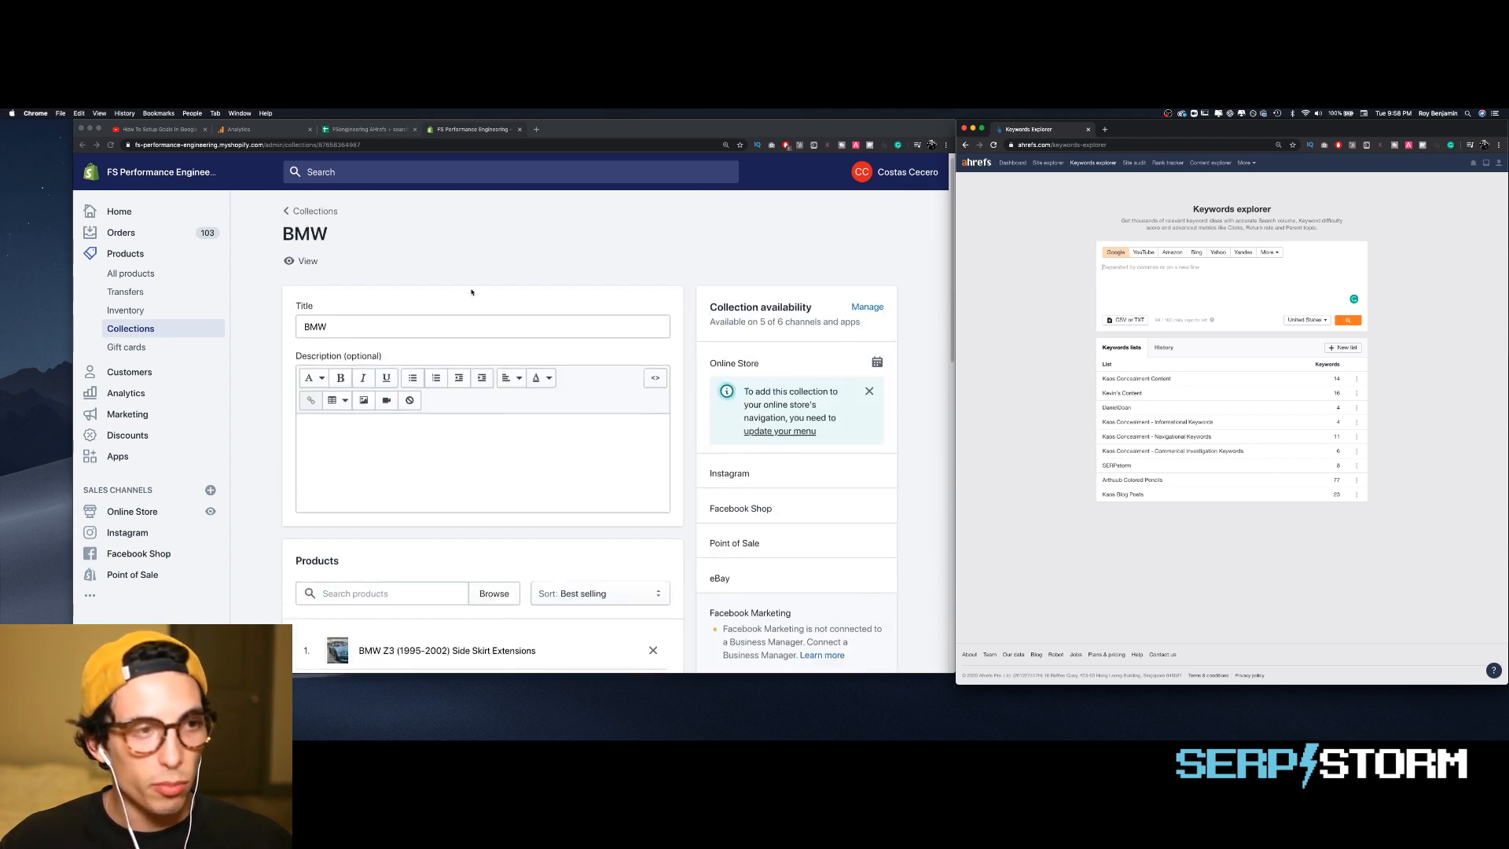
scroll(574, 307, down, 6)
scroll(672, 323, up, 5)
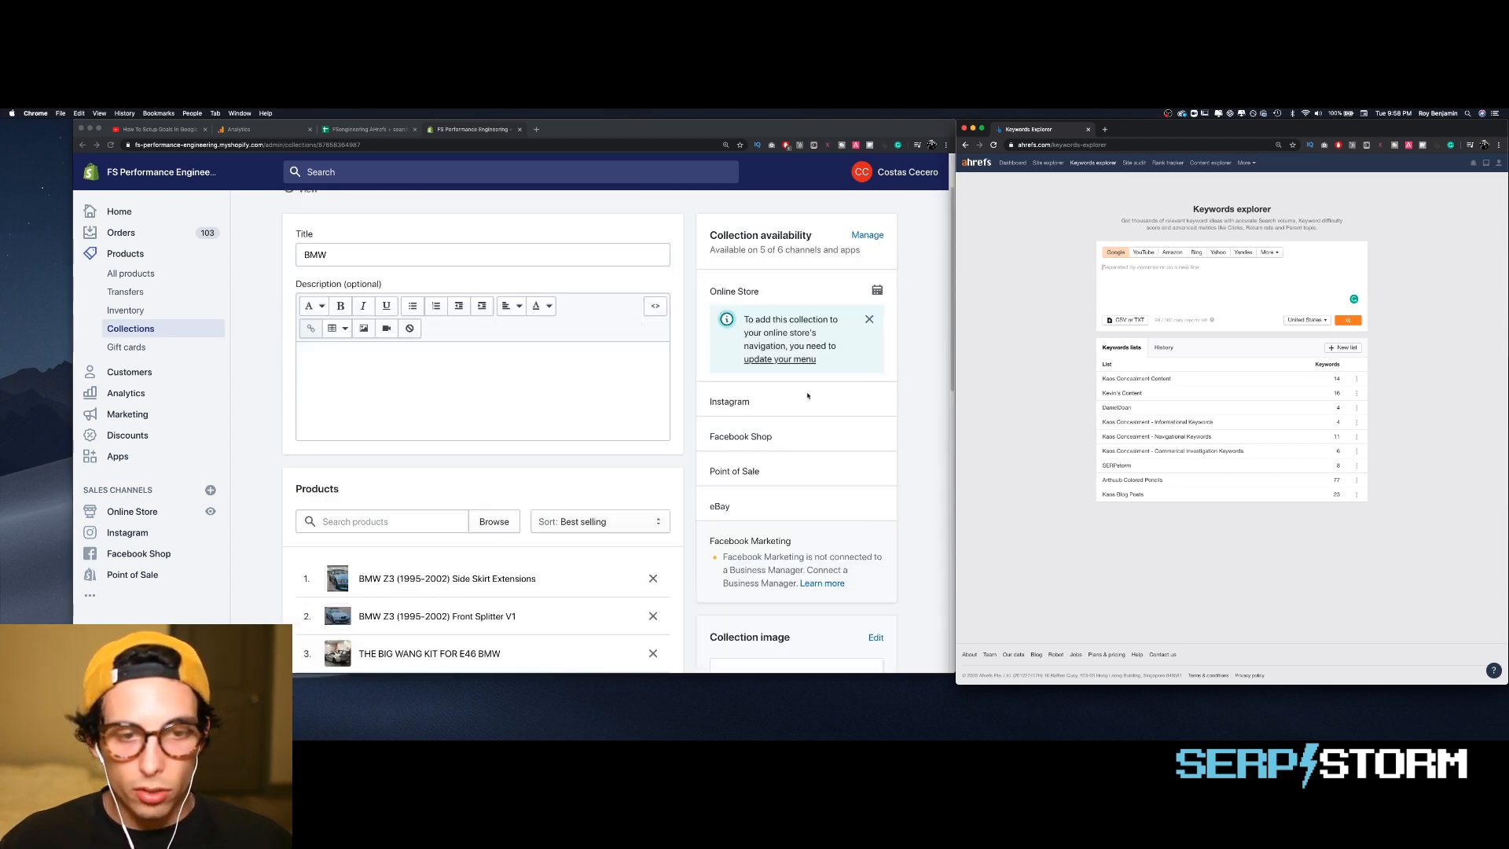
scroll(714, 308, up, 2)
scroll(470, 275, down, 6)
scroll(393, 267, up, 4)
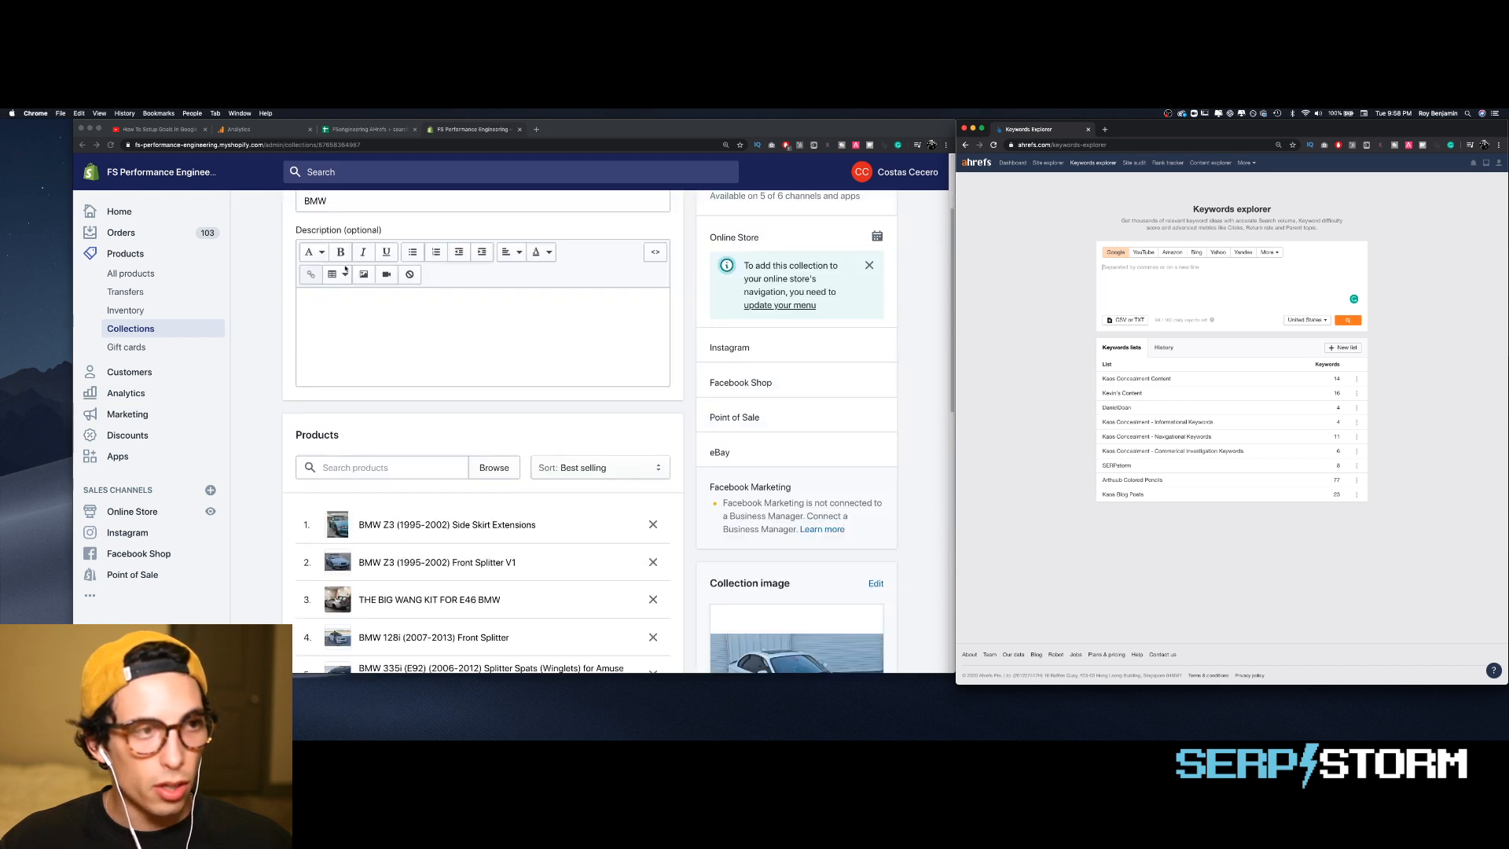
scroll(346, 270, up, 2)
- Open the BMW collection's storefront page in a new tab and copy its URL
right_click(305, 270)
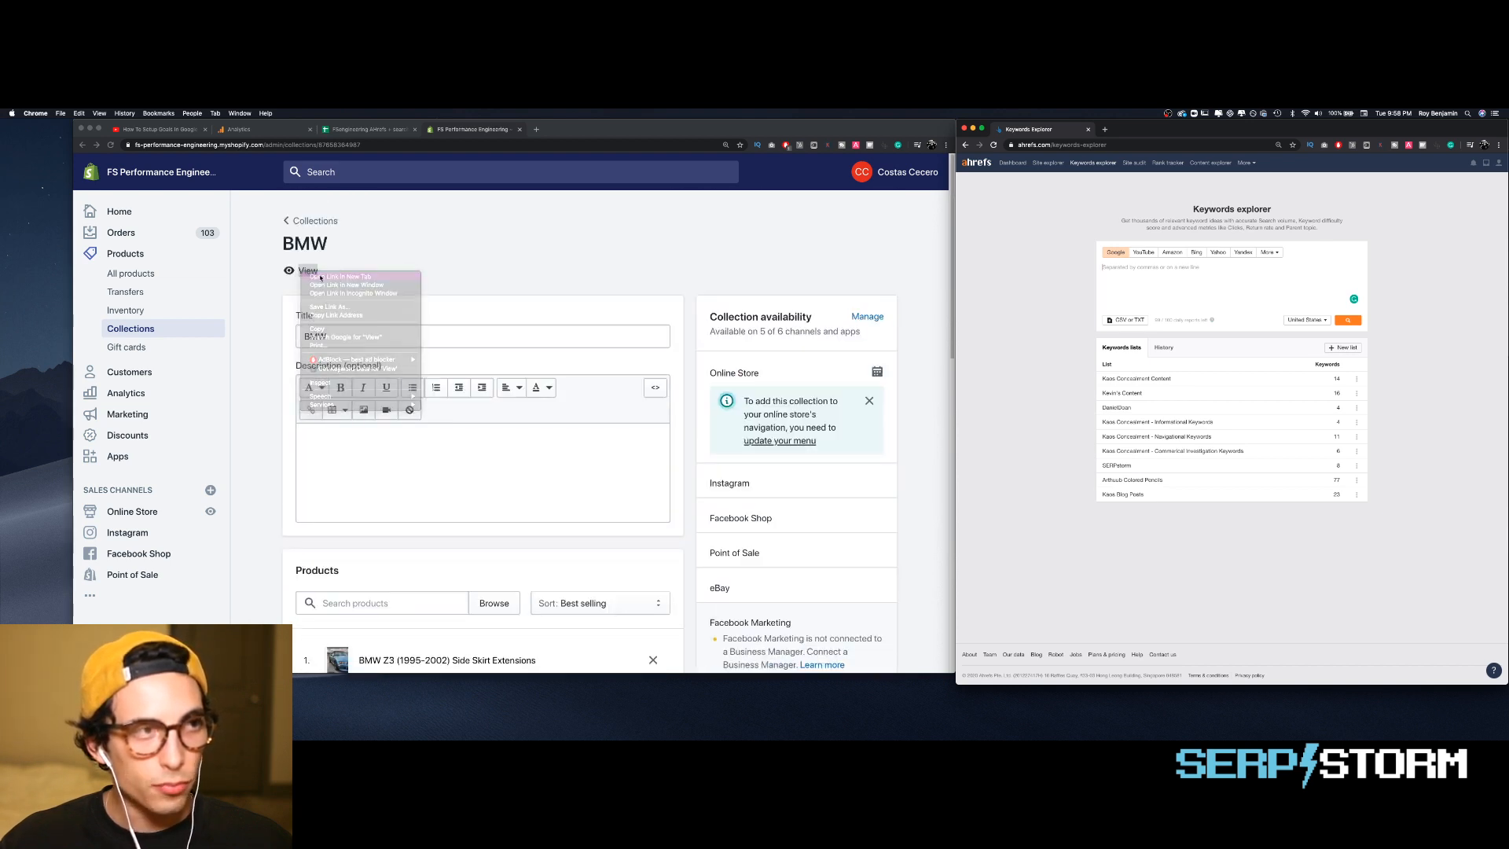
click(320, 276)
click(574, 130)
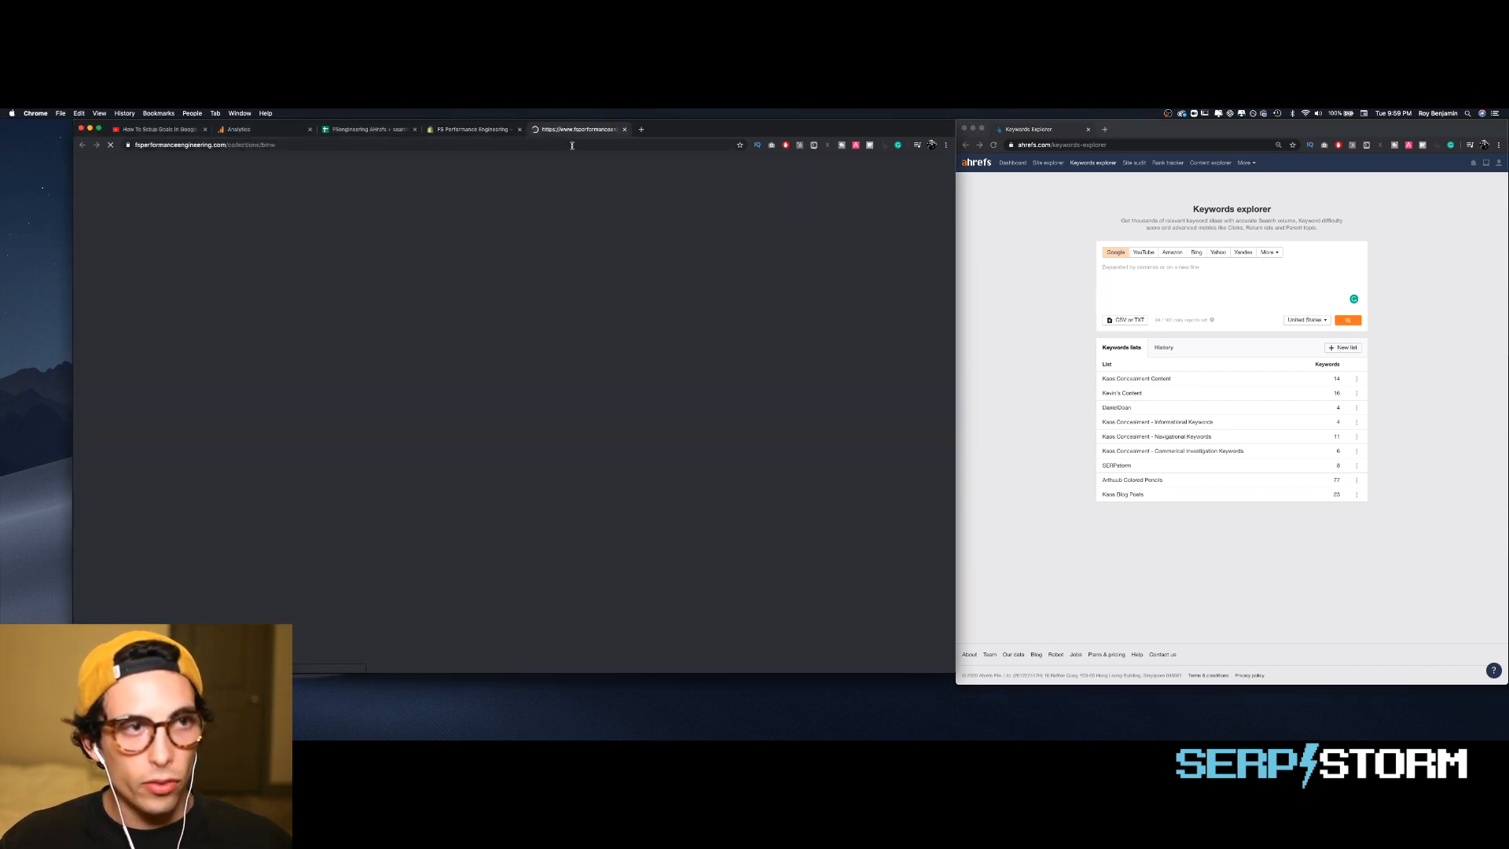
click(572, 145)
key(super+c)
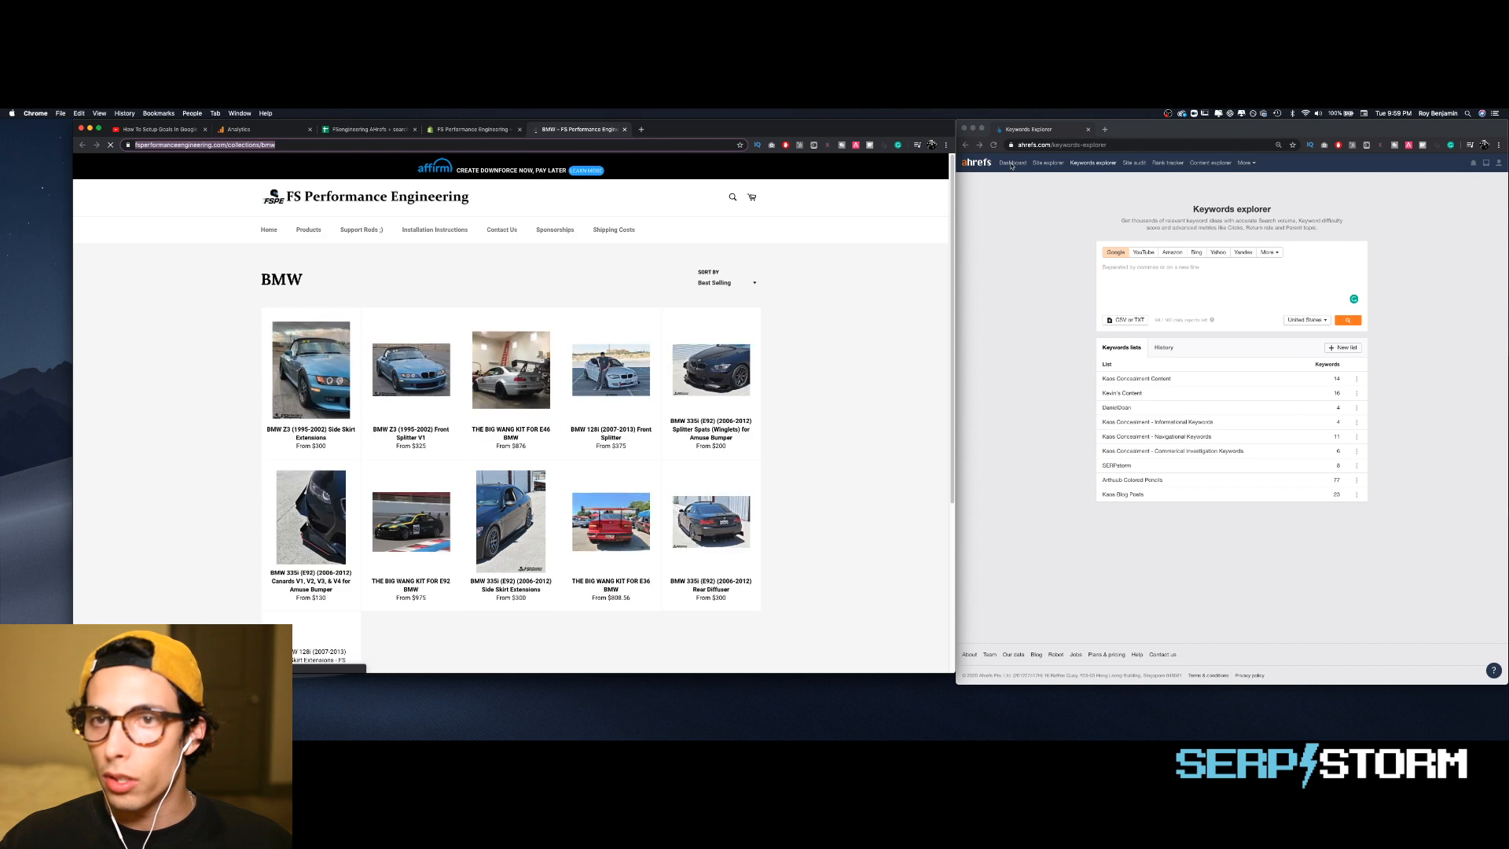
- Analyze the copied BMW collection URL in Ahrefs from the dashboard's domain search
click(1013, 164)
click(1014, 163)
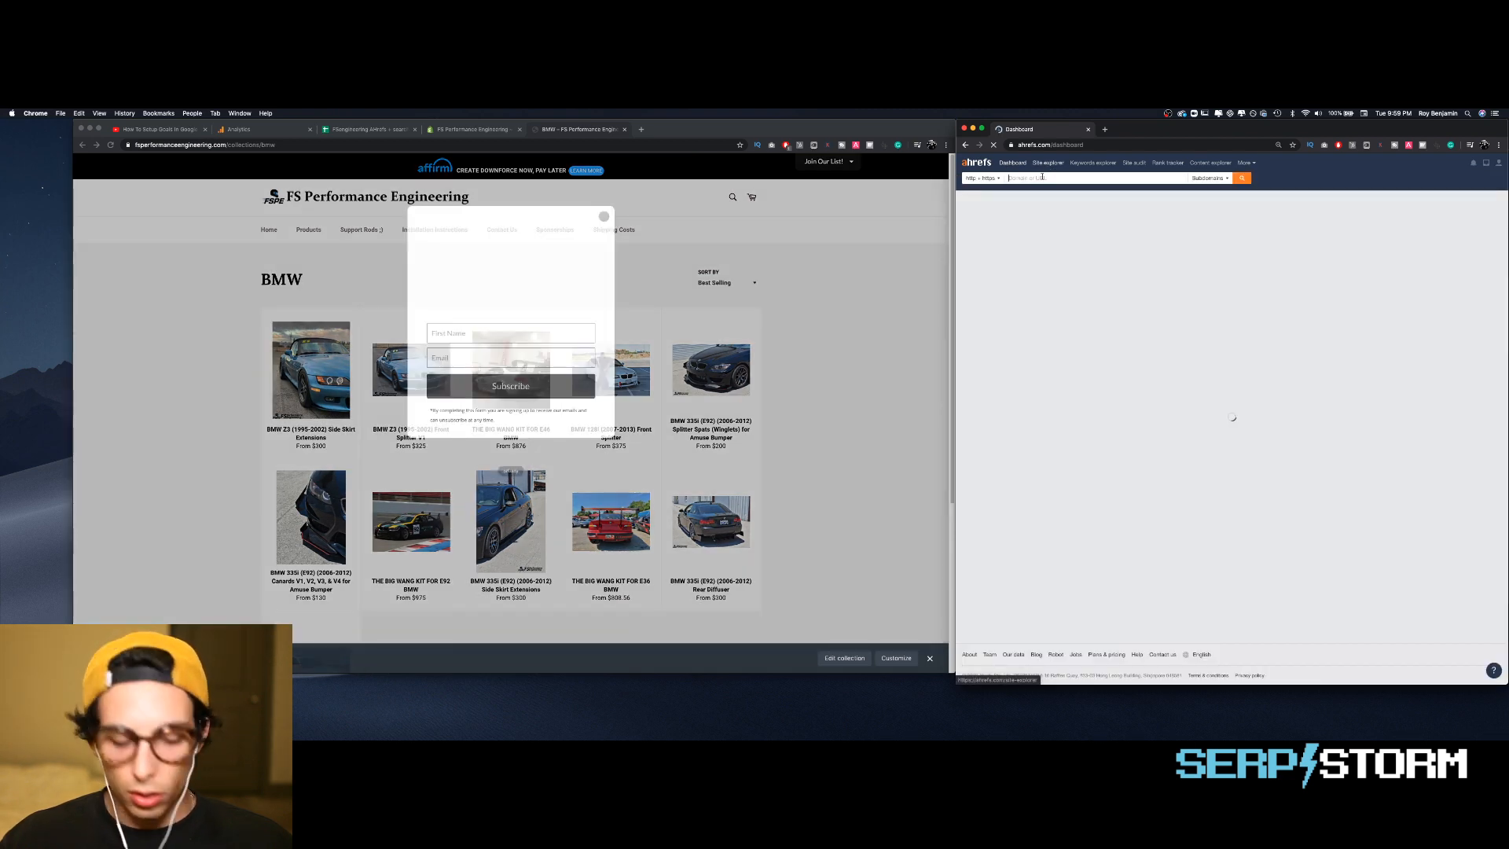
key(super+v)
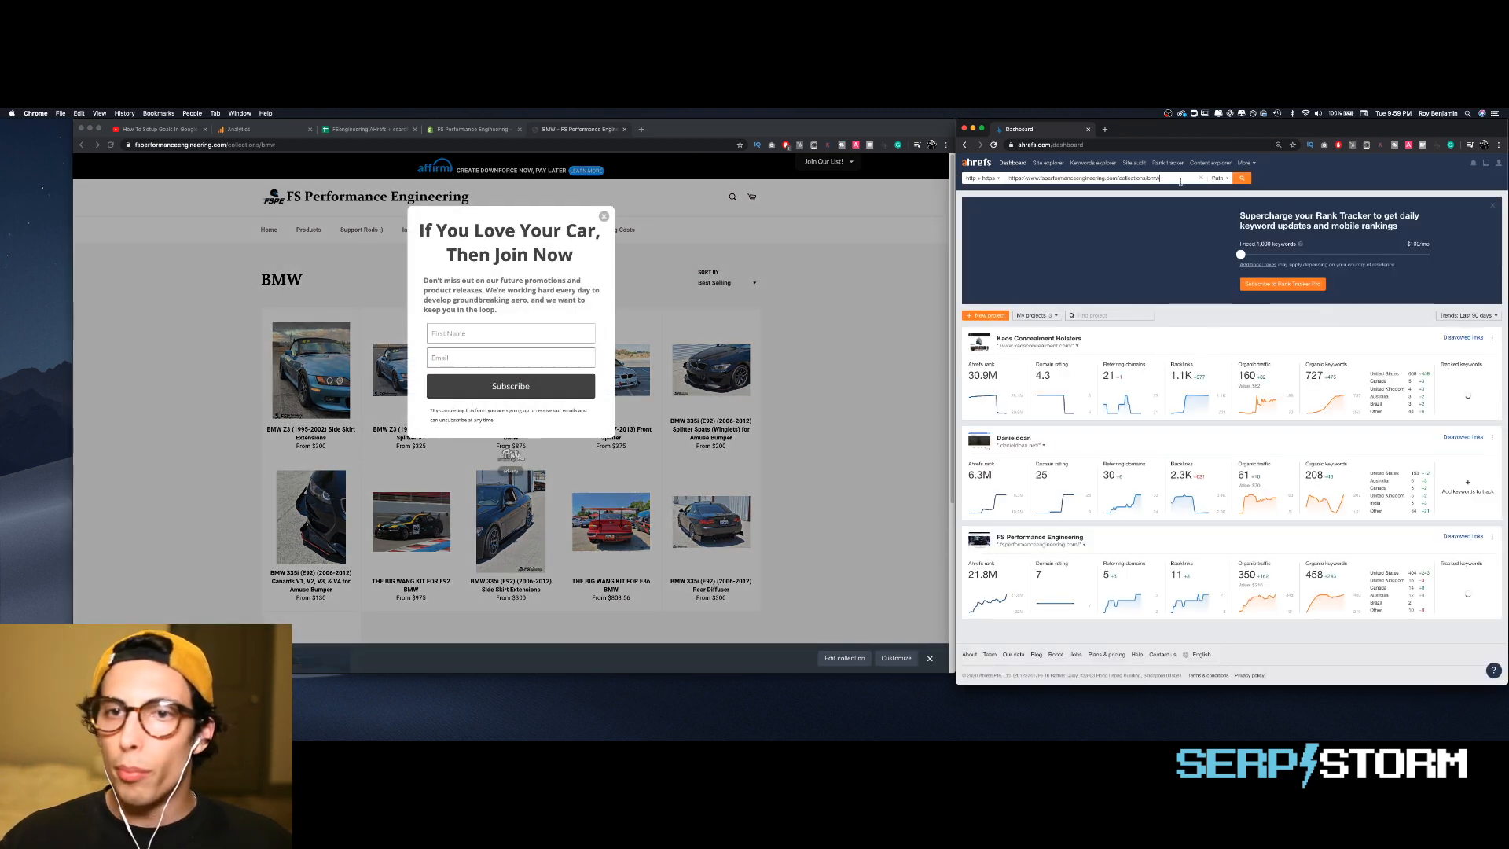
click(1241, 178)
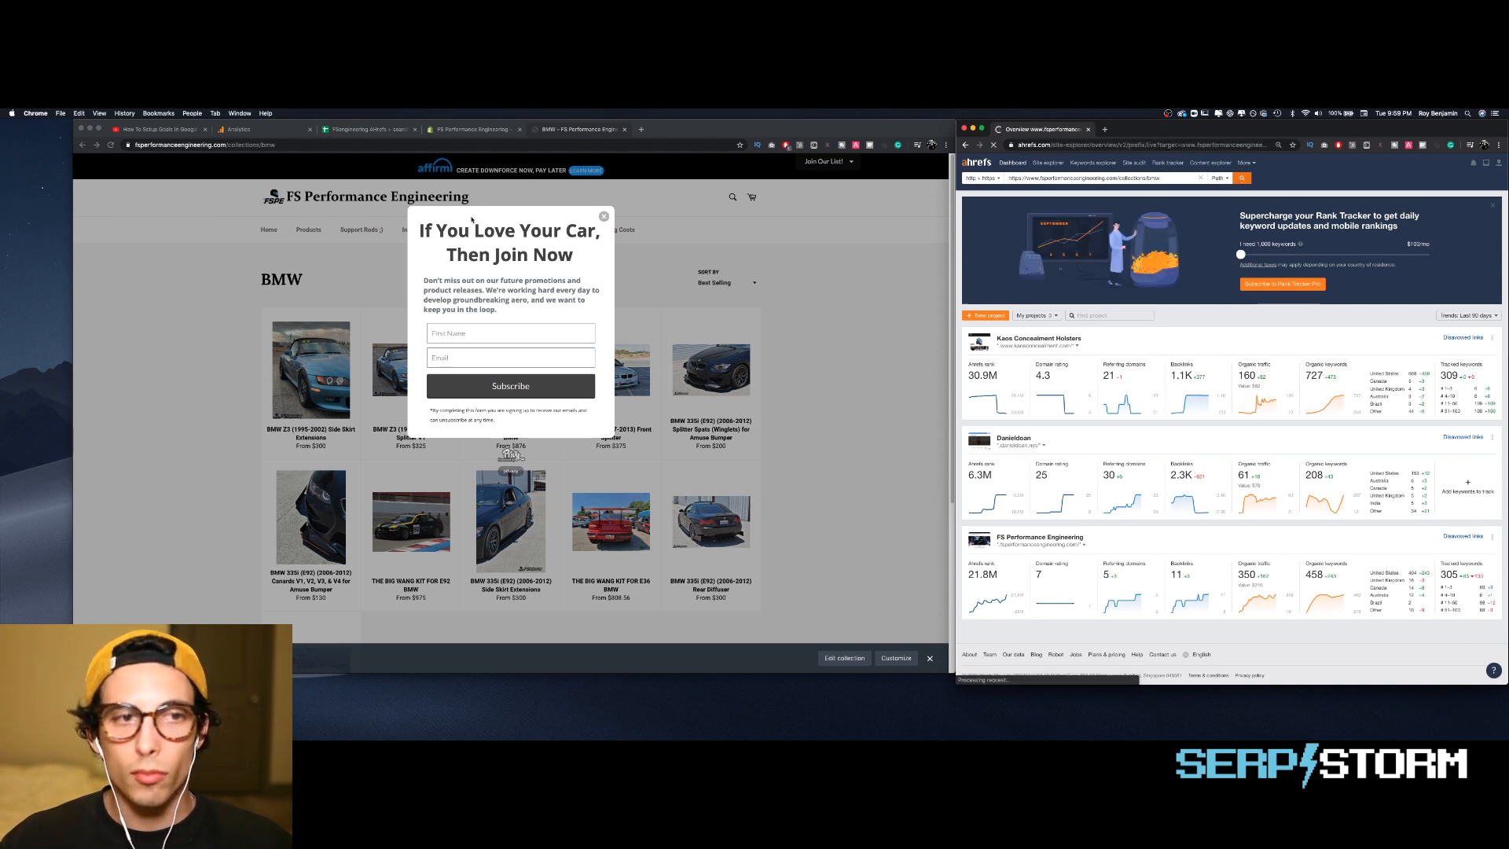
click(603, 218)
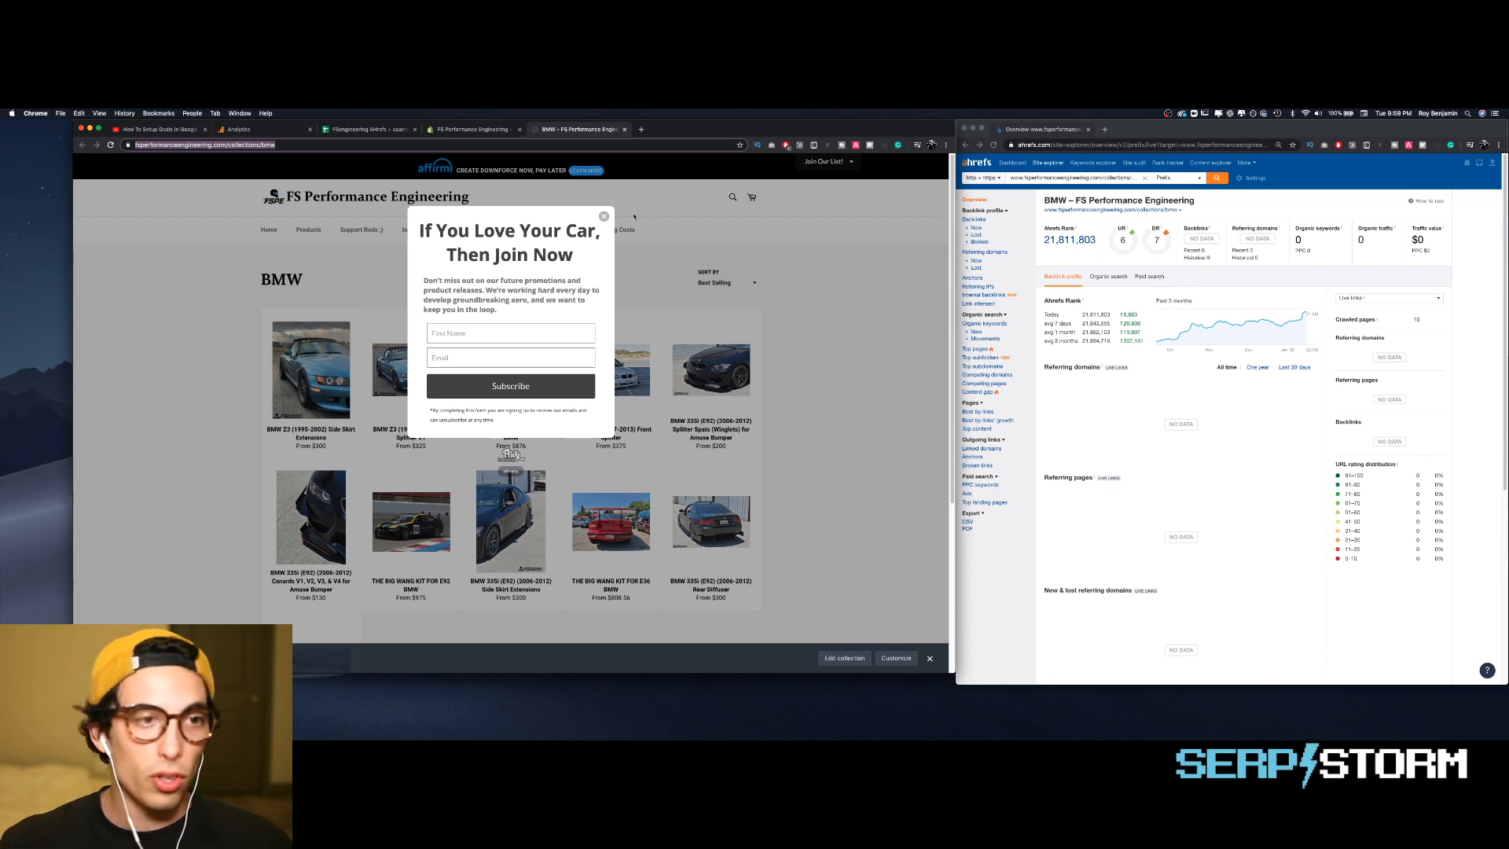
- Return to the BMW collection in Shopify and review its title, description, products and search engine listing fields
click(470, 129)
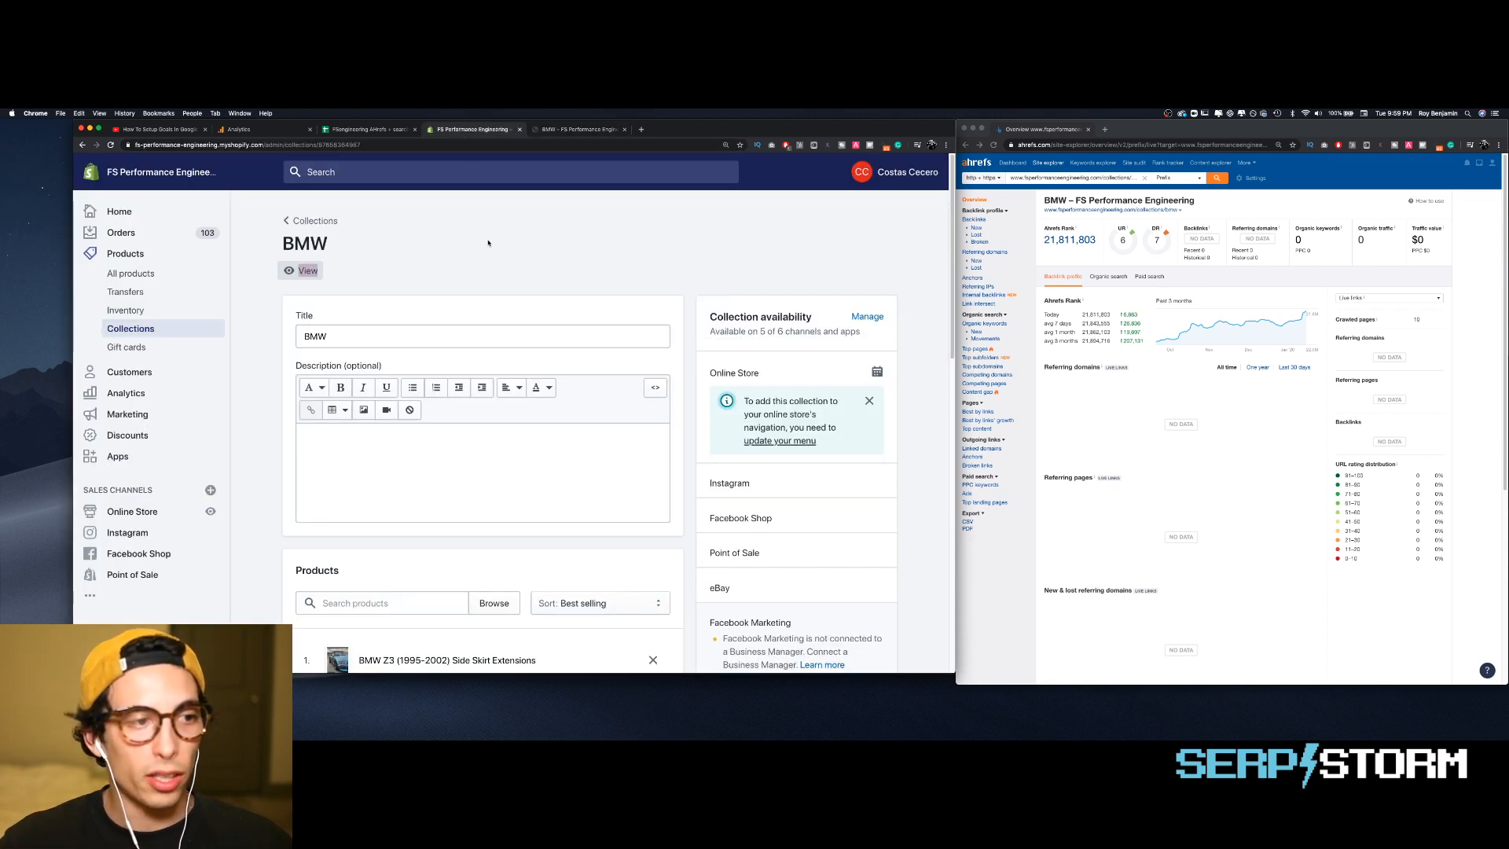
scroll(369, 299, down, 1)
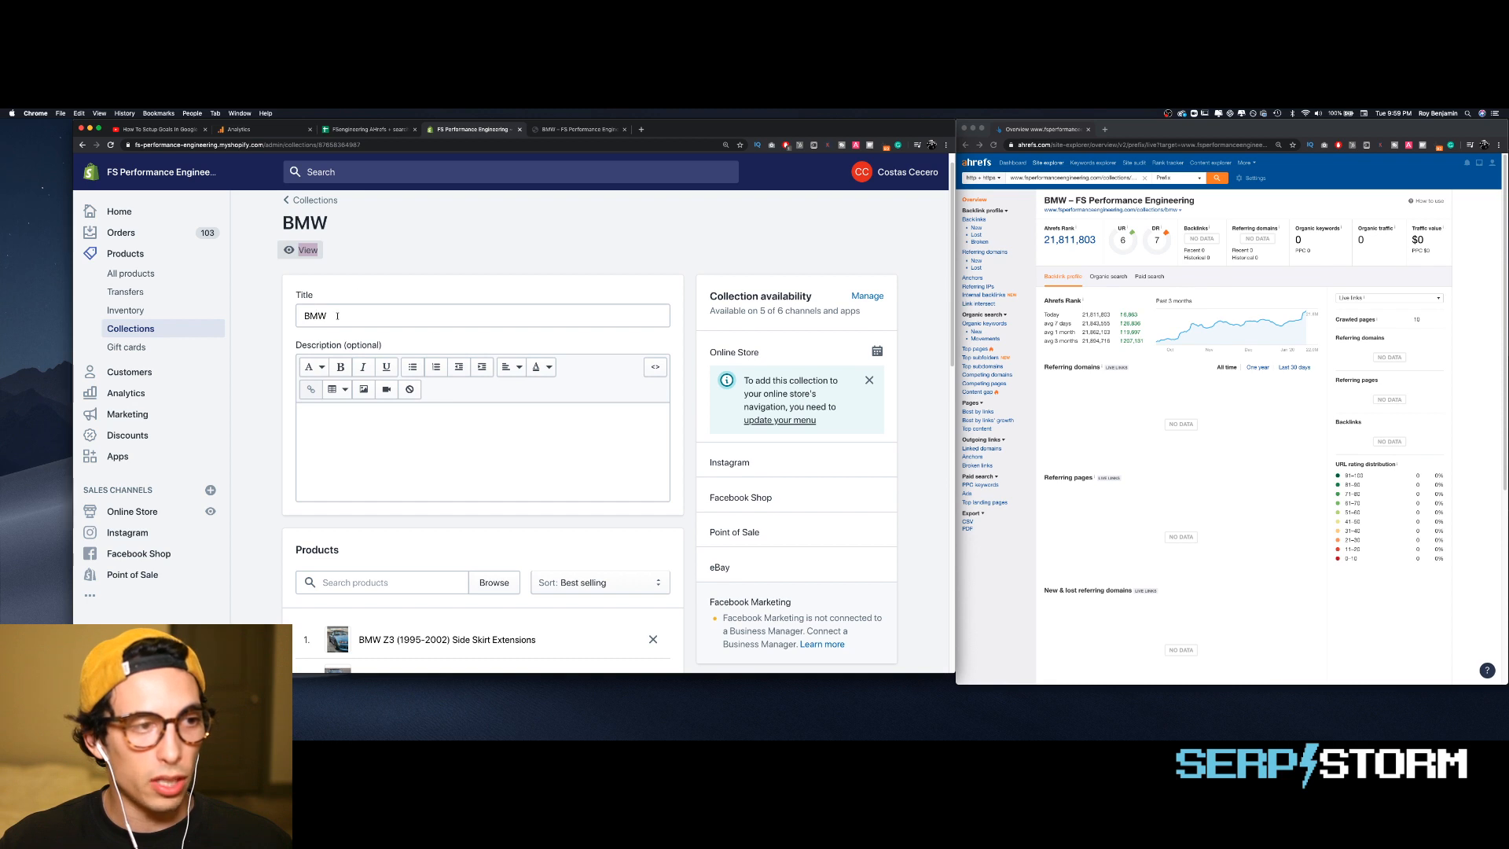
scroll(345, 408, down, 1)
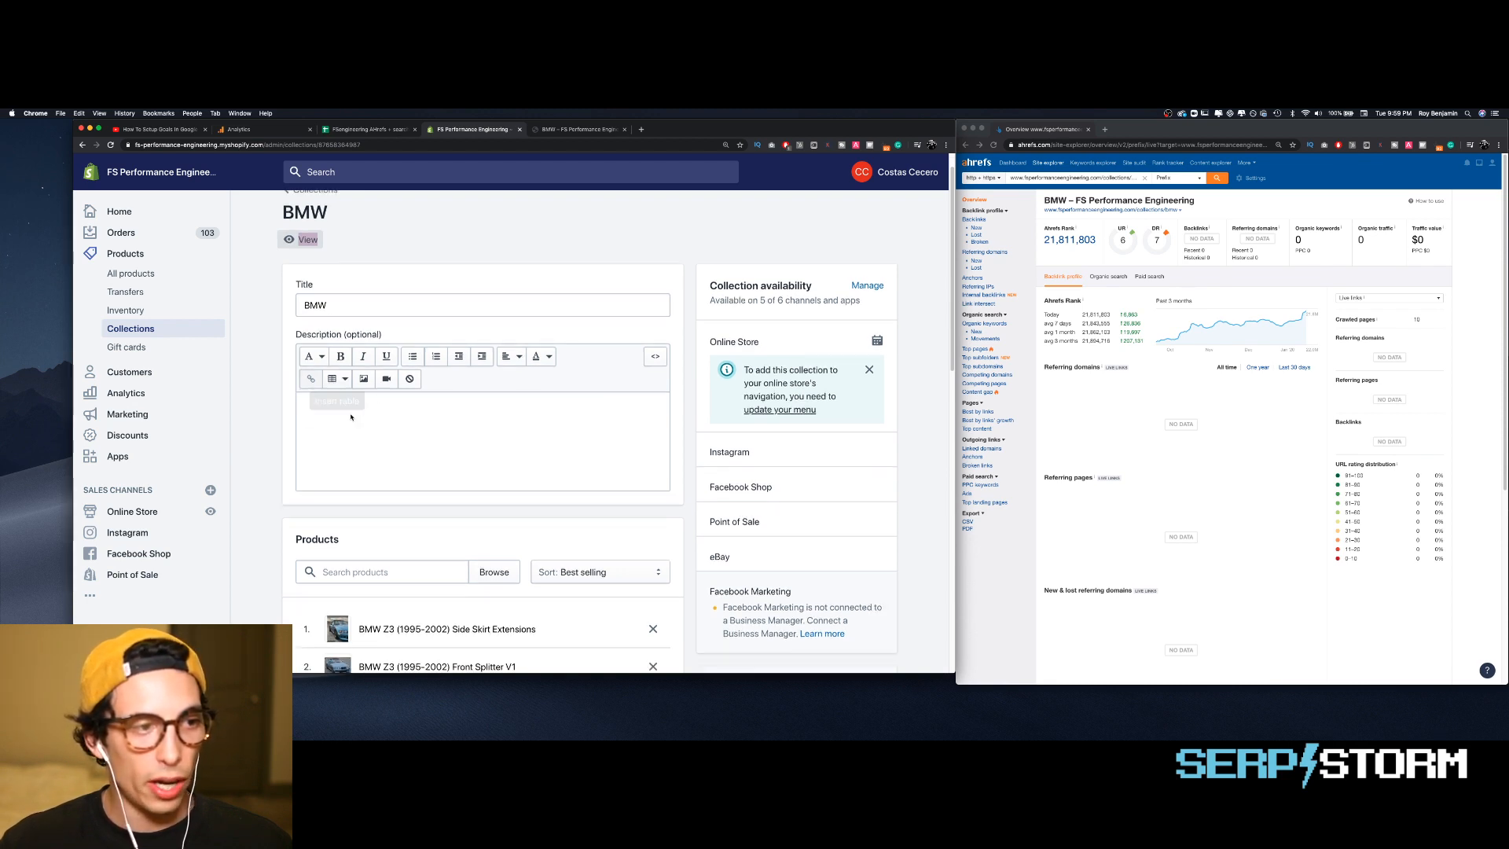
scroll(362, 401, down, 10)
scroll(401, 373, down, 7)
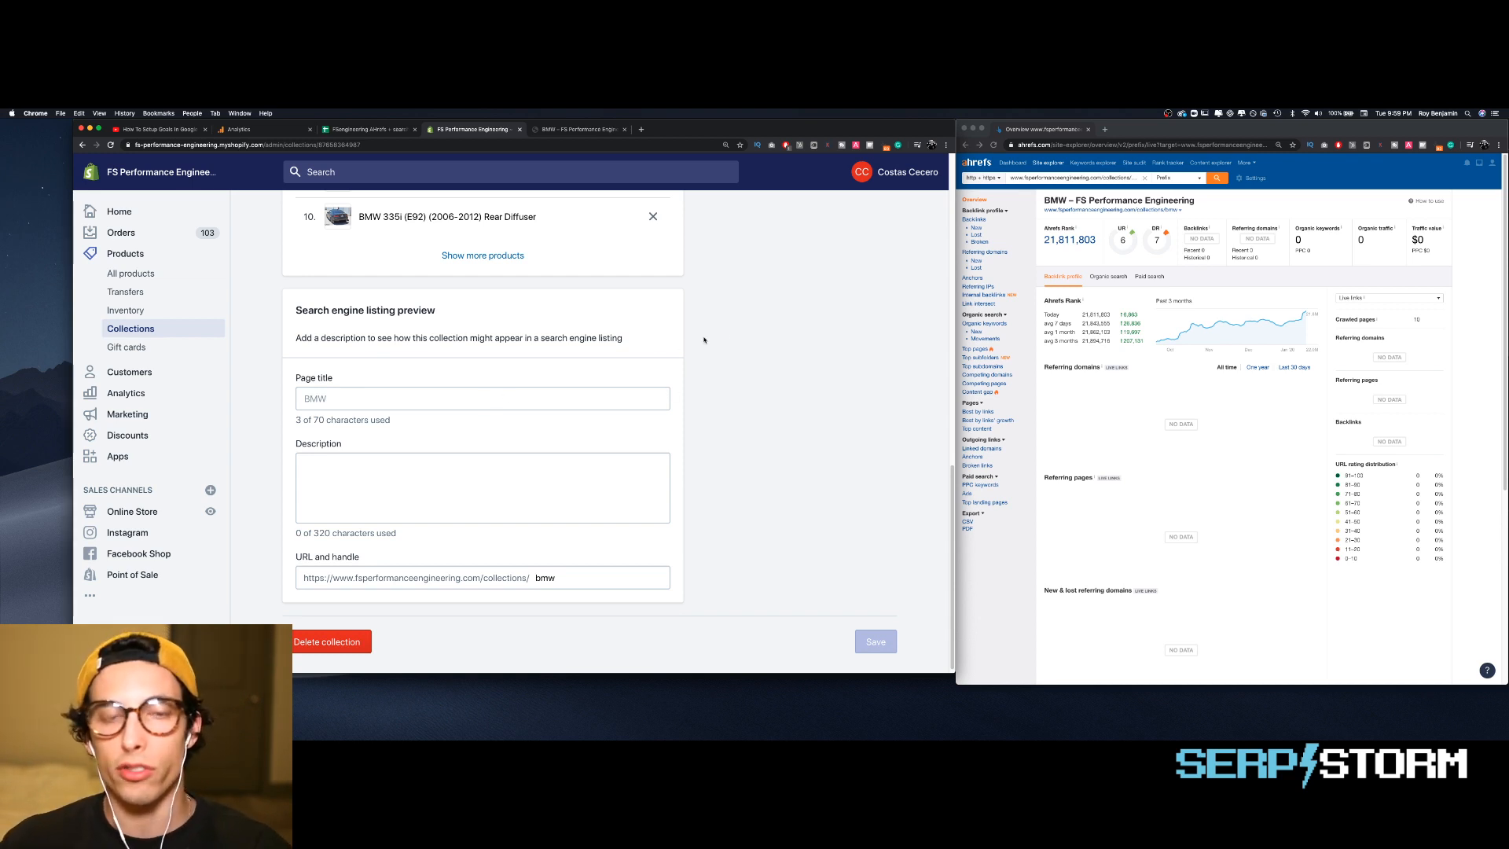
scroll(774, 323, up, 4)
scroll(775, 323, up, 3)
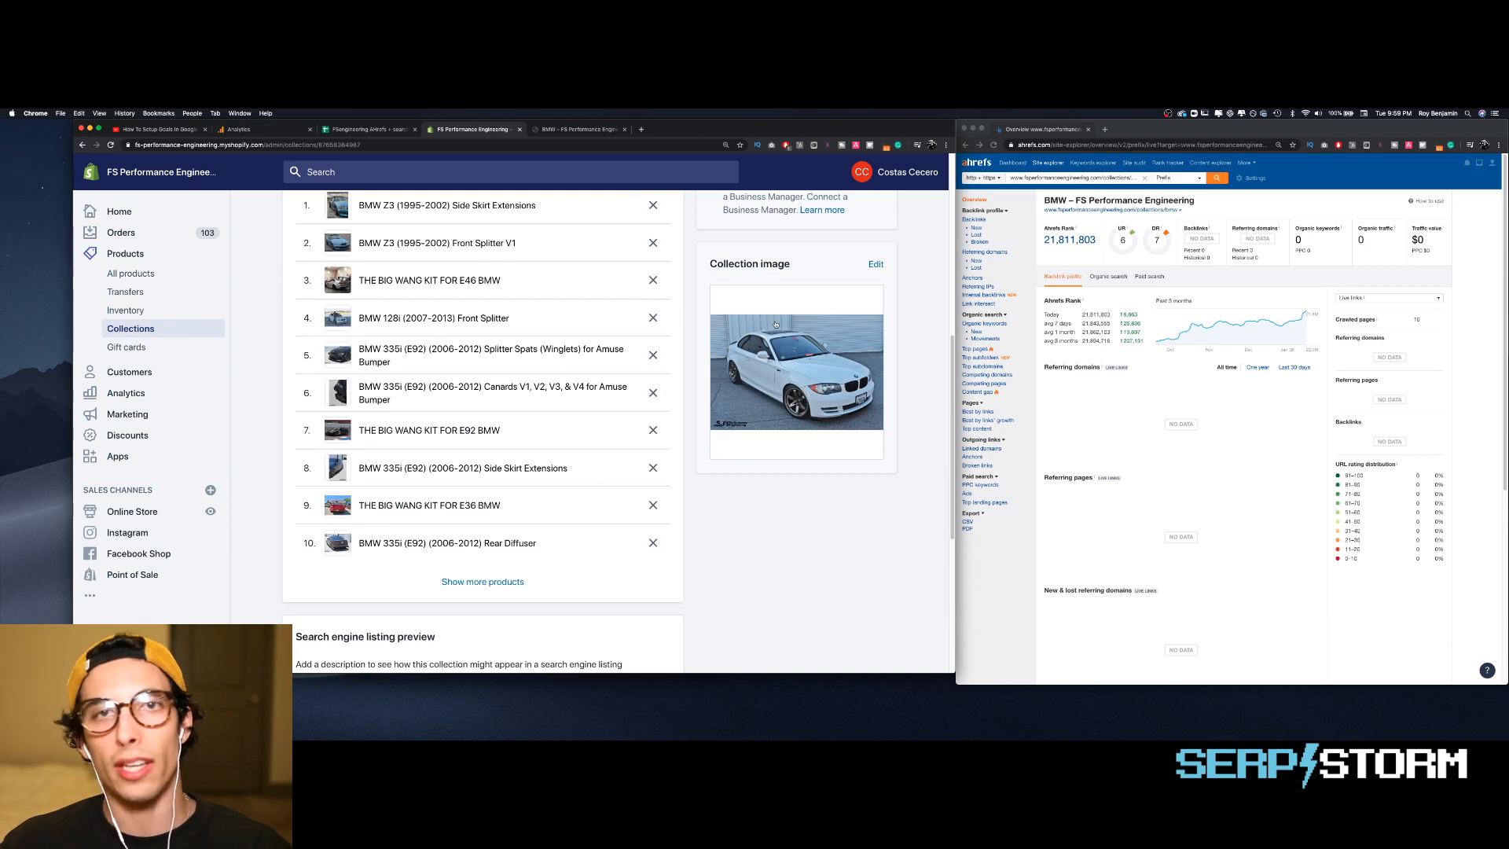
scroll(770, 321, up, 4)
scroll(770, 321, up, 4)
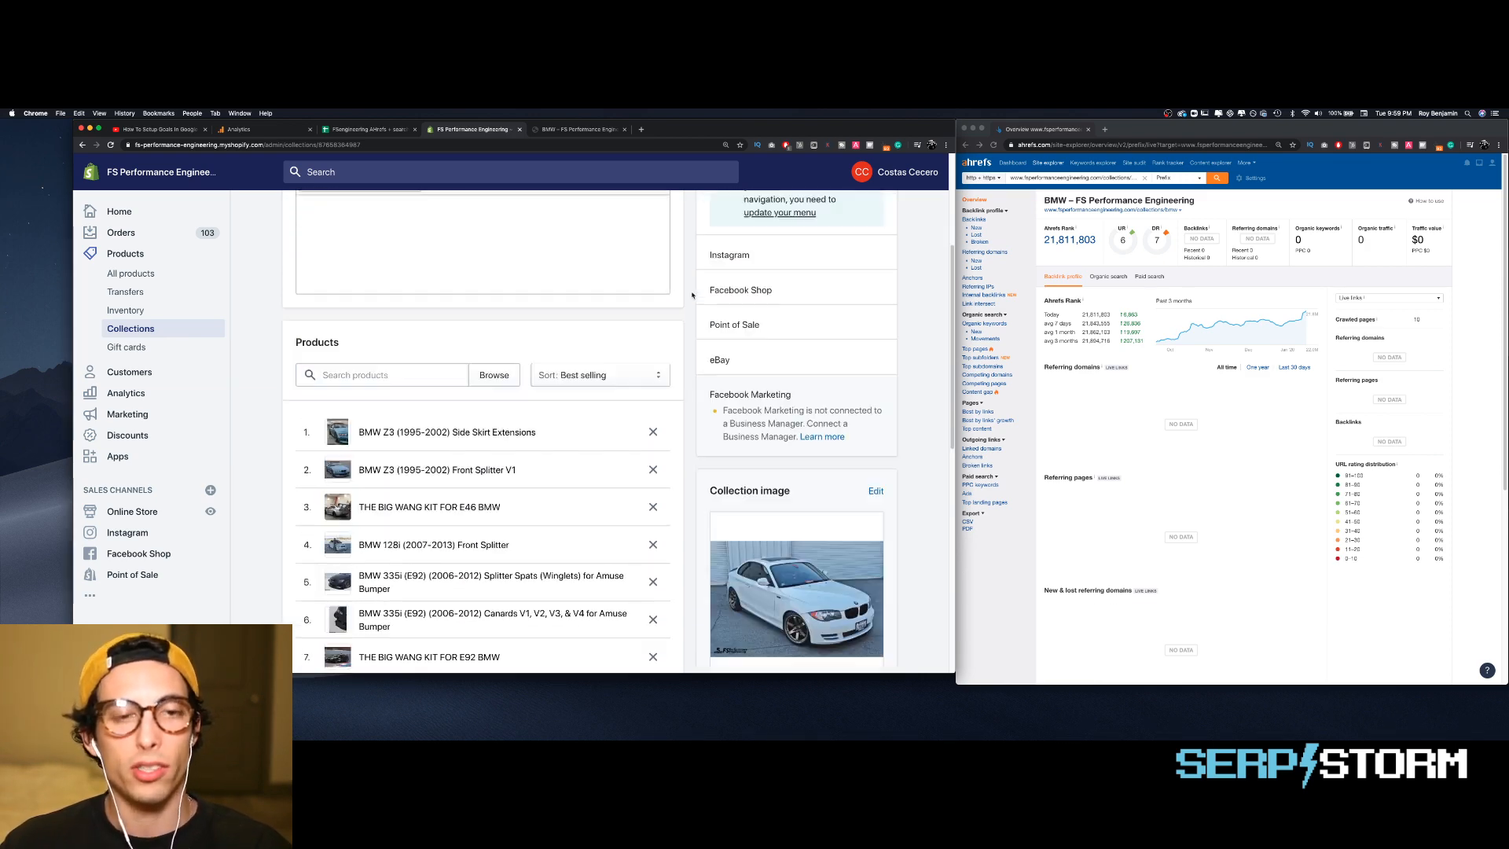
scroll(692, 294, up, 6)
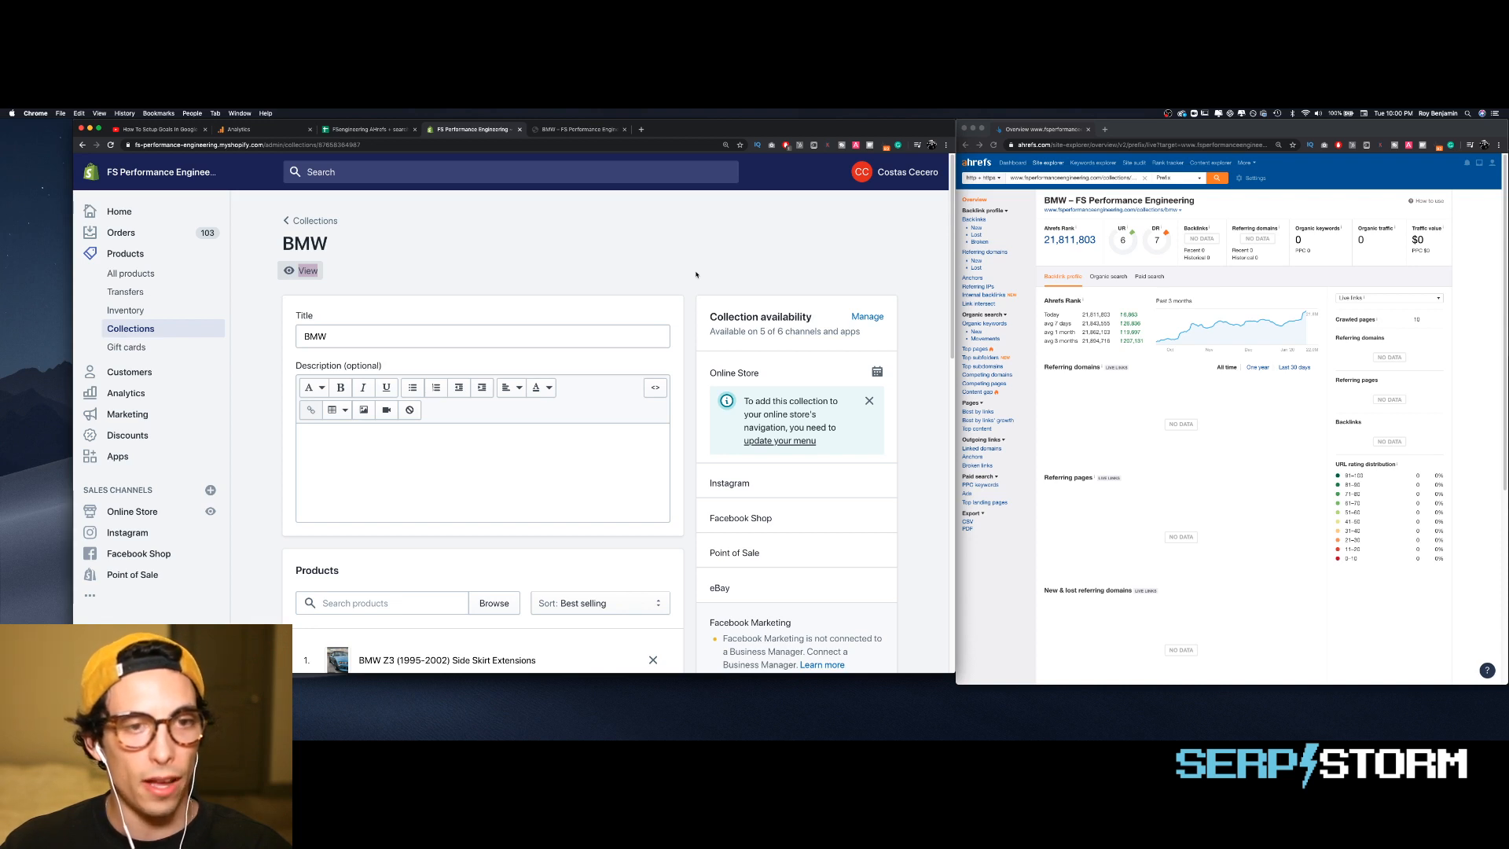
- Open Keywords Explorer in Ahrefs and enter "BMW Aero parts" as the first keyword
click(1090, 179)
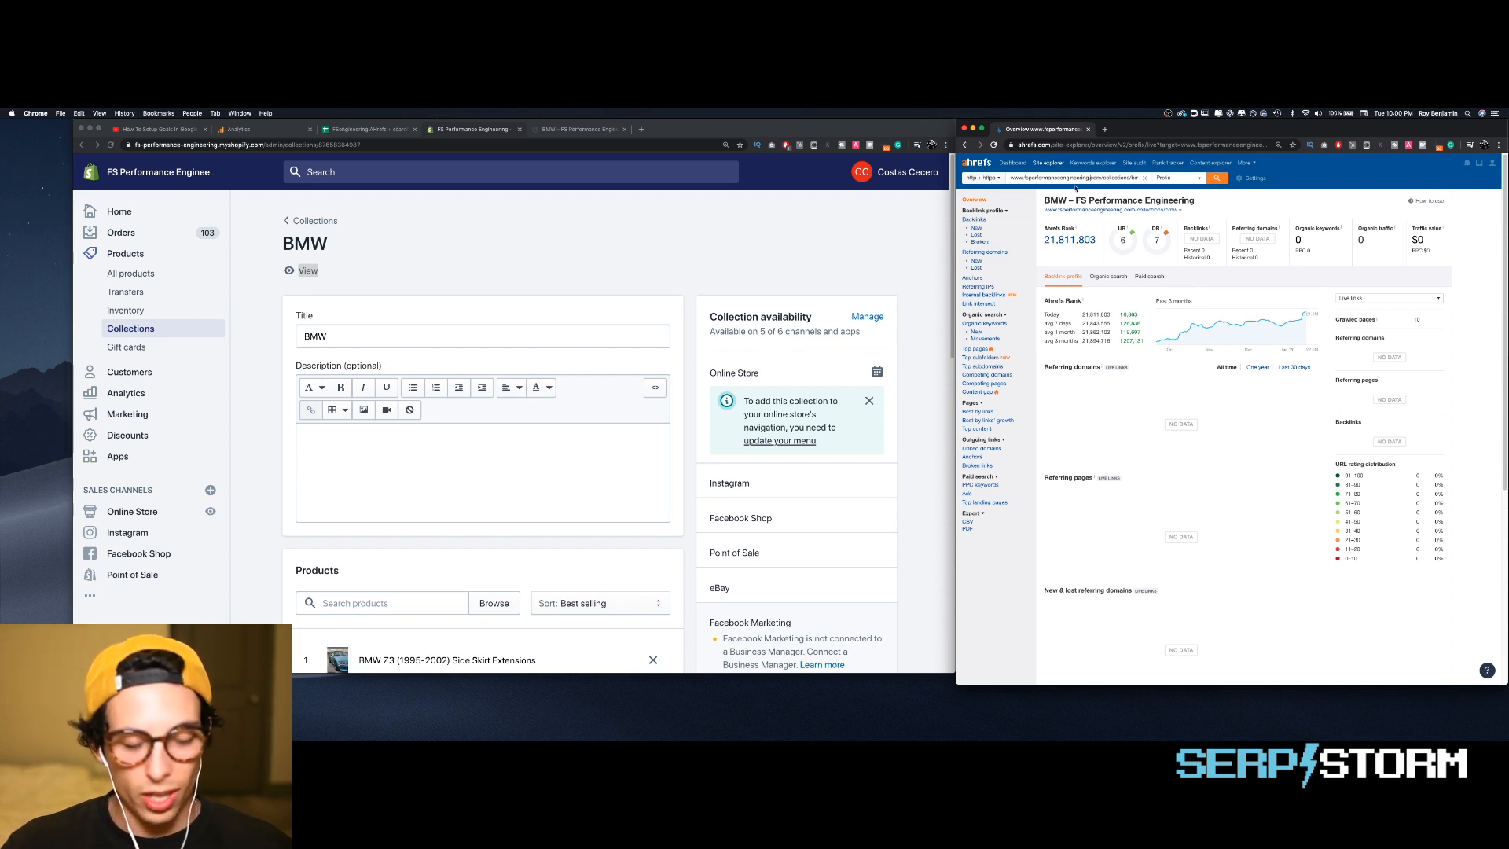
click(1075, 185)
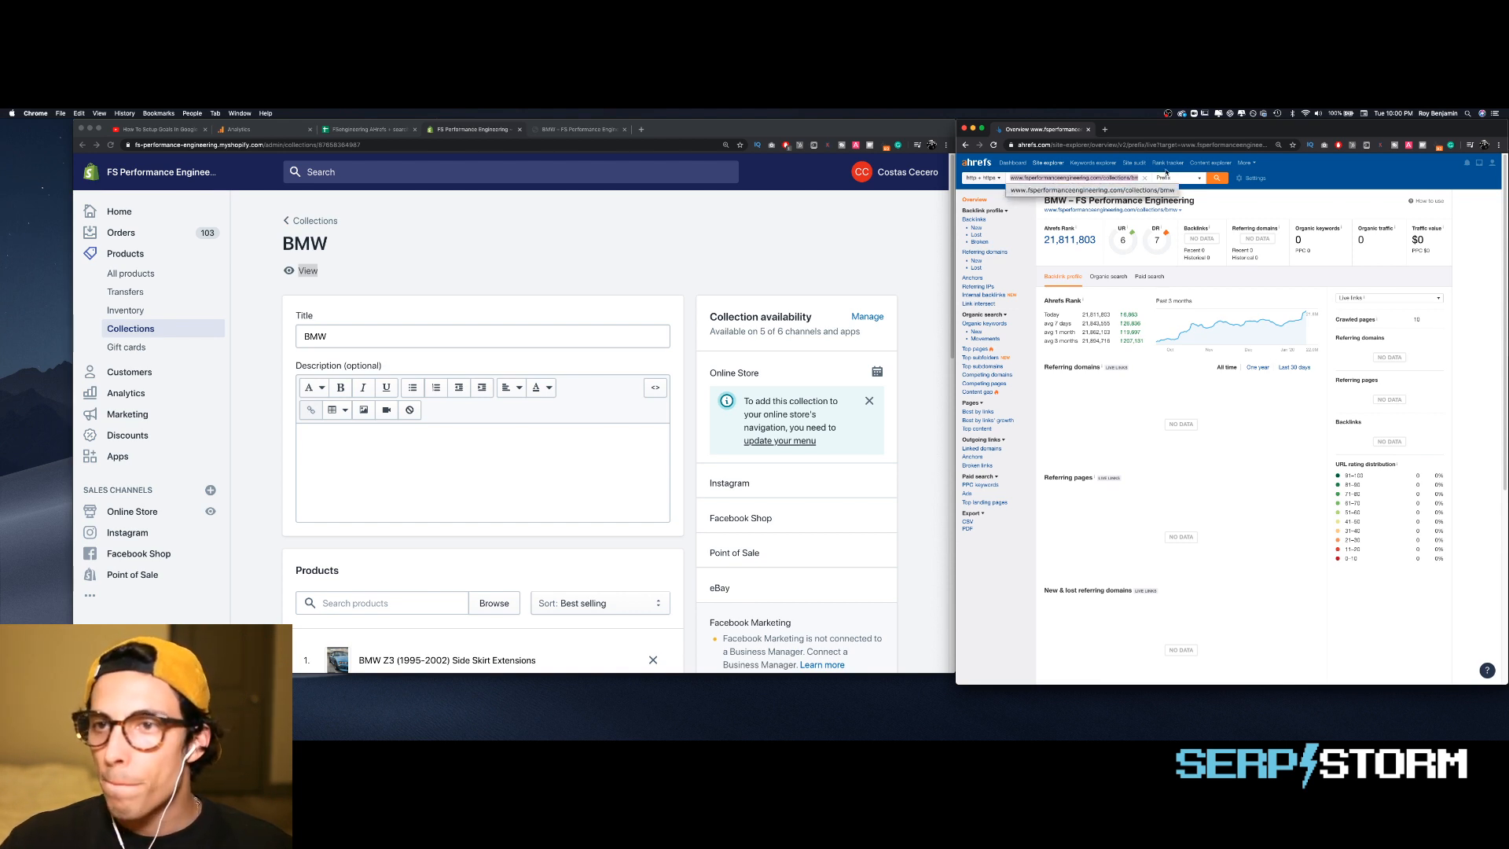
click(1096, 163)
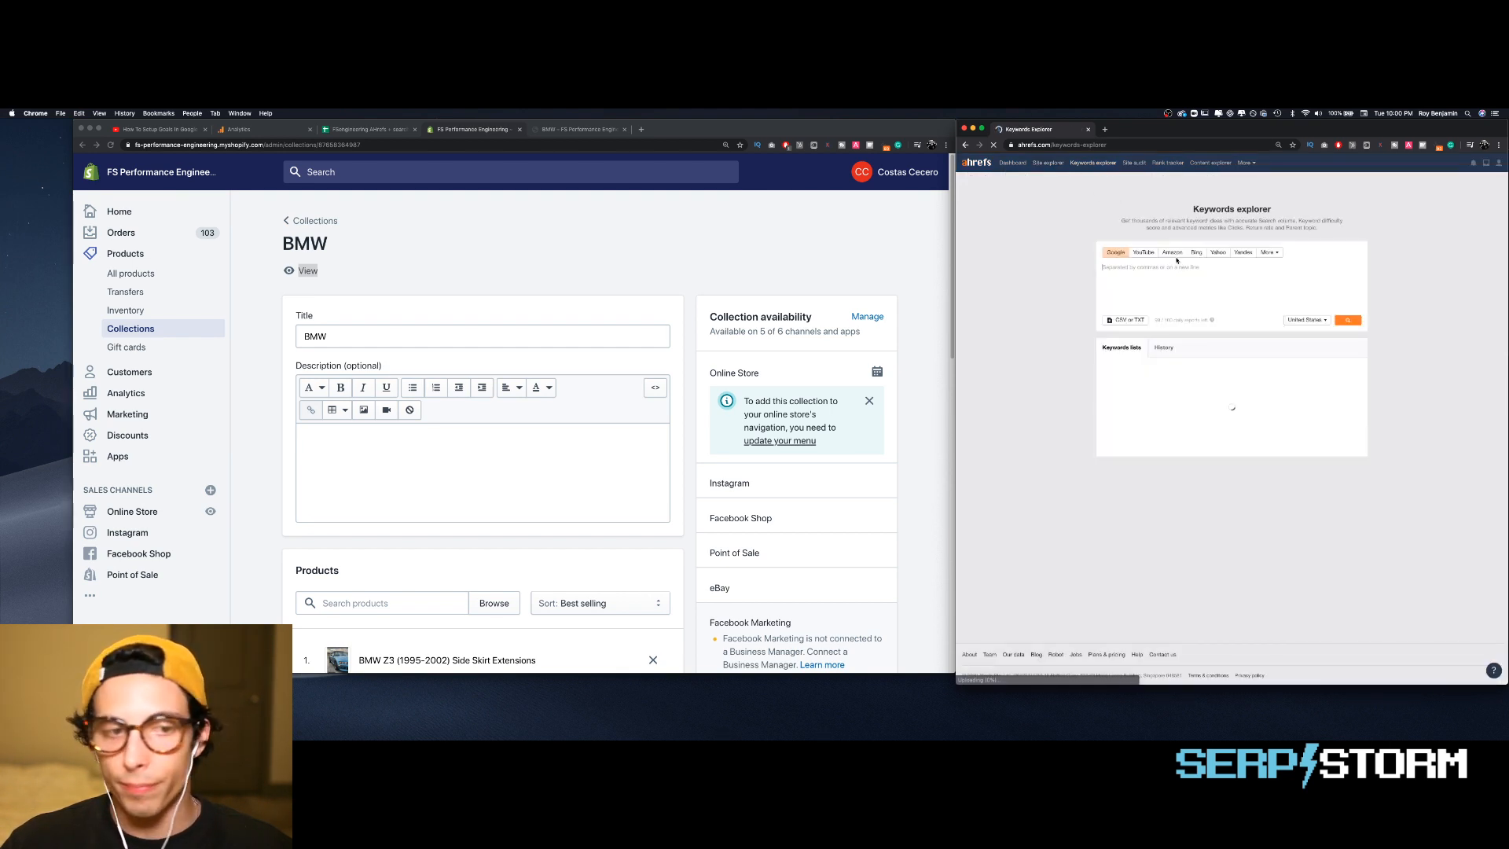
text(BMW Ae)
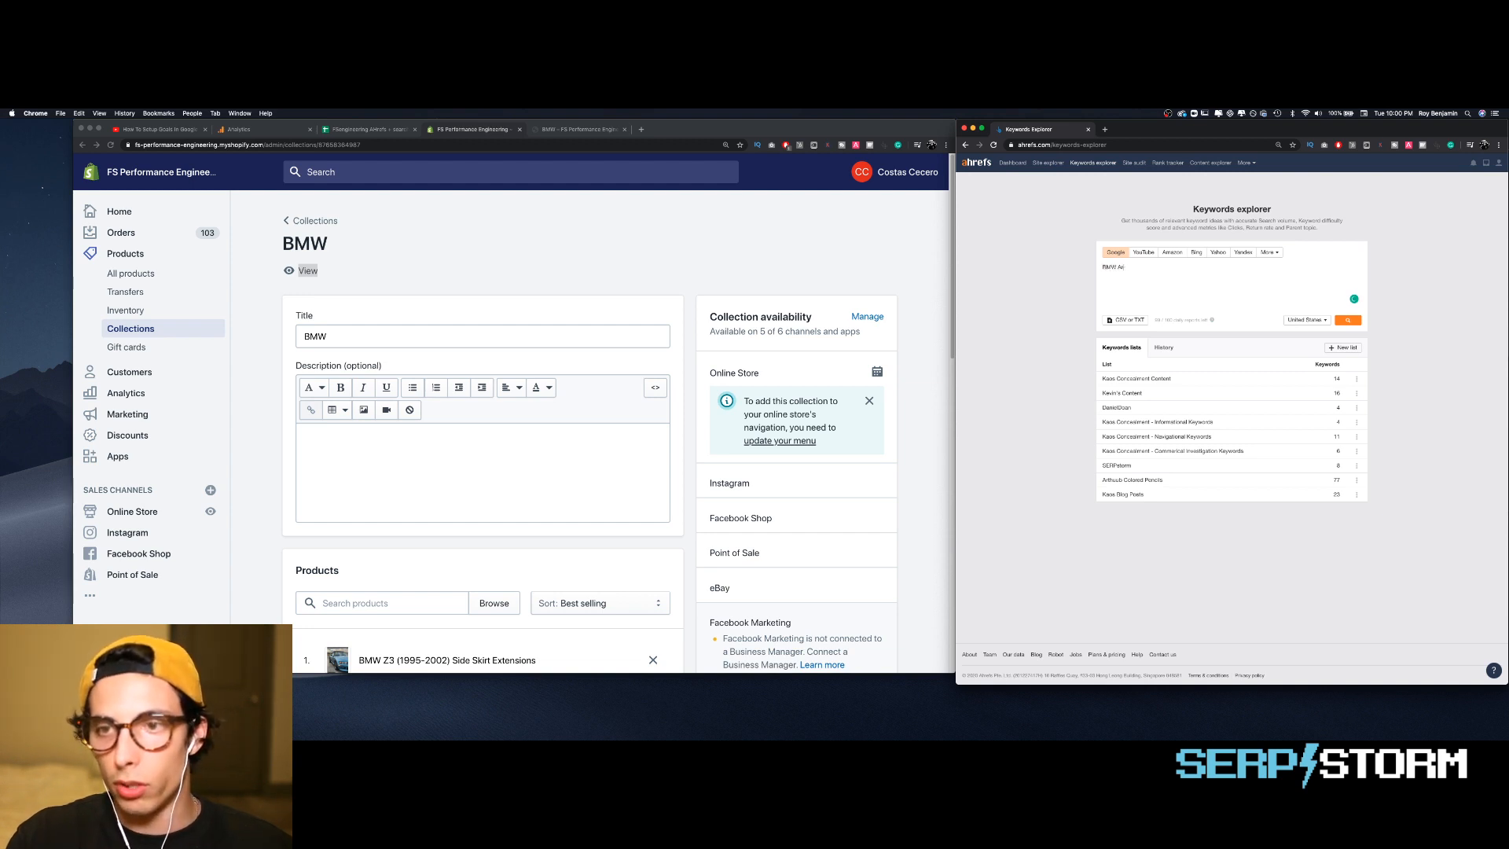
text(ro pa)
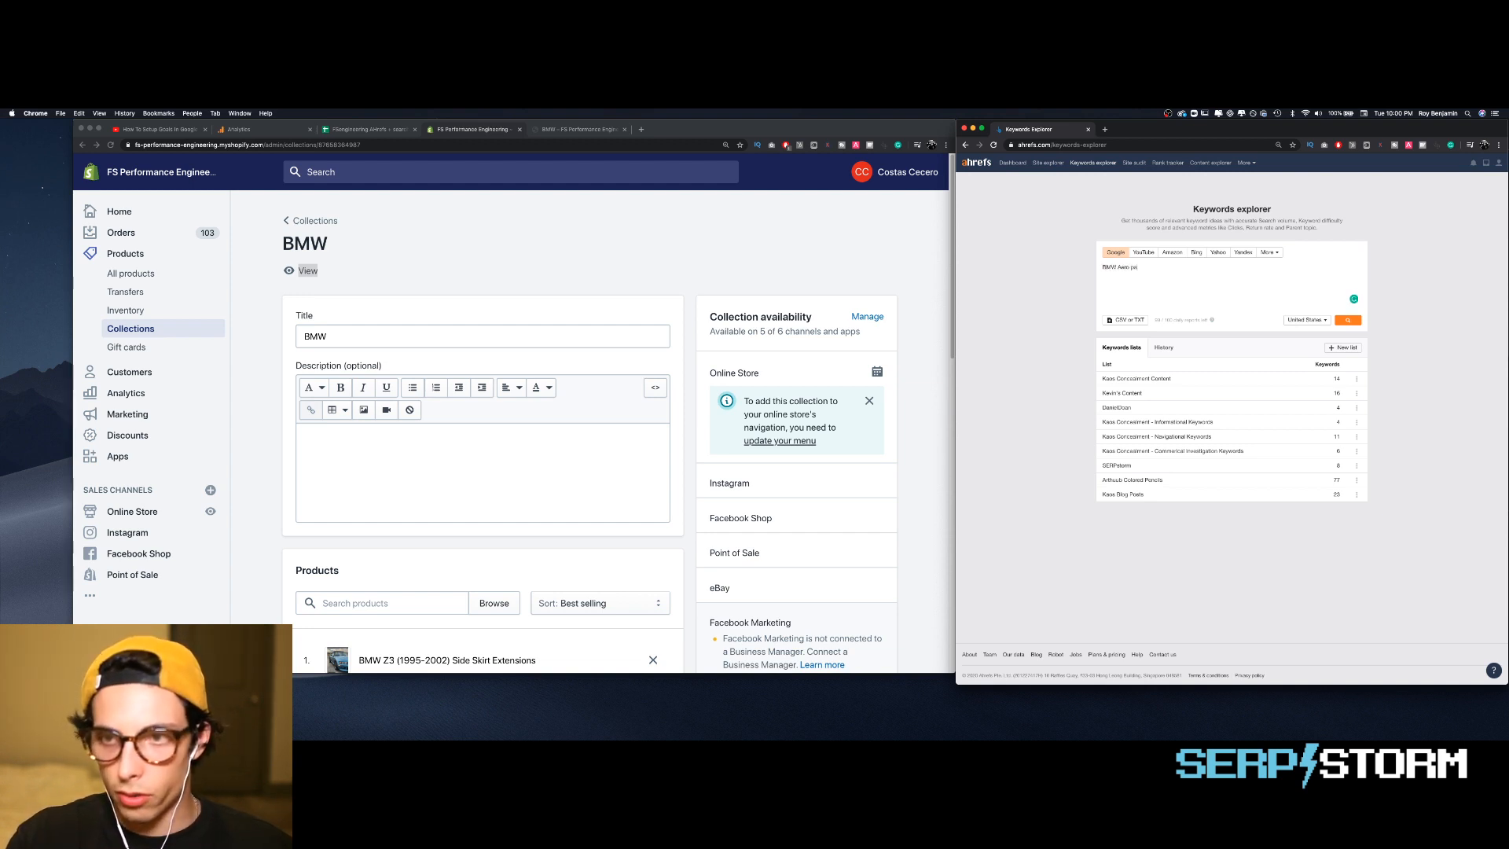
text(rts,)
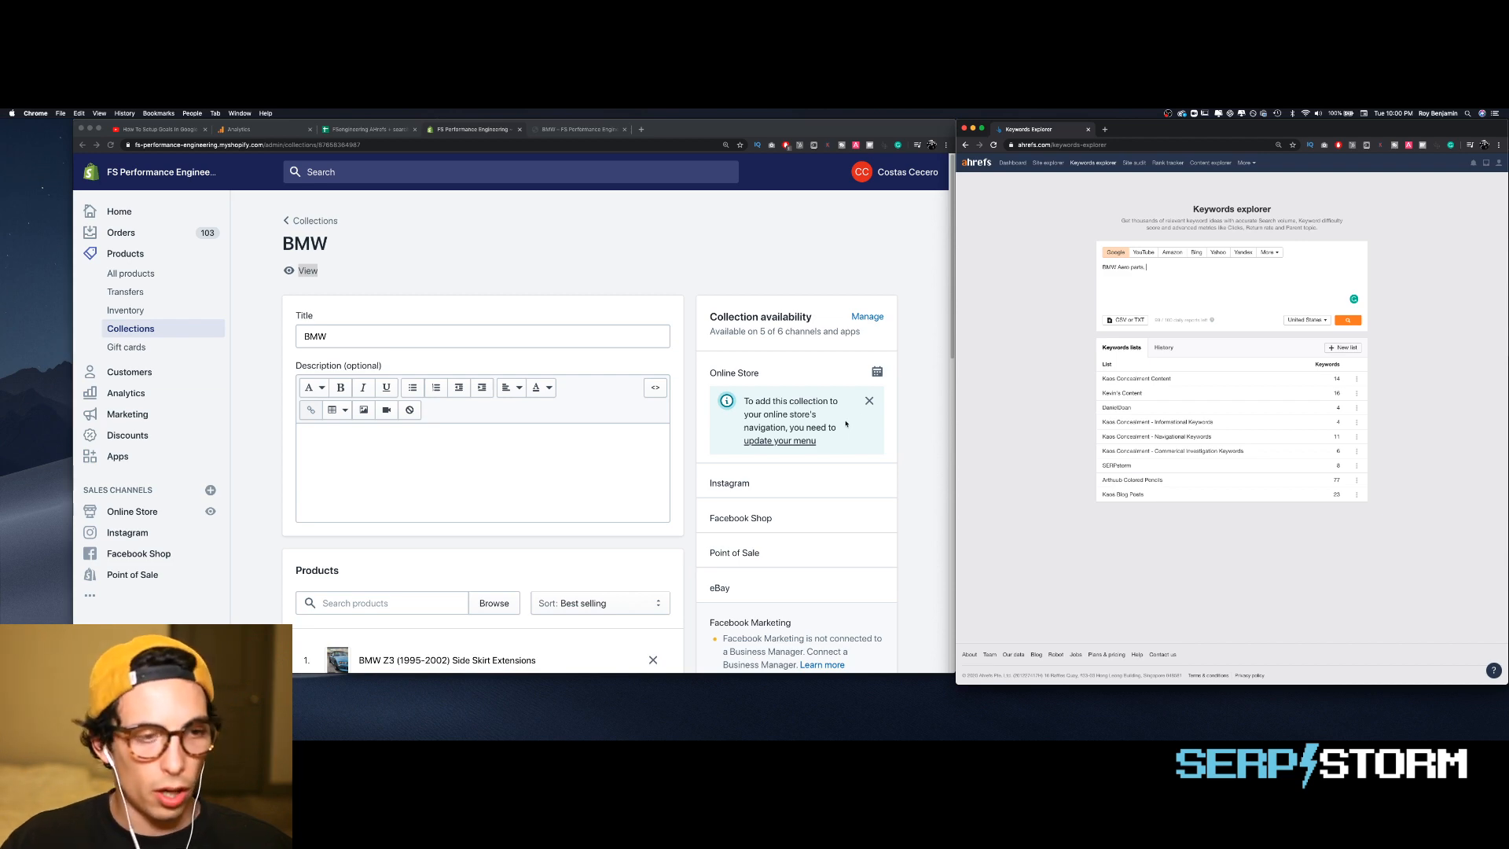
- Add "BMW body kits", "bmw aerodynamics" and "bmw aero kits" to the Keywords Explorer list, consulting the BMW collection's products for ideas
scroll(656, 452, down, 3)
scroll(656, 452, down, 8)
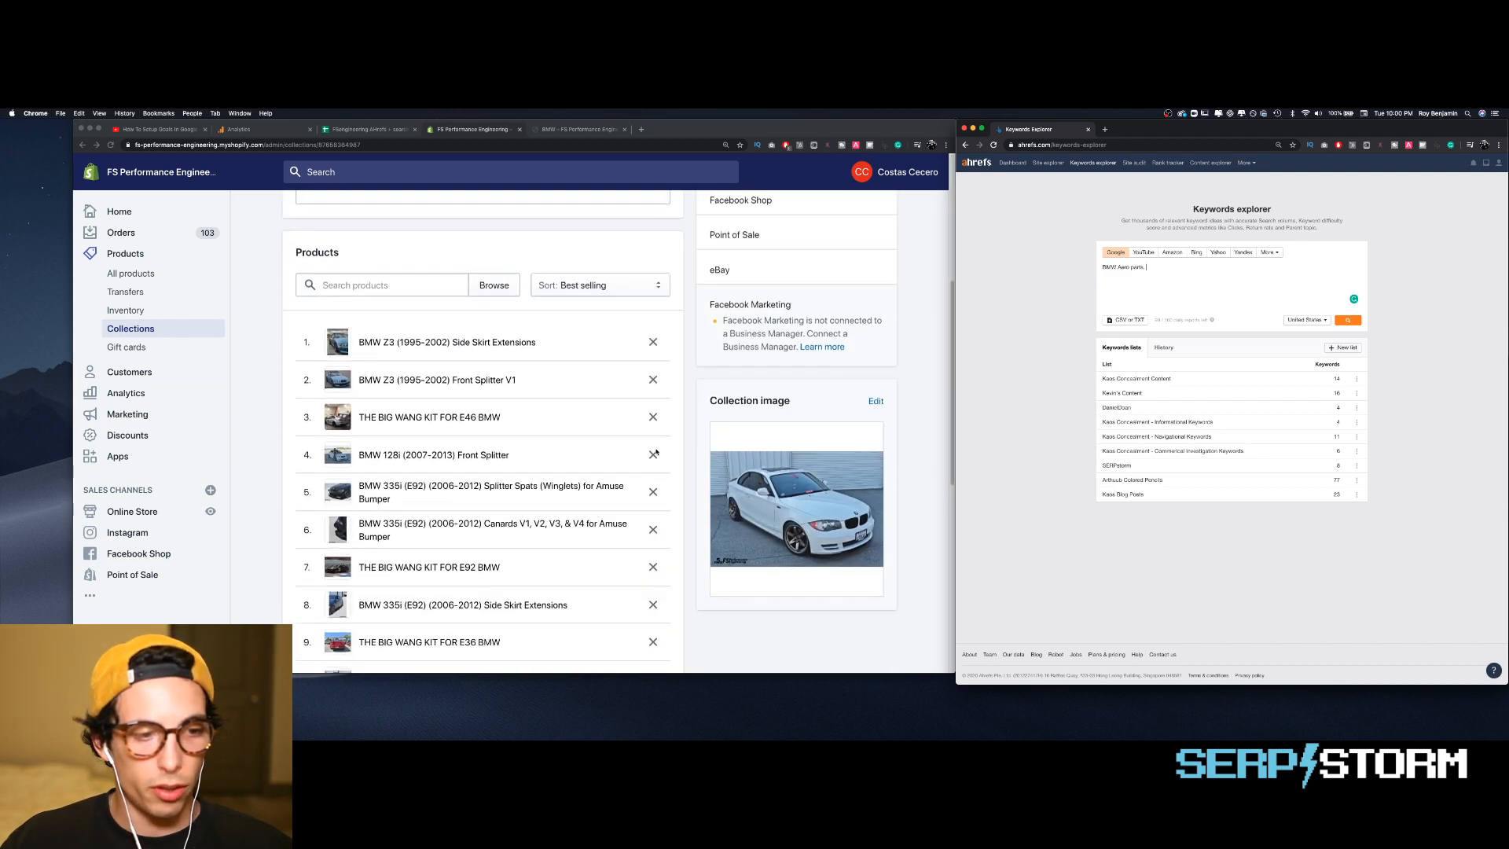
scroll(548, 510, up, 1)
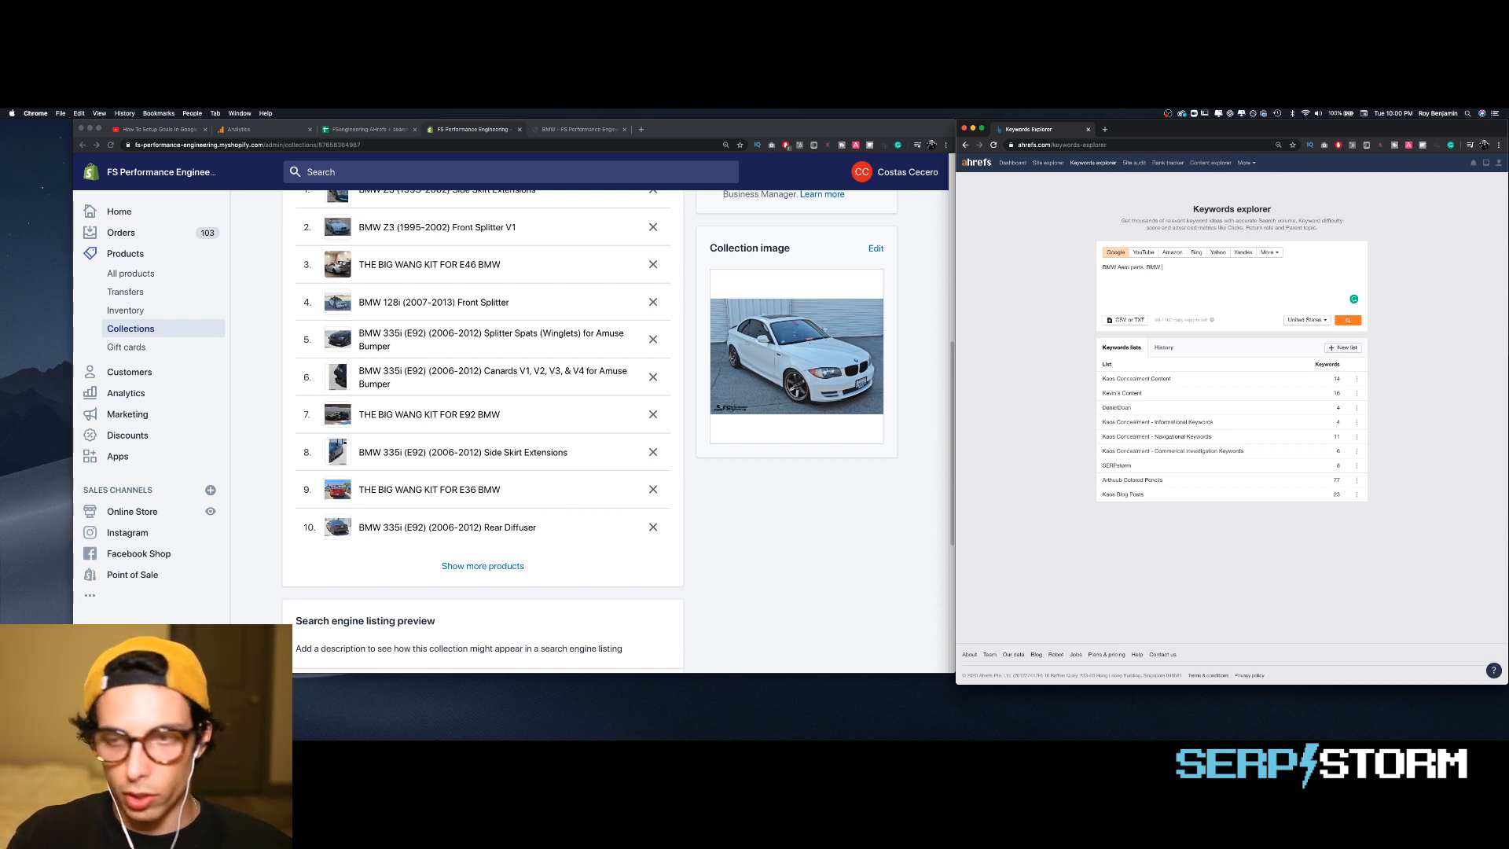
text(kits,)
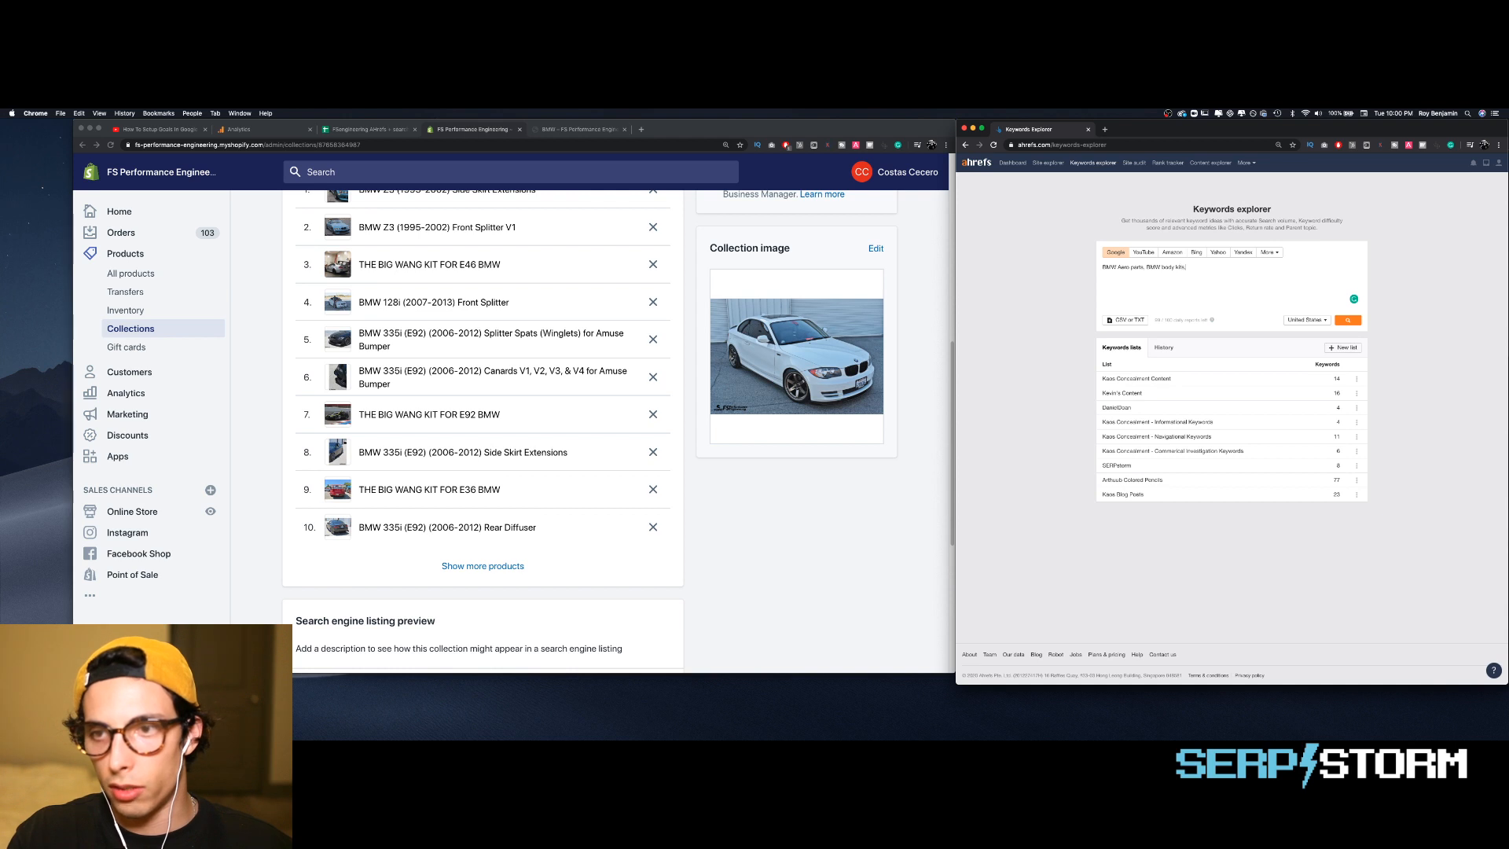
text( bmw aero)
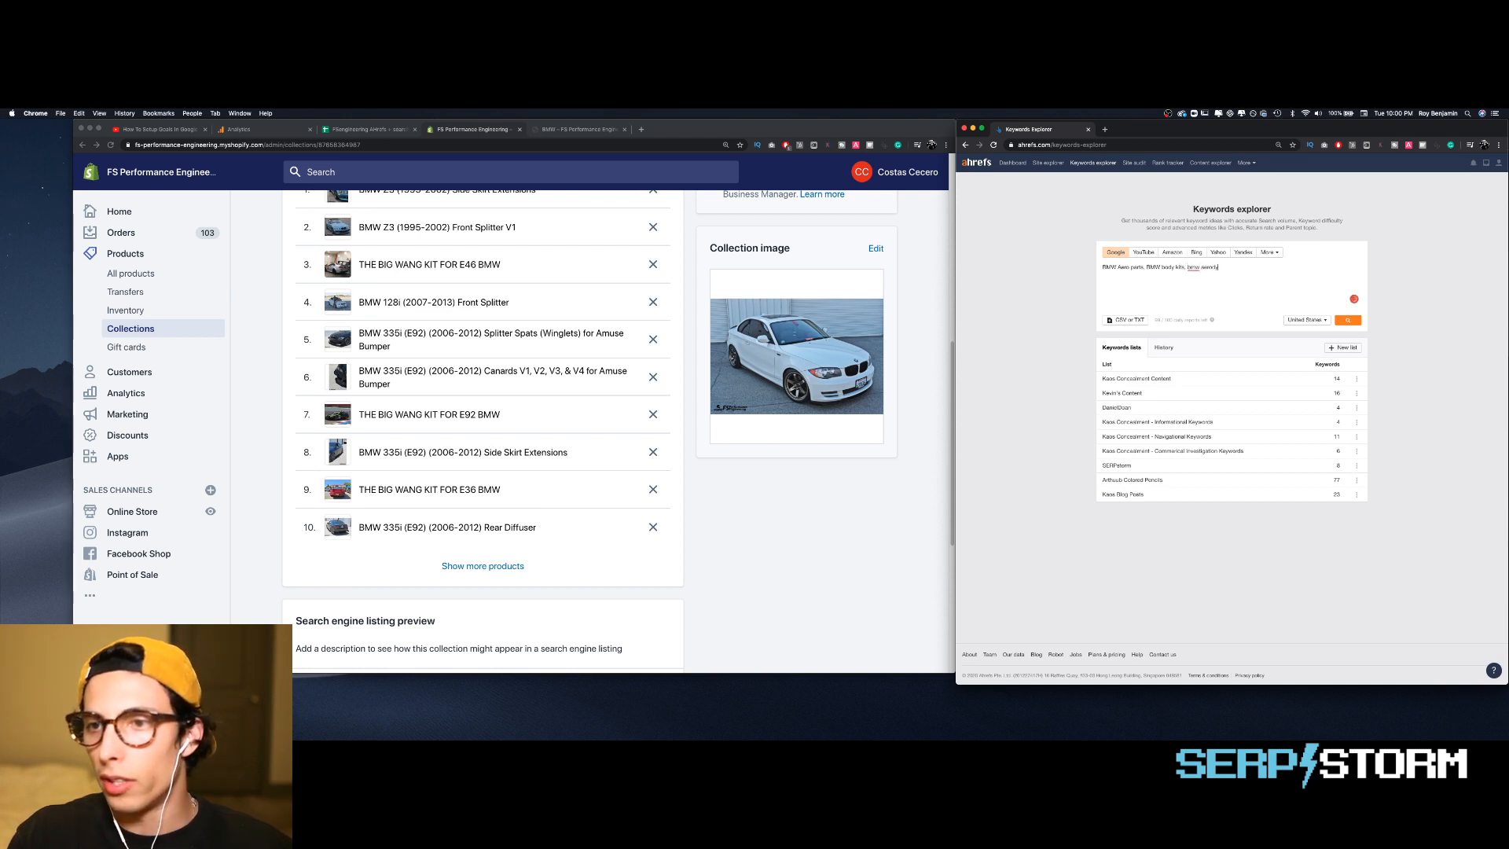
text(dynamics, bmw aero)
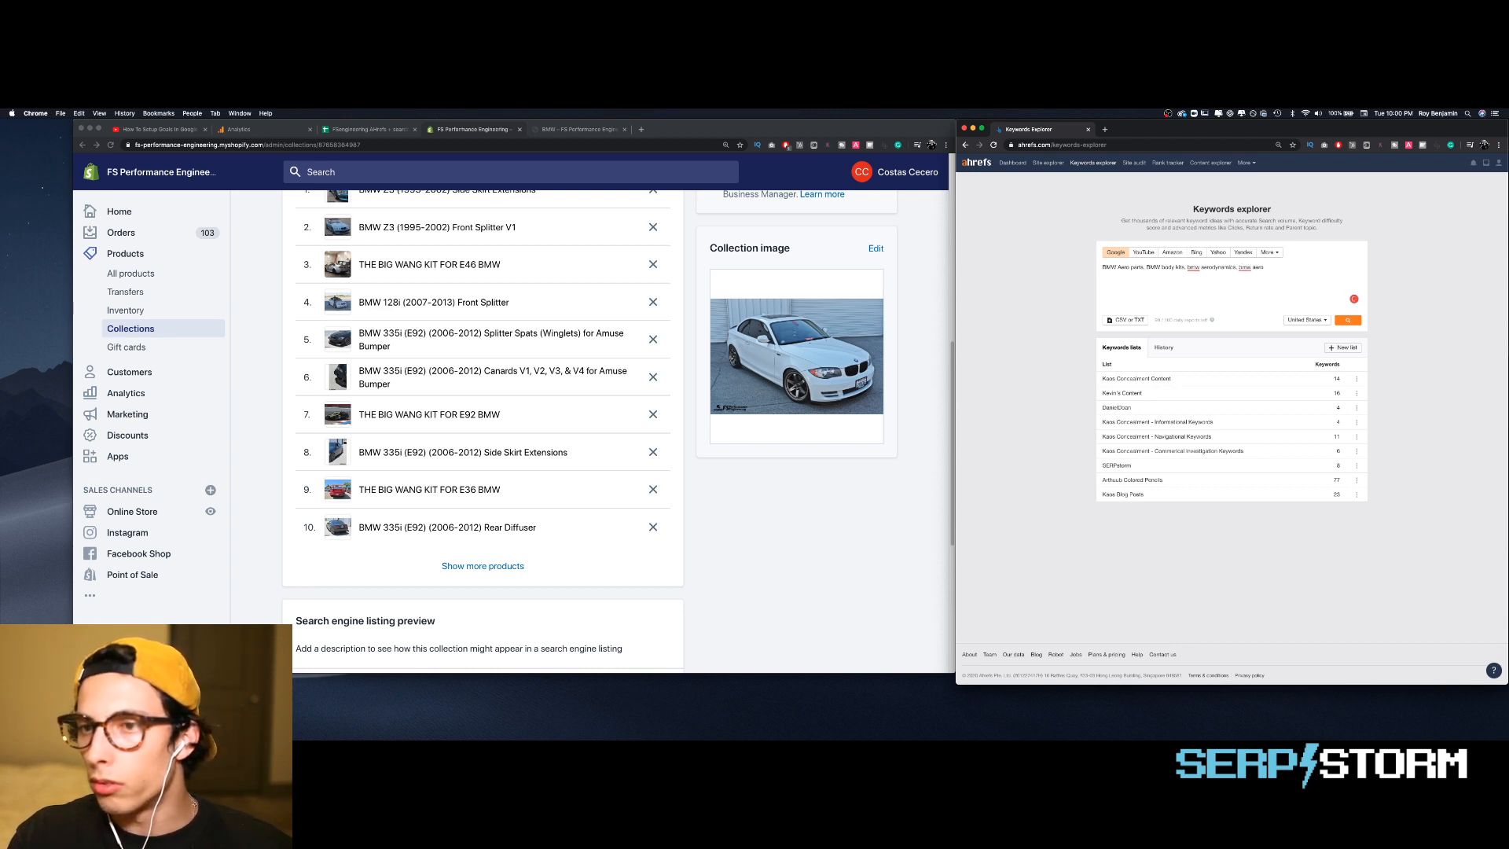
text(,)
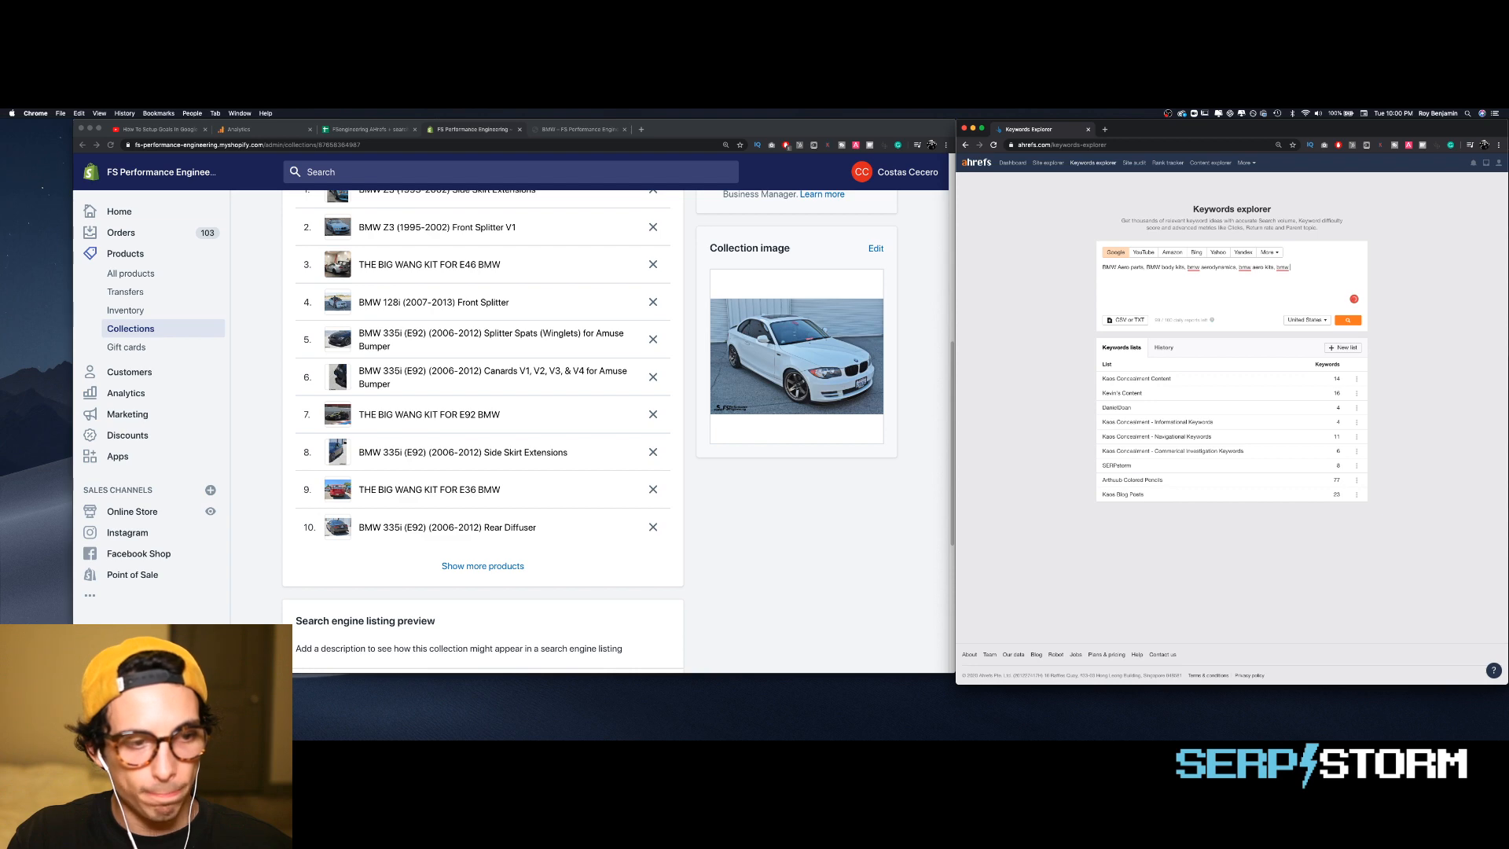
- Remove the incomplete last keyword, run the Keywords Explorer search and show the phrase match ideas
scroll(519, 310, up, 3)
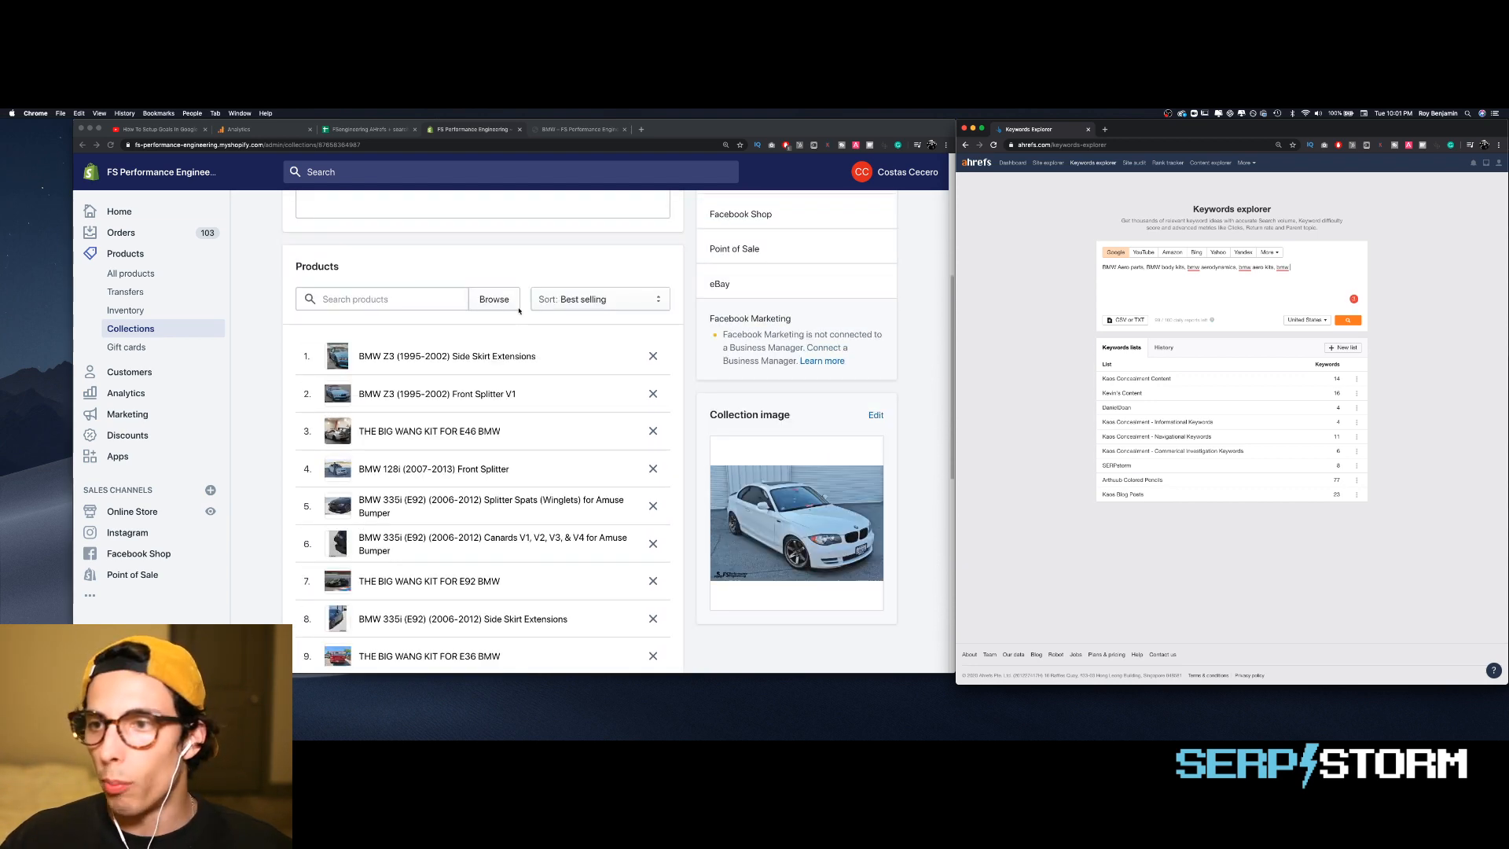
text(e)
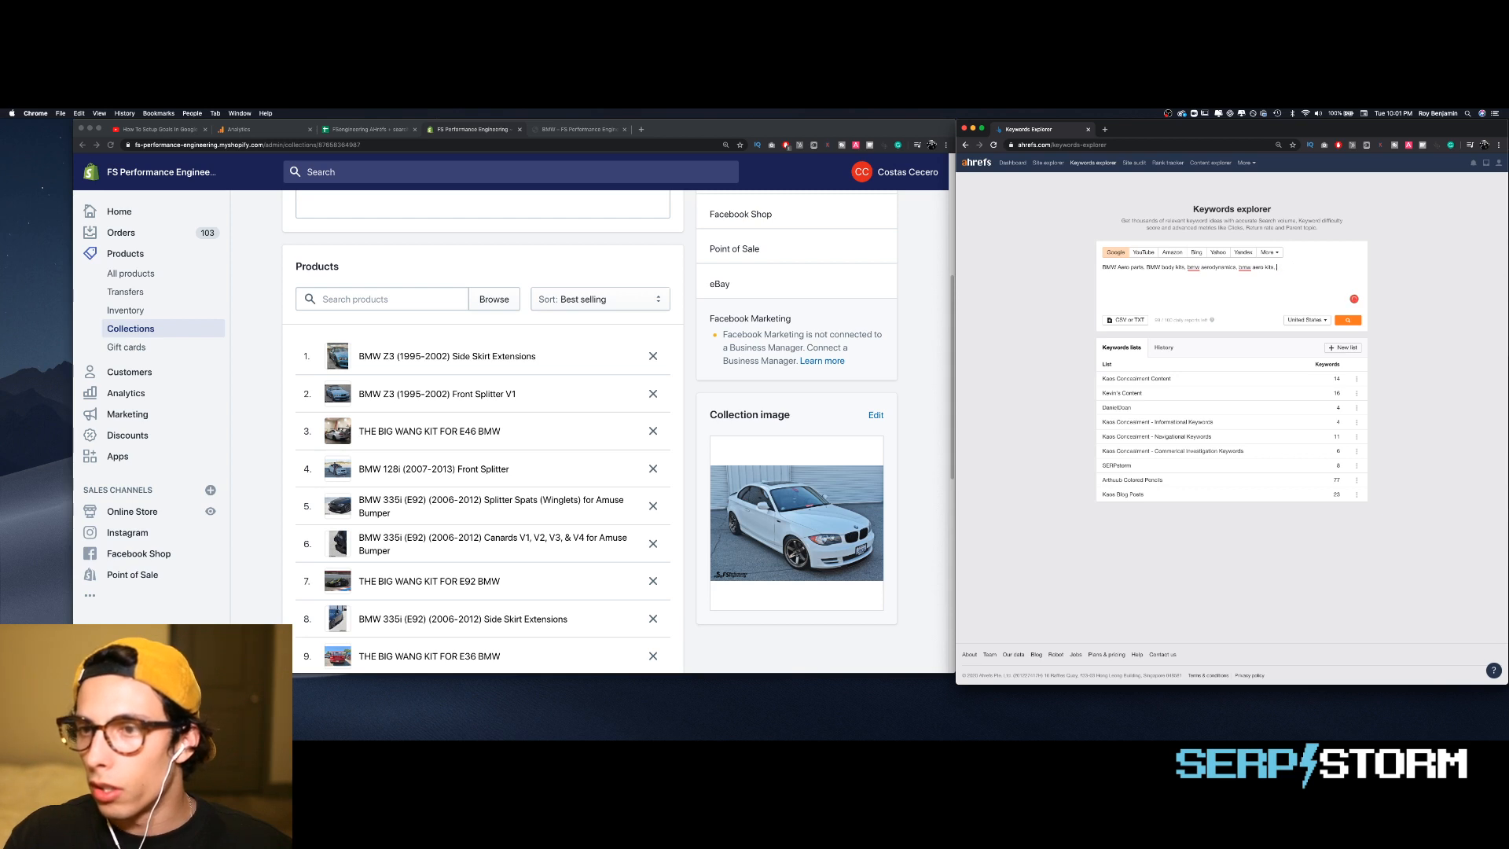
key(Return)
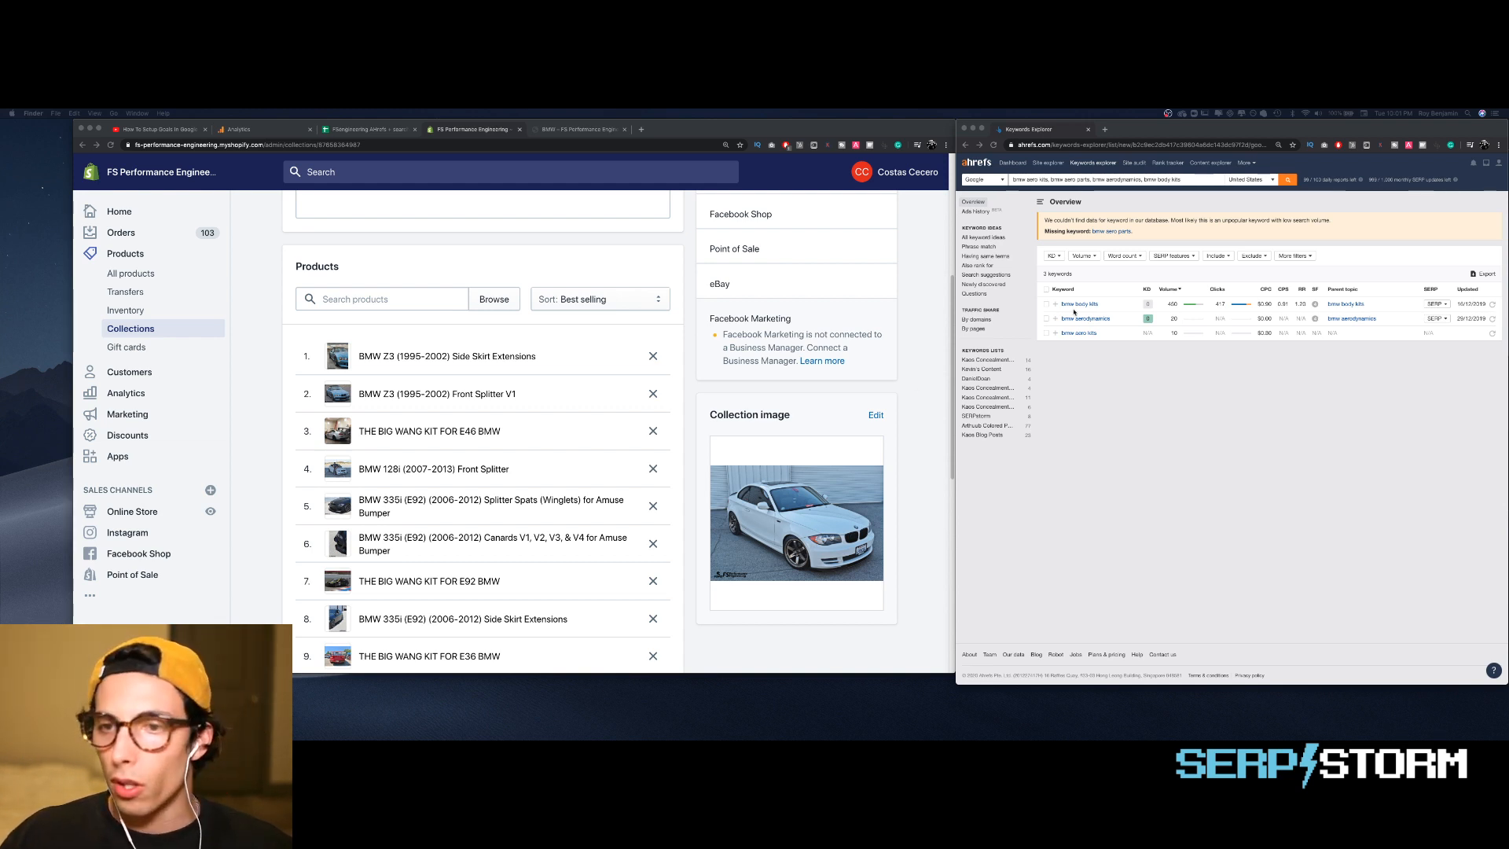
click(984, 248)
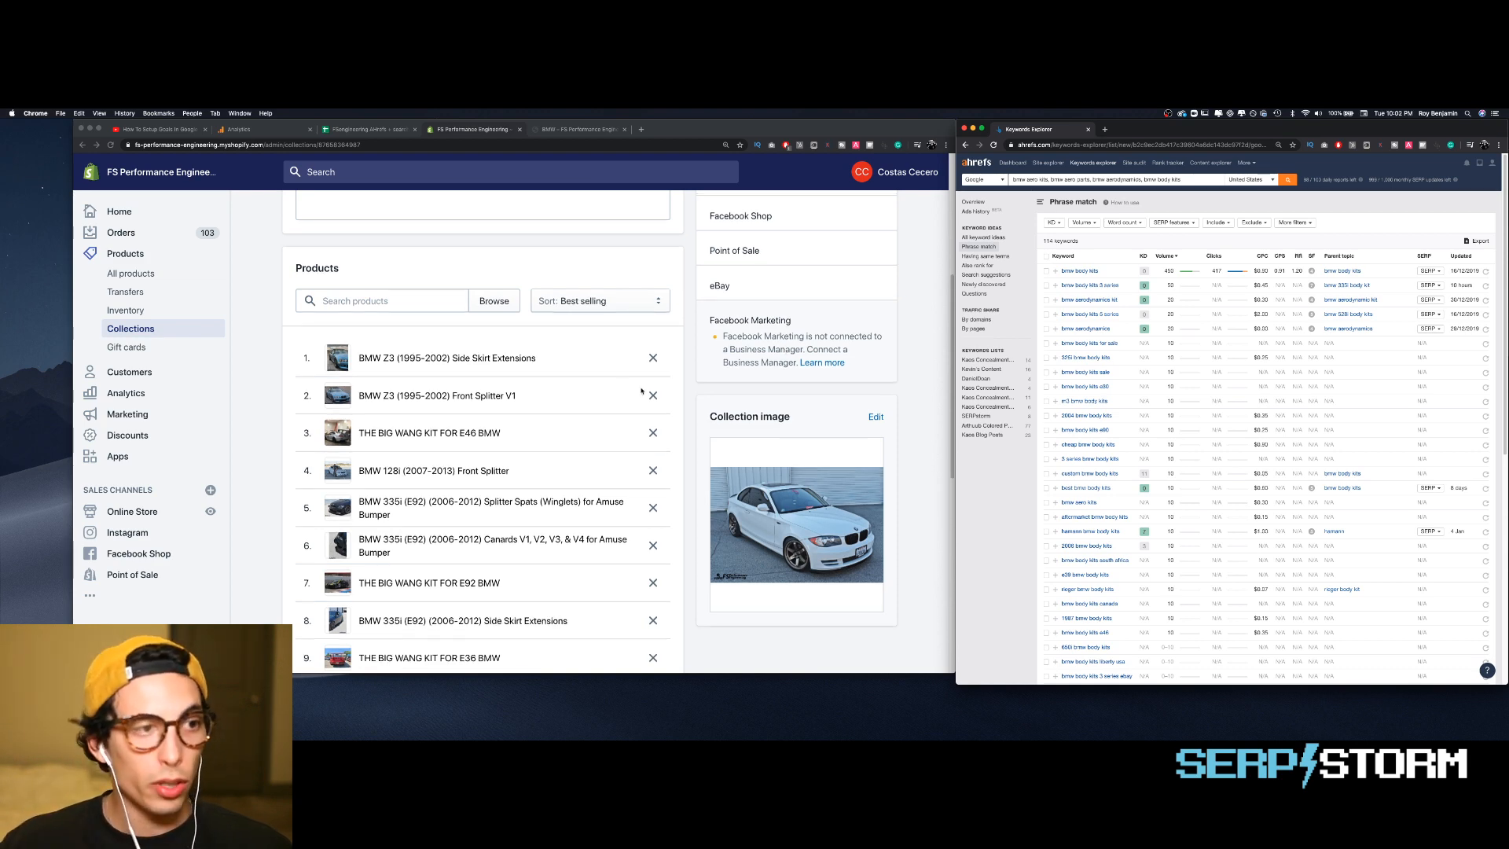
- Change the Shopify collection's title to "BMW body kits"
scroll(454, 337, up, 5)
click(454, 336)
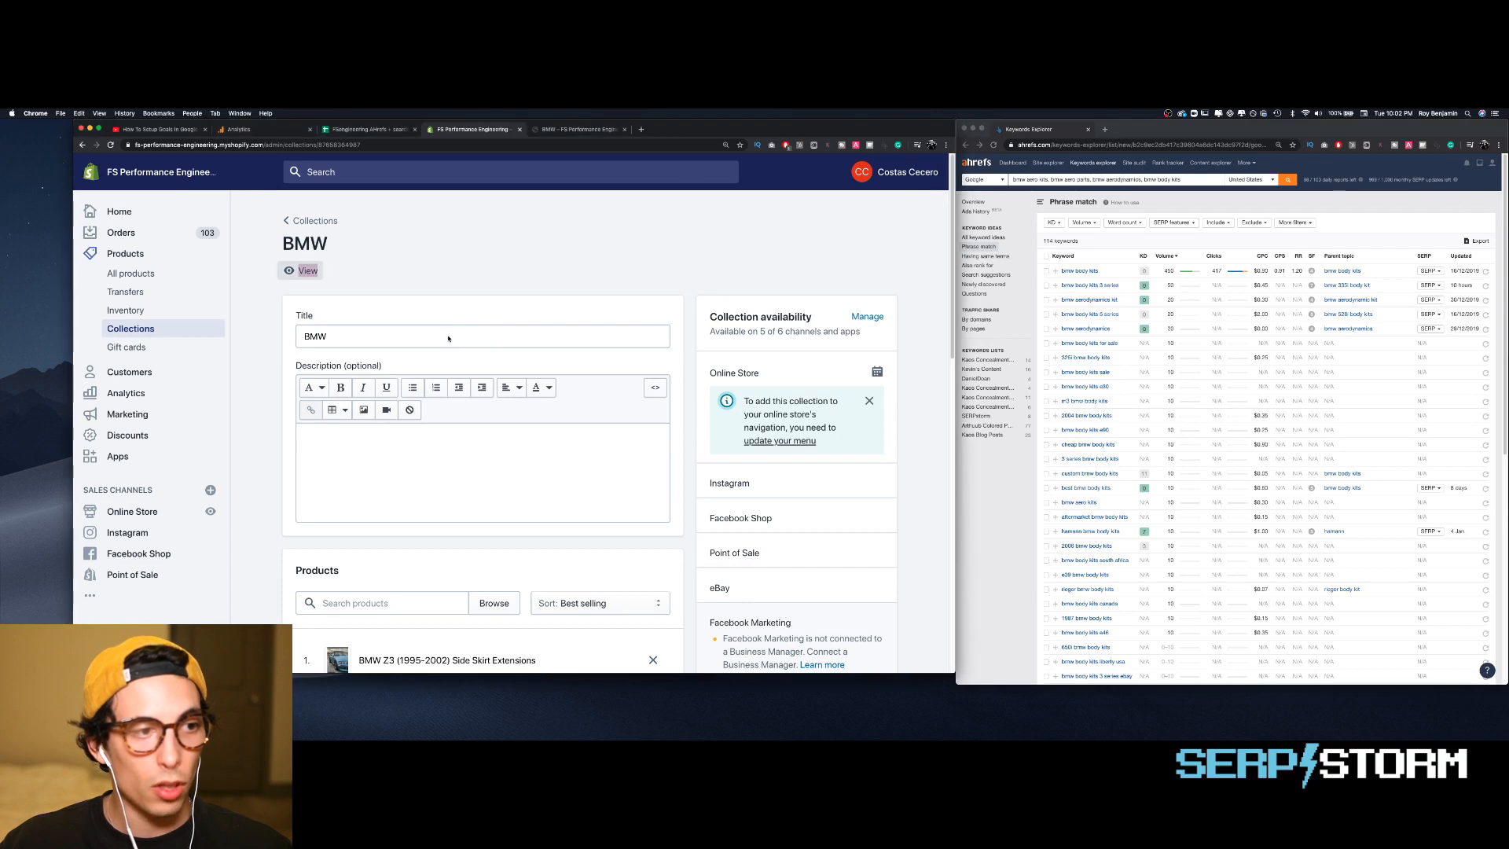
click(454, 336)
text(bow)
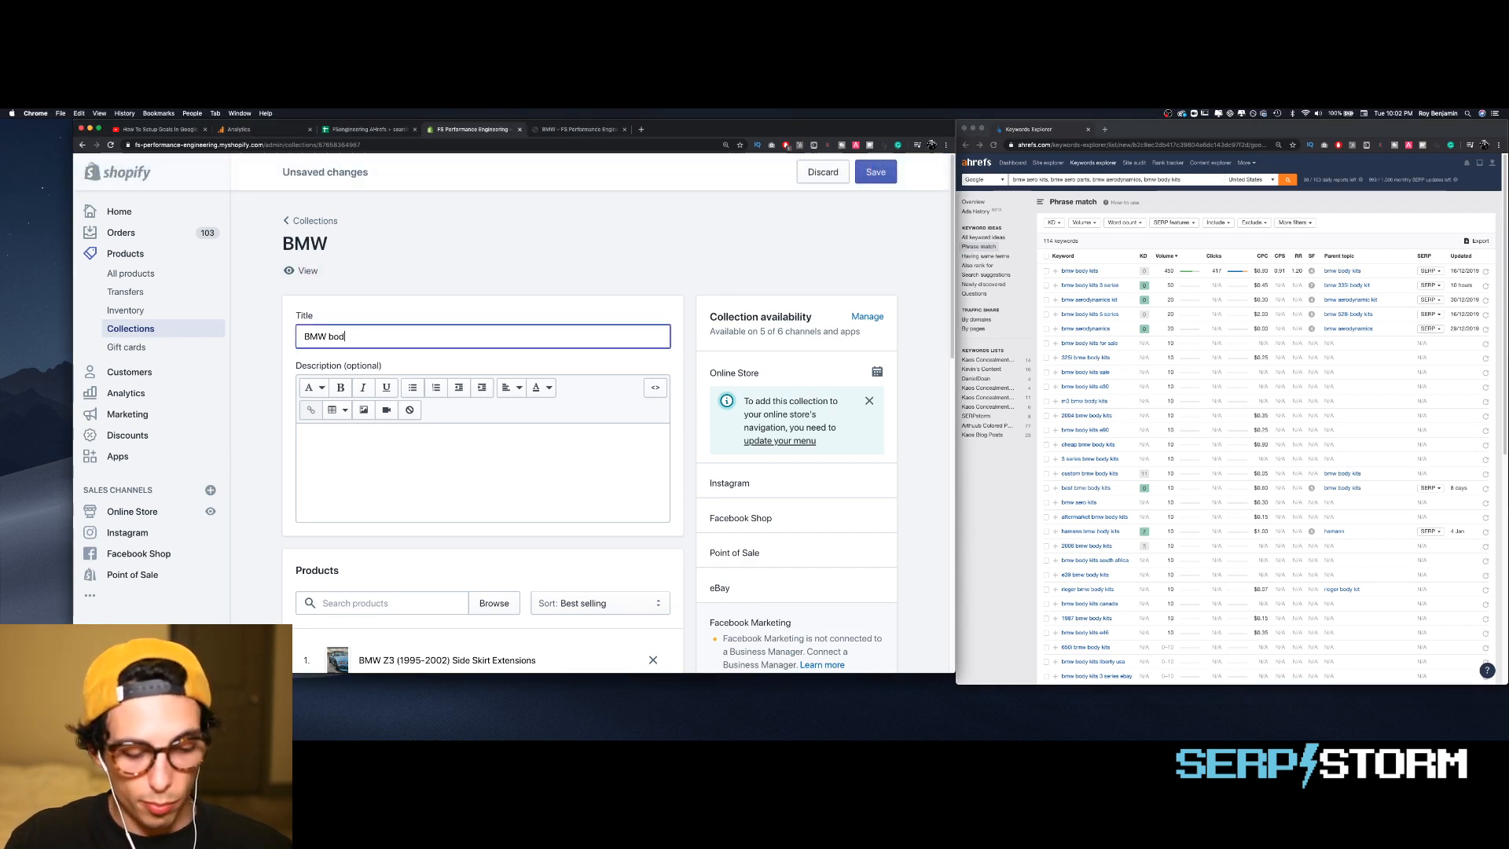
text(y kits)
- Review the collection's products, then add a "|" separator to the title and capitalise it as "BMW Body Kits |"
scroll(583, 482, down, 3)
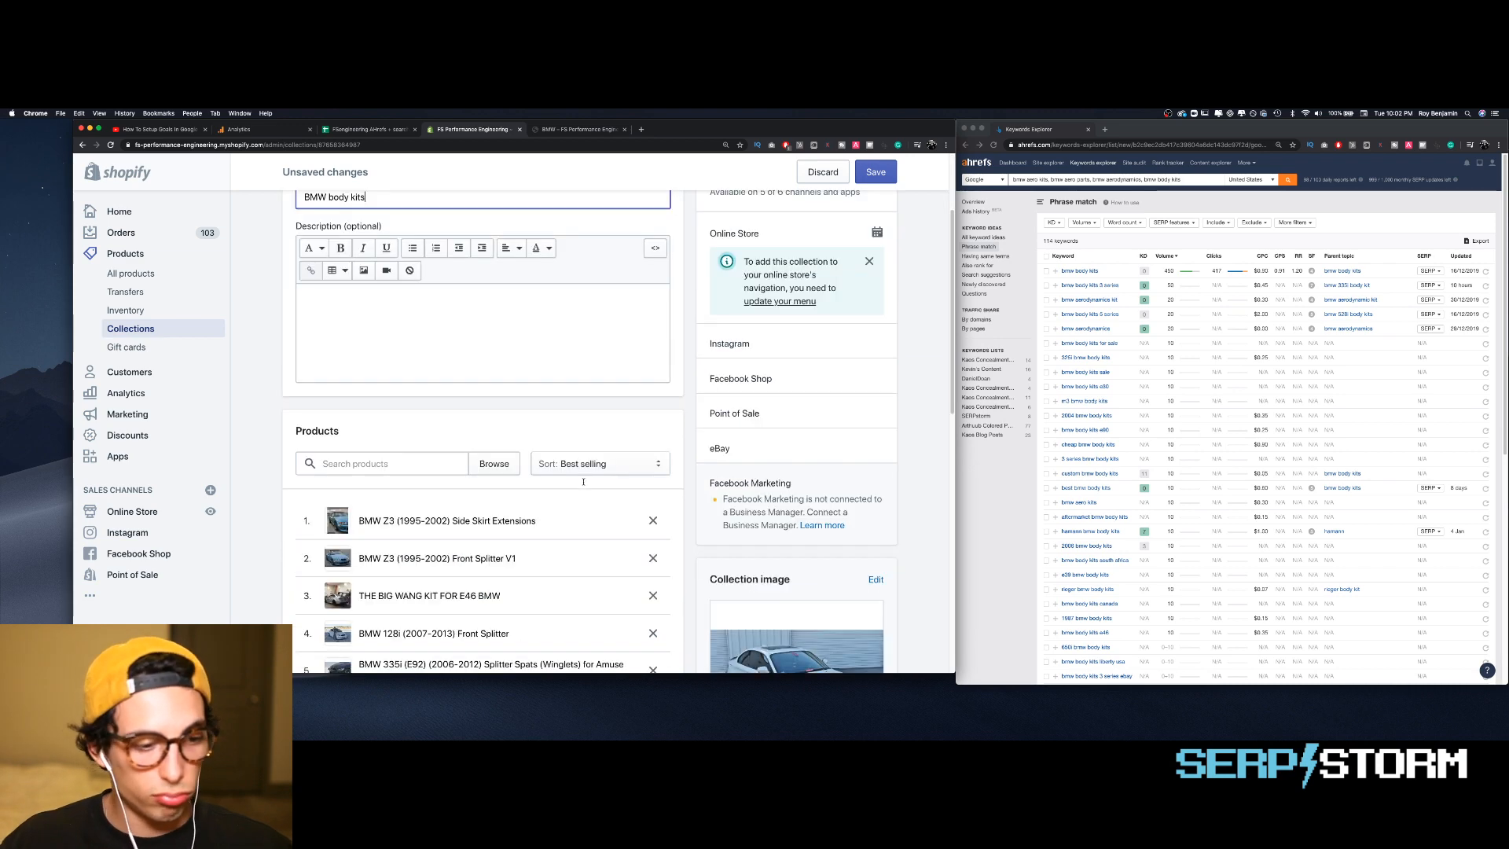
scroll(583, 482, down, 5)
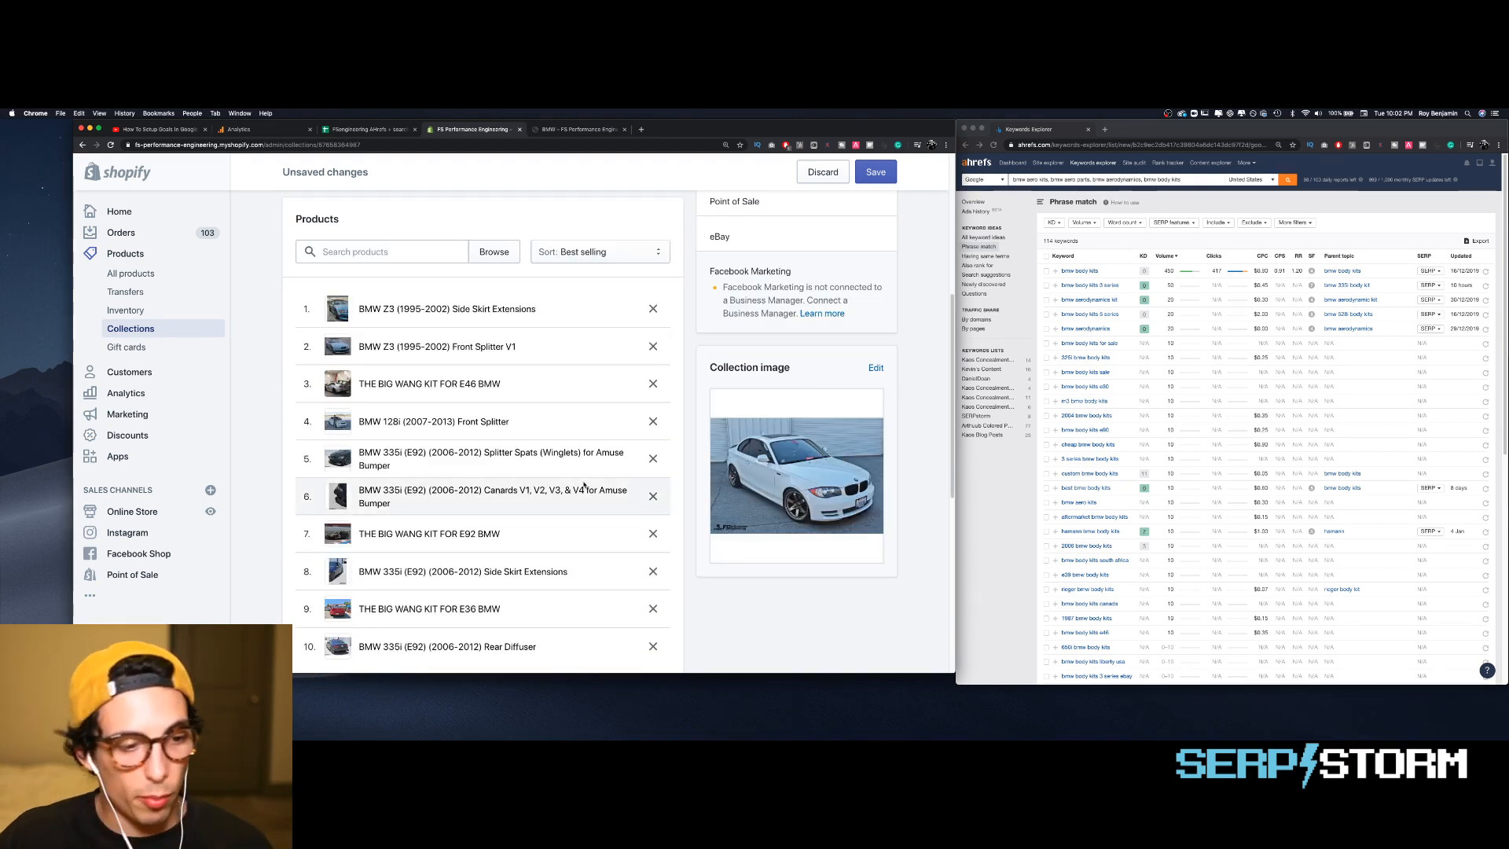
scroll(583, 485, down, 3)
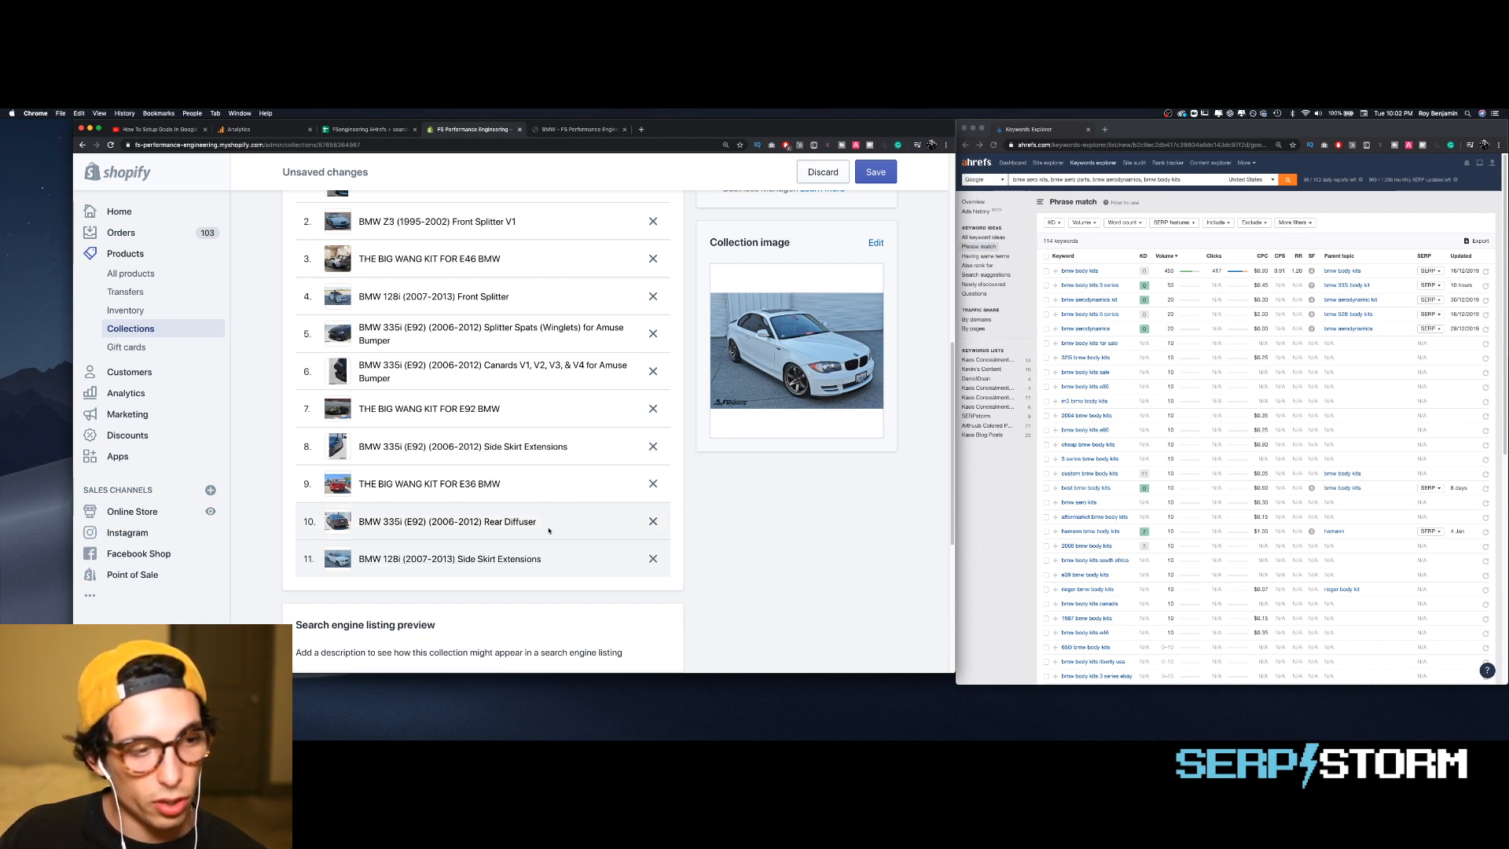
scroll(523, 509, up, 5)
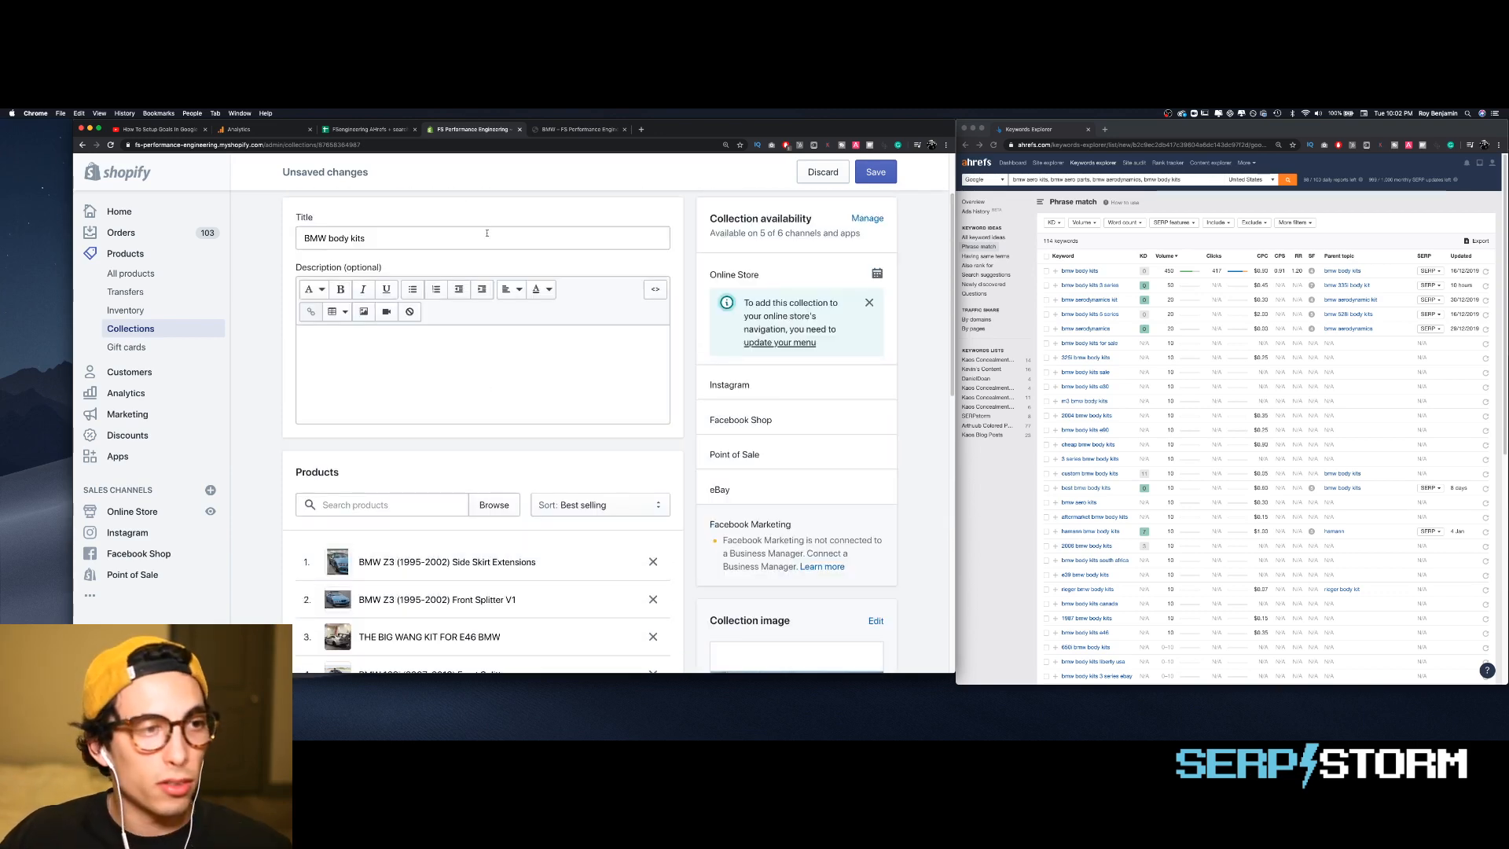
click(487, 233)
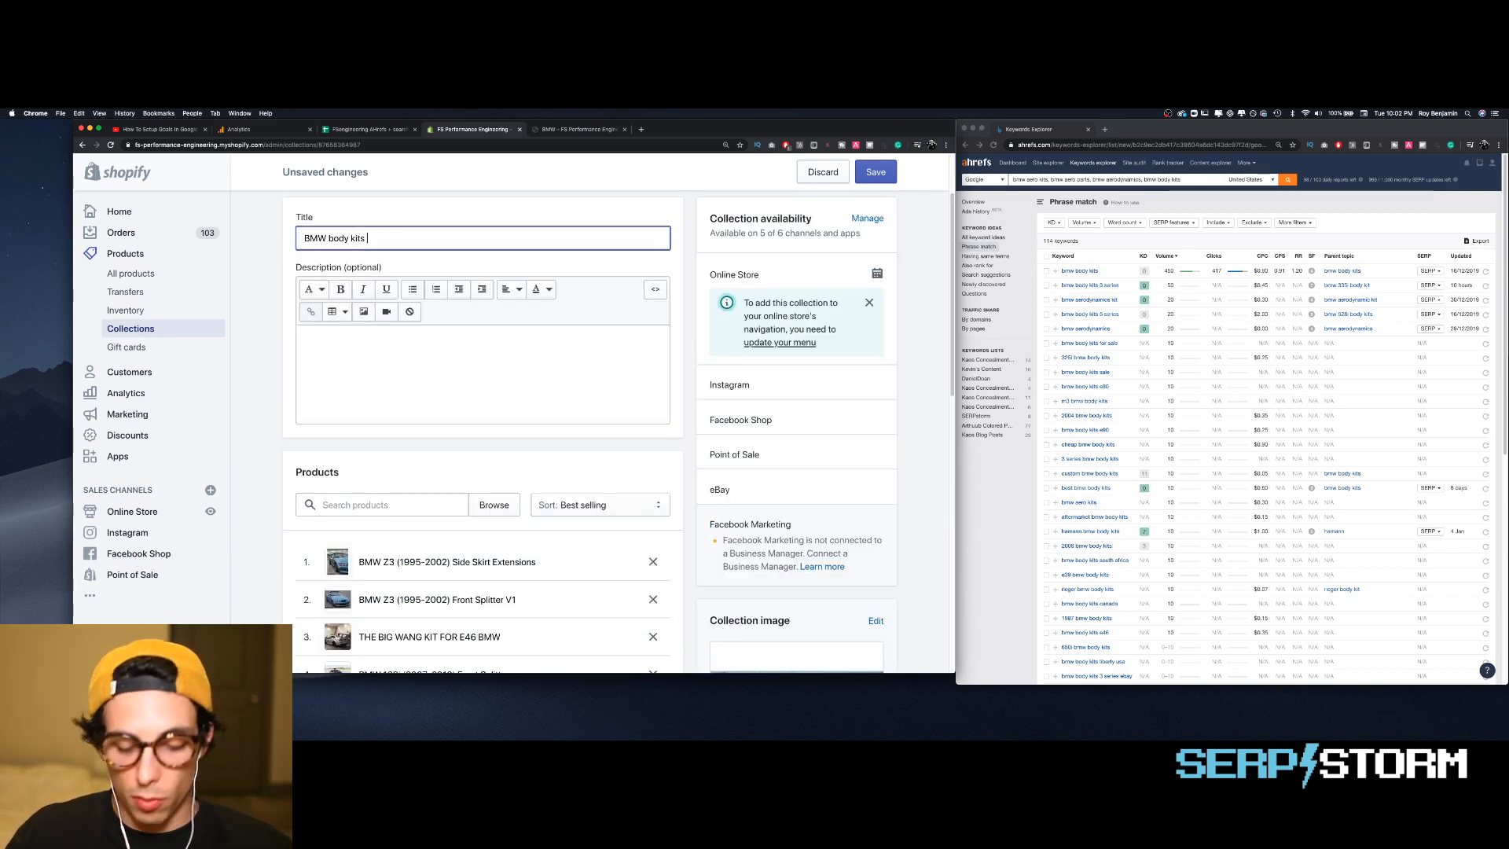
text(|)
key(Left)
key(Left)
key(Left)
key(Left)
key(Left)
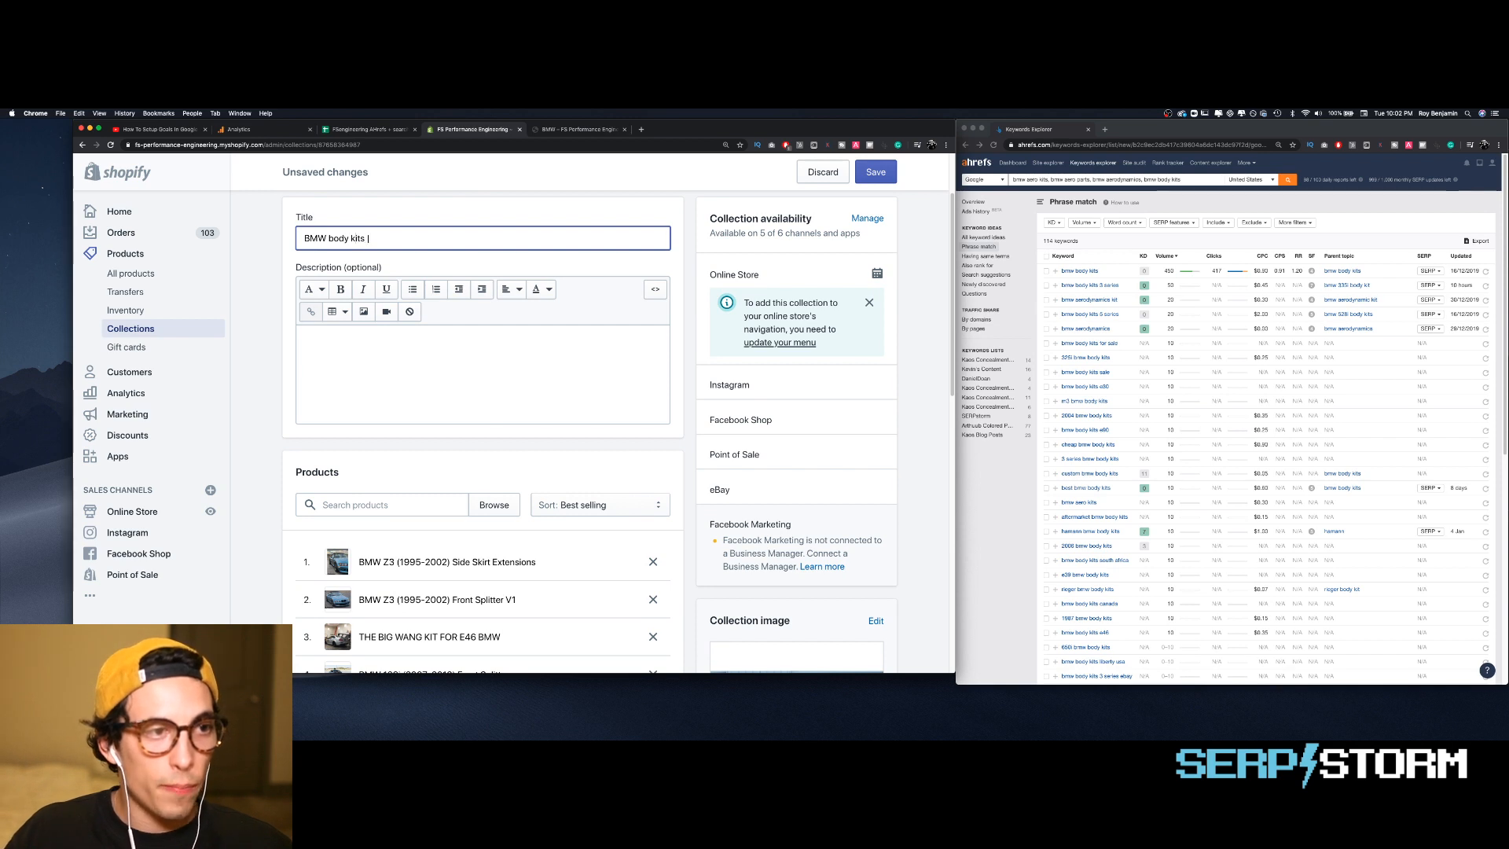
key(BackSpace)
text(K)
key(Left)
key(Left)
key(Left)
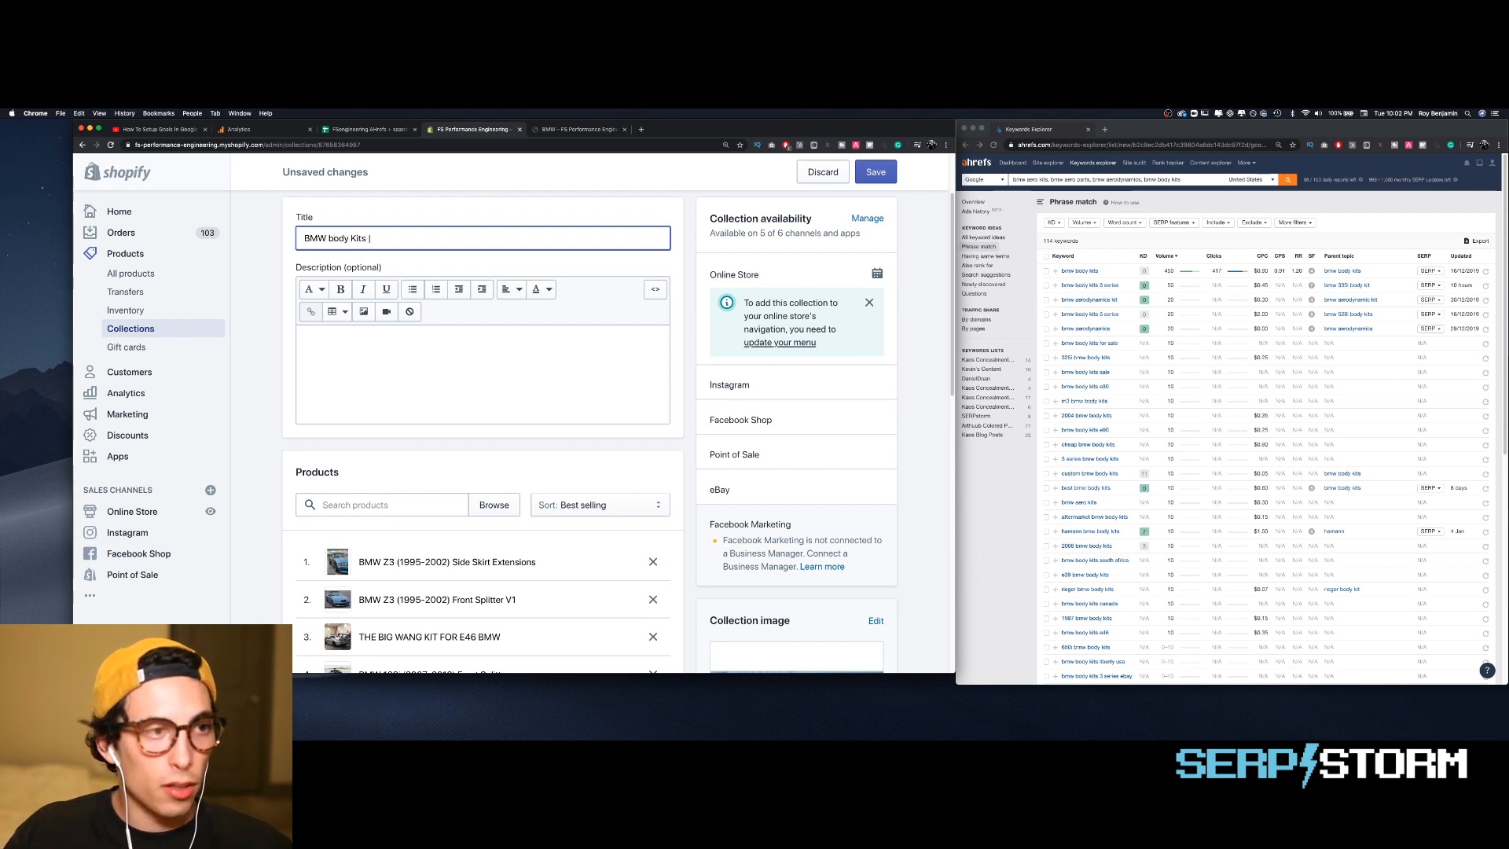
key(BackSpace)
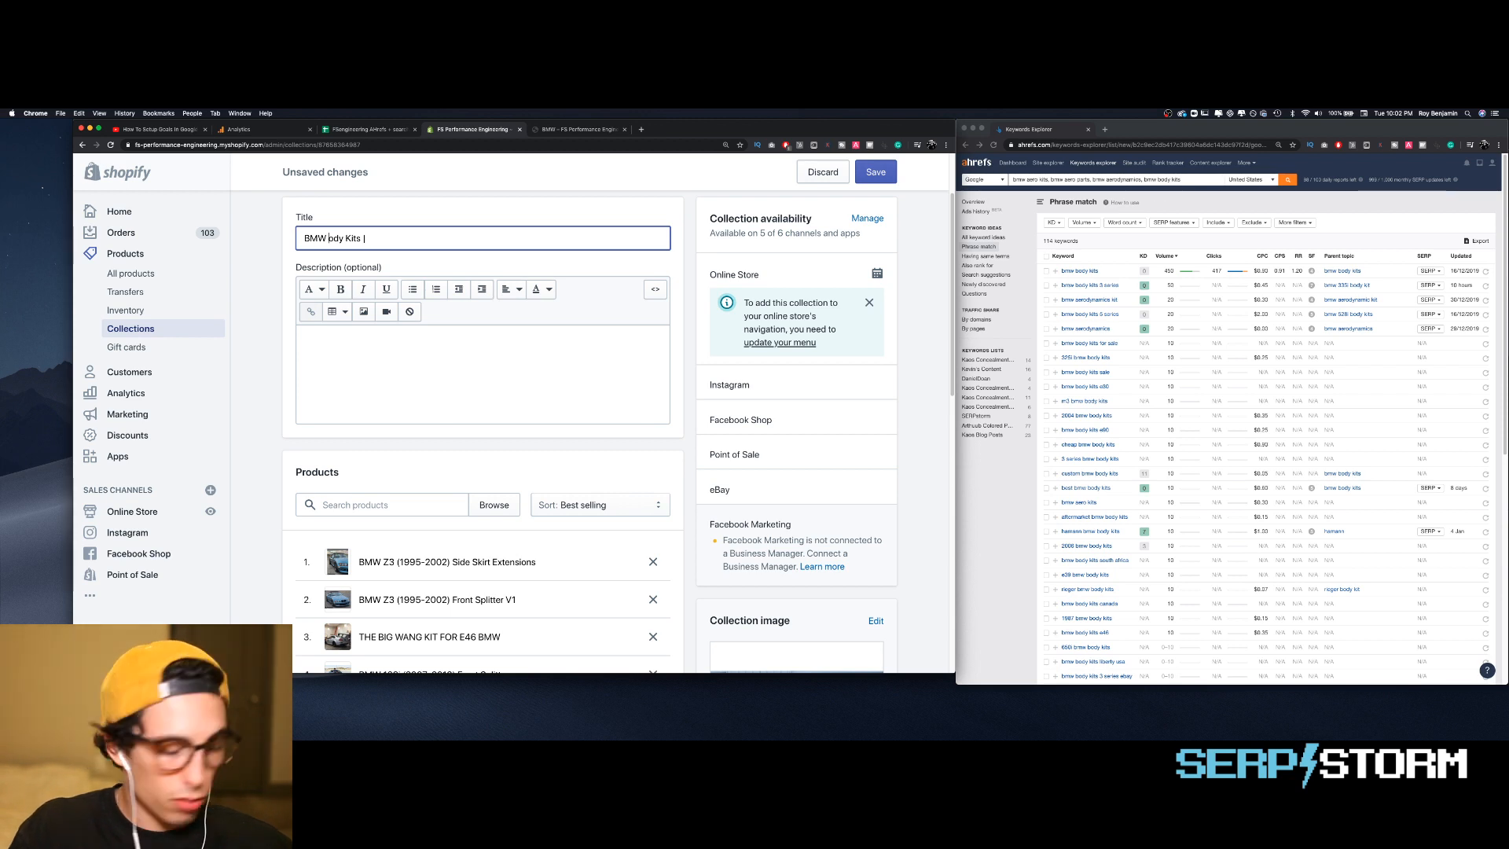
text(B)
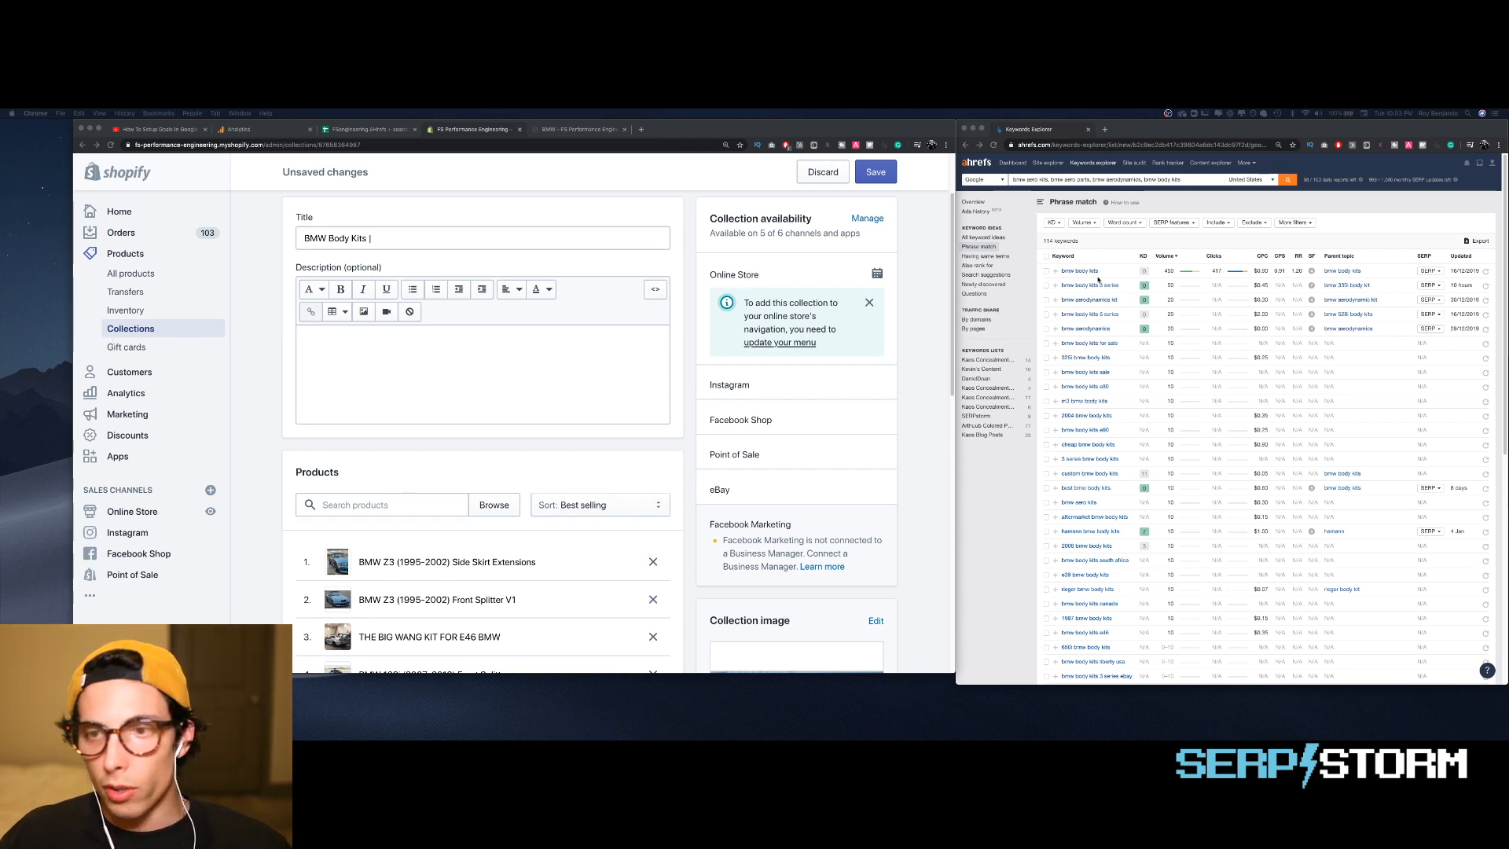
- Extend the collection title after the separator with "Custom High Quality BMW Aero Parts"
click(401, 237)
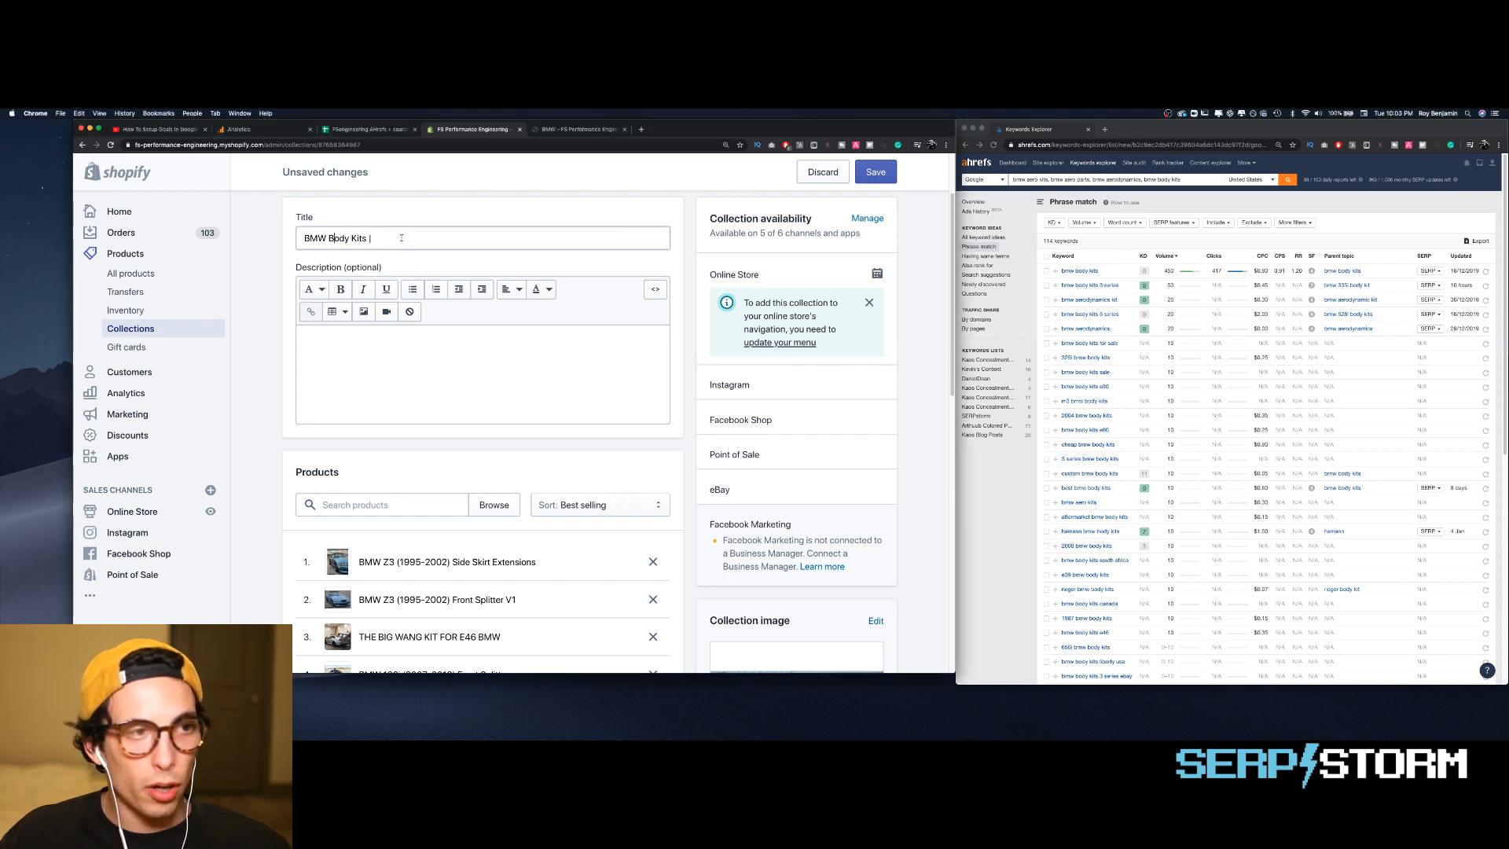
text(|)
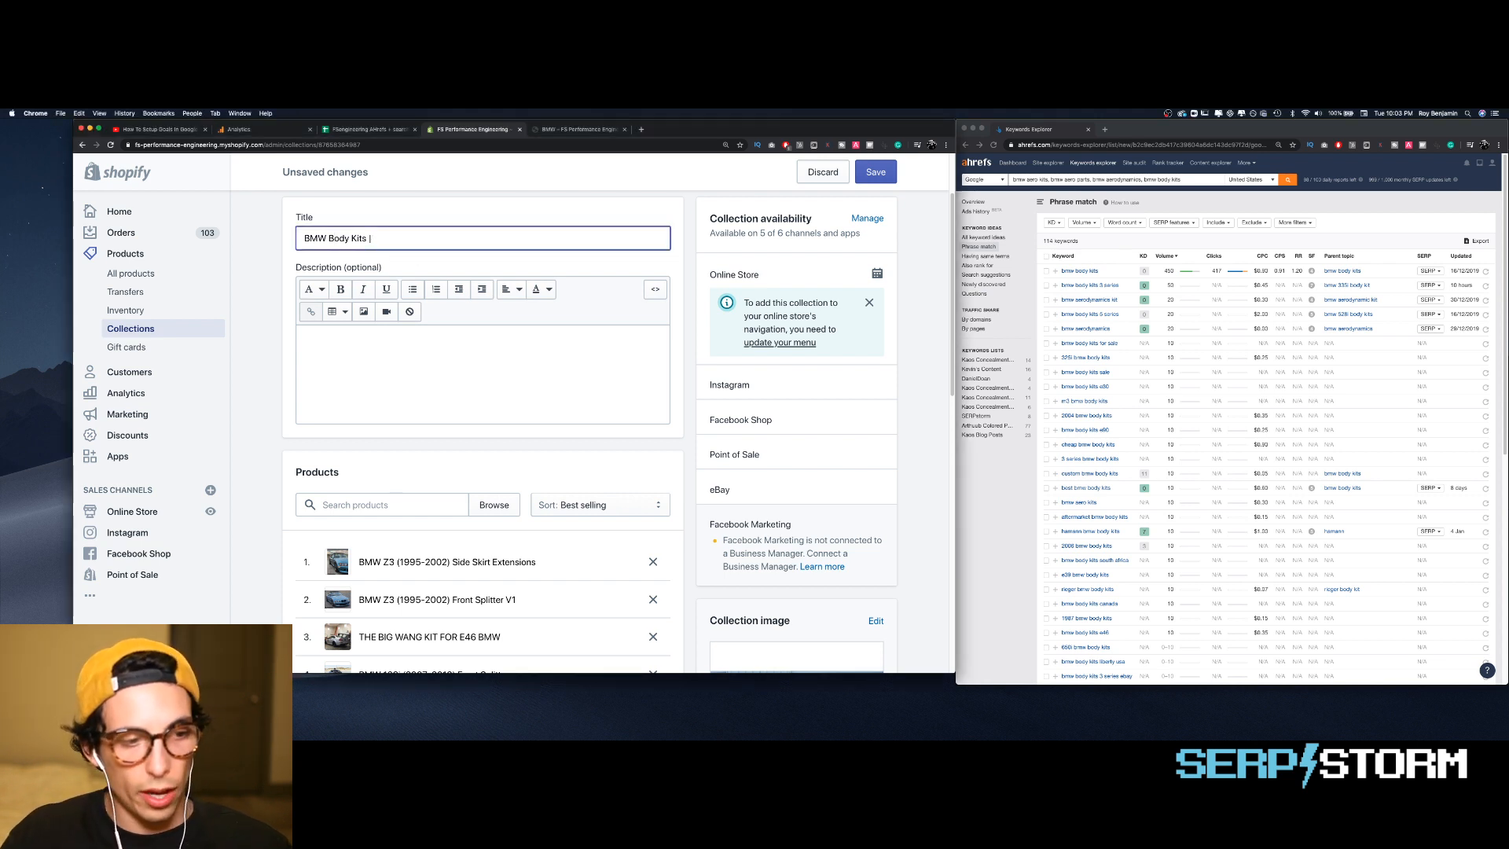
text( Cus)
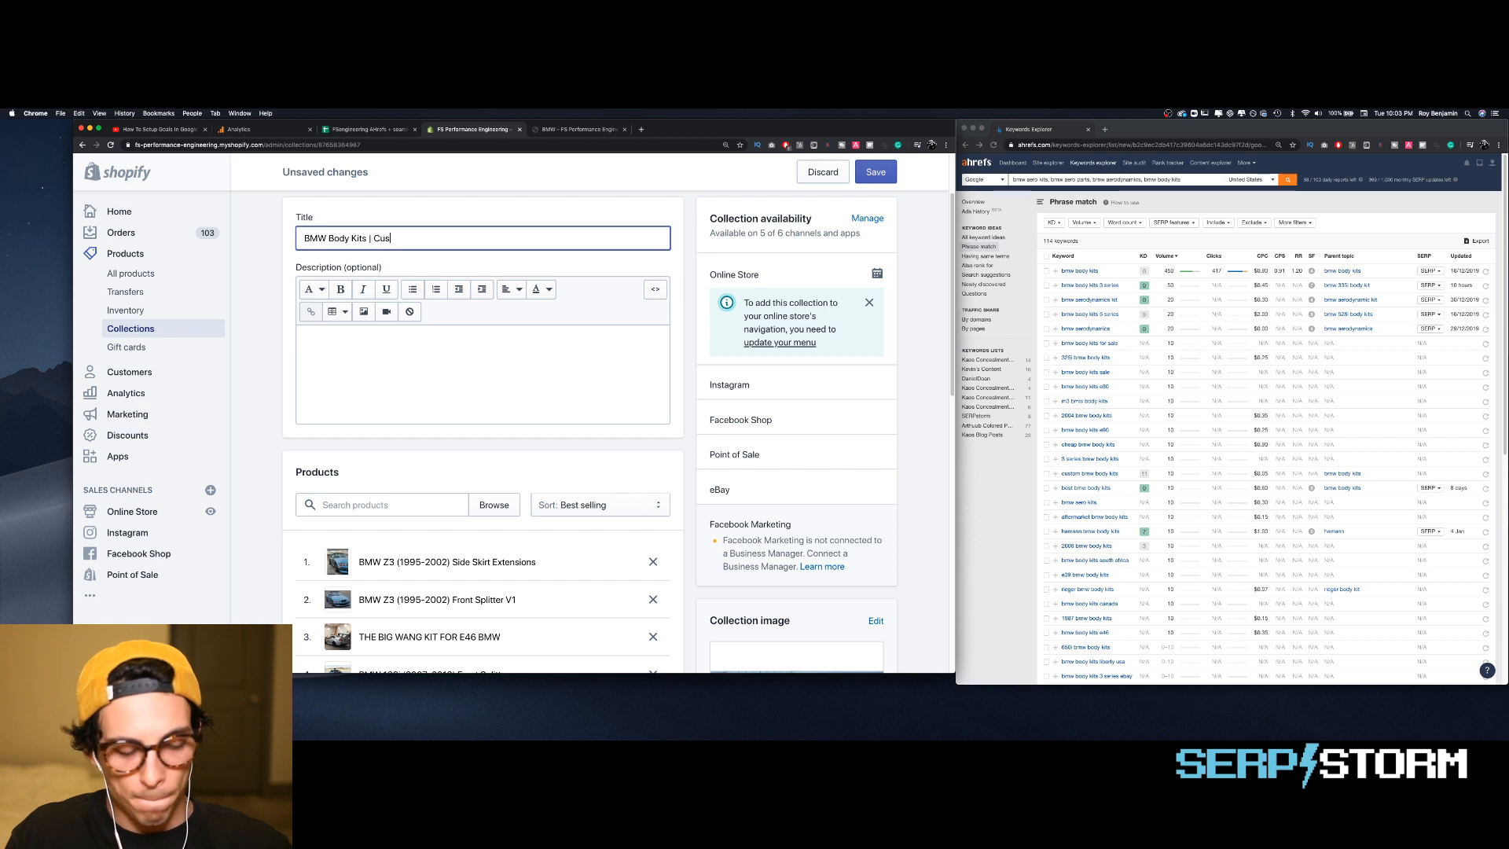
text(tom High Qualit)
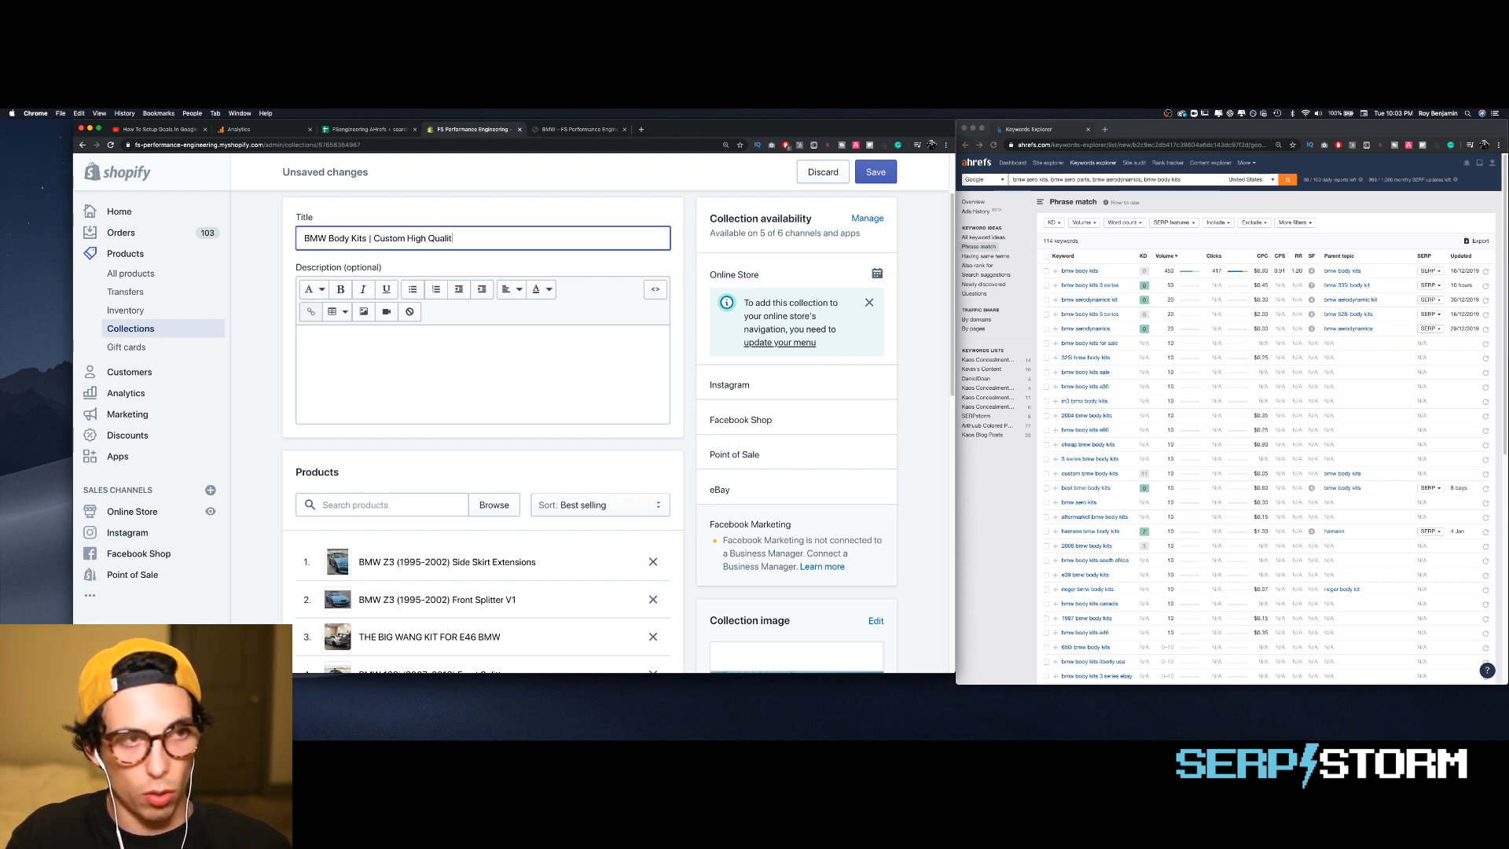
text(y)
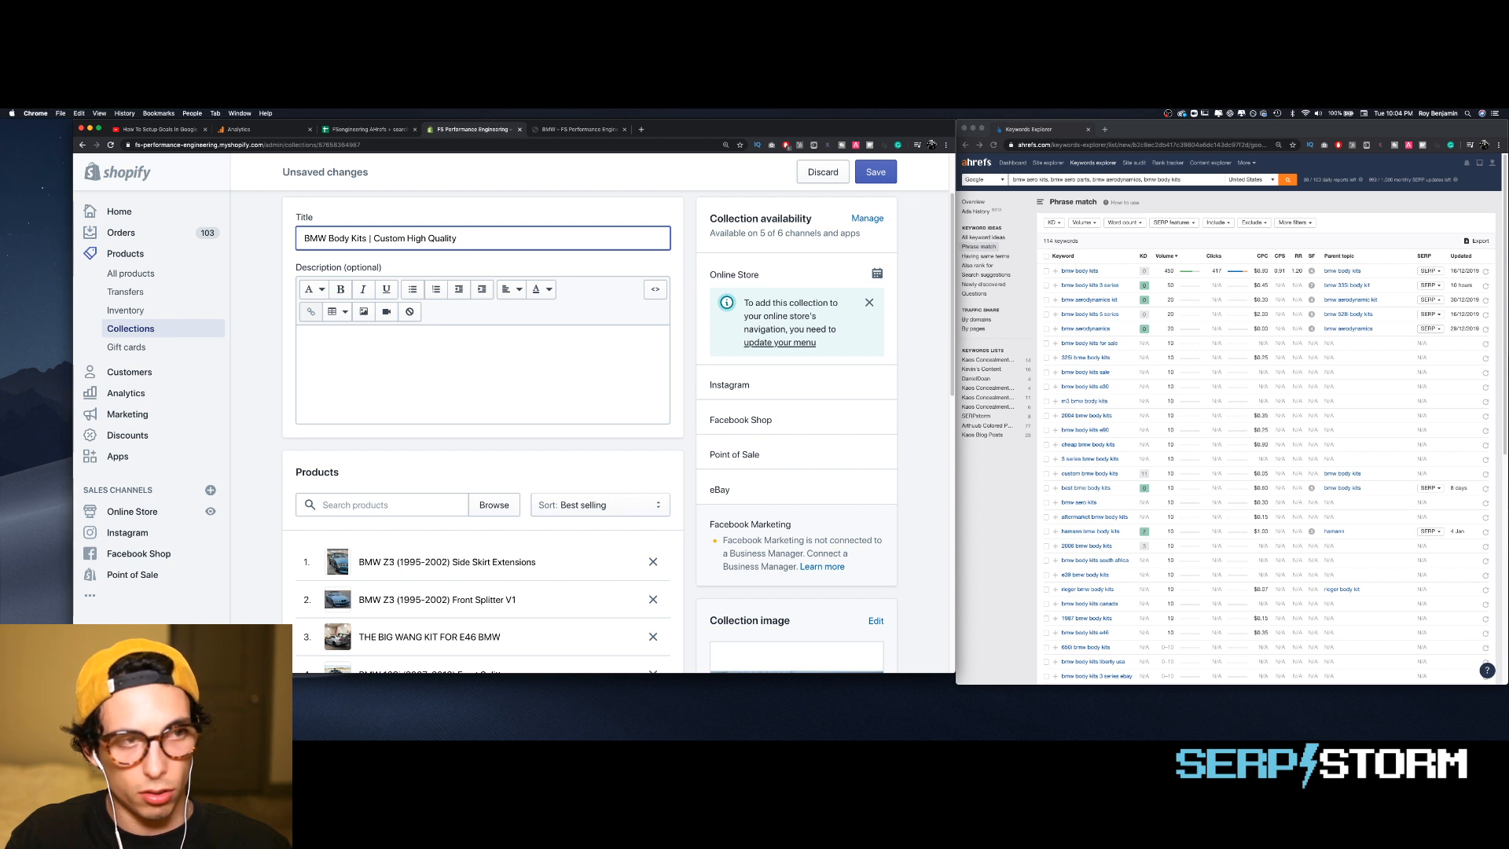
text( Parts)
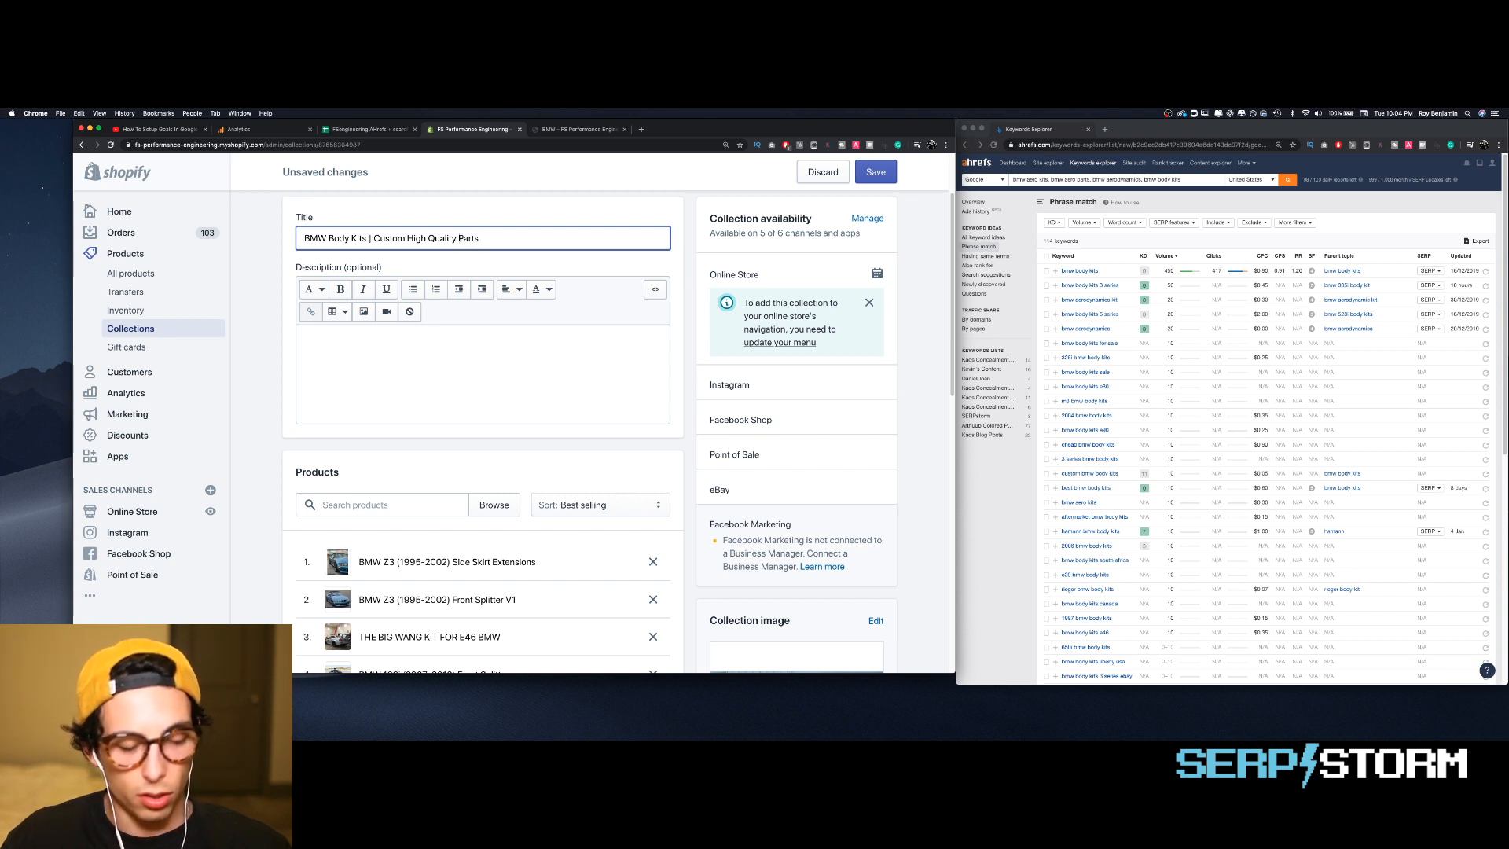
text(BMW Ae)
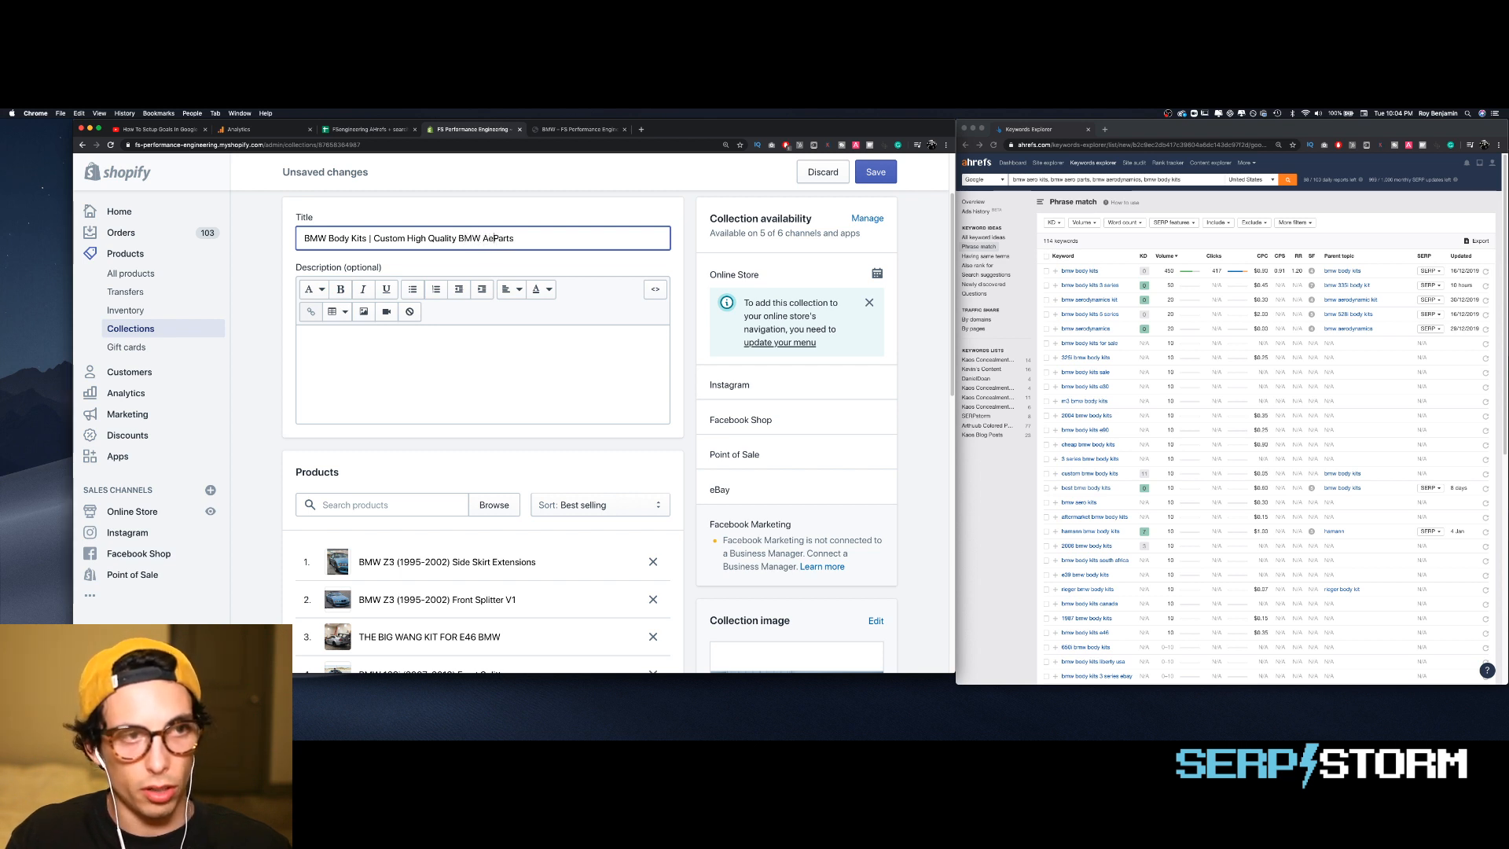
text(ro)
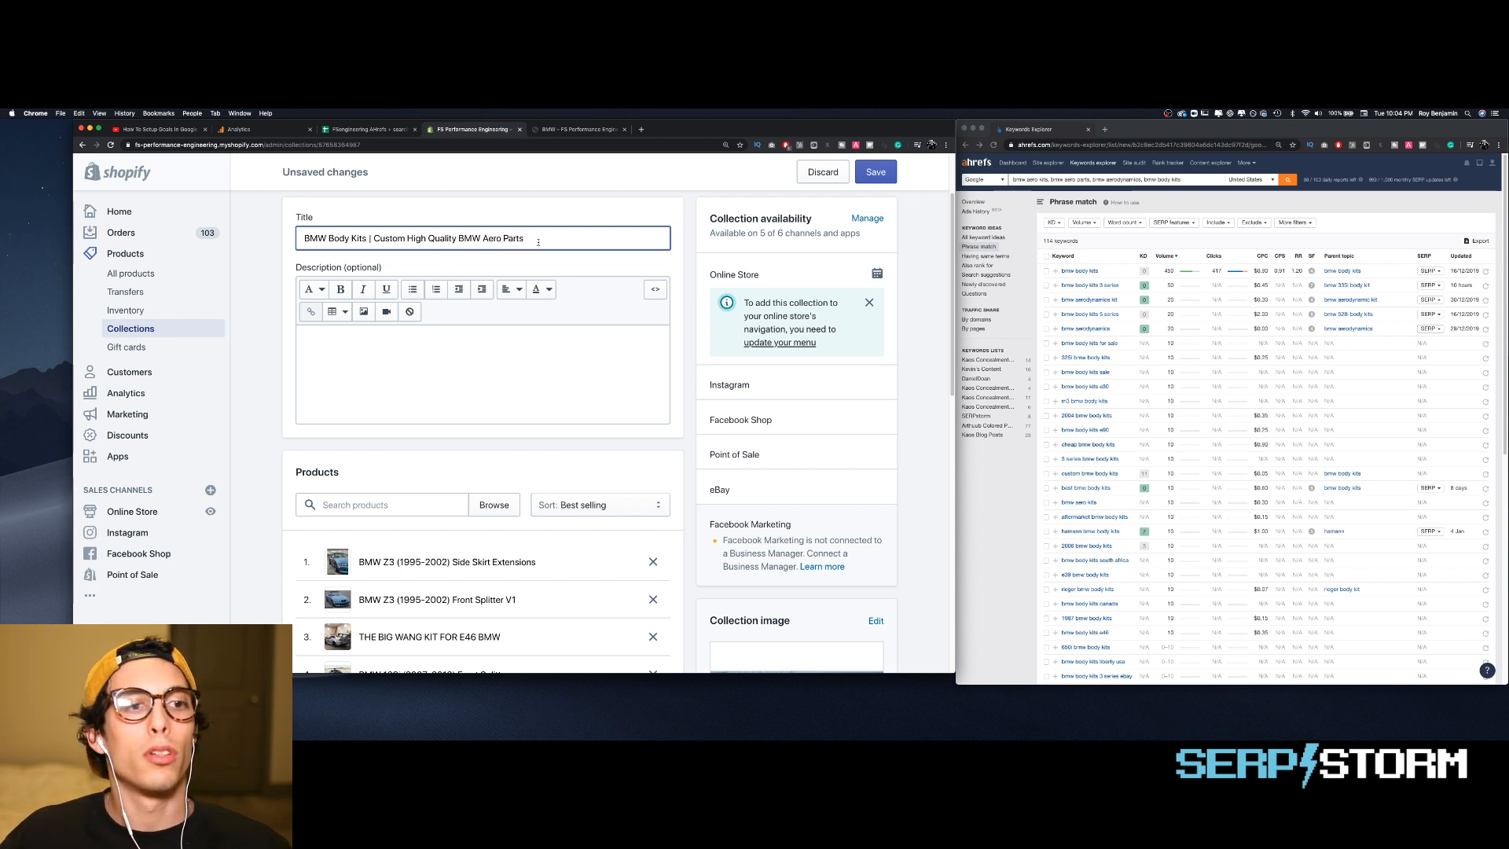
- Copy the full collection title and check its length in WordCounter's online character counter, opened in a new tab
key(super+a)
key(super+c)
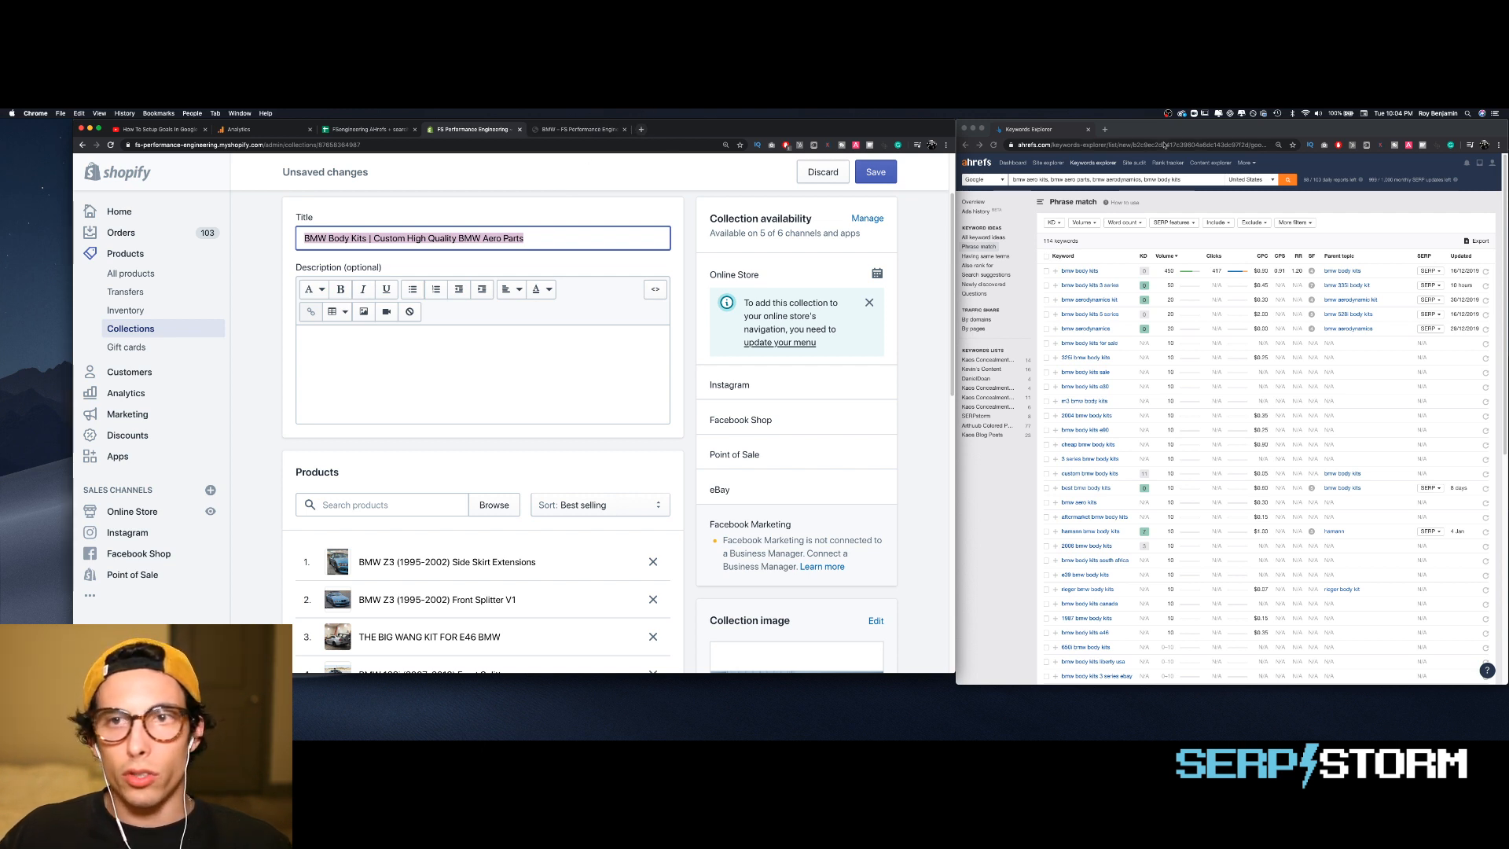
click(1105, 130)
text(character c)
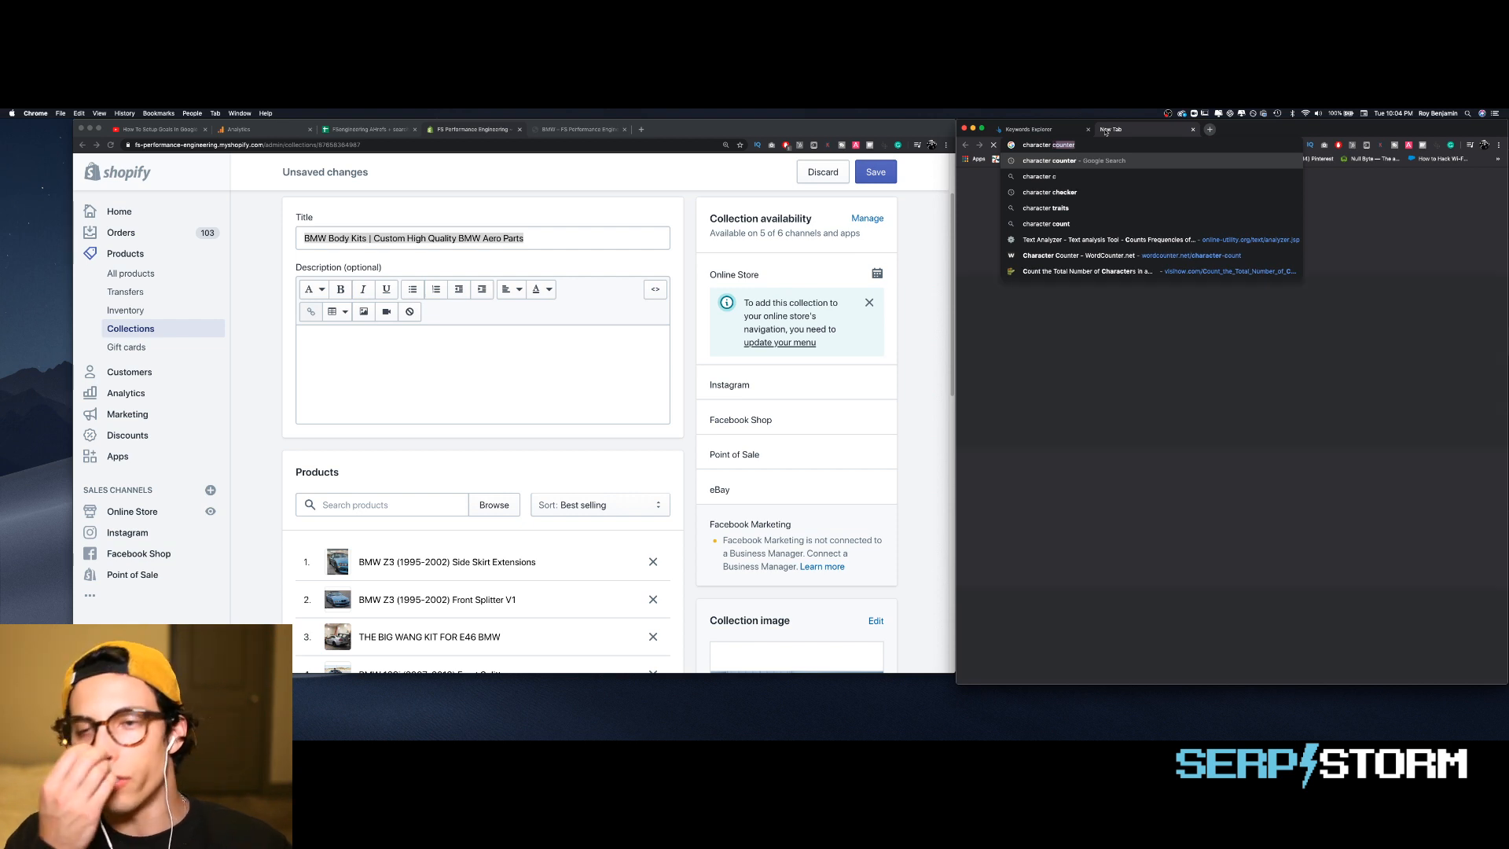
key(Return)
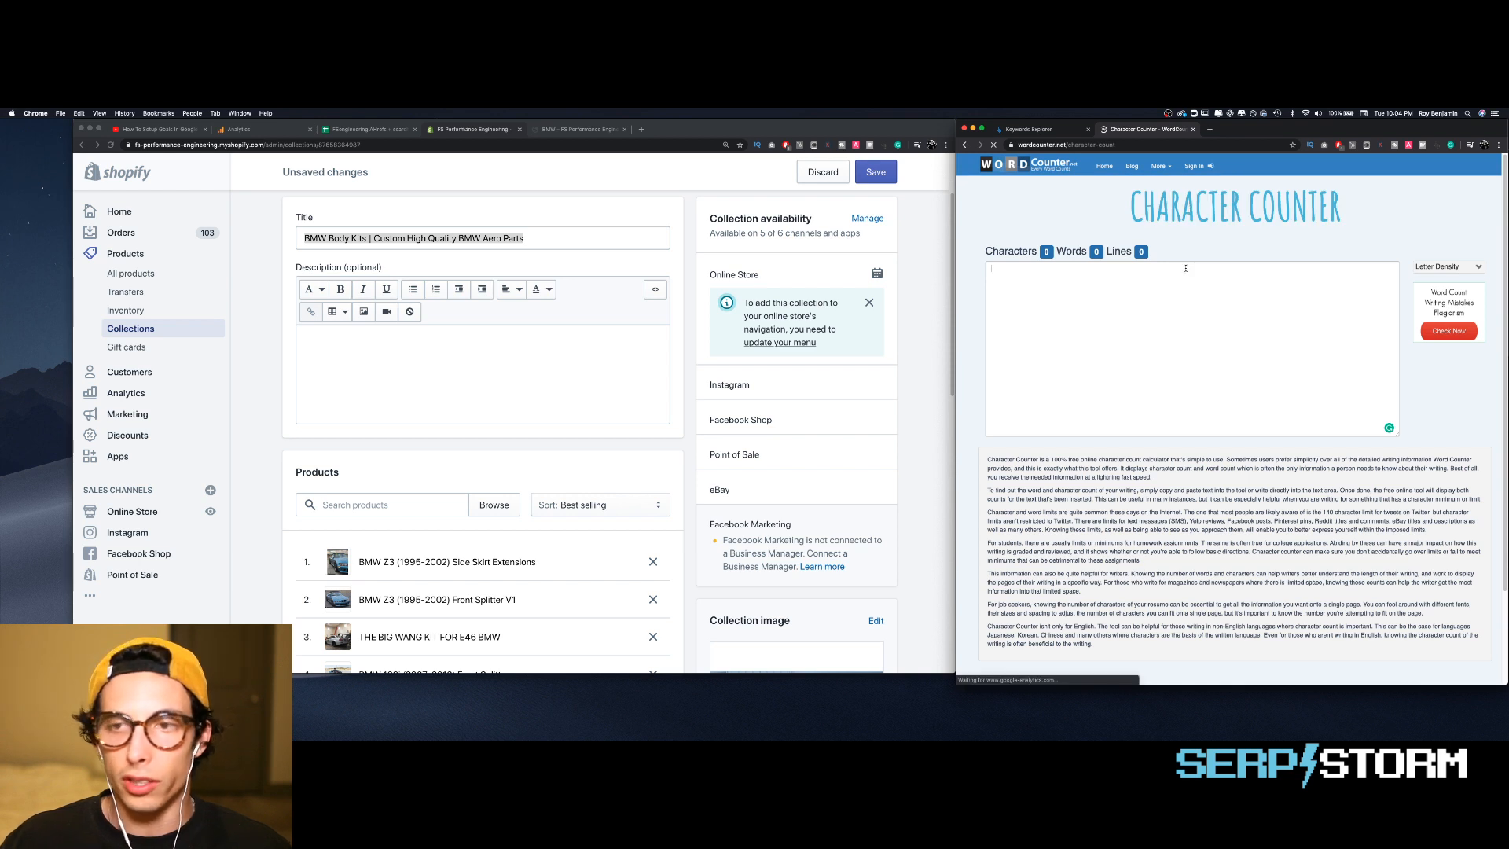
text(How To Create Engaging Content That Gets Incredible Results)
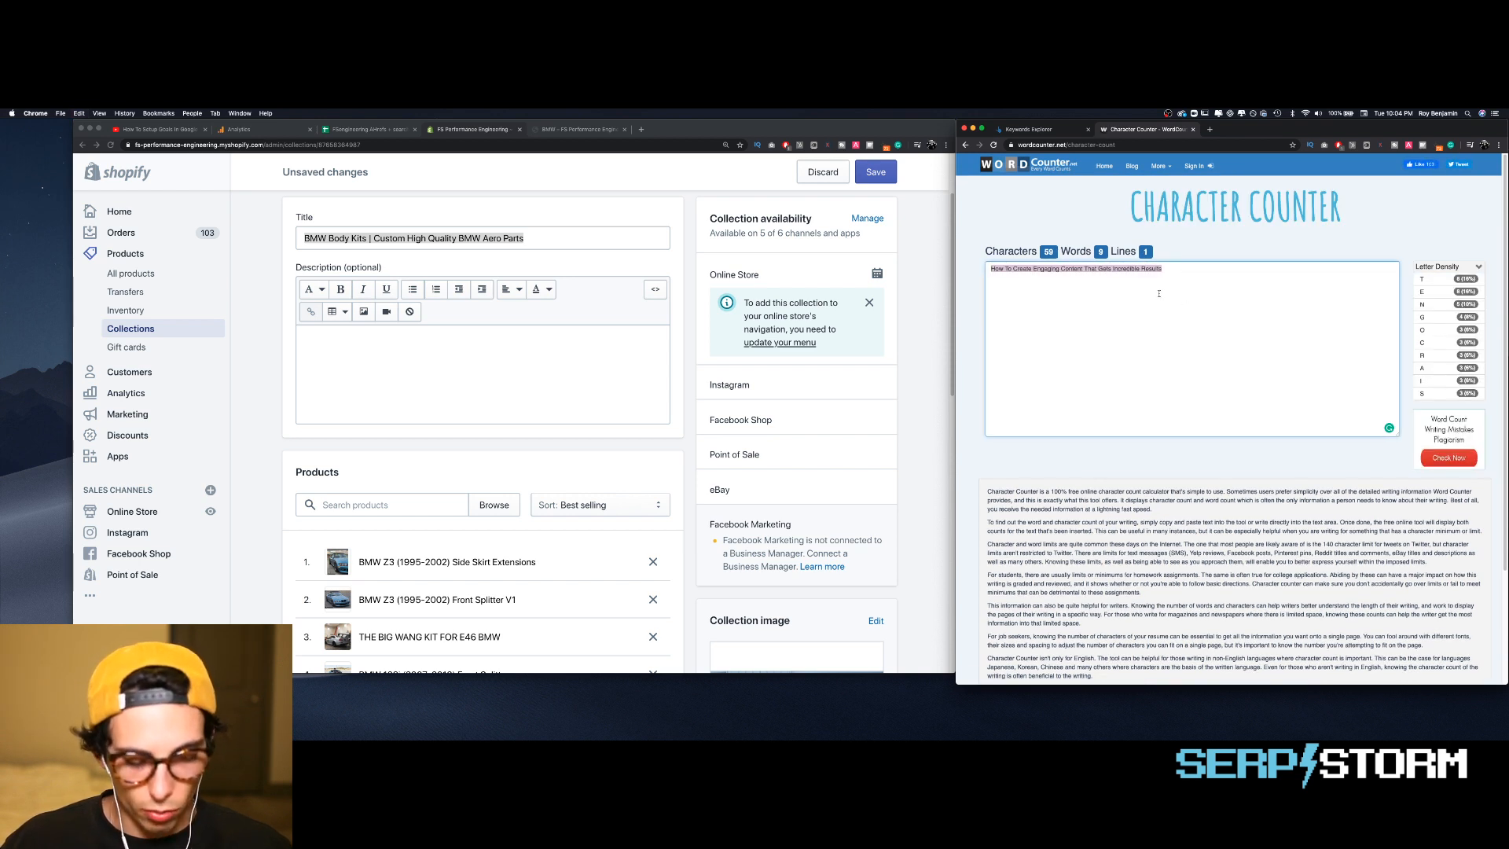
key(super+v)
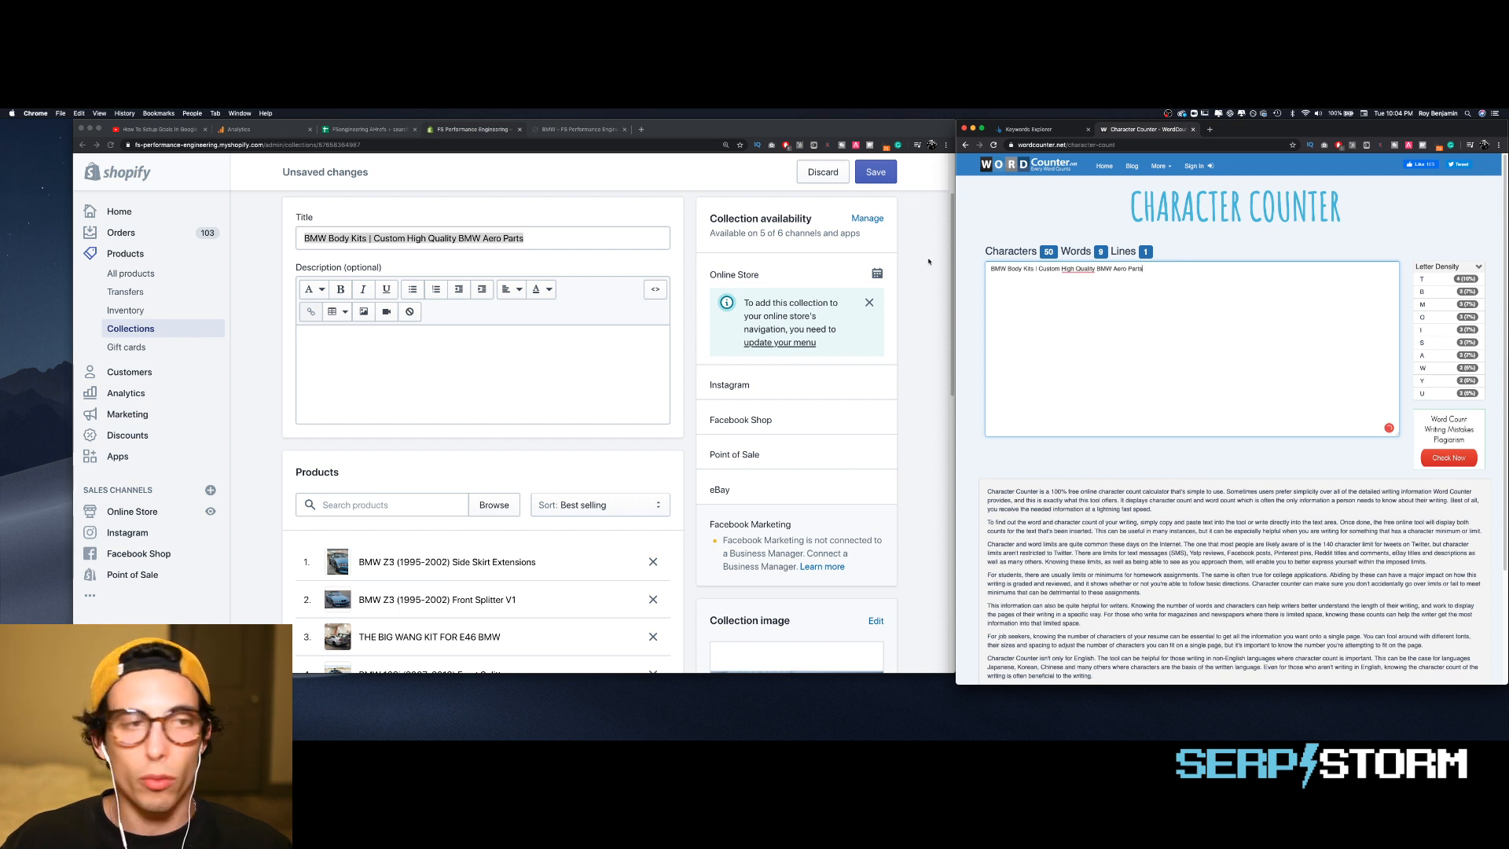
- Append "| FSPerformanceEngineering" to the end of the collection title
click(583, 246)
text(|)
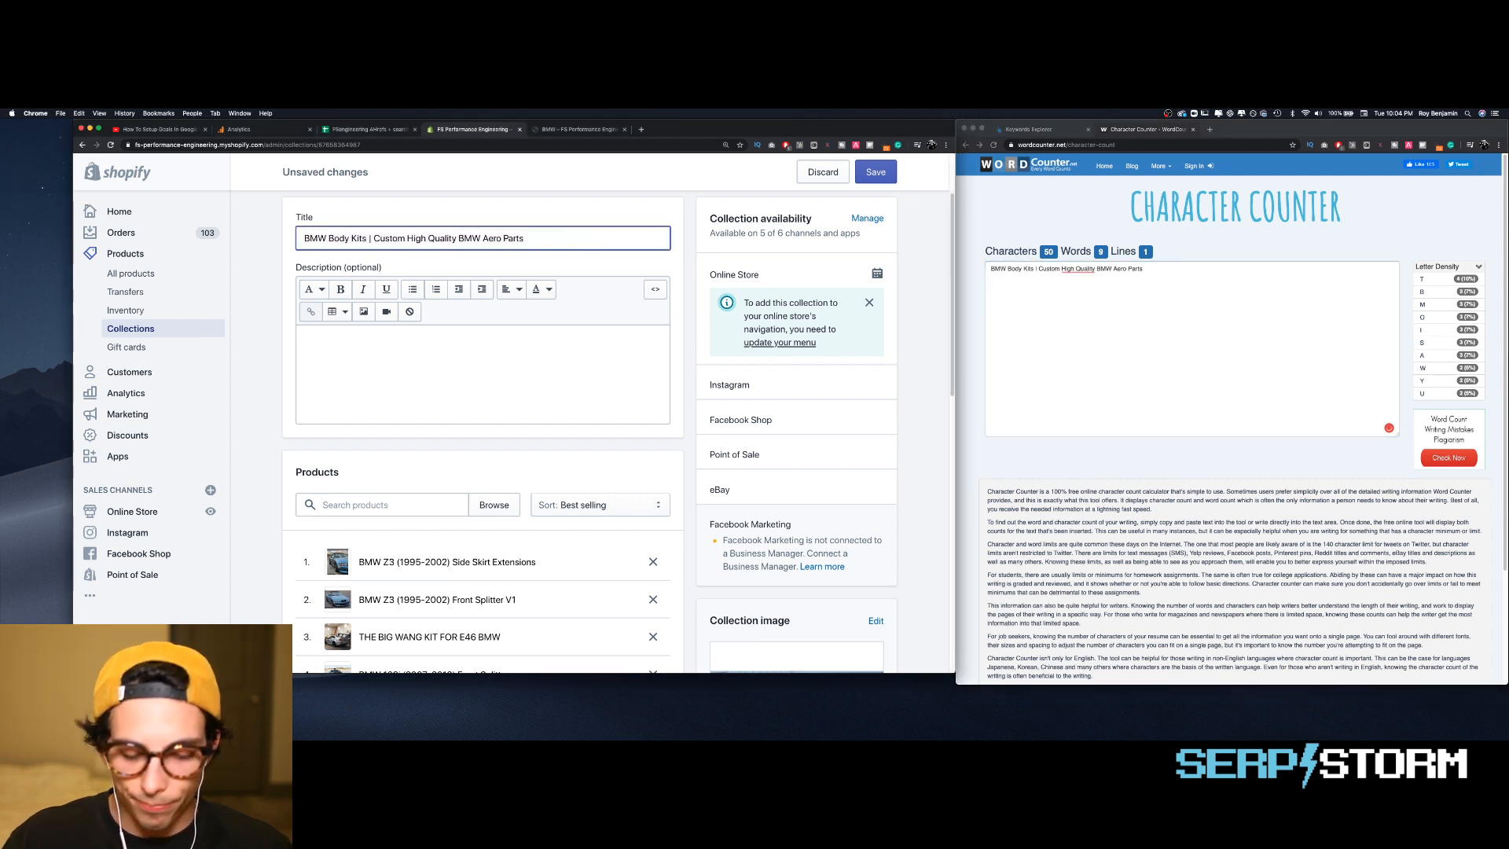
text( FSP)
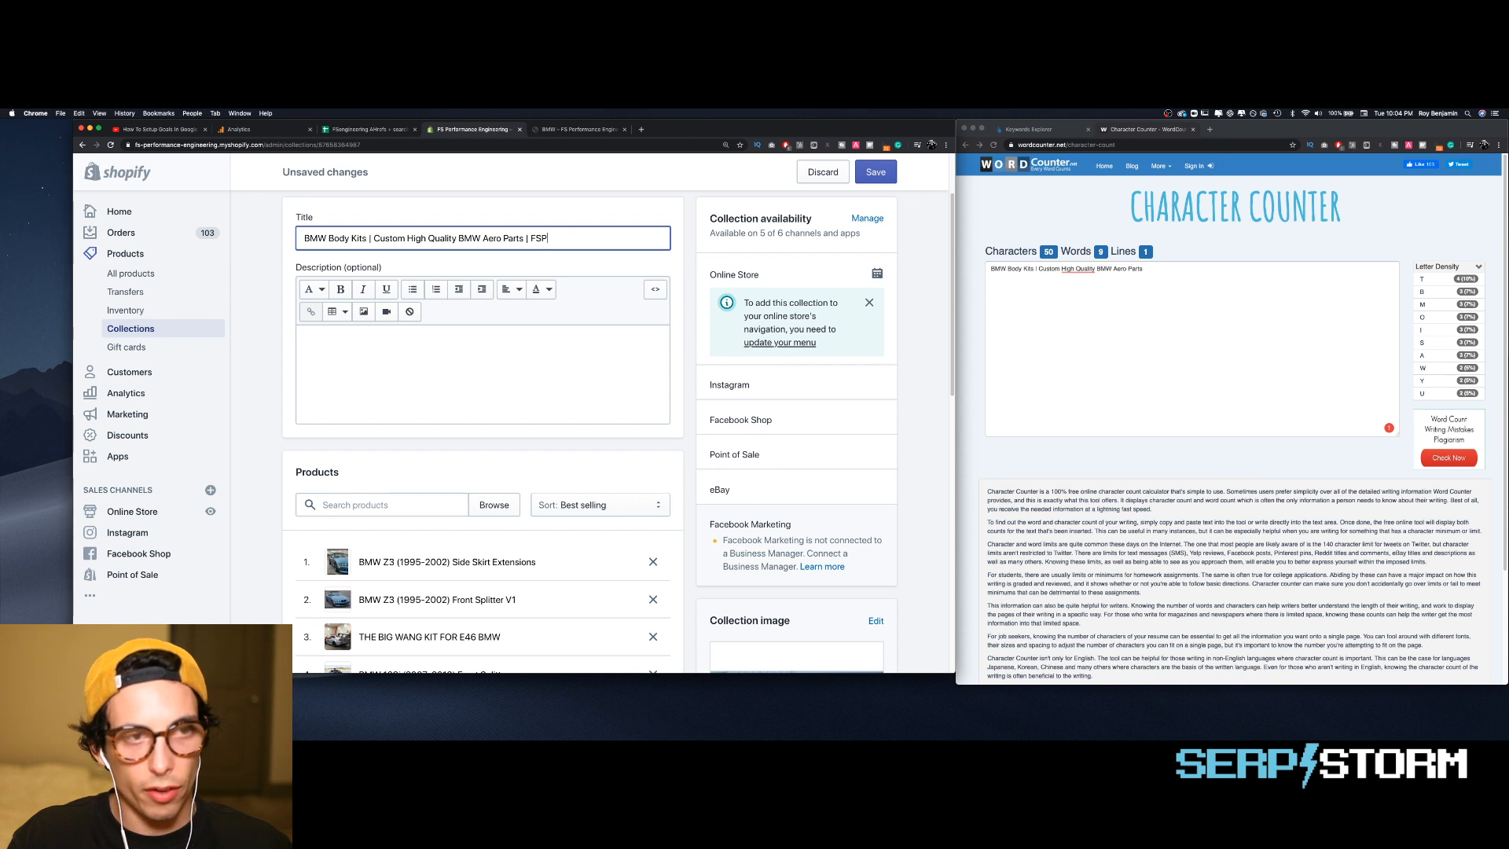
text(erformance)
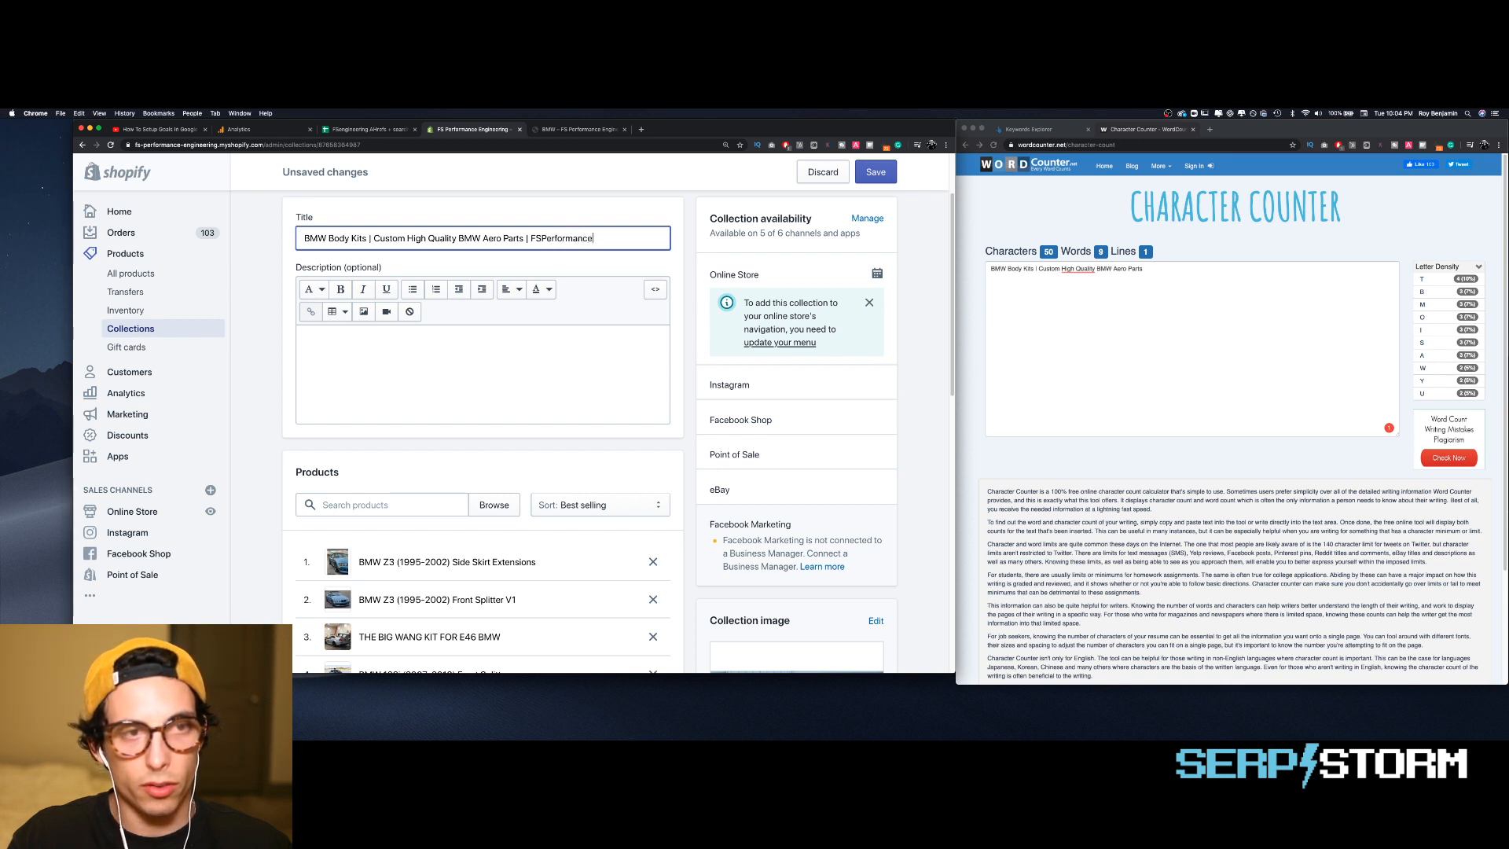
text(Engin)
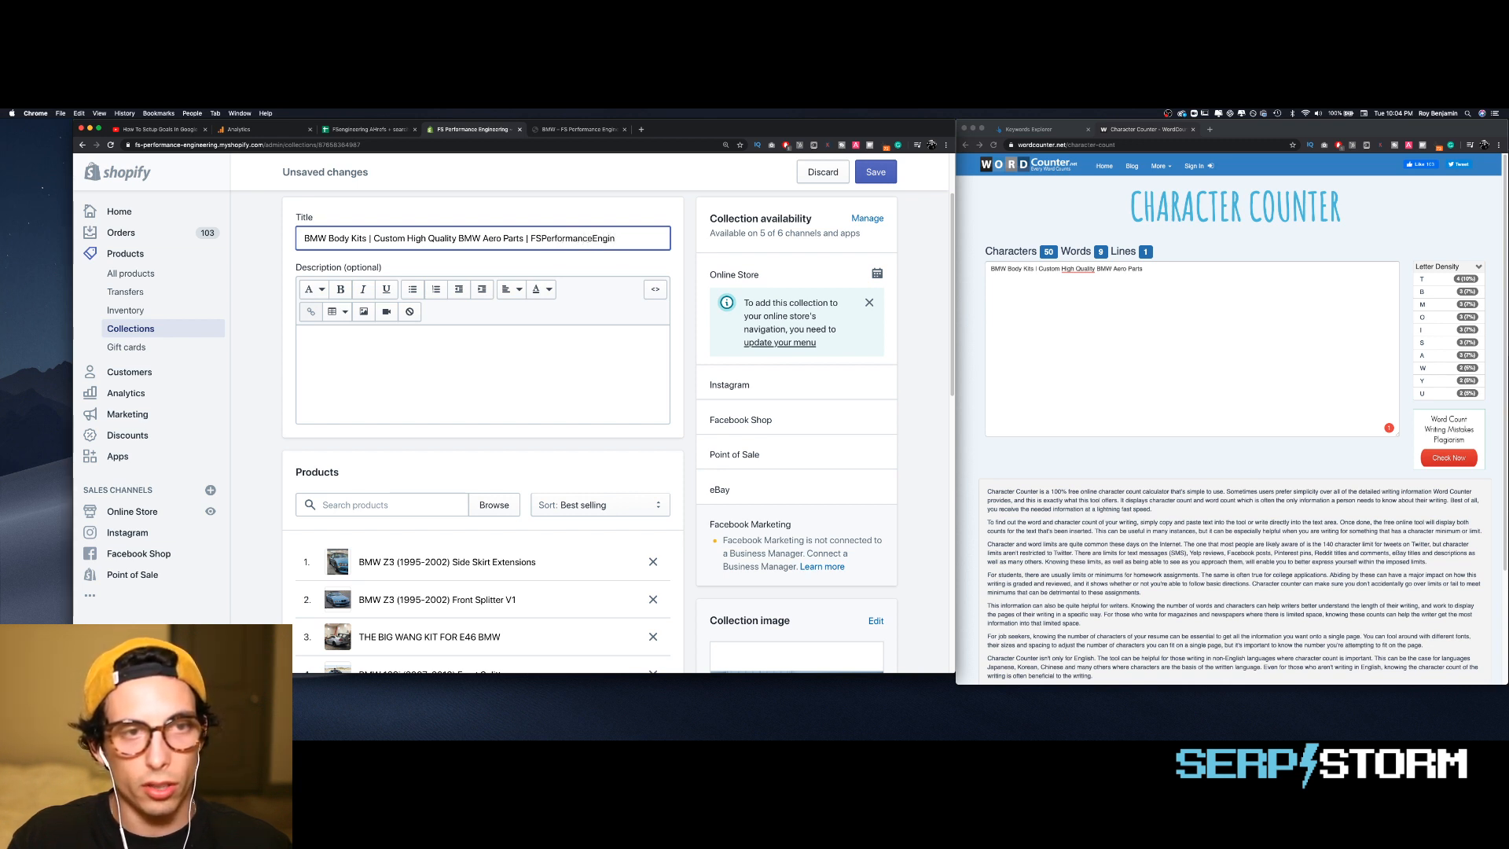
text(eering)
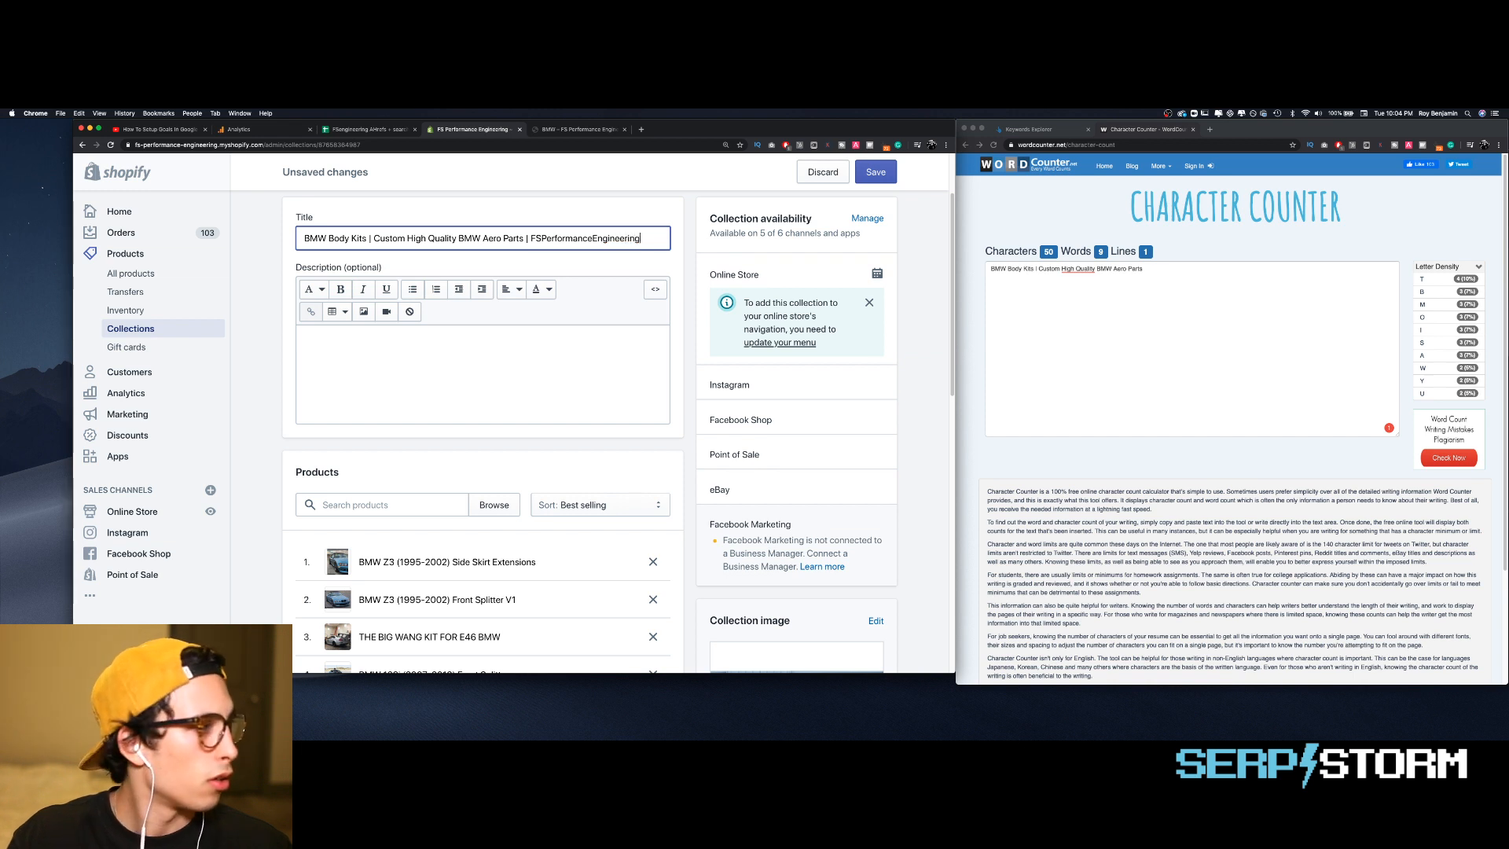
- Check the full title's length in the character counter, then shorten the appended brand name to "FSP"
key(super+a)
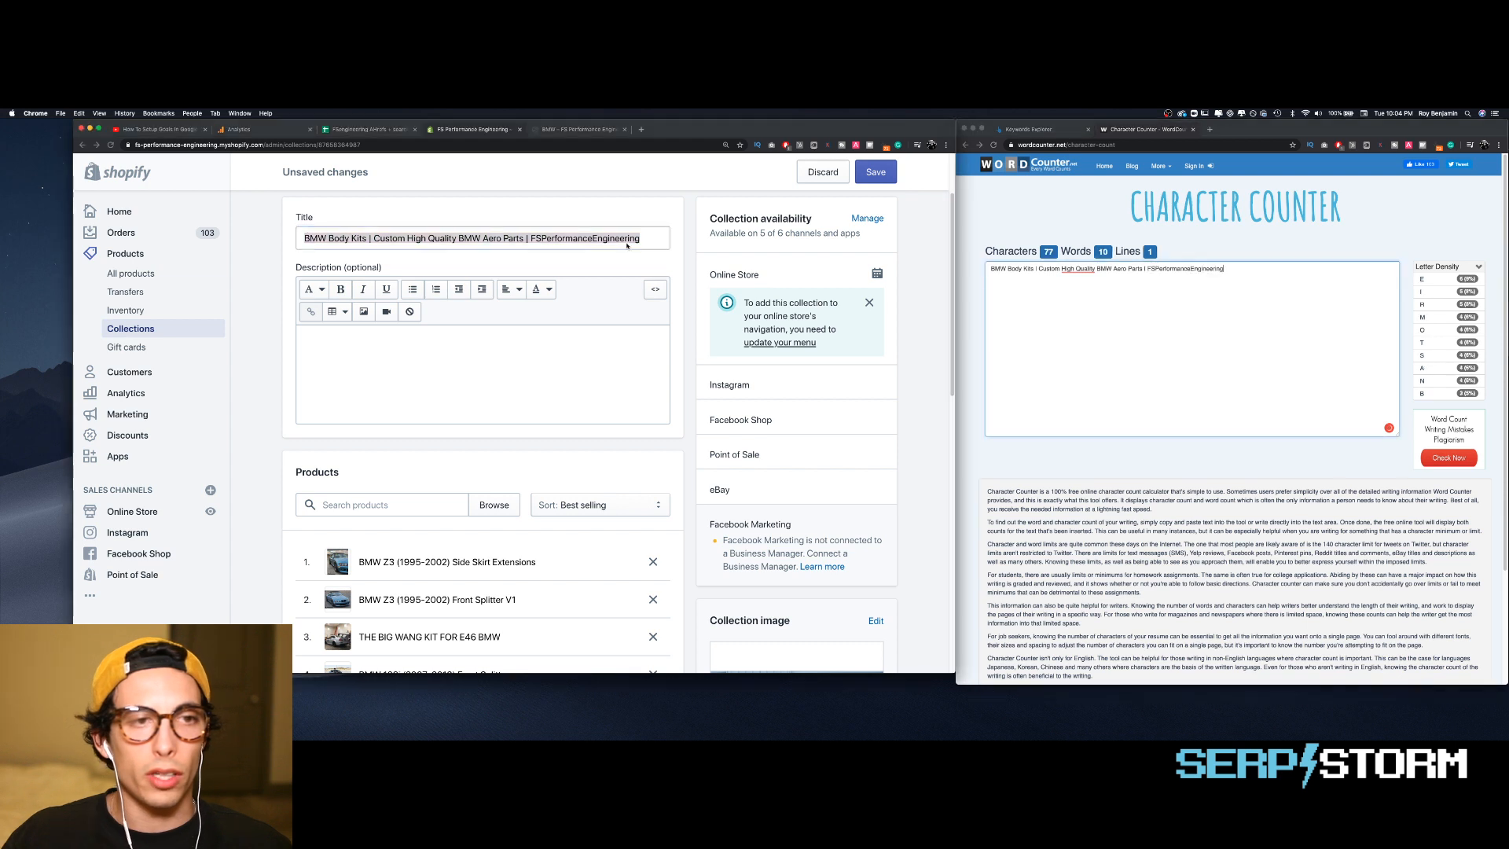
click(632, 239)
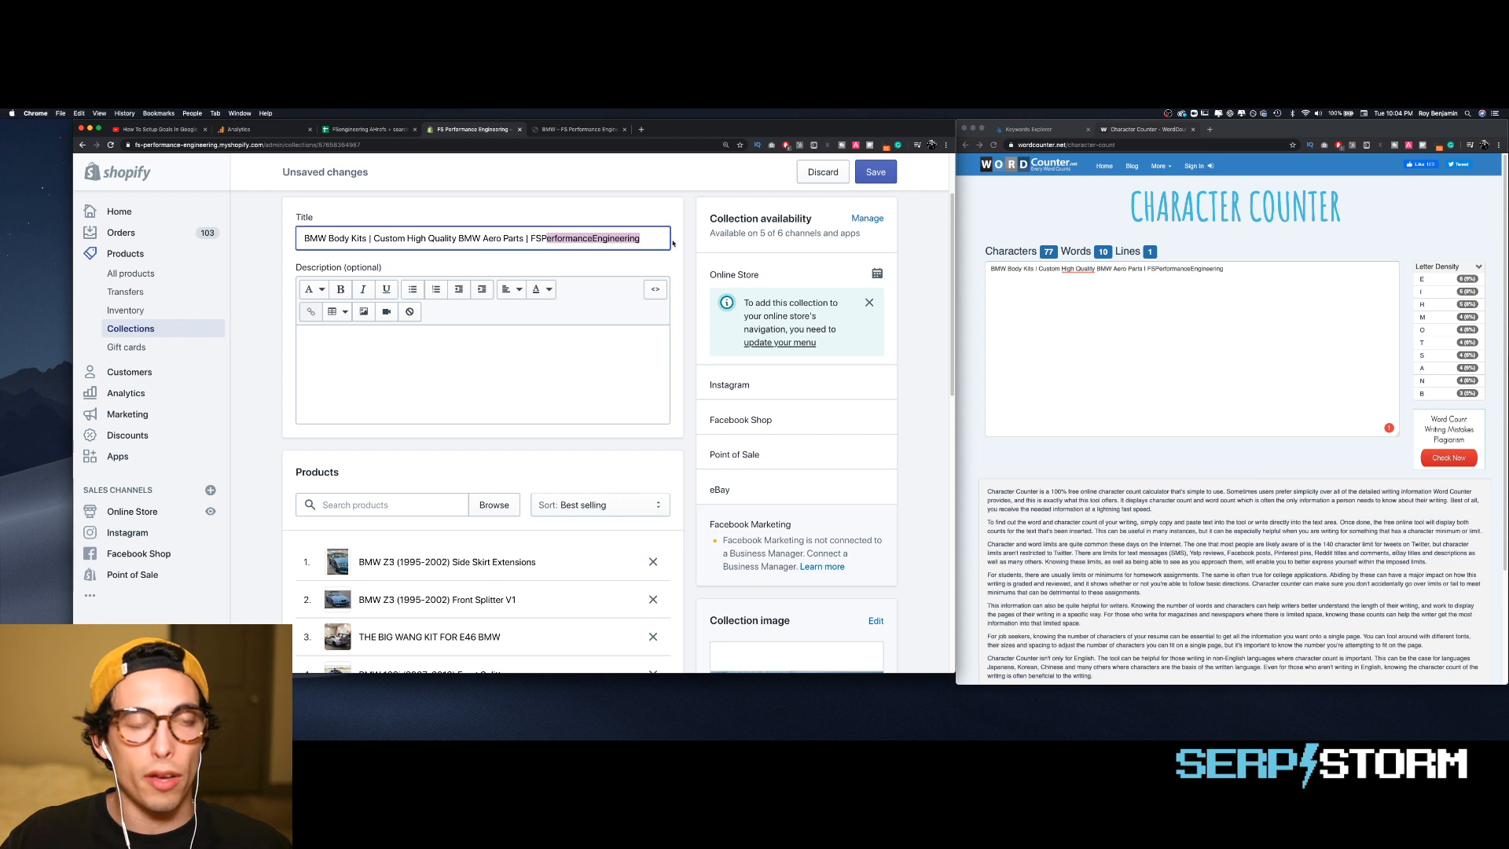
key(BackSpace)
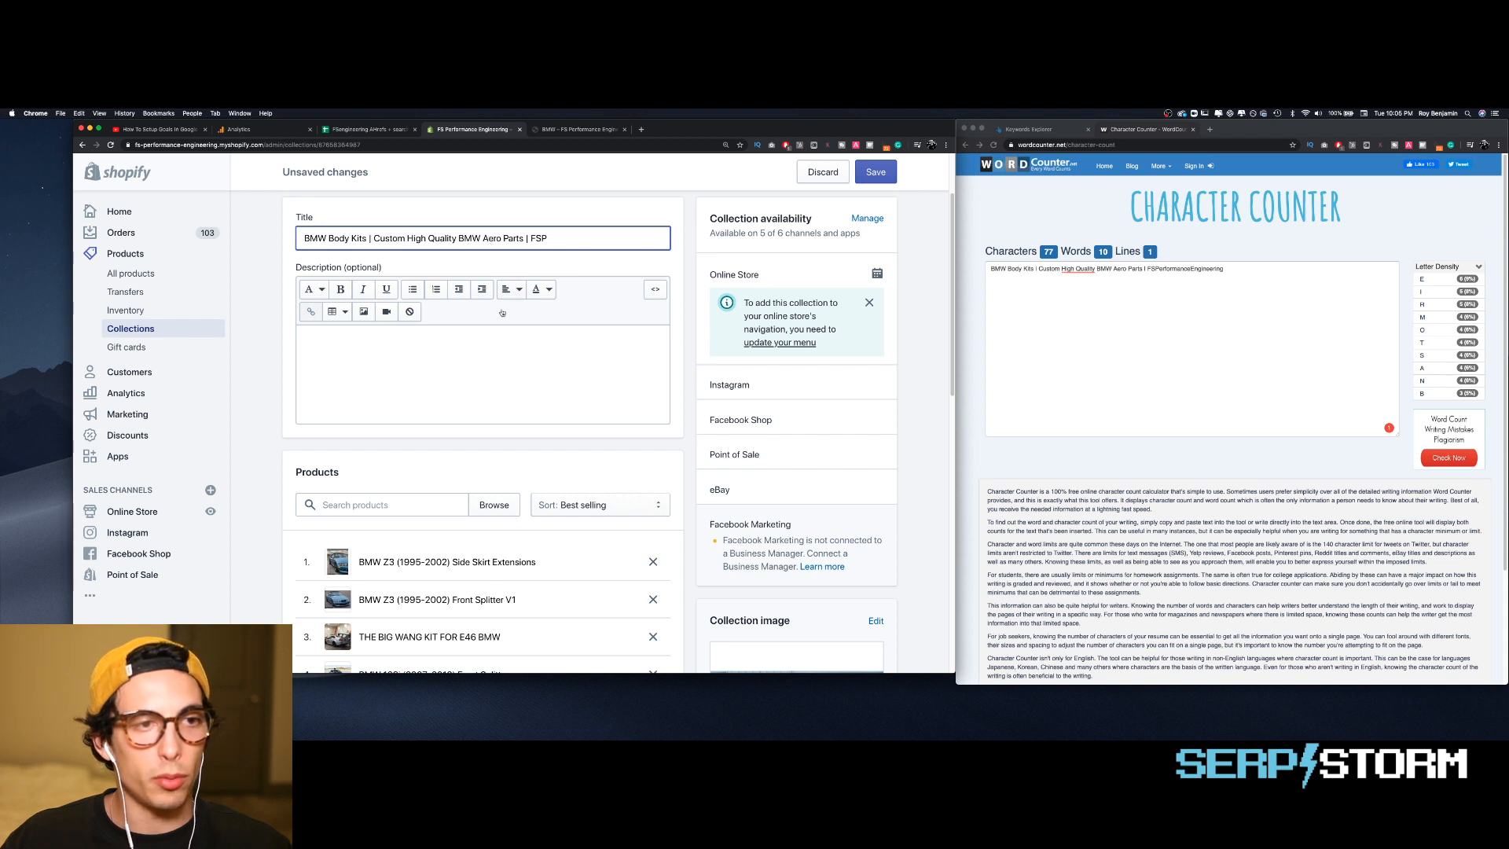
click(481, 358)
text(s)
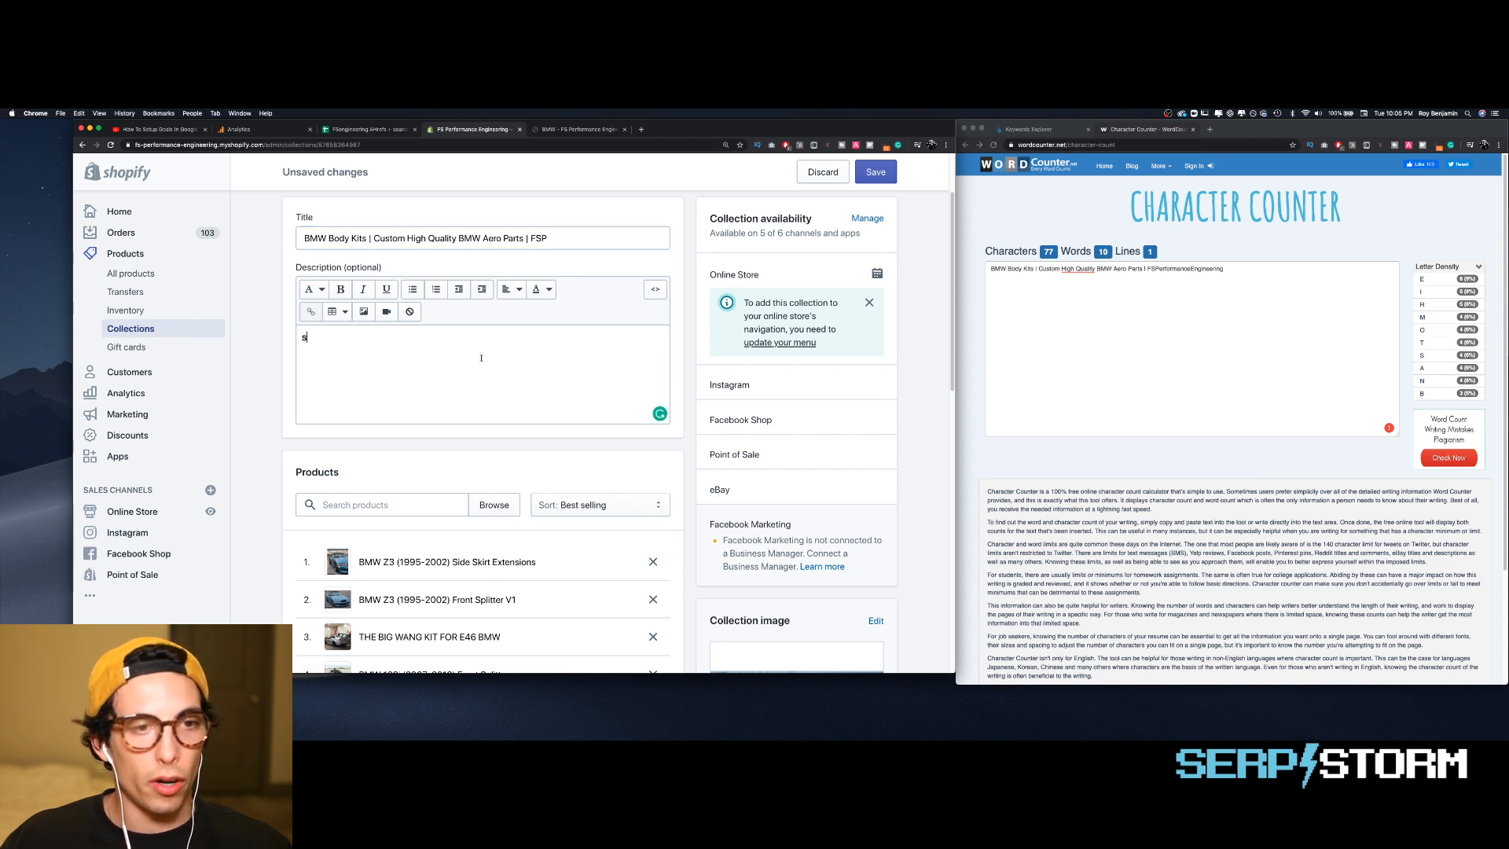
key(BackSpace)
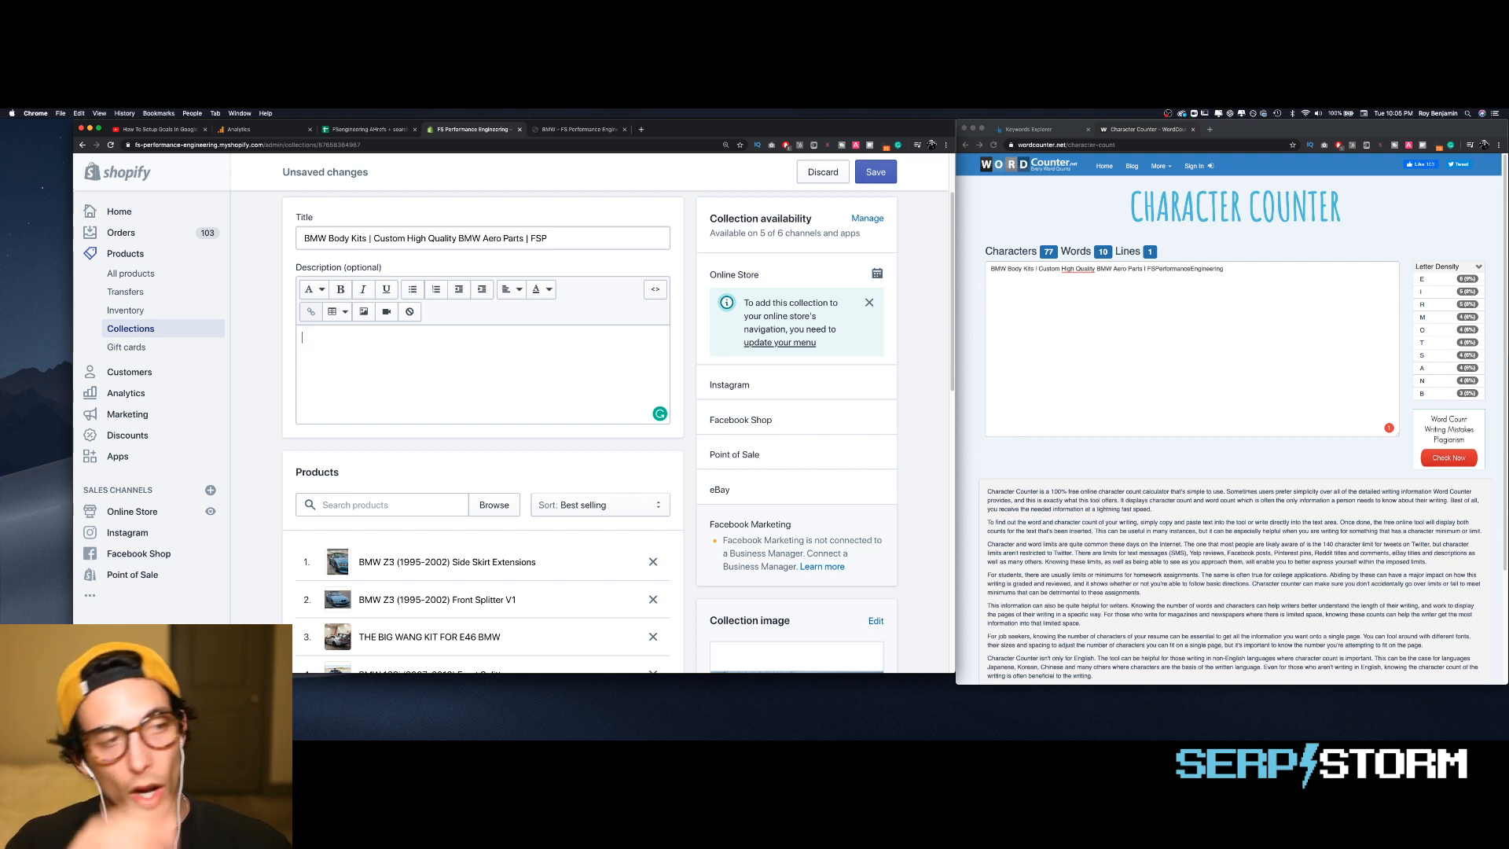
scroll(462, 213, up, 1)
scroll(468, 292, down, 2)
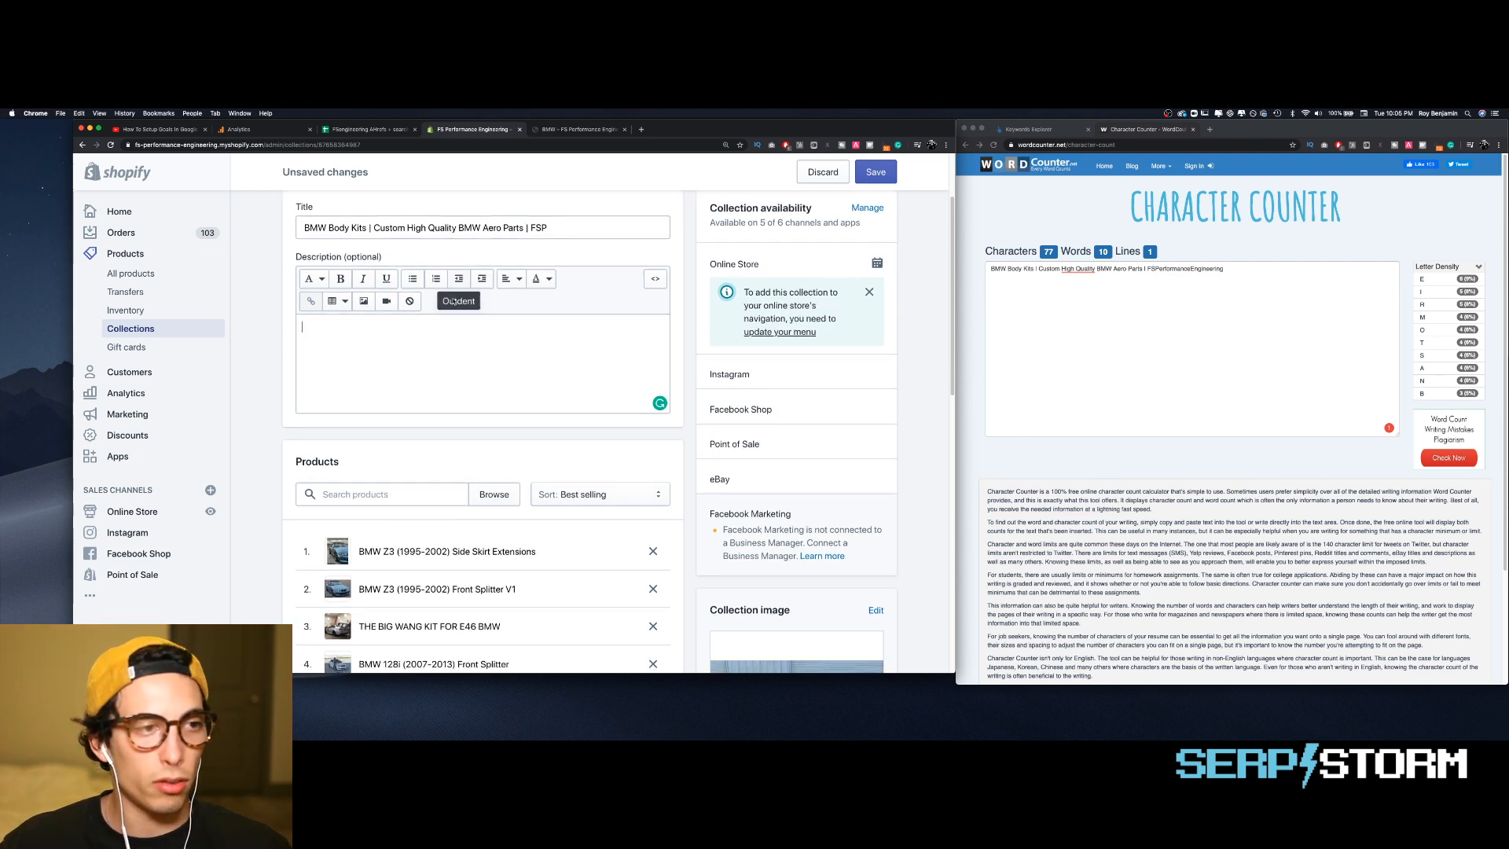
scroll(511, 293, up, 4)
- Copy the complete collection title, then replace it in the title field with just "BMW"
click(556, 296)
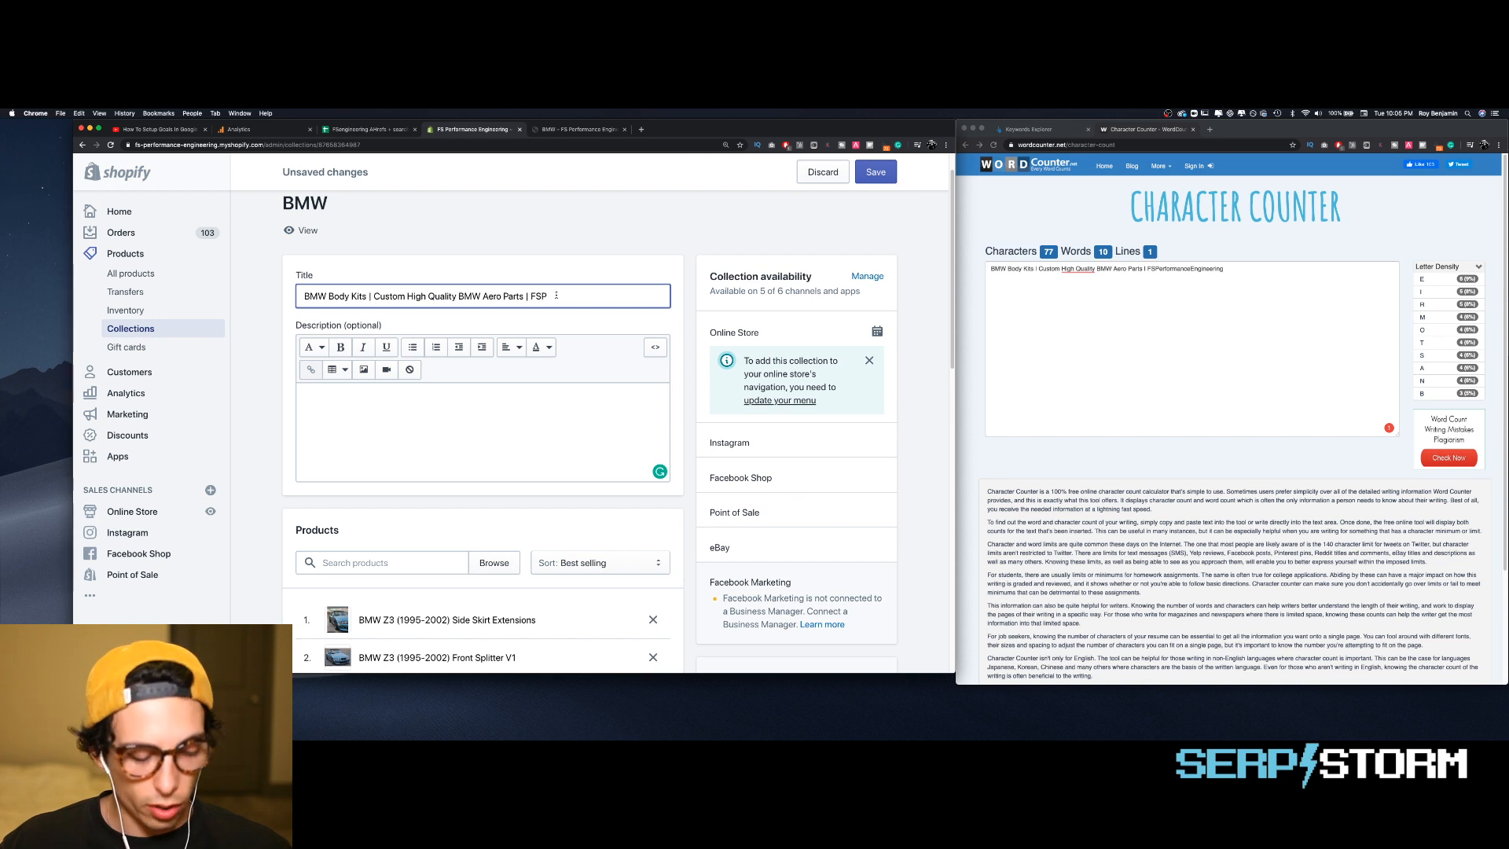
key(super+a)
key(super+c)
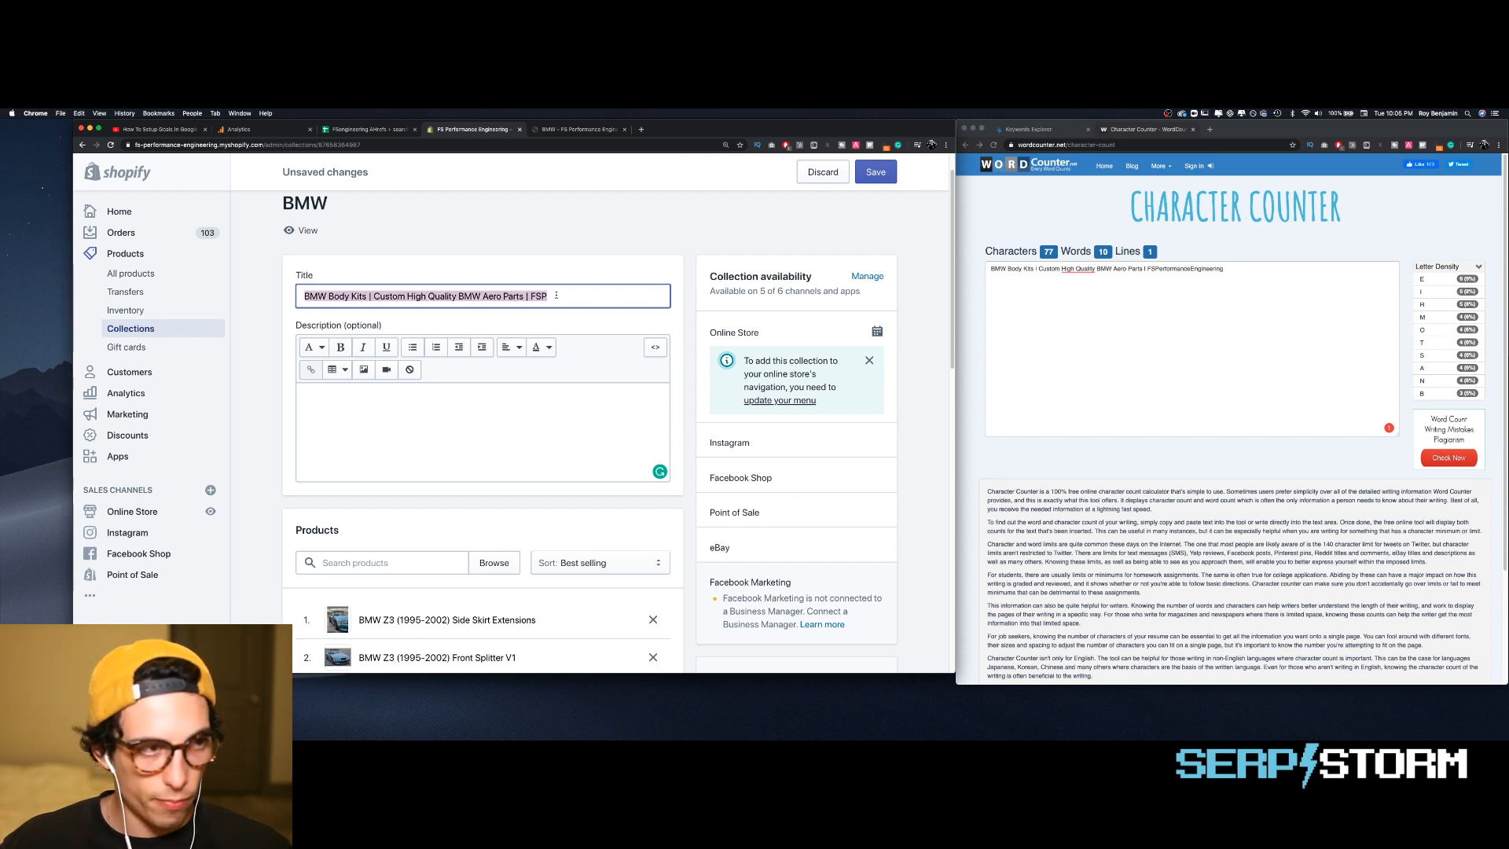
key(BackSpace)
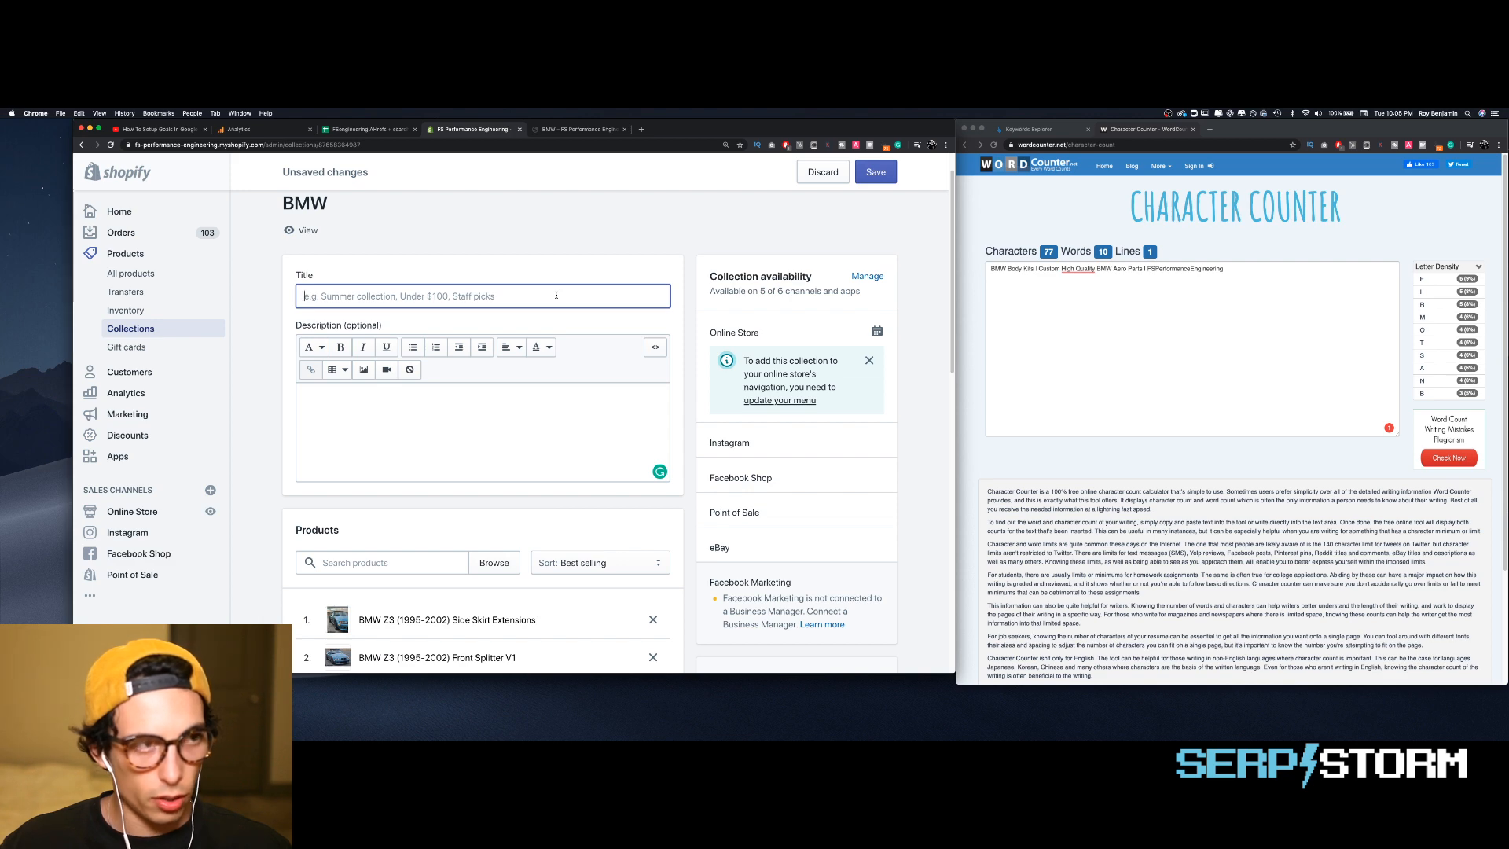
text(BMW)
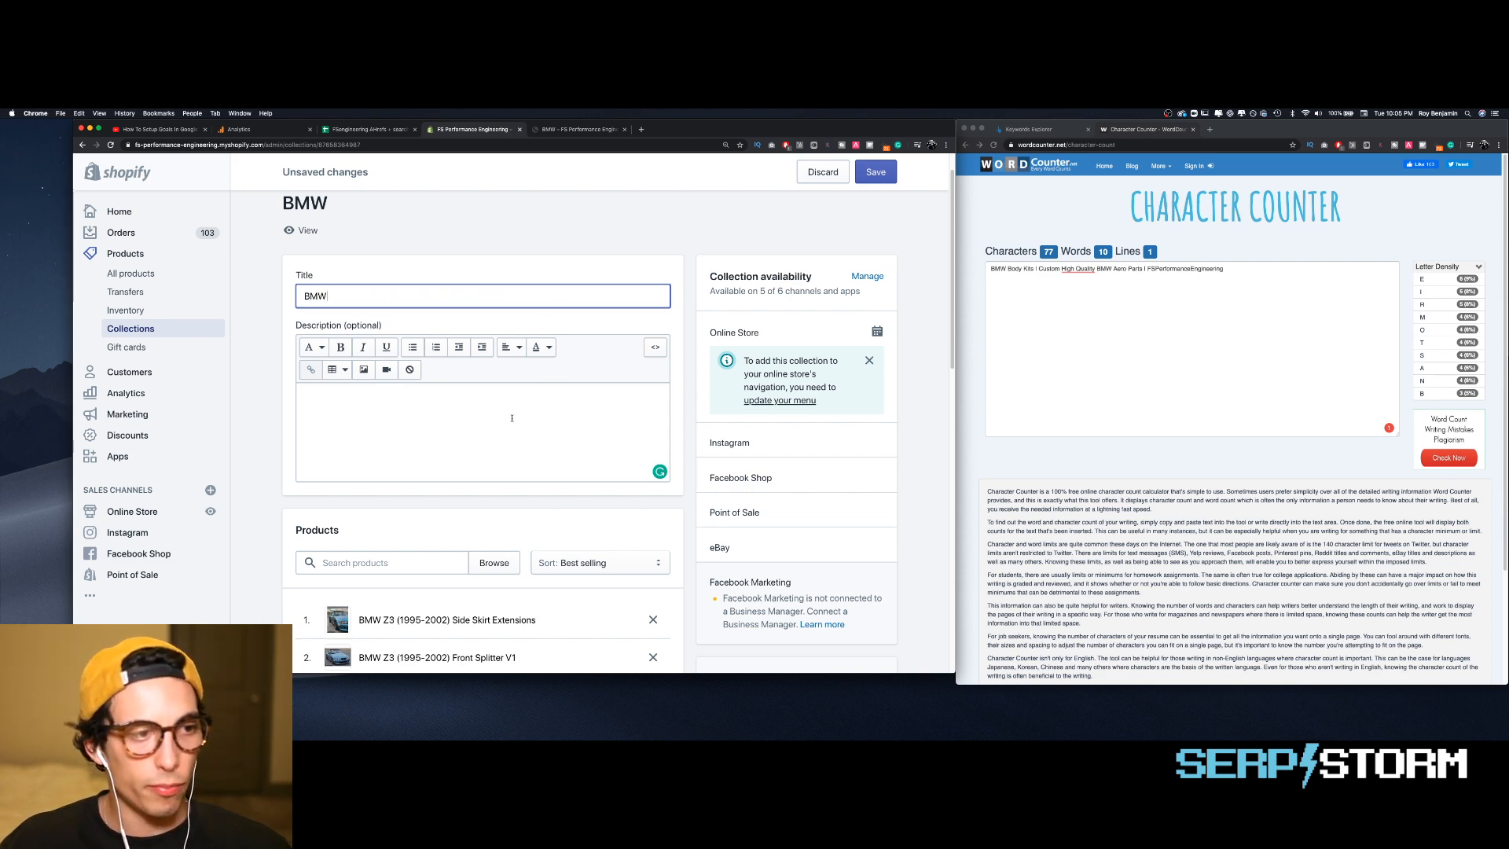
- Replace the search engine listing's page title with the copied "BMW Body Kits | Custom High Quality BMW Aero Parts | FSP"
scroll(511, 418, down, 10)
click(401, 461)
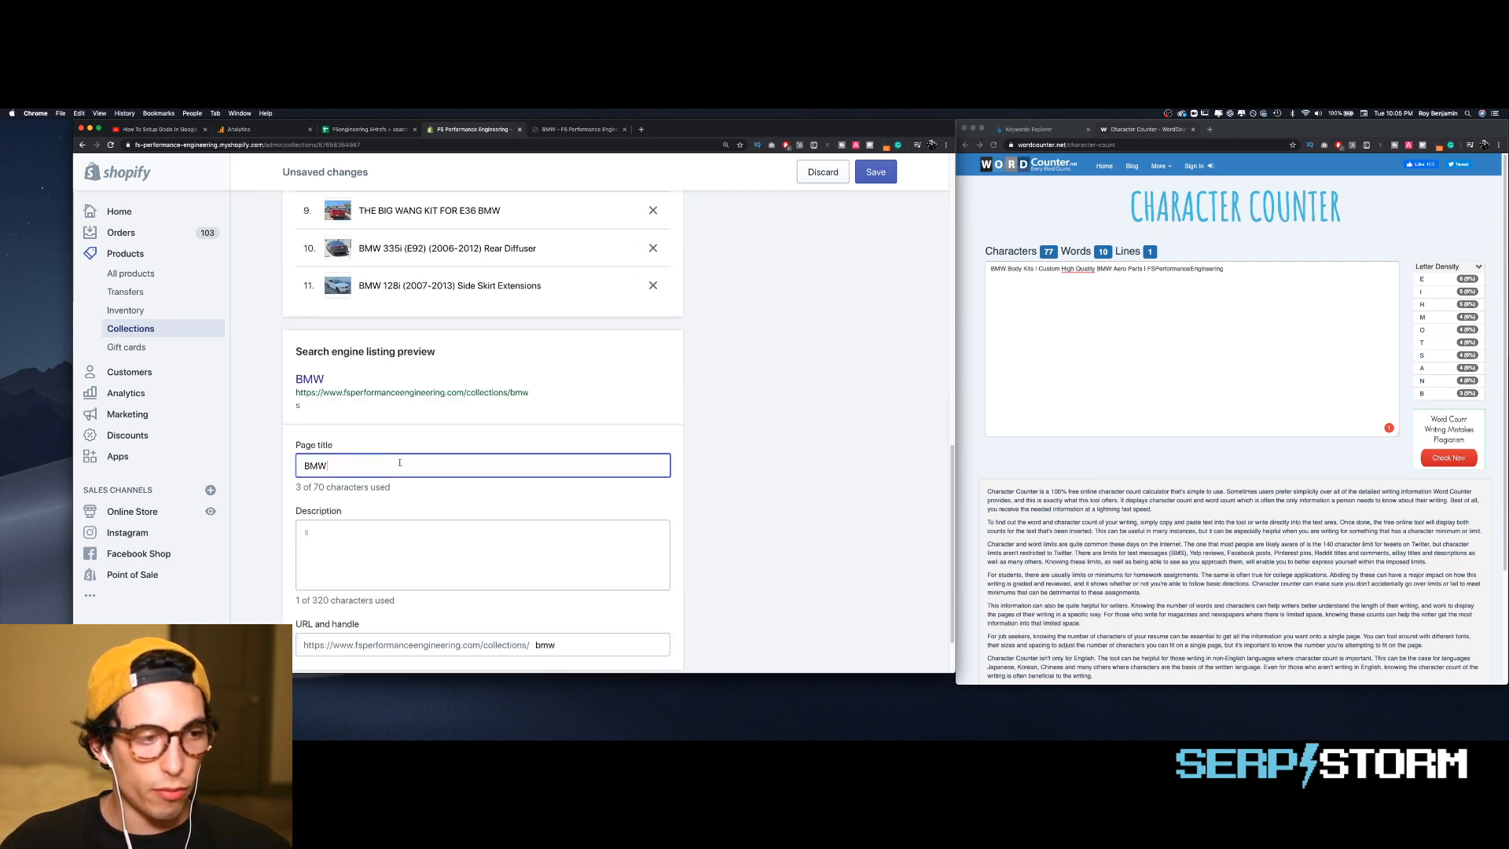
key(super+v)
drag(323, 470, 304, 467)
key(BackSpace)
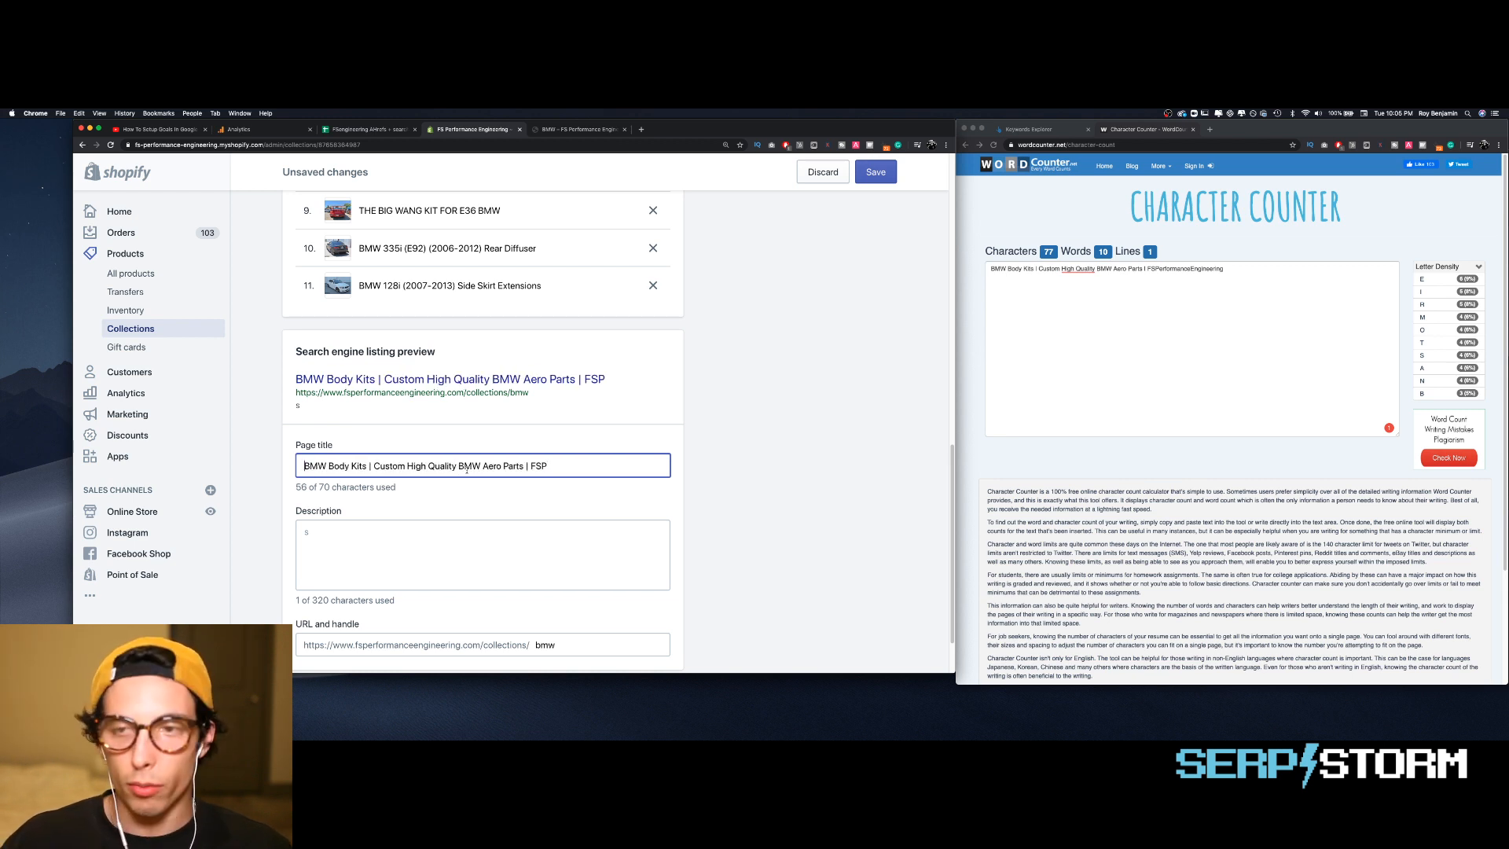
- Search Google for "yoast meta description" in a new tab and open Yoast's article on creating the right meta description
scroll(354, 471, down, 2)
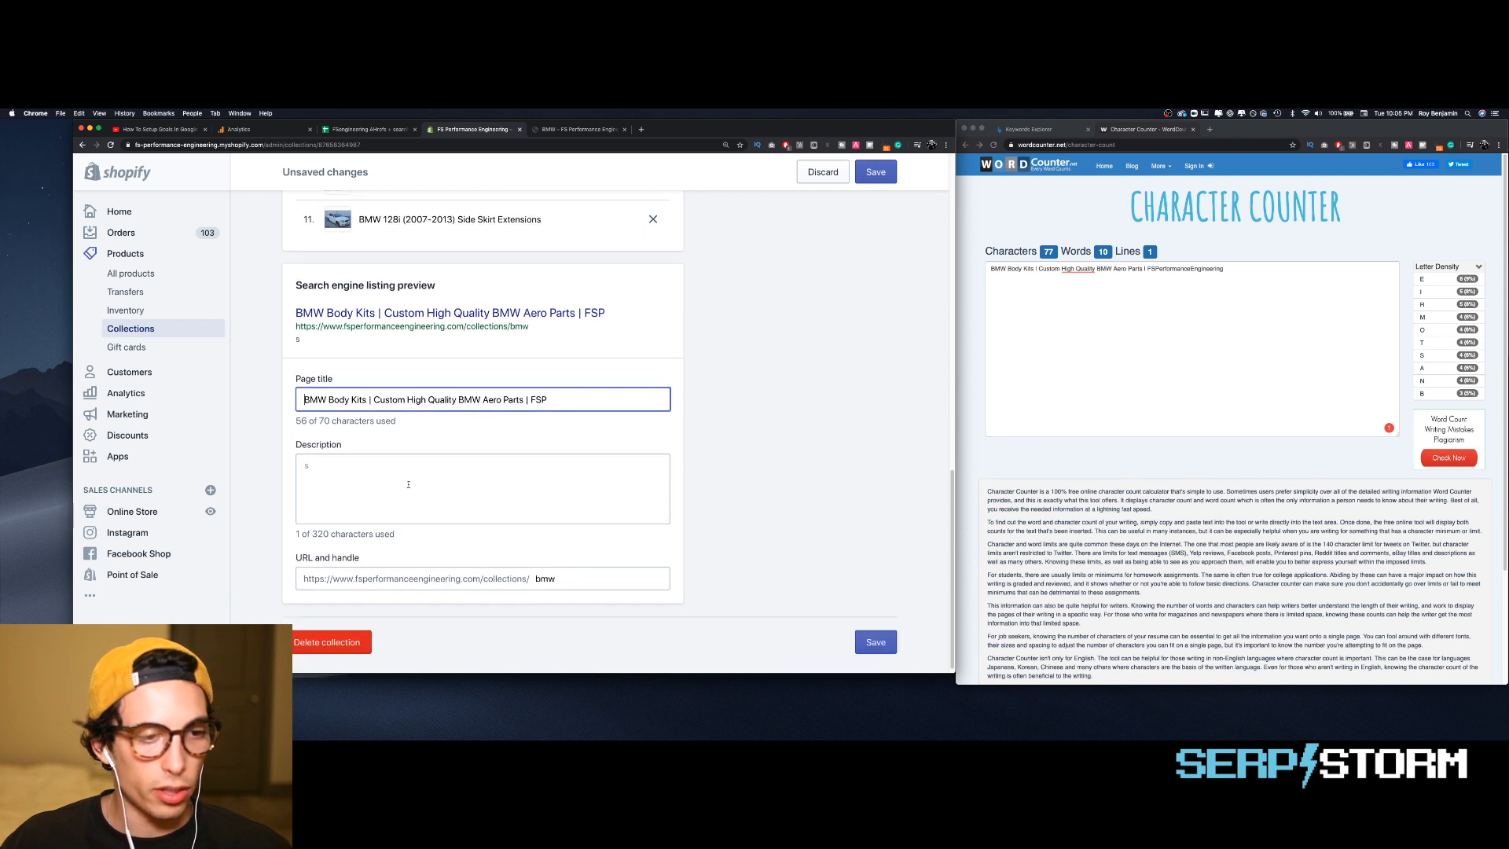
click(393, 475)
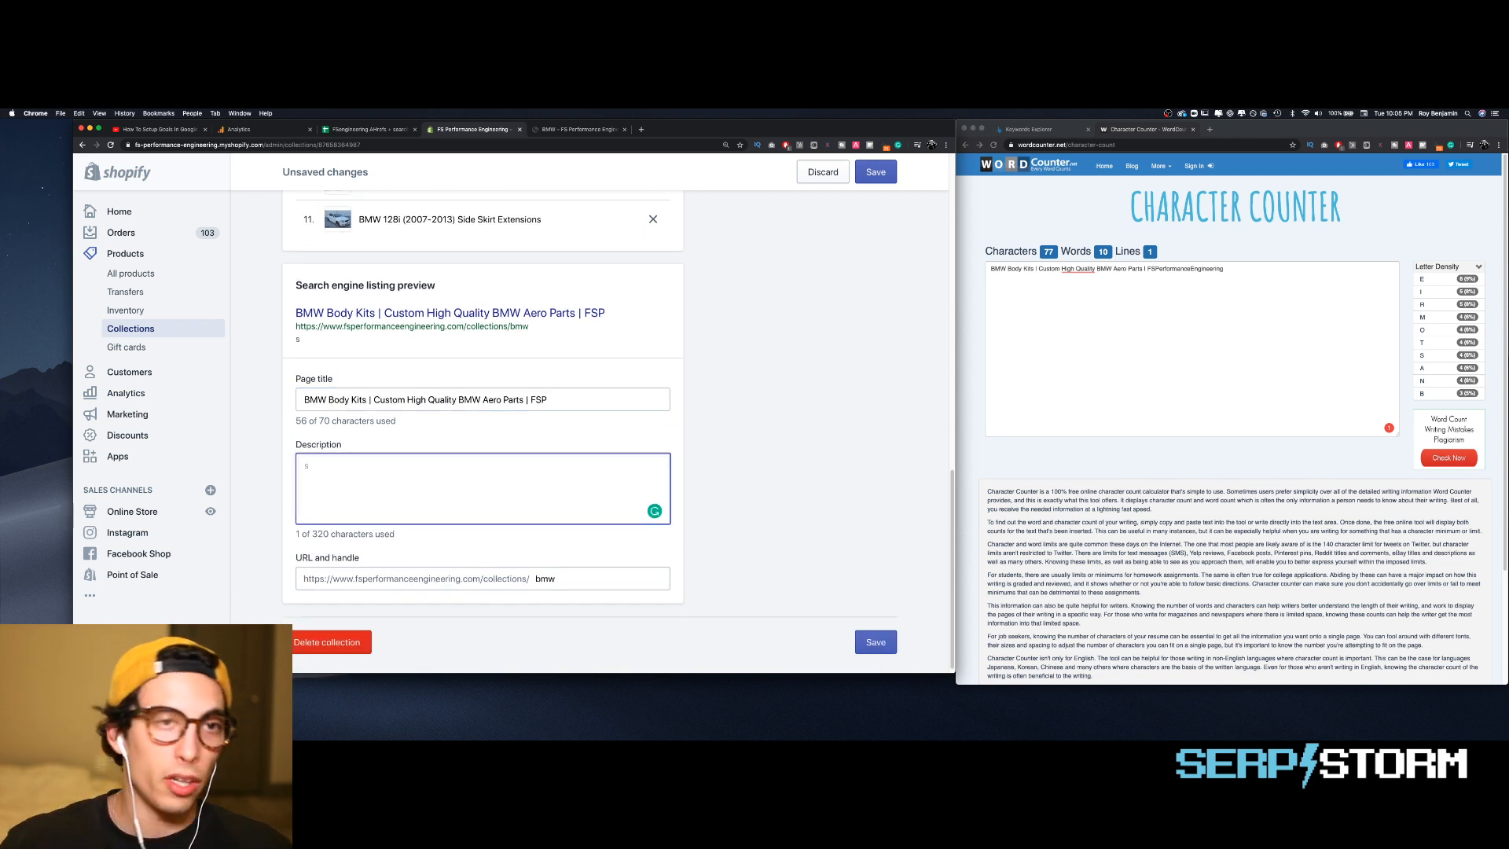
click(1209, 130)
text(yoast )
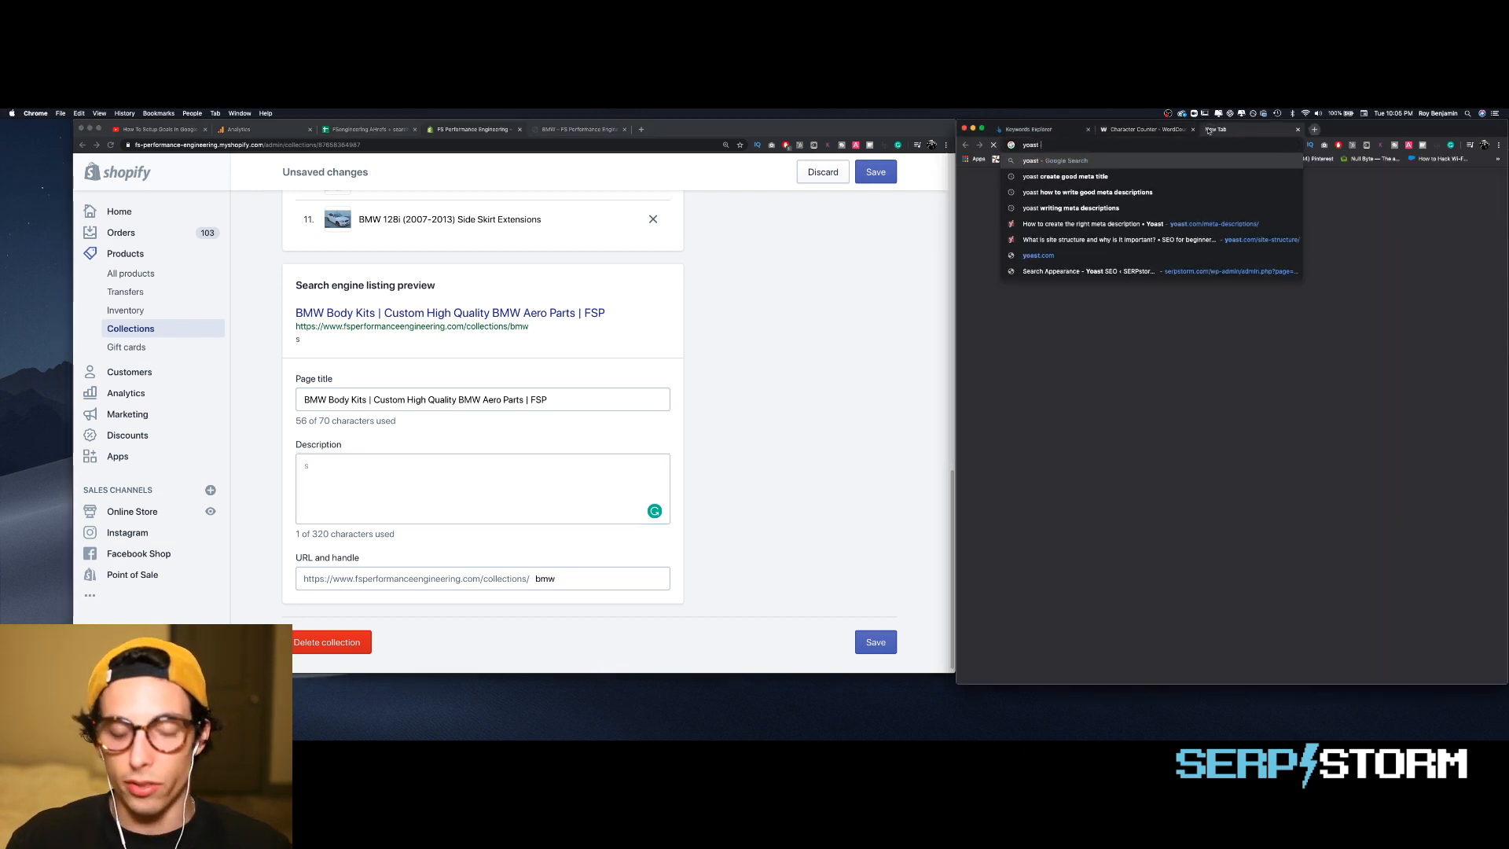
text(meta)
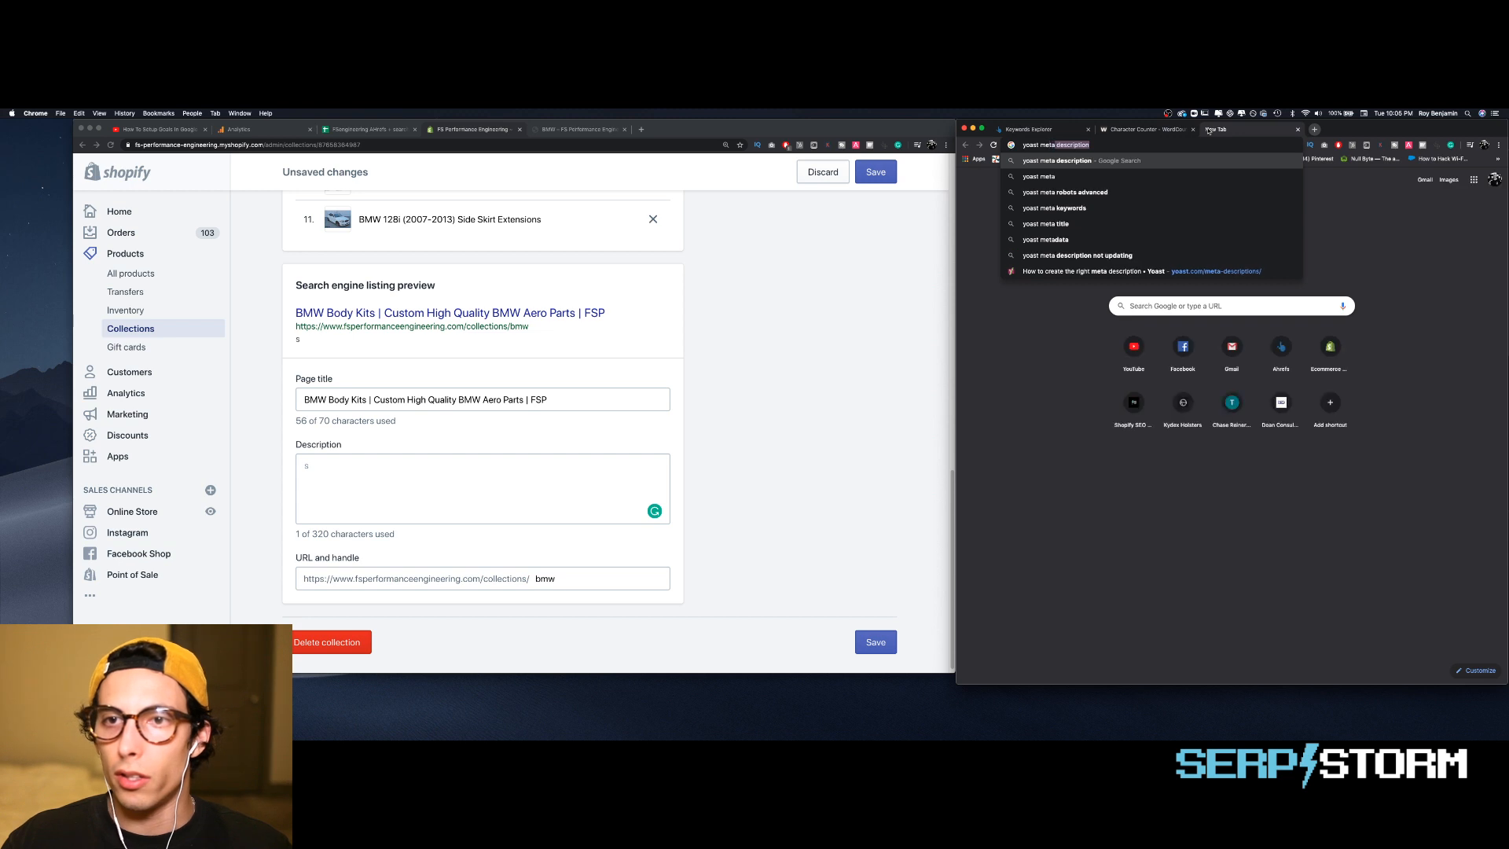
key(Return)
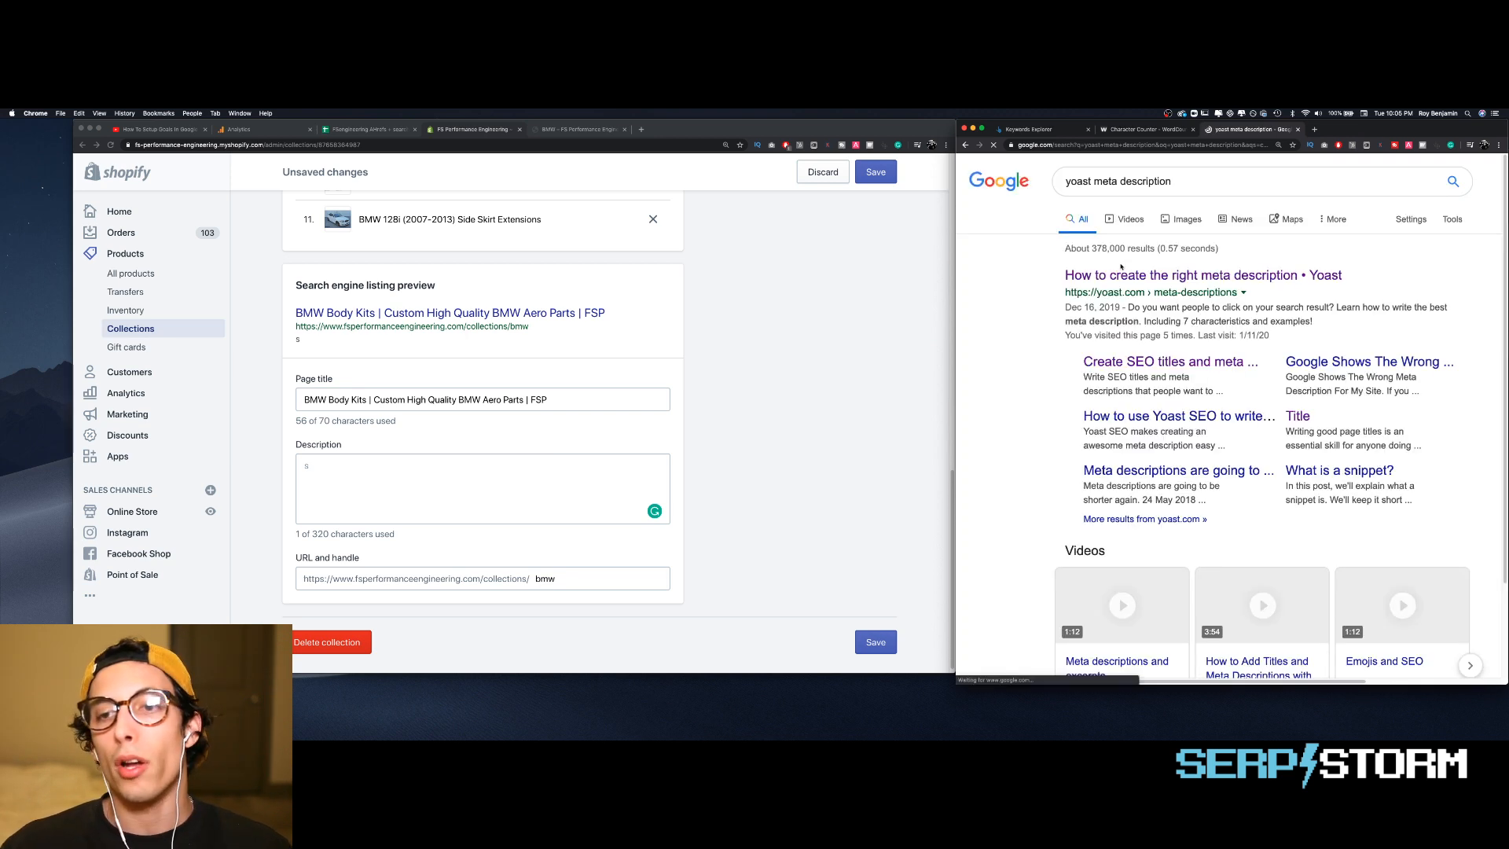
click(1127, 276)
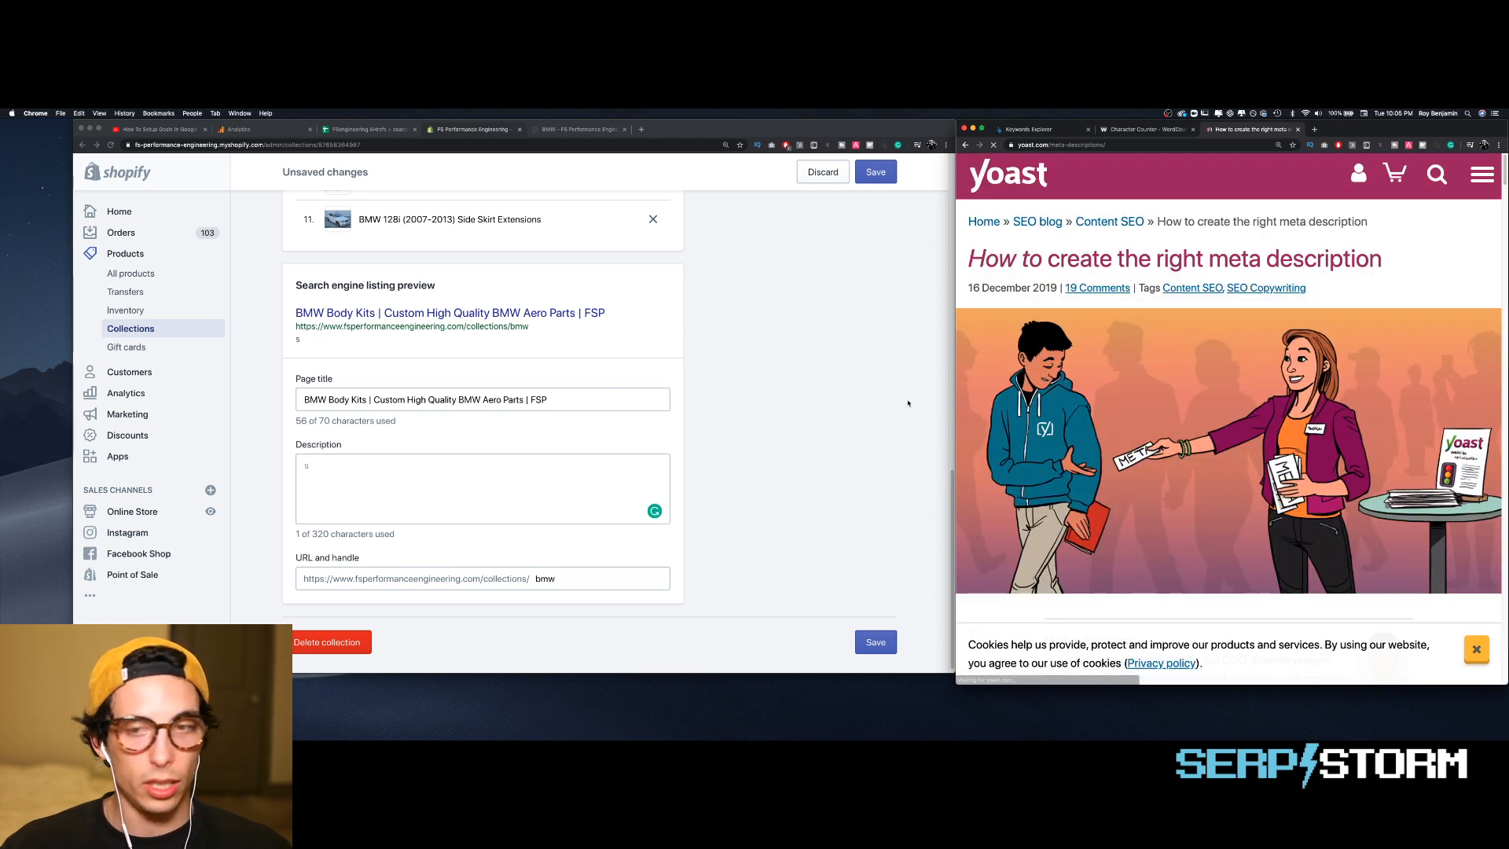
- Read the Yoast article's characteristics of a good meta description, including length, active voice, call-to-action and focus keyword
scroll(1198, 404, down, 10)
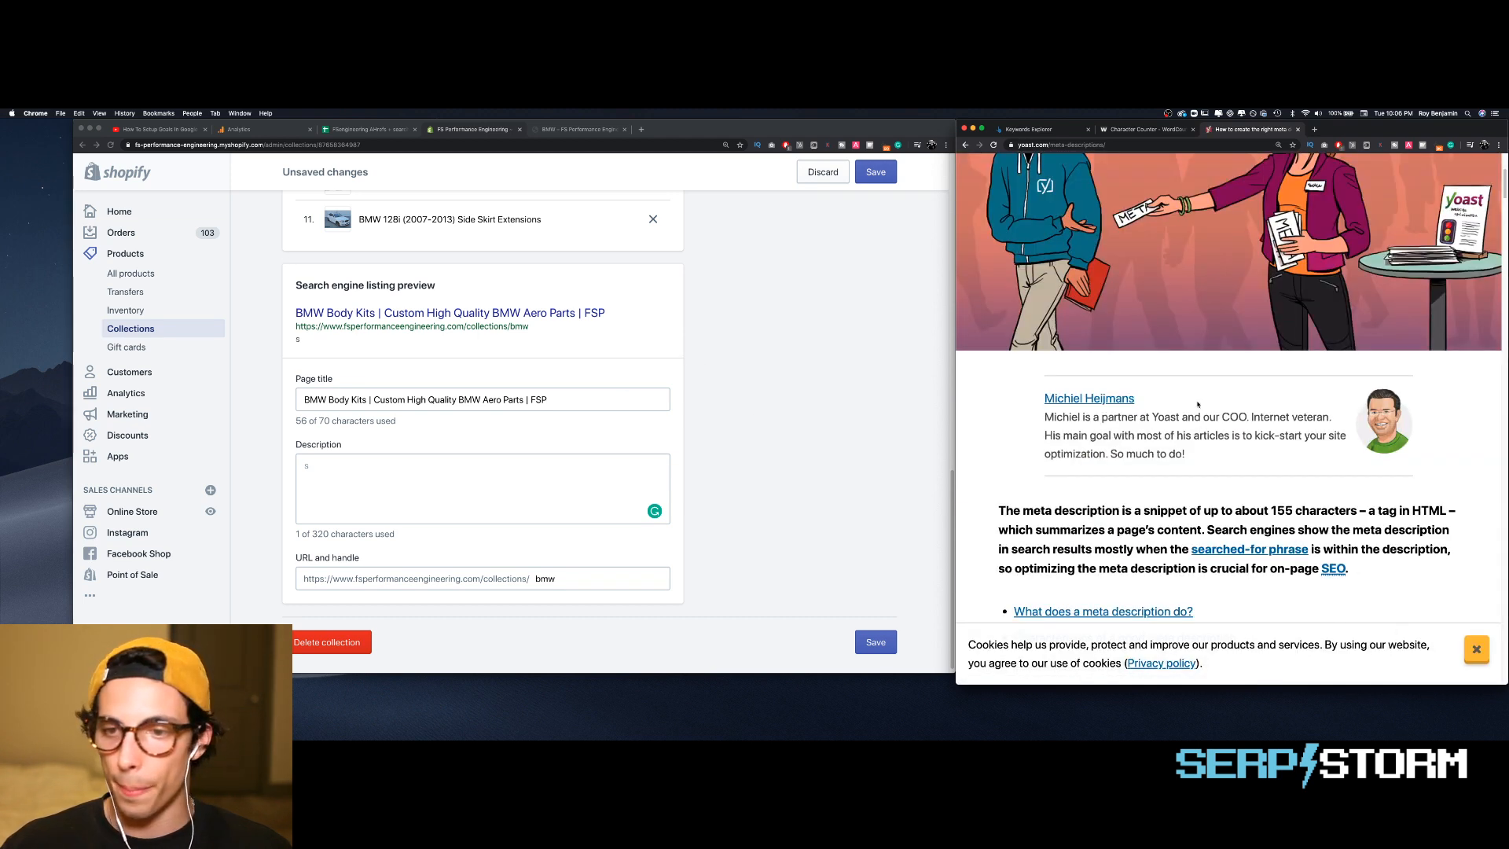
scroll(1198, 406, down, 15)
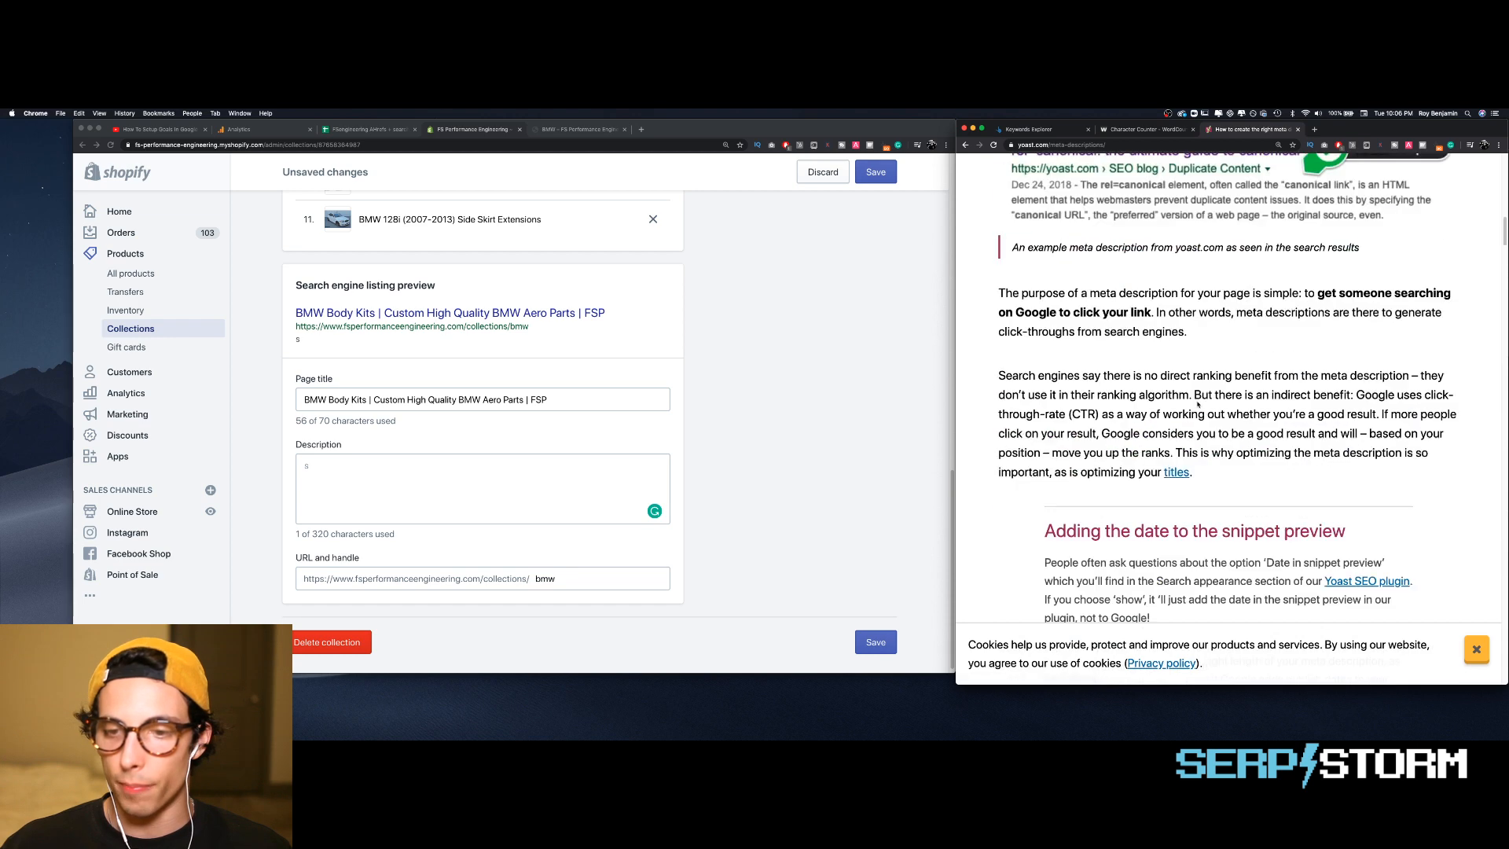
scroll(1198, 401, down, 3)
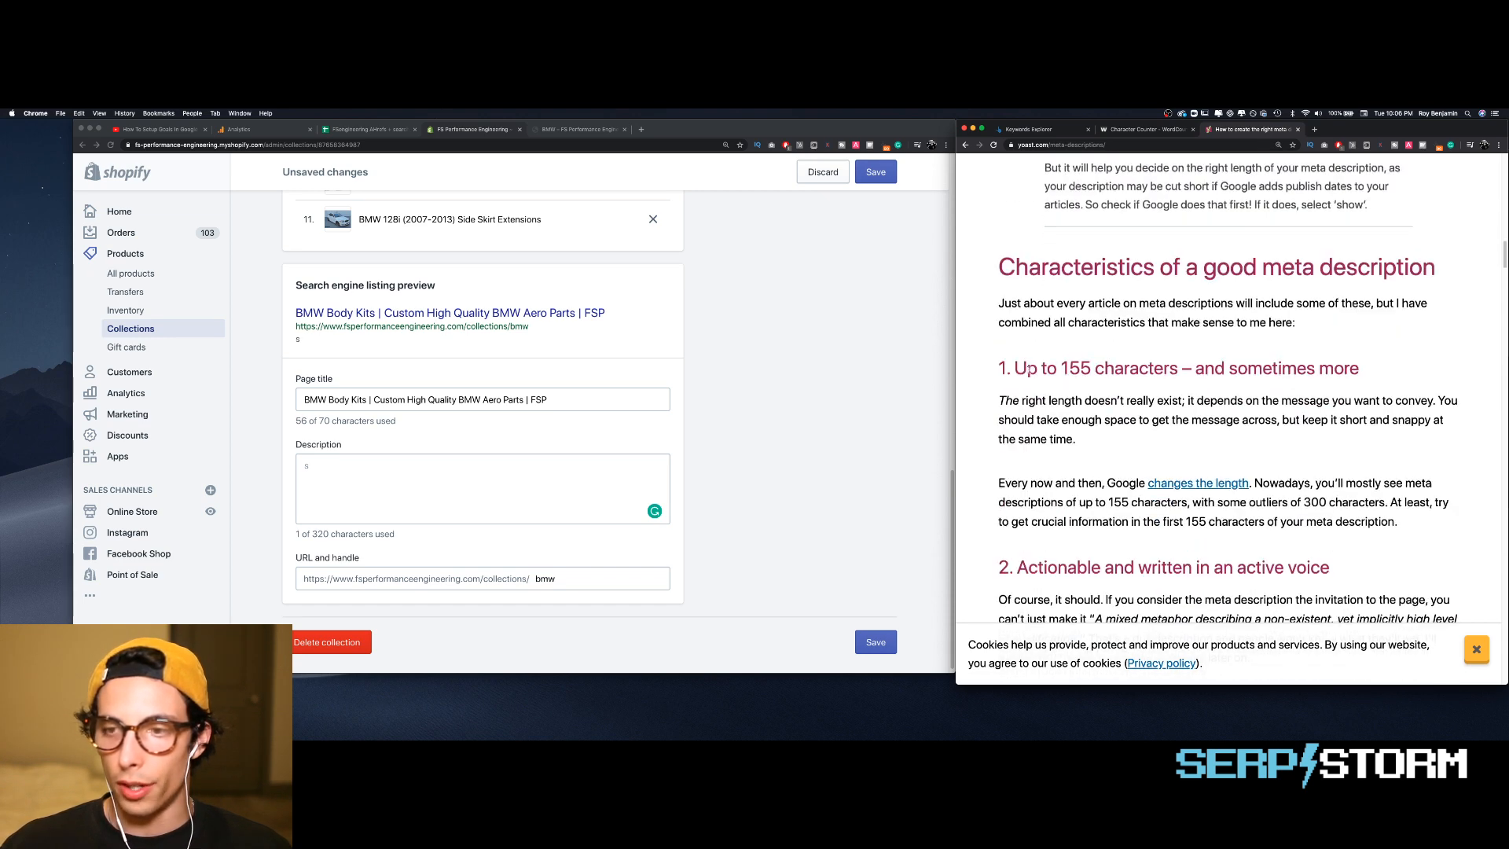
scroll(1098, 383, down, 5)
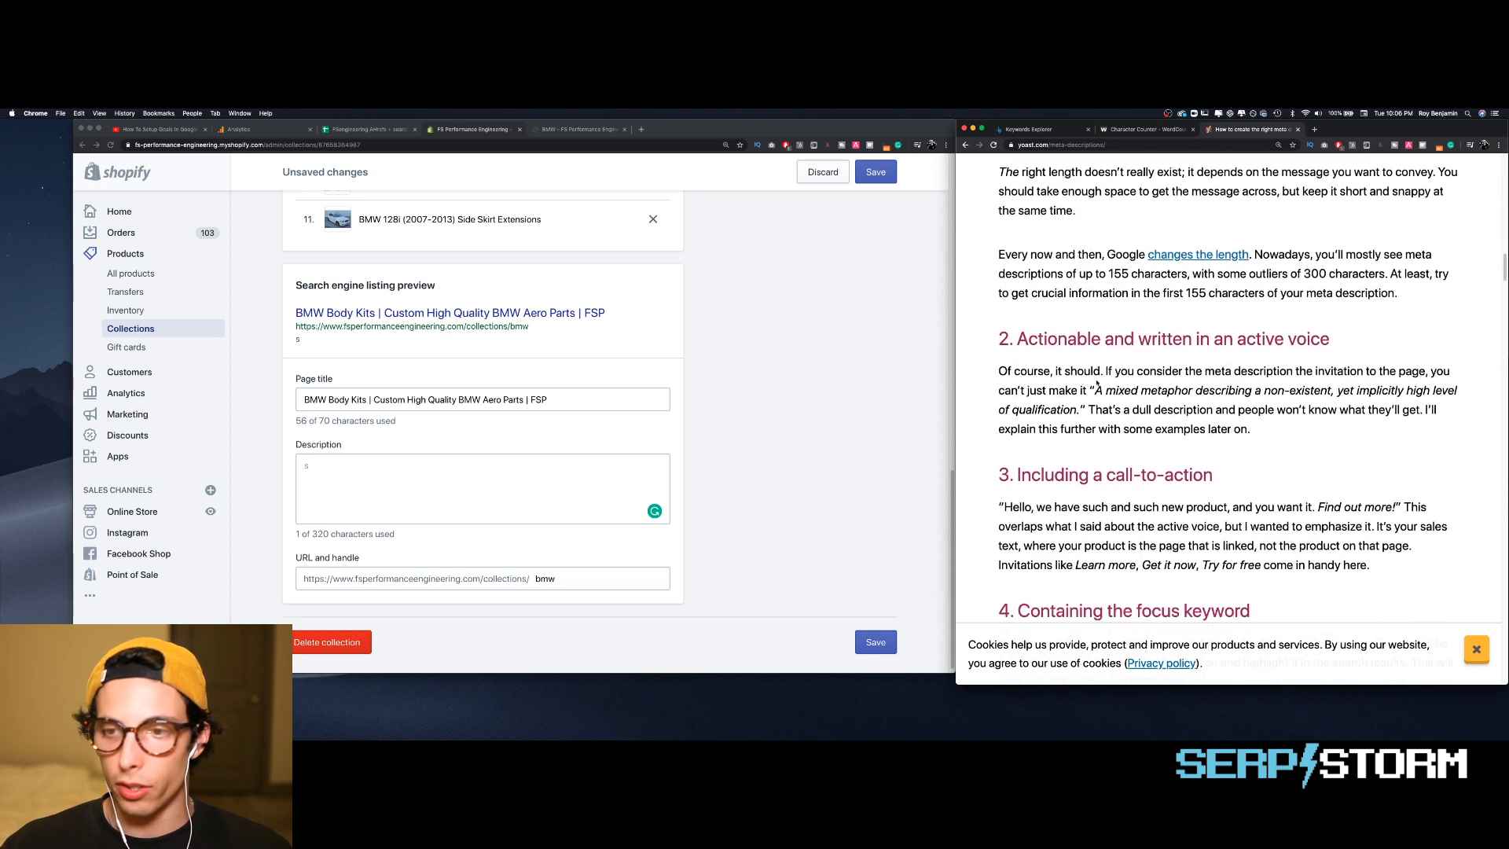
scroll(1085, 353, down, 4)
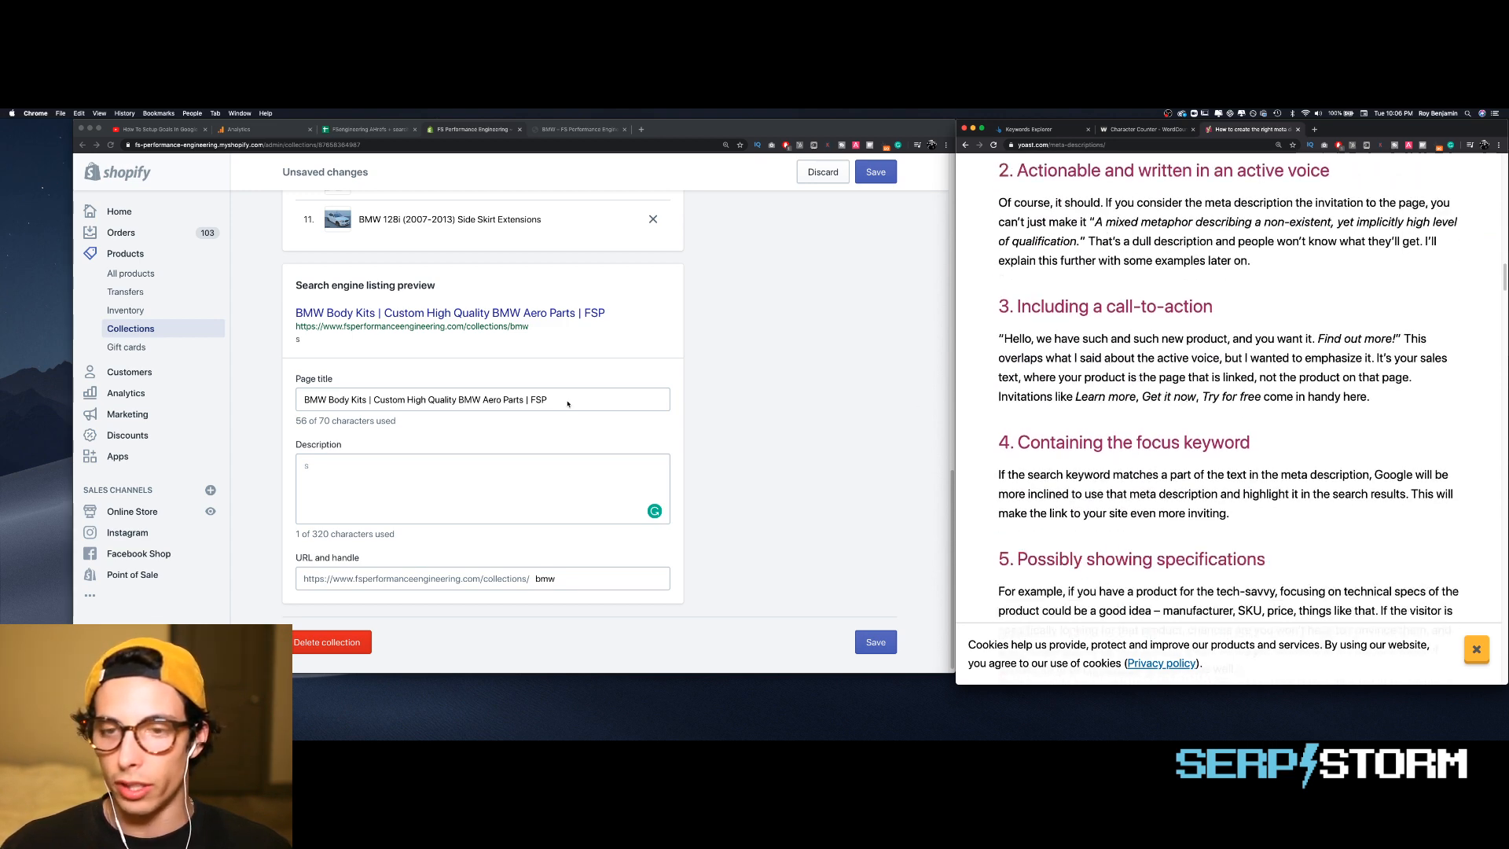
click(489, 469)
scroll(1037, 326, up, 5)
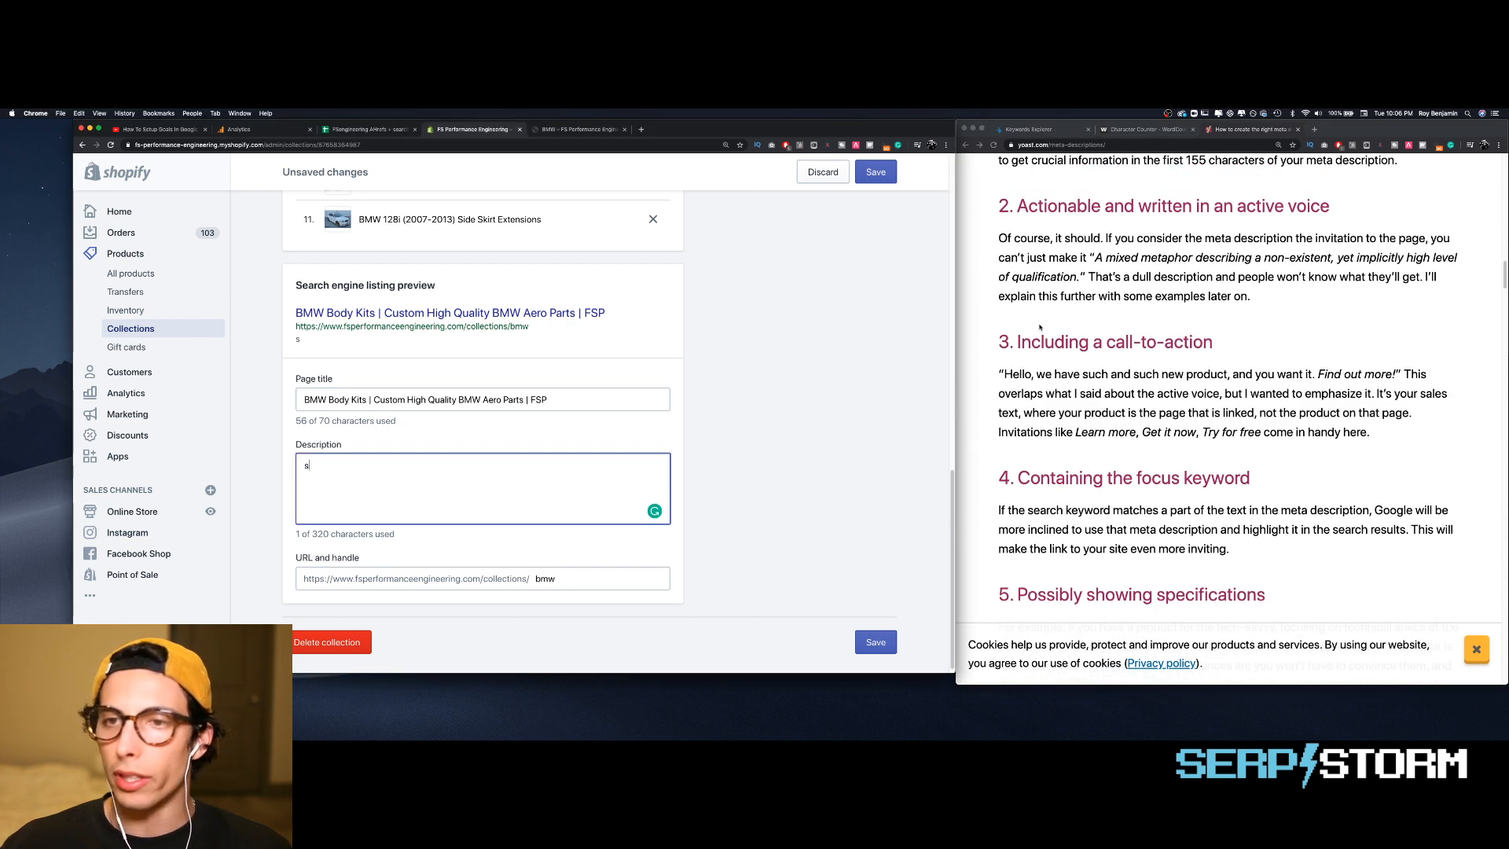
scroll(1038, 330, down, 2)
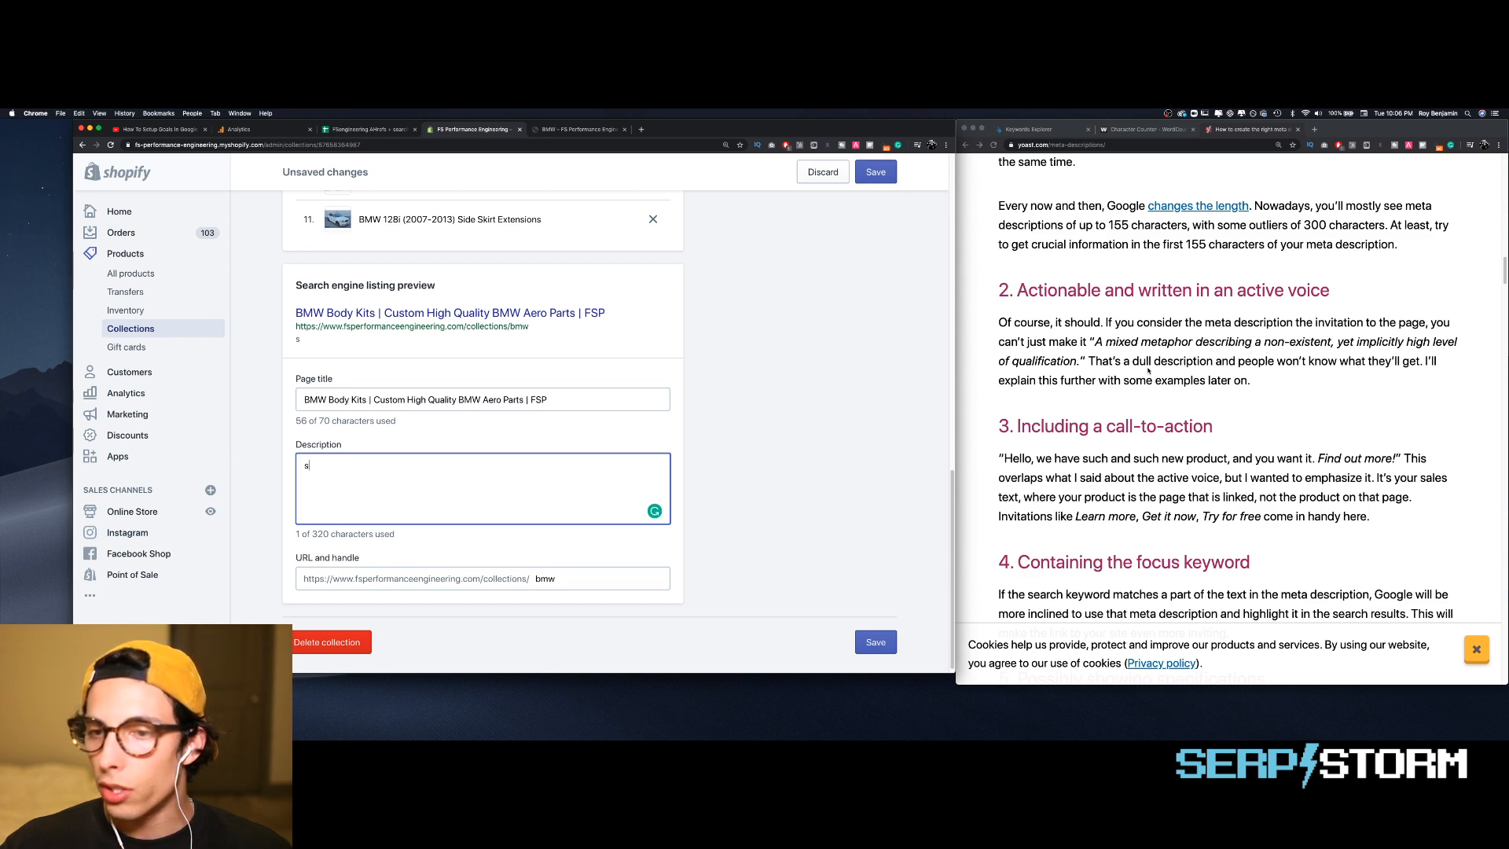
scroll(1135, 363, down, 3)
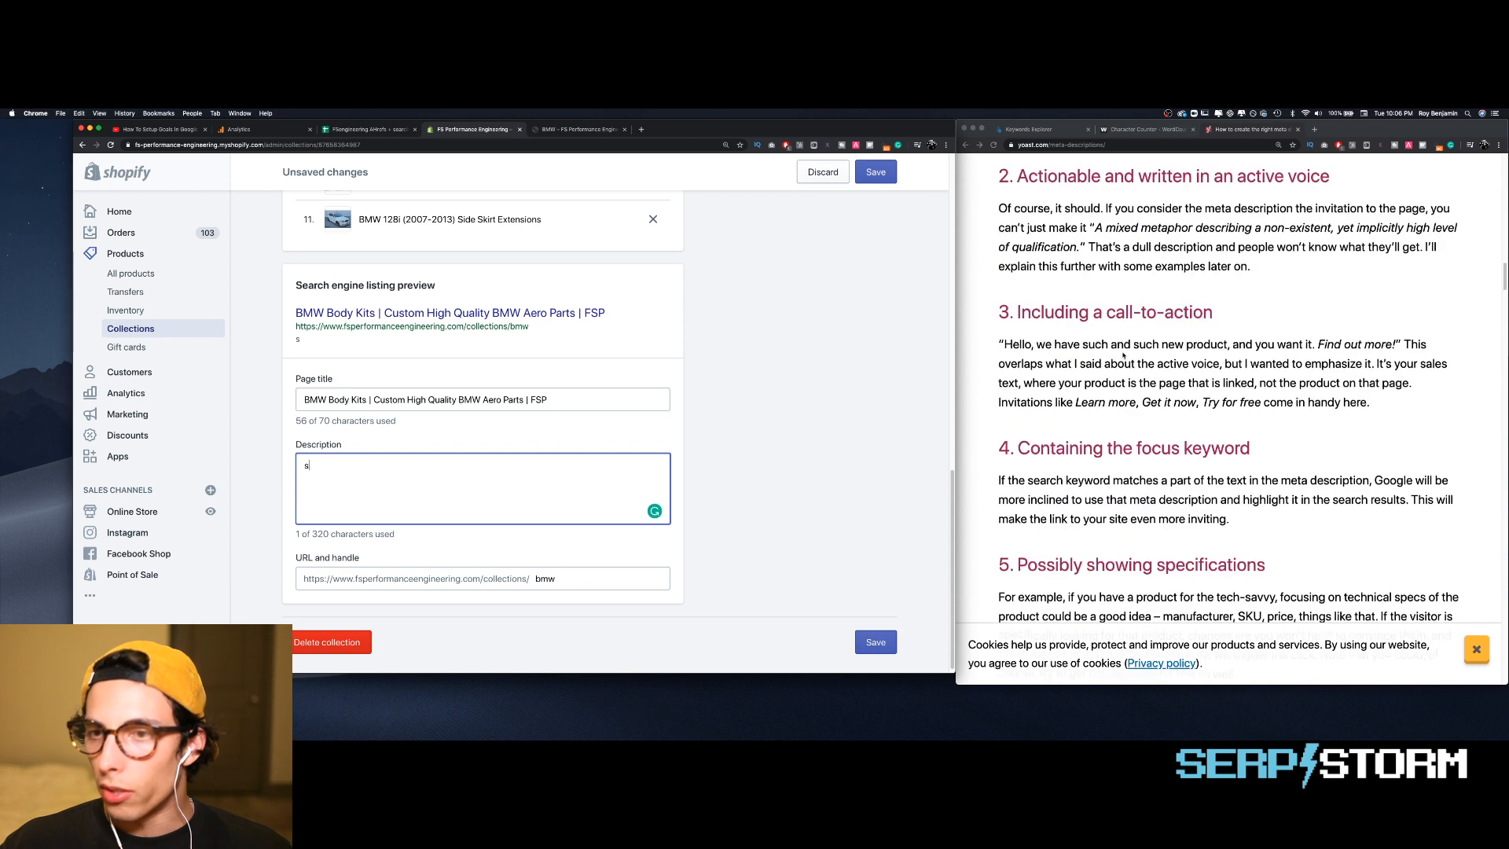
scroll(1124, 355, up, 2)
scroll(1124, 355, down, 4)
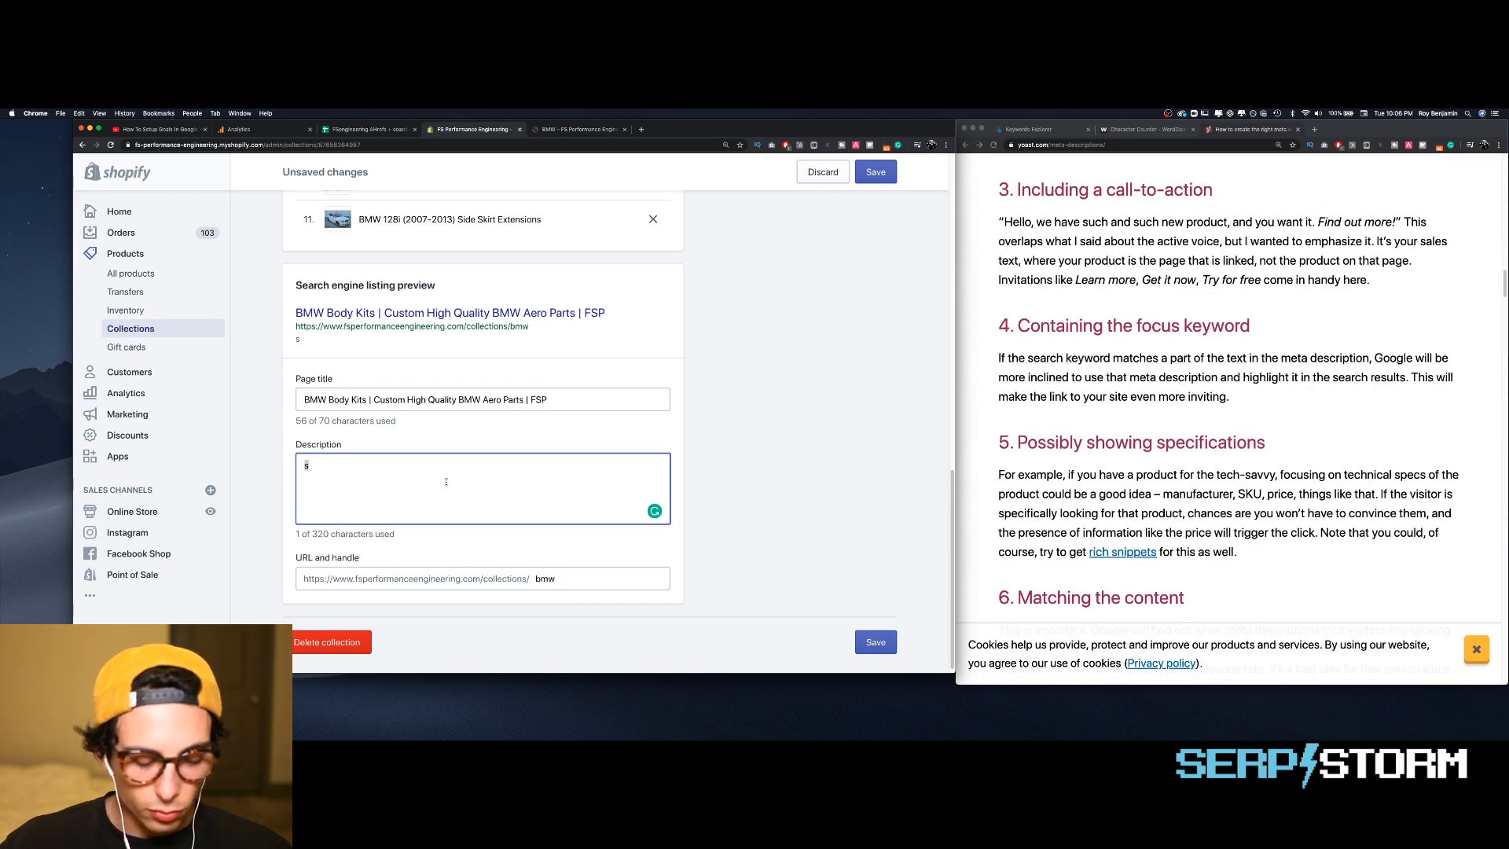
- Replace the search listing's description with "Upgrade your BMW with our custom BMW Body Kits & Aero Parts"
key(BackSpace)
text(Upgrade)
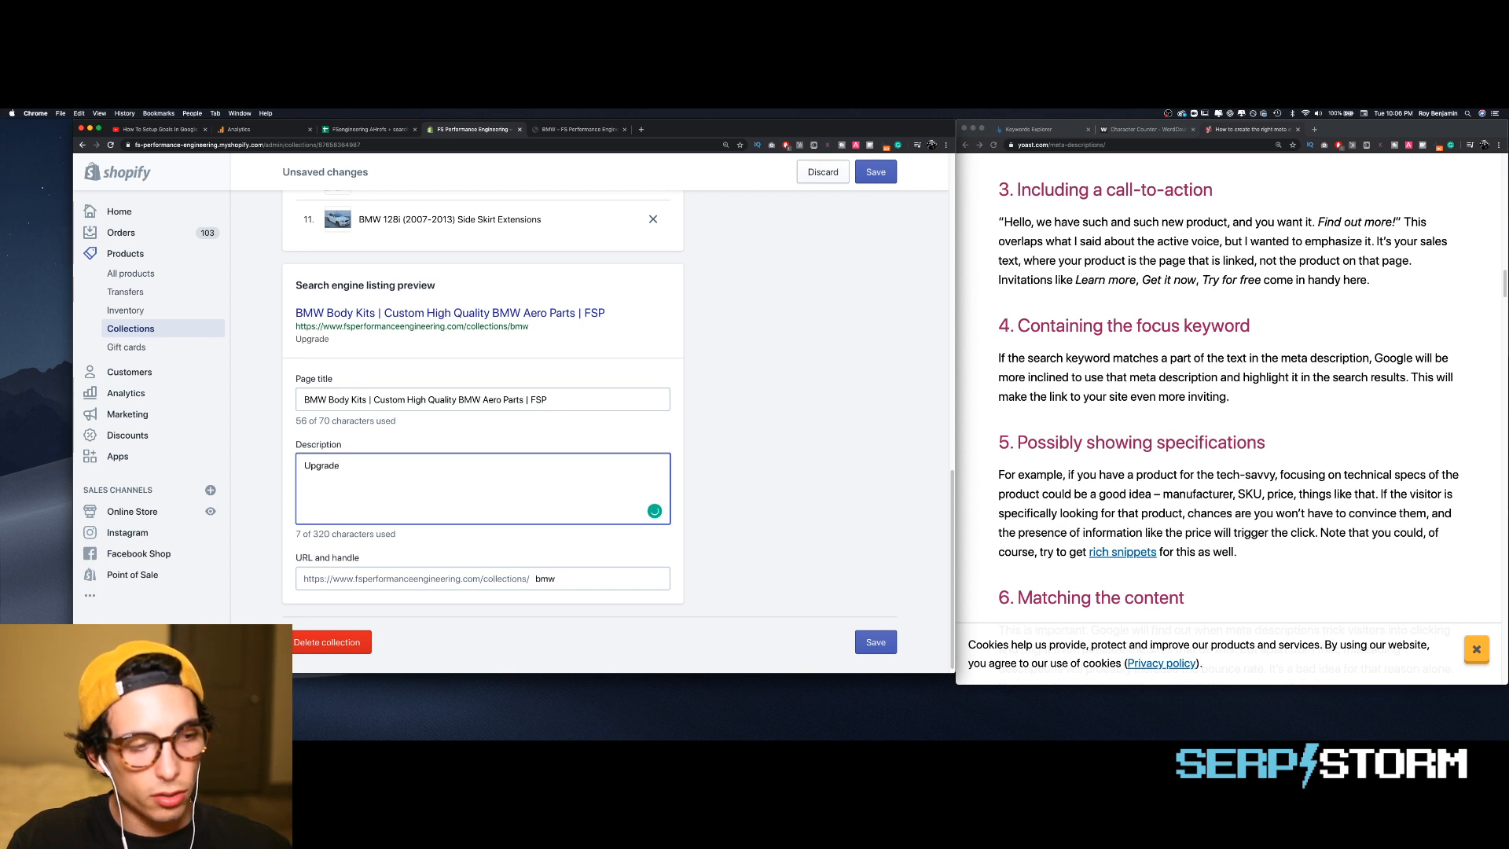
text( your )
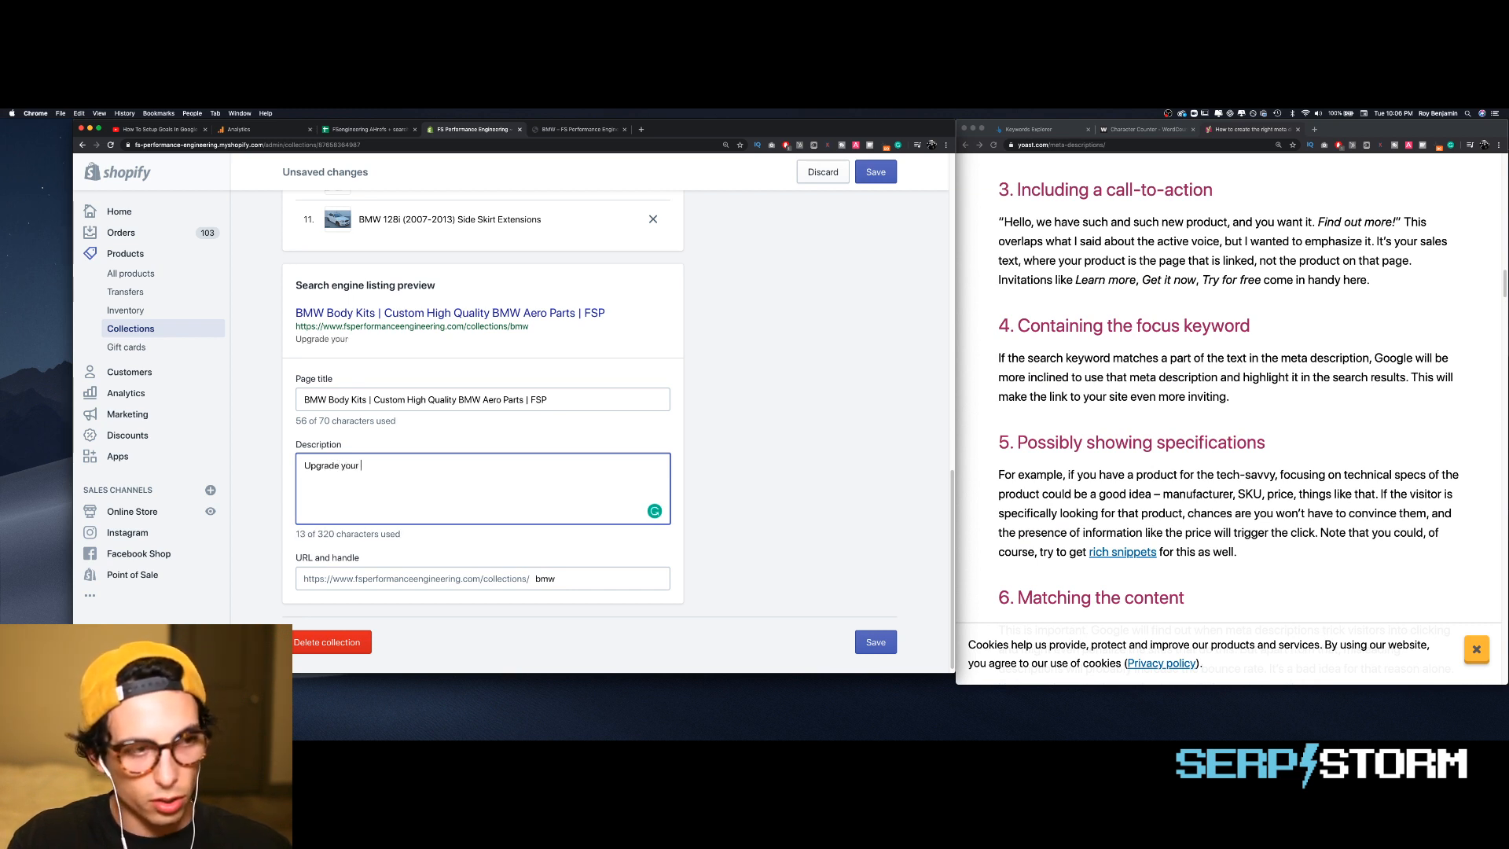
text(BMW wit)
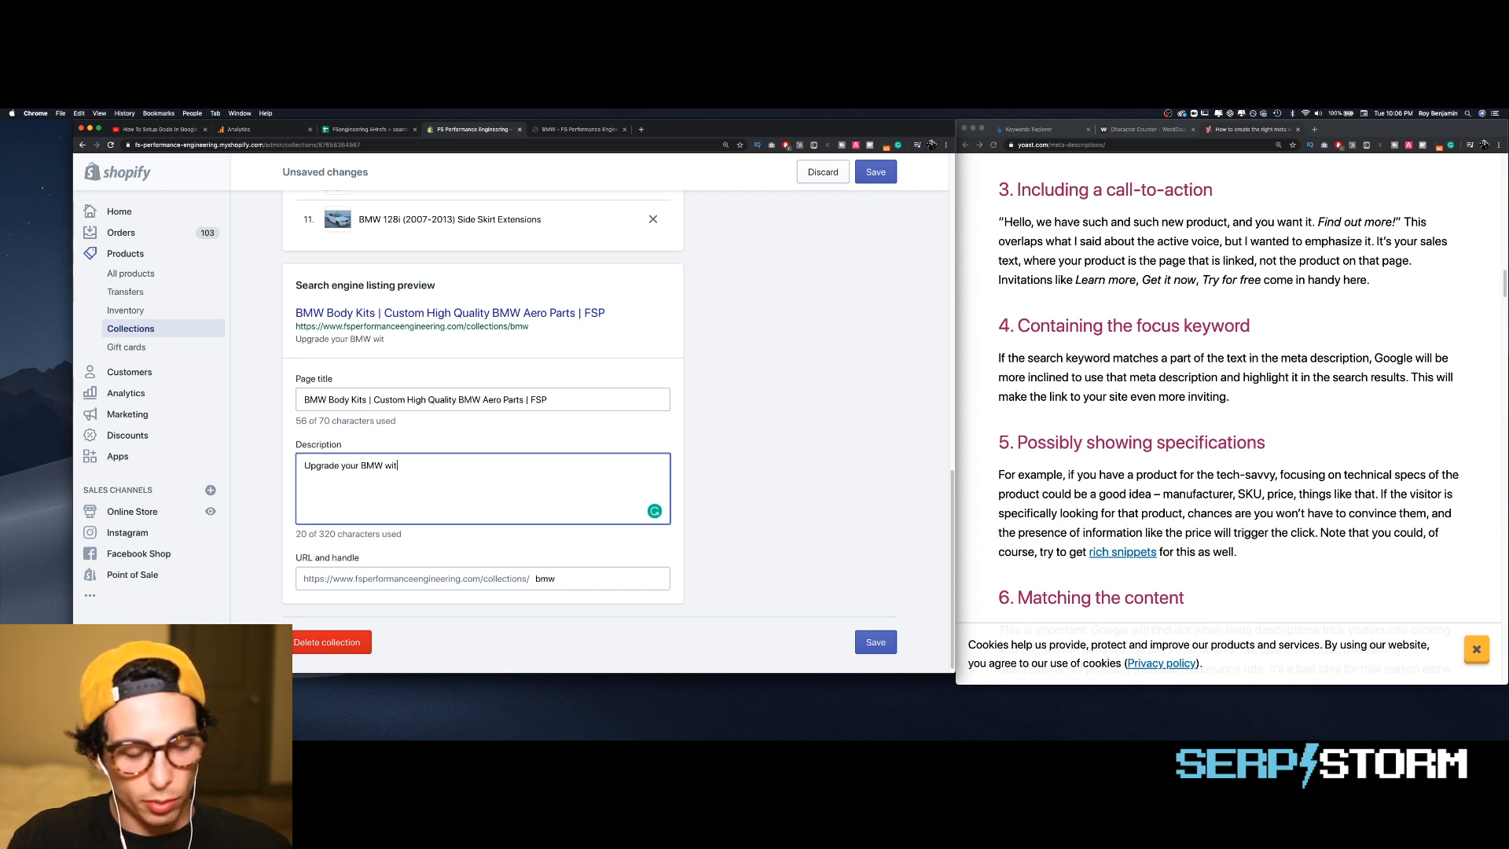
text(h our cu)
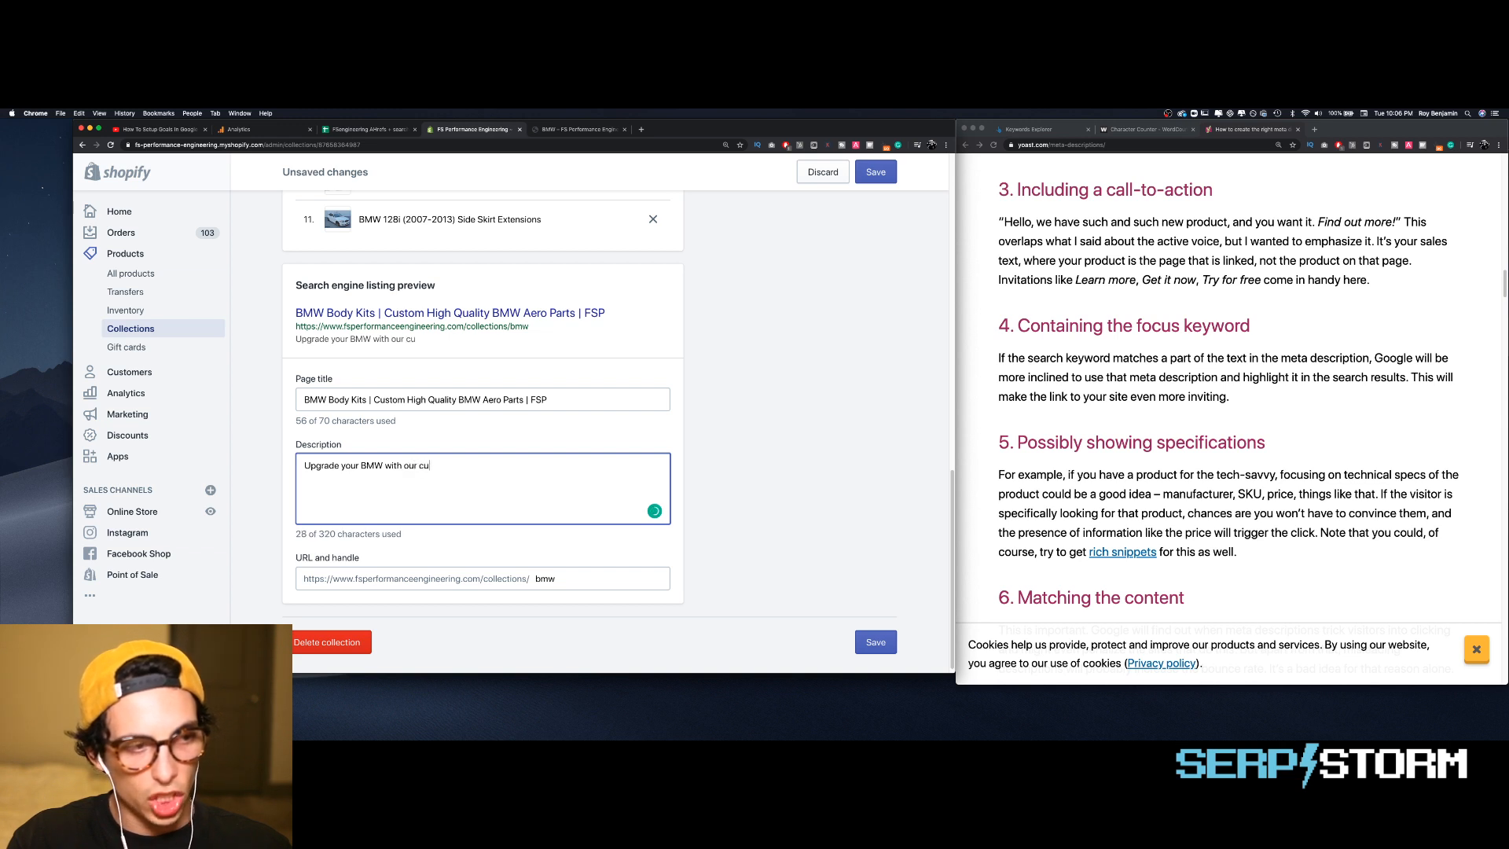
text(stom BMW)
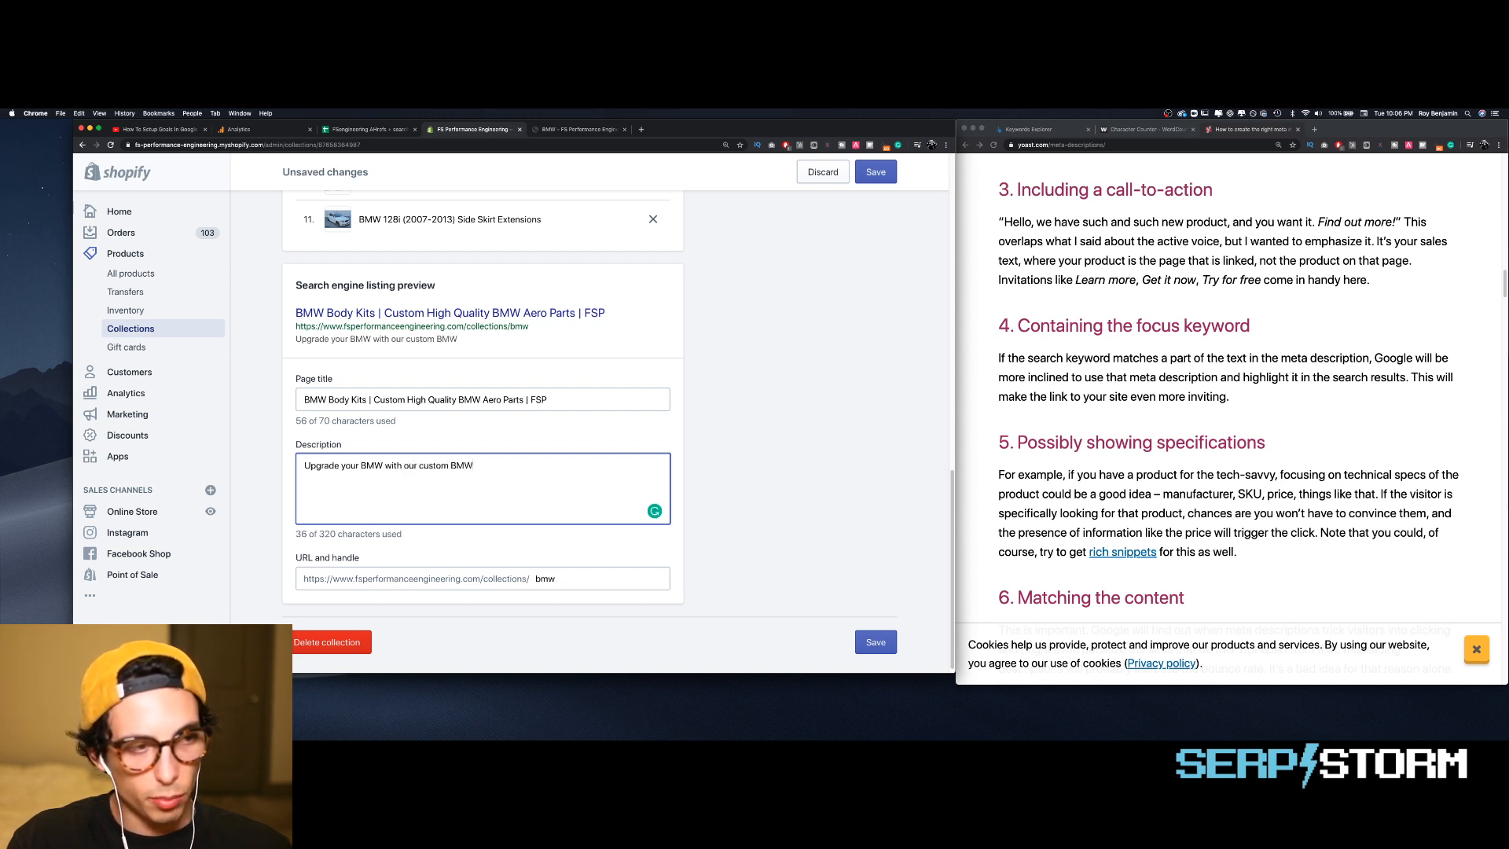
text( Body )
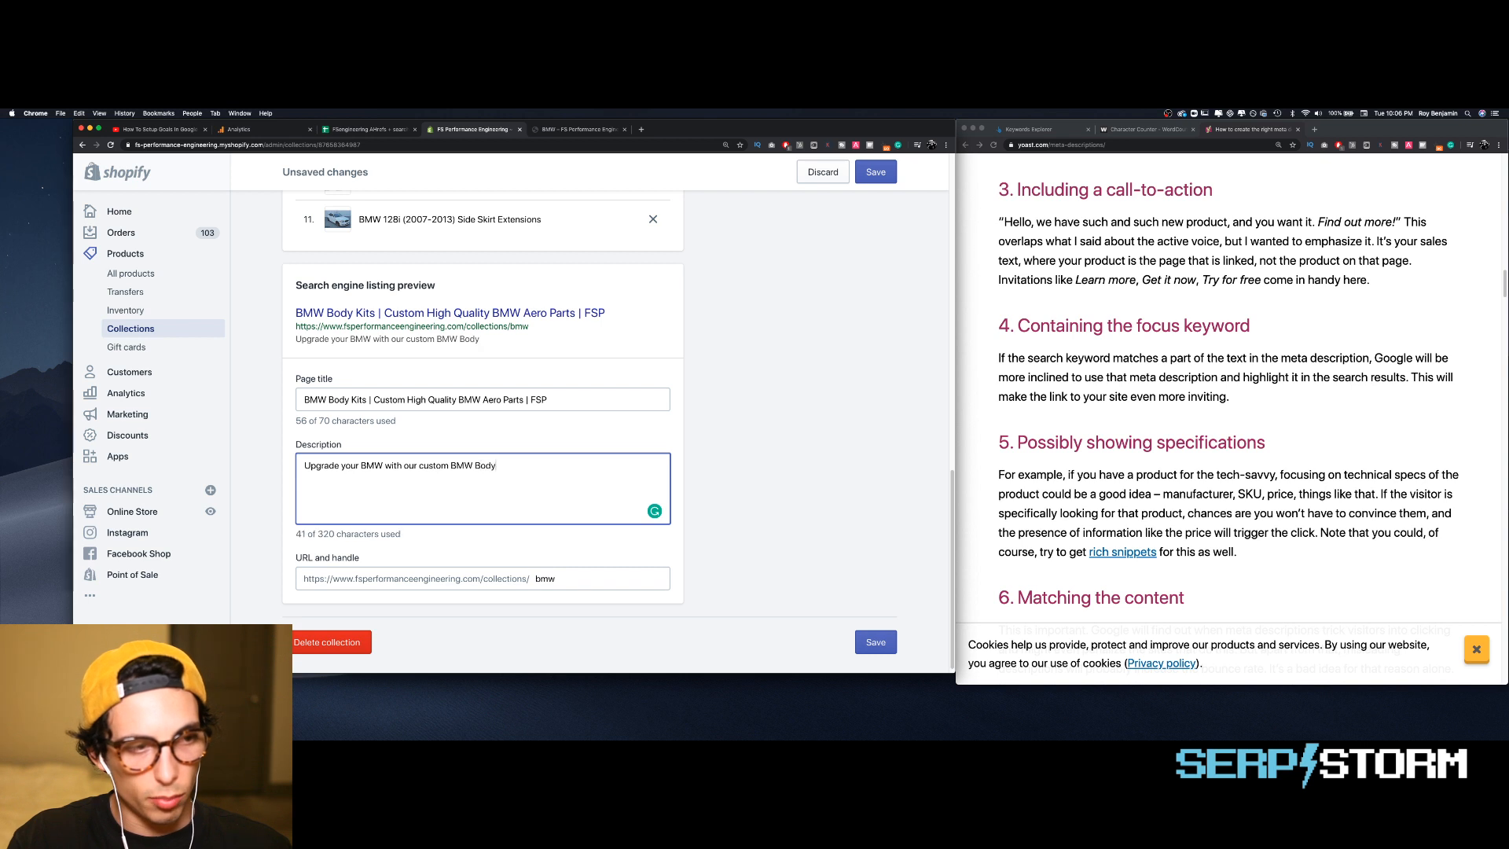
text(Kits )
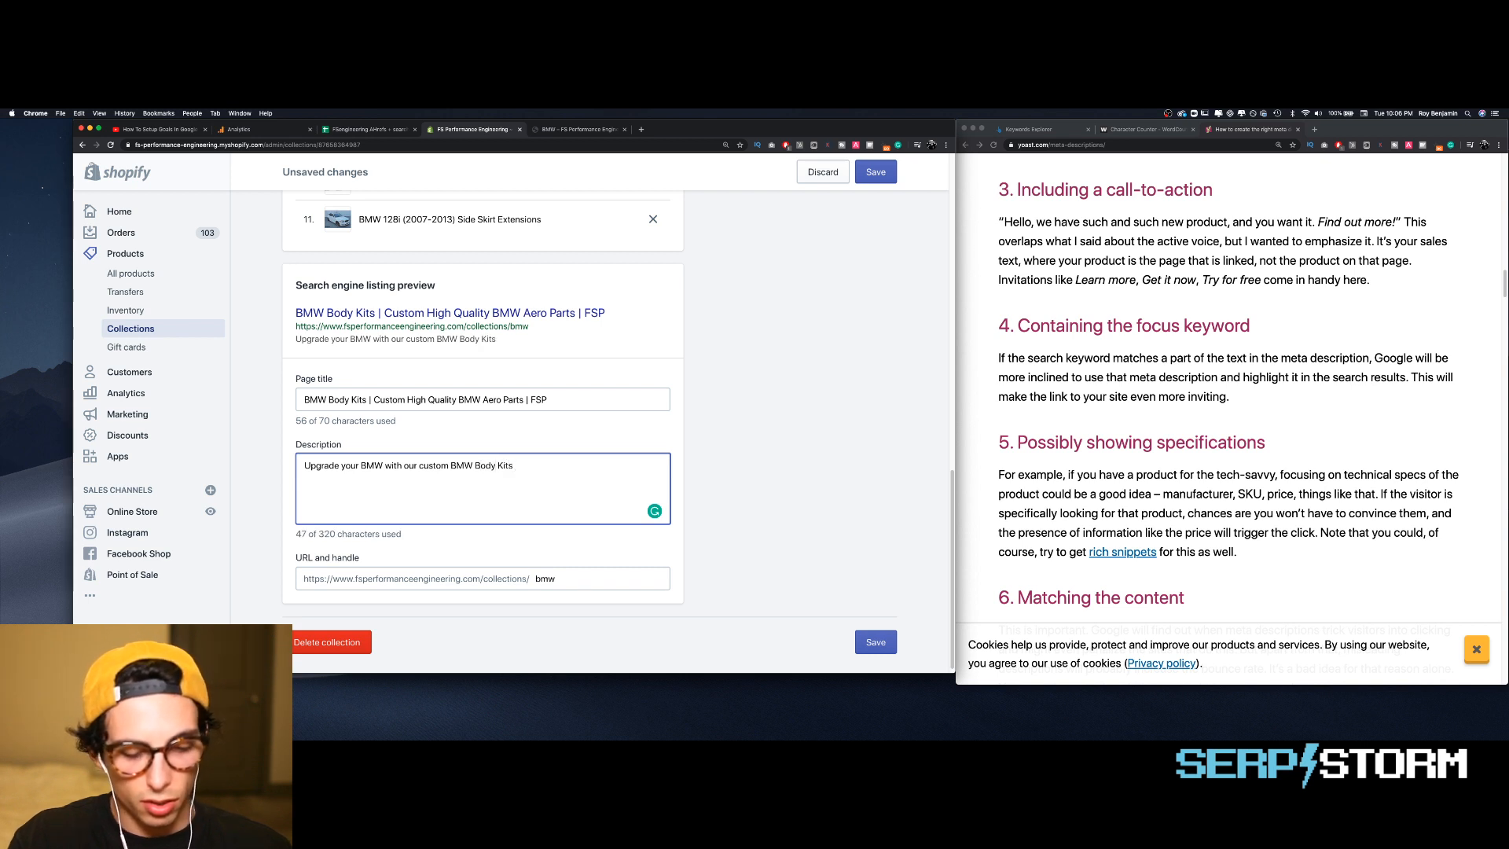
text(& A)
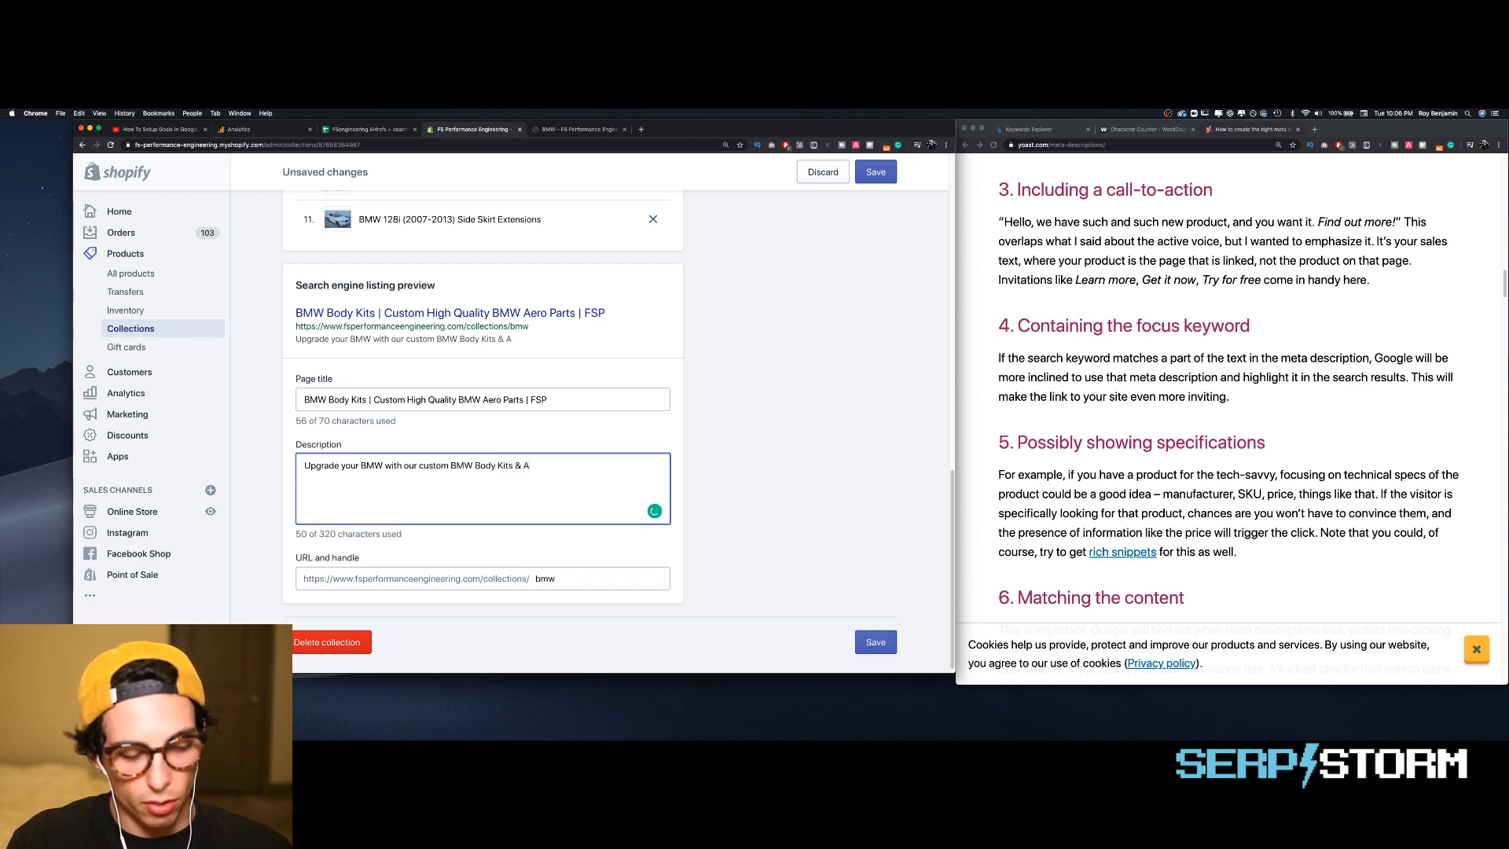
text(ero Parts)
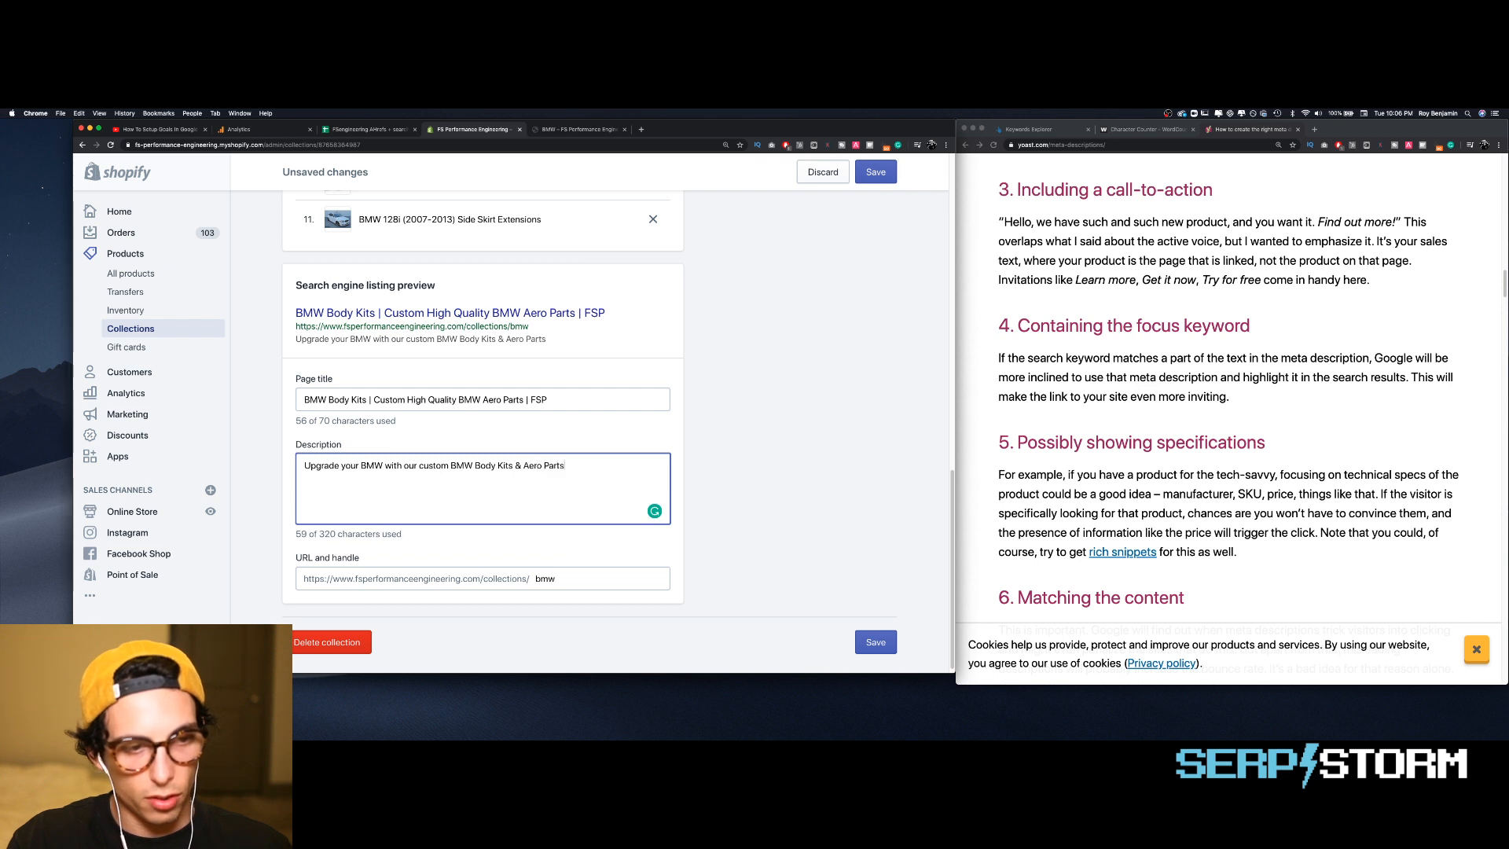
- Change "Body Kits & Aero Parts" in the description to lowercase "body kits & aero parts" and end the sentence with a period
key(BackSpace)
key(BackSpace)
key(BackSpace)
key(BackSpace)
key(BackSpace)
key(BackSpace)
key(BackSpace)
key(BackSpace)
key(BackSpace)
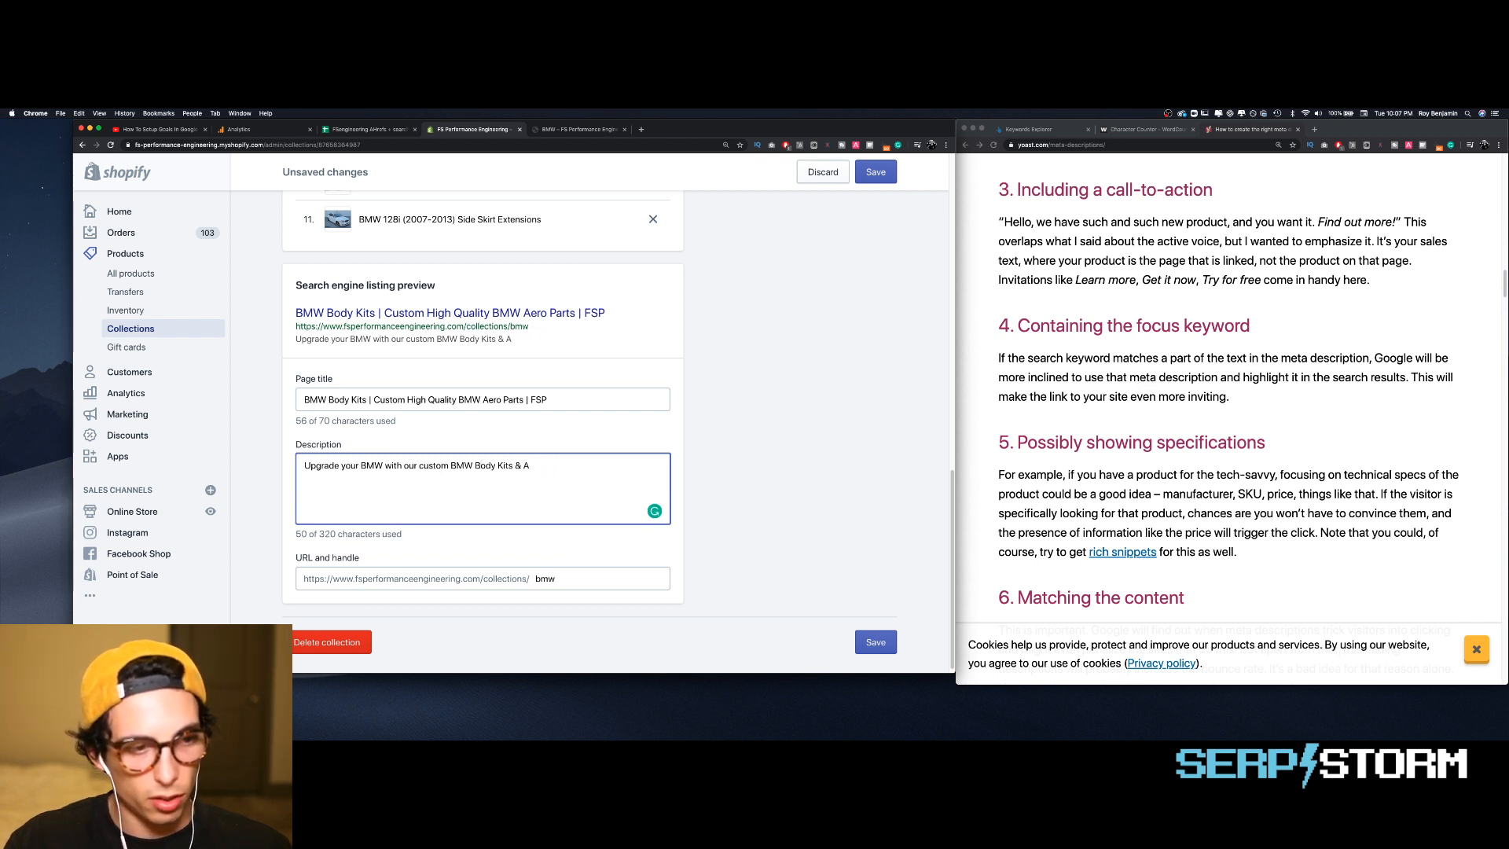
key(BackSpace)
text(b)
key(BackSpace)
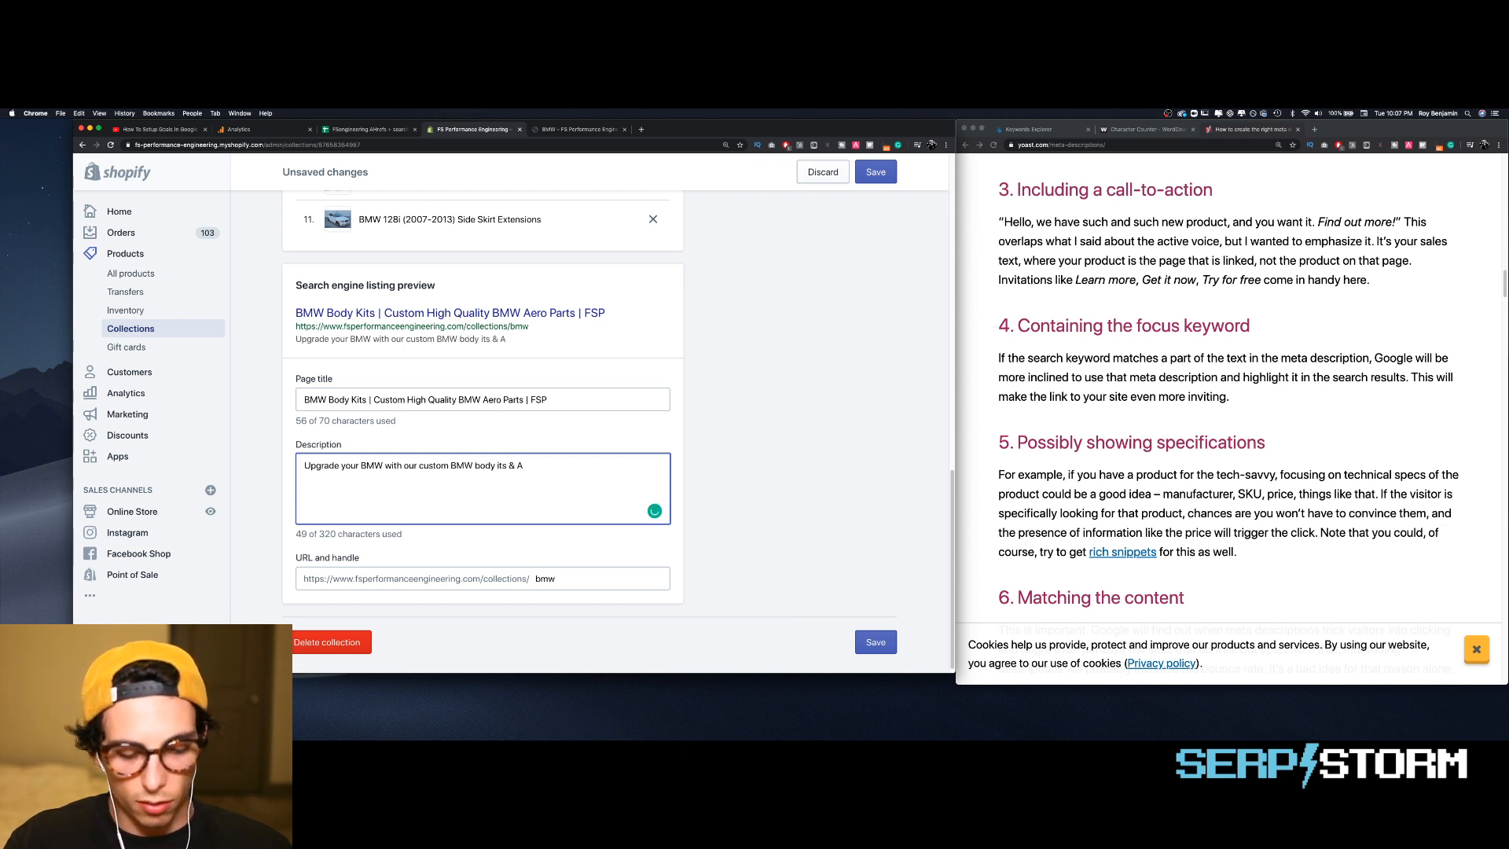
text(kits & )
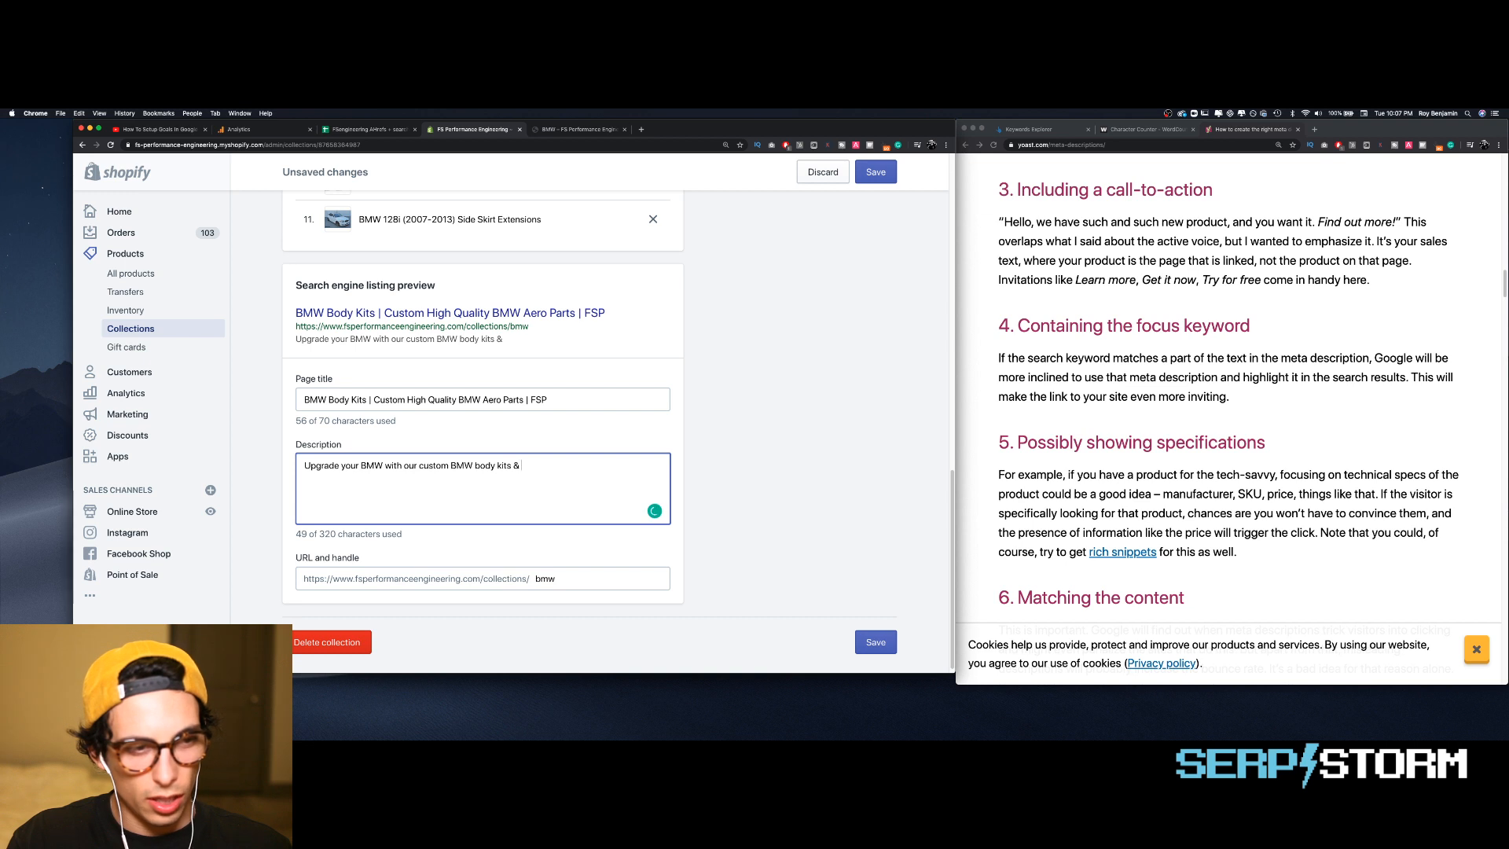
text(aero parts.)
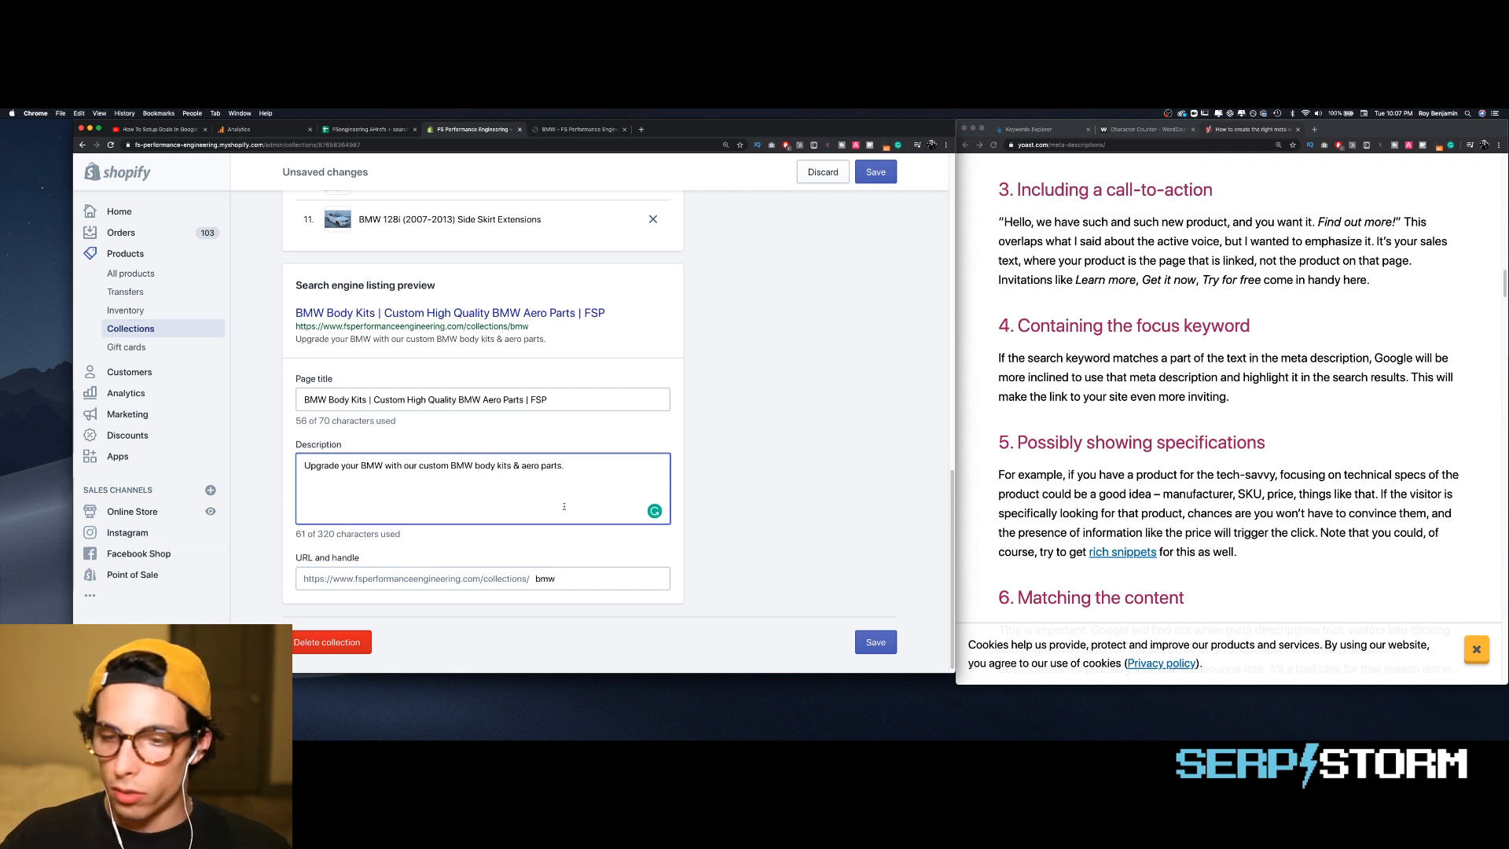
- Continue the description with a second sentence beginning "We design BIG wings, side skirts,"
scroll(1084, 514, down, 3)
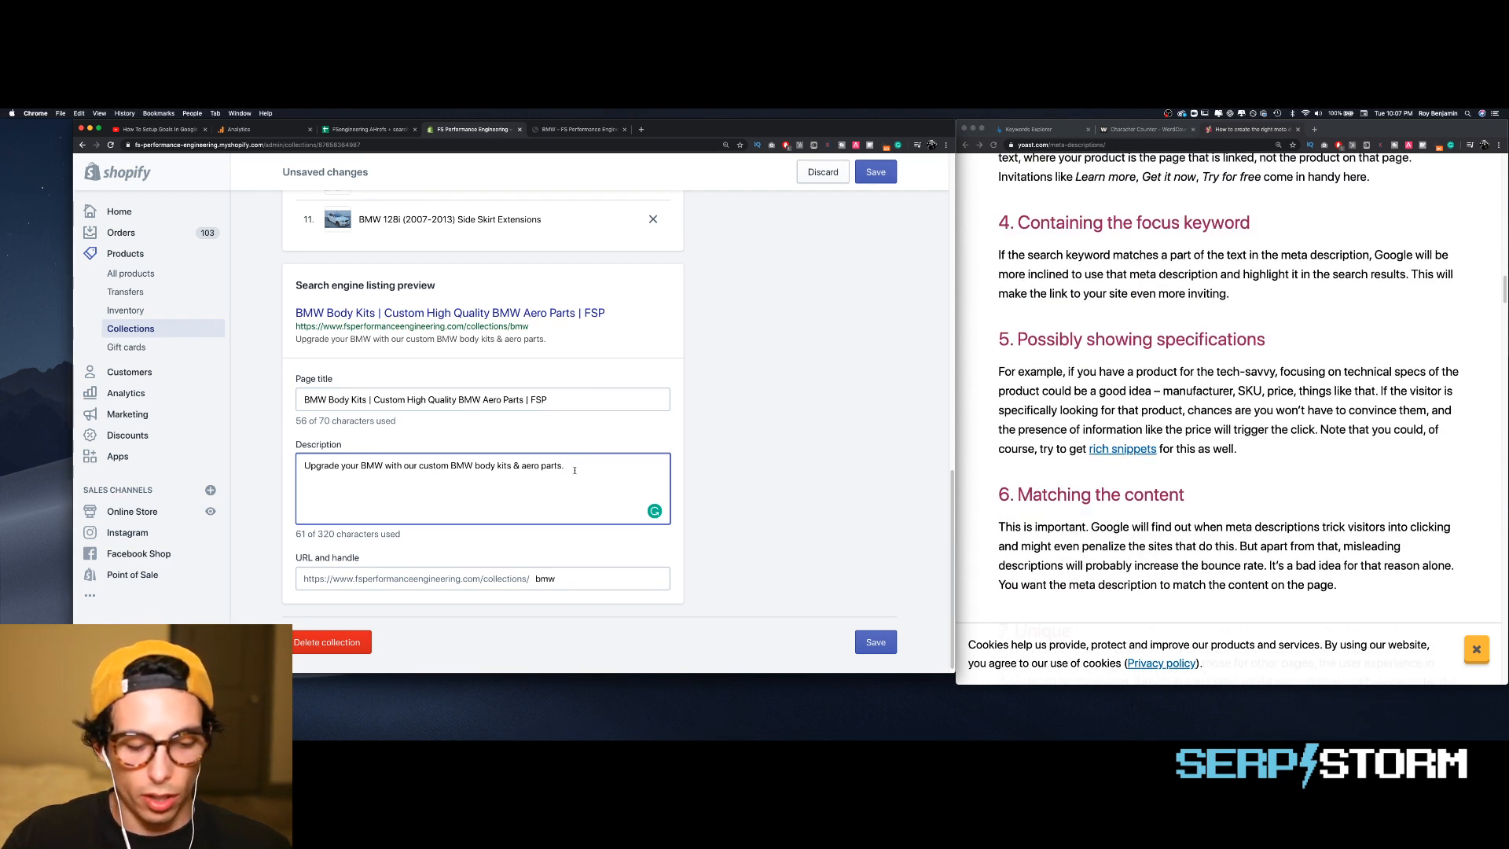
text(We )
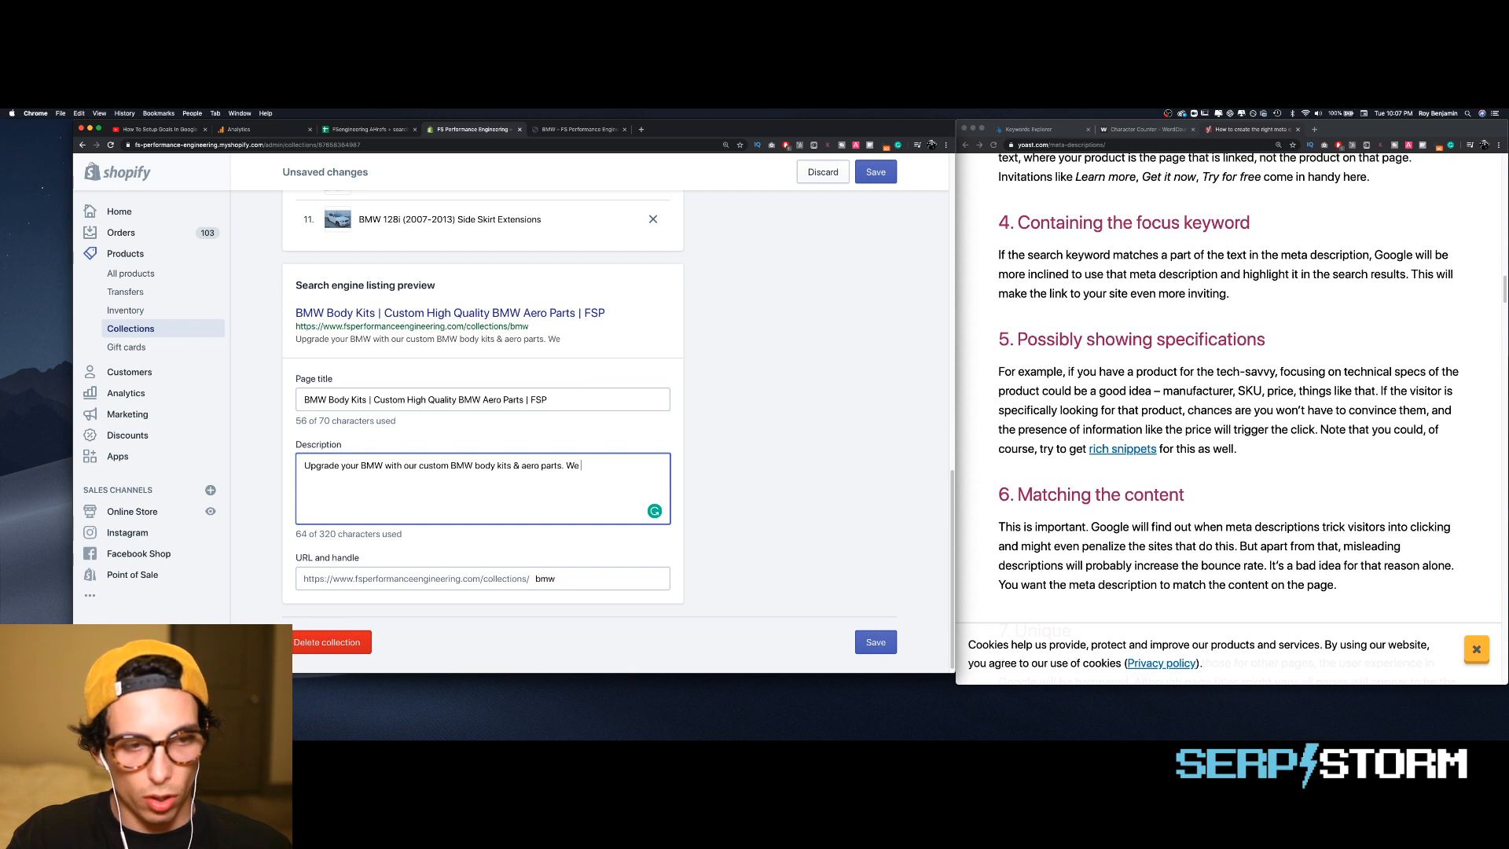
text(c)
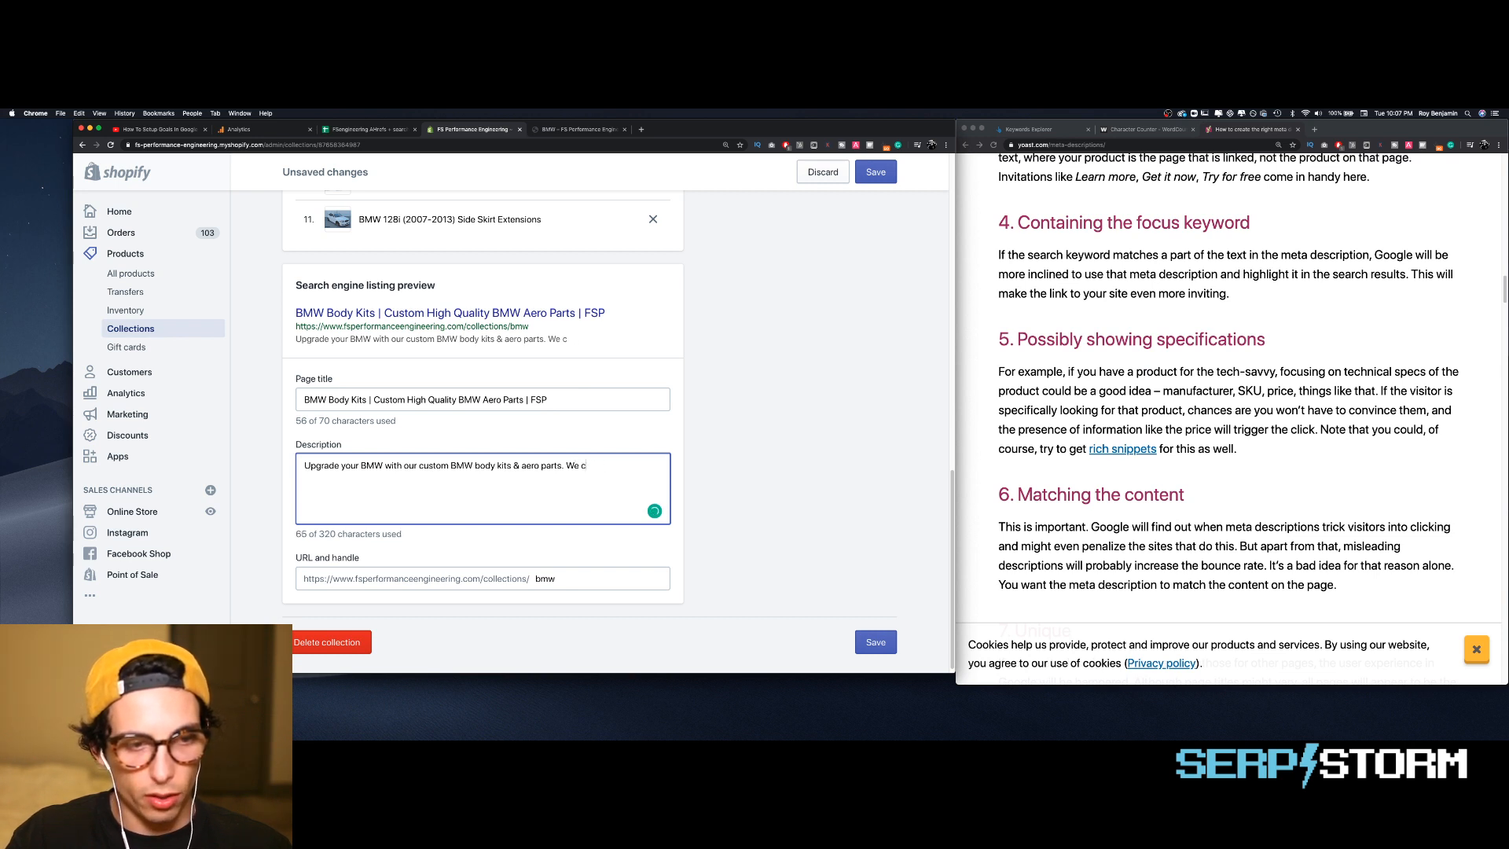
text(arrdesign )
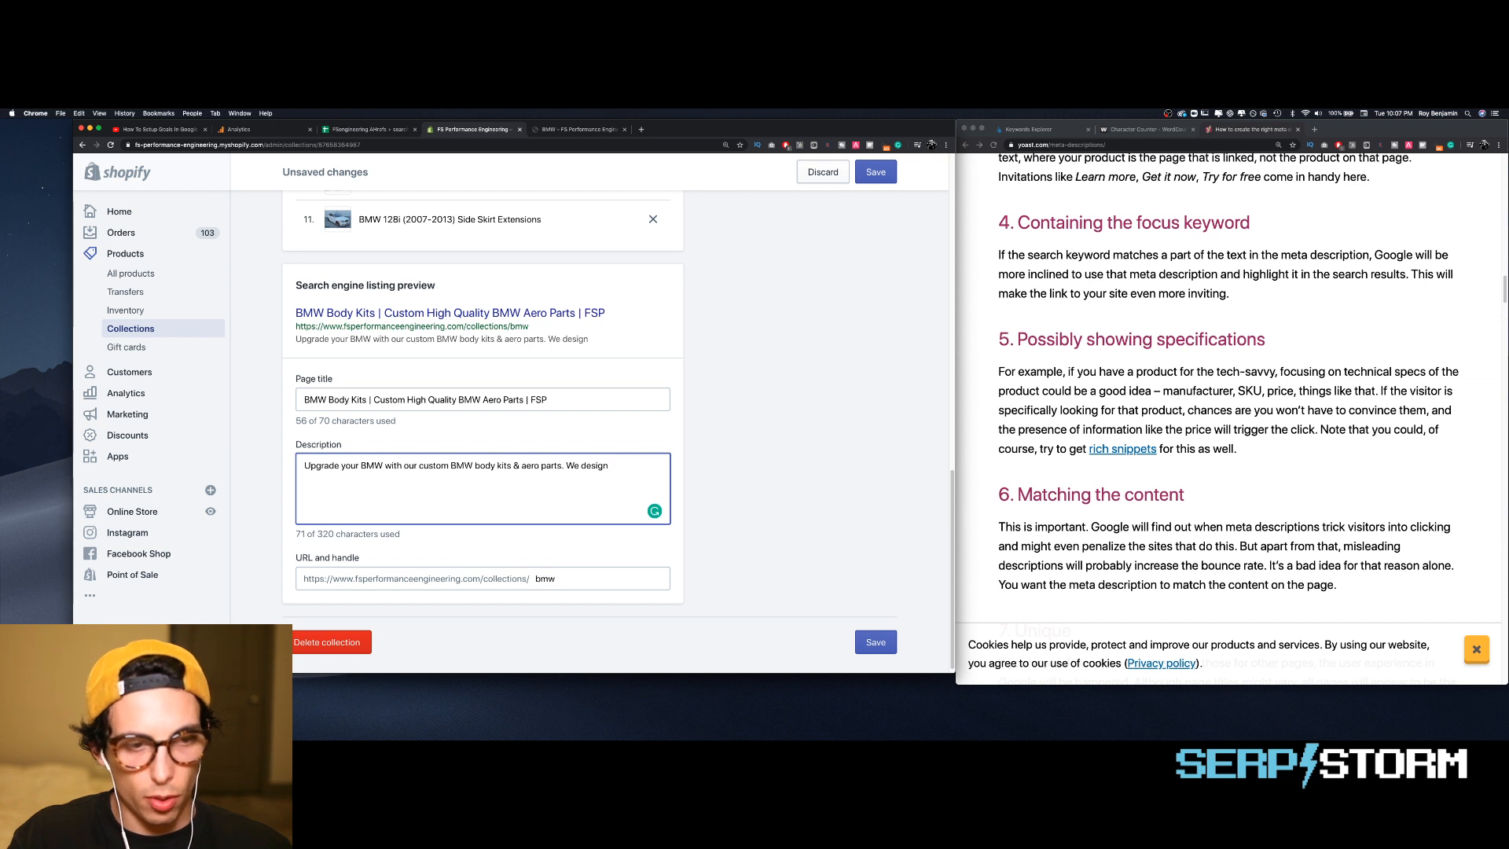
text(BIG WI)
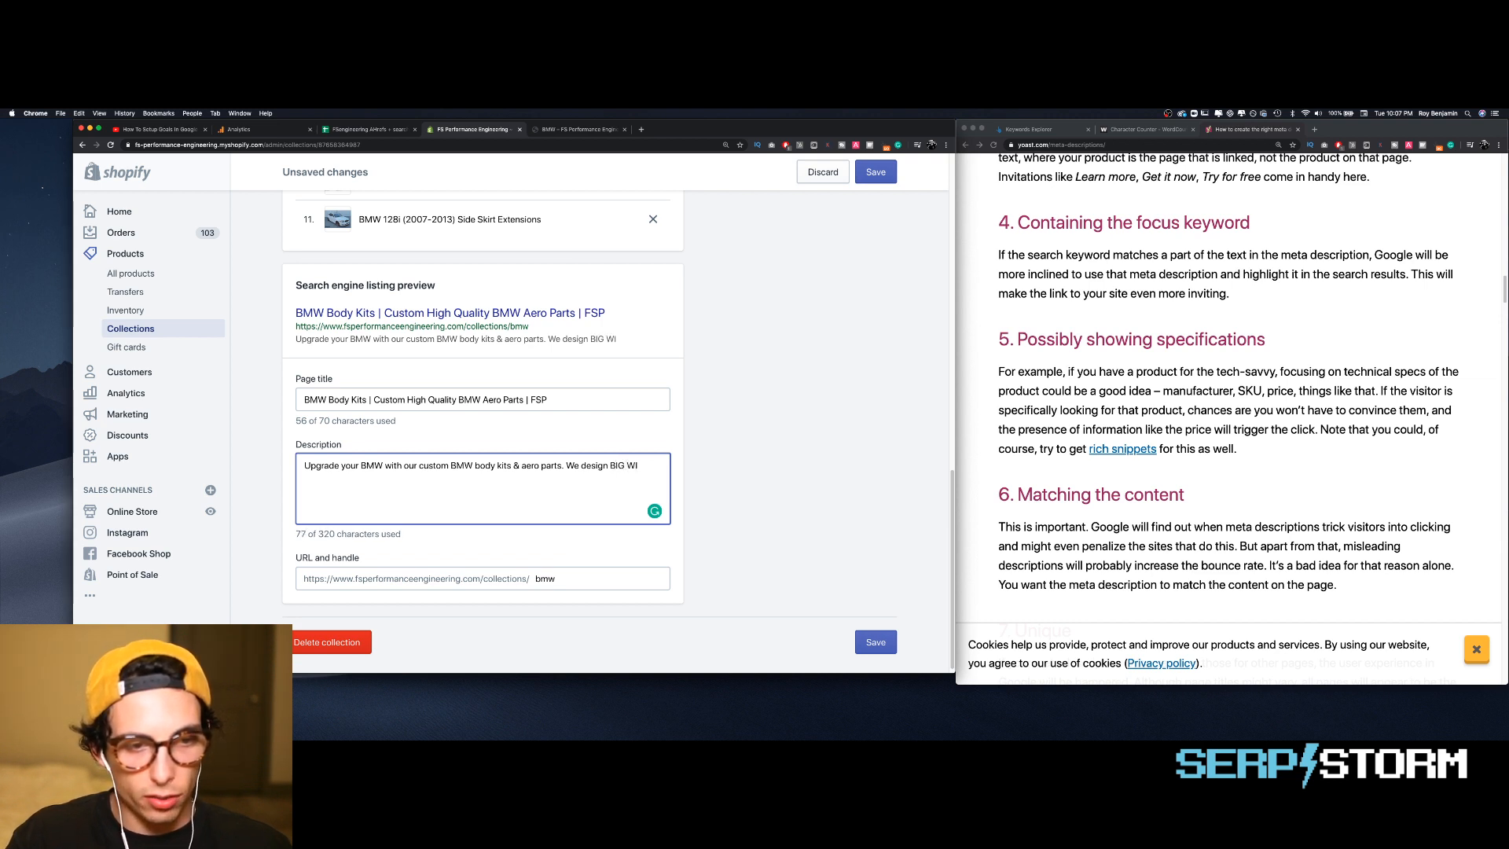
key(BackSpace)
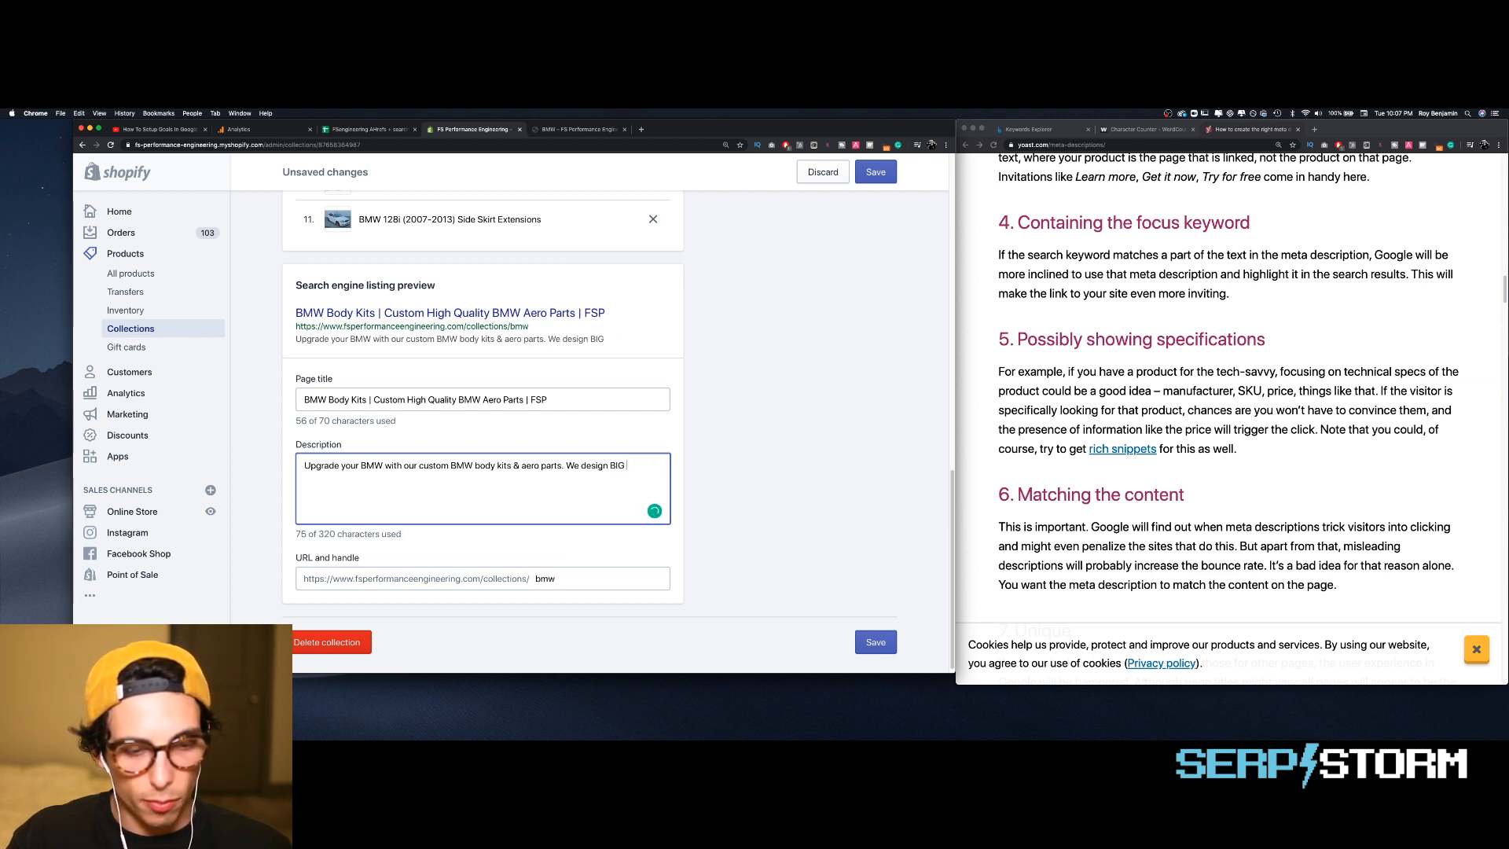
key(BackSpace)
text(wings, )
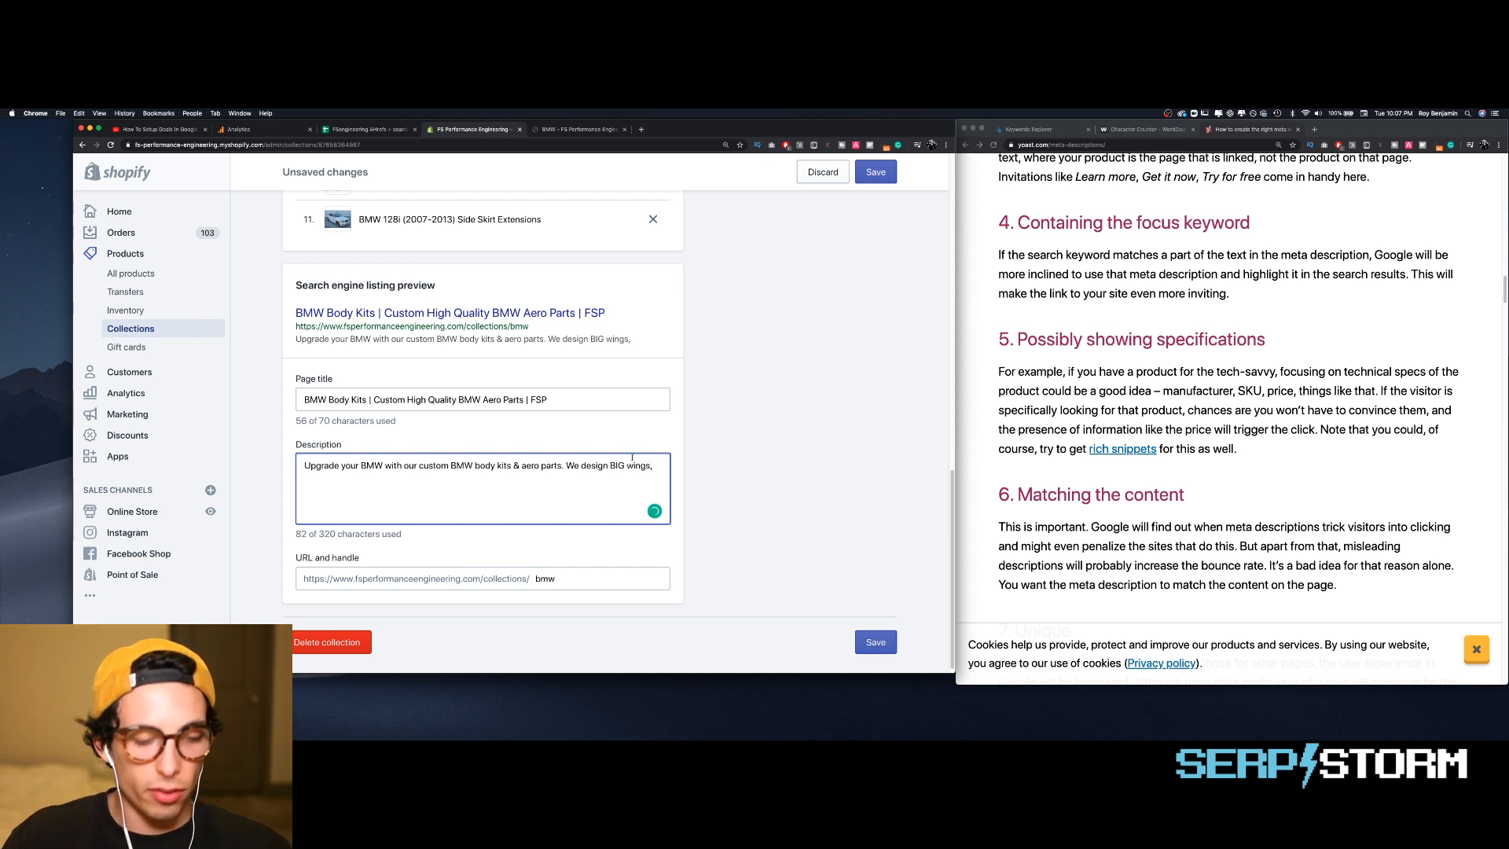
text(si)
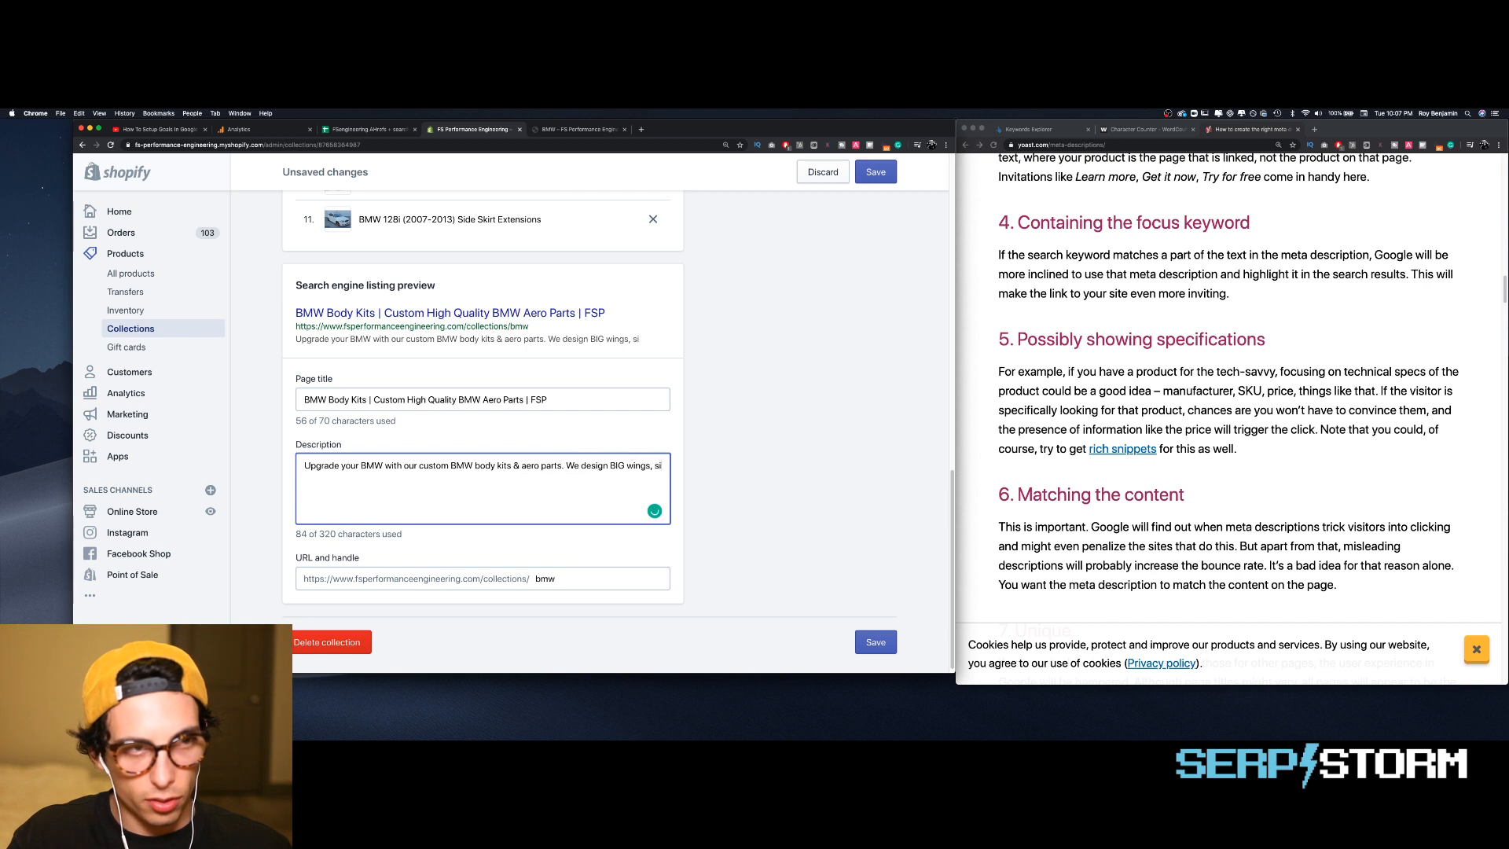
text(de )
text(skirts,)
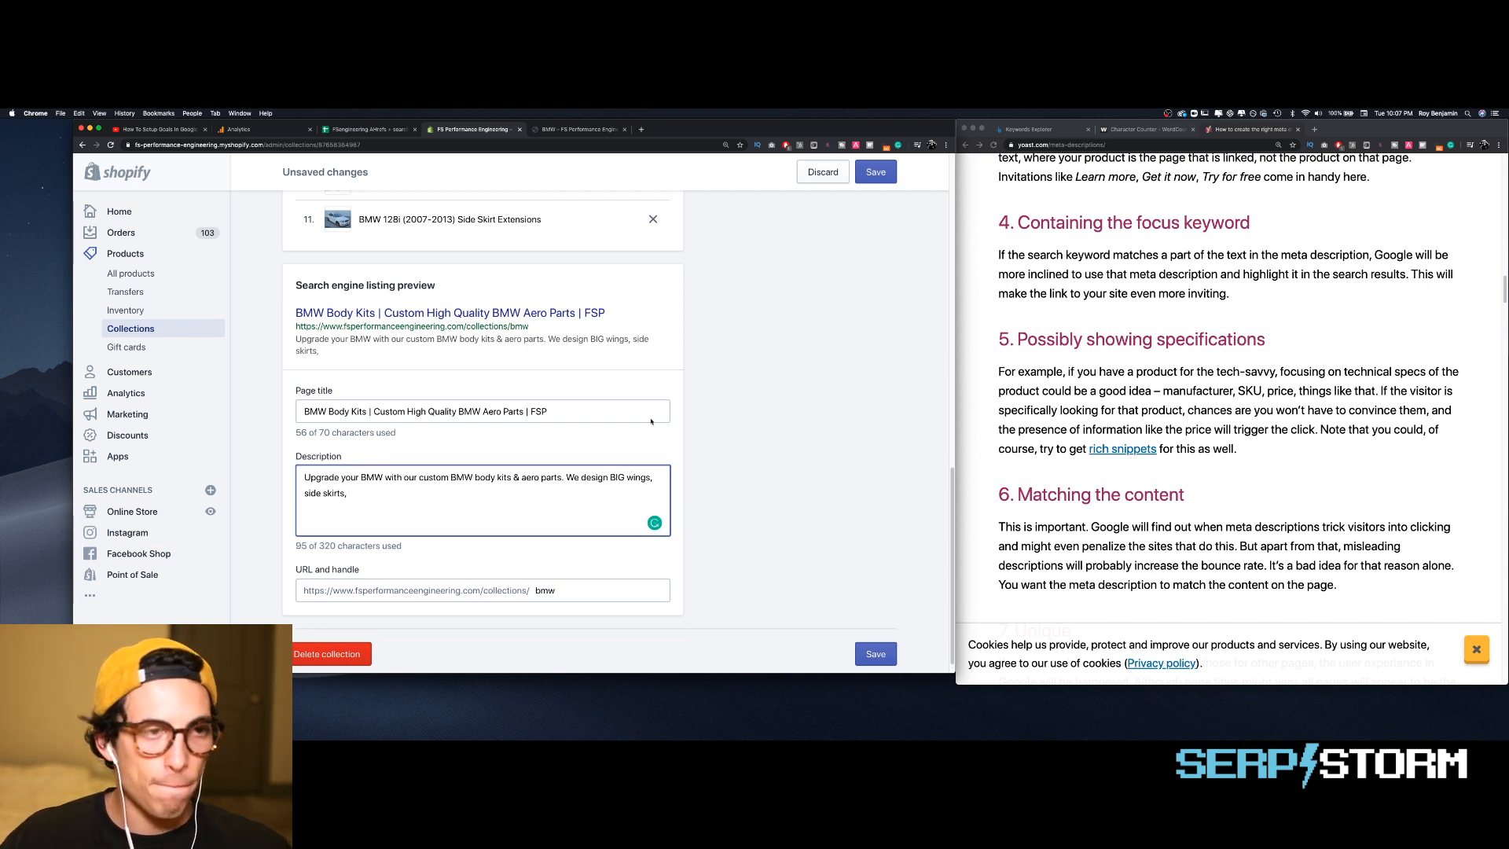
- Complete the description's product list with "rear diffusers, and more!"
scroll(651, 422, up, 2)
scroll(651, 422, down, 1)
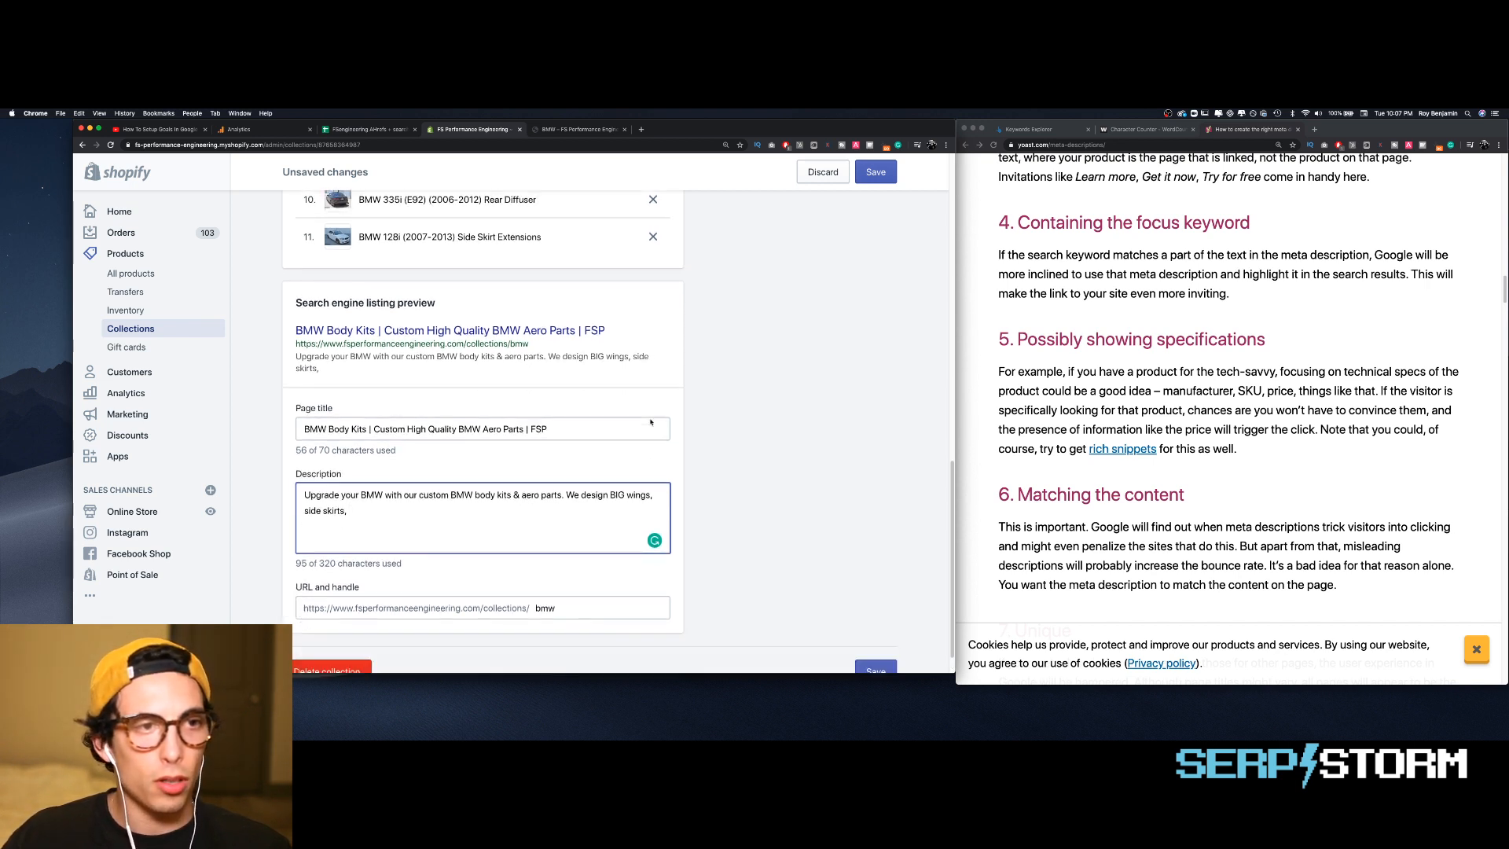
text(, diff)
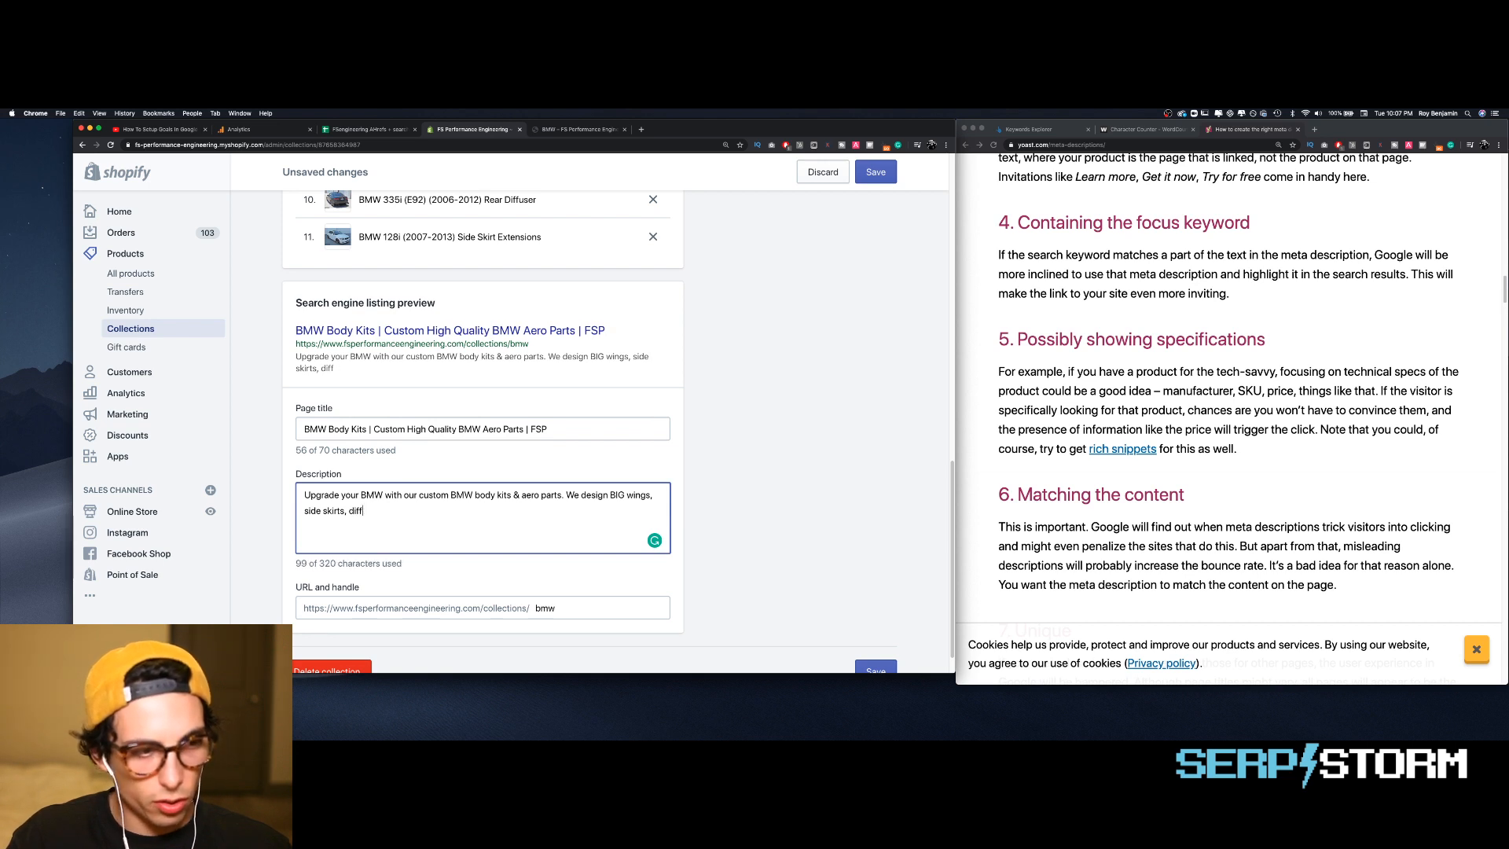
key(BackSpace)
key(BackSpace)
key(BackSpace)
key(BackSpace)
text(rear du)
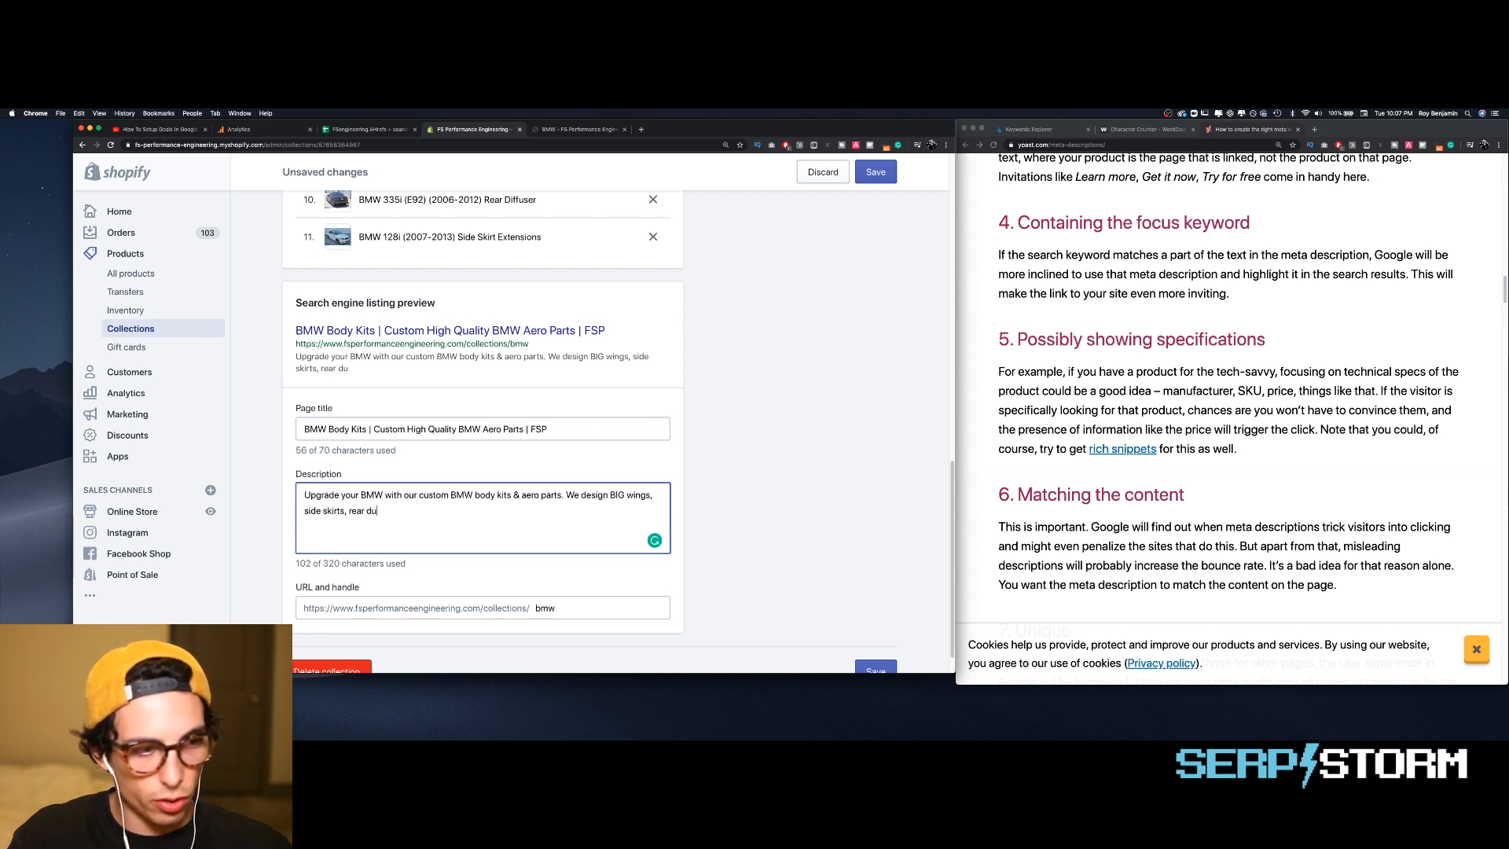
key(BackSpace)
text(iffusers, )
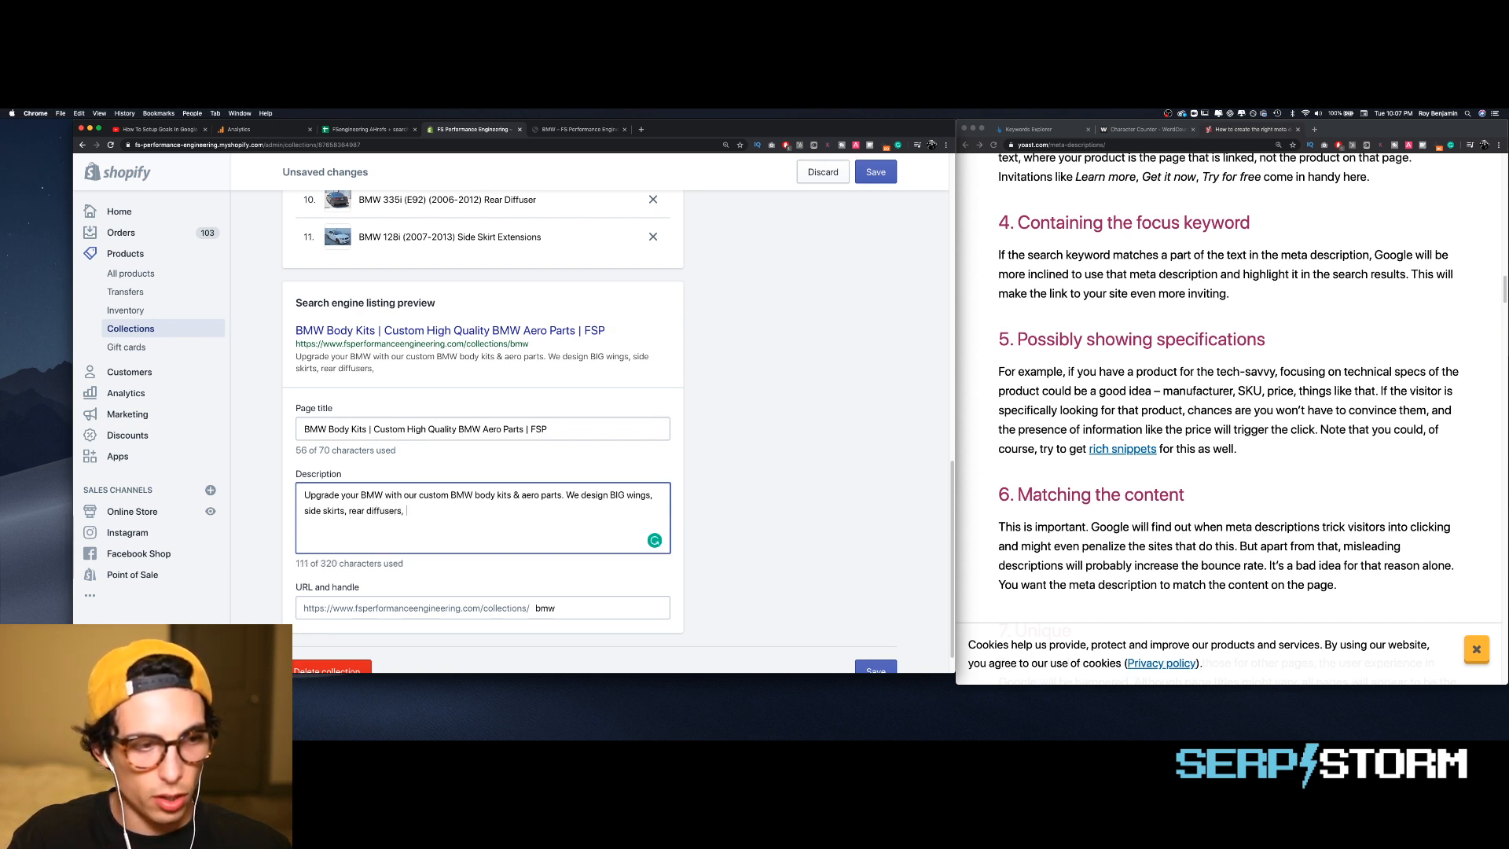
text(and more! )
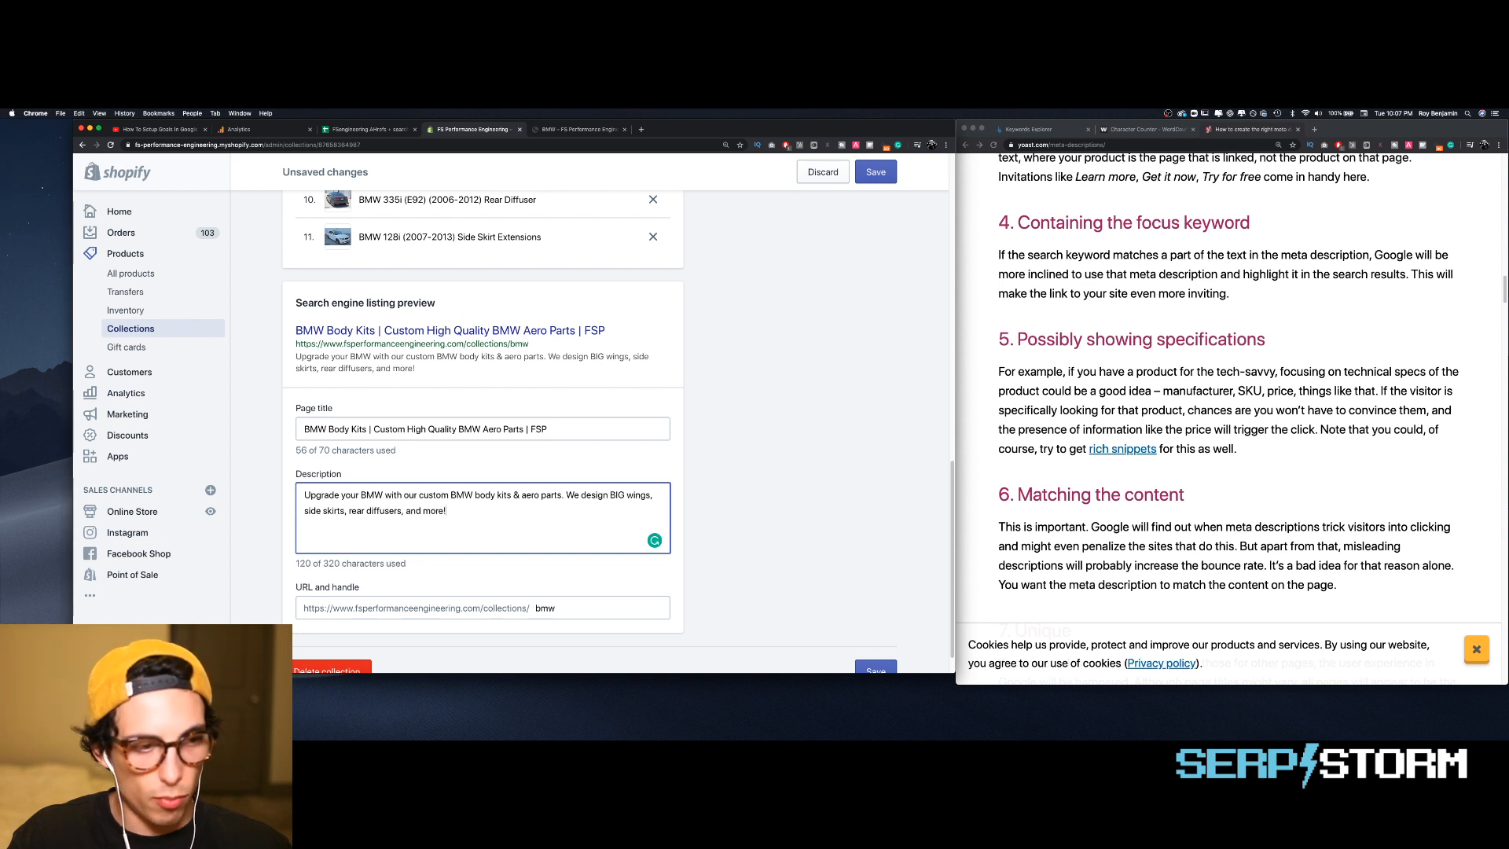
- End the description with the call-to-action "Get your aero today!"
text(Get yours)
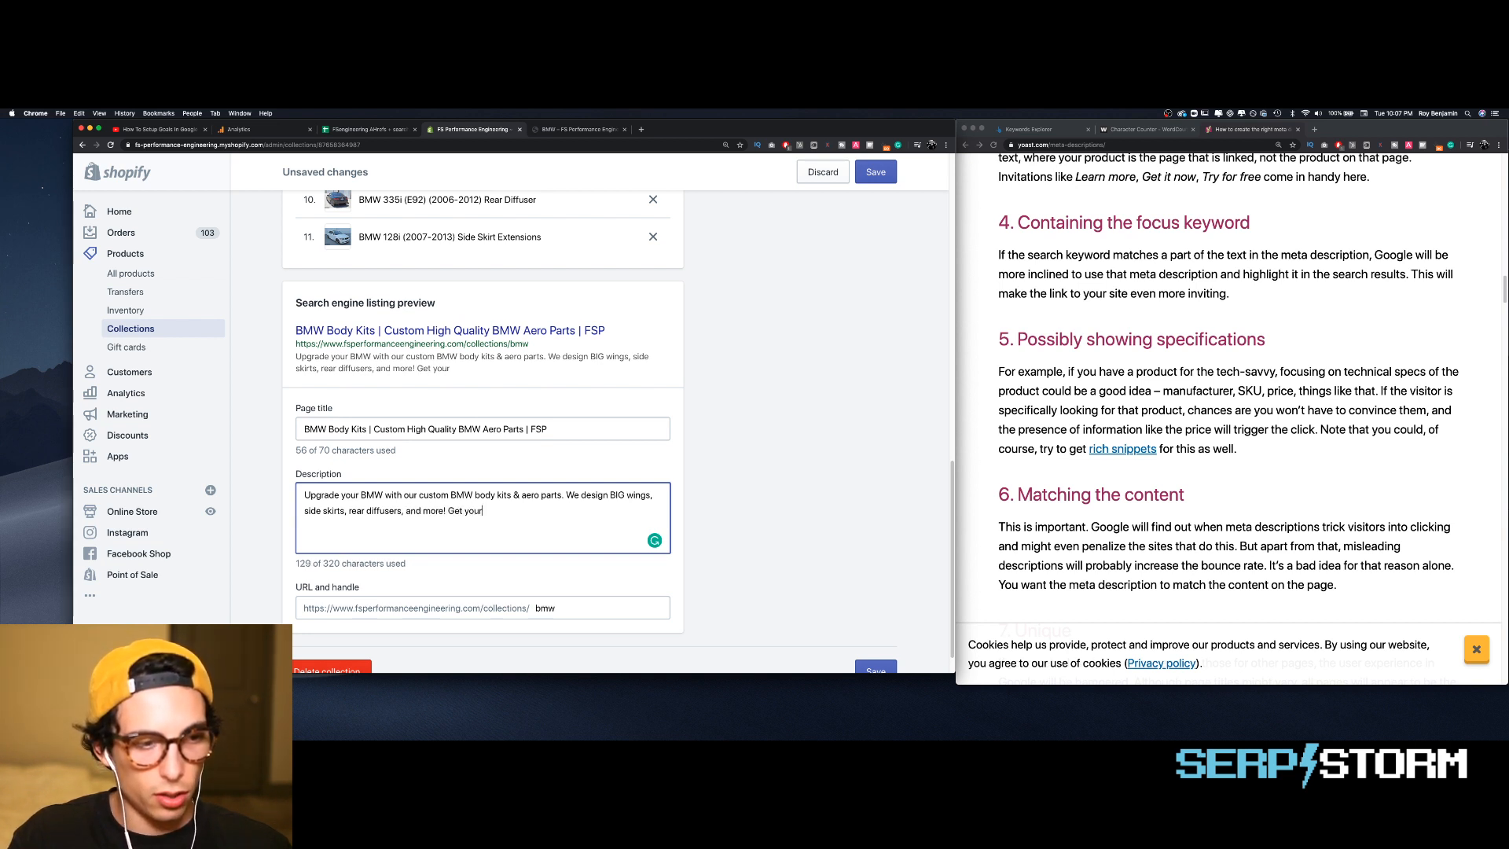
key(BackSpace)
key(BackSpace)
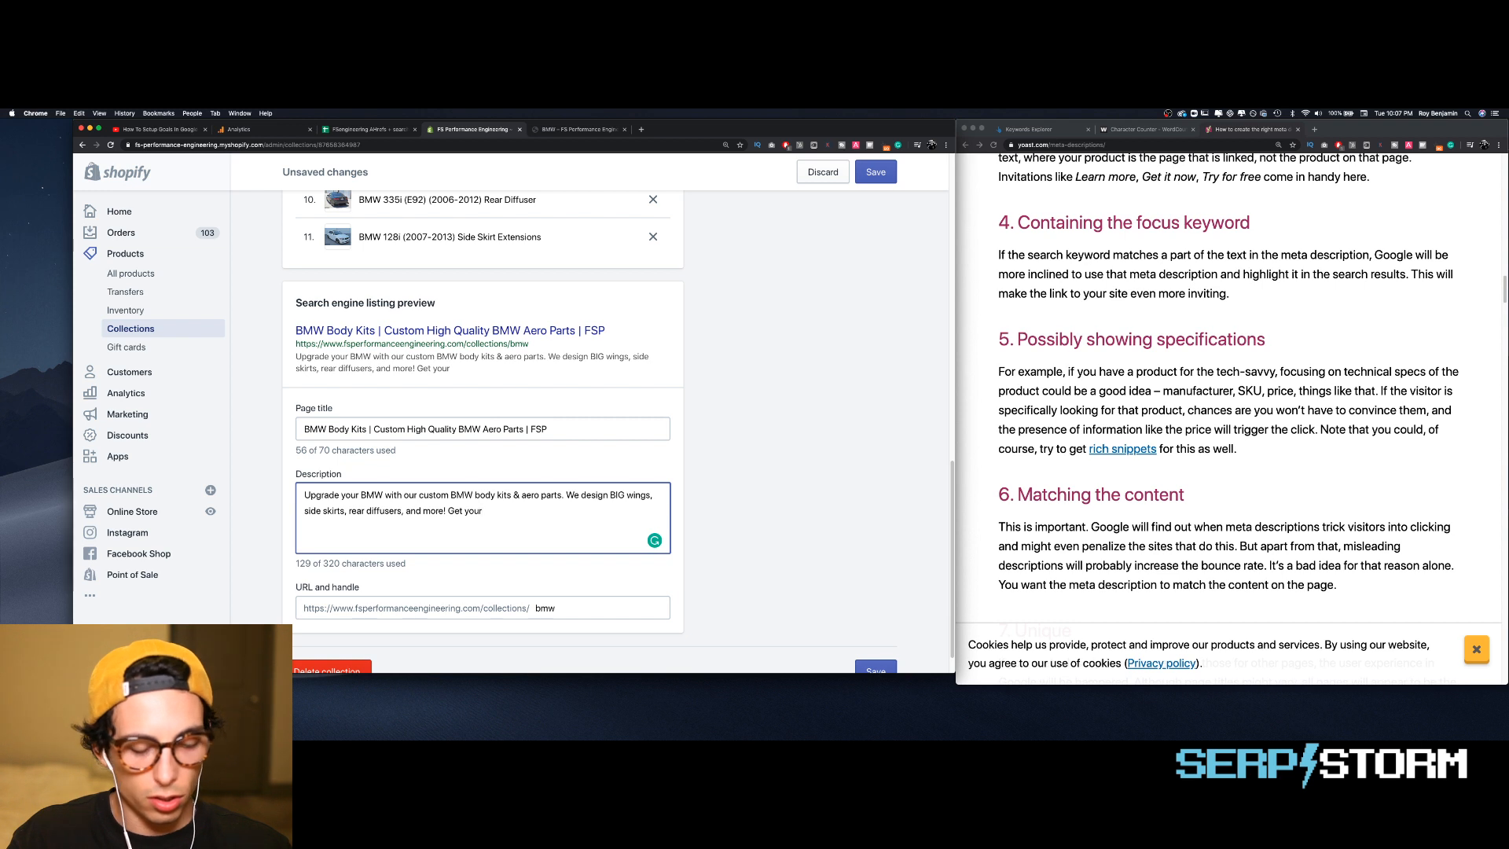
text(ar)
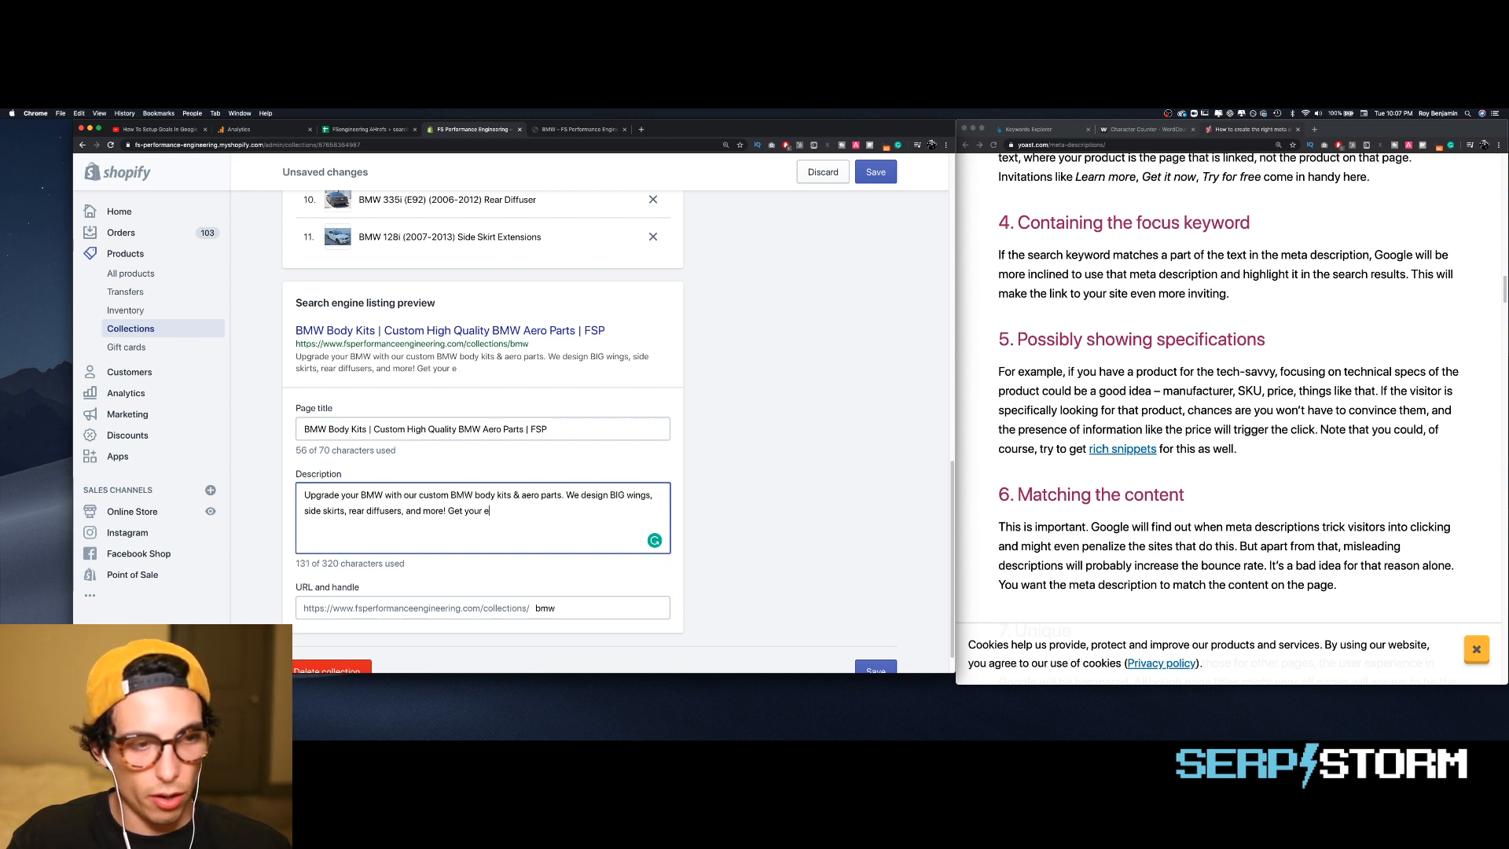
text(ro )
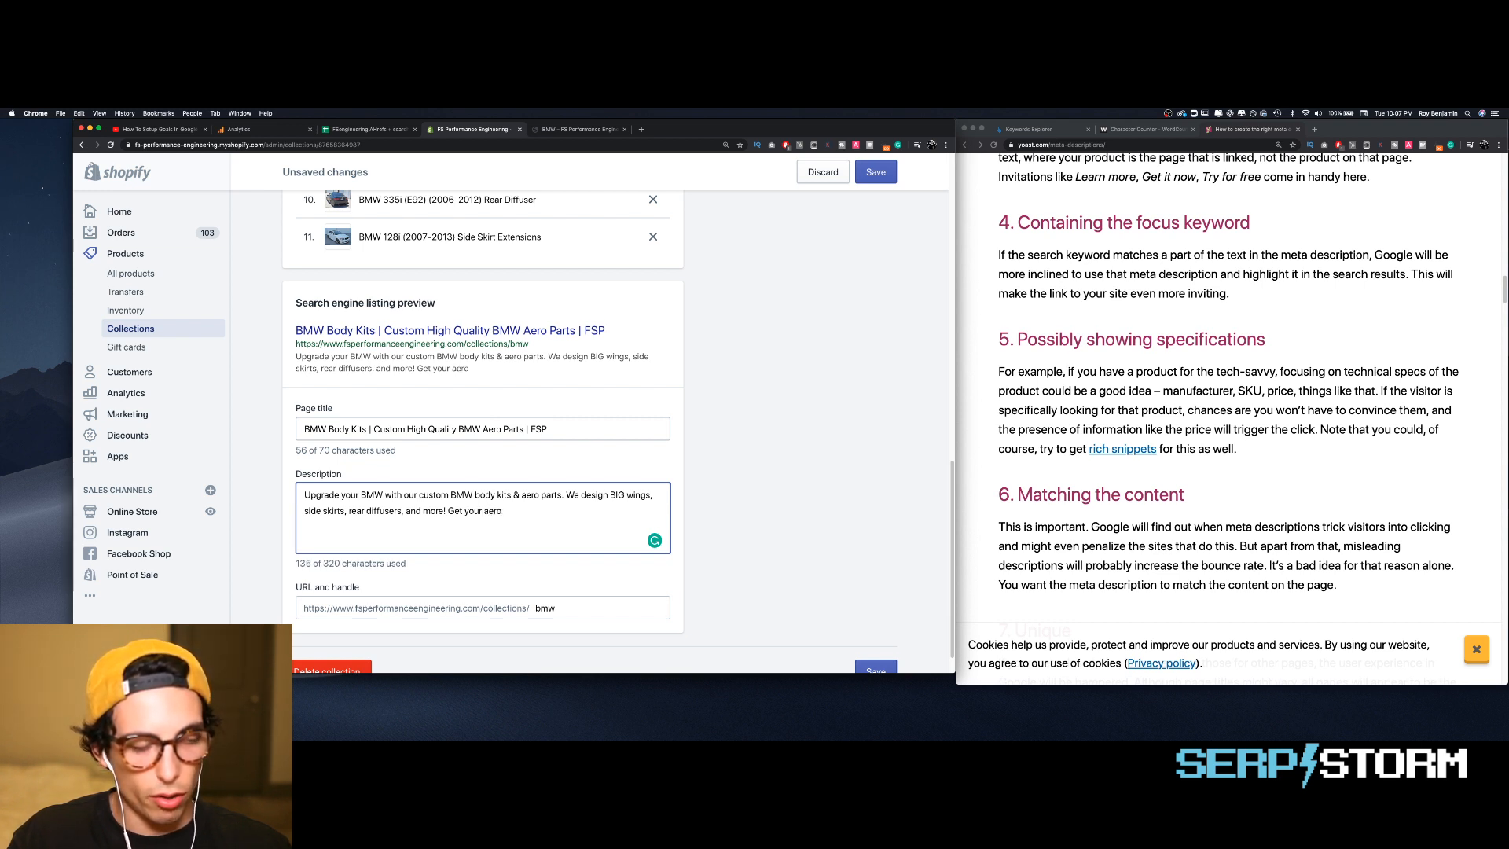
text(today!)
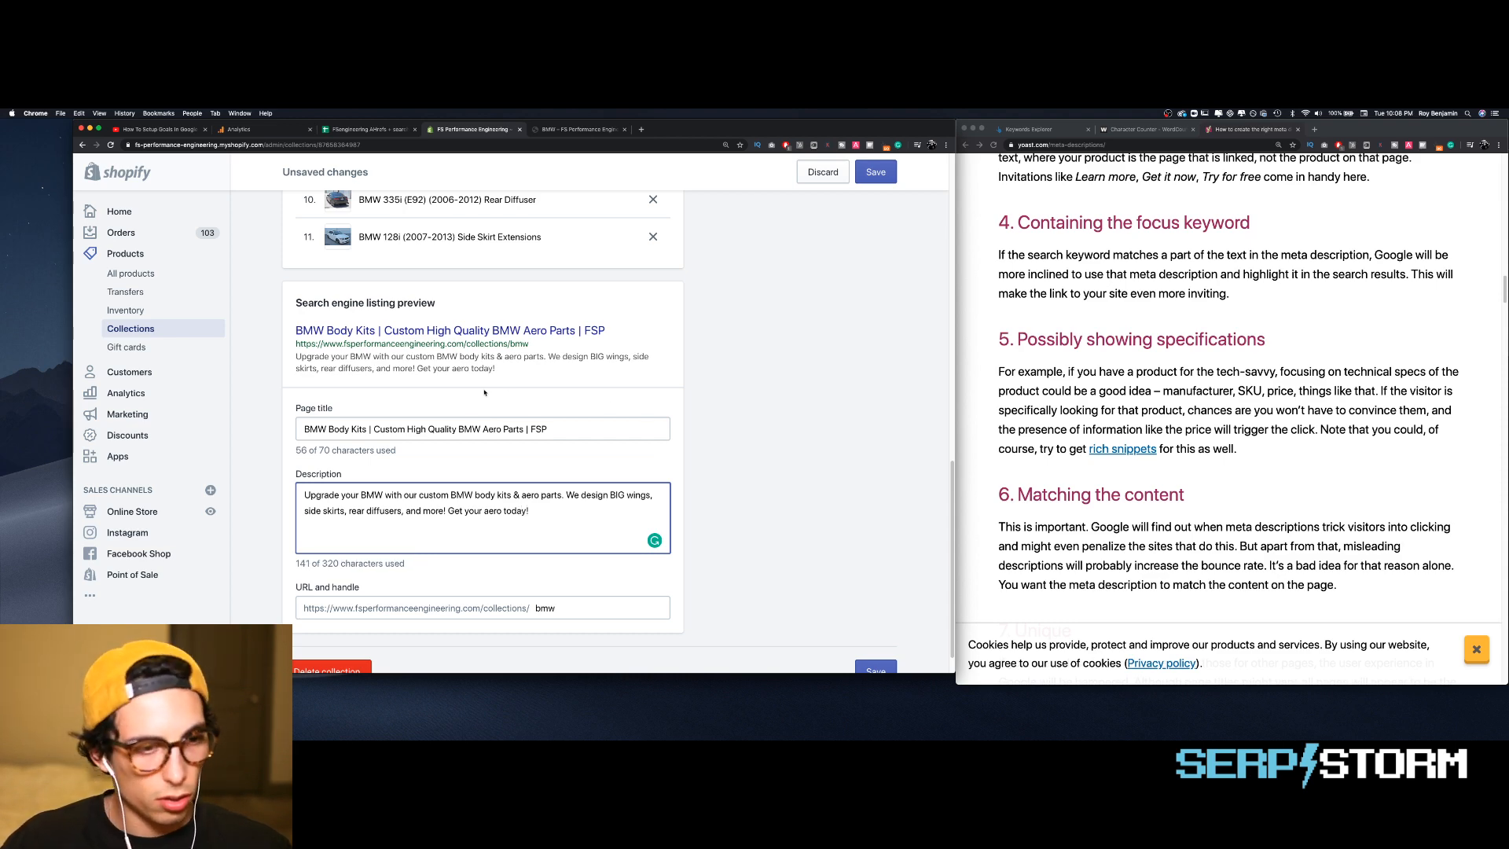
- Review the rest of Yoast's meta description guidelines and its examples on length, active voice, call-to-action, specifications and focus keyword
scroll(1158, 470, down, 5)
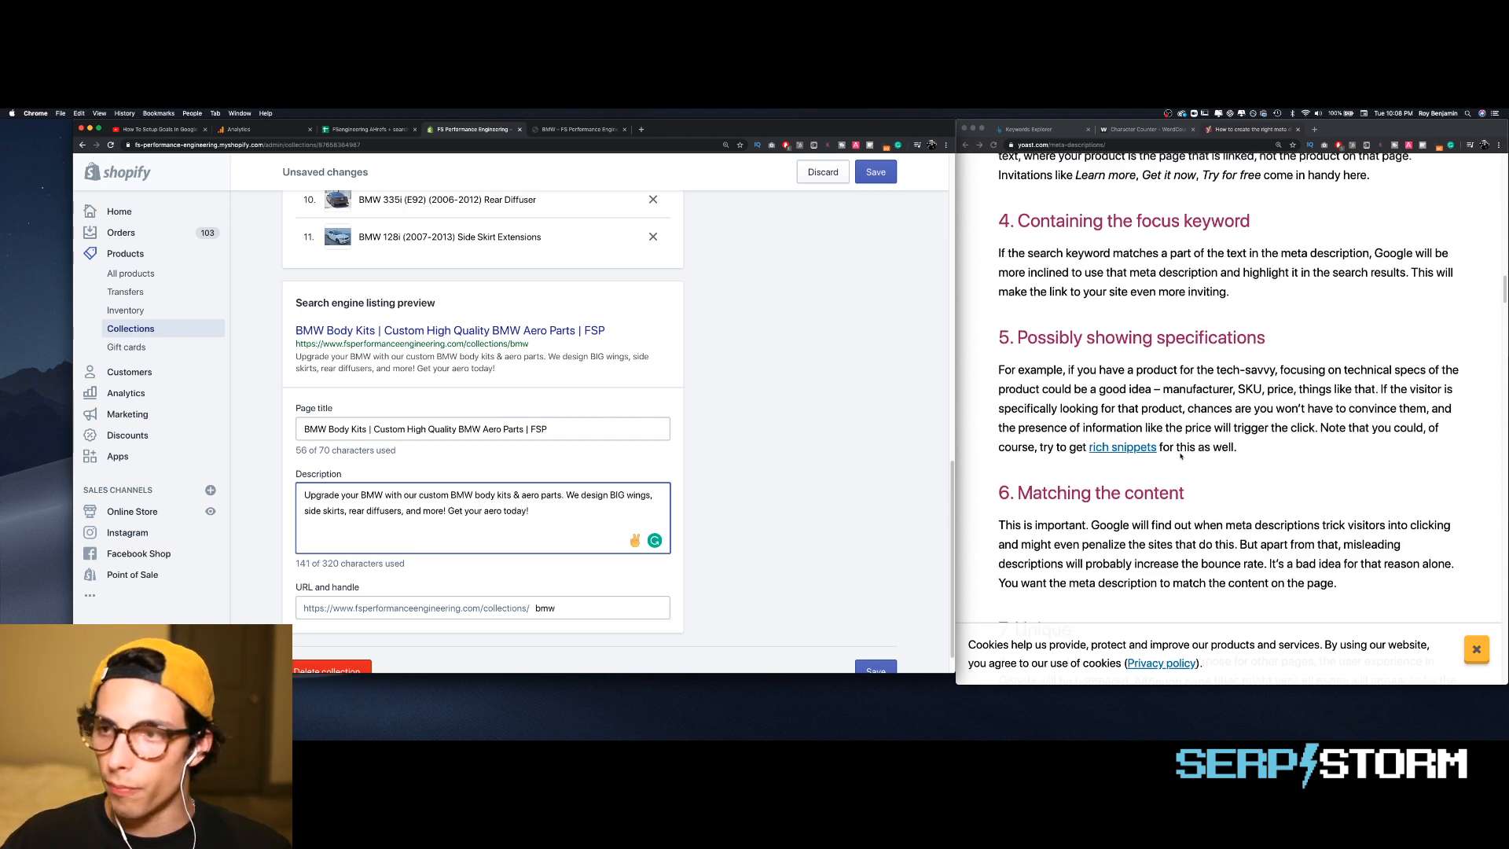
scroll(1182, 455, down, 8)
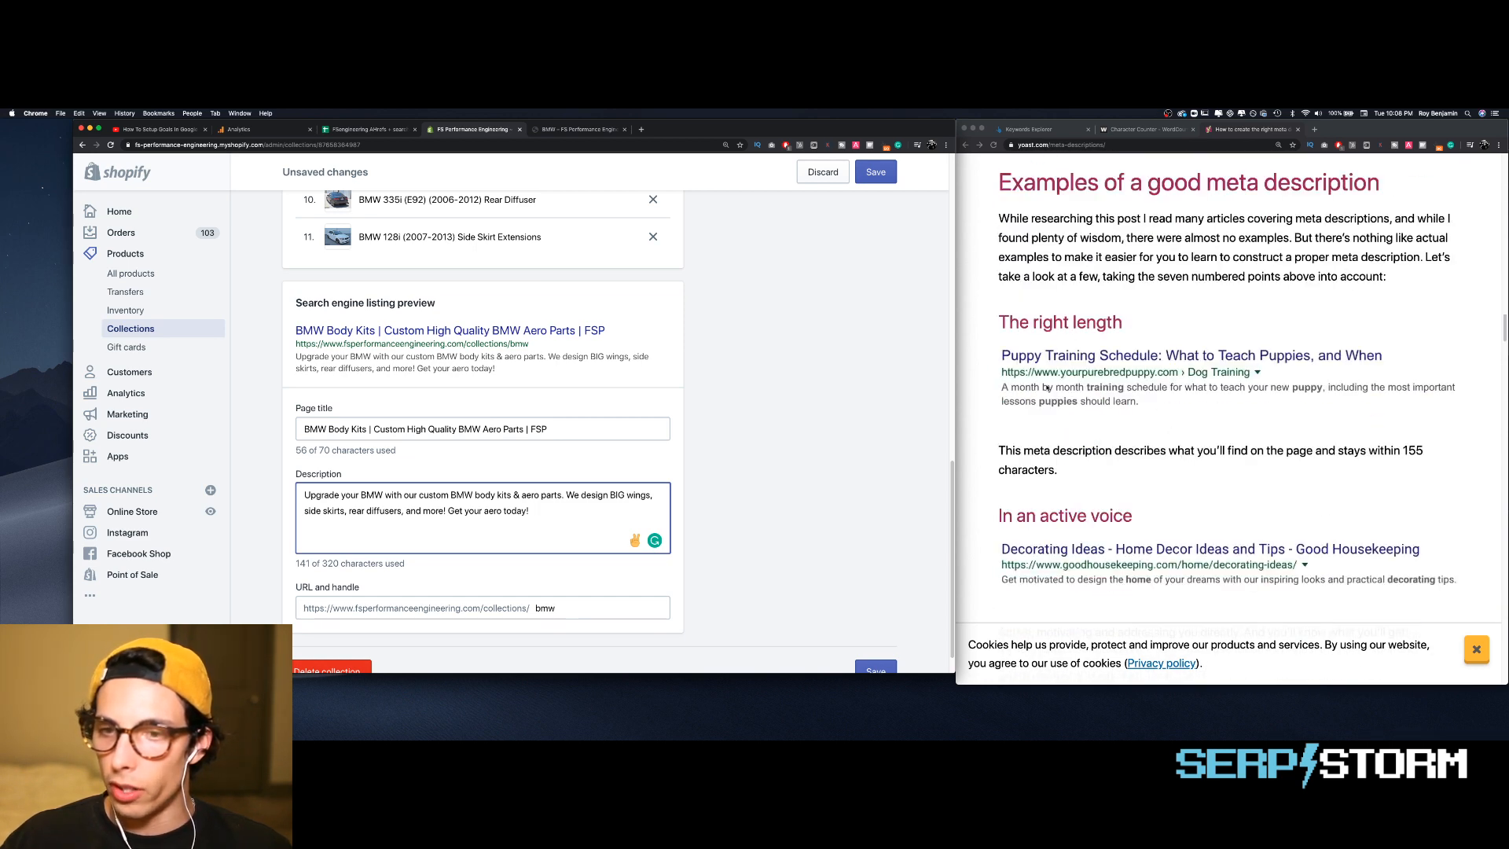
scroll(1047, 387, down, 3)
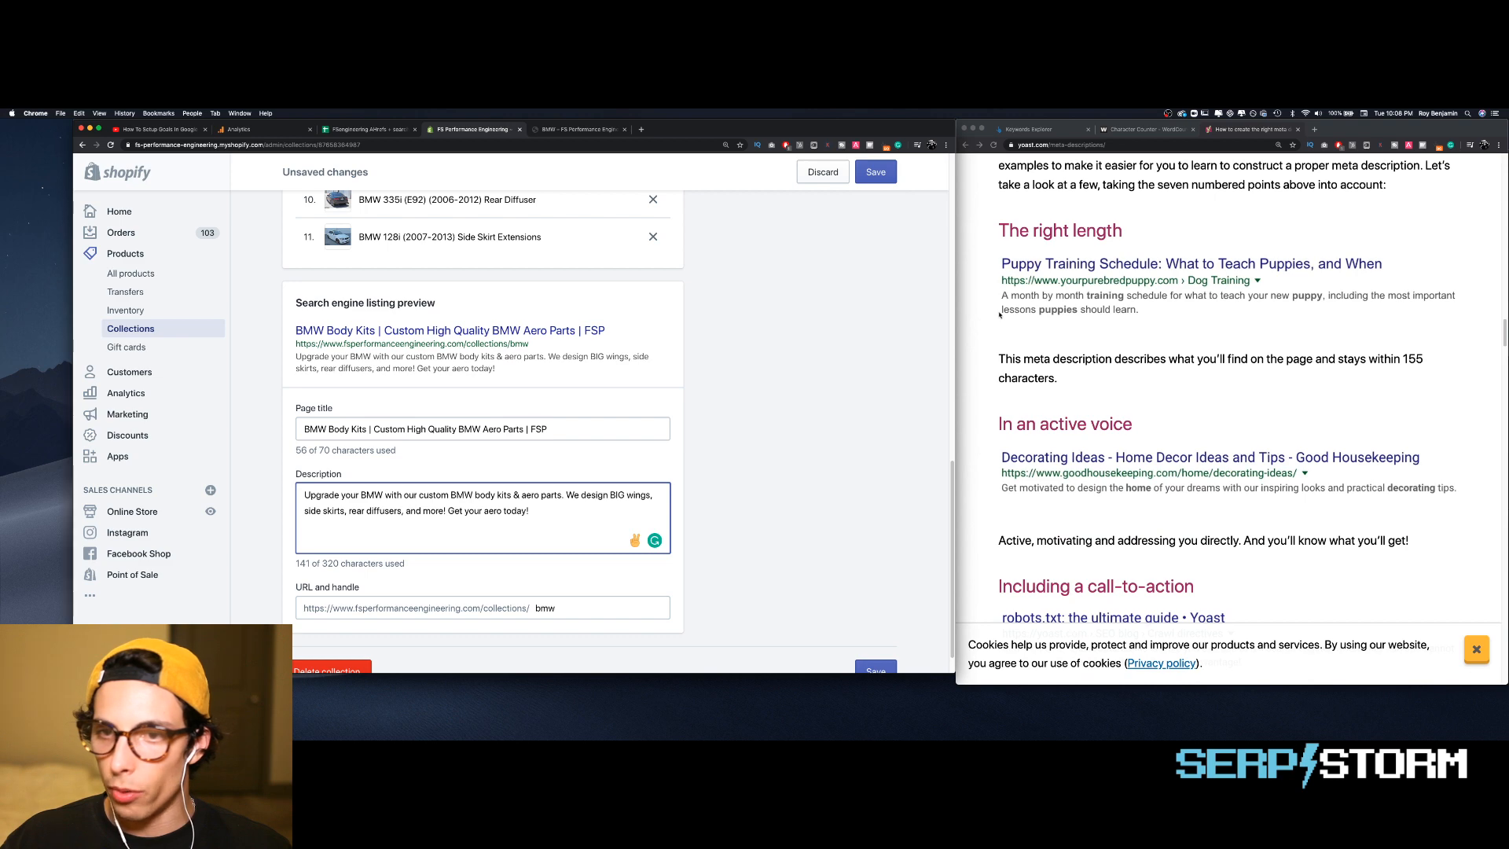
scroll(1087, 304, down, 2)
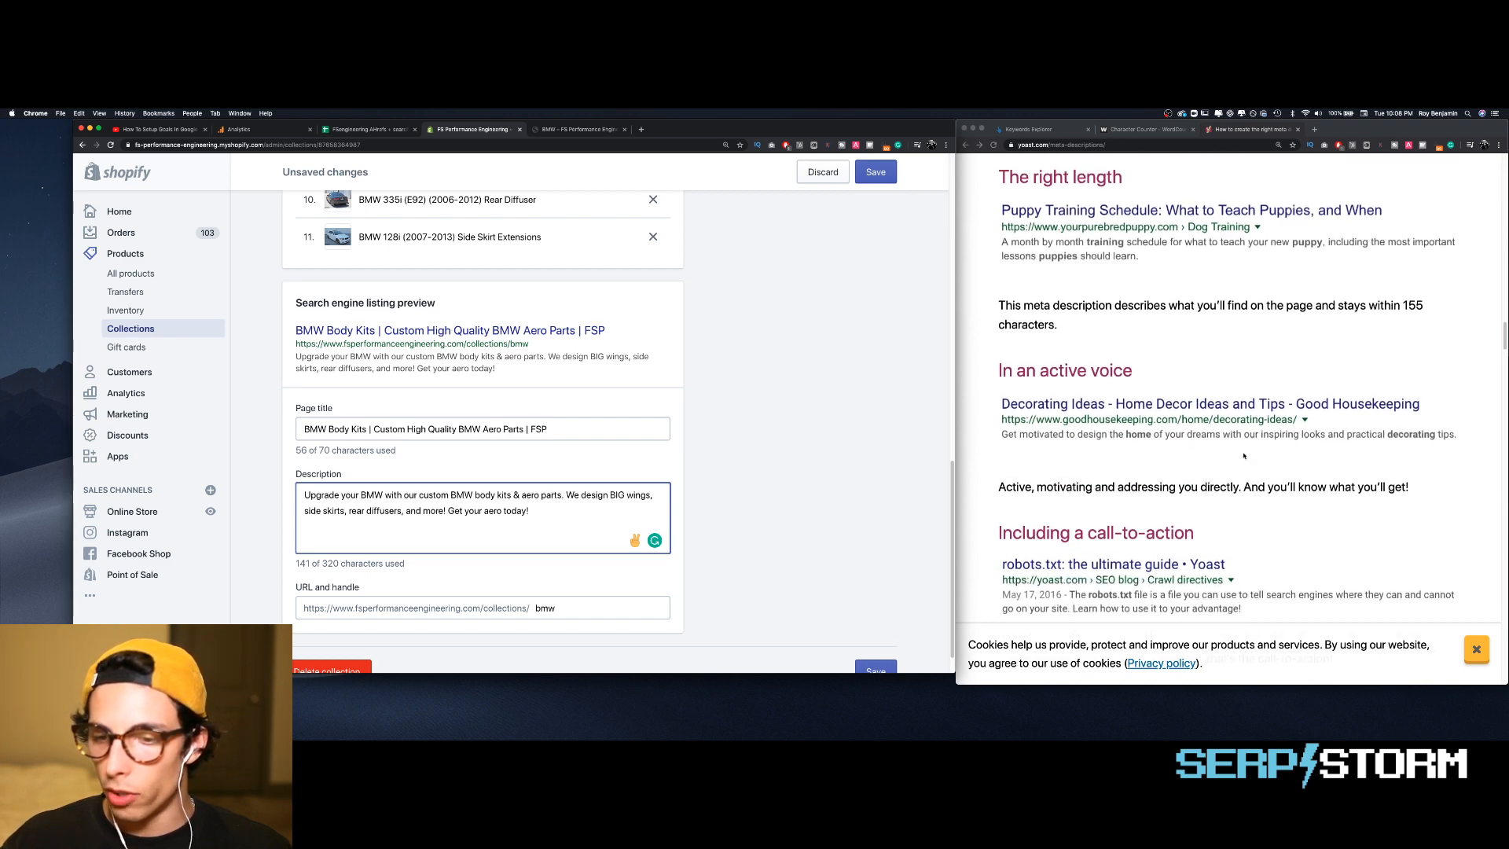
scroll(1171, 460, down, 4)
scroll(1173, 522, down, 5)
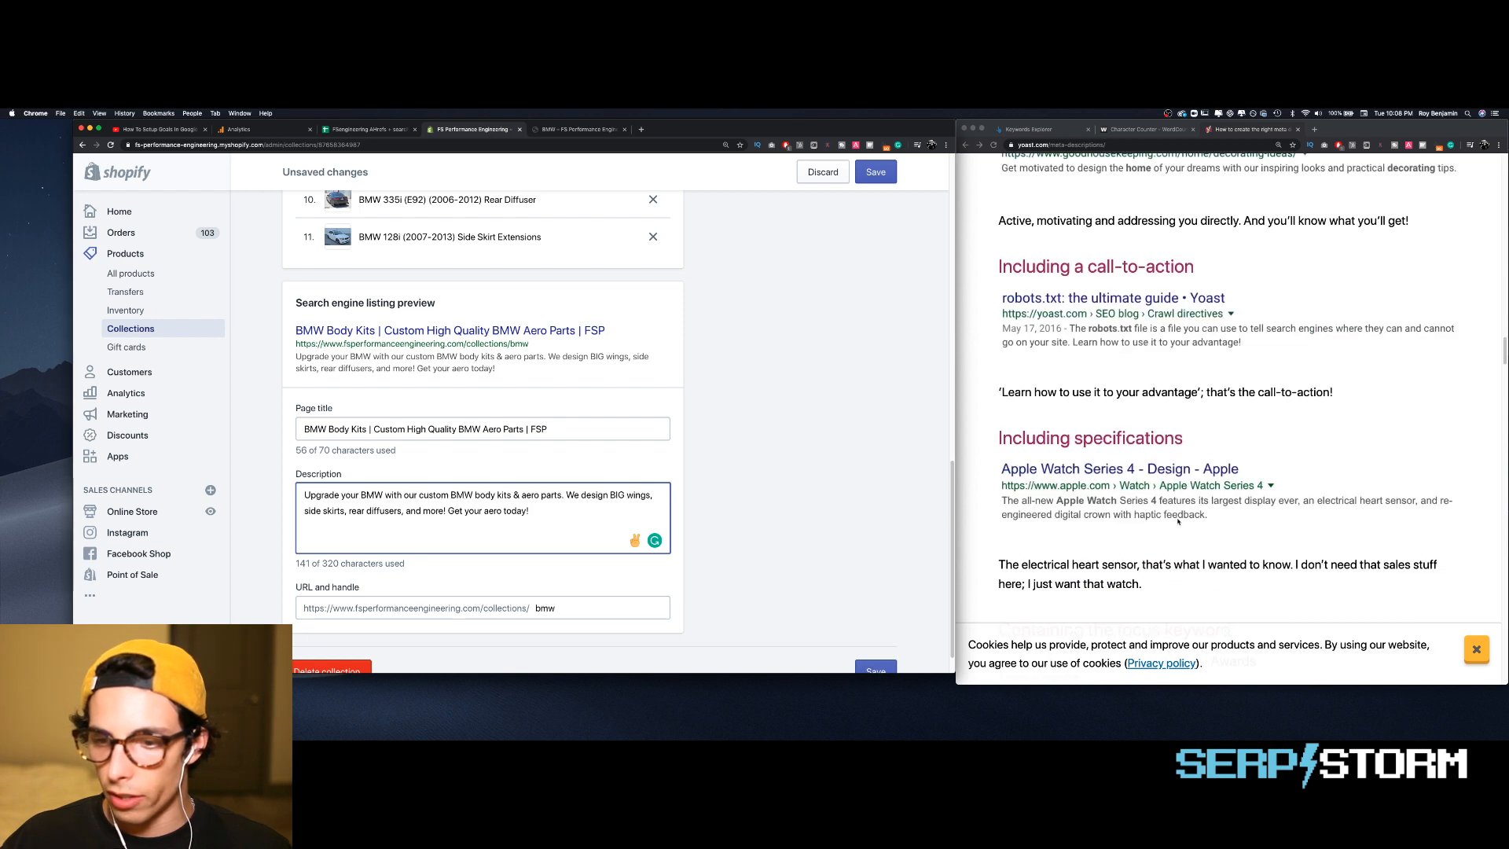
scroll(1167, 506, down, 2)
scroll(1165, 506, down, 1)
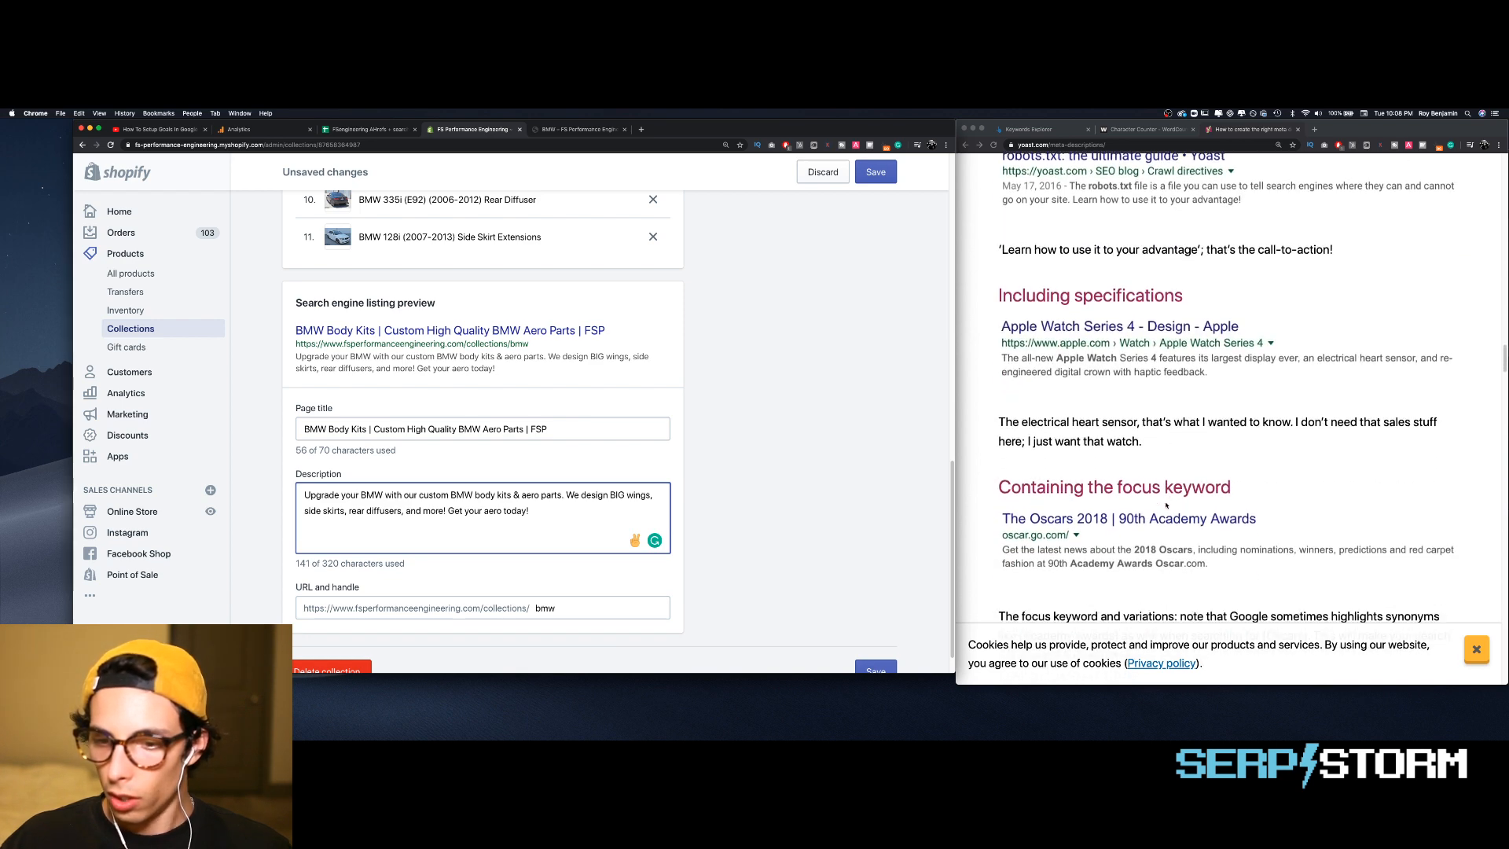
scroll(1190, 553, down, 10)
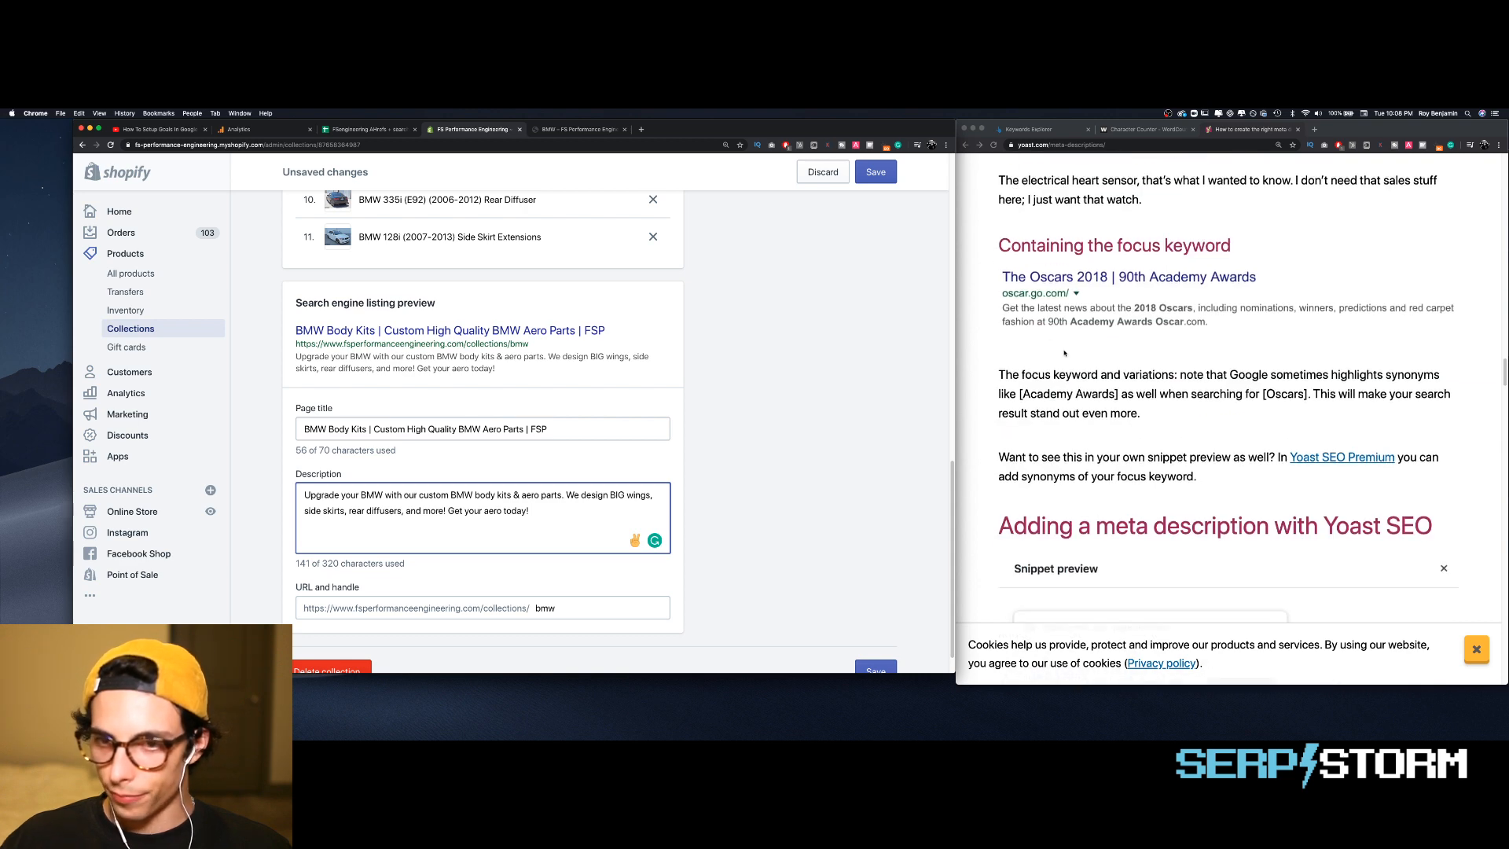
drag(1019, 375, 1244, 393)
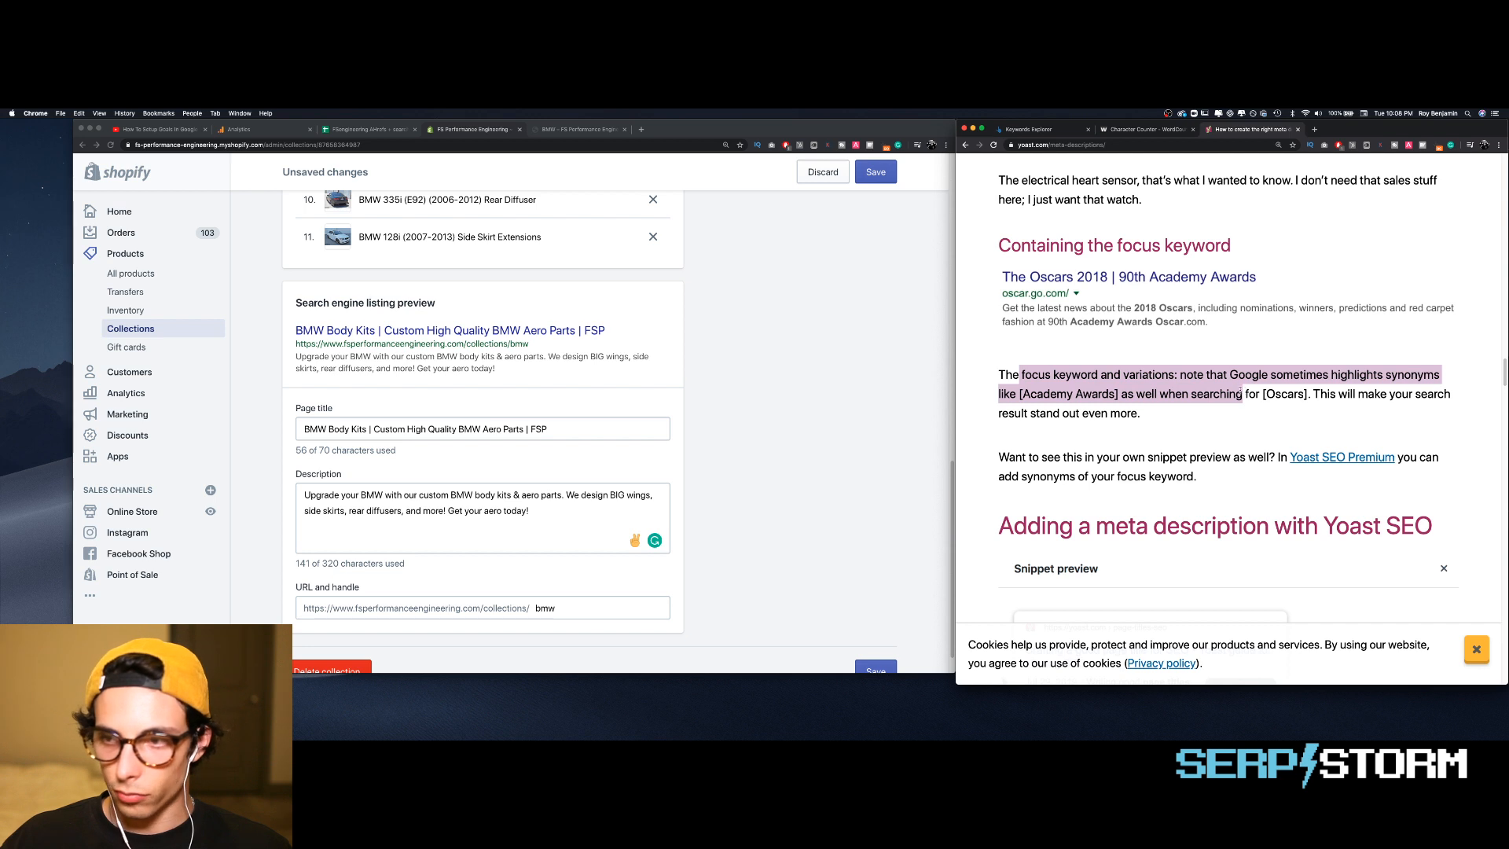
click(1150, 395)
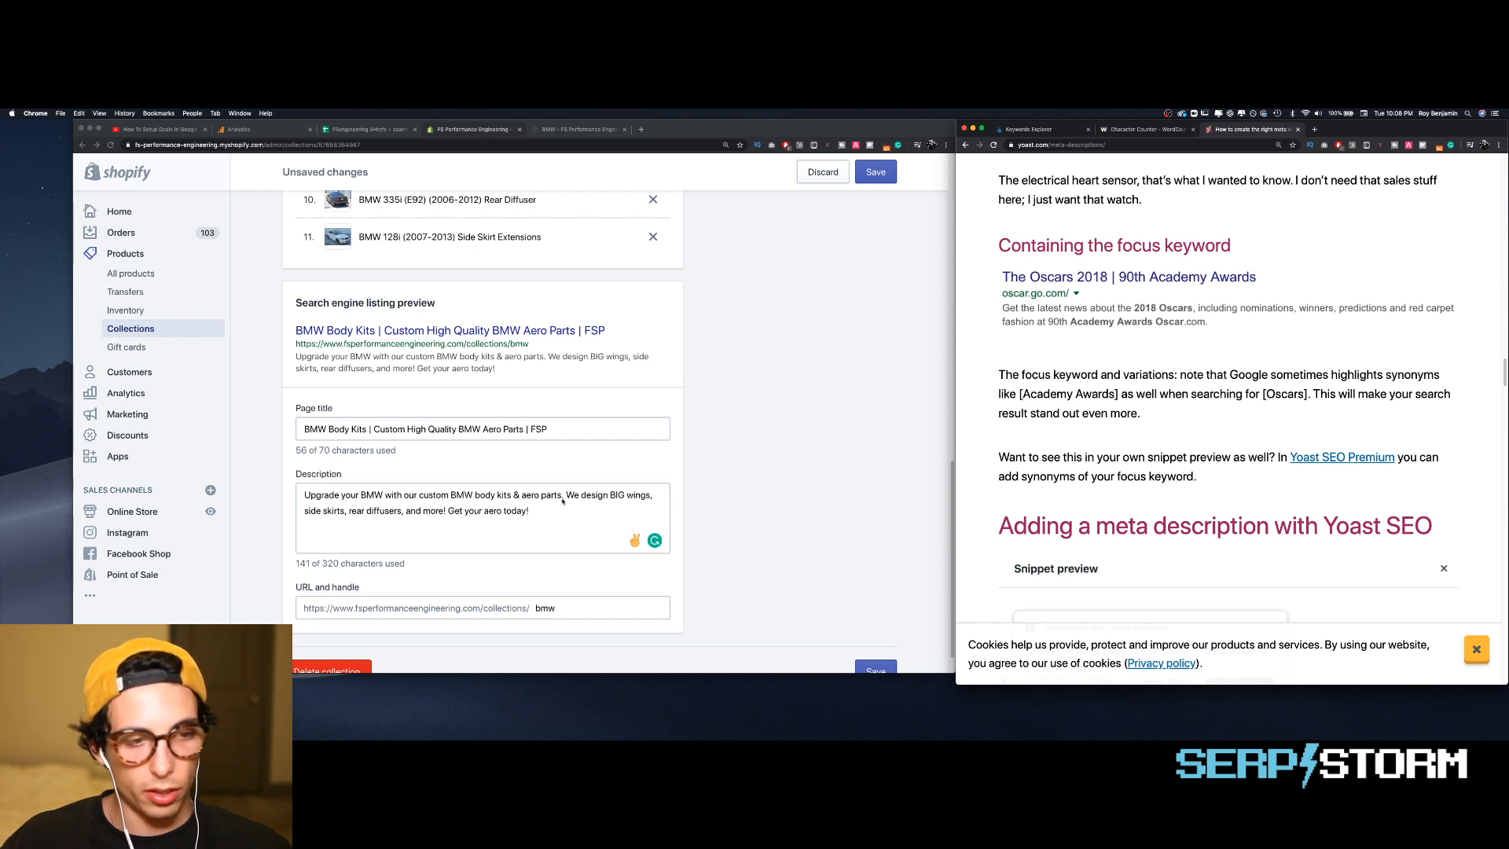
- Extend the meta description's product list to read "and more for your BMW!" and ignore the suggested pronoun correction
click(450, 514)
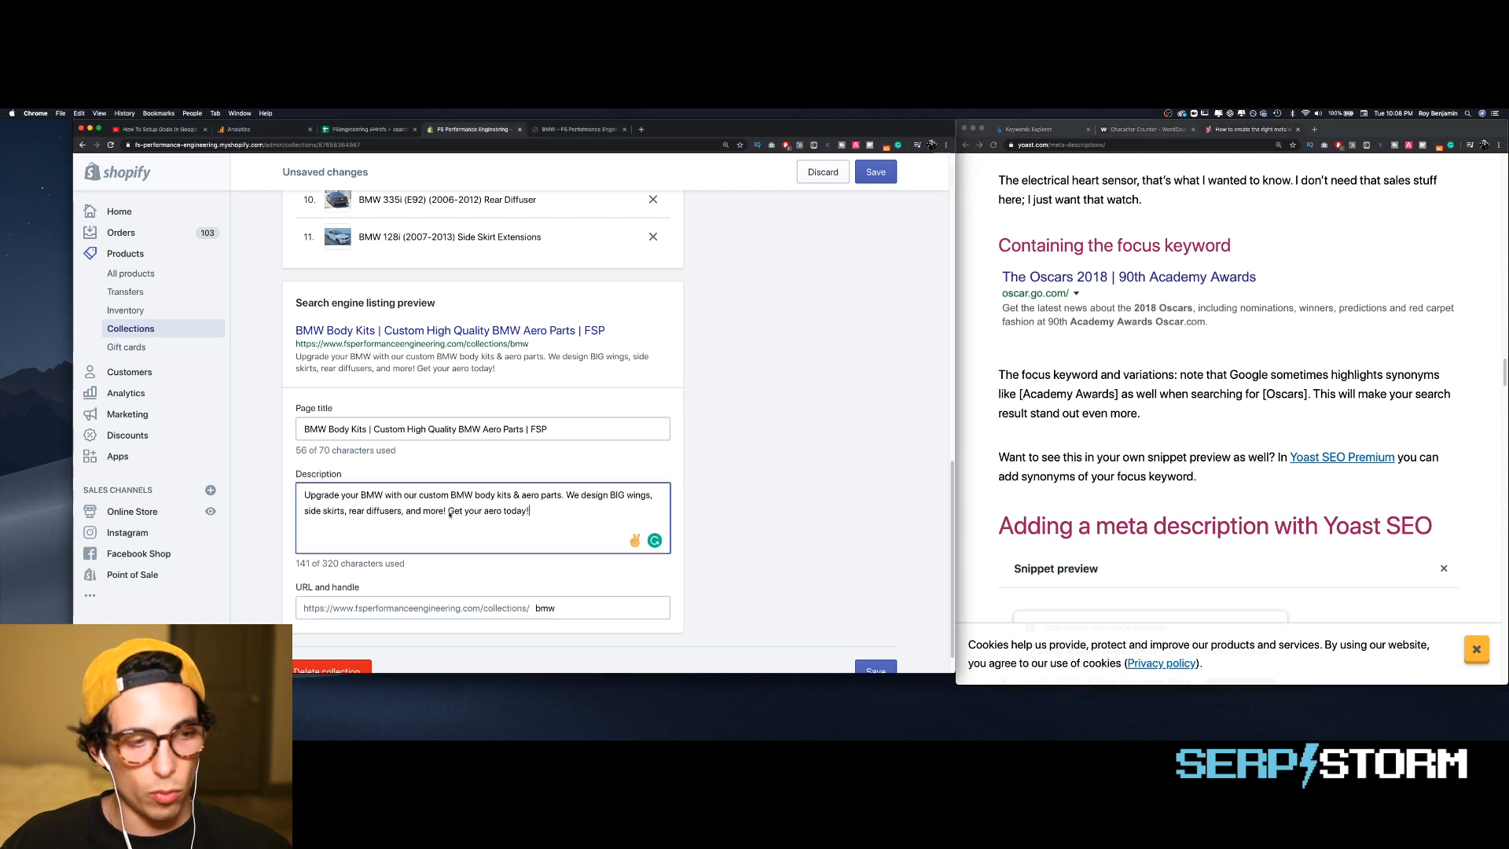
text(for your)
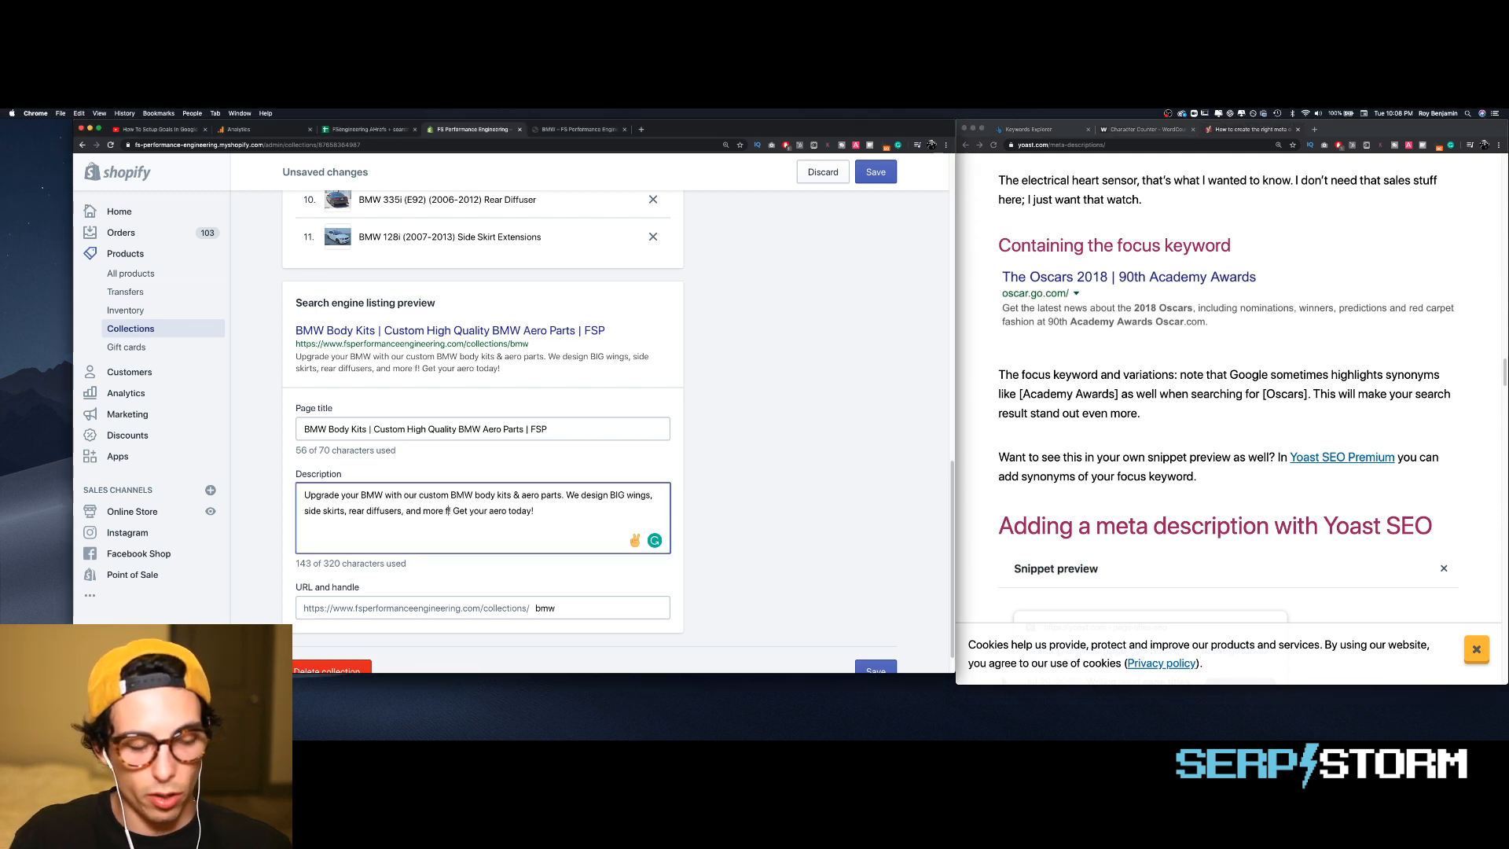
text( BMW)
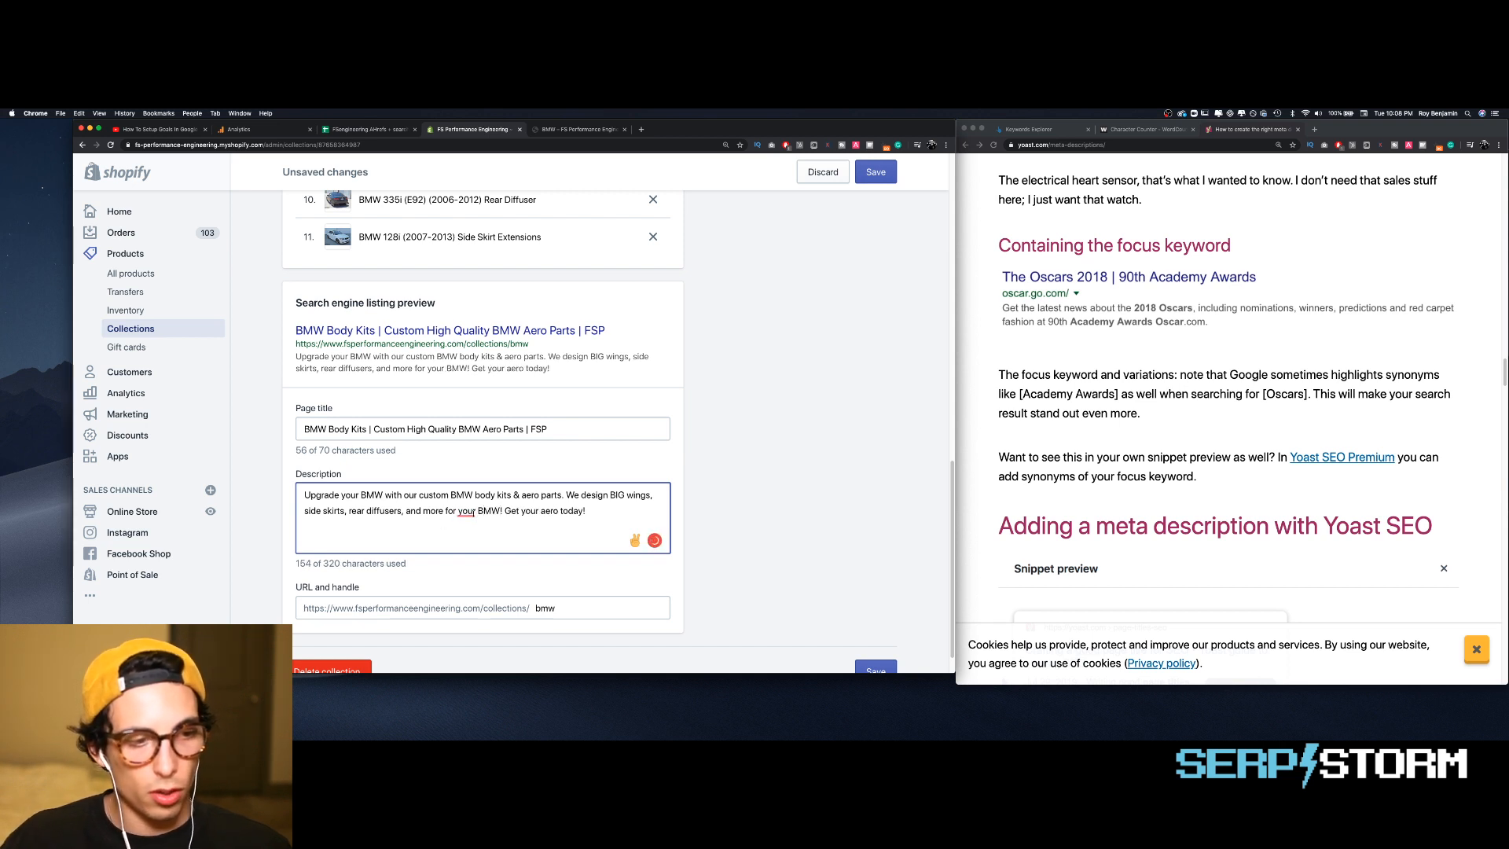
mouse_move(467, 512)
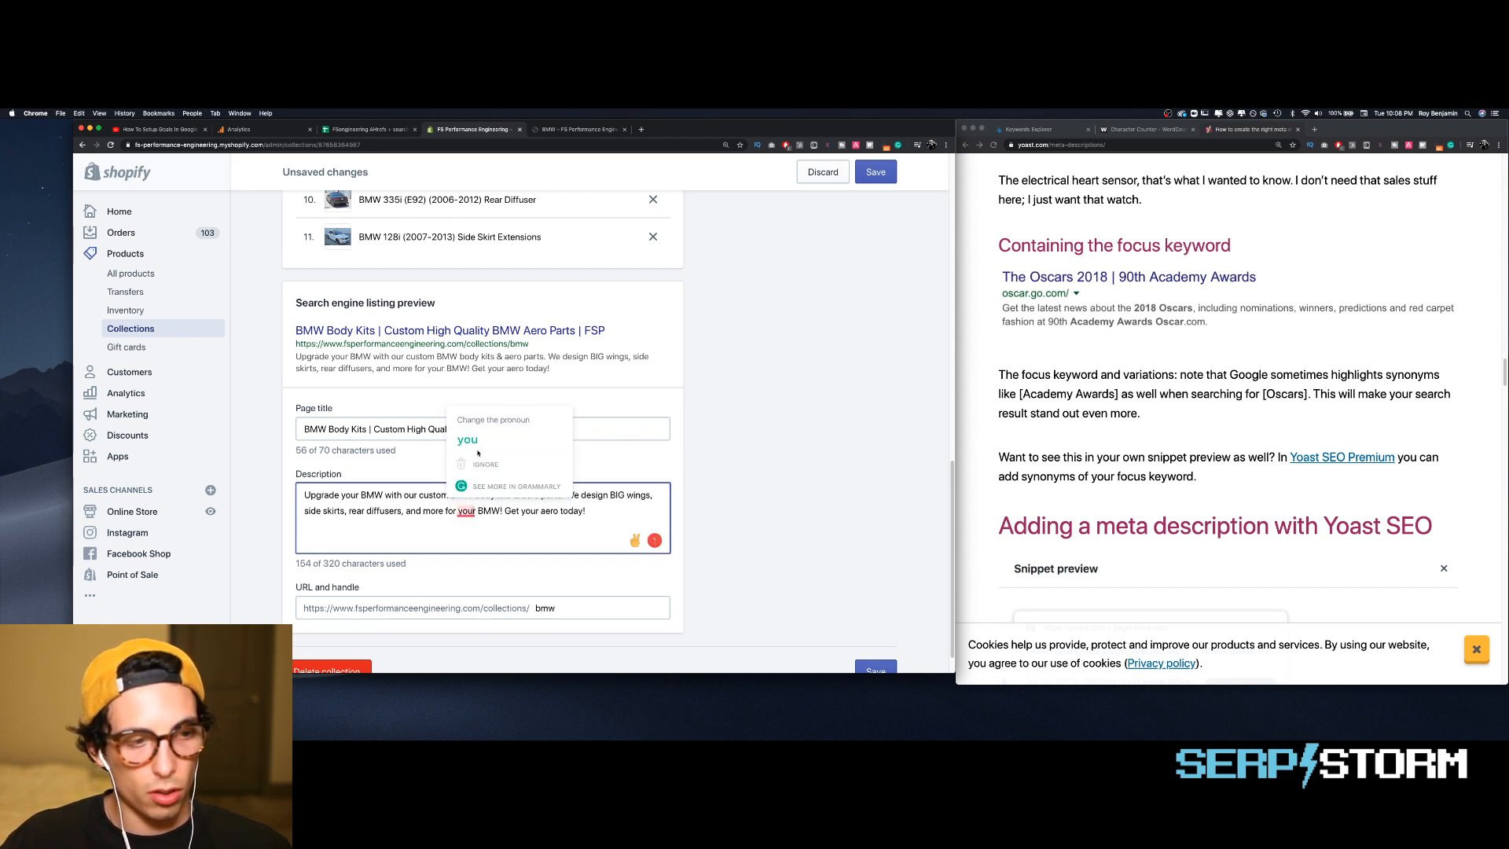
click(484, 464)
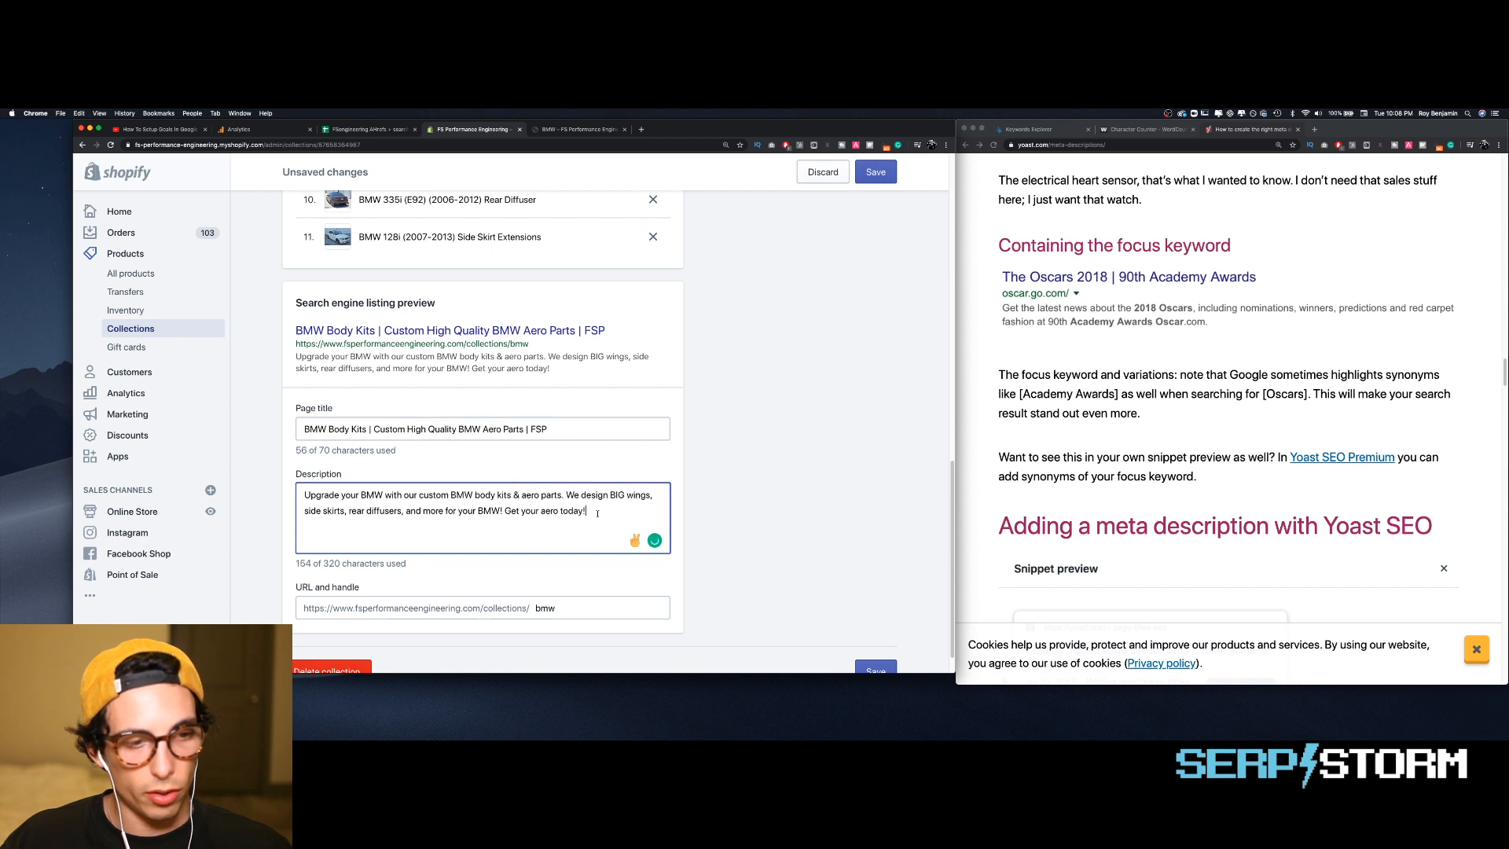
- Save the BMW collection and open the Volkswagen collection for editing
scroll(708, 598, down, 1)
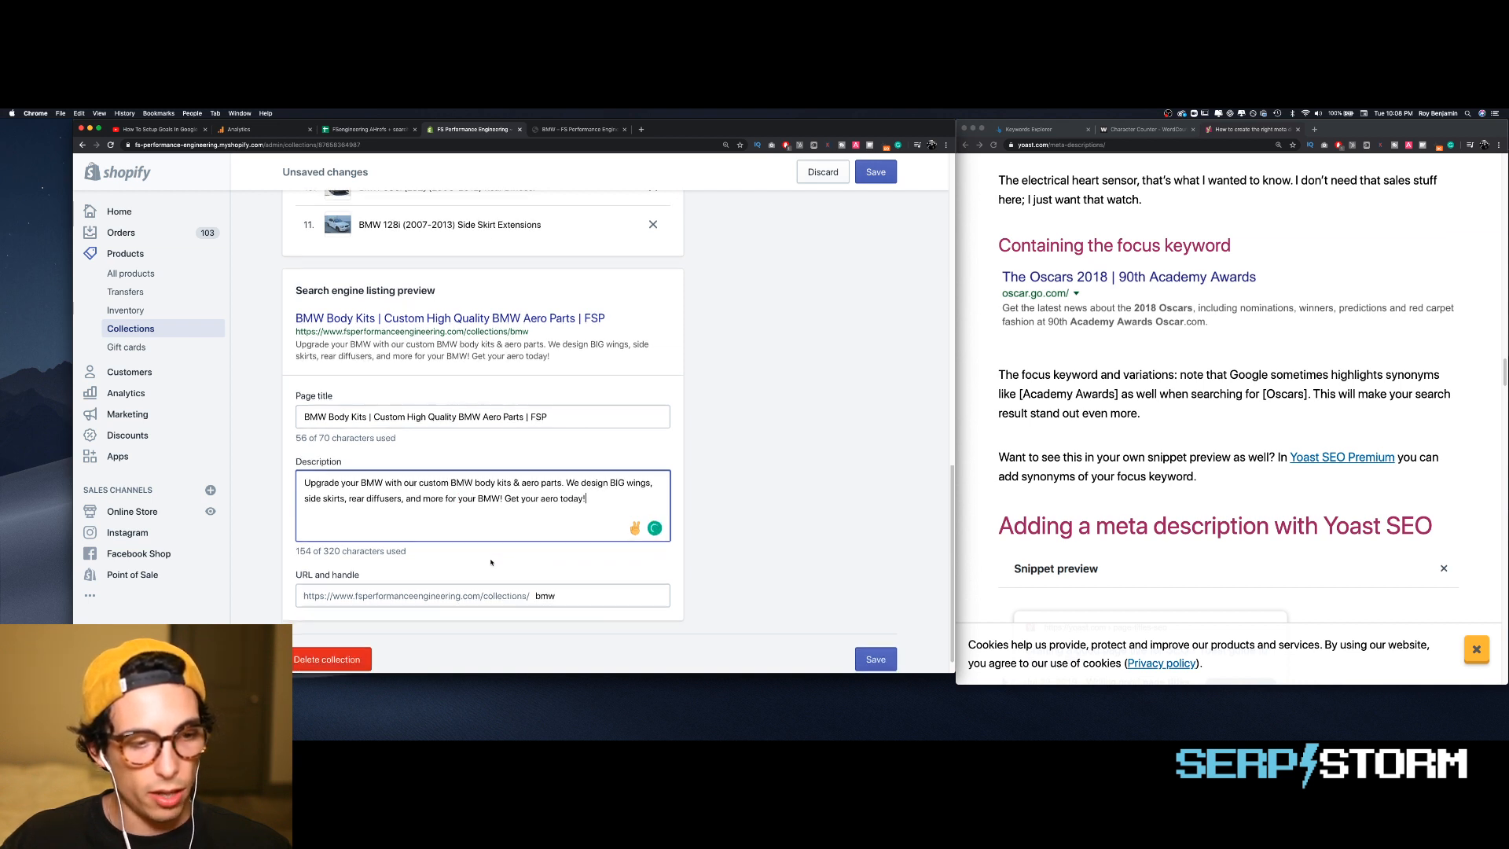
click(877, 646)
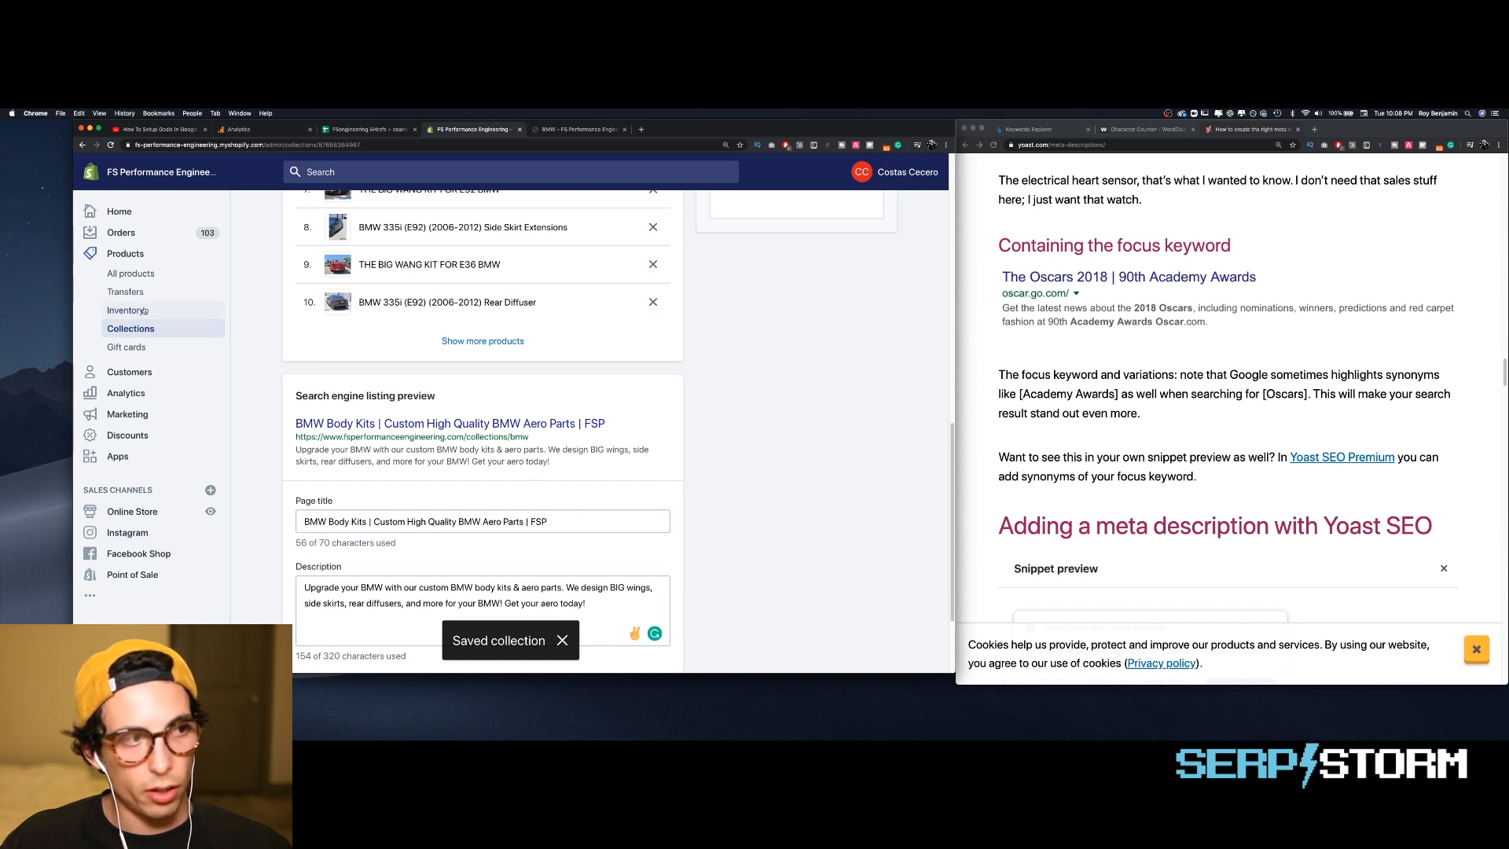
click(157, 328)
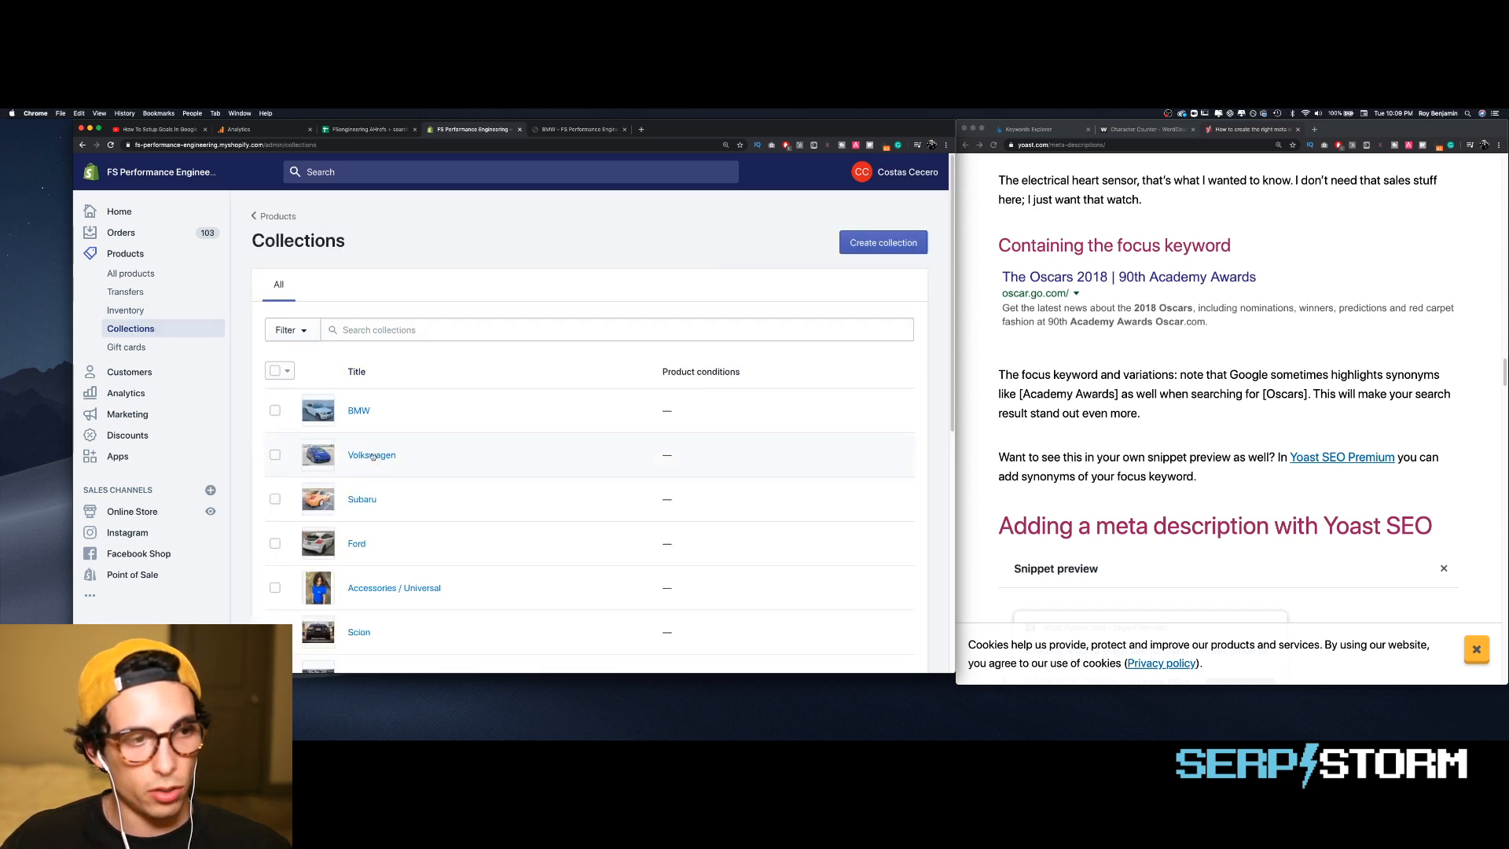
click(373, 456)
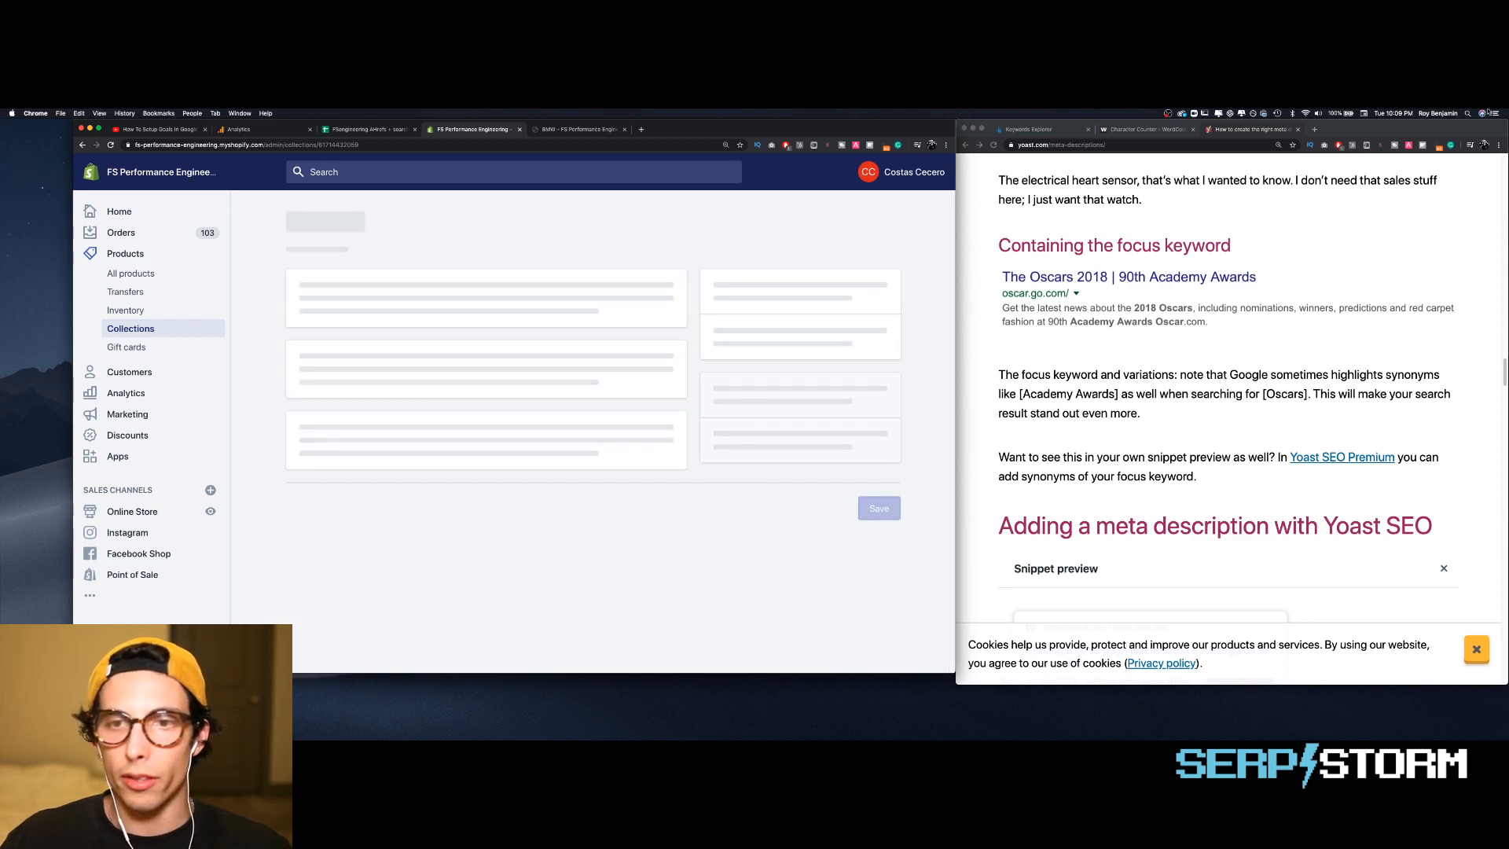
- In Ahrefs Keywords Explorer, replace "bmw" with "vw" in the aero kits, aero parts, aerodynamics and body kits search keywords
click(1030, 129)
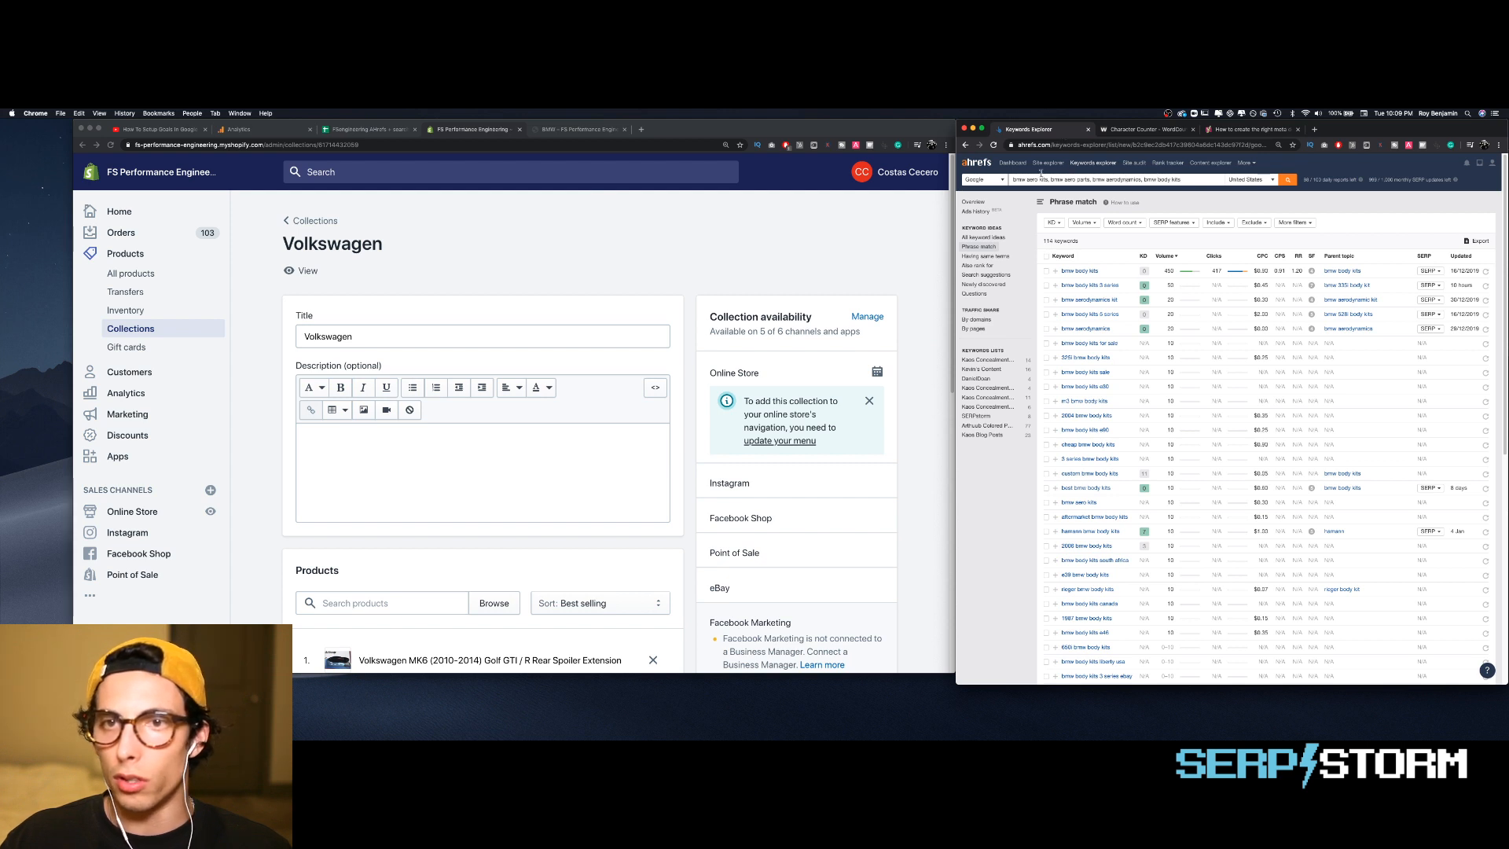
drag(1024, 180, 1000, 183)
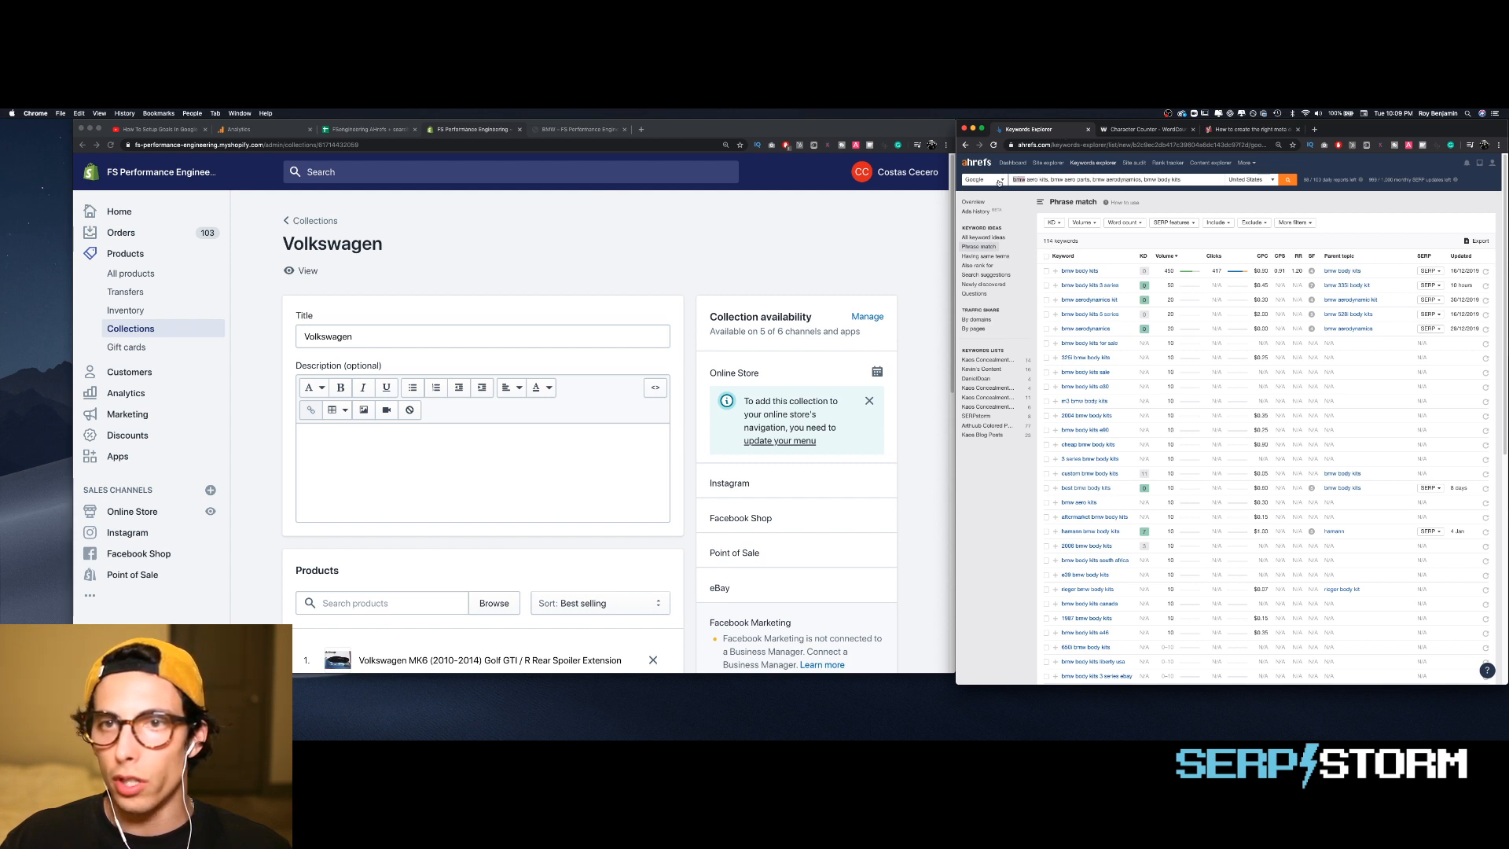
text(Vw)
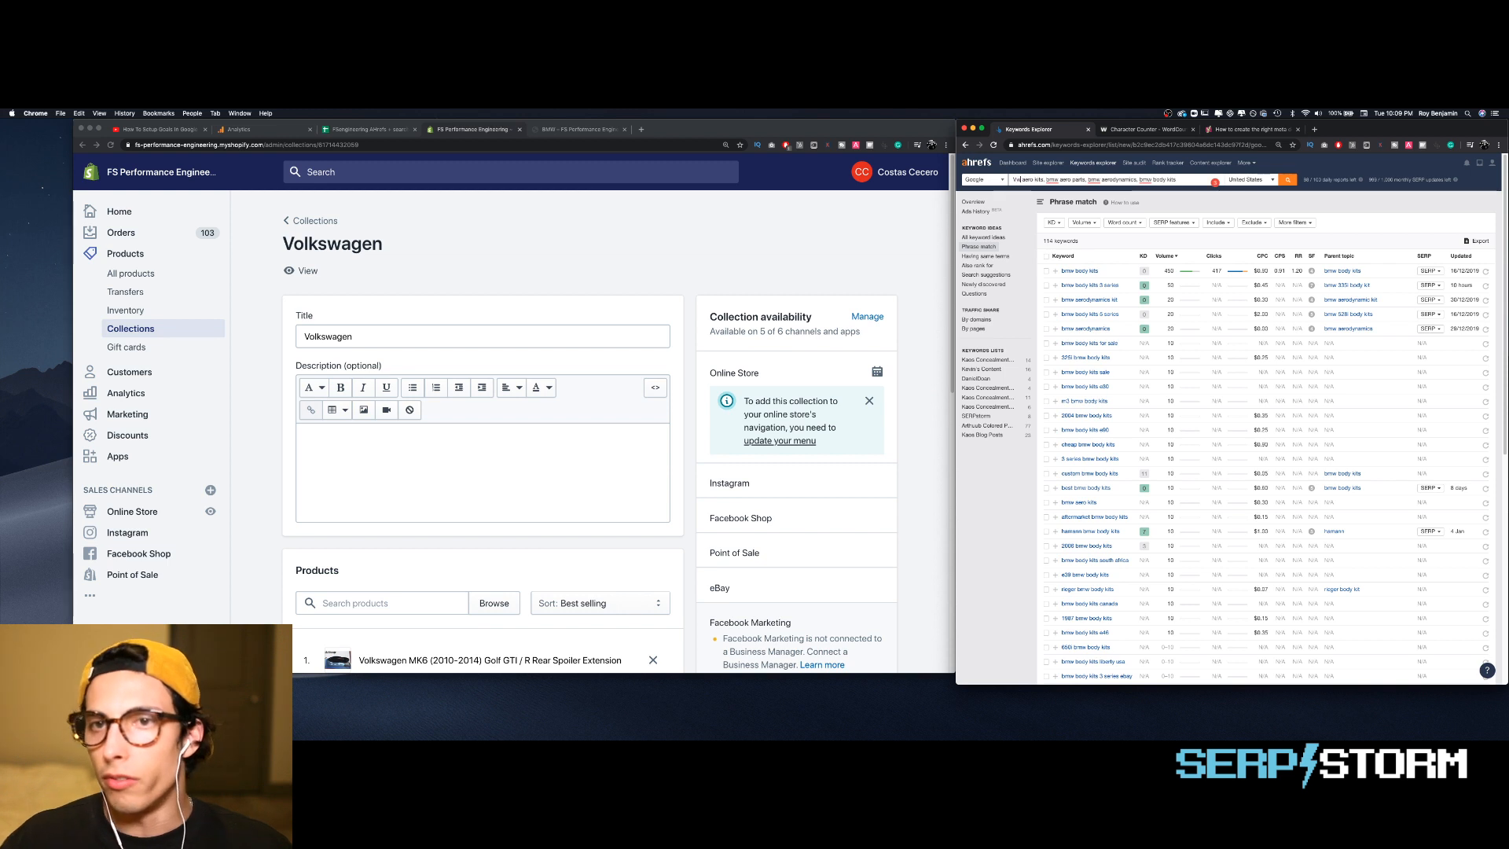
mouse_move(1053, 180)
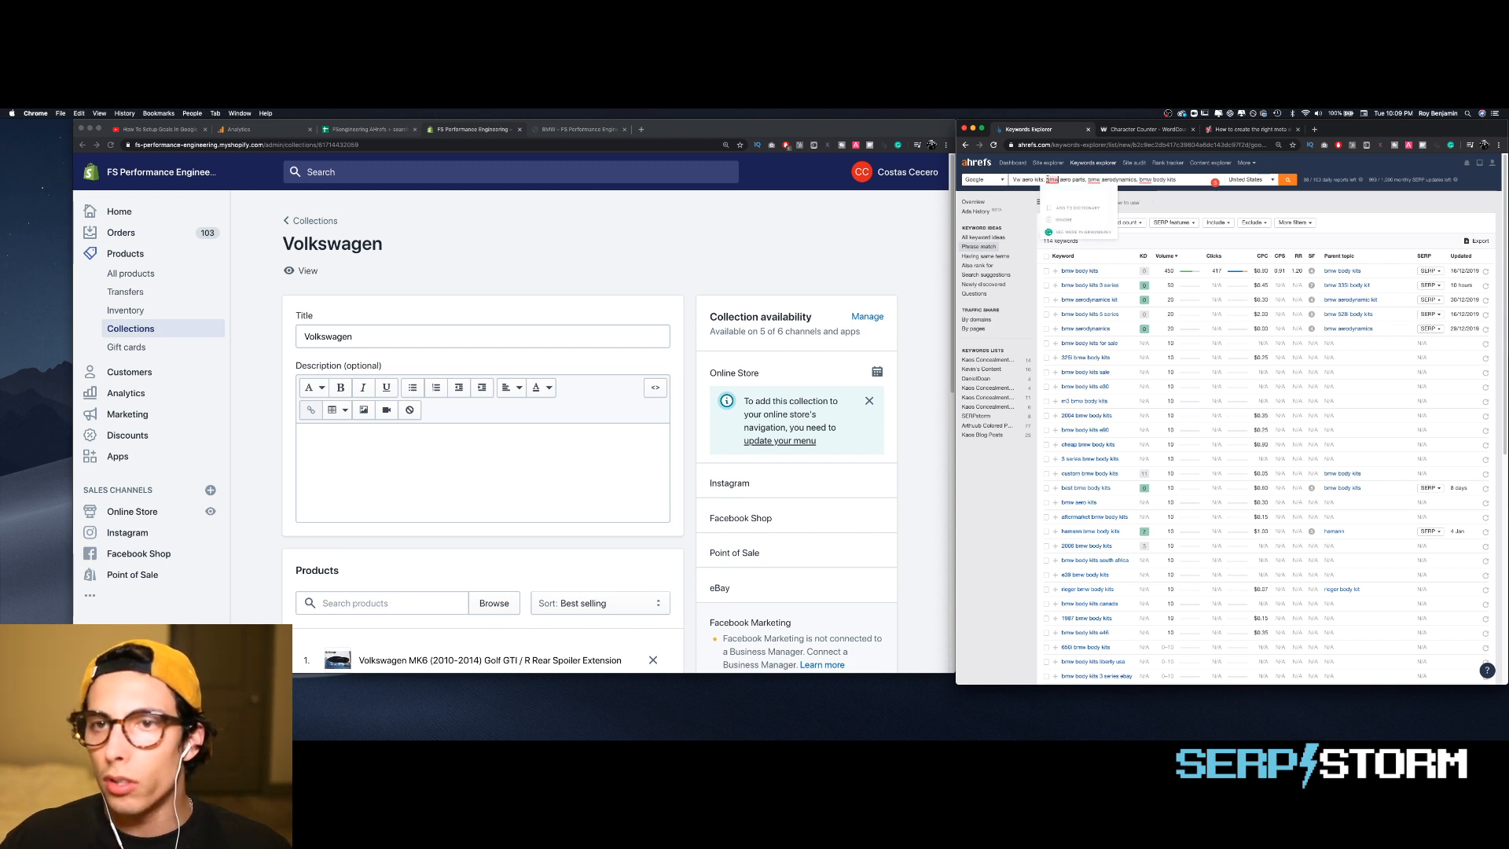
text(vw)
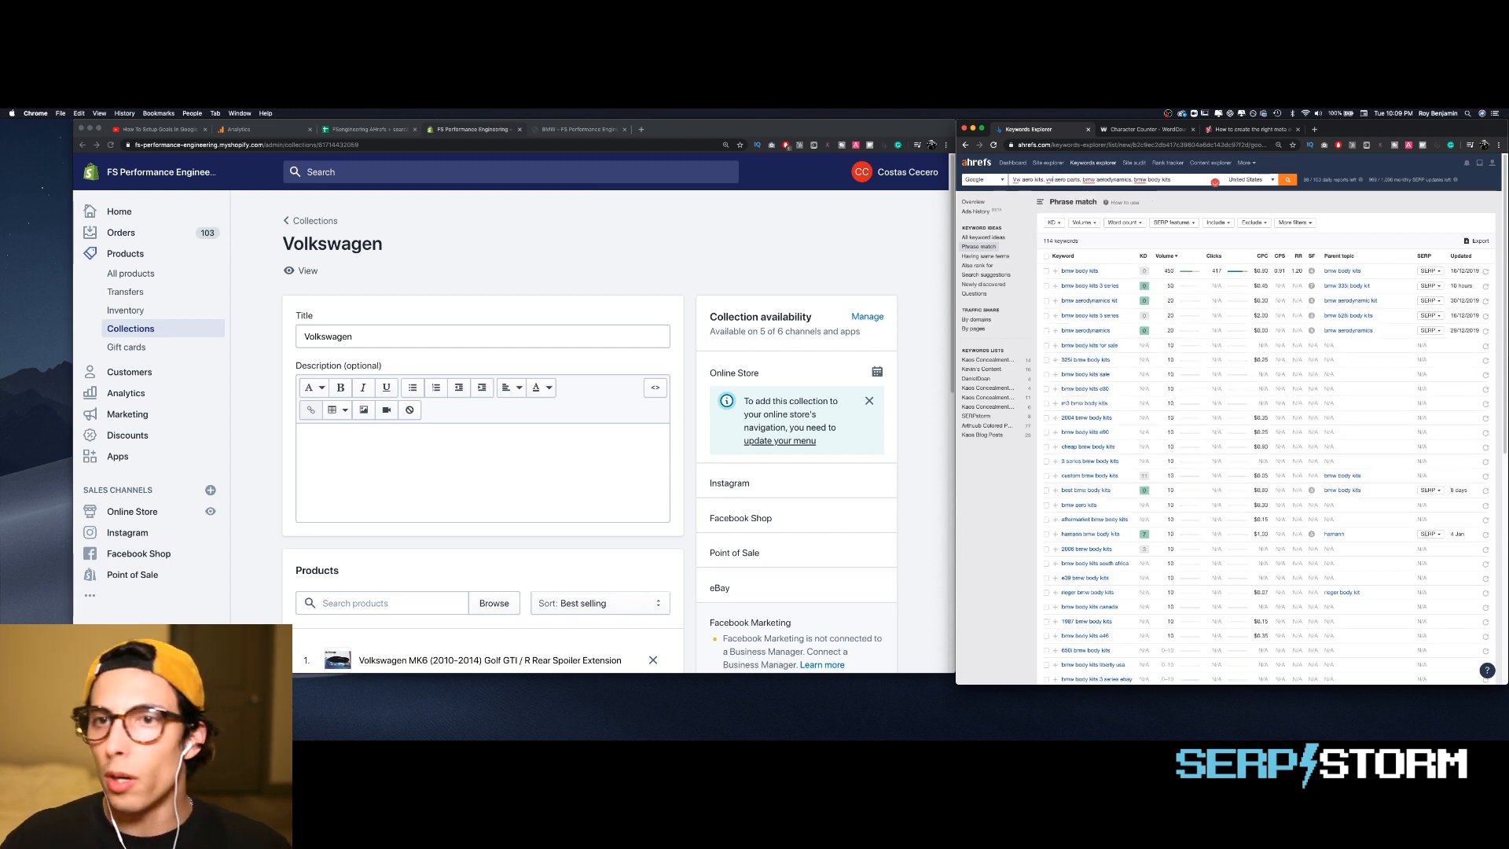
double_click(1091, 180)
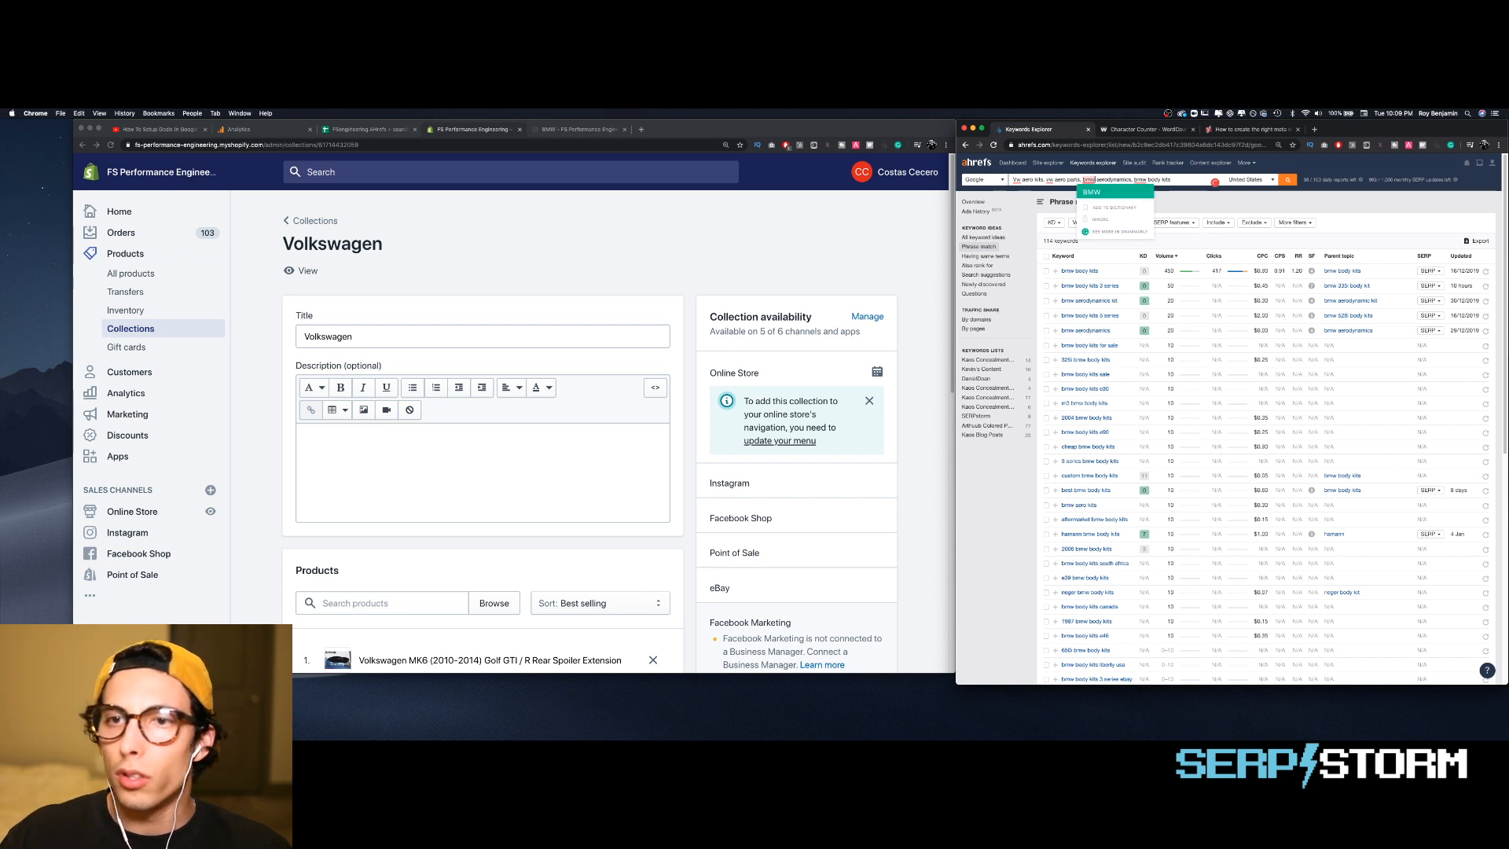
key(BackSpace)
text(vw)
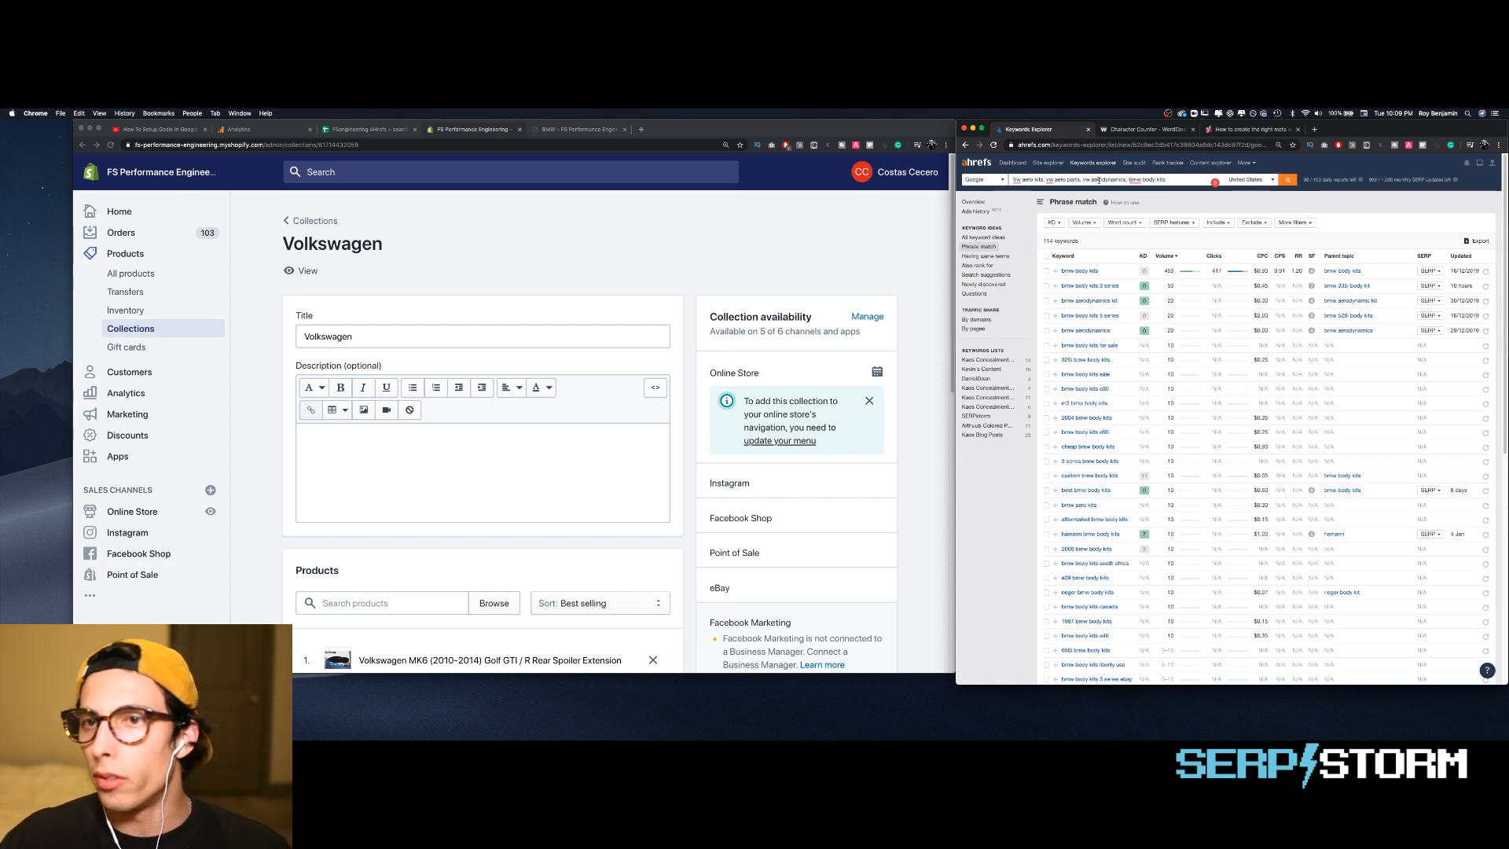
double_click(1134, 180)
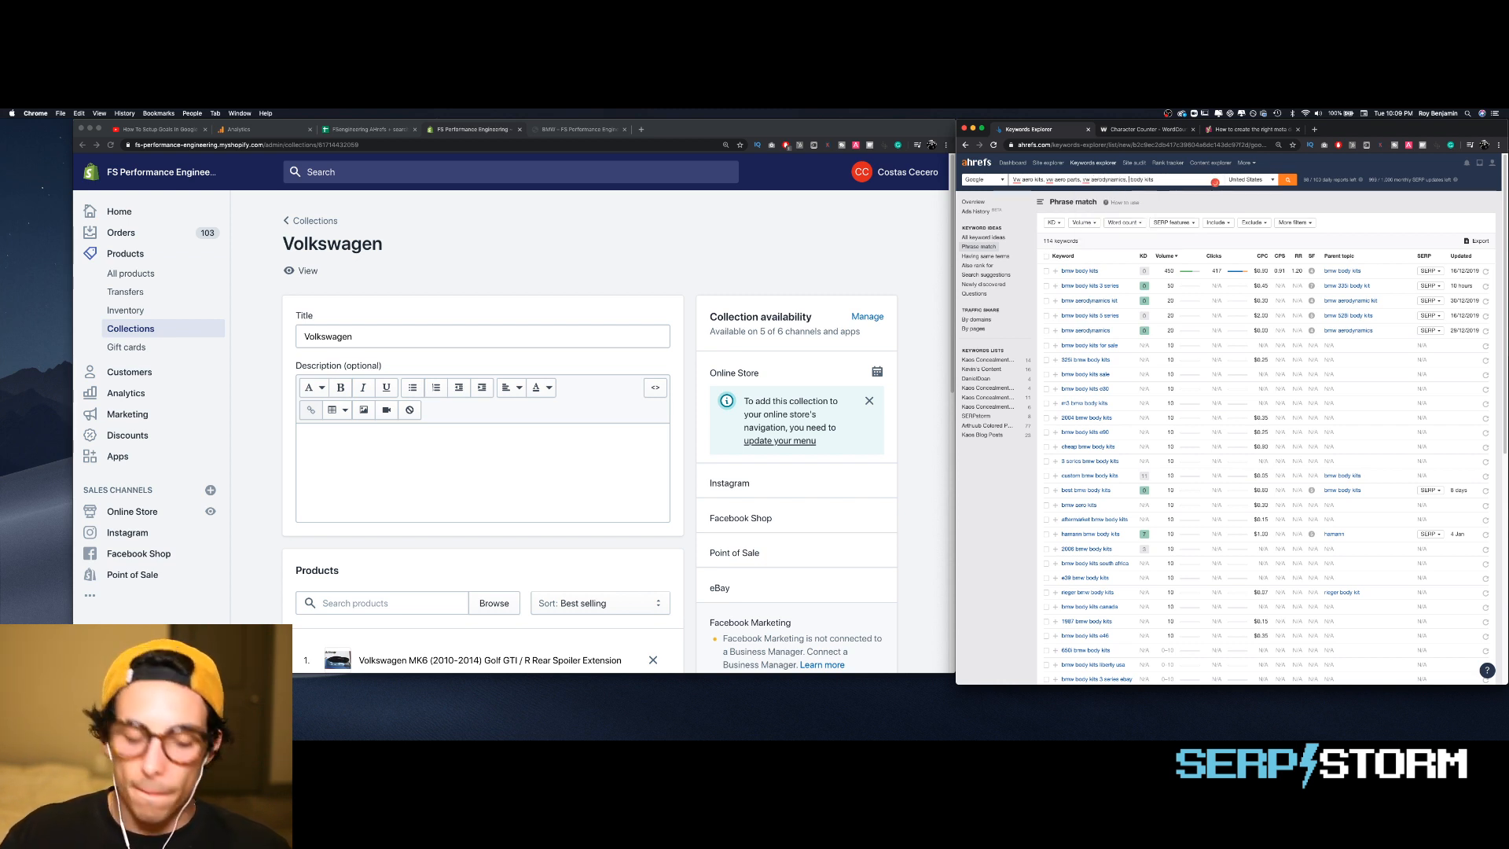
text(vw)
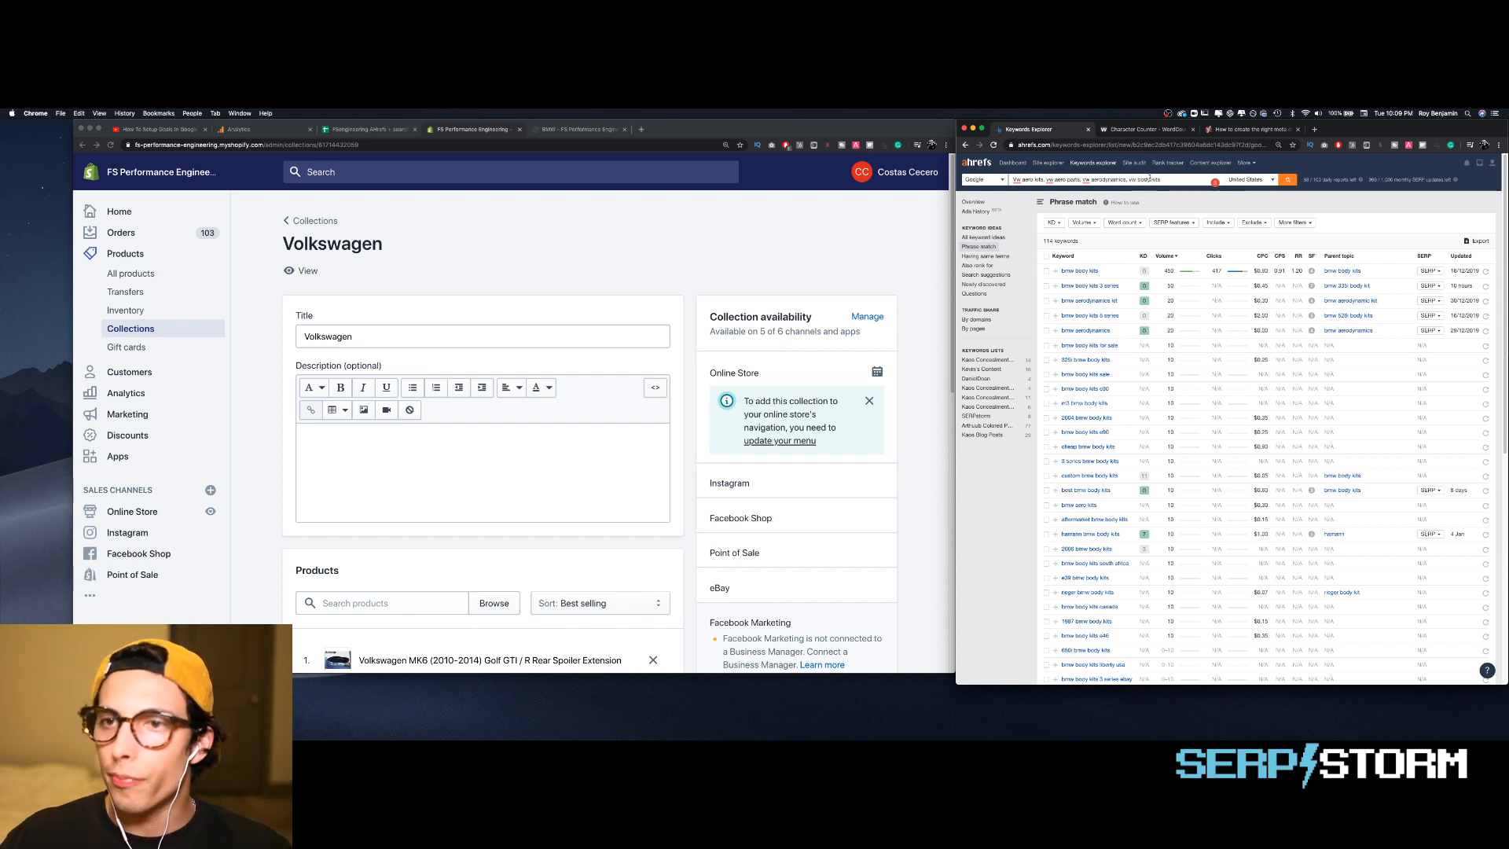
- Add "volkswagen body kits" and "volkswagen aero" to the Keywords Explorer search terms
text( vol)
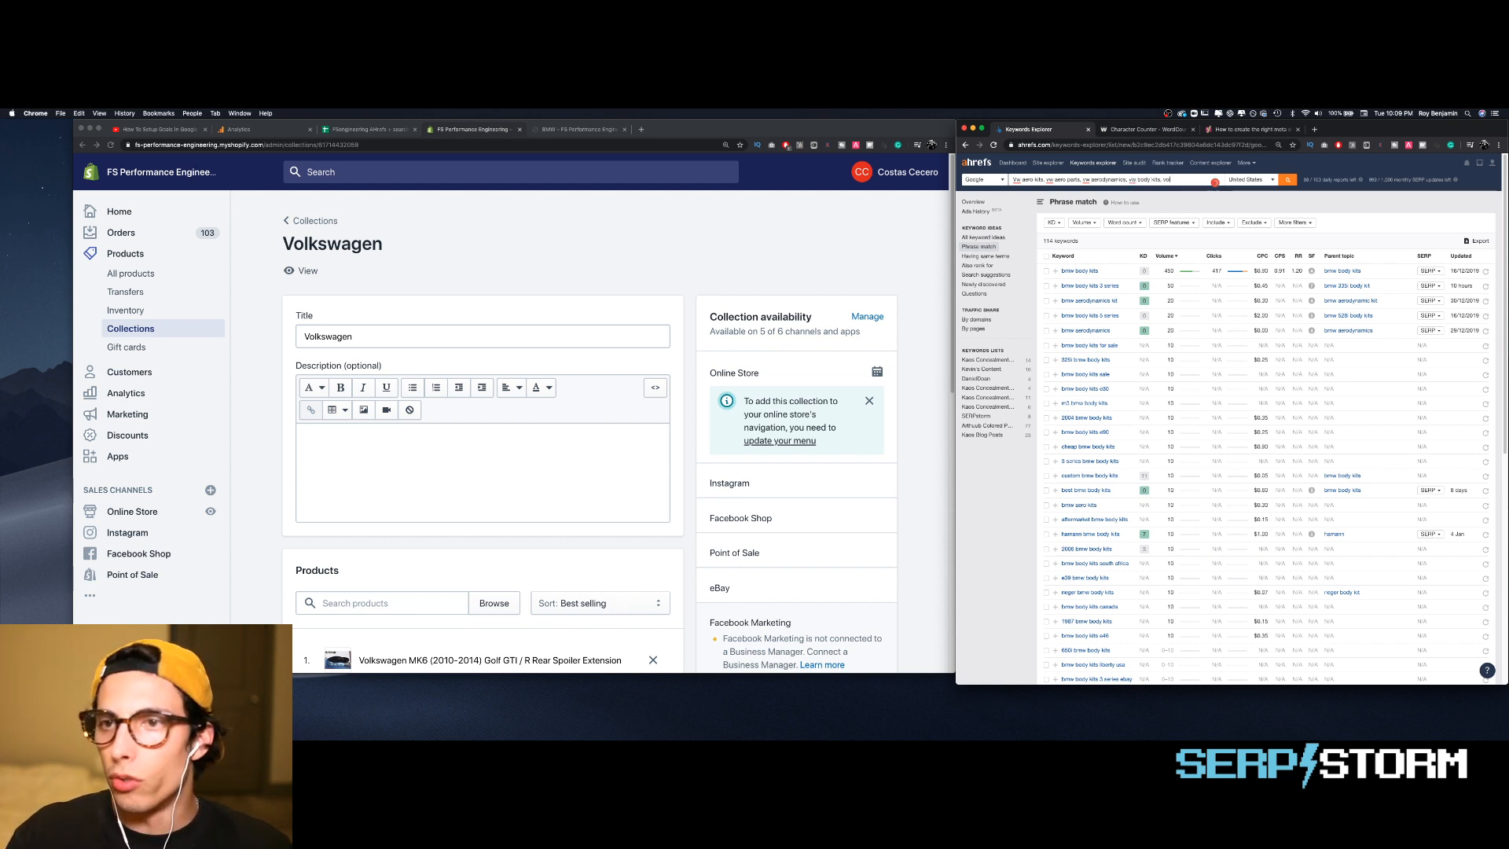
text(kswagen)
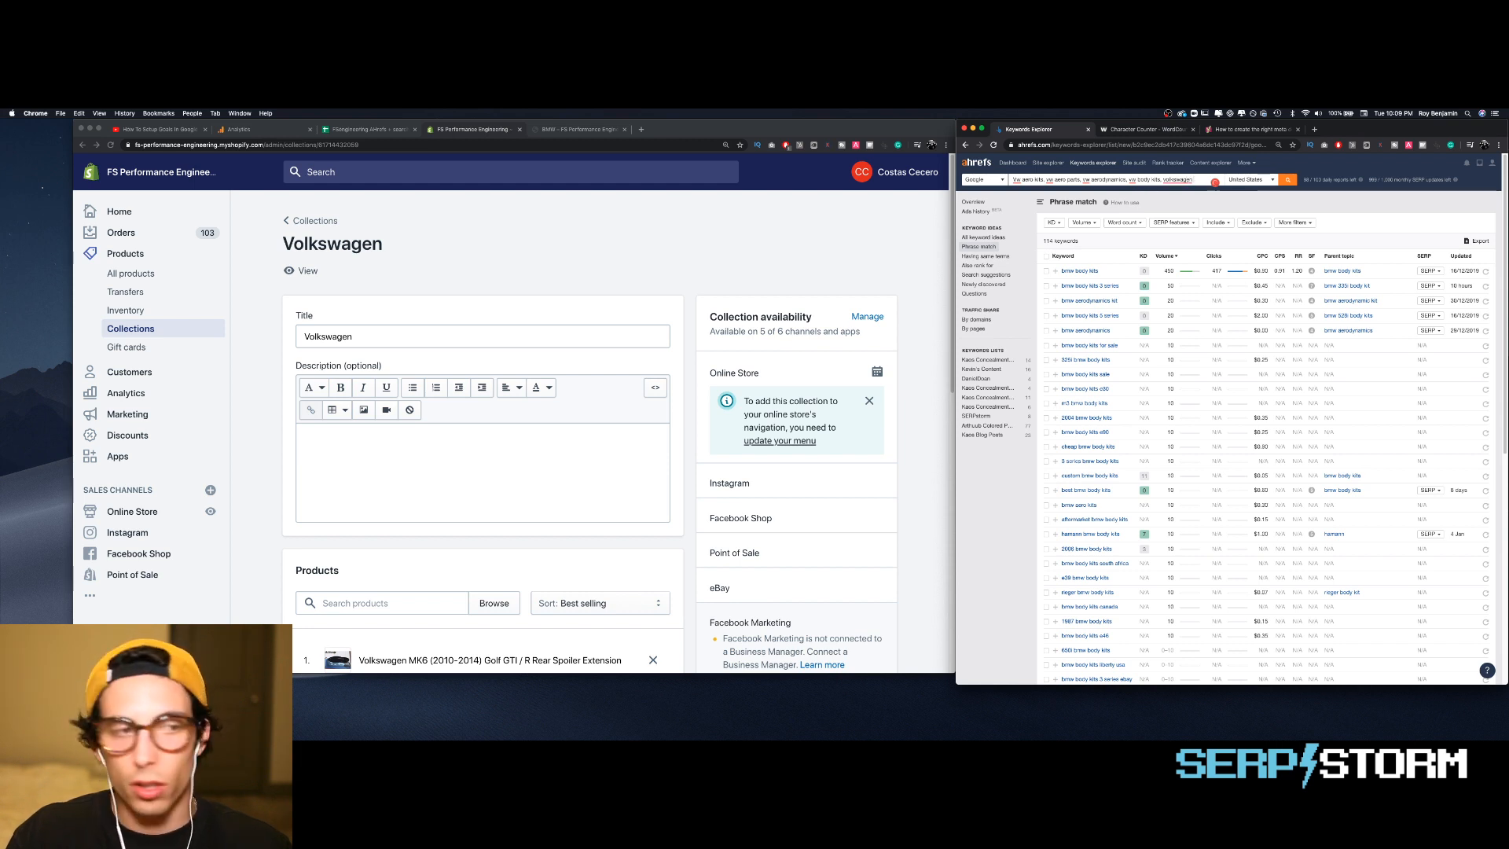
text( body kits,)
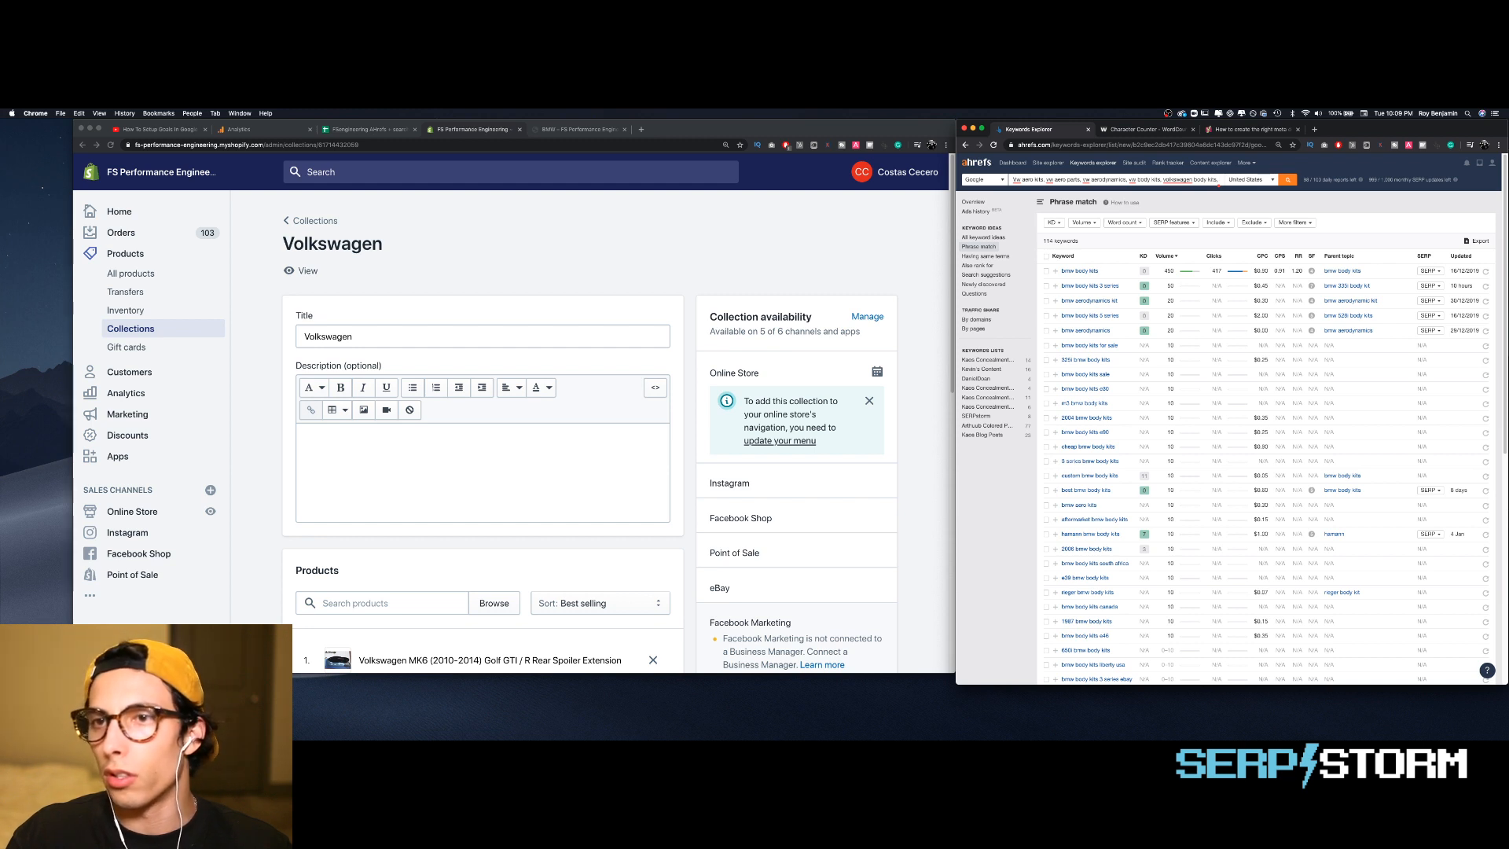
text( volkswage)
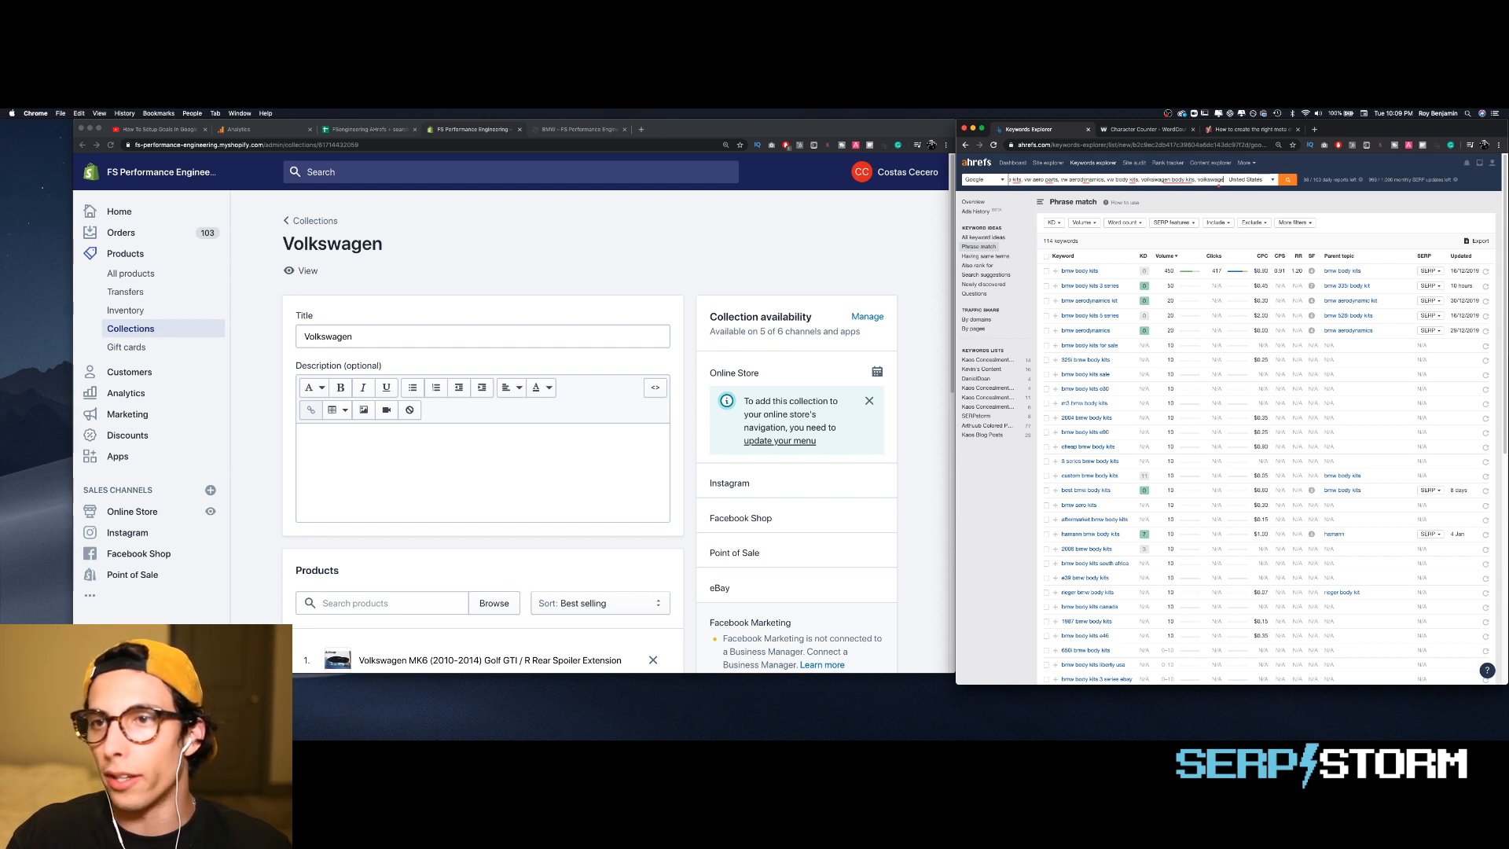
text(n aero)
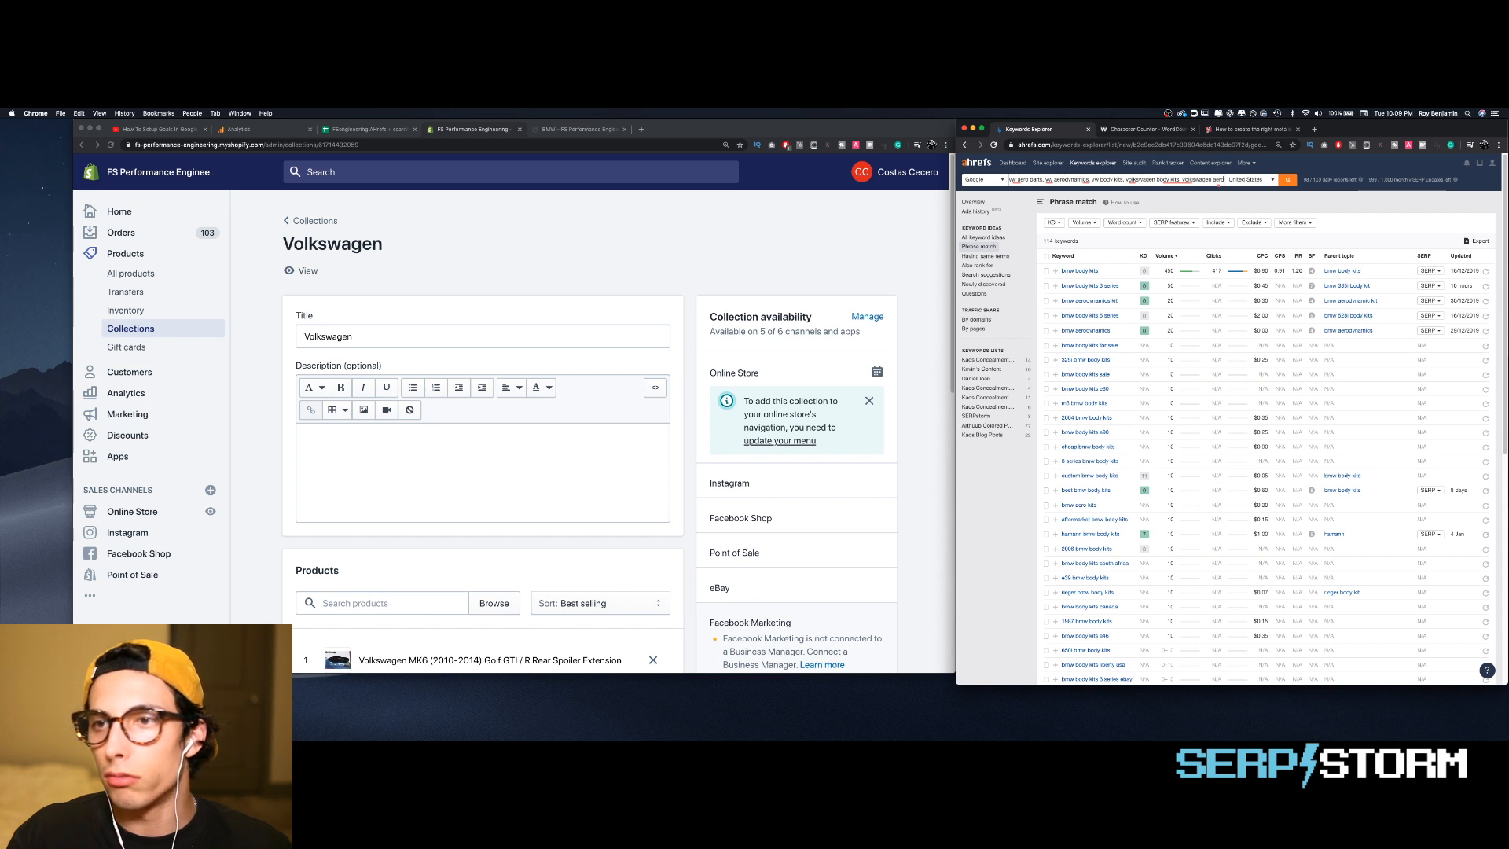
text(d)
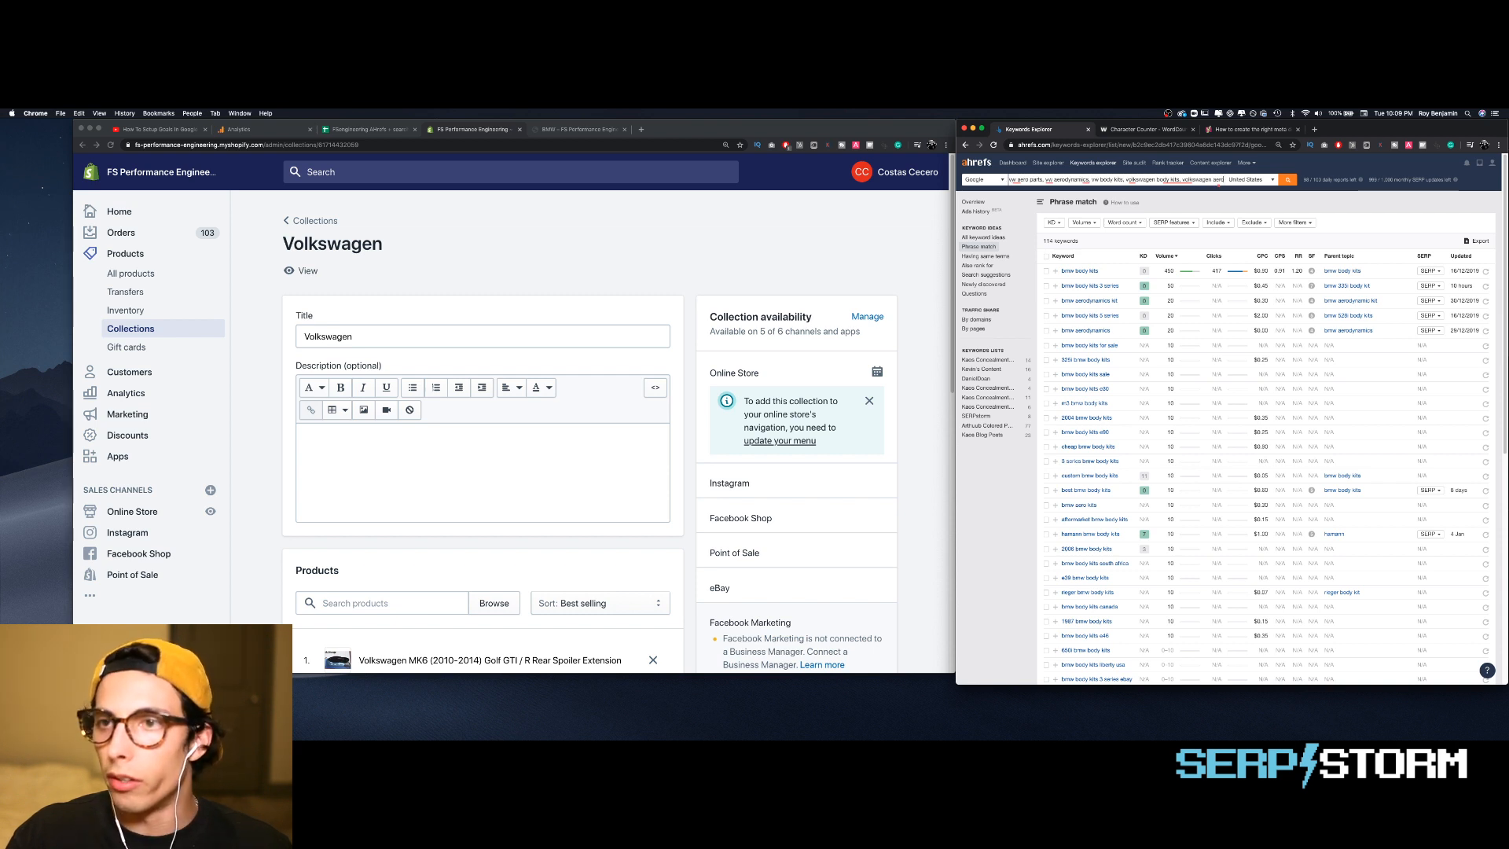
- Add "volkswagen side skirts" and "volkswagen rear diffuser" to the search terms and run the keyword search
text(, vol)
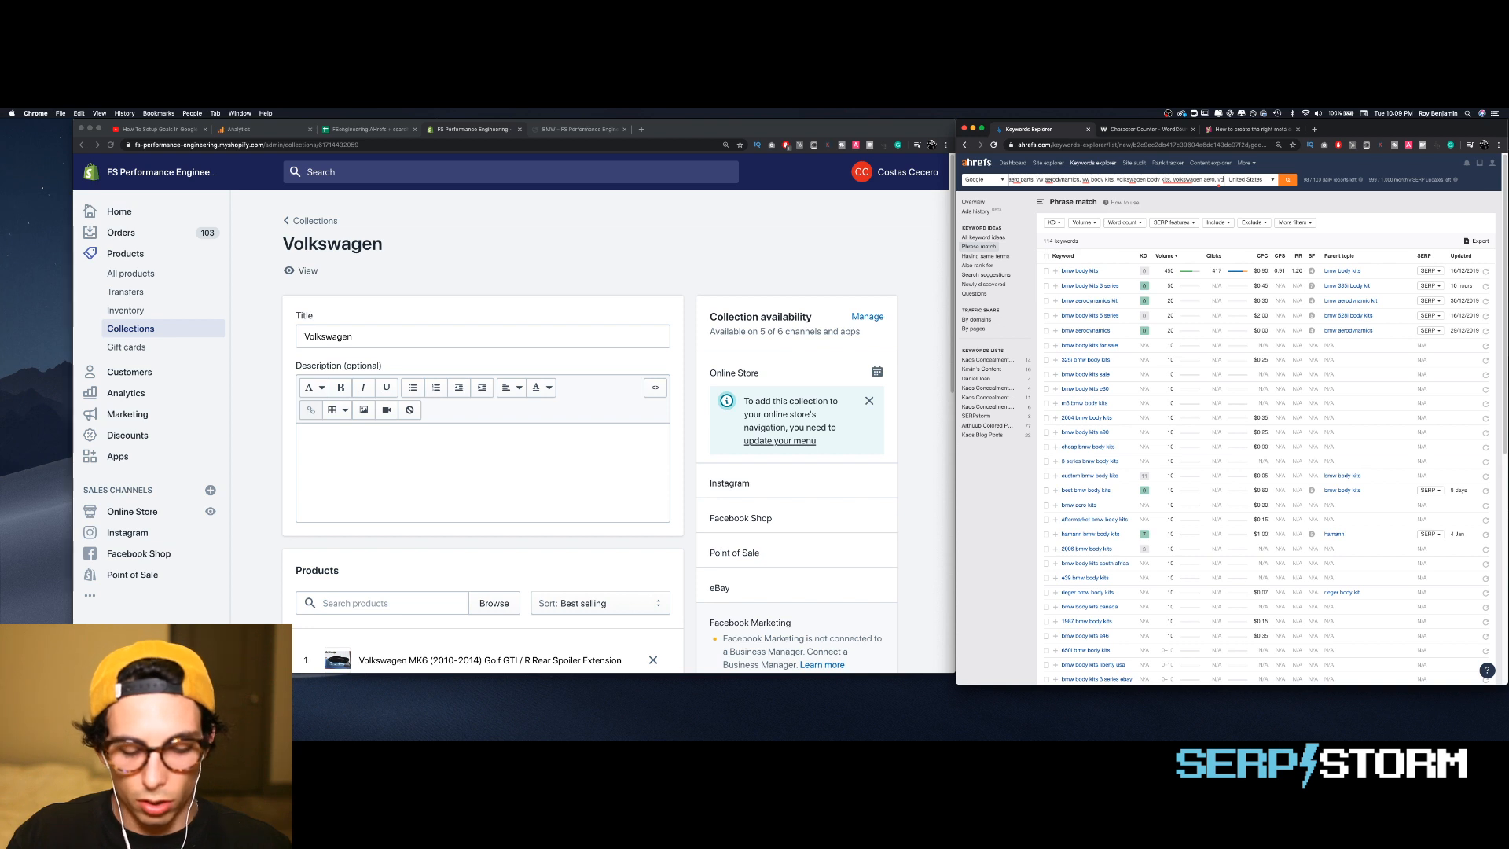
text(kswagen s)
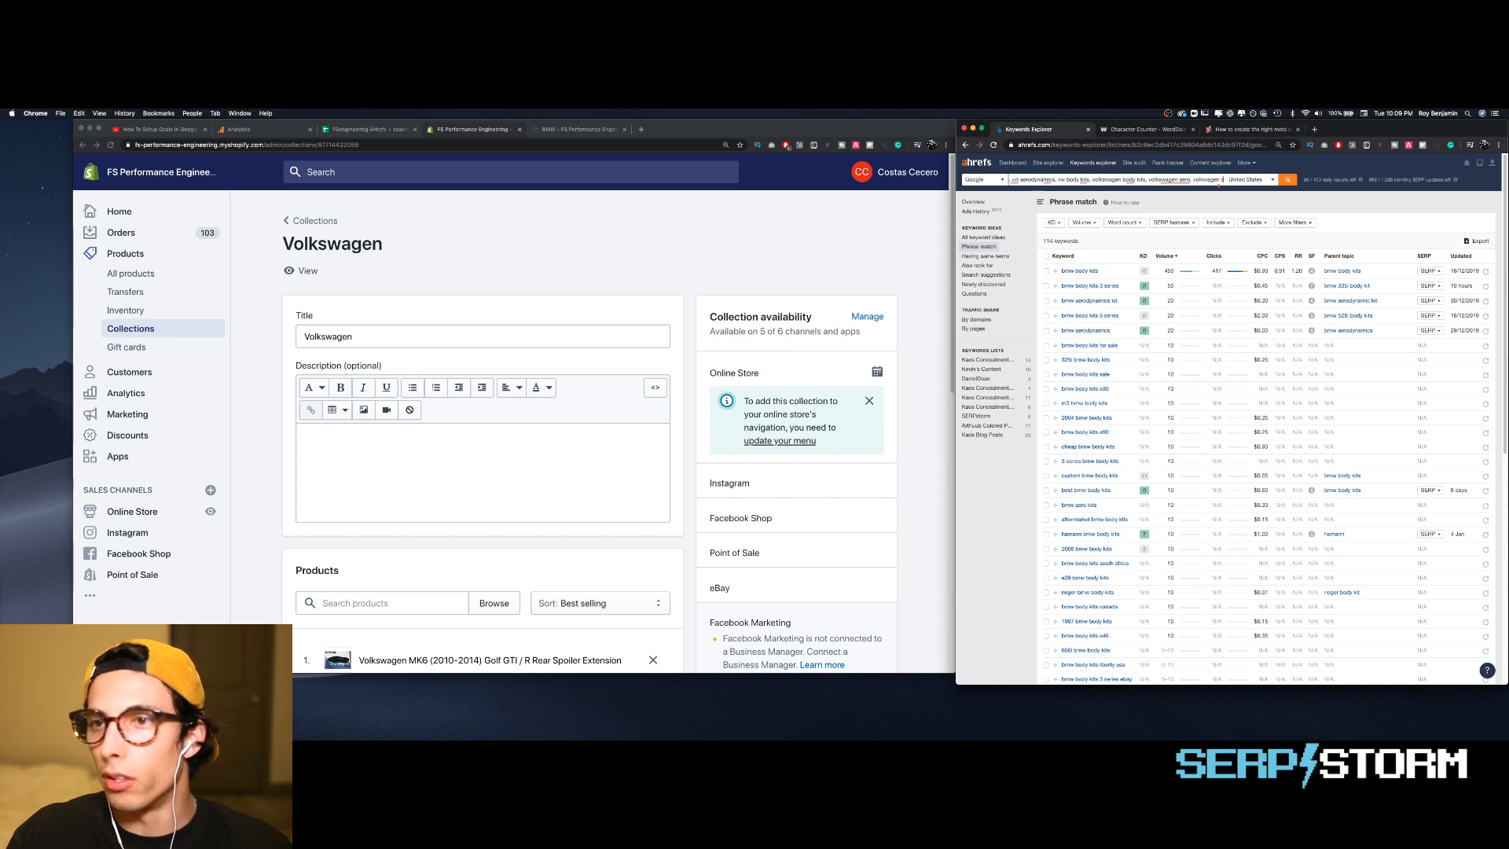
text(ide skirts,)
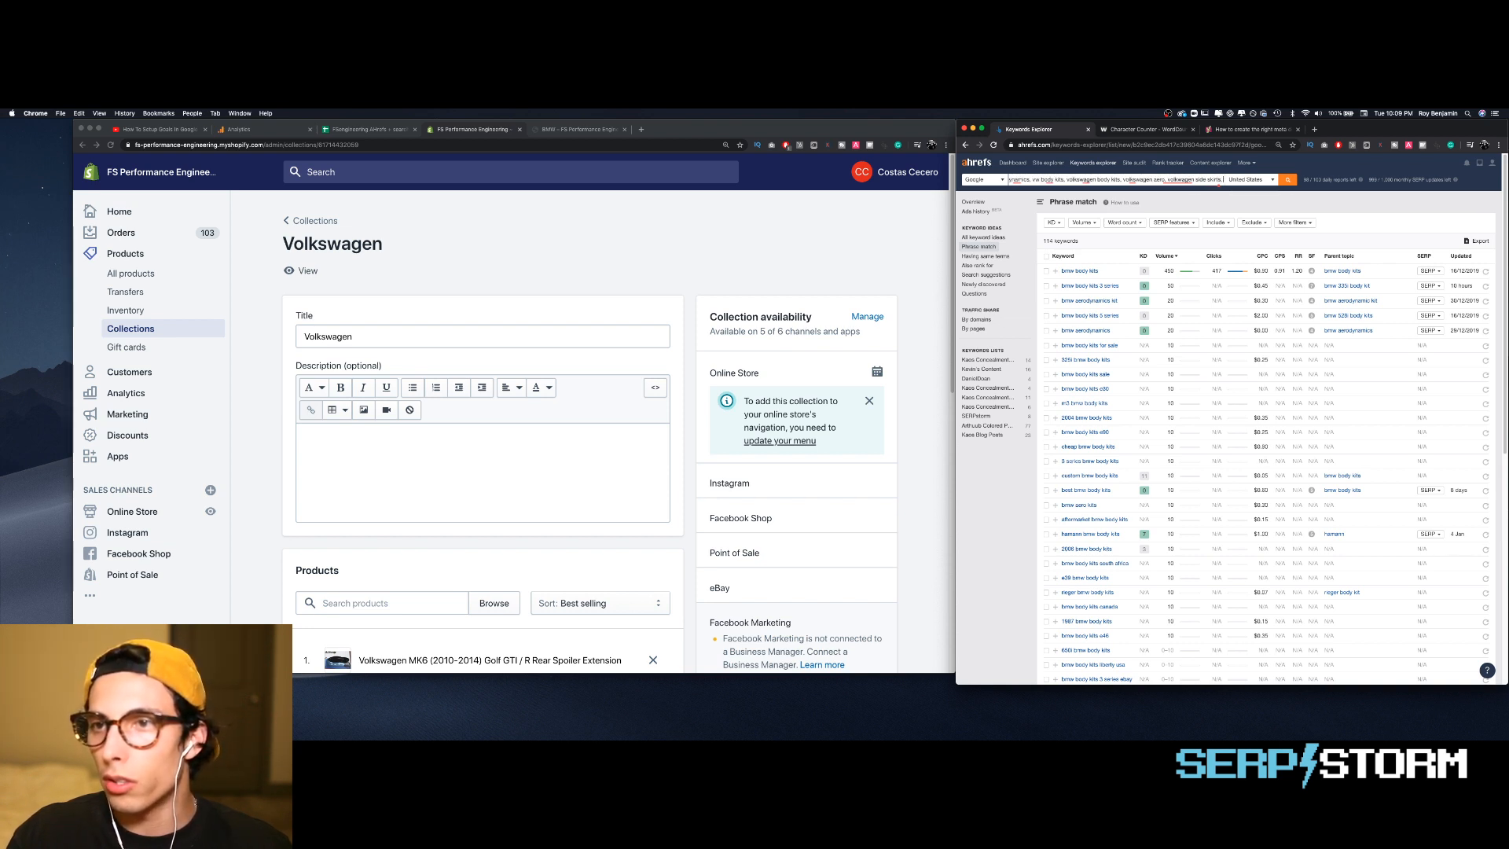
text( volkswagen)
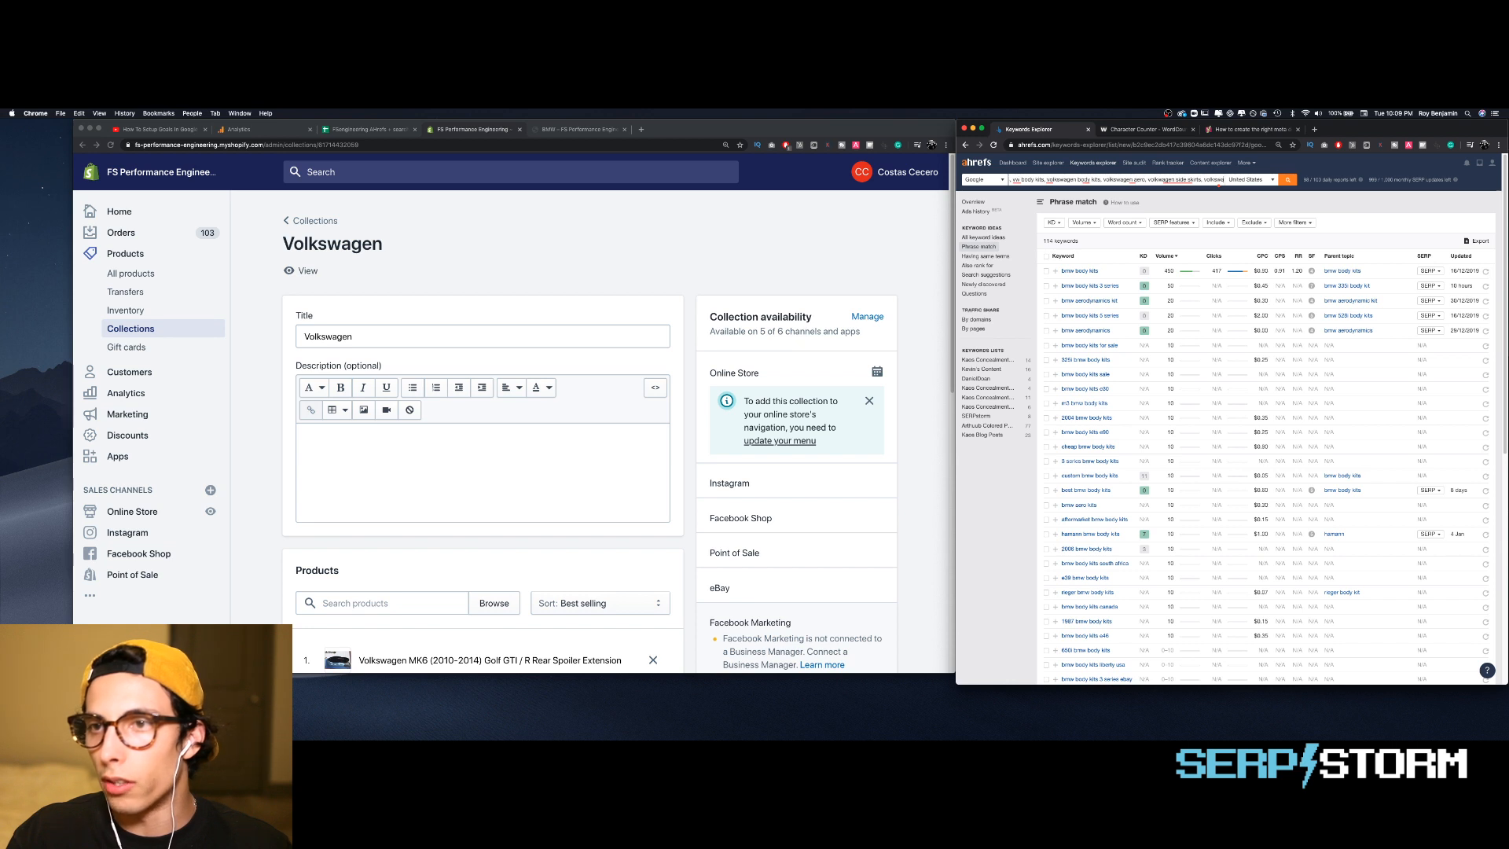
text( rear diffu)
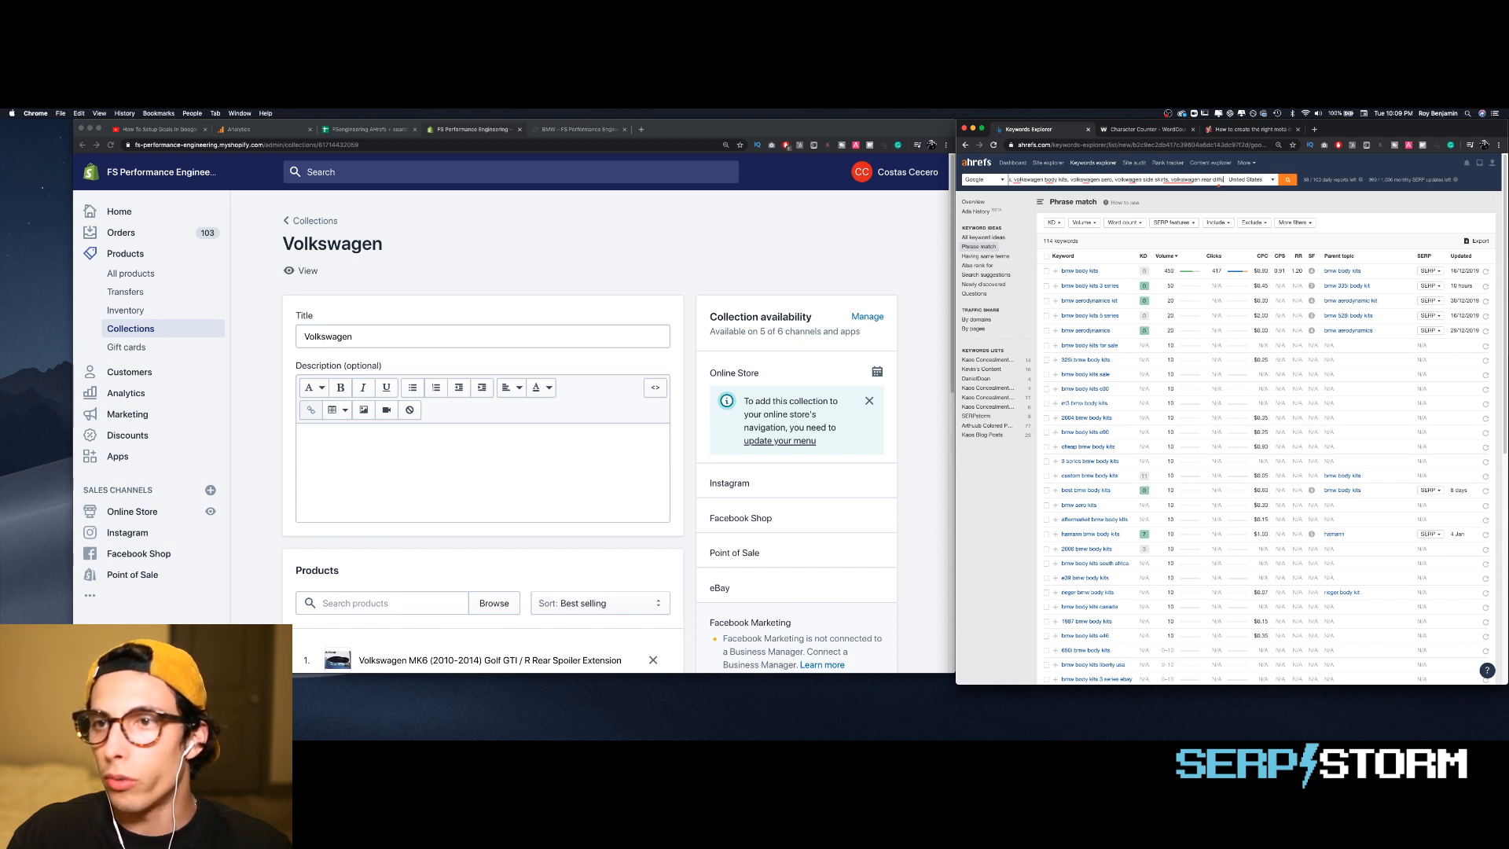
text(ser)
key(Return)
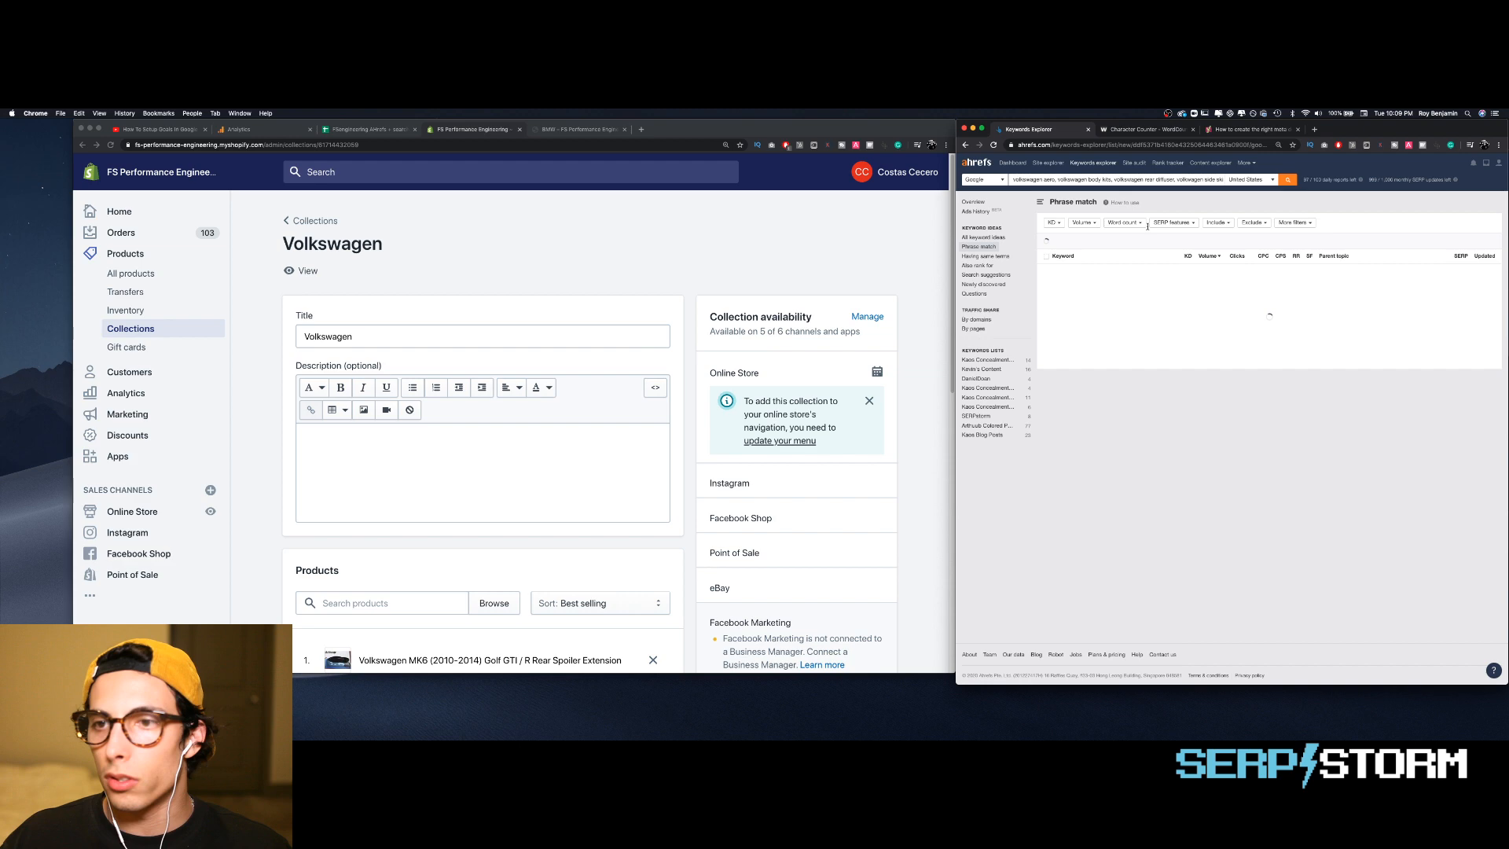
- In Shopify, open the Volkswagen collection's search engine listing for editing and review its description and the "FSPE -" prefix in the page title
scroll(592, 325, down, 6)
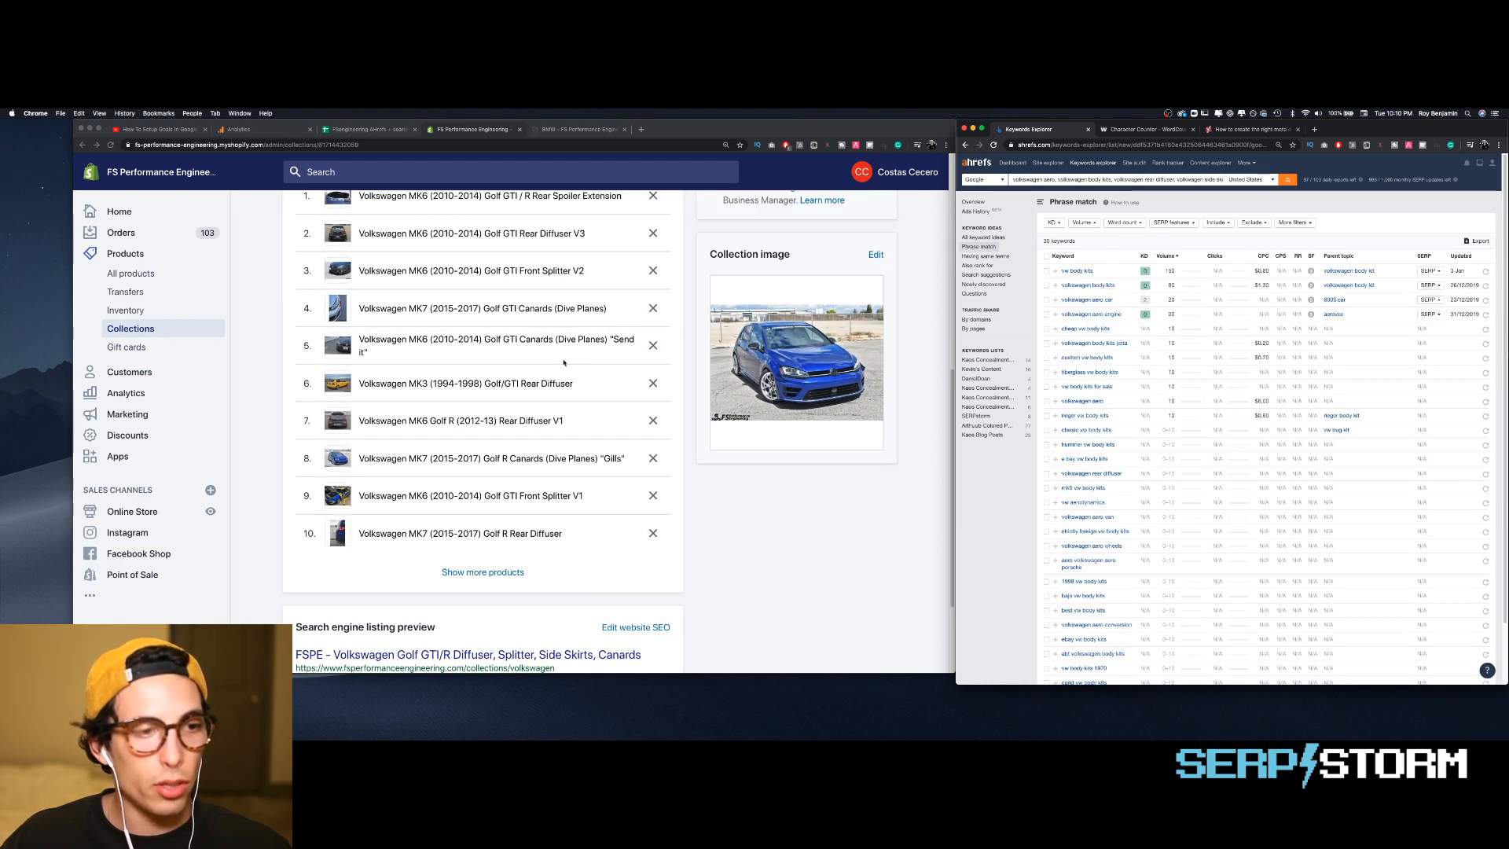
scroll(566, 359, down, 3)
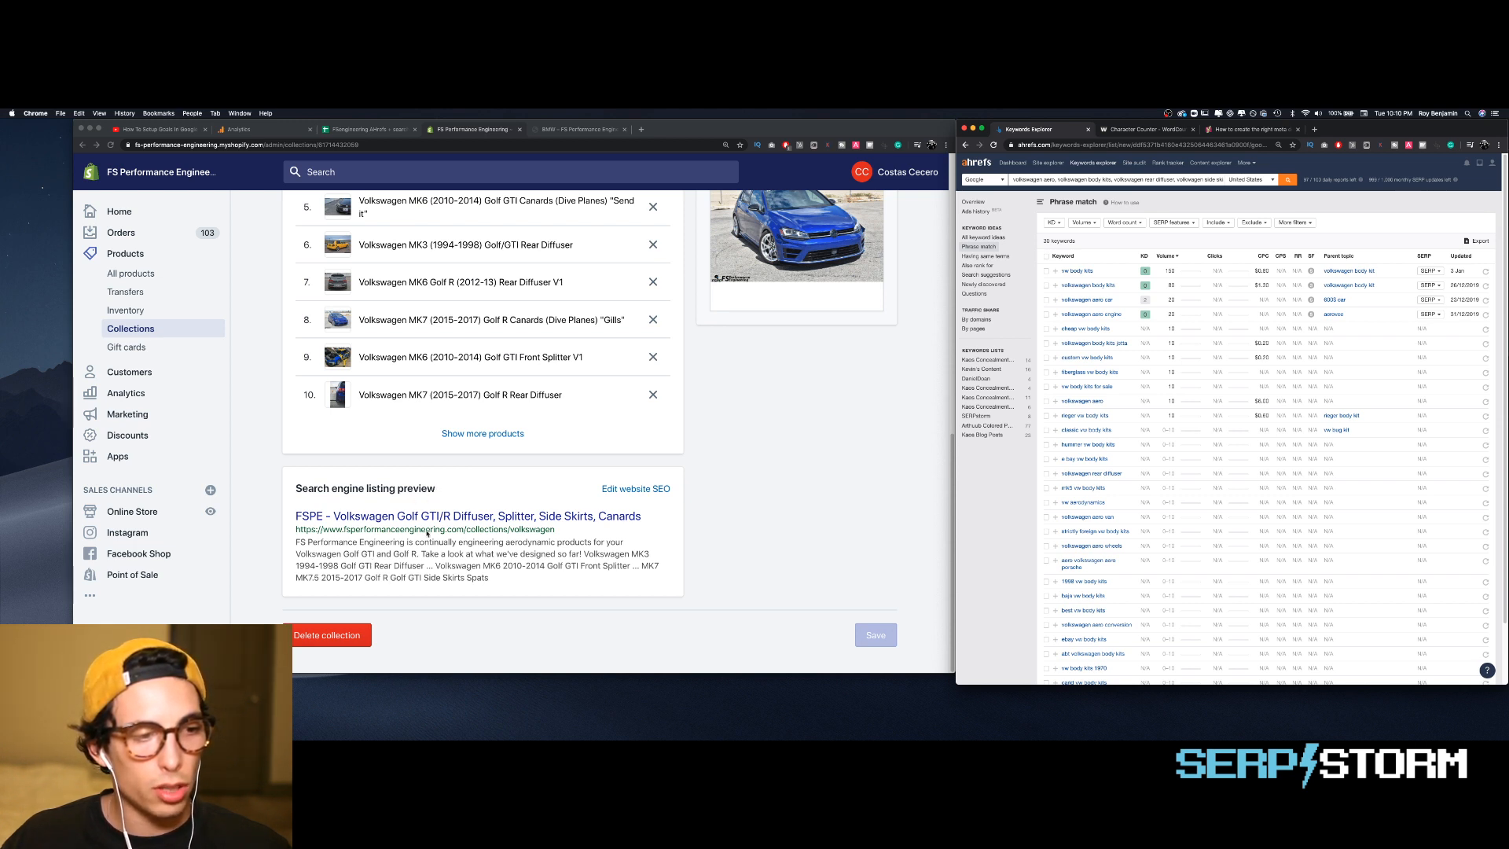
click(636, 488)
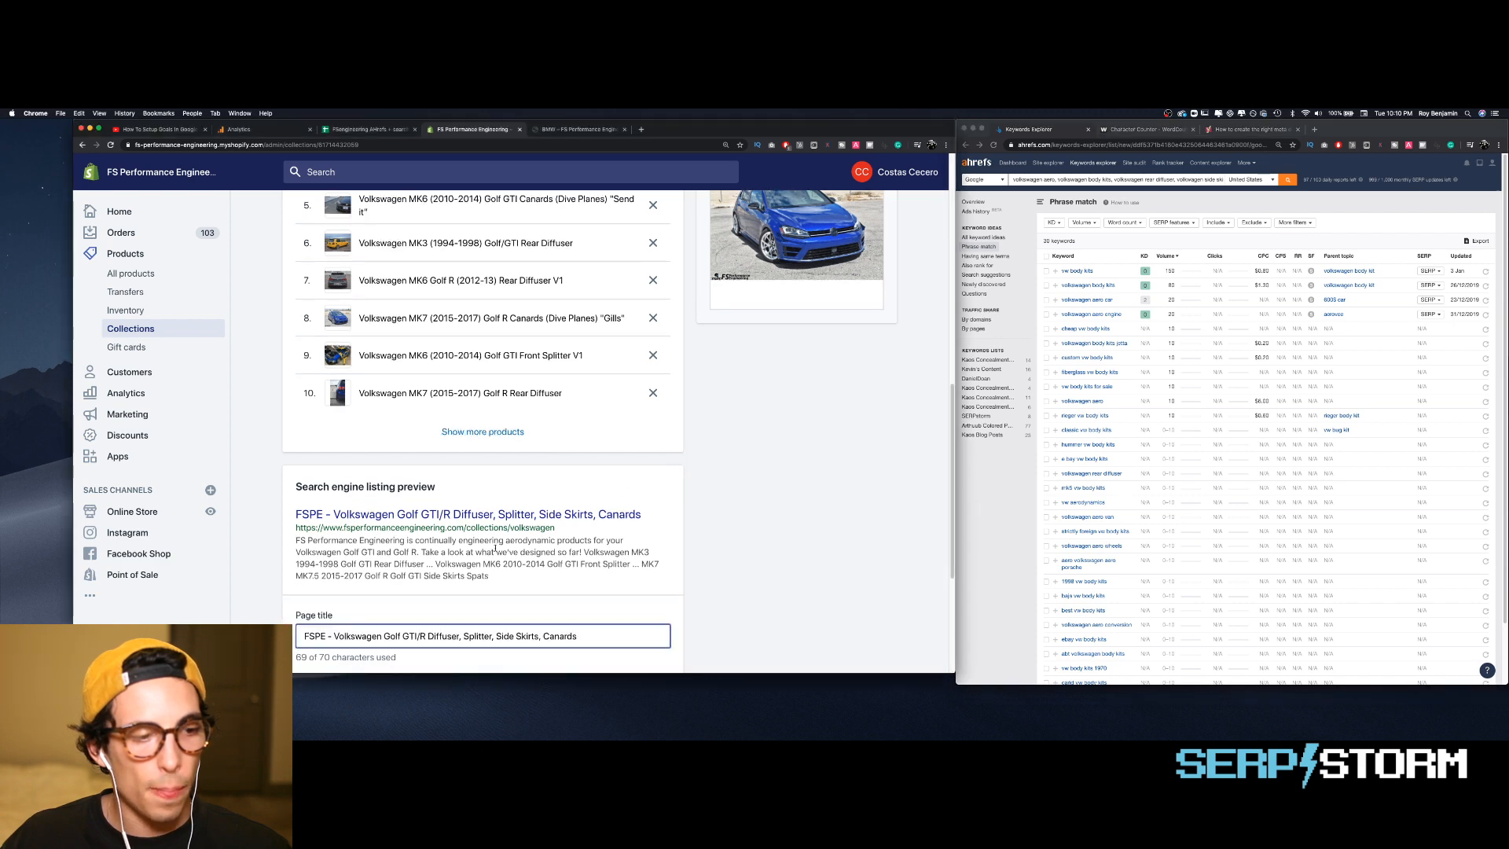
scroll(371, 537, down, 2)
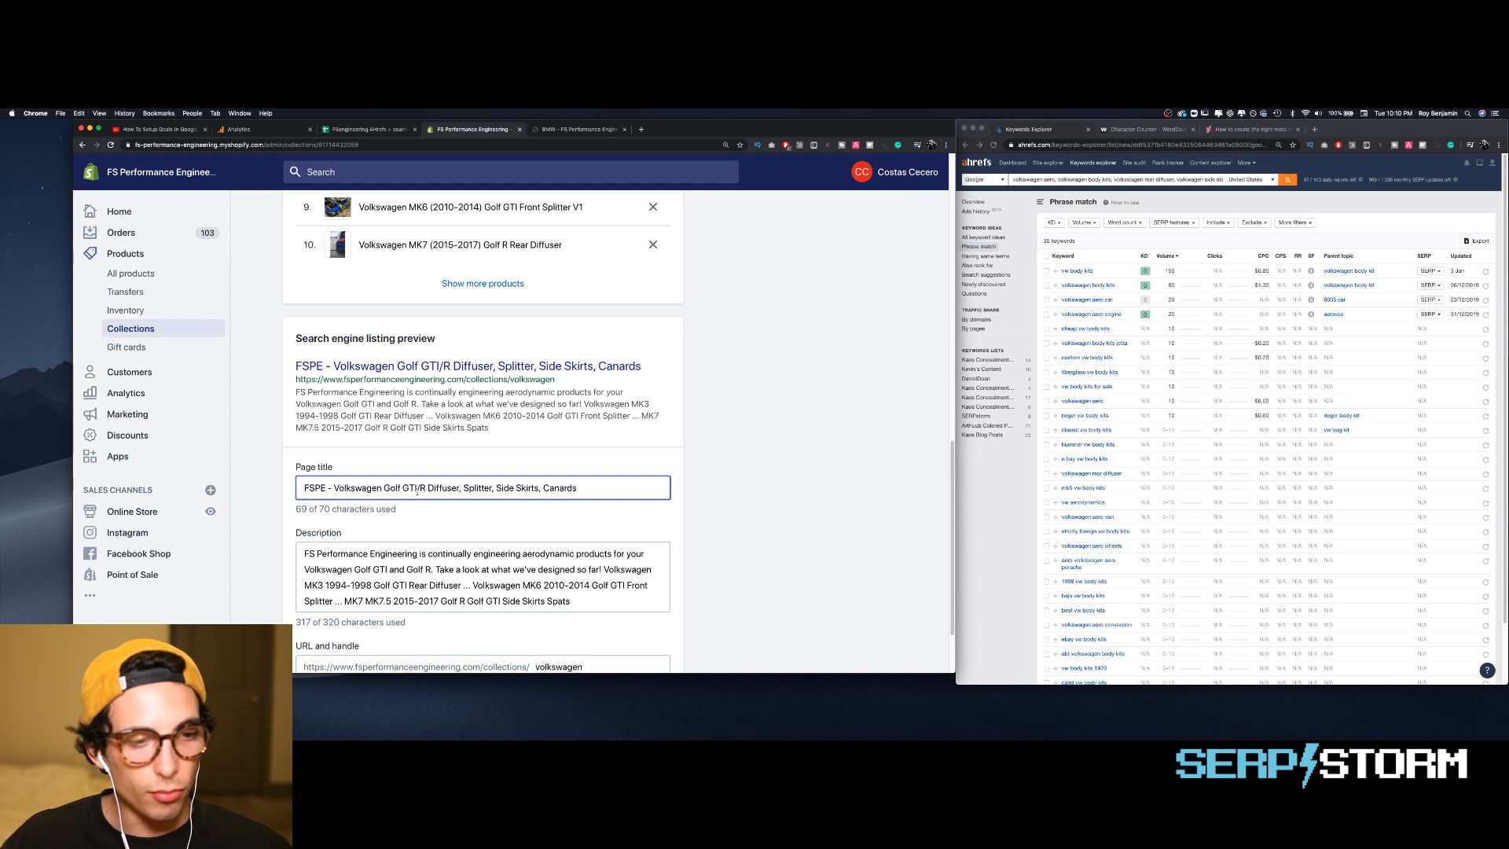
scroll(436, 518, down, 2)
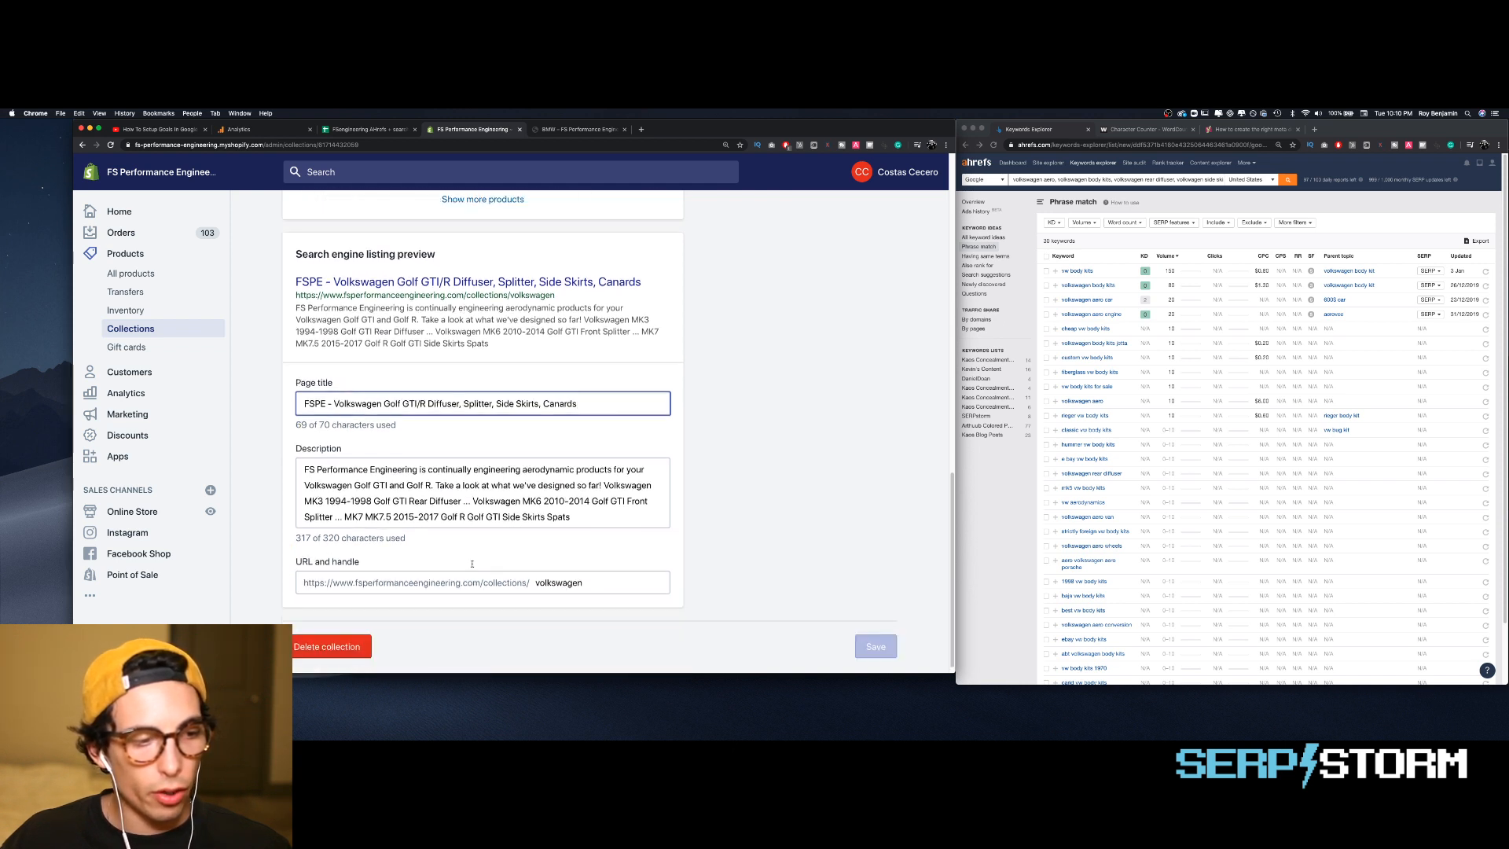
drag(317, 468, 555, 524)
click(573, 511)
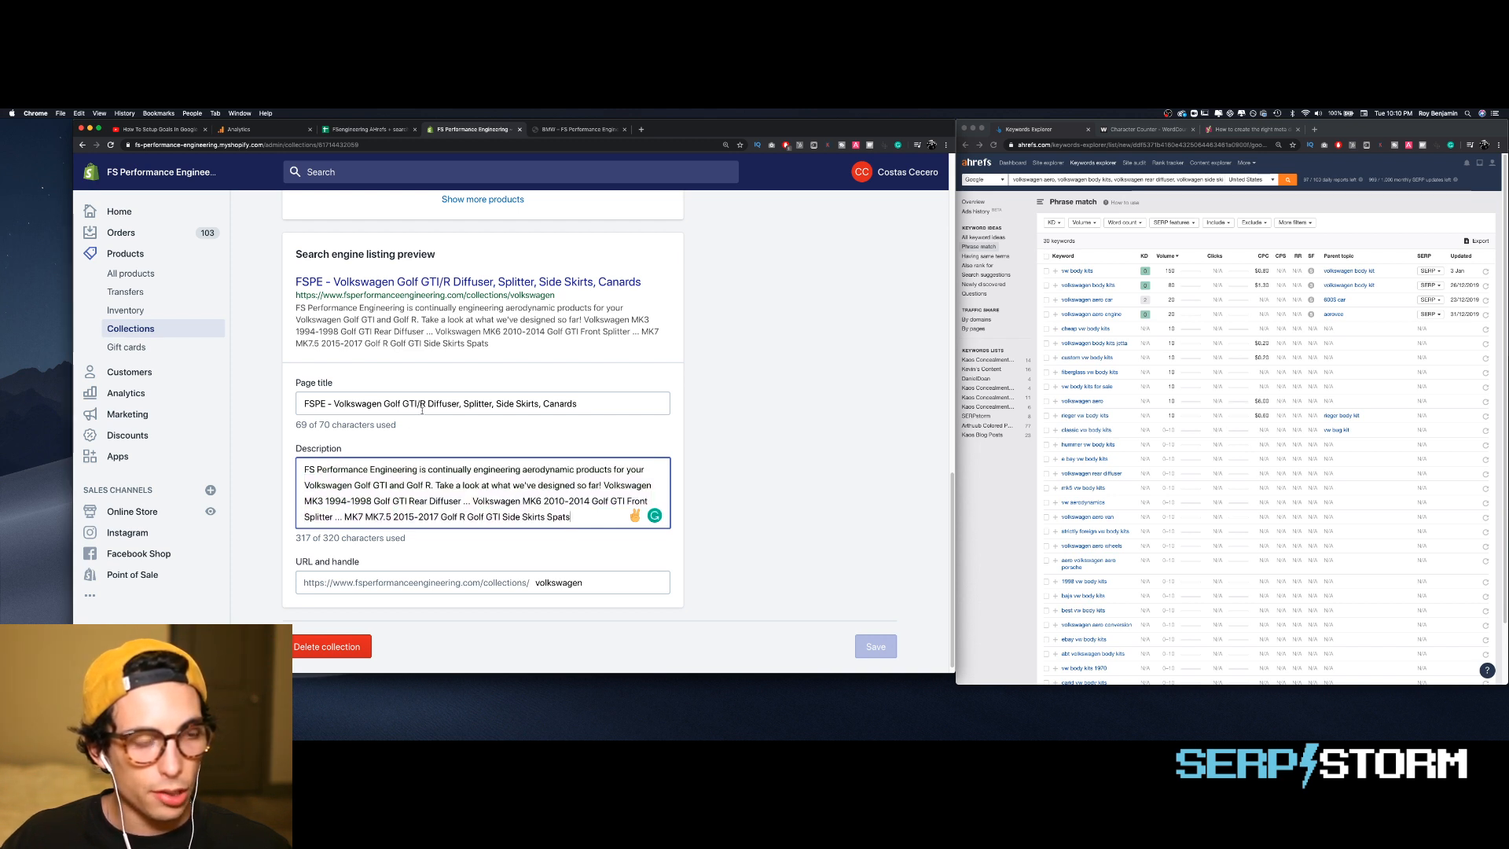
click(362, 404)
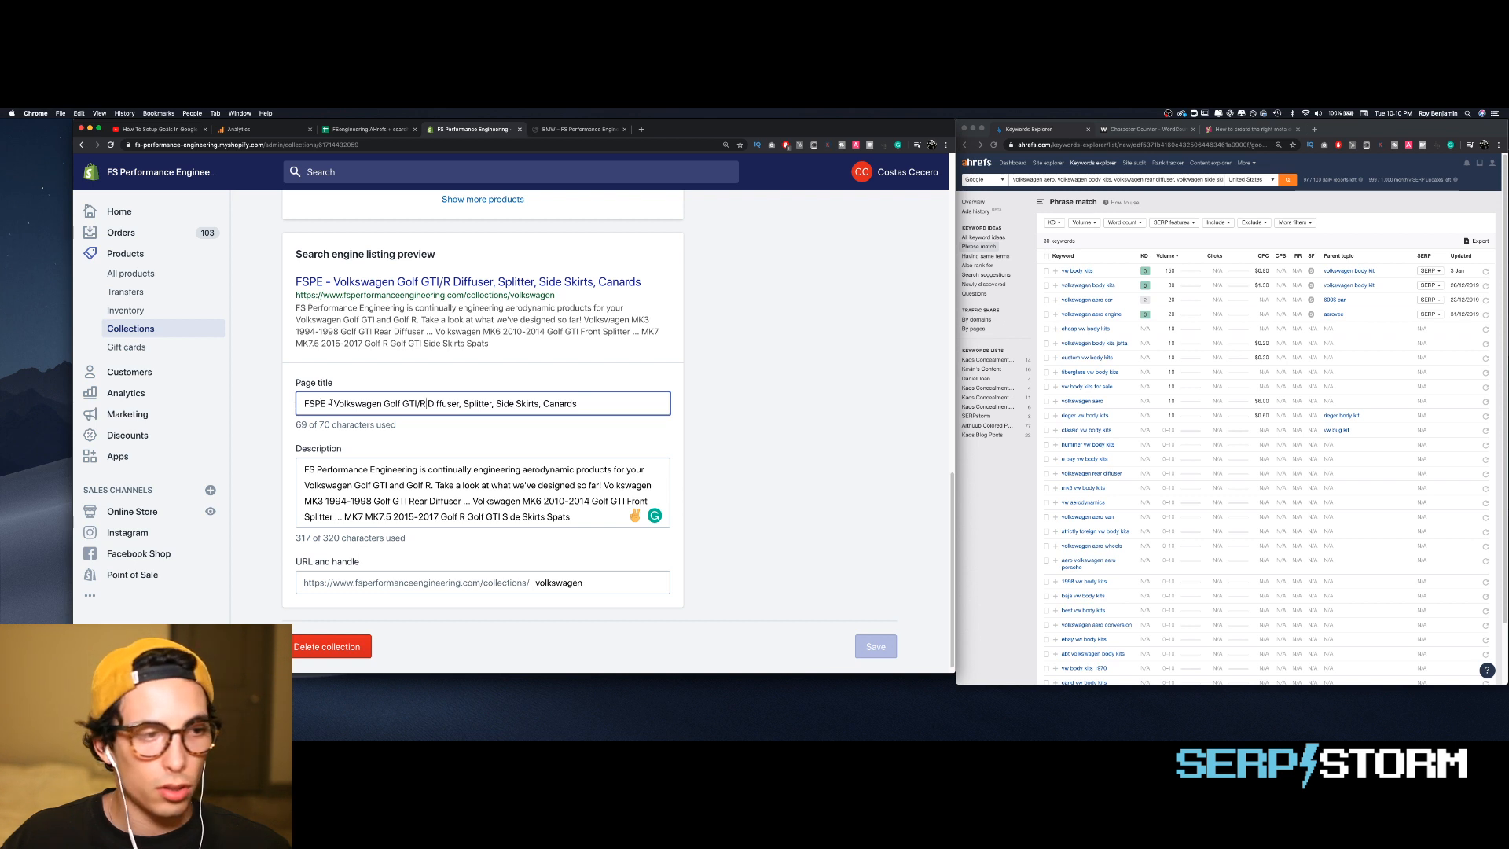
drag(334, 403, 298, 402)
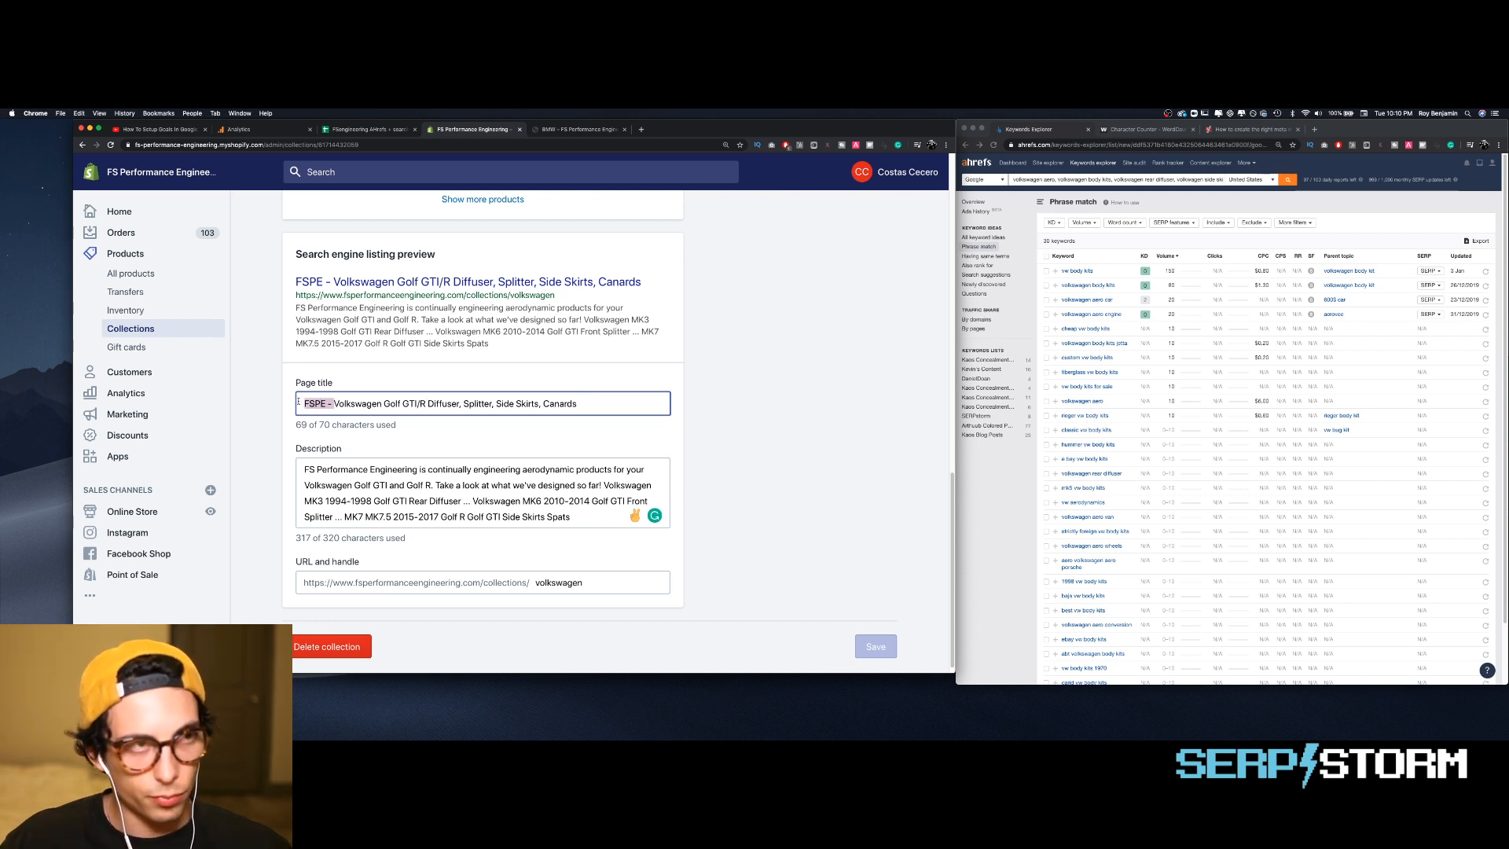
- Switch to the SEO roadmap in Google Sheets, open the Screaming Frog crawl sheet and widen the Address column to show the full URLs
click(365, 129)
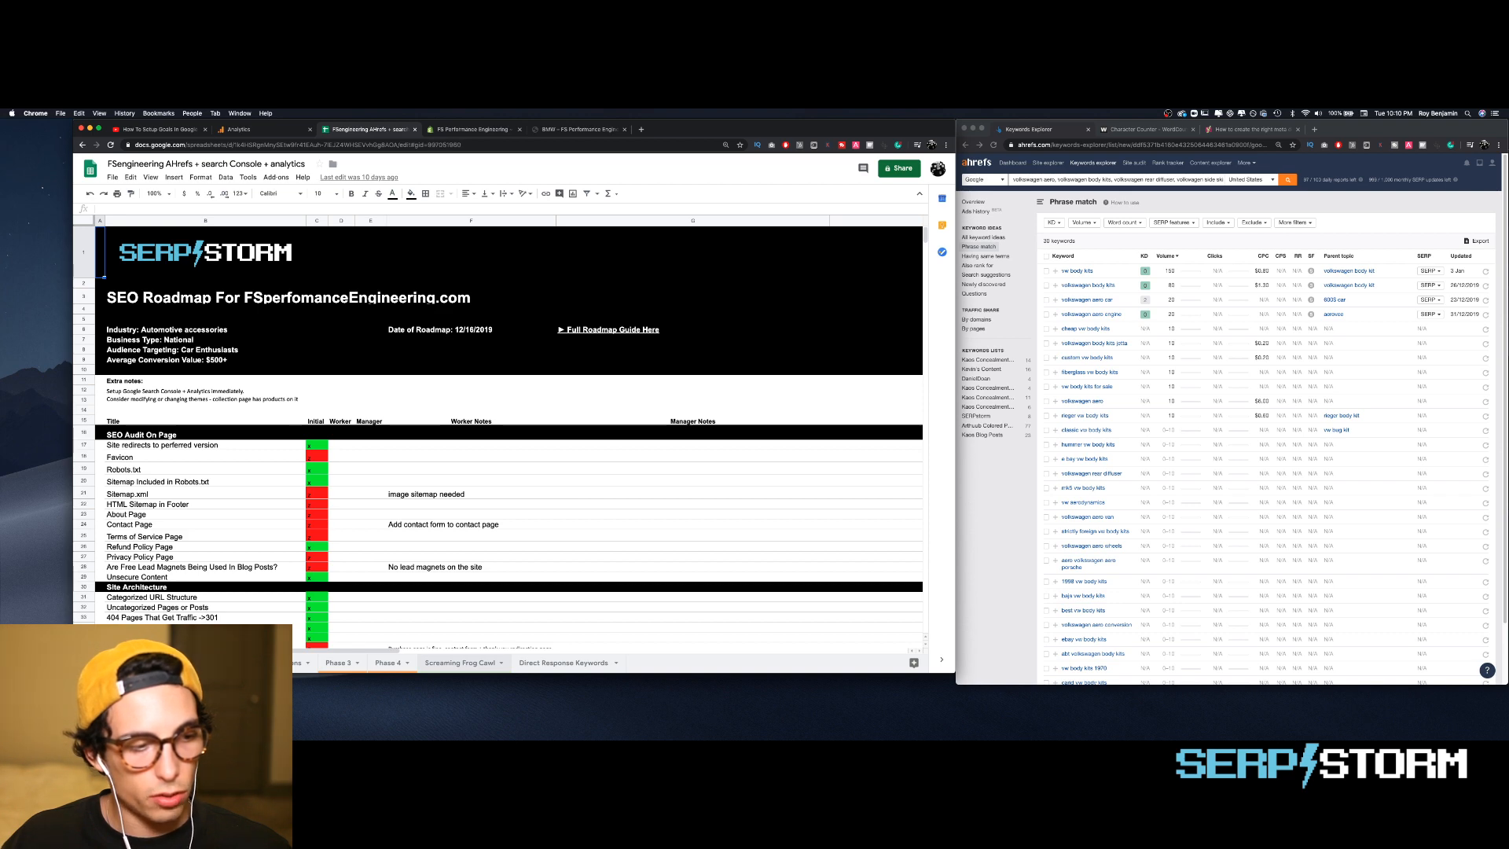
click(275, 663)
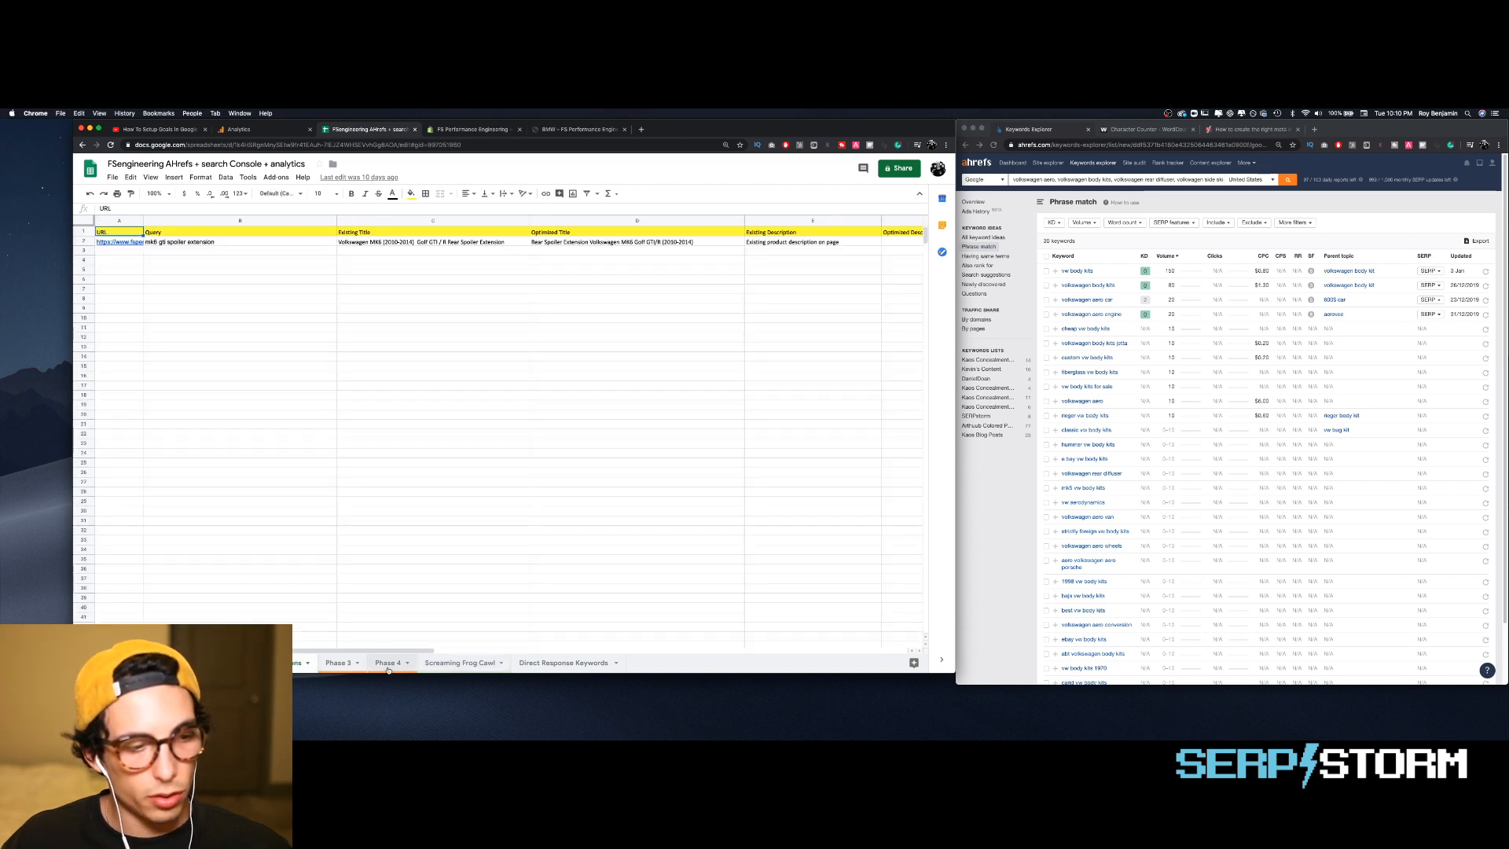
click(467, 664)
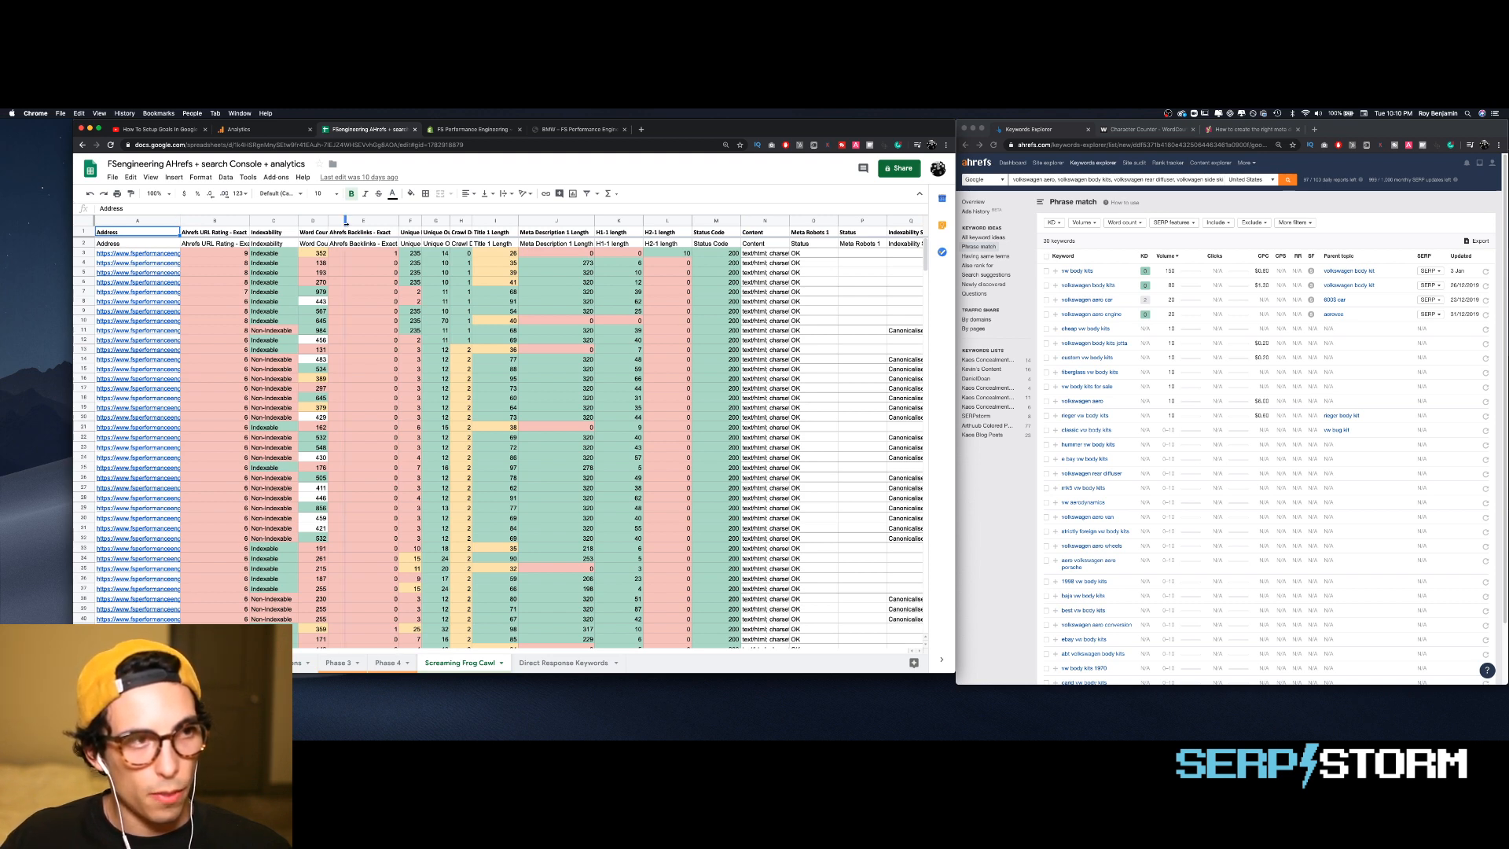
drag(346, 222, 401, 225)
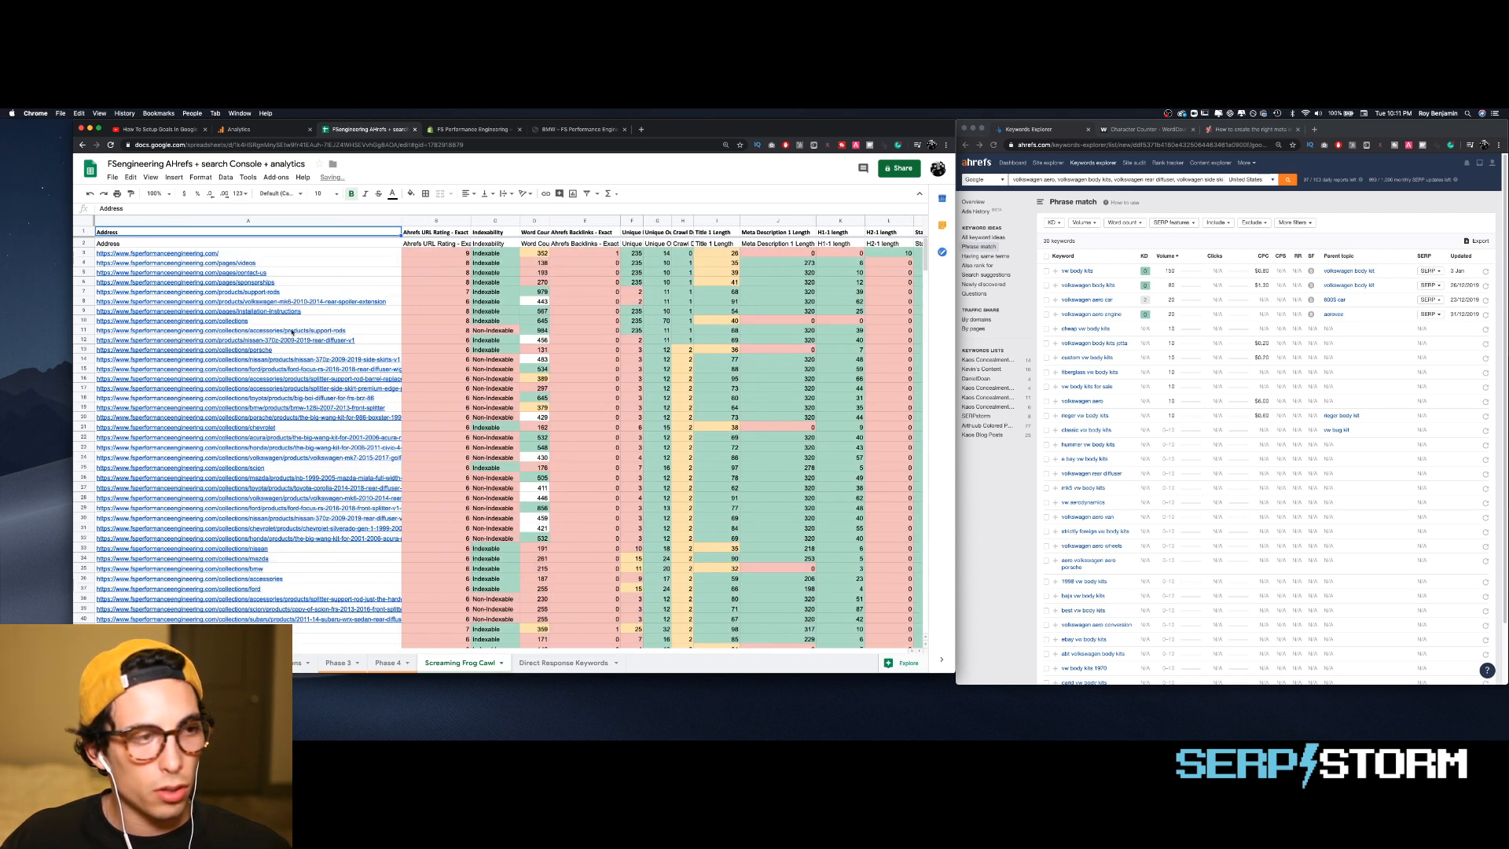
- Sort the crawl sheet from A to Z by the Address column and look through the grouped collection URLs
click(264, 222)
right_click(264, 223)
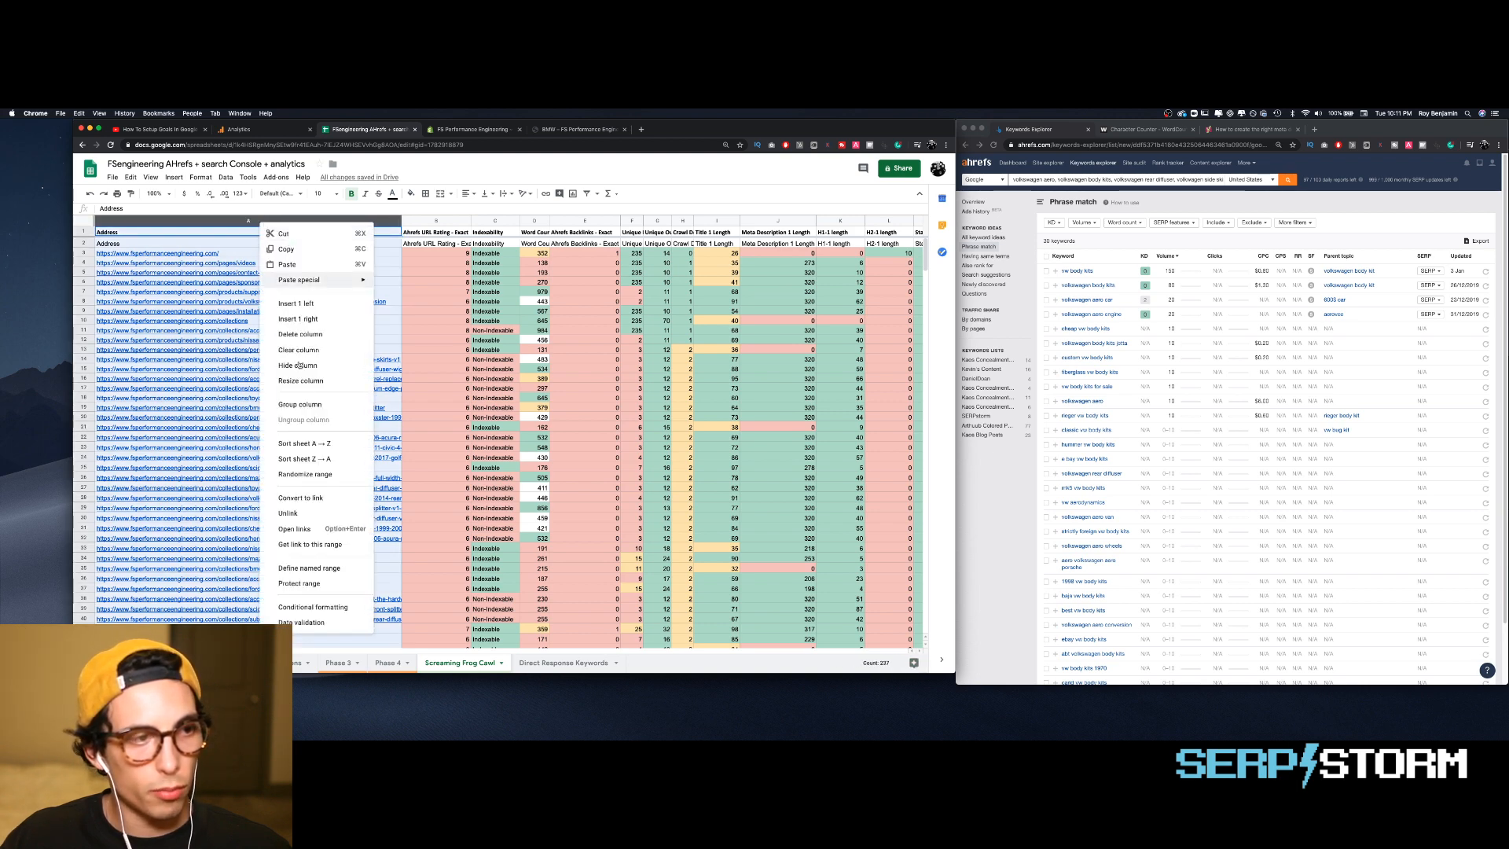
click(297, 451)
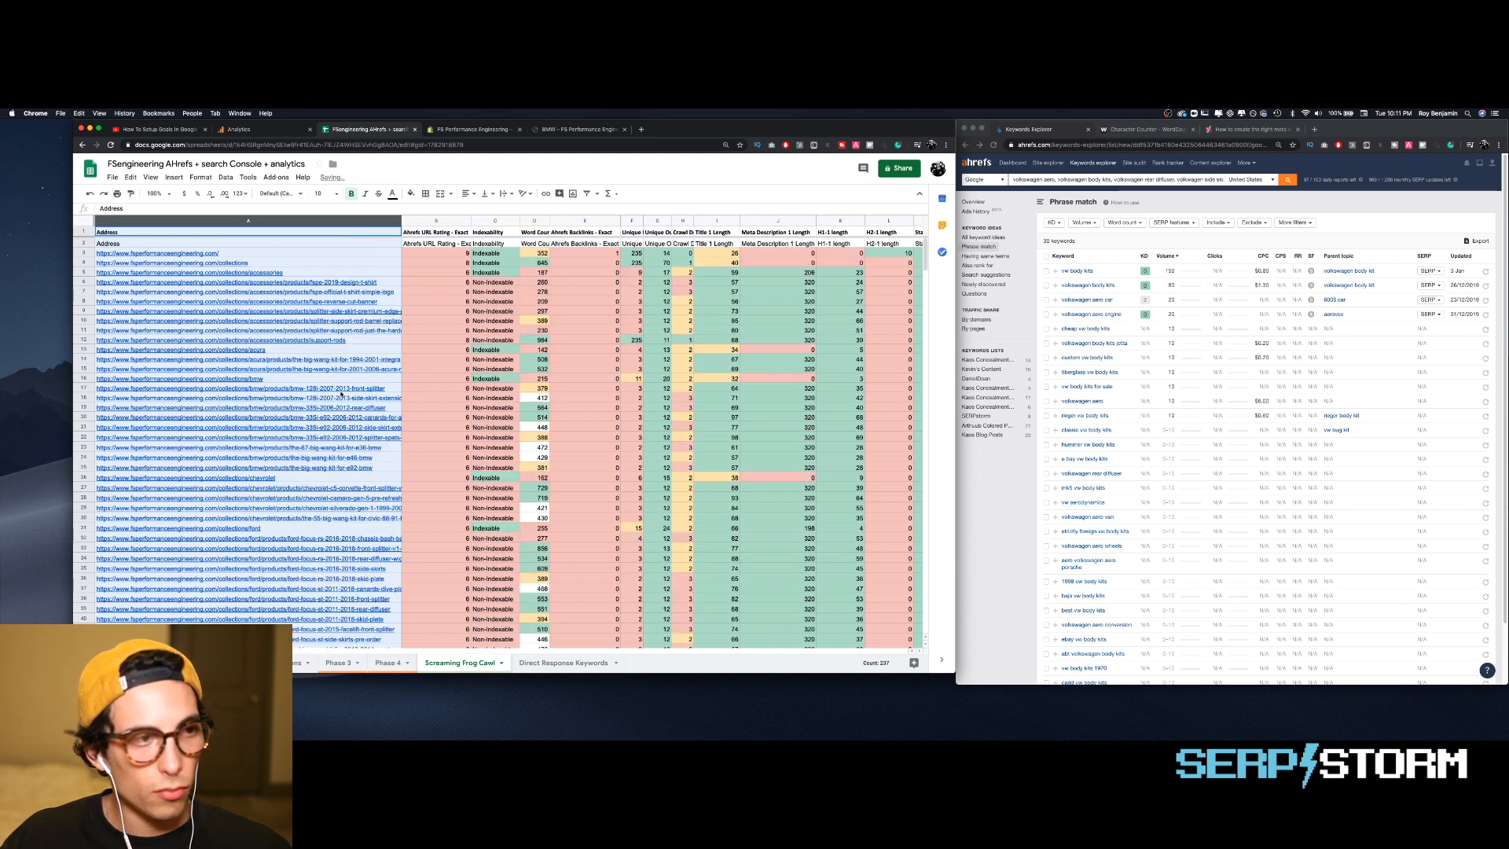
scroll(342, 394, down, 5)
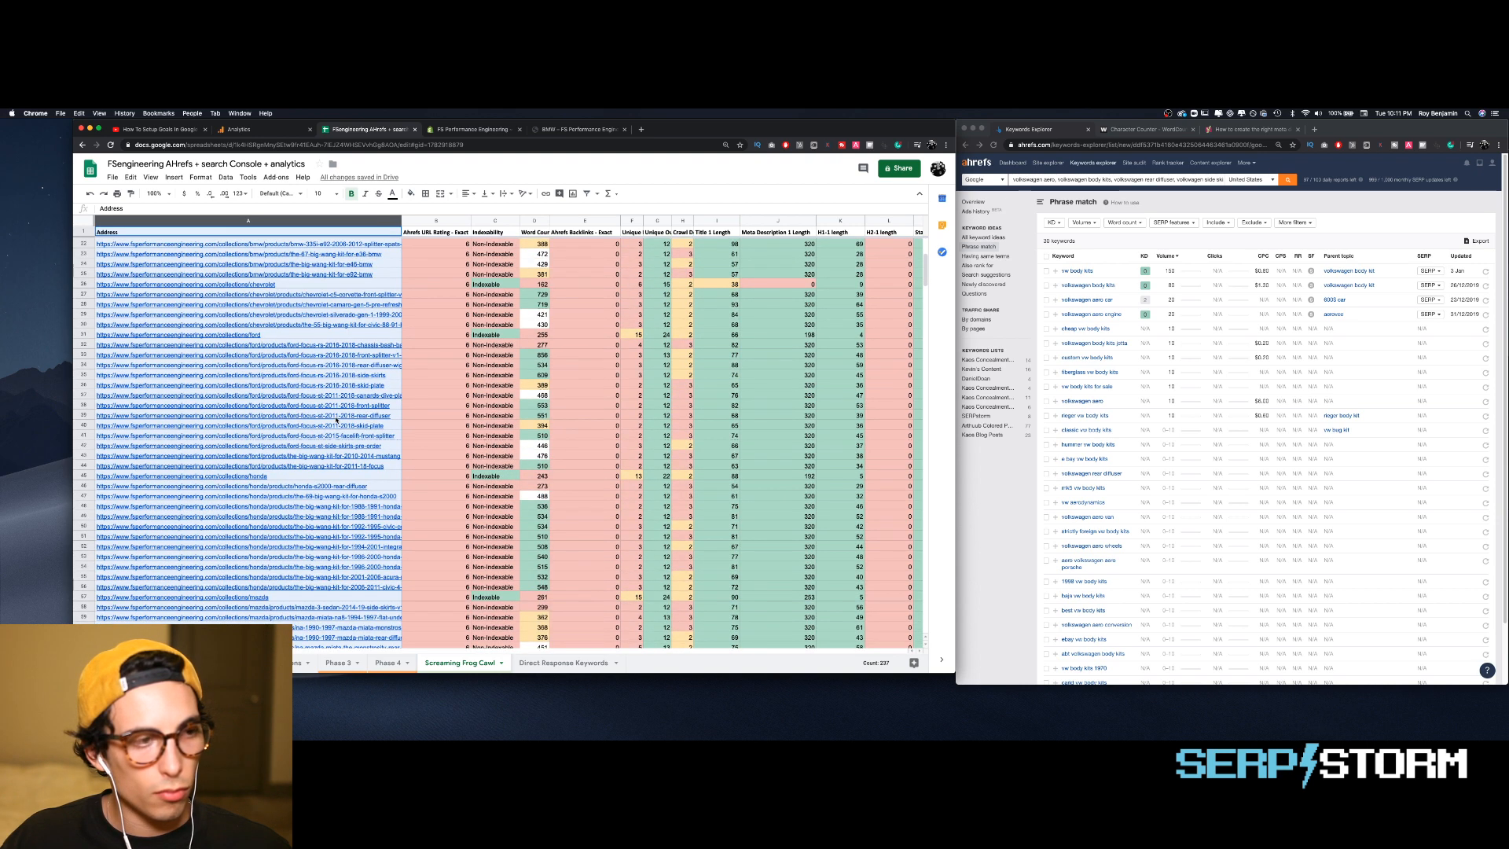
scroll(336, 419, down, 3)
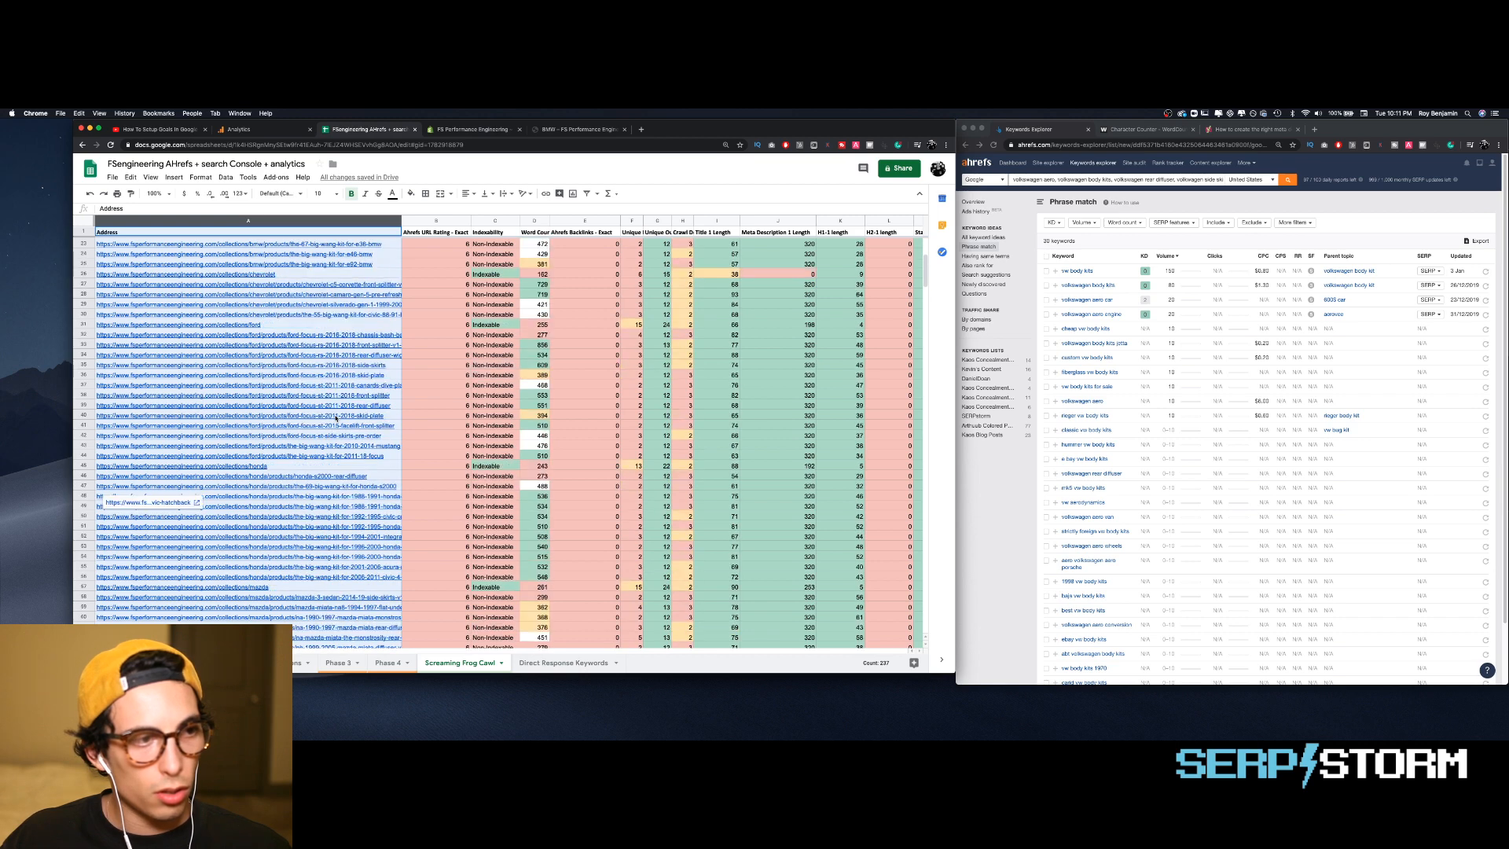
scroll(280, 265, up, 8)
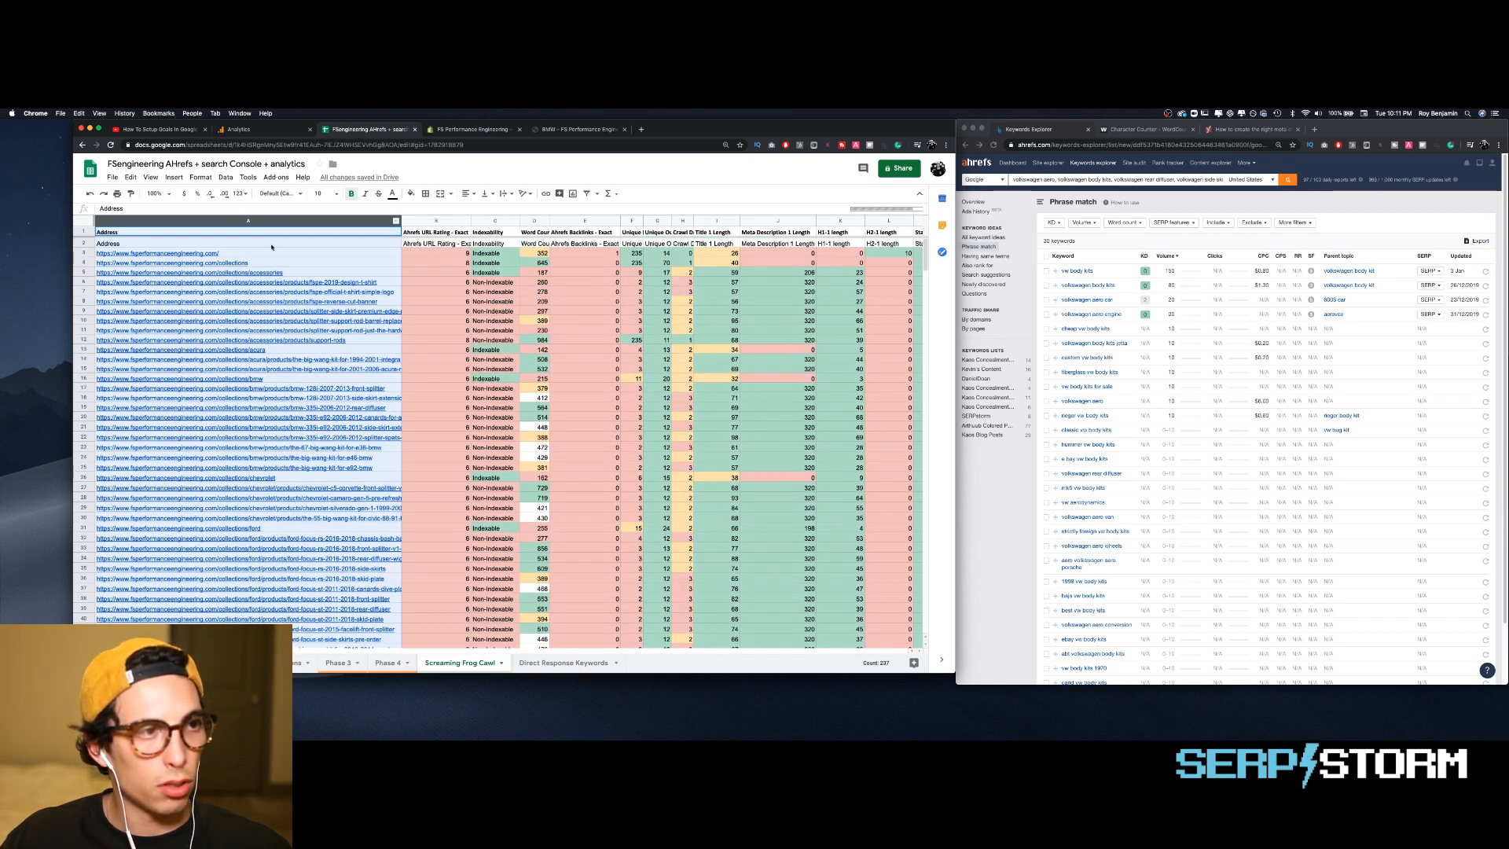
right_click(276, 222)
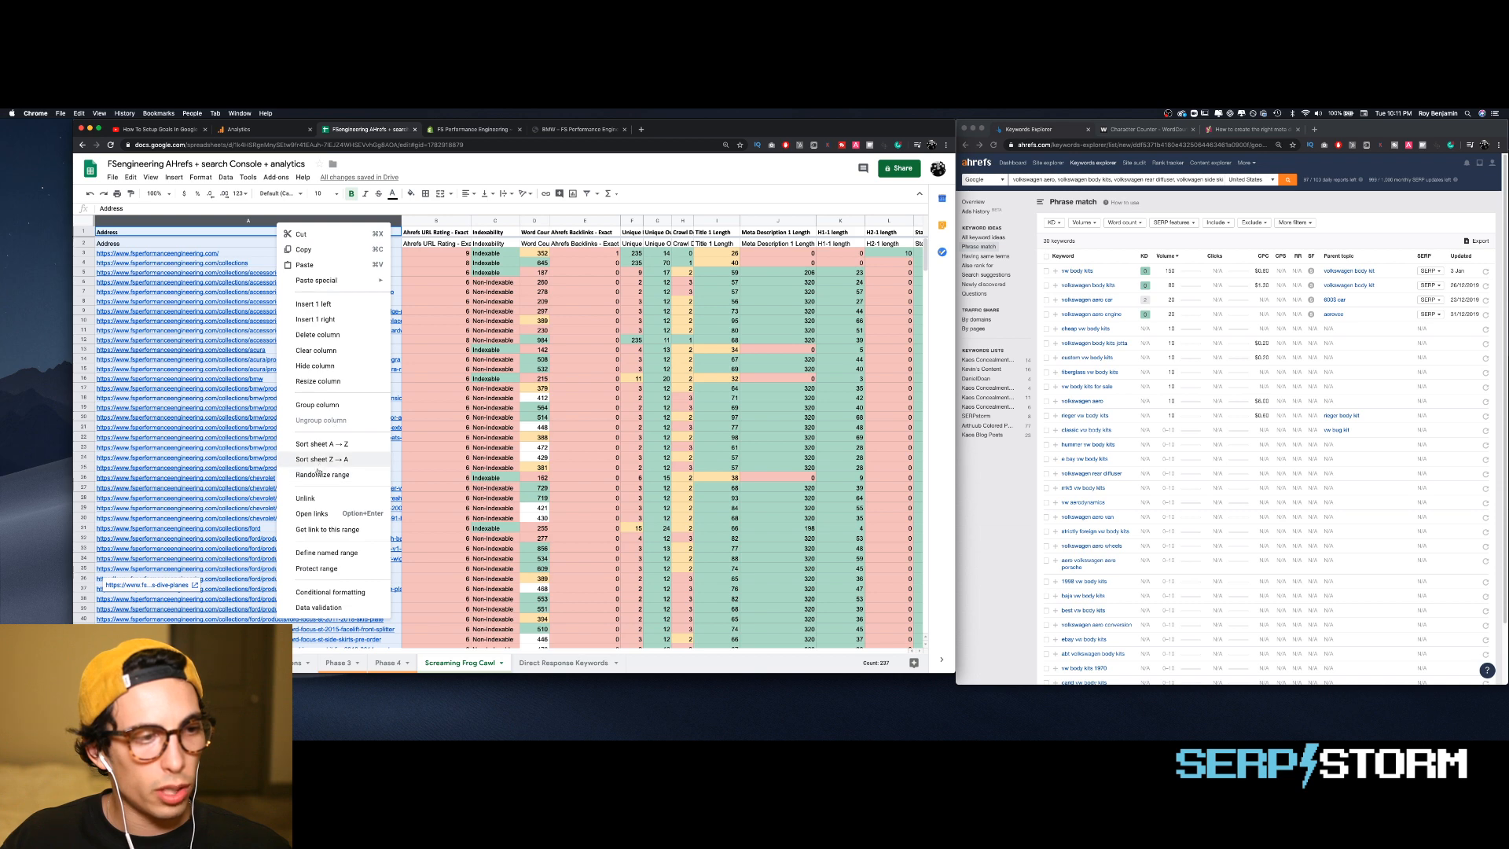
click(230, 331)
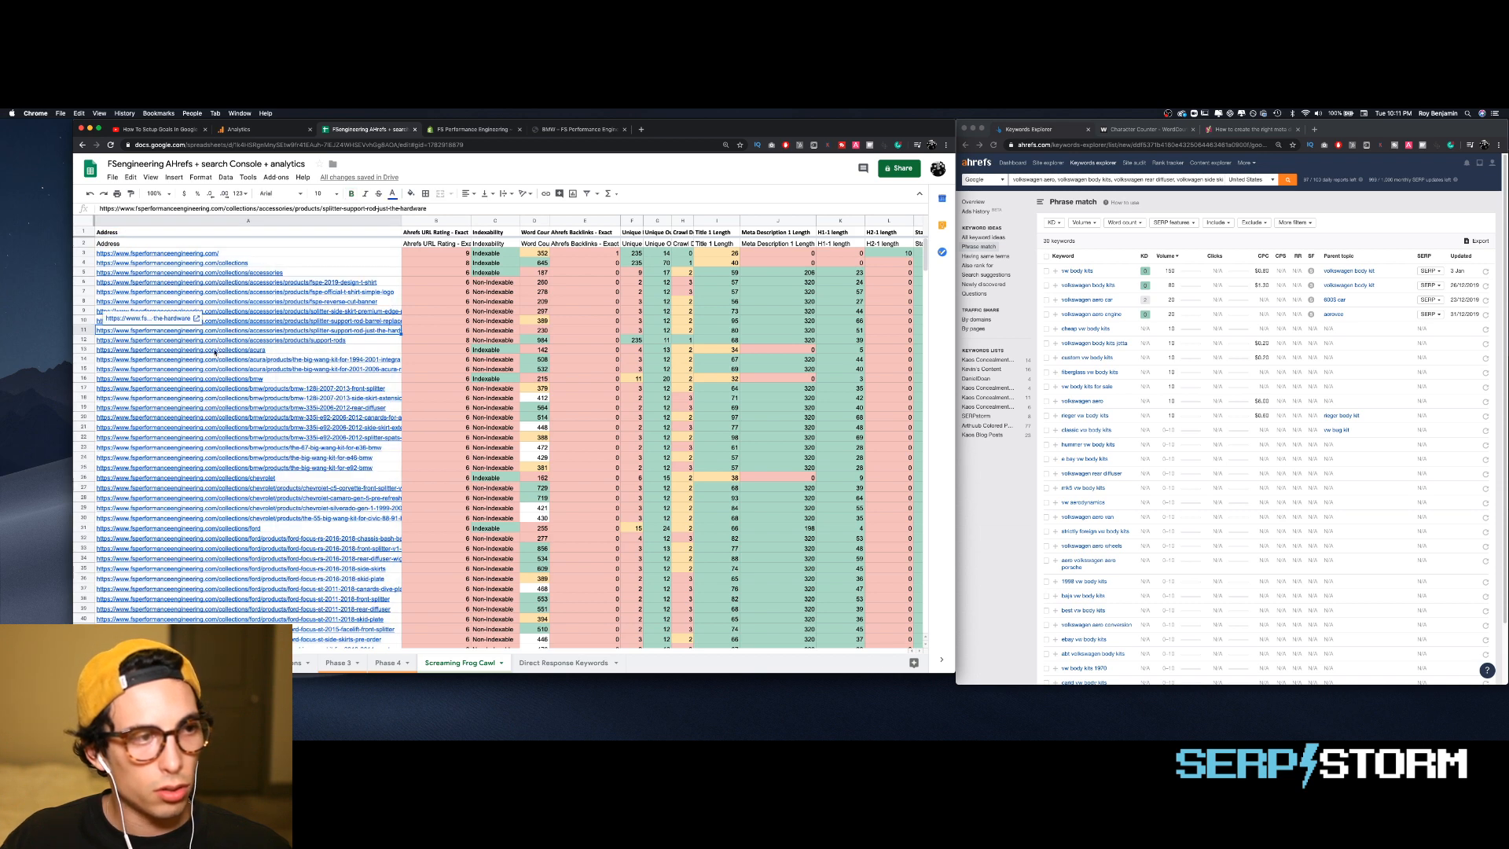
- Select the main collection page rows for each car brand from Acura through Volkswagen and fill them with yellow
click(195, 360)
click(84, 349)
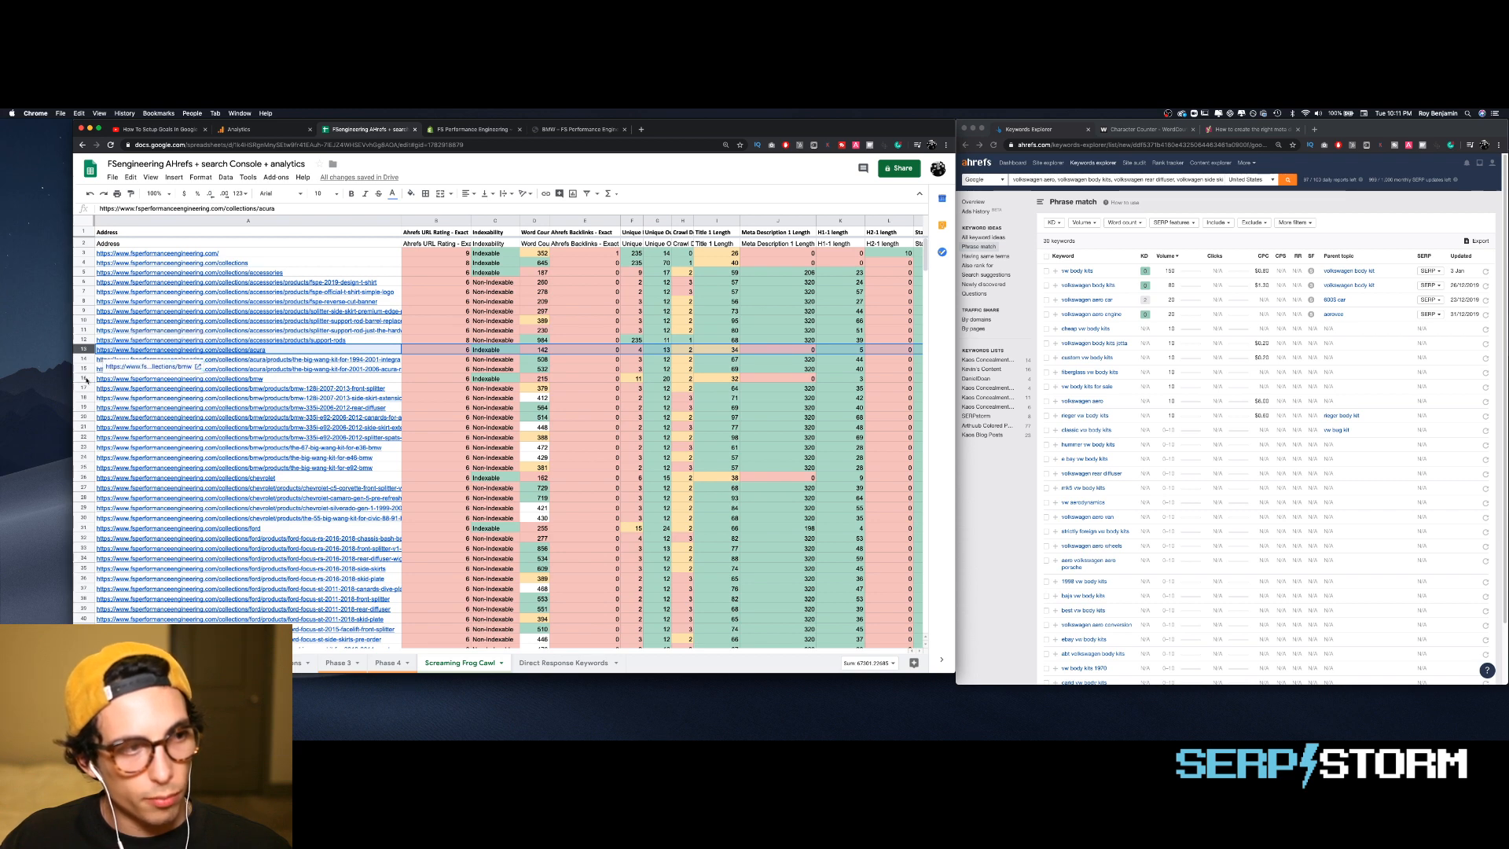
super+click(84, 378)
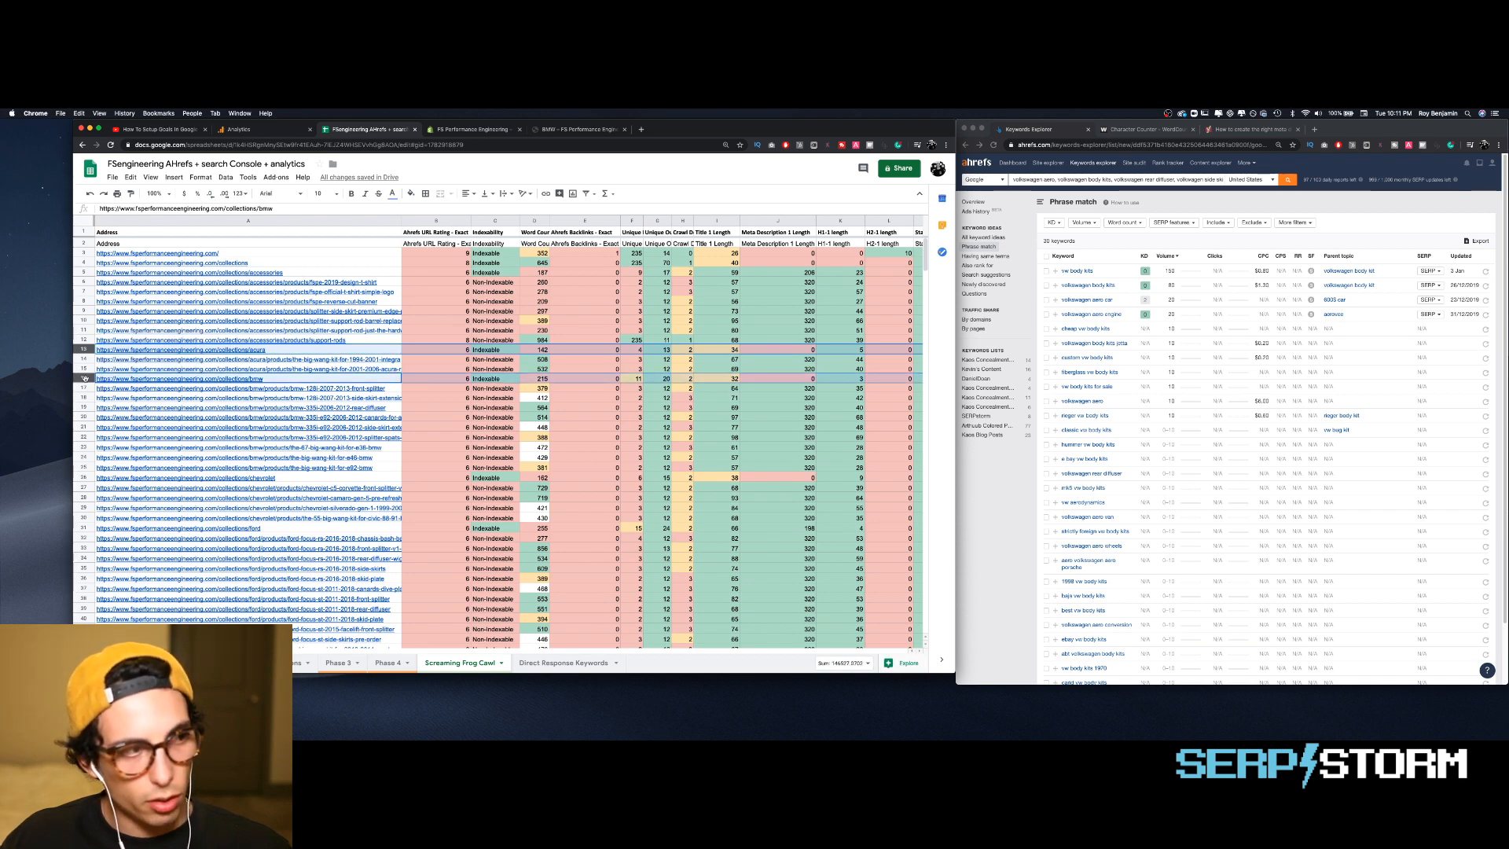
super+click(84, 477)
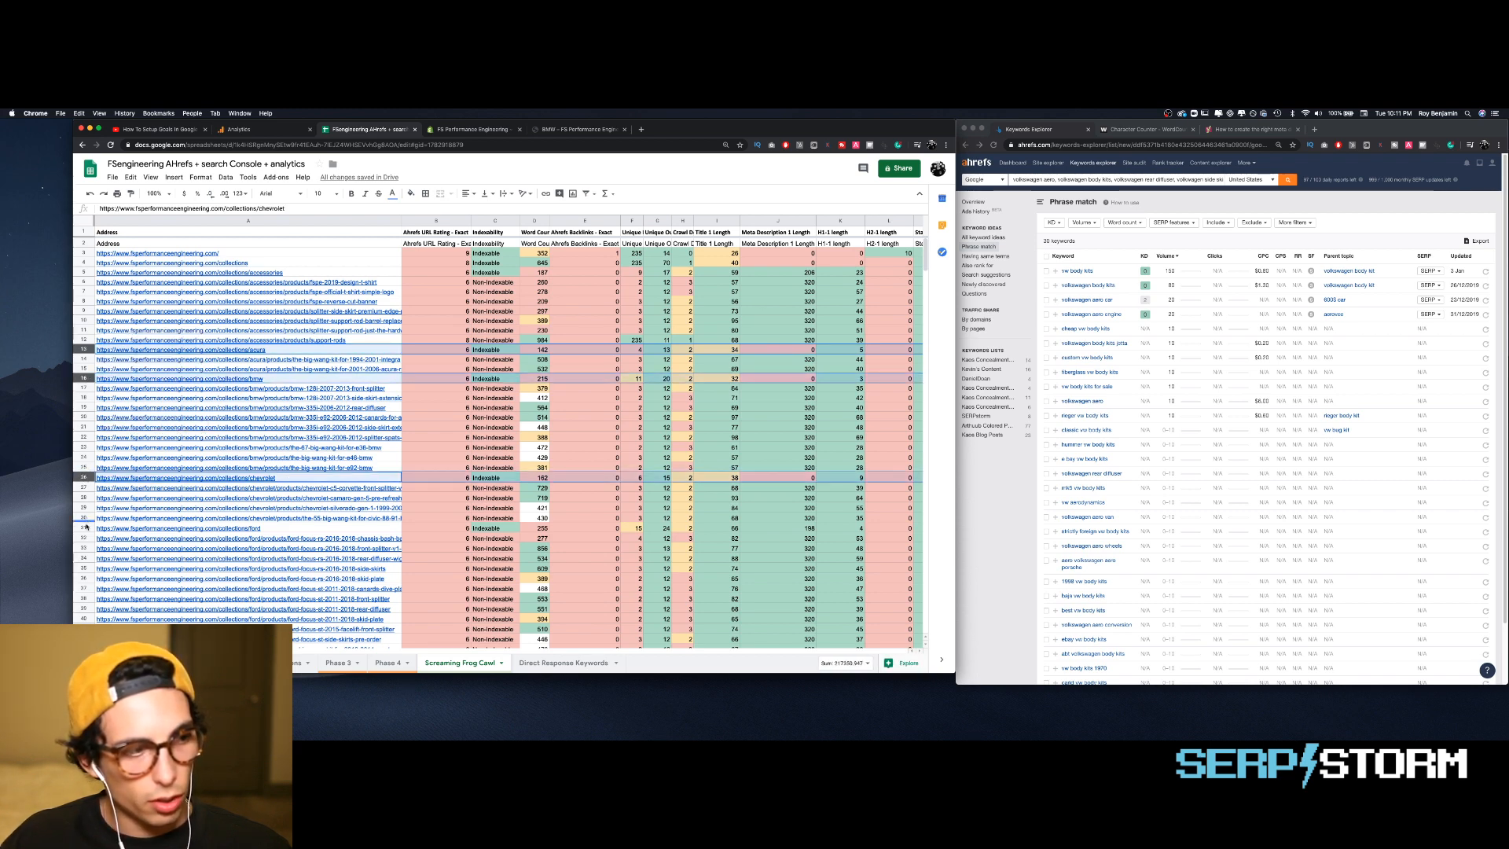
super+click(84, 528)
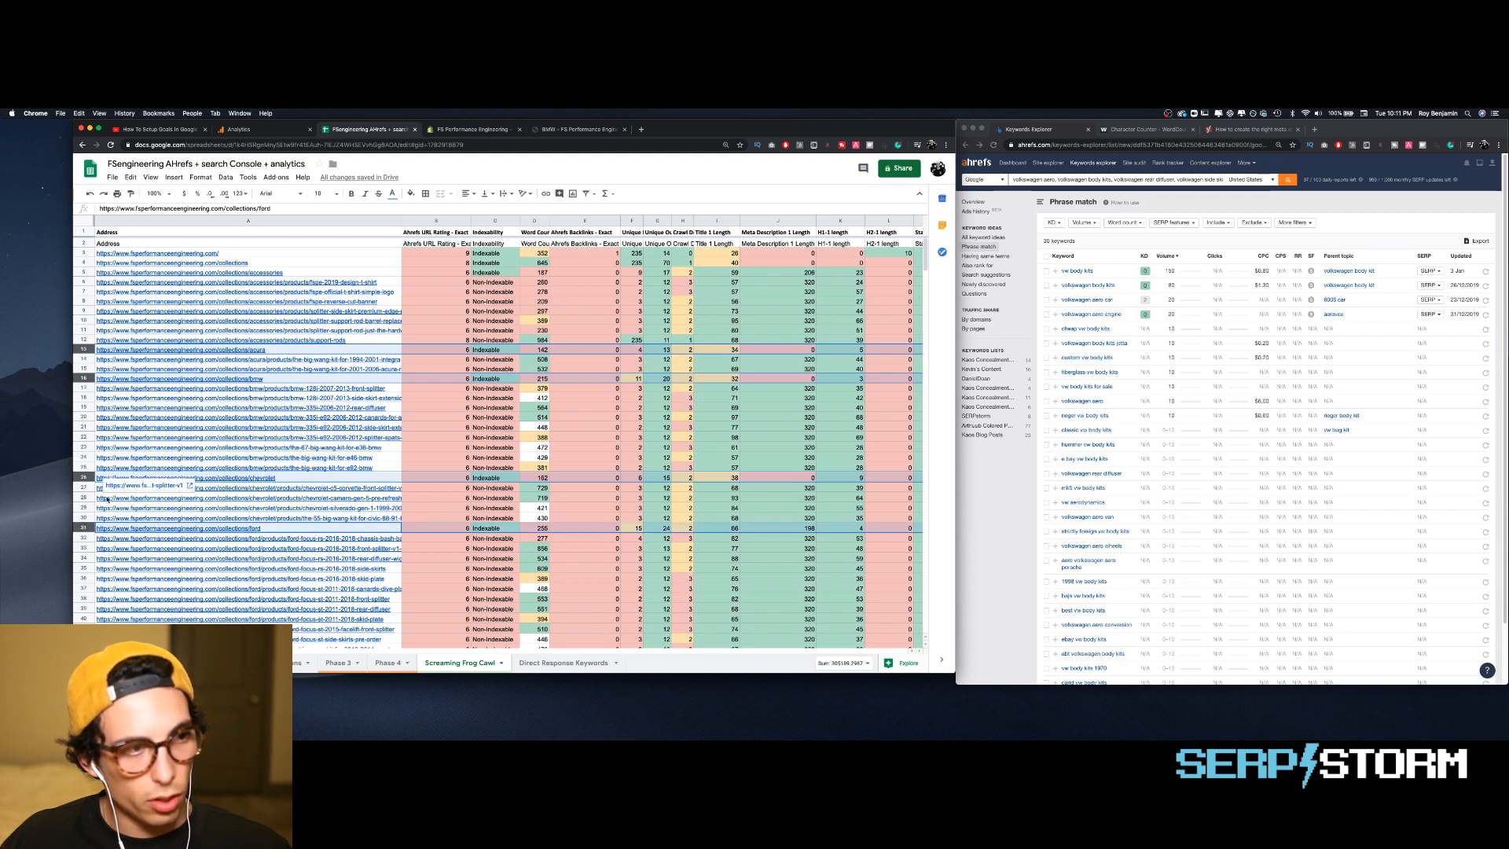
scroll(107, 498, down, 5)
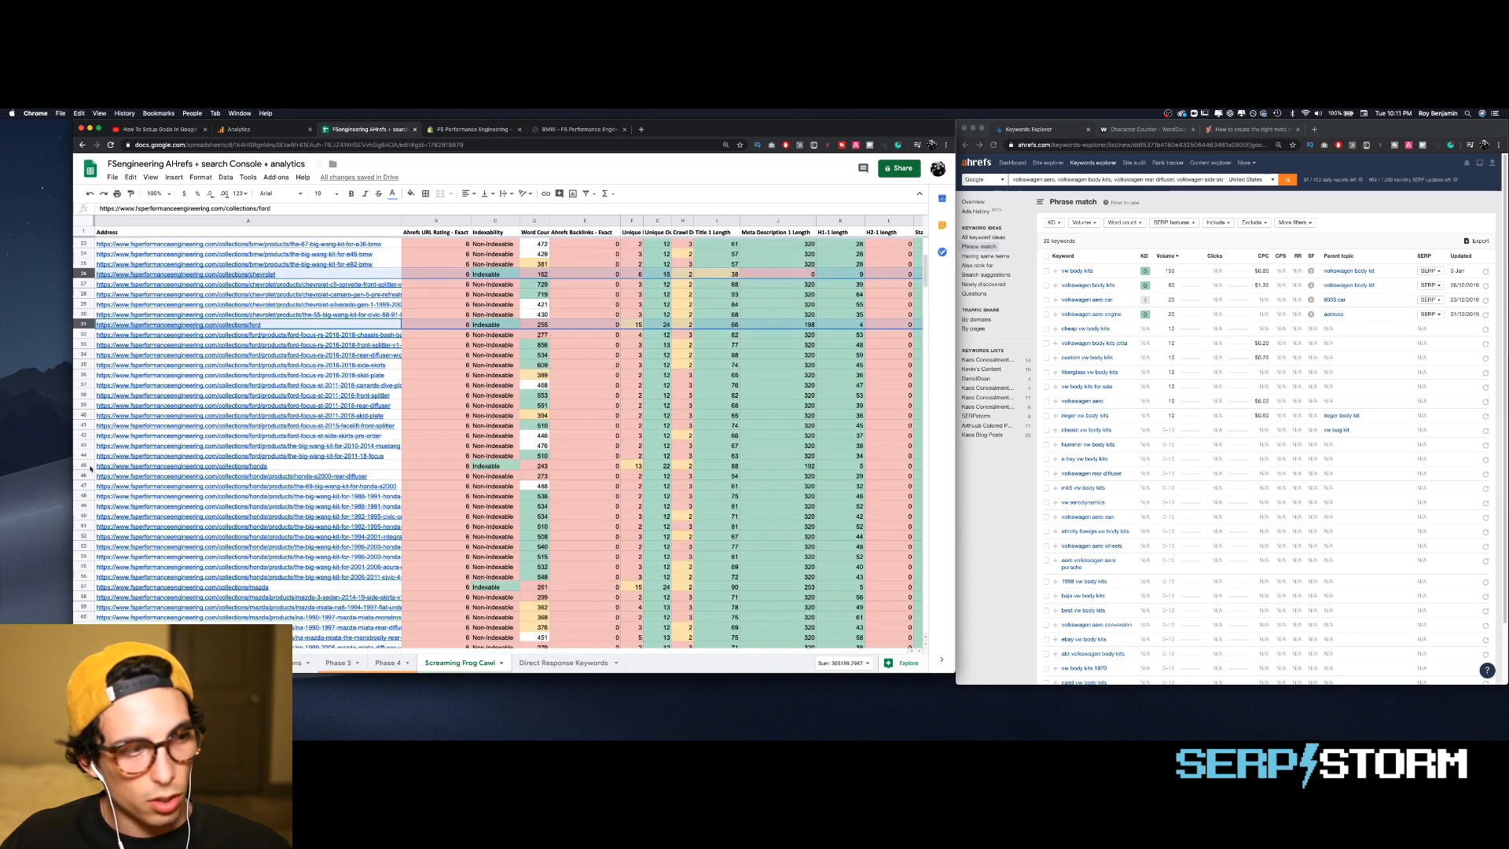
super+click(84, 466)
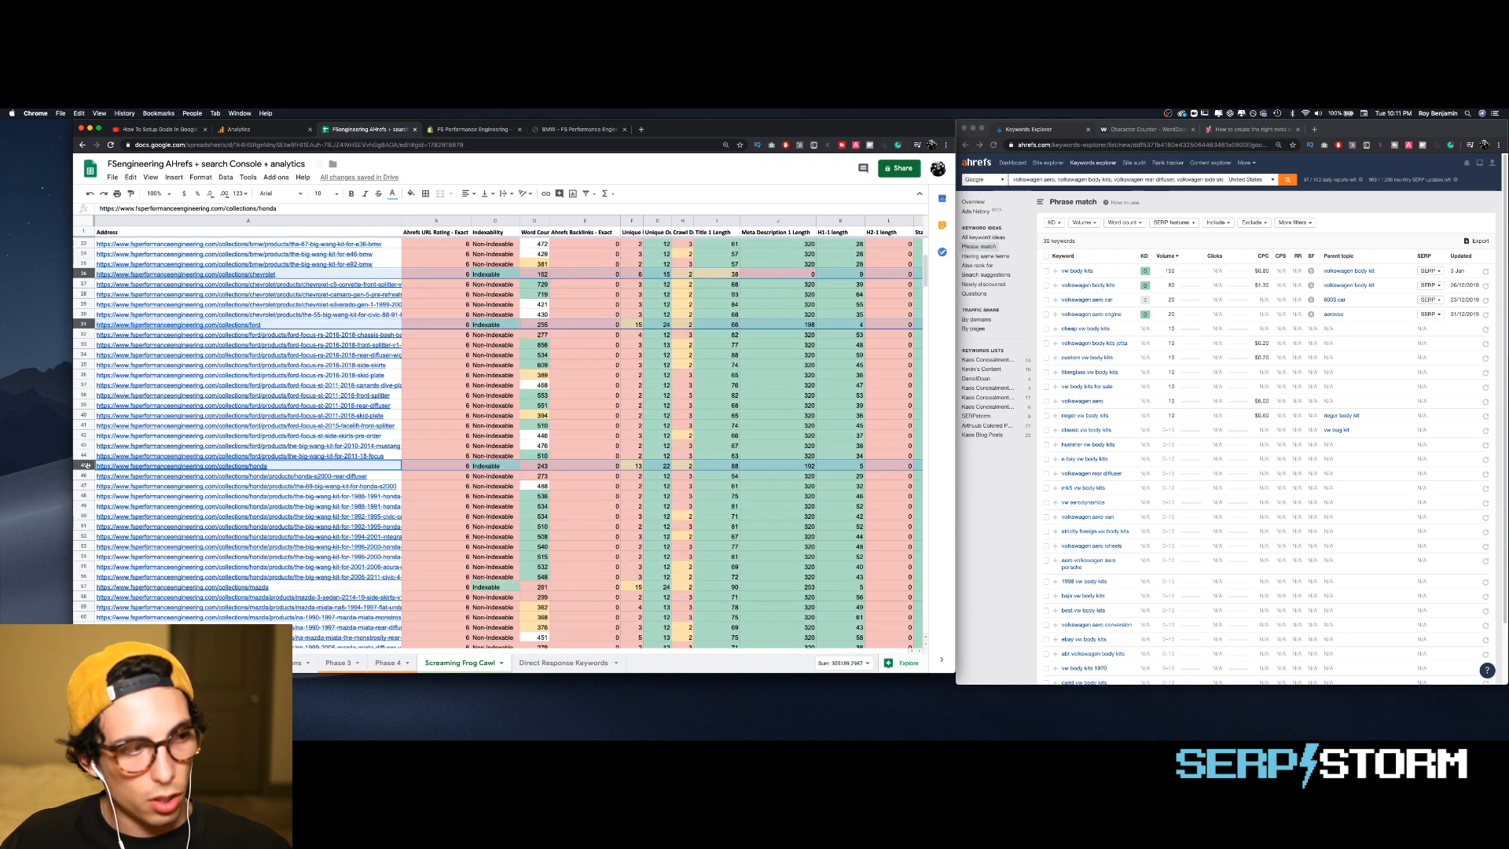
click(98, 587)
scroll(126, 558, down, 5)
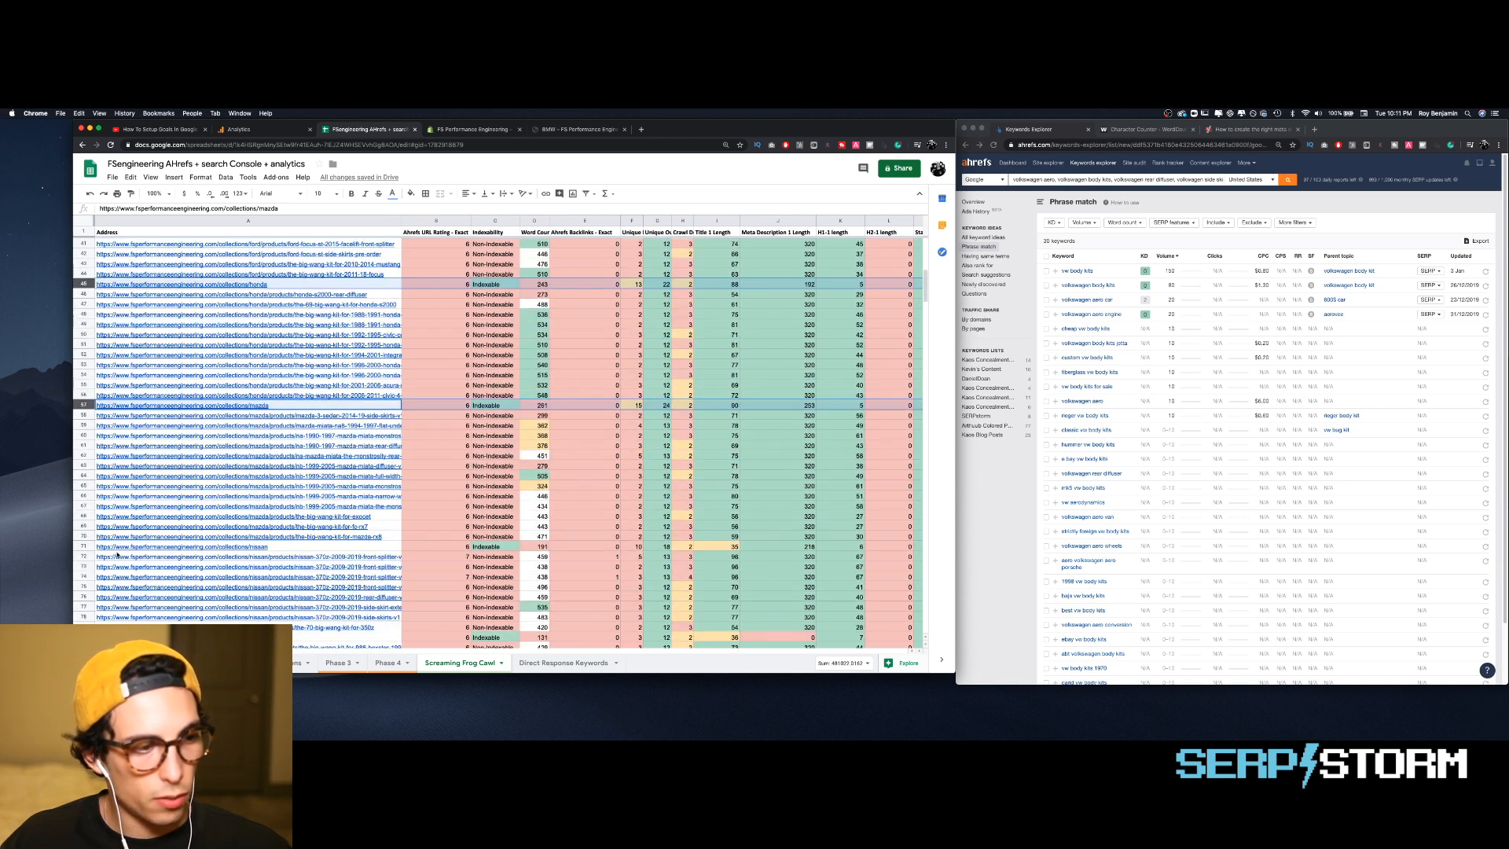
click(116, 547)
scroll(106, 530, down, 4)
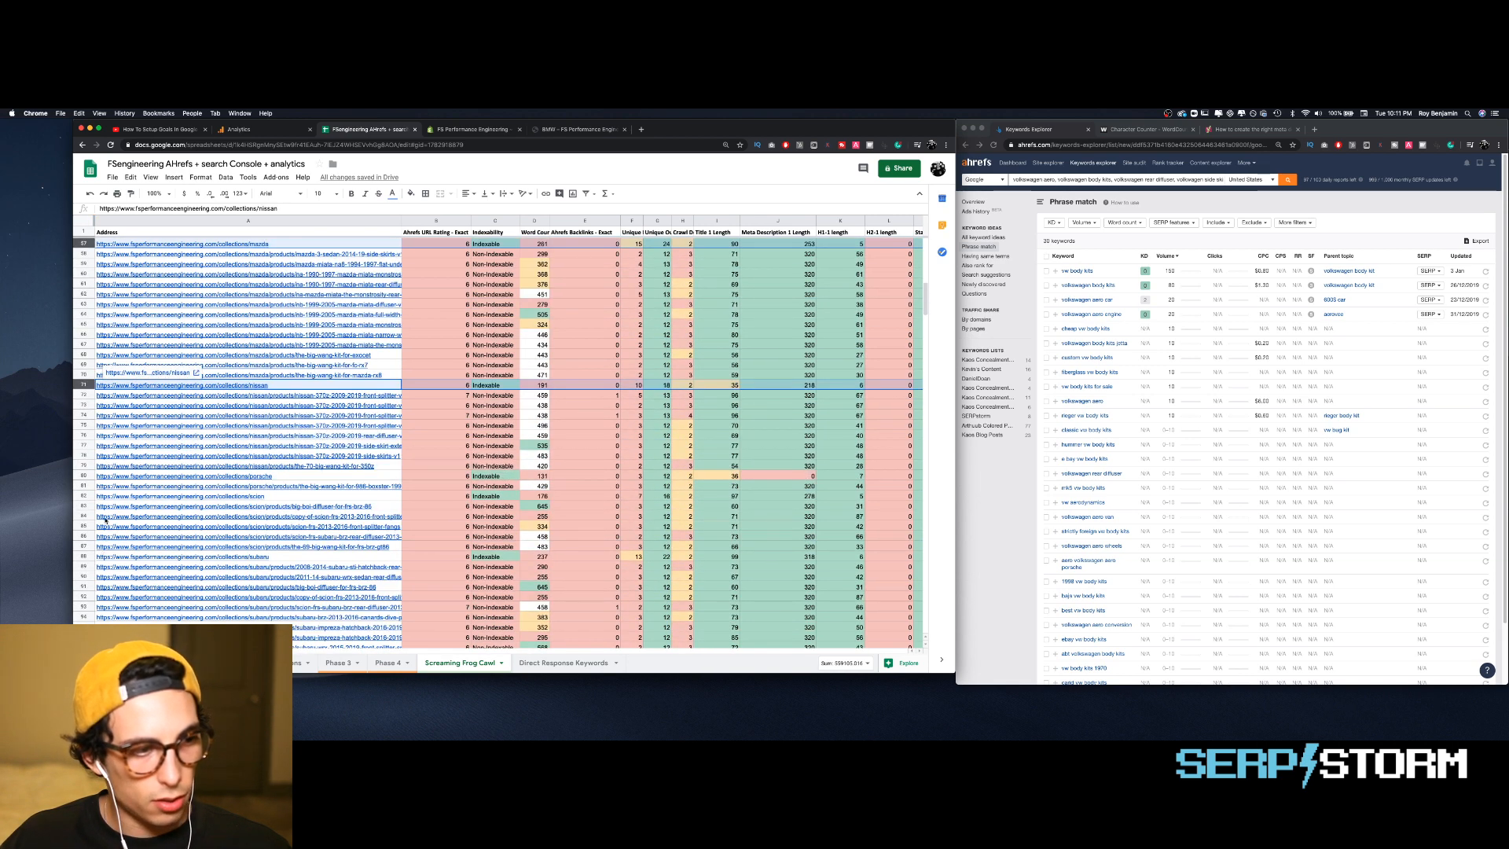
super+click(83, 476)
super+click(84, 495)
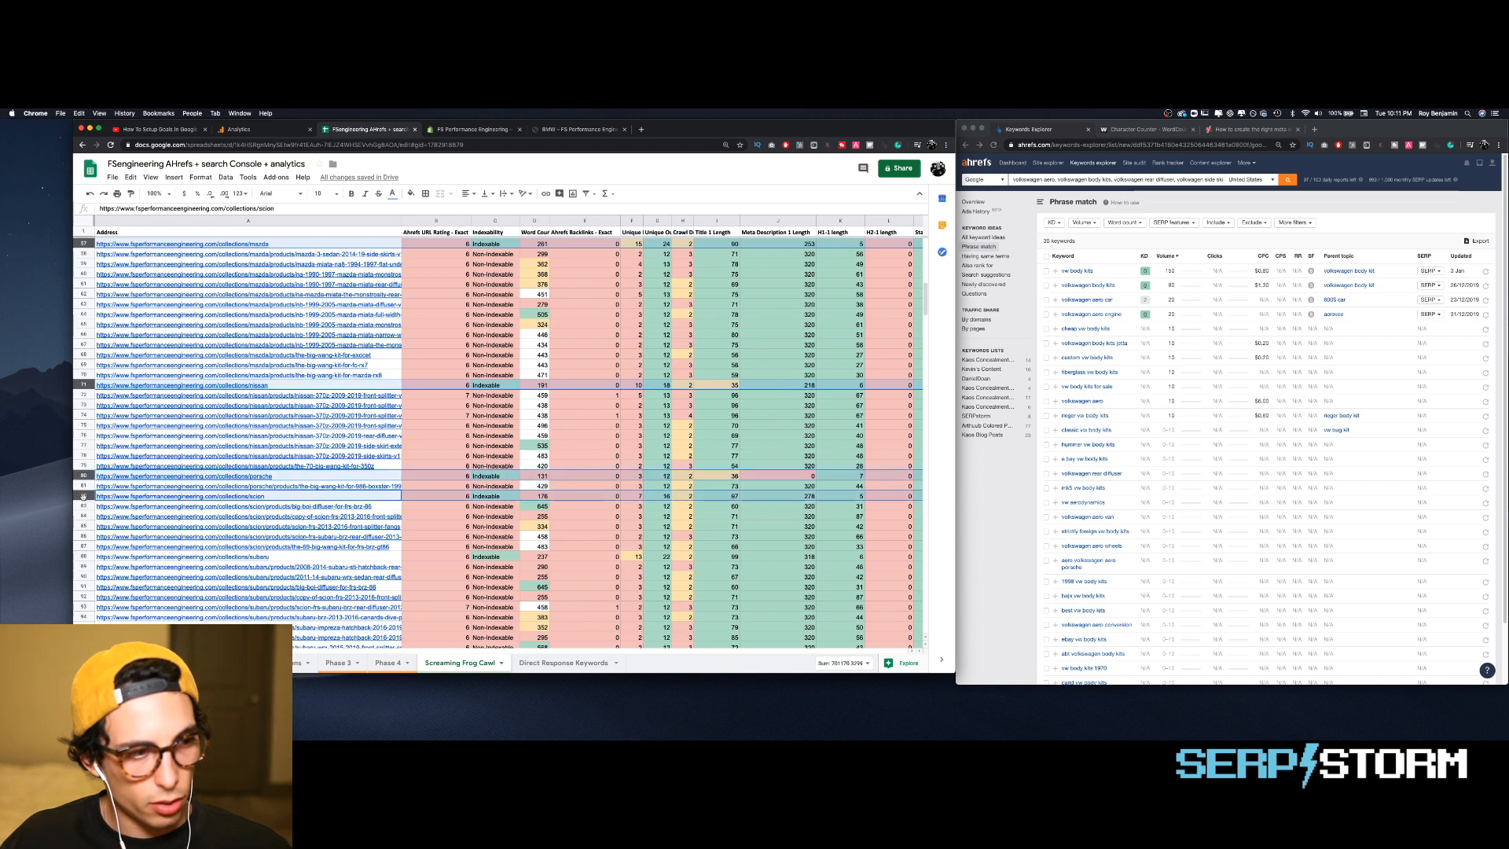
super+click(84, 557)
scroll(85, 550, down, 4)
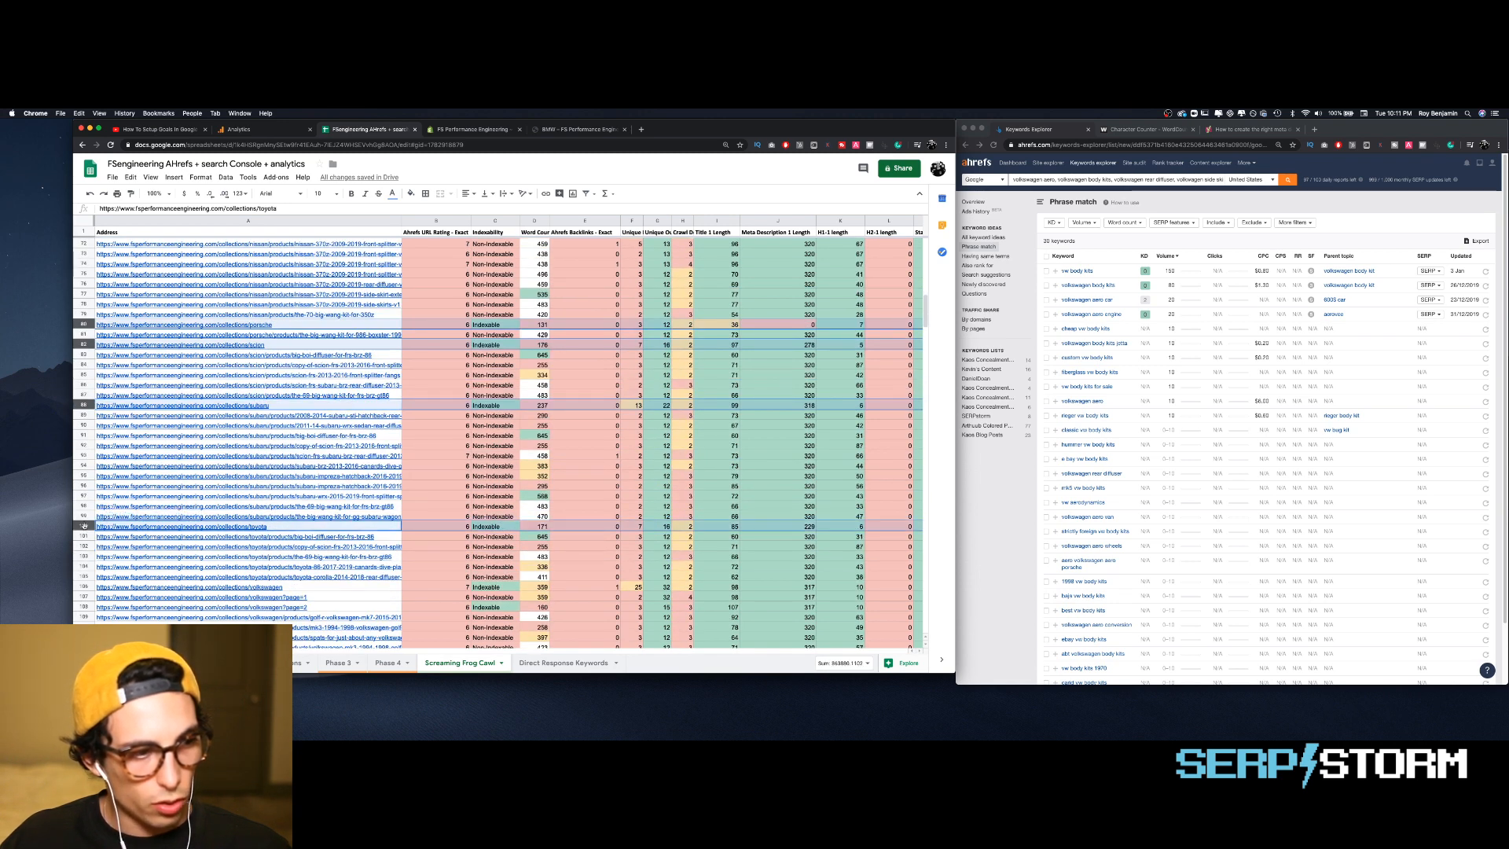
super+click(83, 526)
super+click(82, 586)
scroll(90, 574, down, 10)
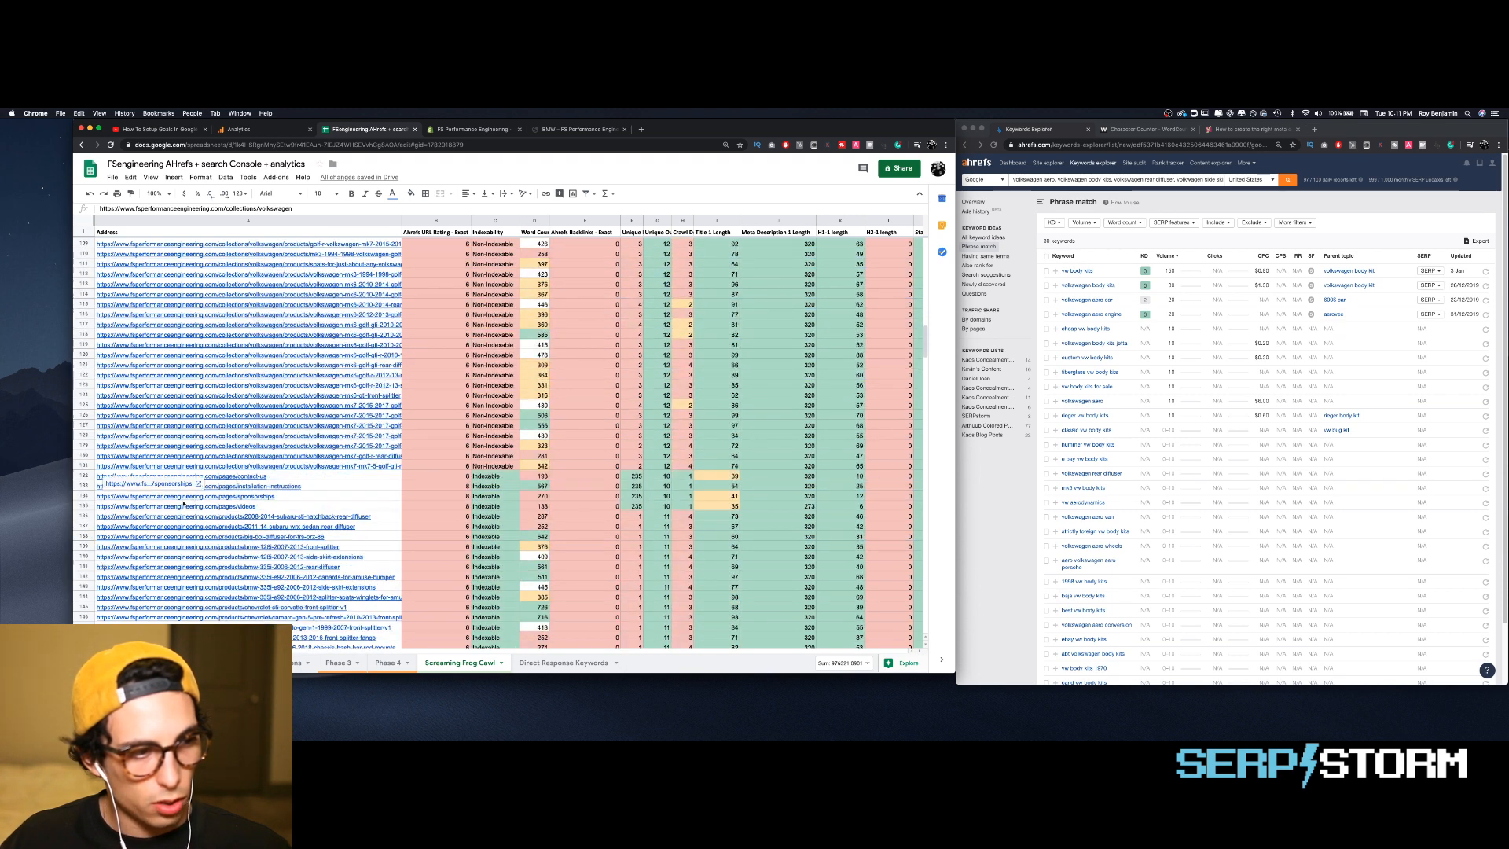
scroll(194, 496, up, 7)
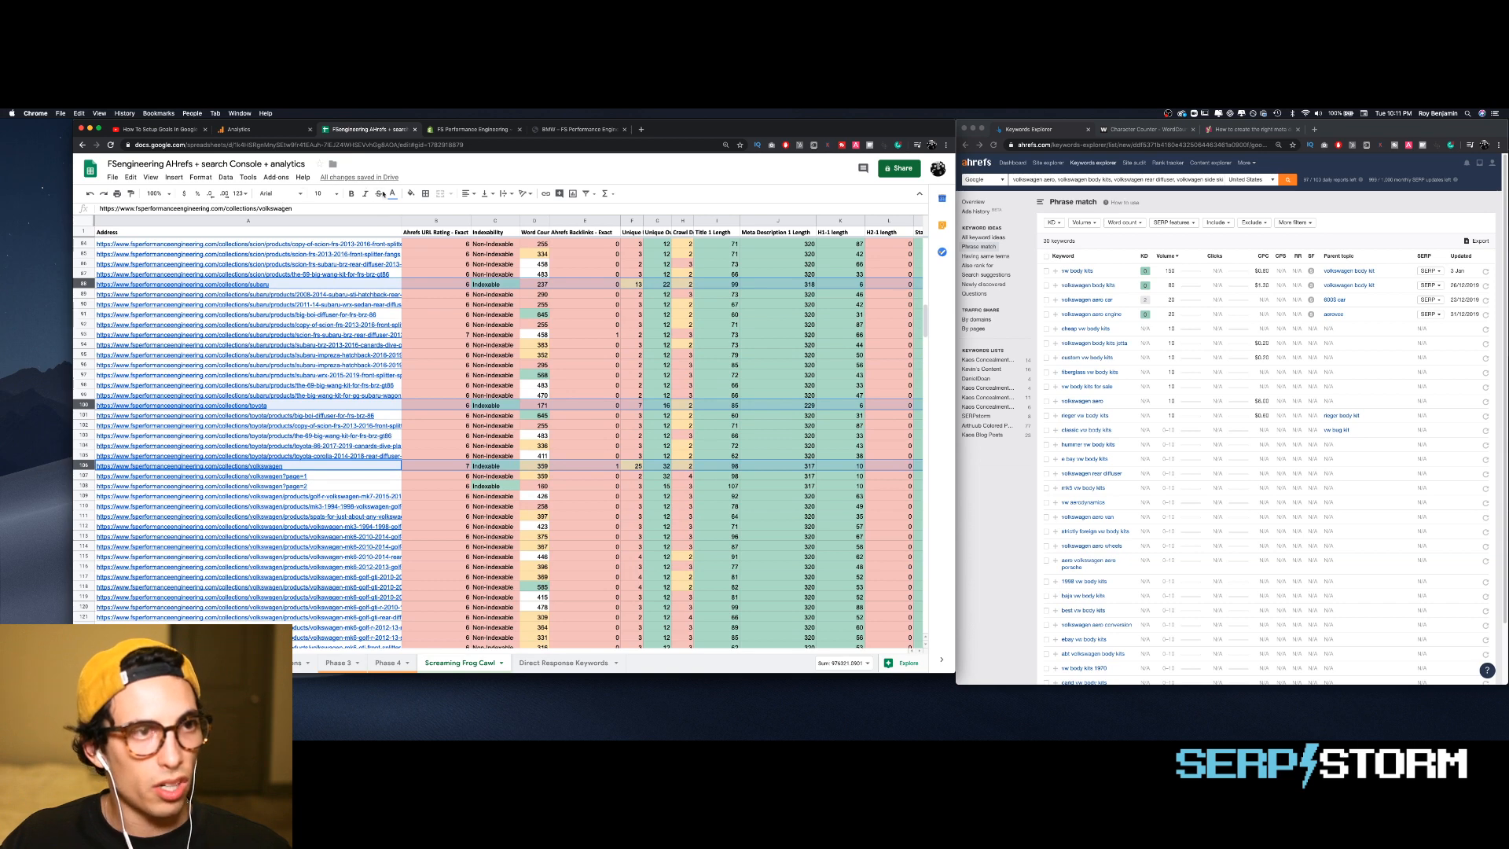
click(410, 194)
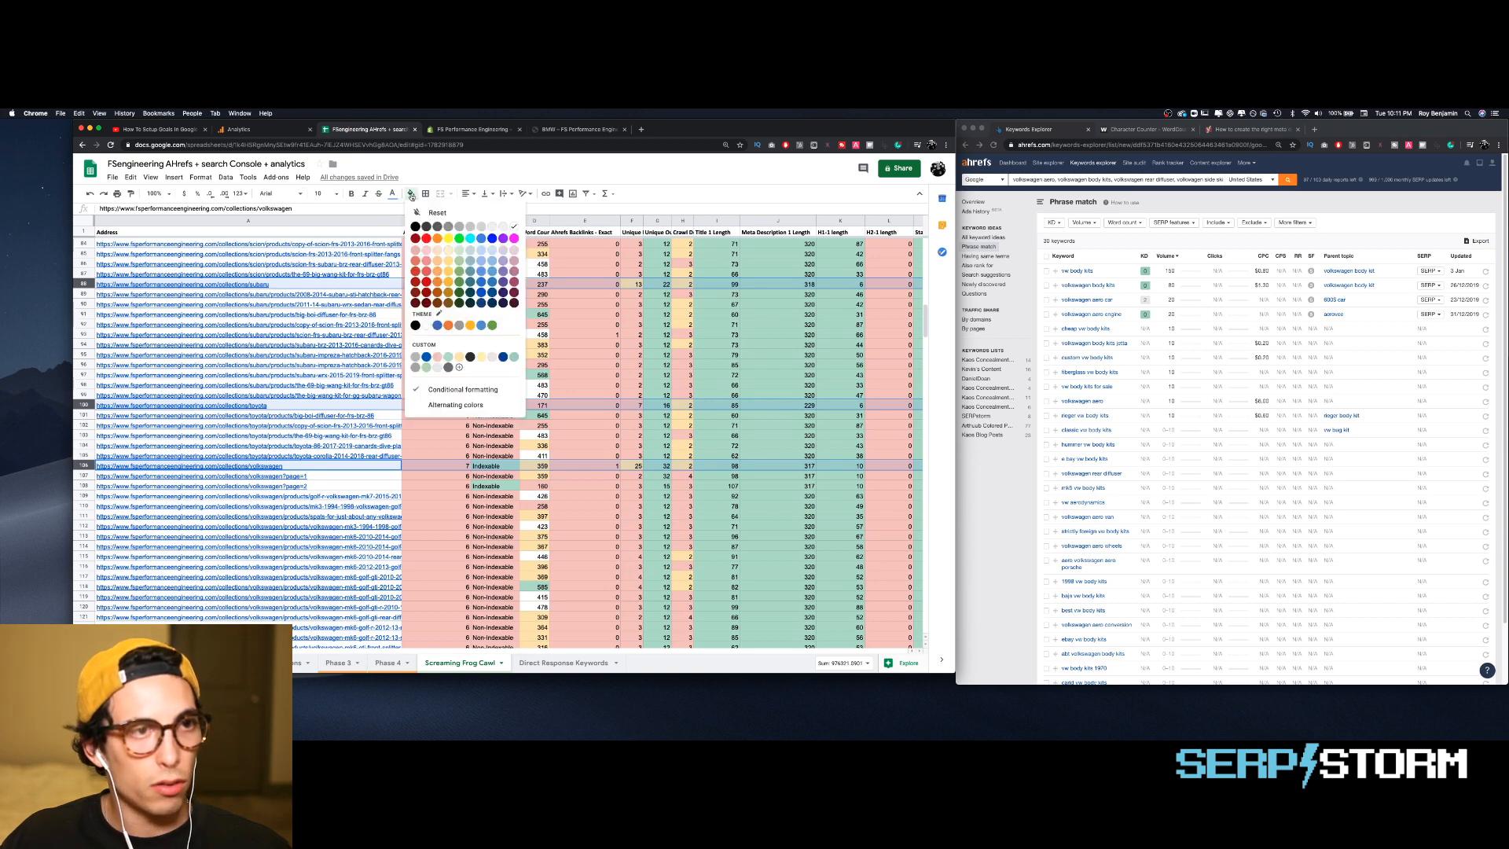
click(448, 237)
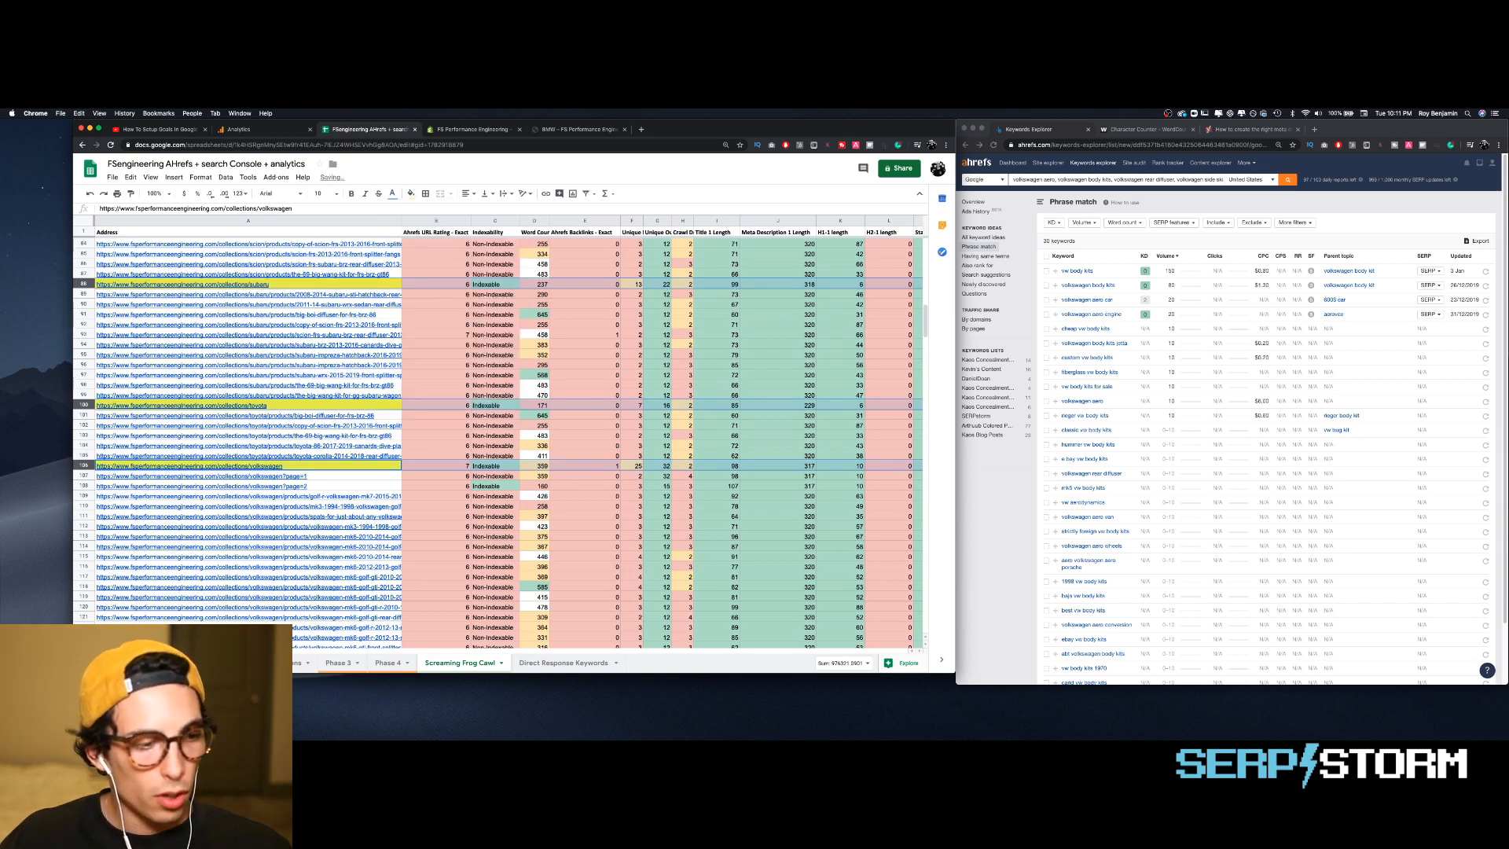
- Widen the Meta Description 1 column and look through the titles and descriptions of the highlighted collection rows
scroll(397, 641, right, 10)
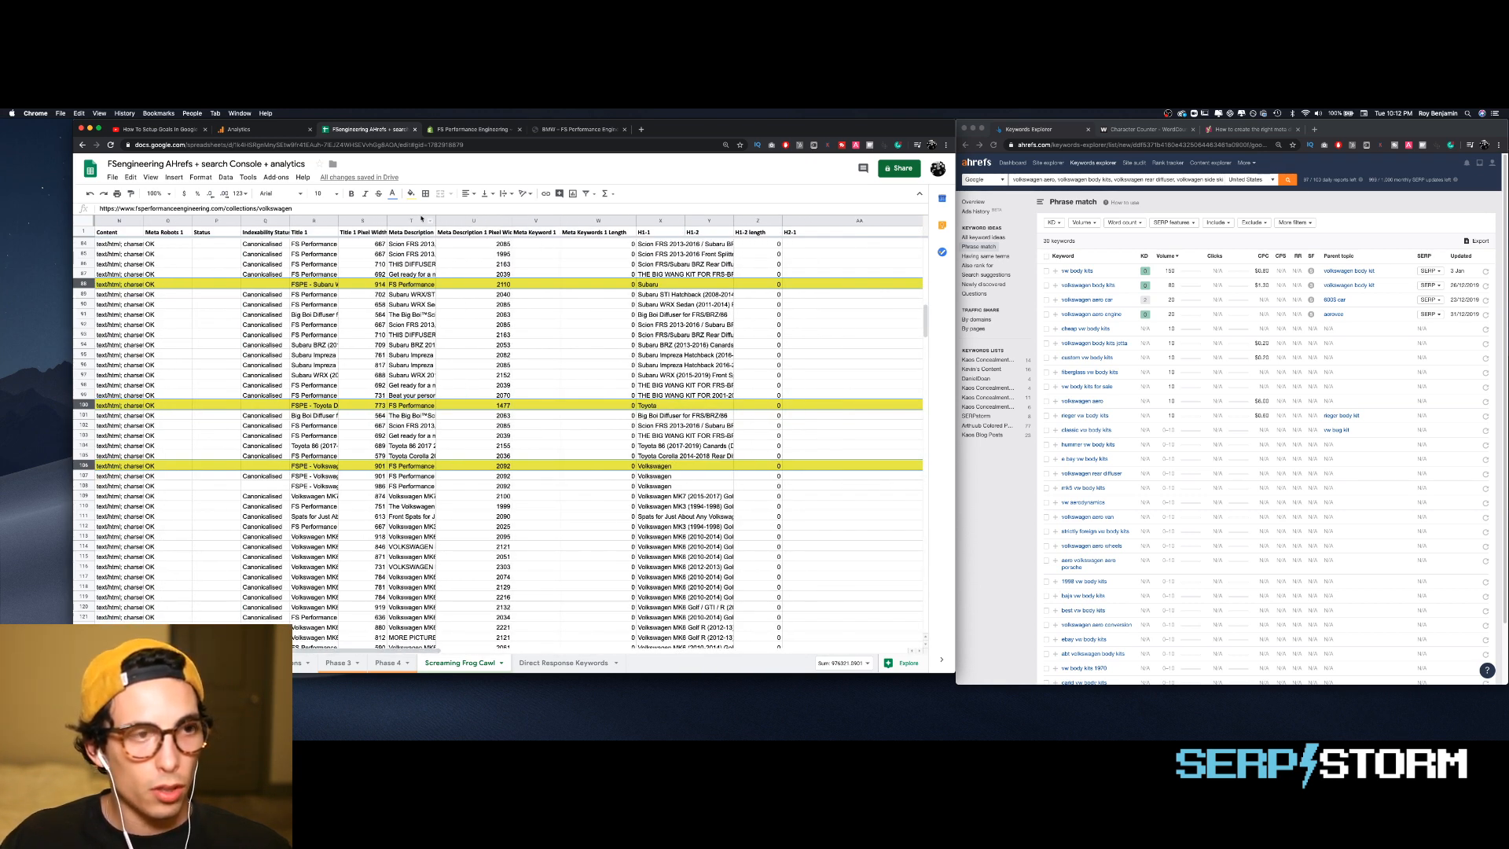
scroll(429, 291, up, 10)
scroll(430, 291, up, 15)
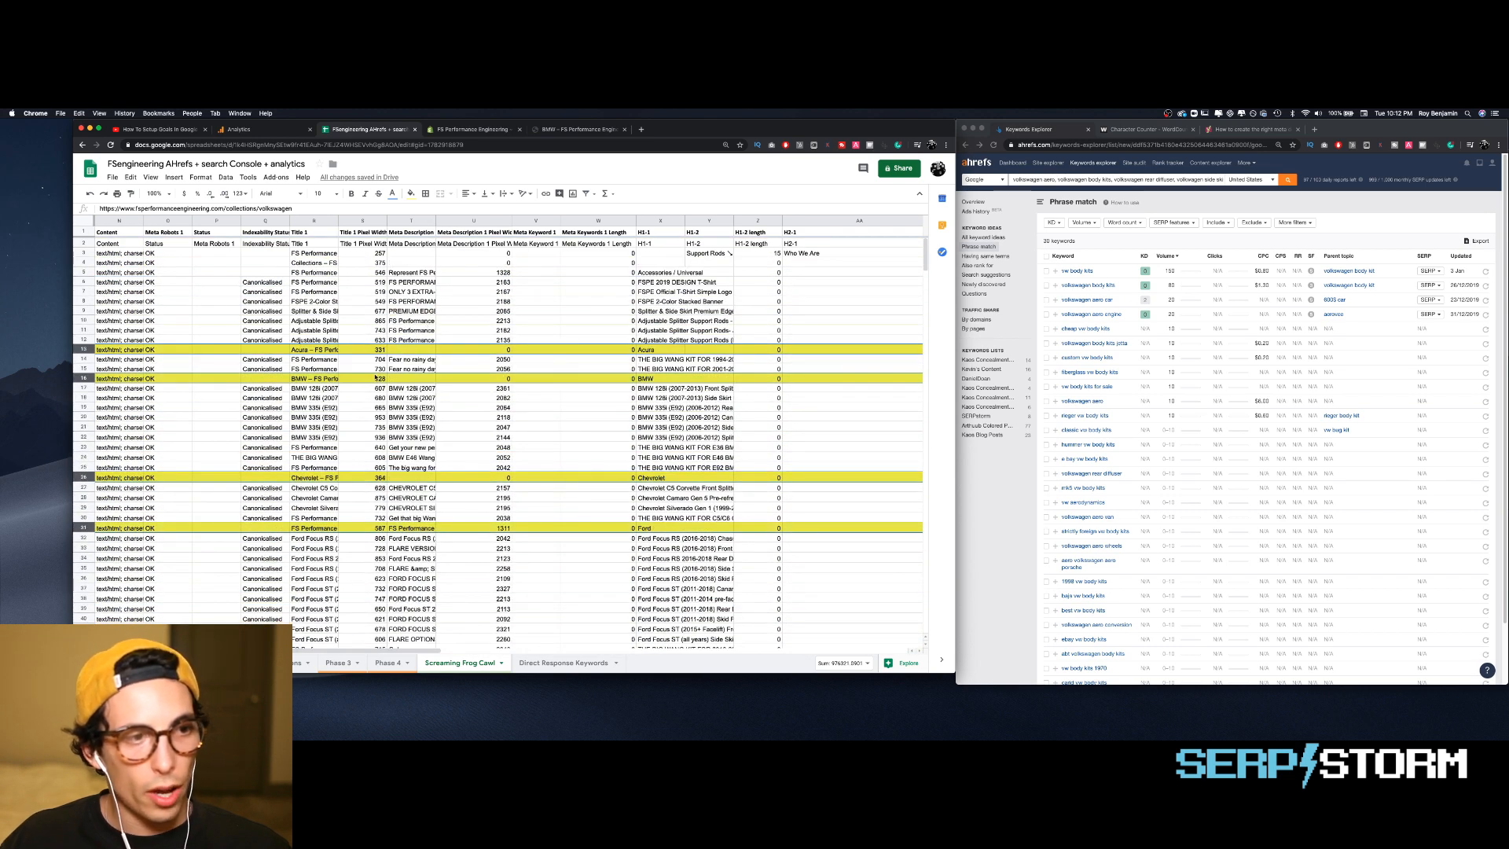
drag(413, 653, 303, 653)
scroll(646, 293, right, 10)
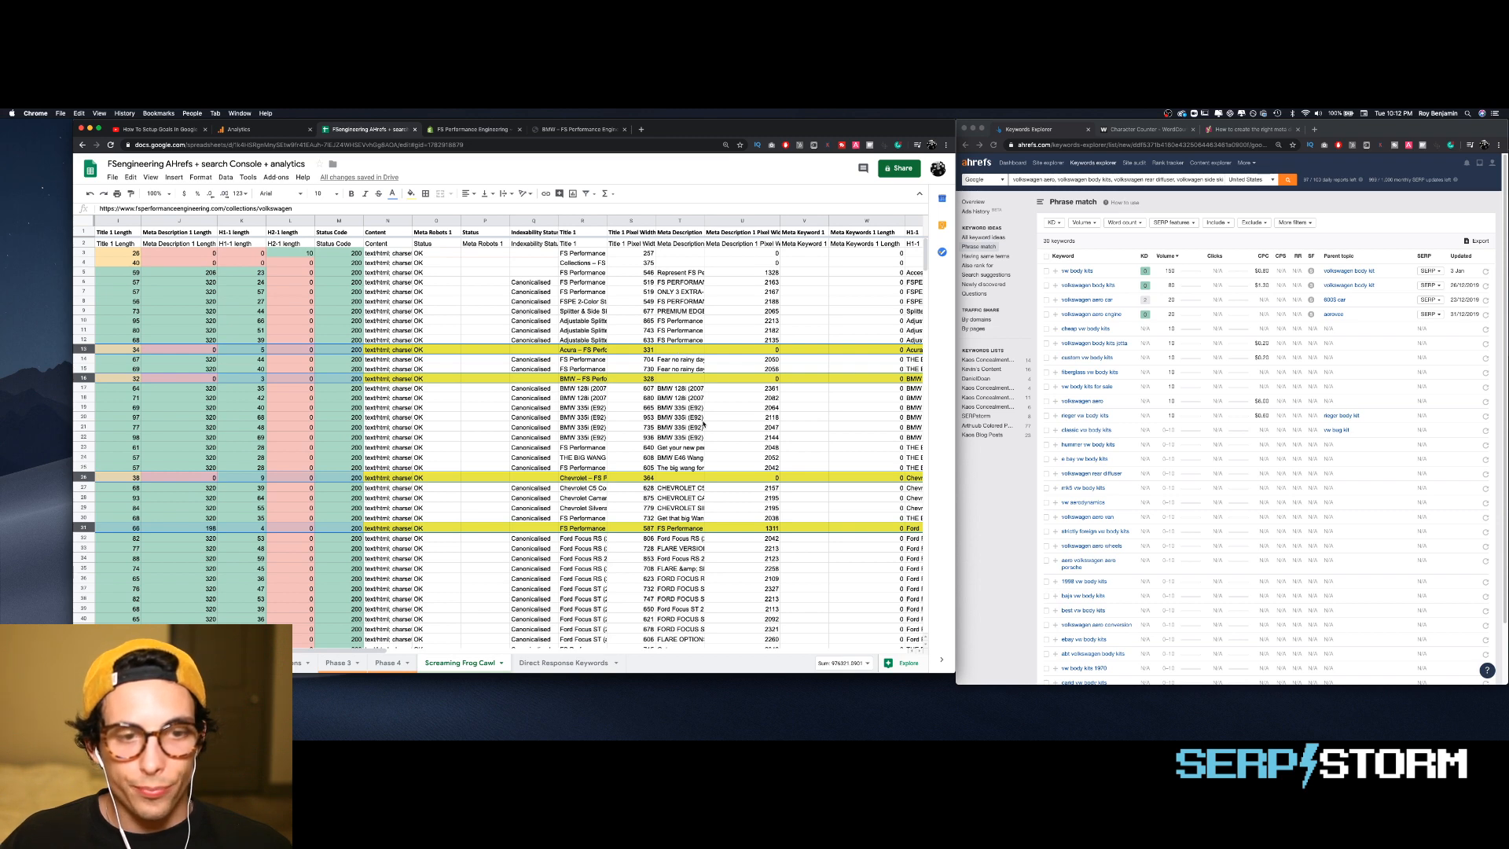
scroll(684, 516, down, 5)
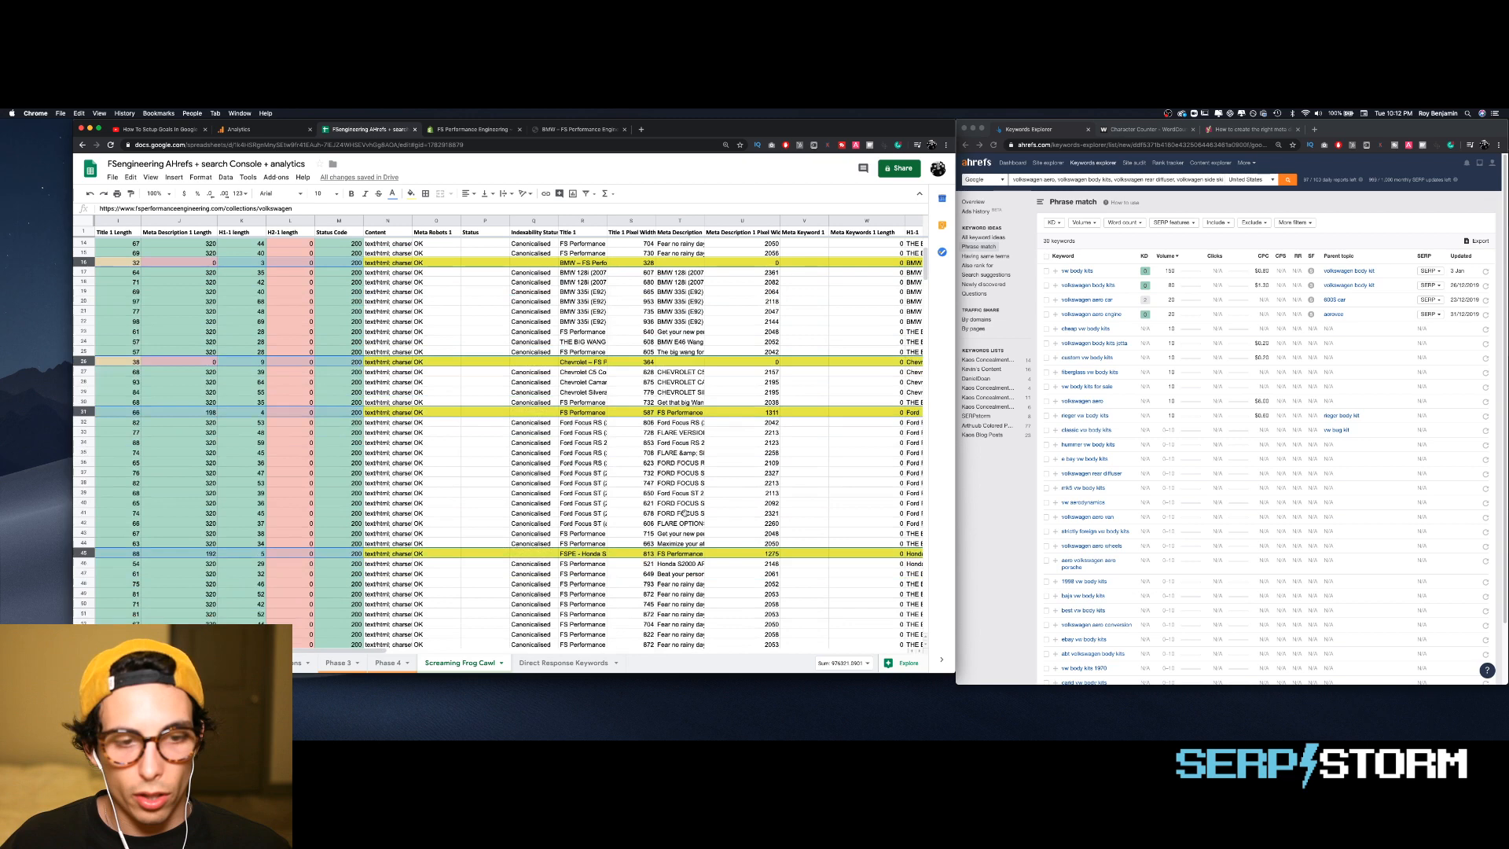
scroll(685, 512, down, 15)
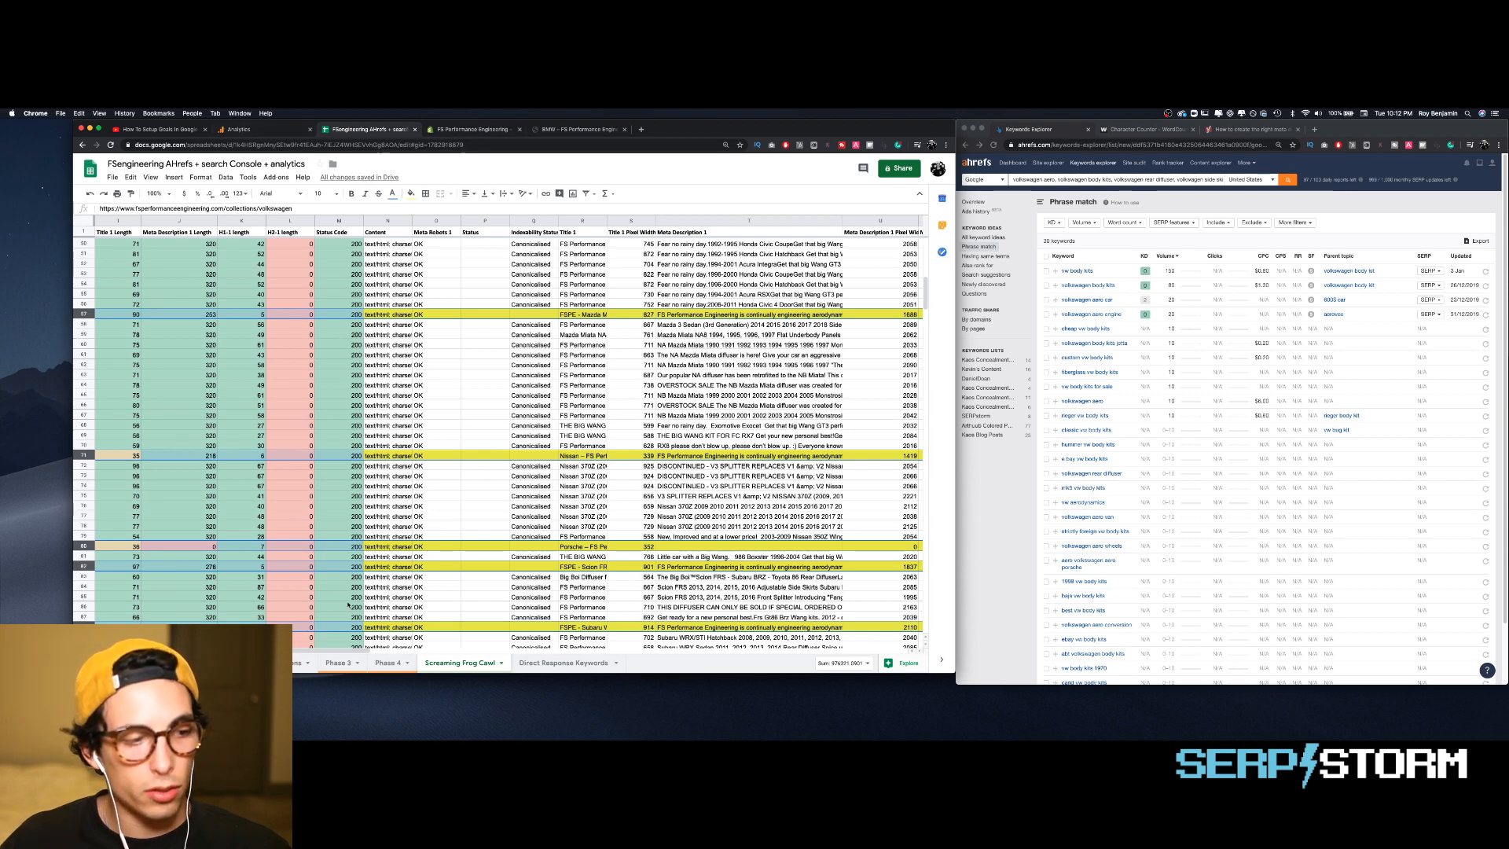
- Open the sheet comparing existing and optimized titles, widen its URL column and make row 7 taller
click(288, 662)
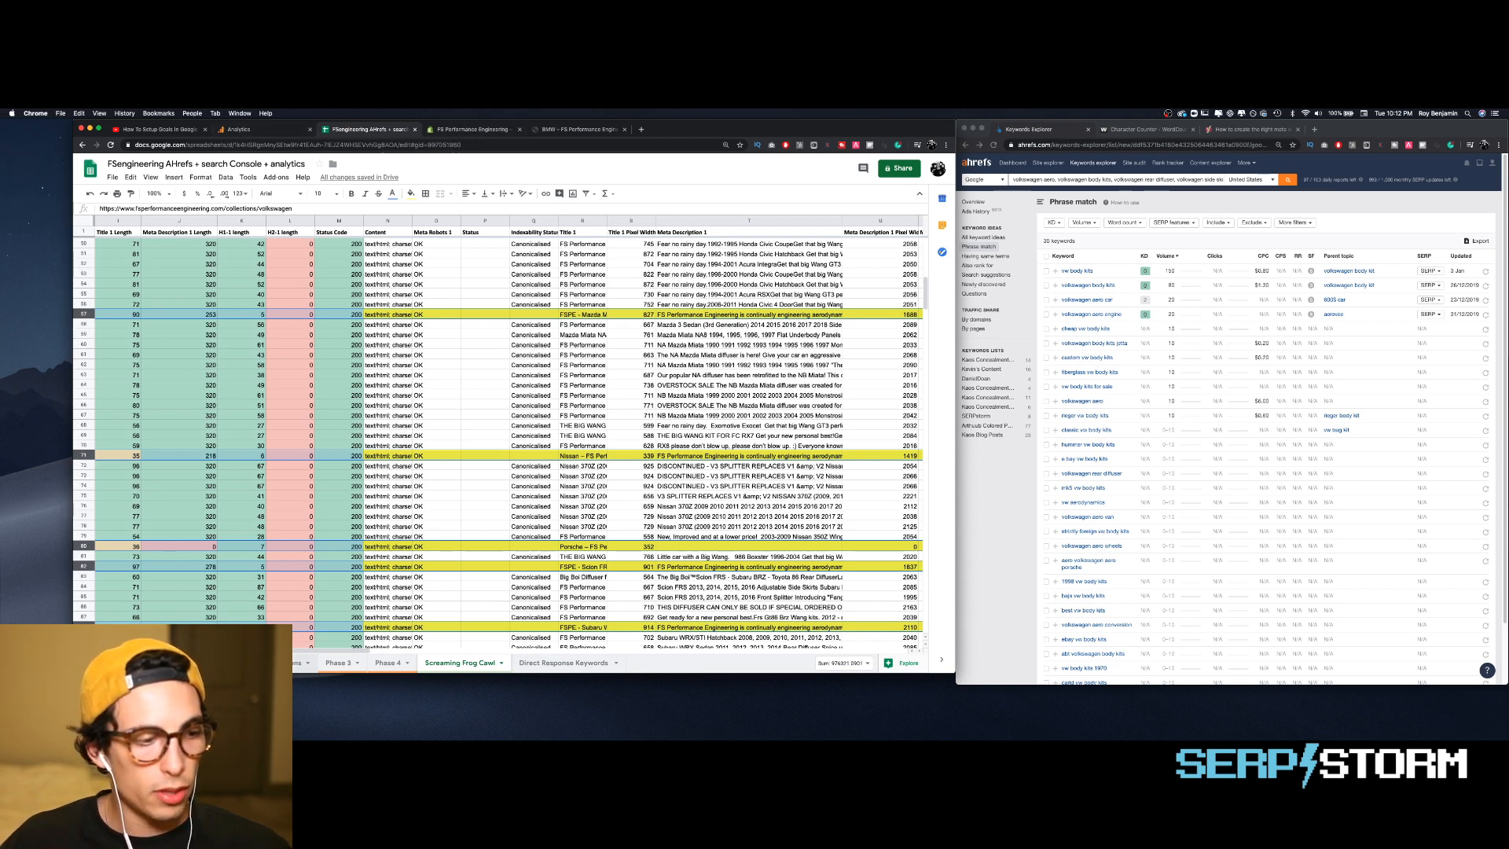
click(146, 271)
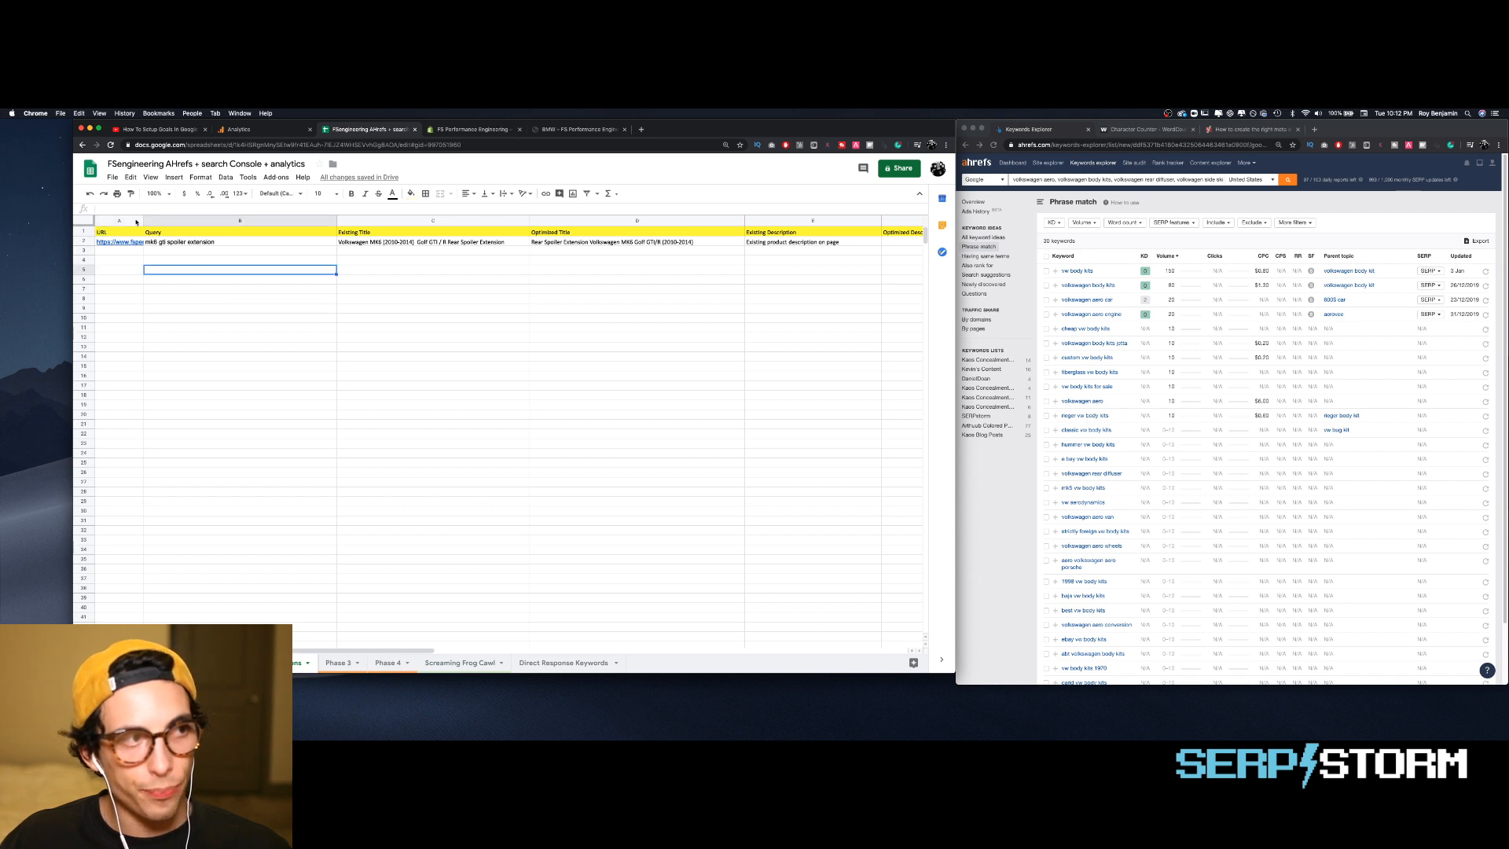
drag(142, 221, 263, 220)
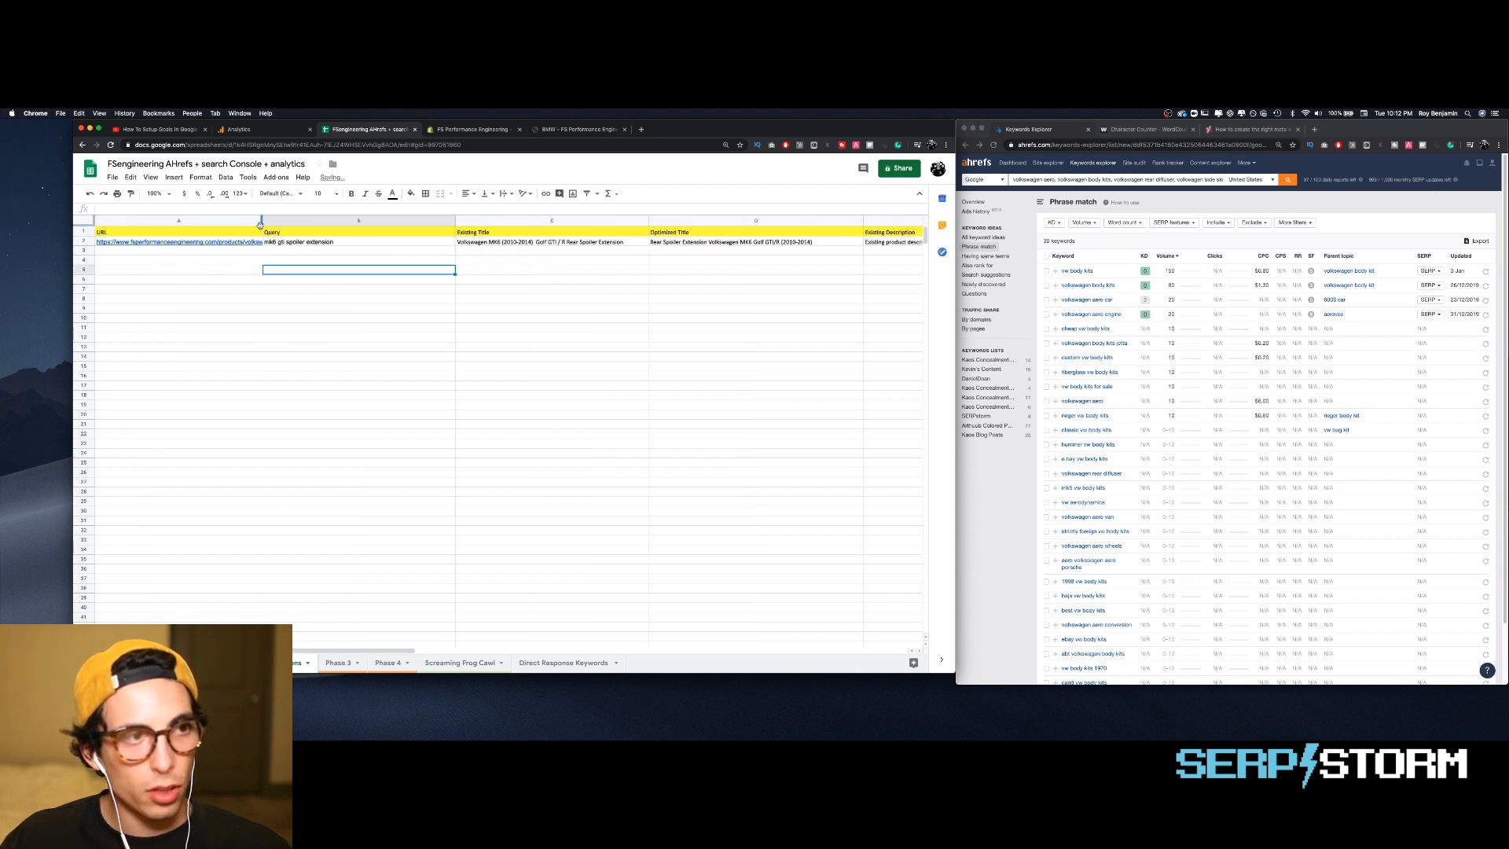
click(552, 327)
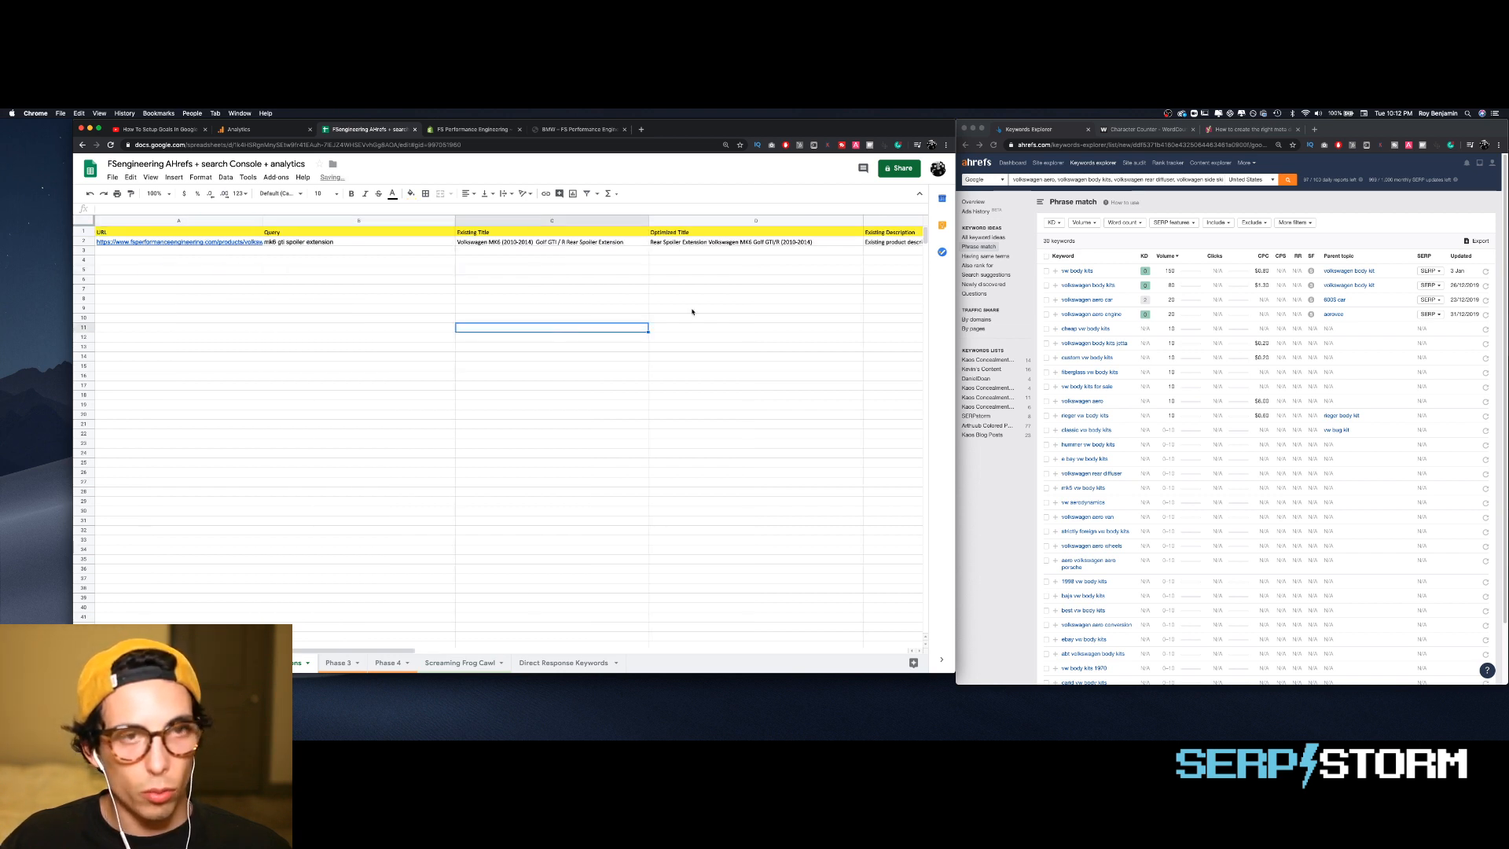
click(704, 300)
click(671, 290)
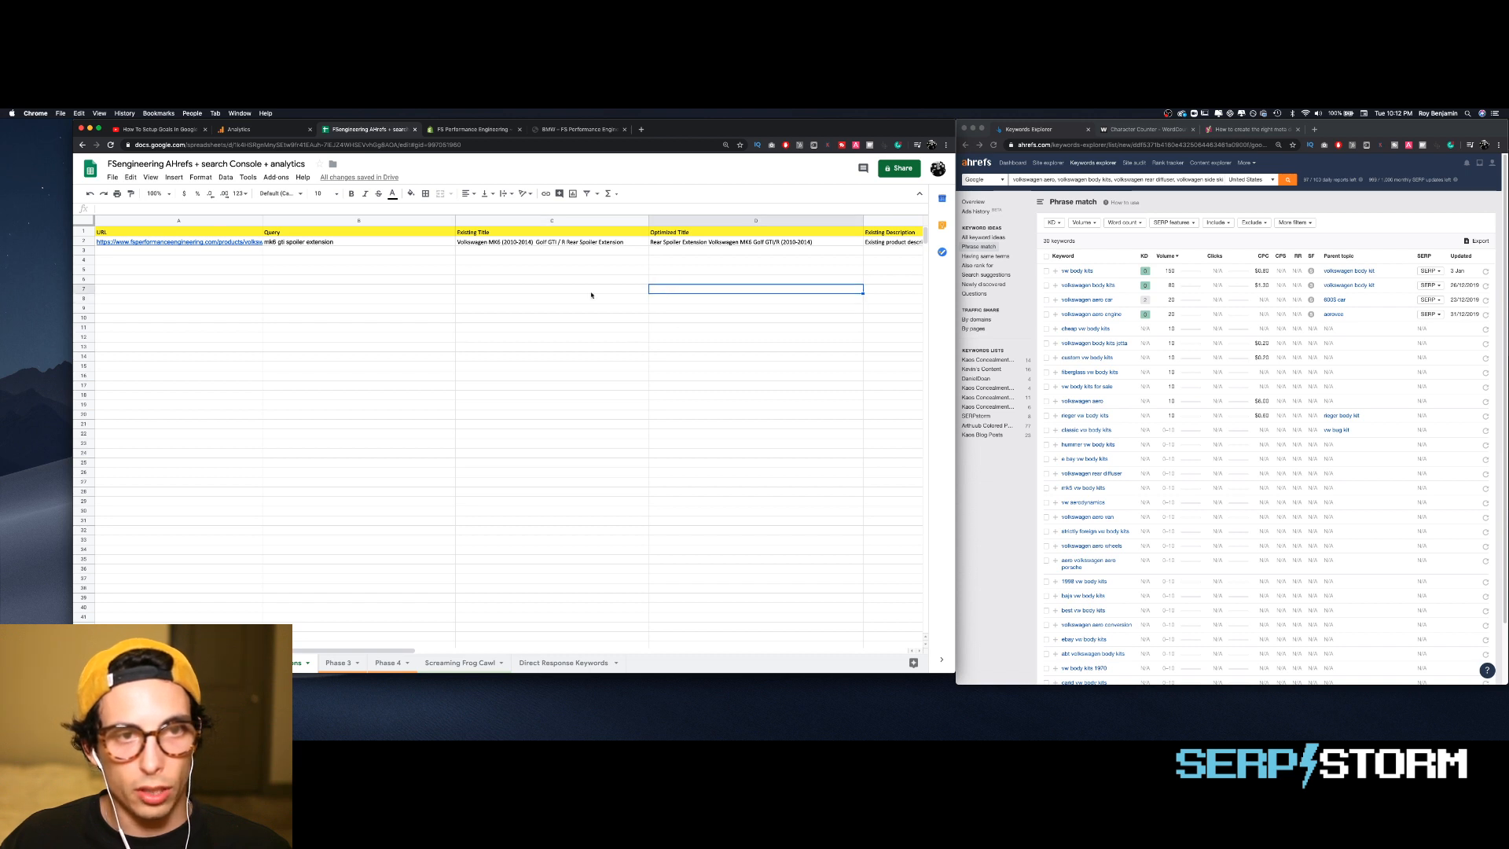
drag(83, 291, 83, 323)
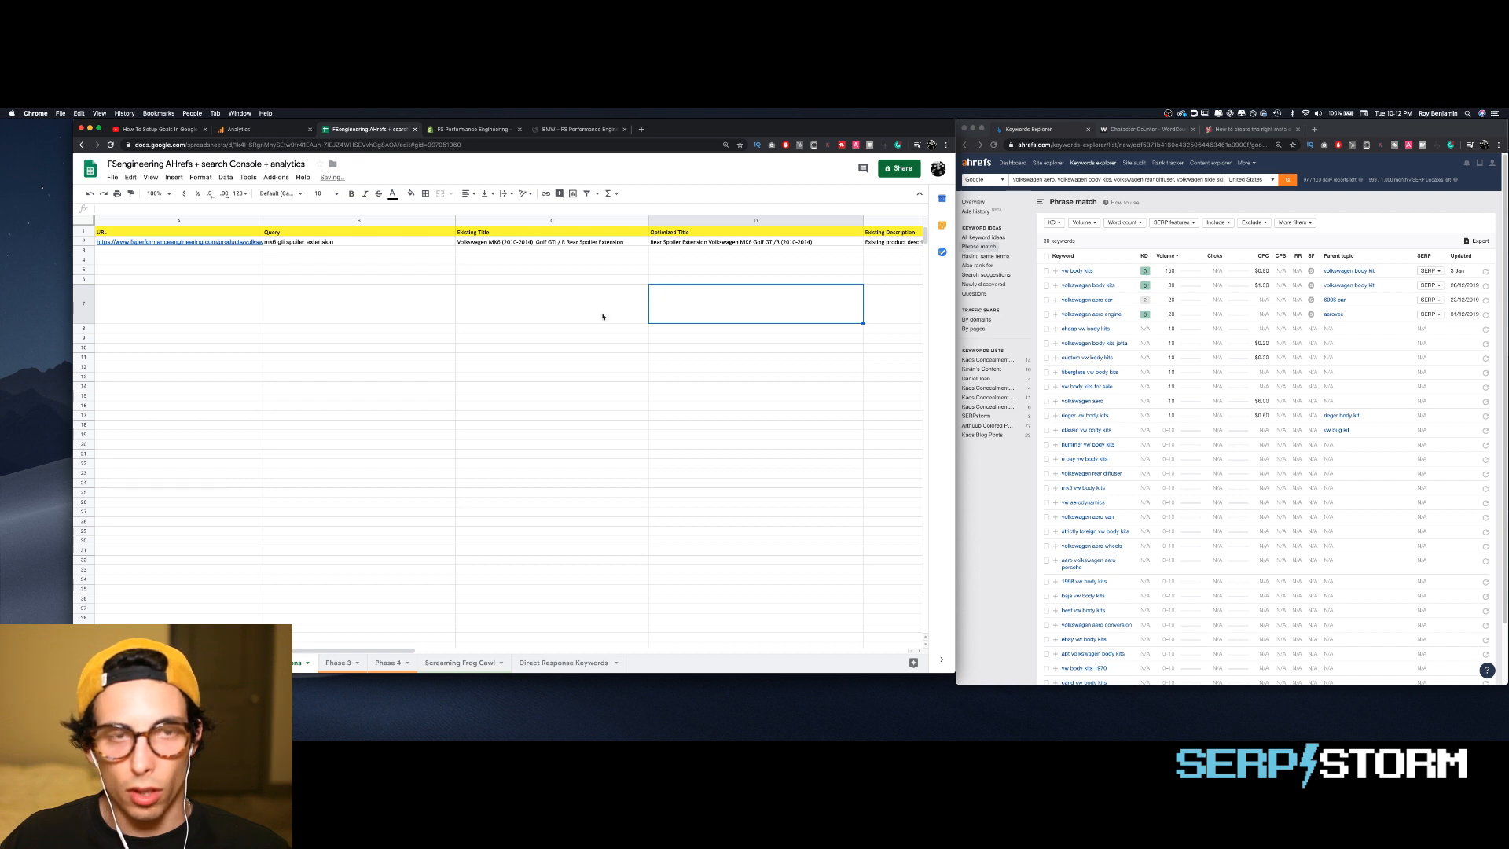
- In Shopify, append "(VW Body Kits - )" to the end of the Volkswagen collection's page title
click(463, 132)
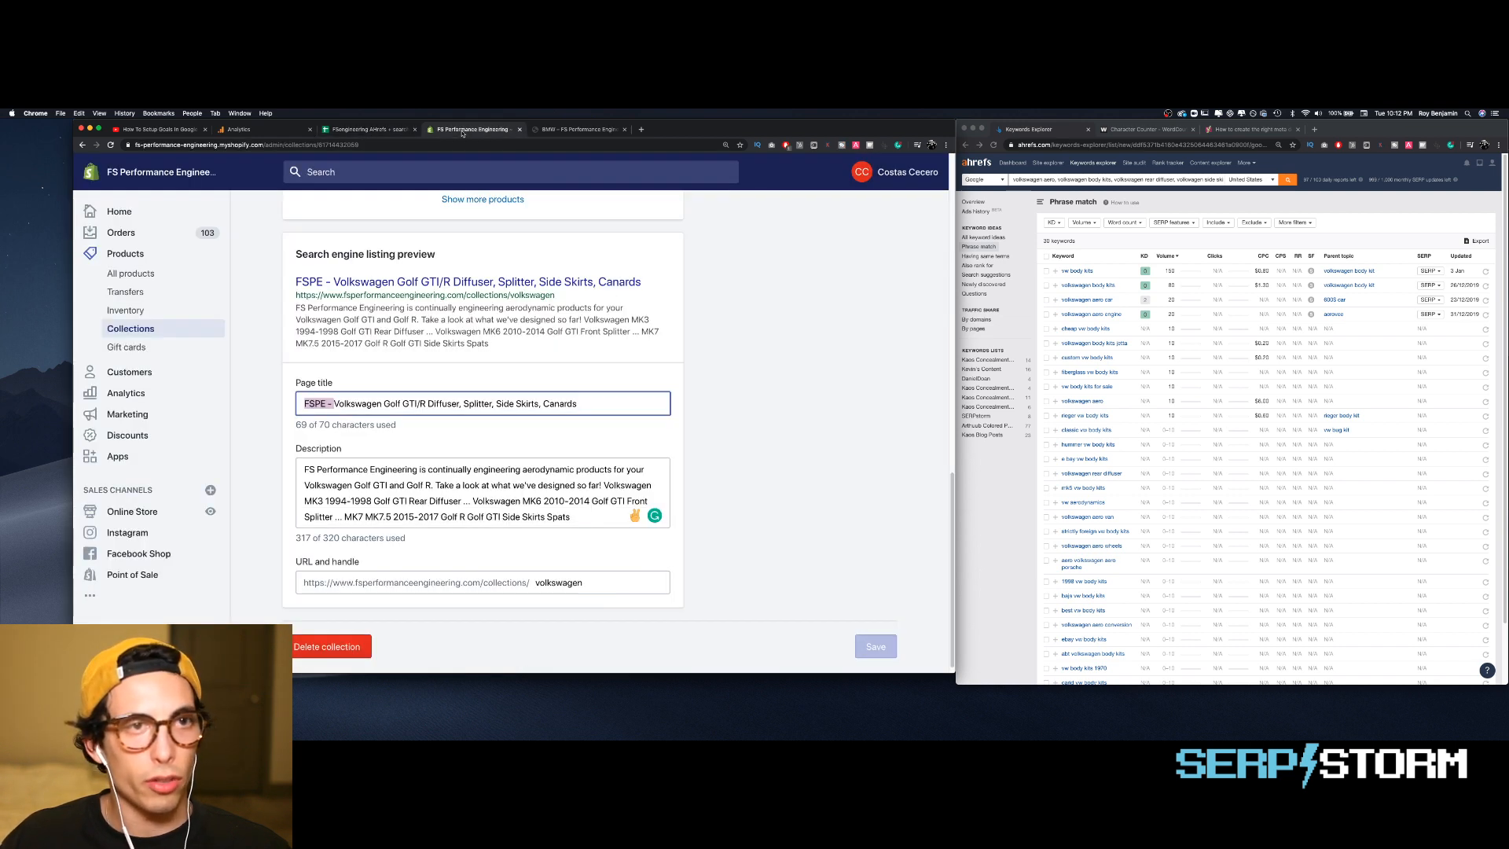
click(369, 404)
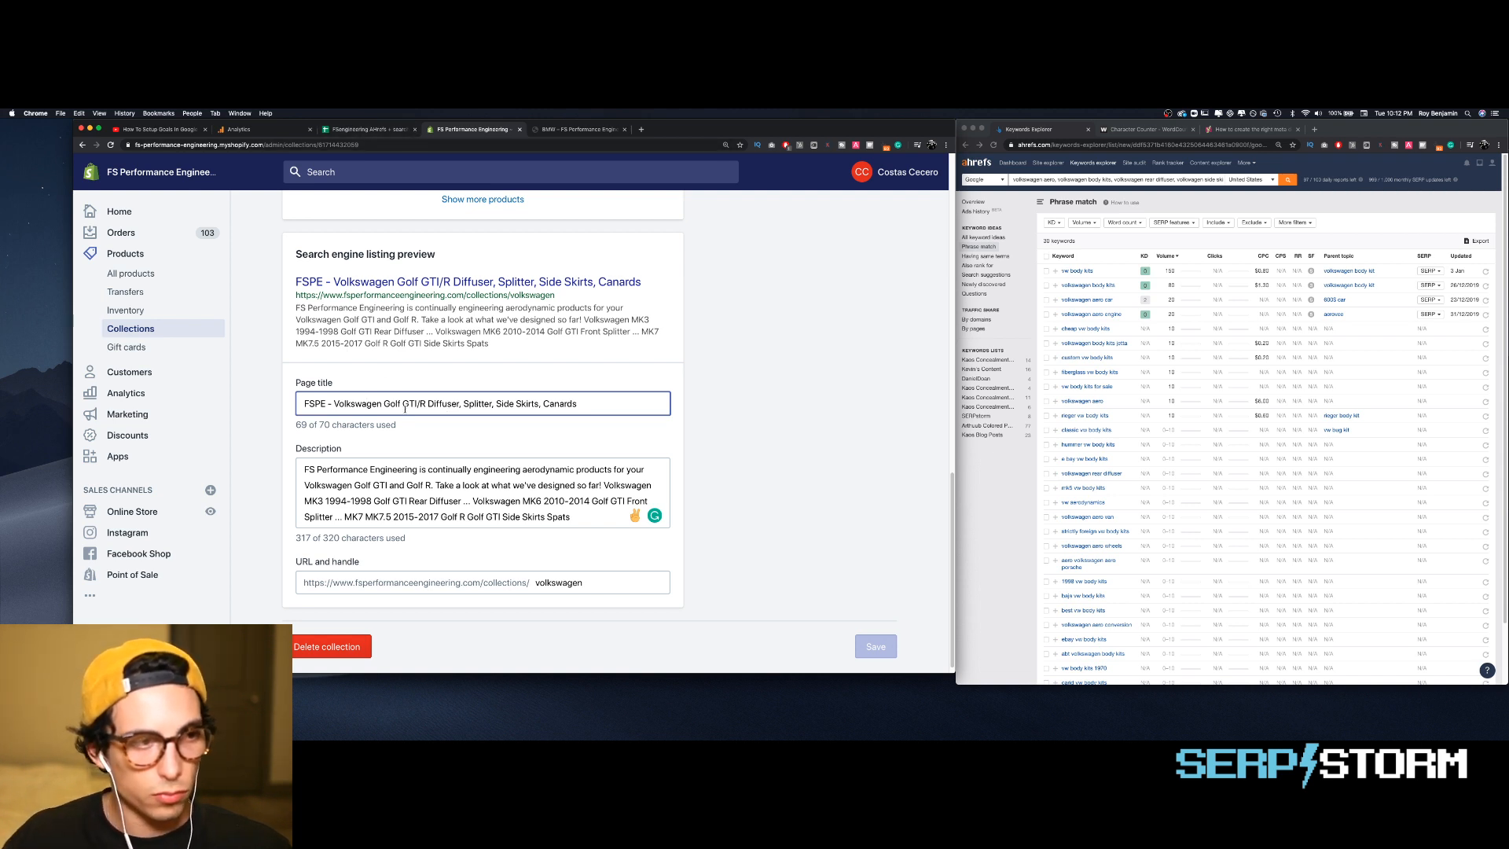
scroll(586, 388, down, 1)
text(())
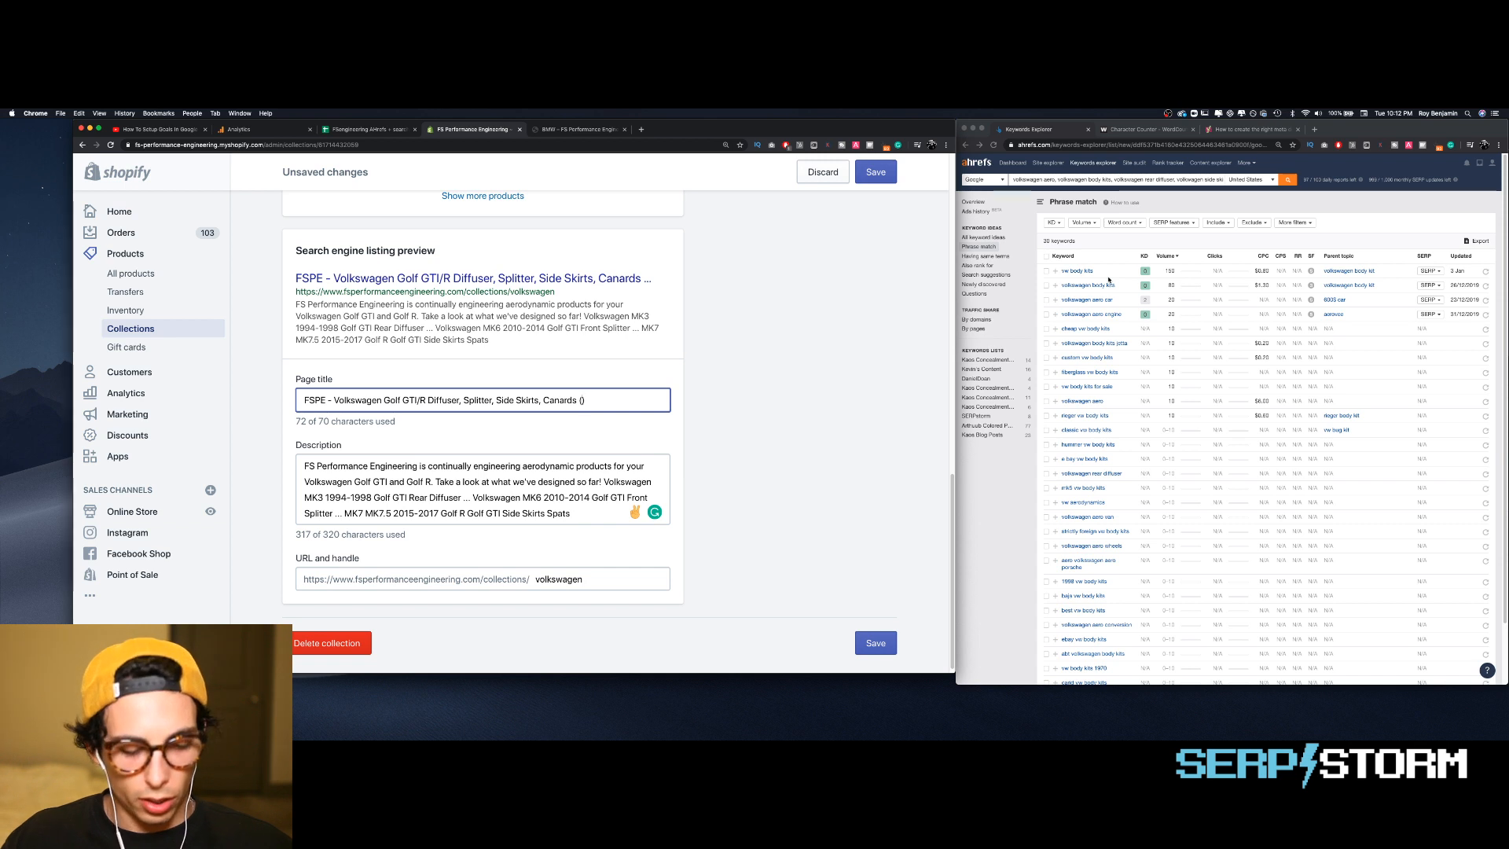
text(VW)
text( Body )
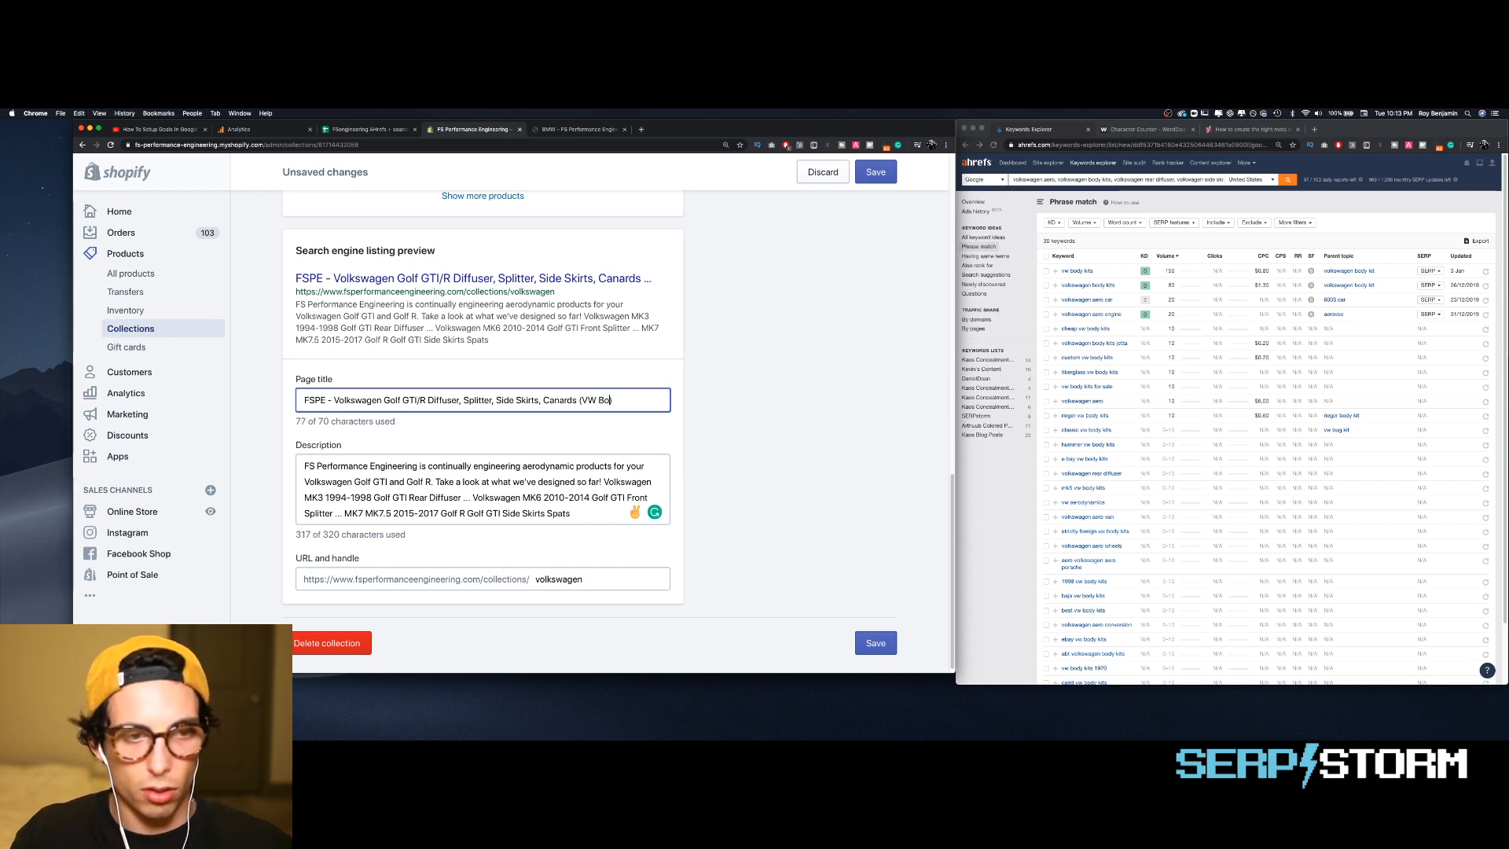
text(Kits )
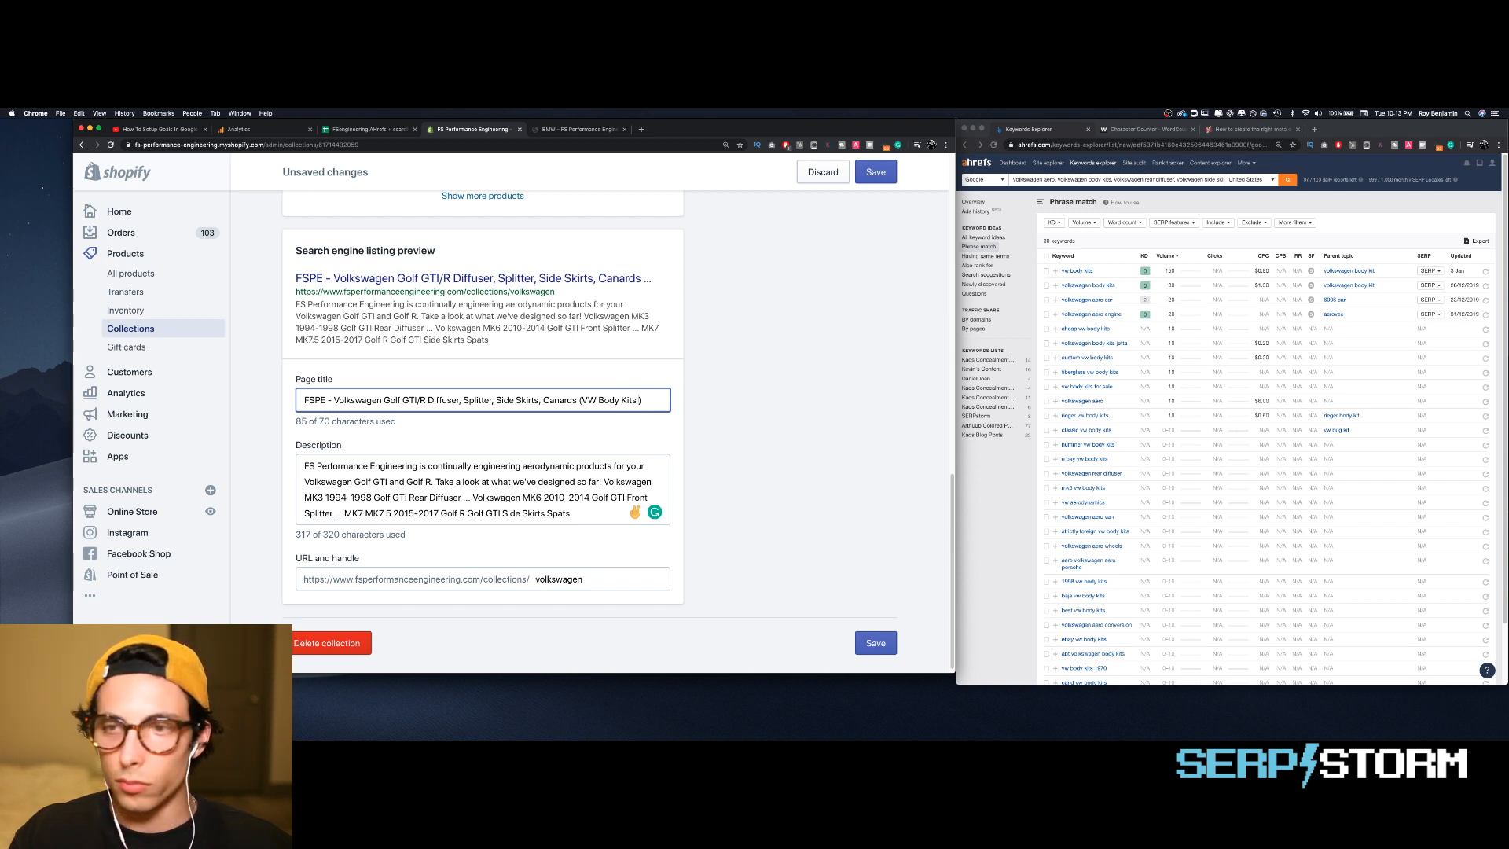
text(-)
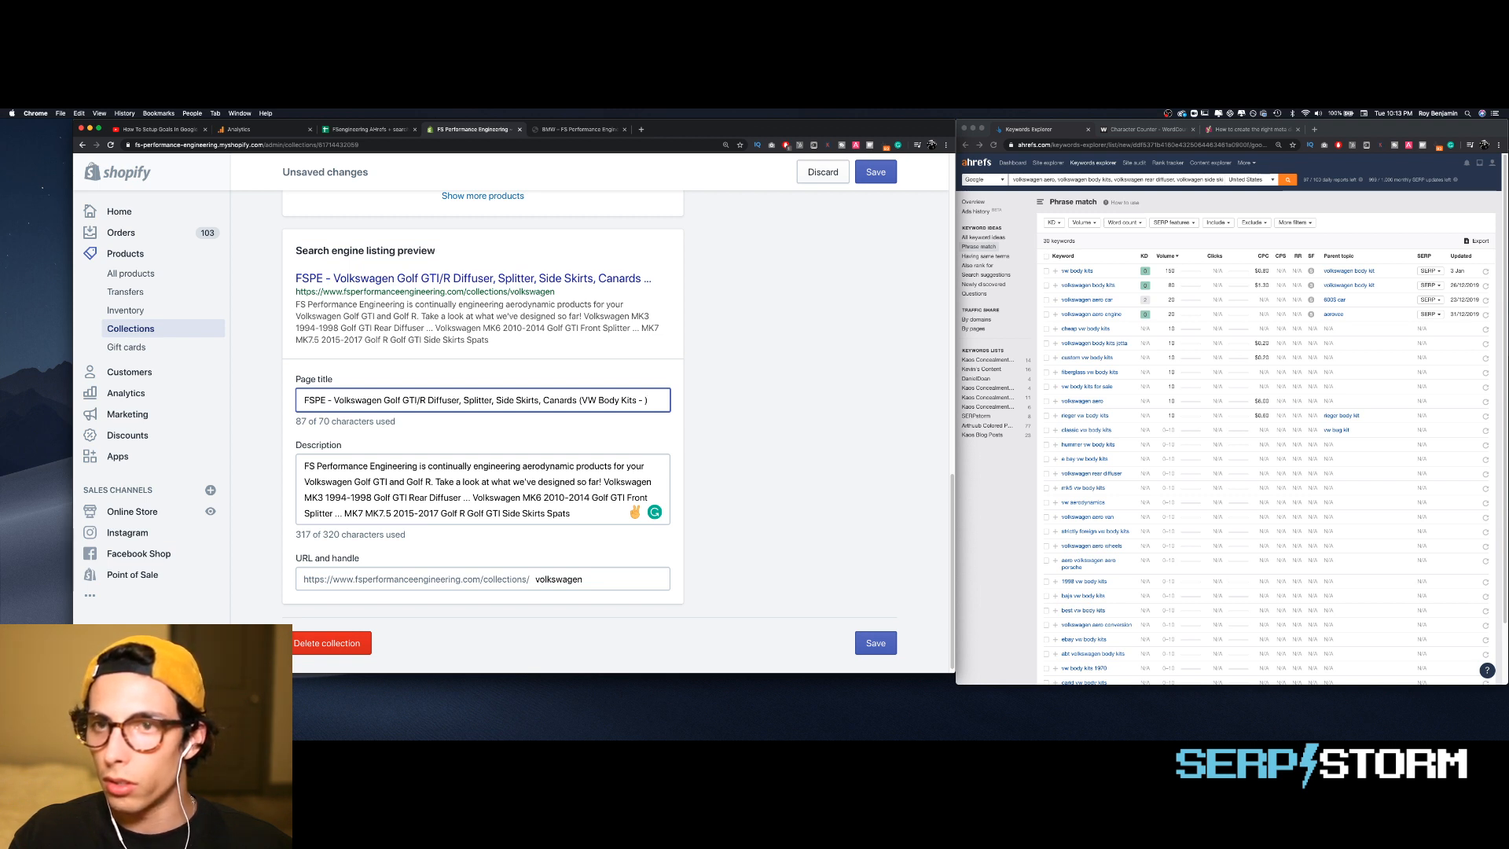
- In Ahrefs, review the overview and all keyword ideas for the Volkswagen terms, and return to Shopify's page title
click(1042, 212)
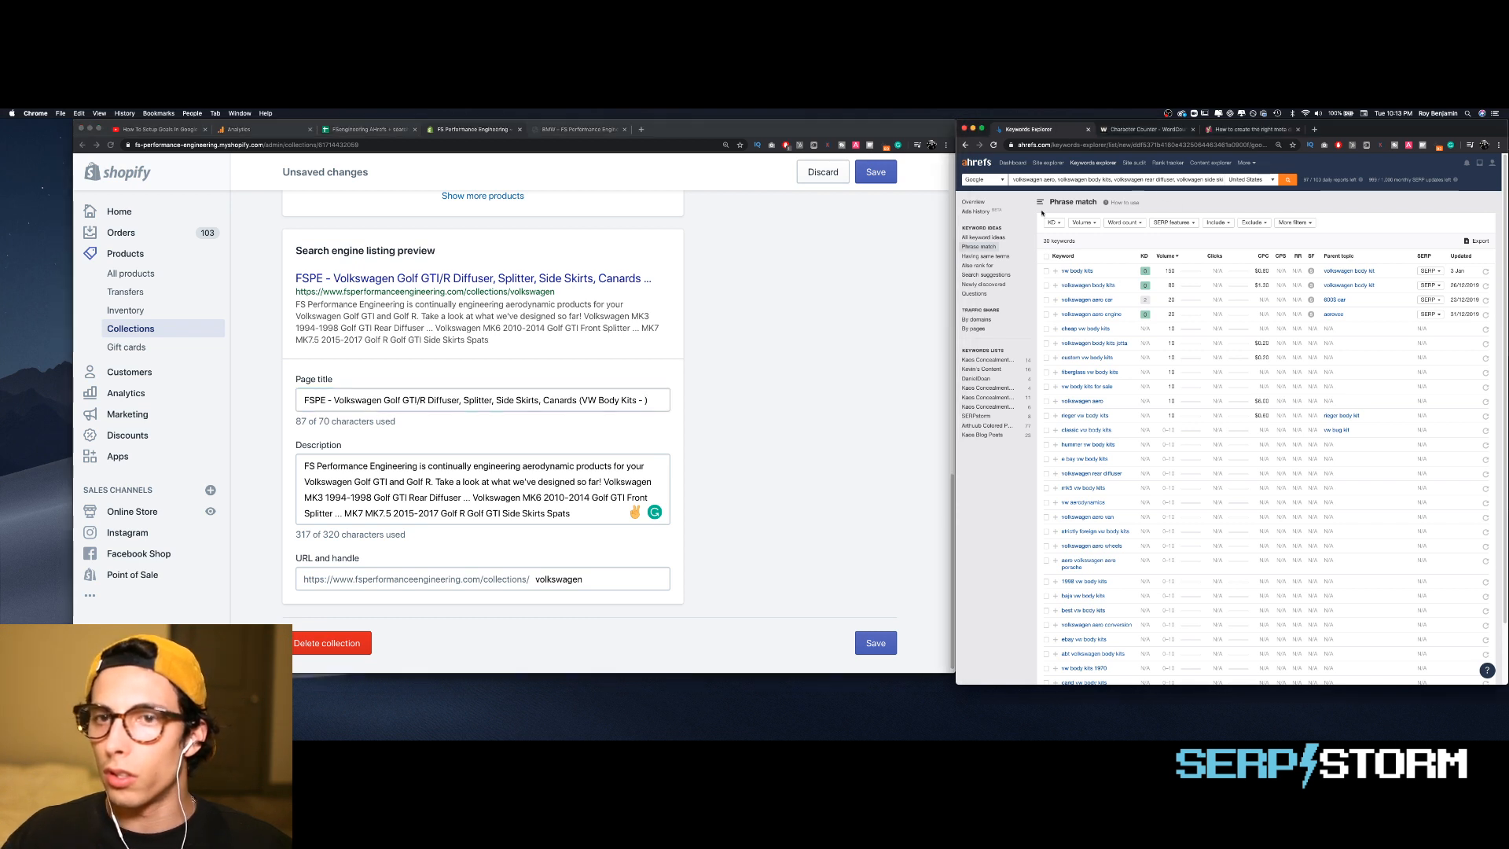
click(978, 205)
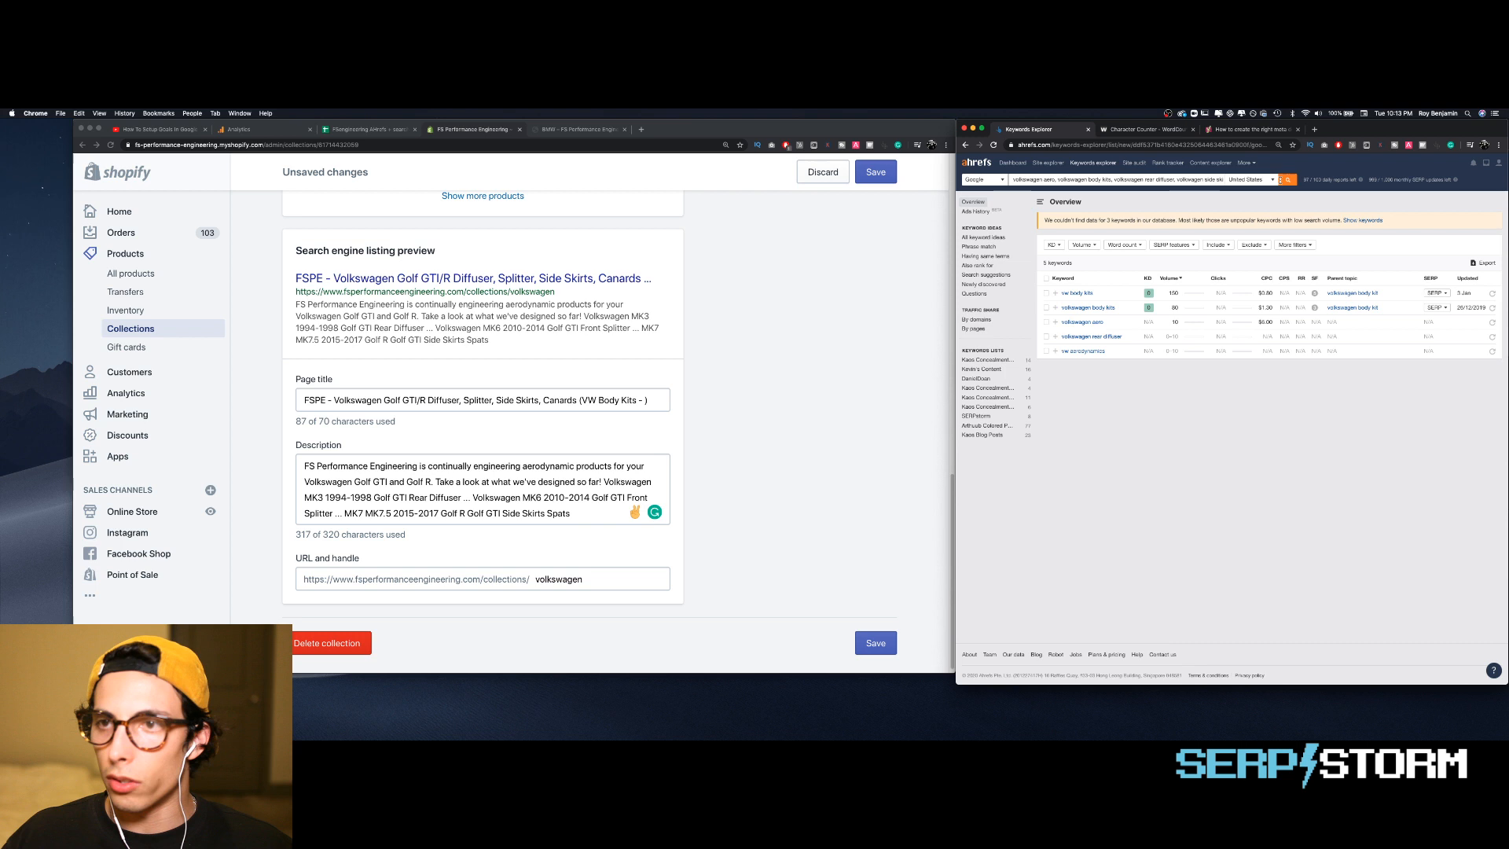
click(523, 400)
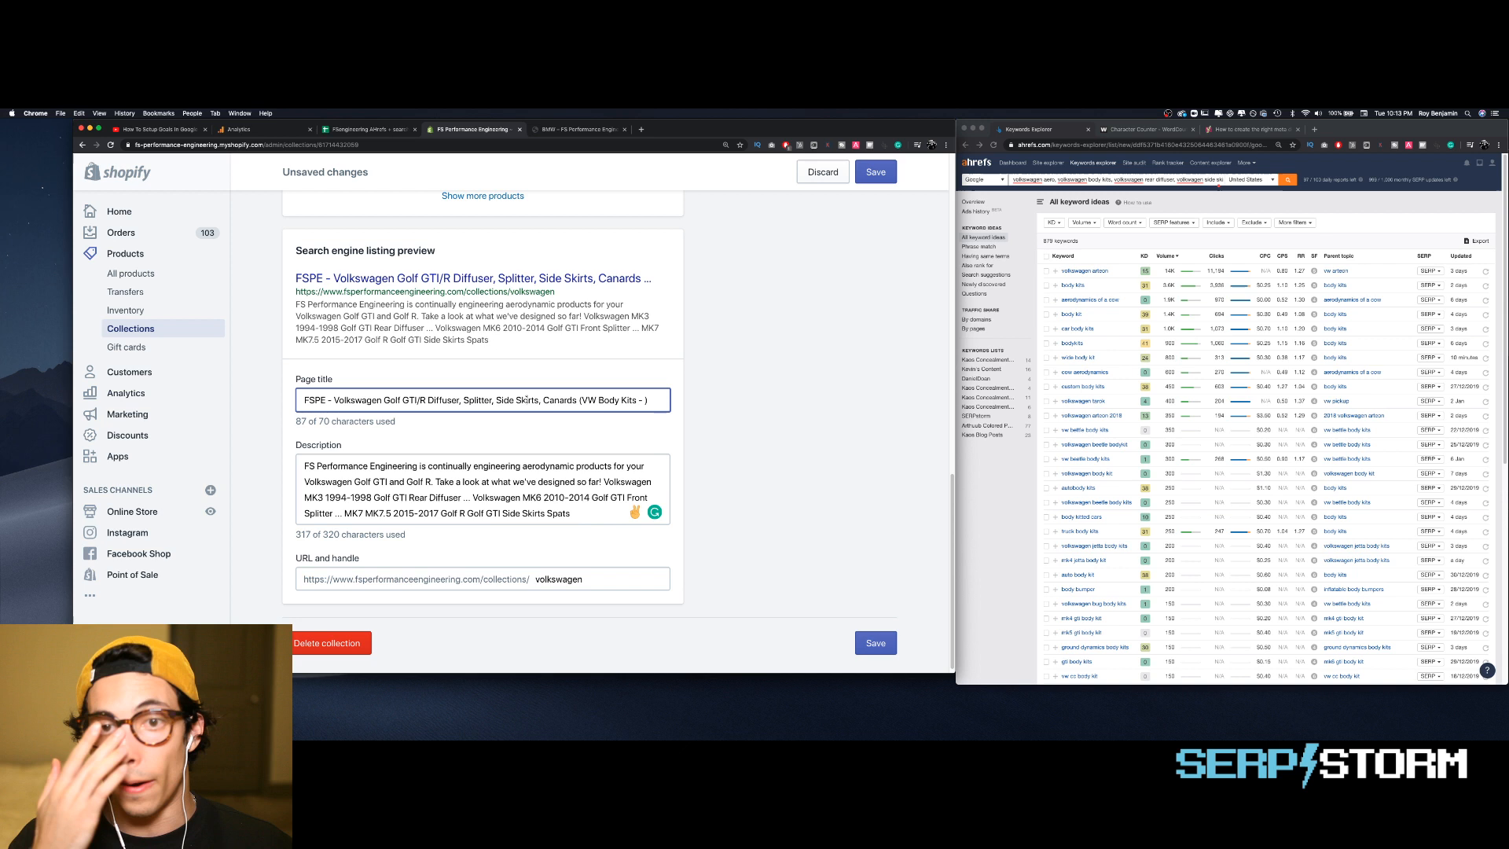
- Search the web for "search console" in a new tab and open Google Search Console
click(641, 129)
text(search)
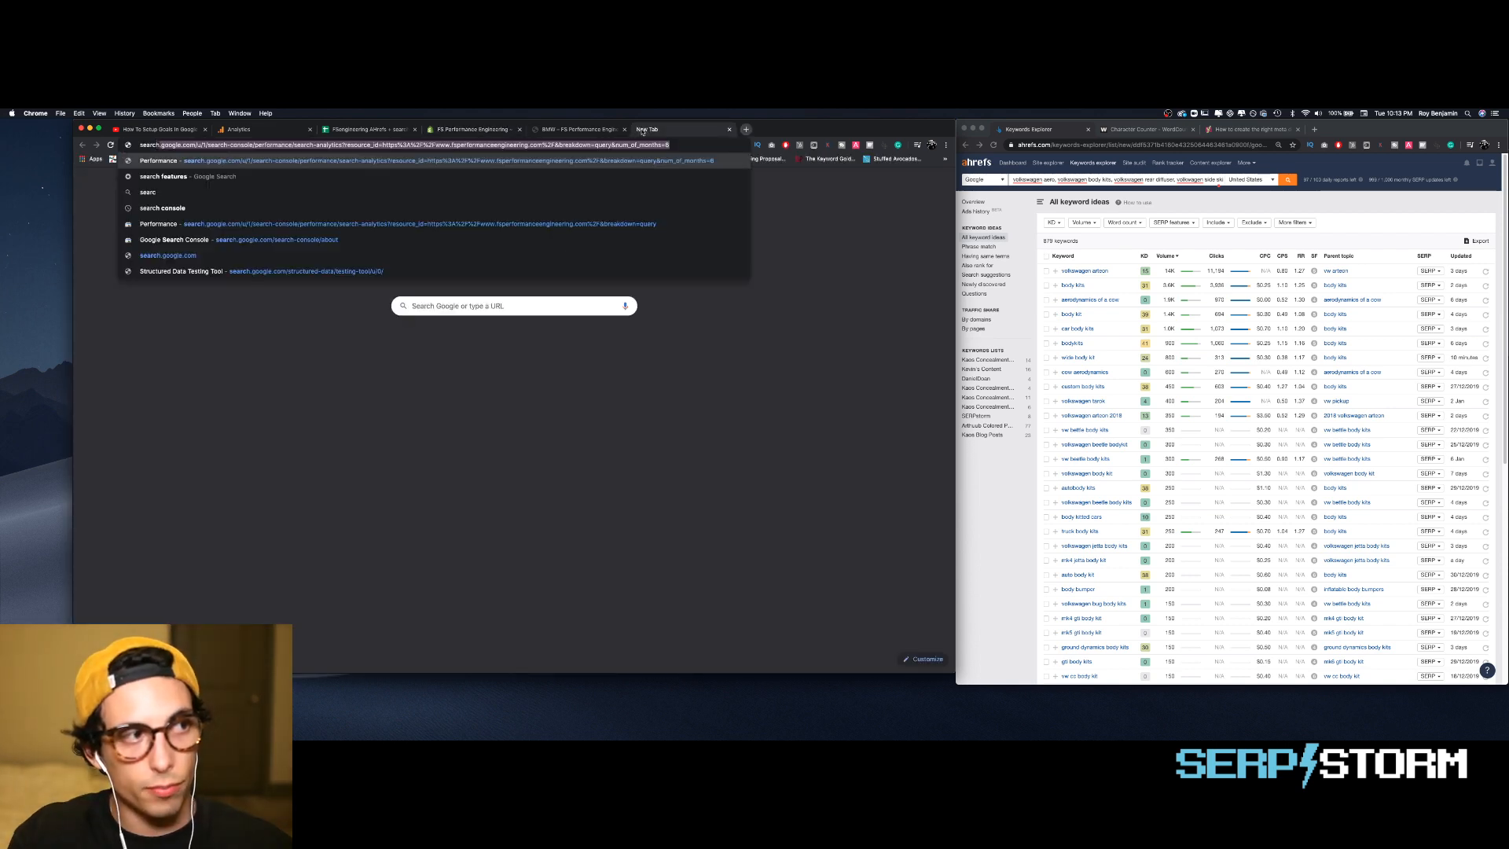
text( console)
key(Return)
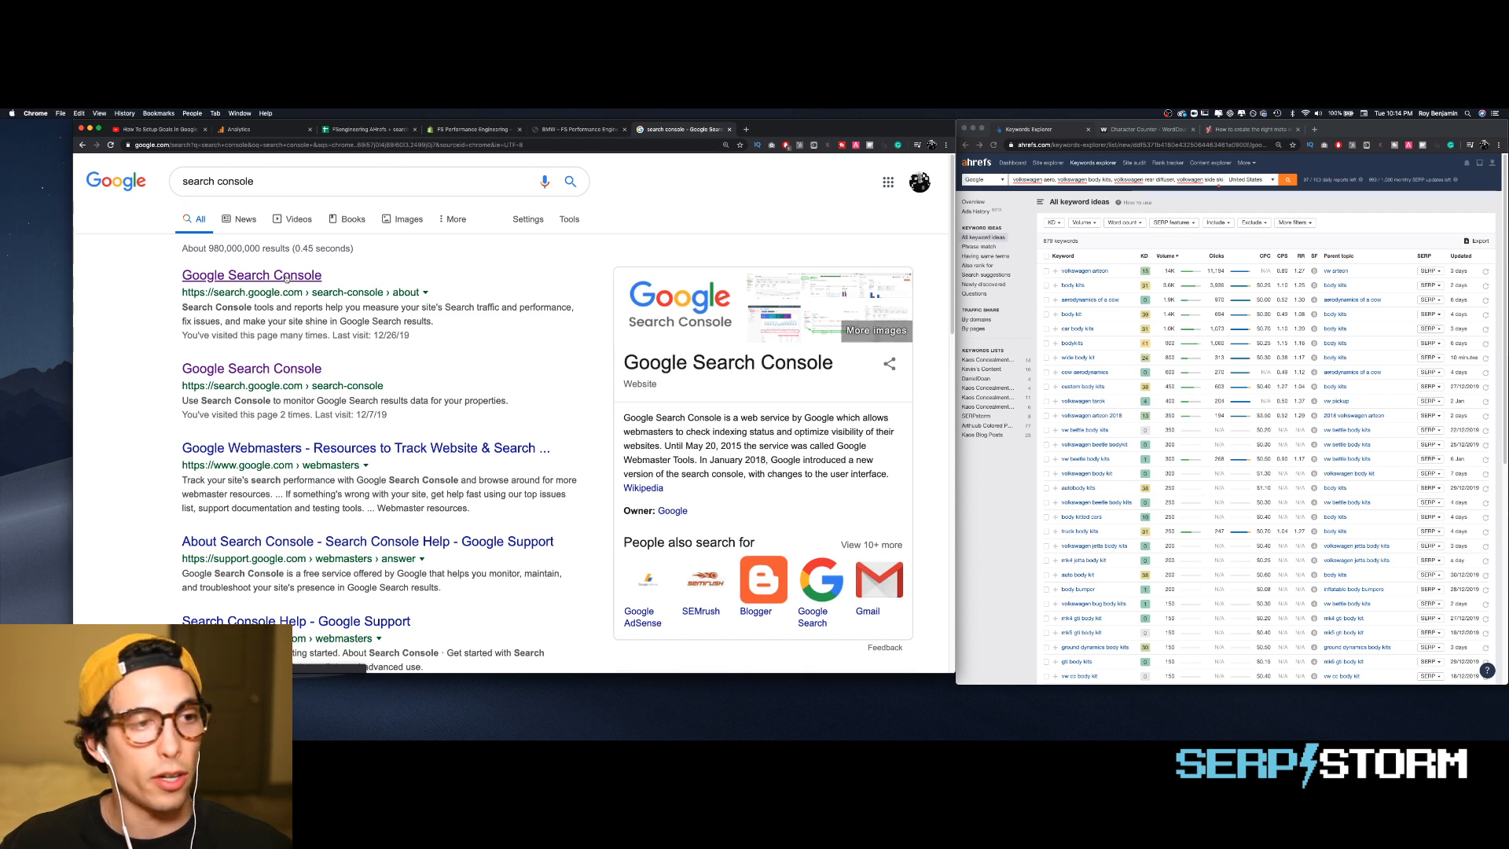
click(286, 276)
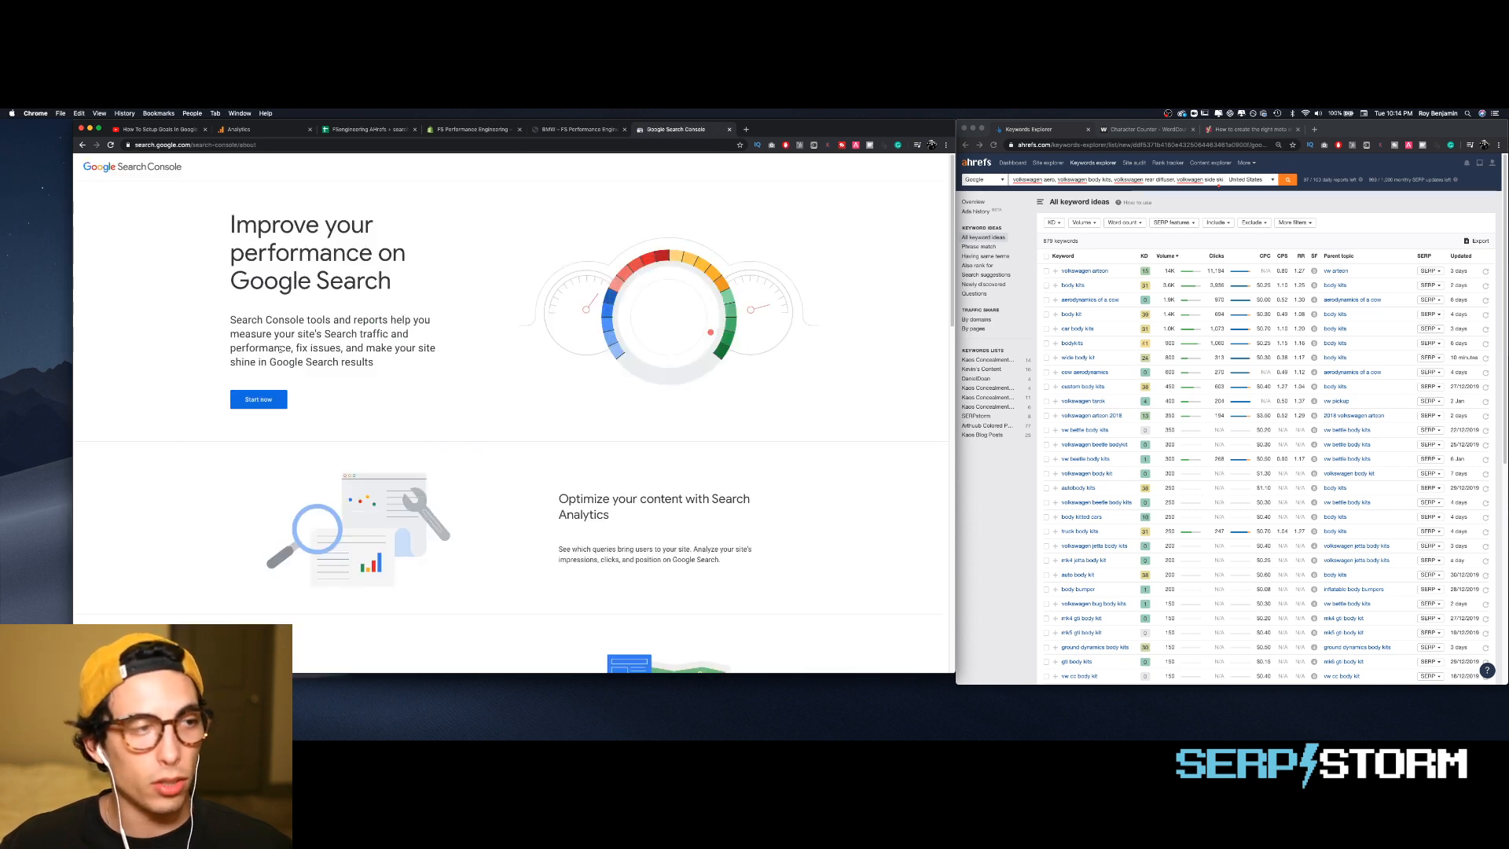
click(271, 397)
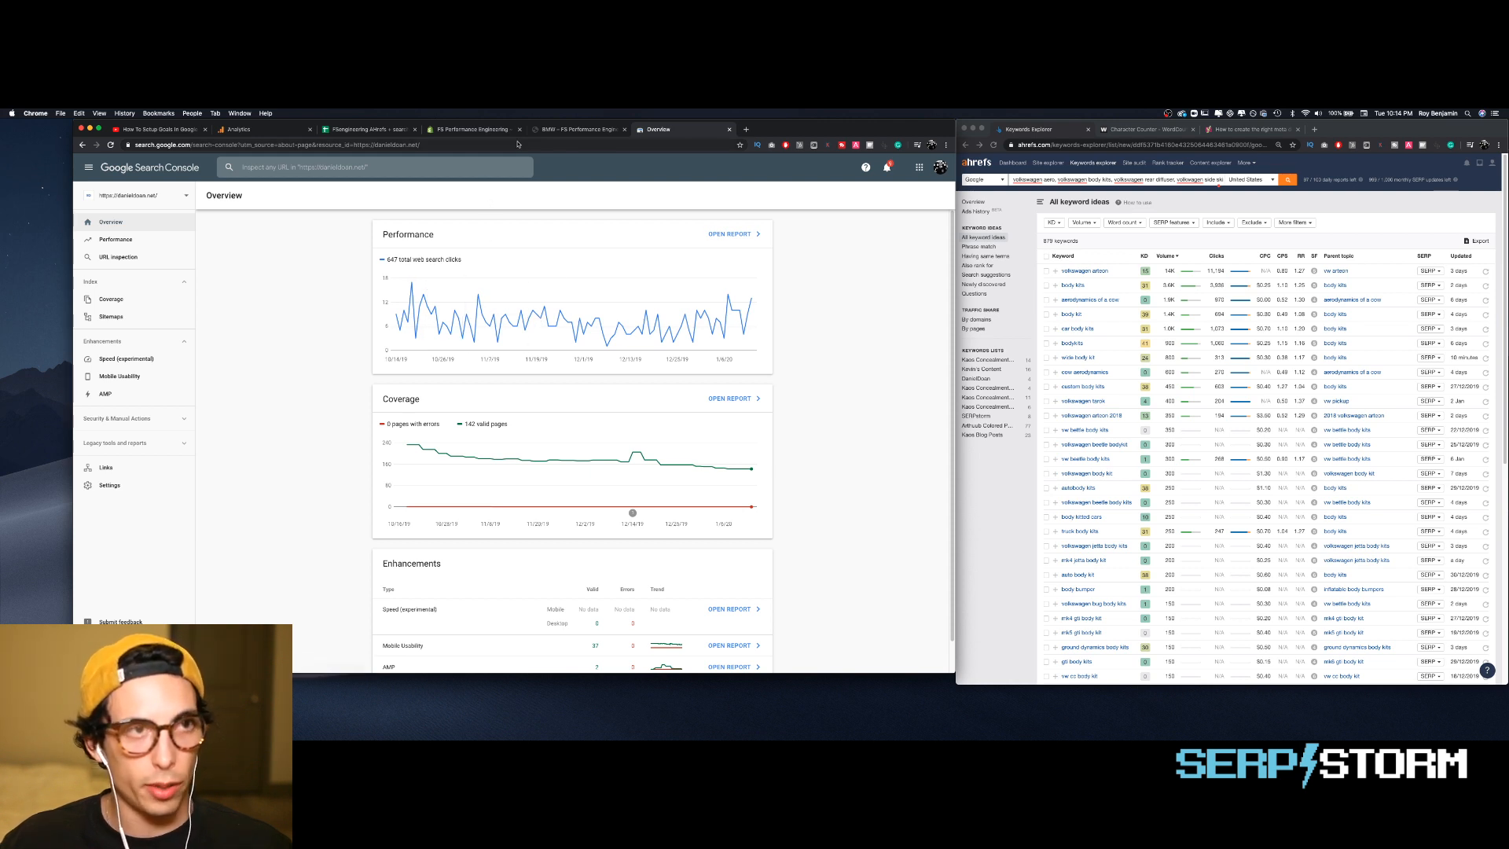
- Return to the Volkswagen collection in Shopify, open its live storefront page in a new tab and copy the page's URL
click(470, 129)
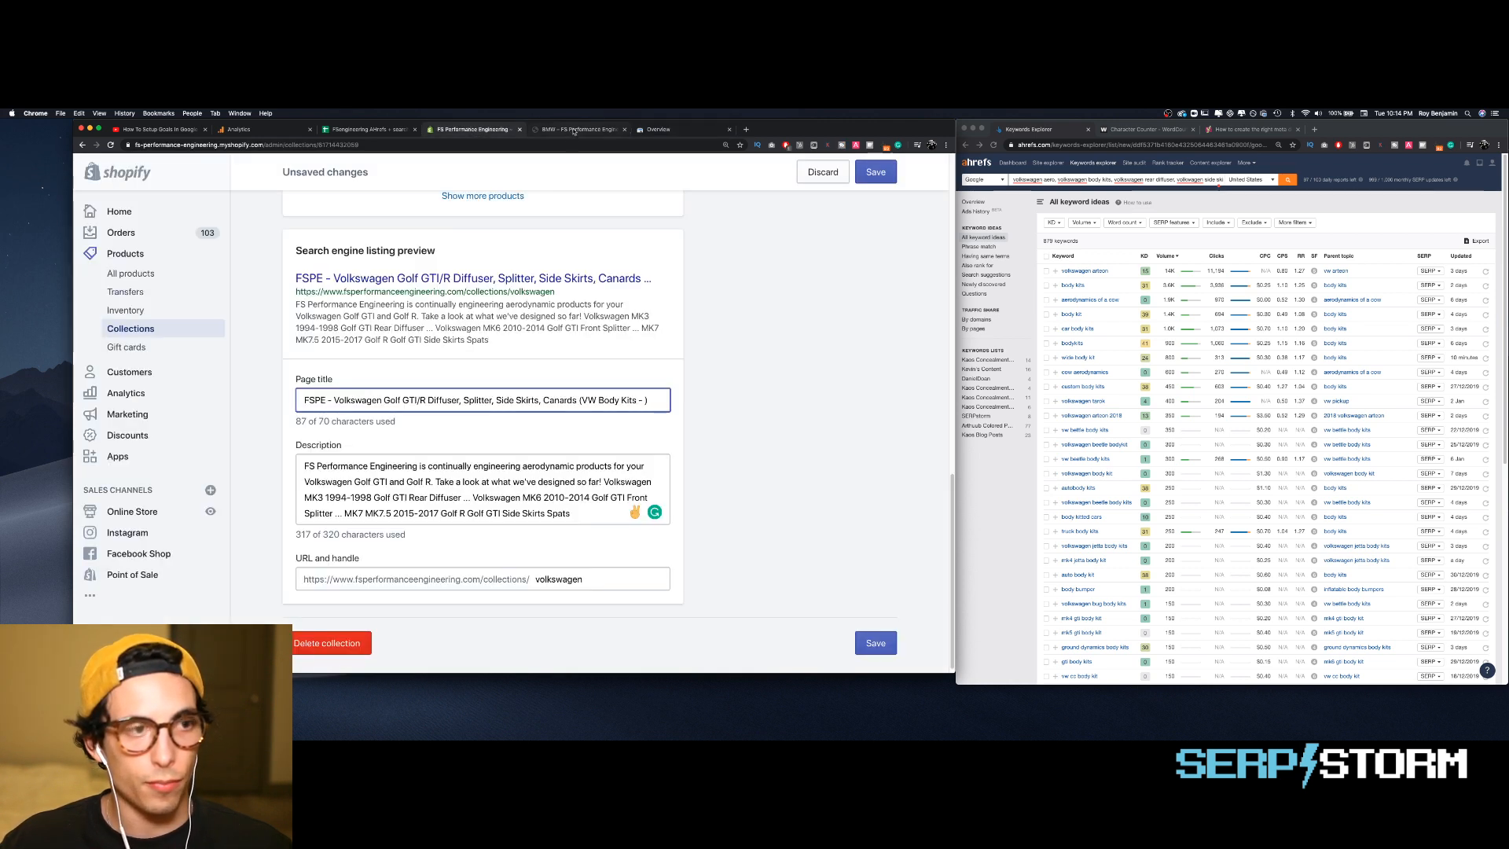
scroll(483, 201, up, 15)
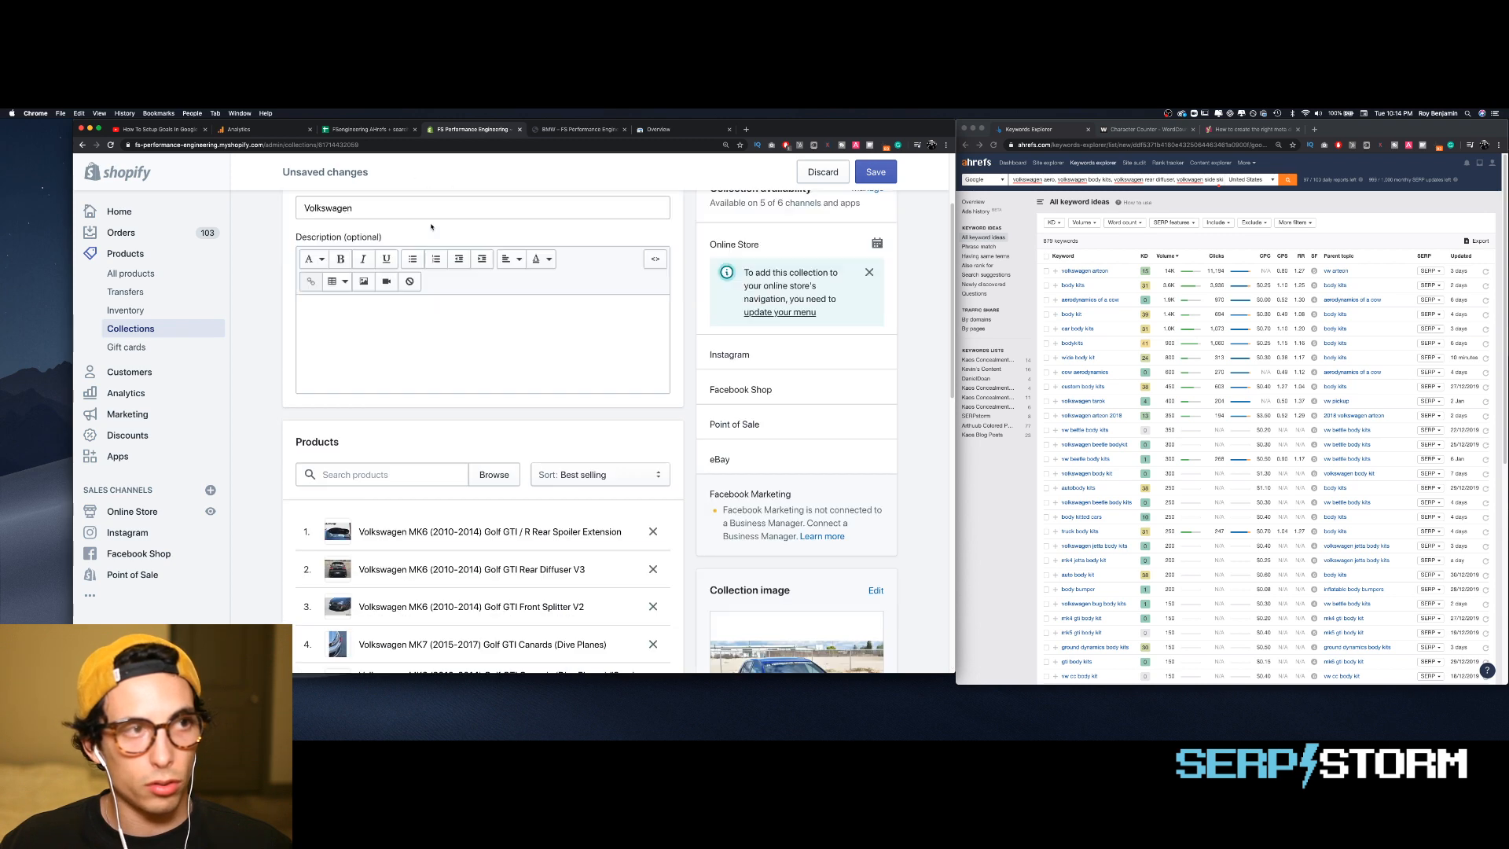
right_click(307, 271)
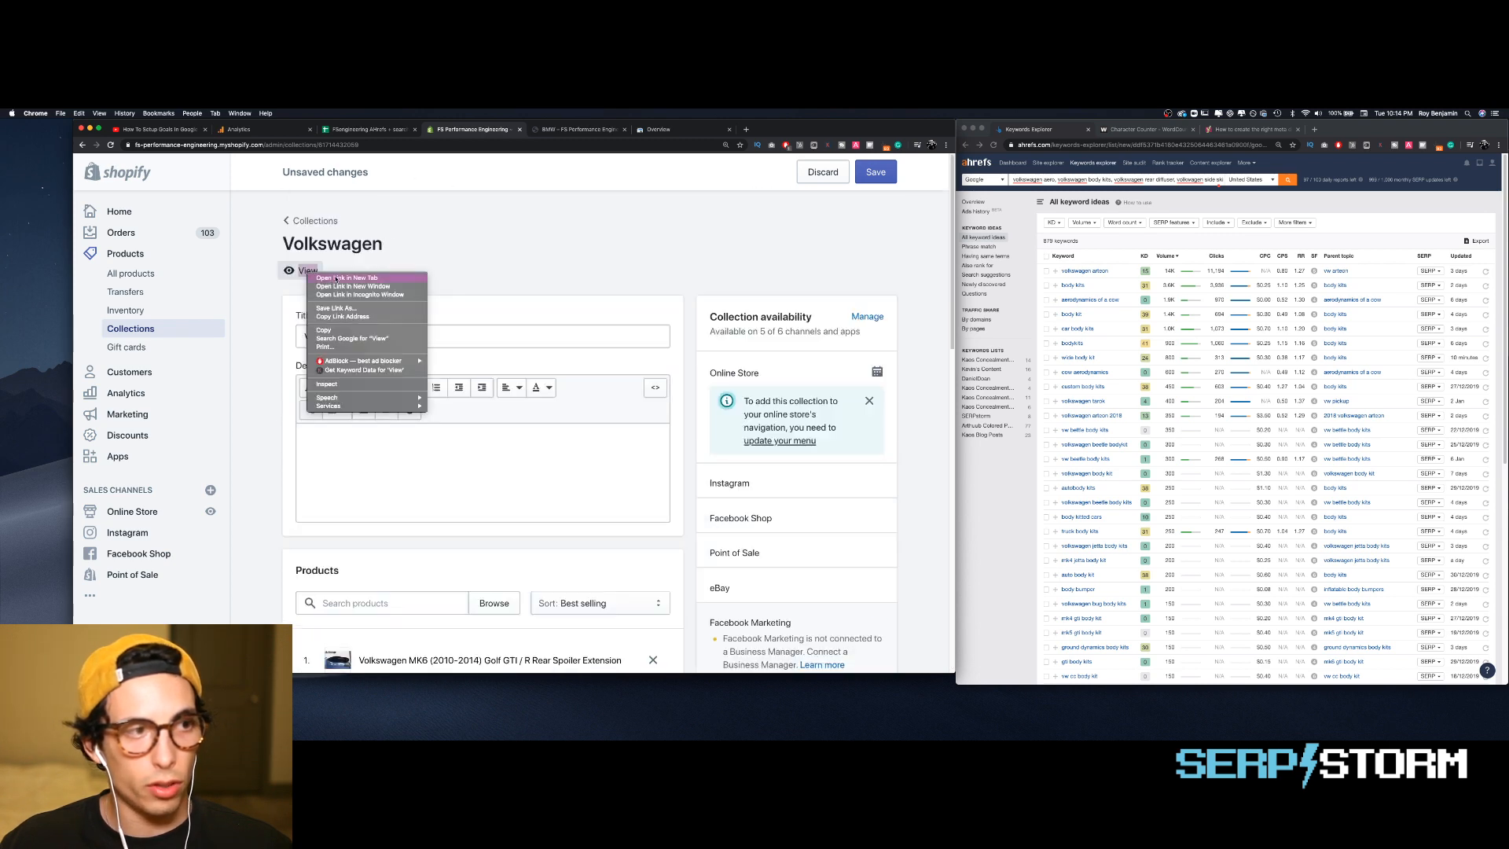
click(337, 278)
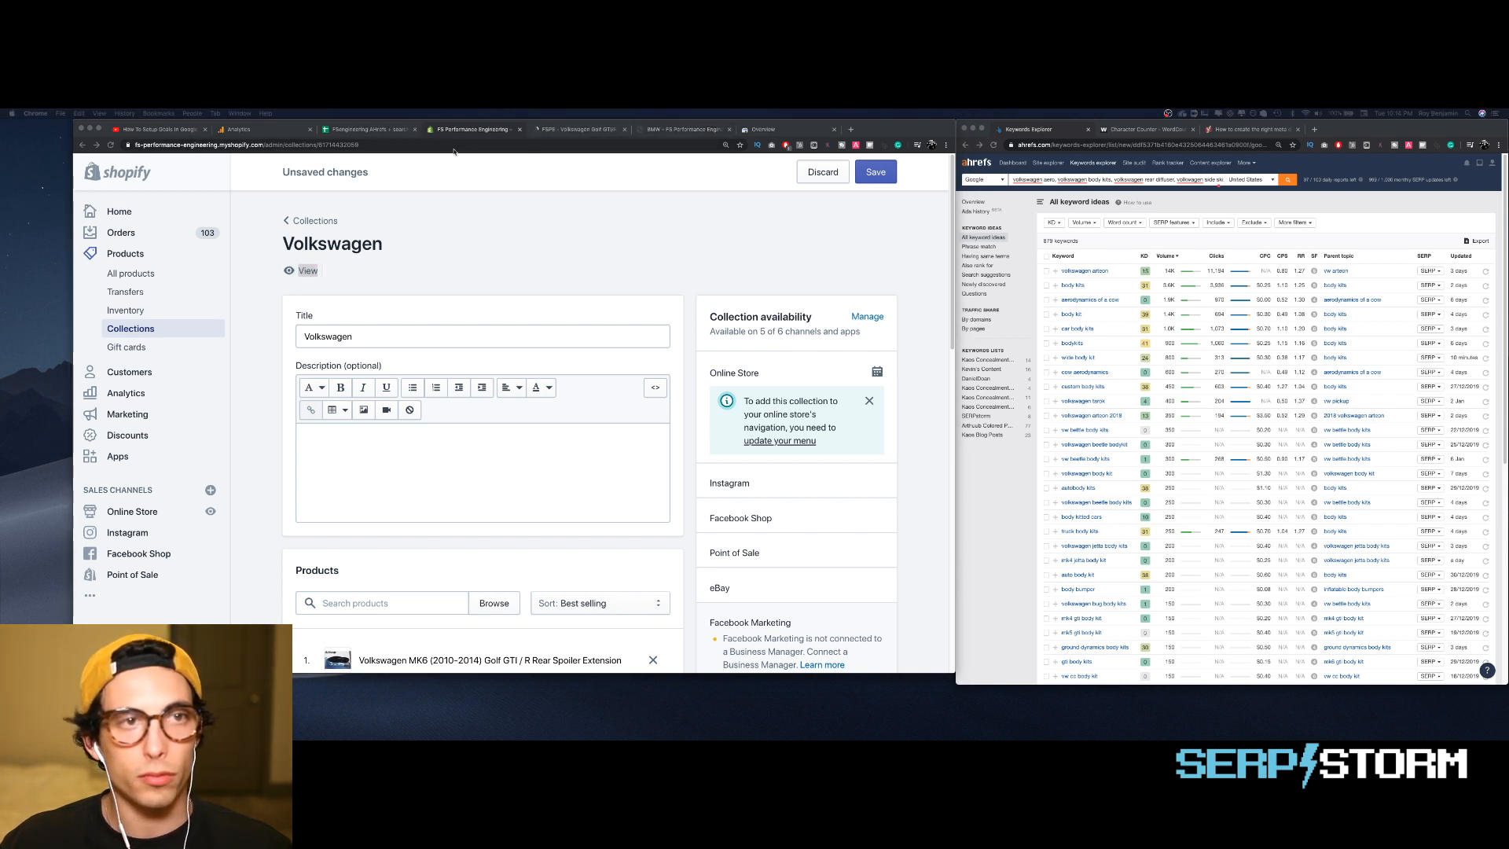
click(582, 130)
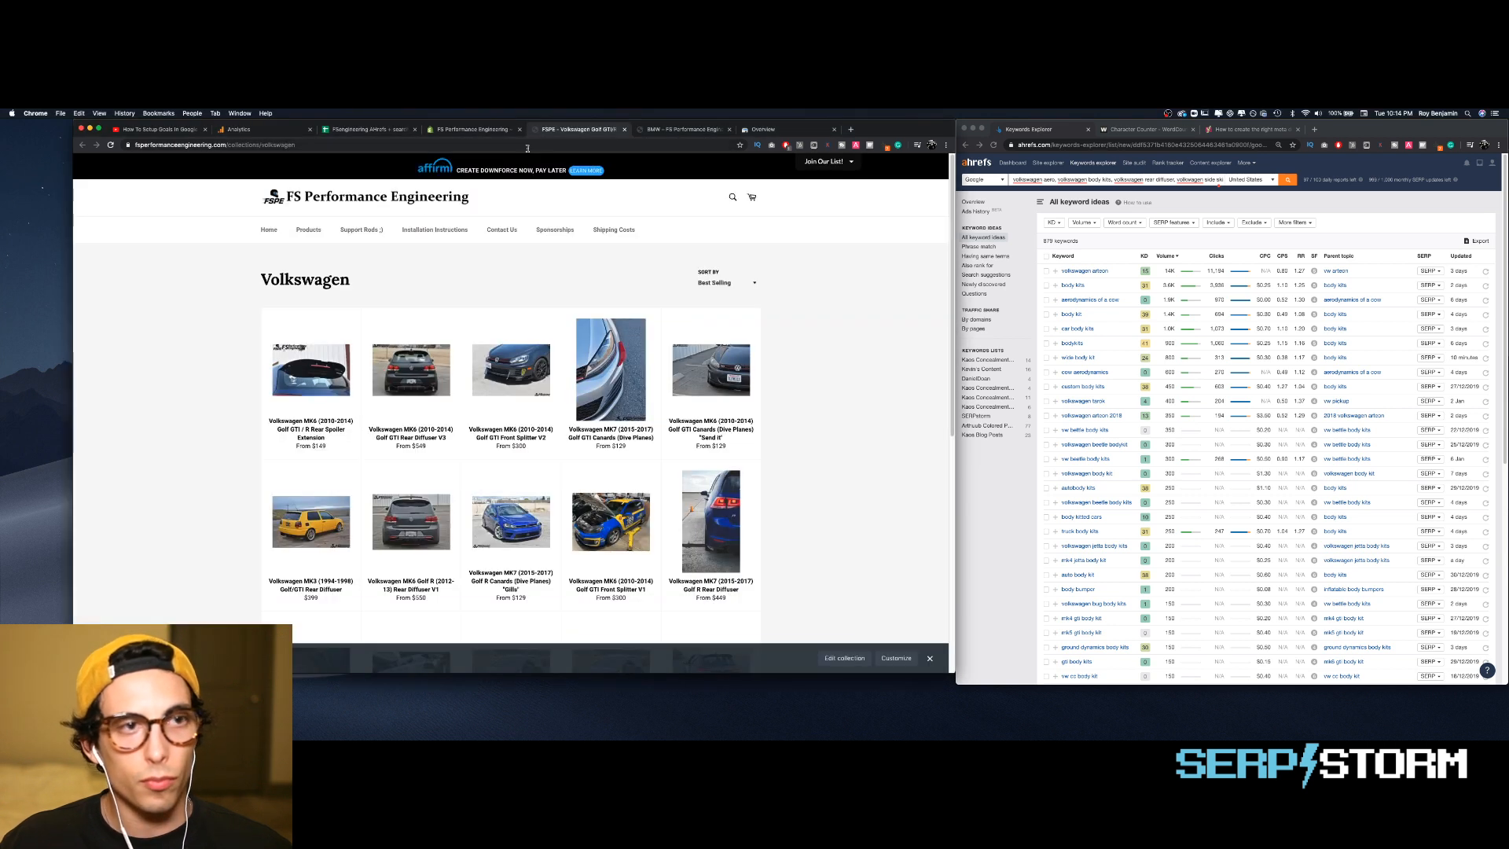
click(527, 147)
key(super+c)
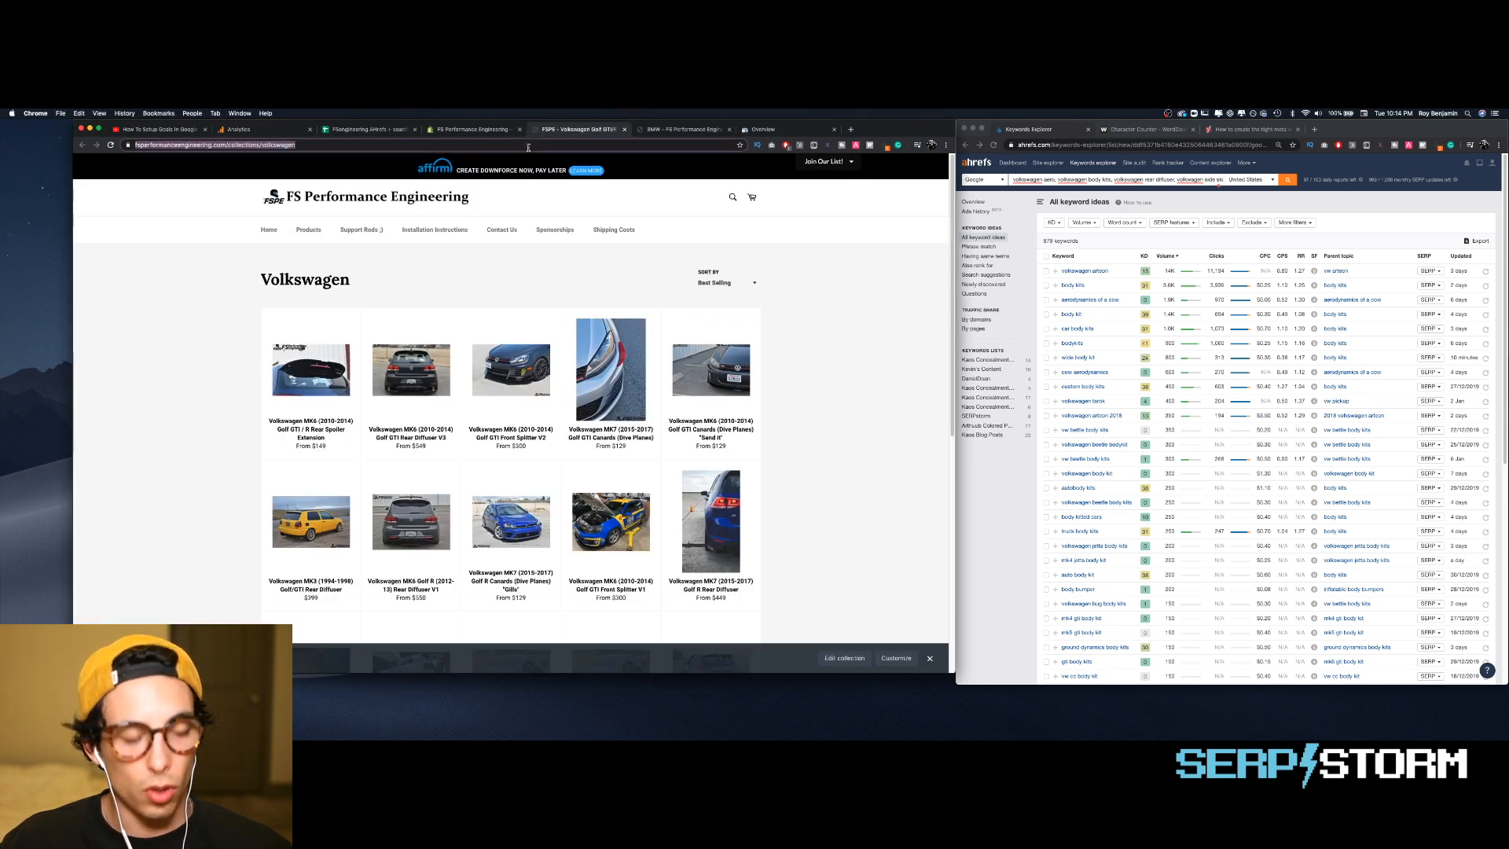
click(670, 132)
click(764, 129)
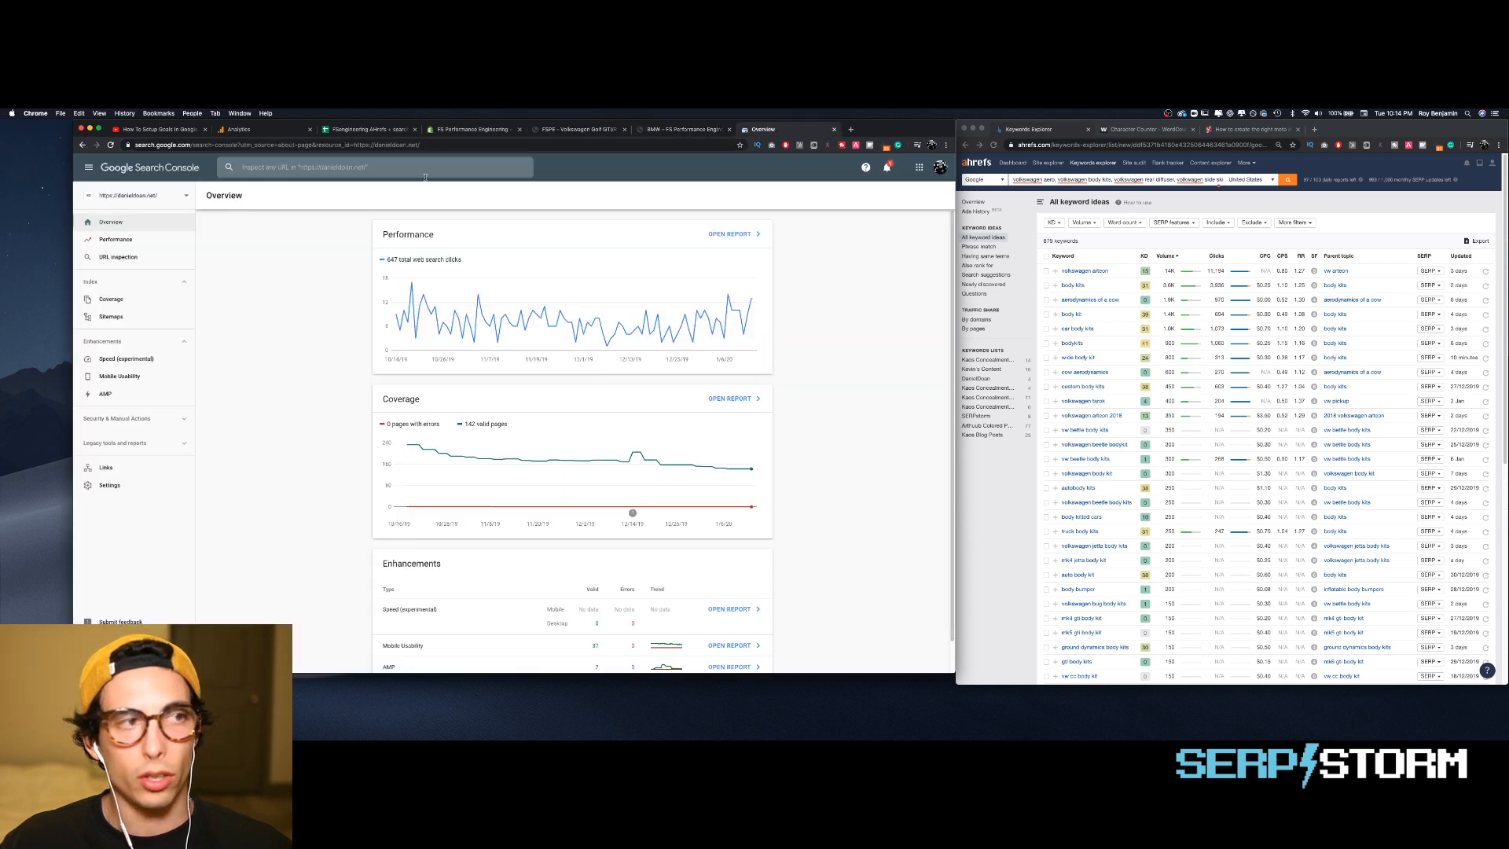
click(172, 194)
click(940, 166)
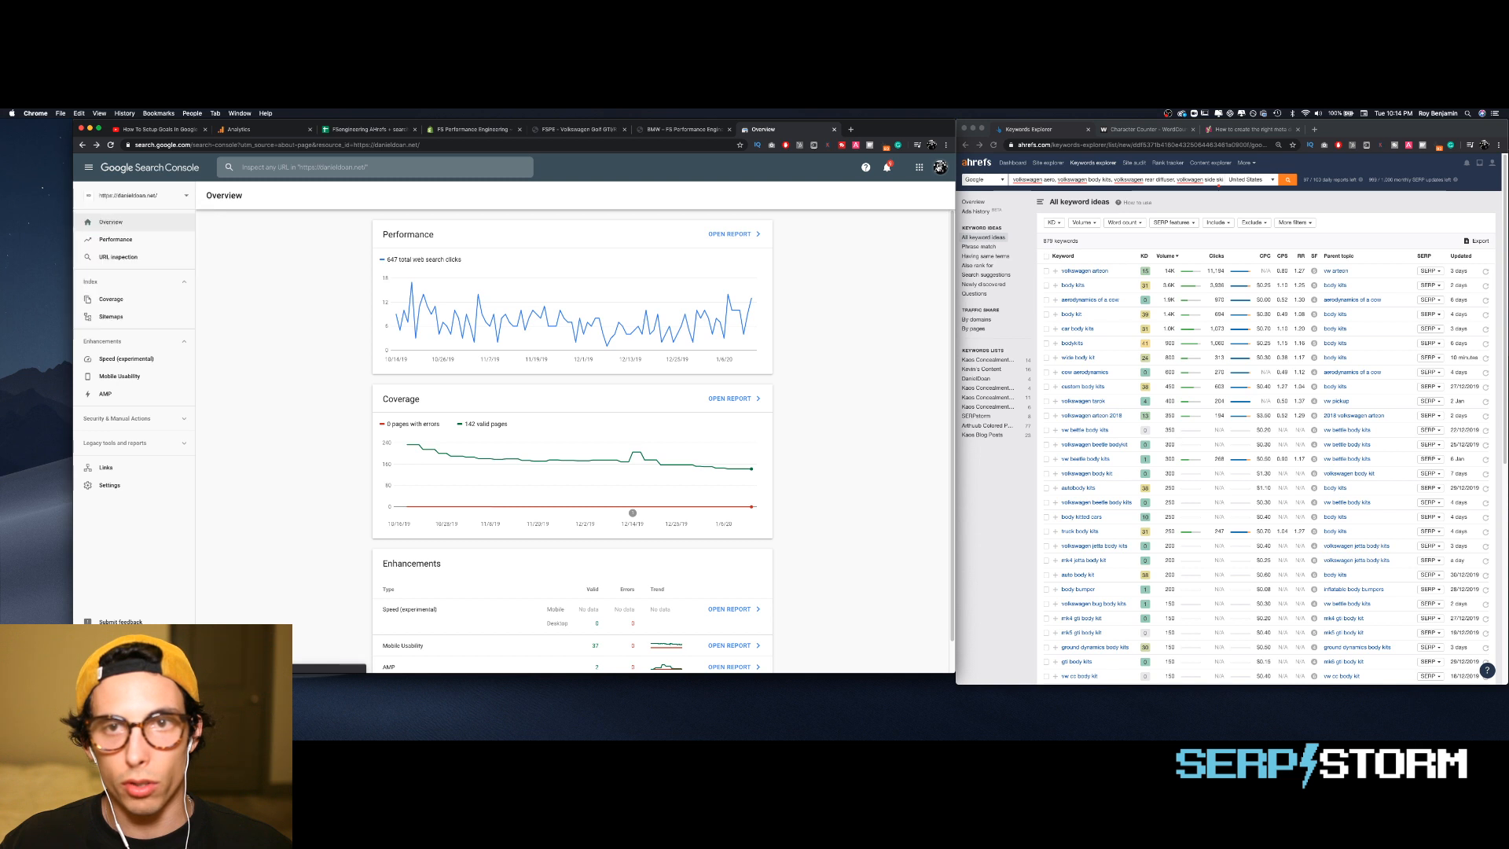
click(940, 166)
click(879, 300)
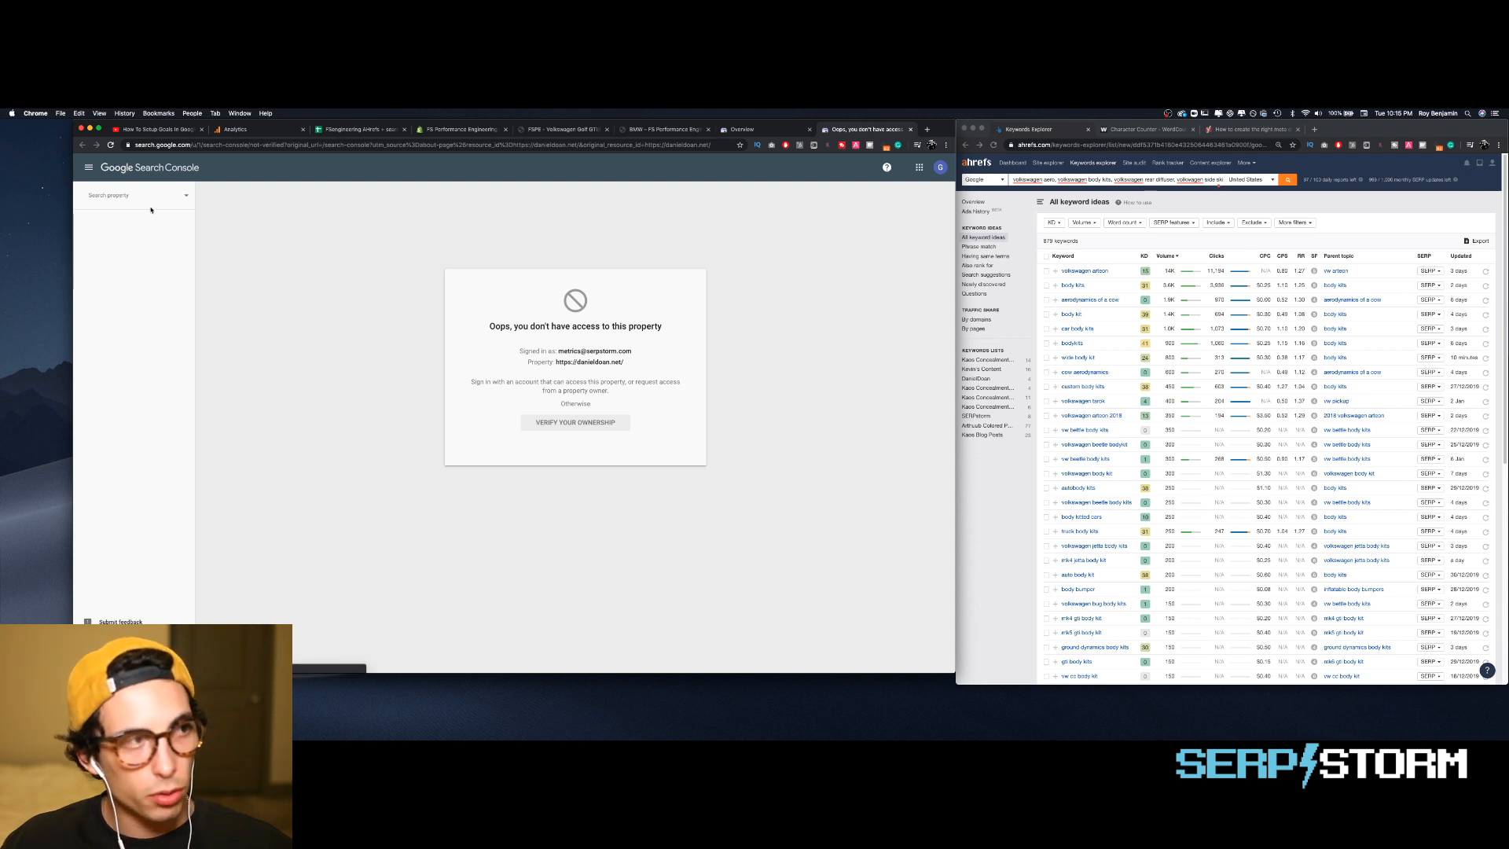
click(179, 202)
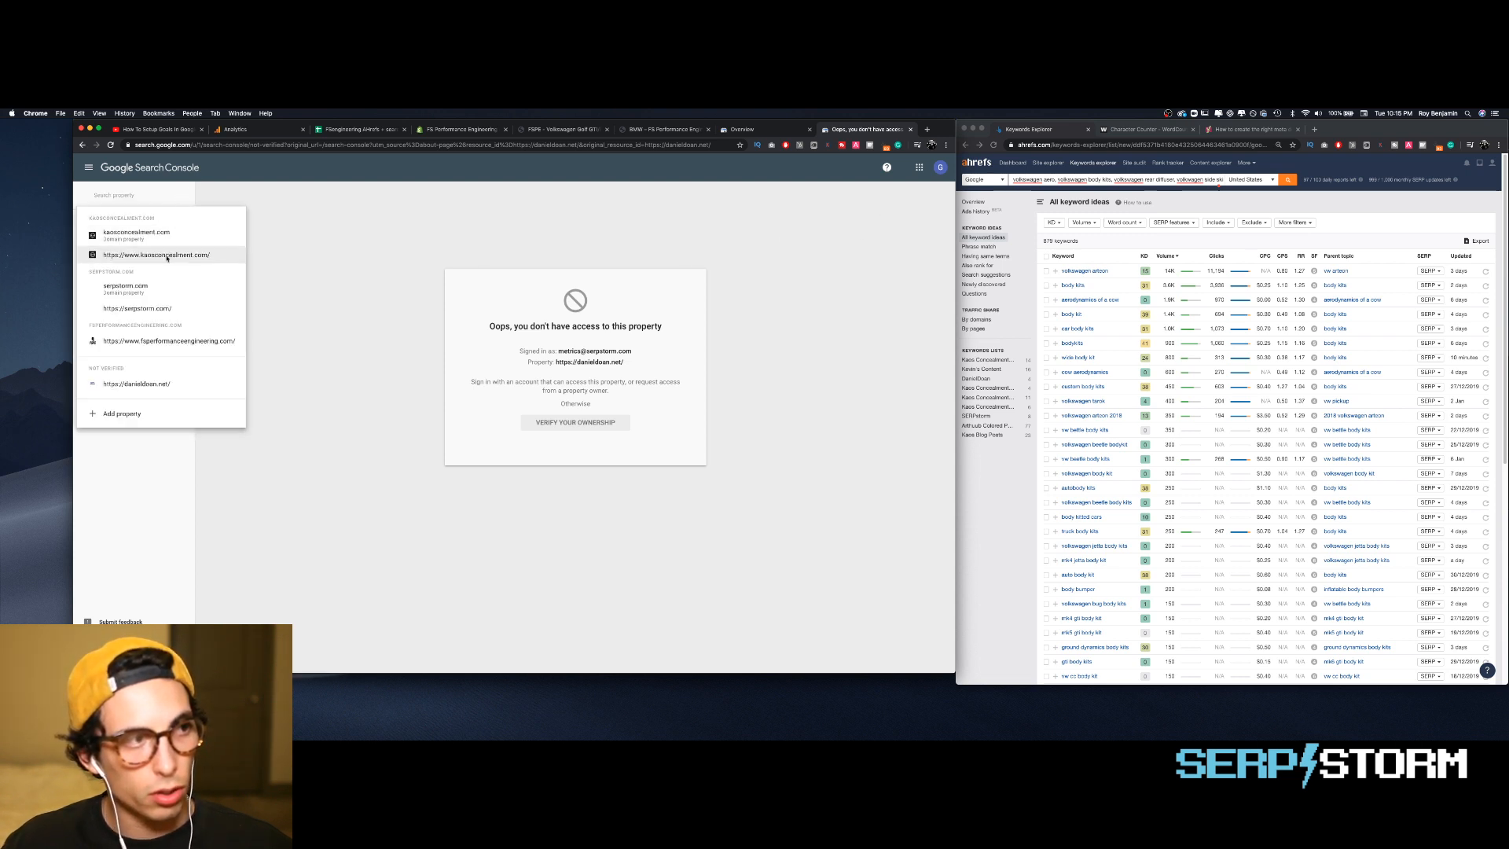
click(155, 340)
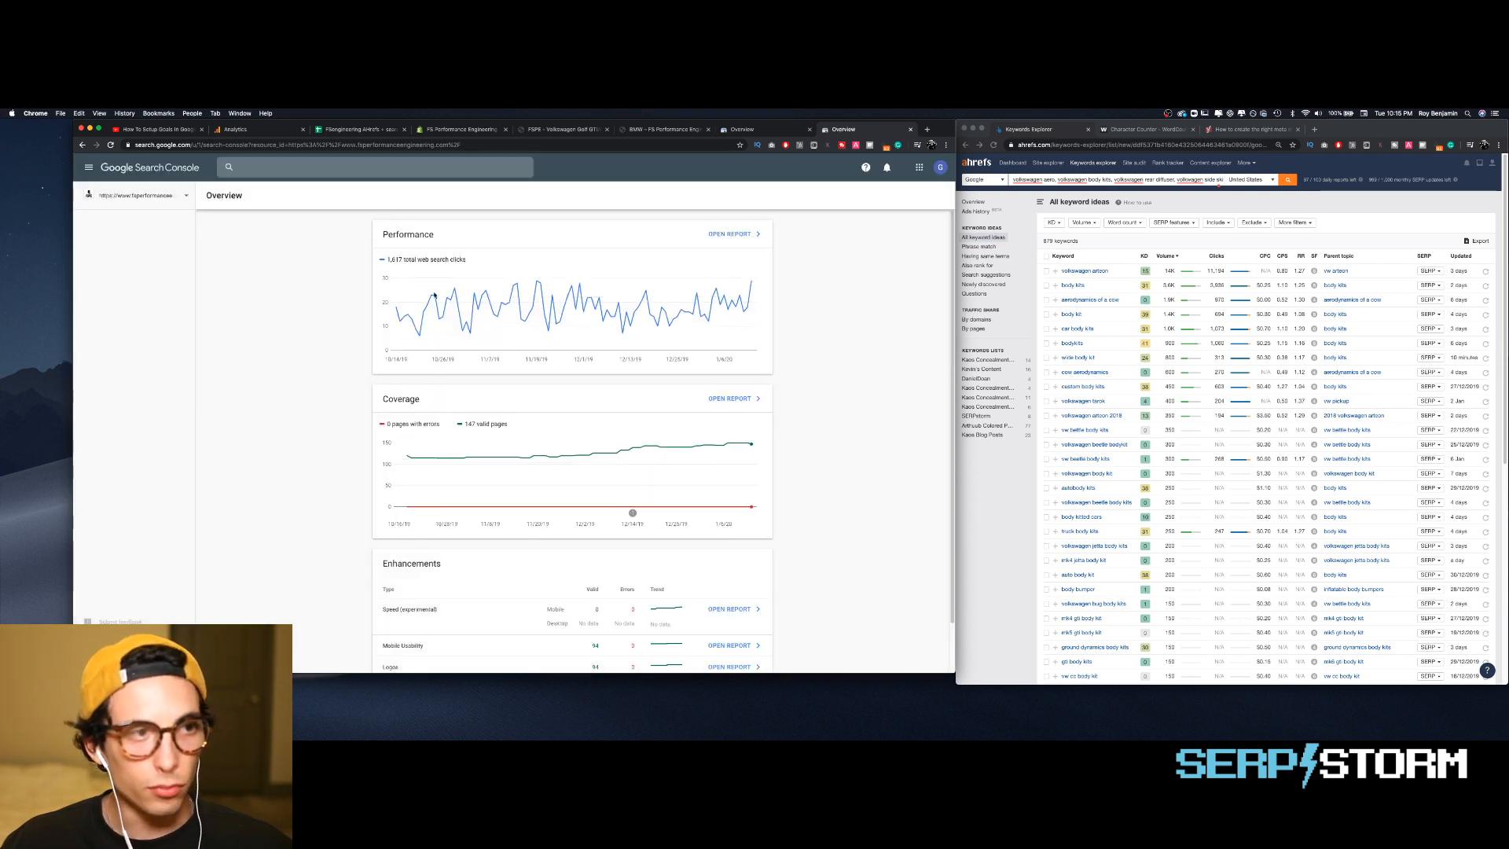
- Inspect the copied Volkswagen collection URL in Search Console
click(303, 168)
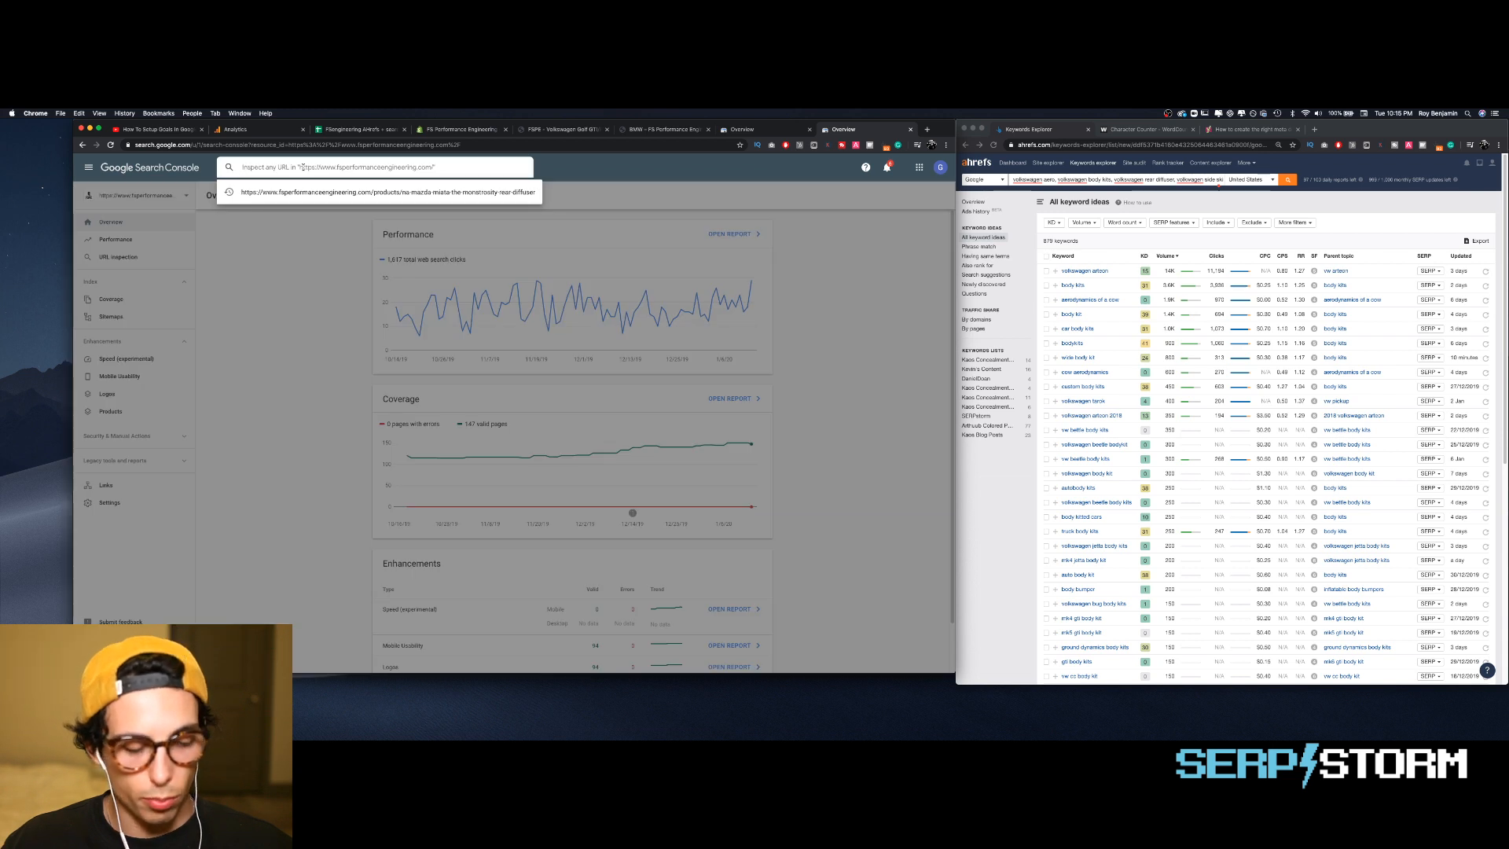
key(super+v)
key(Return)
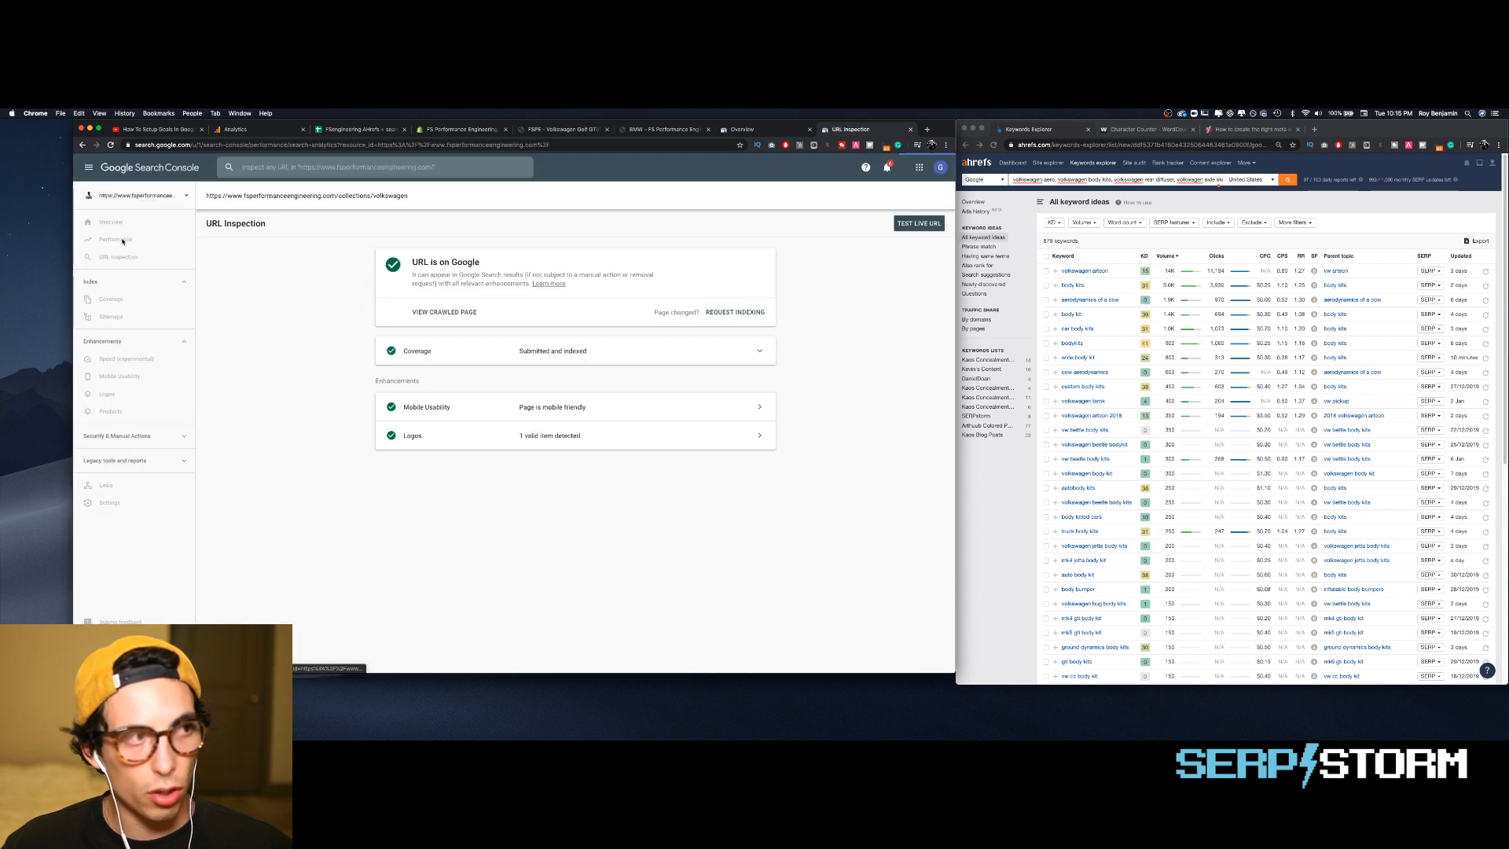
- Filter the performance report to URLs containing the Volkswagen collection address and set the date range to the last 28 days
click(122, 241)
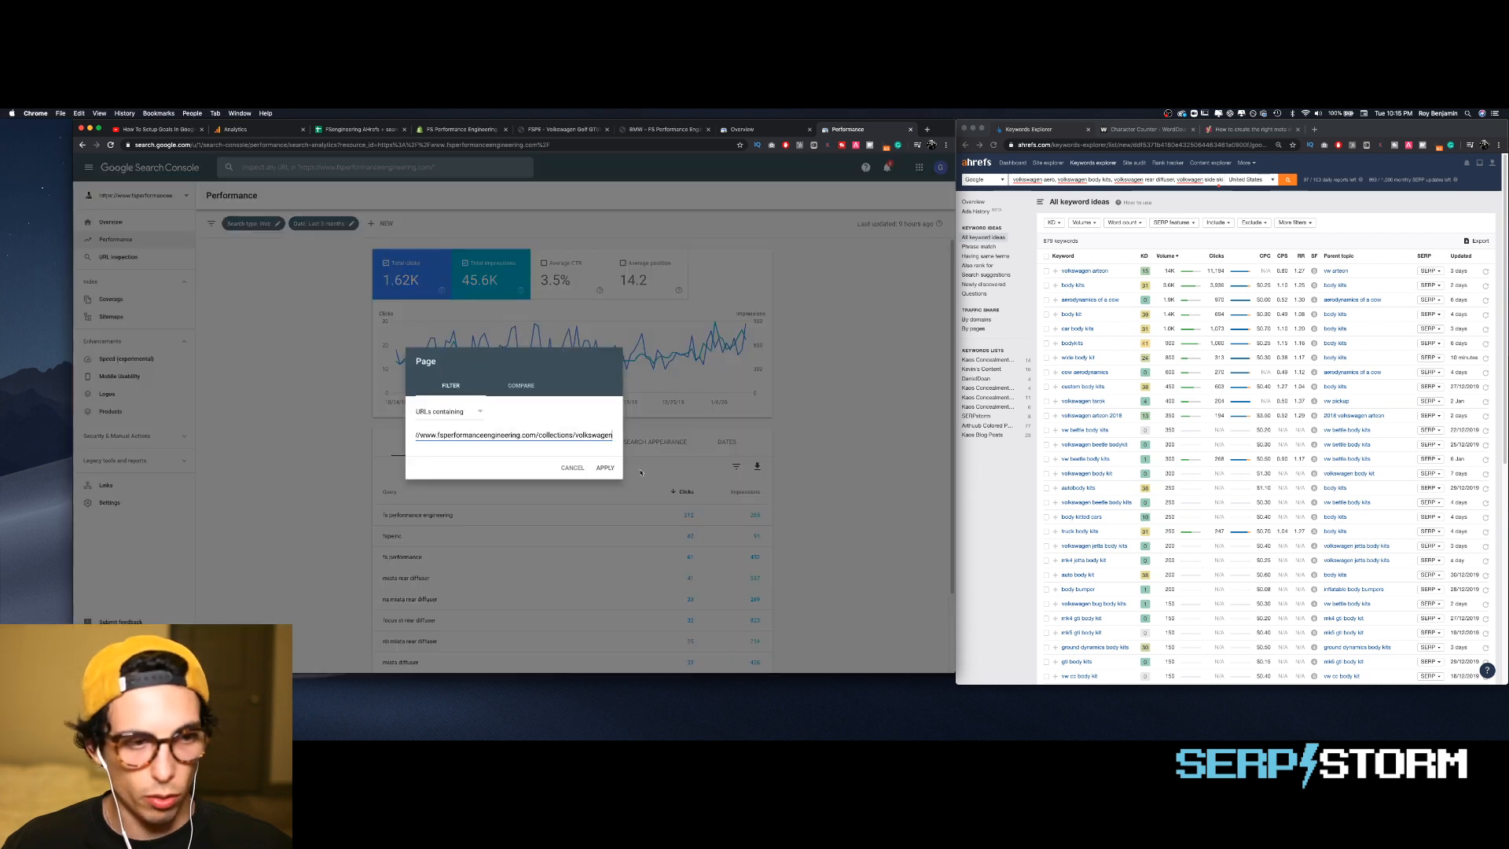
key(ctrl+v)
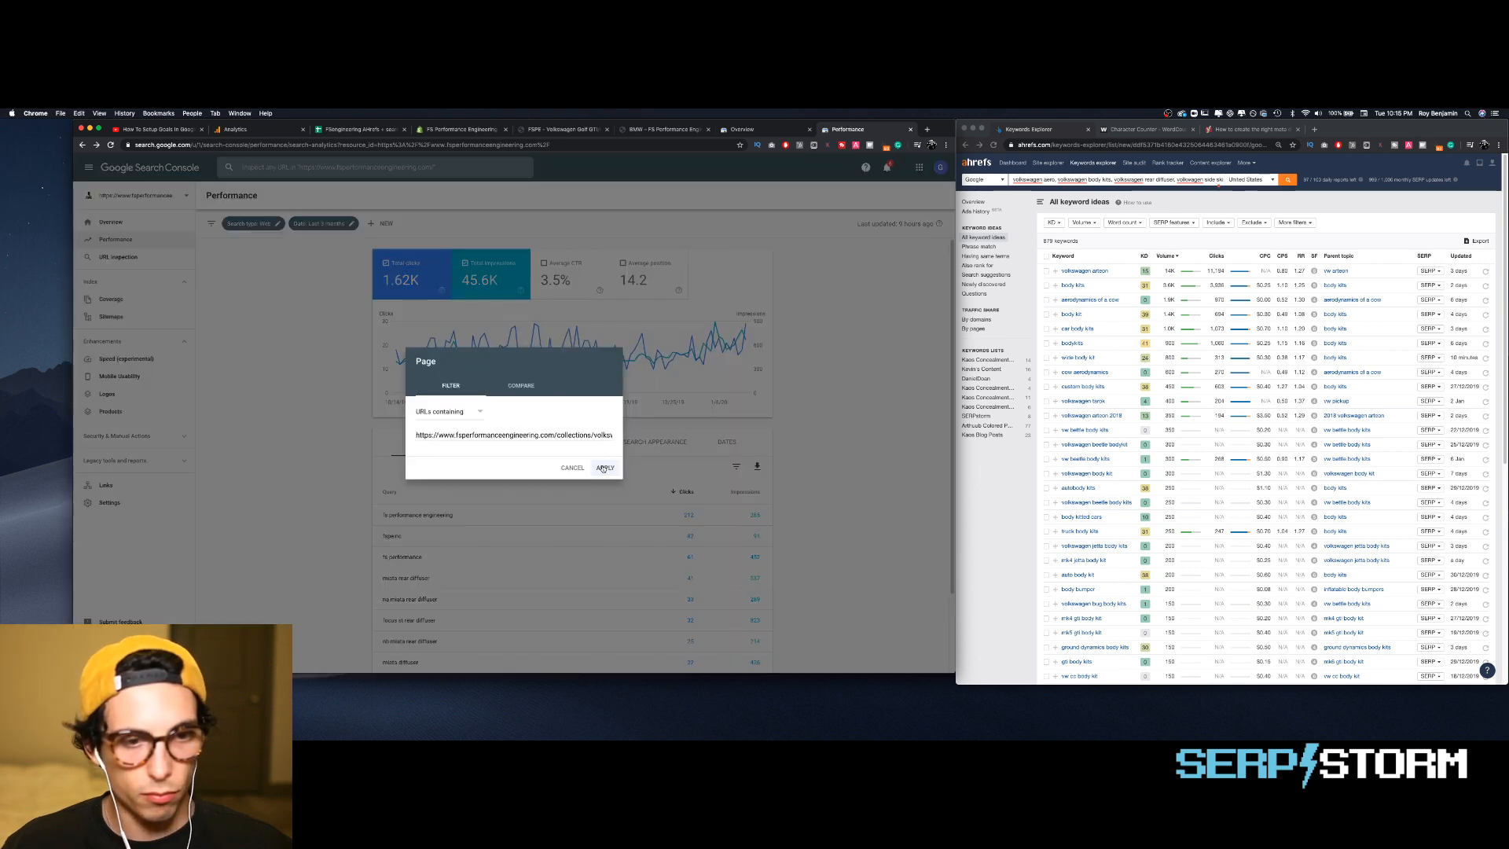
click(602, 466)
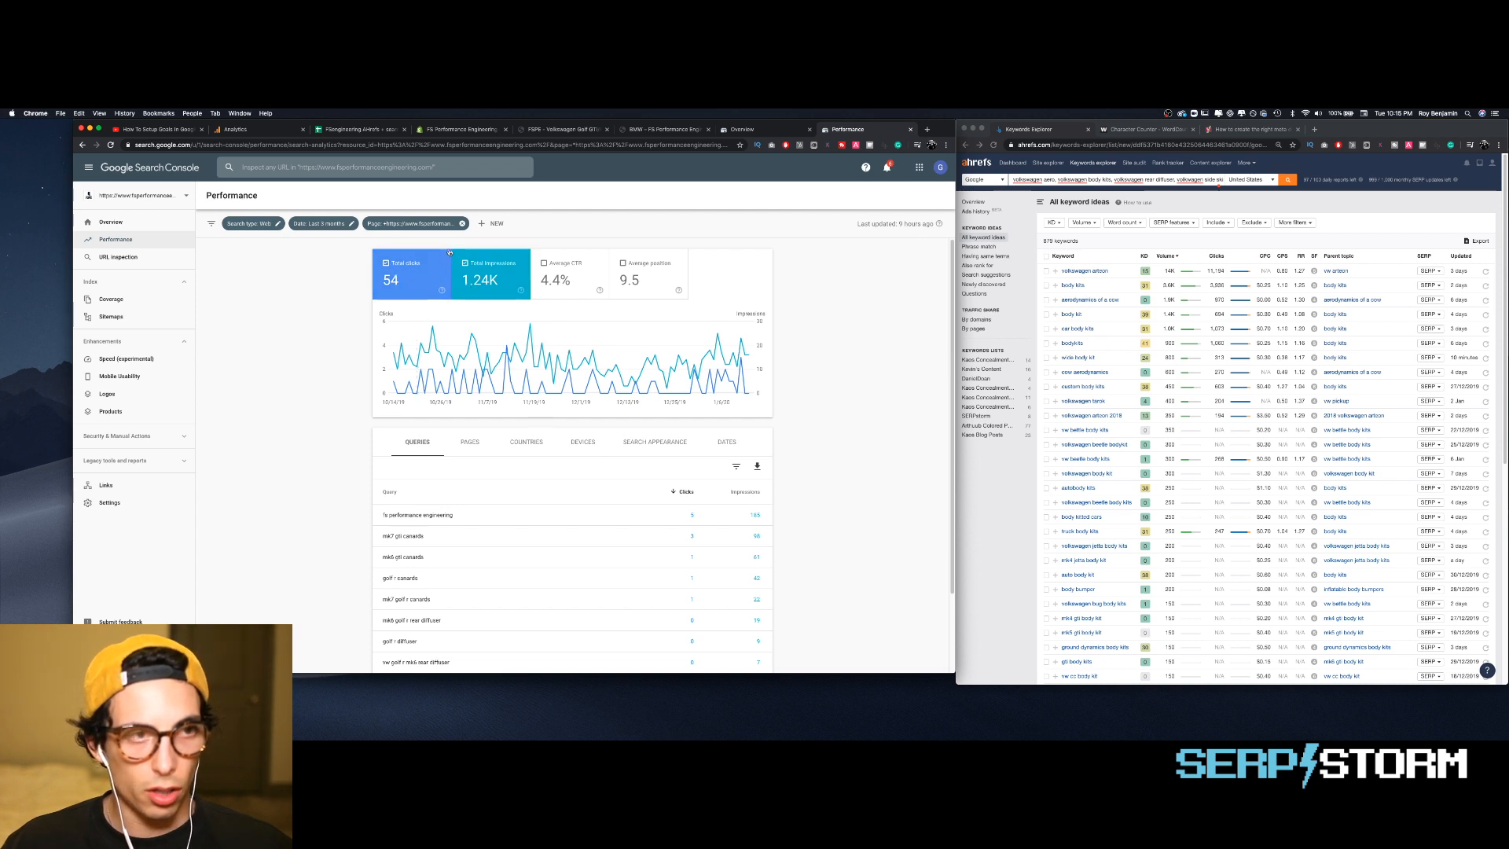
click(320, 223)
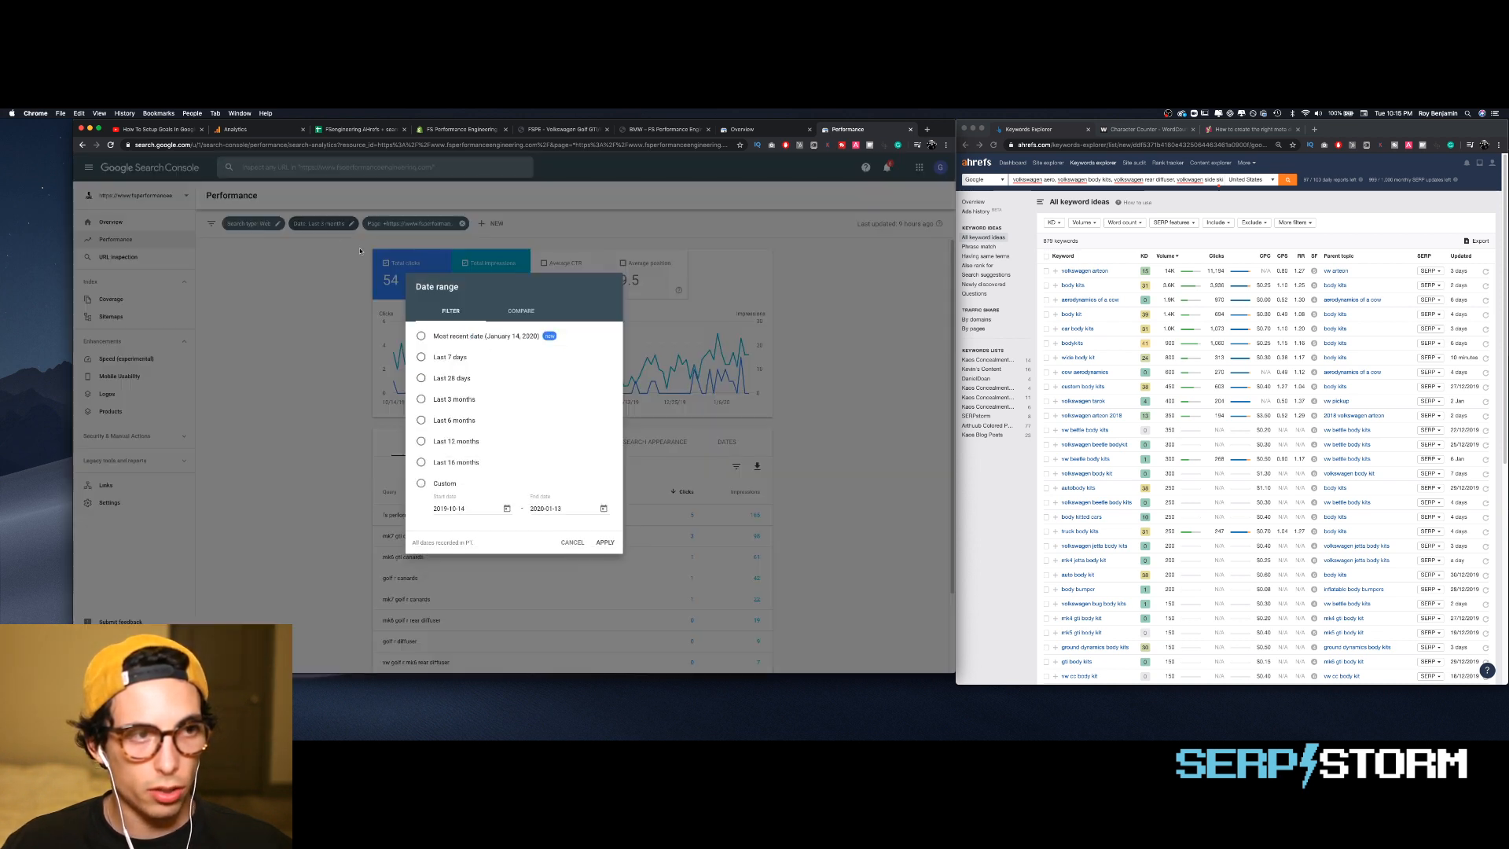
click(451, 378)
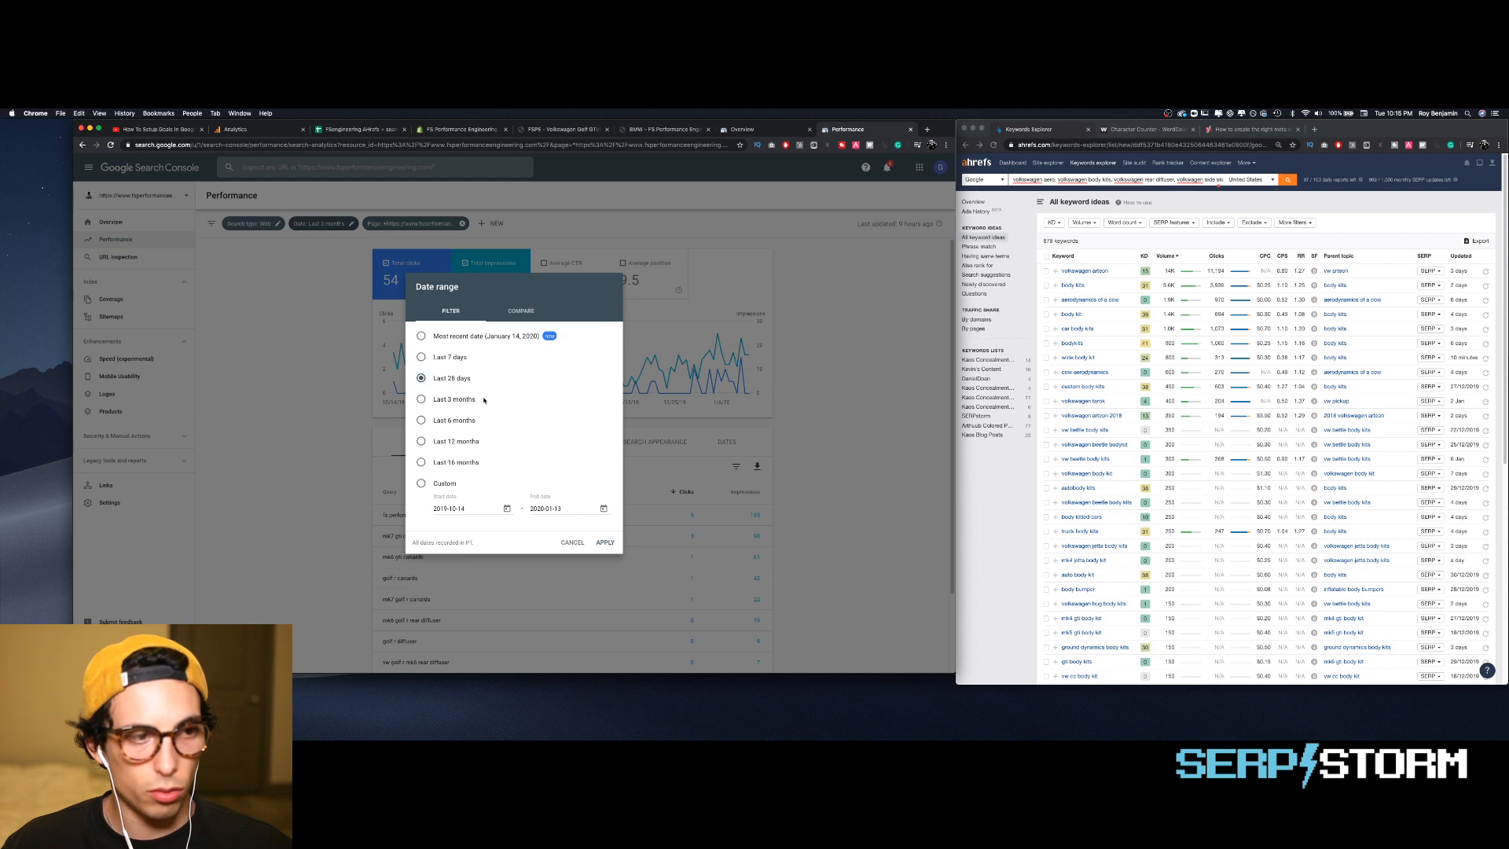
click(609, 542)
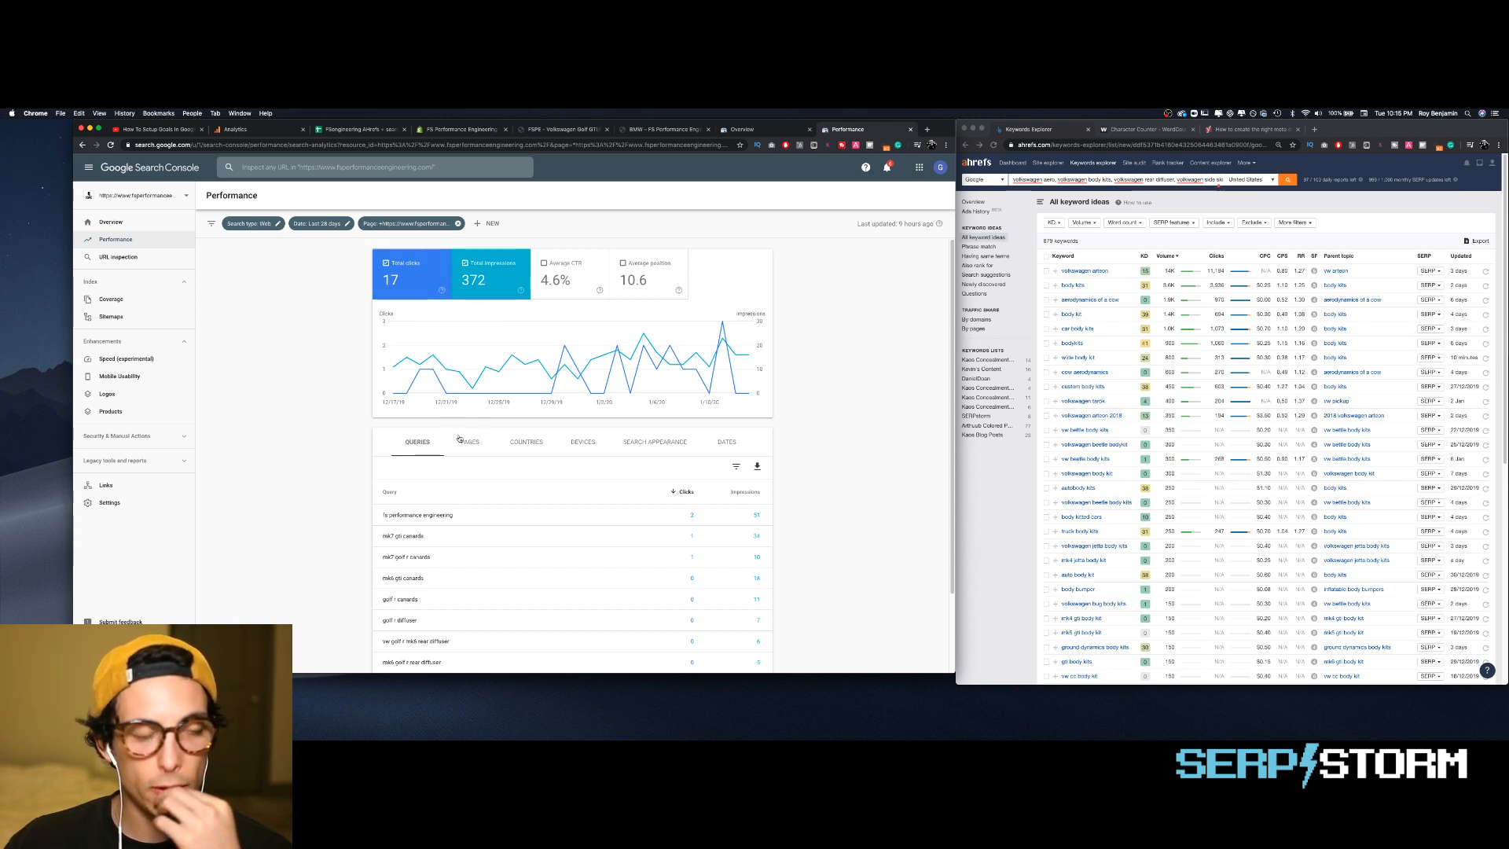
- Review the Volkswagen page's search queries, filtering the report to "mk7 gti canards" and removing that query filter again
scroll(482, 488, down, 1)
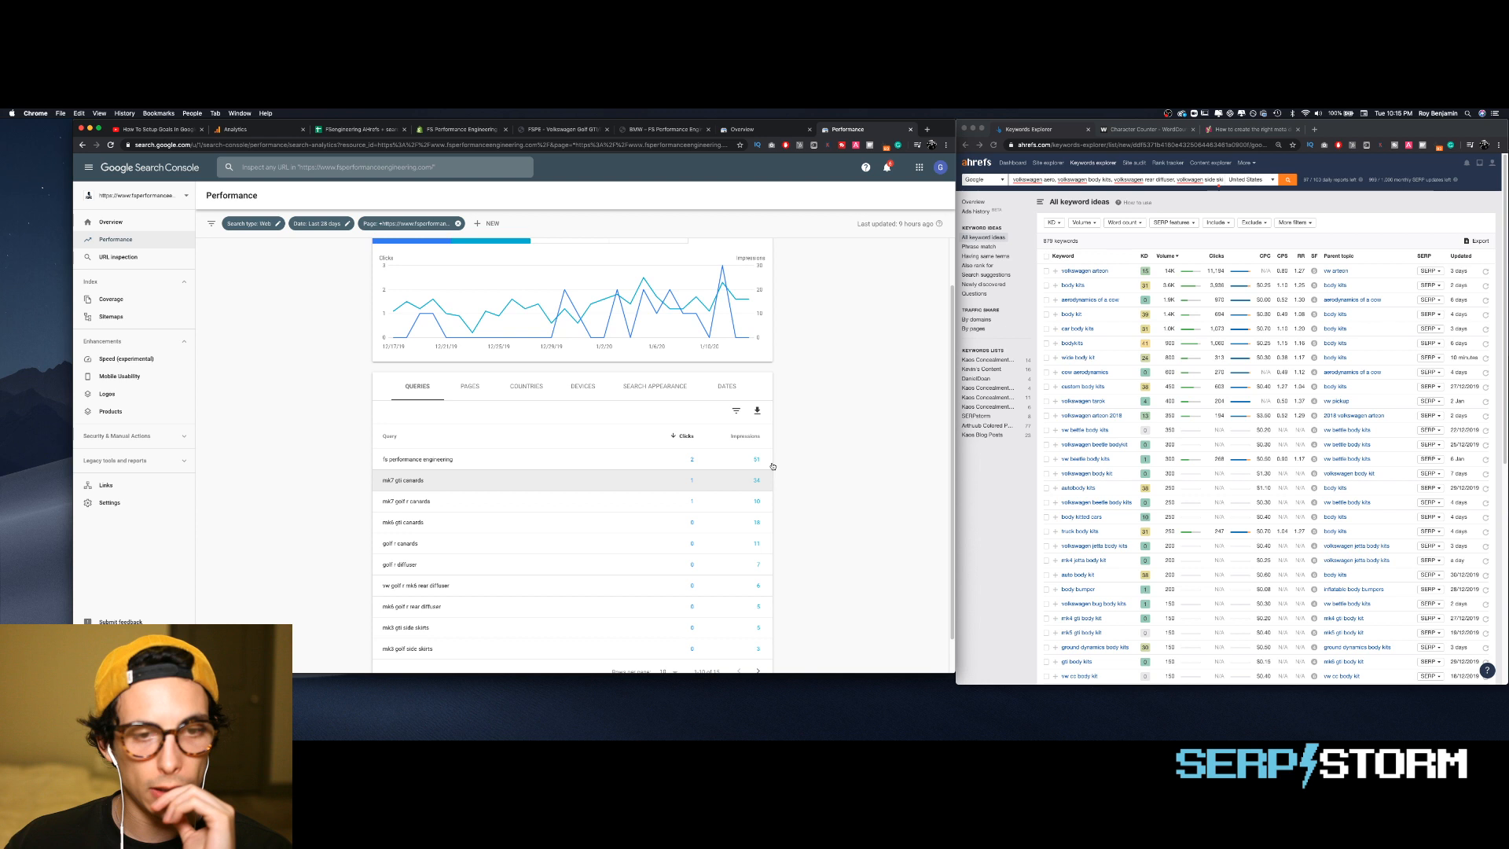
click(507, 481)
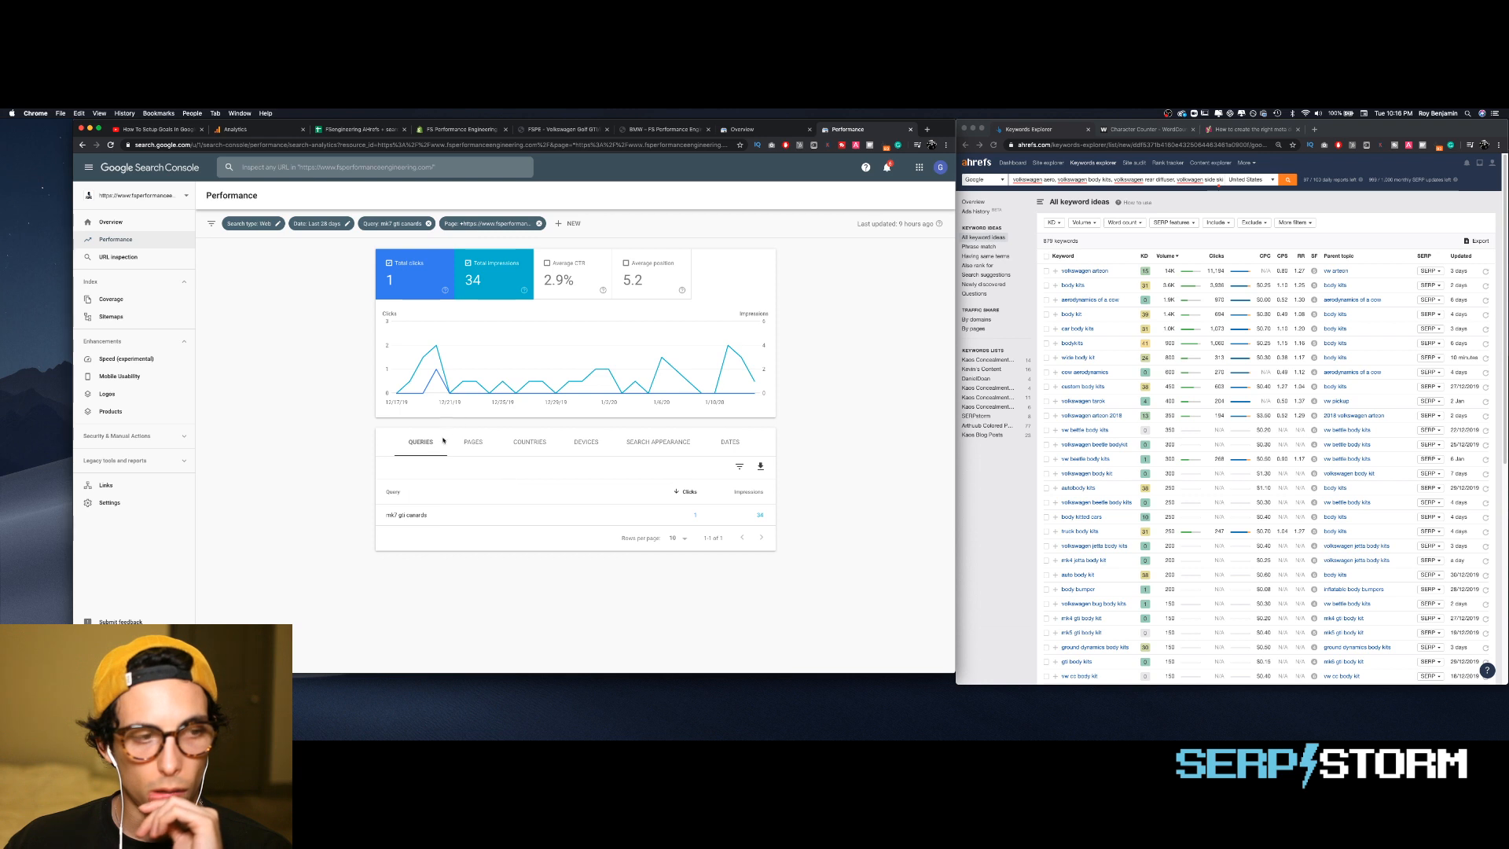
click(428, 223)
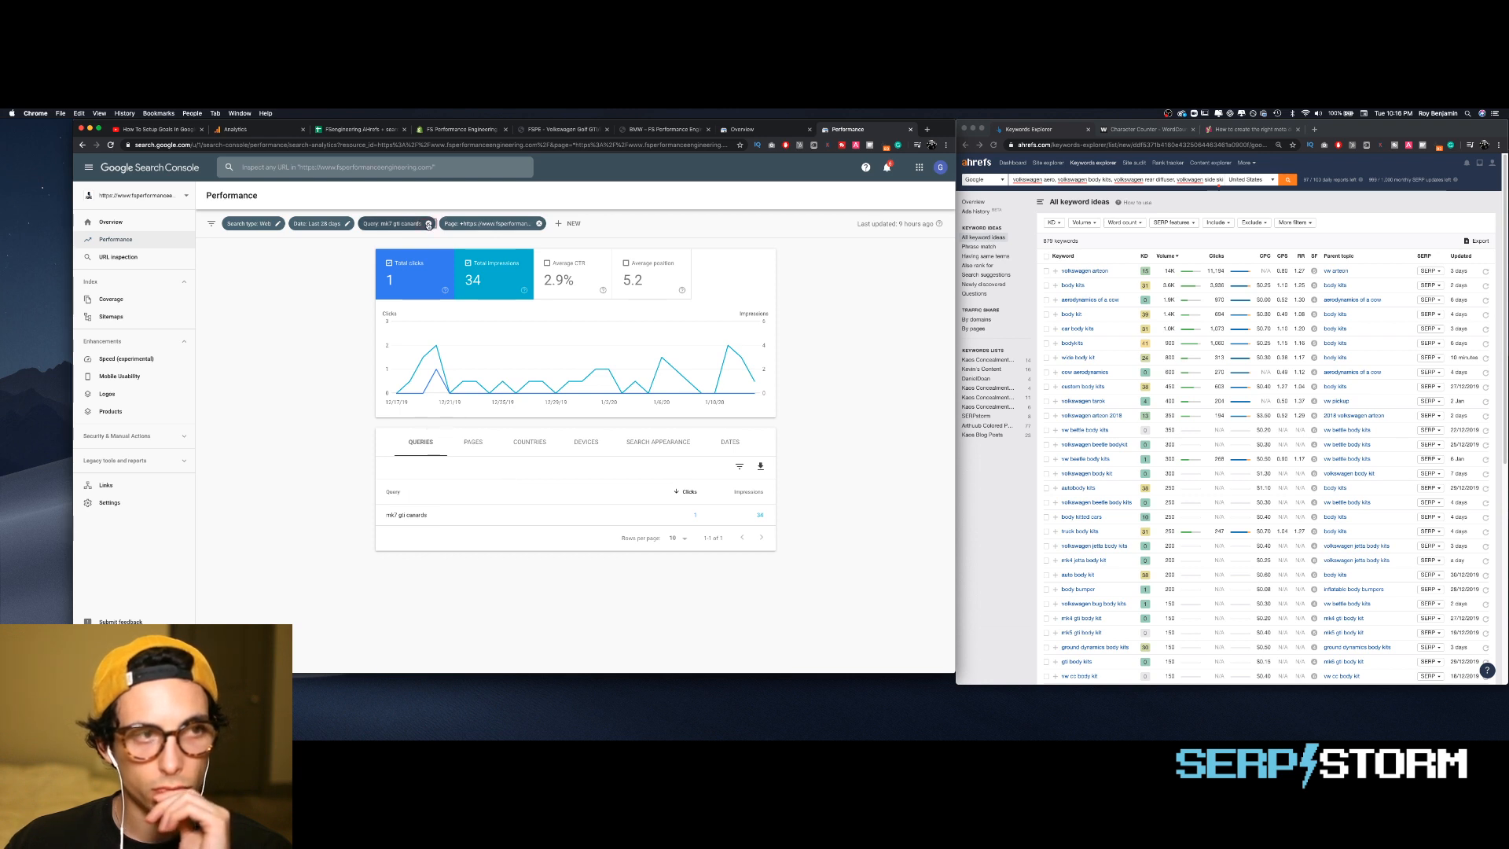
scroll(548, 511, down, 1)
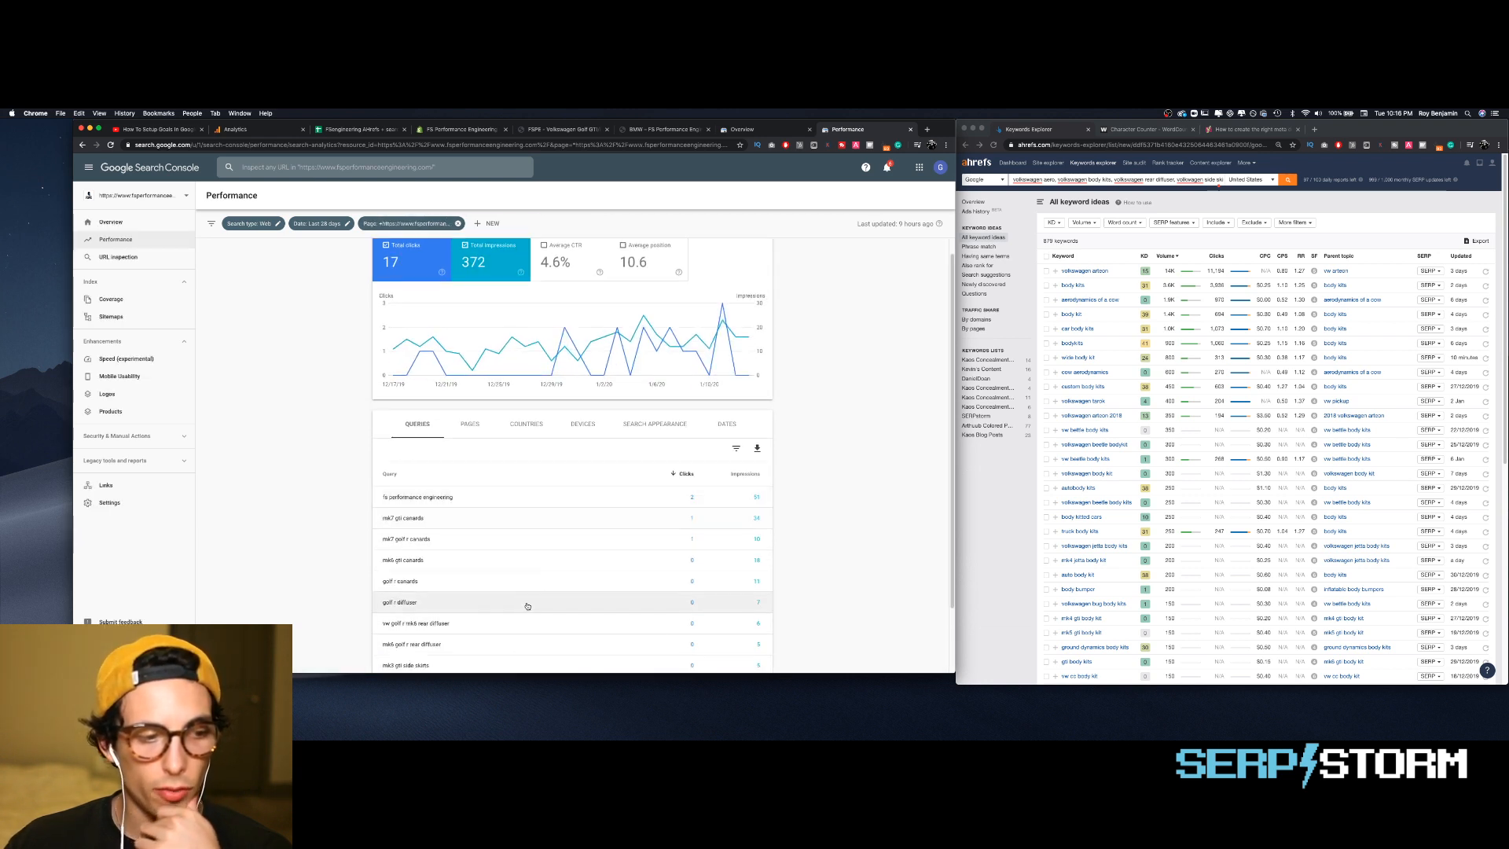
scroll(526, 607, down, 3)
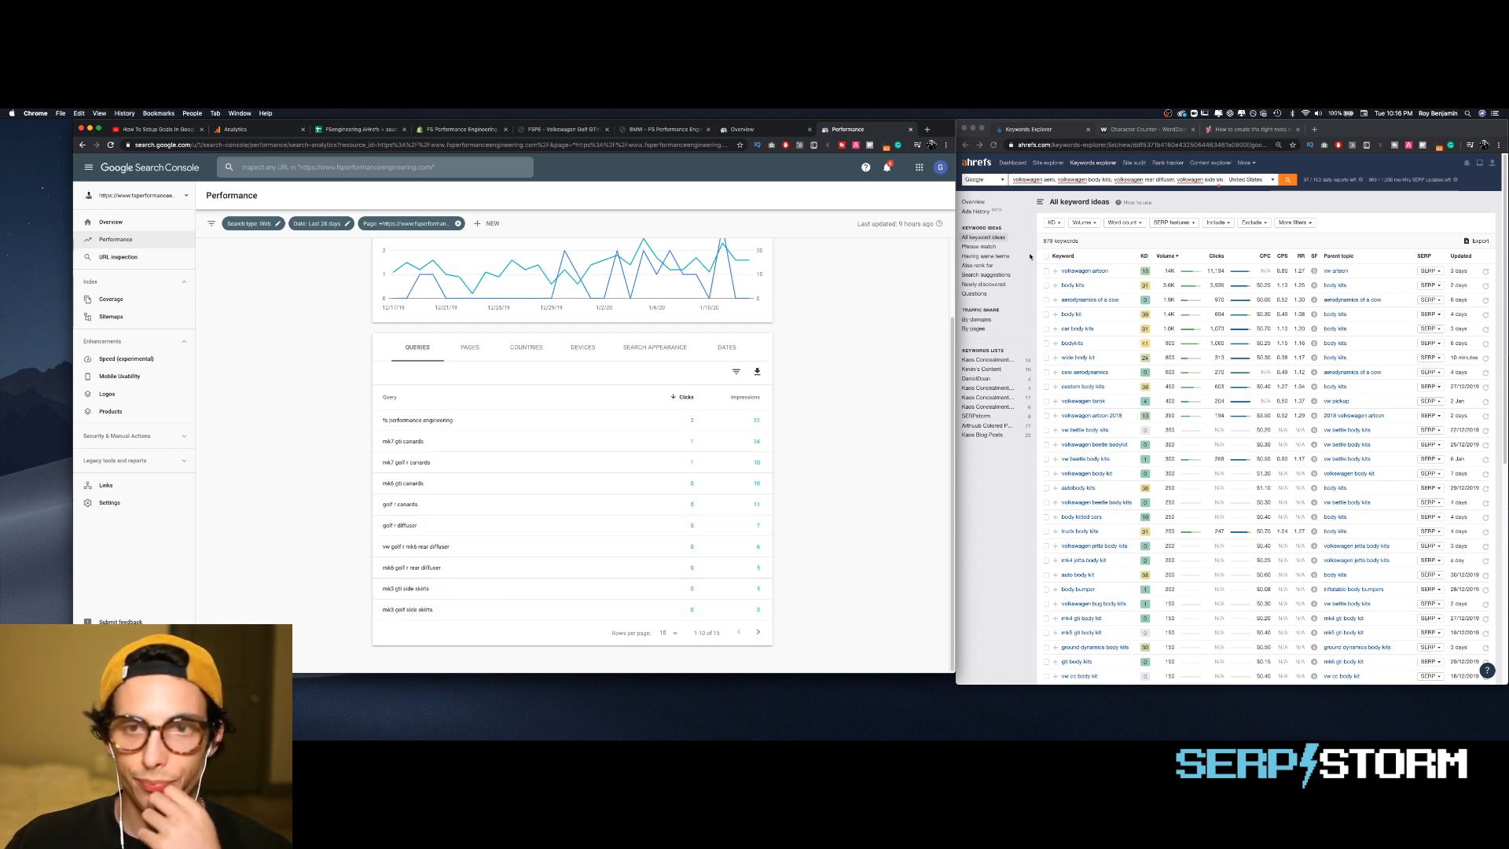
- Switch to Ahrefs to review the phrase match ideas for the Volkswagen terms, and return to the Search Console performance report
click(1004, 249)
click(984, 247)
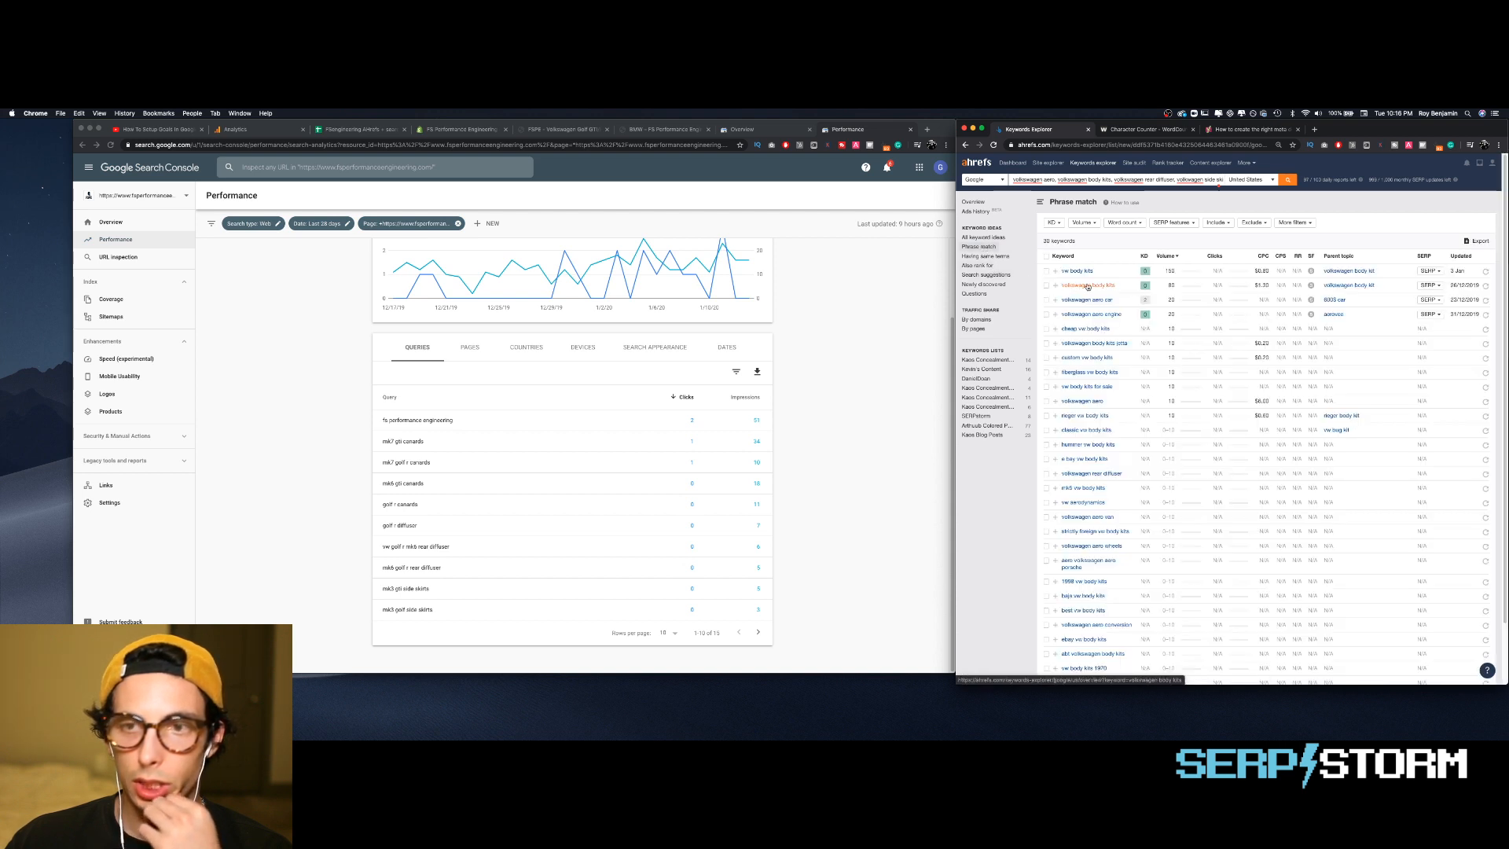
scroll(567, 301, up, 3)
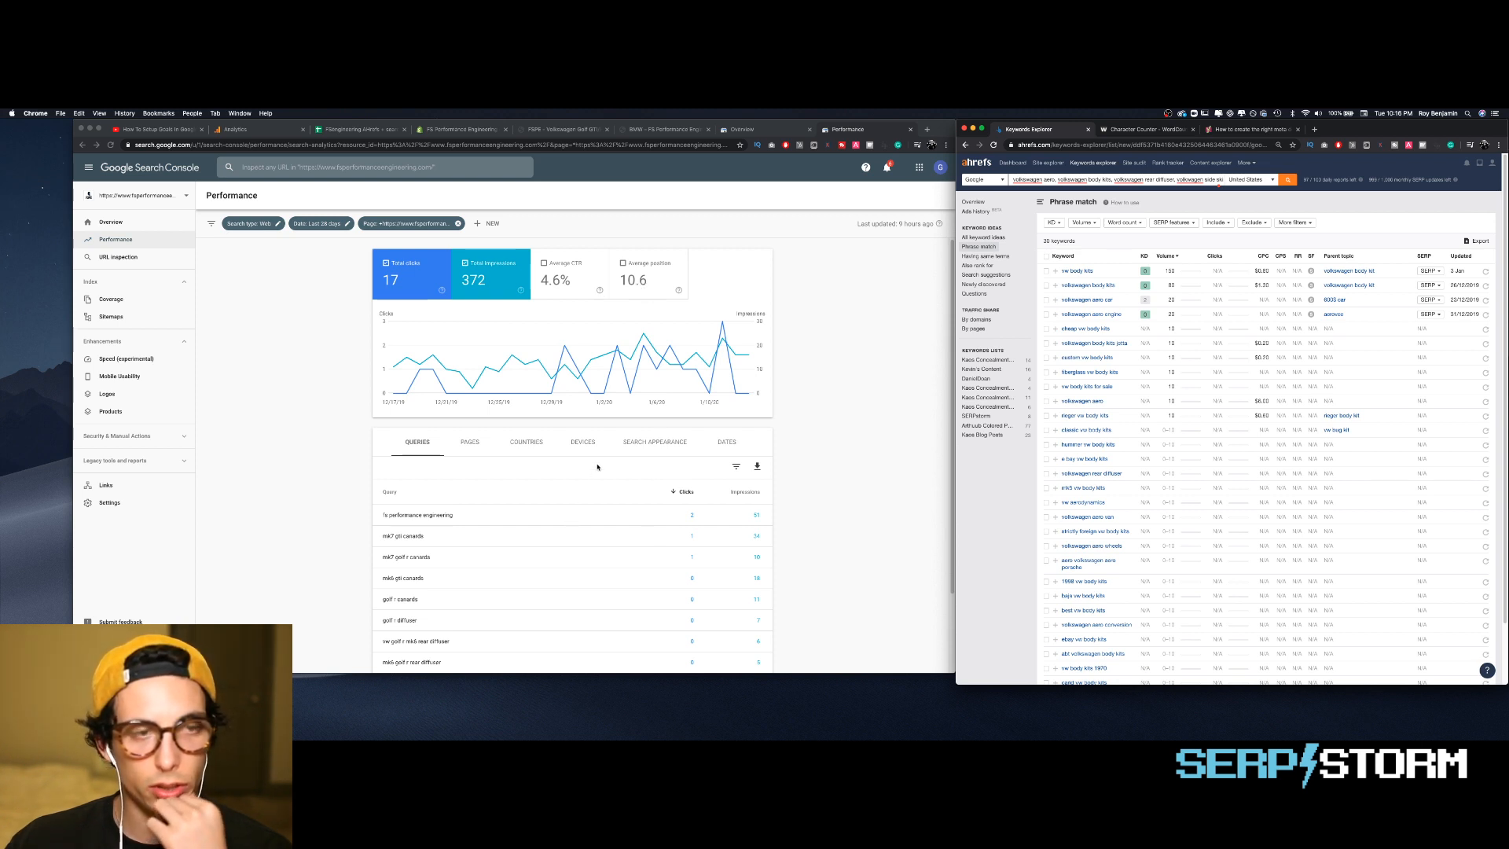
- Show average position in the performance report, check the chart's mid-January values and hide the metric again
click(617, 293)
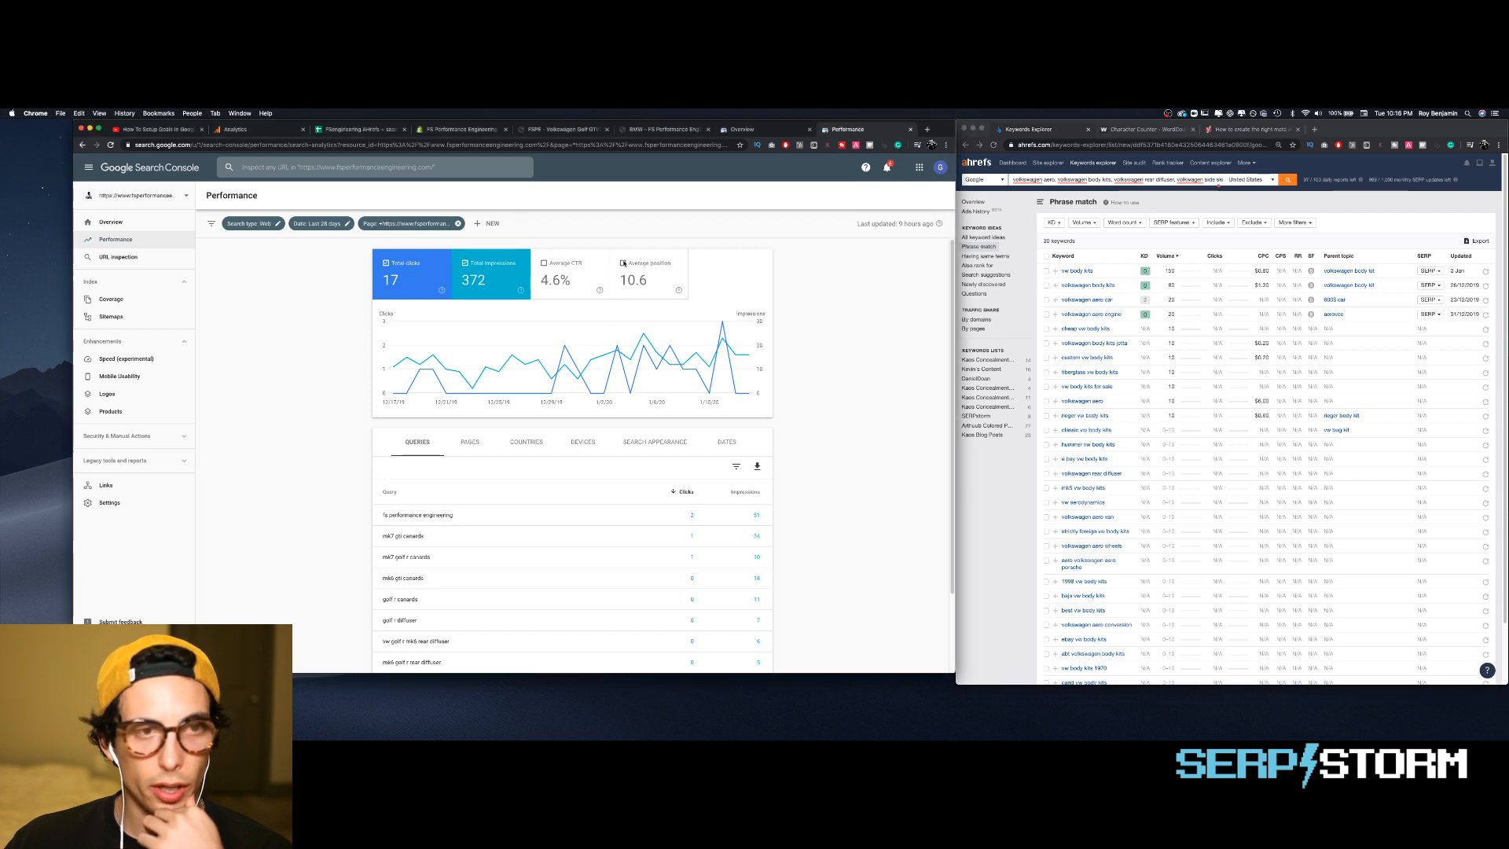
click(630, 273)
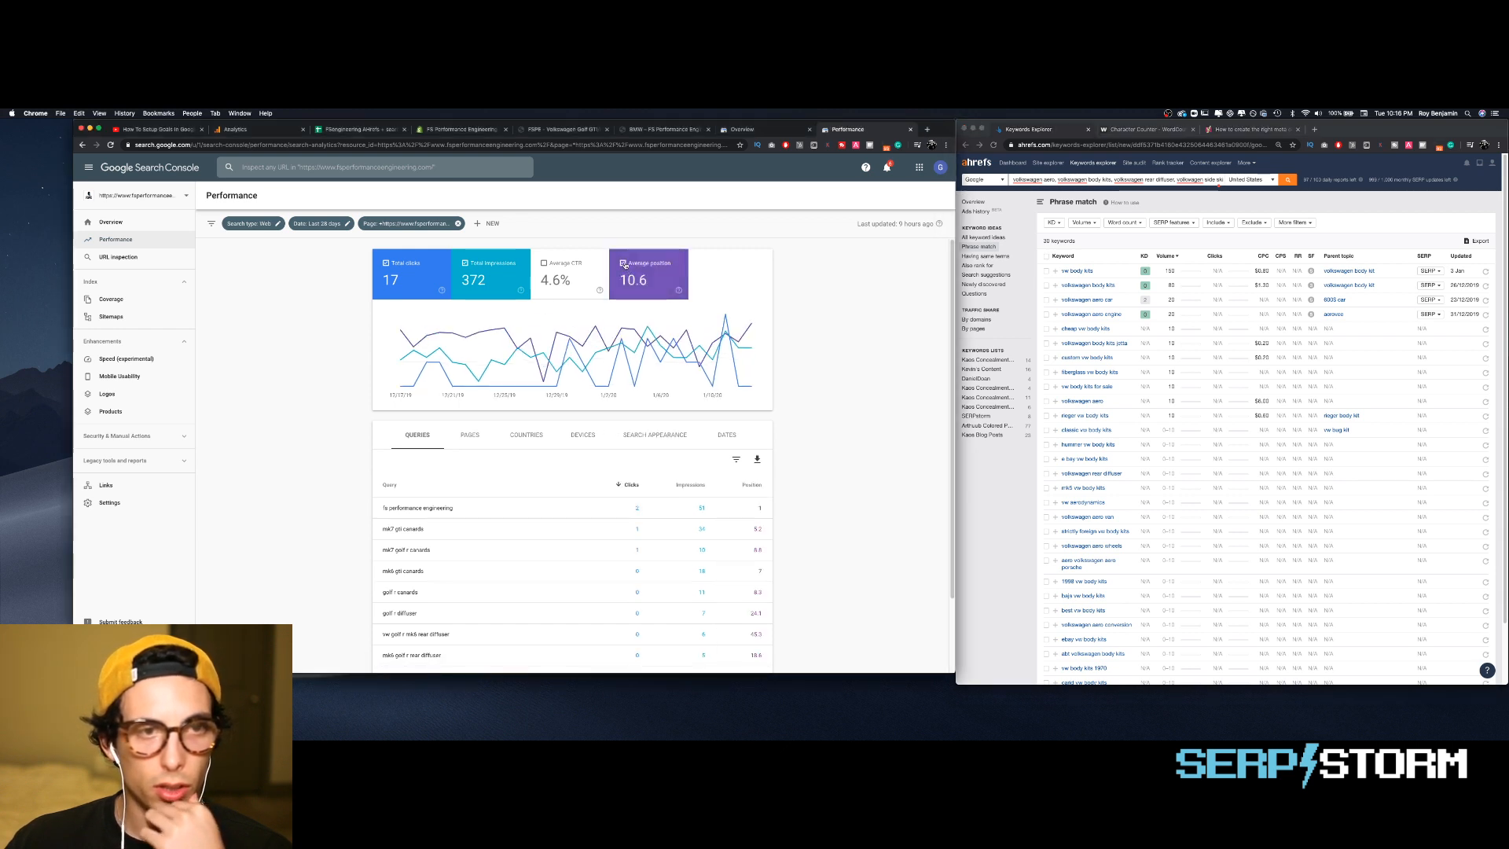
mouse_move(745, 335)
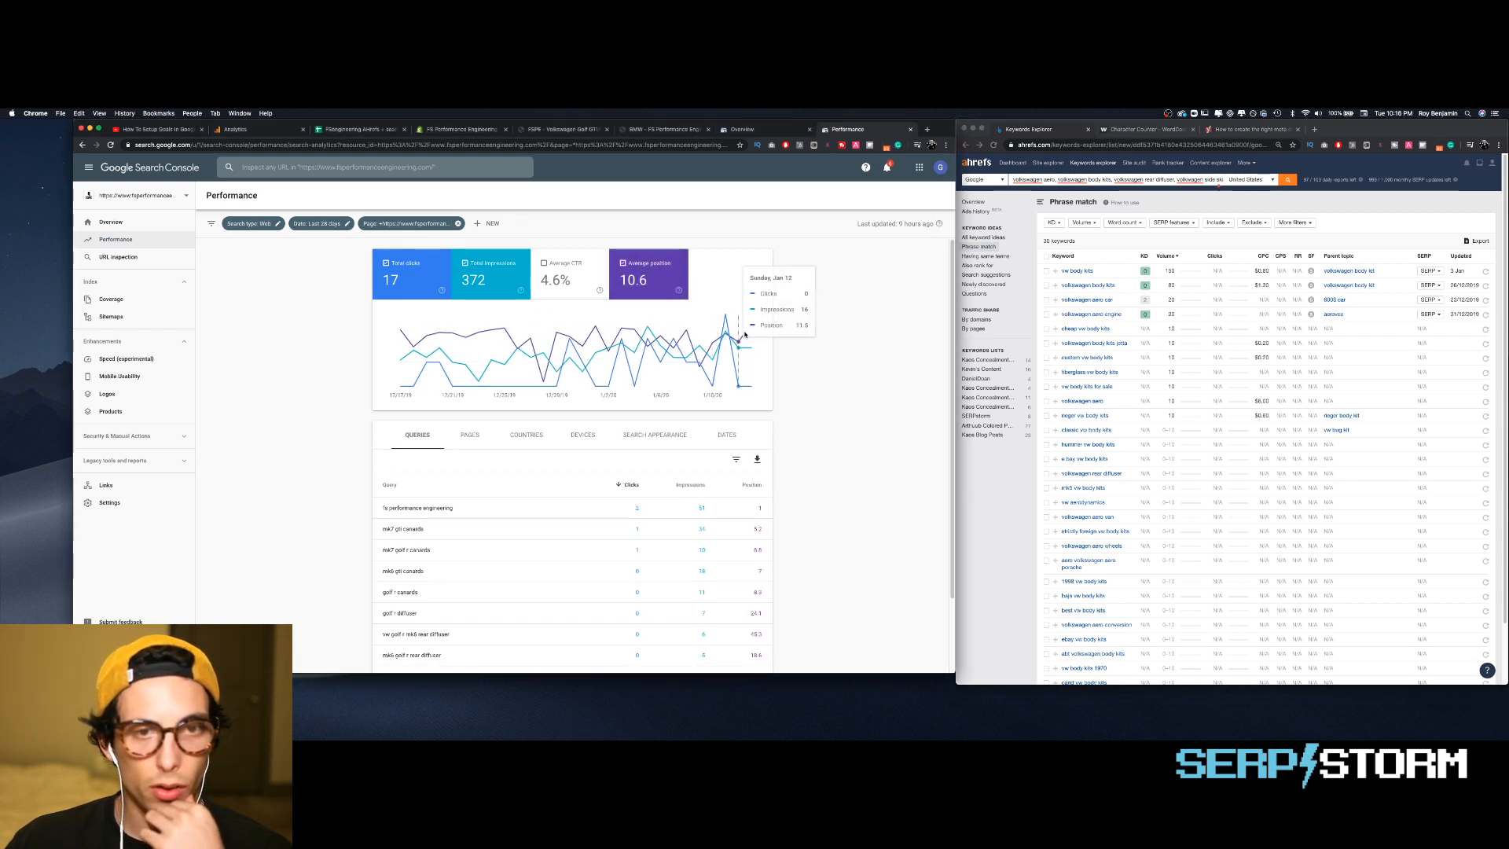
click(622, 265)
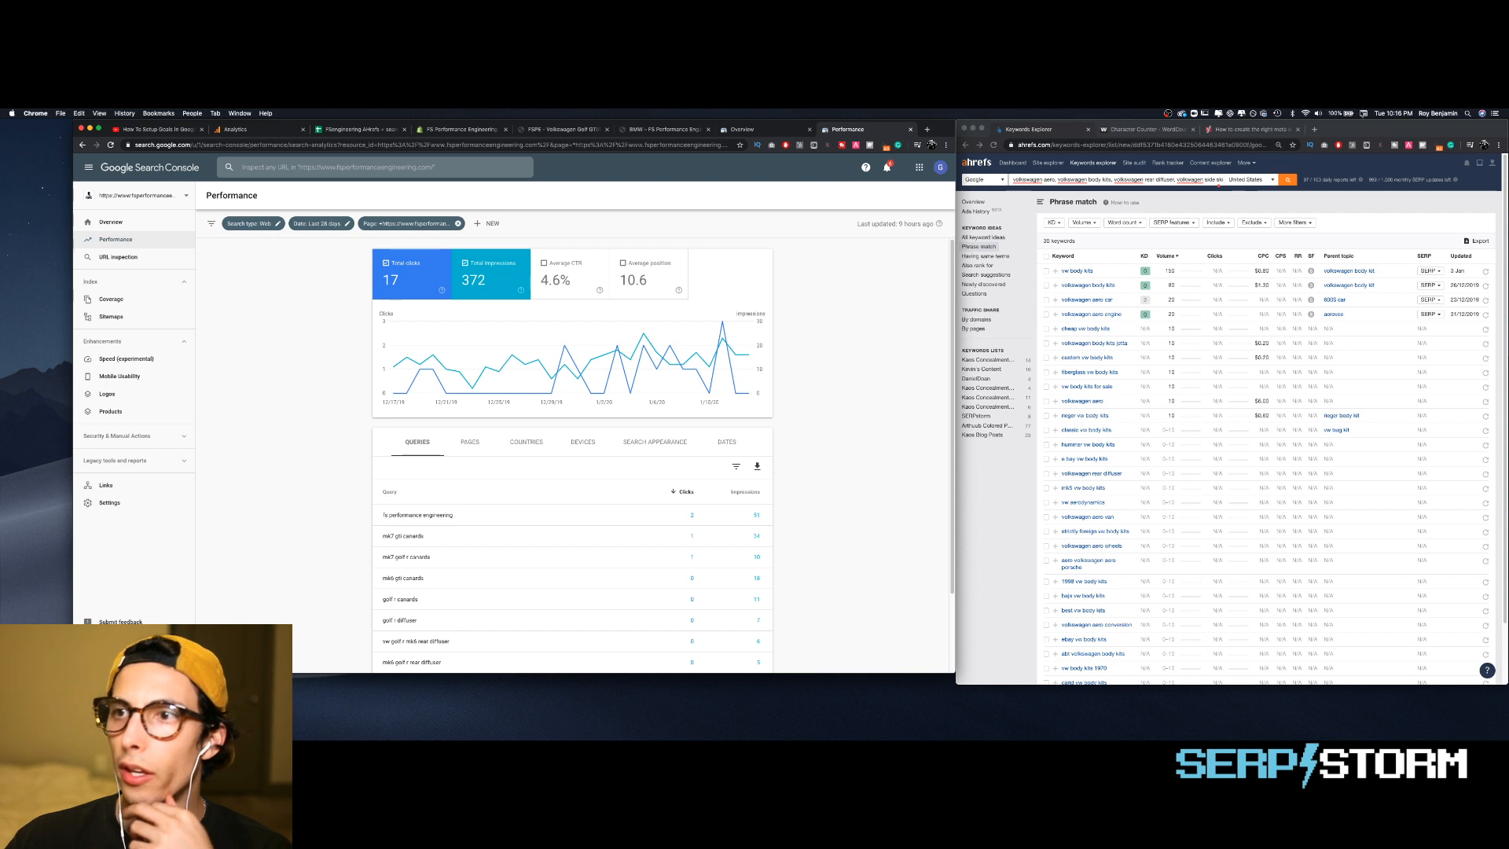
click(1381, 113)
click(1385, 114)
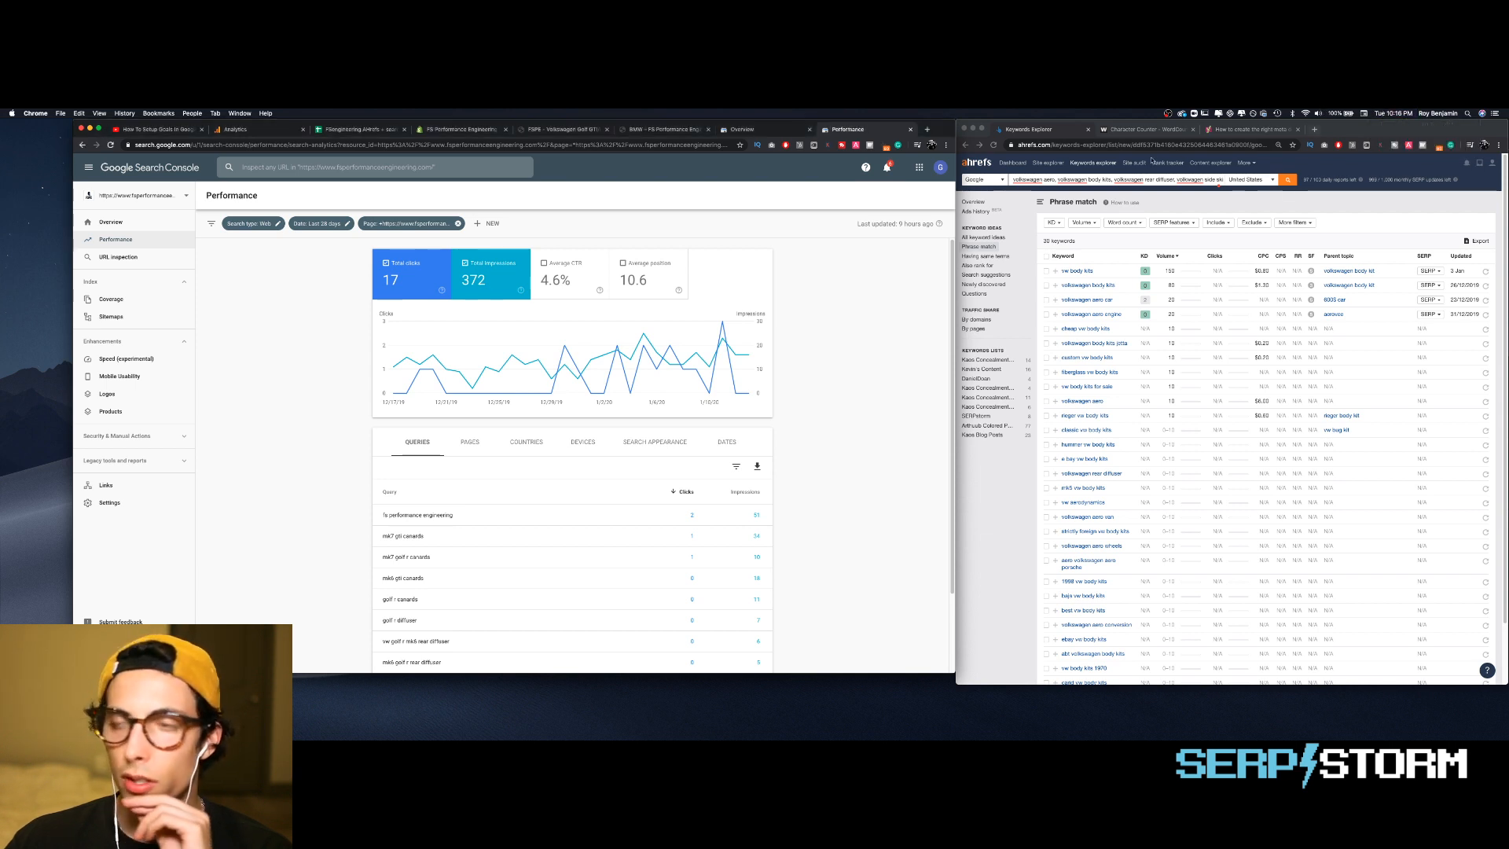
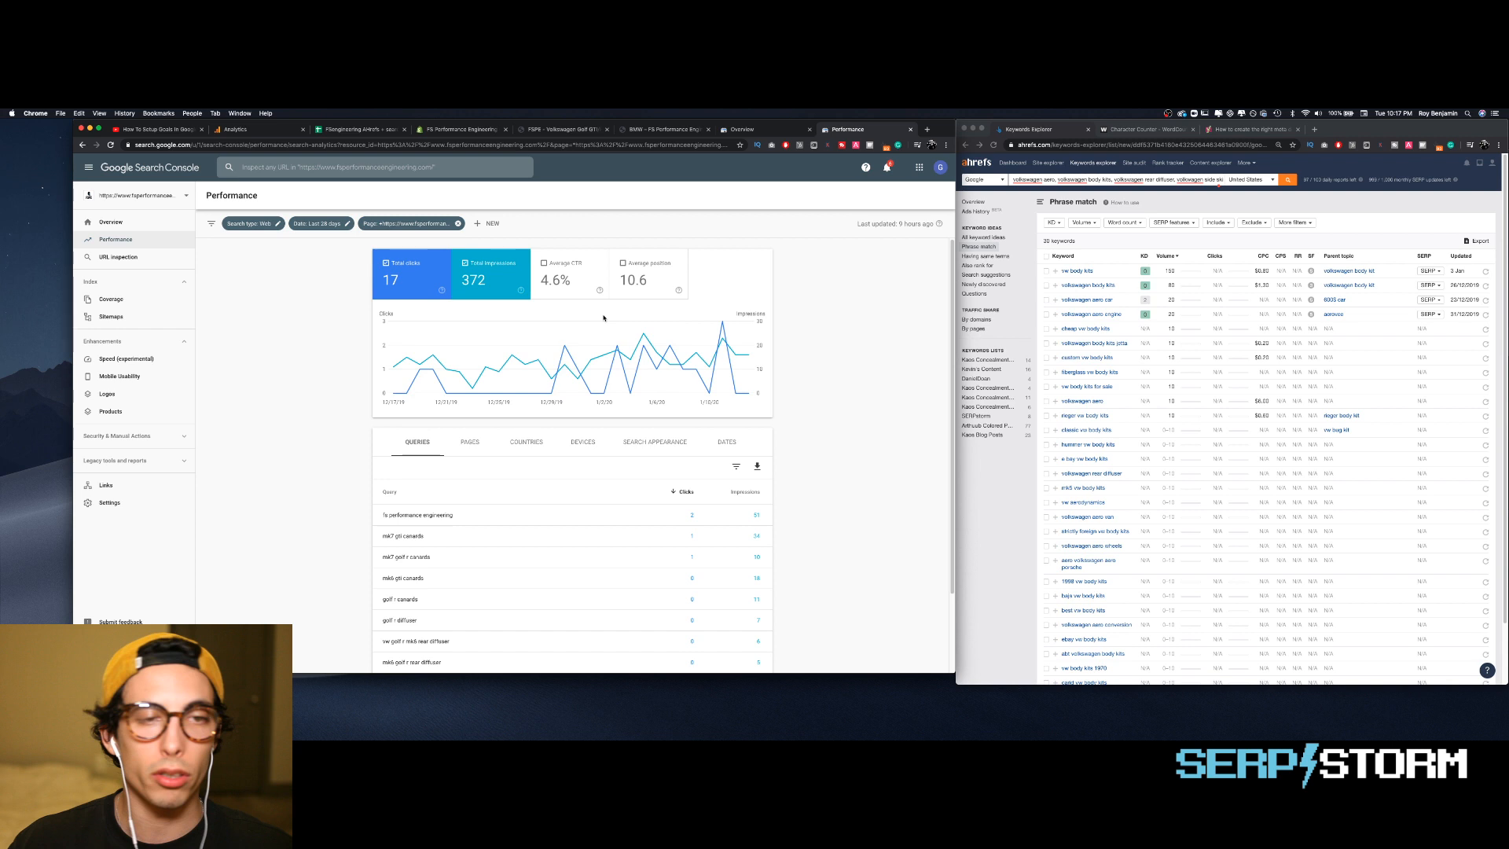
- Return to the Shopify Volkswagen collection and extend the parenthesised draft in the SEO page title to "VW Body Kits | Custom Aero for"
click(455, 130)
scroll(469, 346, down, 15)
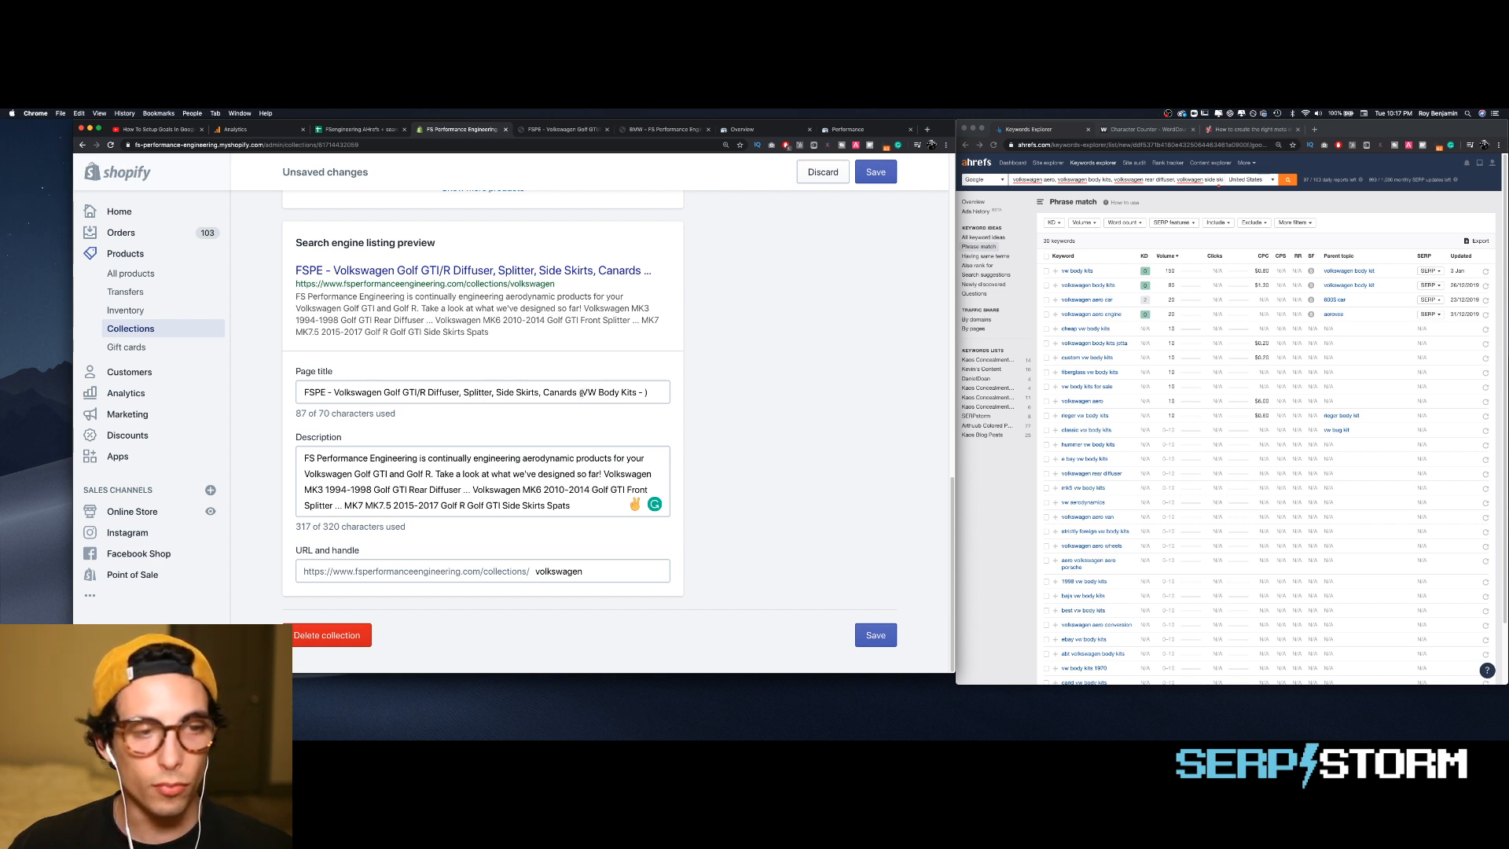
click(582, 393)
key(BackSpace)
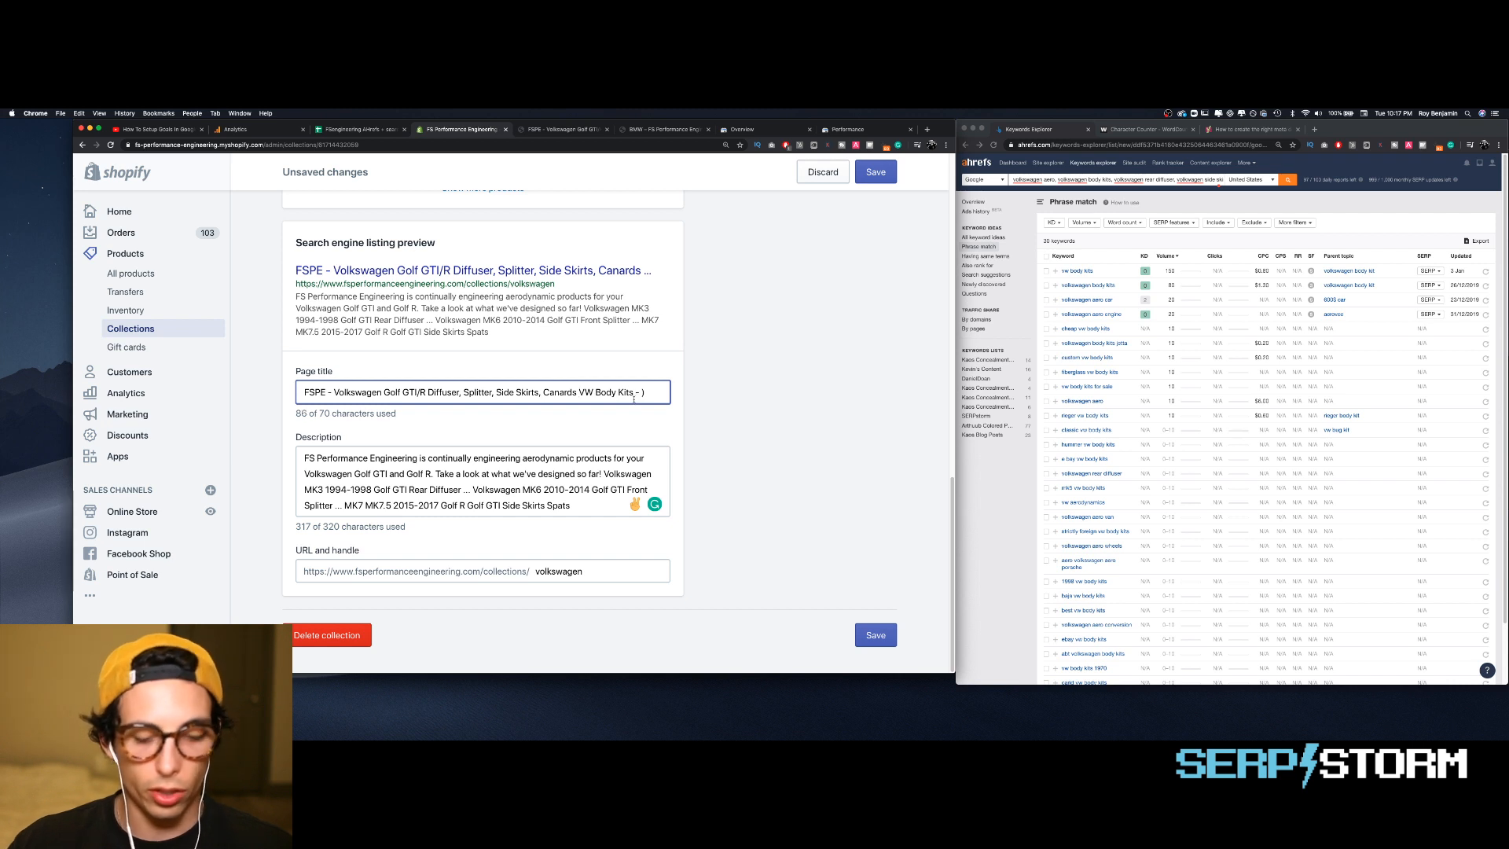
text(()
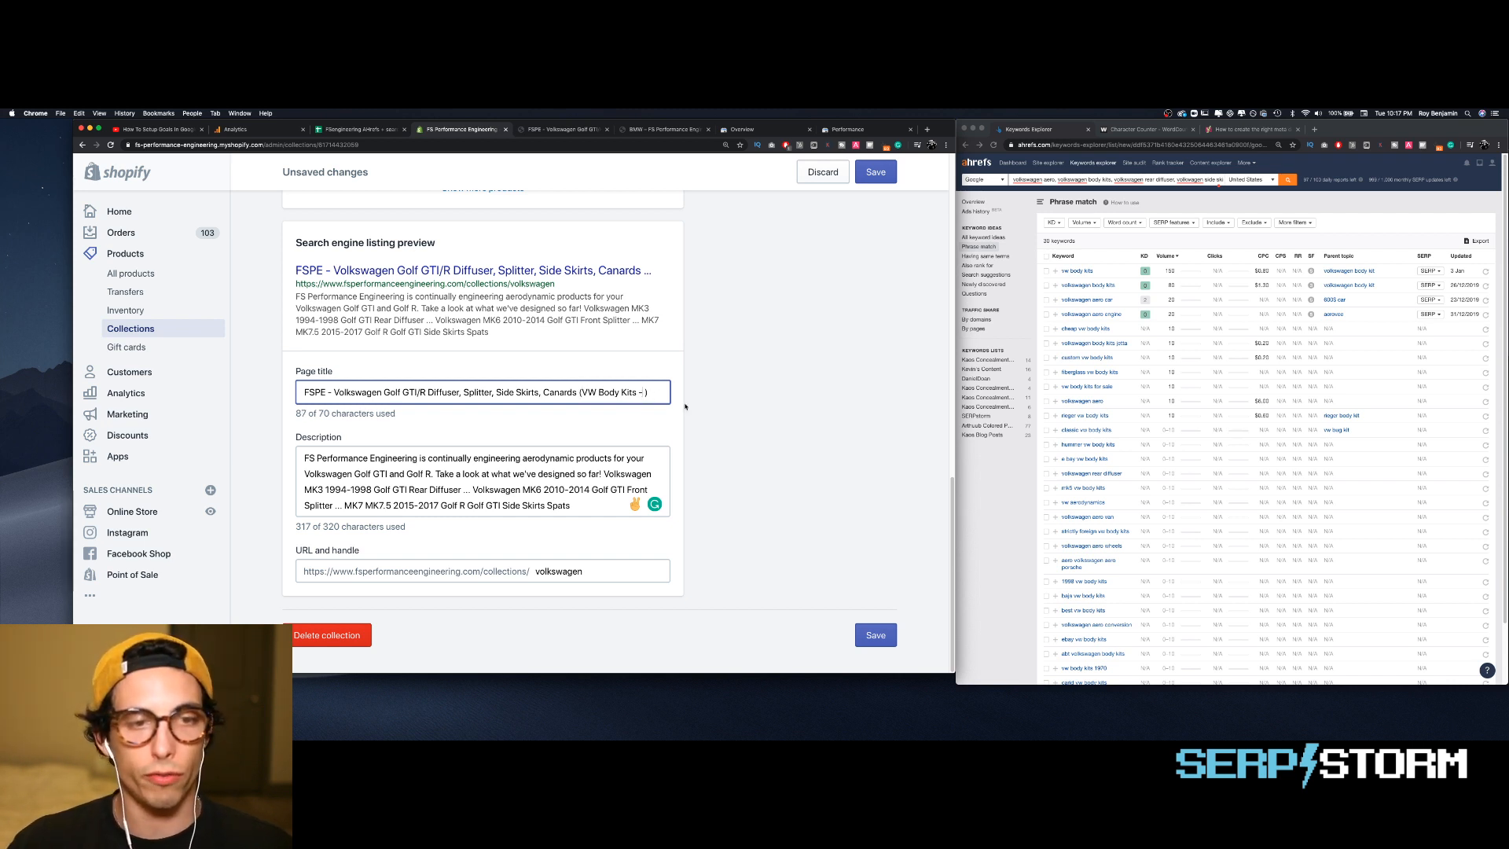
click(641, 392)
key(BackSpace)
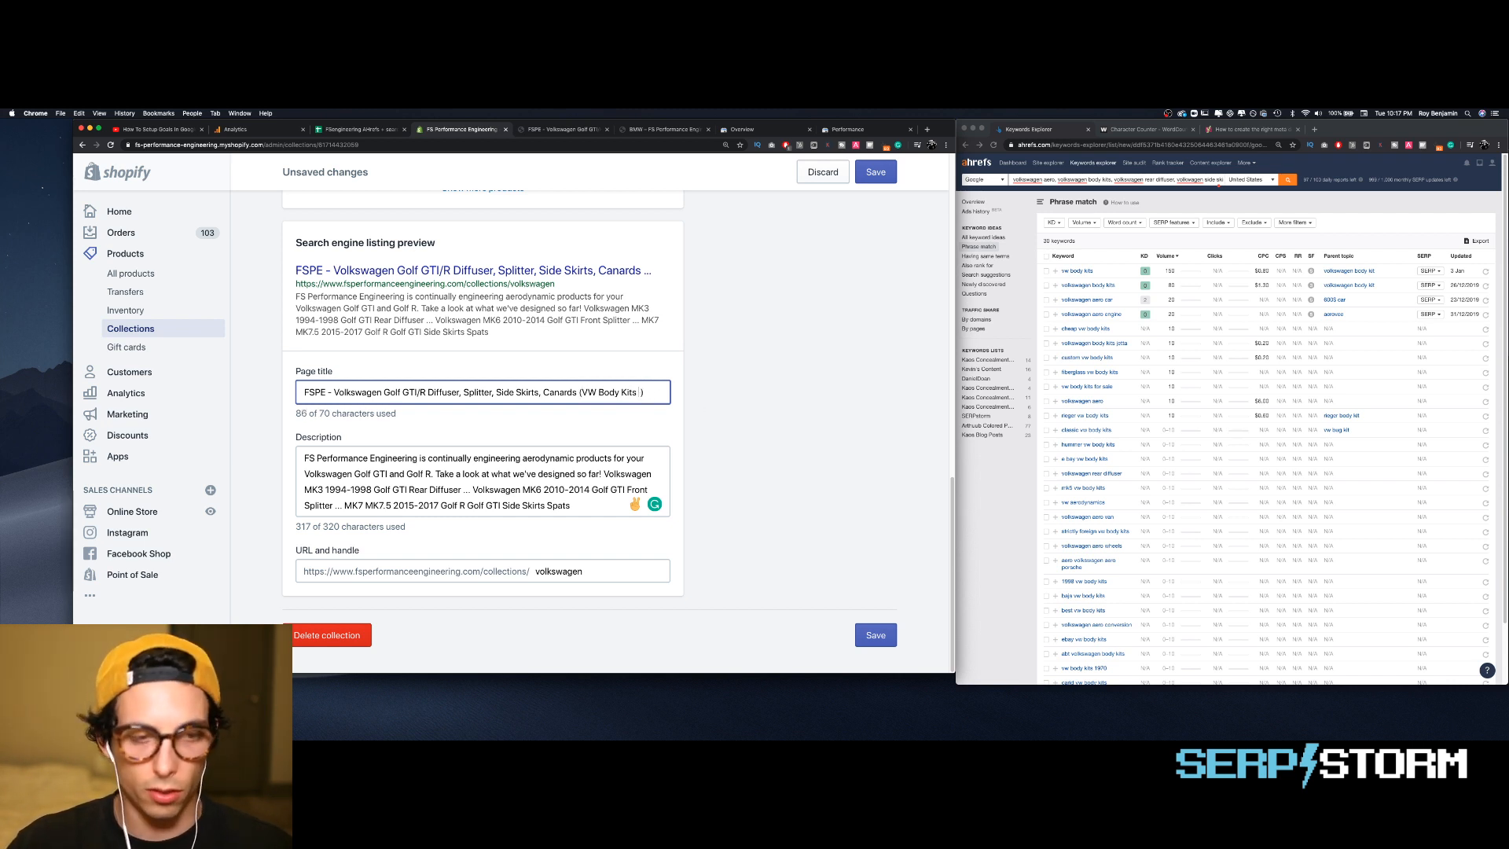
text(| Custo)
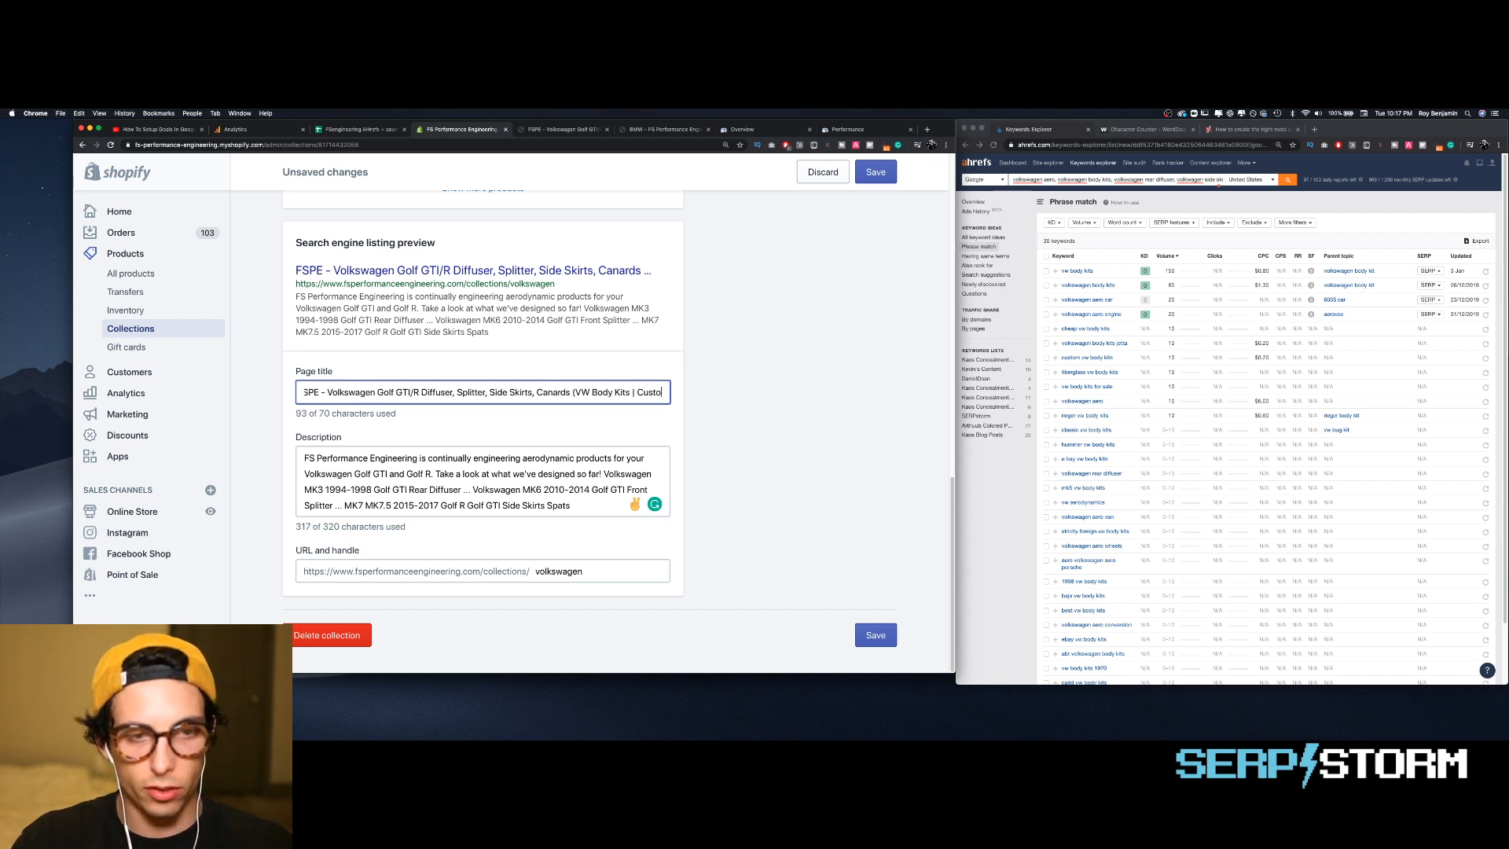
text(m Aero )
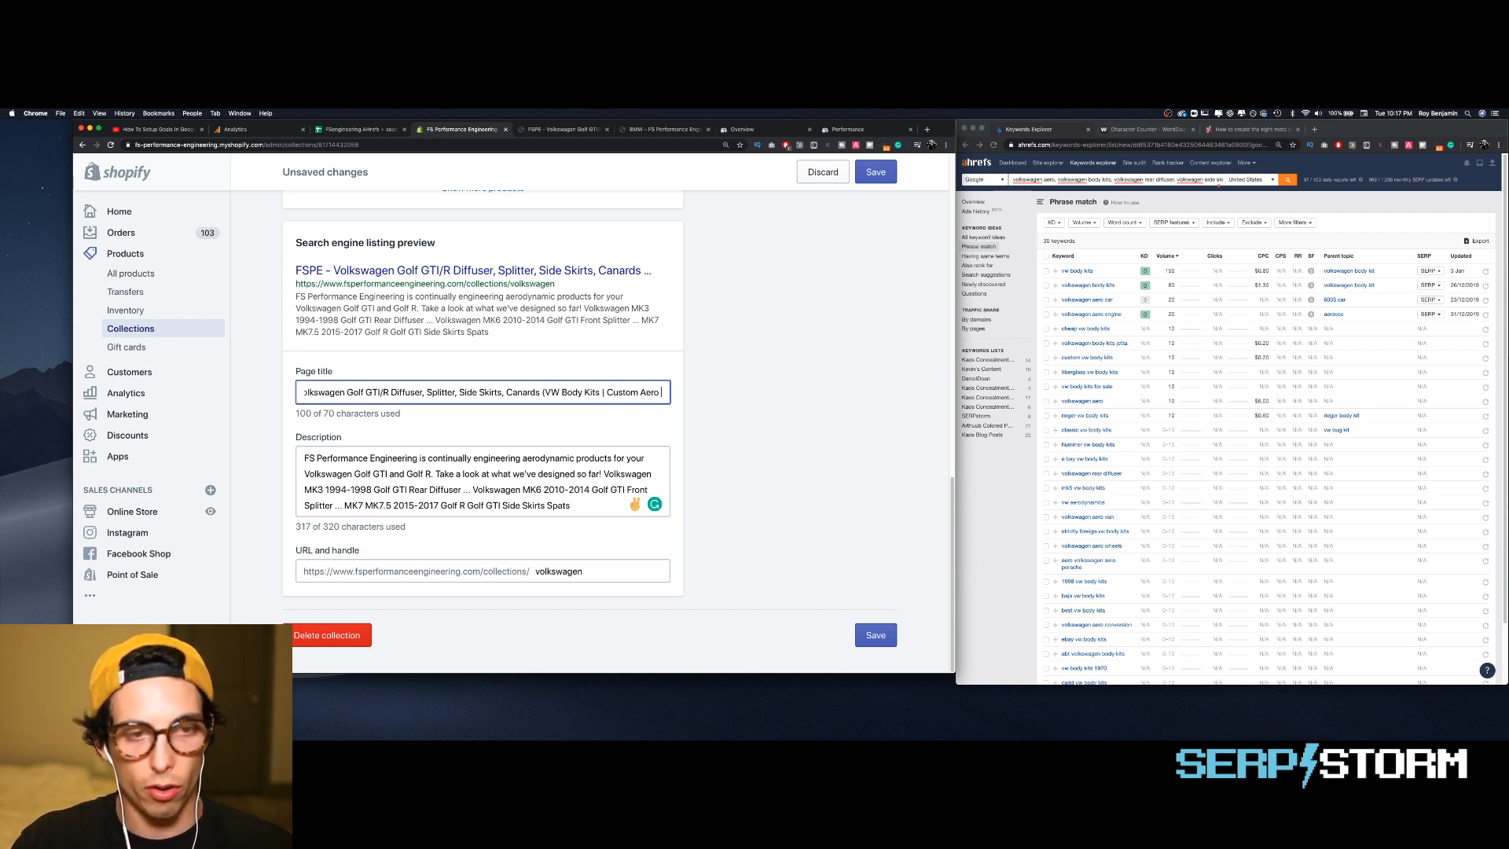
text(for)
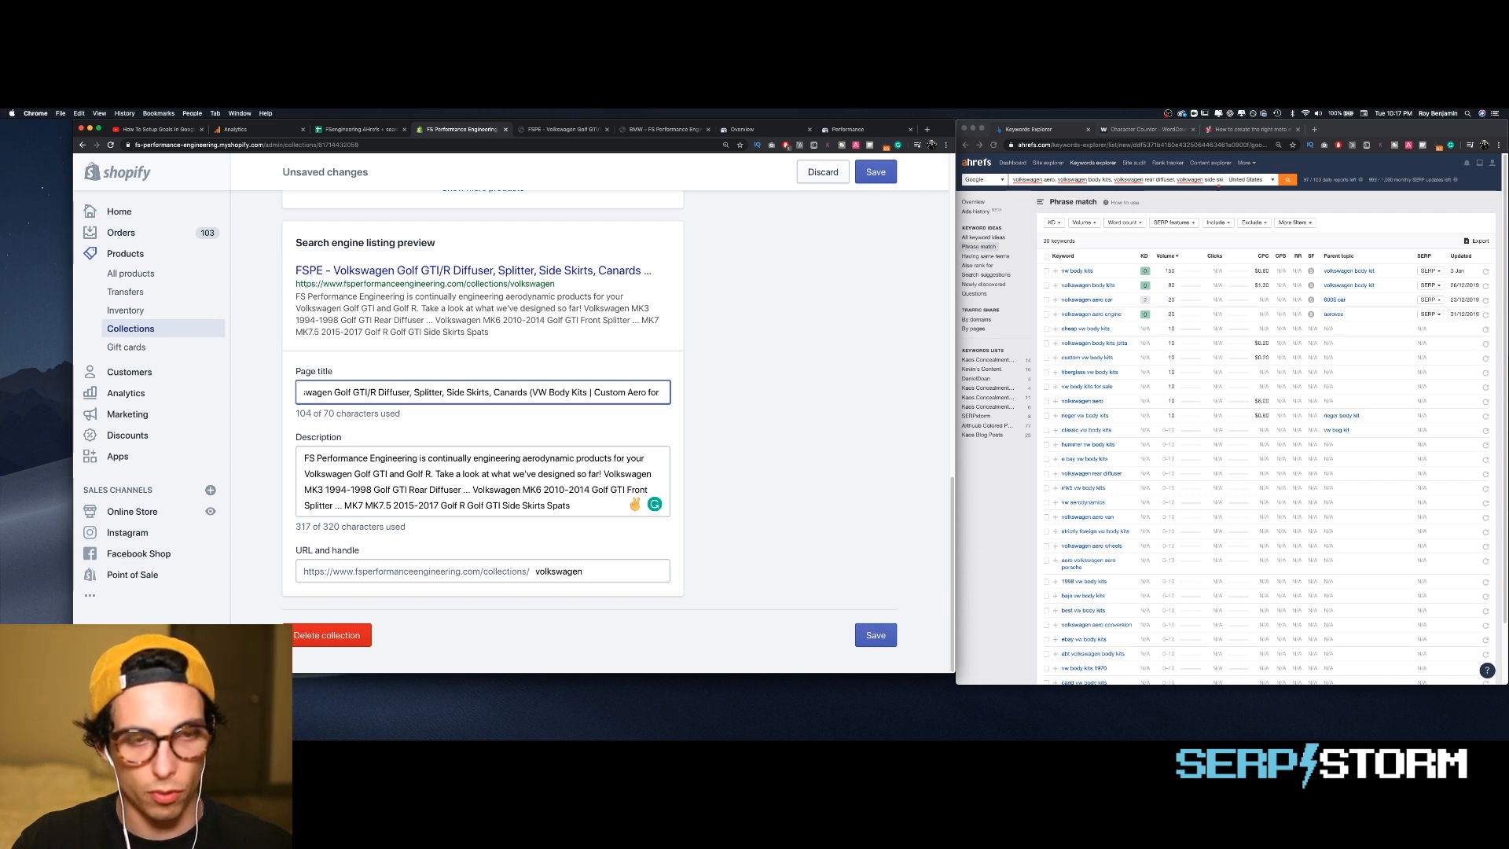
- Complete the draft title inside the parentheses with "VW Golf/GTI/R | FSPE"
text(a)
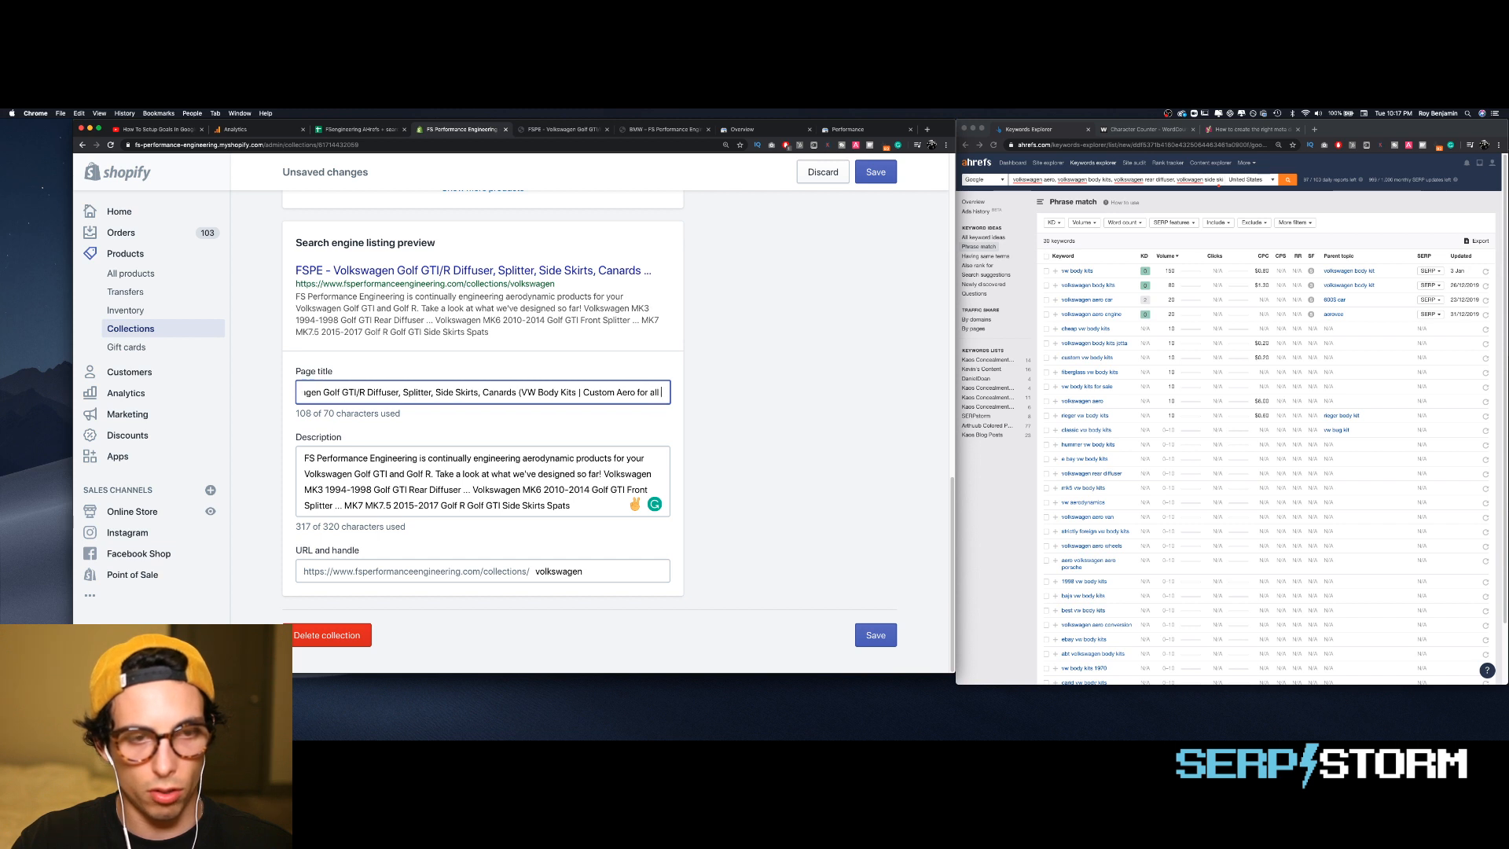
key(BackSpace)
text(VW)
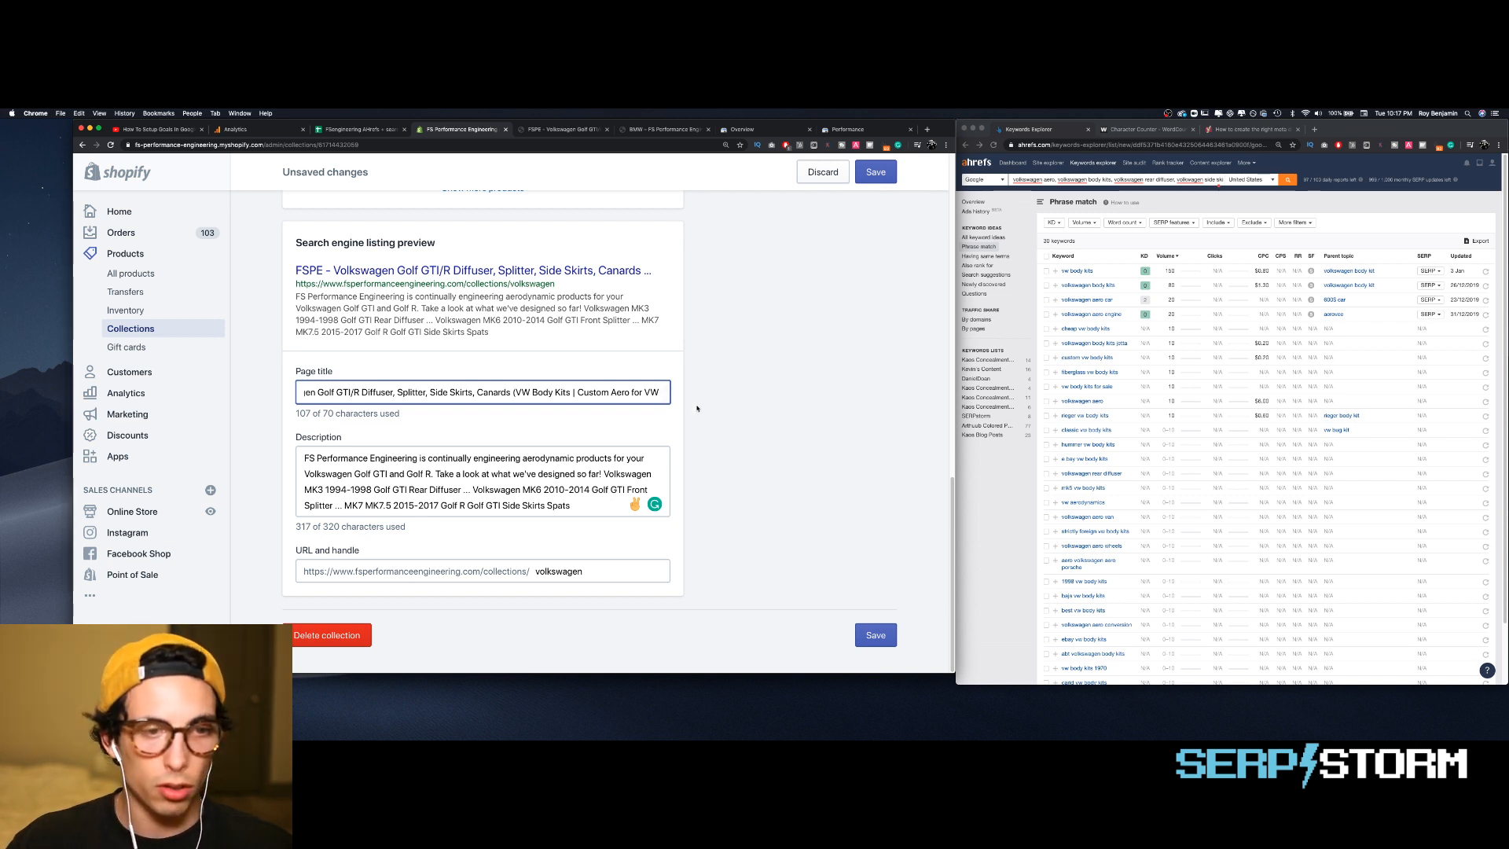
text( Golf/GTI)
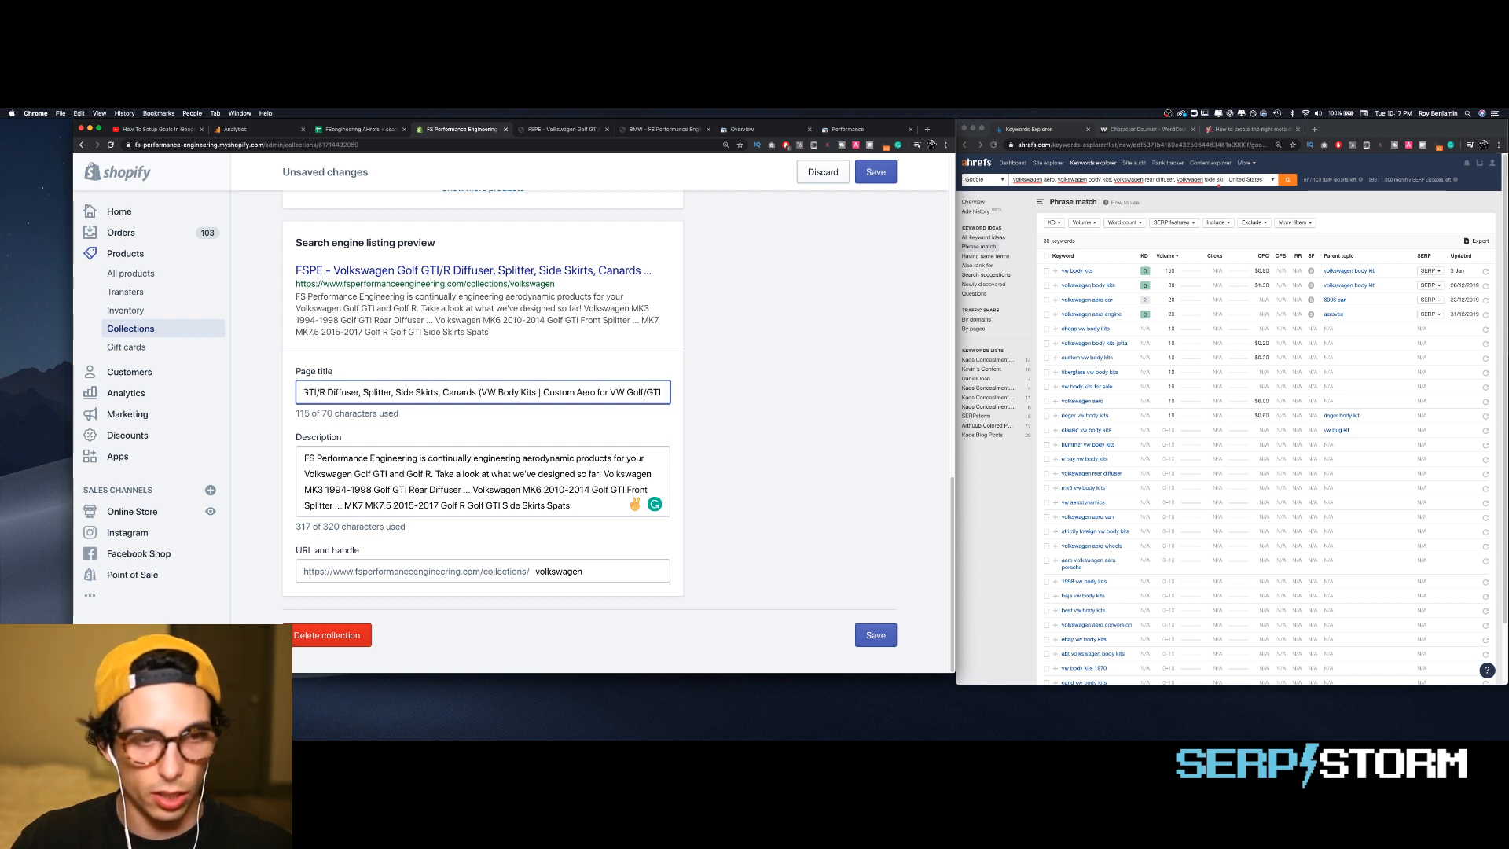
text(/R)
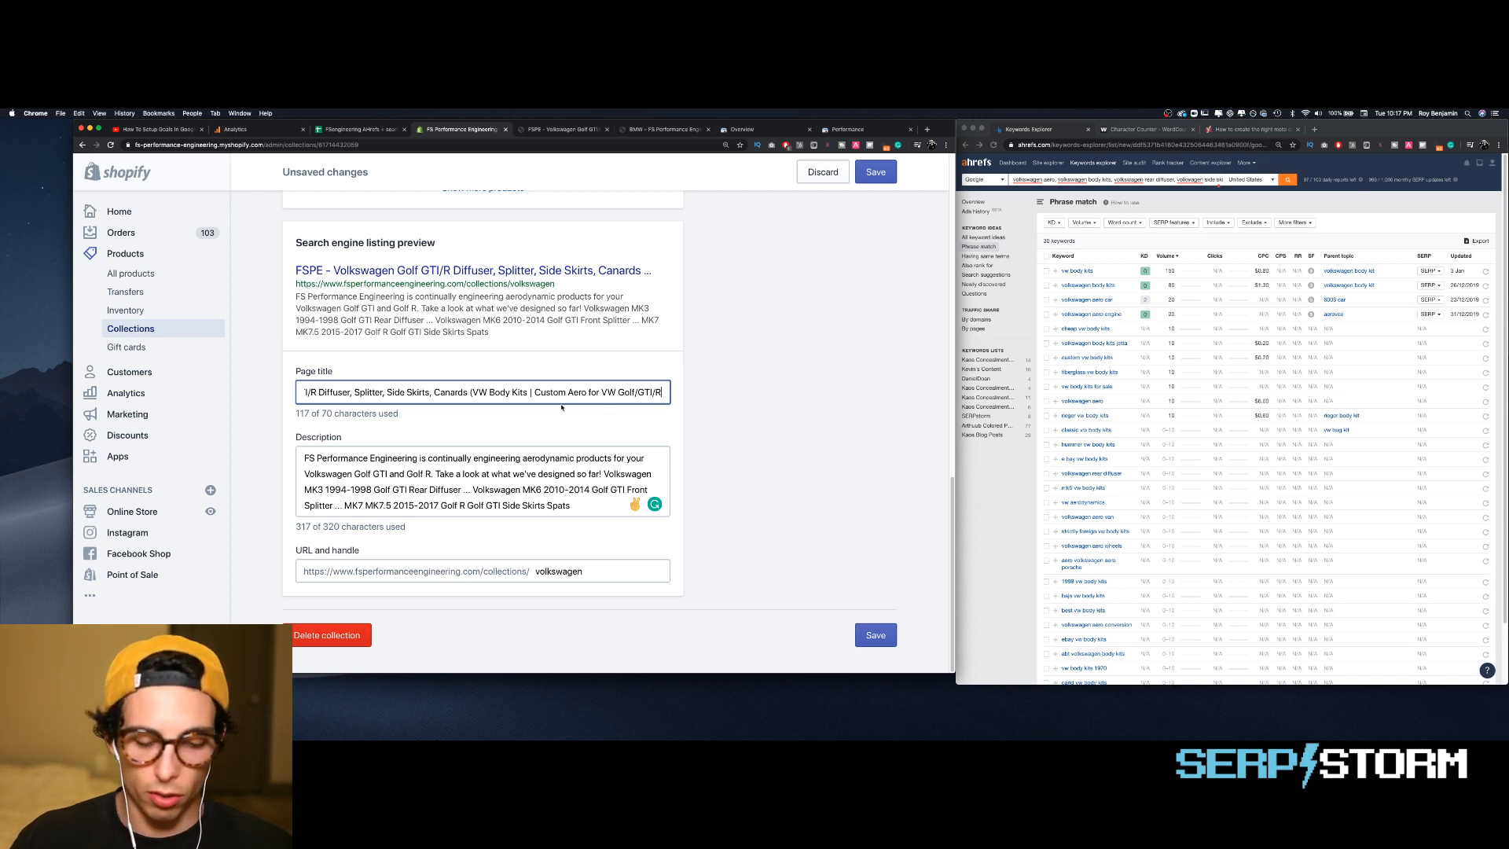
text( |)
text( FSPE)
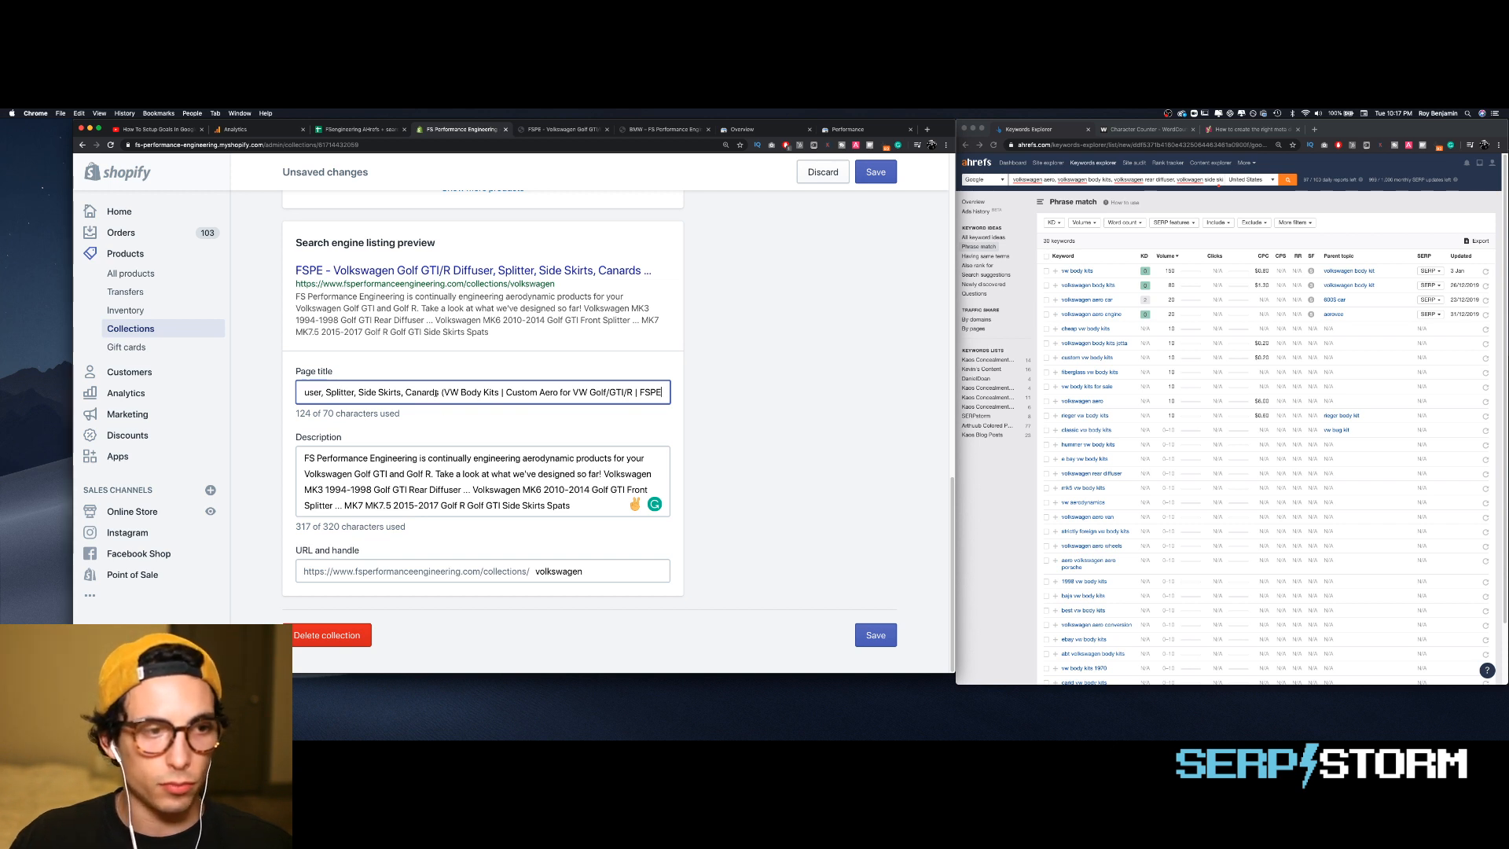
- Remove the old title text and both parentheses, leaving "VW Body Kits | Custom Aero for VW Golf/GTI/R | FSPE" as the page title
drag(437, 392, 389, 410)
key(BackSpace)
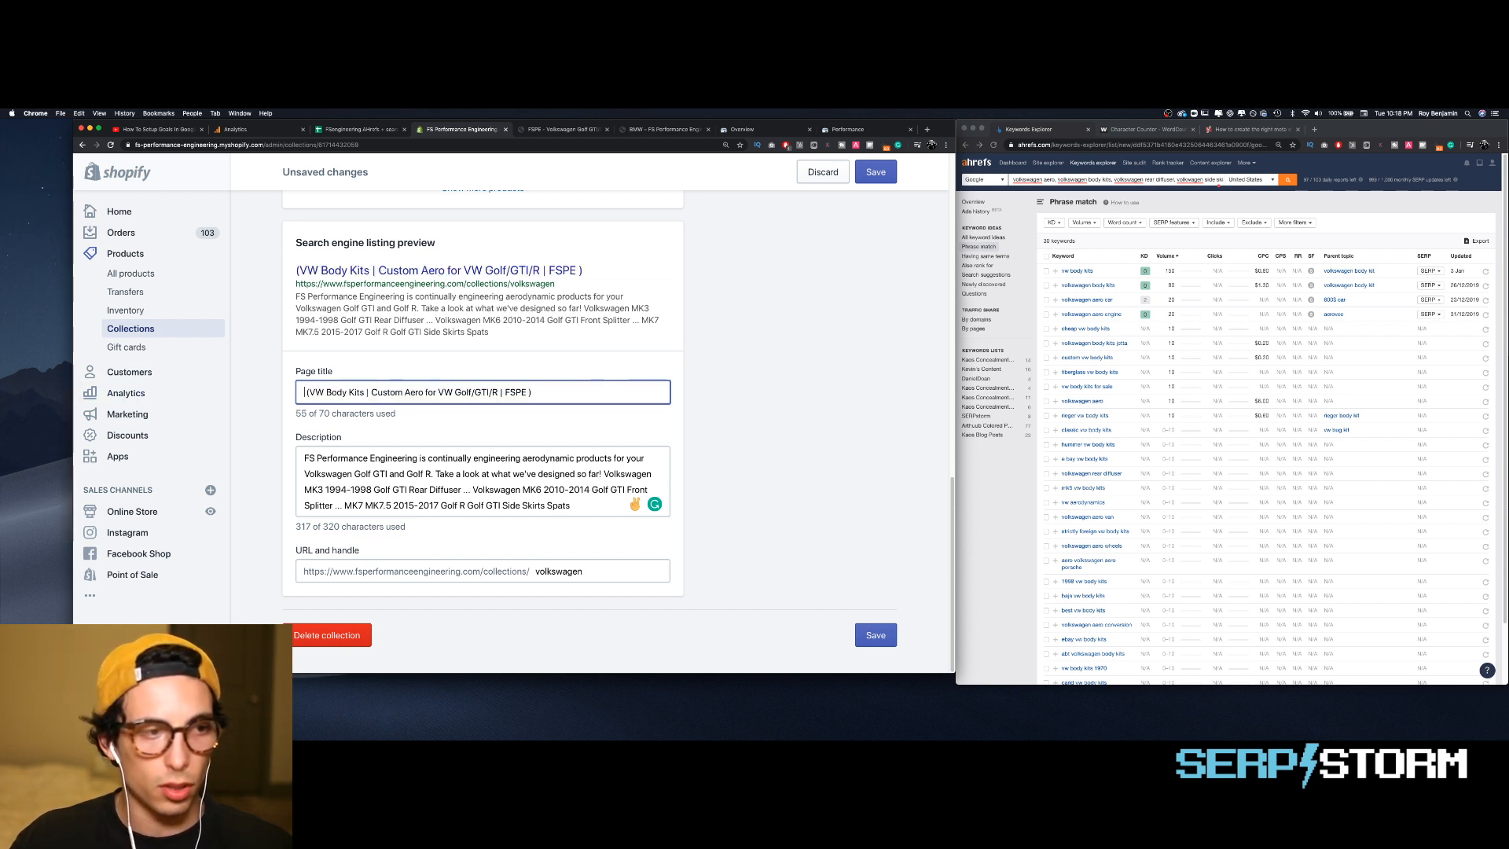
key(Delete)
key(Delete)
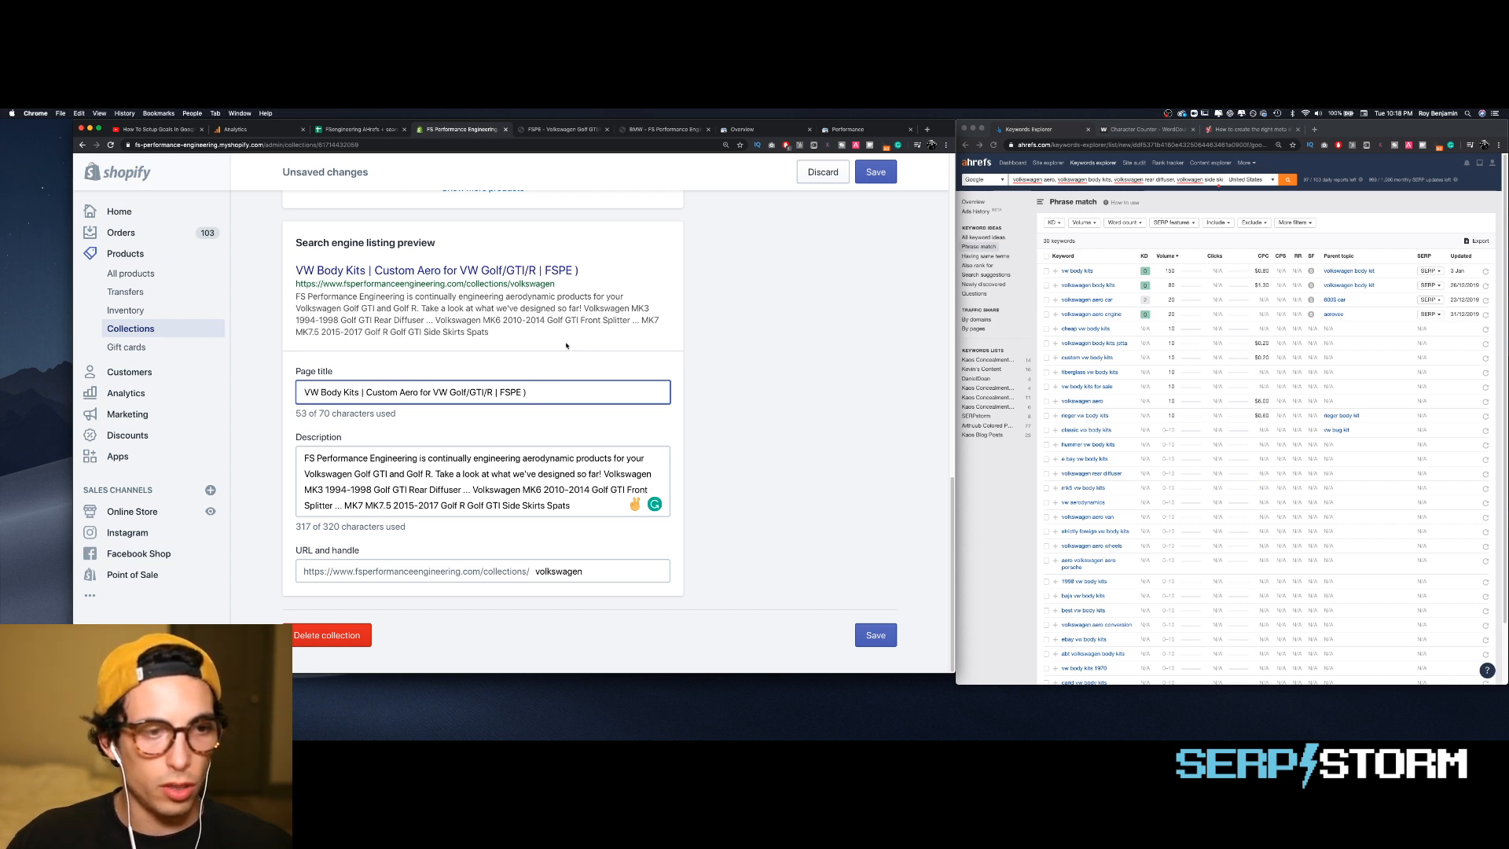
click(555, 392)
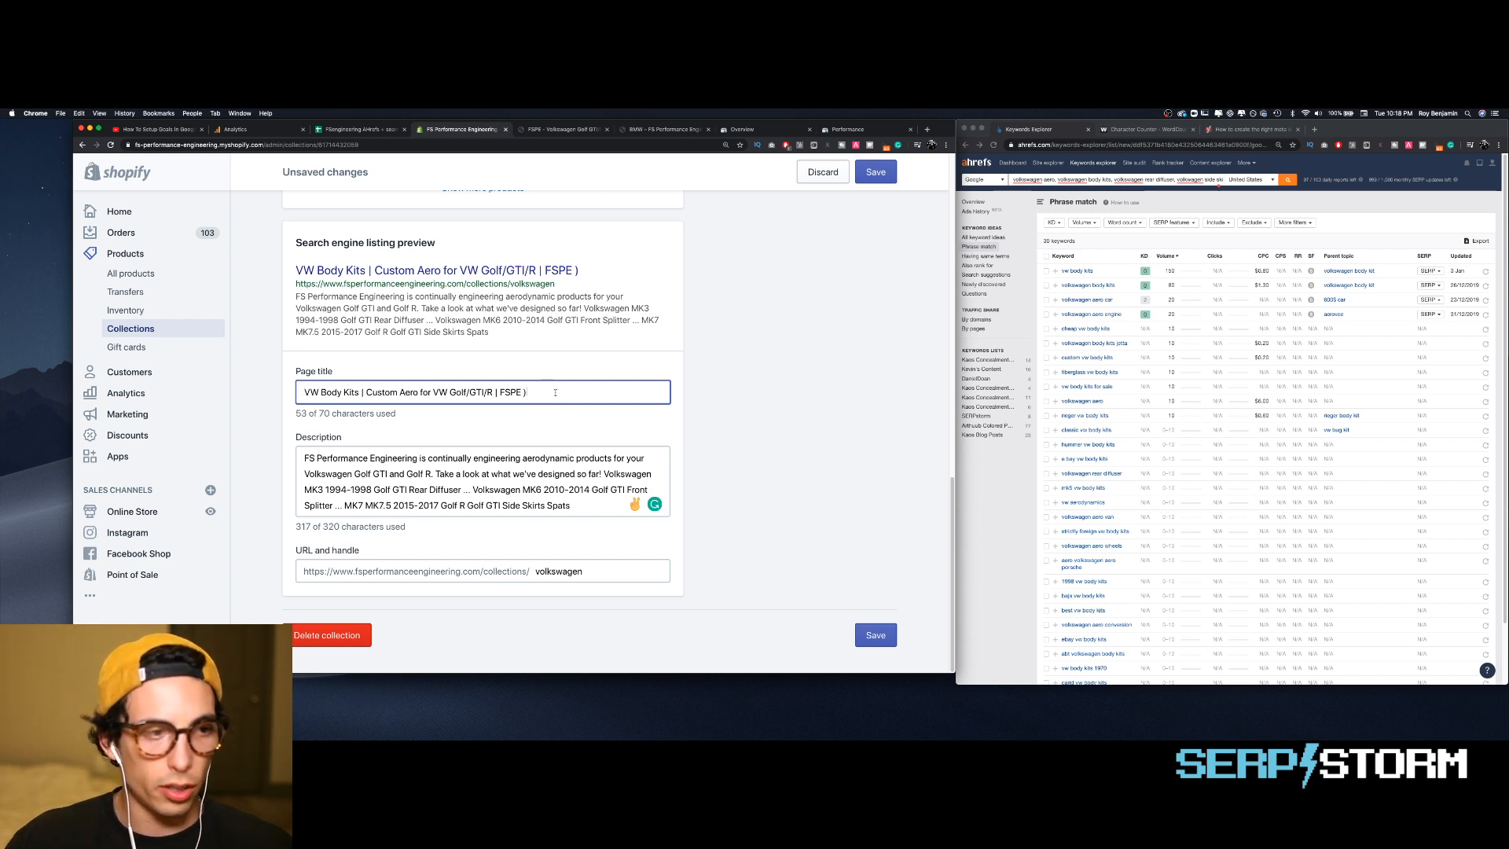
key(BackSpace)
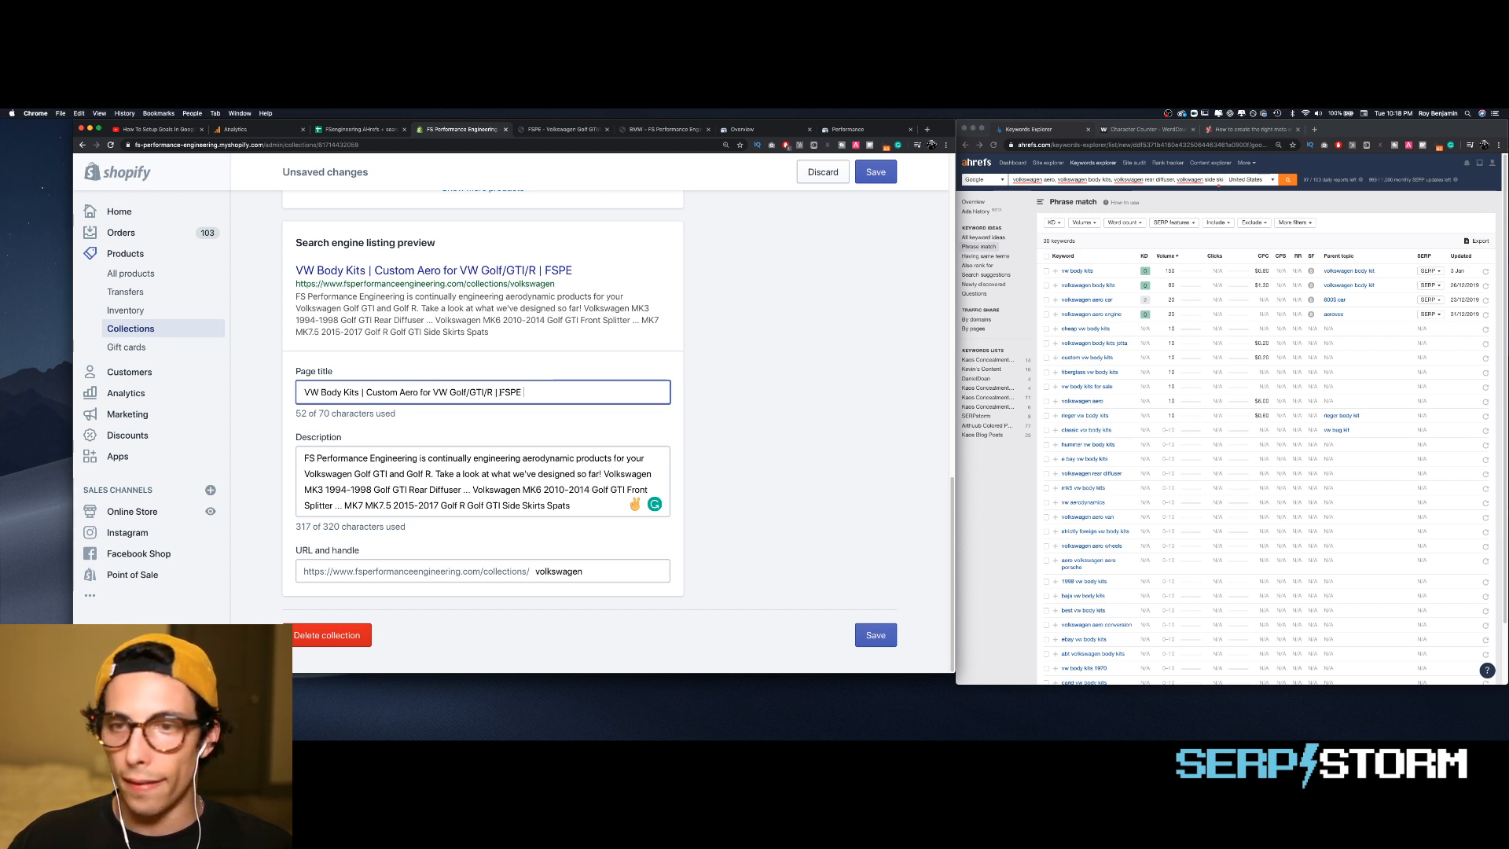
- Add blank lines below the existing meta description and take a brief look at the store's BMW collection page
click(591, 508)
key(Return)
key(Return)
key(Return)
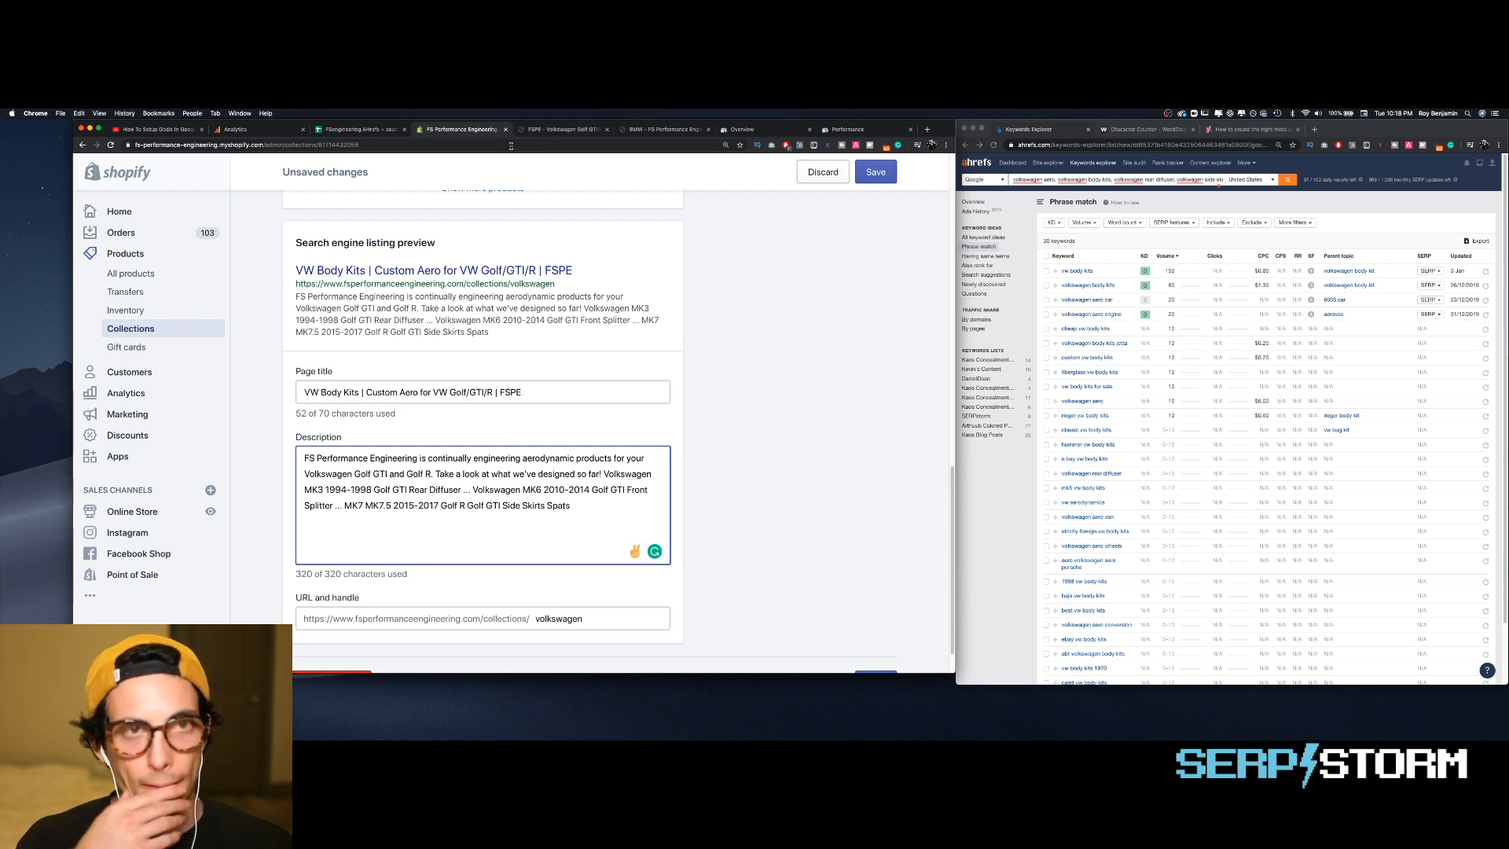
click(670, 130)
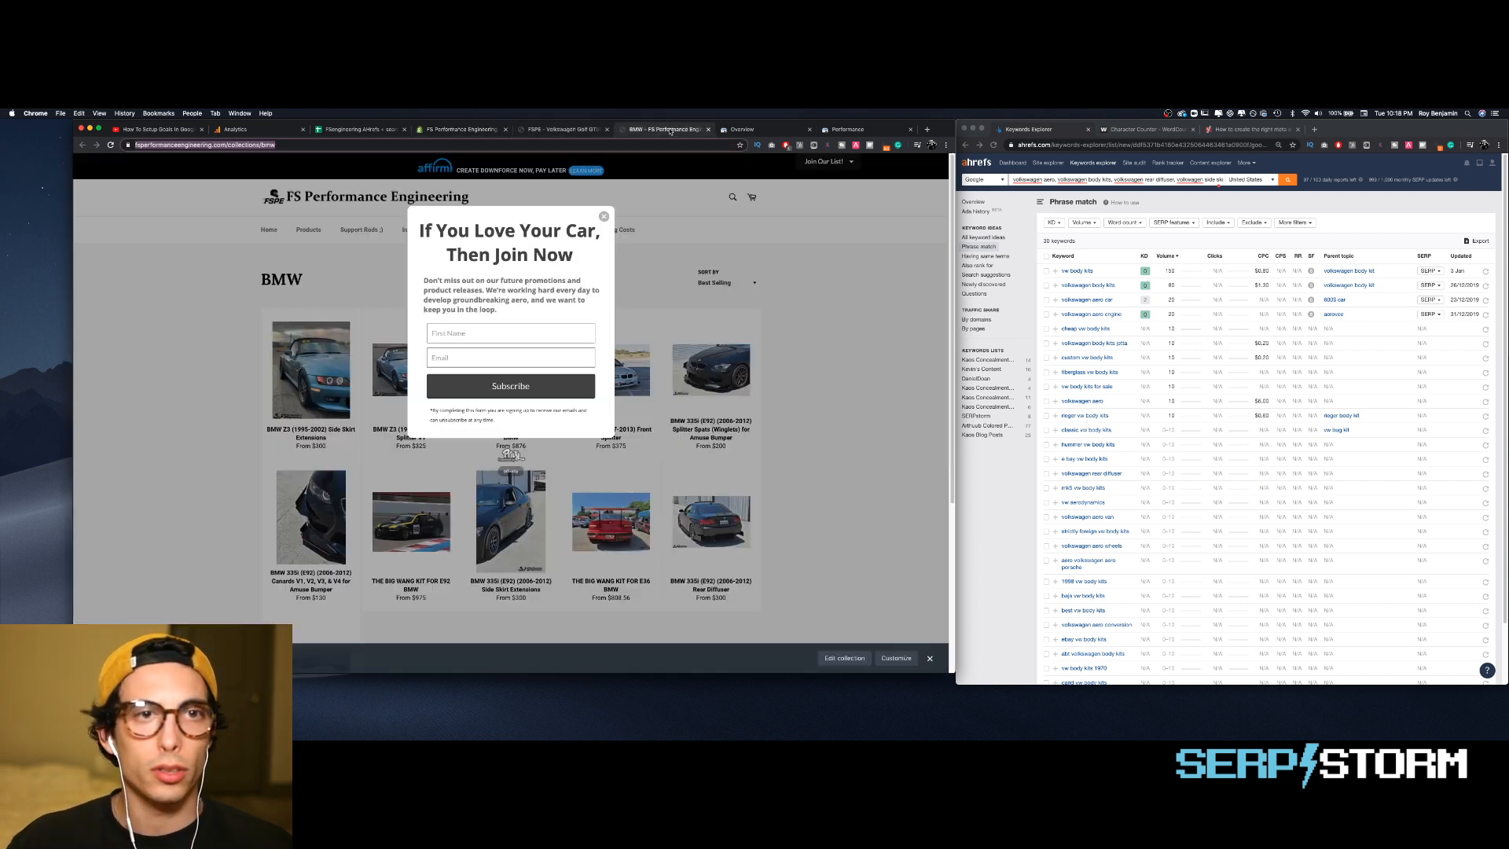
click(475, 131)
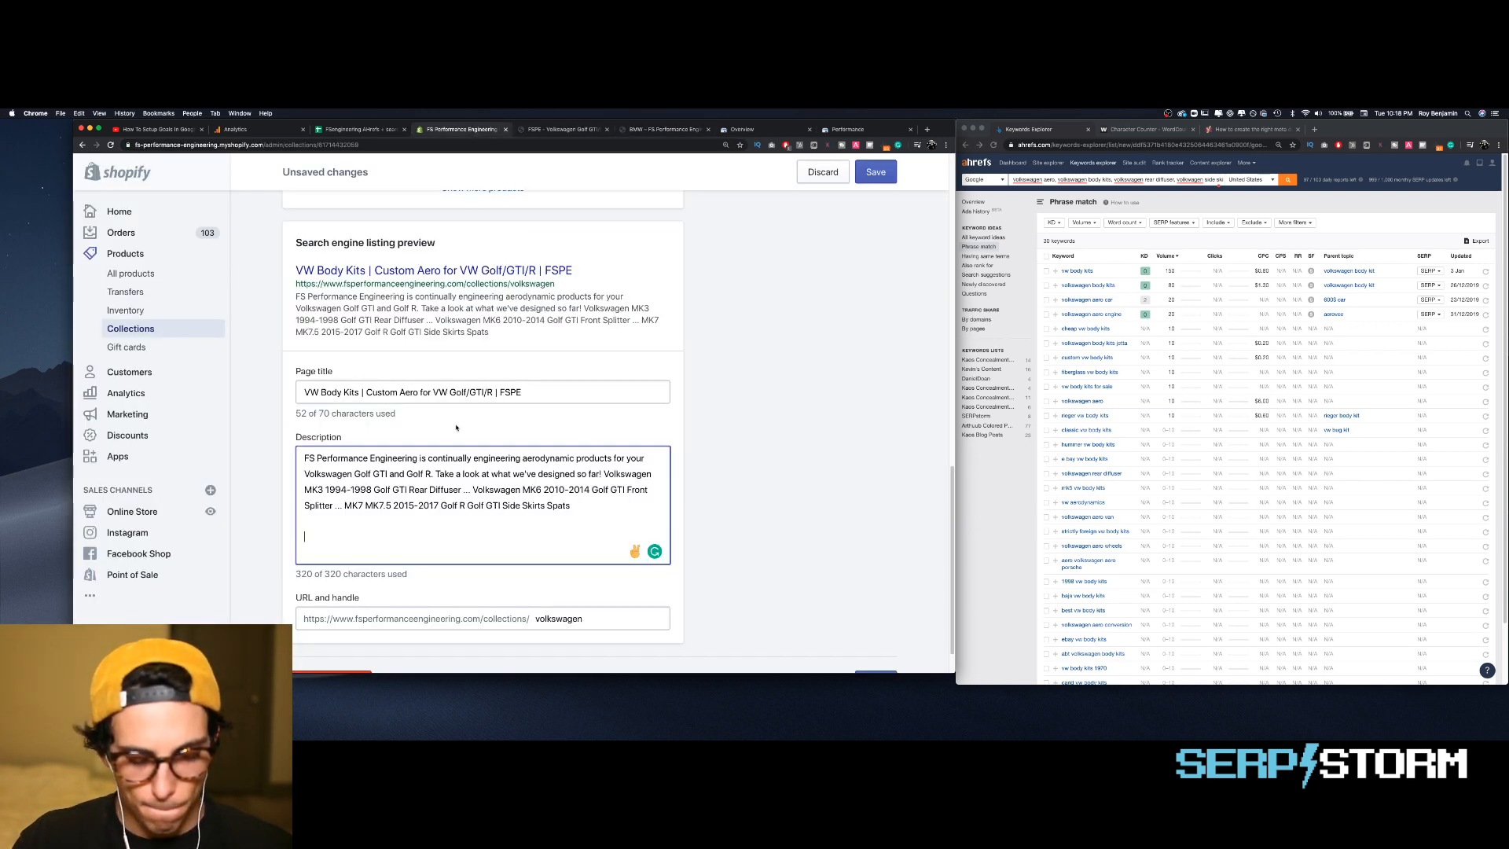
- Start a new meta description below the existing one with "Upgrade your VW with custom functional aero"
key(Return)
key(Return)
text(U)
key(BackSpace)
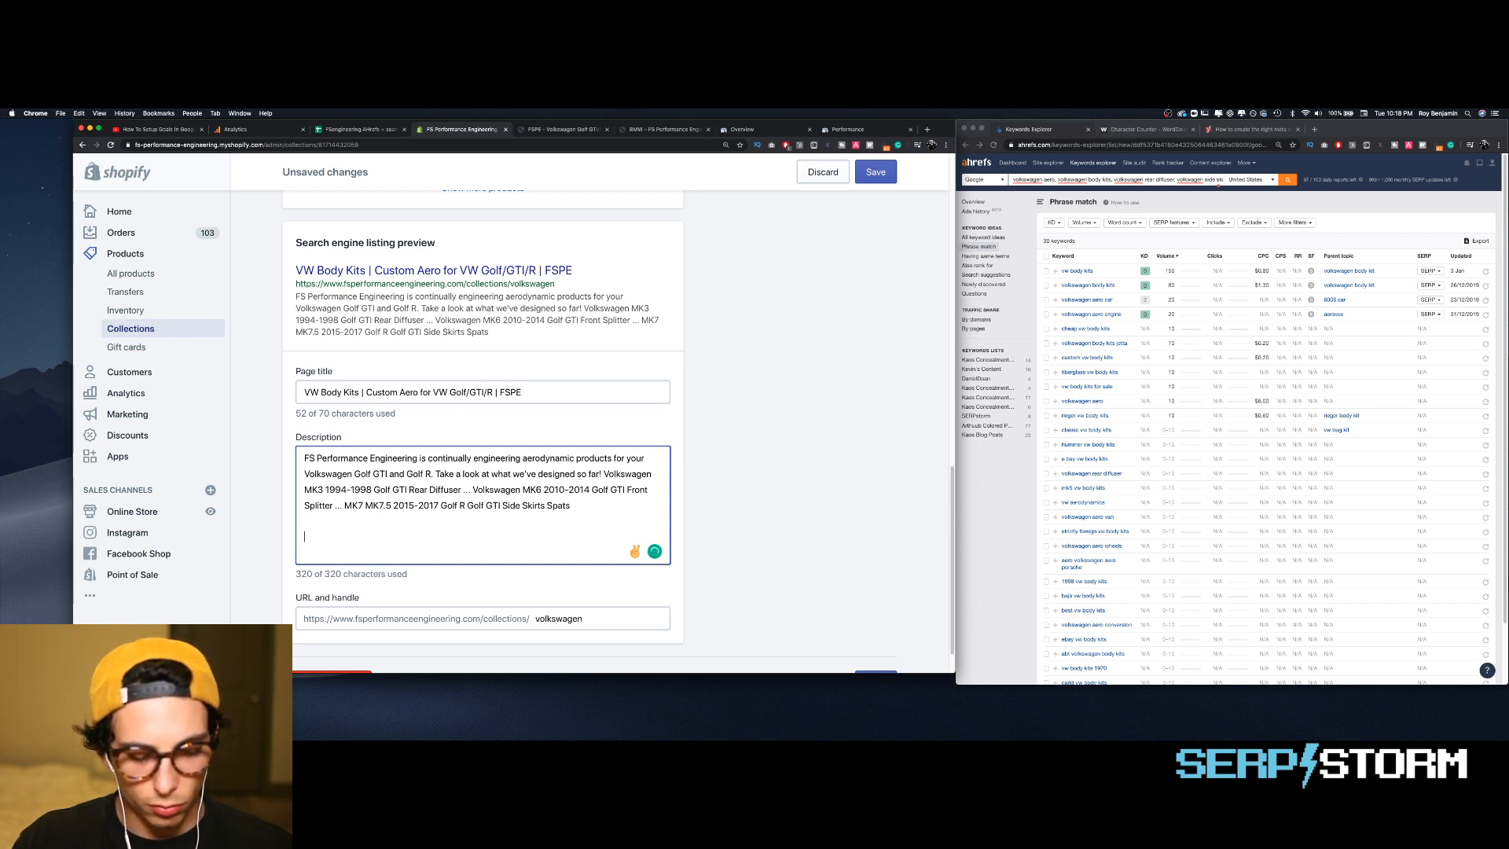
text(Upgrad)
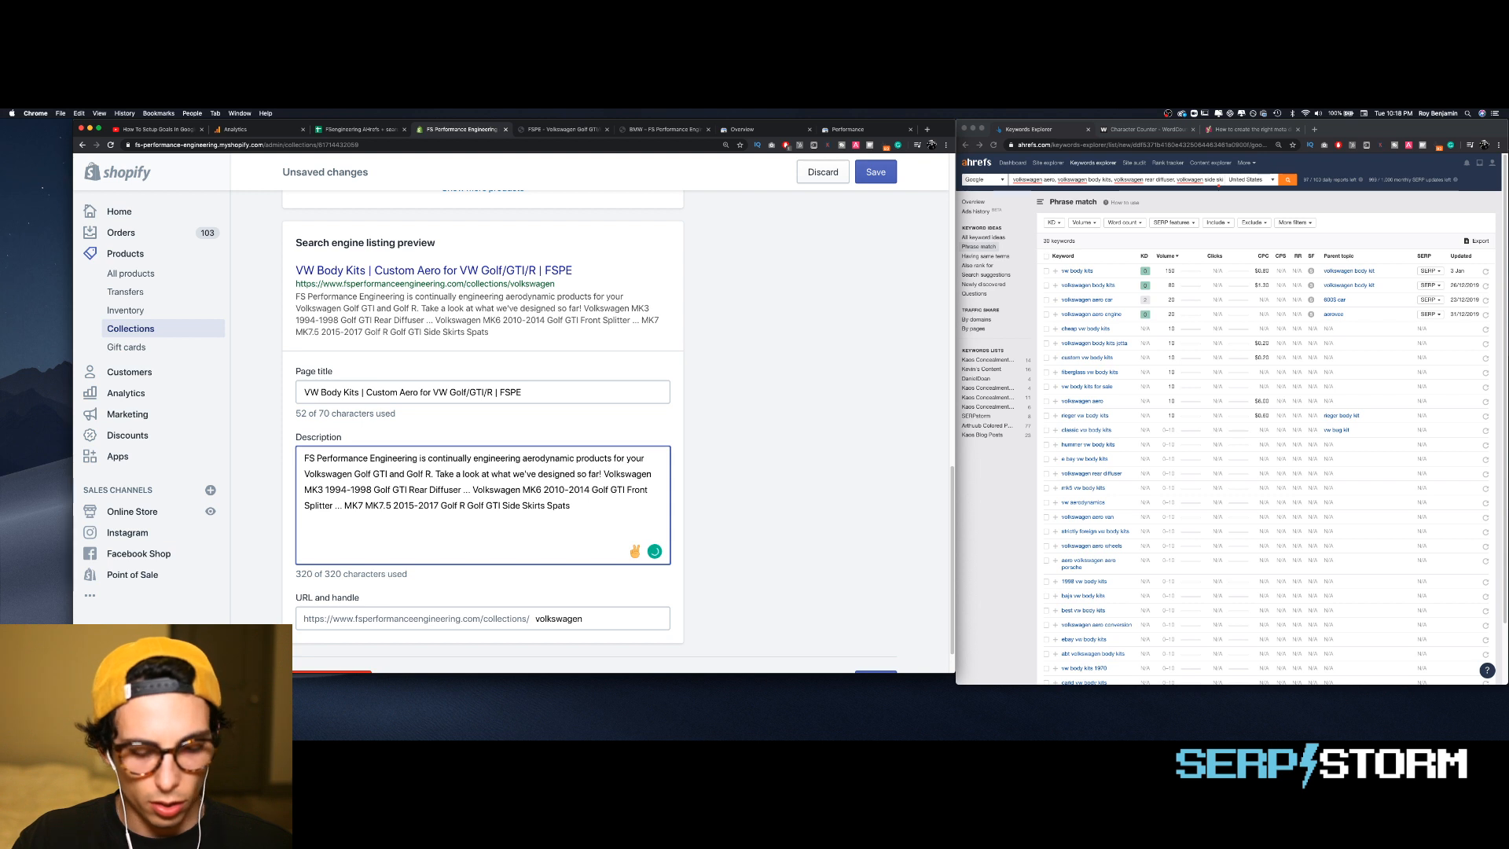
text(e )
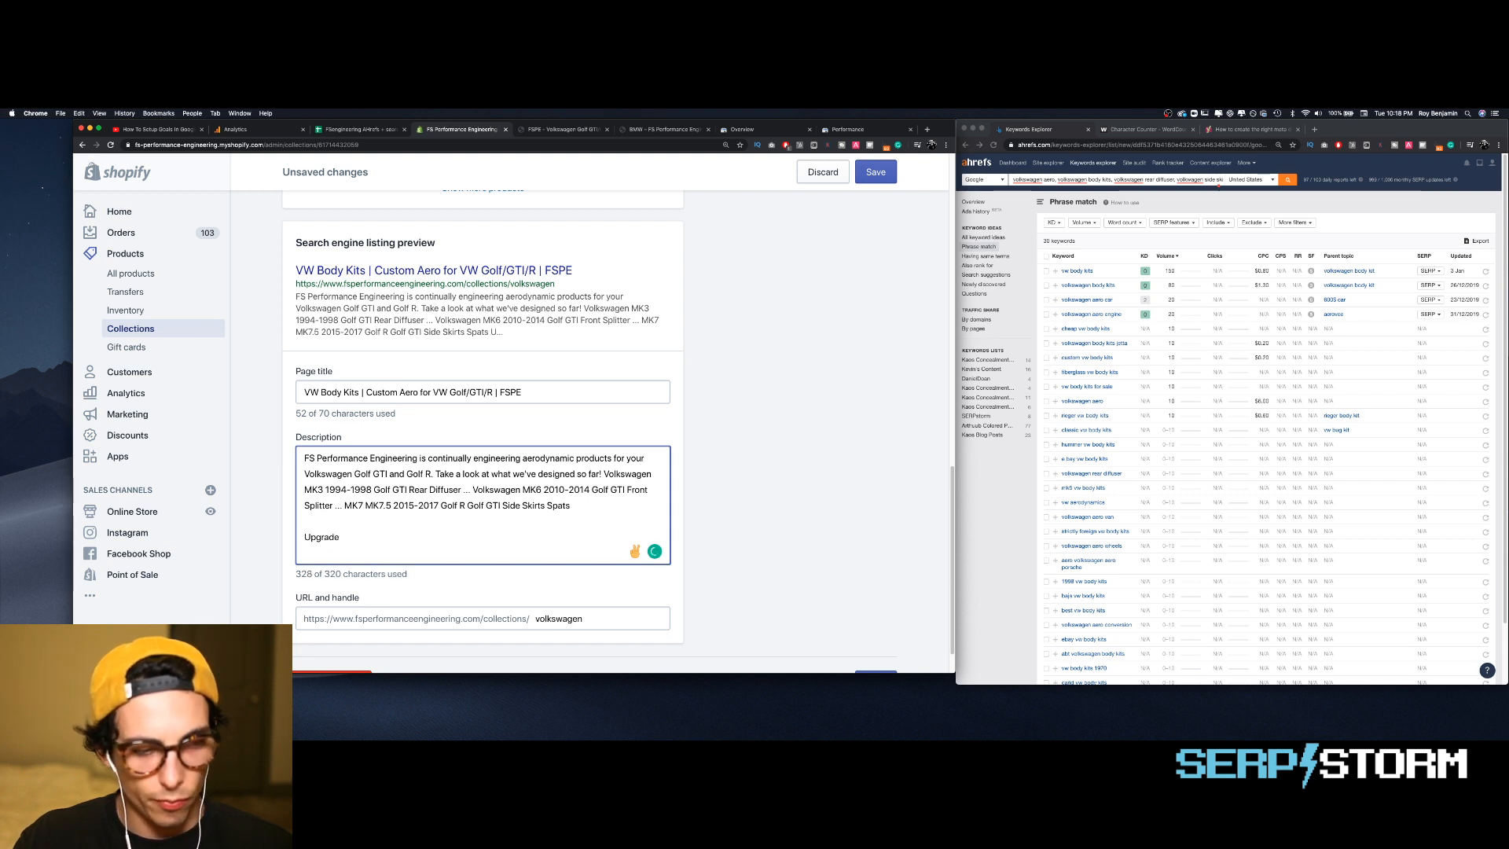
text(your)
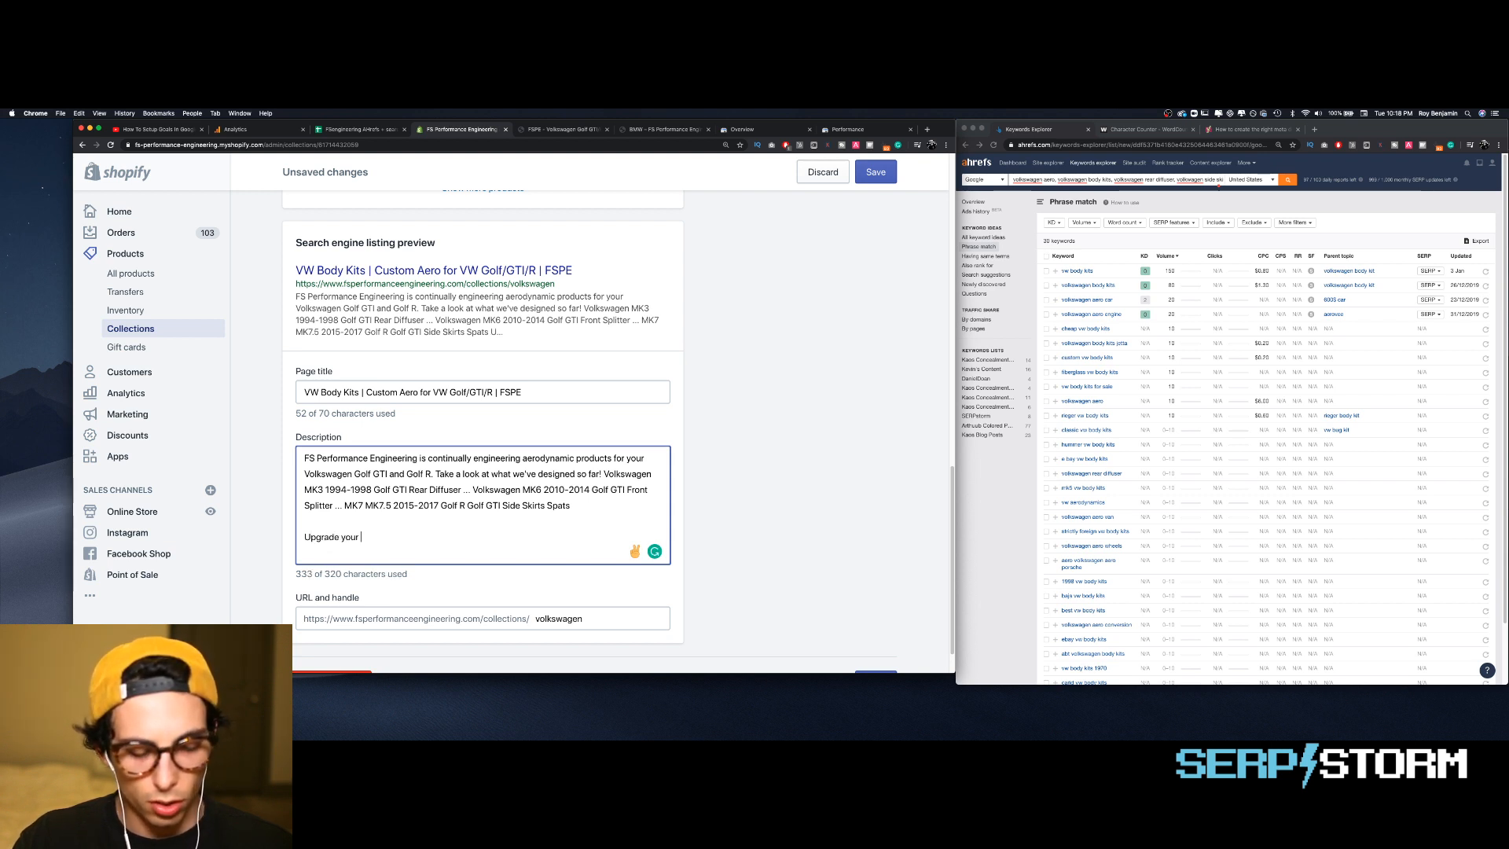
text( VW wit)
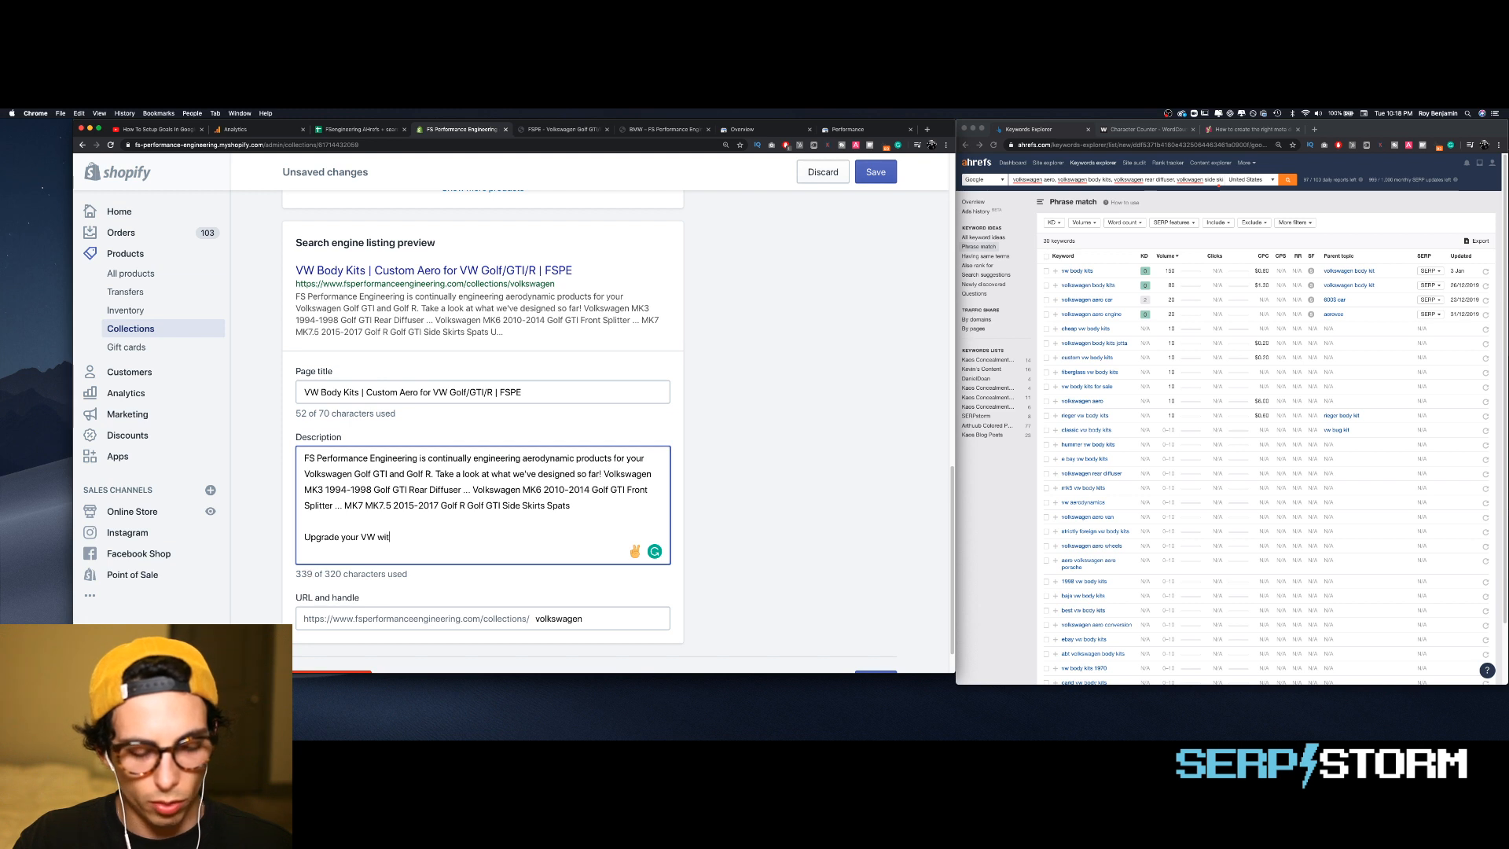
text(h cu)
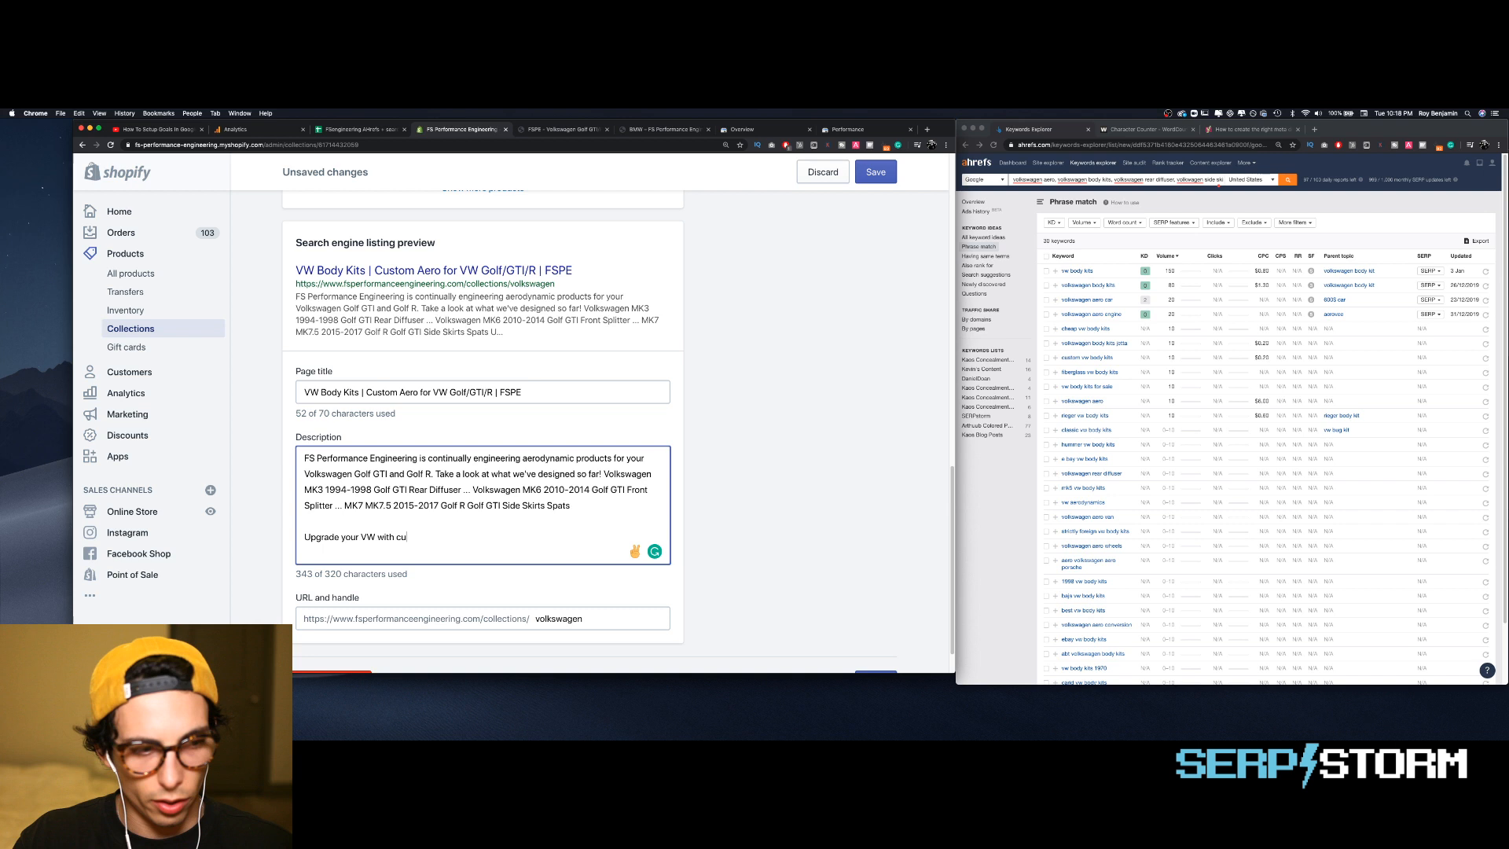
text(stom functional aero)
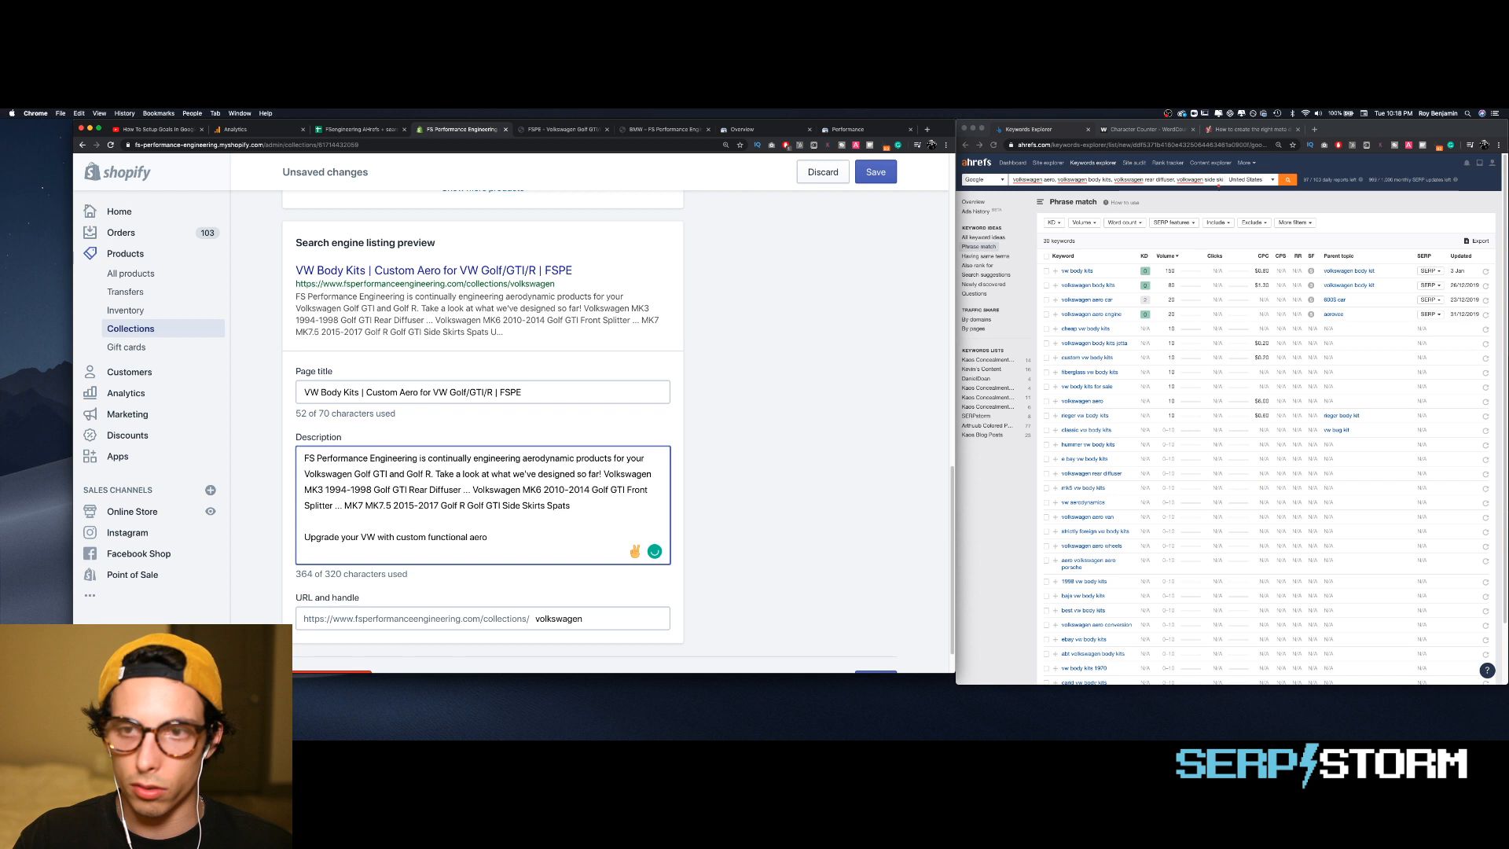
- Complete the new meta description with ". Our VW Body Kits include diffusers, splitters, side skirts, wings, and more! Check out our entire collection!"
text(. Our VW Body Kits include)
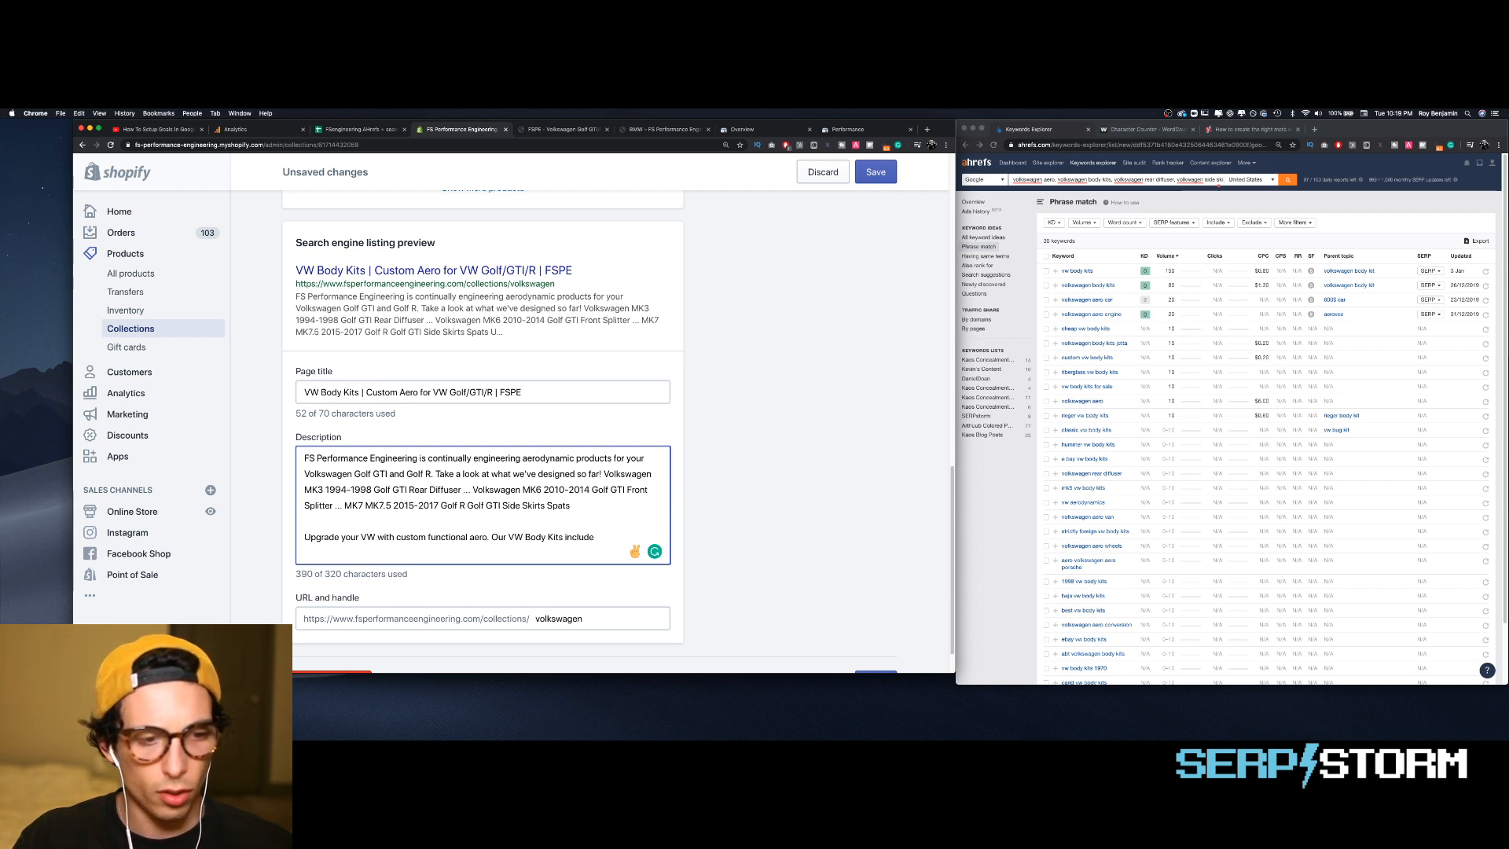
text( diffusers)
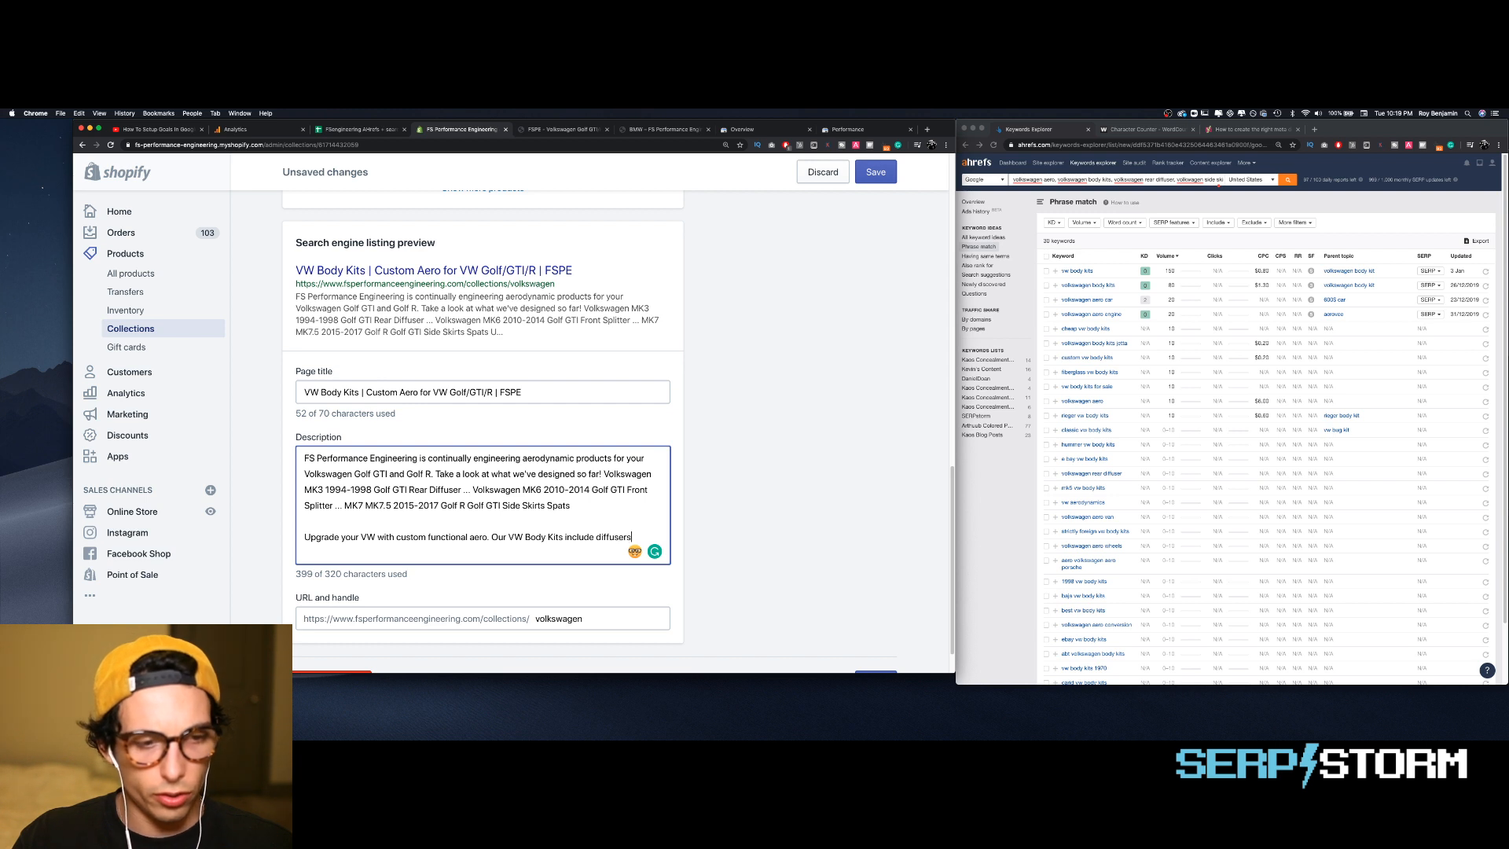
text(, splitters,)
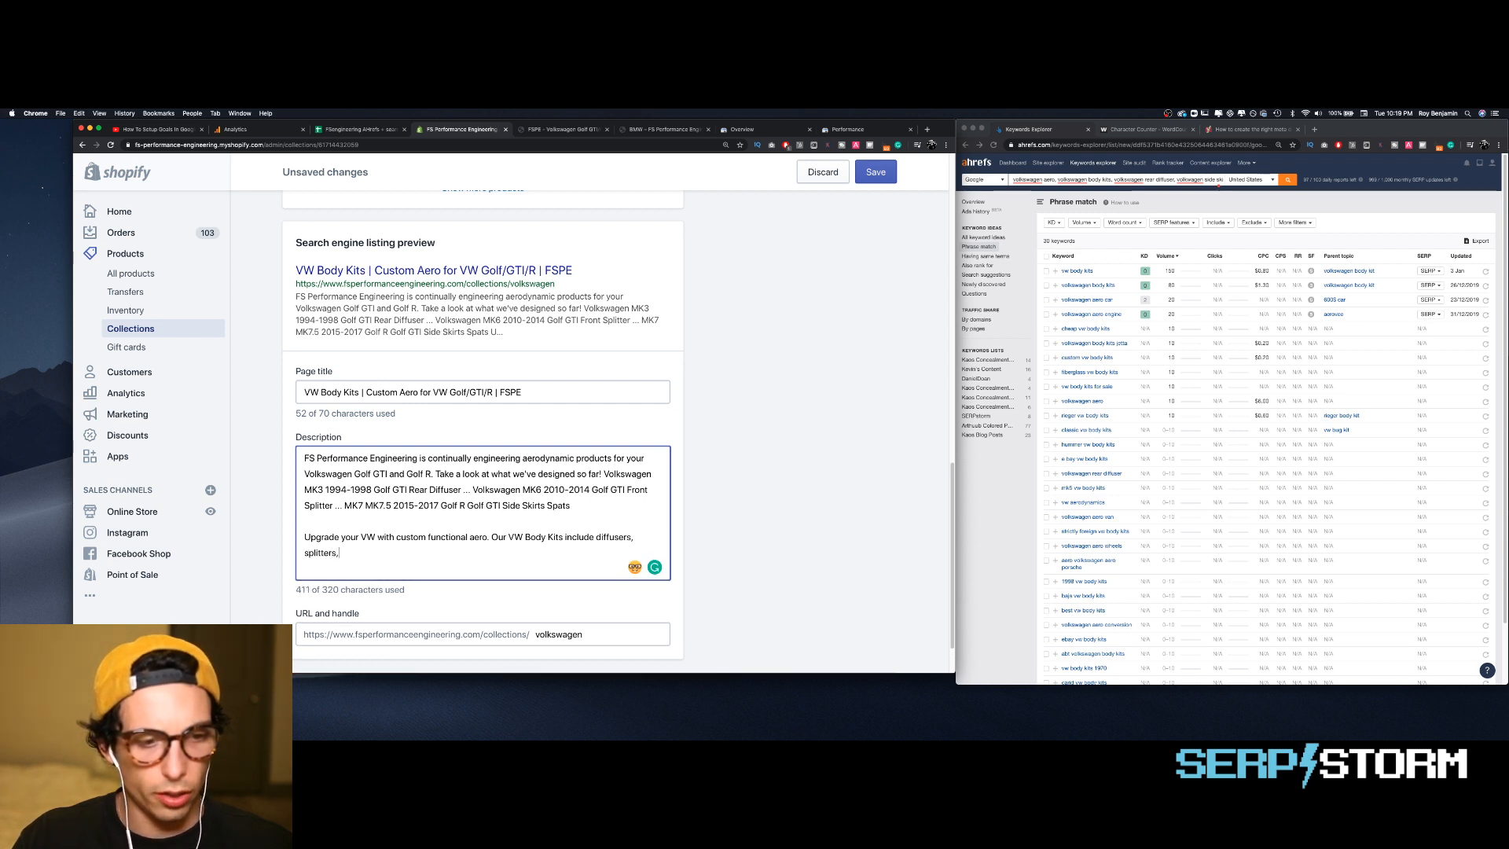
text( side)
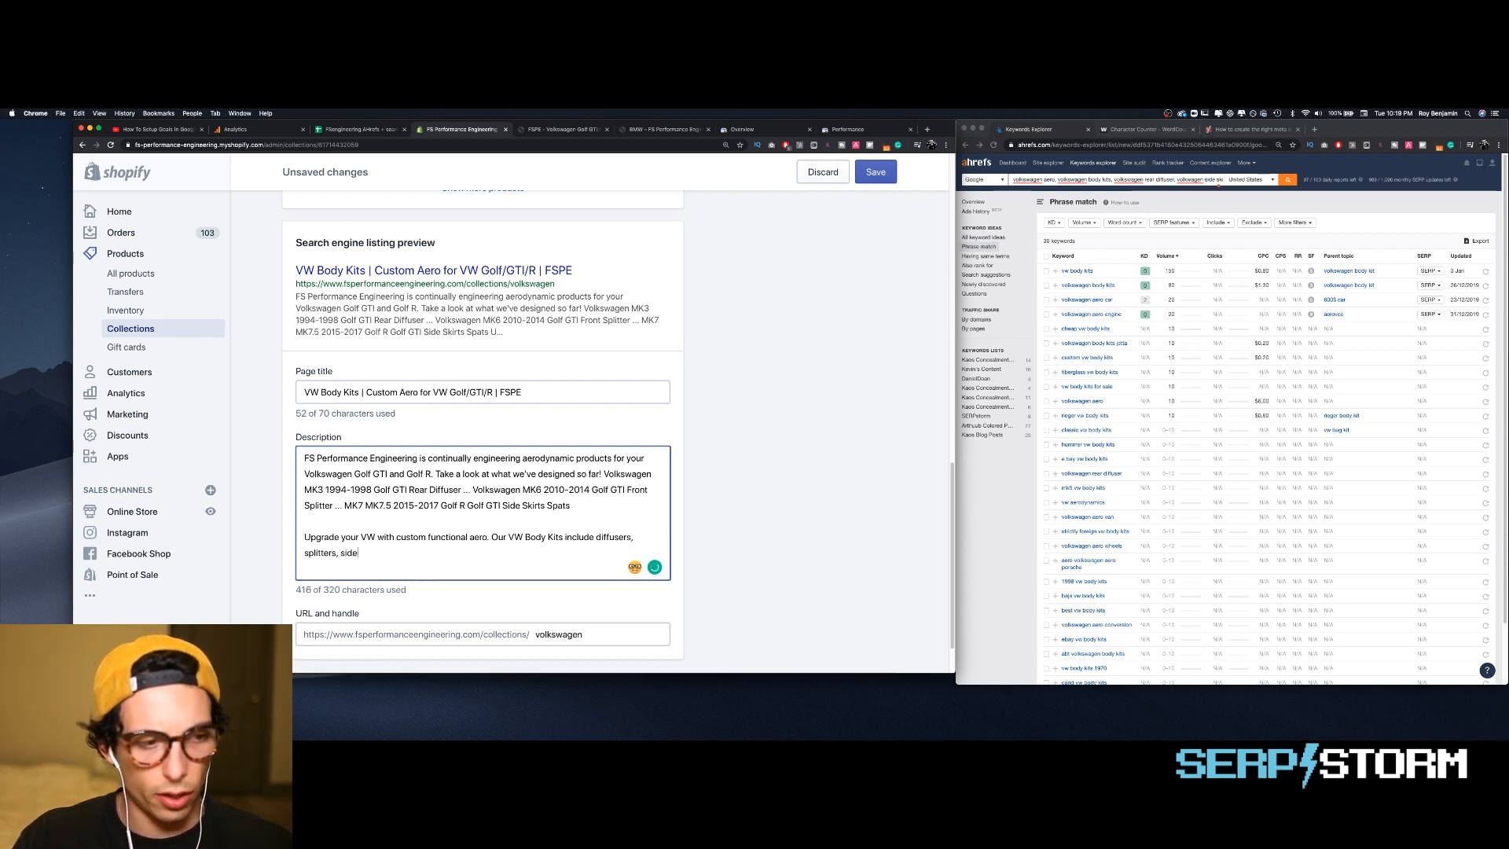
text( skirts, wi)
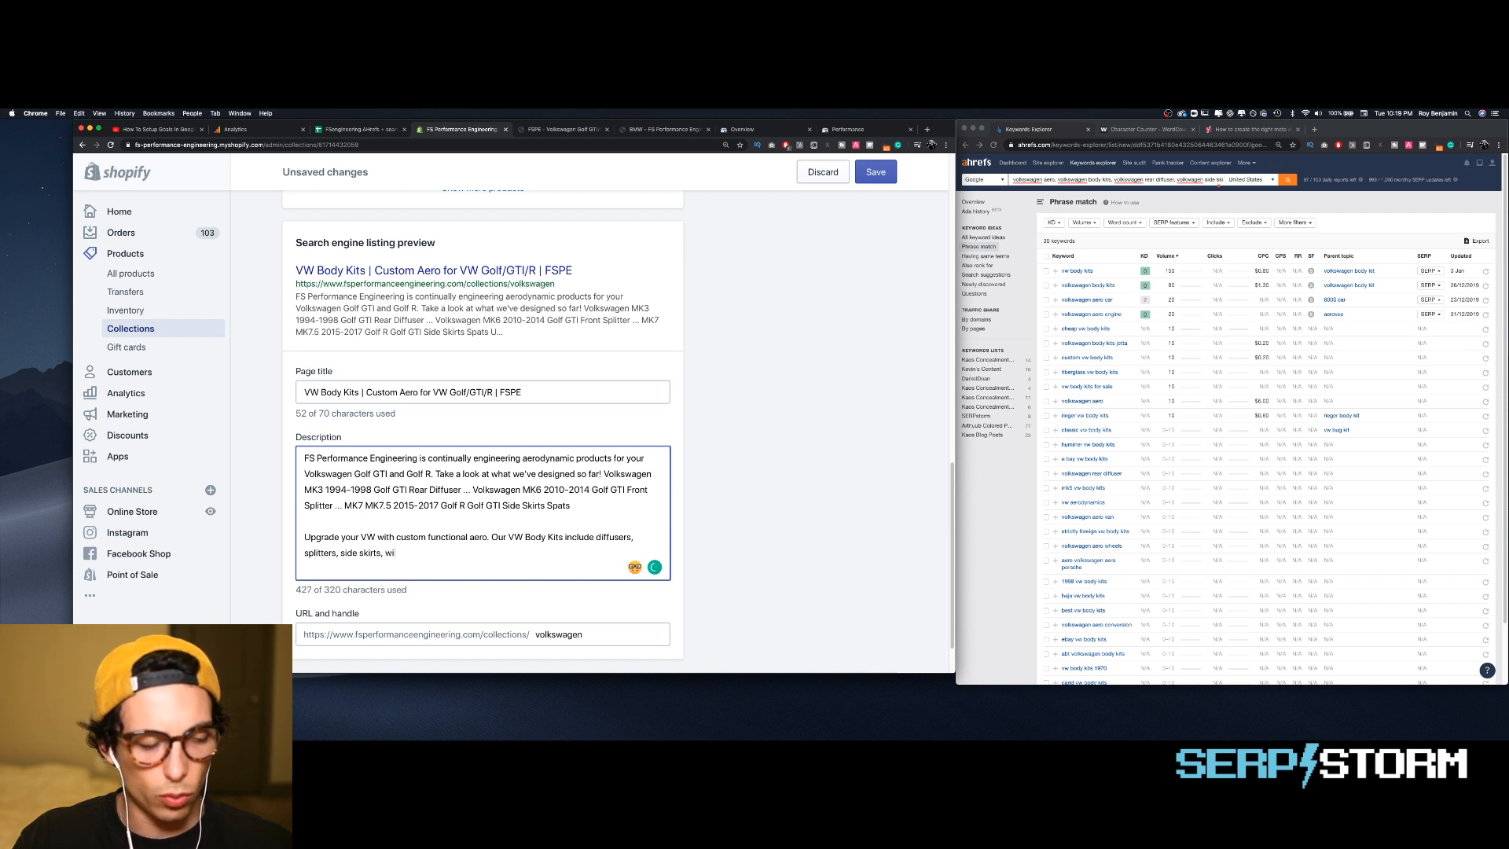
text(ngs, and mo)
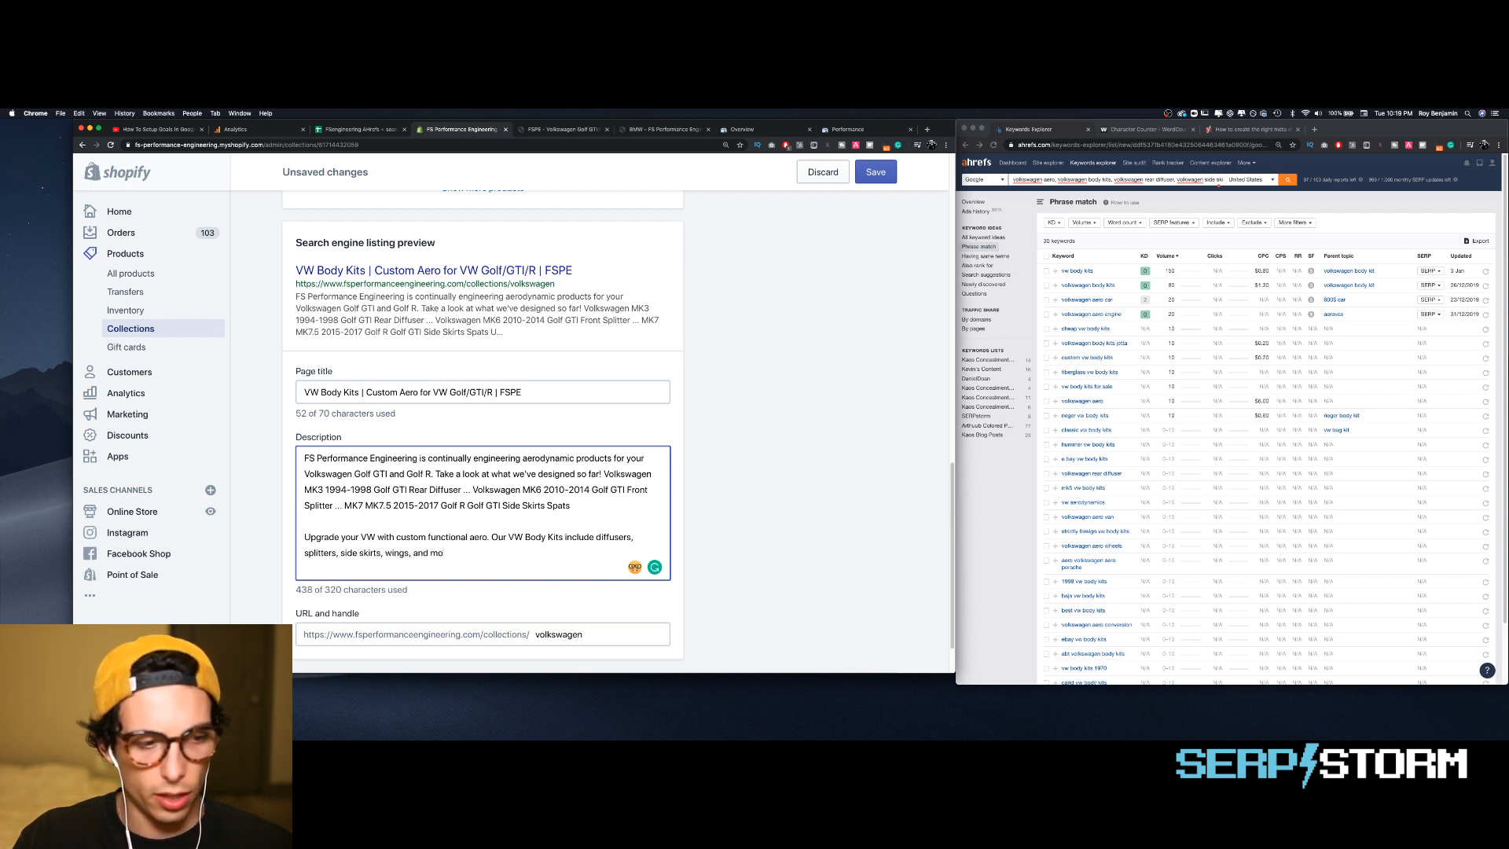
text(re! Check)
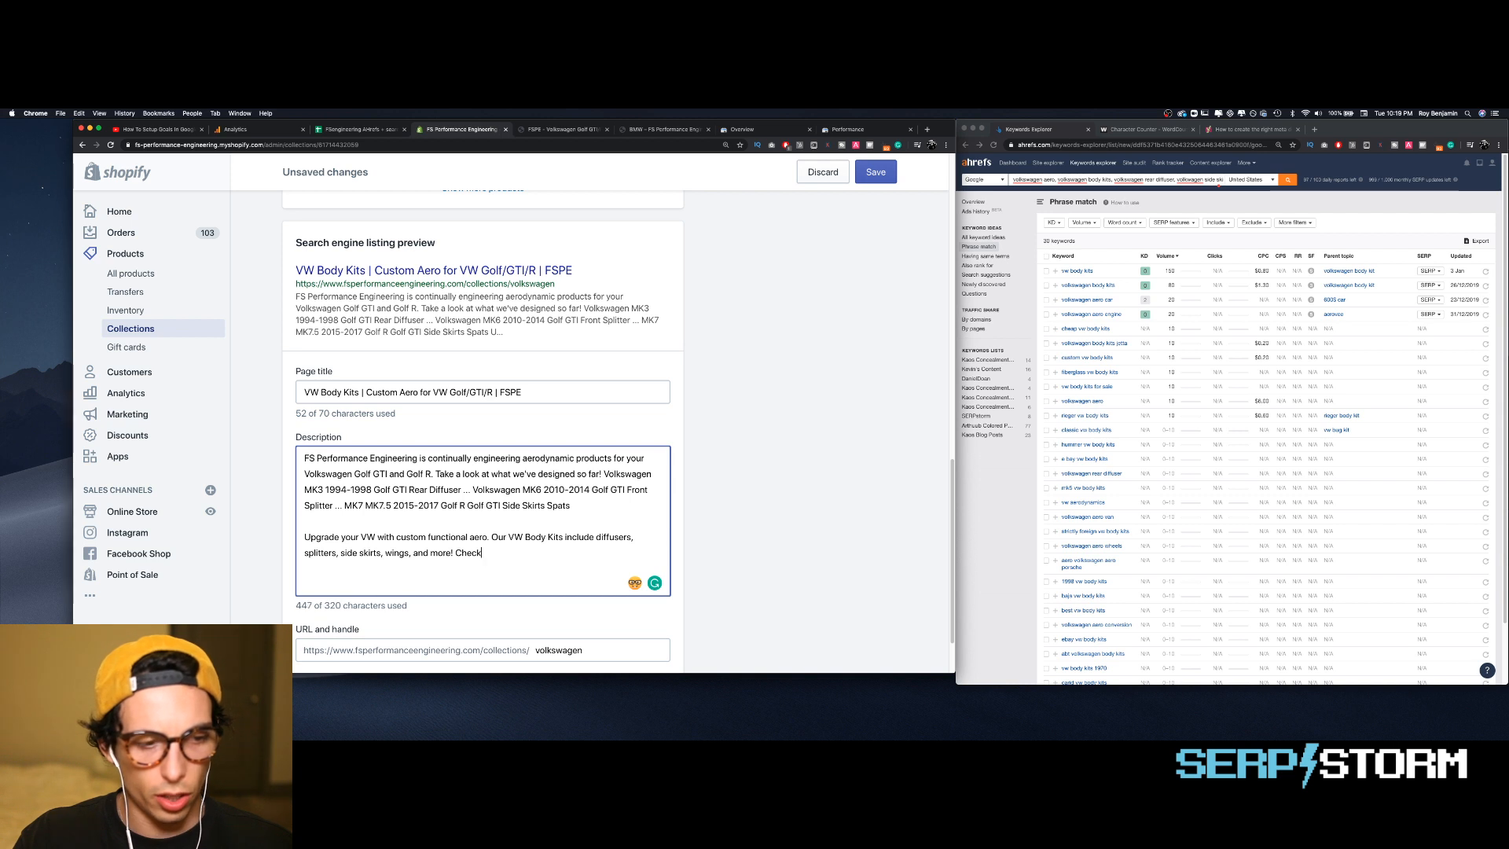
text( out our ent)
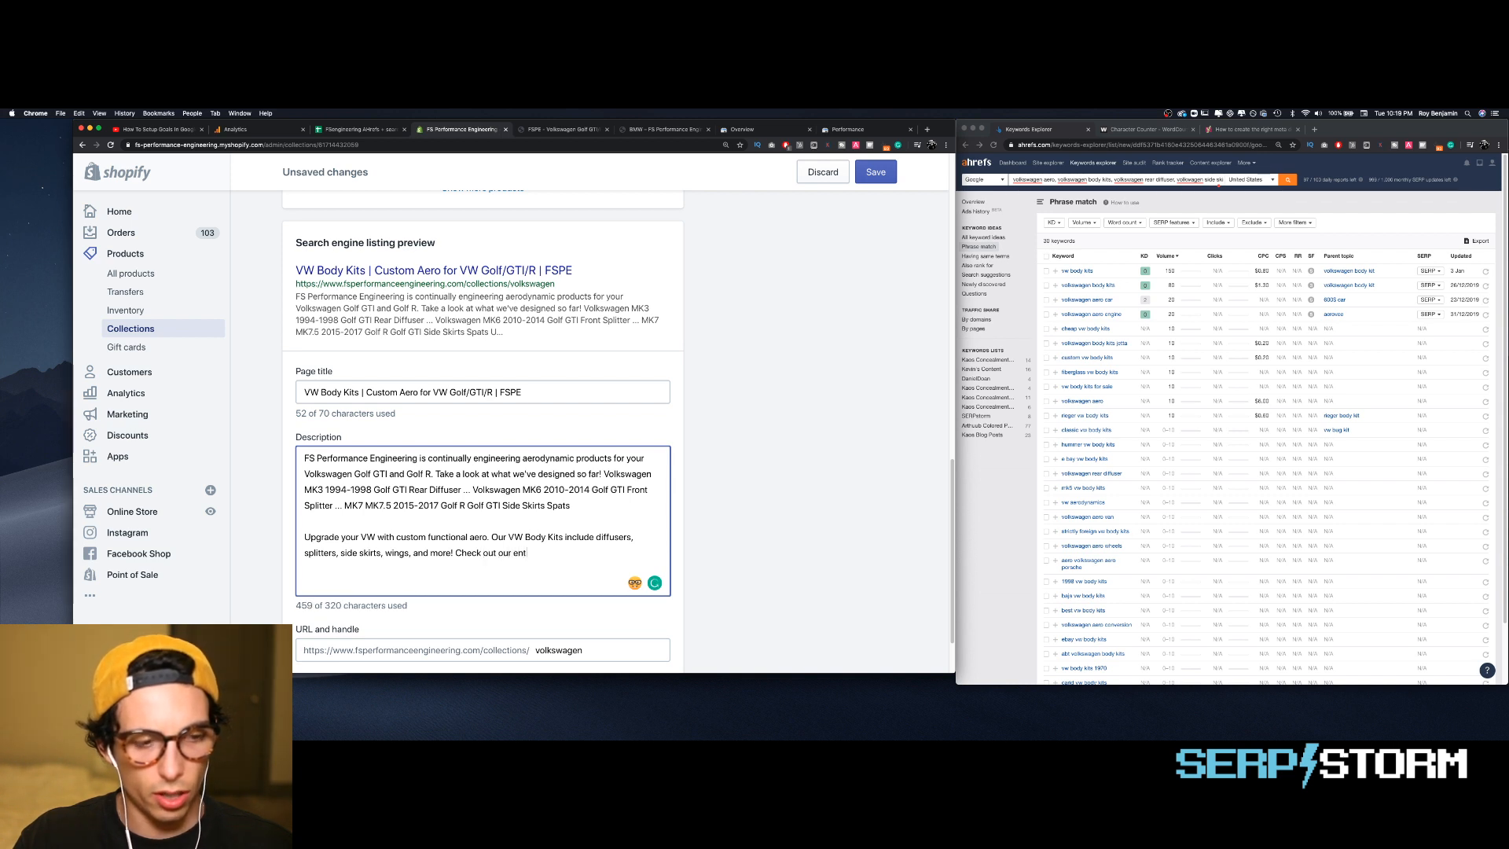
text(ire collection!)
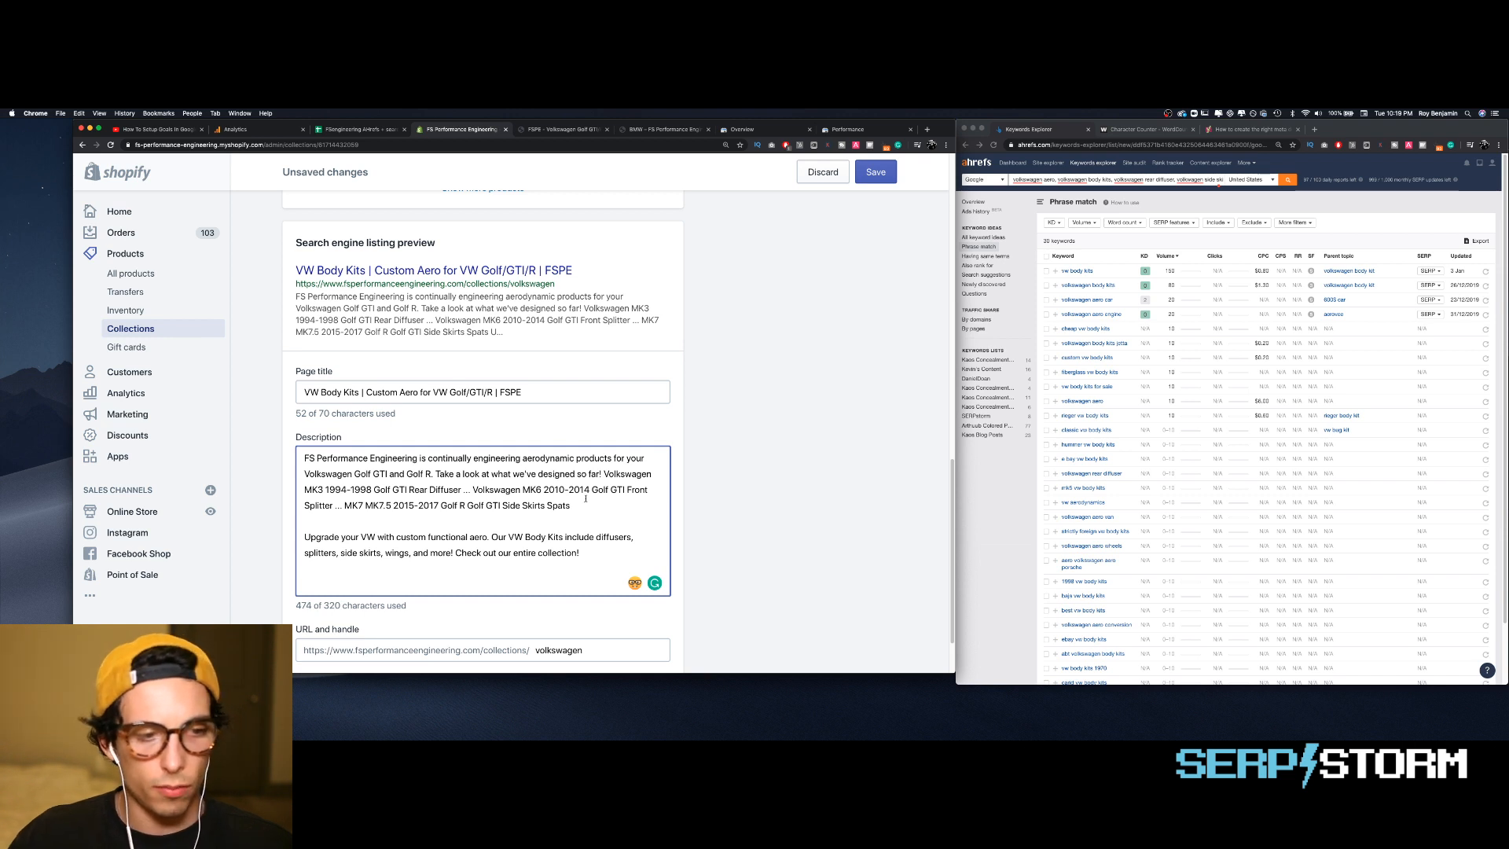
- Delete the old meta description paragraph and the blank lines above the new text
drag(571, 506, 318, 445)
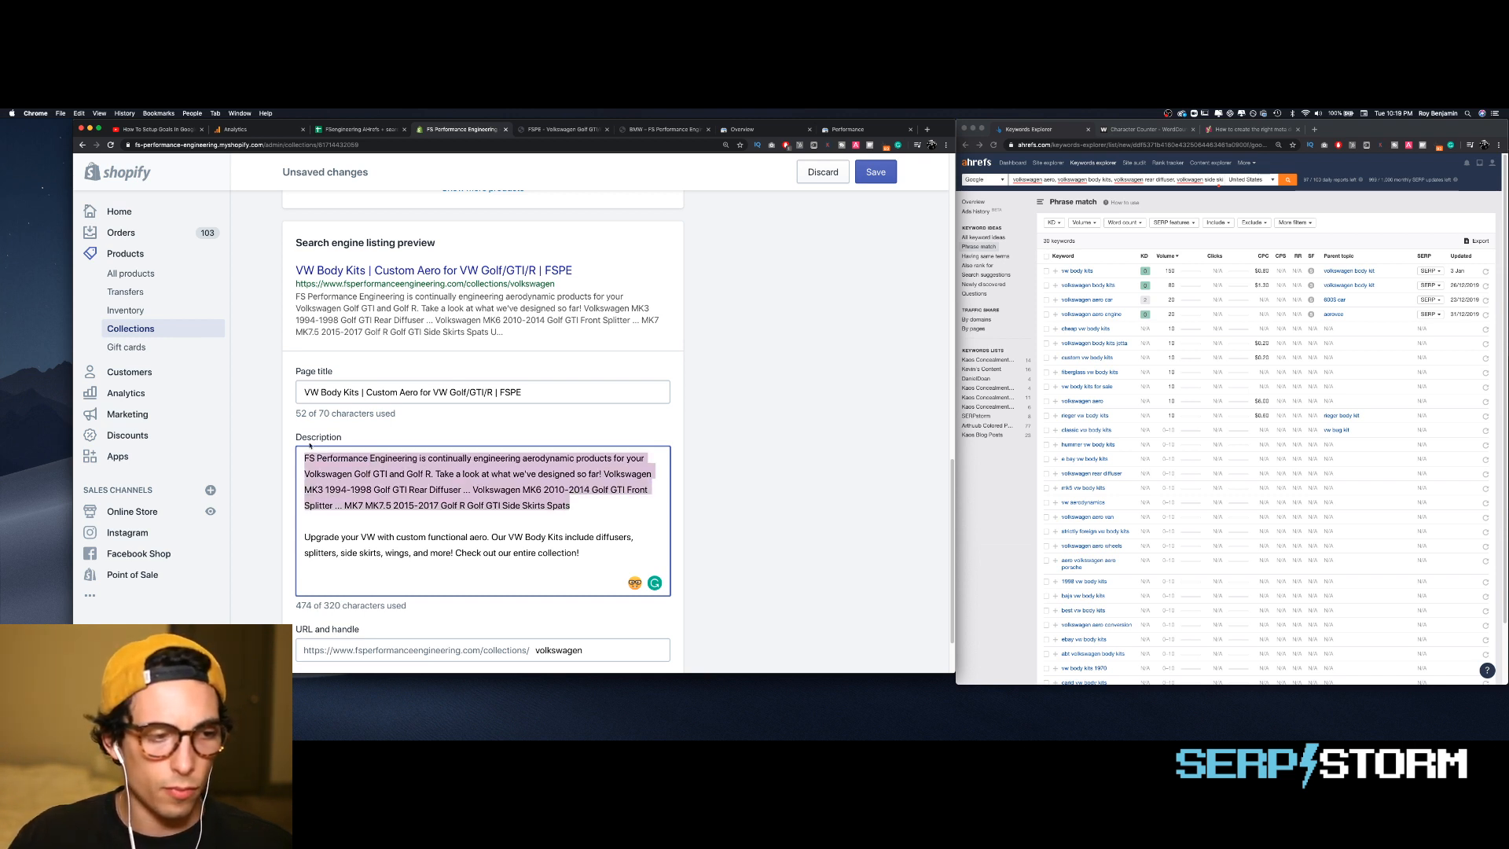
key(BackSpace)
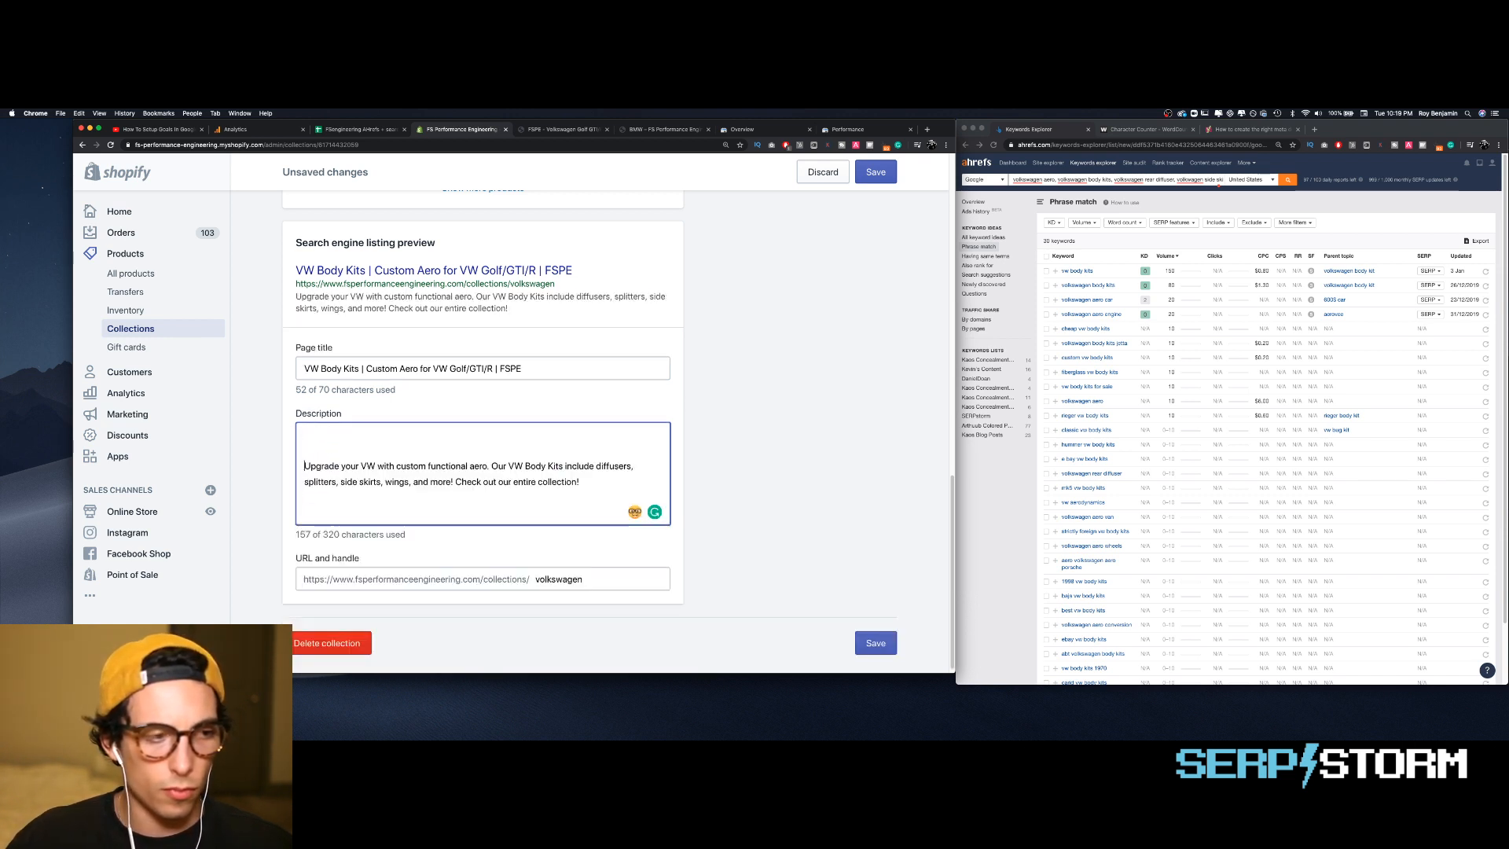
key(BackSpace)
key(BackSpace)
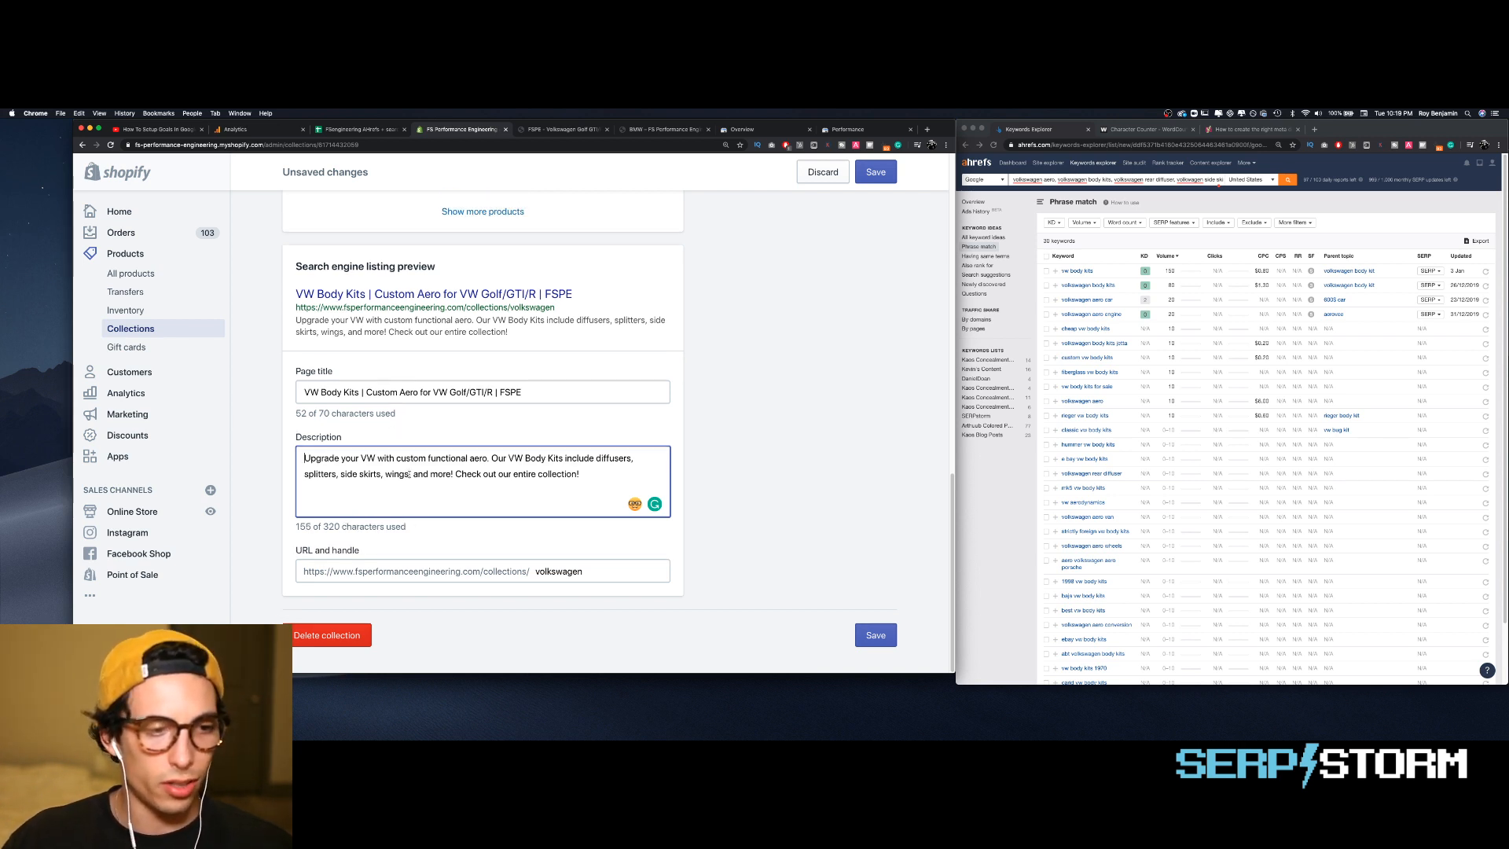
- Change "Body Kits" to lowercase "body kits" in the meta description
drag(359, 392, 294, 391)
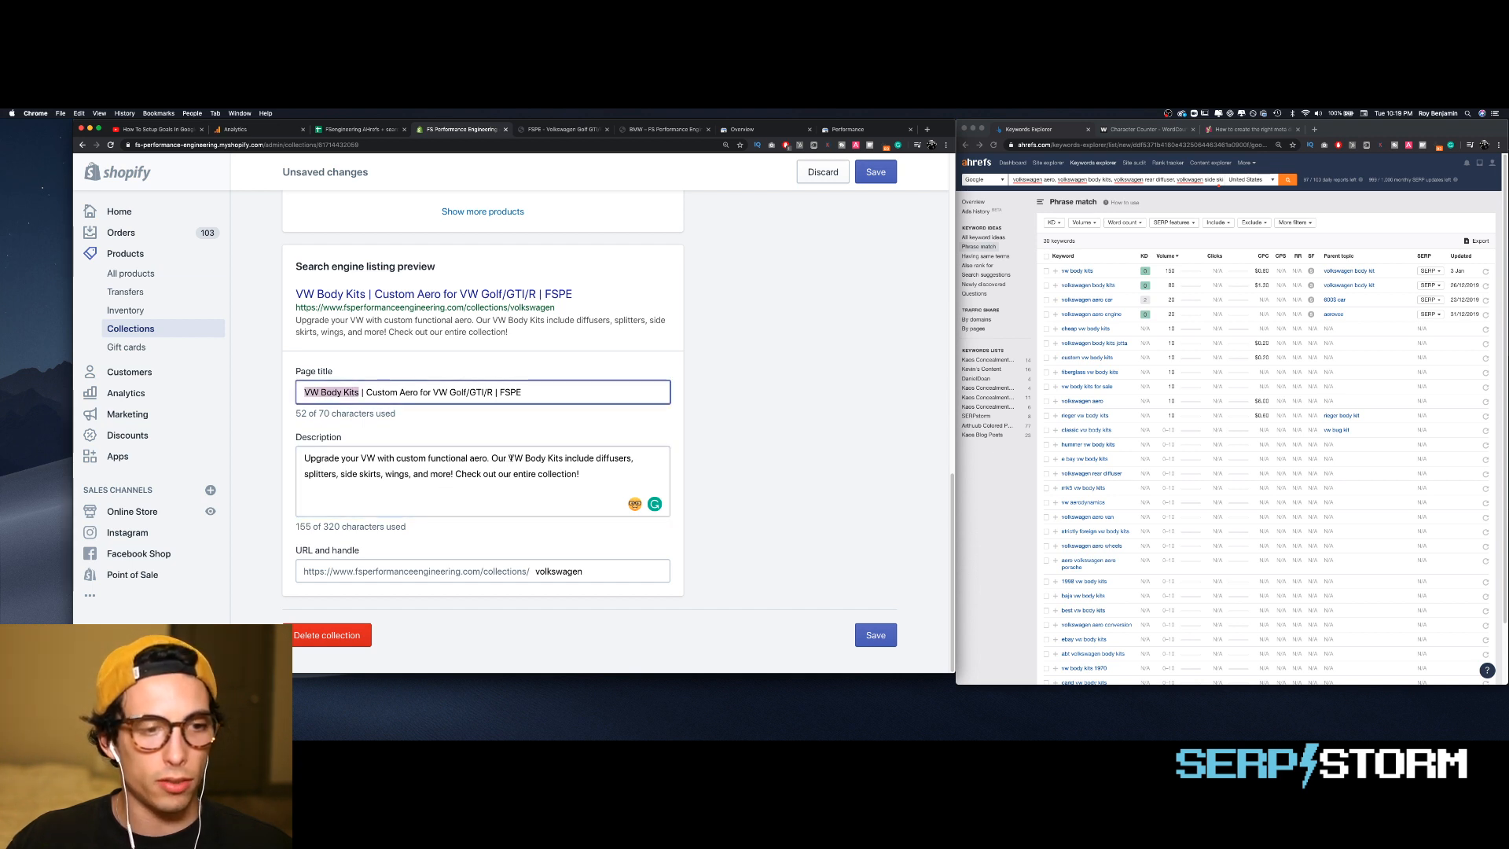
click(512, 458)
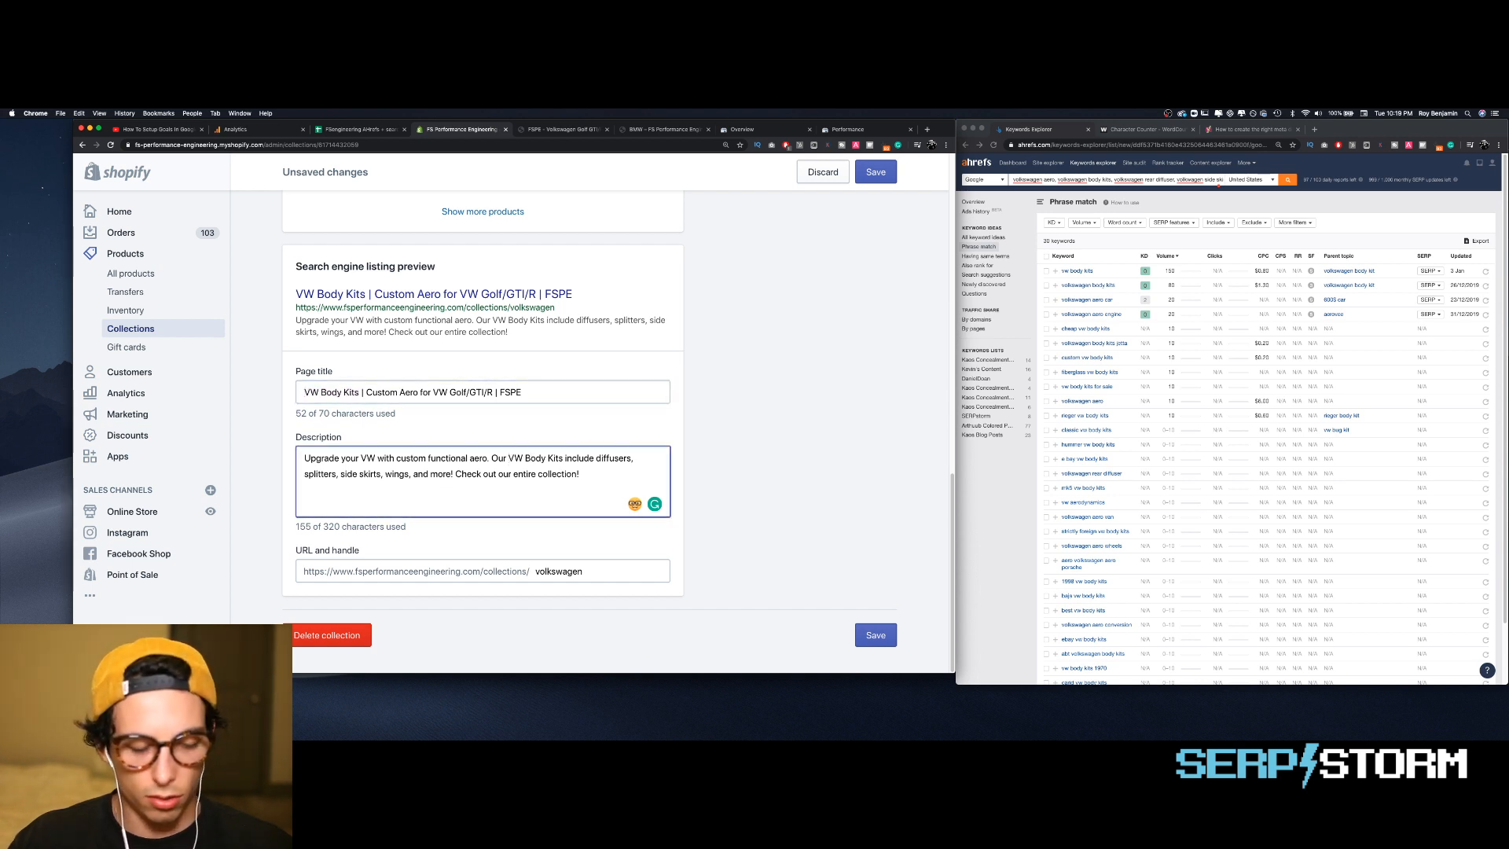
key(BackSpace)
text(b)
key(BackSpace)
text(k)
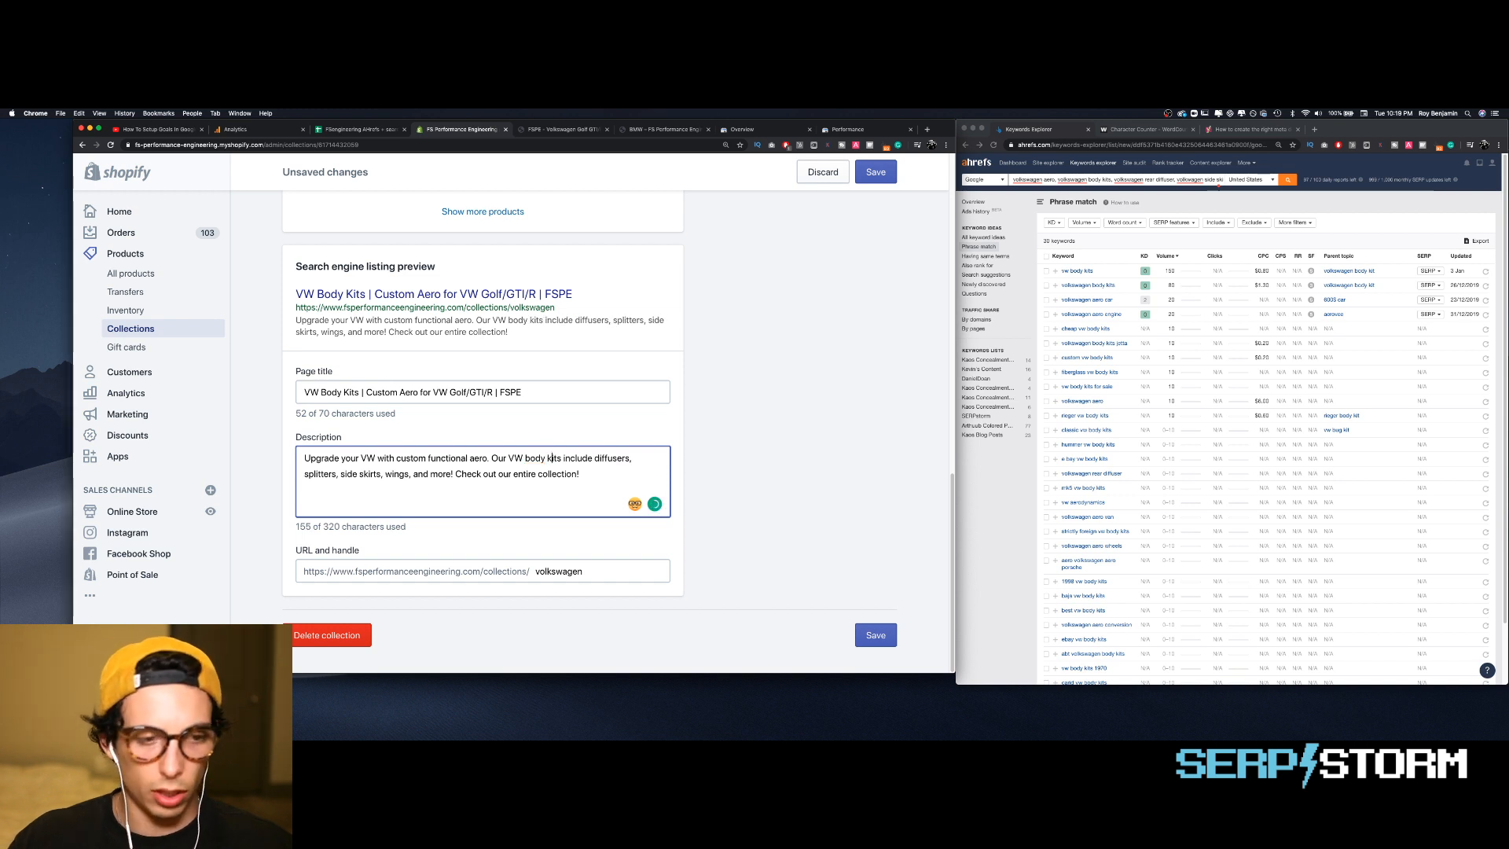
- Try "includes:" in the meta description's body kits sentence and apply Grammarly's corrections to the verb and colon
click(595, 458)
text(s:)
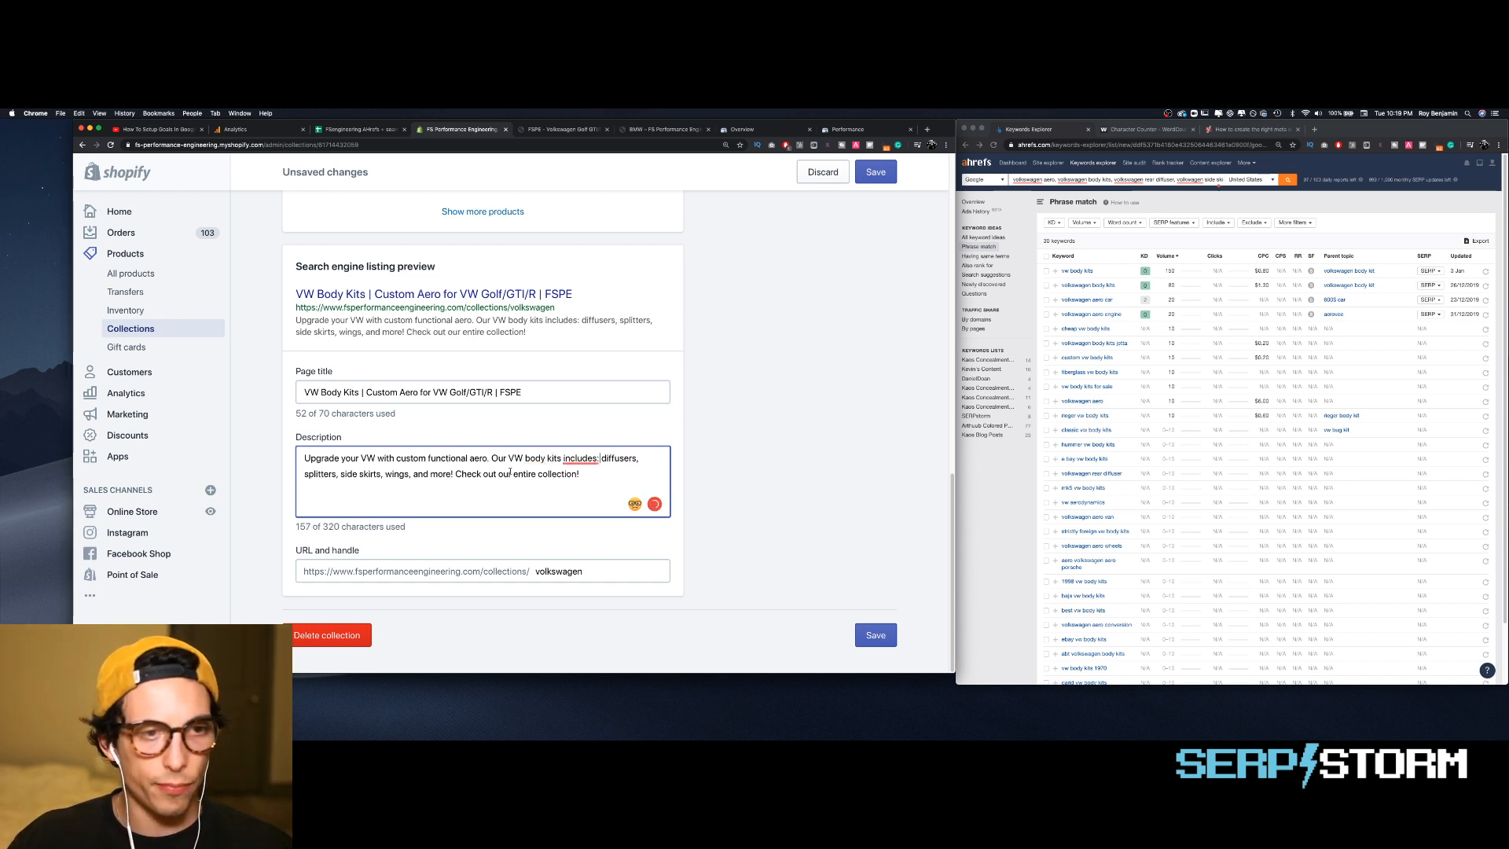
mouse_move(568, 463)
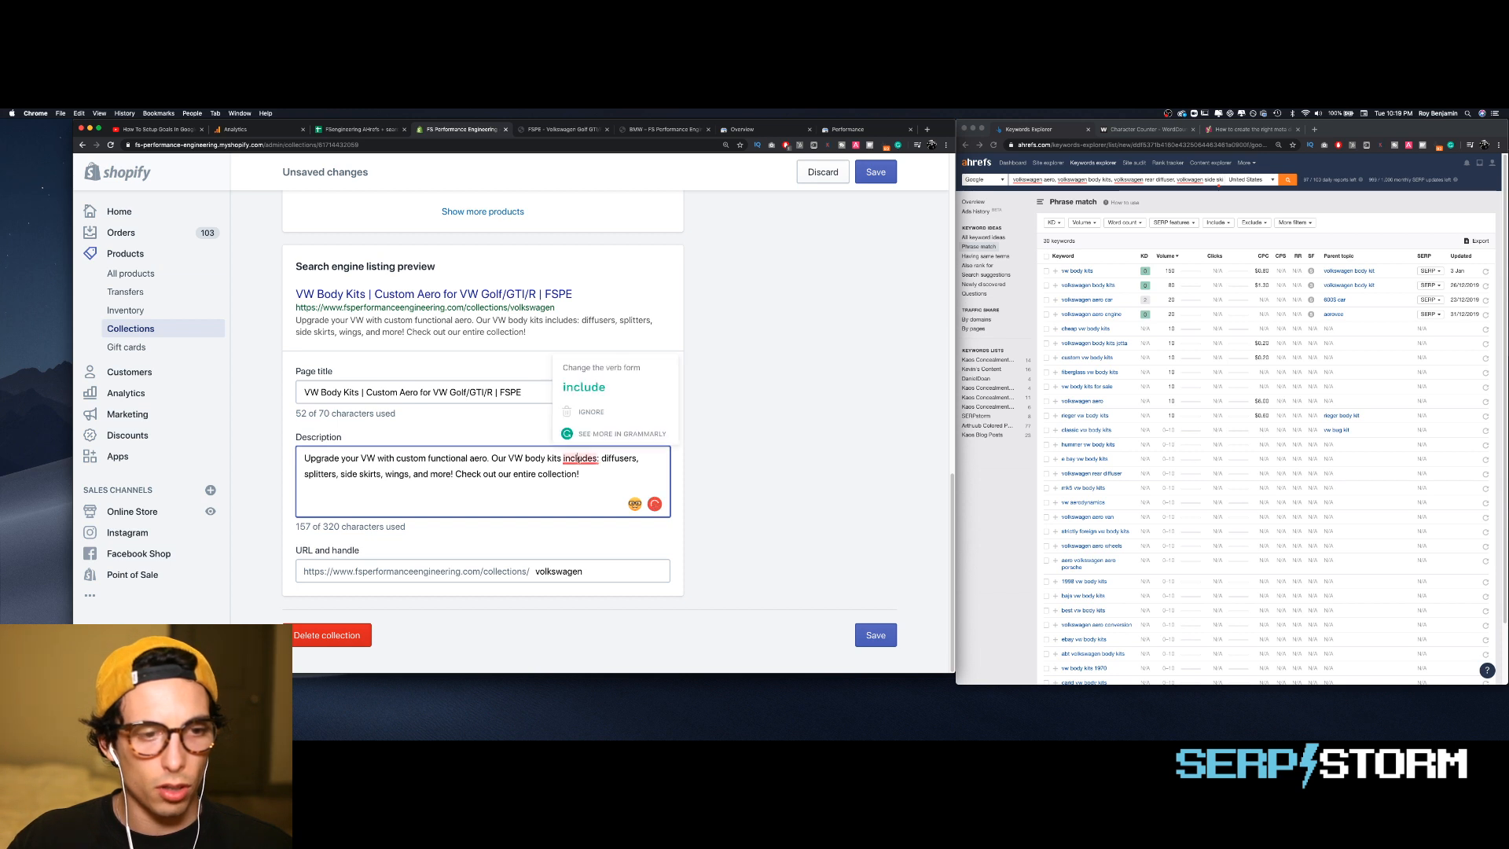
click(589, 393)
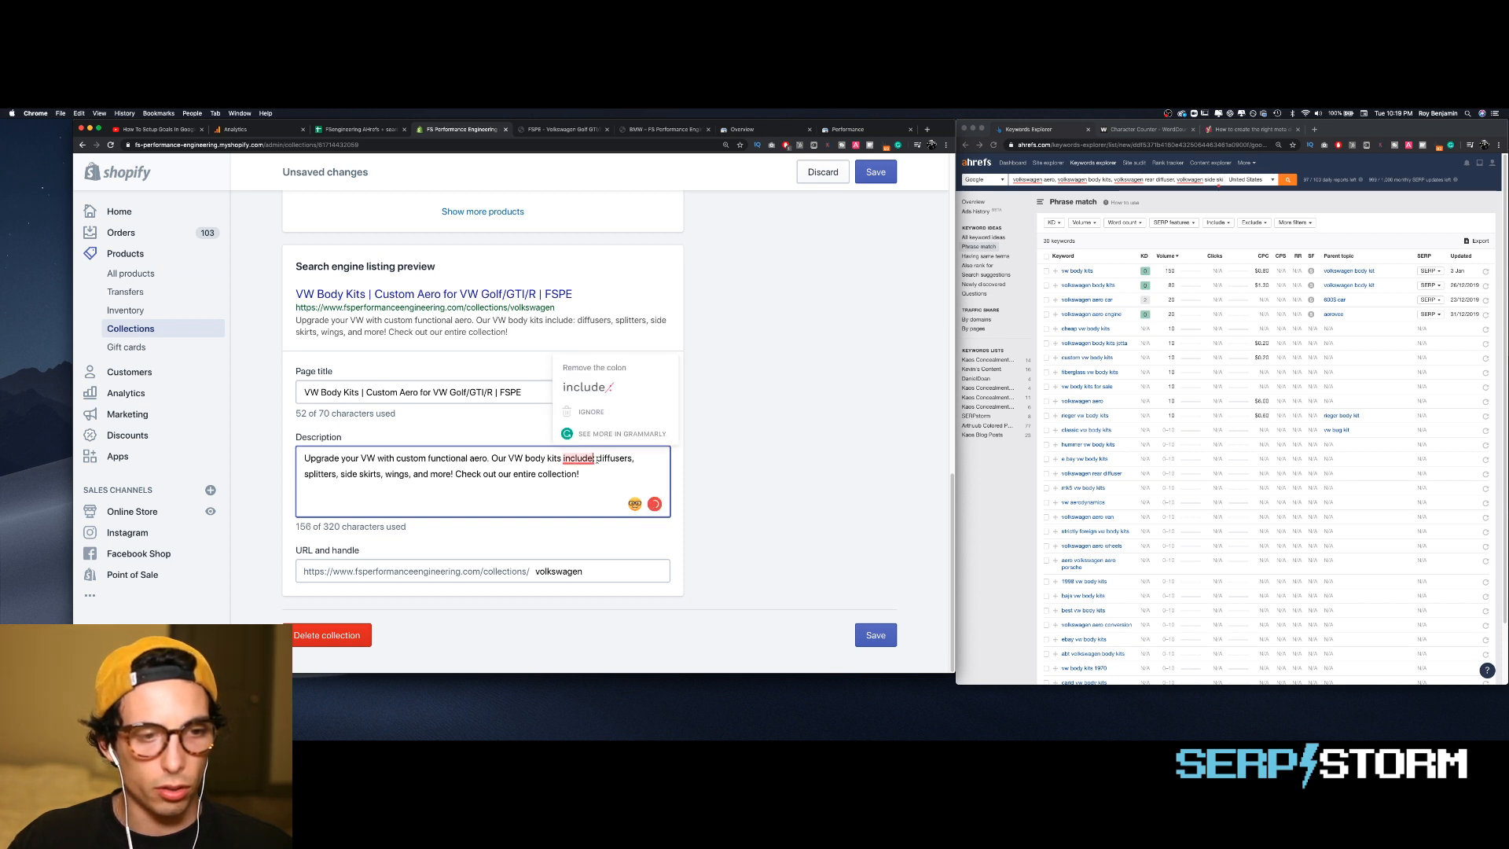
click(601, 388)
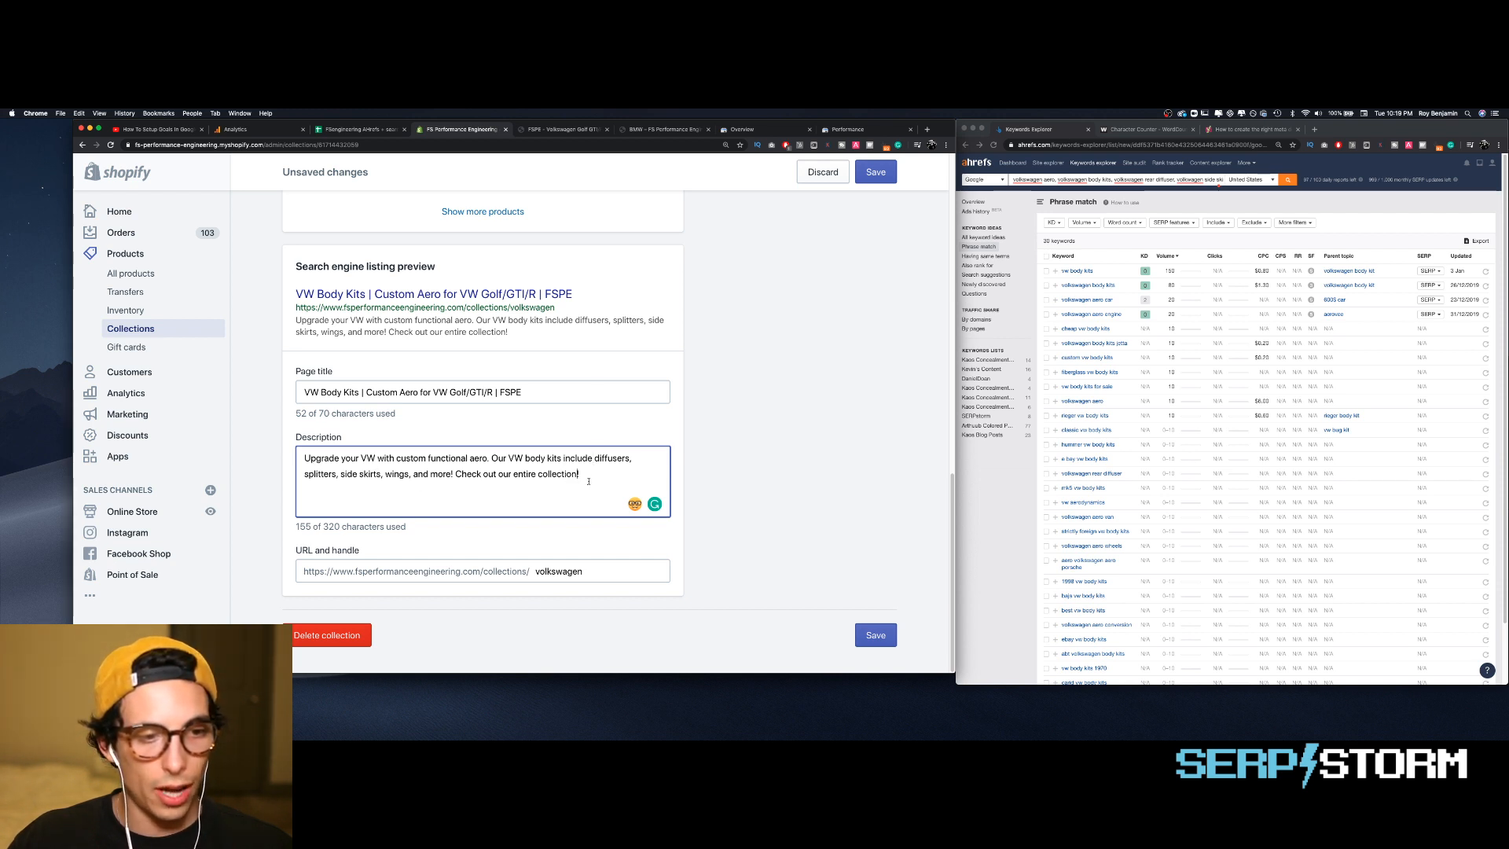
- Try adding "now" after "Check out our entire collection" and remove the word again
text(now)
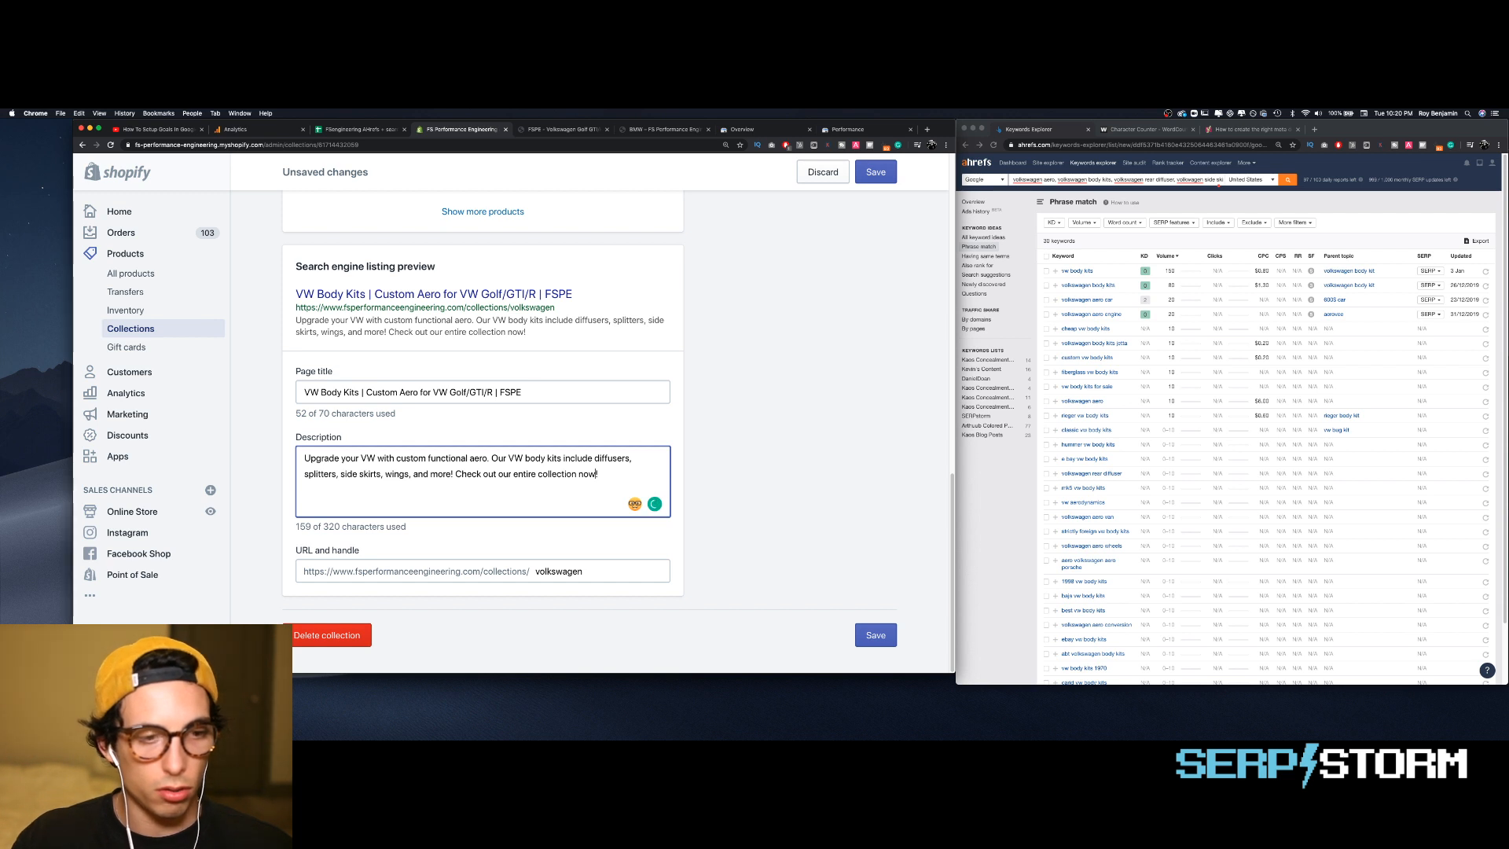
key(BackSpace)
key(BackSpace)
key(BackSpace)
key(BackSpace)
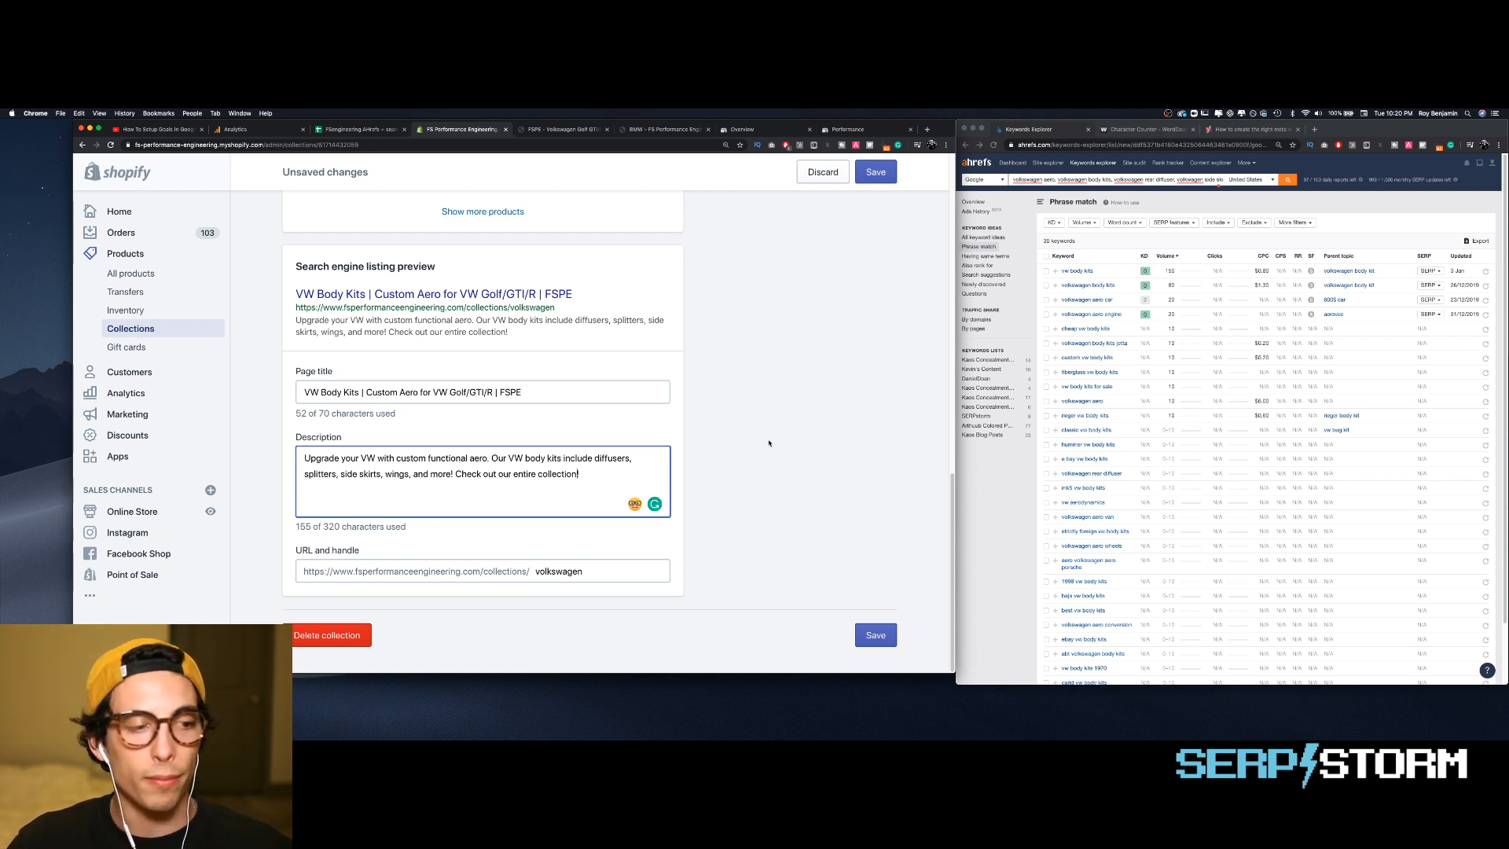
- Save the Volkswagen collection's SEO changes and return to the list of collections
click(875, 636)
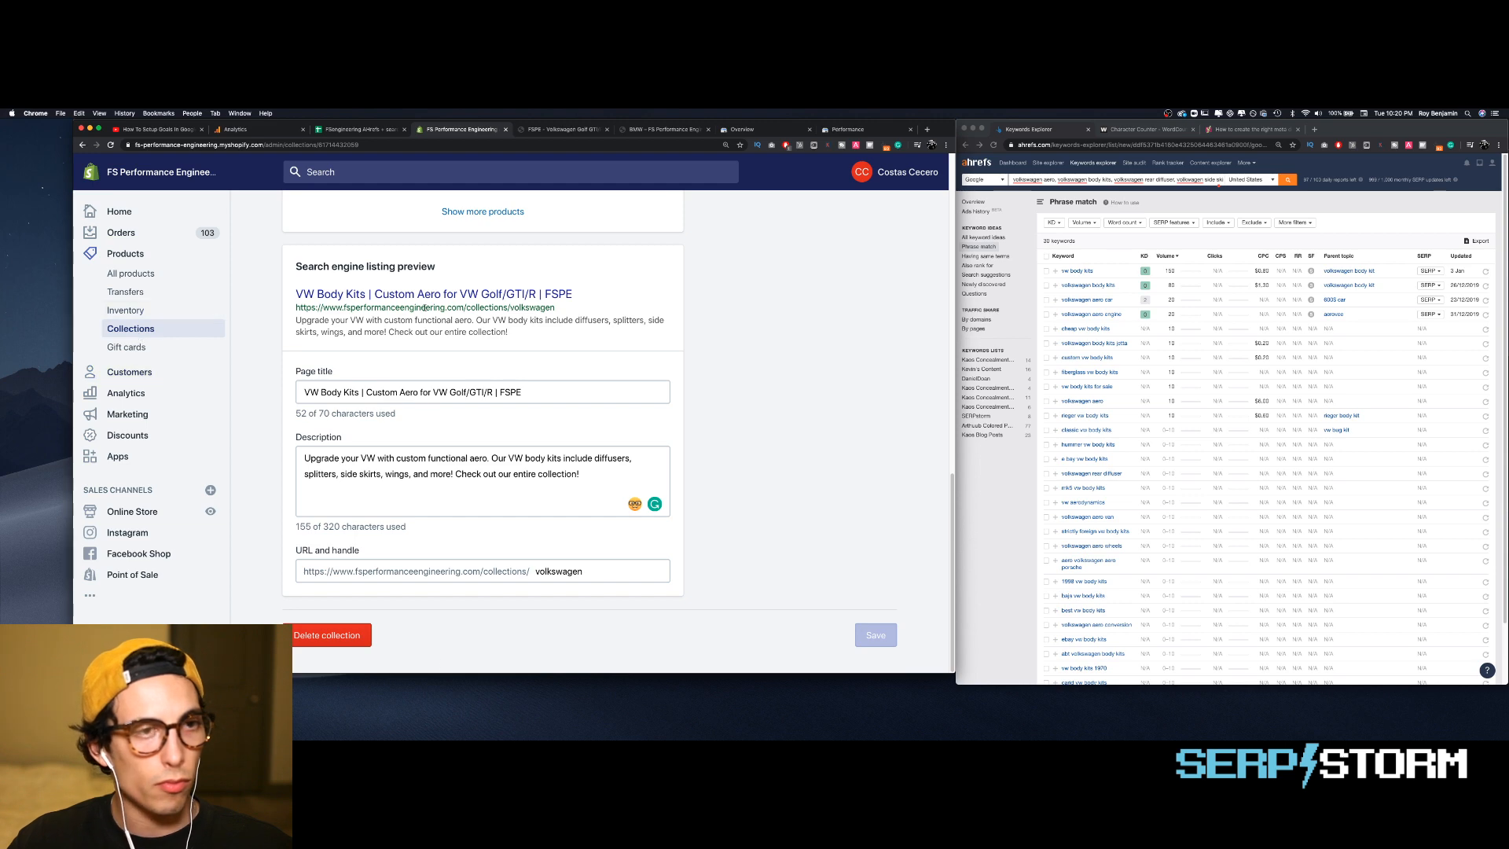
scroll(320, 249, up, 5)
scroll(320, 249, up, 5)
click(307, 226)
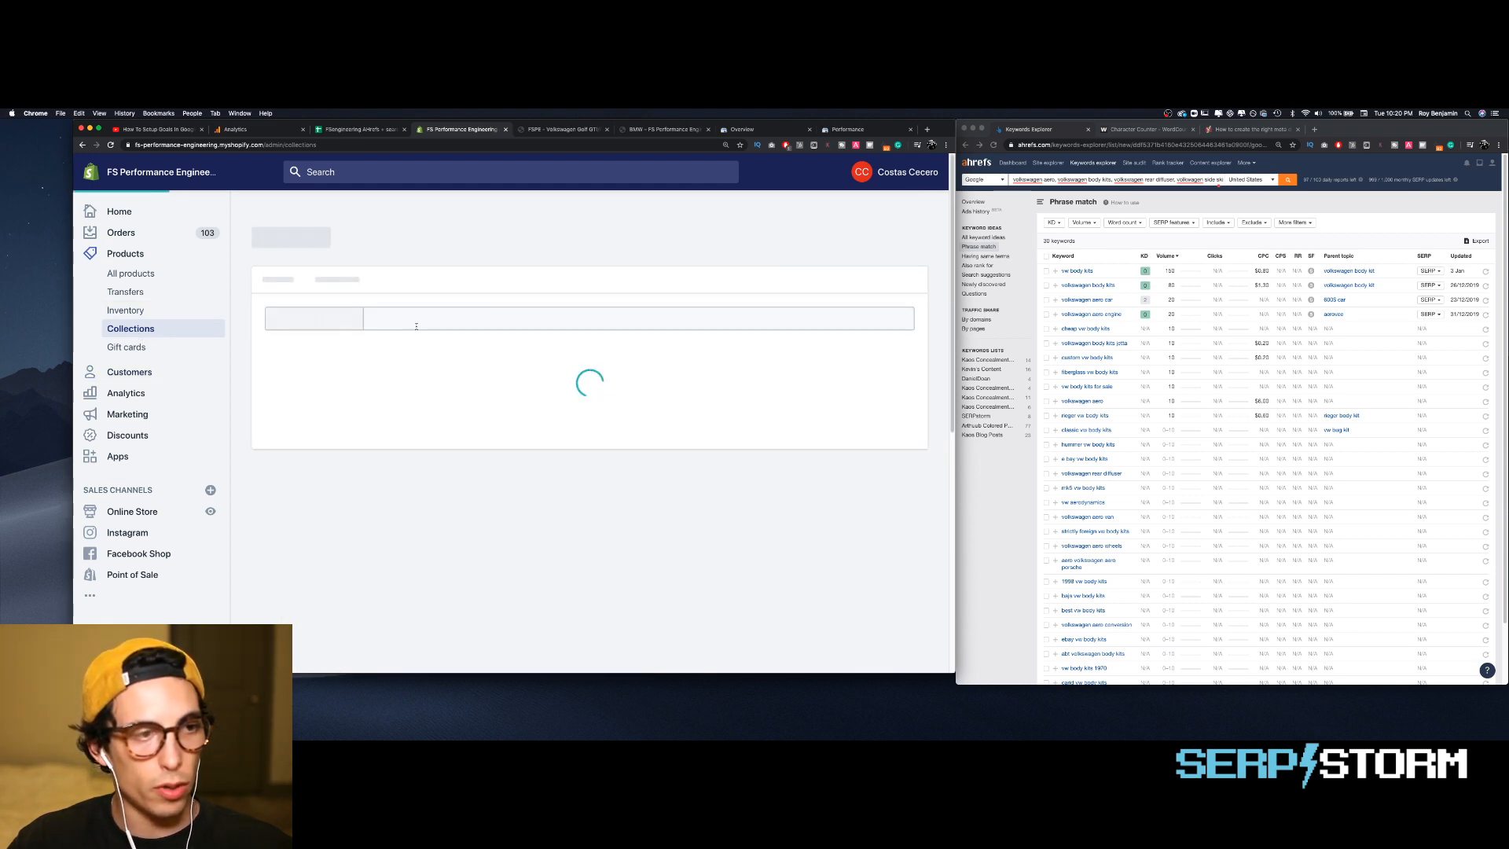
- Look through the collections list, open the Subaru collection and go back to the list
scroll(390, 452, down, 5)
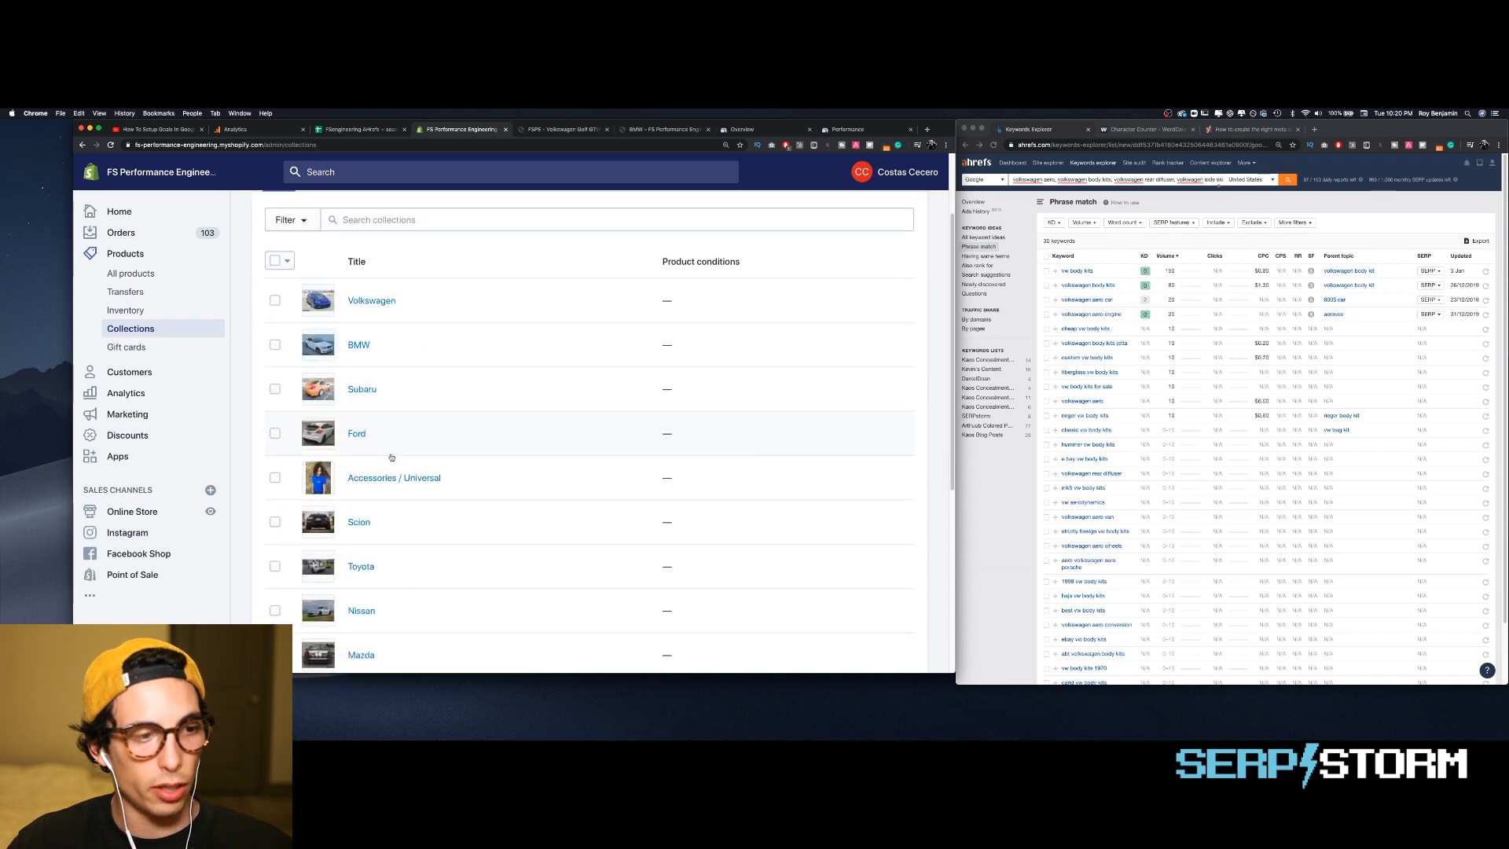
scroll(399, 438, down, 3)
scroll(399, 437, up, 10)
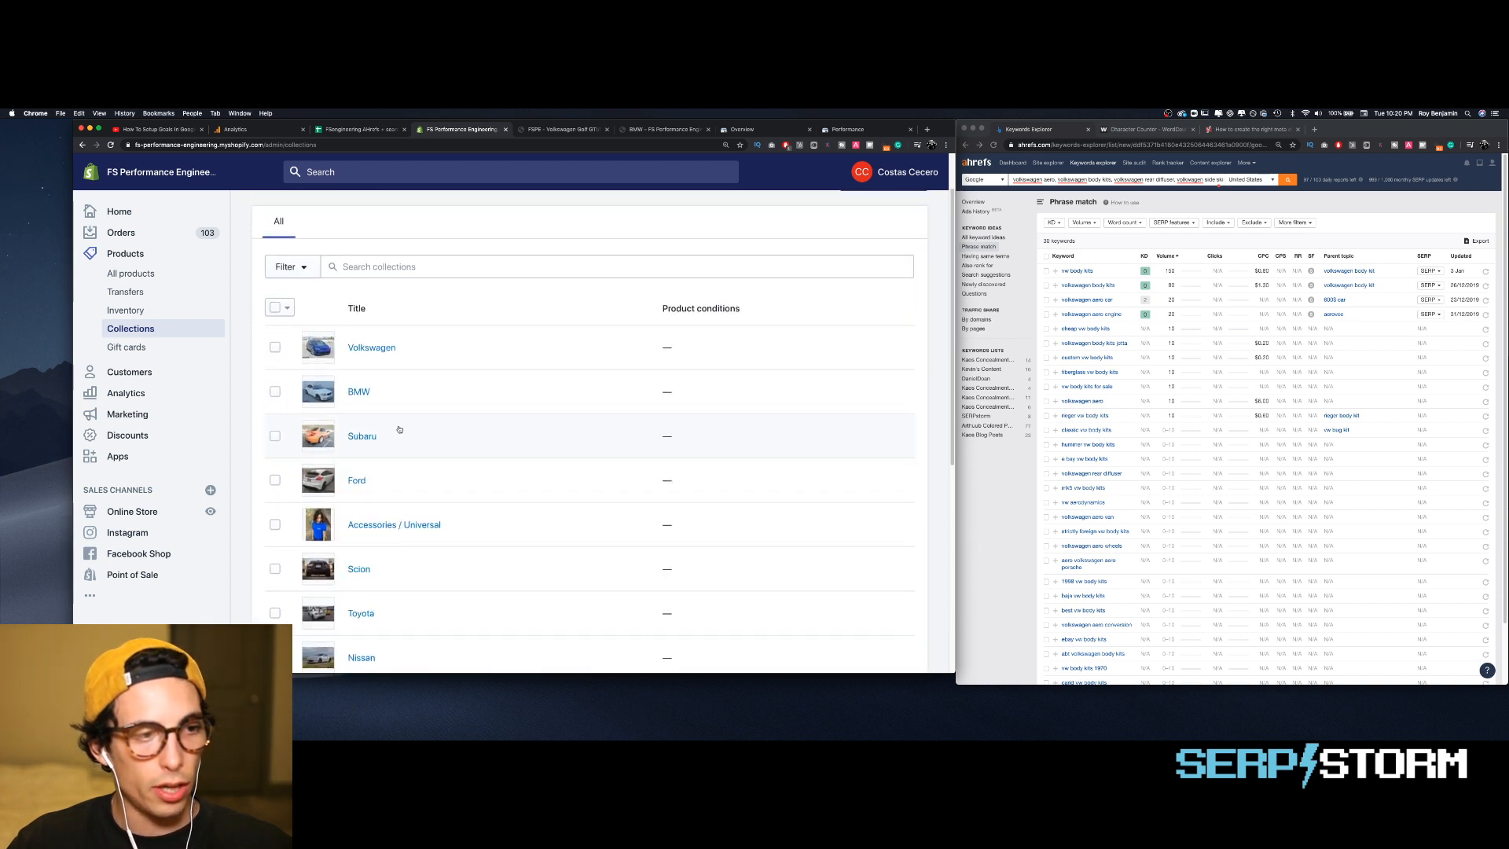
click(361, 441)
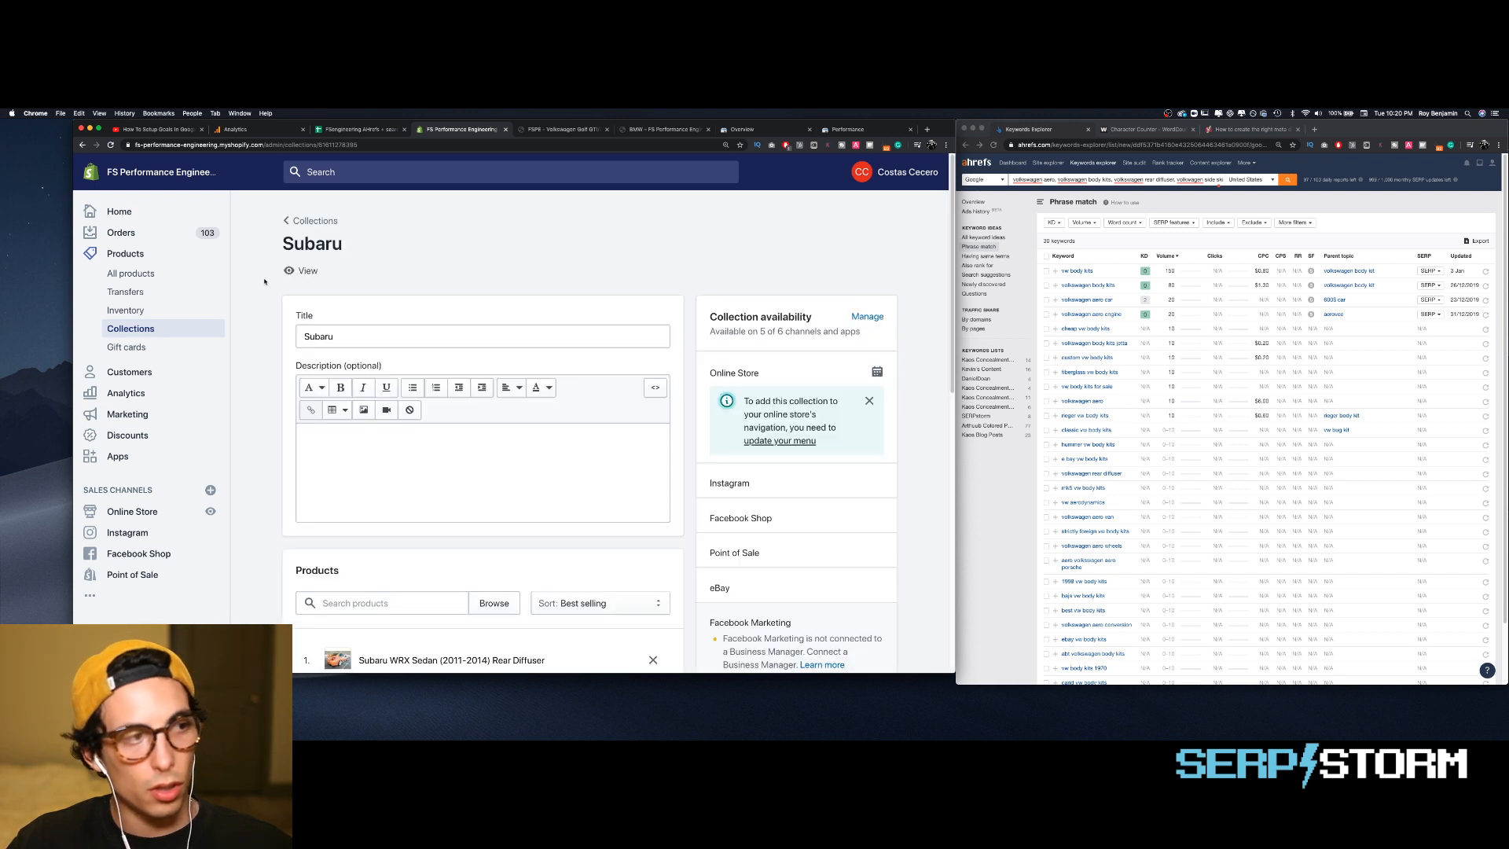
click(306, 221)
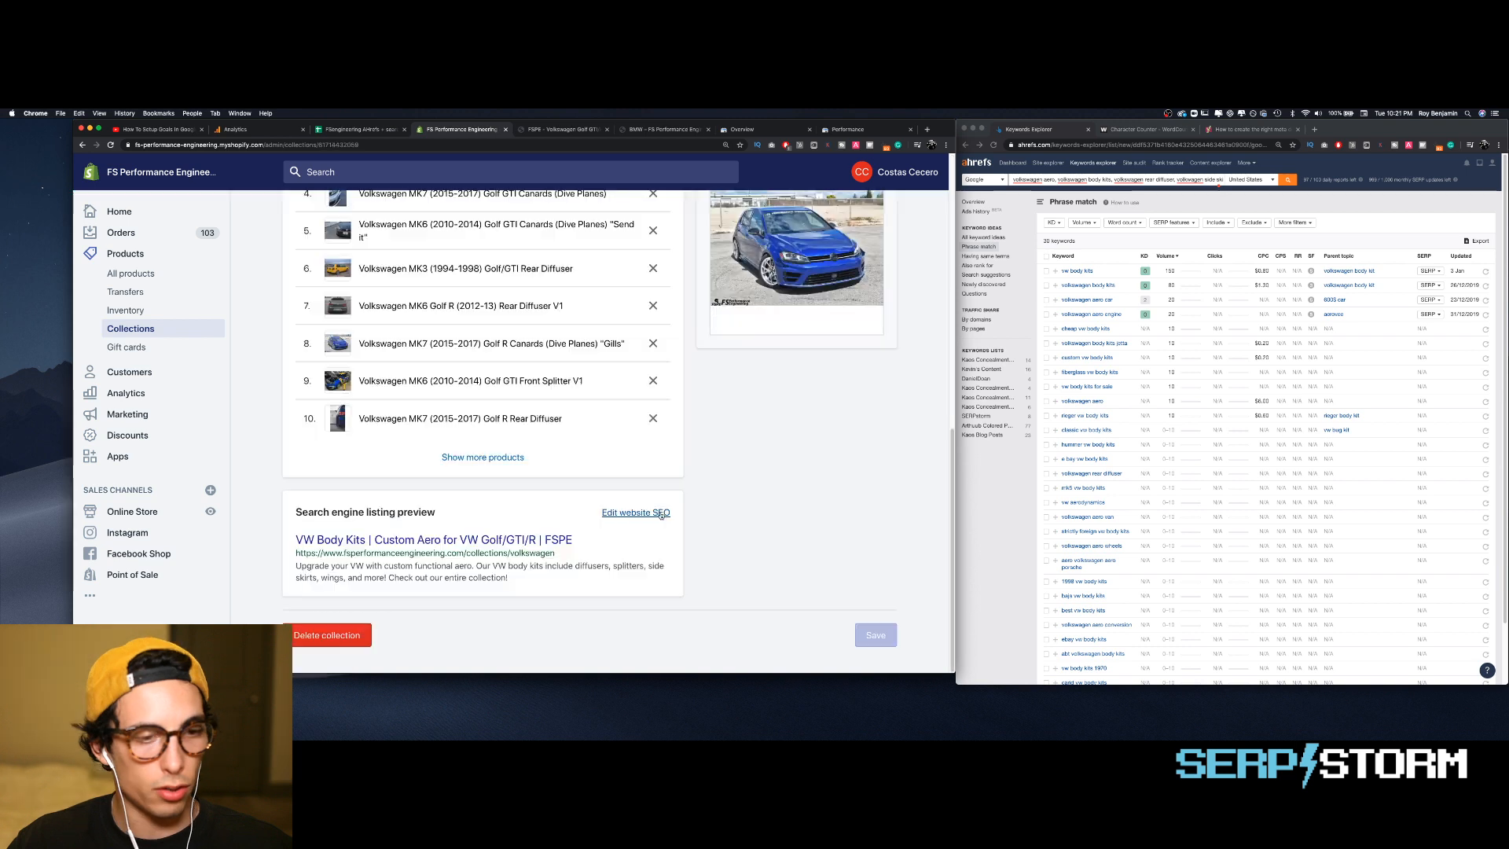
- Copy the Volkswagen collection's SEO page title into row 7 of the Existing Title column in the Google Sheets tracking spreadsheet
click(637, 512)
scroll(479, 579, down, 3)
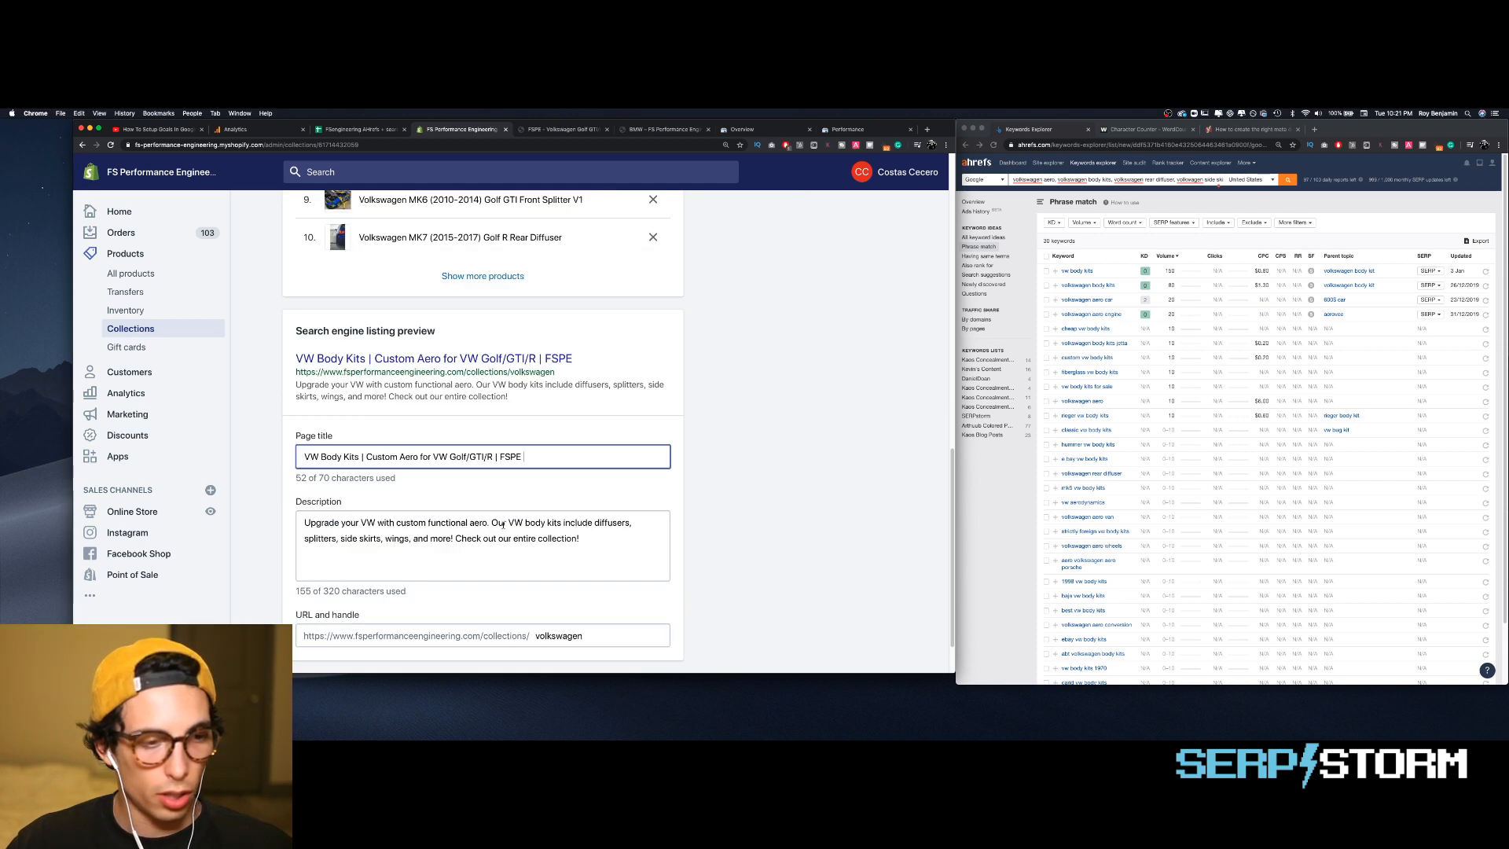
key(super+a)
key(super+c)
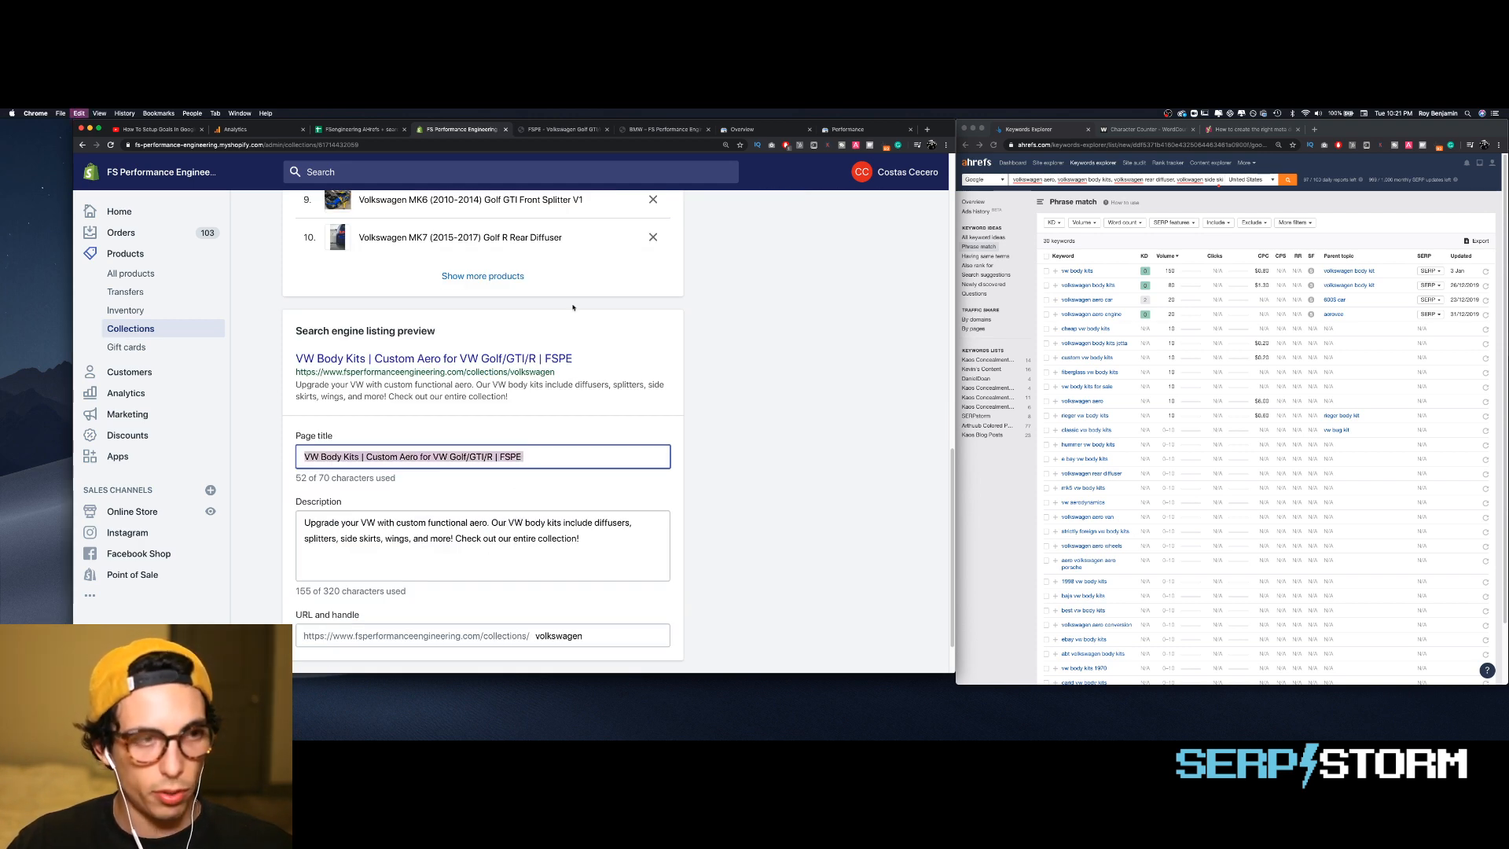
click(374, 130)
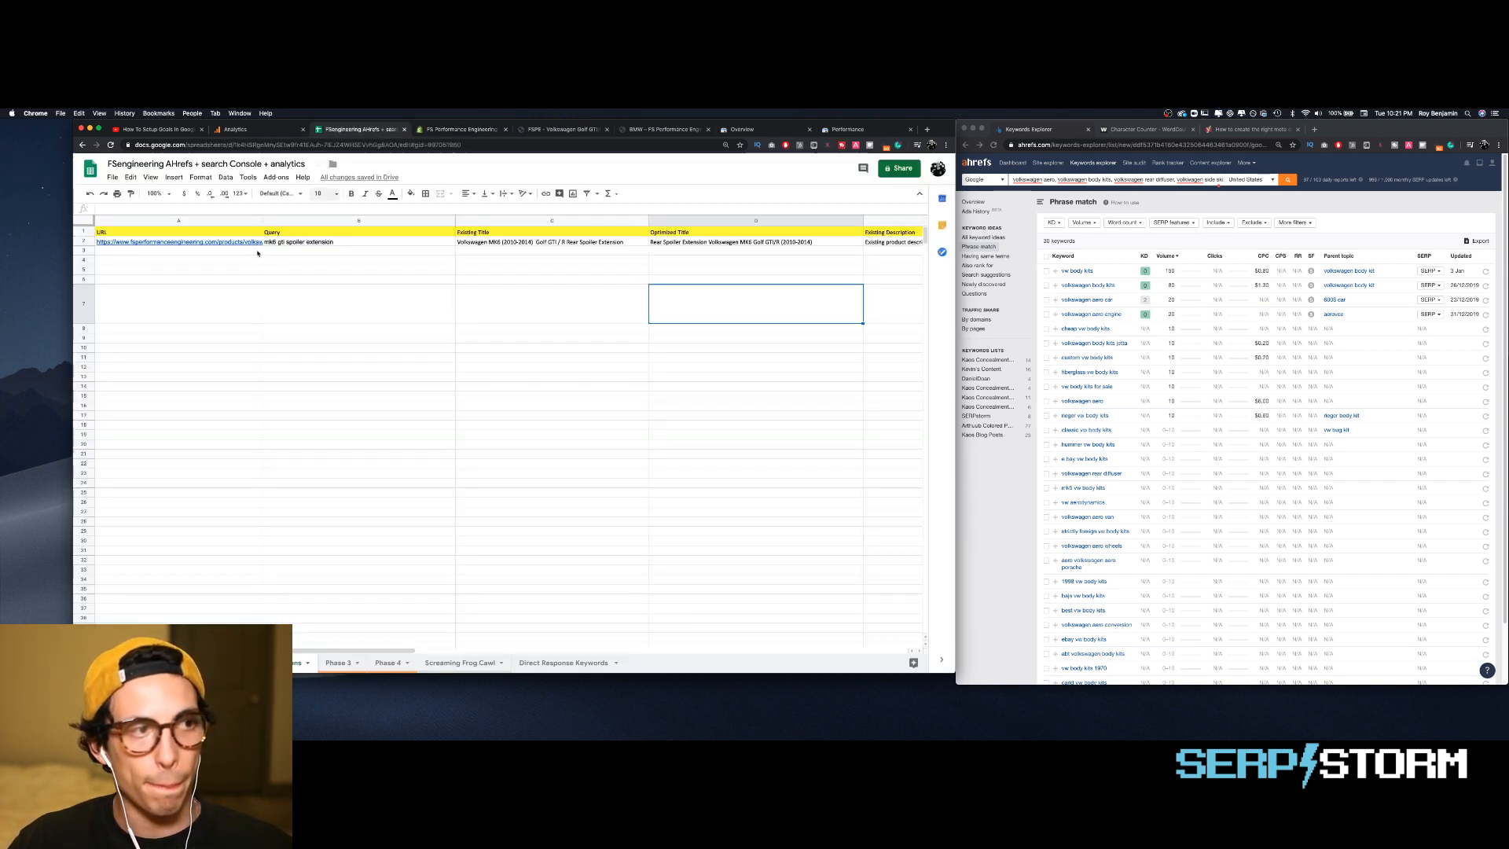
click(600, 299)
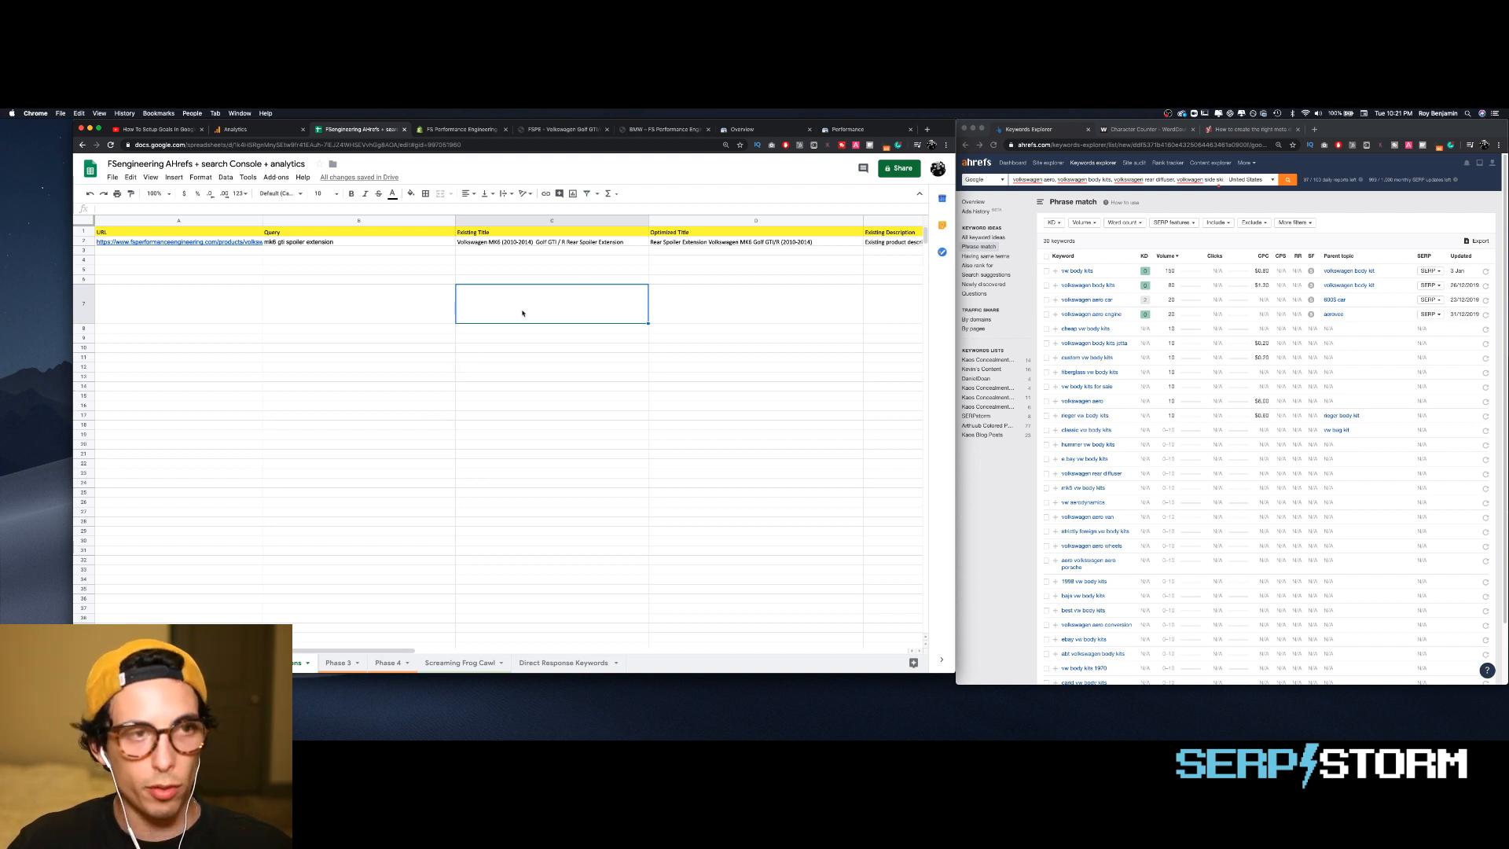
key(super+v)
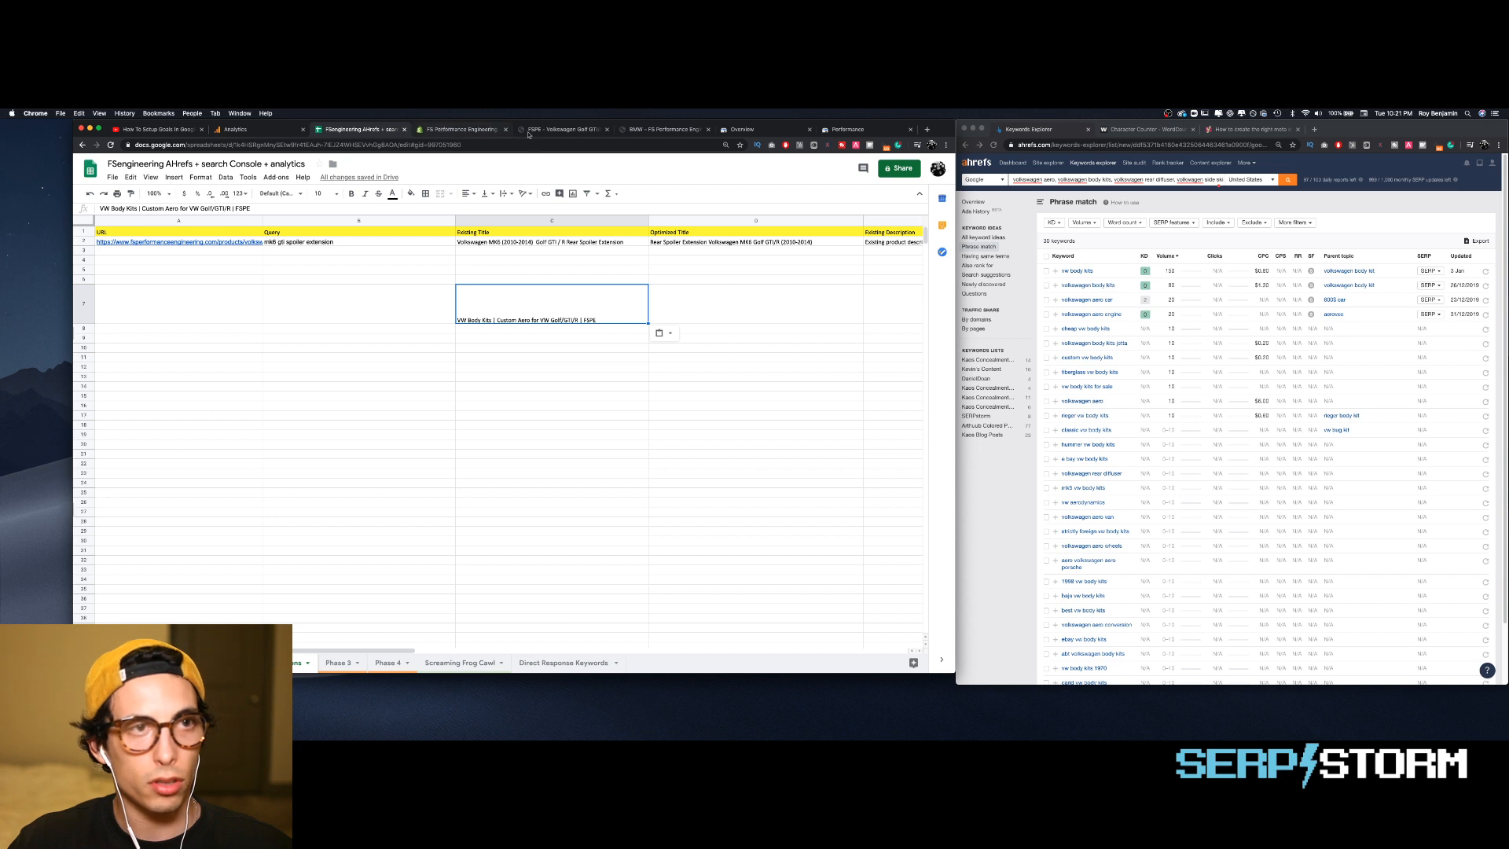
- Copy the Volkswagen collection's SEO meta description from Shopify into row 7 of the Optimized Title column in the Google Sheets tracking spreadsheet
click(578, 129)
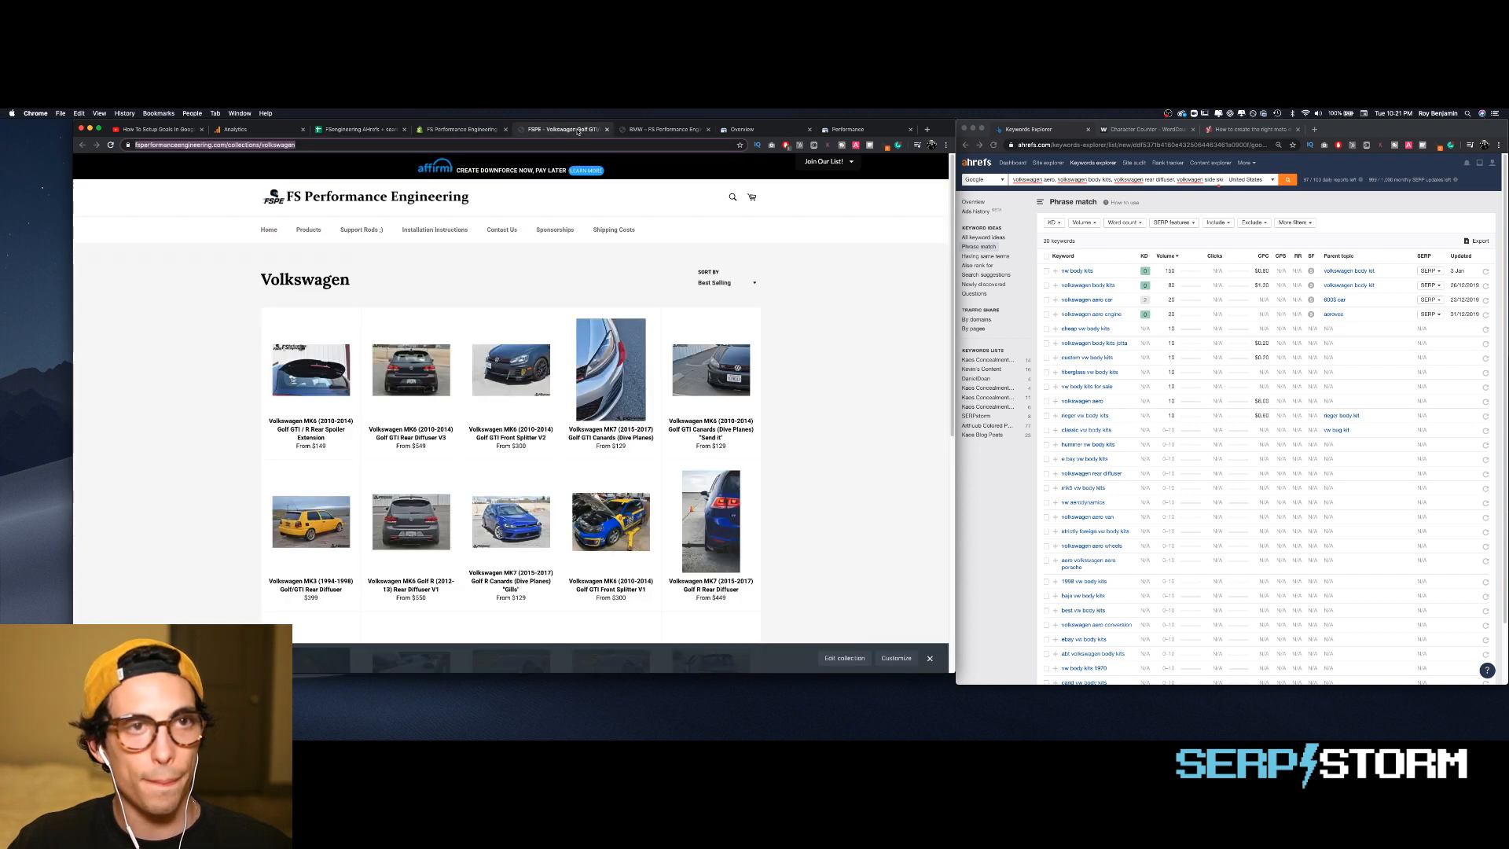
click(658, 132)
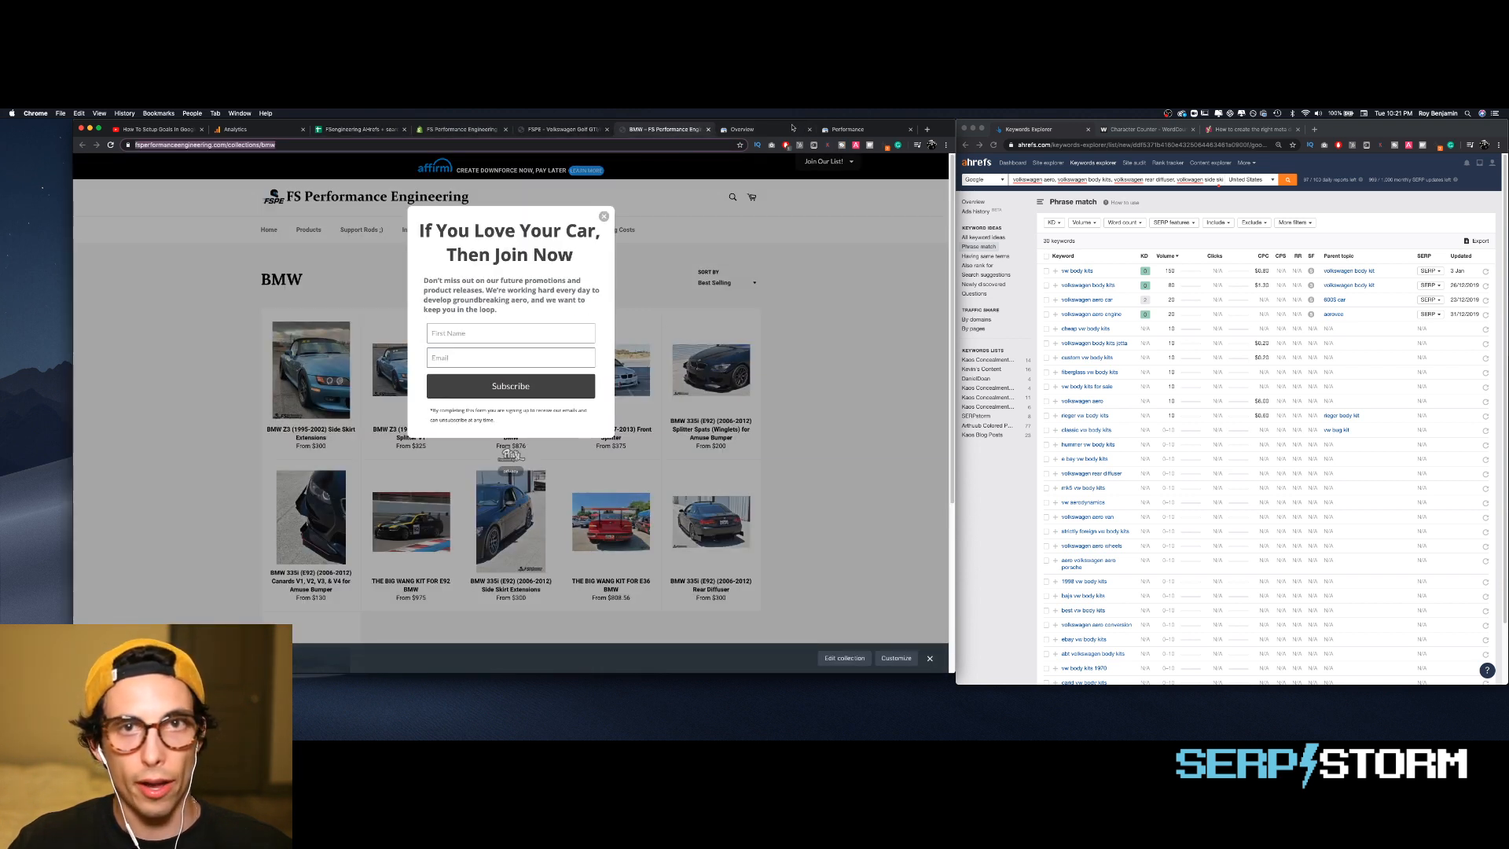
click(455, 130)
click(466, 526)
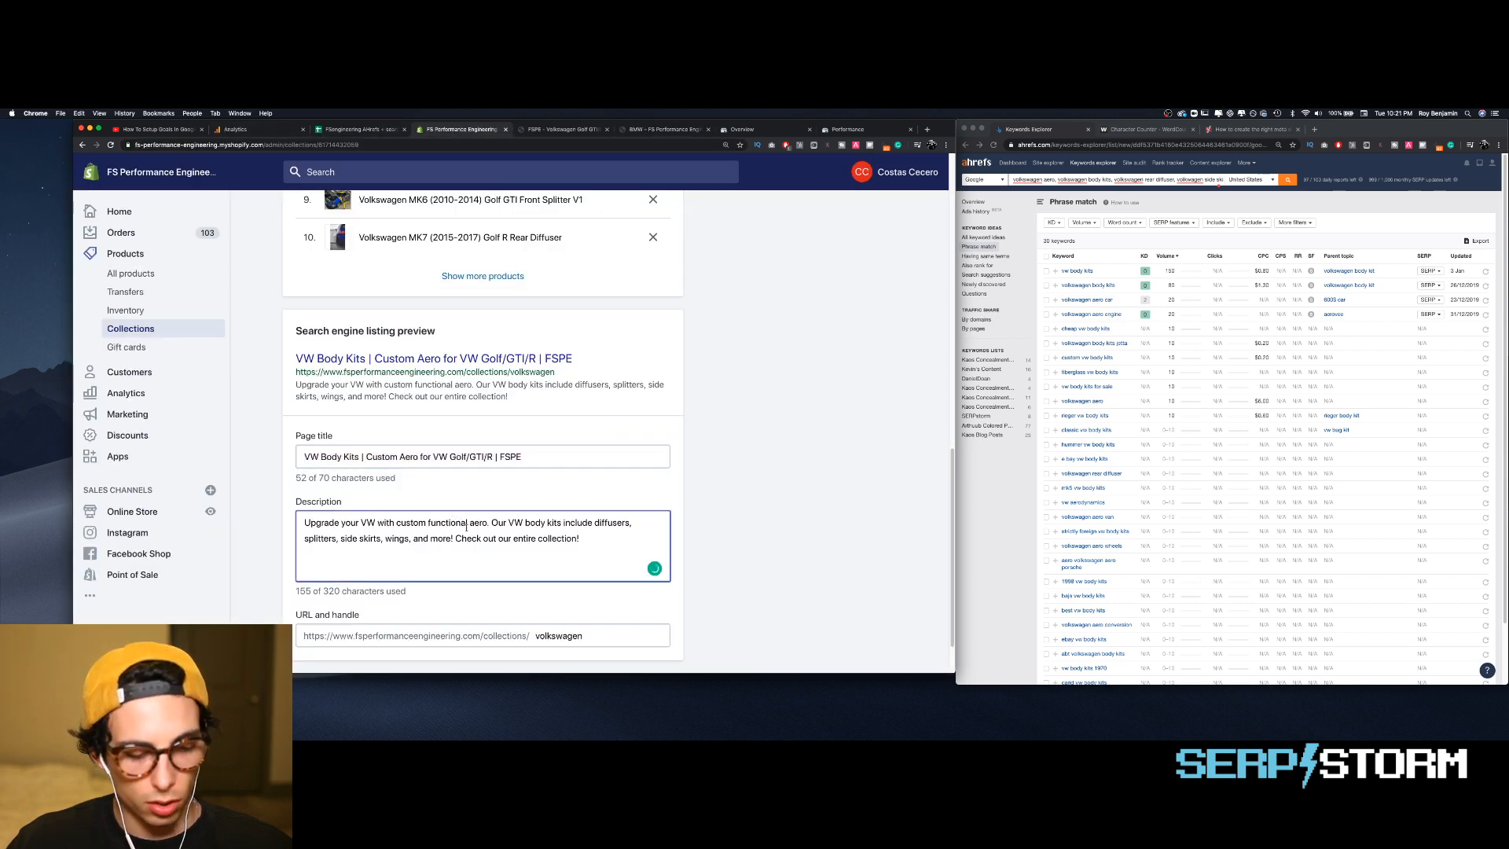
key(ctrl+a)
key(ctrl+v)
key(ctrl+z)
key(super+c)
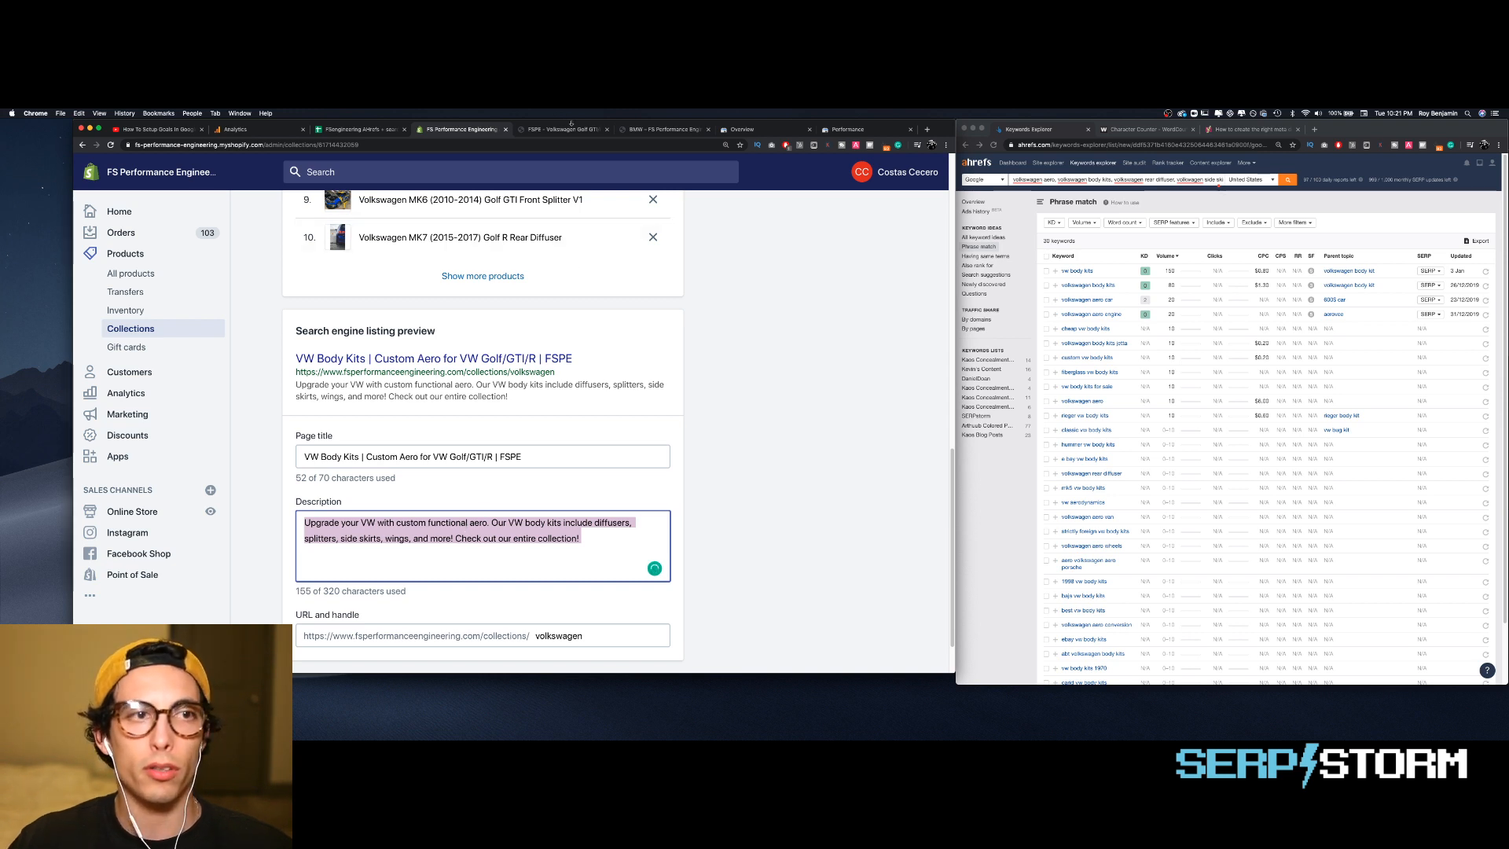
click(330, 129)
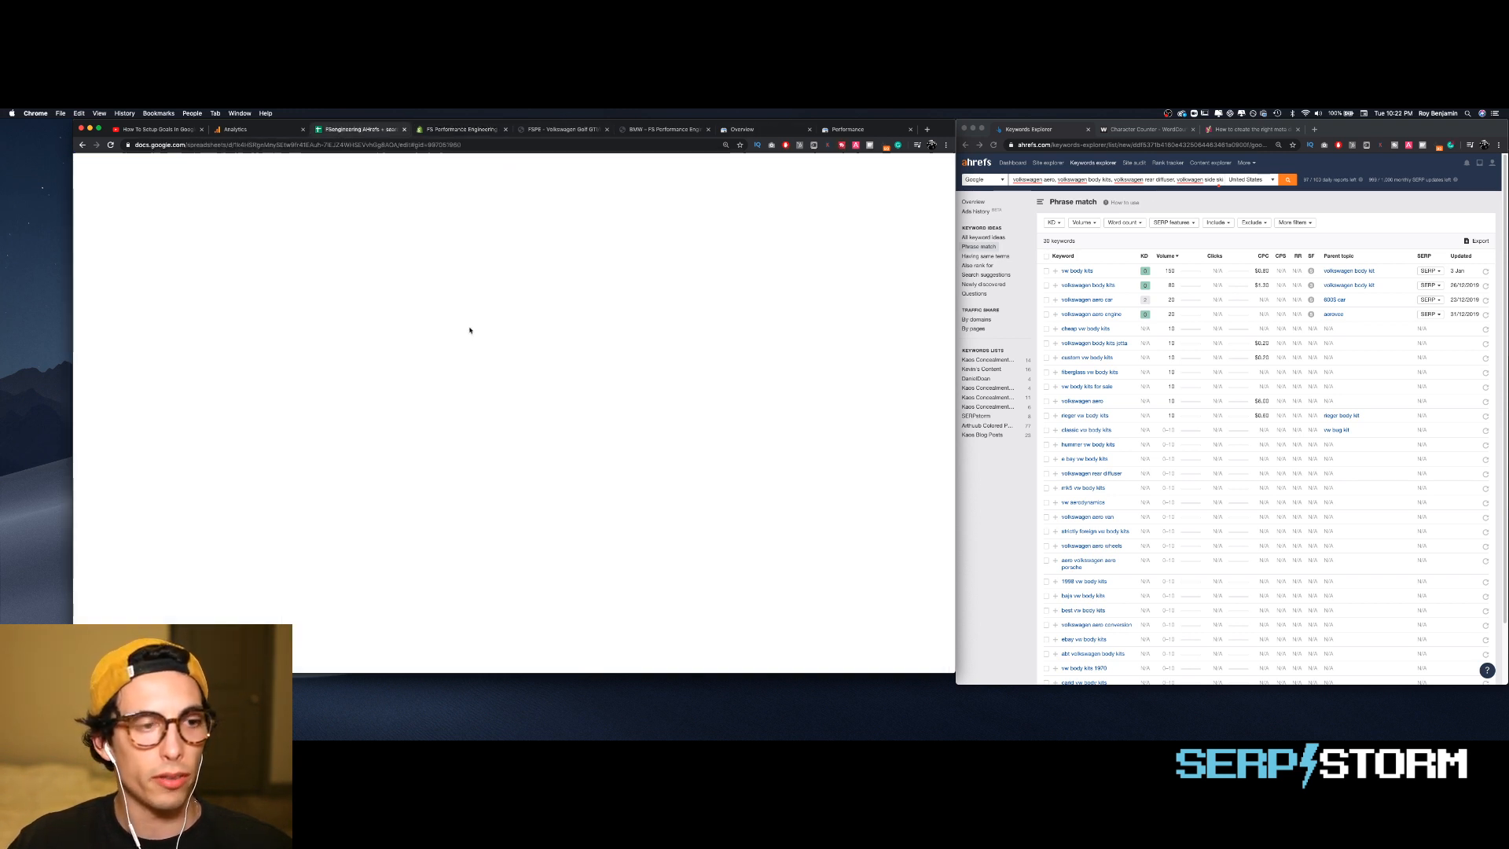
click(691, 298)
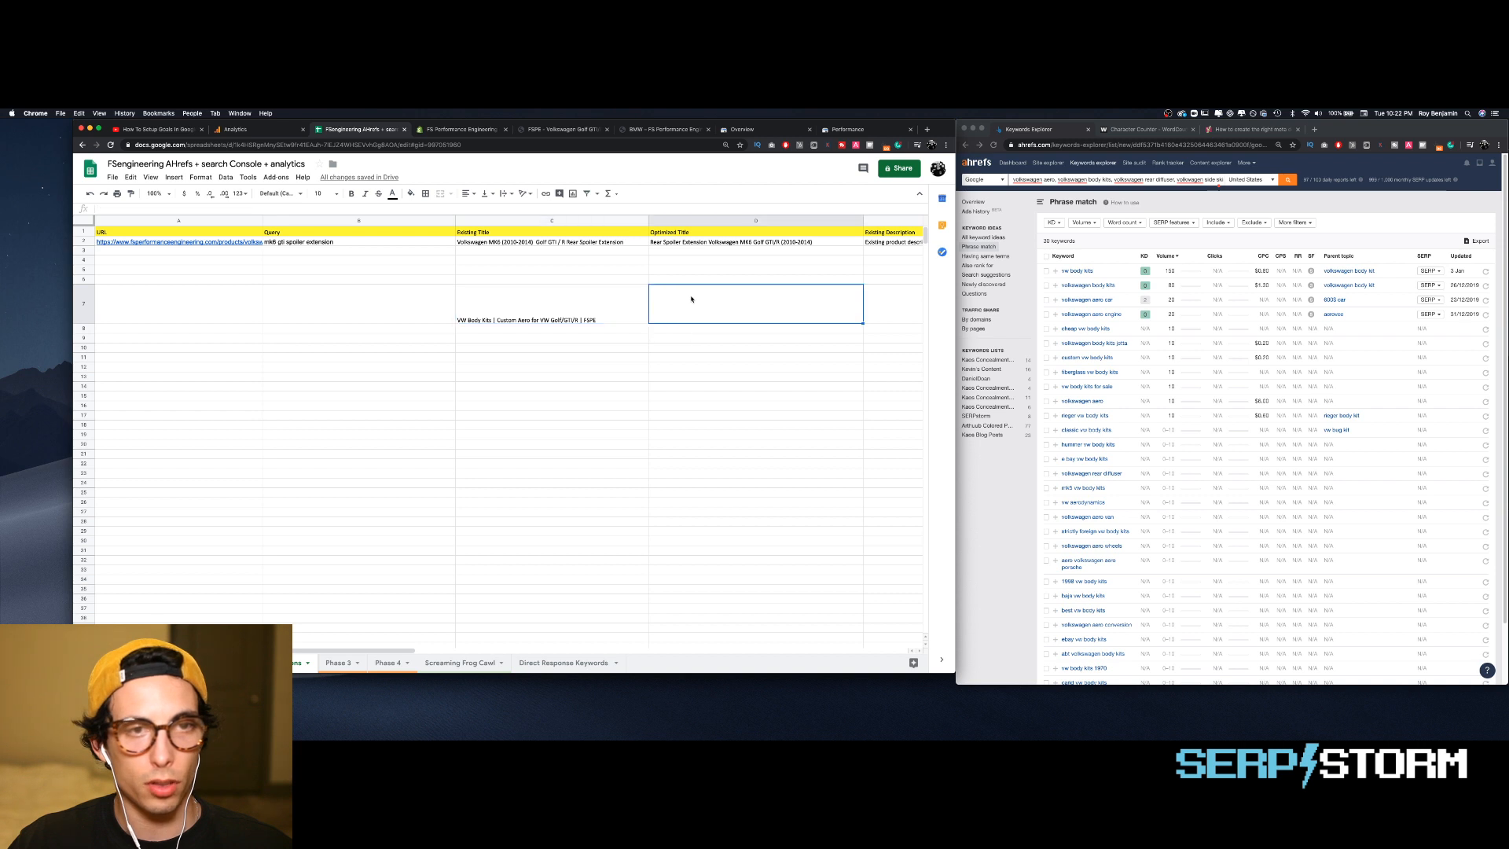
key(super+v)
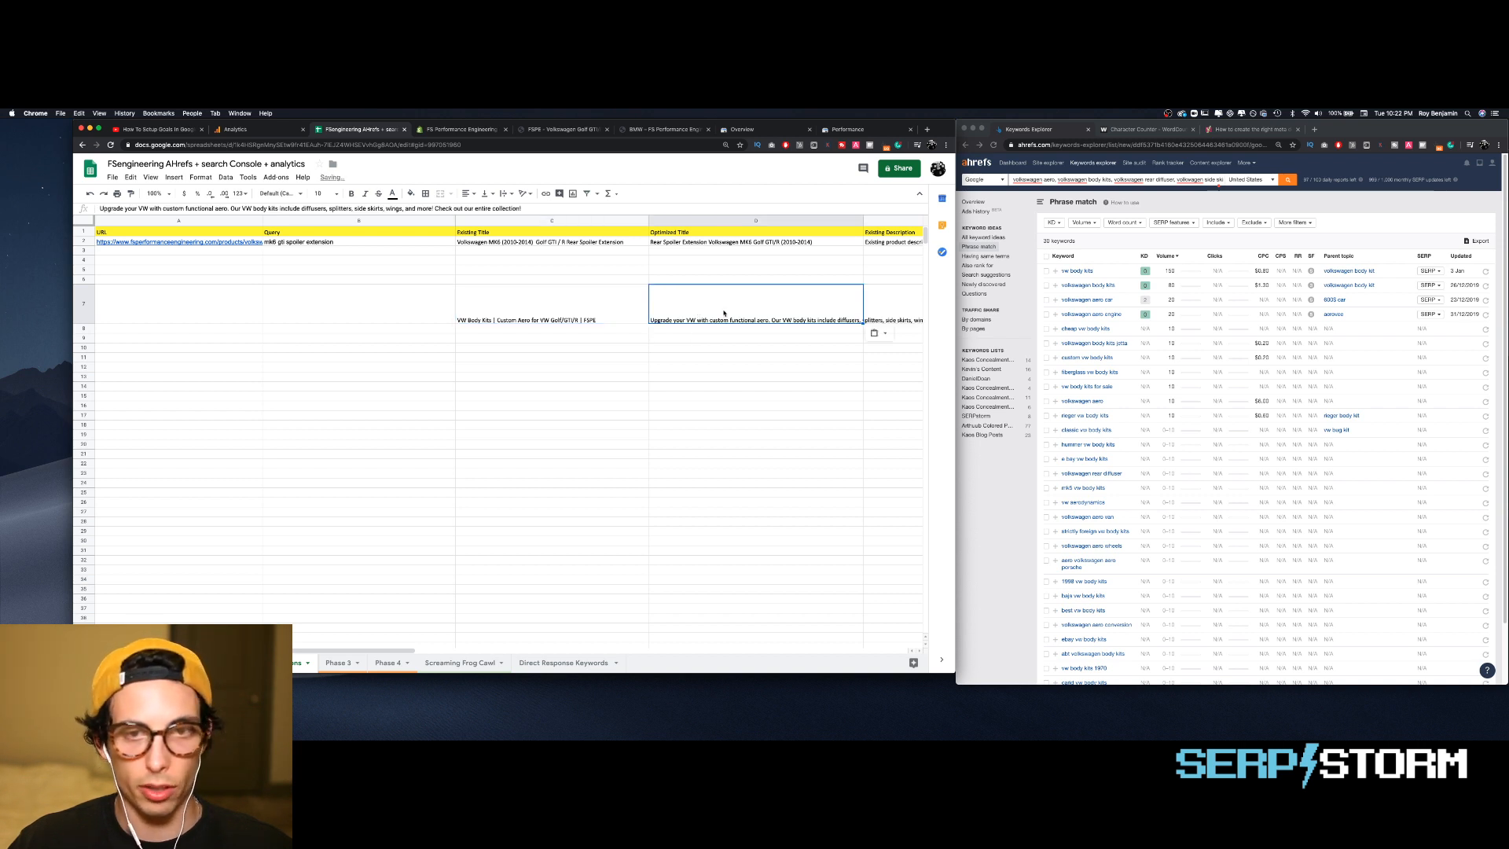
- Open the row 7 cell in the Existing Title column for editing and select its whole text
click(590, 312)
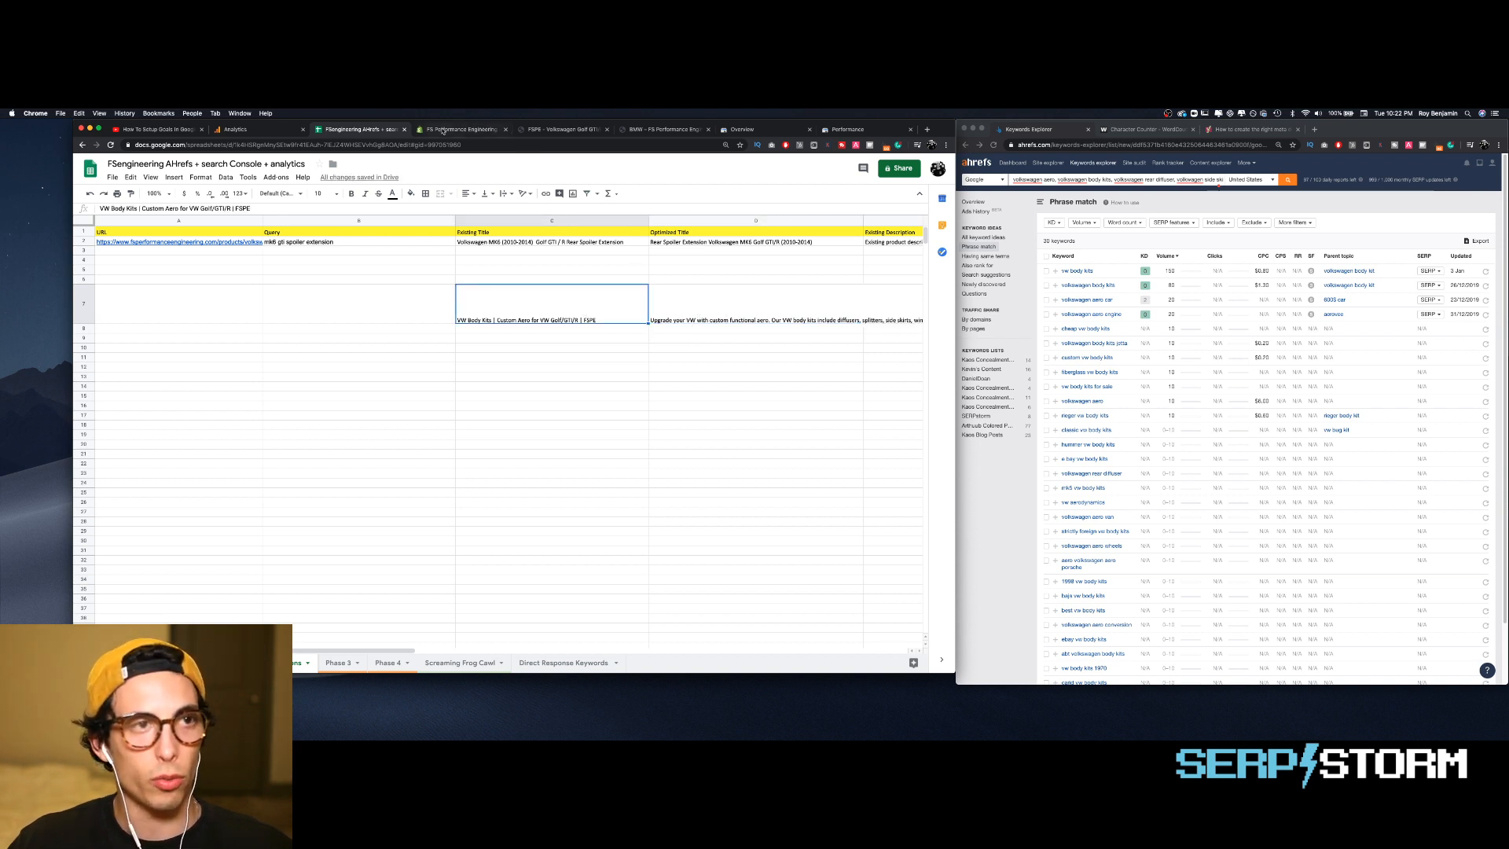
double_click(535, 322)
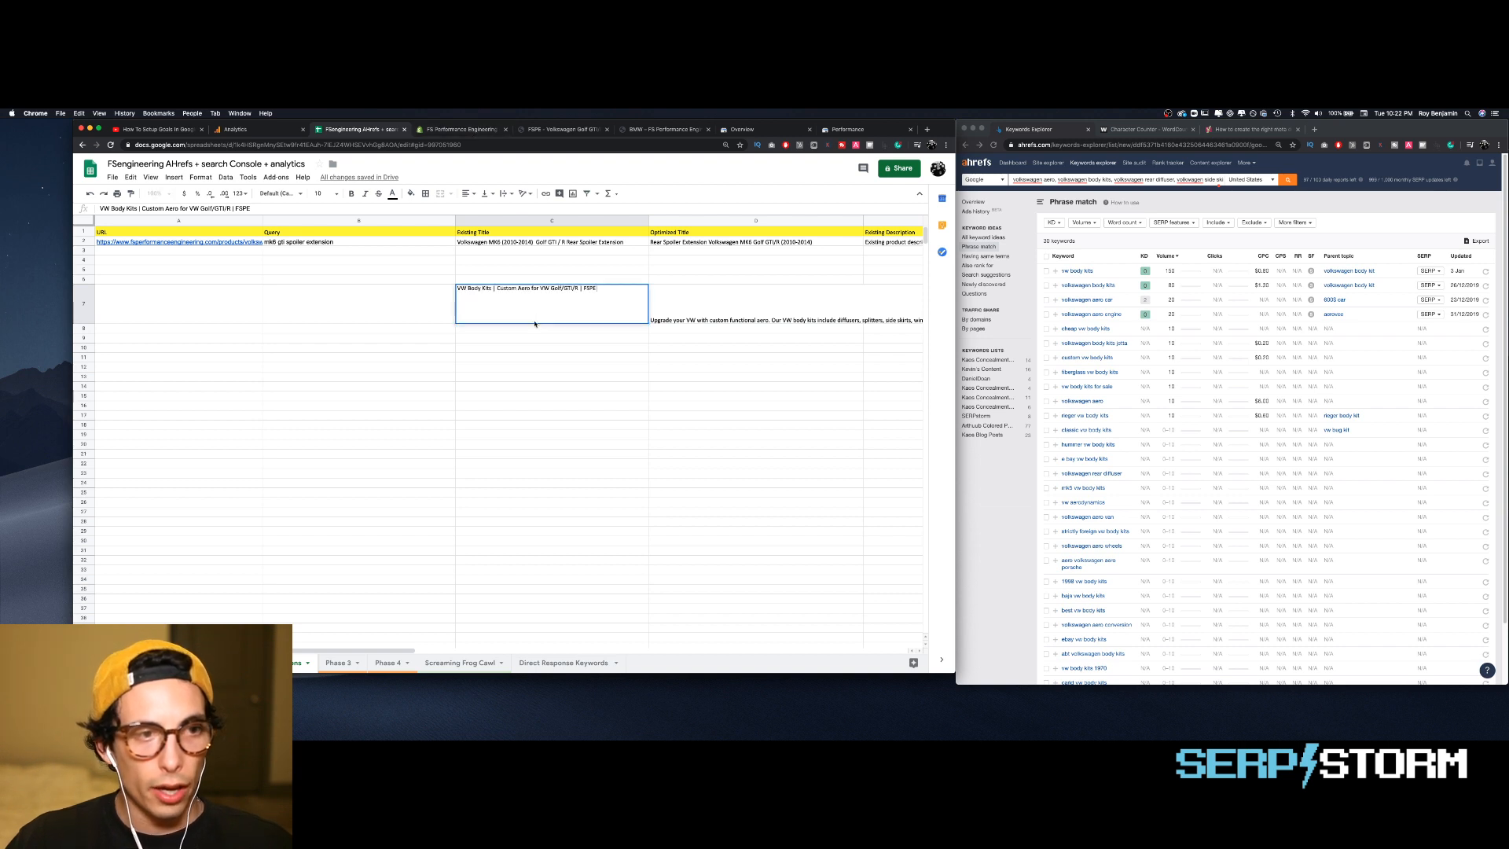
key(super+a)
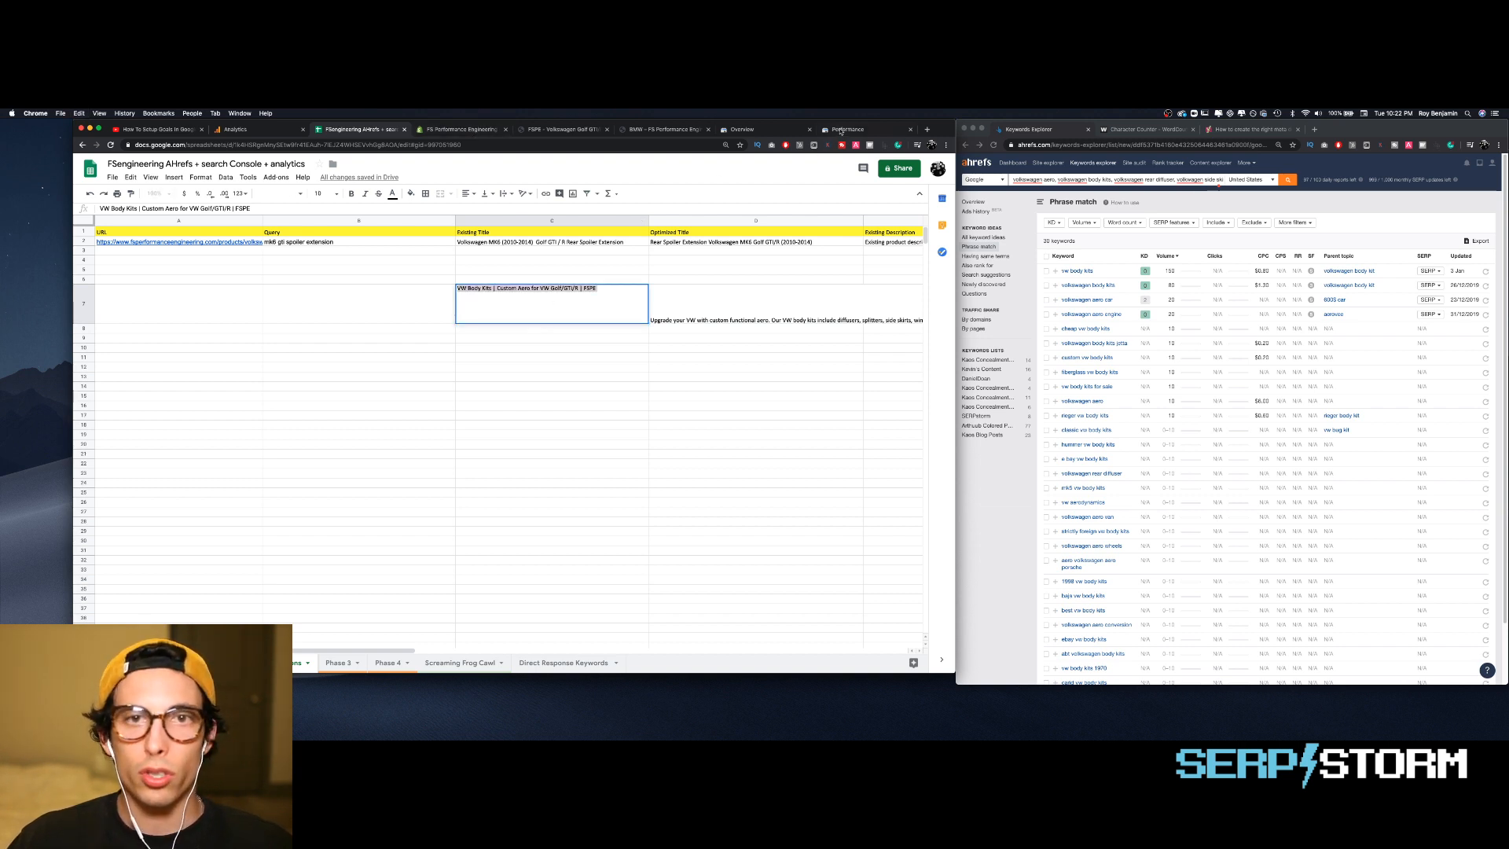
- View the Volkswagen and BMW collection pages on the storefront and return to the list of collections in the Shopify admin
click(555, 130)
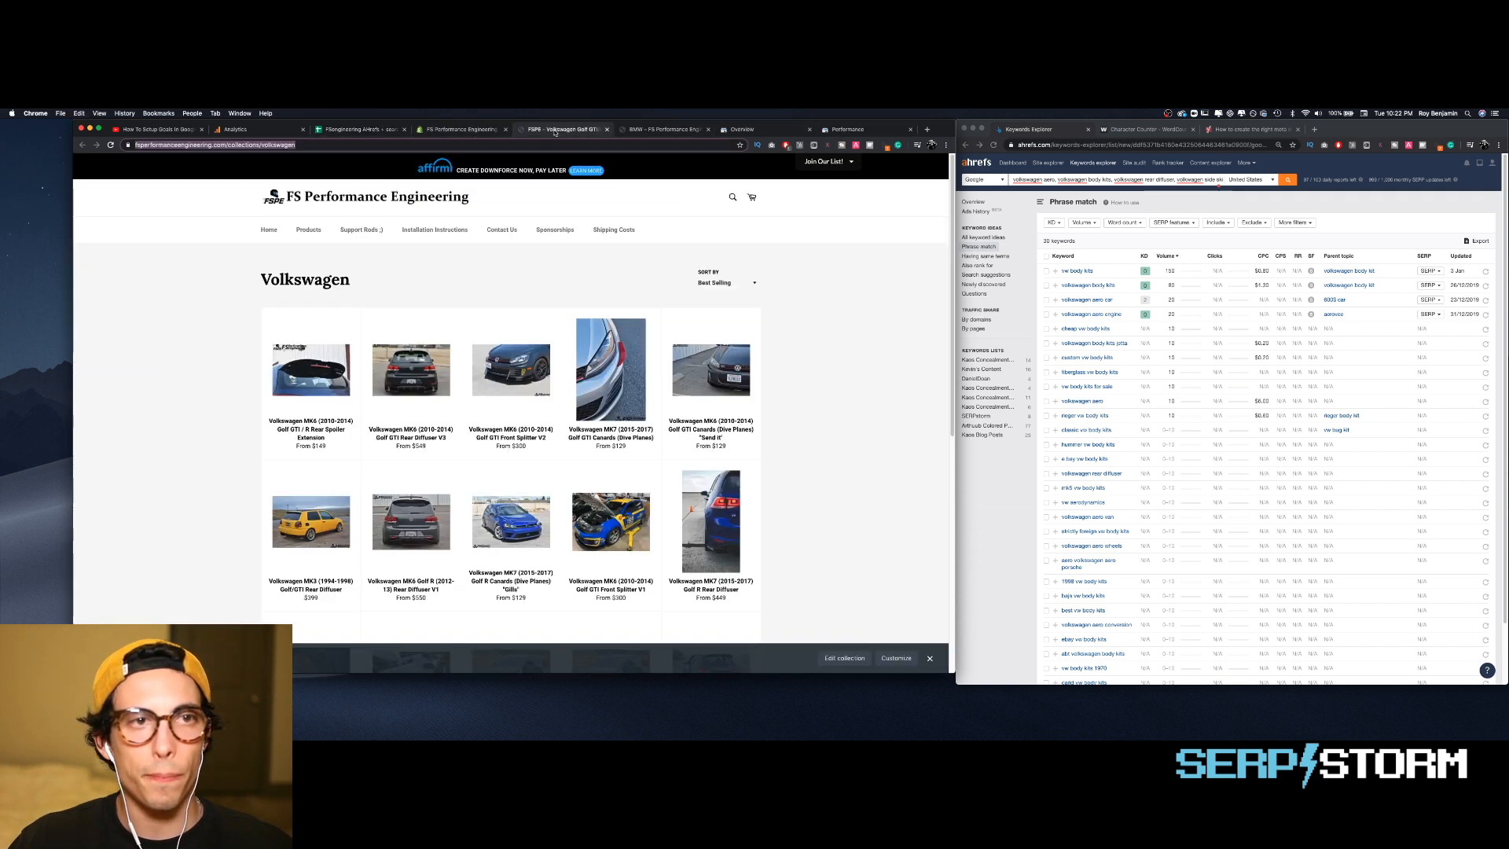
click(648, 130)
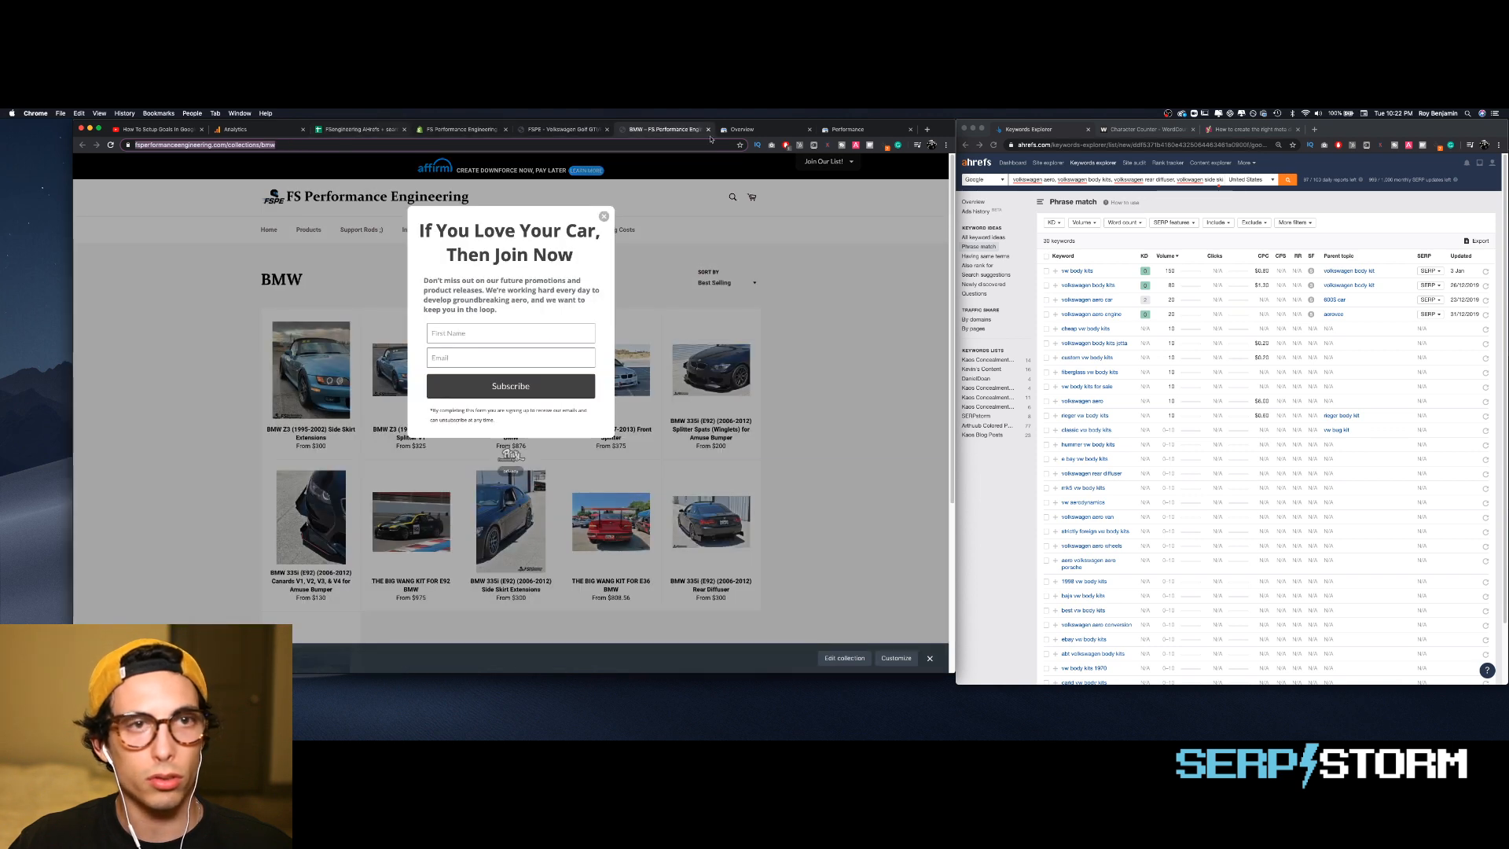
click(556, 130)
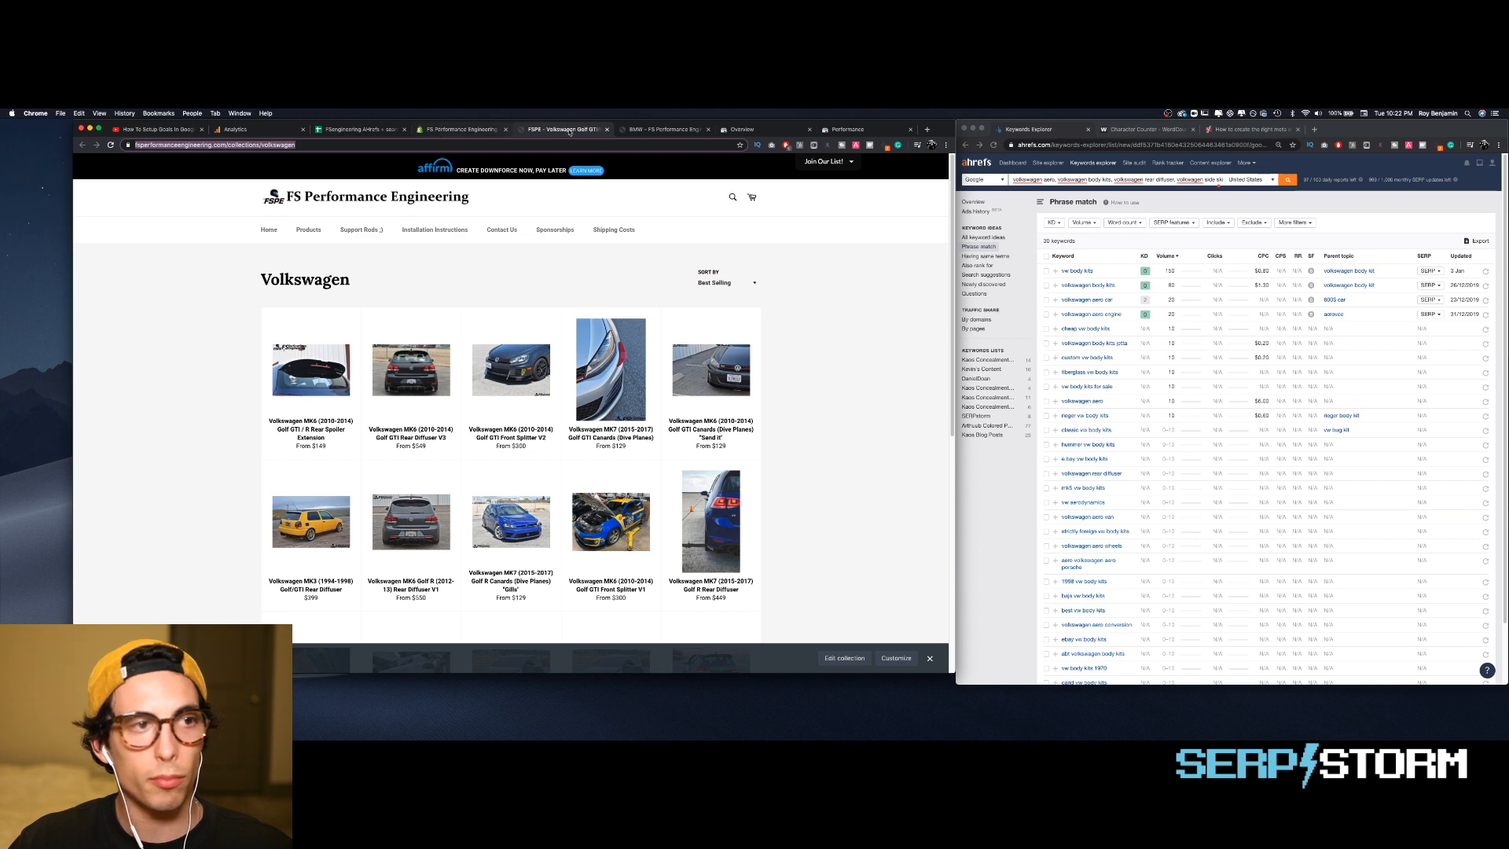
click(445, 132)
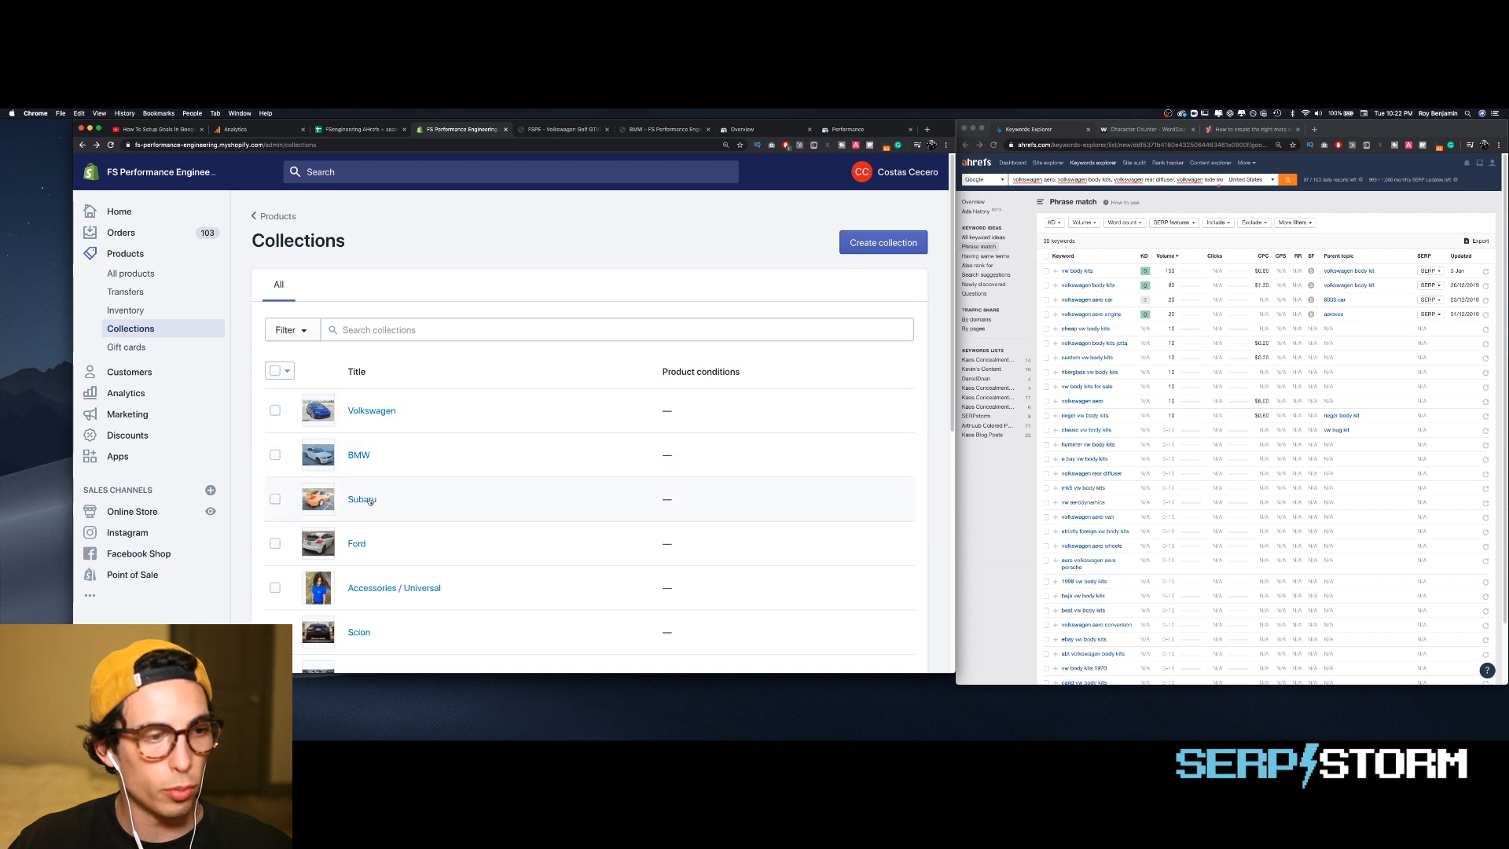
- Open the Subaru collection and search Ahrefs Keywords Explorer for subaru aero, subaru body kit, subaru body kits and subaru custom aero
click(370, 501)
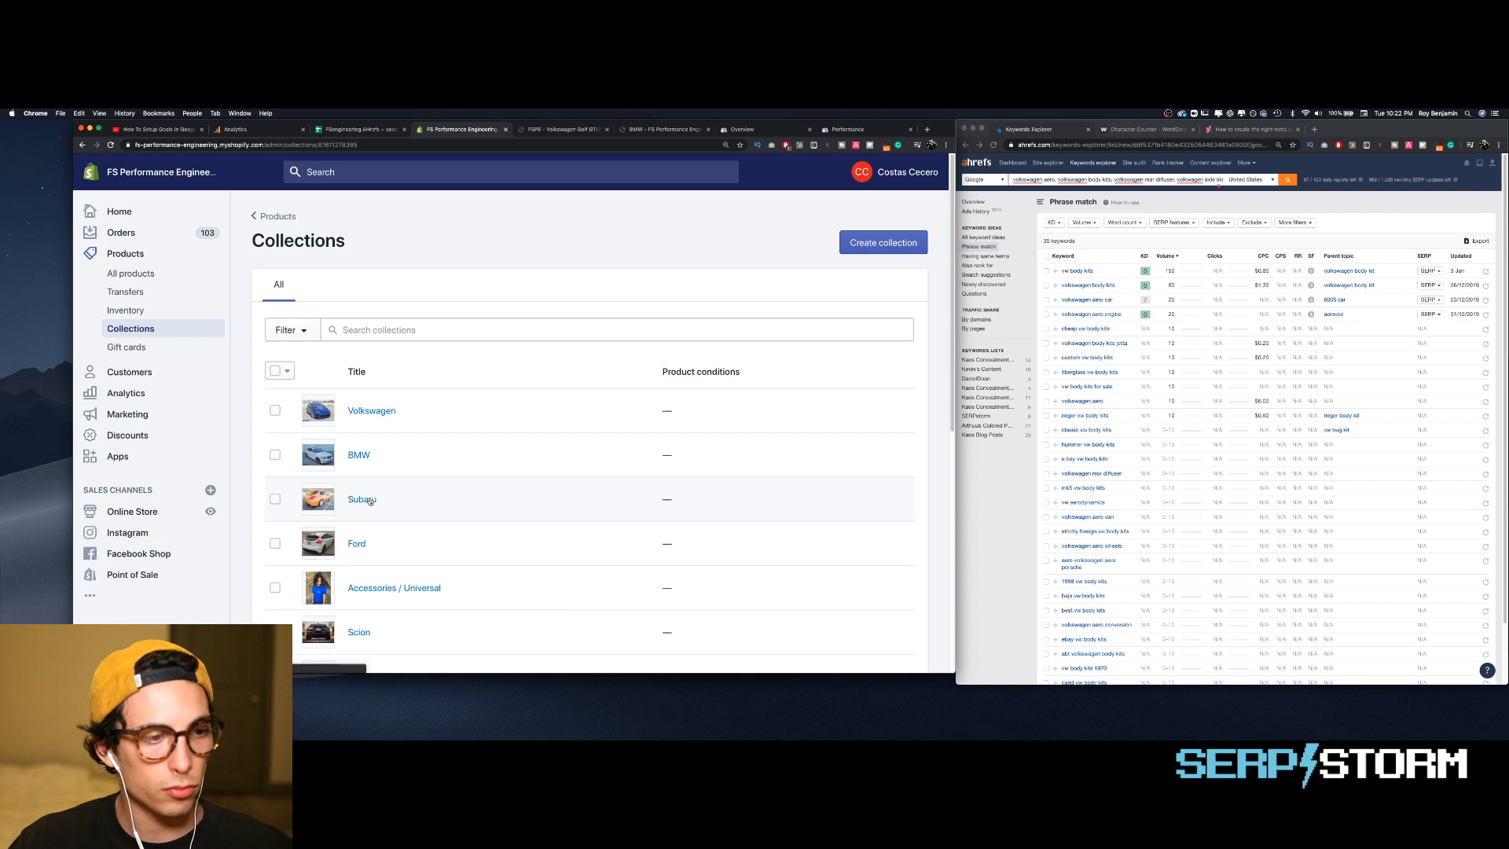
click(1064, 179)
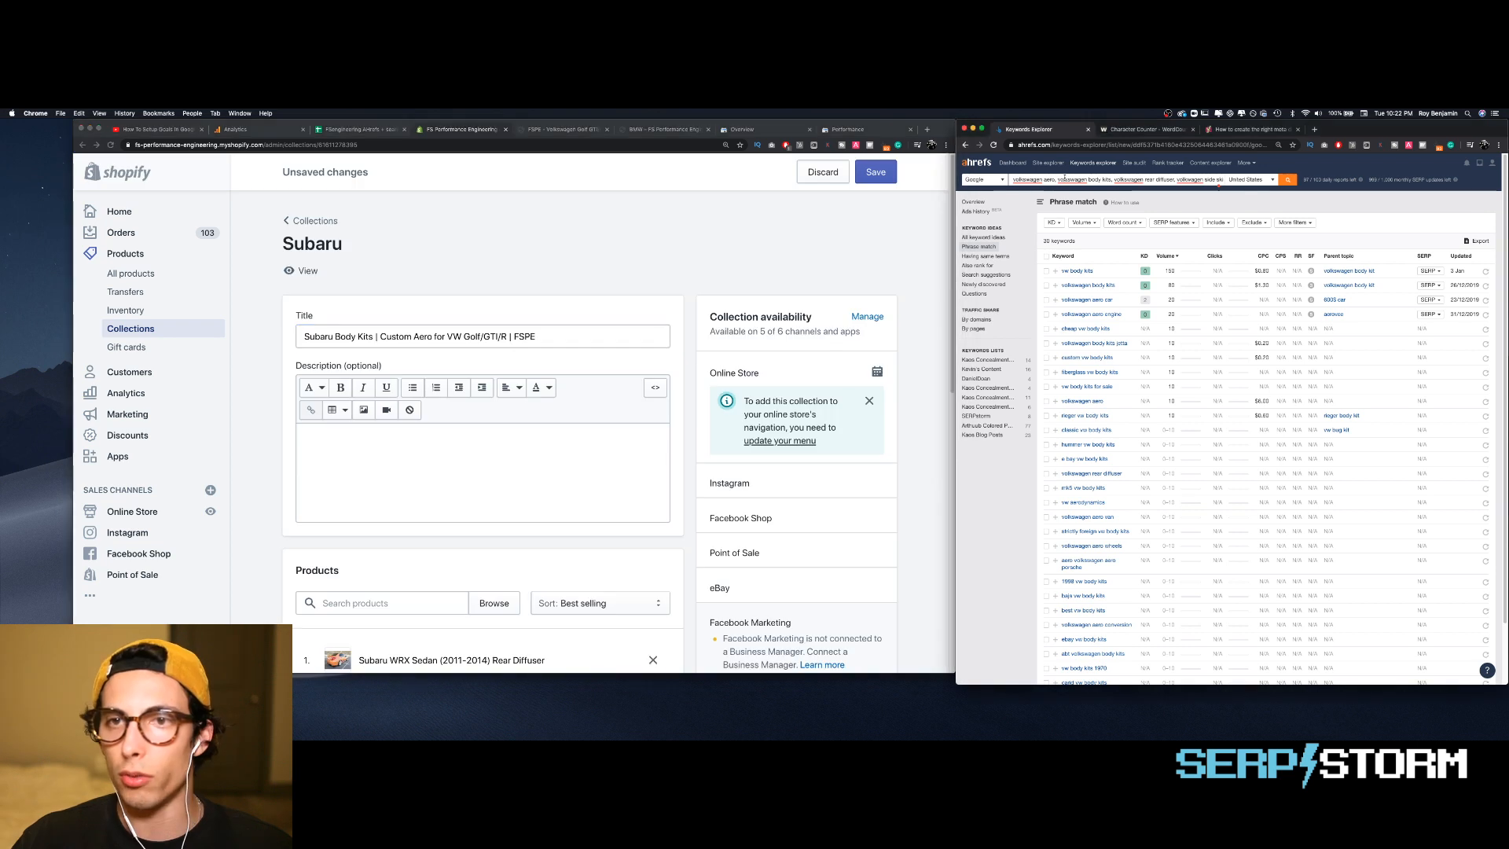
key(super+a)
text(su)
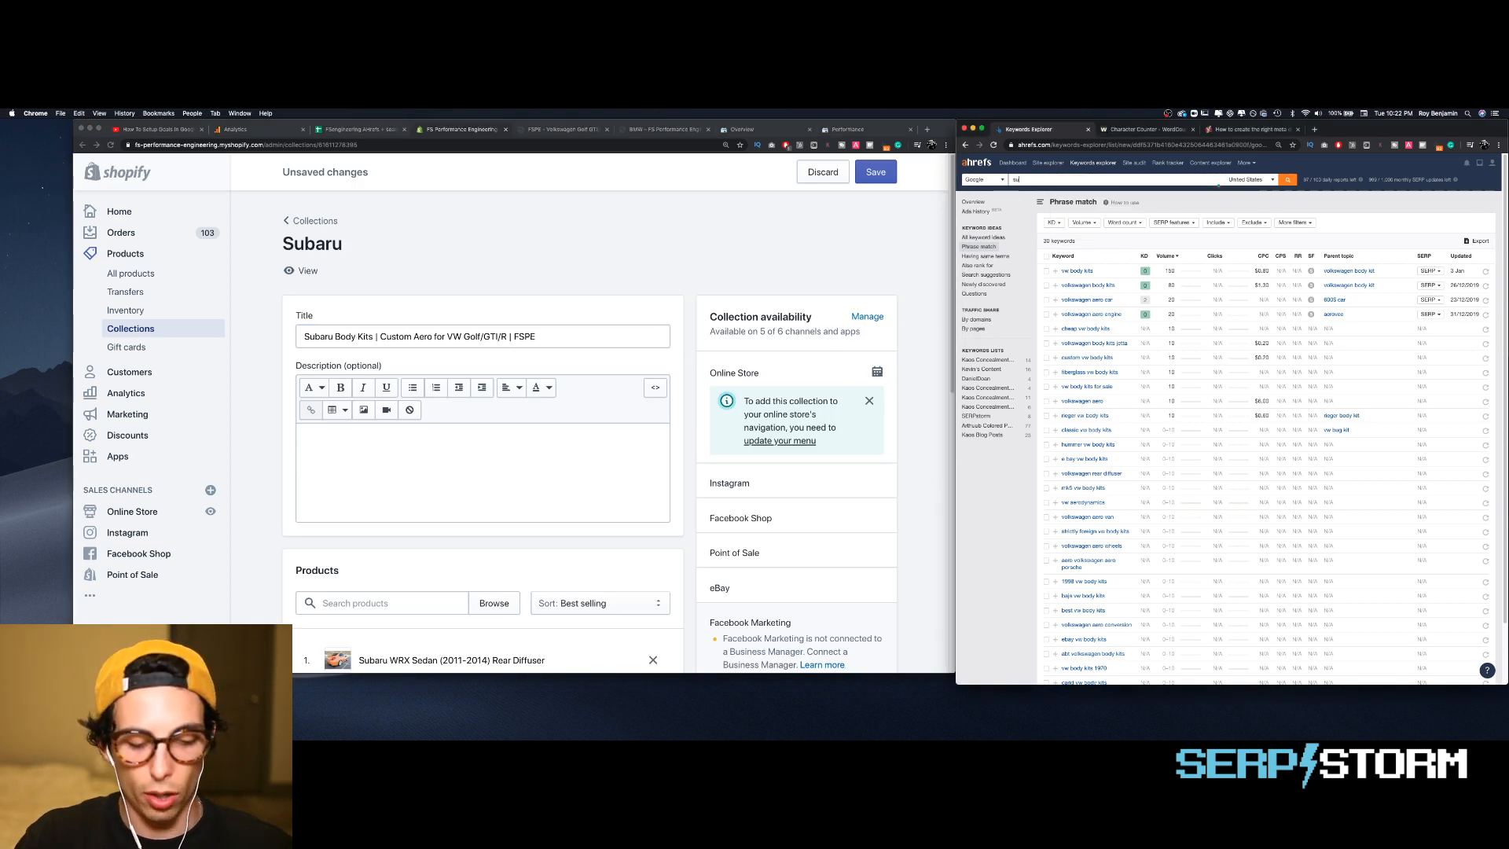
text(baru bo)
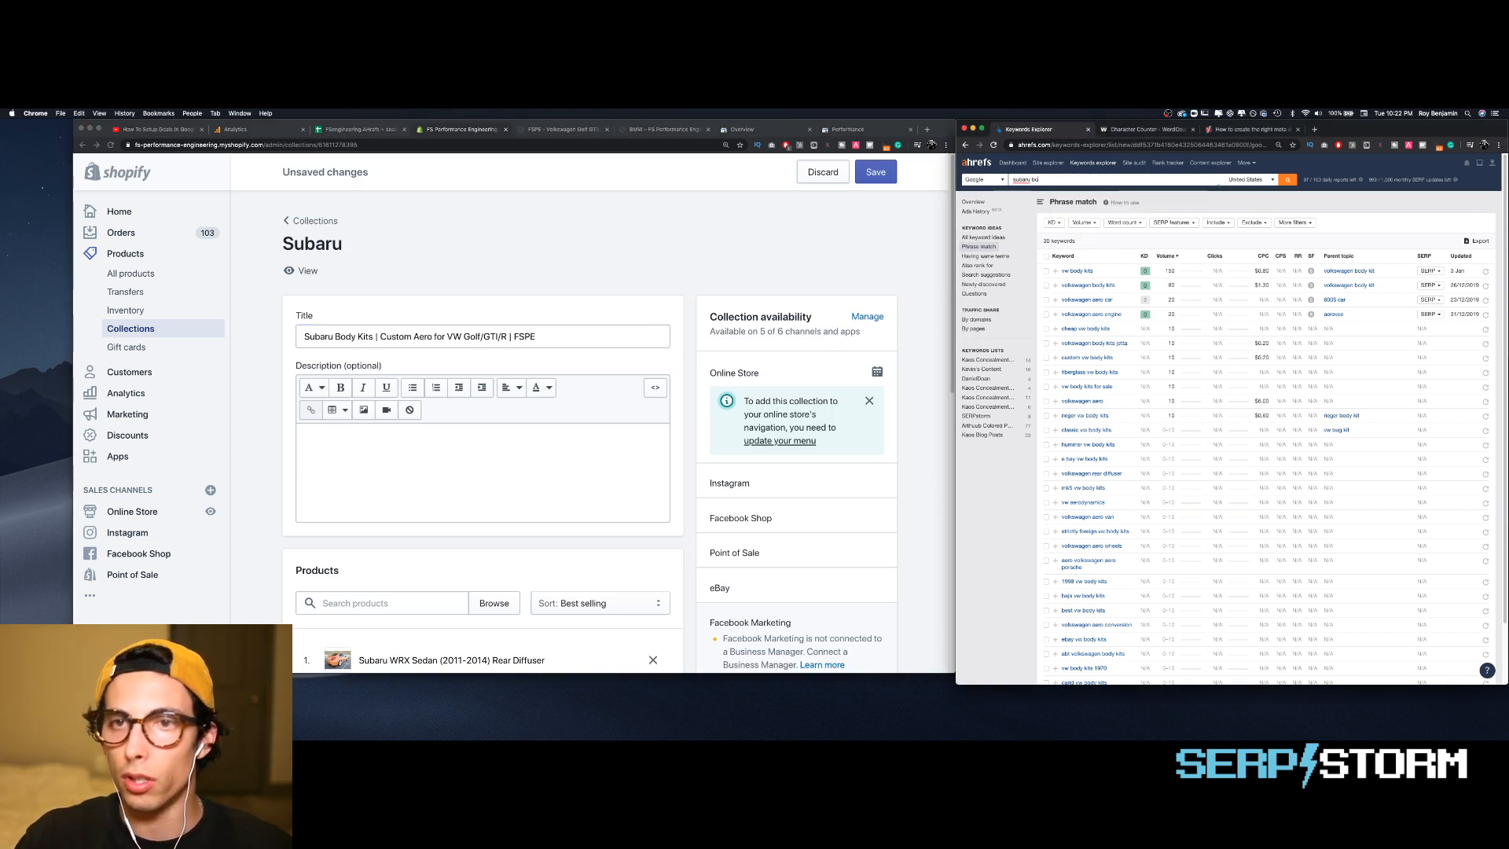
text(dy kit,)
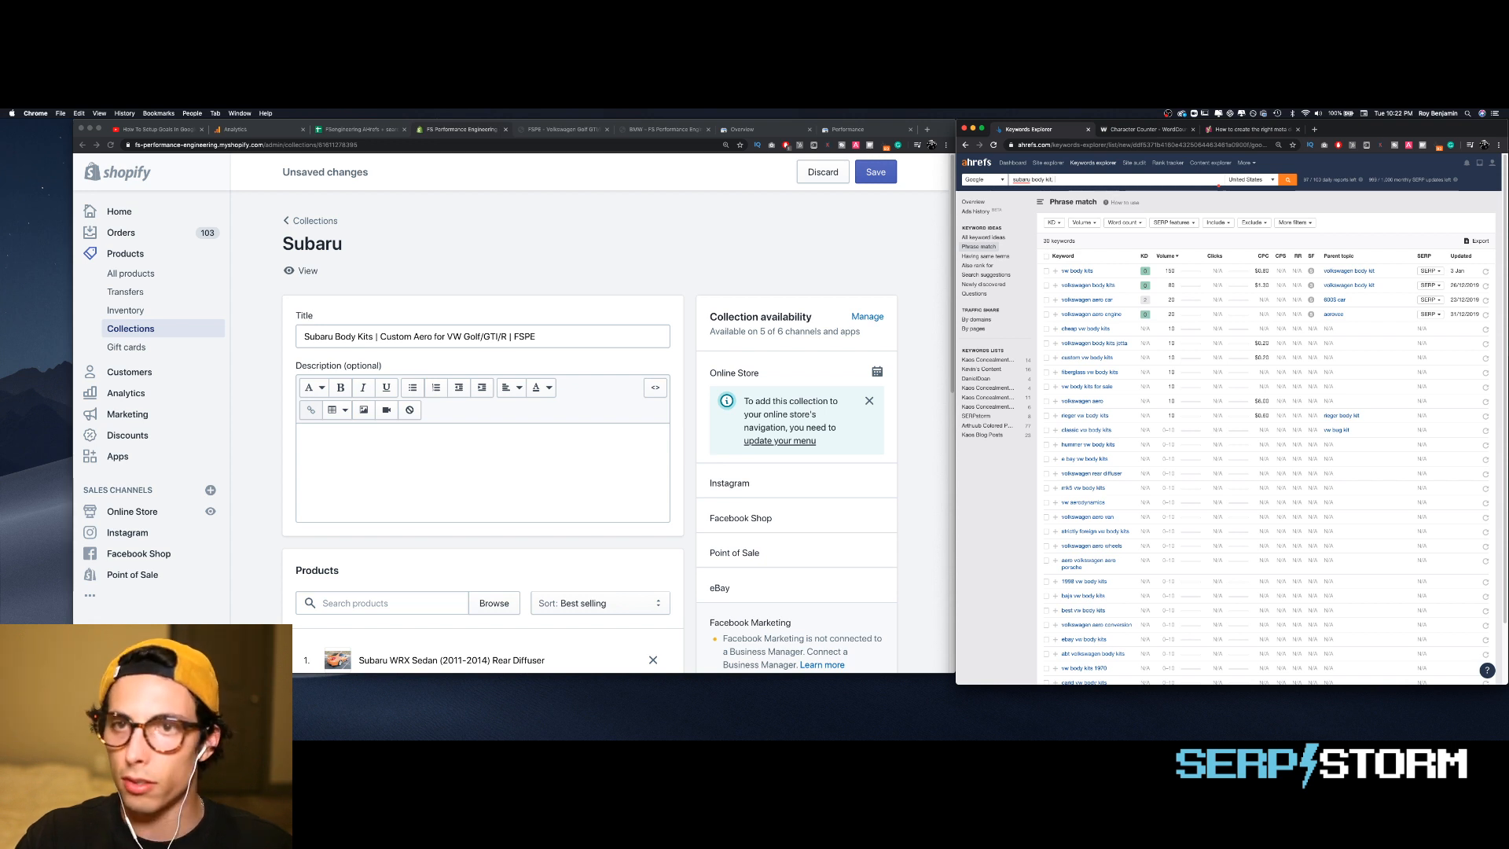
text( subaru body)
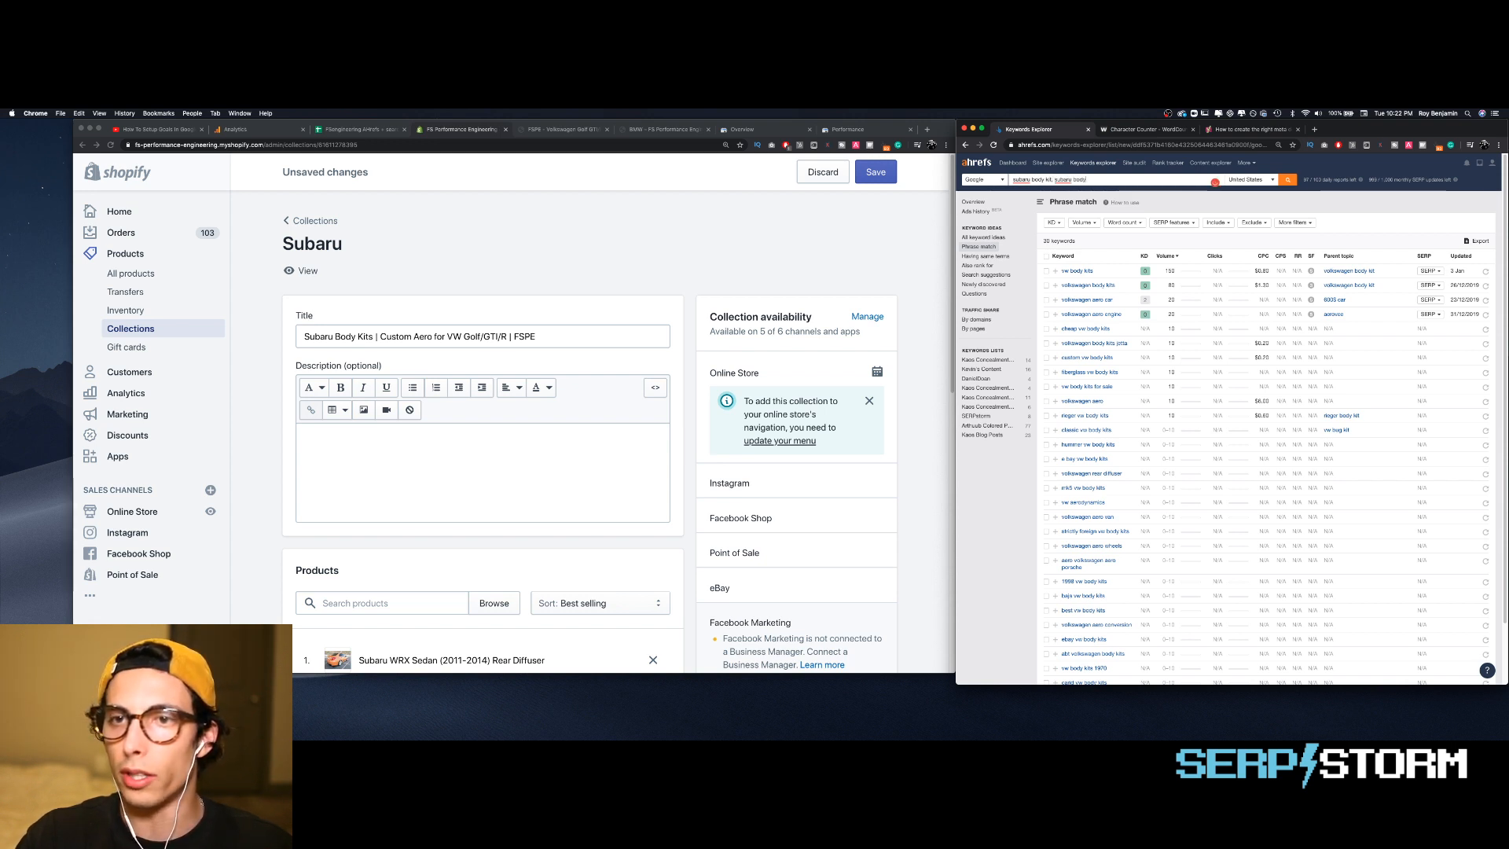
text( kits, subaru aero, suba)
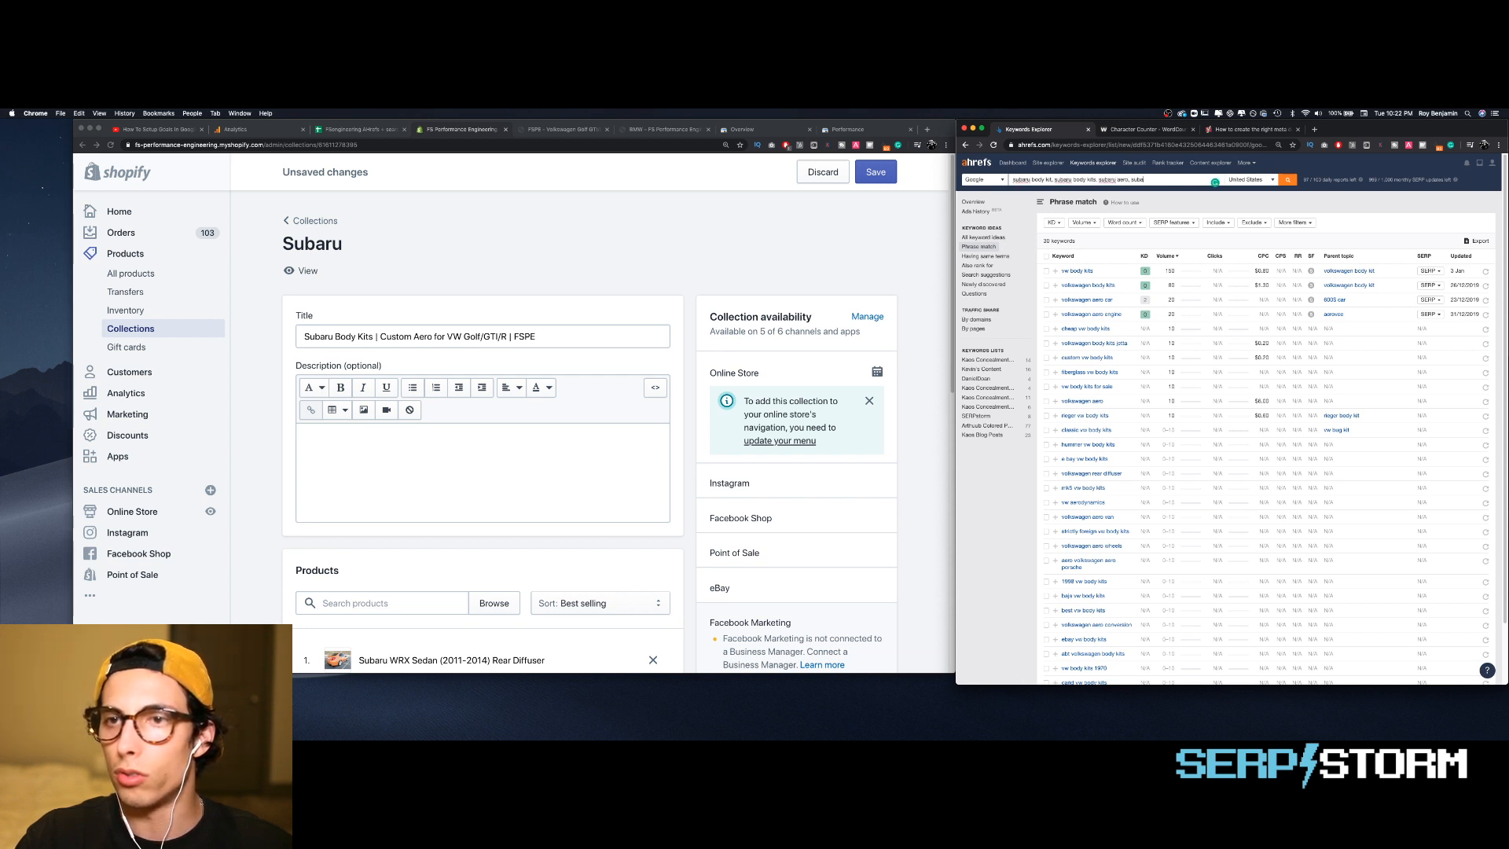
text(ru custom ae)
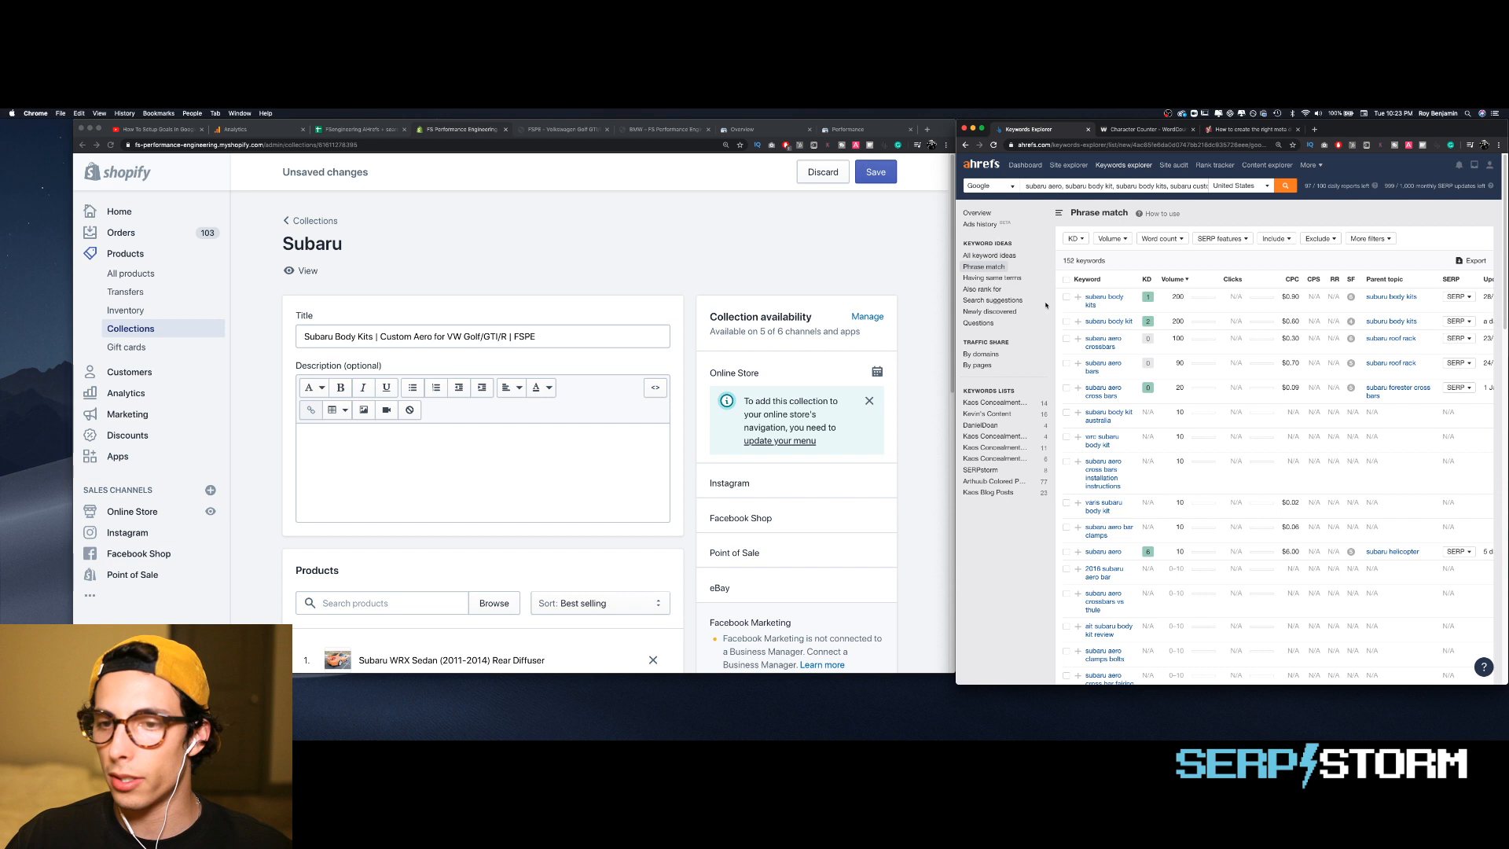
- Switch to the Shopify collection page and remove "VW Golf/GTI/R" from the Subaru collection's title, checking the product list for model names
click(414, 341)
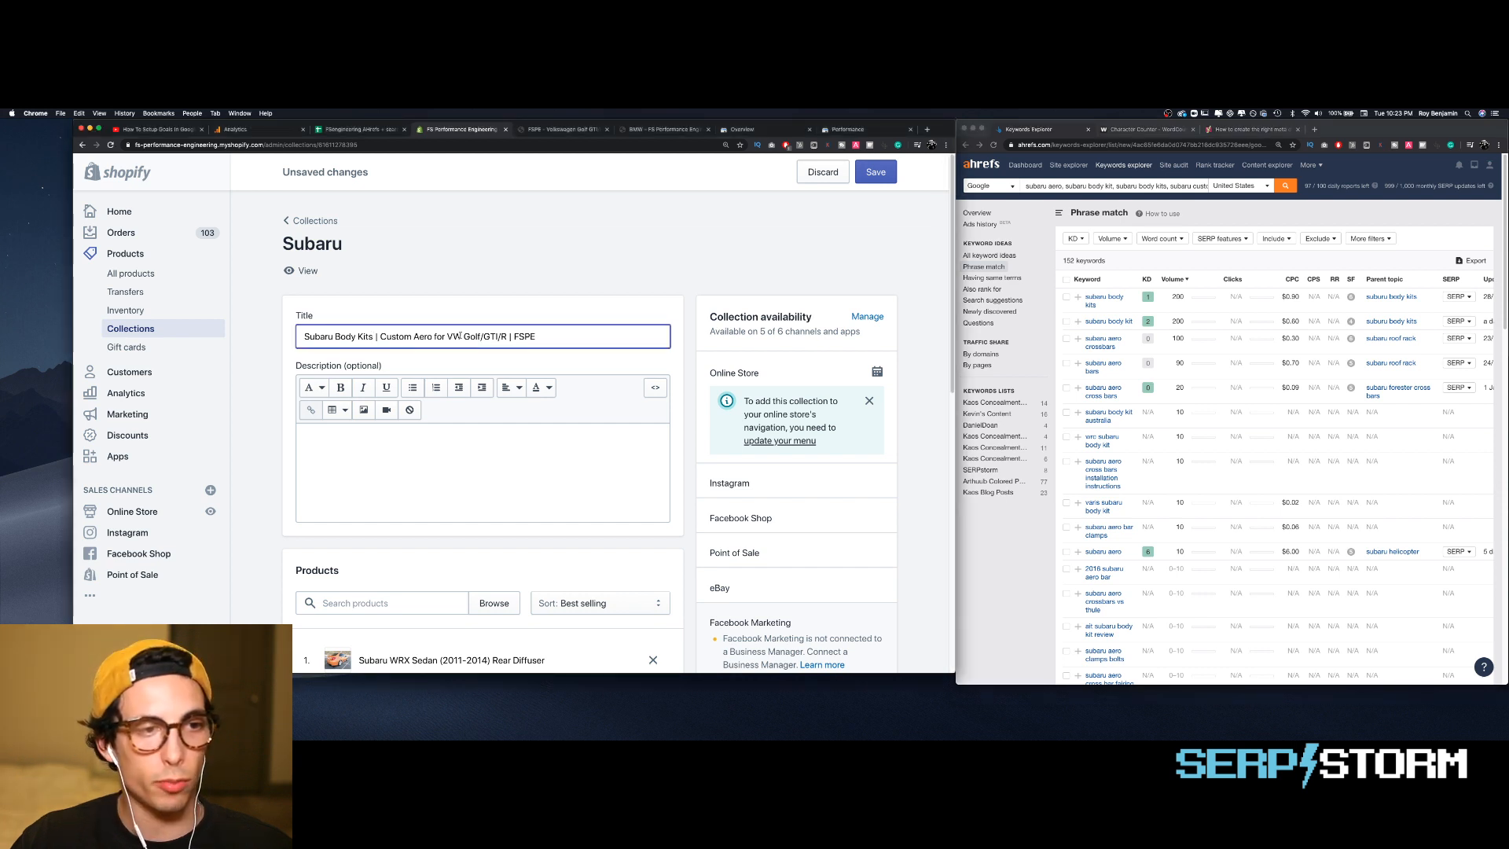
key(BackSpace)
key(BackSpace)
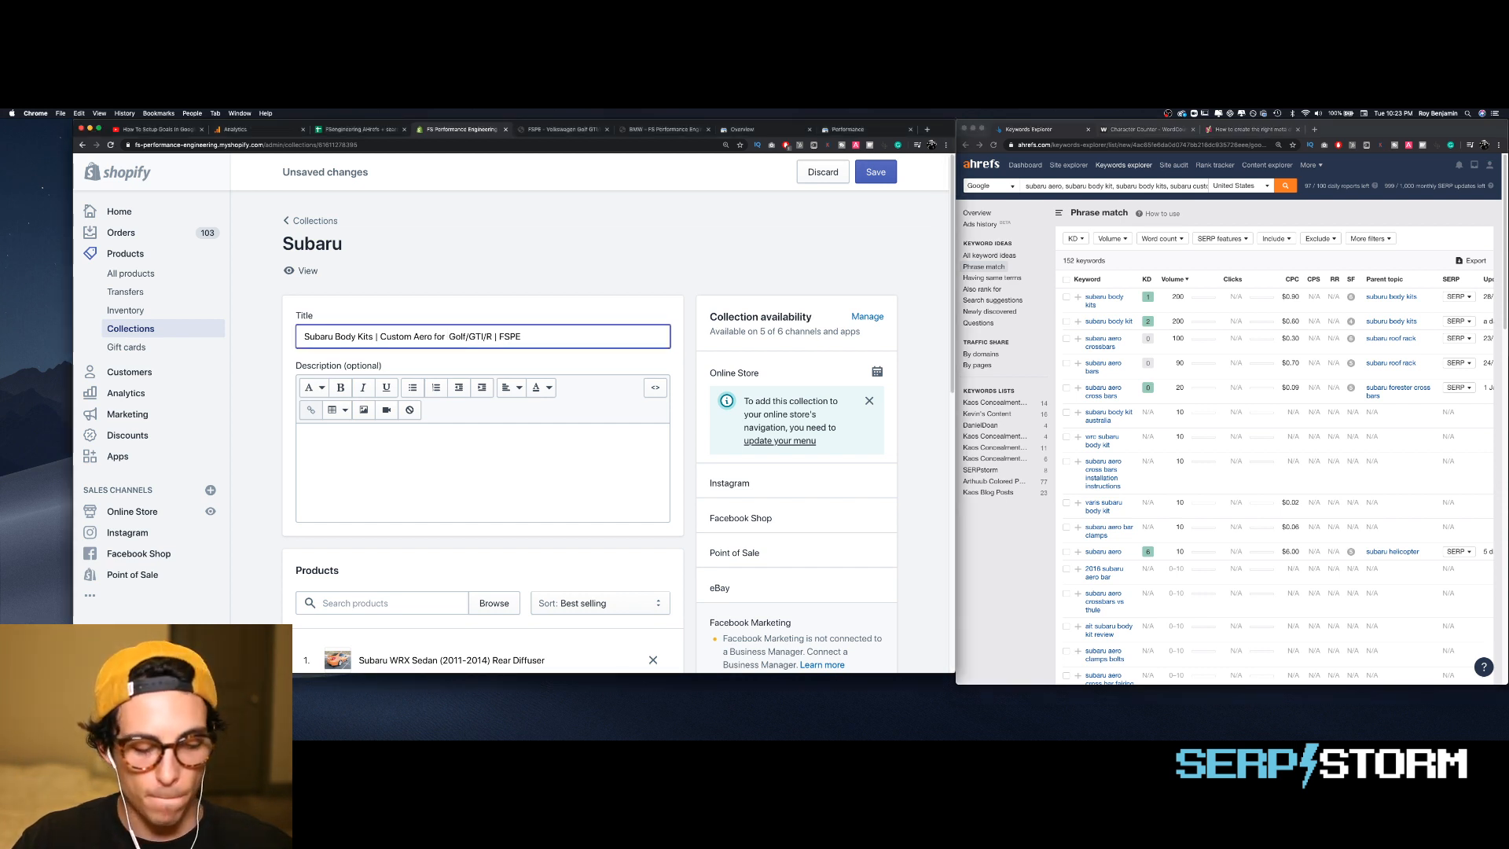
text(All)
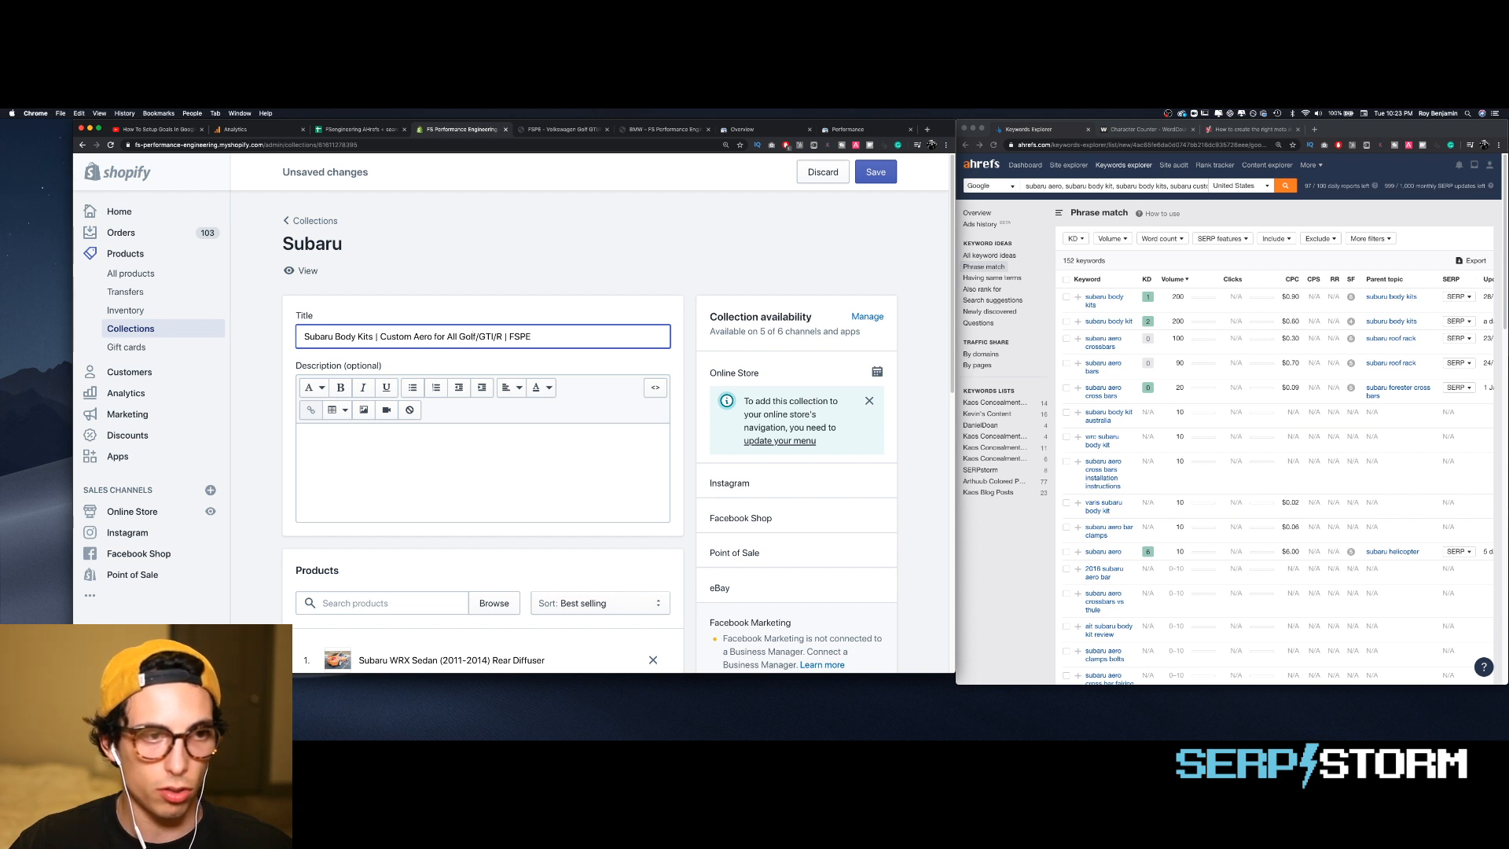
key(BackSpace)
key(BackSpace)
key(BackSpace)
key(BackSpace)
key(BackSpace)
key(BackSpace)
key(BackSpace)
key(BackSpace)
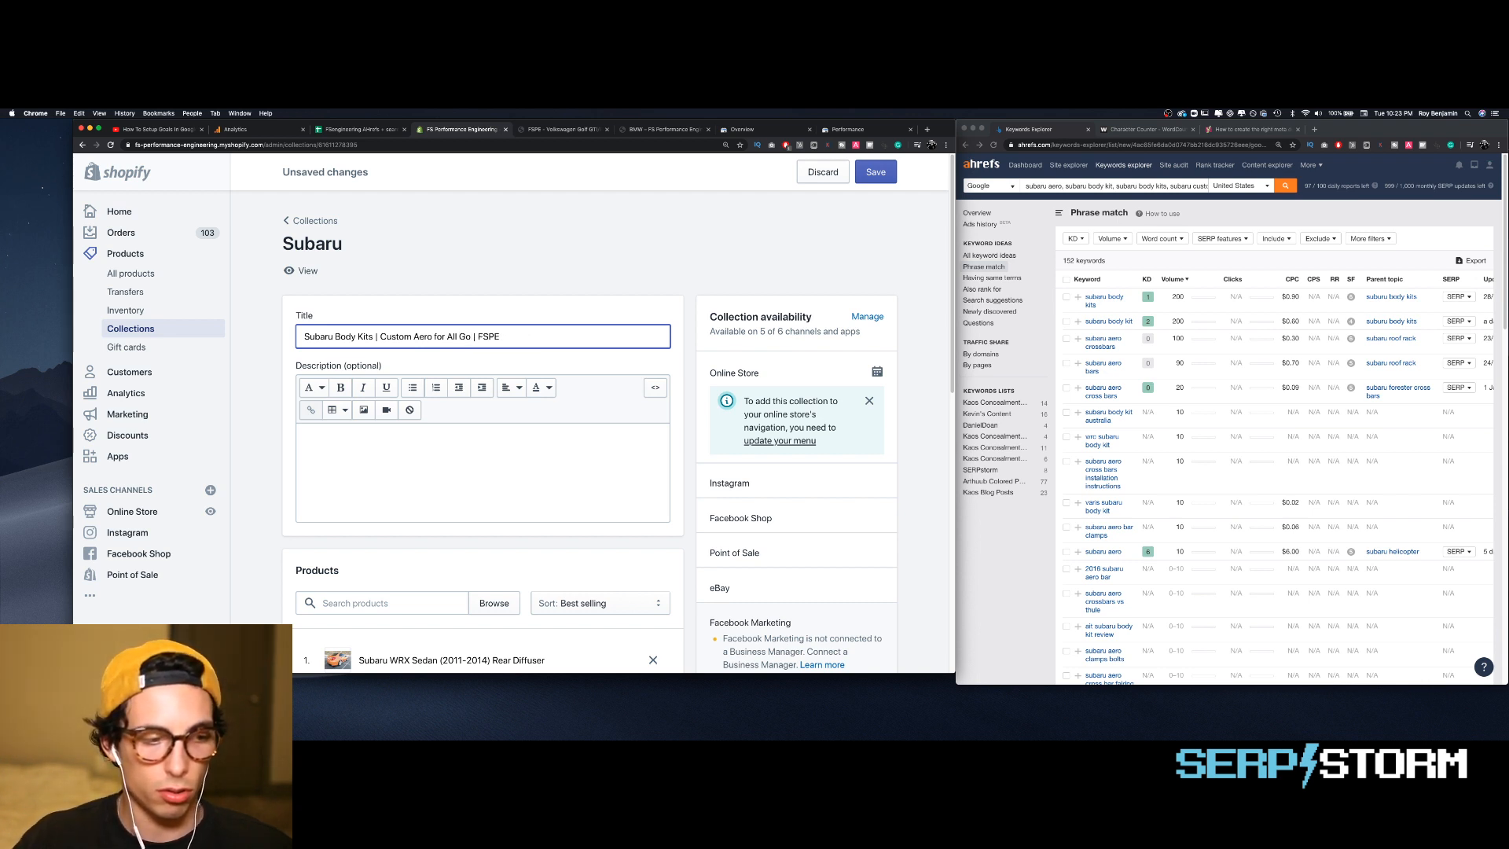
scroll(420, 401, down, 3)
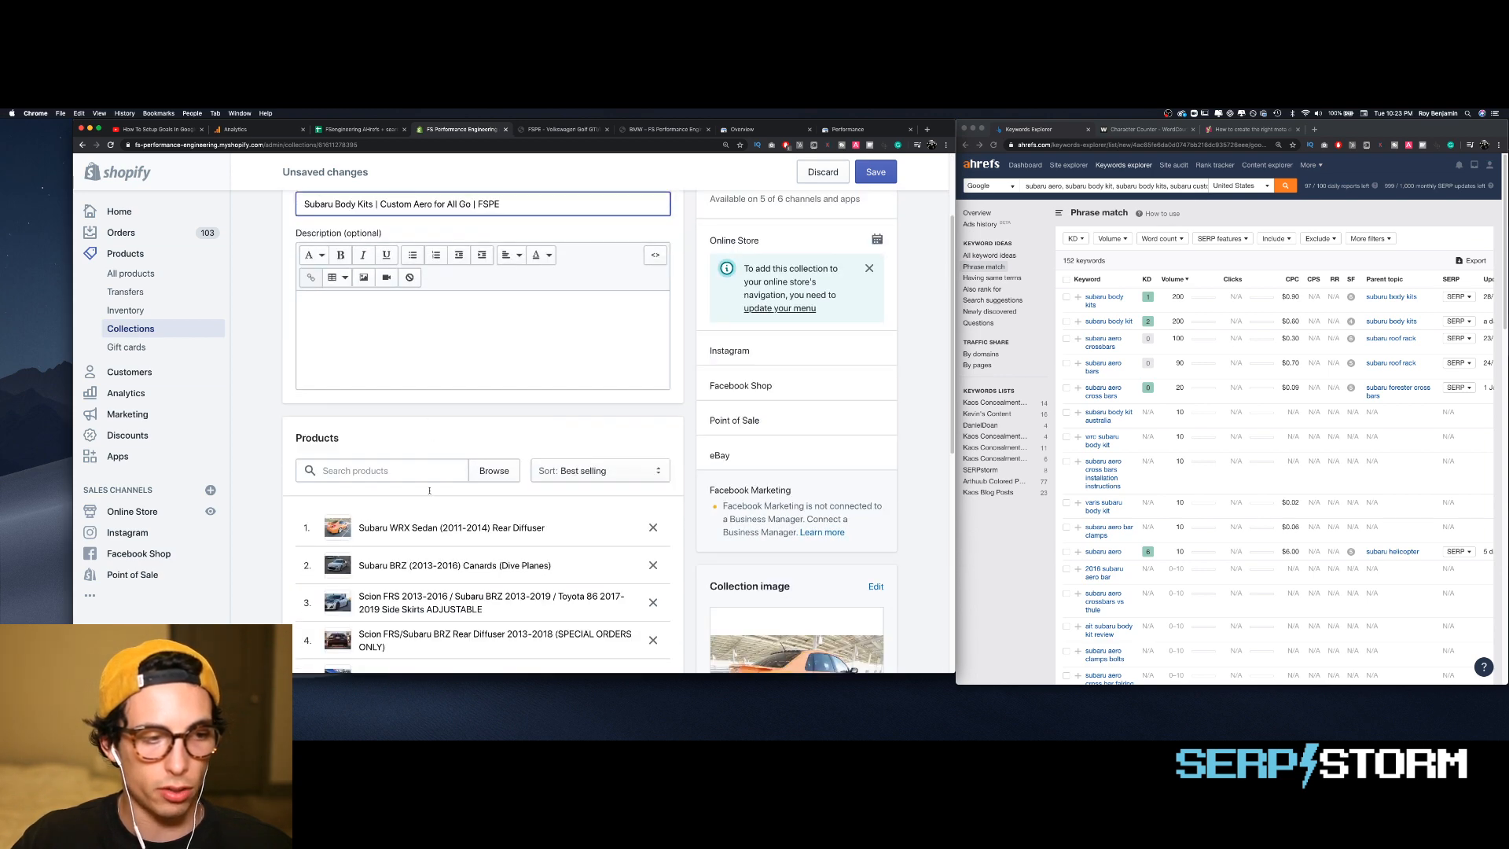
scroll(429, 490, up, 2)
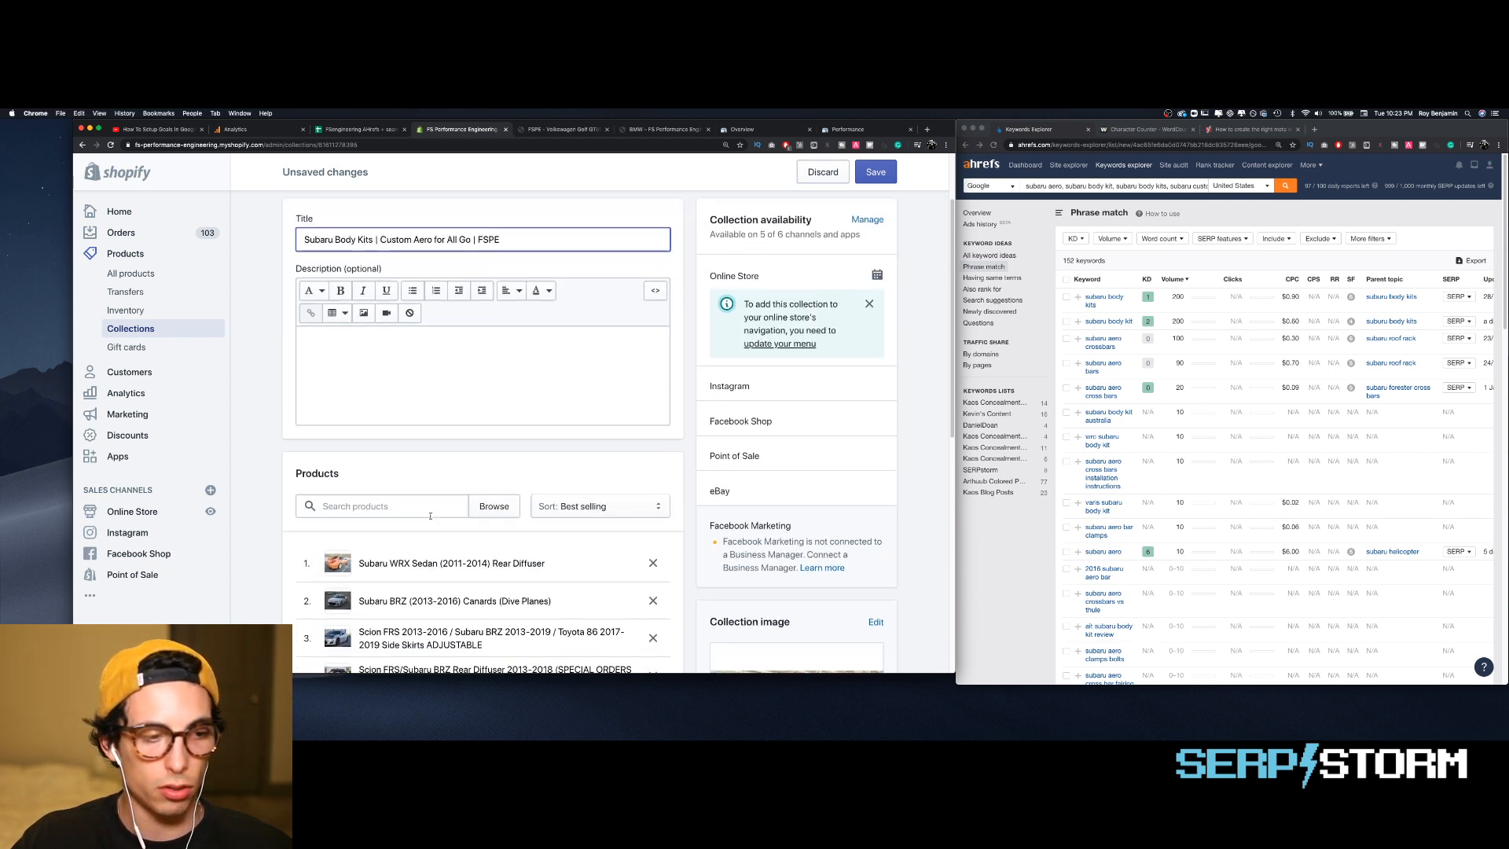
scroll(429, 516, down, 2)
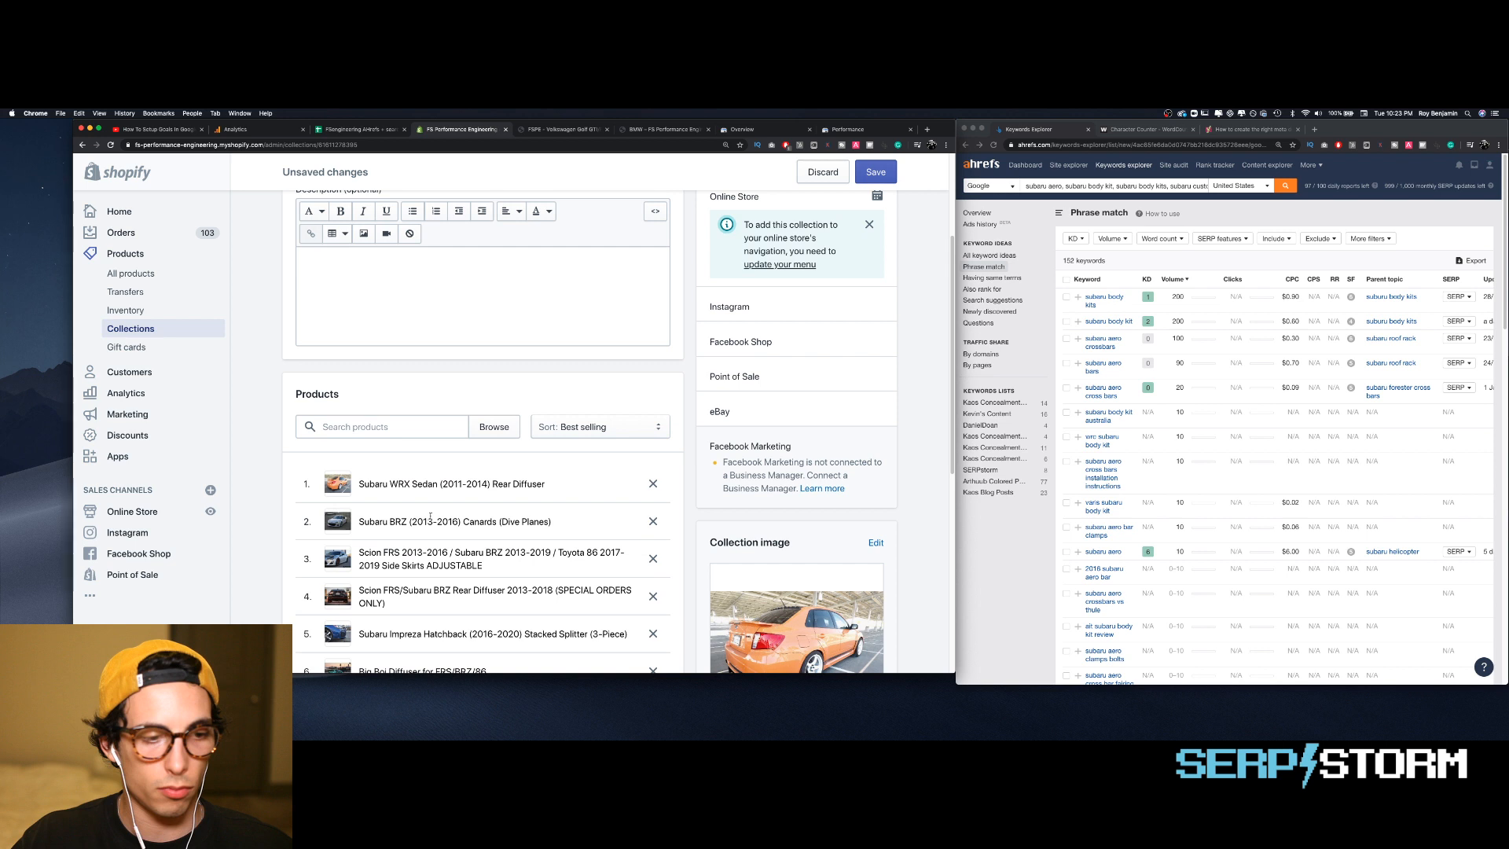
scroll(430, 516, up, 4)
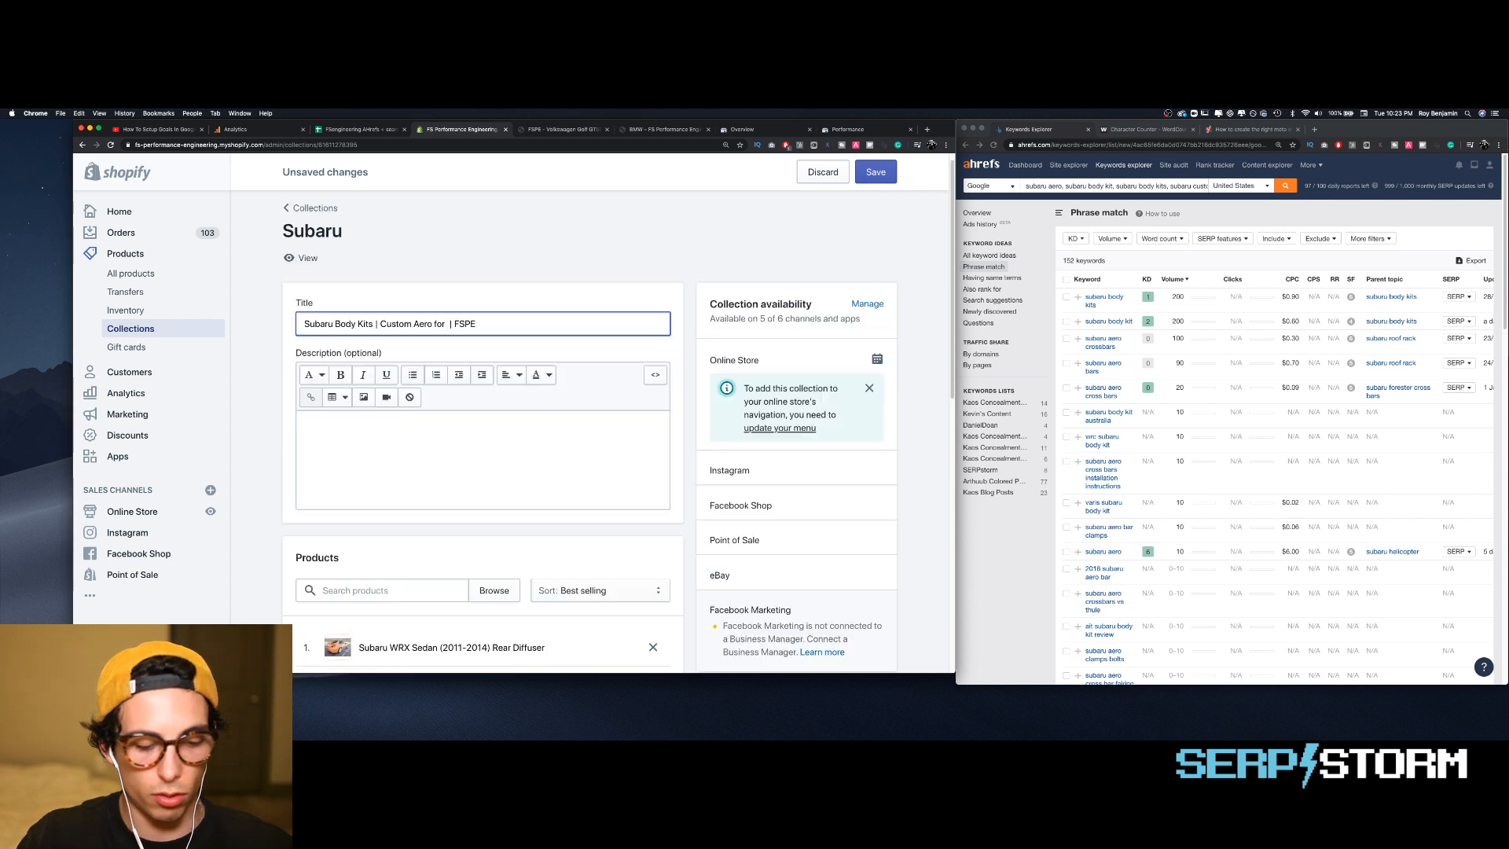
- Insert "BRZ/WRX/STI & More" after "Custom Aero for" in the collection title
text(BRZ)
text(/WRX)
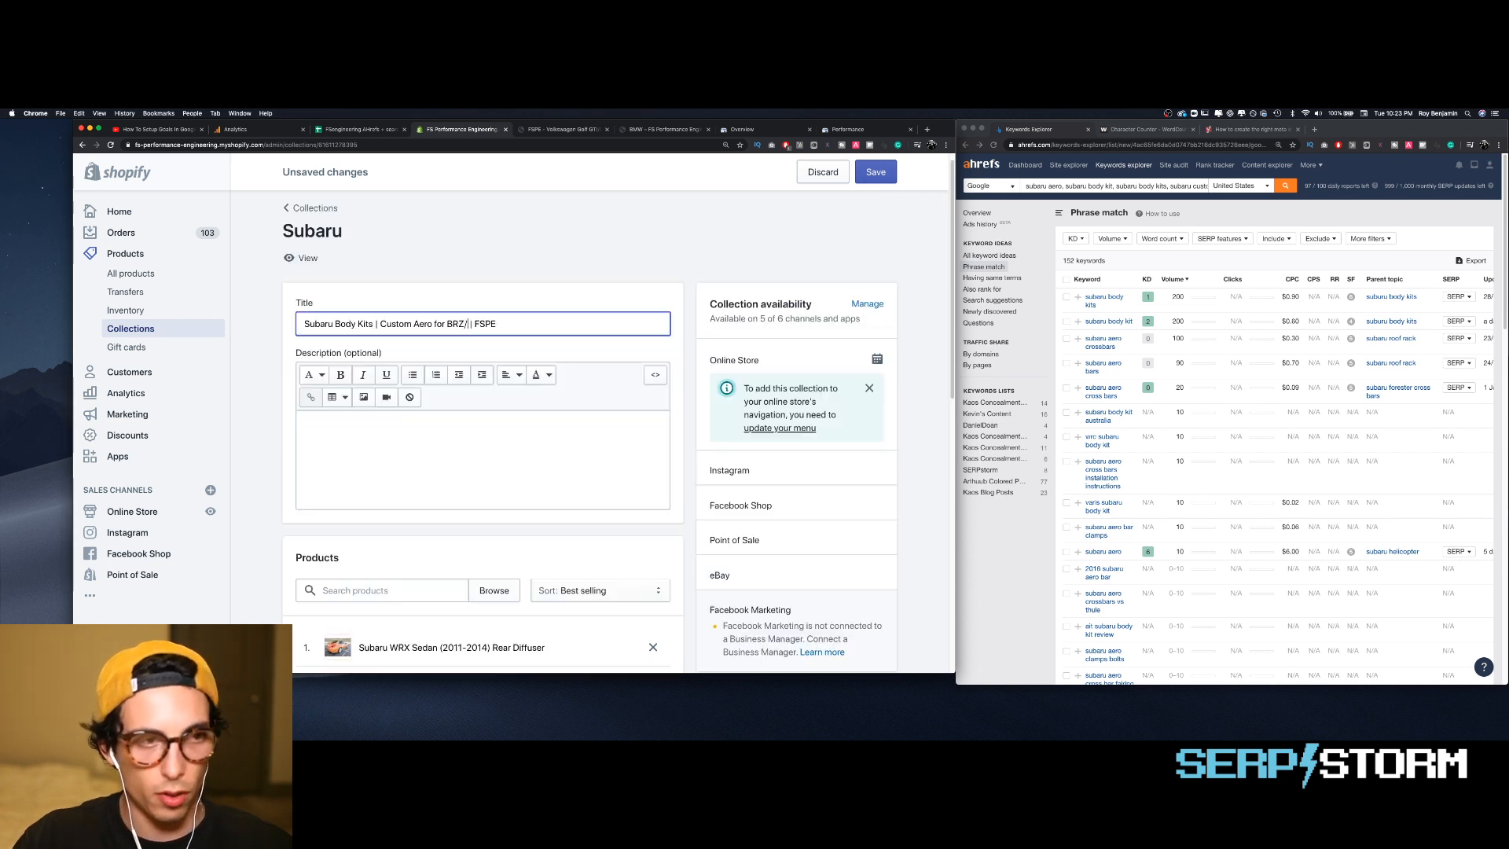
text(/STI)
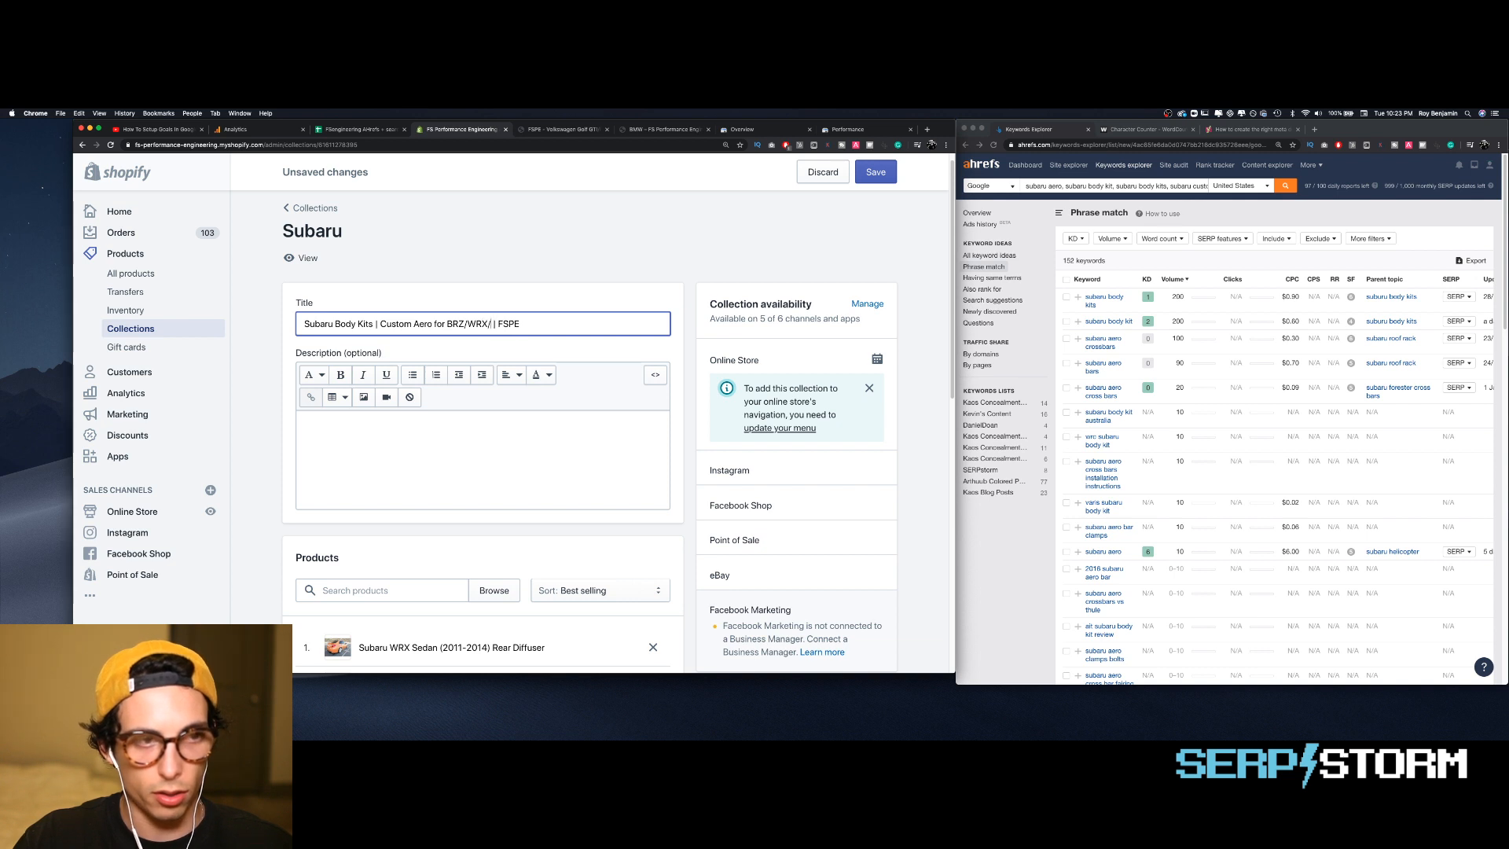
text( & More)
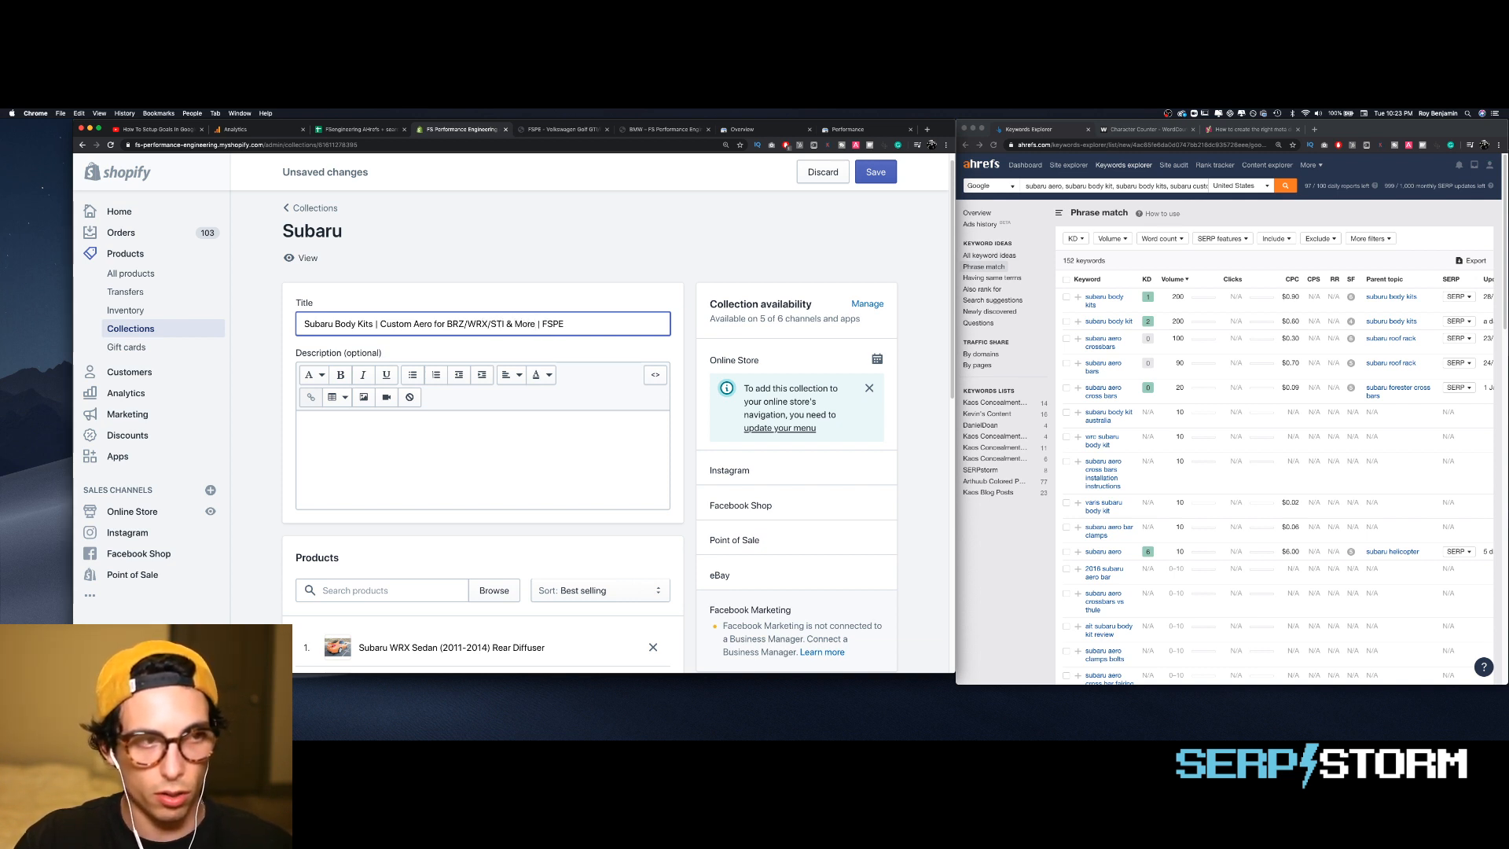
- Copy the full drafted title and set the collection's title back to "Subaru"
key(super+a)
key(super+c)
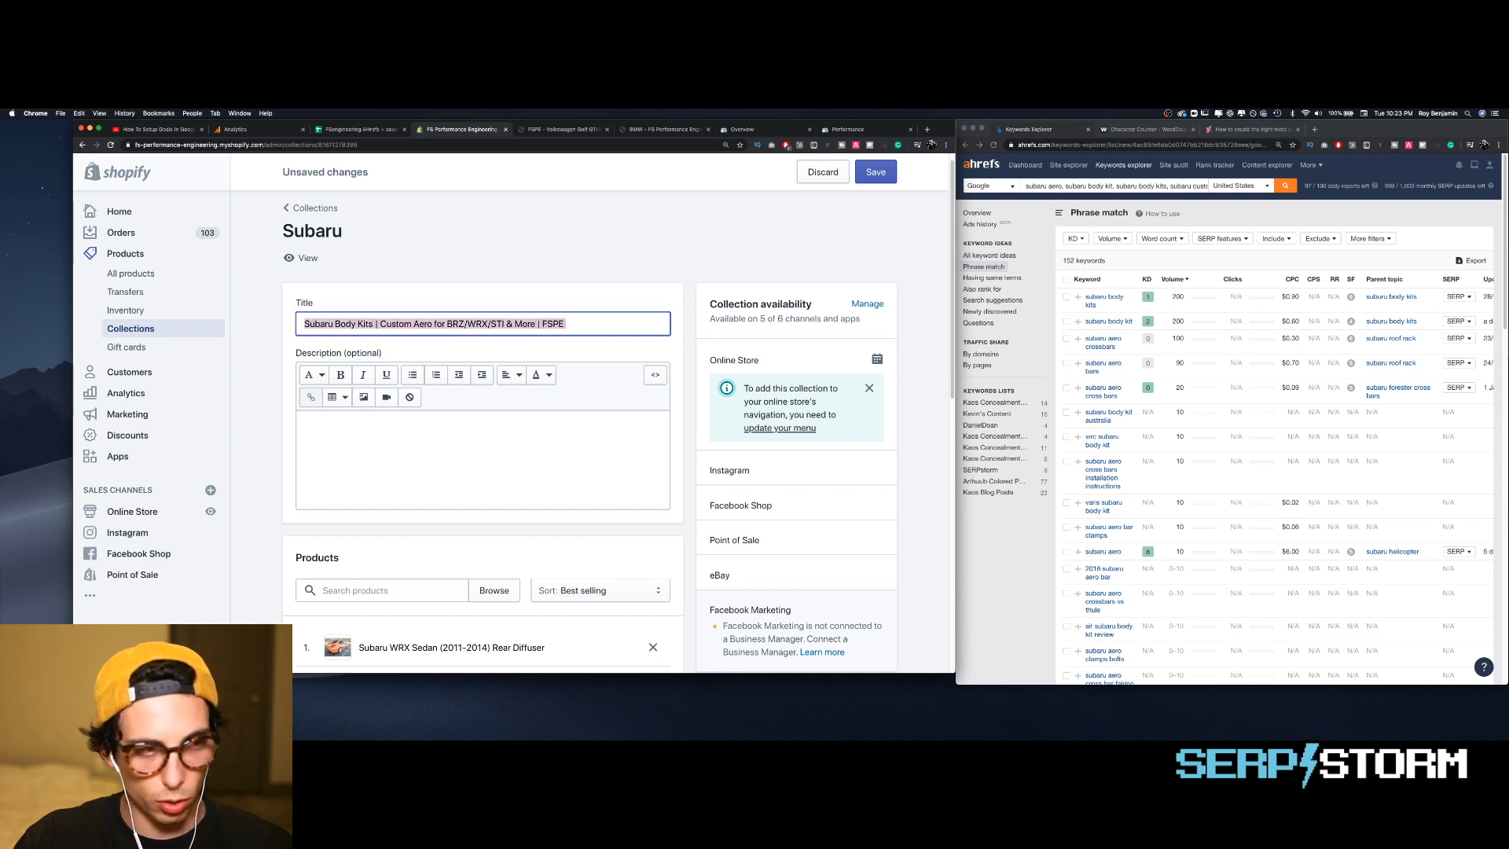
key(BackSpace)
text(Subaru)
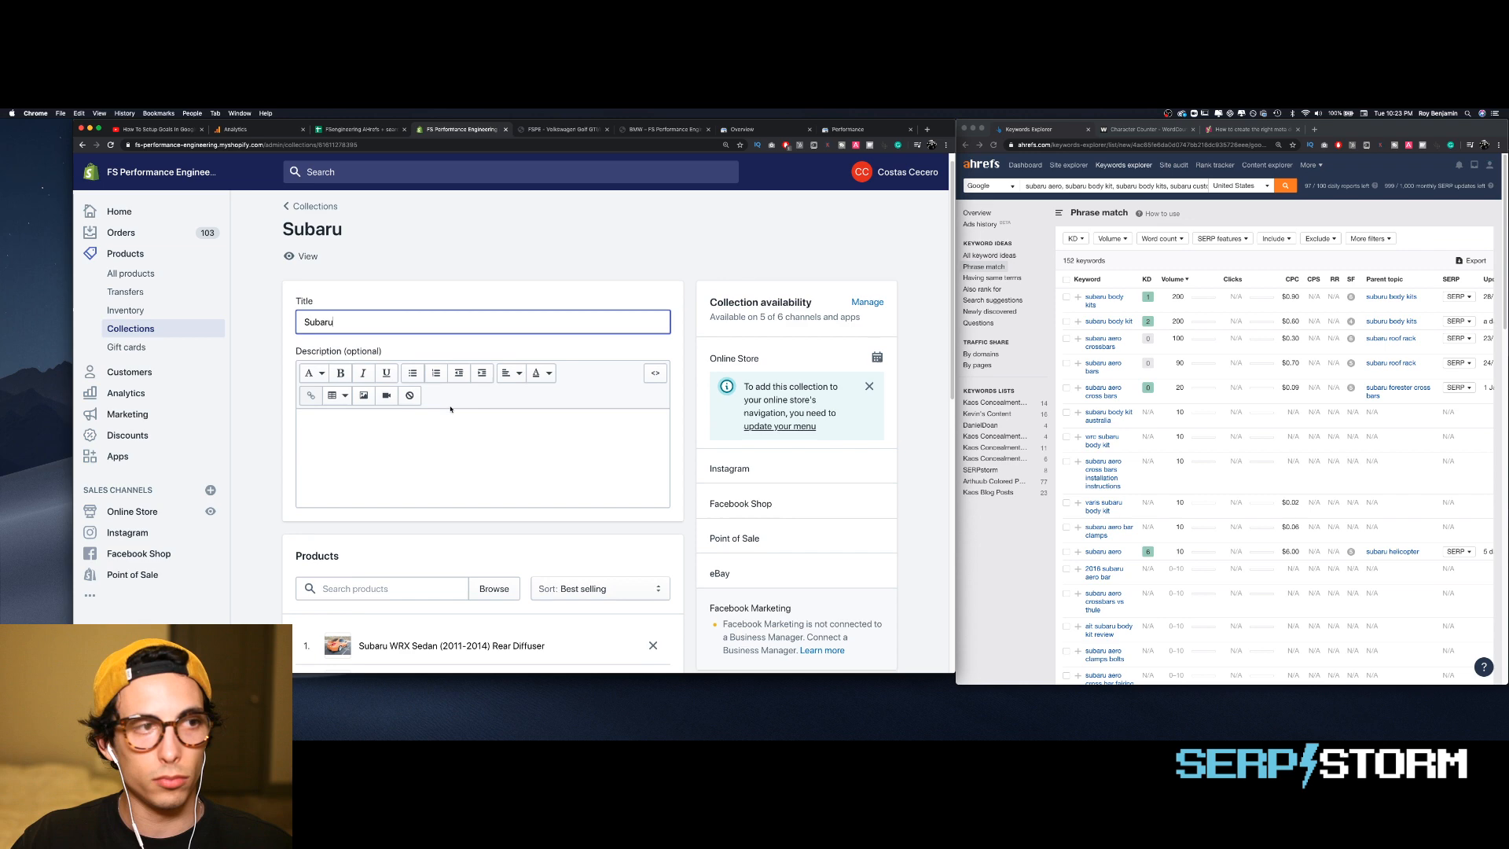
- Replace the search engine listing's page title with the copied "Subaru Body Kits | Custom Aero for BRZ/WRX/STI & More | FSPE"
scroll(429, 516, down, 10)
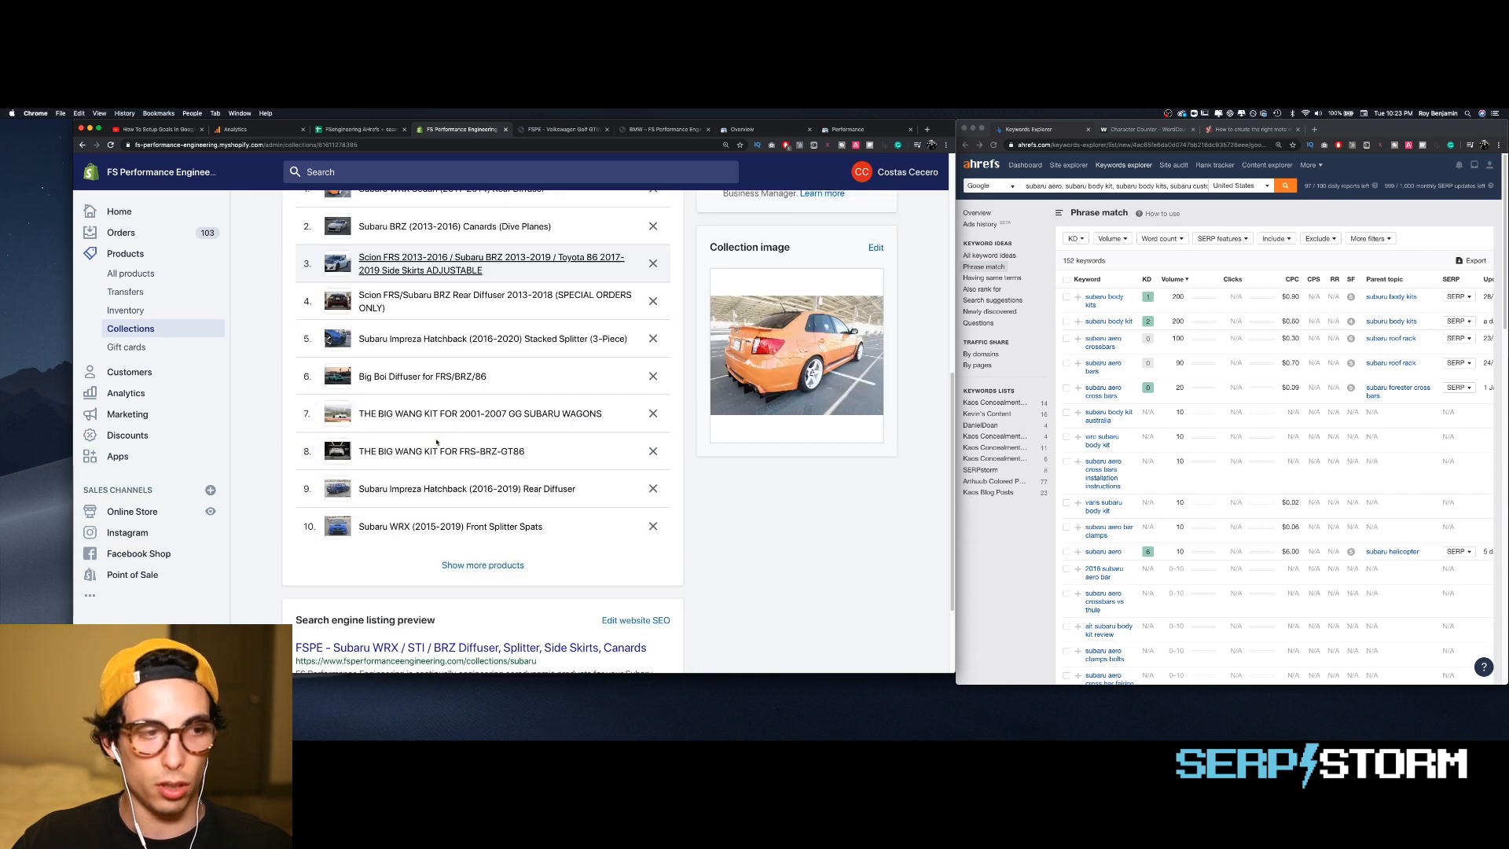
click(636, 488)
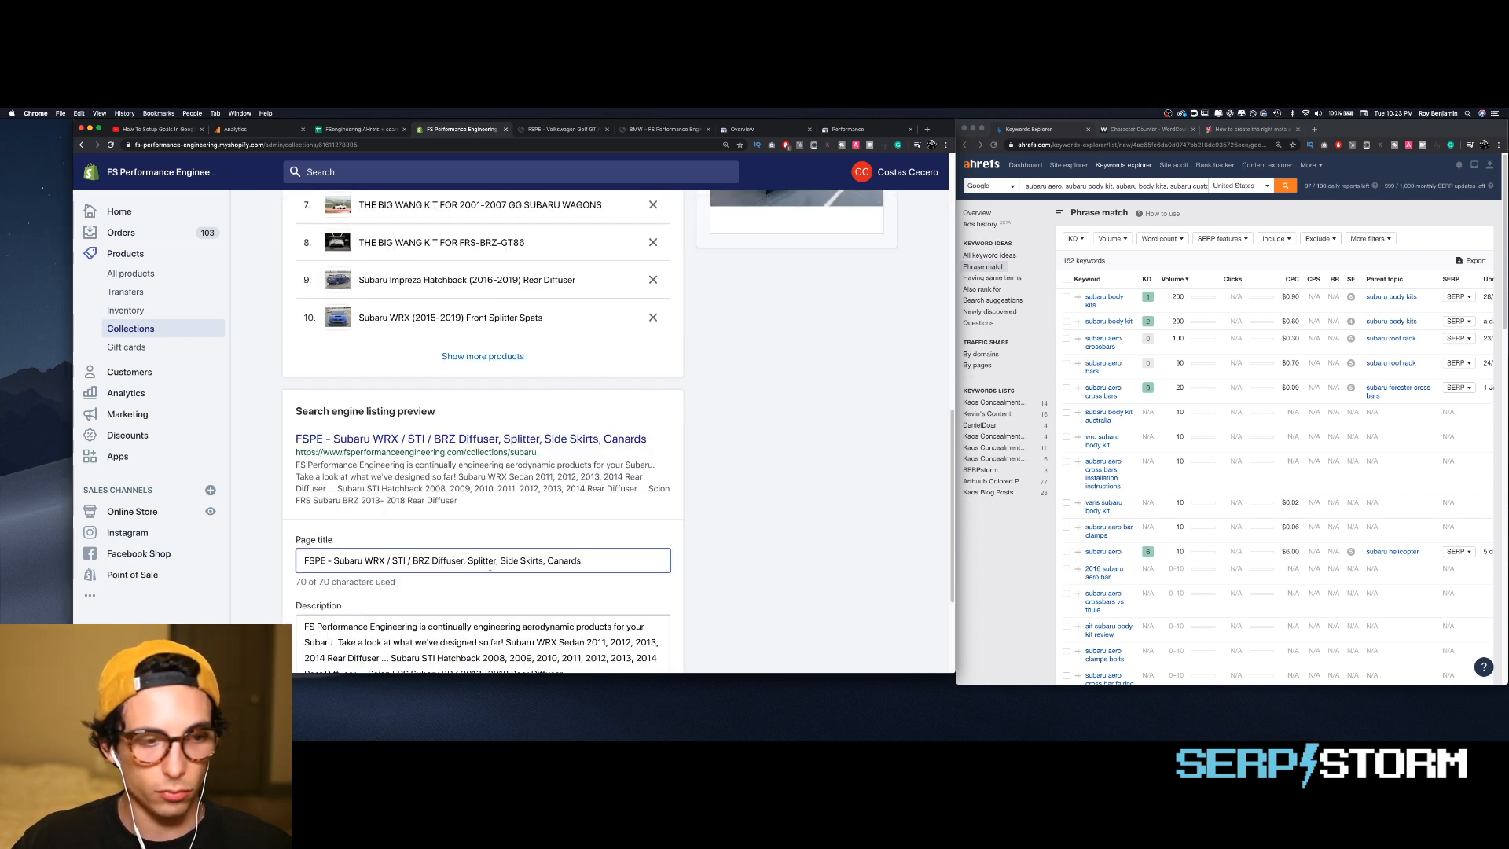
drag(604, 565, 212, 554)
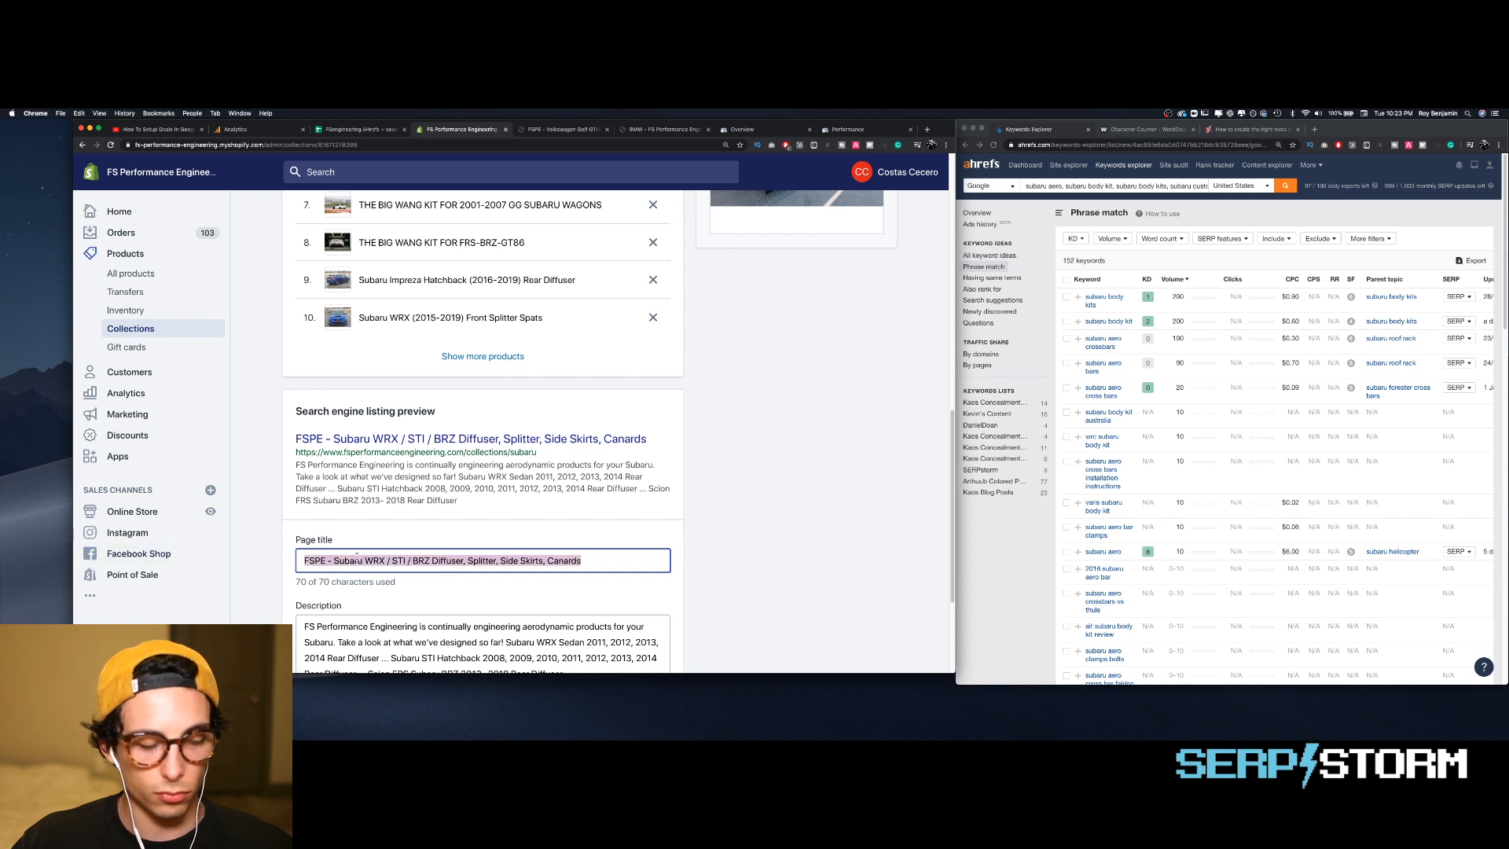
click(305, 558)
key(super+v)
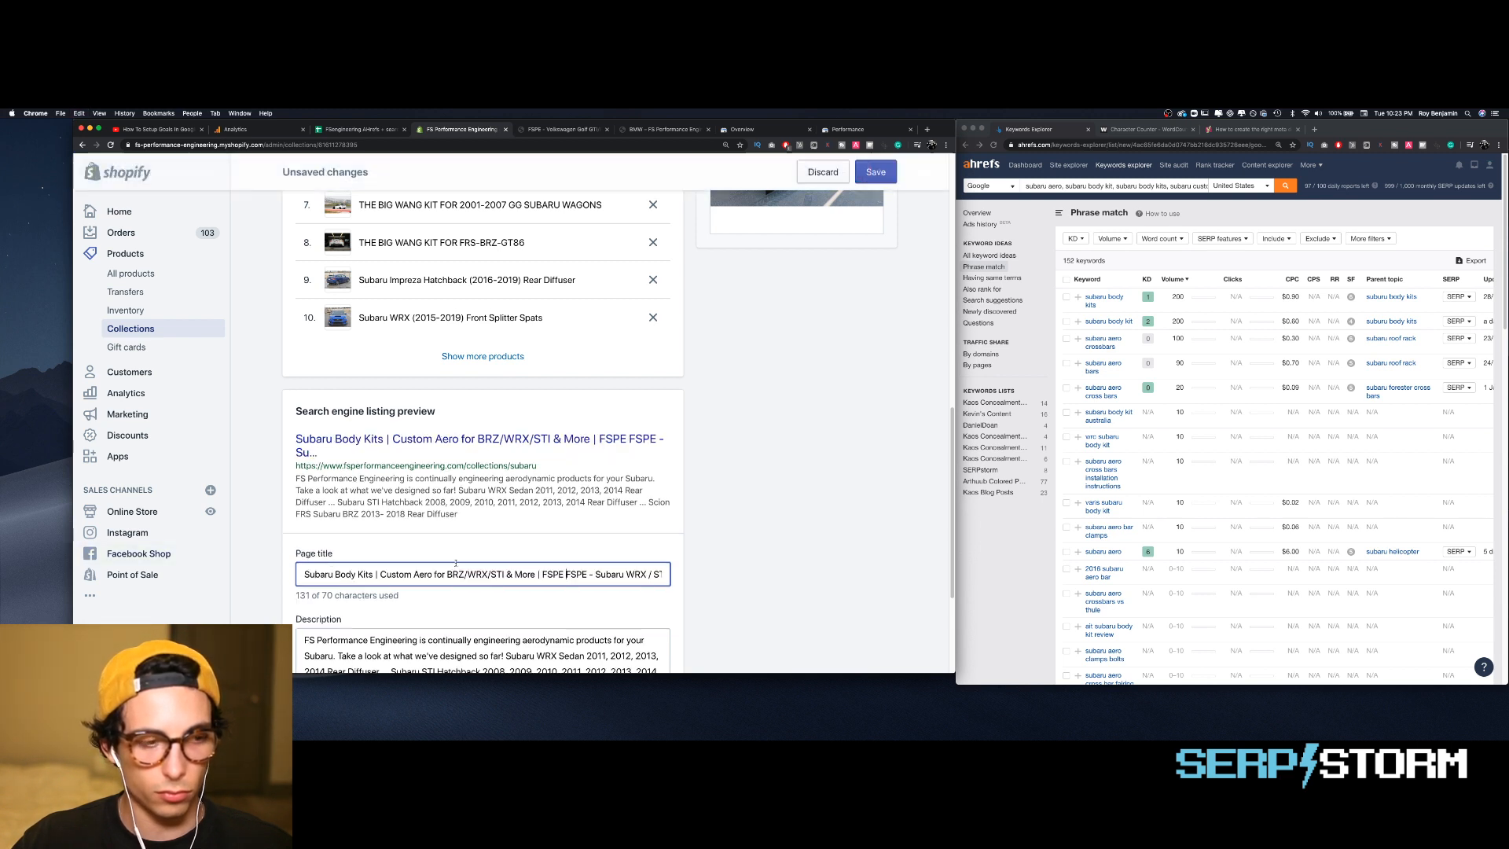
key(shift+super+Right)
key(BackSpace)
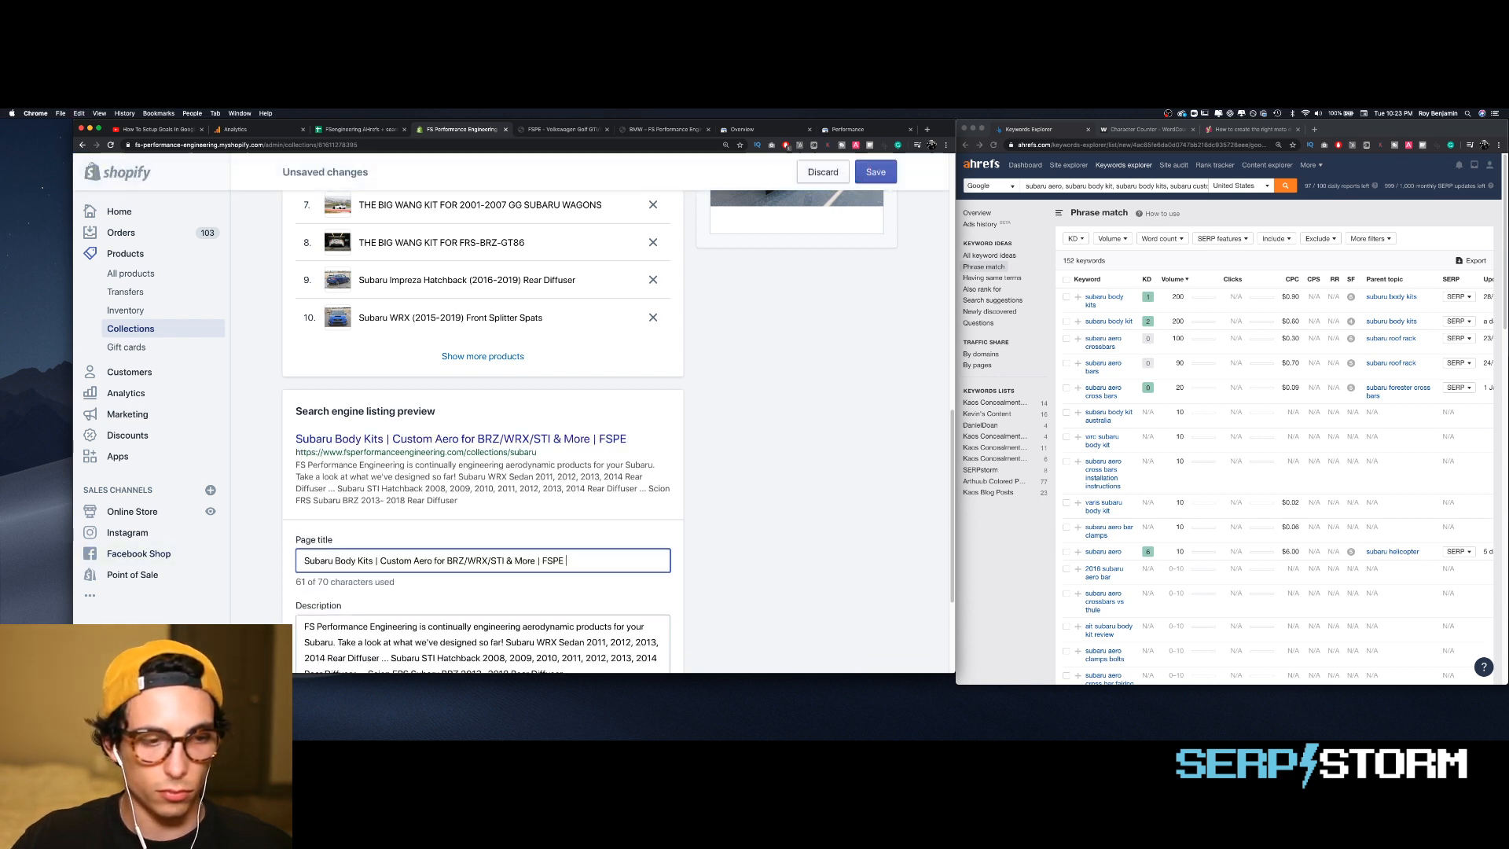
scroll(440, 542, down, 2)
scroll(419, 527, down, 4)
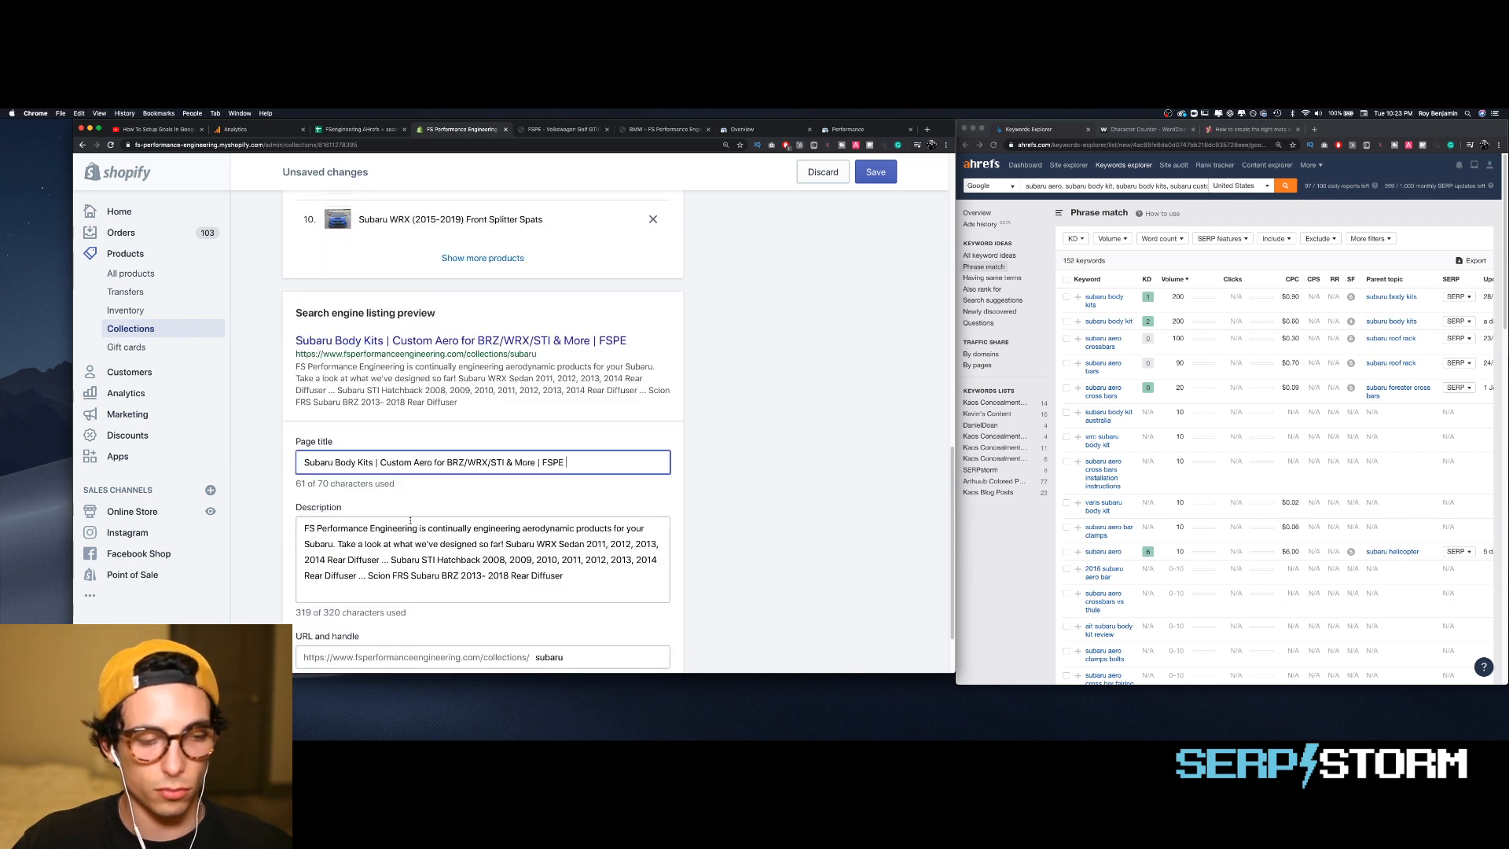
key(BackSpace)
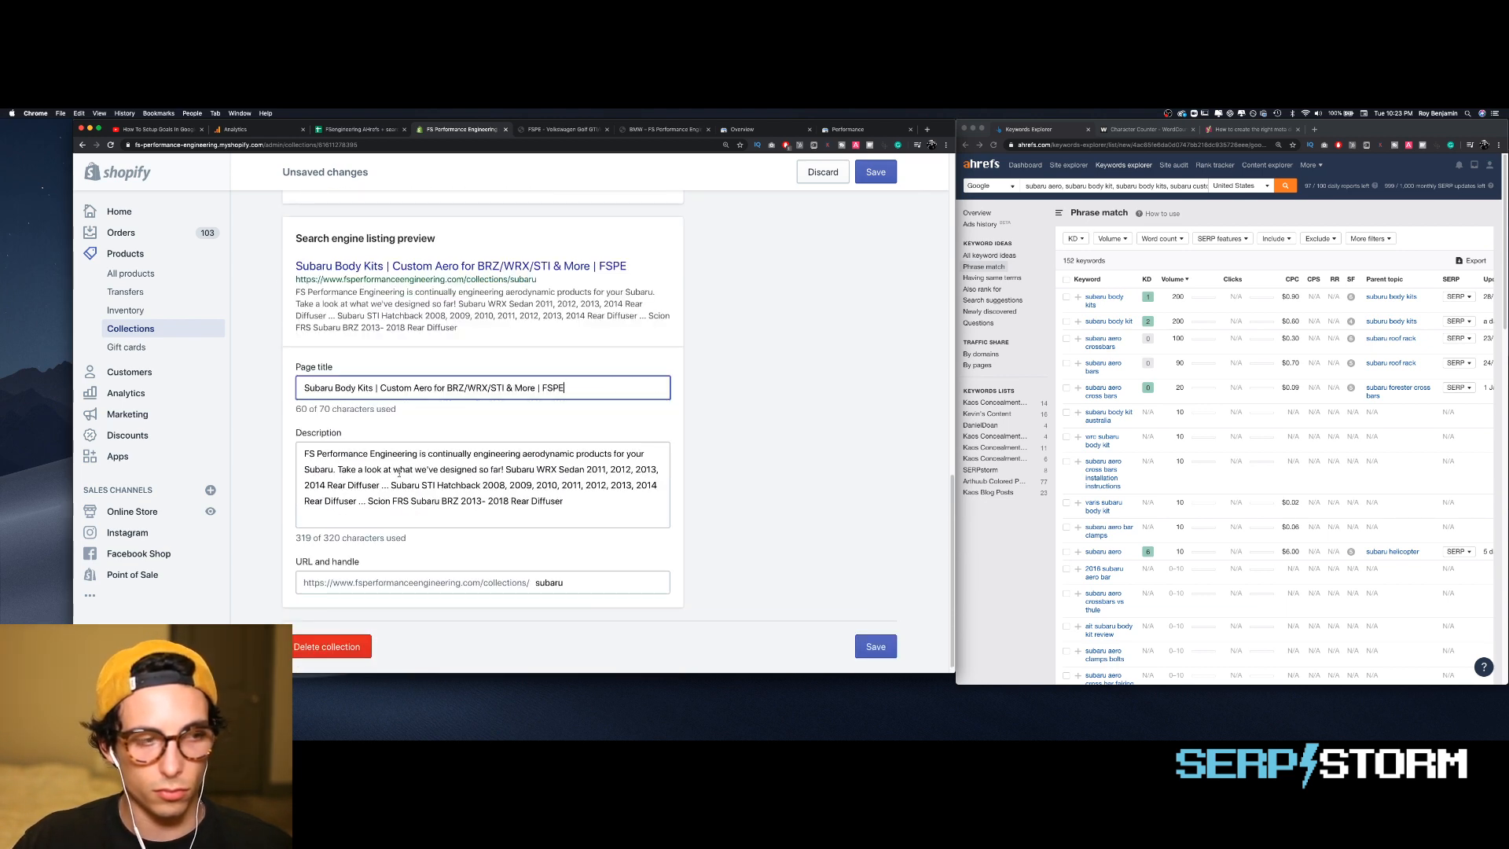
- Switch to the Google Sheets document and copy the drafted VW meta description for reuse in the Subaru collection
click(387, 484)
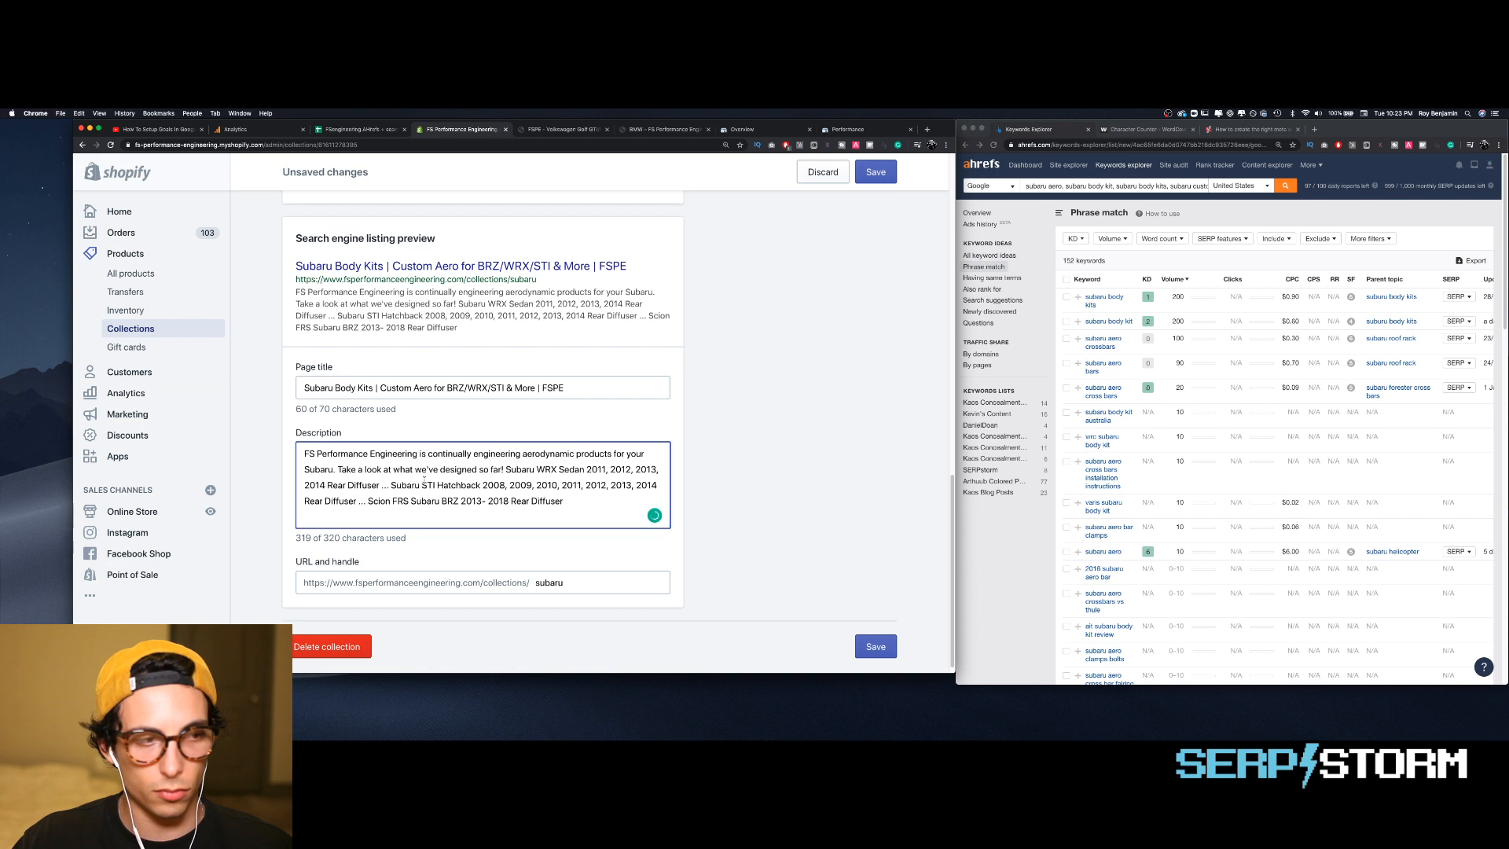
key(super+a)
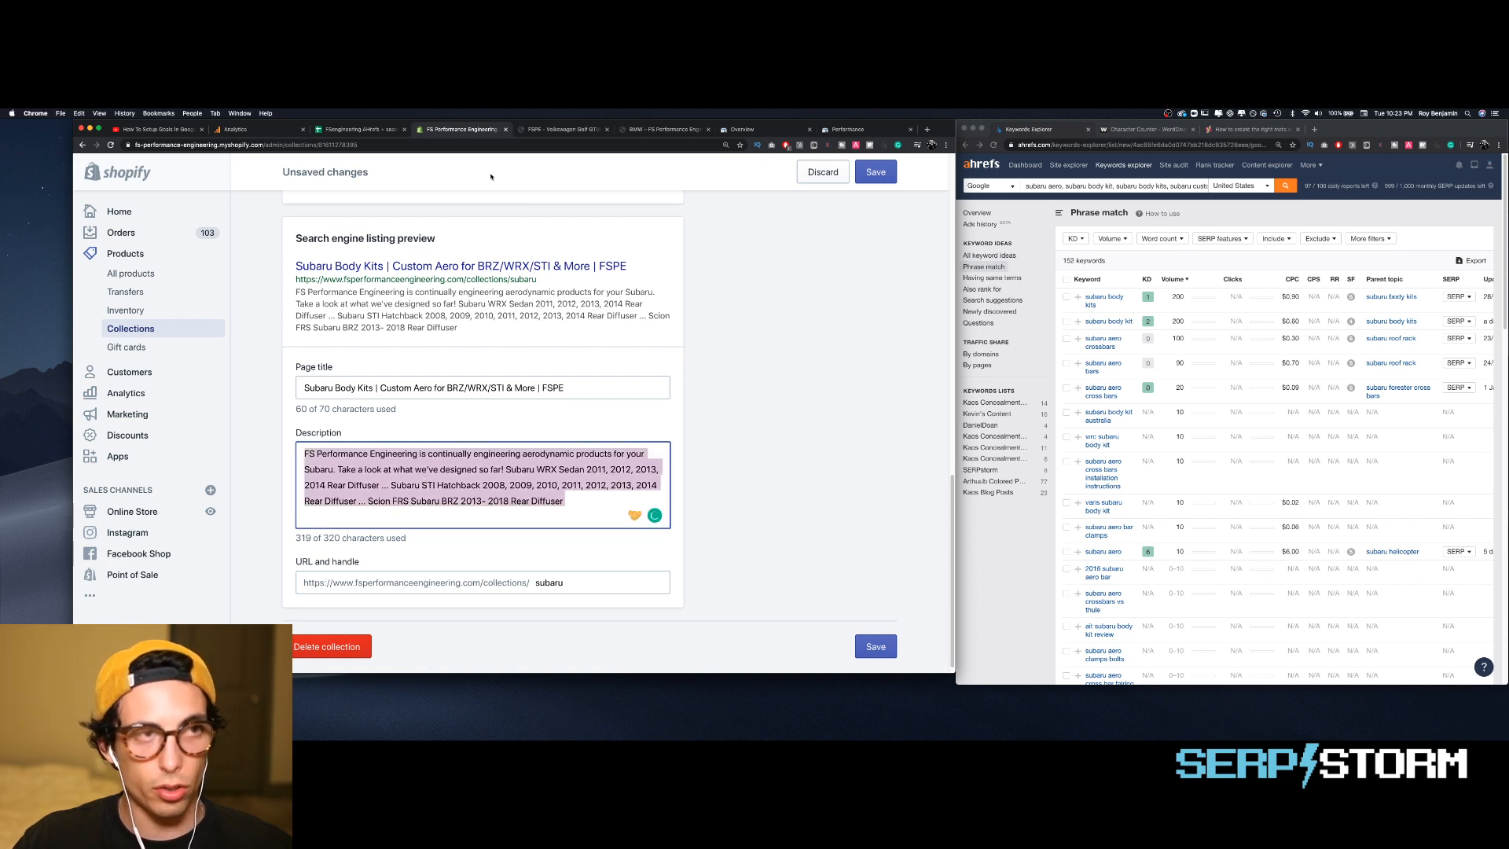
key(ctrl+Tab)
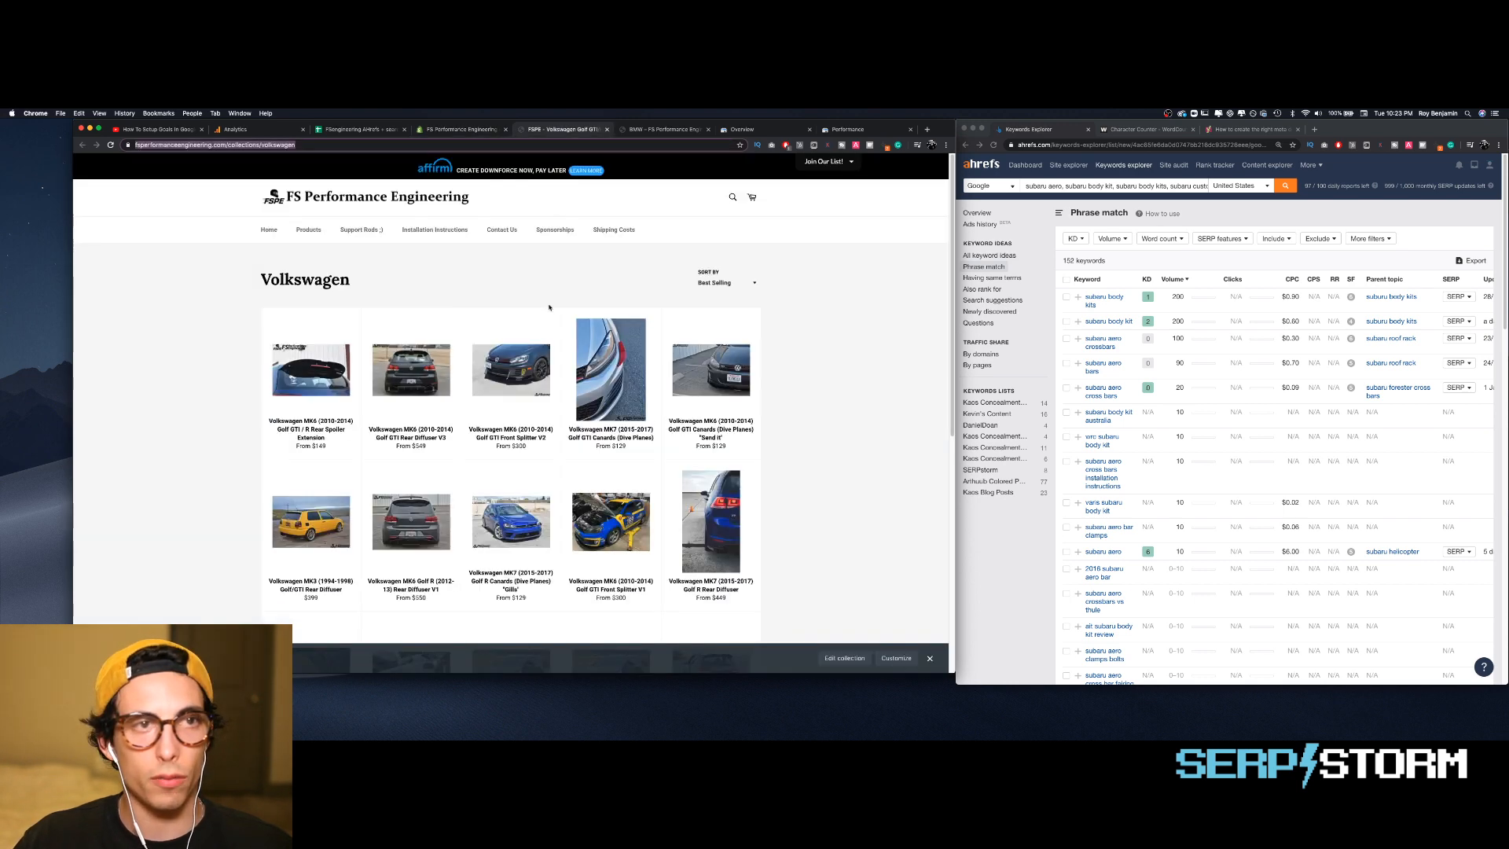
click(657, 130)
click(563, 130)
click(464, 130)
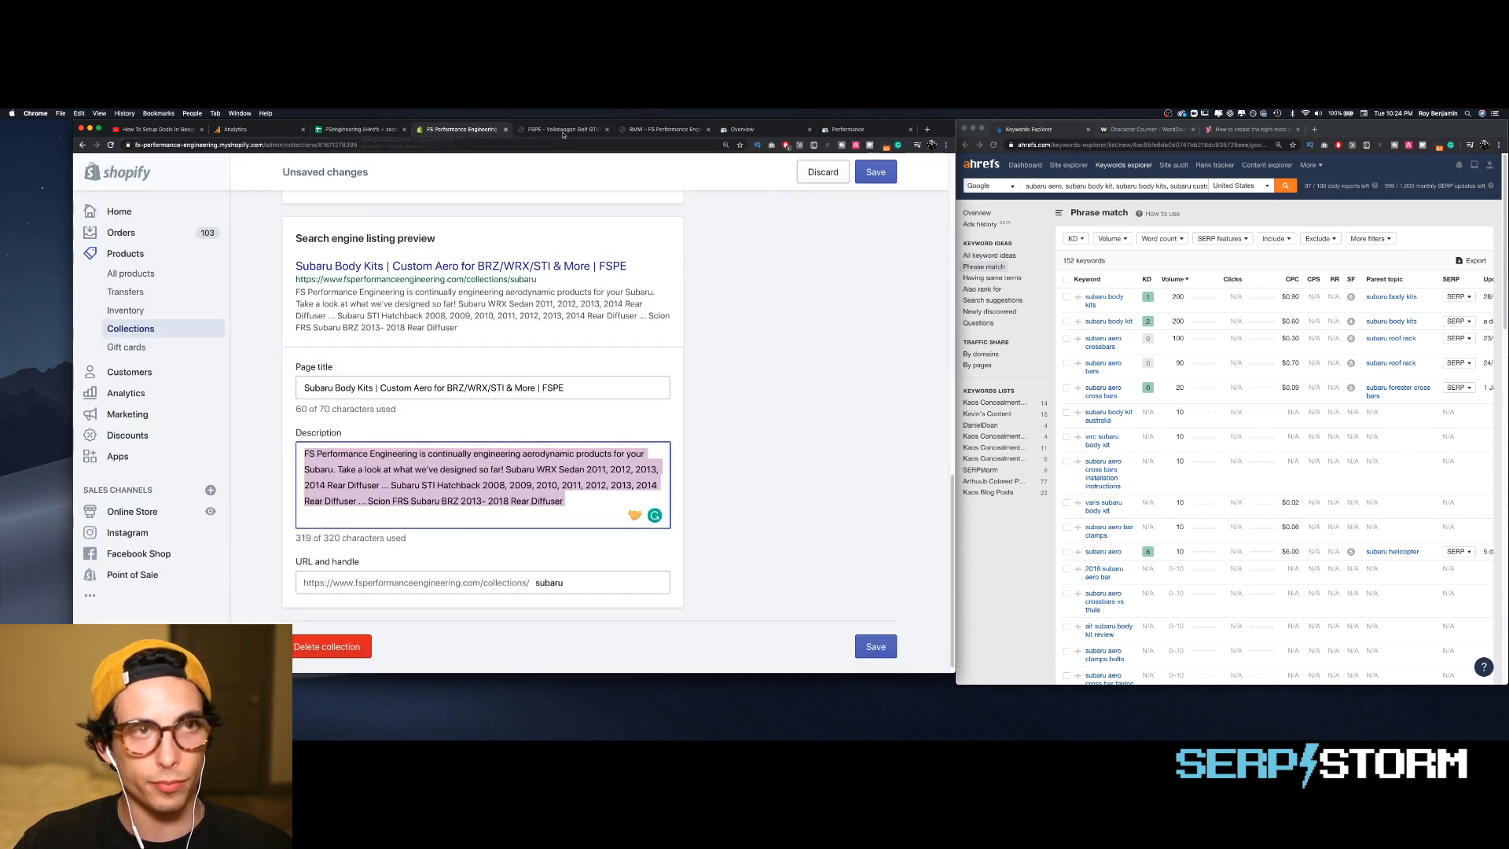
click(512, 137)
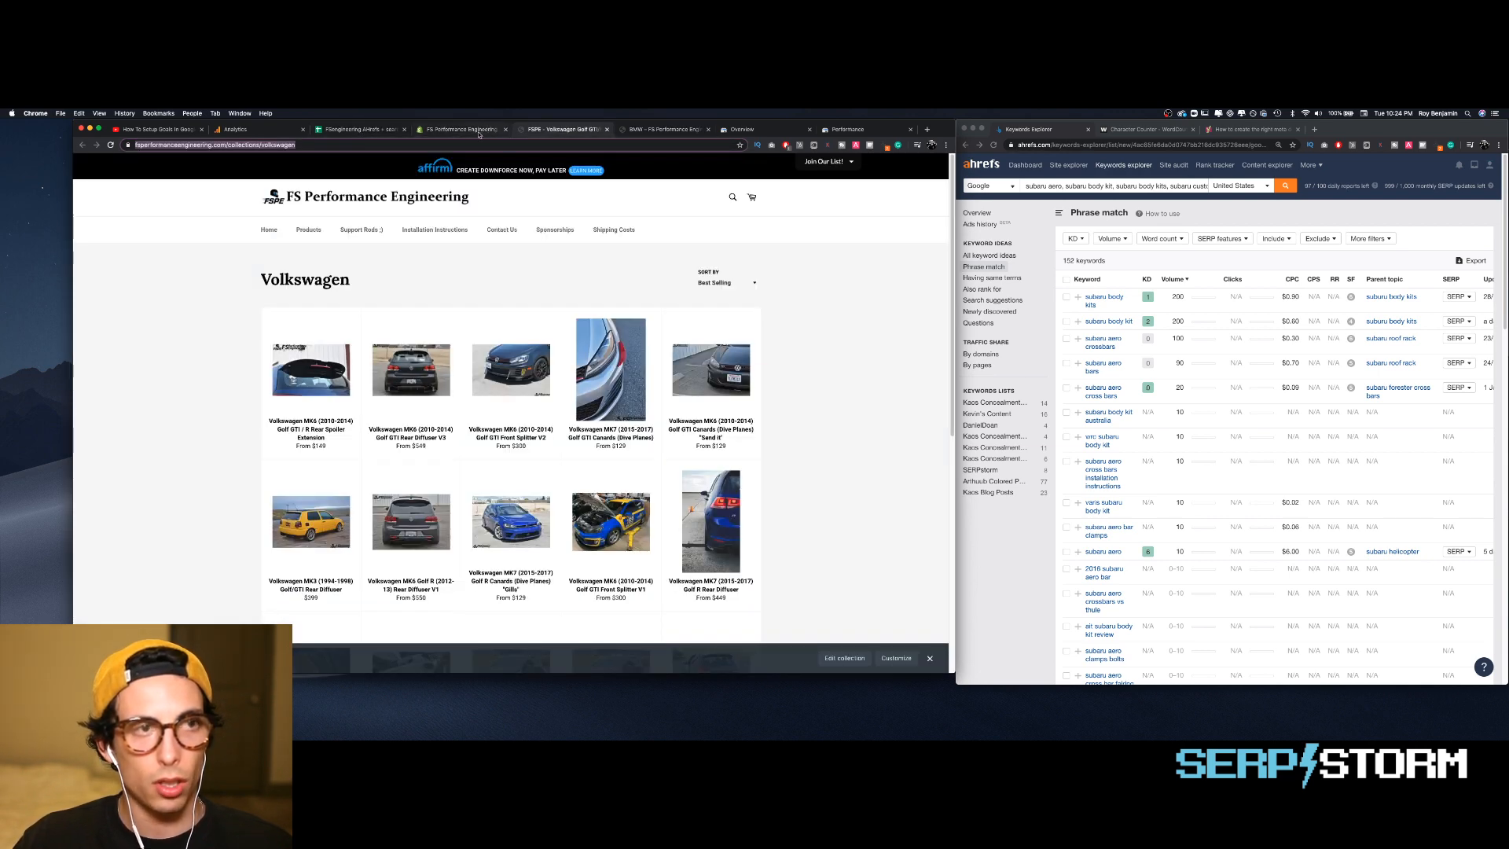
click(360, 129)
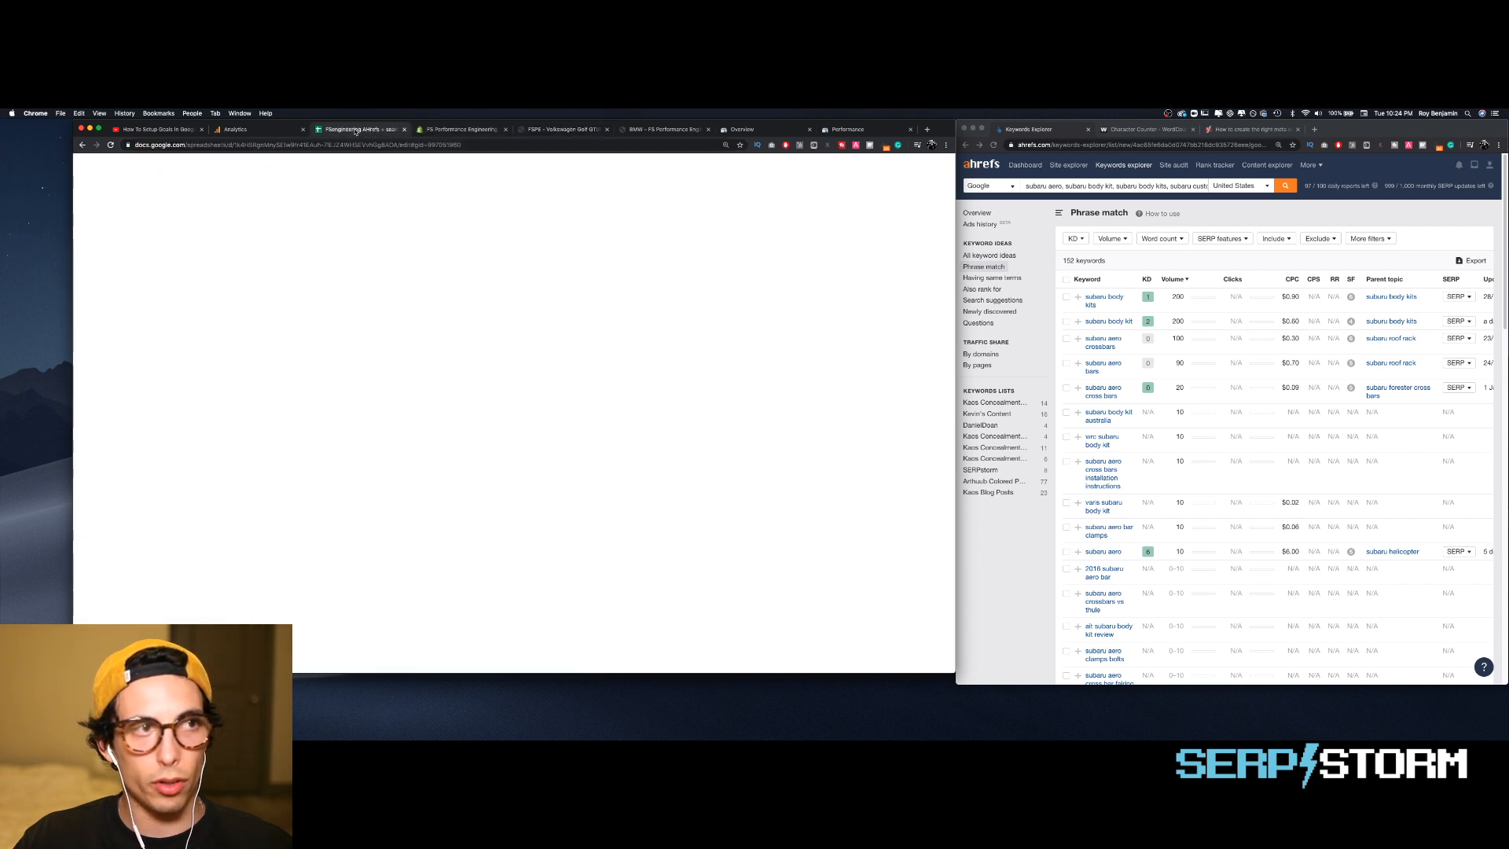
click(693, 306)
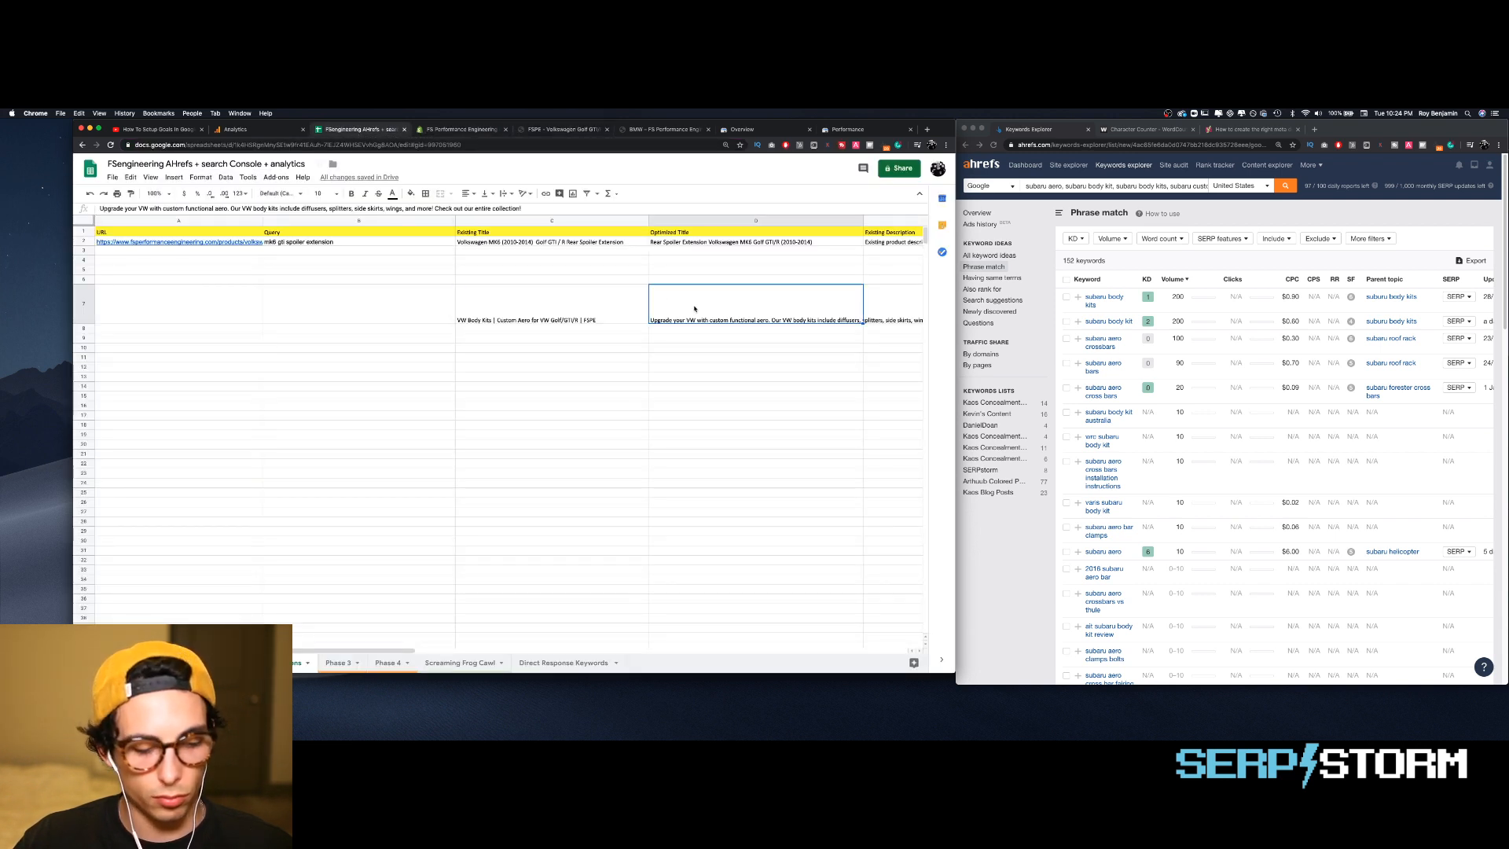
key(cmd+c)
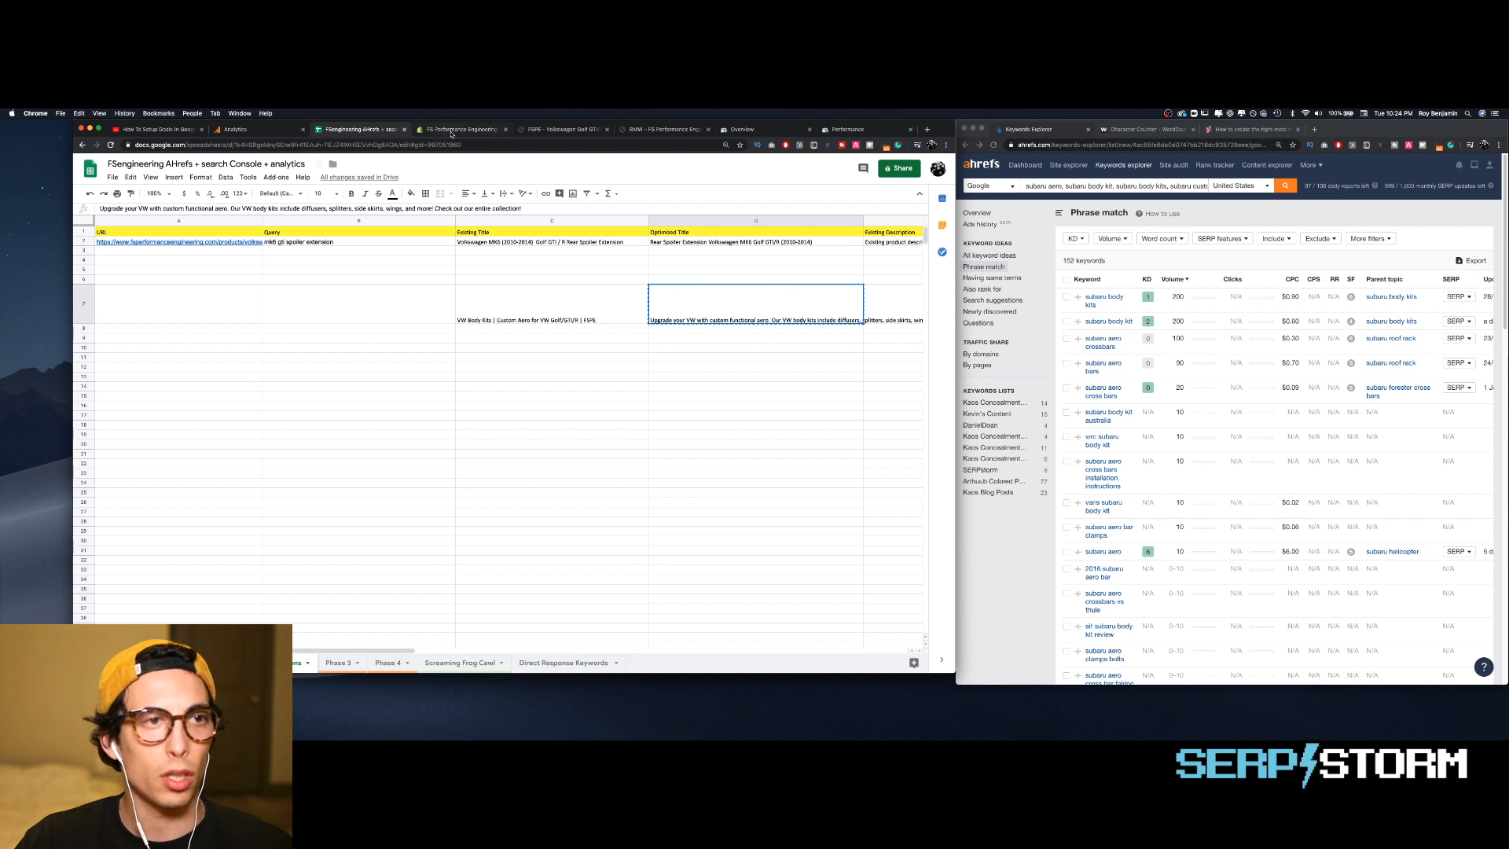
- Return to the Shopify Subaru collection and replace the search engine listing's description with the copied VW description
click(455, 129)
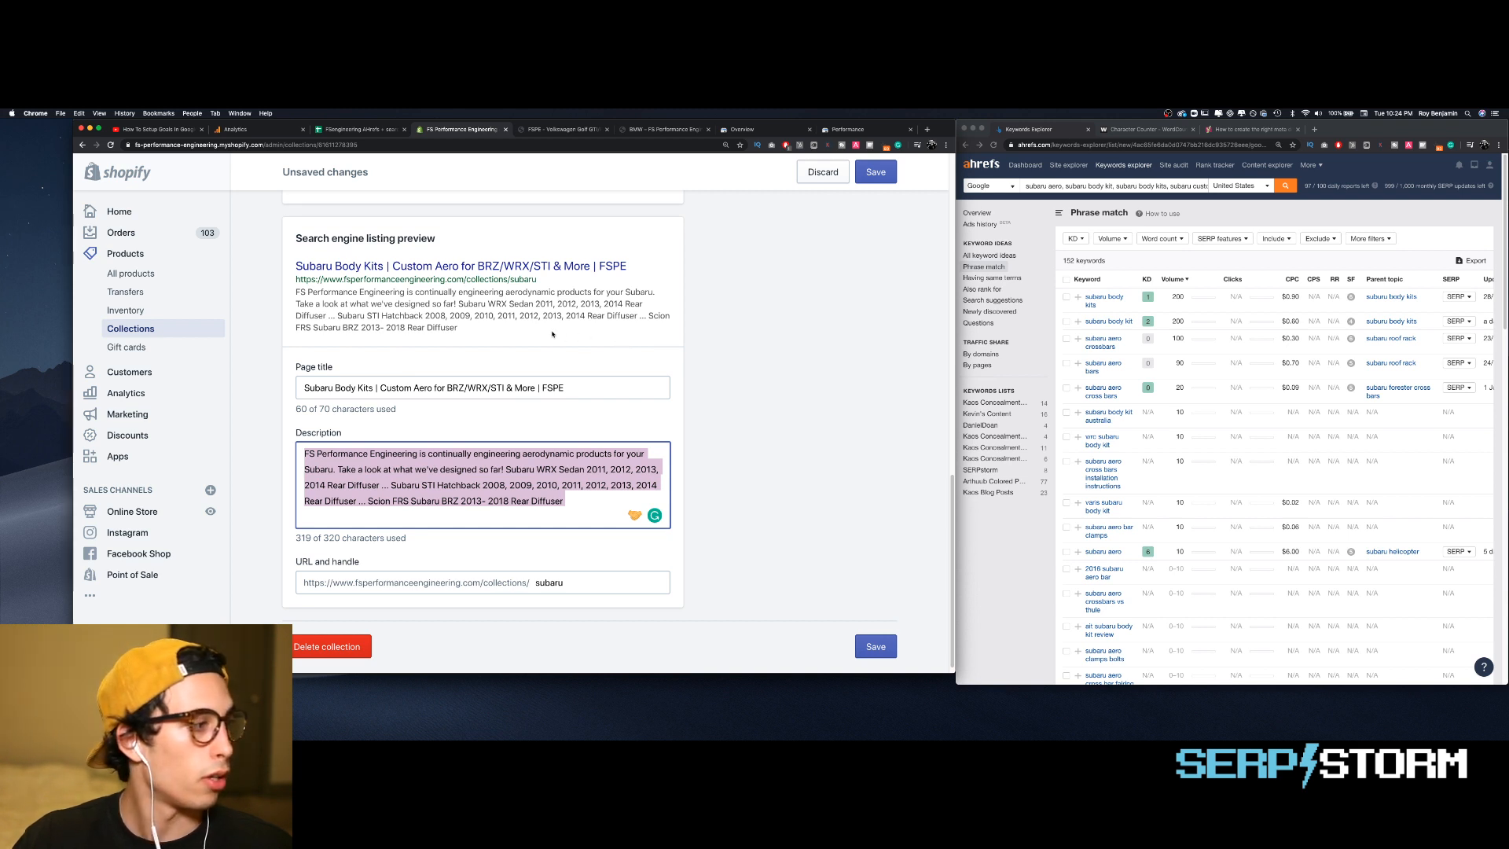
click(536, 377)
key(super+z)
key(super+z)
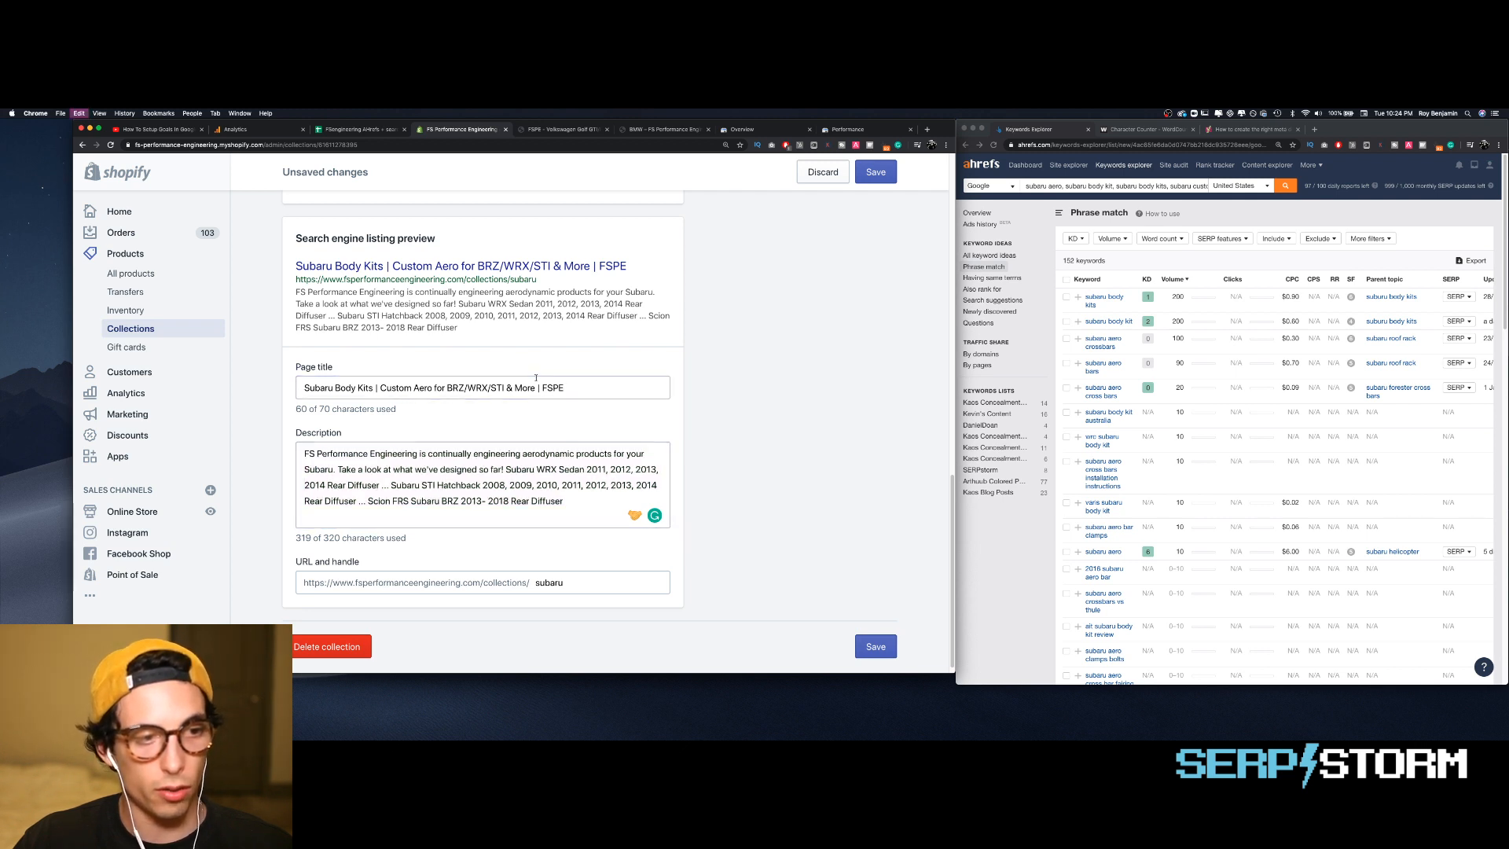
click(556, 481)
key(super+a)
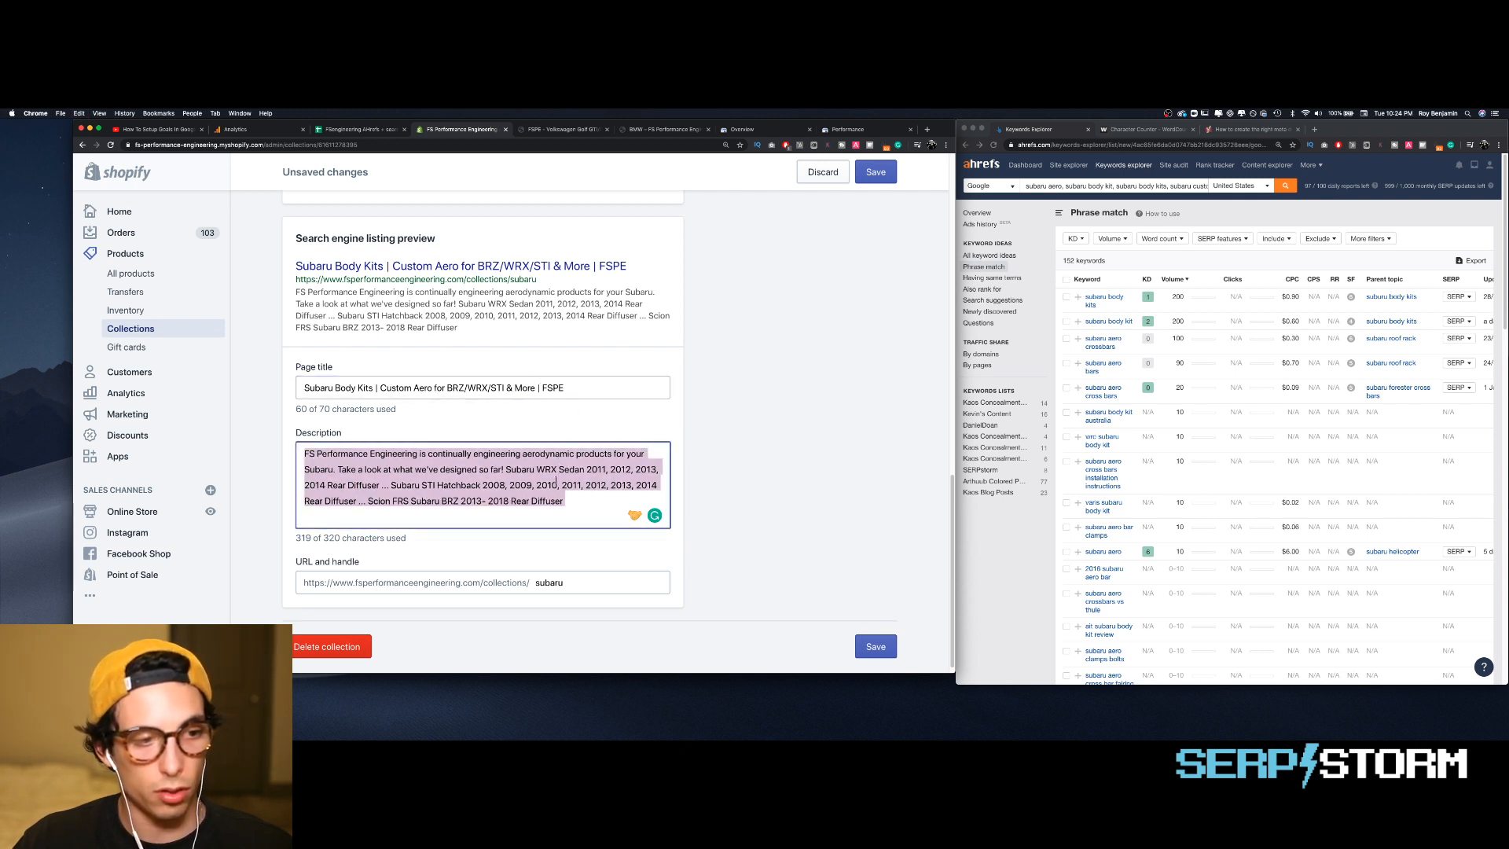
key(super+v)
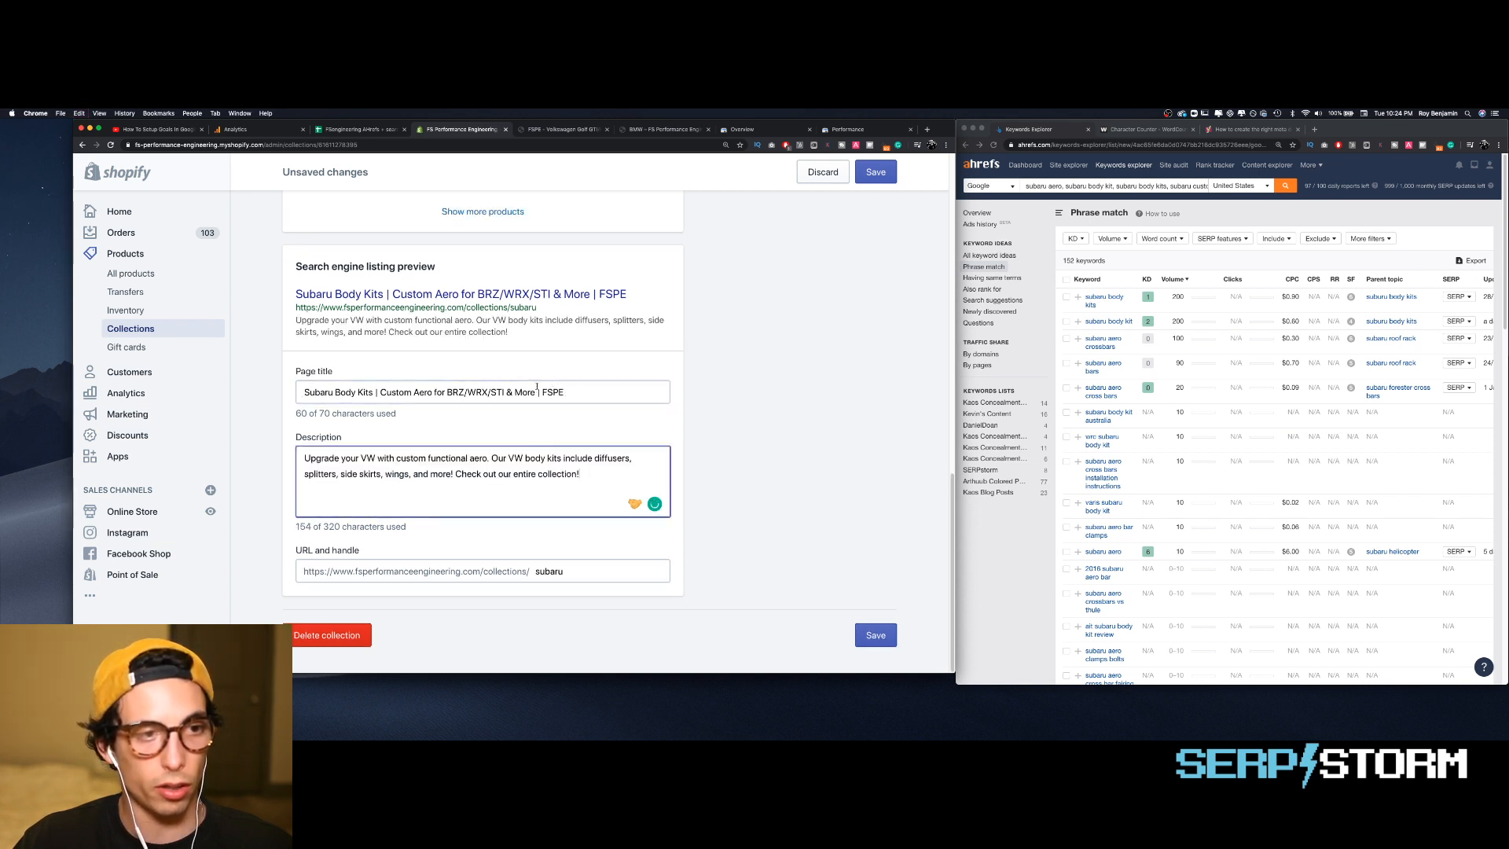
- Remove the extra "Subaru Body Kits | Custom Aero for VW Golf/GTI/R | FSPE" from the collection's title, leaving only "Subaru"
scroll(537, 381, up, 1)
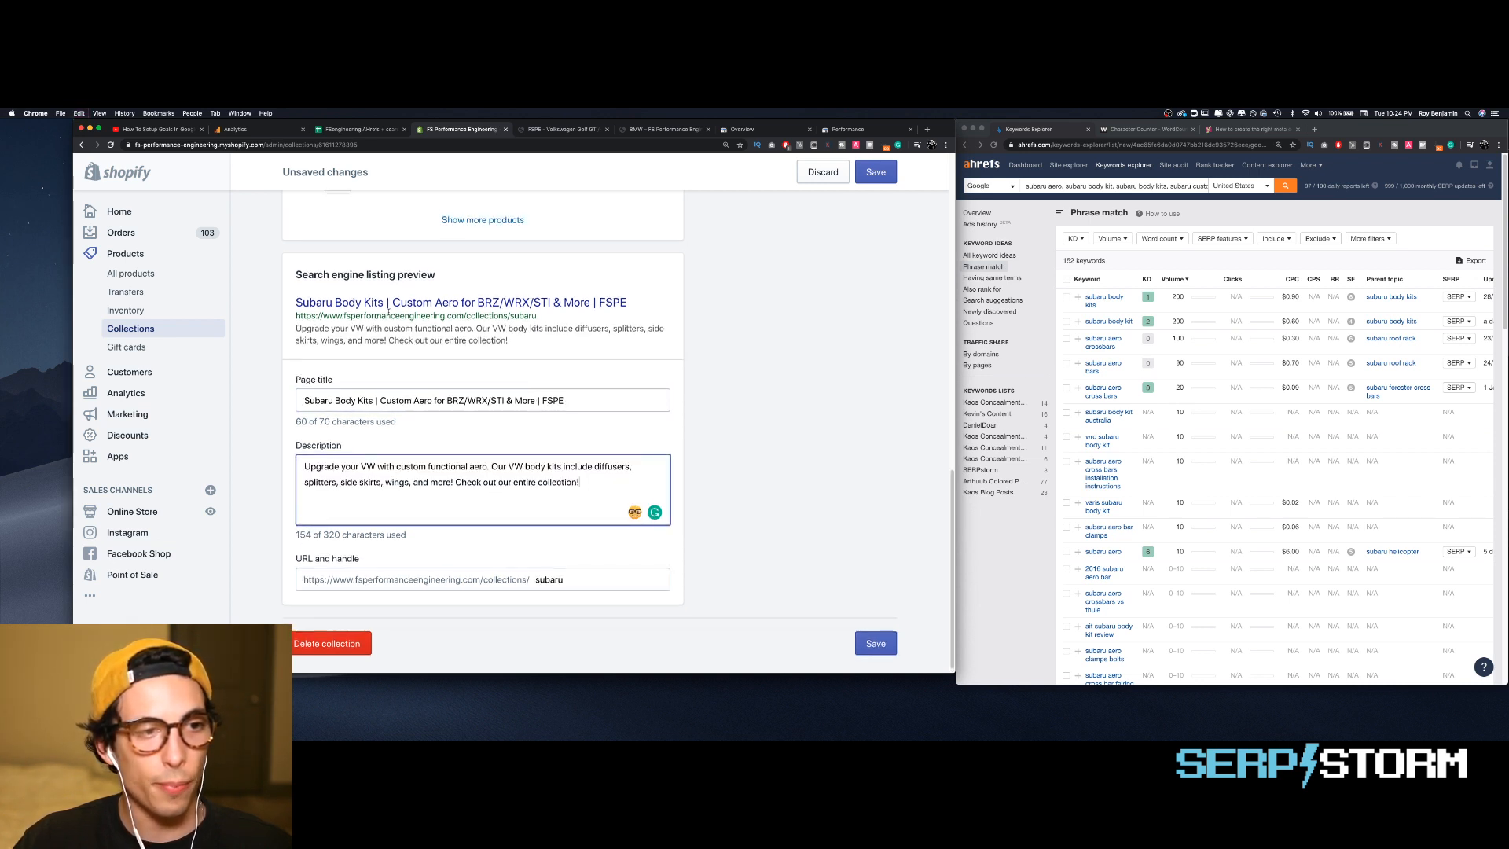
scroll(488, 334, up, 15)
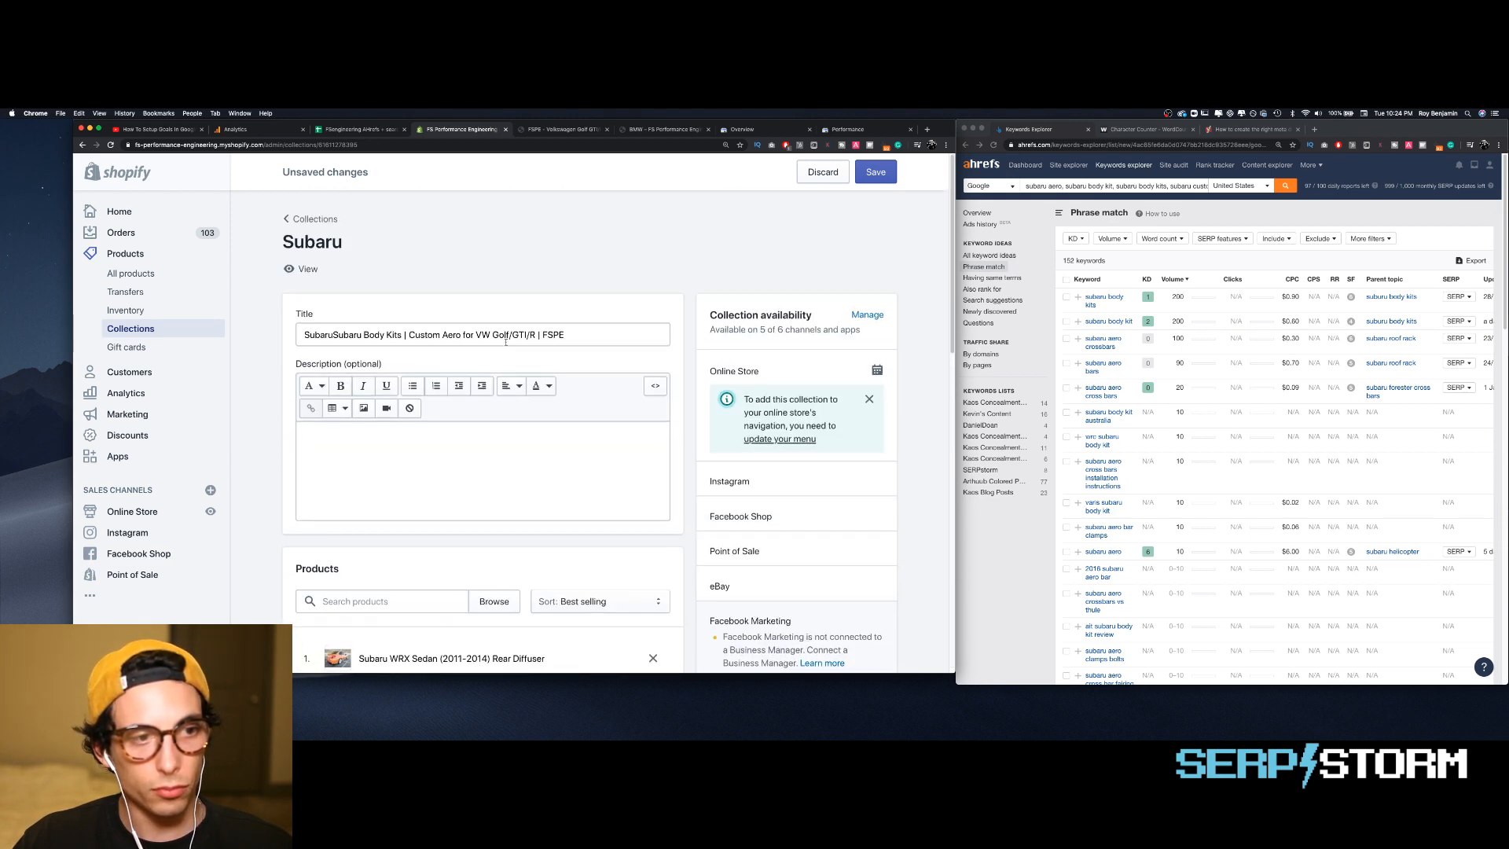
drag(565, 336, 335, 335)
key(BackSpace)
scroll(492, 389, down, 10)
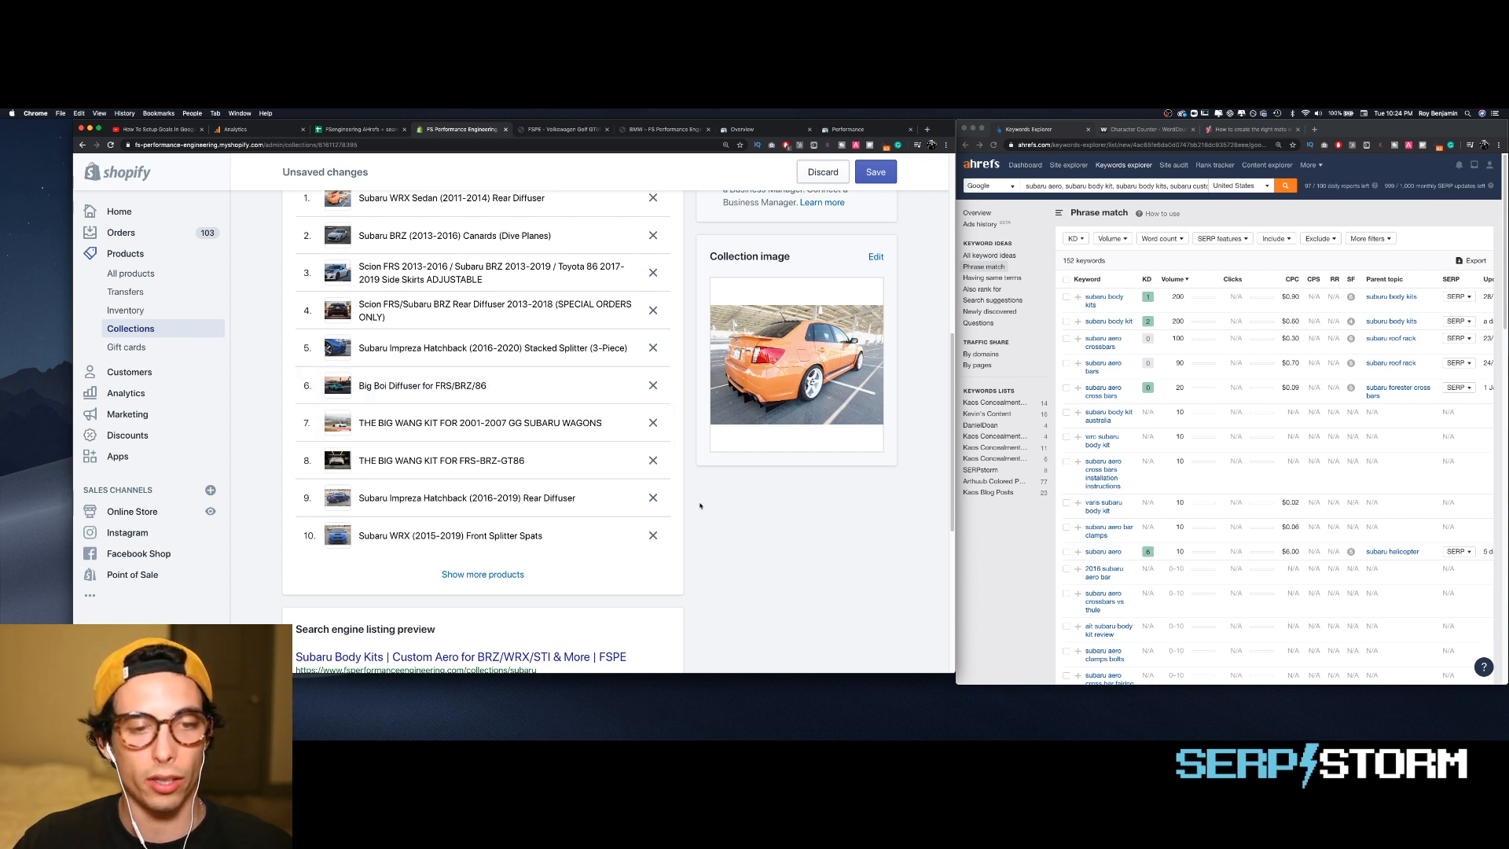
scroll(694, 496, down, 5)
scroll(693, 500, down, 4)
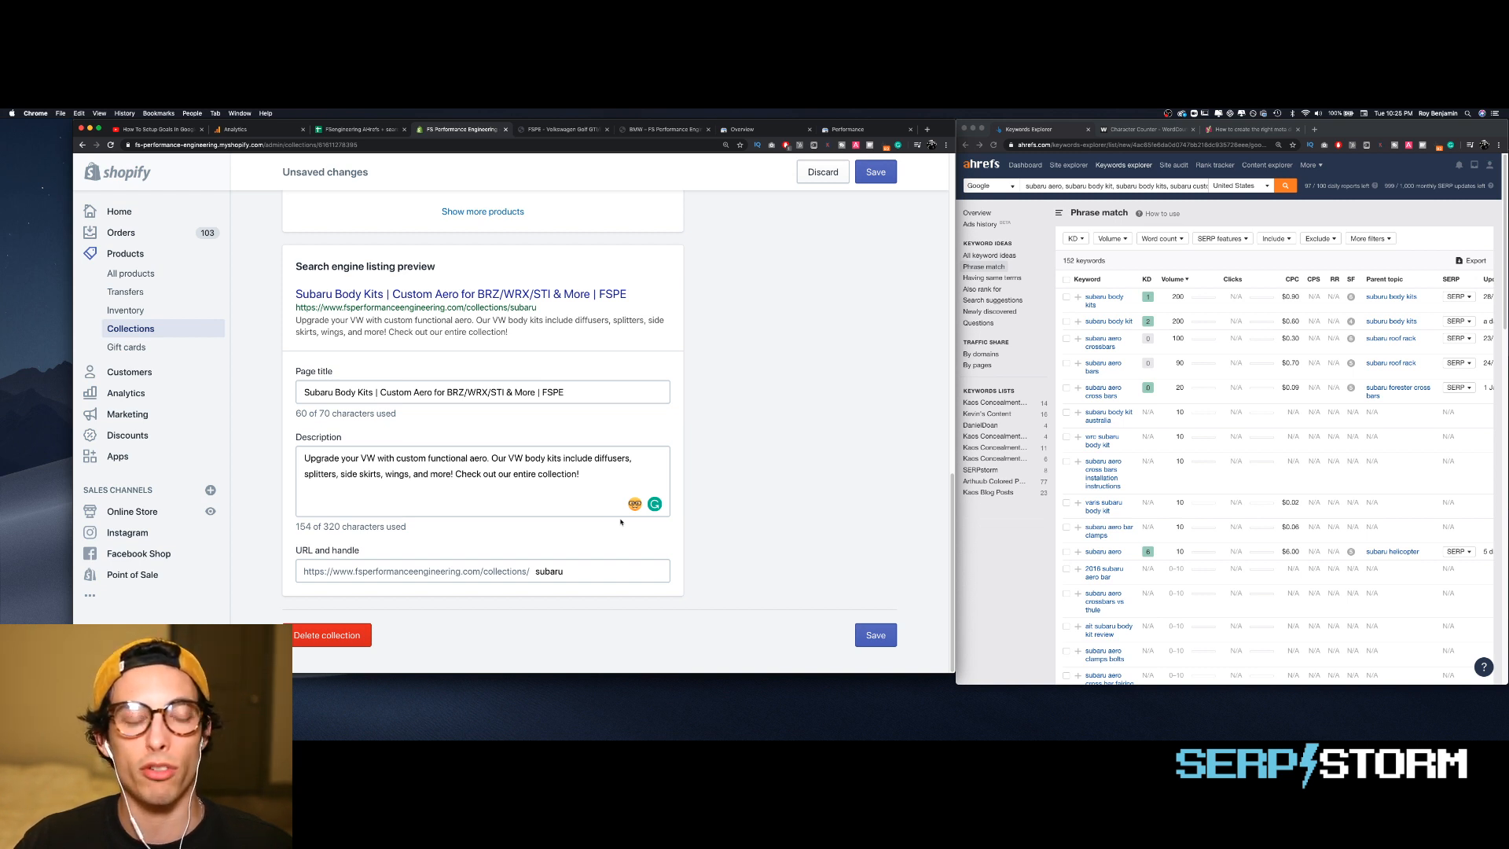
- Replace both "VW" mentions in the meta description with "Subaru" and save the collection
click(532, 574)
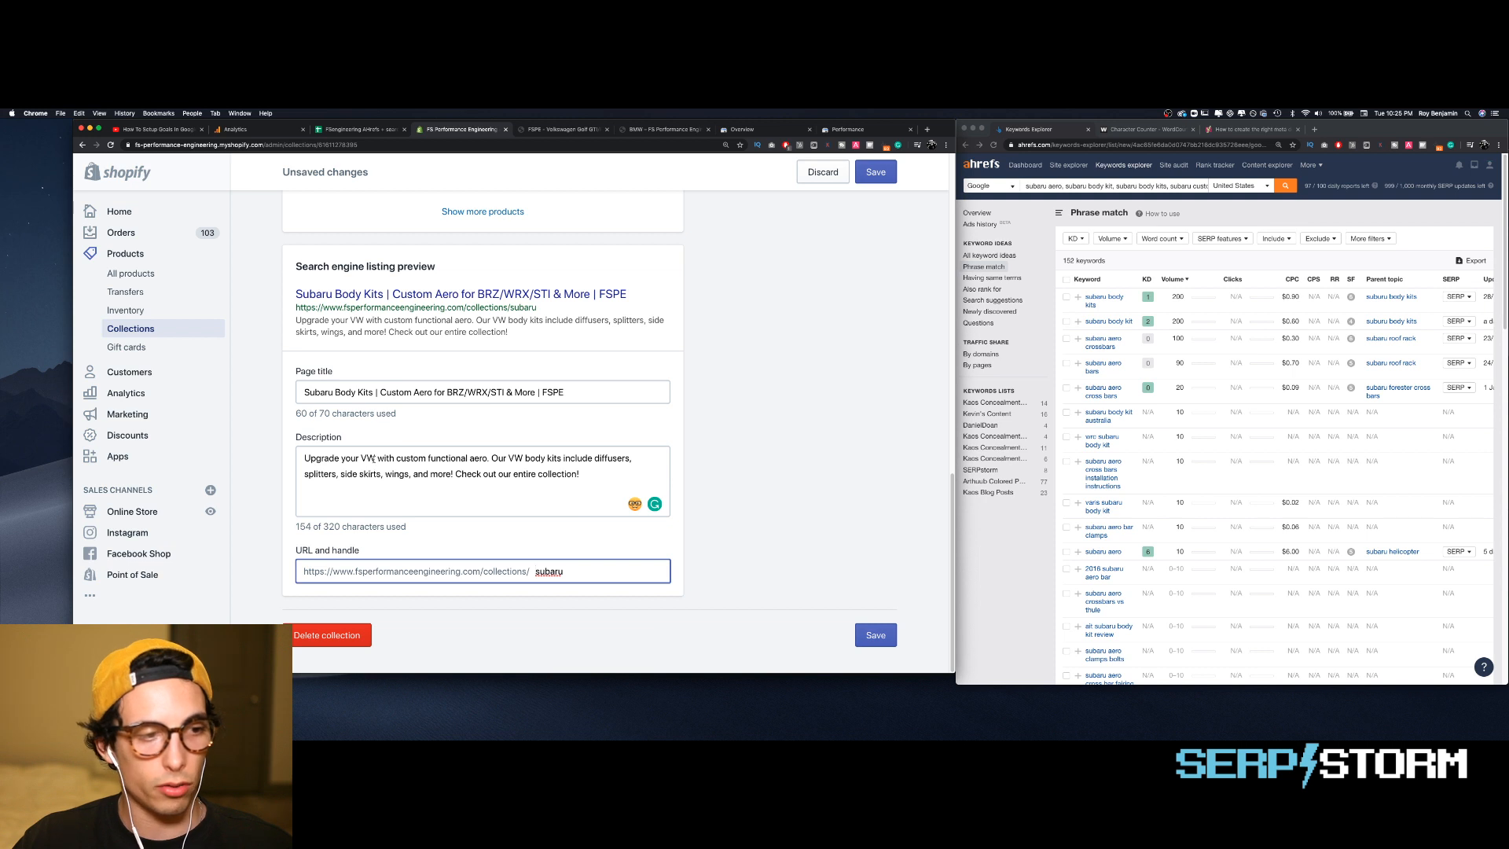
click(468, 479)
key(BackSpace)
key(BackSpace)
text(Subaru)
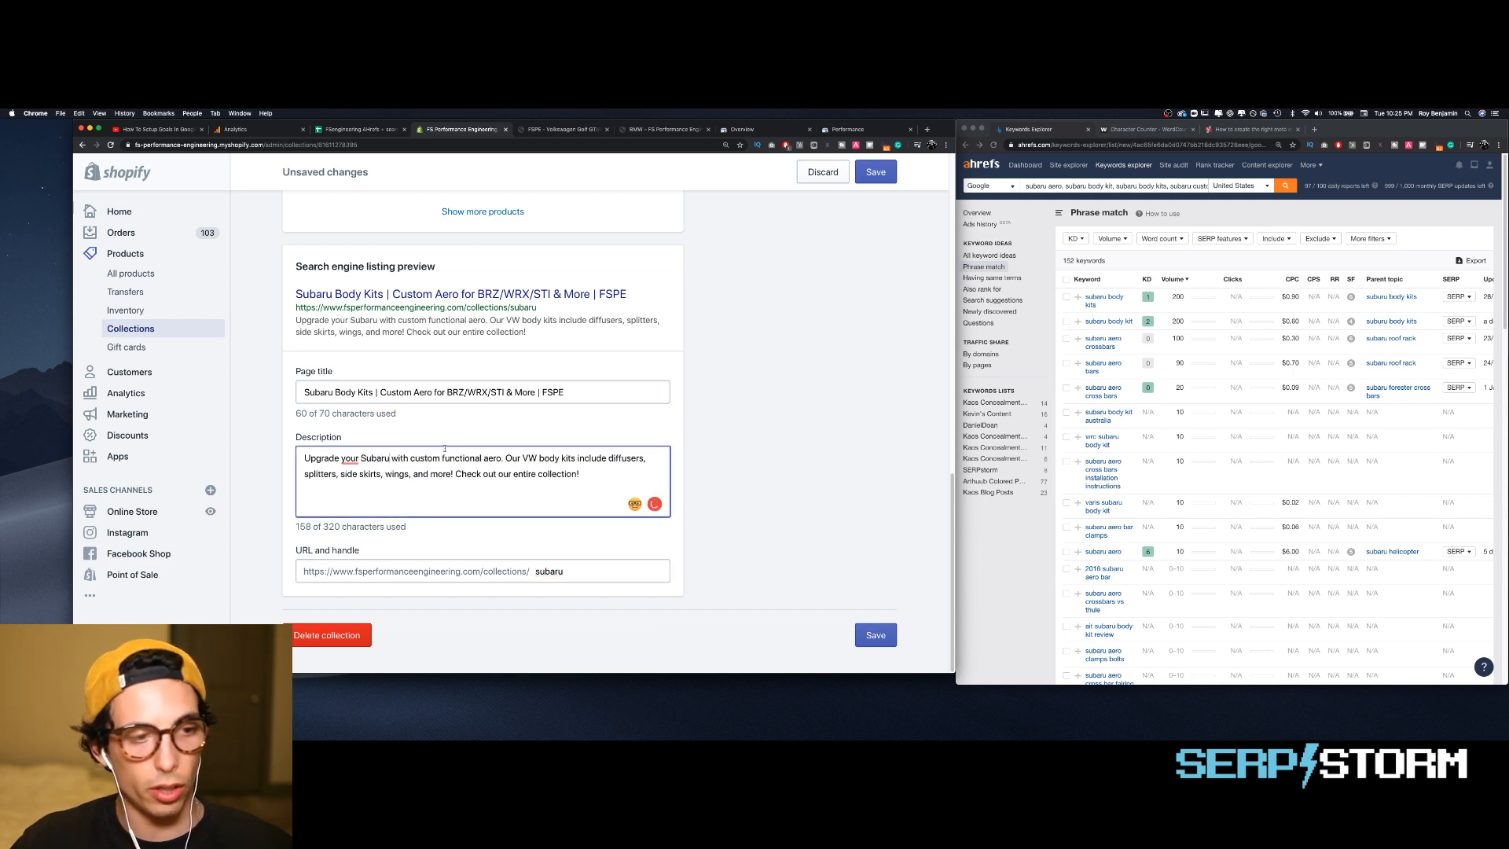
click(539, 459)
key(BackSpace)
key(BackSpace)
text(Subaru)
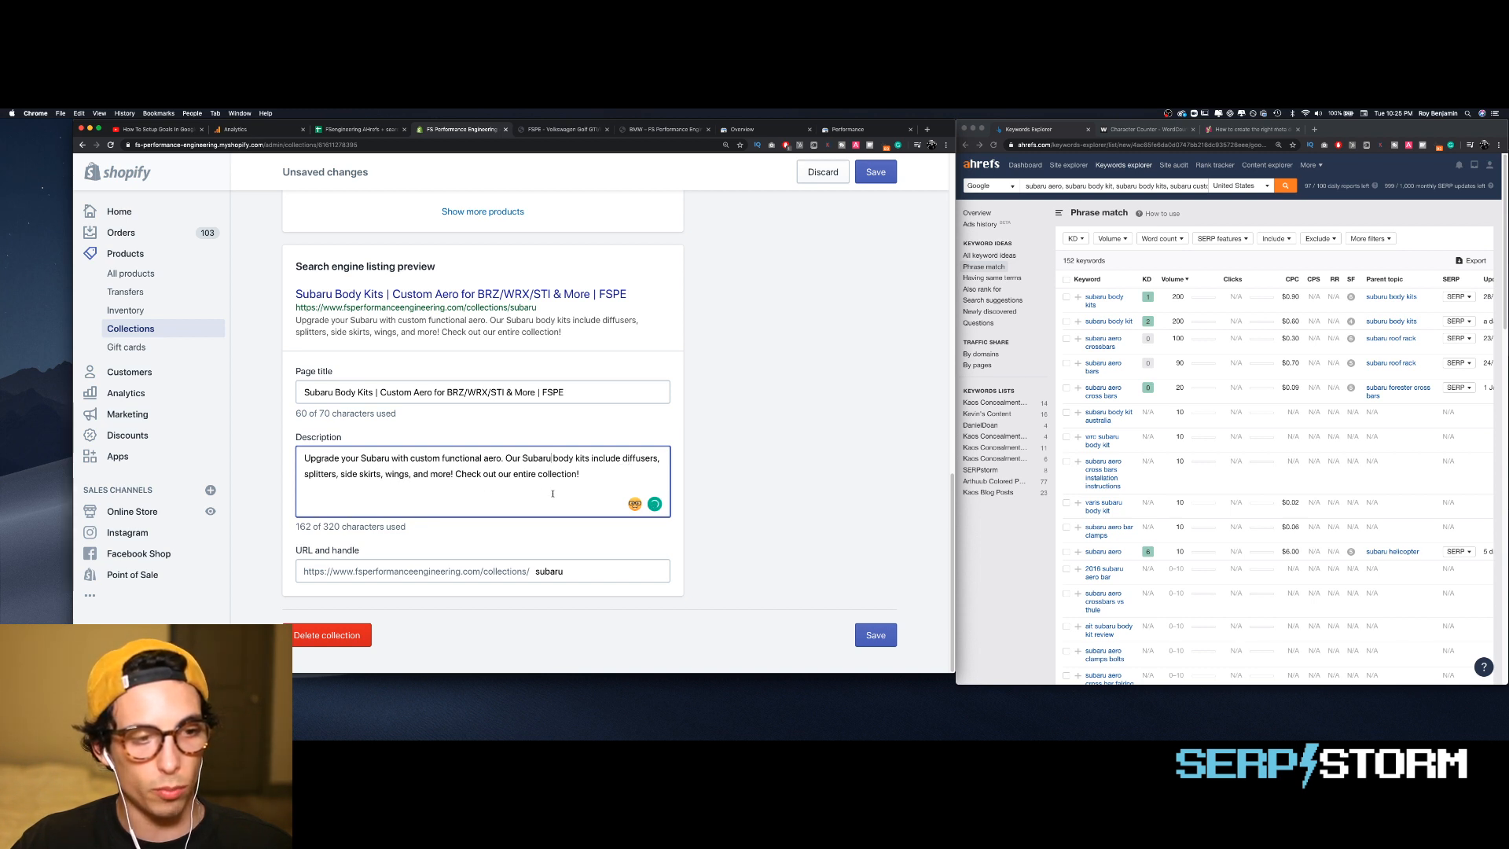
click(748, 512)
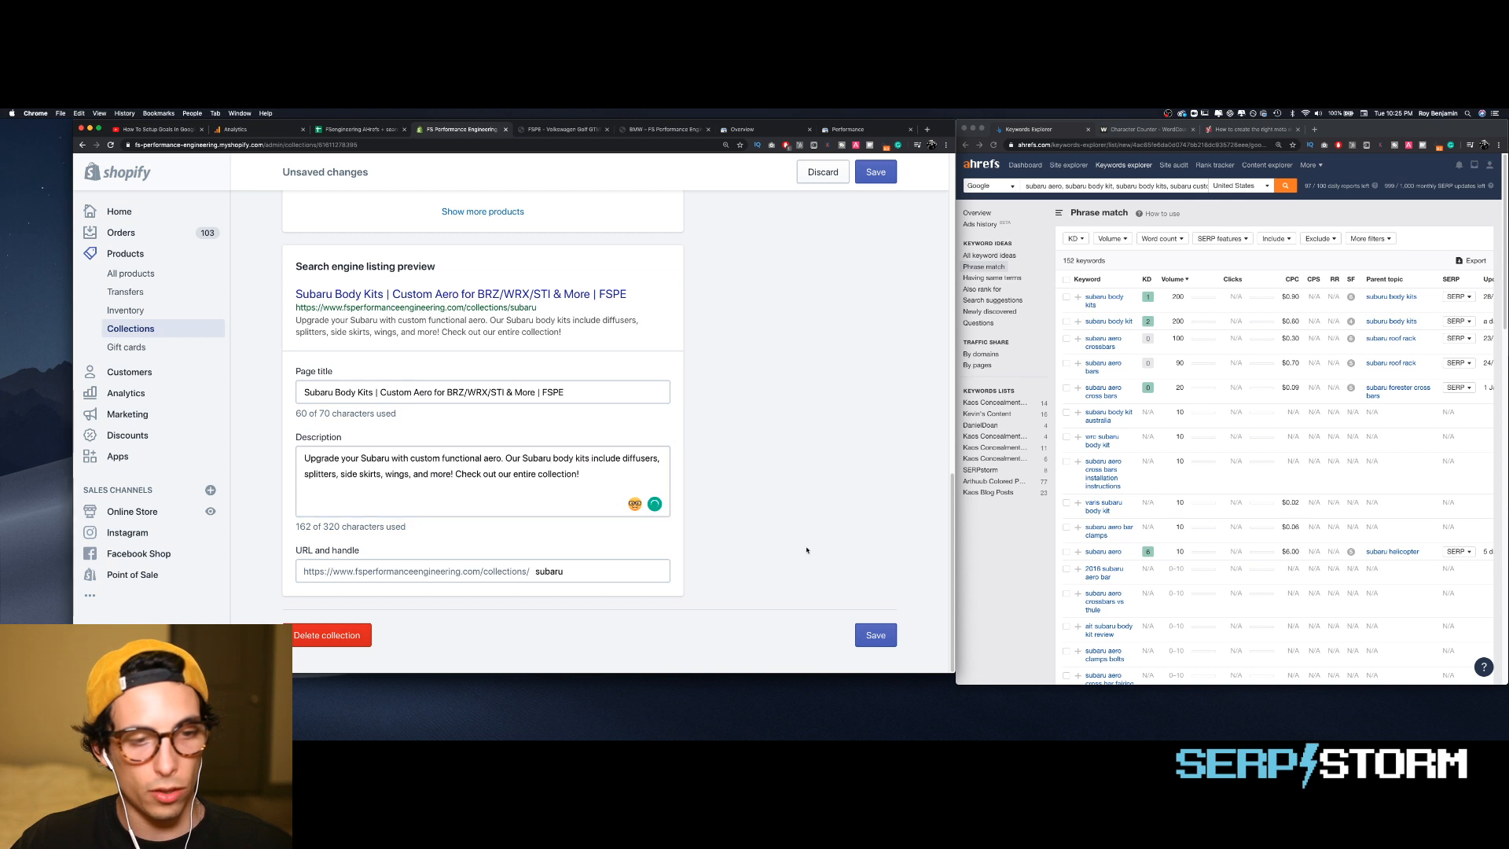
click(875, 635)
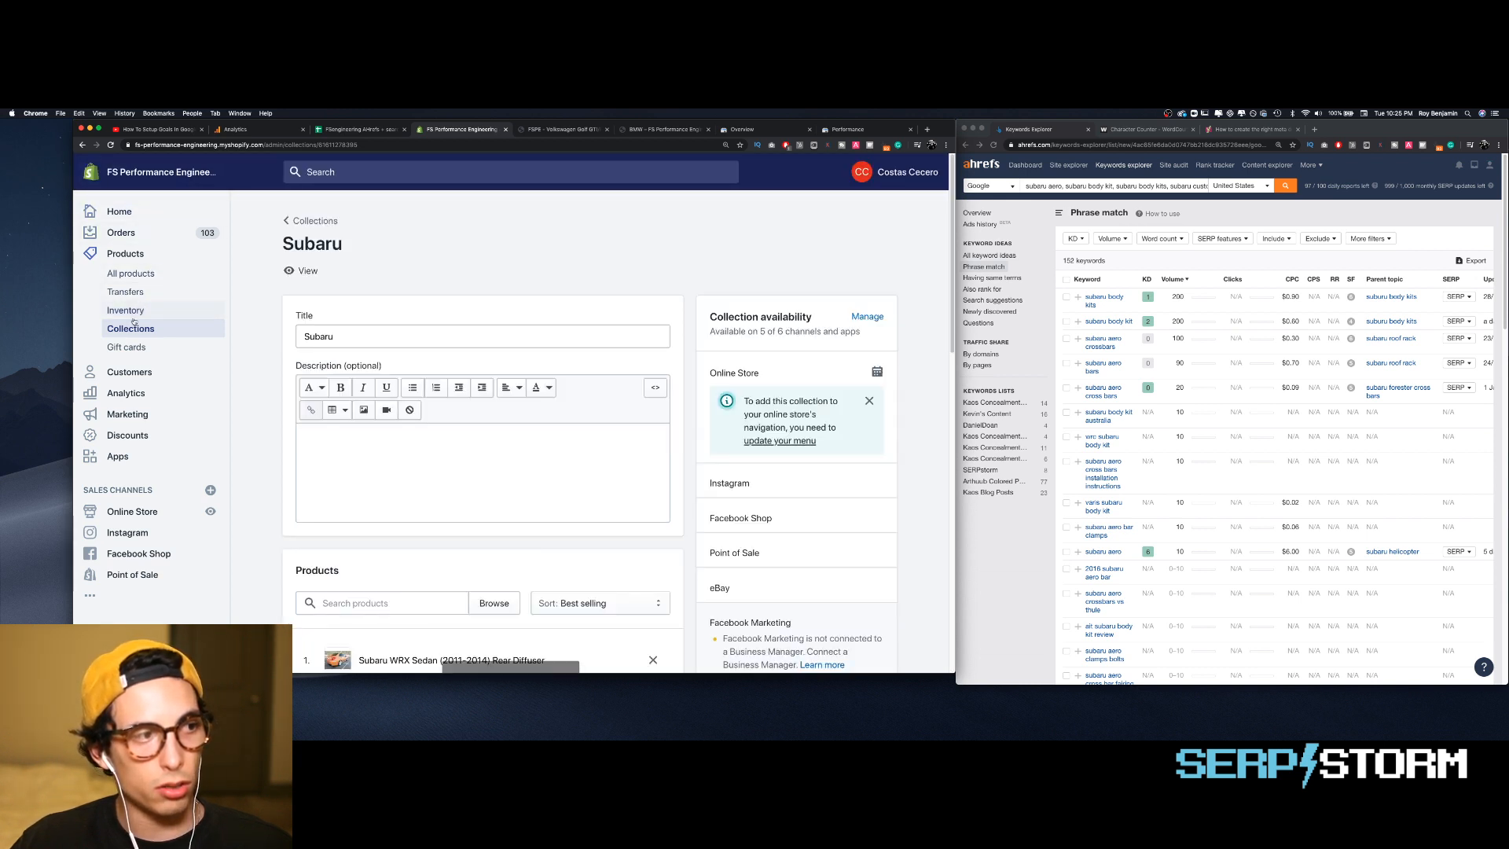
- Go back to the collections list and open the Ford collection's search engine listing
click(307, 222)
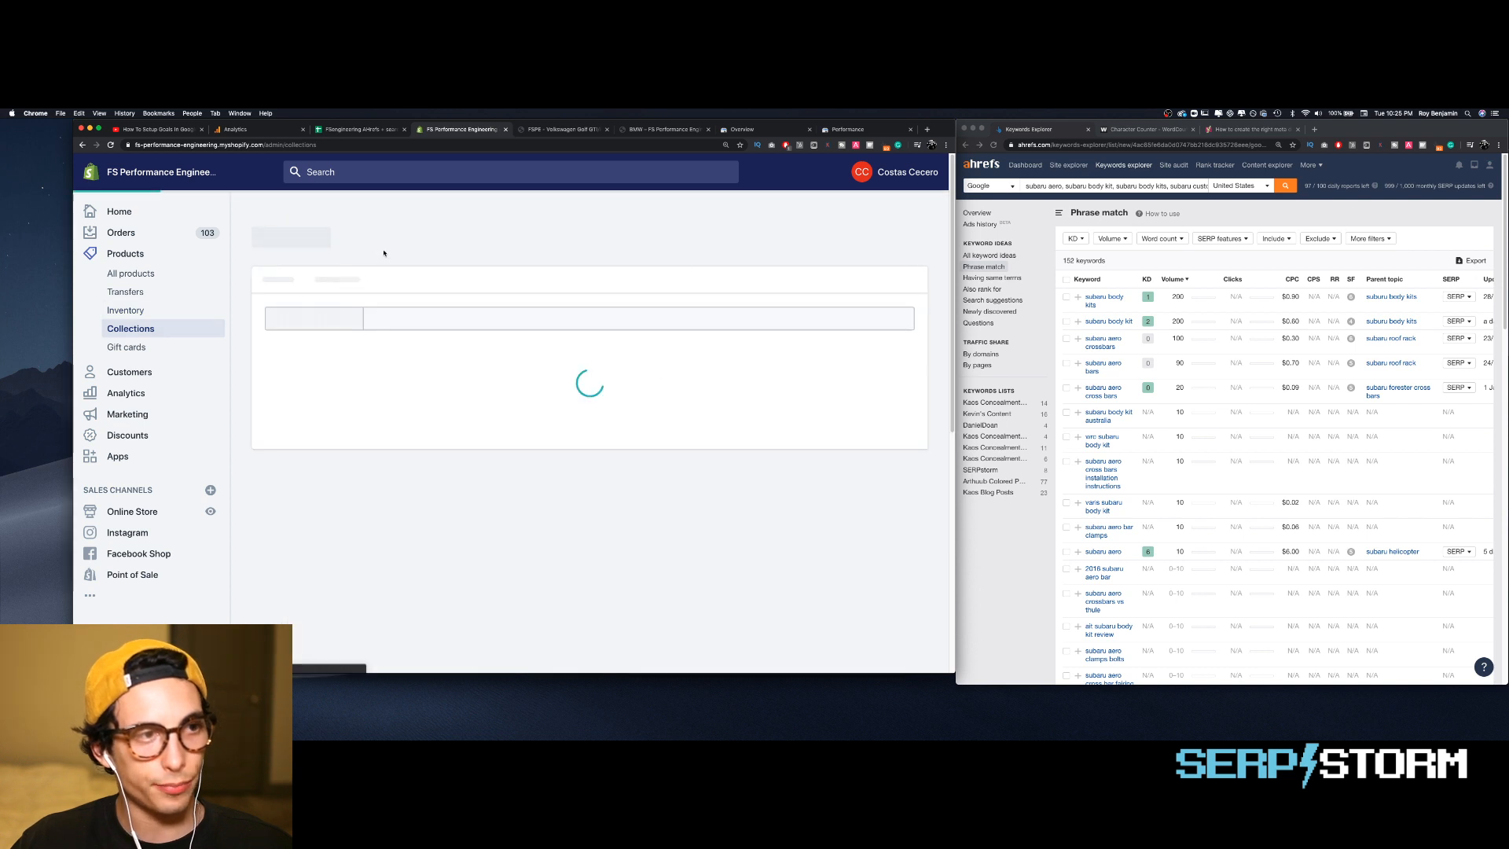
scroll(423, 471, down, 2)
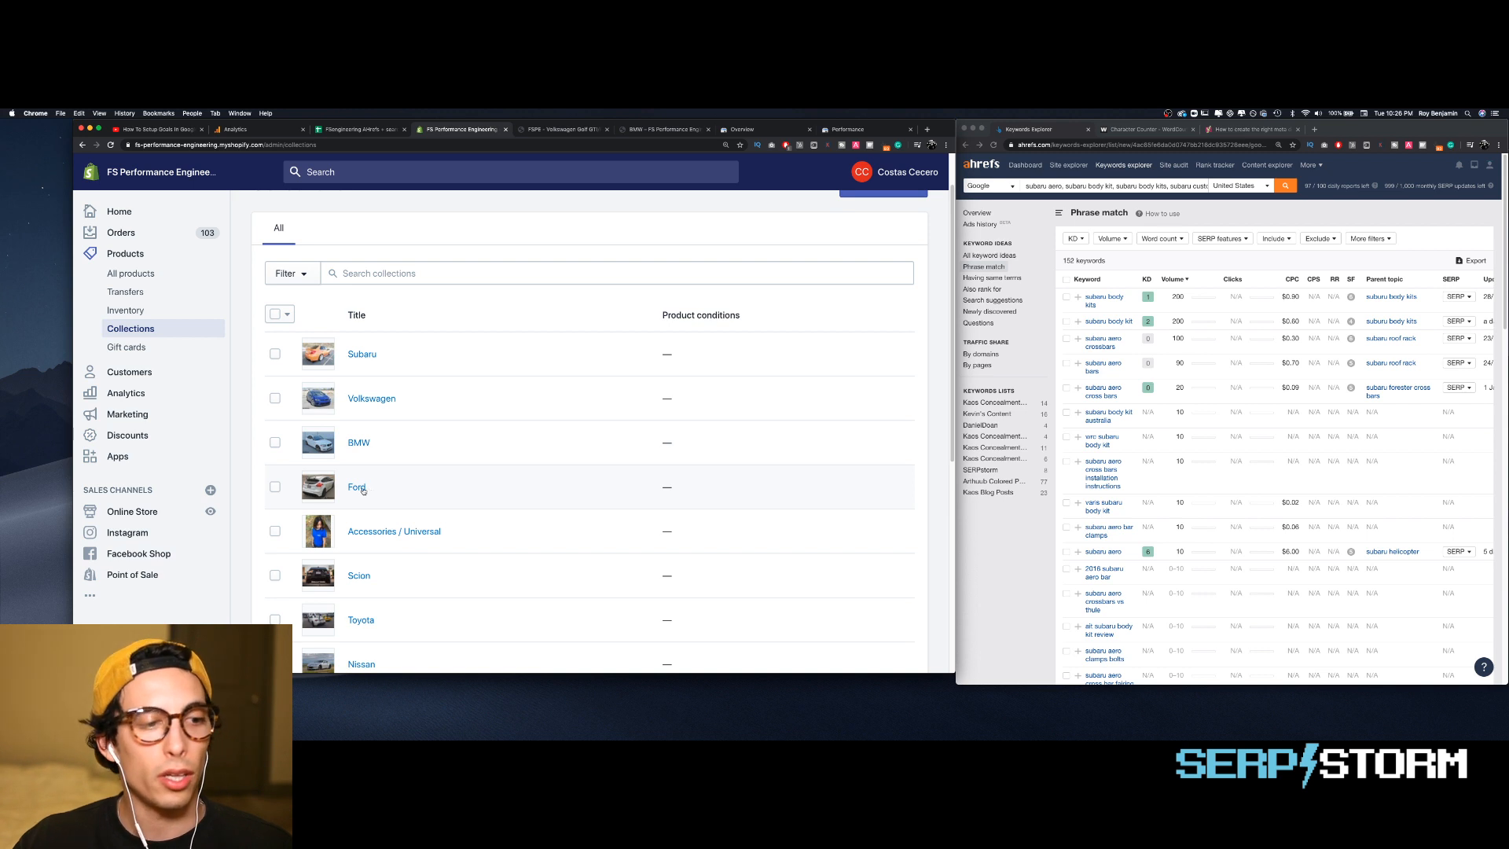
scroll(366, 467, down, 2)
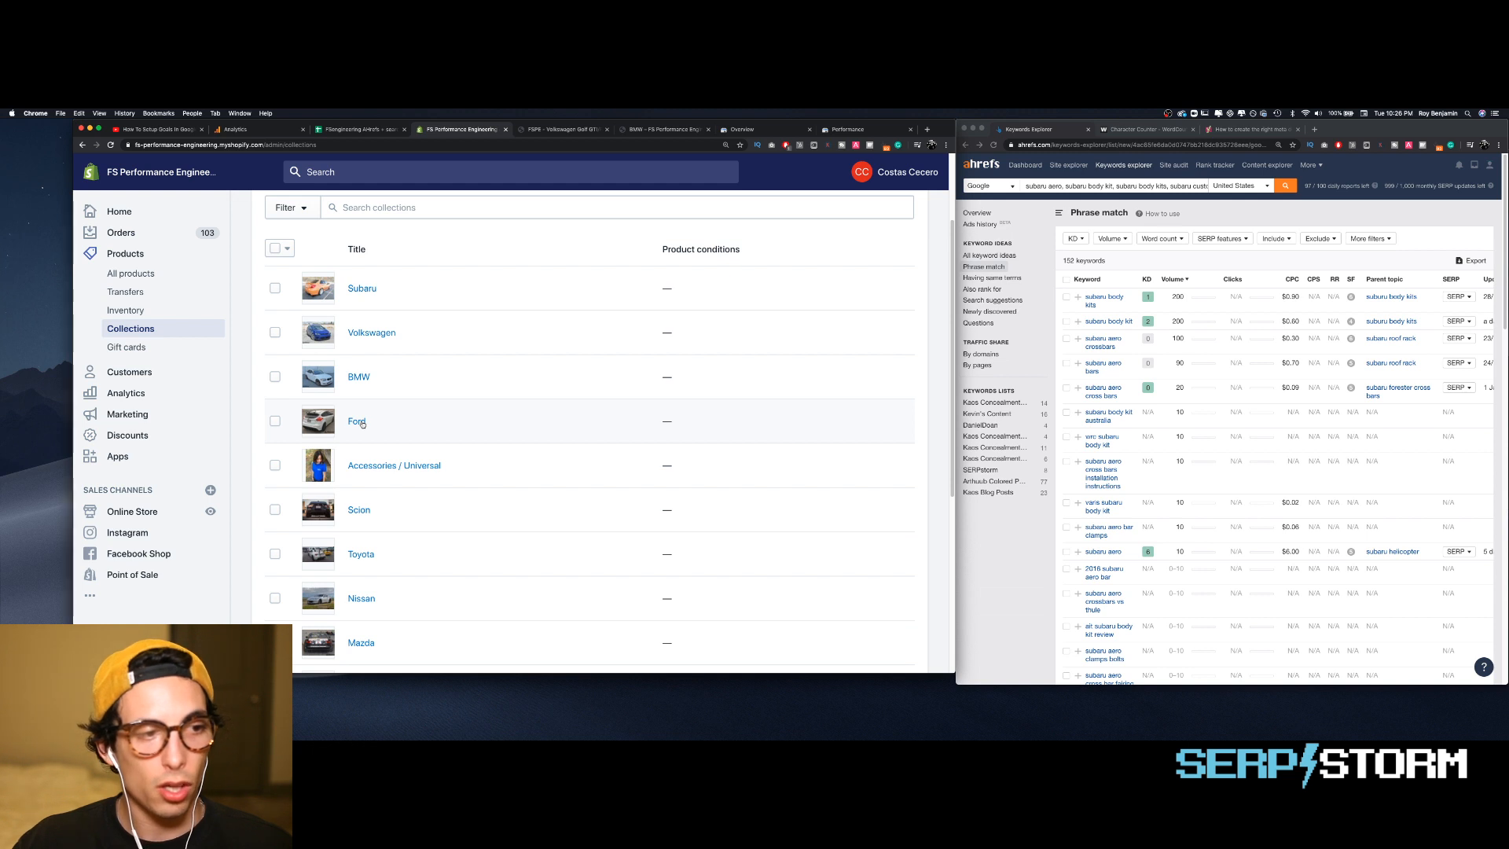
click(362, 423)
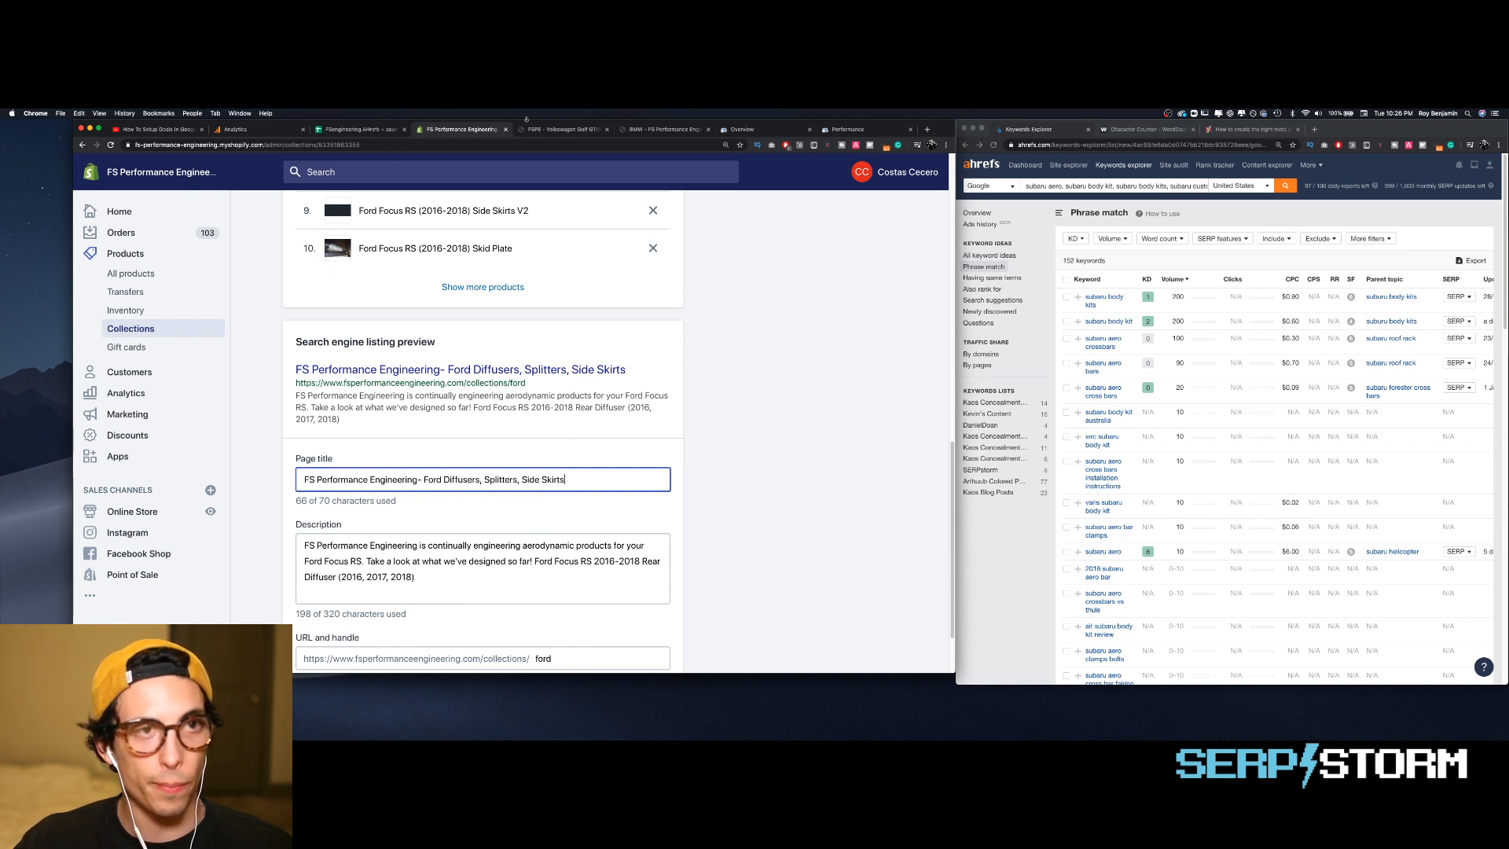
- Copy the VW title from the spreadsheet and adapt it as the Ford page title "Ford Body Kits | Custom Aero for VW Golf/GTI/R | FSPE"
click(357, 130)
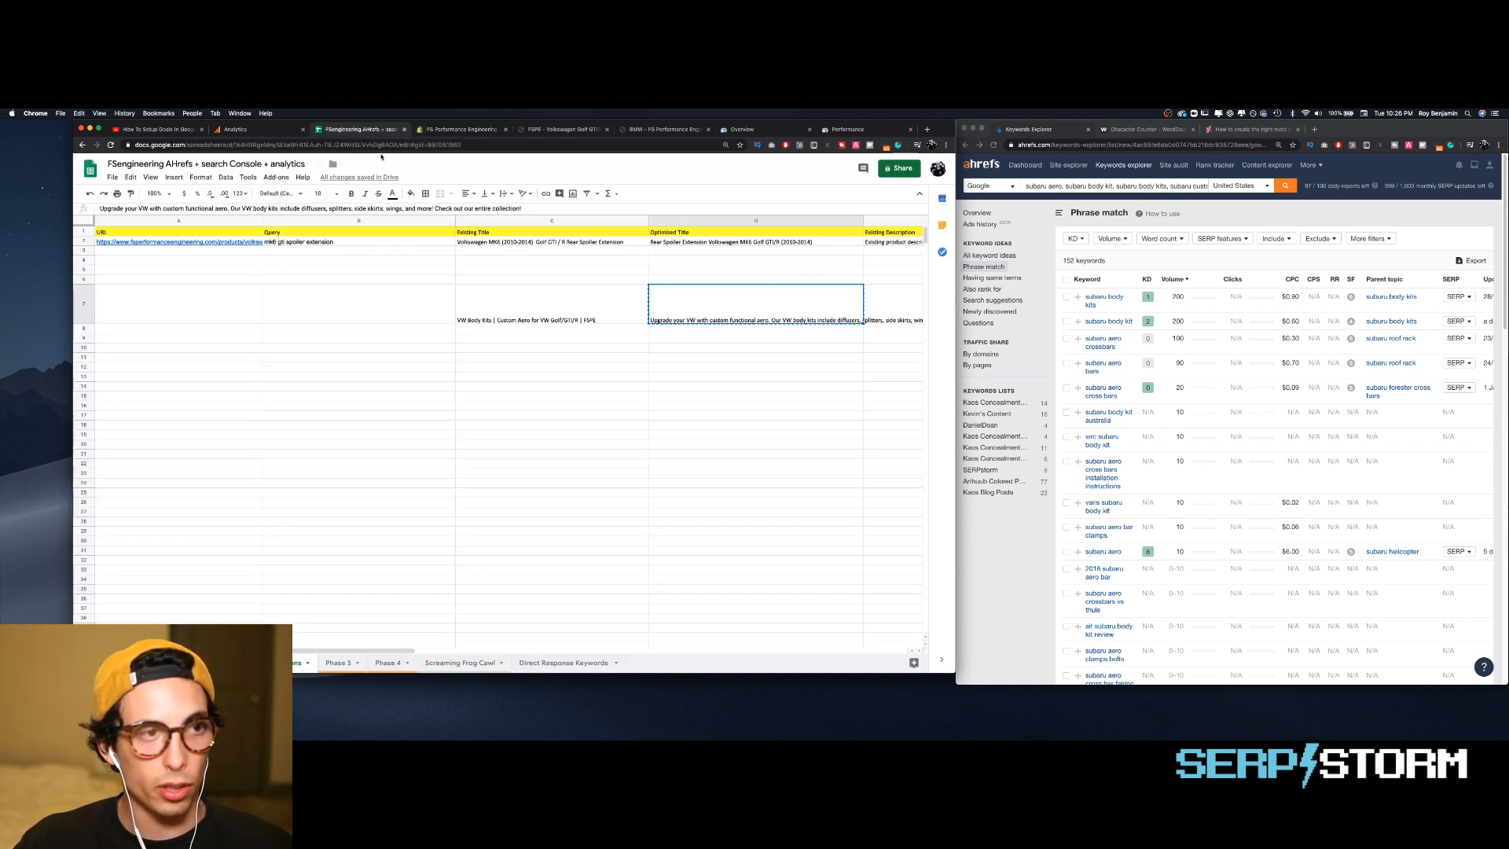
click(548, 321)
key(super+c)
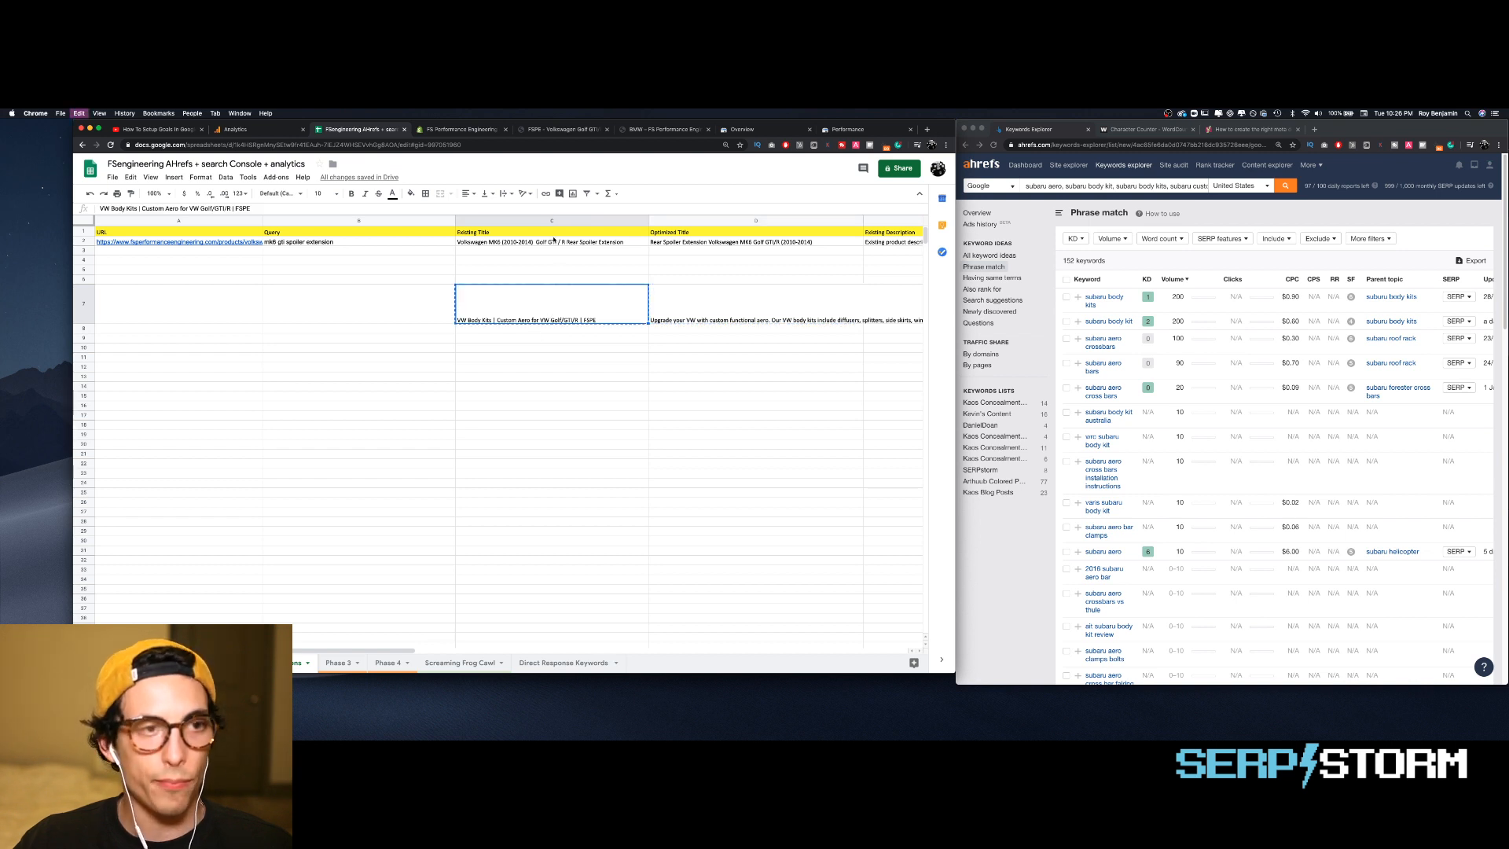
click(480, 131)
- Switch to Ahrefs Keywords Explorer and search for "ford body kits, ford aero"
triple_click(1091, 187)
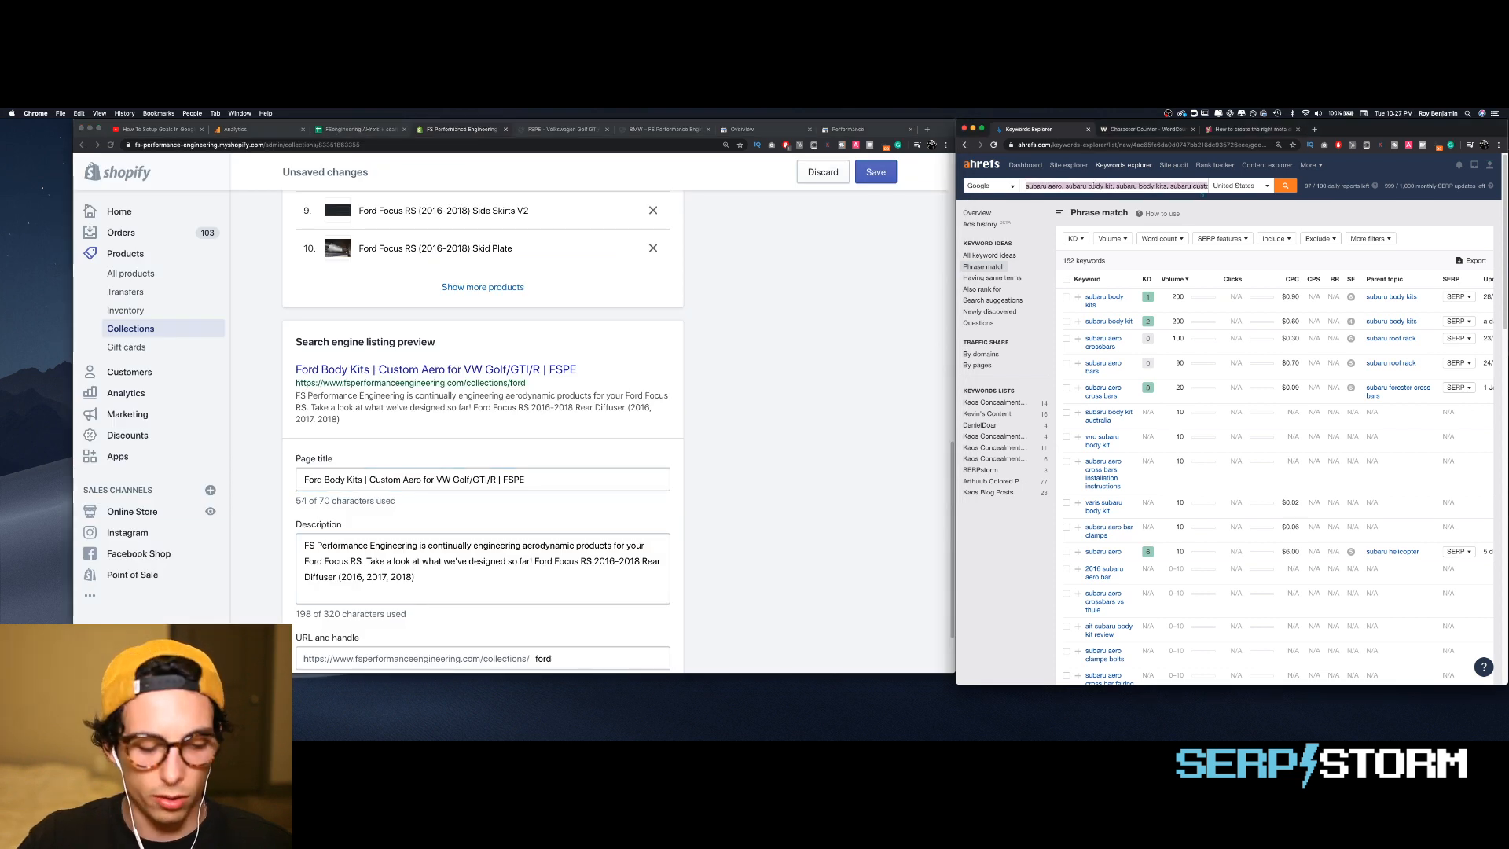
text(ford r)
key(BackSpace)
text(b)
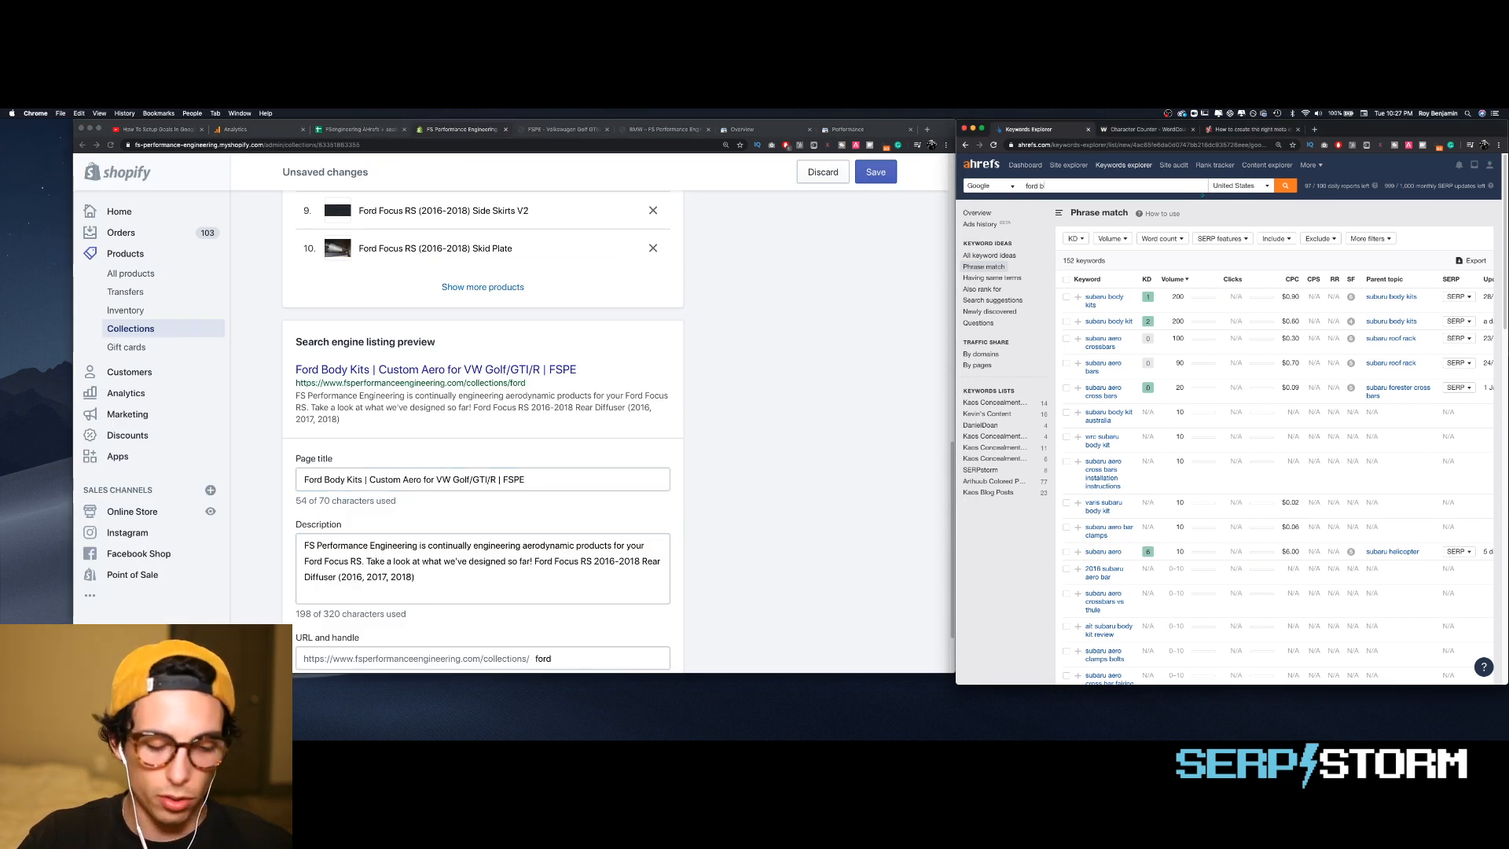
text(ody k)
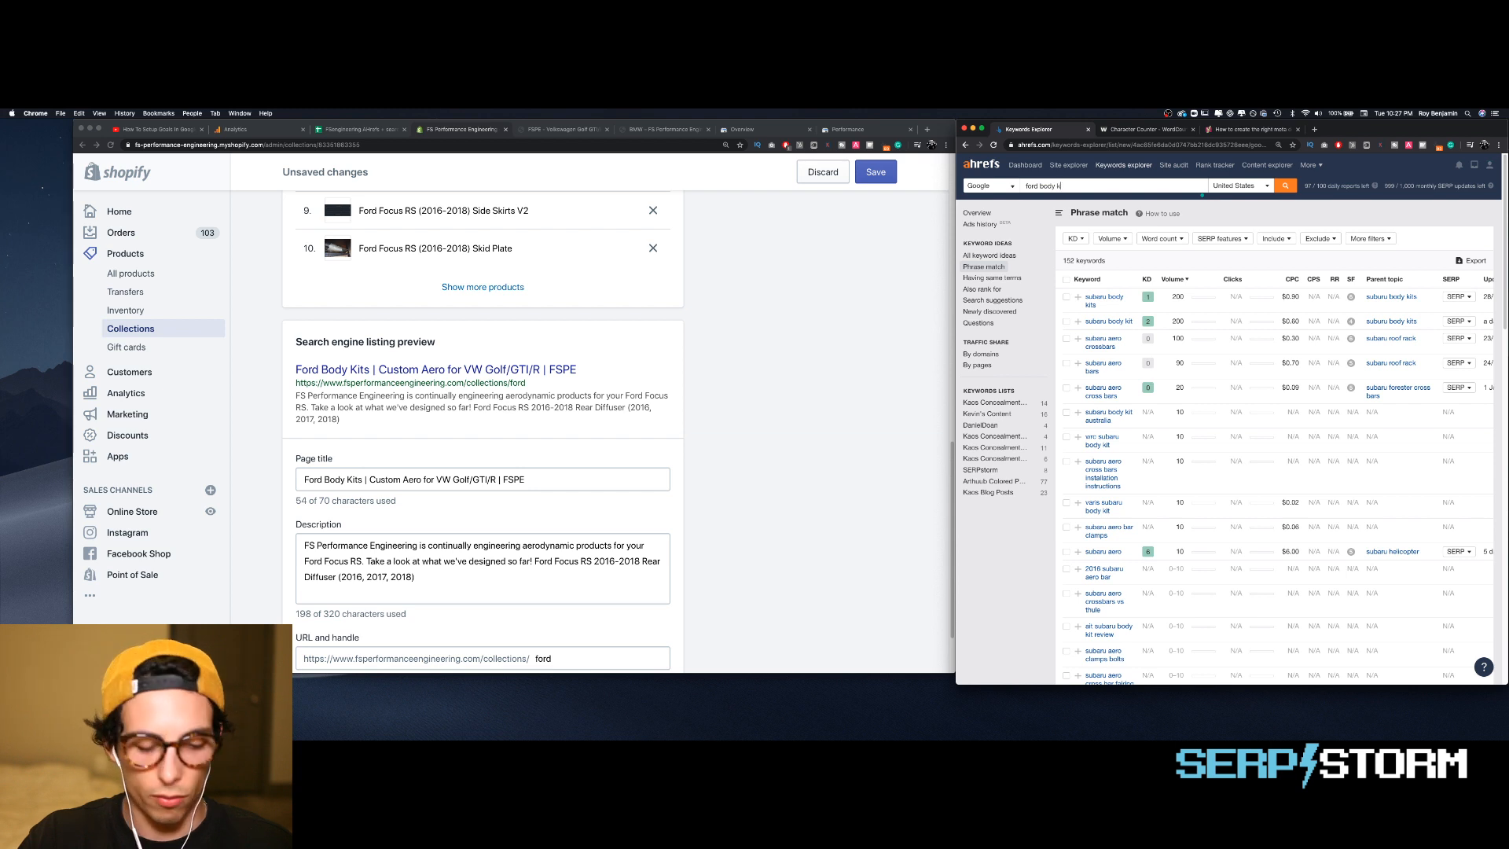
text(its, ford a)
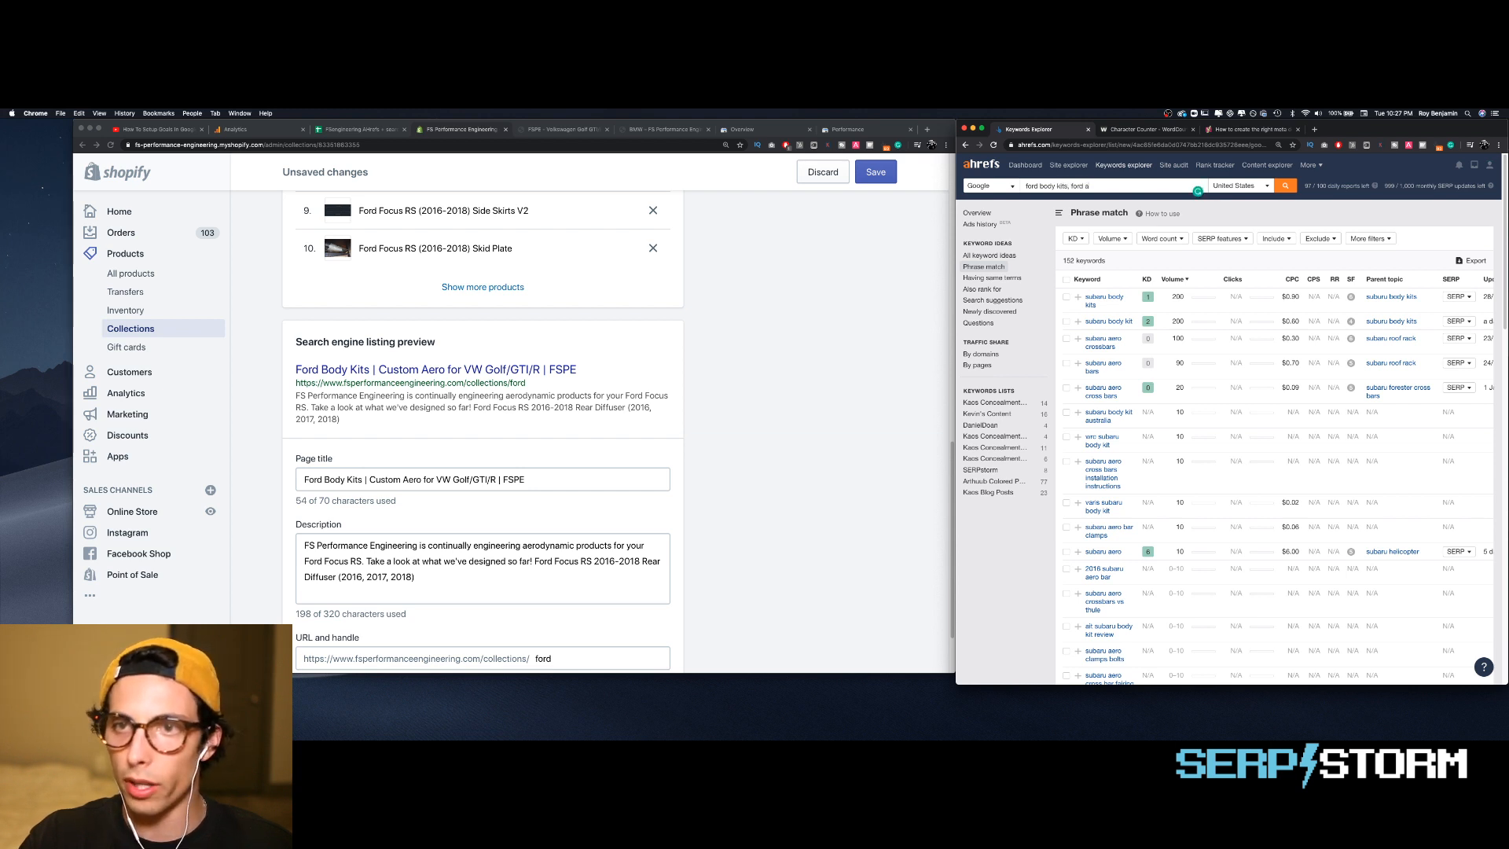
text(ero)
key(Return)
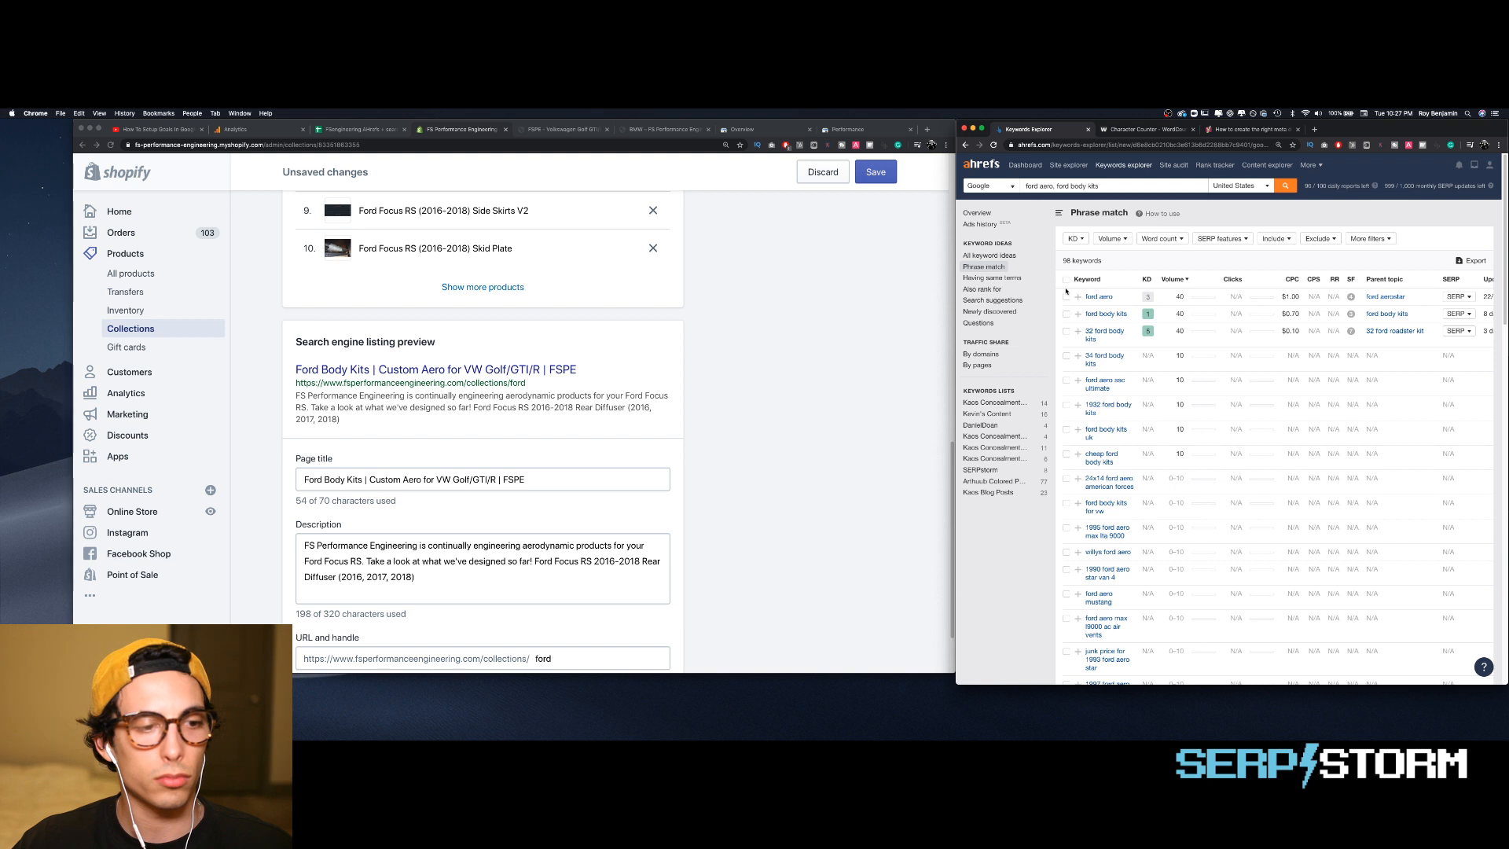
- Undo the changes to the Ford collection's page title in Shopify
click(630, 478)
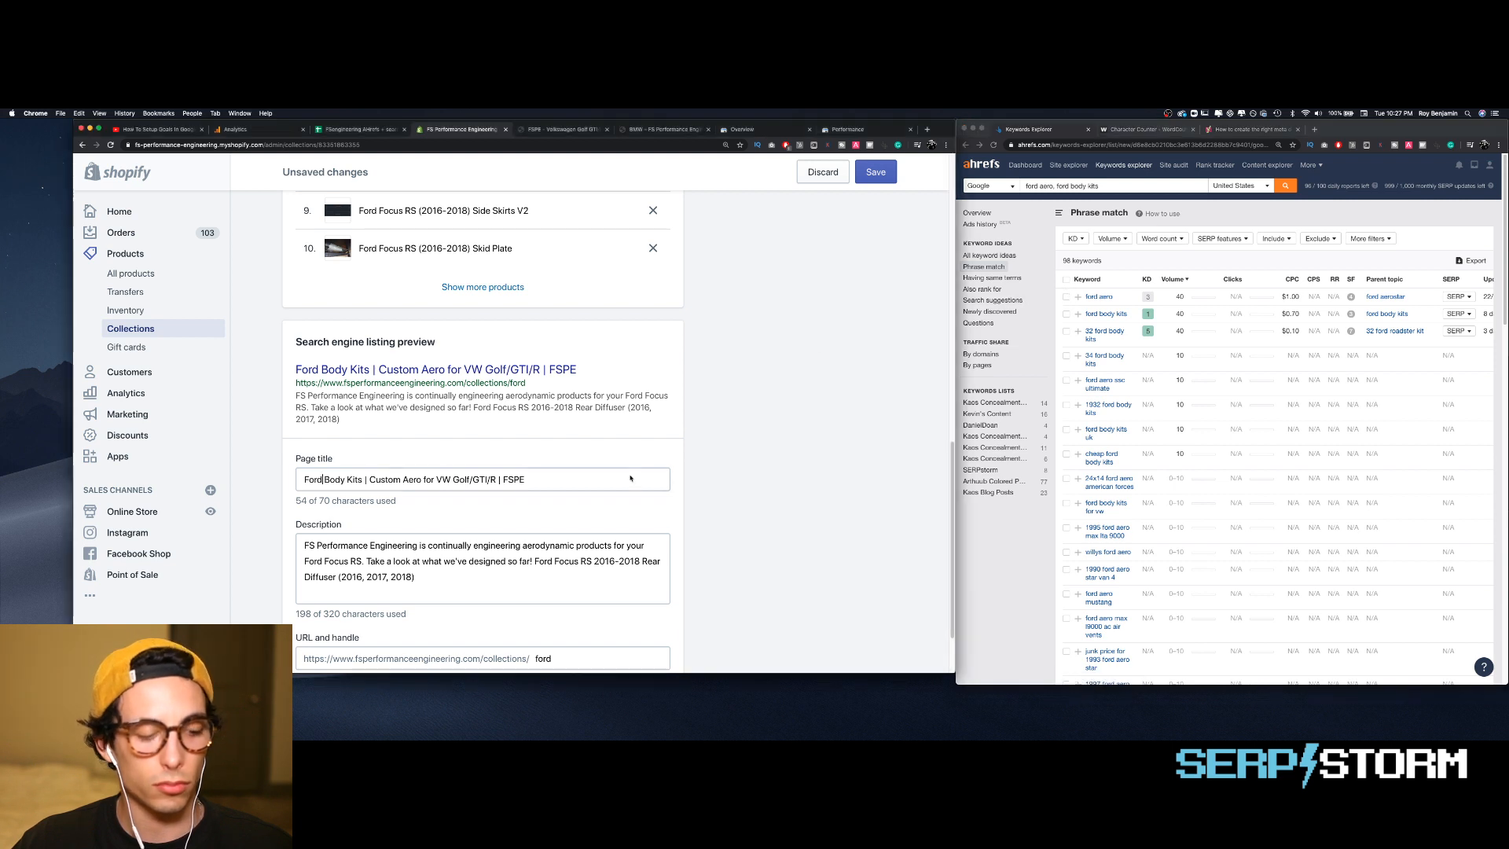
key(super+z)
key(super+z)
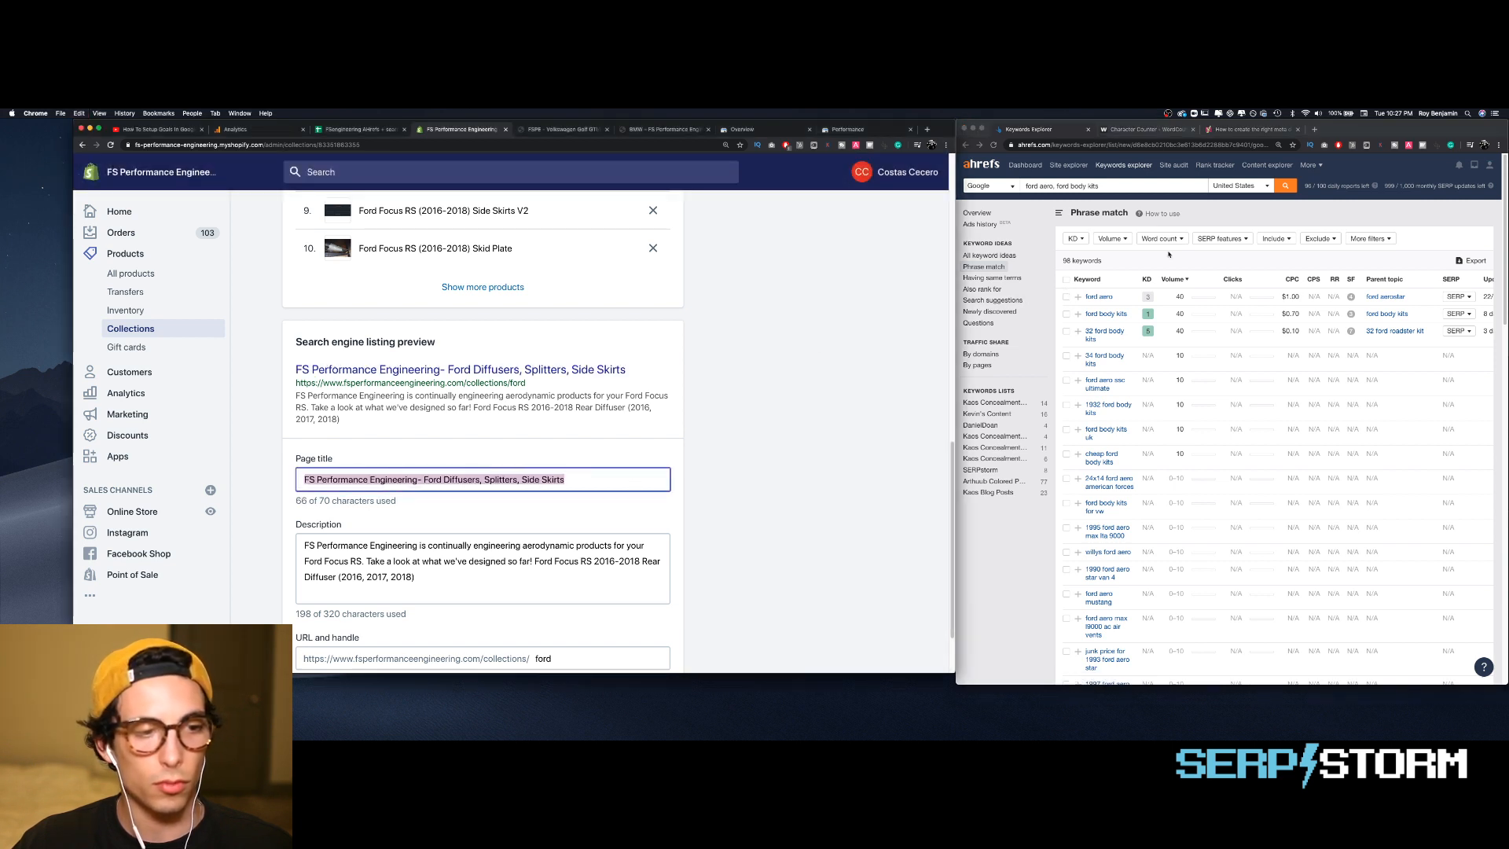
- Extend the Ahrefs keyword search to "ford aero, ford body kits, ford diffusers, splitters, sideskirts"
click(1197, 190)
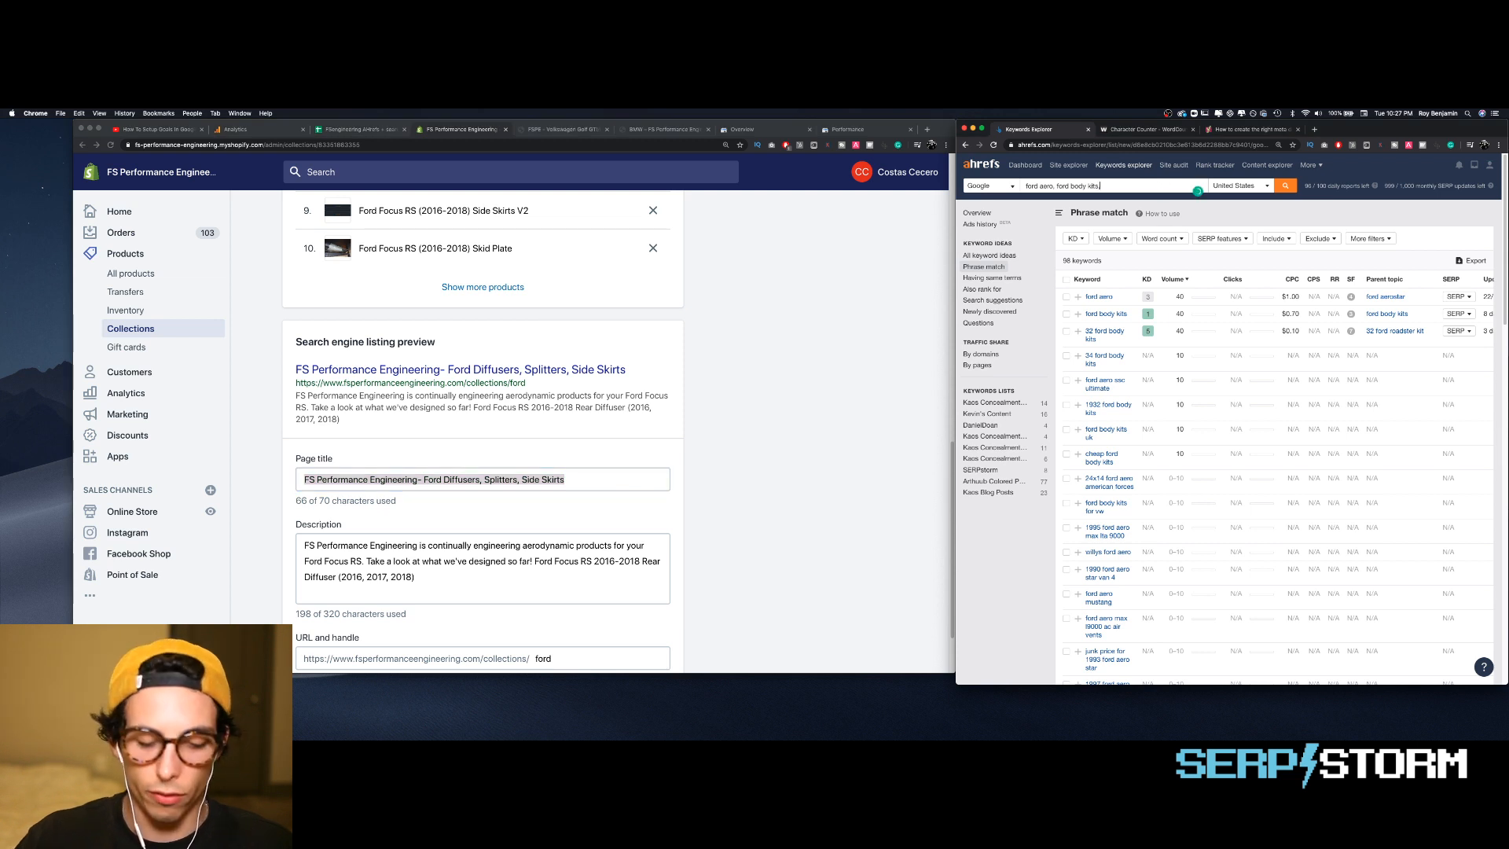
text(, ford diffuse)
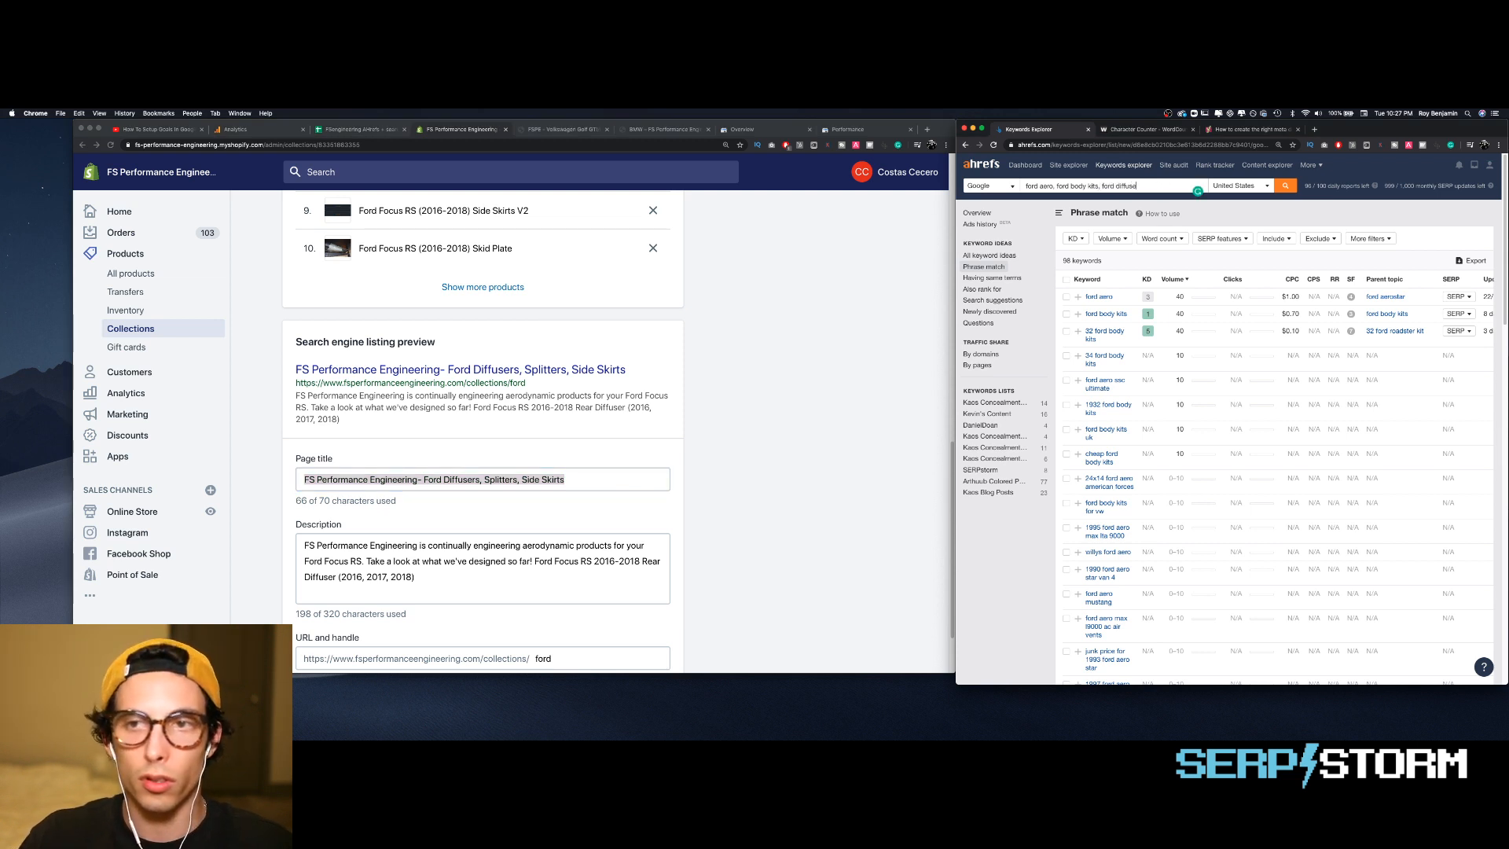
text(rs, splitters)
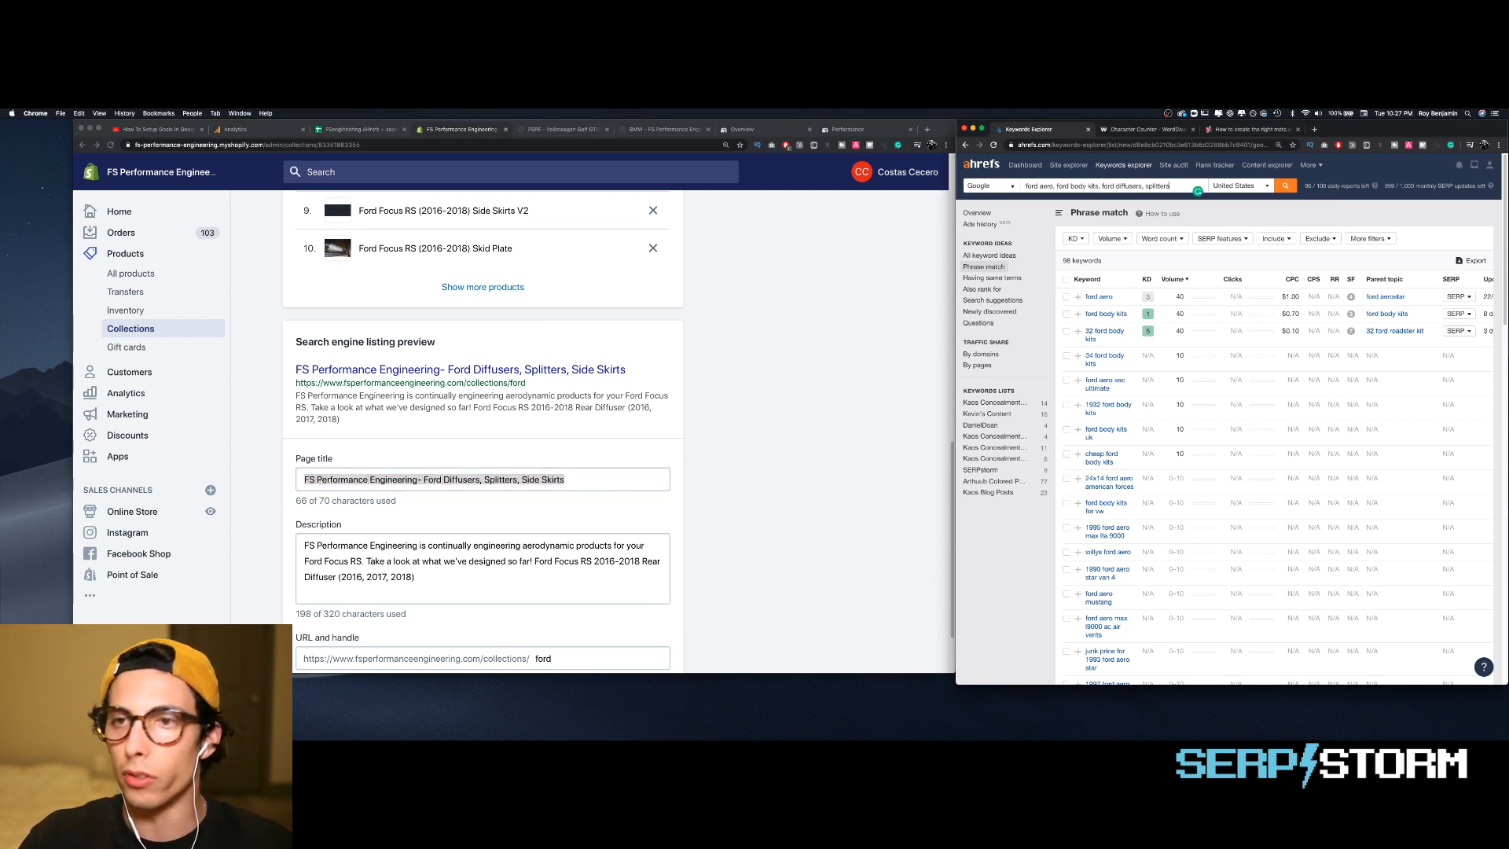
text(, sideskirt)
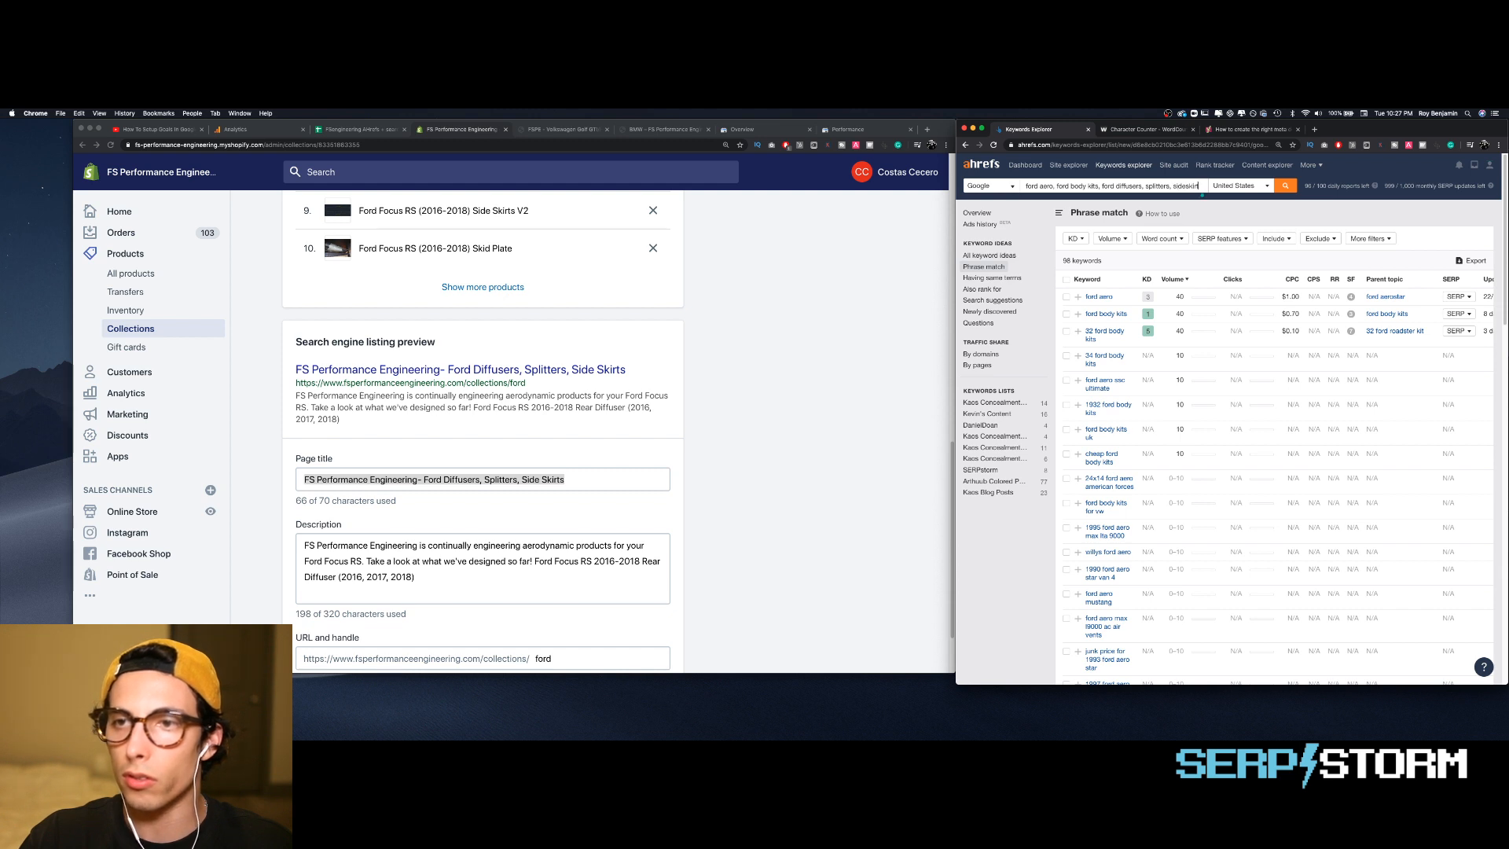
text(s)
key(Return)
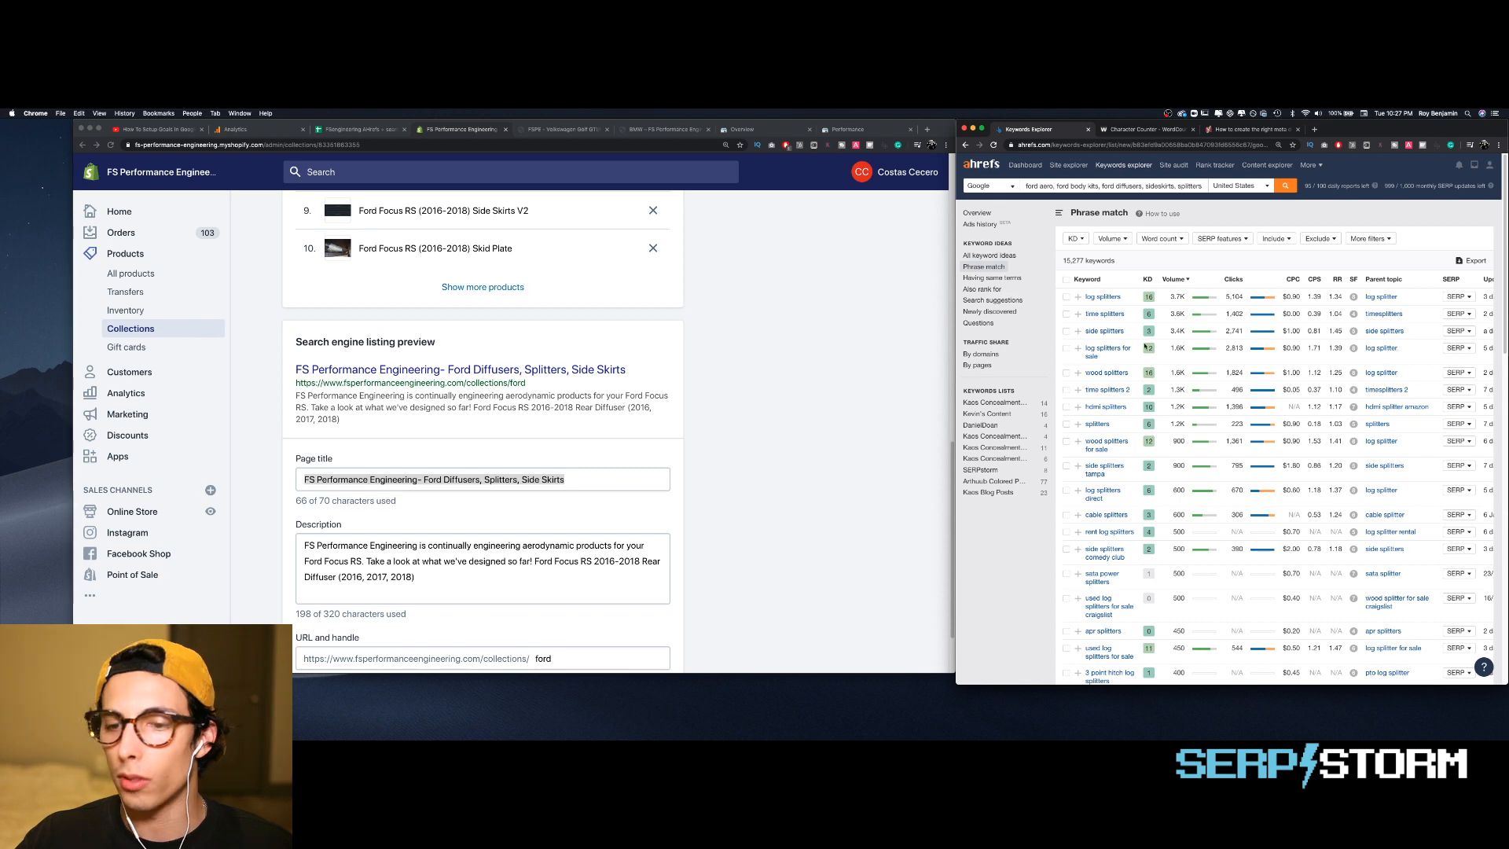
- Look through the phrase match keywords and open the overview of the searched Ford terms
scroll(1199, 421, down, 5)
scroll(1199, 421, down, 10)
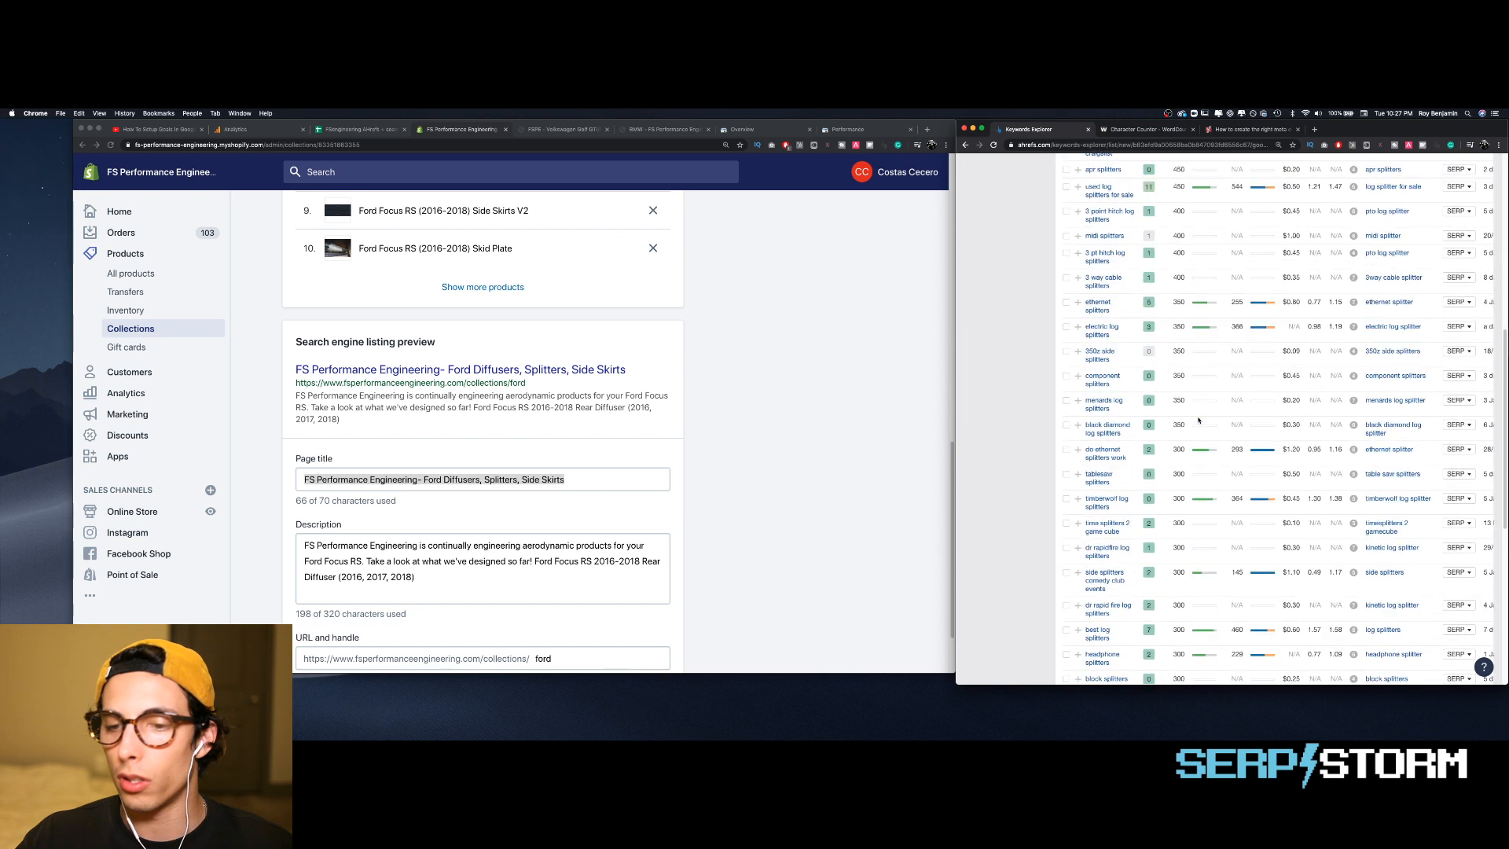
scroll(1199, 421, up, 15)
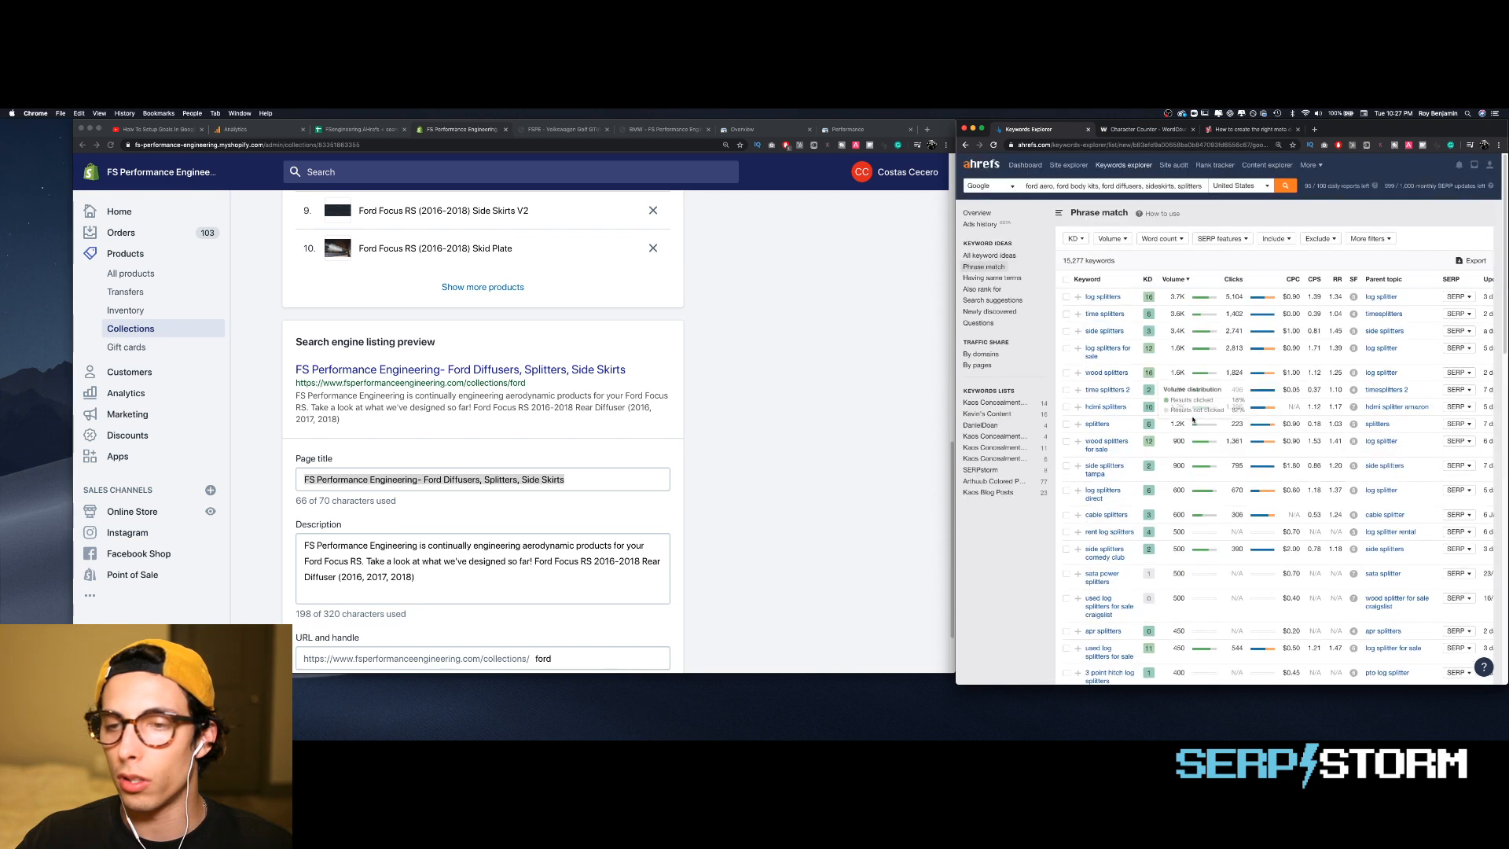
click(978, 213)
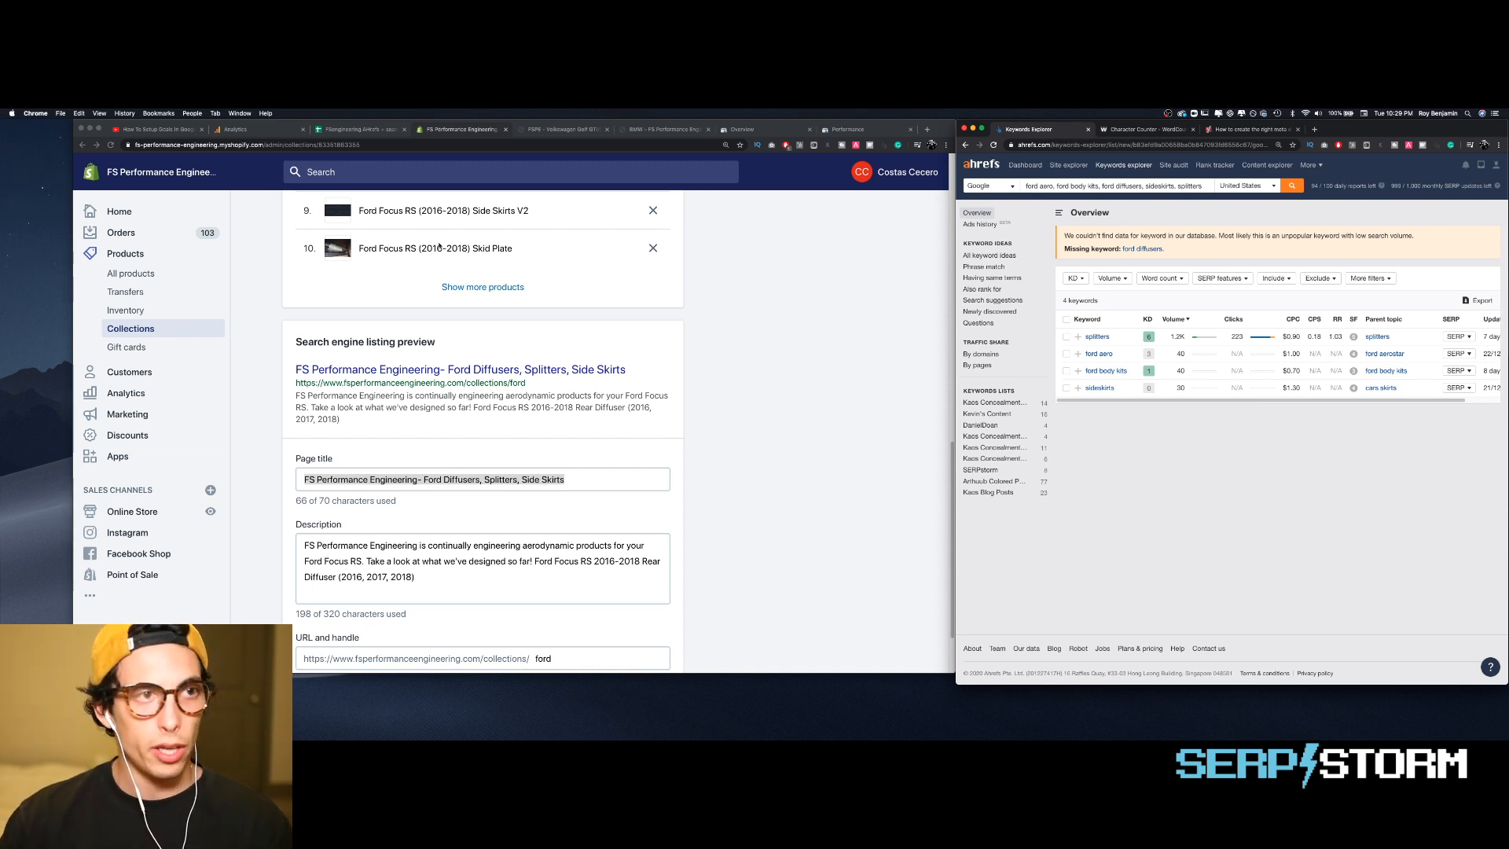
- Copy the VW title from the spreadsheet and replace the Ford collection's page title in Shopify with it
click(373, 135)
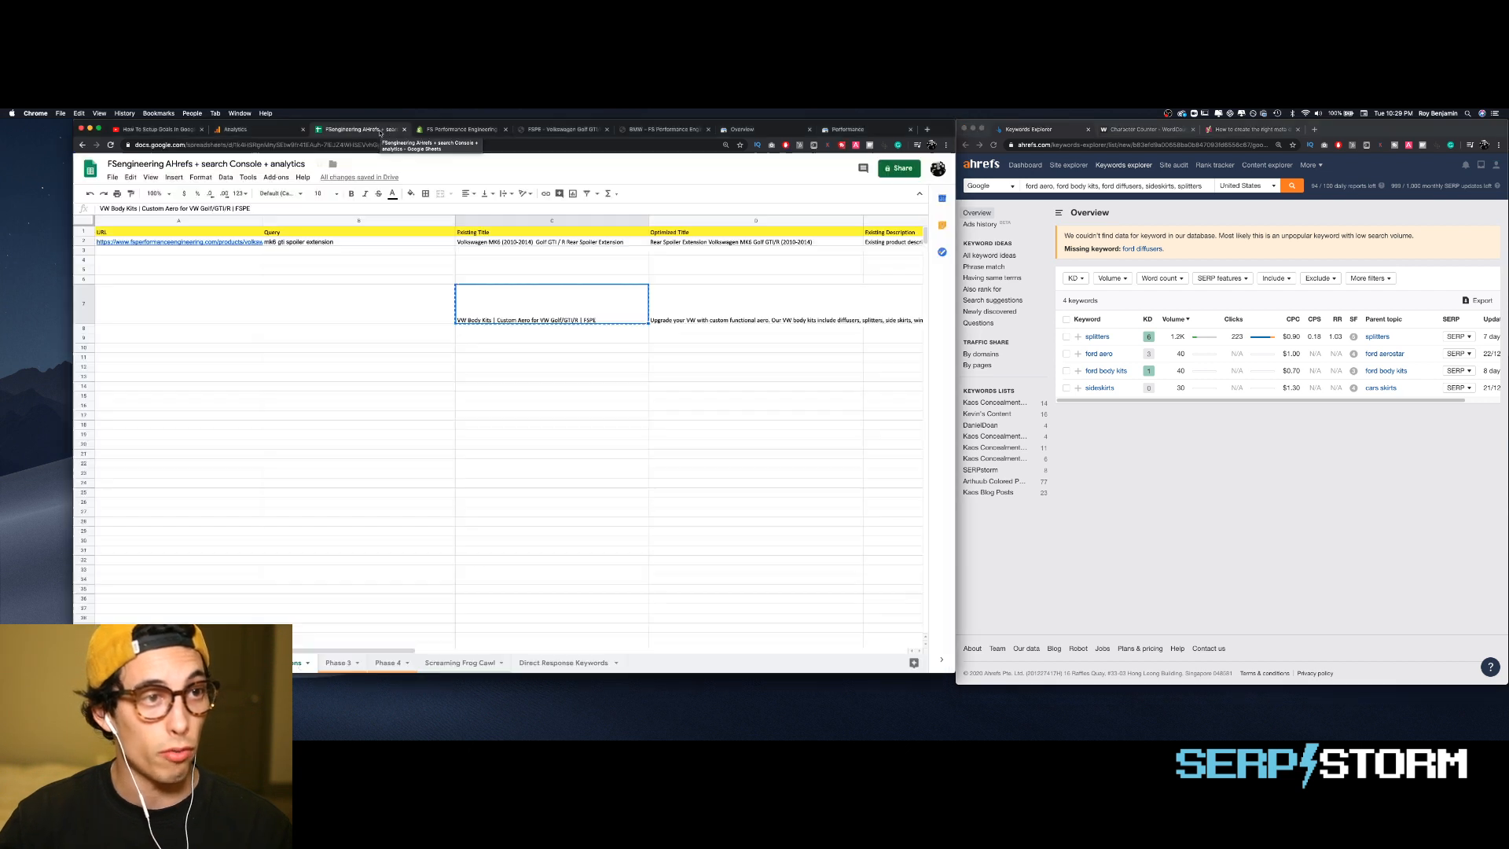
click(559, 338)
click(562, 309)
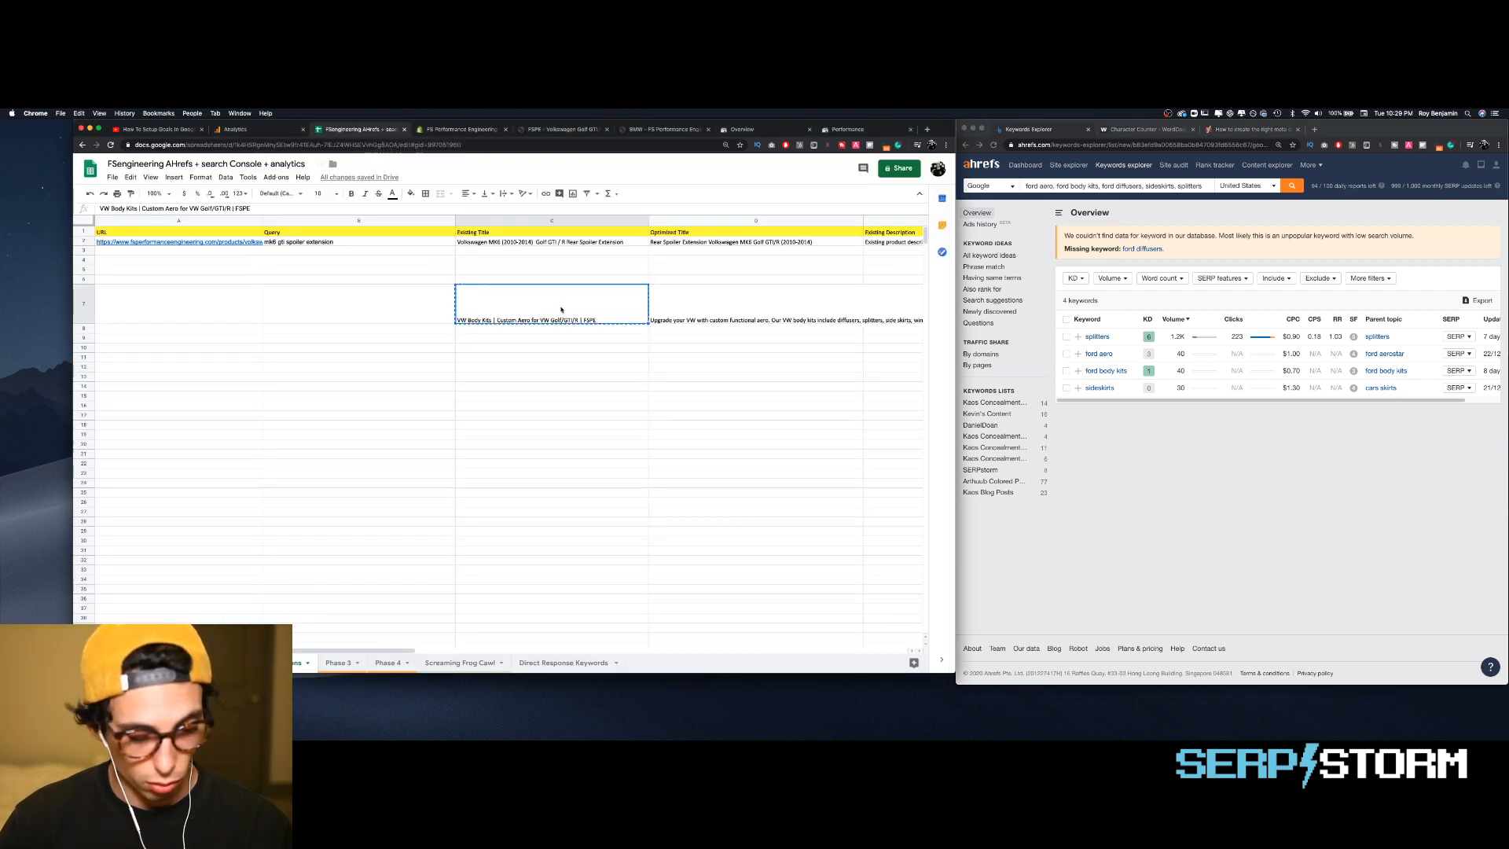
click(465, 130)
triple_click(544, 410)
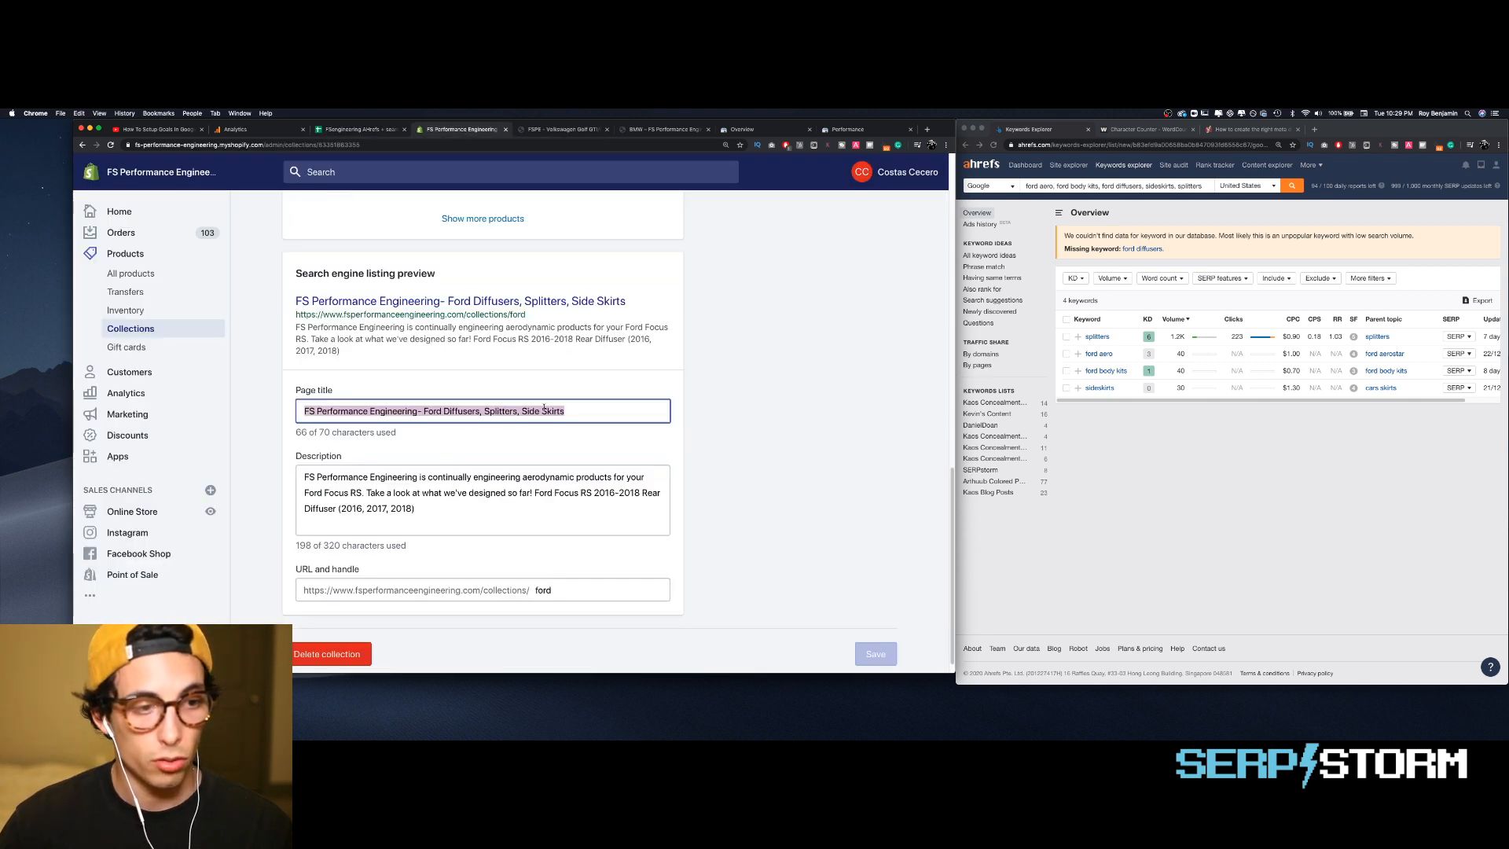
text(VW Body Kits | Custom Aero for VW Golf/GTI/R | FSPE)
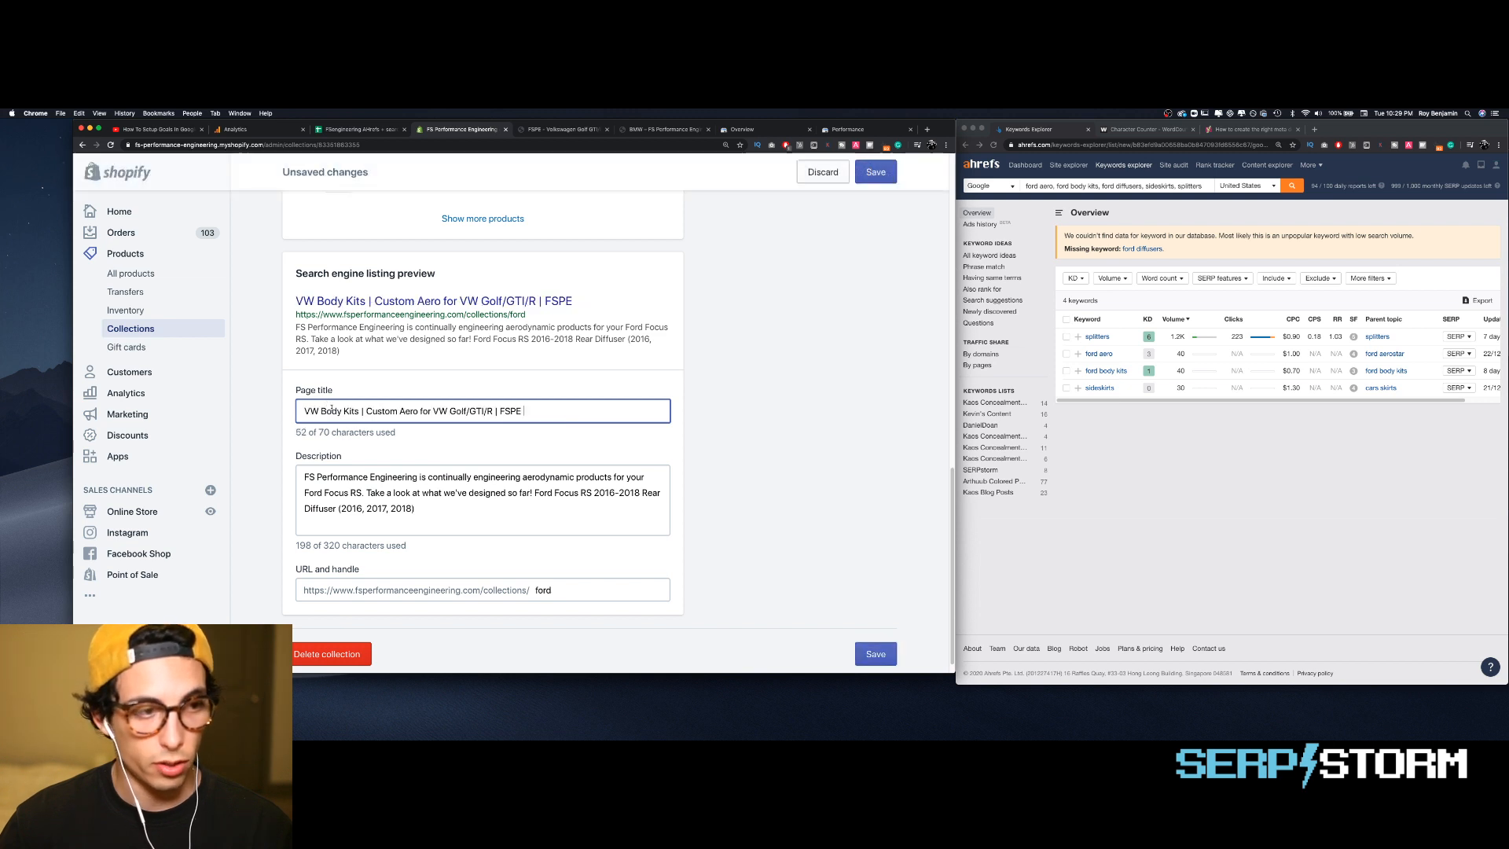
- Adapt the pasted page title to "Ford Body Kits | Custom Aero for Ford Focus RS & More | FSPE"
double_click(314, 410)
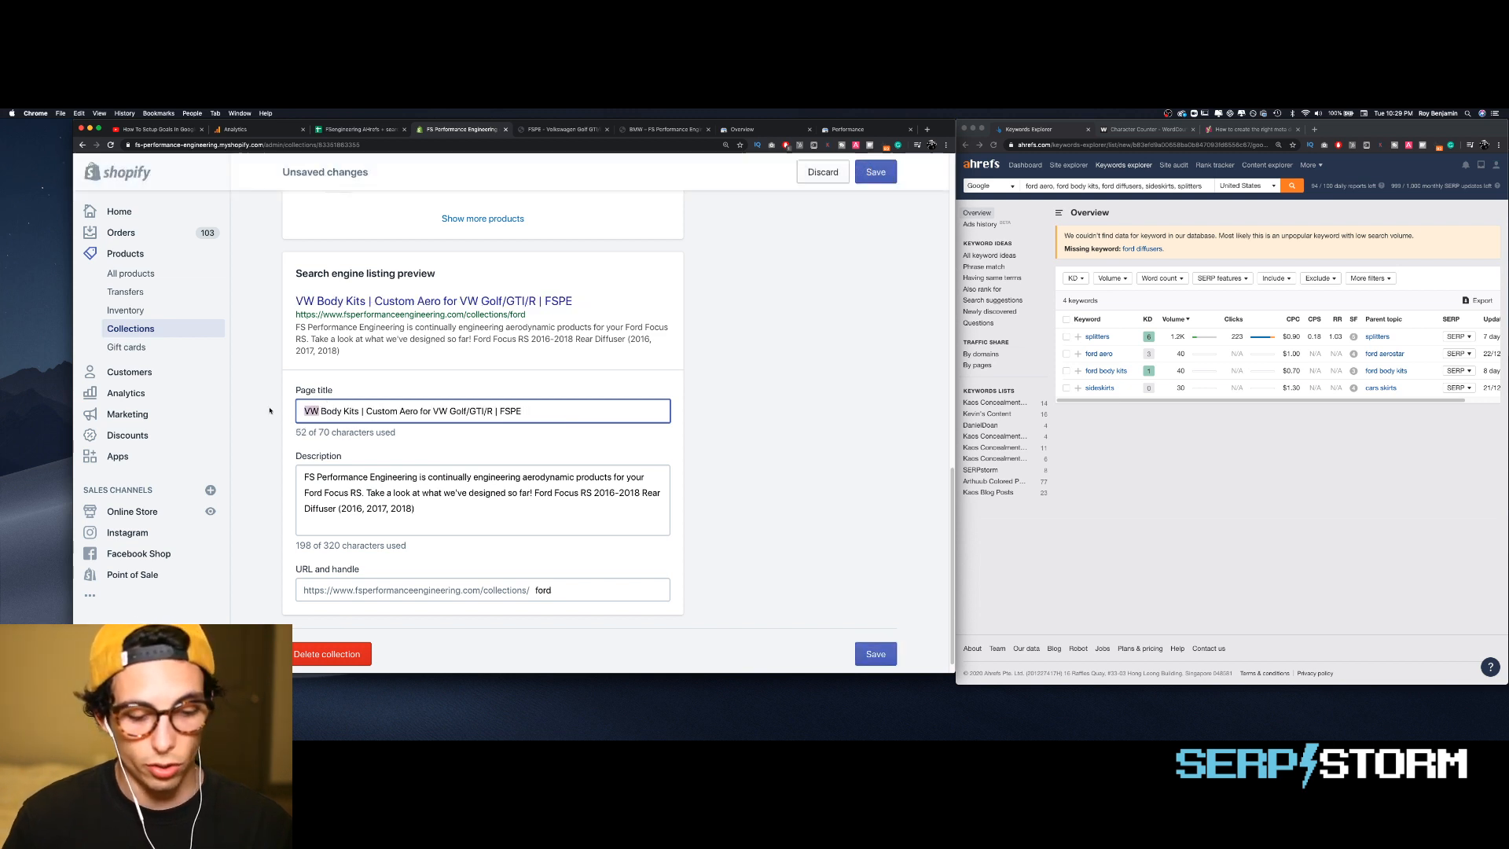
text(Ford)
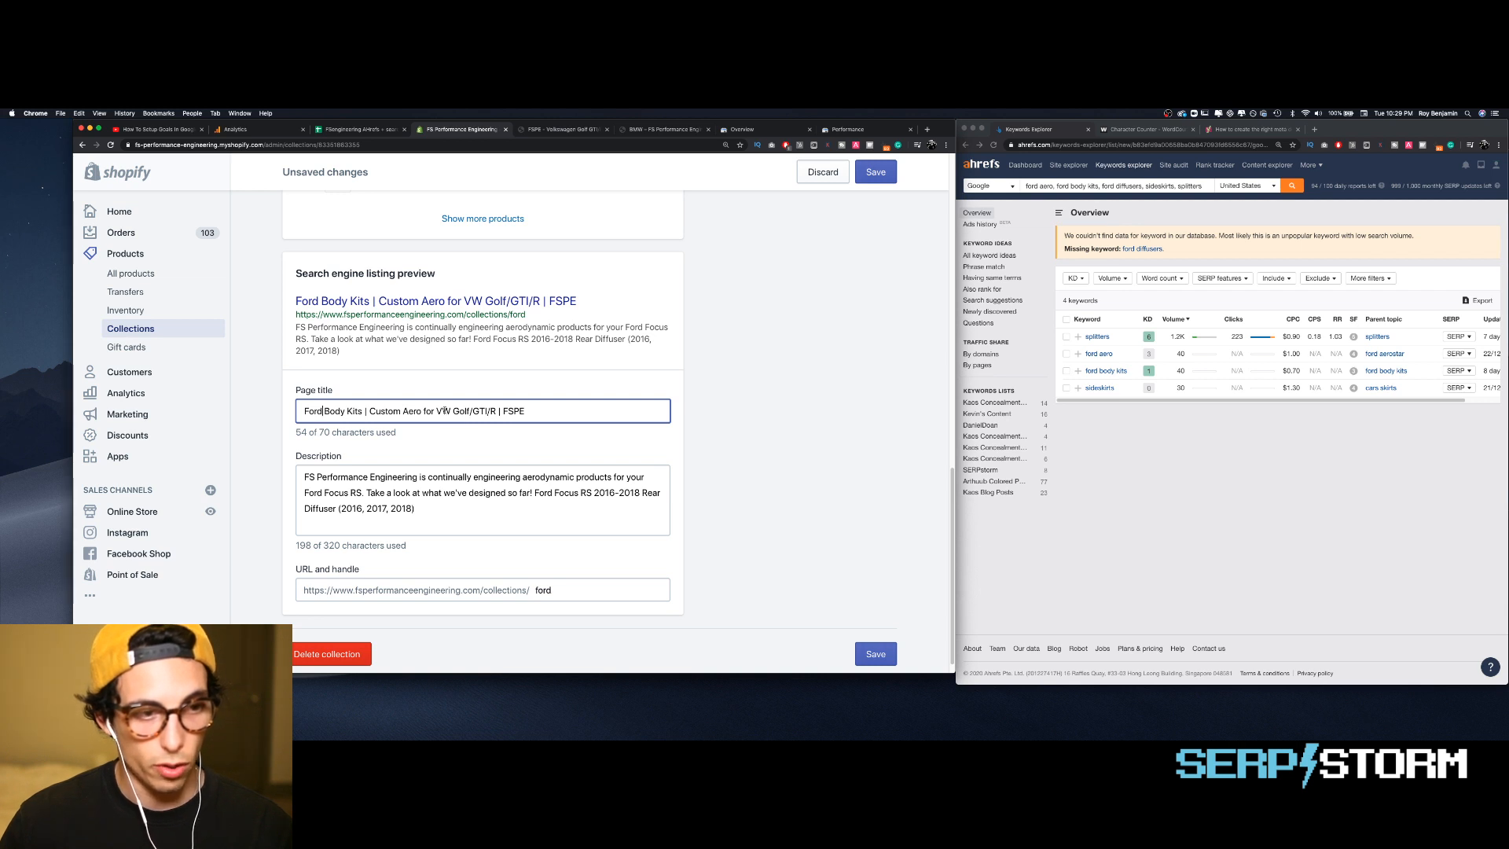
drag(452, 411, 437, 411)
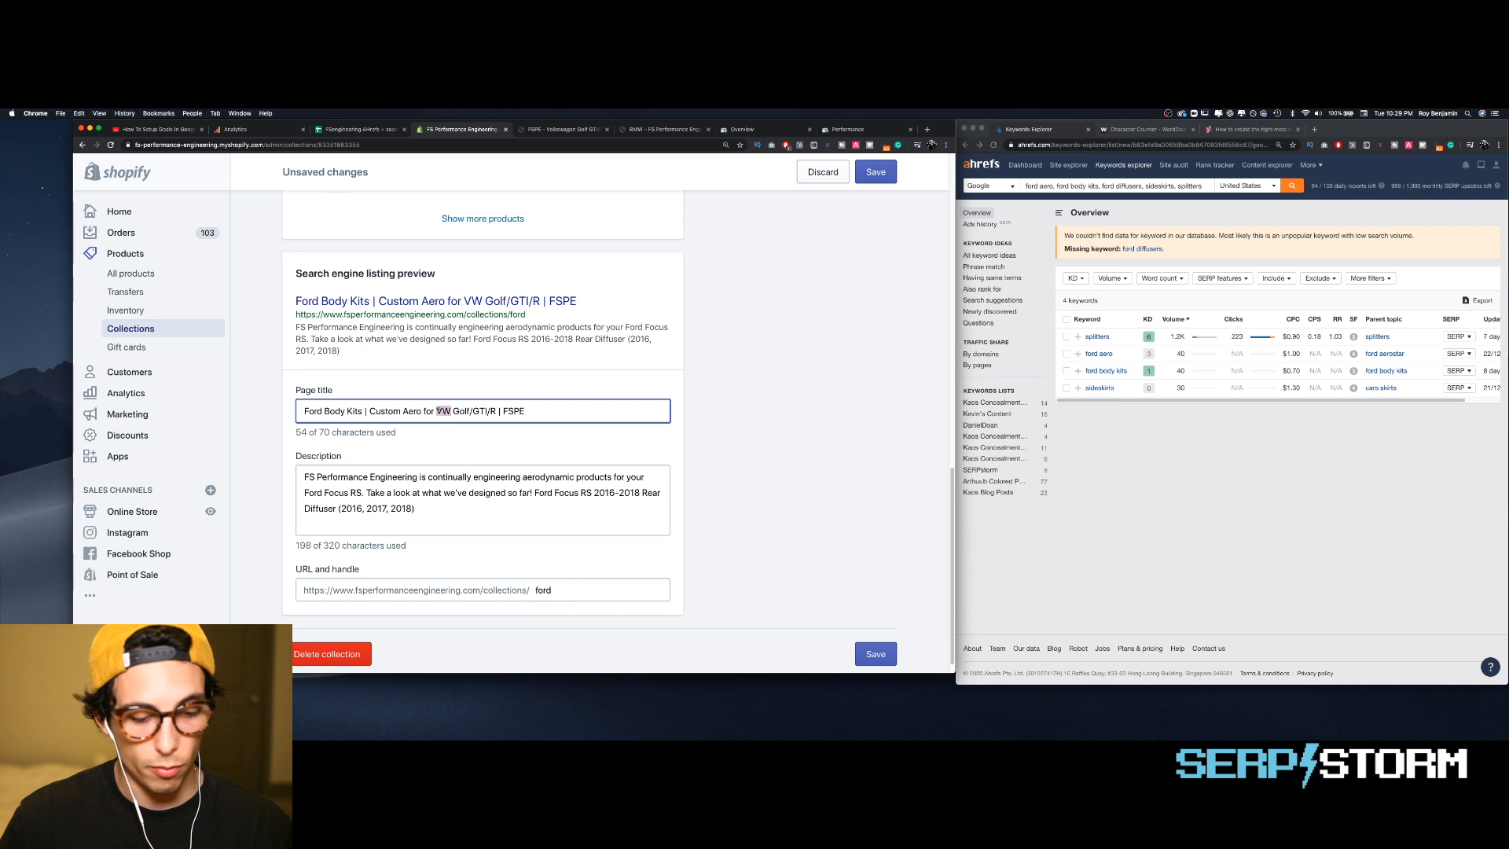
text(Ford Focus)
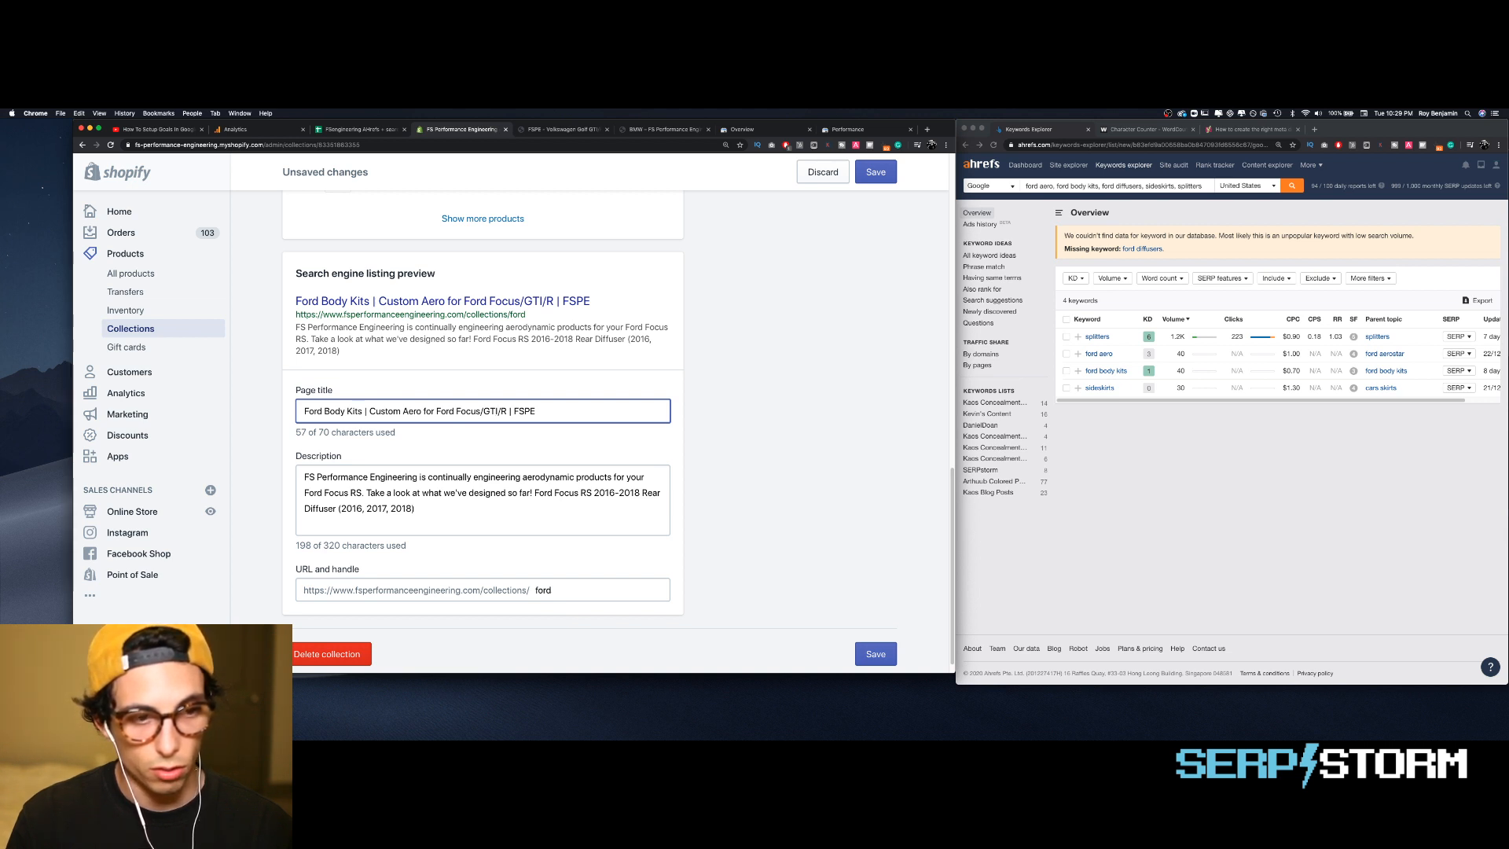
key(BackSpace)
key(BackSpace)
key(BackSpace)
key(BackSpace)
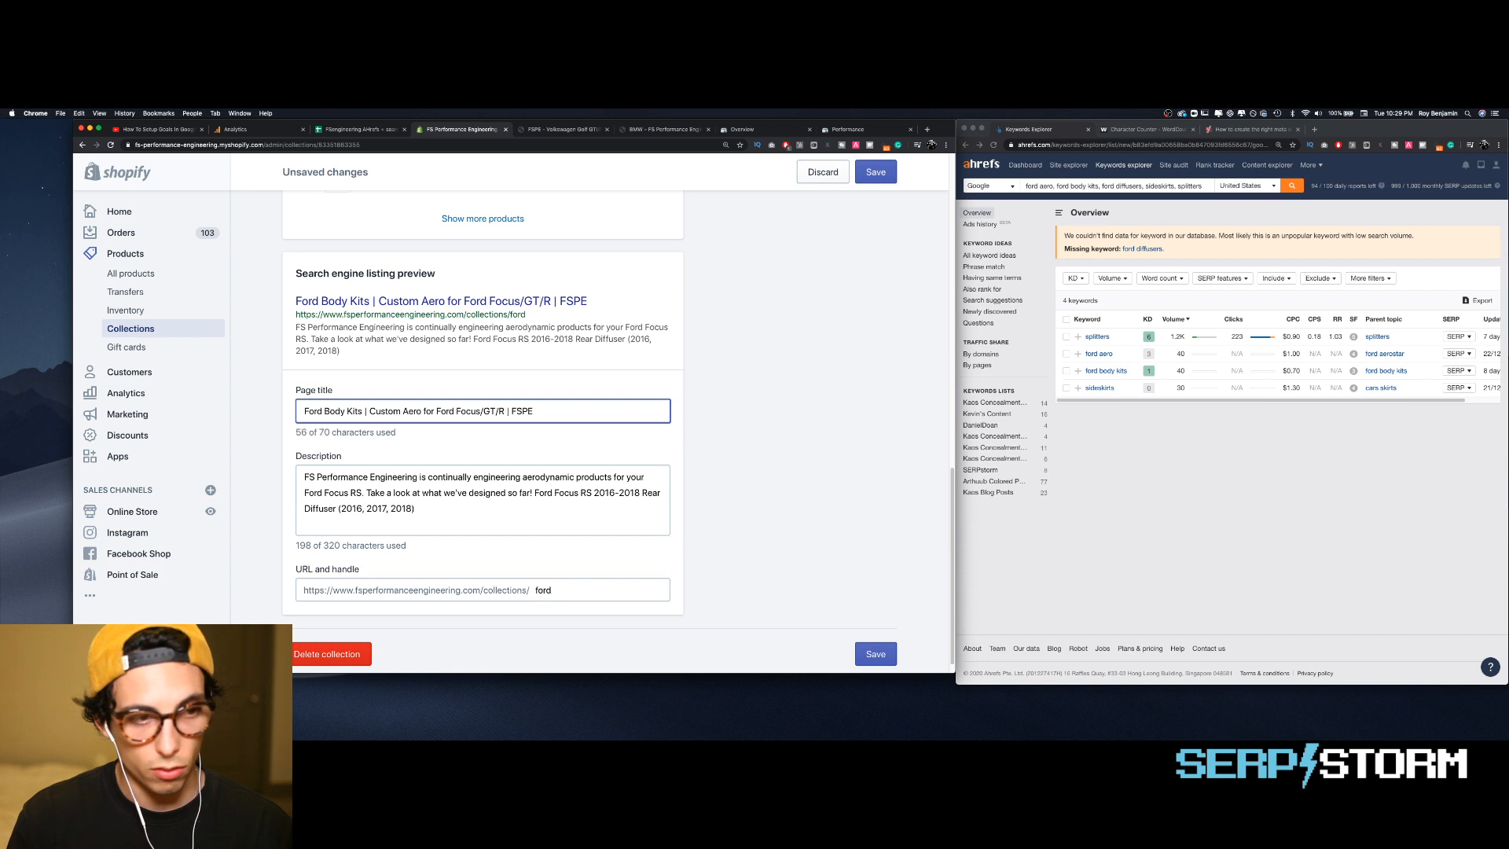
text(RS)
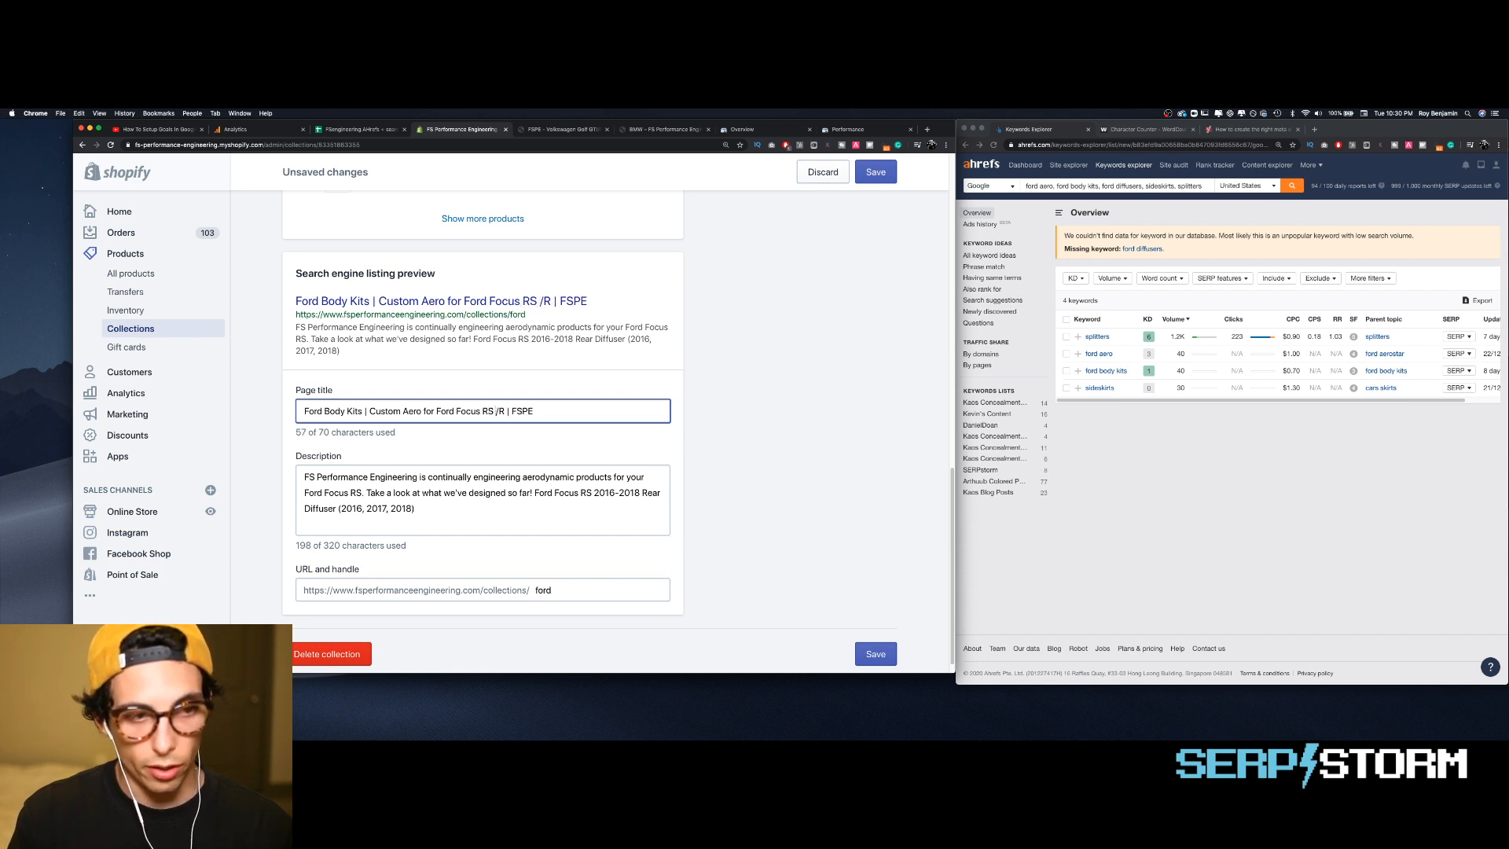
text( & More)
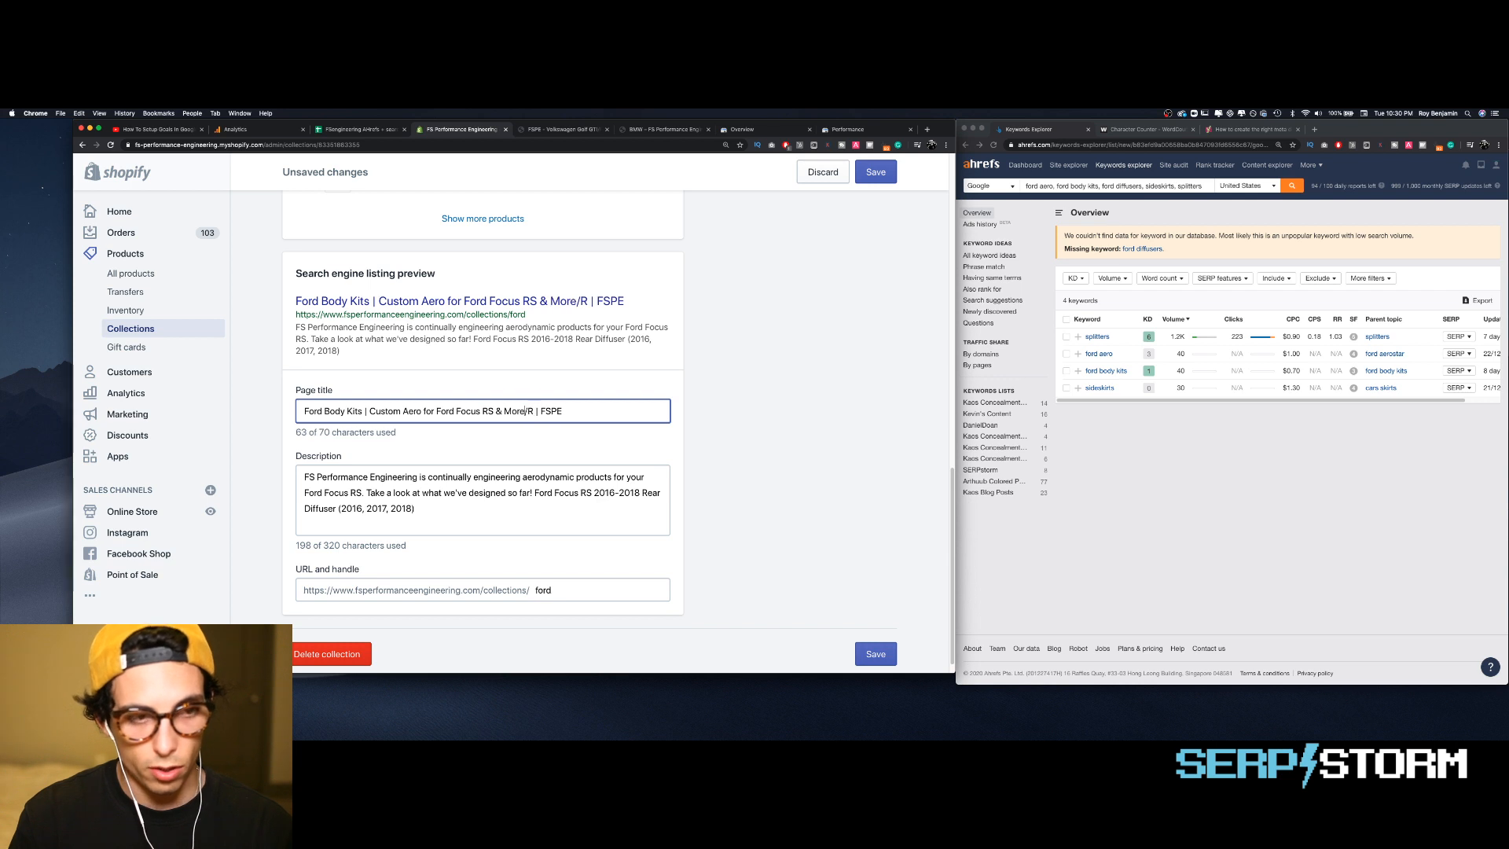
key(Delete)
key(Delete)
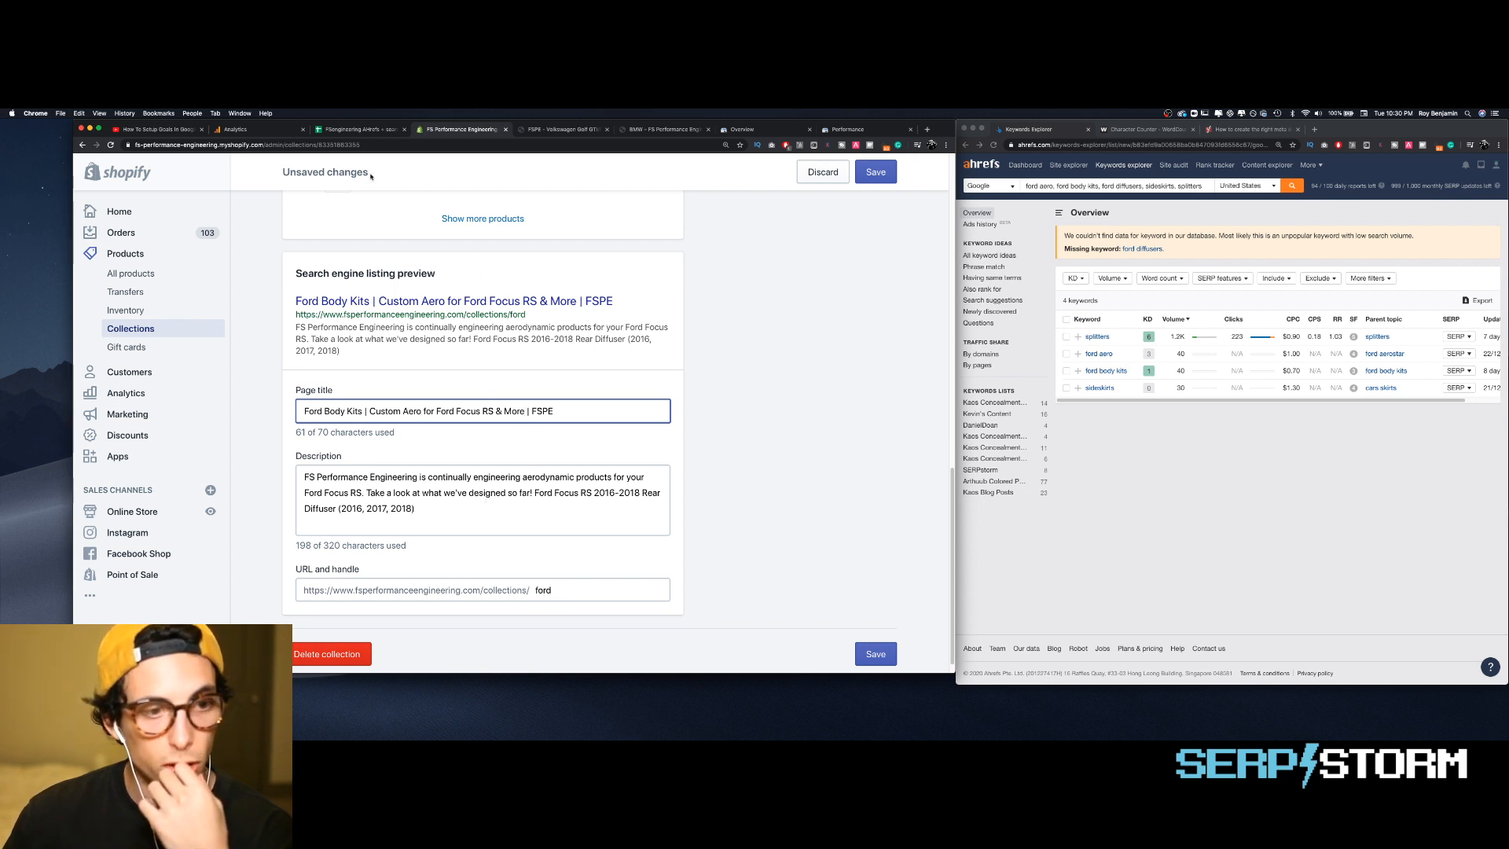
- Replace the Ford meta description with the VW description from the spreadsheet, changing "your VW" to "your Ford Focus RS"
click(370, 130)
click(724, 302)
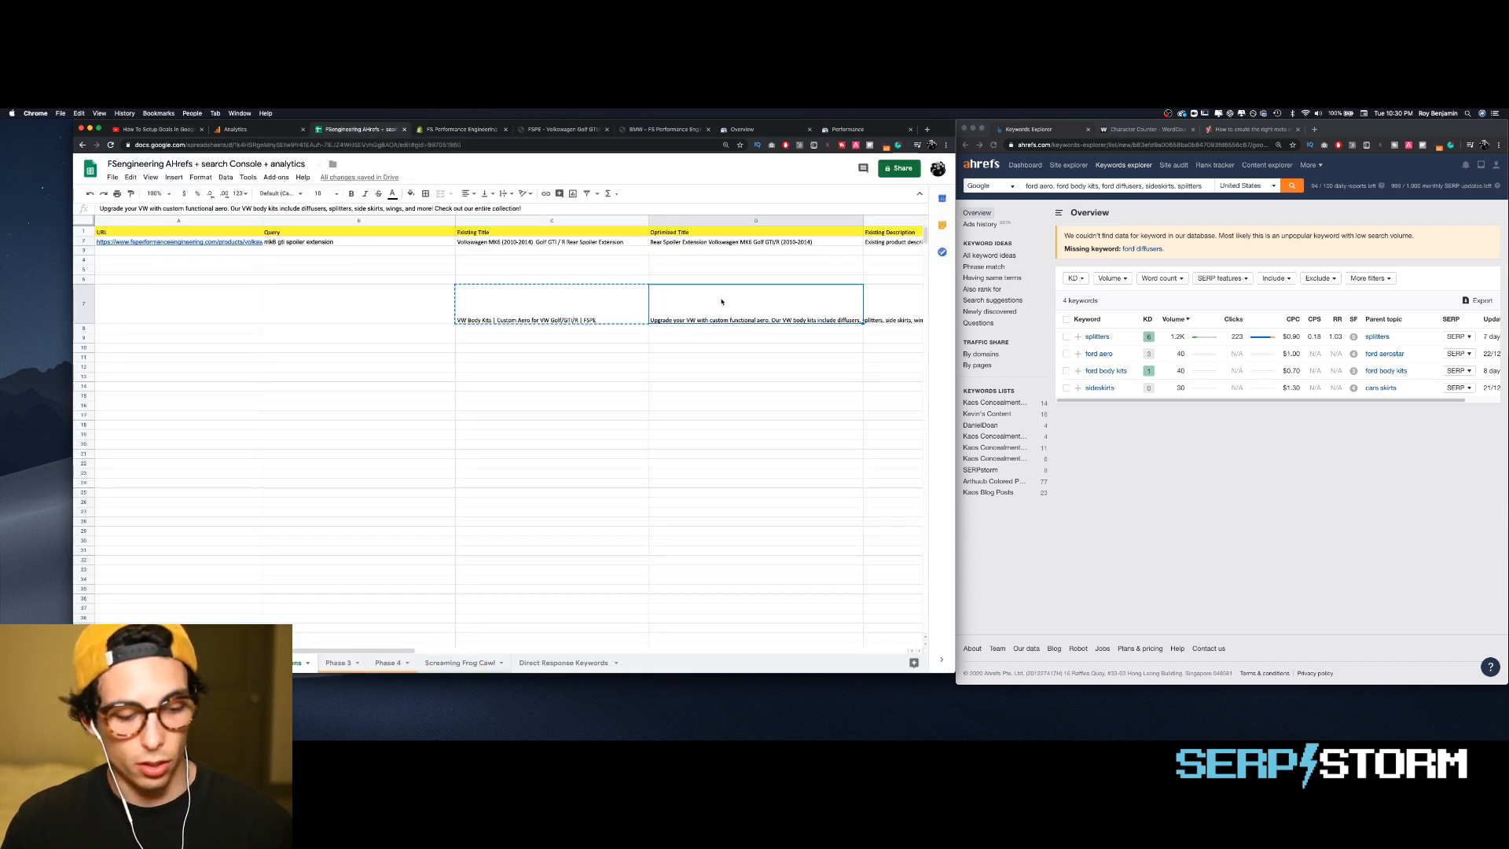
click(455, 130)
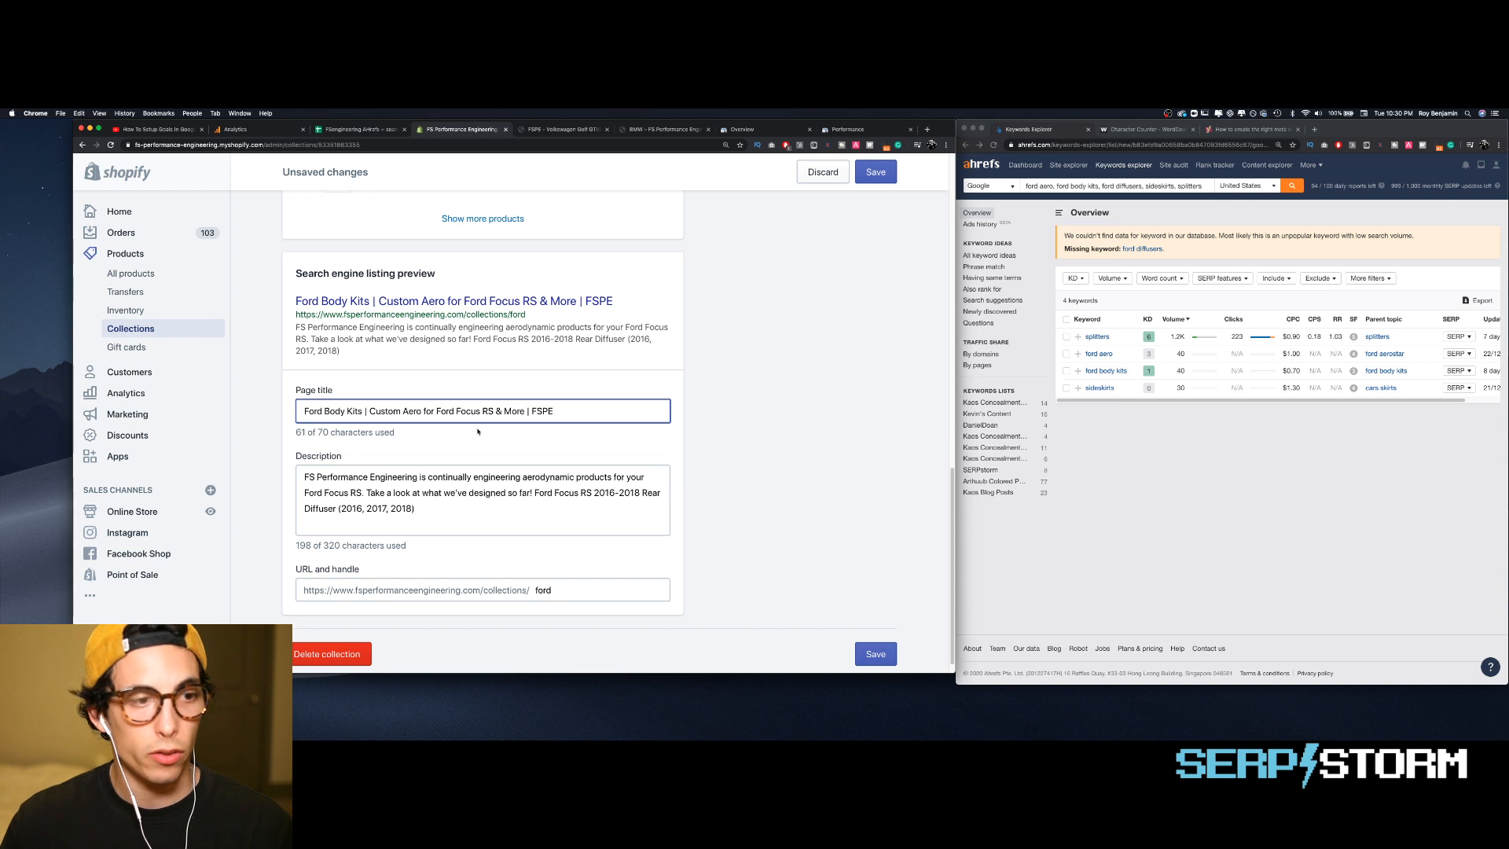
click(423, 493)
key(super+a)
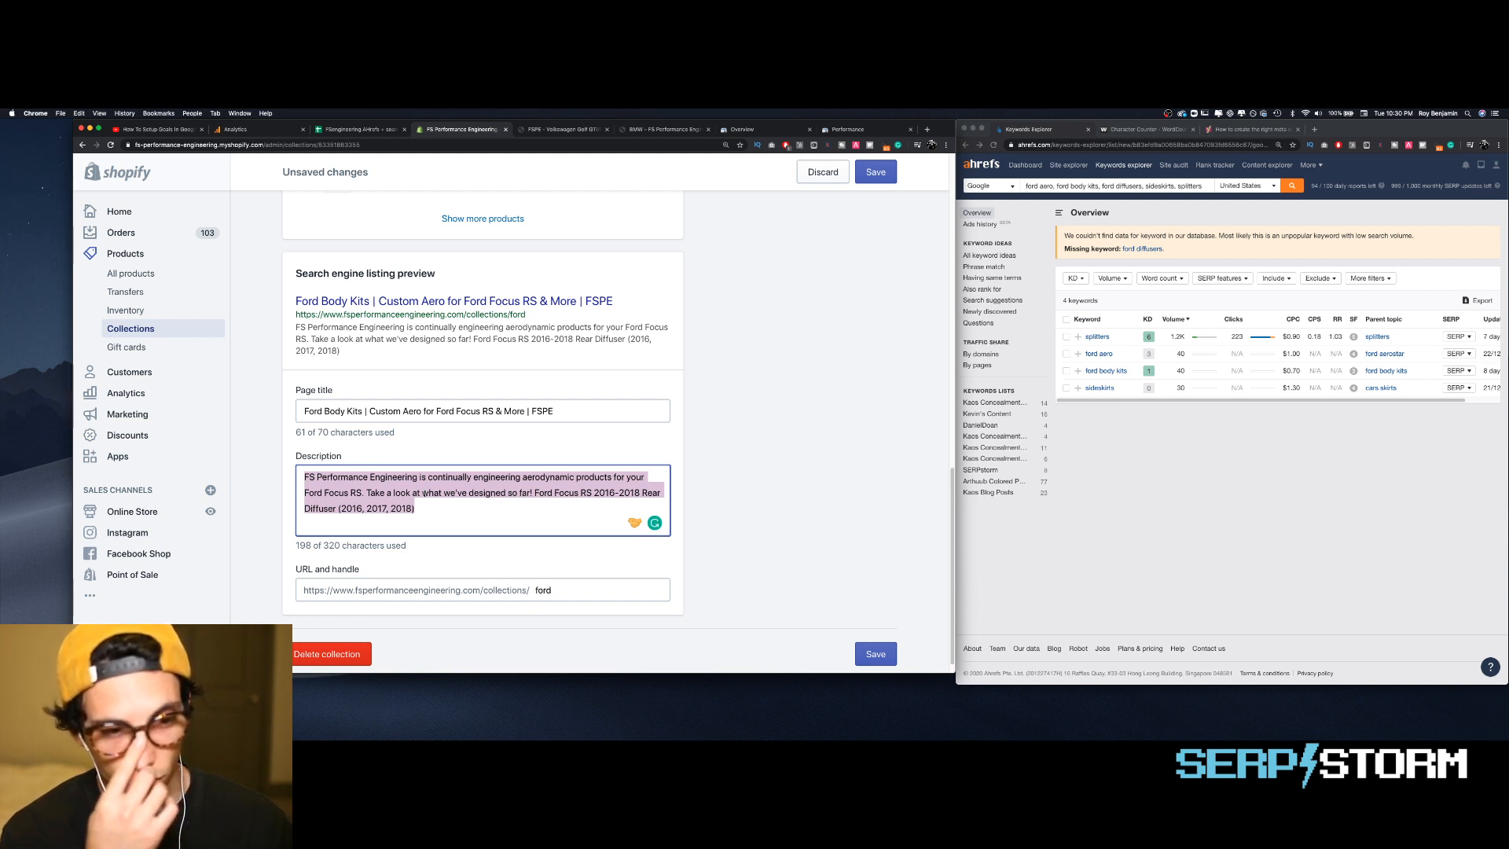
text(Upgrade your VW with custom functional aero. Our VW body kits include diffusers, splitters, side skirts, wings, and more! Check out our entire collection!)
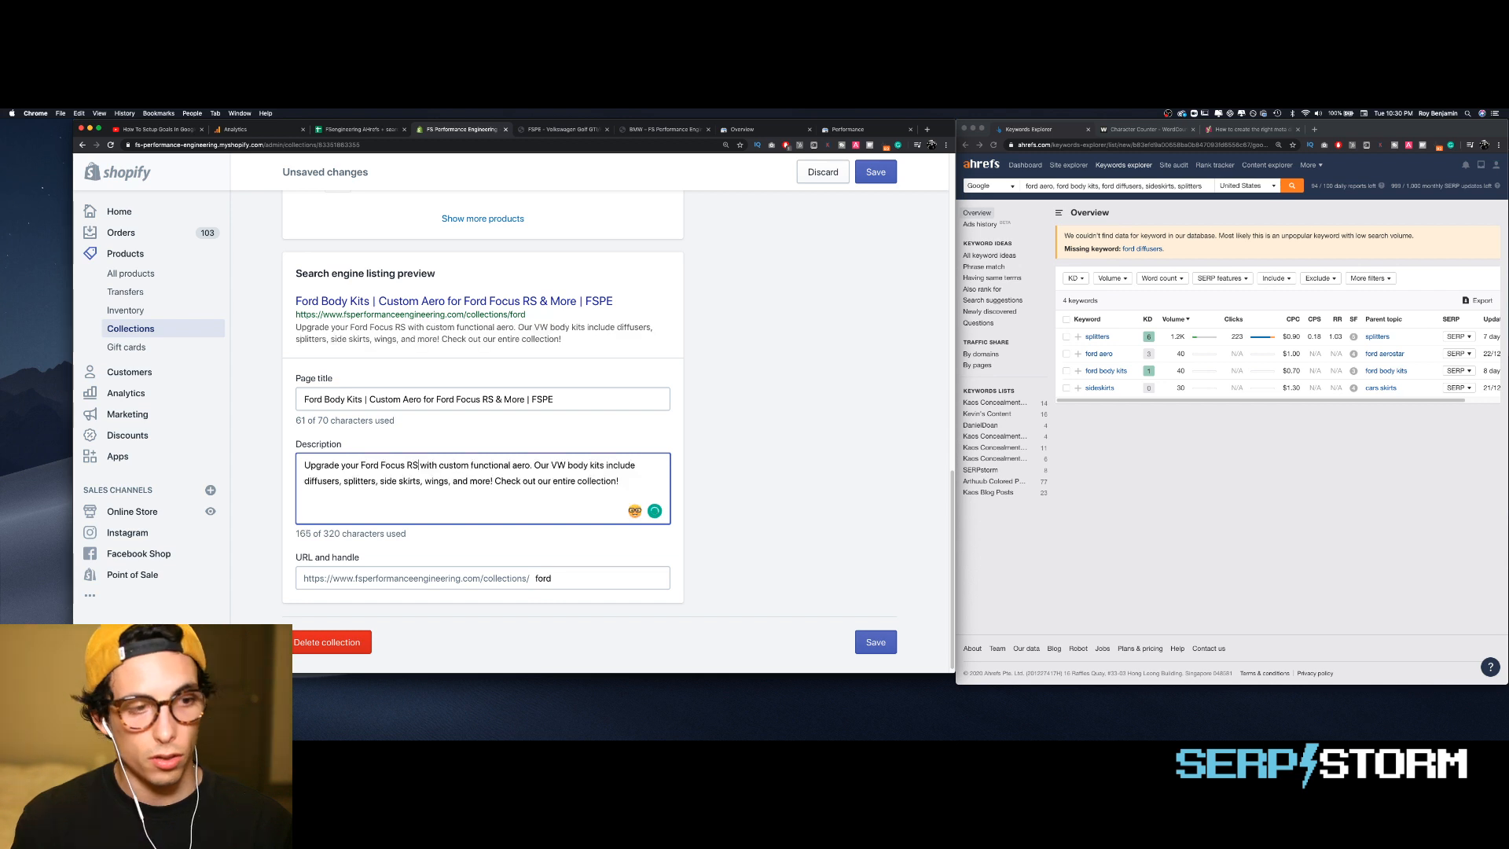
- Add "(2016-2018)" after "Ford Focus RS" in the description and move it behind "and more!"
text(())
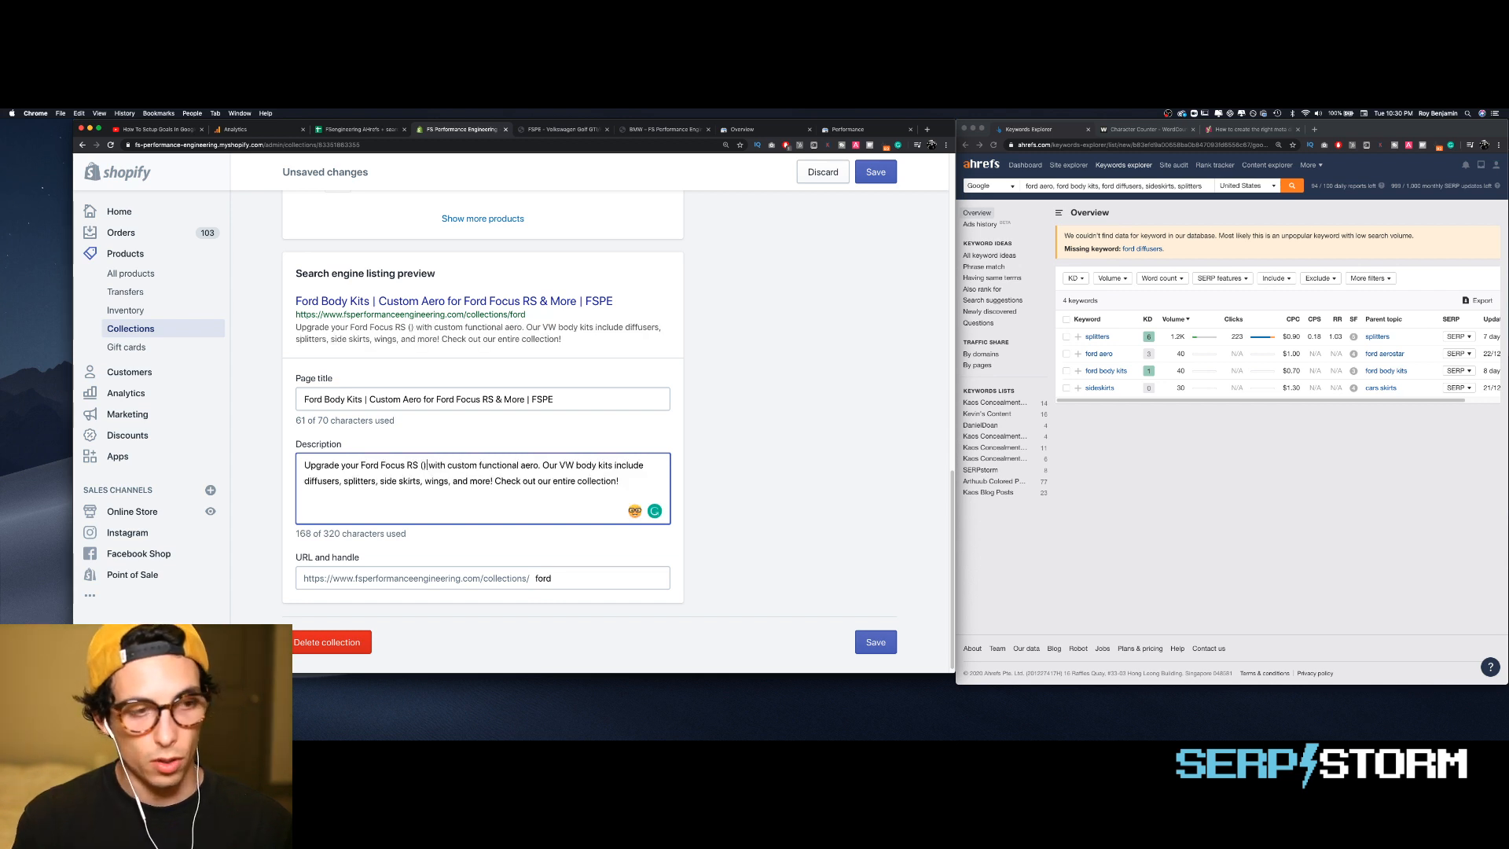
key(Left)
text(2016-)
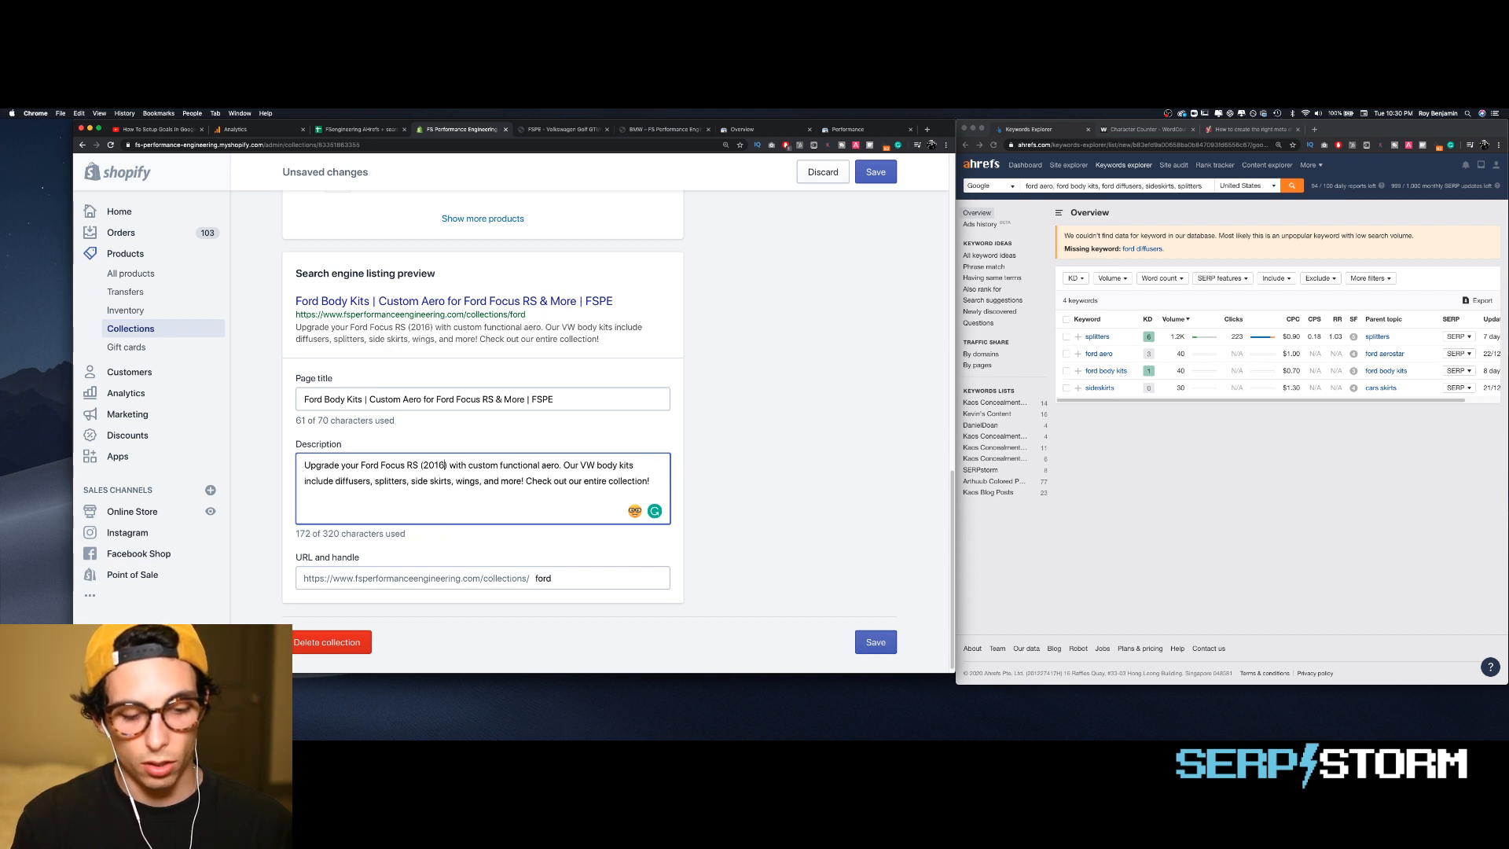
text(2018)
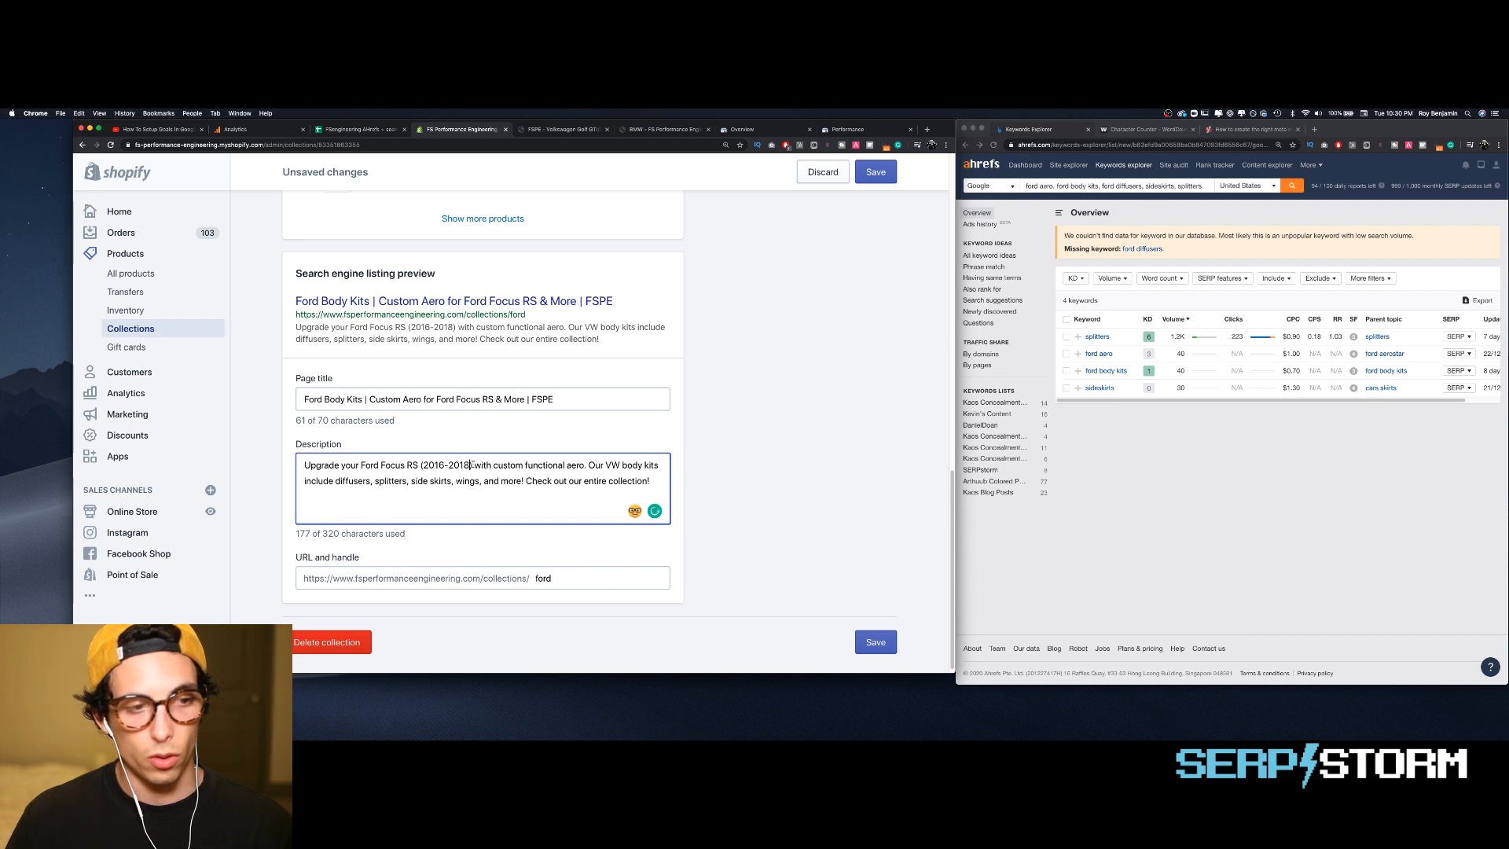
drag(472, 465, 383, 463)
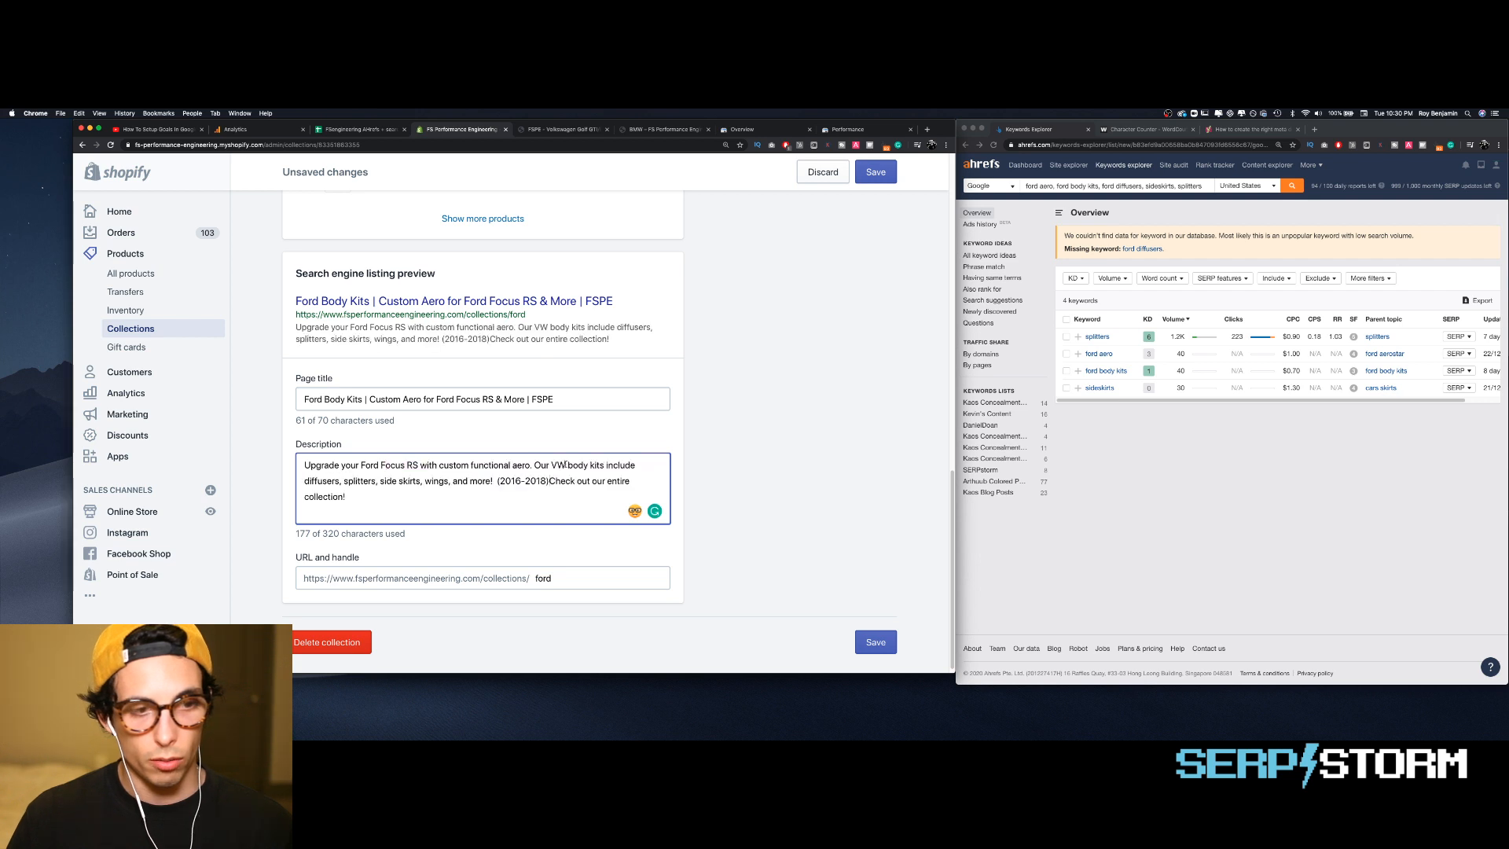
- Change "Our VW body kits" to "Our Ford body kits" in the description
drag(566, 465, 558, 464)
text(Ford)
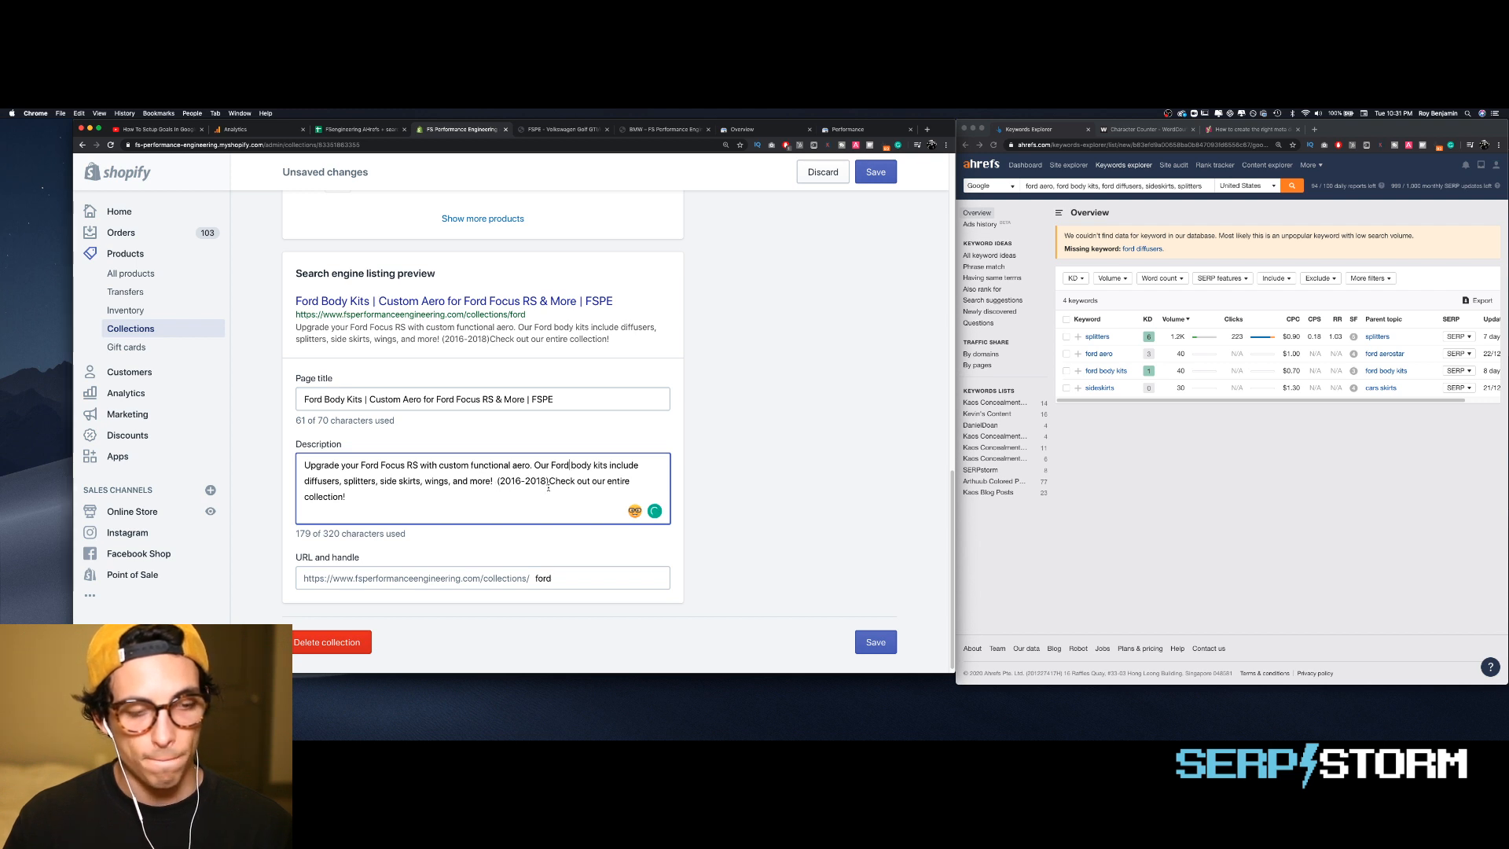
- Adjust the spacing around "(2016-2018)" in the description and remove the year range
click(496, 480)
key(BackSpace)
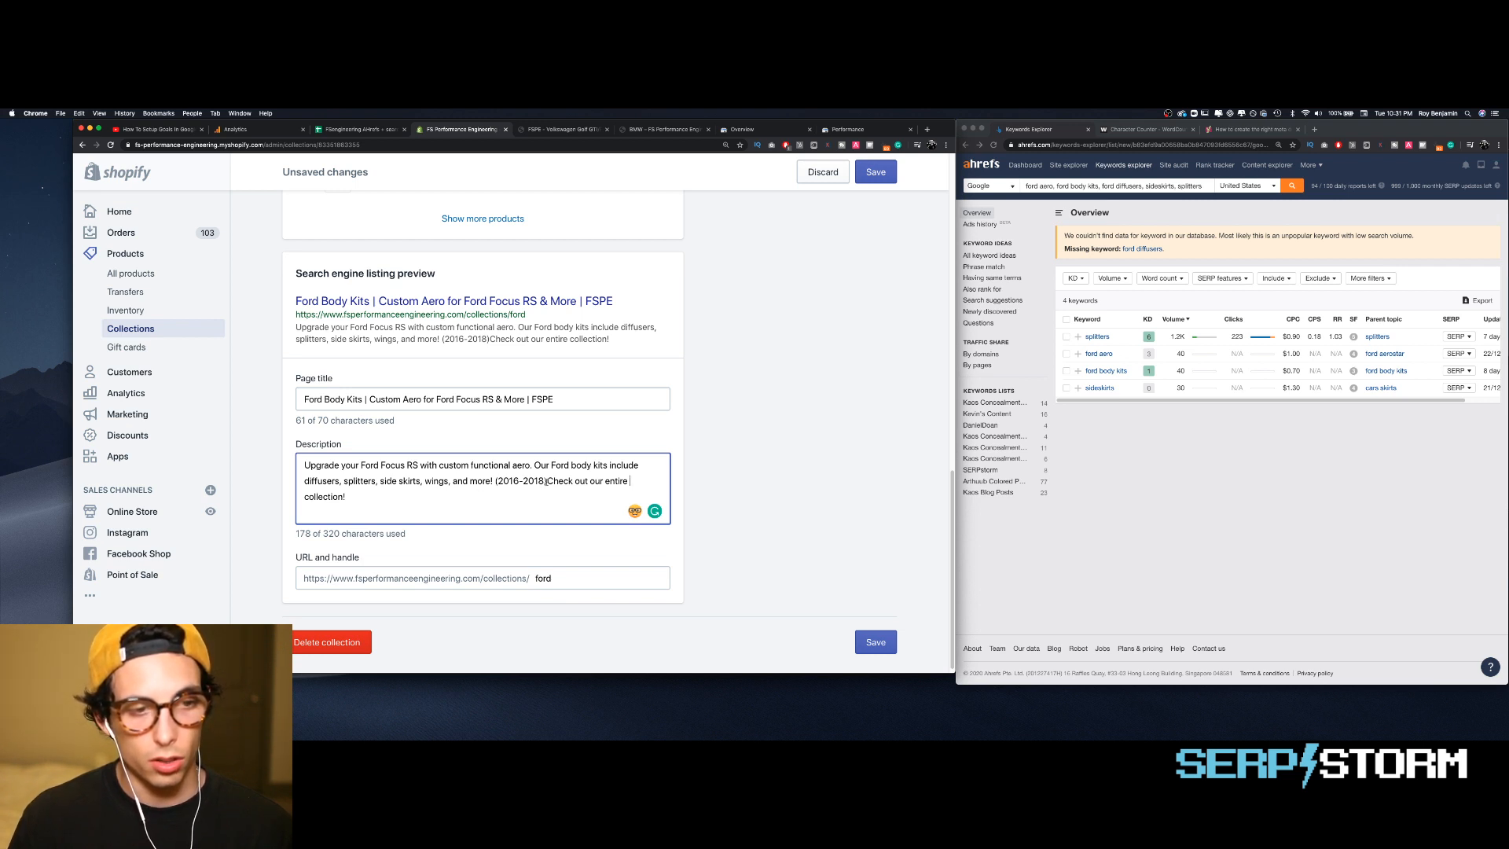
click(548, 481)
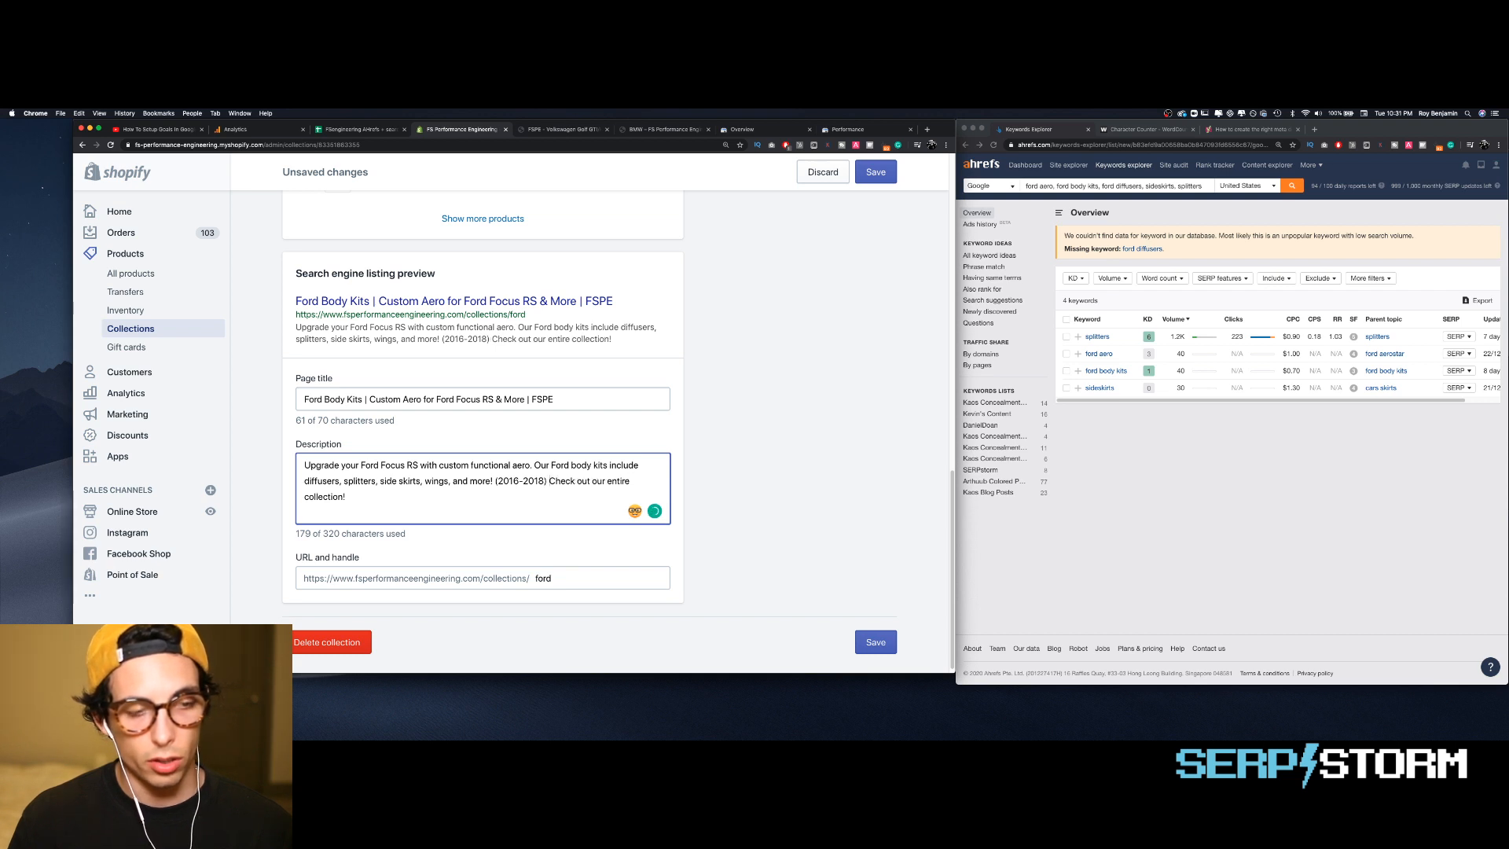
click(494, 481)
key(BackSpace)
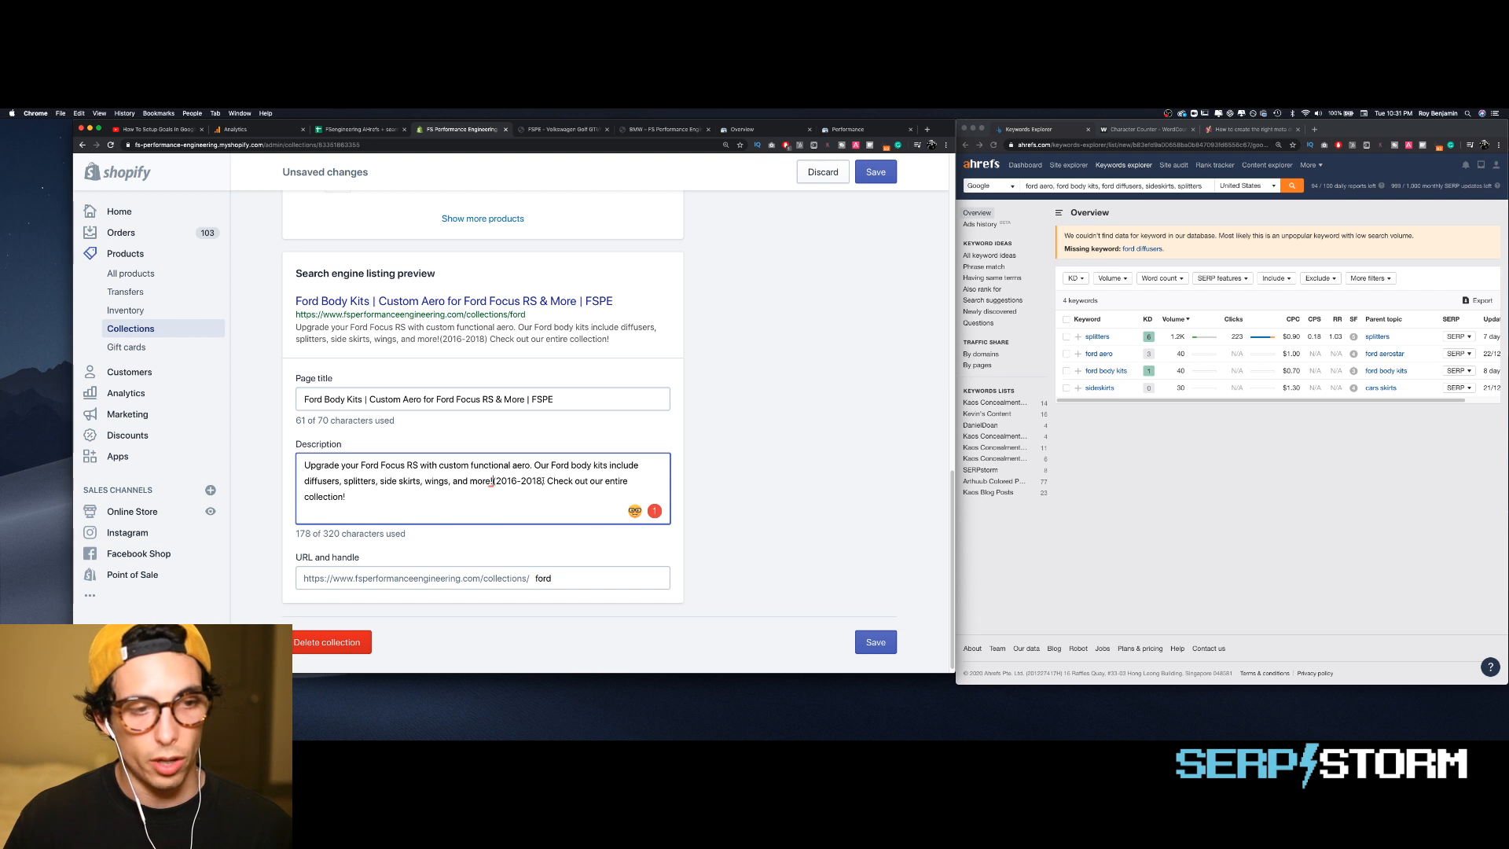
drag(545, 481, 494, 481)
key(BackSpace)
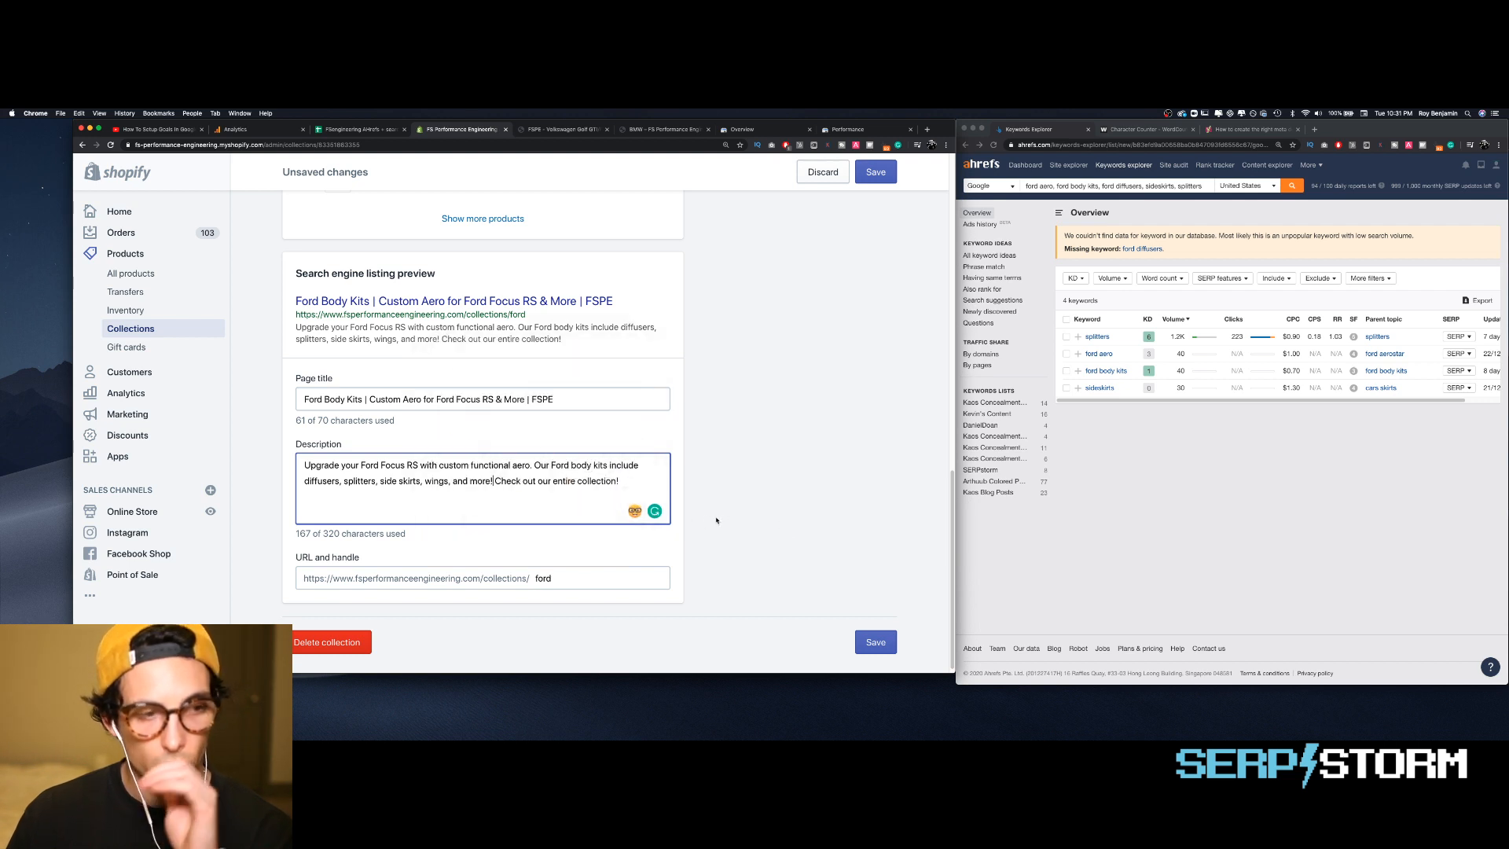
scroll(716, 520, down, 1)
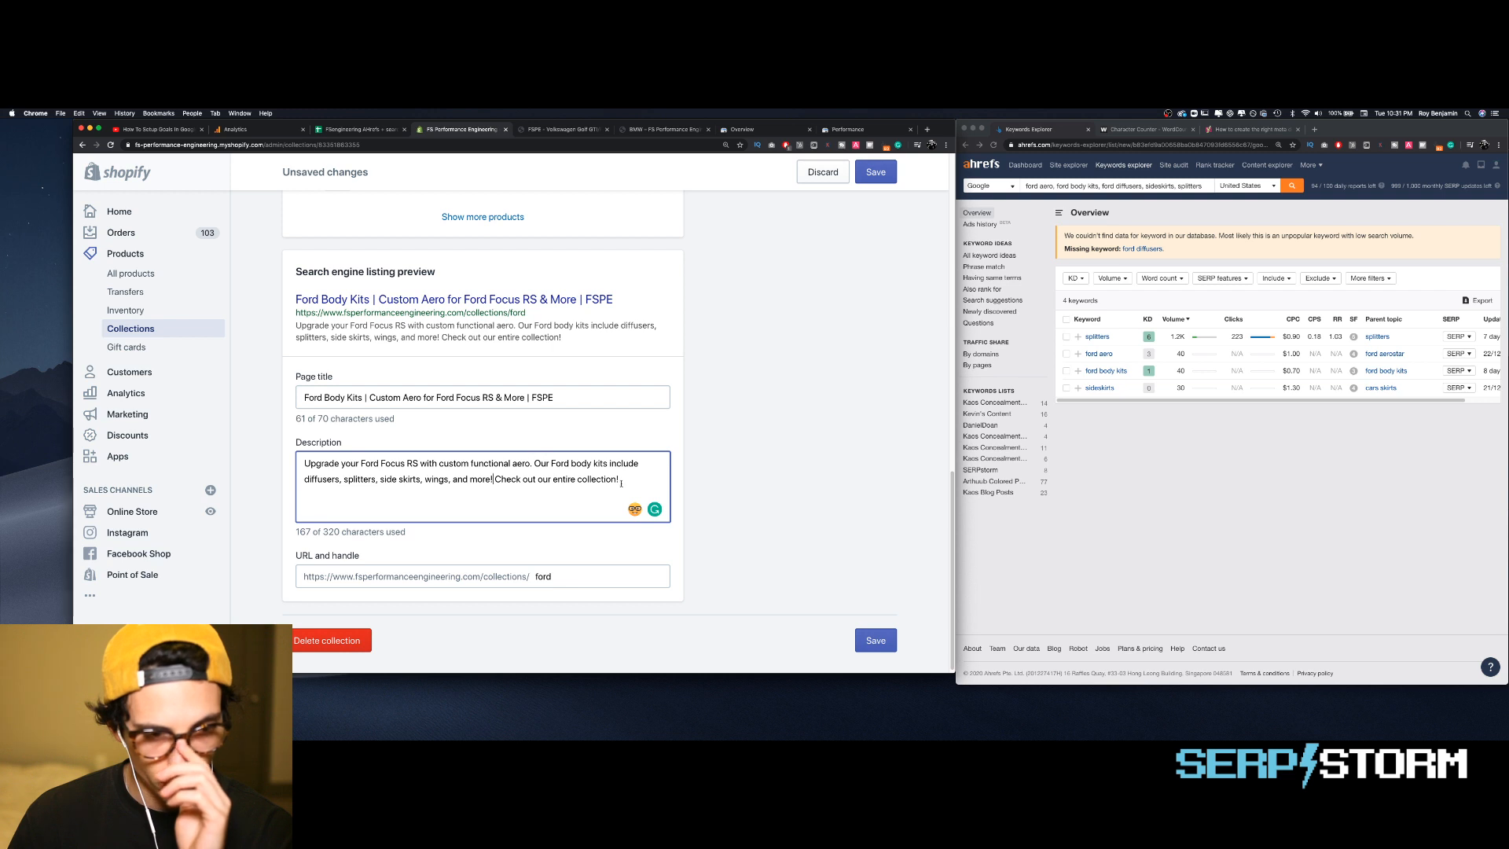
scroll(792, 537, up, 1)
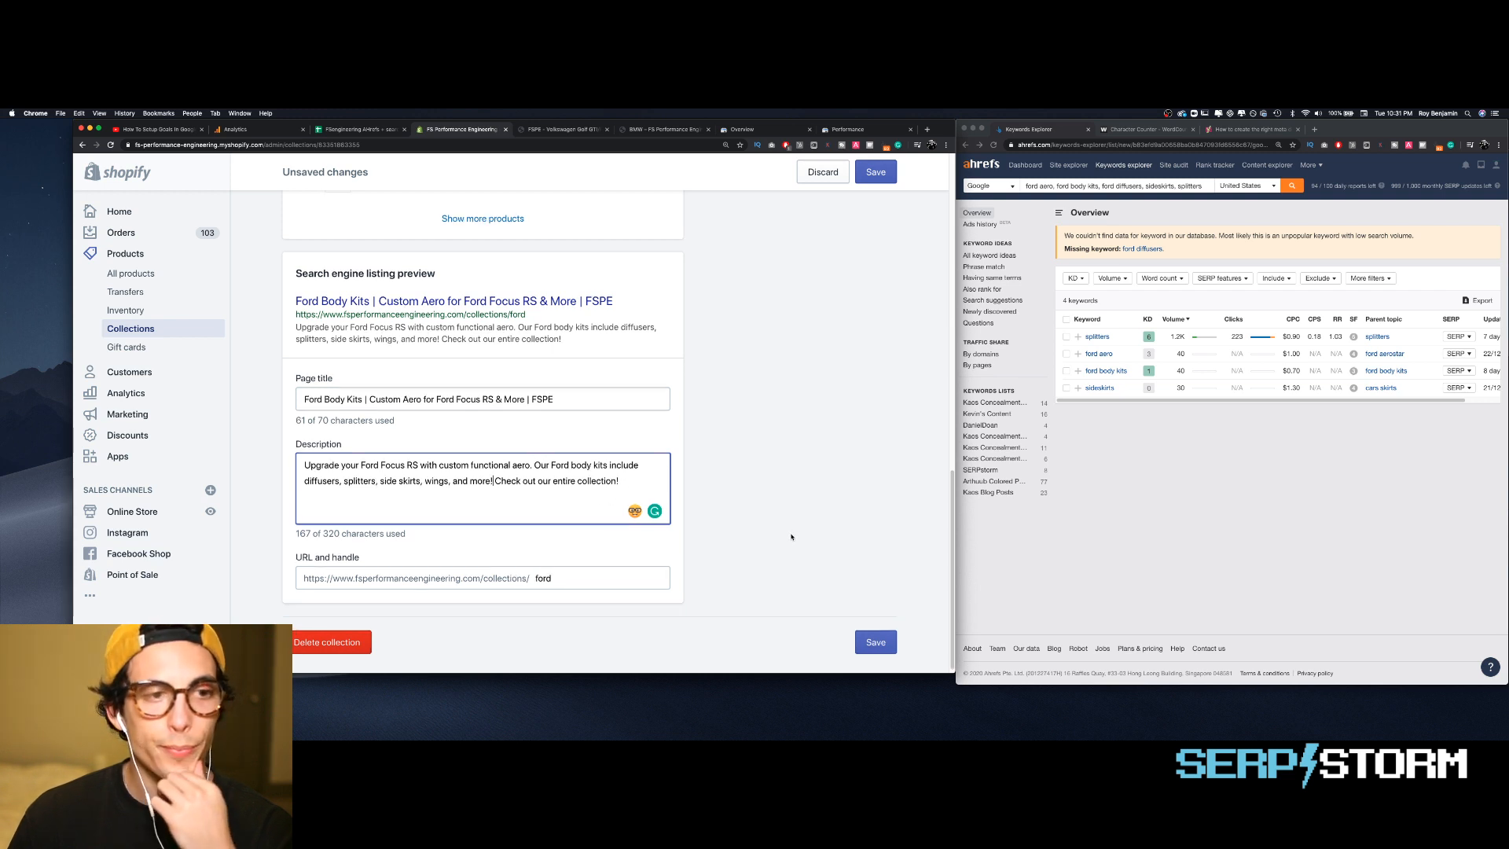
- Save the Ford collection and open the Scion collection from the collections list
click(875, 642)
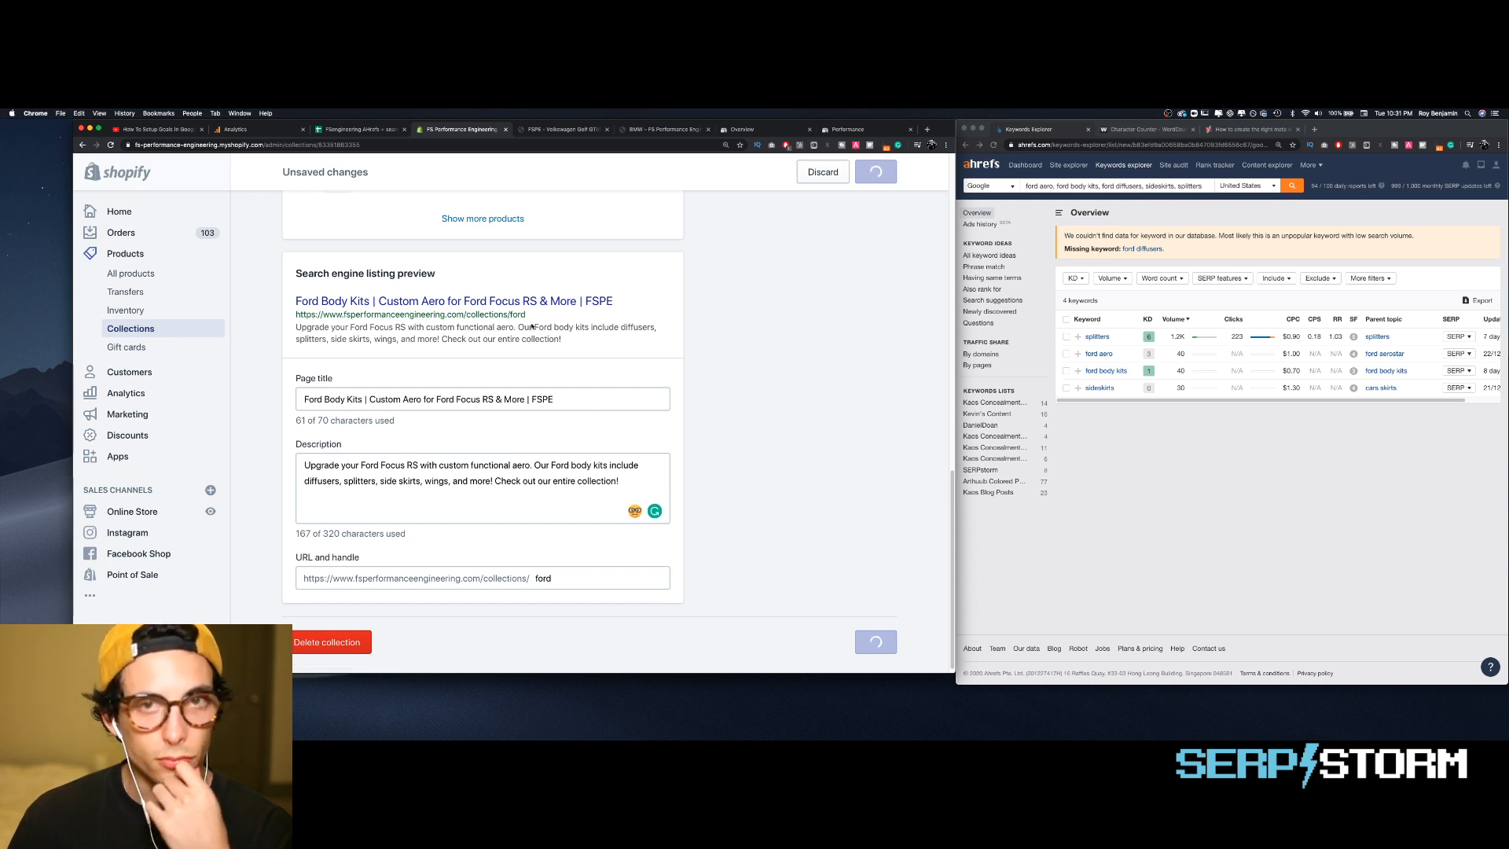
scroll(531, 323, up, 3)
scroll(366, 264, up, 7)
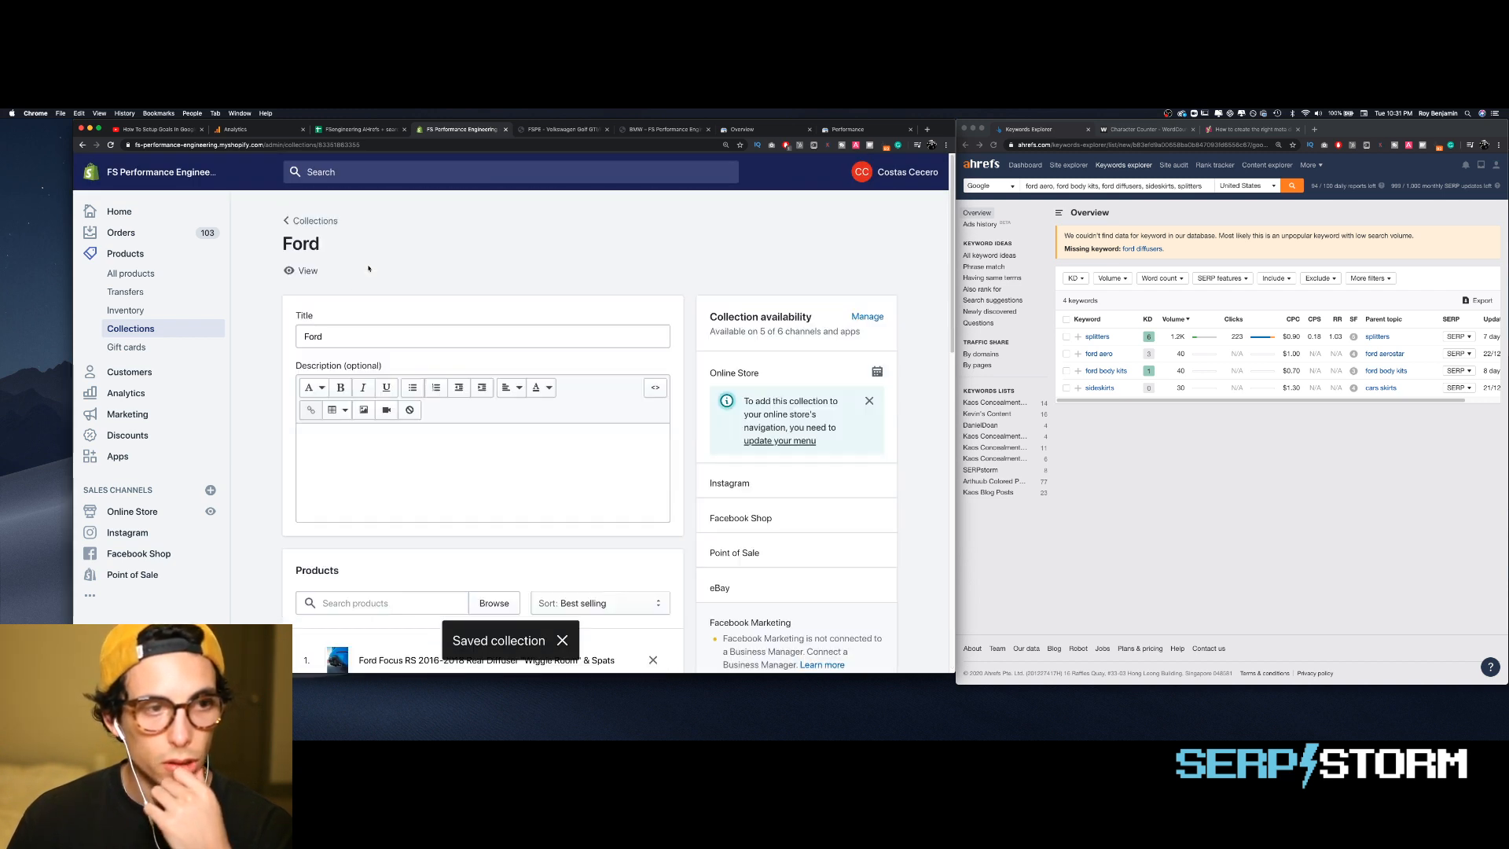
click(311, 223)
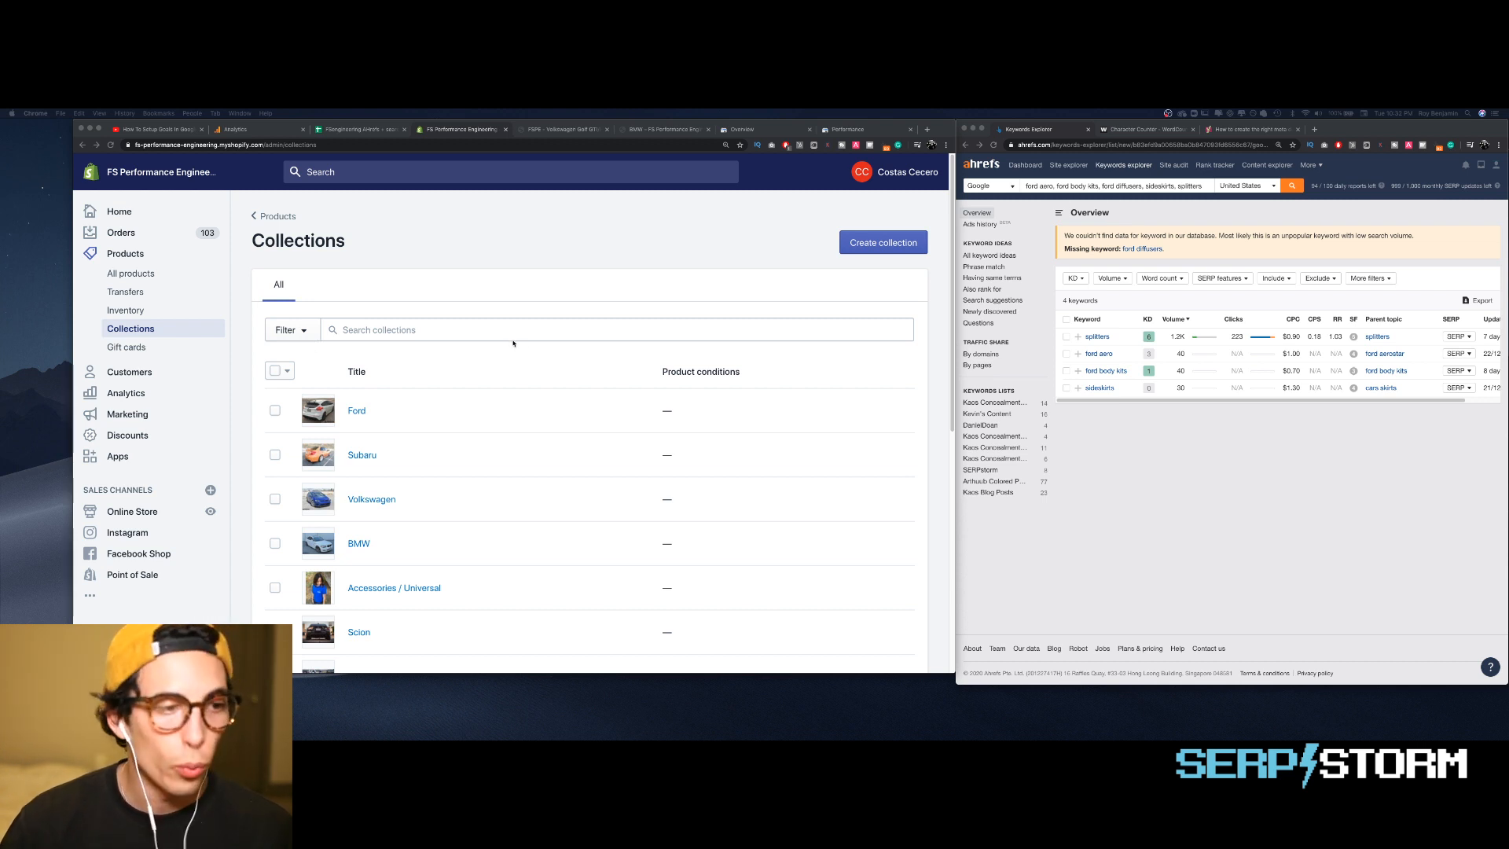
scroll(425, 472, down, 2)
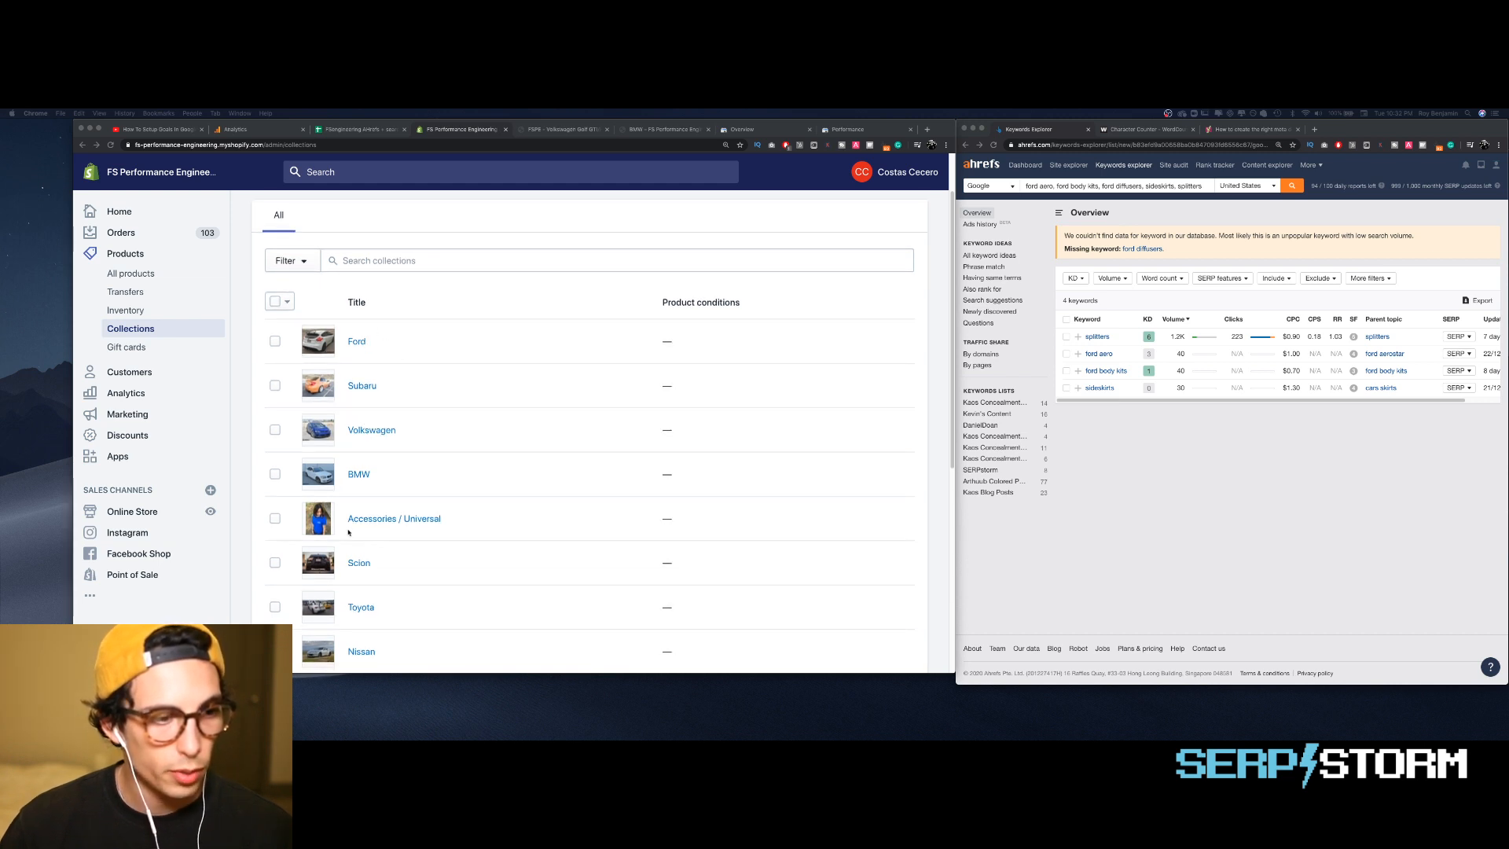
scroll(362, 518, down, 2)
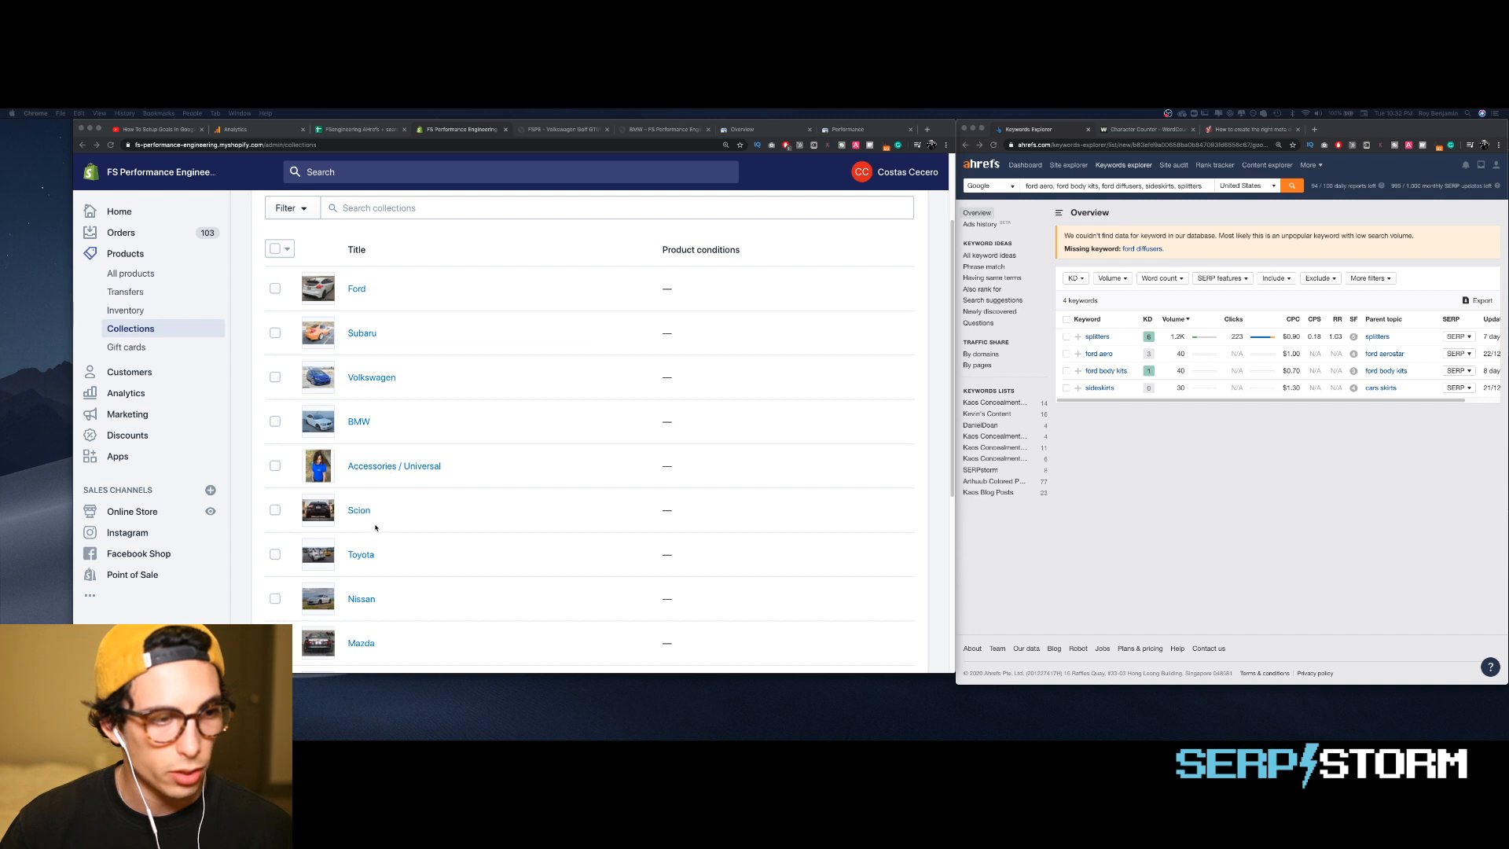
click(355, 511)
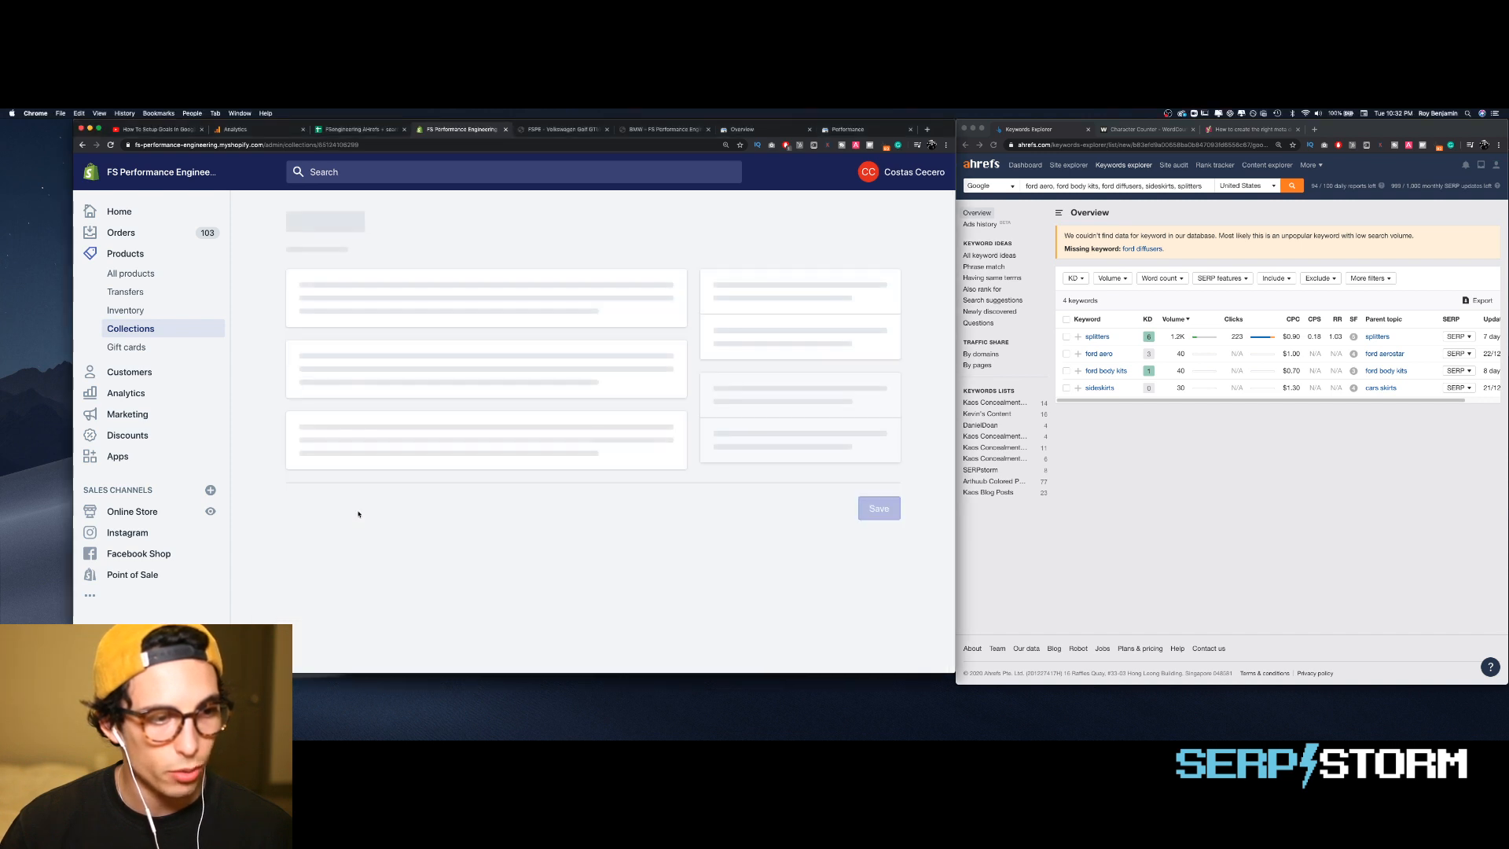
- Replace the Scion collection's SEO page title with the VW title copied from the spreadsheet, "VW Body Kits | Custom Aero for VW Golf/GTI/R | FSPE"
click(362, 129)
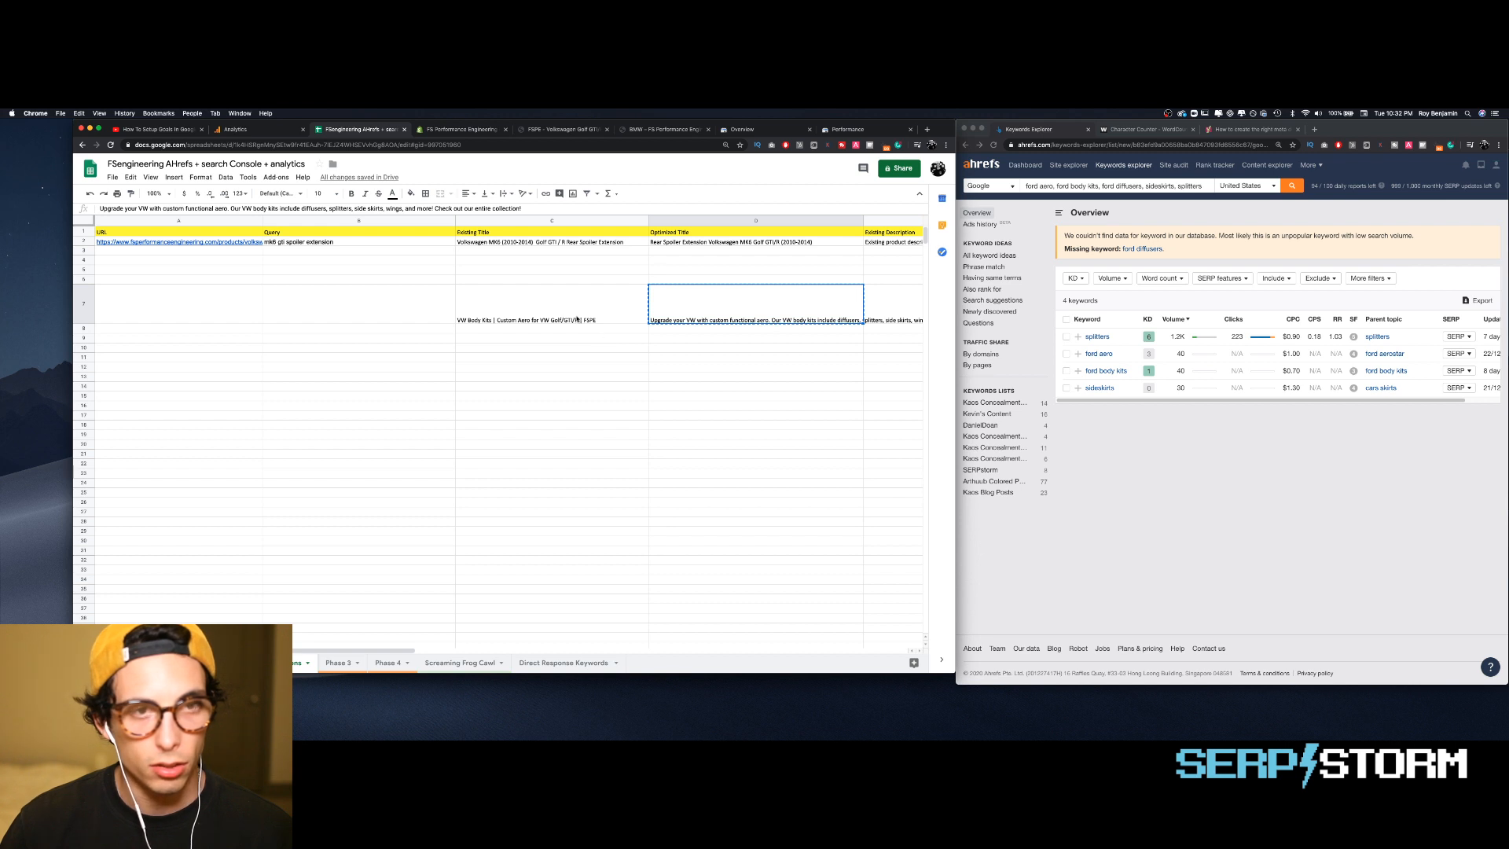
click(578, 318)
key(cmd+c)
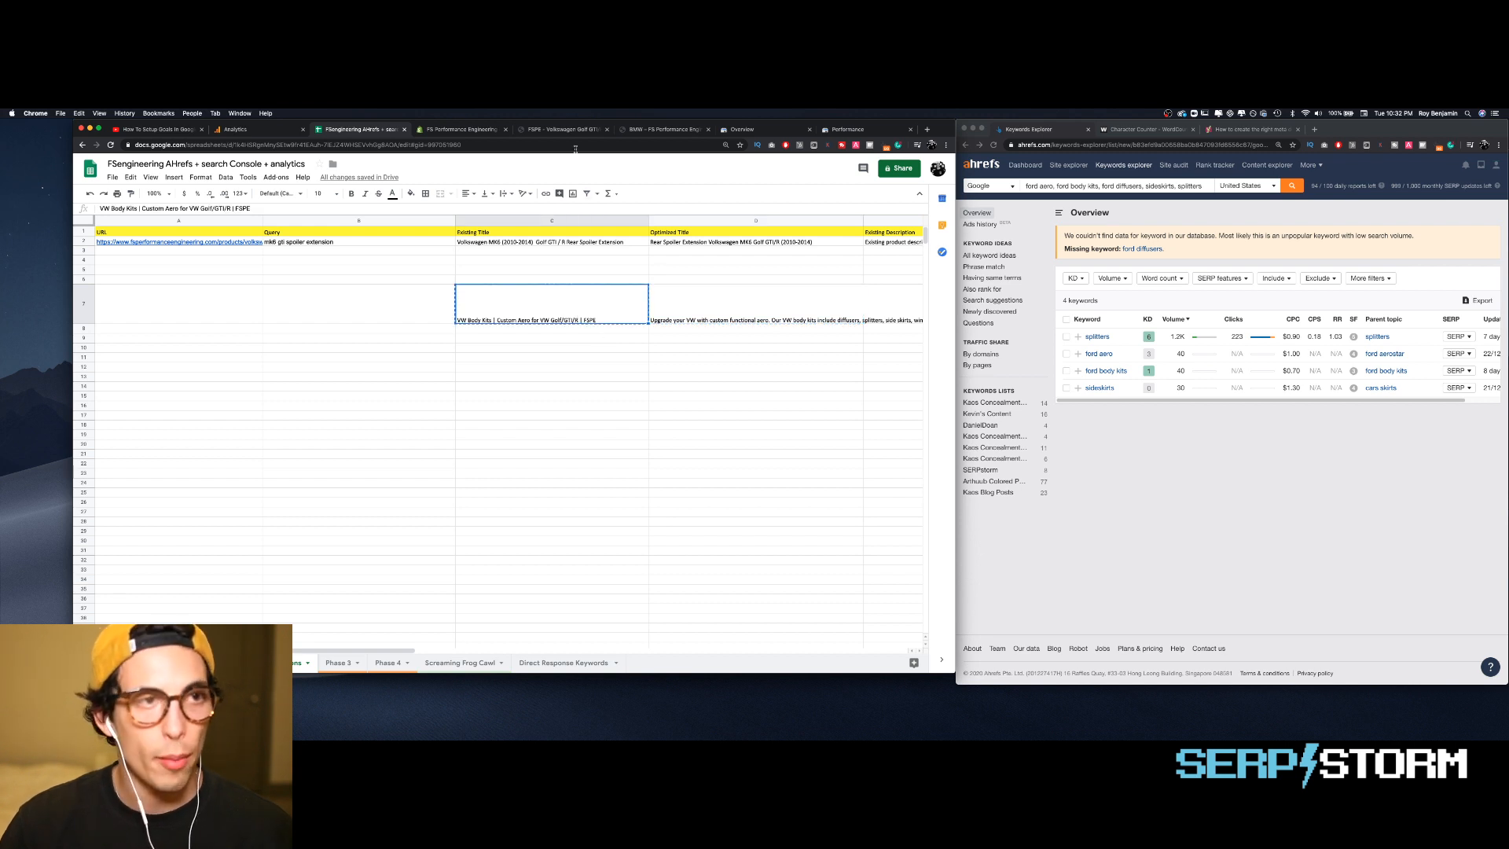
click(471, 129)
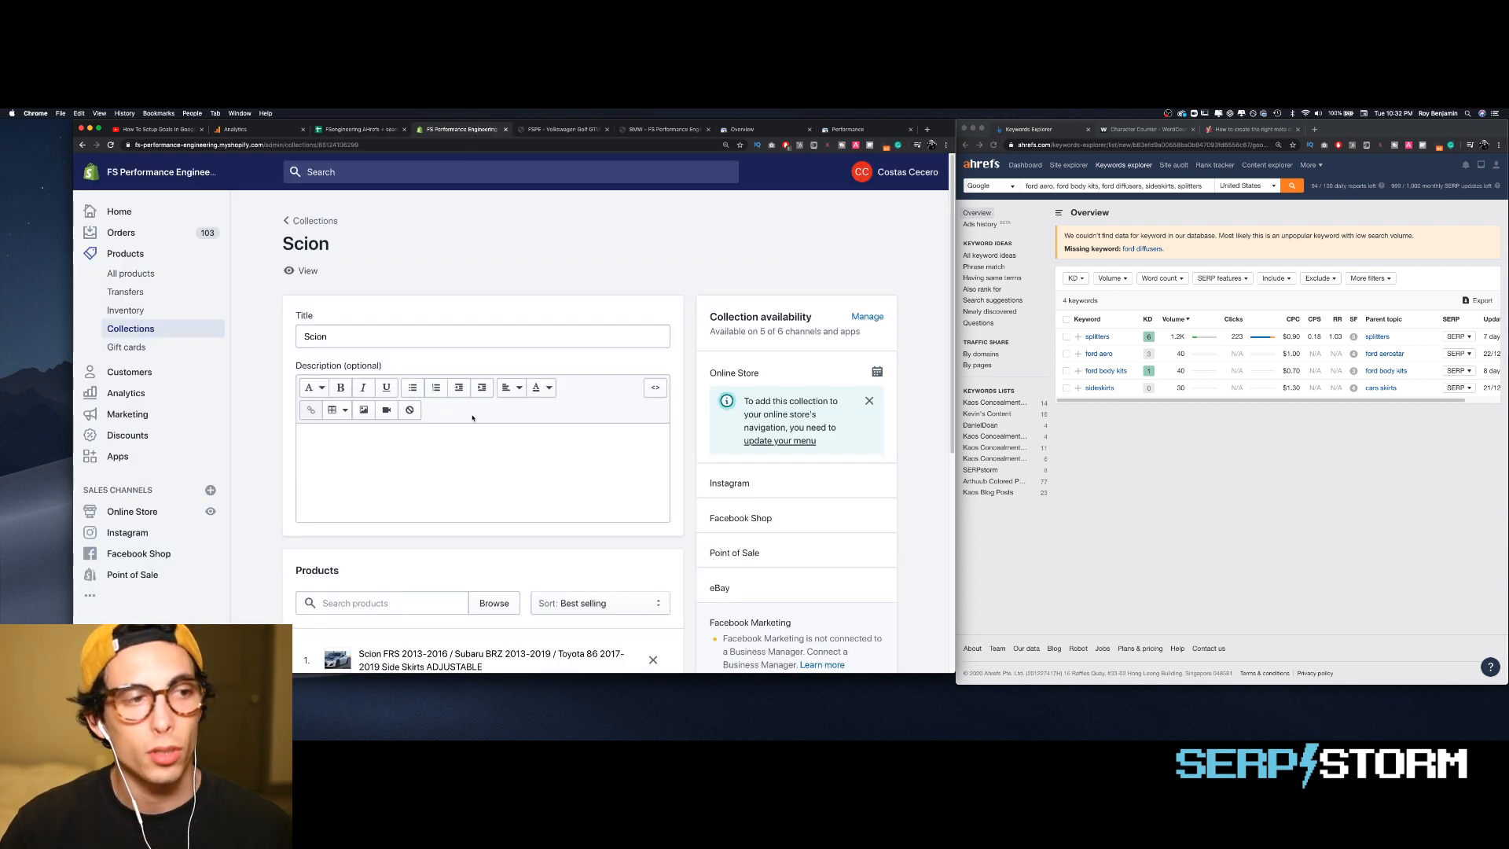
scroll(465, 422, down, 5)
scroll(466, 421, down, 3)
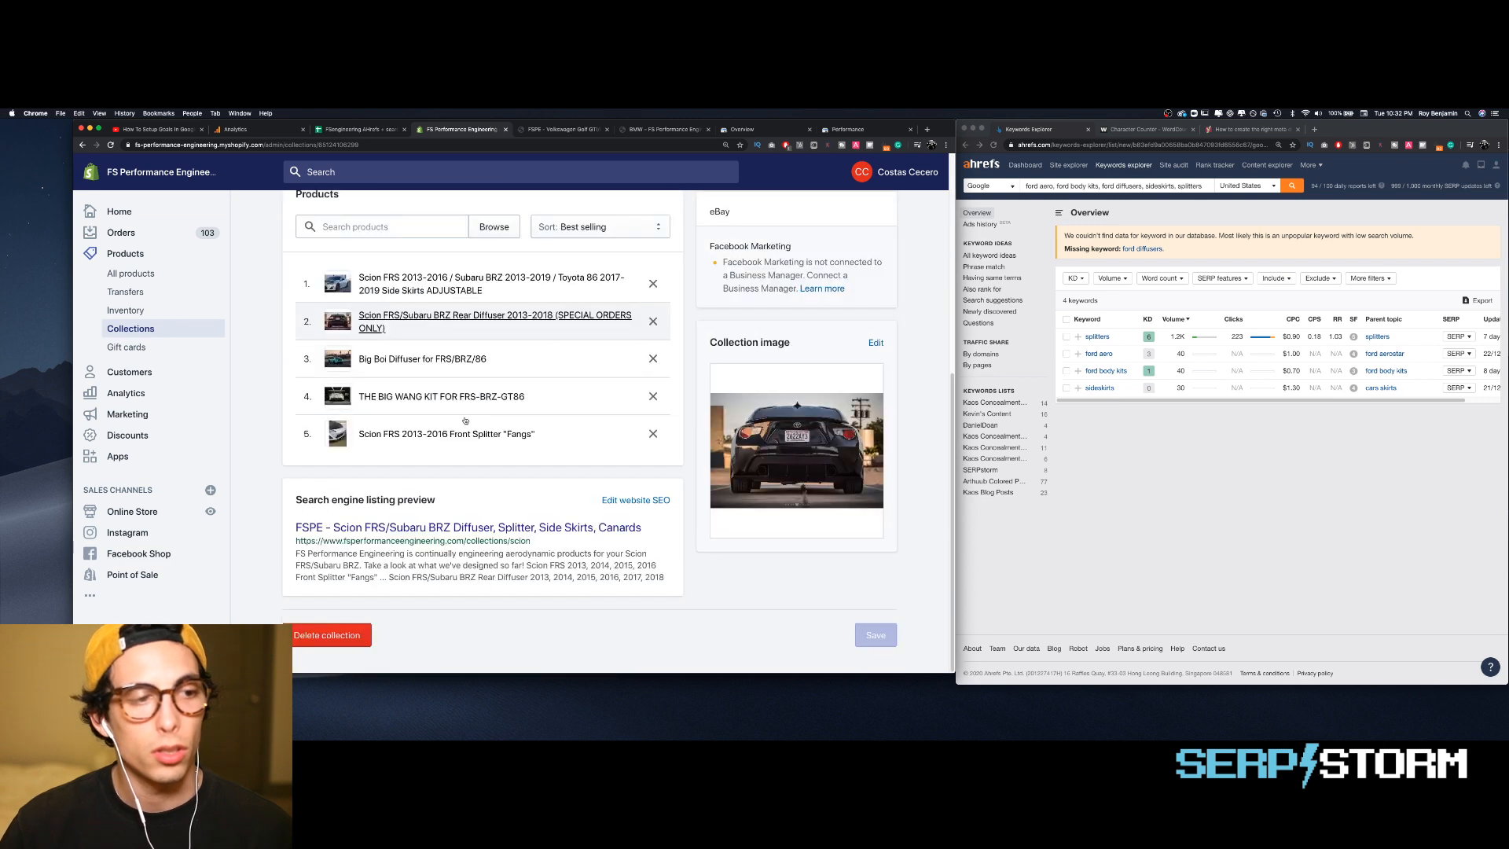
click(633, 501)
scroll(551, 525, down, 3)
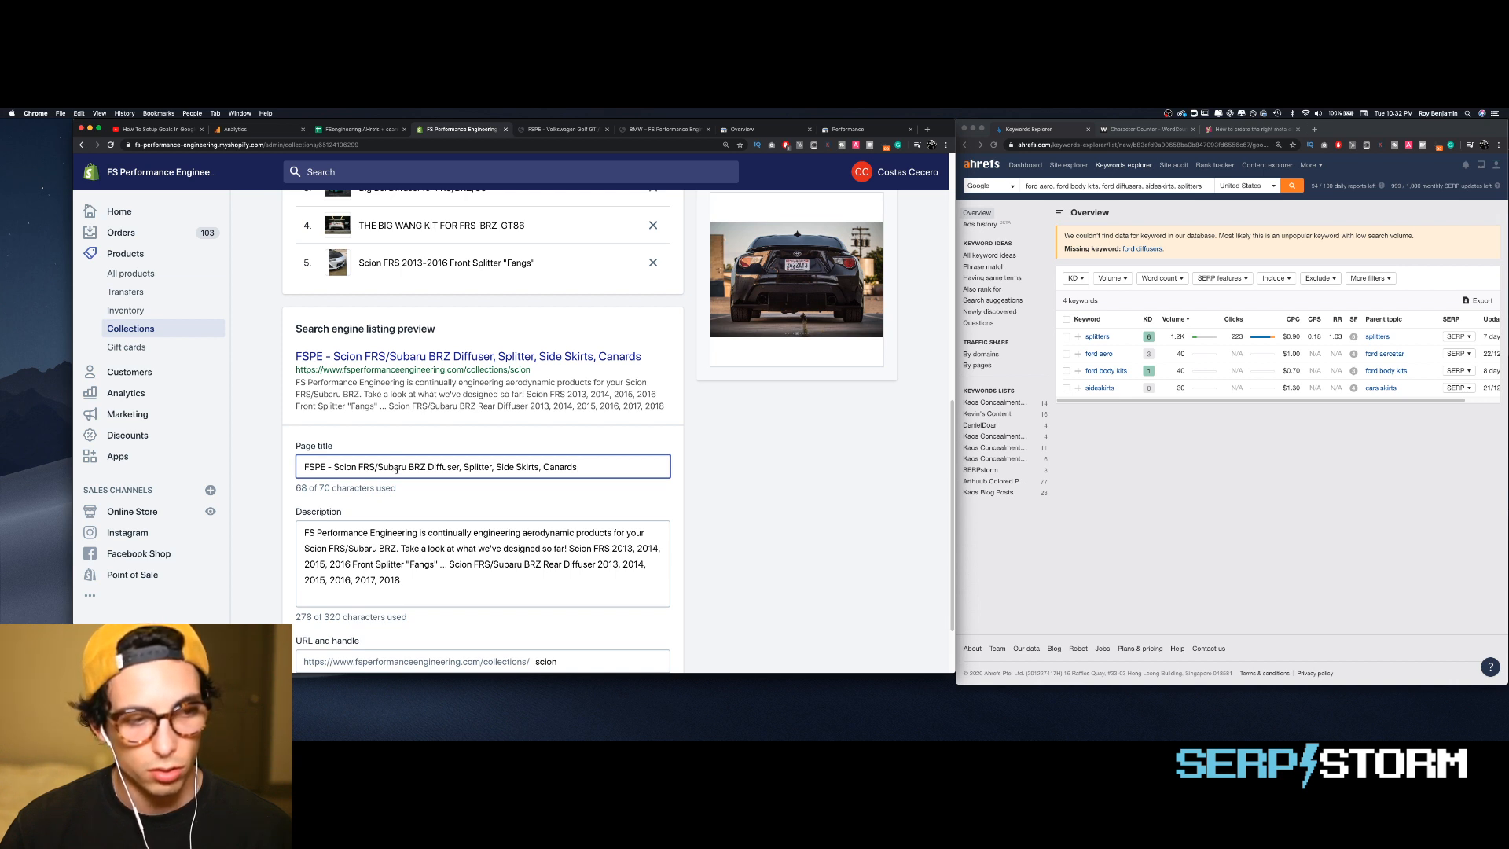
key(super+a)
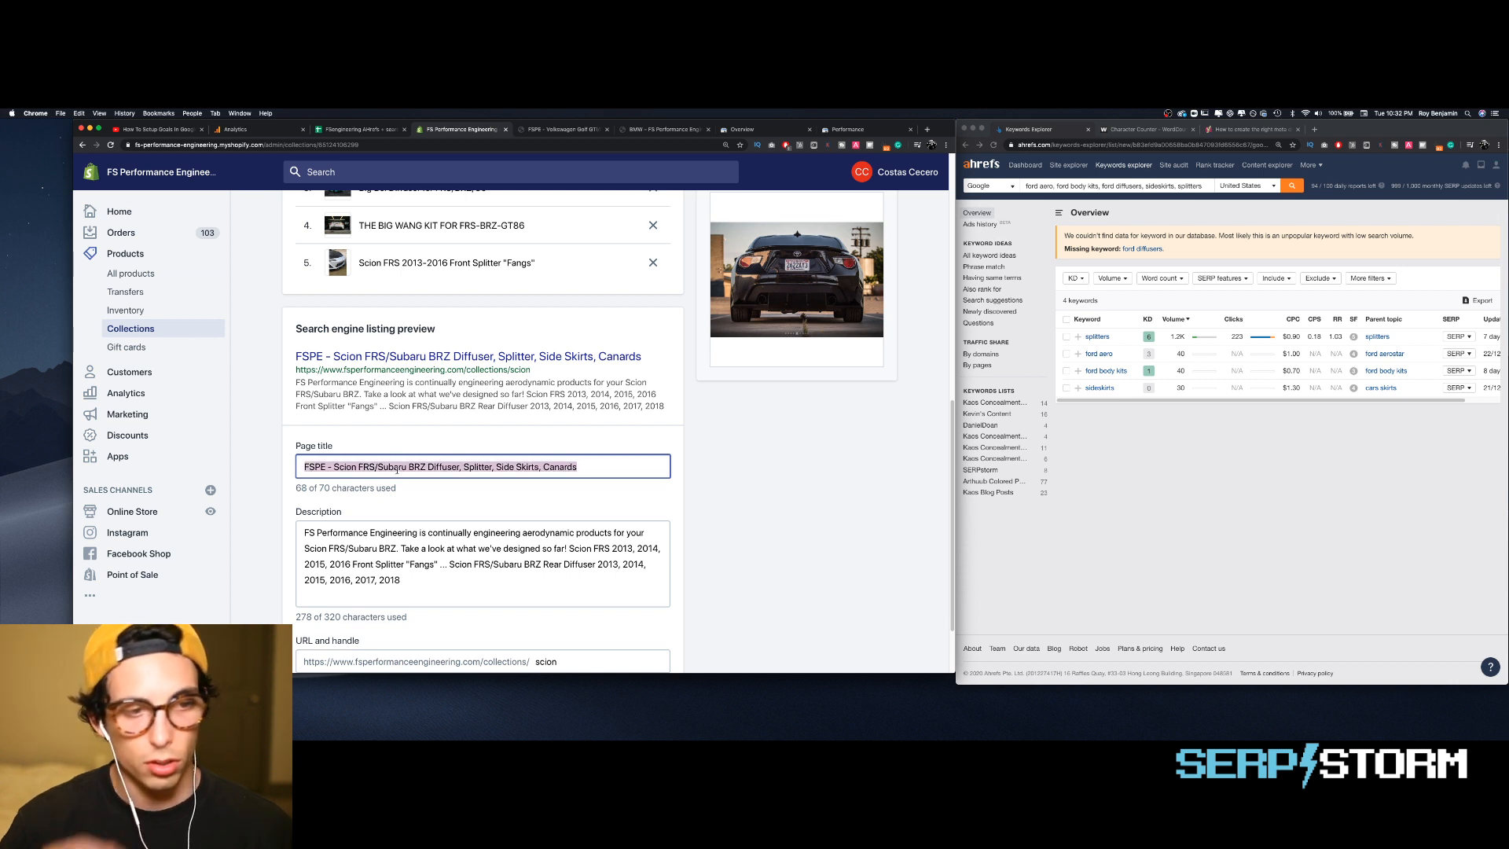
key(super+v)
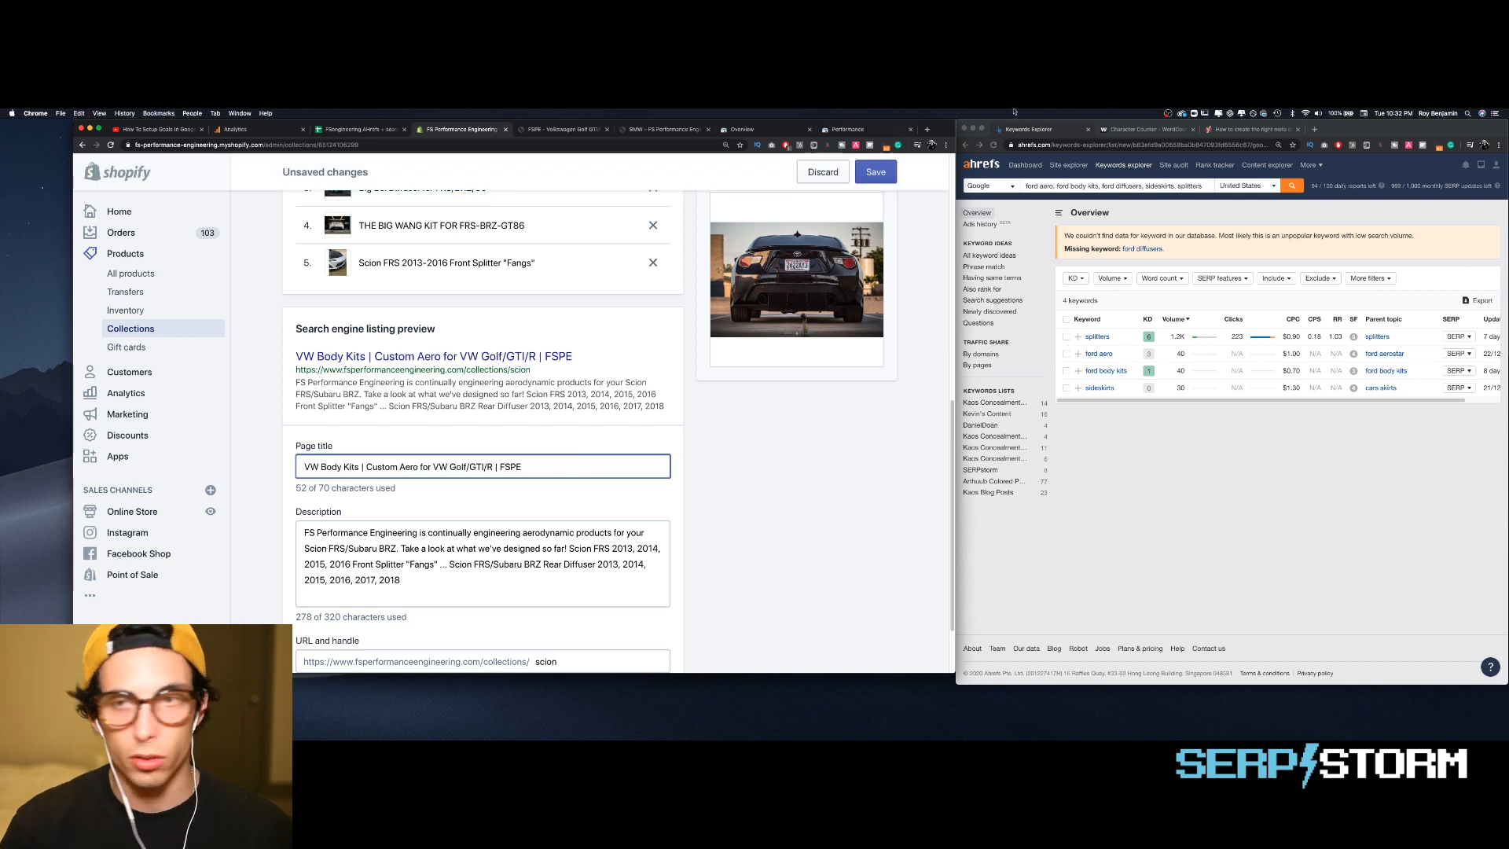
- Look up "scion aero" and "scion body kits" in Ahrefs Keywords Explorer and view the phrase matches and all keyword ideas
click(1070, 186)
key(super+a)
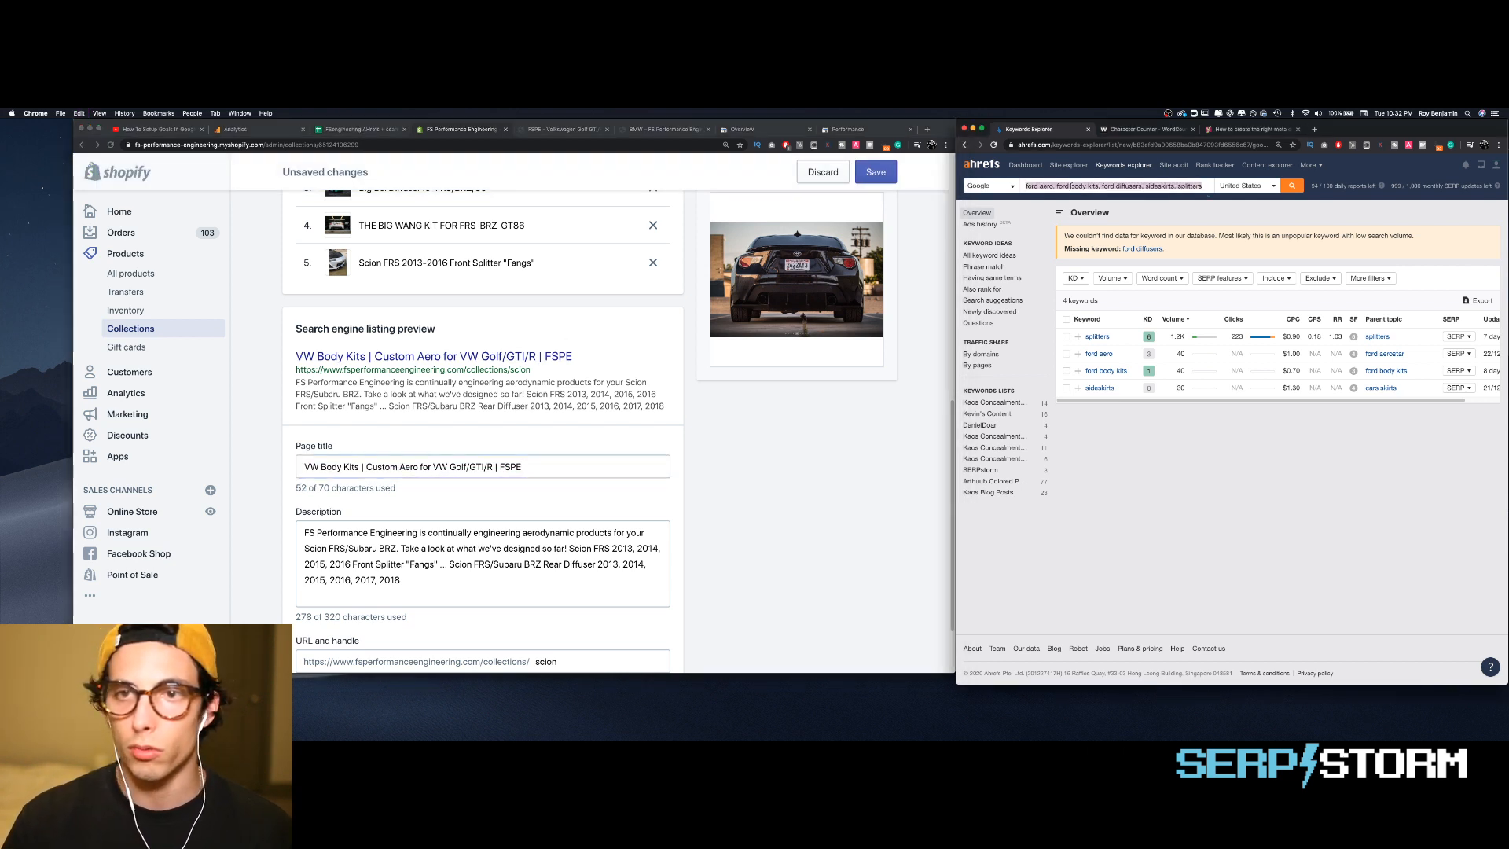
text(Scion b)
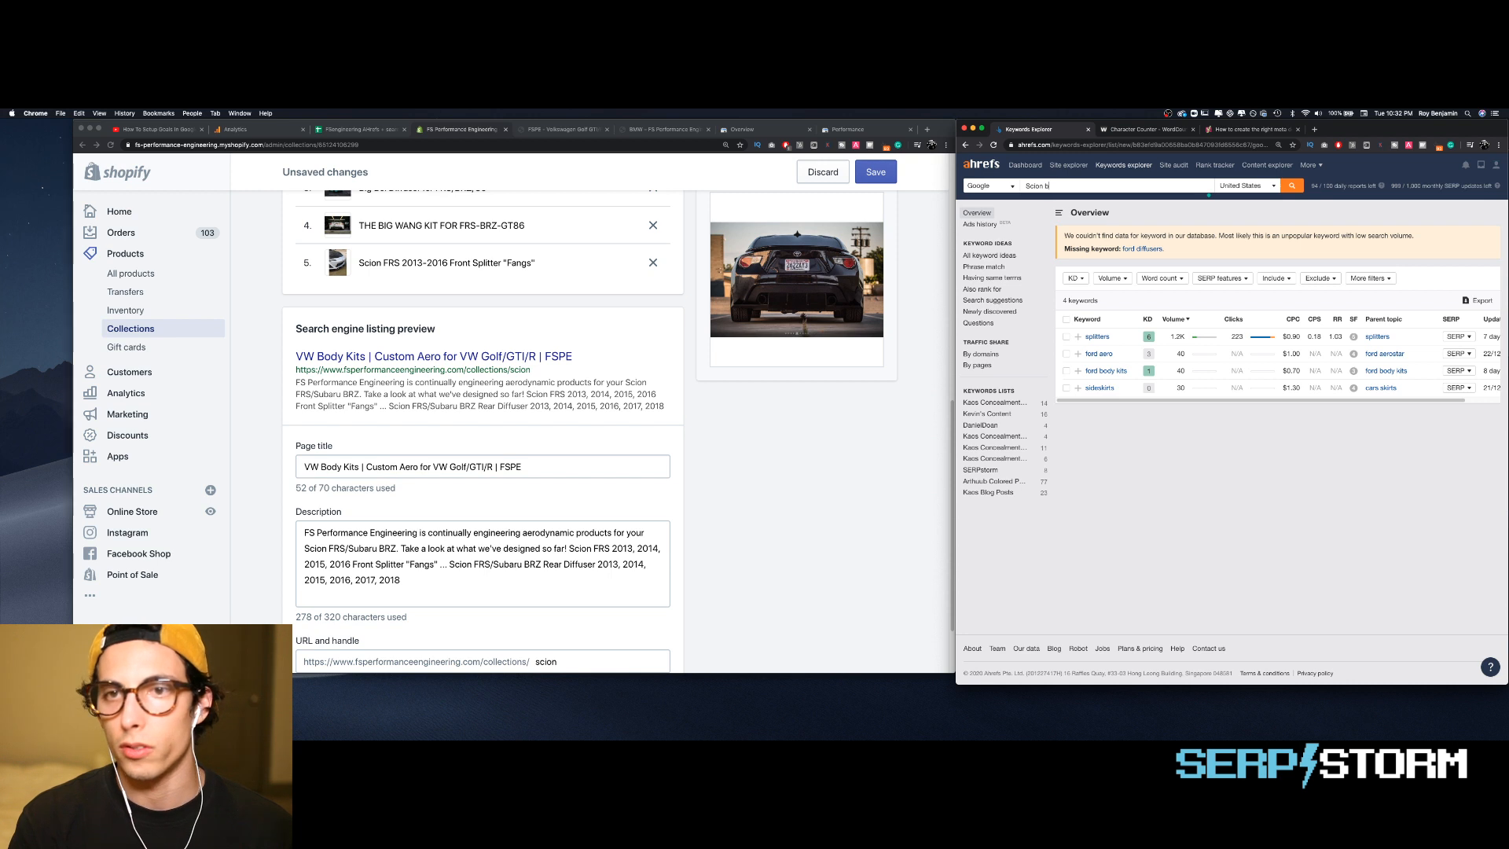
text(ody kits, s)
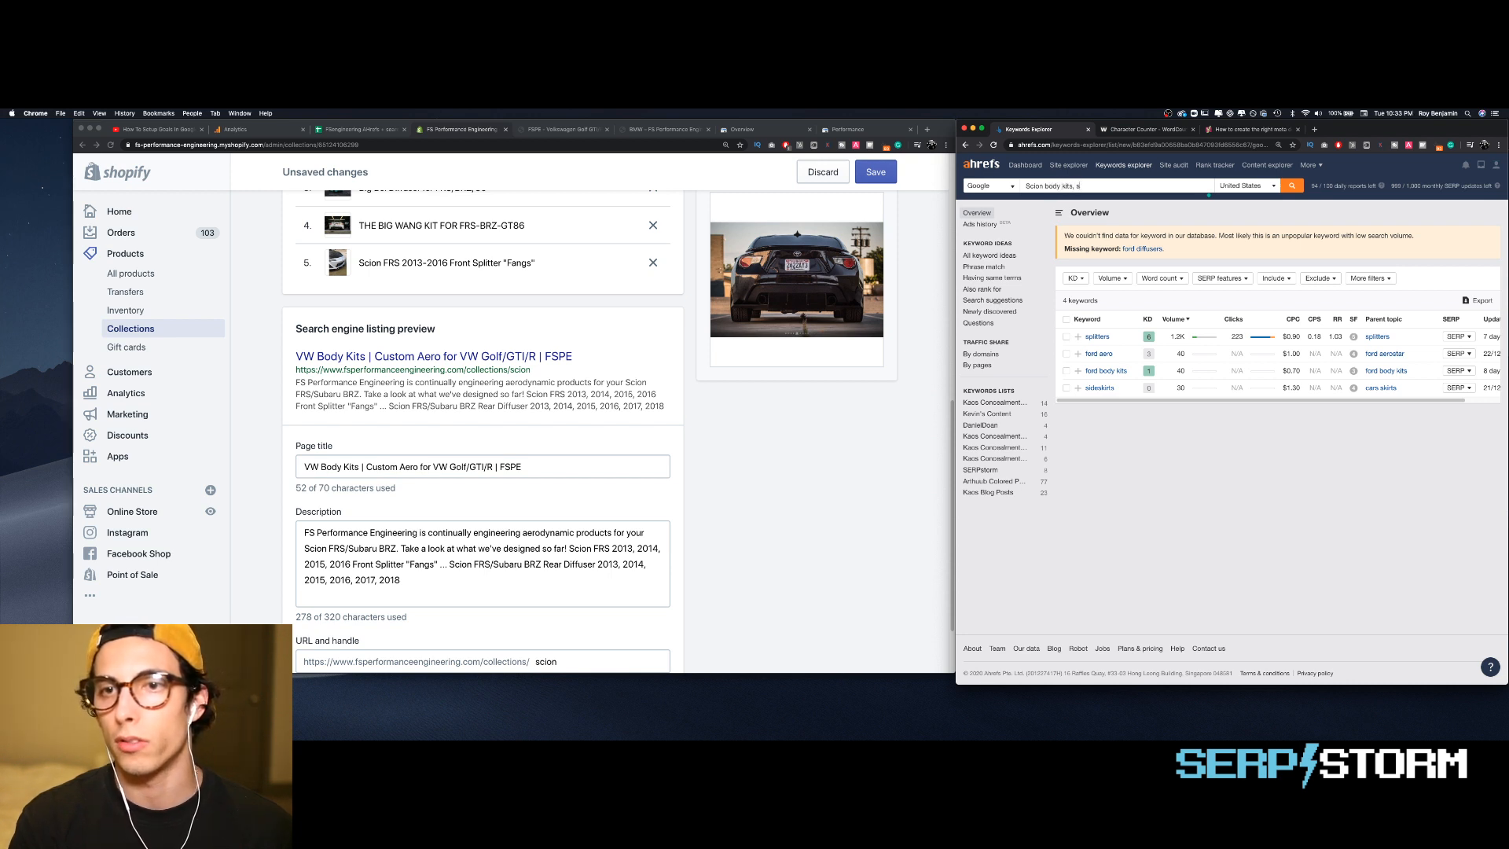
text(cion ar)
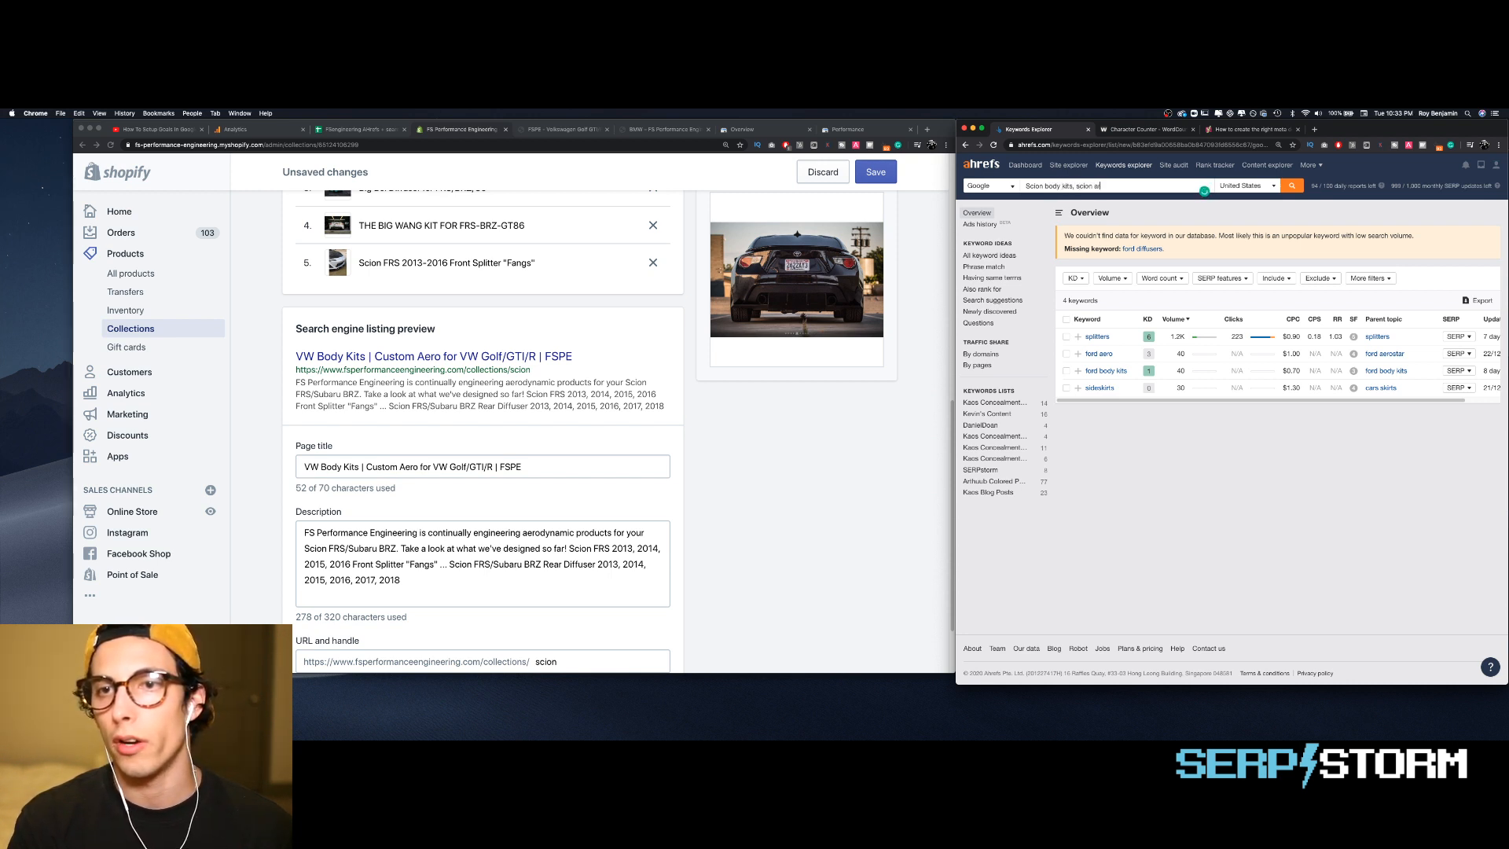
key(BackSpace)
key(BackSpace)
key(BackSpace)
key(Return)
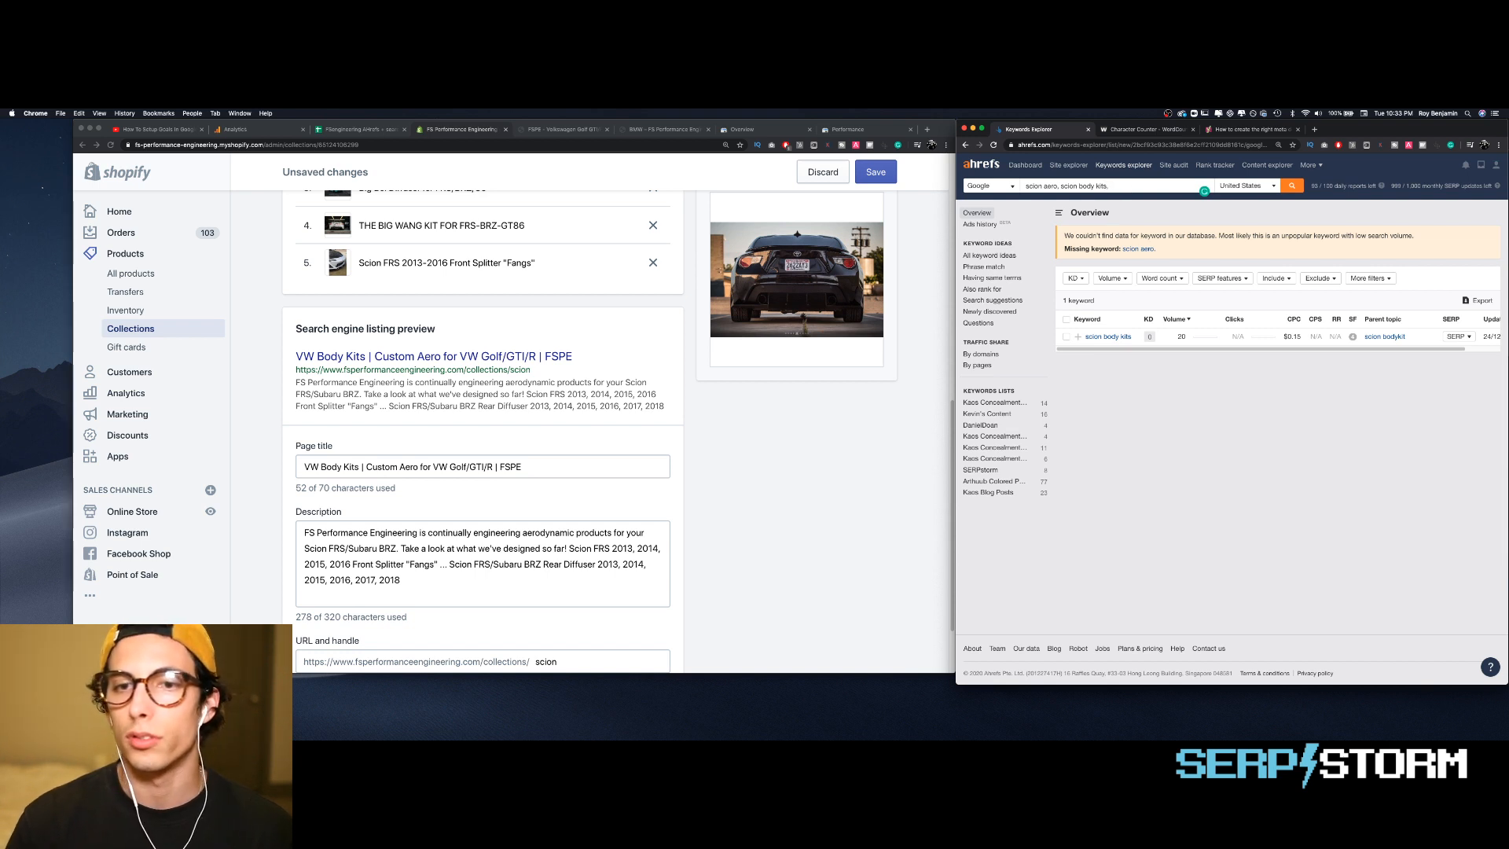
click(999, 267)
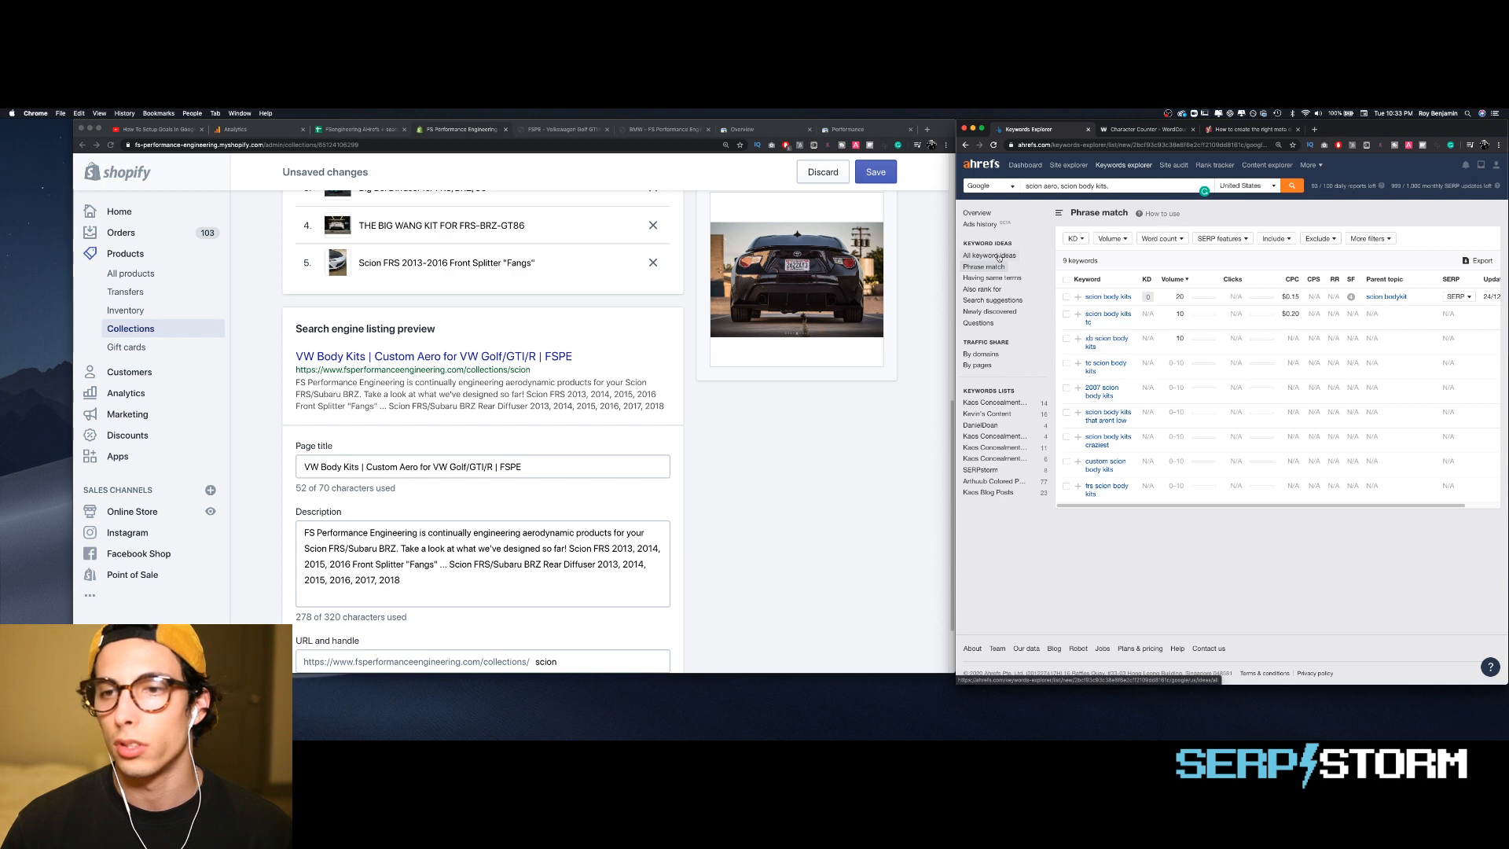
click(999, 257)
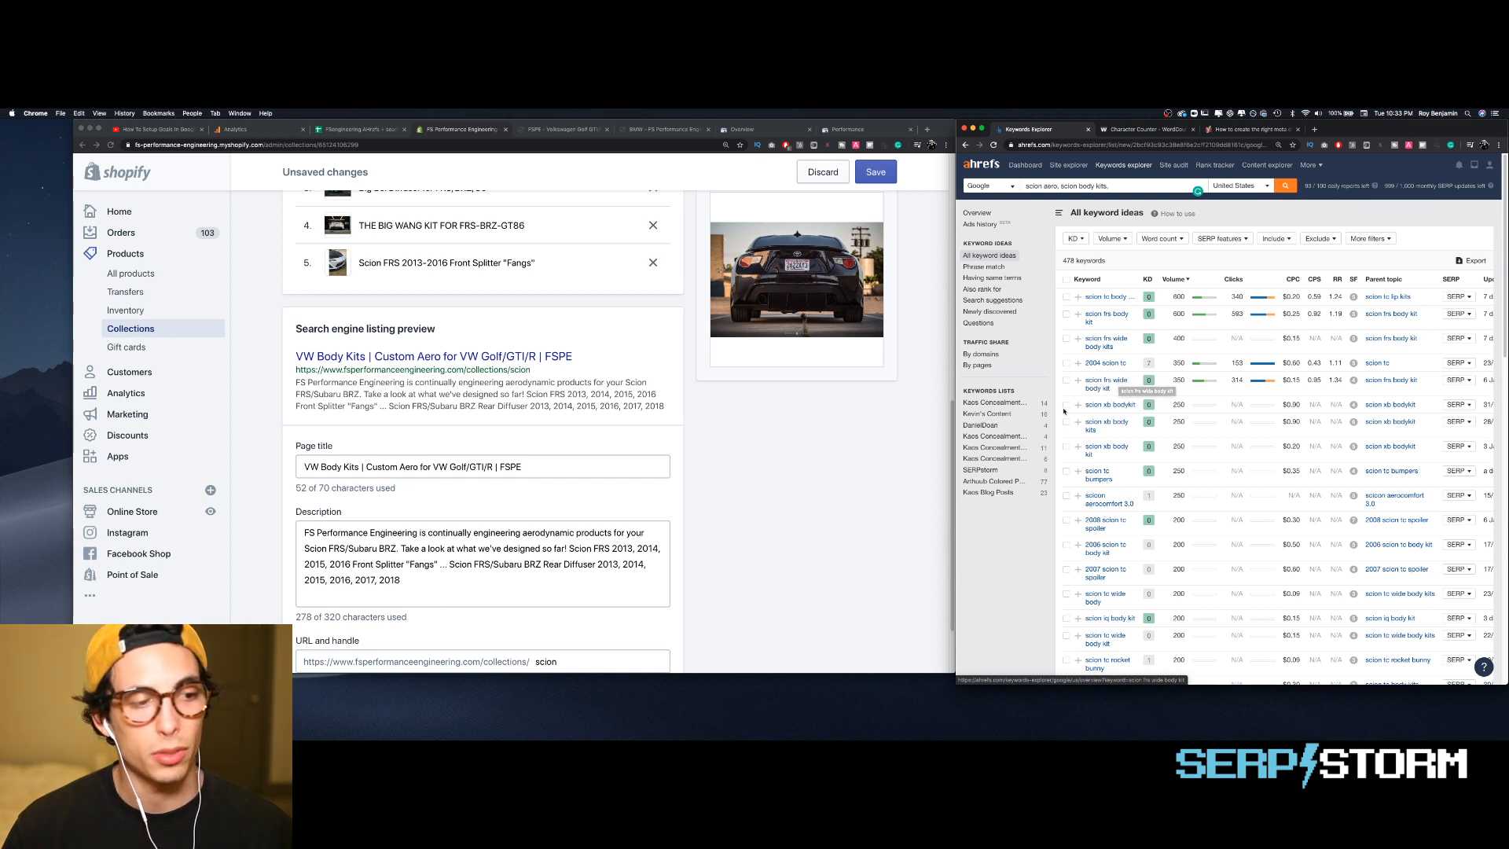
- Replace "VW Body Kits" with "Scion FRS Body Kit" in the Scion collection's page title
click(355, 466)
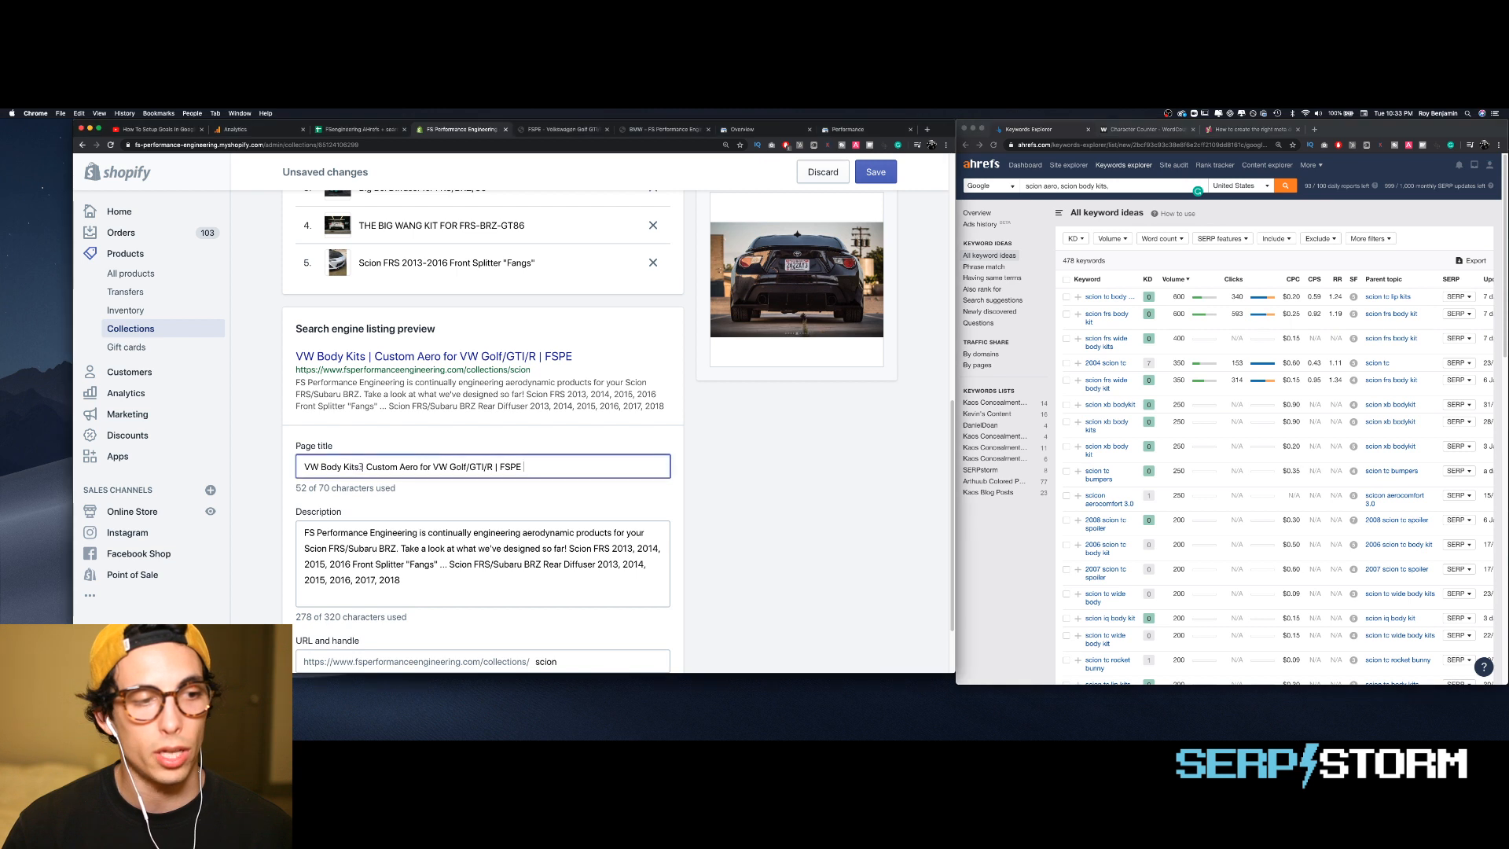
drag(354, 466, 304, 466)
text(Scion F)
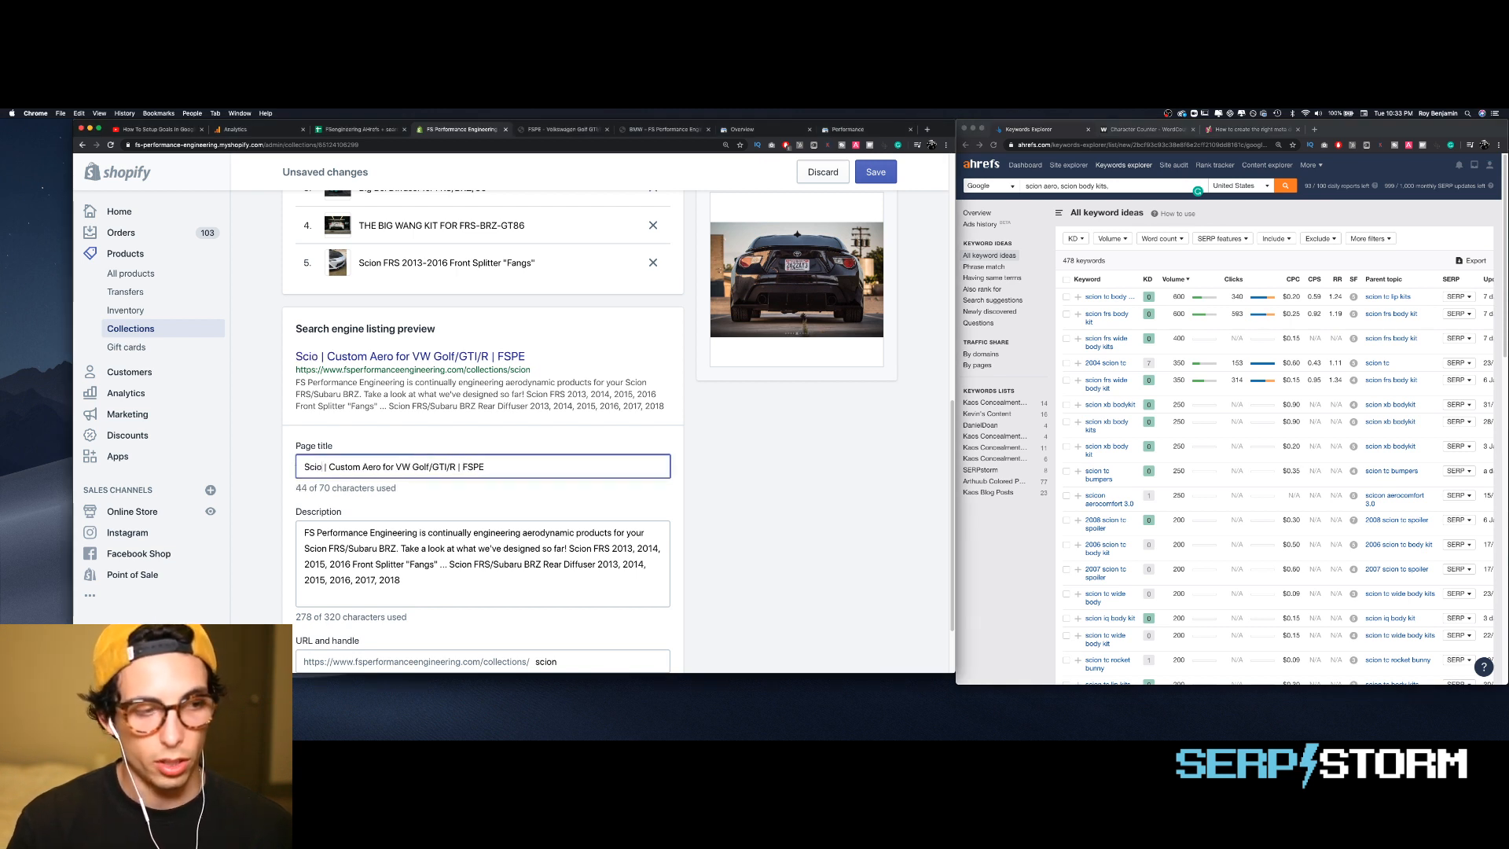
text(RS Body)
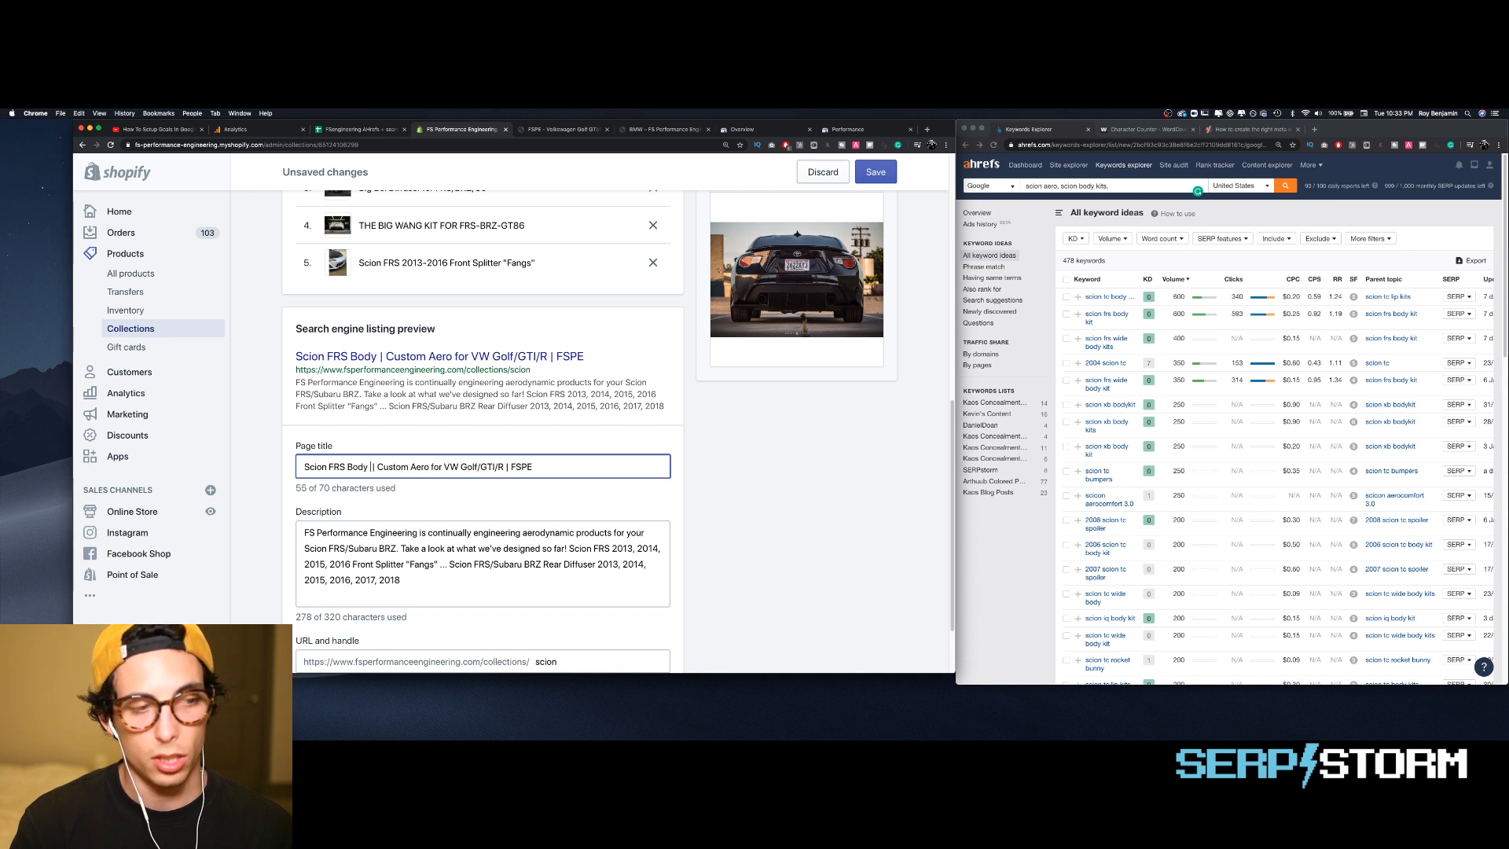
text( Kit)
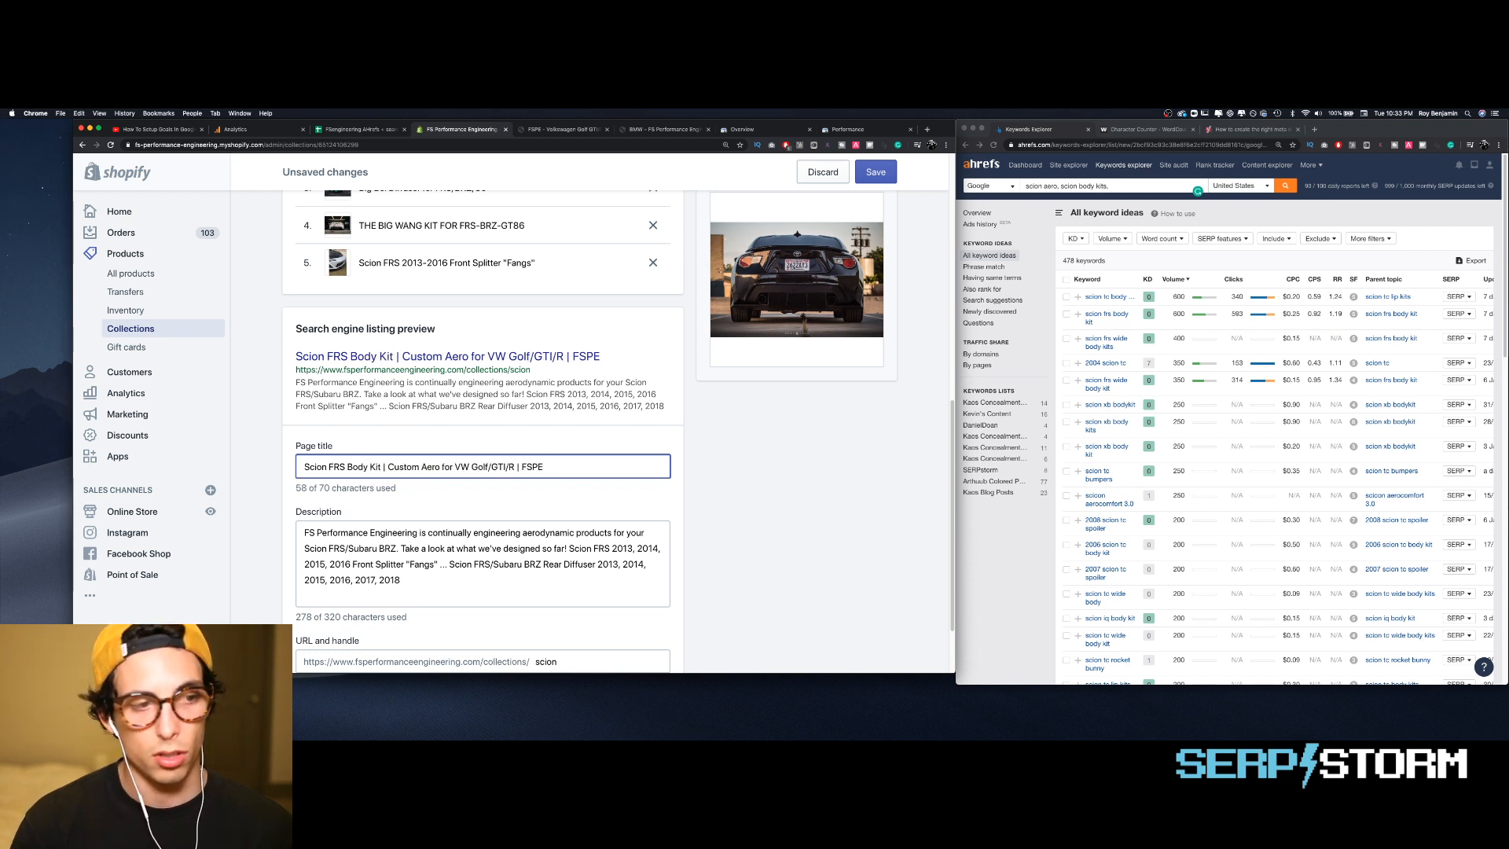
- Review the Scion collection's products and look up "scion frs body kits" in the Ahrefs keyword overview
scroll(380, 543, up, 3)
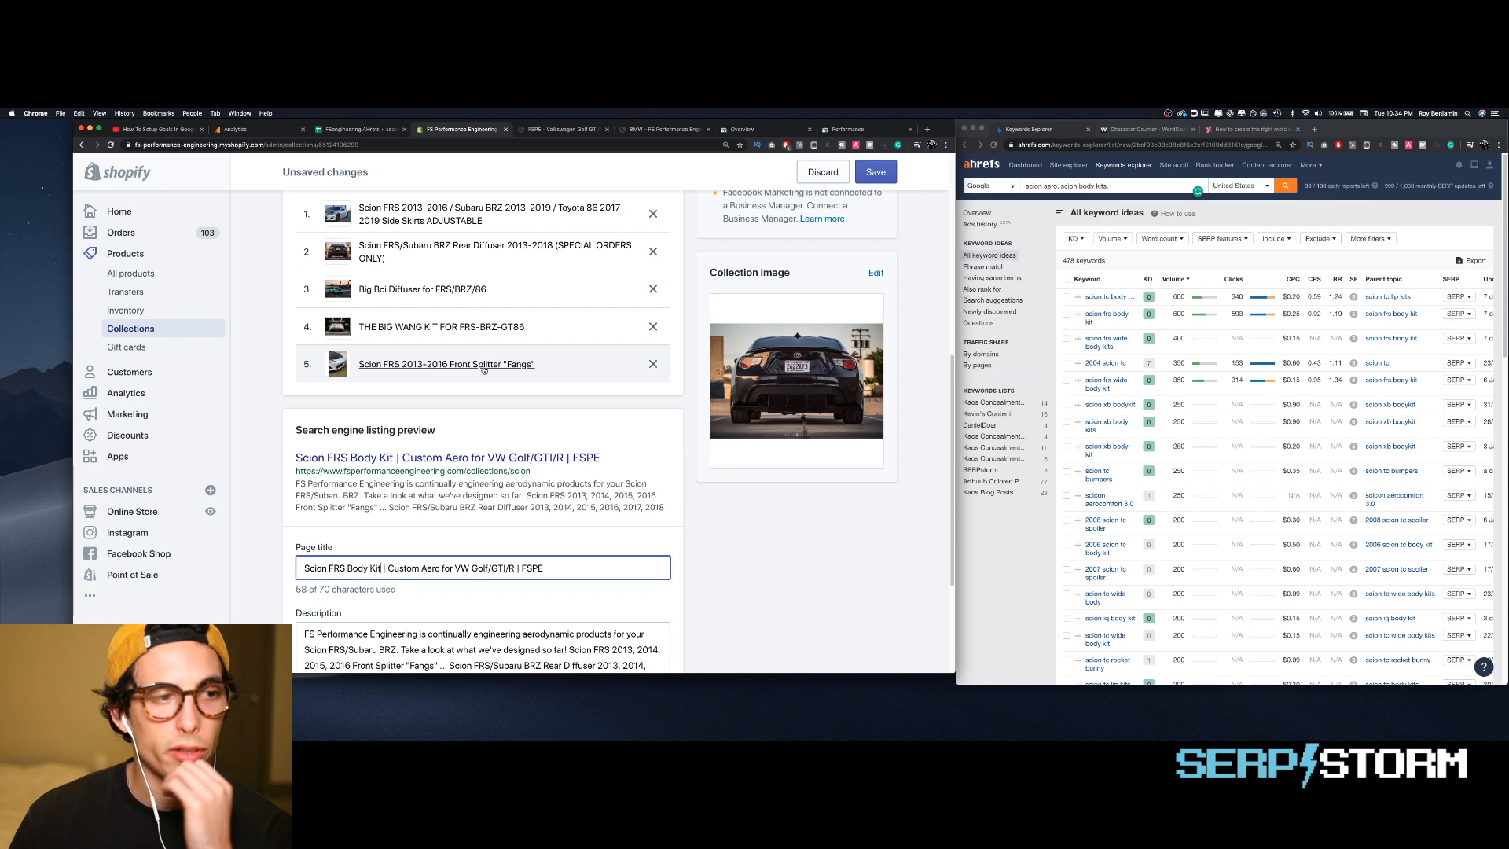
scroll(484, 369, up, 1)
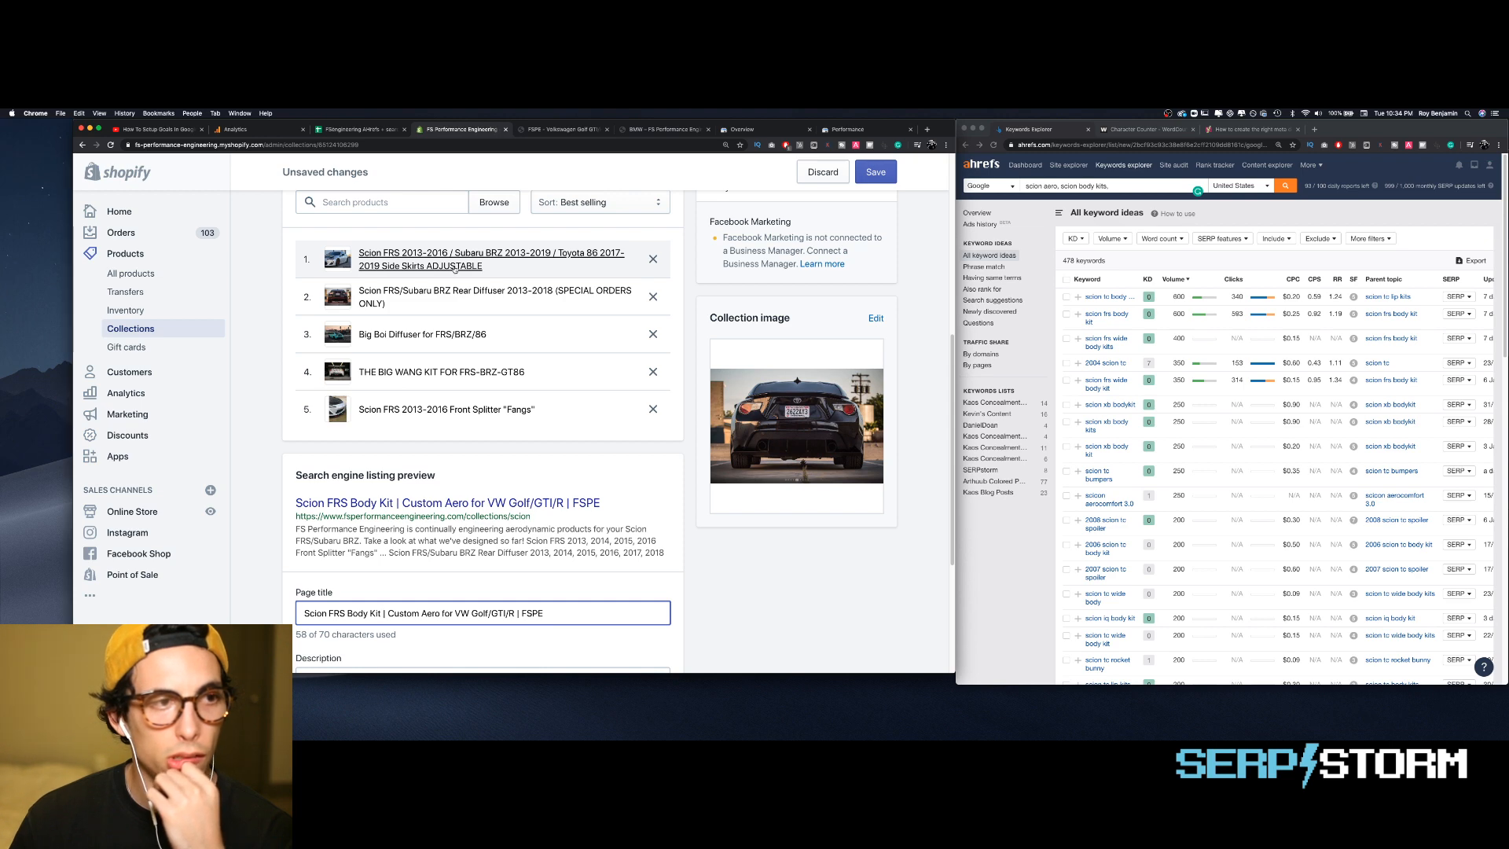
scroll(456, 271, down, 5)
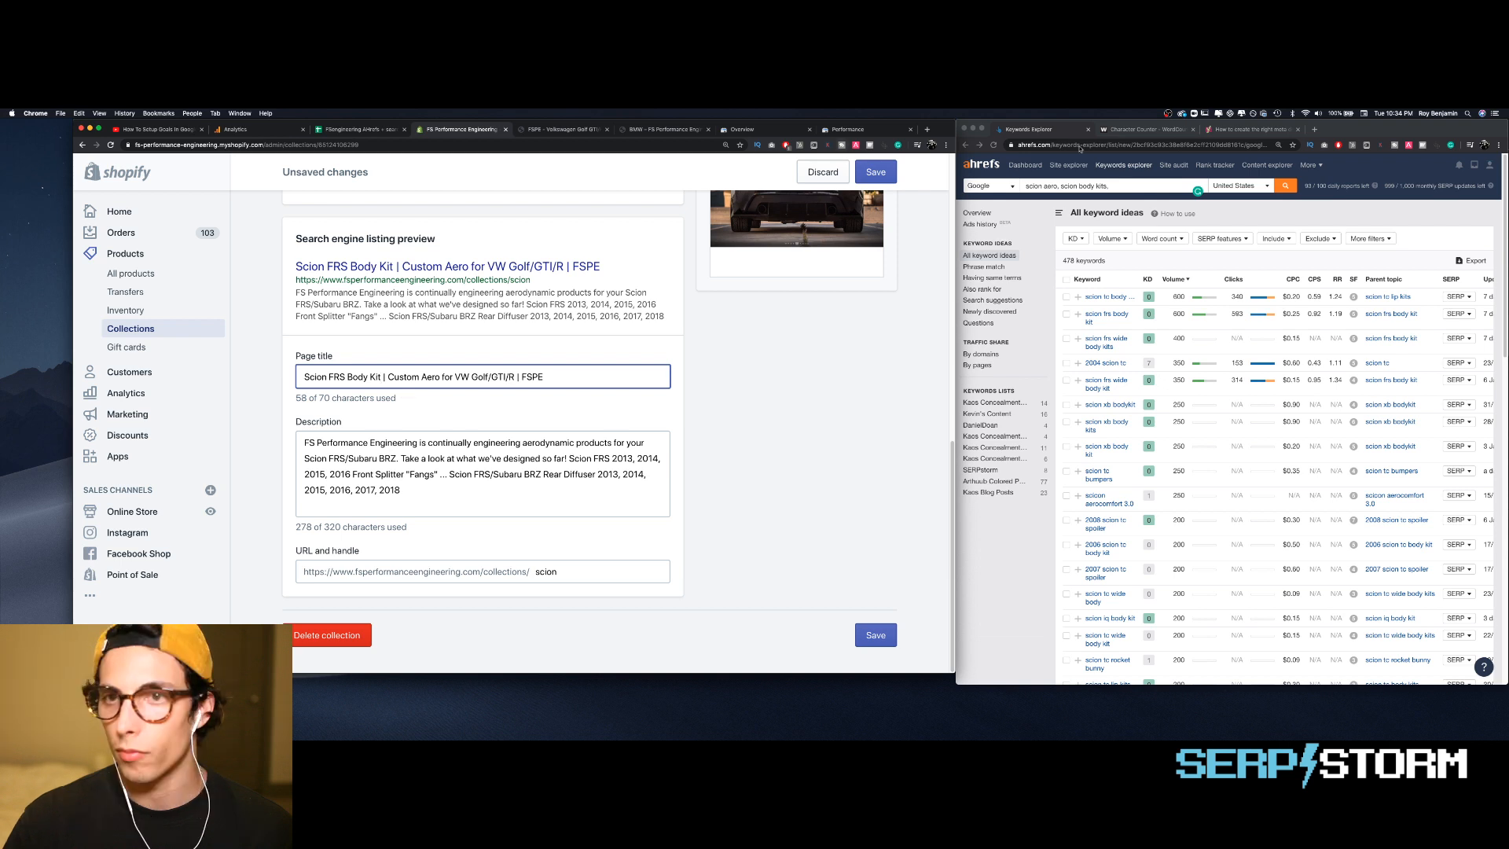
click(1091, 187)
text(f rs)
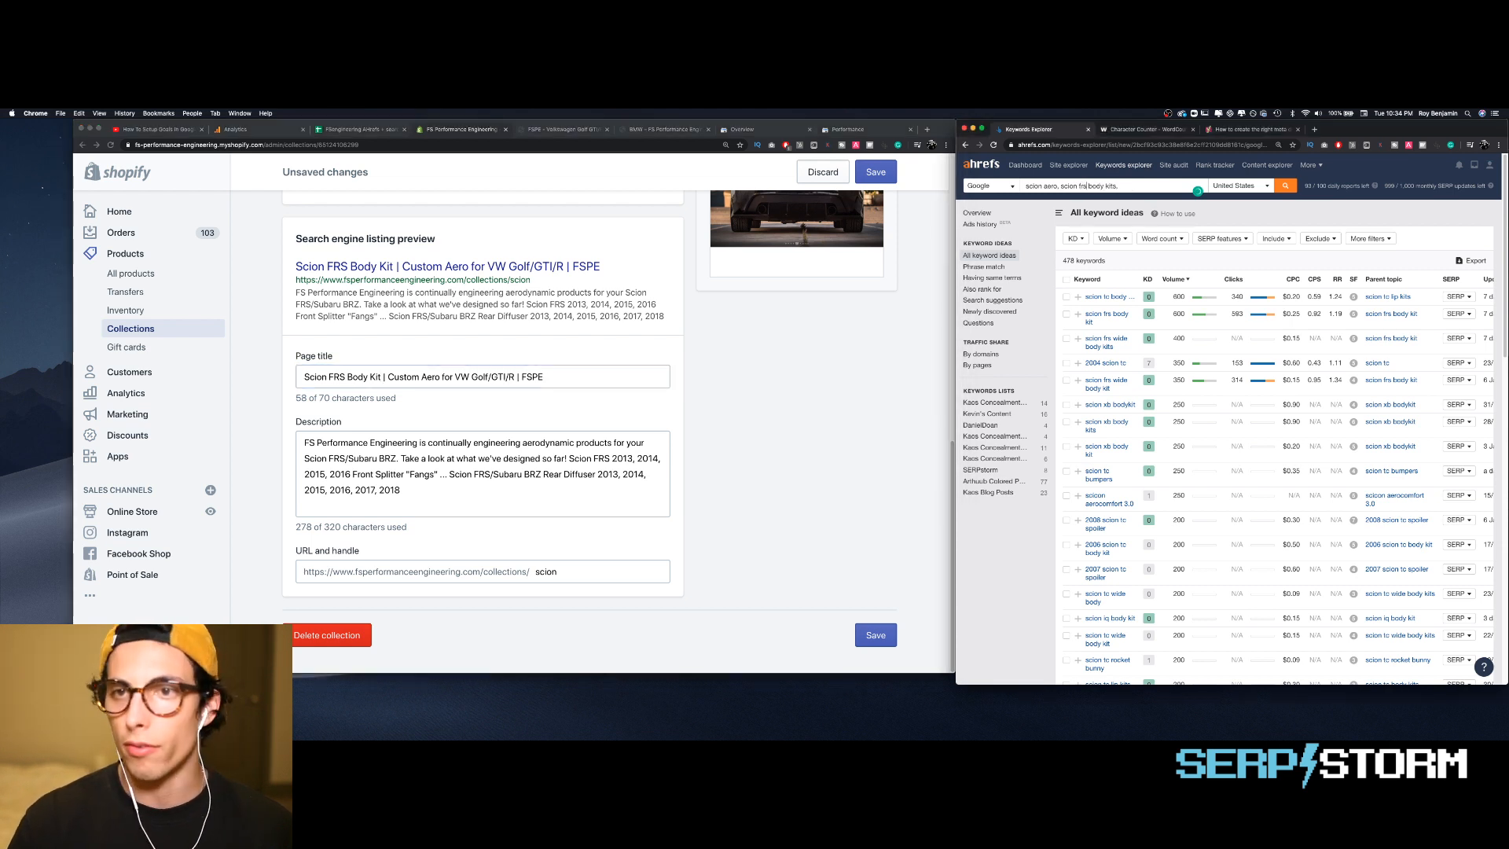
click(1283, 187)
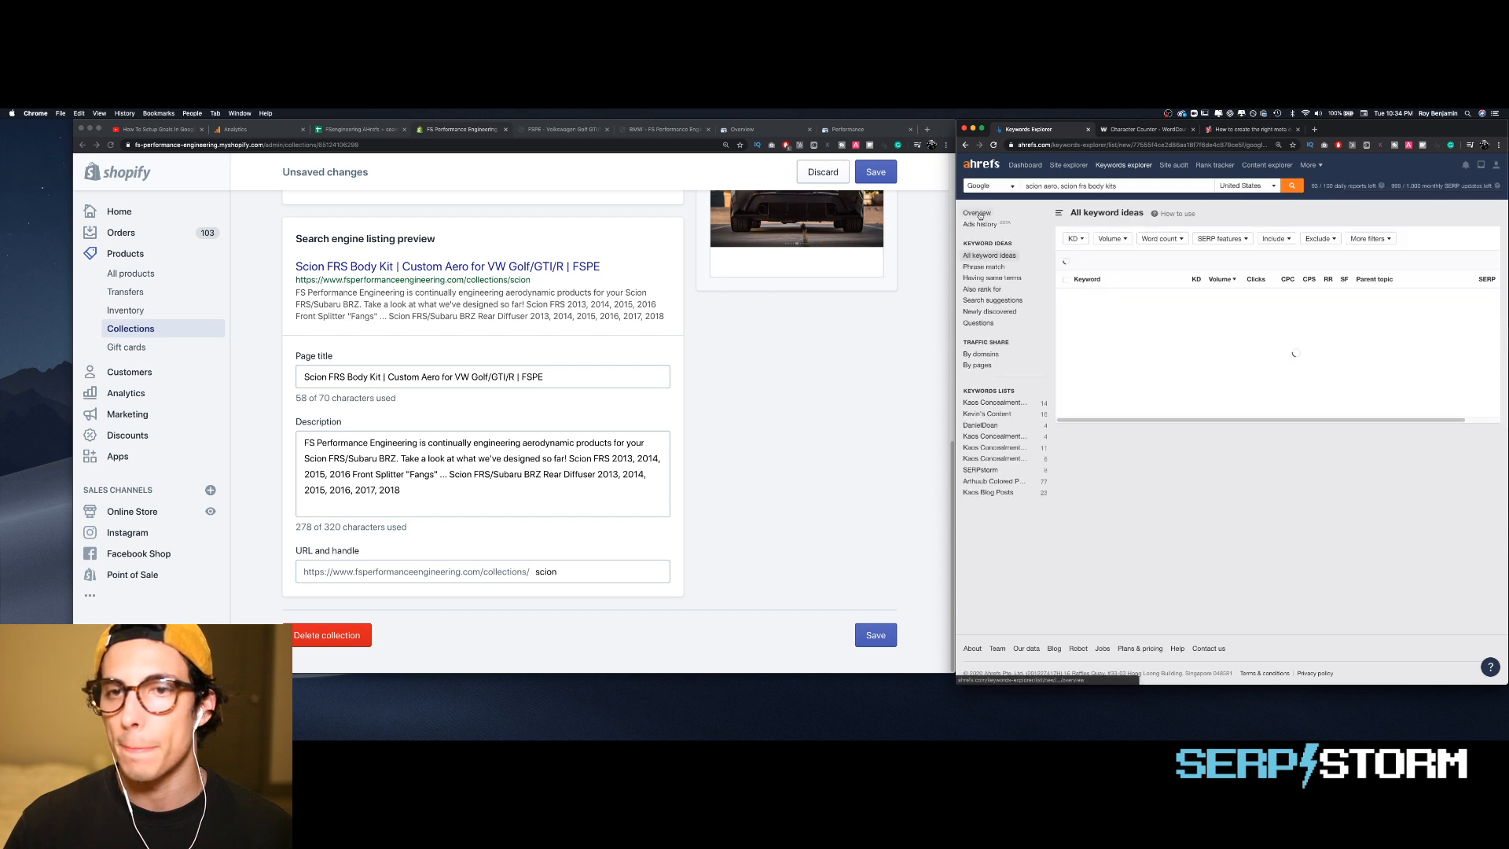
click(979, 213)
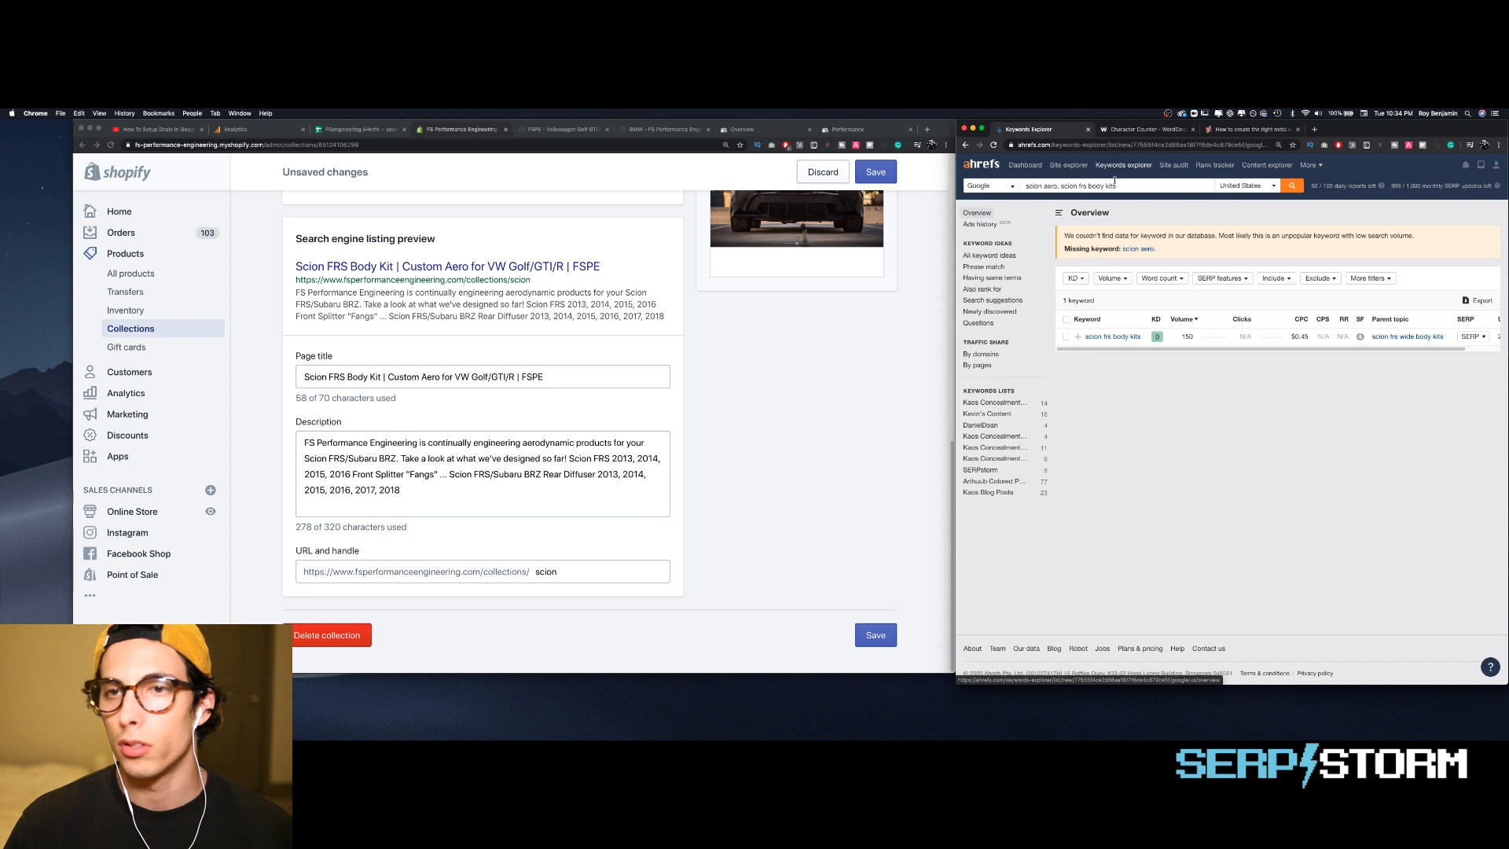
- Add the singular "scion frs body kit" to the Ahrefs keyword search to compare it with the plural
drag(1204, 191, 1062, 185)
key(super+c)
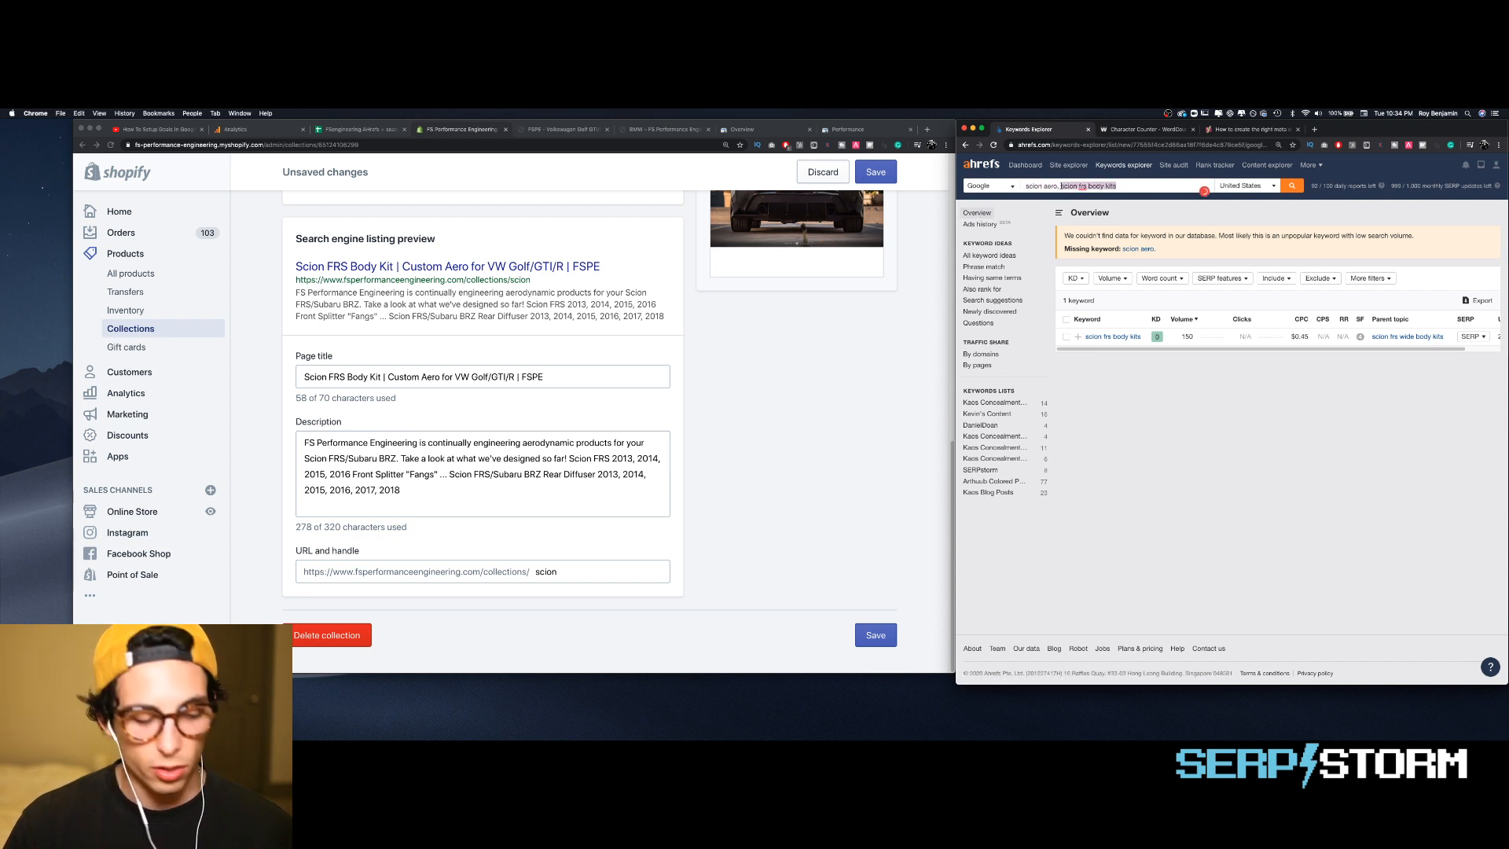
click(1124, 187)
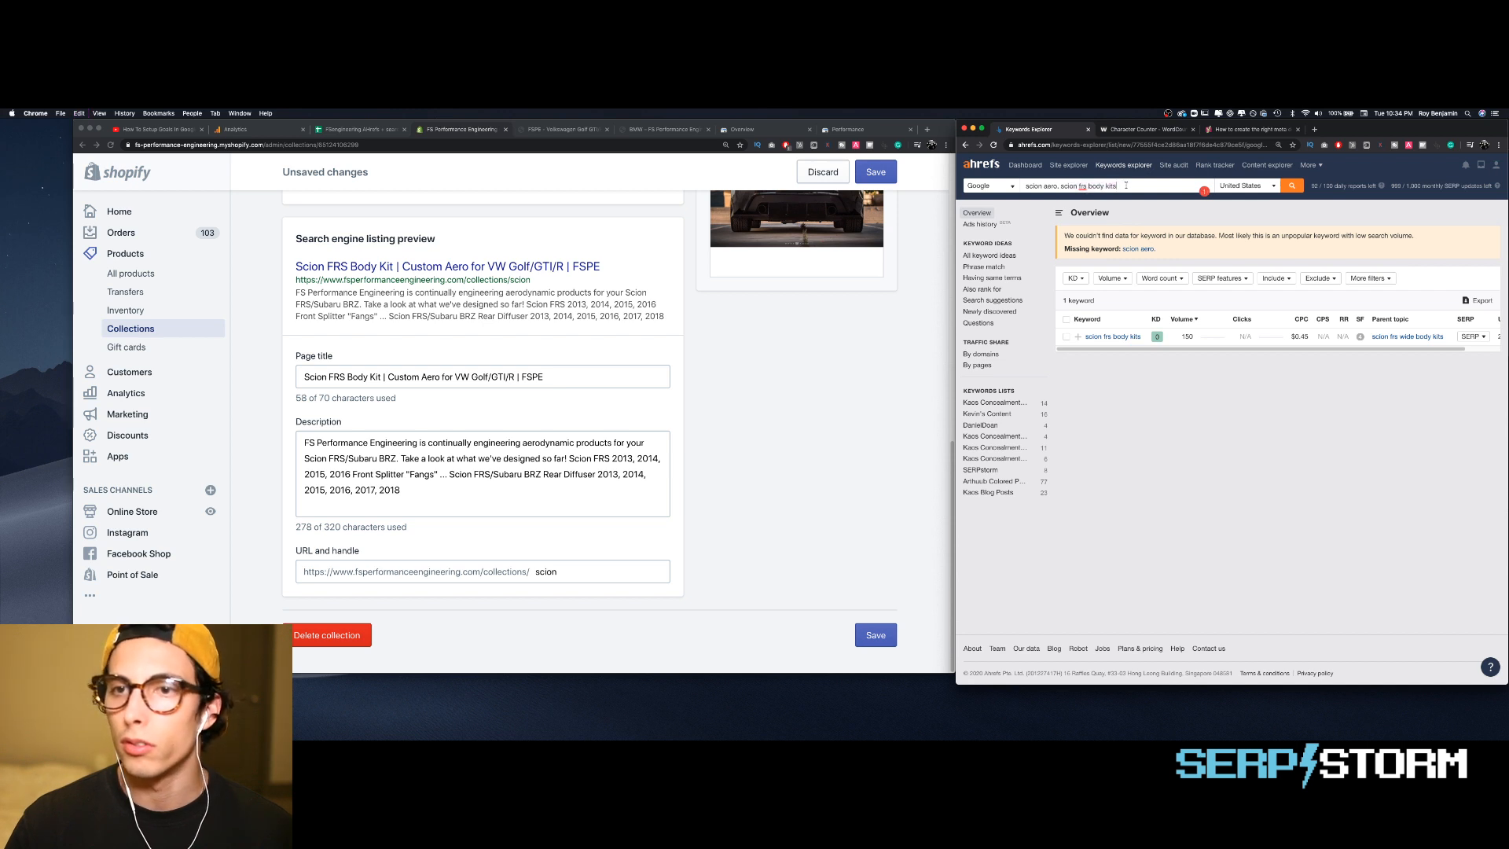
text(,)
key(super+v)
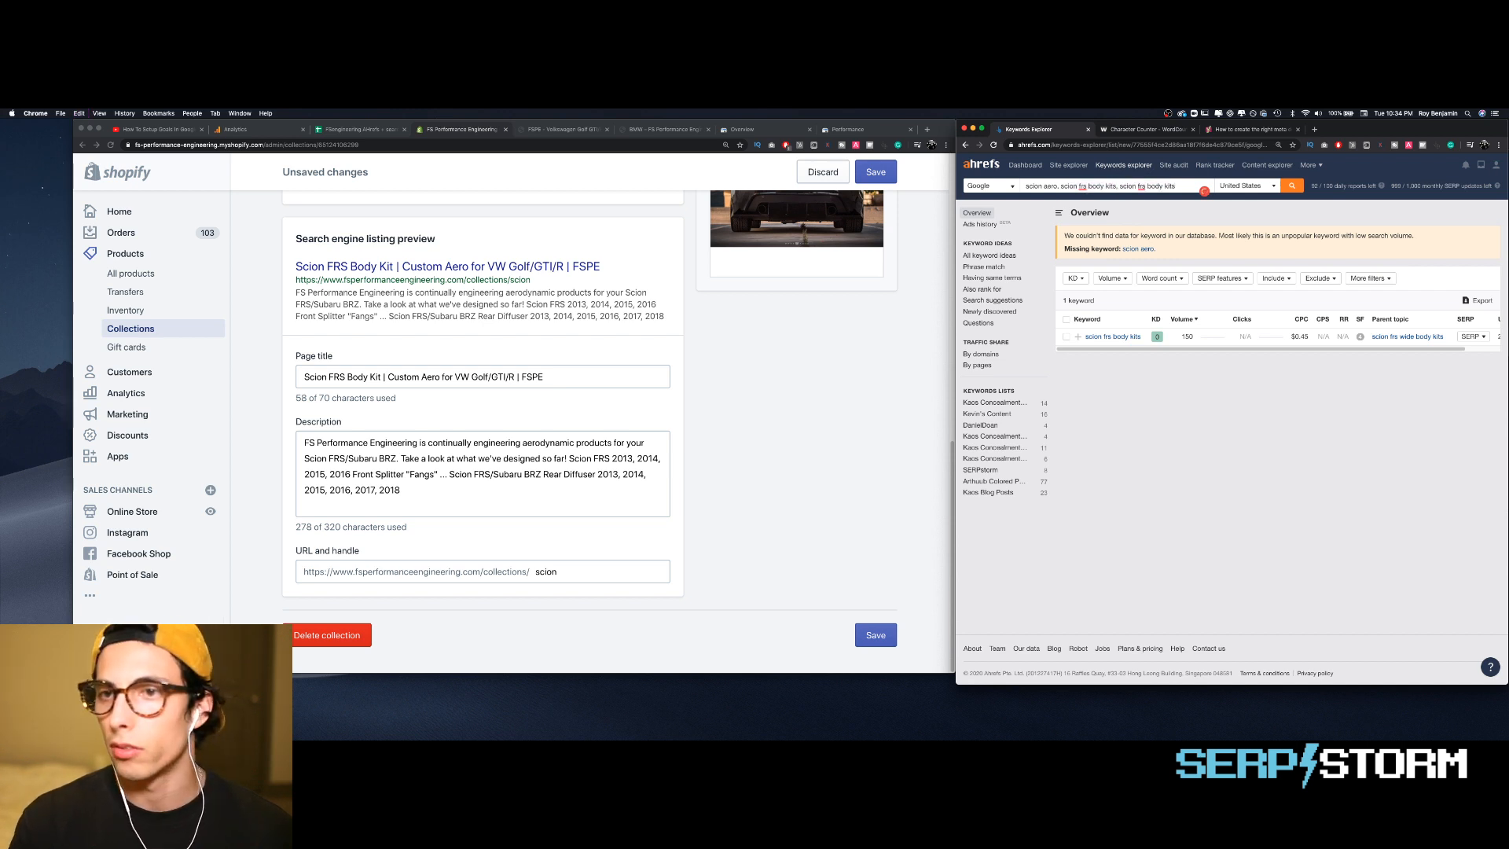
key(BackSpace)
key(Return)
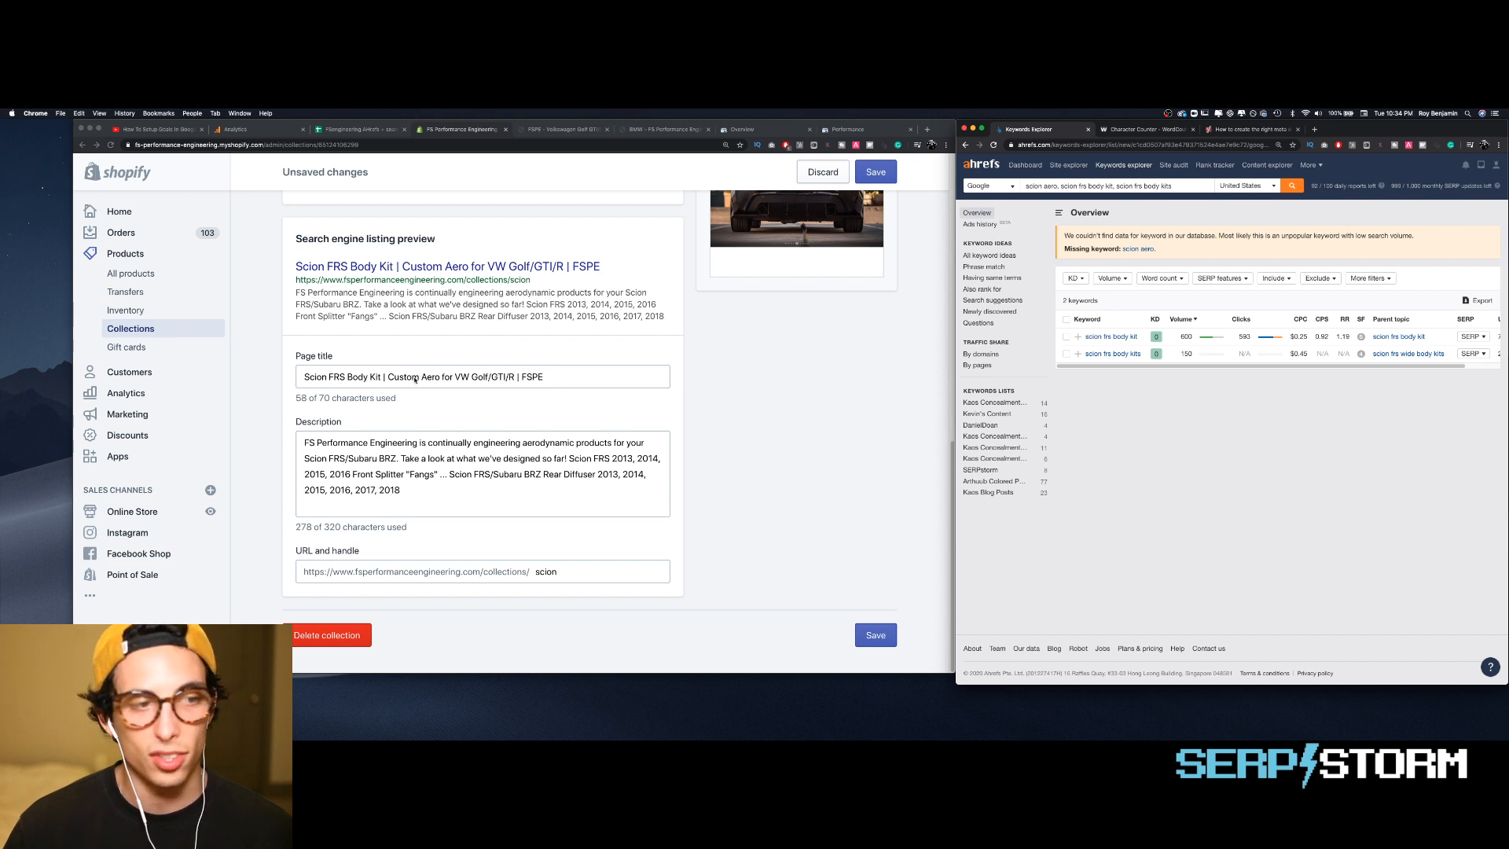
- Replace "VW Golf/GTI/R" with "Scion FRS & More" in the Scion collection's page title
click(383, 377)
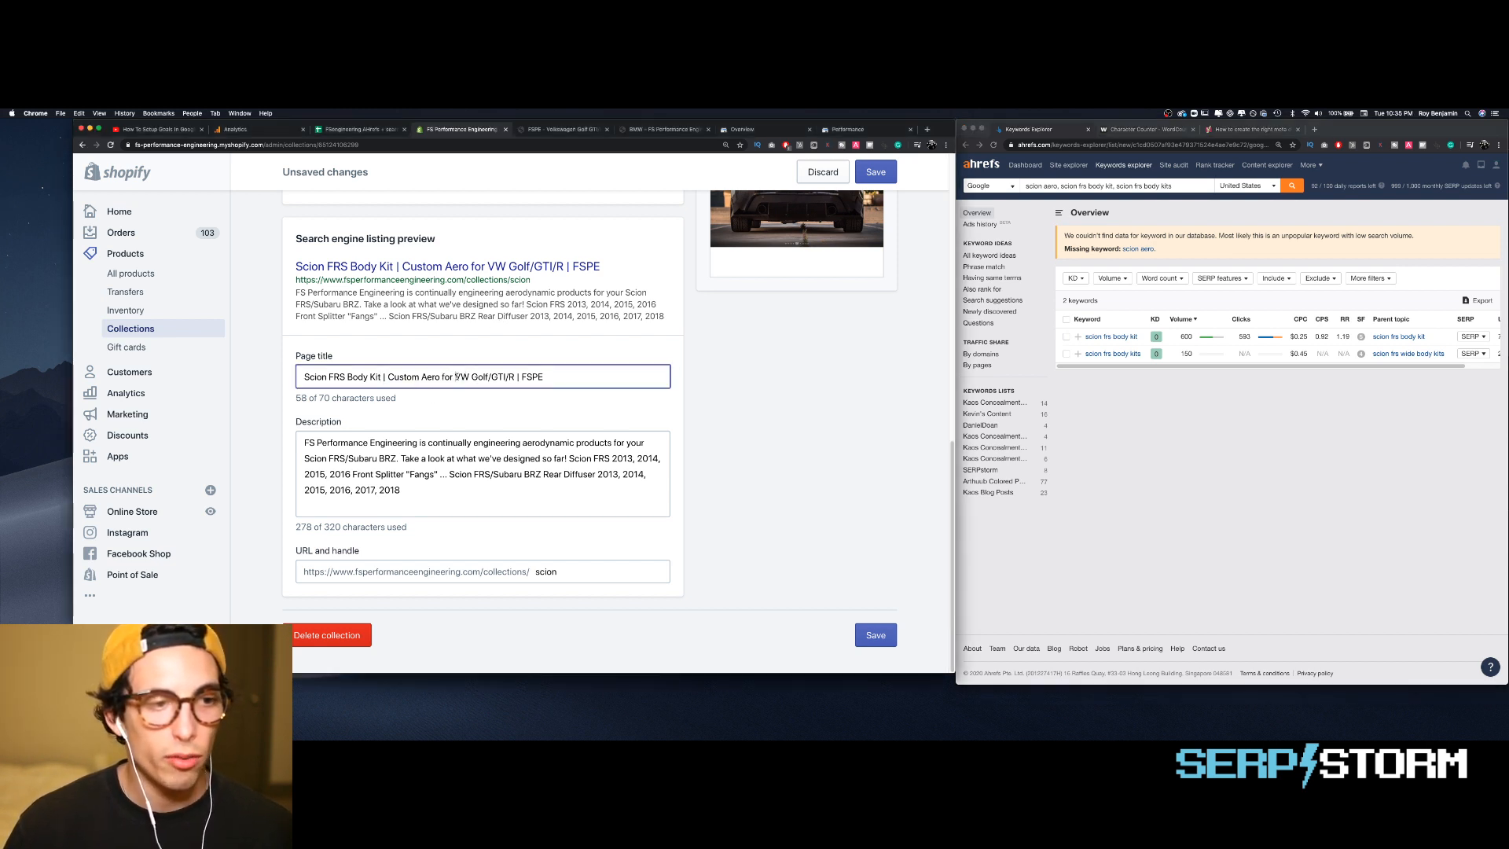
drag(456, 377, 467, 376)
text(Scion FR)
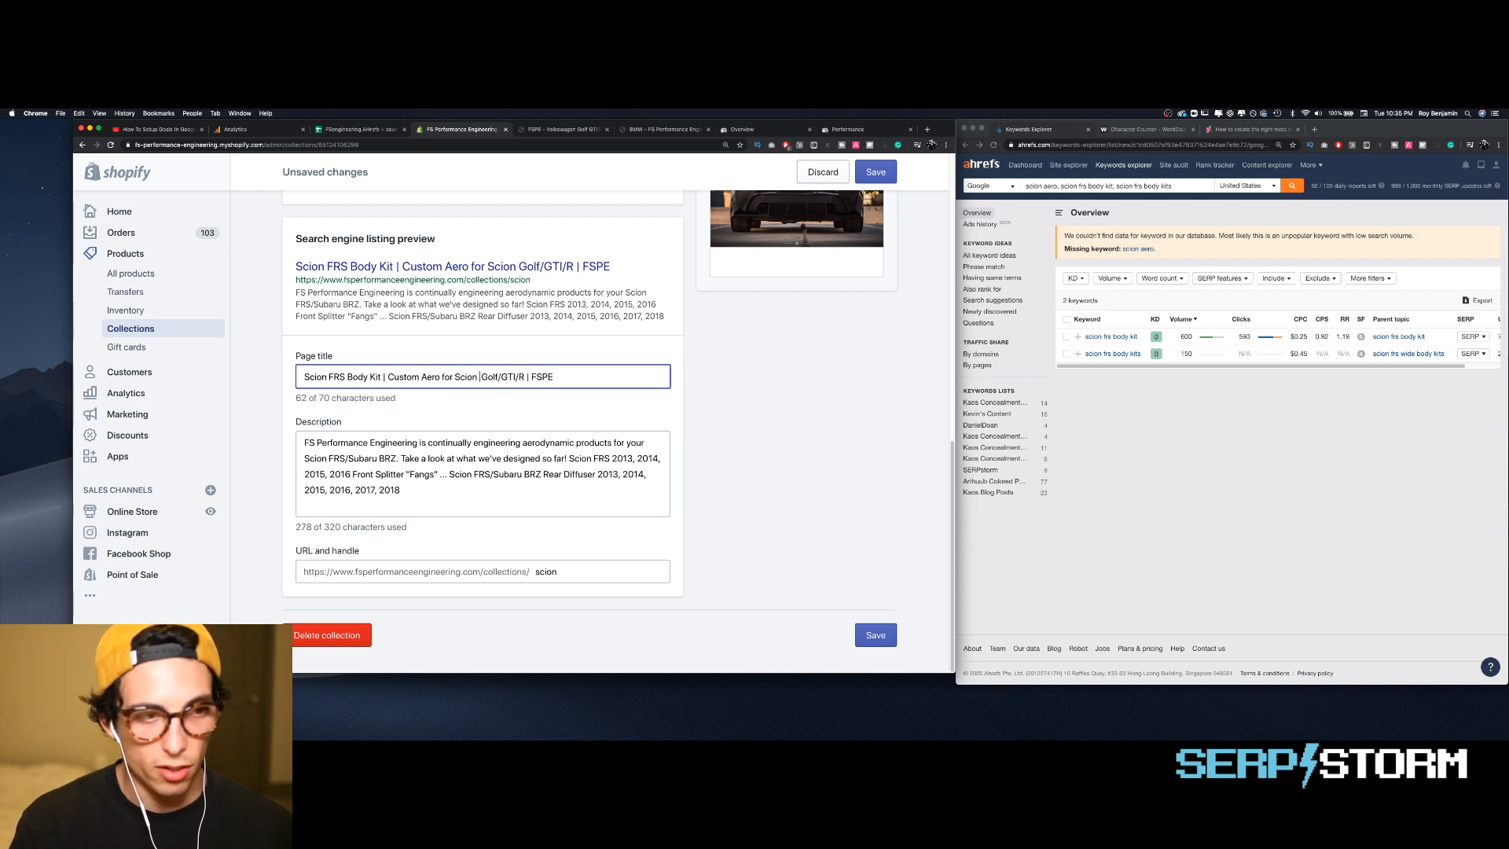
text(S)
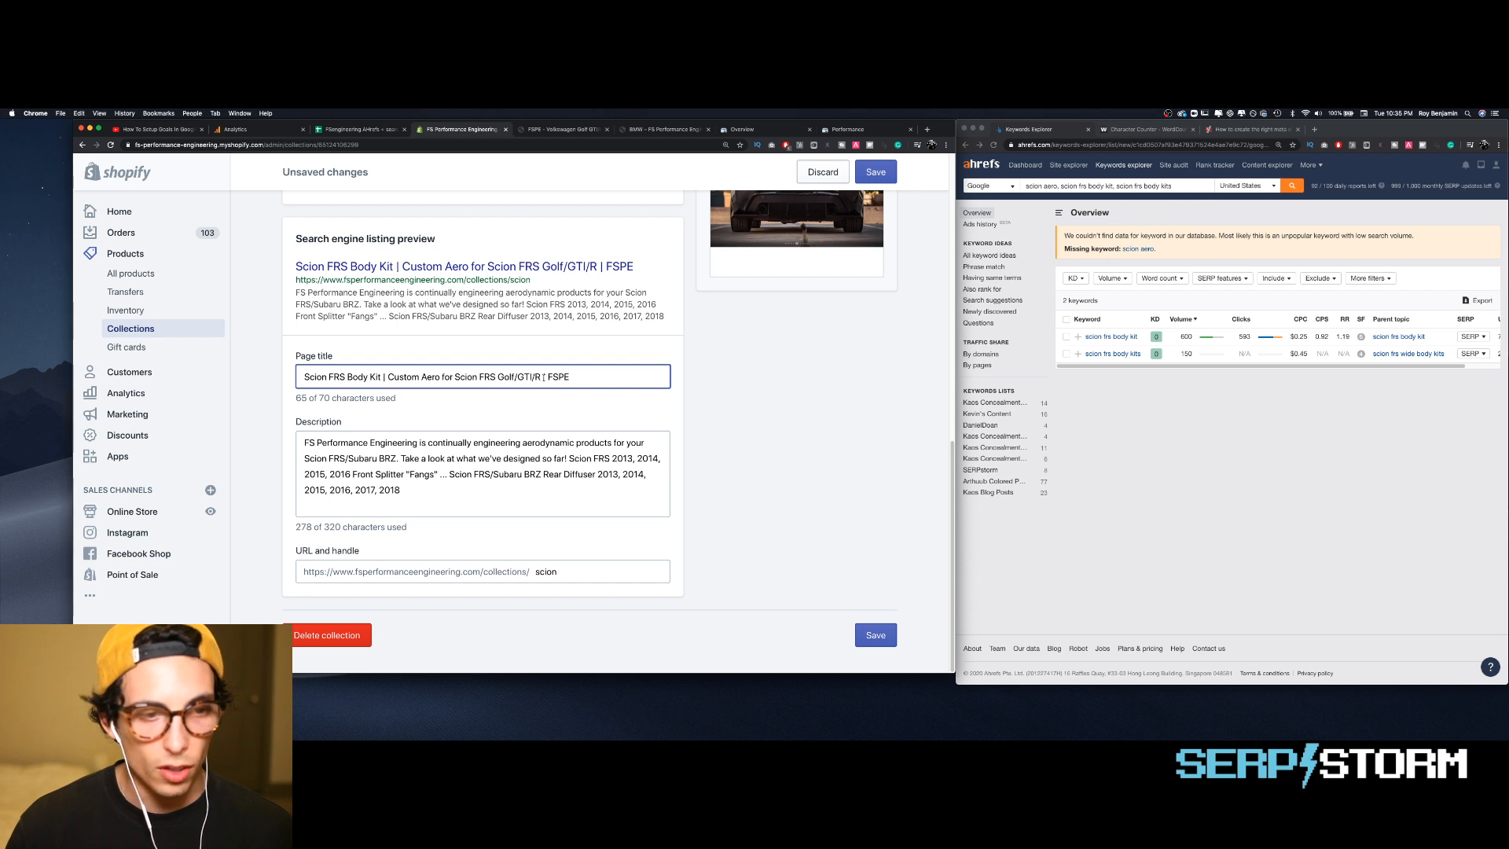
scroll(496, 348, up, 1)
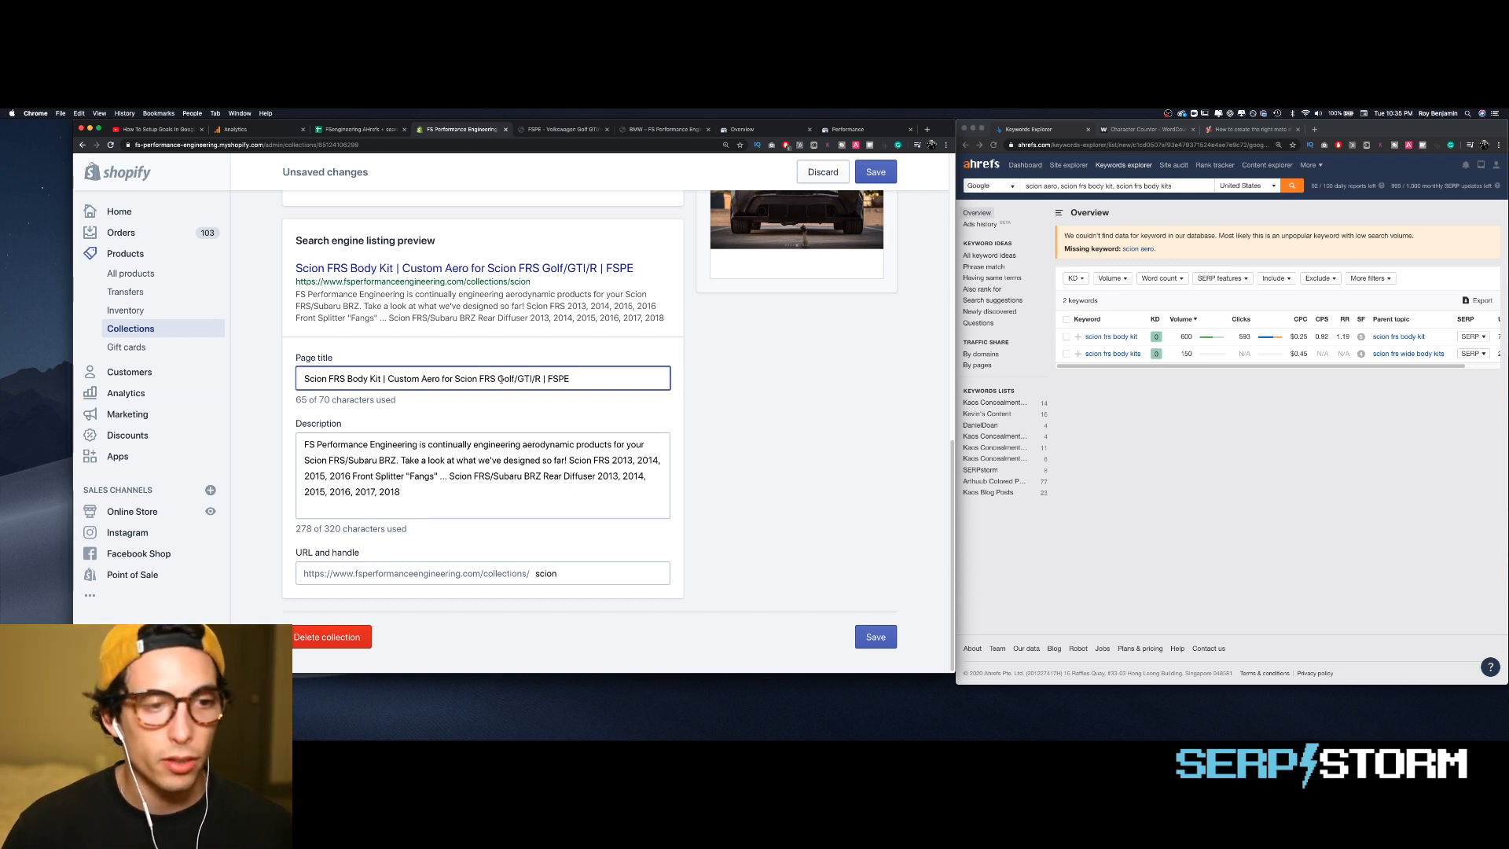
drag(498, 379, 543, 379)
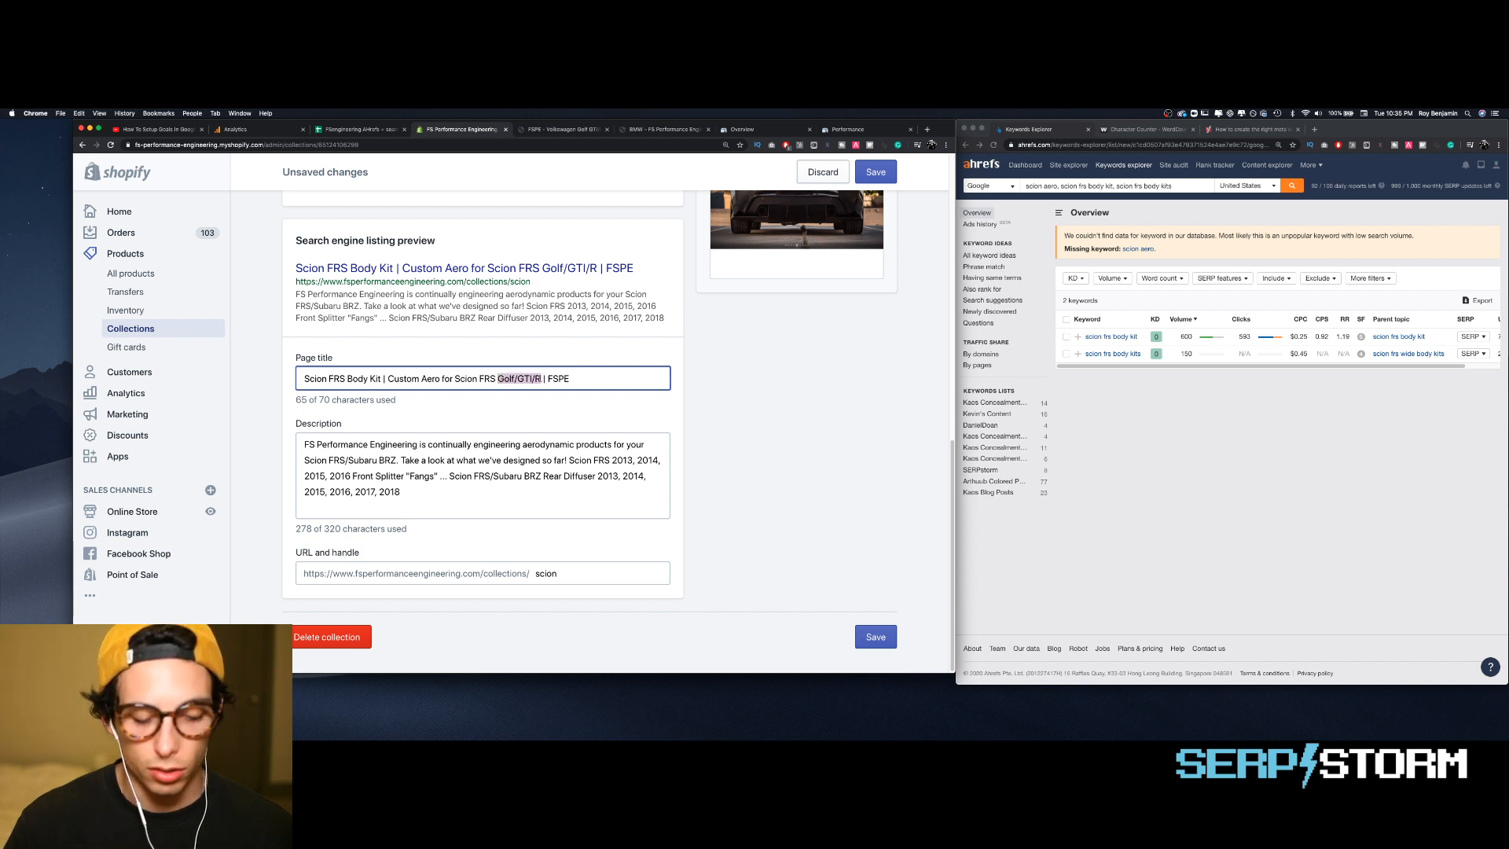
text(& More)
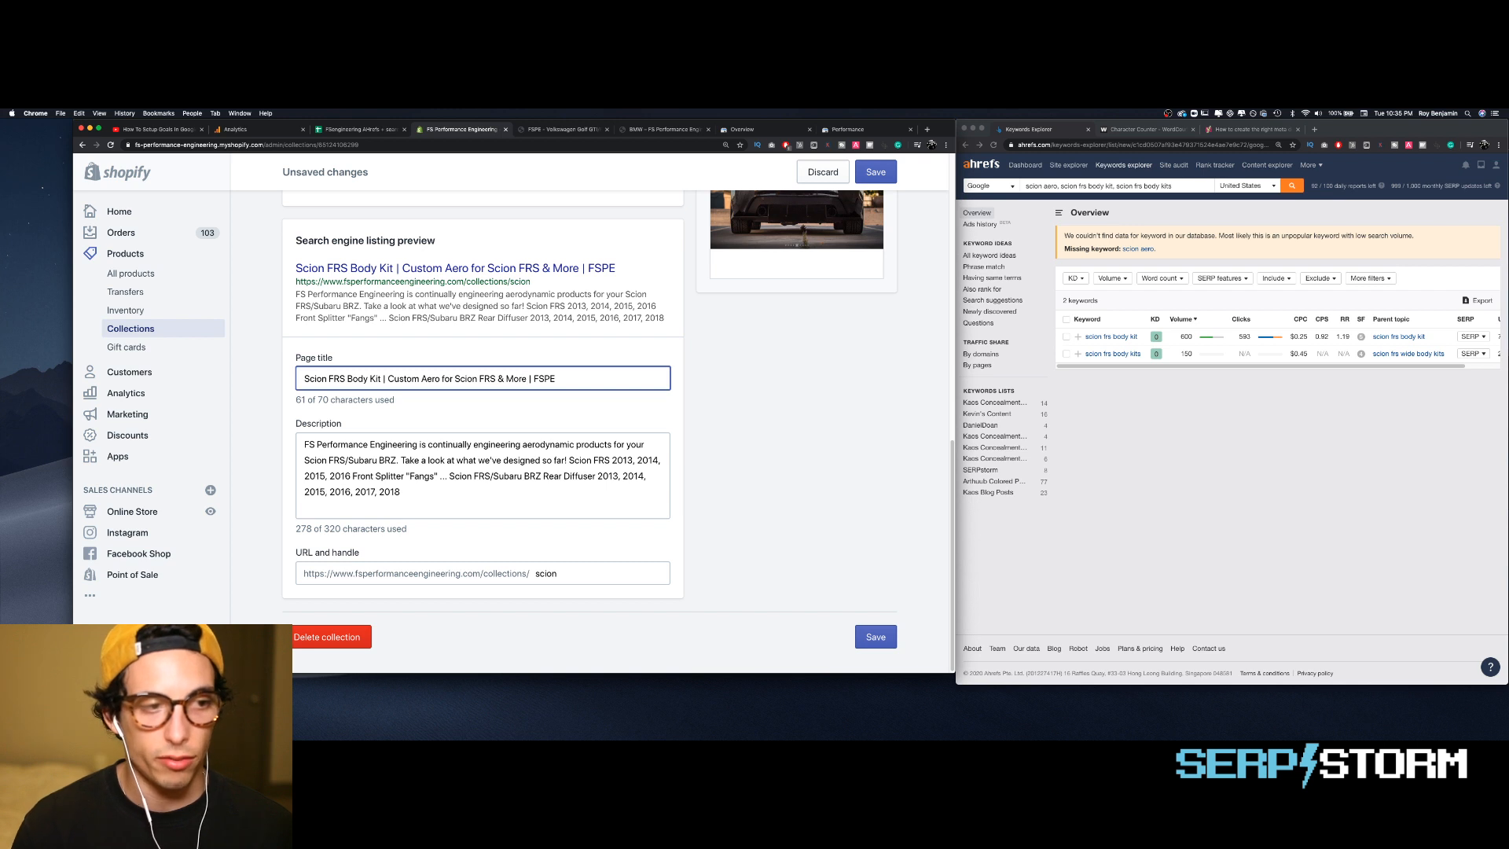
- Replace the Scion collection's meta description with the "Upgrade your VW with custom functional aero" text copied from the spreadsheet
click(420, 490)
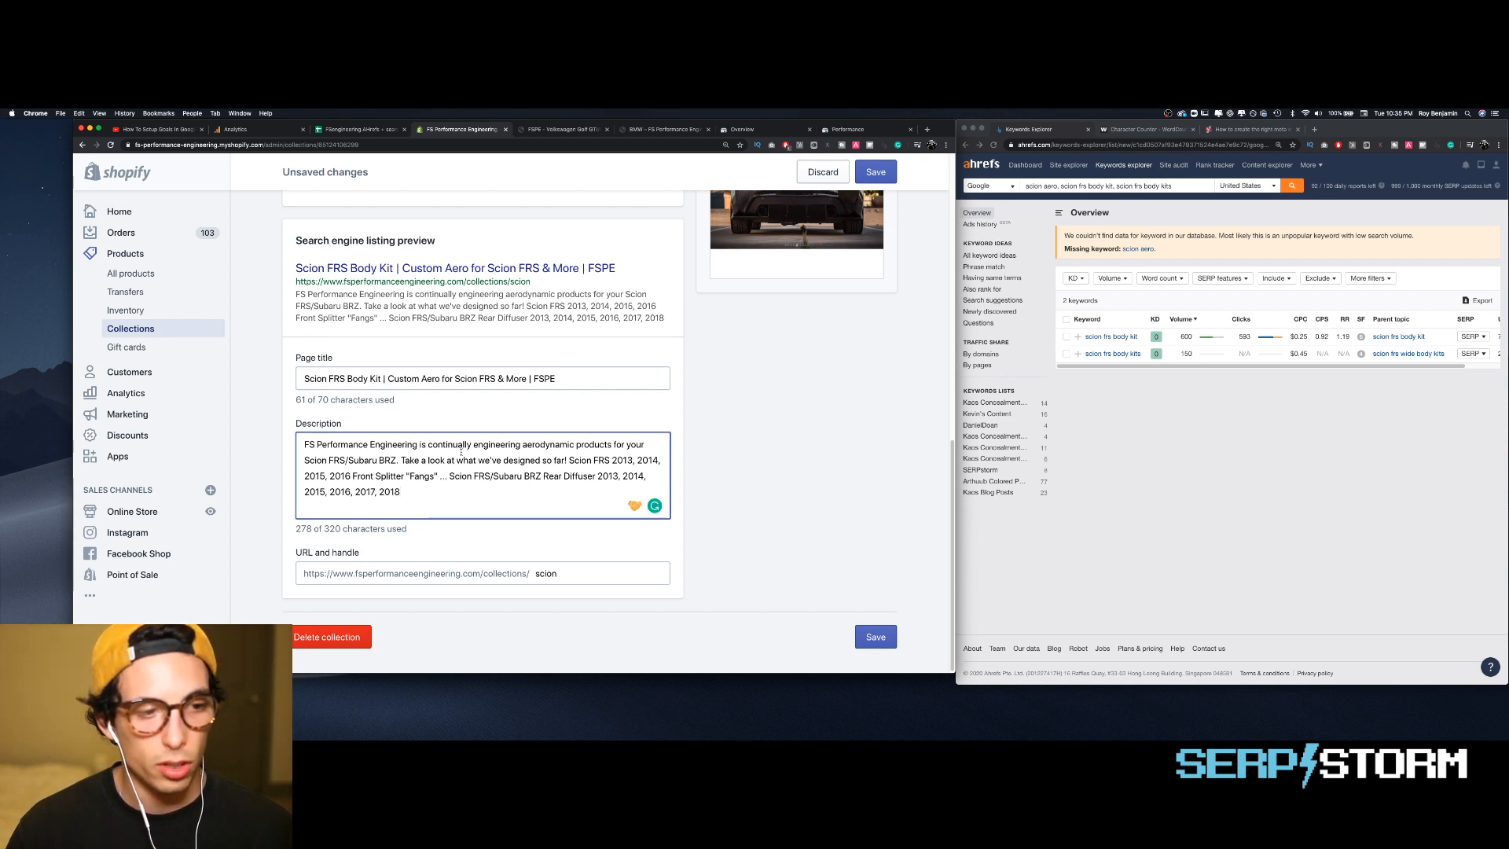
key(super+a)
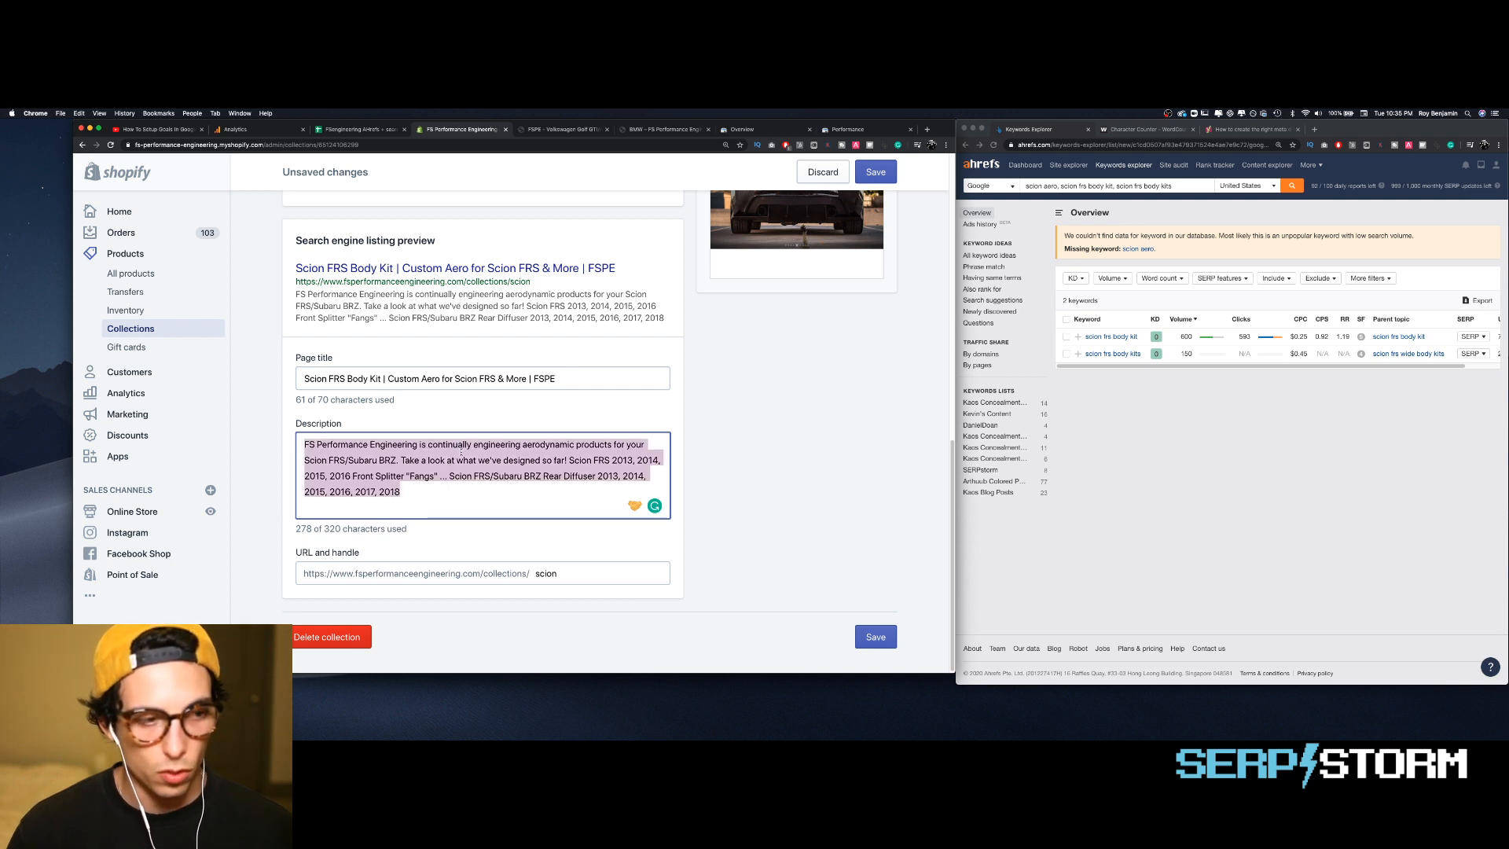
click(370, 130)
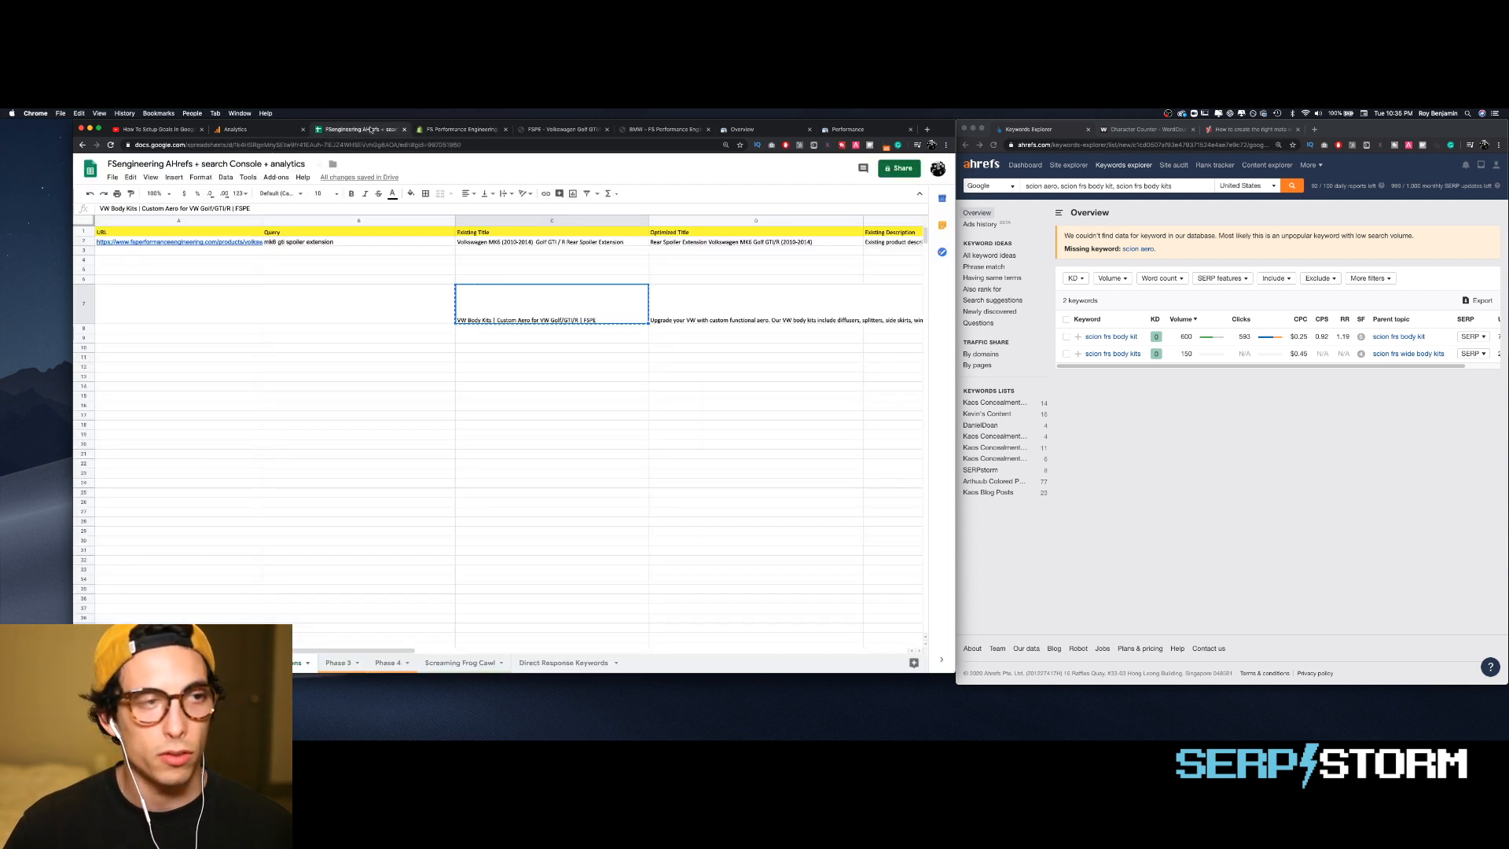
click(704, 315)
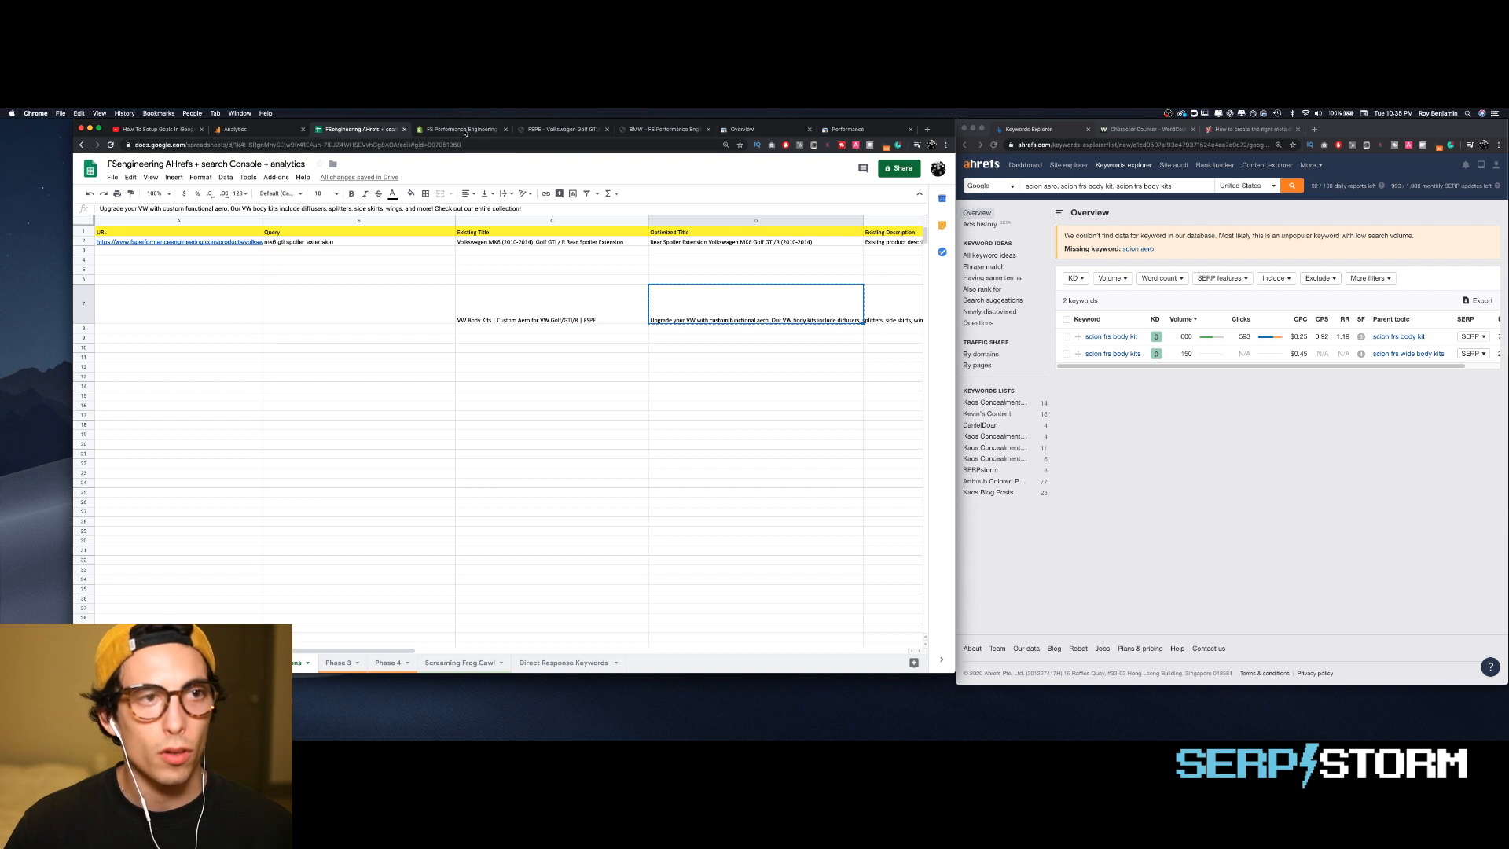
click(464, 130)
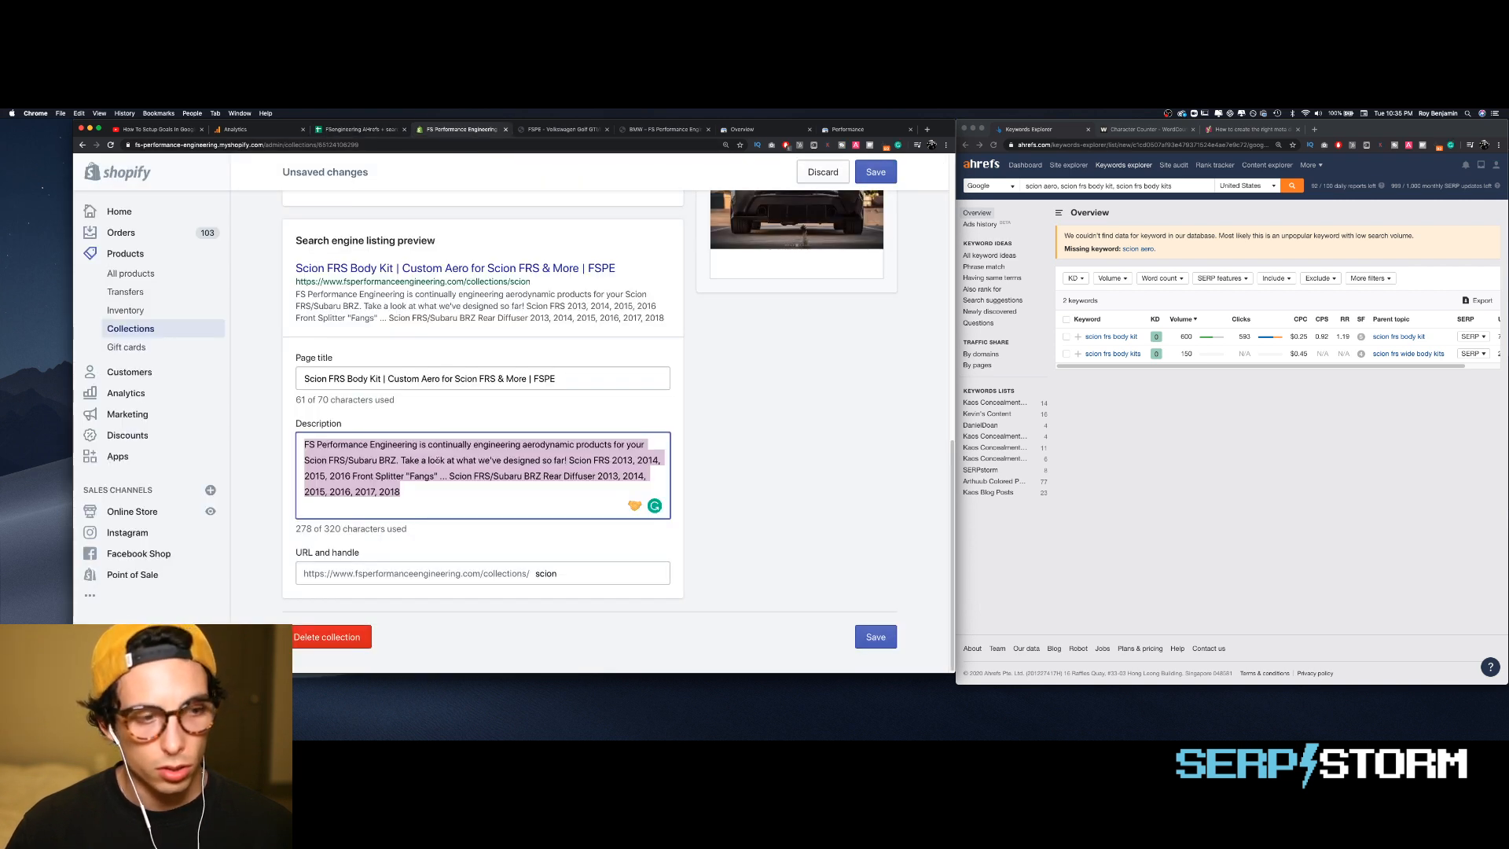
text(Upgrade your VW with custom functional aero. Our VW body kits include diffusers, splitters, side skirts, wings, and more! Check out our entire collection!)
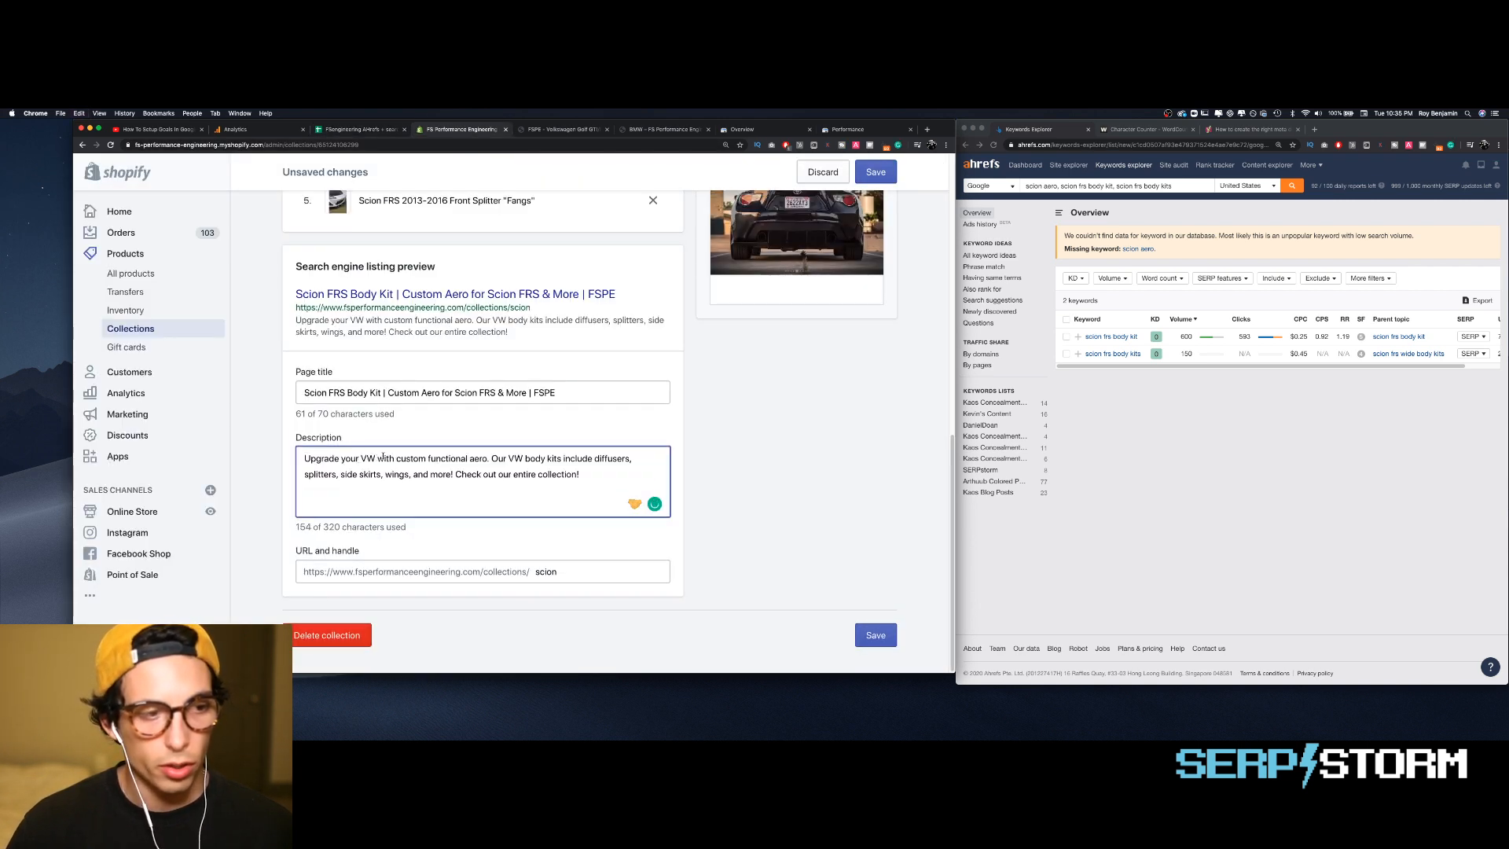
- Replace both mentions of "VW" in the Scion collection's meta description with "Scion FRS"
double_click(369, 458)
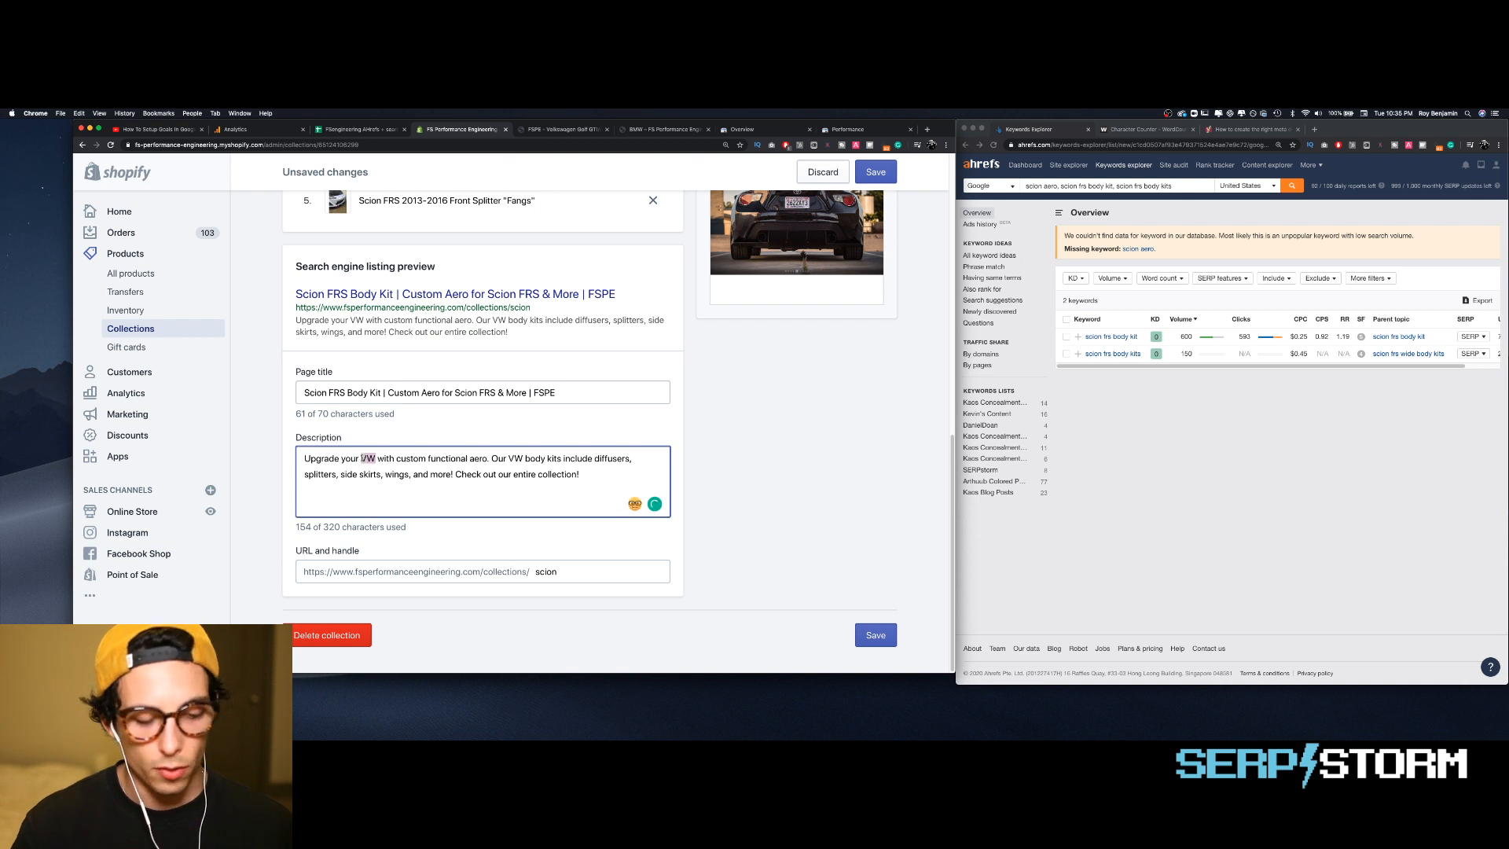
text(Scion FRS)
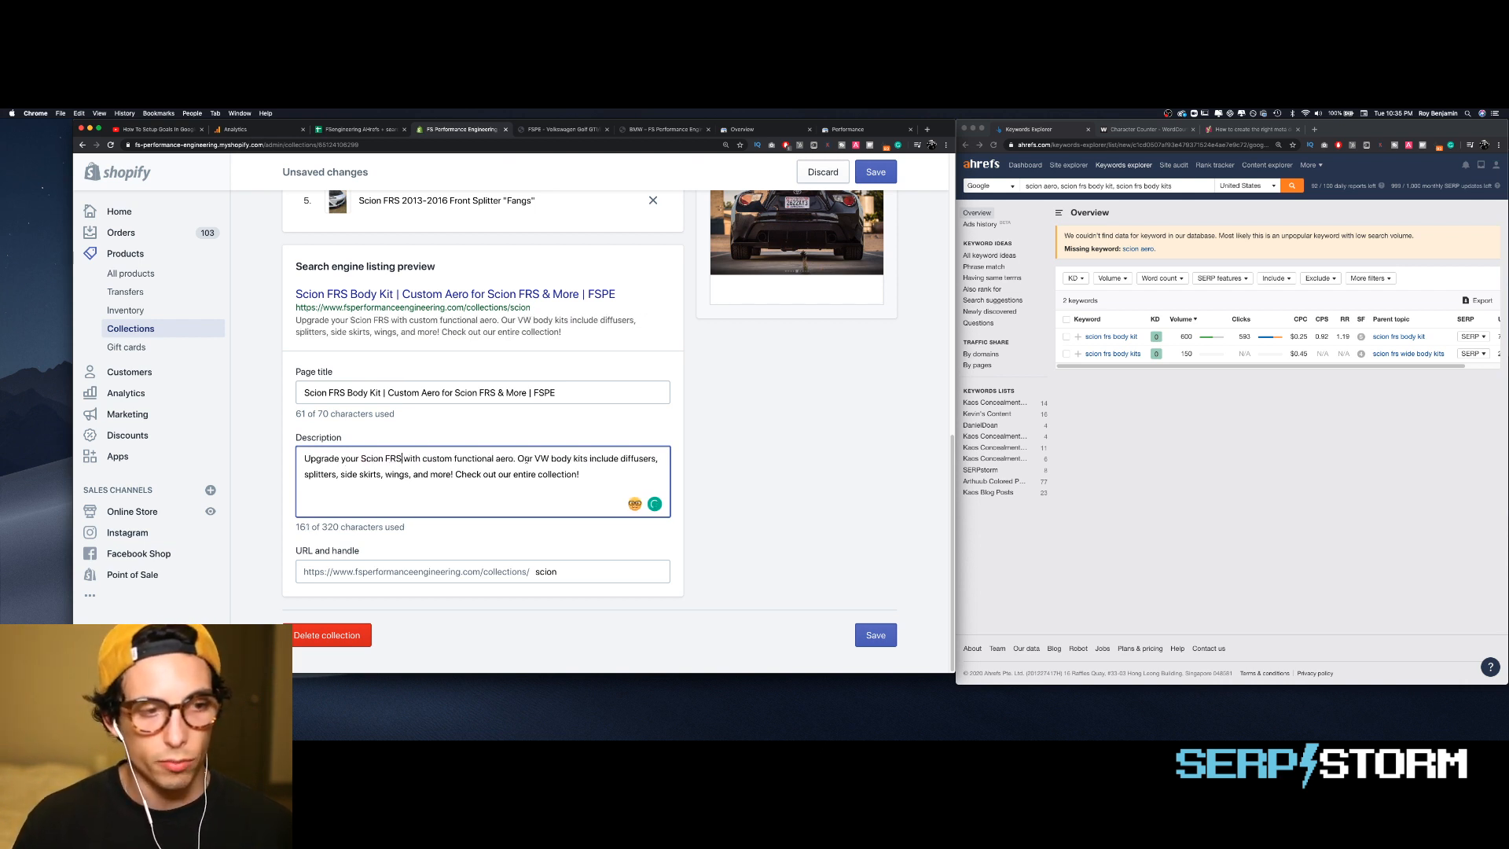
key(BackSpace)
key(BackSpace)
key(BackSpace)
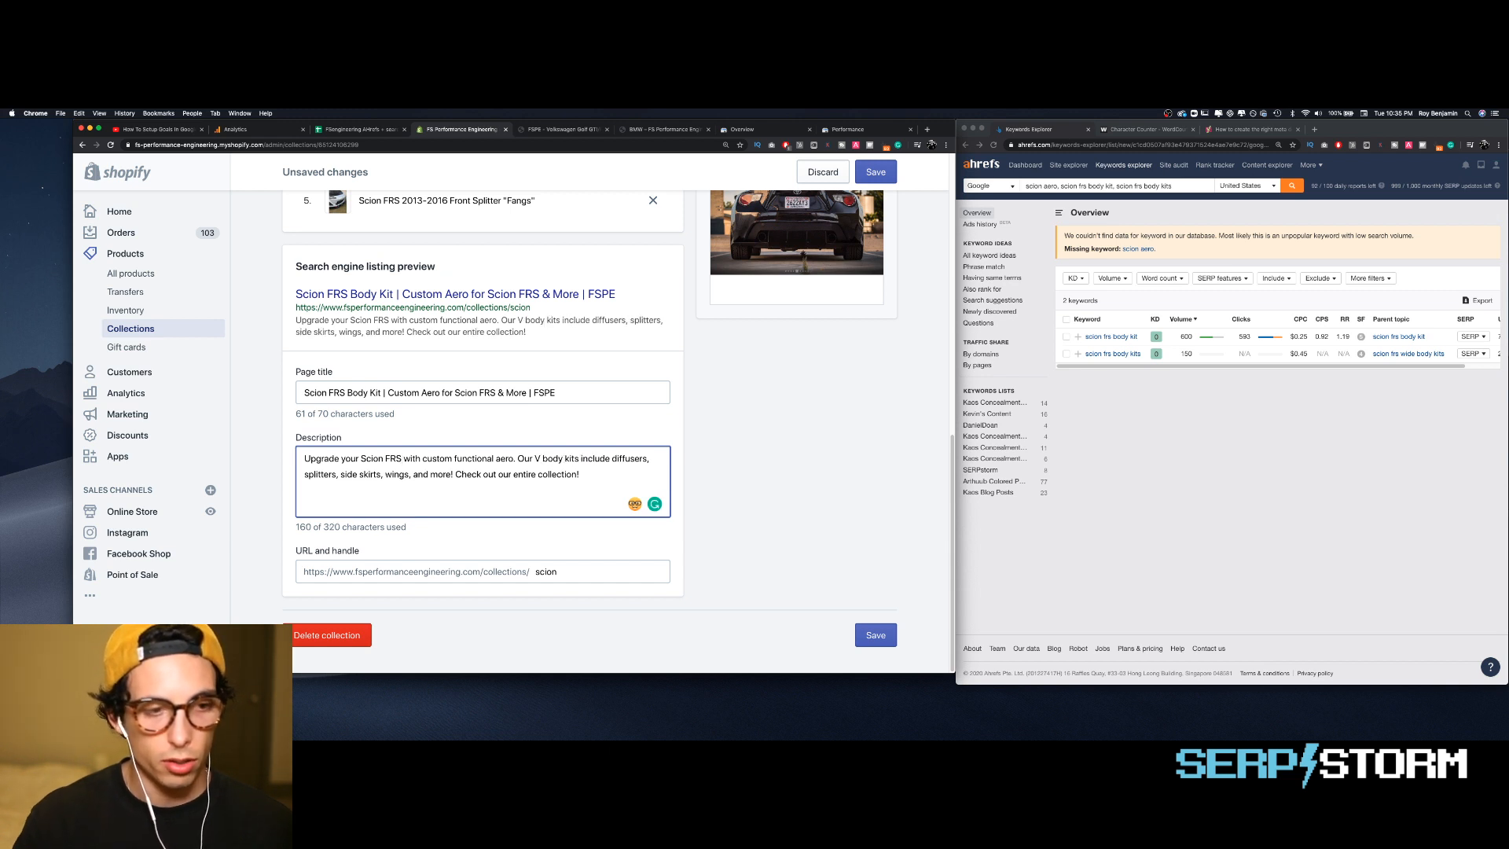
text(Scion )
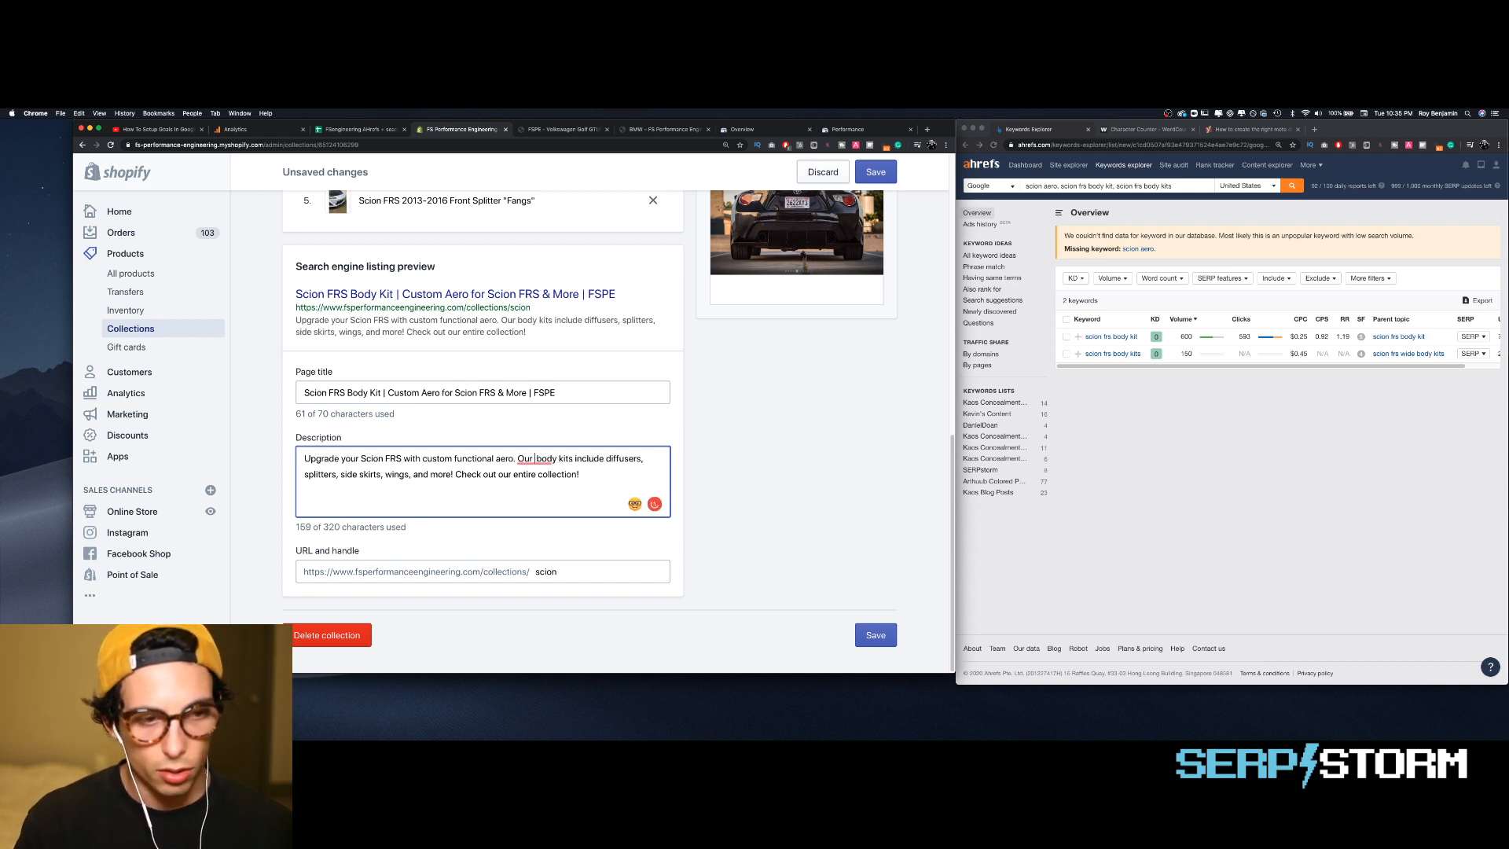
text(FRS)
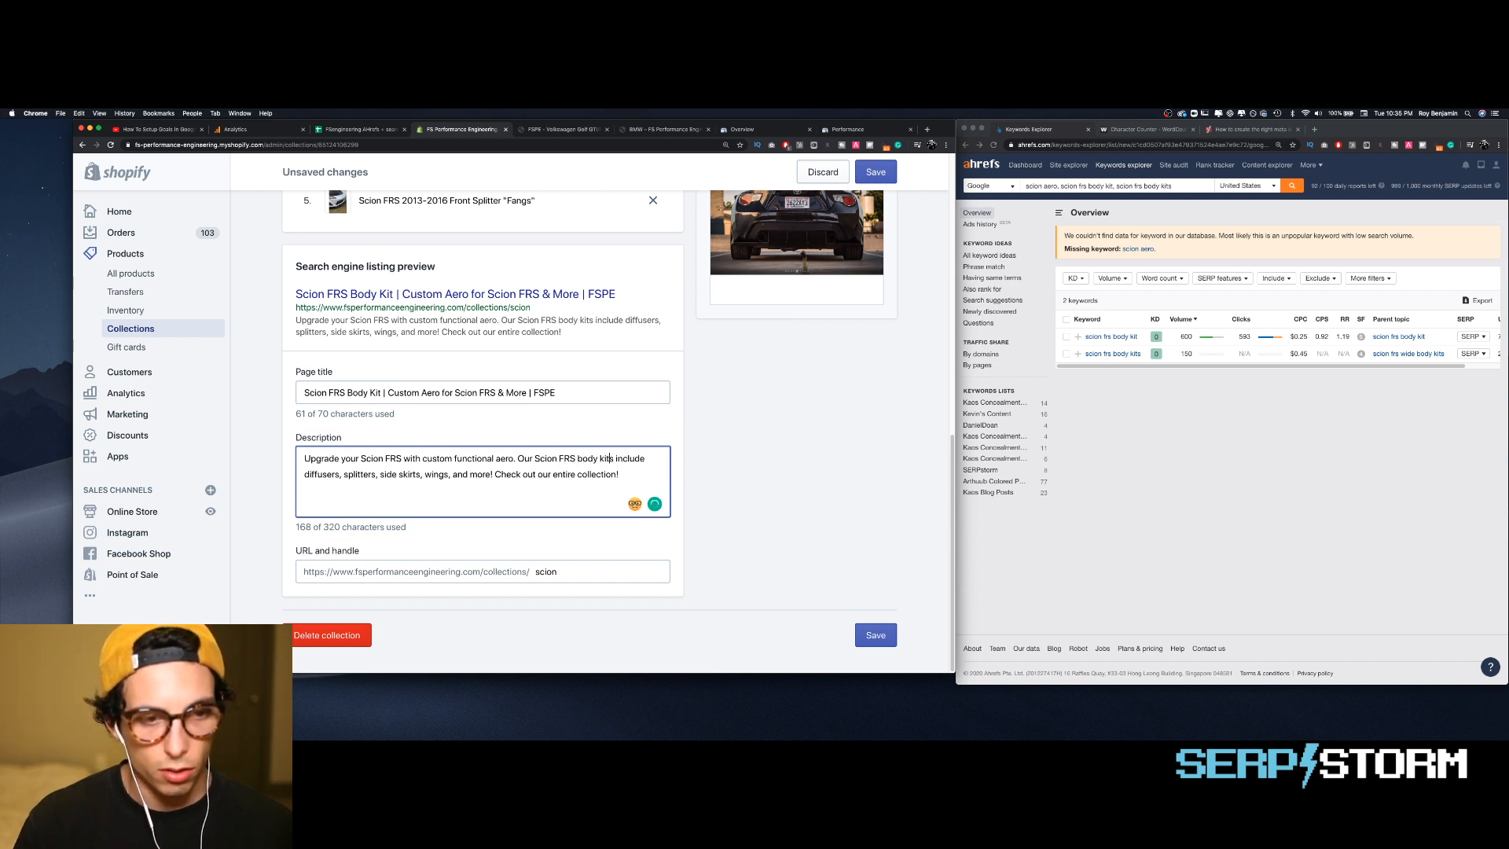
- Change "body kits include" to "body kit includes" in the meta description and save the Scion collection
key(BackSpace)
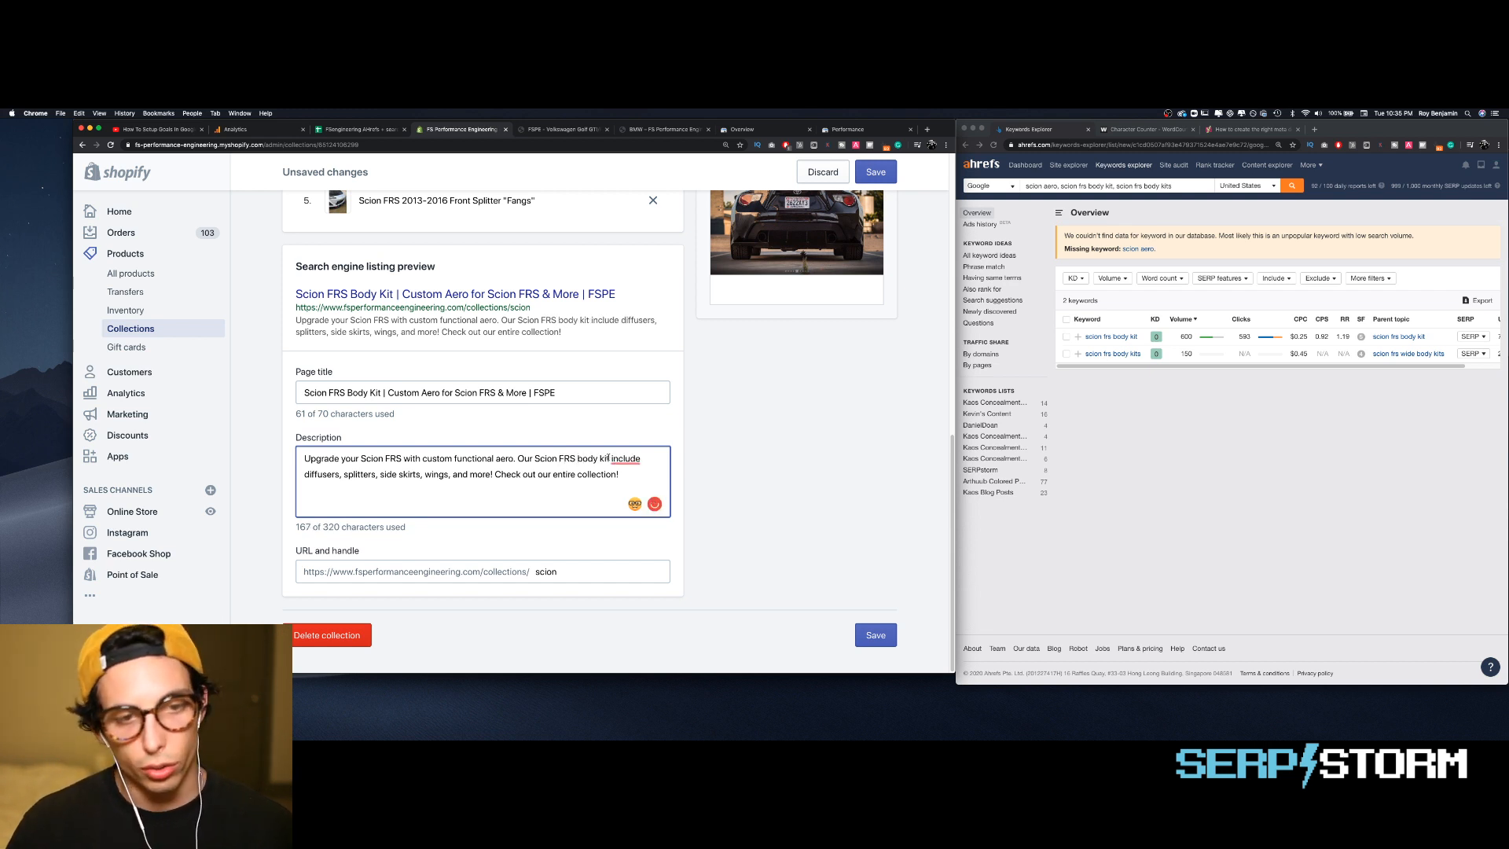
click(639, 459)
text(s)
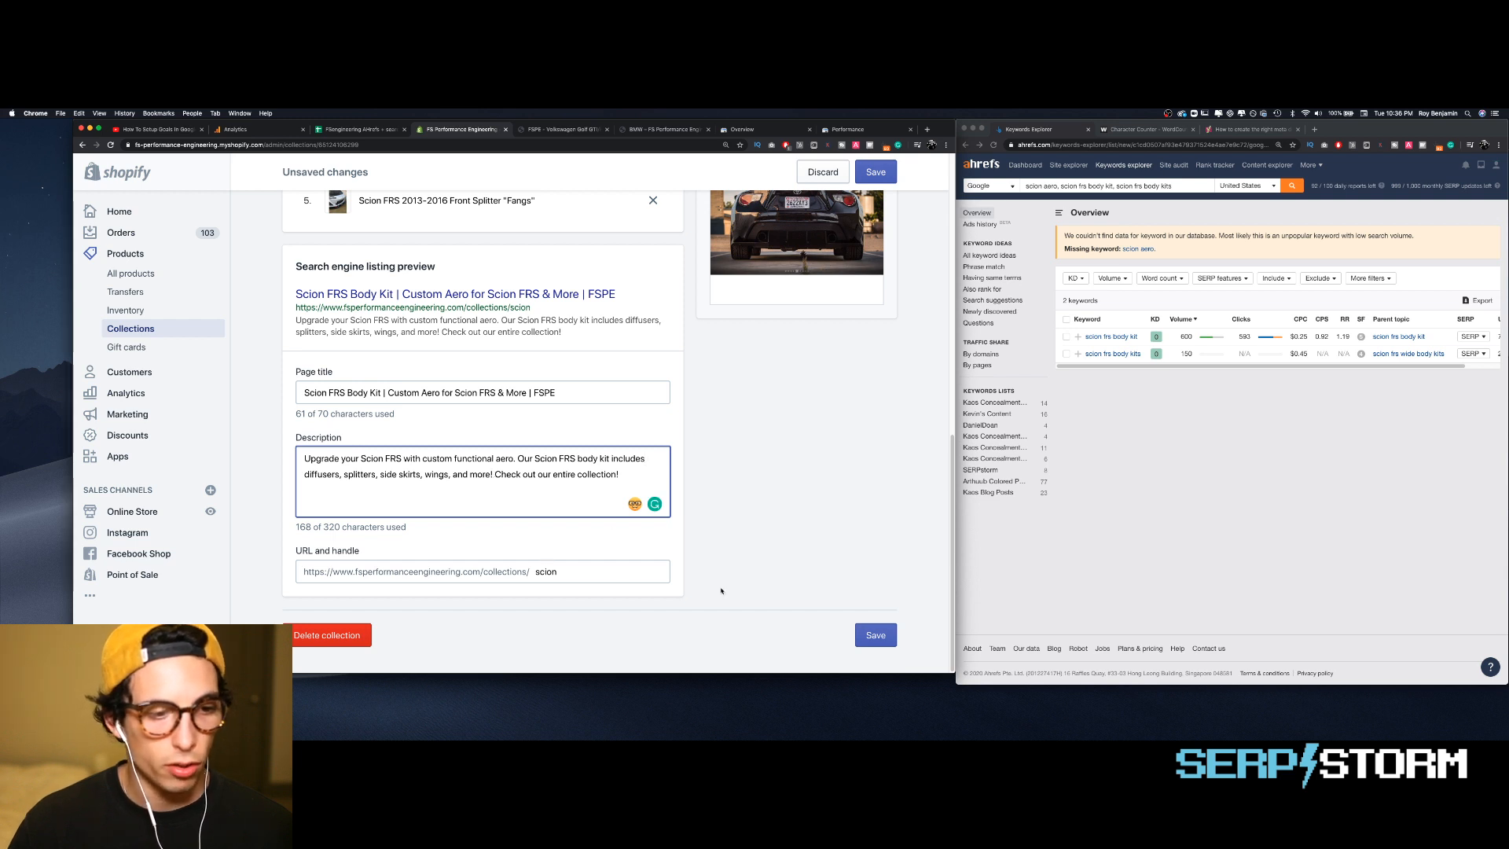
click(881, 641)
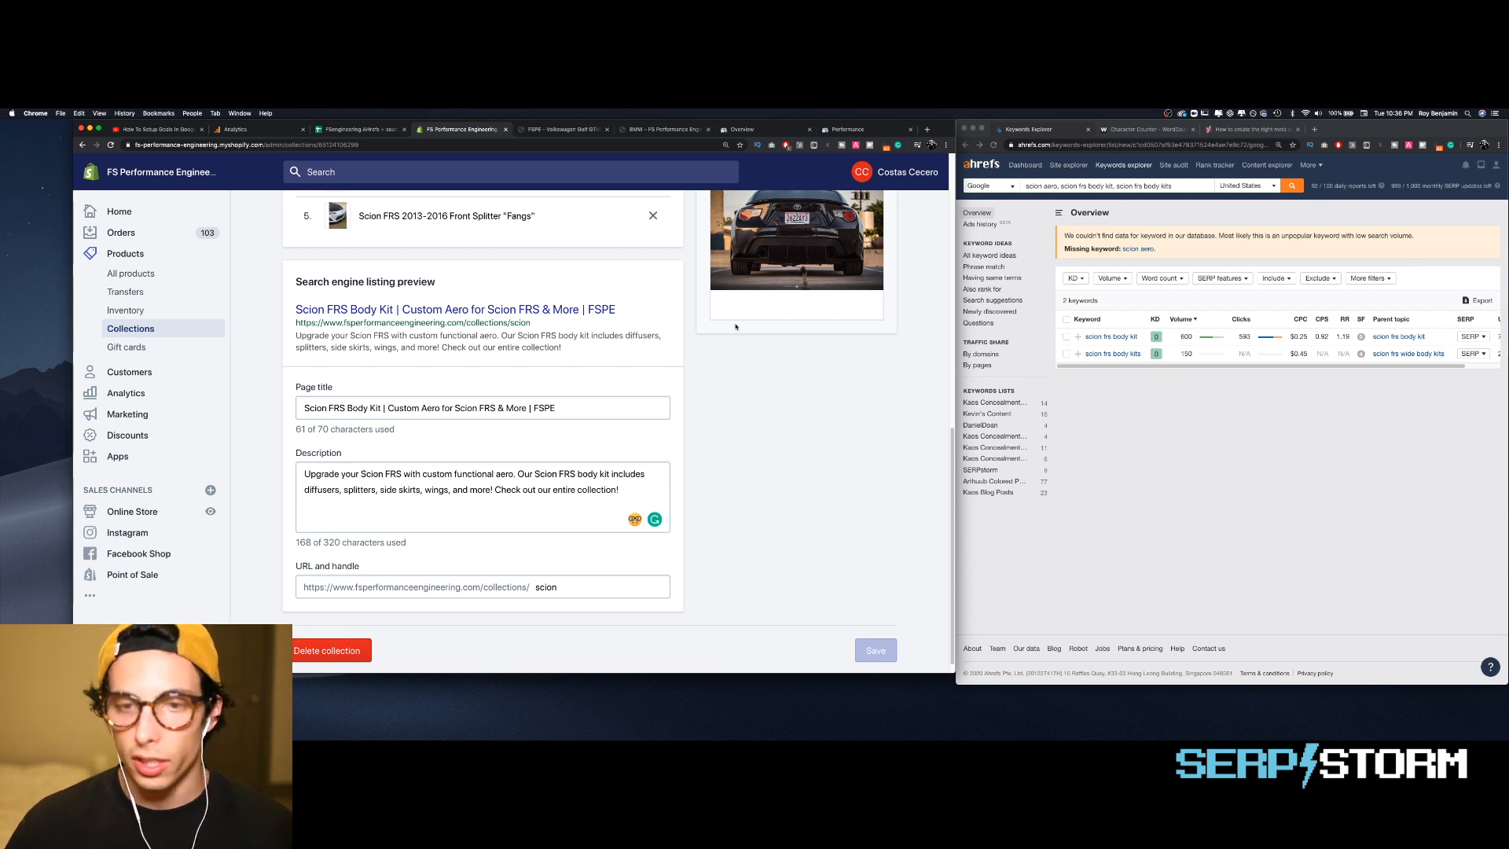
- Look over the saved Scion collection's products and search listing, and return to the collections list
scroll(751, 398, up, 4)
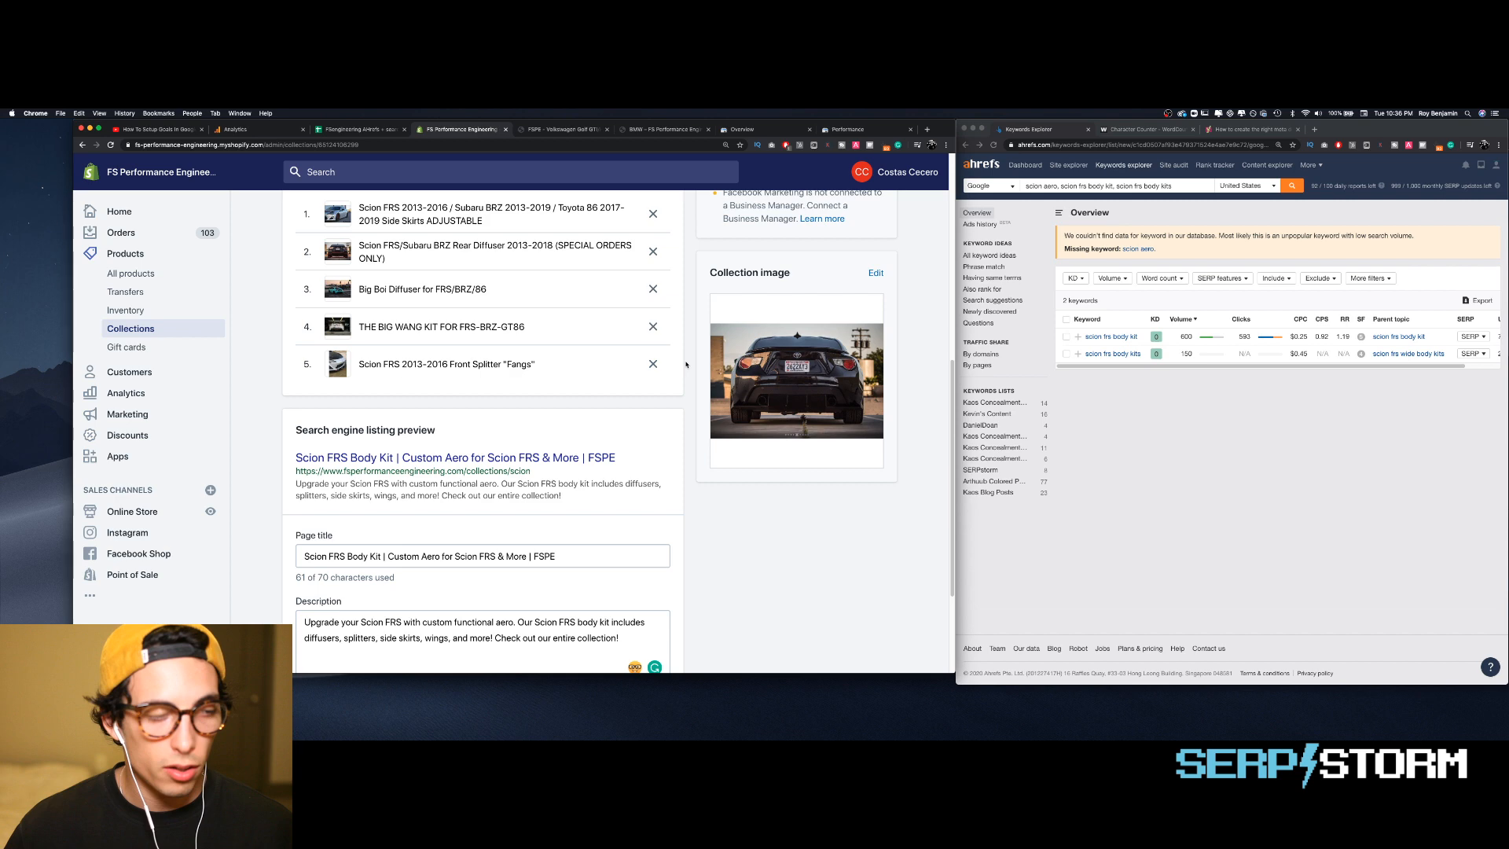
scroll(686, 364, up, 6)
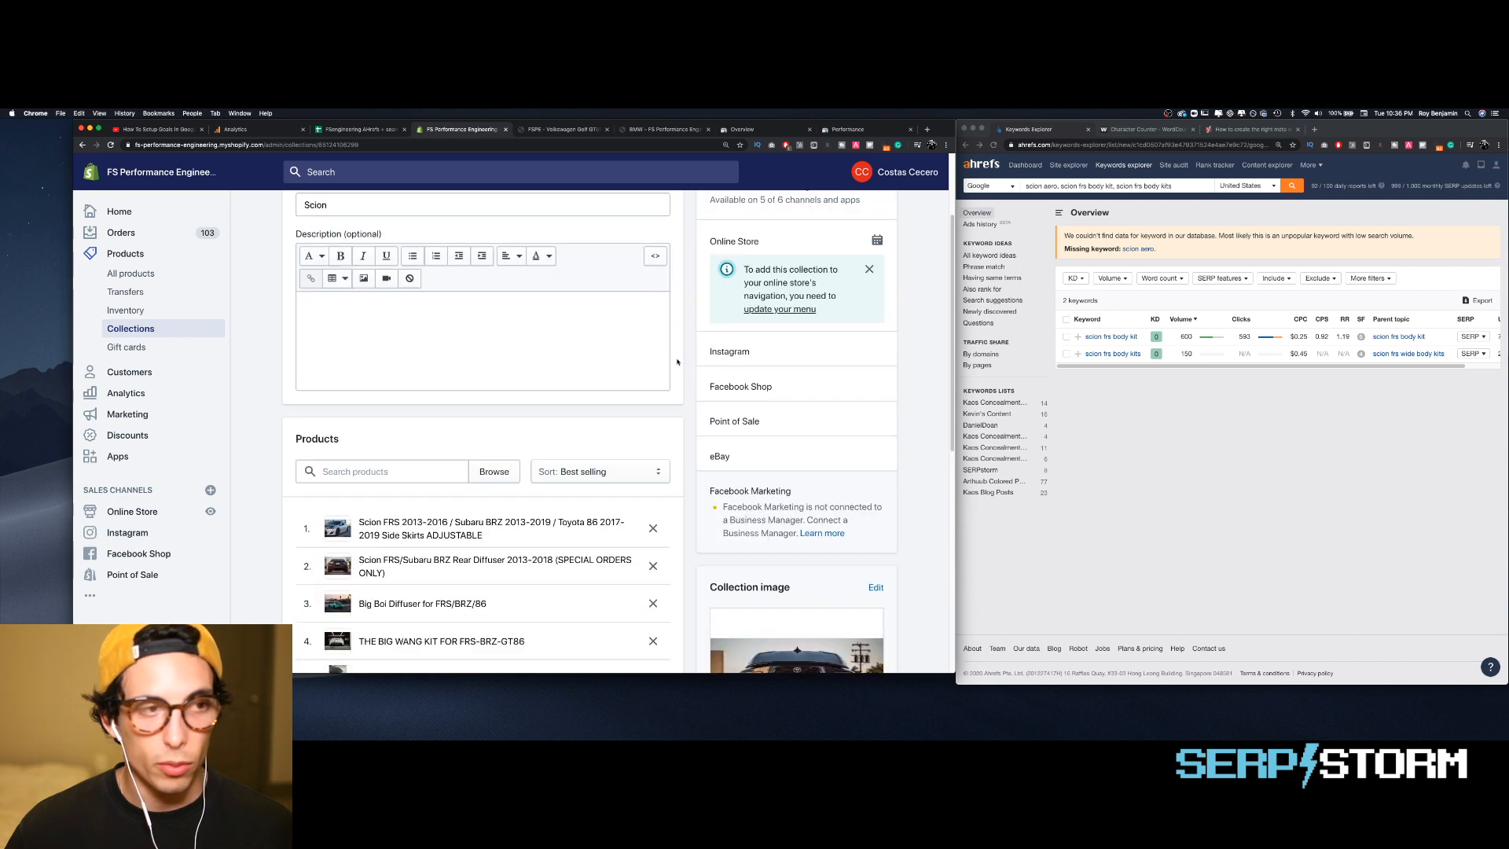
scroll(637, 344, down, 10)
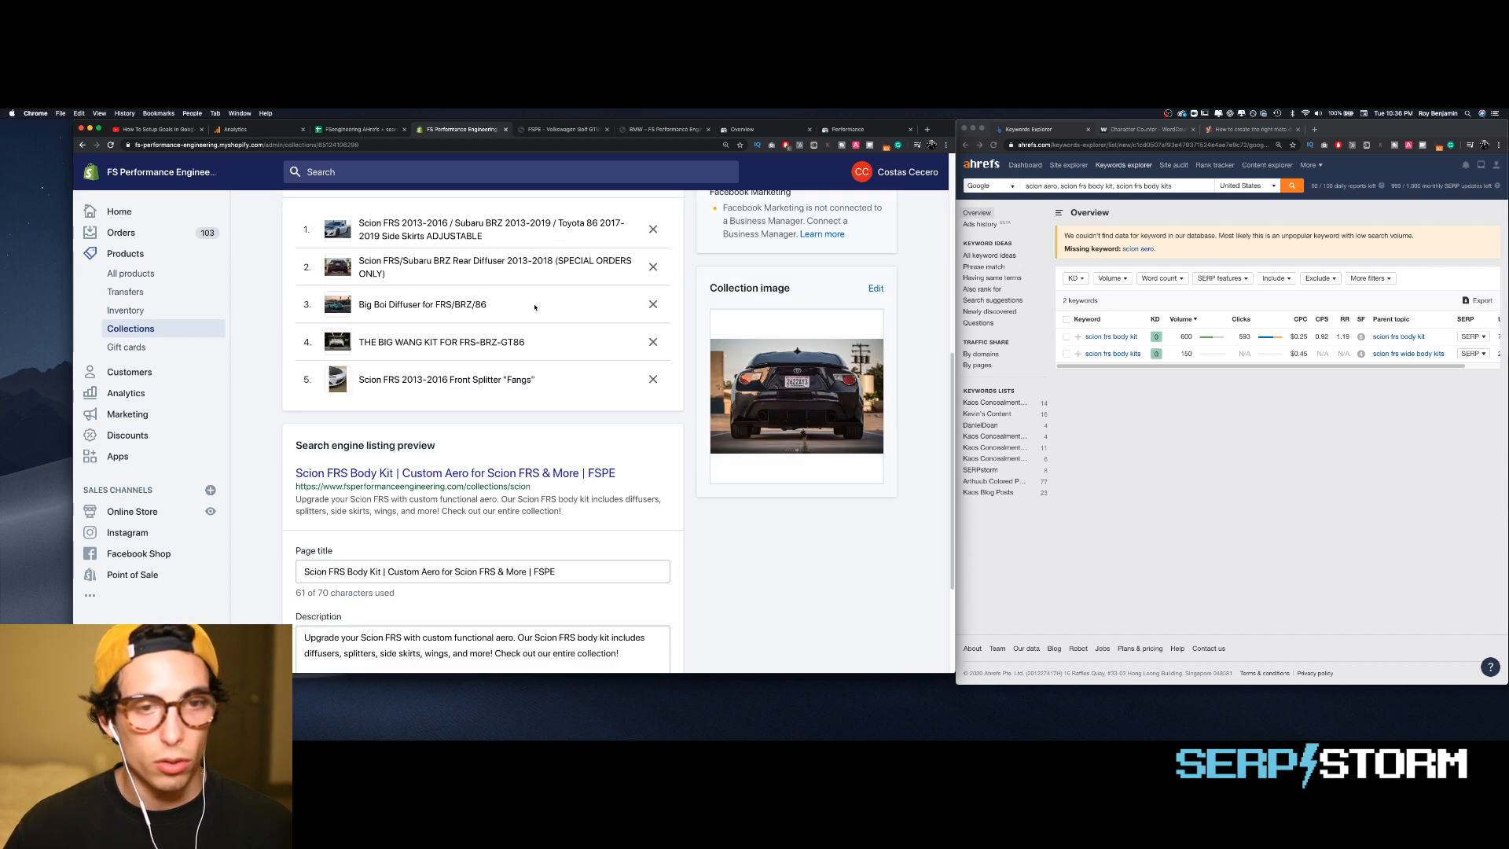
scroll(371, 264, up, 10)
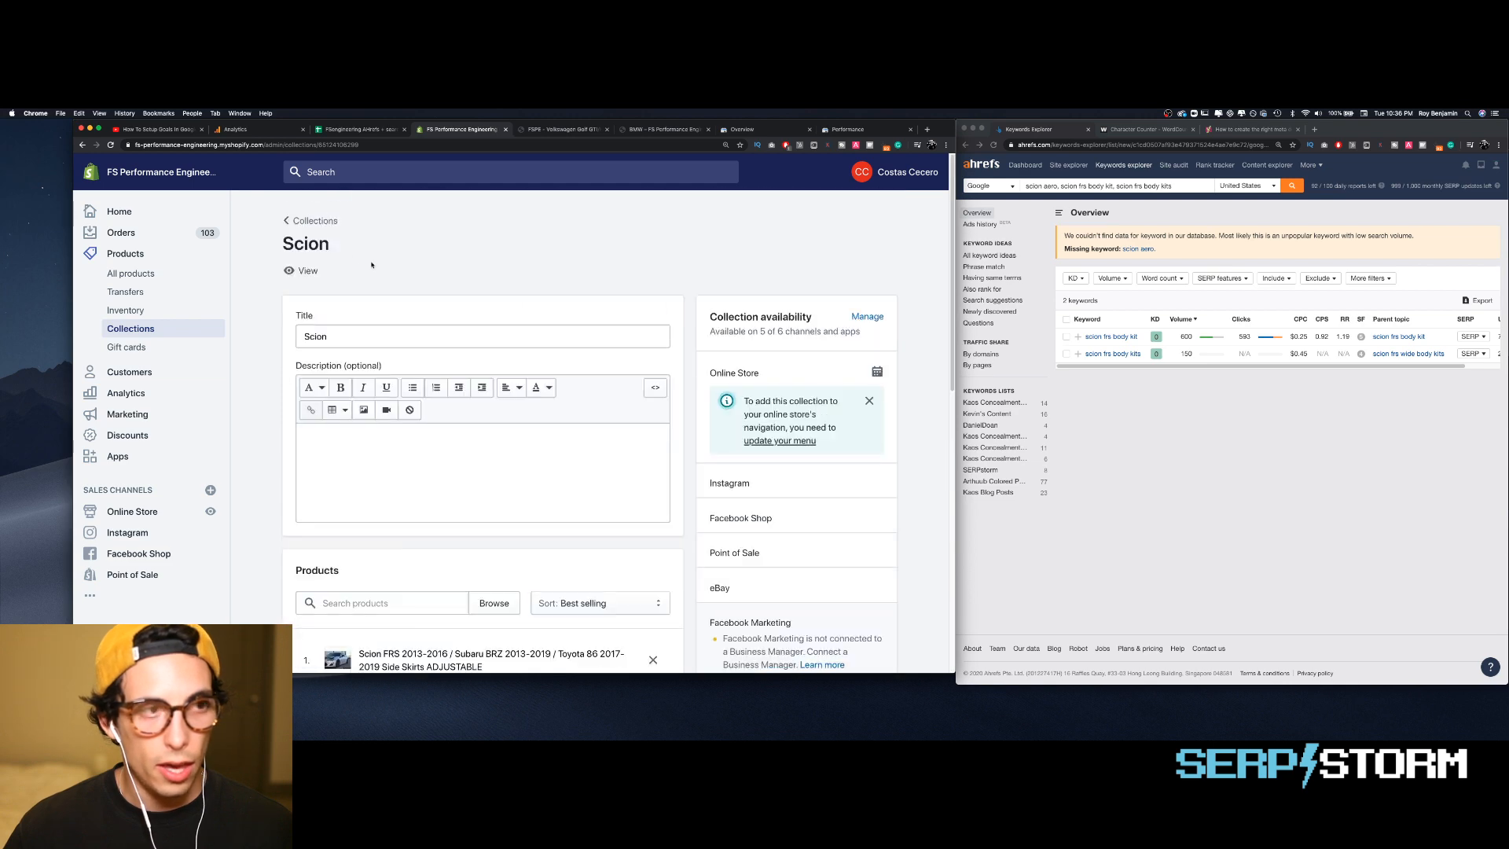
click(306, 222)
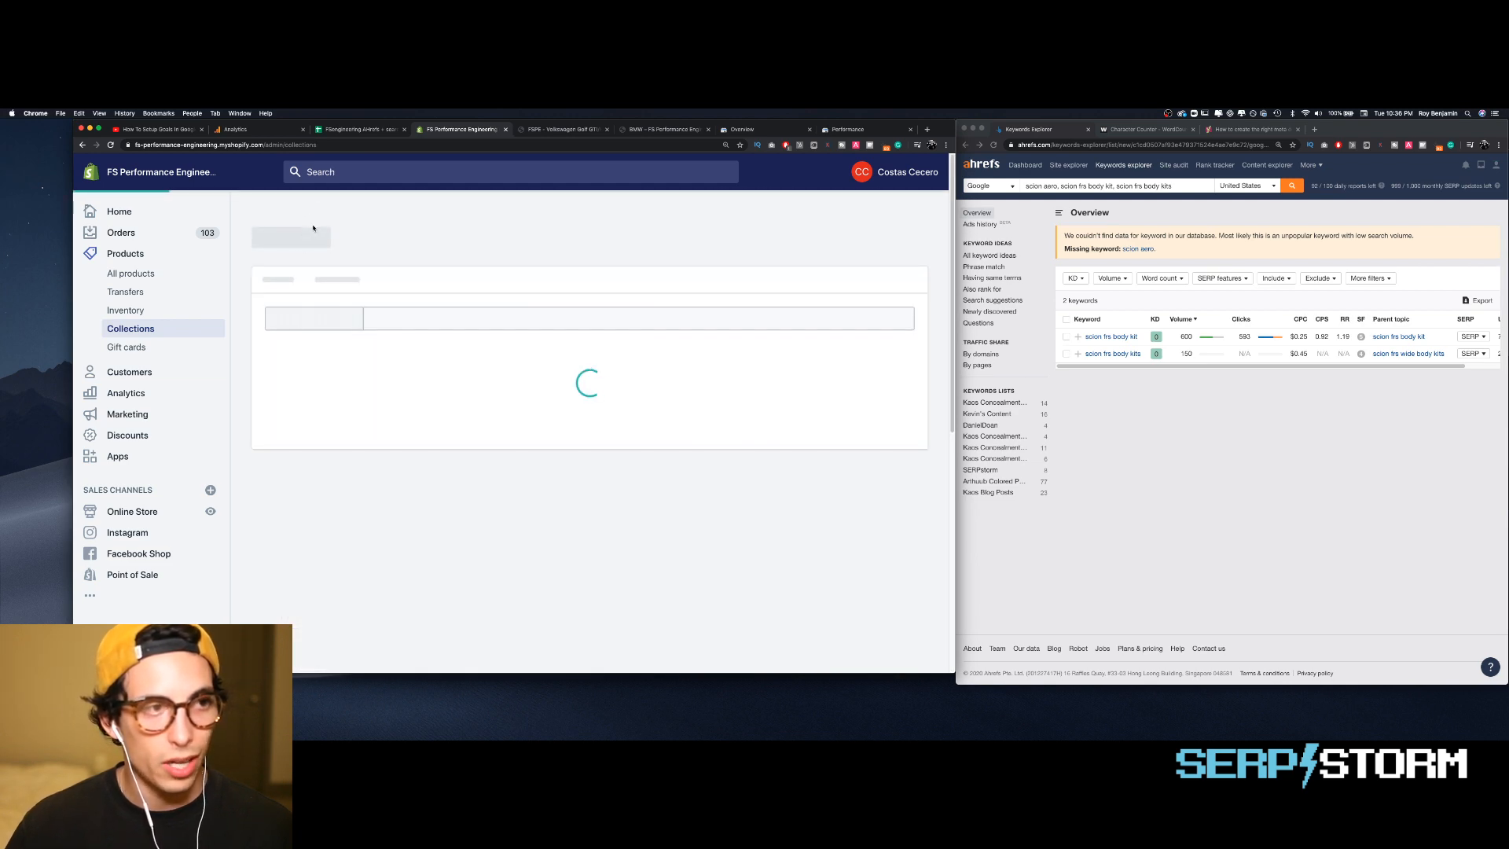
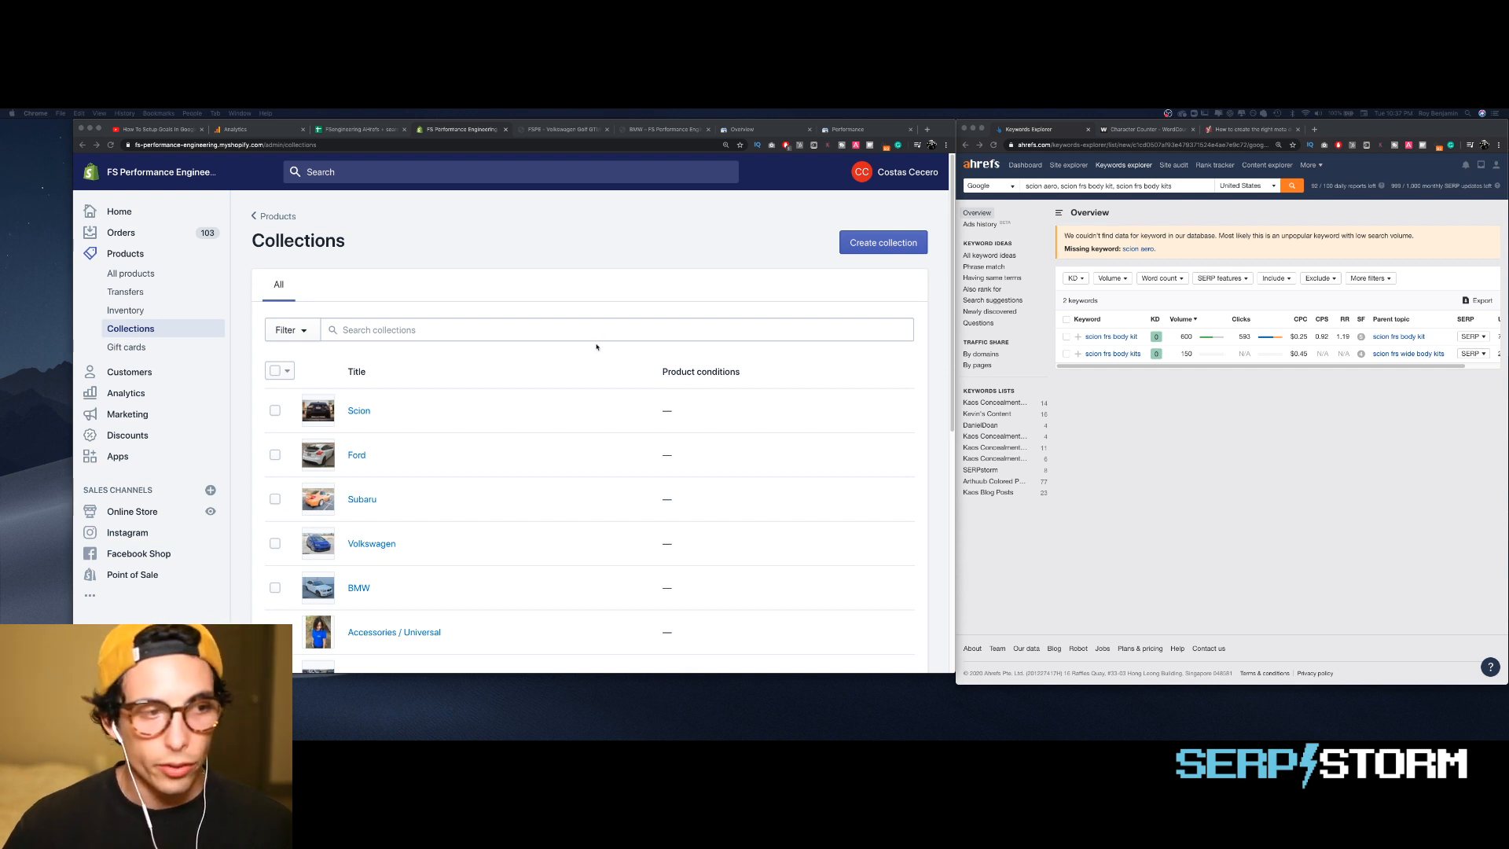
- Open the Toyota collection's website SEO for editing and review its products, page title and description
scroll(471, 468, down, 3)
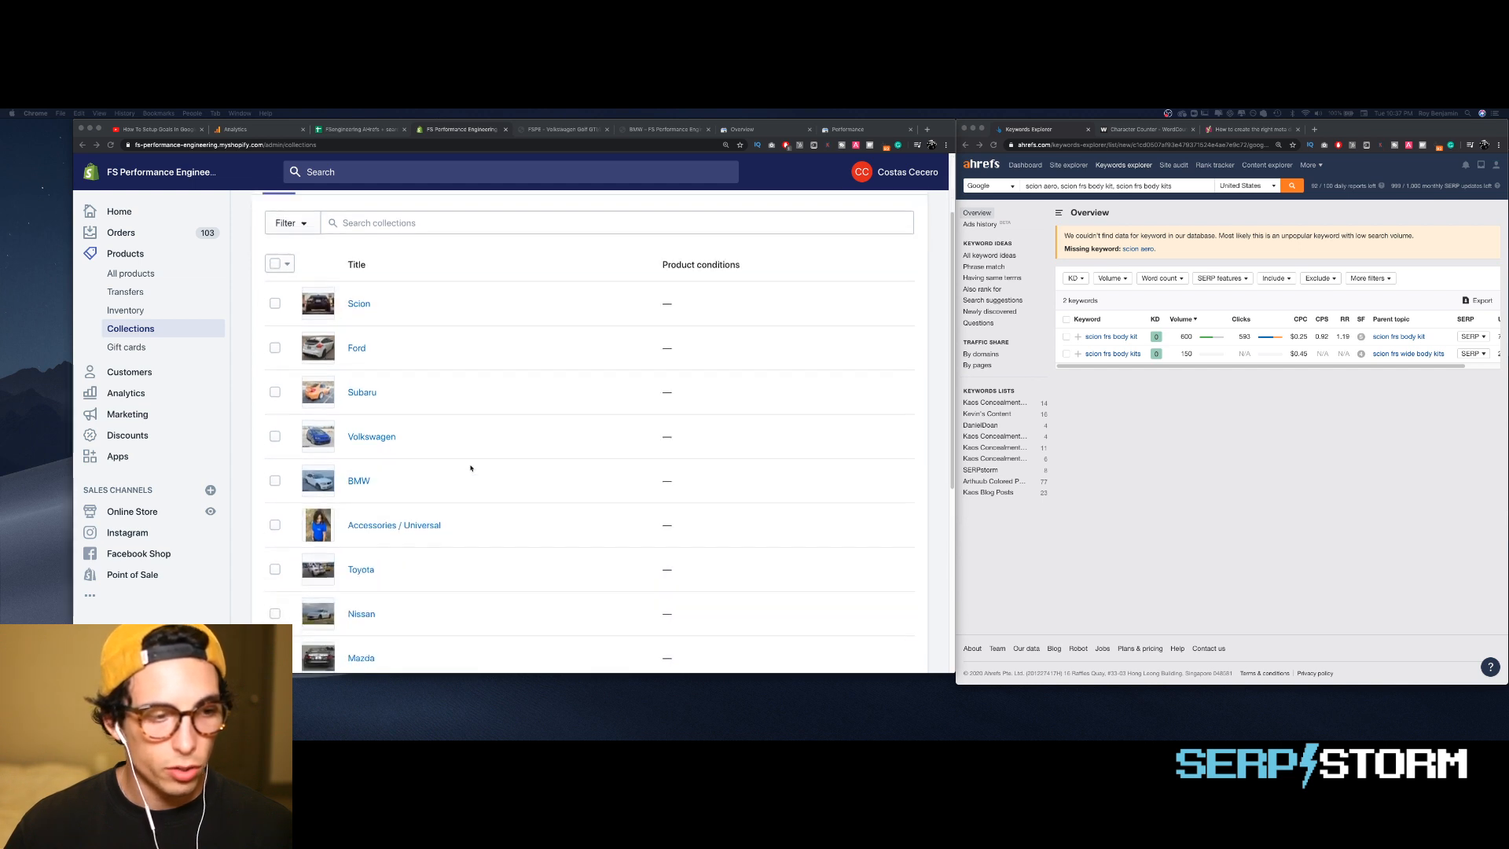
click(361, 572)
click(361, 571)
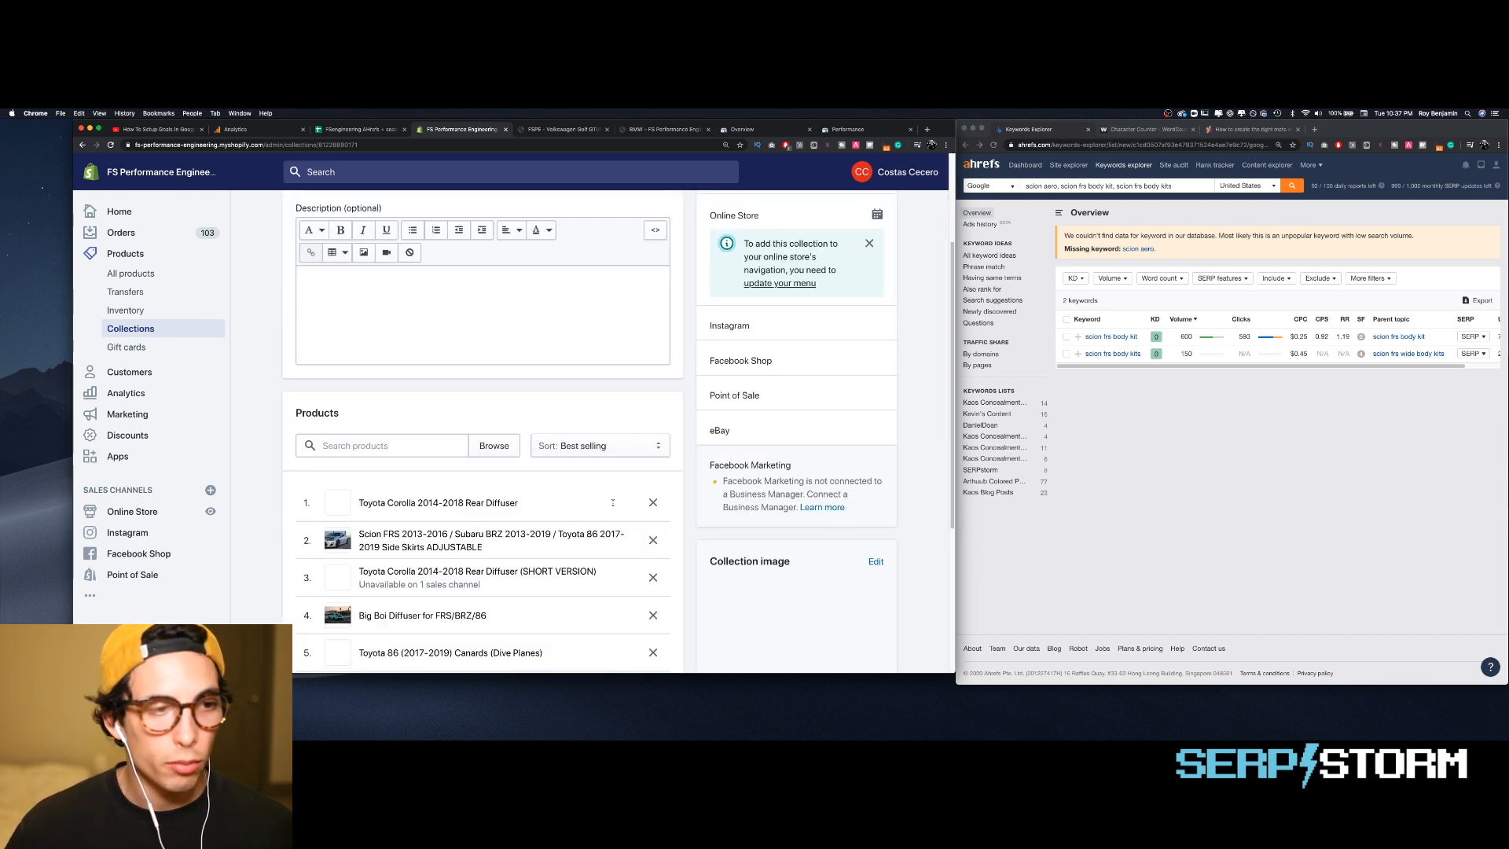
scroll(597, 503, down, 5)
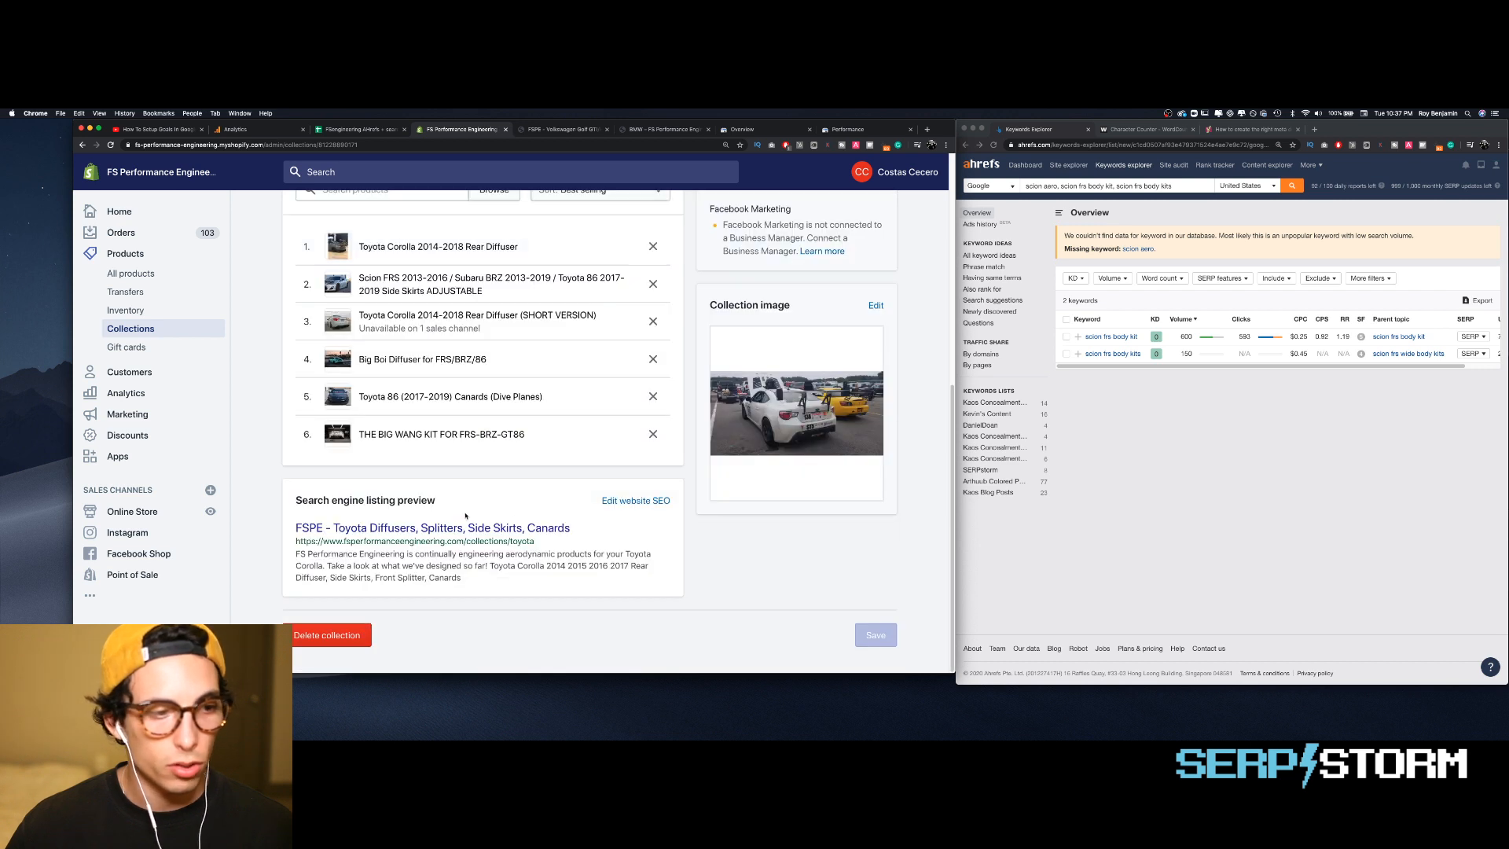
click(618, 503)
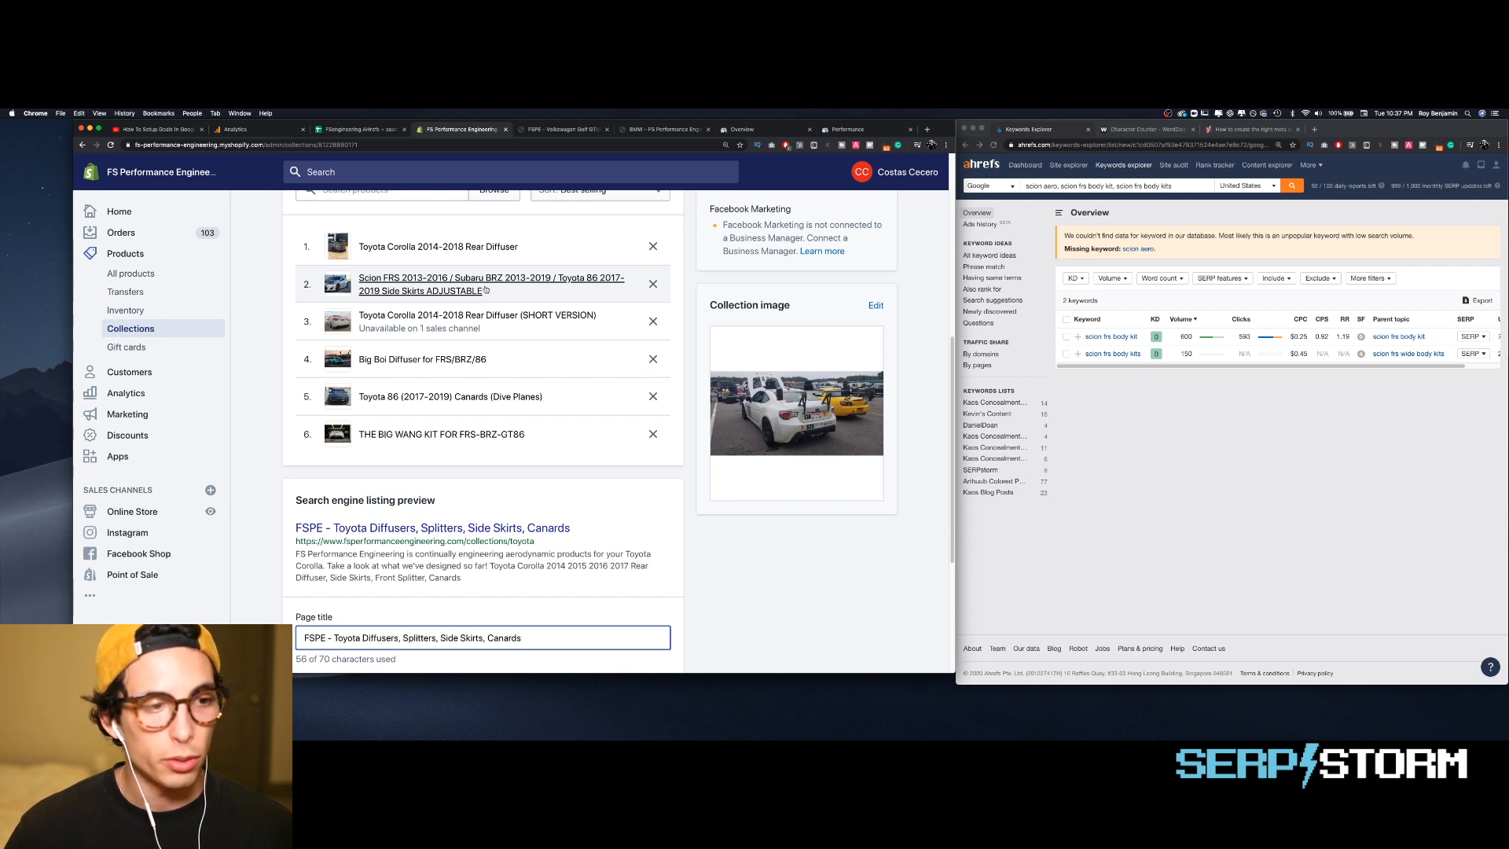
scroll(484, 289, up, 1)
scroll(485, 289, down, 5)
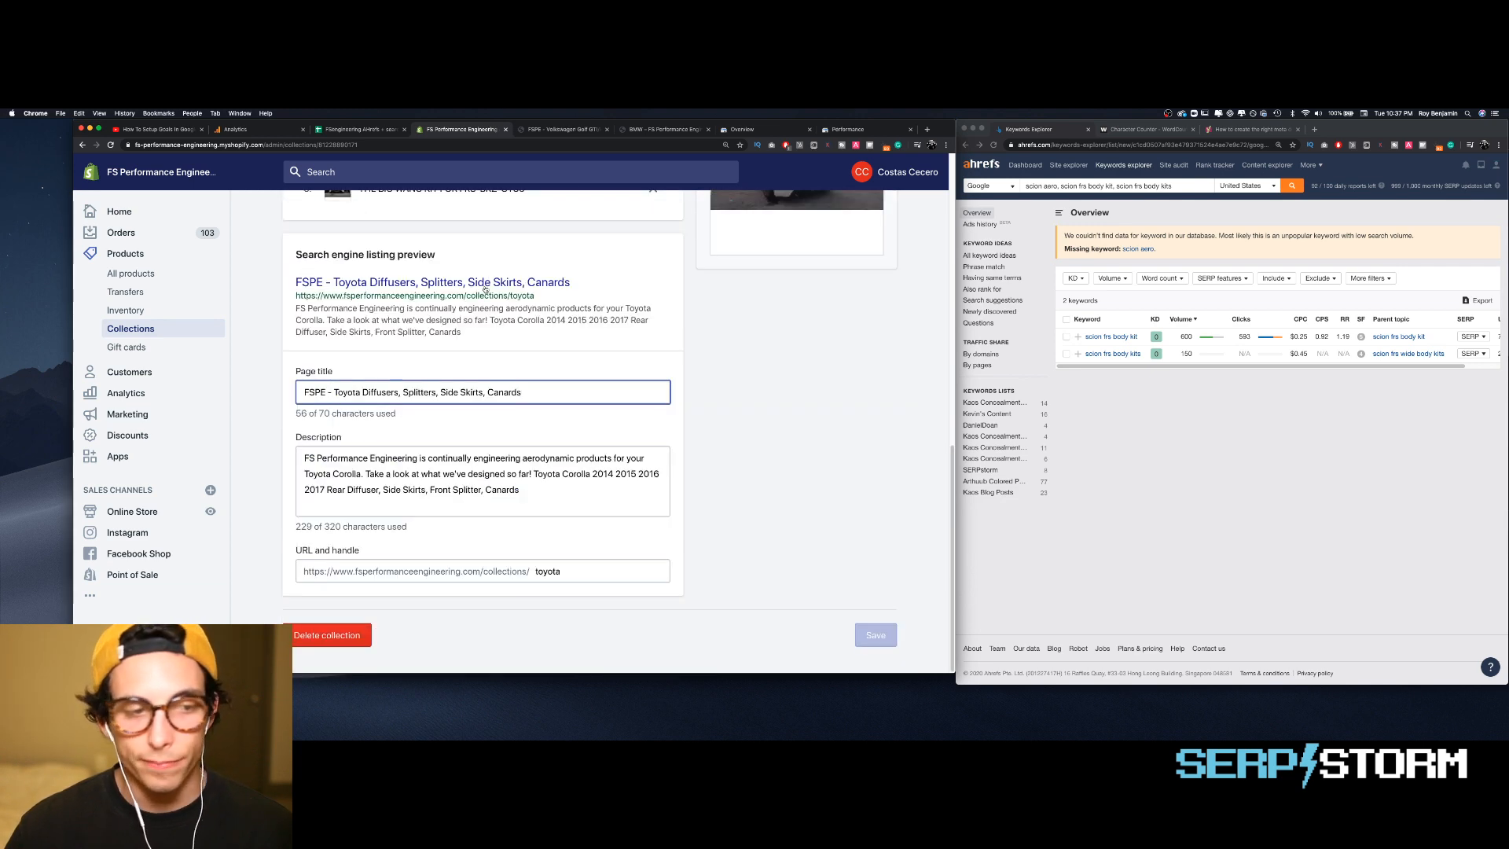
scroll(485, 289, up, 1)
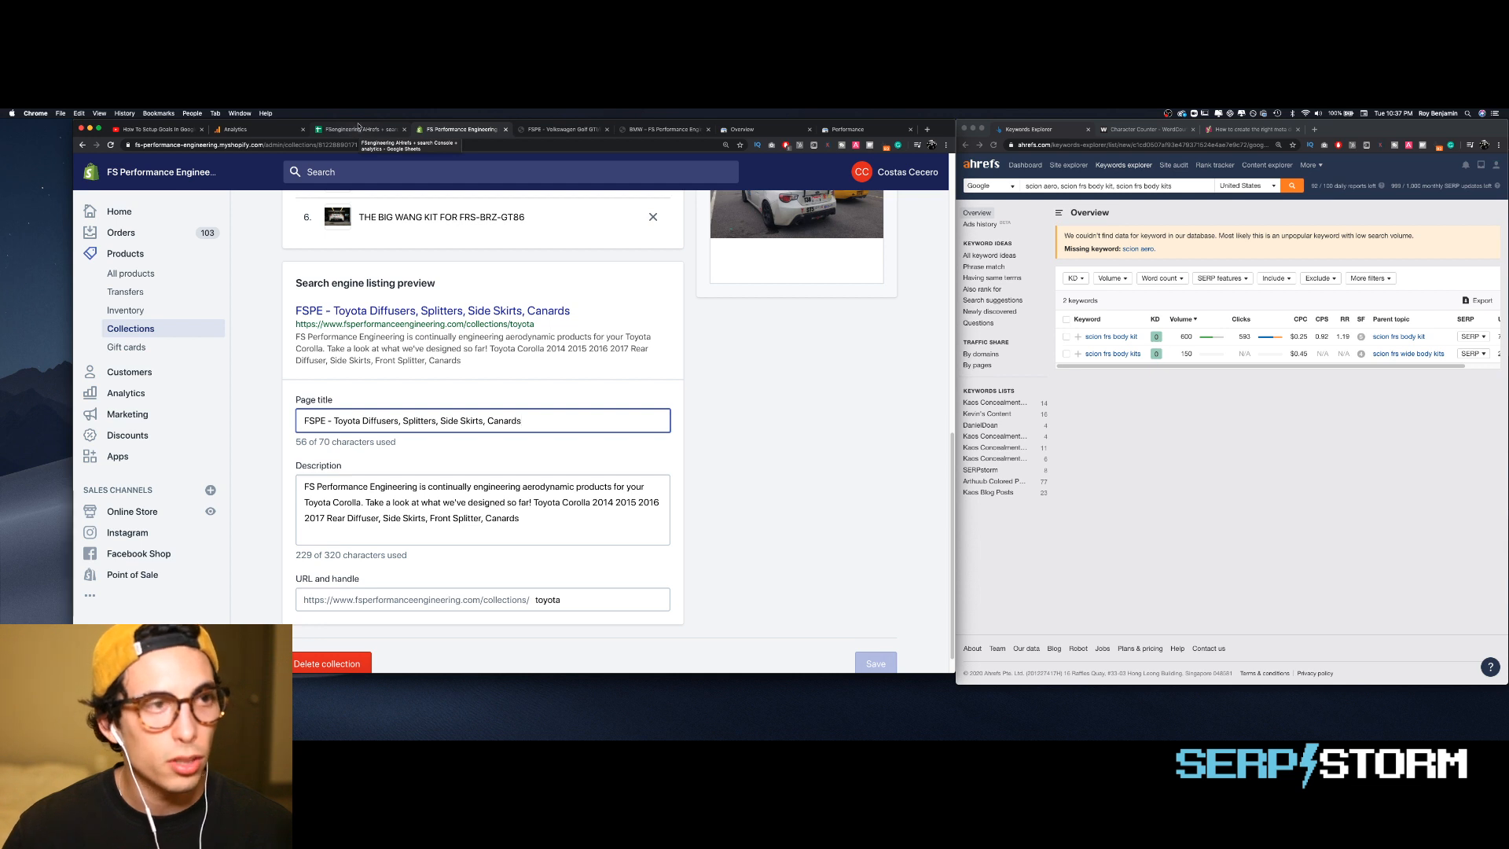
- Replace the Toyota collection's page title with the VW title copied from the Google Sheets spreadsheet
click(399, 132)
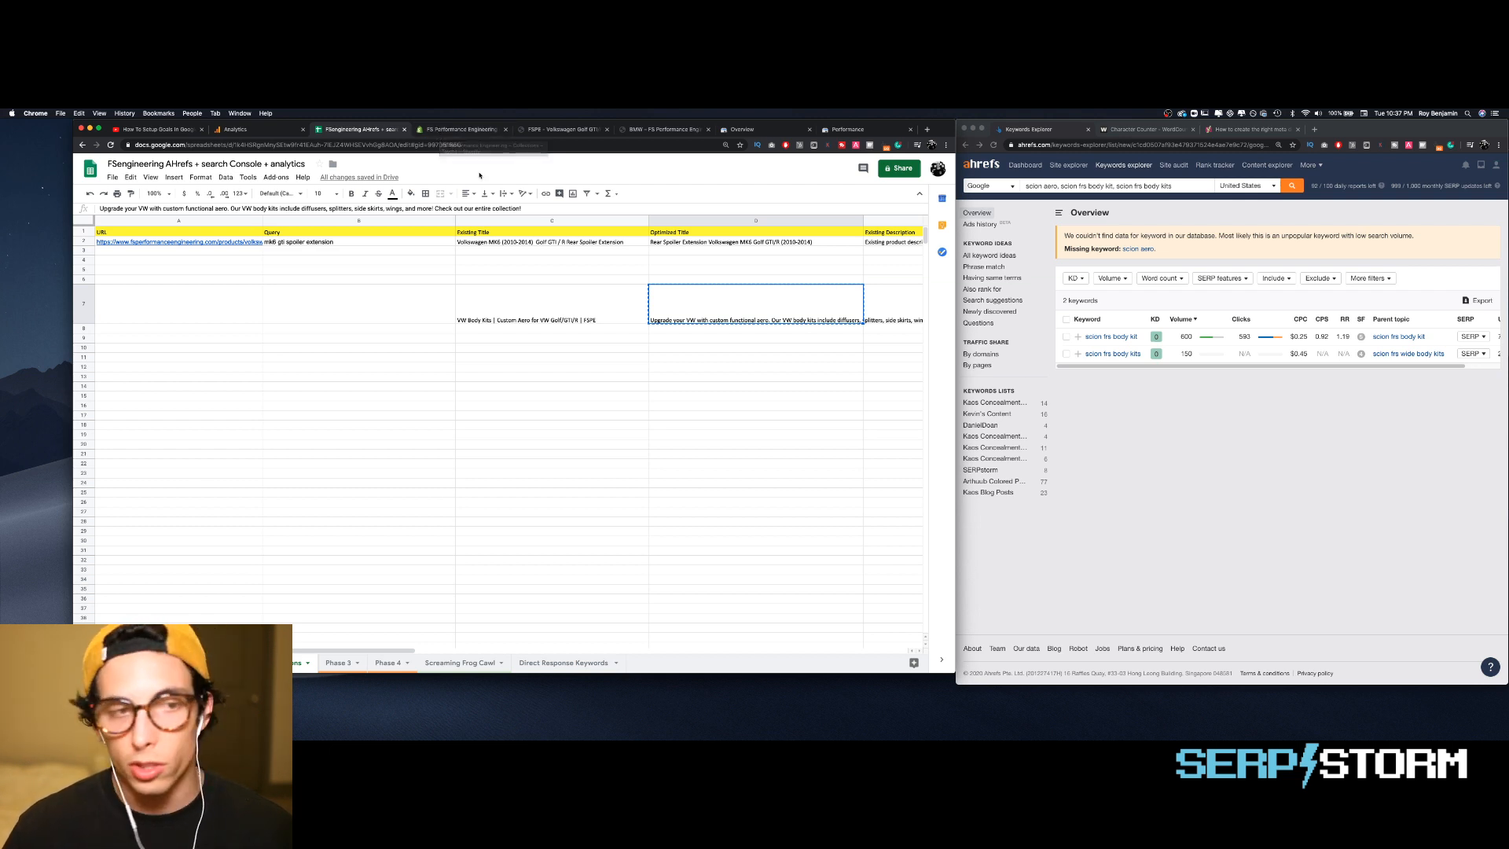
click(574, 302)
key(super+c)
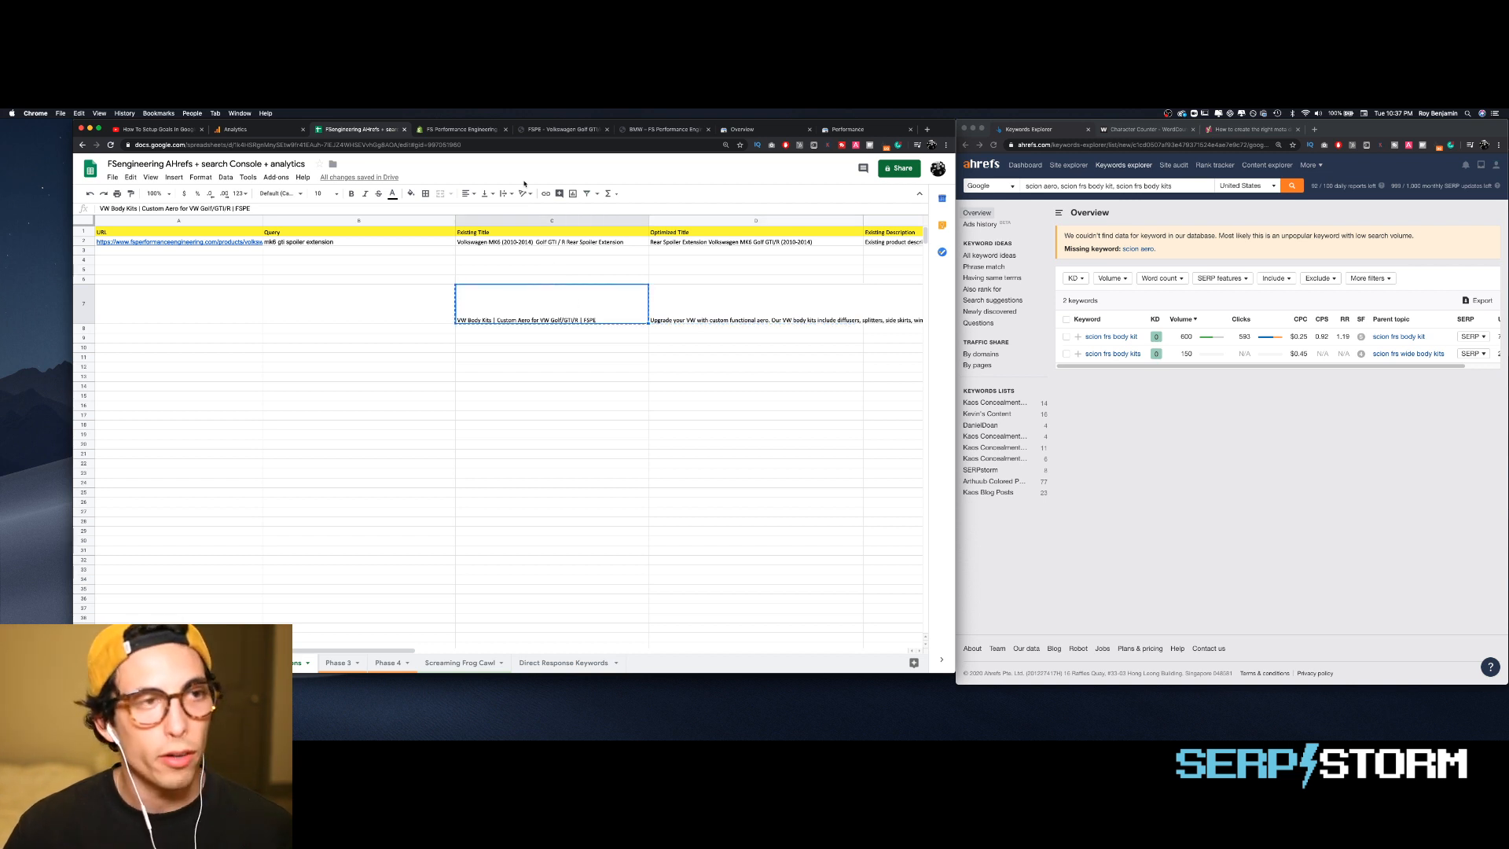
click(460, 130)
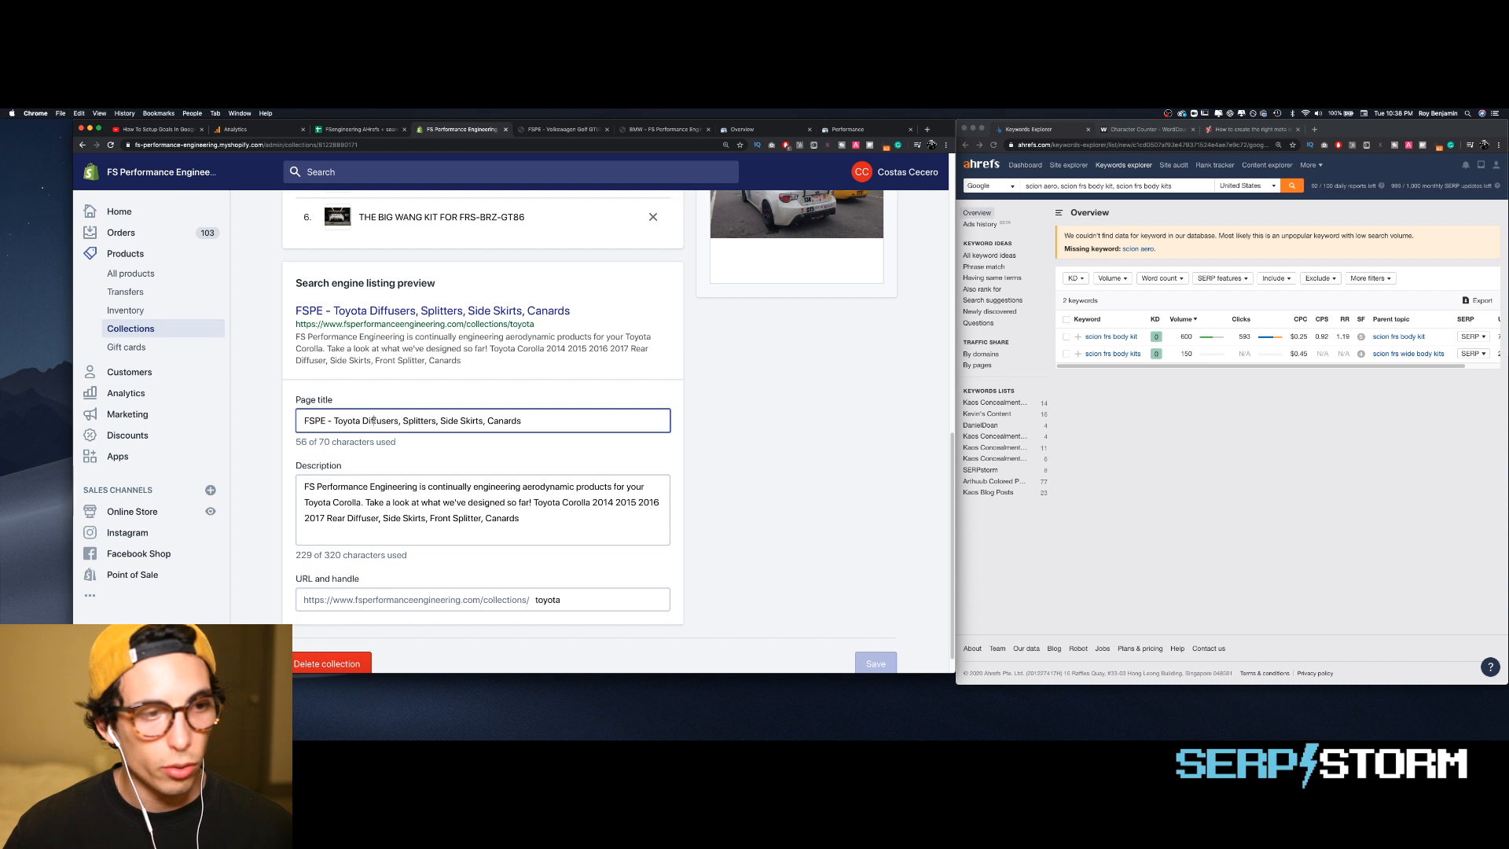
key(super+a)
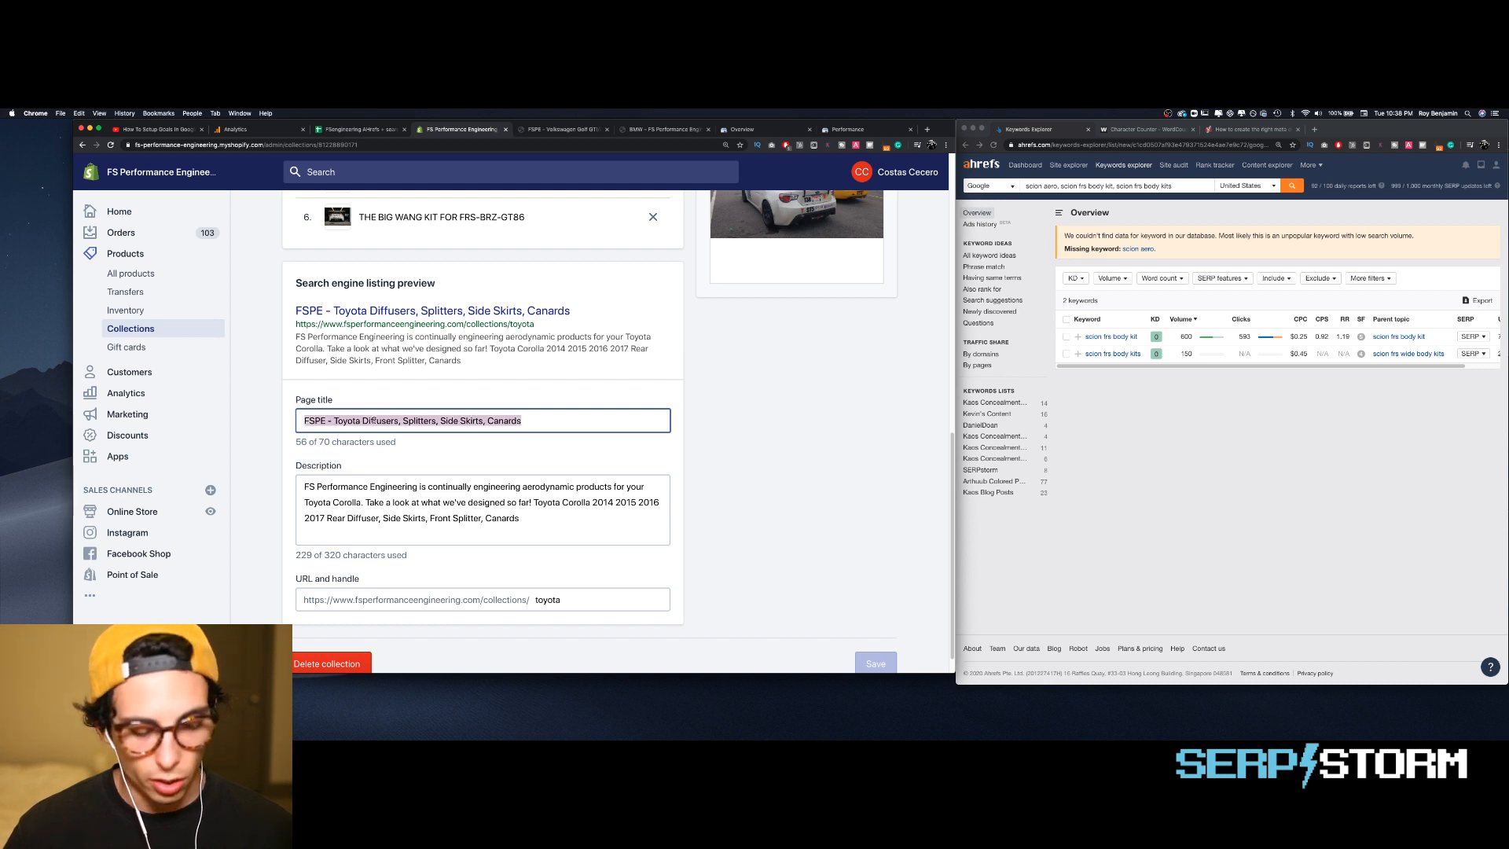
key(super+v)
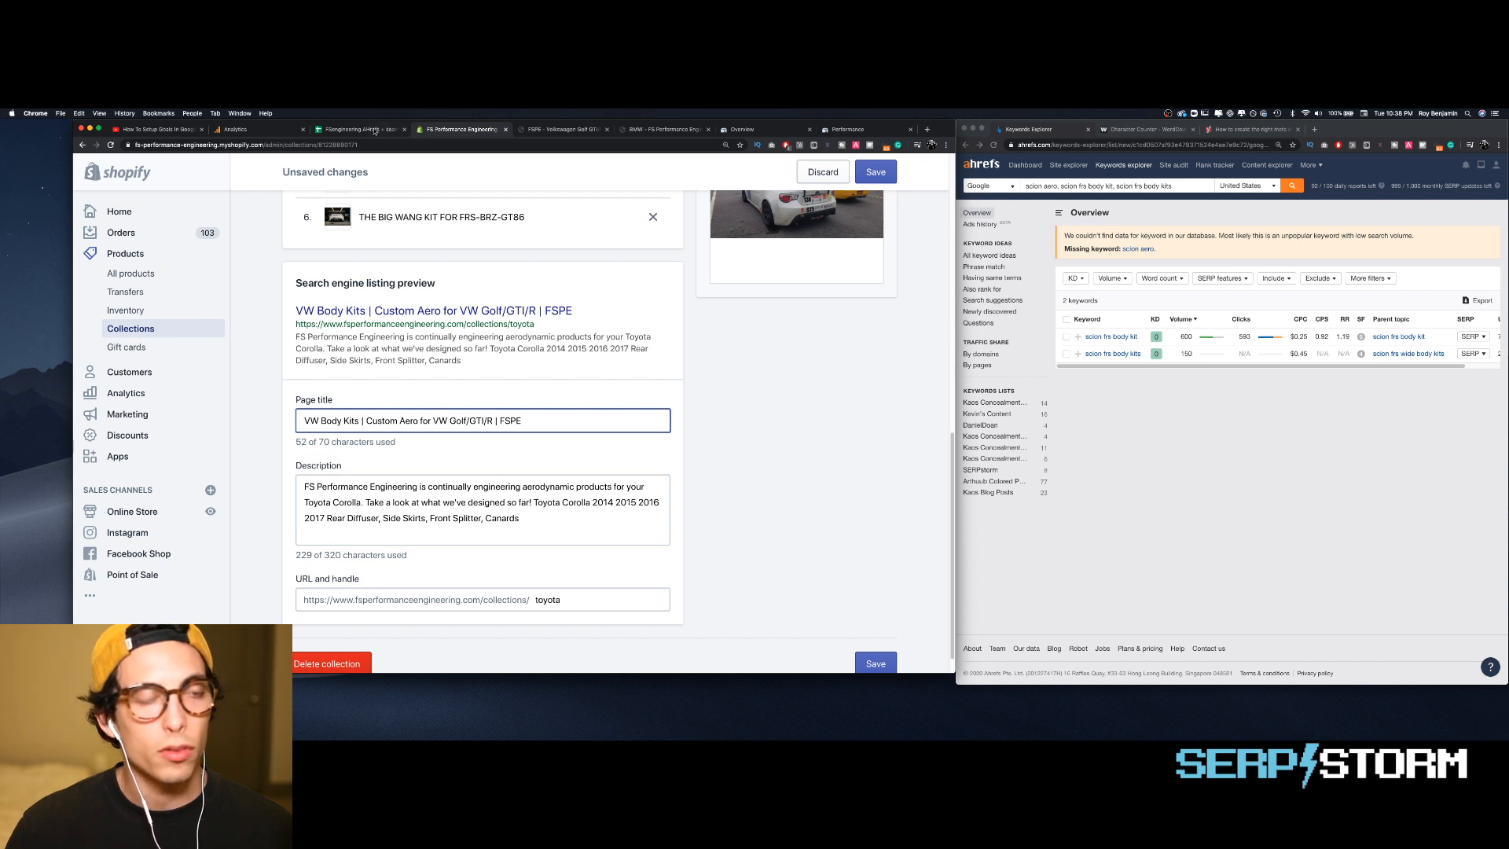
- Copy the VW meta description from the spreadsheet and add it below the Toyota collection's existing description, separated by a blank line
click(375, 130)
key(Right)
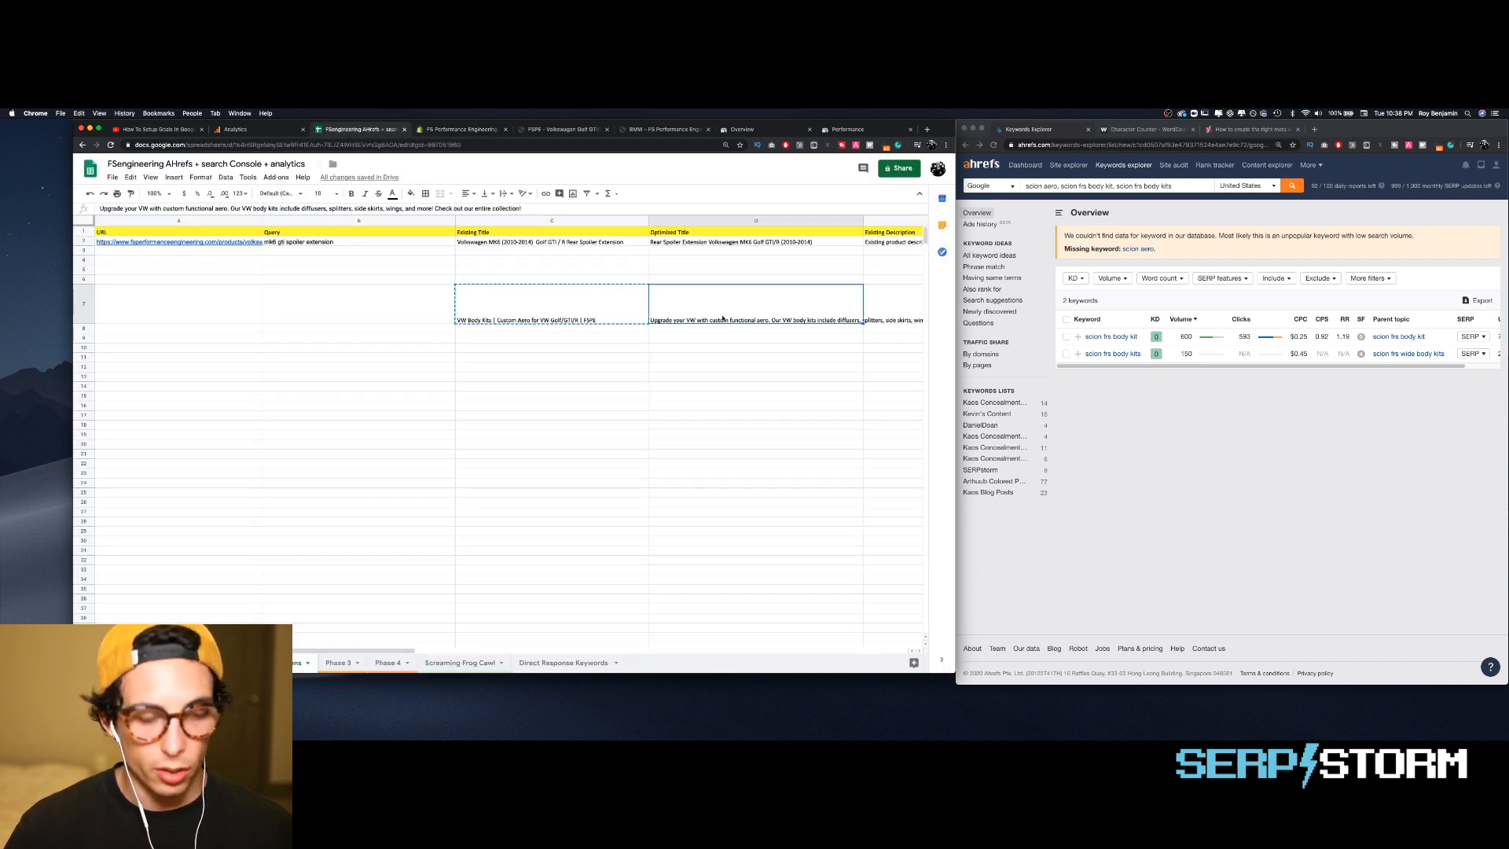
key(super+c)
click(445, 131)
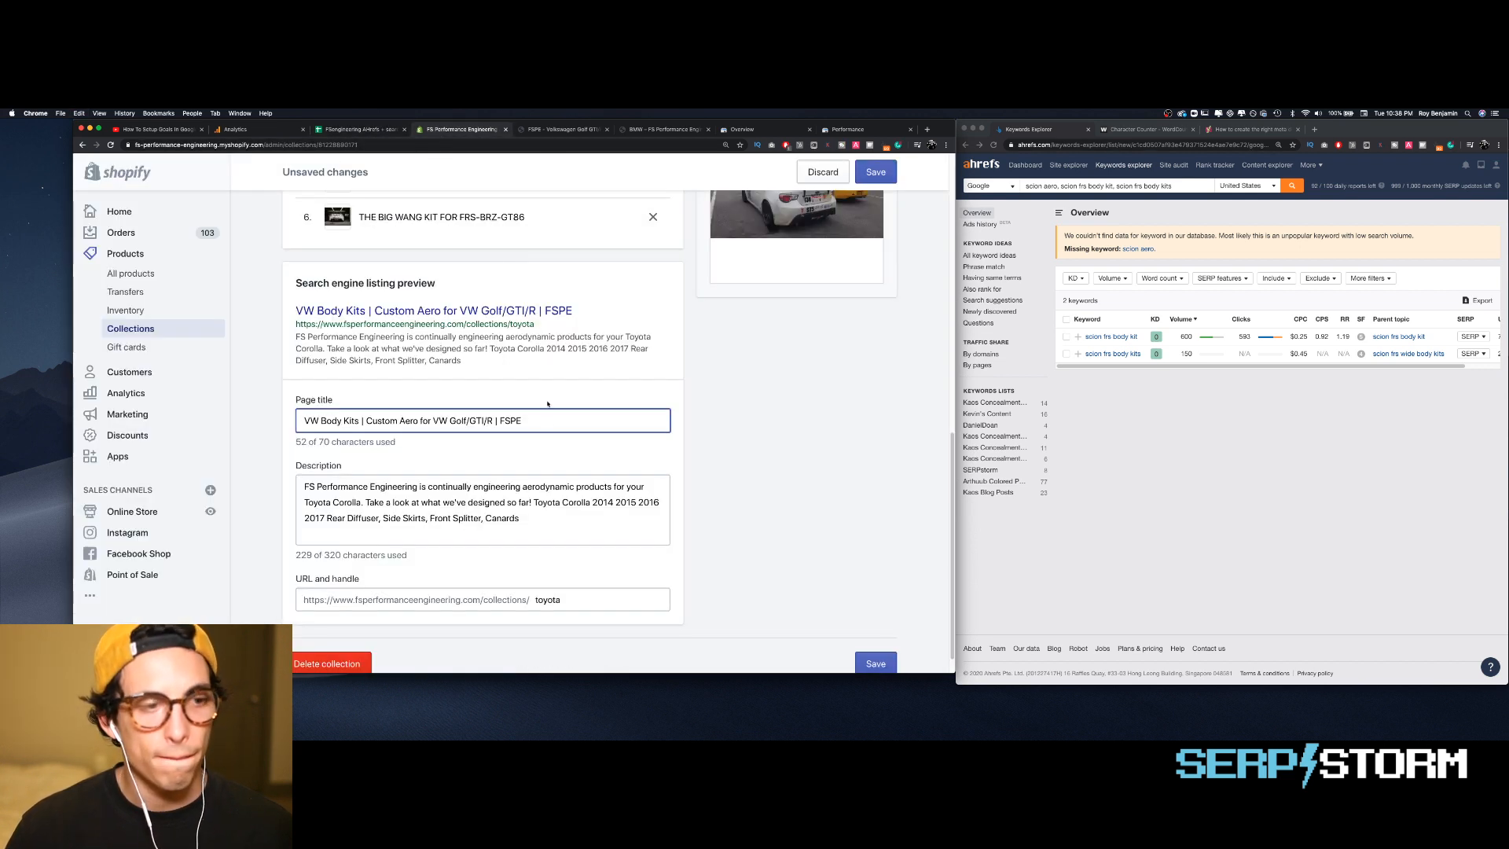
click(548, 527)
key(Return)
key(Return)
key(super+v)
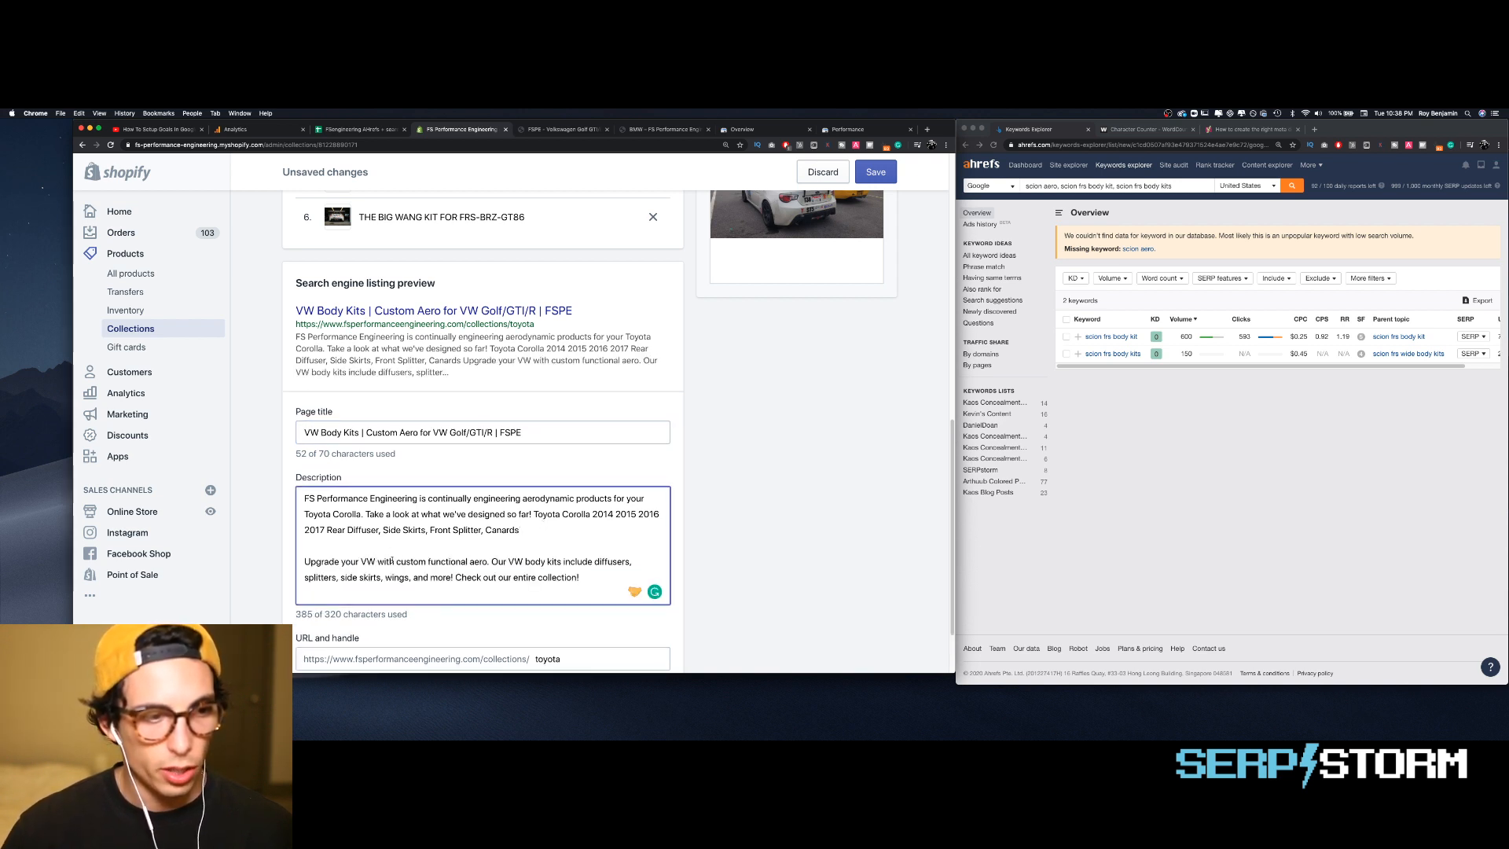
- Replace "VW" with "Toyota" in the phrase "Upgrade your VW" of the added description
key(BackSpace)
key(BackSpace)
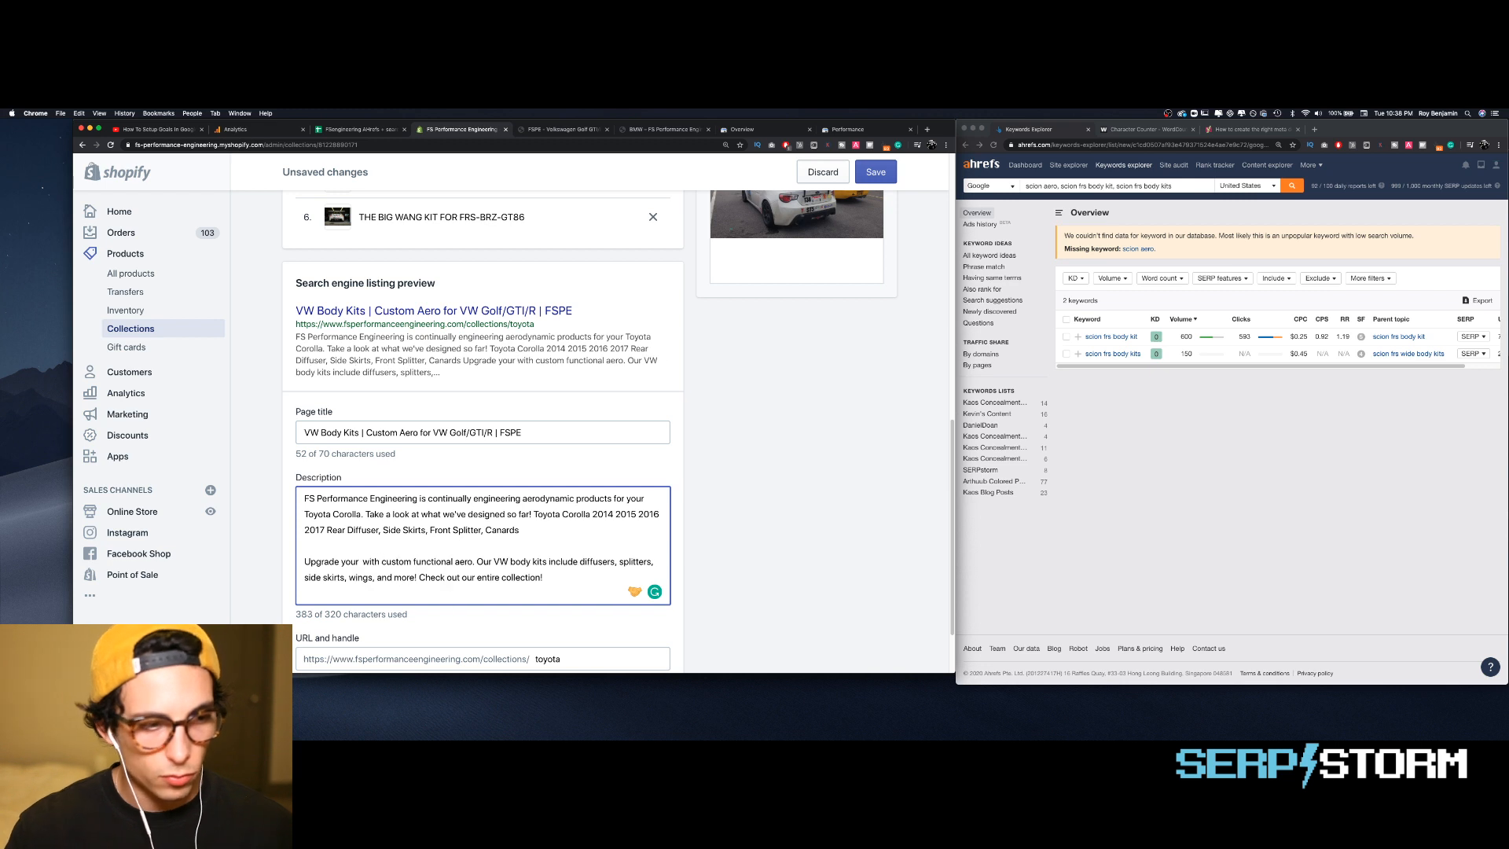
text(Toyoay)
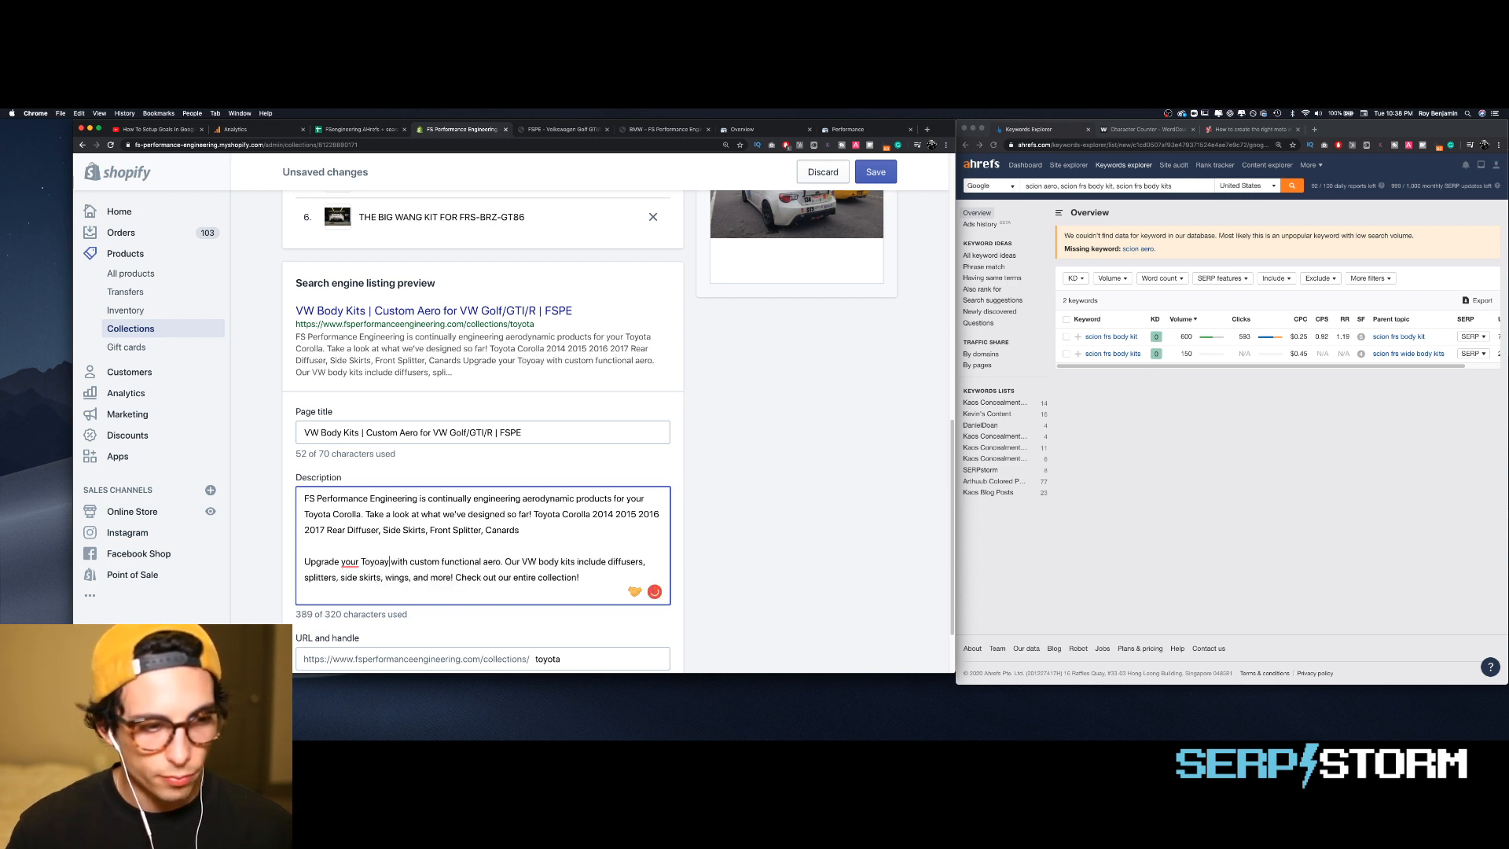
key(BackSpace)
key(BackSpace)
key(BackSpace)
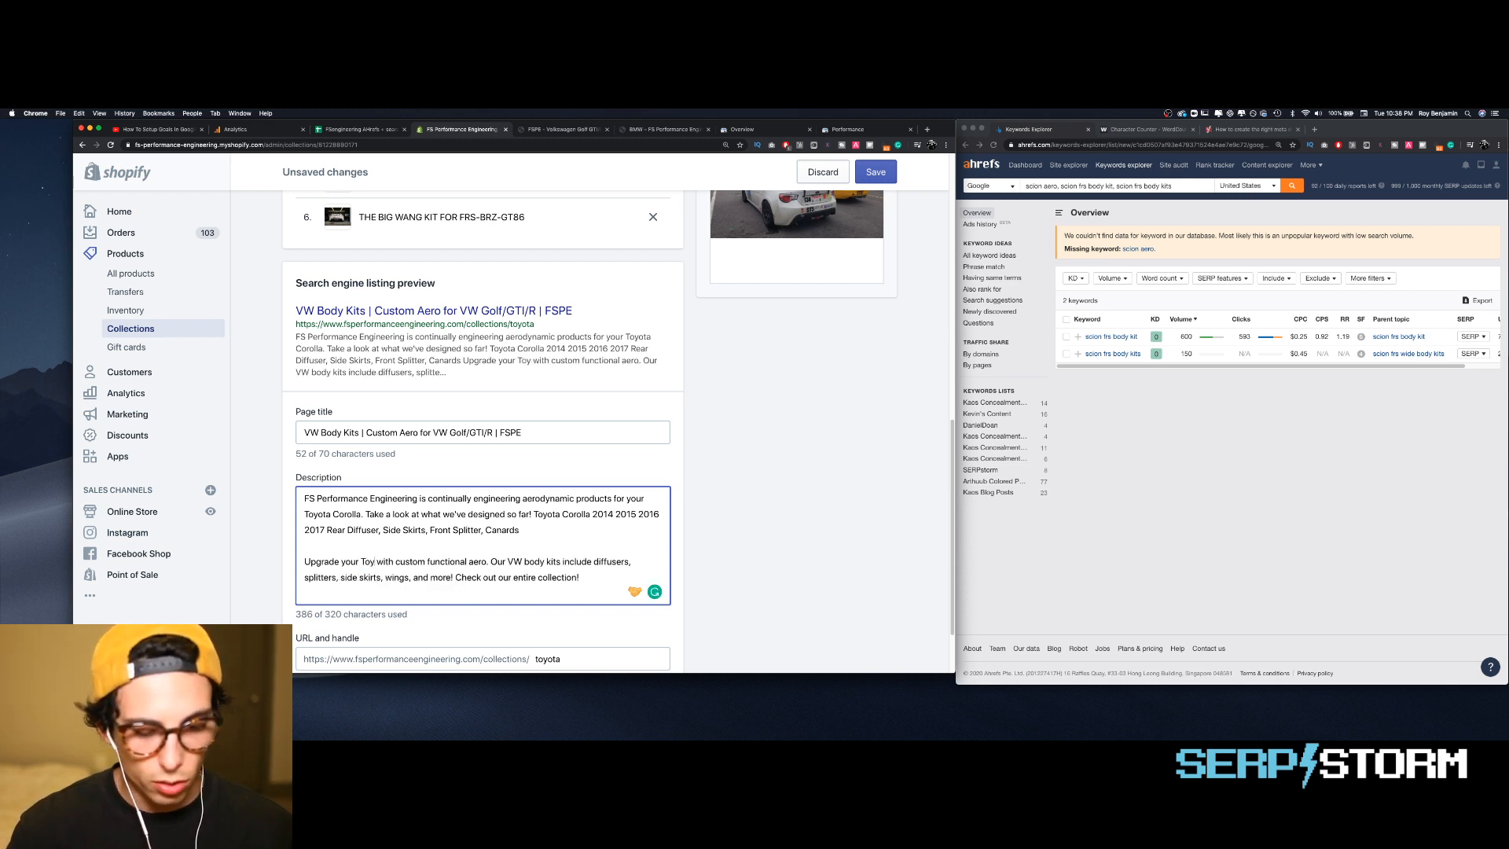
text(ota)
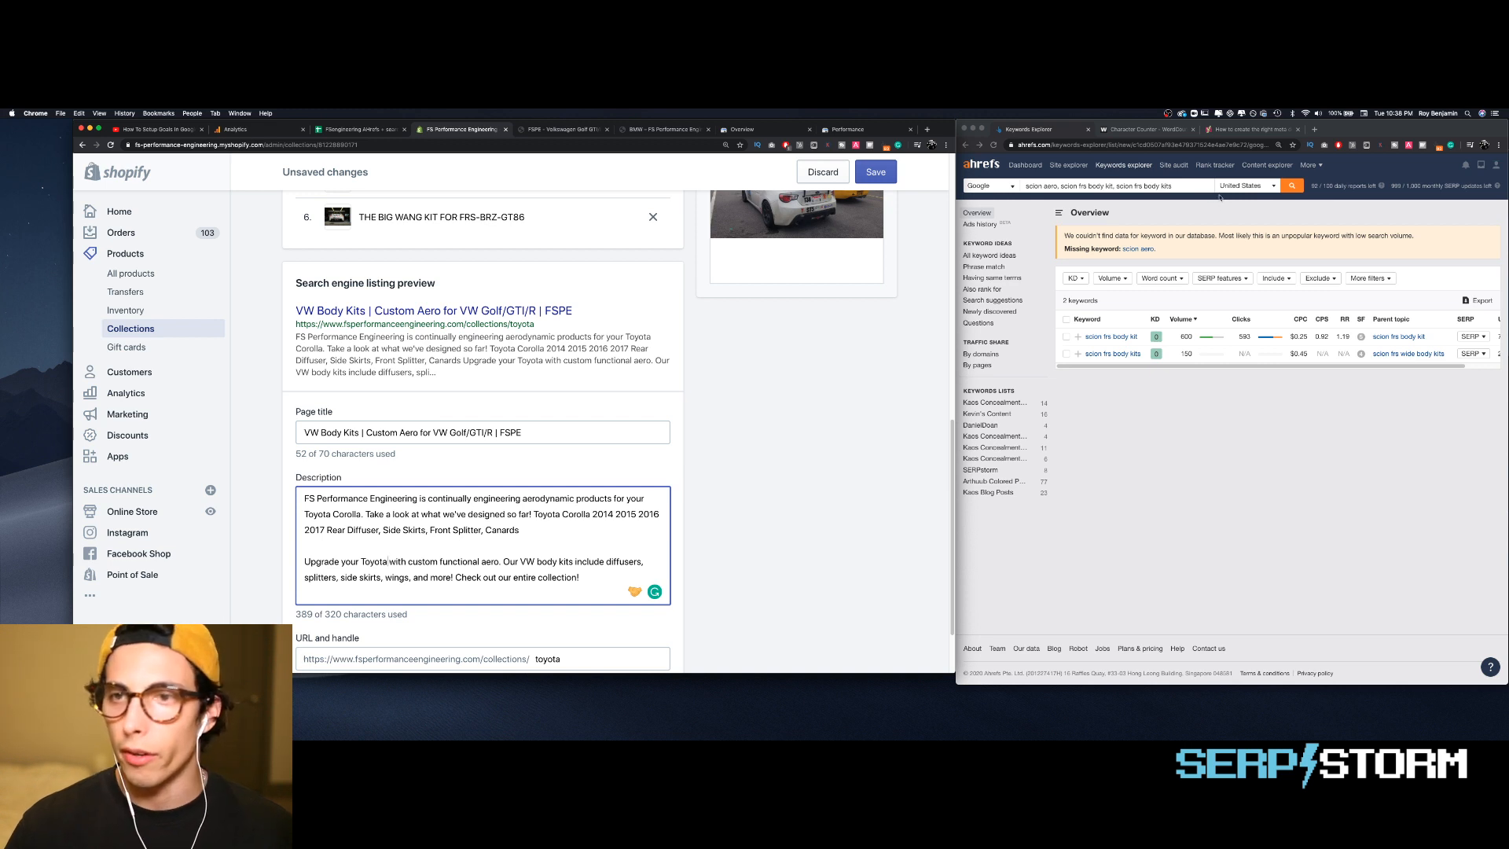
- In the Ahrefs keyword query, change the two Scion body kit terms to "toyota body kit" and "toyota body kits"
click(1163, 186)
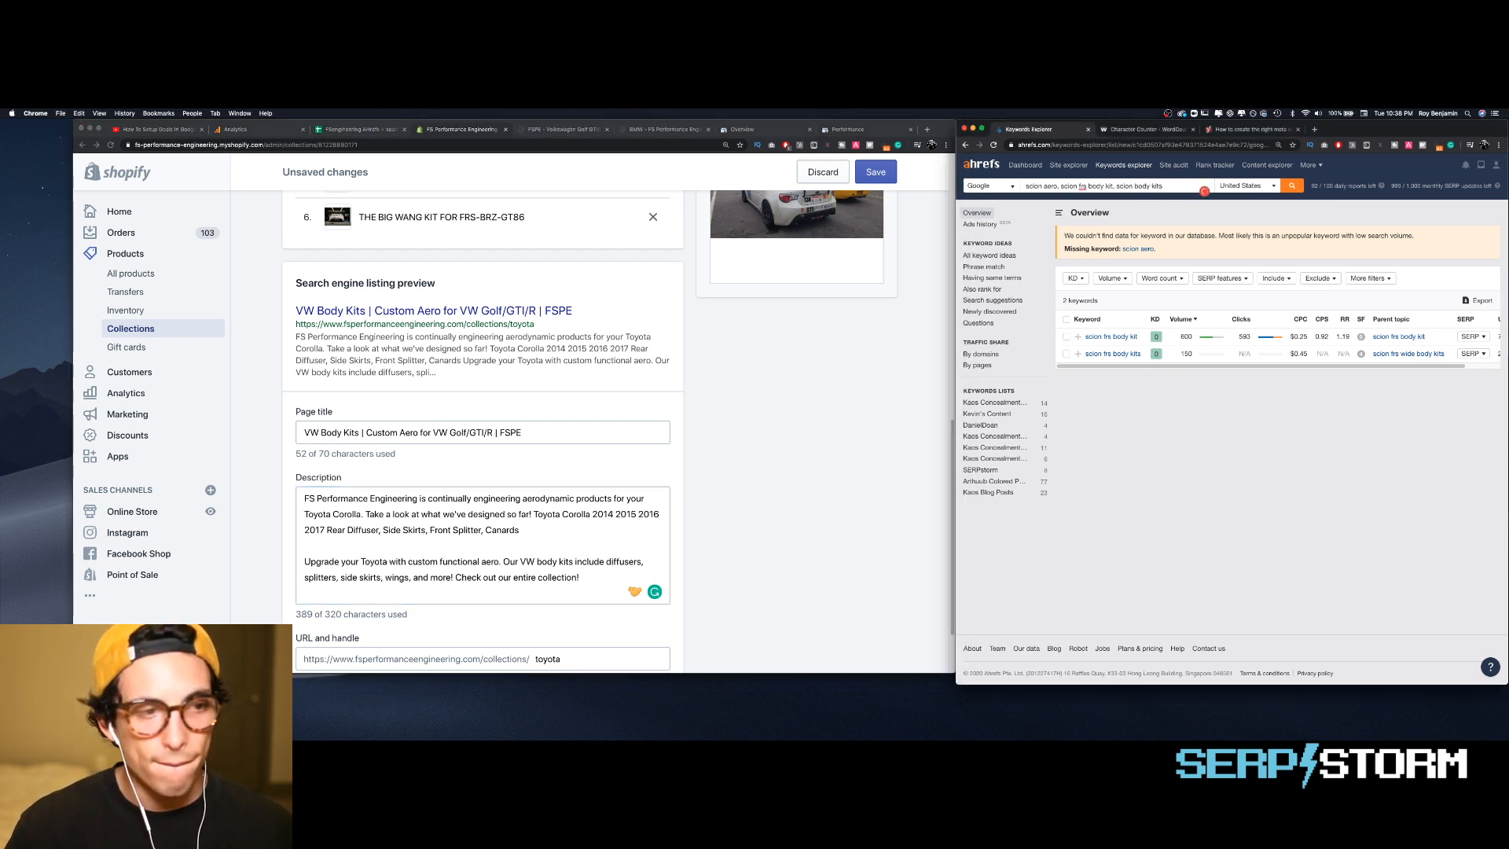
key(BackSpace)
key(BackSpace)
key(BackSpace)
key(BackSpace)
key(BackSpace)
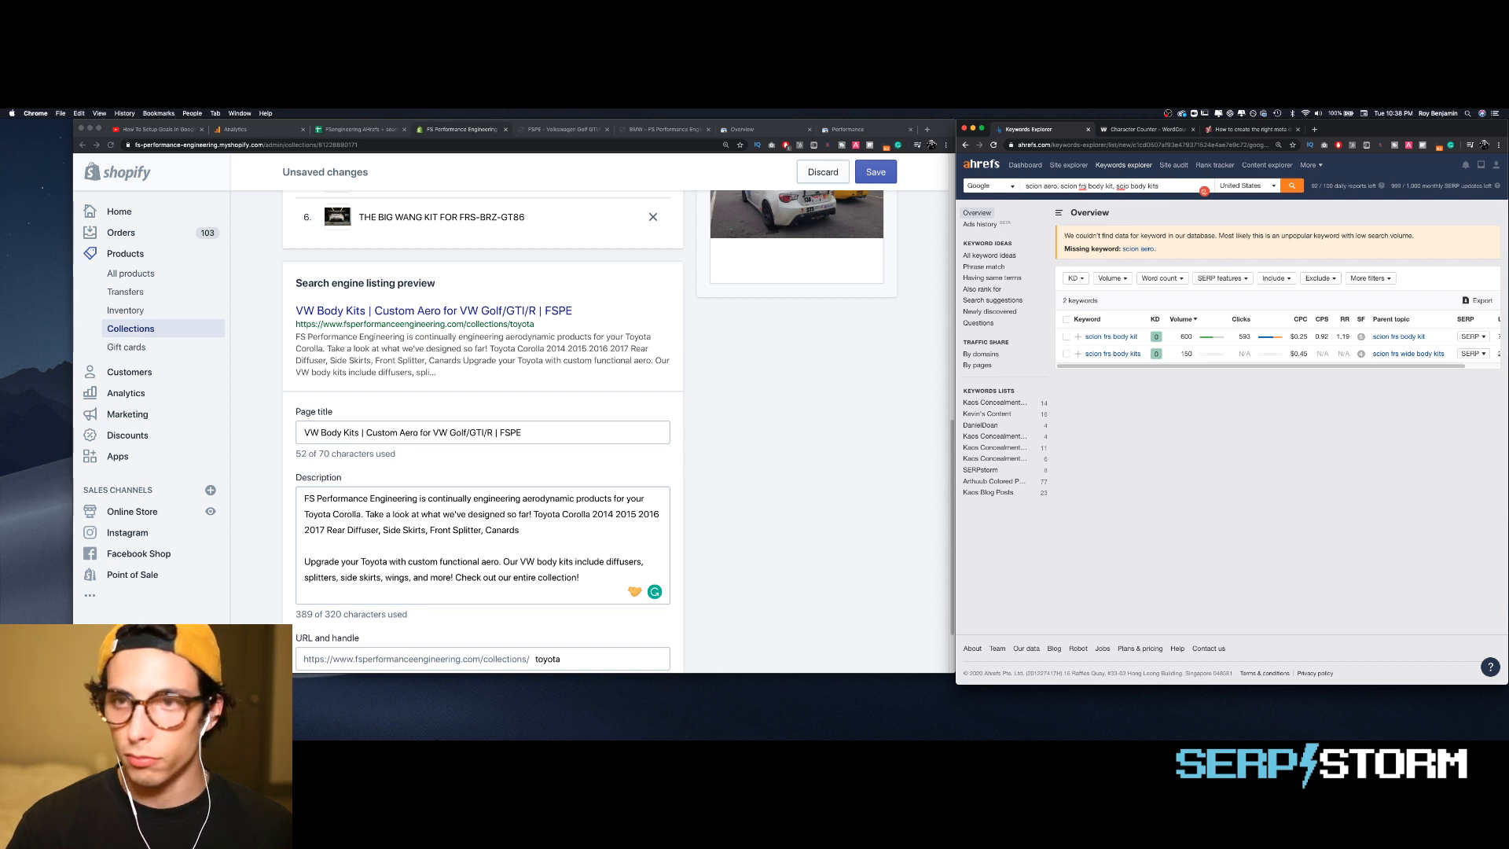
text(toyota)
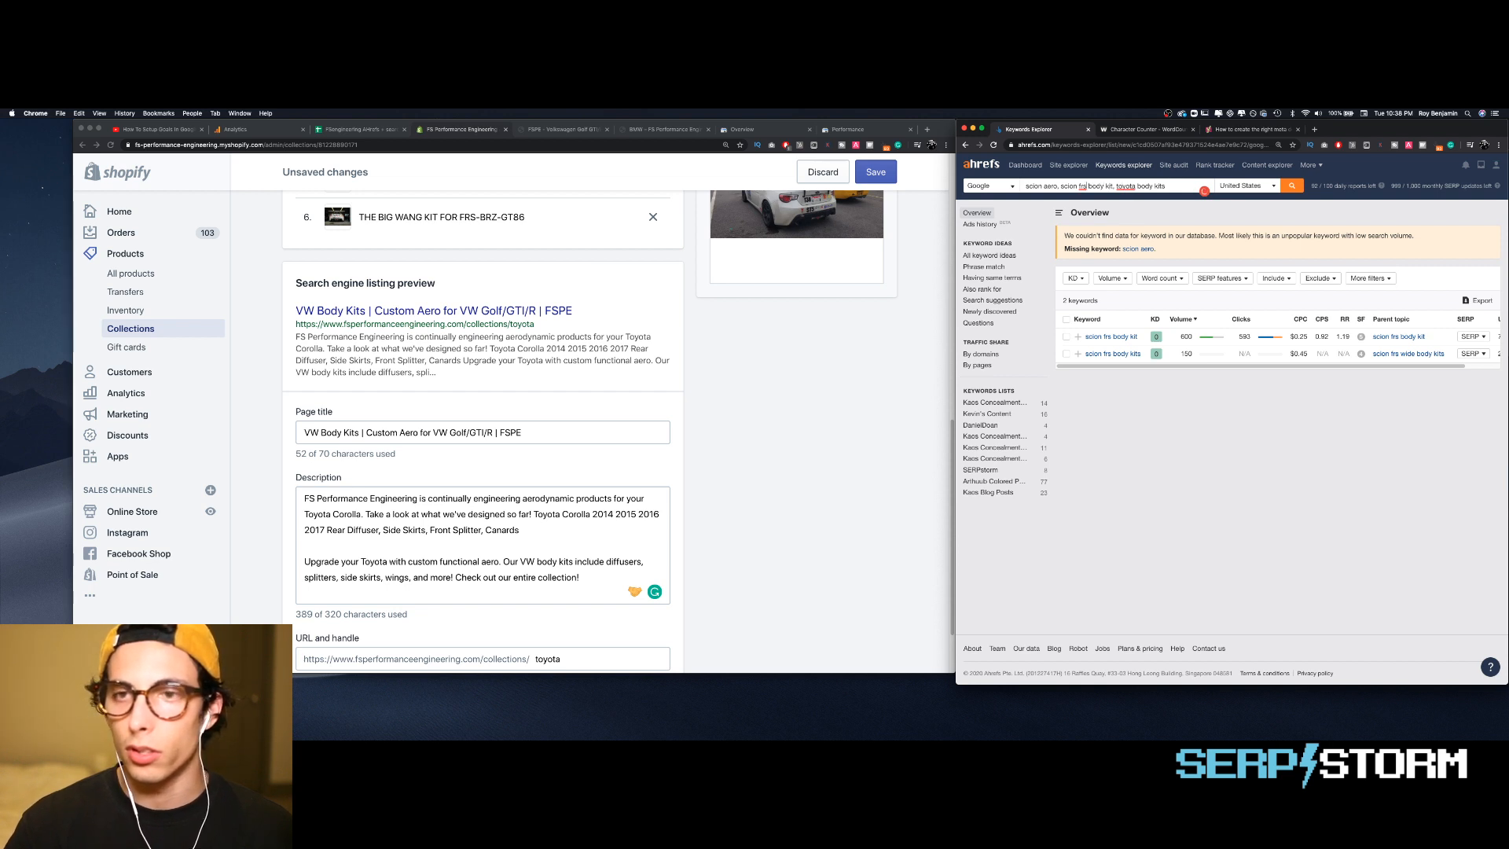
key(BackSpace)
key(BackSpace)
key(BackSpace)
text(toy)
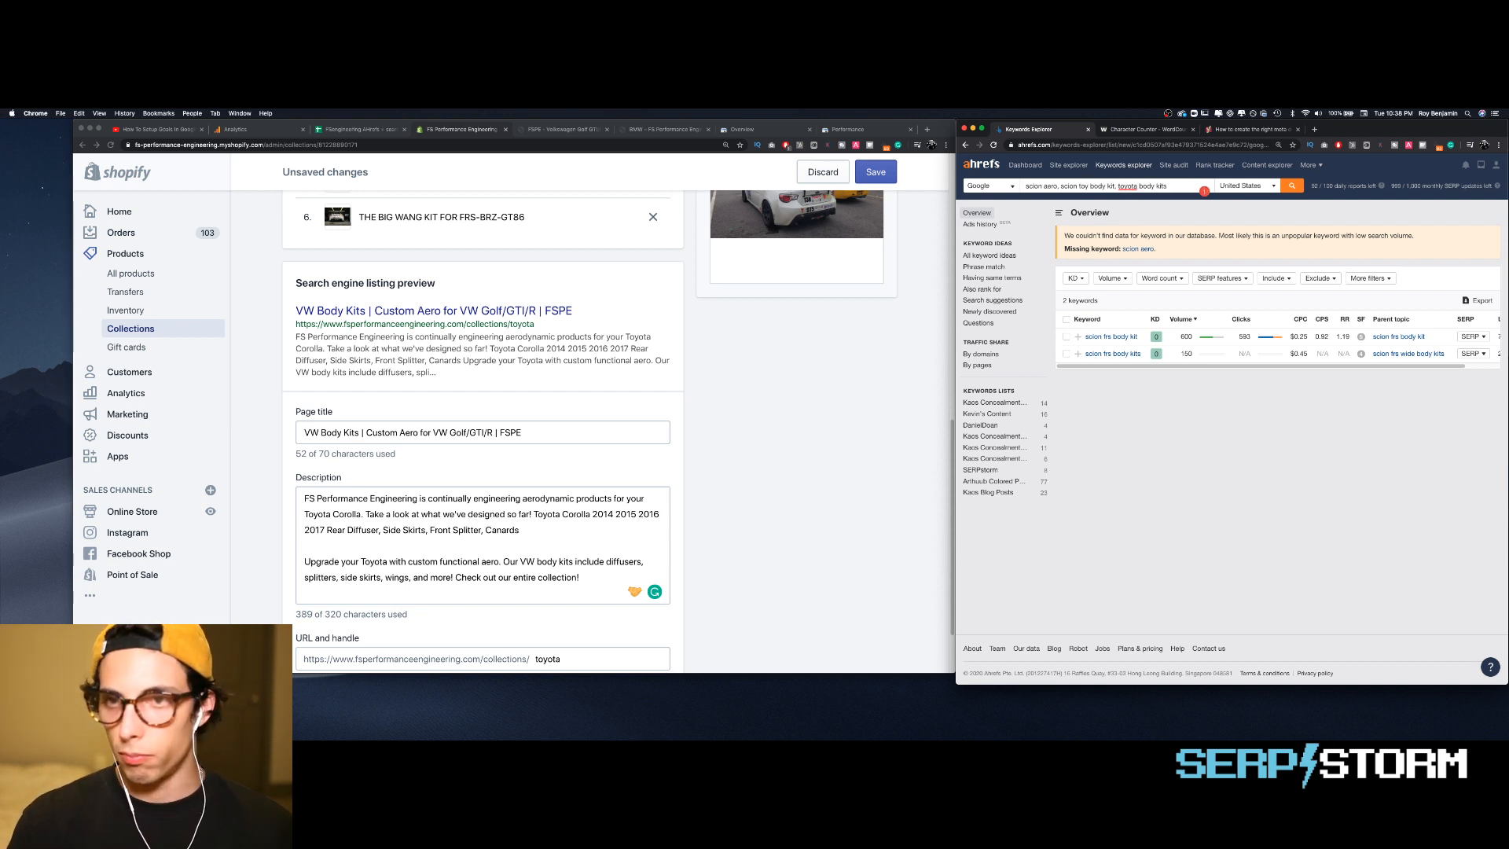
text(ota)
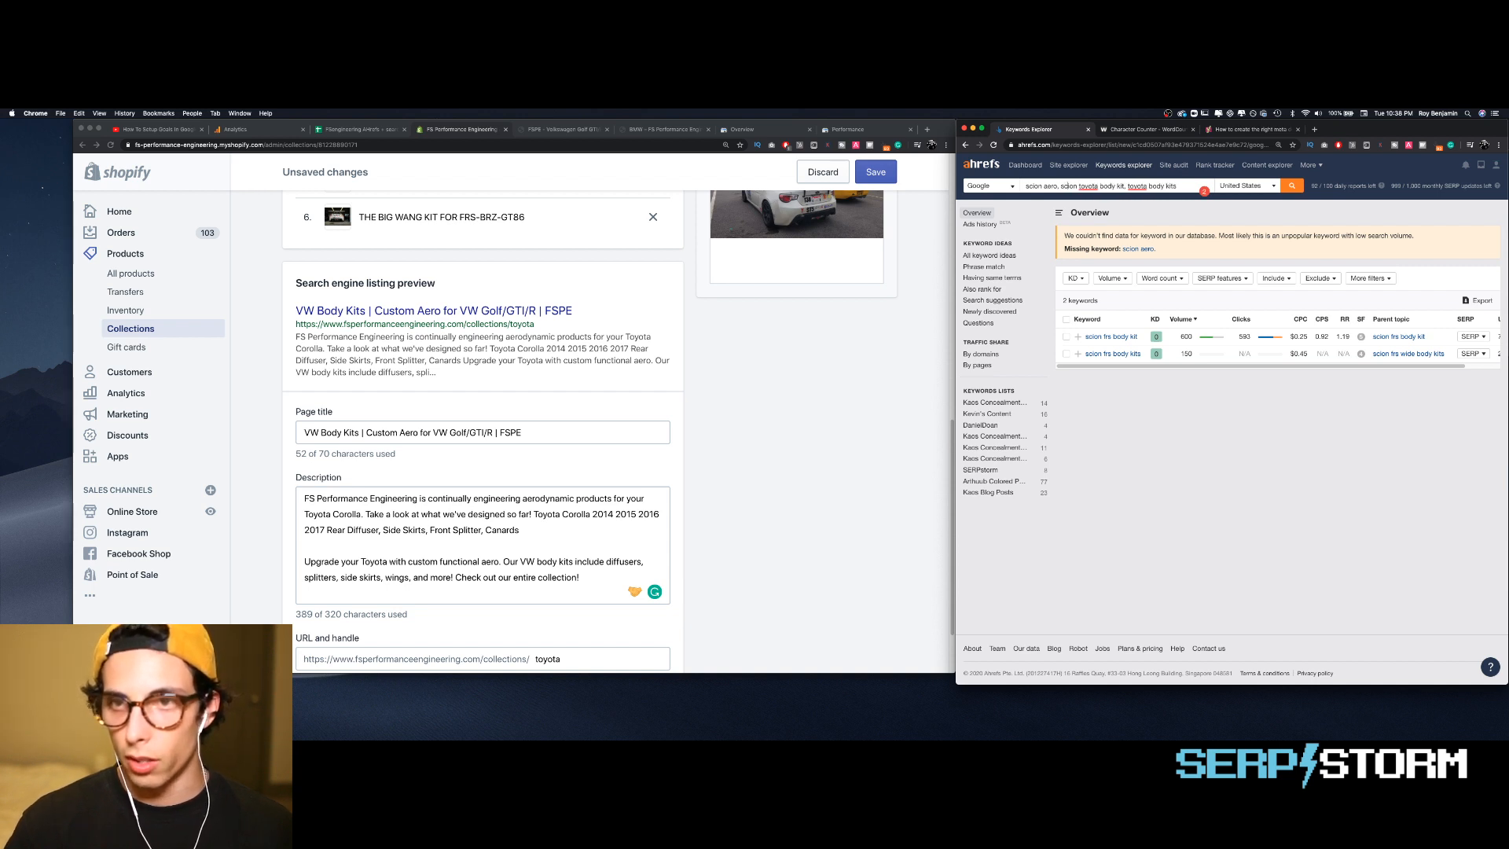
key(BackSpace)
key(BackSpace)
key(BackSpace)
key(BackSpace)
key(BackSpace)
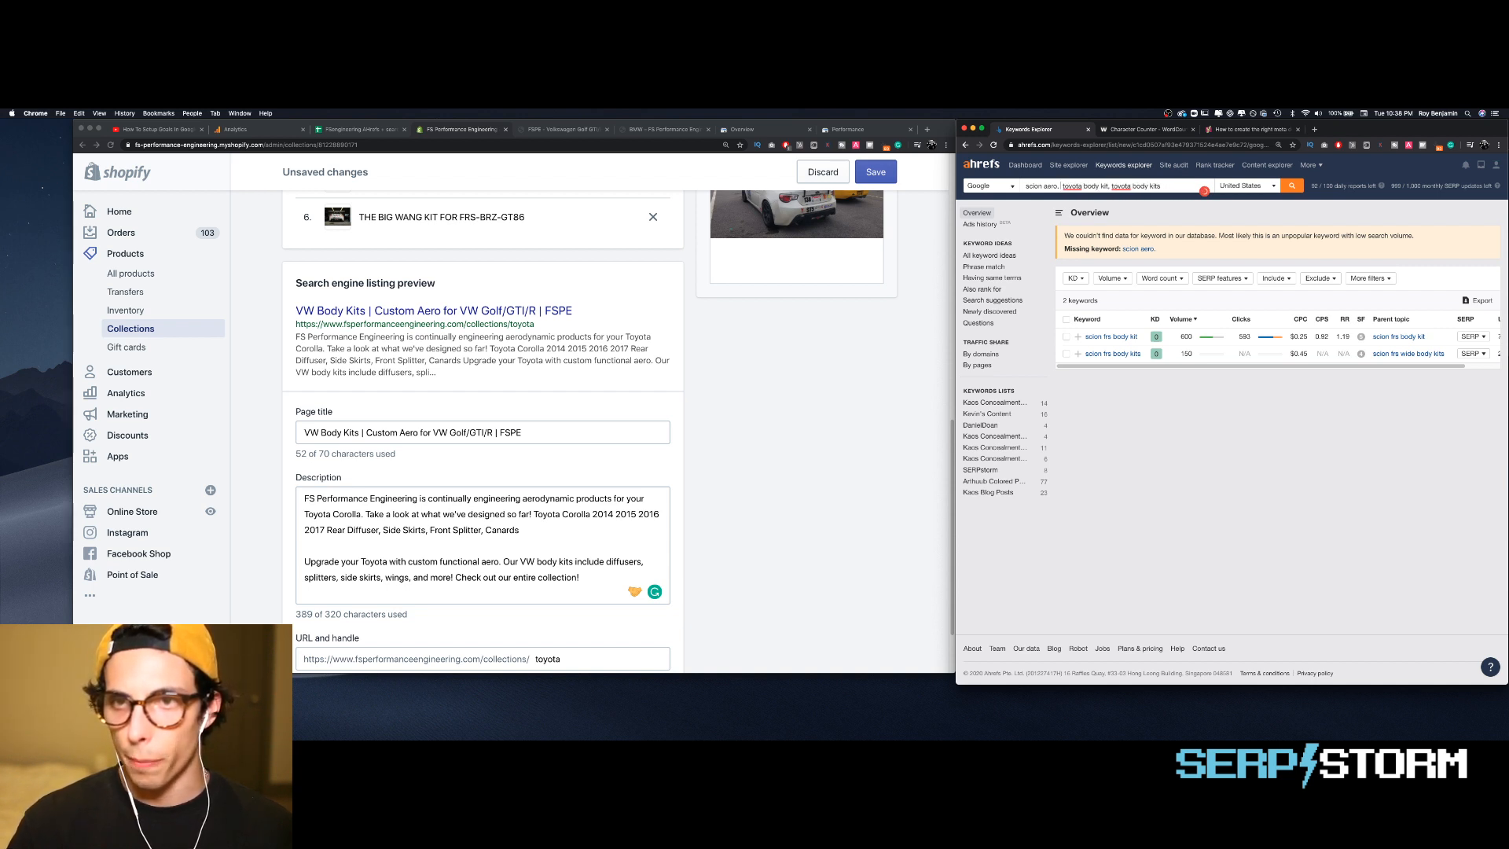
- Change the first keyword to "toyota aero", run the search and view the phrase match ideas
key(BackSpace)
key(BackSpace)
key(BackSpace)
key(BackSpace)
key(BackSpace)
key(BackSpace)
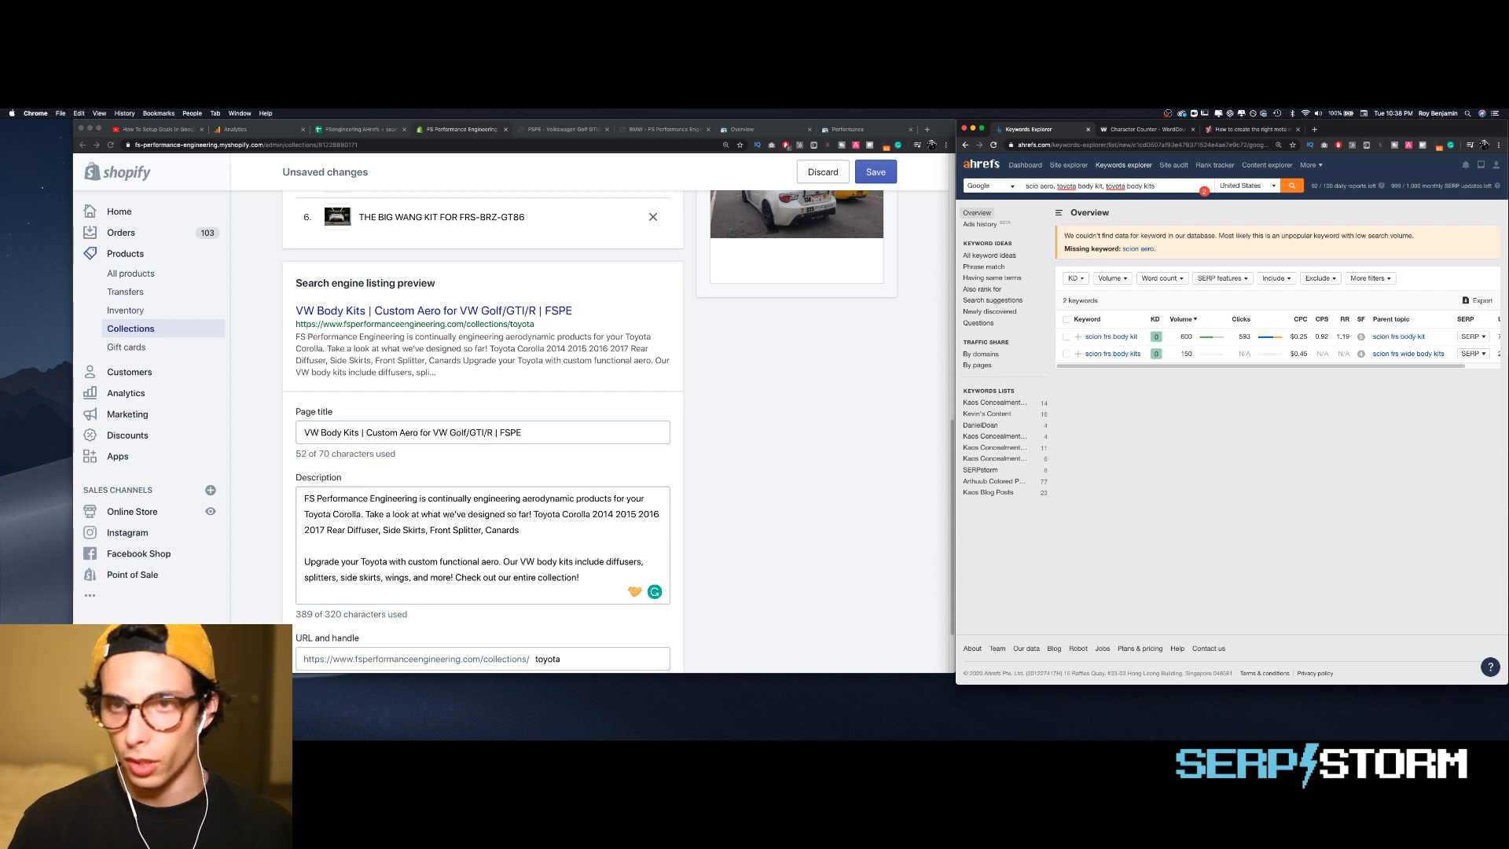
text(toyota)
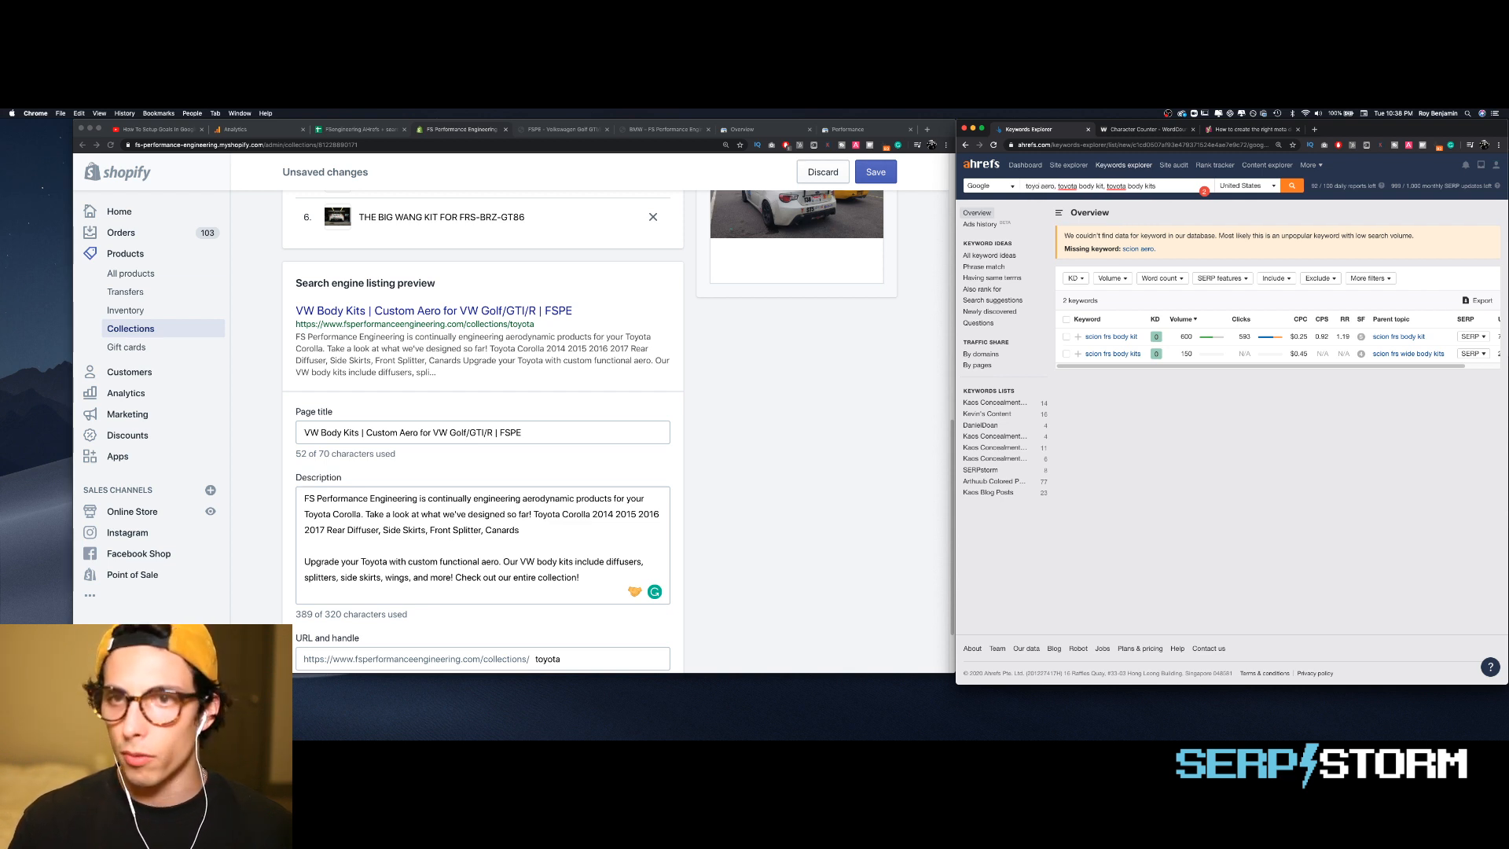
click(1292, 187)
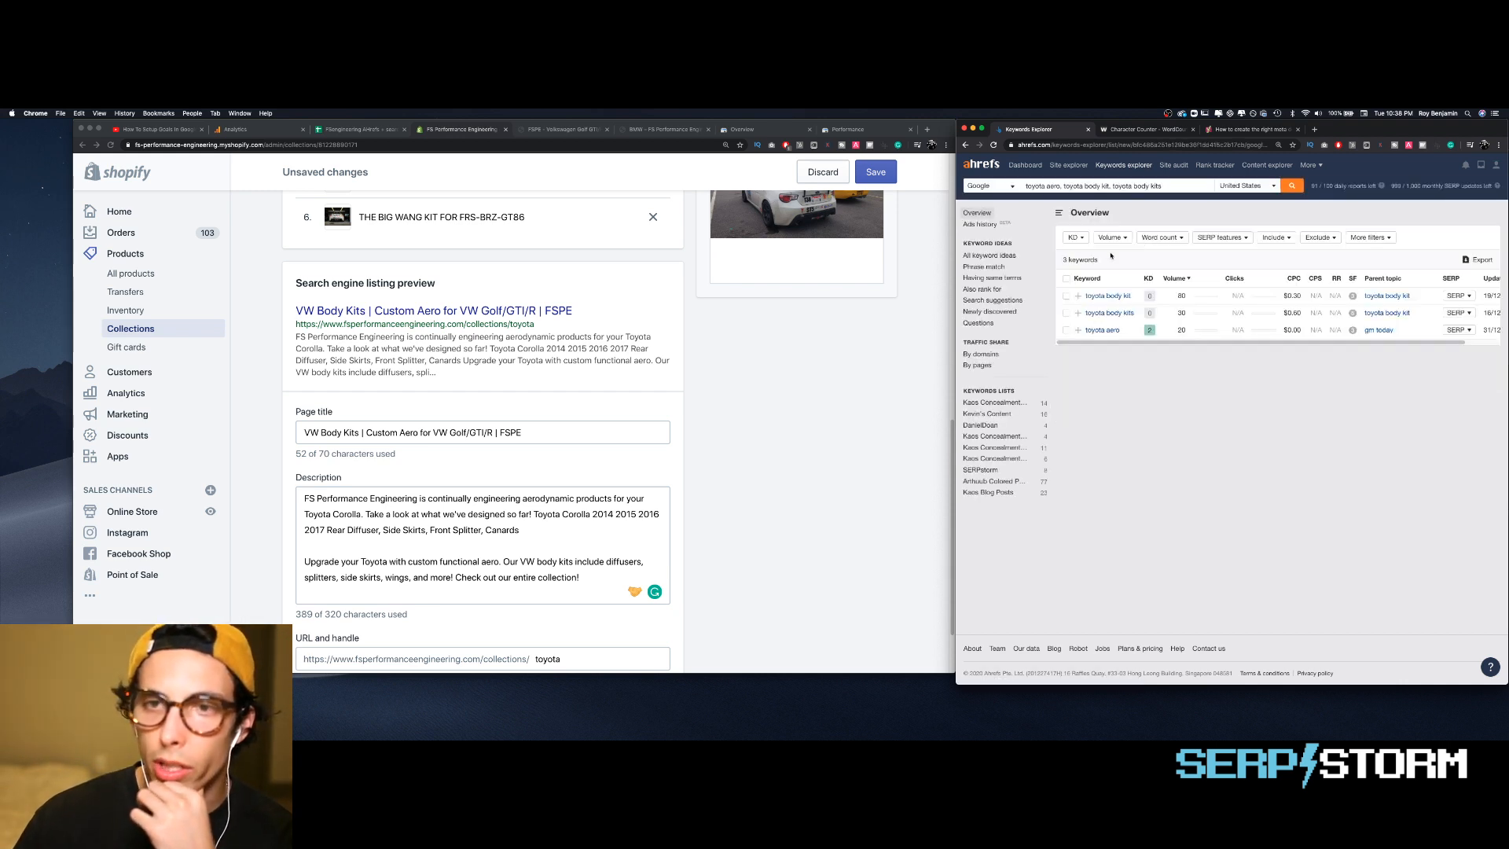
click(980, 268)
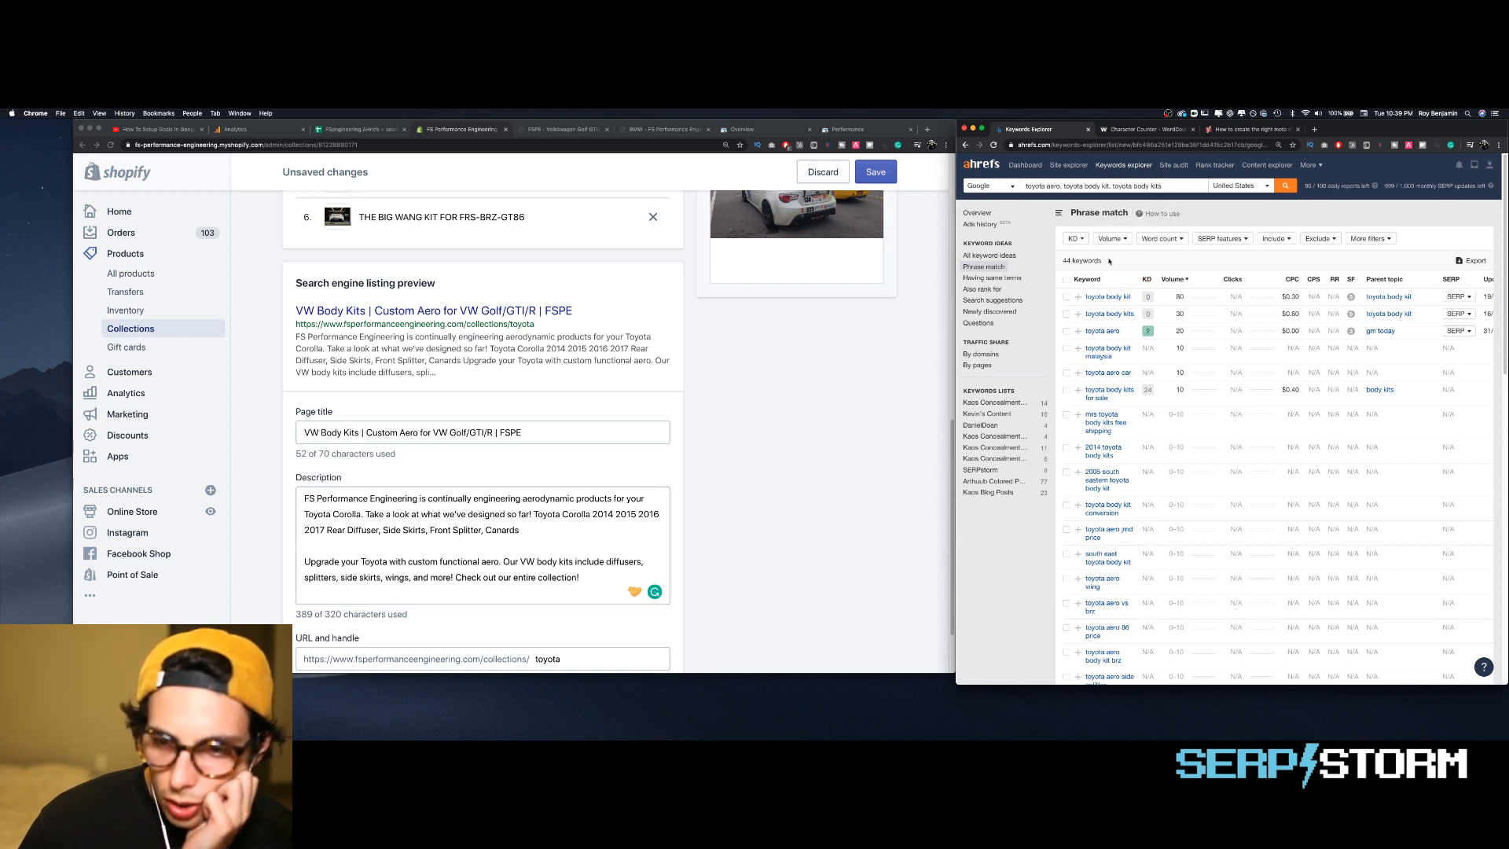
- Add "toyota corolla body kit" to the Ahrefs keyword query and search again
click(1198, 191)
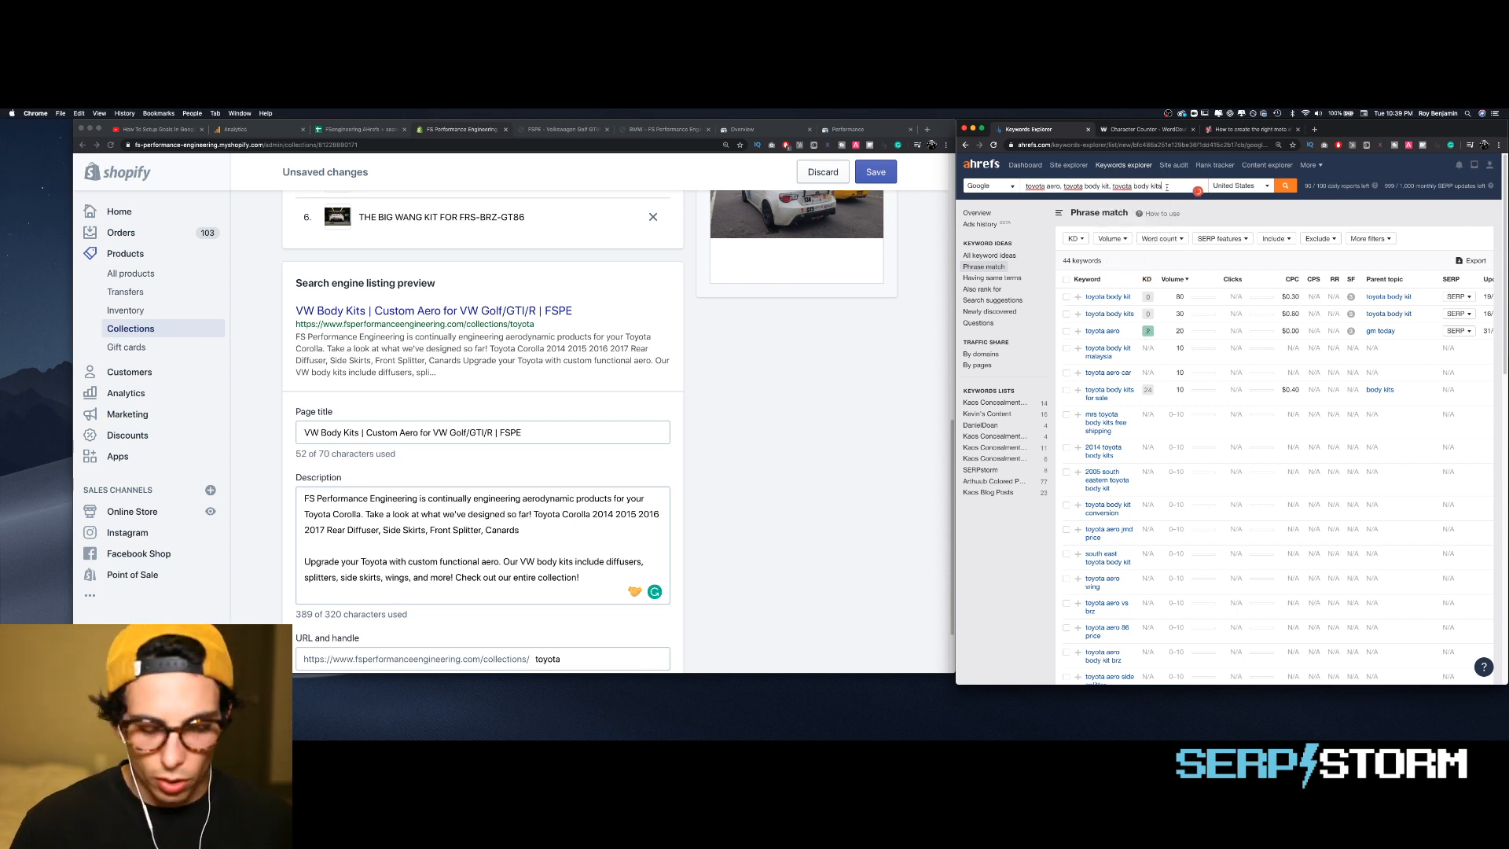
text(, toyota)
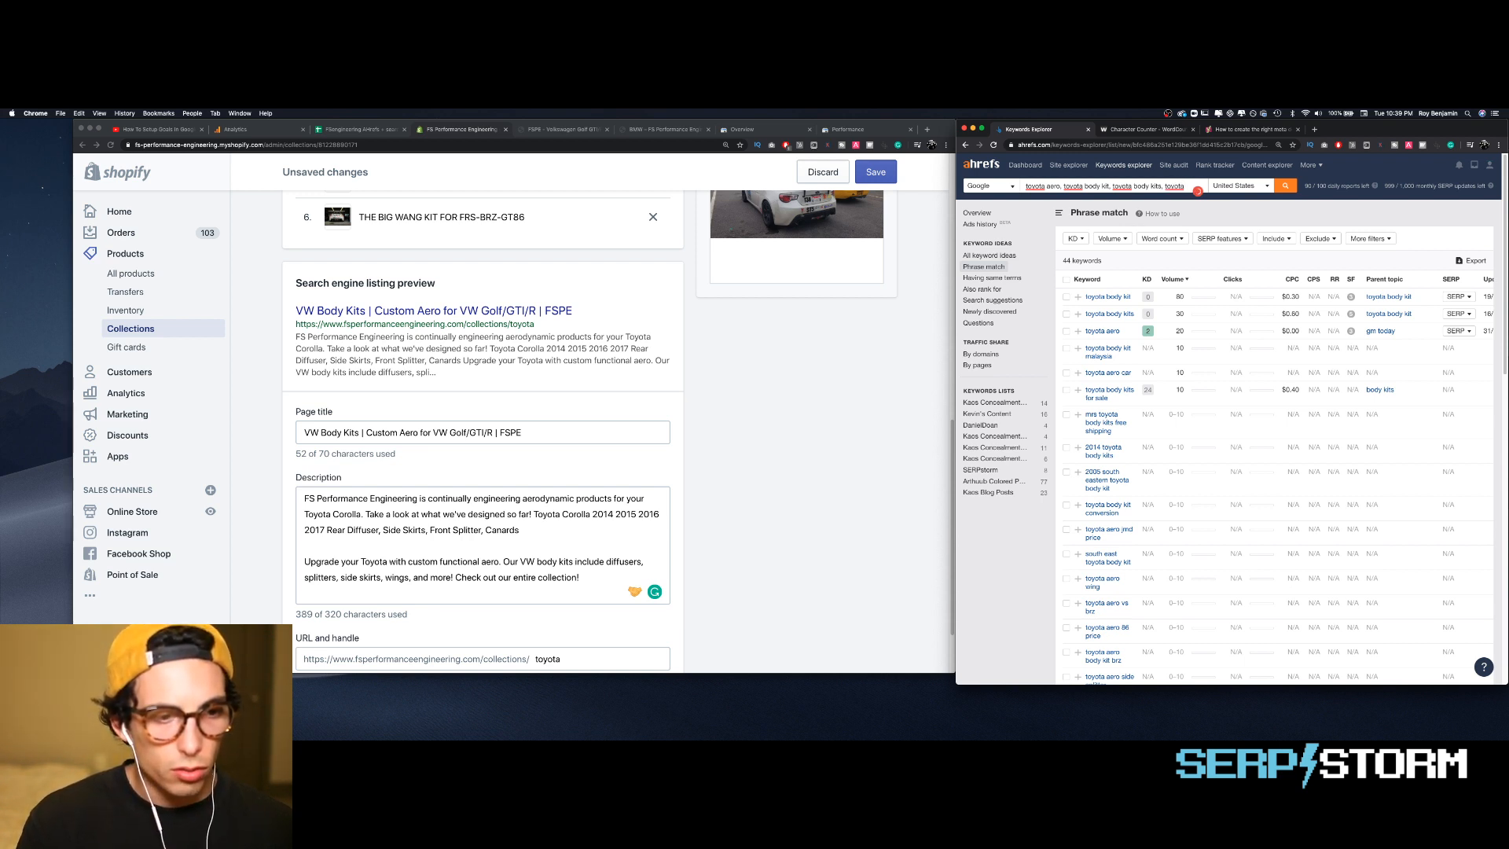
text(corol)
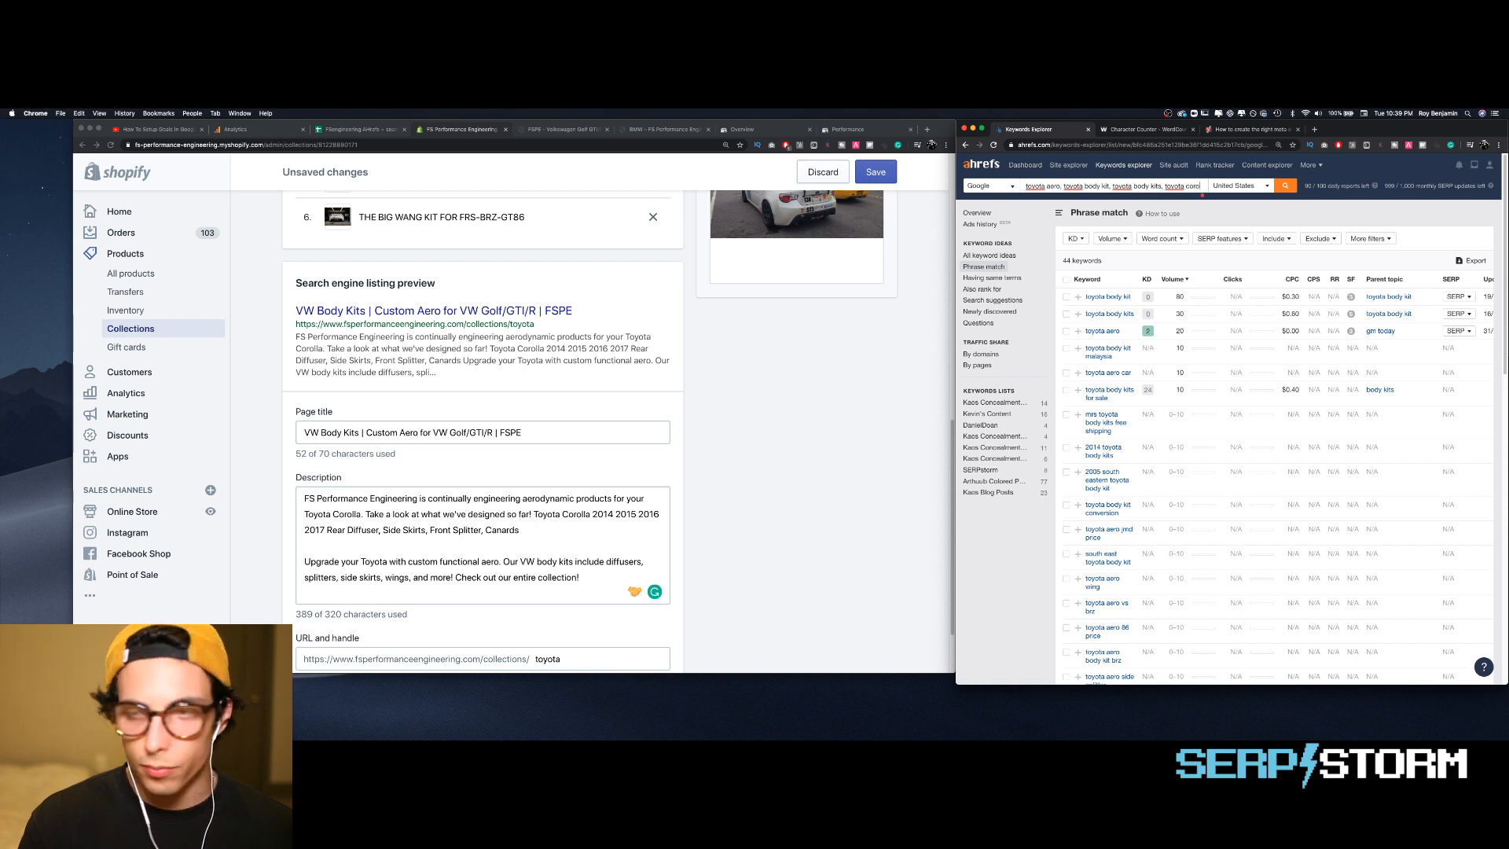
text(la body k)
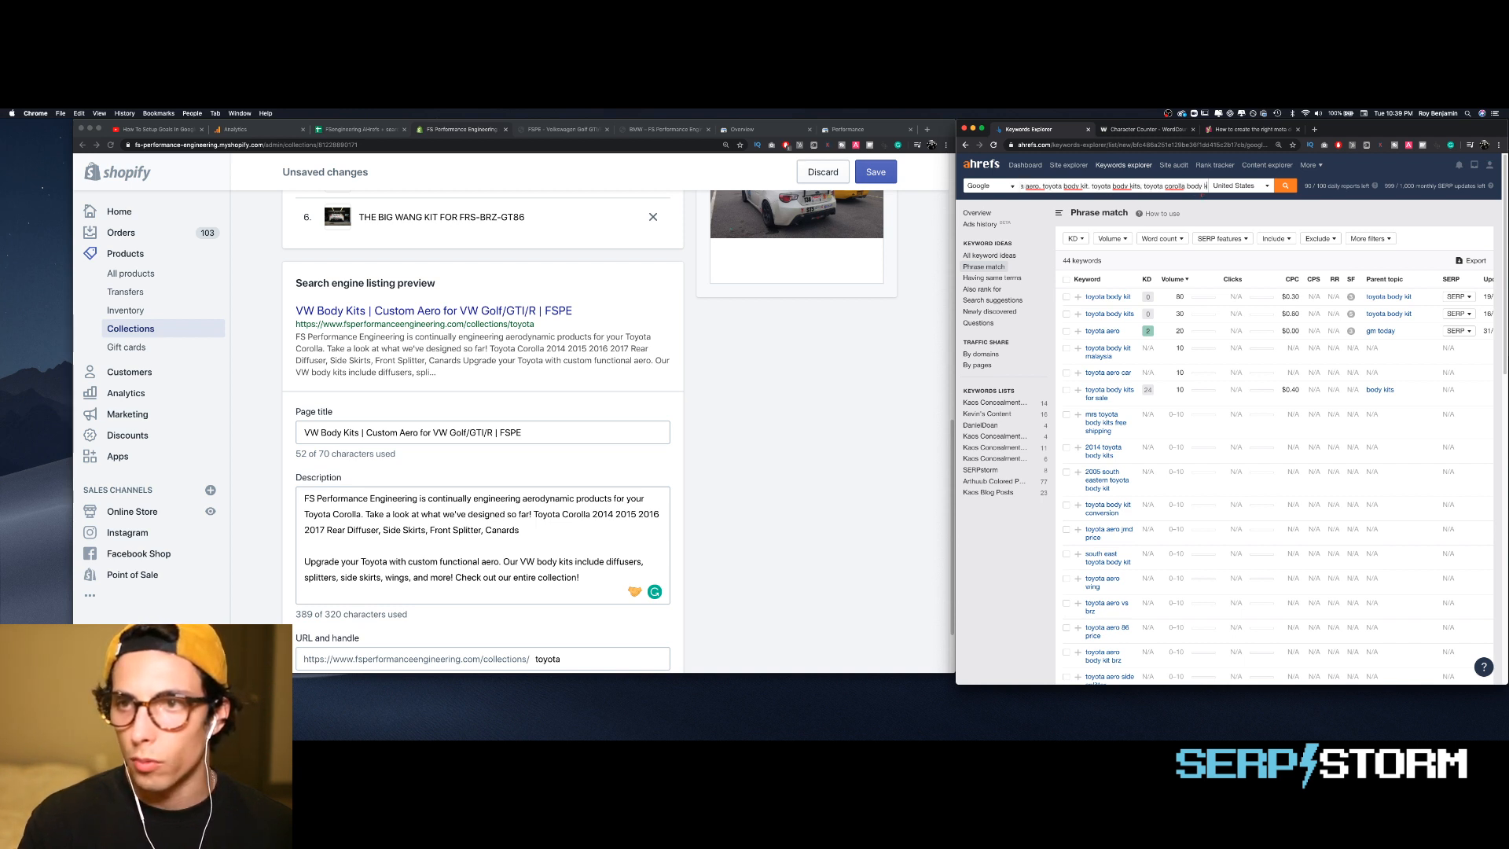
text(it,)
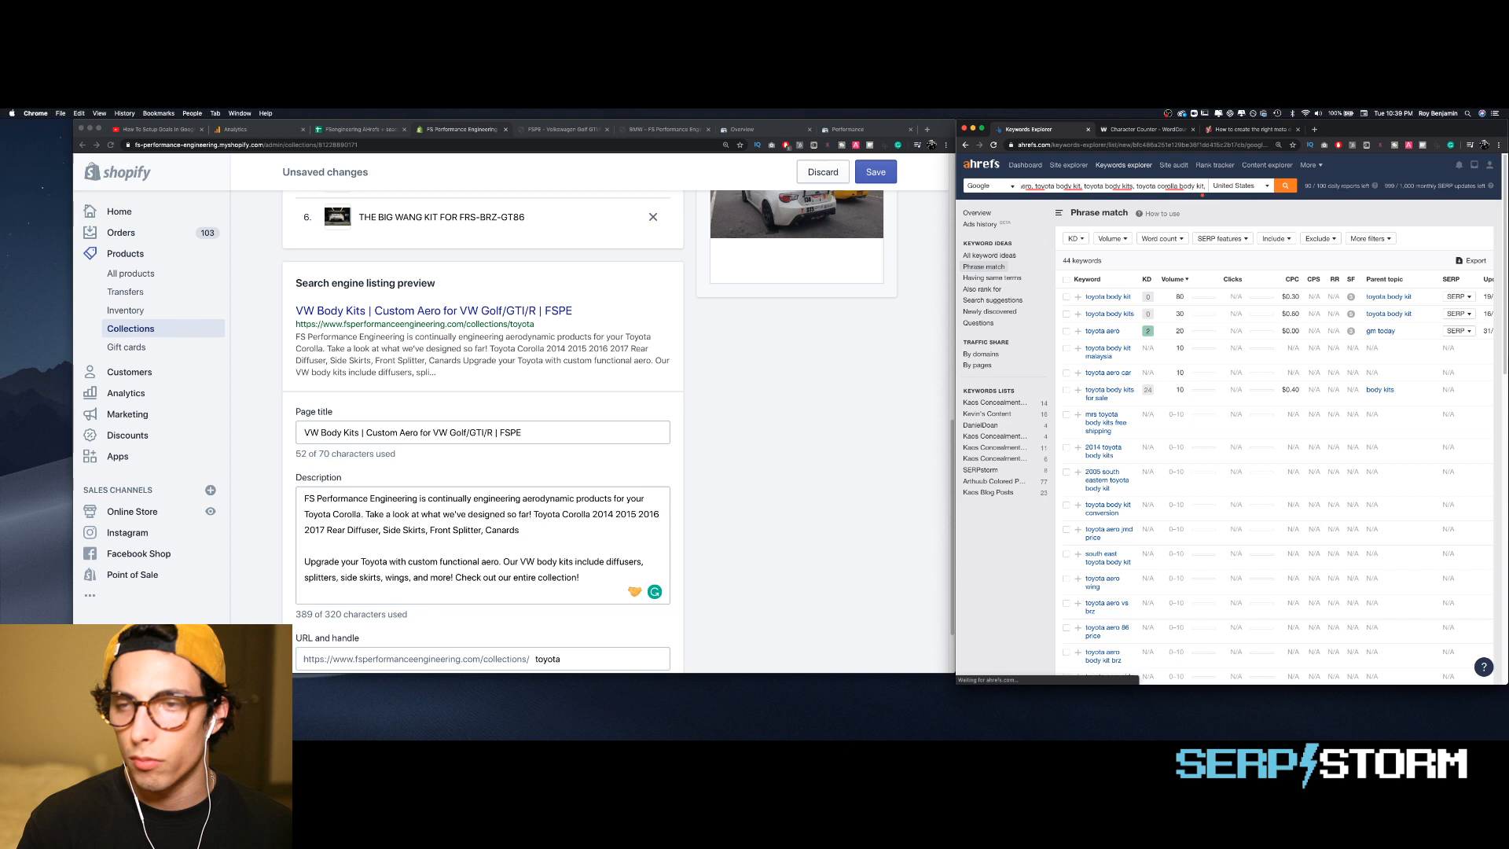
- Replace "VW Body Kits" with "Toyota Corolla Body Kit" in the Shopify collection's page title
drag(359, 433, 287, 431)
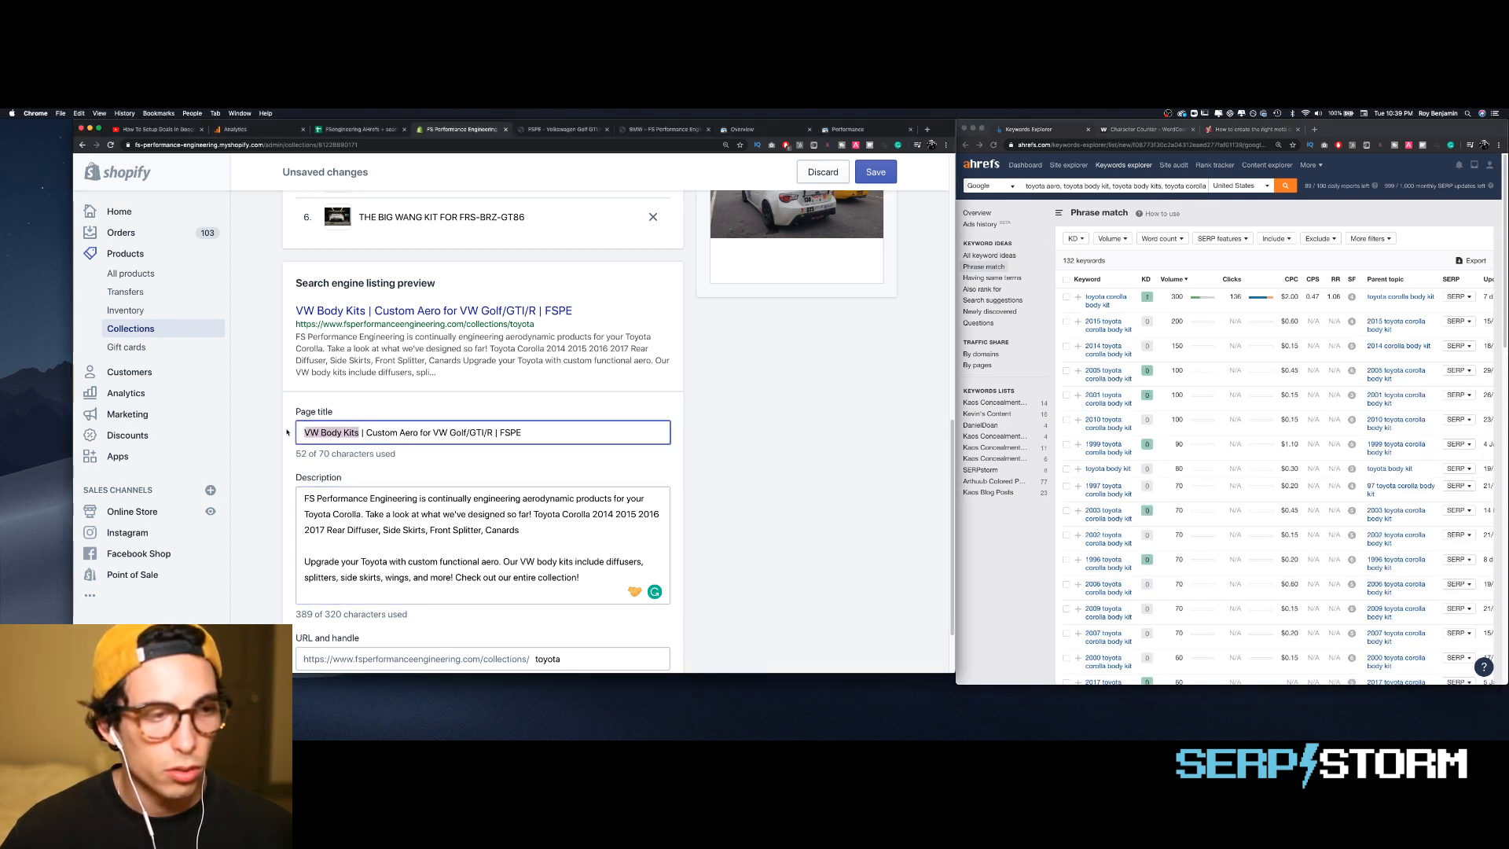
text(Toyota Co)
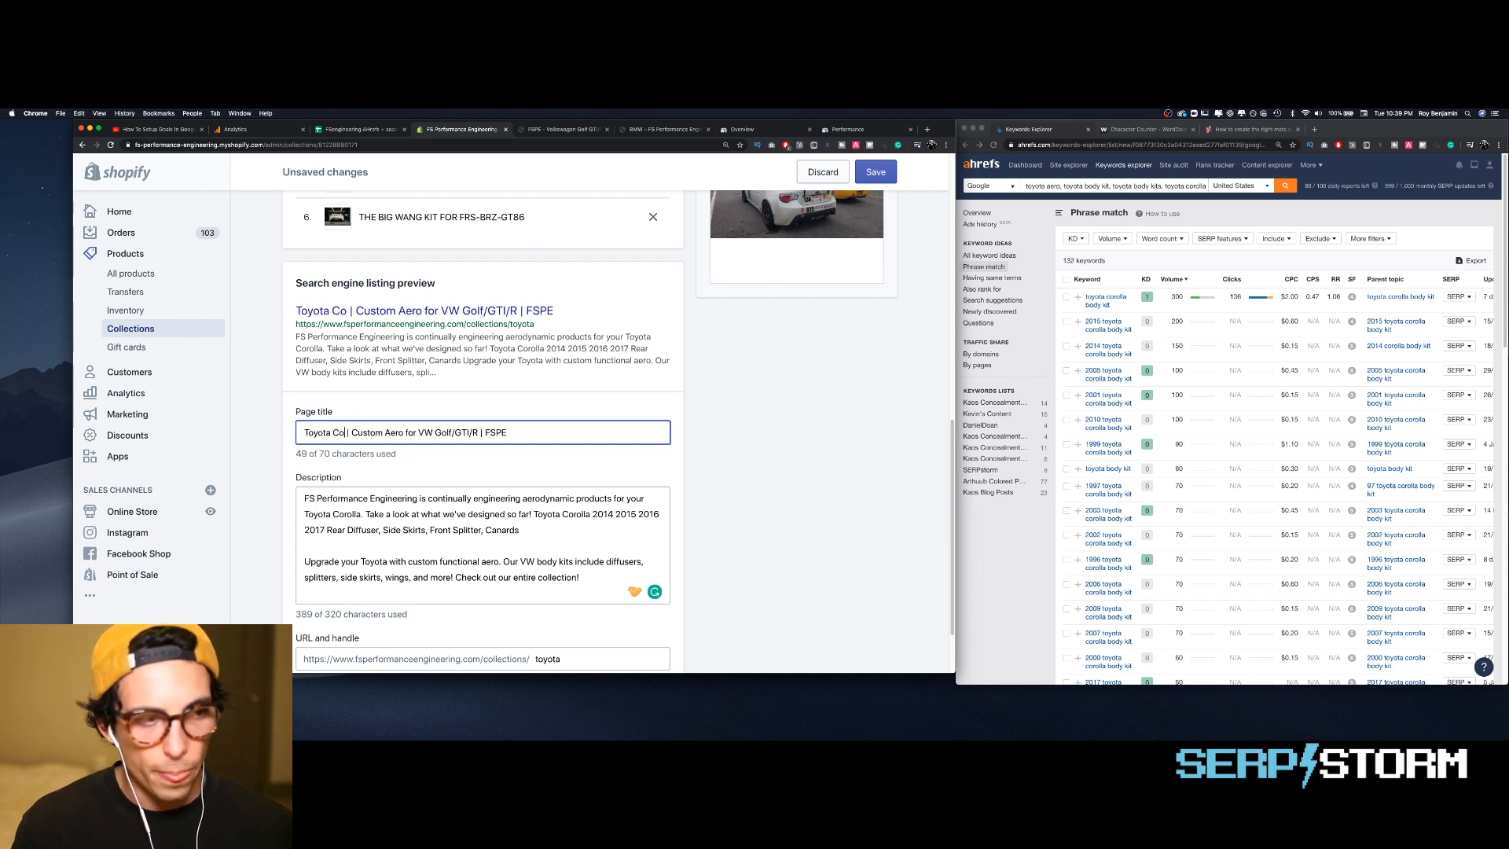
text(rolla )
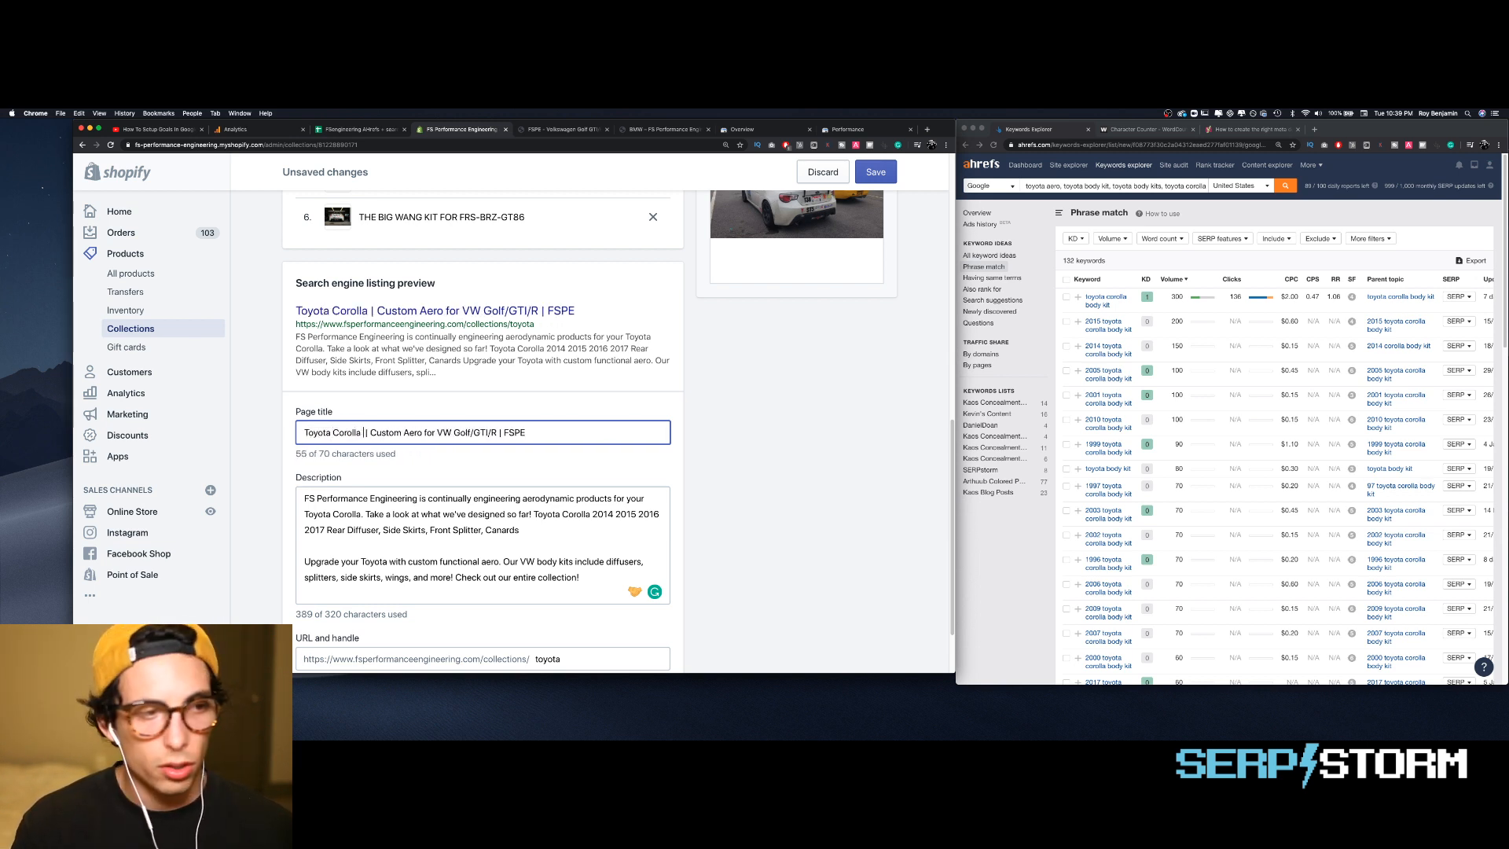
text(Body Kit)
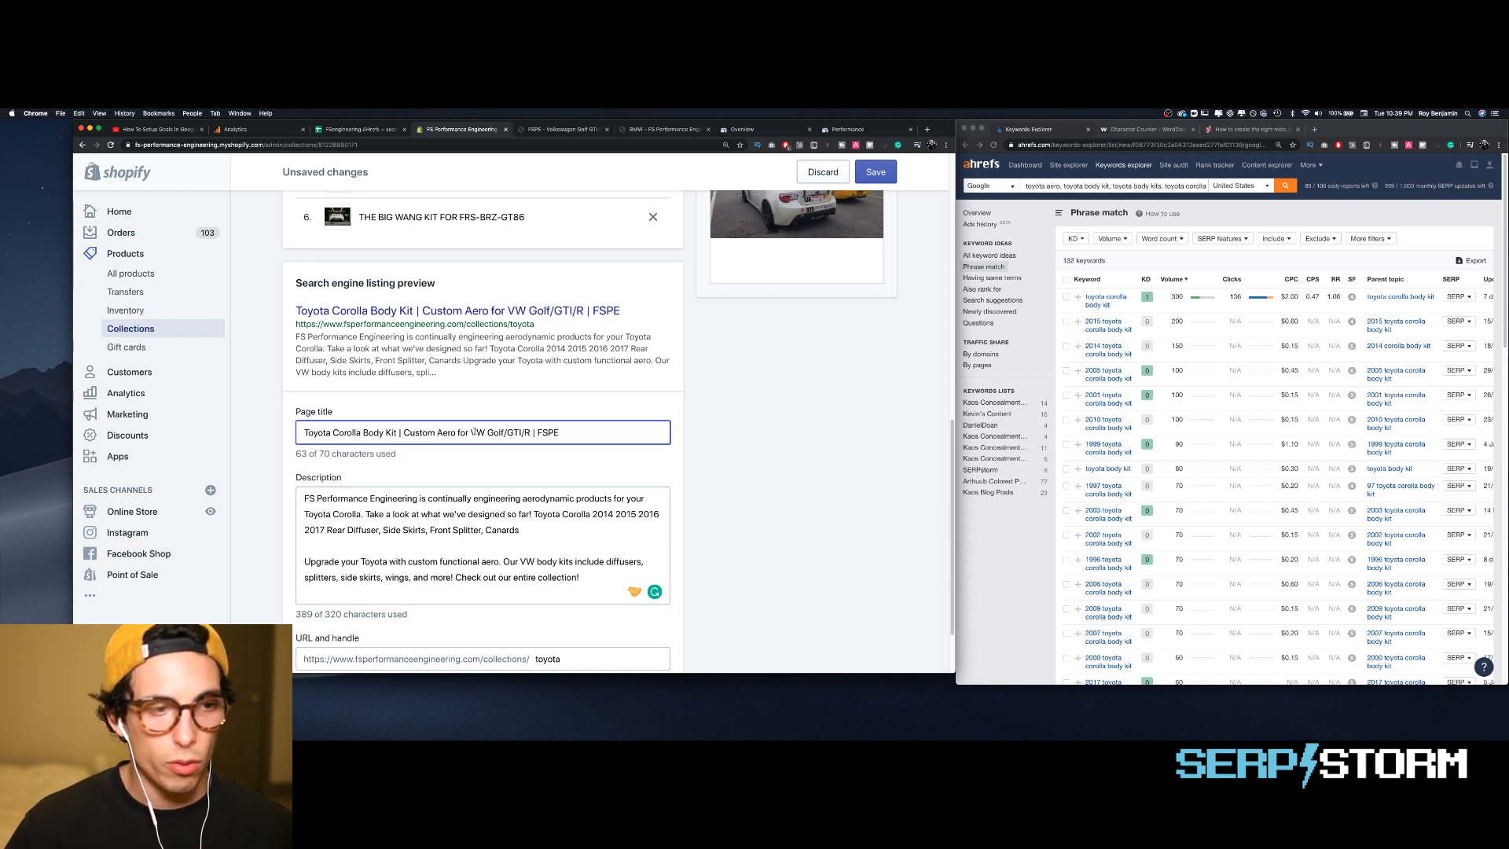
- Replace "VW Golf/GTI/R" with "Toyota Corolla & More" in the collection's page title
drag(470, 432, 532, 432)
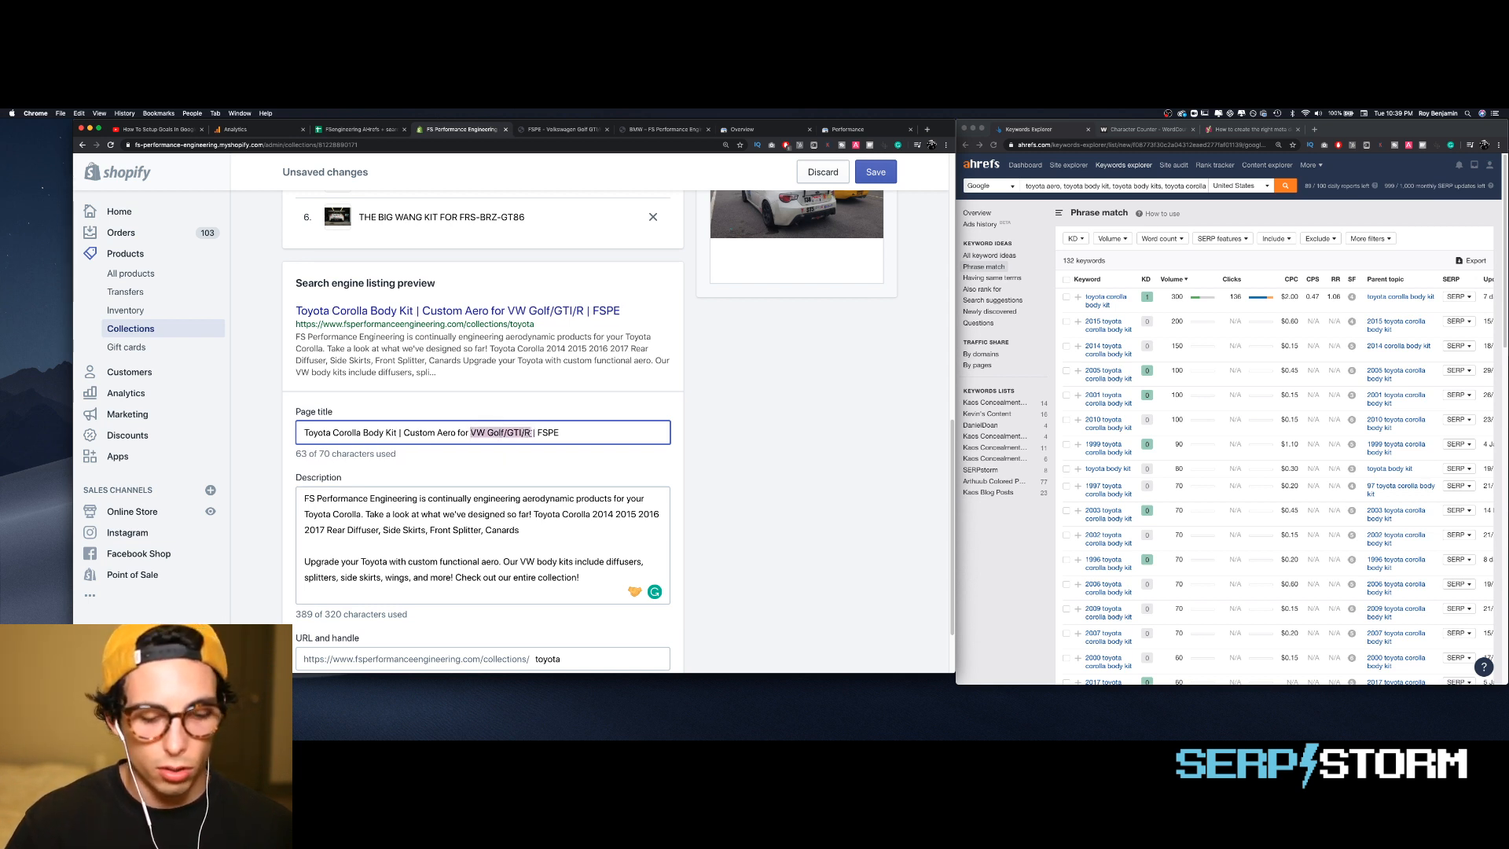
text(Toyota)
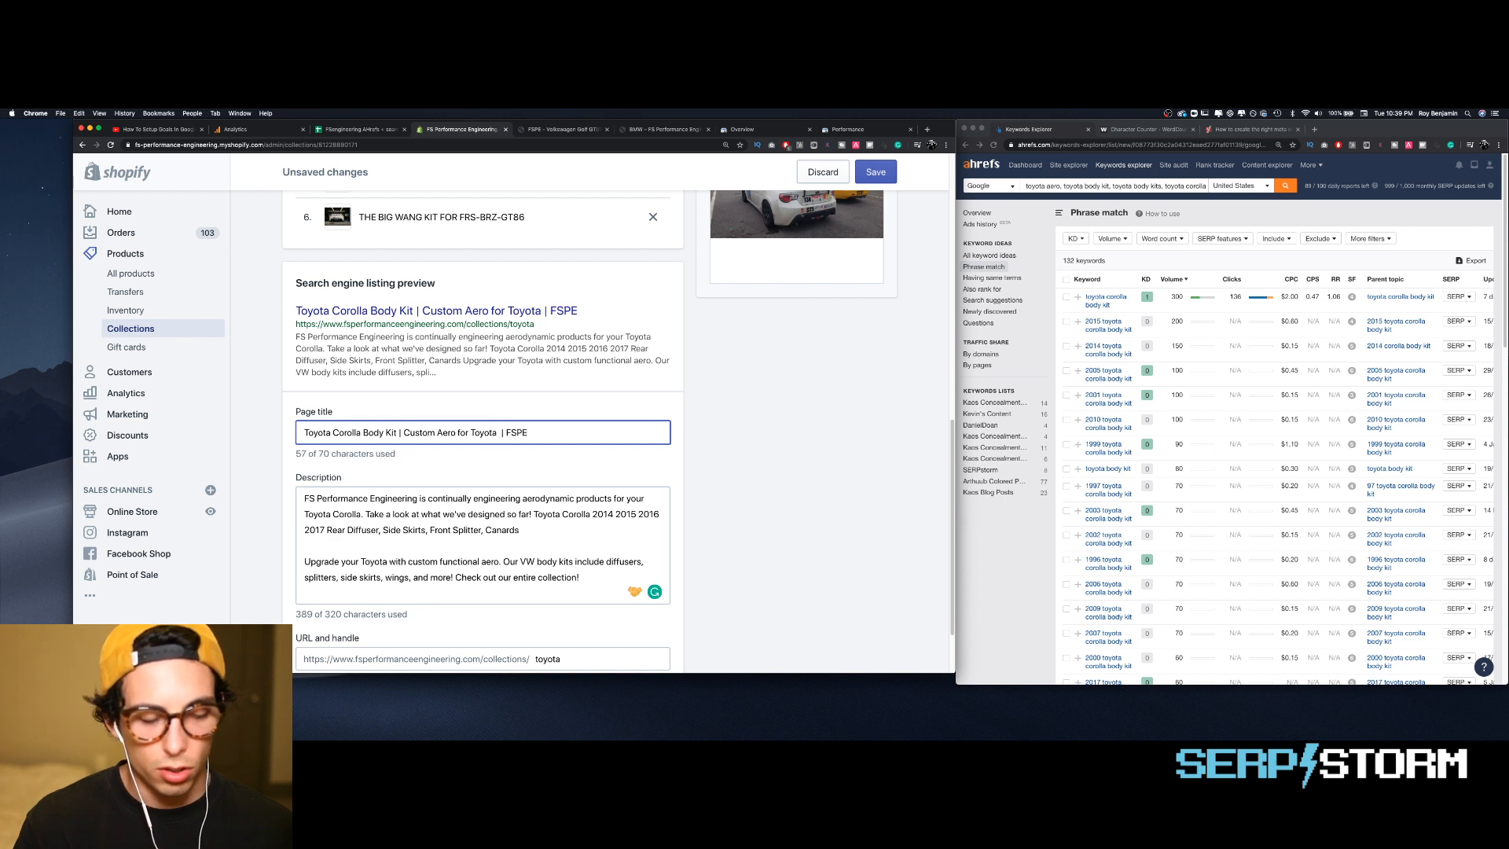
text( Corolla)
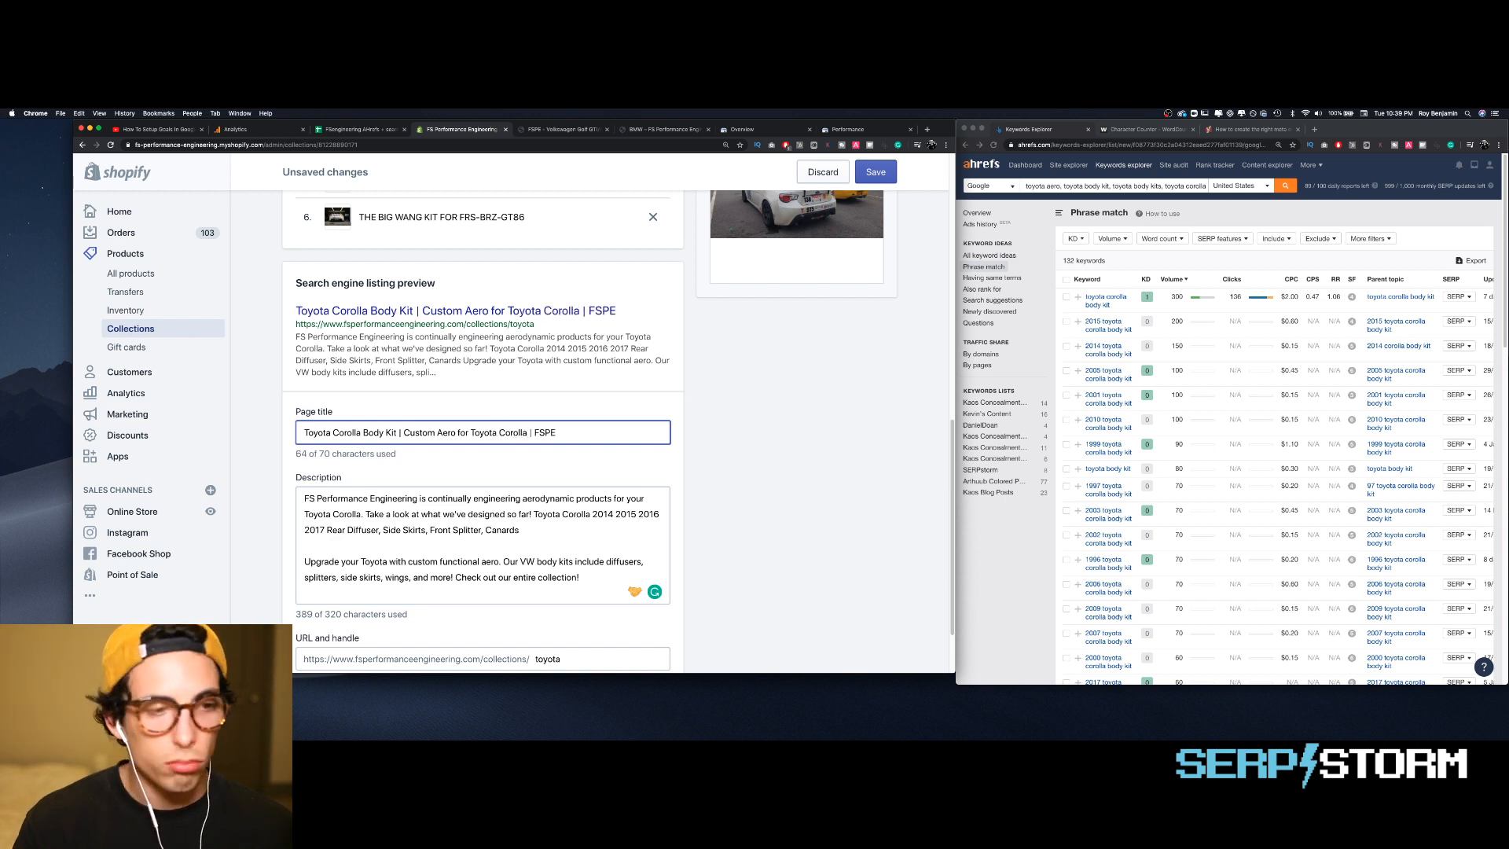
text( & )
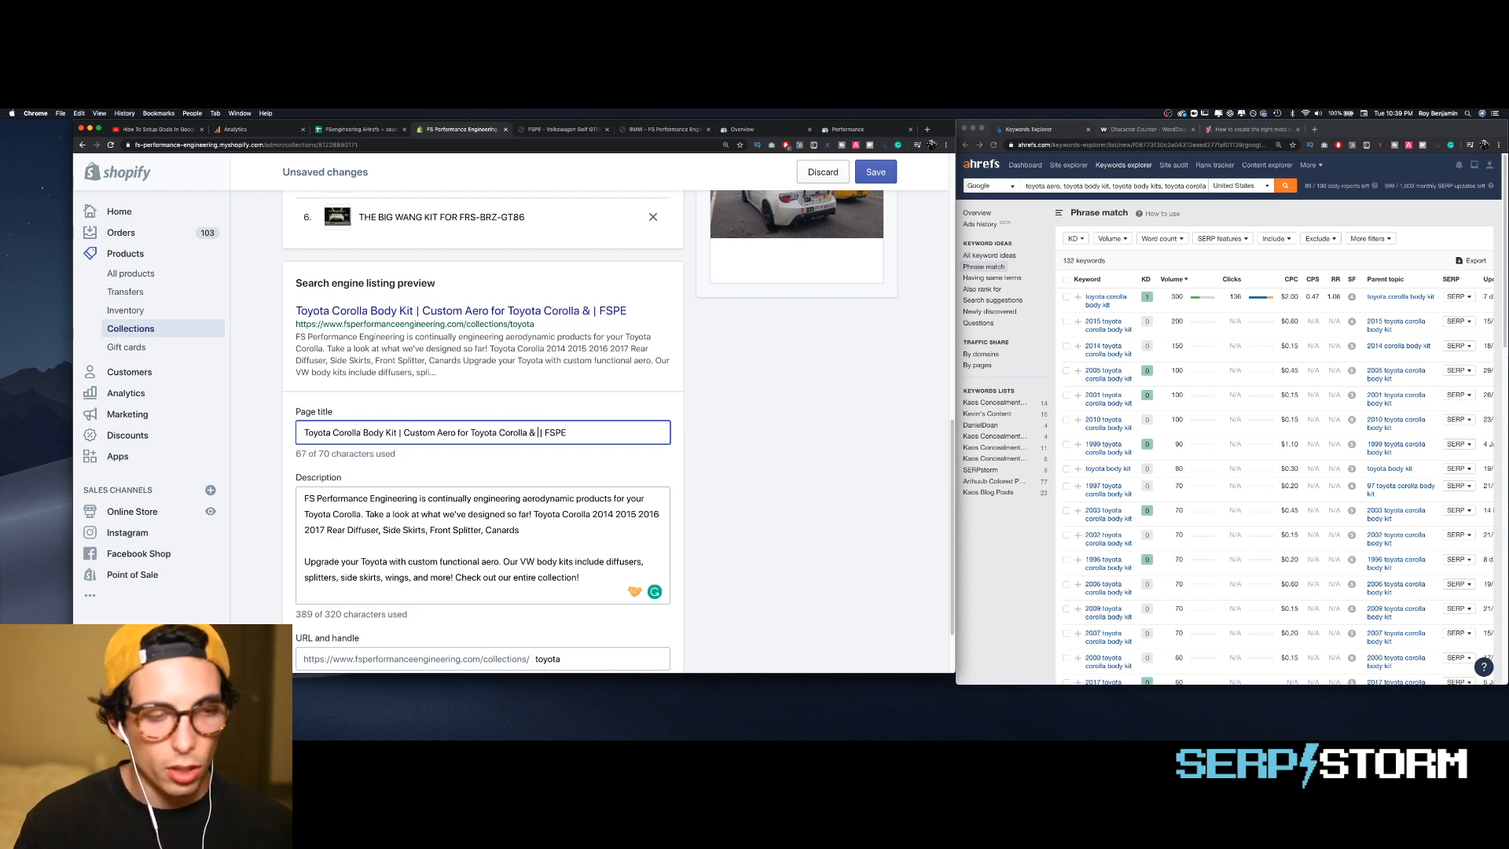
text(More)
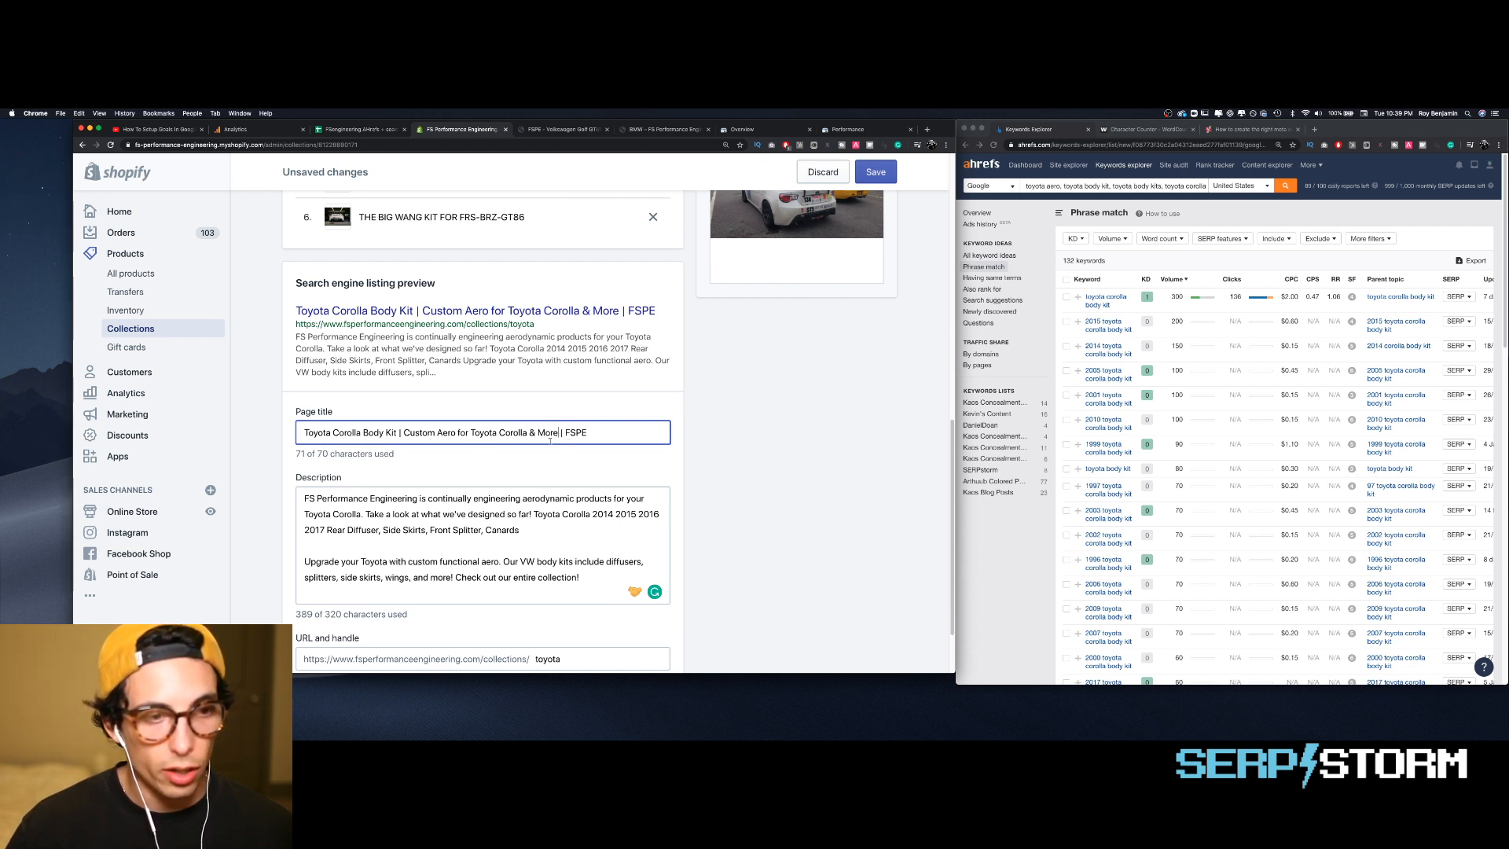
drag(526, 432, 608, 433)
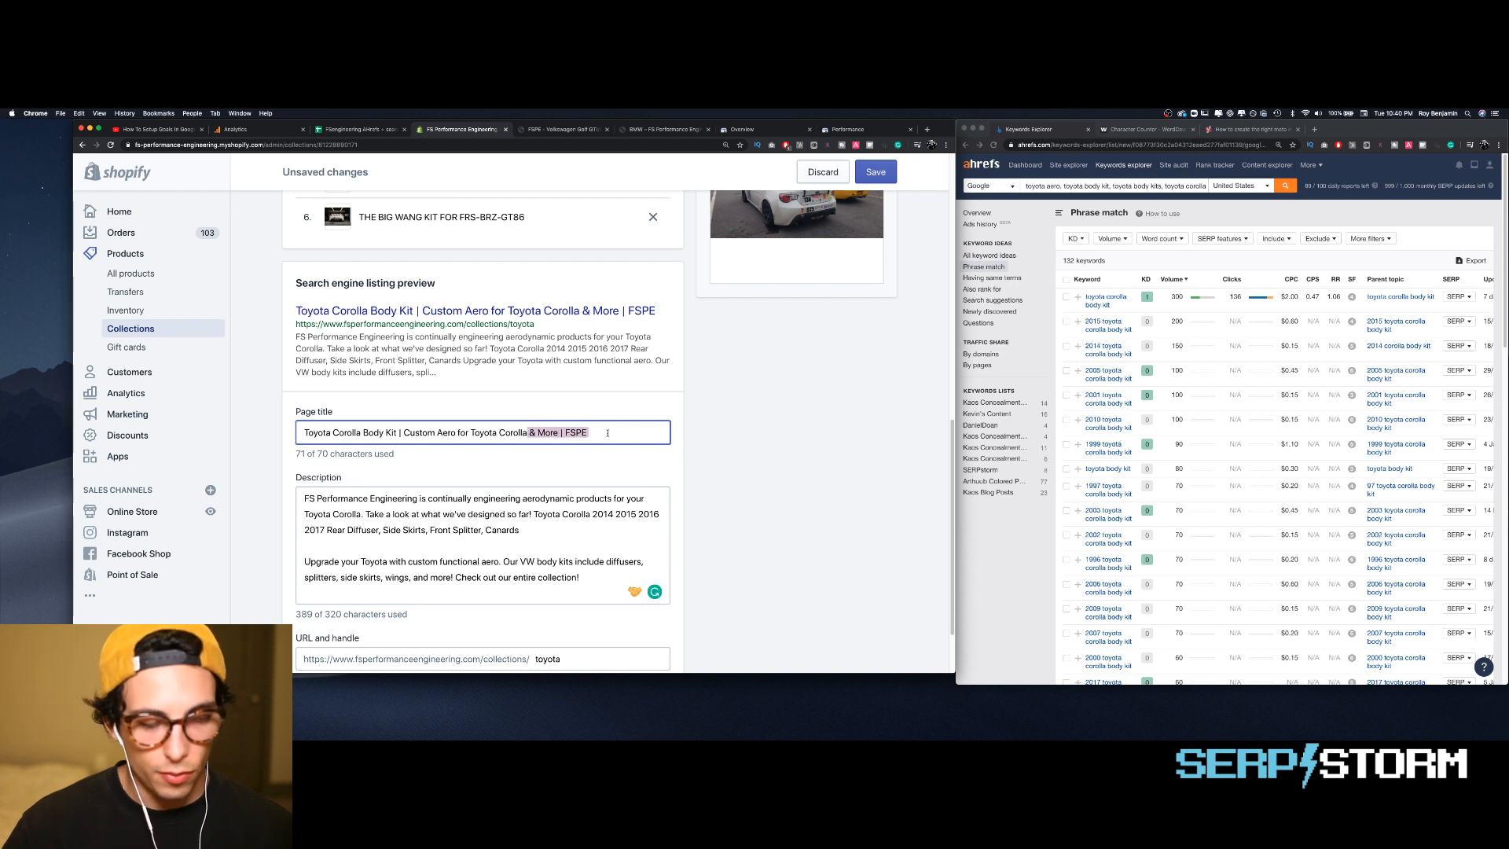
key(BackSpace)
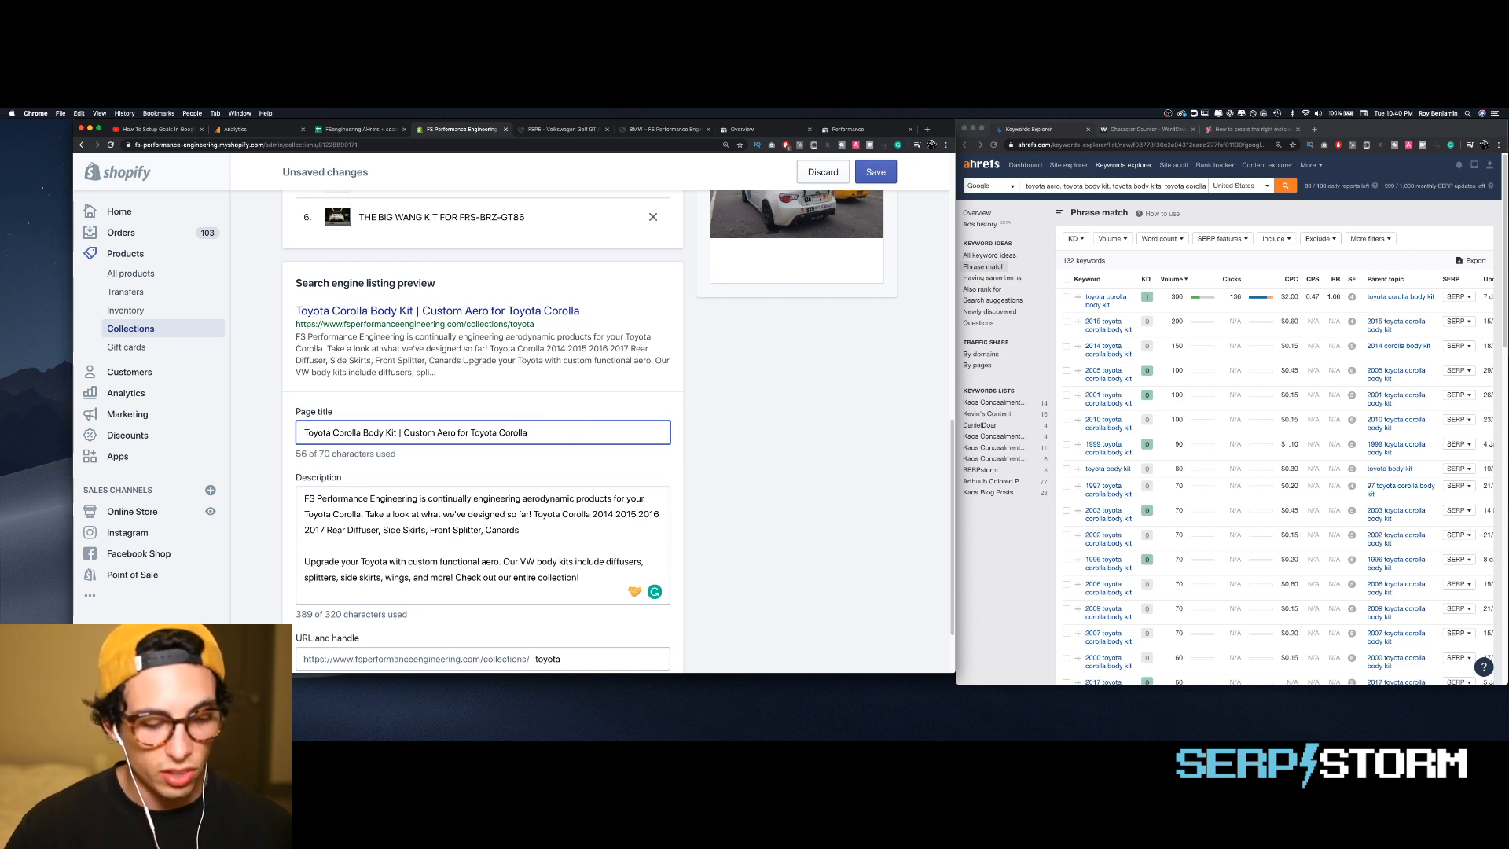
key(super+z)
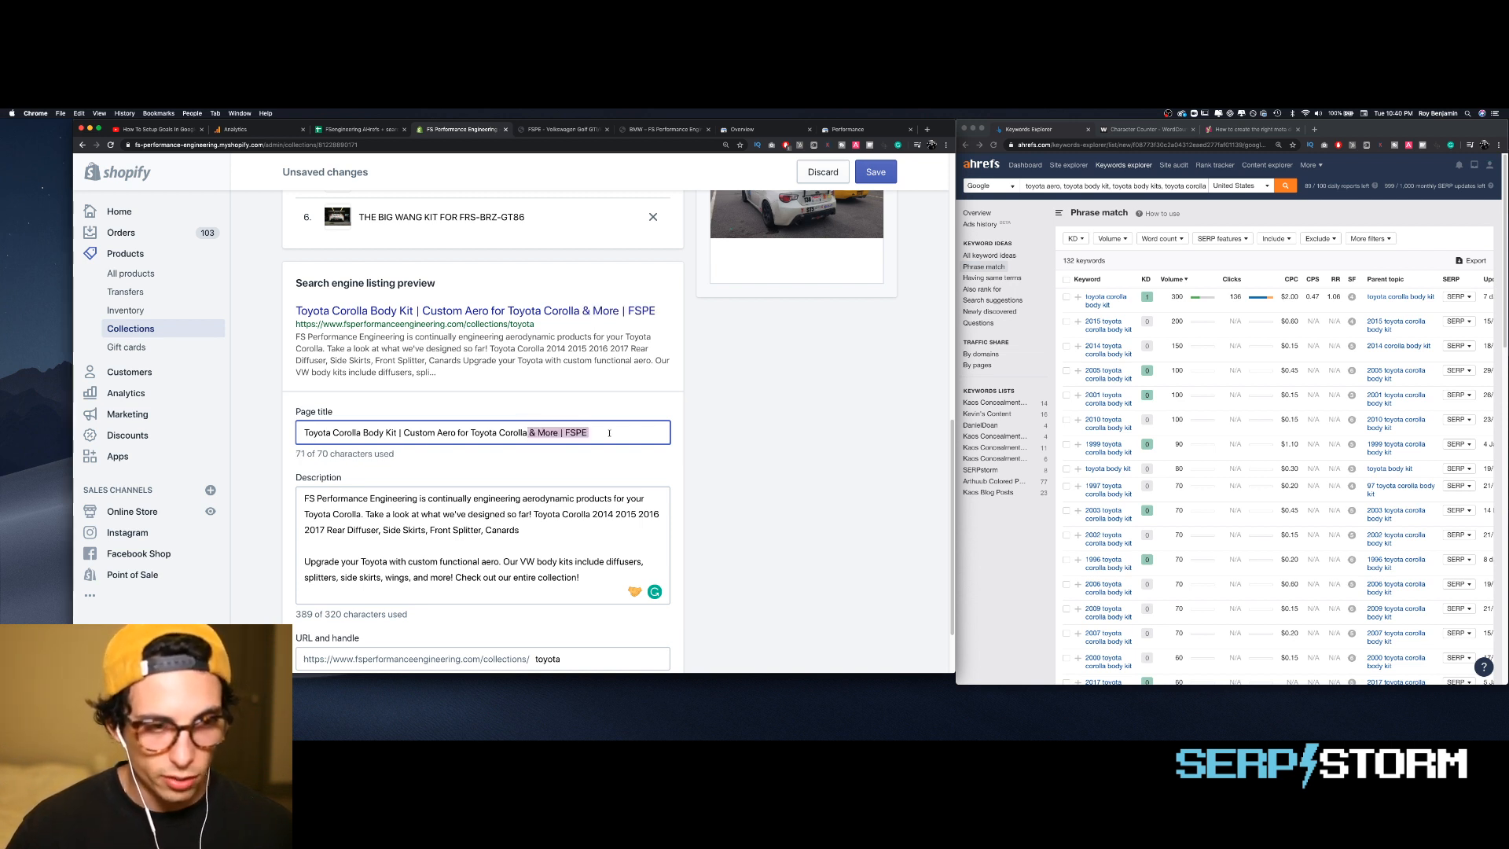
- Remove the trailing space after "FSPE" at the end of the page title
click(531, 432)
drag(530, 432, 652, 433)
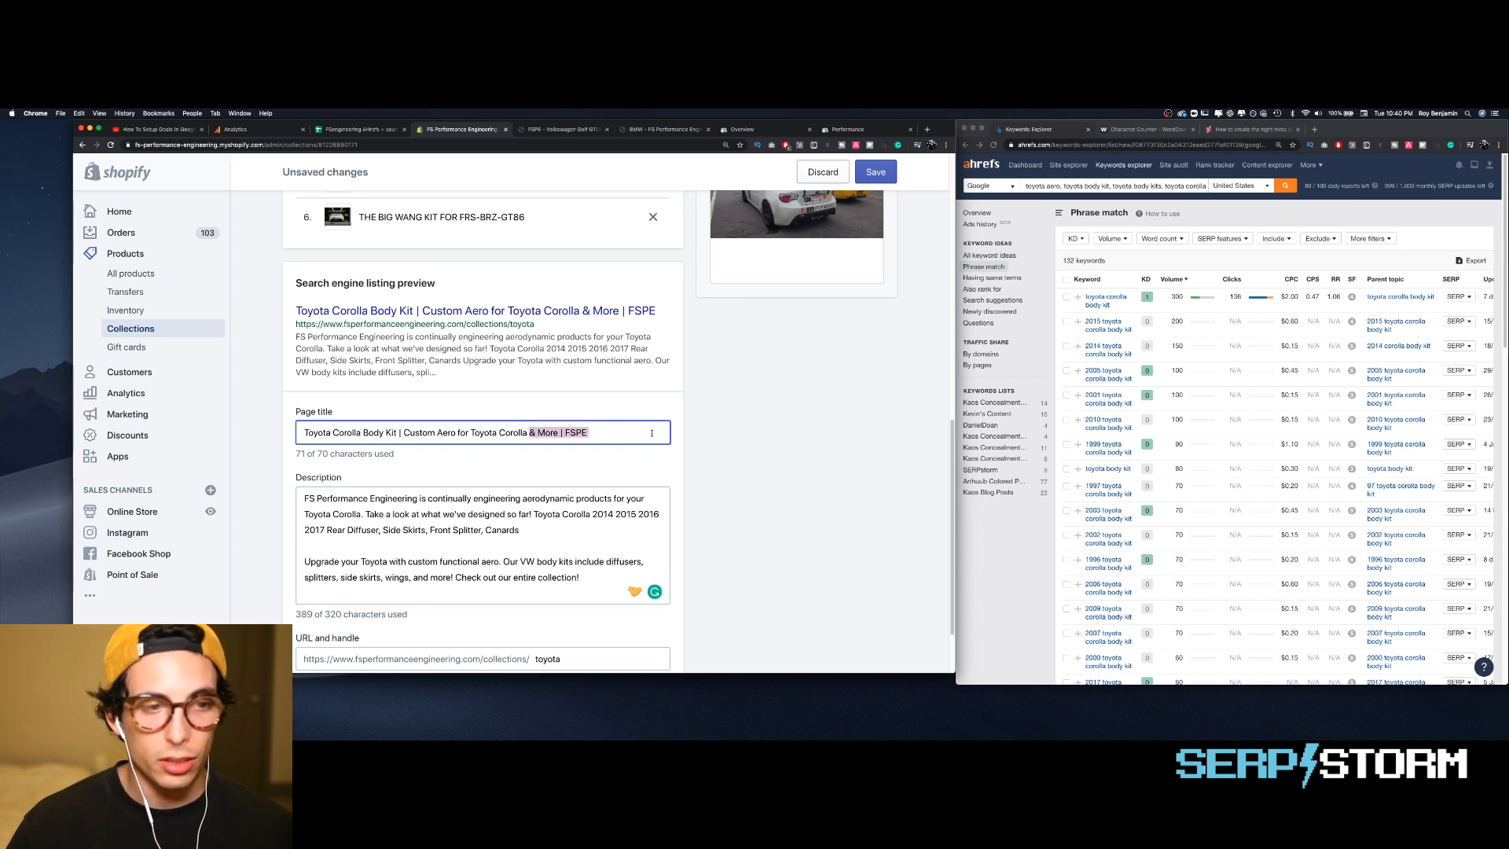
click(643, 436)
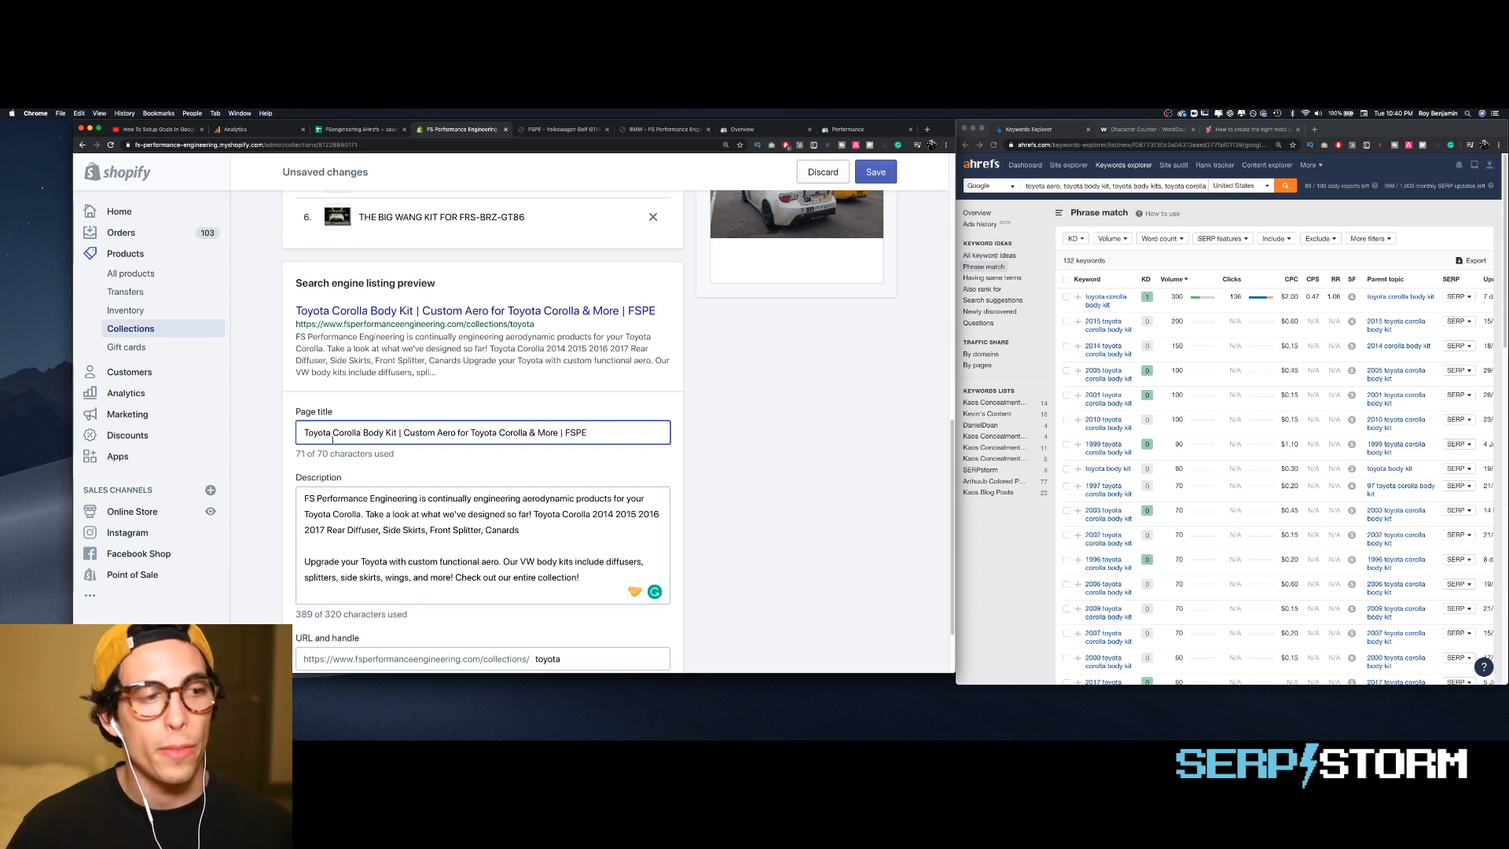
key(BackSpace)
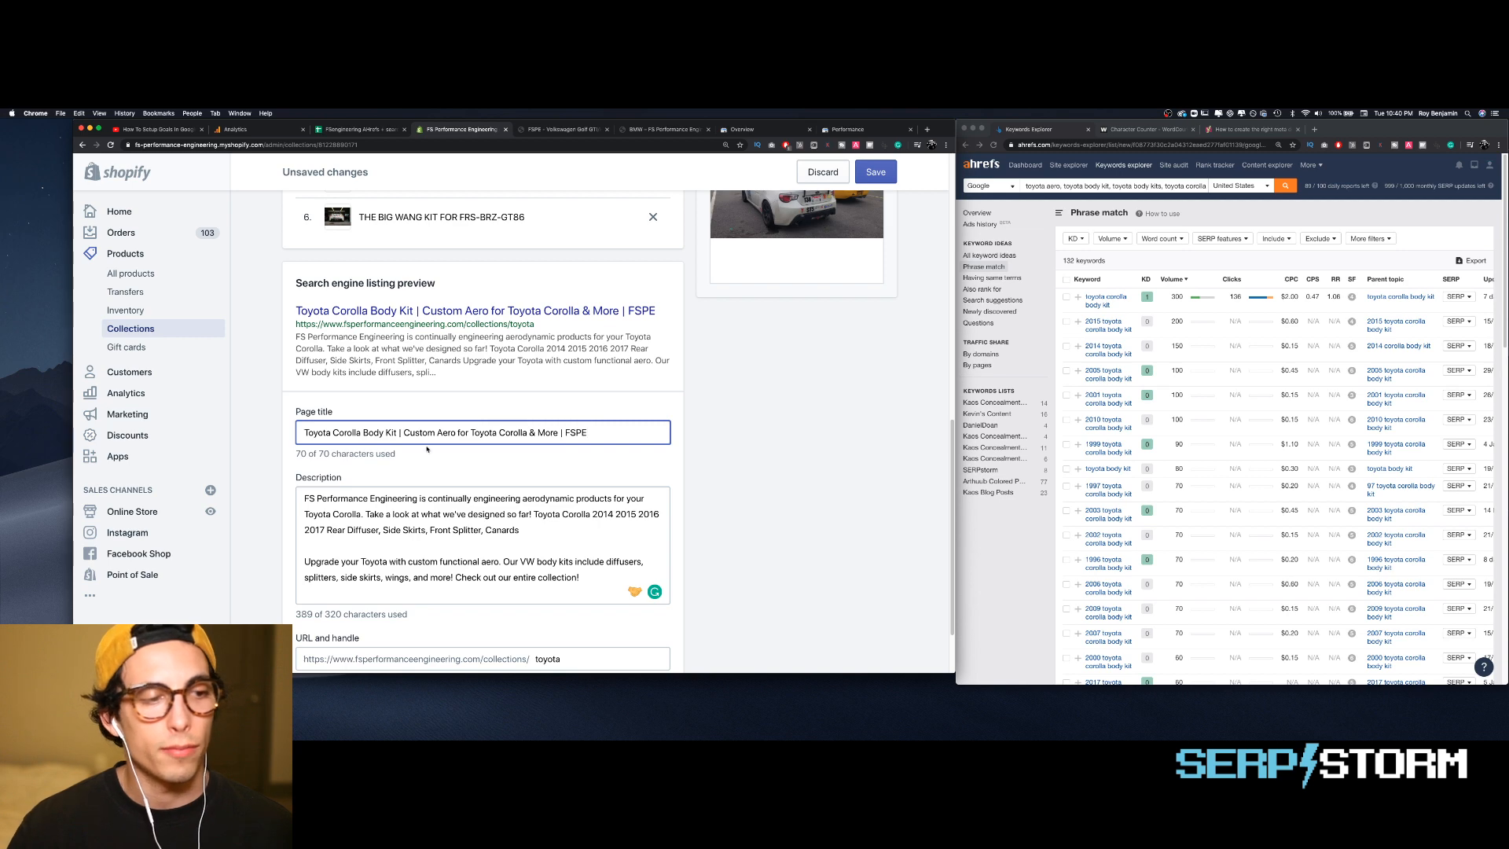
- Insert "Corolla" after "Upgrade your Toyota" in the meta description
scroll(557, 514, down, 2)
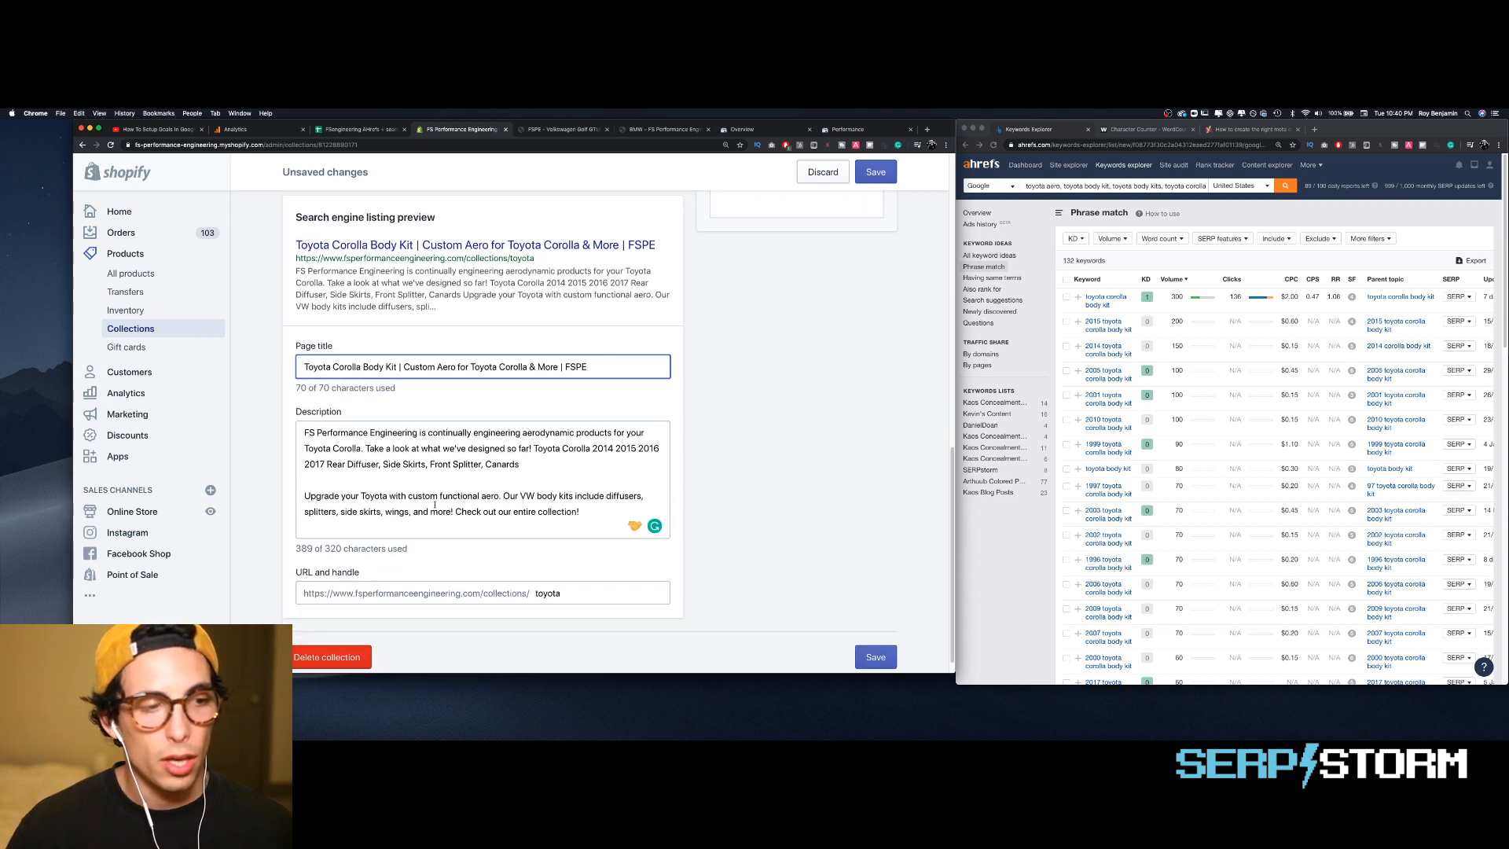
click(388, 495)
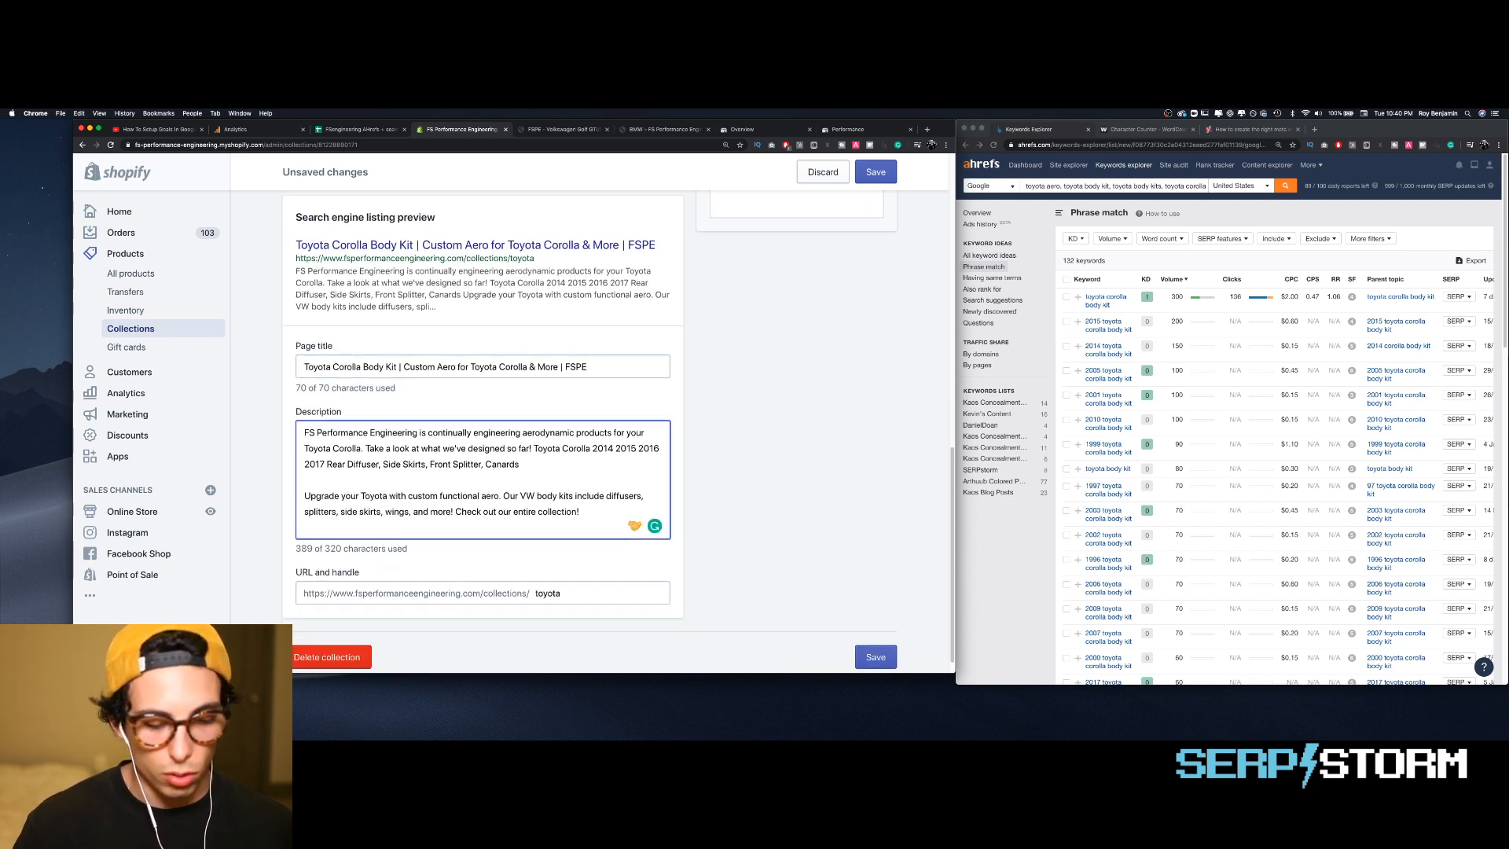
text(Cor)
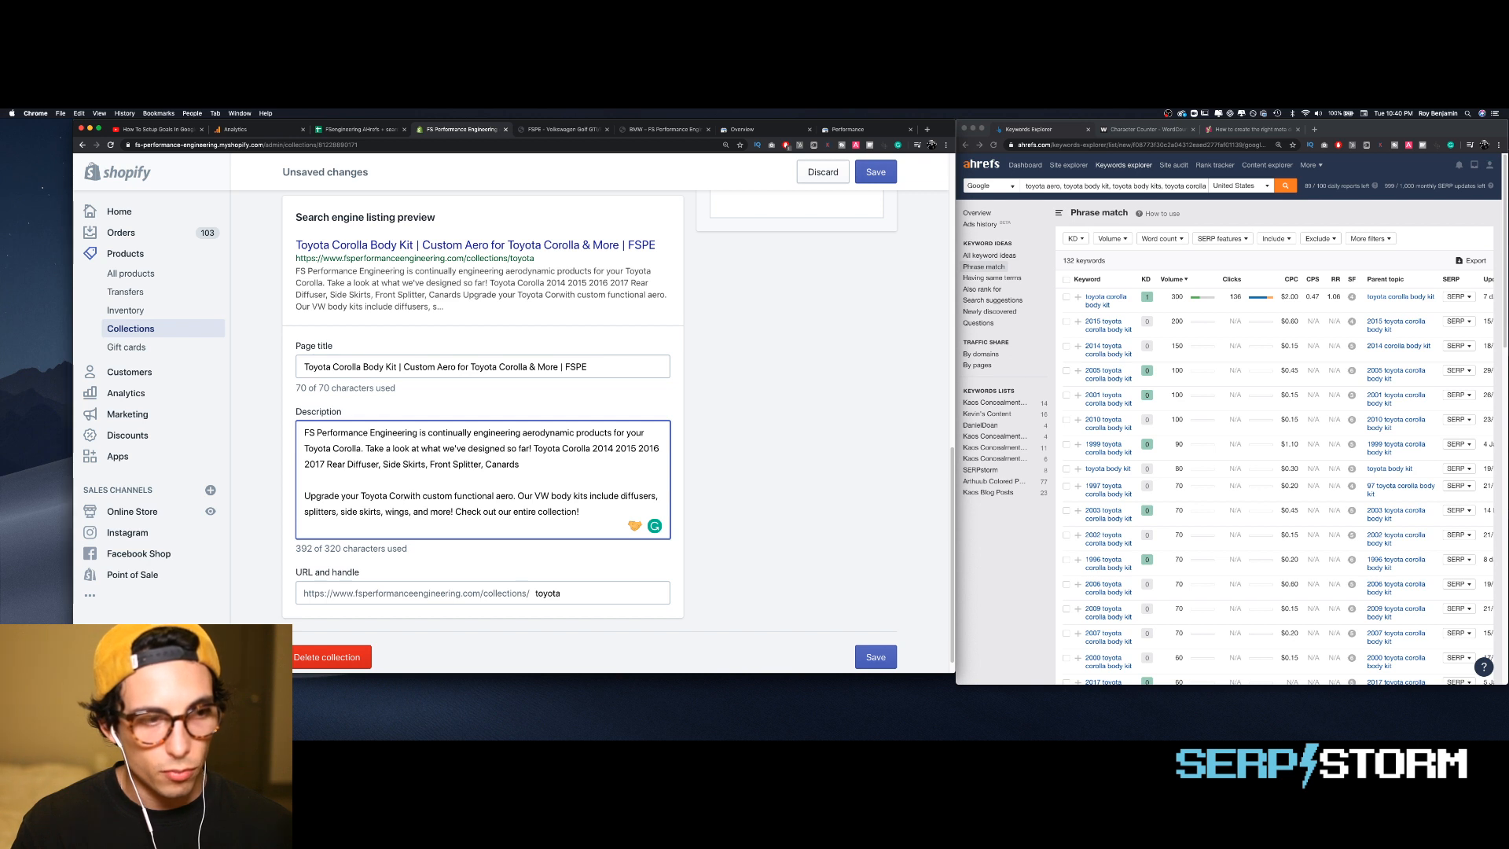
text(olla)
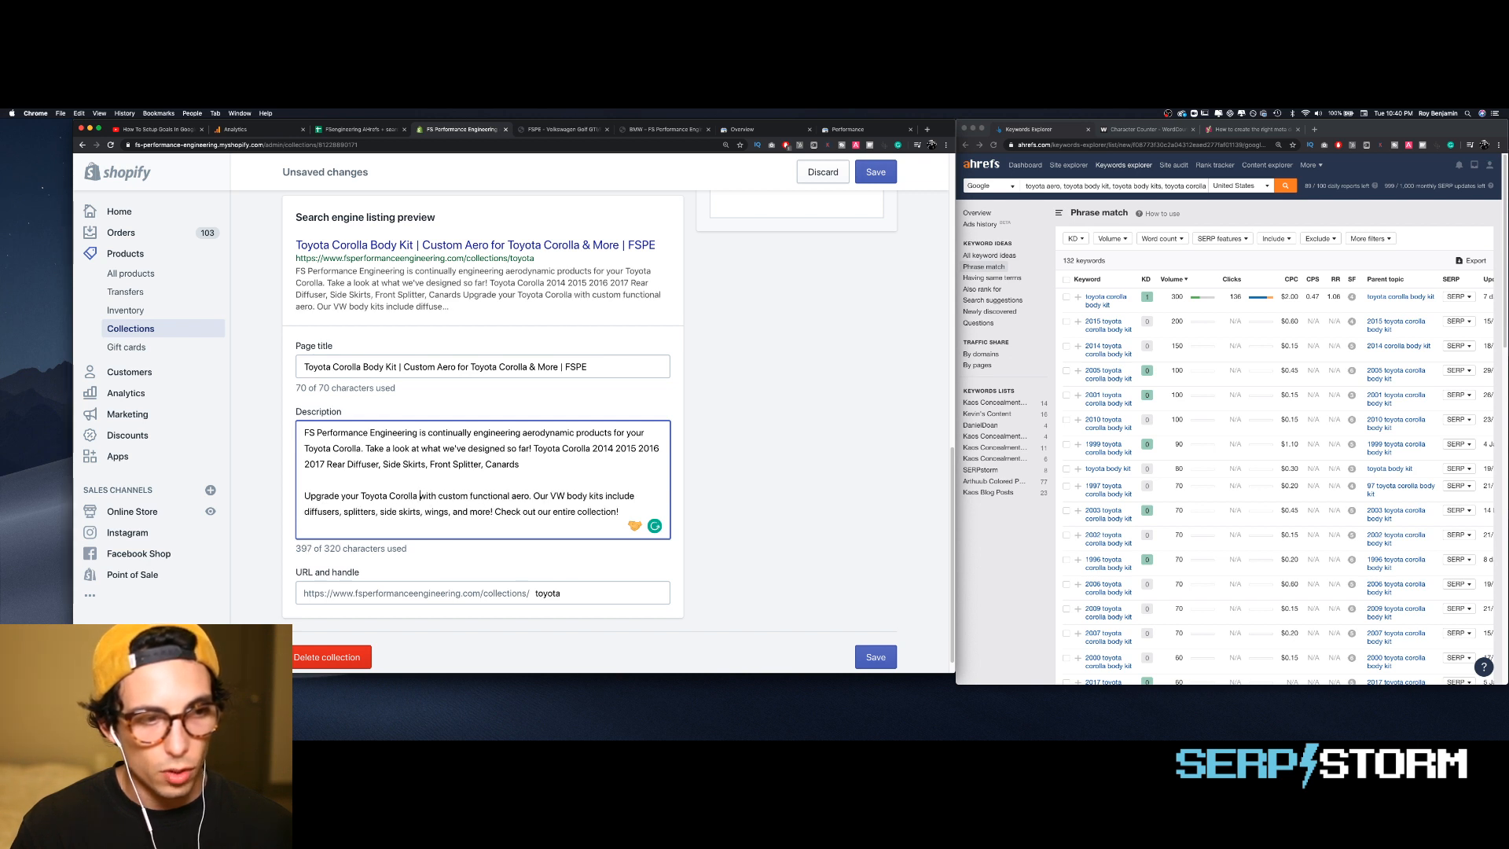
- In the meta description, replace "VW" with "Toyota Corolla" and change "body kits include" to "body kit includes"
double_click(558, 496)
text(Toyota )
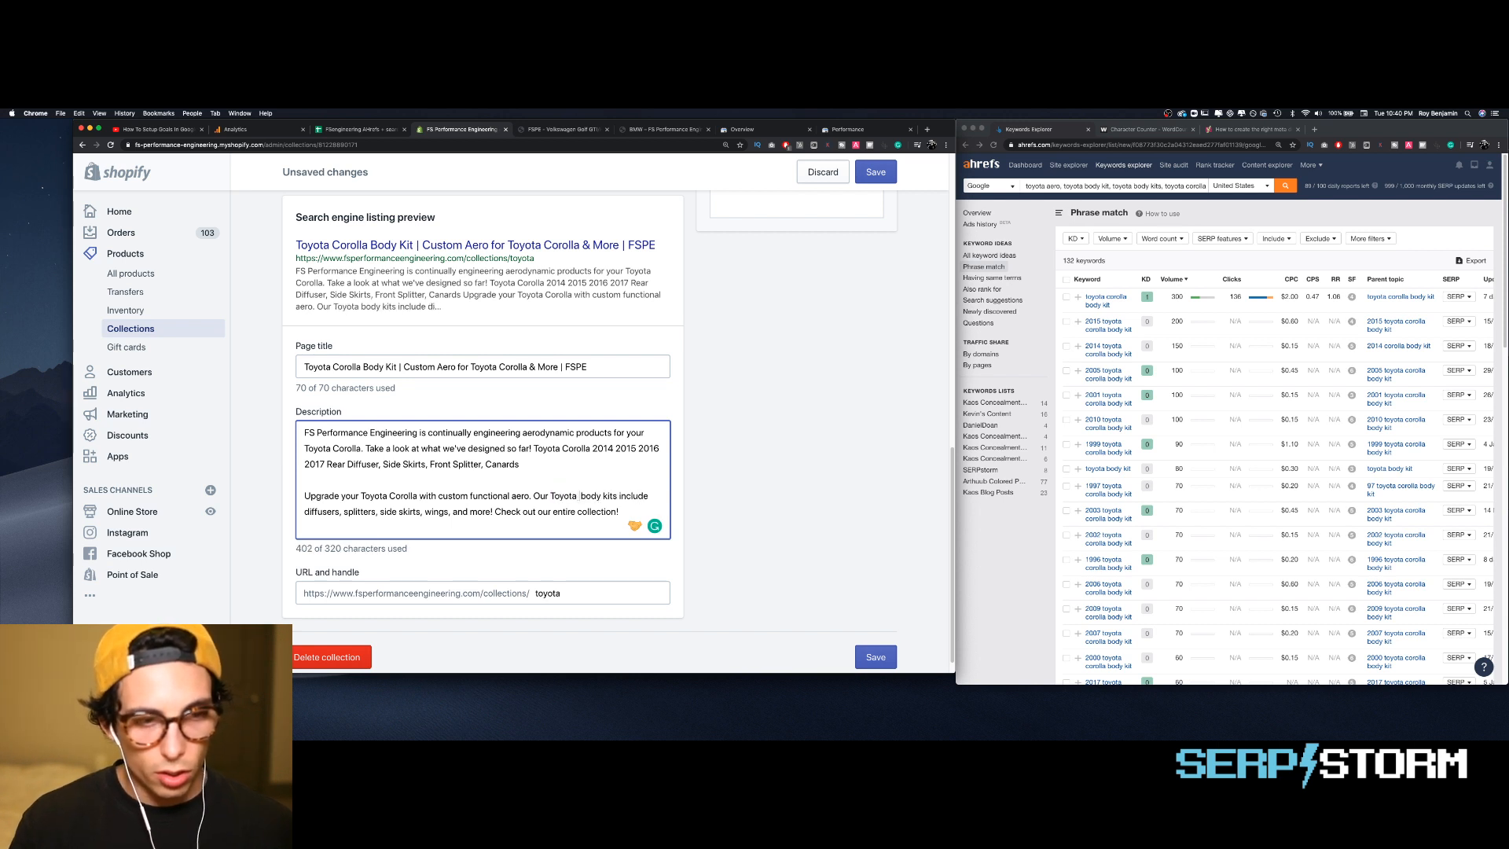
text(Corolla)
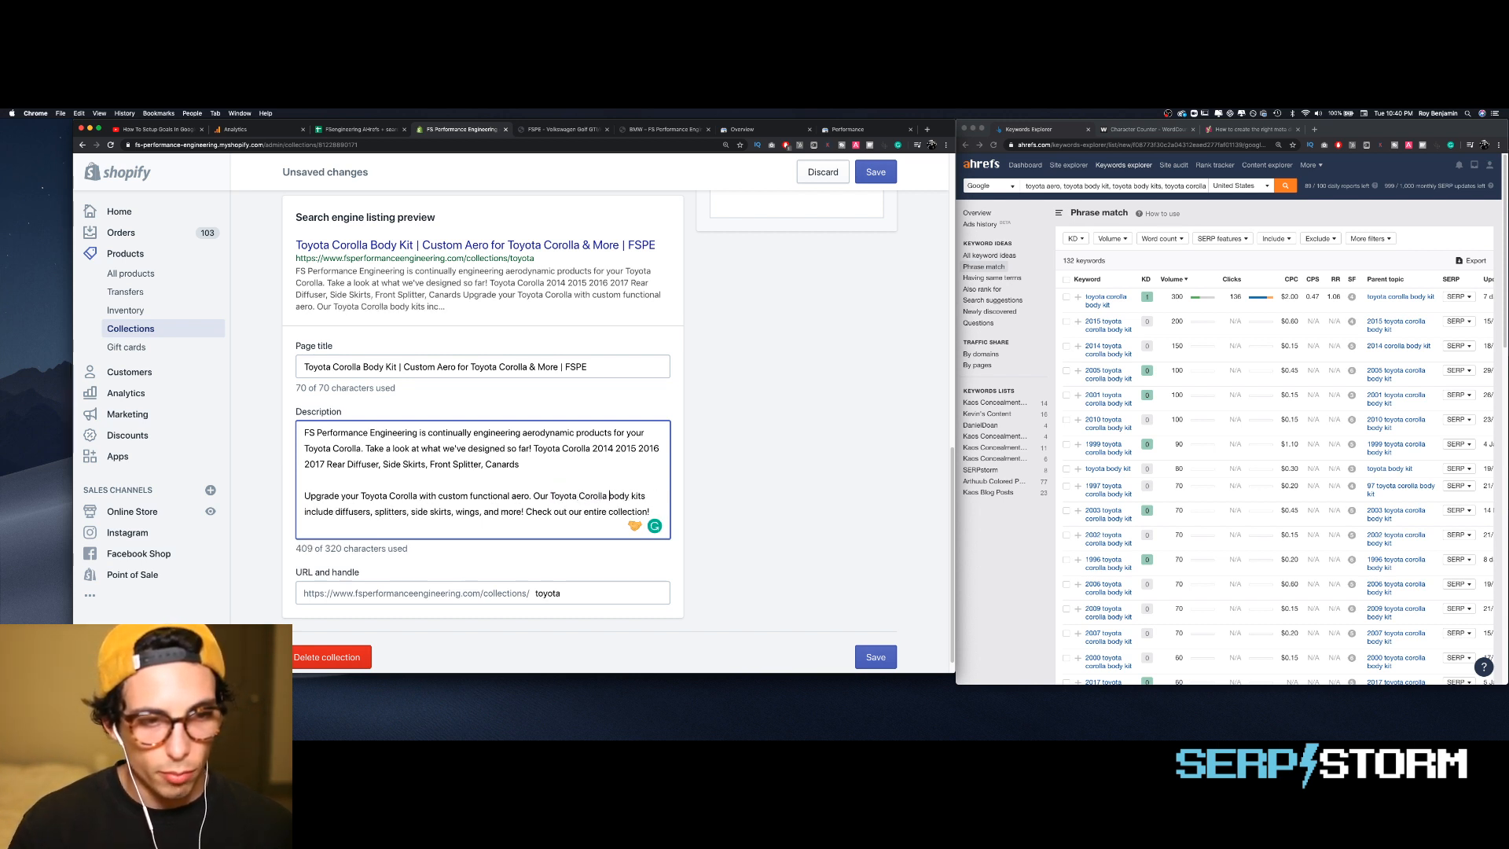
click(645, 496)
key(BackSpace)
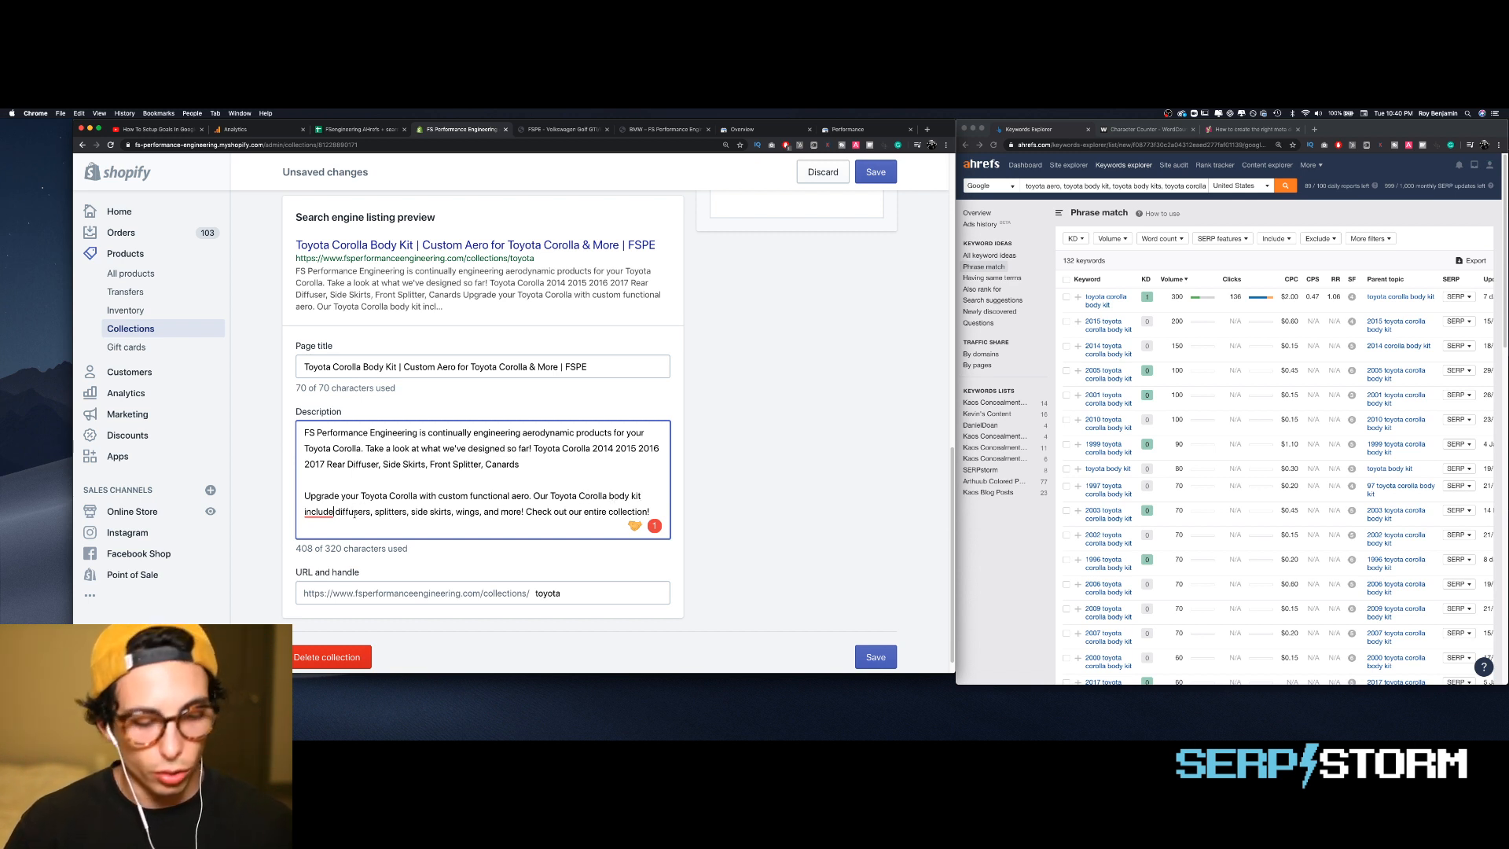
text(s)
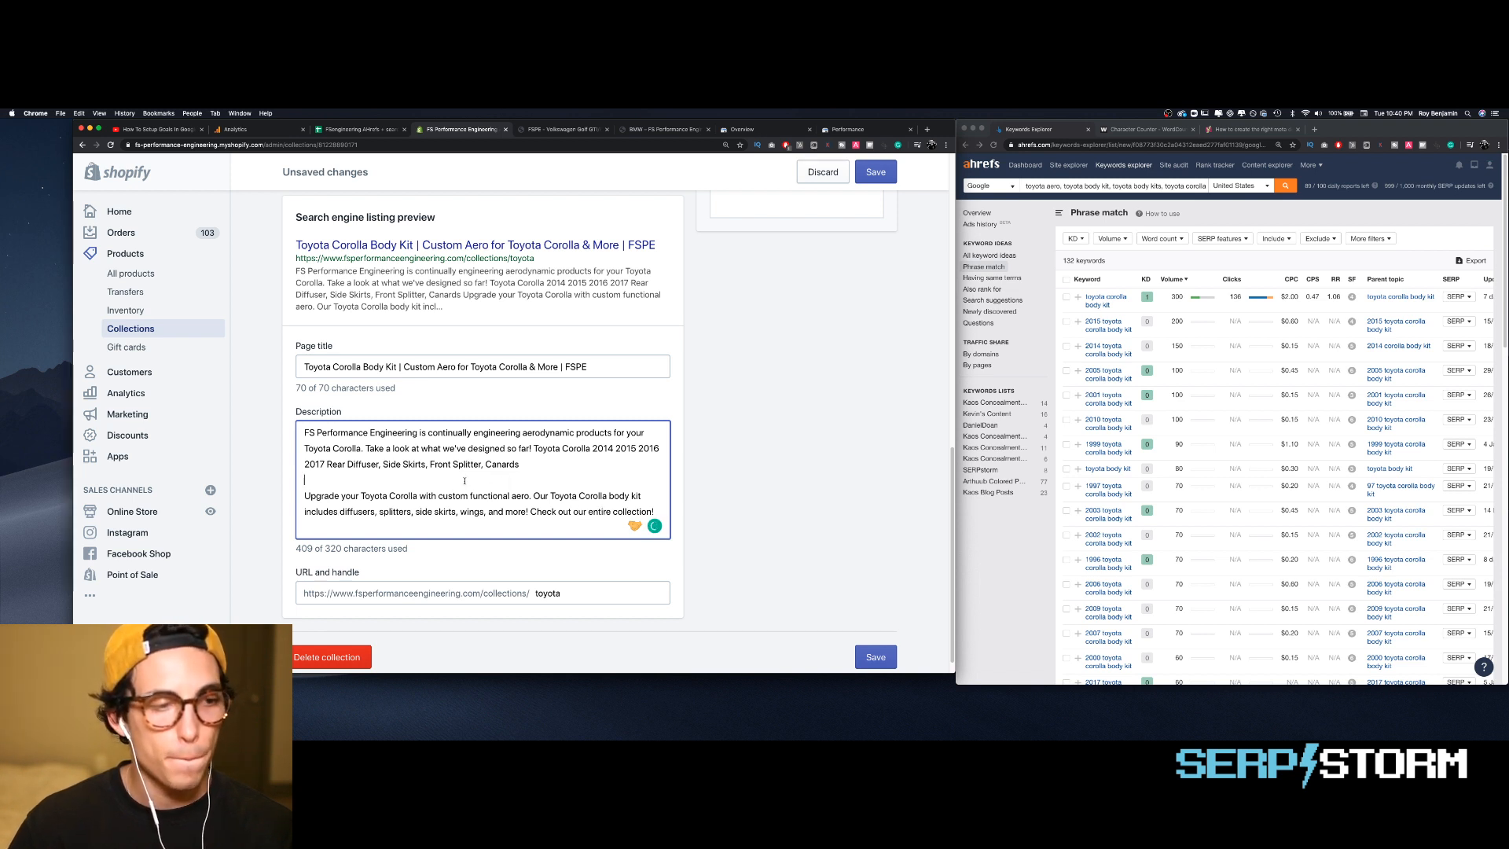
- Delete the first paragraph of the meta description and the blank line after it, so it starts with "Upgrade your Toyota"
drag(521, 464, 304, 432)
key(BackSpace)
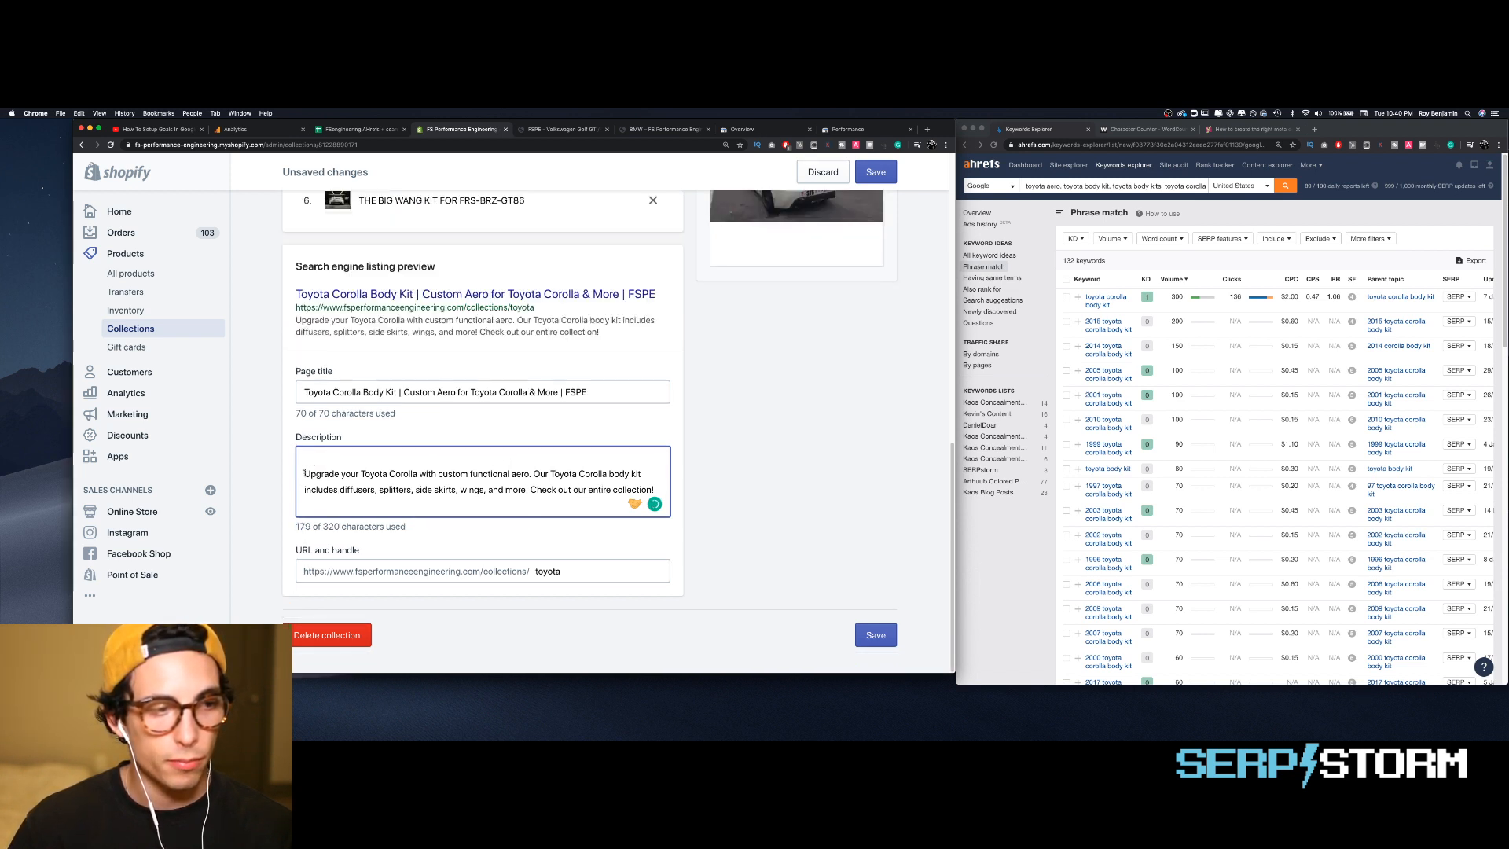
key(BackSpace)
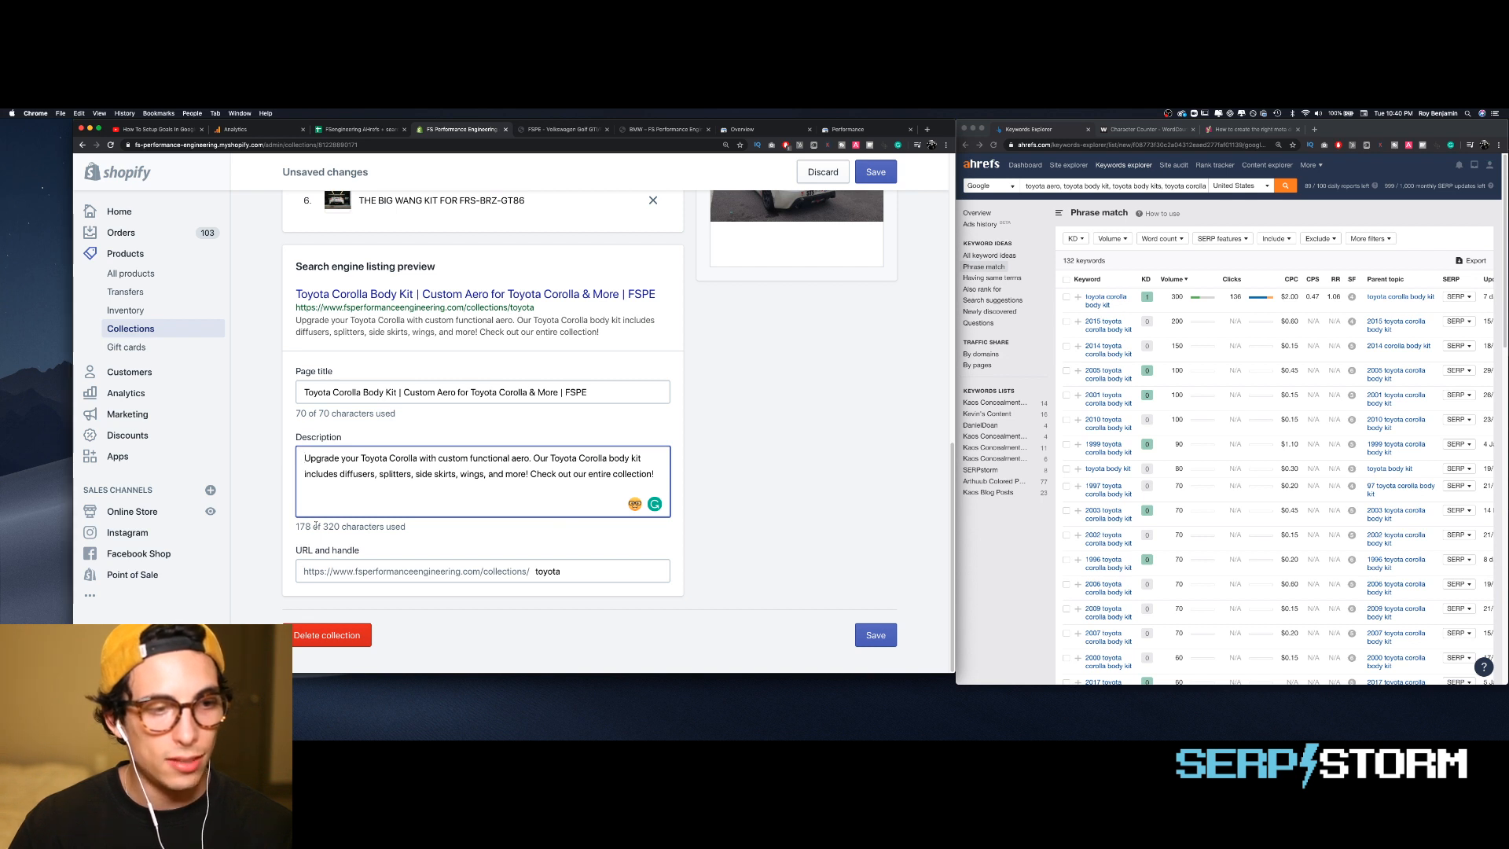
- Remove "Corolla" from the opening phrase "Upgrade your Toyota Corolla with custom functional aero" in the meta description
click(416, 458)
key(BackSpace)
key(BackSpace)
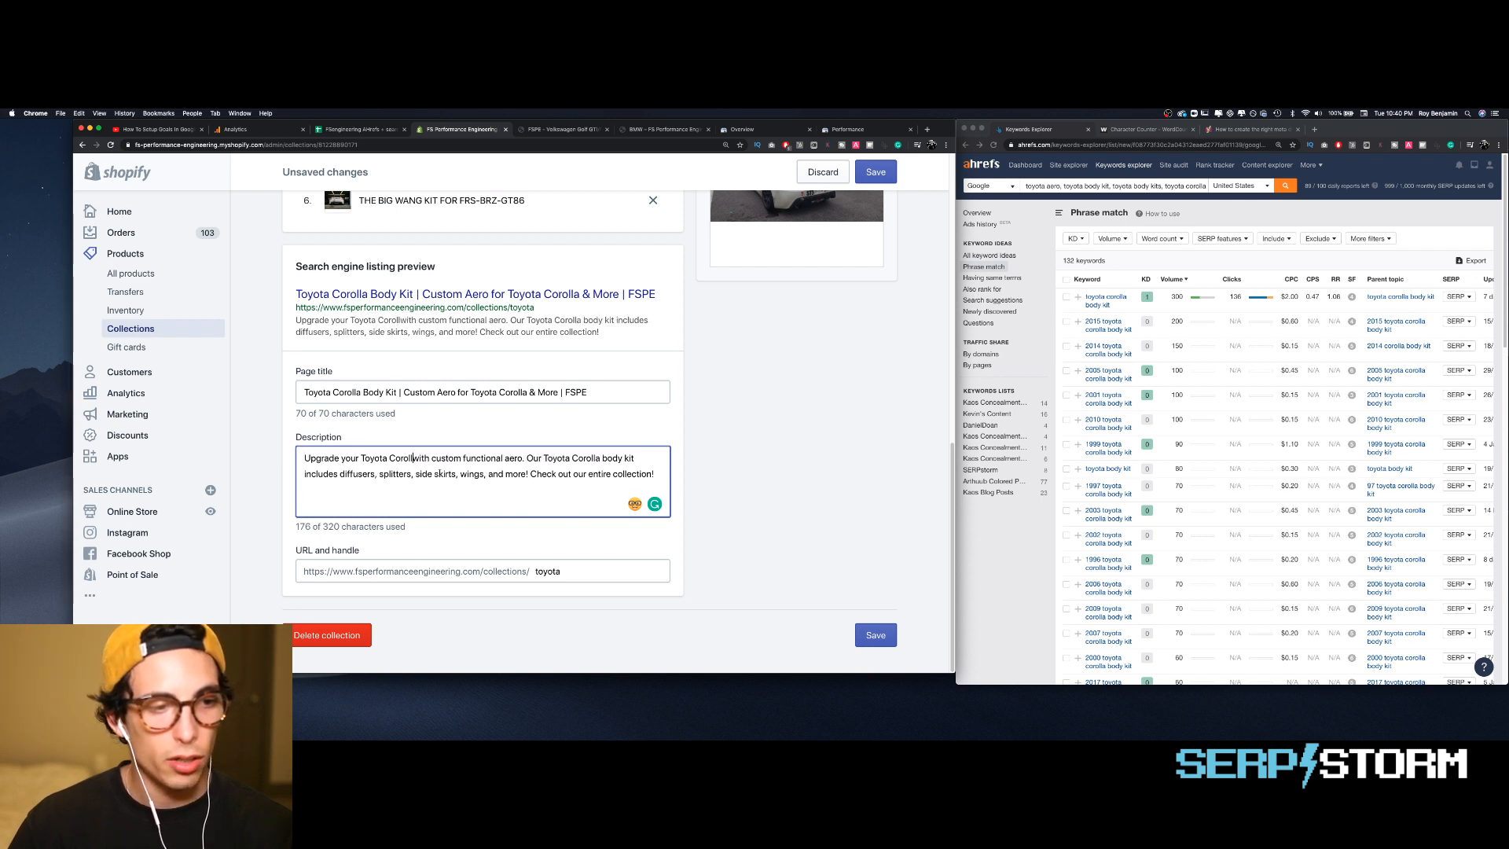
key(BackSpace)
key(BackSpace)
key(BackSpace)
key(BackSpace)
key(BackSpace)
key(BackSpace)
key(BackSpace)
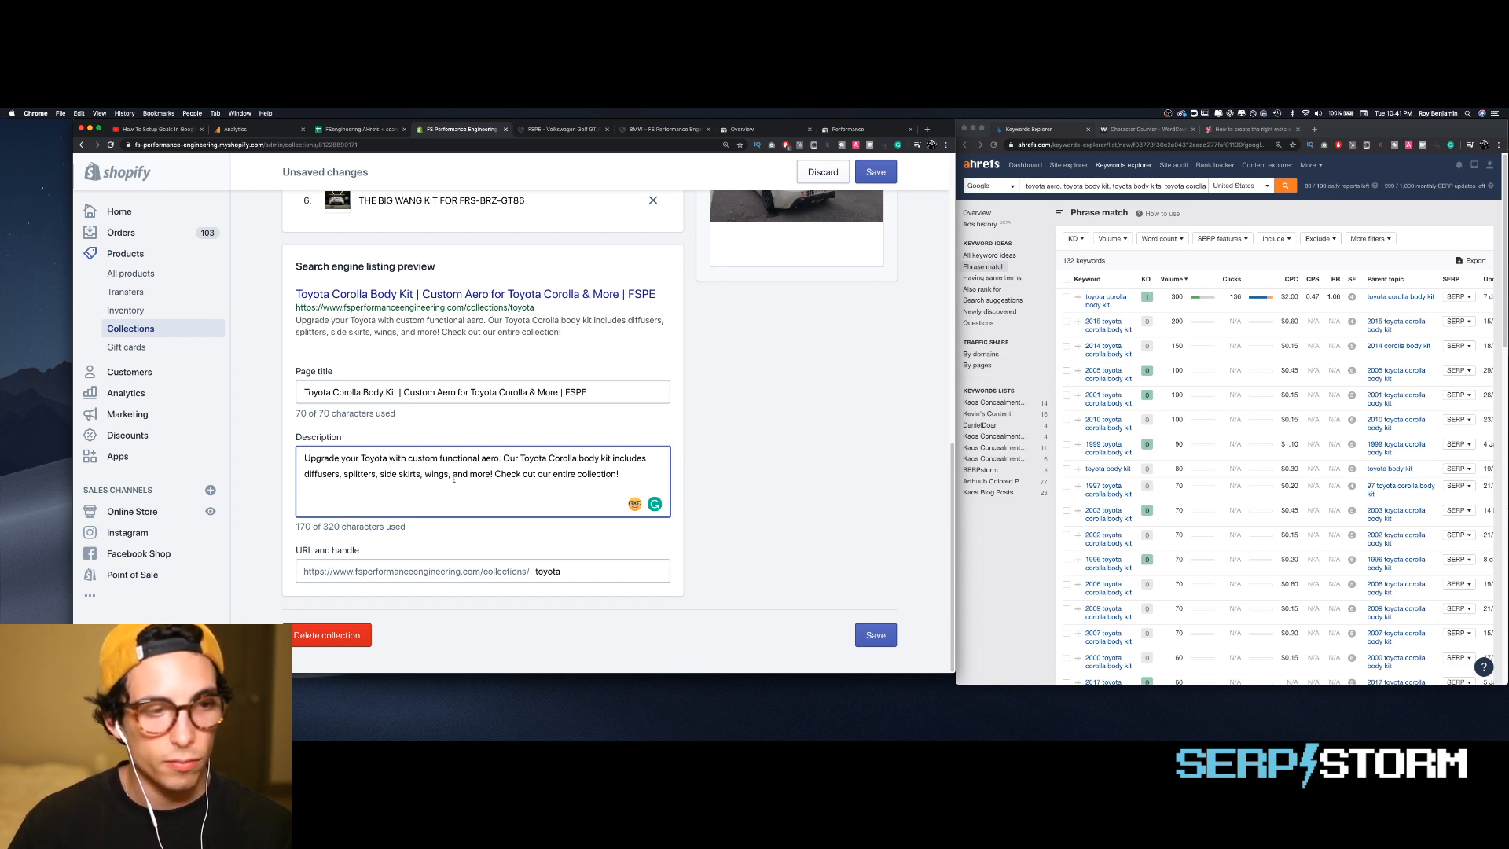
- Check the products listed in the Toyota collection and save the collection
scroll(451, 474, up, 3)
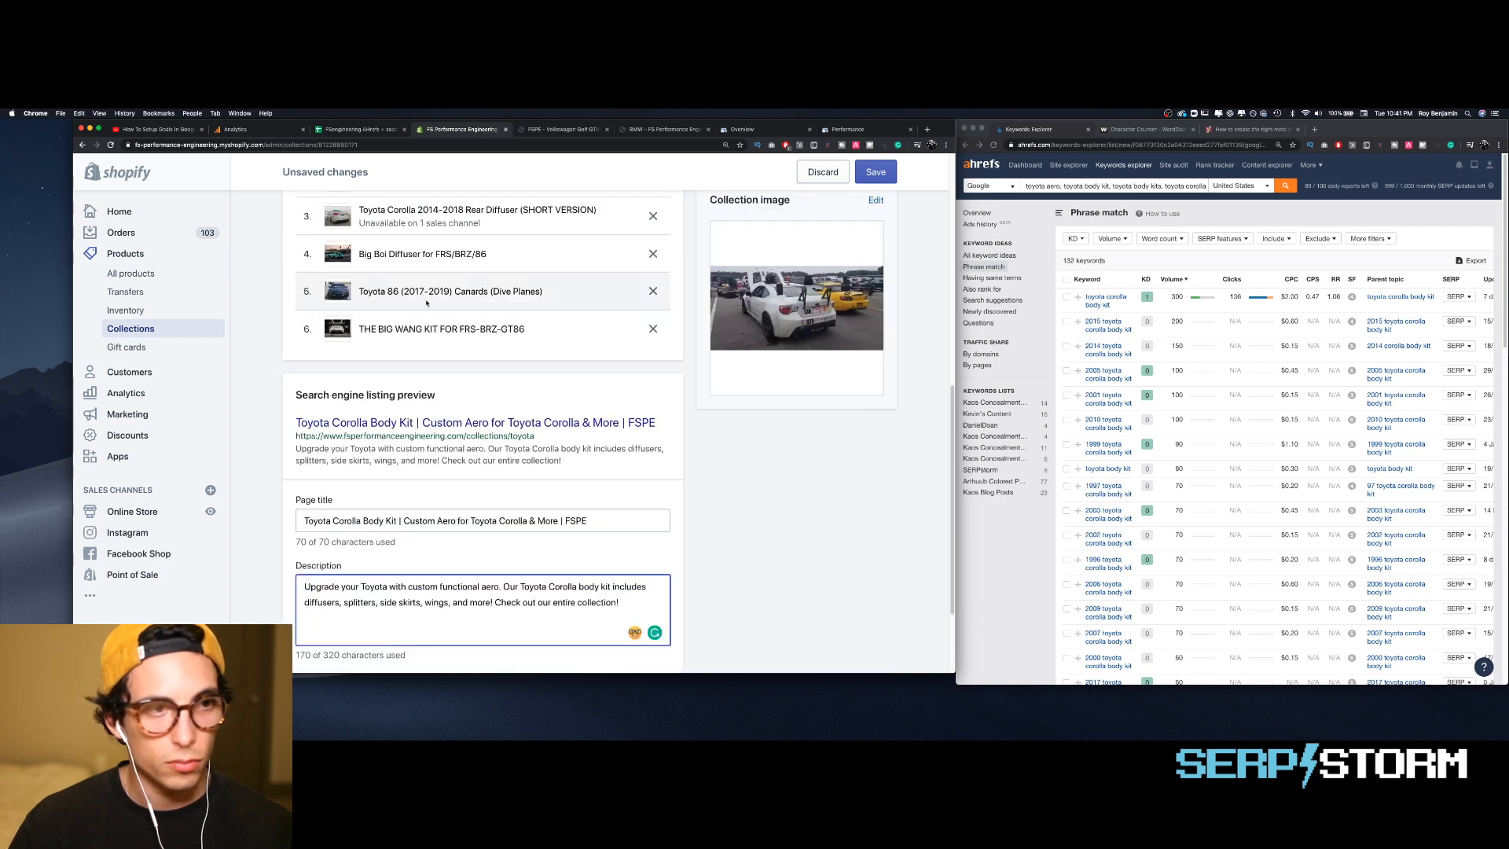
scroll(424, 330, up, 1)
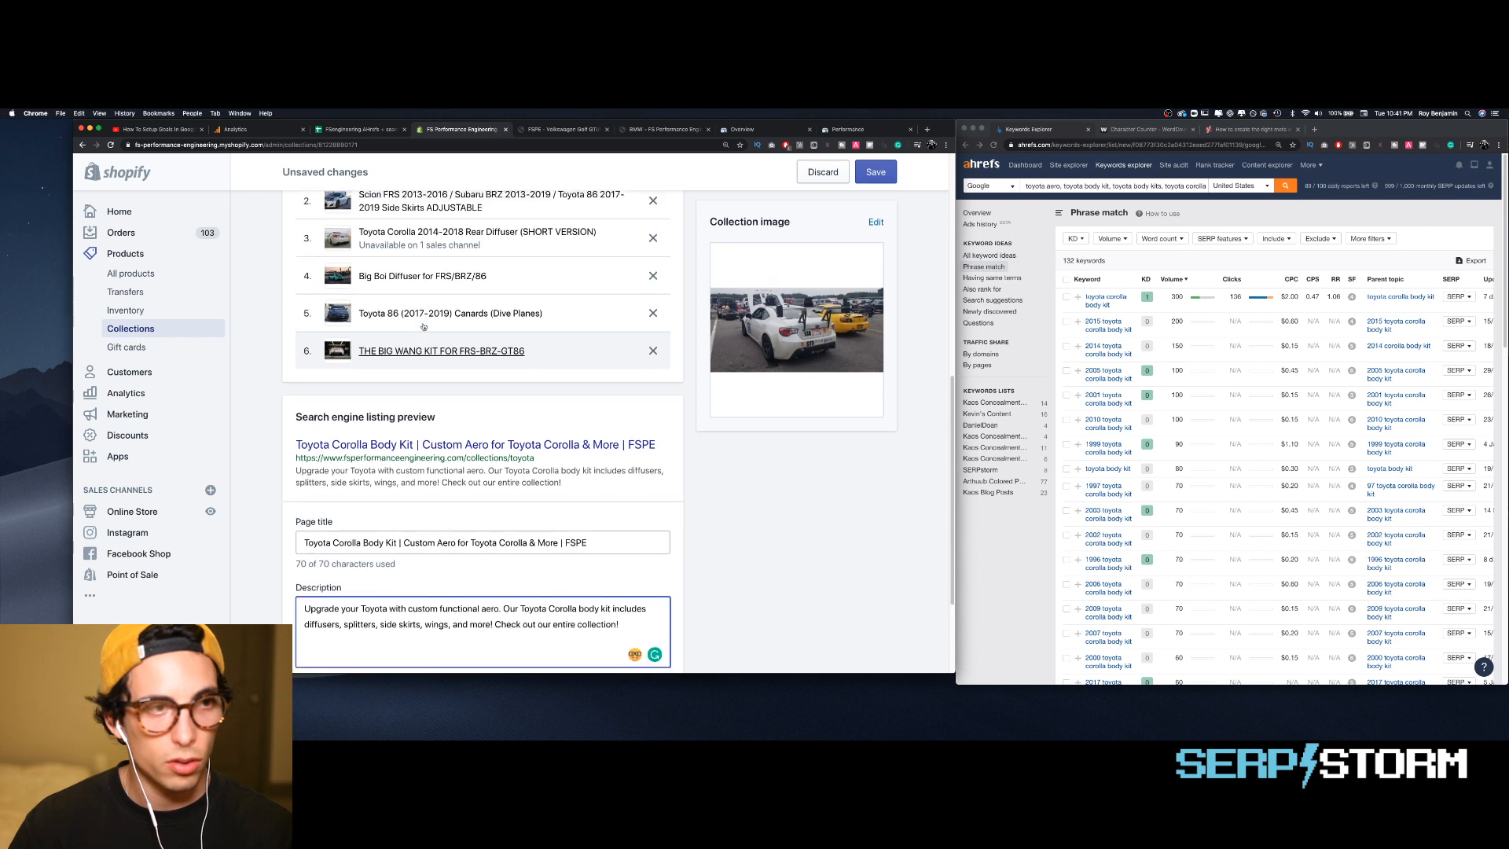
scroll(429, 353, up, 1)
scroll(429, 353, up, 2)
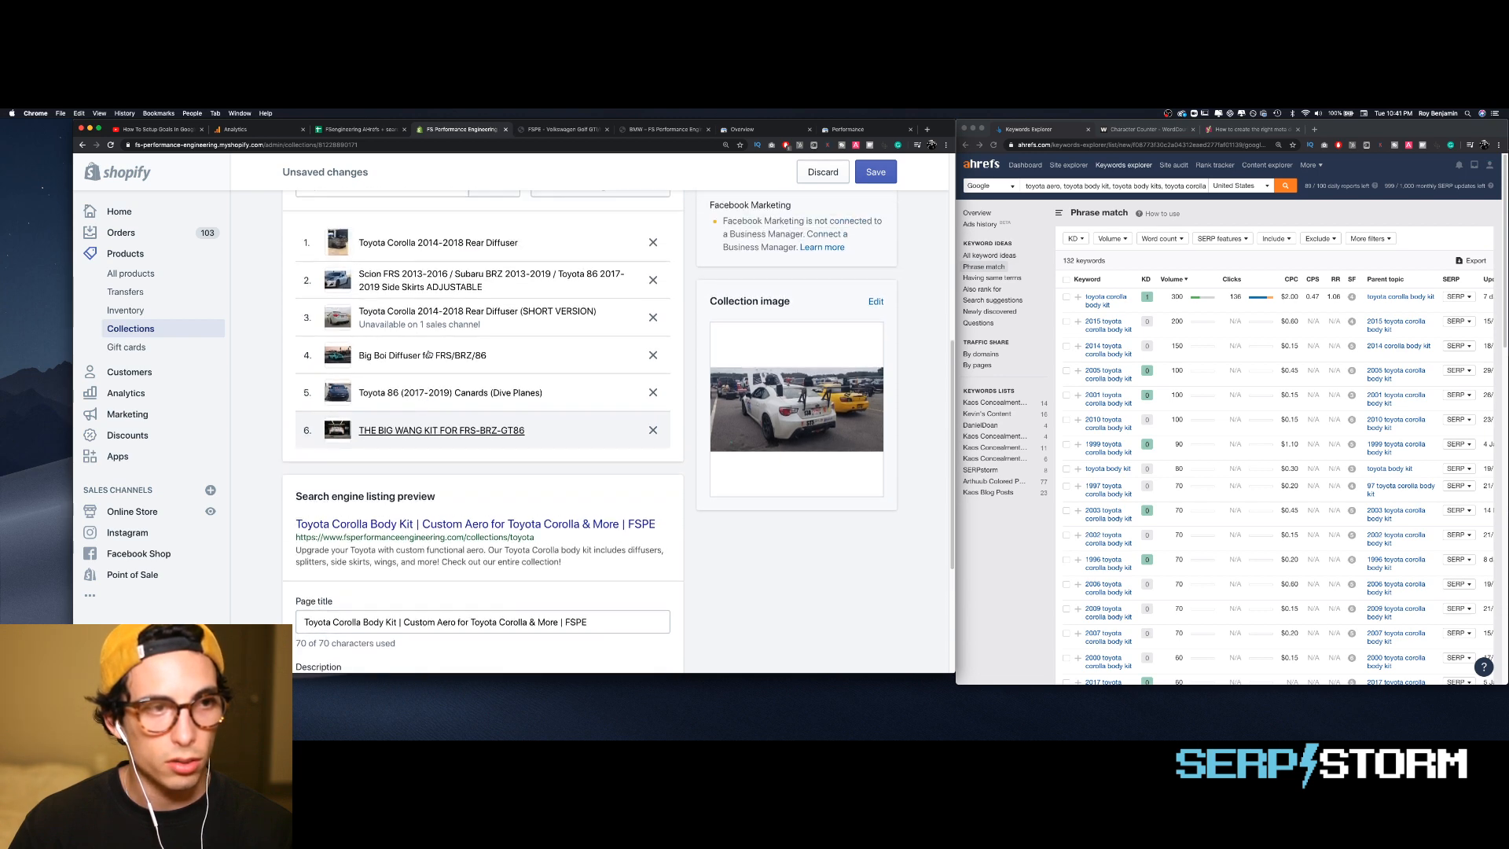
scroll(429, 352, up, 1)
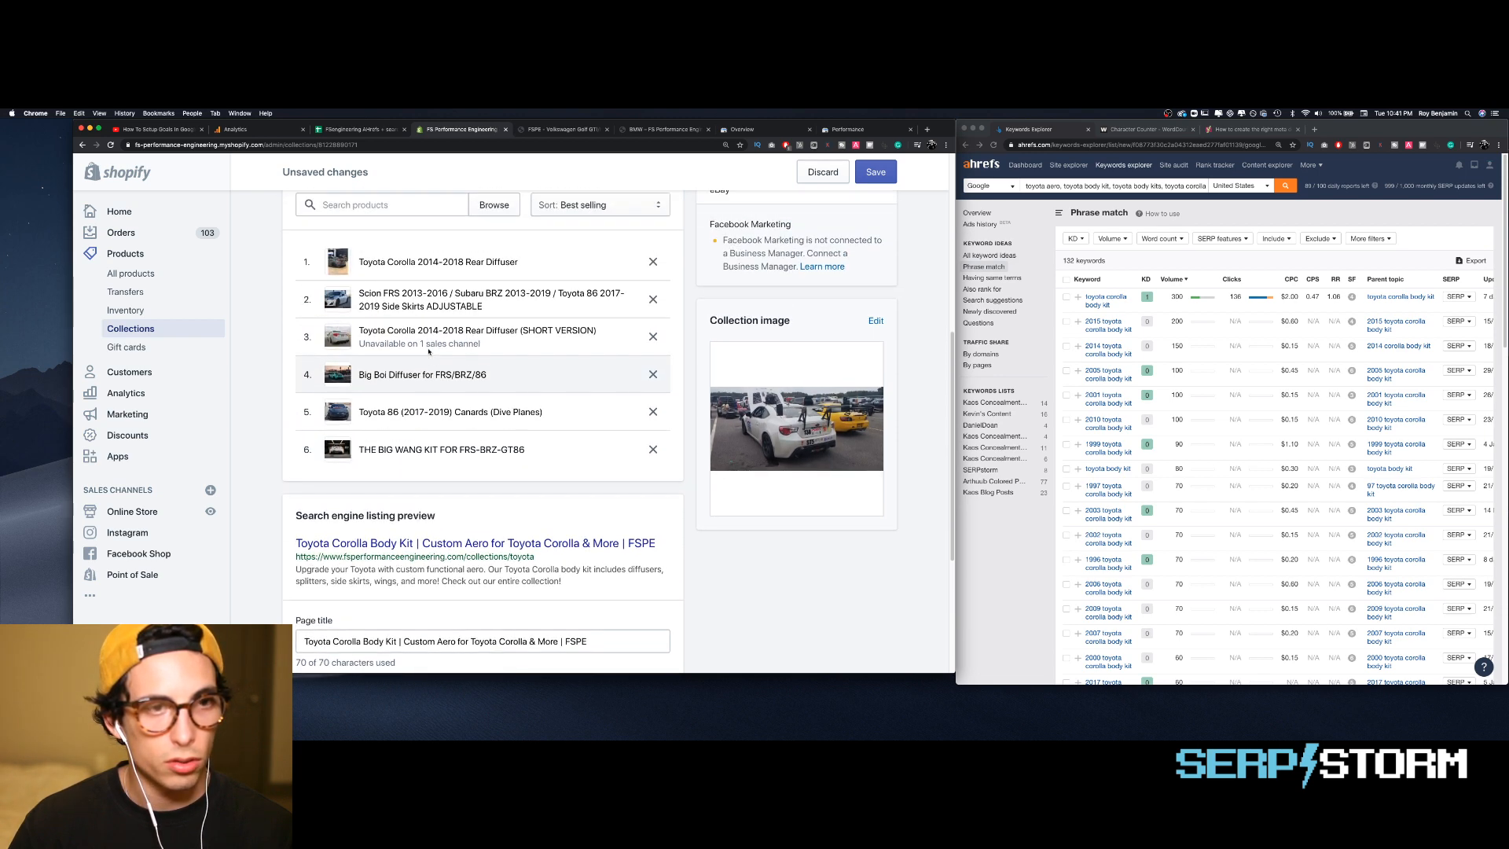
scroll(434, 356, down, 1)
scroll(433, 356, down, 6)
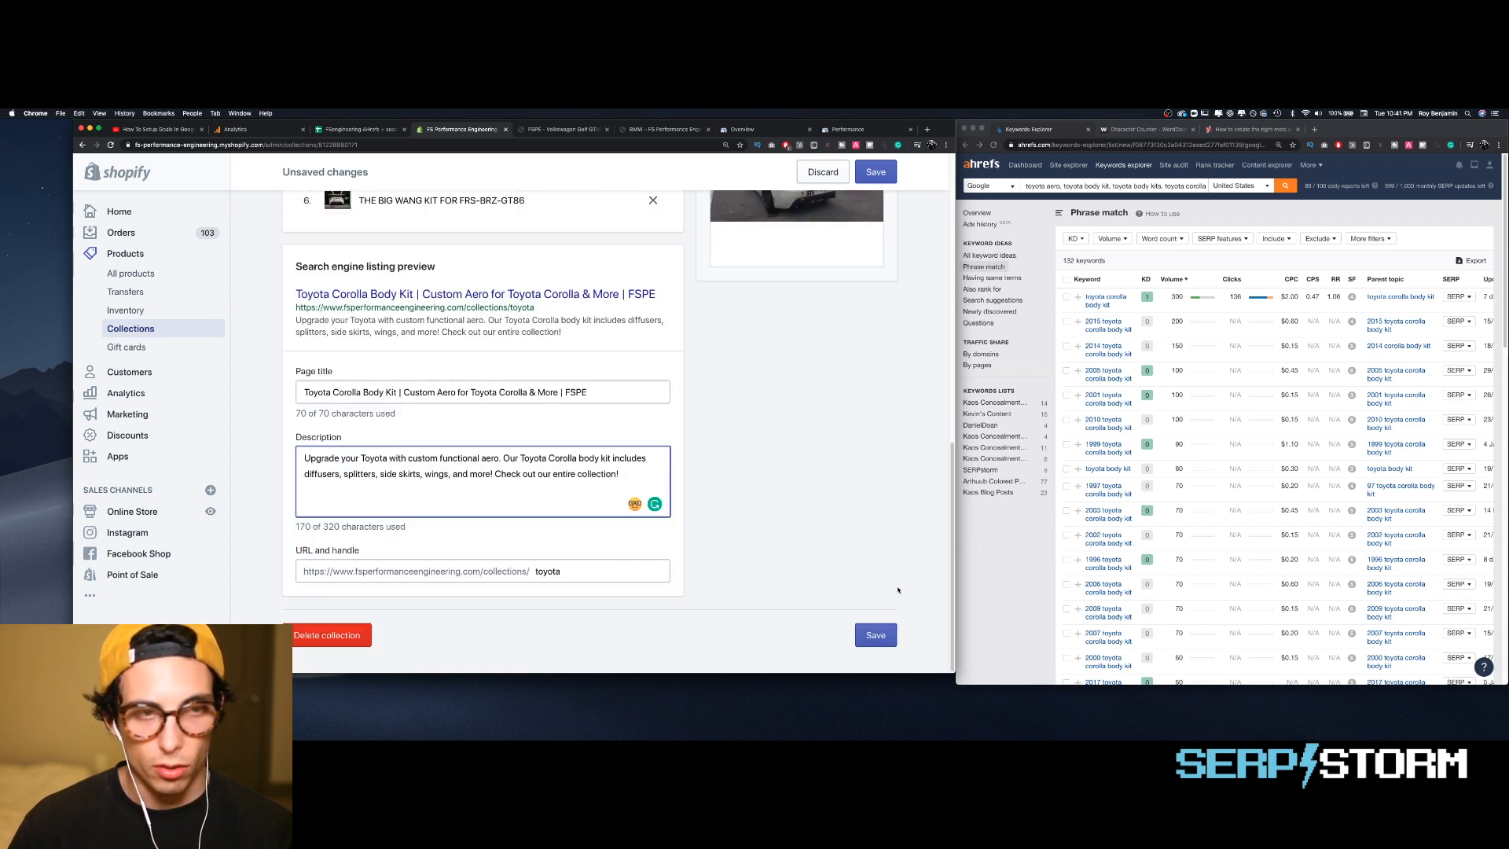
click(880, 634)
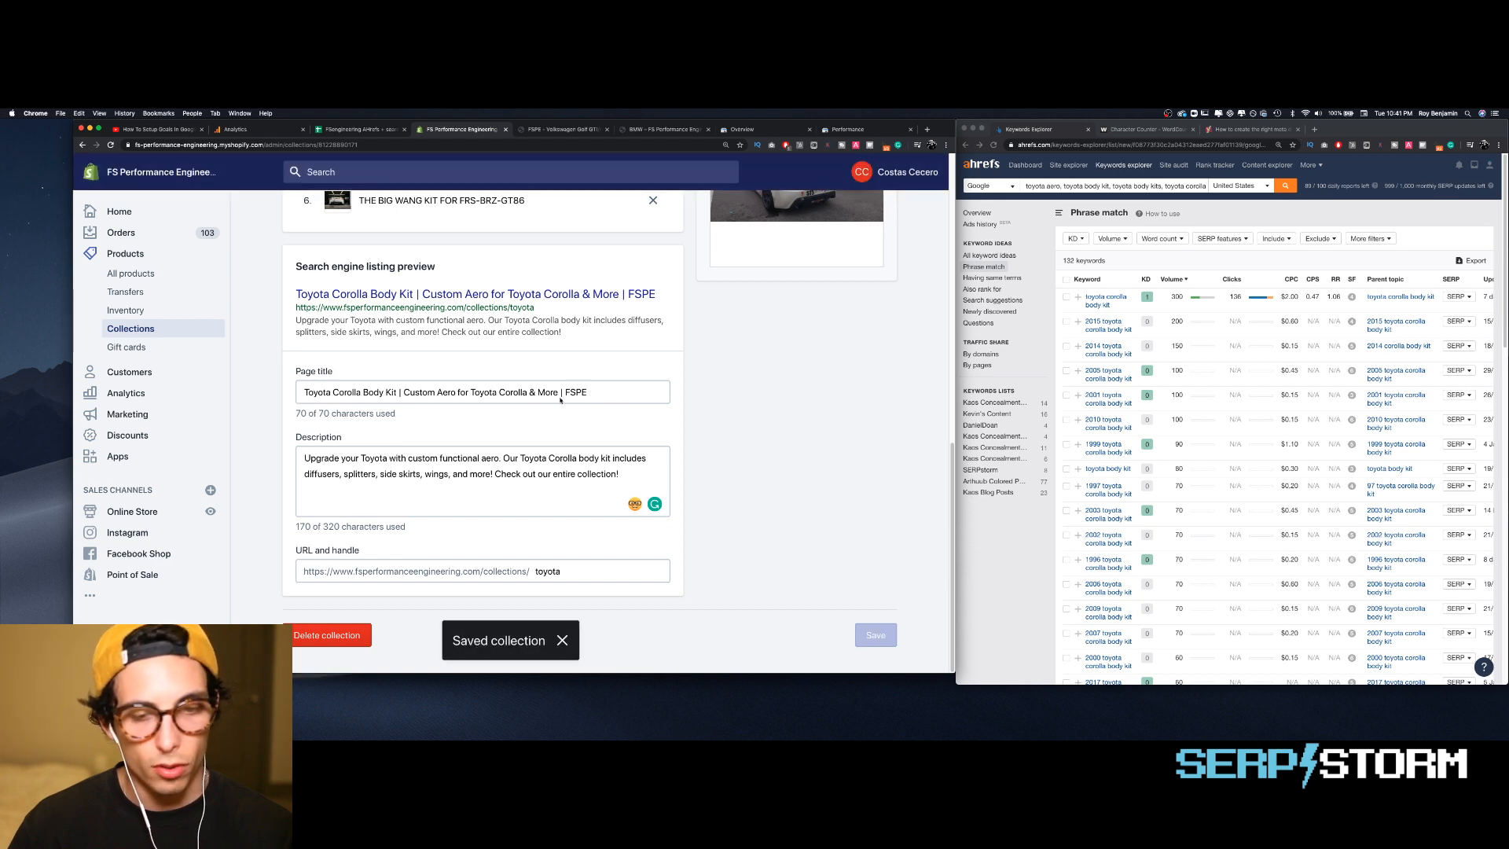
- Return to the collections list and open the next collection that needs its search listing optimized
scroll(352, 327, up, 10)
scroll(471, 370, down, 10)
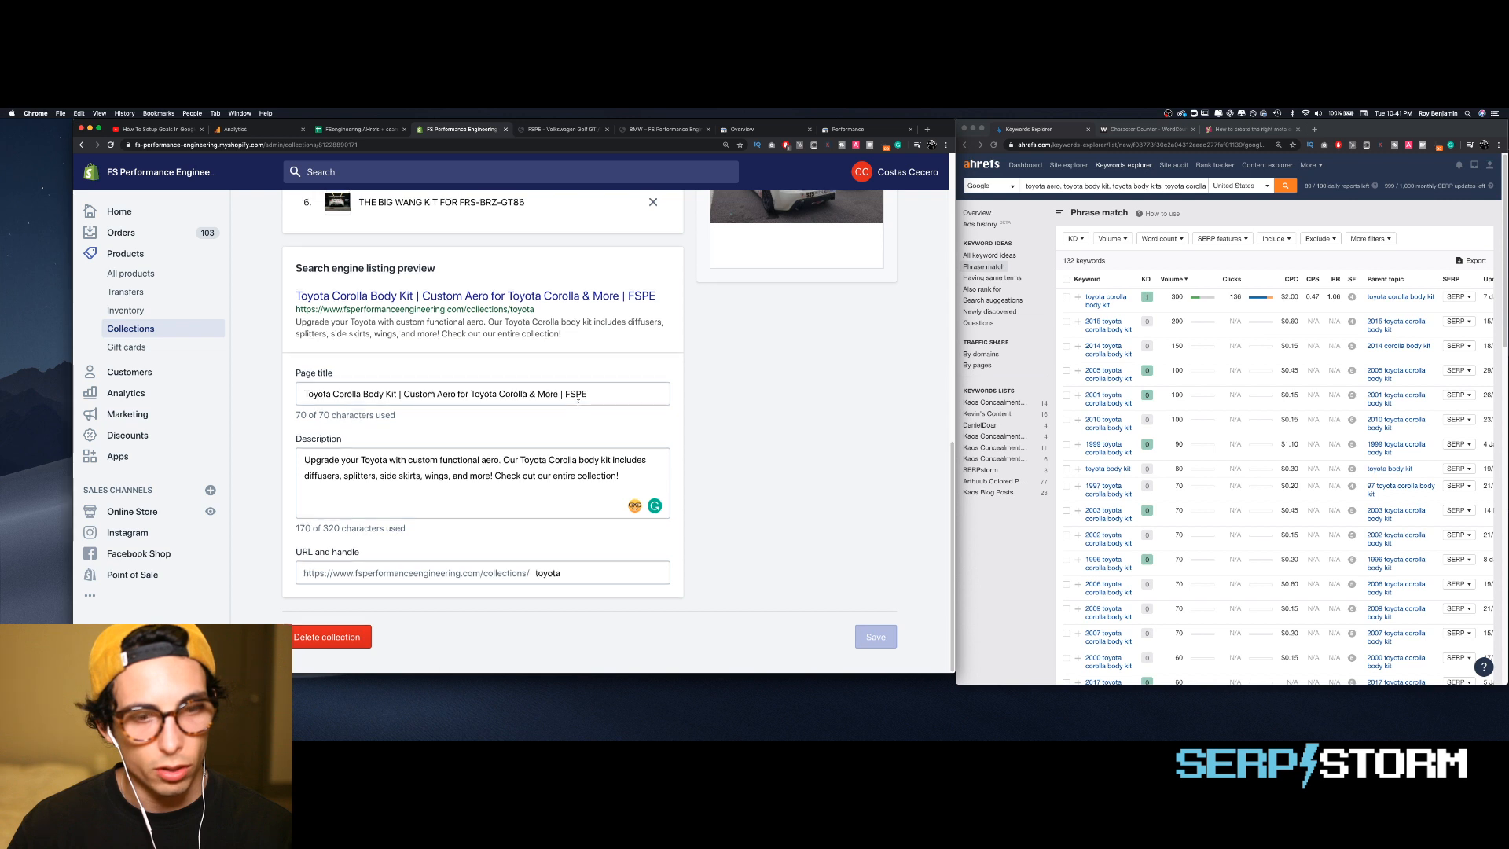
scroll(287, 209, up, 15)
click(308, 221)
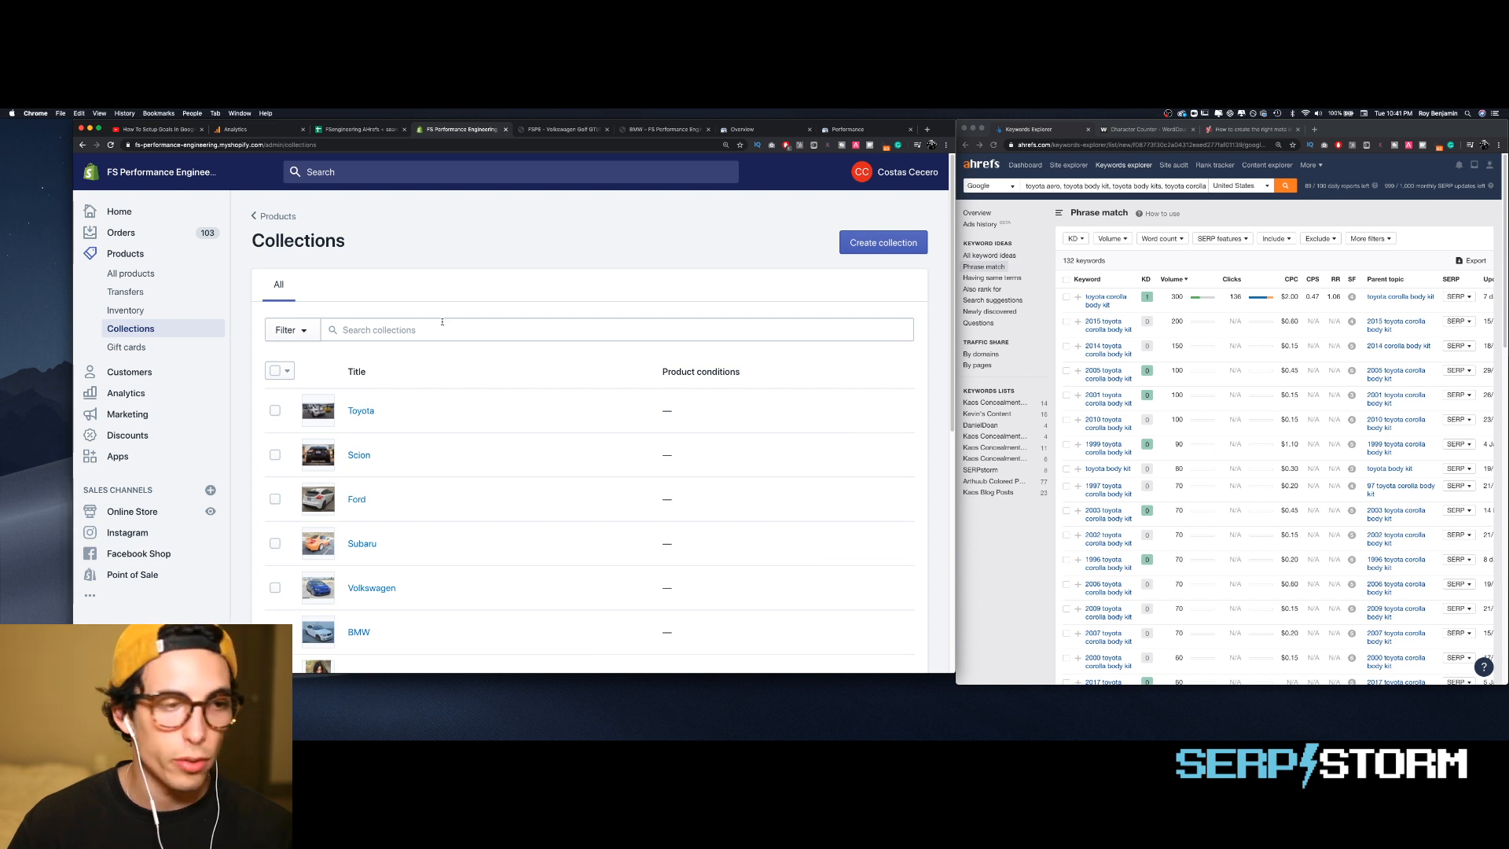
scroll(440, 370, down, 2)
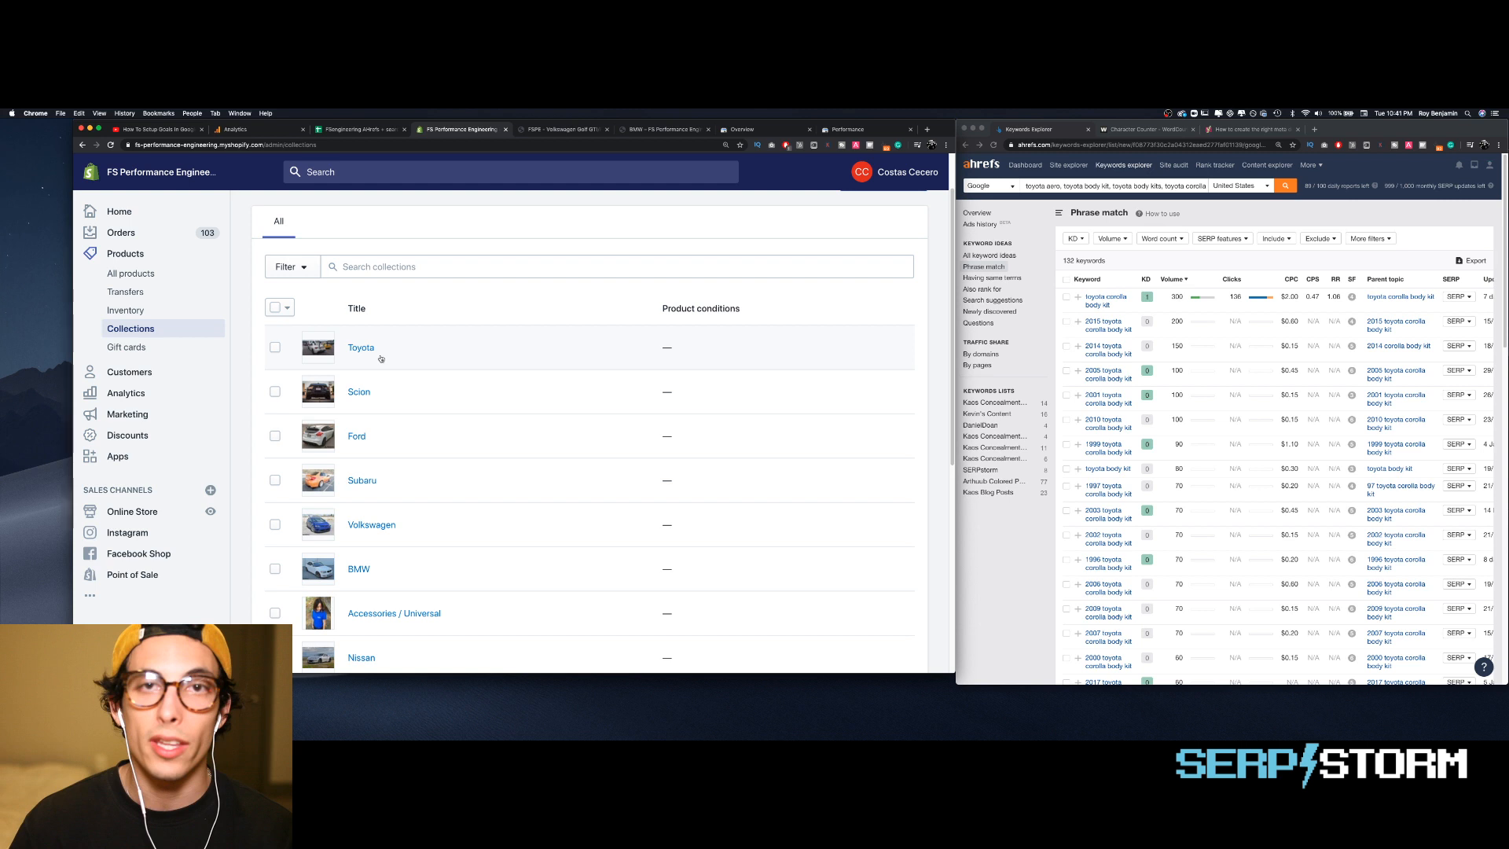
scroll(381, 358, down, 2)
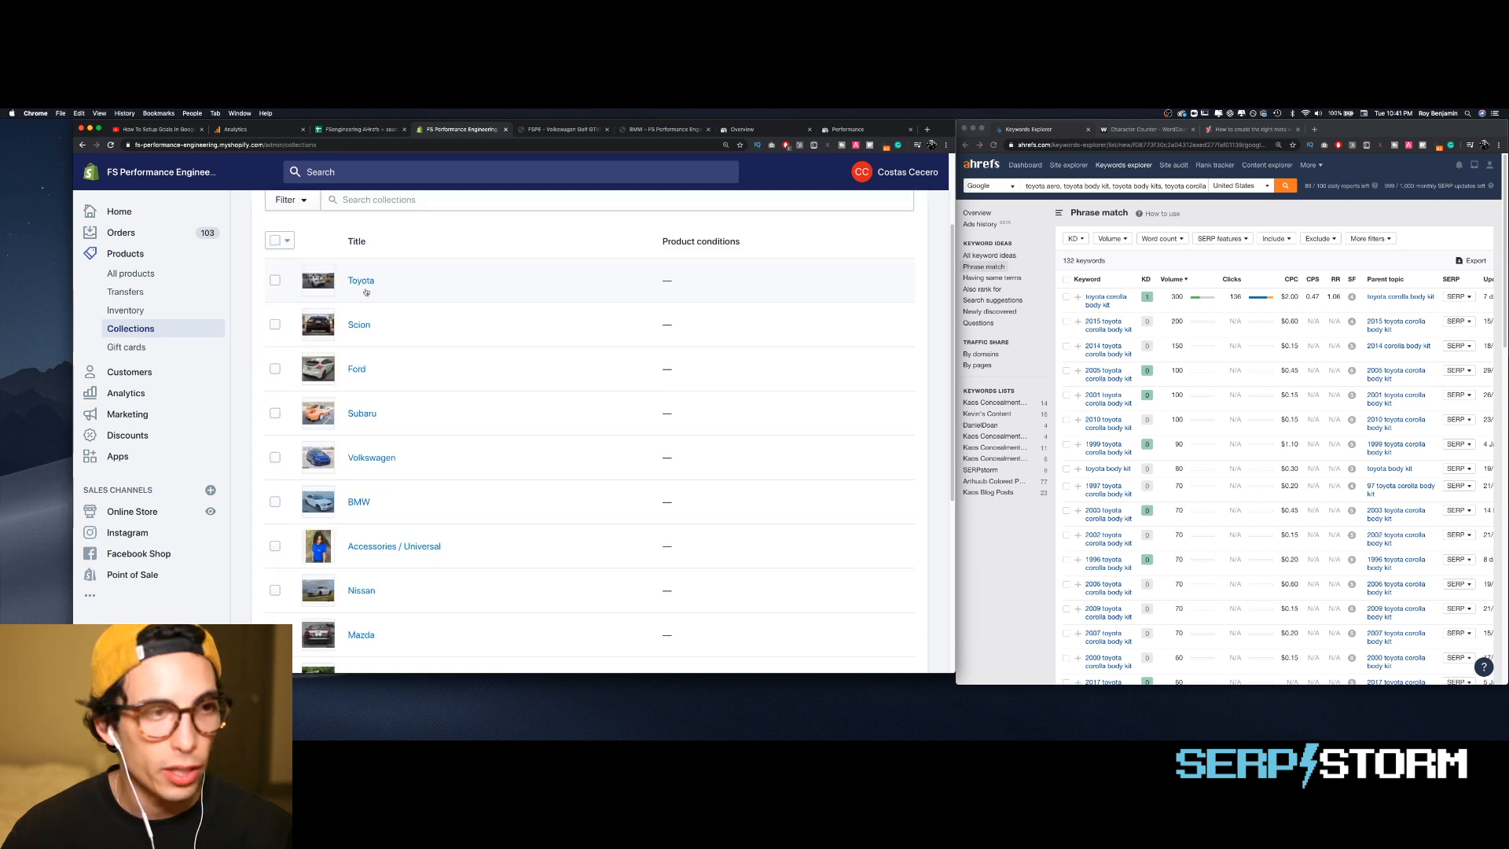
scroll(406, 482, down, 2)
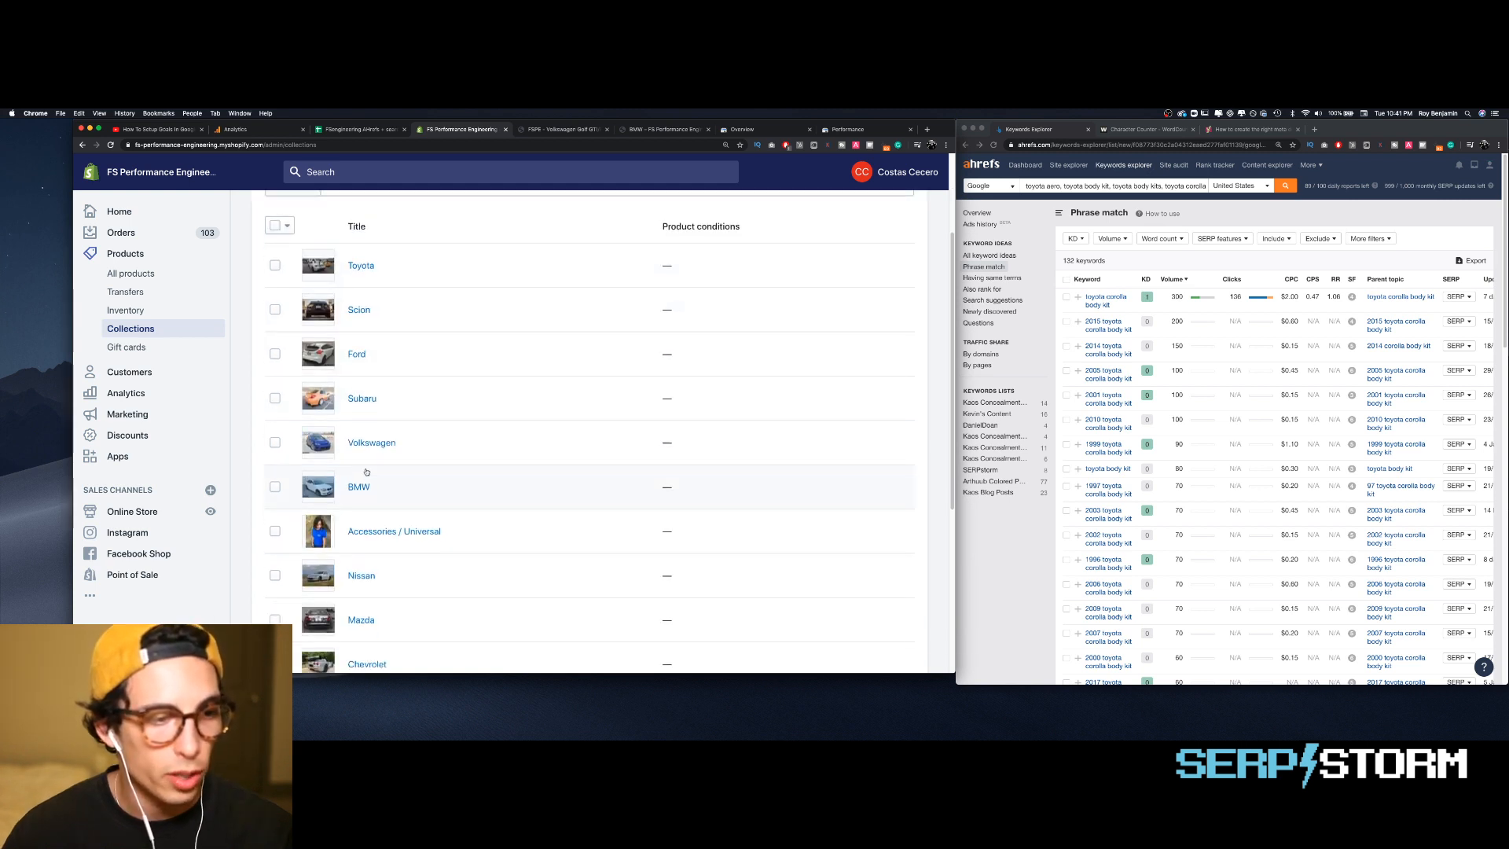
click(369, 525)
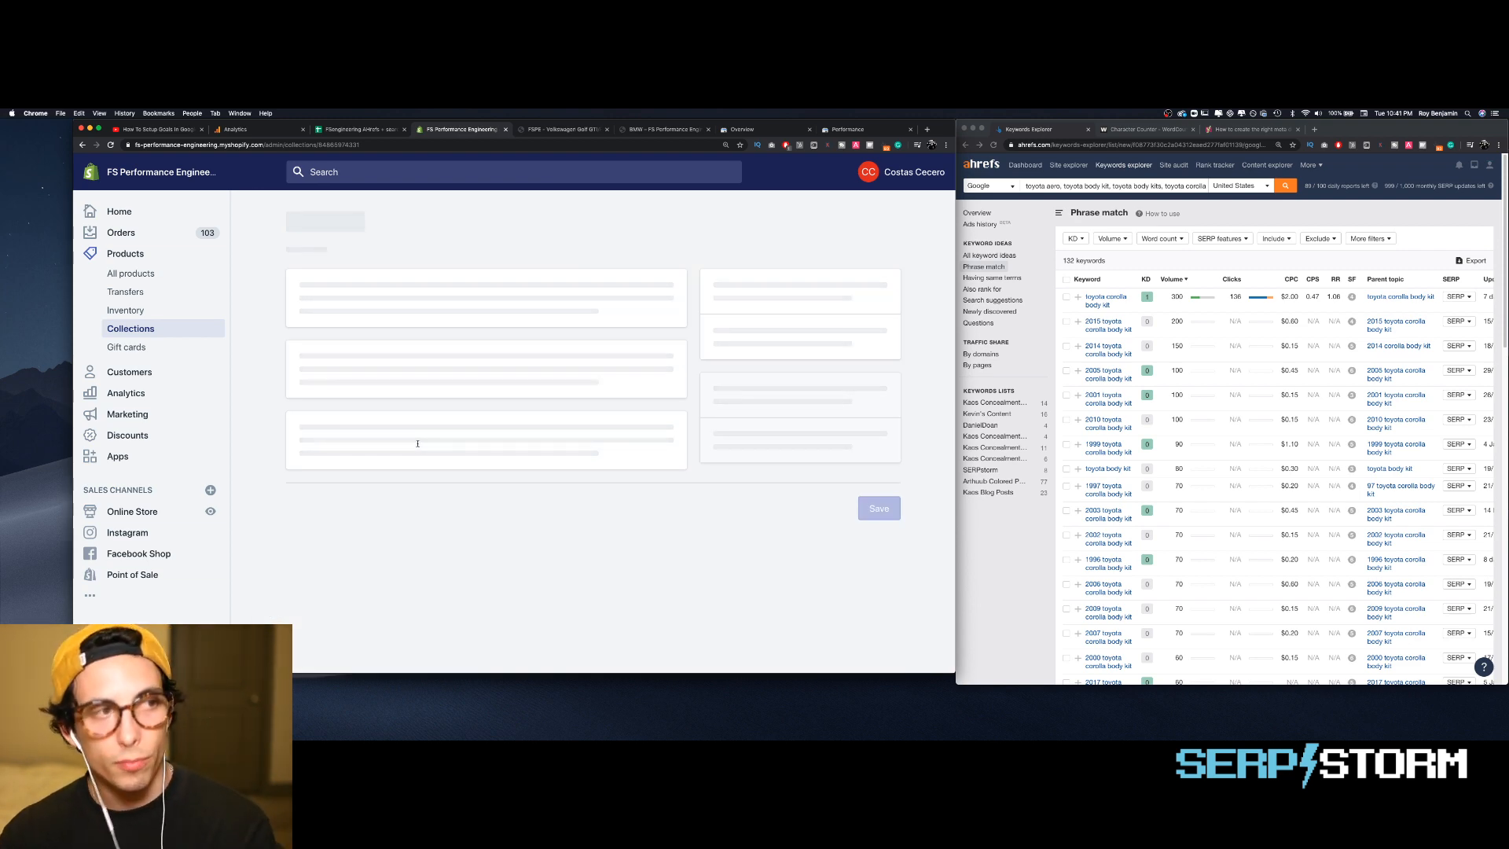
- Review the Nissan collection's products and search engine listing preview, and open its storefront page in a new tab
scroll(428, 437, down, 5)
scroll(428, 437, down, 5)
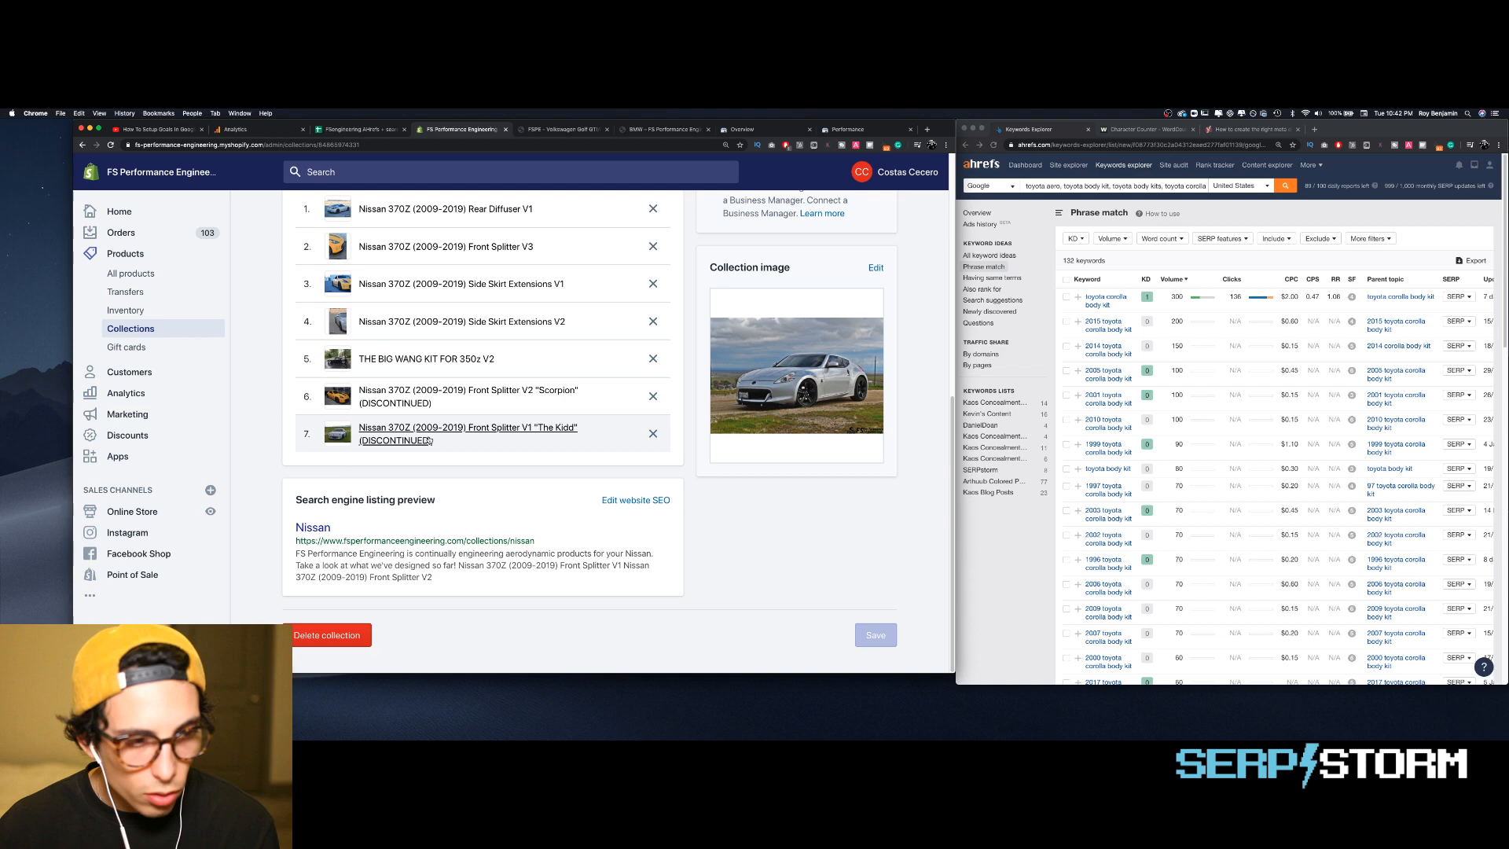
scroll(429, 441, up, 8)
right_click(307, 271)
click(334, 278)
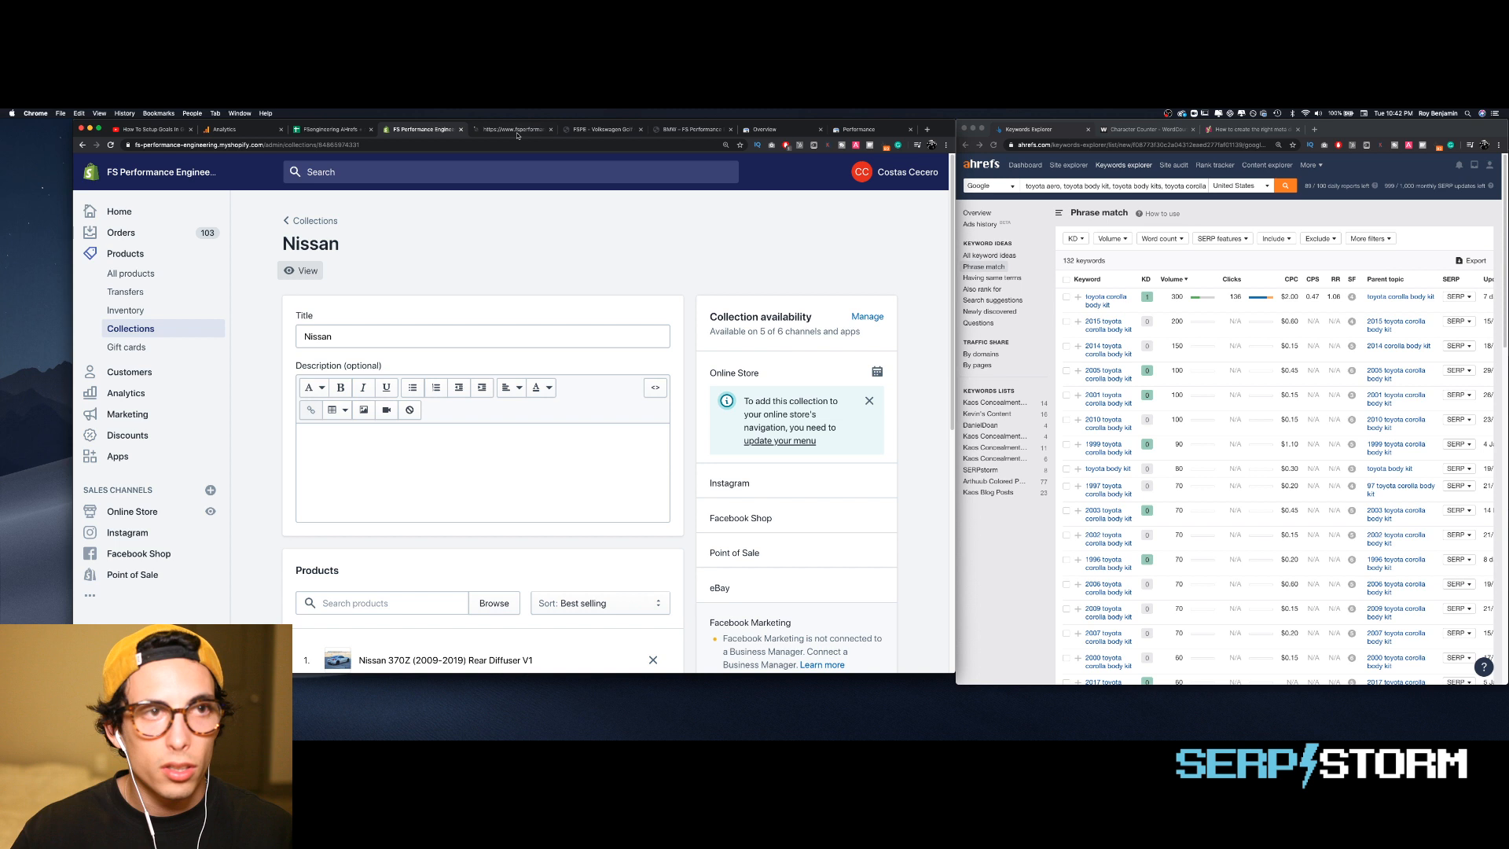
- Copy the web address of the Nissan collection's storefront page
click(517, 132)
right_click(489, 146)
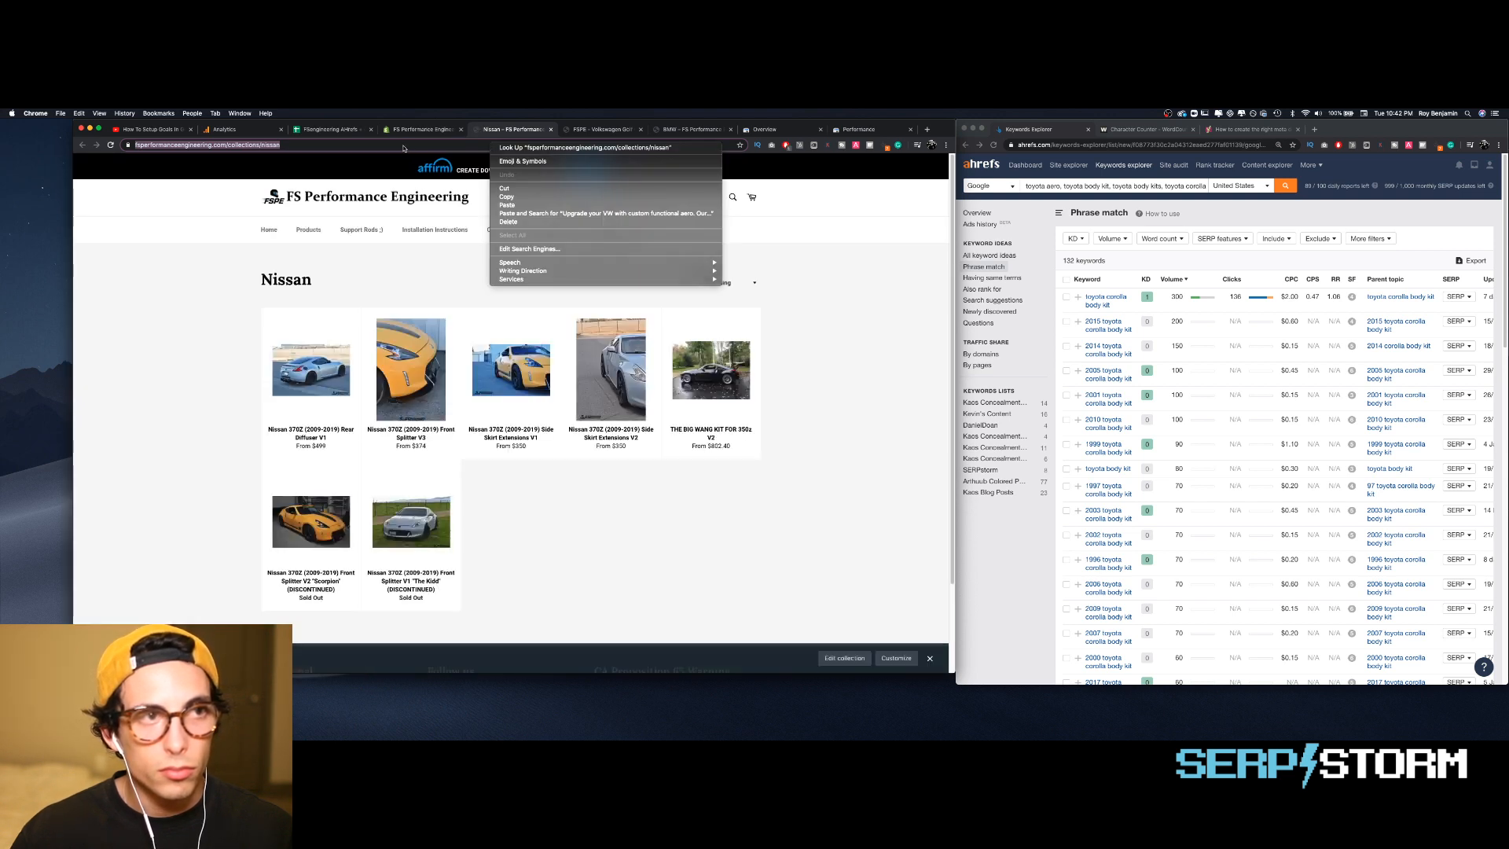
click(404, 148)
right_click(418, 146)
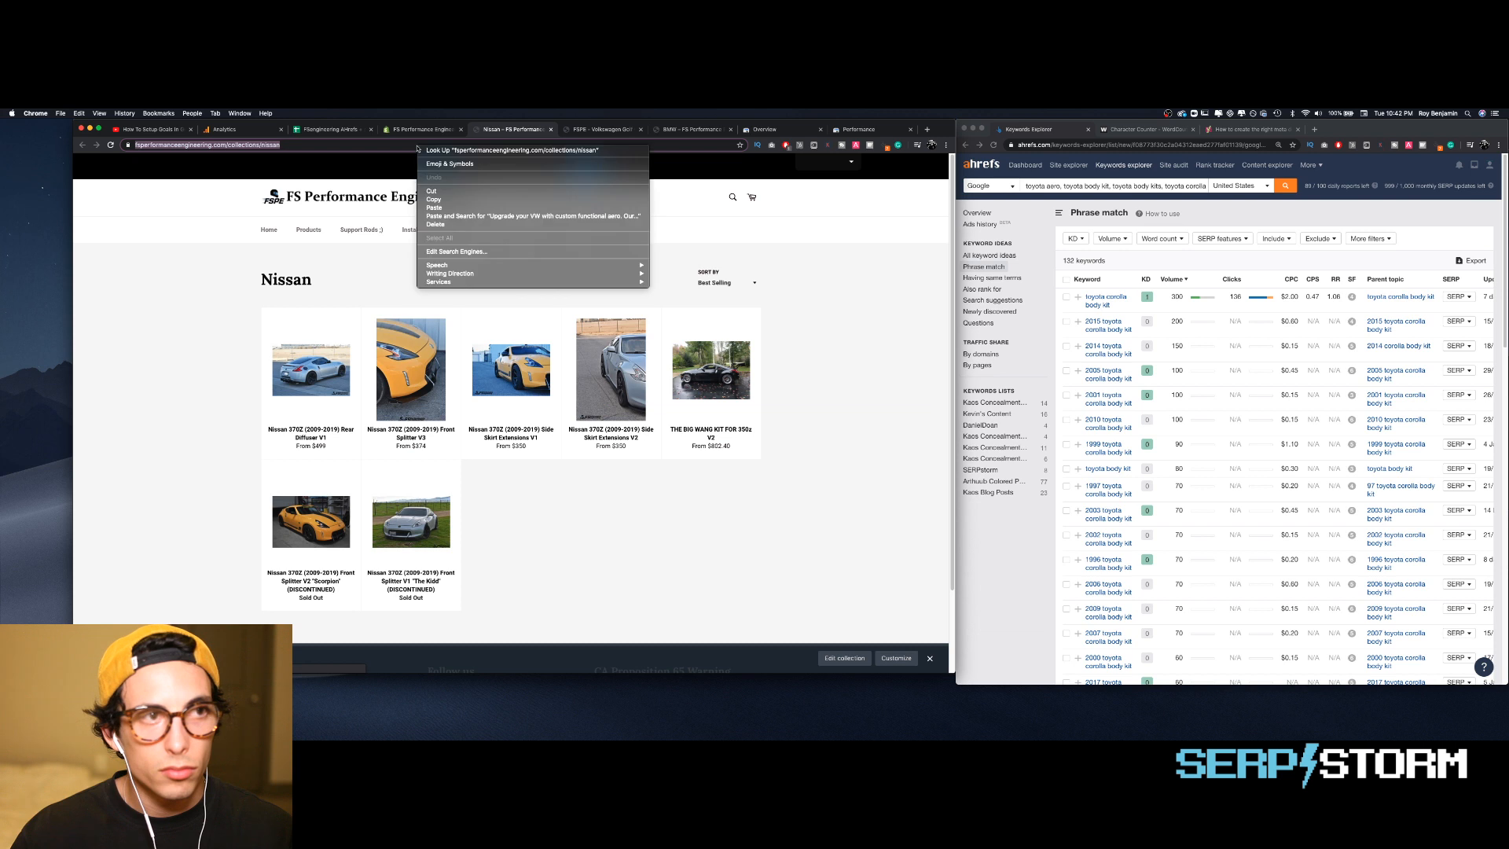
click(434, 200)
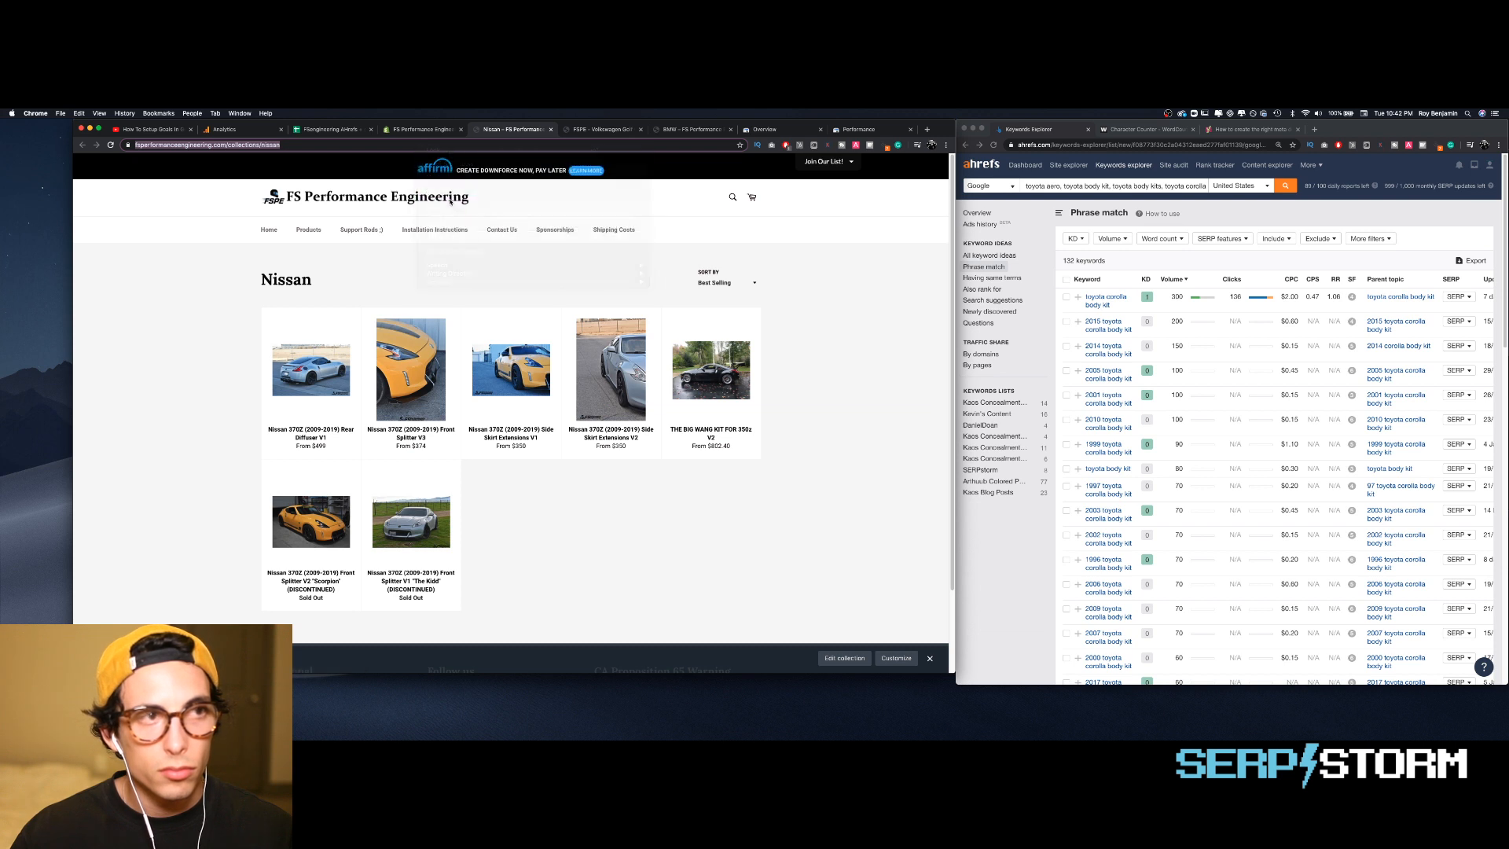
- In Google Search Console, change the Performance report's page filter to URLs containing the copied Nissan collection address
click(785, 132)
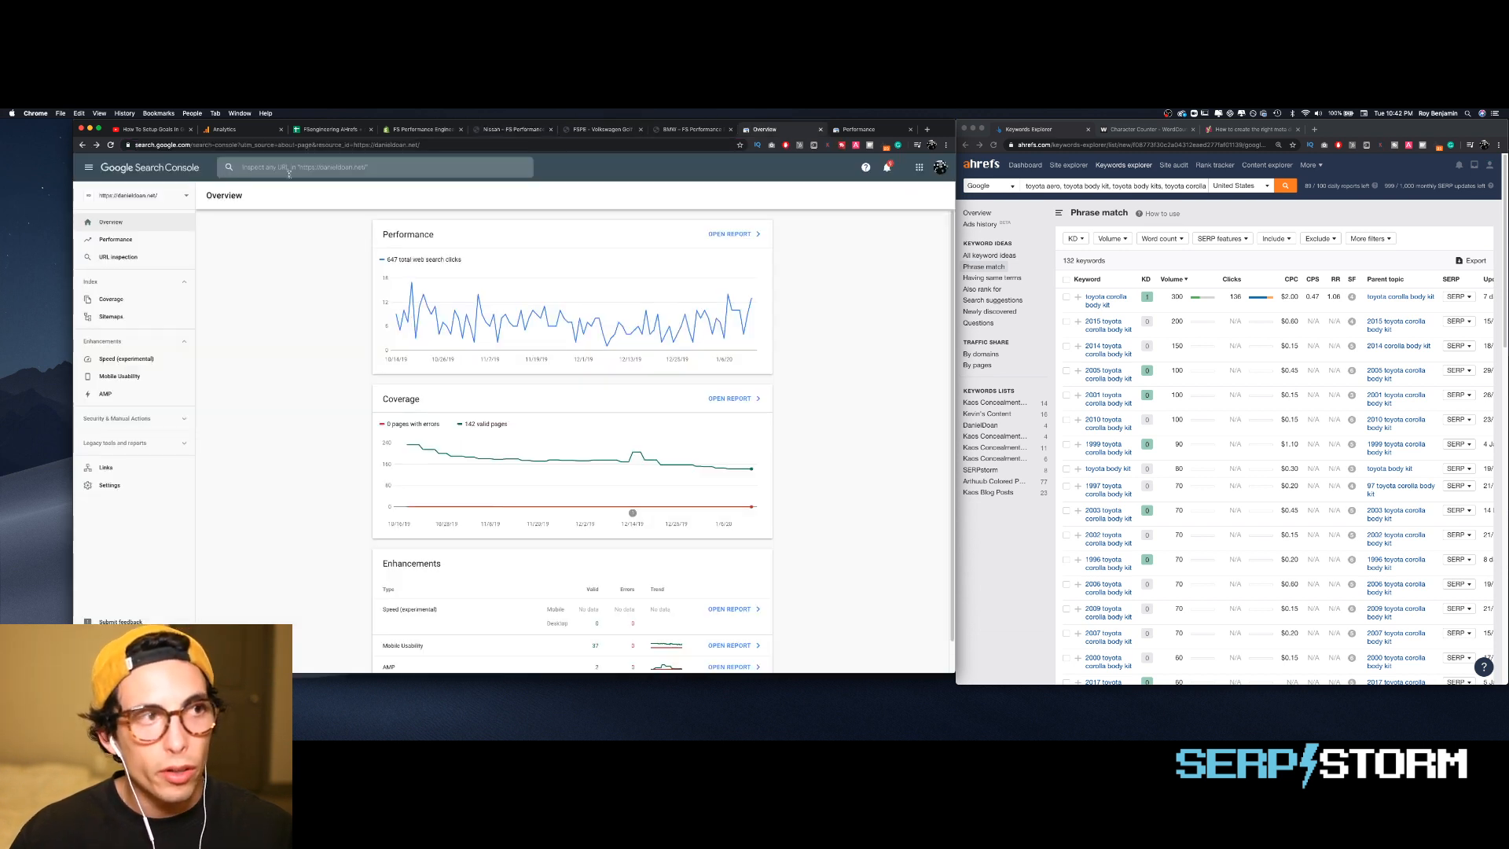
click(856, 131)
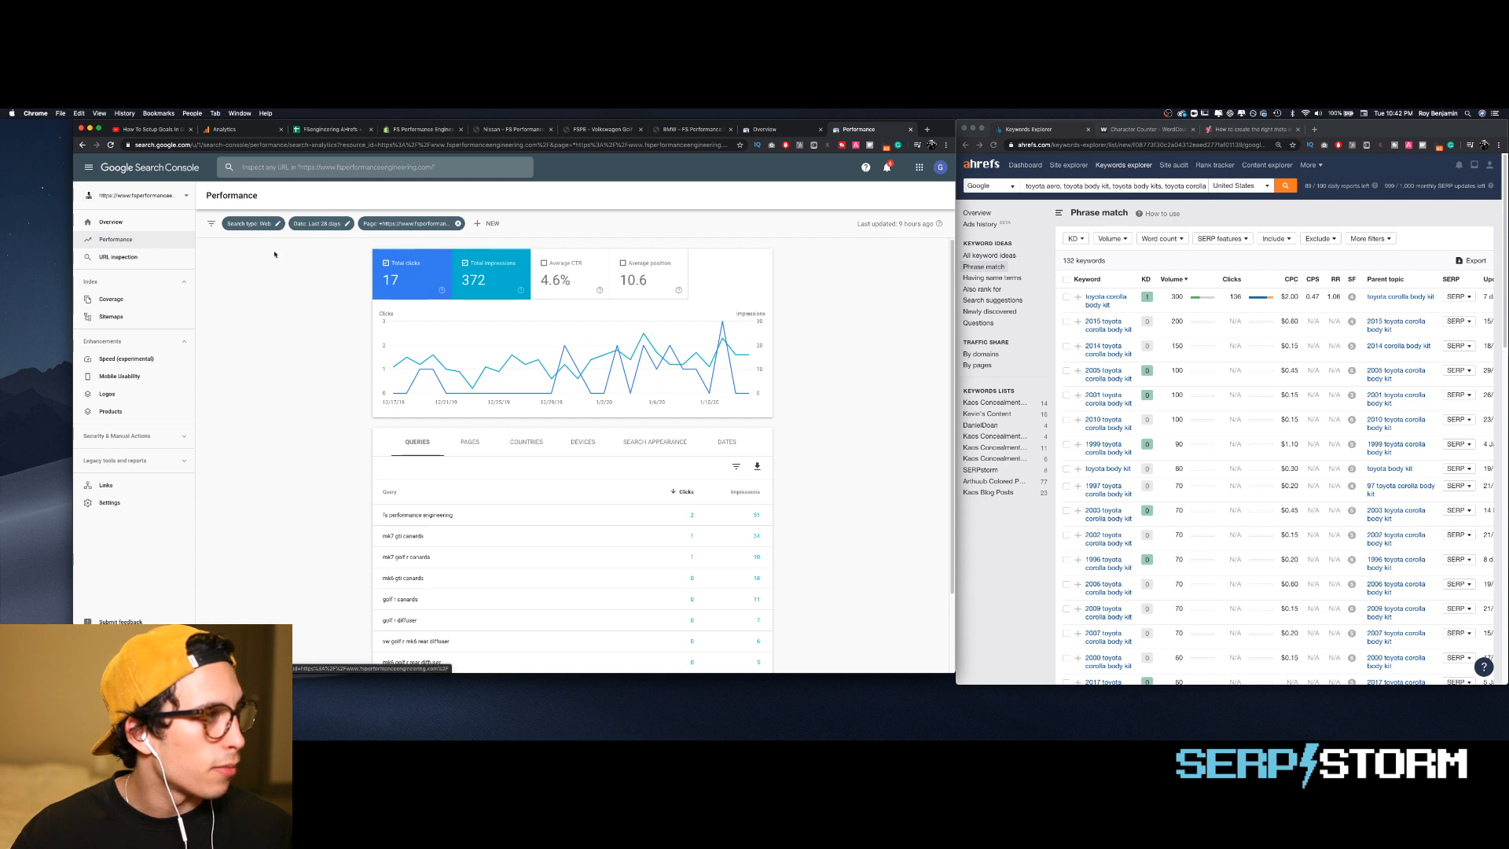
click(425, 224)
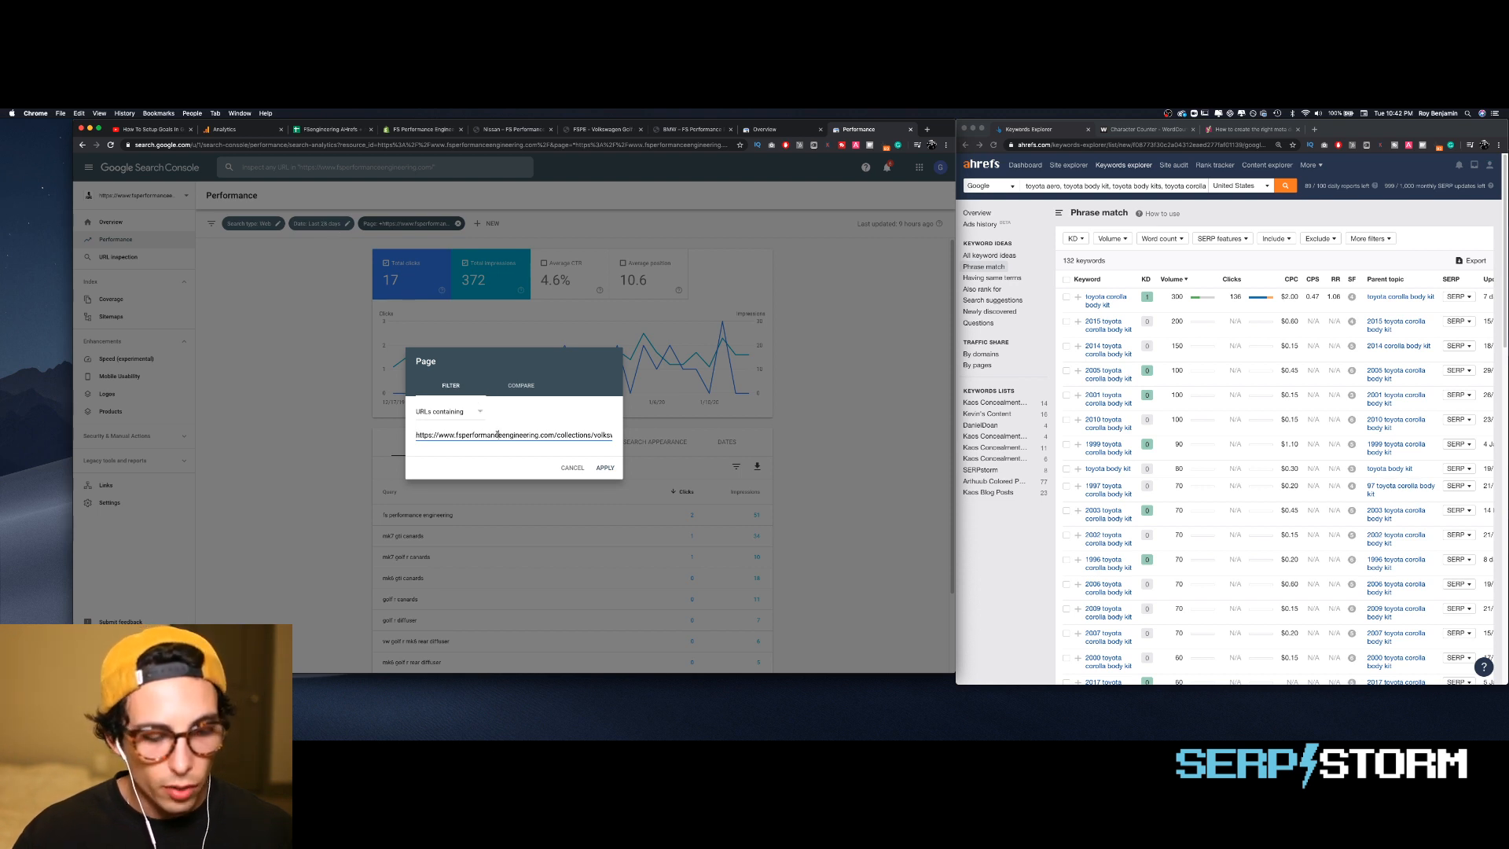
key(ctrl+a)
key(BackSpace)
key(super+v)
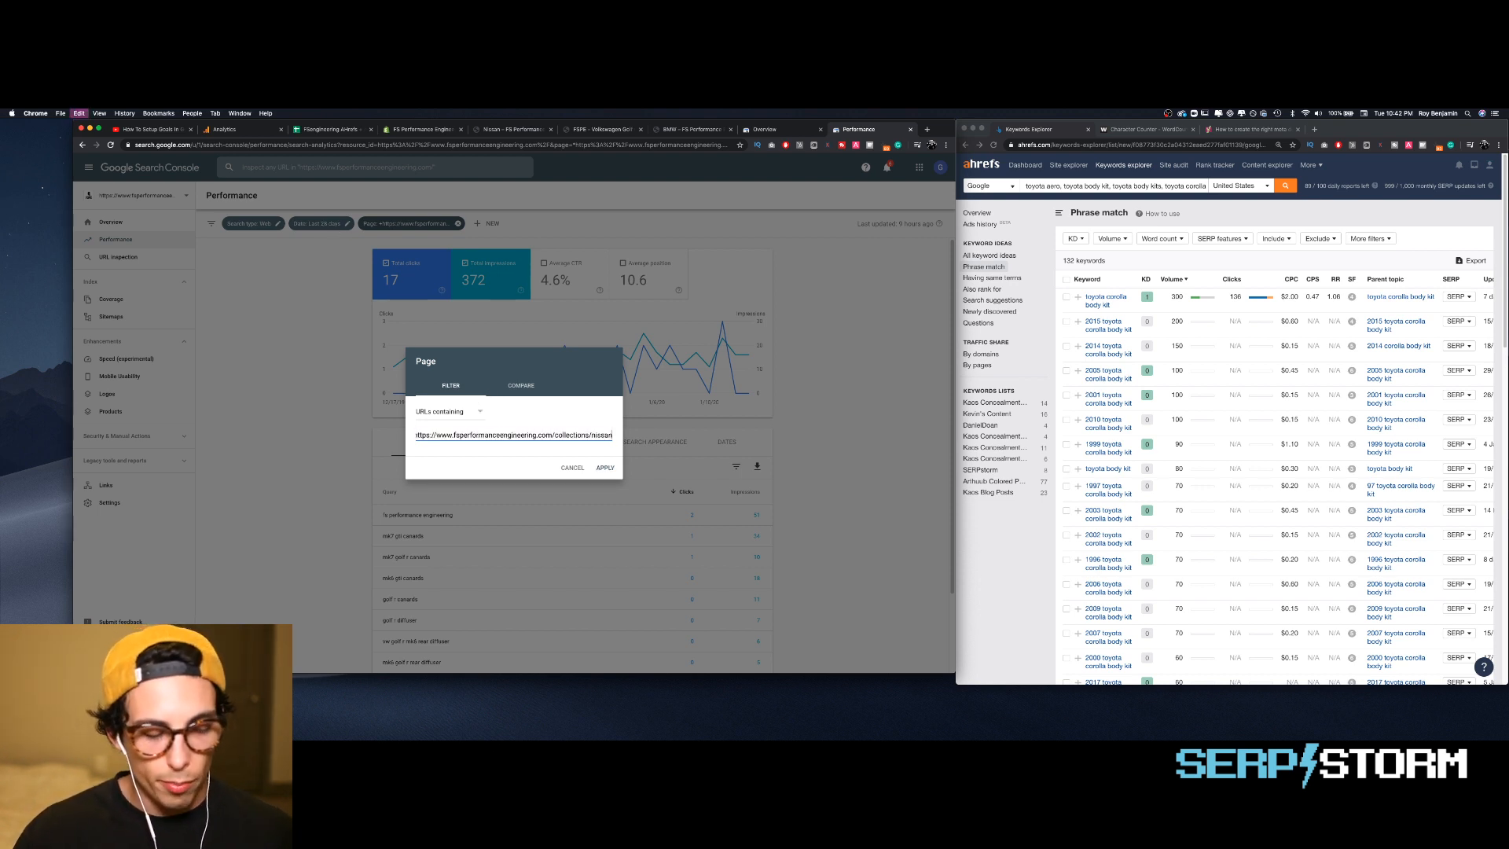
click(603, 469)
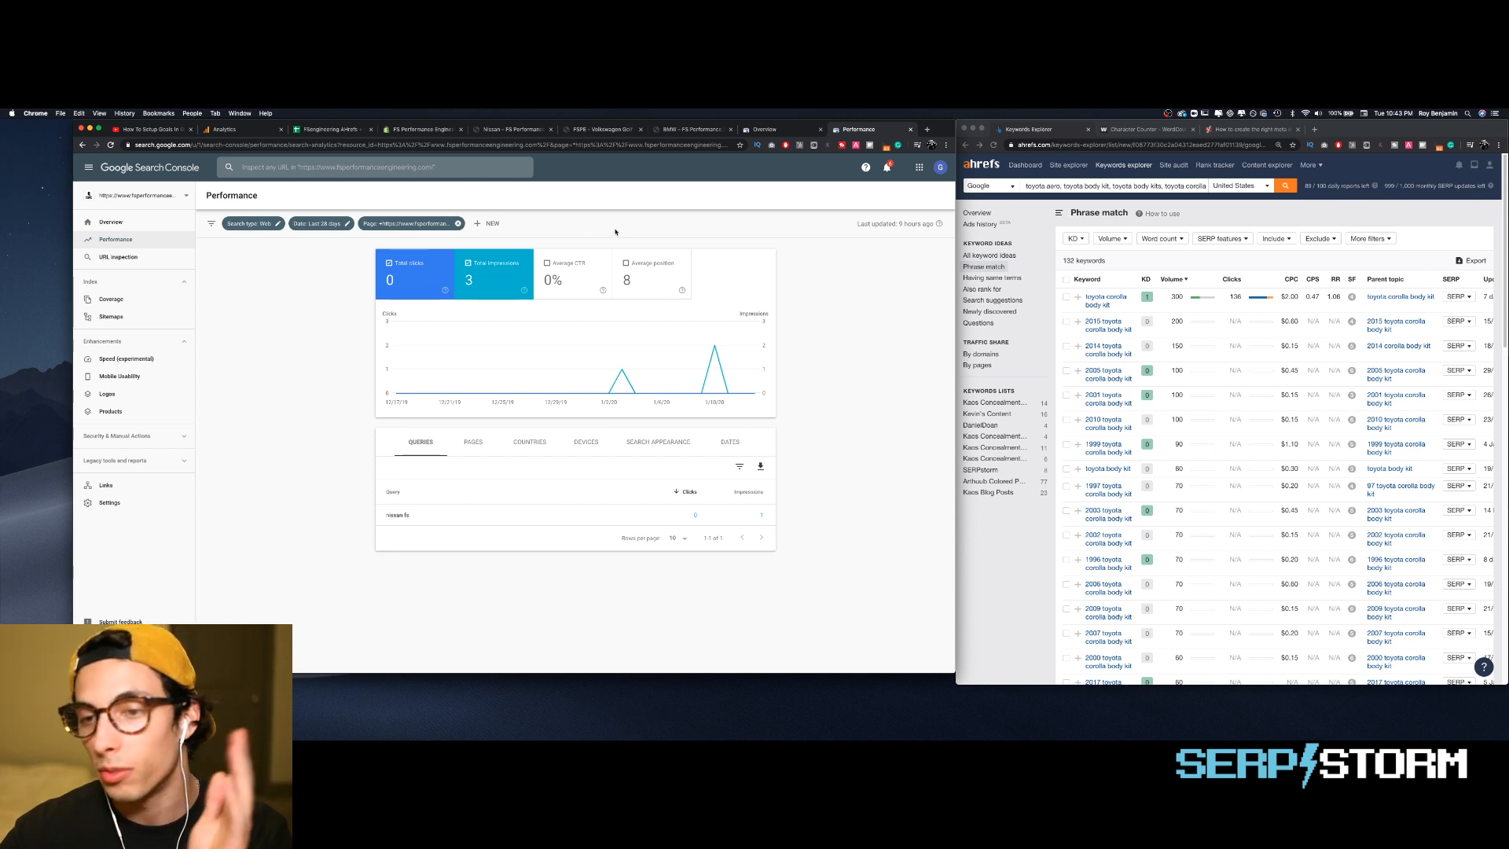
- Search Ahrefs Keywords Explorer for "nissan aero, nissan body kit, nissan body kits, nissan aerodynamics" and check the phrase matches
click(1044, 186)
key(super+a)
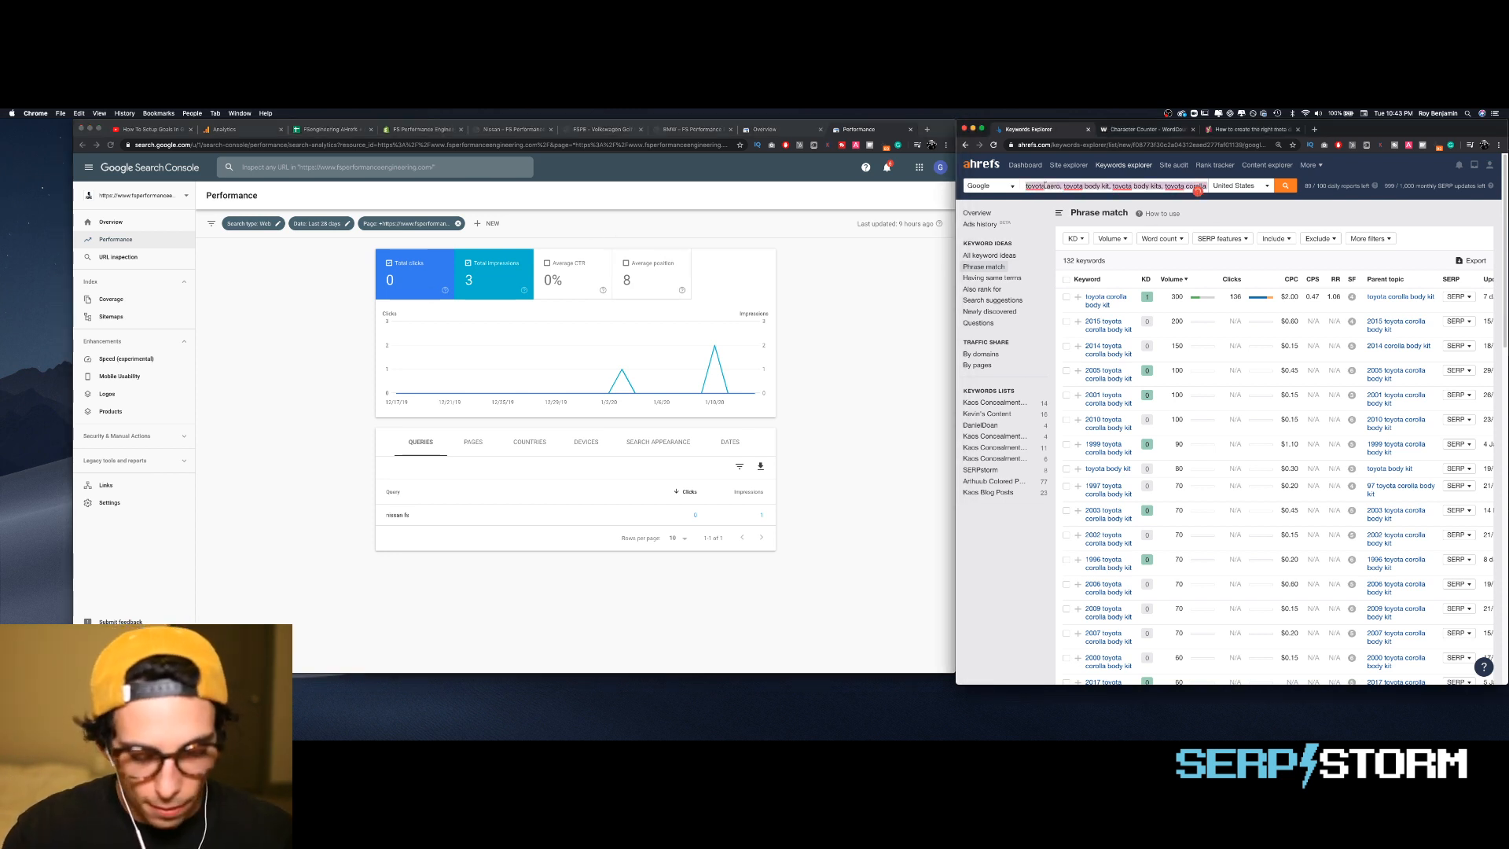
text(n)
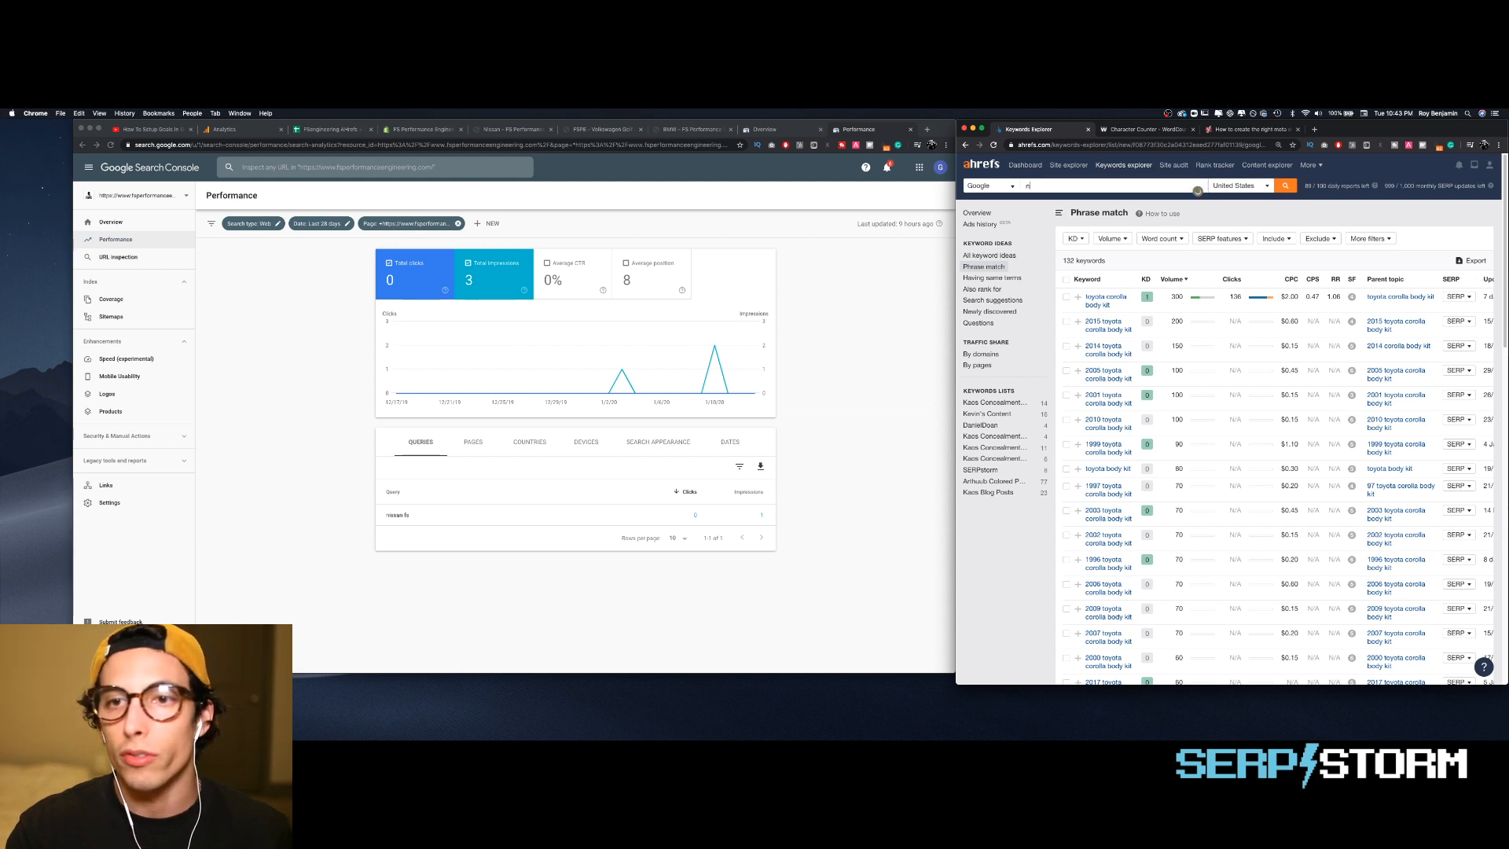
text(issan a)
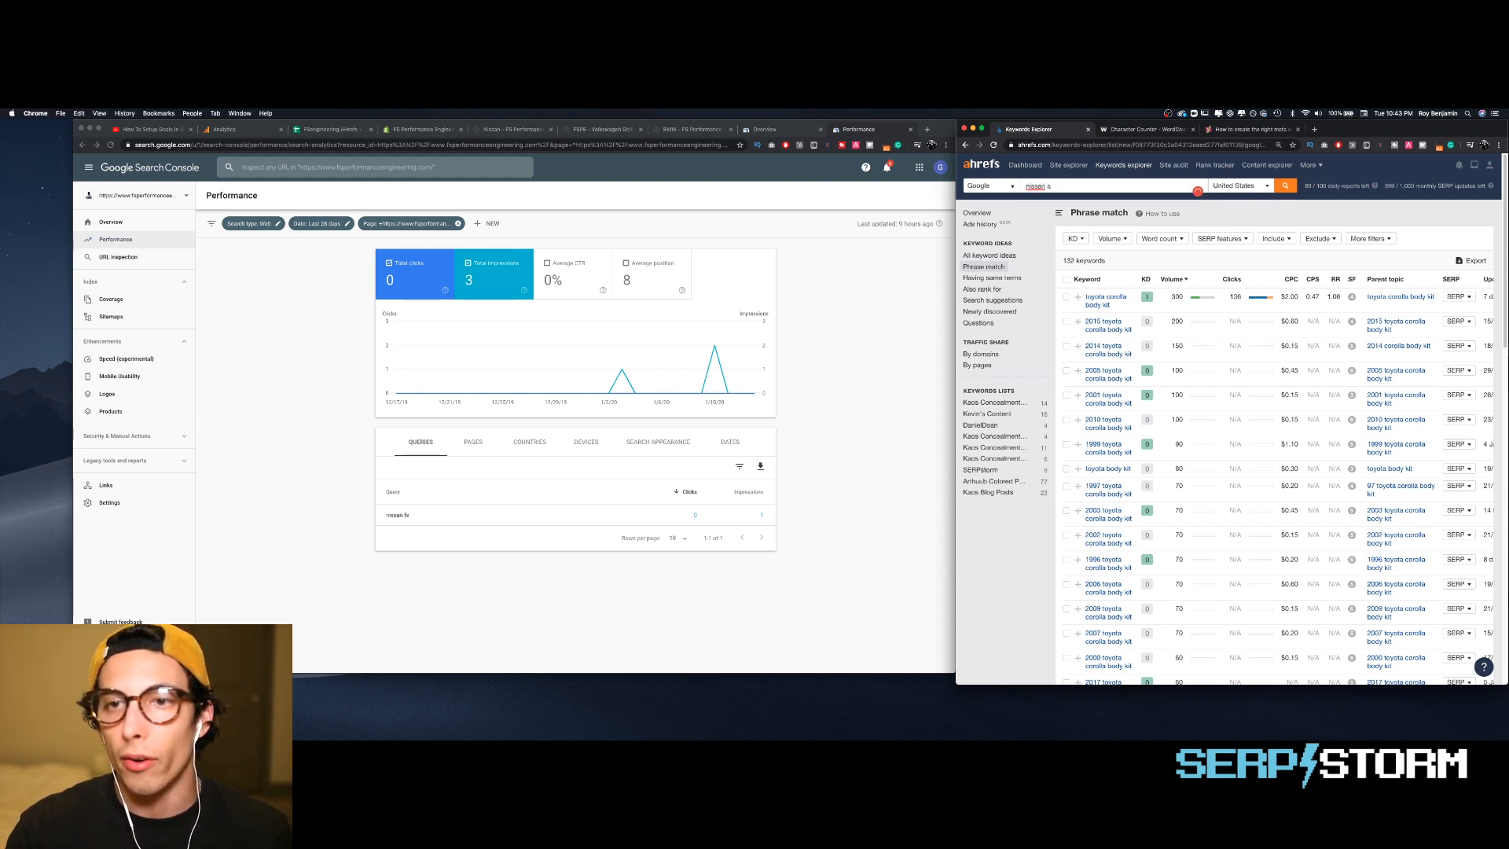
text(rto, nissan b)
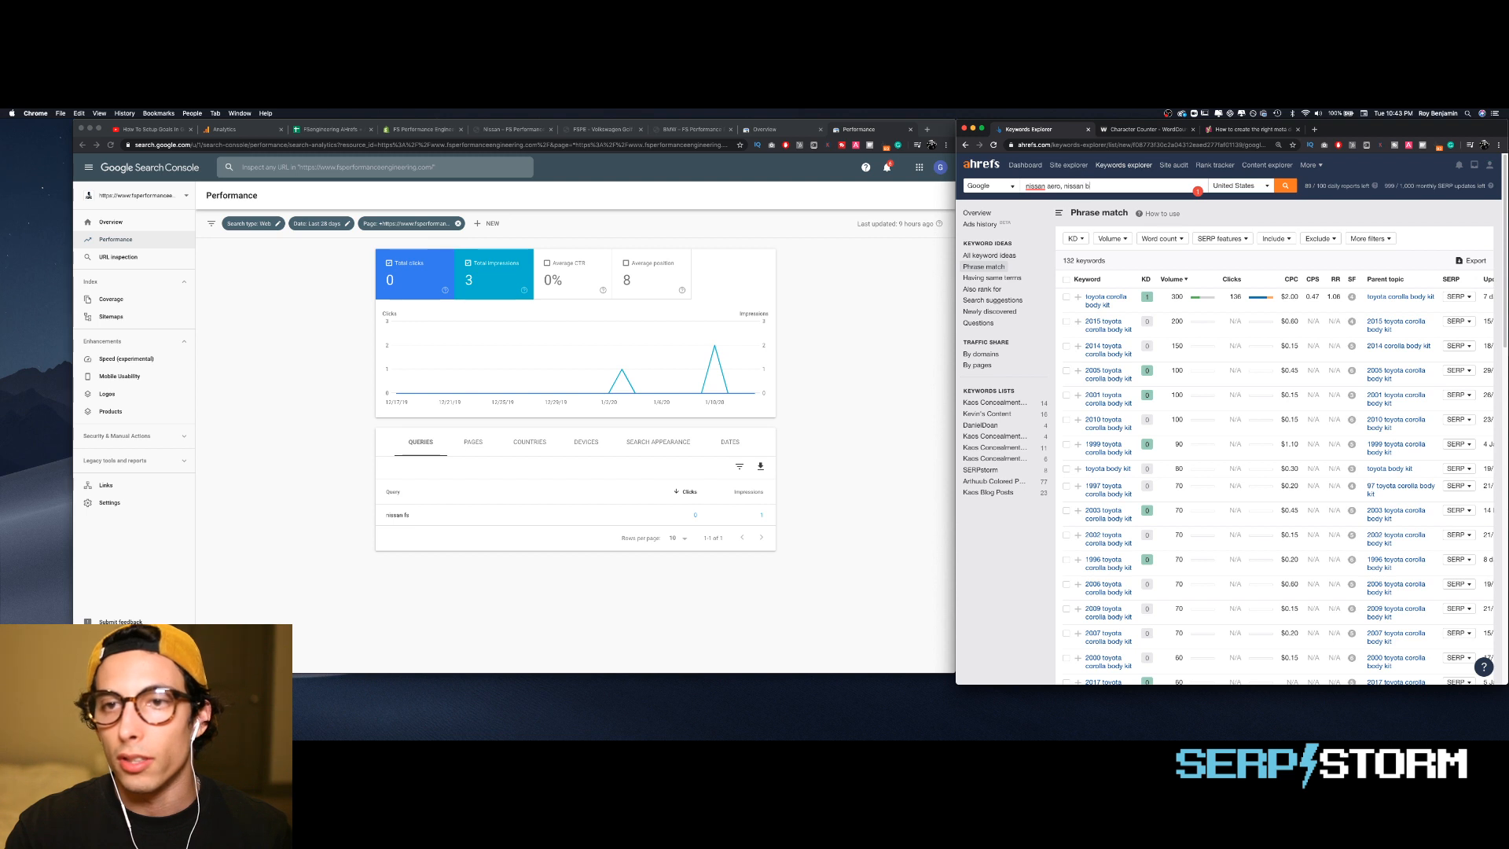
text(ody kit,)
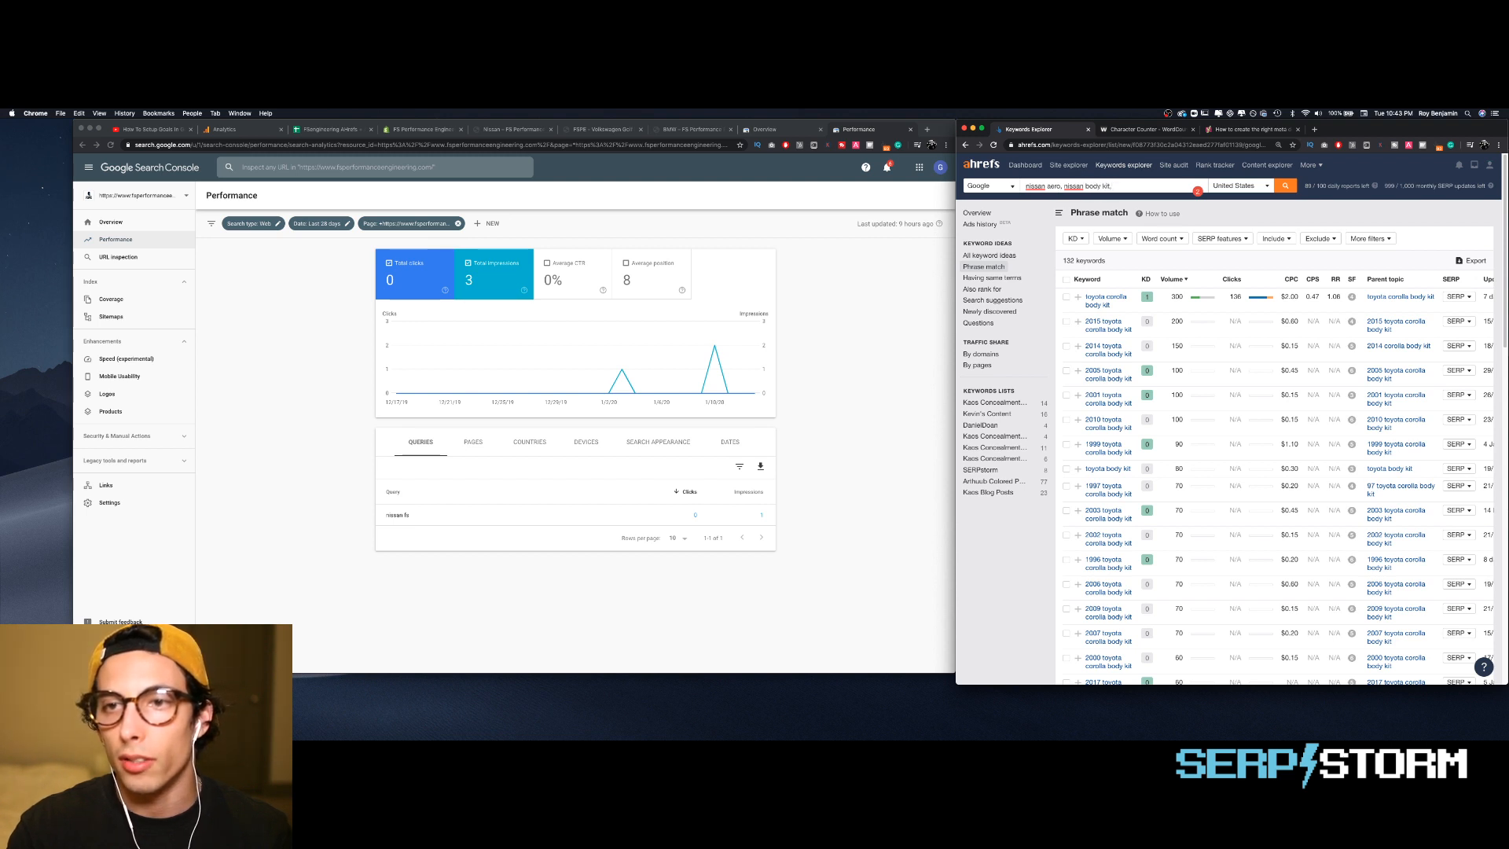
text( nissan body kit)
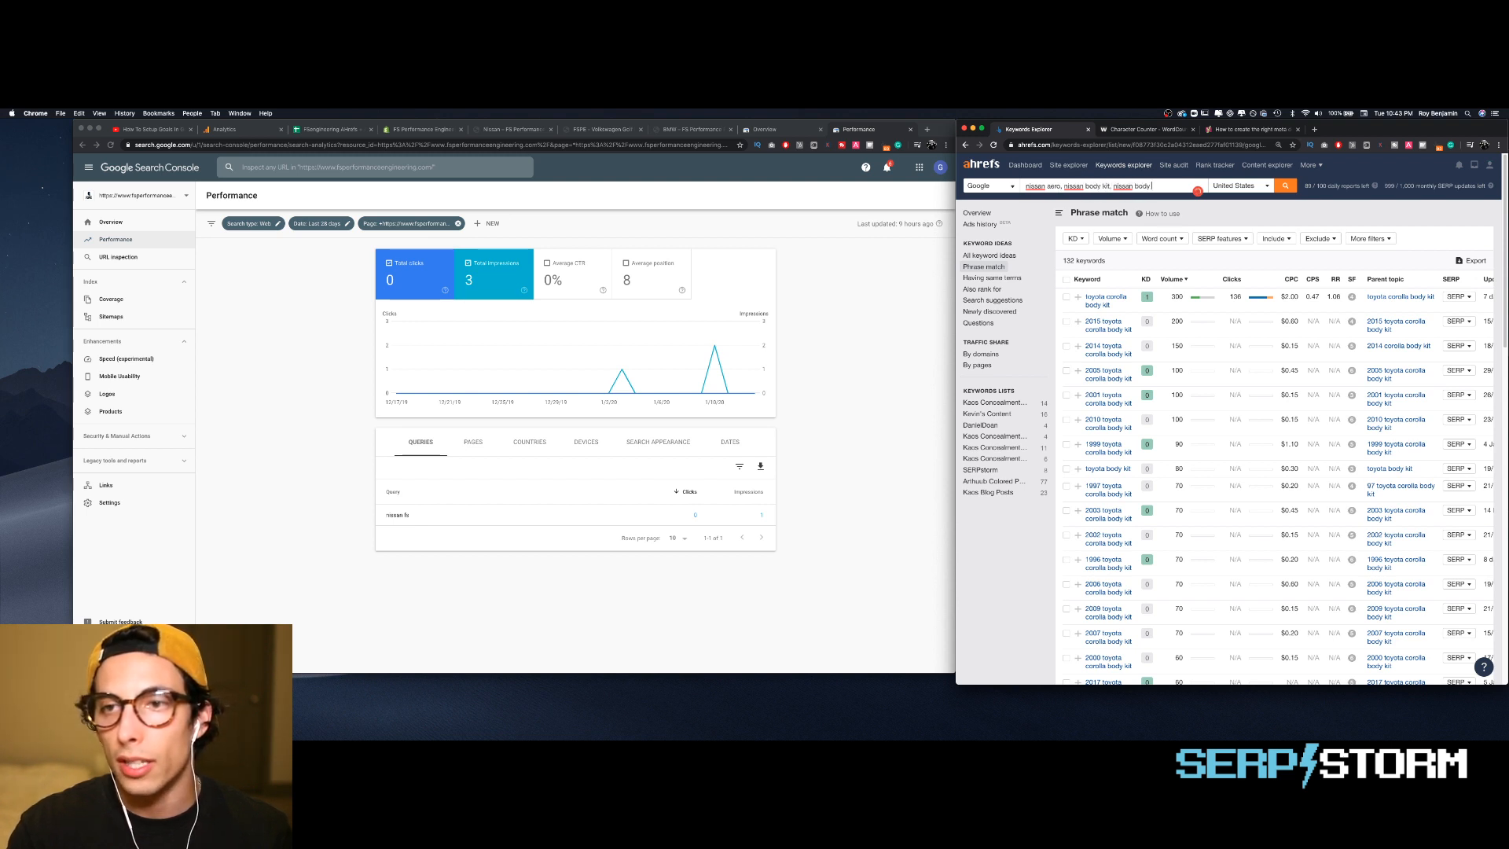
text(s,)
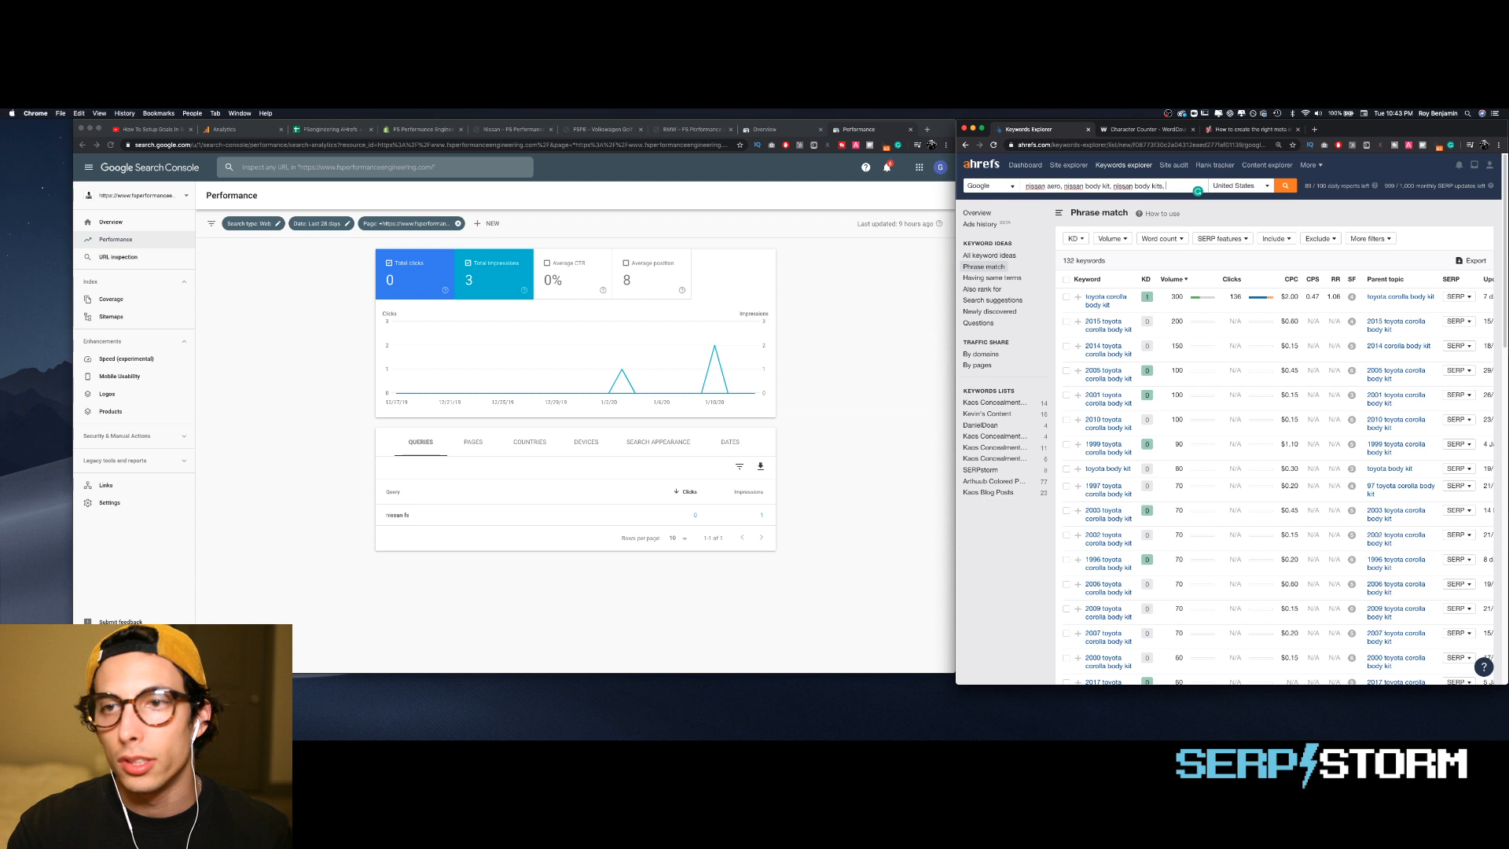
text(nissan aerodynamics,)
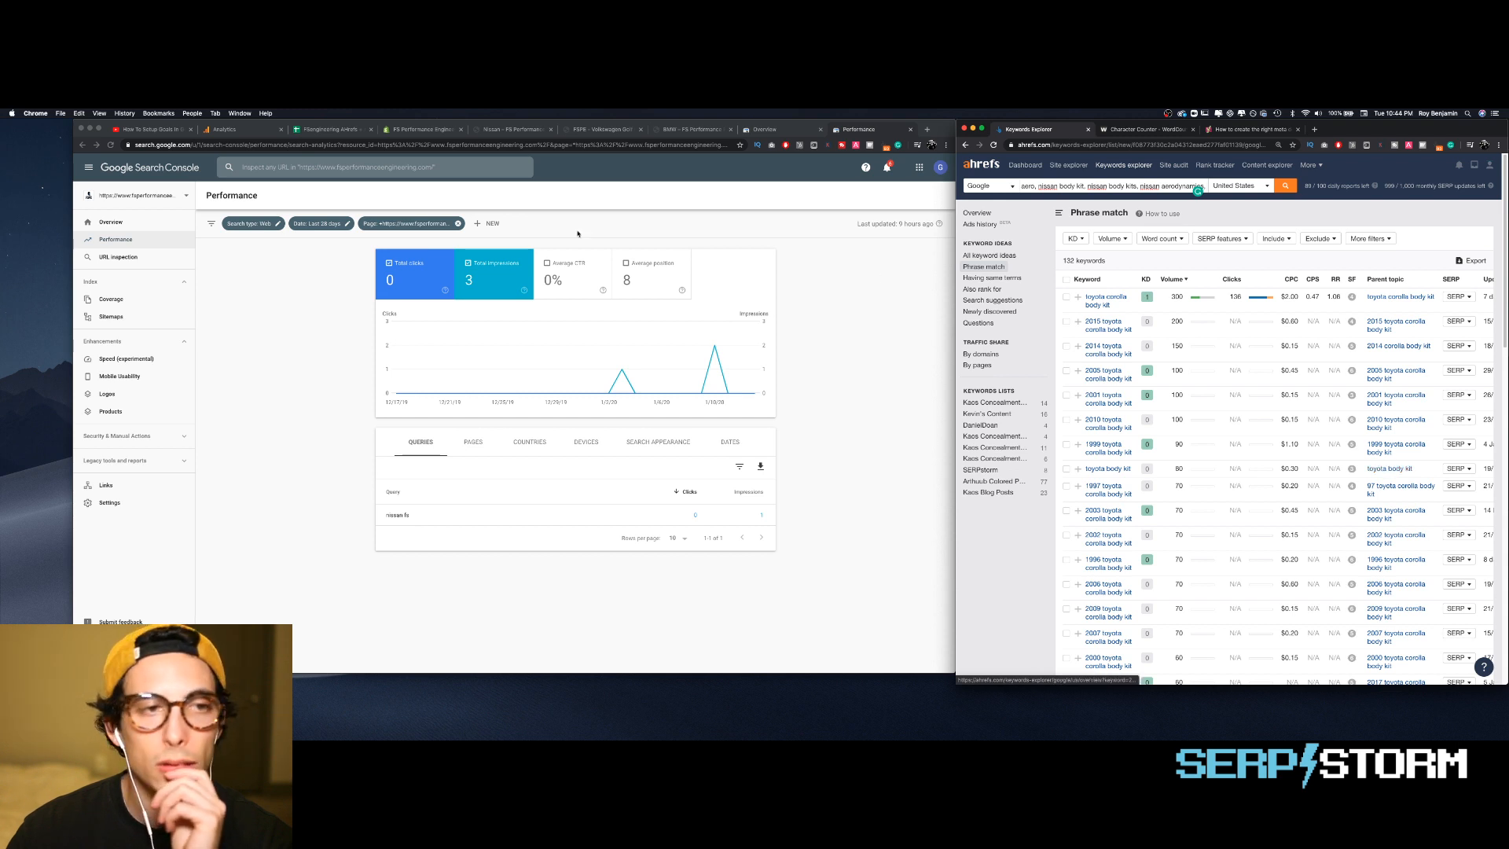
click(1281, 188)
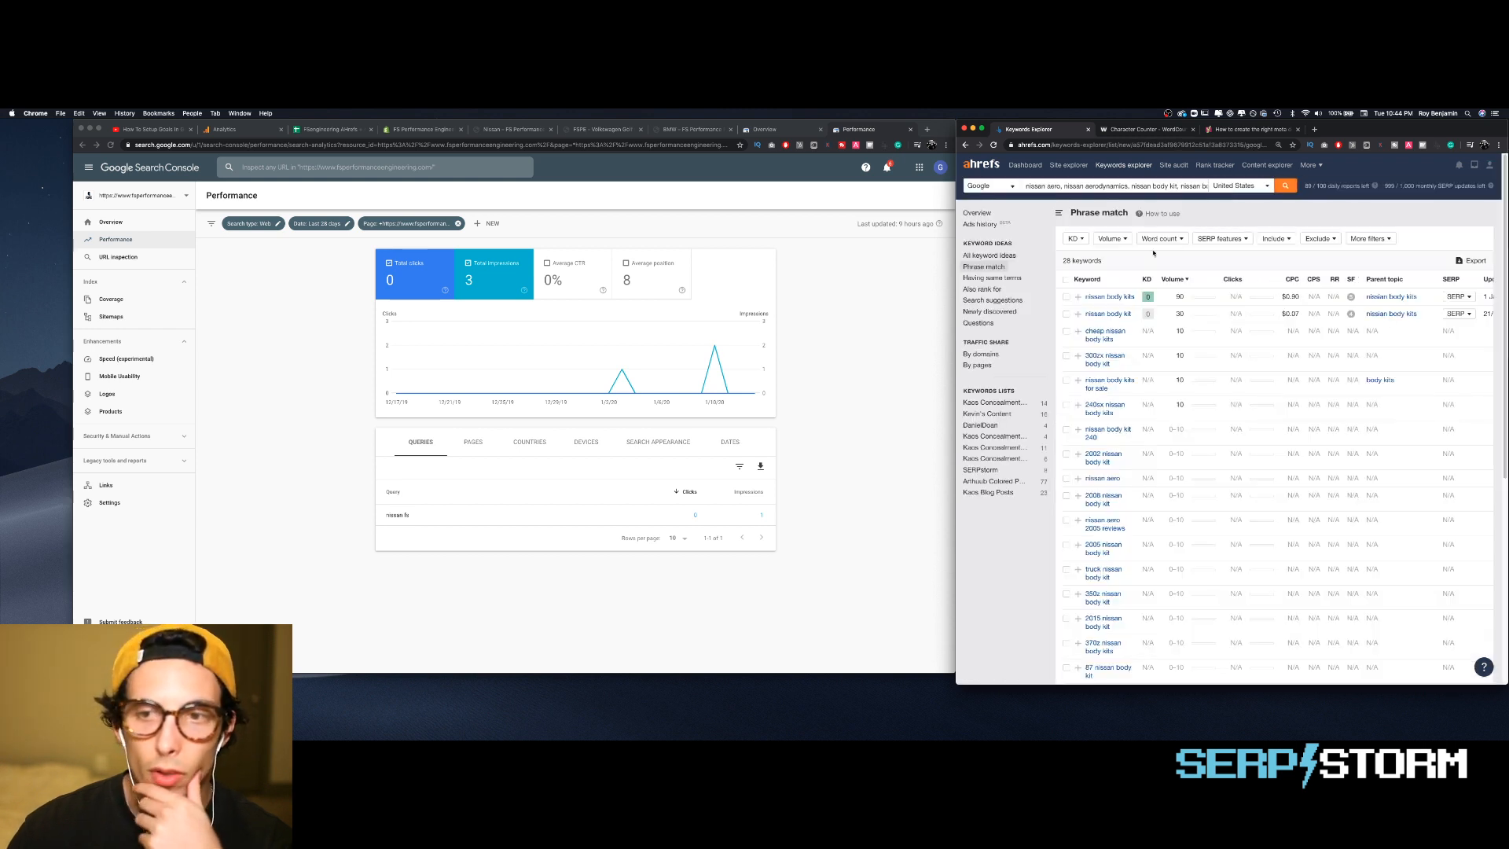
mouse_move(1146, 287)
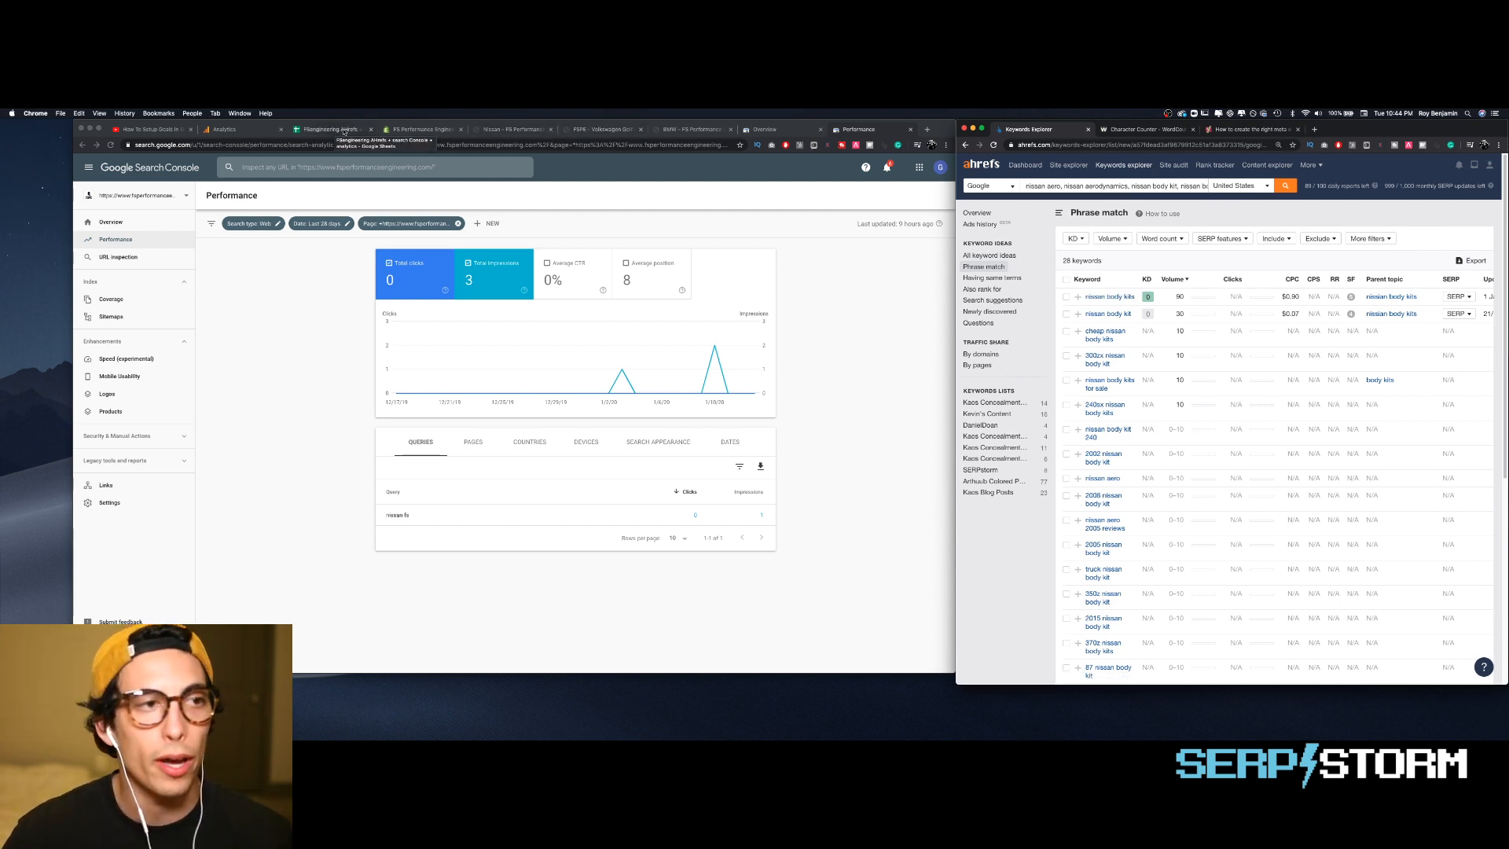
- Check which models the Shopify Nissan collection covers and rerun the Ahrefs search with "nissan body kit" changed to "nissan 370z body kit"
click(420, 130)
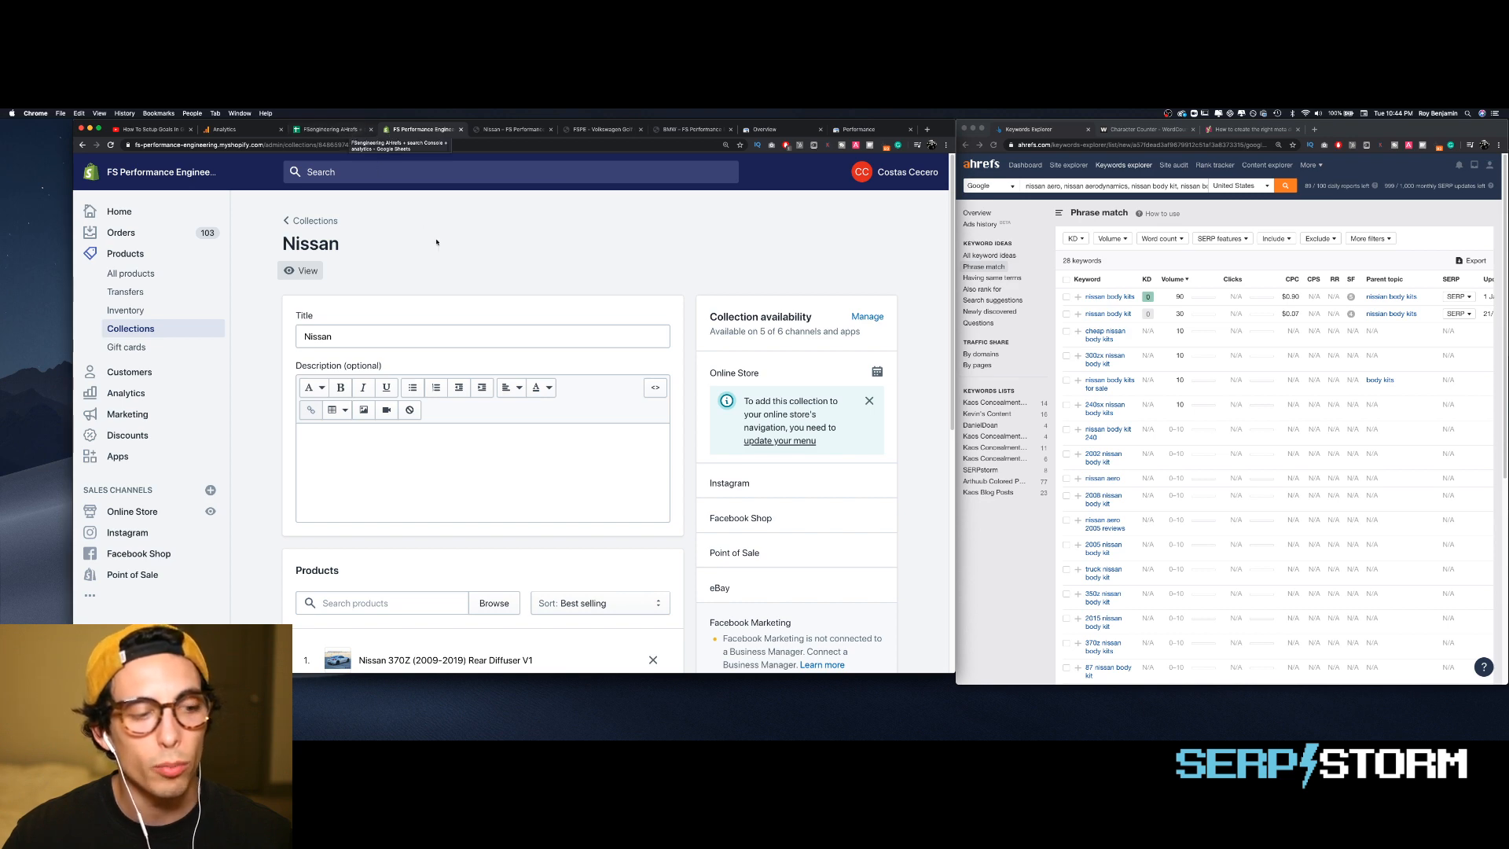
scroll(441, 244, down, 5)
scroll(440, 244, up, 3)
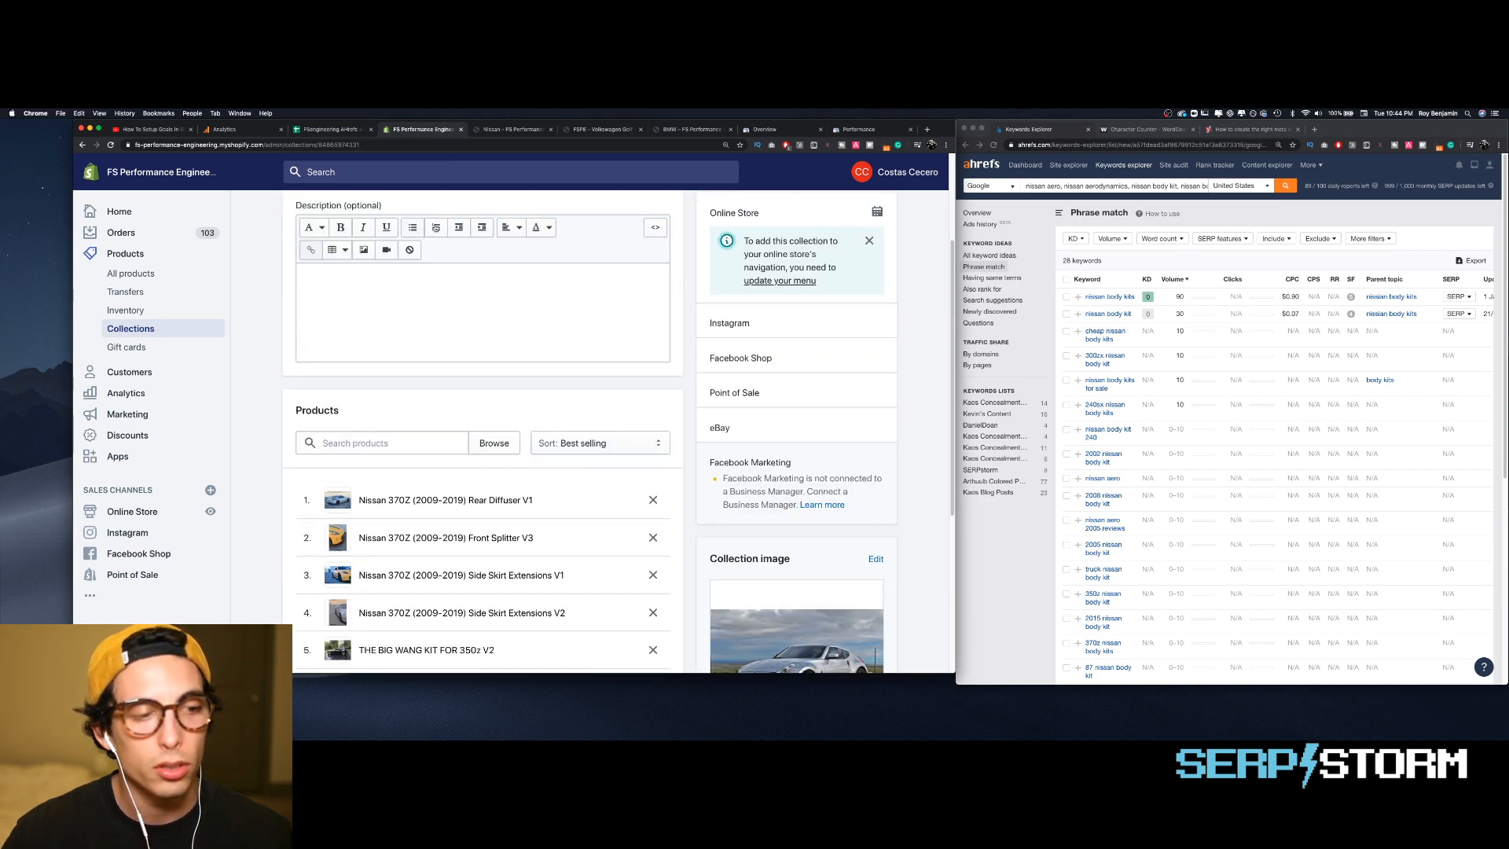
click(1154, 187)
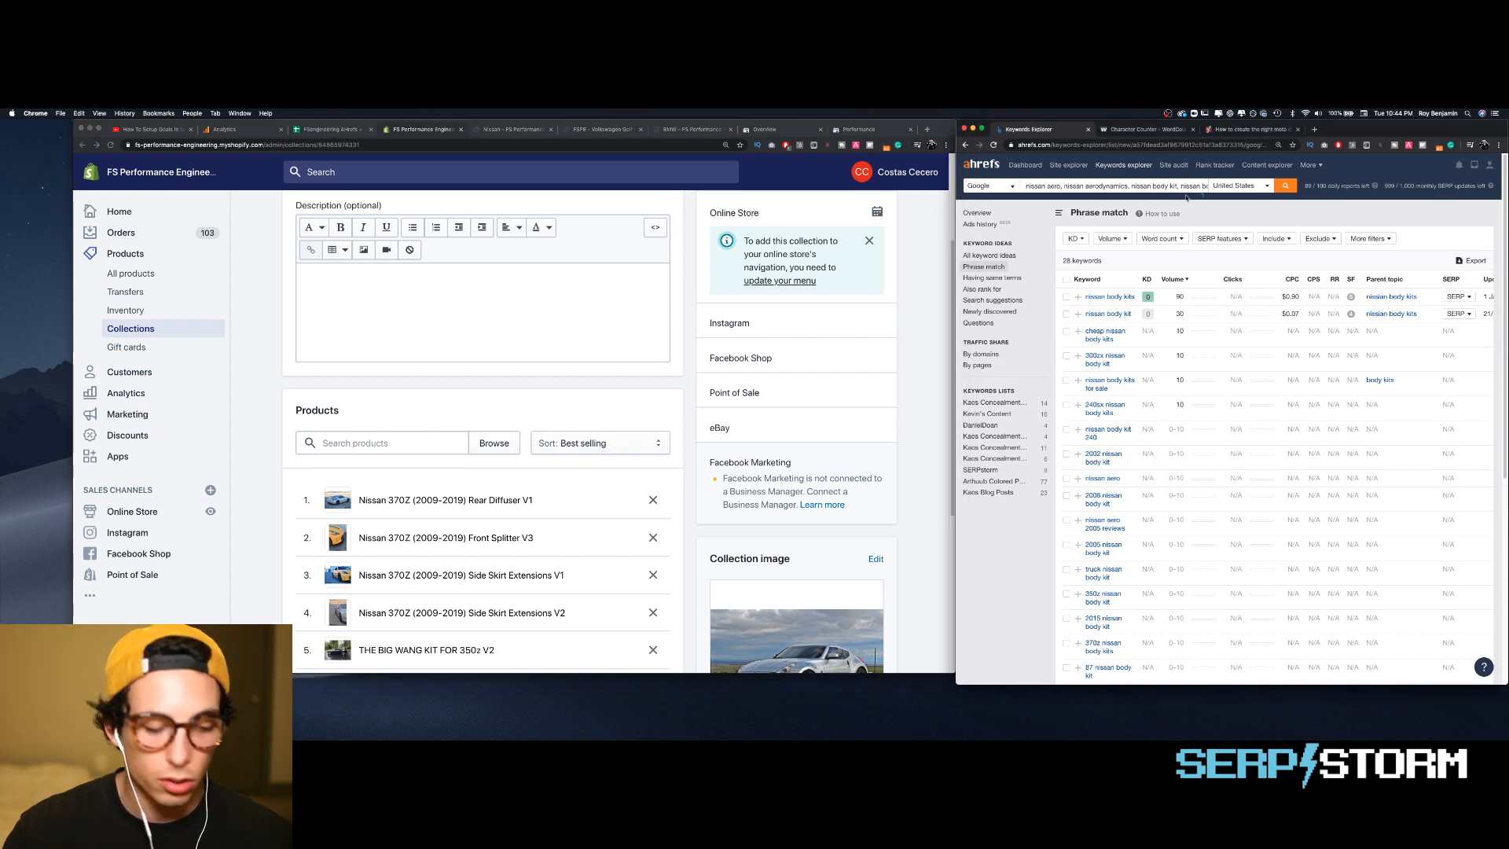
text(370z)
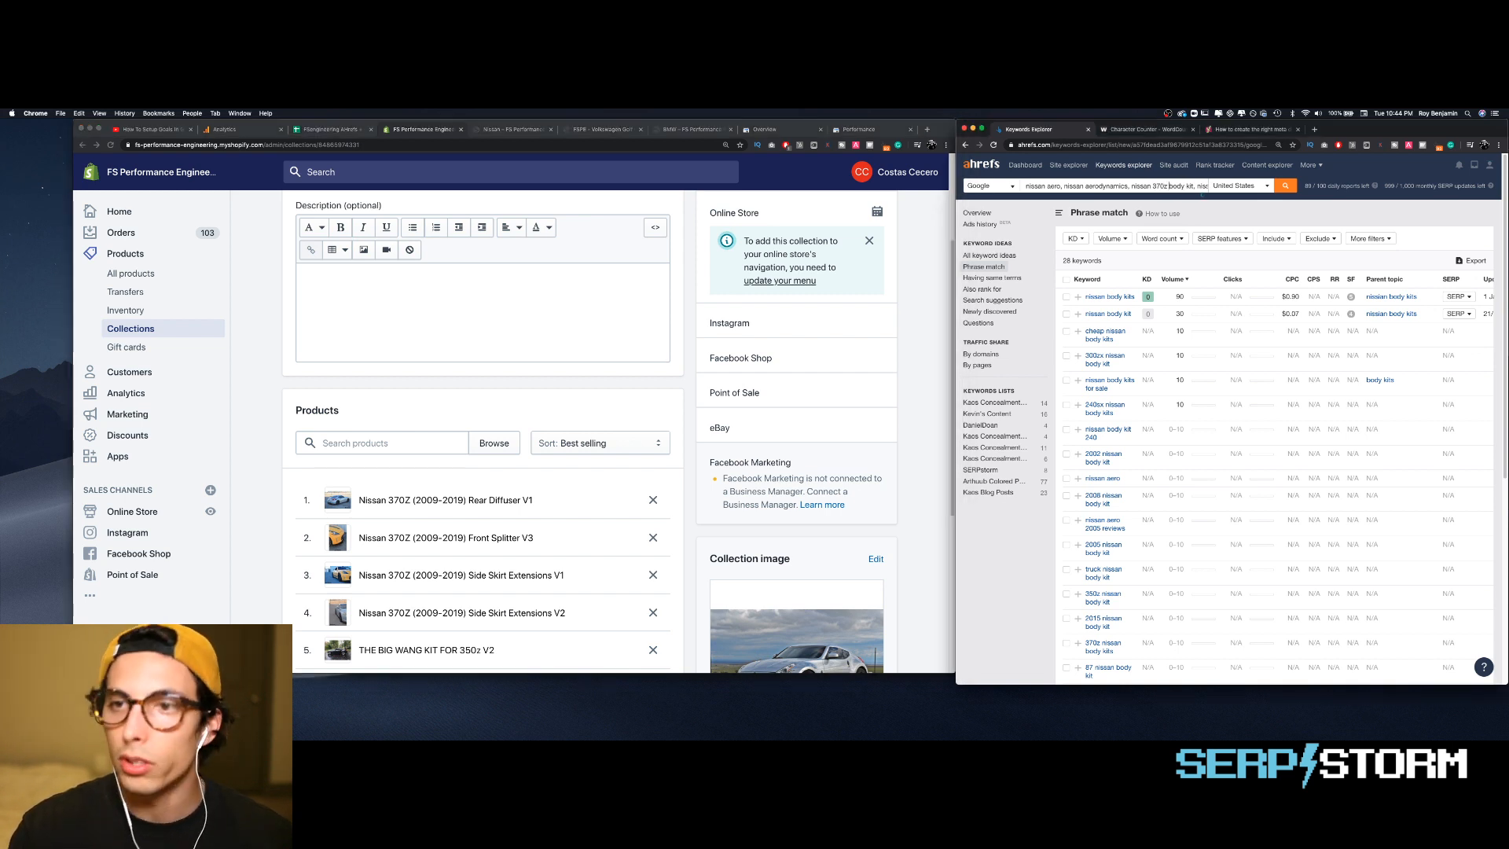
key(Return)
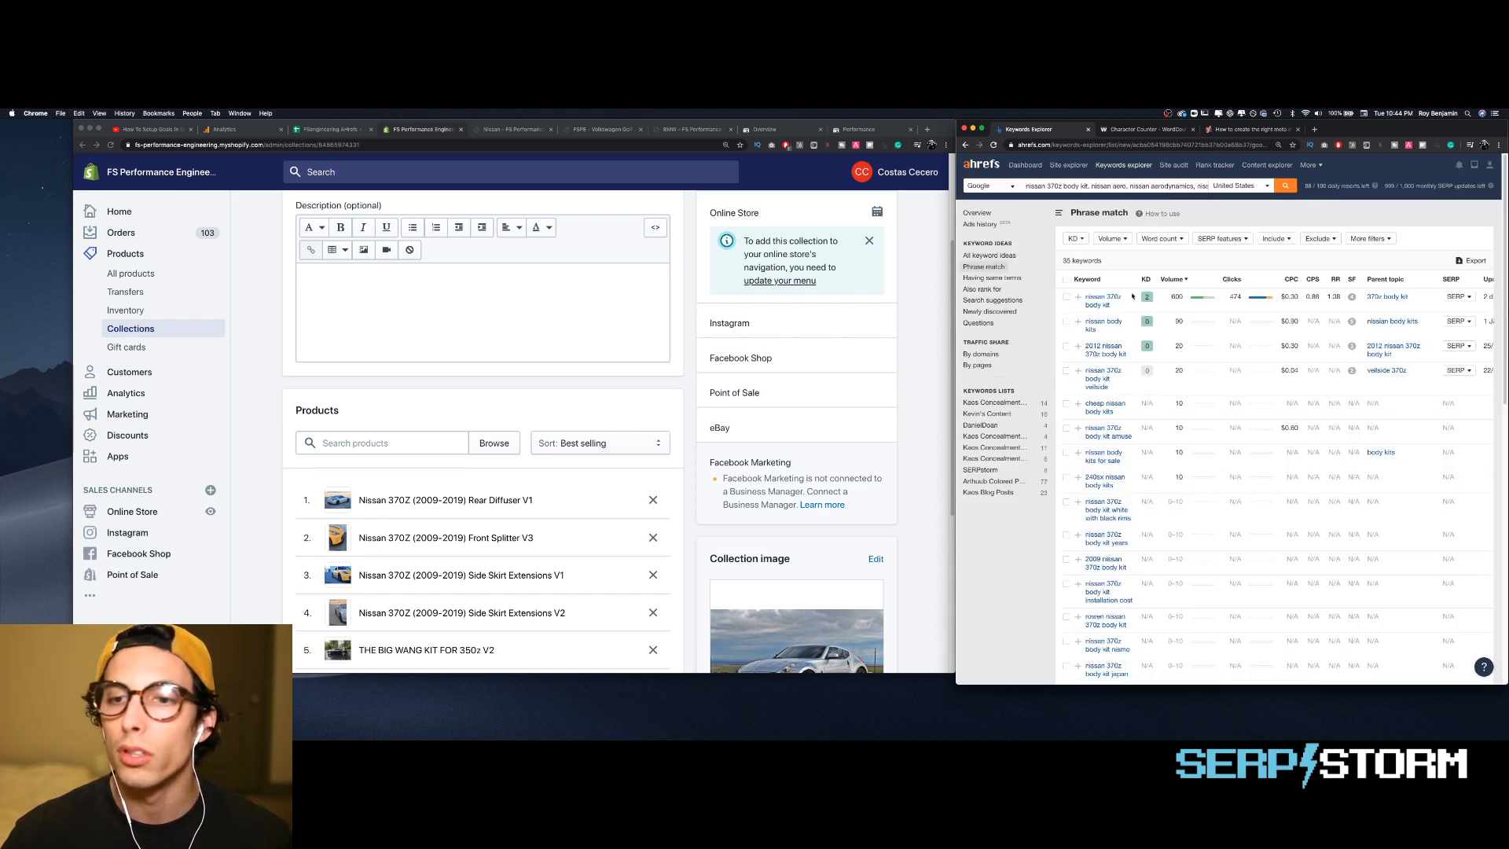
- Open the Nissan collection's search engine listing for editing in Shopify
scroll(434, 334, up, 3)
scroll(434, 334, down, 10)
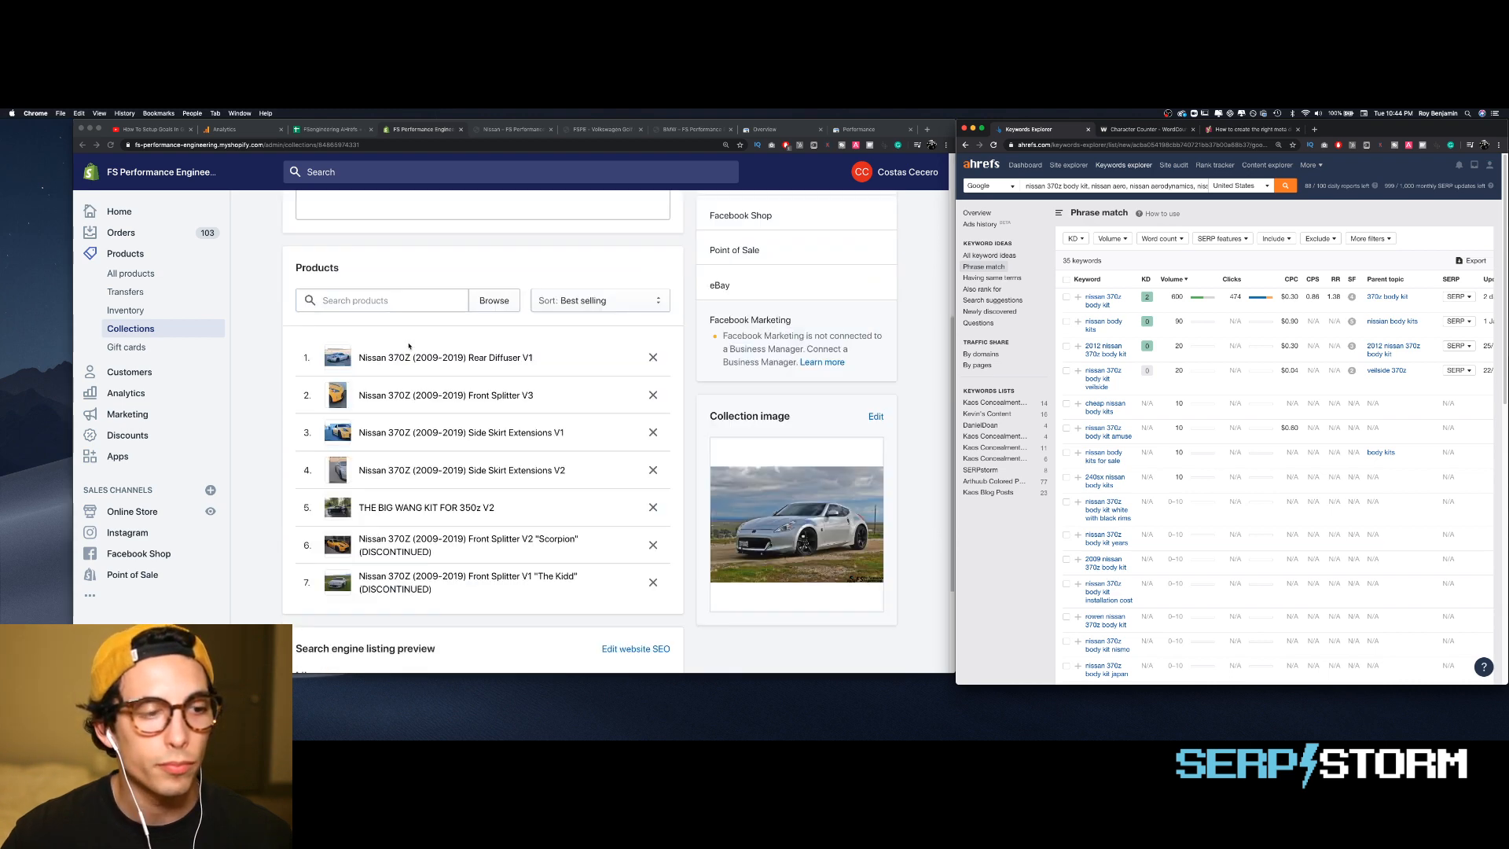
click(627, 503)
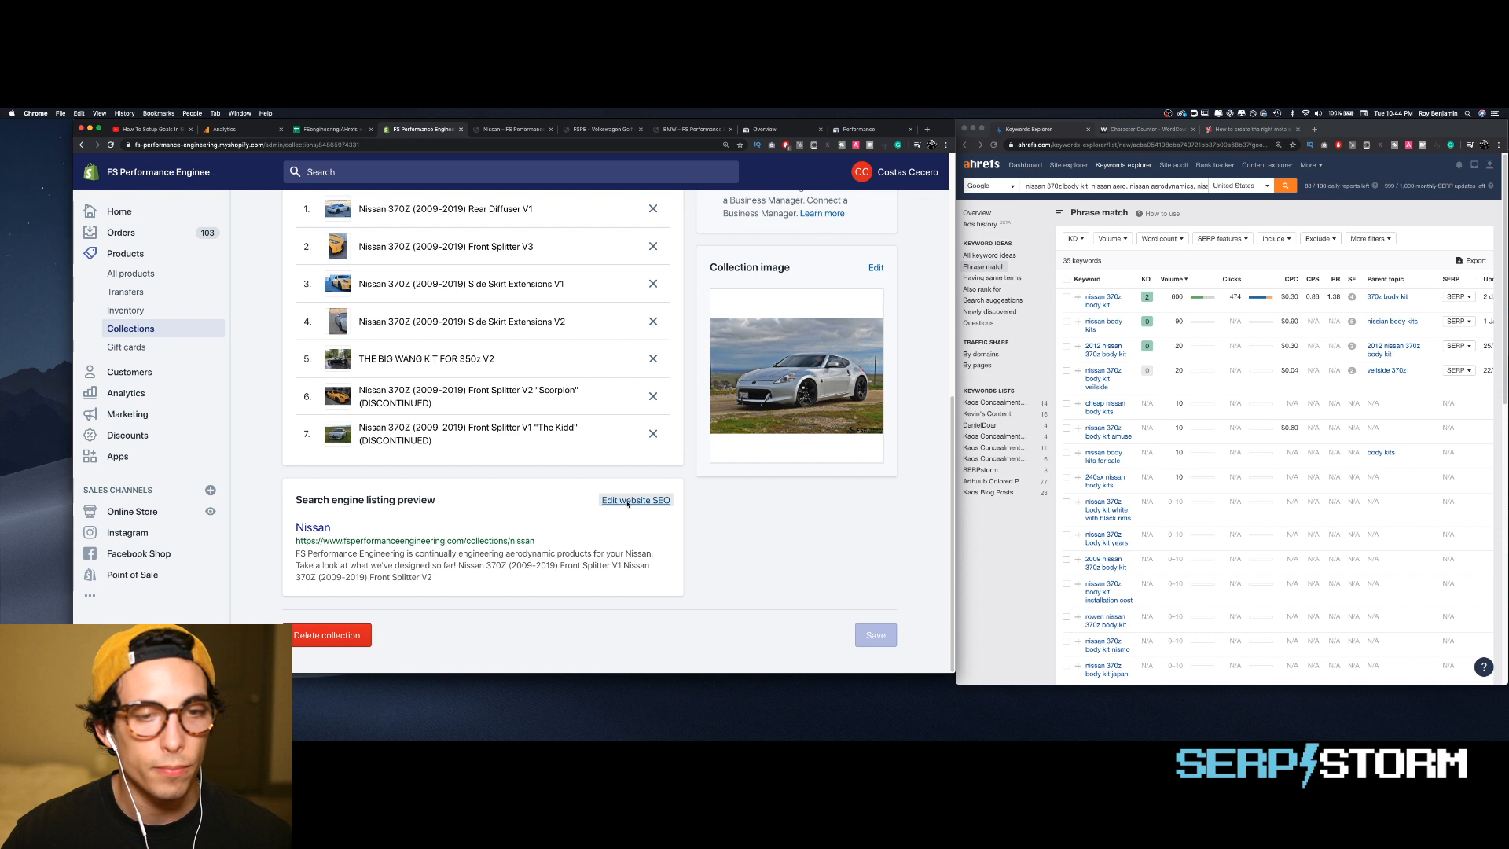
- In the Google Sheets keyword workbook, examine the Phase 2 sheet's queries, click and impression metrics, and page addresses
key(ctrl+shift+Tab)
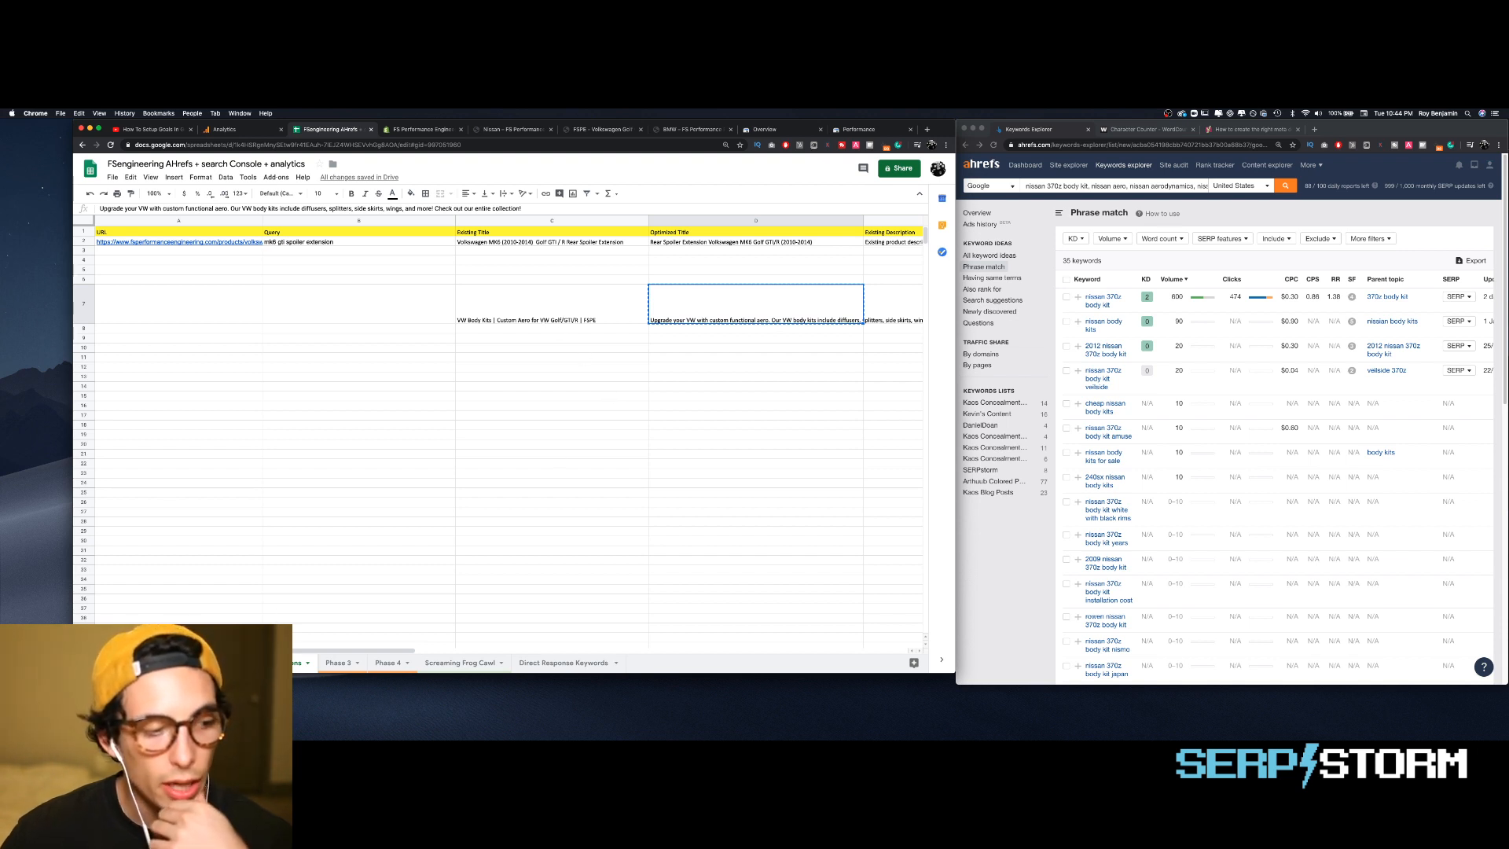
click(197, 663)
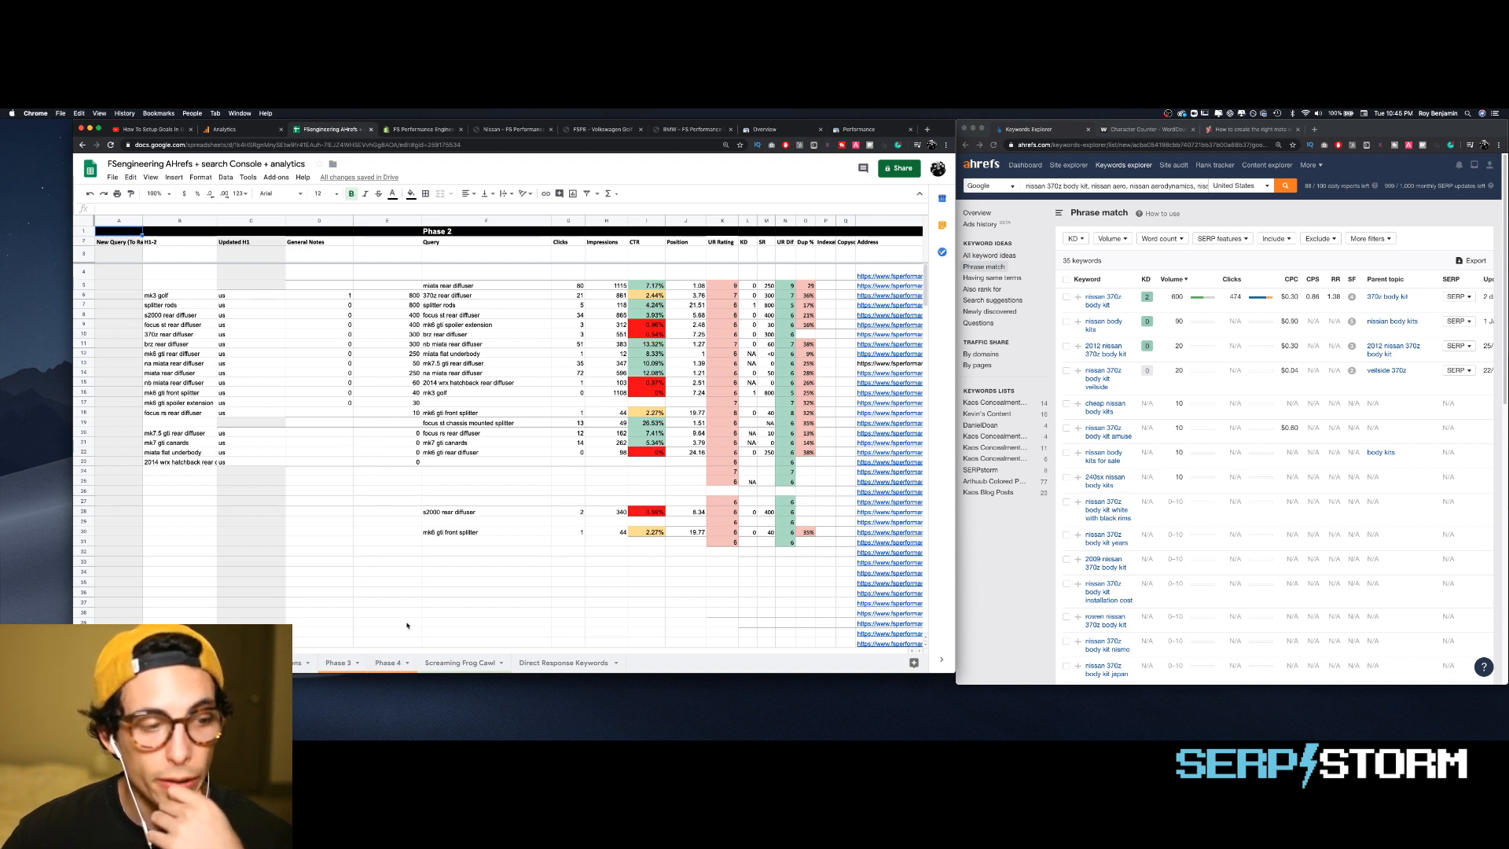
scroll(509, 440, right, 3)
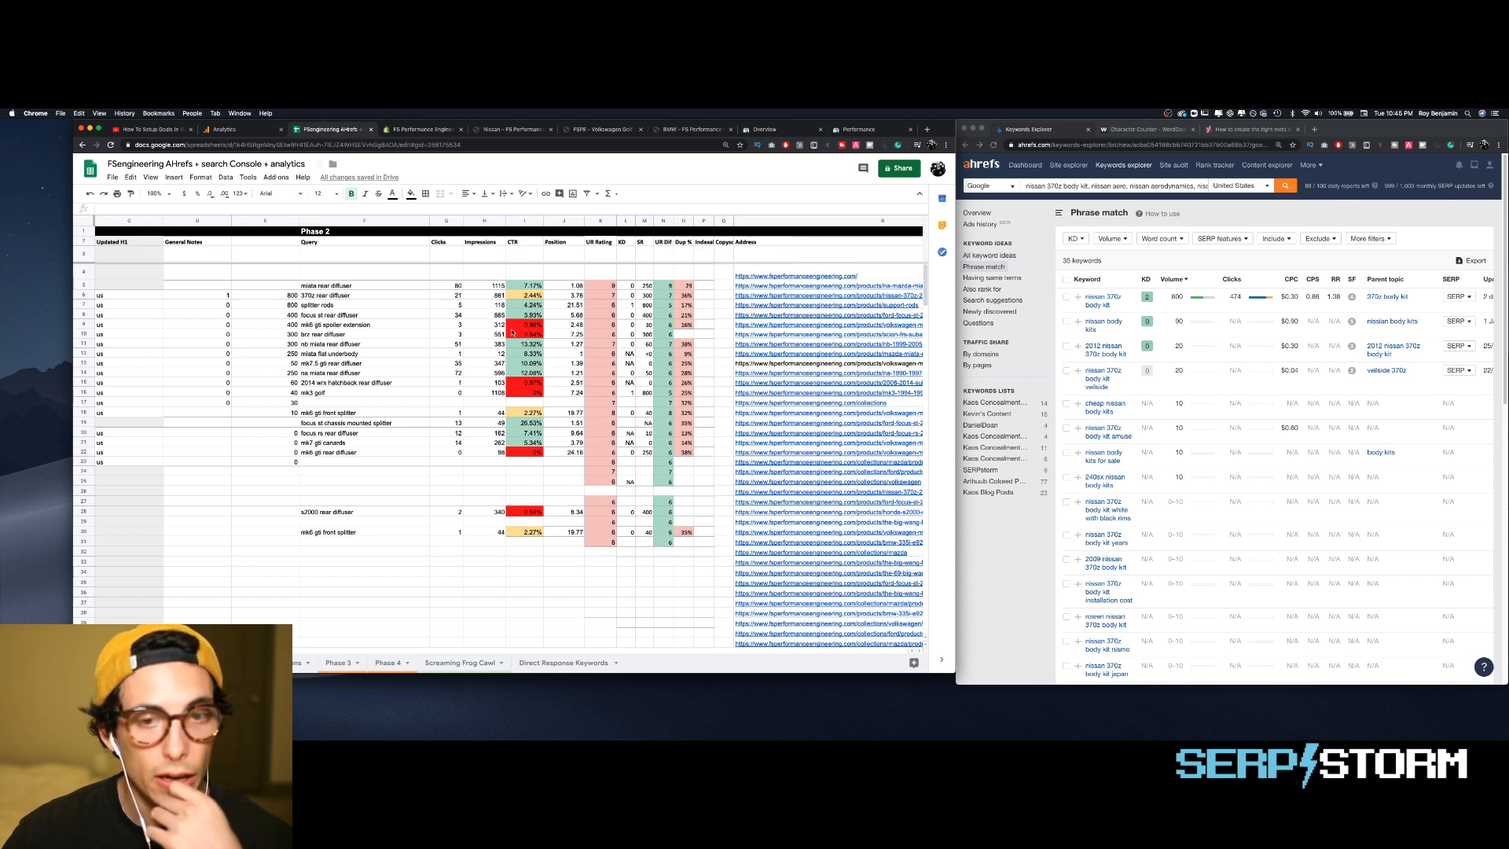
scroll(511, 331, down, 20)
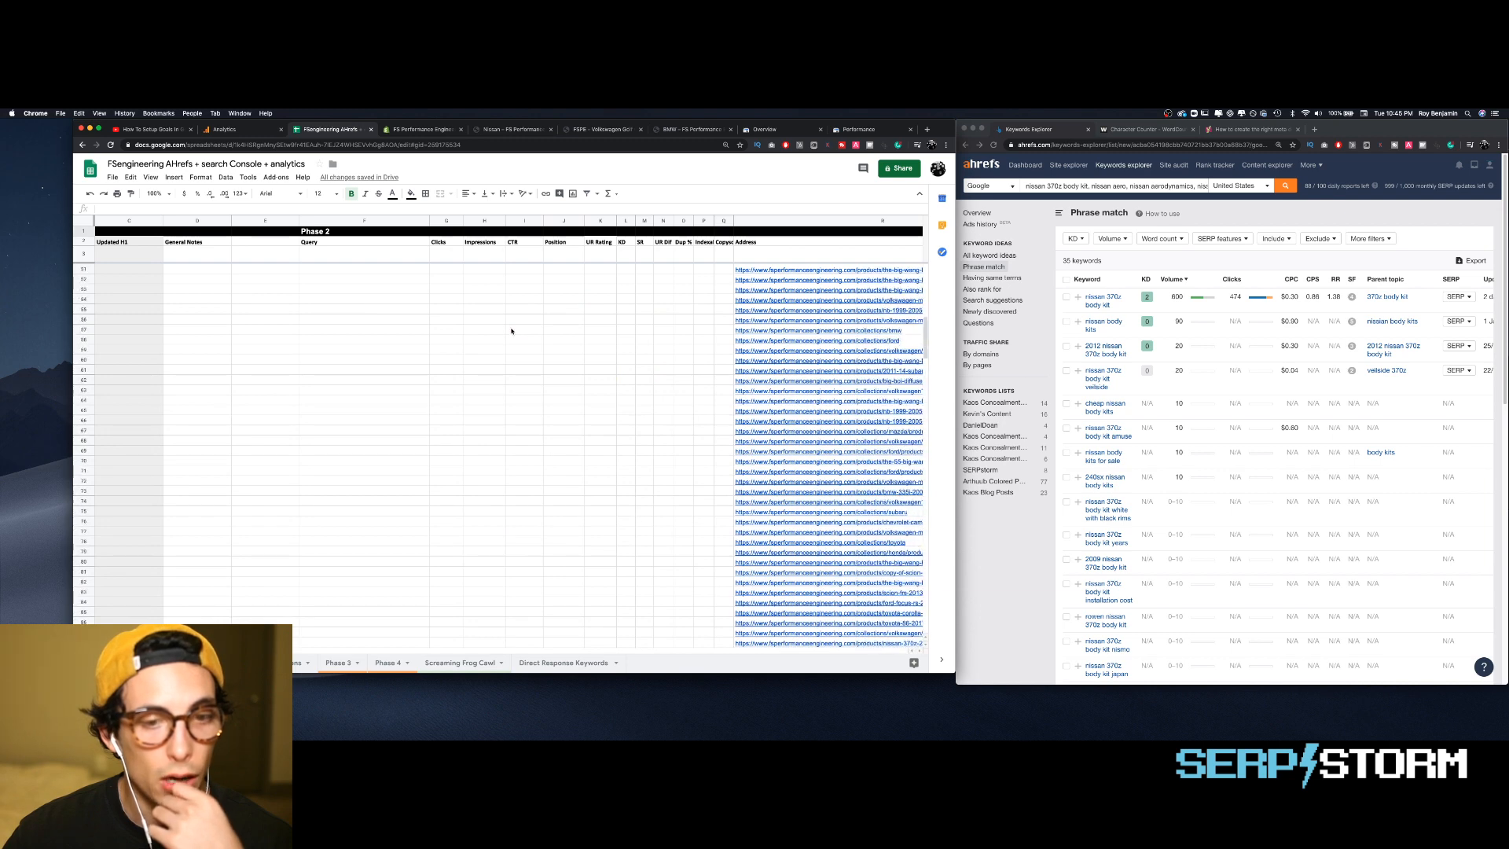
scroll(511, 332, up, 20)
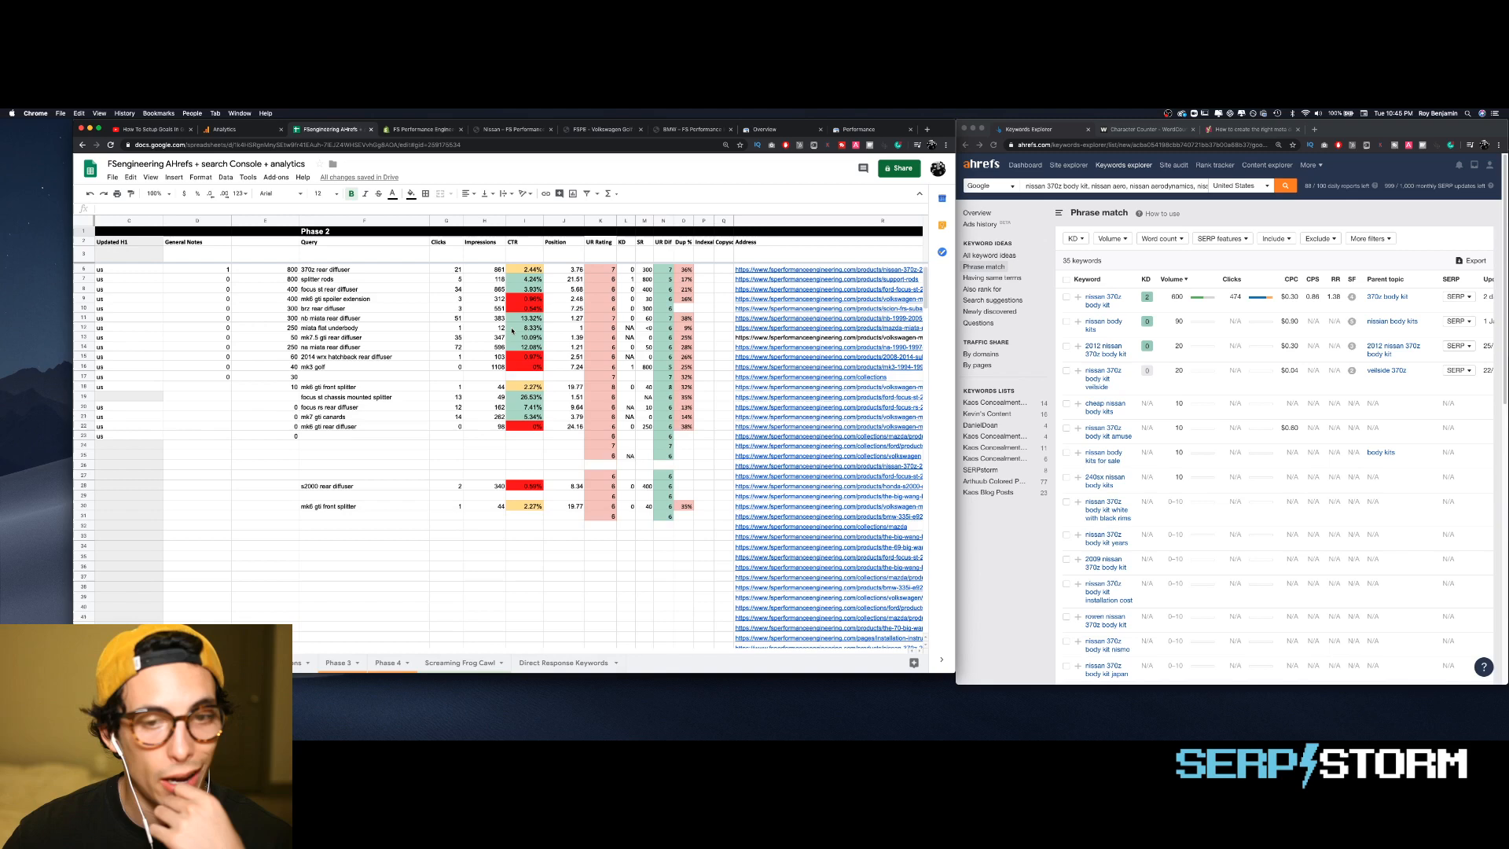
scroll(511, 332, right, 3)
scroll(511, 331, up, 1)
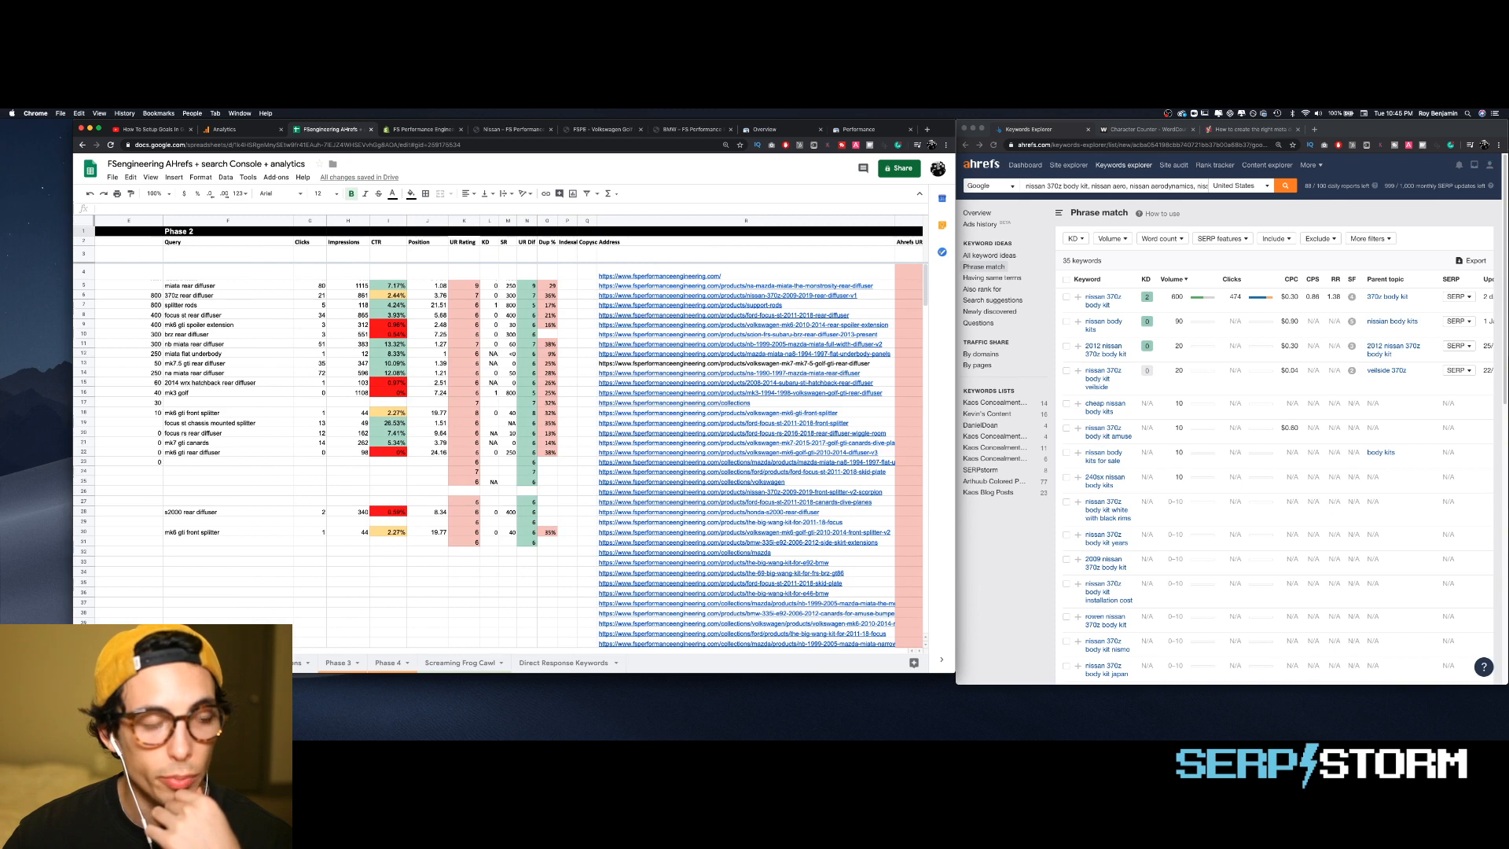
scroll(503, 441, right, 2)
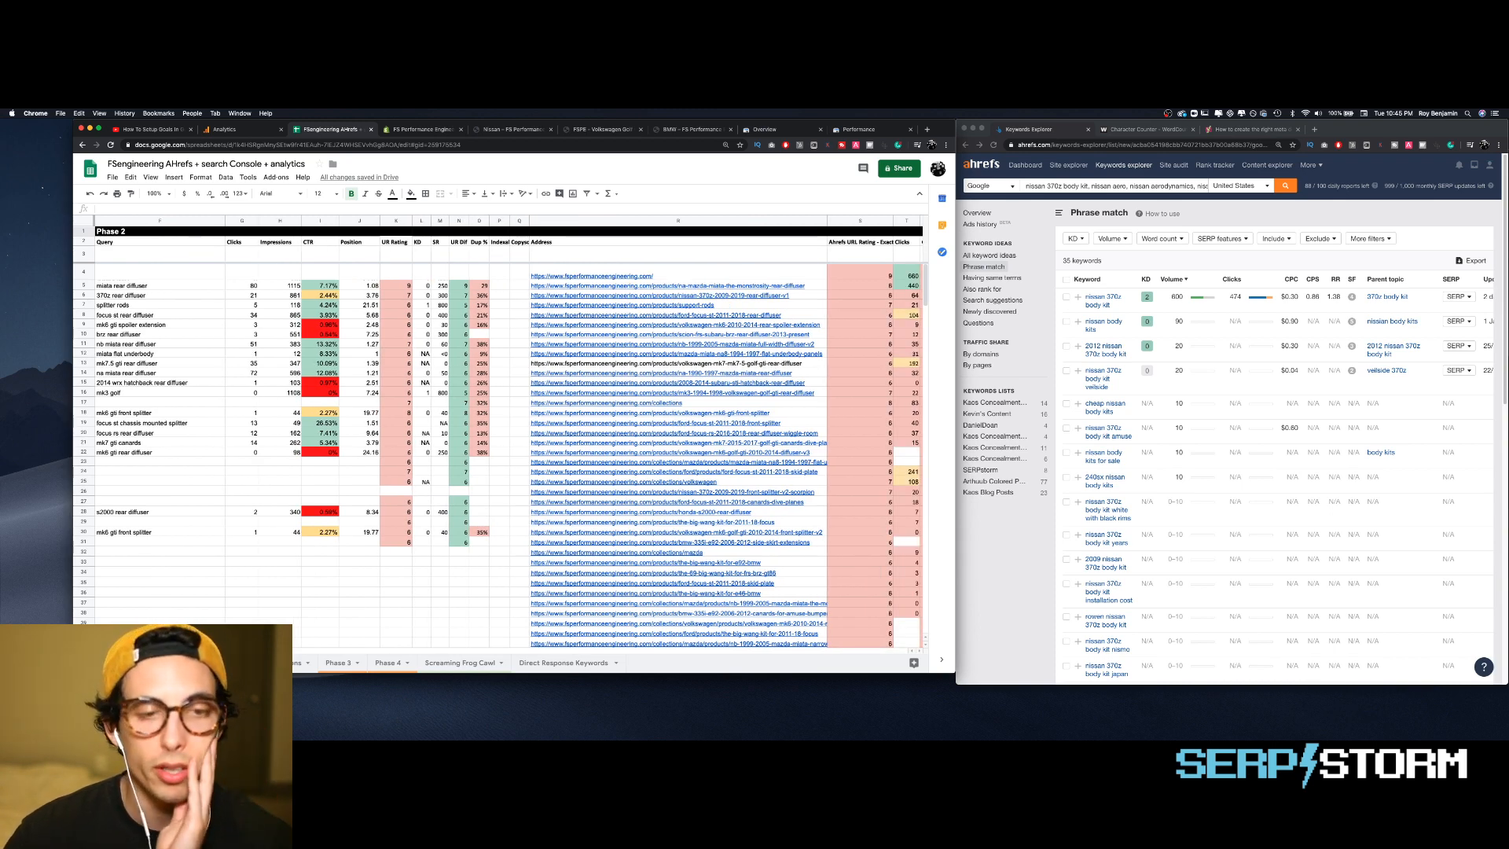
scroll(511, 432, left, 3)
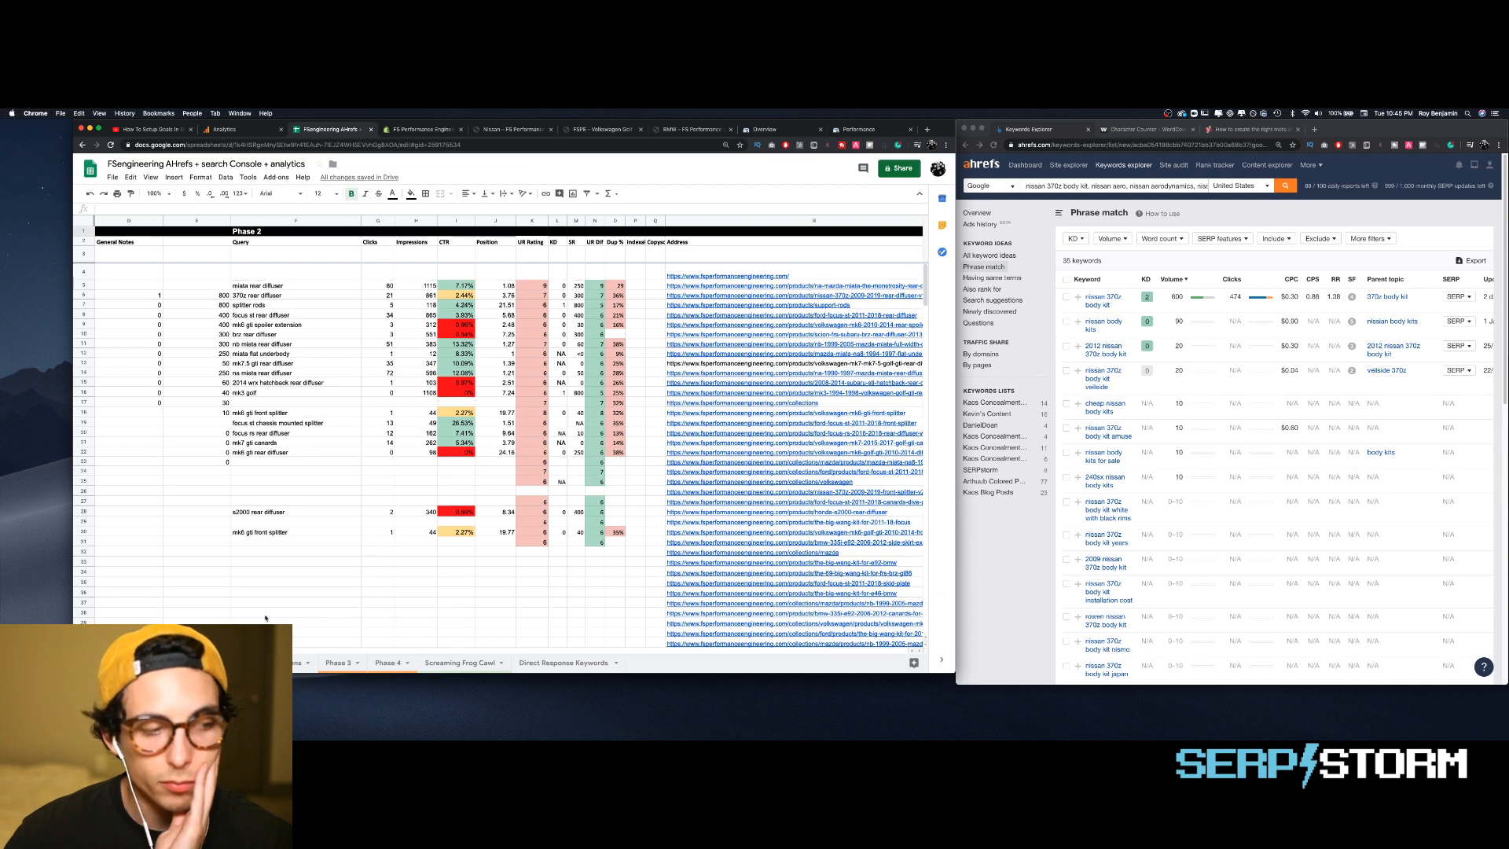
- Examine the Phase 2 sheet's page addresses with their URL ratings, clicks, sessions, indexability, bounce rates and matching queries
scroll(370, 488, right, 5)
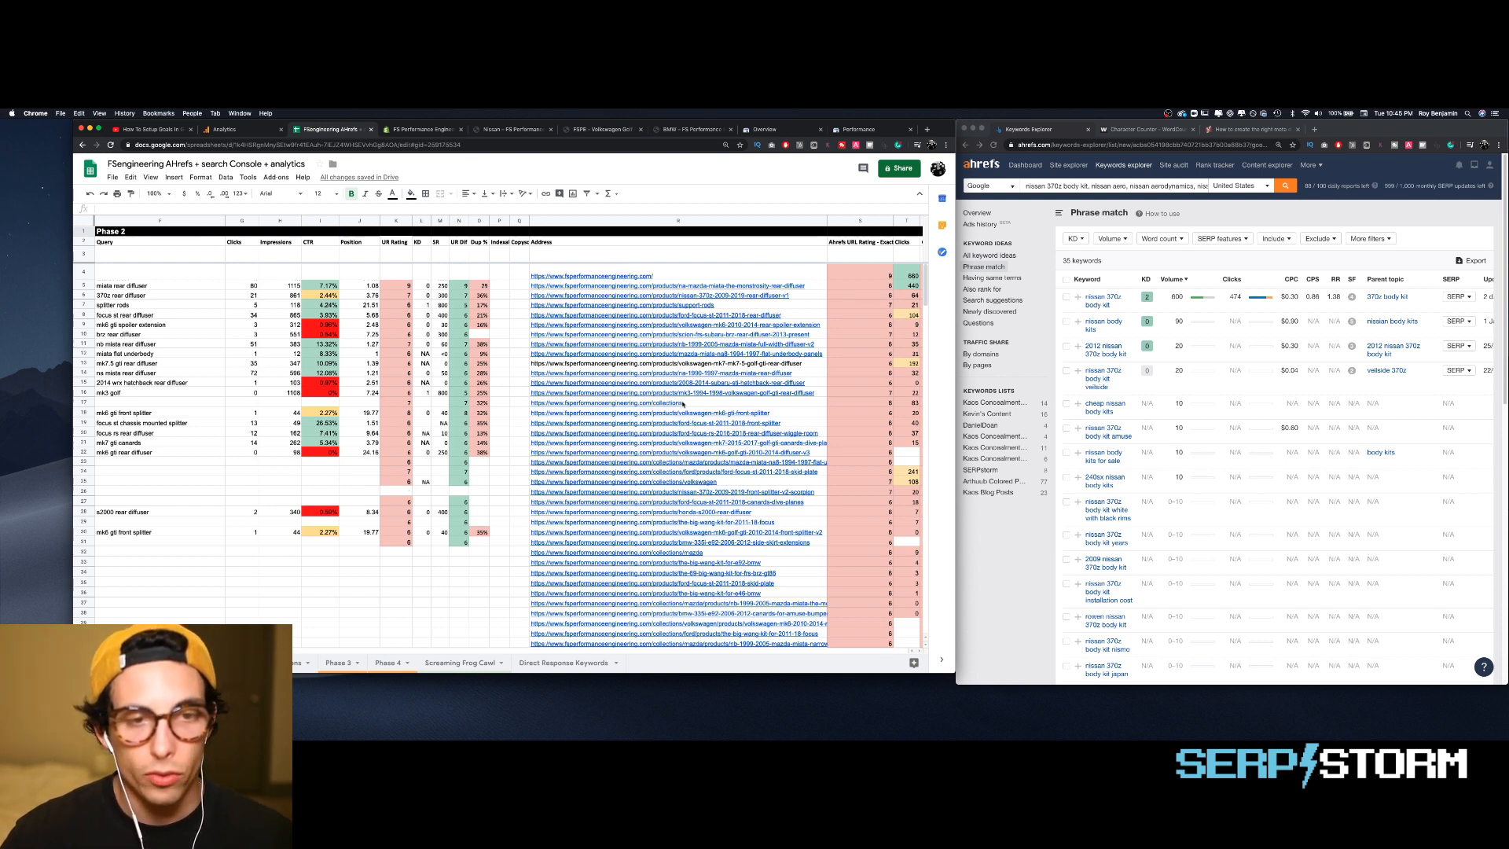
click(719, 482)
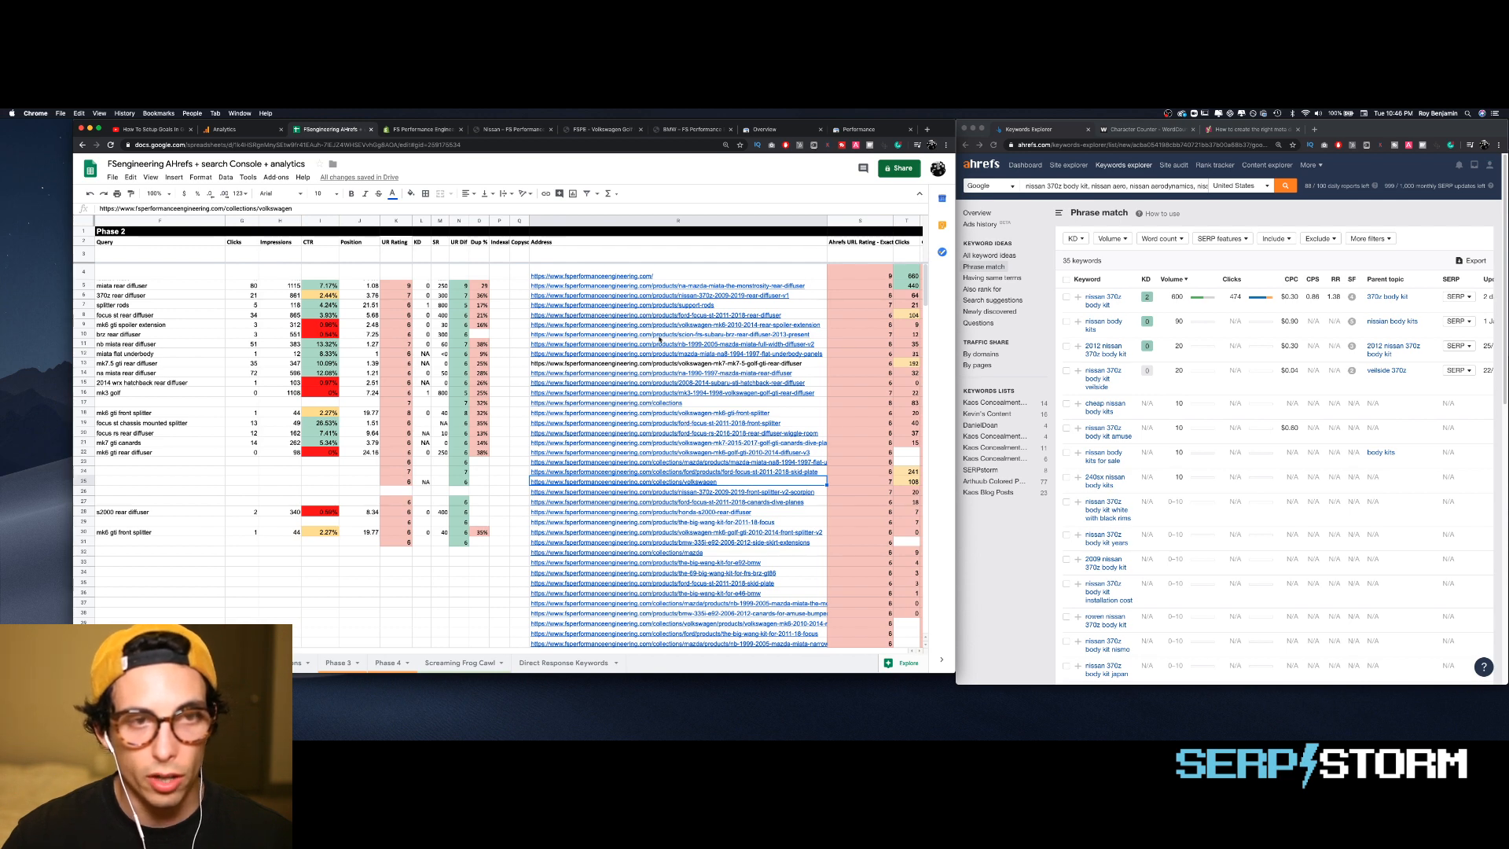
scroll(667, 472, down, 1)
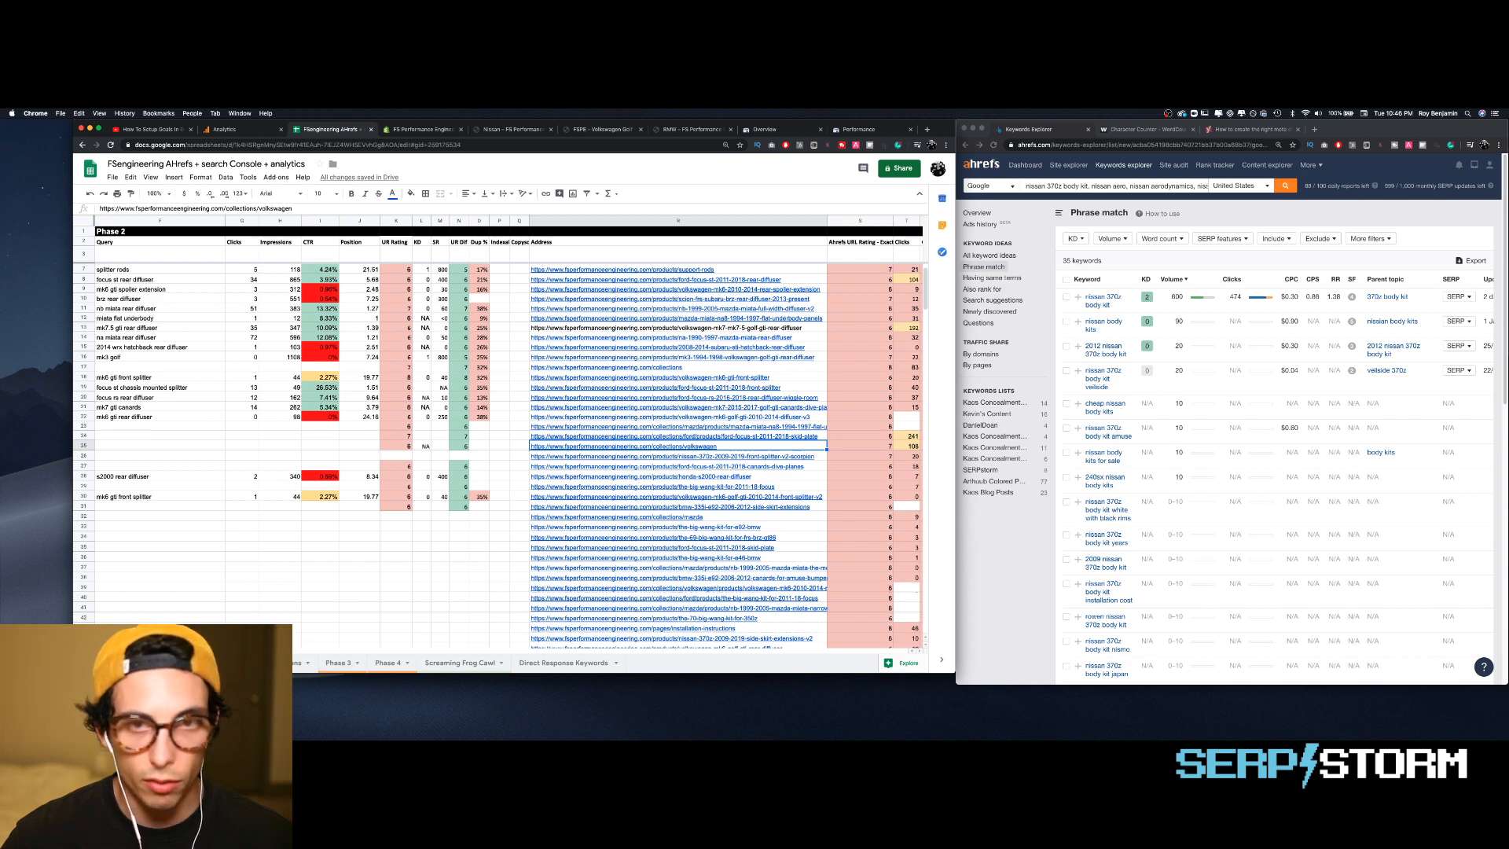
scroll(327, 654, right, 10)
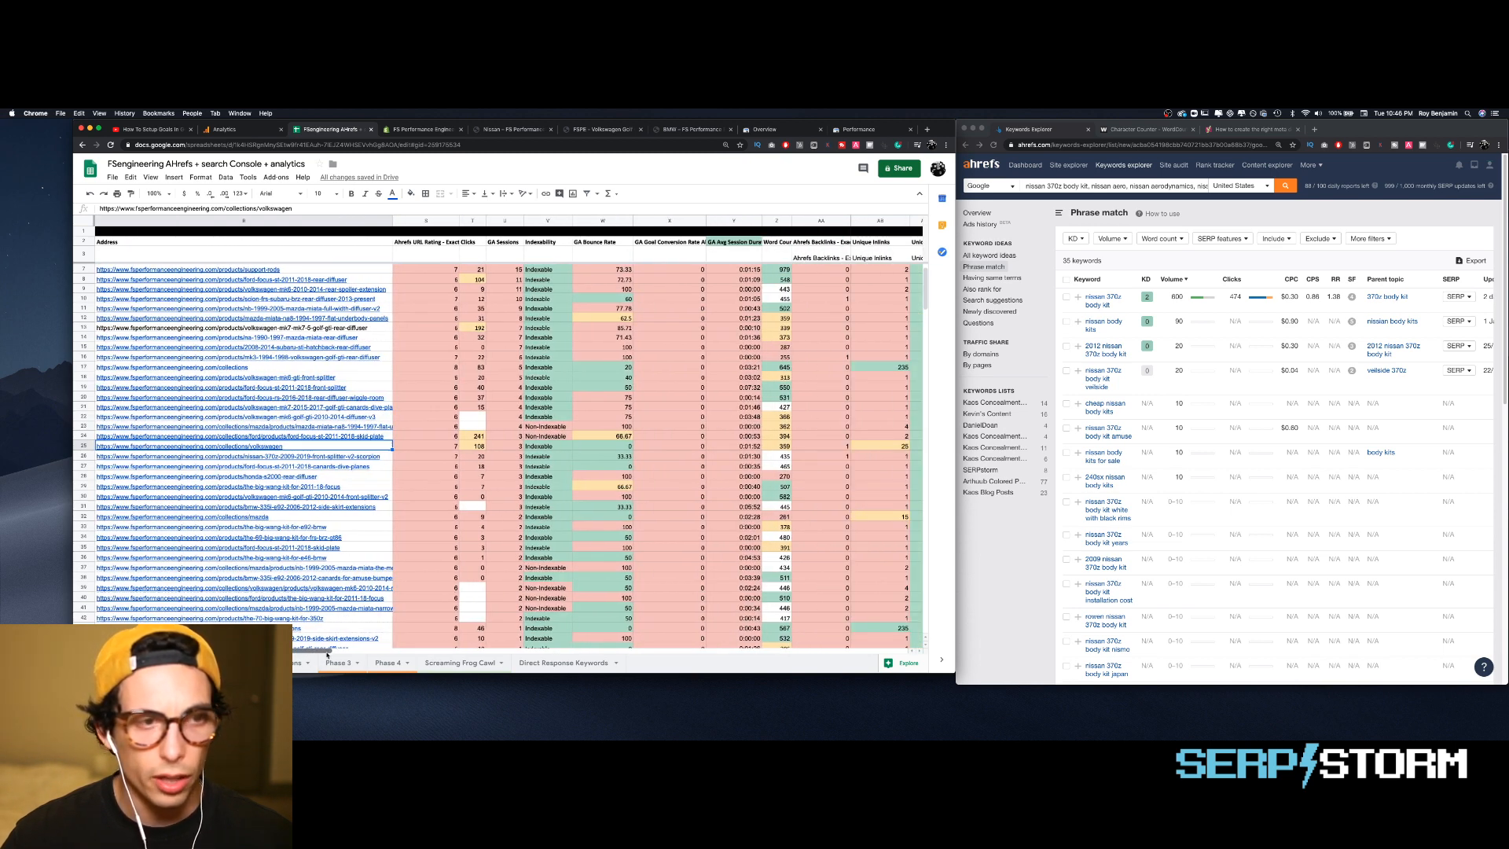
scroll(327, 654, left, 1)
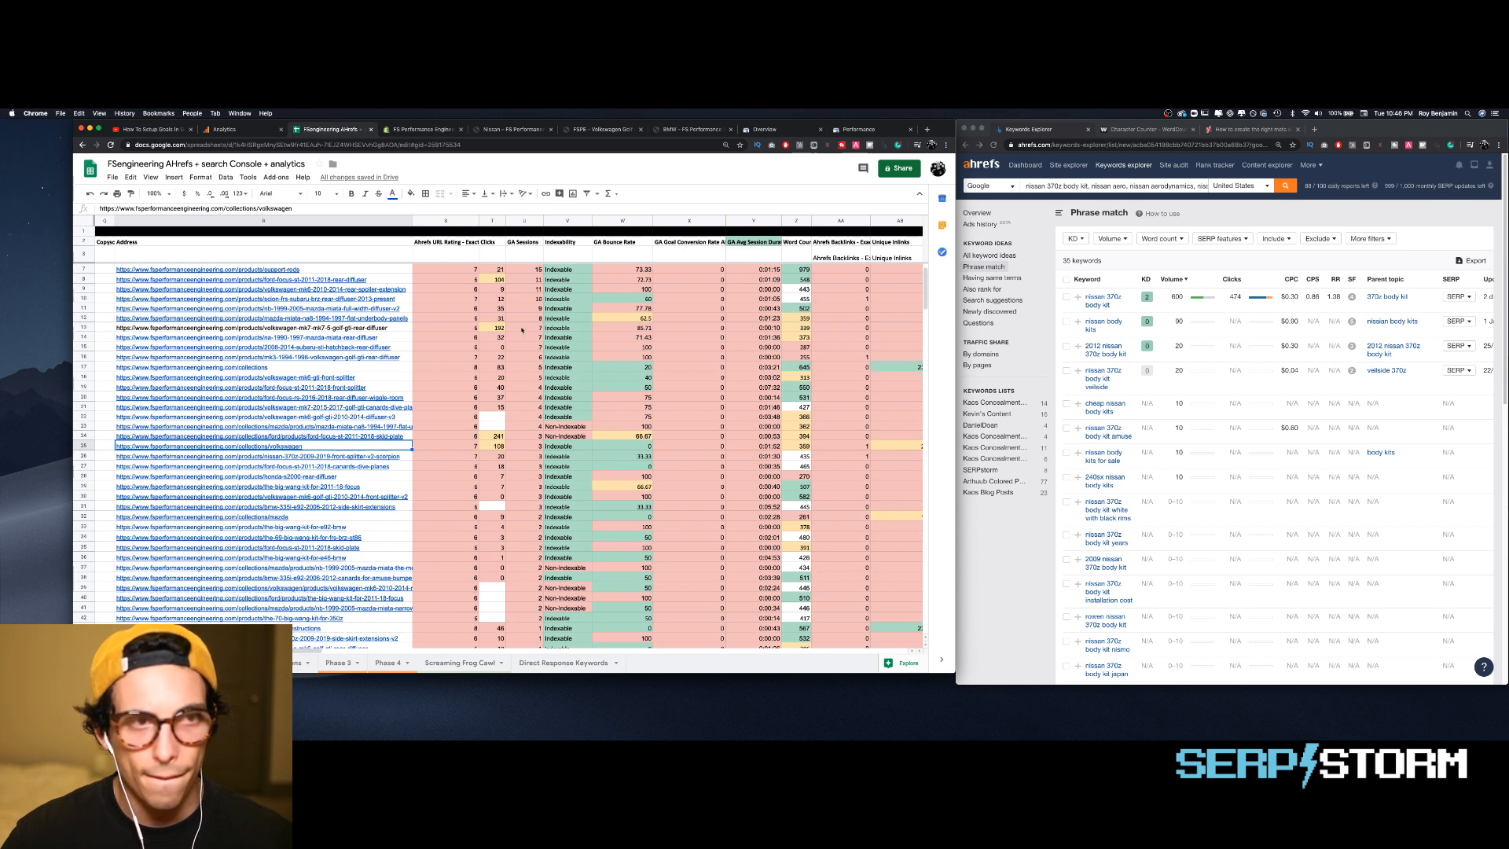
scroll(521, 331, down, 6)
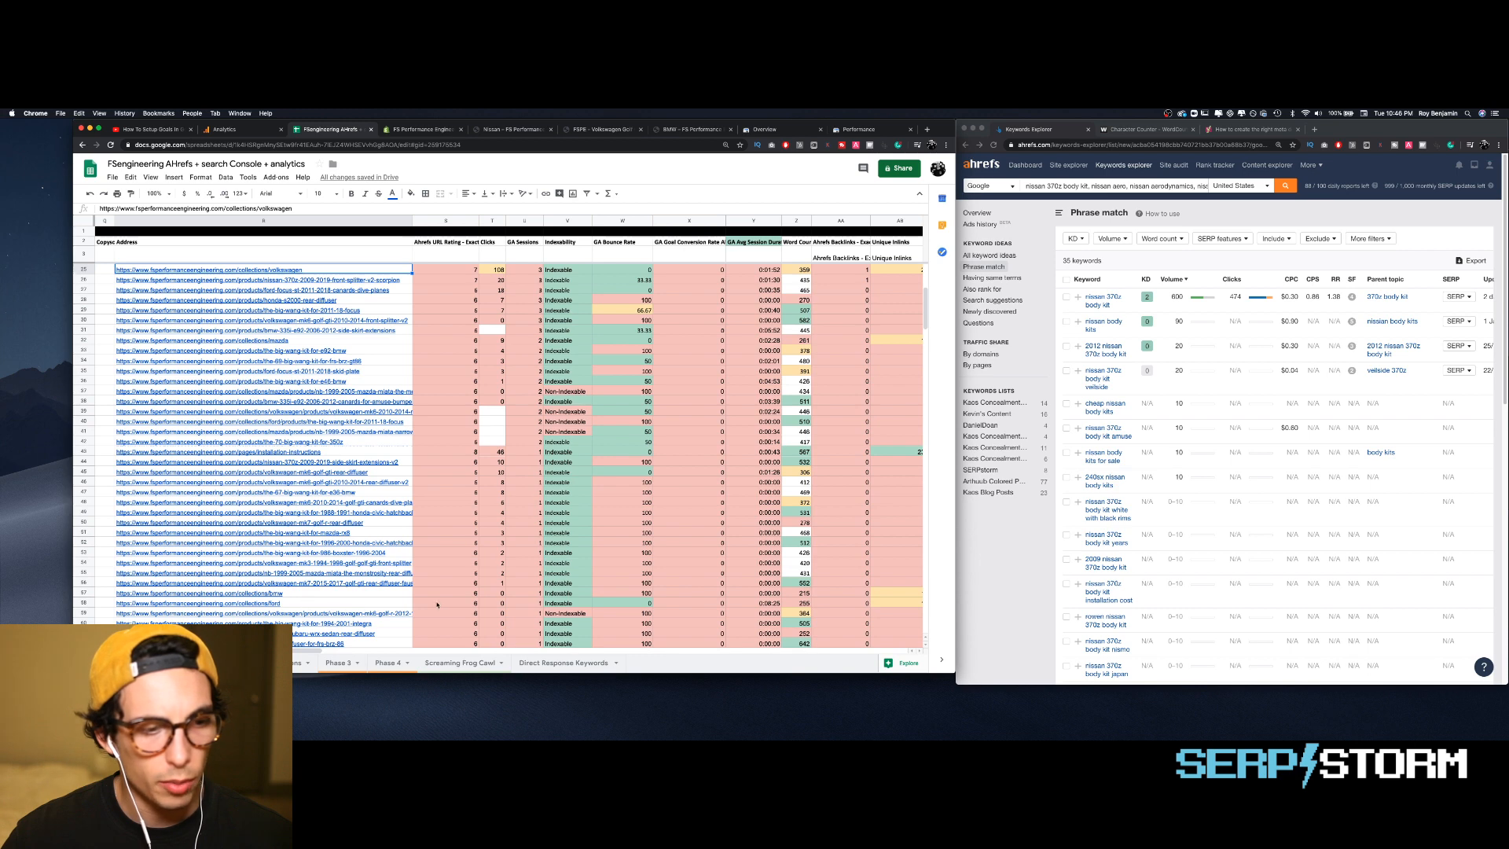
scroll(248, 276, up, 7)
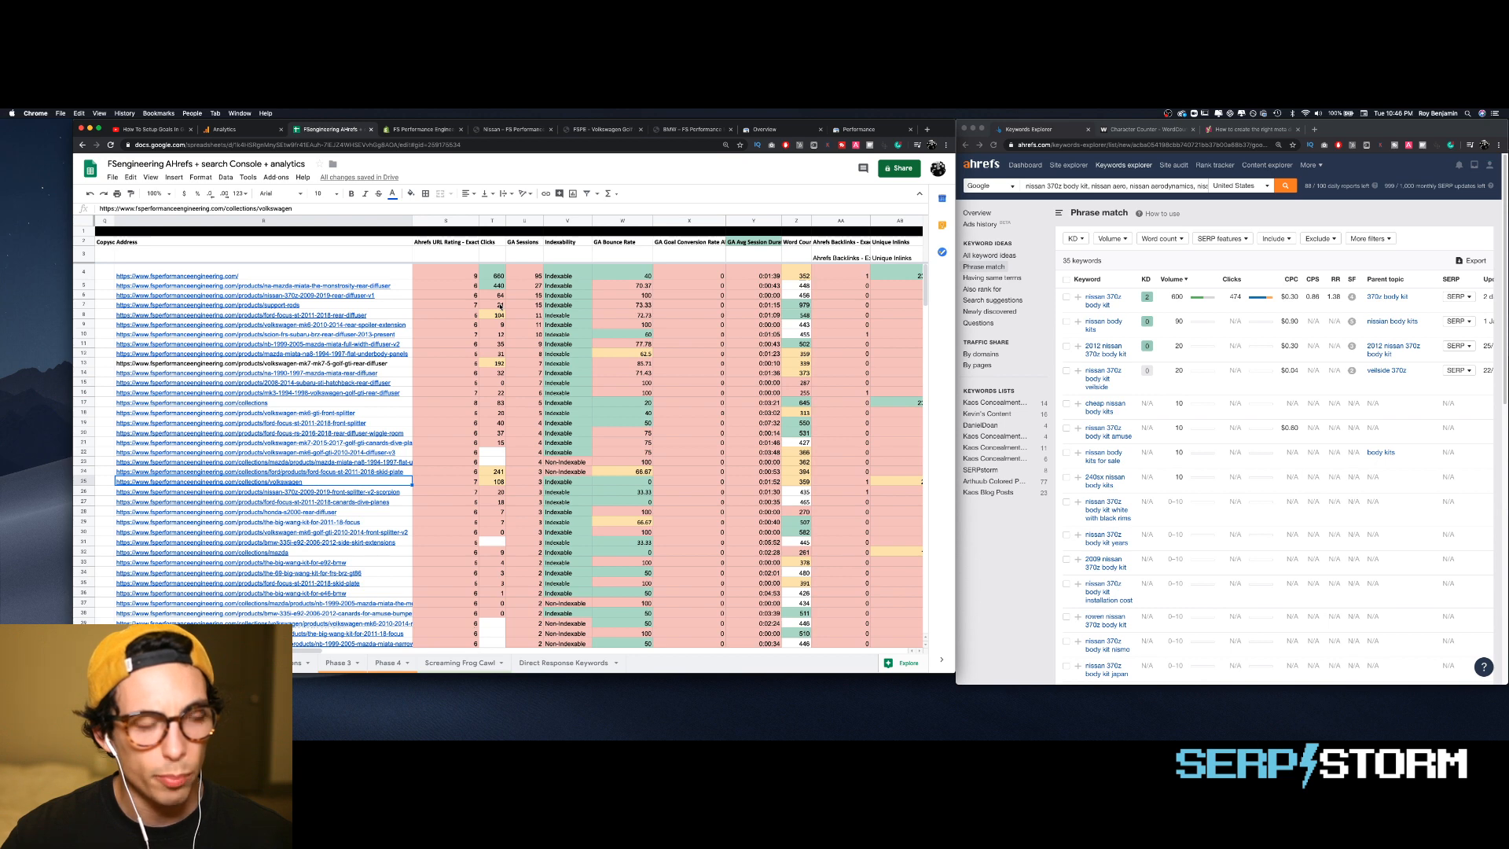
scroll(500, 306, down, 10)
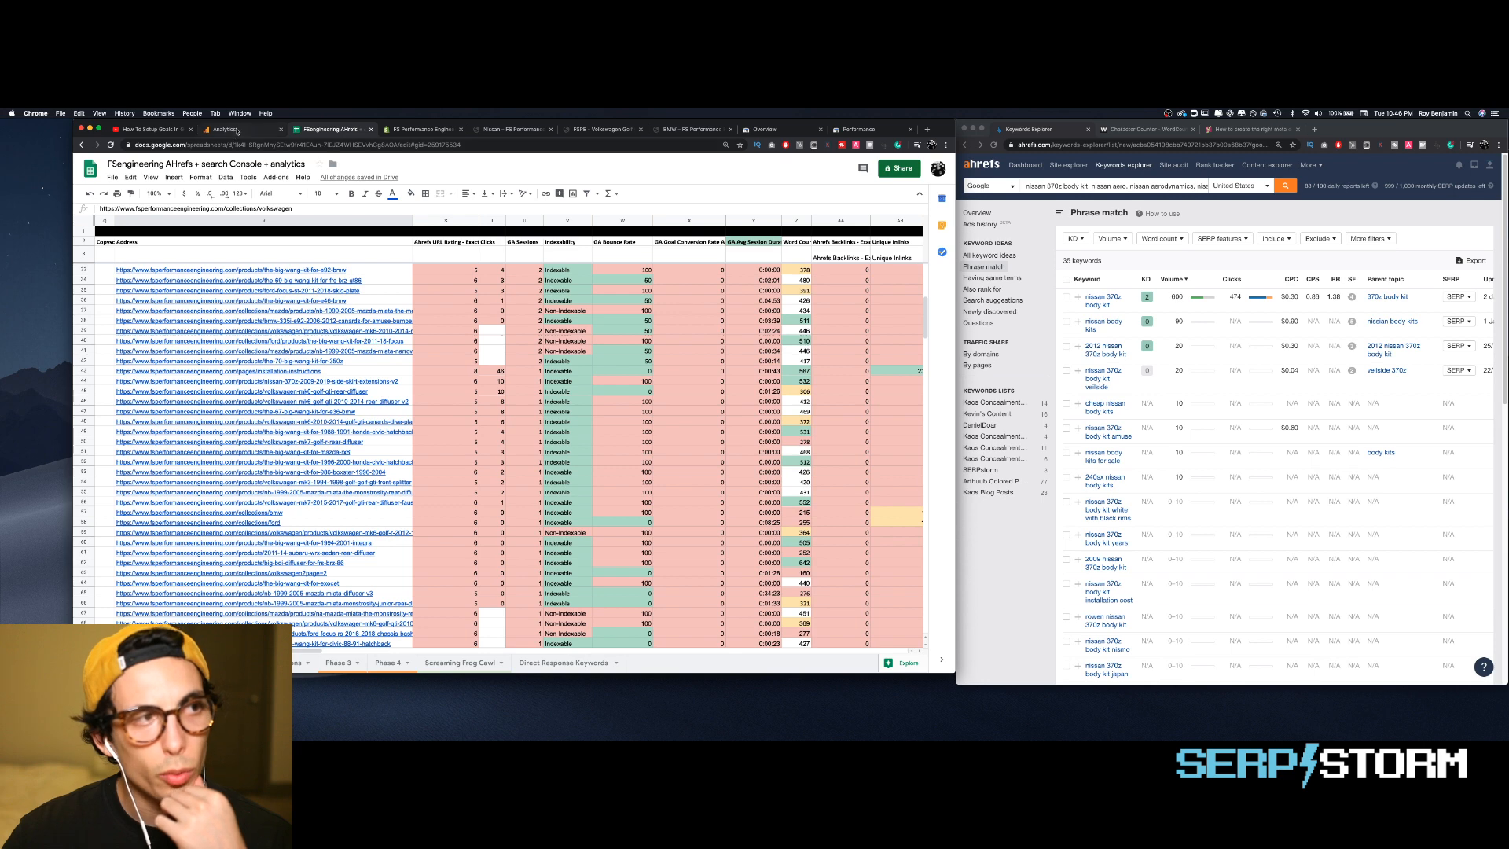
key(ctrl+Tab)
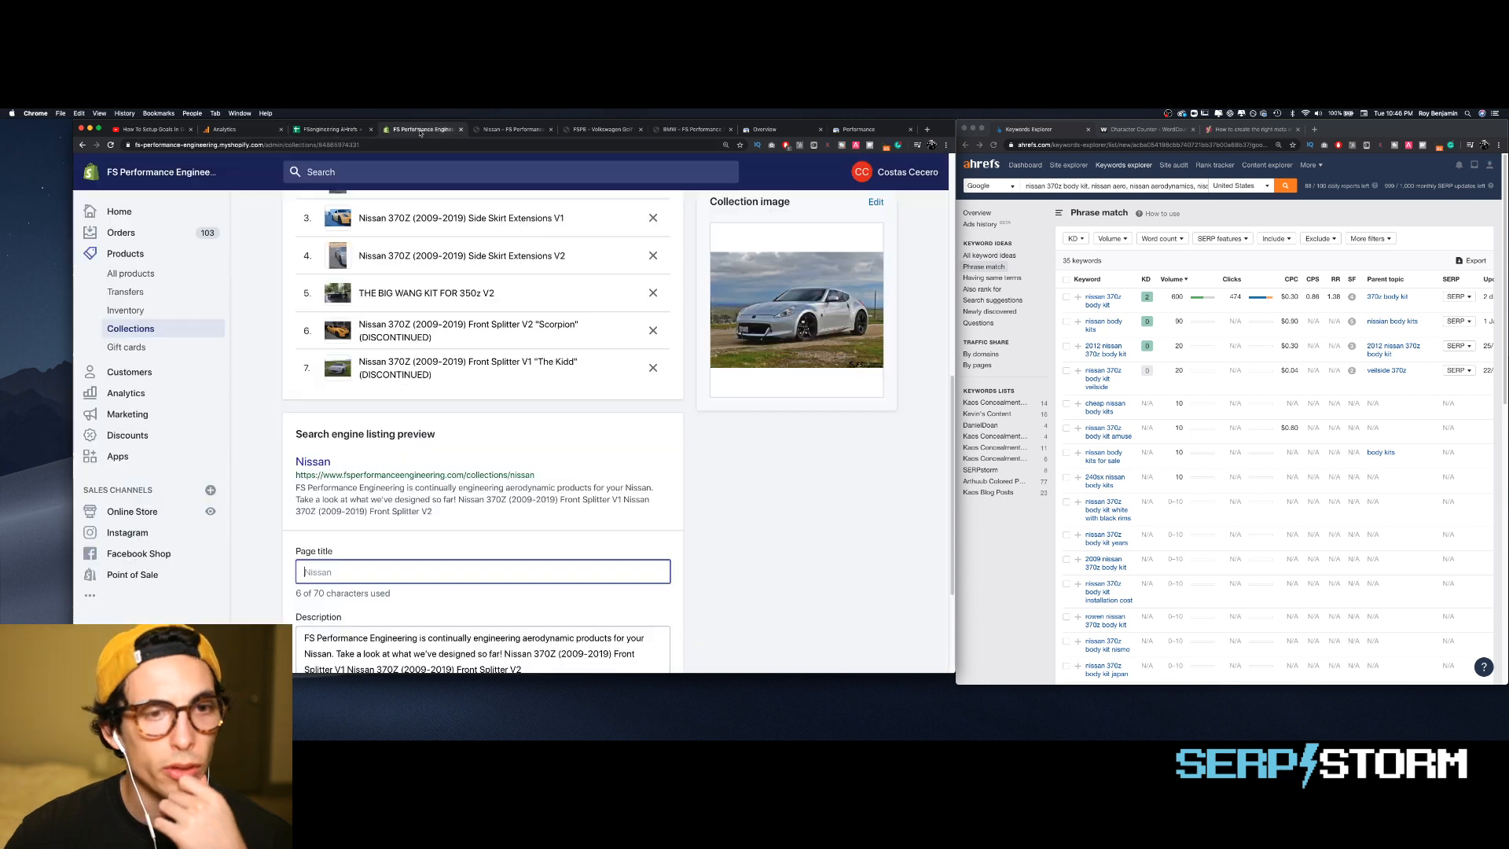
click(308, 131)
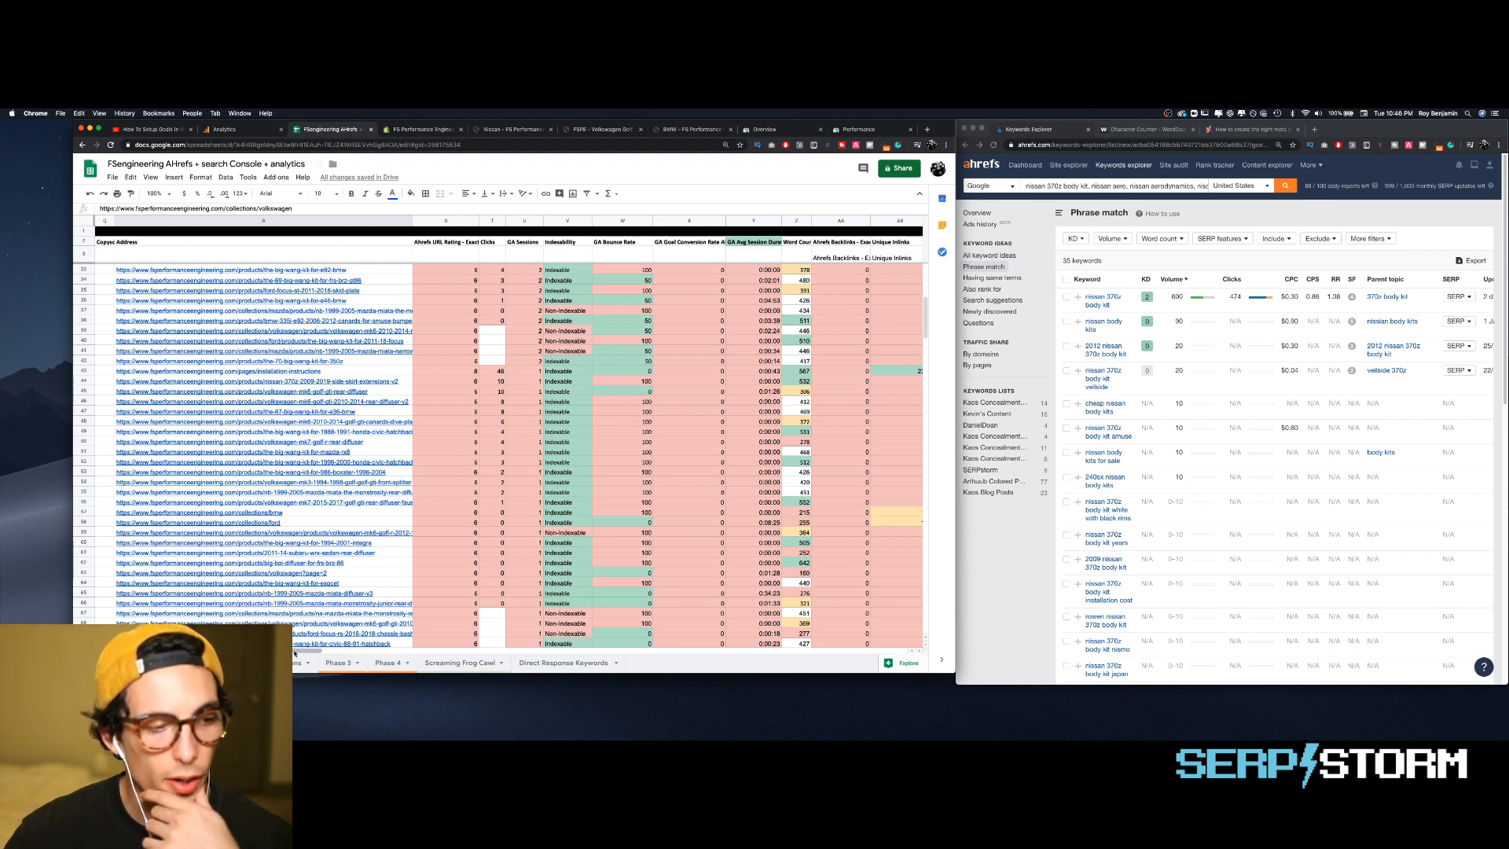
drag(313, 651, 282, 651)
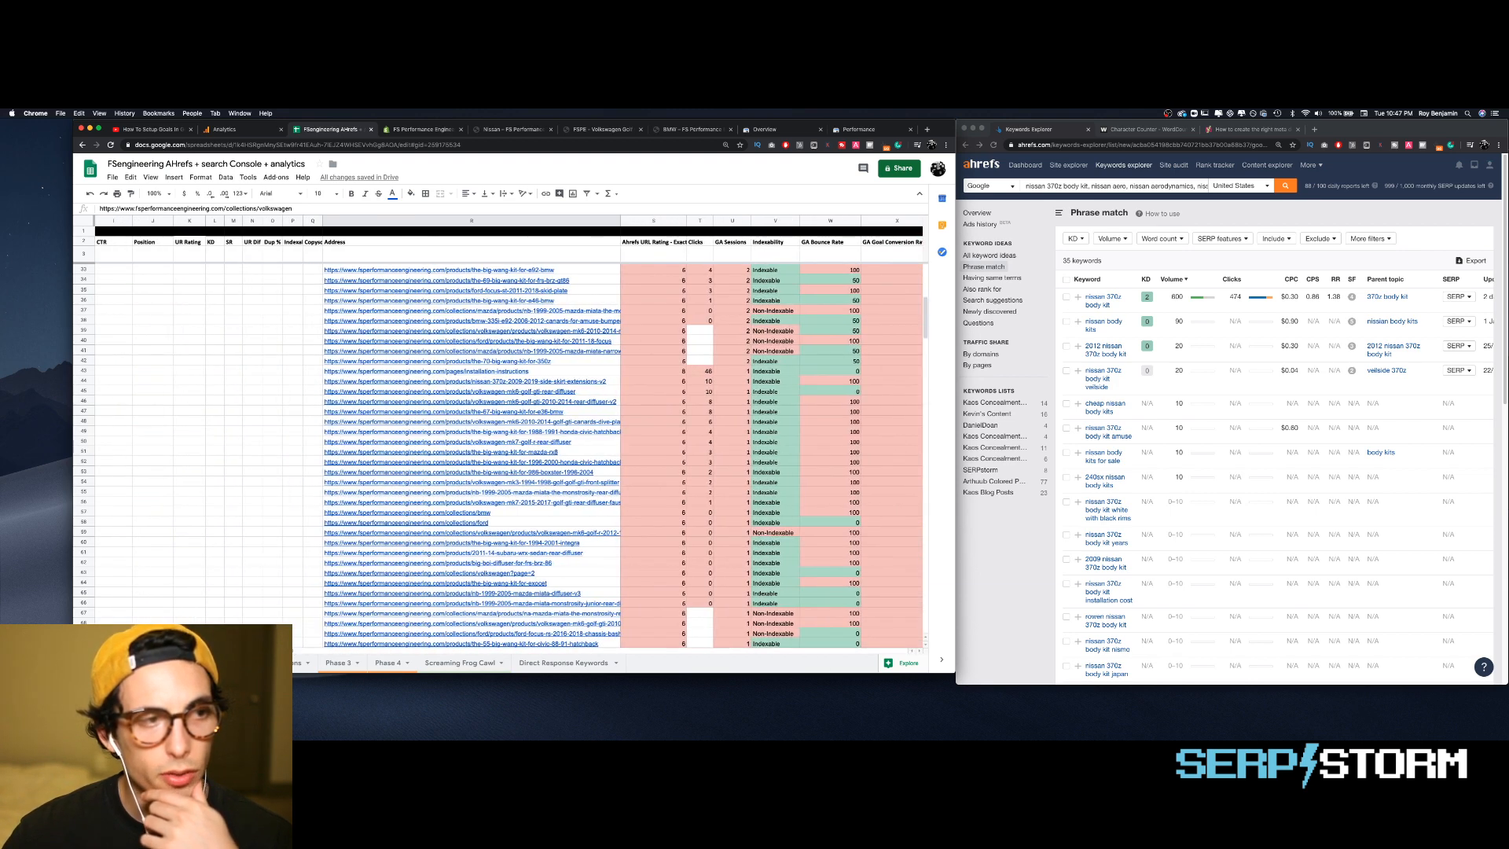
scroll(322, 610, up, 7)
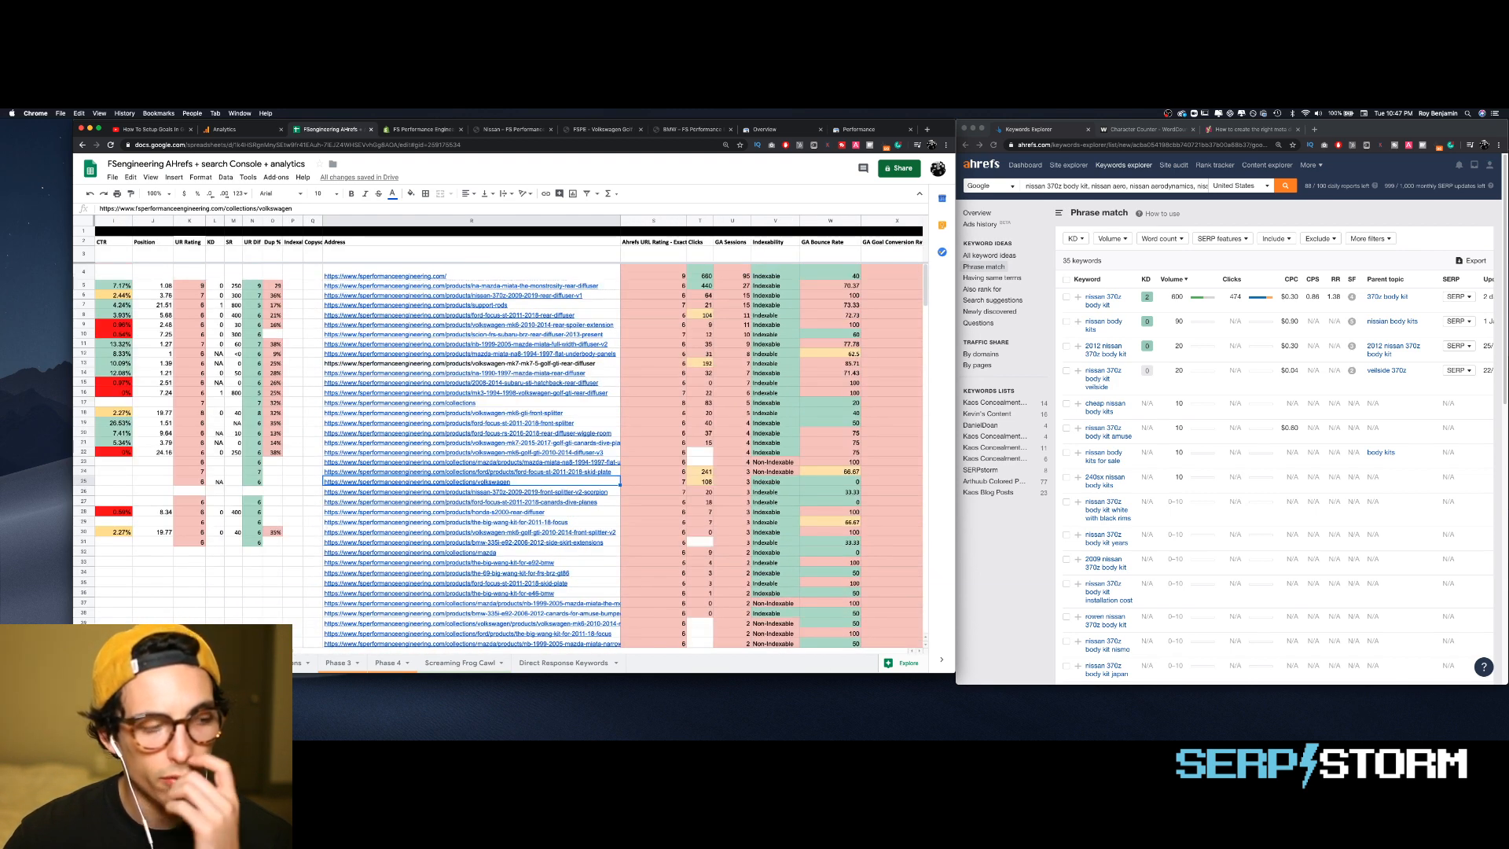
scroll(503, 456, left, 3)
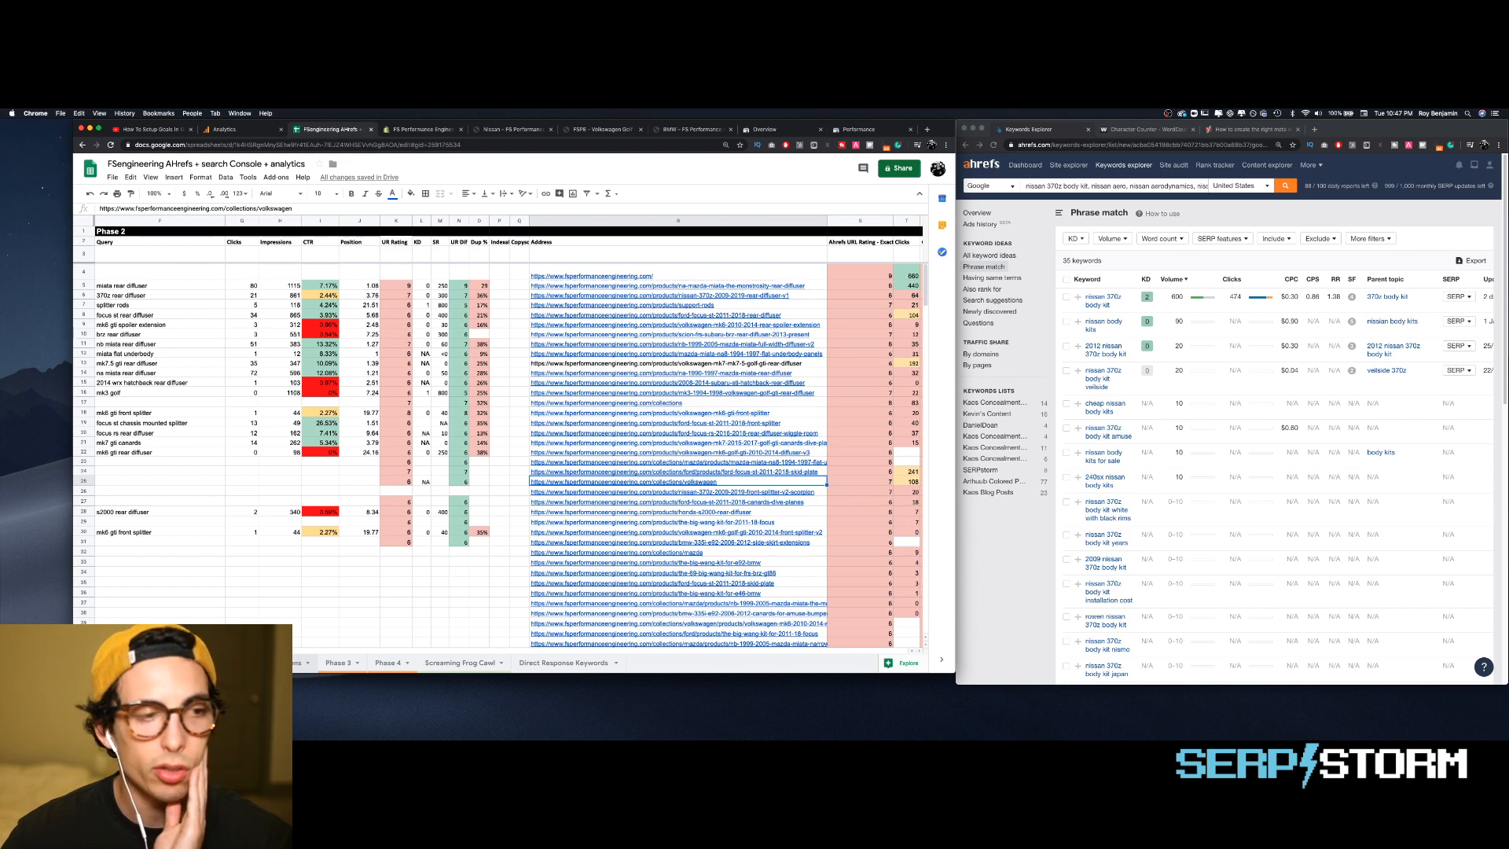
- Copy the VW body kits title from the workbook's title optimization sheet and replace the Shopify Nissan collection's page title with it
click(337, 663)
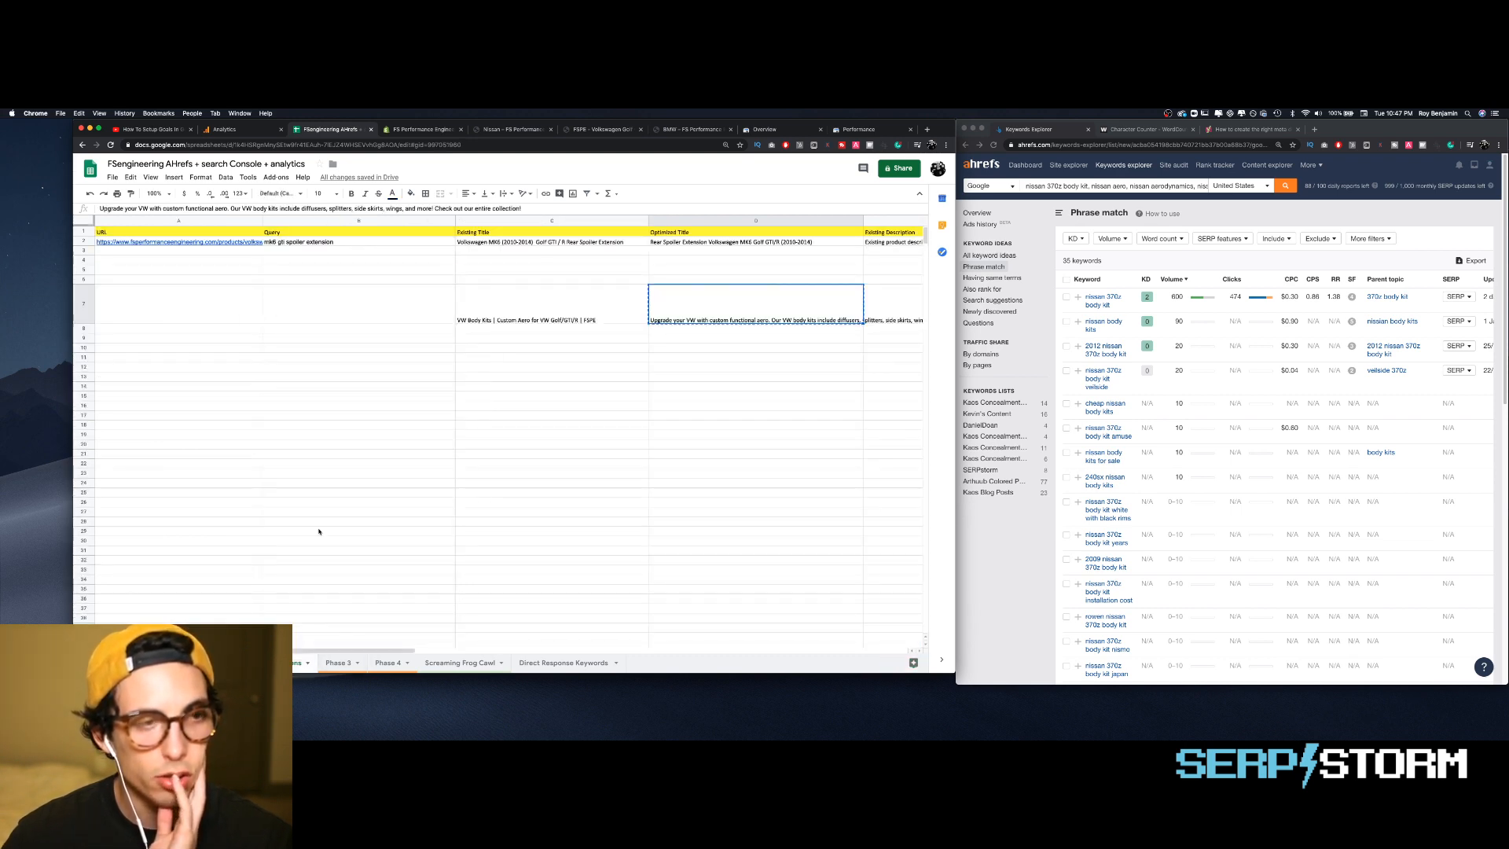
click(545, 308)
key(super+c)
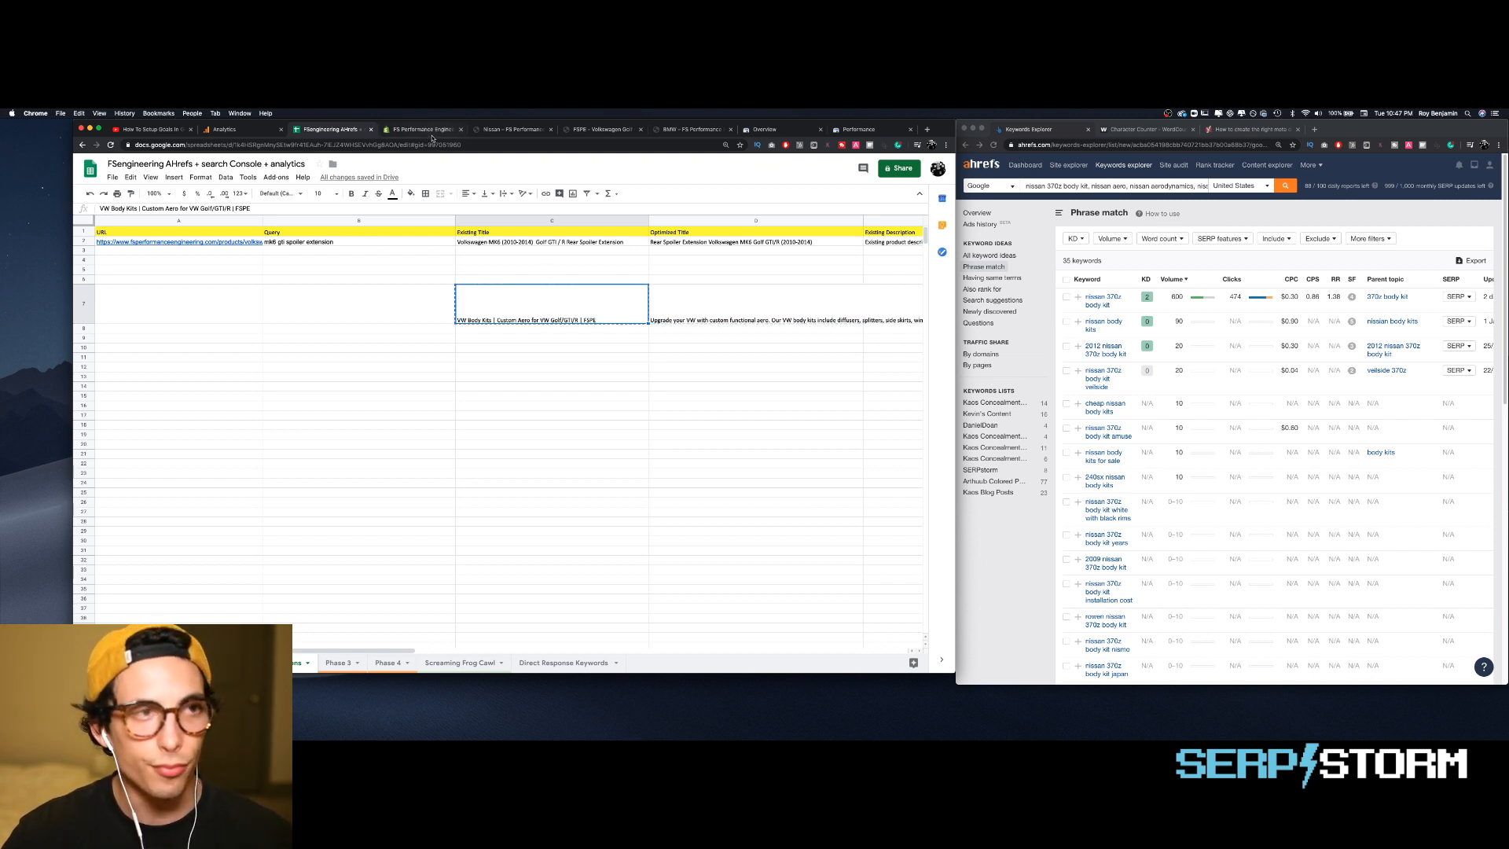
click(424, 130)
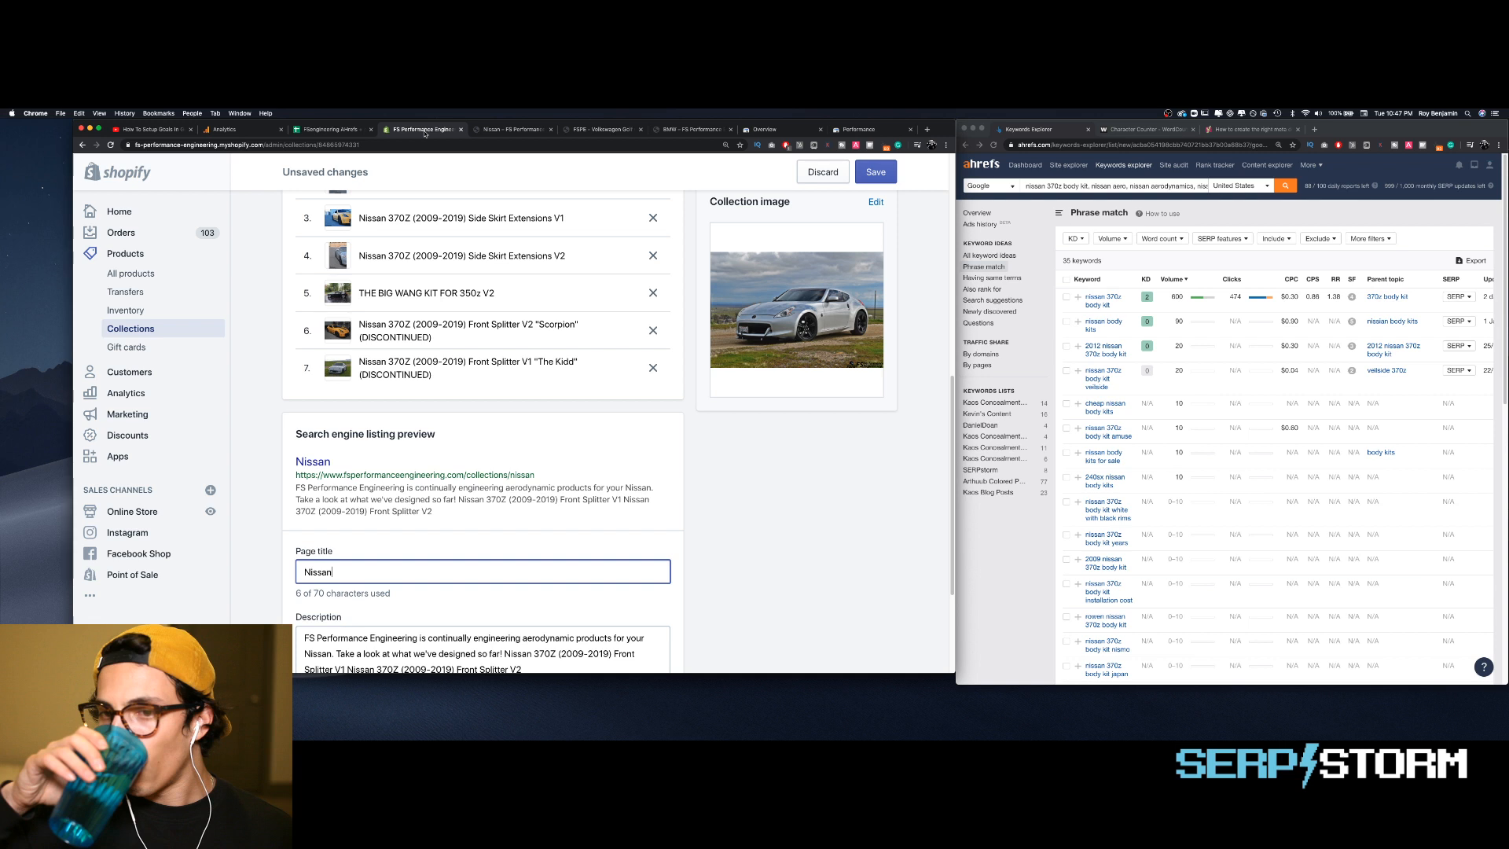
key(super+a)
key(super+v)
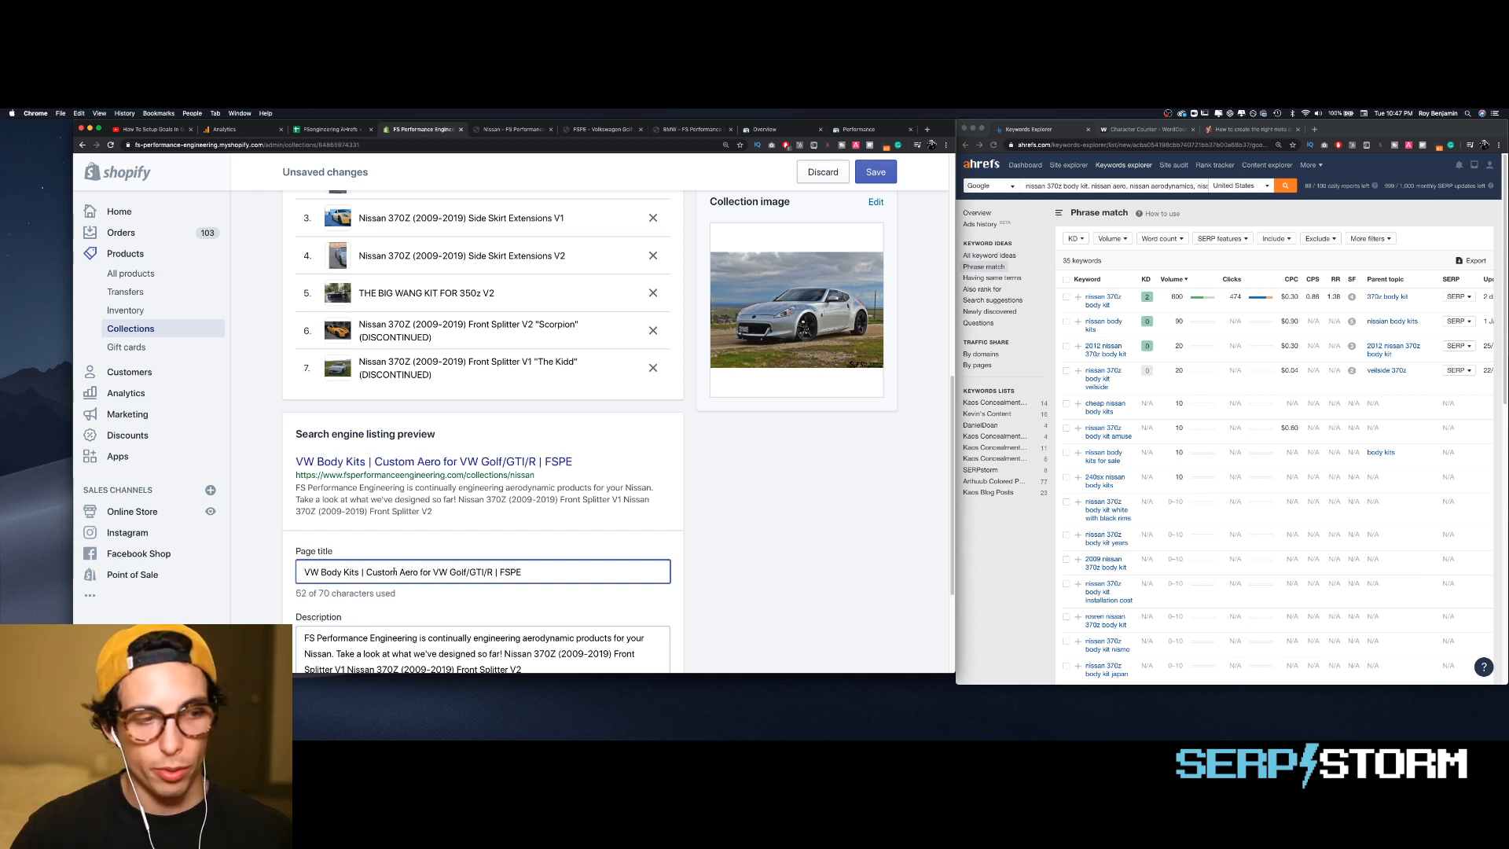
- Change the opening of the Nissan collection's page title to "Nissan 370z Body Kit"
drag(316, 572, 305, 572)
text(Nissan )
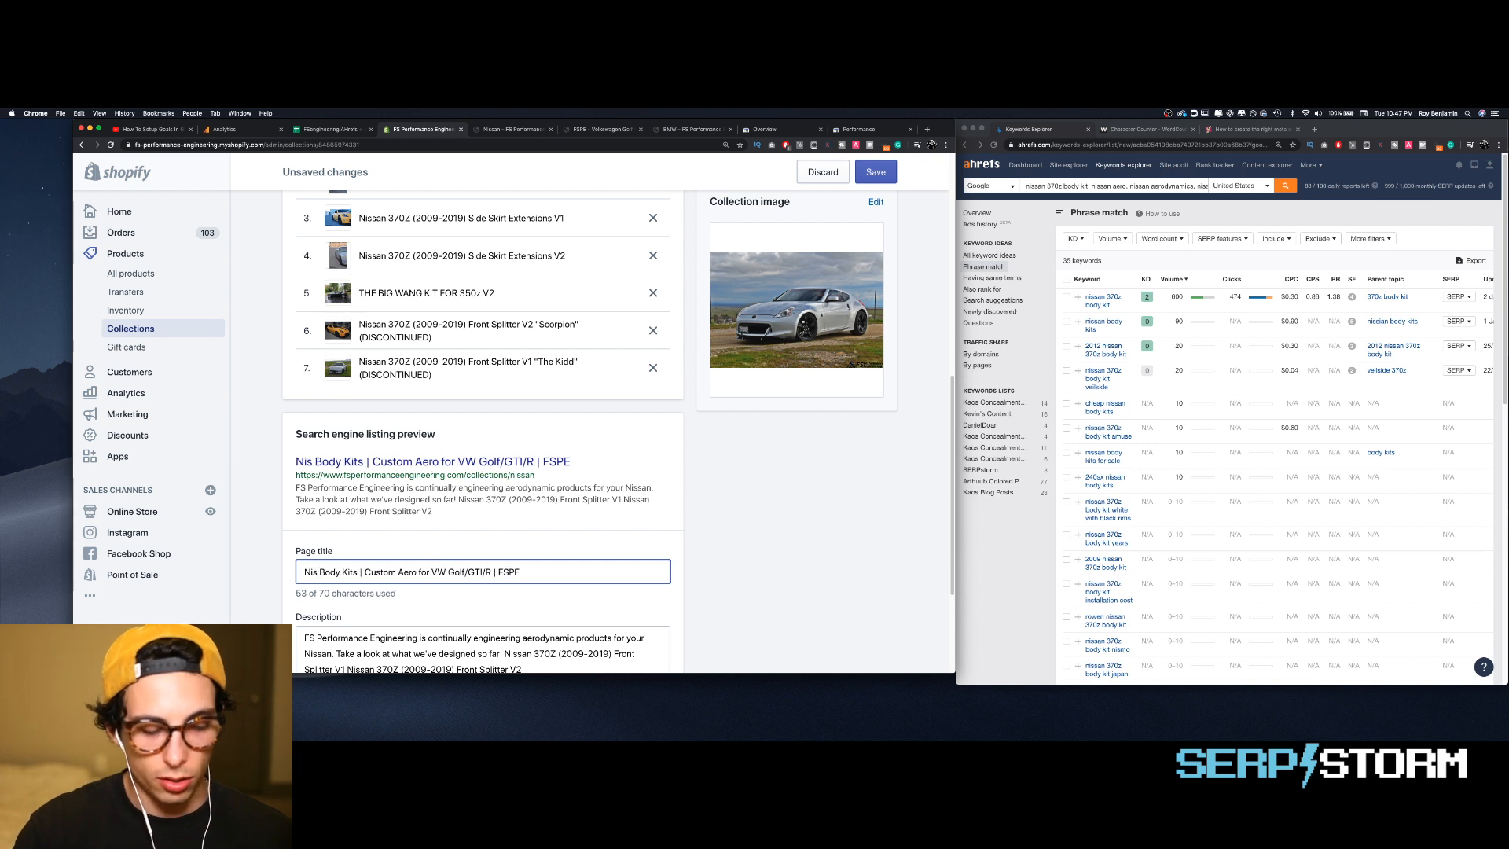
text(370z)
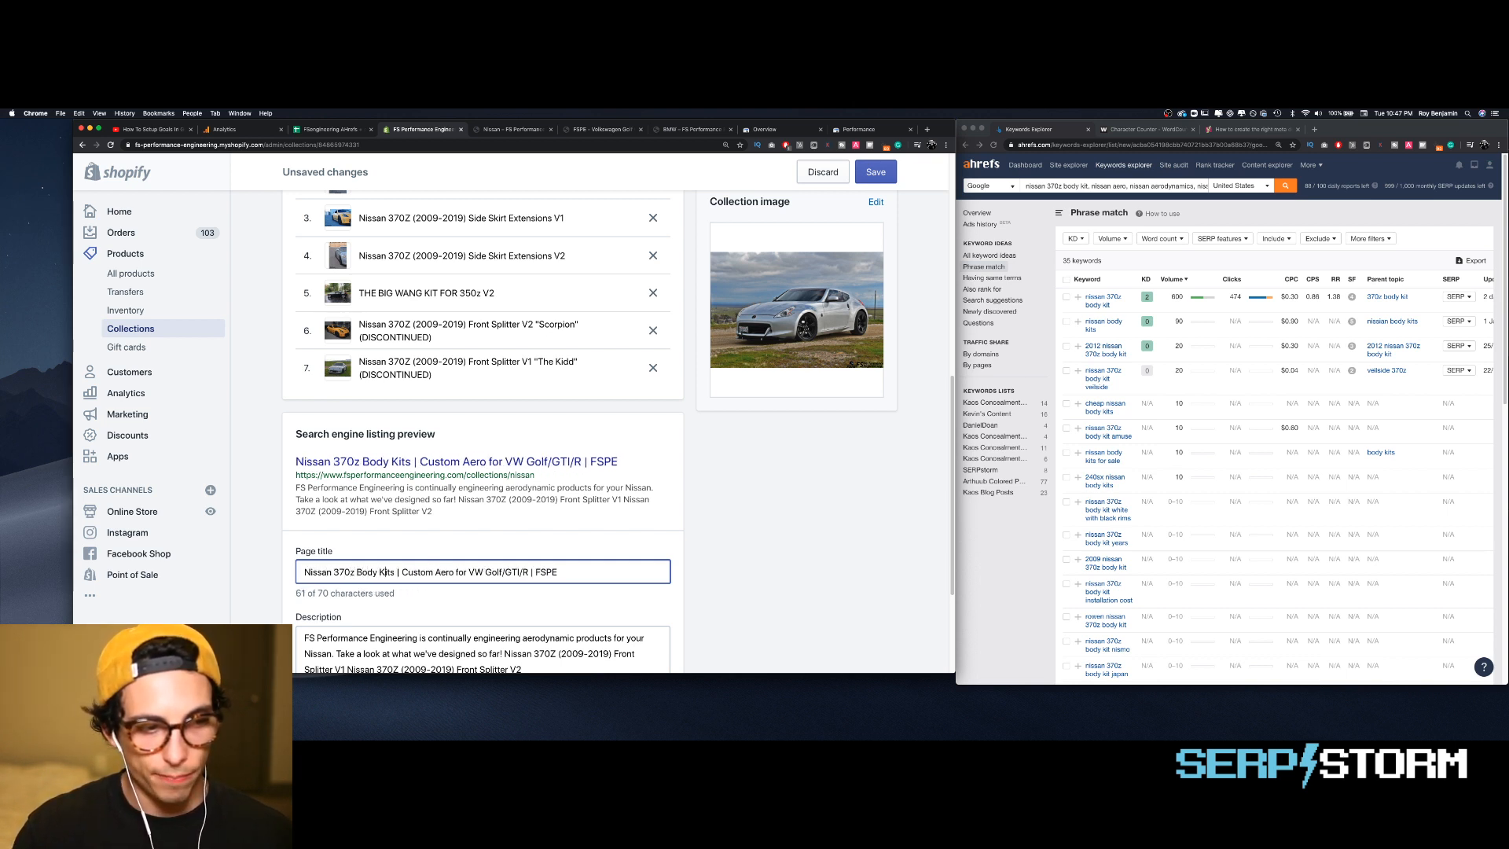
key(BackSpace)
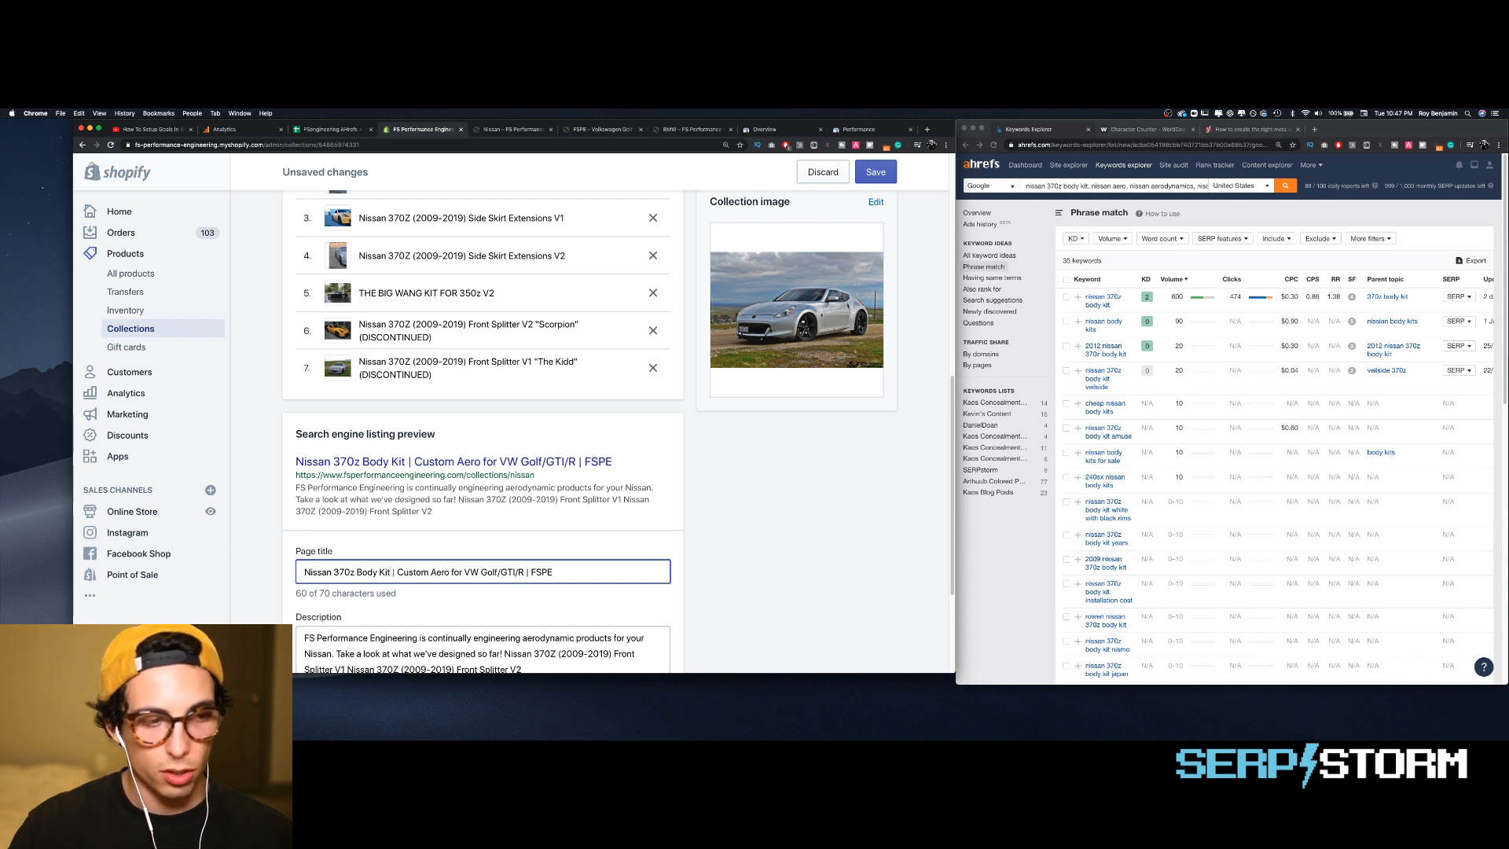
- Replace "VW Golf/GTI/R" in the page title with "Nissan 370z & More", keeping the FSPE ending
double_click(472, 572)
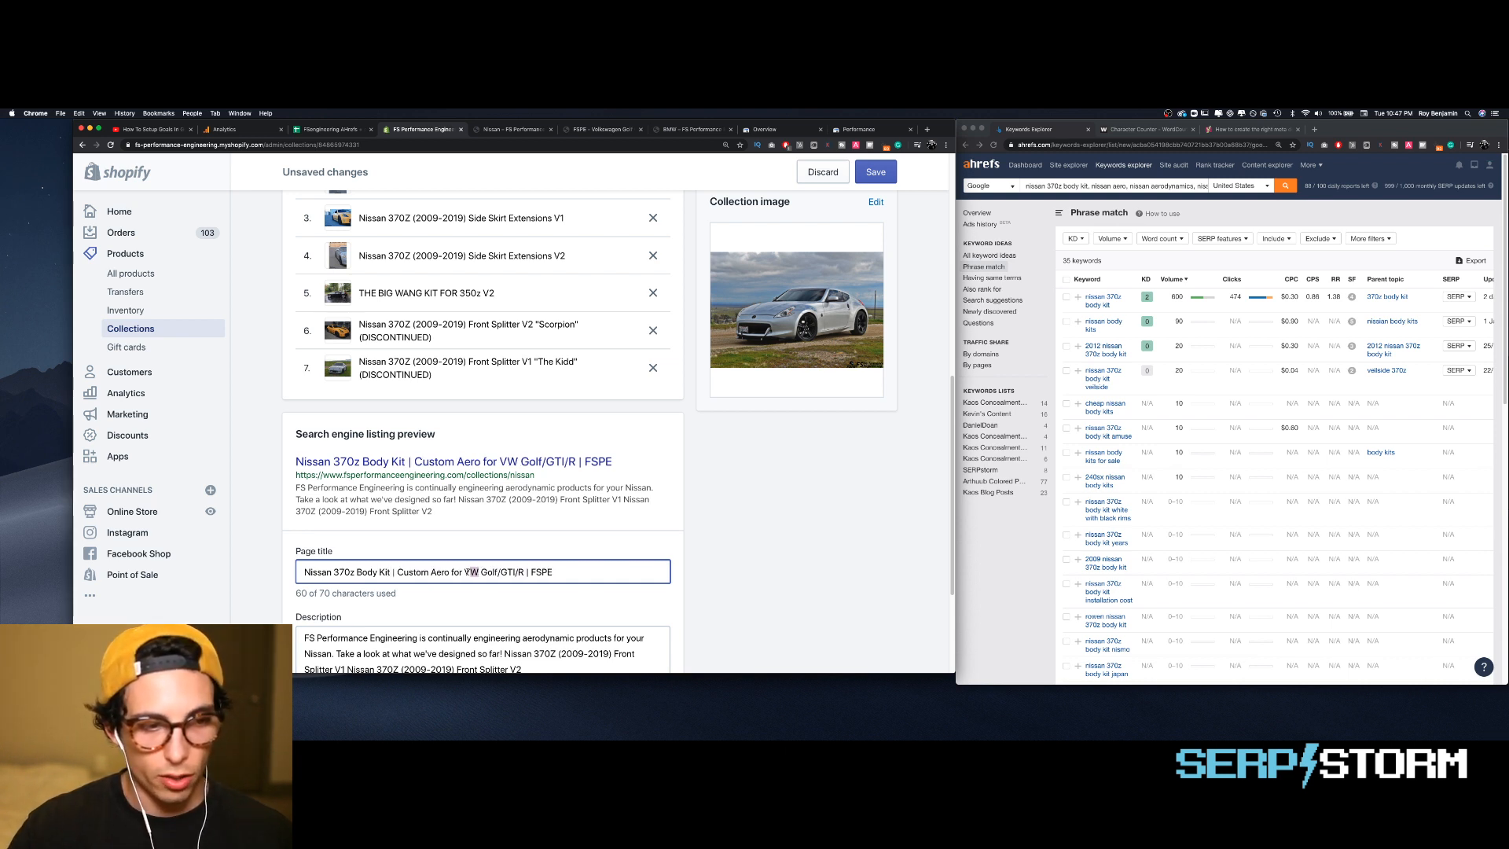
text(Nissan 3)
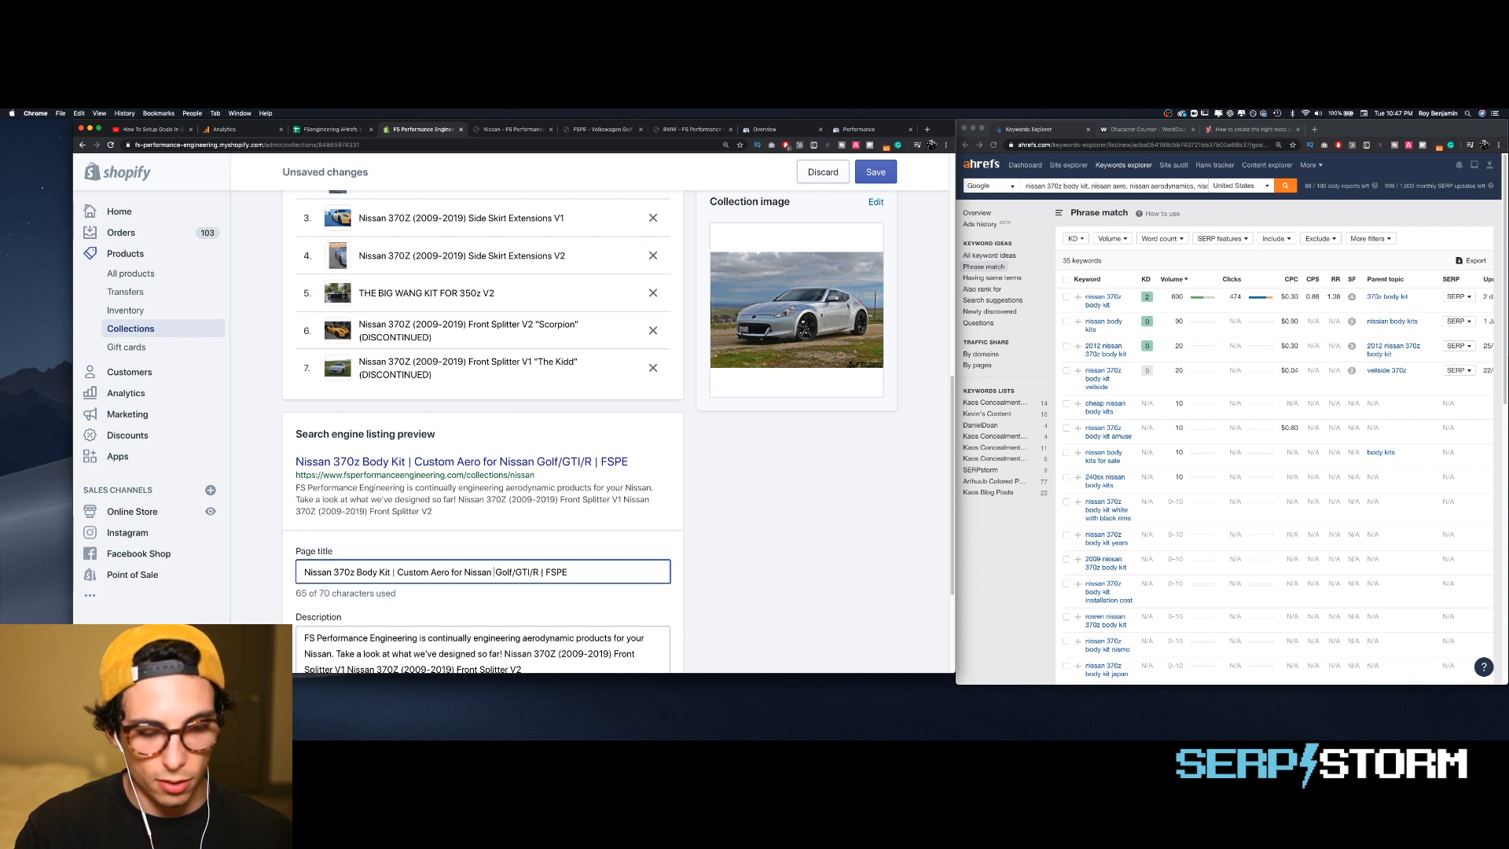
text(70z)
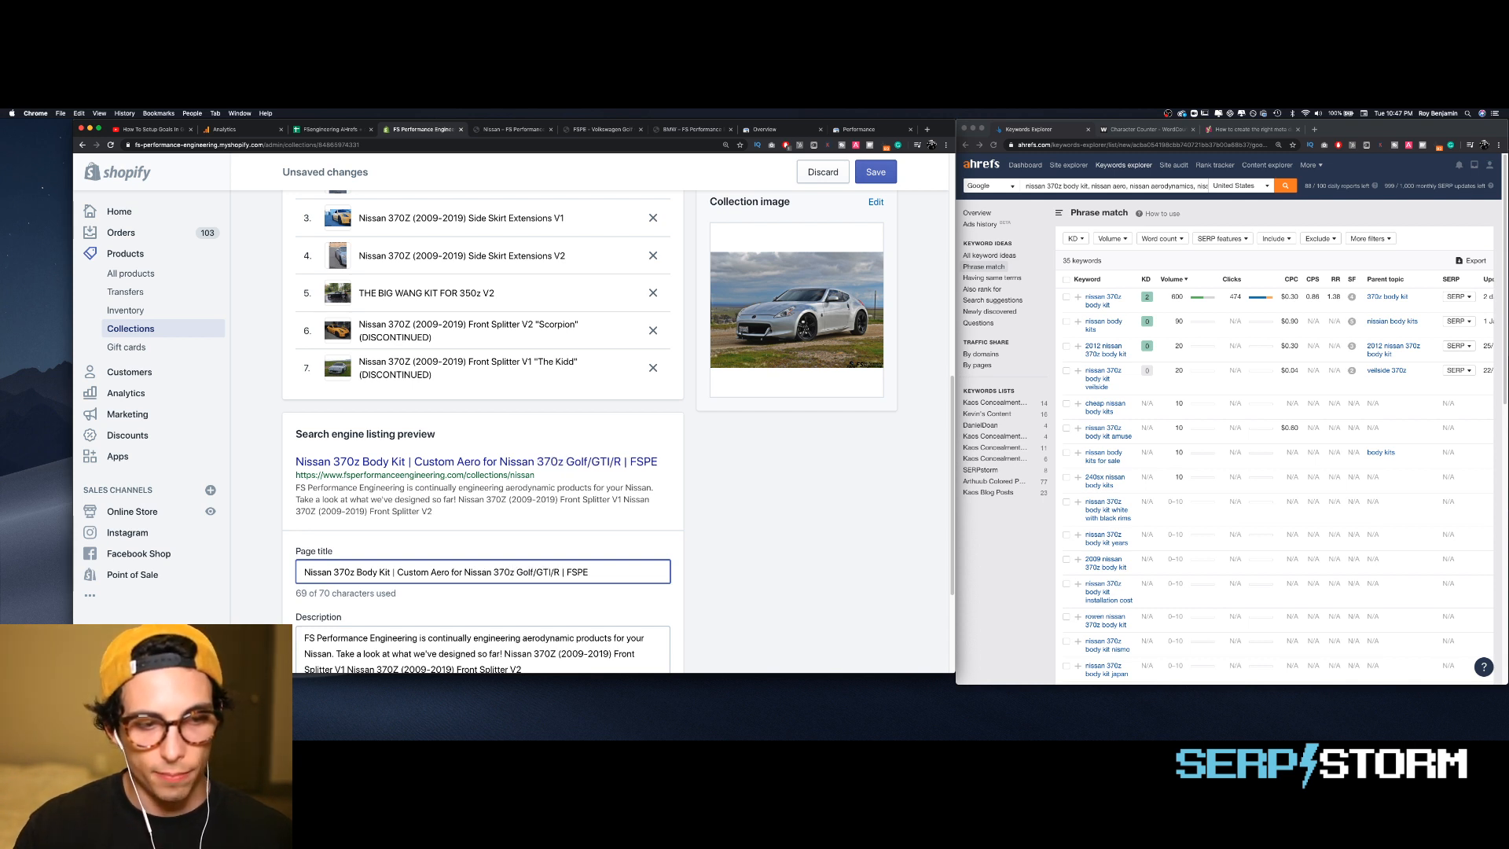
drag(516, 572, 563, 572)
key(BackSpace)
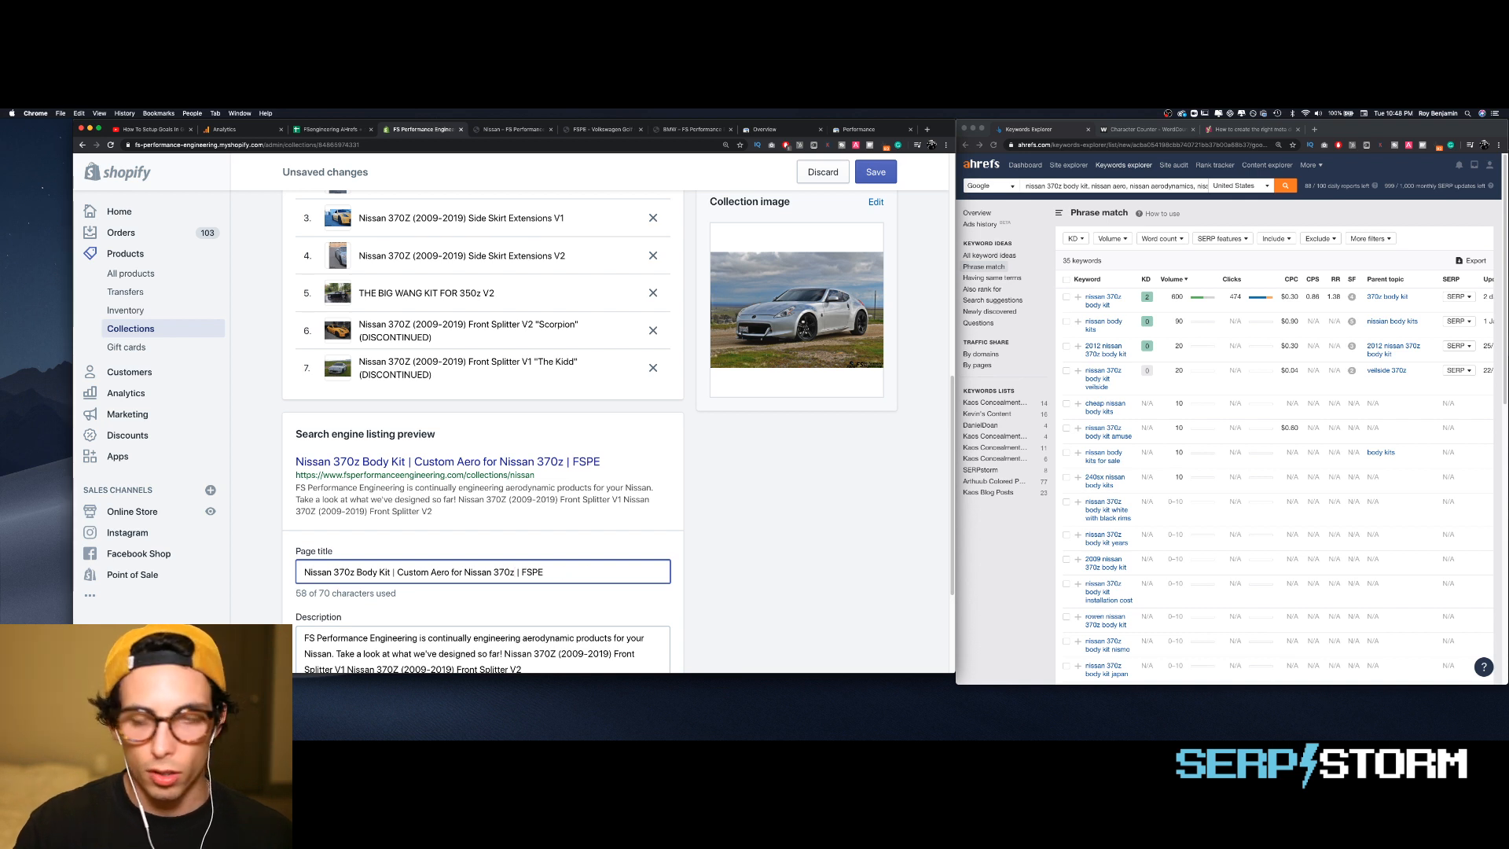
text(|)
text(& More)
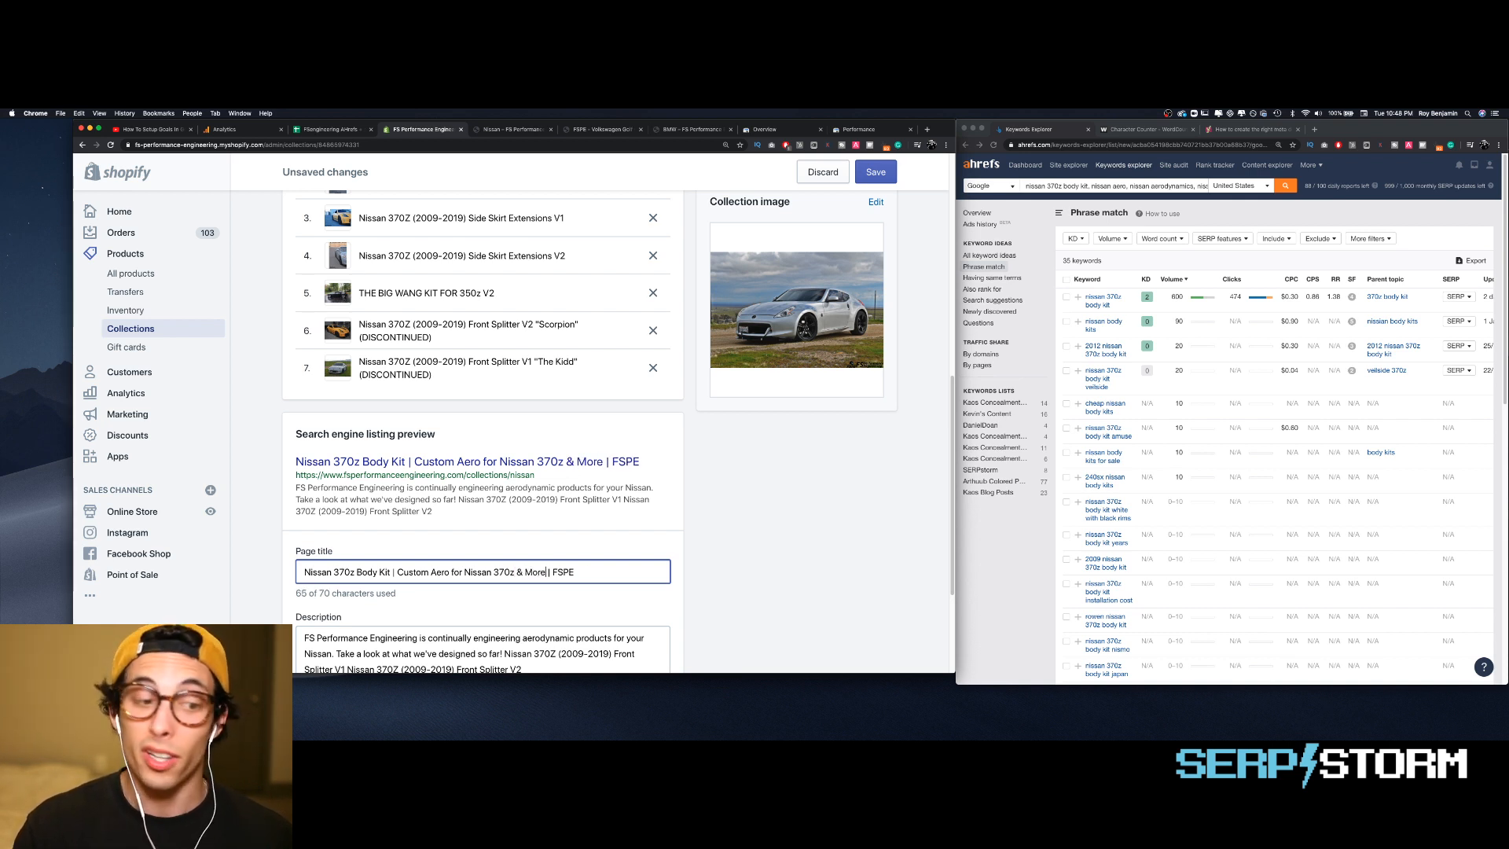
- Copy the VW meta description from the workbook and add it as a separate paragraph below the Nissan collection's existing description
click(549, 666)
scroll(550, 666, down, 2)
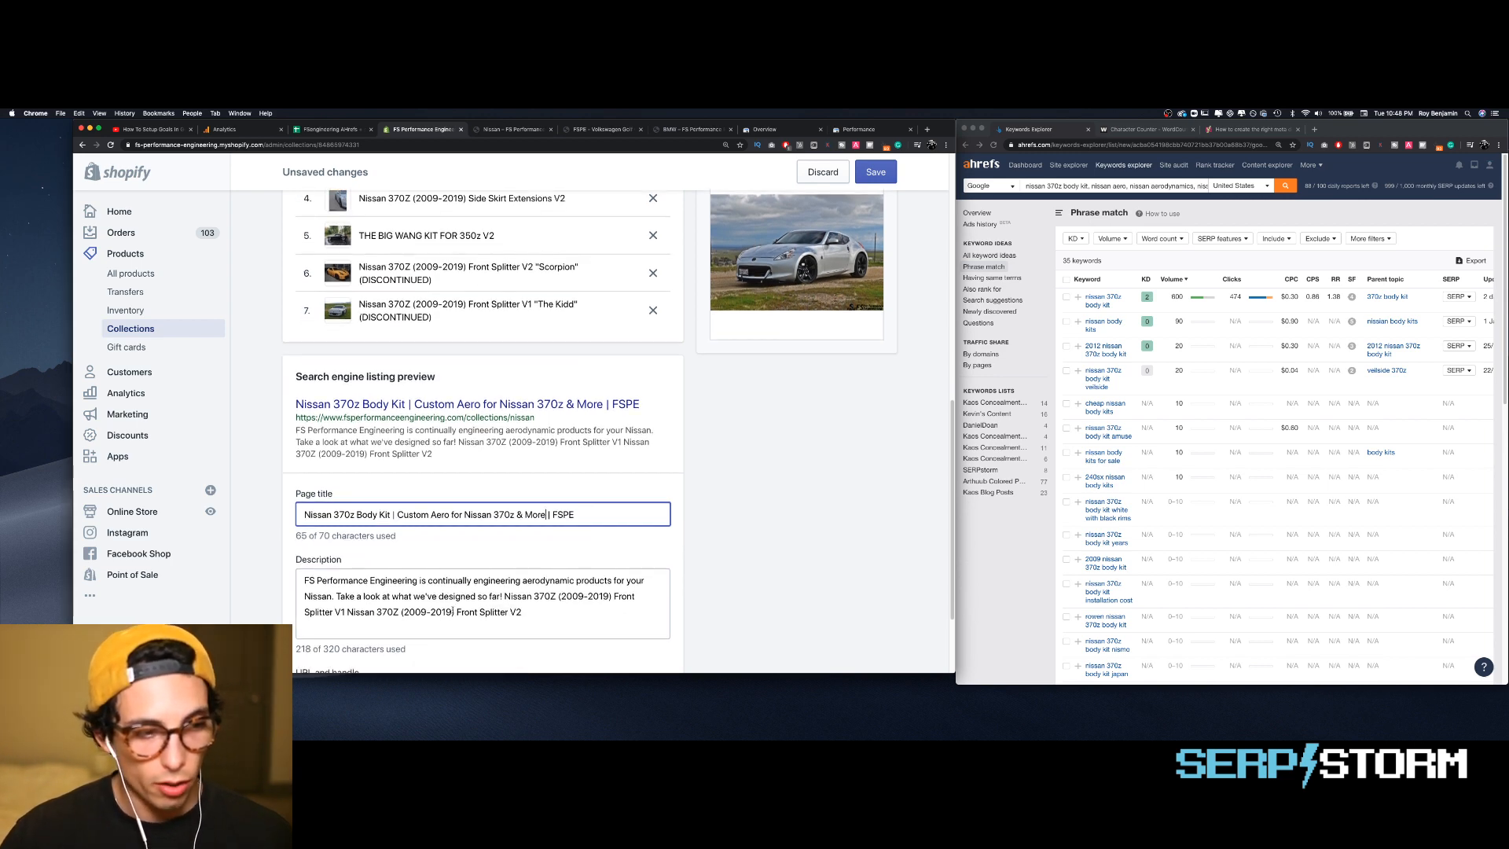
key(Return)
key(Return)
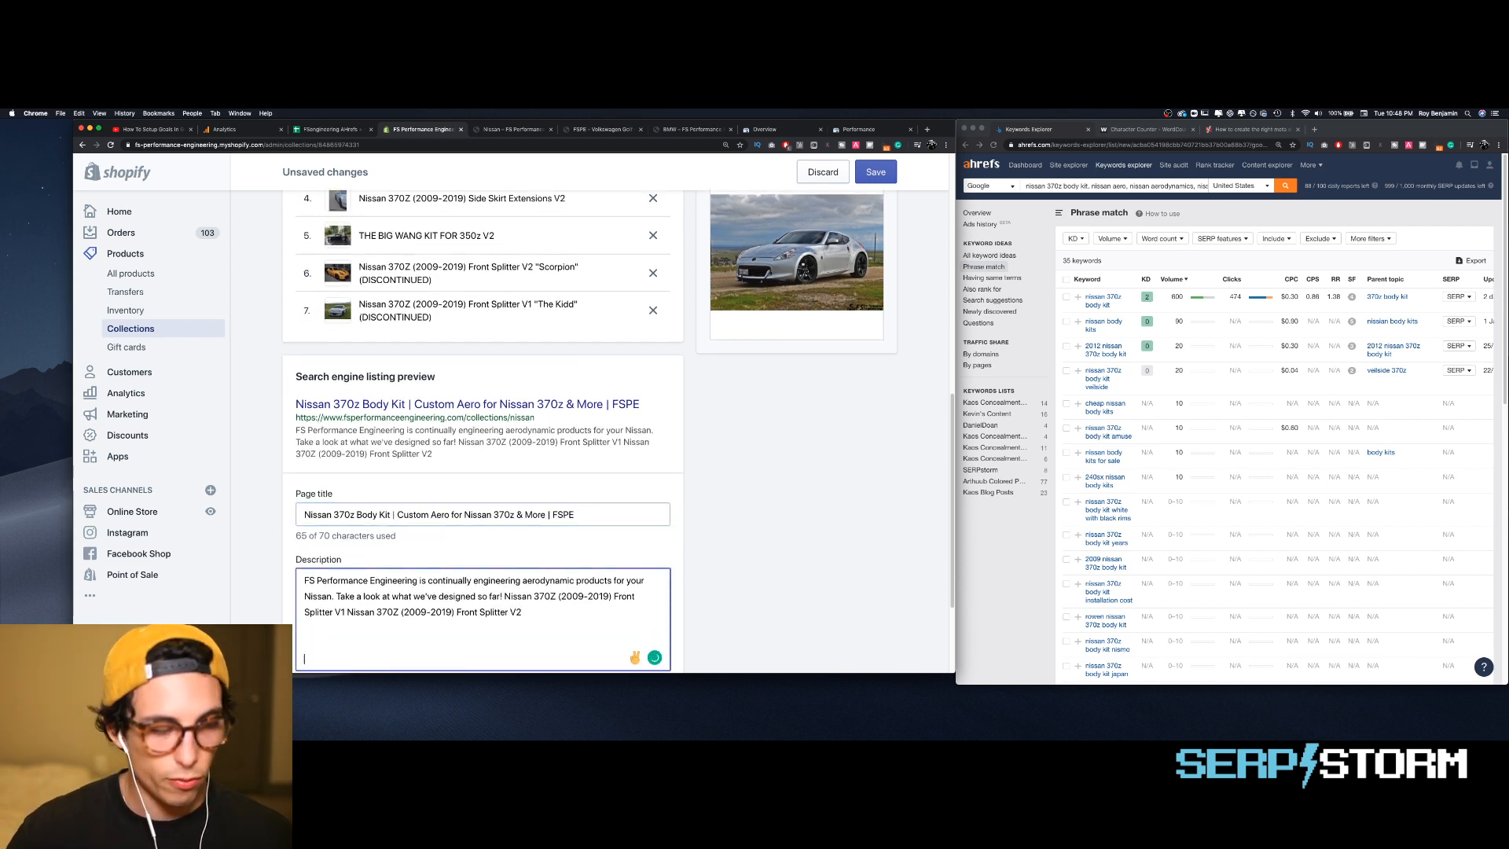
click(324, 130)
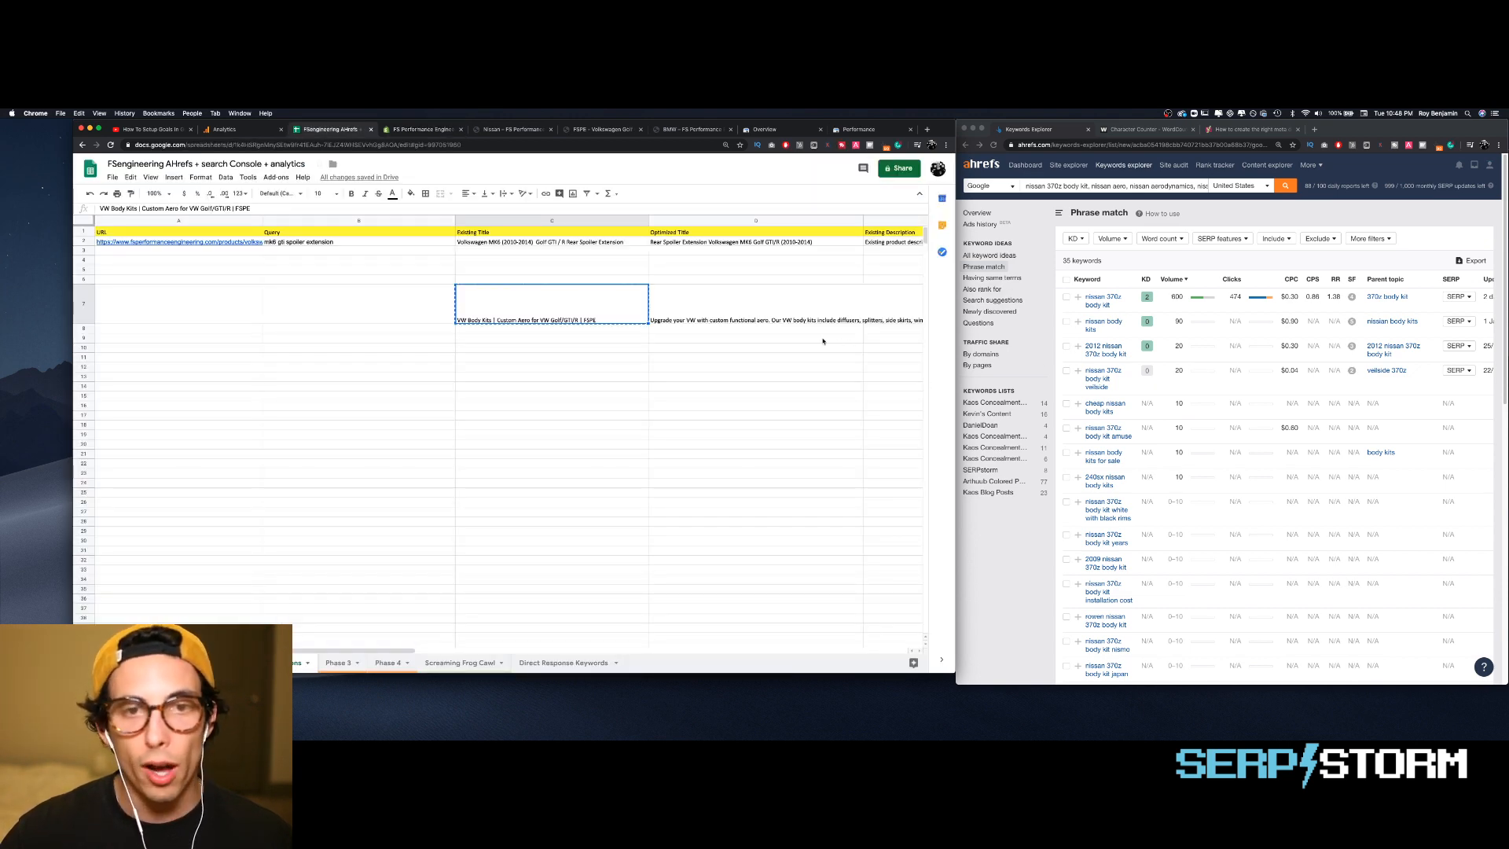
click(767, 307)
key(super+c)
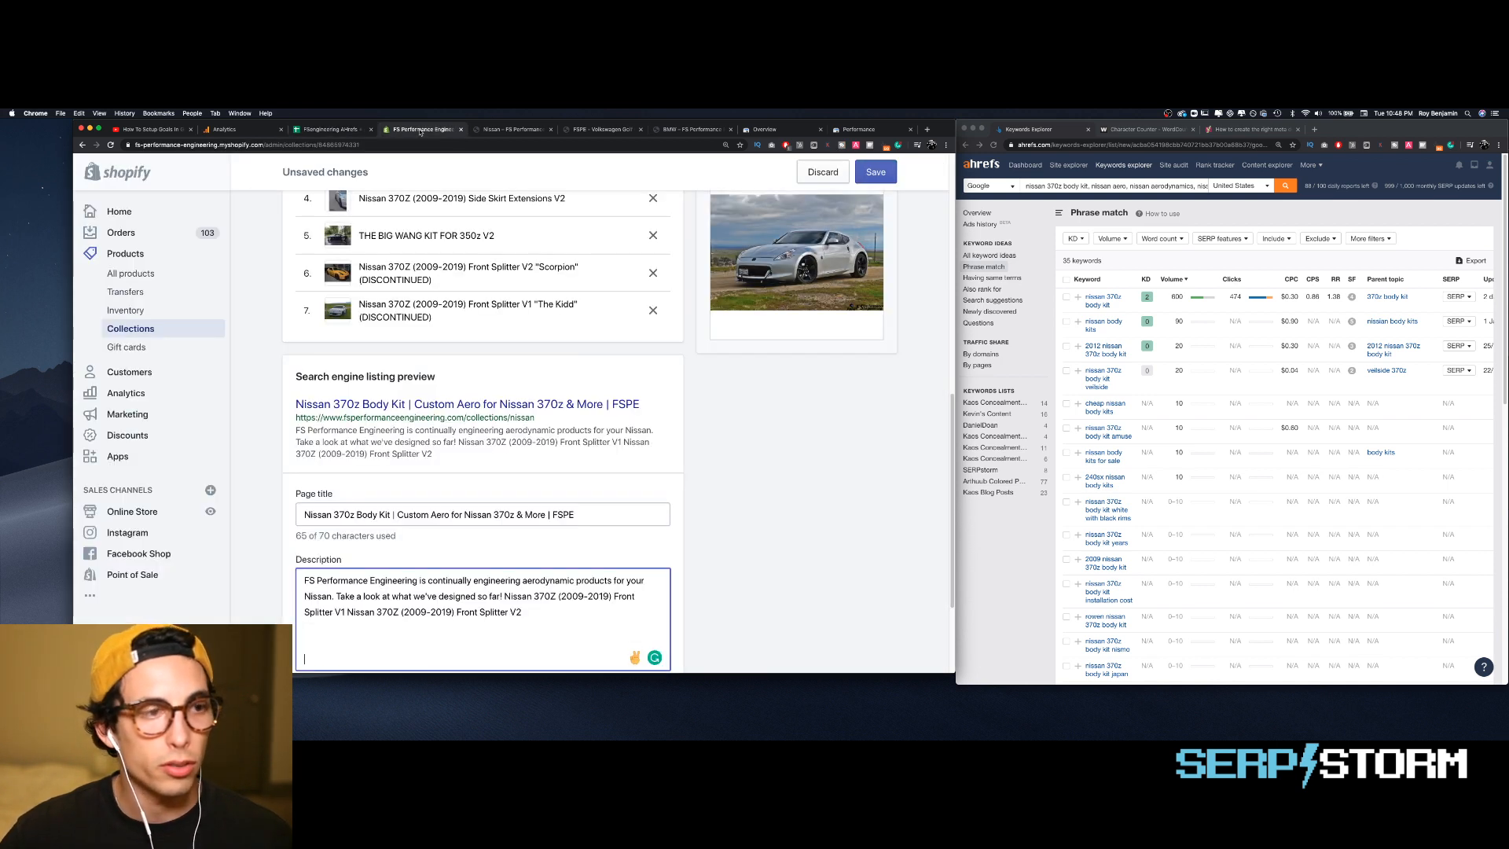
scroll(354, 640, down, 1)
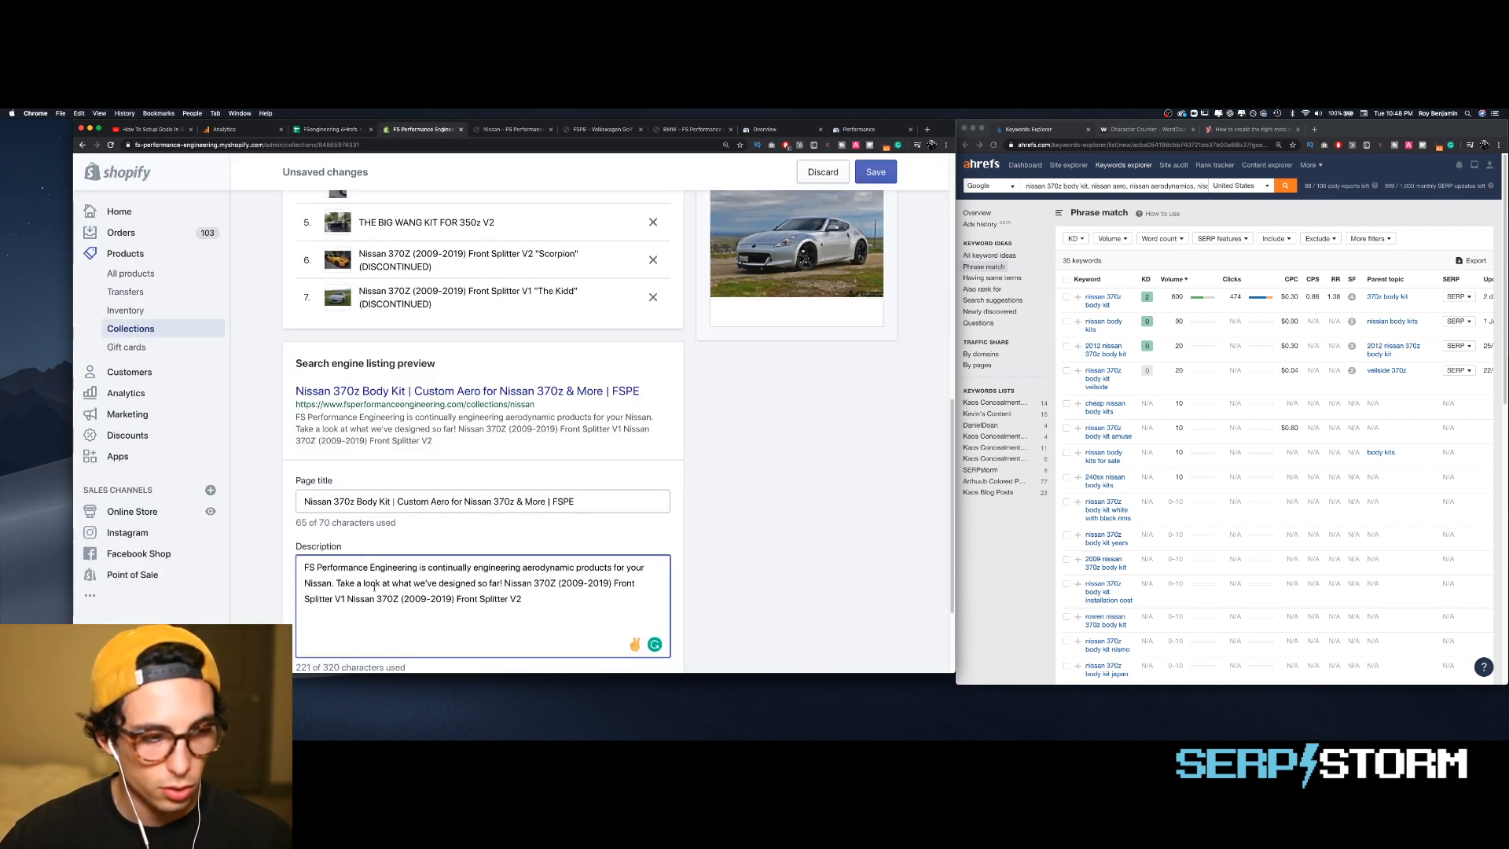
key(super+v)
scroll(393, 566, down, 1)
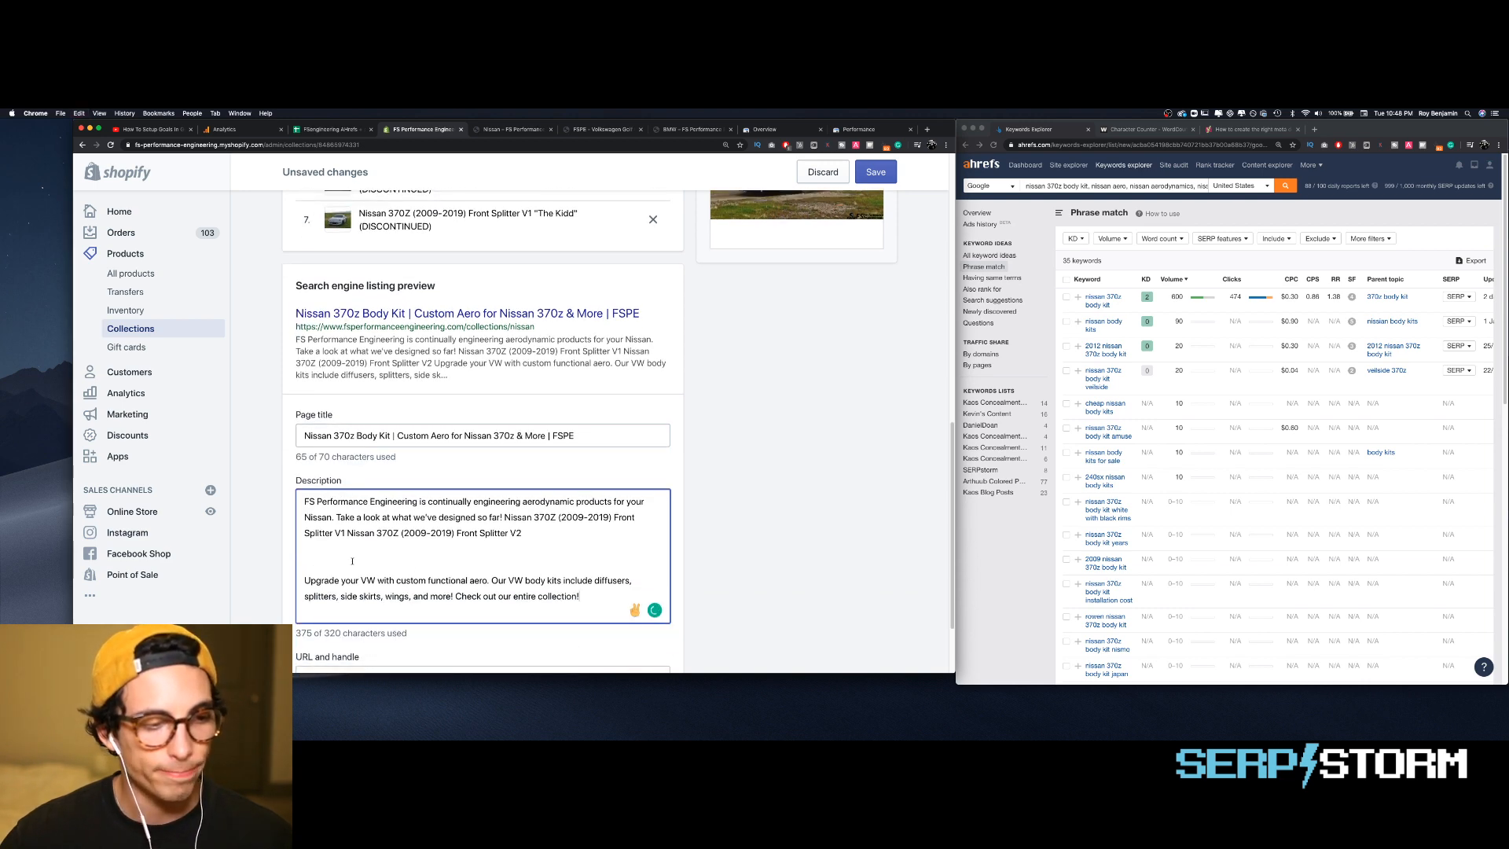
key(BackSpace)
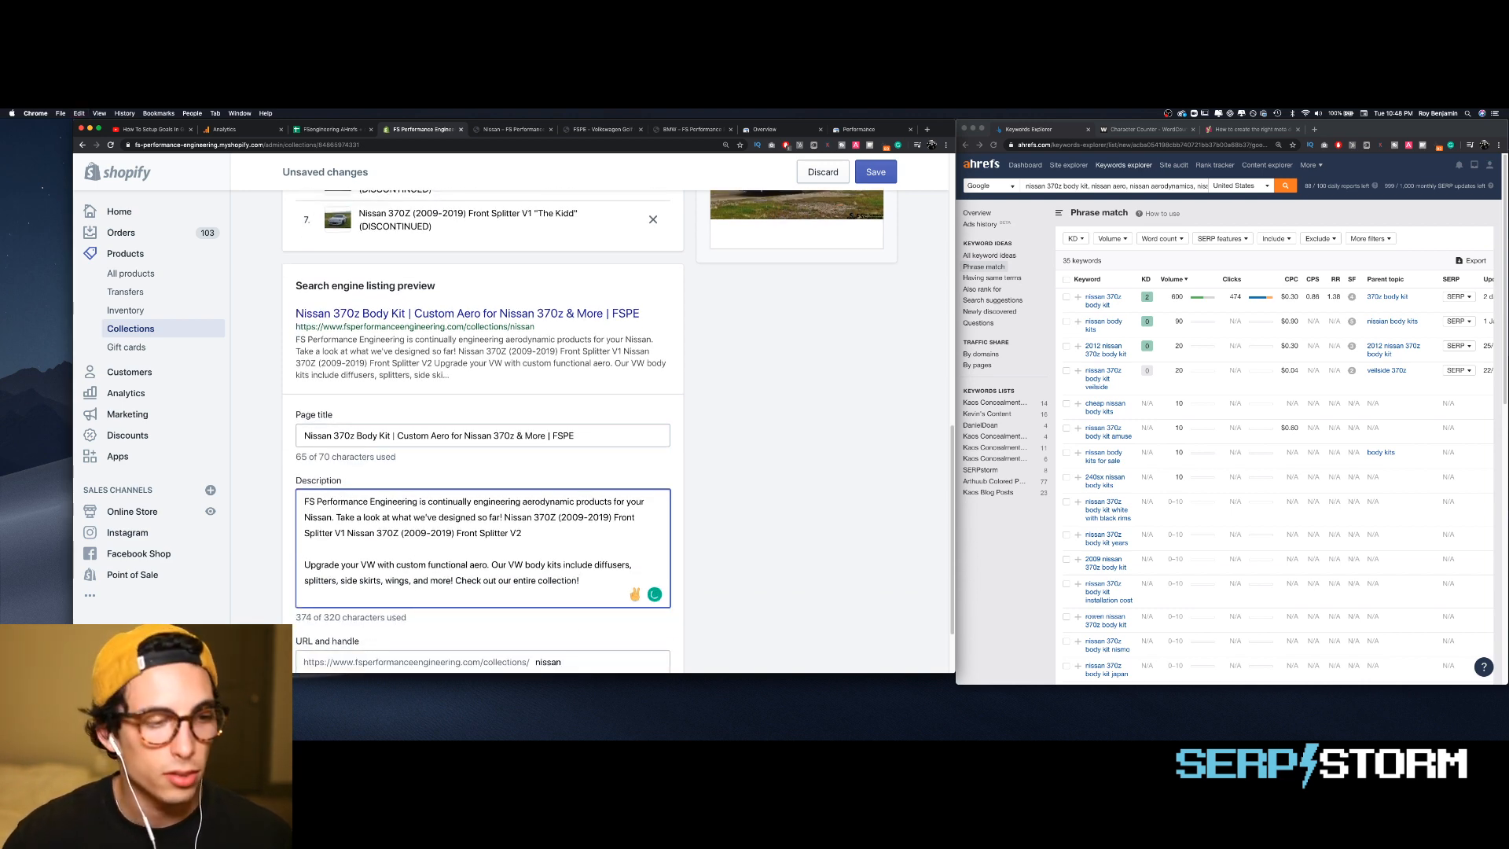
scroll(393, 564, down, 3)
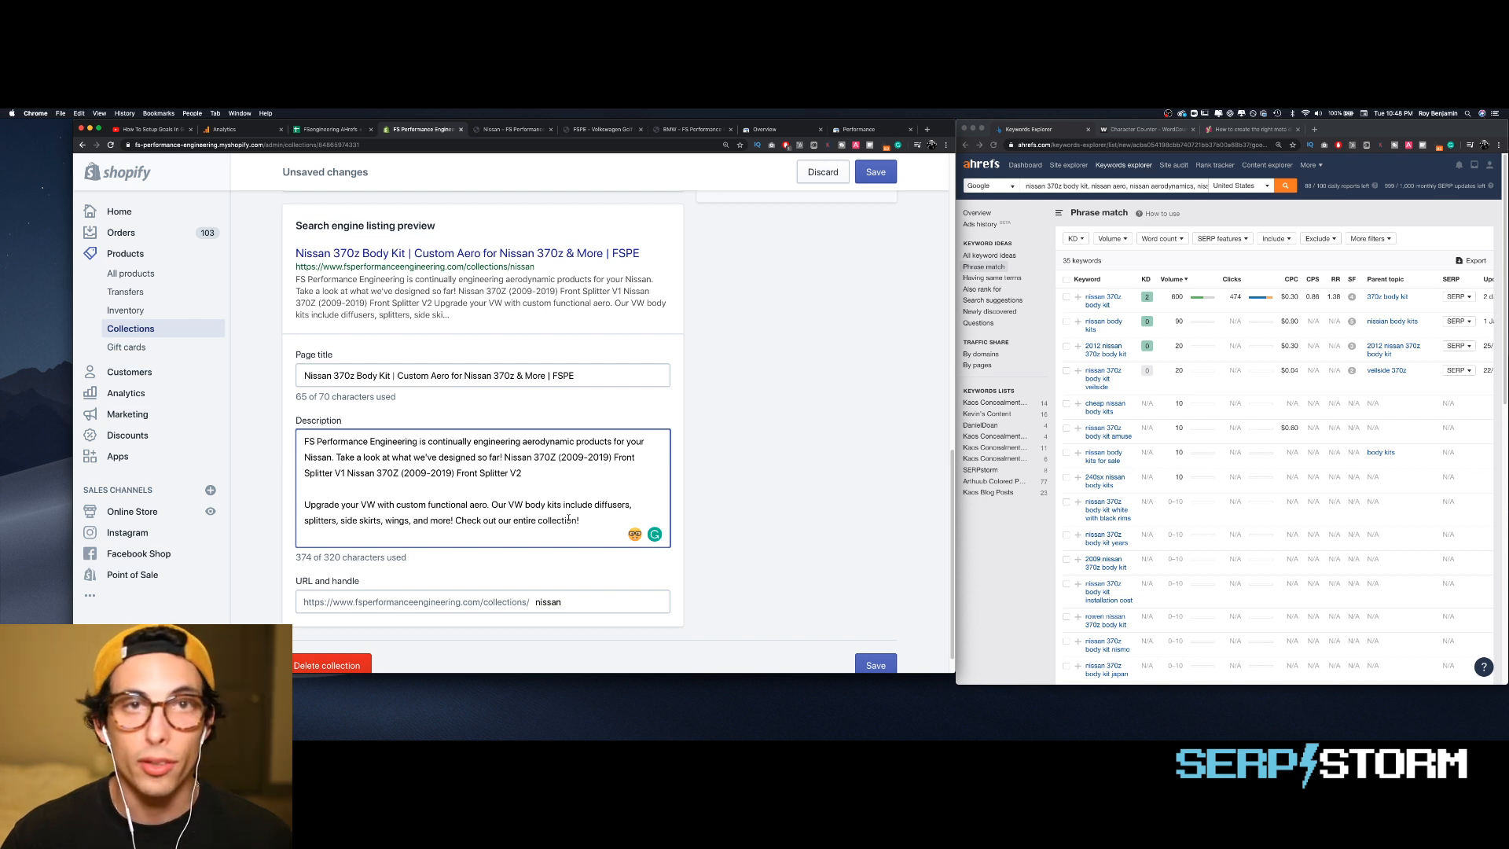
drag(586, 521, 304, 503)
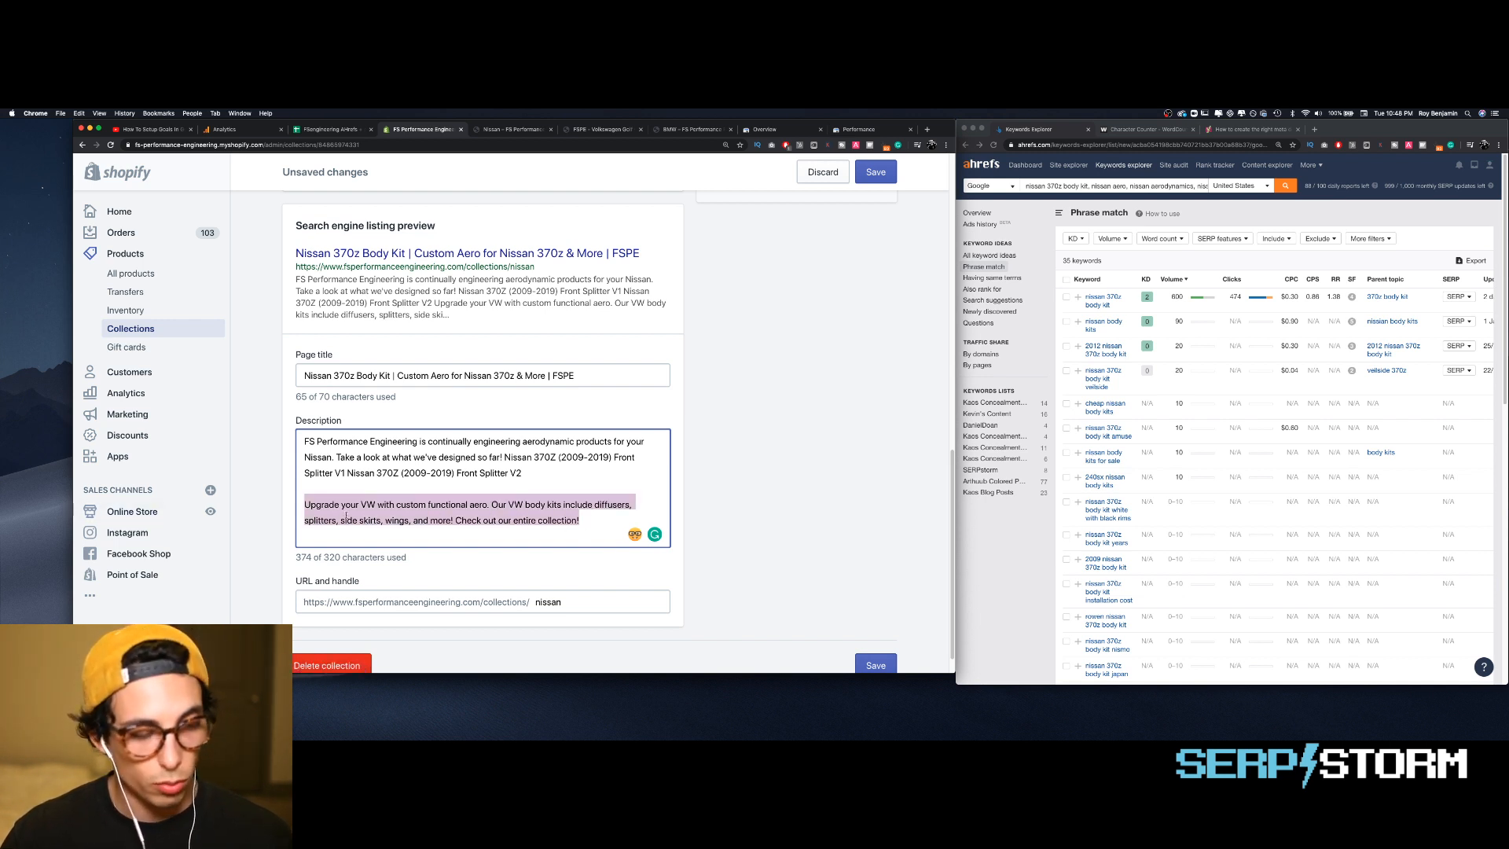
click(442, 495)
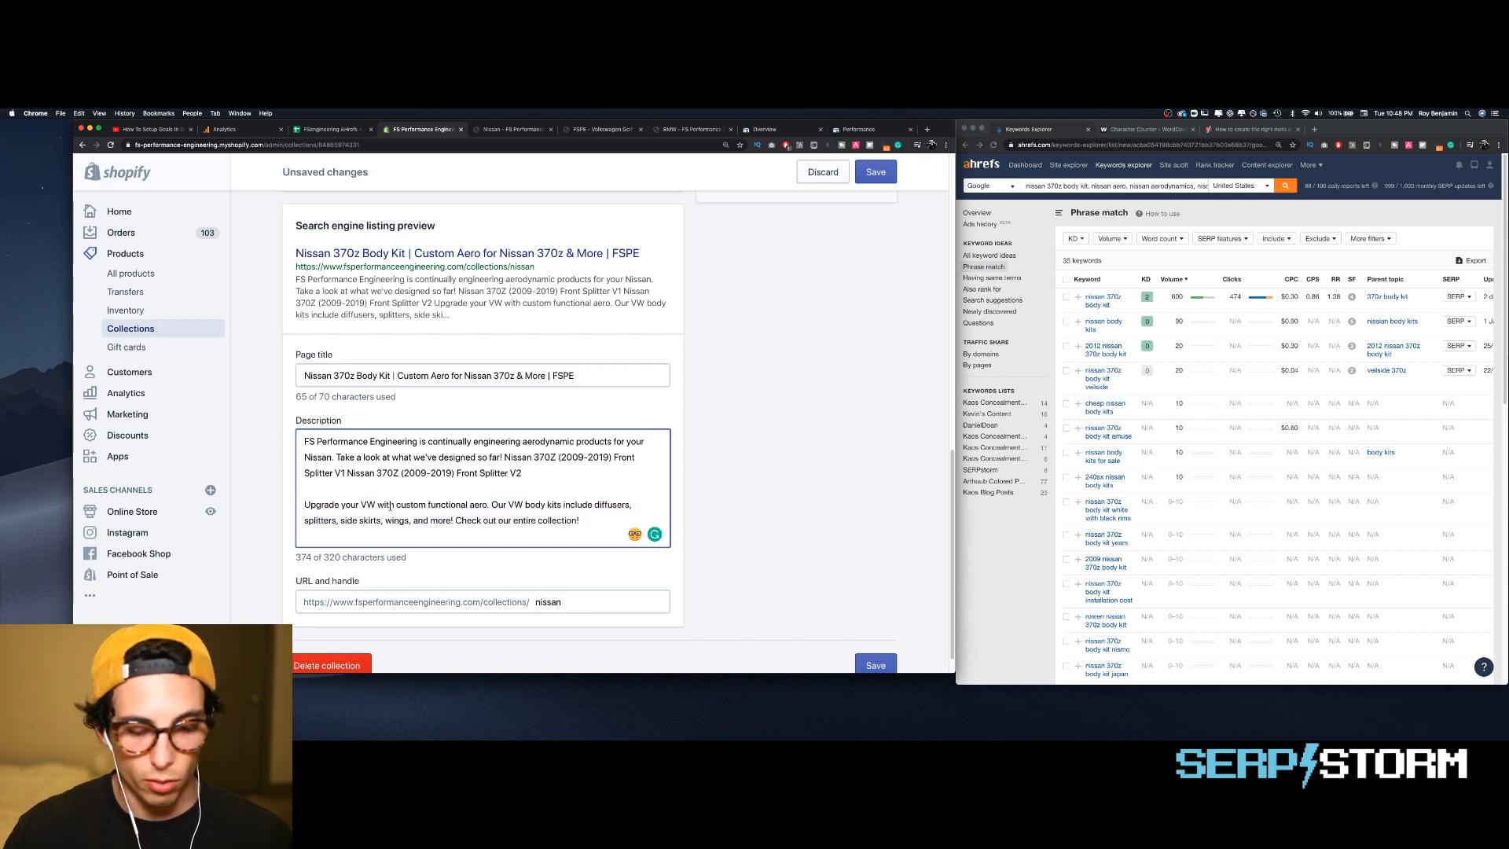
- Replace both VW mentions in the added paragraph of the Nissan meta description with "Nissan 370z"
key(BackSpace)
key(BackSpace)
text(Nissan )
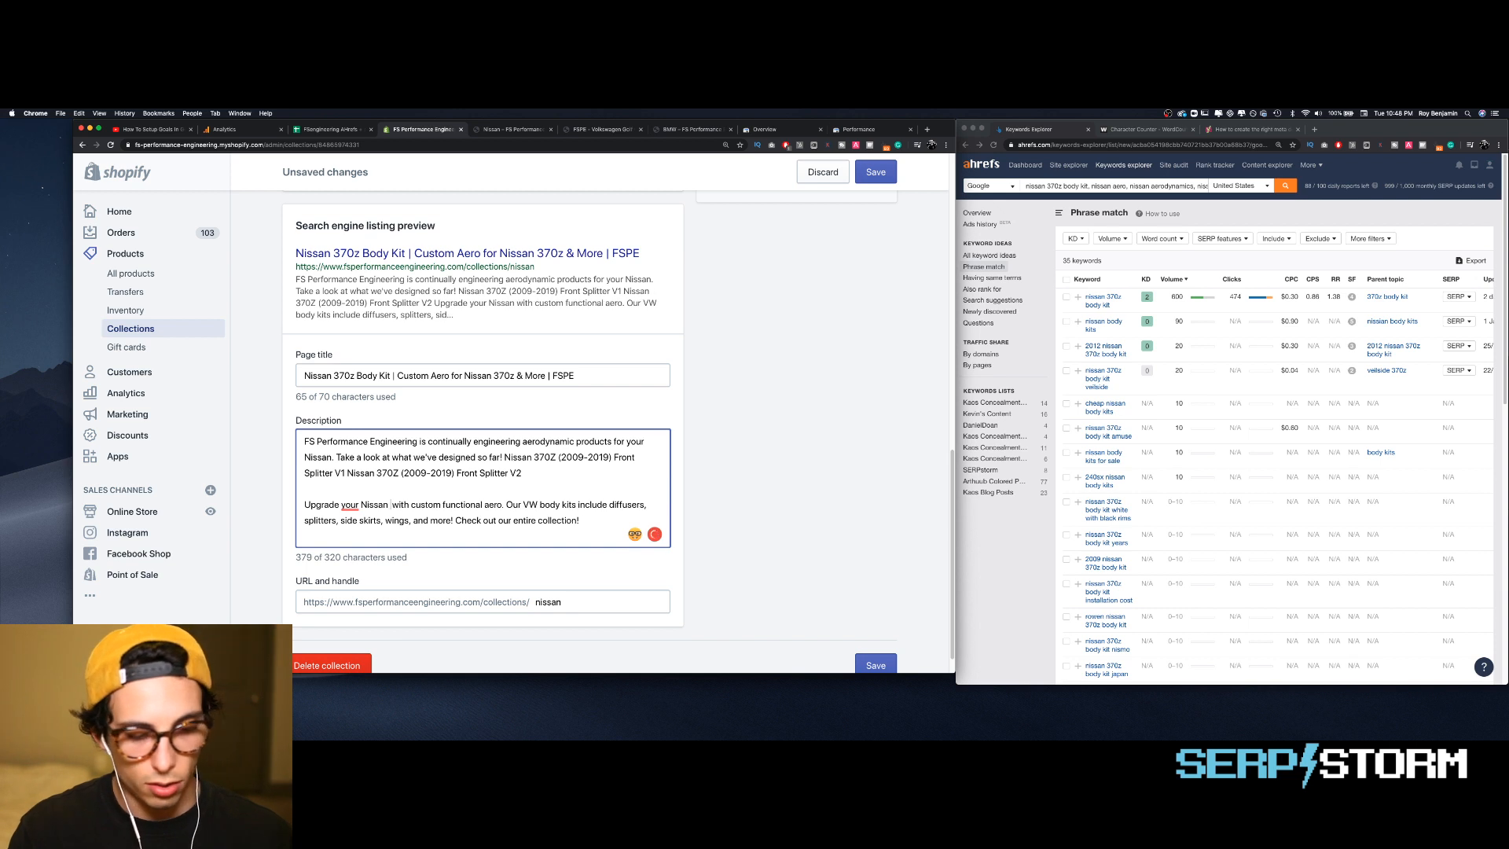
text(3)
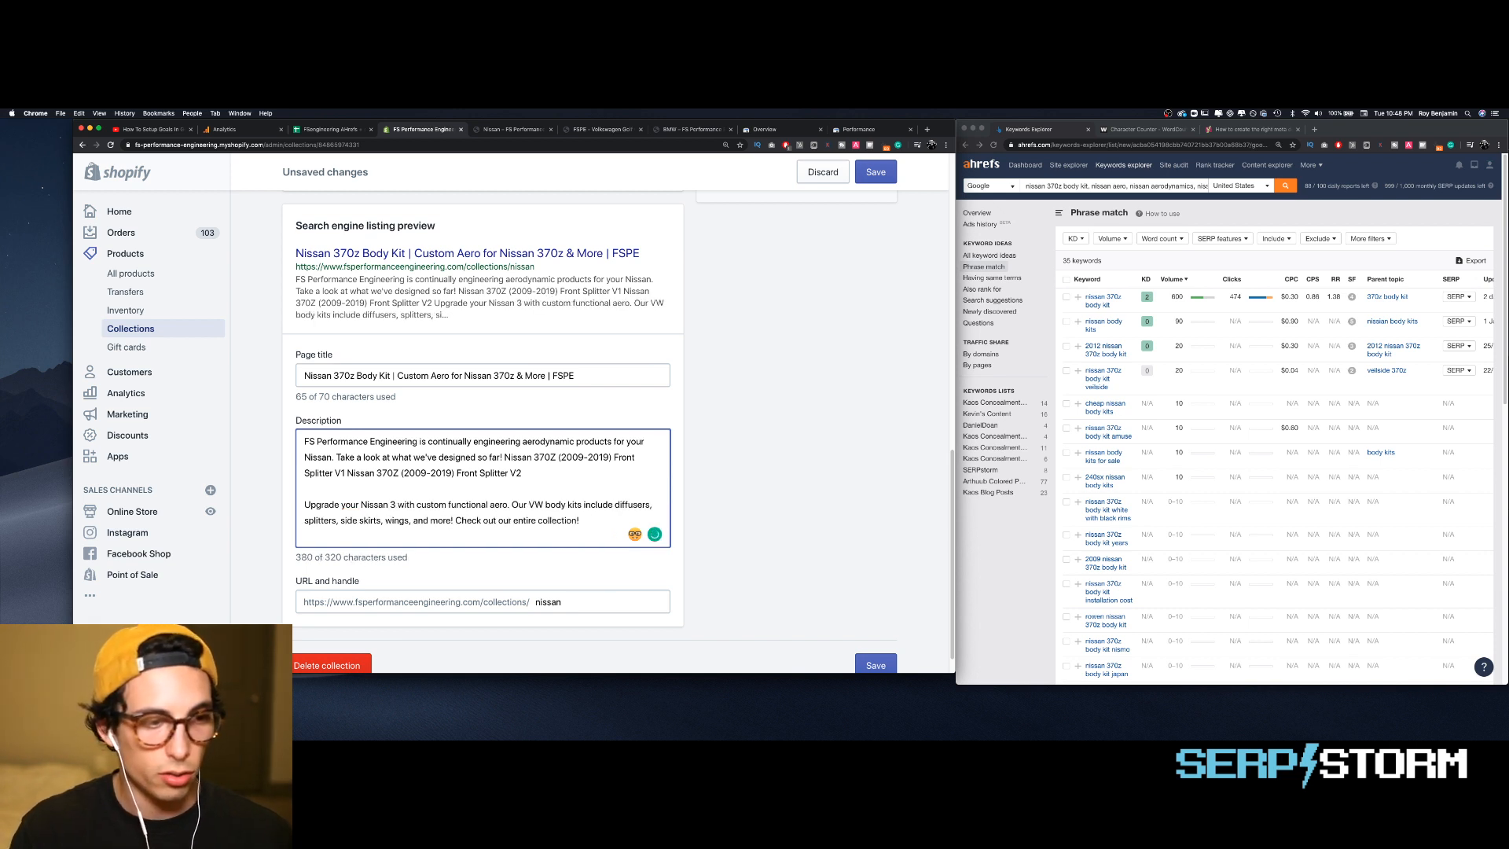
key(BackSpace)
key(BackSpace)
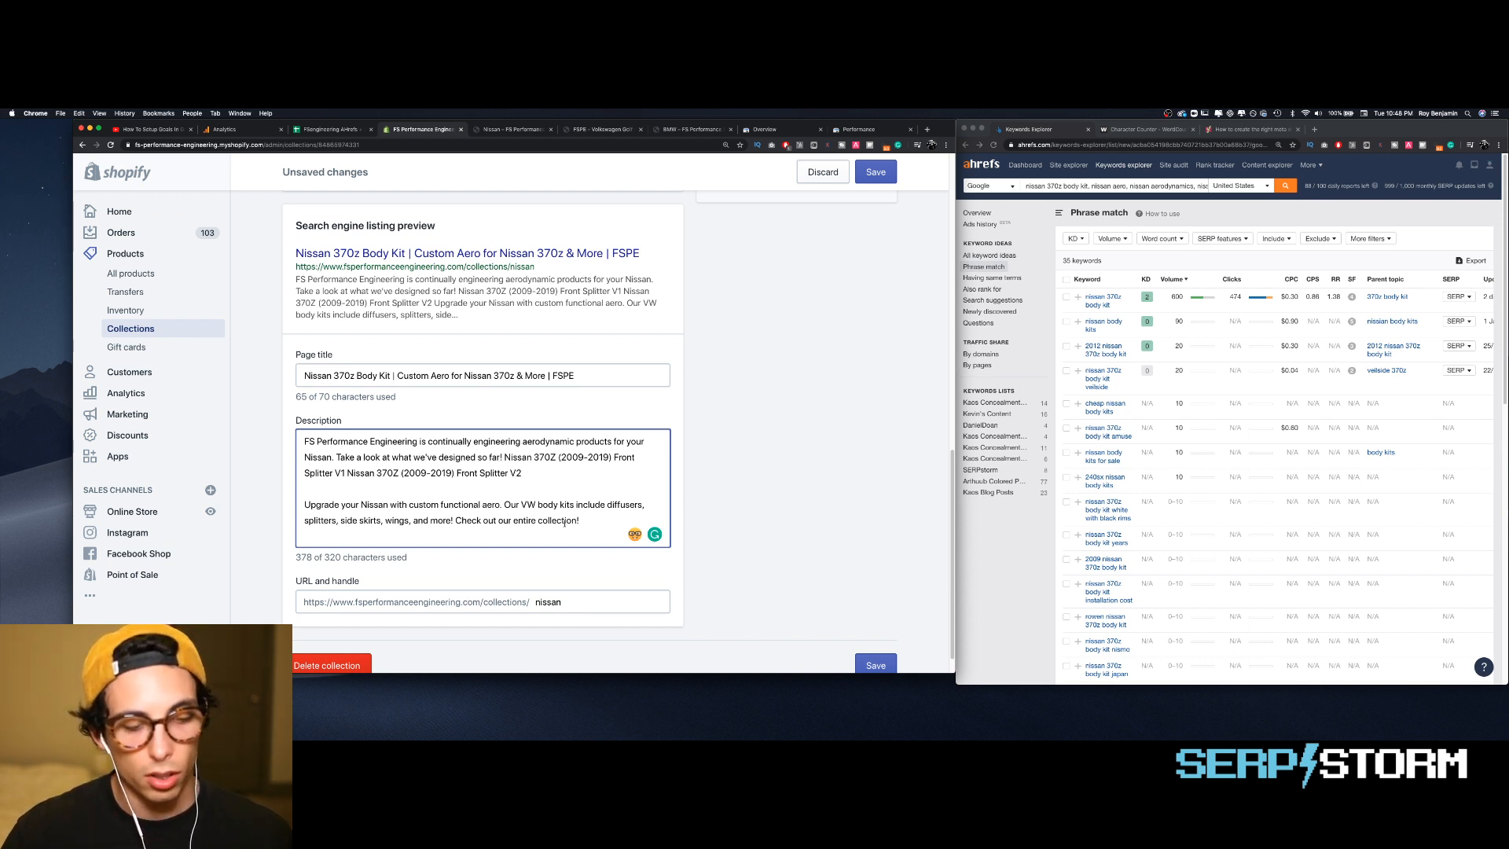
text(270z)
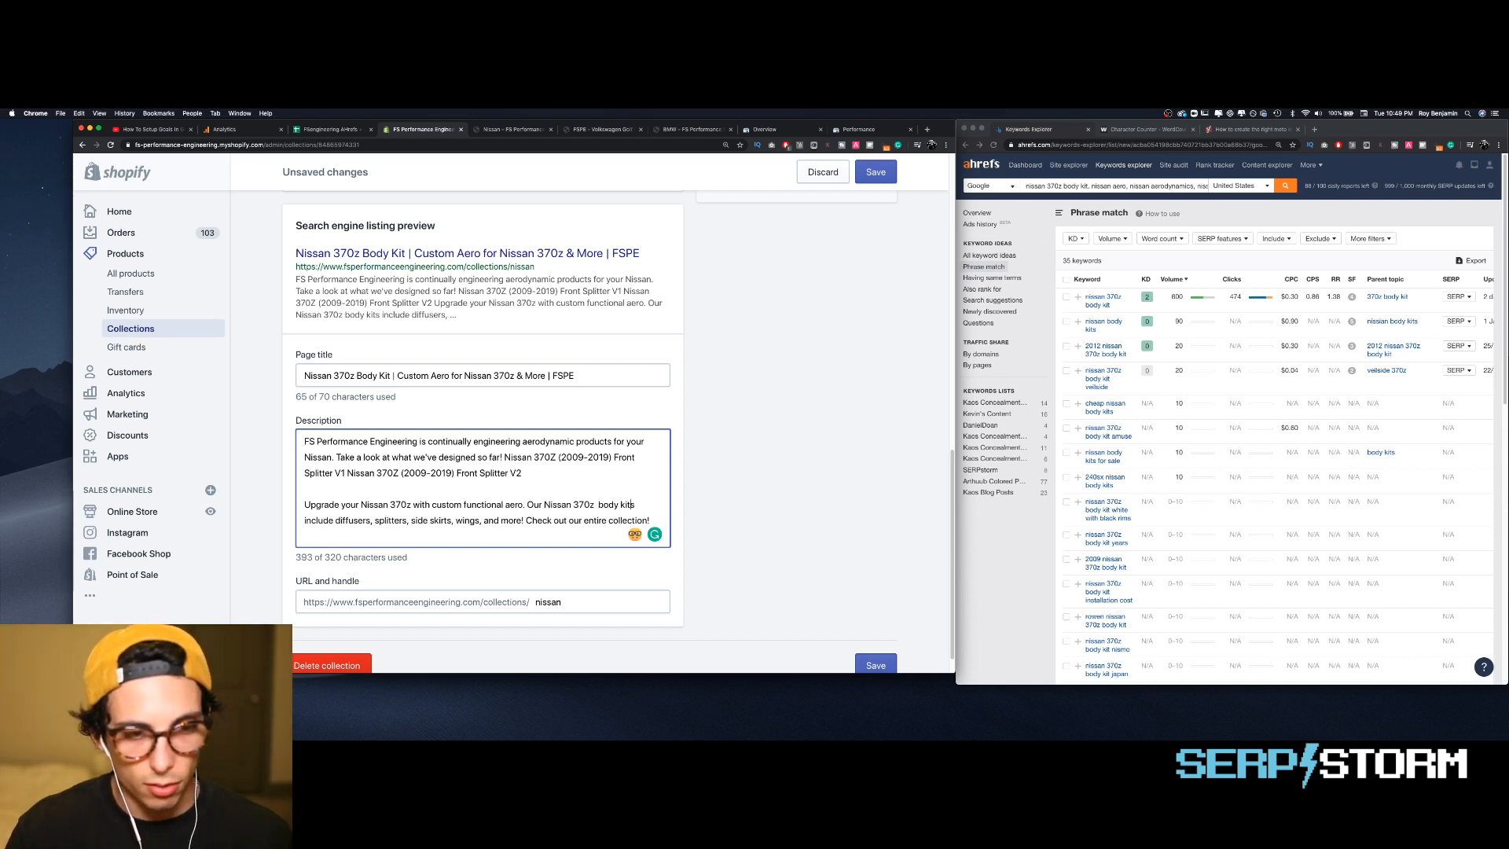
- Change "body kits include" in the Nissan meta description to the singular "body kit includes"
key(BackSpace)
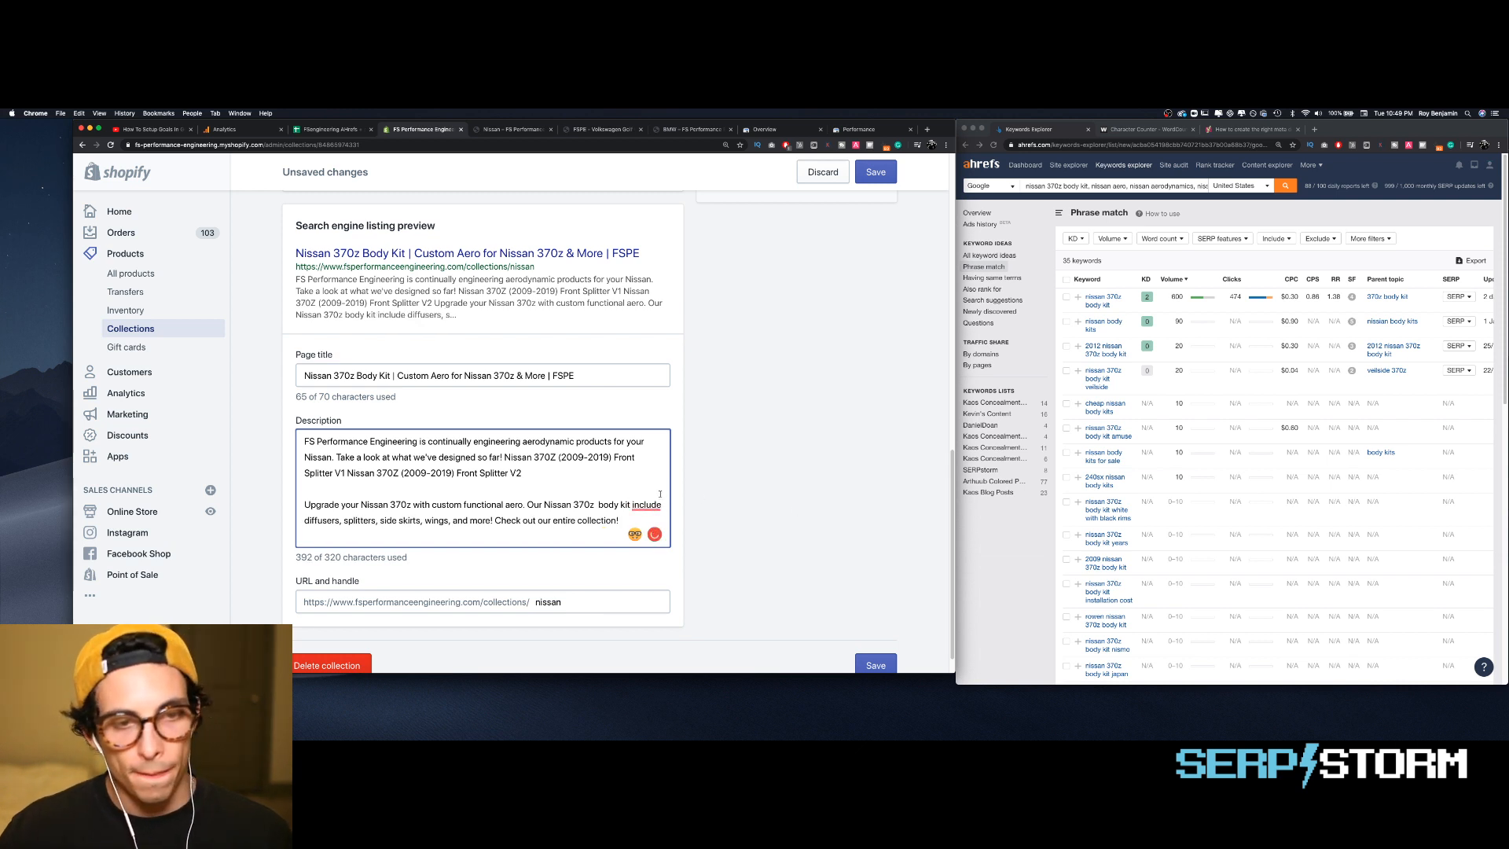
mouse_move(660, 504)
click(656, 433)
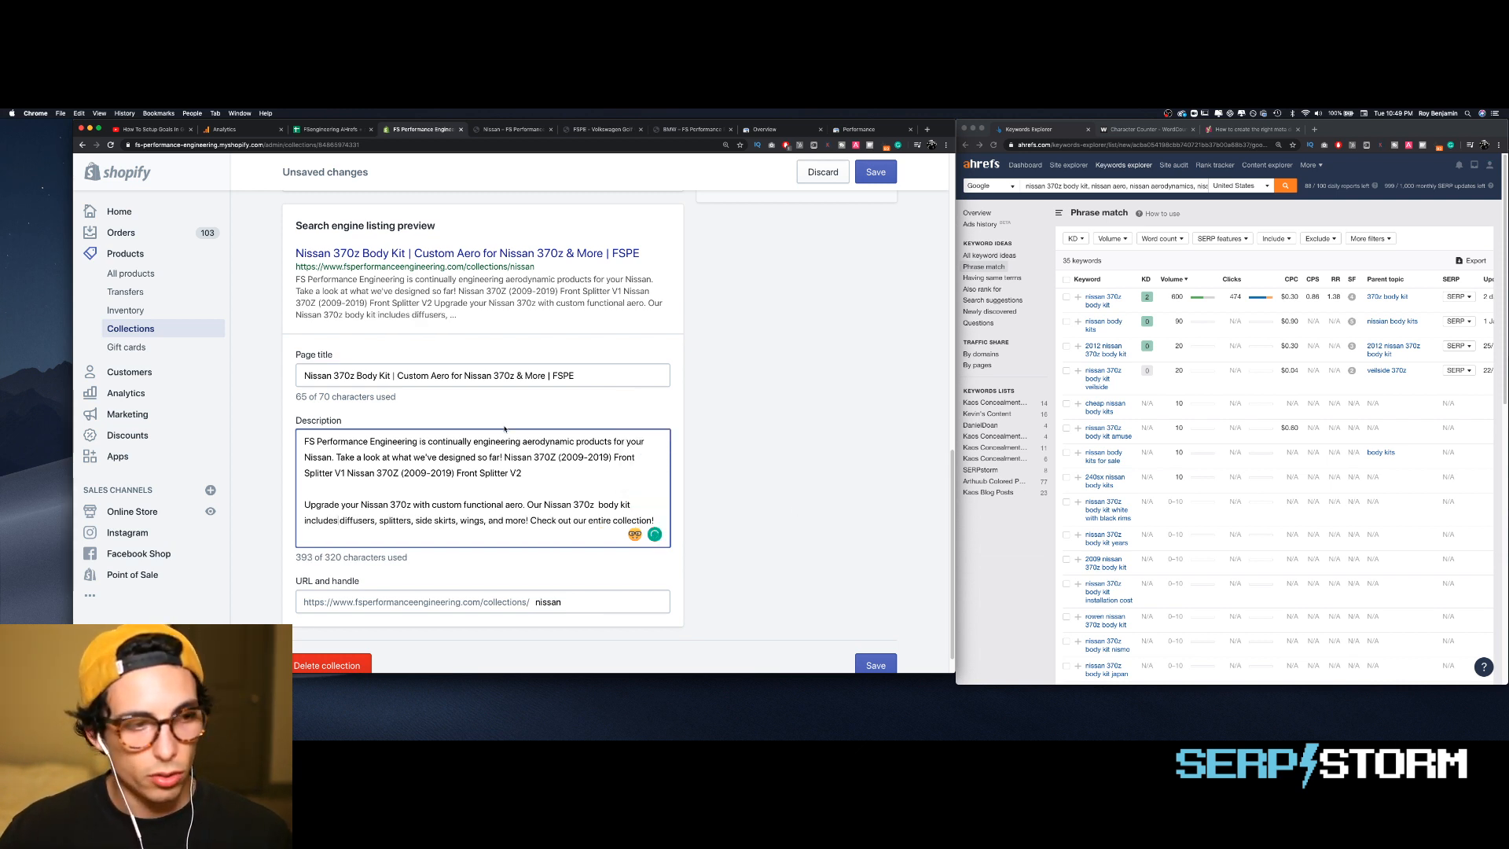
- Delete the original FS Performance Engineering paragraph from the meta description, keeping only the "Upgrade your Nissan 370z" text, and save the collection
scroll(481, 393, up, 3)
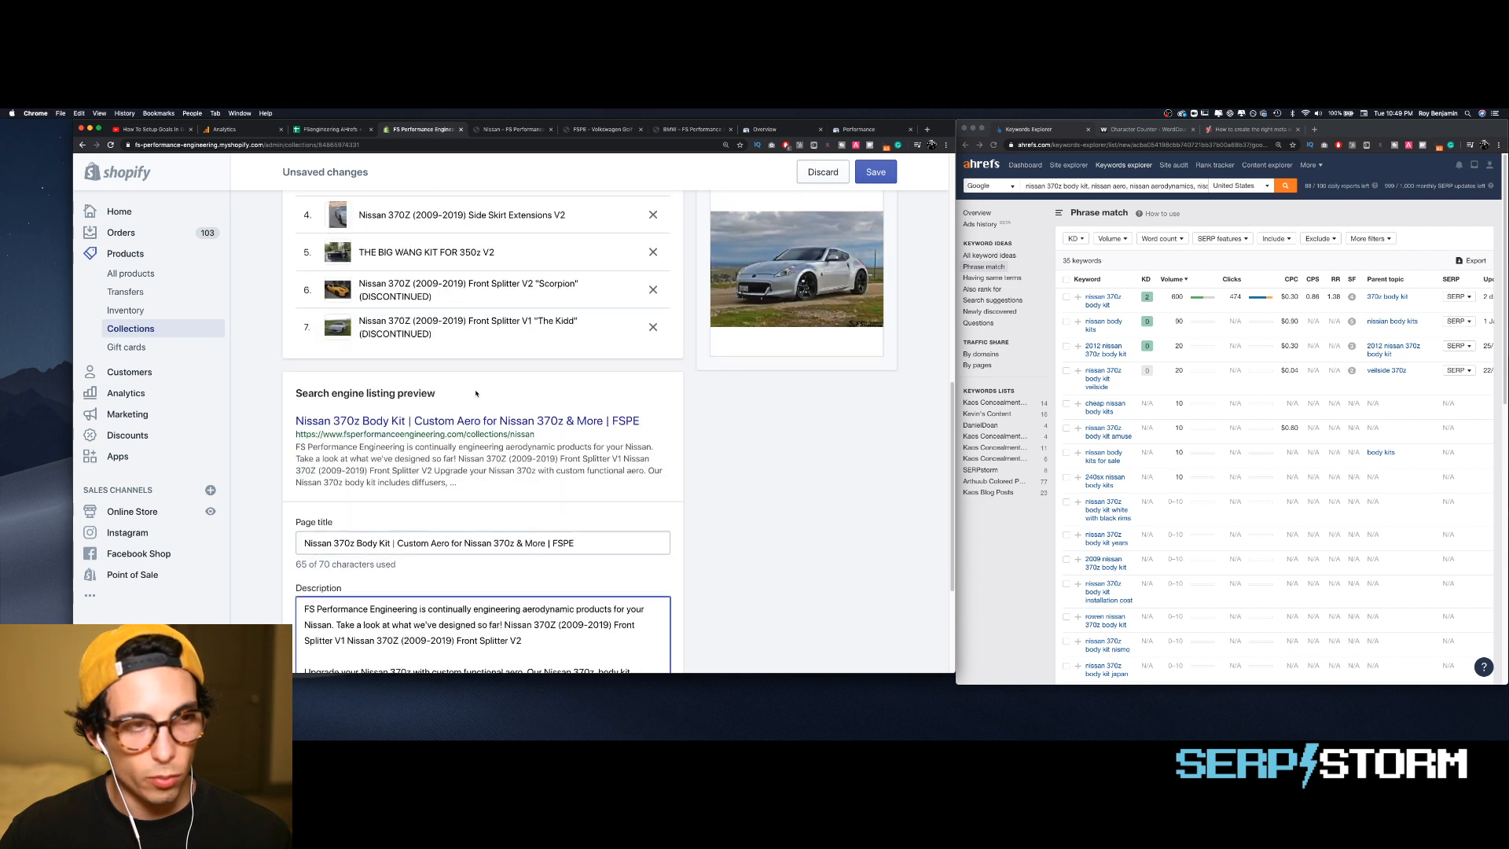
scroll(485, 362, up, 1)
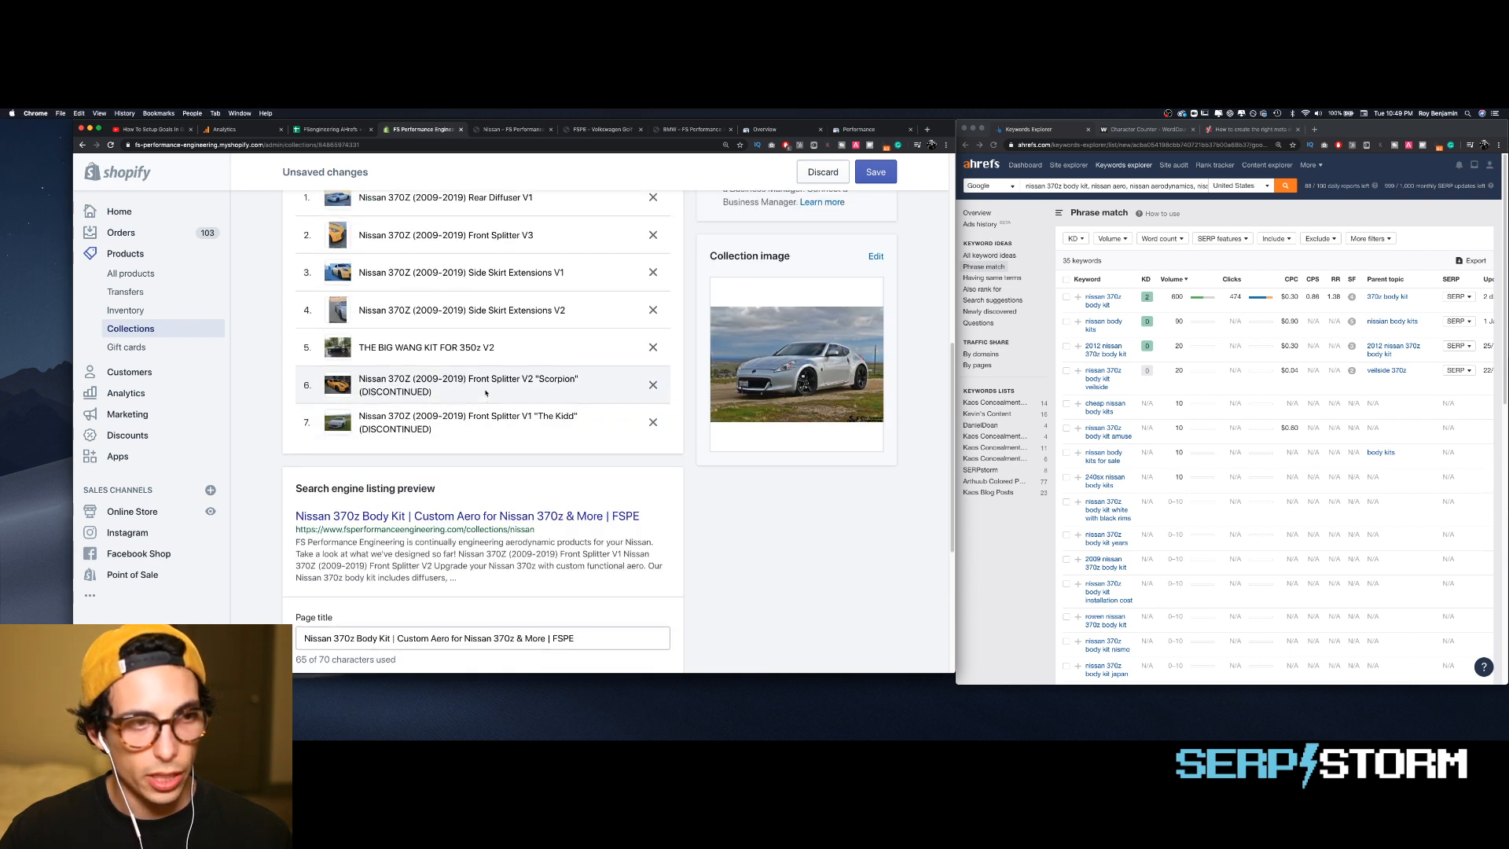
scroll(495, 354, up, 2)
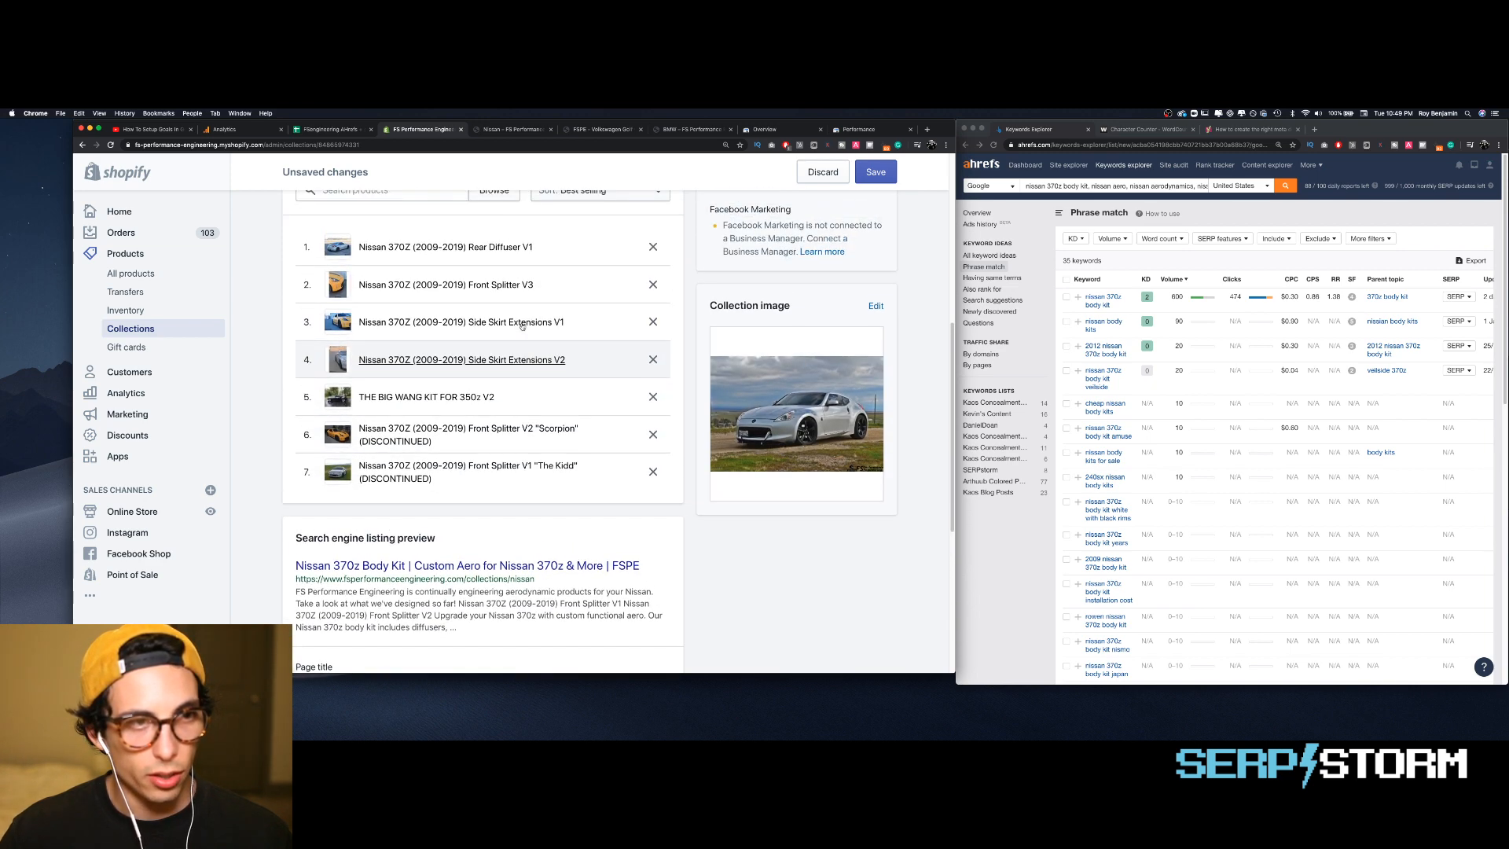
scroll(542, 370, down, 4)
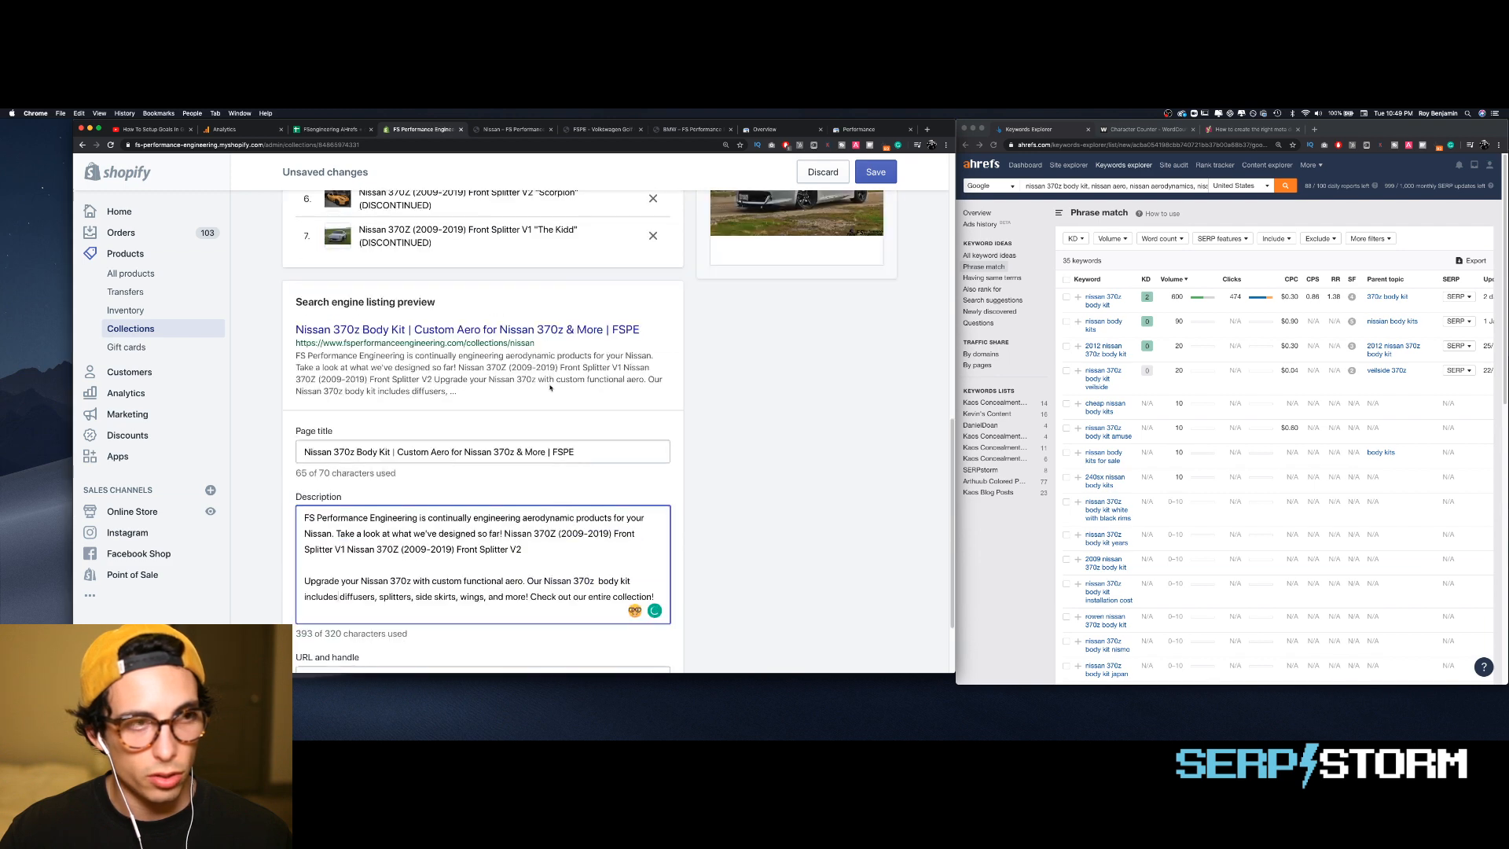
scroll(550, 388, down, 2)
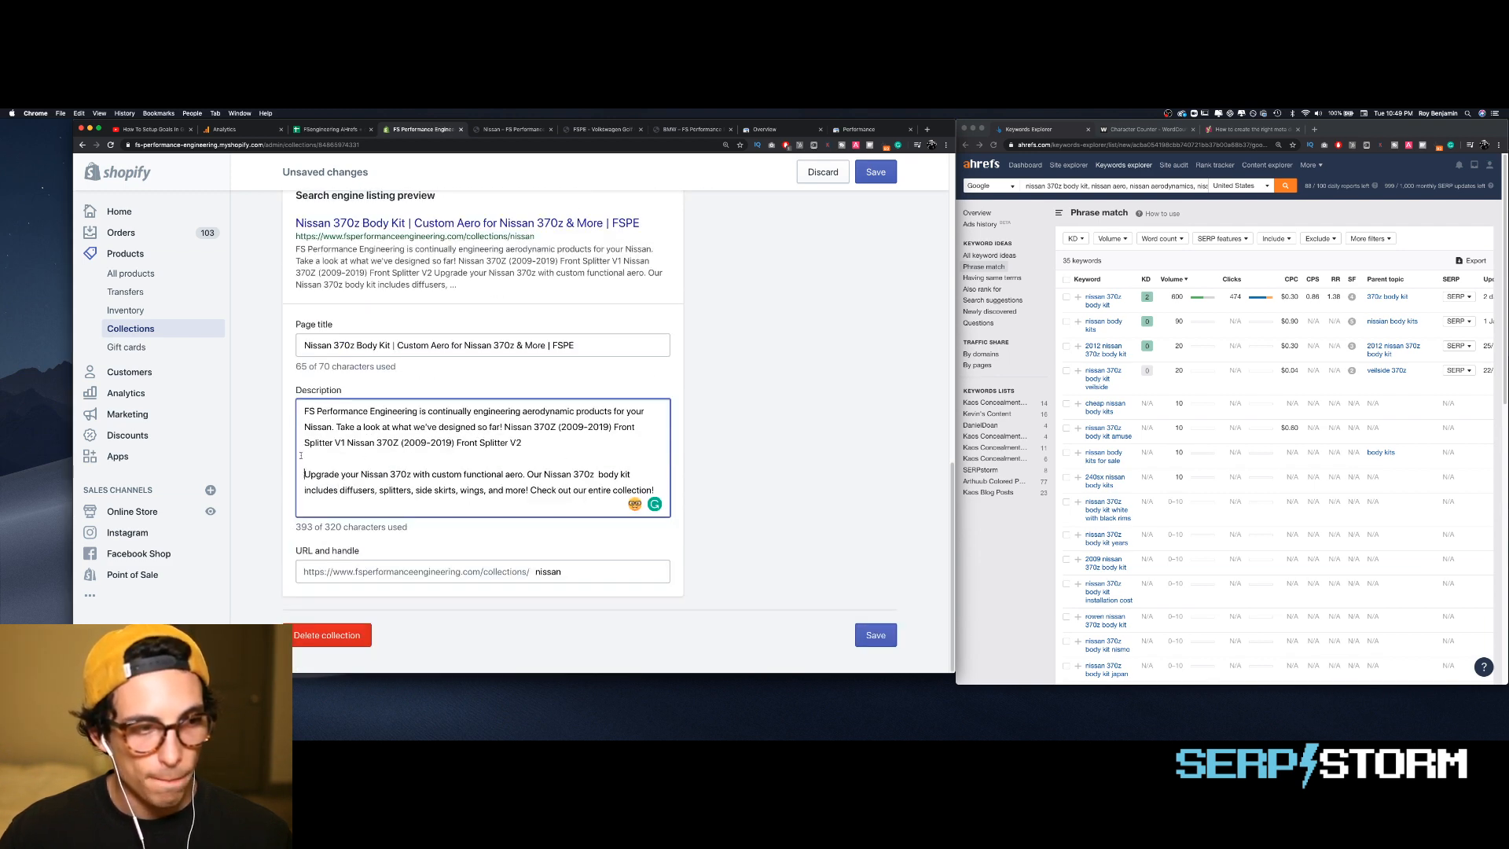
drag(366, 452, 291, 406)
key(BackSpace)
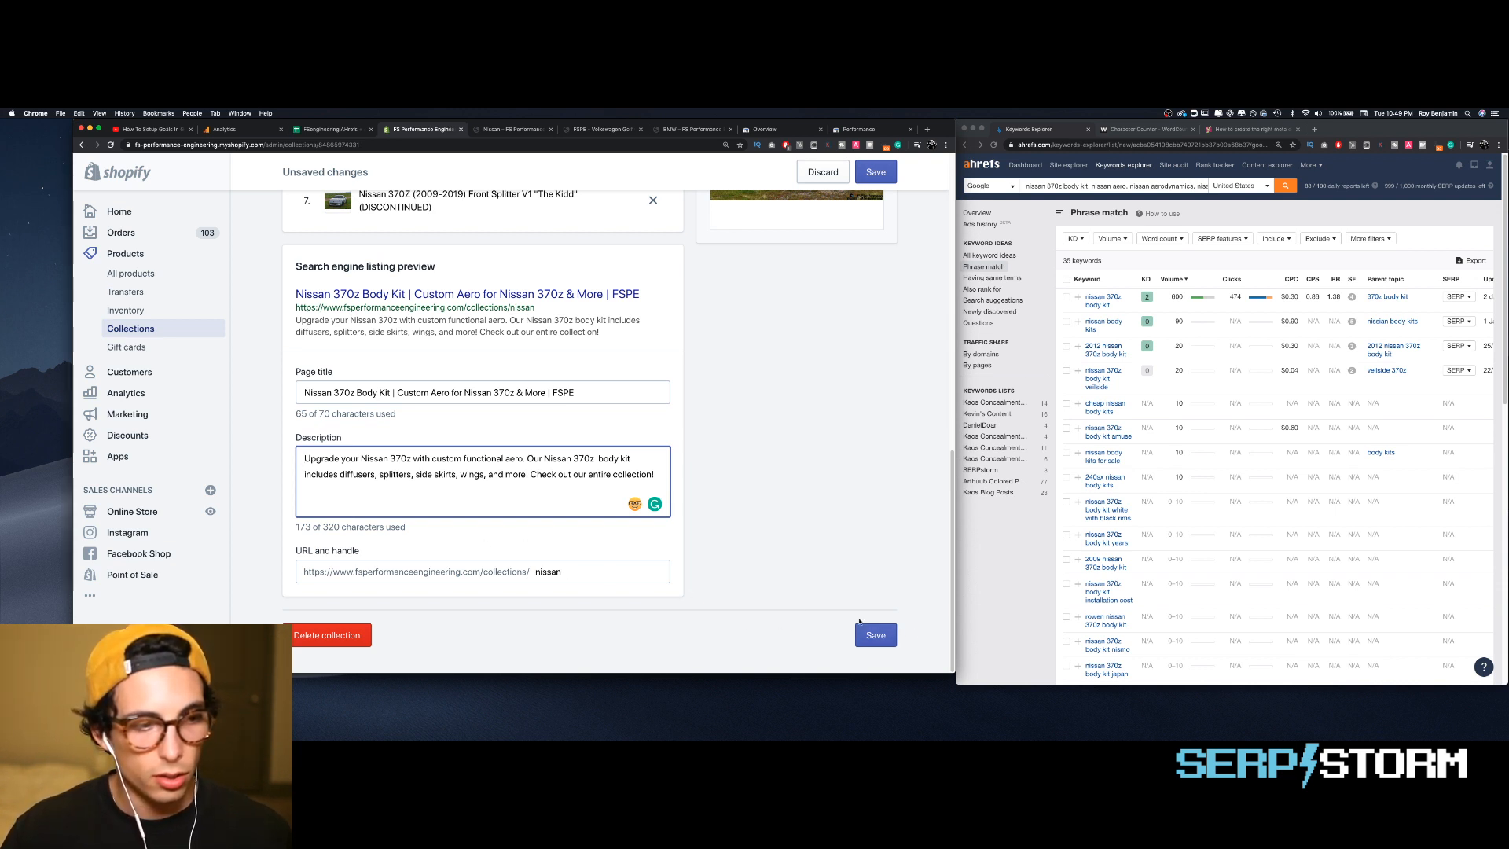
click(581, 575)
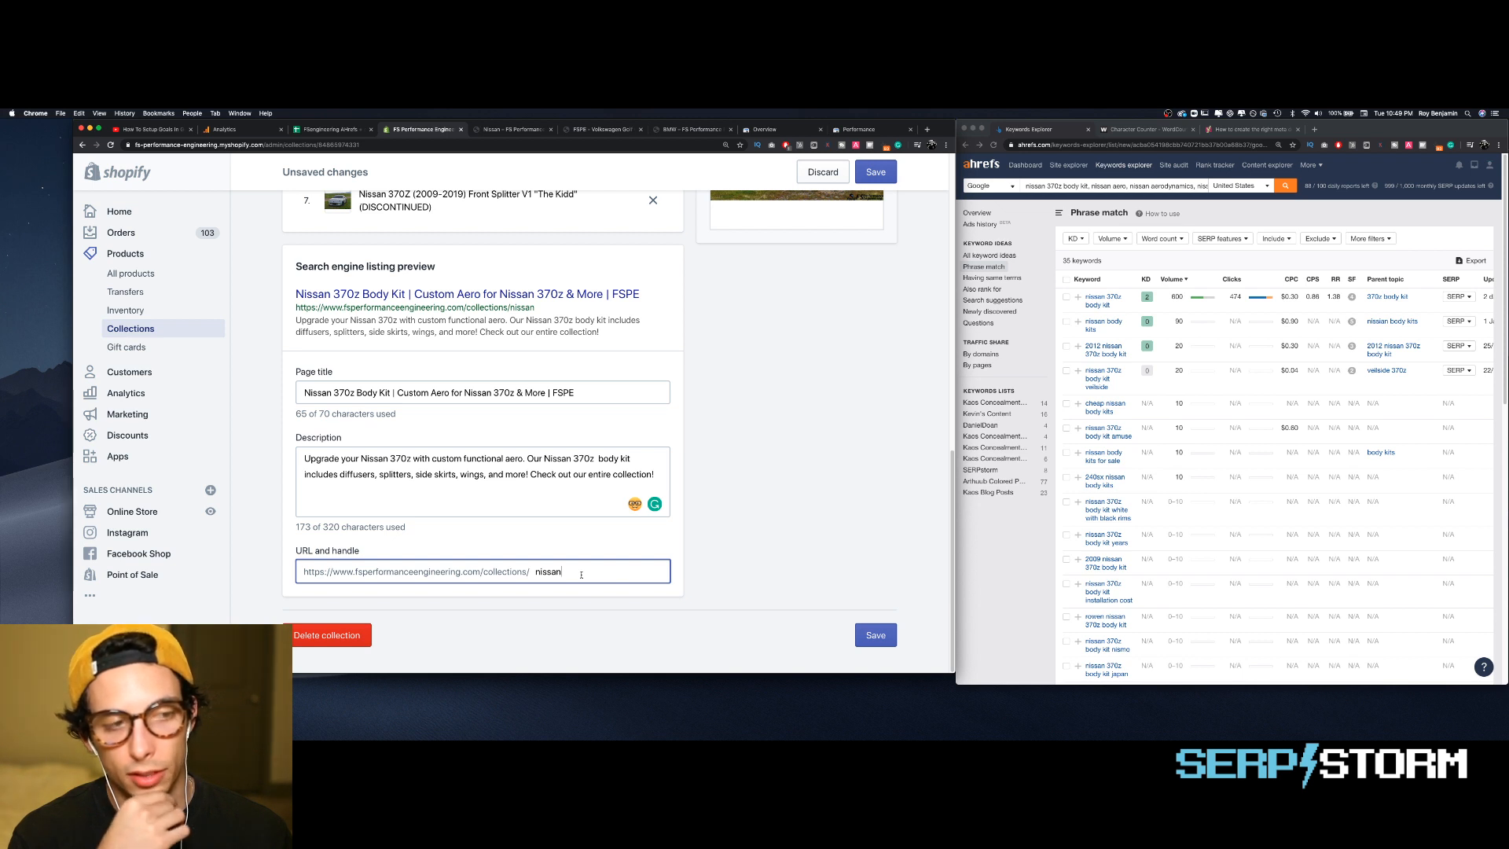
click(878, 636)
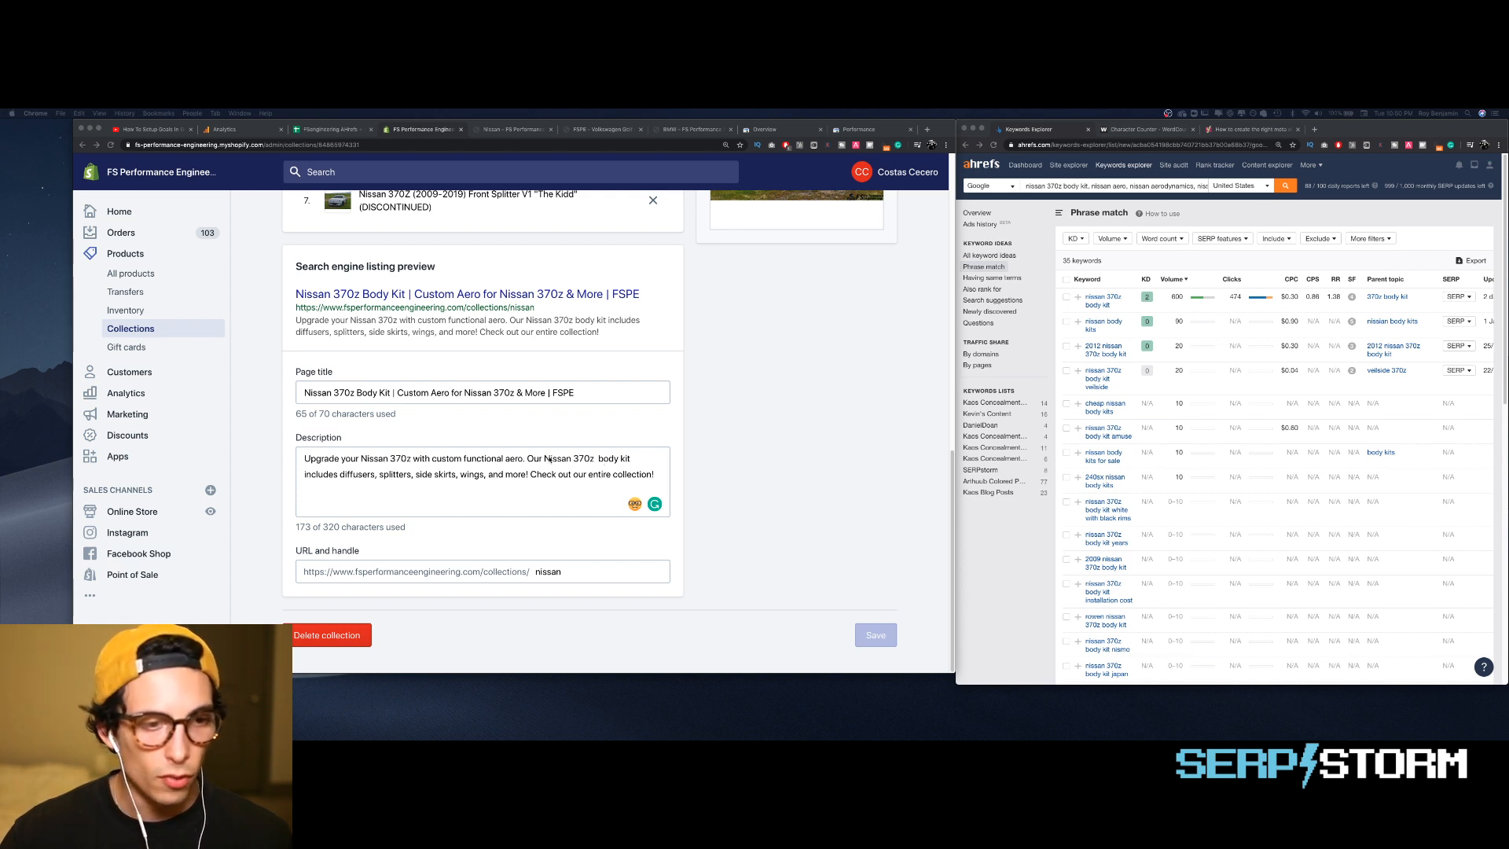
click(392, 392)
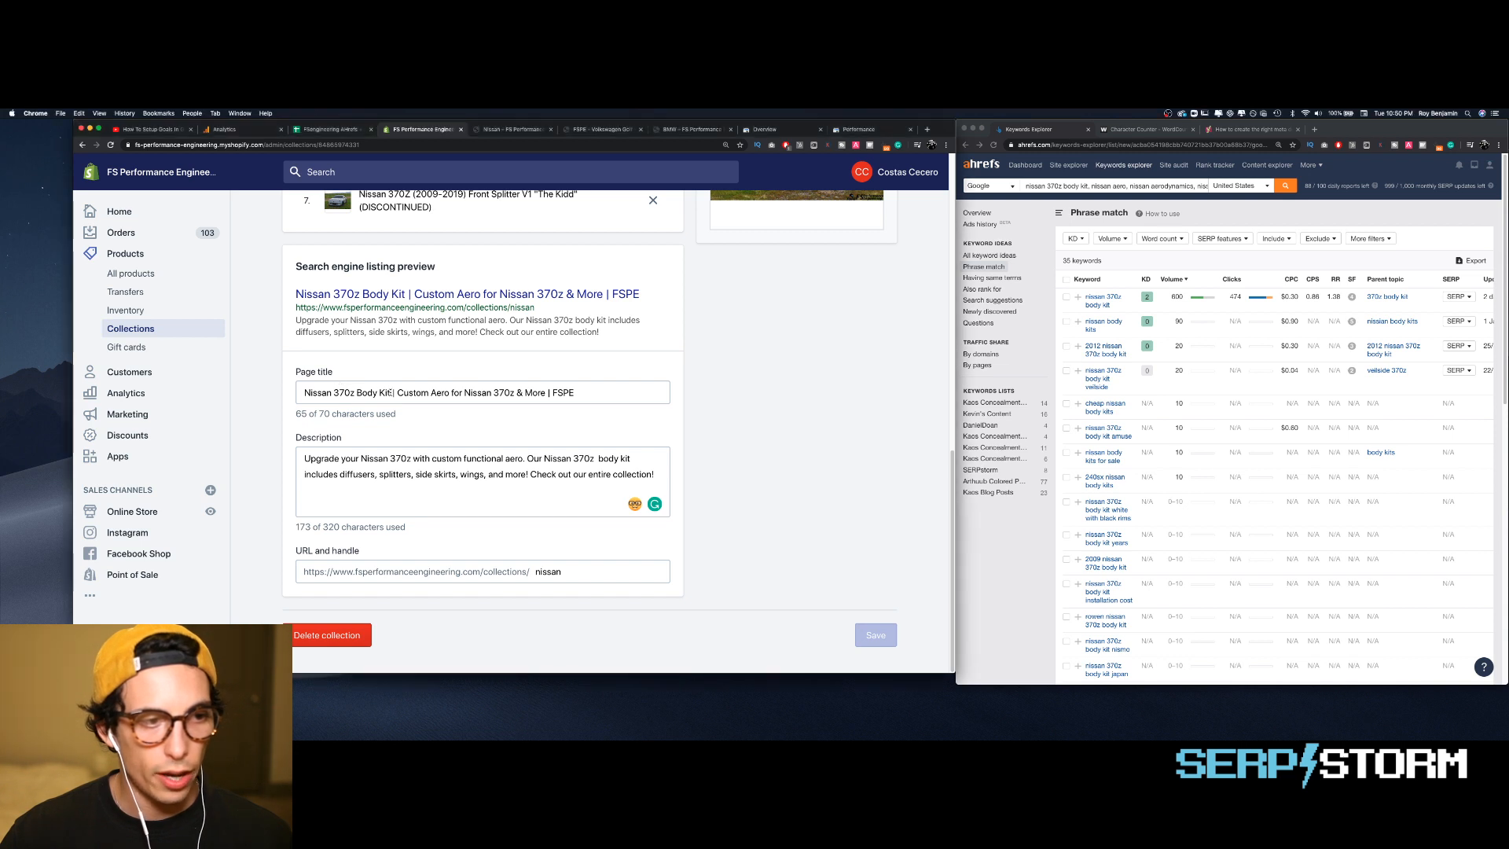
drag(391, 392, 303, 390)
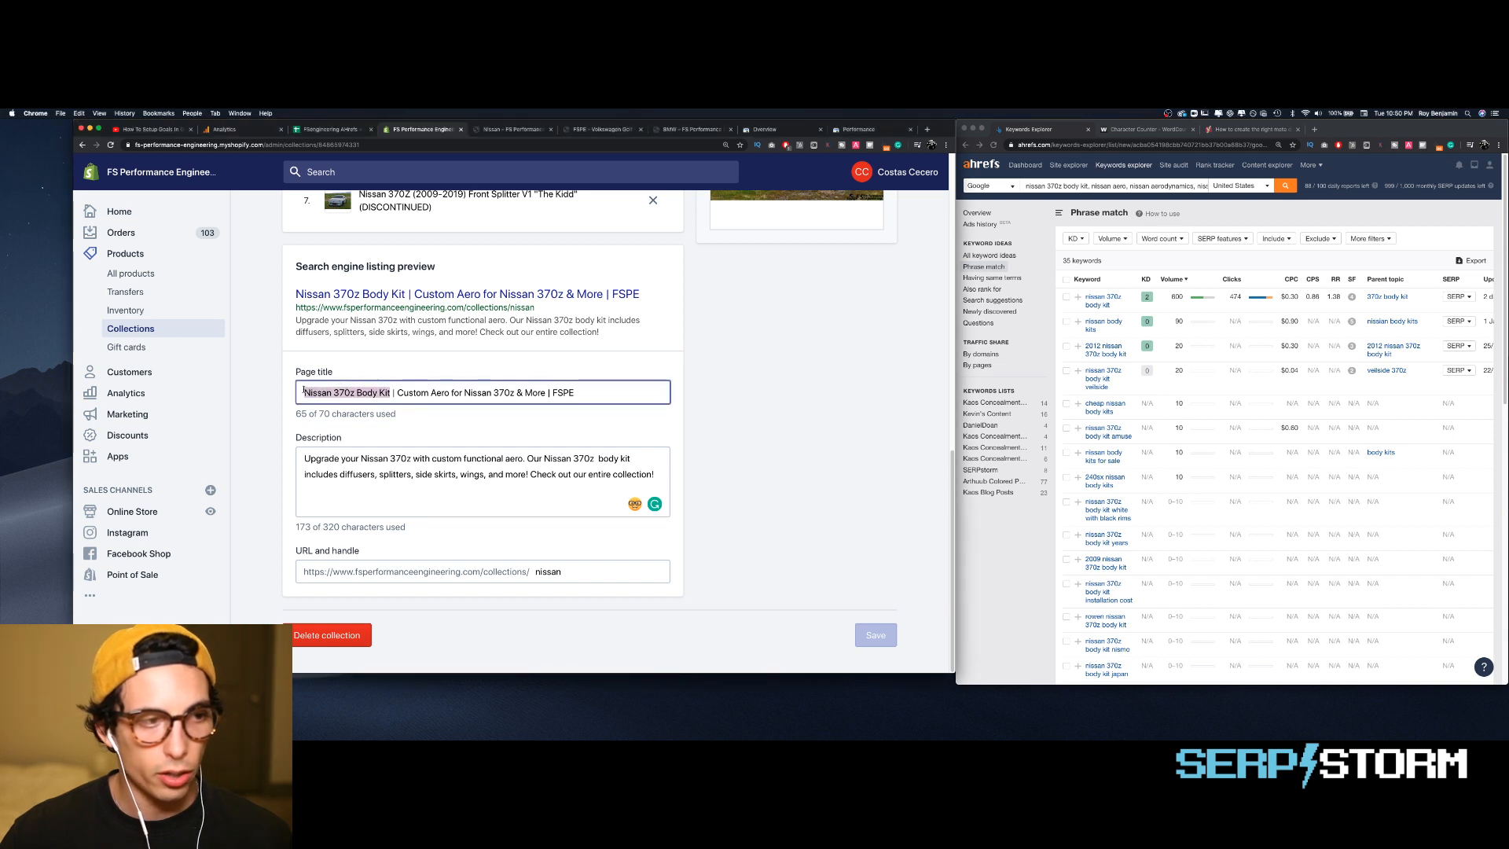
click(591, 459)
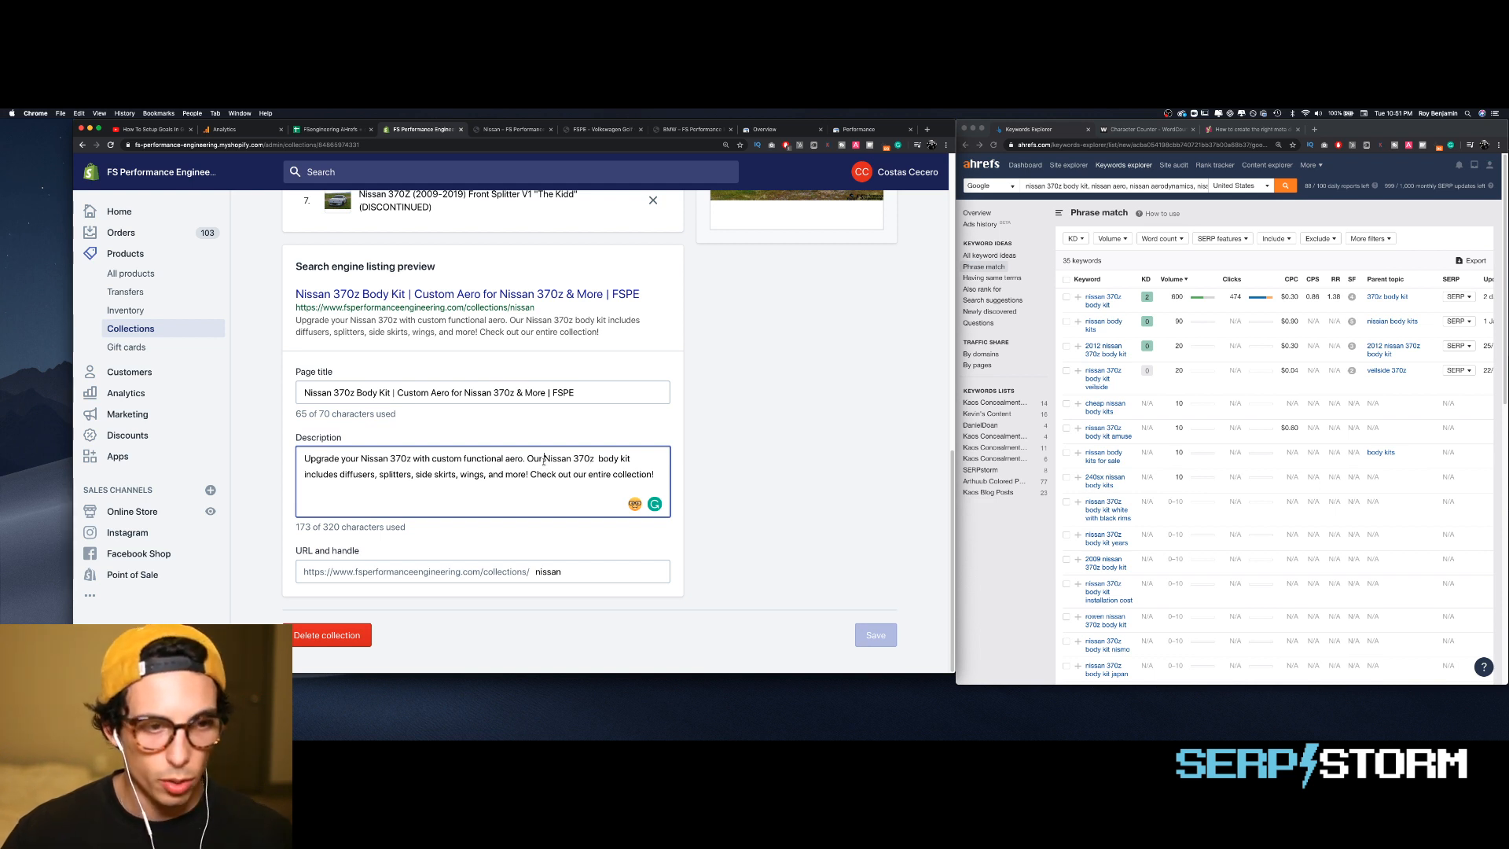
click(543, 462)
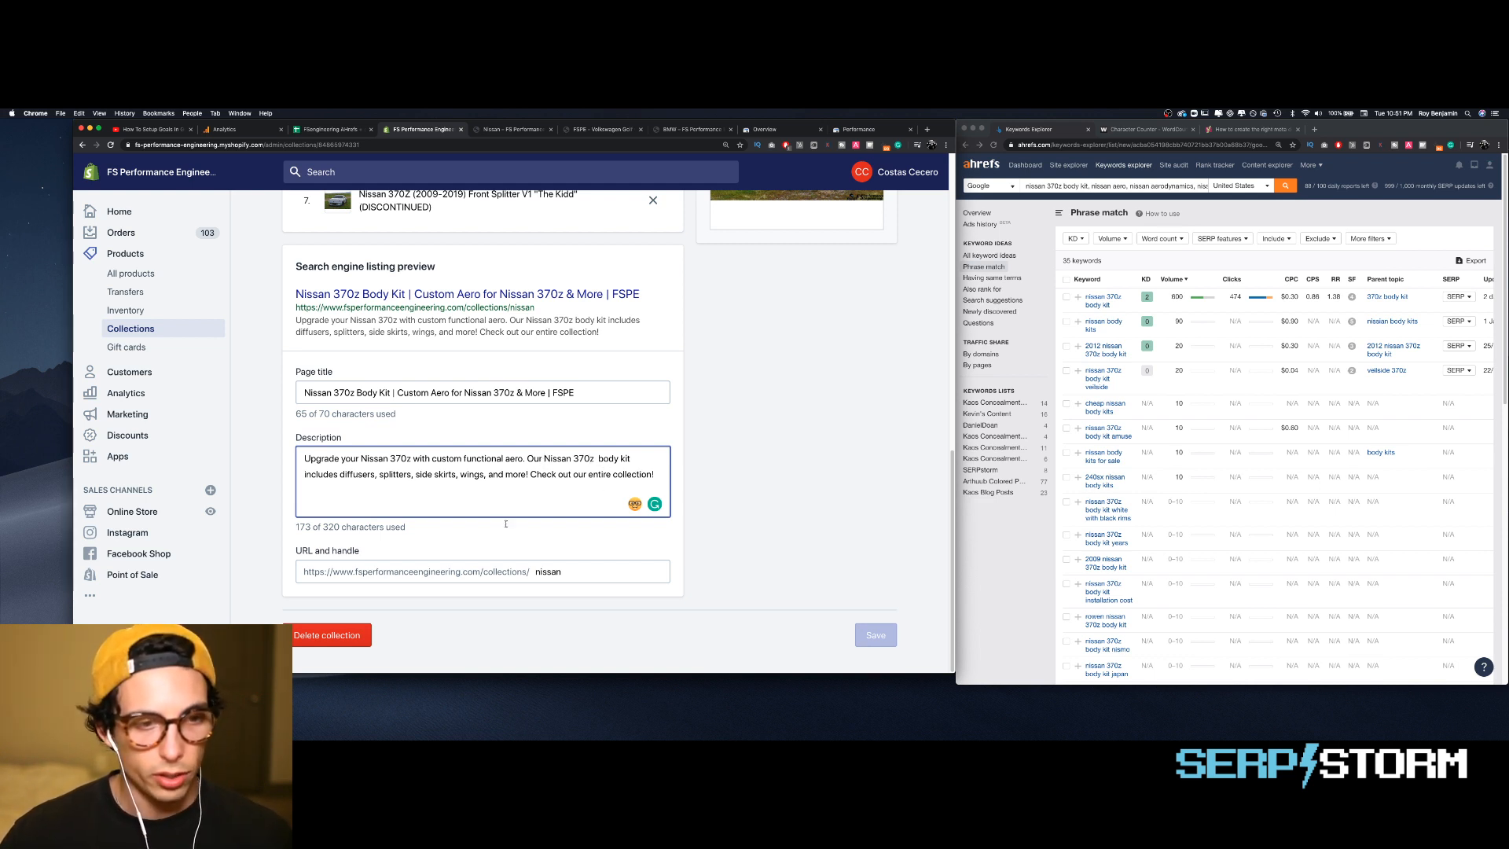
- Return to the list of collections and open the Mazda collection
scroll(290, 228, up, 10)
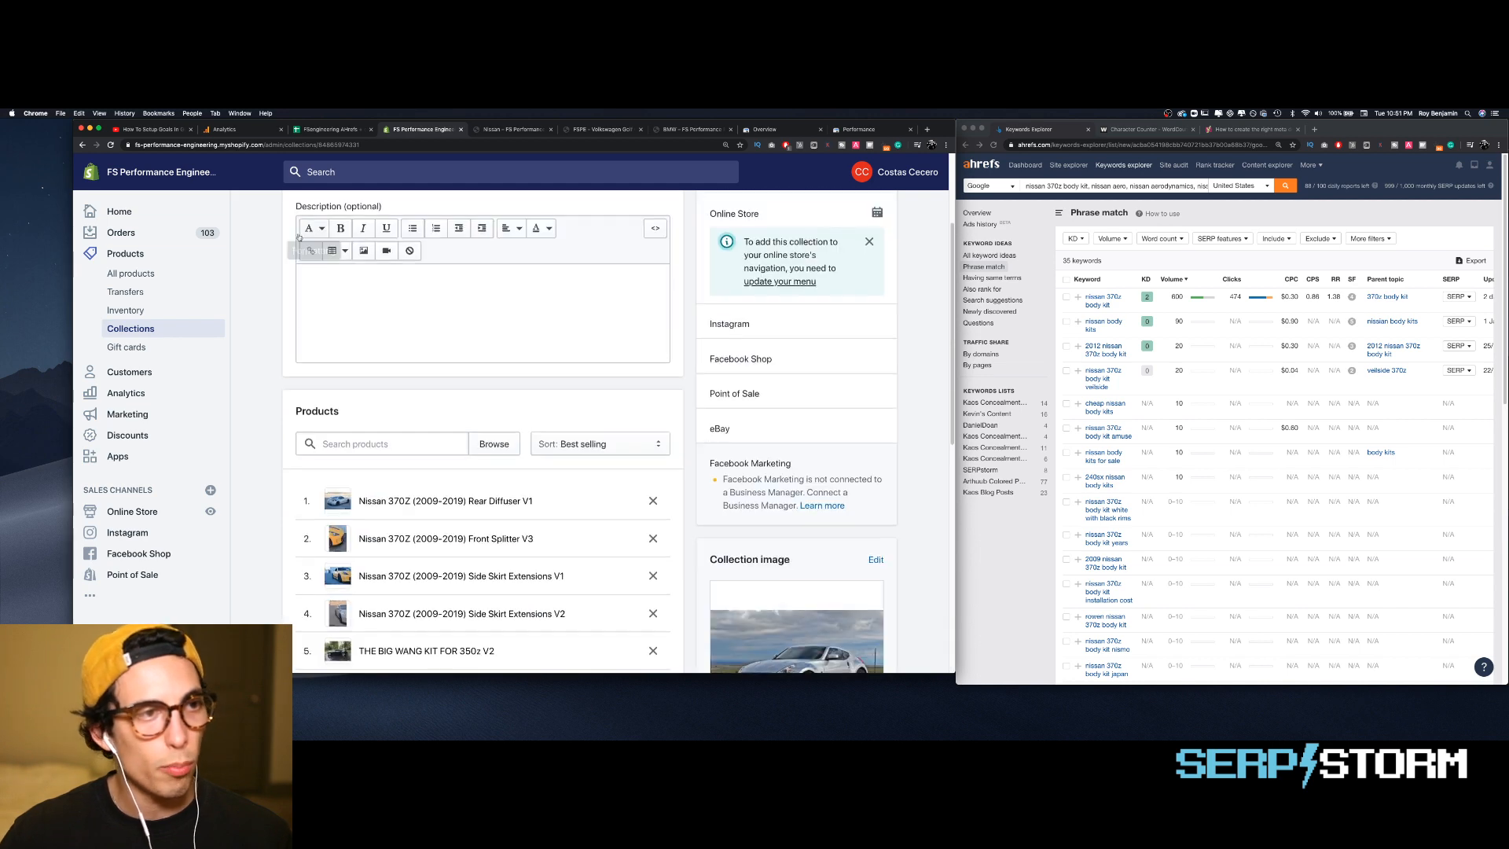
click(289, 221)
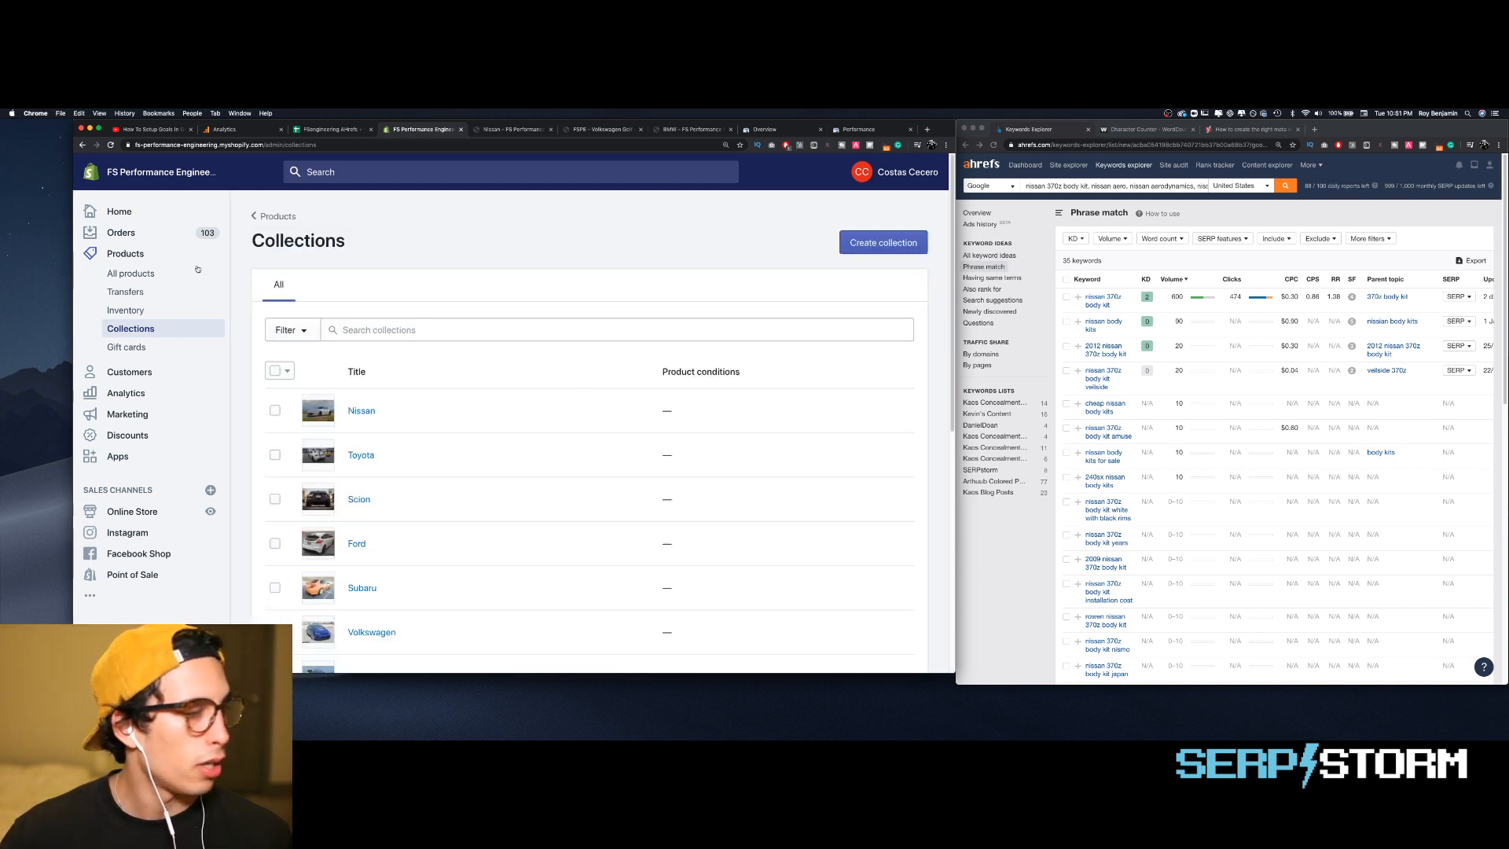
scroll(607, 375, down, 5)
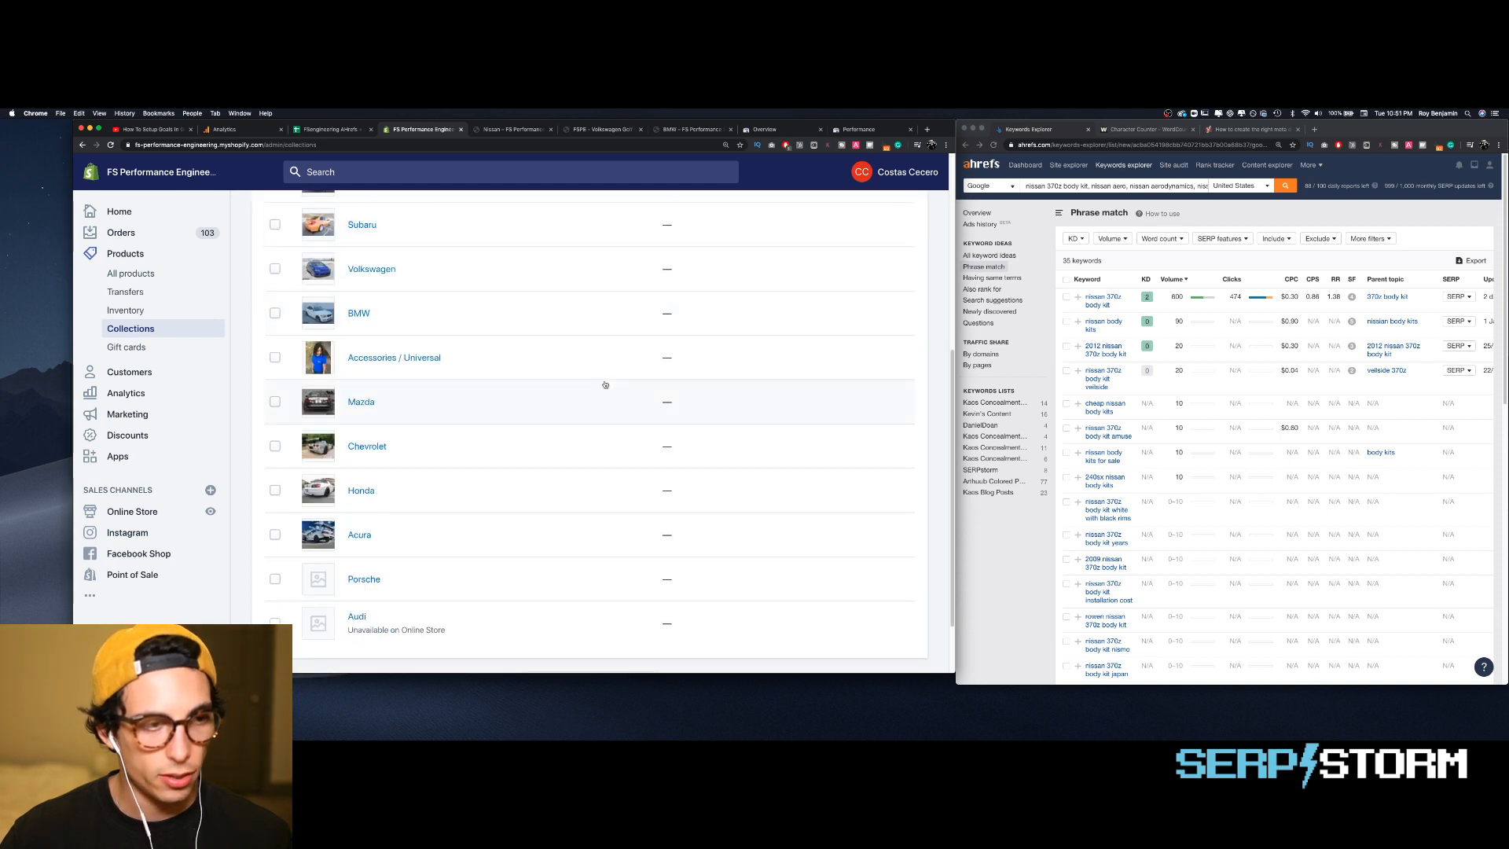
scroll(597, 377, up, 1)
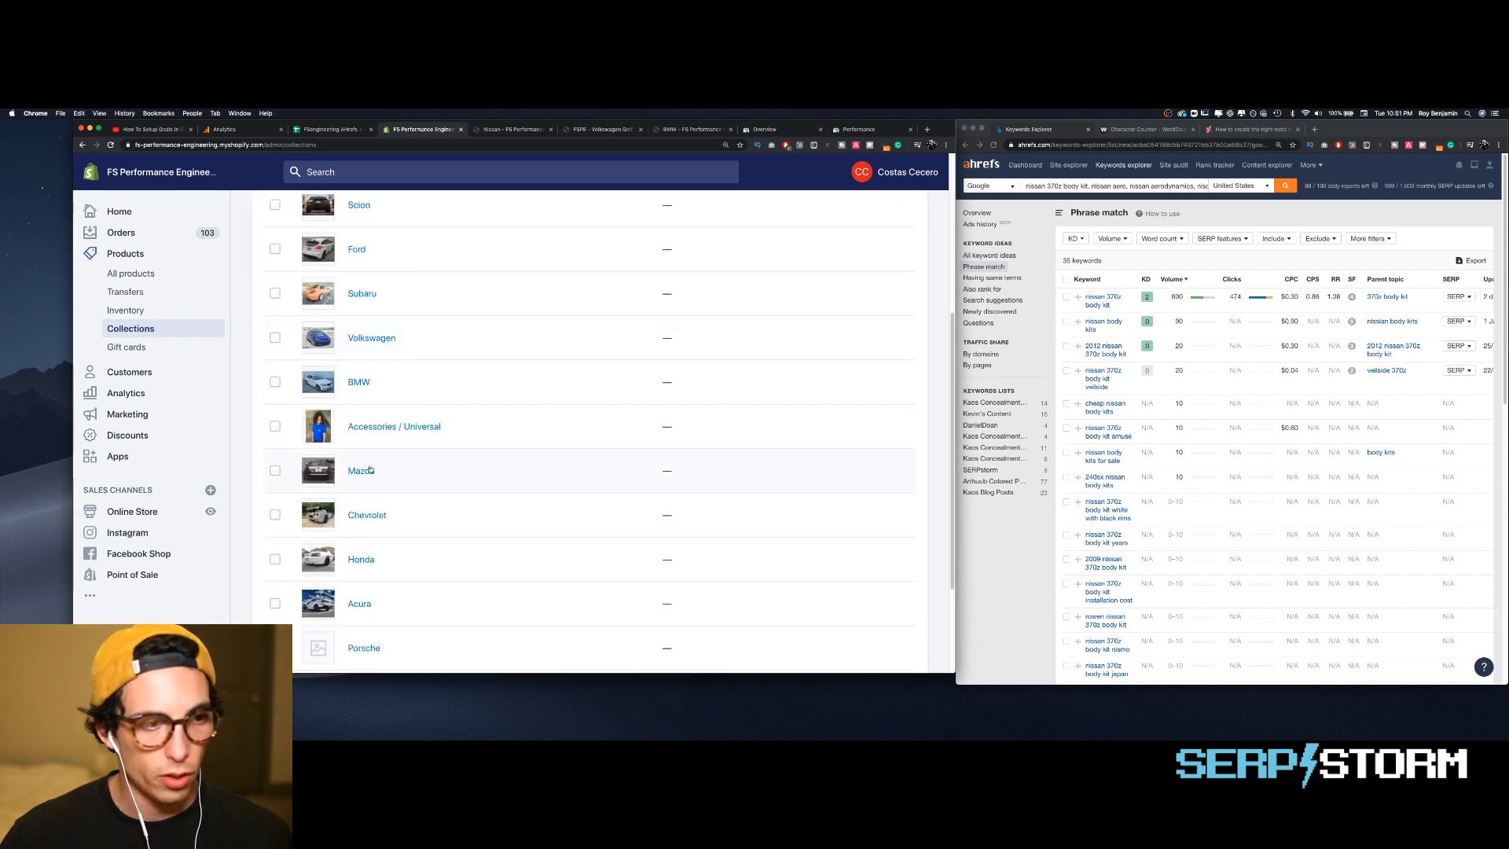
scroll(368, 470, down, 2)
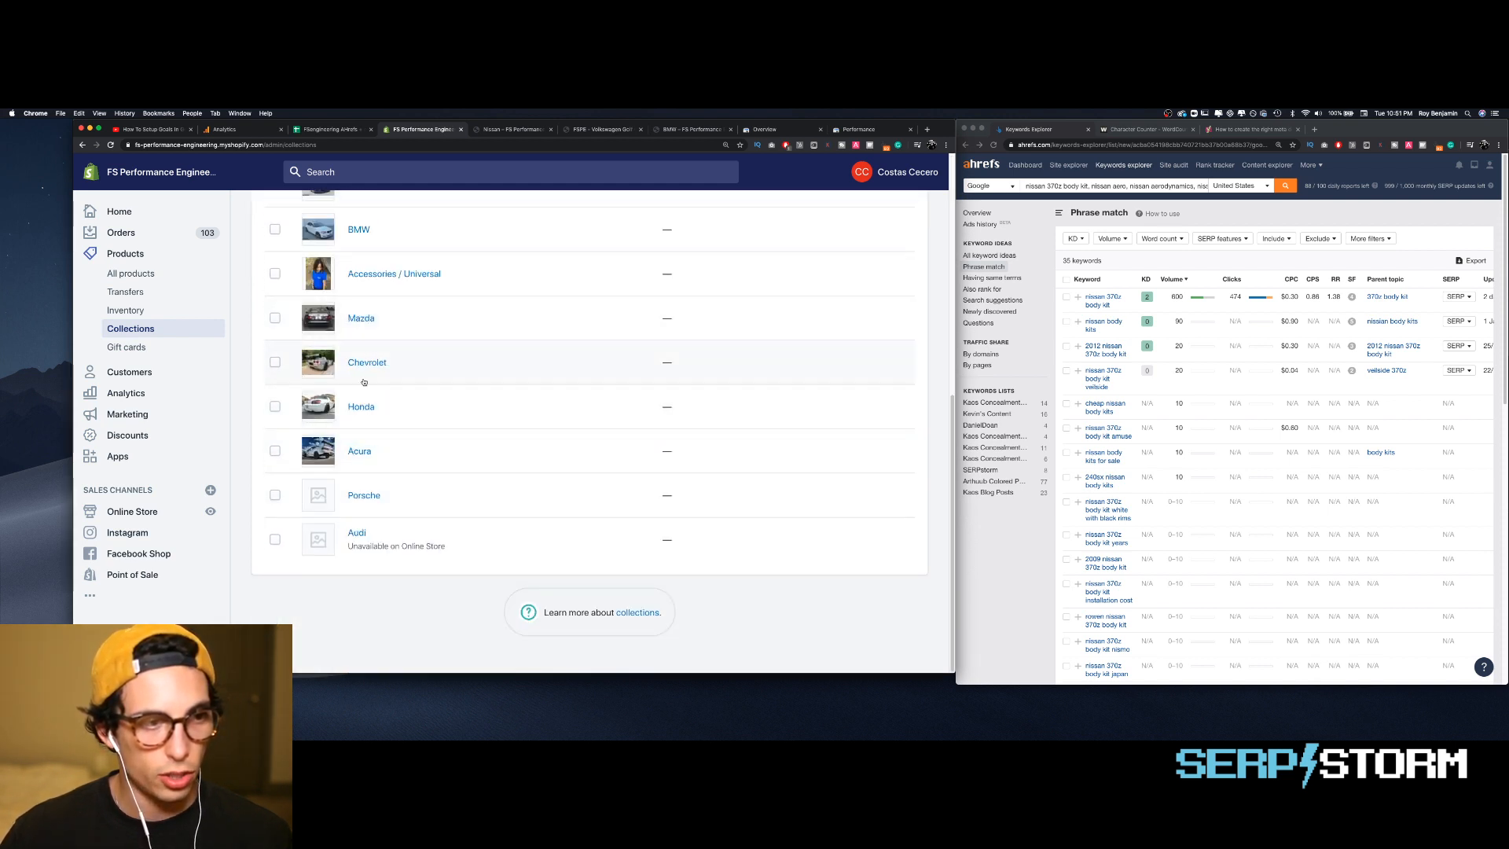
click(363, 319)
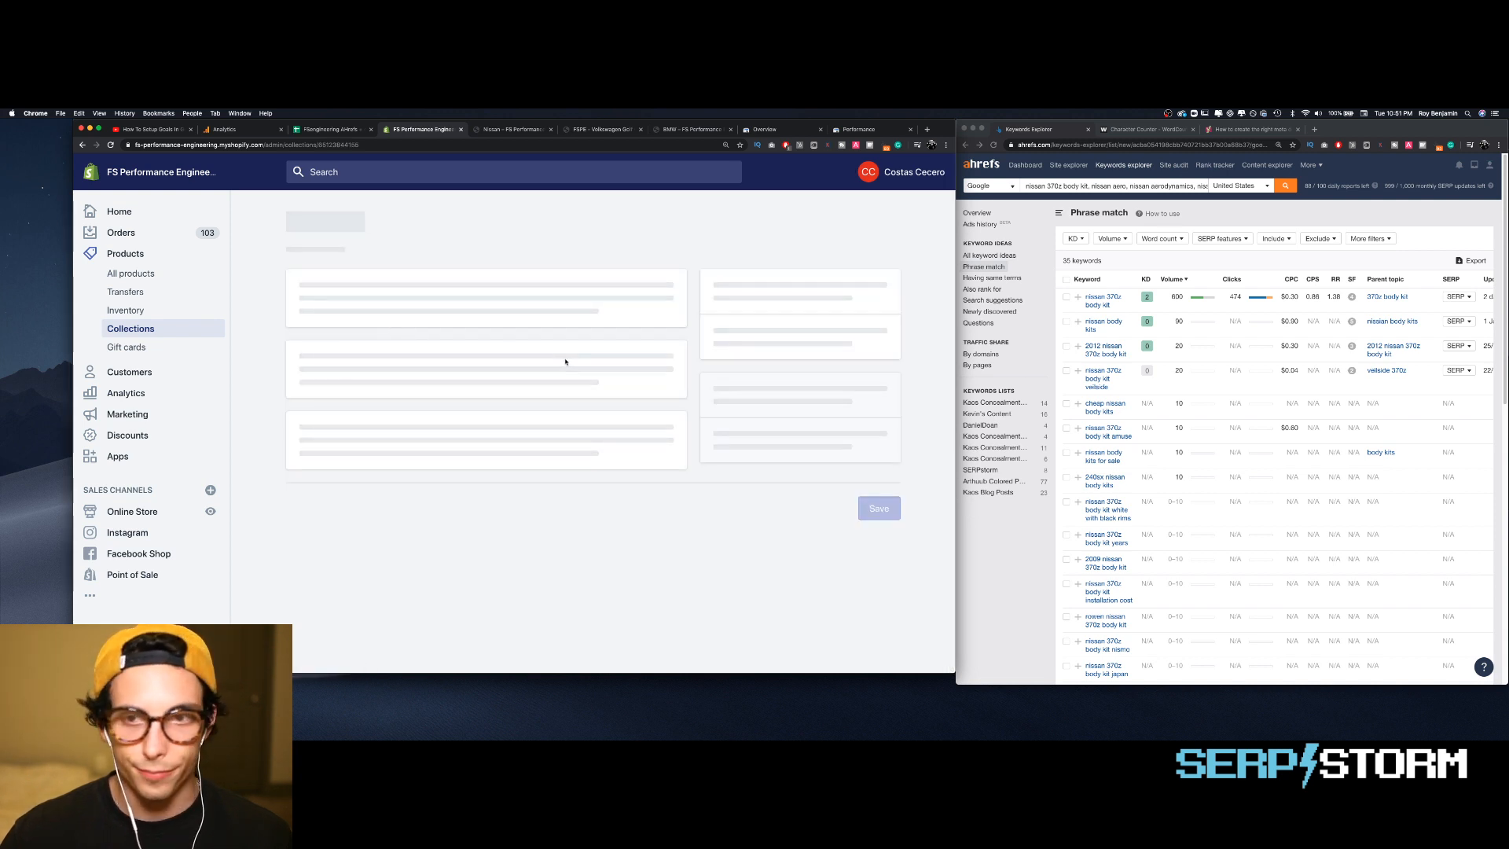
- Copy the title "VW Body Kits | Custom Aero for VW Golf/GTI/R | FSPE" from the workbook and return to the Shopify Mazda collection
click(317, 130)
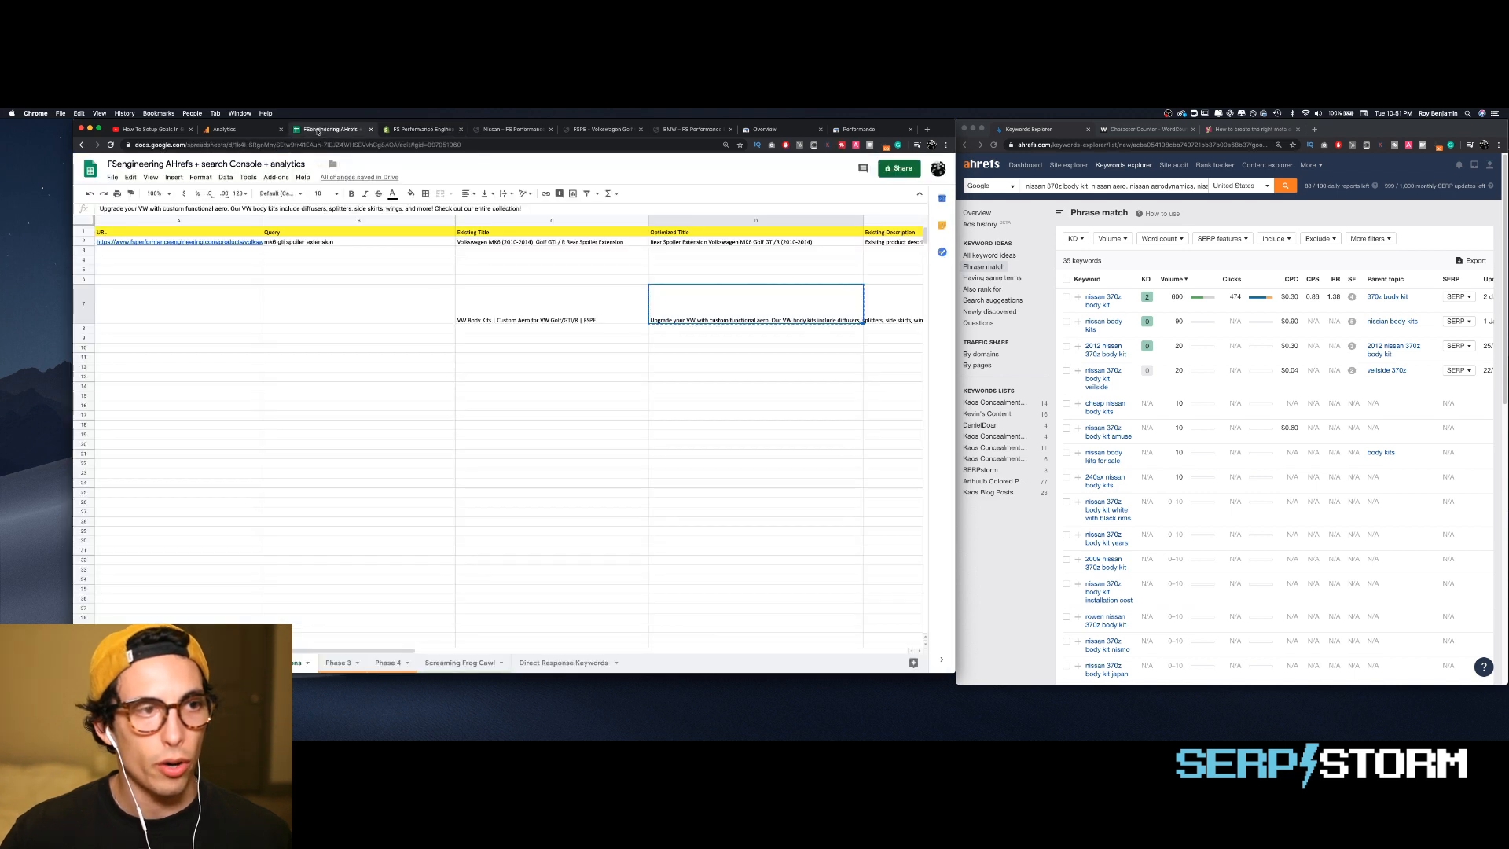
click(553, 349)
click(545, 312)
key(ctrl+c)
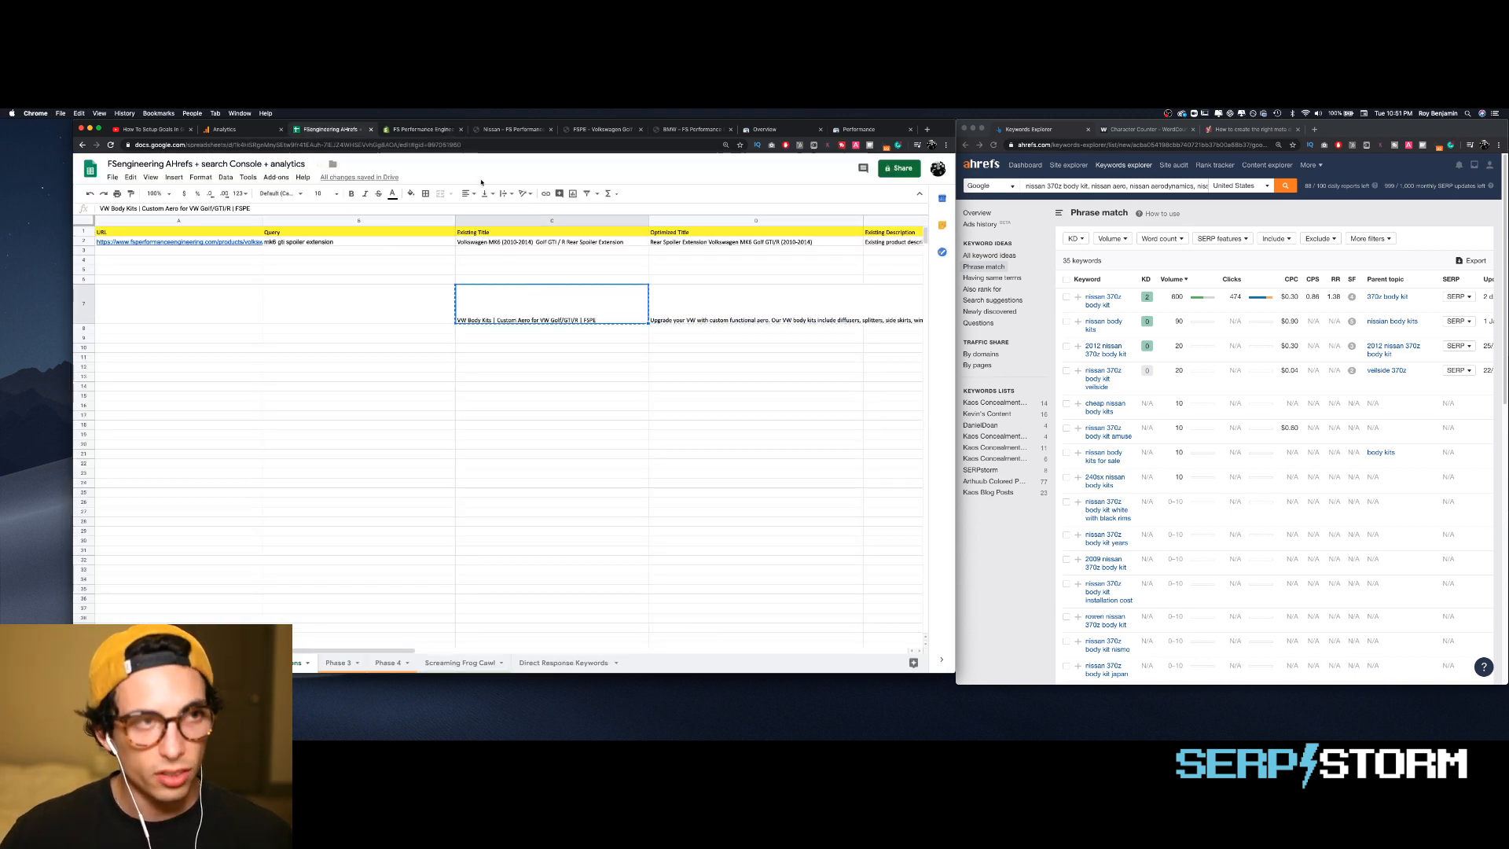
click(422, 129)
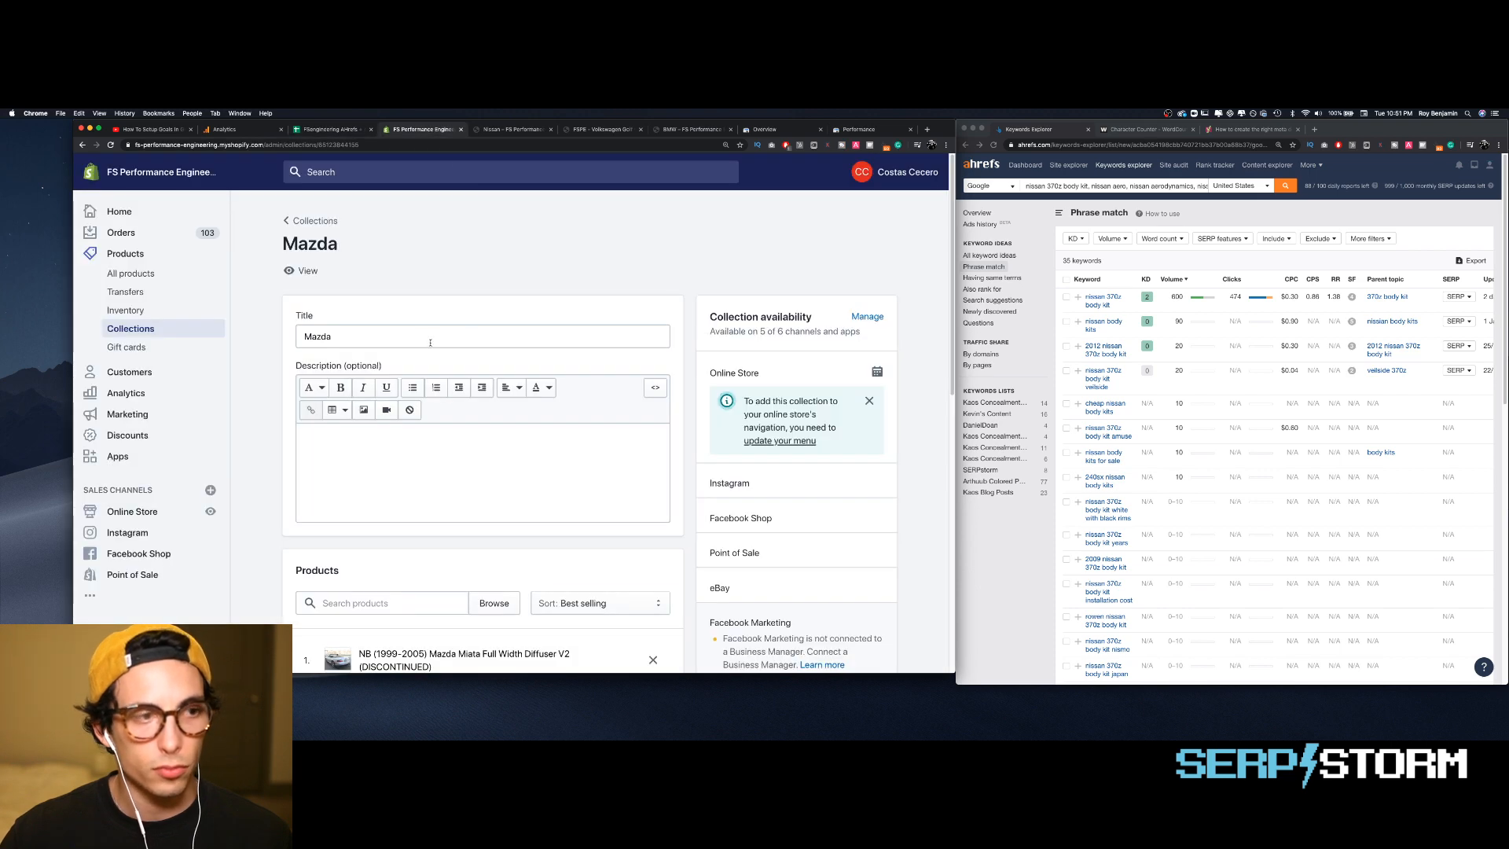
- Replace the Mazda collection's SEO page title with the copied template "VW Body Kits | Custom Aero for VW Golf/GTI/R | FSPE"
scroll(430, 343, down, 15)
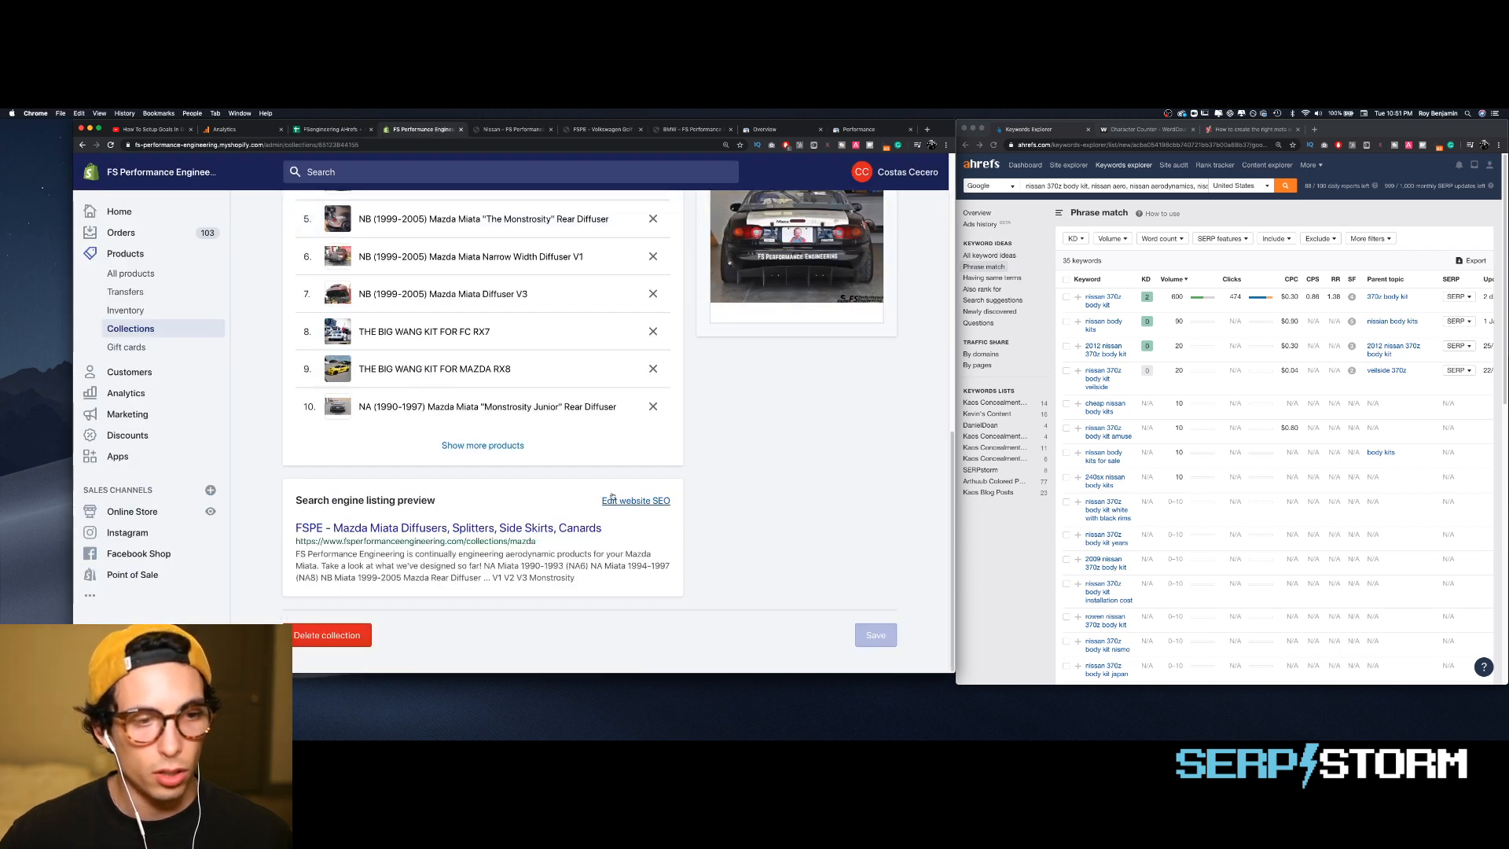
click(611, 499)
scroll(541, 520, down, 2)
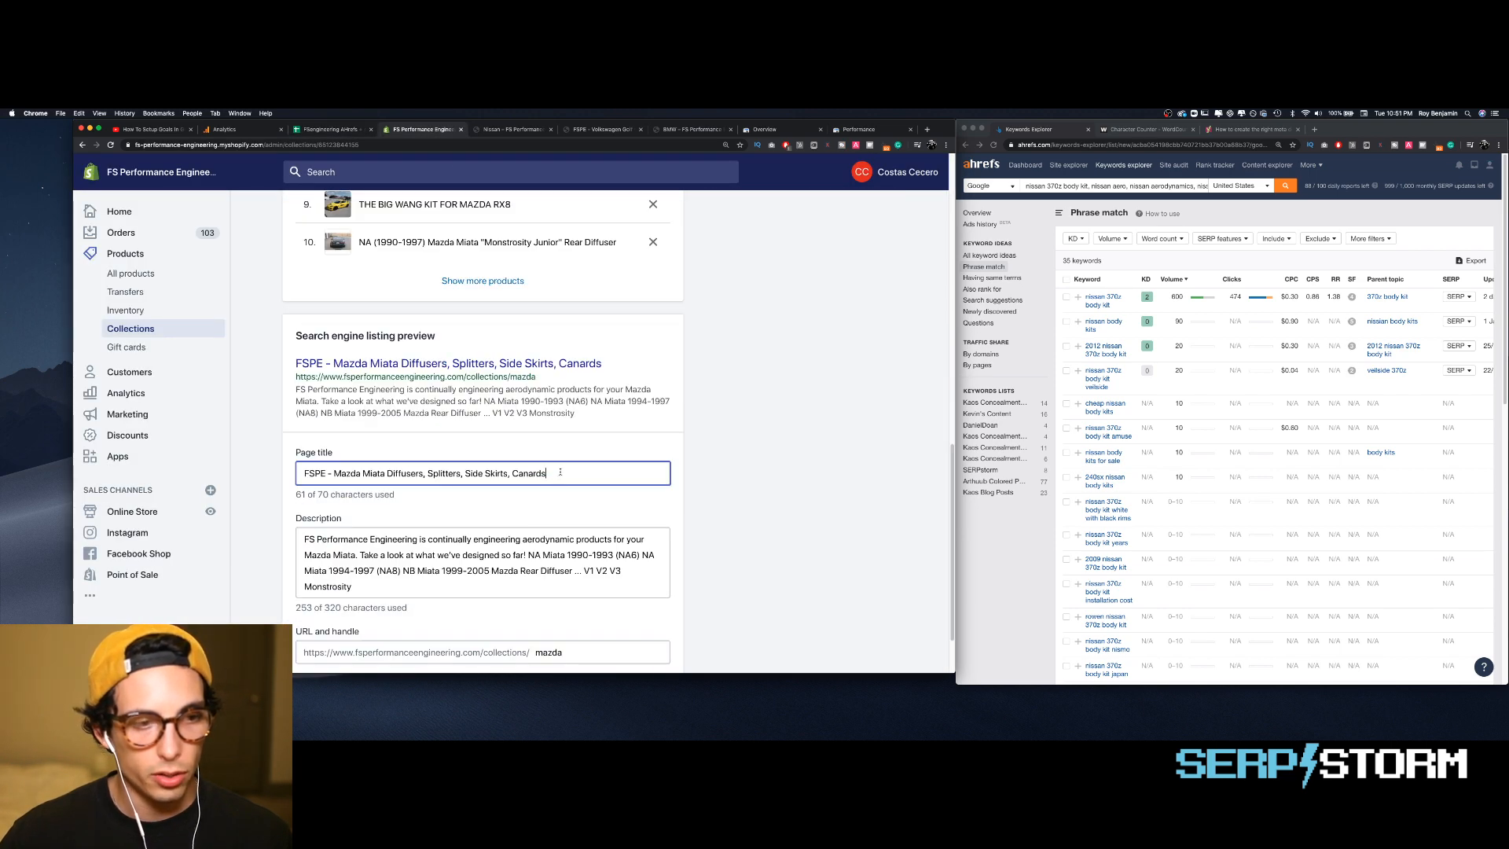
key(super+a)
key(super+v)
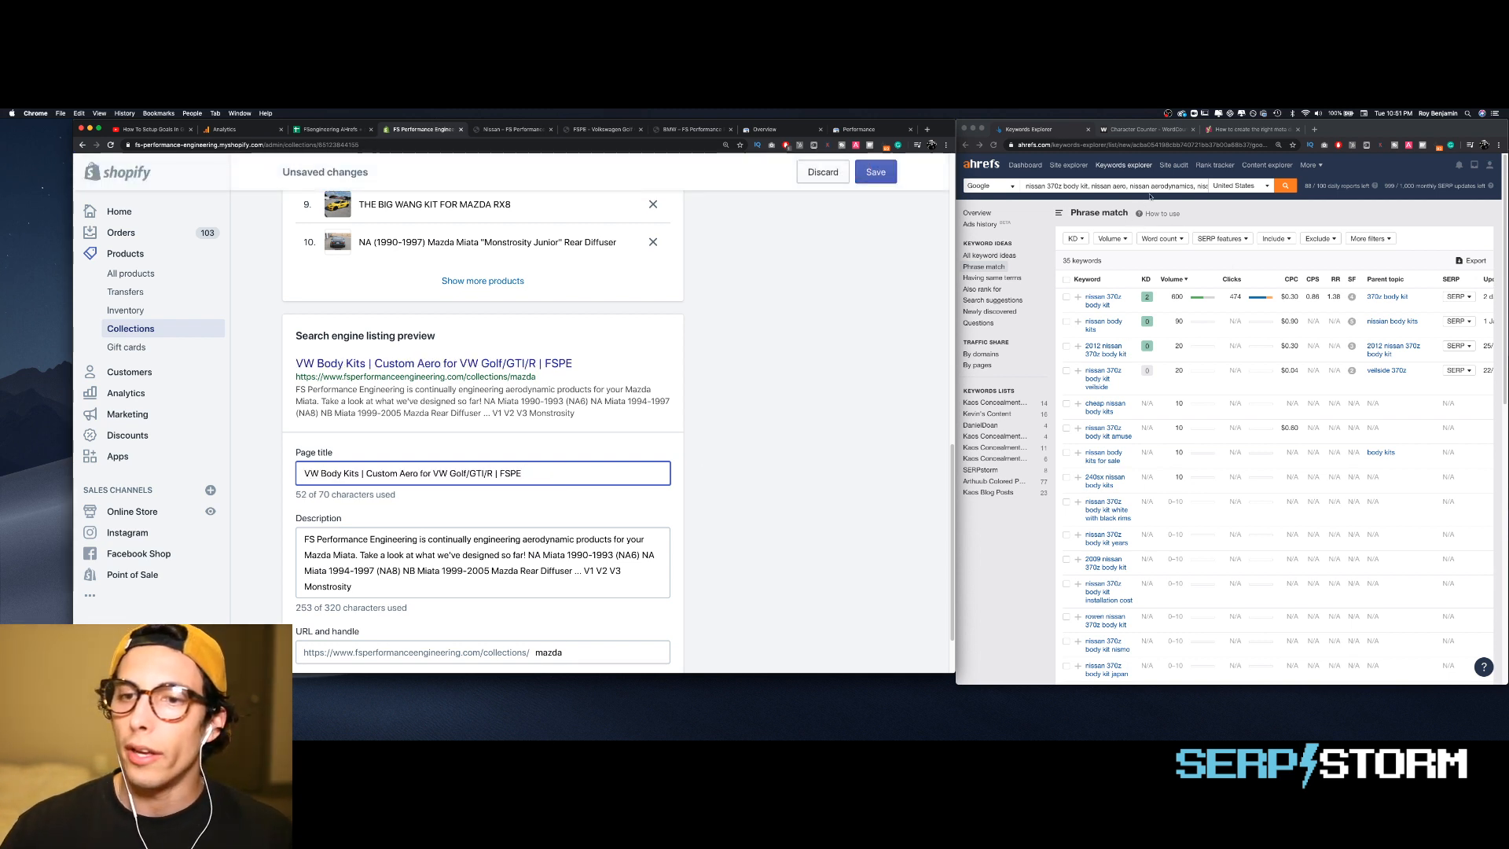
- Switch to Ahrefs Keywords Explorer and replace the Nissan query with "mazda body kits, mazda body kit"
click(1057, 187)
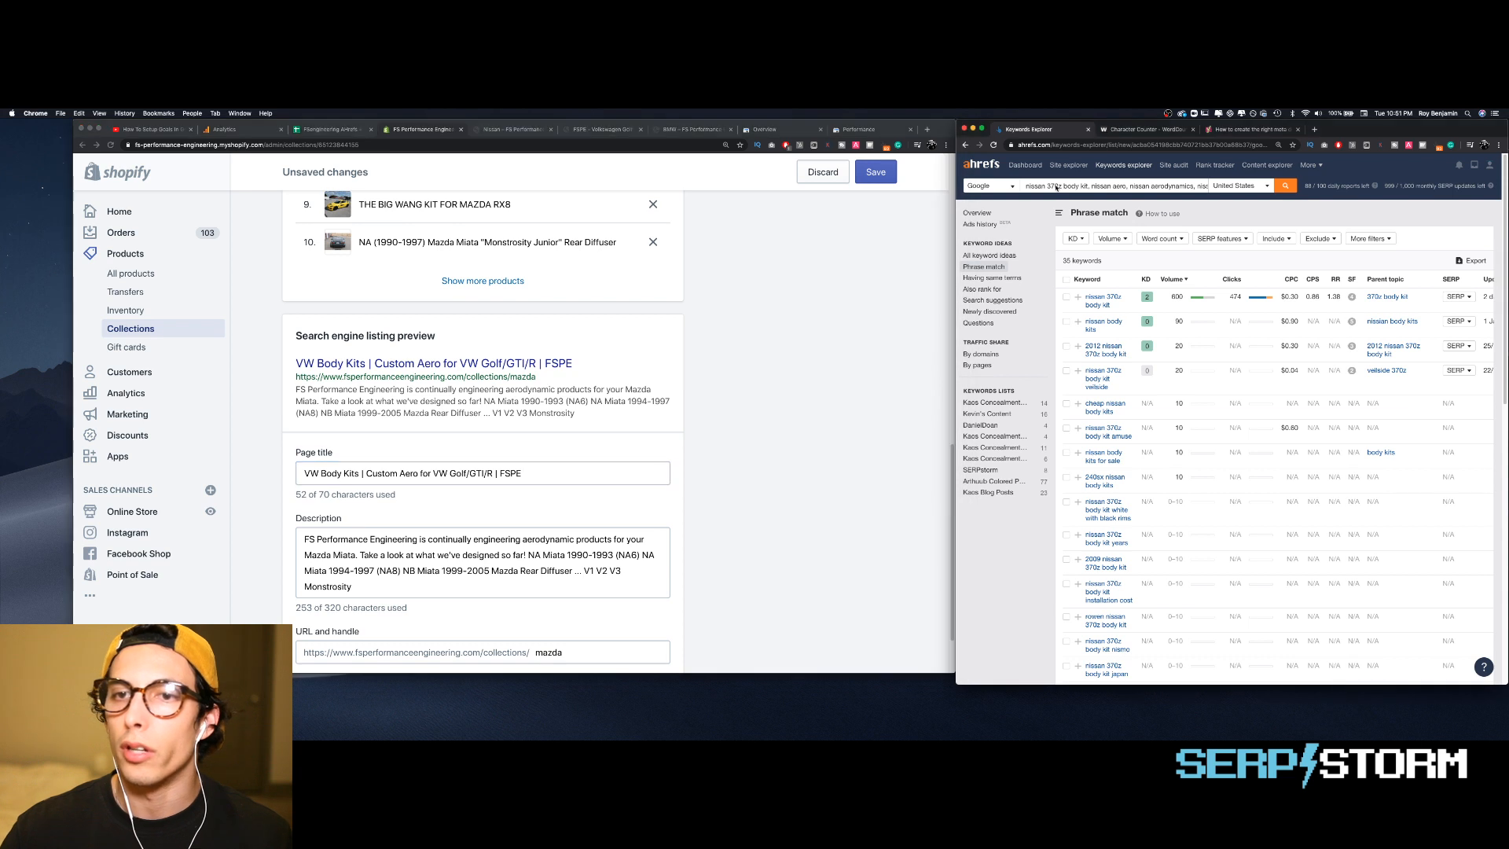
key(super+a)
key(BackSpace)
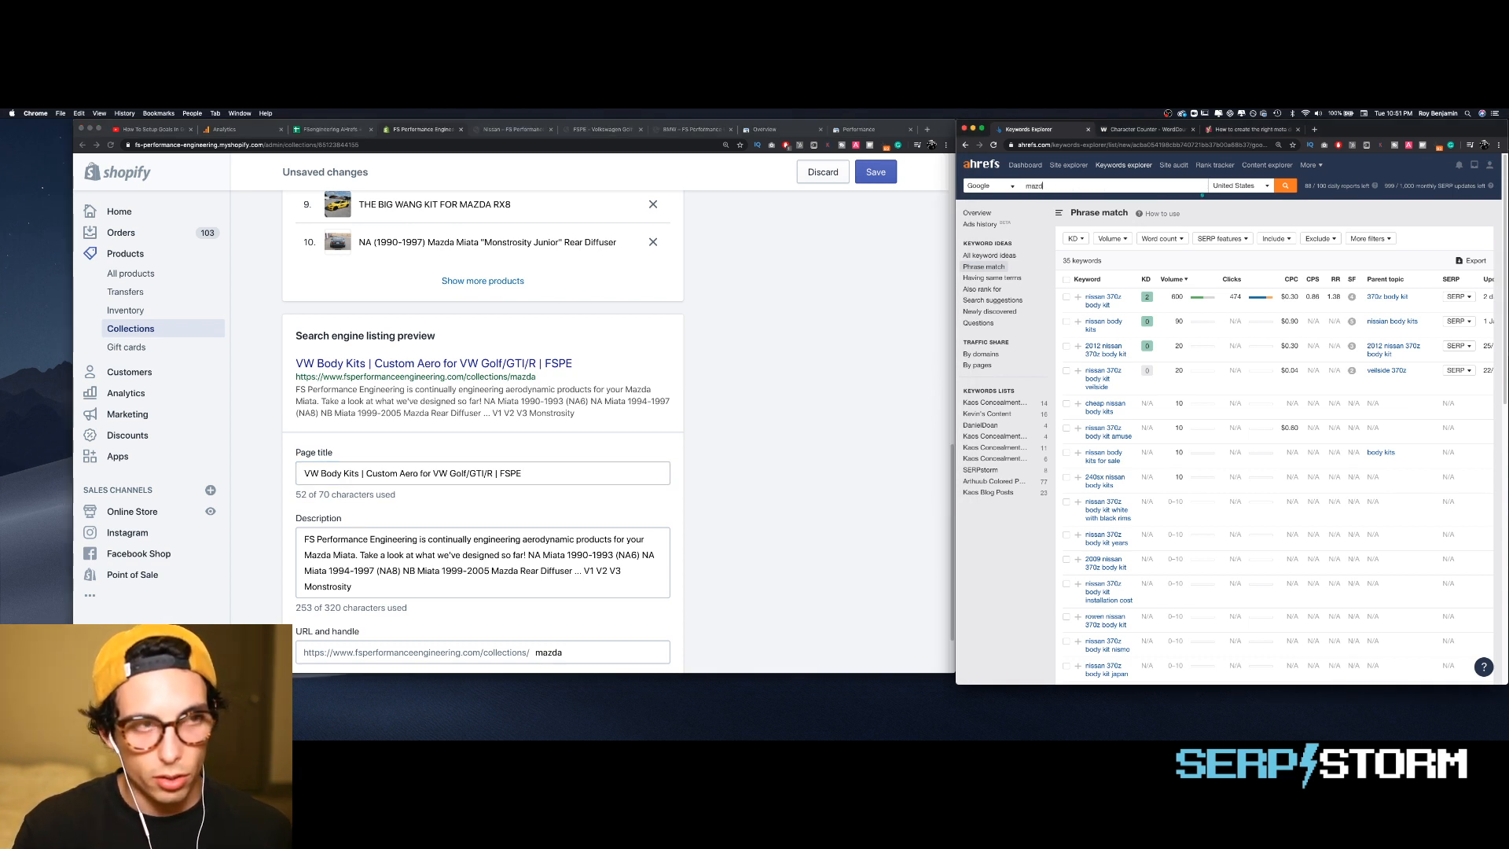
scroll(758, 282, up, 3)
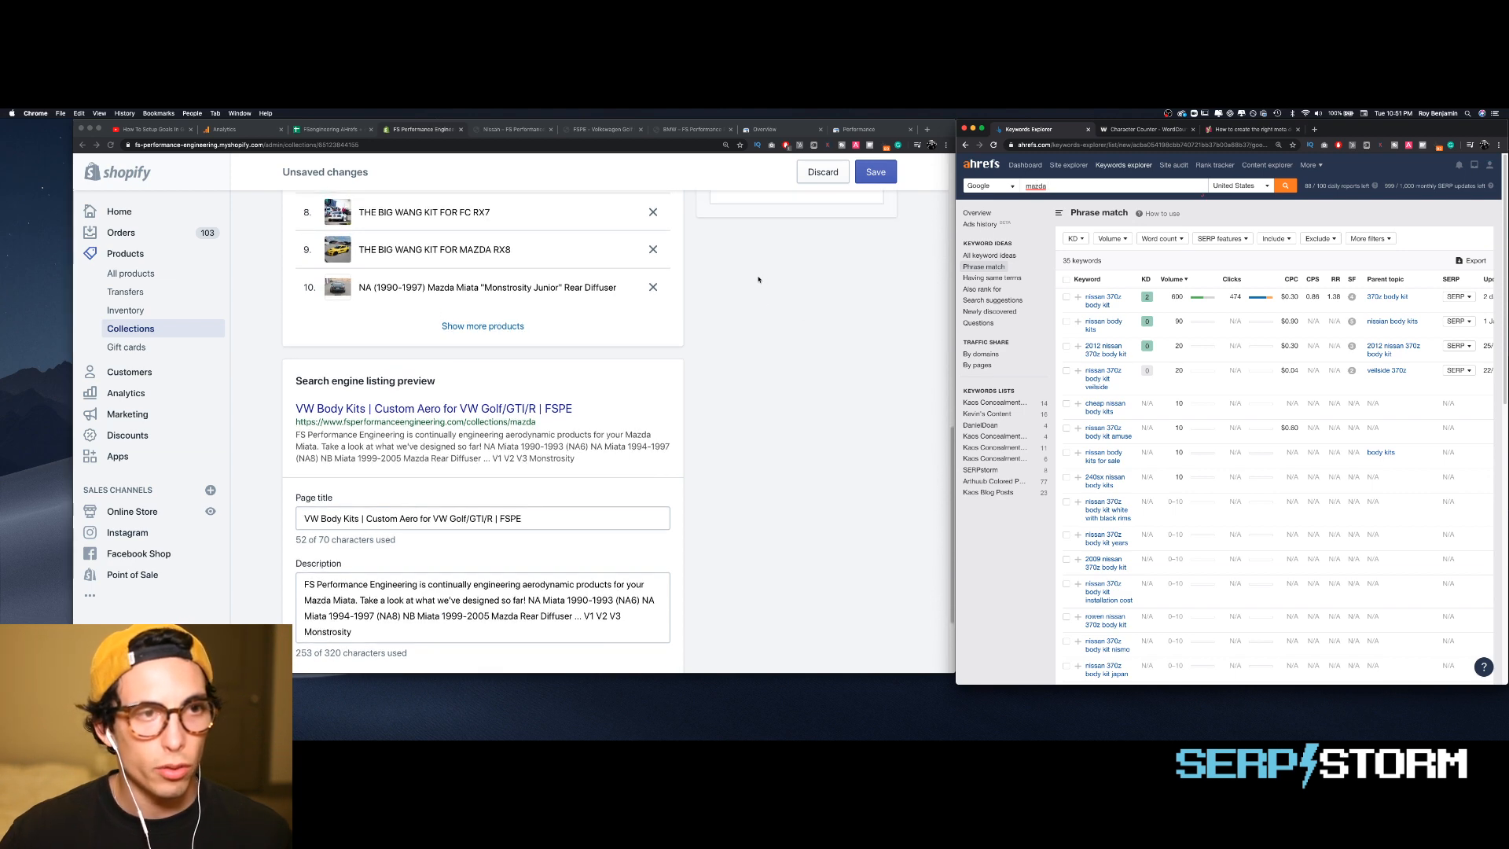
scroll(758, 279, up, 3)
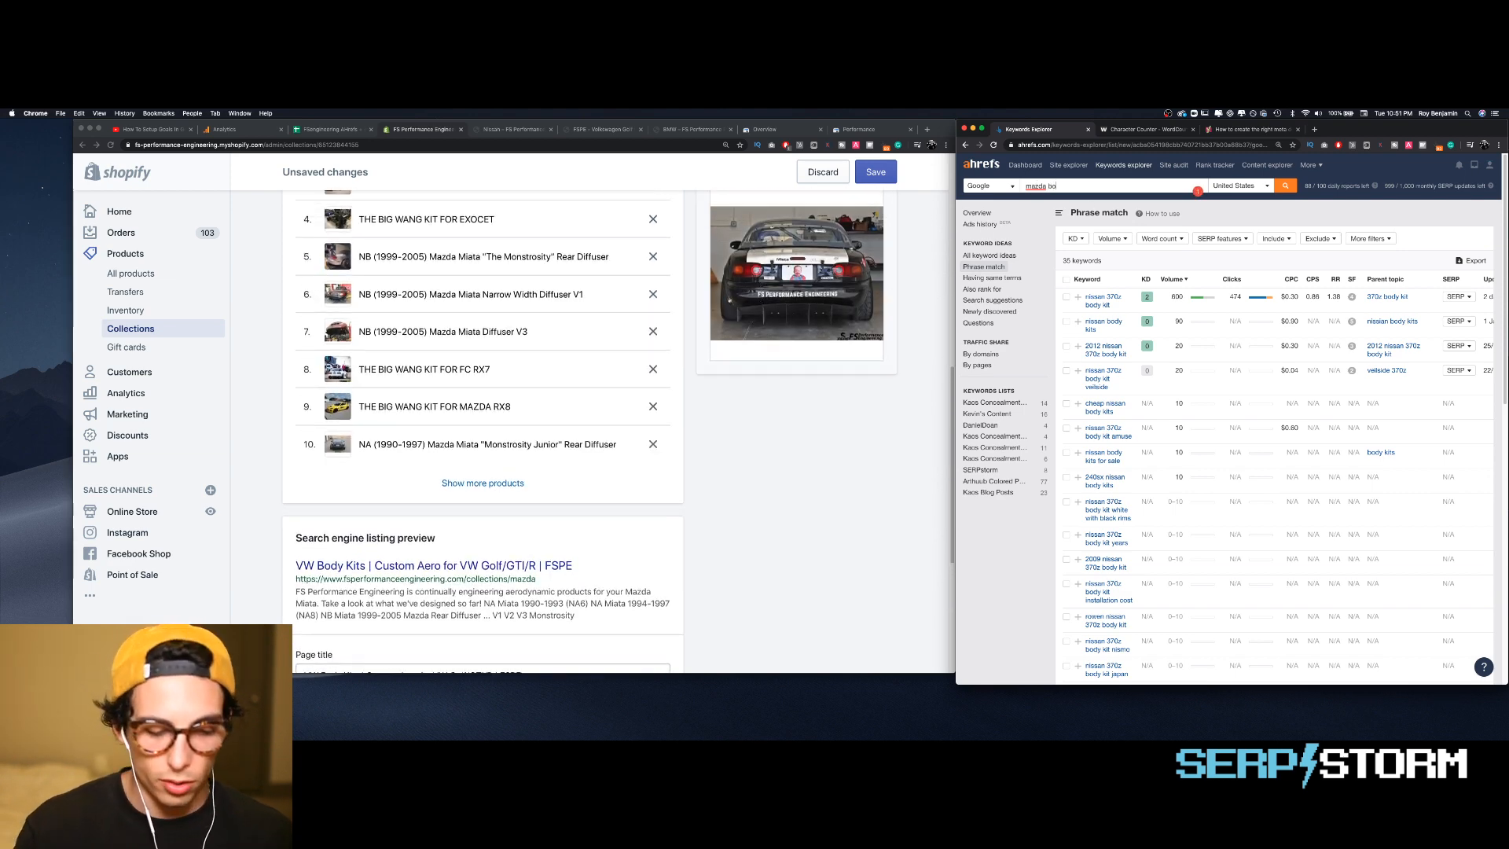
text(dy kits, bo)
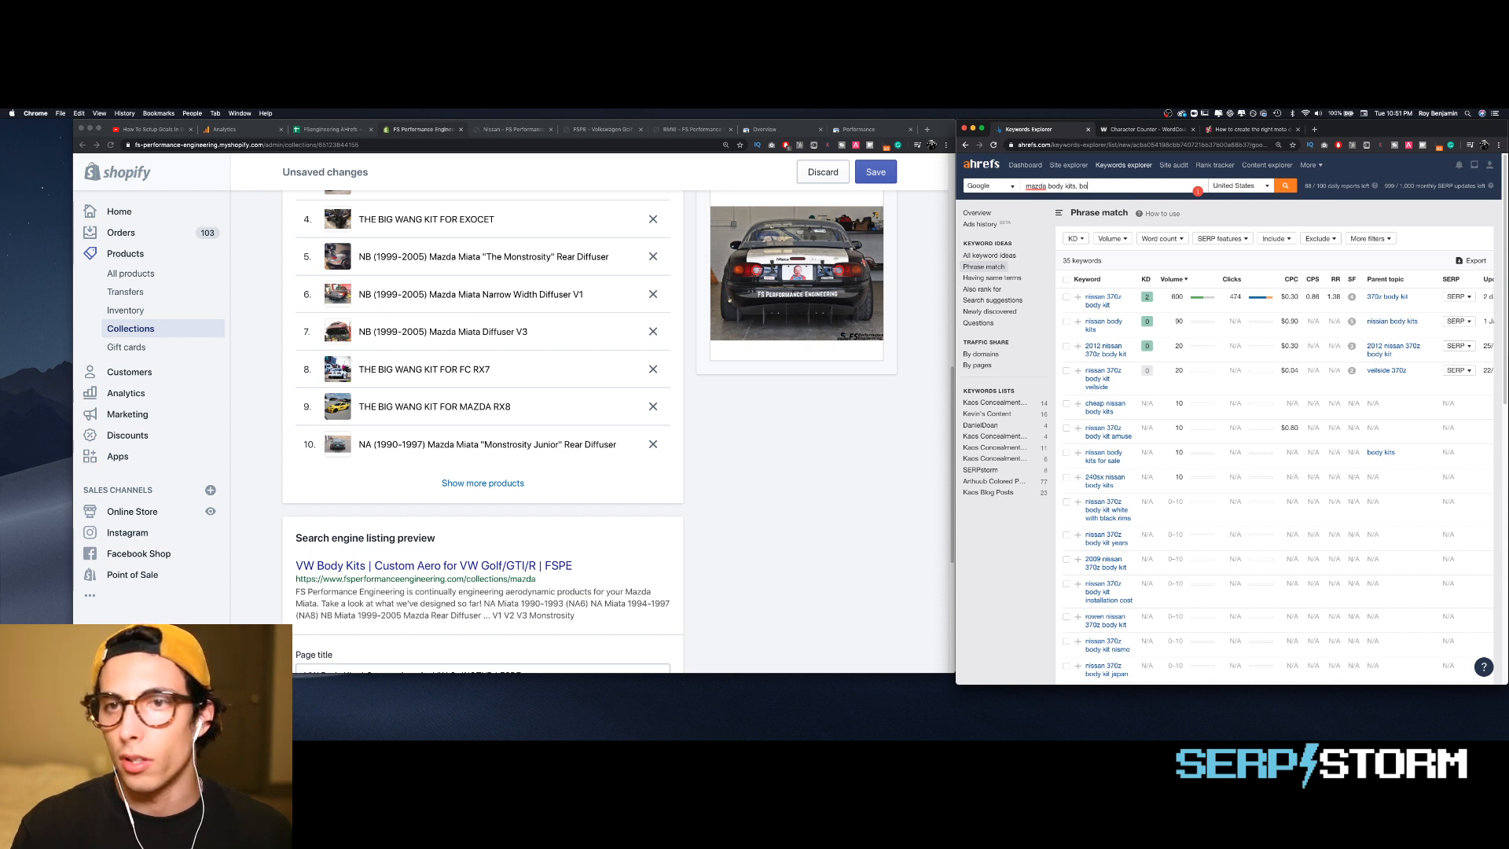
key(BackSpace)
key(BackSpace)
text(mazda bod)
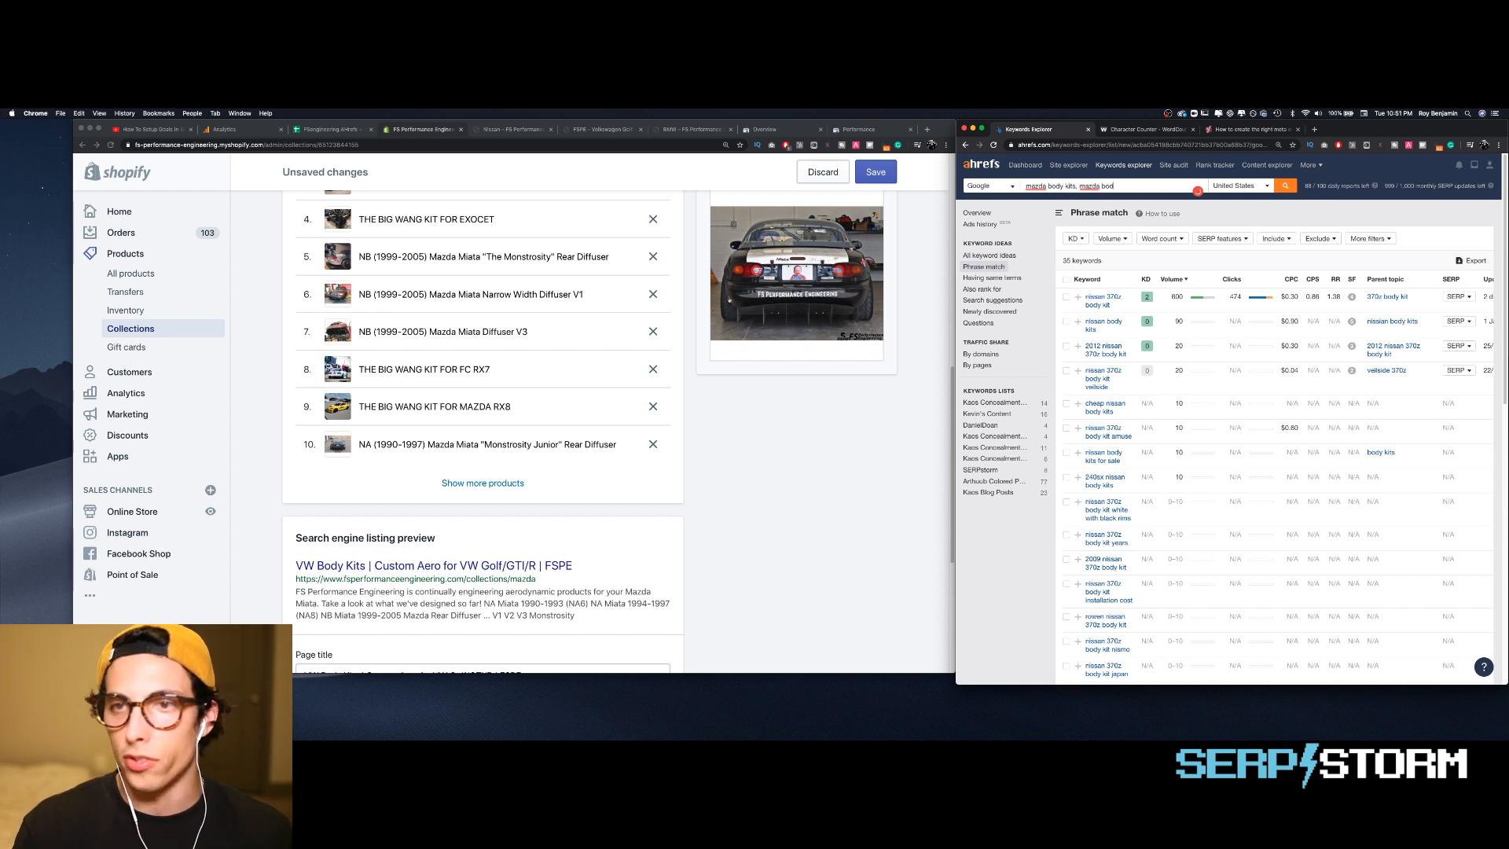
text(y kit,)
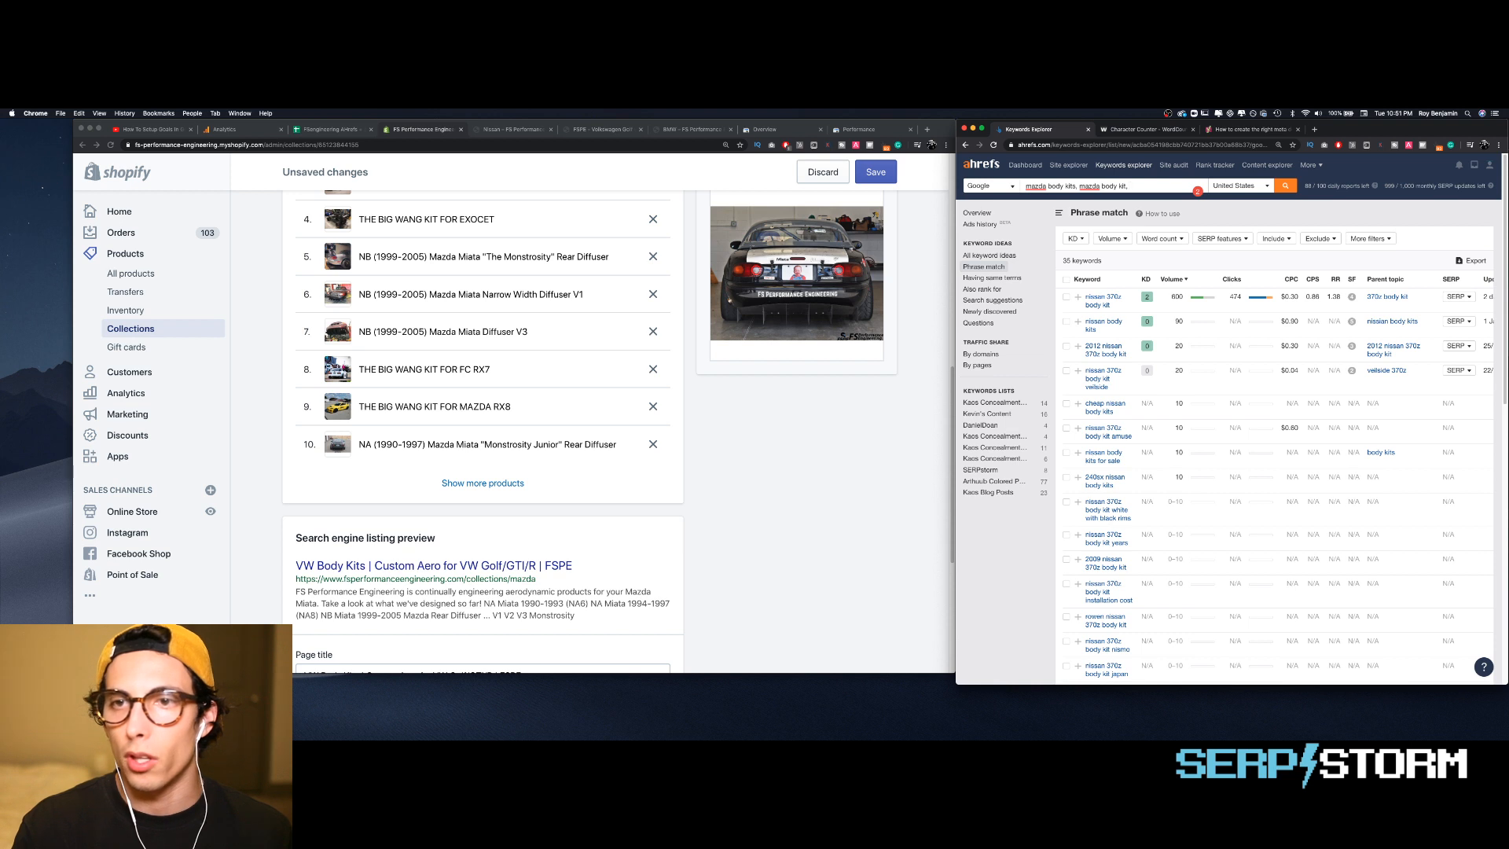
- Extend the keyword query with mazda rx8 body kit, mazda rx7 body kit, mazda miata and mazda aero terms, and run the search
text( maz)
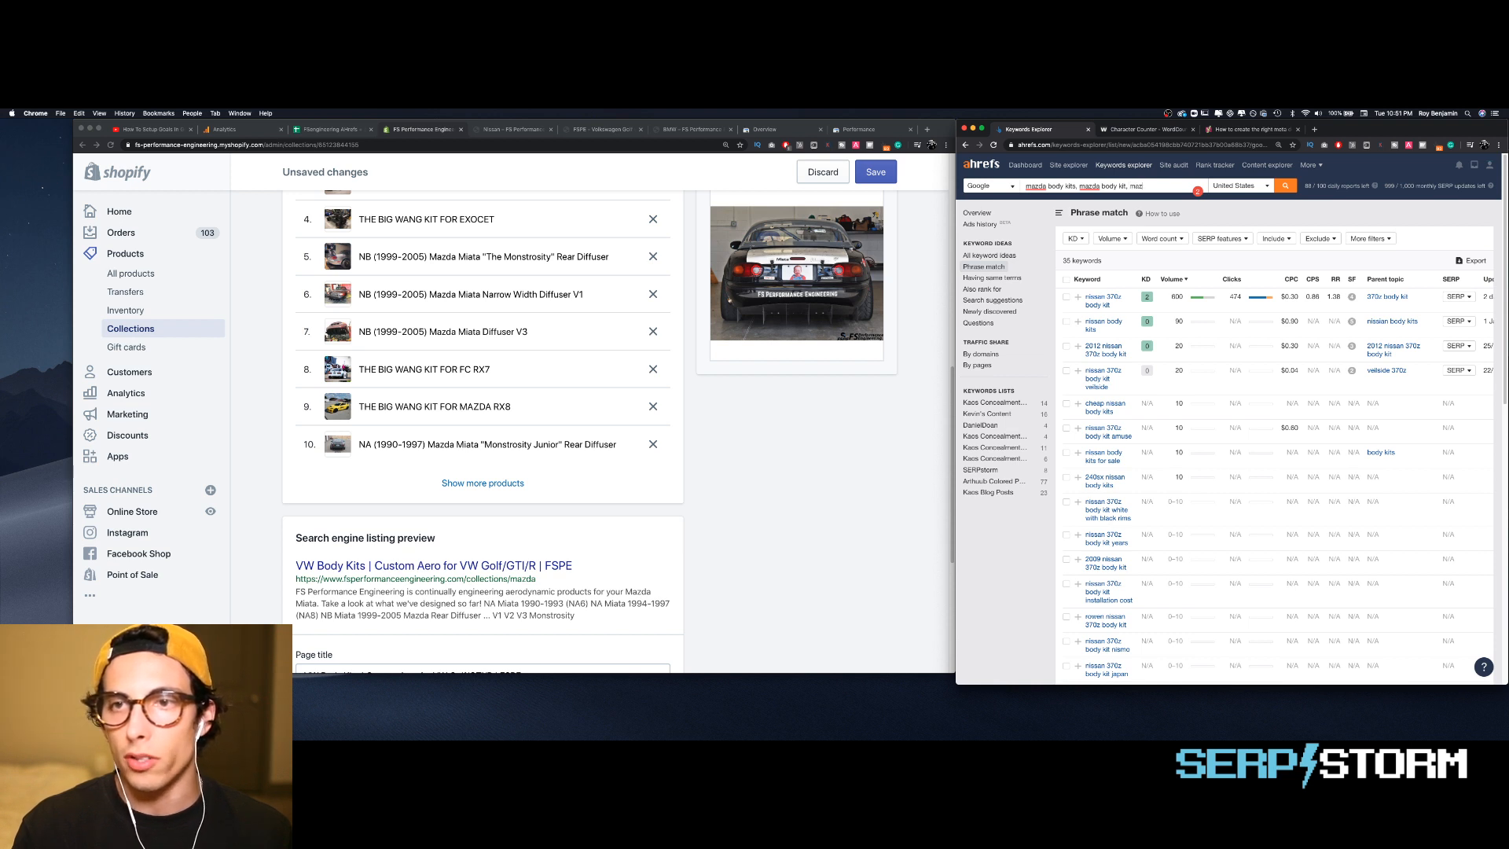
text(da rx)
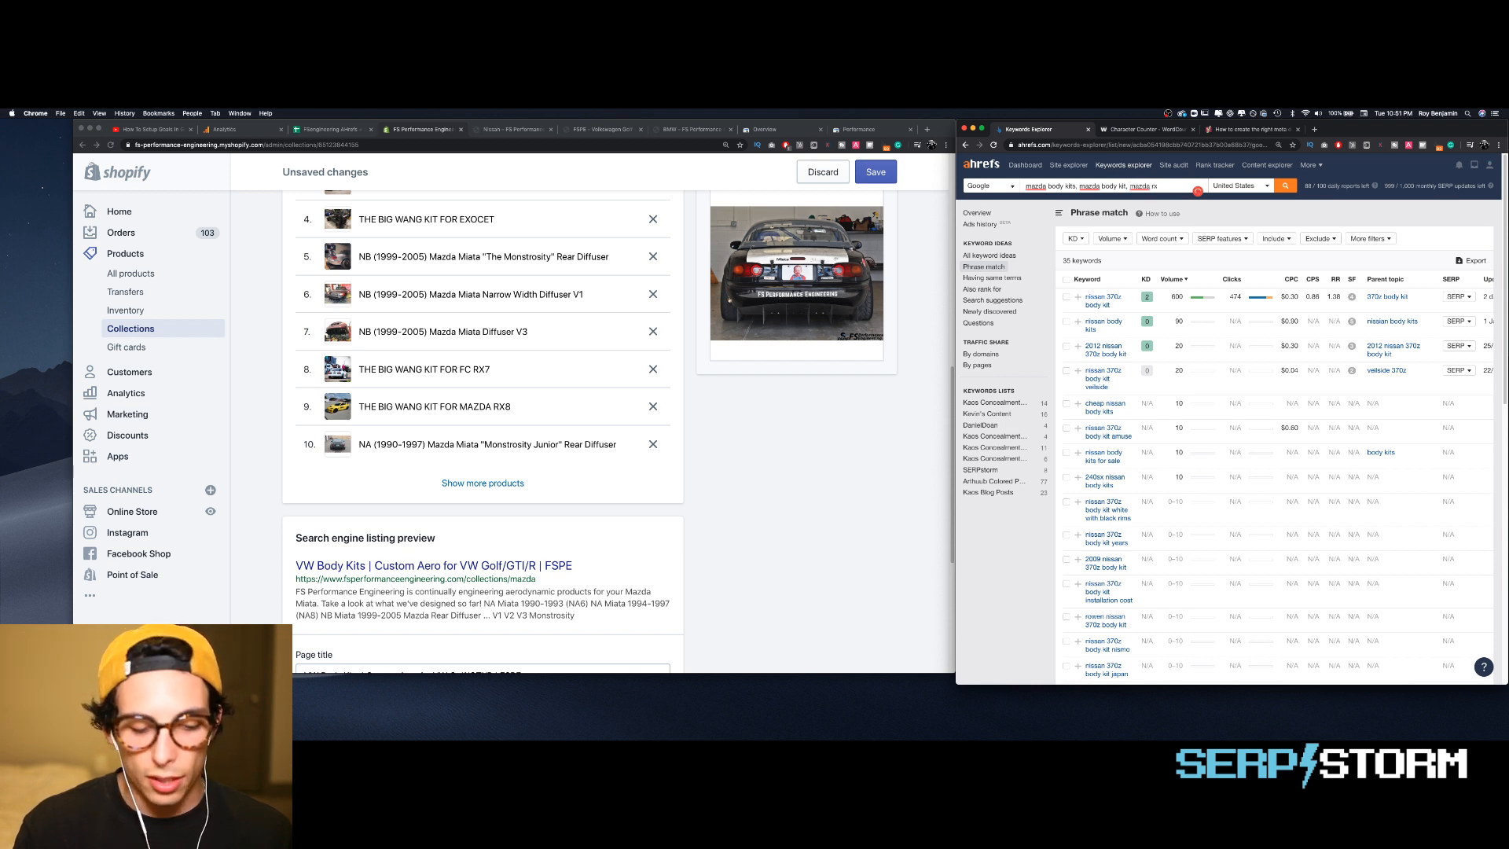
text(8 body kit,)
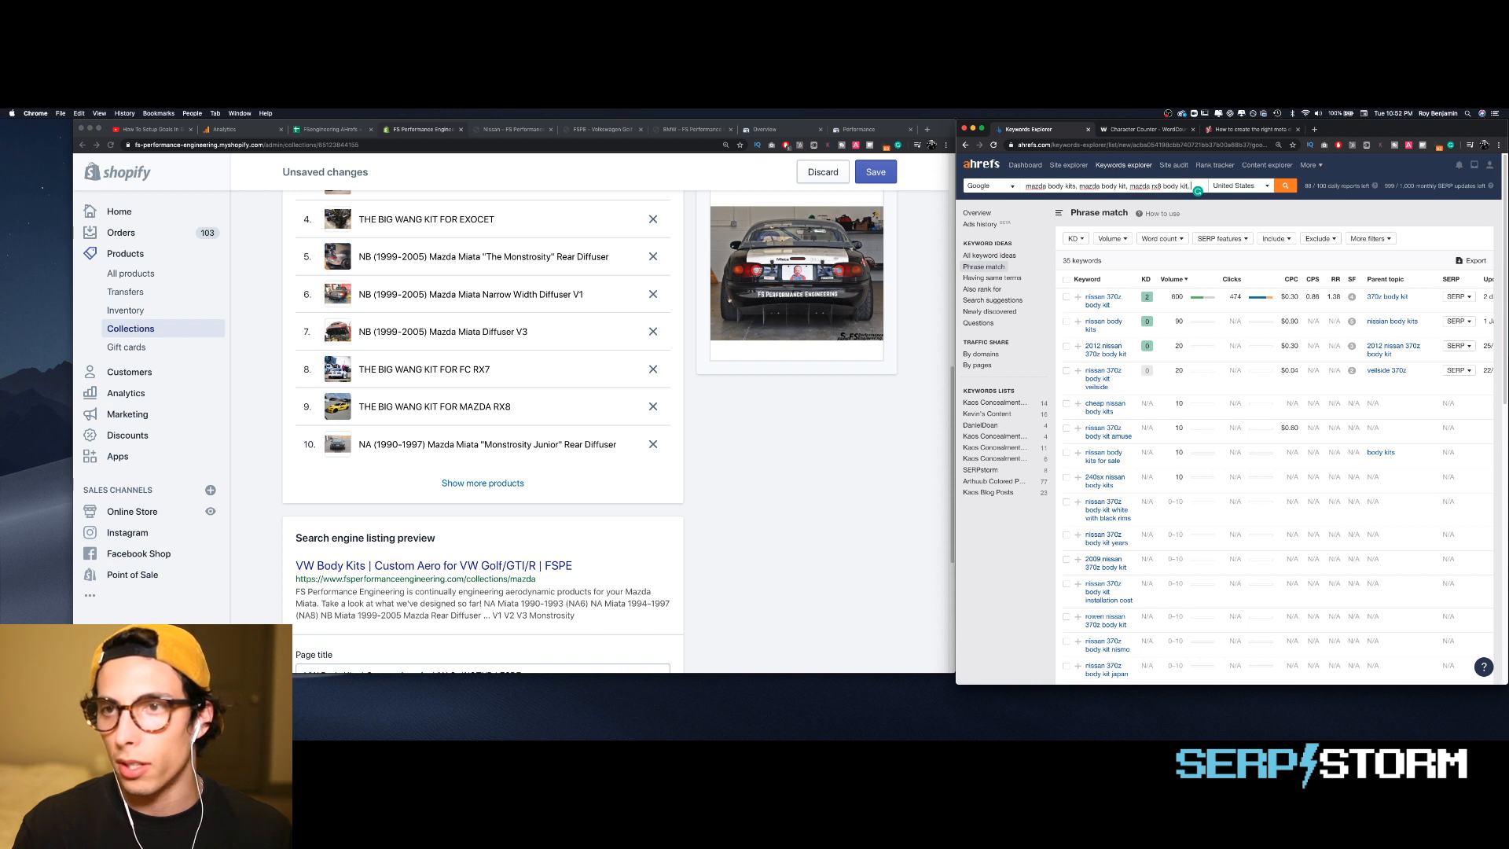
text( maz)
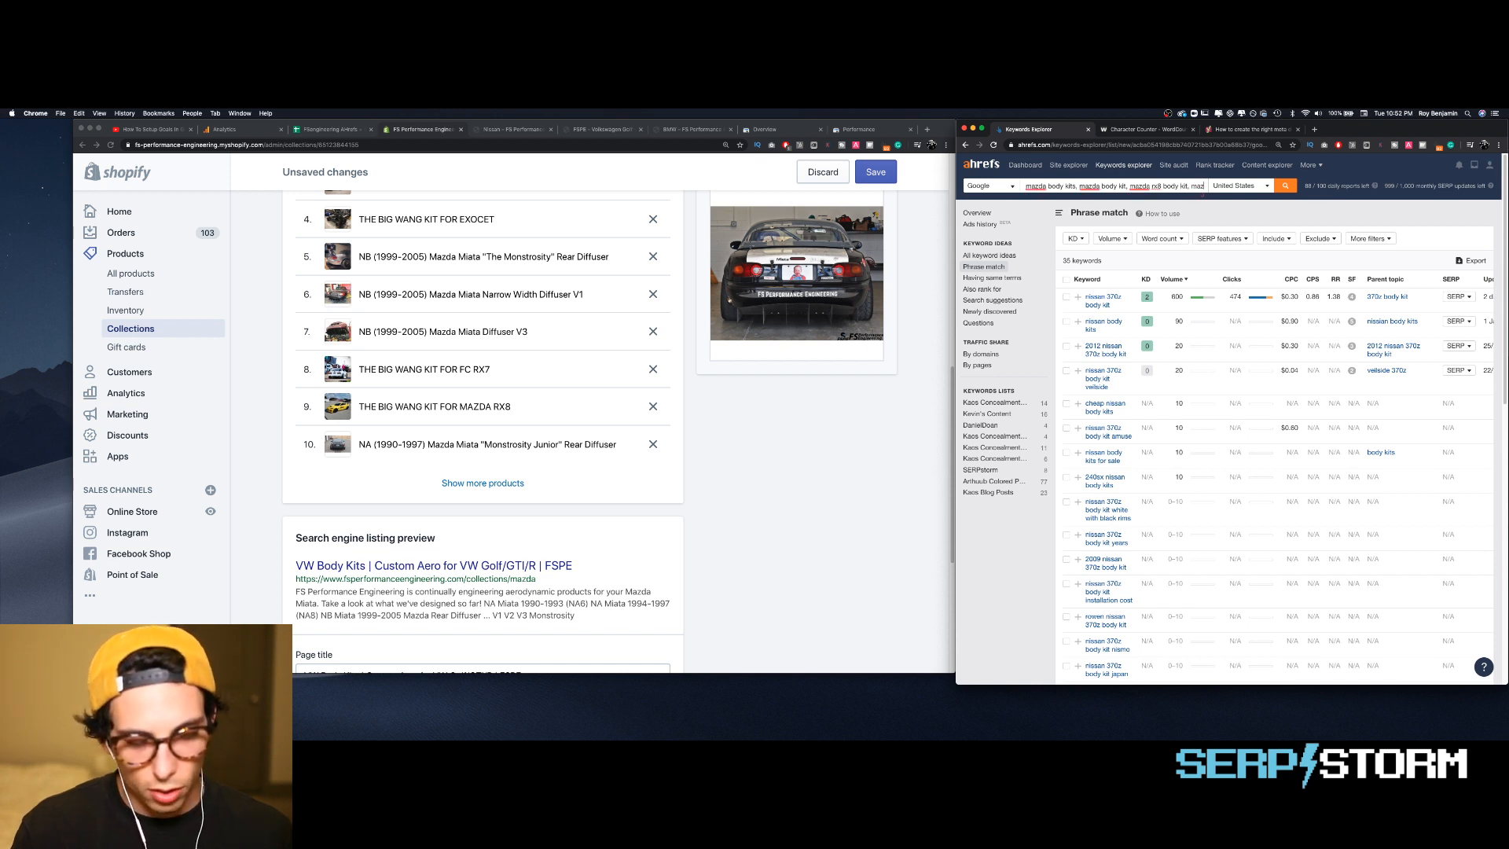
text(da rx)
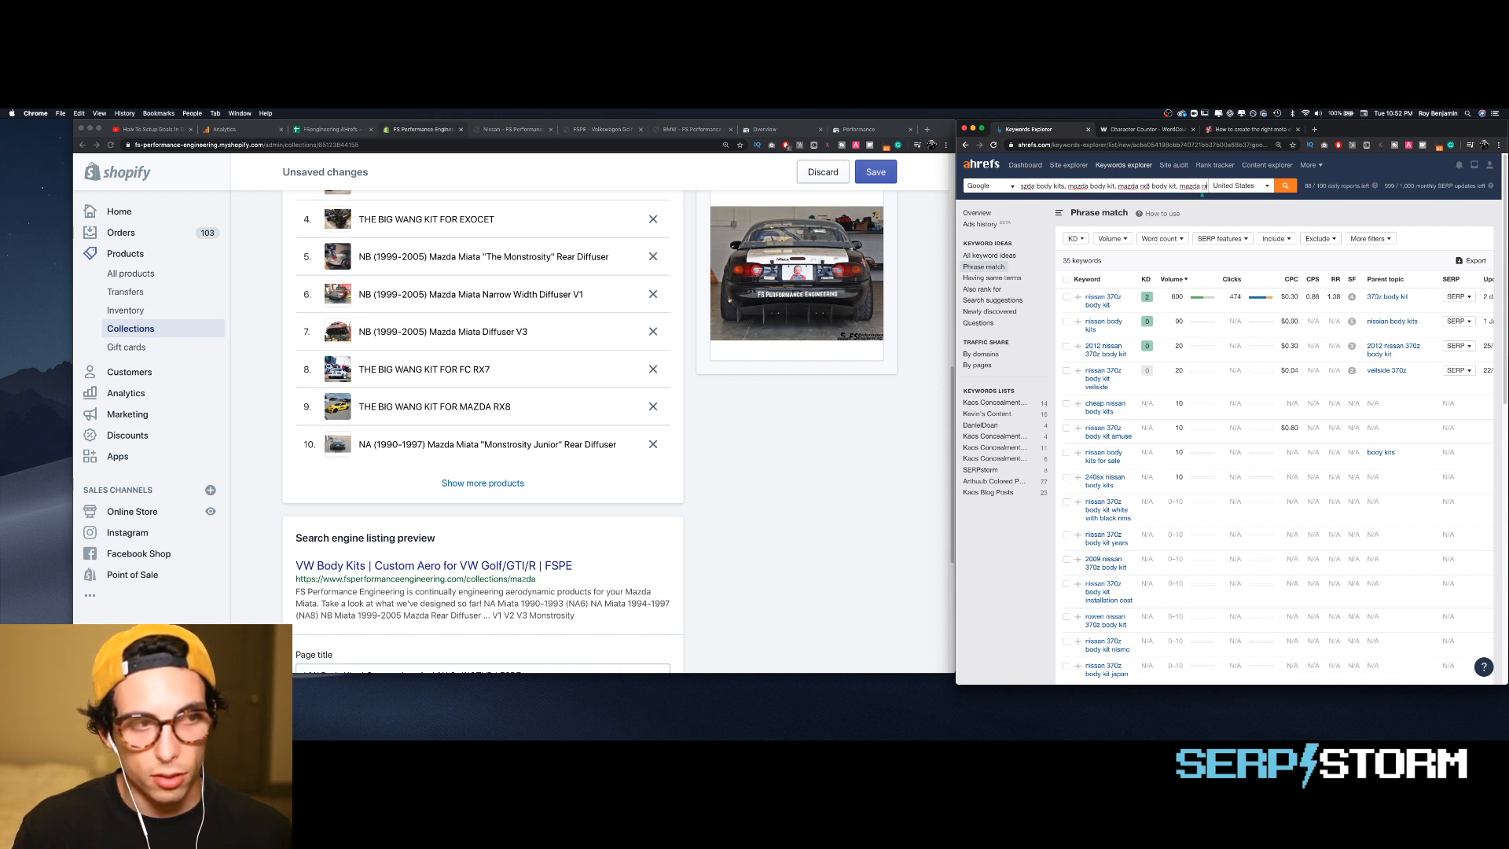
text(7 bo)
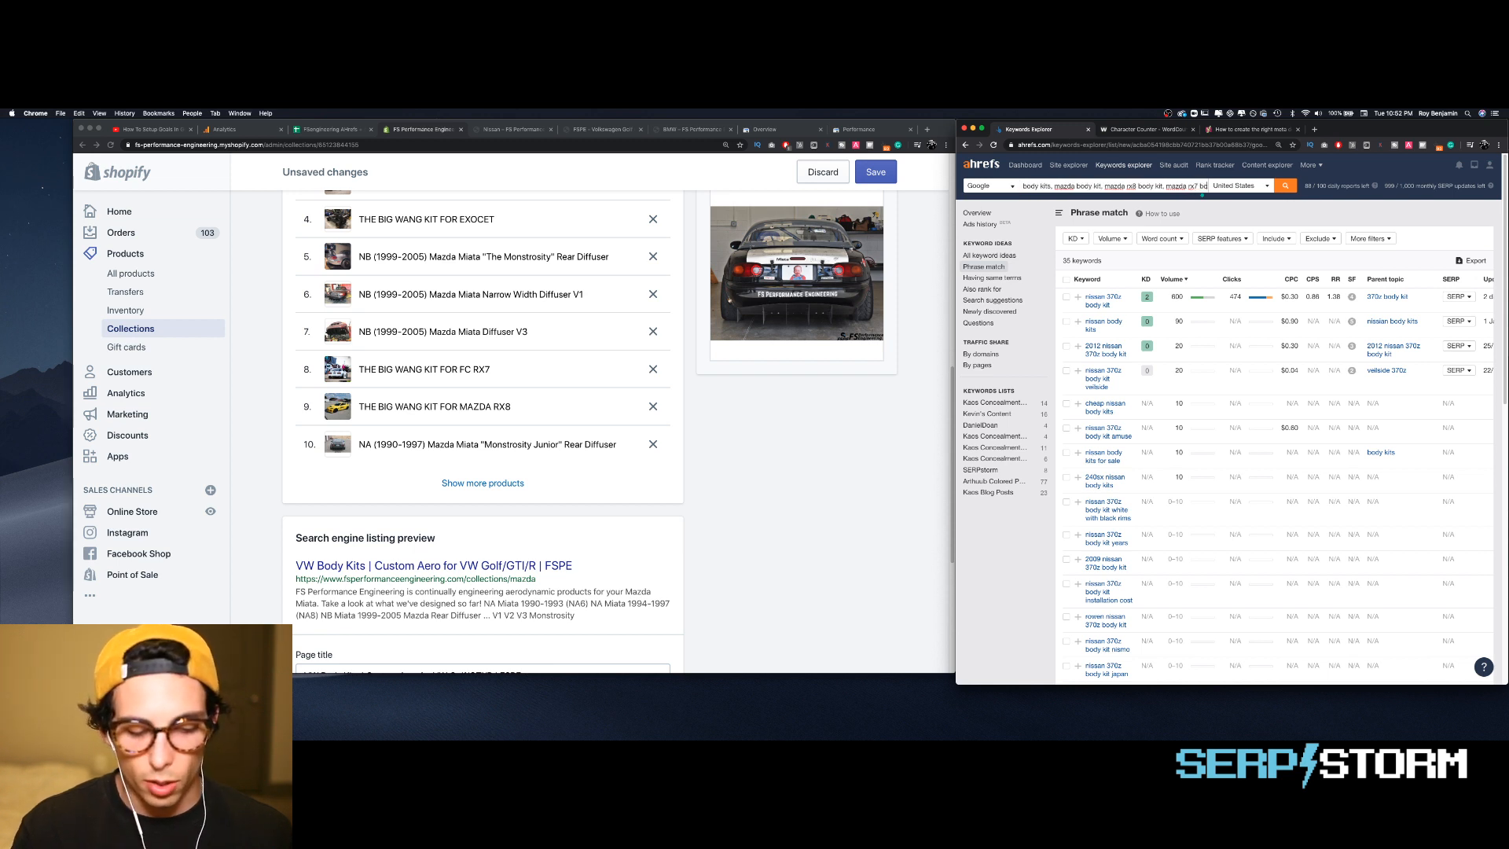
text(dy kit)
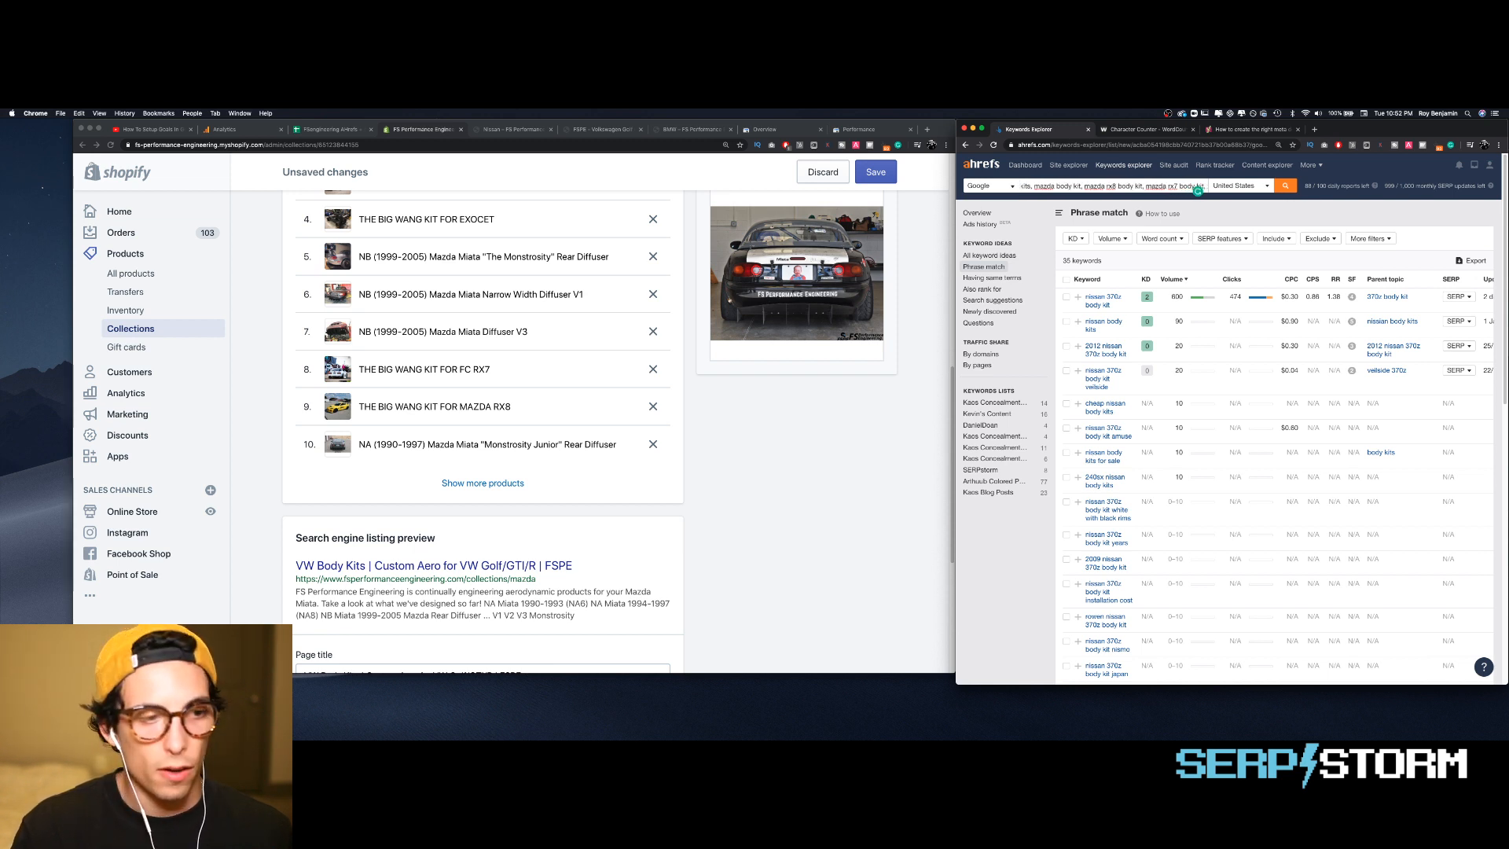
text(, mazda miata)
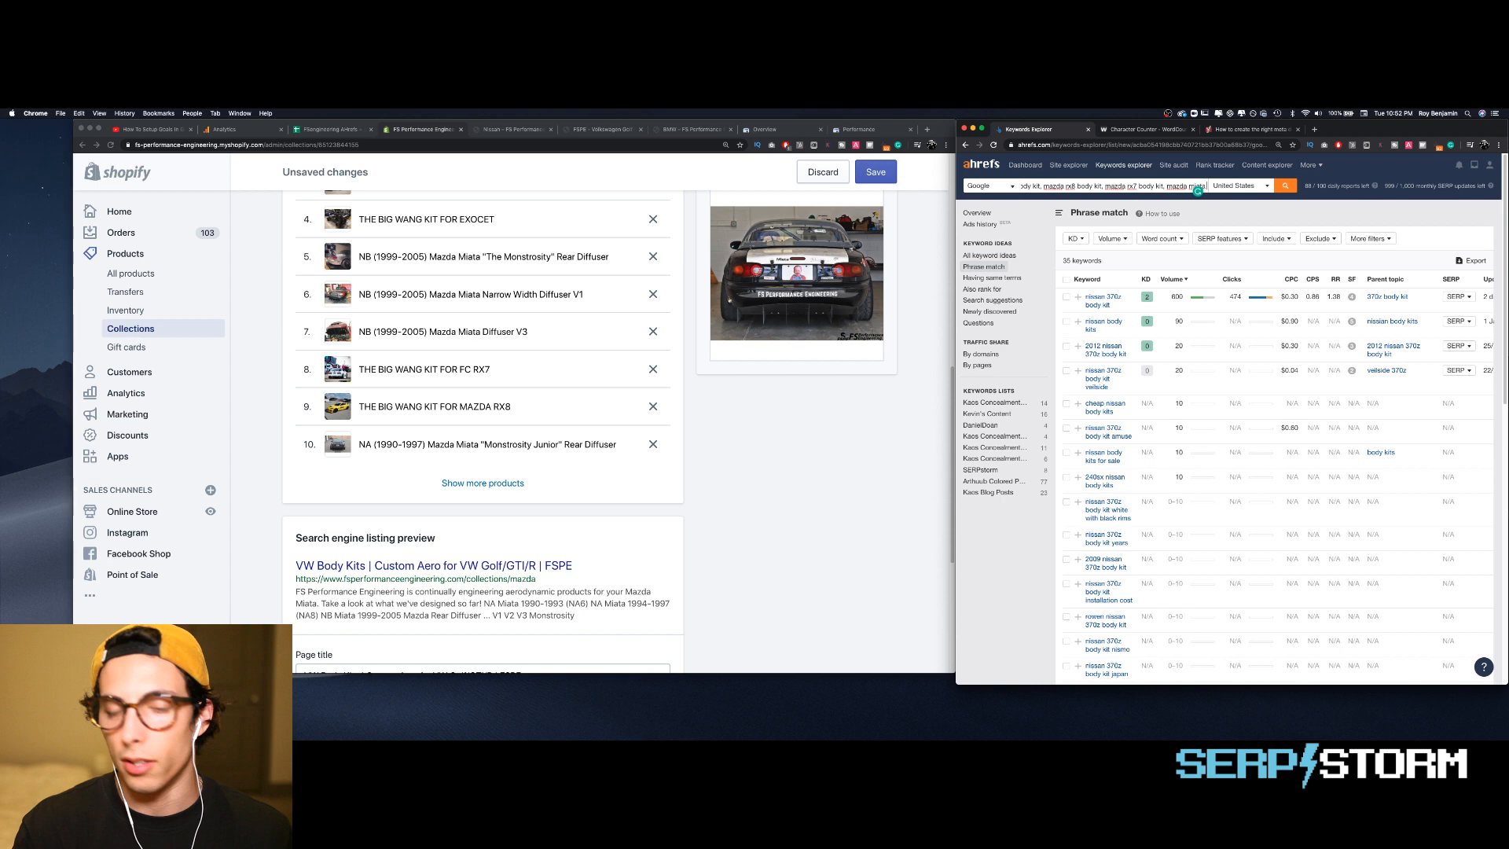
key(Return)
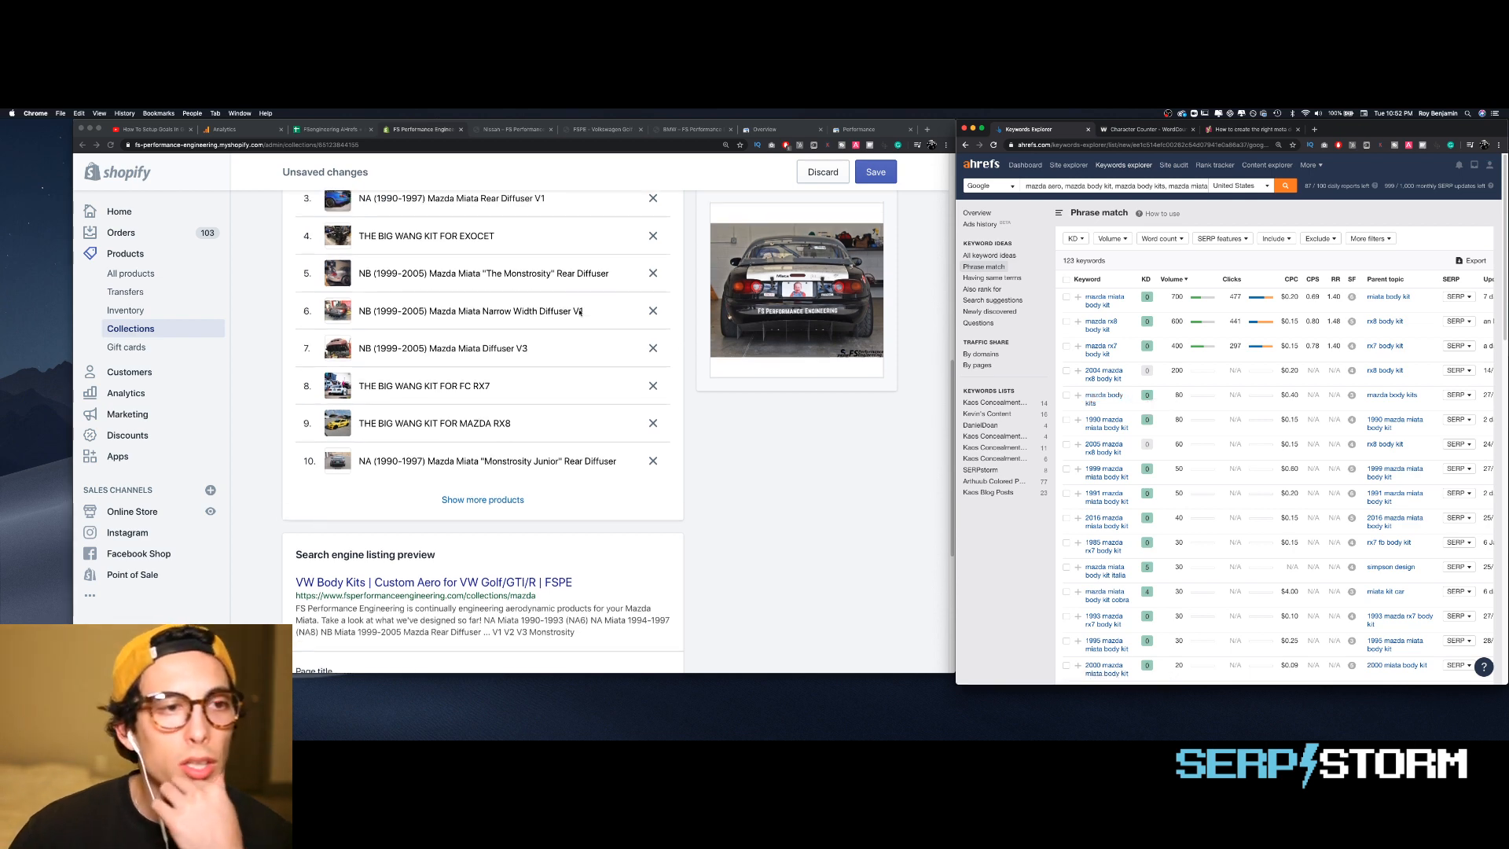
- Compare the keyword results with the Mazda collection's products and open the collection's storefront page in a new tab to get its URL
scroll(577, 313, up, 4)
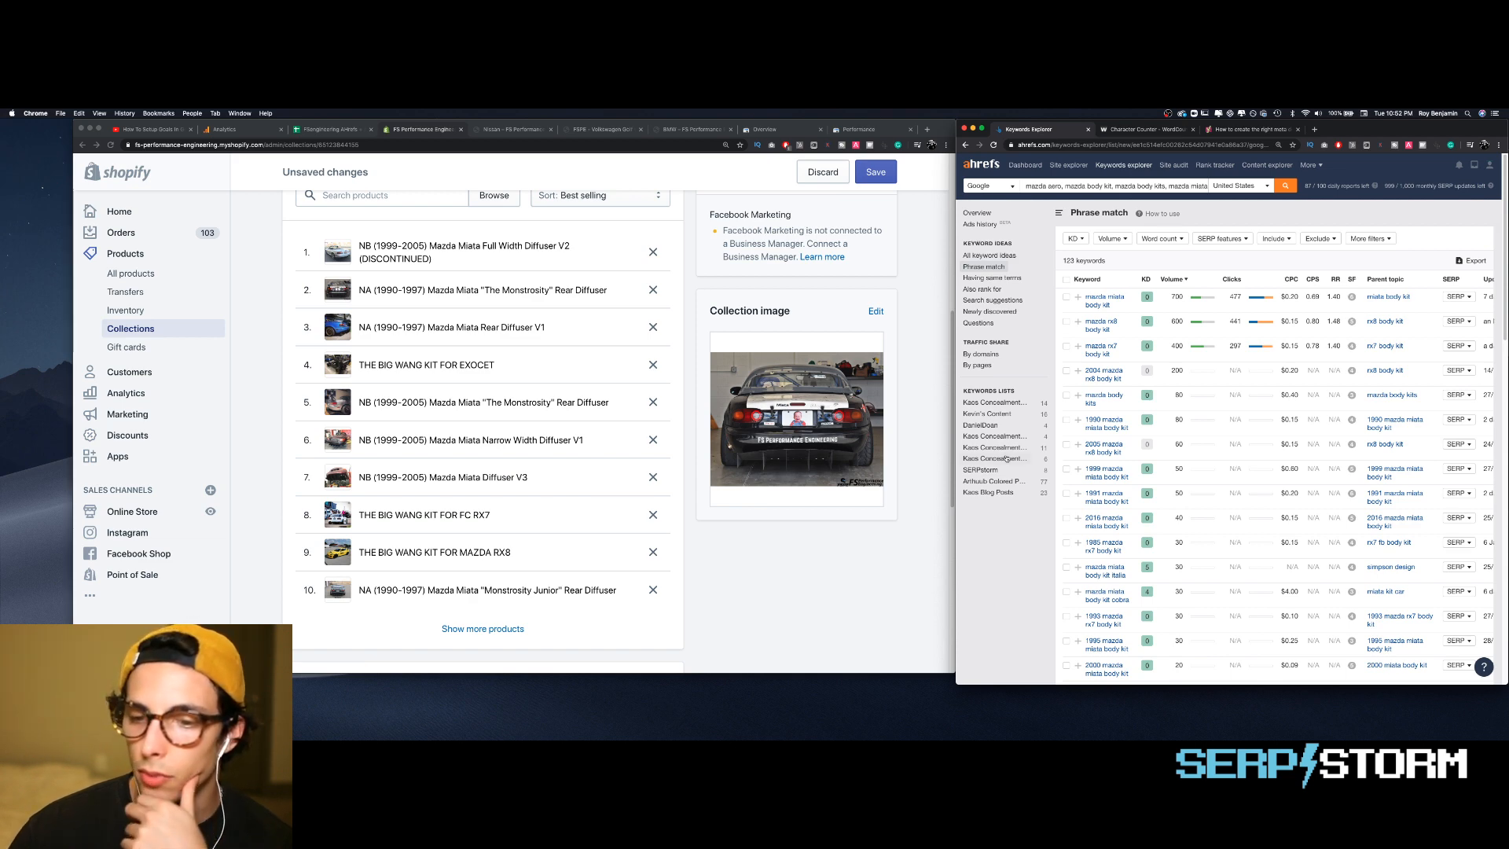
scroll(1156, 448, down, 3)
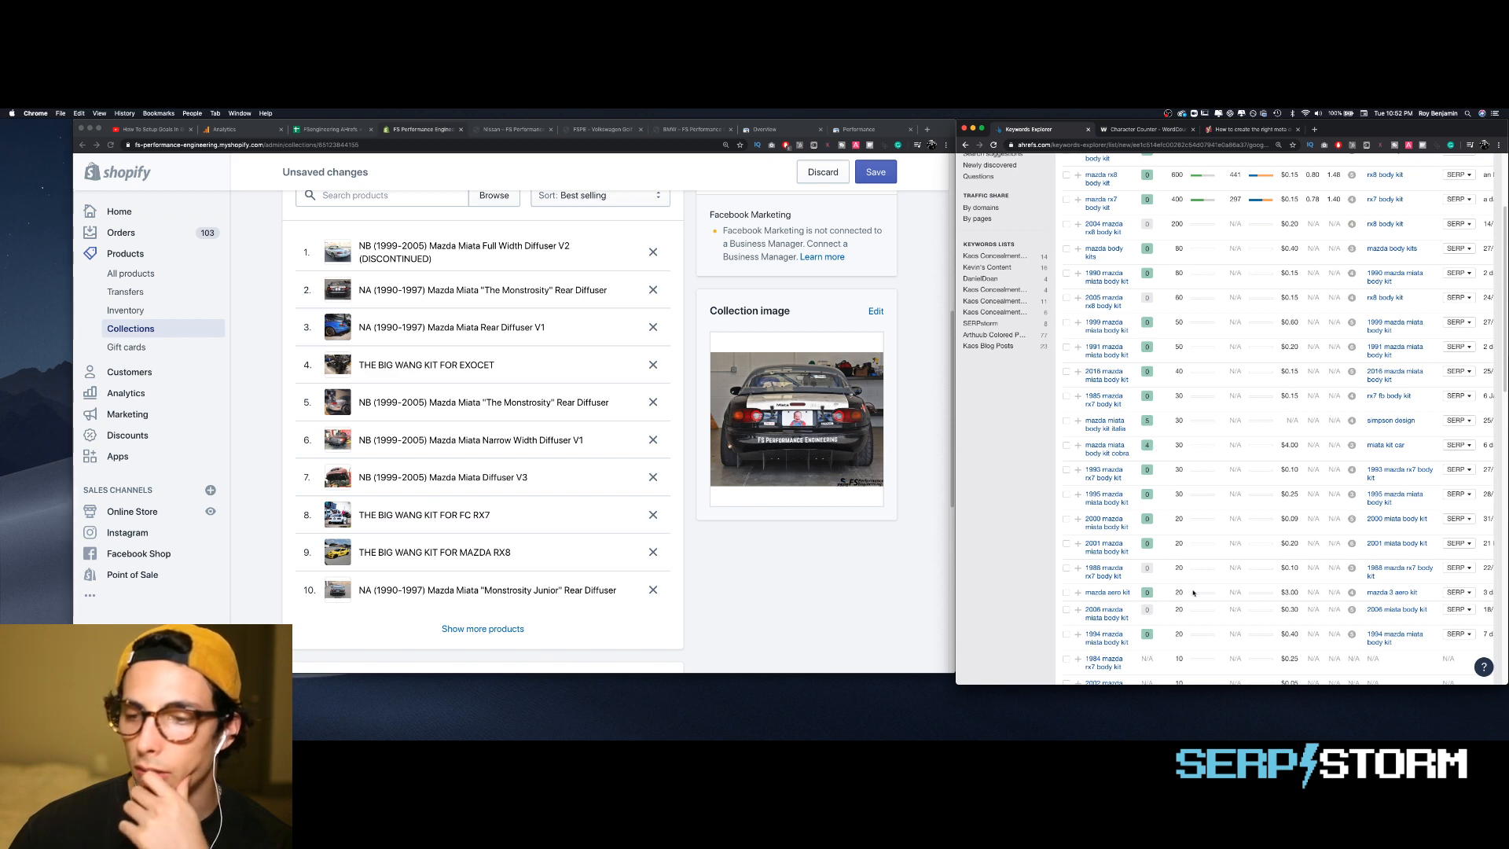
scroll(1182, 570, up, 3)
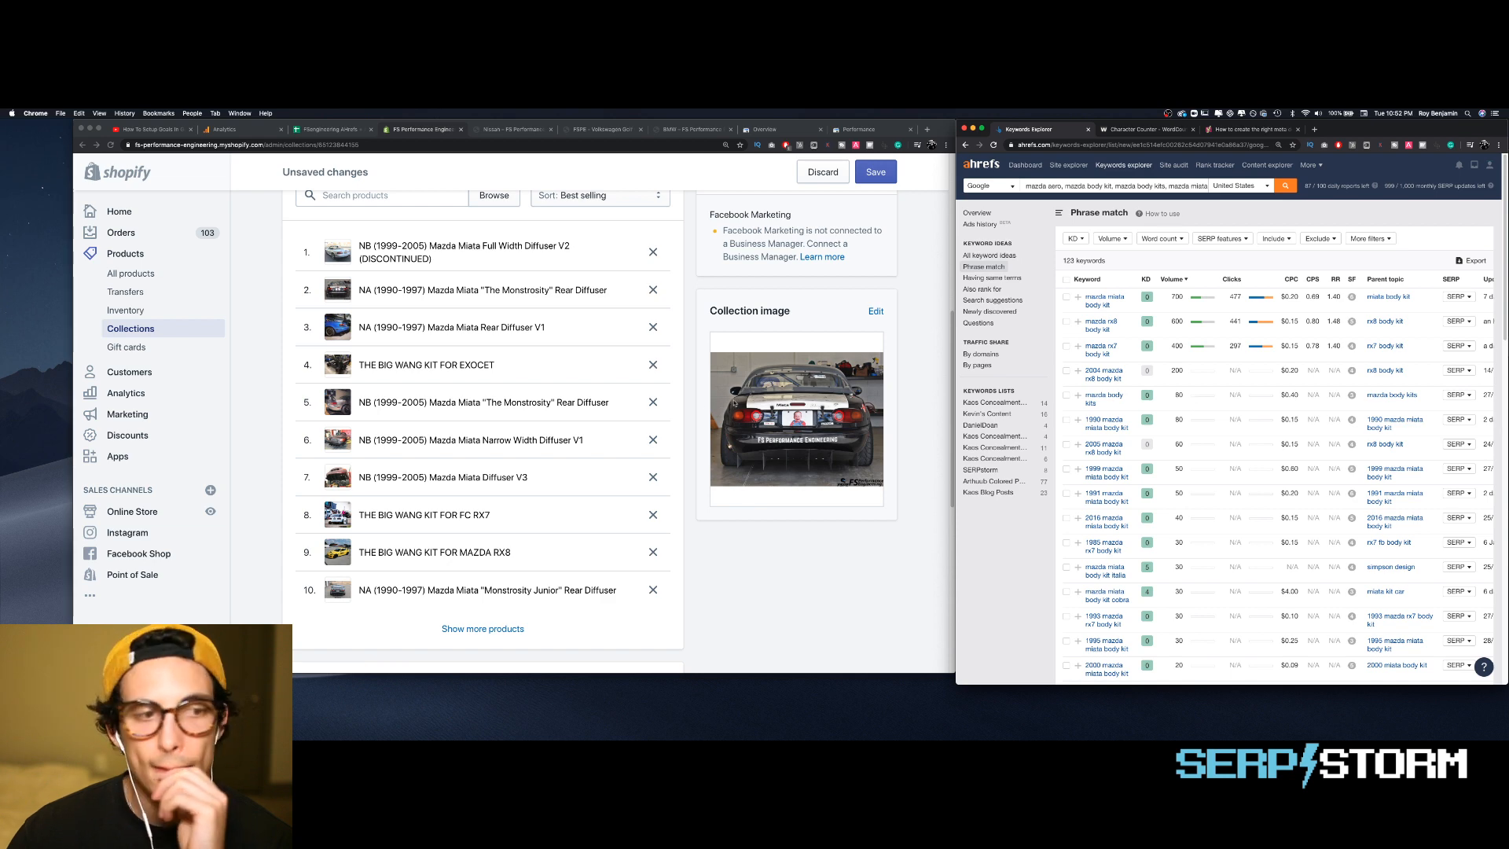
scroll(693, 405, down, 10)
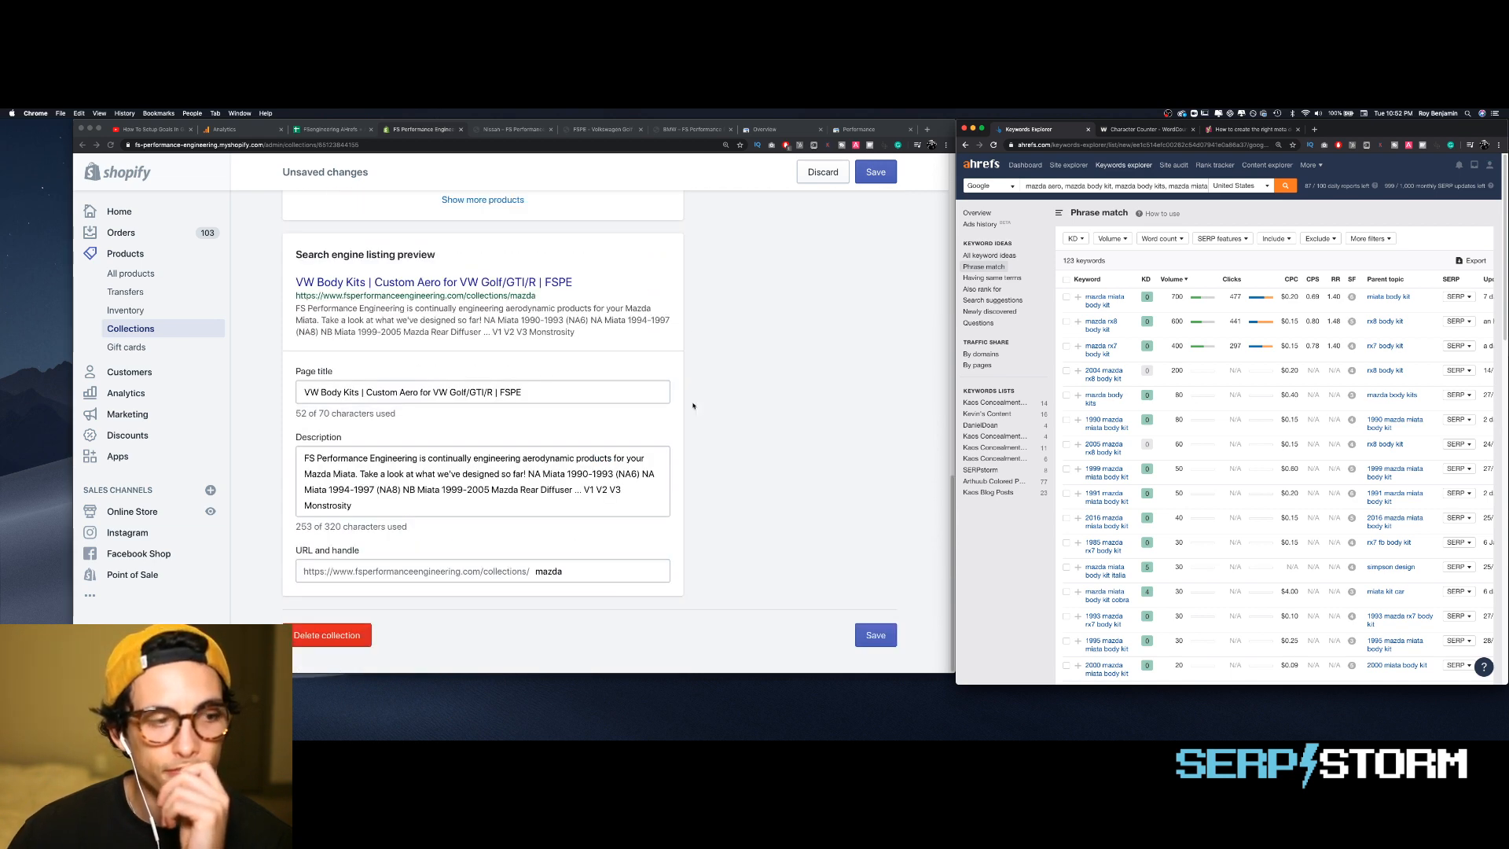
scroll(315, 303, up, 15)
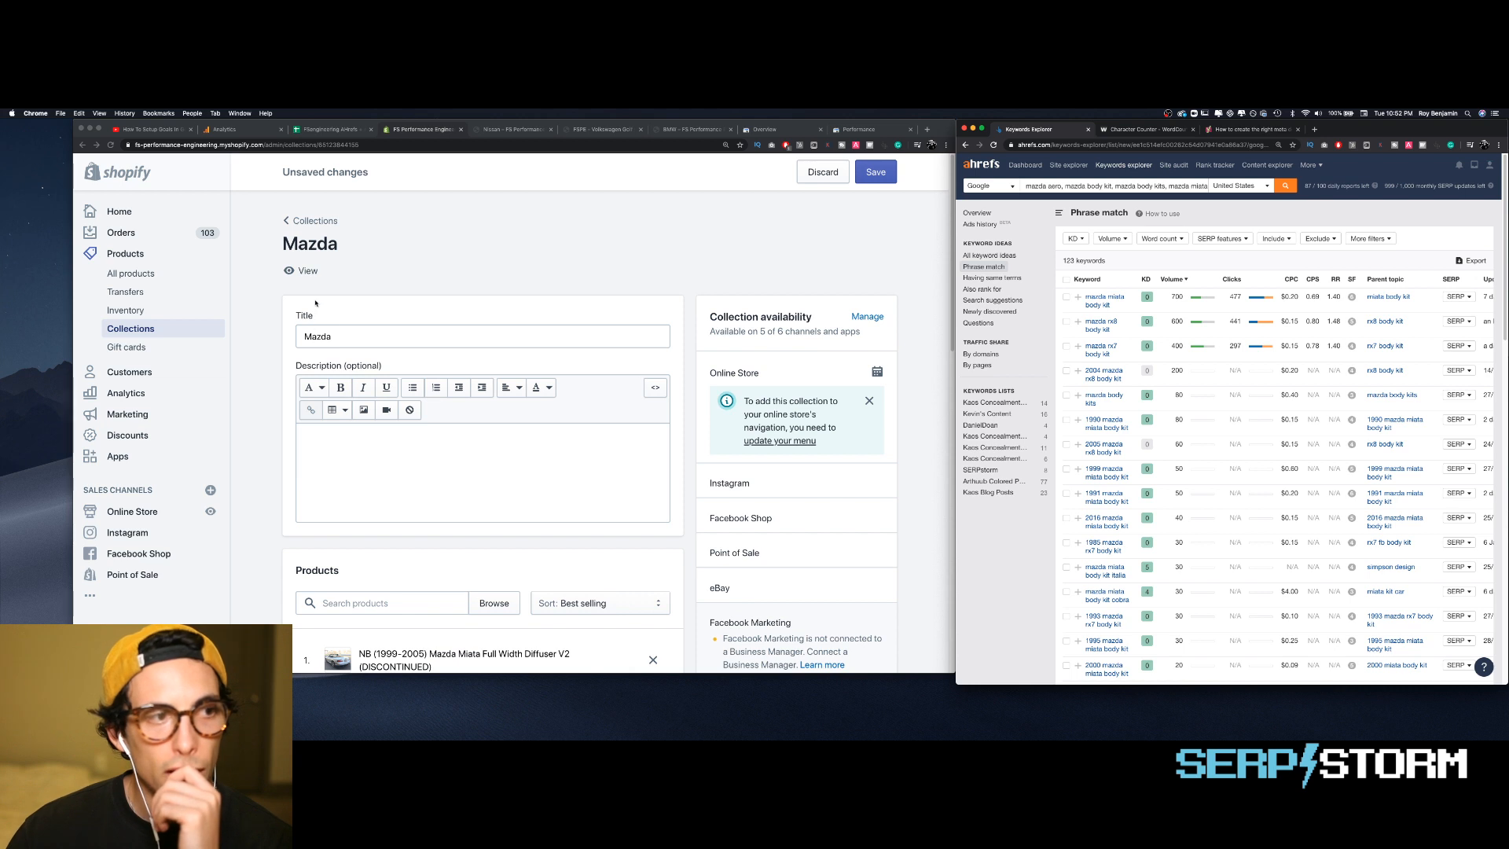
right_click(300, 270)
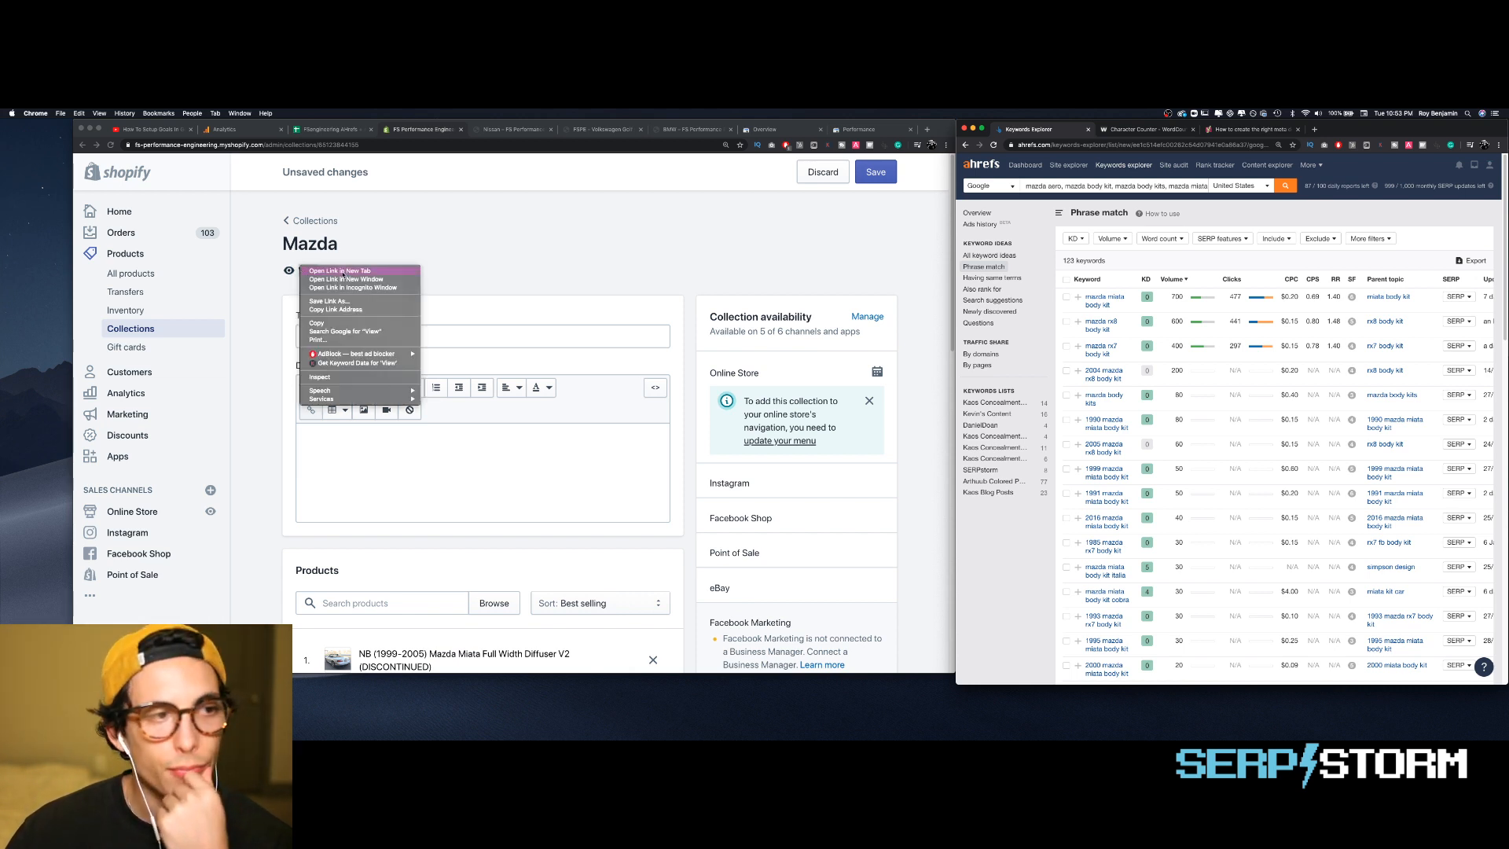
click(328, 272)
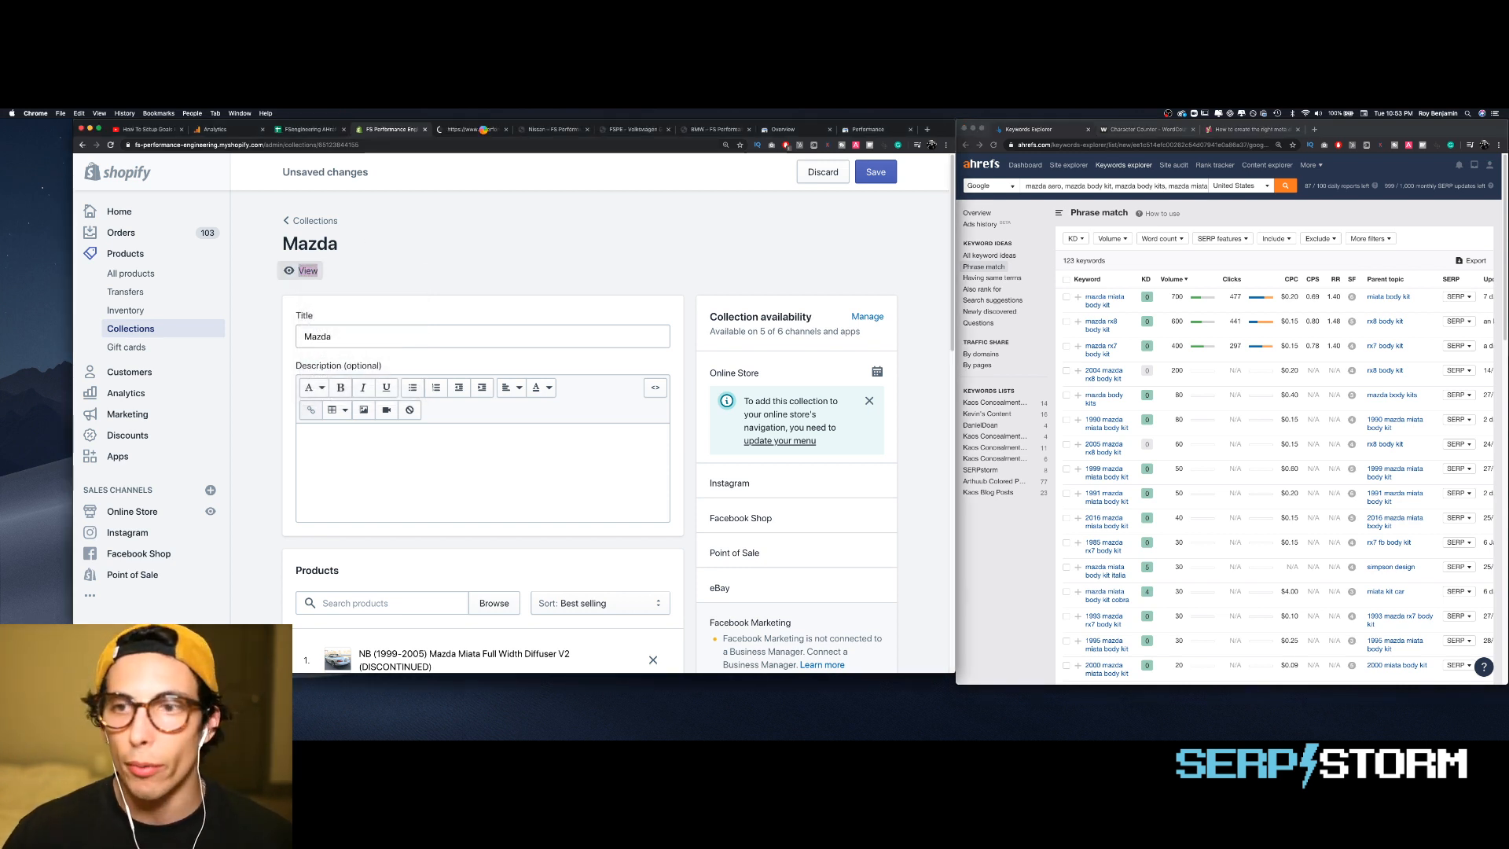
click(479, 130)
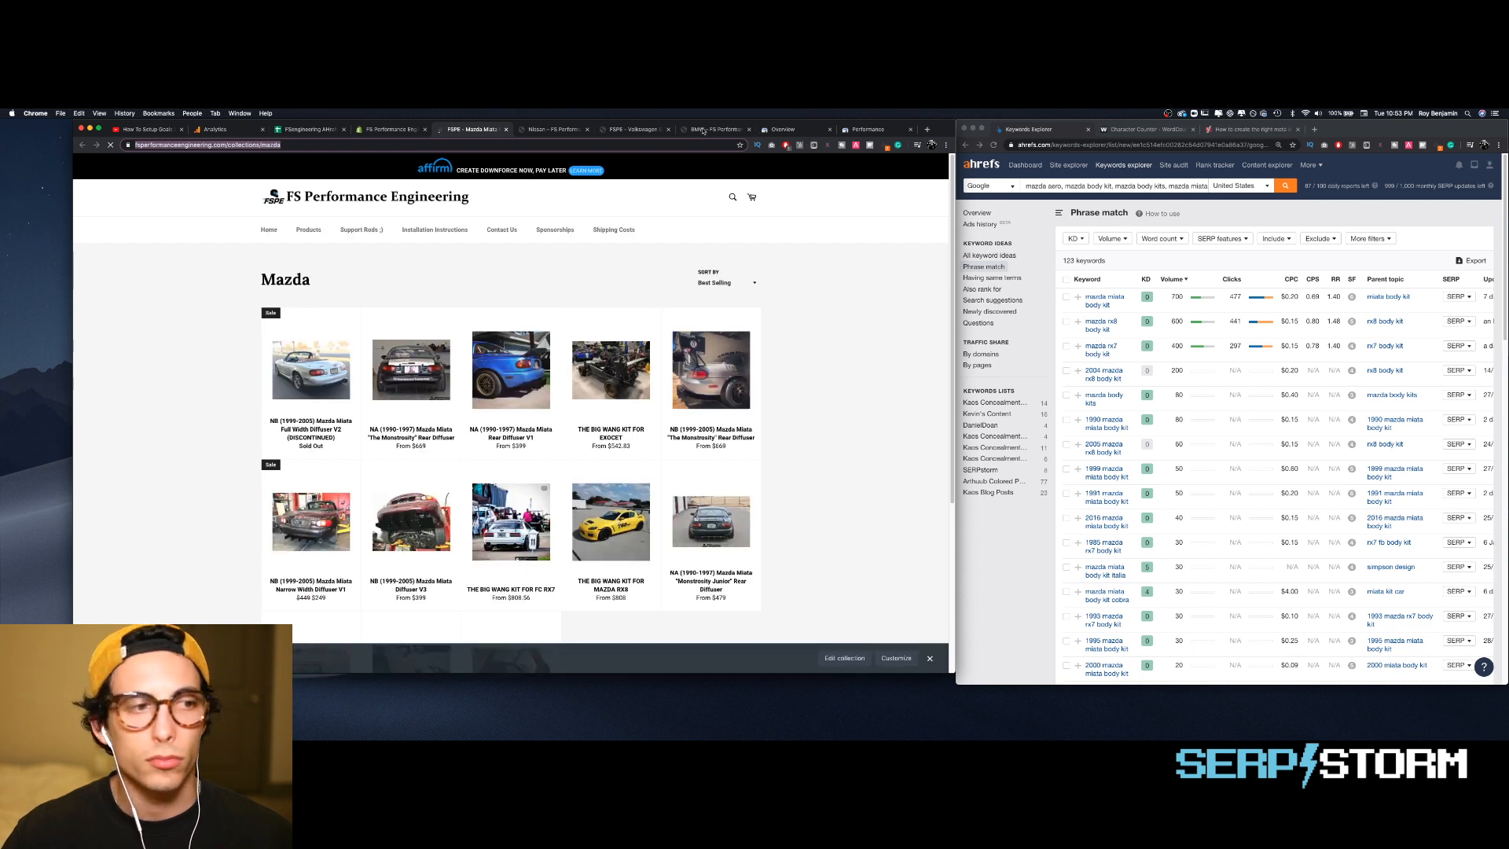
- Switch to Google Search Console's Performance report for the FS Performance Engineering site and clear its existing page filter
click(777, 130)
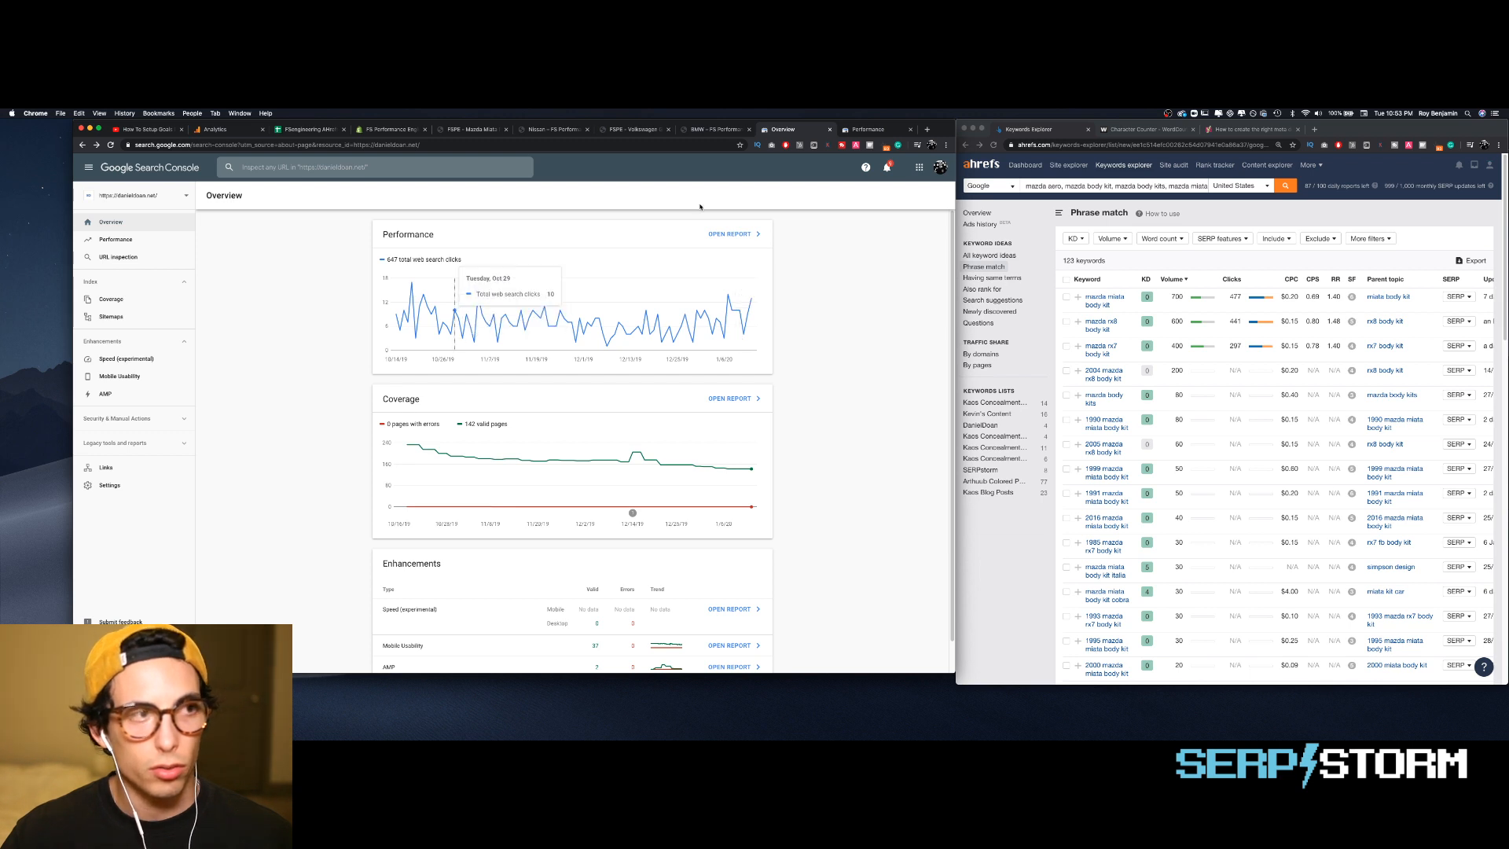
click(866, 130)
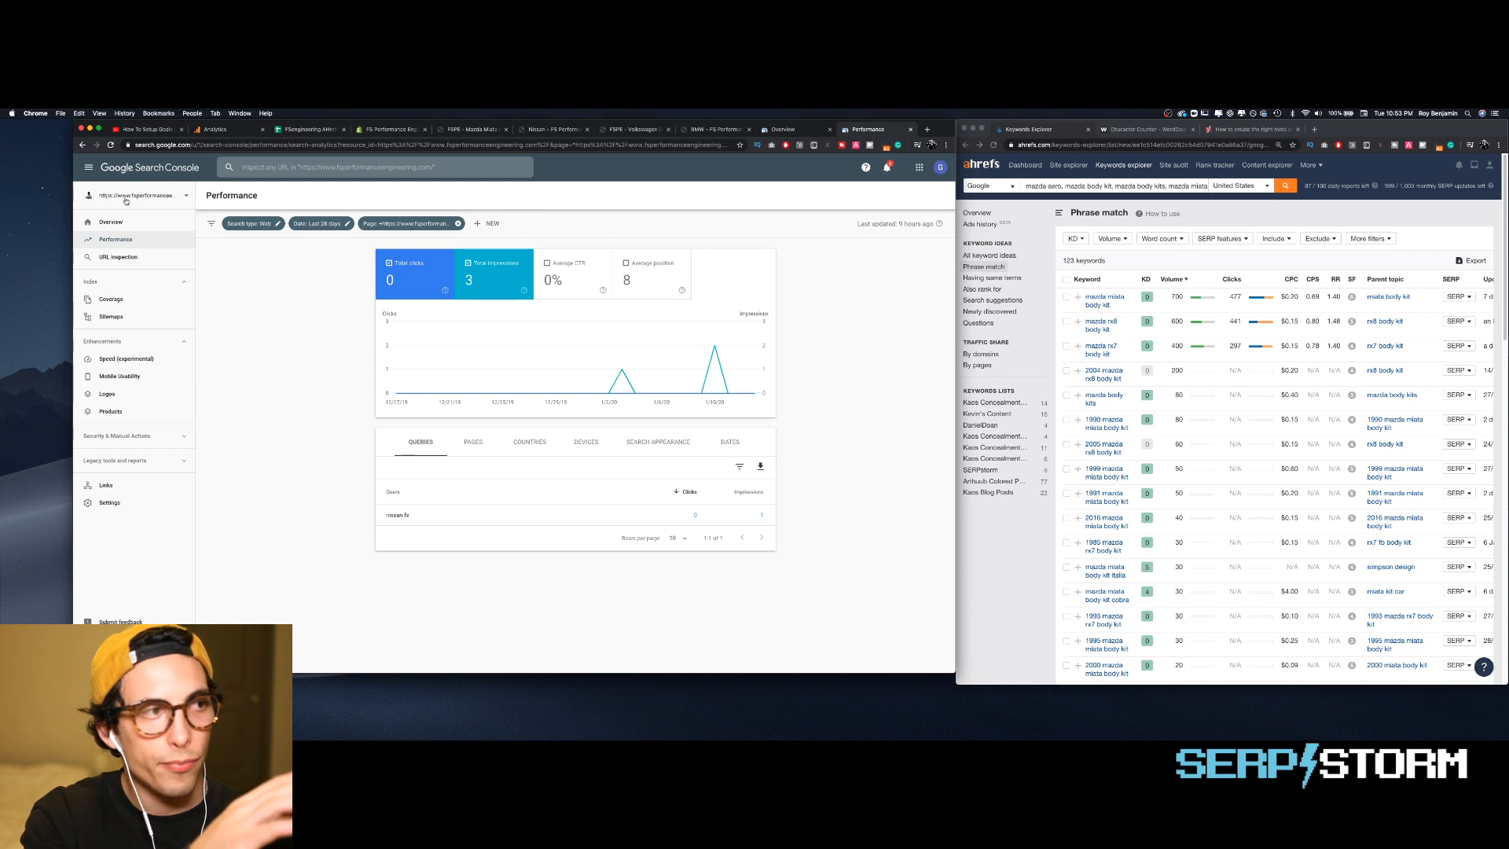
click(121, 239)
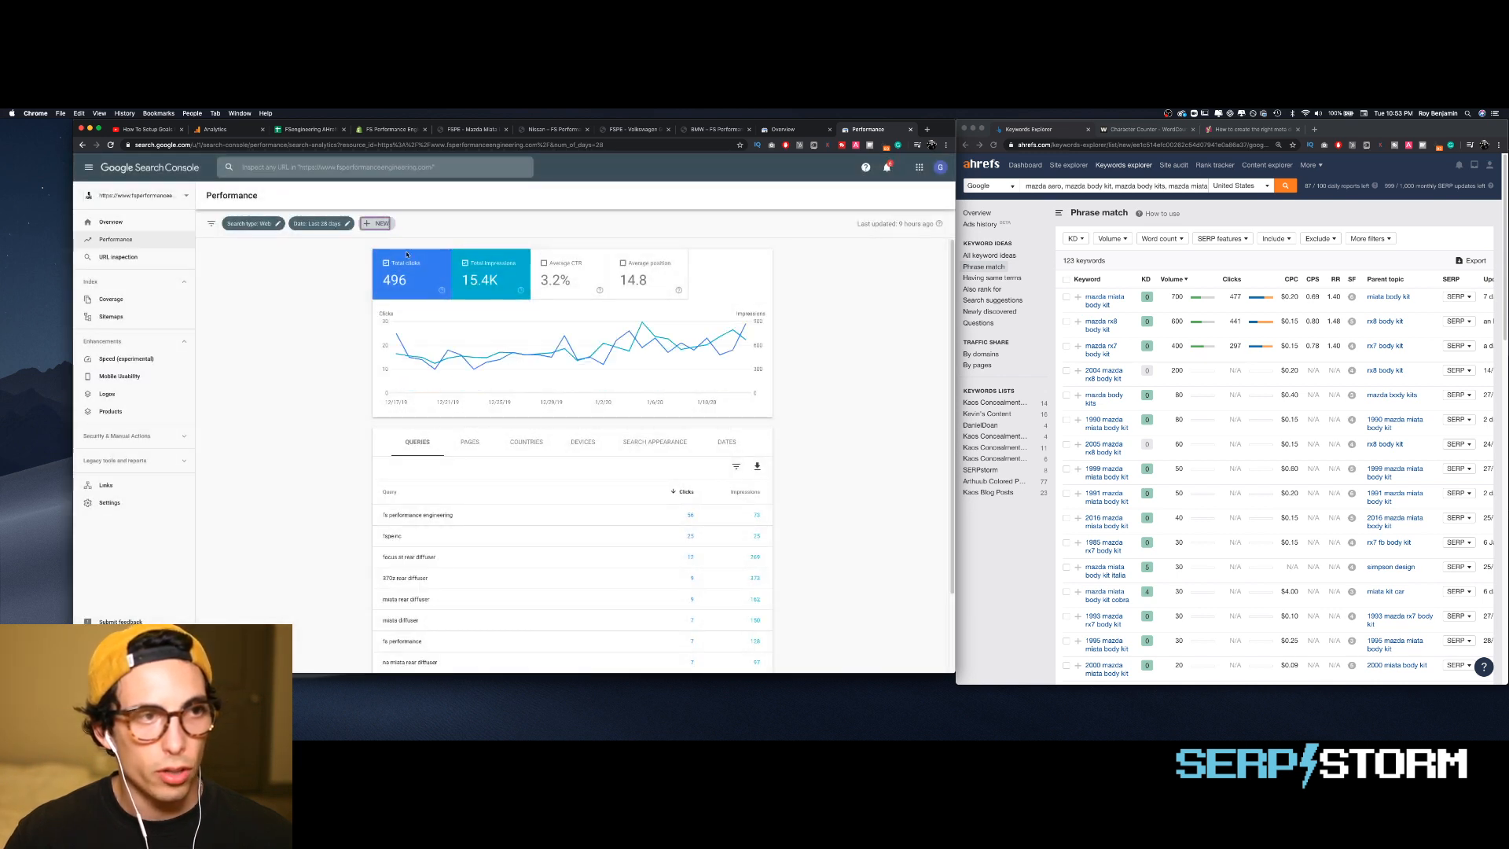
click(382, 226)
click(404, 256)
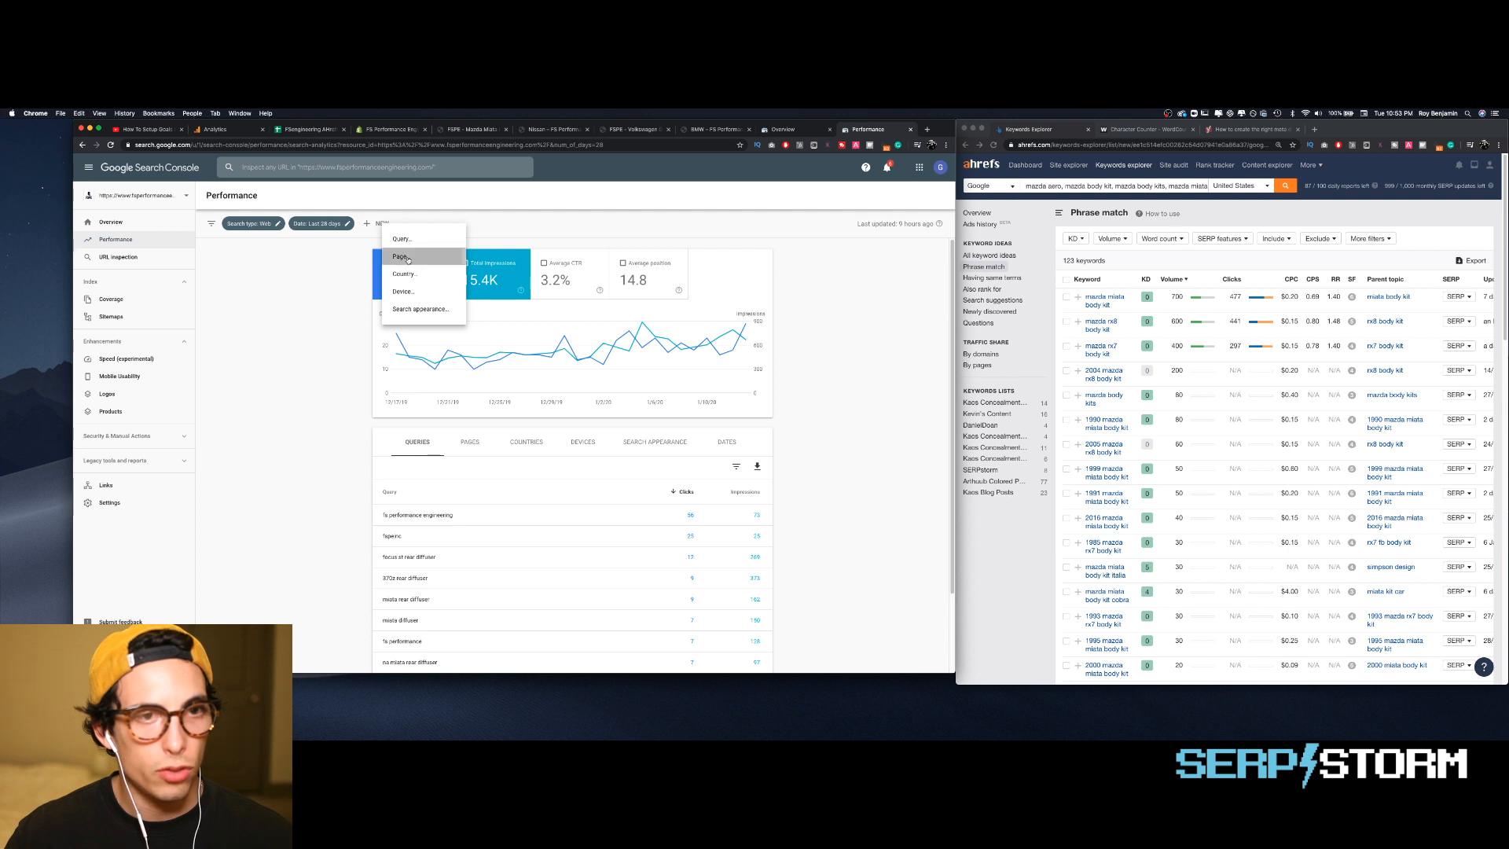
key(super+v)
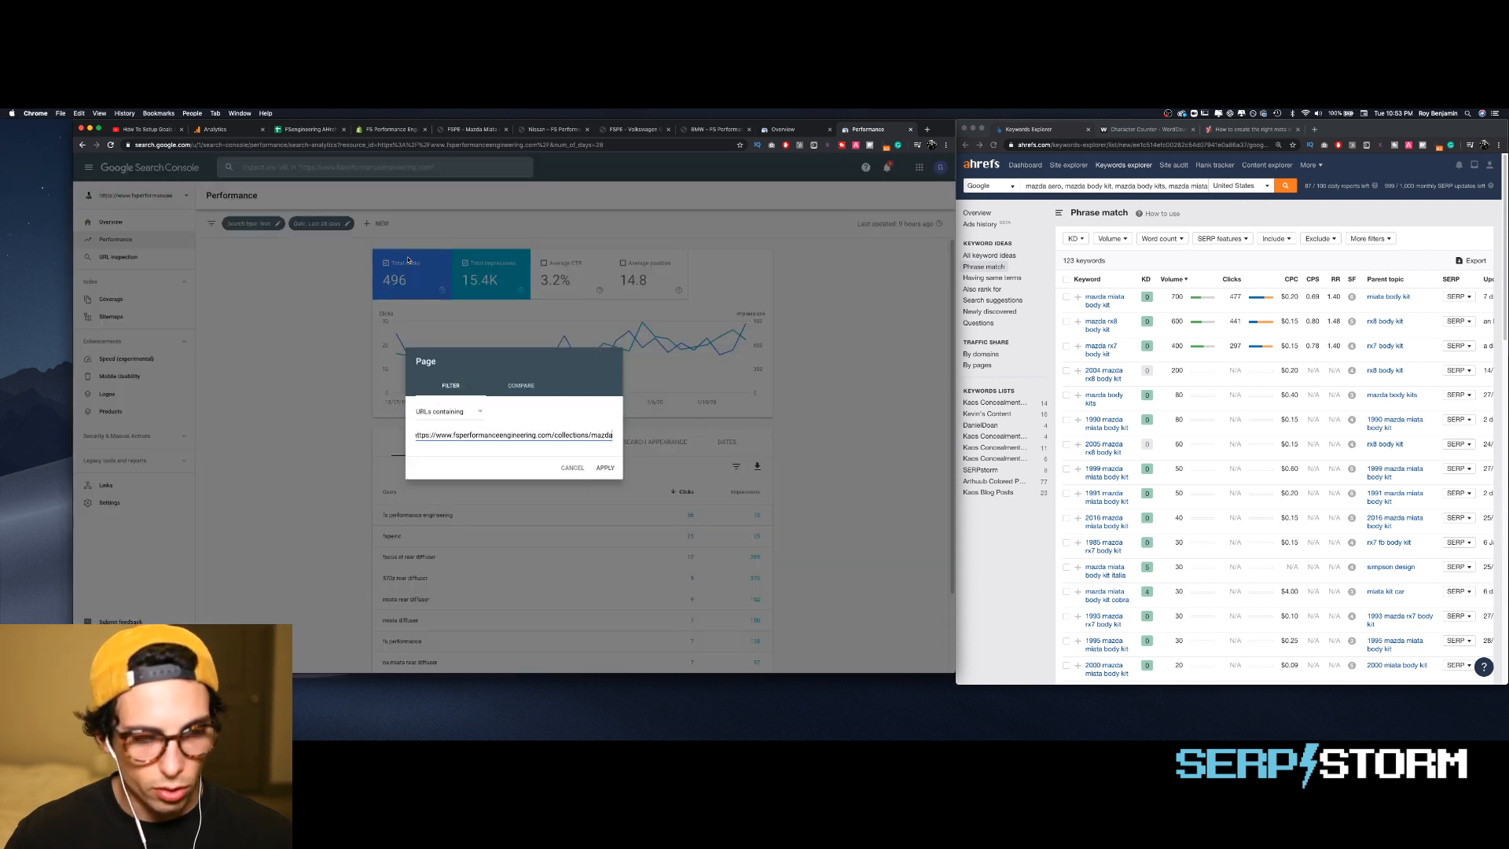
click(604, 468)
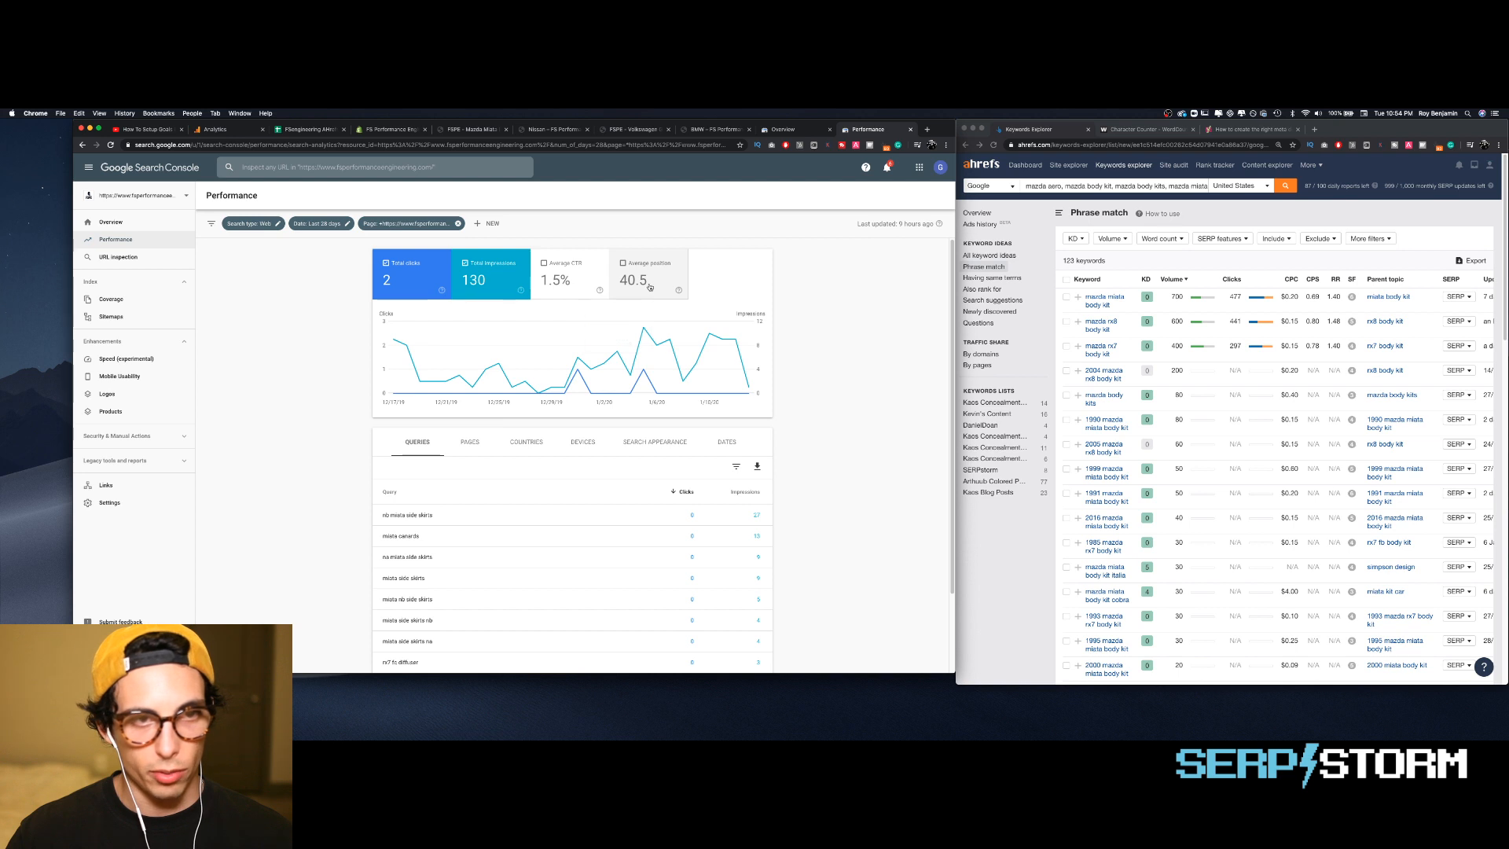
scroll(587, 362, down, 3)
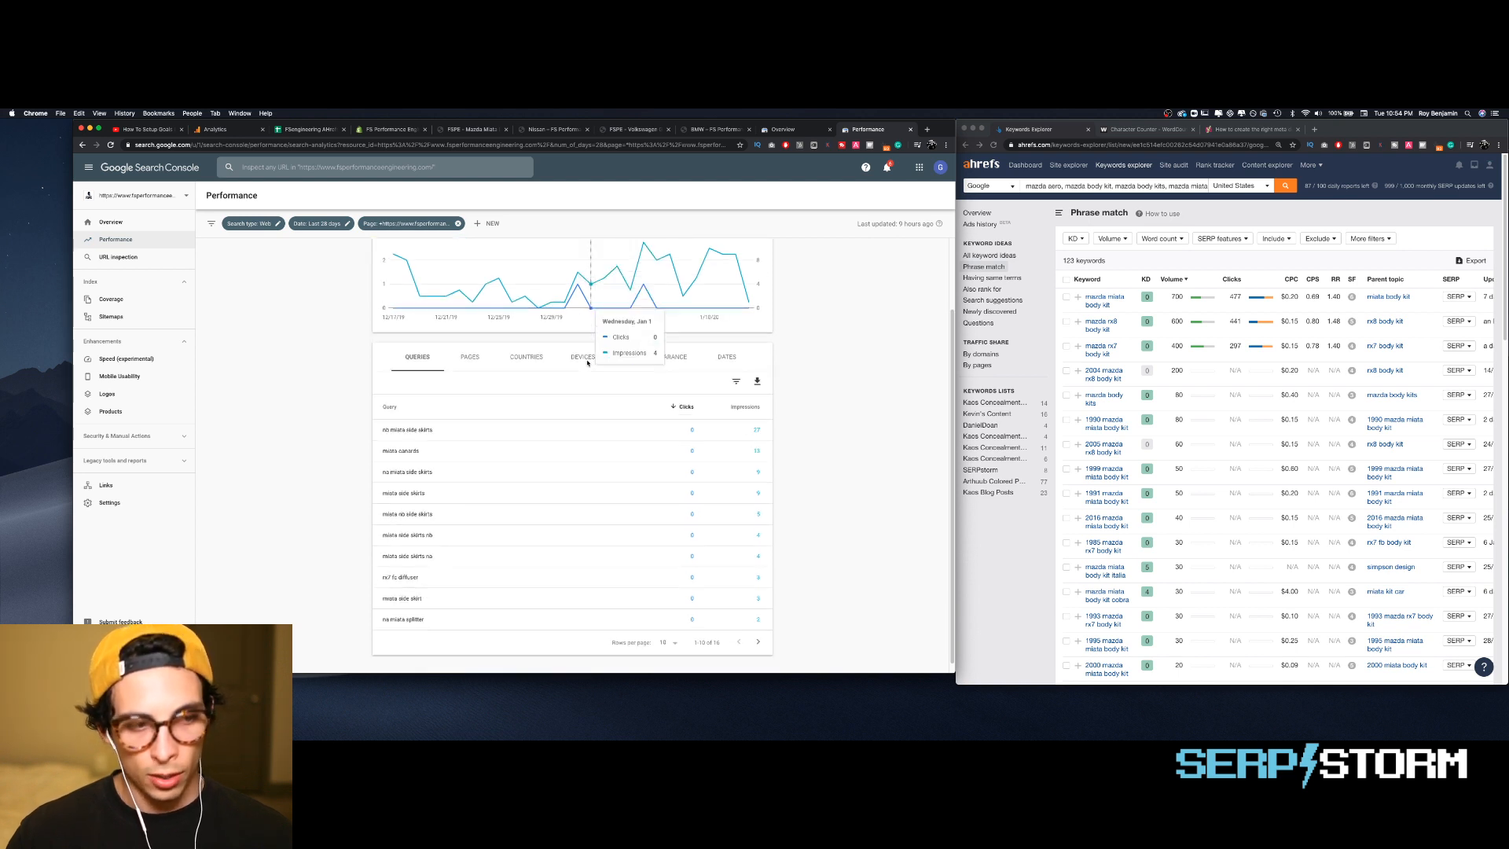
scroll(582, 357, down, 1)
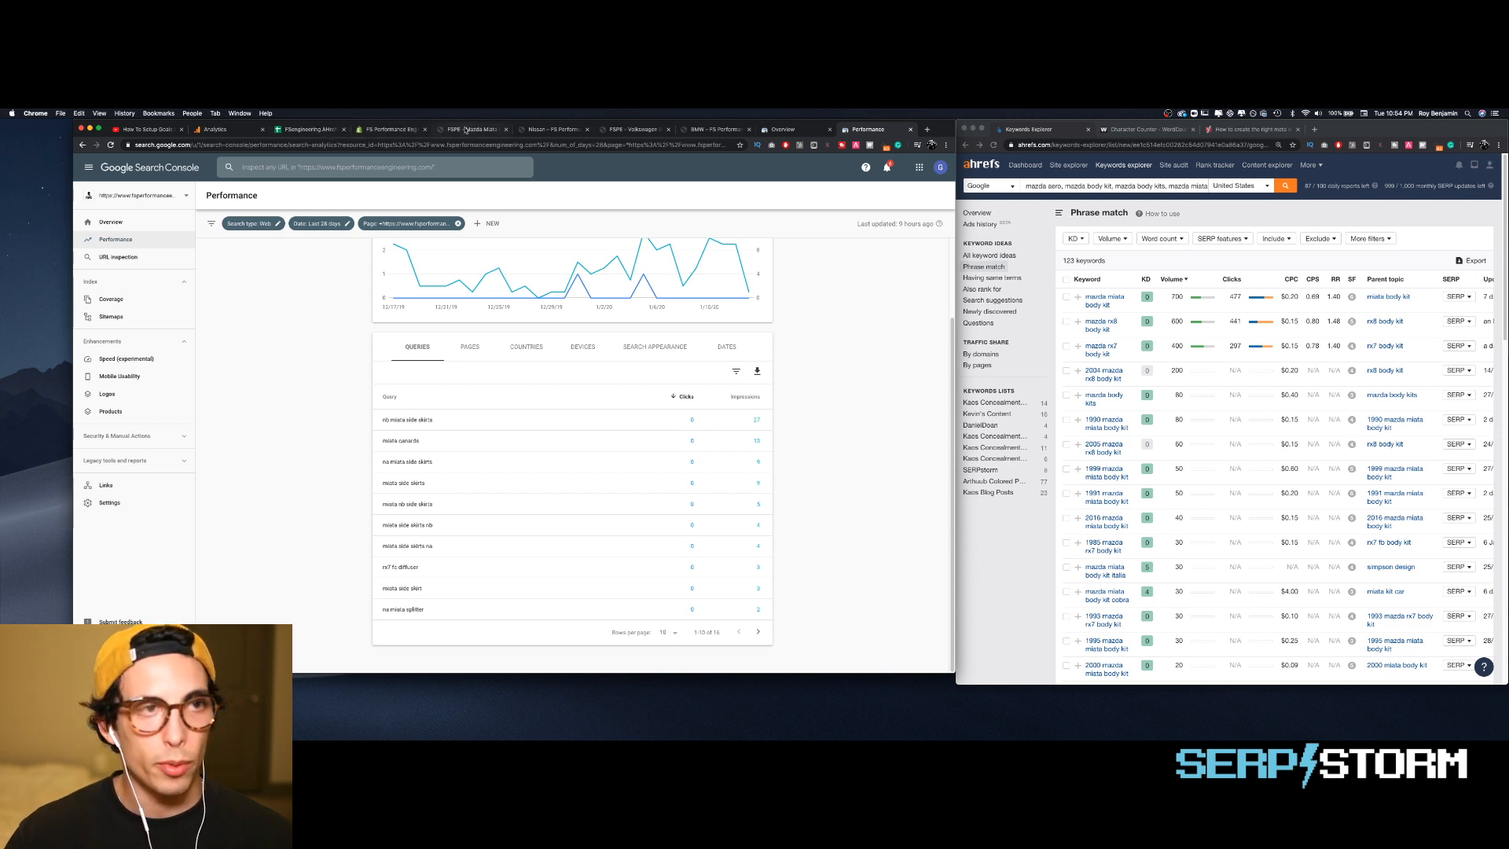
- Switch to the Mazda collection in the Shopify admin and review its products and the page title in its search engine listing
click(458, 130)
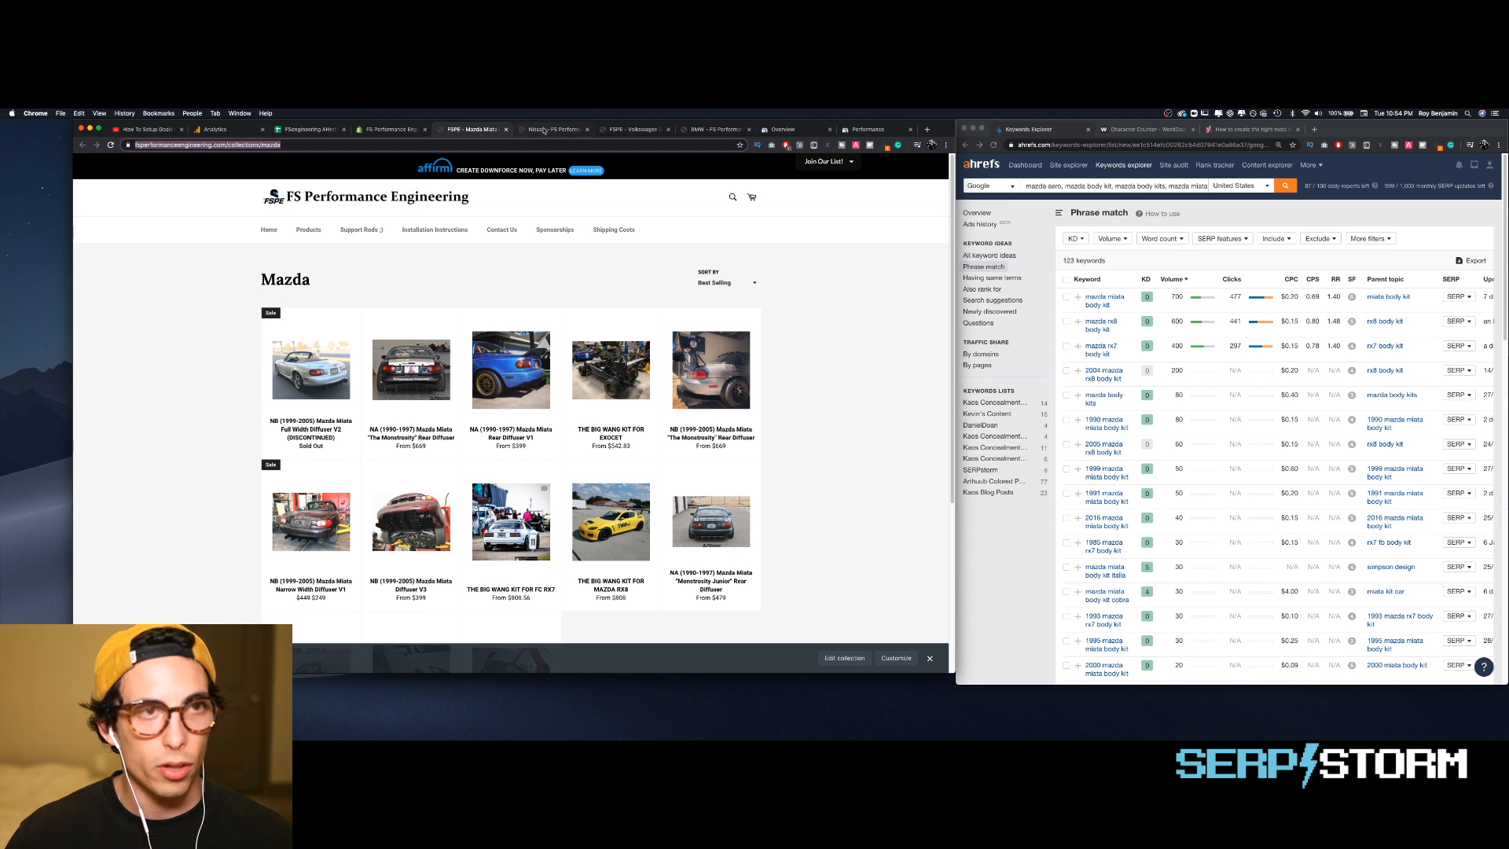
click(544, 131)
click(628, 131)
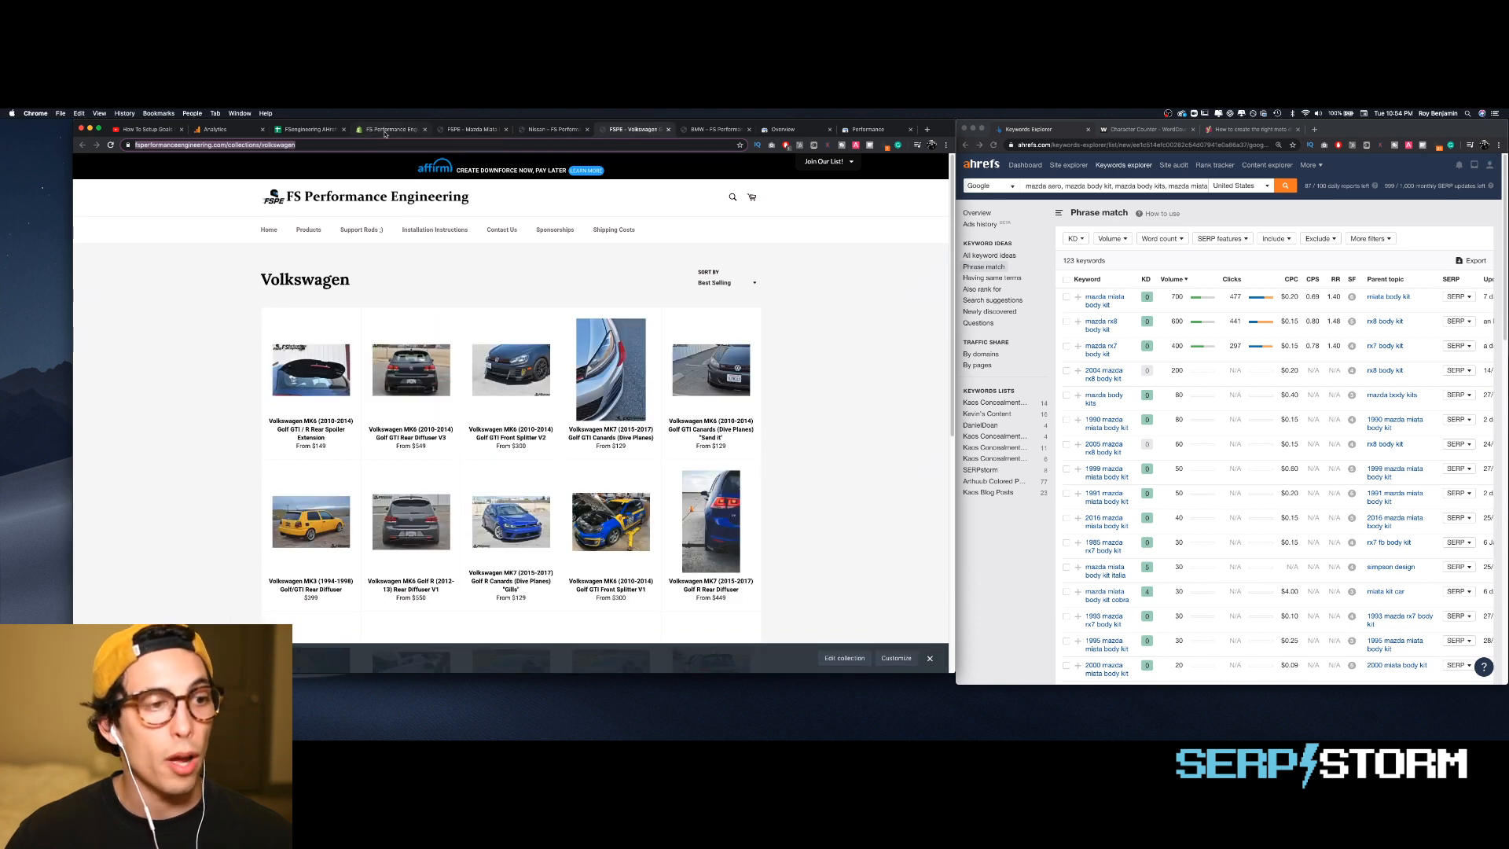
click(389, 131)
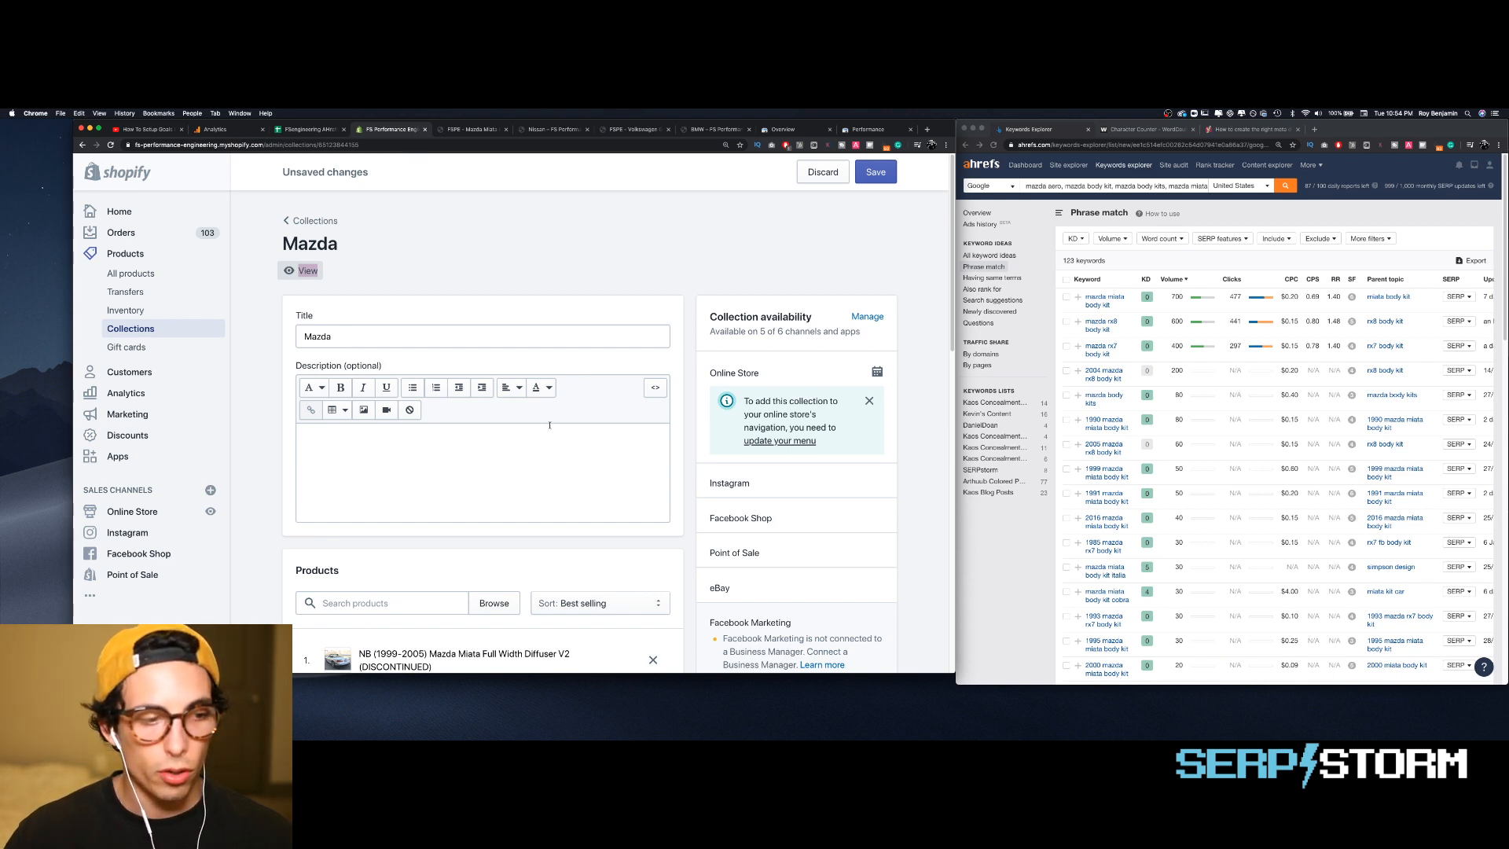
scroll(550, 425, down, 10)
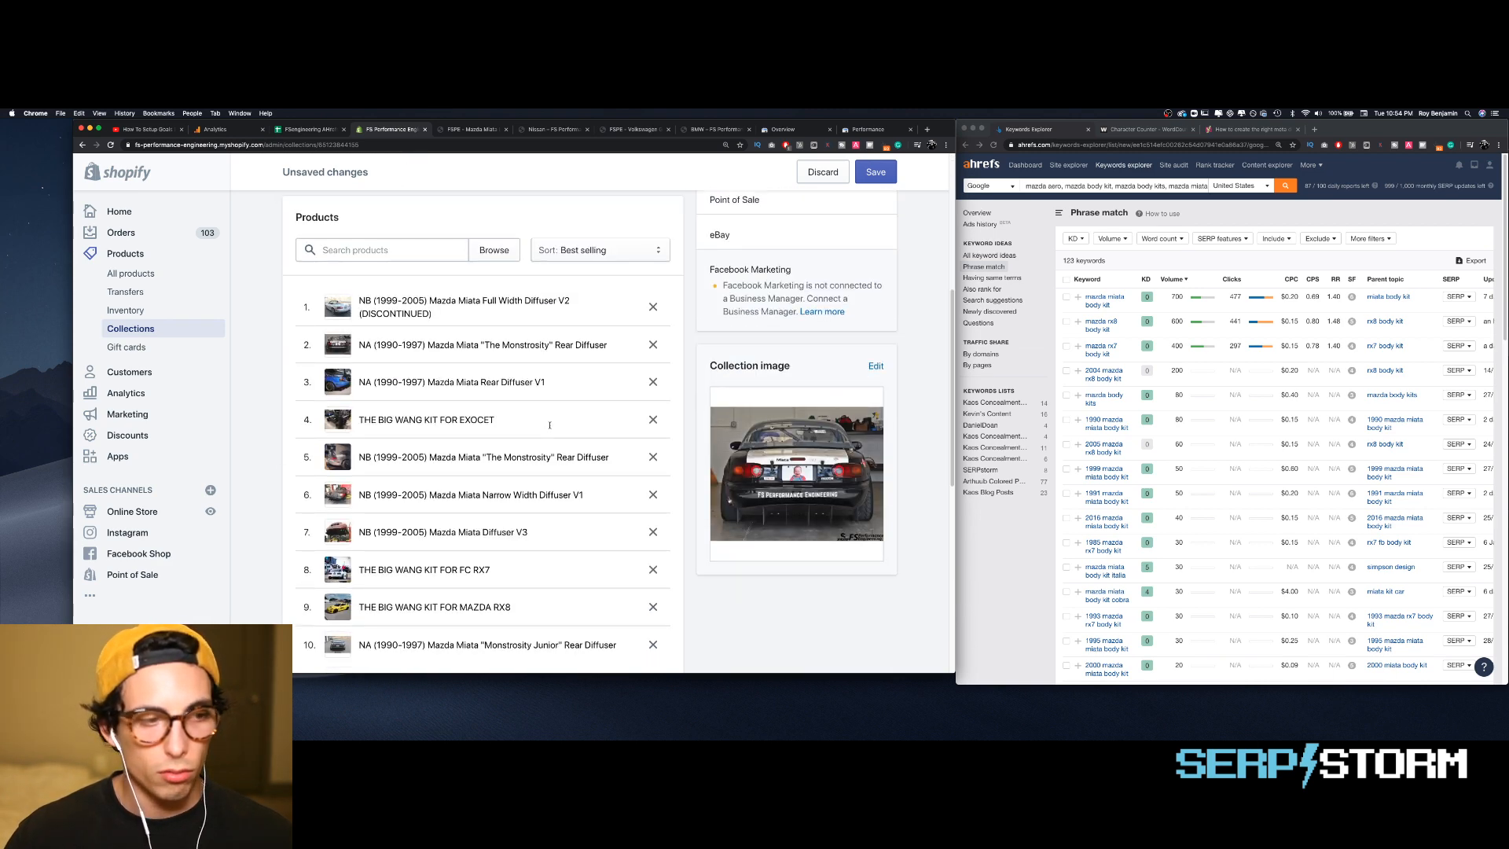
scroll(549, 425, down, 2)
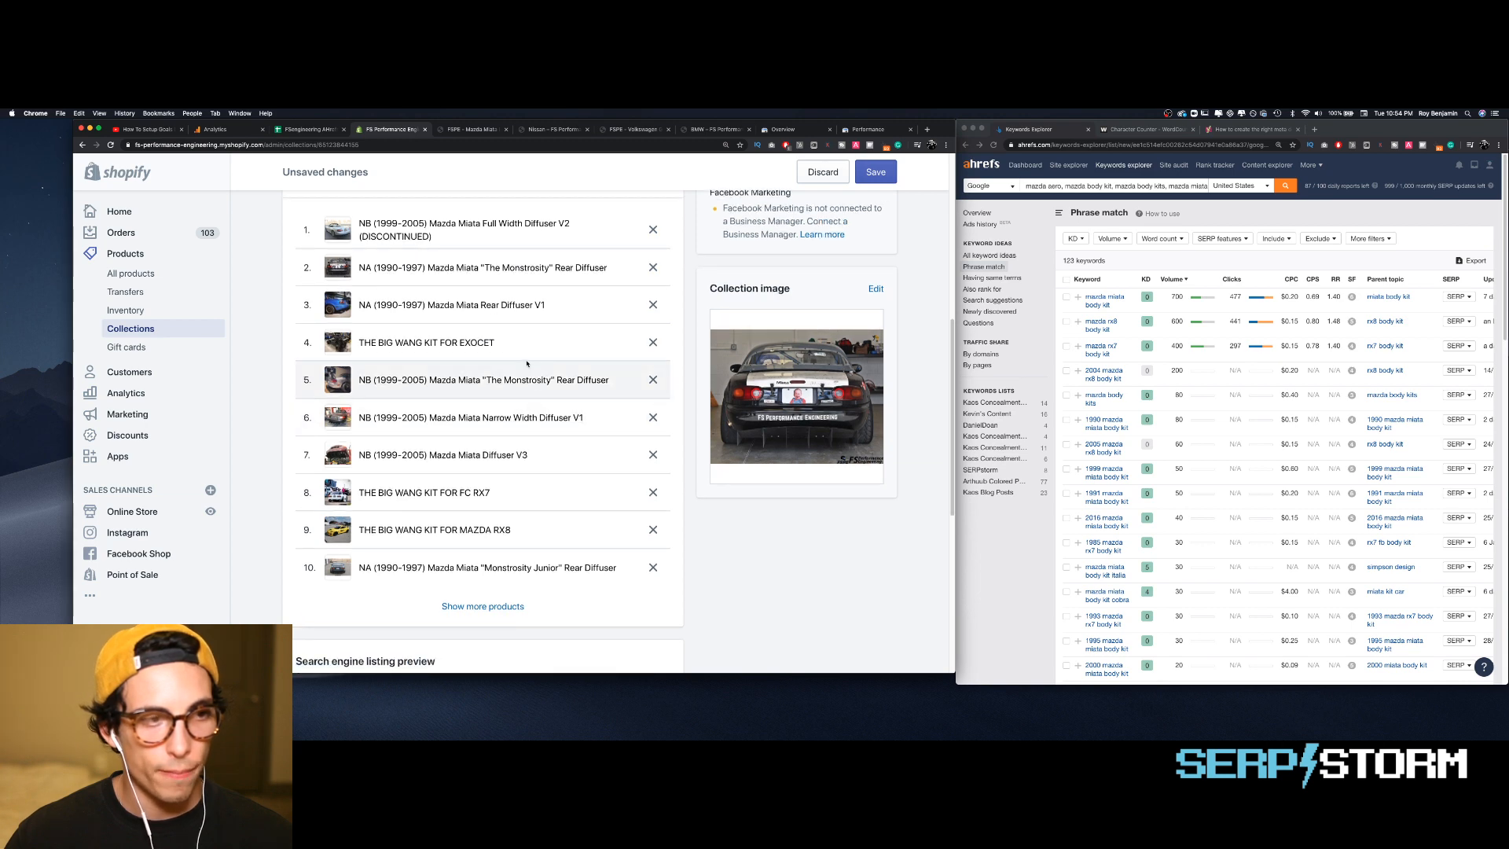
scroll(526, 337, up, 8)
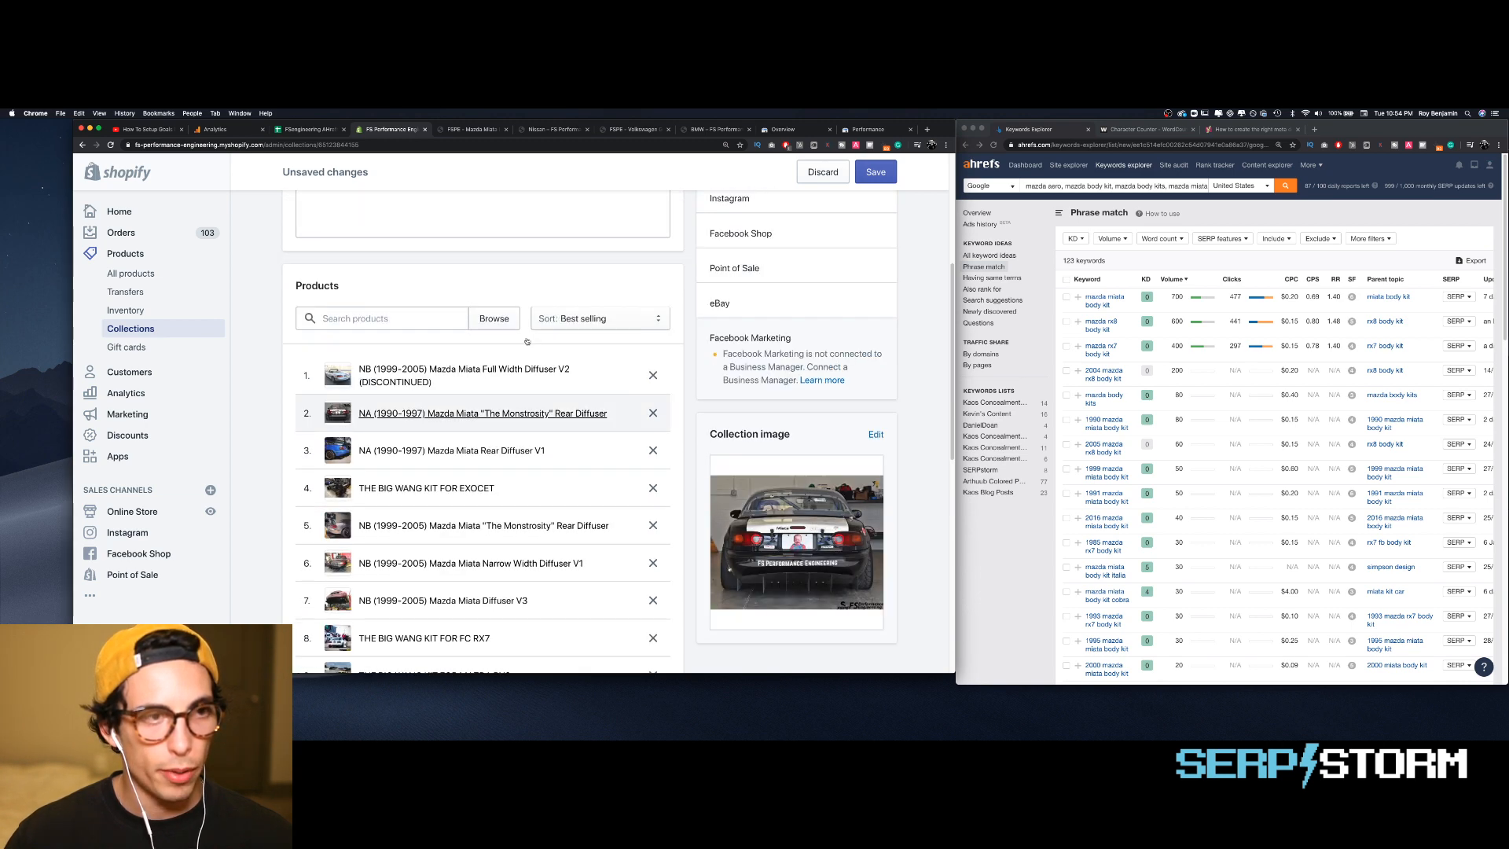
scroll(526, 338, down, 7)
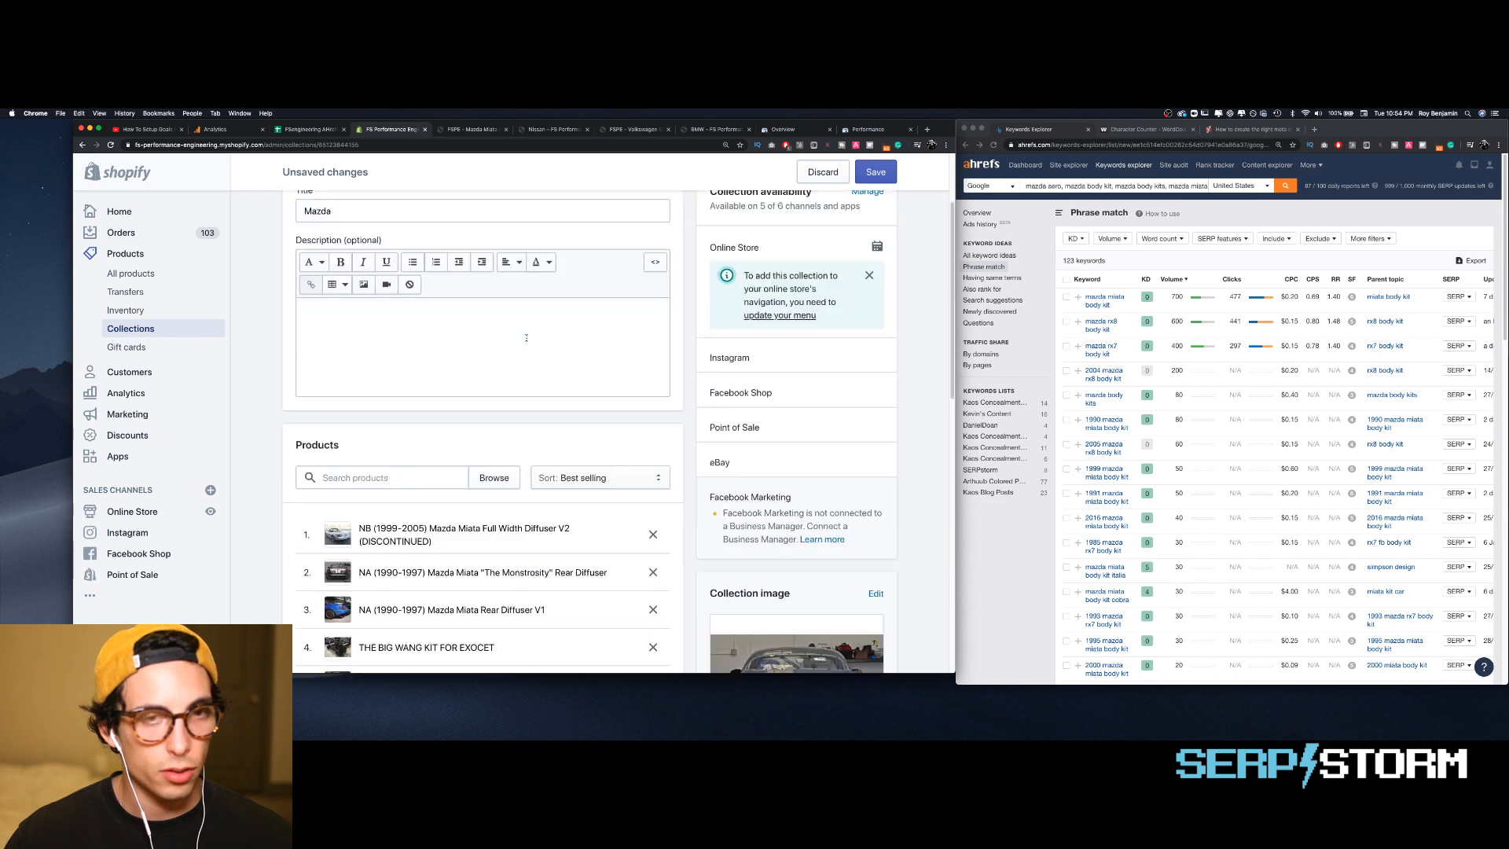
scroll(526, 338, down, 7)
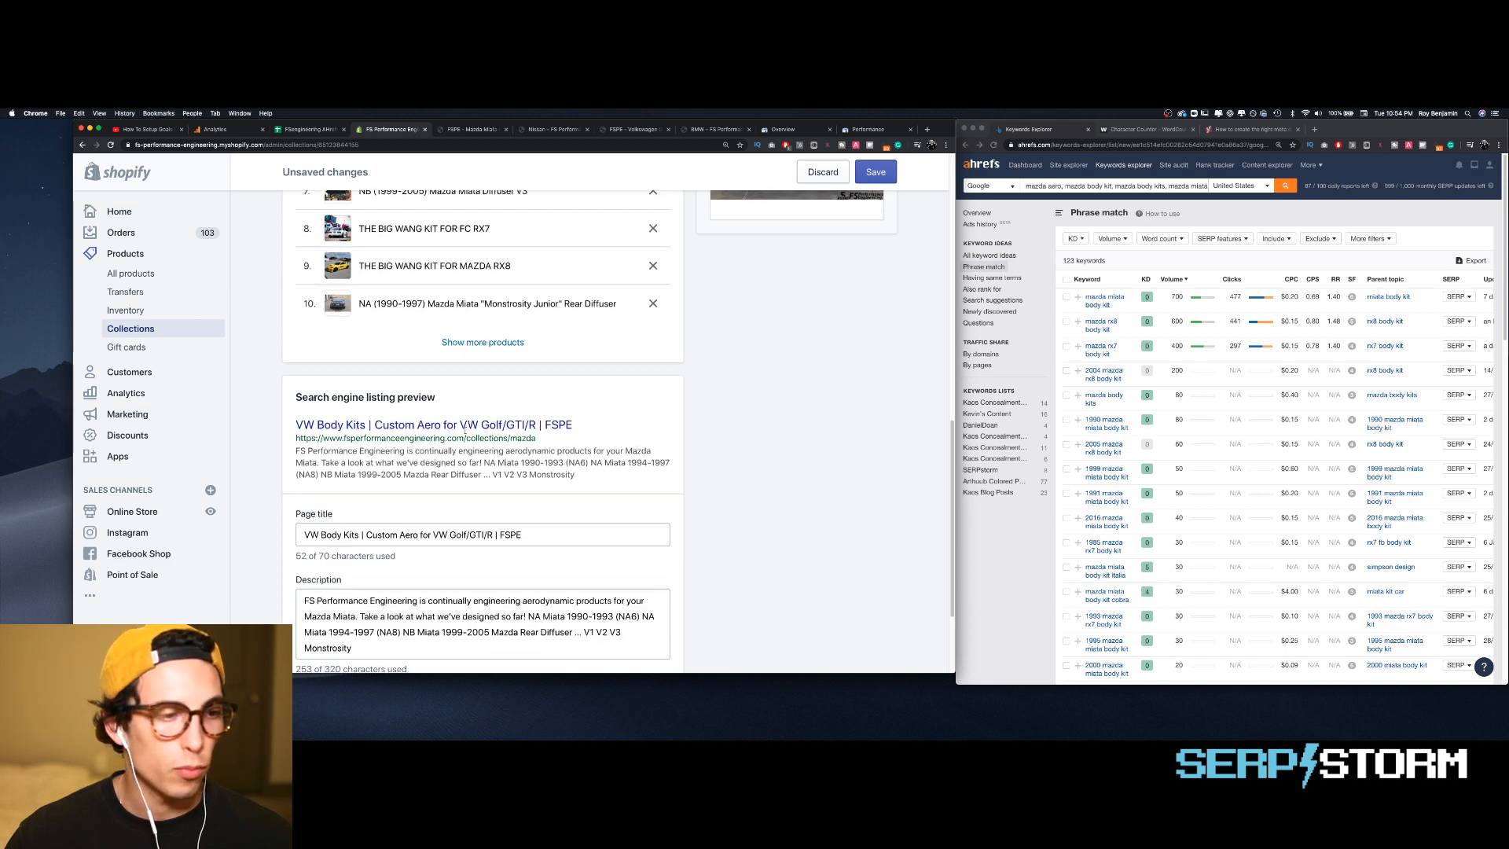
scroll(508, 416, down, 3)
click(537, 392)
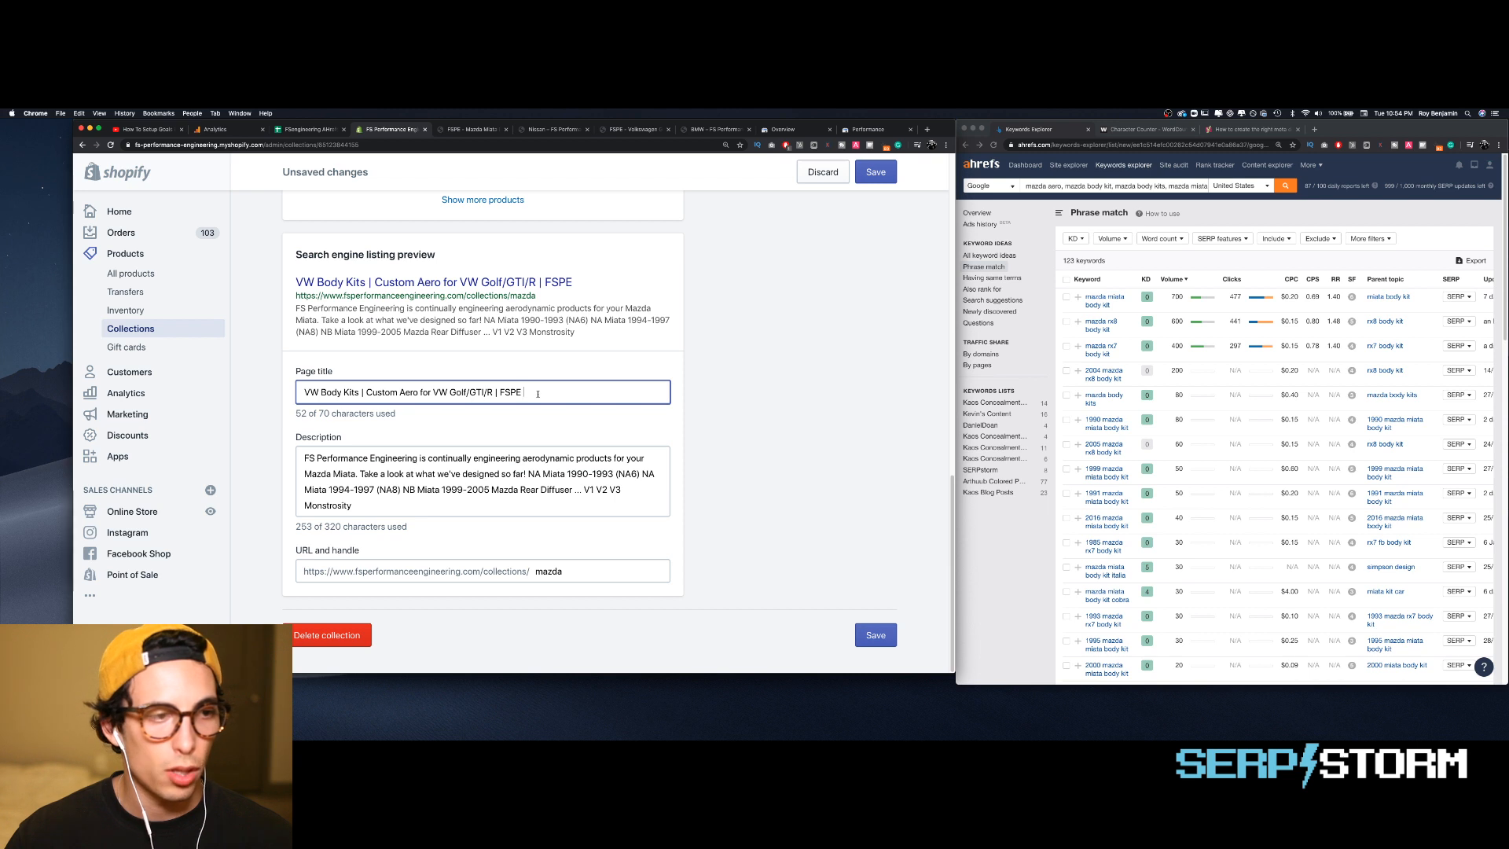
- Switch to Google Search Console's Performance report and review the Mazda page's clicks, impressions and queries
click(781, 131)
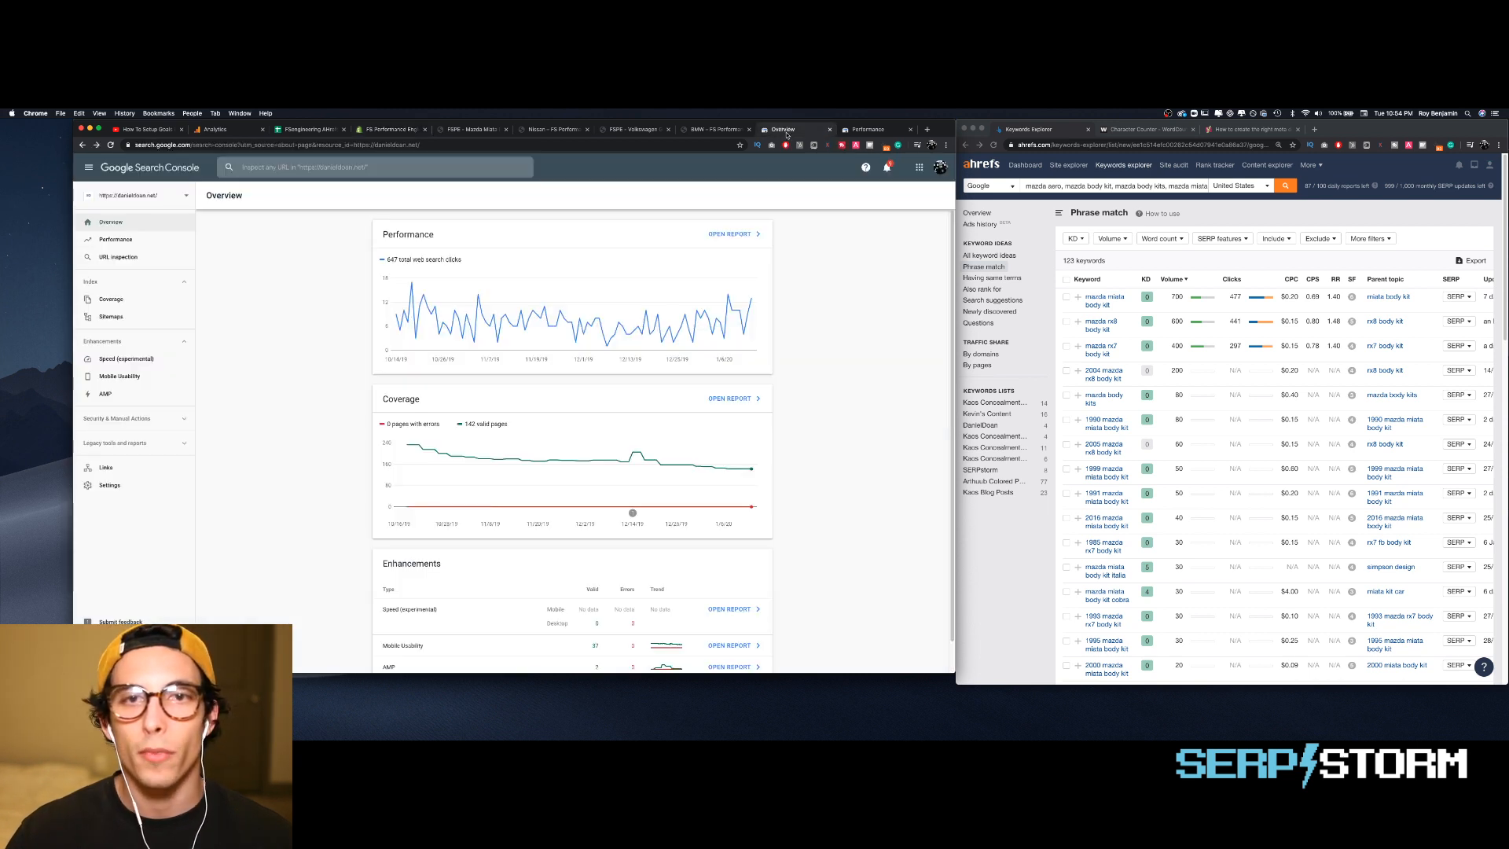
click(876, 131)
scroll(781, 274, up, 3)
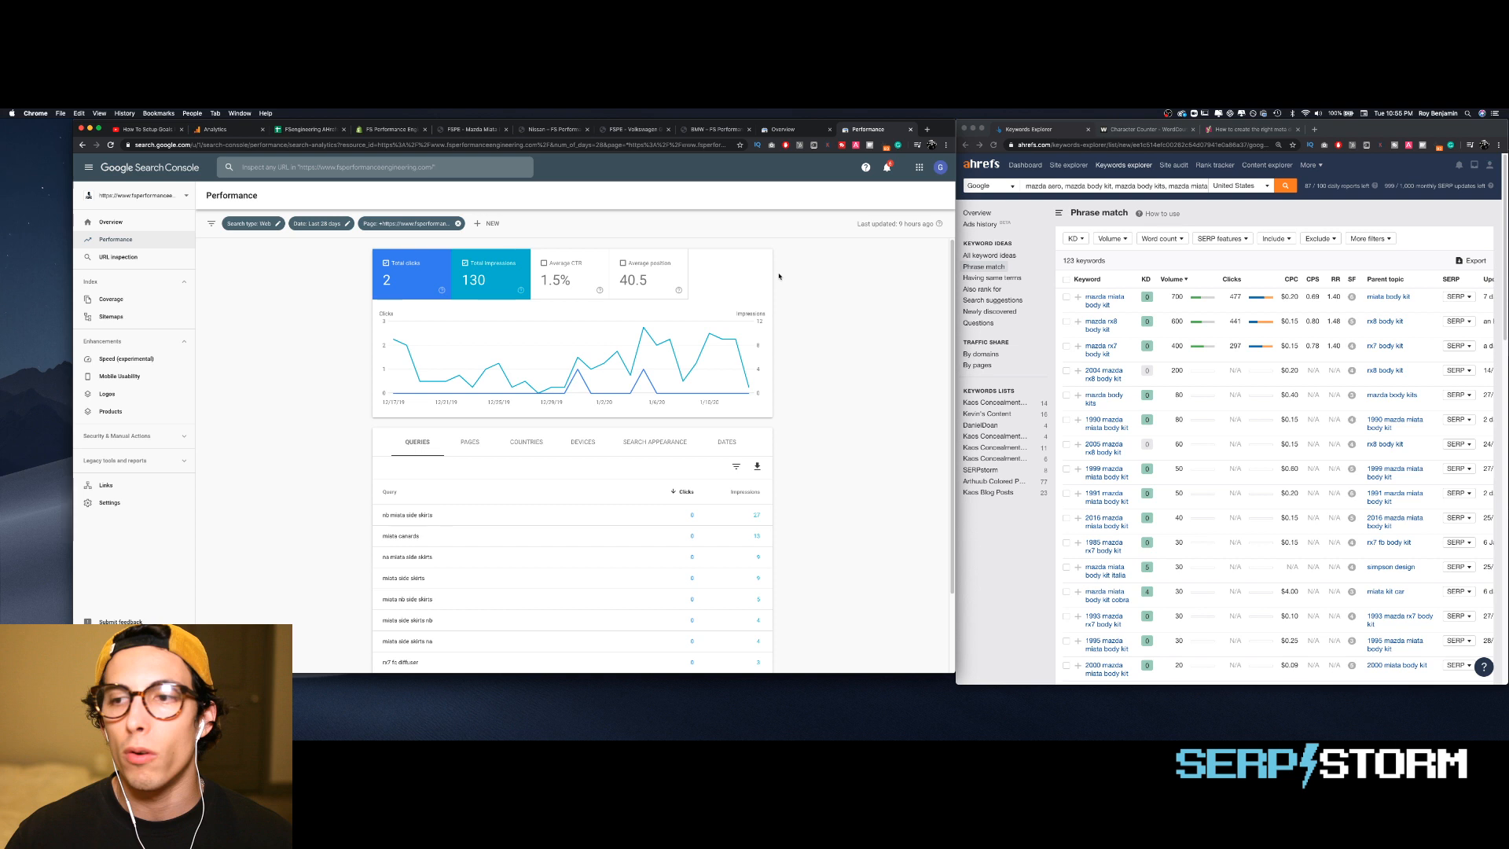
- Switch to Ahrefs, add miata body kit to the end of the keyword query, run the search and review the volumes and clicks
click(1195, 185)
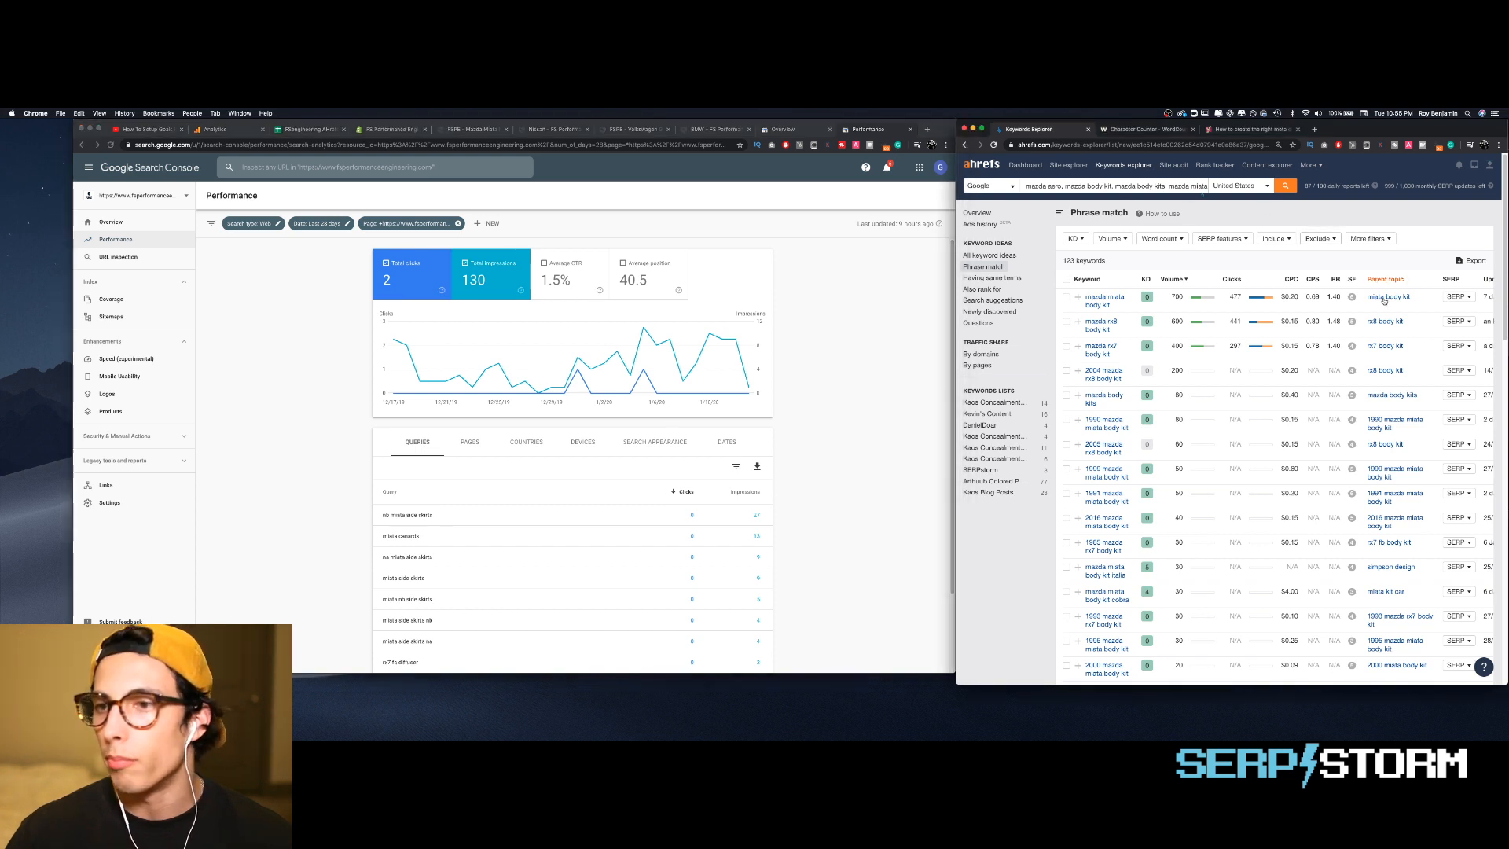
double_click(1198, 187)
key(Right)
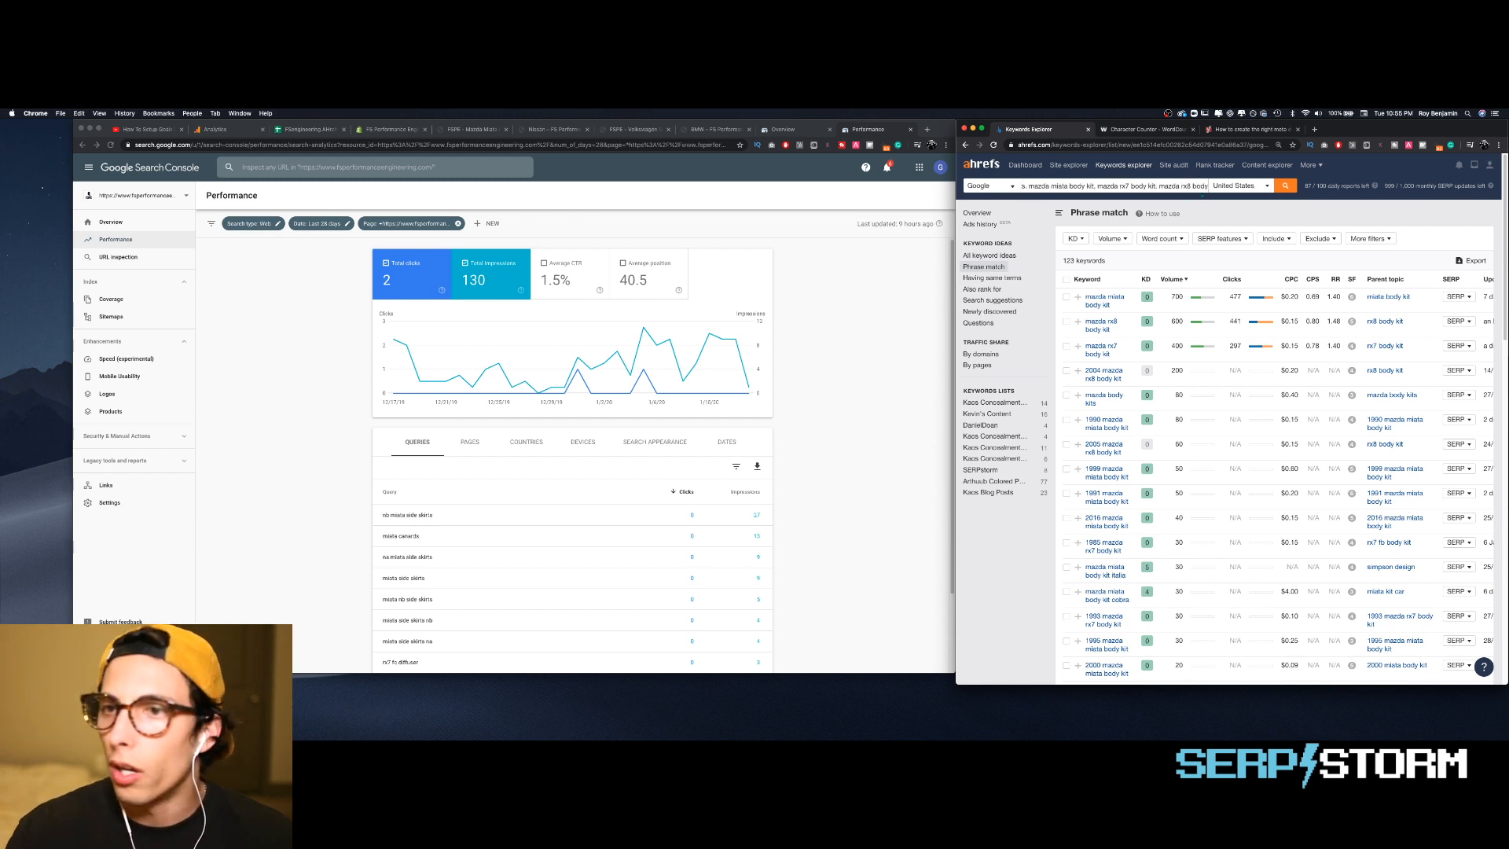
text(,)
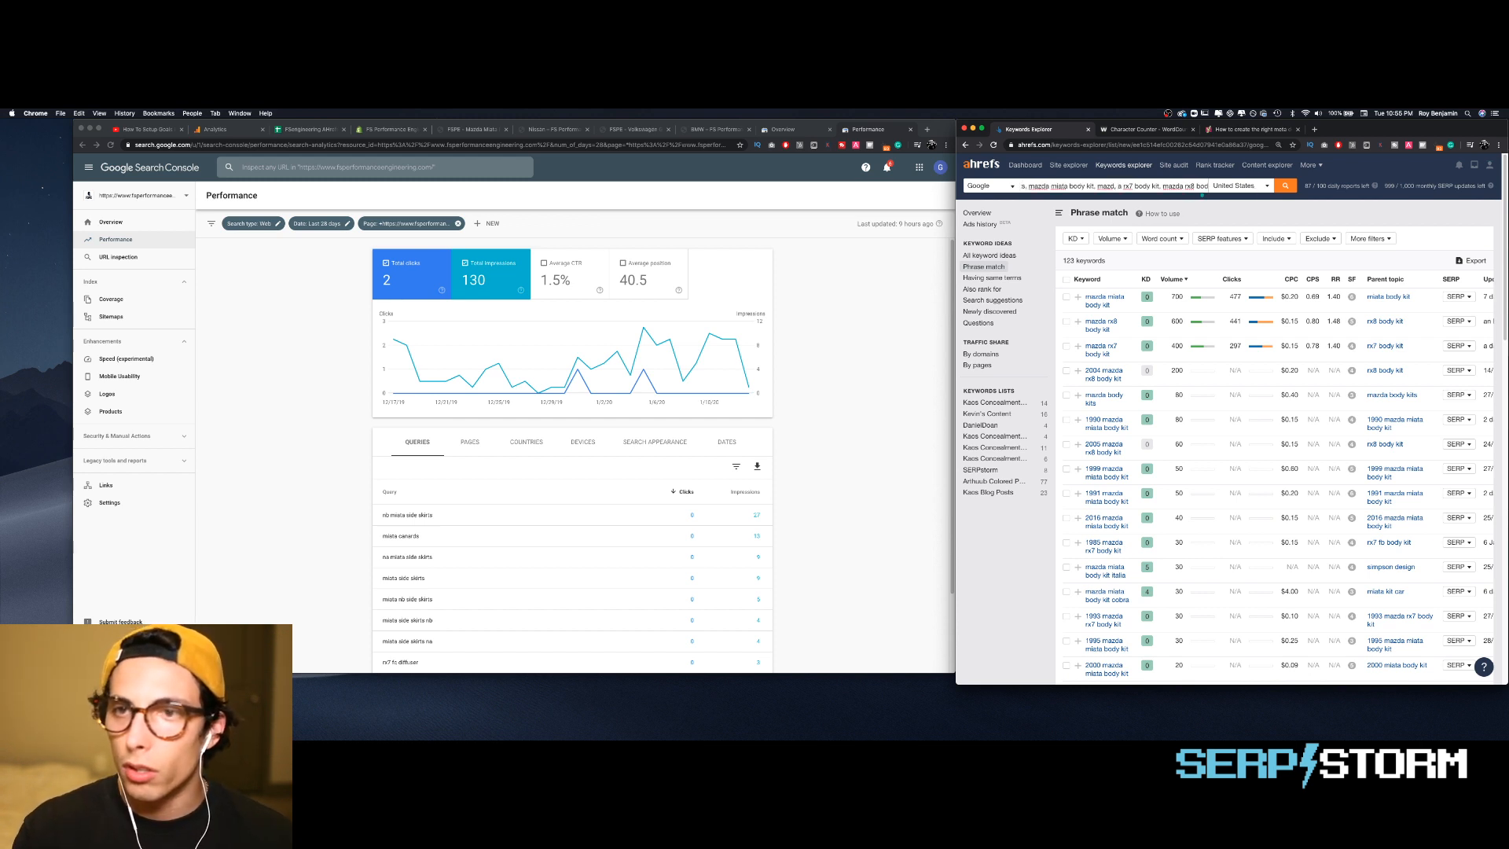
key(BackSpace)
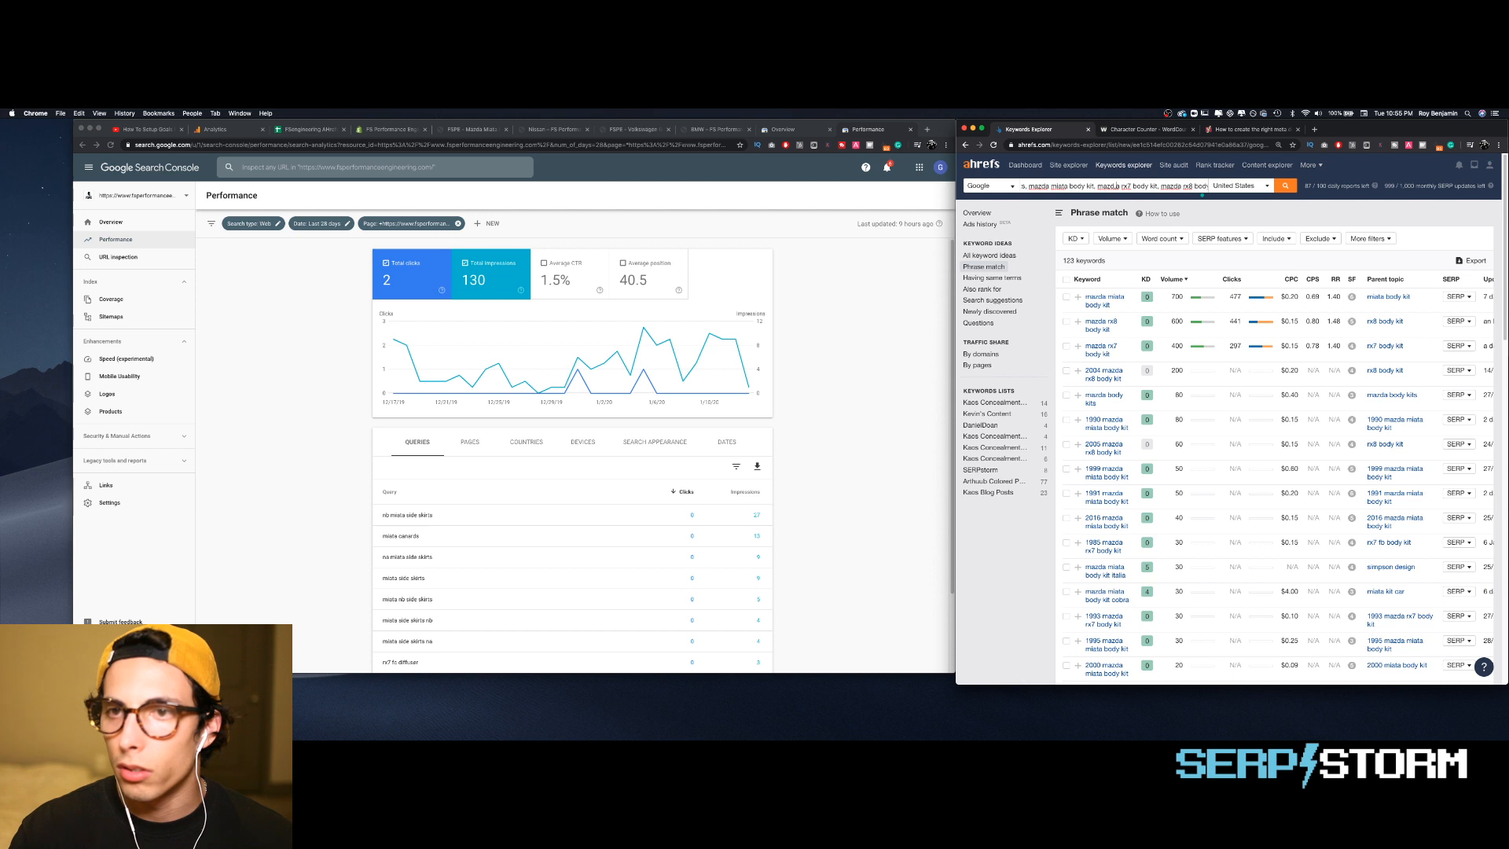
key(BackSpace)
key(super+Right)
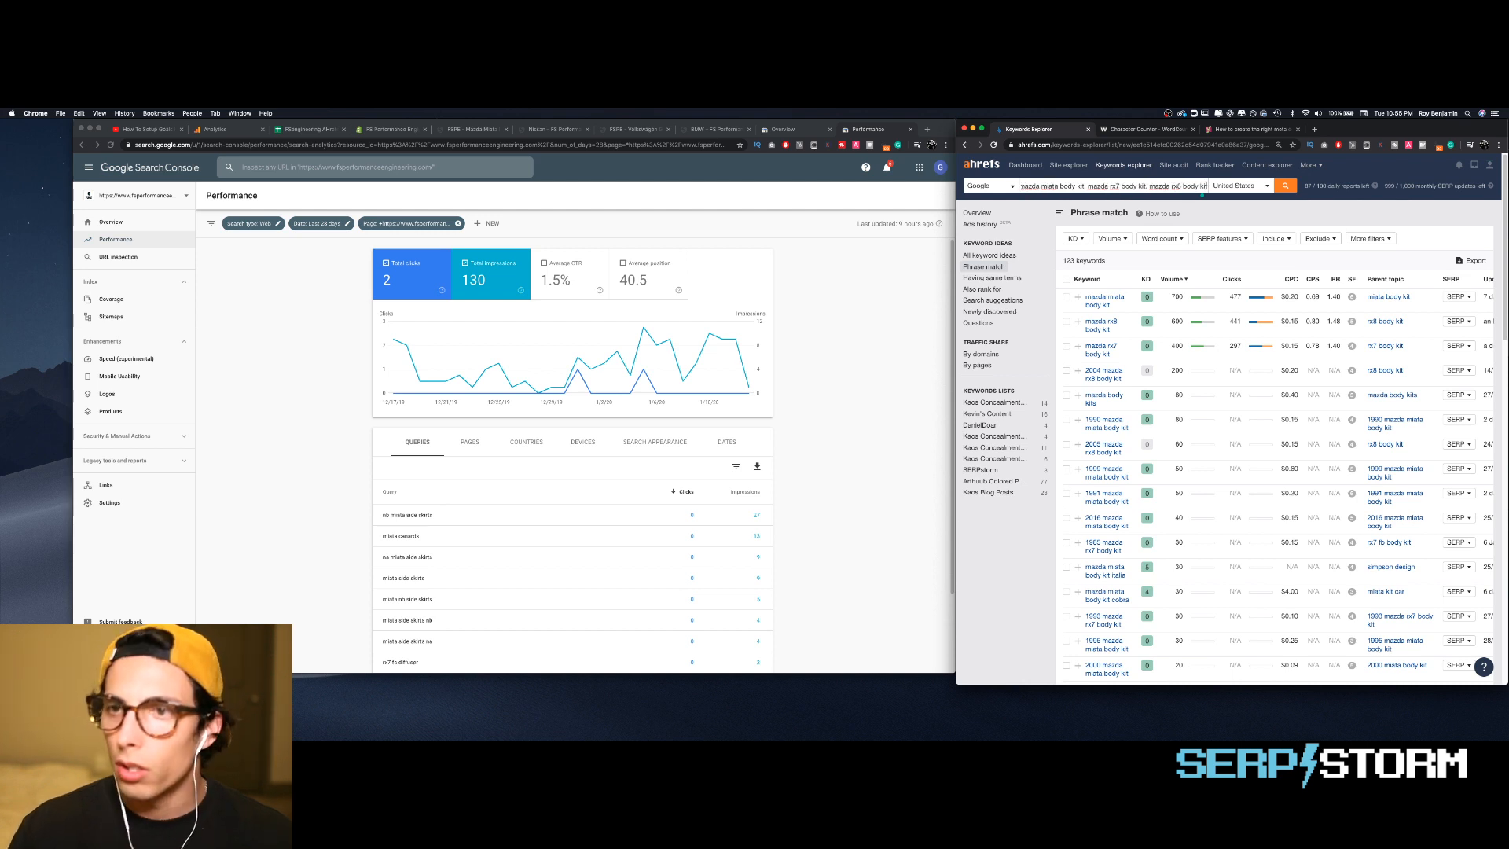
text(, miata bo)
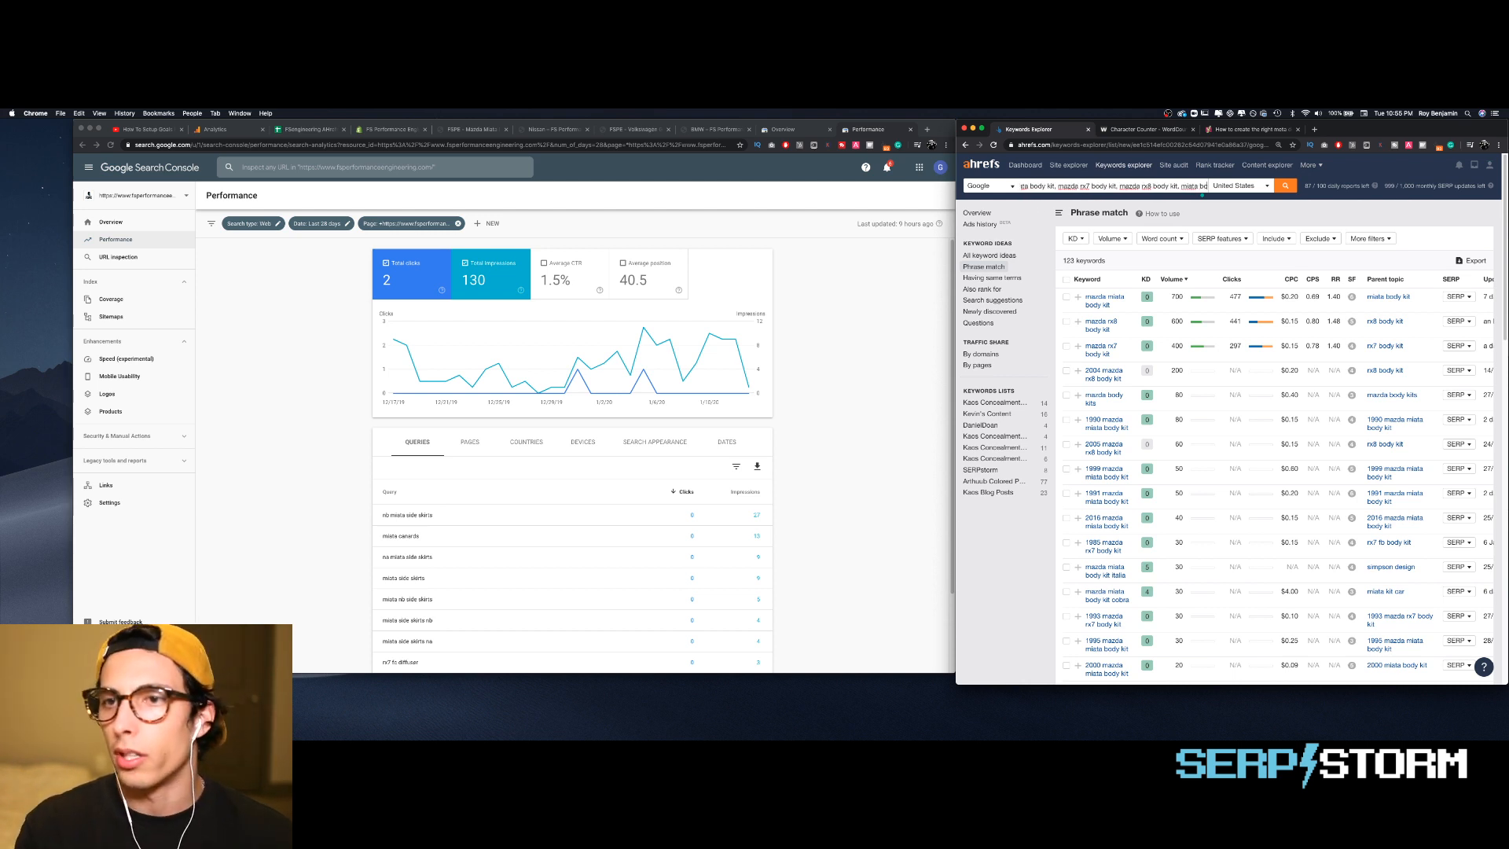
text(dy kit)
key(Return)
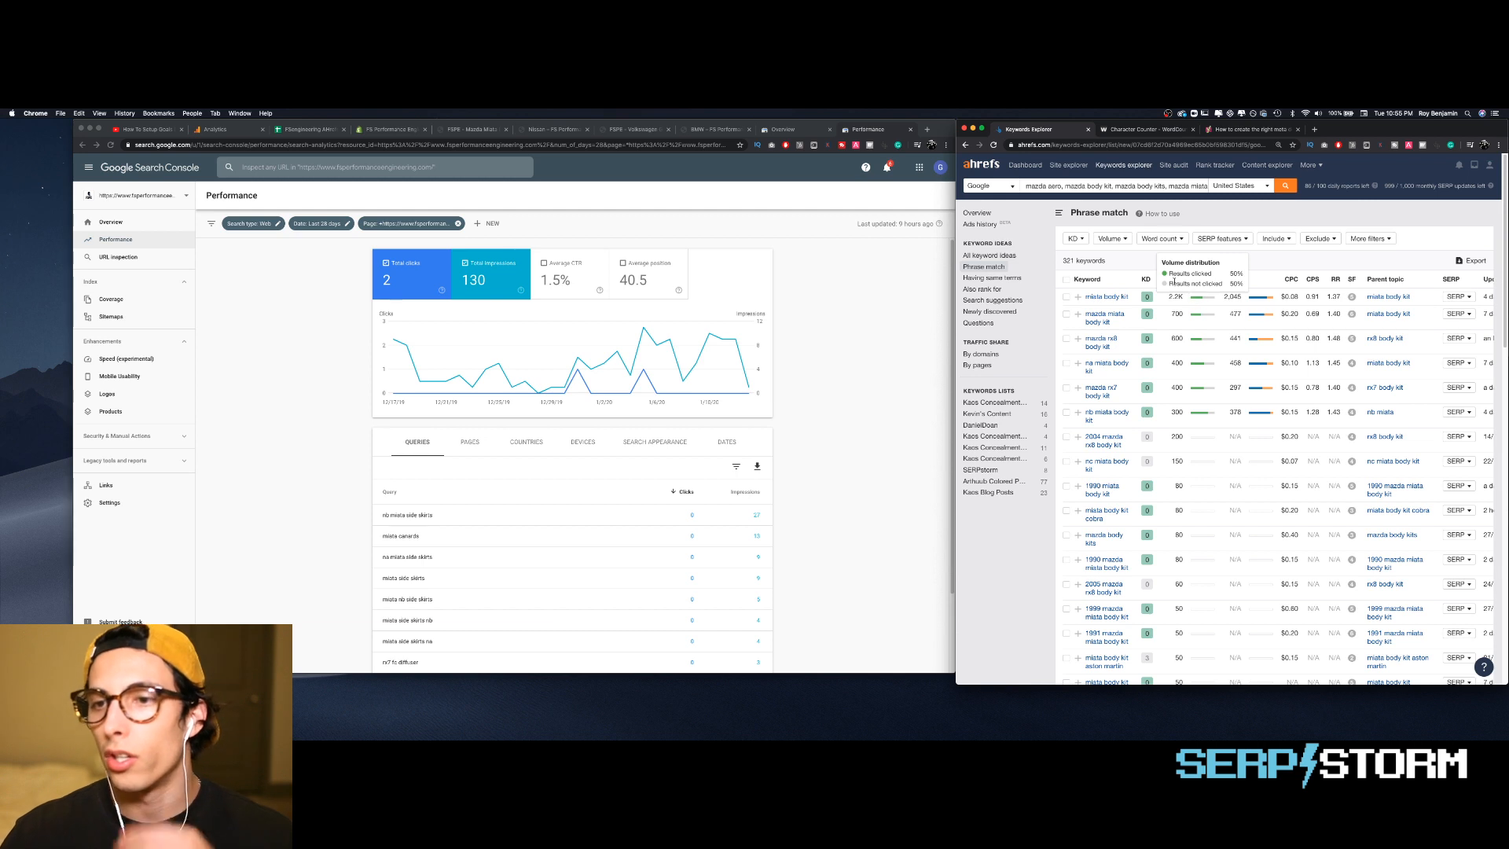
mouse_move(1238, 277)
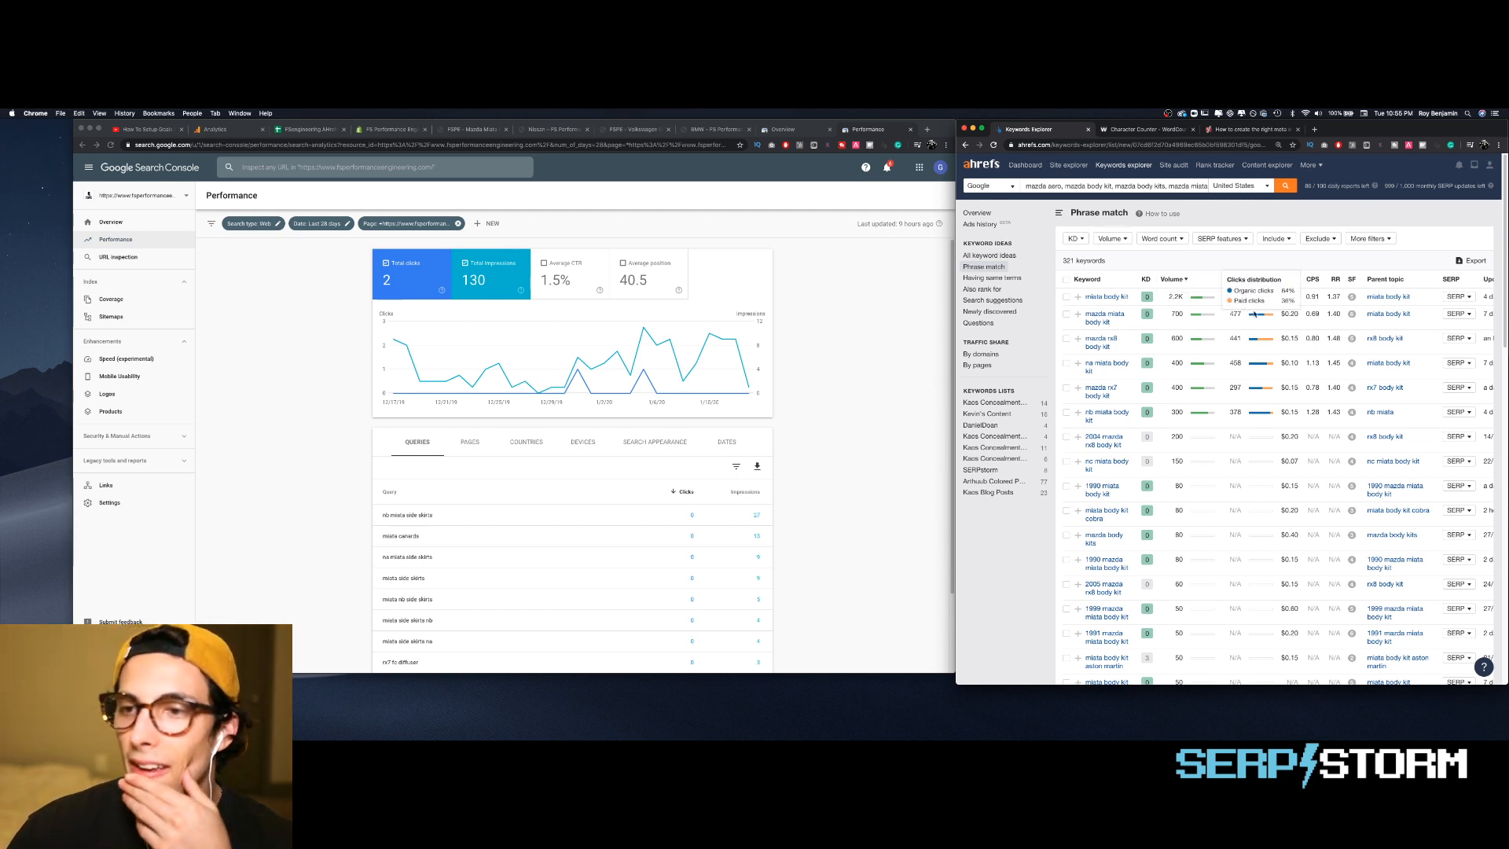
- Examine the SERP overview for miata body kit, comparing the ranking pages' titles and metrics, and close it
click(1452, 297)
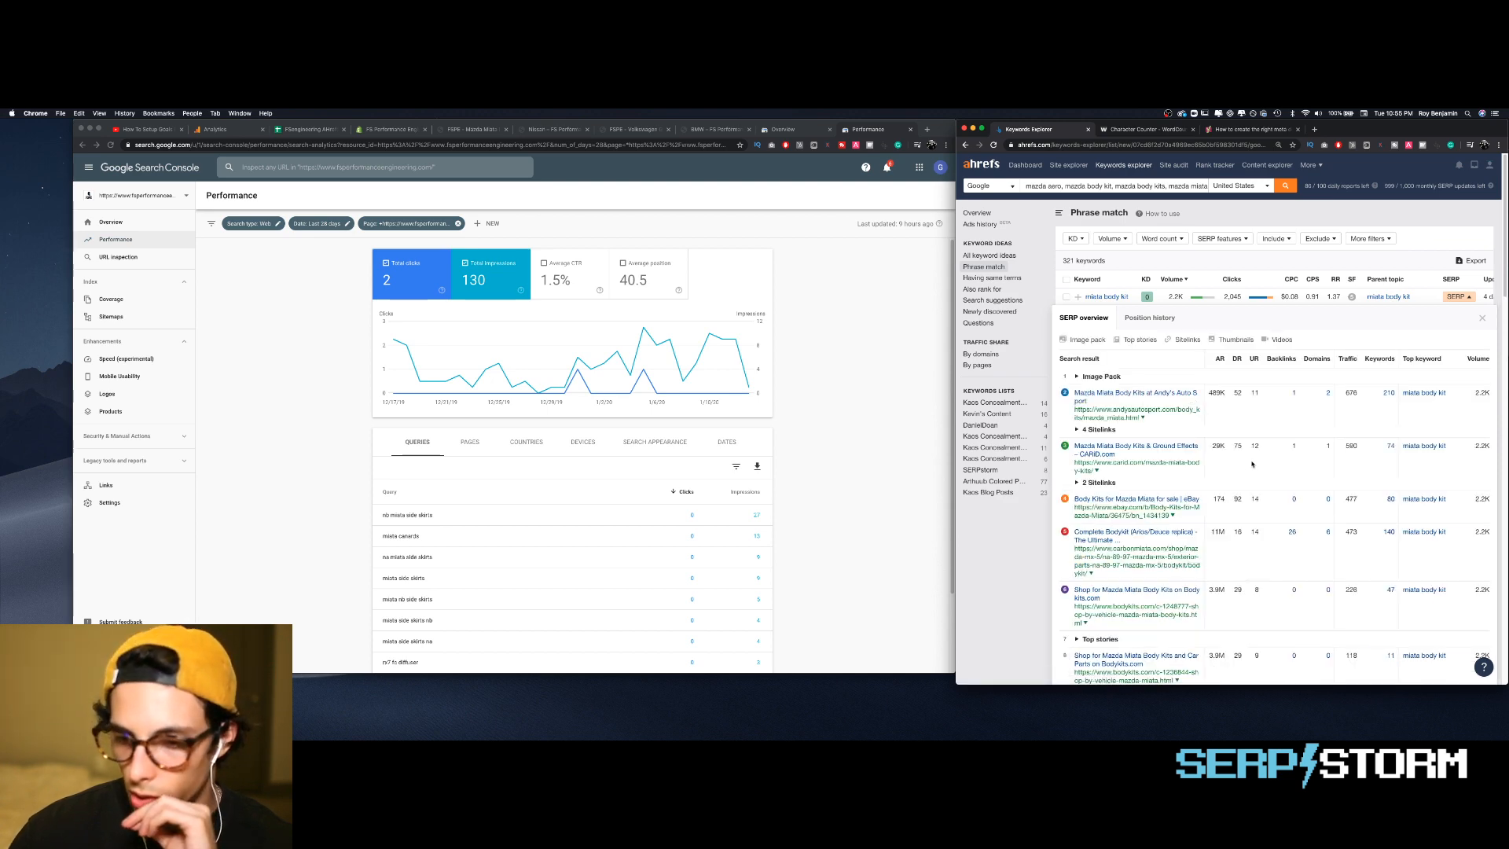
scroll(1253, 462, down, 1)
scroll(1252, 462, down, 4)
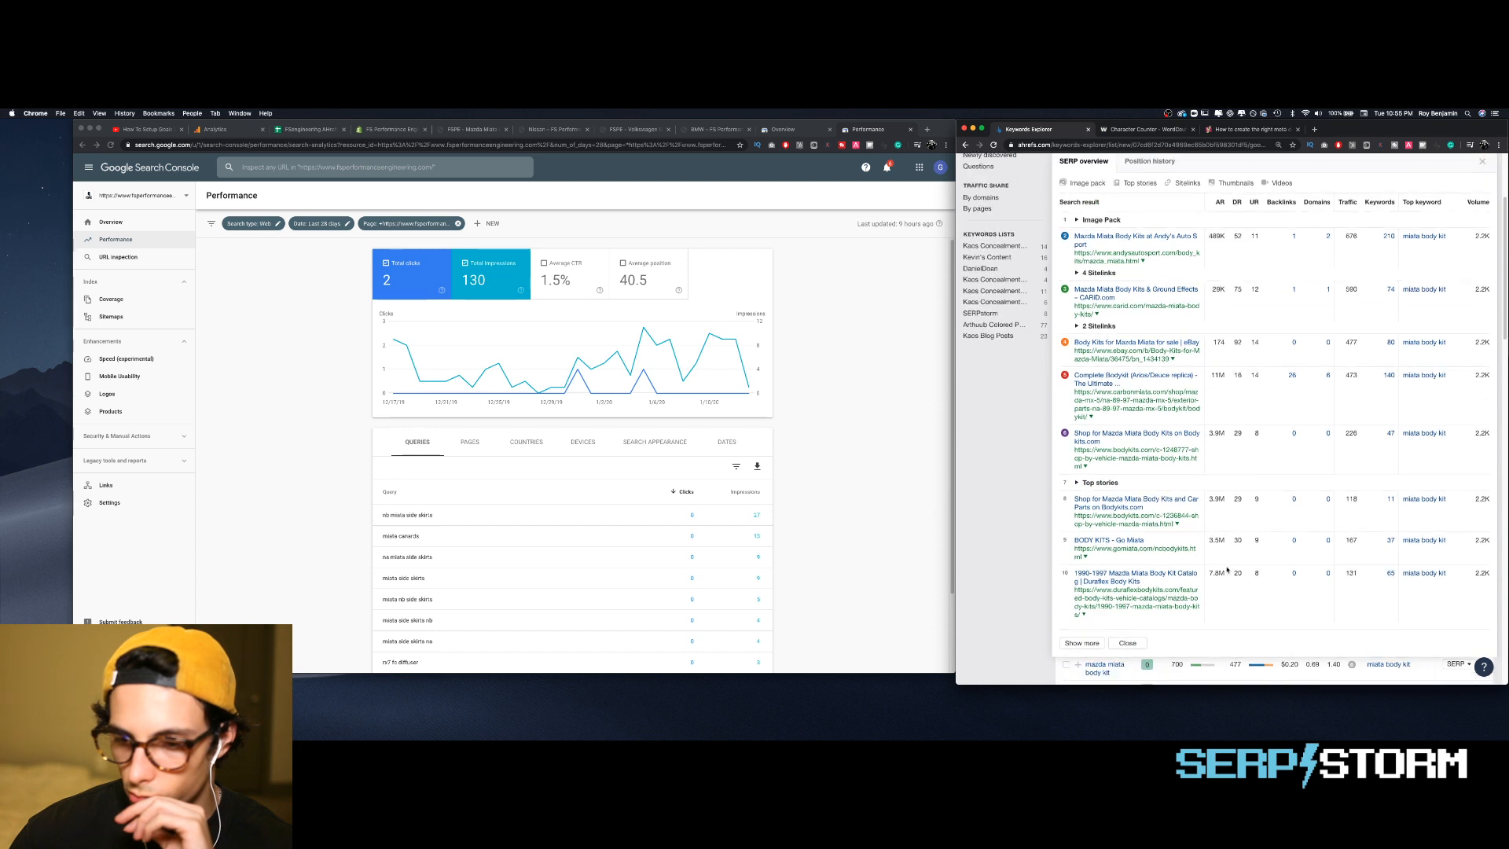
scroll(1219, 561, up, 5)
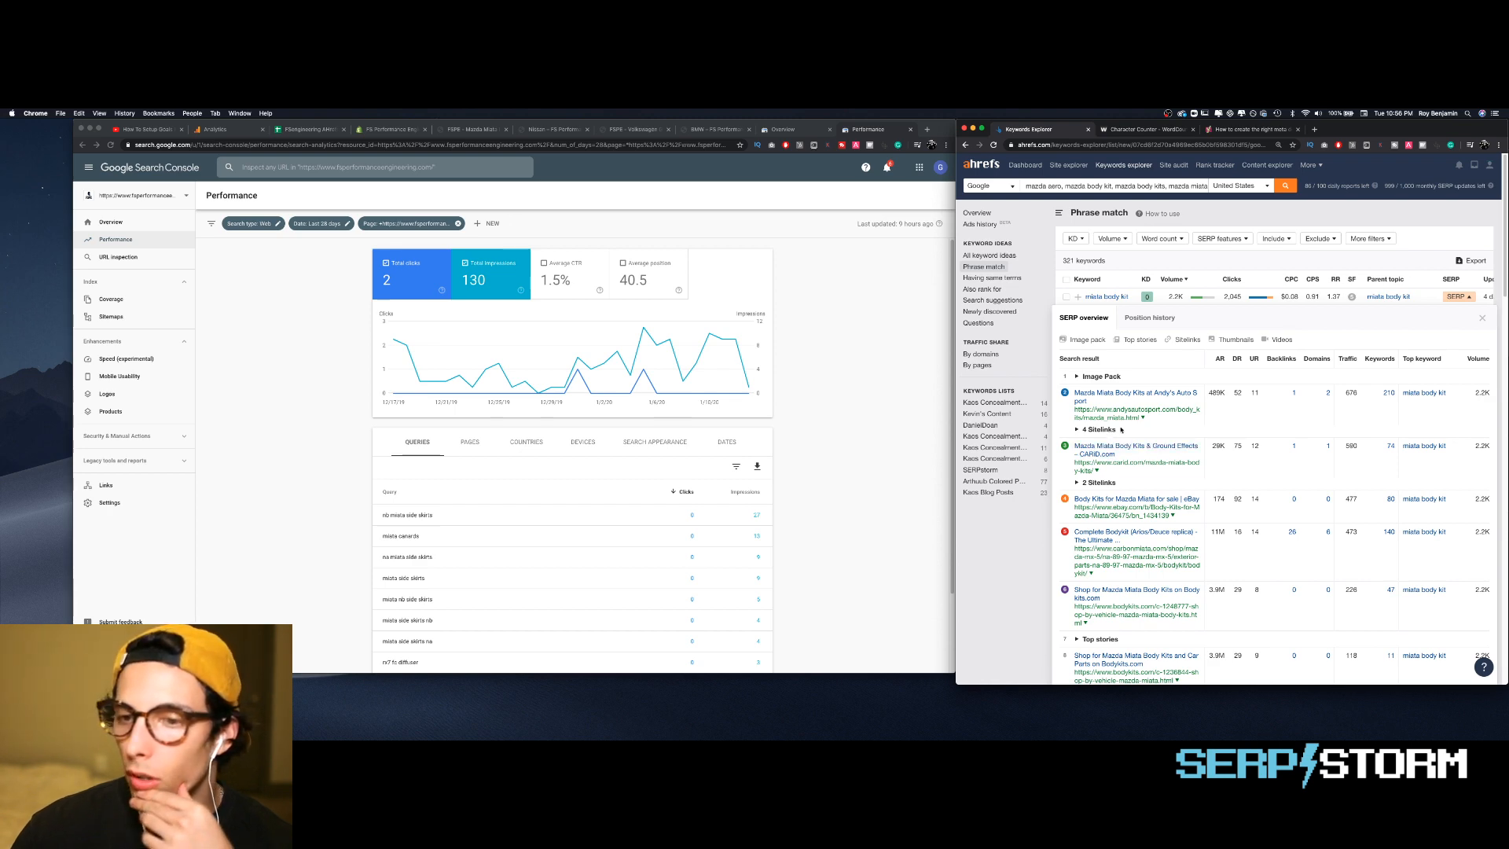
scroll(1160, 455, down, 5)
scroll(1164, 455, up, 5)
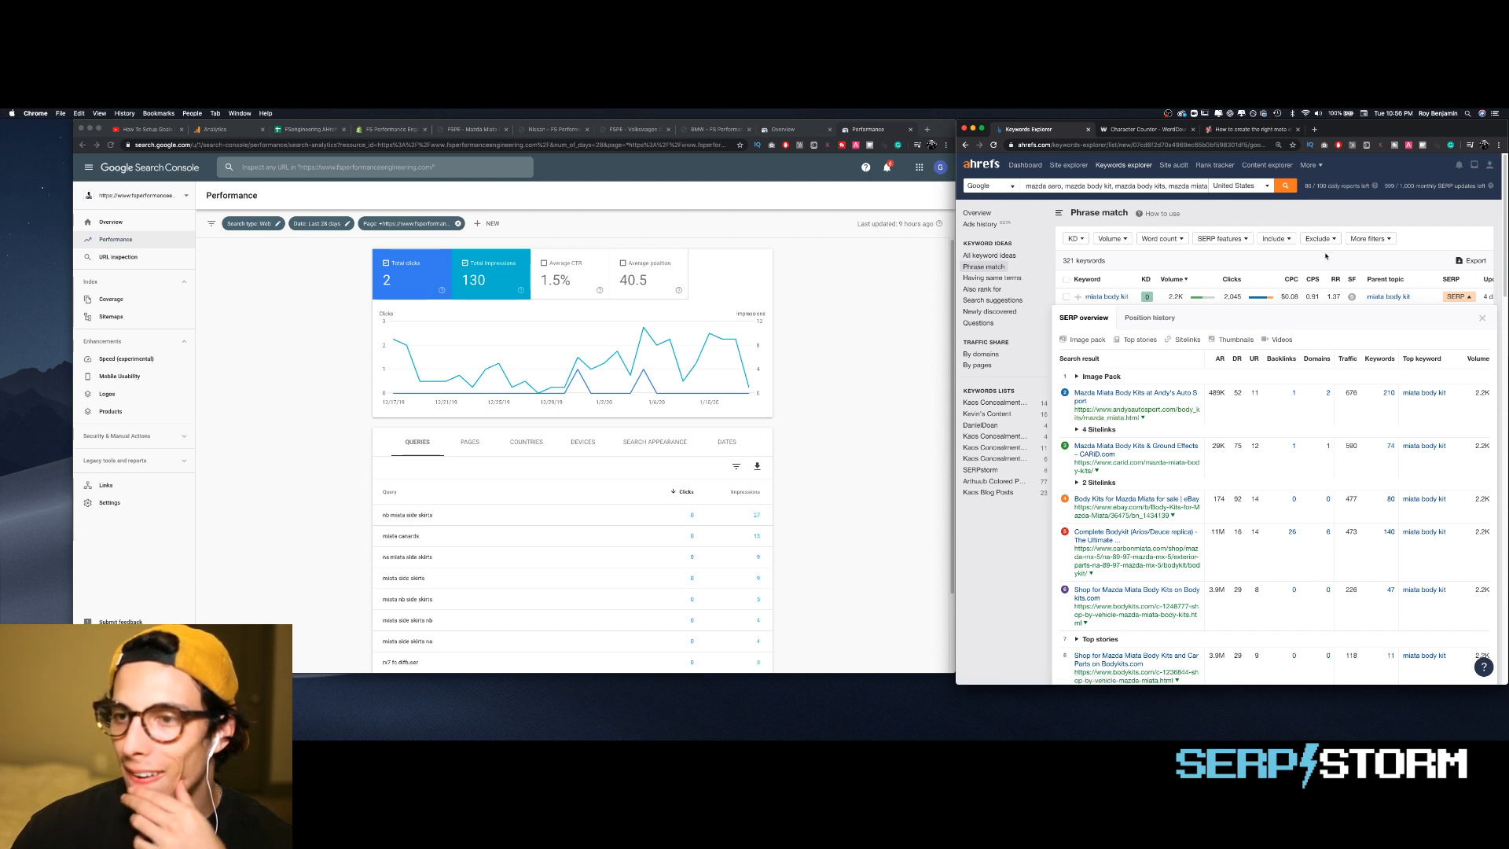
click(1482, 318)
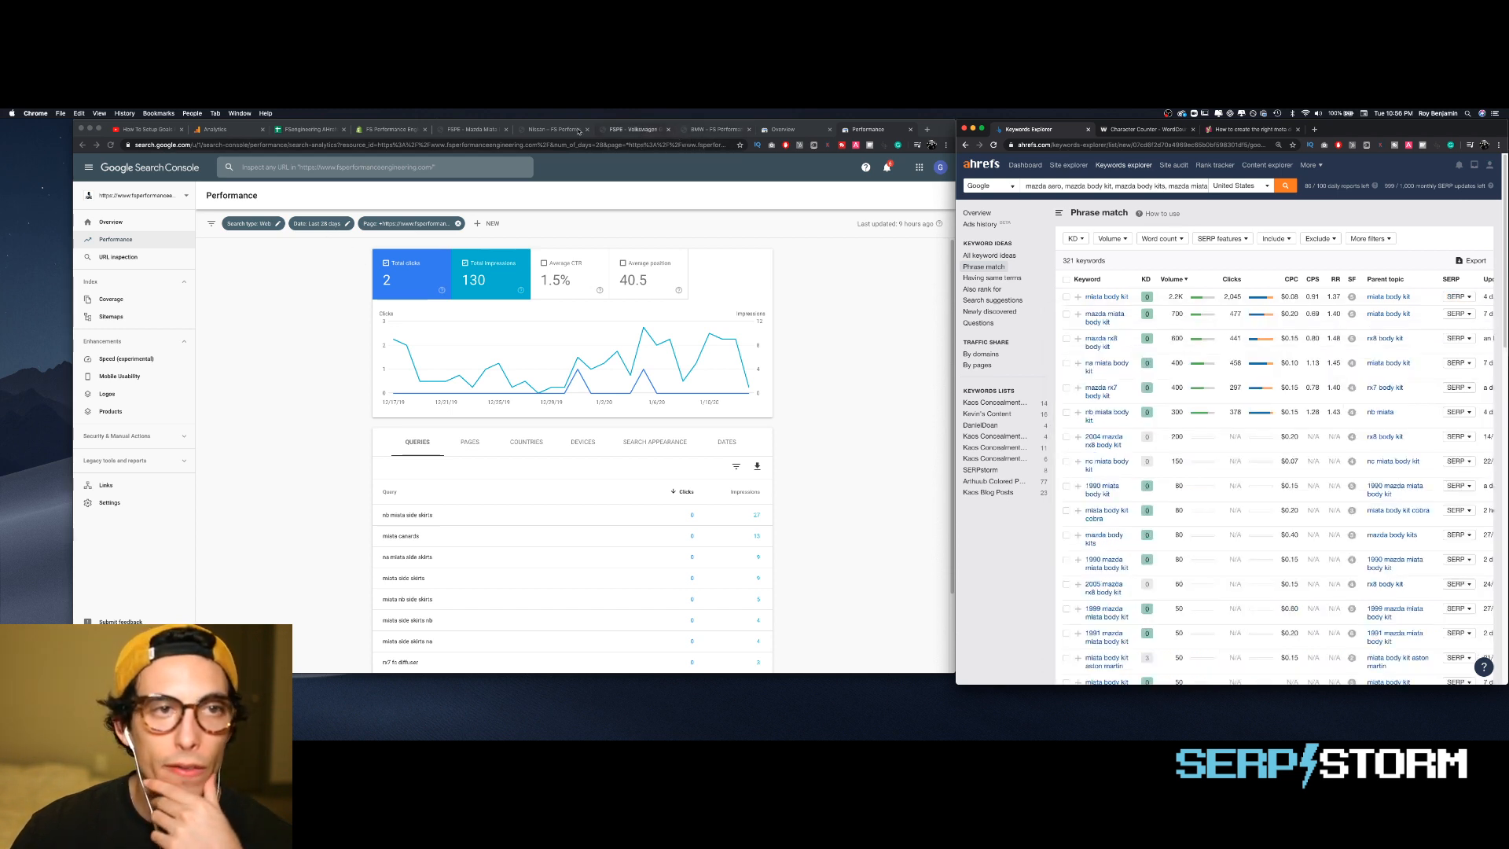
- Switch back to the Mazda collection in Shopify and replace VW Body Kits with Mazda Body Kits in the SEO page title
click(554, 129)
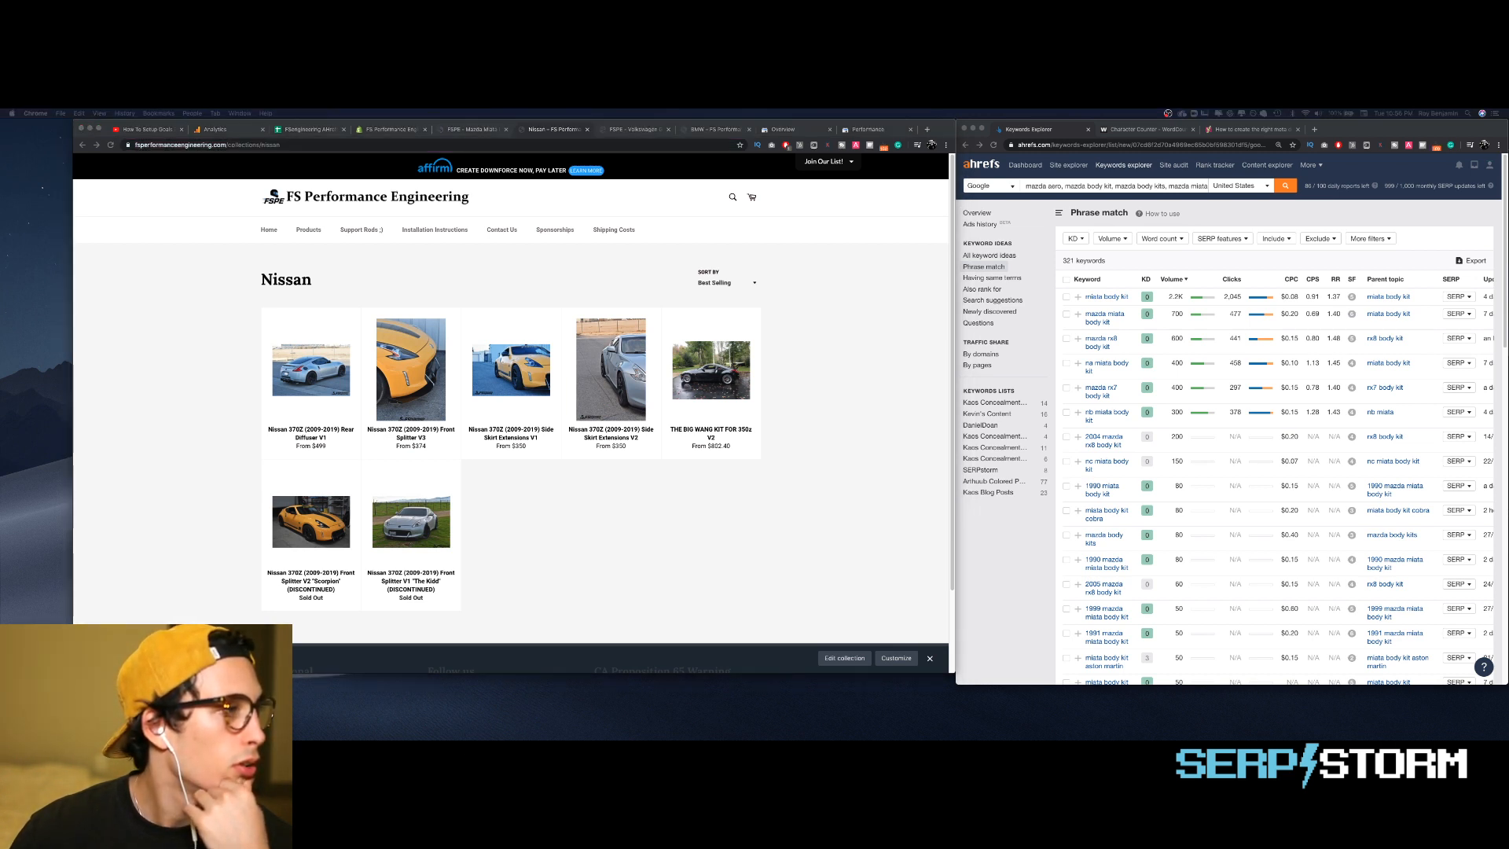
click(469, 130)
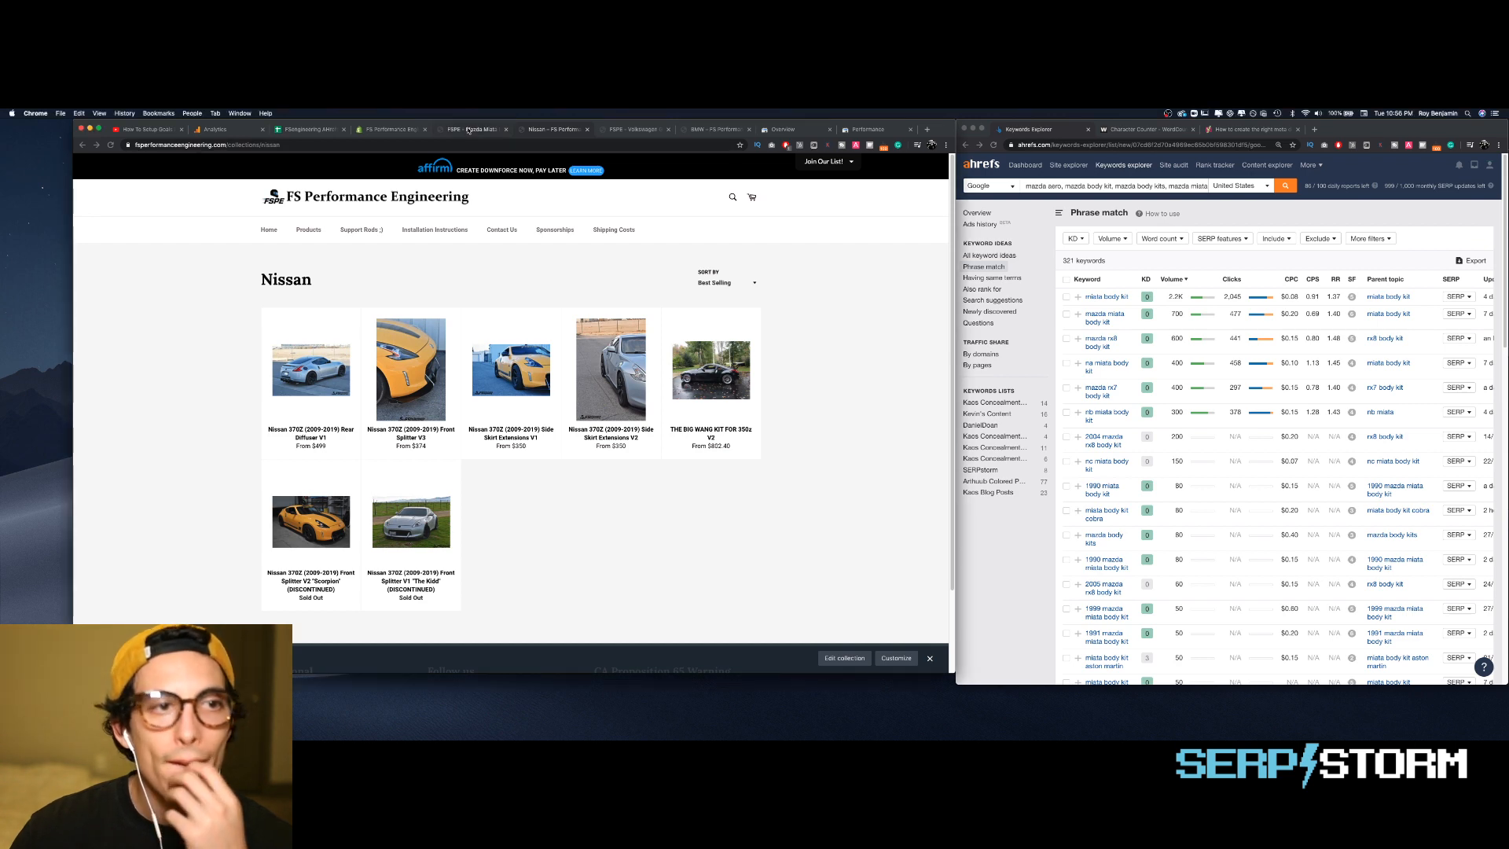
click(469, 130)
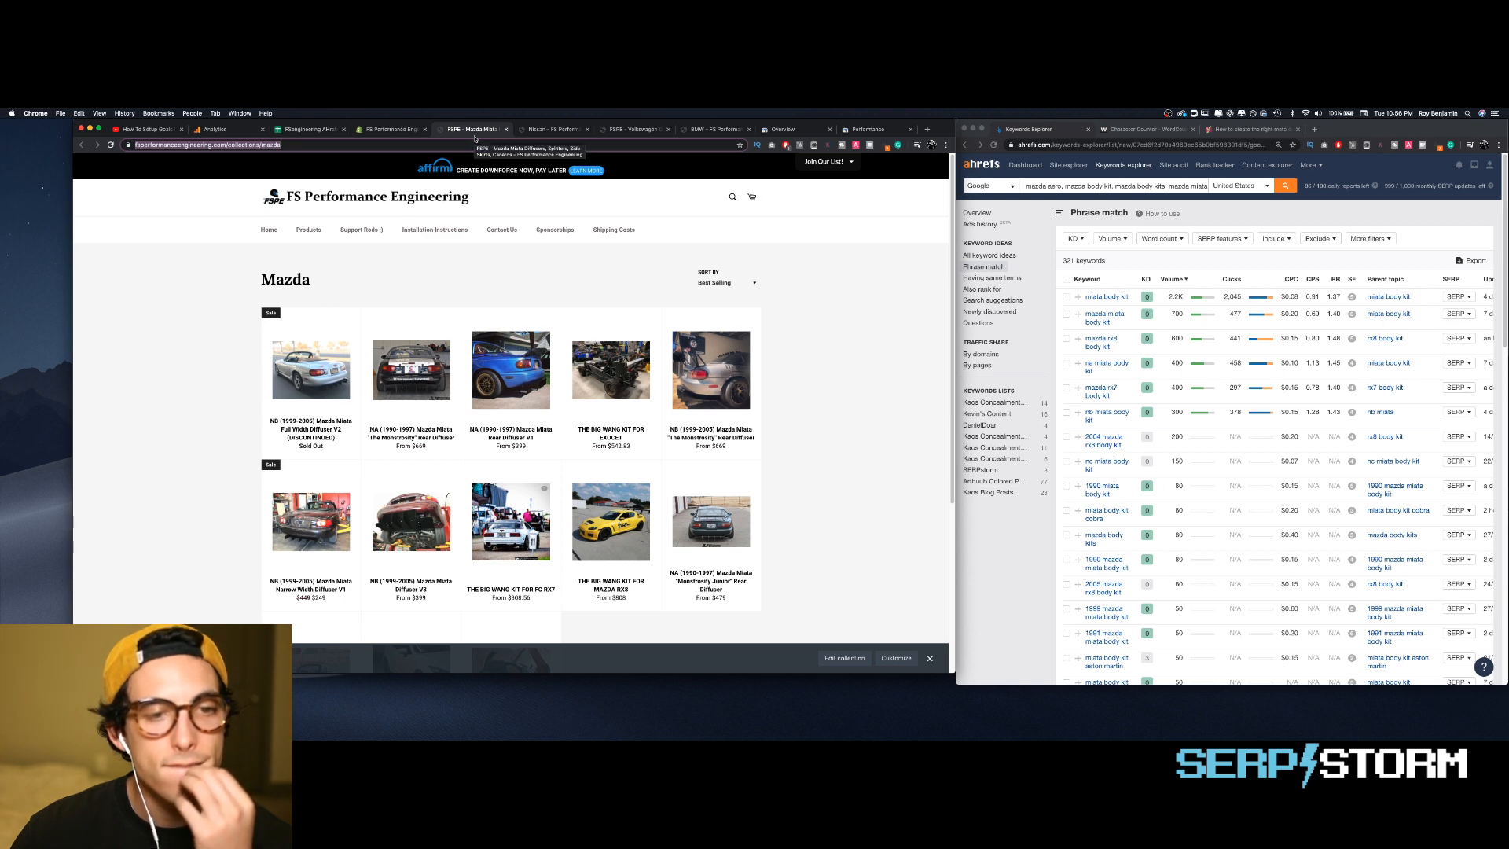
click(389, 130)
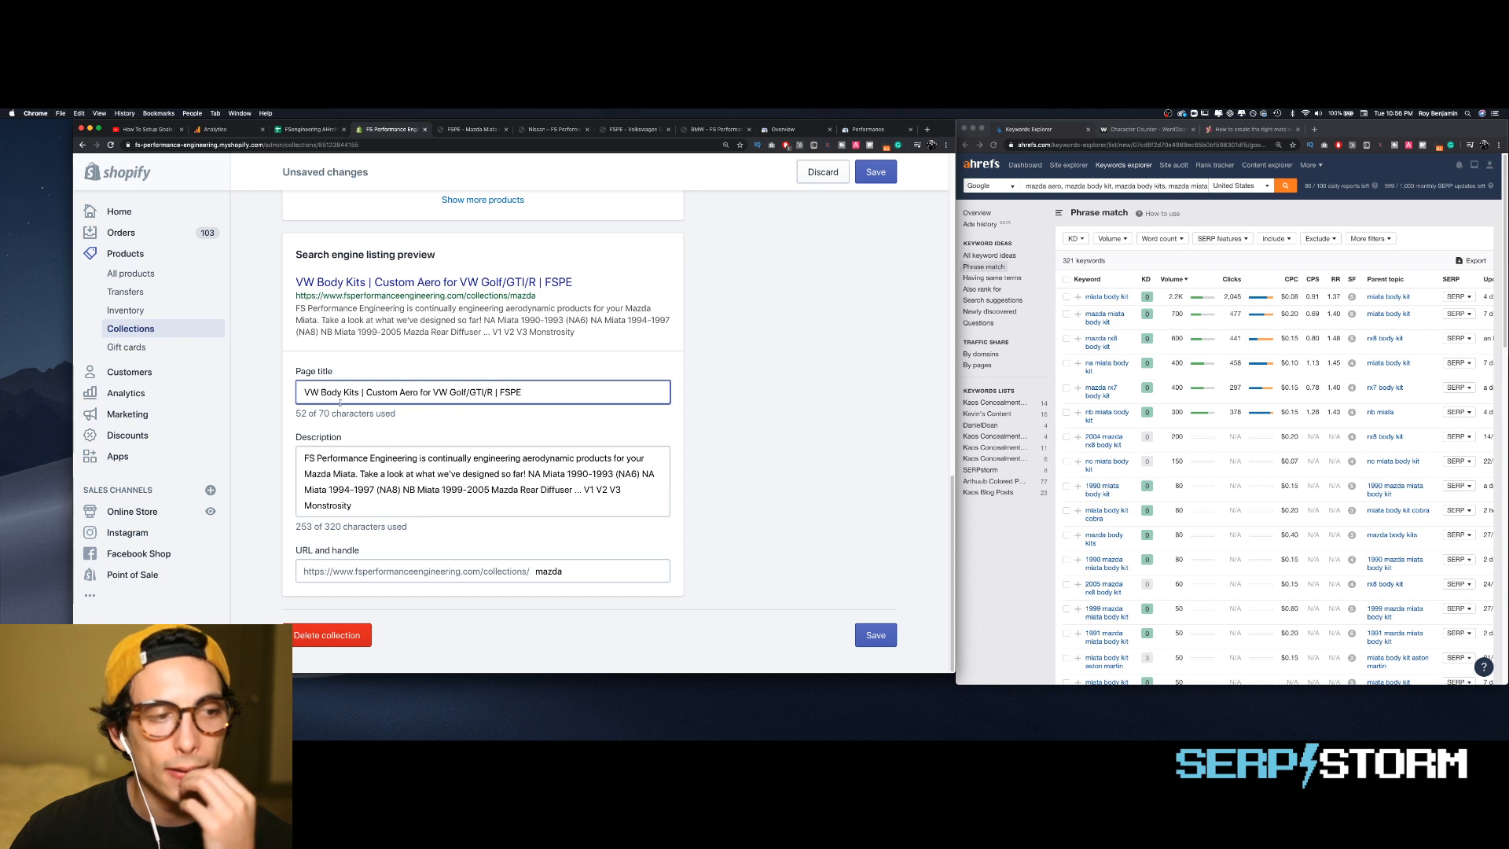
drag(360, 392, 278, 396)
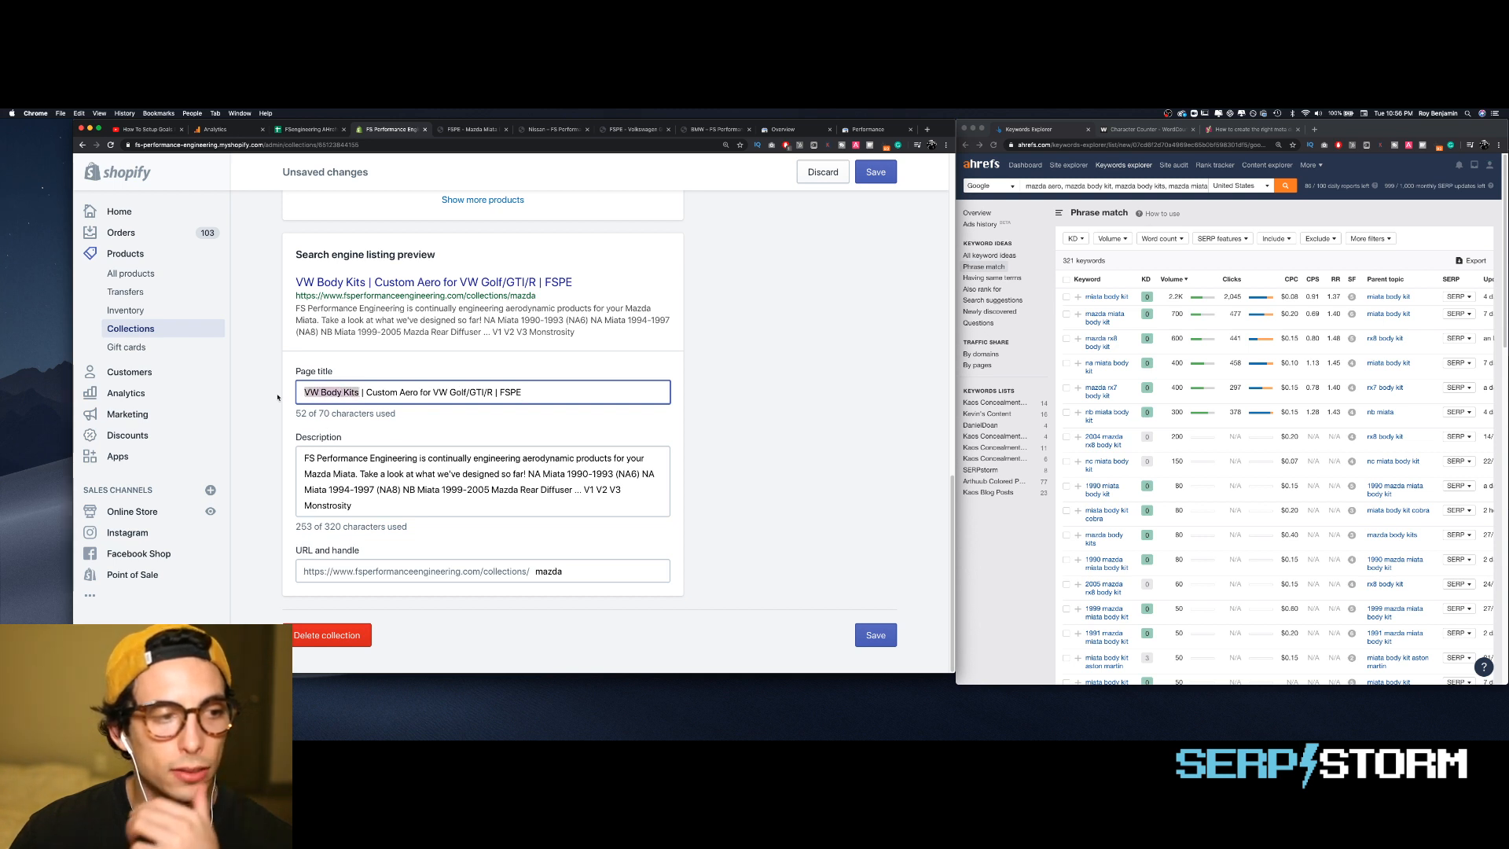
text(Mazda M)
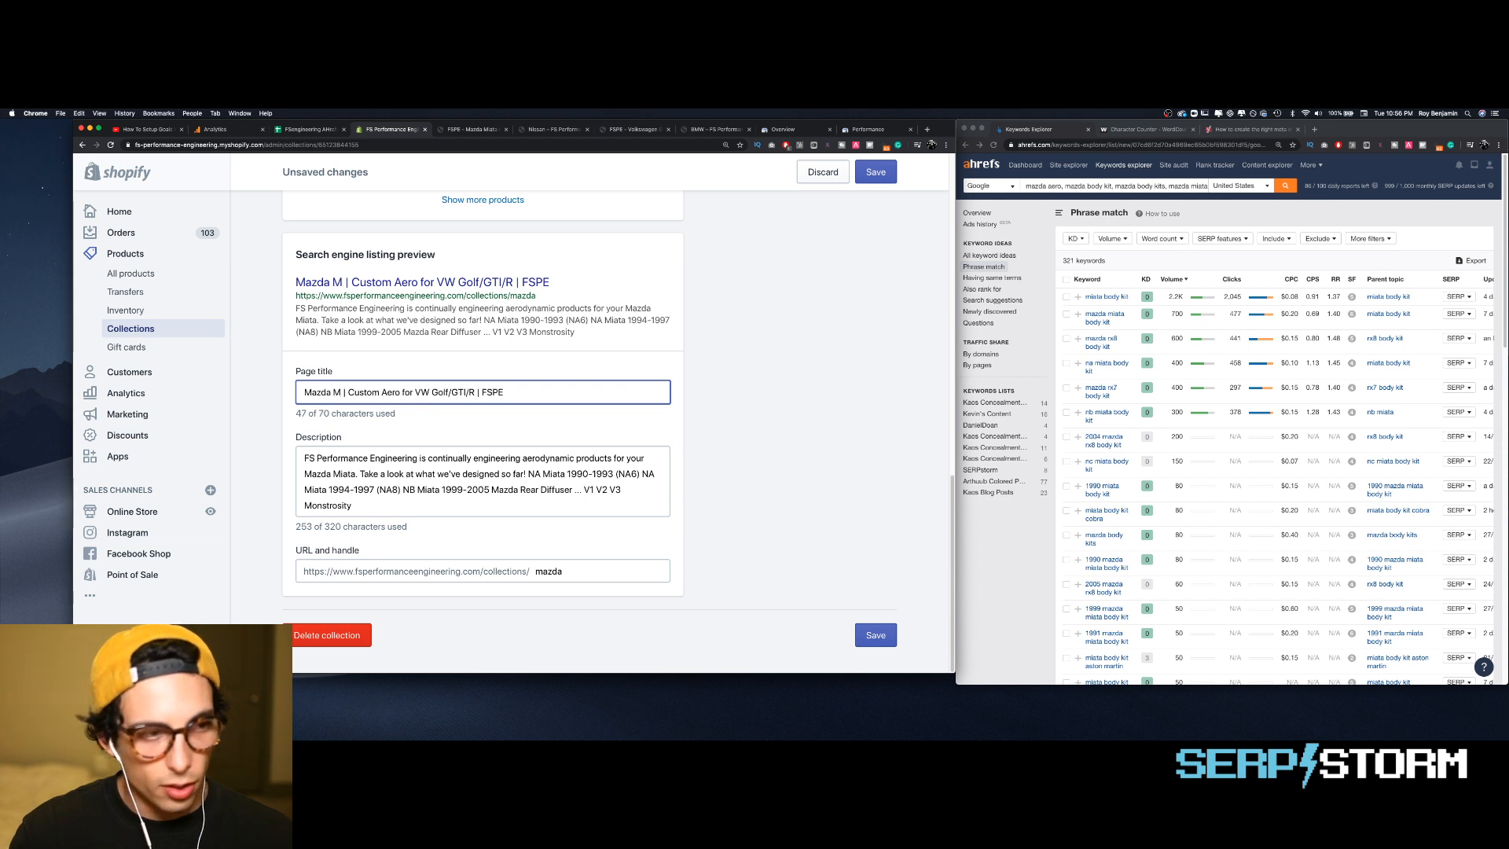
key(BackSpace)
text(Body Kits)
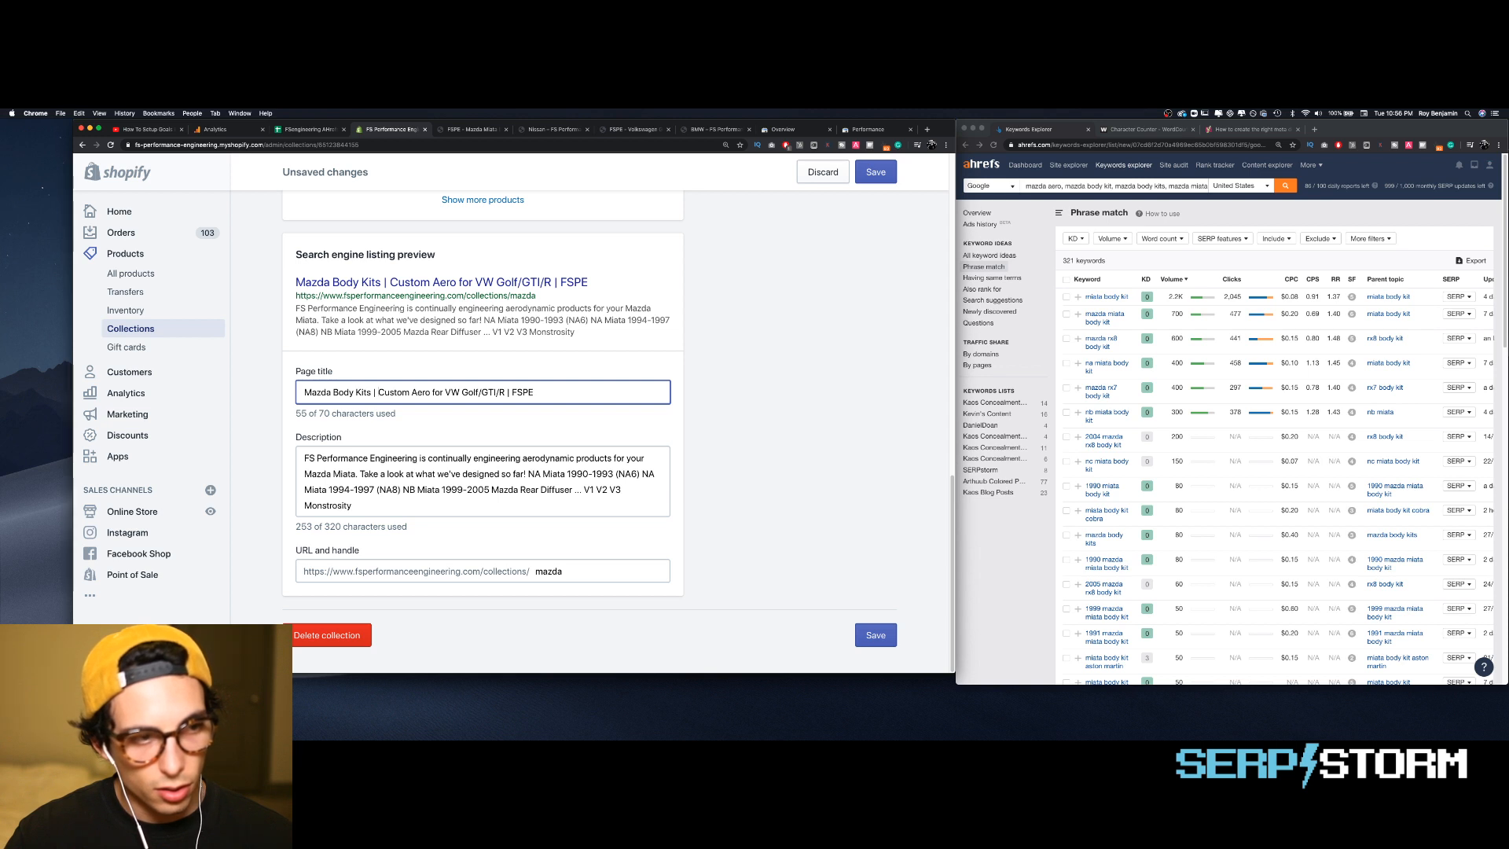
- Insert Miata Body Kit, RX7, RX8 & More before Custom Aero in the Mazda collection's SEO page title
text(Maz)
key(BackSpace)
key(BackSpace)
key(BackSpace)
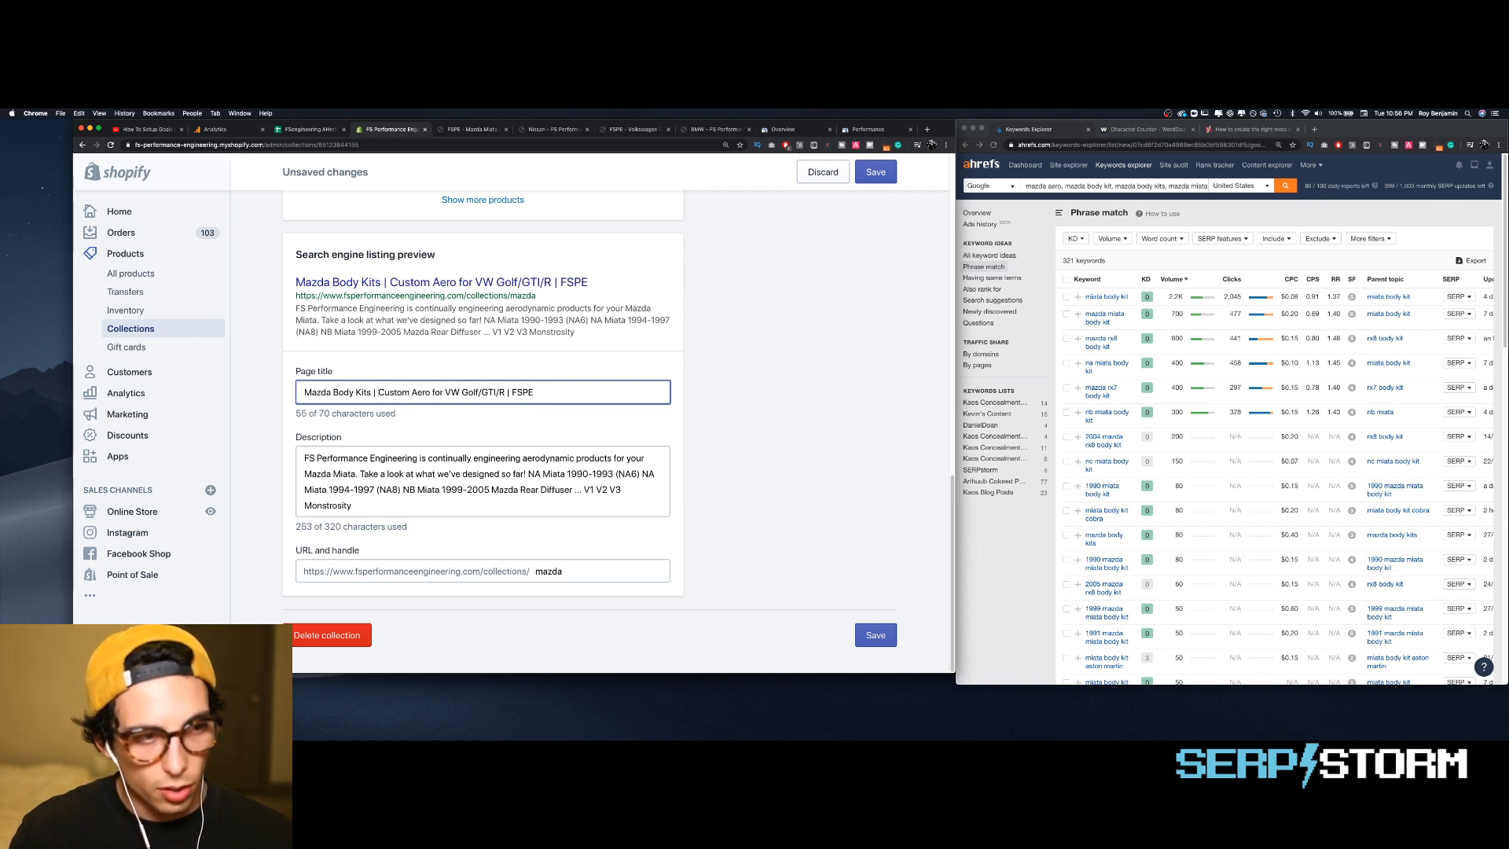
text(Miata )
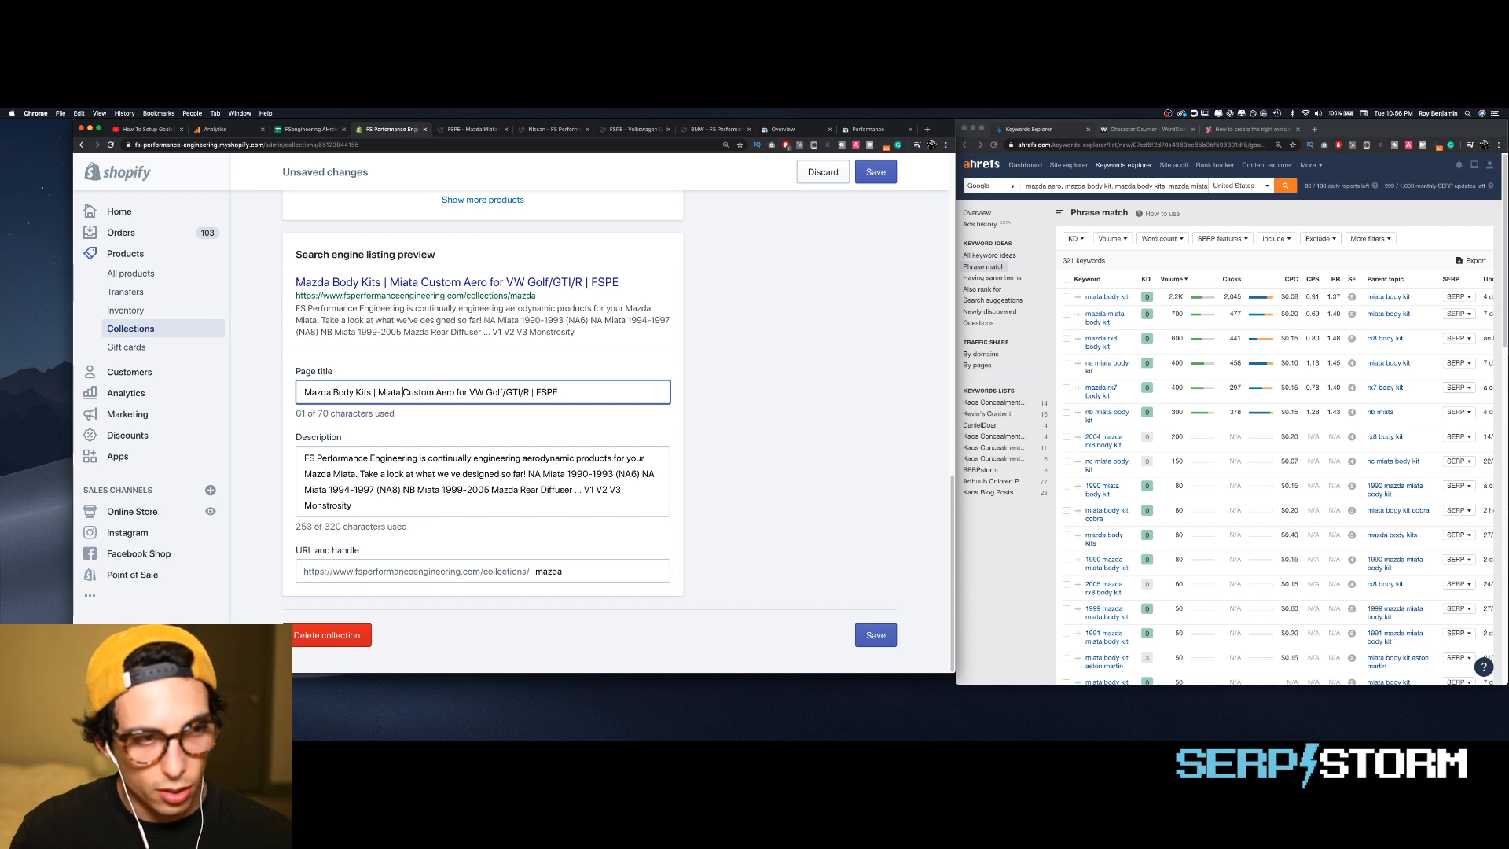
text(Body Kit,)
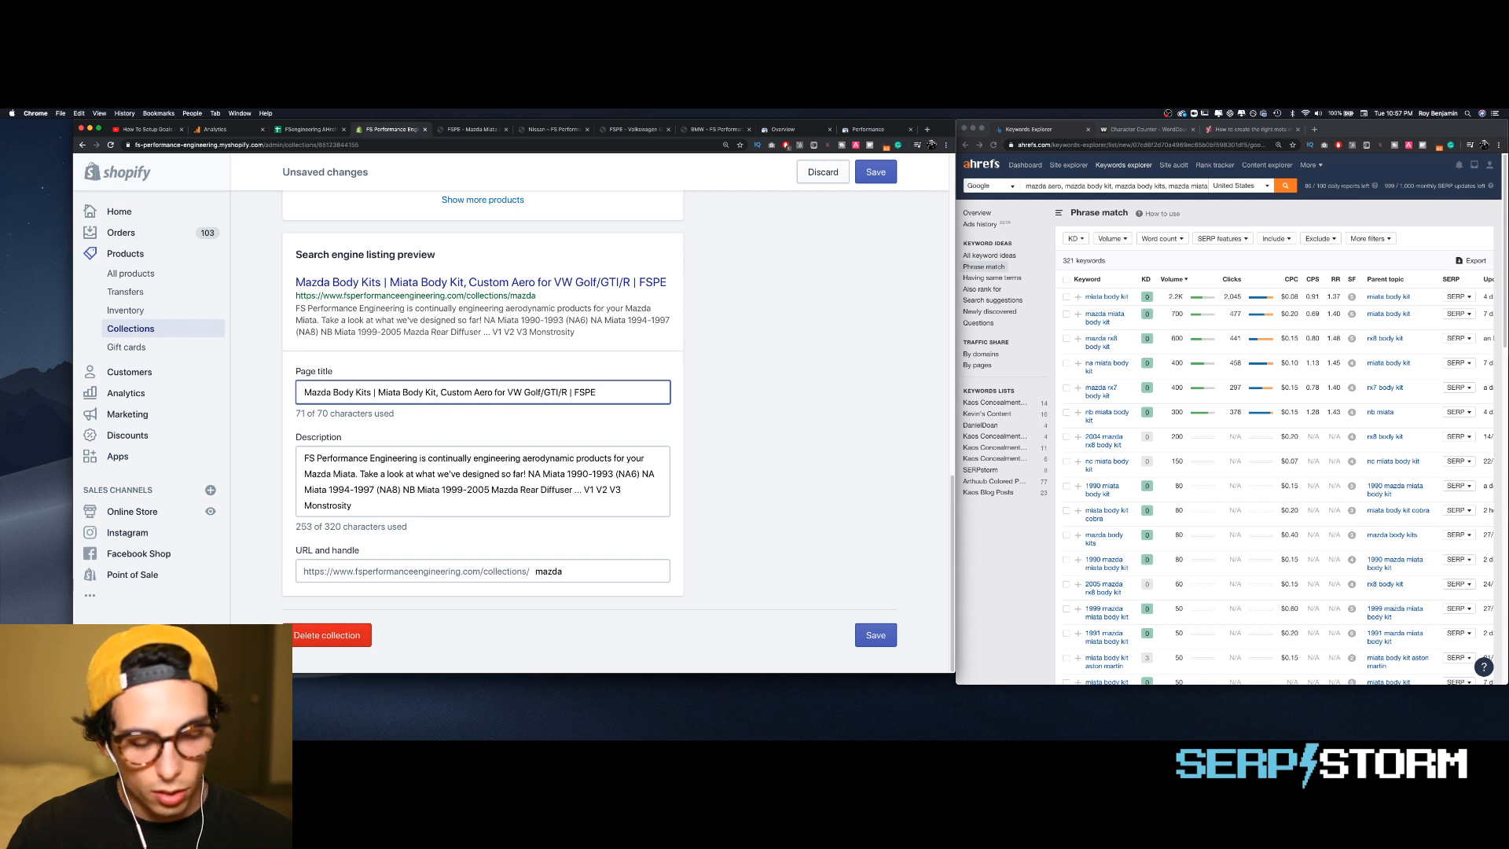
text( Rx8)
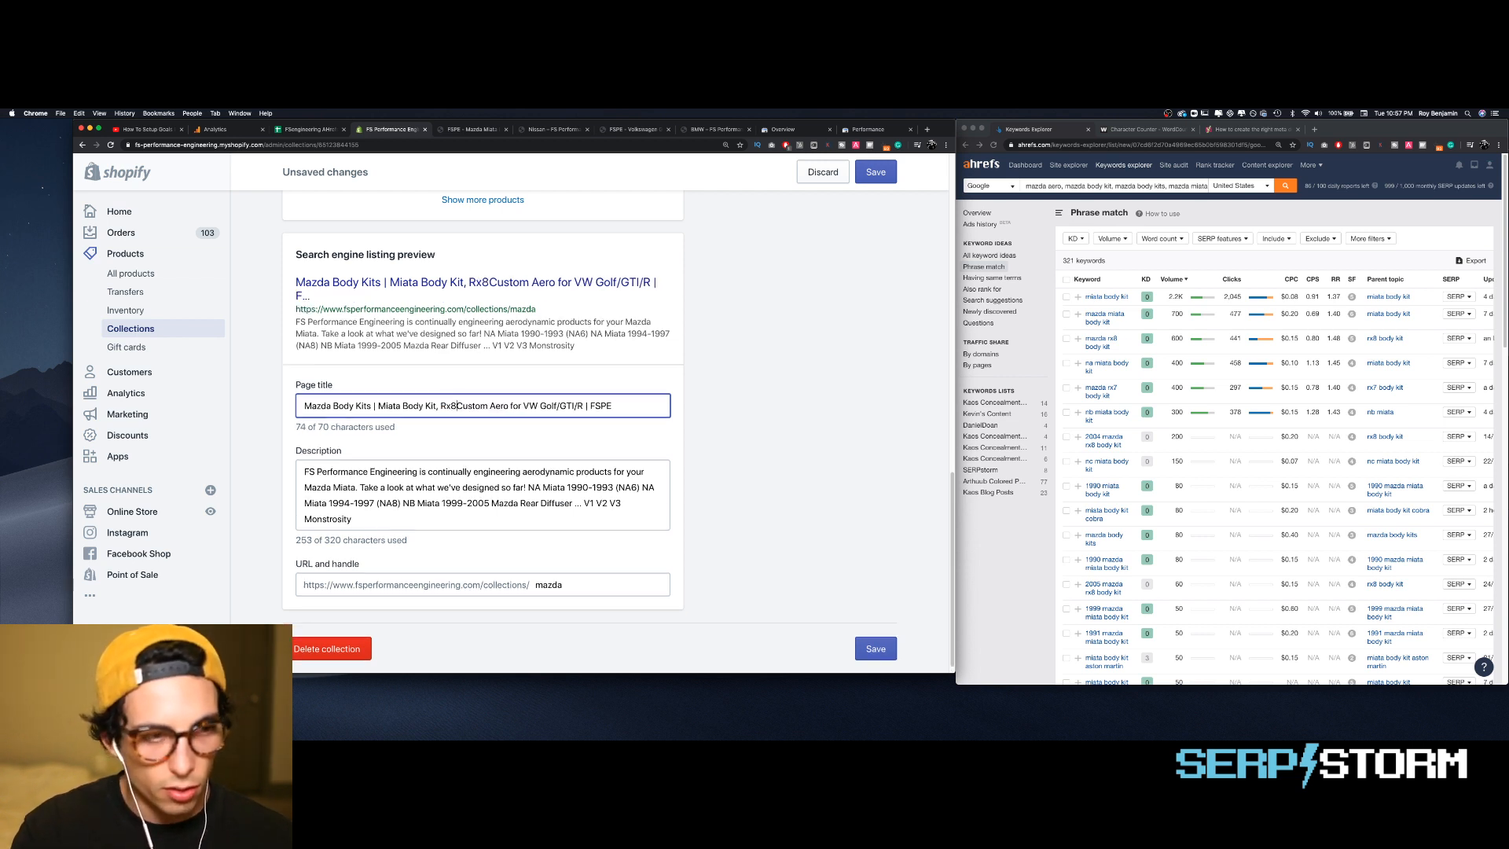
key(BackSpace)
key(BackSpace)
text(X)
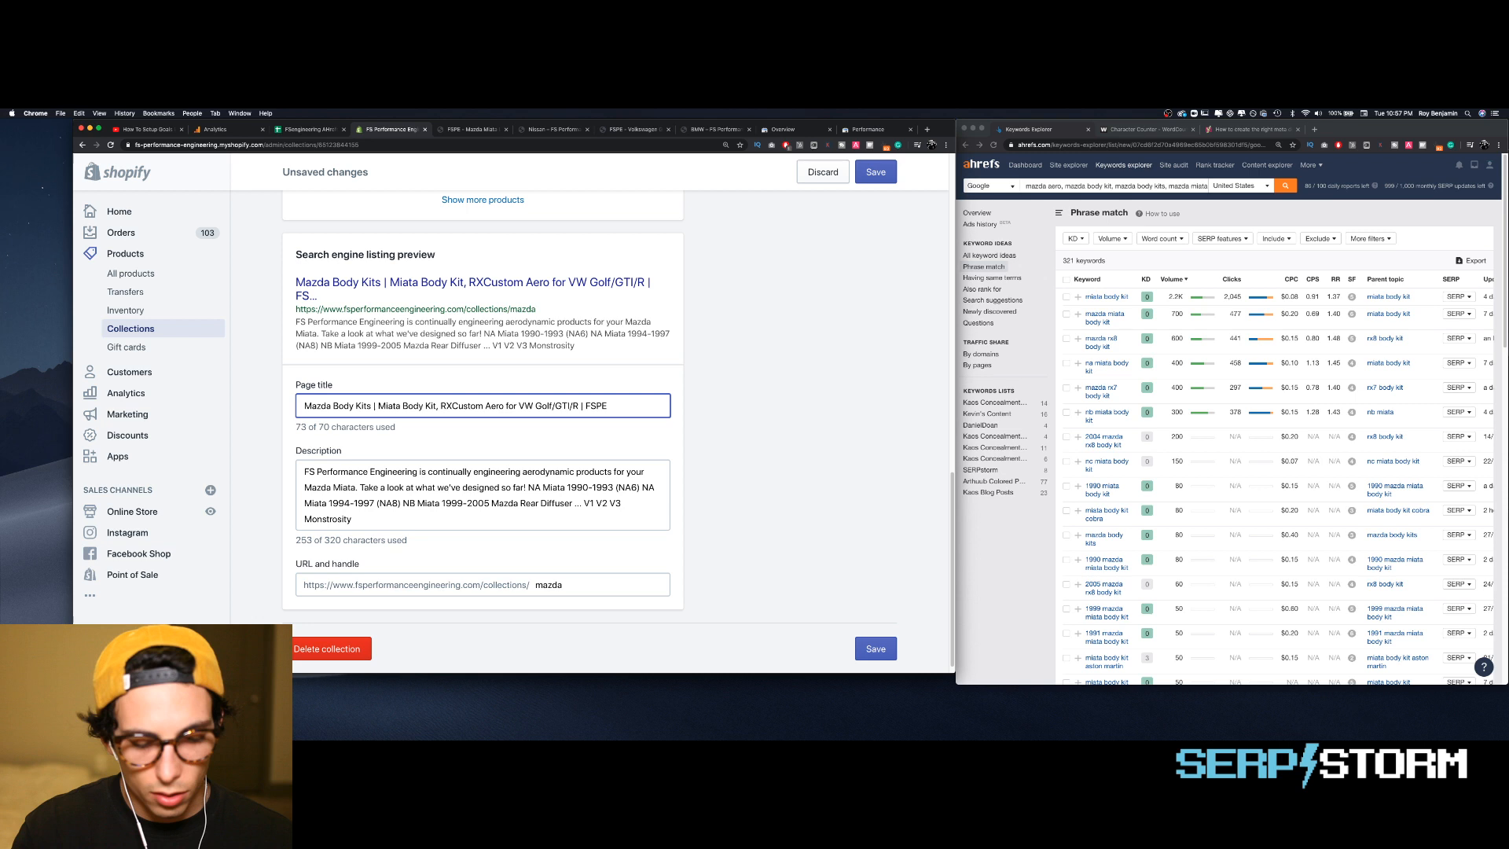
text(7, RX8 & More)
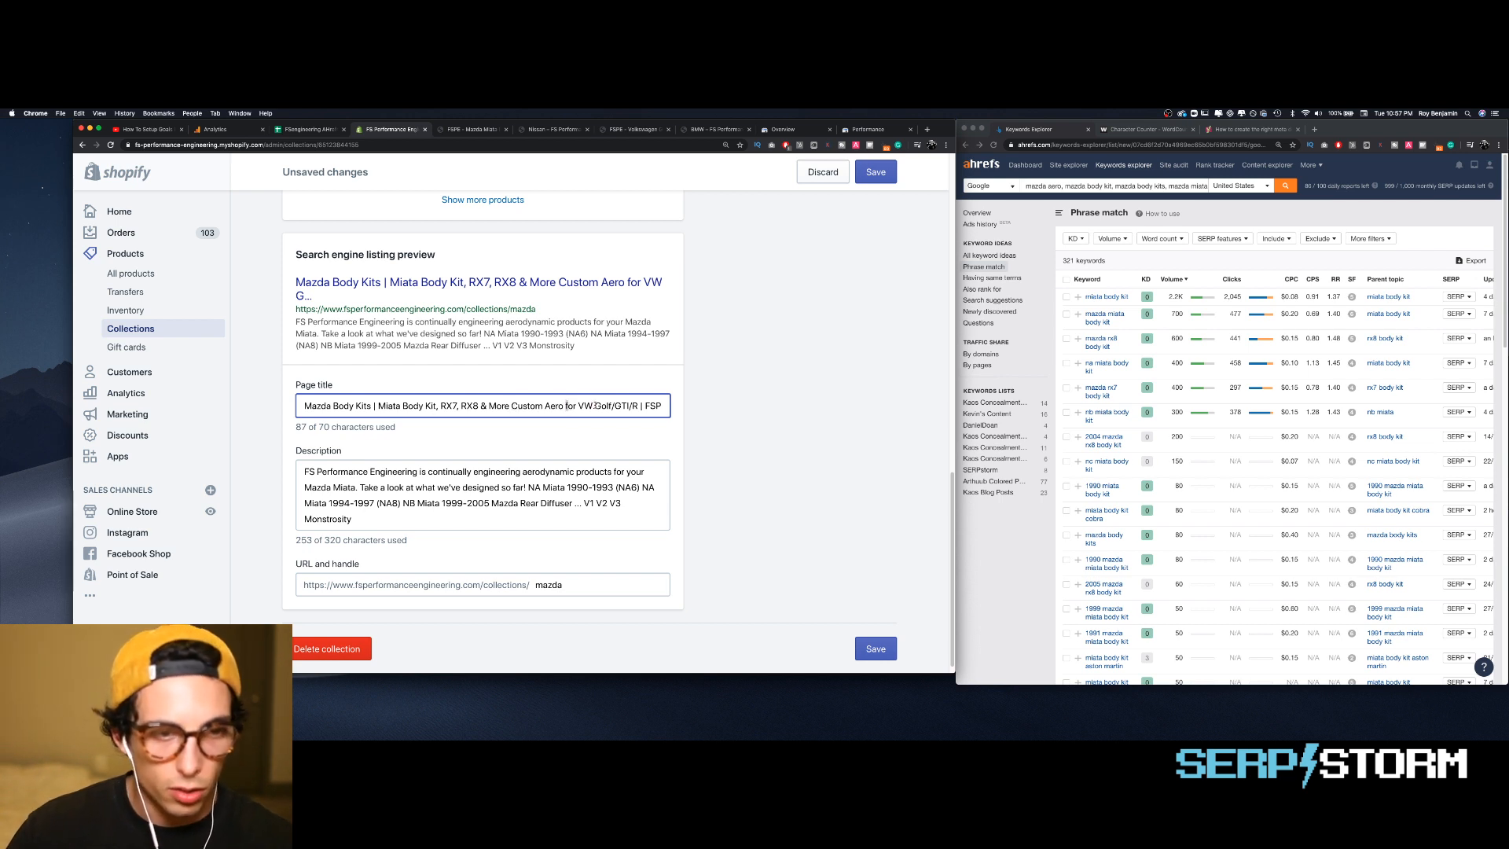
- Remove for VW Golf/GTI/R and the extra space from the SEO page title, keeping the FSPE ending
drag(564, 406, 632, 405)
key(BackSpace)
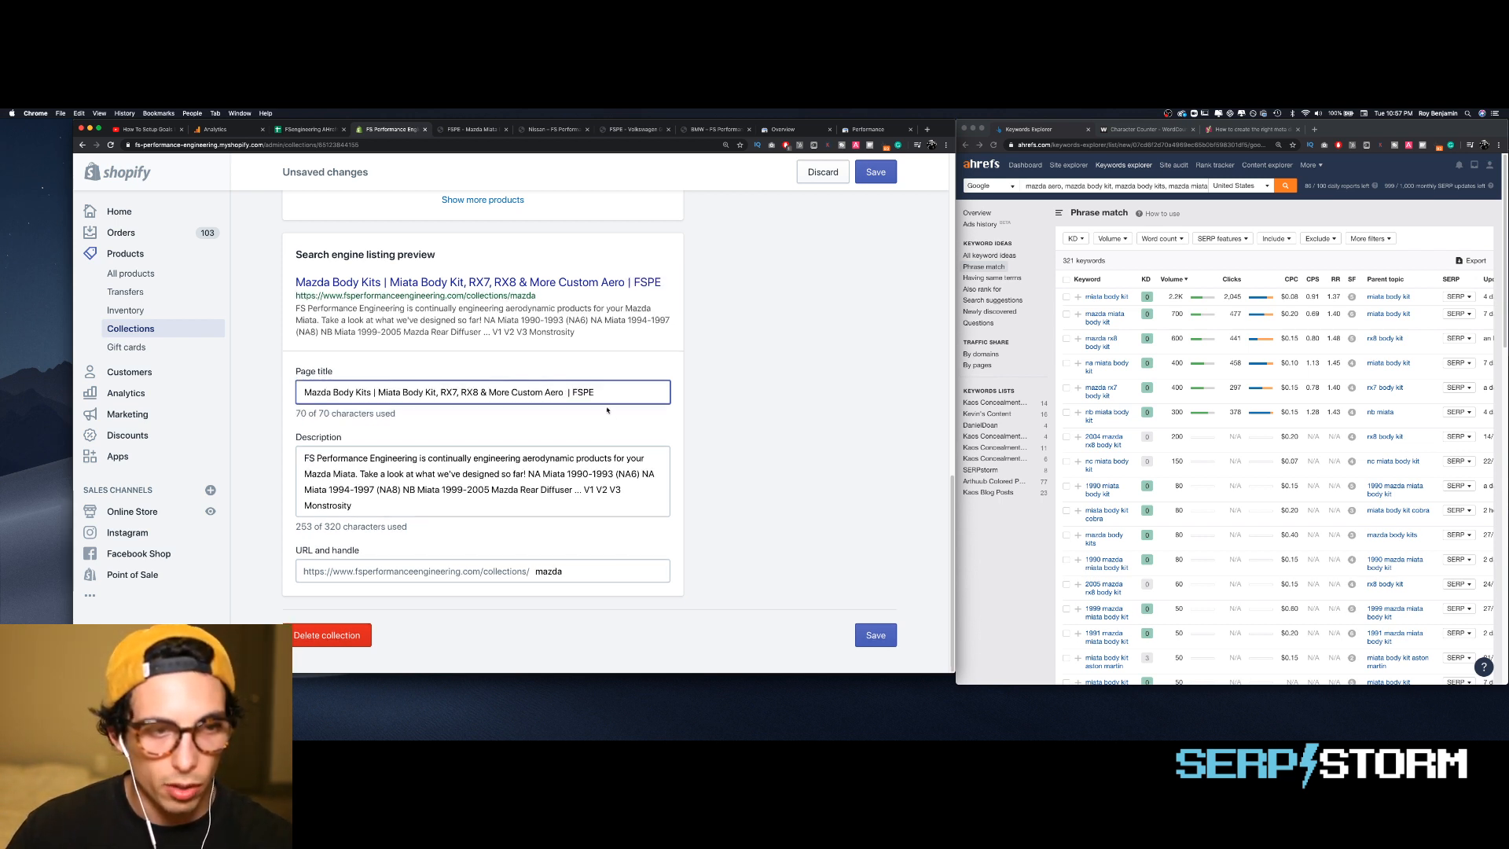
key(BackSpace)
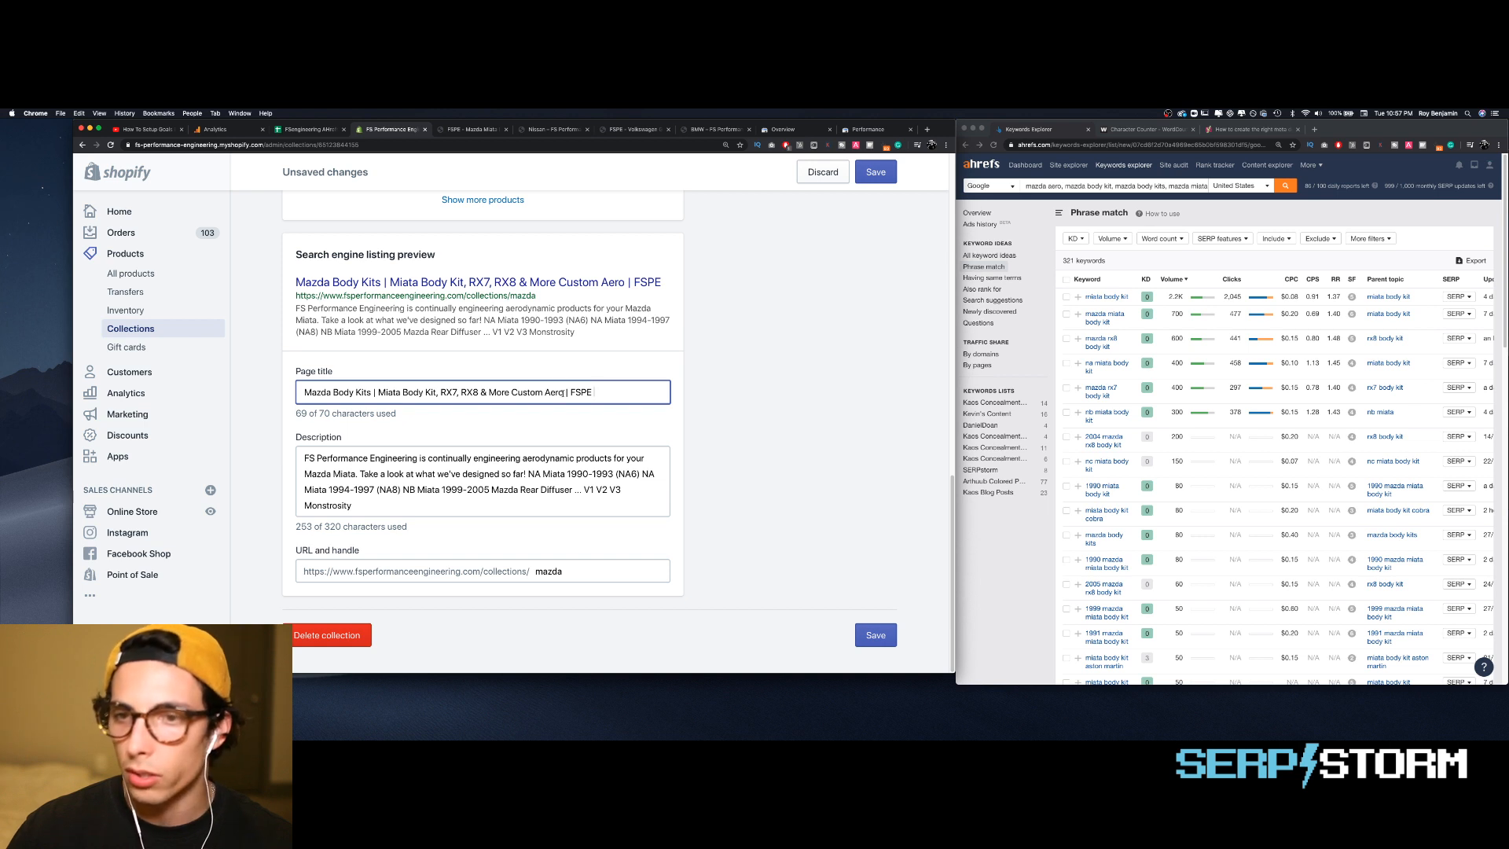
- Switch to Ahrefs, add rx7 body kit and rx8 body kit to the end of the keyword query, and run the search
drag(1192, 188, 1234, 191)
click(1204, 188)
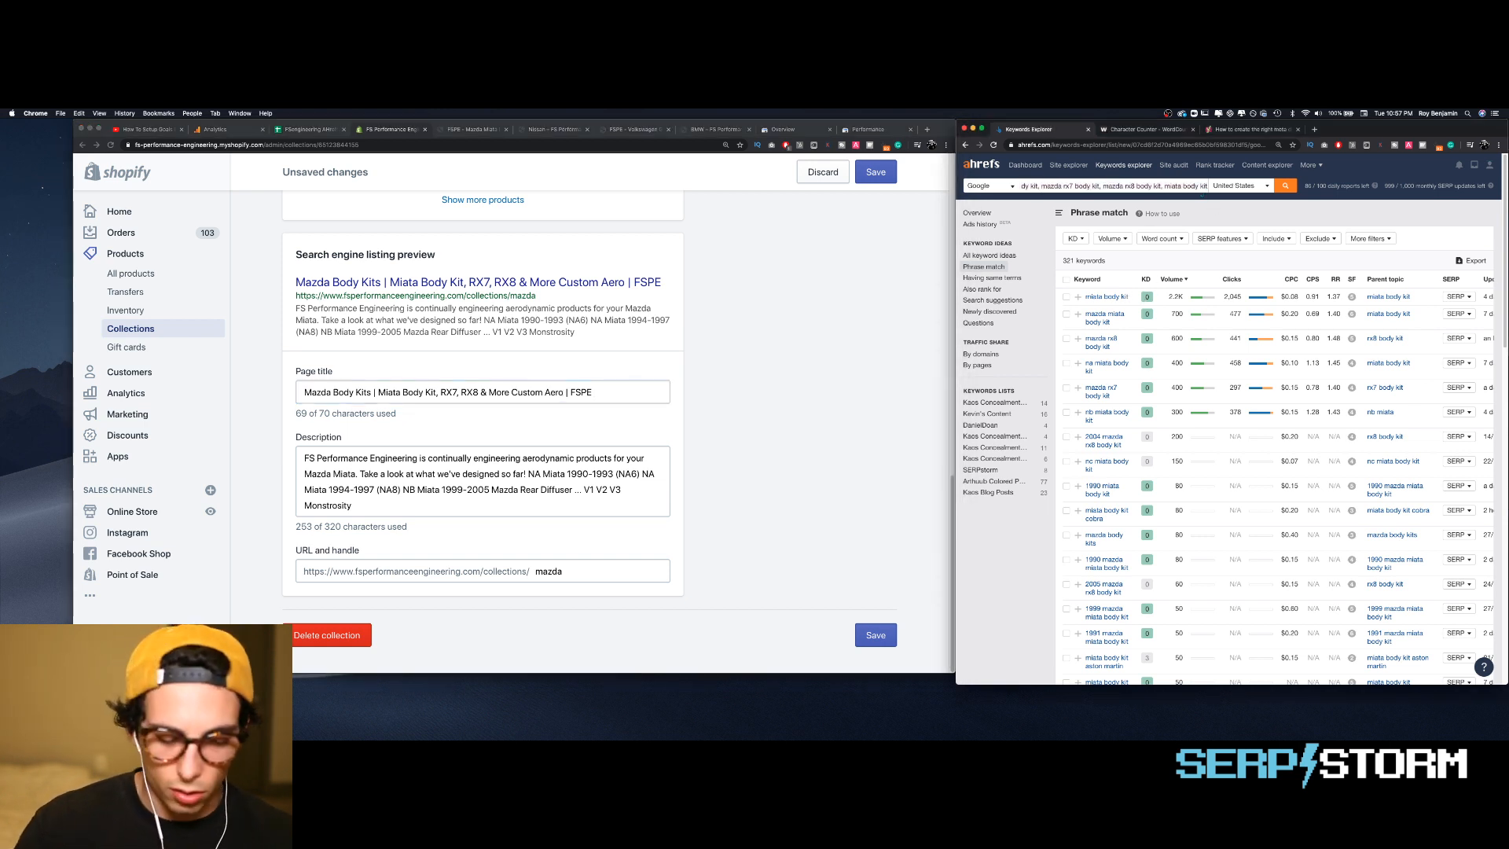
text(, rx7 b)
text(ody kit,)
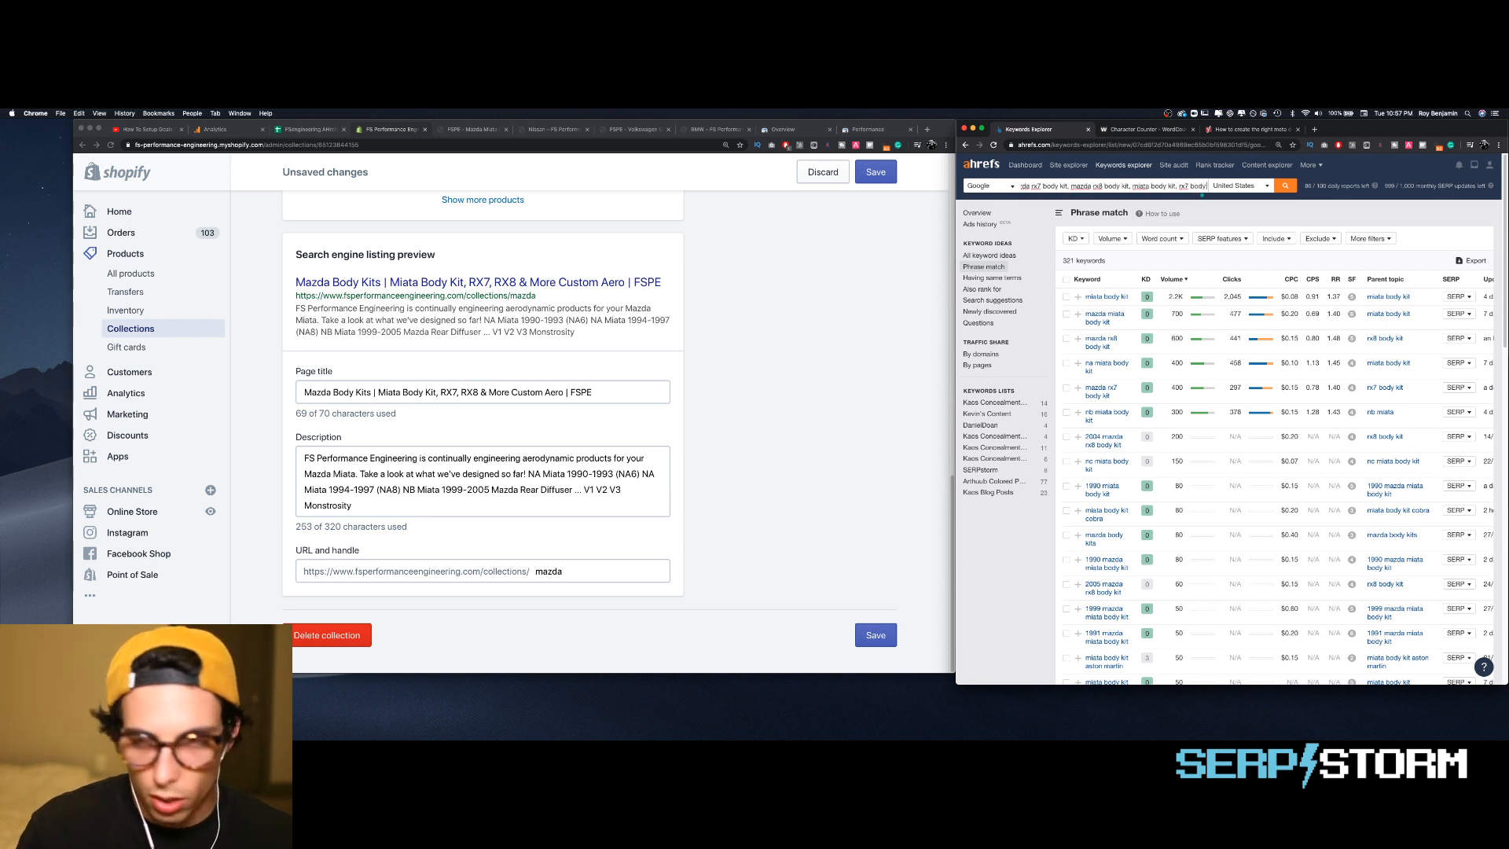
text( rx8 body k)
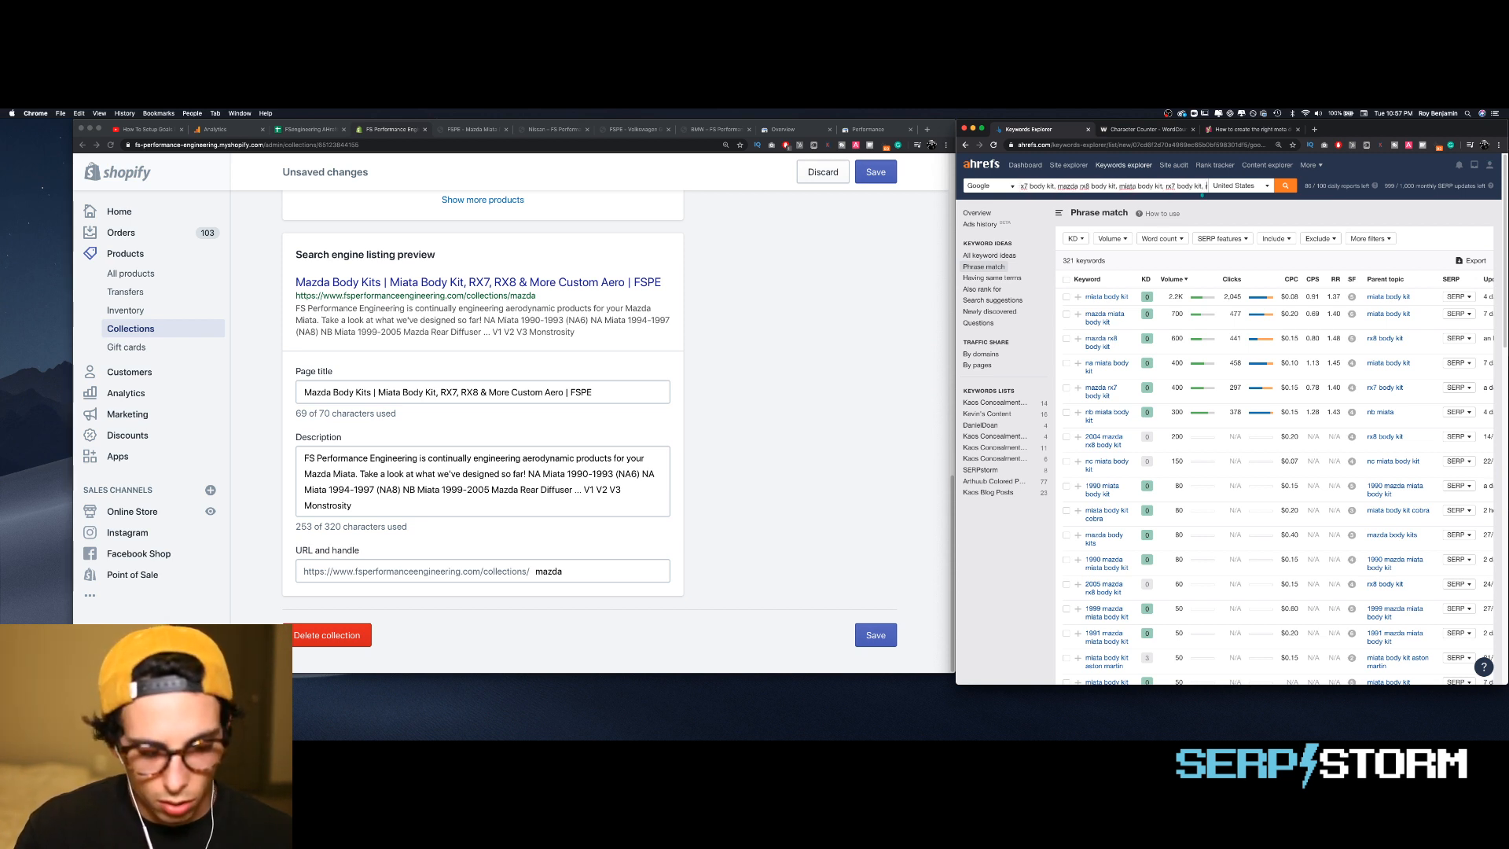
text(it)
key(Return)
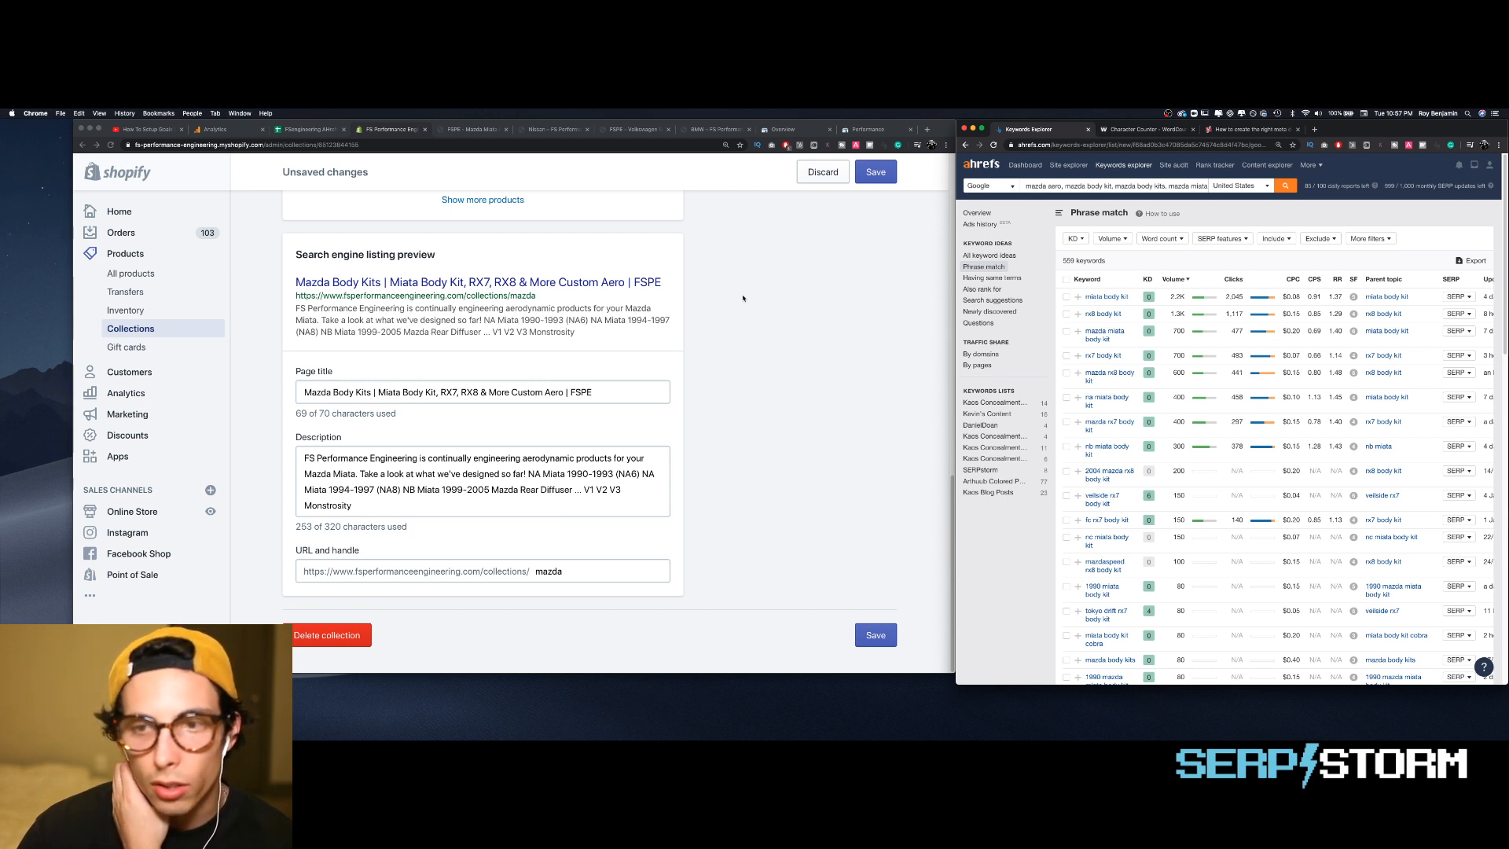
- Back in Shopify, change the page title's models to RX8 body kit, RX7 and remove Custom Aero before the FSPE ending
click(453, 395)
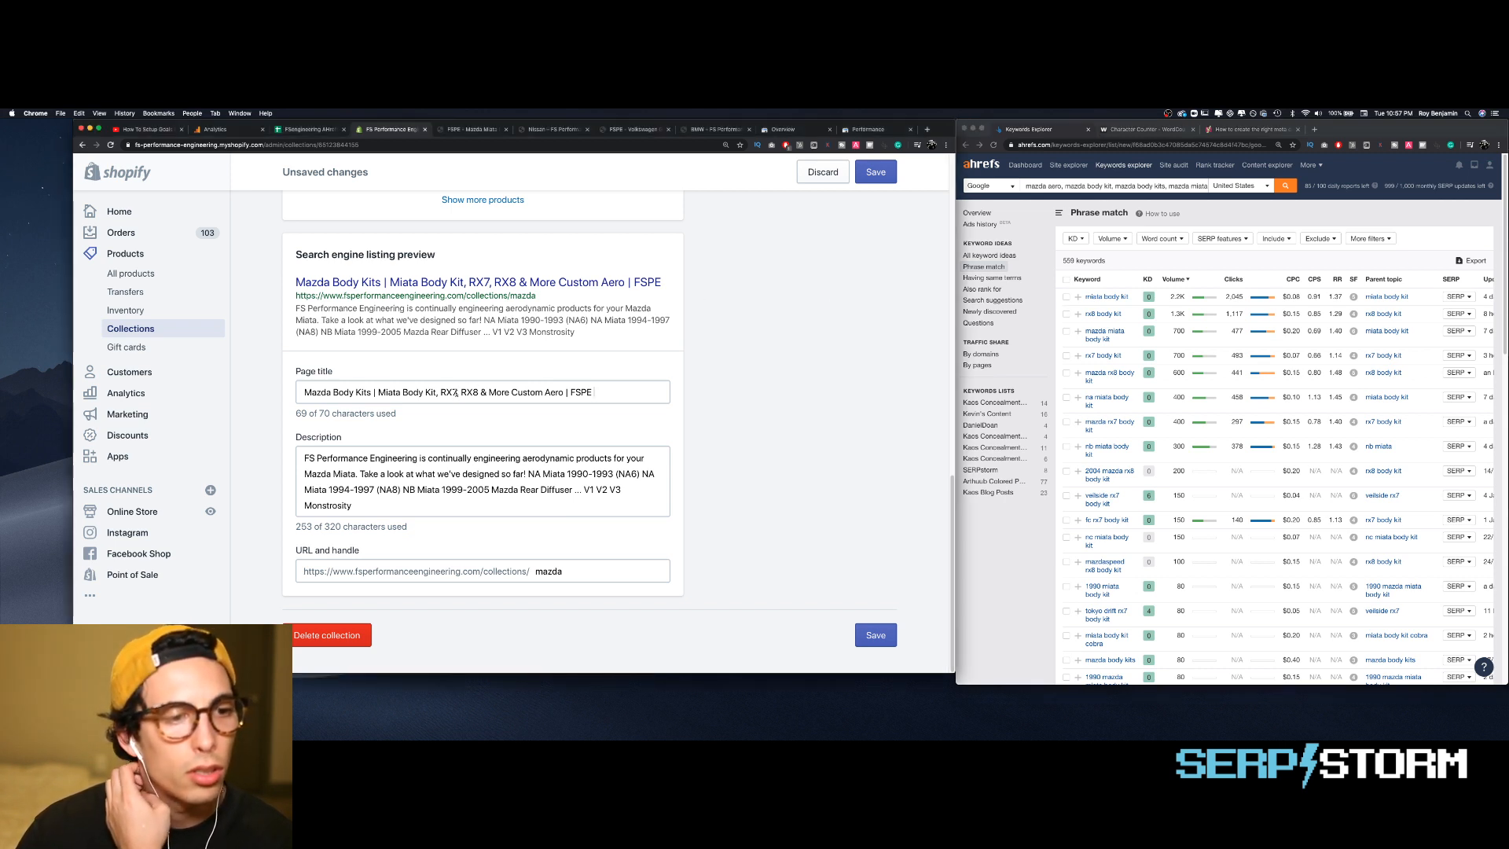
key(BackSpace)
text(8)
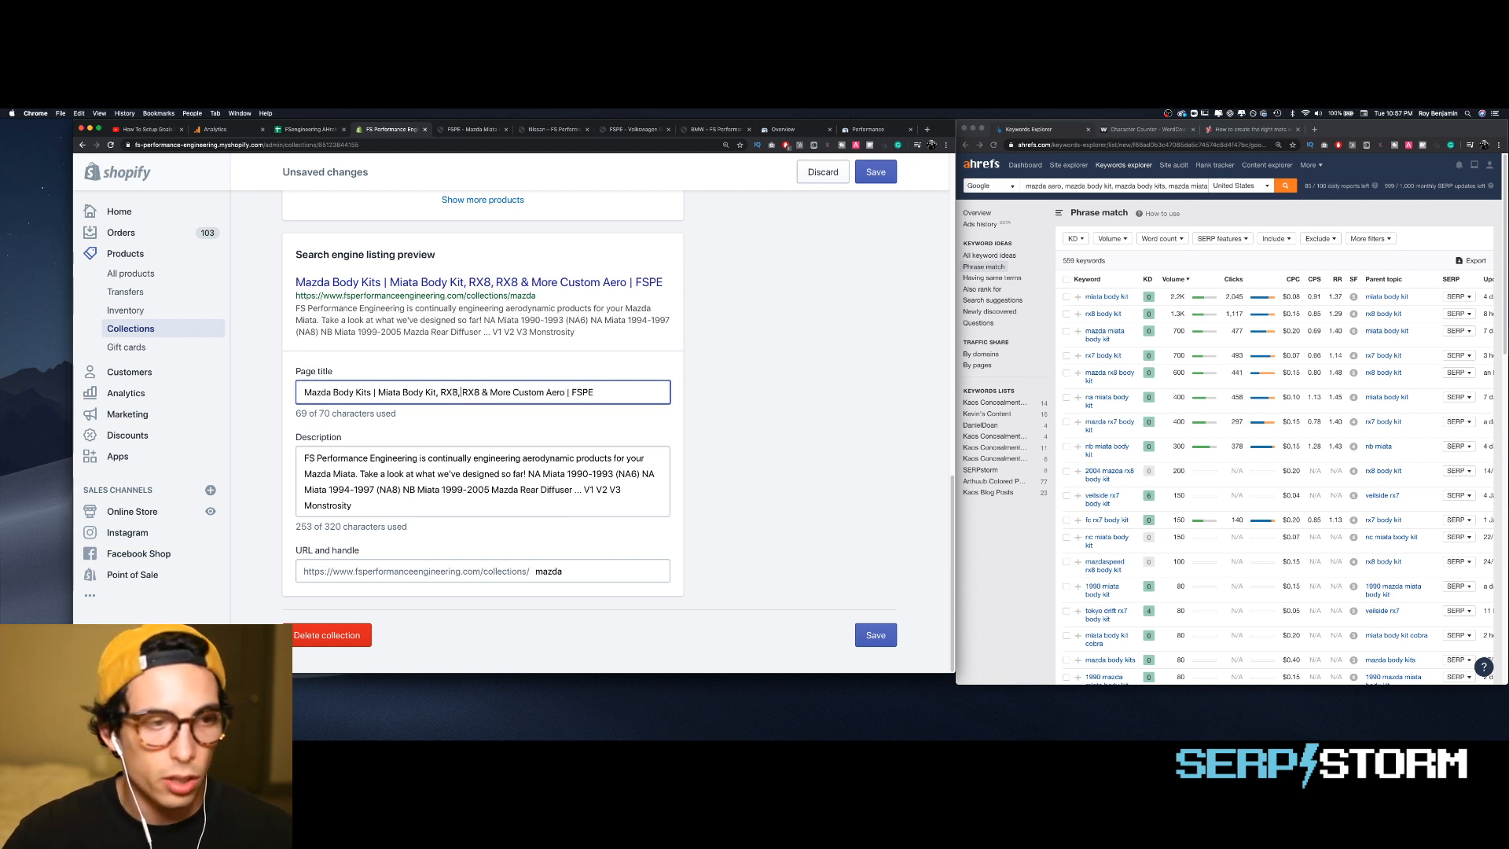
text( body k)
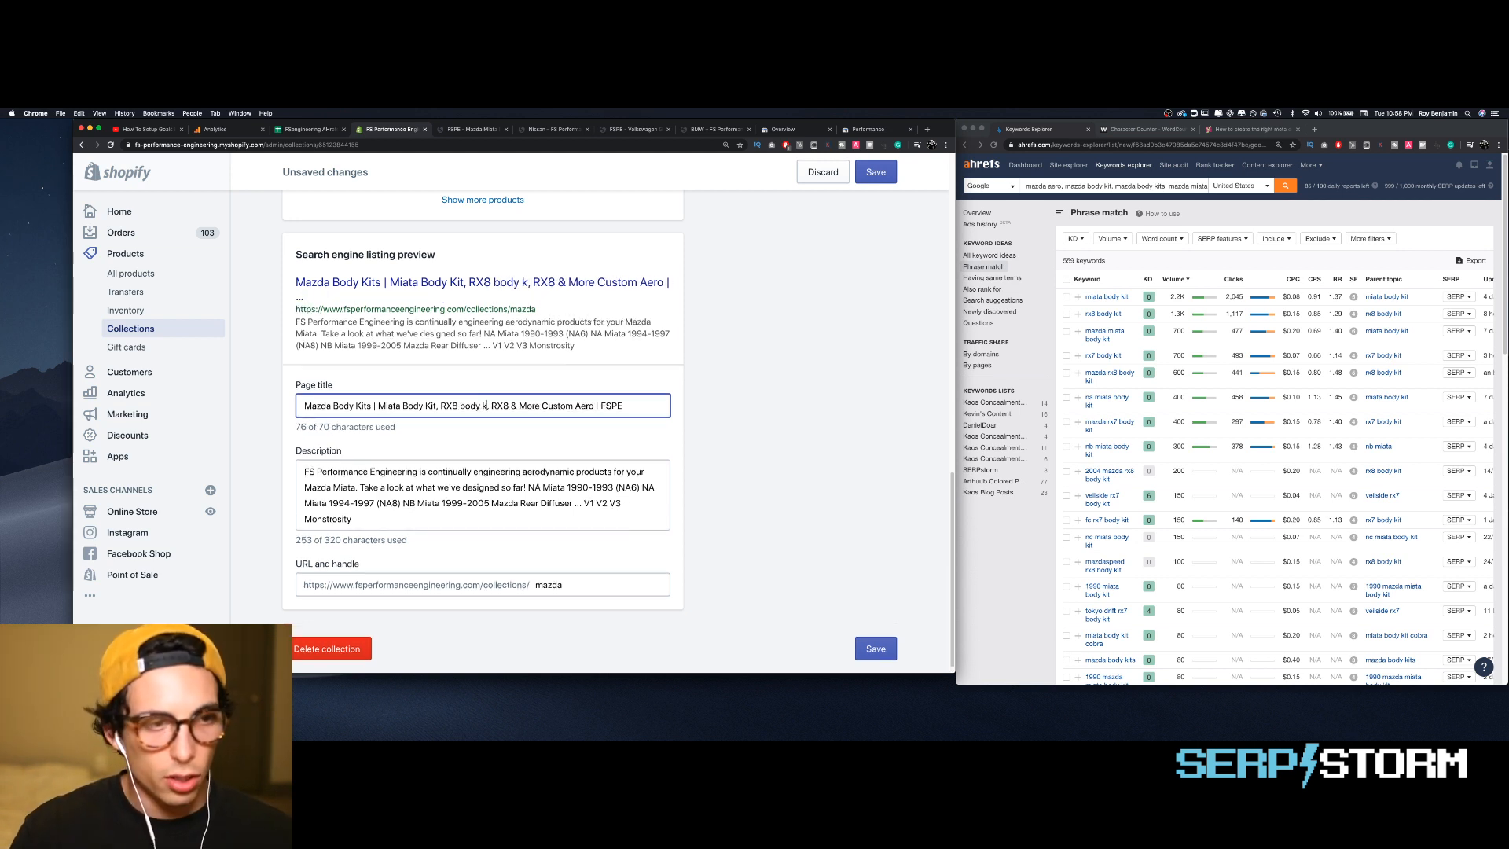
text(it,)
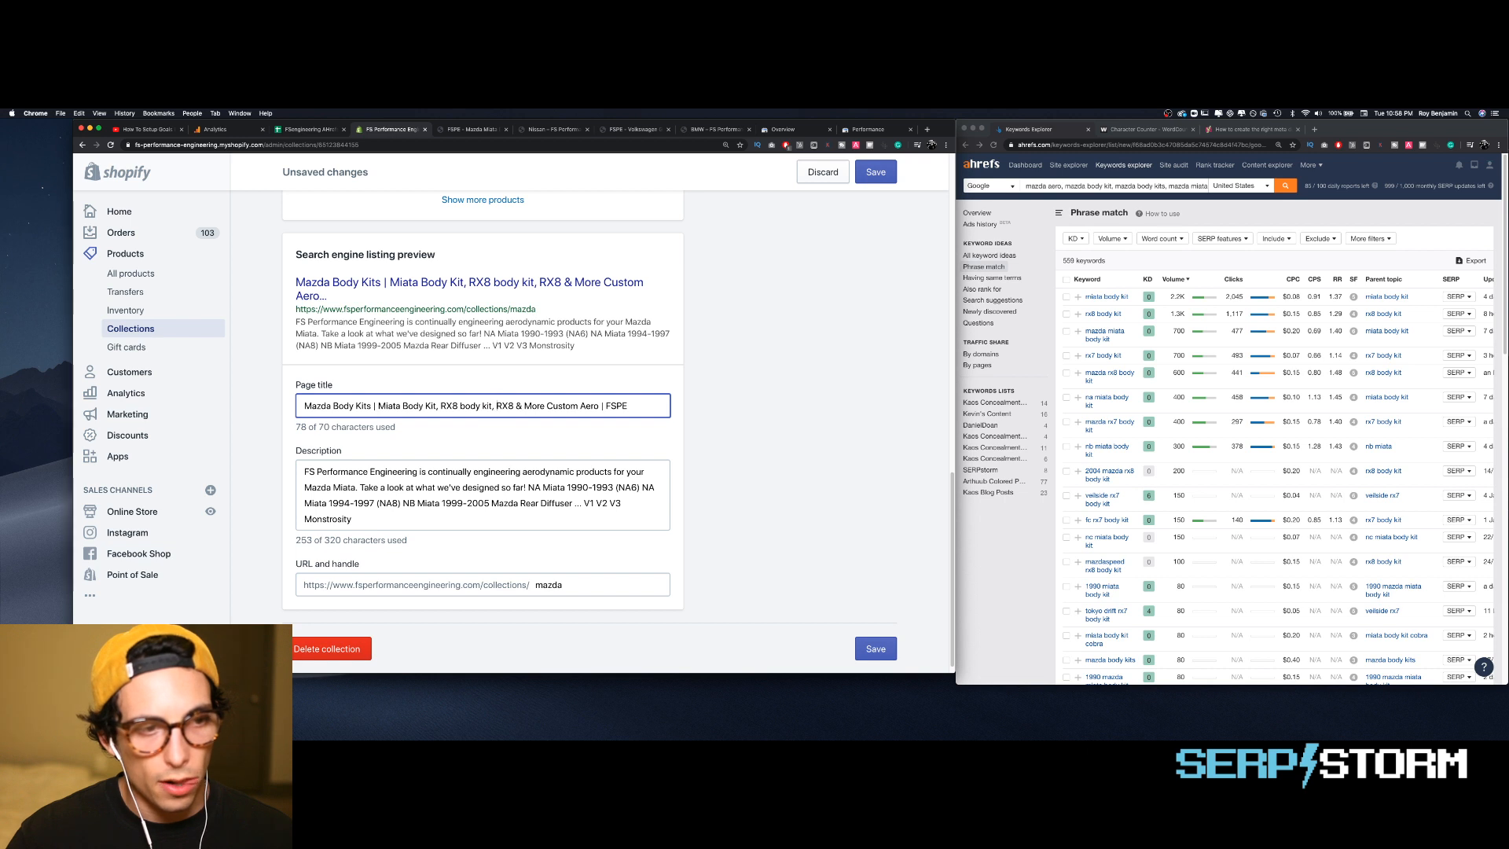
key(BackSpace)
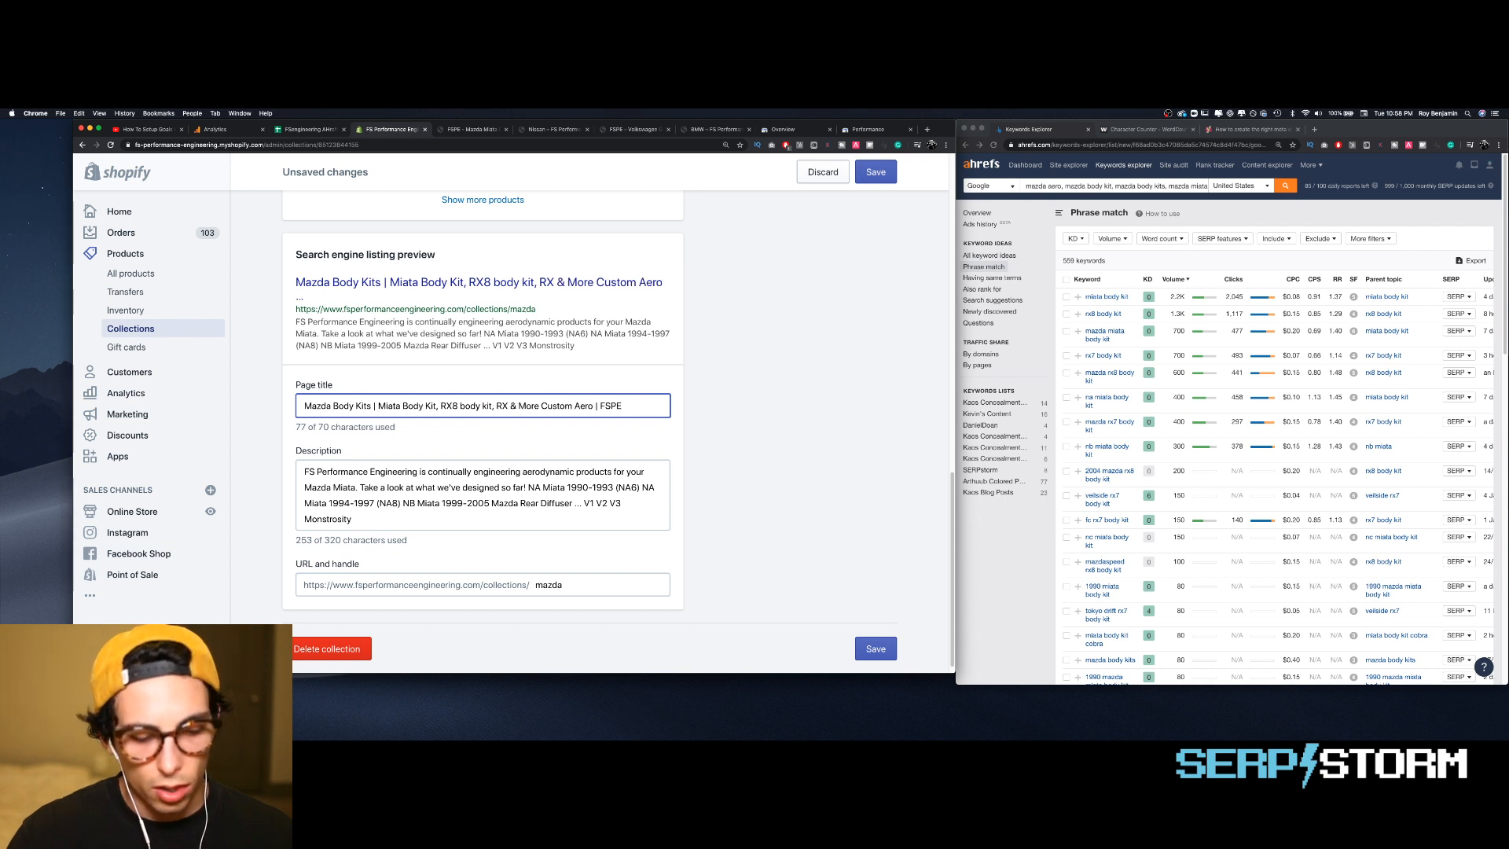
text(7)
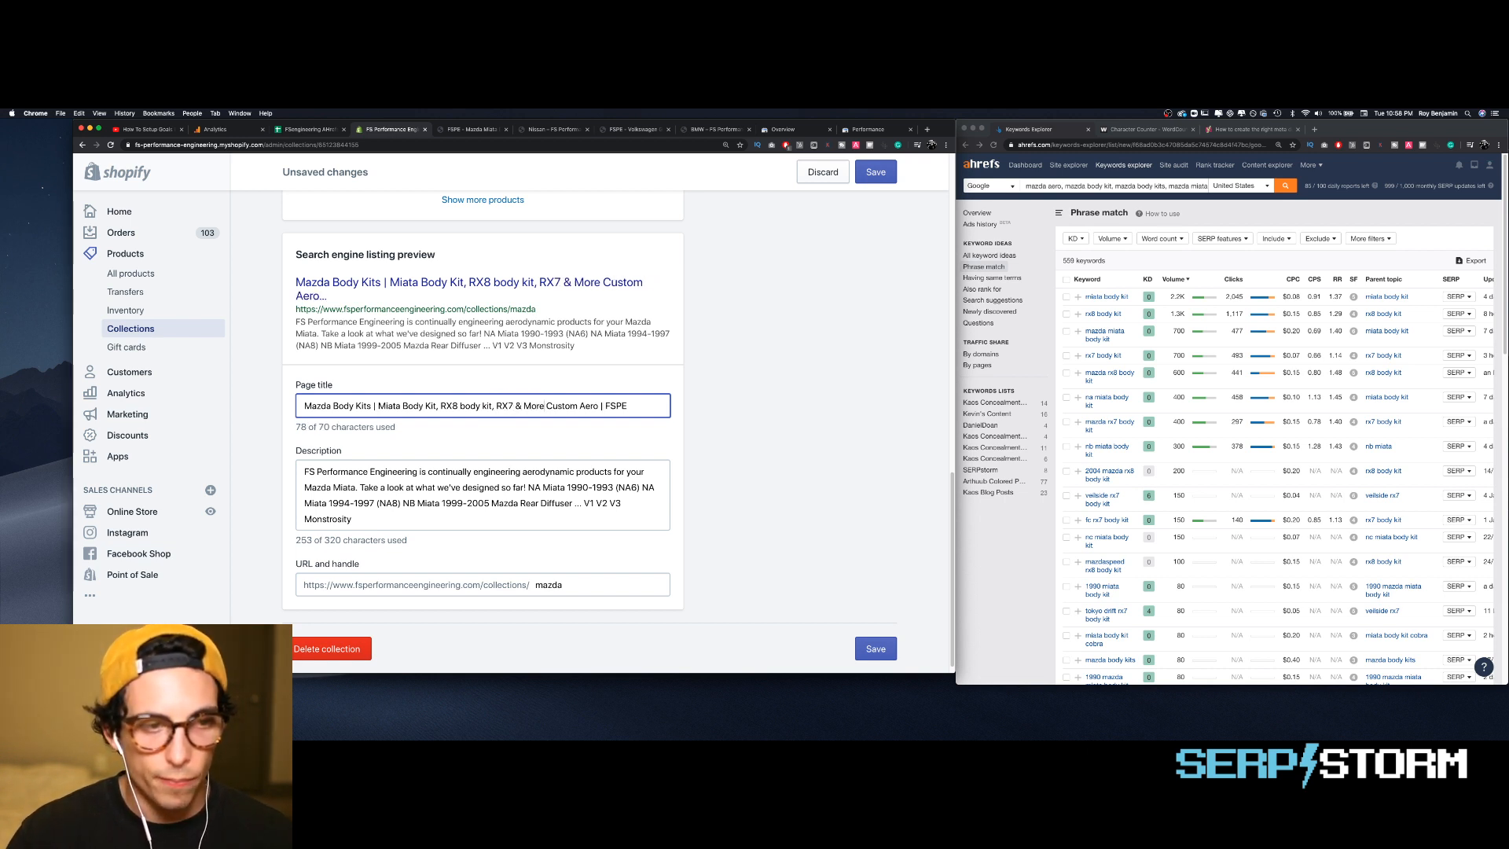
drag(546, 406, 599, 405)
key(BackSpace)
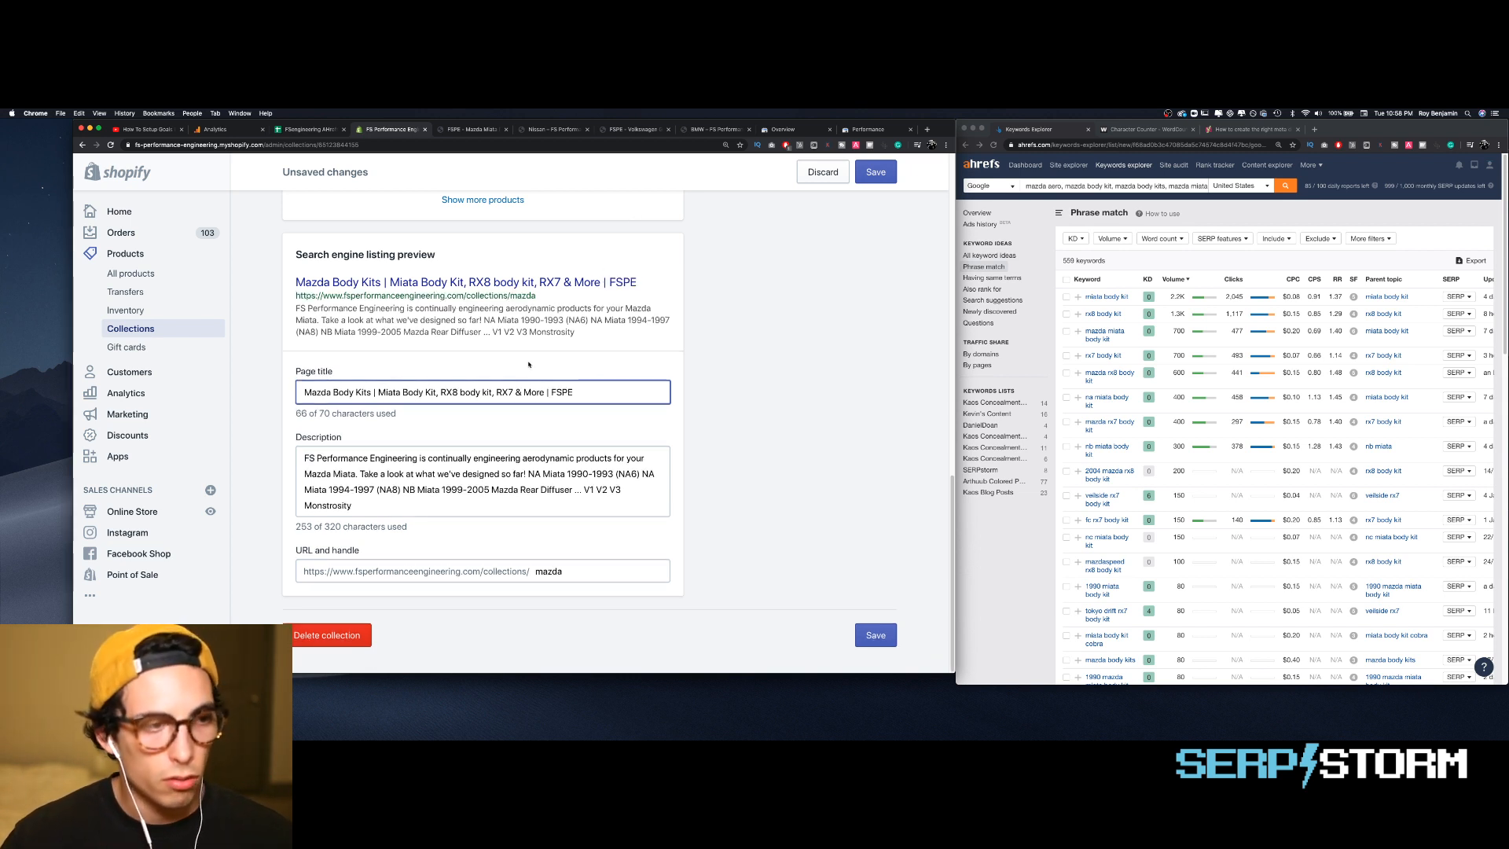
- Copy the VW description starting Upgrade your VW from the Google Sheets spreadsheet and paste it below the Mazda collection's existing meta description in Shopify
click(428, 503)
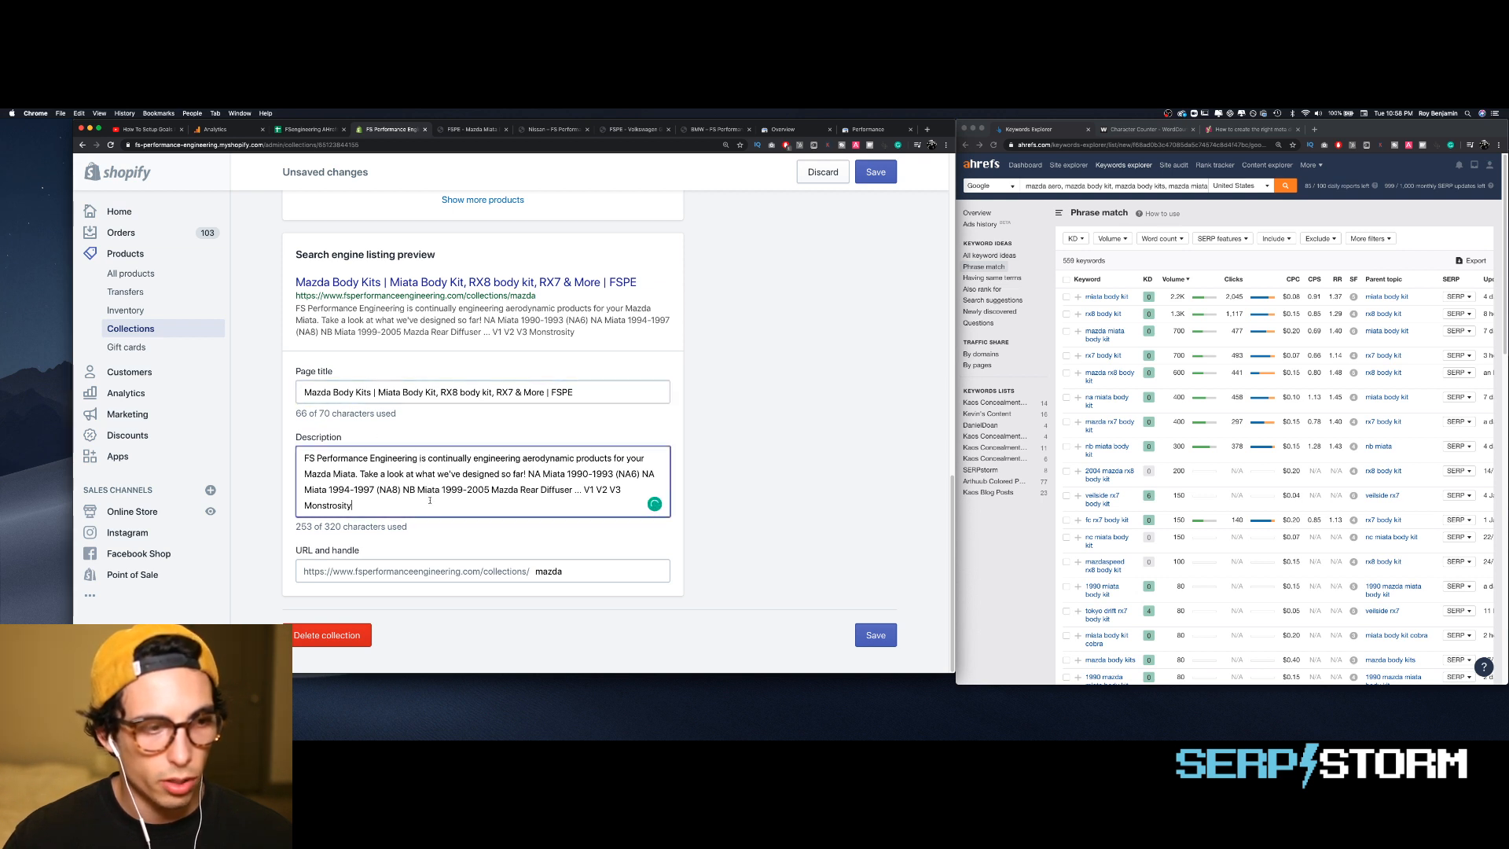
key(Return)
key(Return)
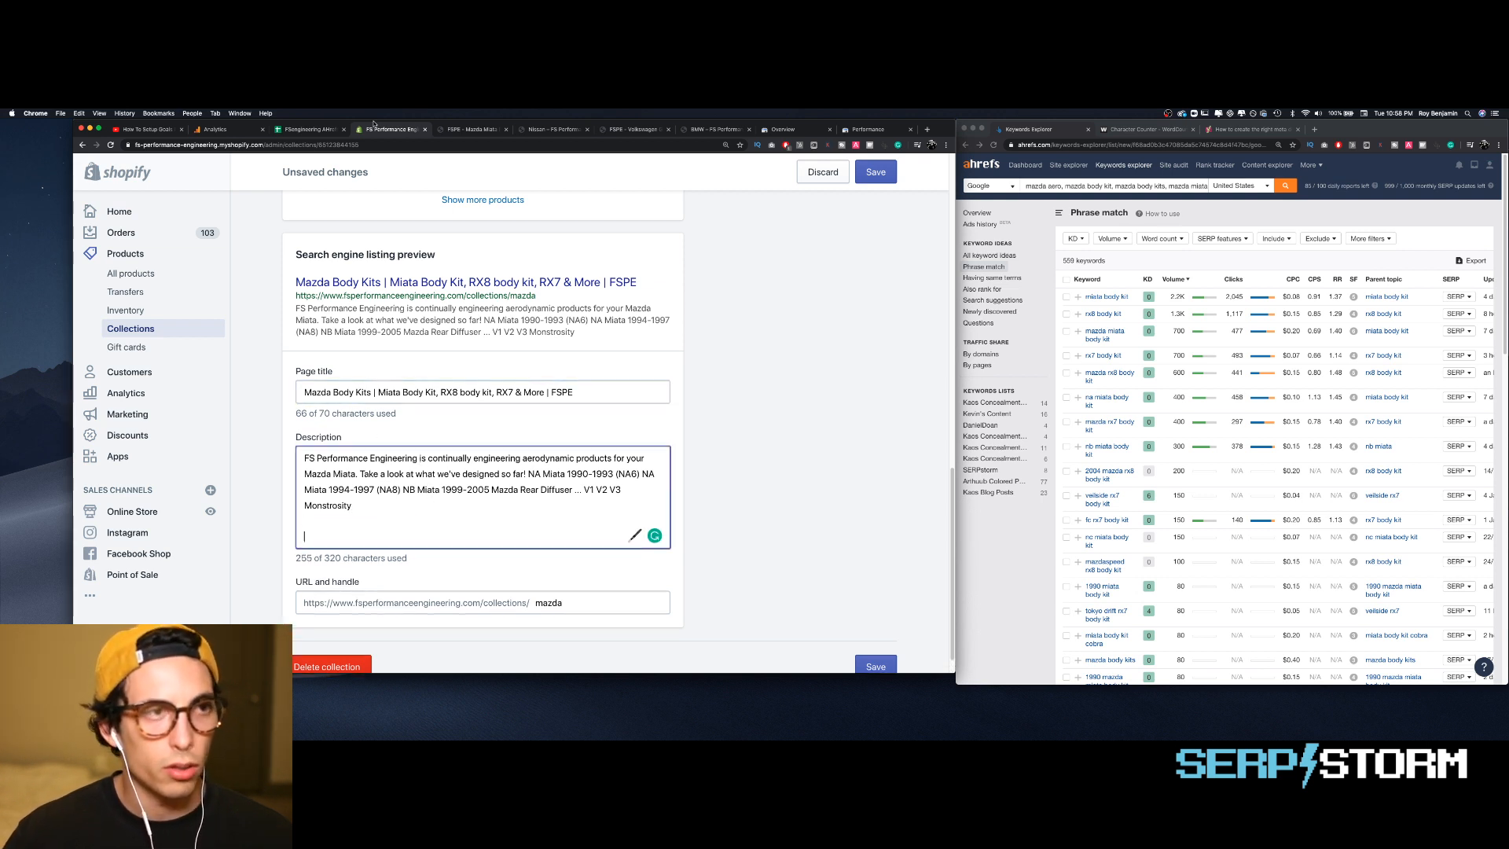
click(327, 130)
click(745, 309)
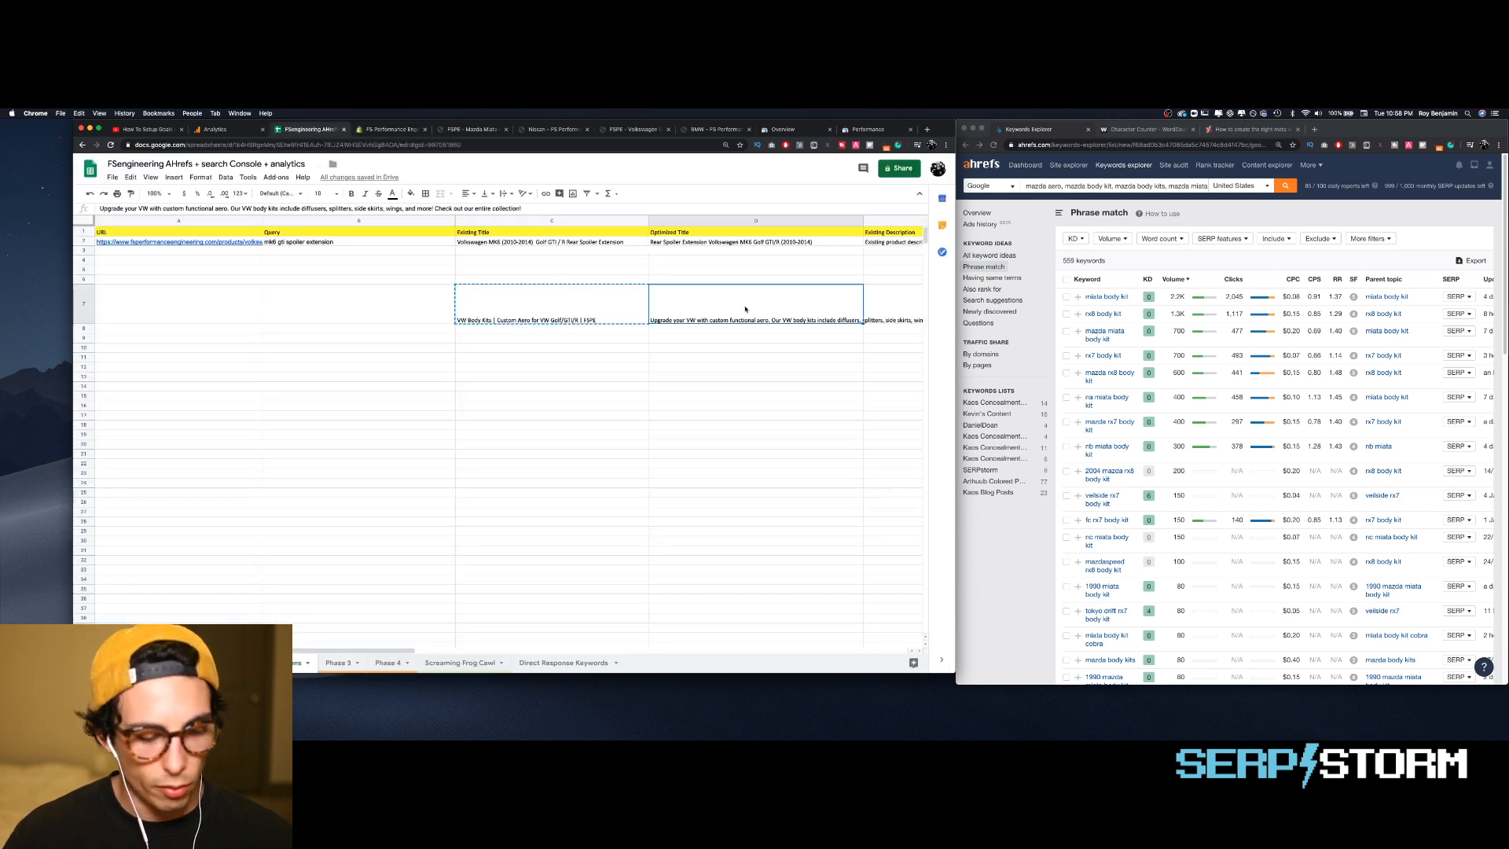
key(super+c)
click(399, 131)
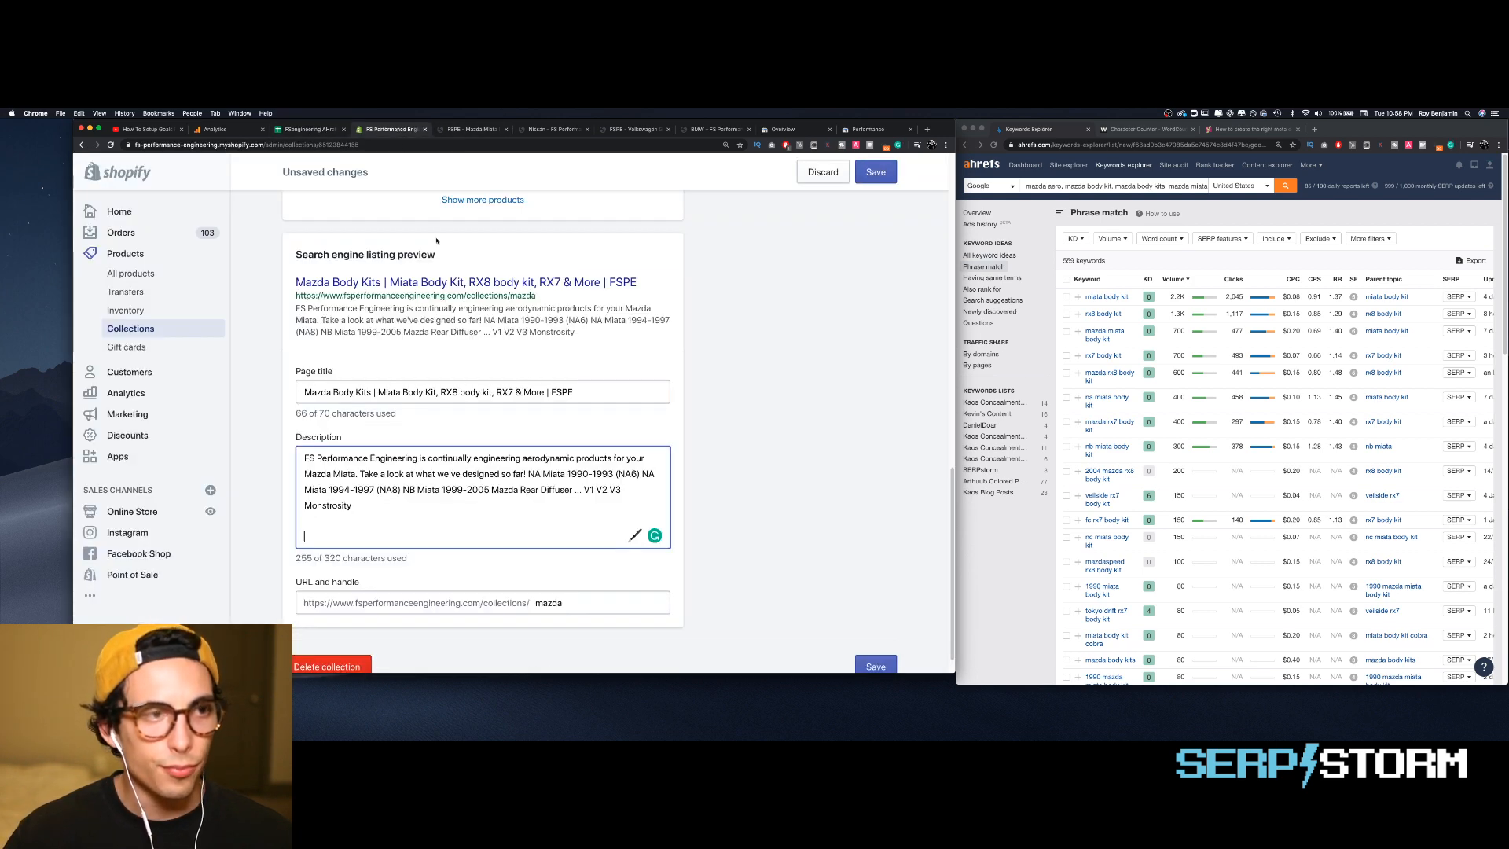
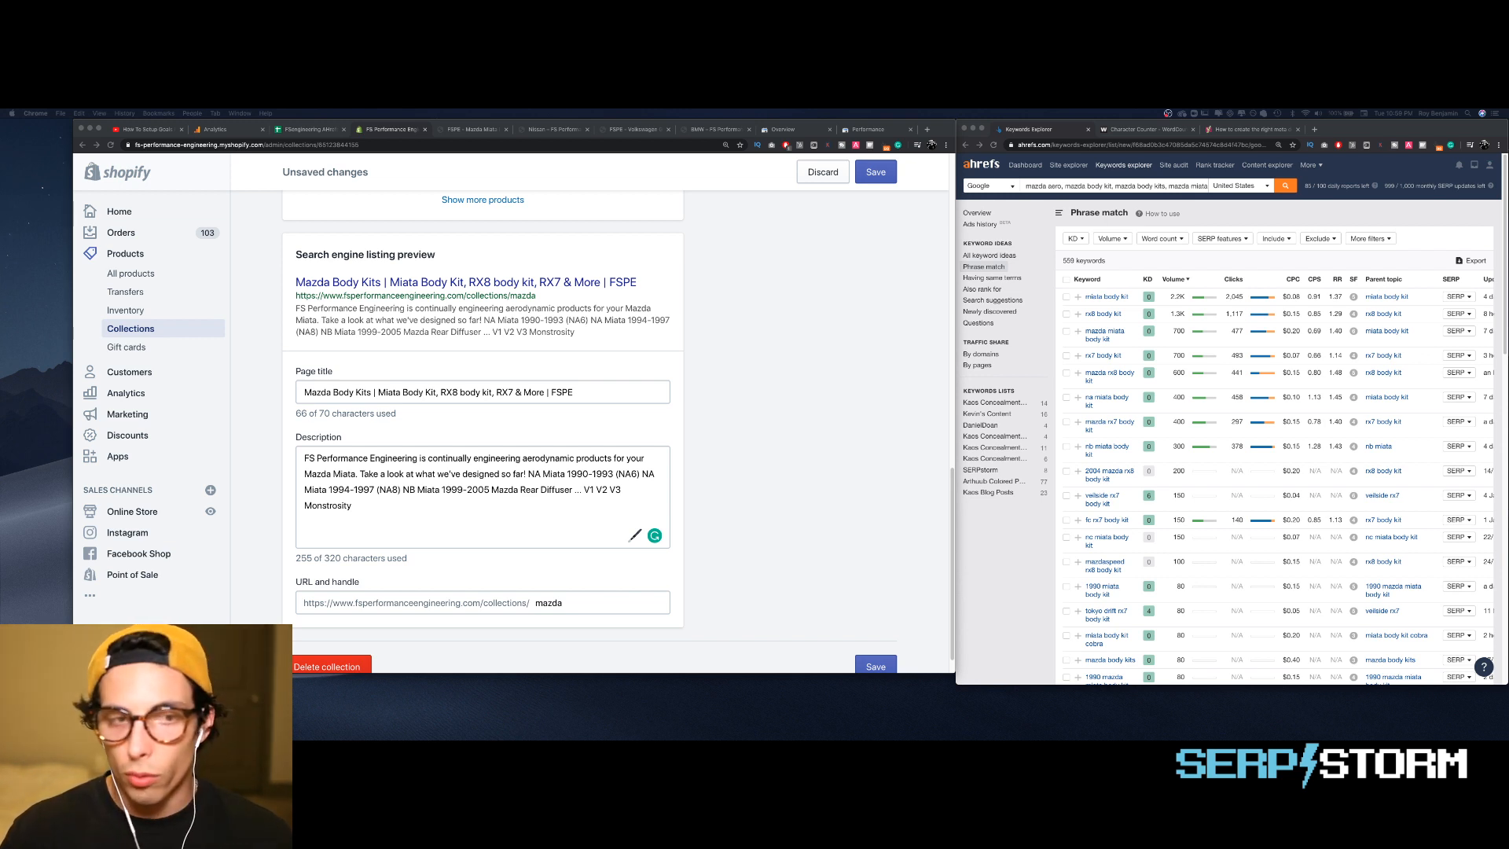
click(397, 519)
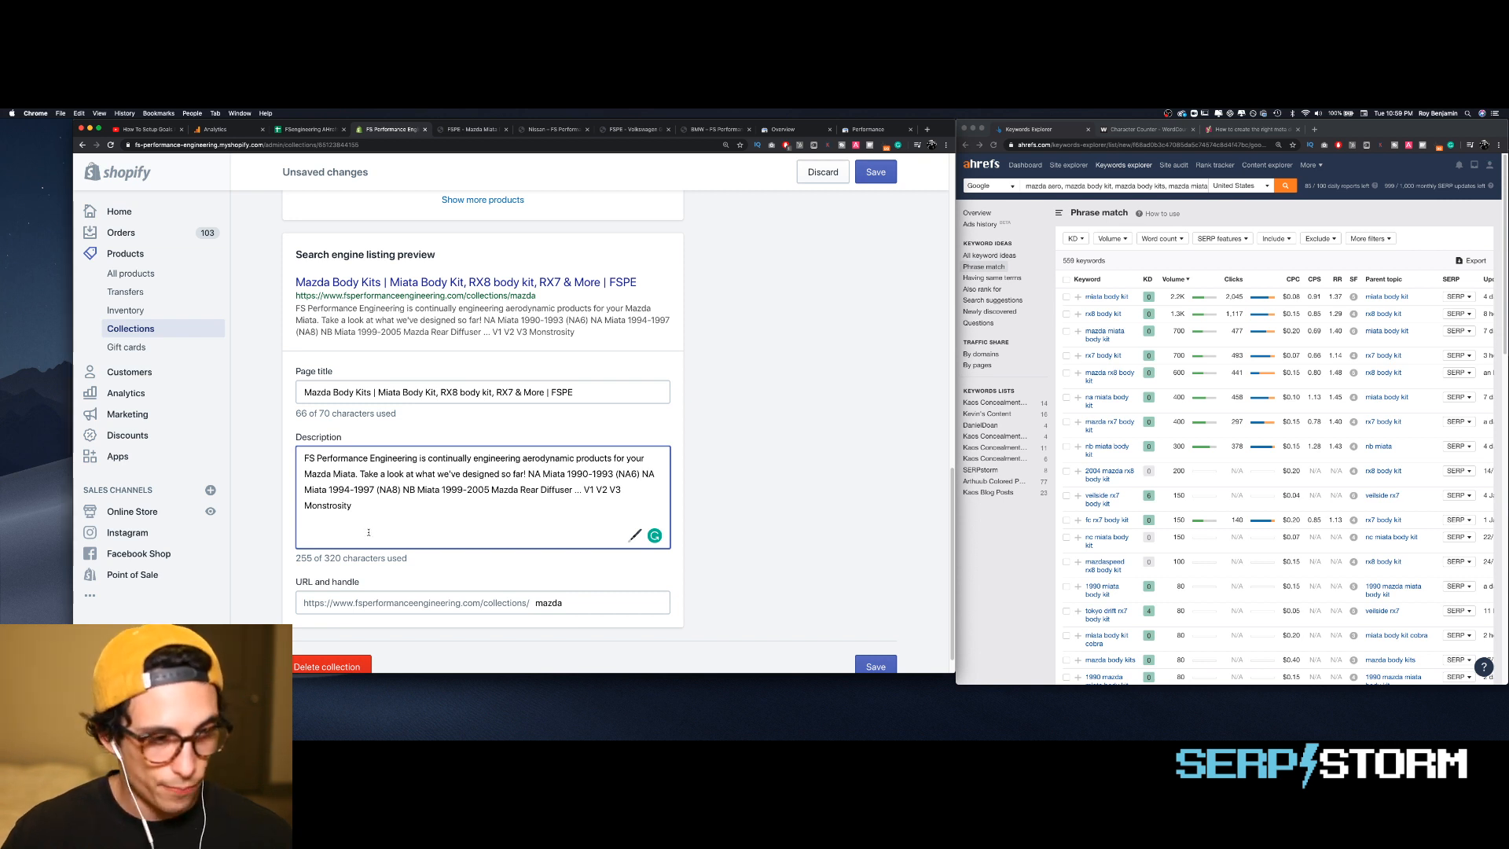
text(Upgrade your VW with custom functional aero. Our VW body kits include diffusers, splitters, side skirts, wings, and more! Check out our entire collection!)
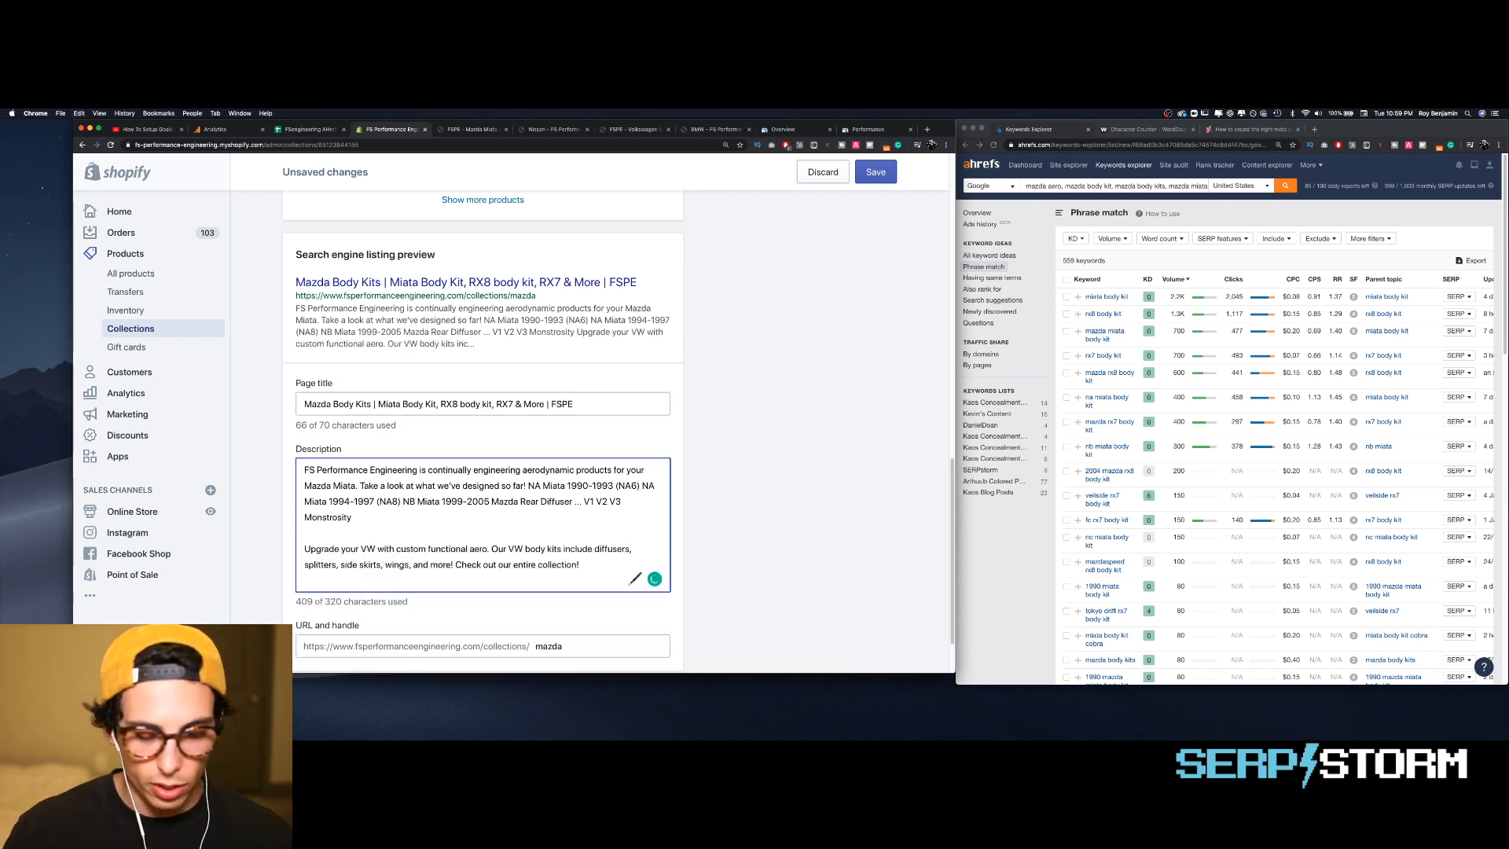
- Start a new paragraph above the VW text in the meta description reading Upgrade your Miata with custom functional aero
key(Return)
key(Return)
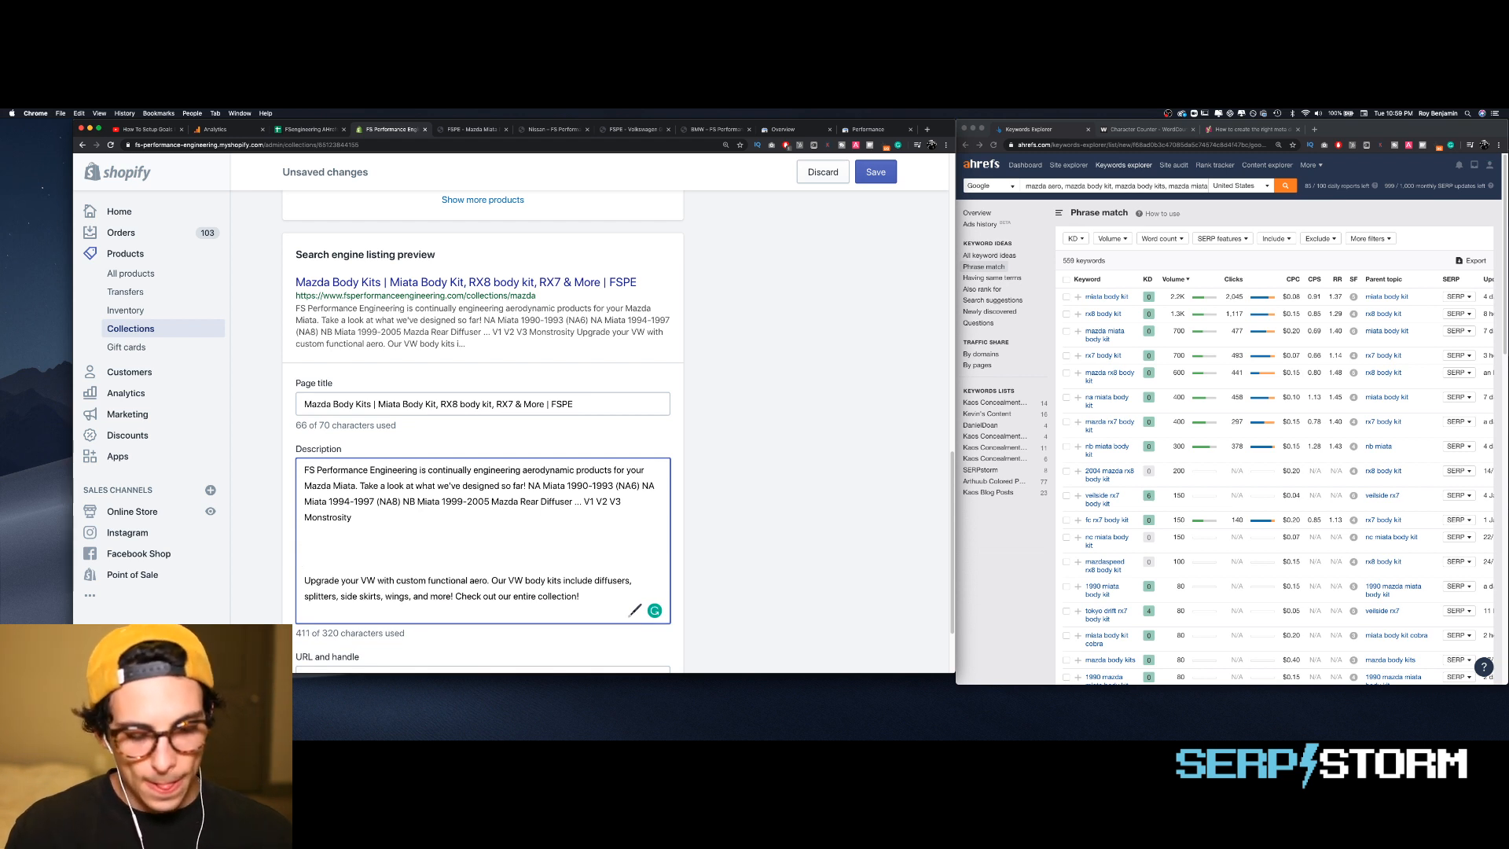
text(Upgrade your )
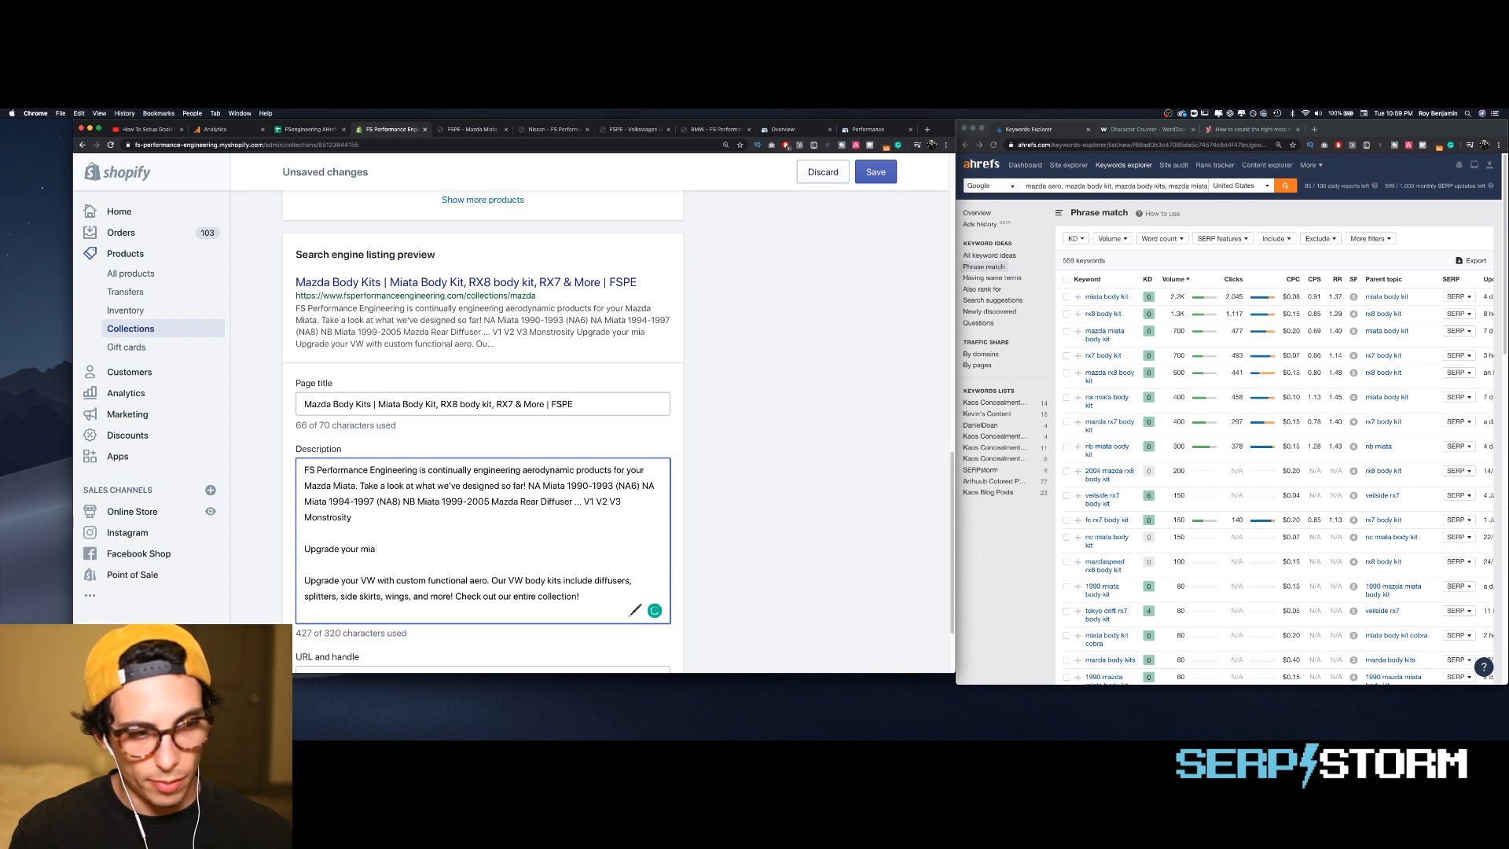
text(Miata)
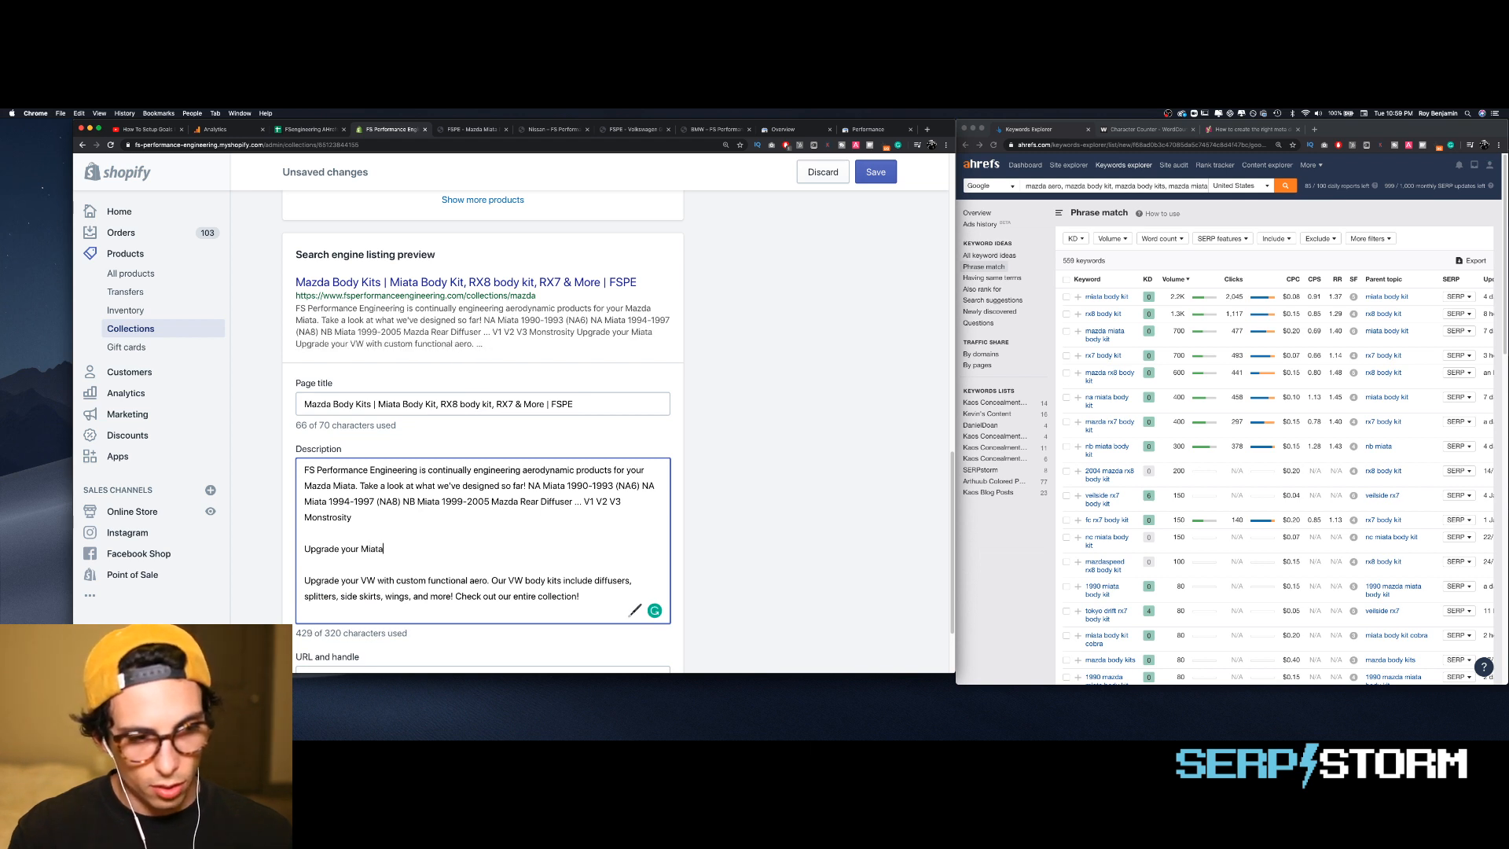
text( wit)
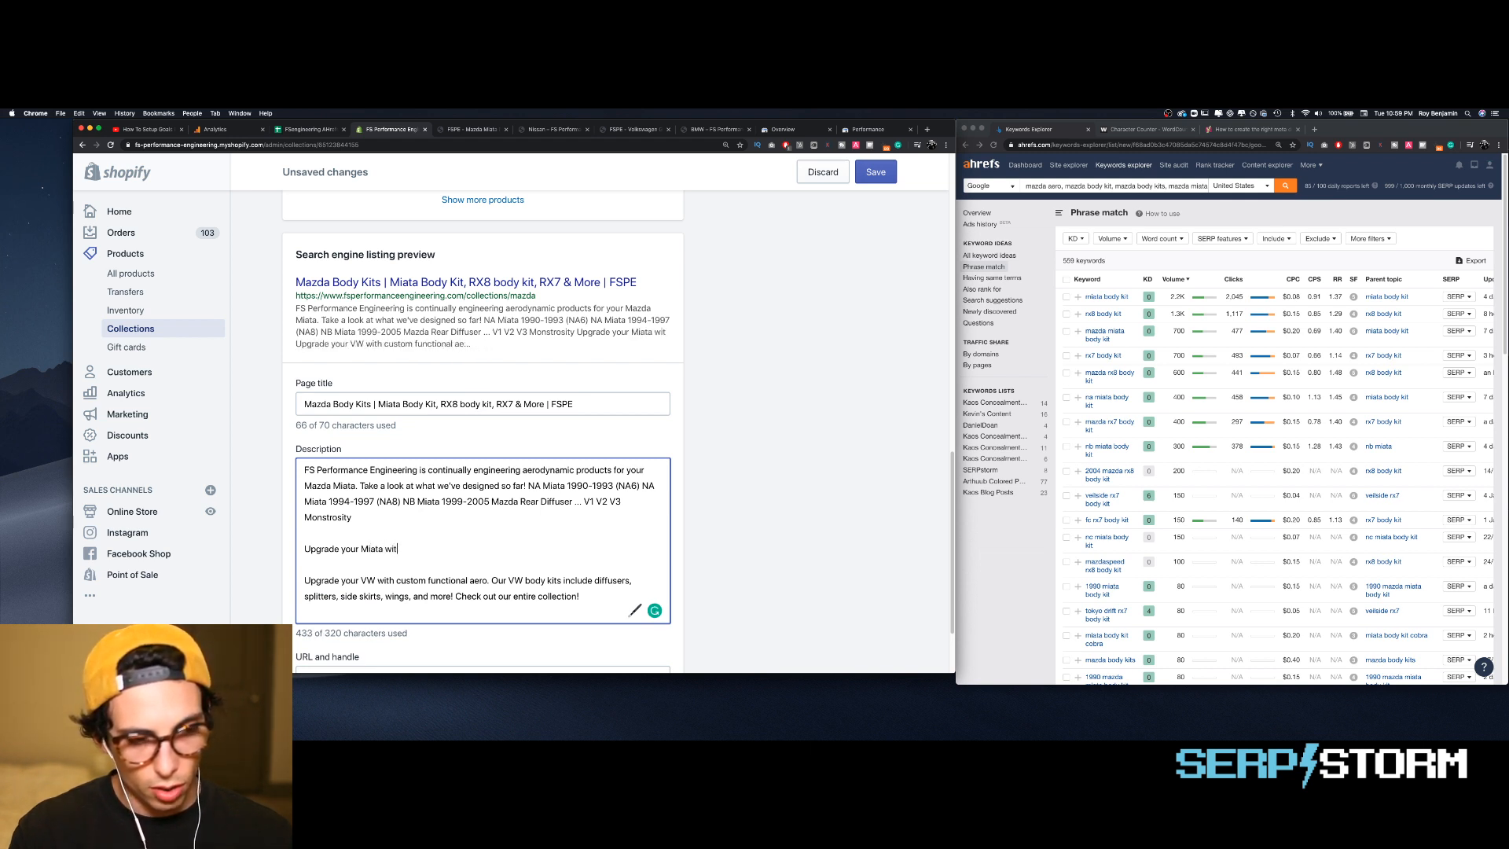
text(h )
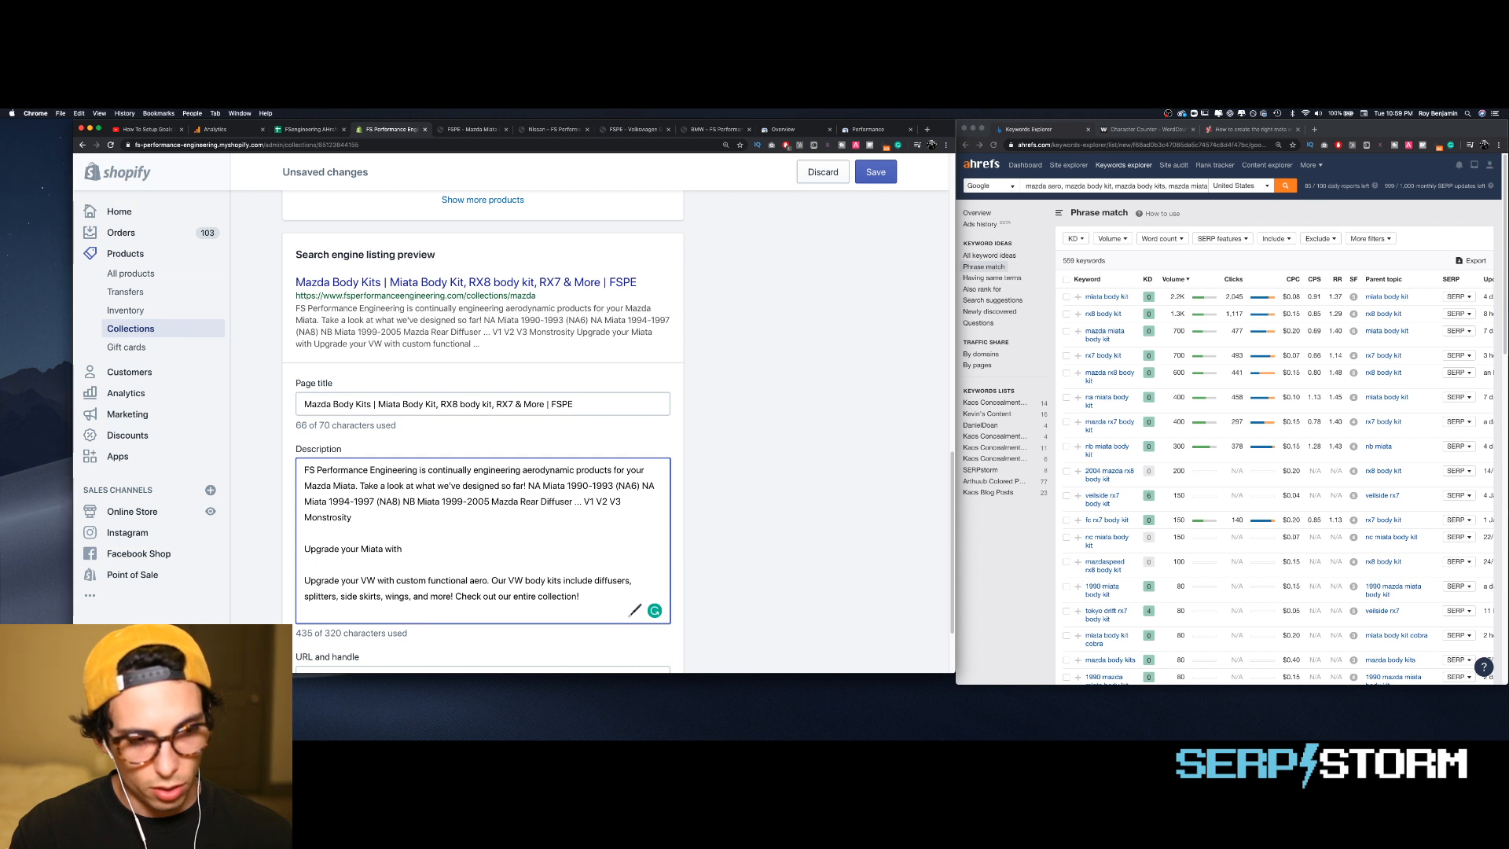
text(custom funcit)
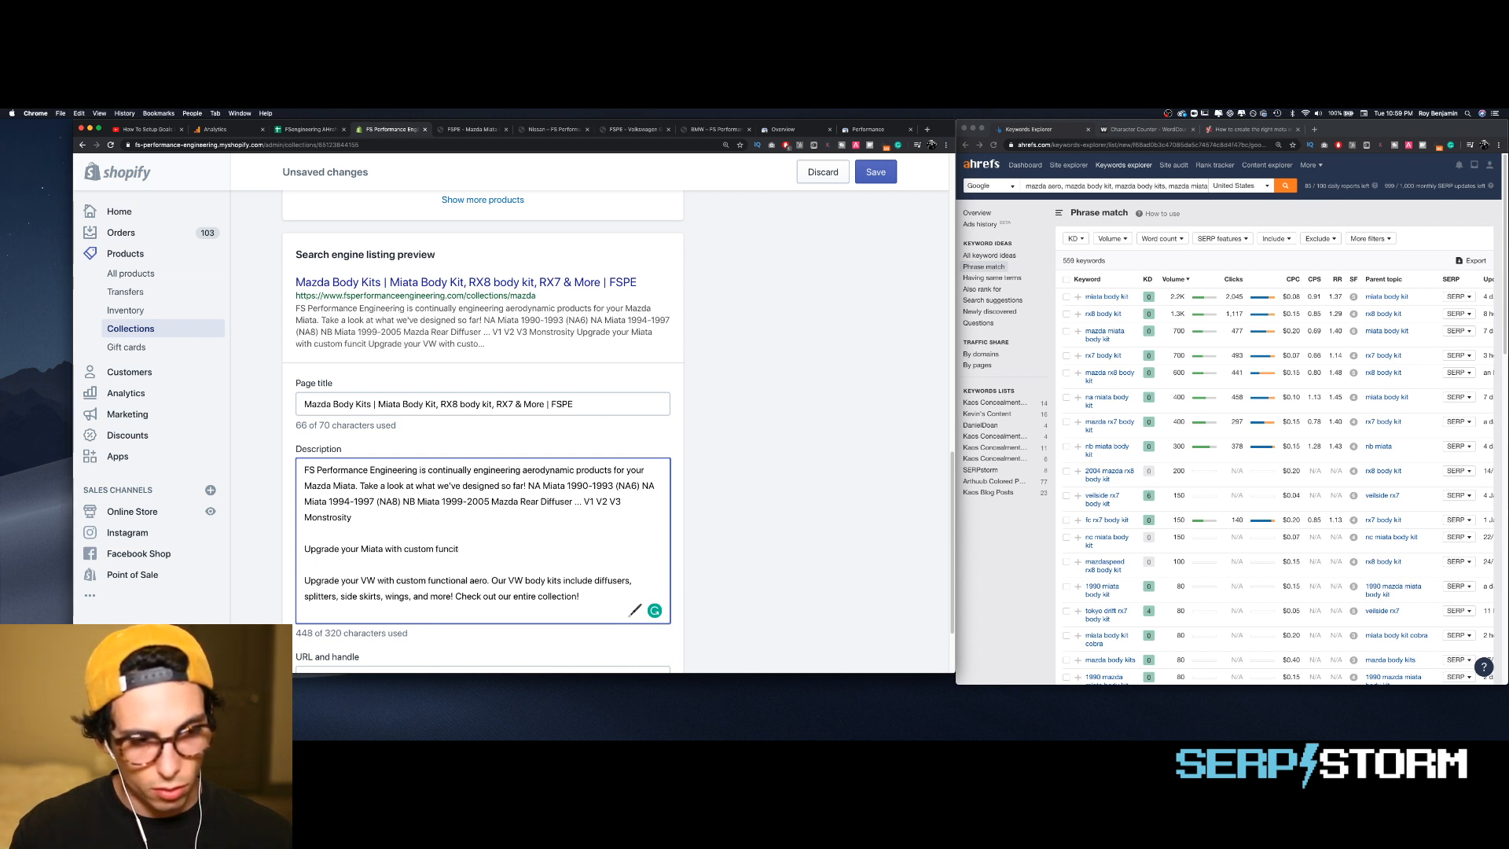
key(BackSpace)
key(BackSpace)
text(tion)
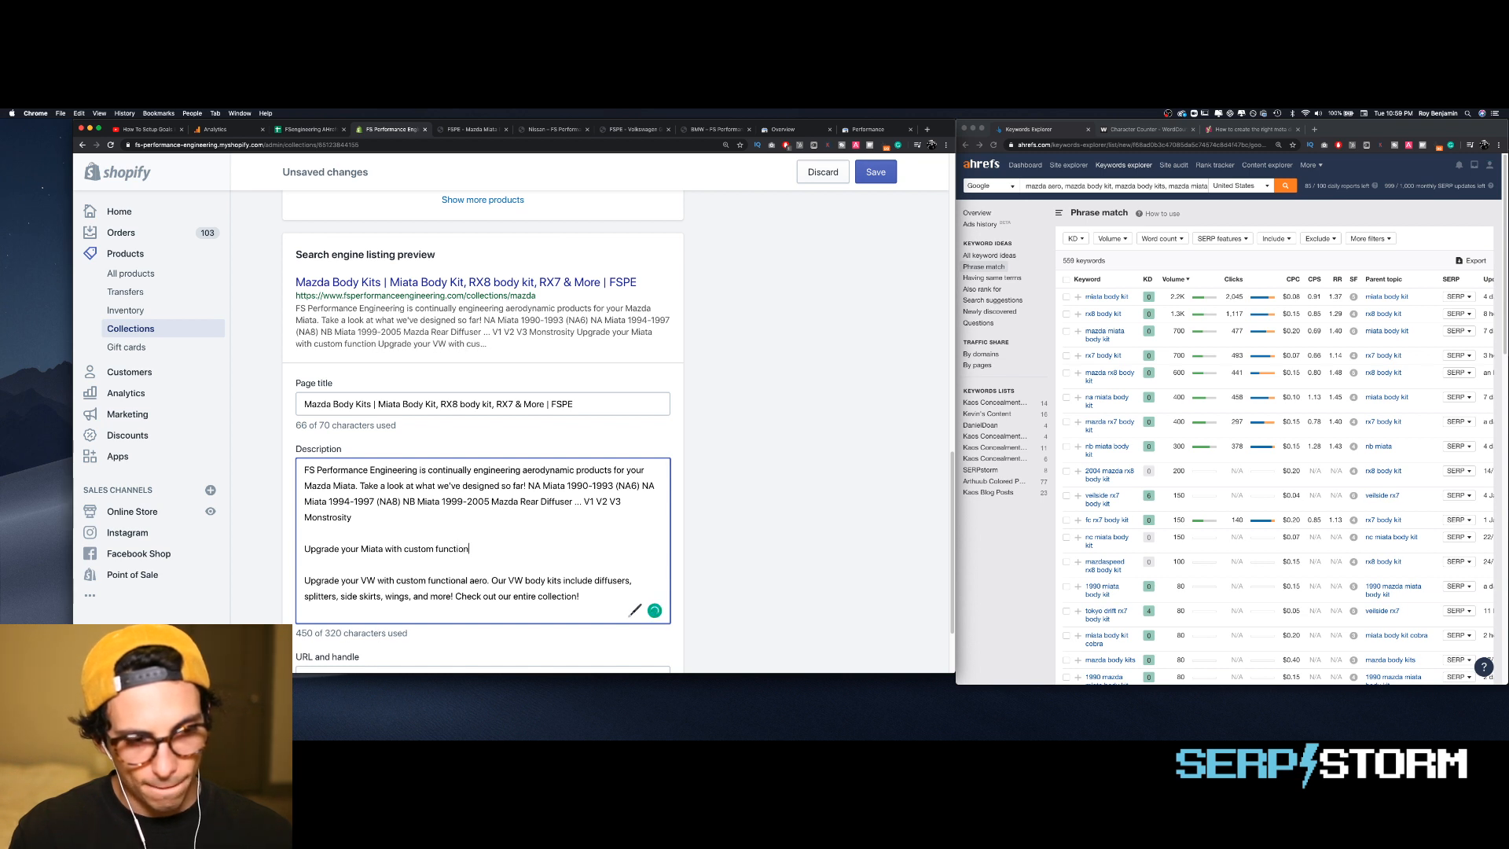
text(al ae)
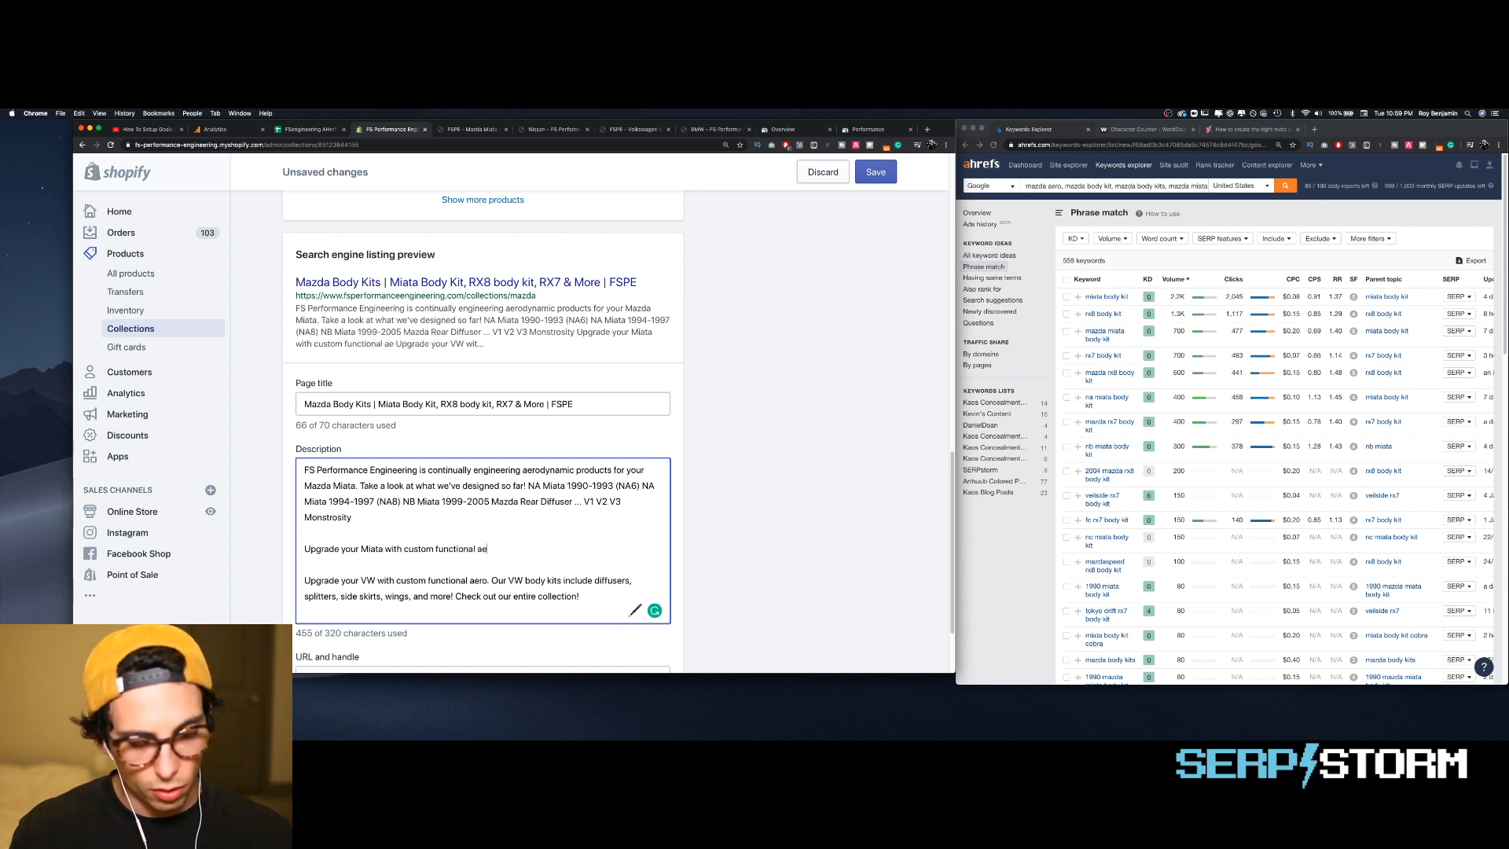
text(ro)
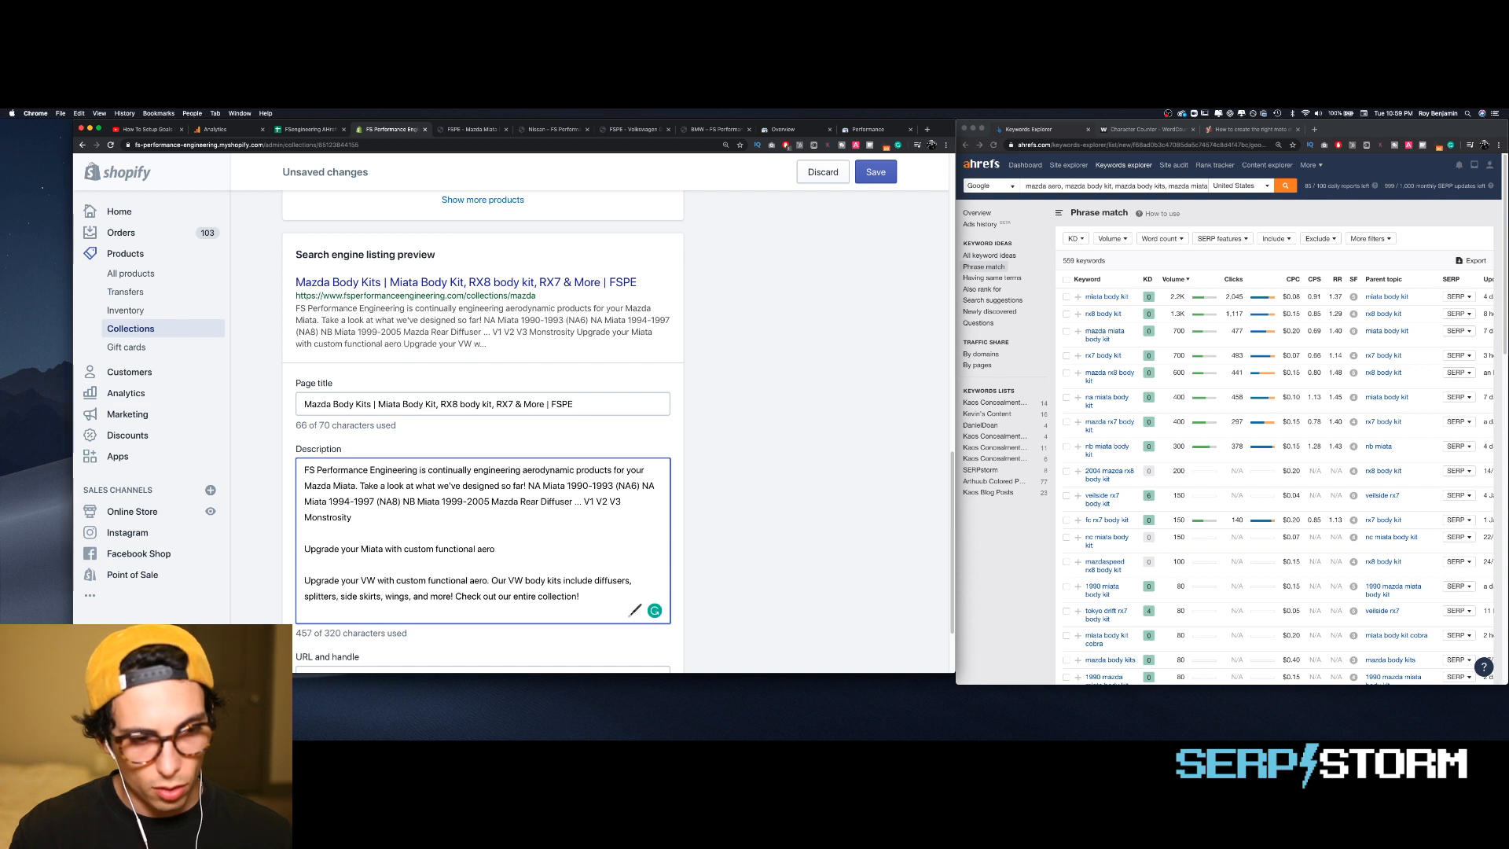
- End the new sentence with an exclamation mark and begin the second as Our Miata body kit is, without the Rx8 mention
text(! Our )
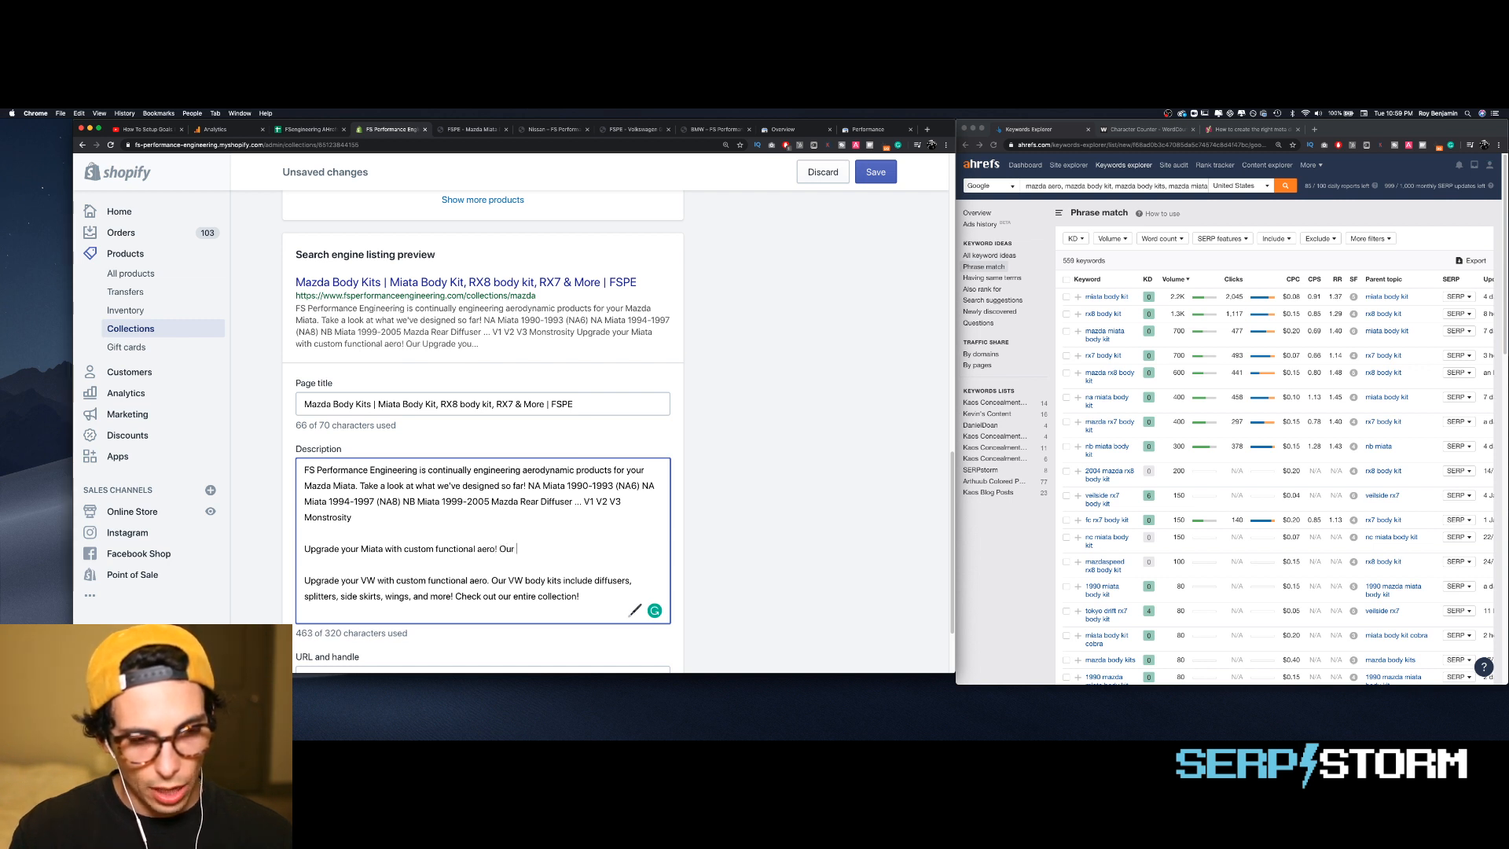
text(Miata Bod)
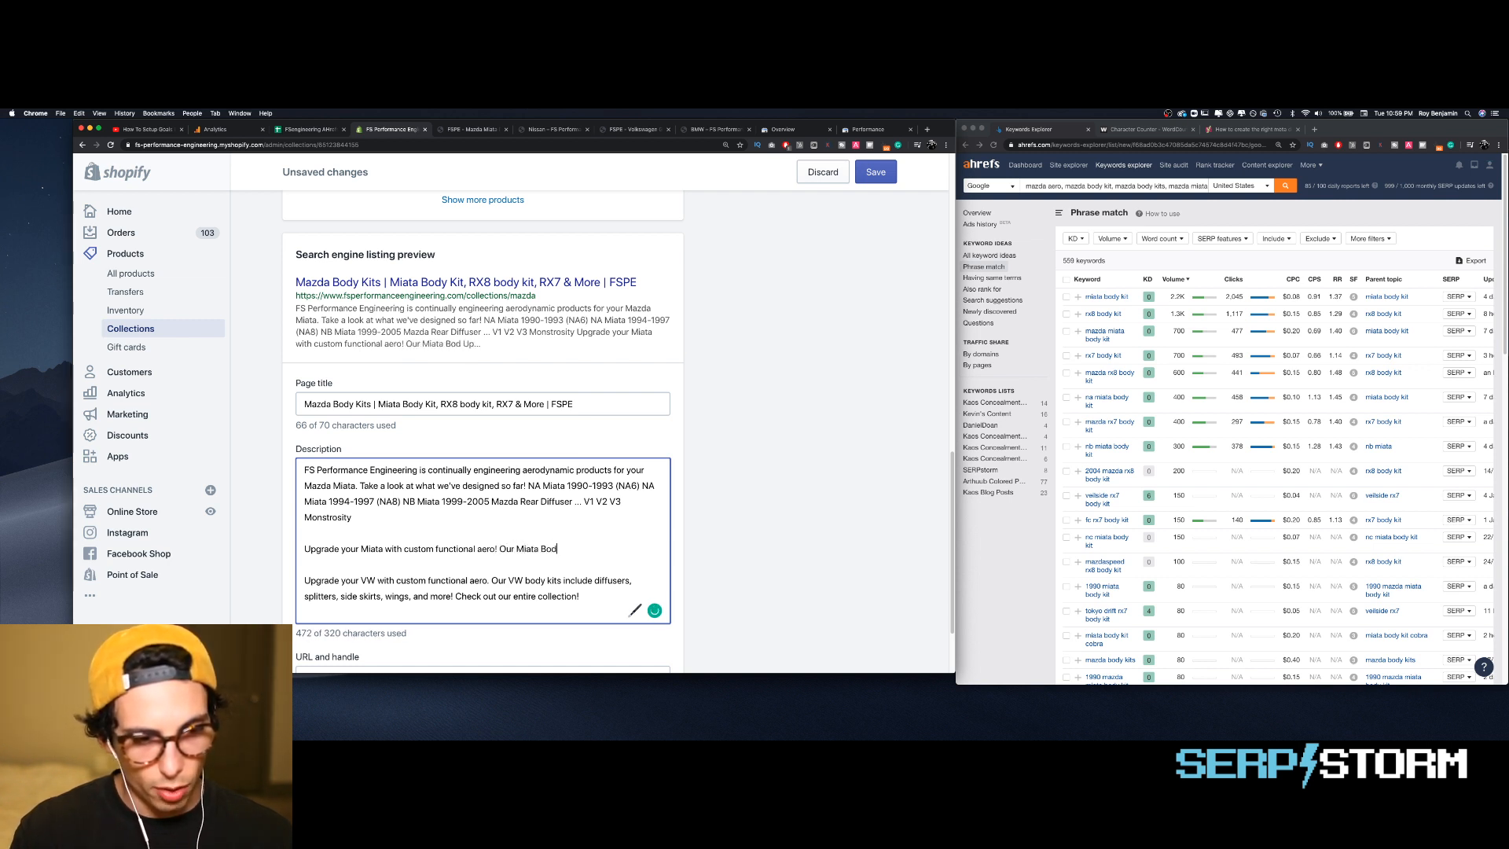
text(y kit,)
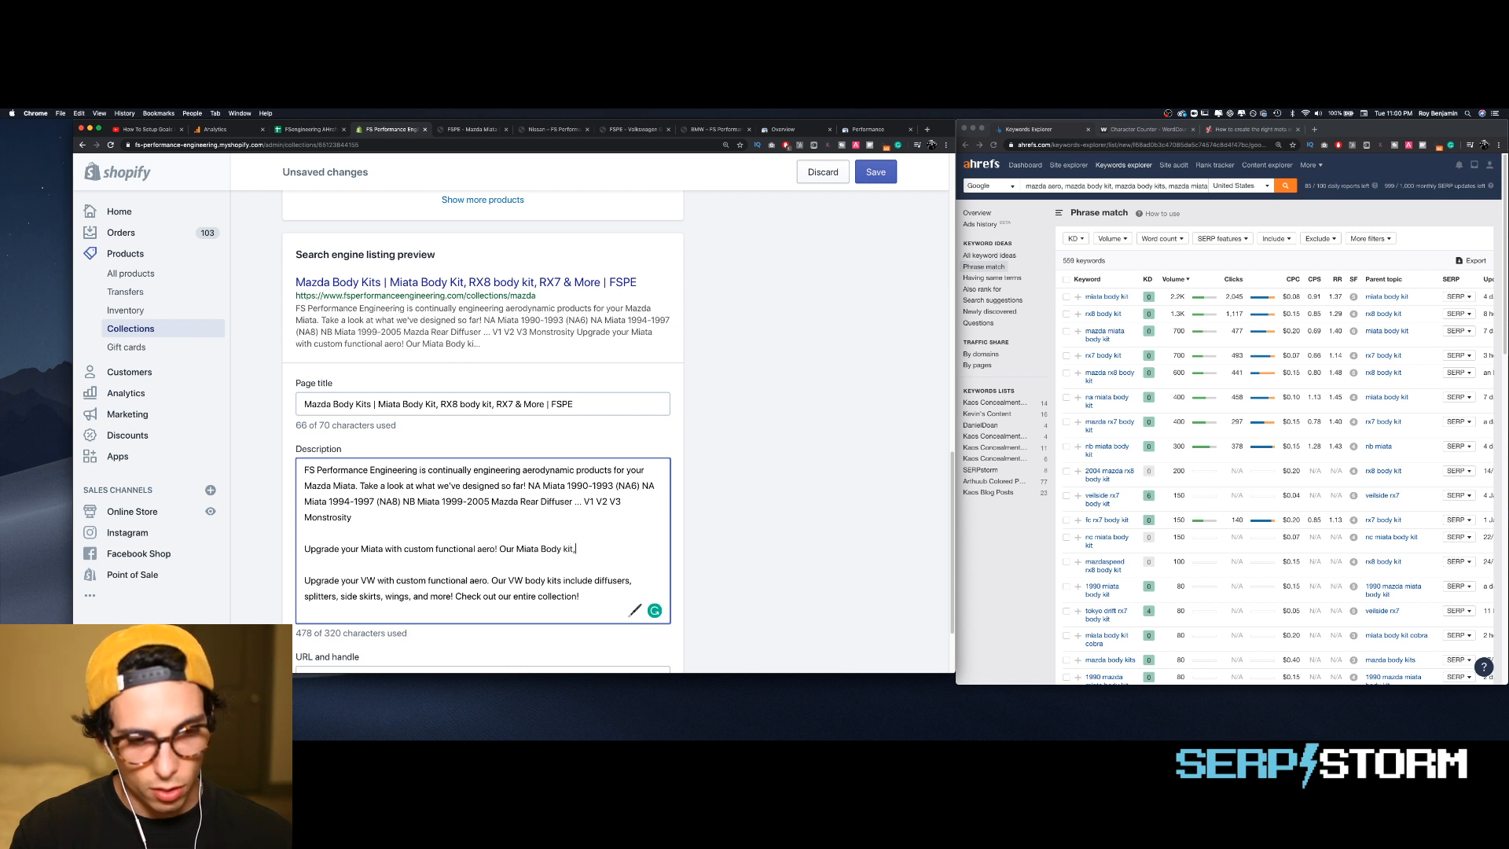
text( Rx8 )
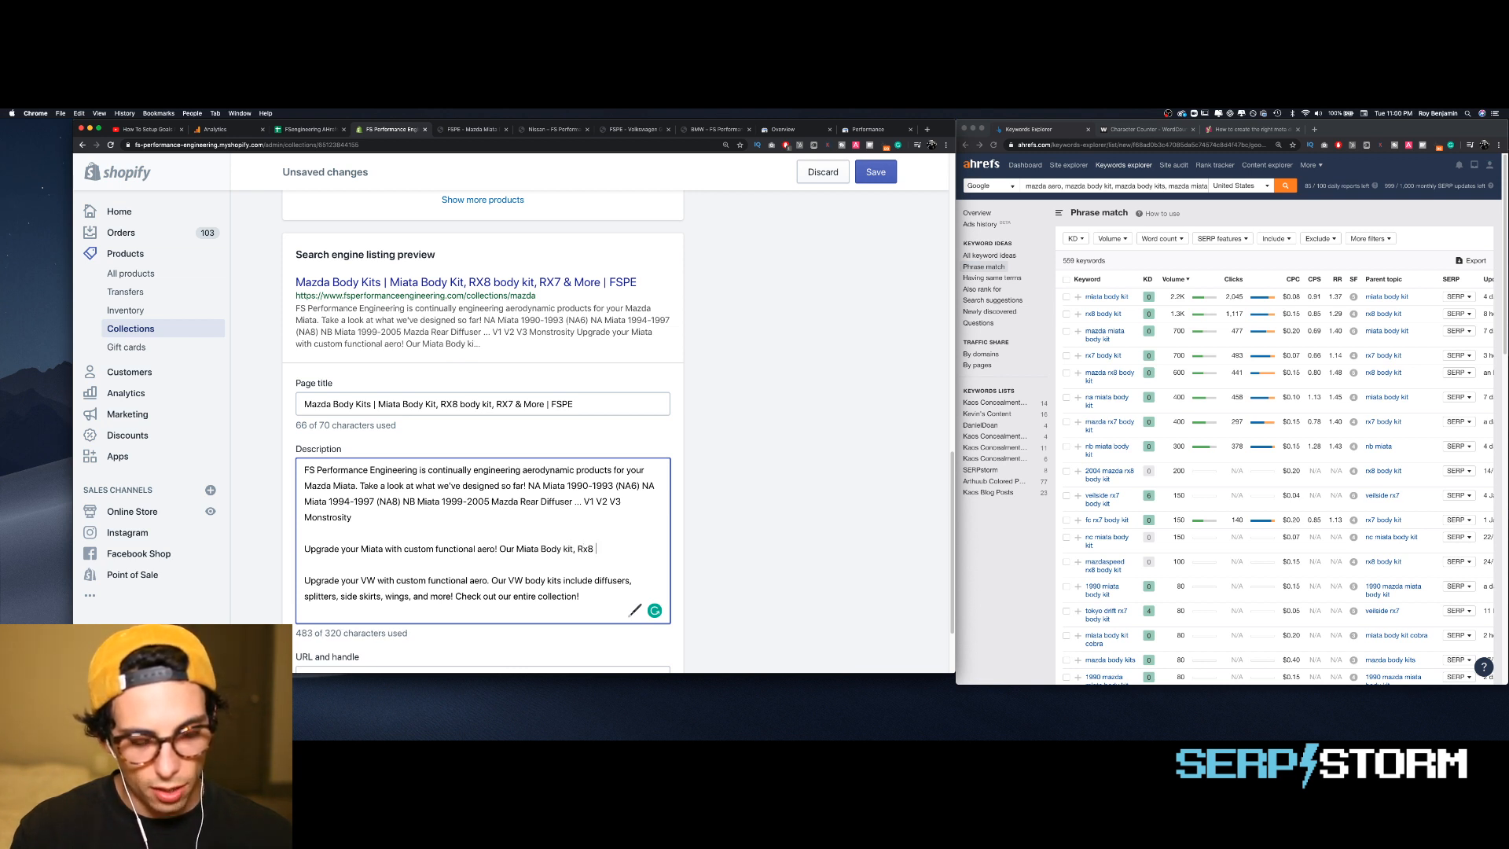
text(bo)
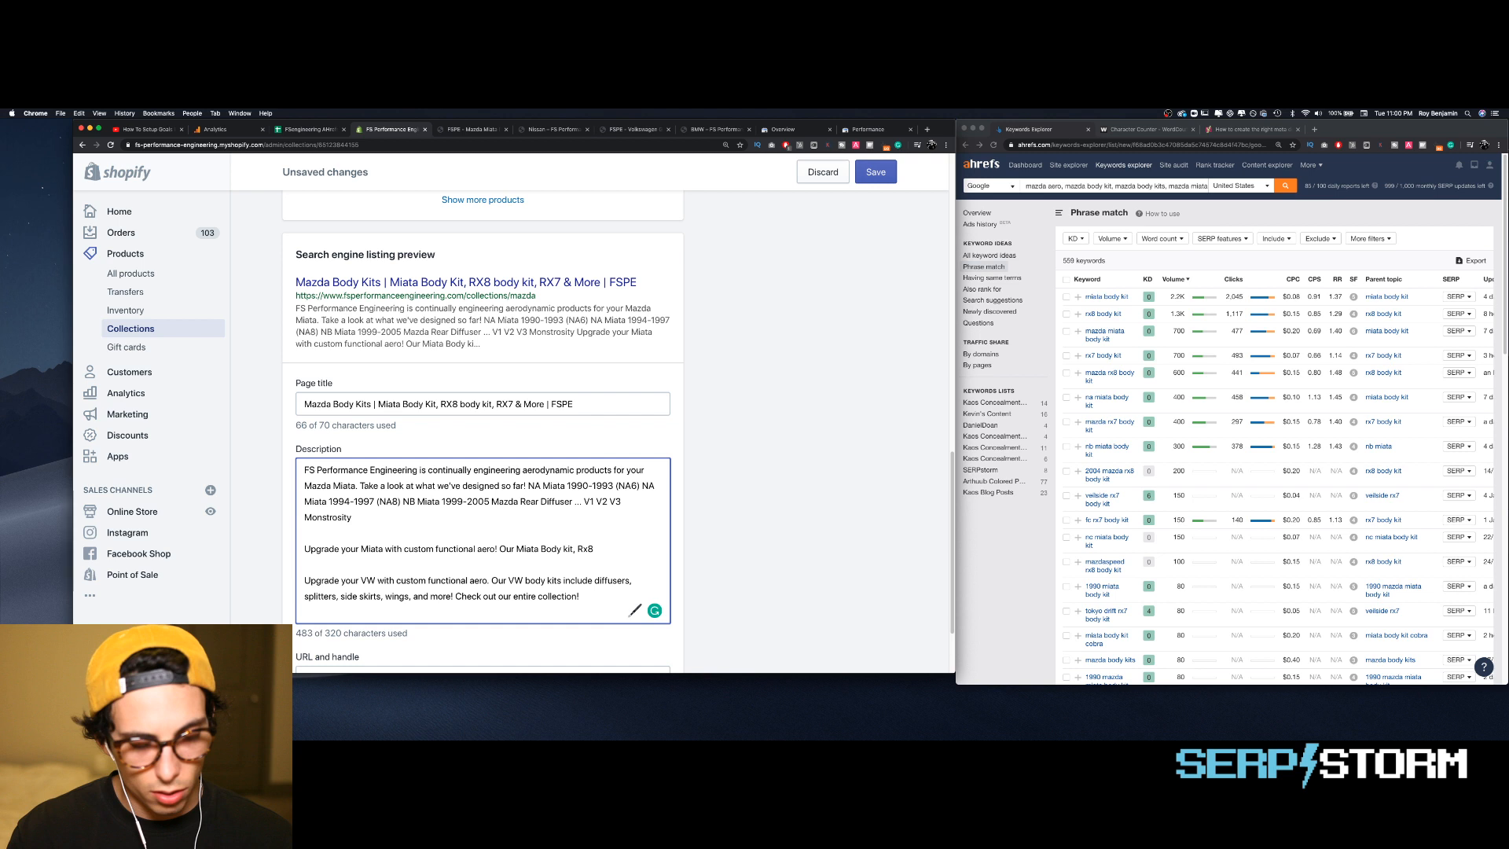
key(BackSpace)
text(b)
key(alt+Right)
key(alt+Right)
text(is)
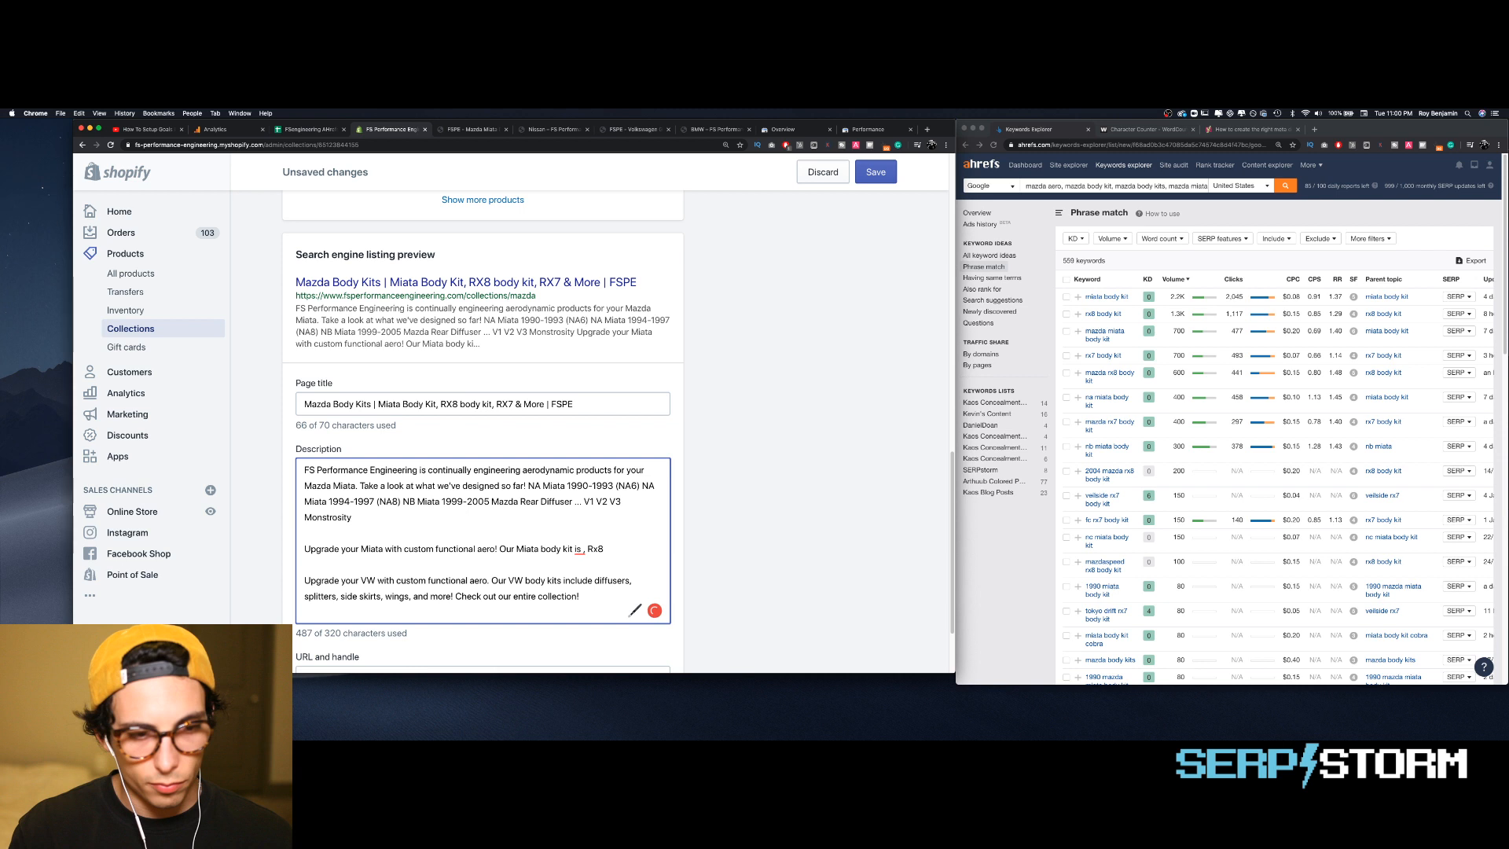
key(shift+super+Right)
key(BackSpace)
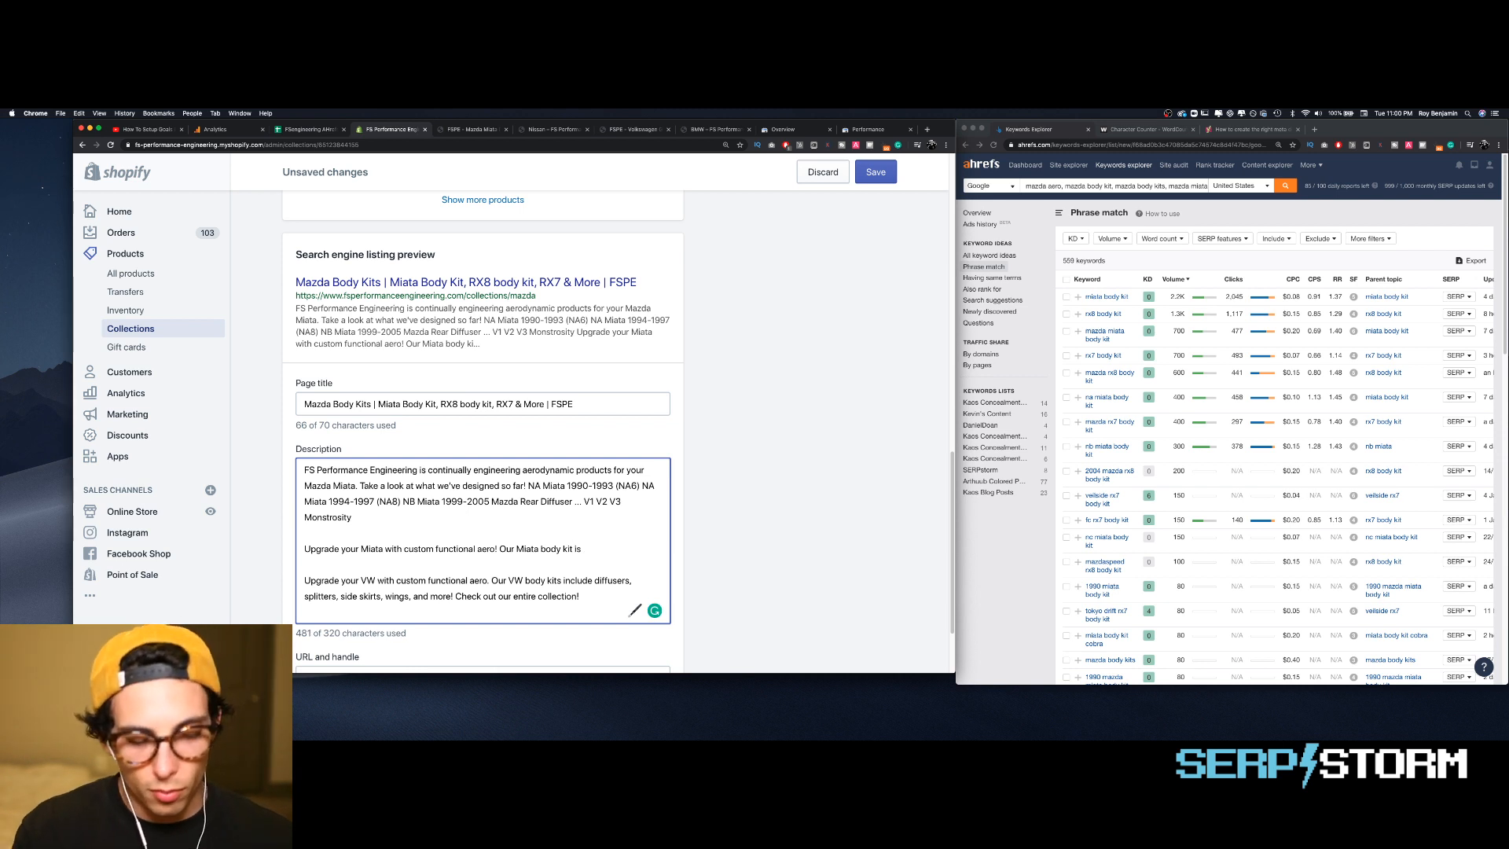
- Try placing a comma after Miata body kit in the unfinished second sentence
key(Left)
key(Left)
key(BackSpace)
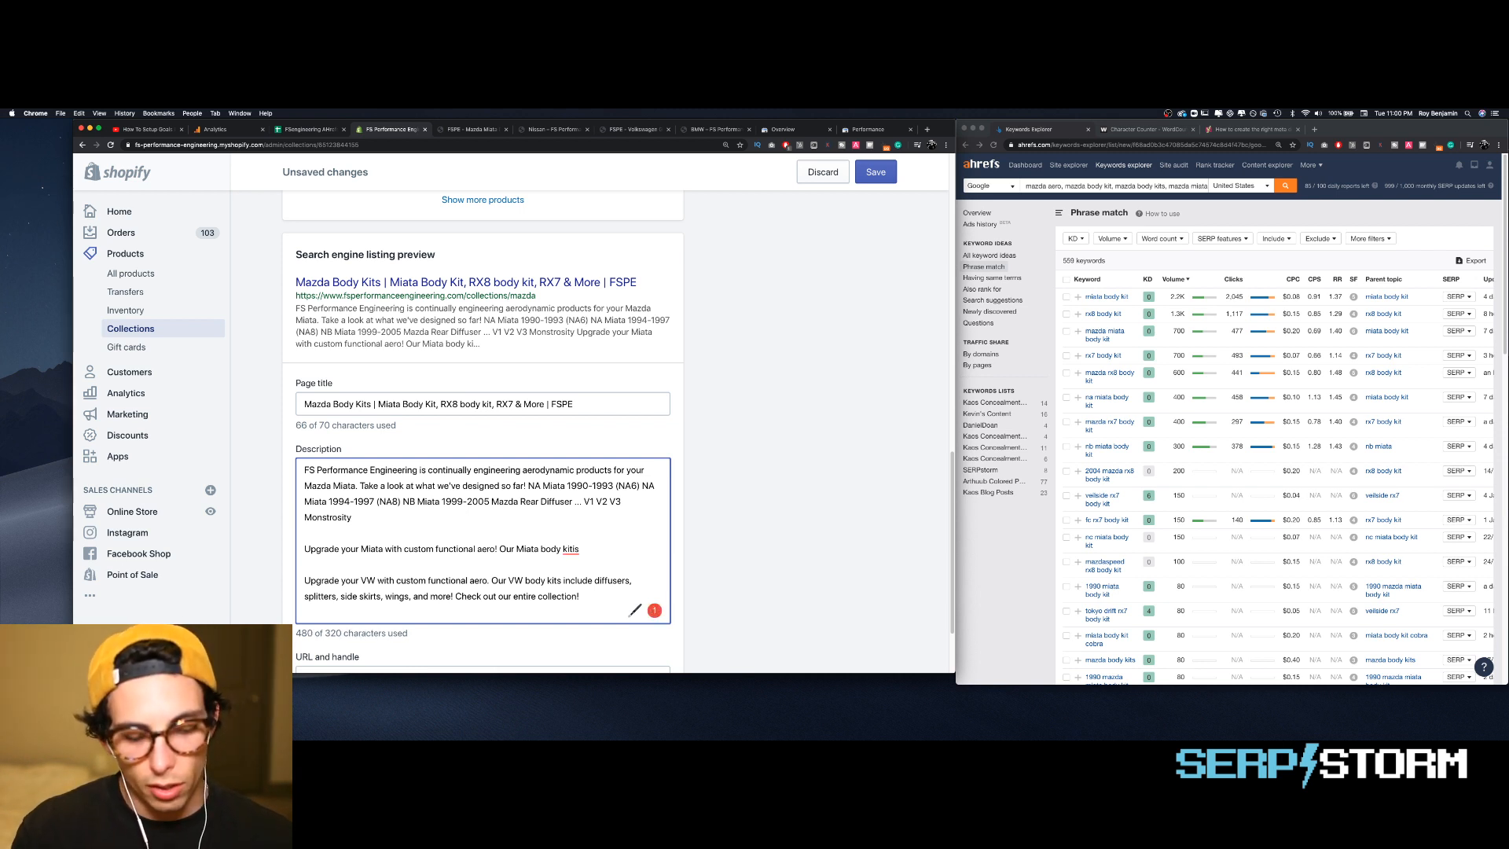
text(,)
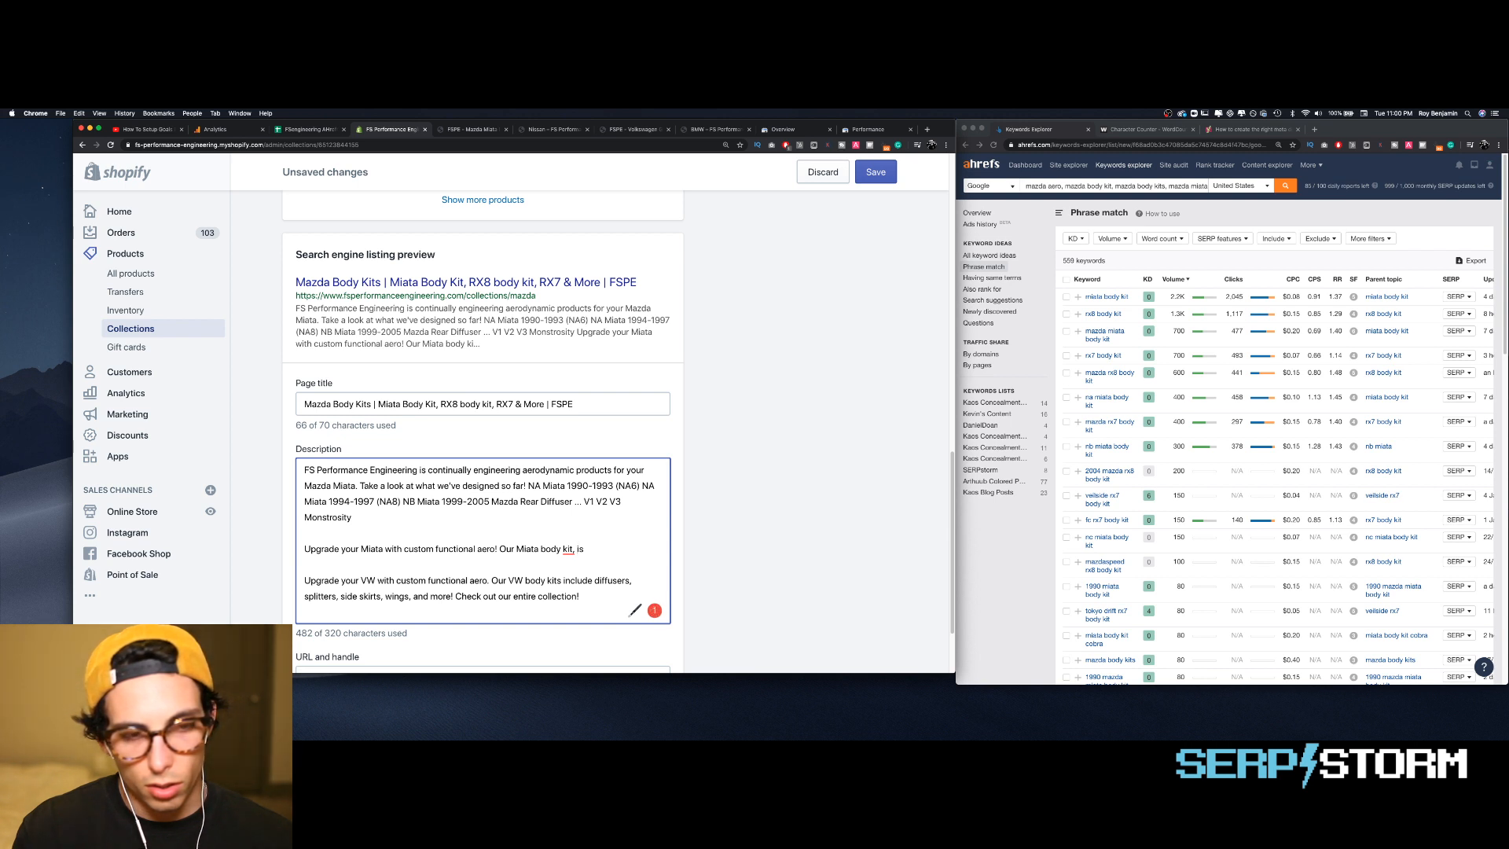
key(Left)
key(BackSpace)
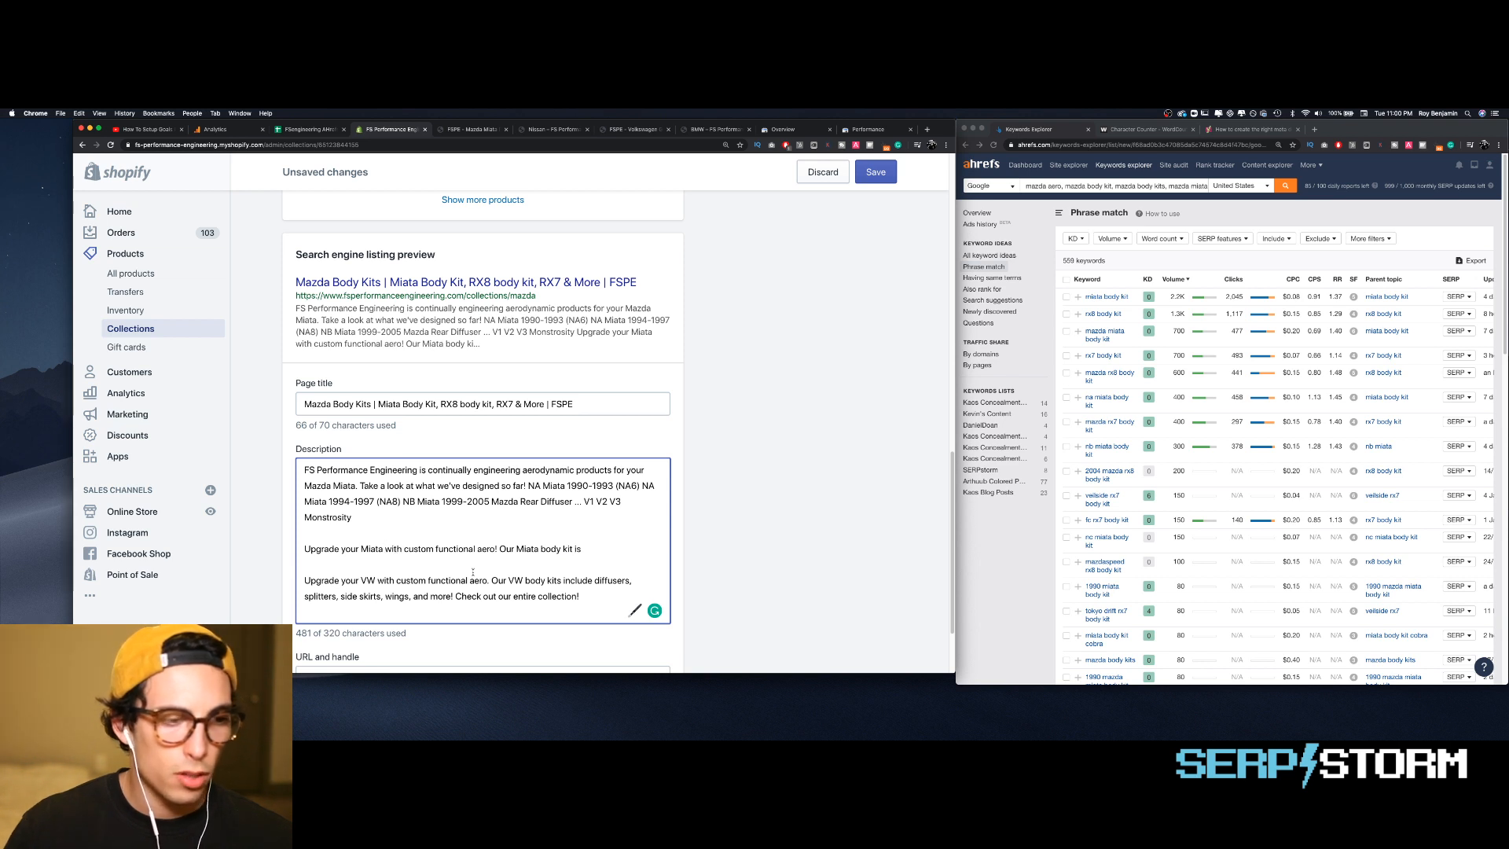
- Extend the first sentence's model list after Miata with Rx7, Rx8 & More
text(, Rx7)
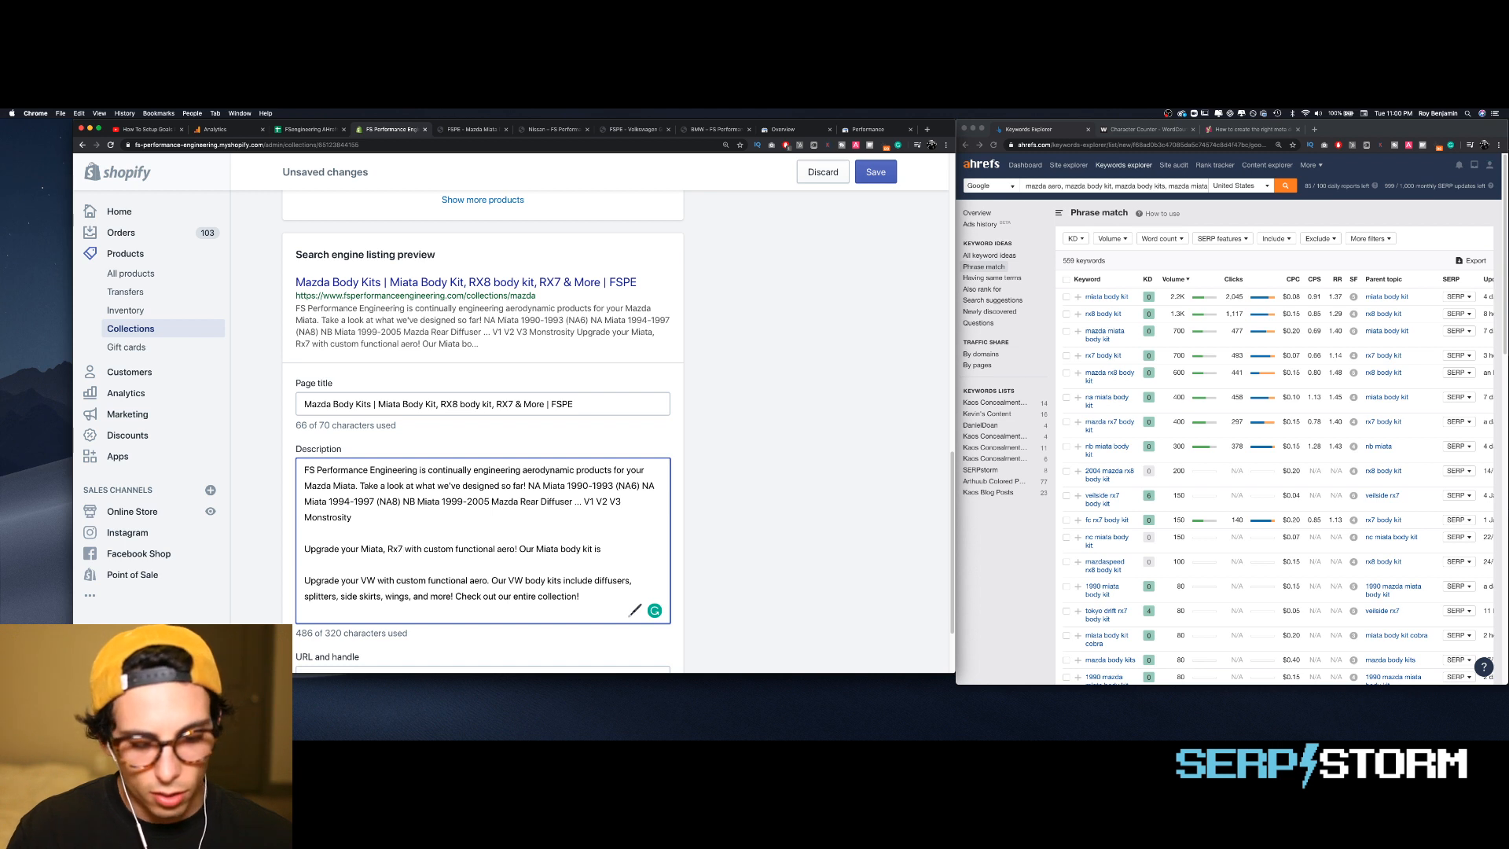
text(, Rx8)
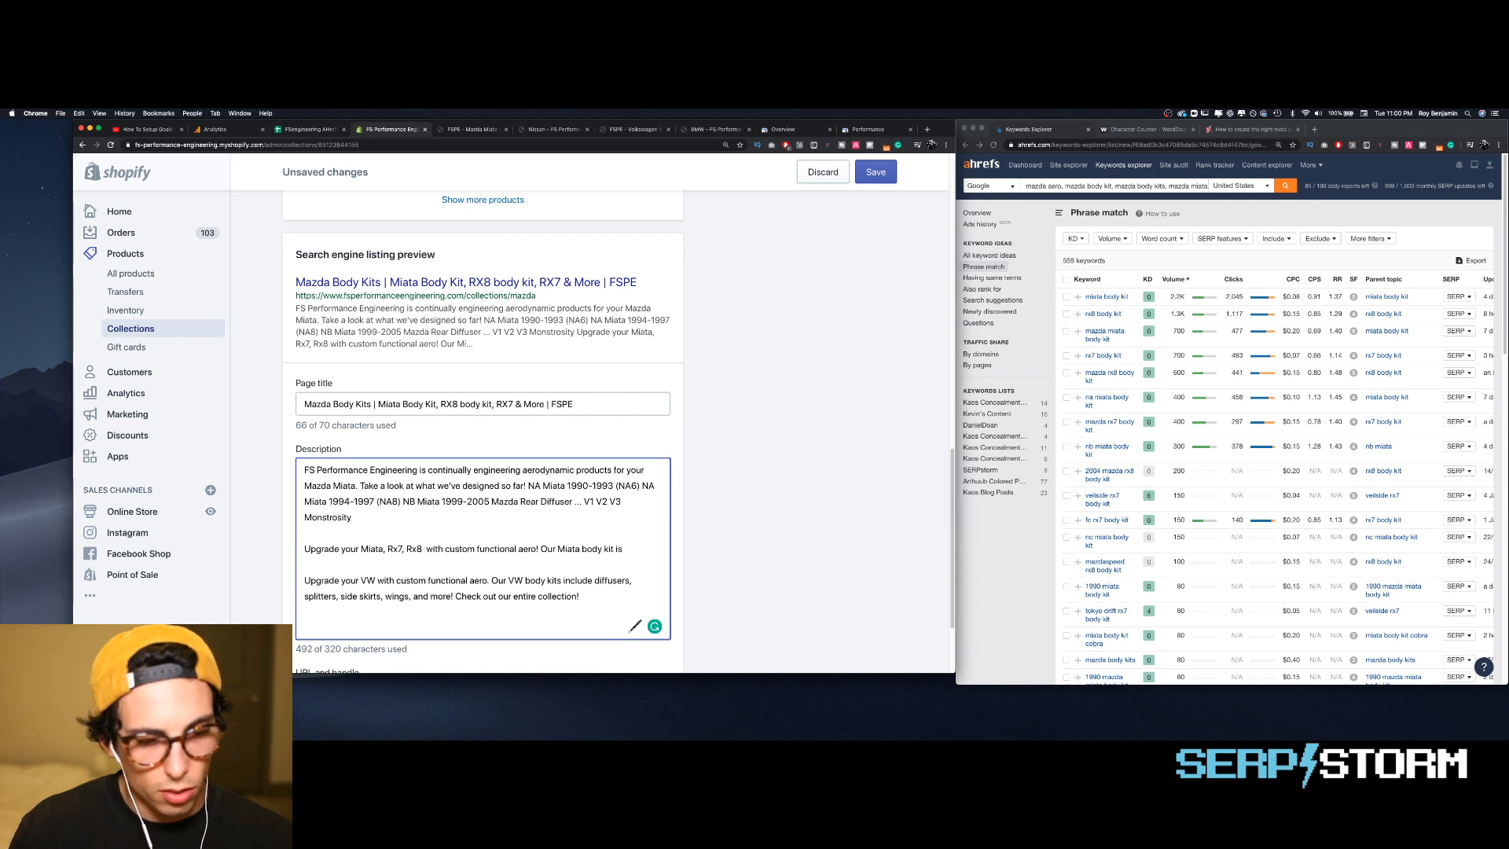
text(& More)
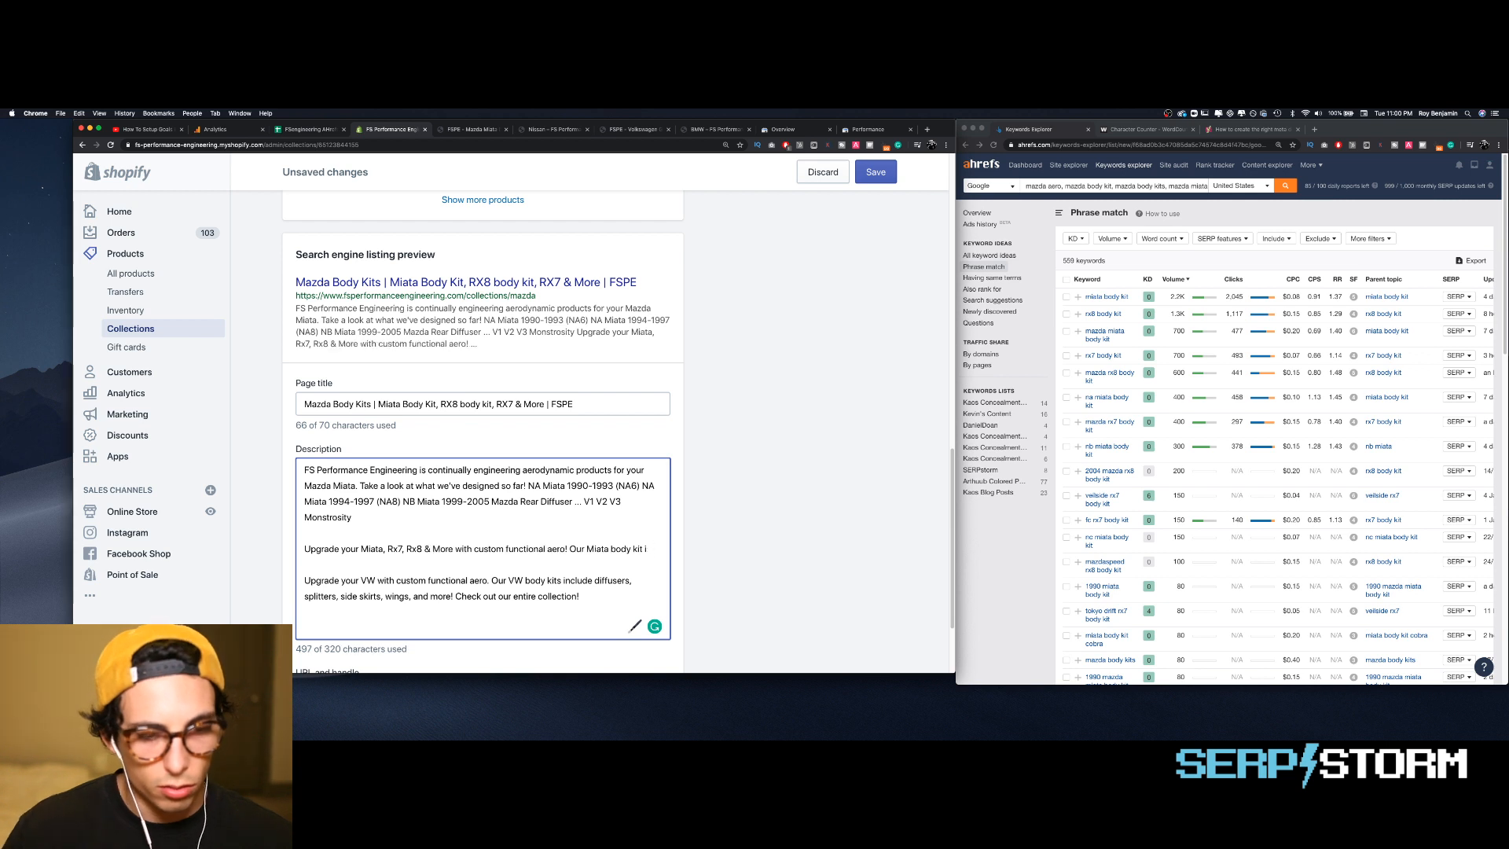
- Change is to includes and complete the Miata sentence with the copied VW ending from diffusers through Check out our entire collection!
click(651, 549)
key(BackSpace)
text(ncludes)
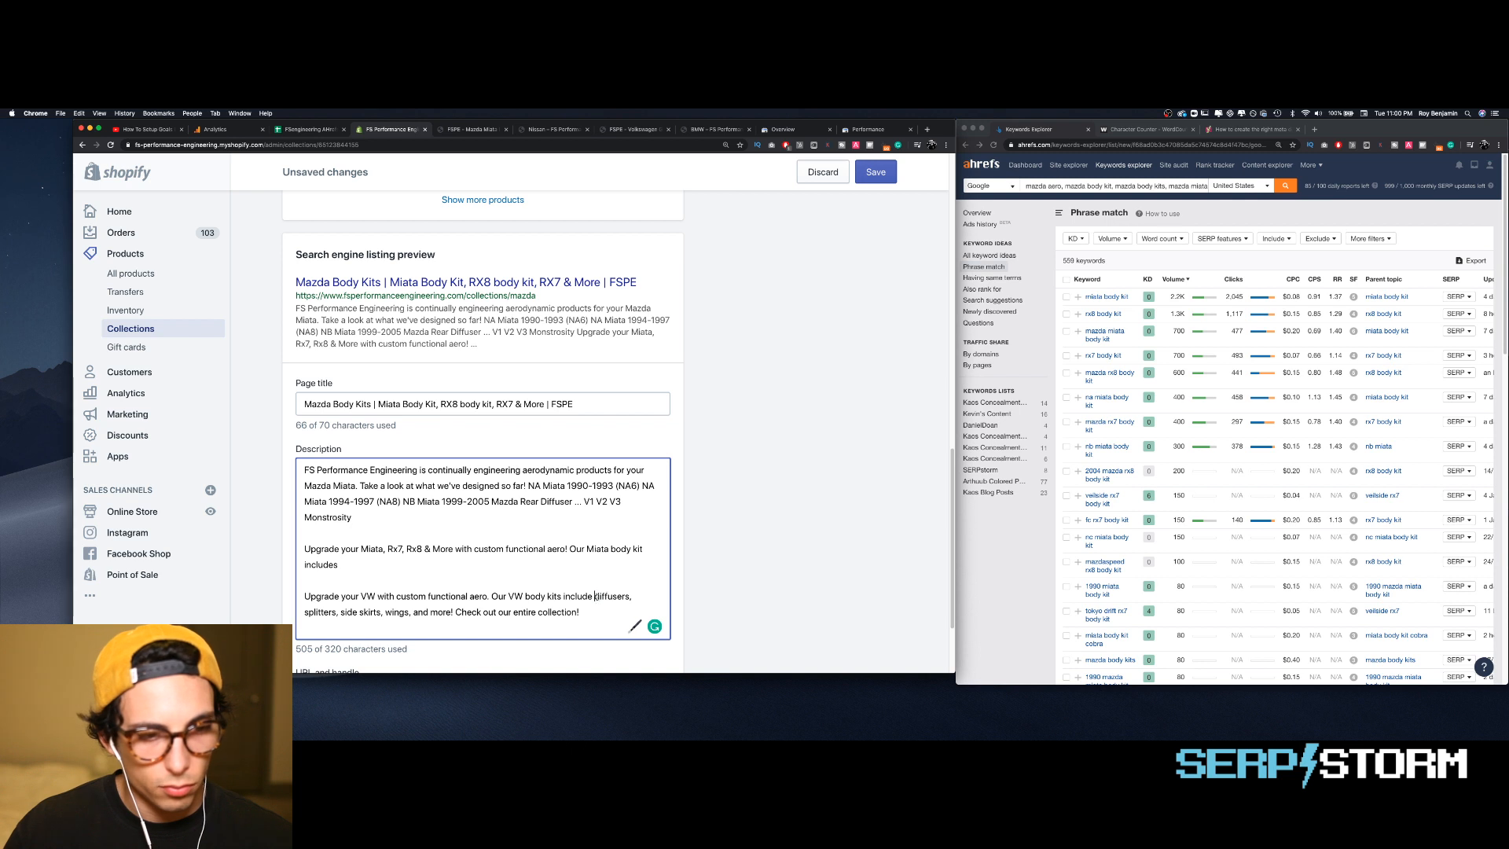
drag(595, 596, 609, 611)
key(super+c)
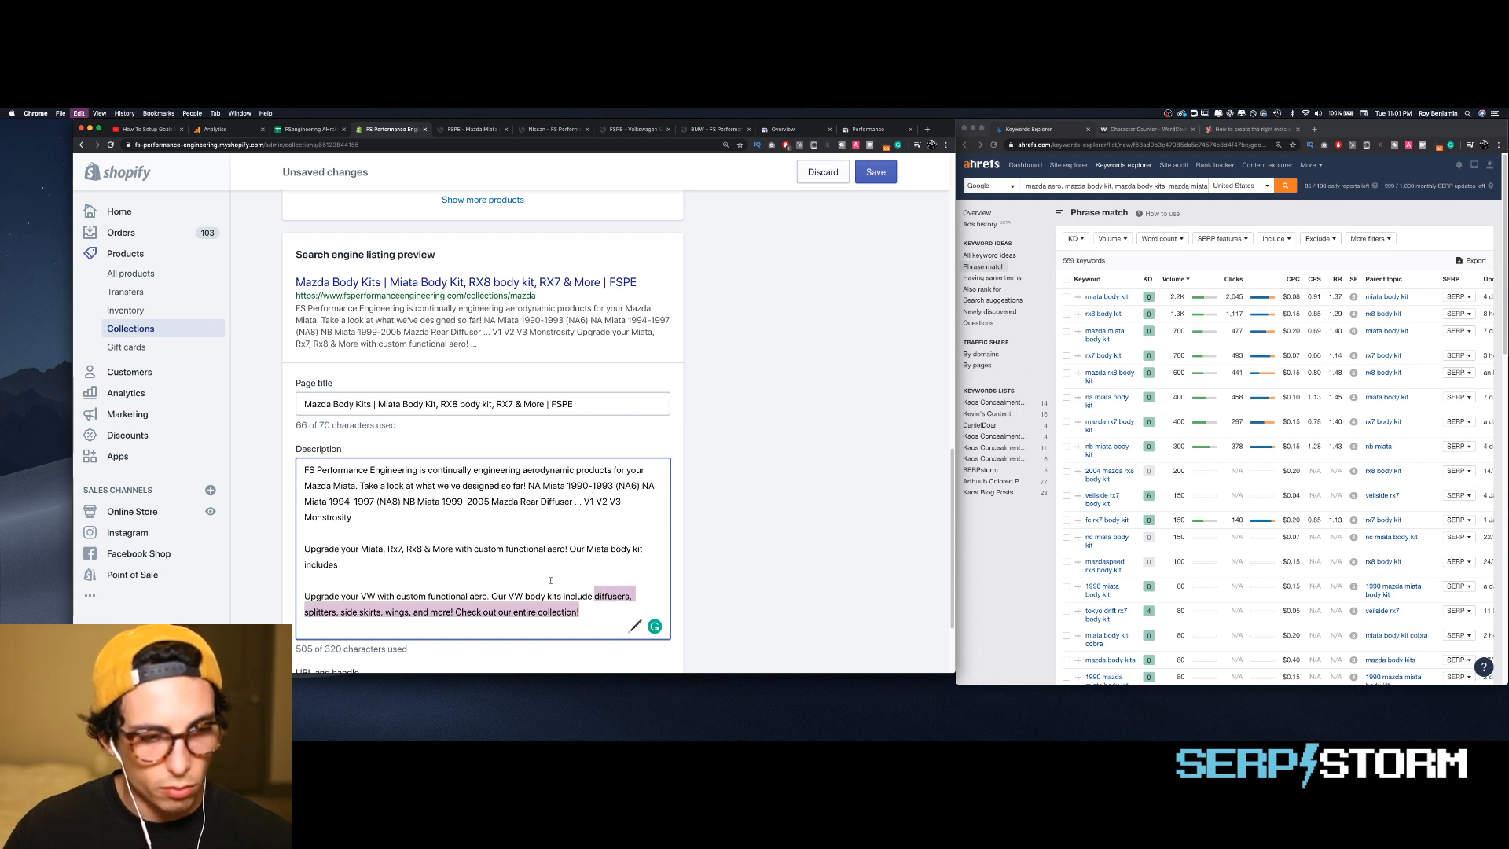
click(516, 574)
key(super+v)
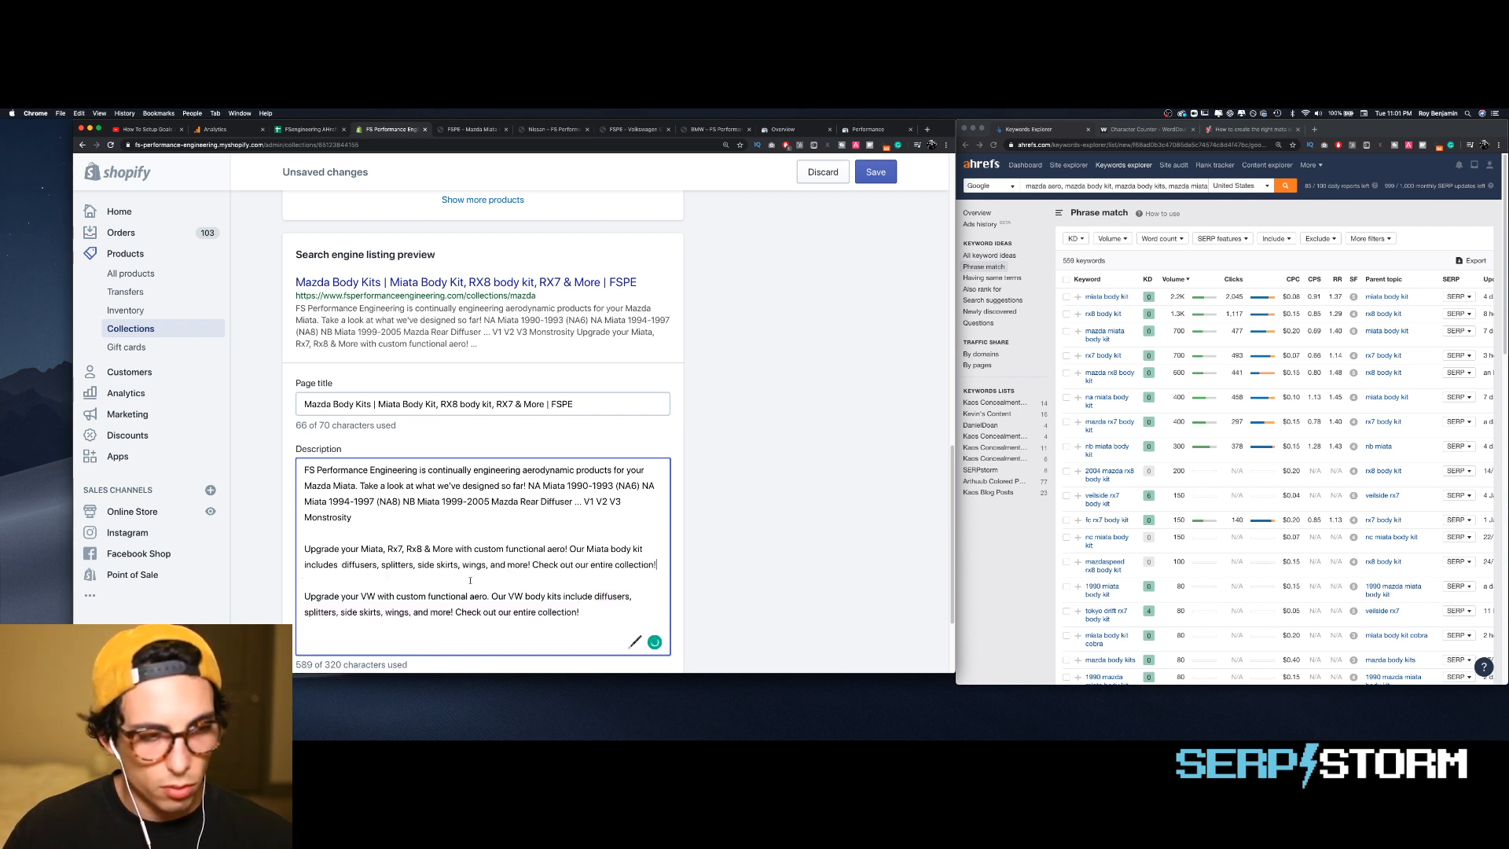
- Delete the leftover VW paragraph and accept the Grammarly fix for the extra space in includes diffusers
drag(635, 623, 304, 596)
key(BackSpace)
mouse_move(314, 565)
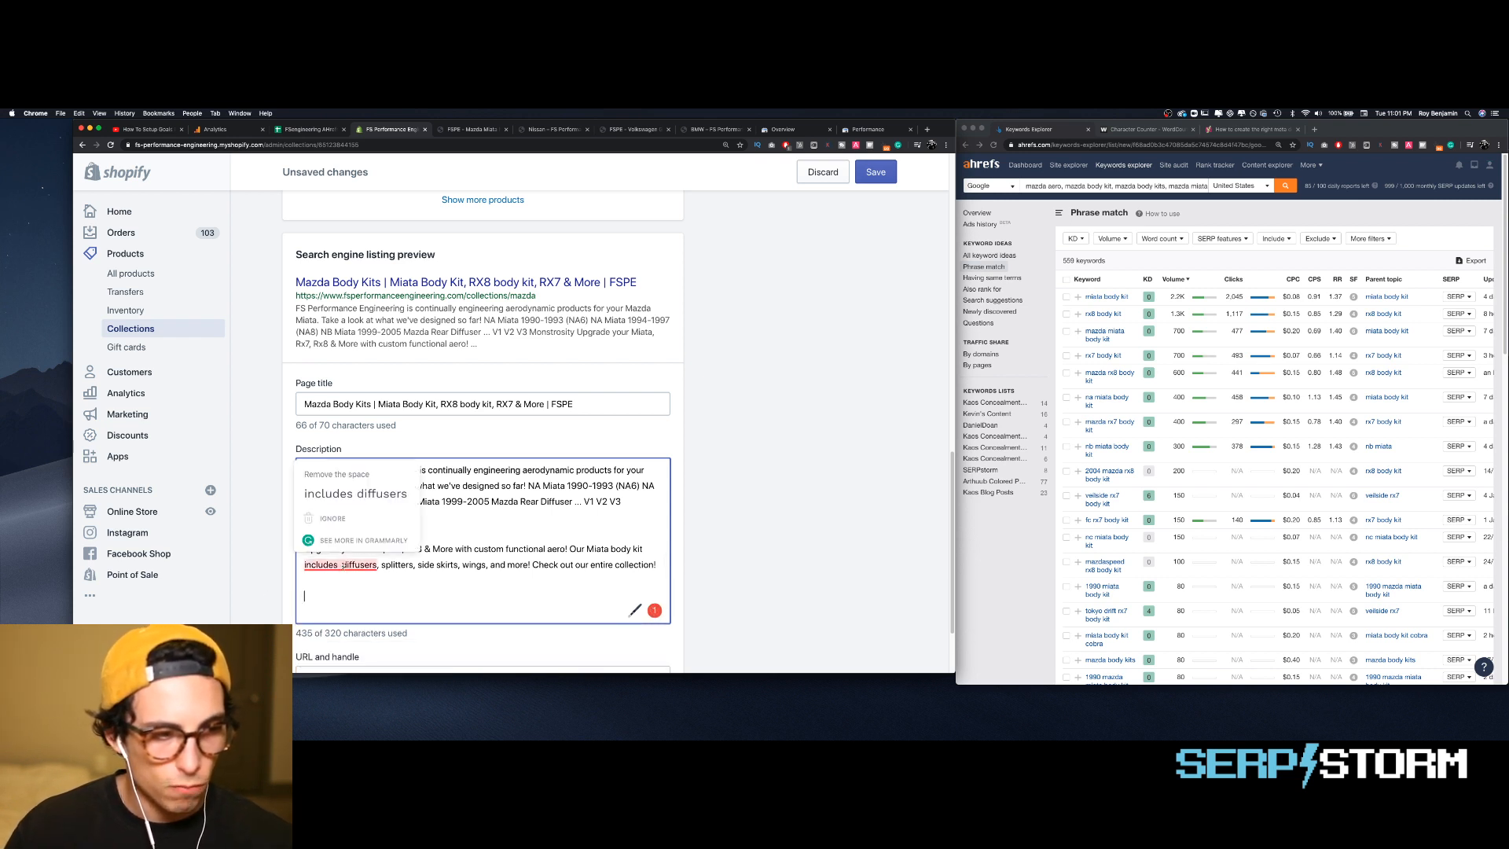
click(337, 493)
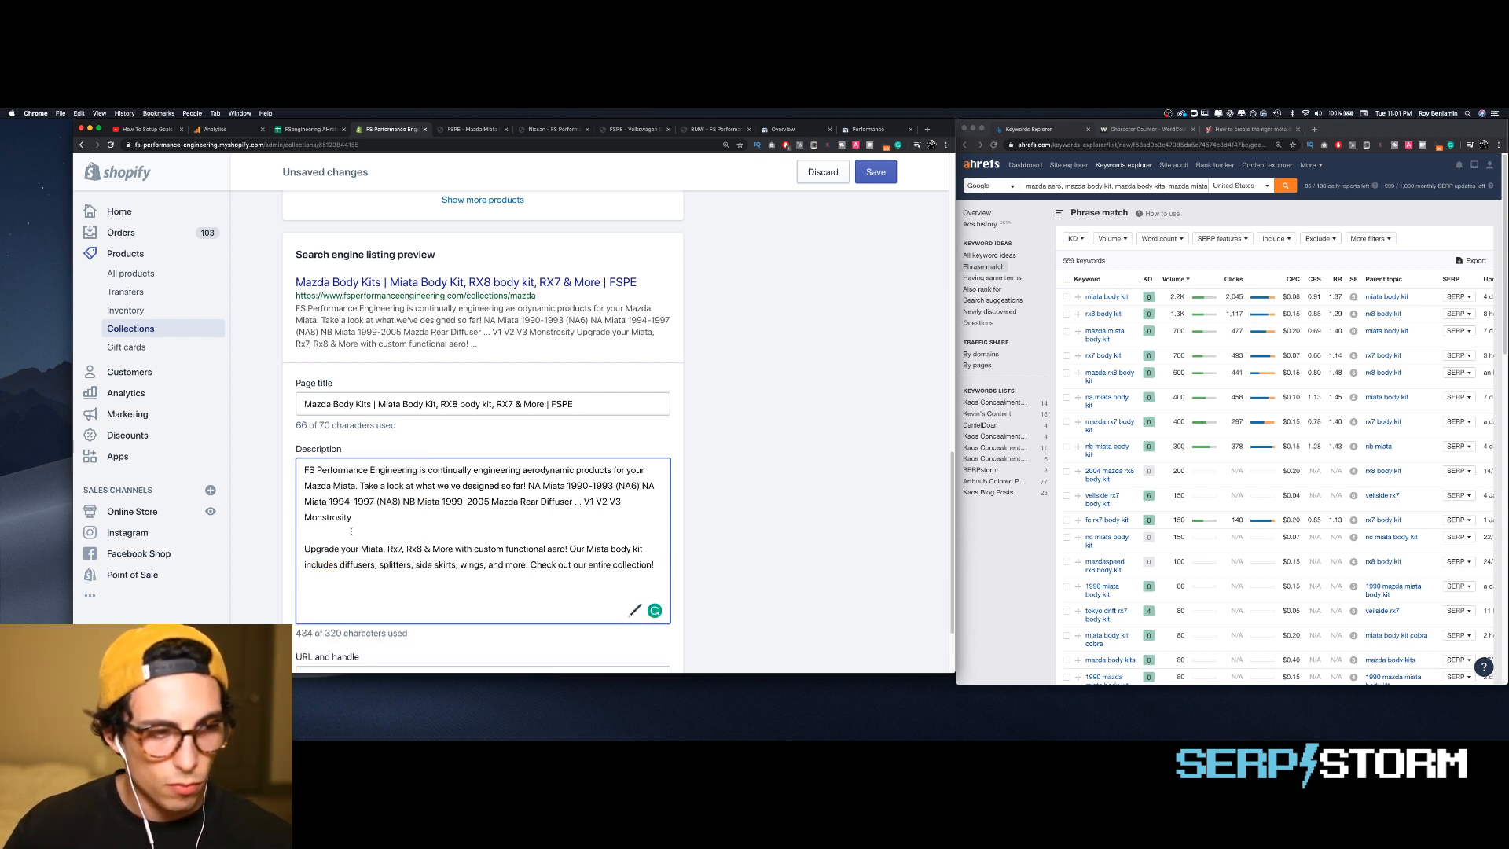
- Delete the original FS Performance Engineering text from the description and reword the model list to Miata, Rx7, or Rx8
drag(351, 531, 304, 469)
key(BackSpace)
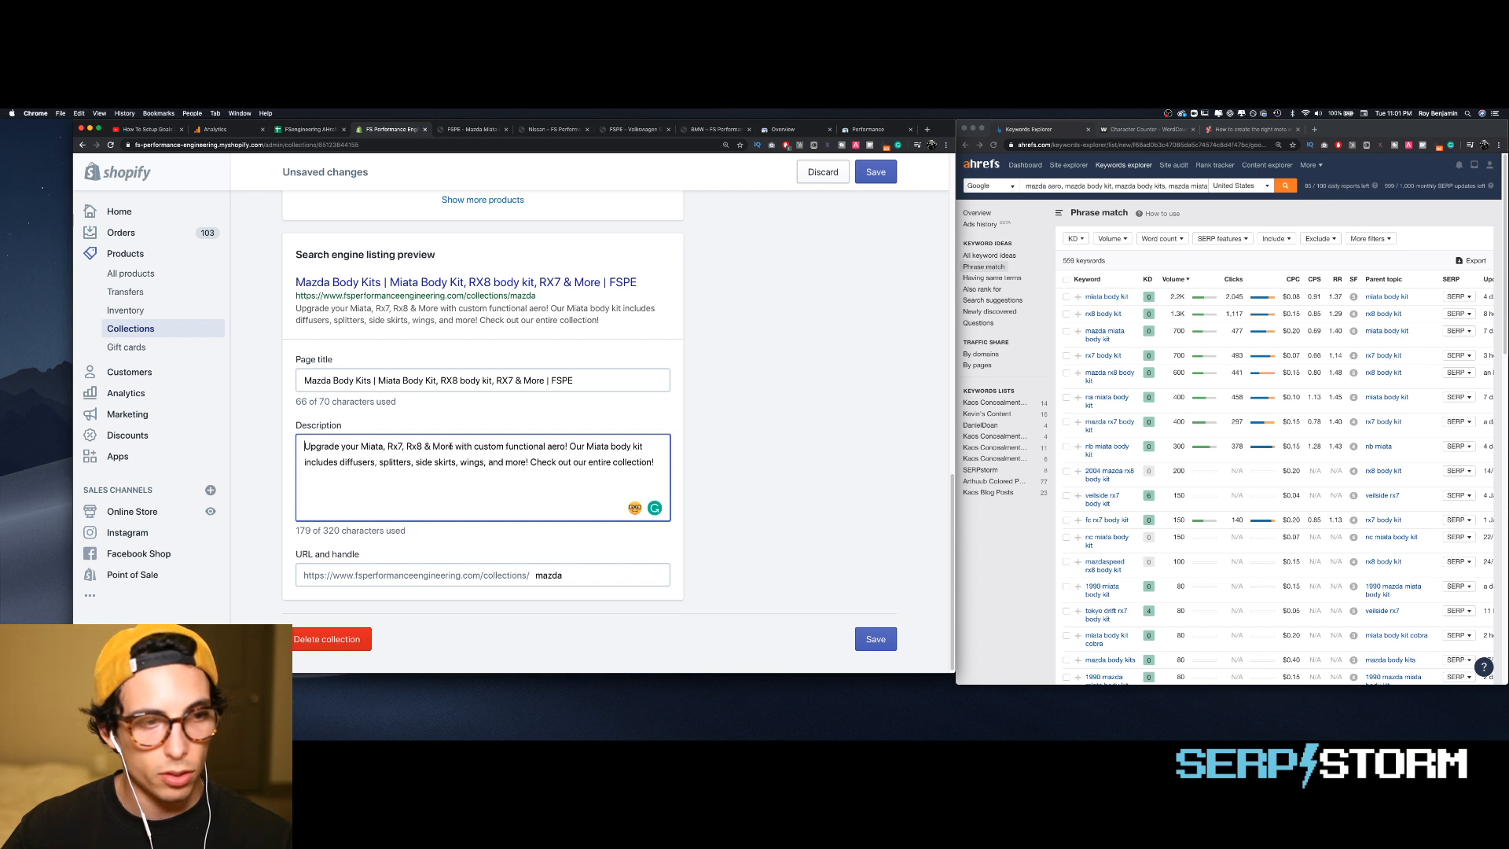
drag(455, 446, 425, 446)
key(BackSpace)
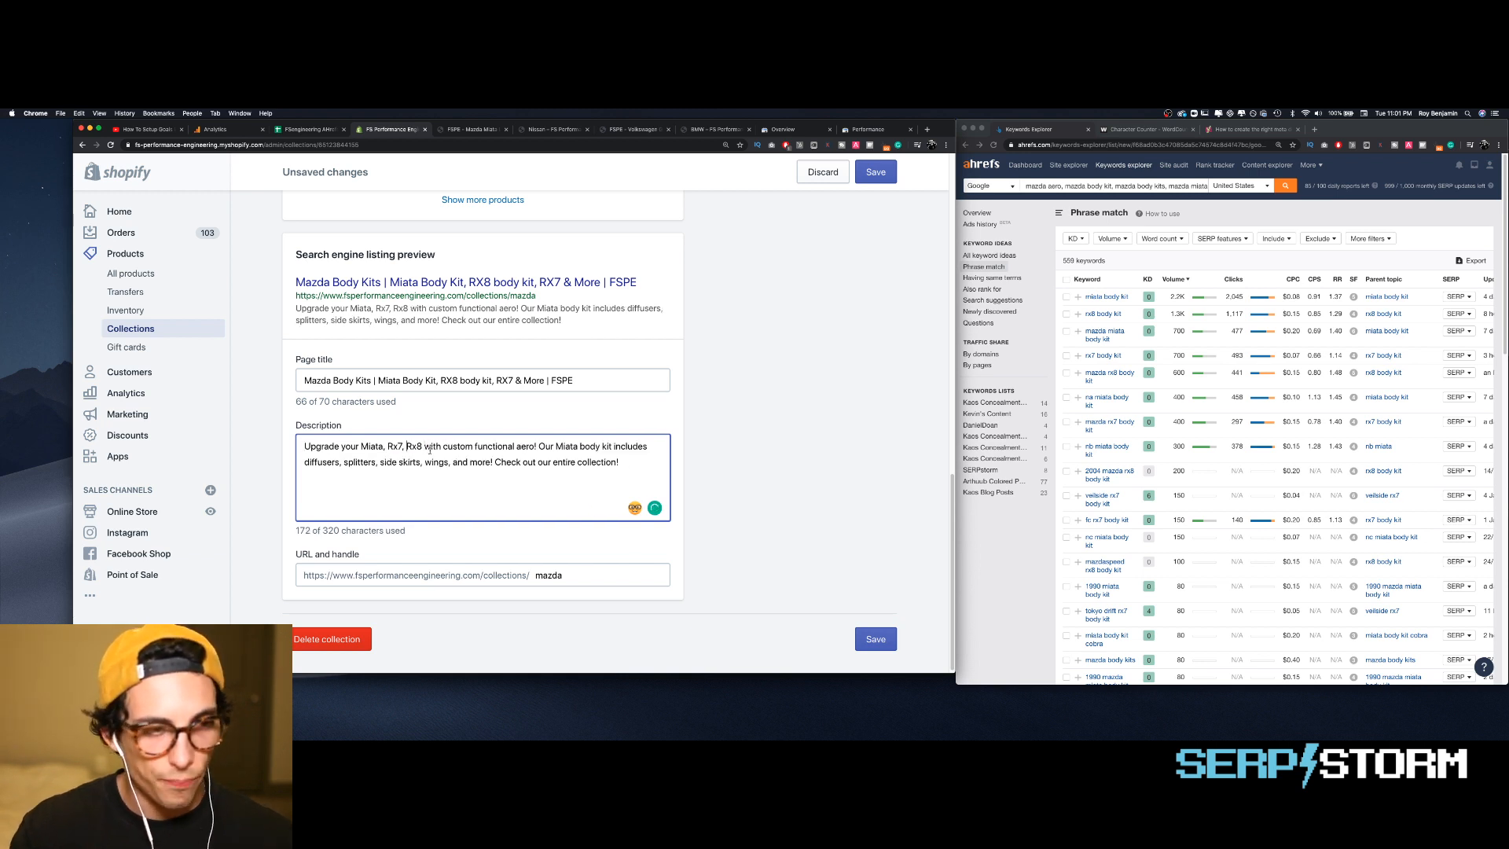
text(or)
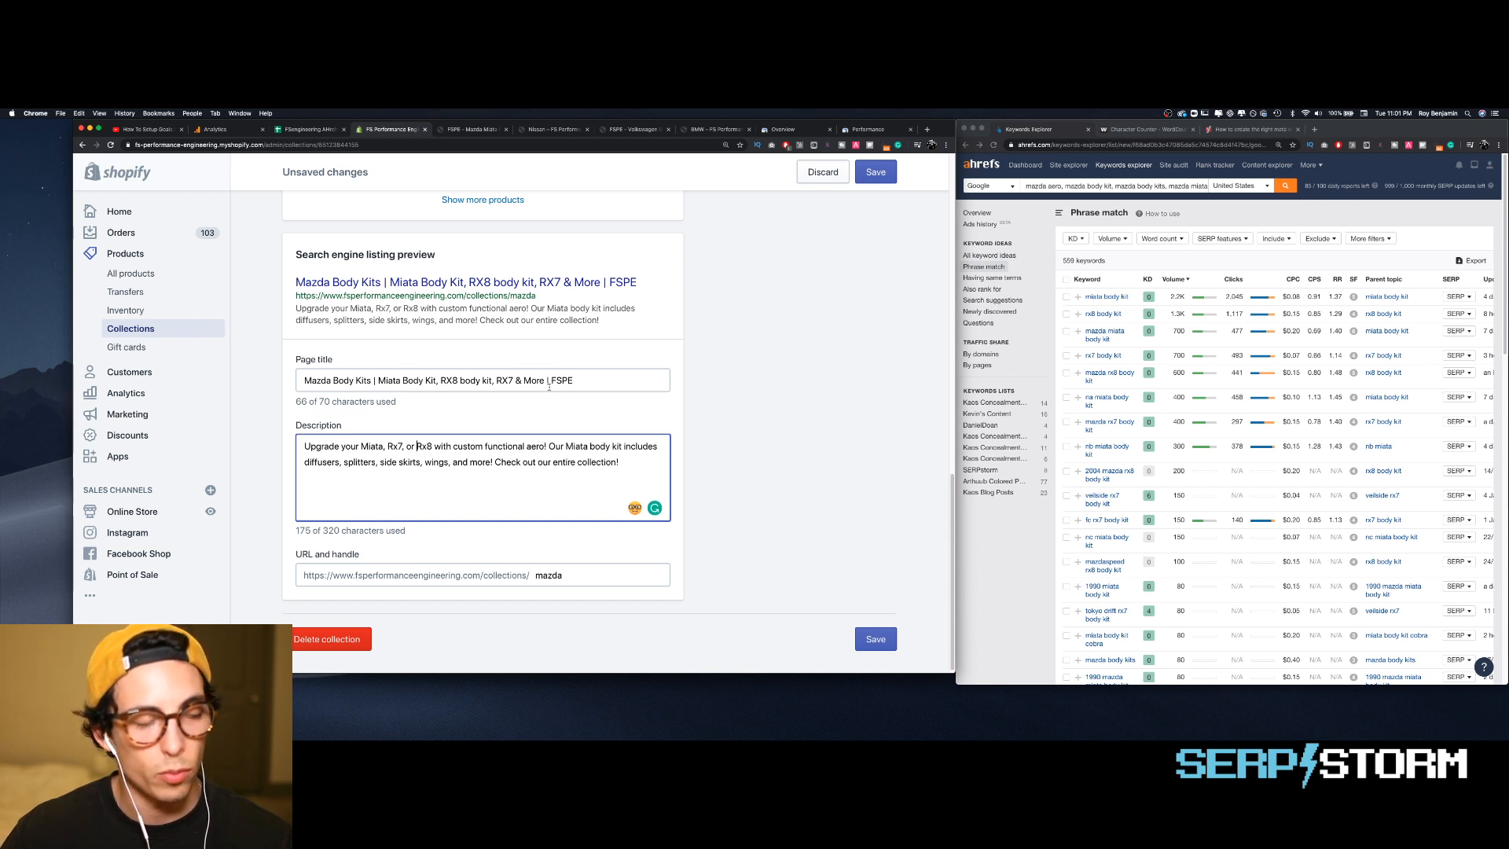
- Review the Mazda collection's product list against the new search listing and save the collection
scroll(556, 397, up, 1)
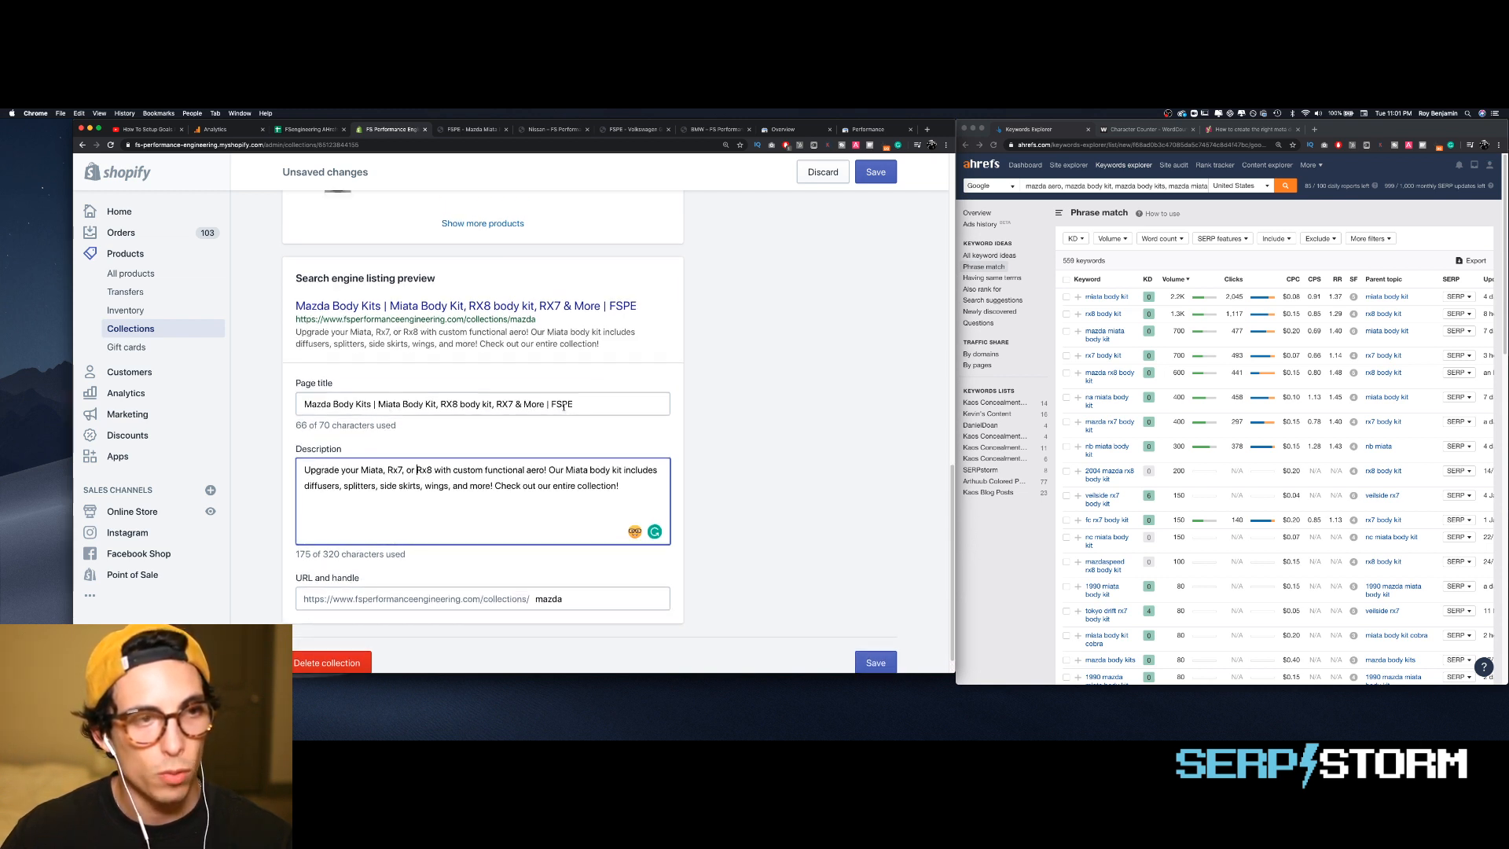
scroll(564, 407, up, 4)
scroll(563, 409, down, 5)
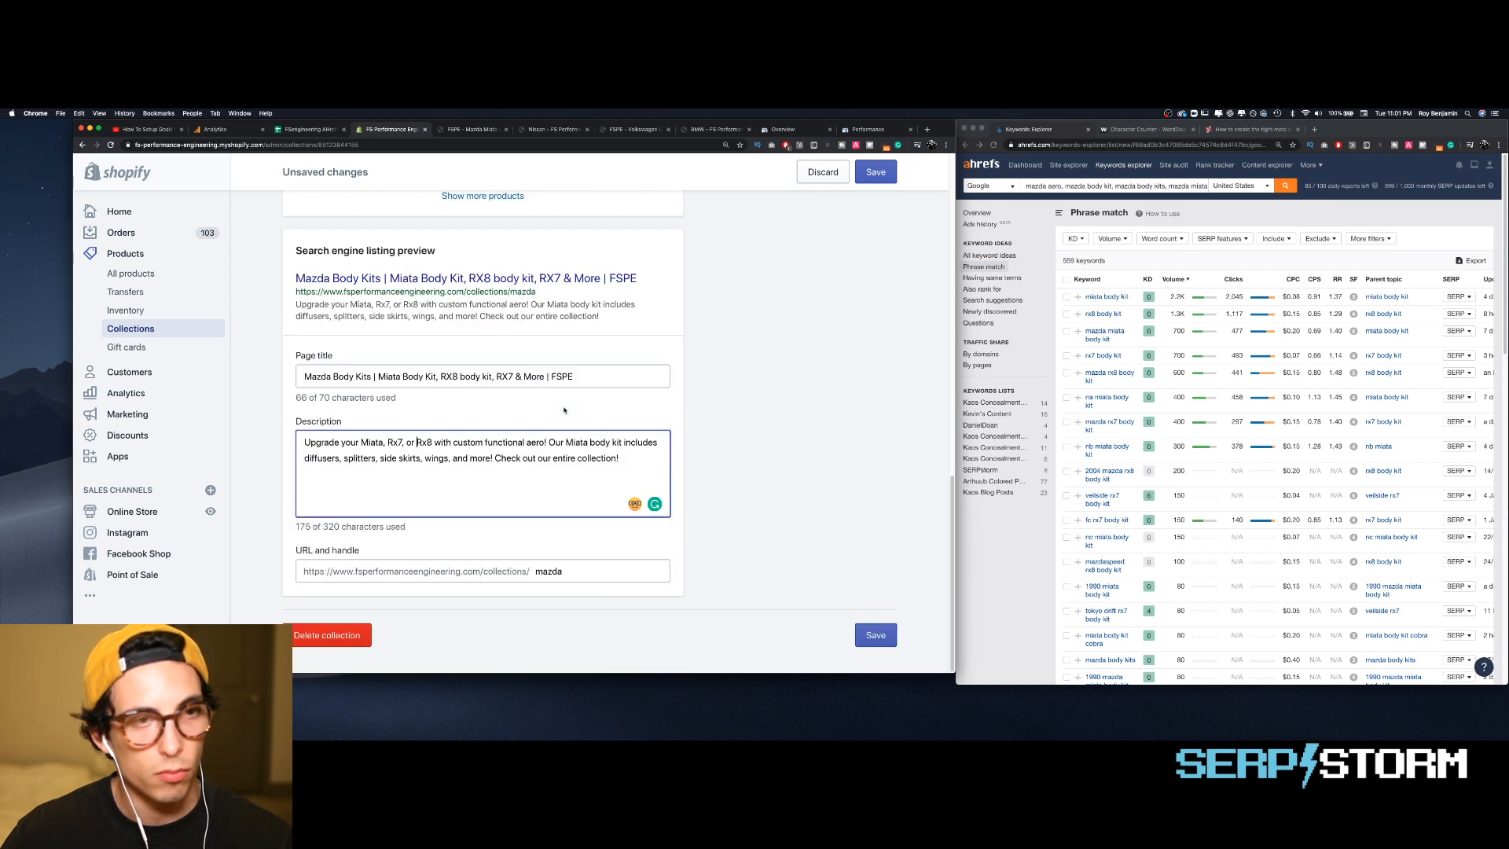
scroll(555, 473, up, 10)
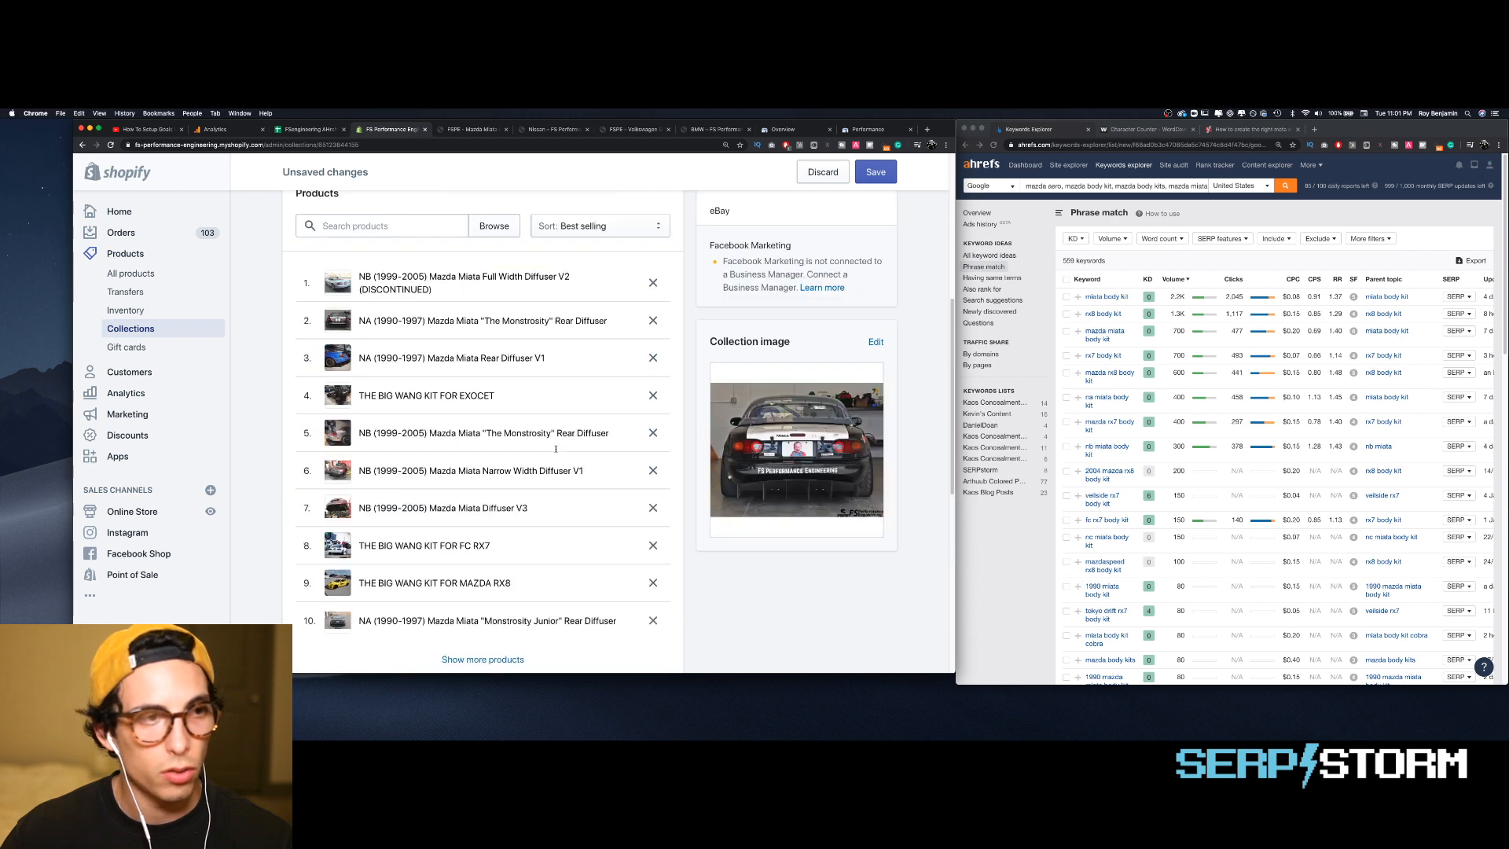
scroll(555, 449, down, 10)
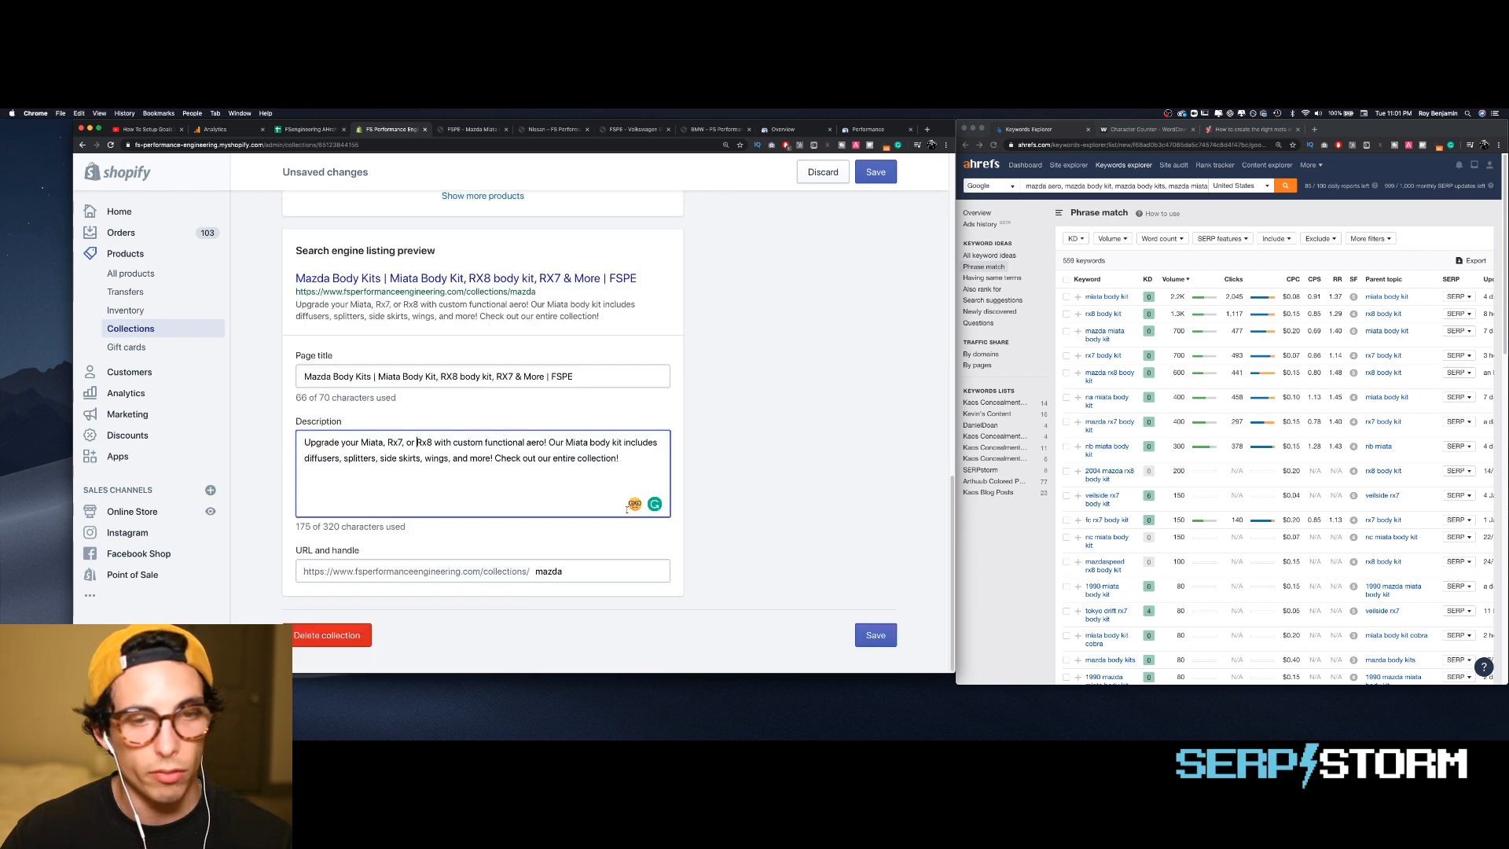
click(876, 635)
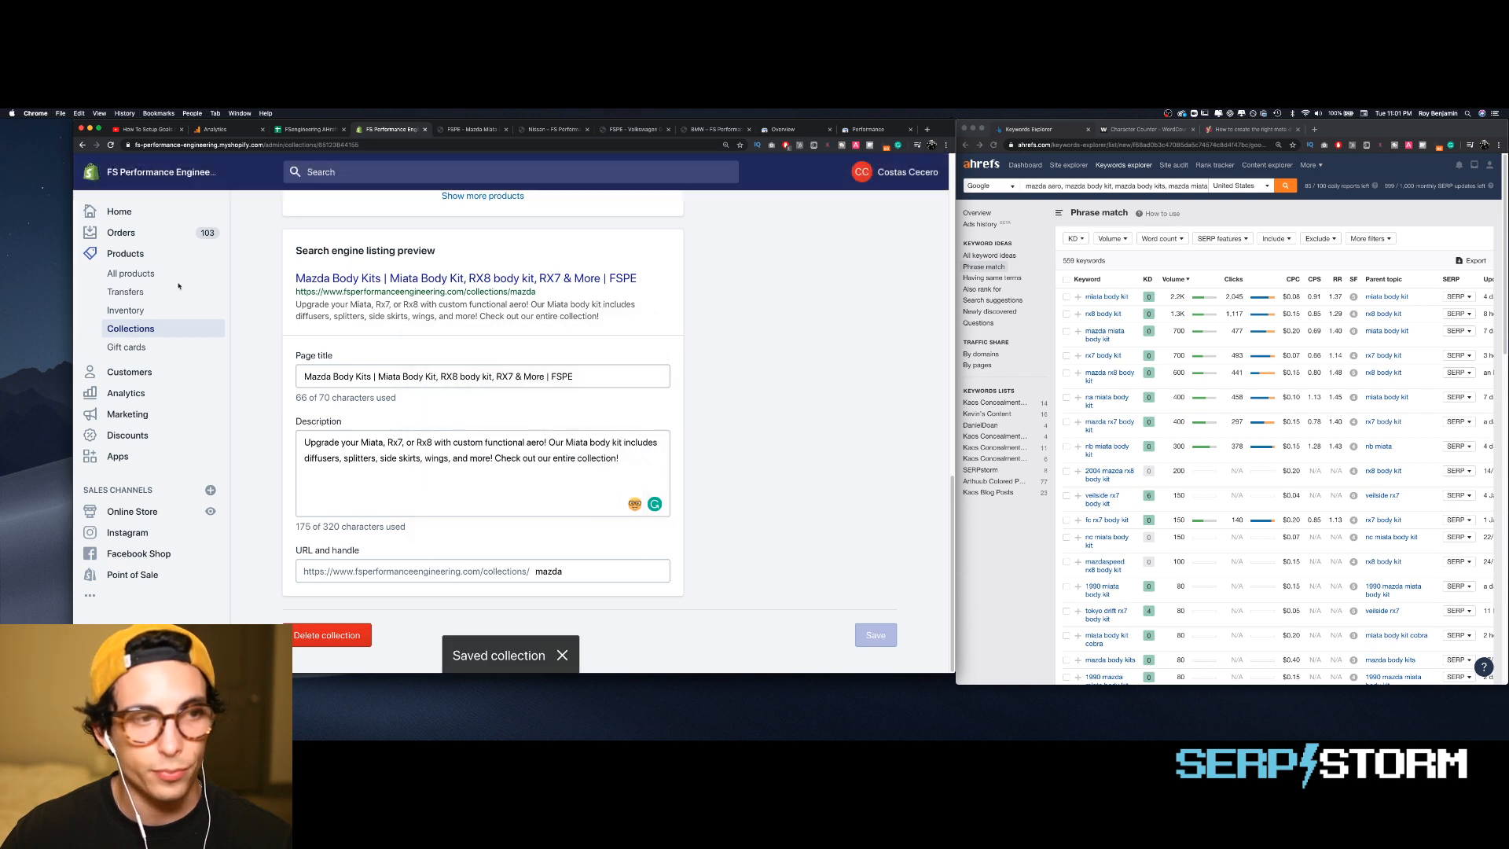
- Return to the collections list and look over the products in the Porsche collection
scroll(270, 248, up, 10)
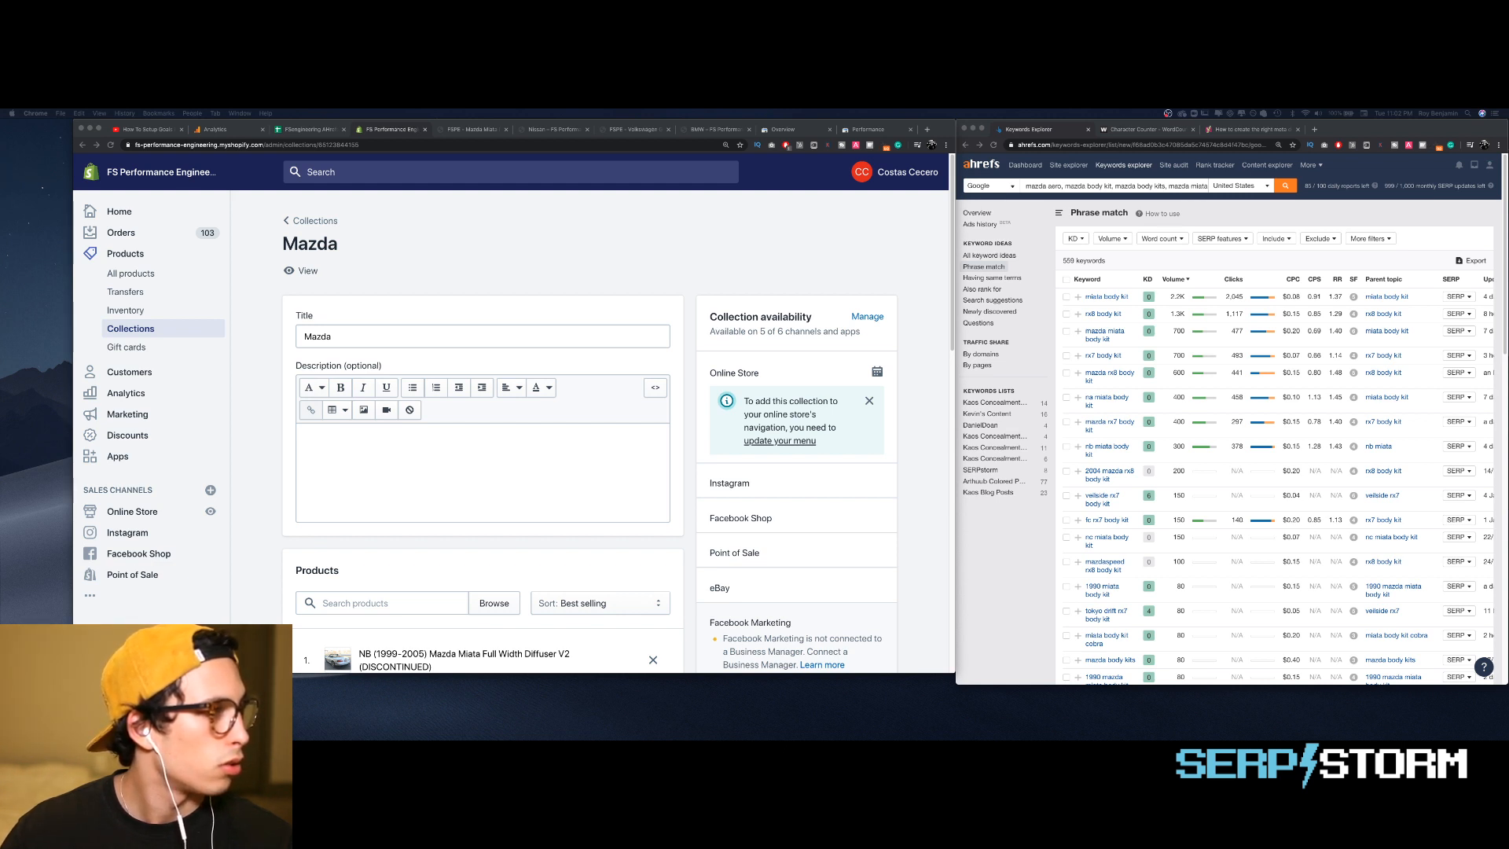
click(356, 335)
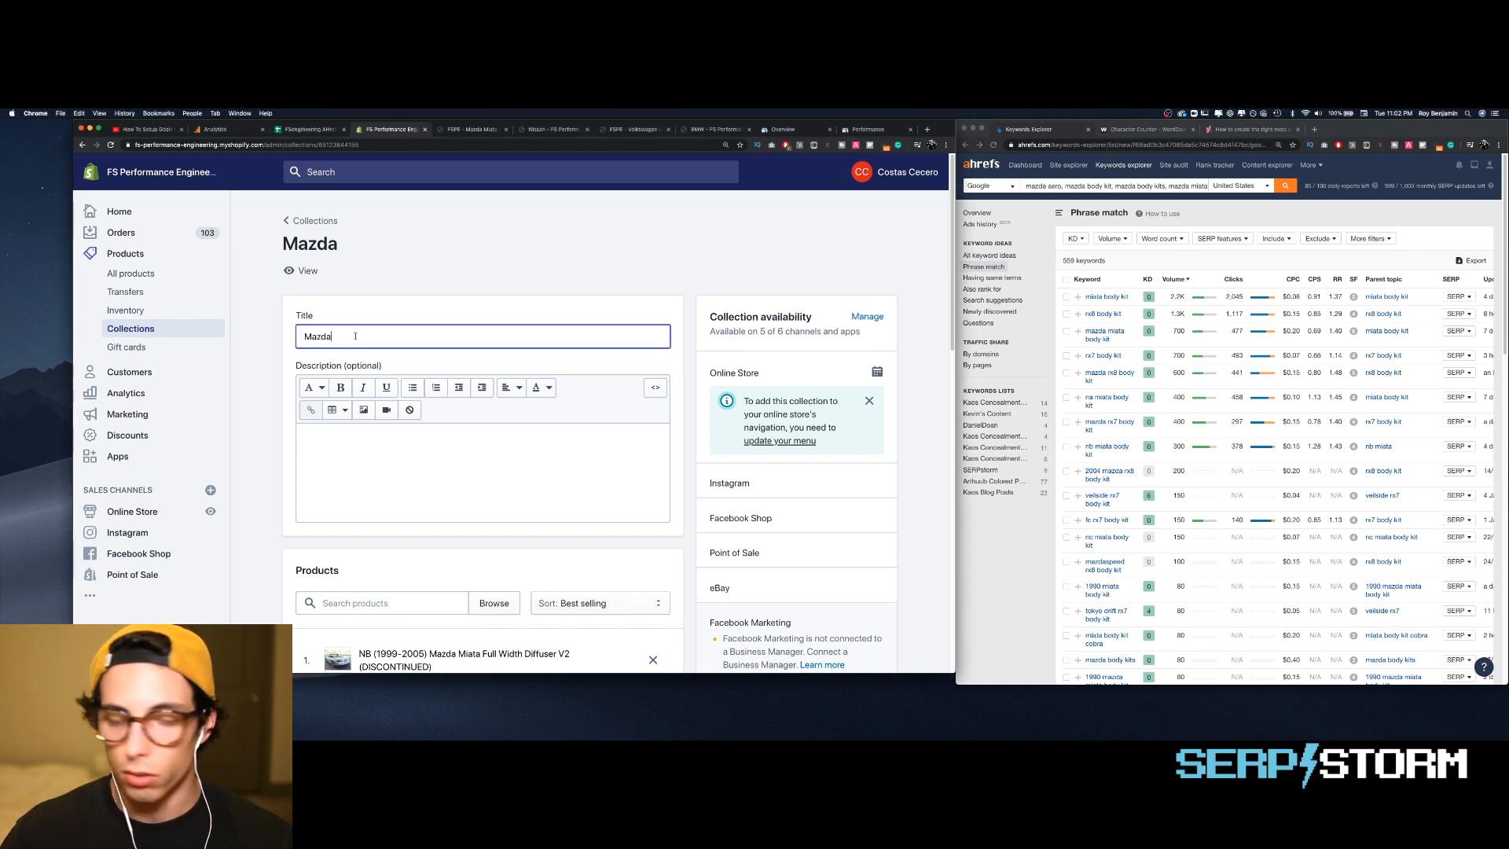
click(313, 223)
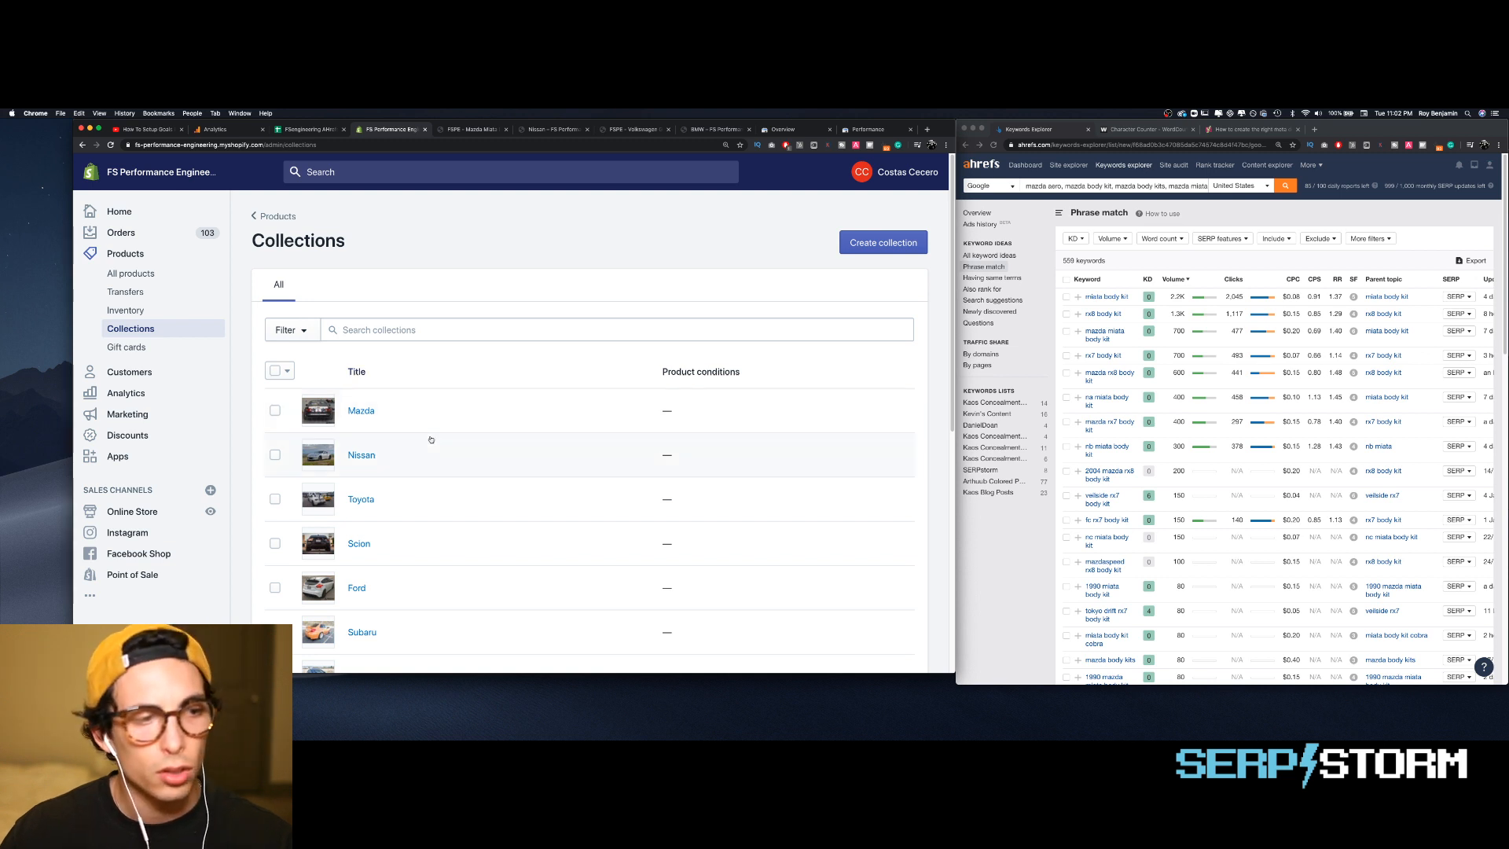
scroll(432, 440, down, 5)
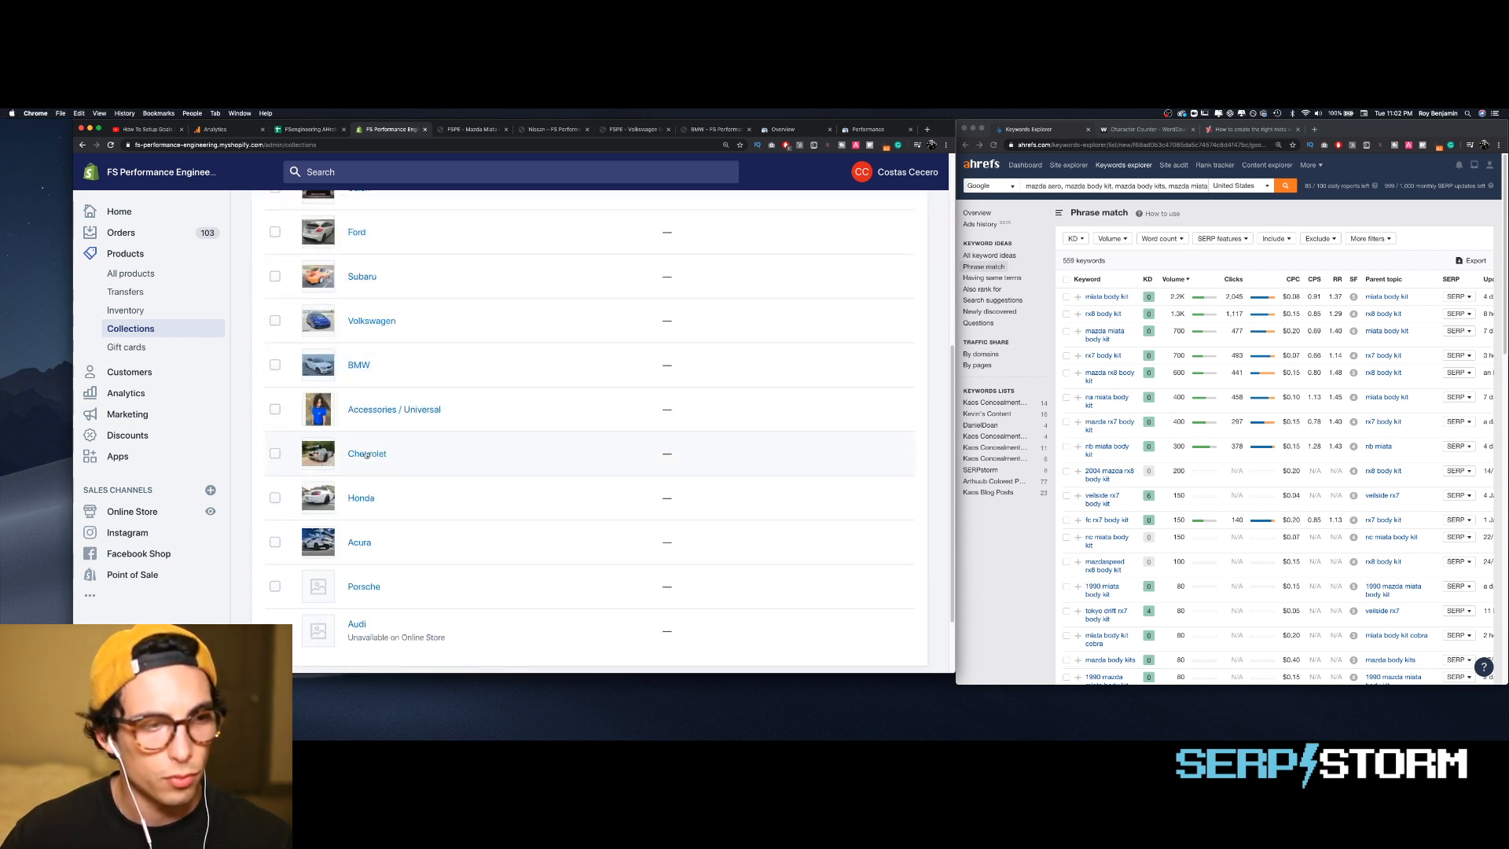
scroll(367, 455, down, 1)
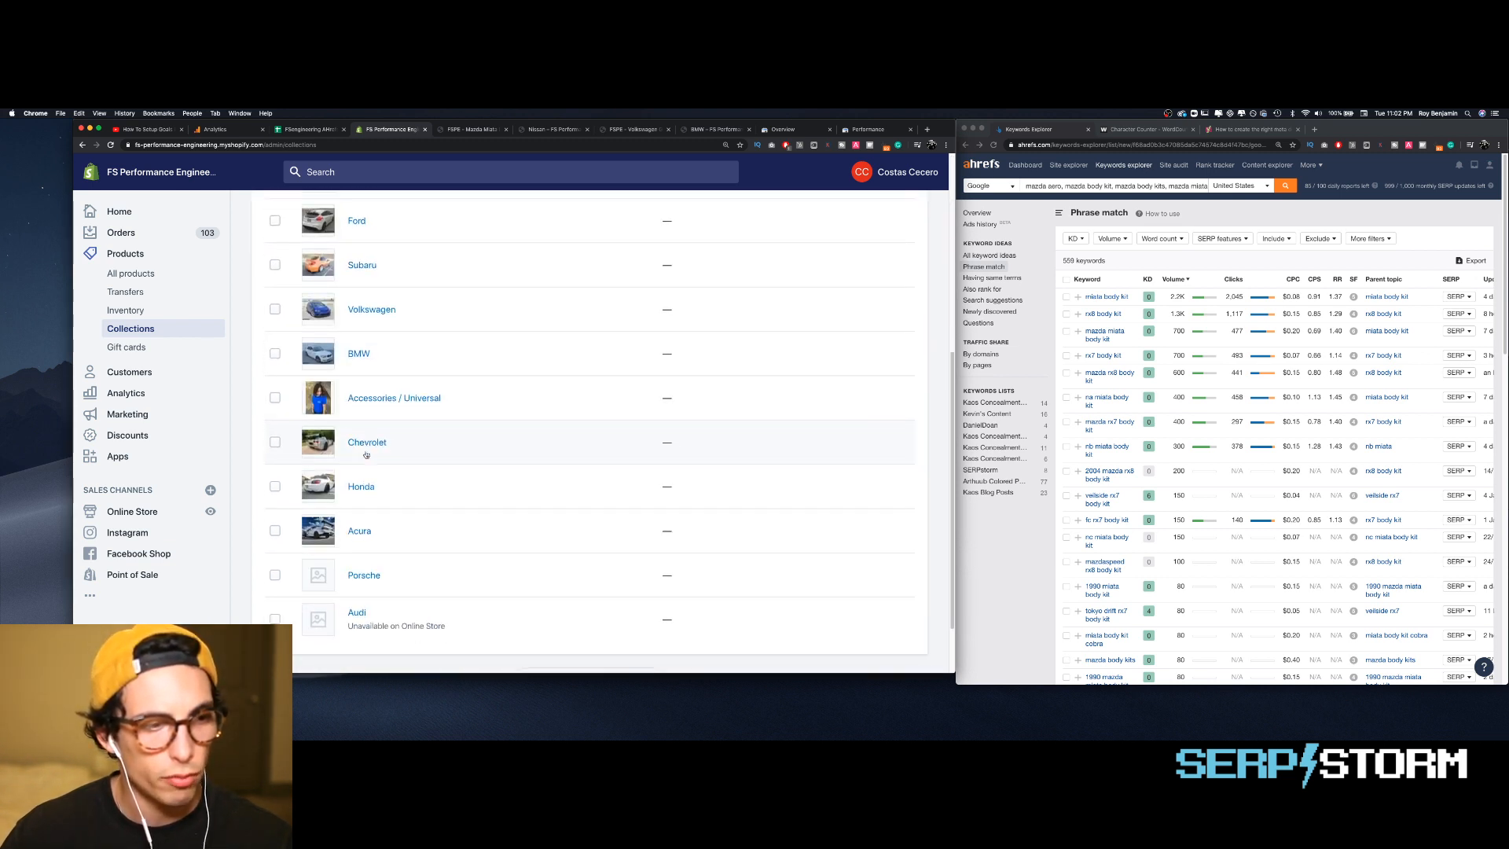
click(364, 575)
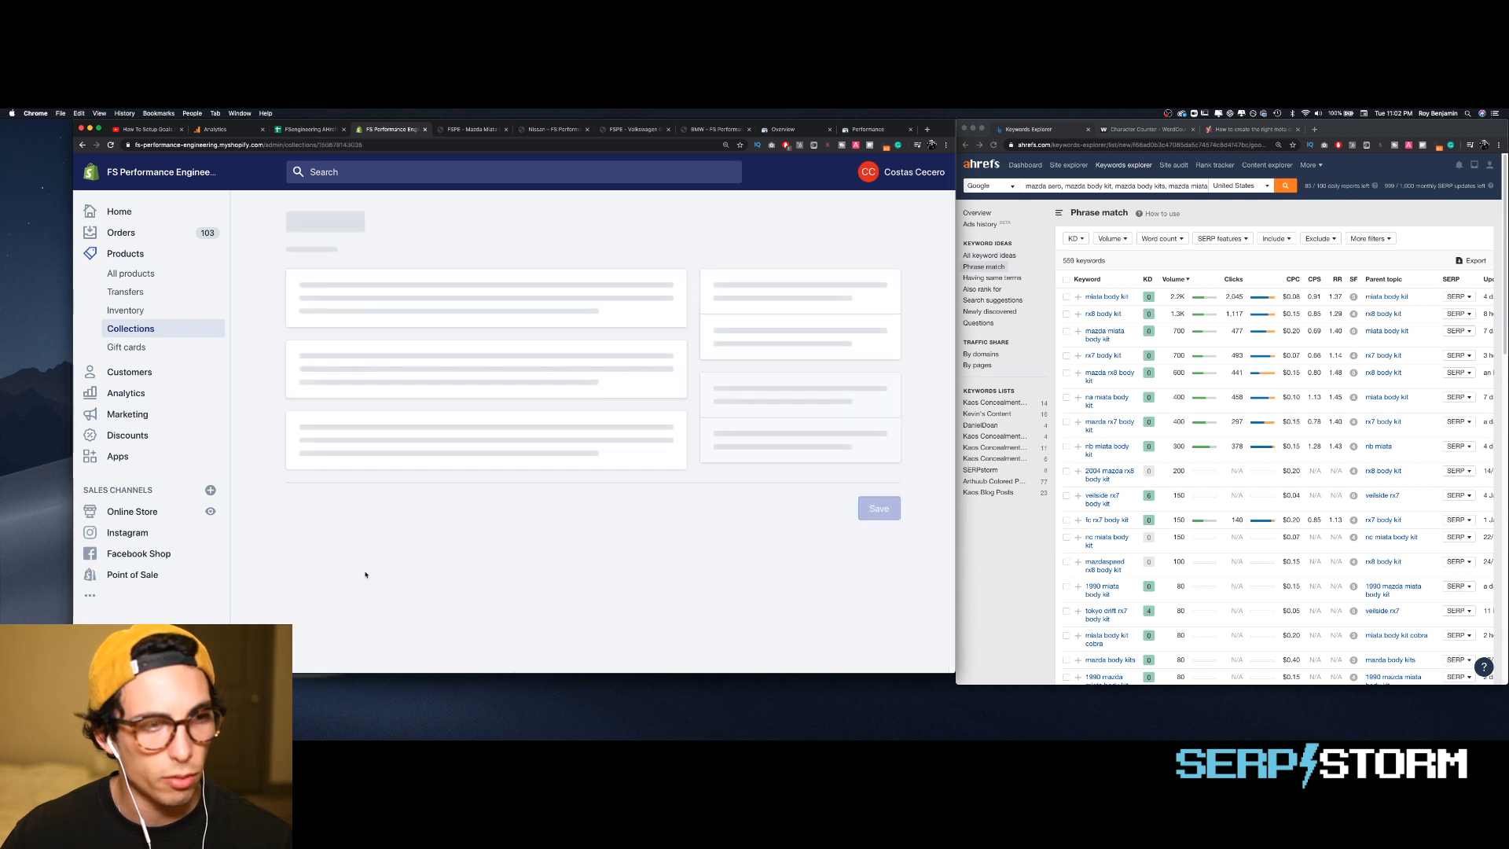
scroll(368, 572, down, 5)
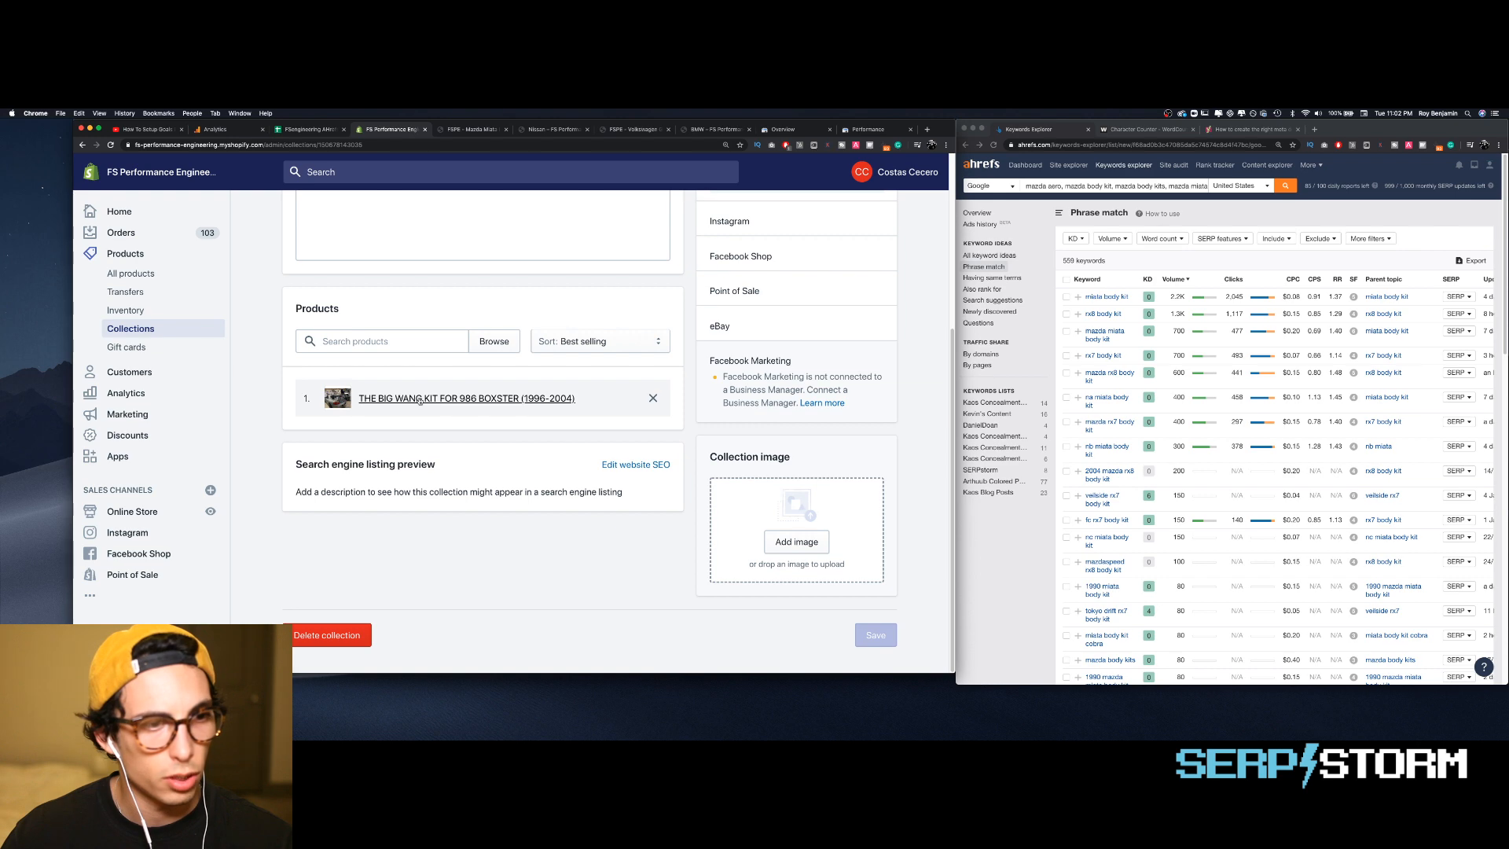
scroll(590, 470, up, 5)
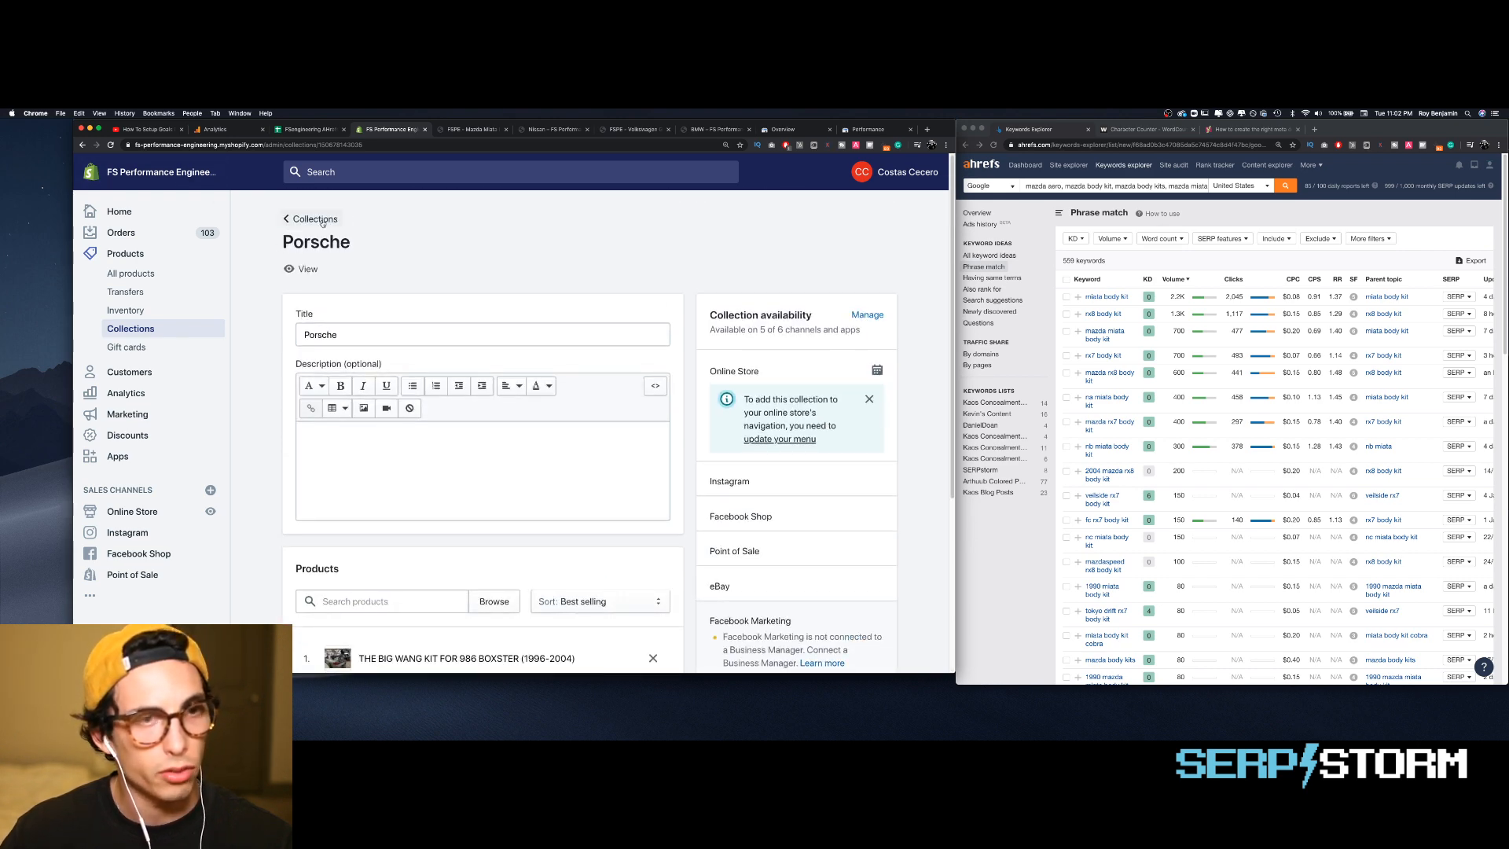
- Open the Chevrolet collection from the collections list, review its products and open its website SEO fields for editing
click(310, 220)
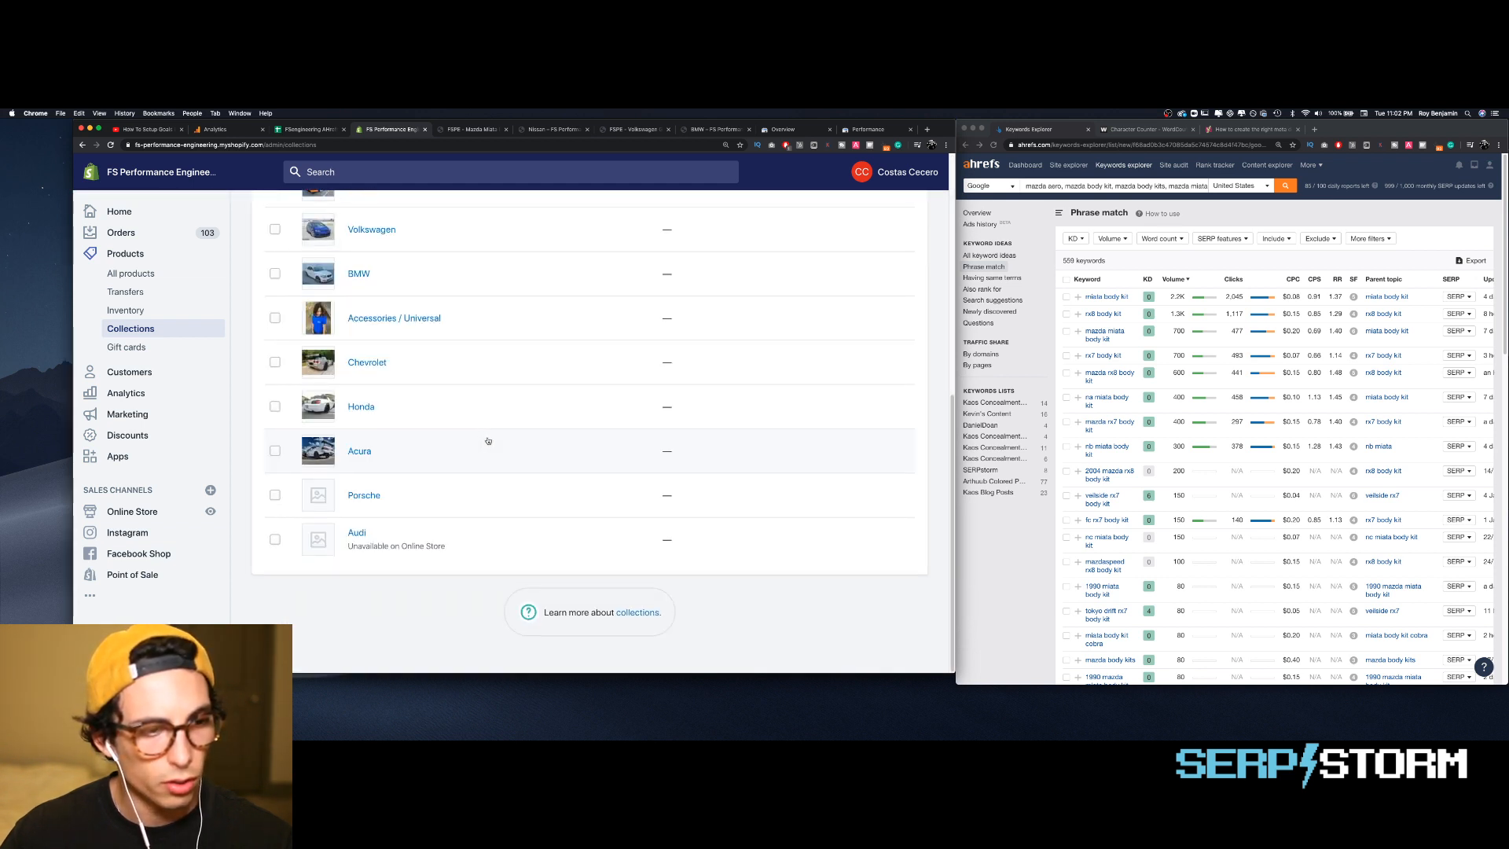
click(373, 364)
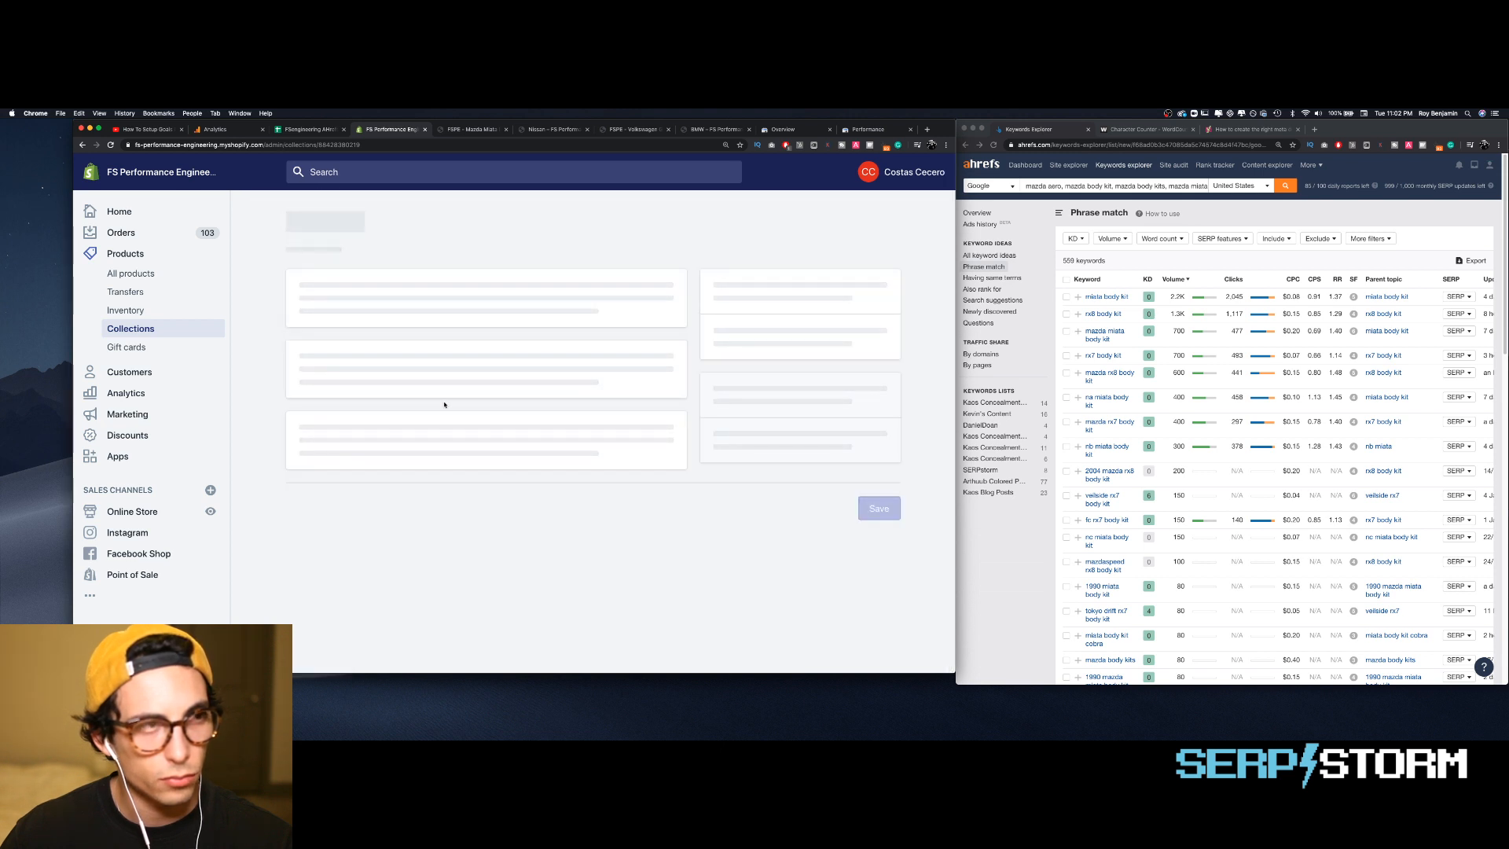
scroll(624, 529, down, 6)
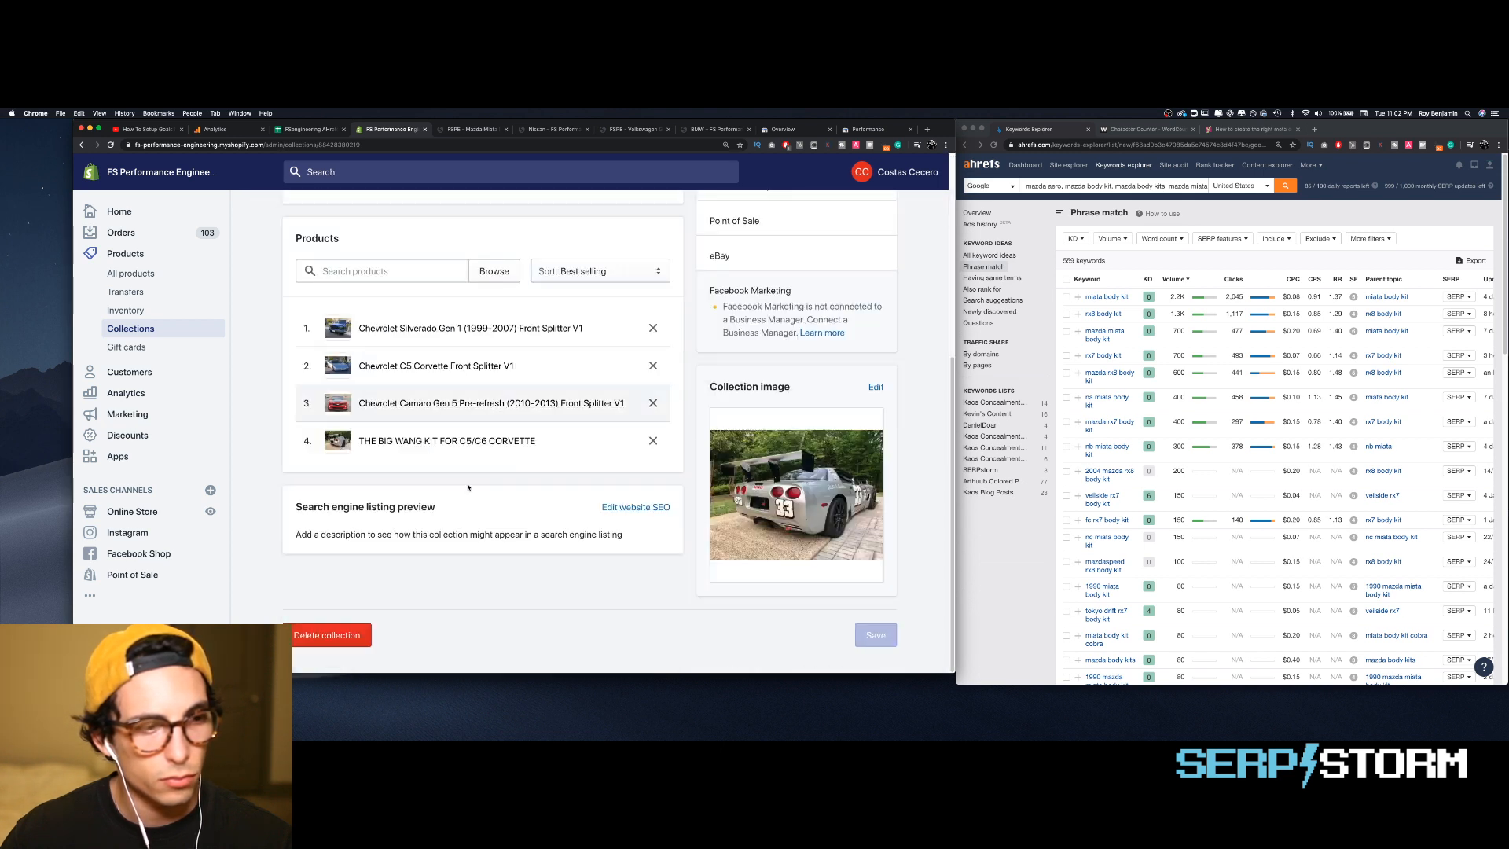
click(635, 507)
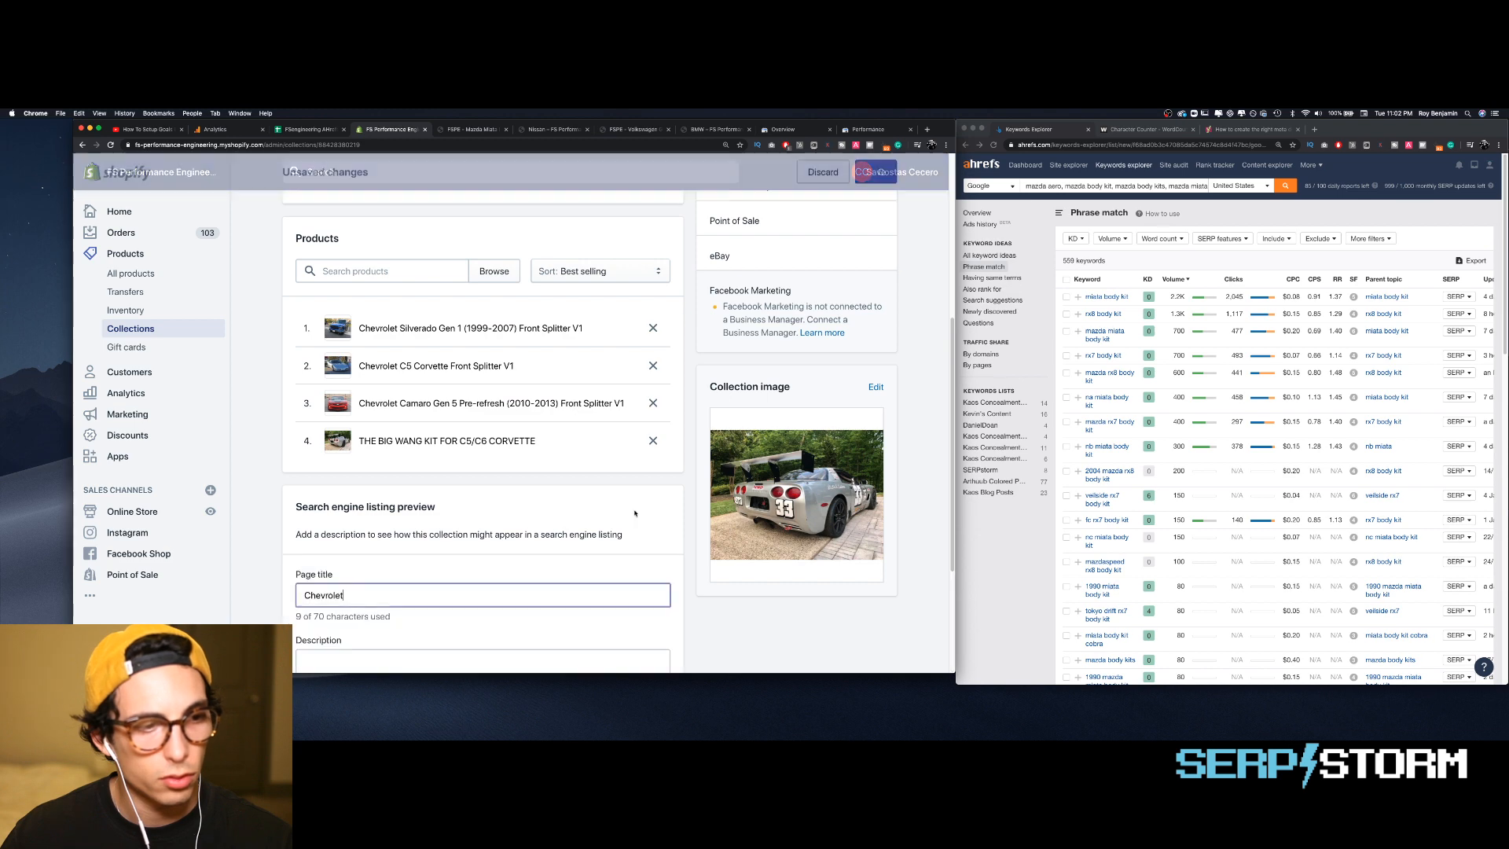
scroll(619, 512, down, 3)
scroll(598, 498, up, 15)
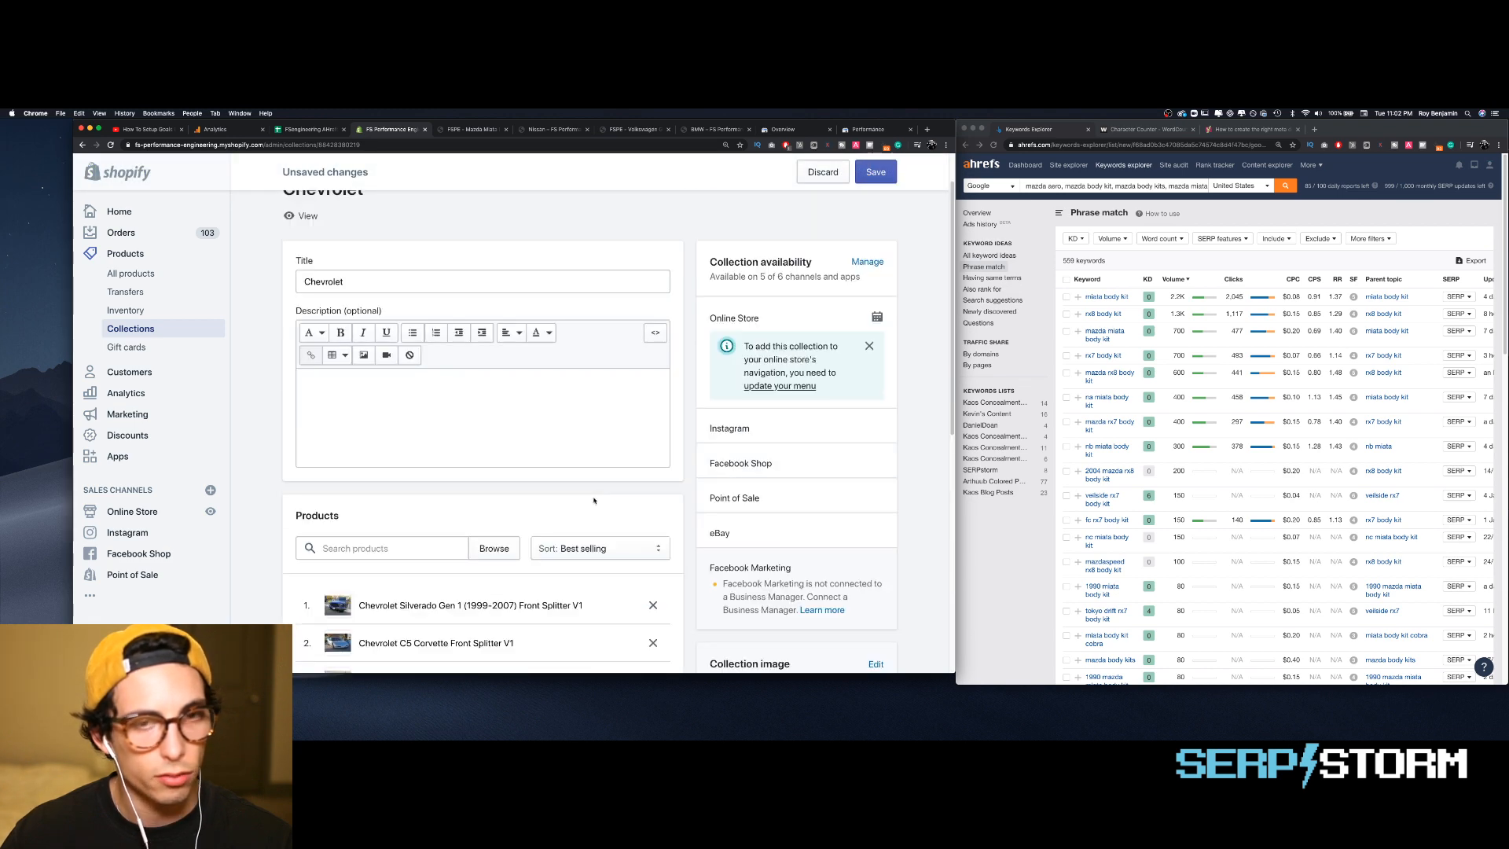
- Open the Chevrolet collection's storefront page in a new tab and copy its URL
right_click(308, 273)
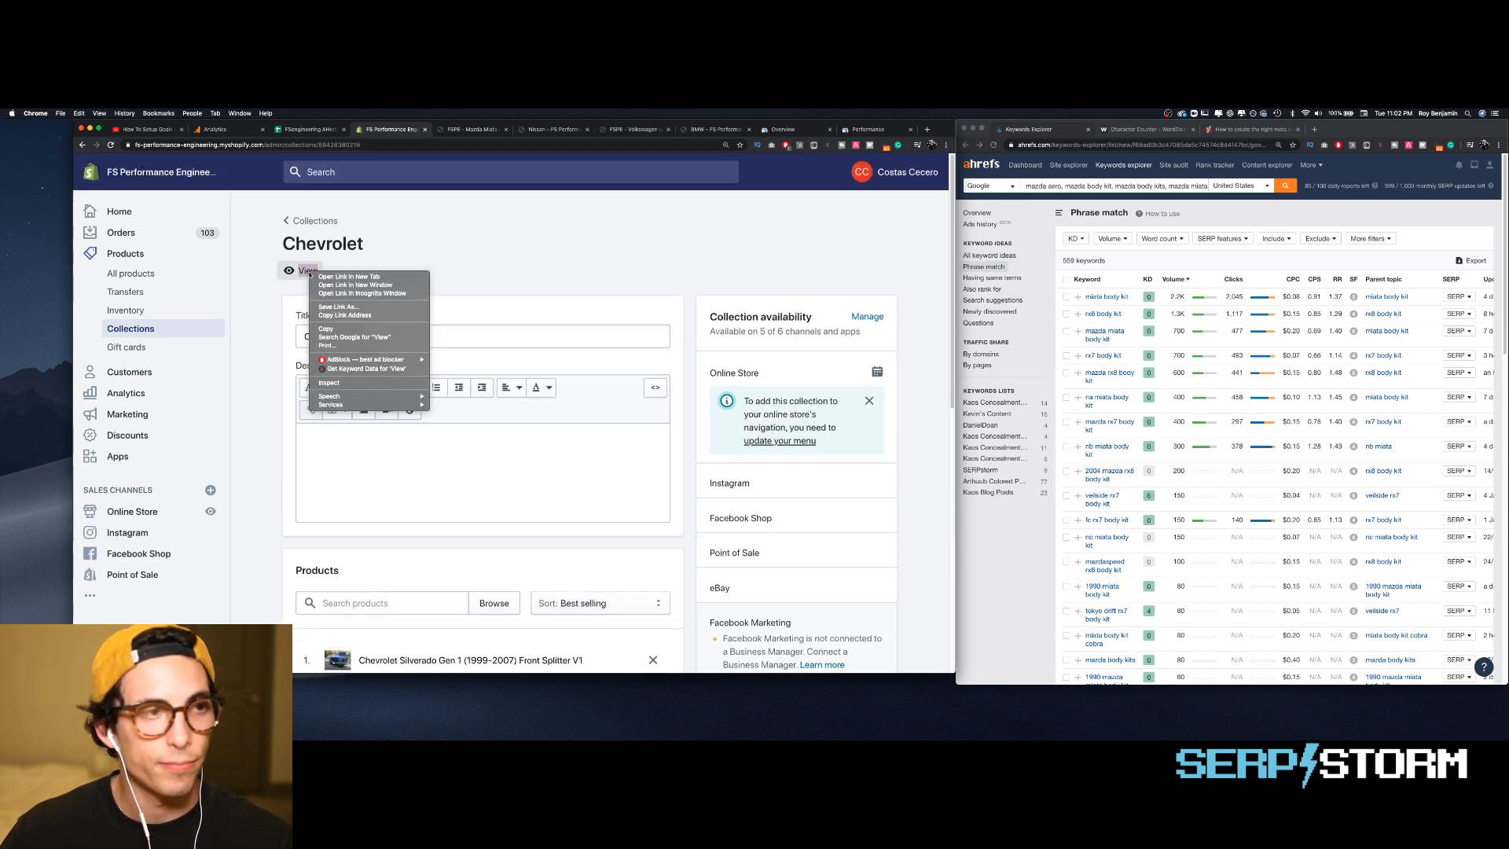
click(347, 281)
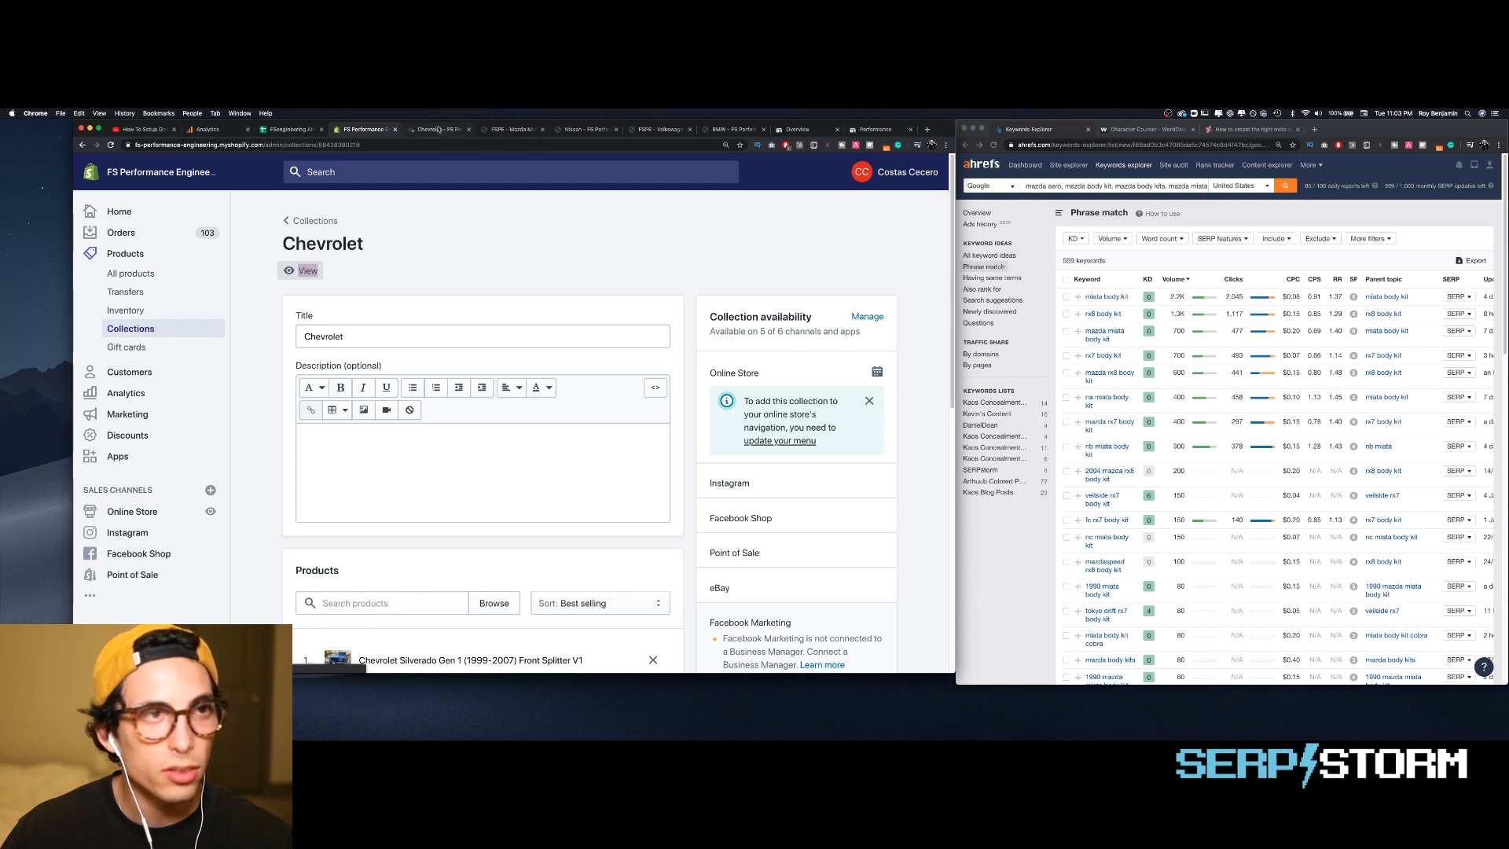
click(442, 134)
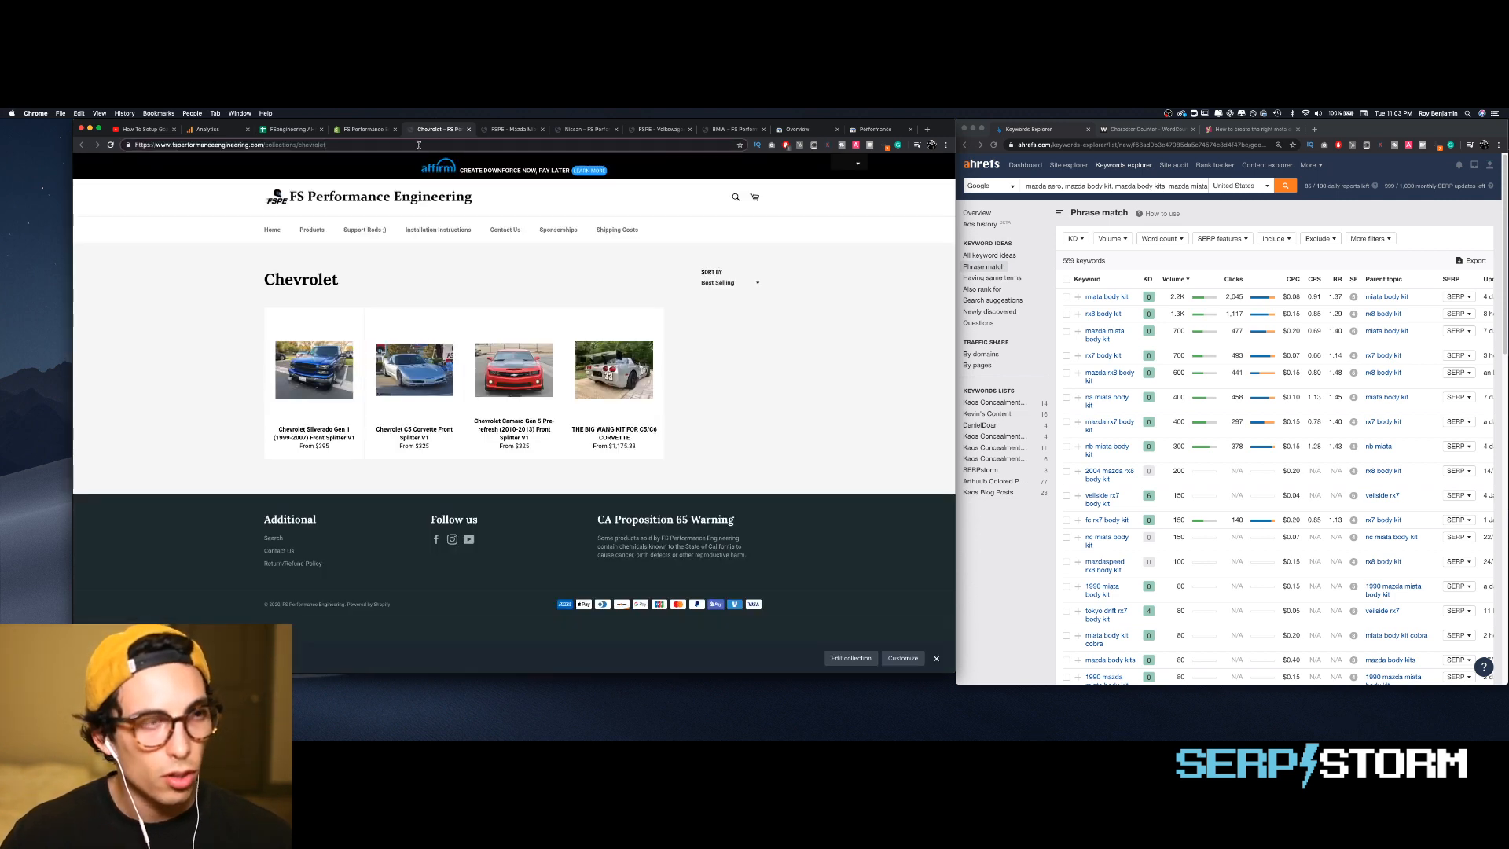
click(432, 145)
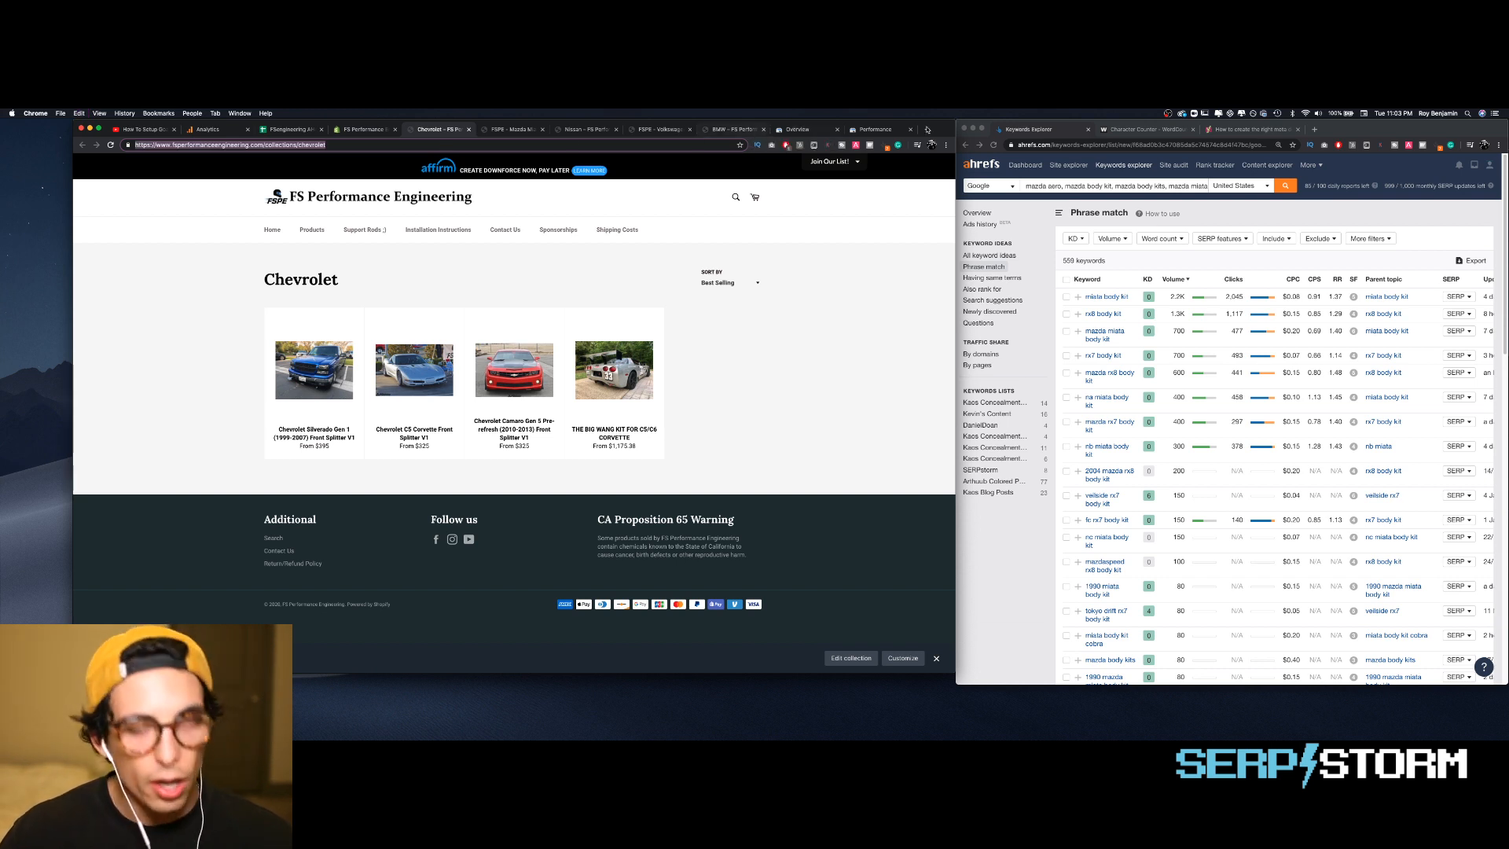
- Switch to Google Search Console, reset the Performance report to remove the page filter, and set its date range to Last 28 days
click(852, 130)
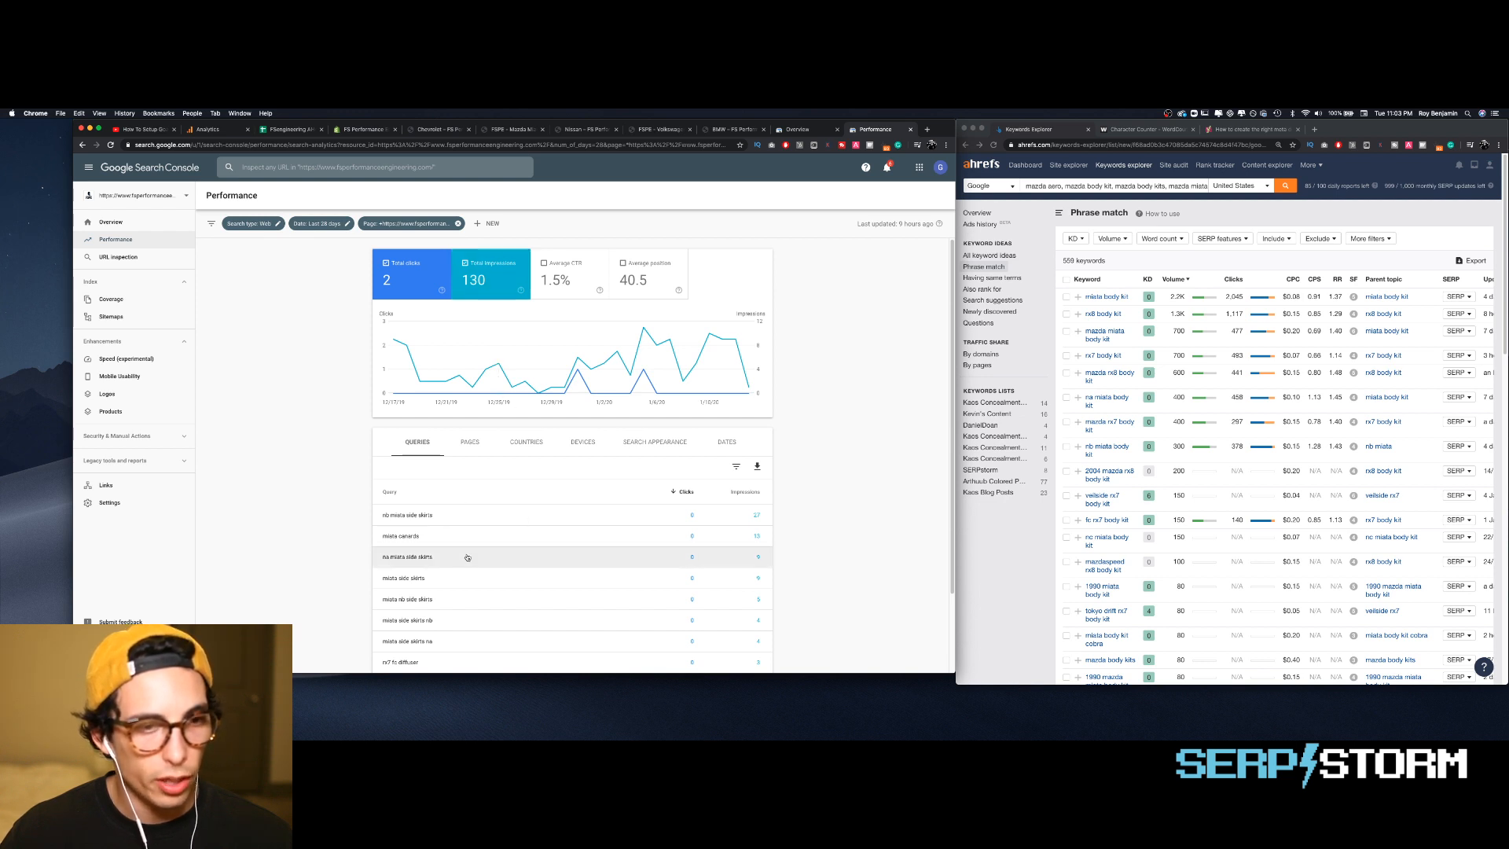
click(641, 444)
click(408, 451)
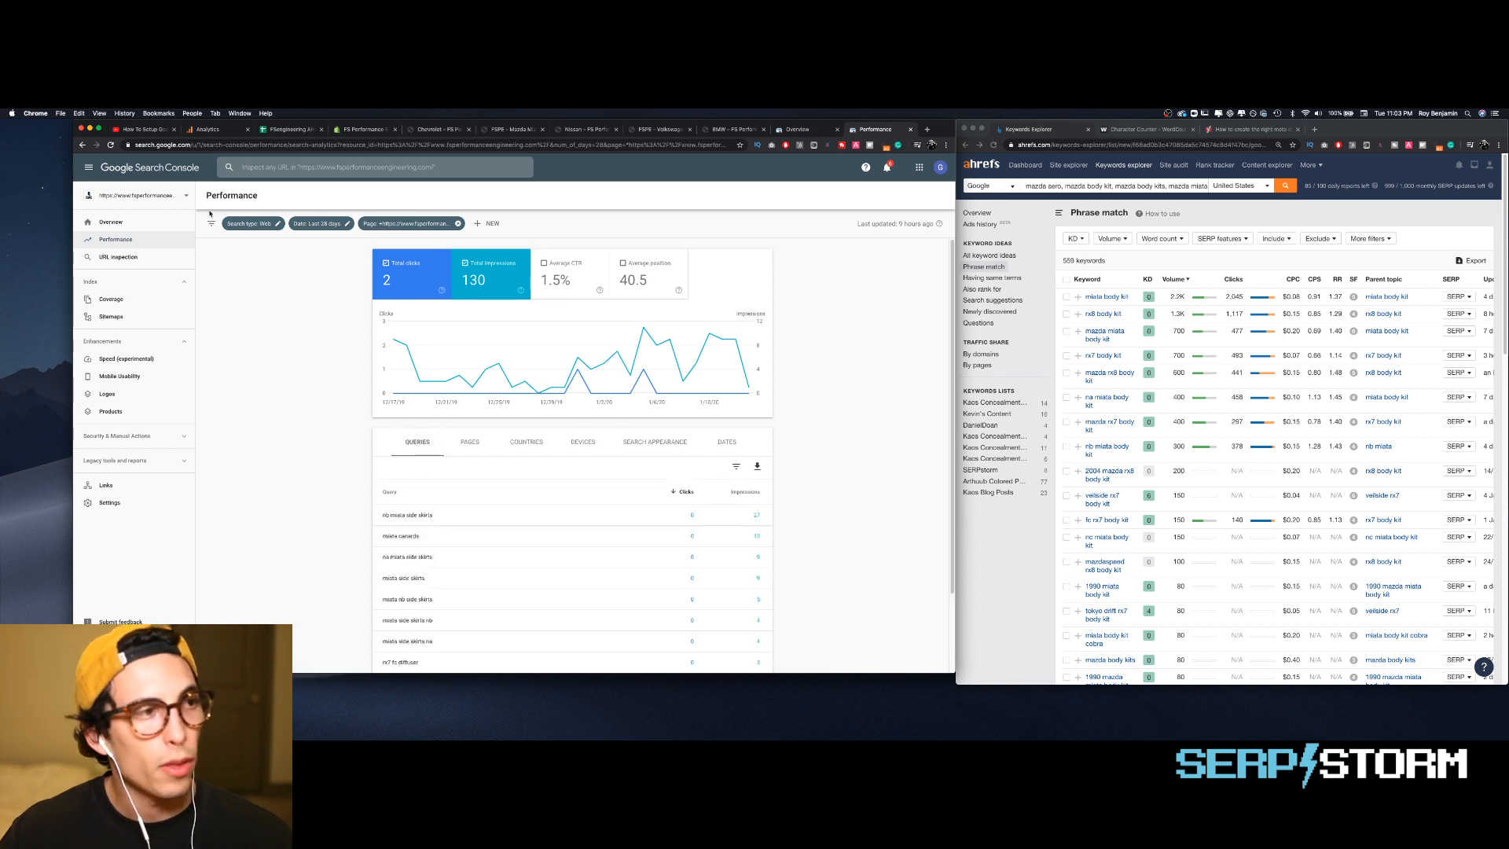
click(130, 241)
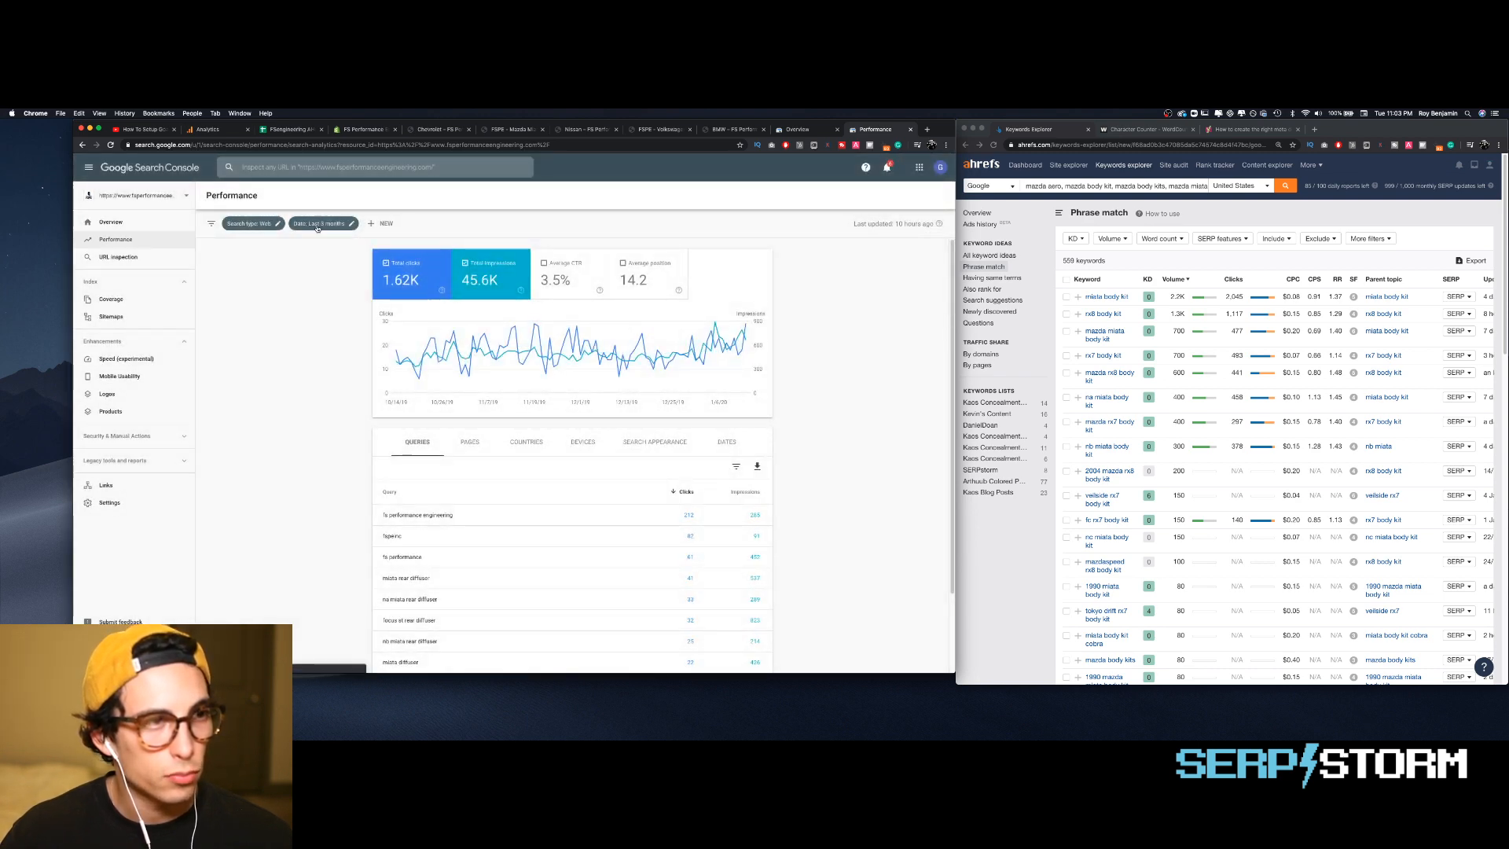
click(318, 224)
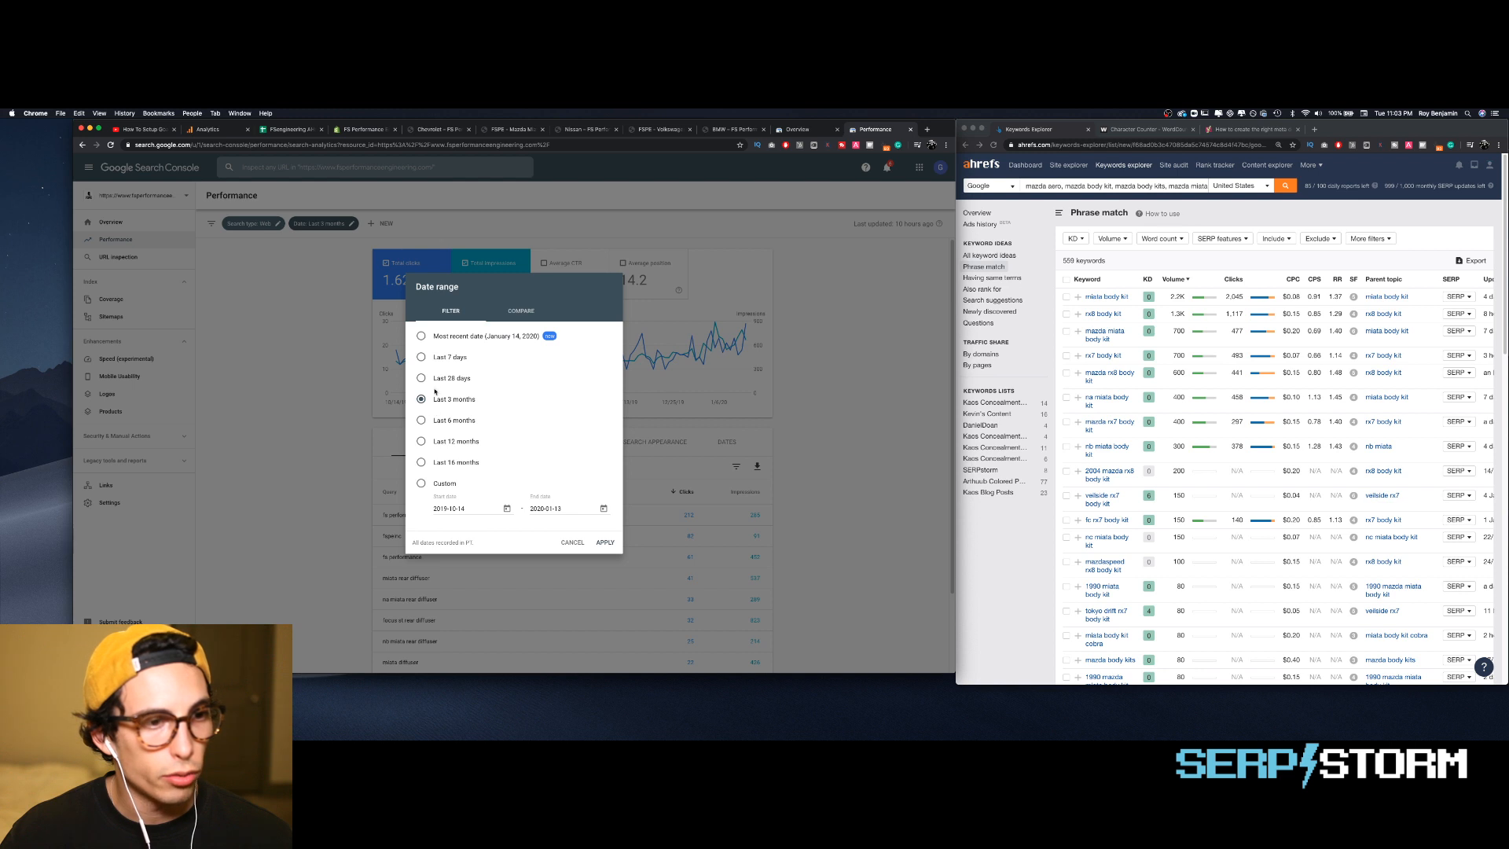
click(435, 379)
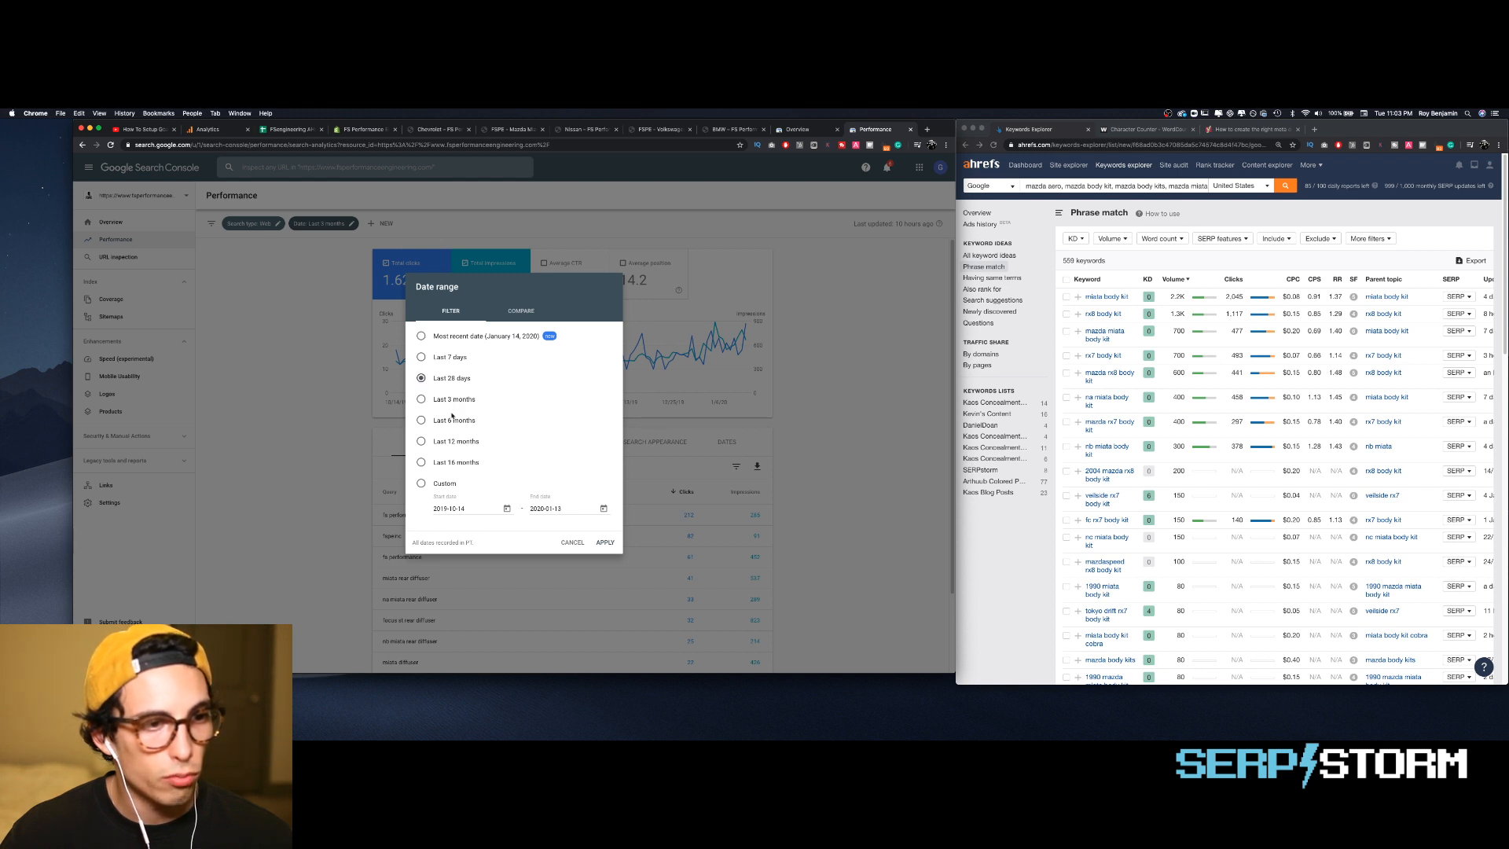
click(603, 543)
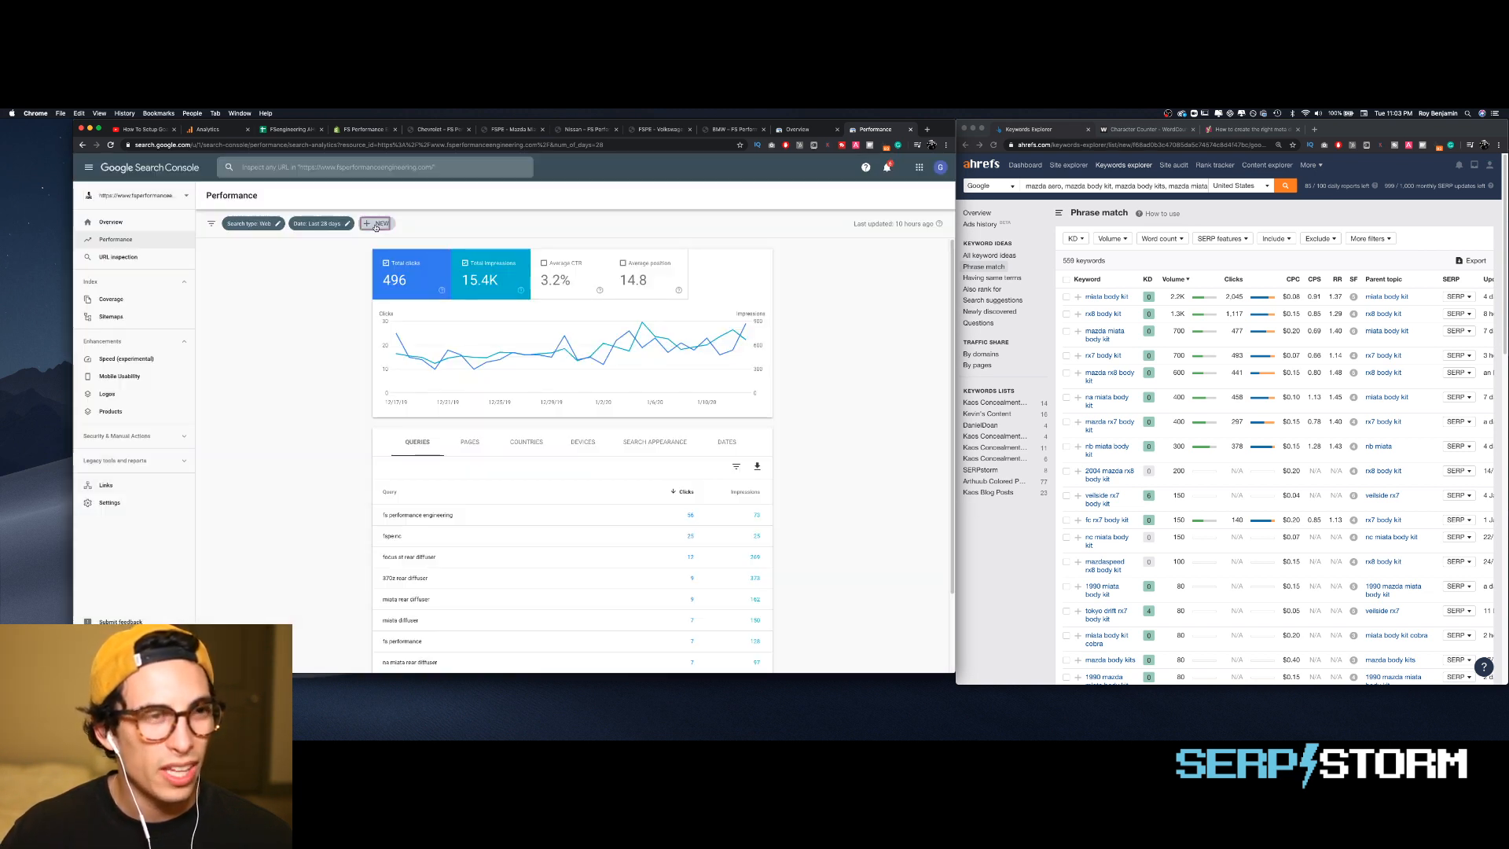
- Filter the Performance report to pages with URLs containing the copied Chevrolet collection address
click(376, 225)
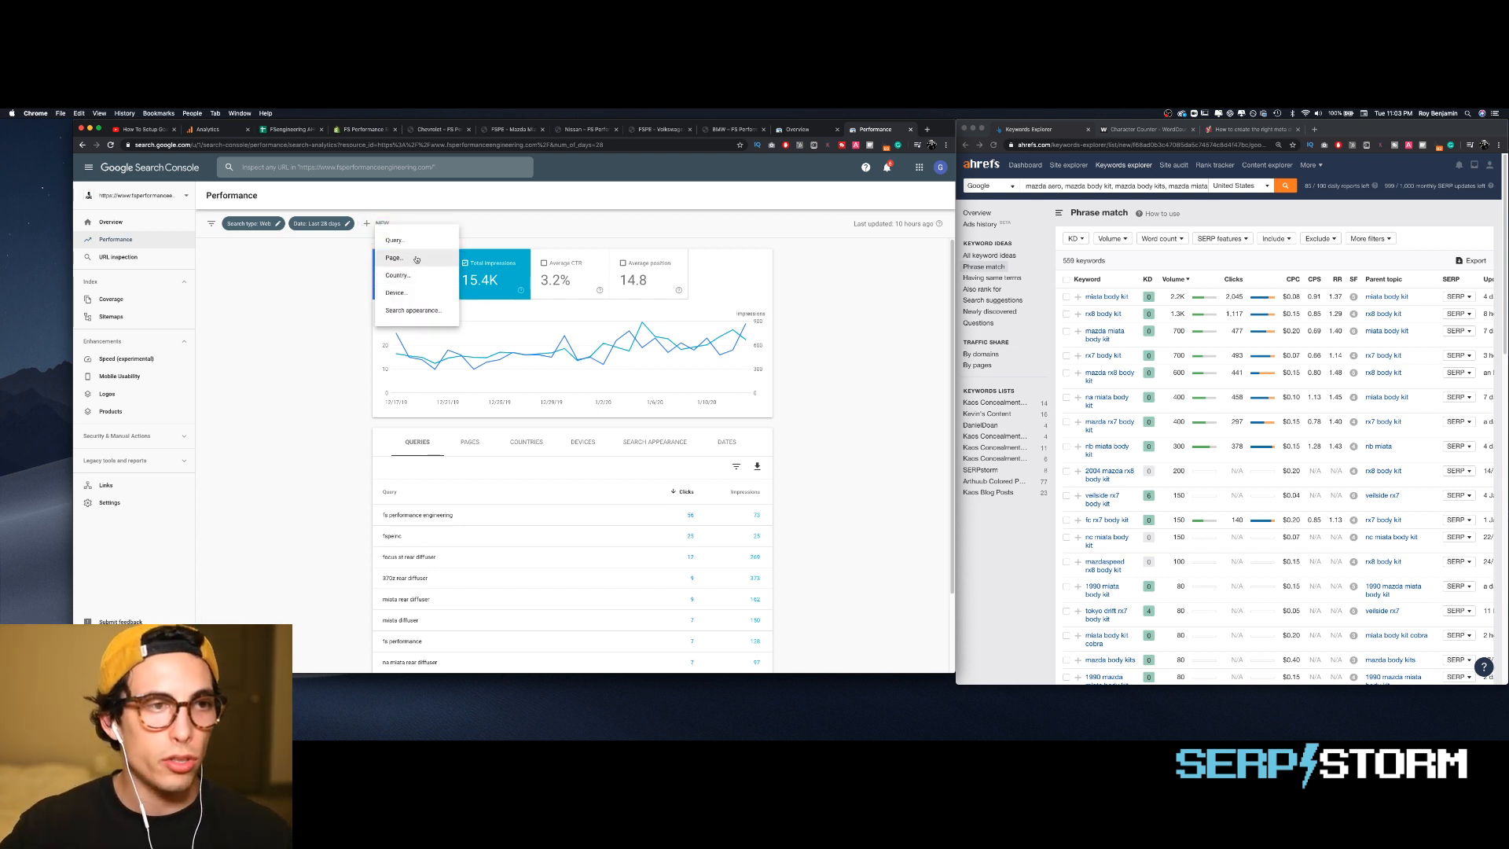
click(394, 257)
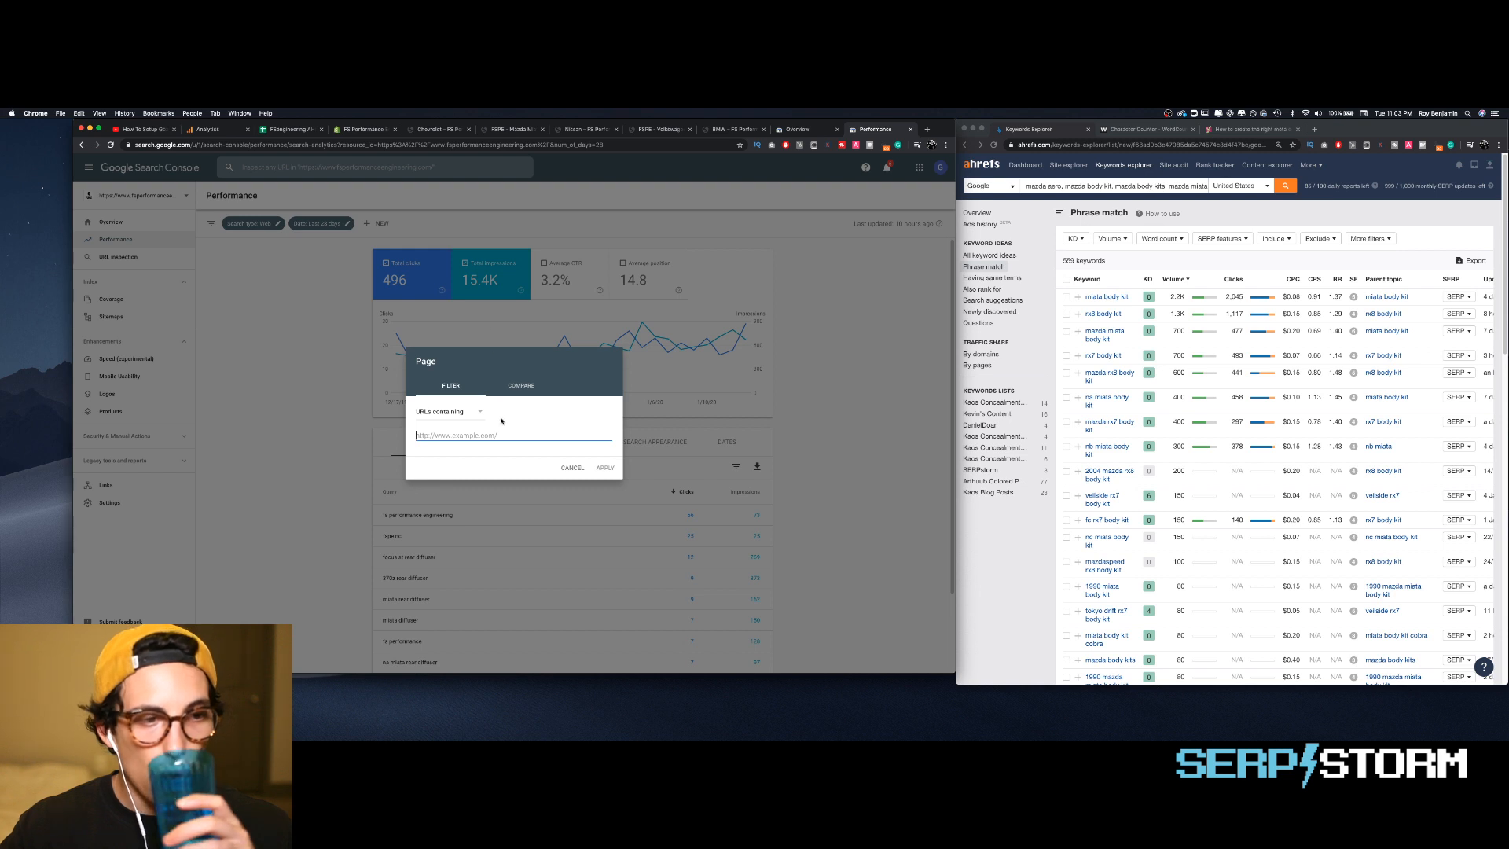
right_click(504, 434)
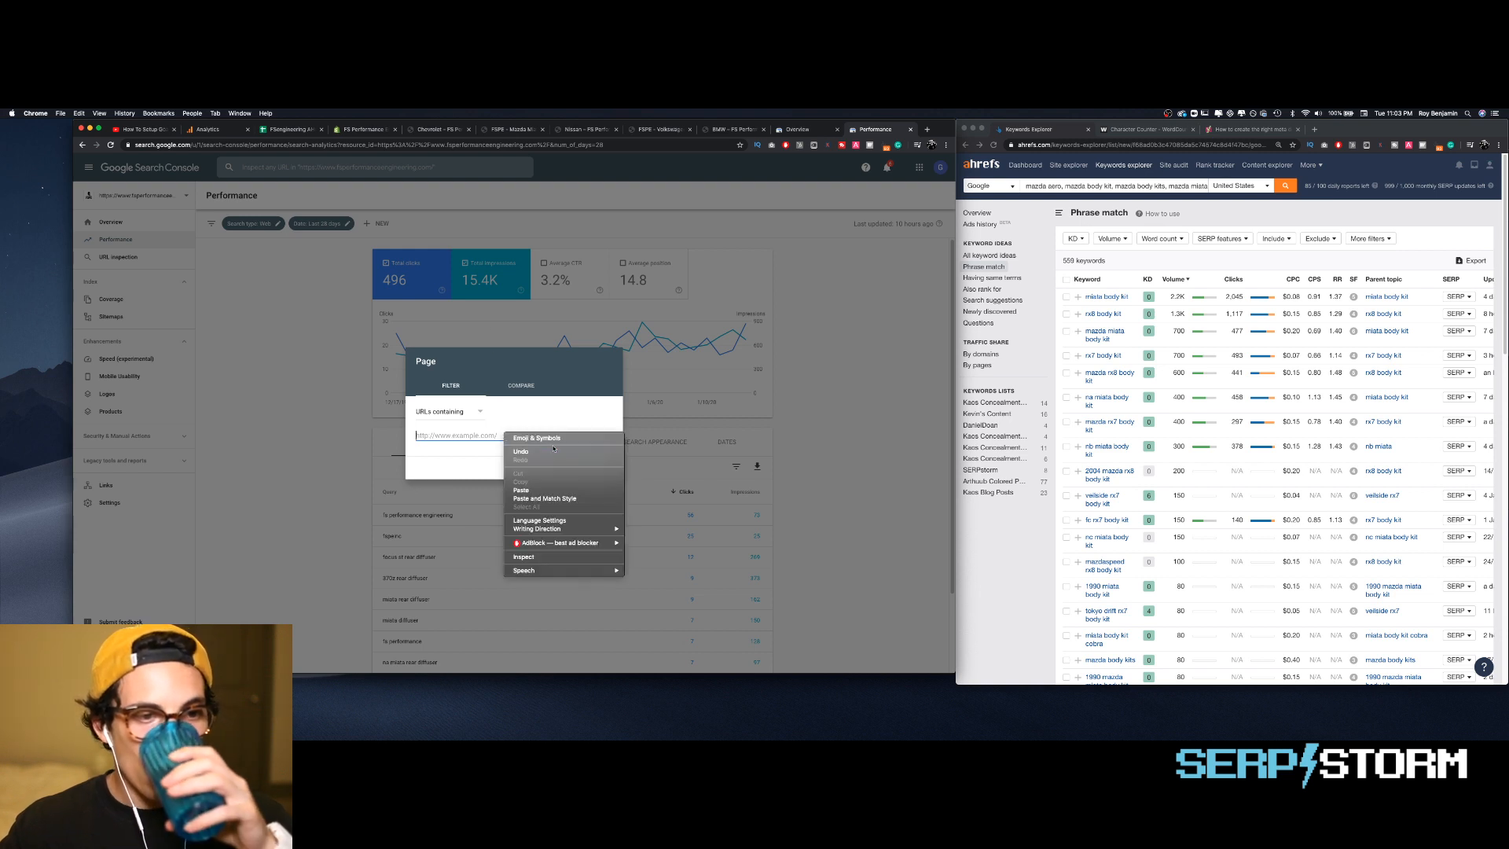
click(563, 489)
click(604, 470)
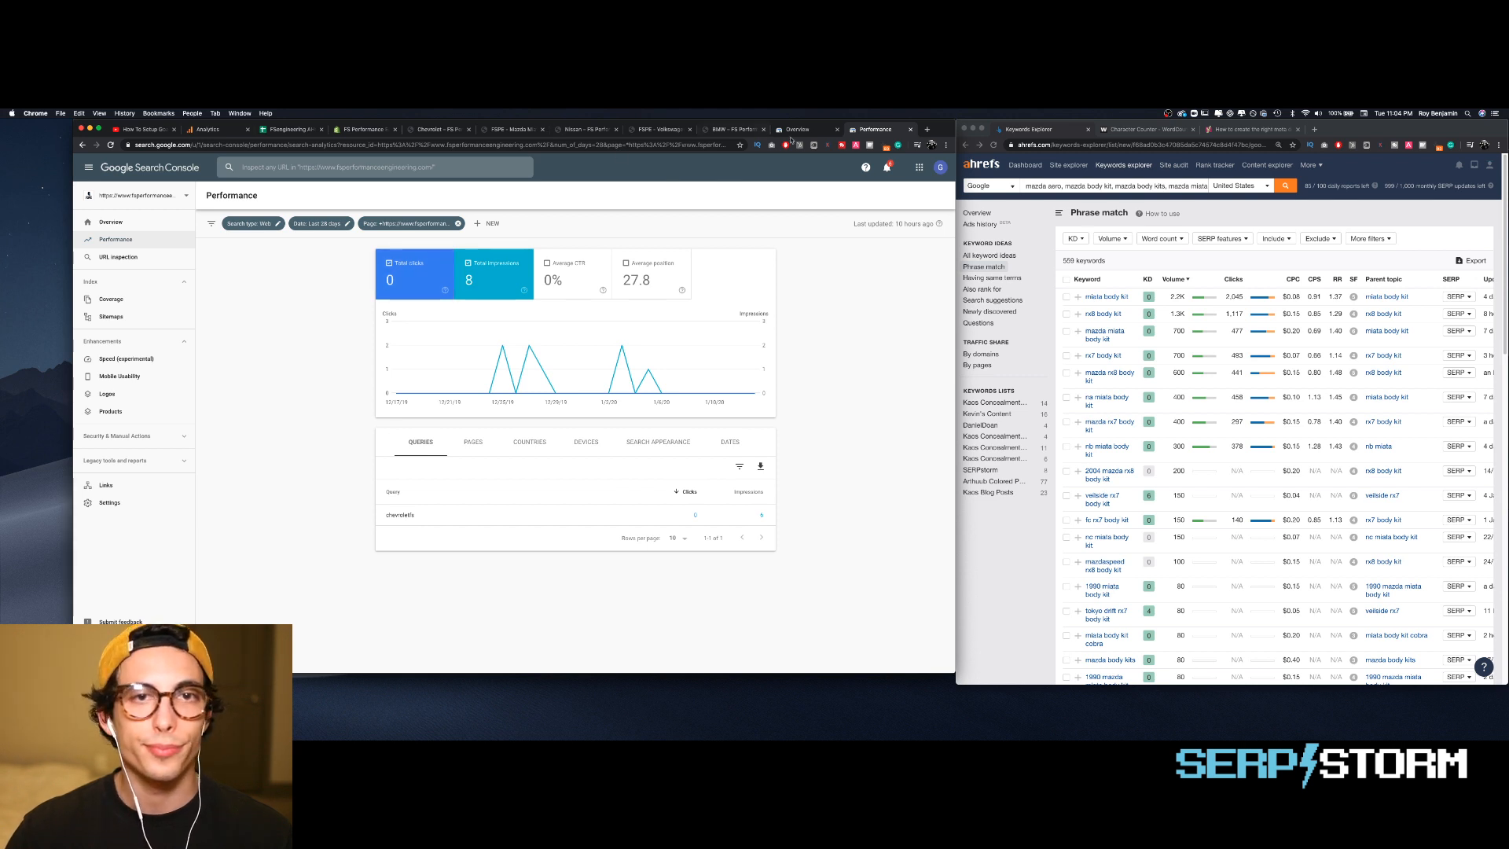
- Switch back to the Chevrolet collection in Shopify and review its product list for models to target
click(440, 130)
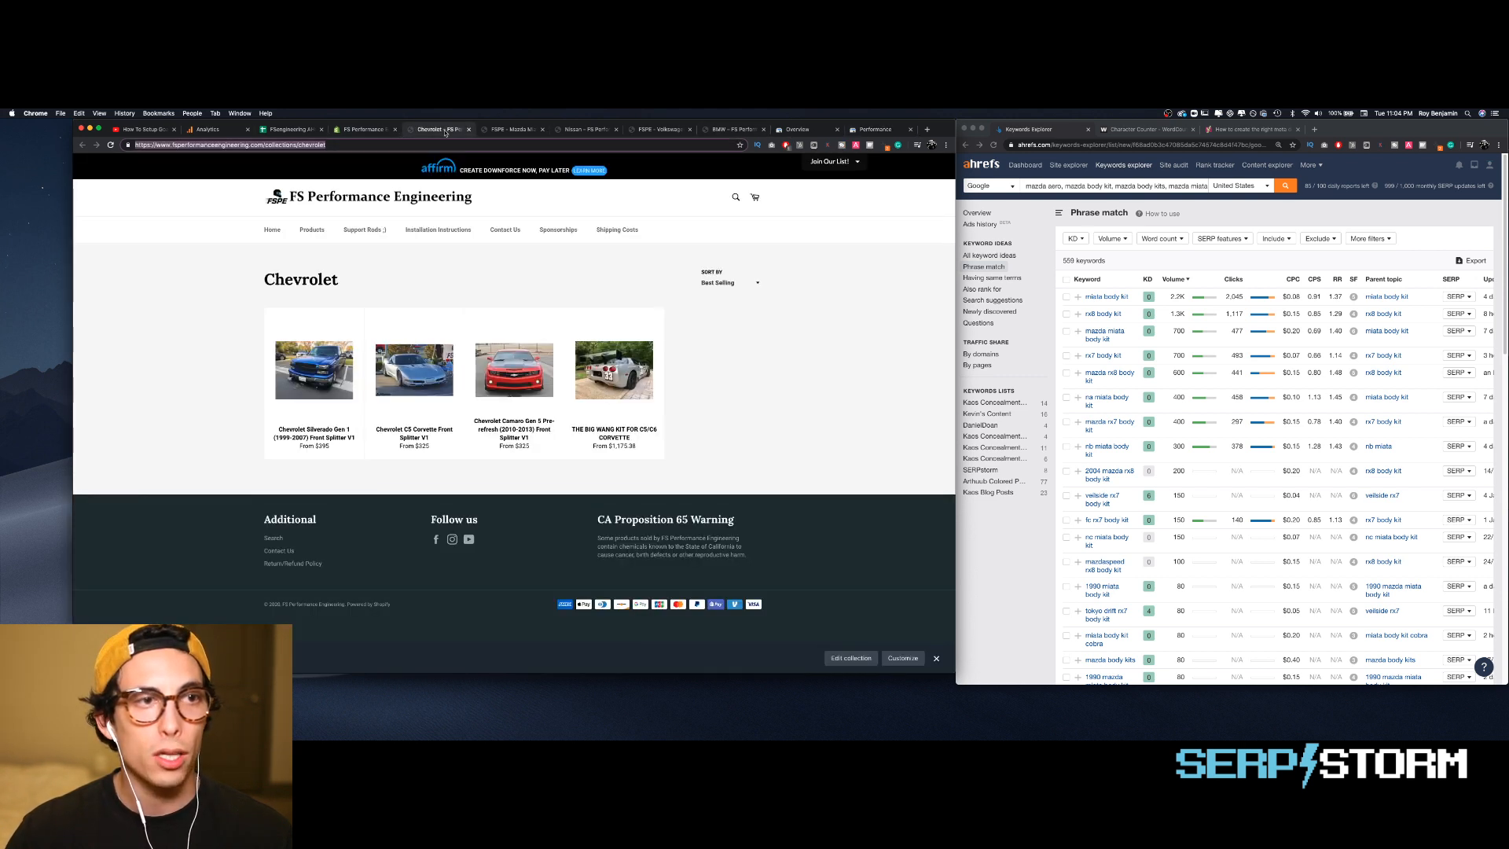
click(366, 129)
scroll(420, 336, down, 5)
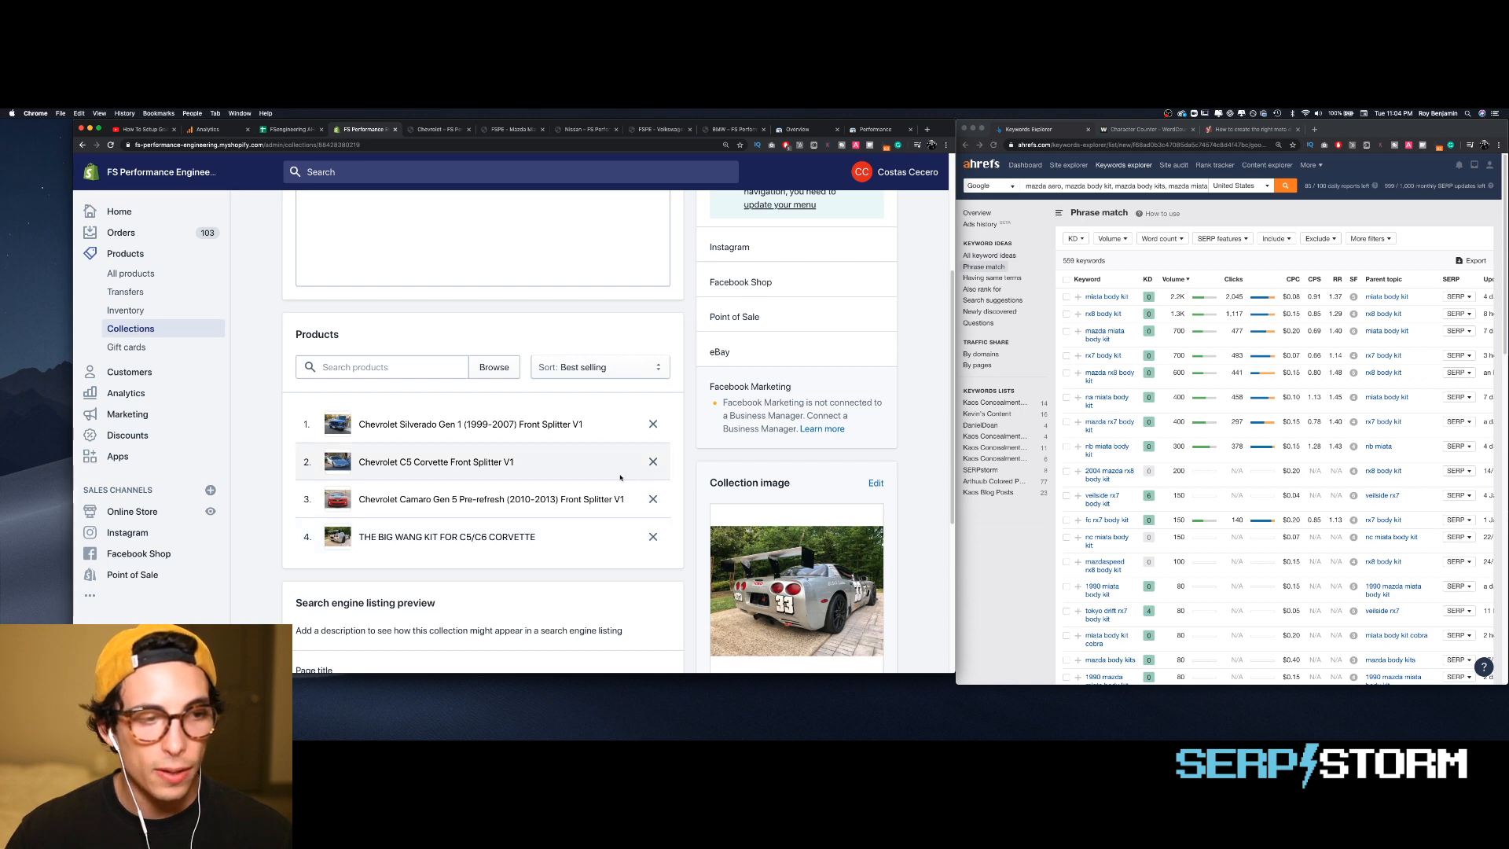
scroll(612, 473, up, 3)
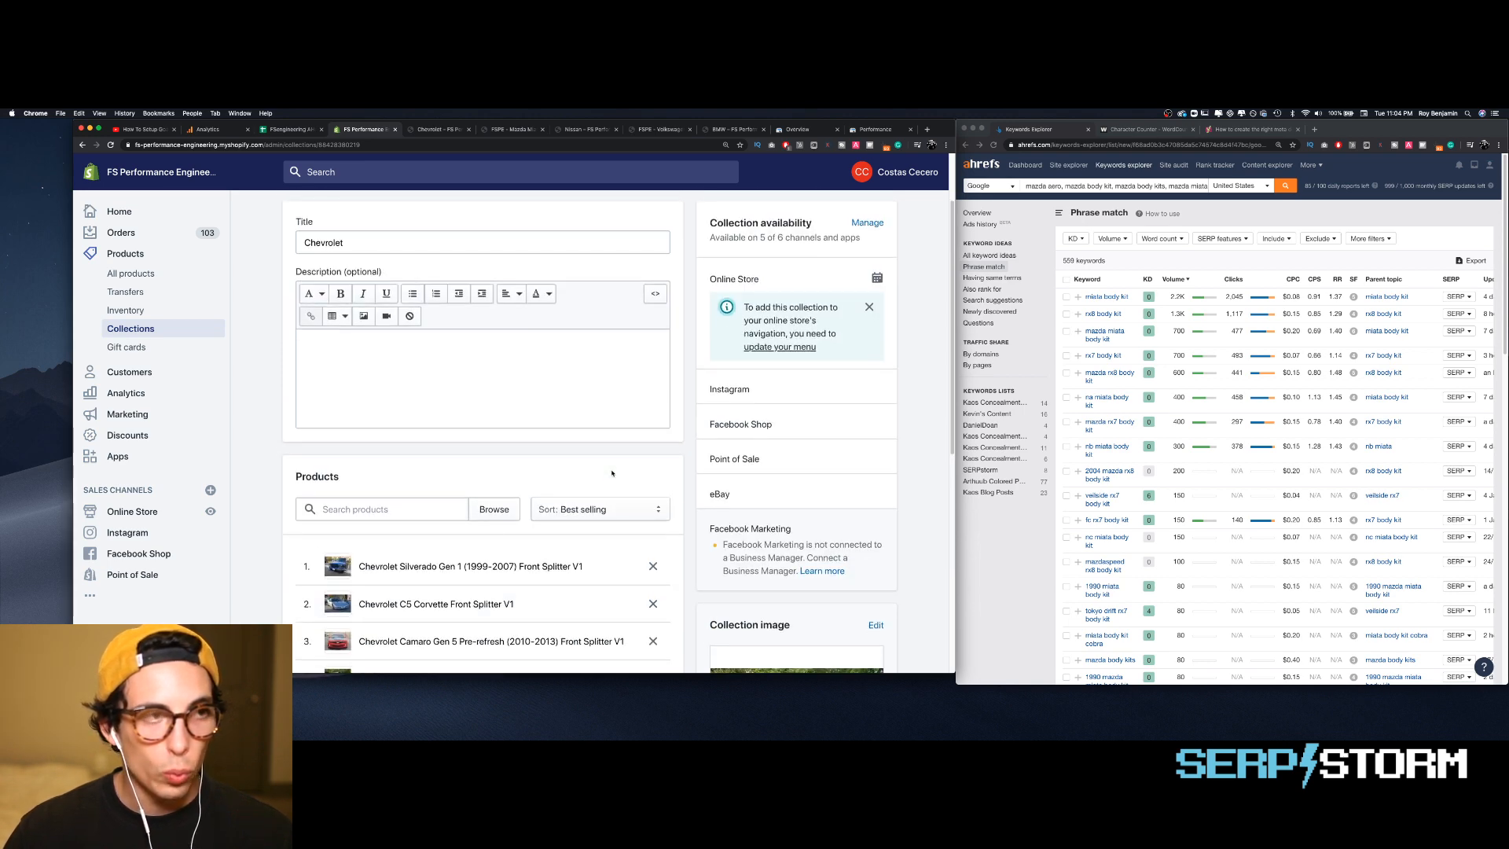
scroll(269, 251, up, 1)
scroll(268, 252, up, 2)
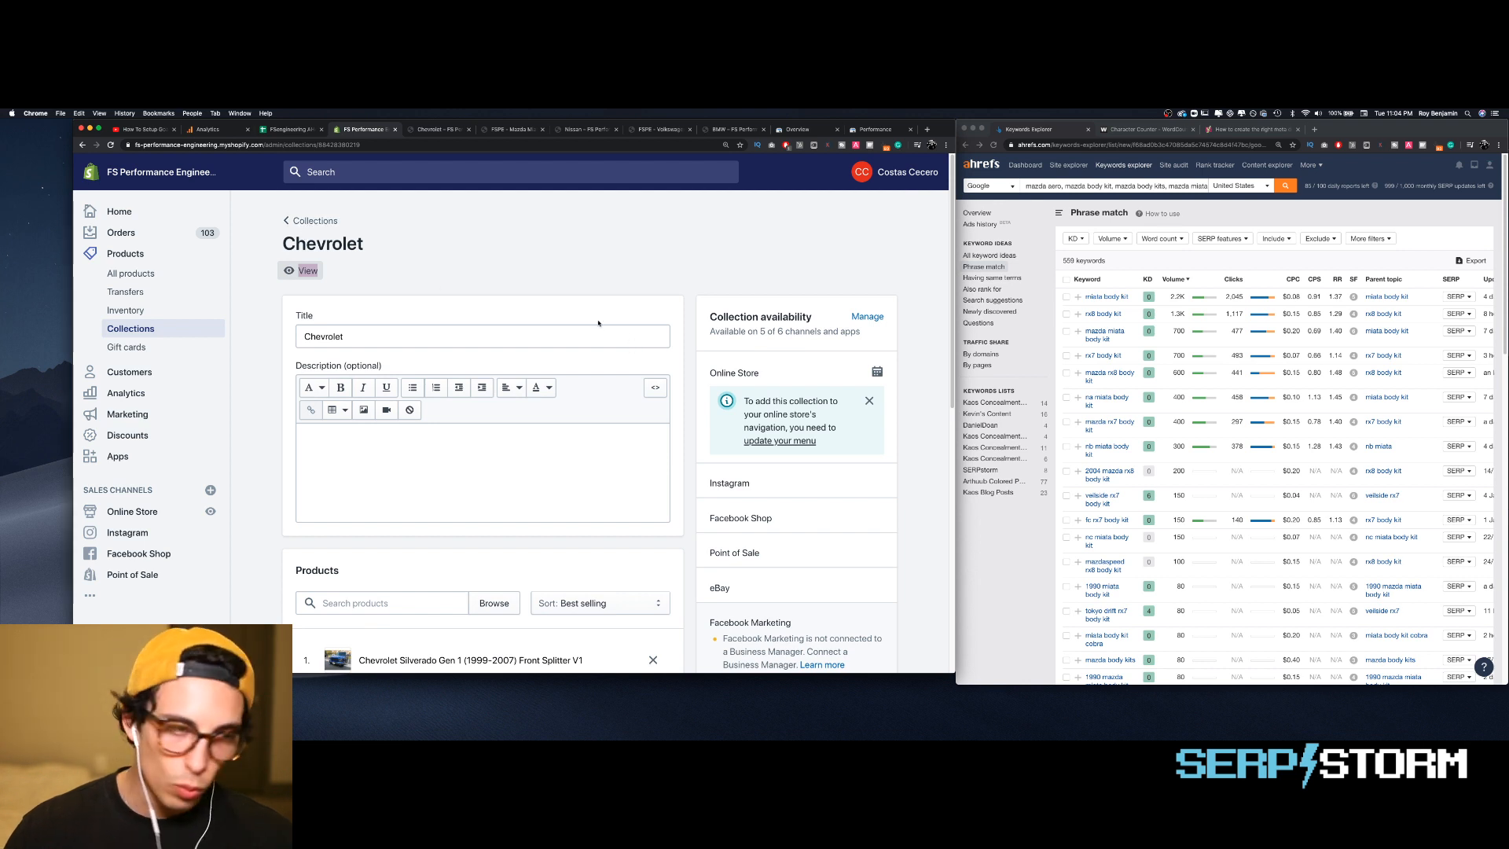
- Switch to Ahrefs Keywords Explorer and replace the Mazda keywords with "chevrolet silverado body kit, silverado body kit,"
click(1137, 187)
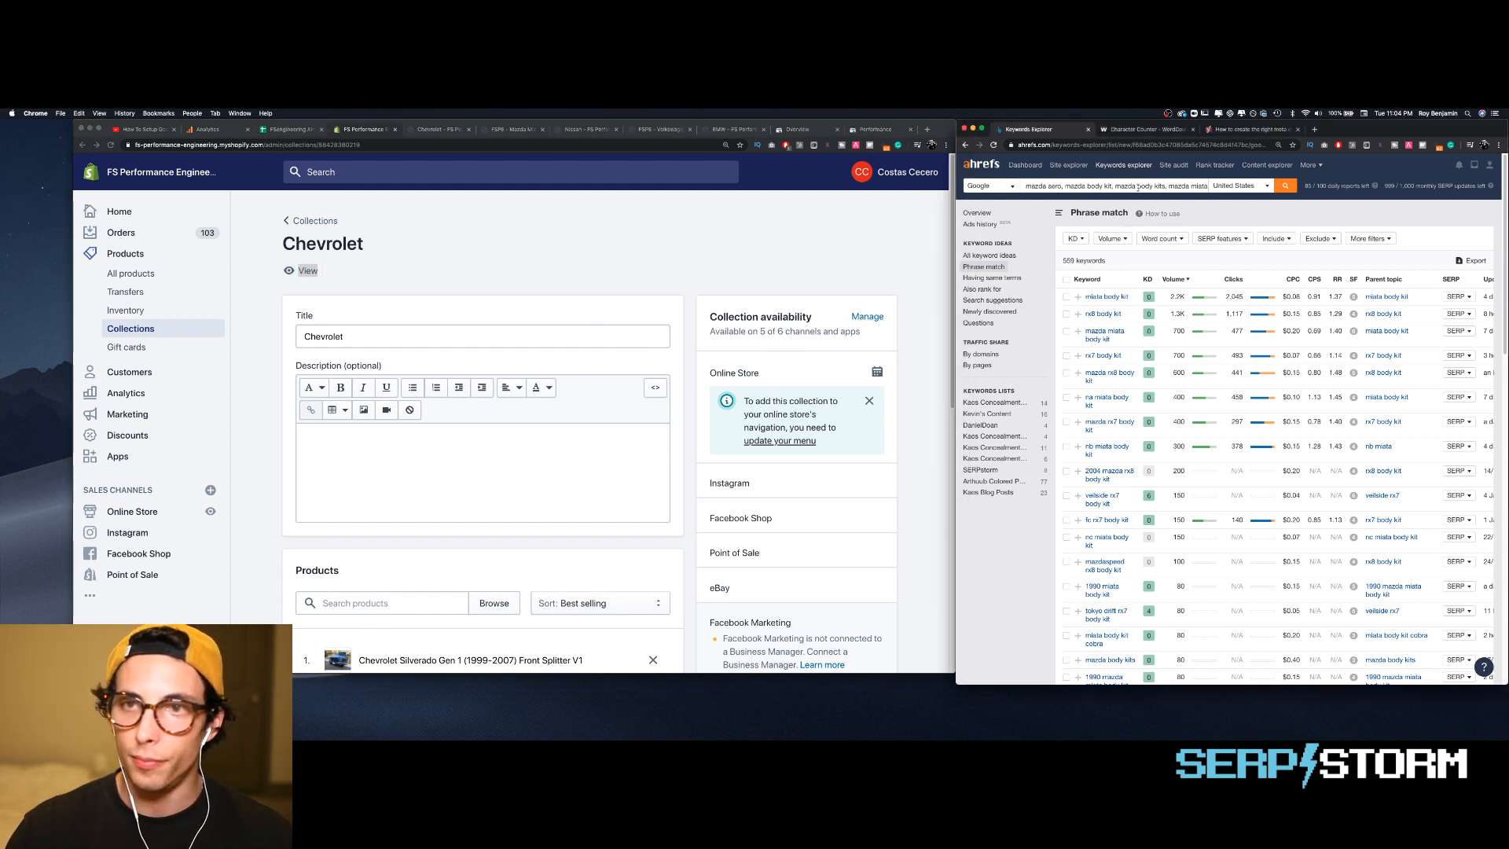
key(super+a)
key(BackSpace)
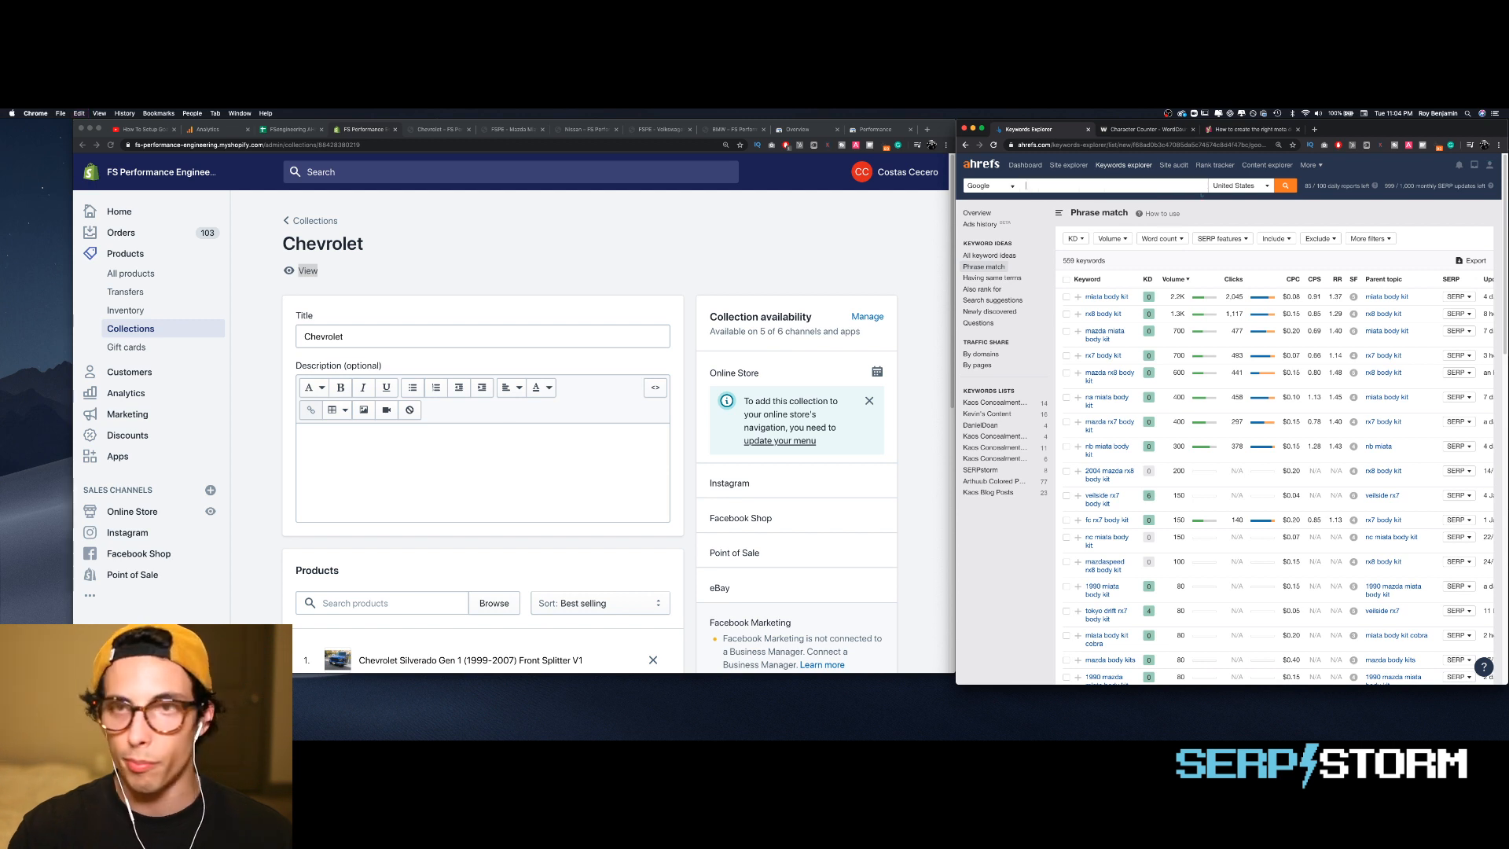
text(chevrol)
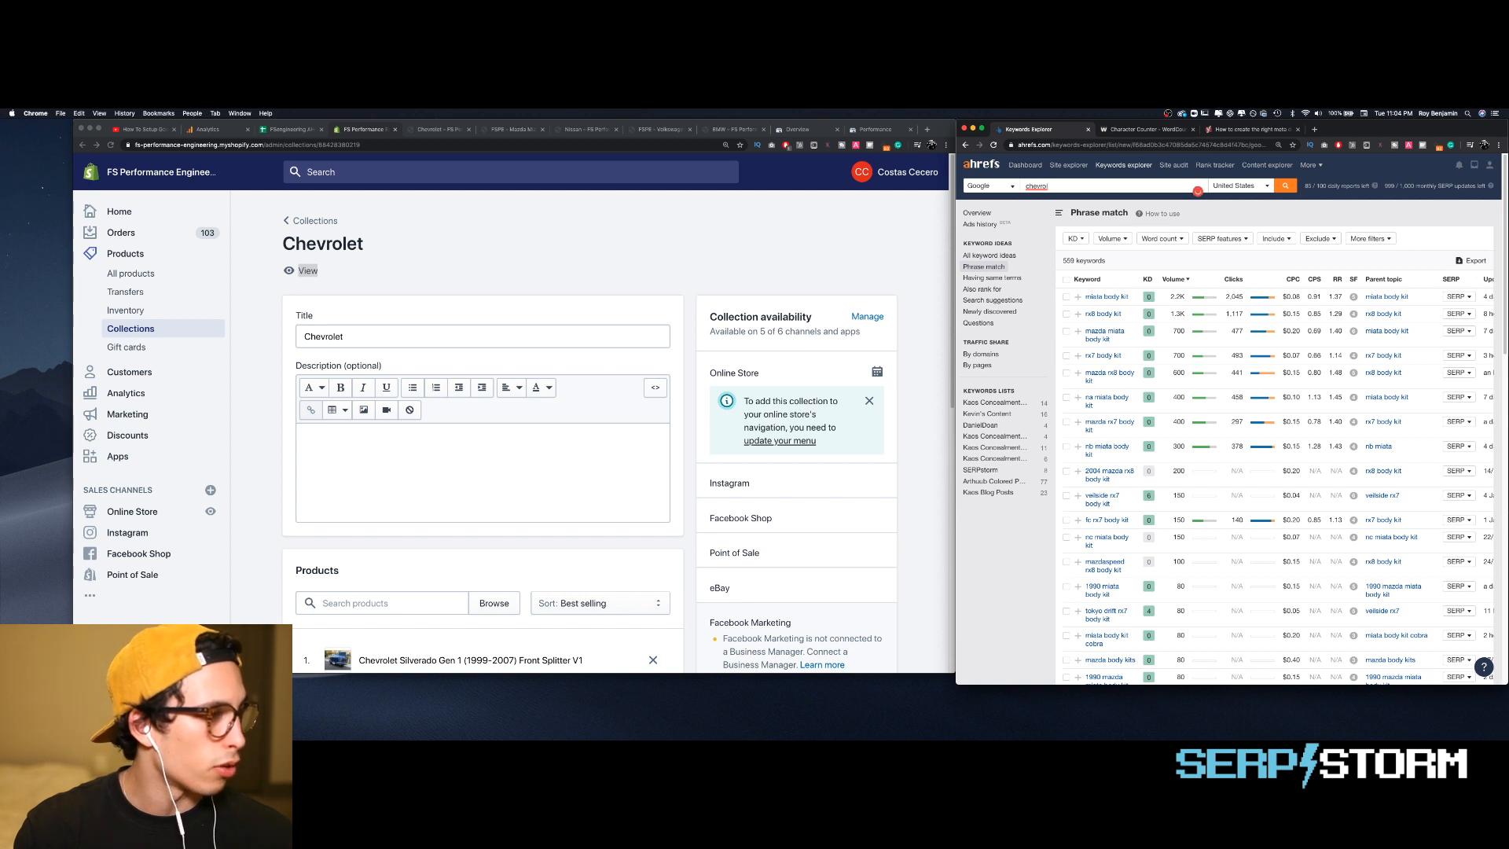
text(et s)
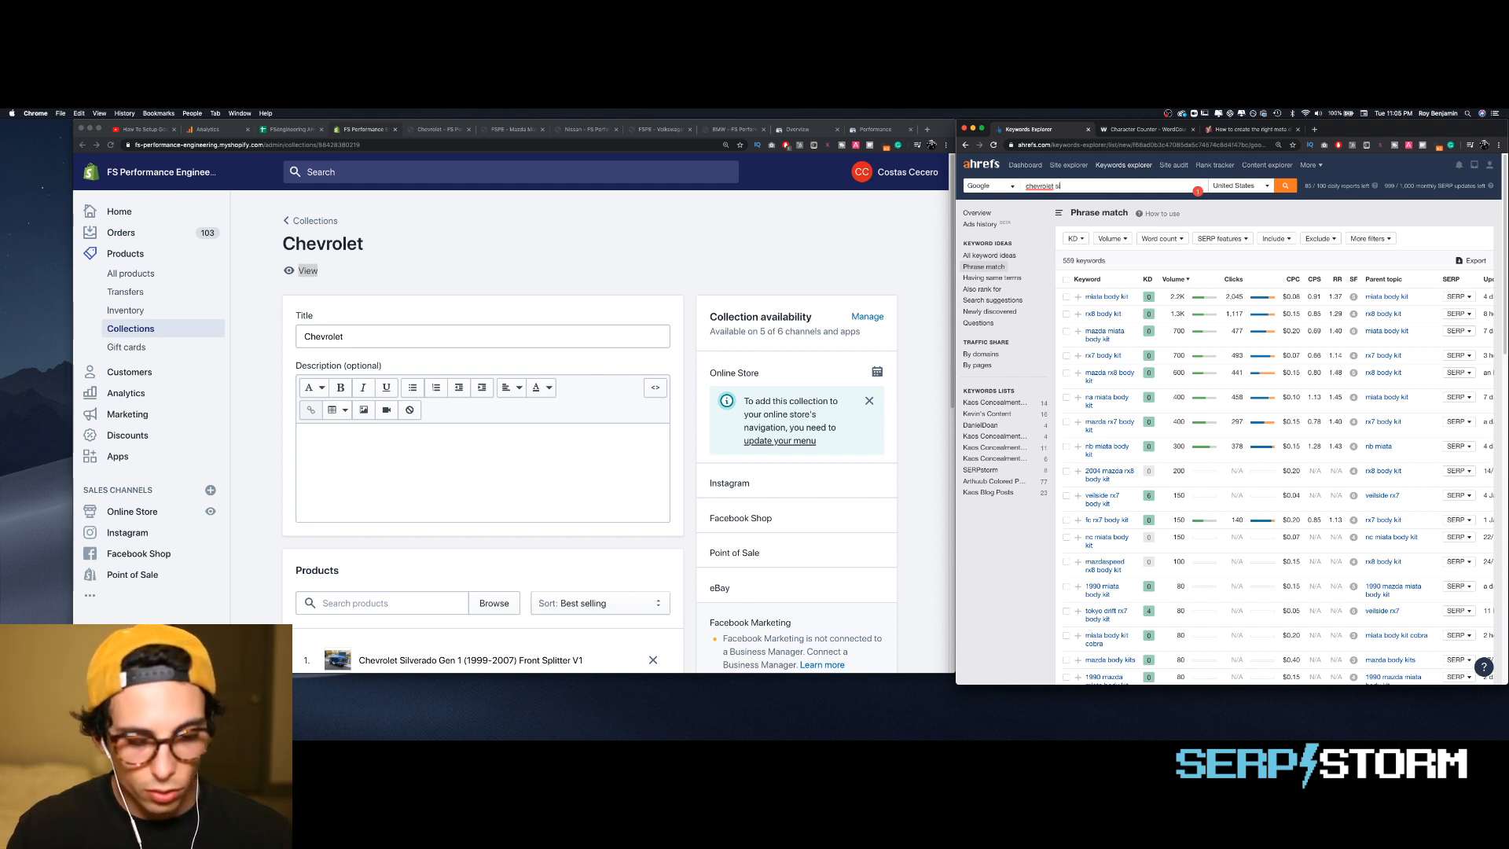
text(ilverado bo)
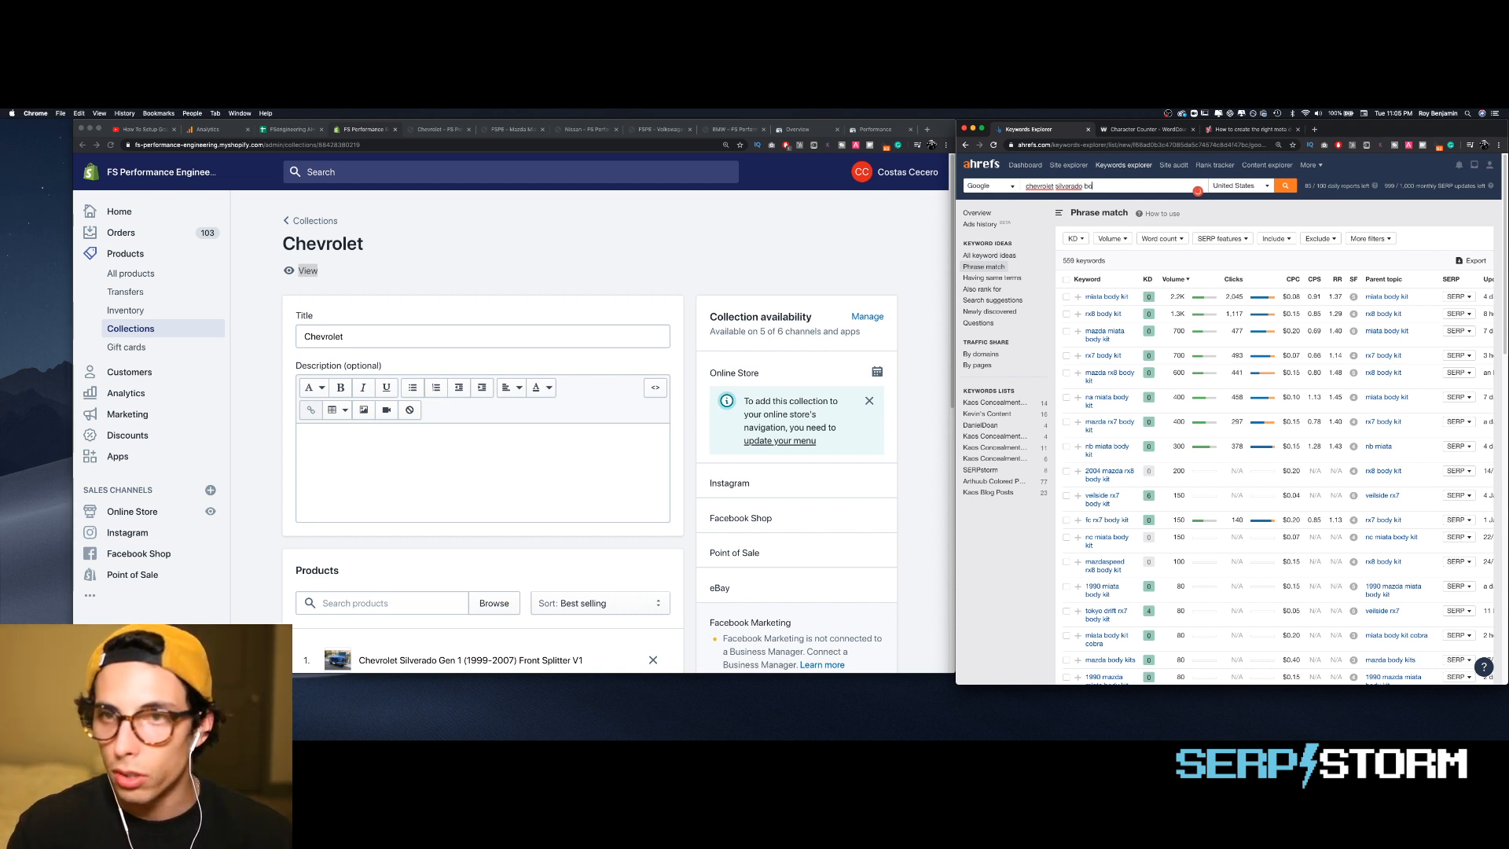
text(dy kit,)
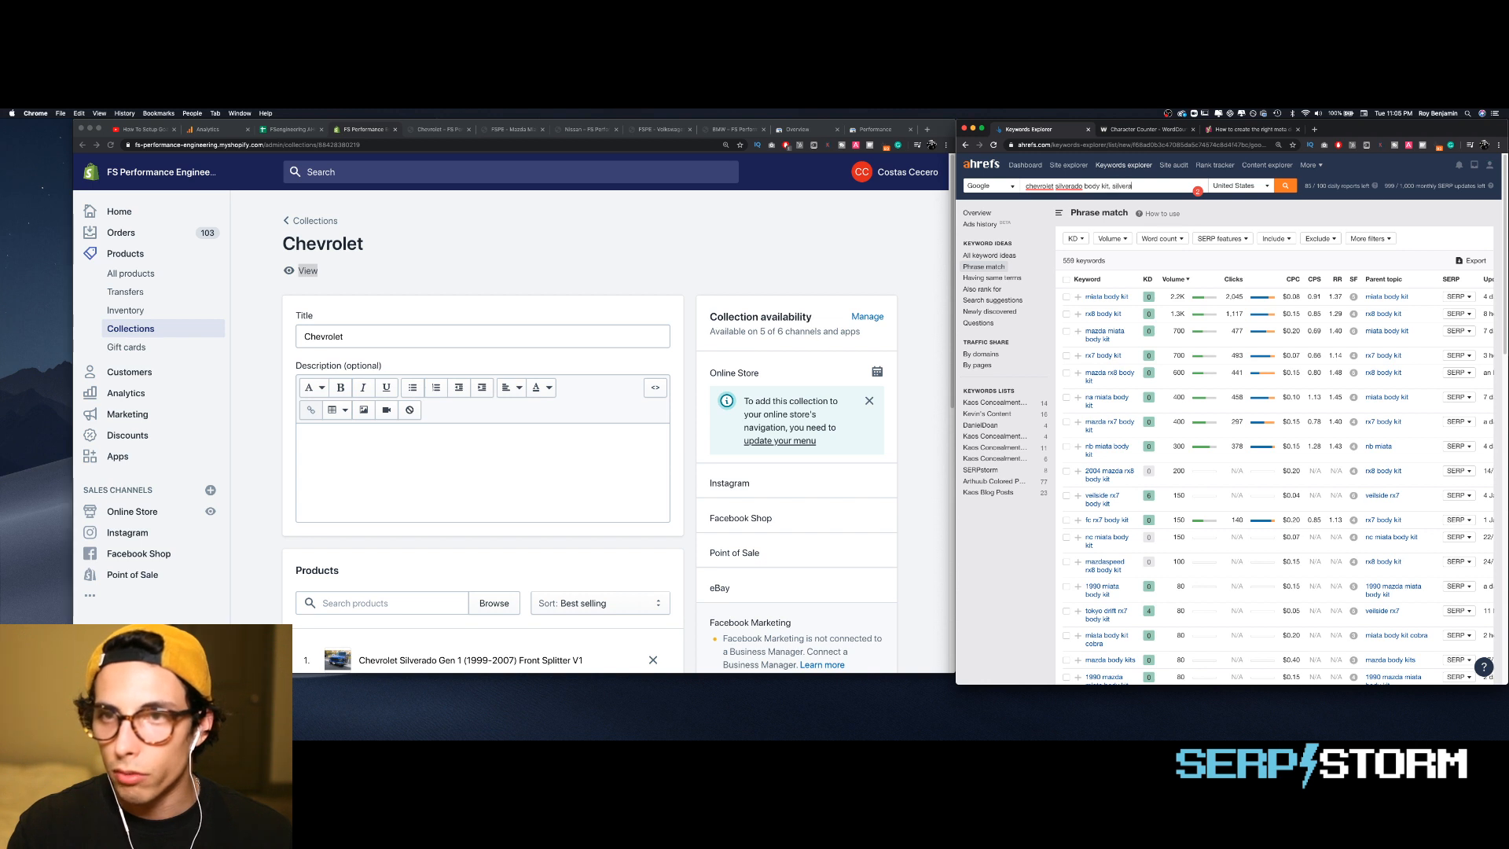
text(silverado body kit,)
- Add "chevrolet body kits", "chevrolet splitter" and "chevrolet wing" to the keyword list, run the search and review the phrase-match results
scroll(695, 257, down, 5)
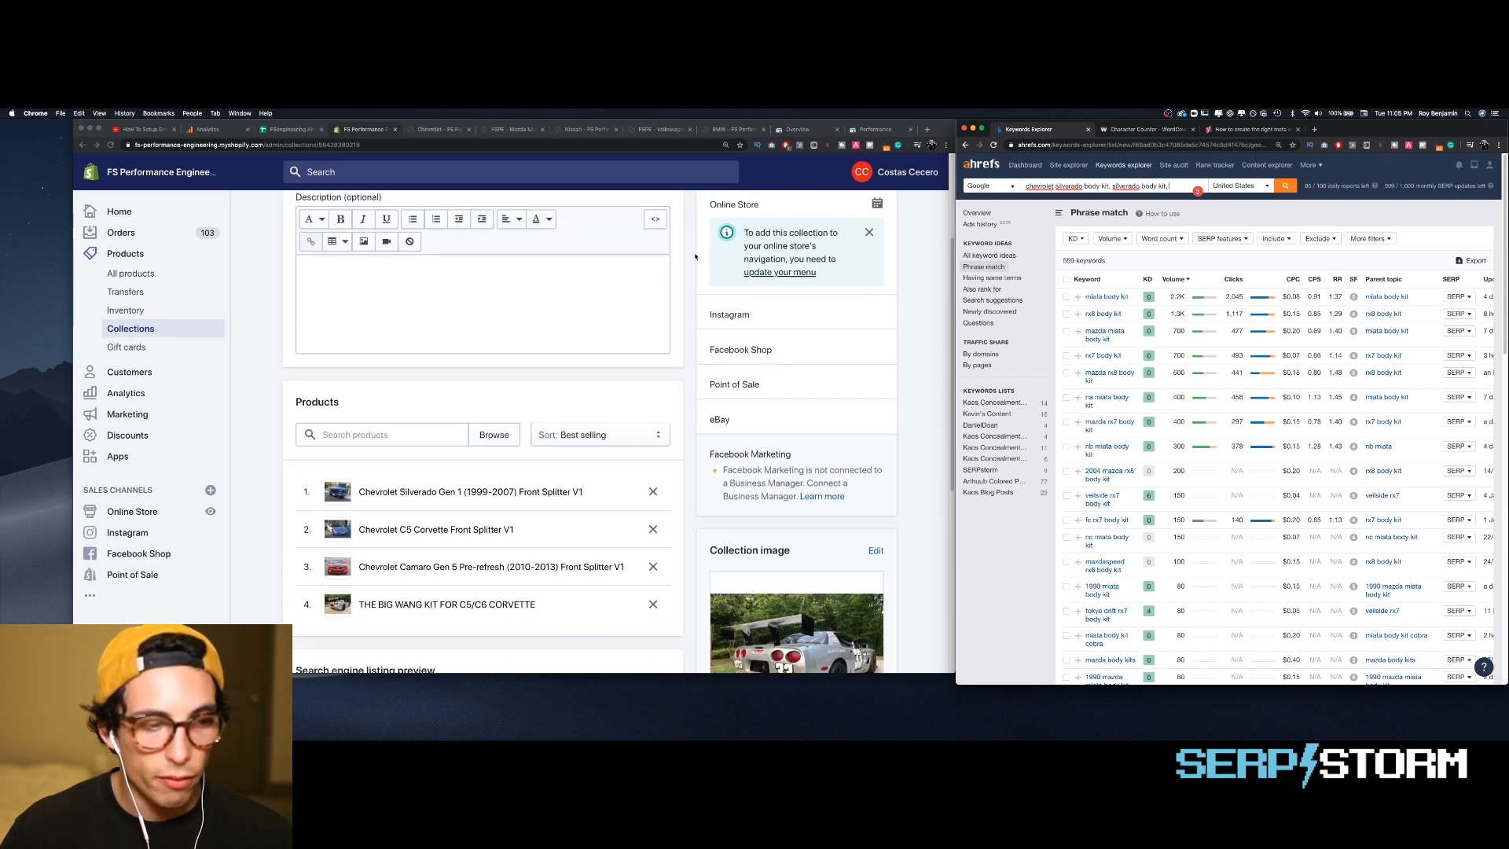
scroll(695, 257, up, 1)
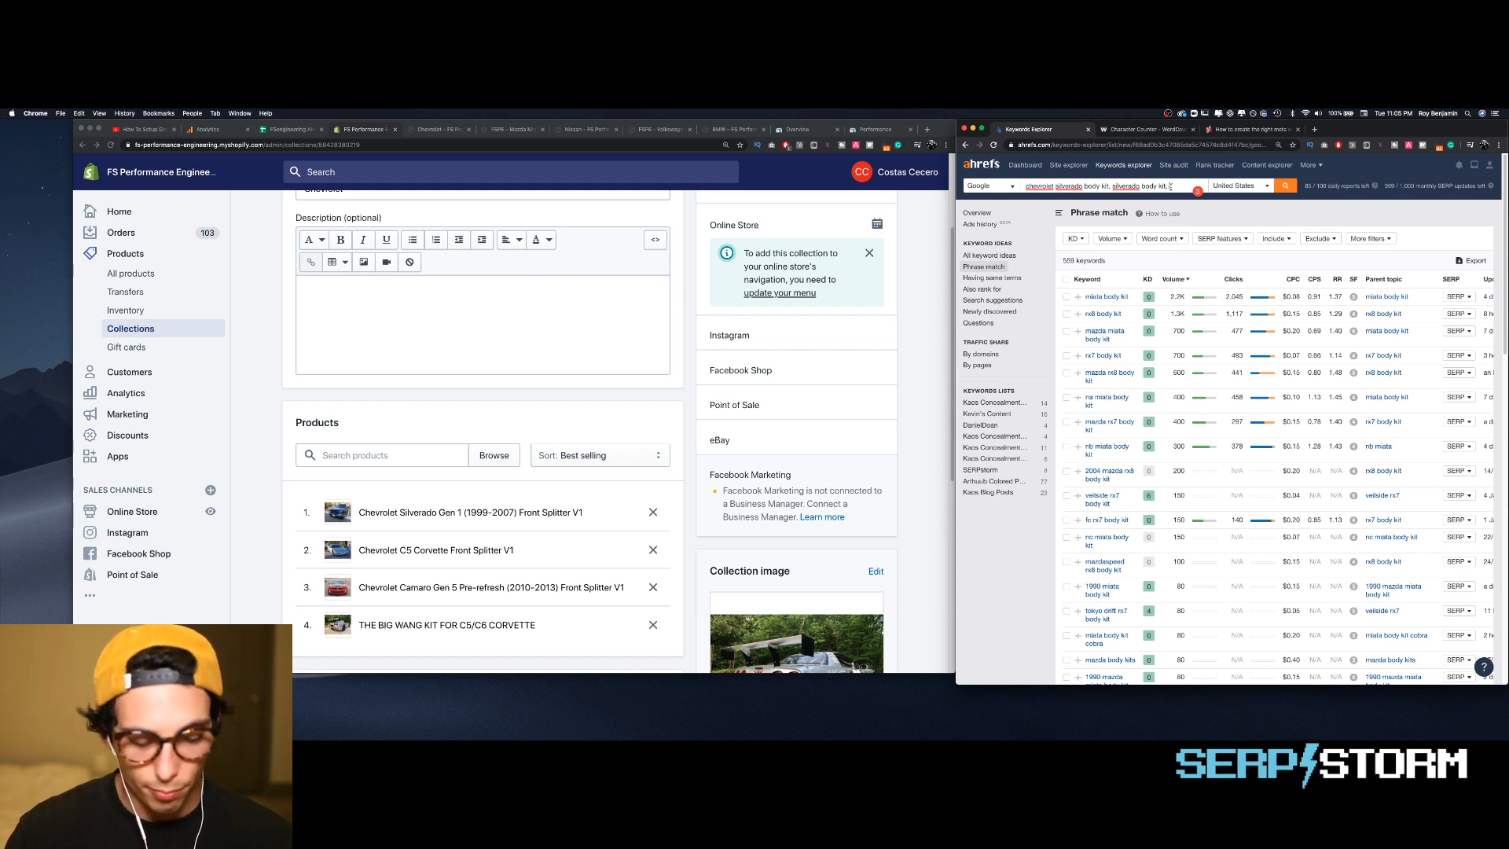
text(olet)
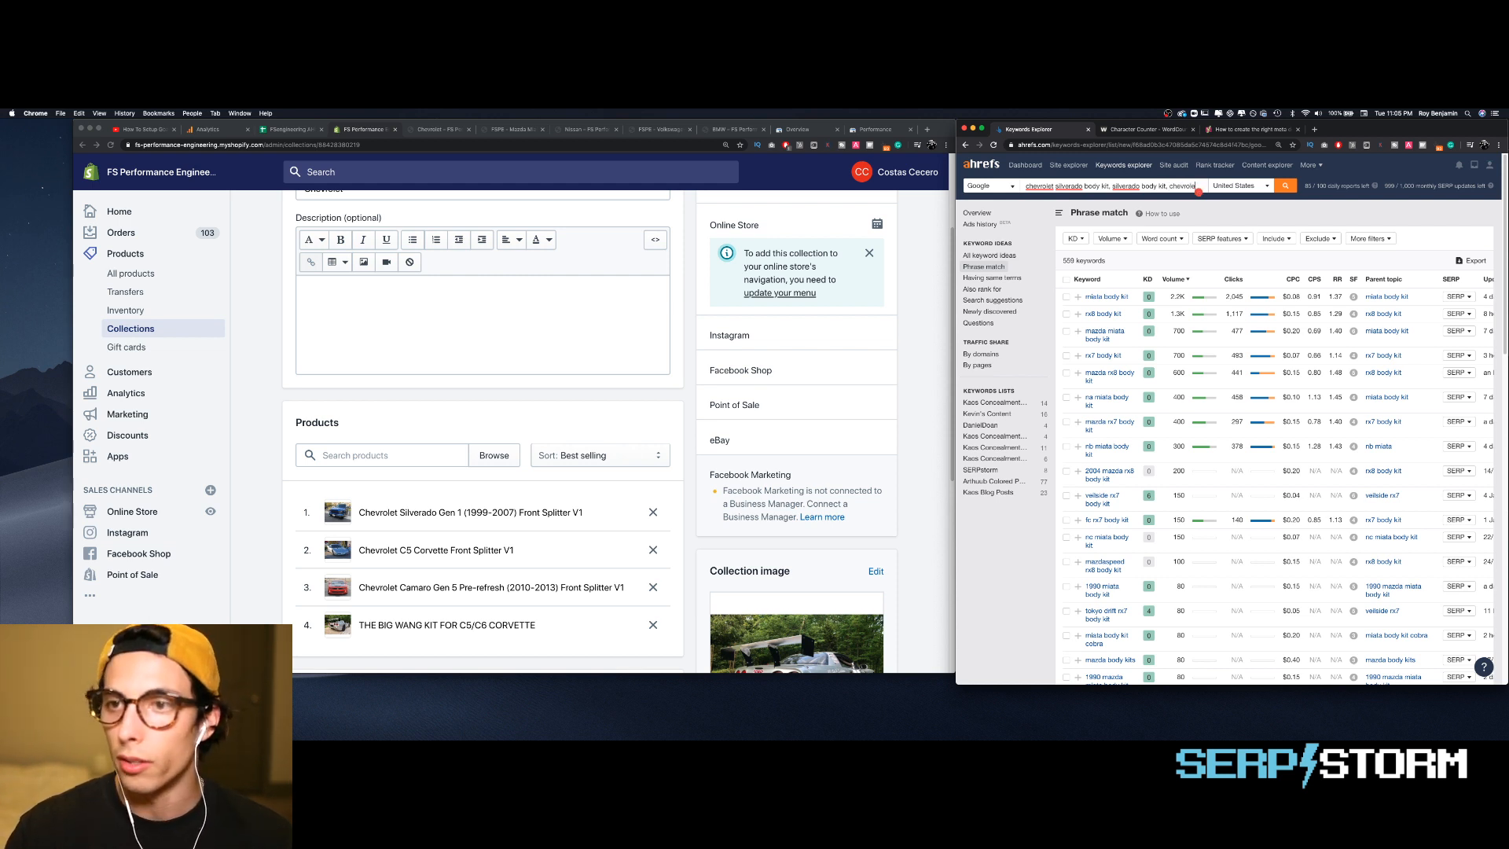
text( body)
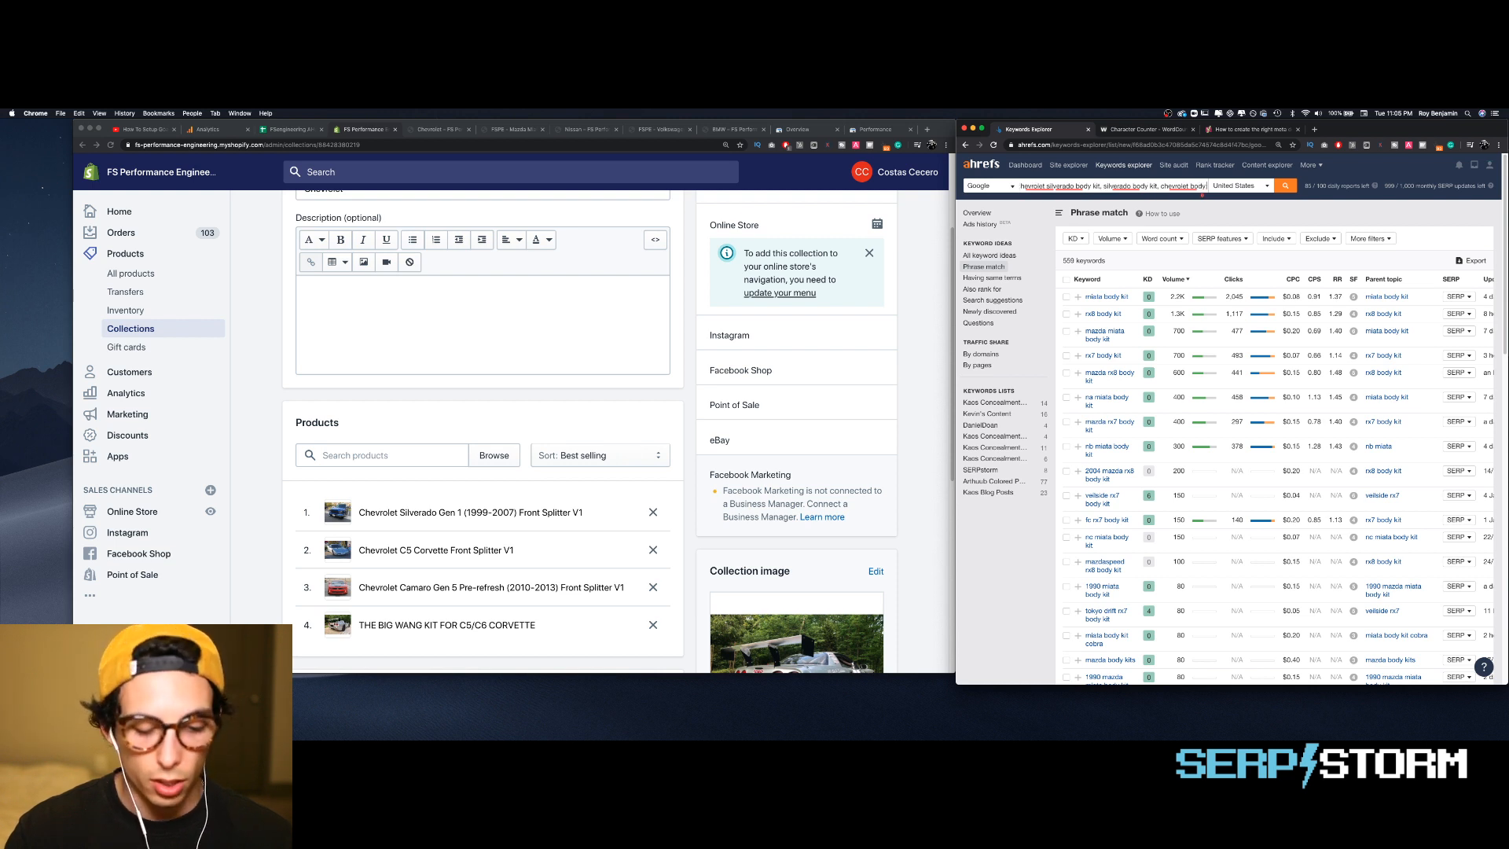
text( kits, chev)
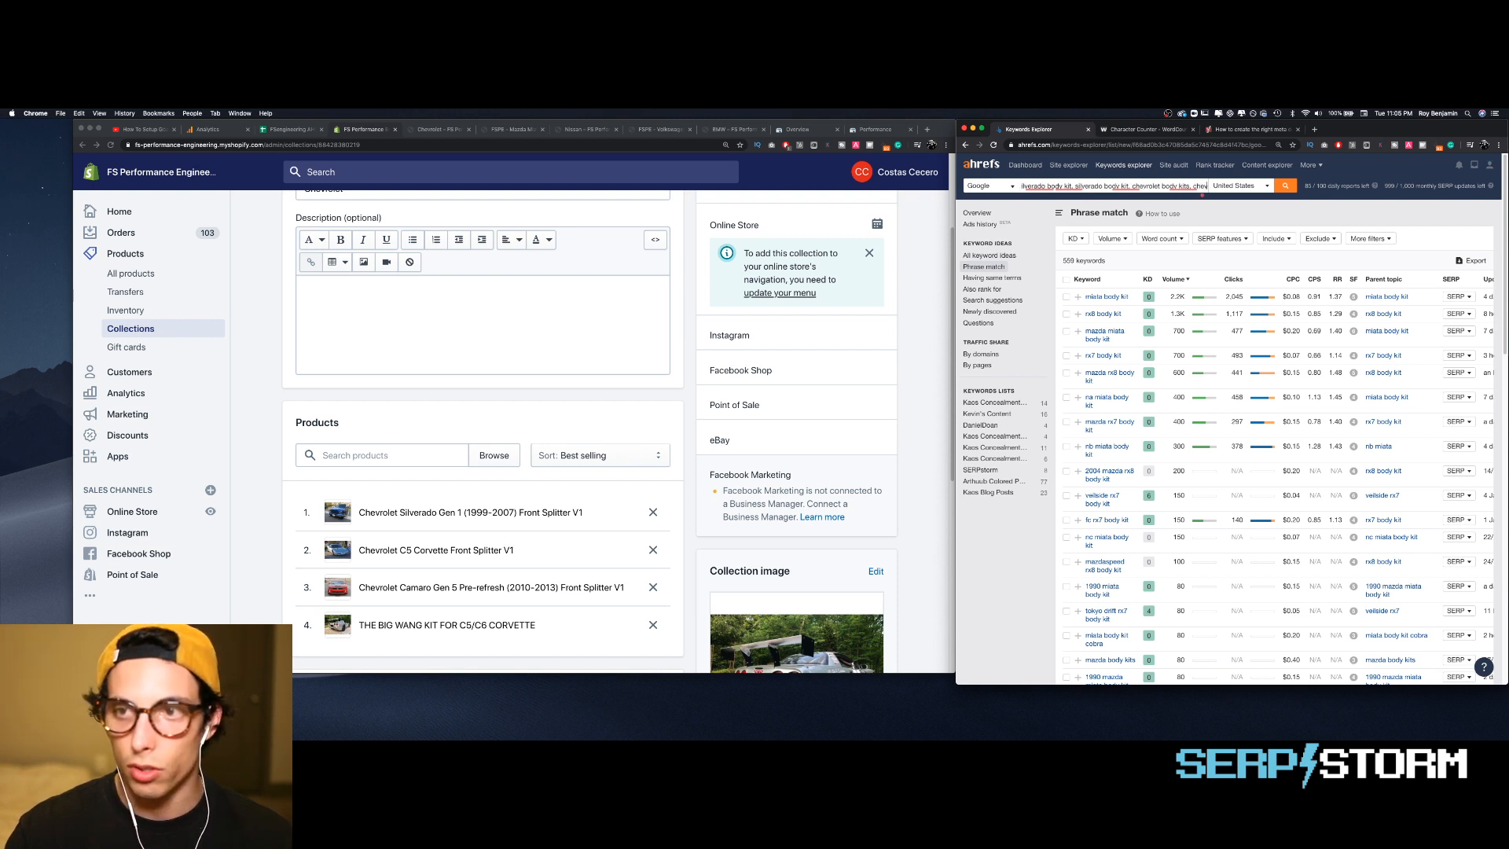
text(rolet)
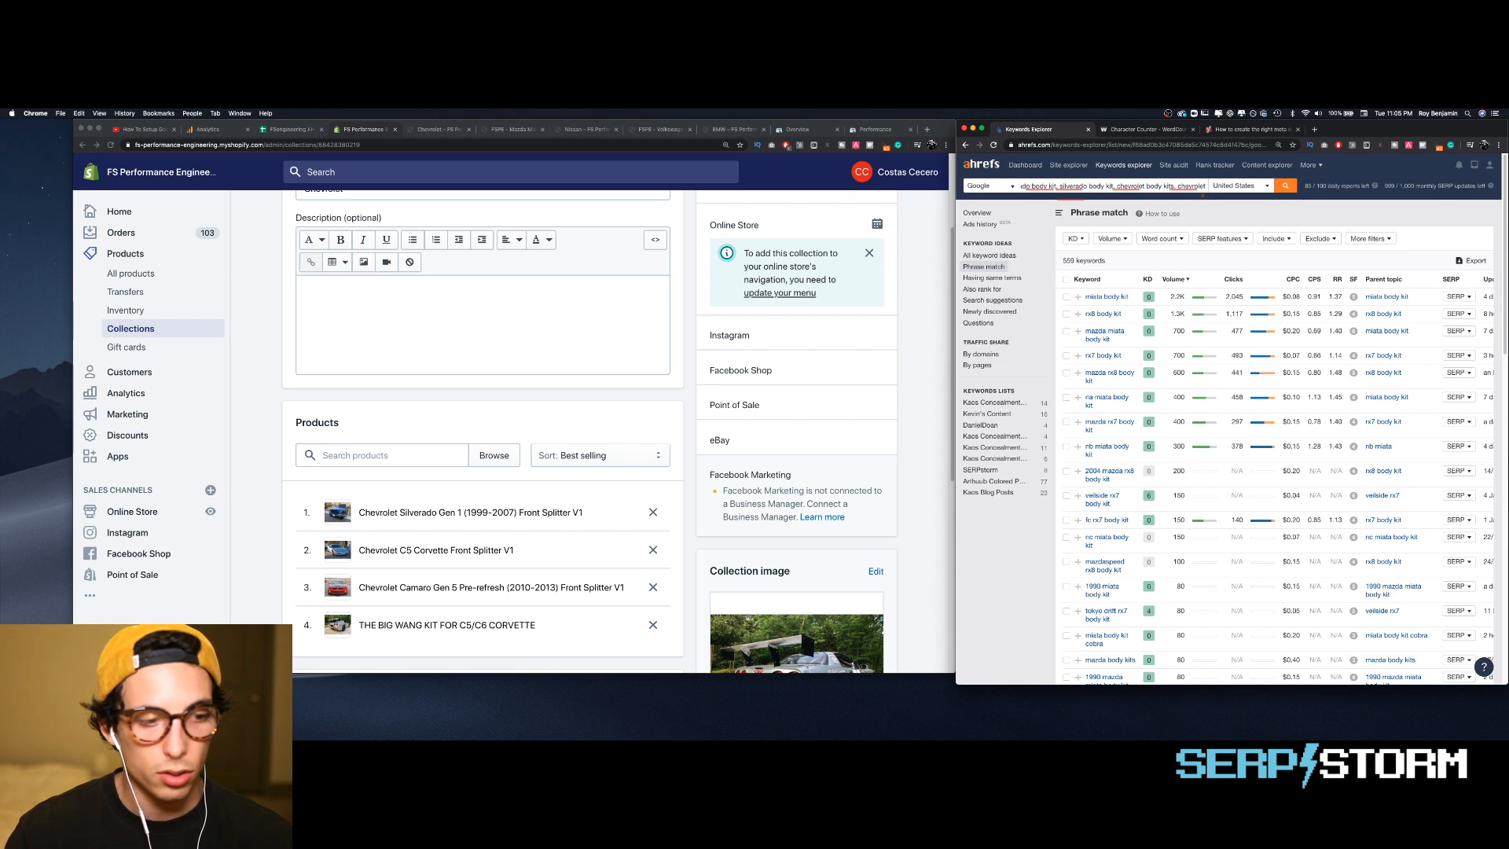
text( sslitter)
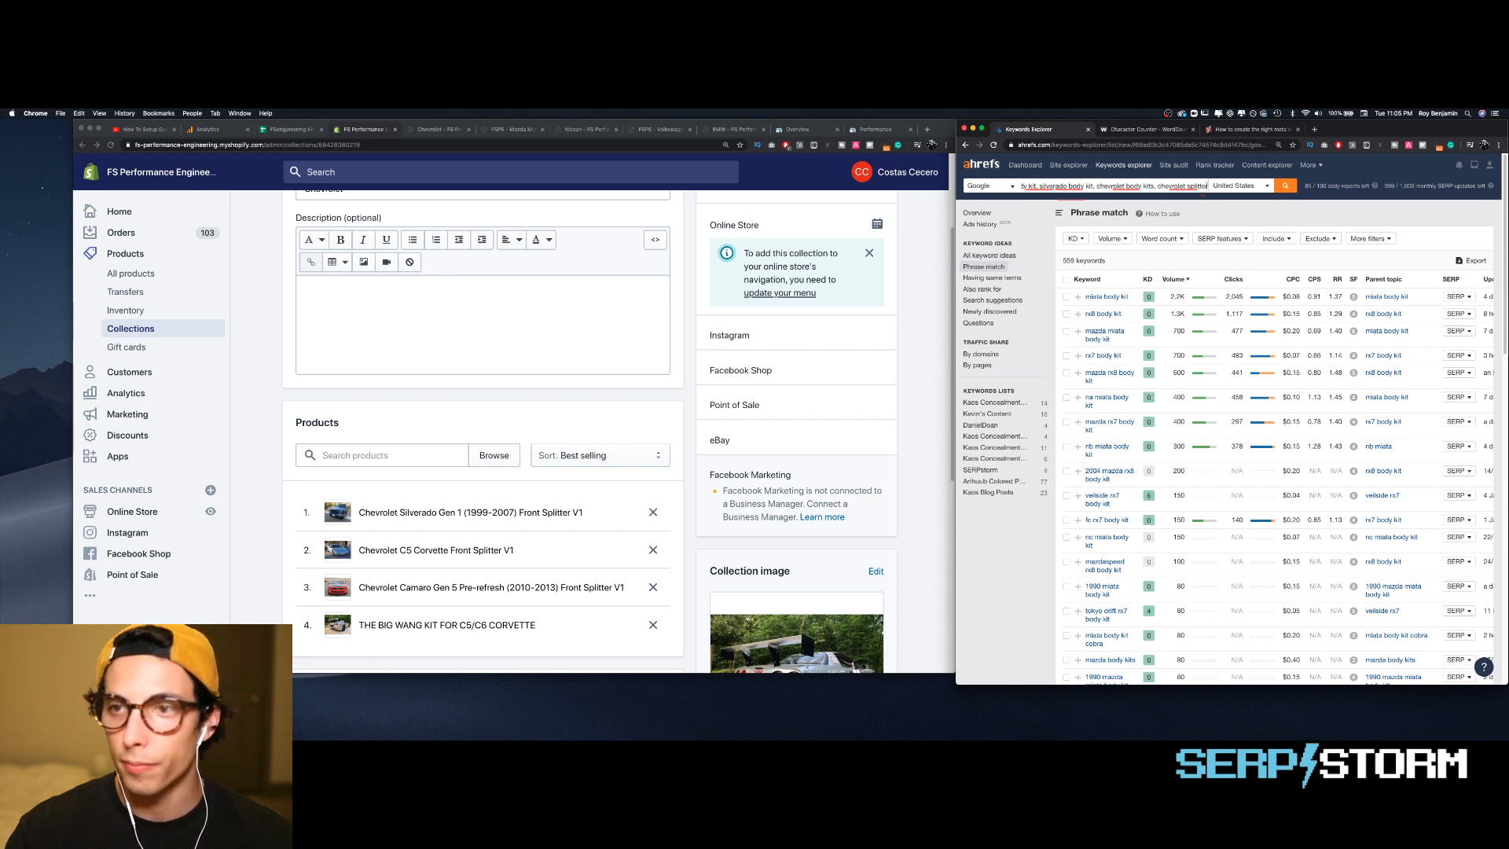
text(, chev)
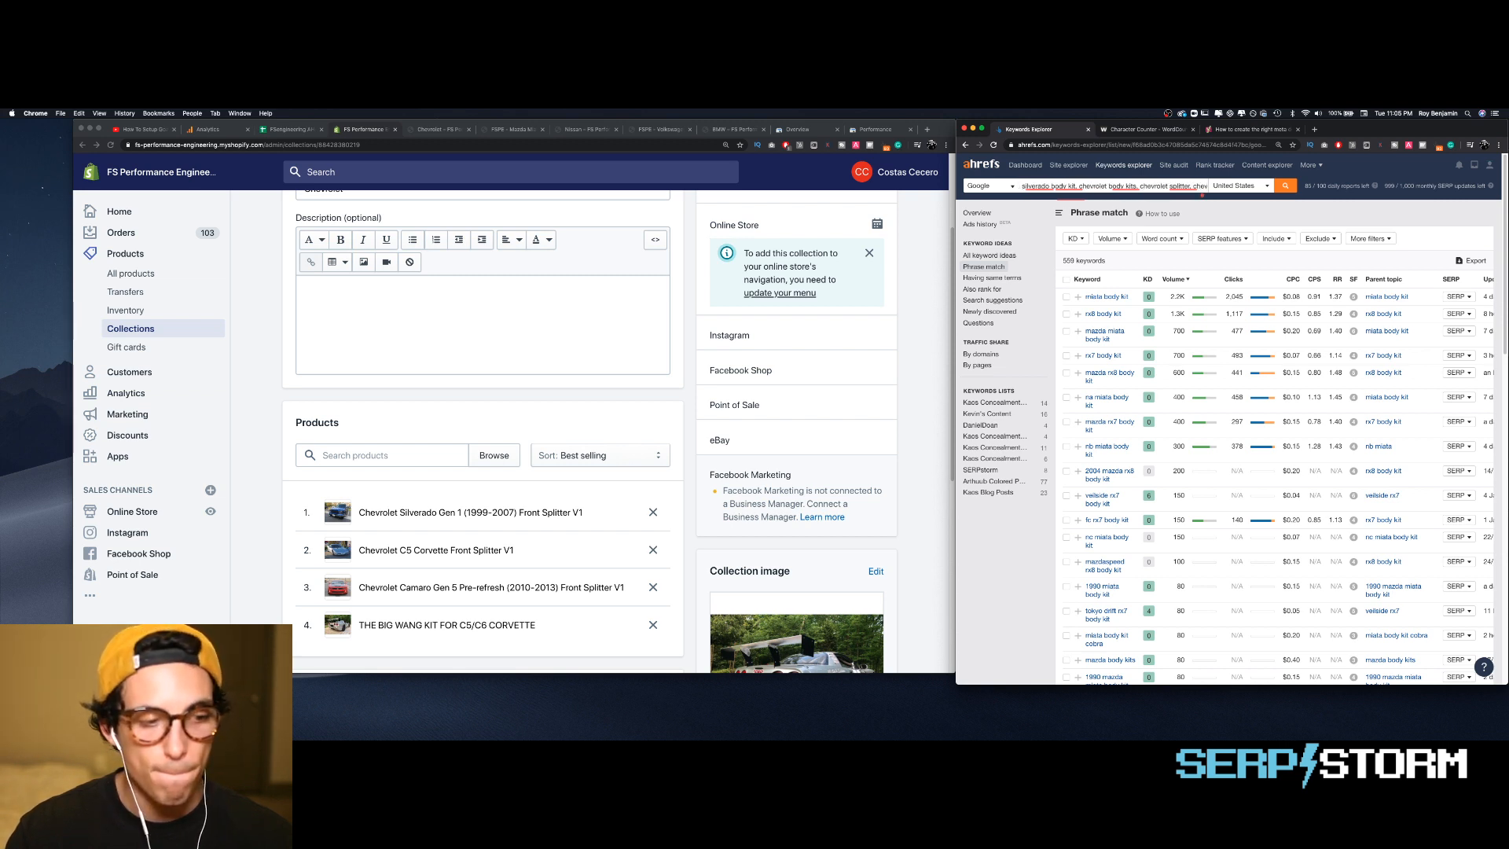
text(rolet)
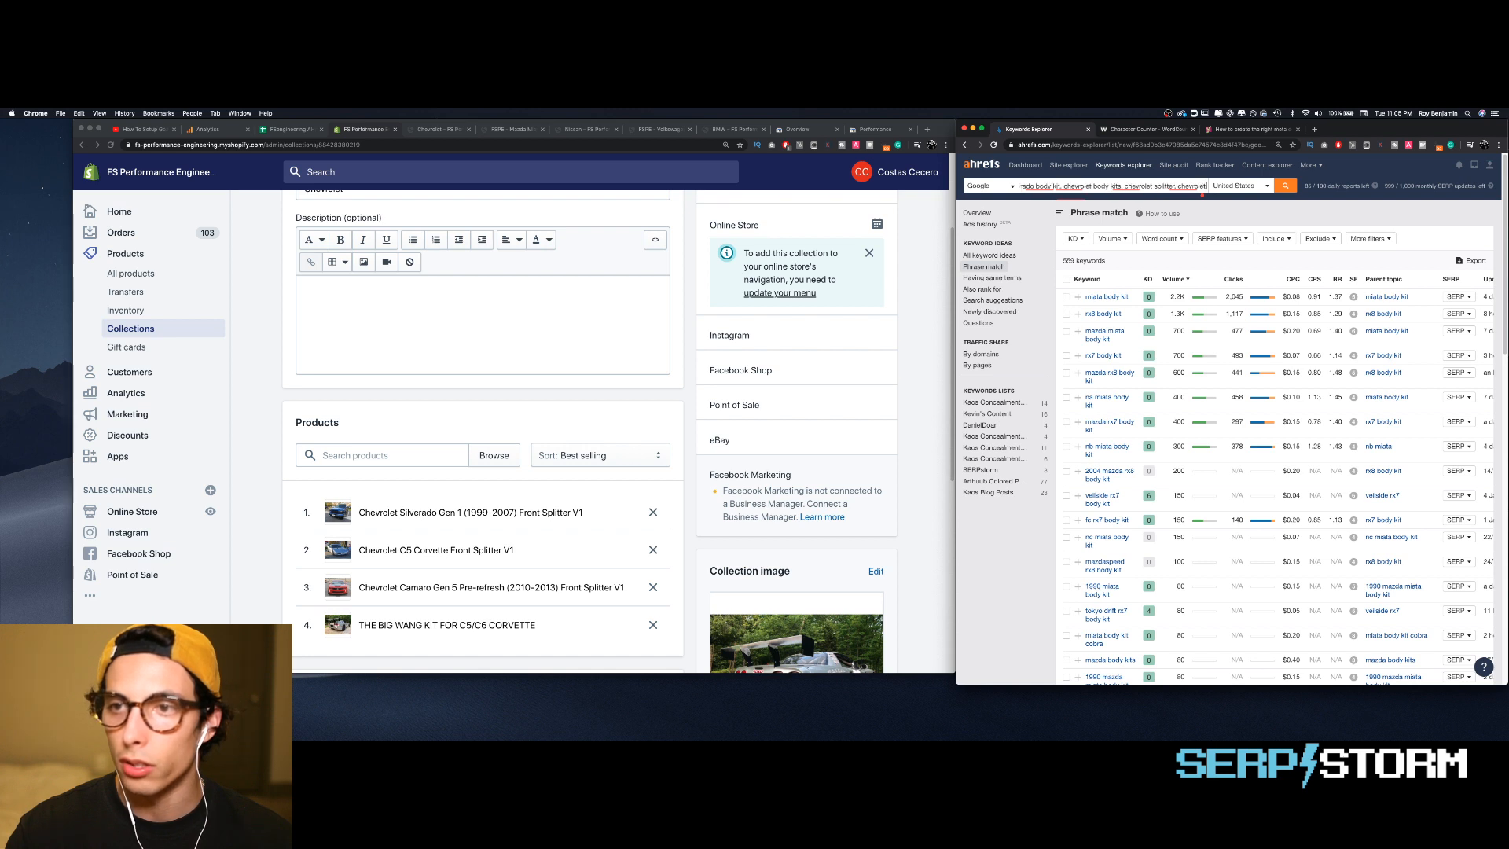
text( wing,)
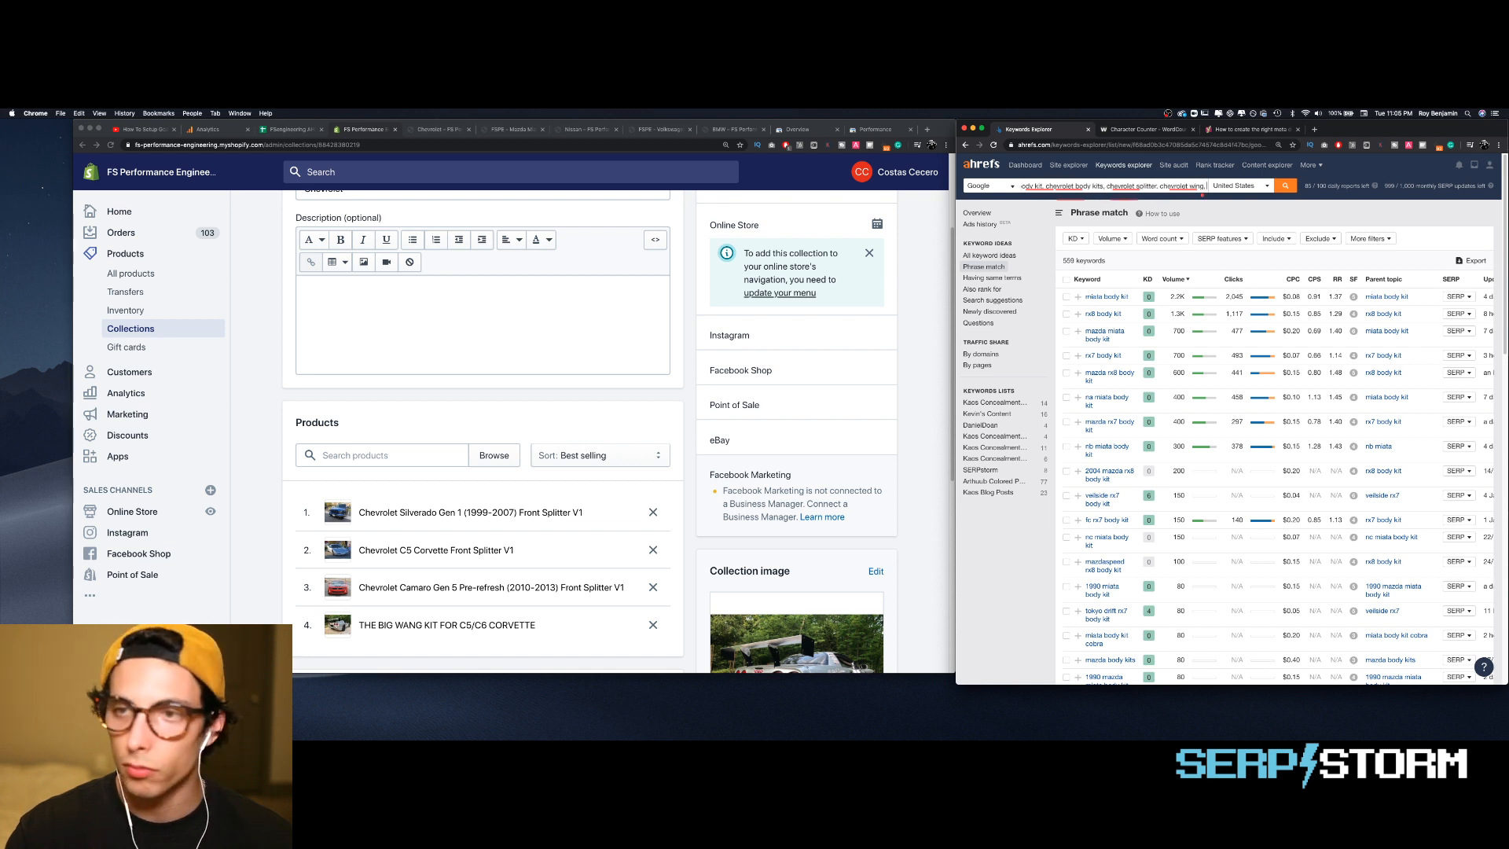
key(Return)
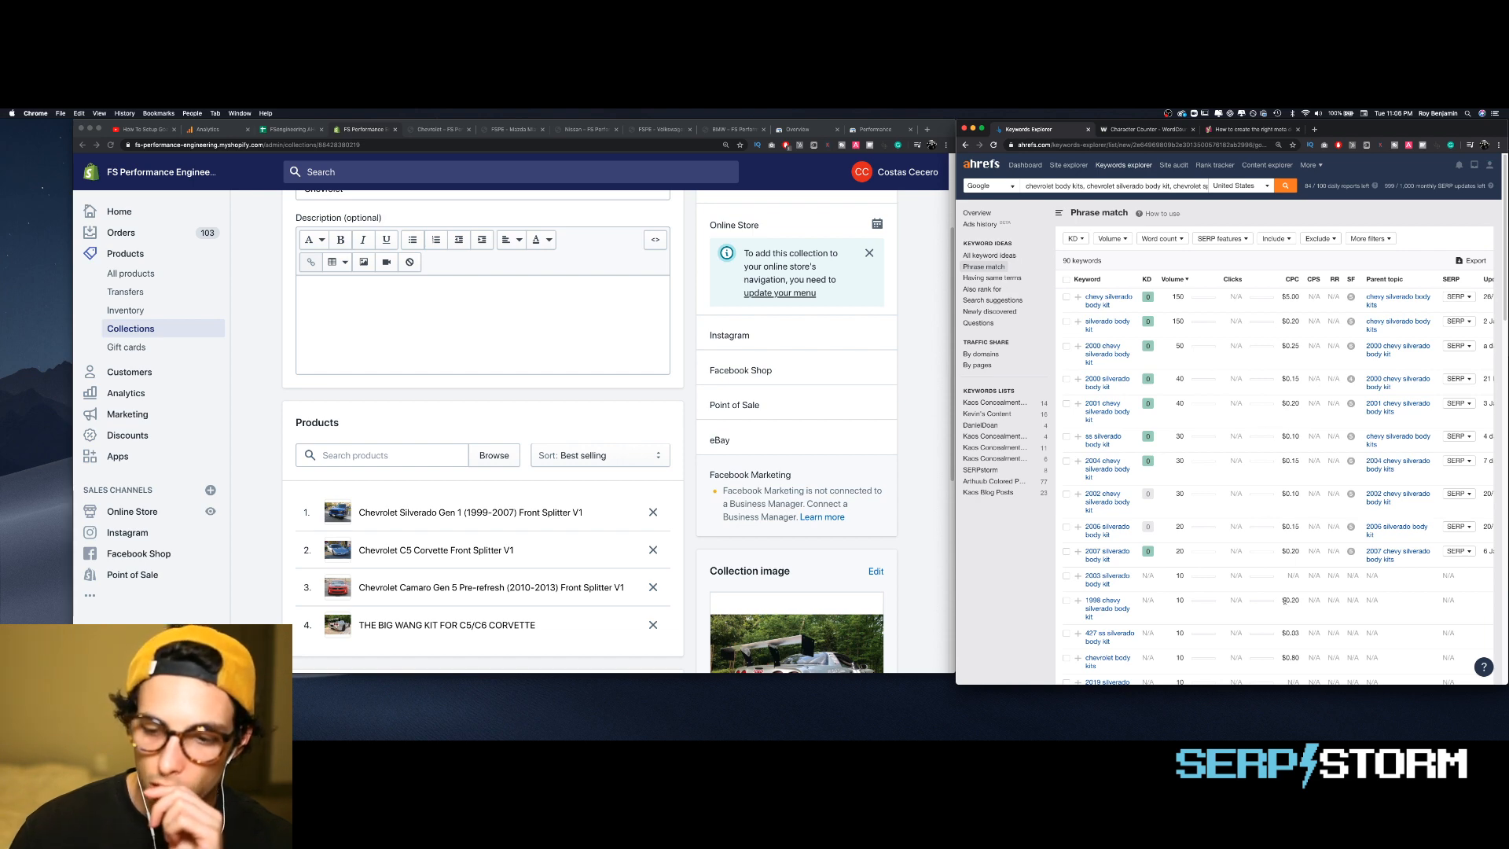
scroll(1207, 547, down, 3)
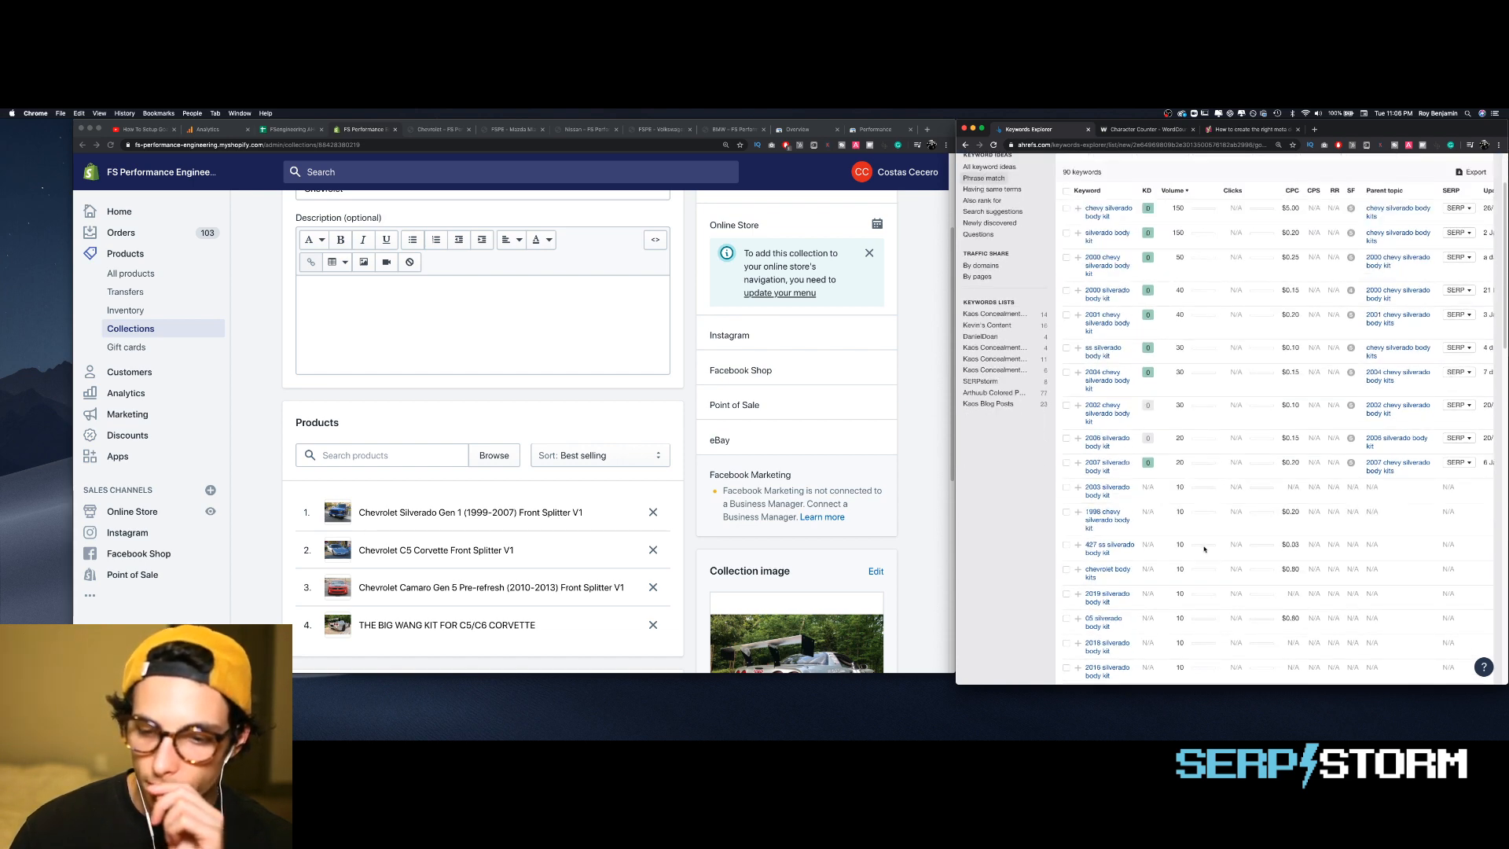
scroll(1207, 548, down, 5)
scroll(1204, 548, up, 8)
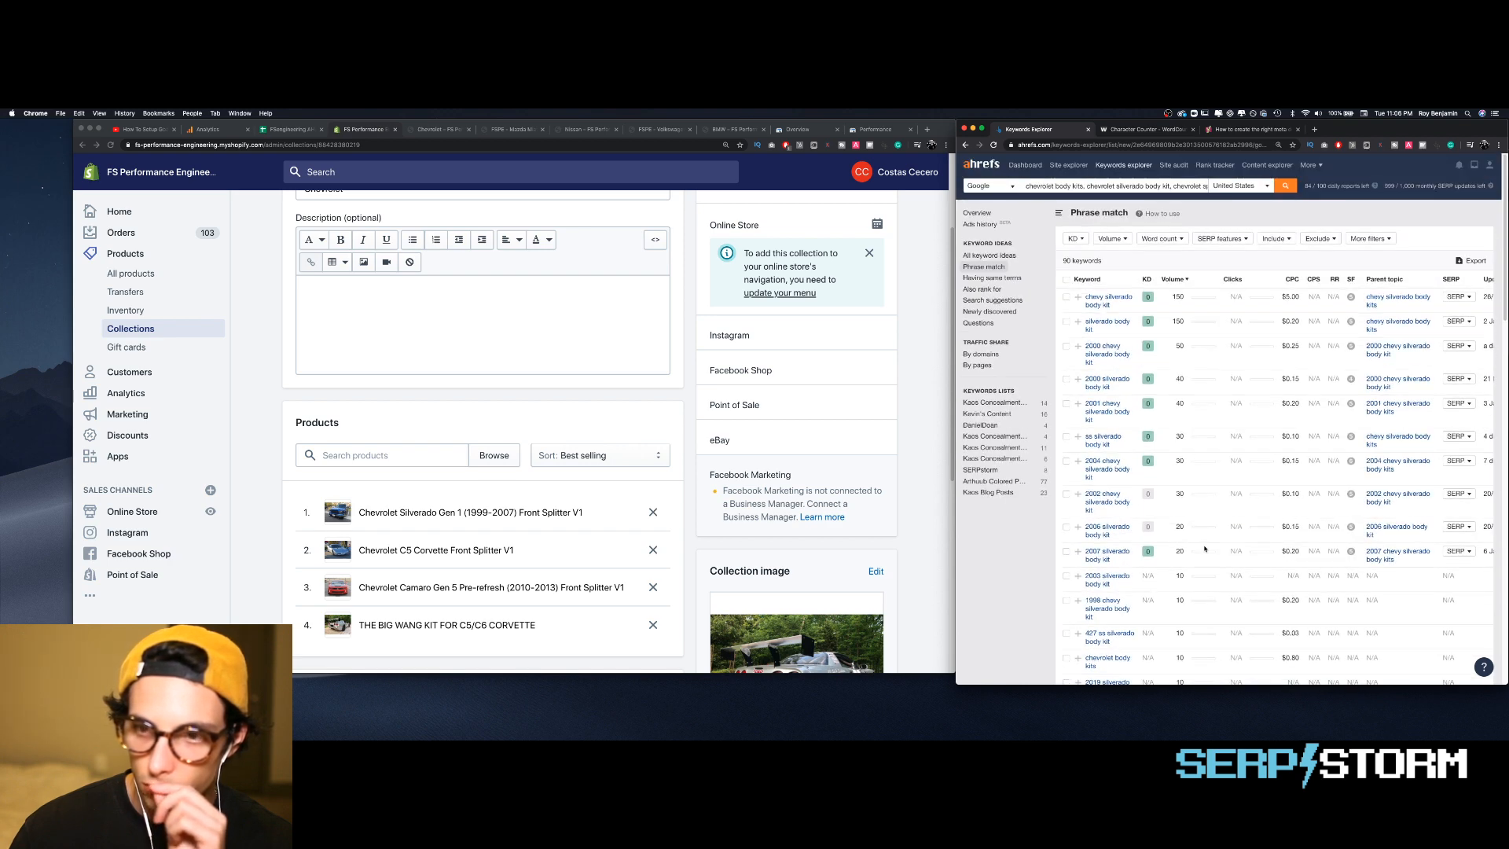
- Switch from Shopify's Chevrolet page title to the Google Sheets spreadsheet and copy the "VW Body Kits | Custom Aero for VW Golf/GTI/R | FSPE" title
scroll(575, 343, down, 1)
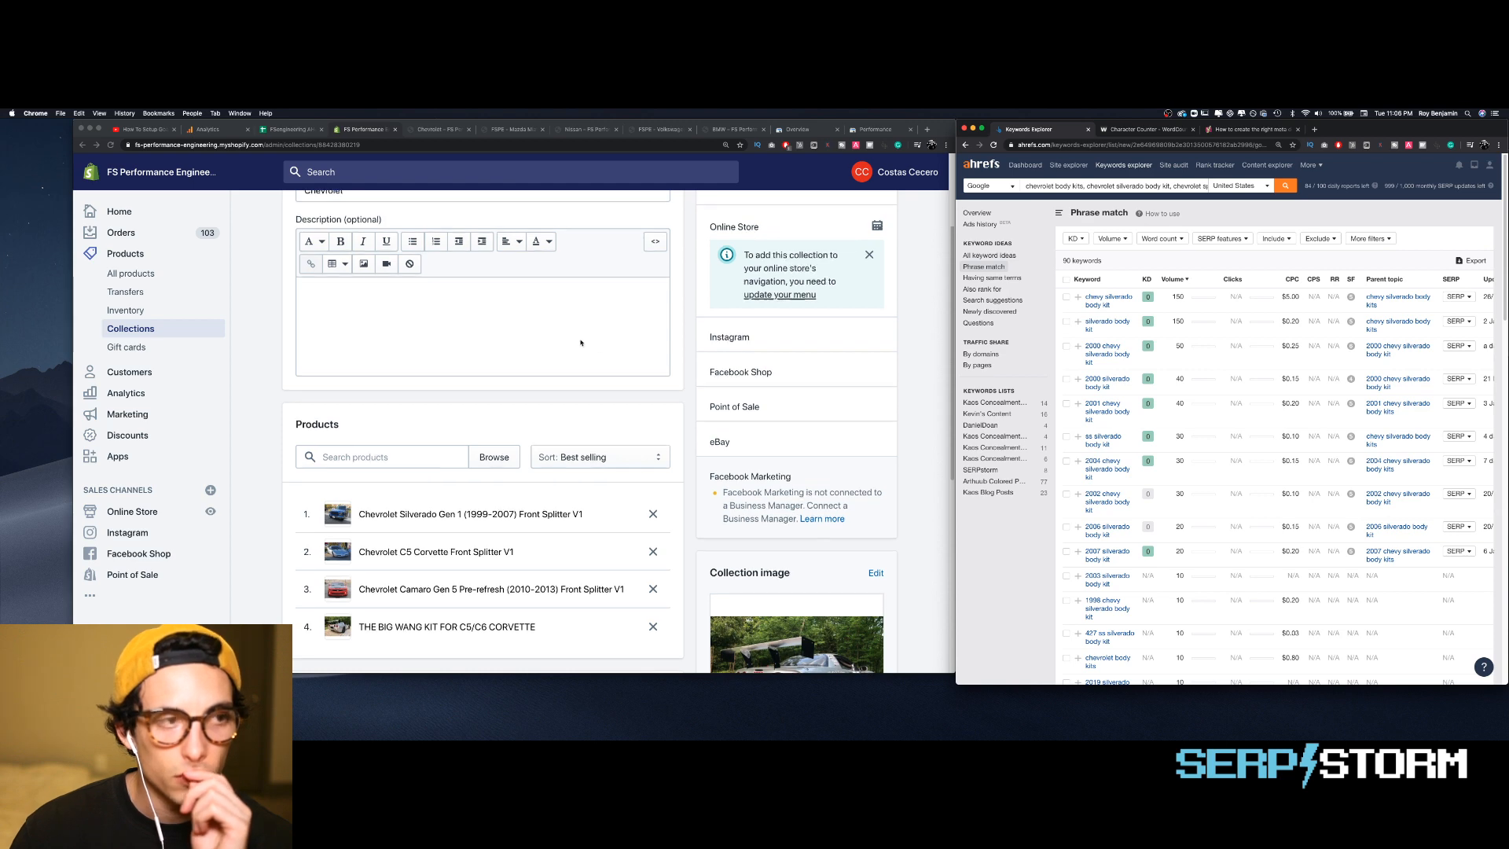
scroll(575, 342, down, 5)
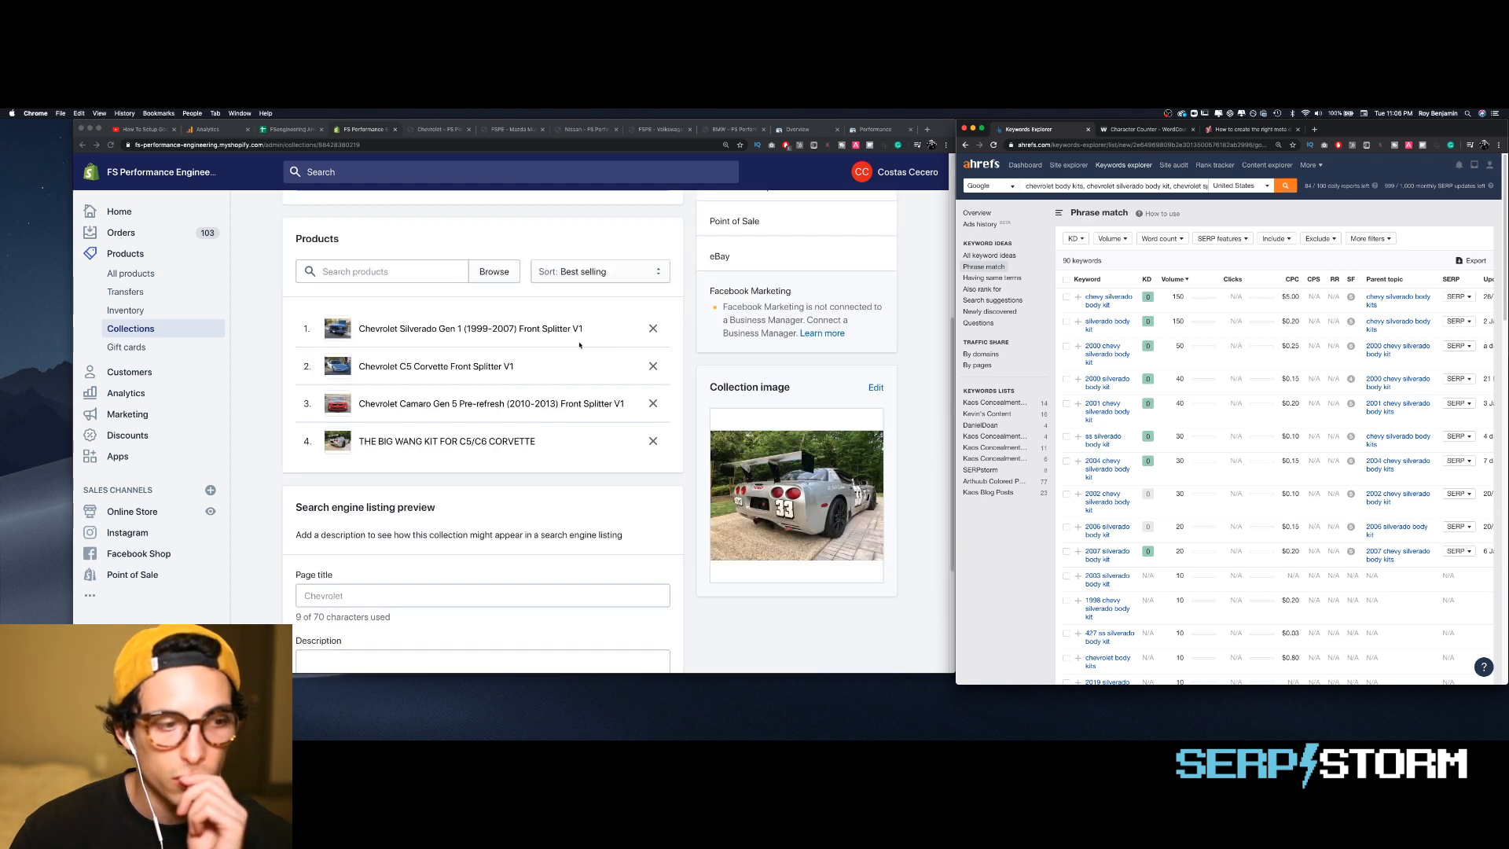
click(362, 604)
click(361, 600)
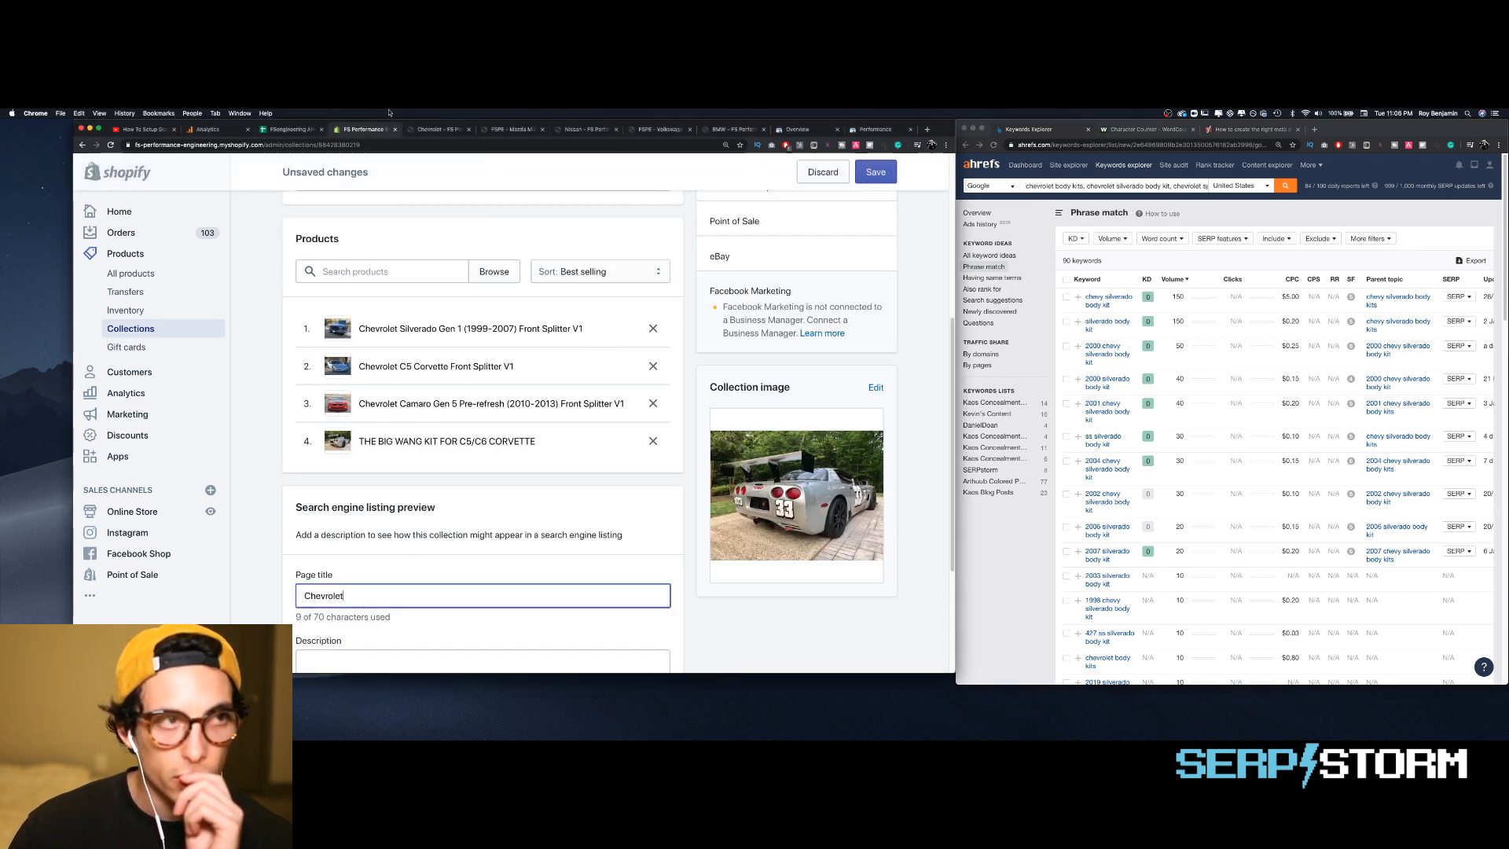
click(306, 131)
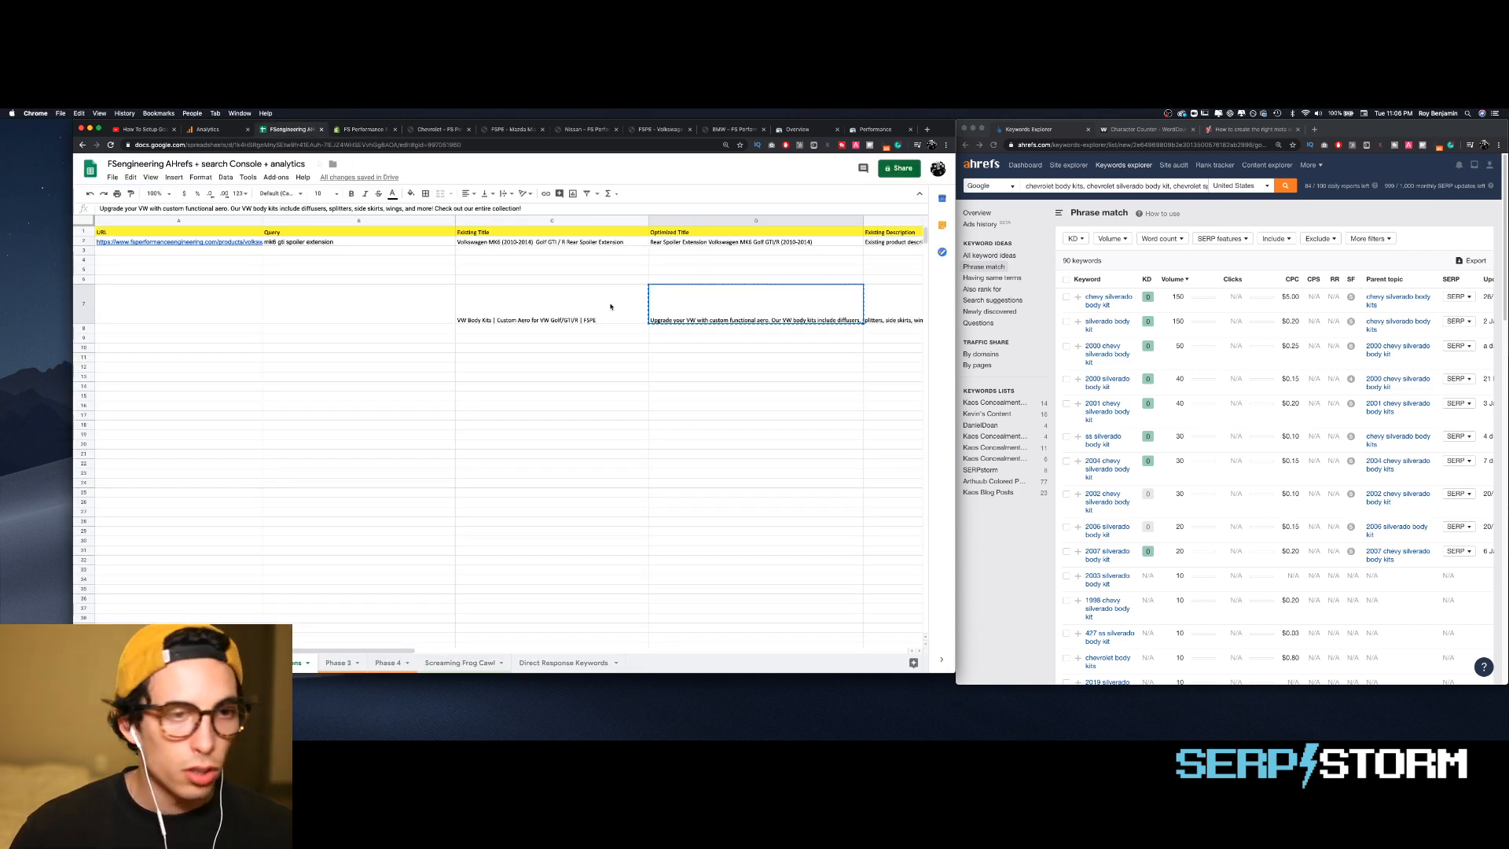
click(579, 311)
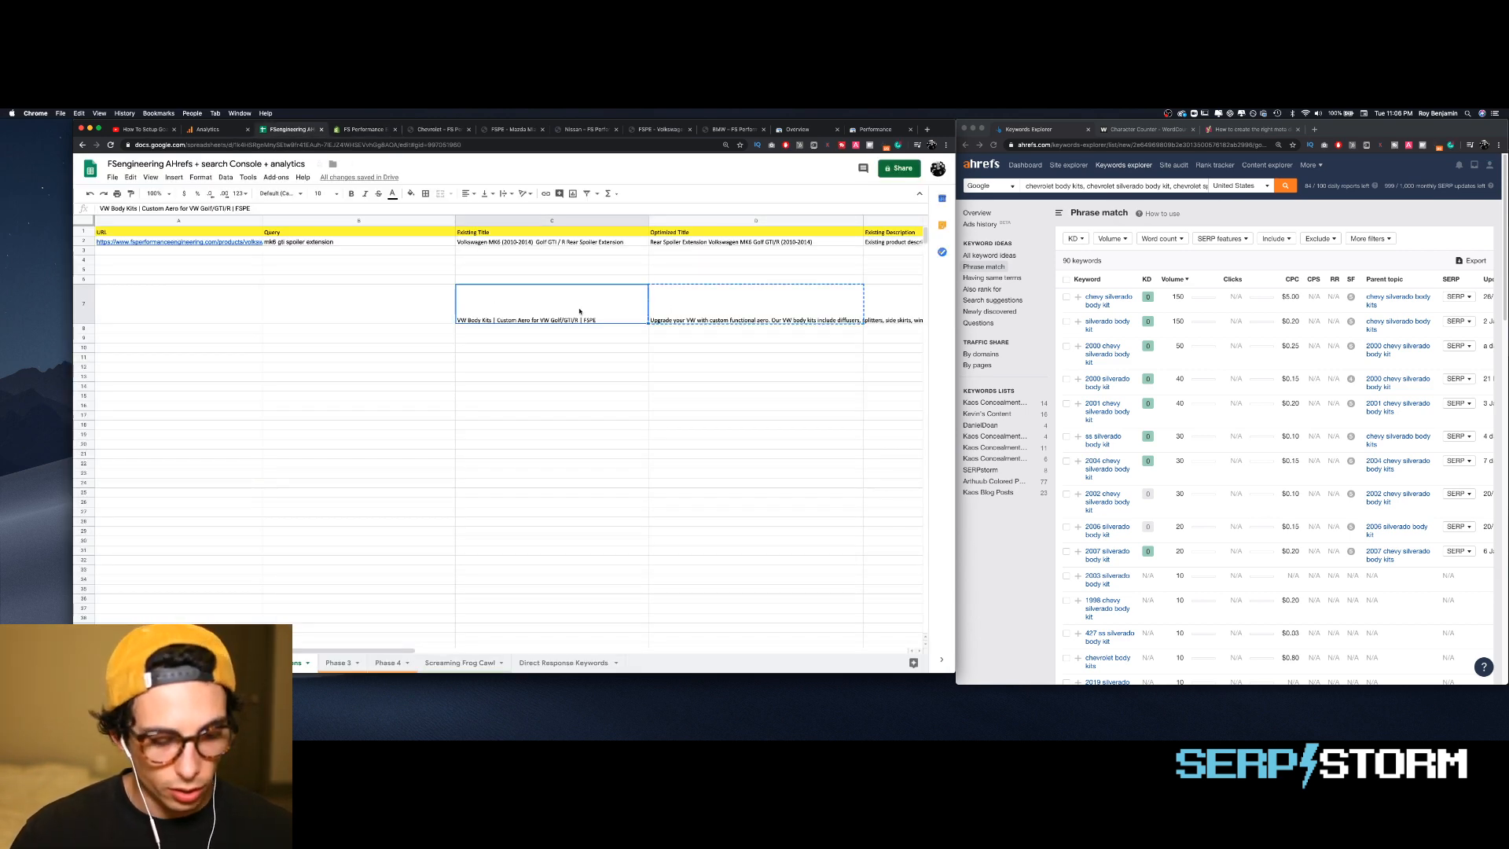
key(ctrl+c)
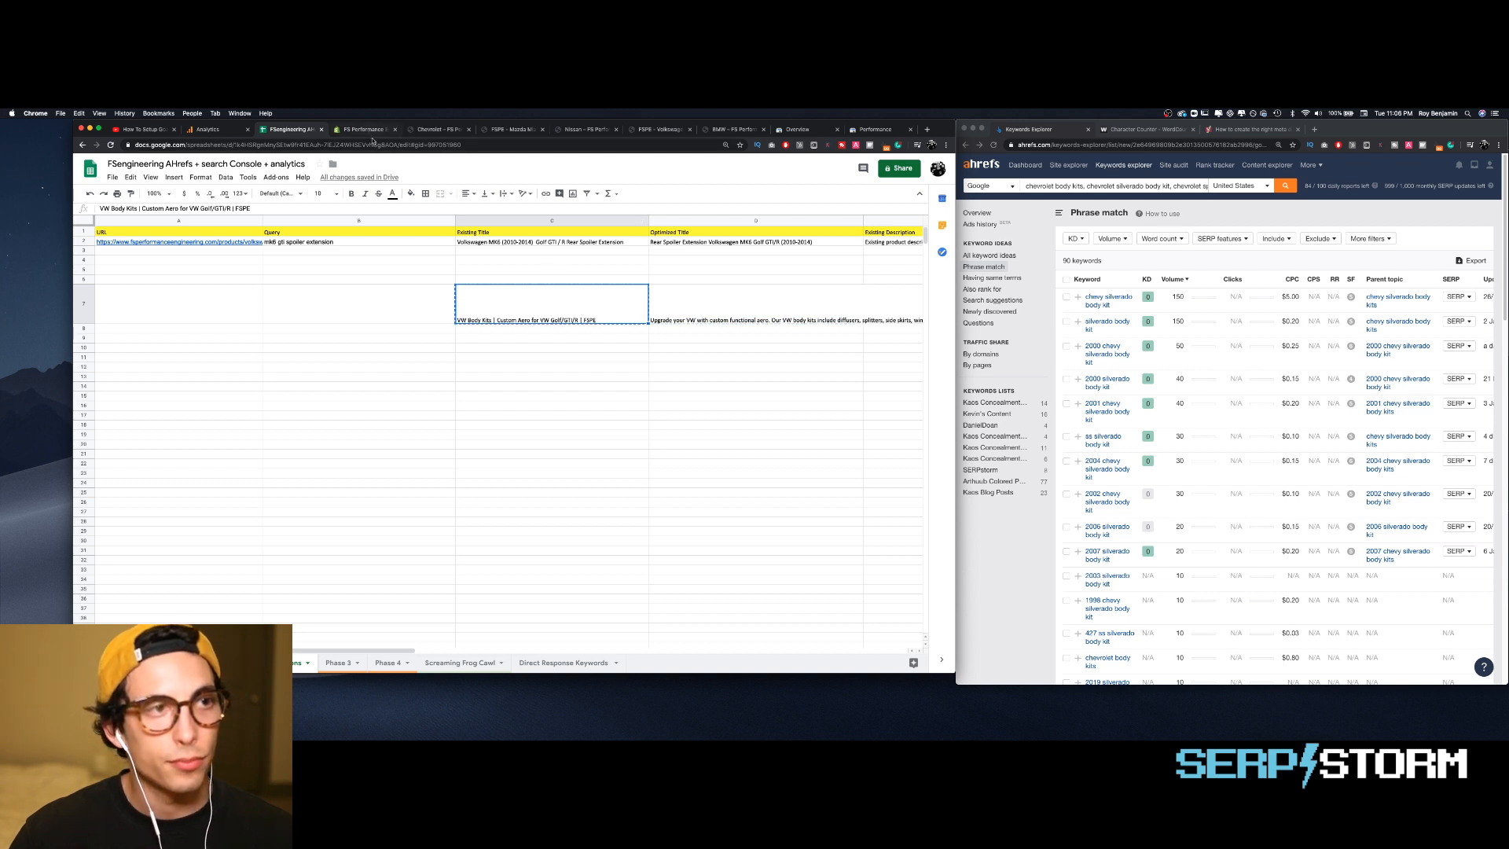
- Replace the Chevrolet collection's page title in Shopify with the copied VW title and change its leading "VW" to "Chevrolet"
click(368, 132)
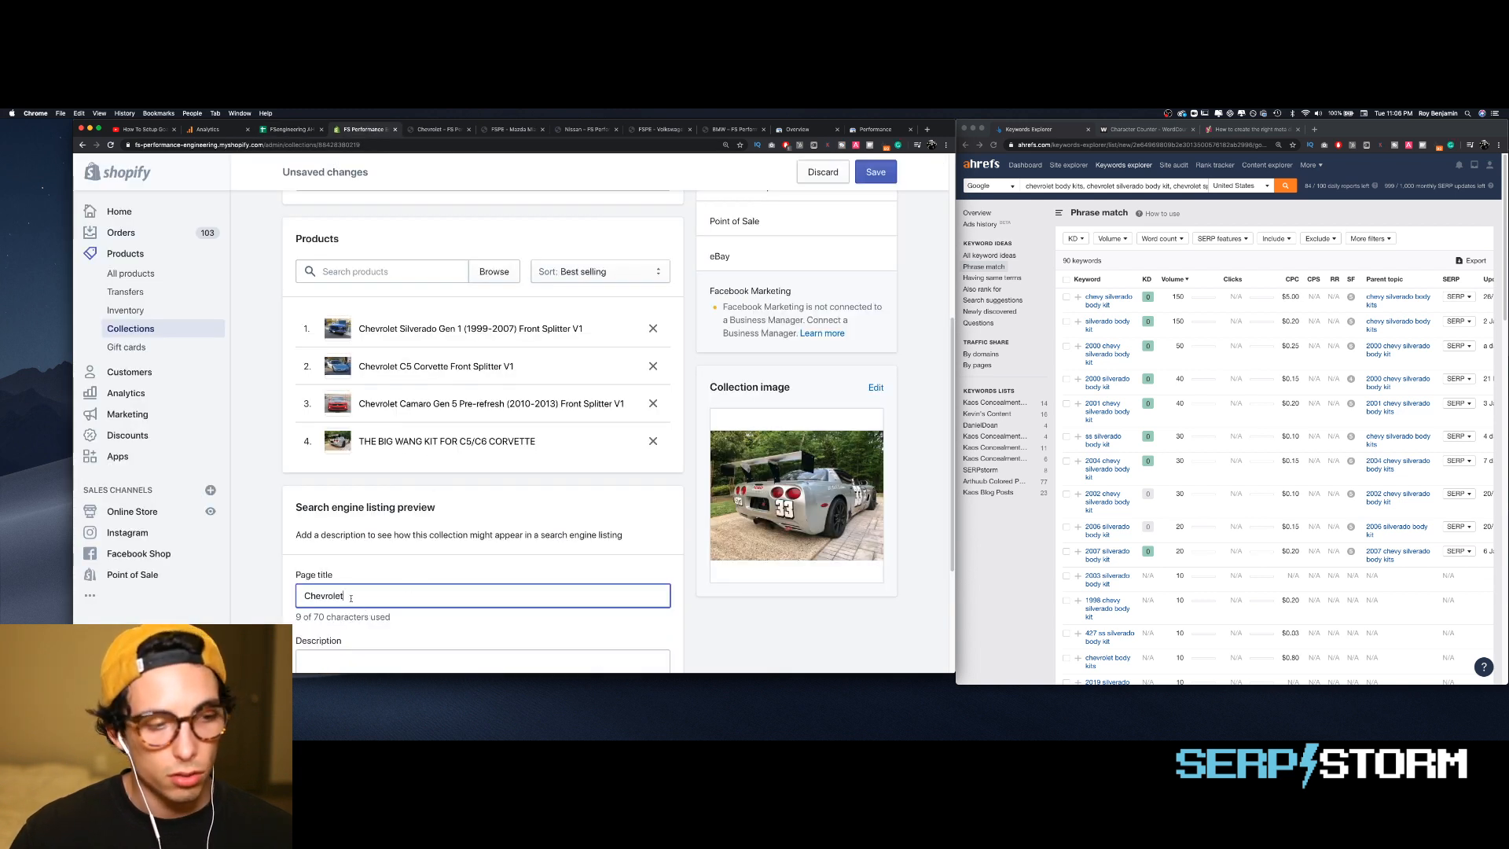
key(super+a)
key(super+v)
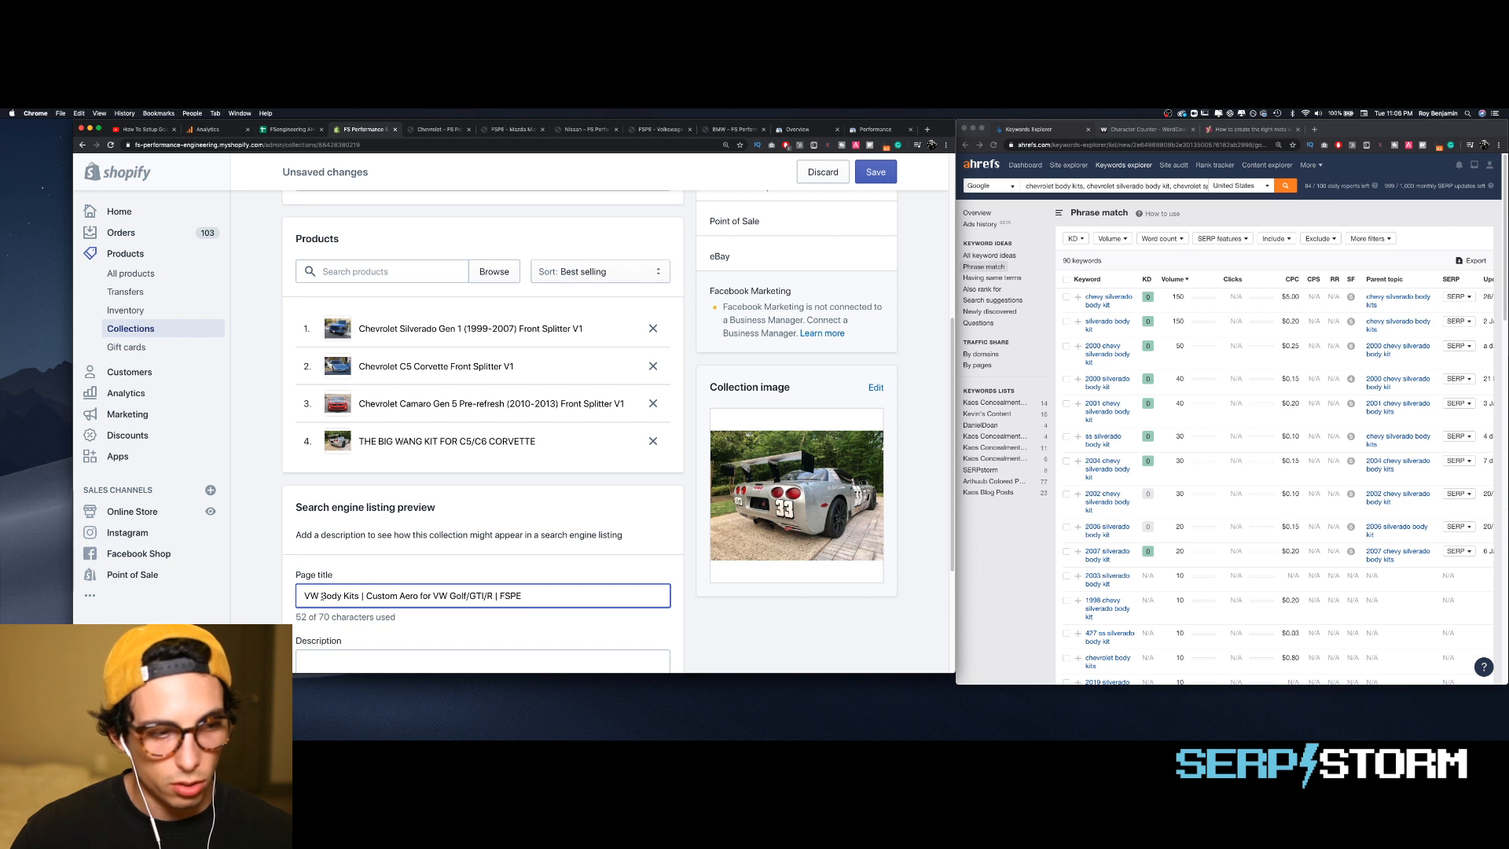
key(shift+super+Left)
text(Chev)
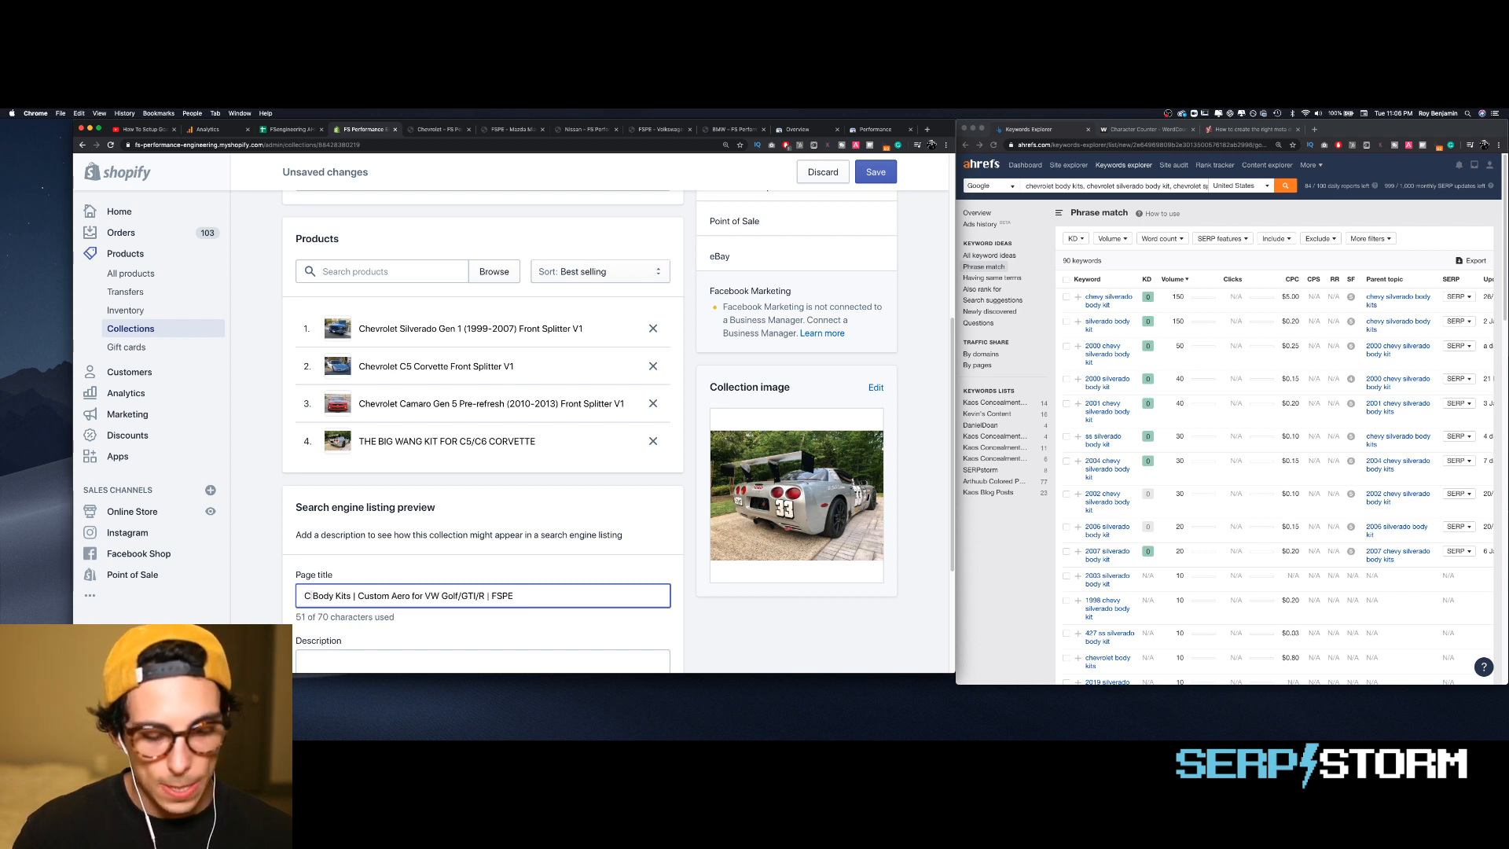
text(rolet)
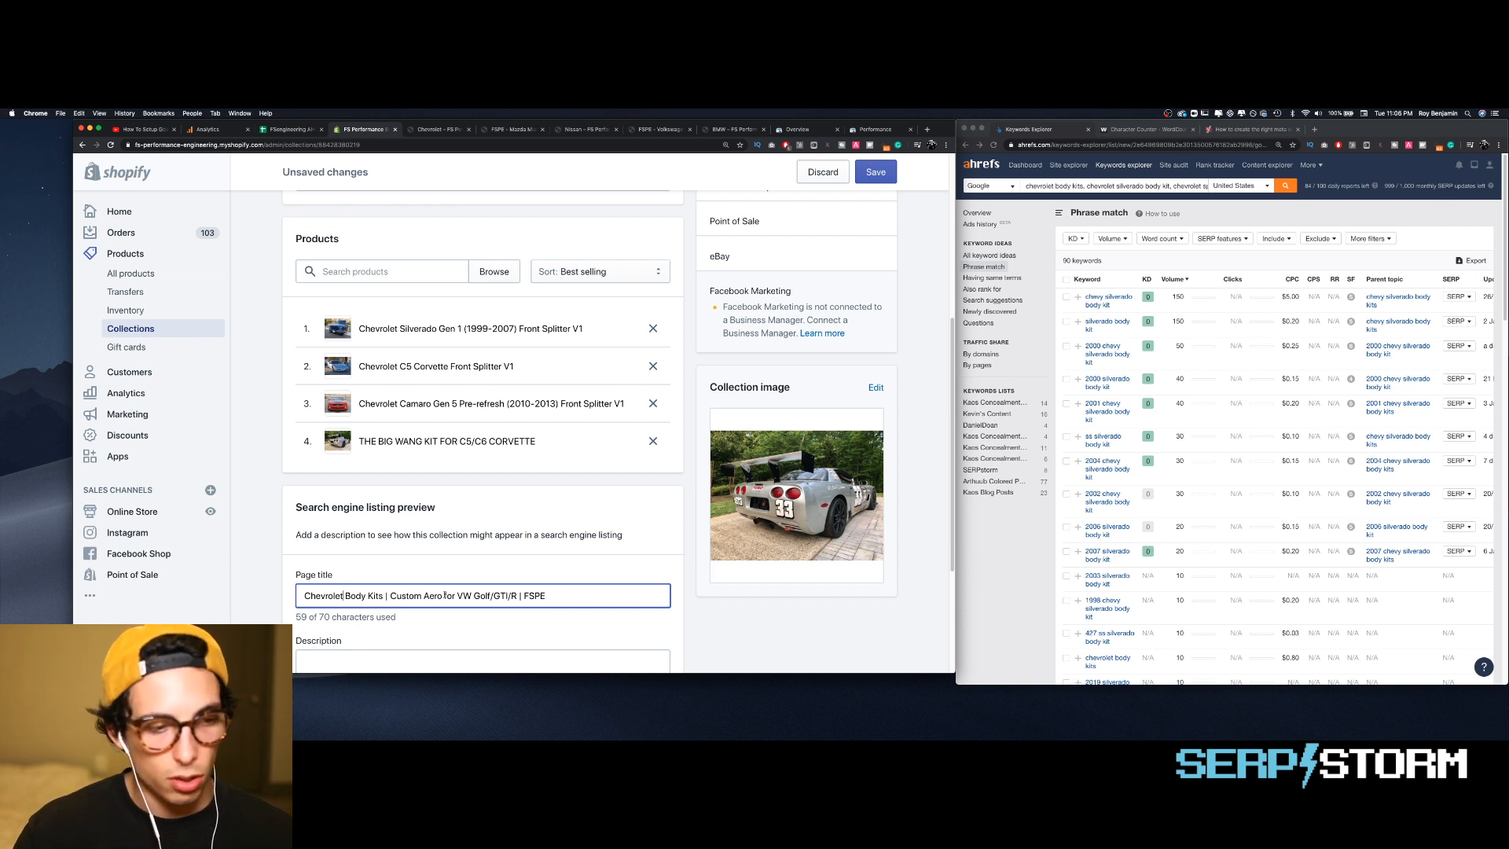
- Replace the remaining "VW" after "Custom Aero for" in the page title with "Chevrolet"
drag(458, 595, 472, 595)
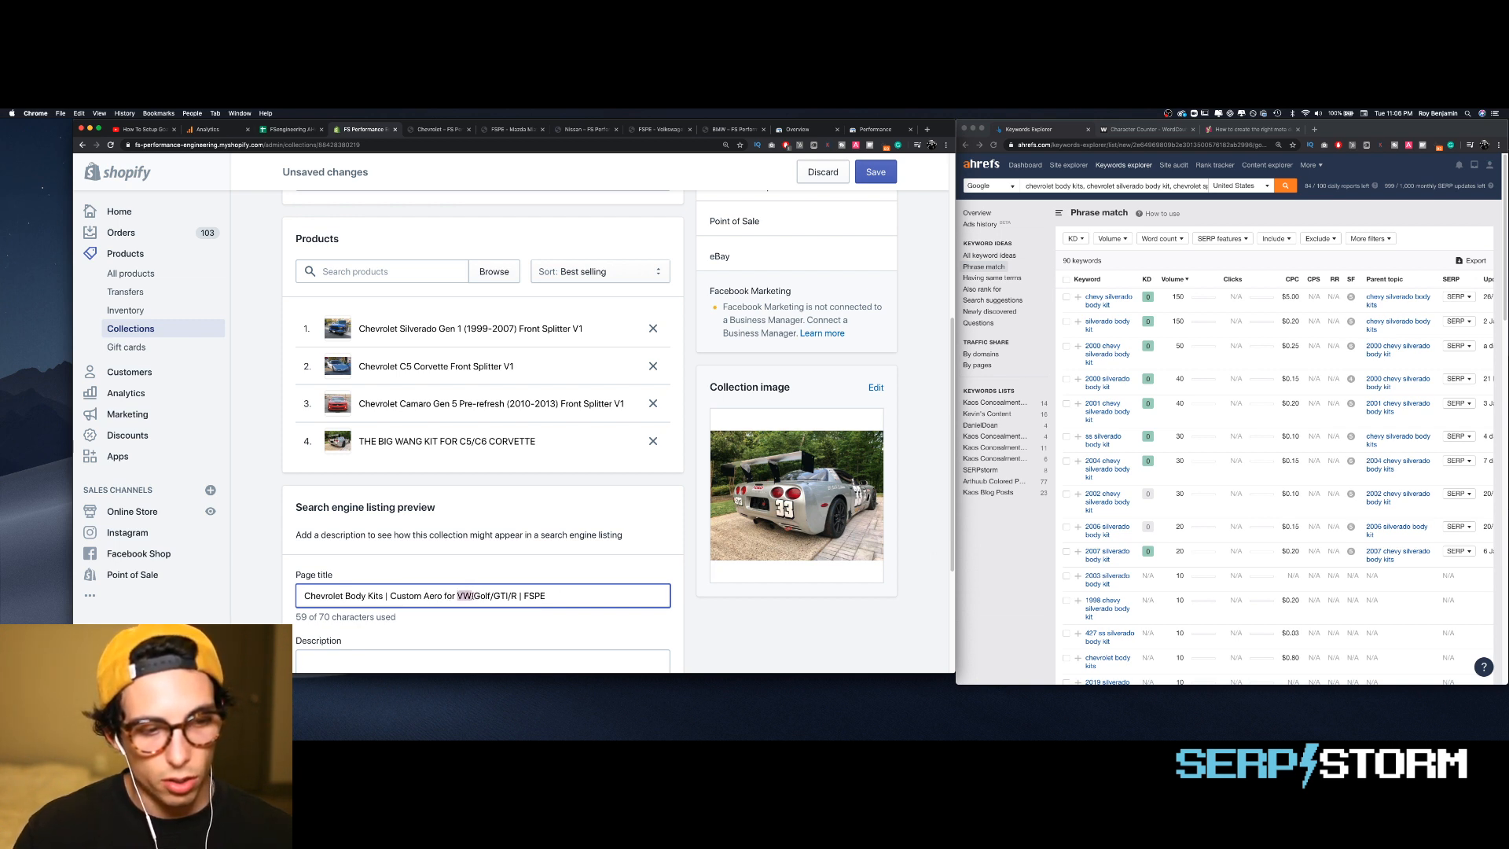
text(Che)
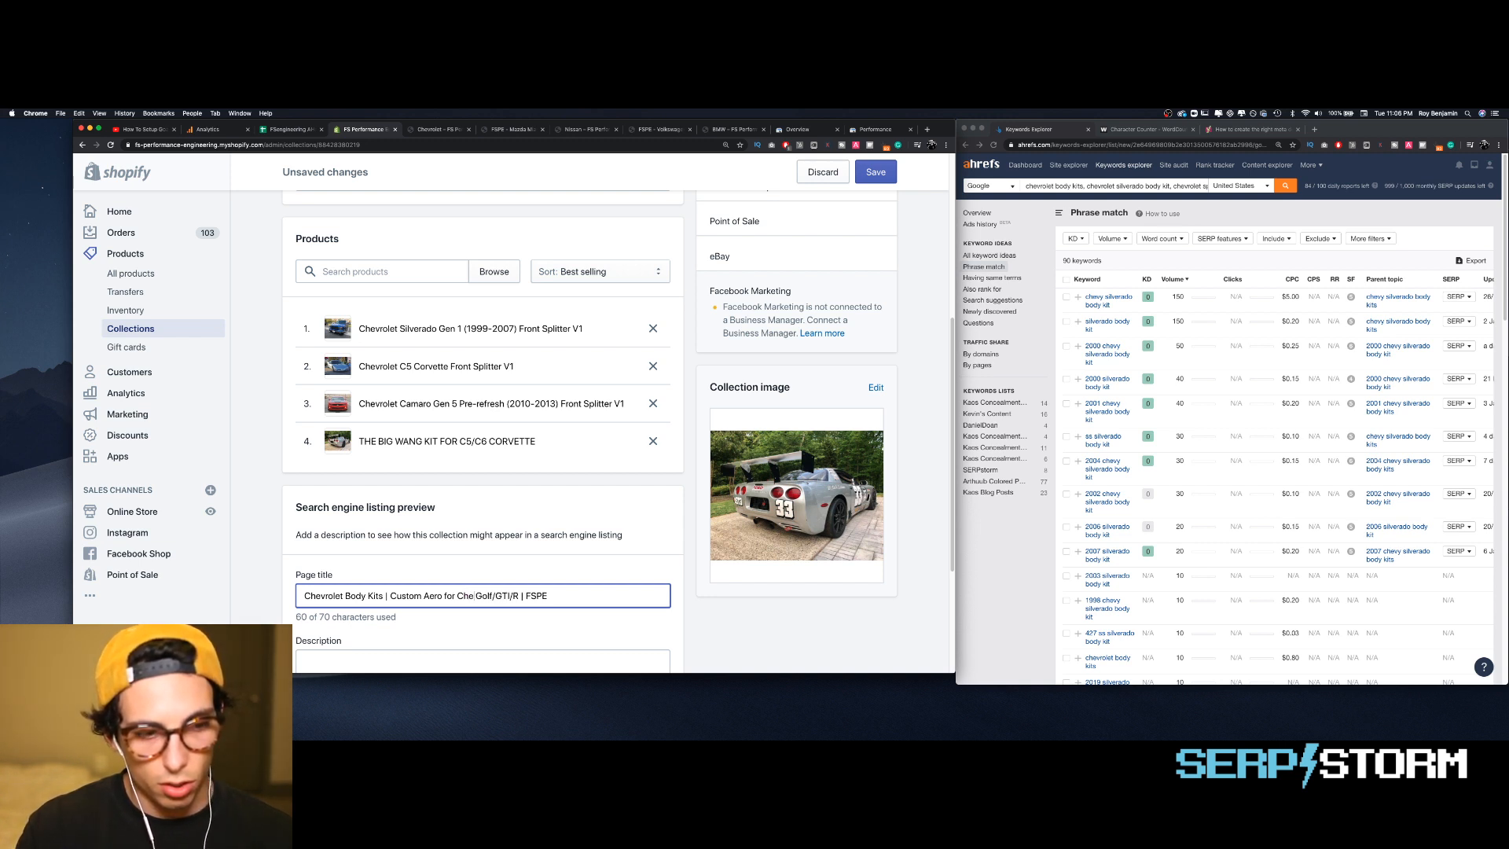
text(vrolet)
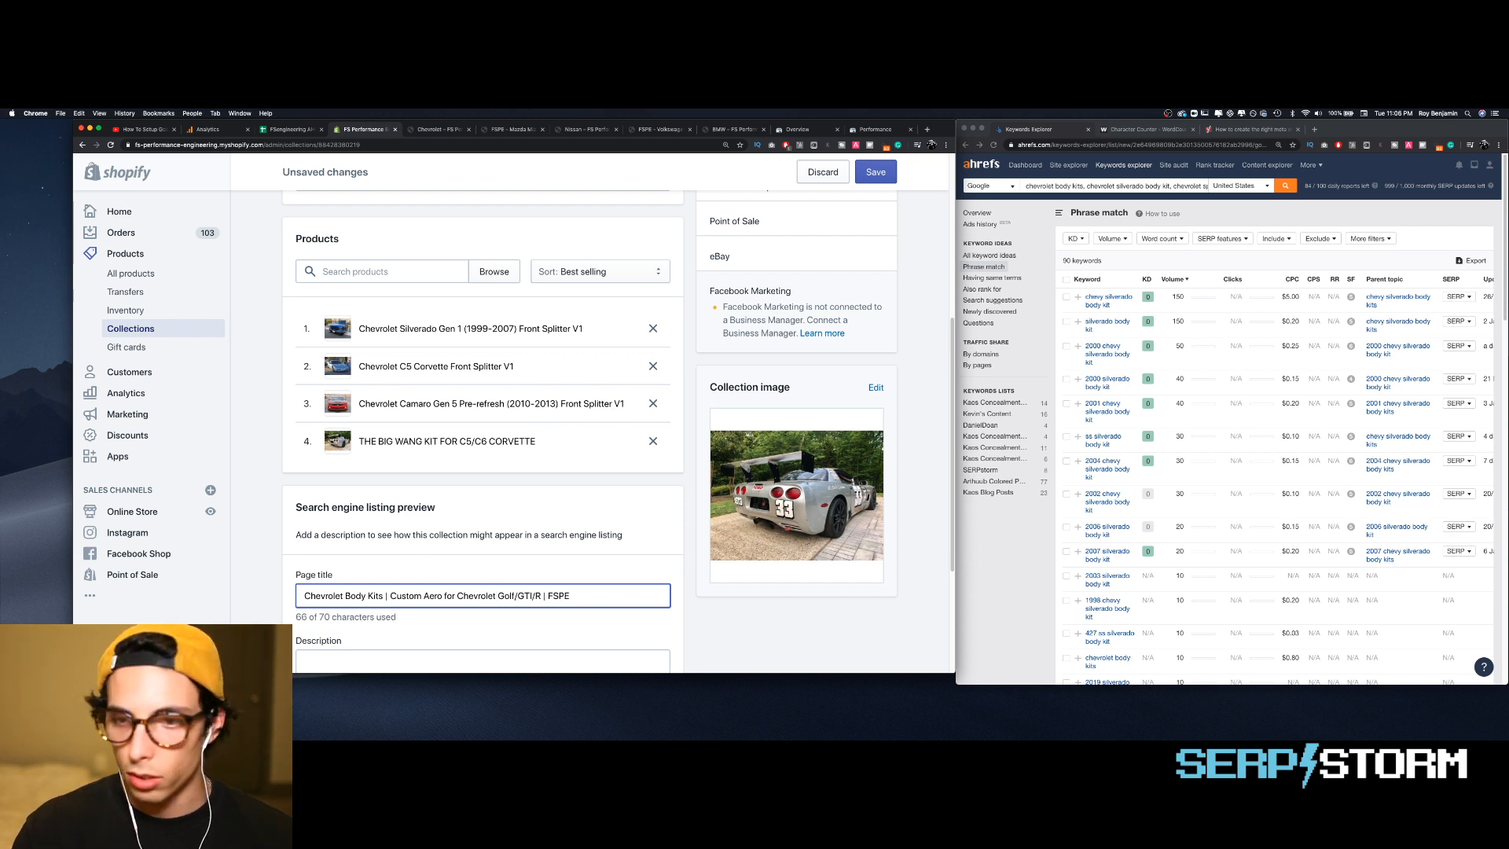
- Replace "Chevrolet" after "Custom Aero for" in the page title with the model names "Silverado, Corvette"
key(BackSpace)
key(BackSpace)
key(BackSpace)
key(BackSpace)
key(BackSpace)
key(BackSpace)
key(BackSpace)
key(BackSpace)
key(BackSpace)
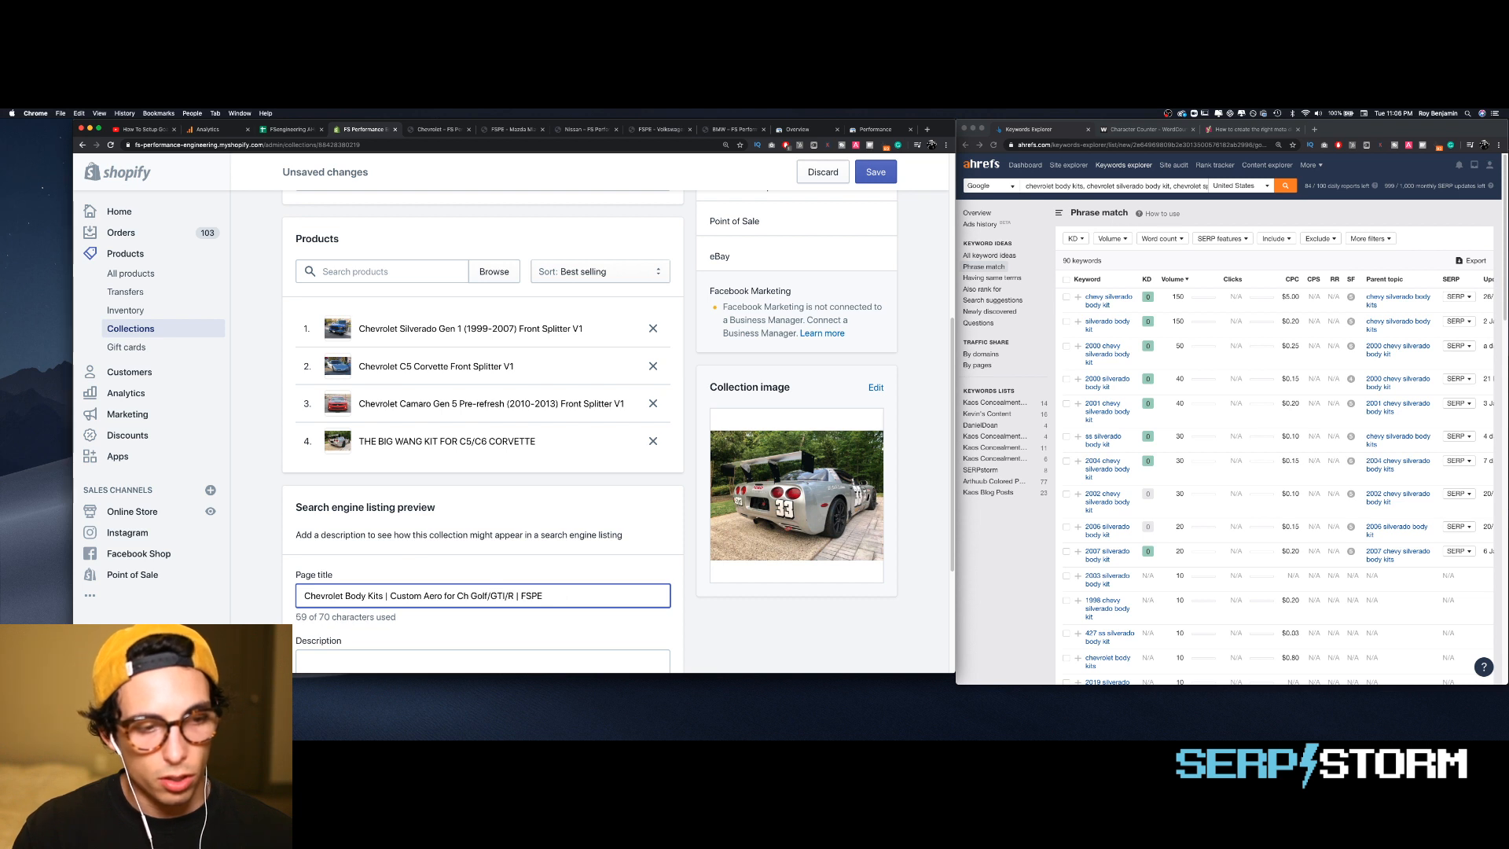
text(Silverado)
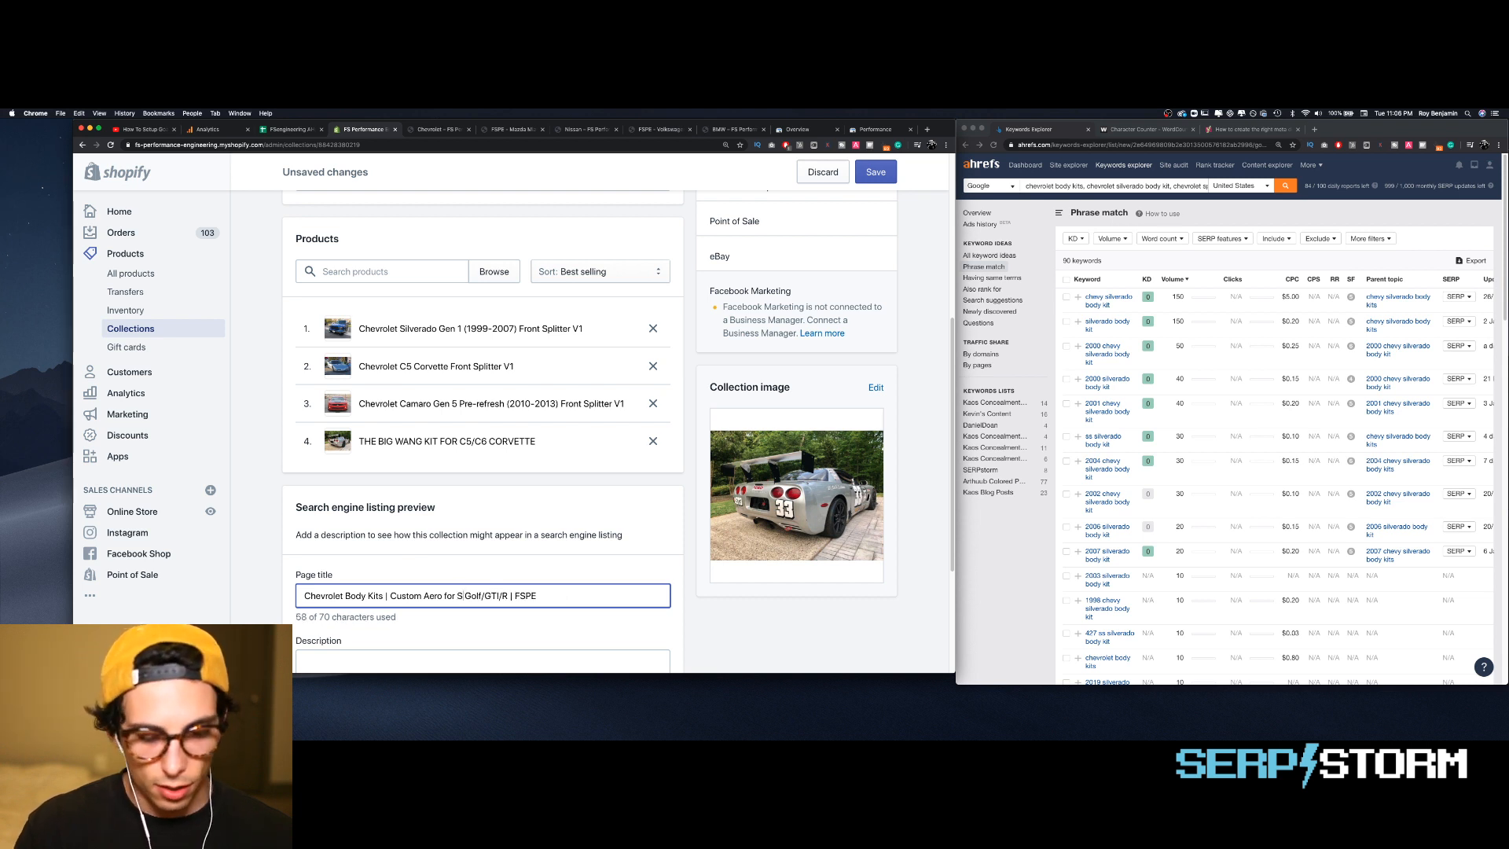
text(, C)
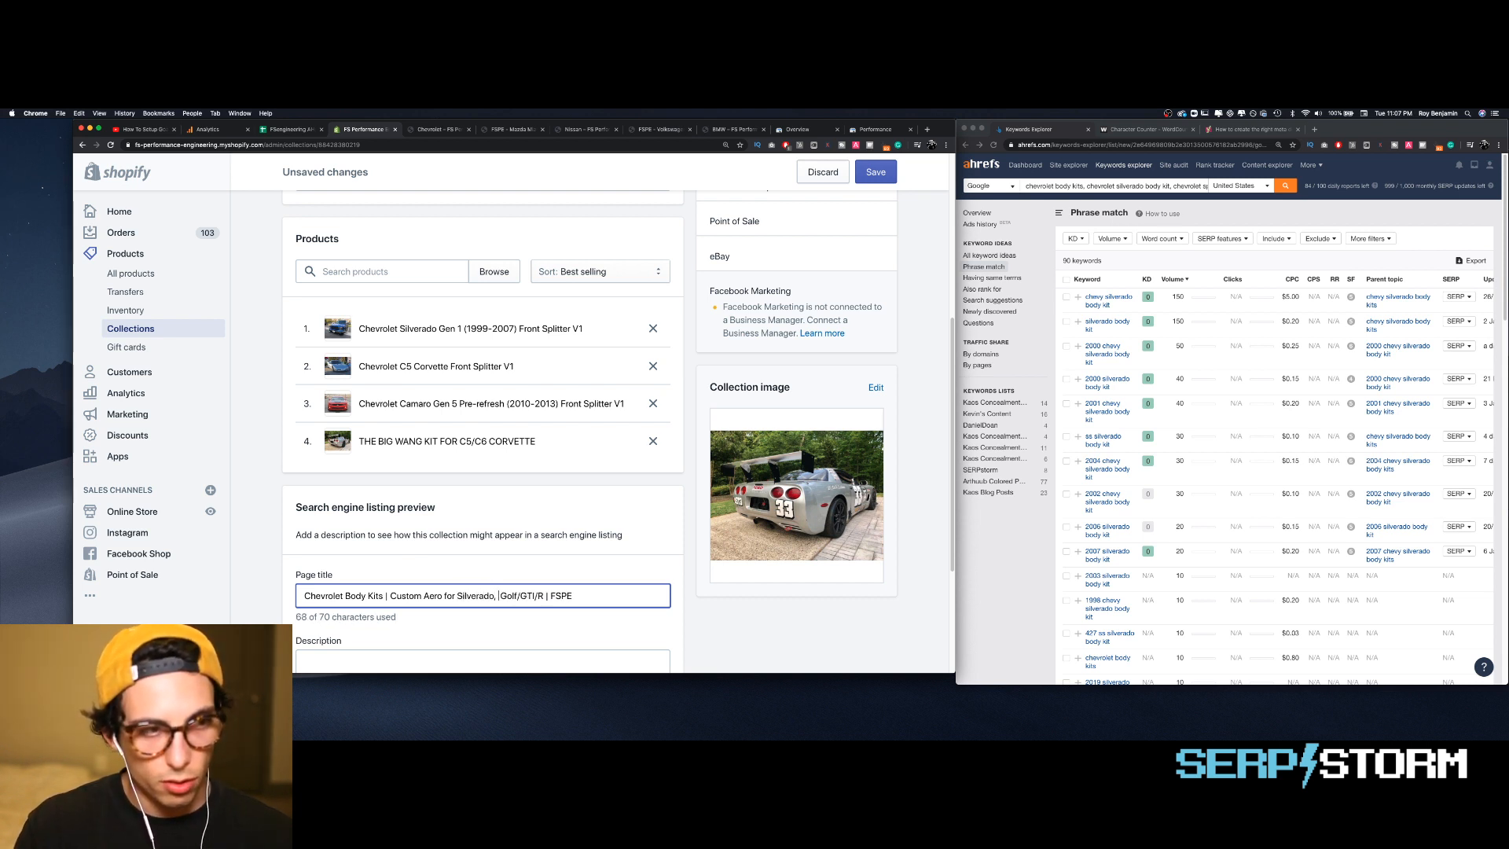
text(orvetteGolf/GTI/R)
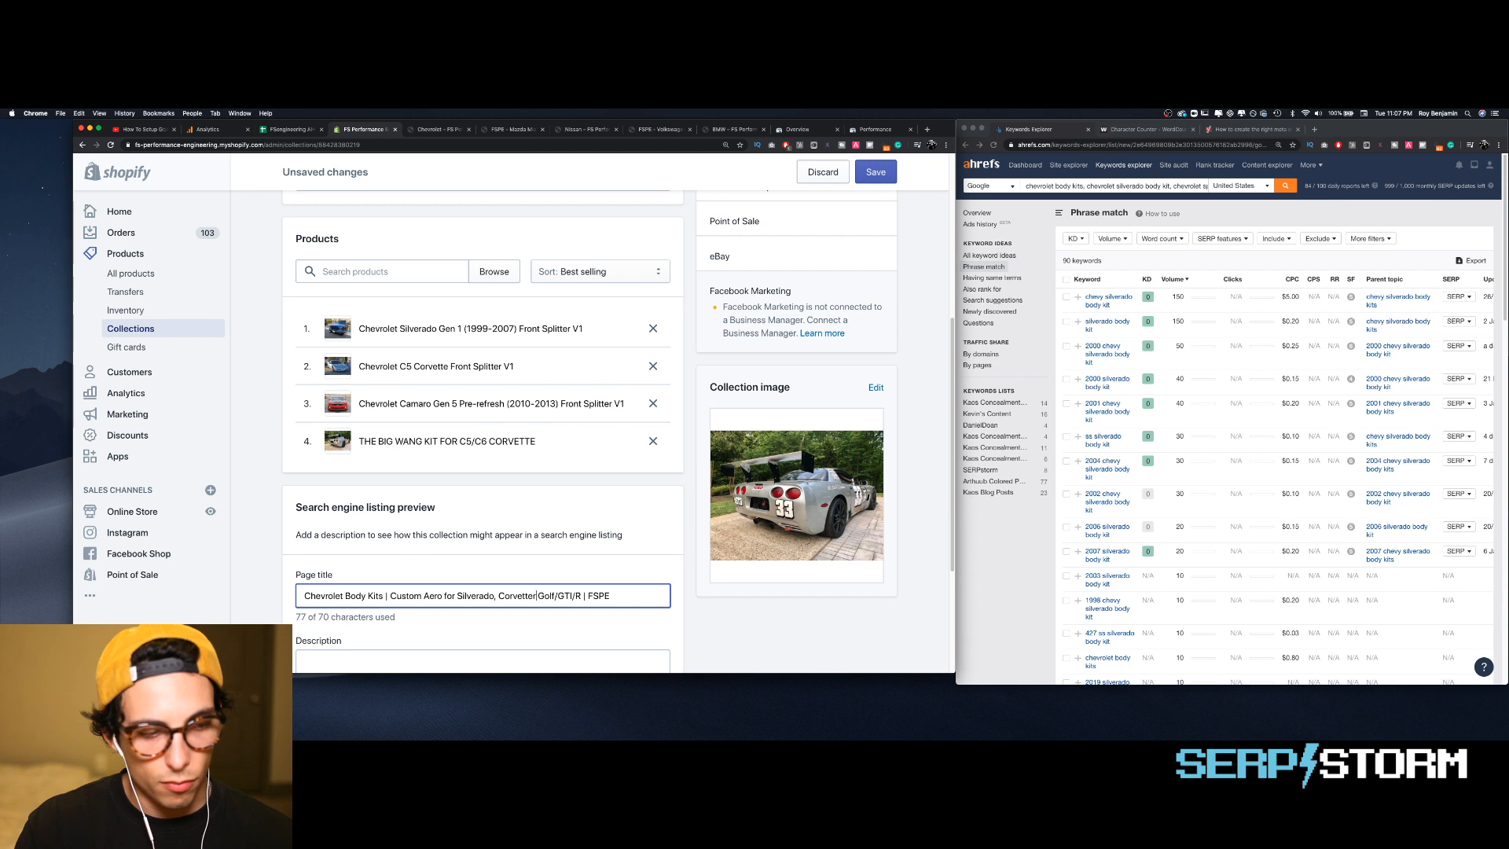
- Replace the leftover "Golf/GTI/R" in the page title with "& More", keeping the "| FSPE" ending
key(BackSpace)
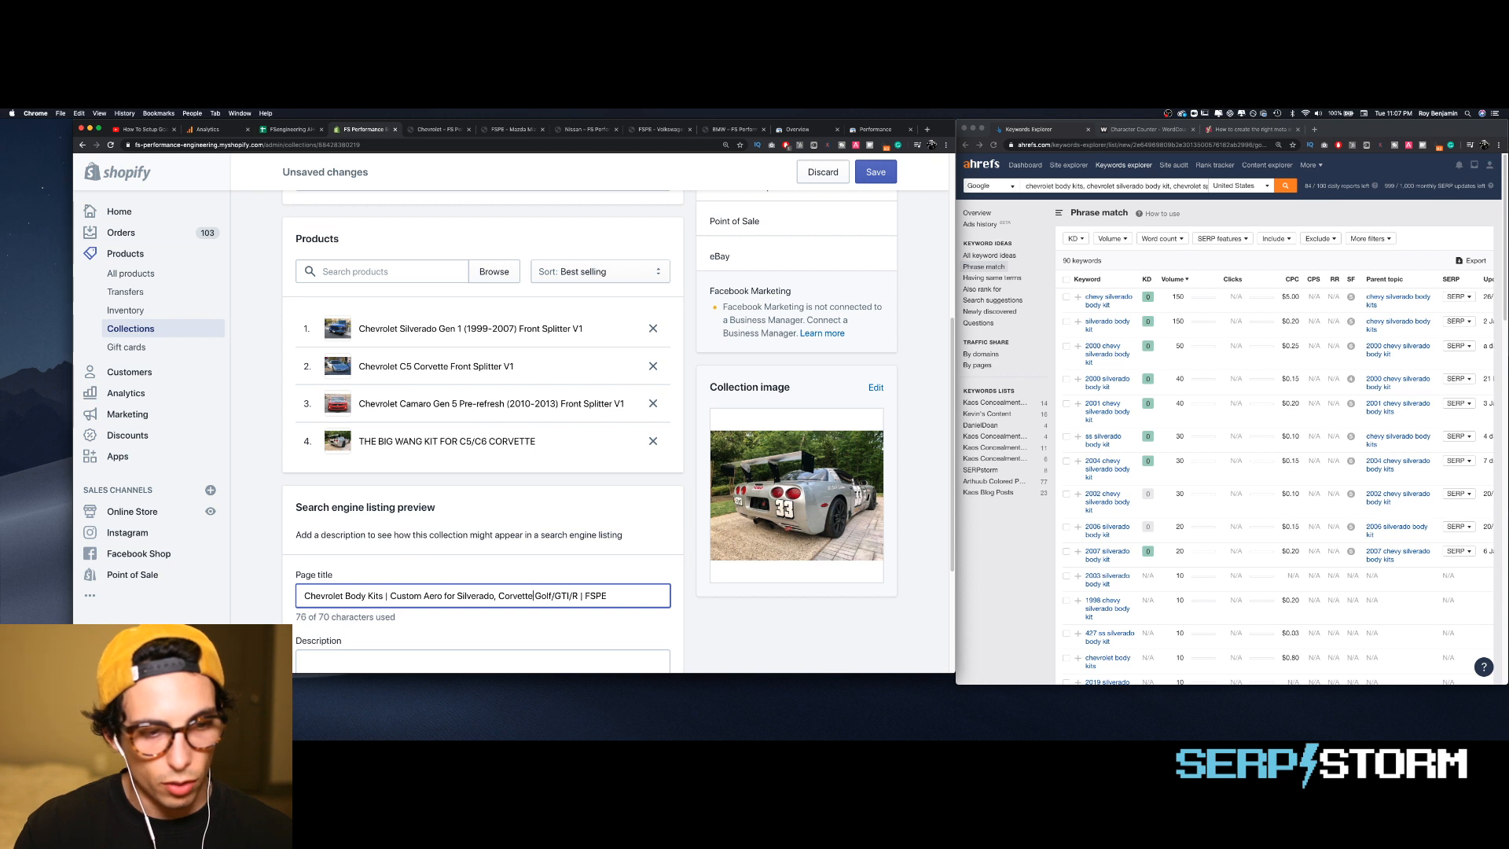
key(Delete)
key(Delete)
key(Delete)
key(Delete)
key(Delete)
key(Delete)
key(Delete)
key(Delete)
key(Delete)
key(Delete)
key(Delete)
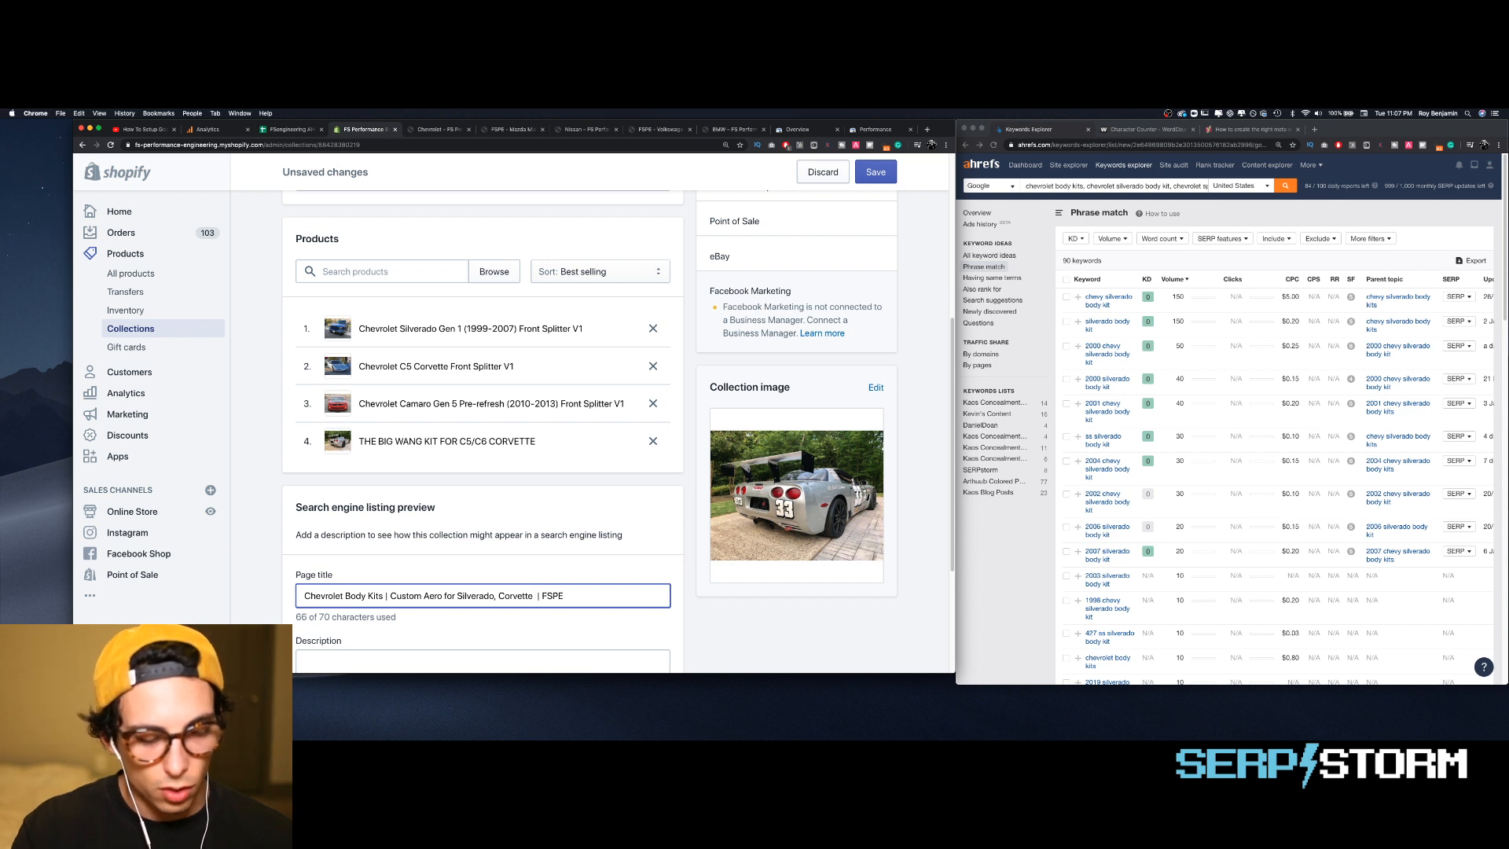
text(& More)
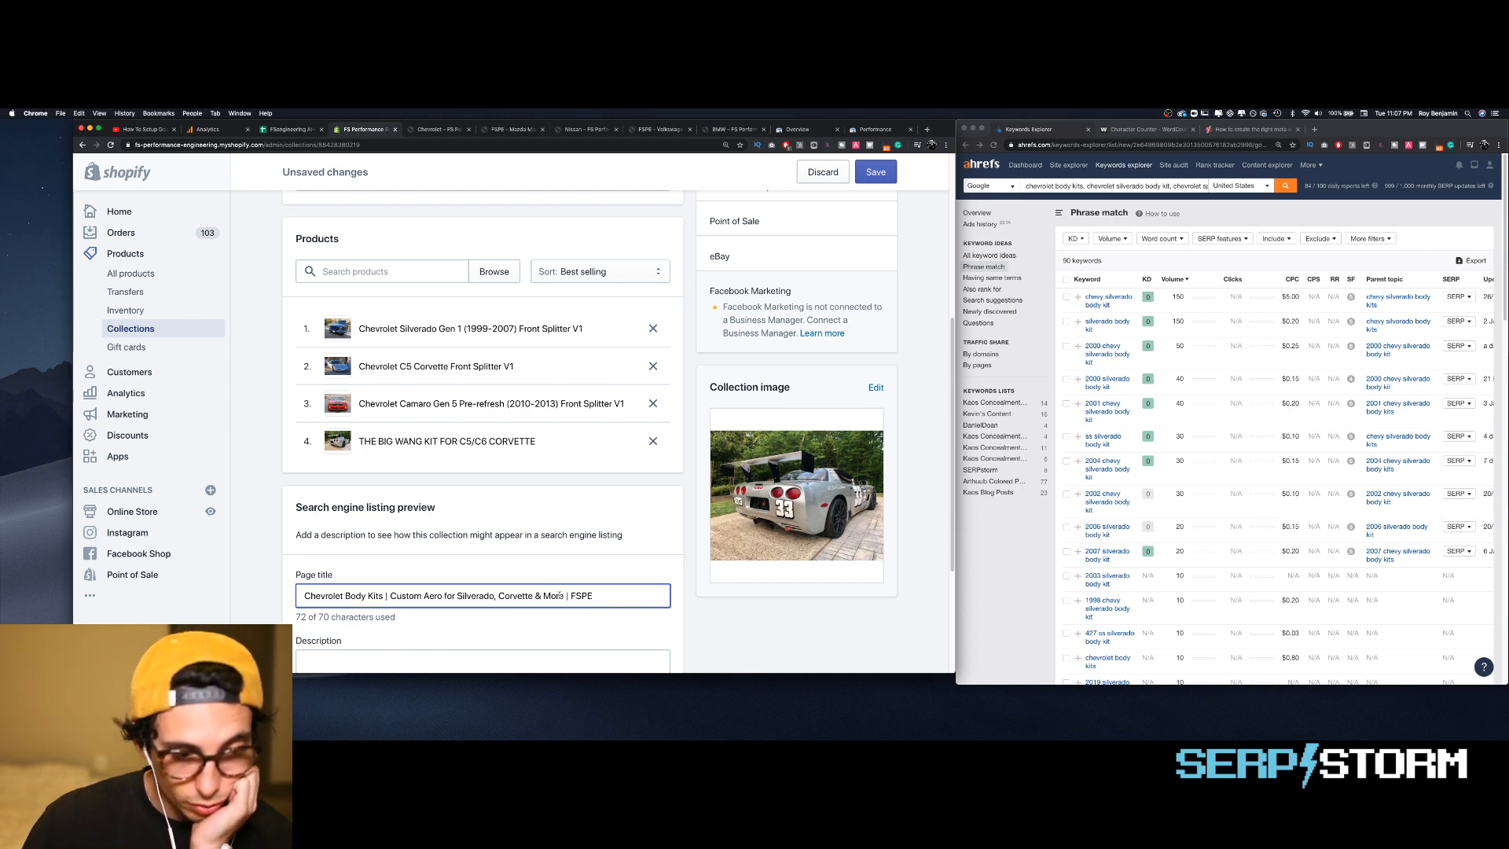
- Copy the "Upgrade your VW with custom functional aero" description from the Google Sheets spreadsheet into the Chevrolet collection's empty search listing description in Shopify
scroll(444, 602, down, 5)
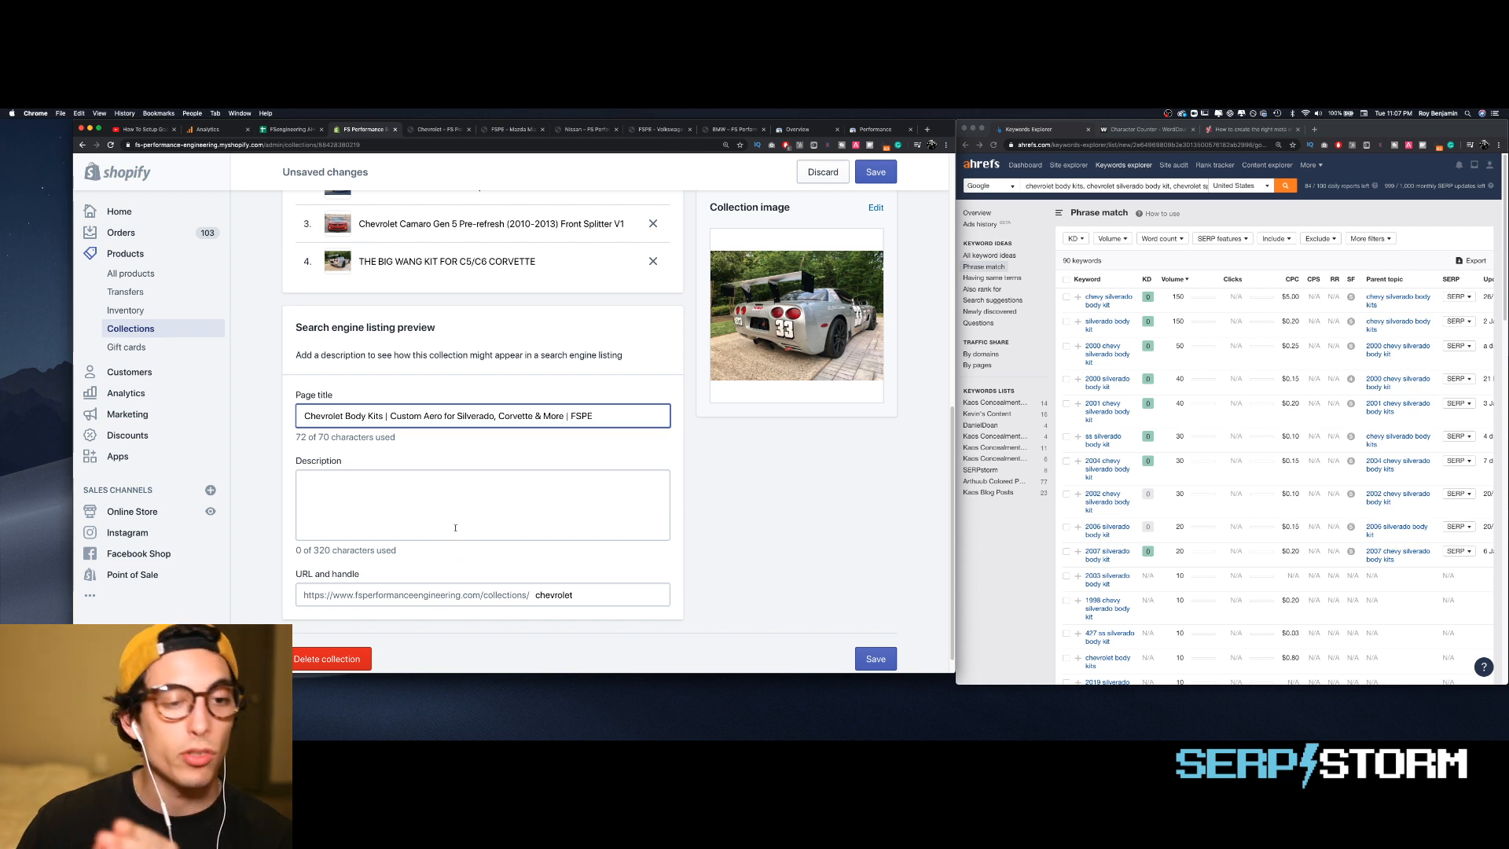
click(488, 503)
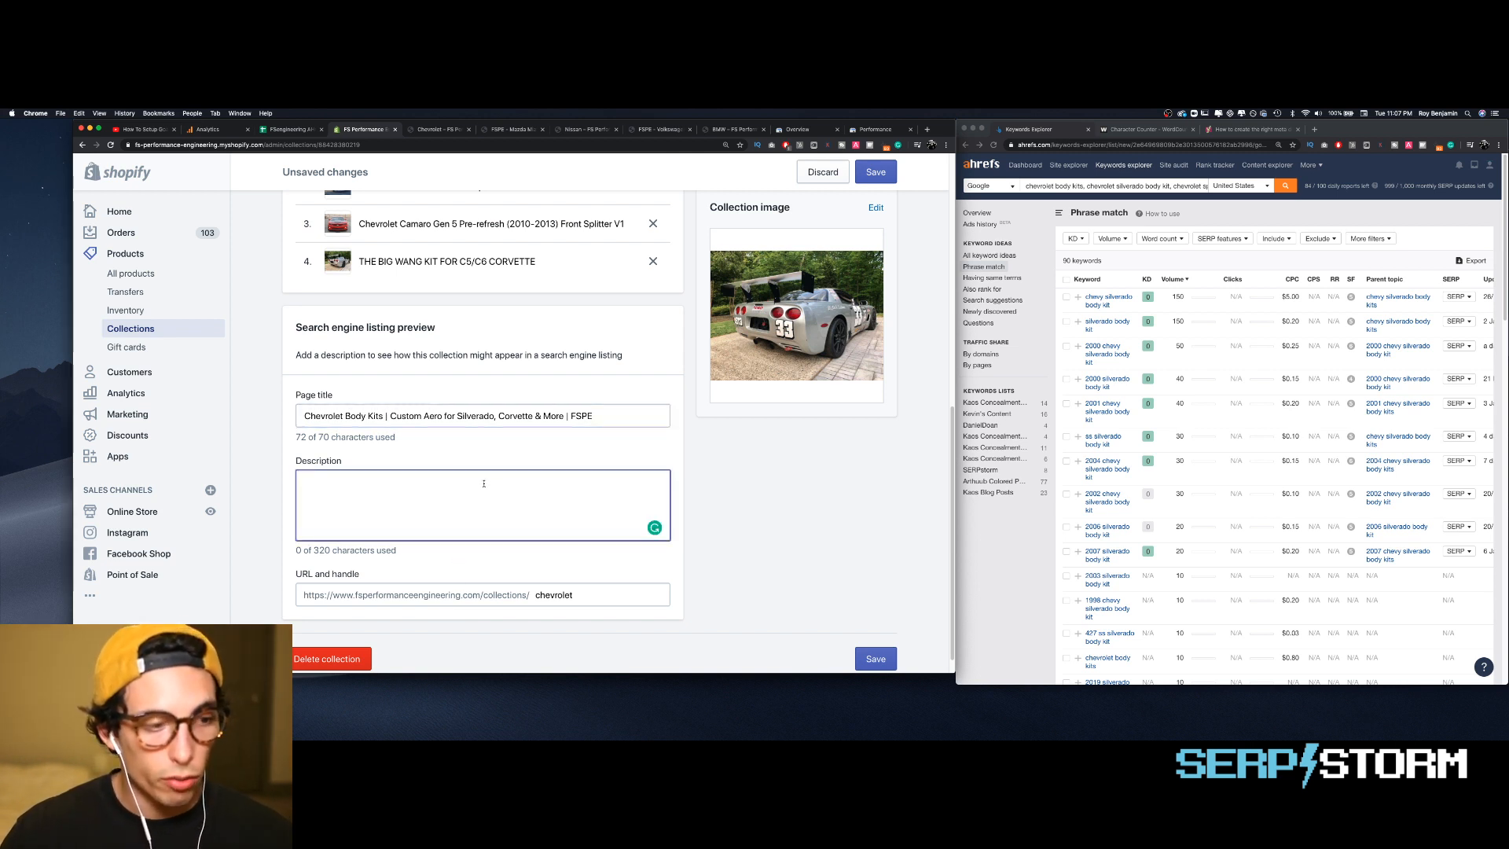
click(295, 130)
click(700, 322)
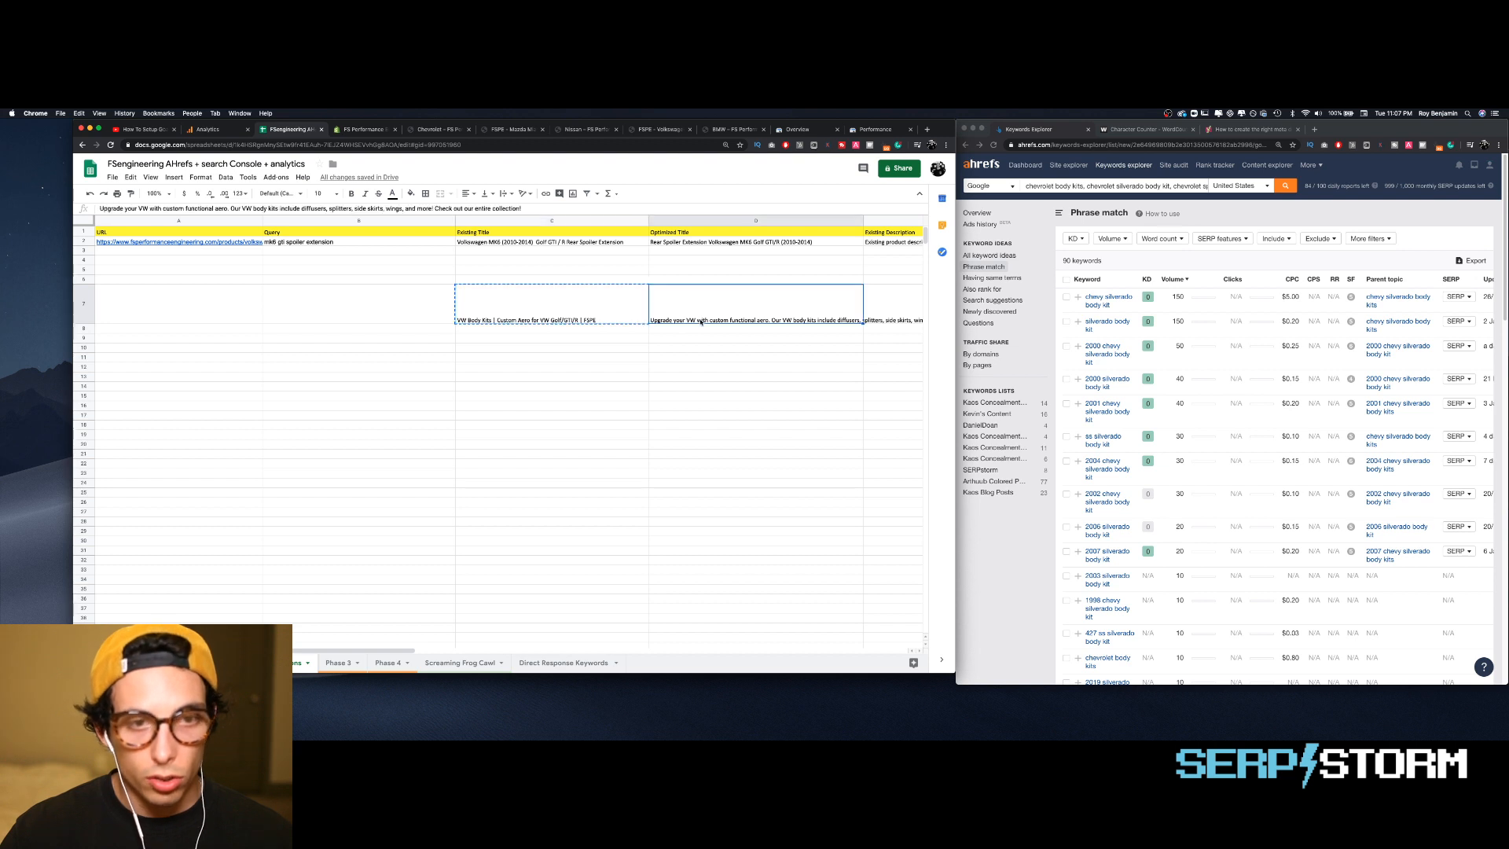
key(Escape)
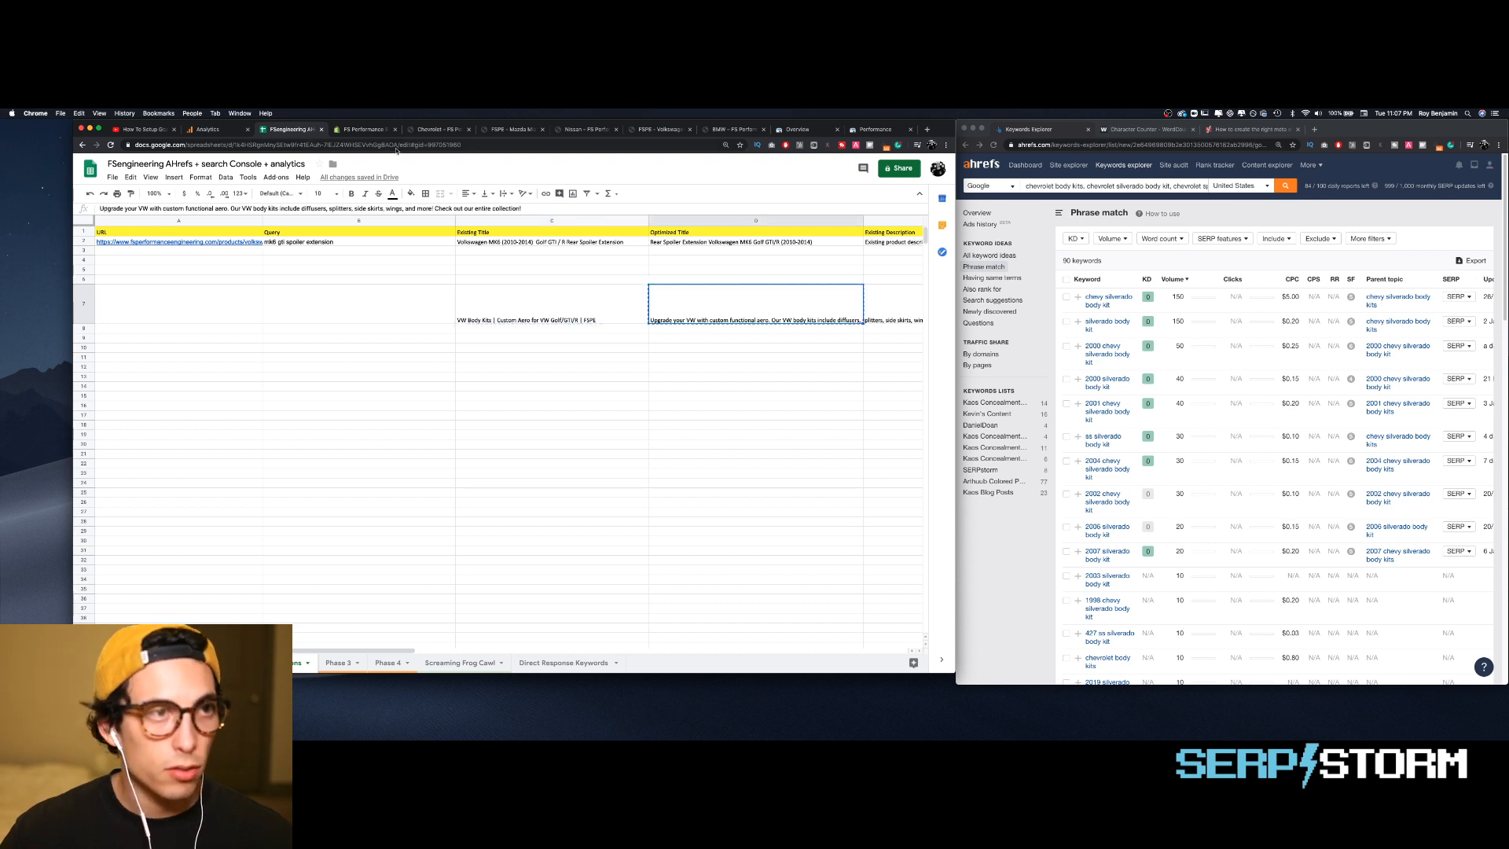
click(368, 131)
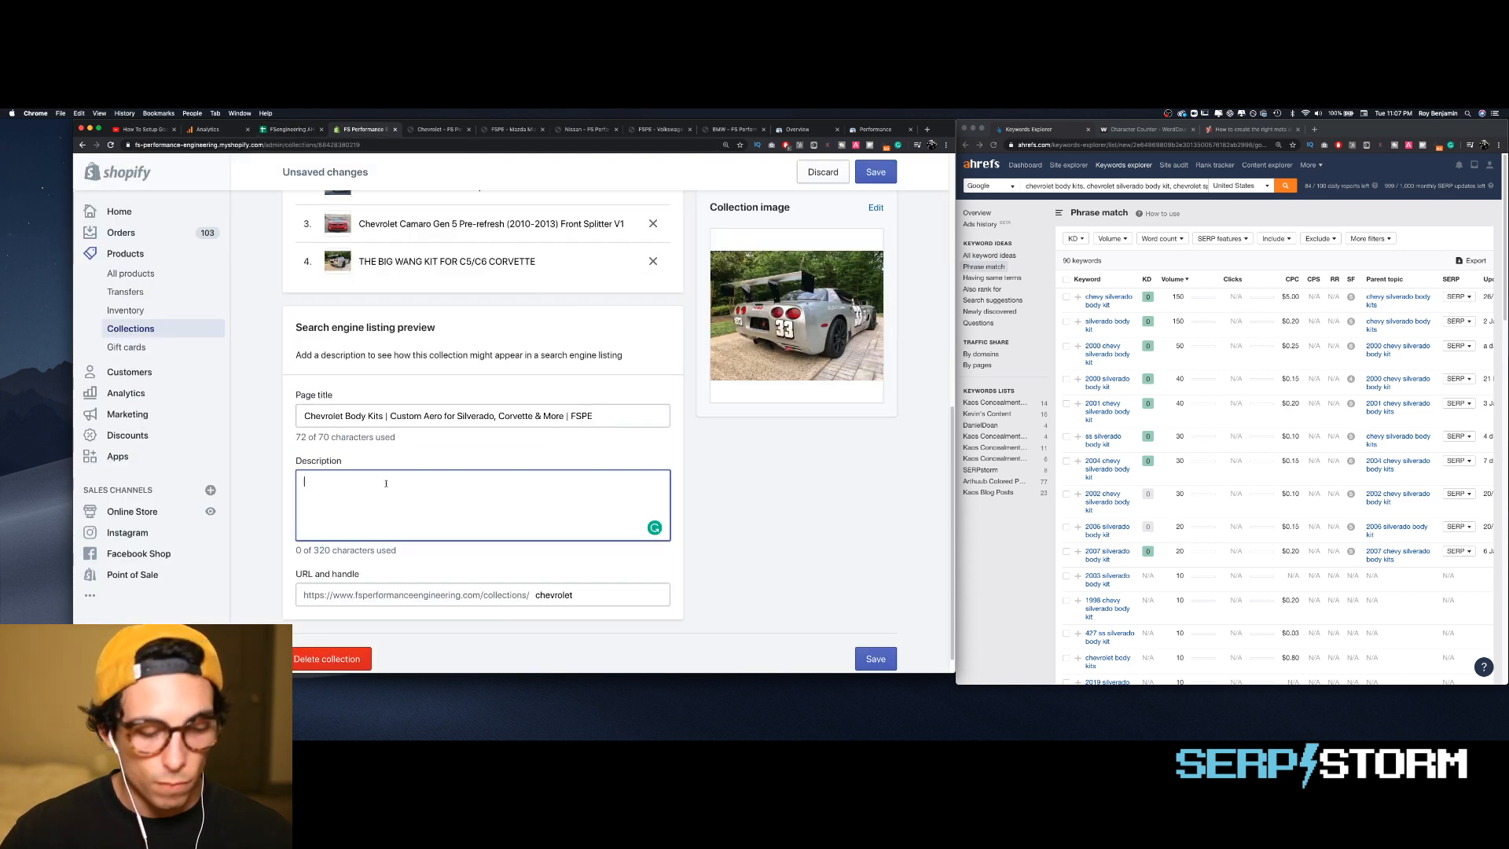
key(super+v)
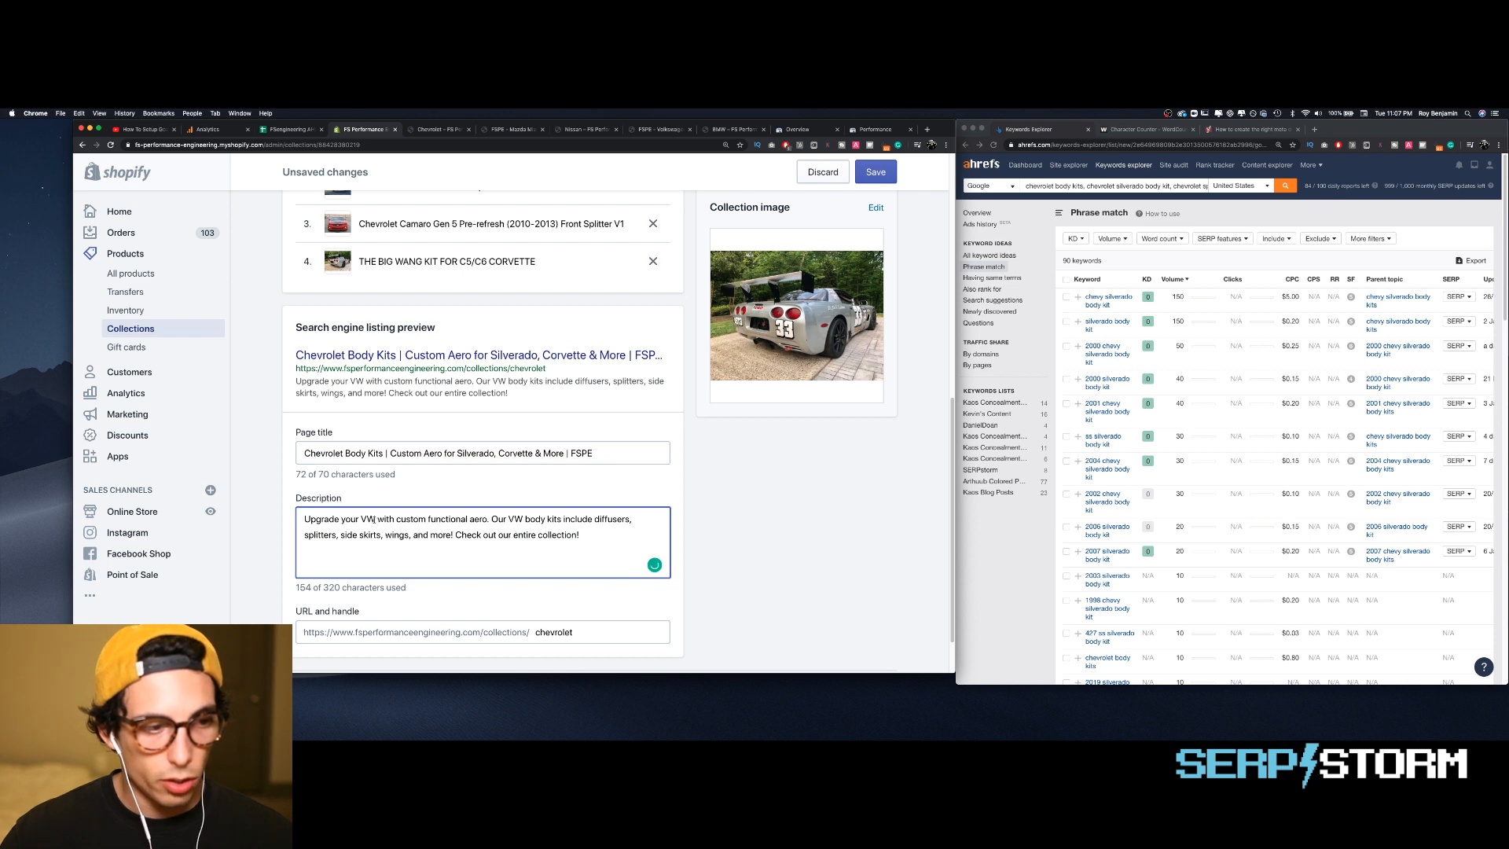
- Replace both occurrences of "VW" in the search listing description with "Chevrolet"
double_click(369, 520)
text(Chh)
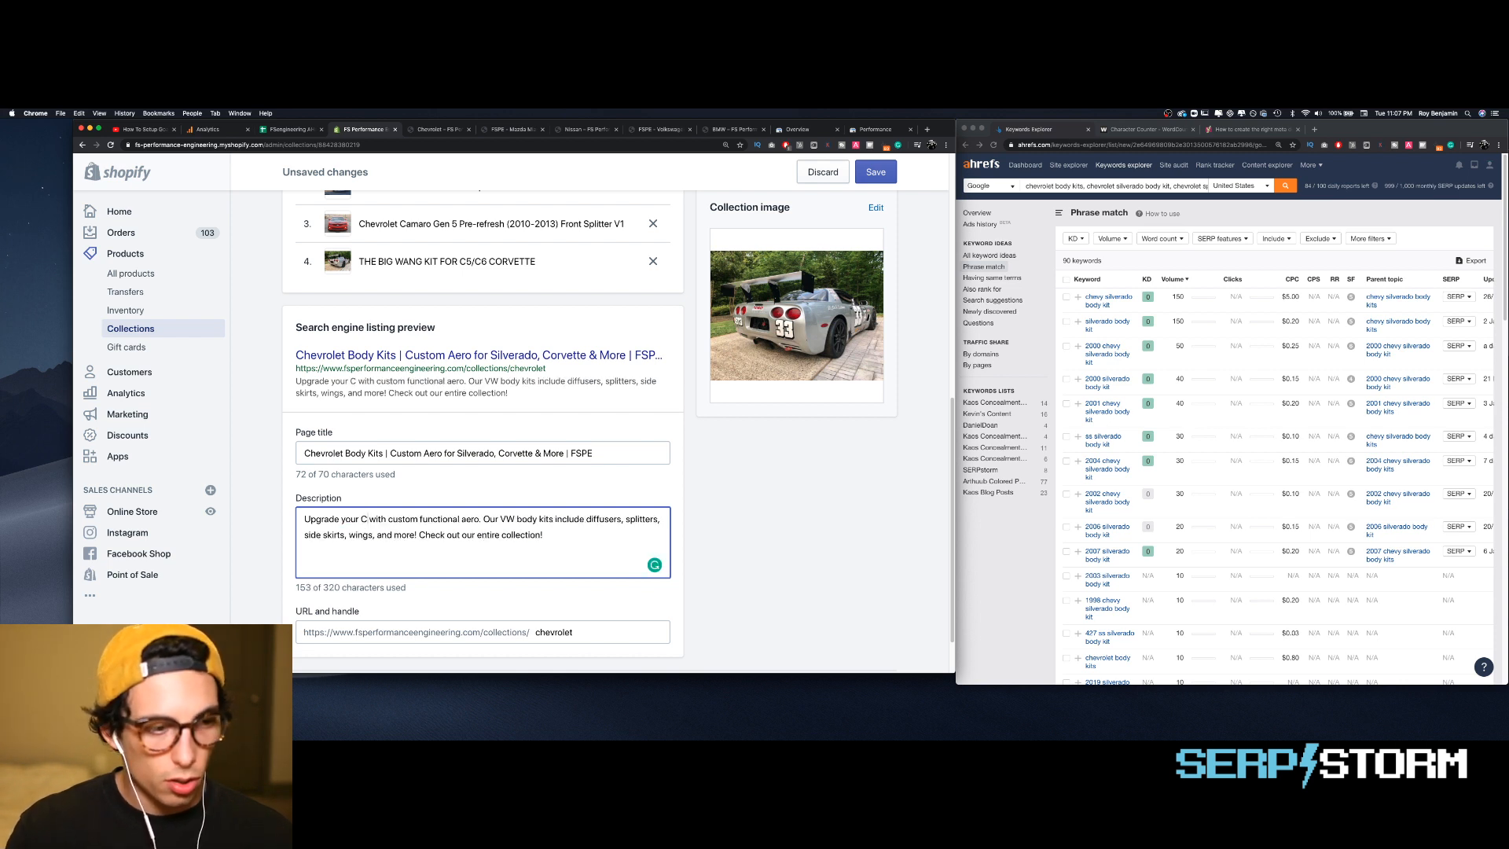
key(BackSpace)
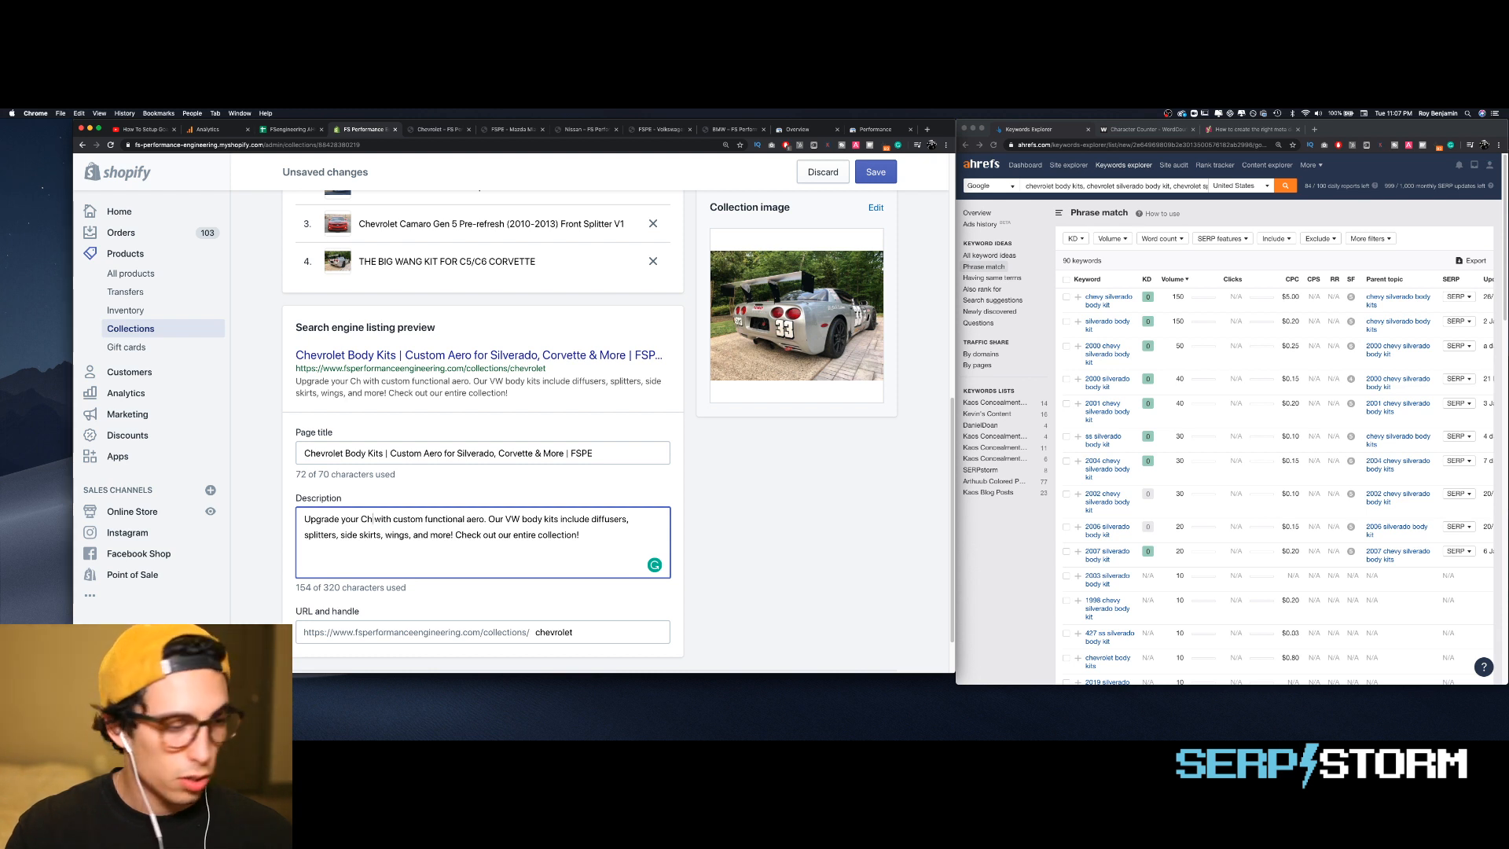
text(evrole)
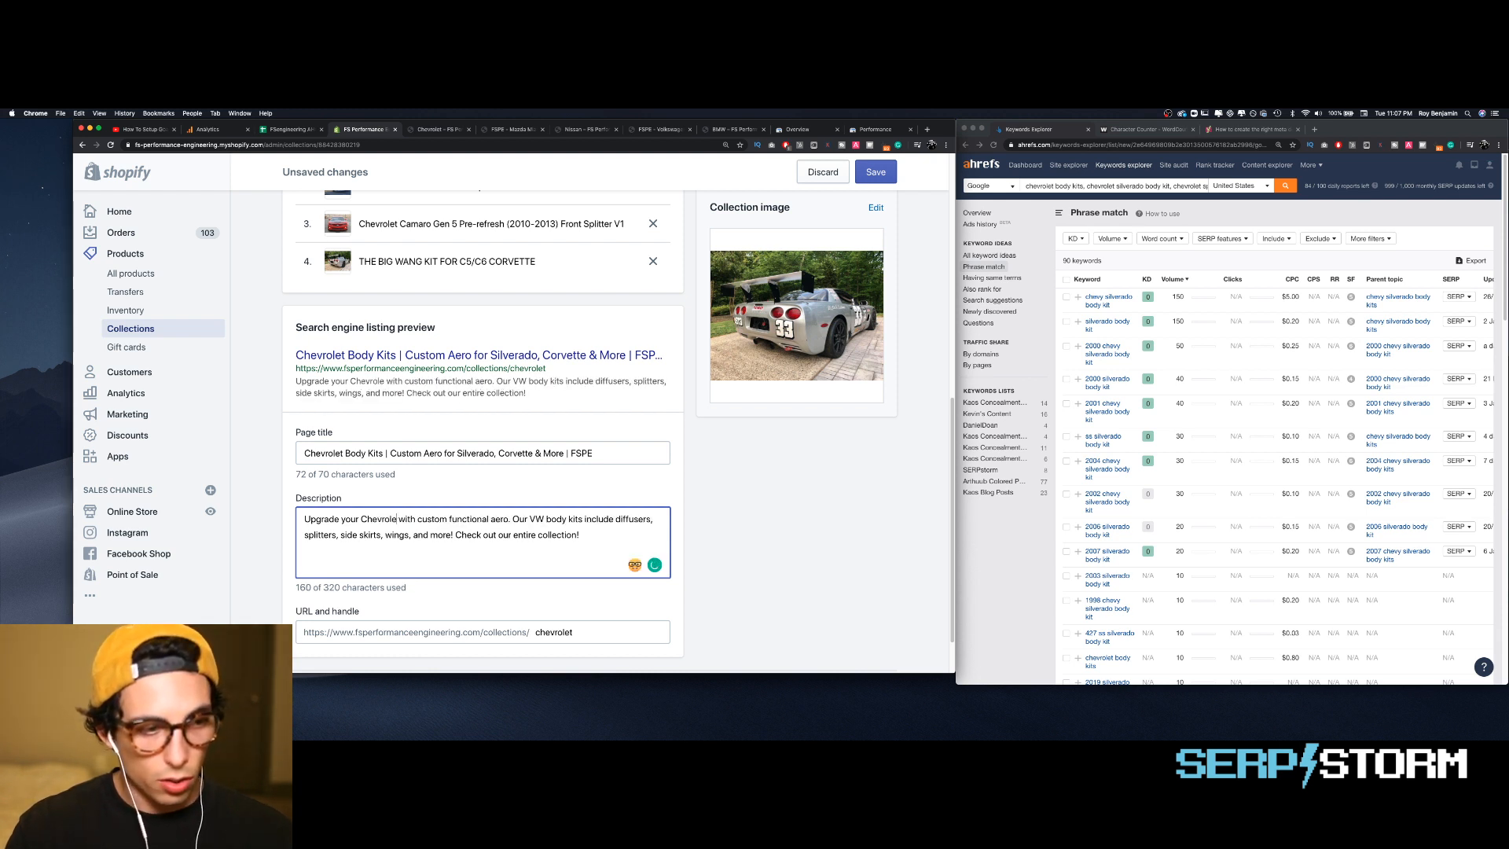
text(t)
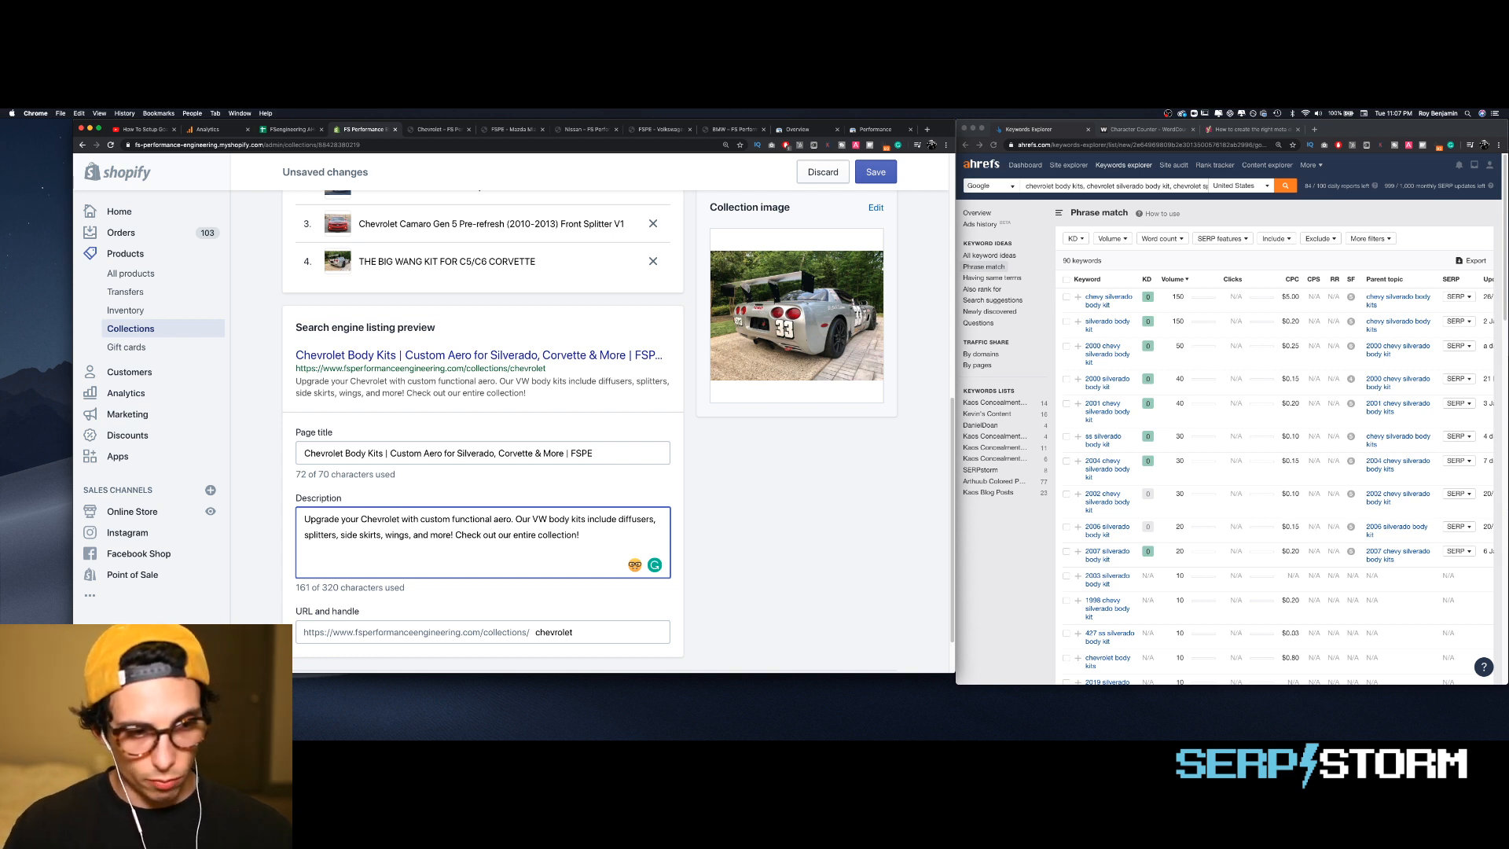
double_click(541, 520)
key(BackSpace)
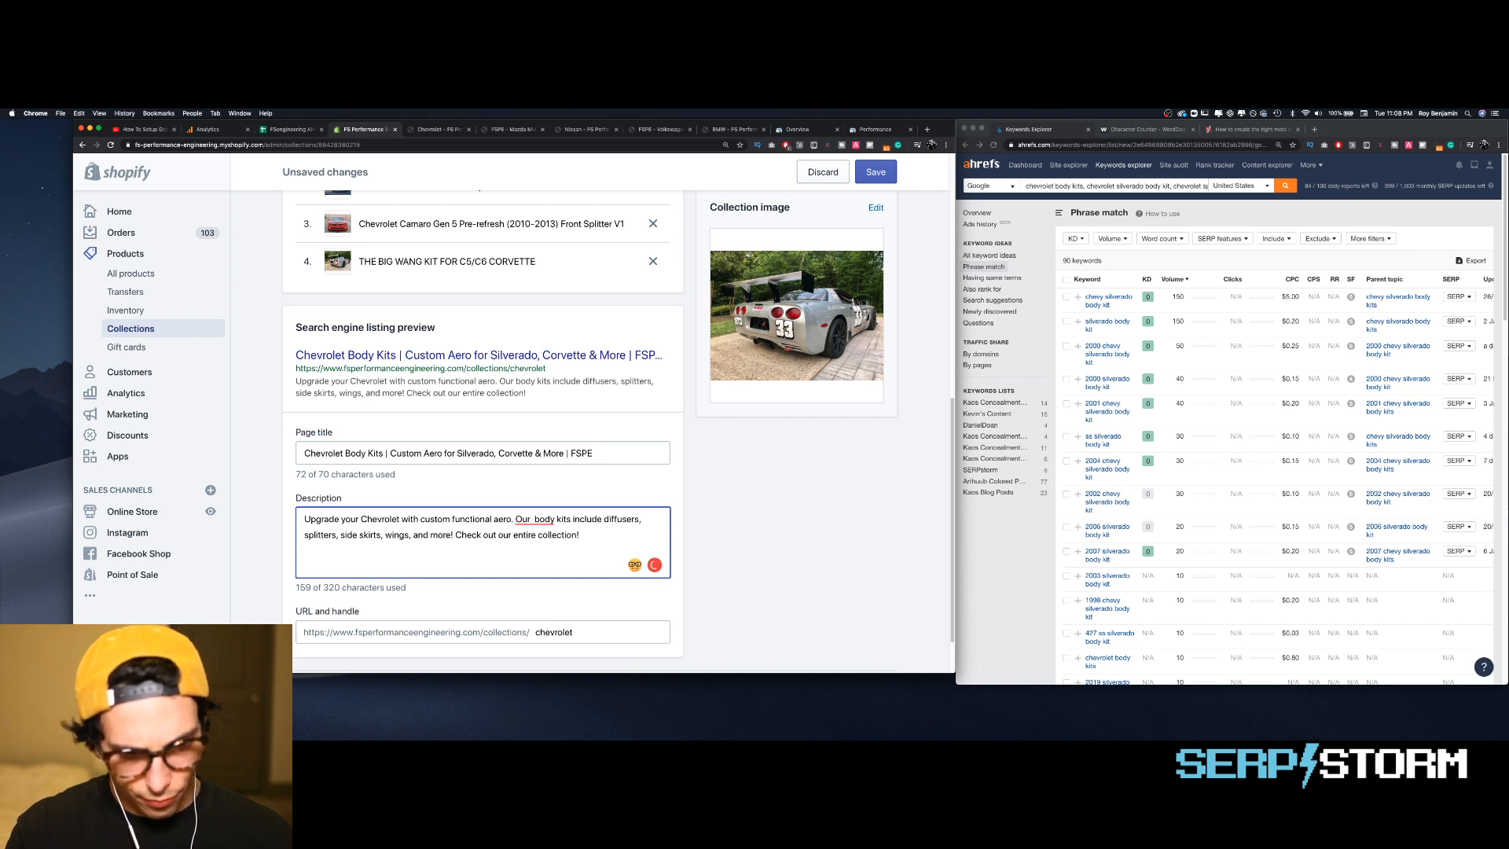
text(Chevrolet)
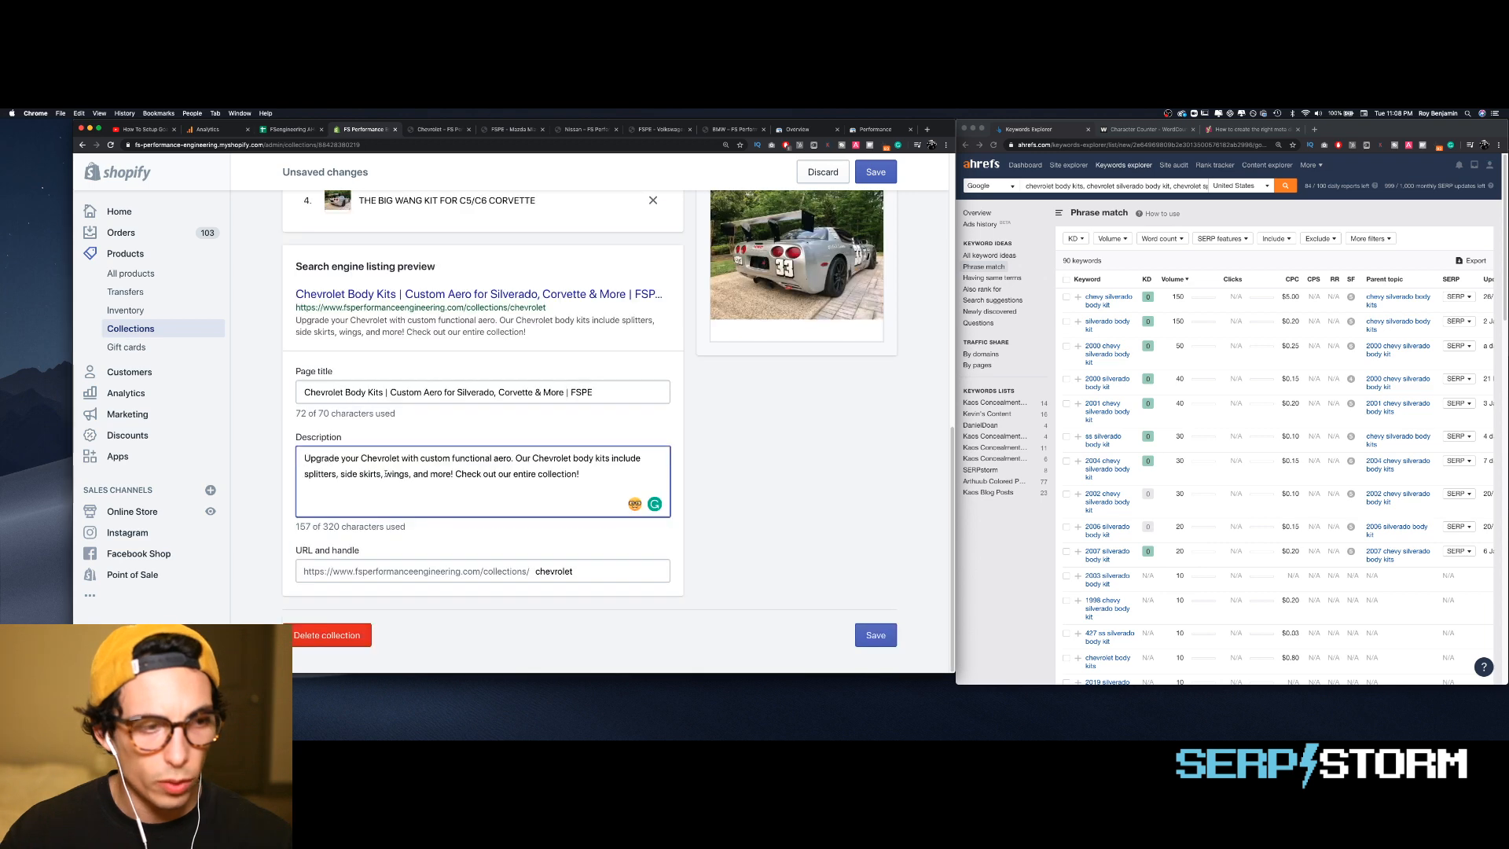
- Shorten the description's list of parts to "splitters & wings!", dropping side skirts and "and more", and save the Chevrolet collection
drag(385, 474, 337, 474)
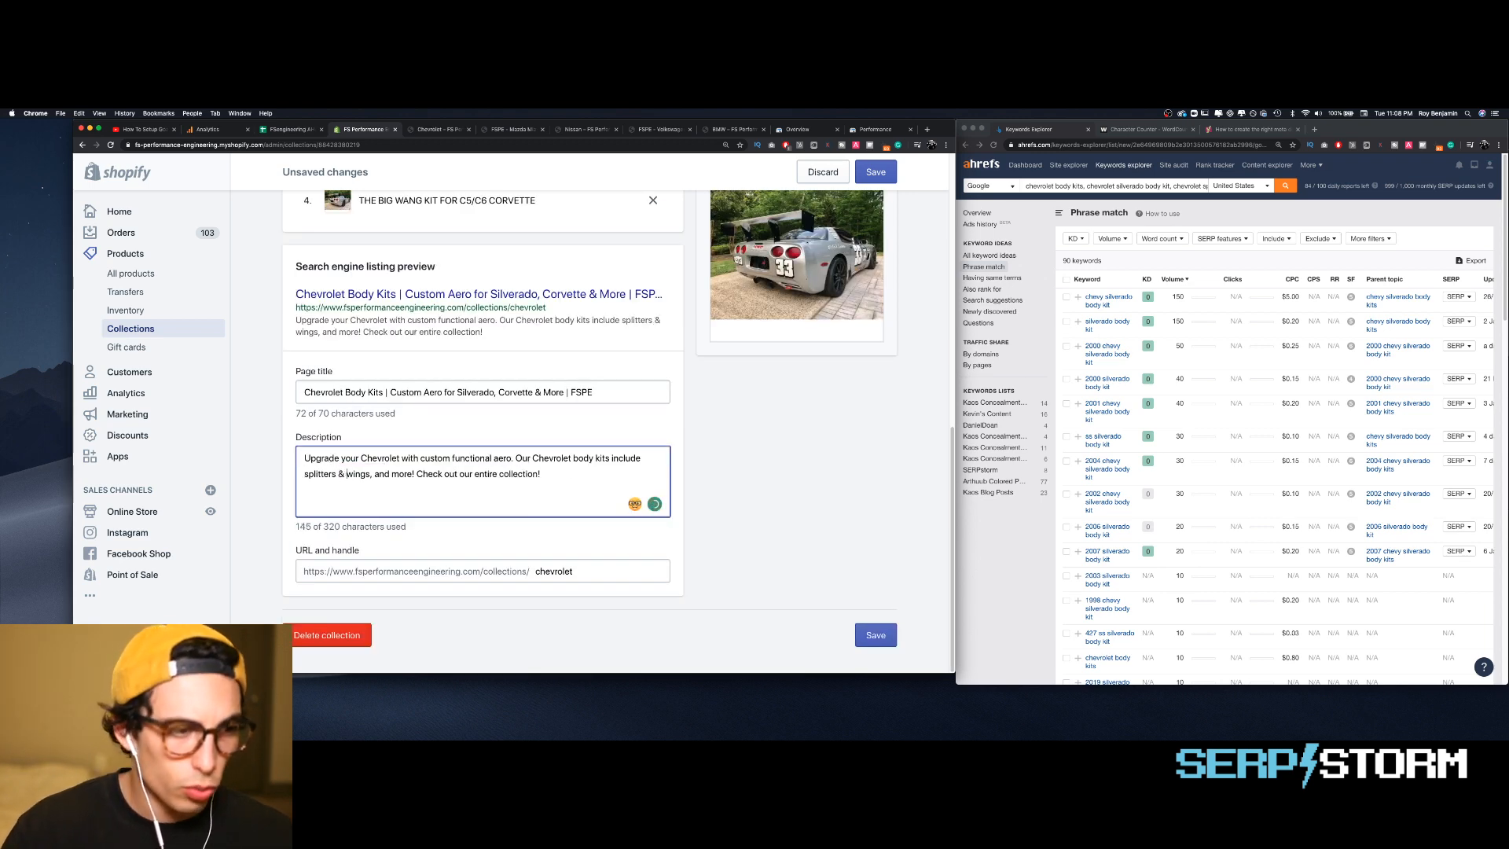
drag(412, 473, 369, 475)
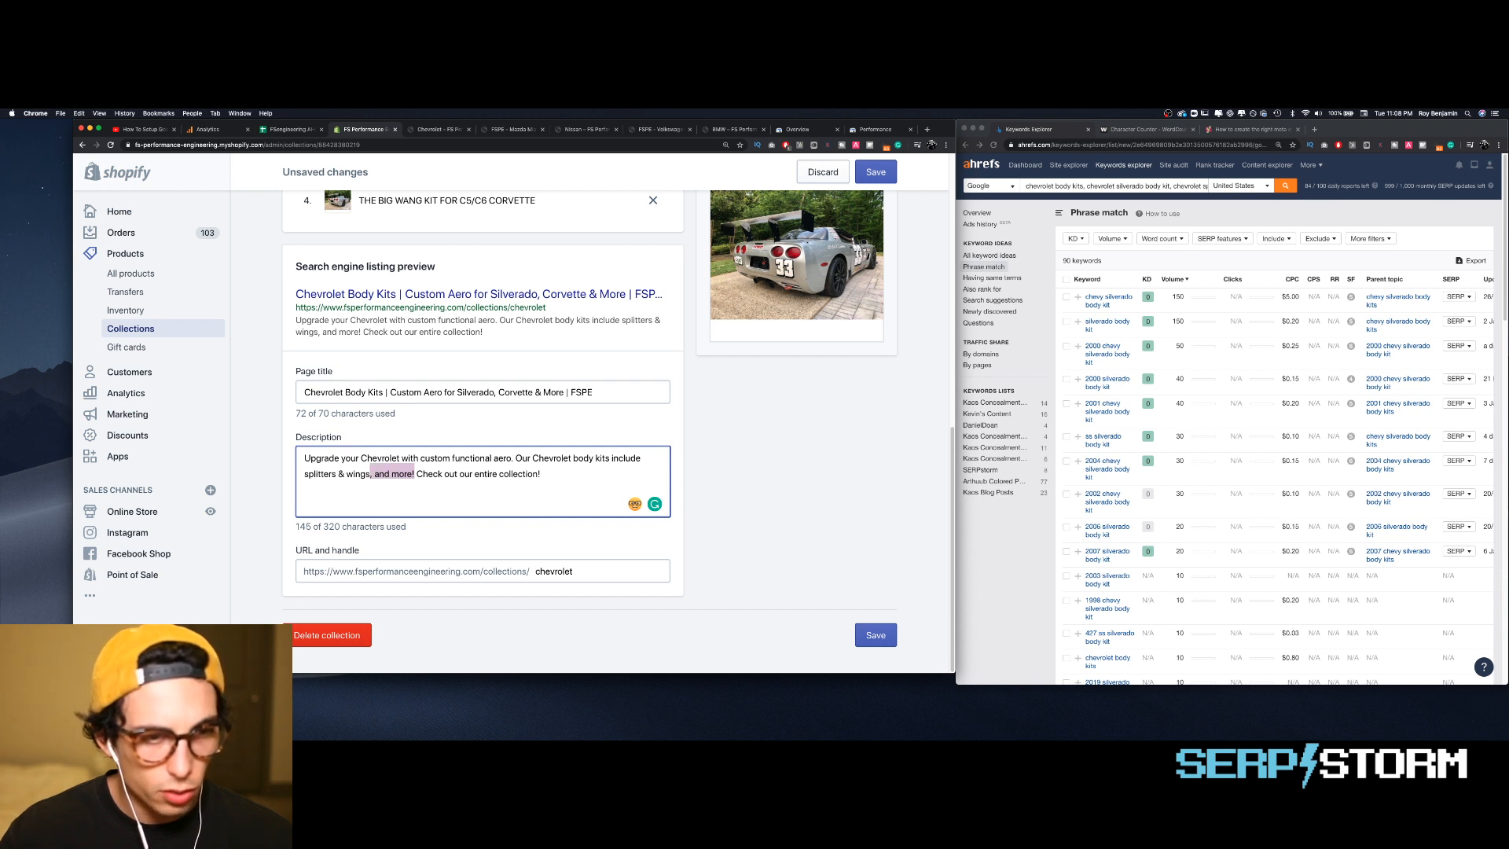
key(BackSpace)
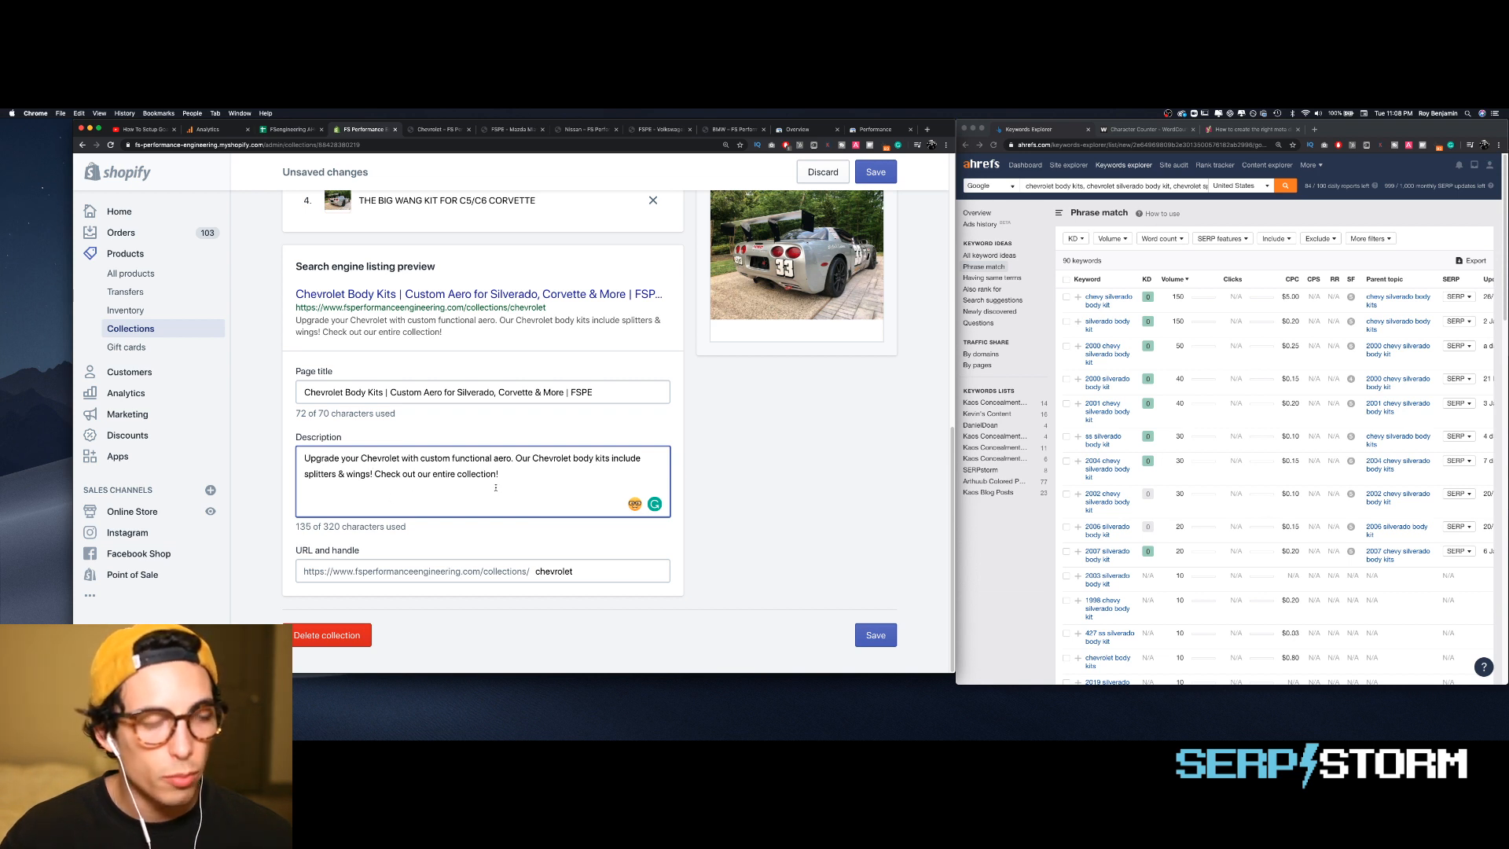
scroll(496, 488, up, 1)
scroll(885, 590, down, 1)
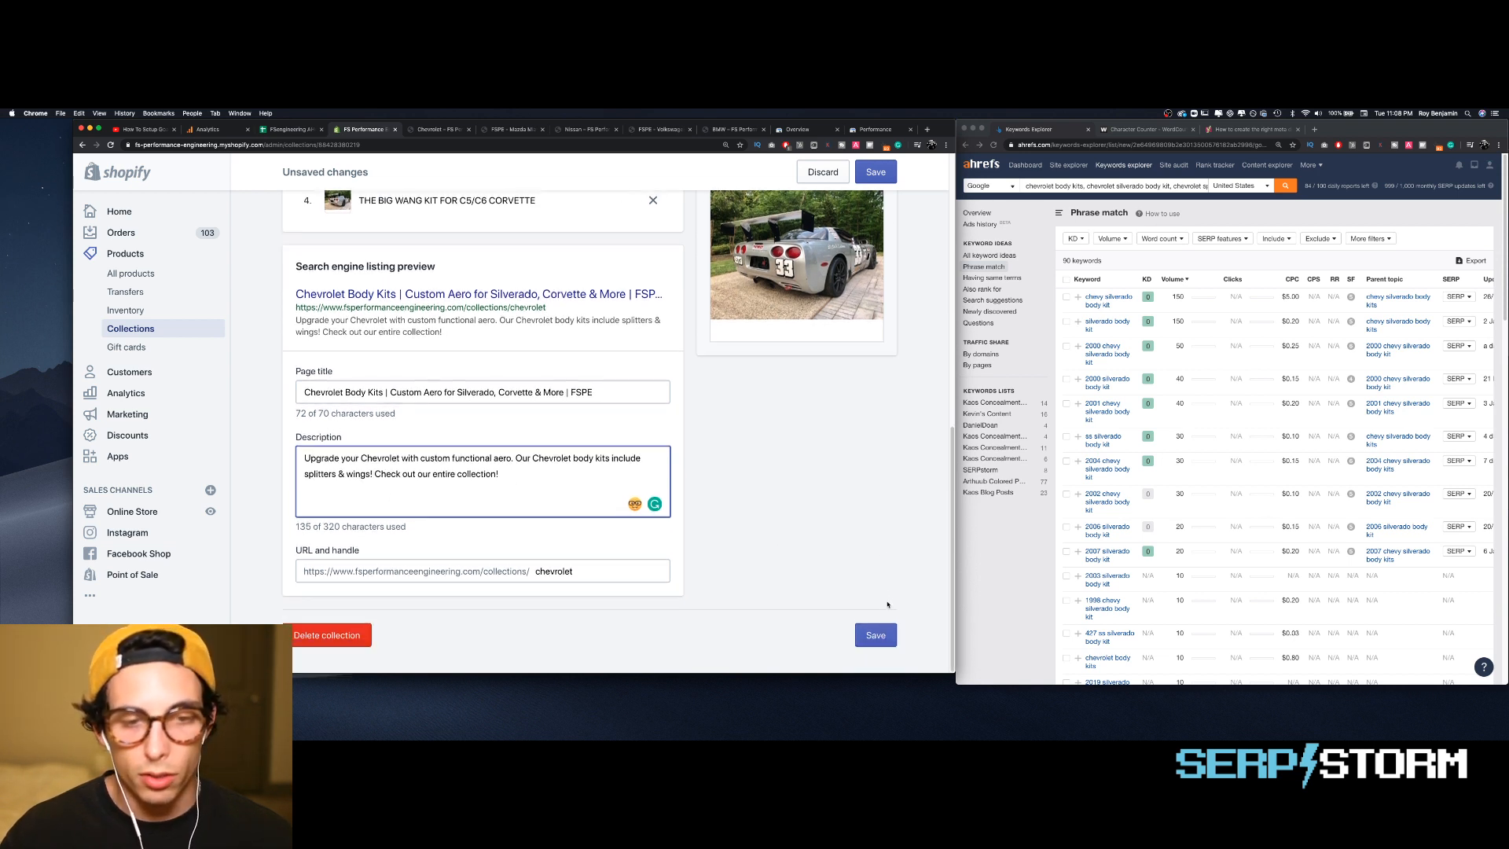
click(880, 635)
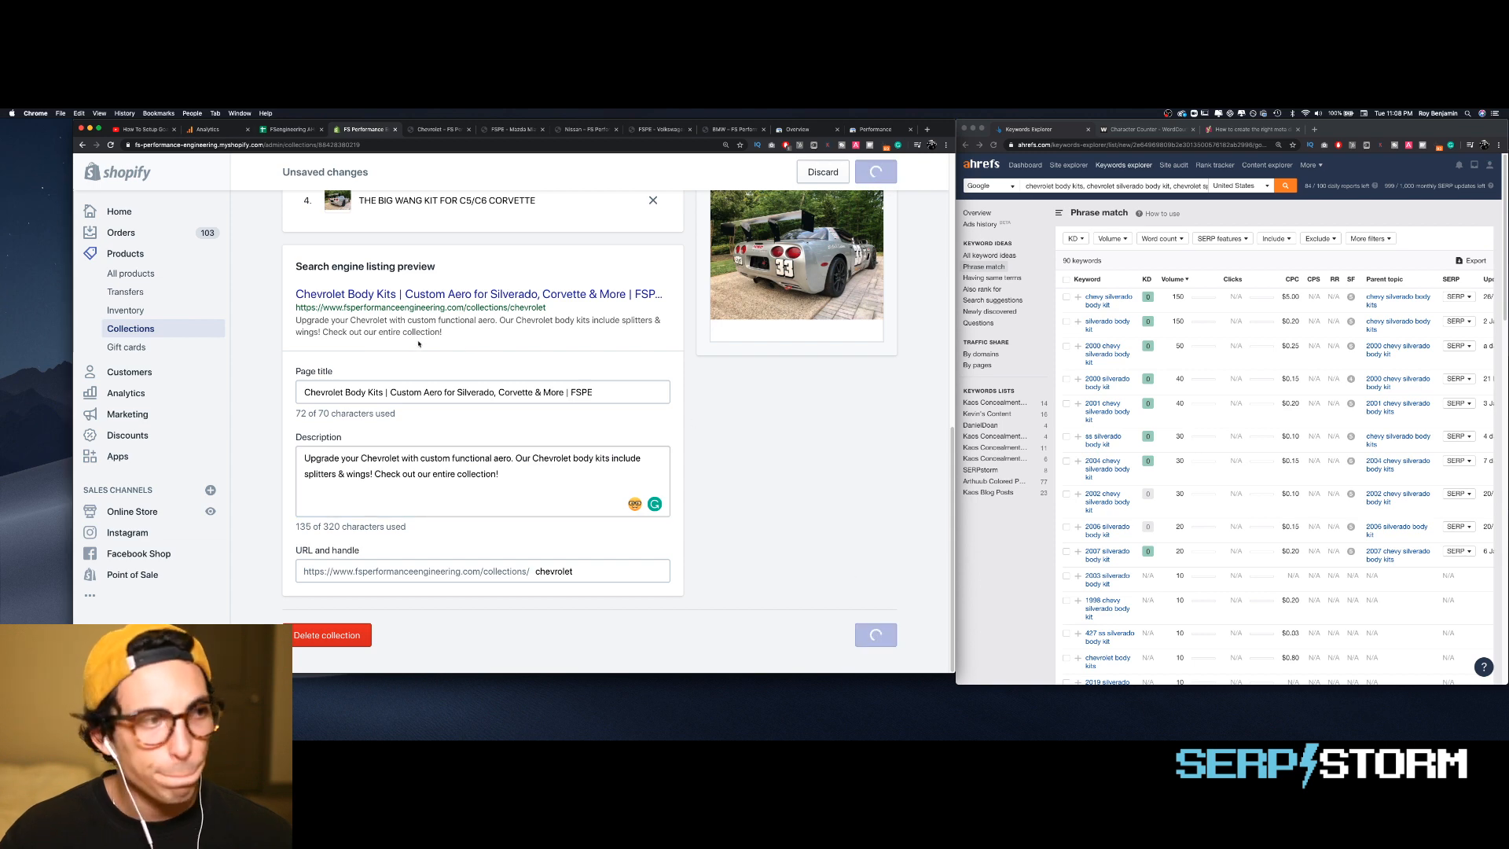
- Return to the collections list, open the Honda collection and open its website SEO for editing
scroll(420, 340, up, 15)
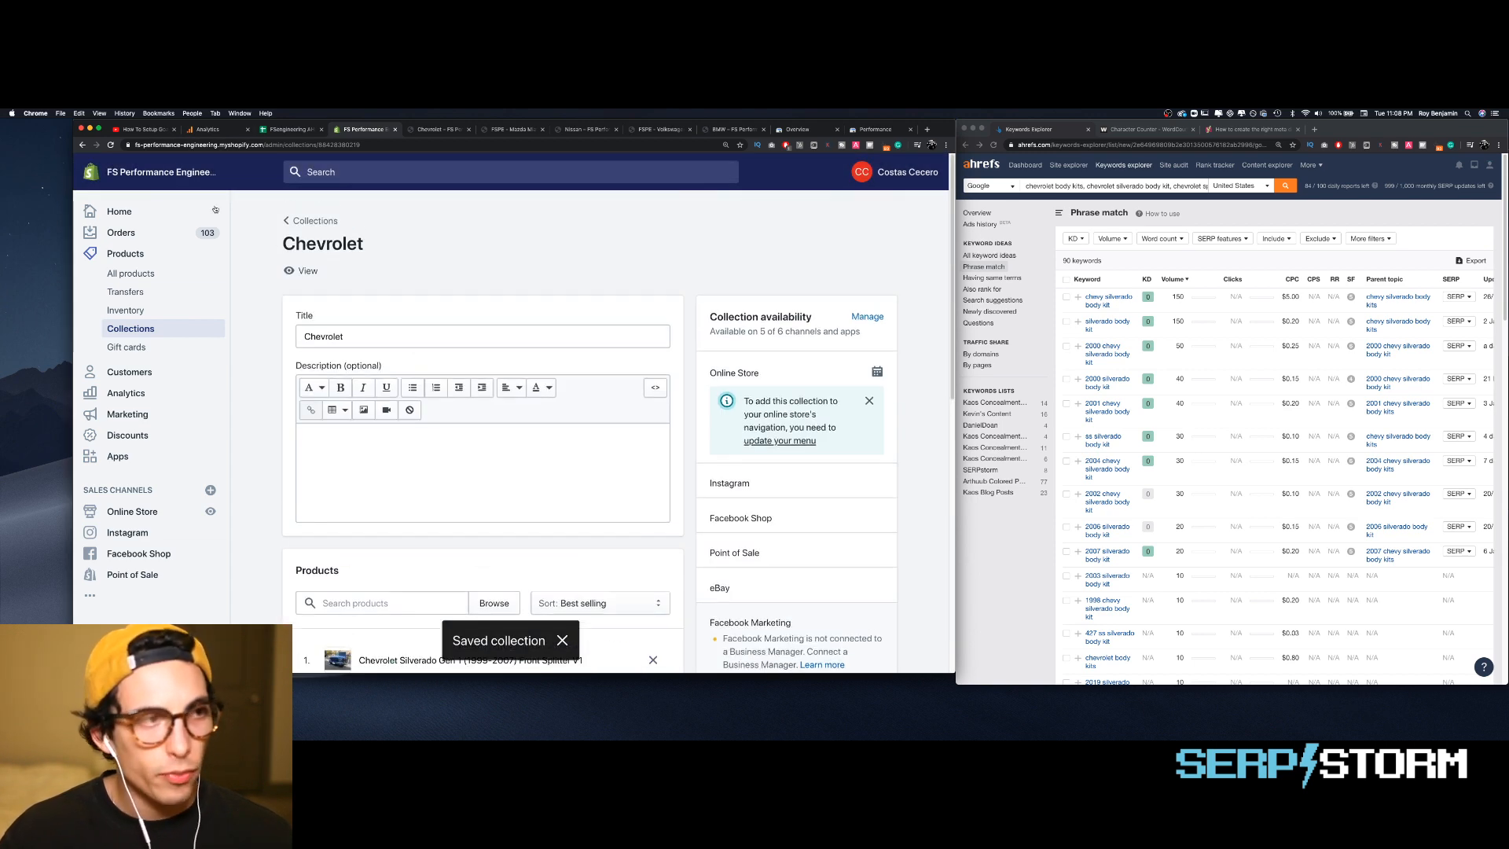
click(313, 221)
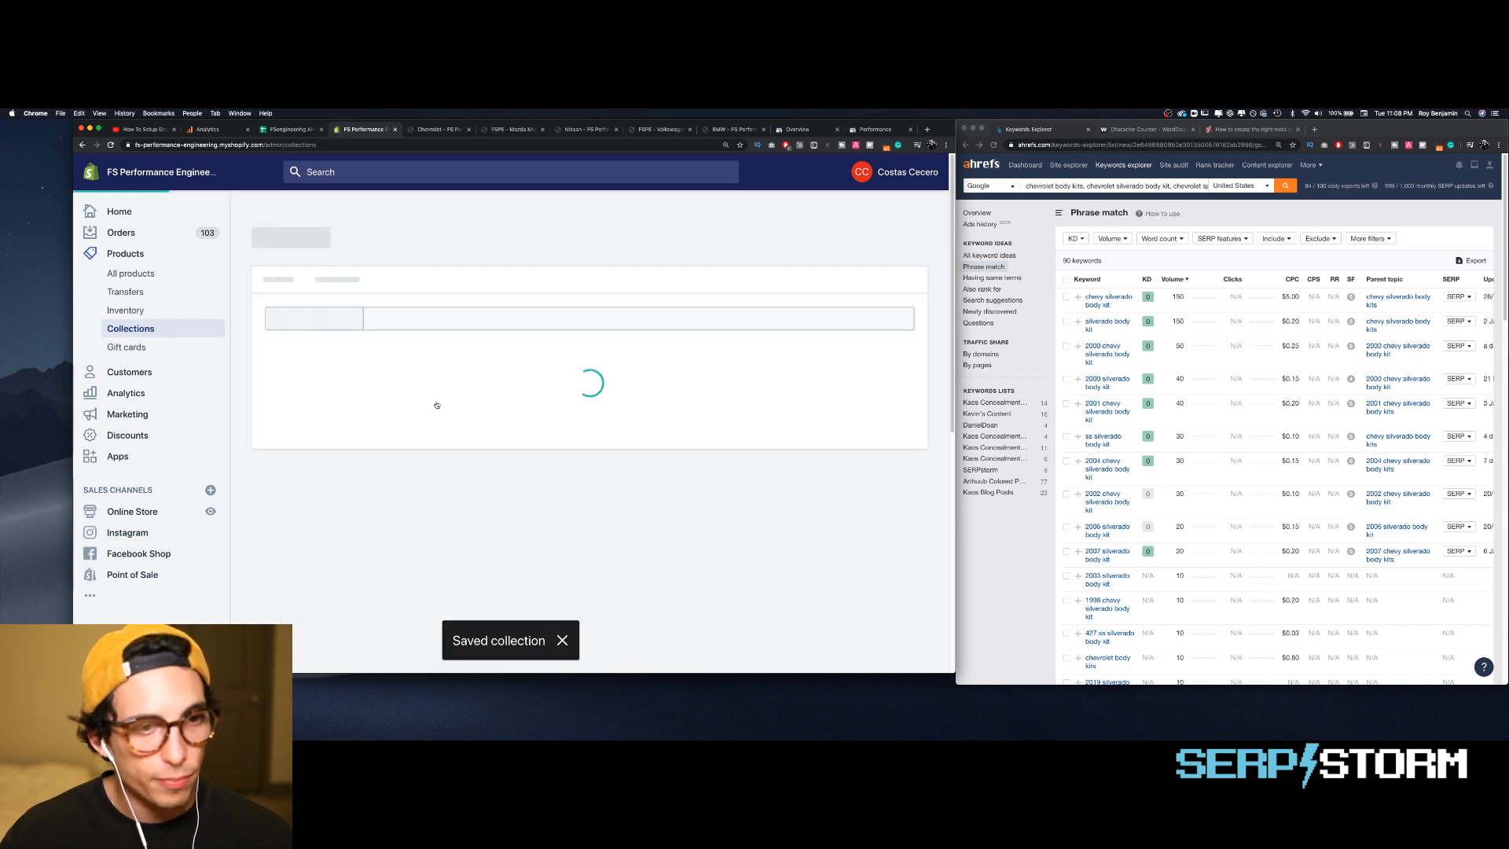
scroll(436, 449, down, 5)
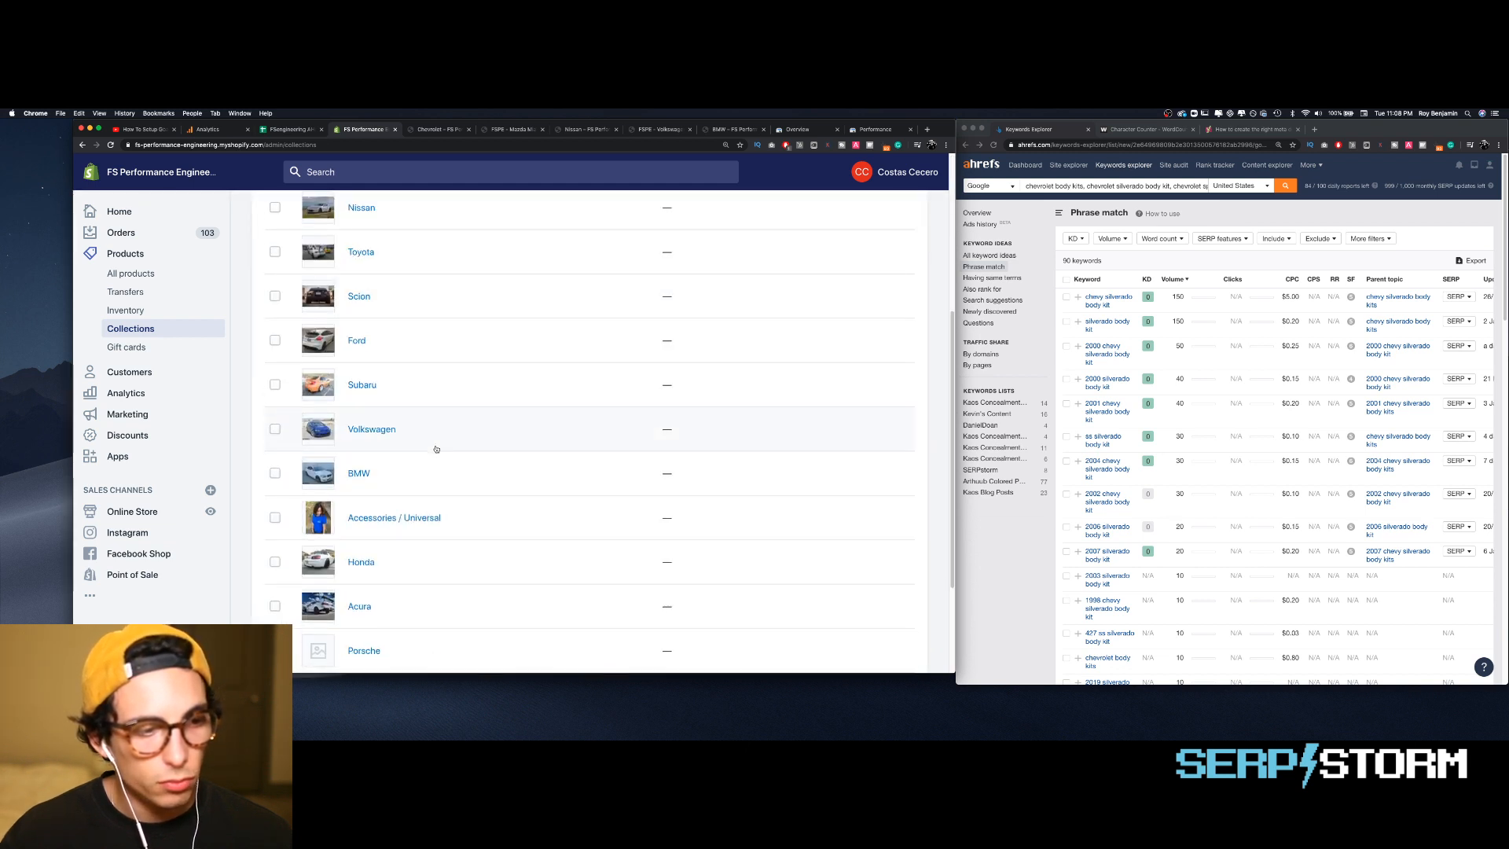
scroll(436, 449, down, 3)
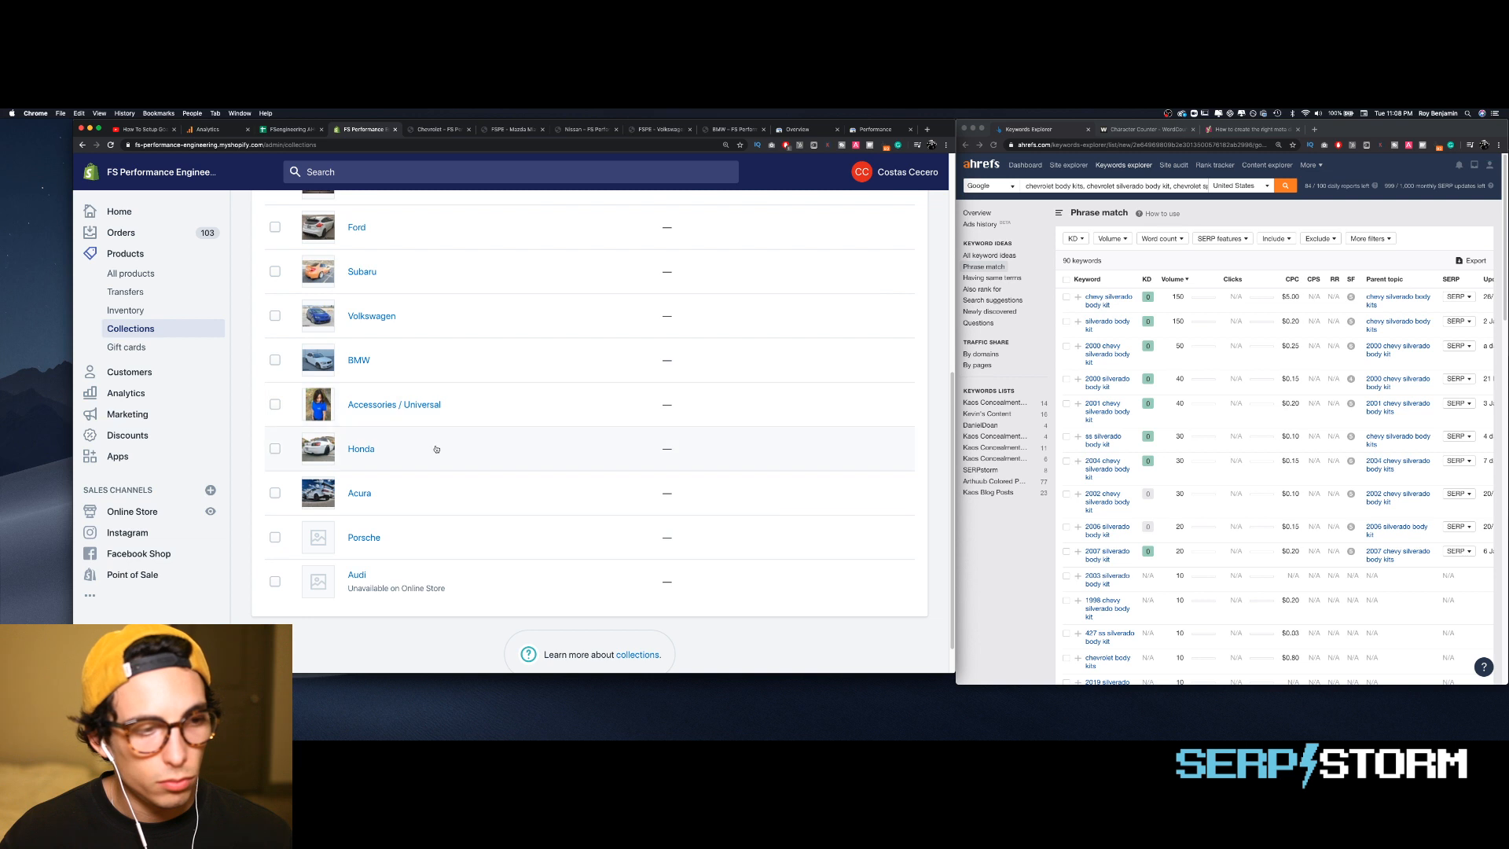
click(370, 450)
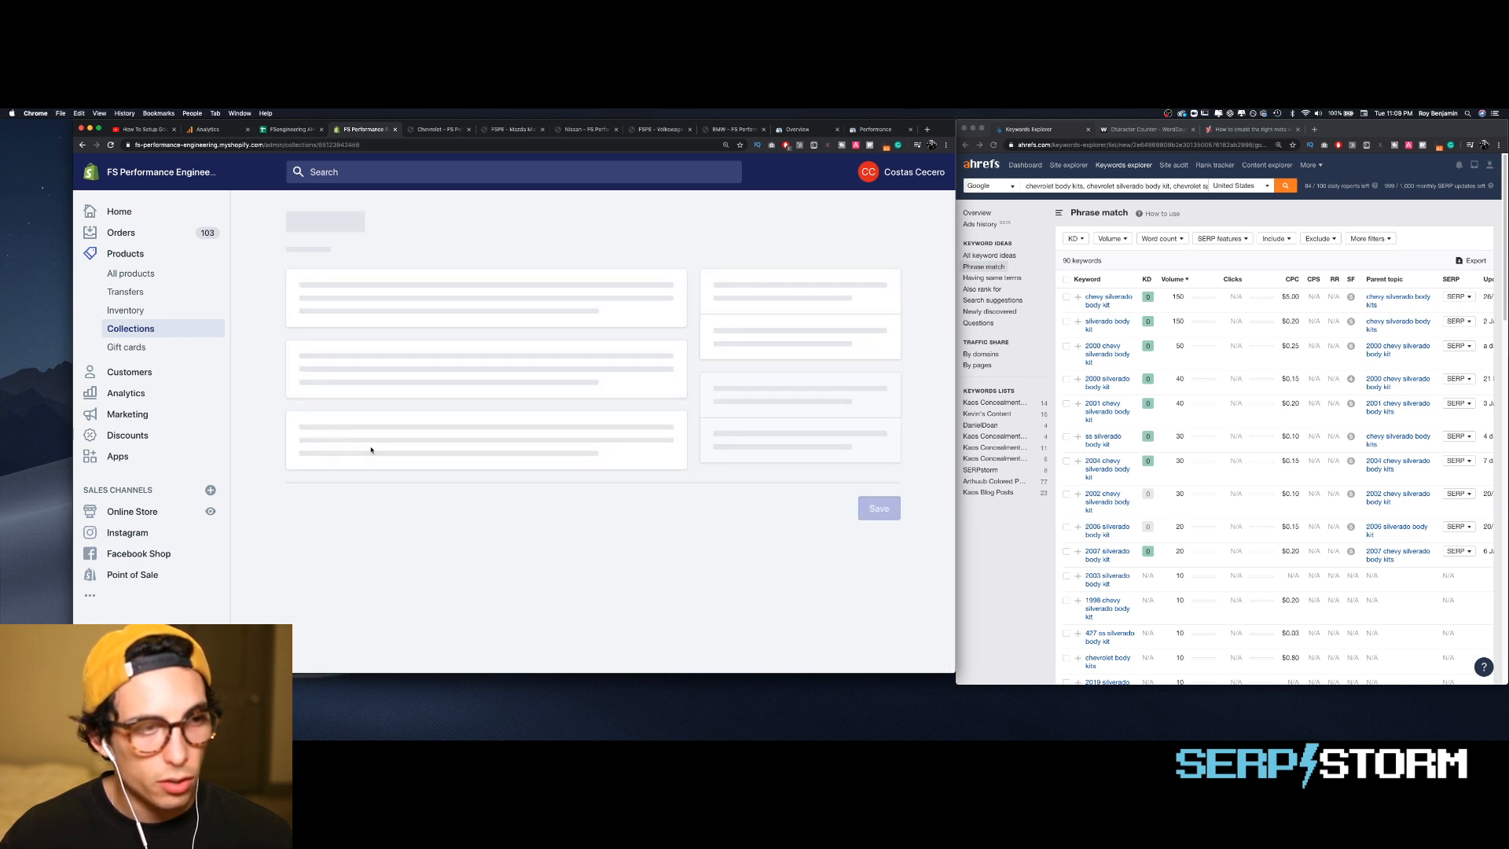
scroll(488, 421, down, 10)
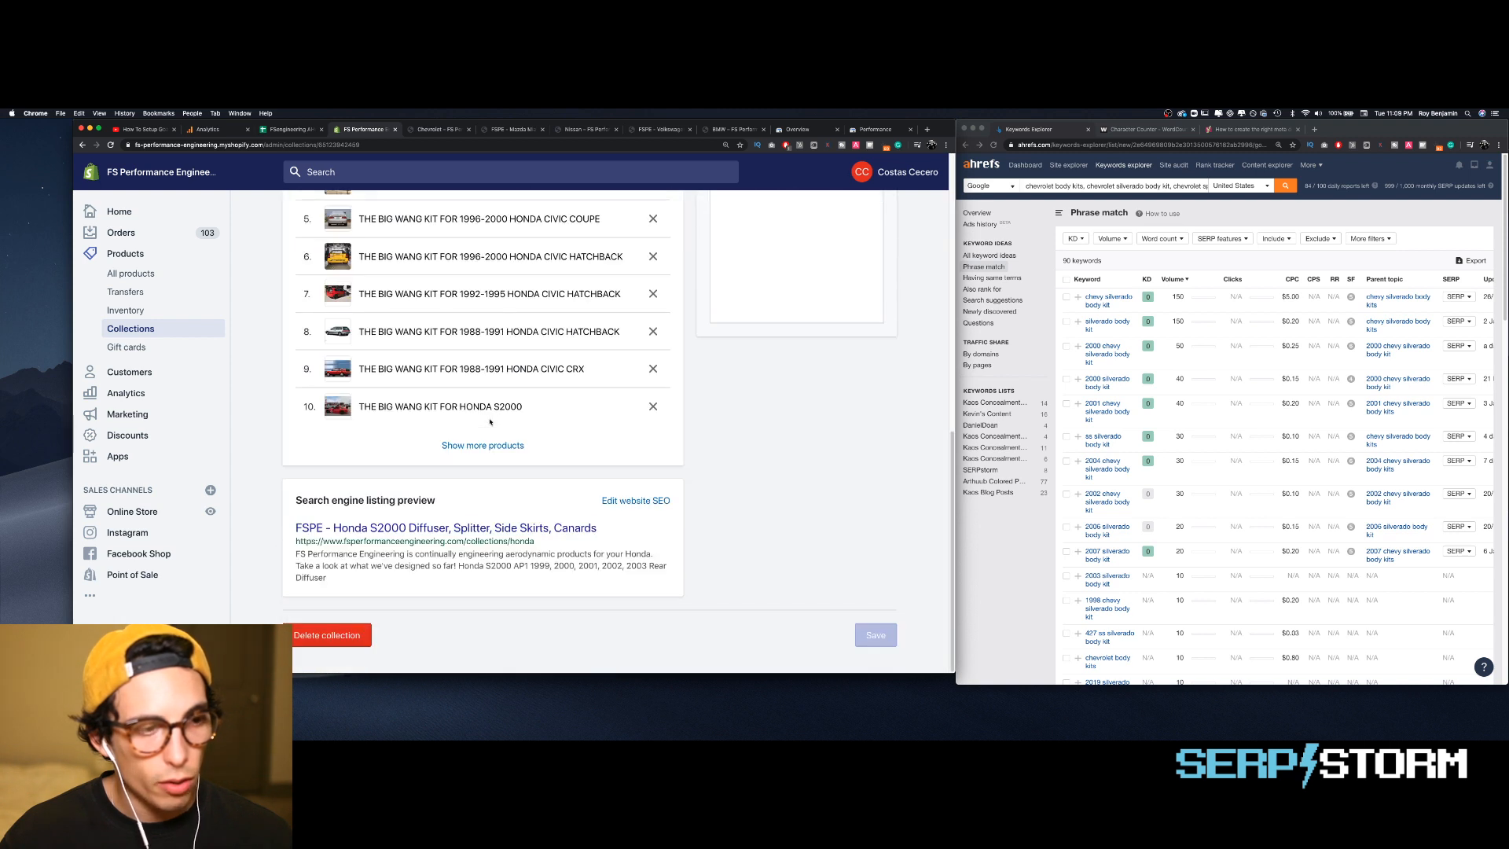
click(618, 501)
- Review the Honda collection's product list and its existing page title and description
scroll(605, 472, up, 3)
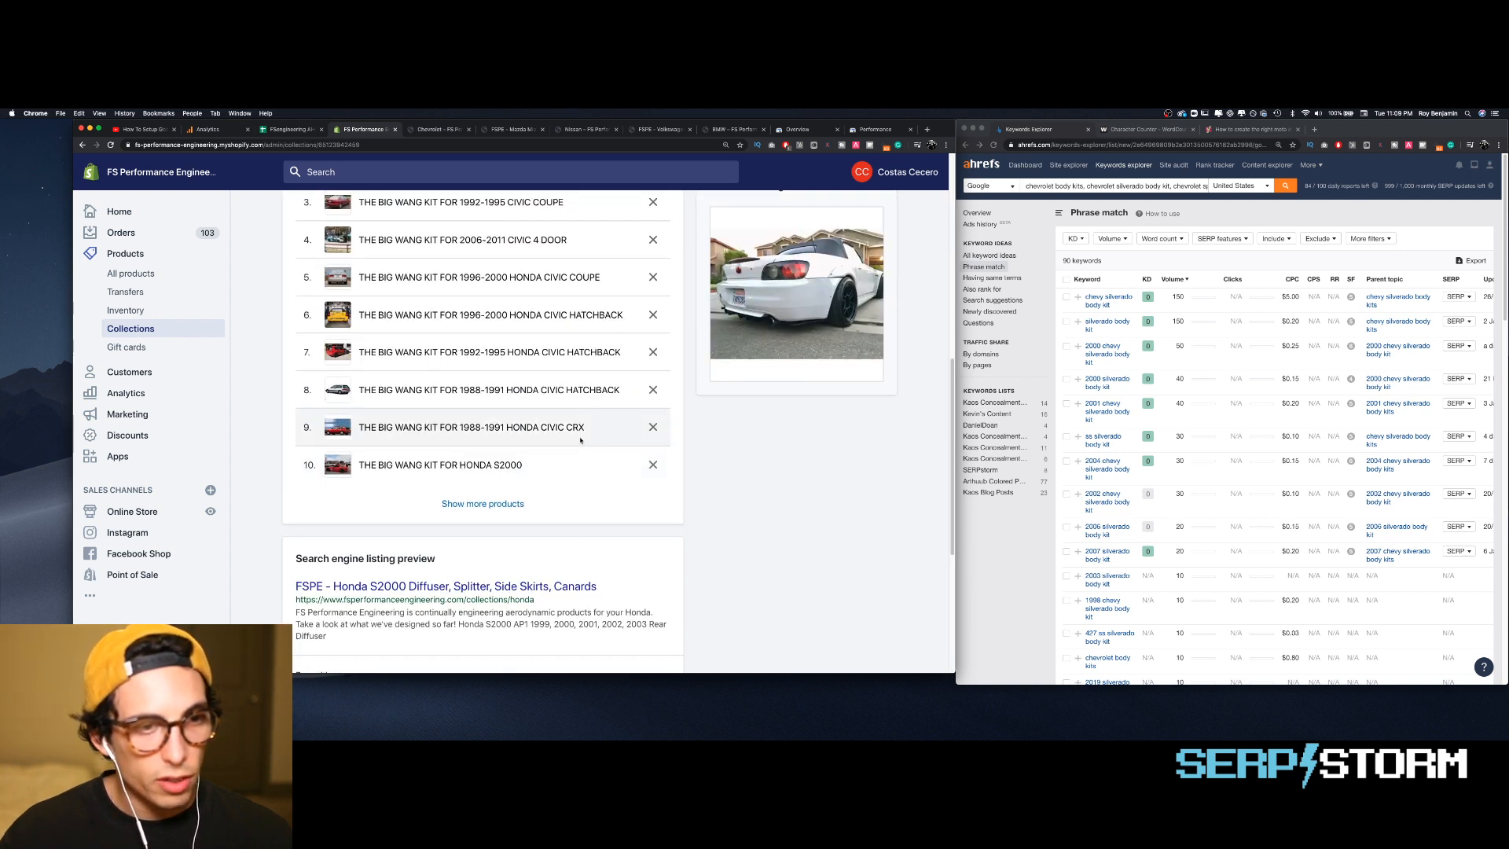
scroll(580, 441, up, 4)
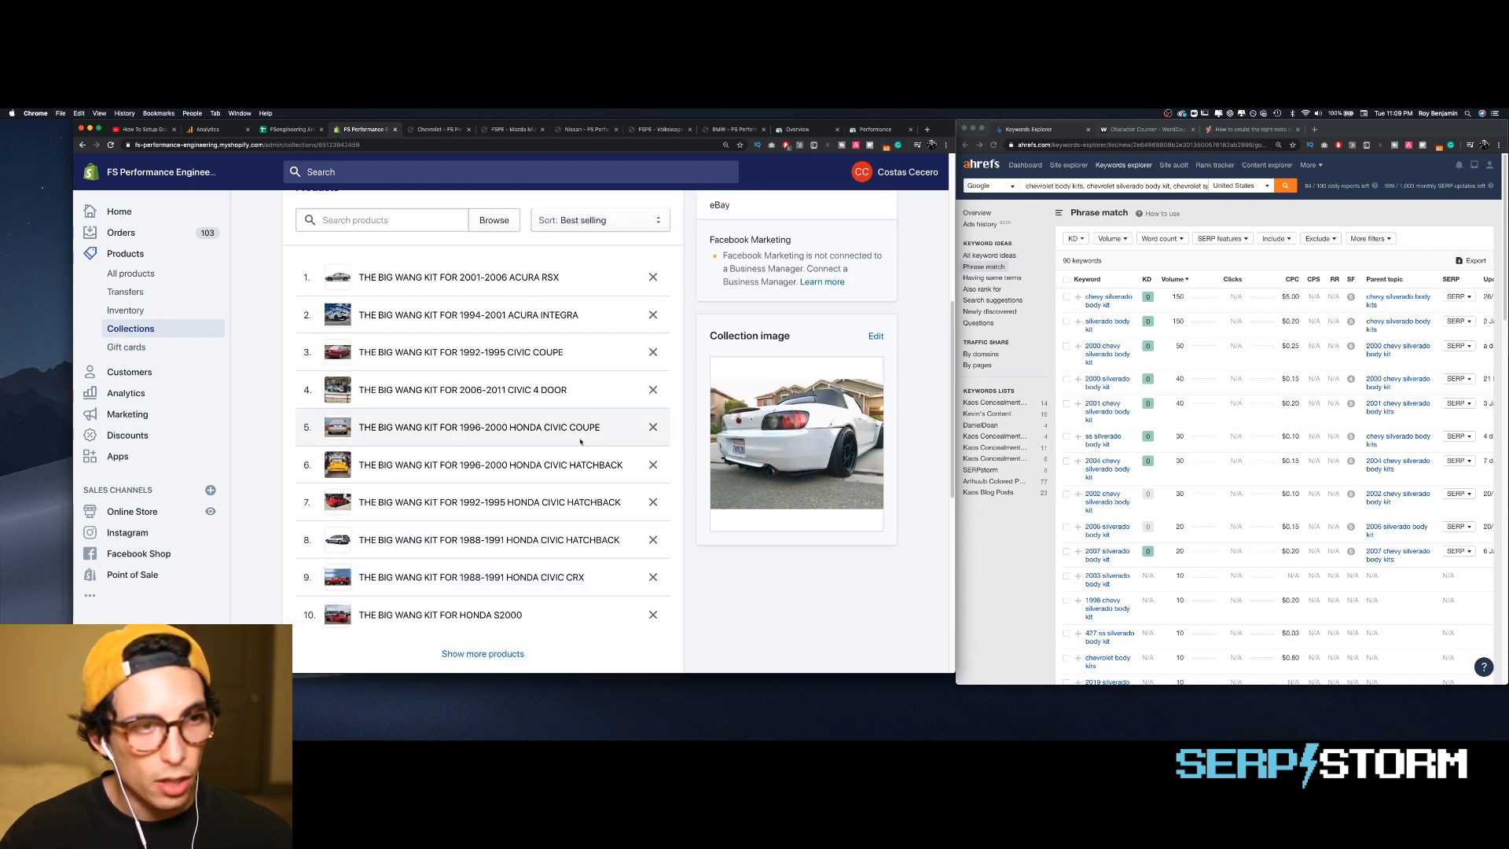
scroll(580, 441, down, 1)
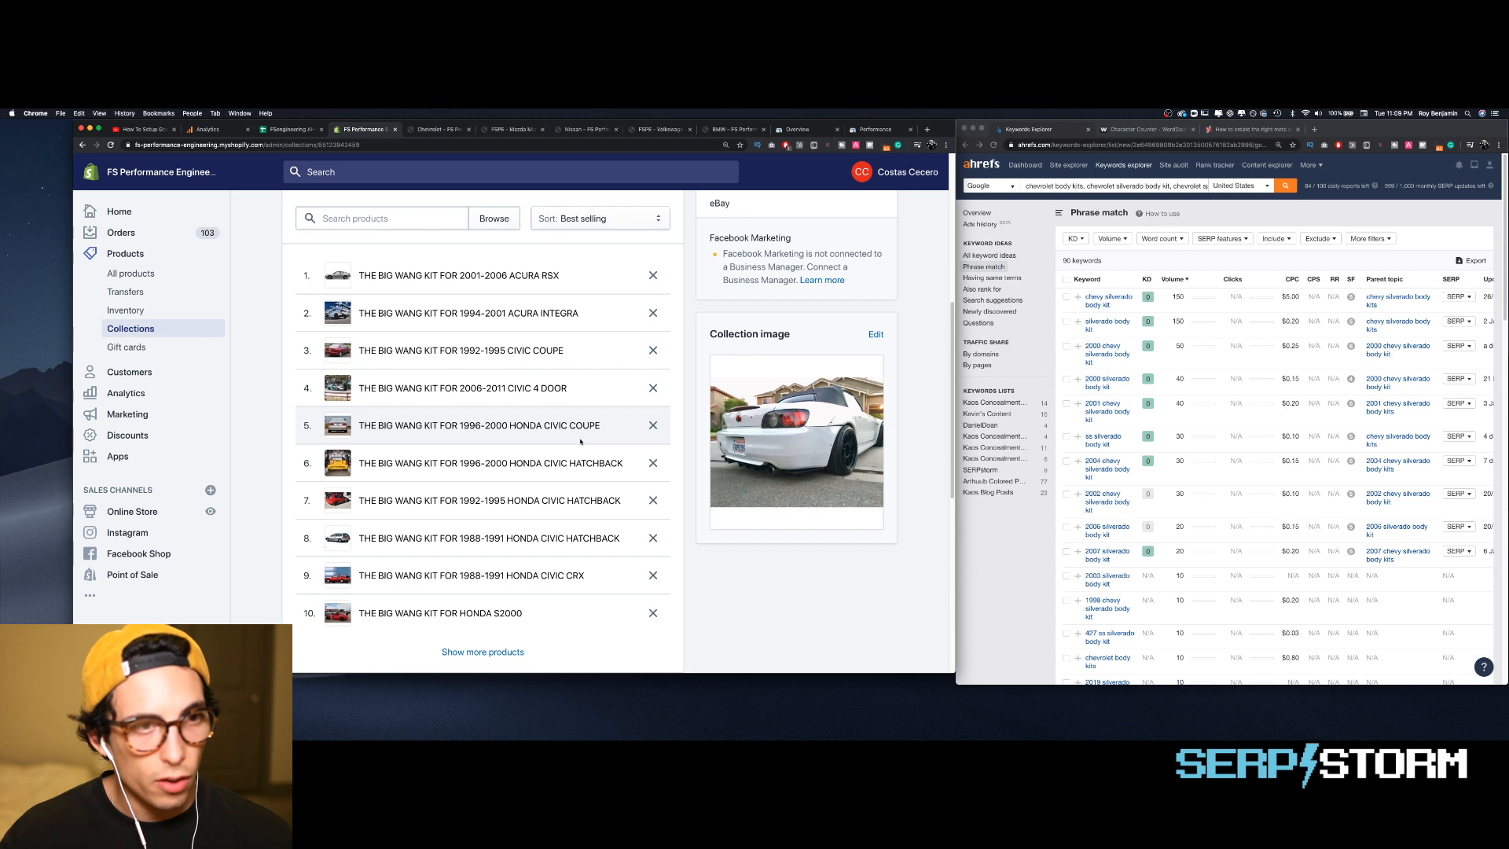
scroll(550, 330, up, 5)
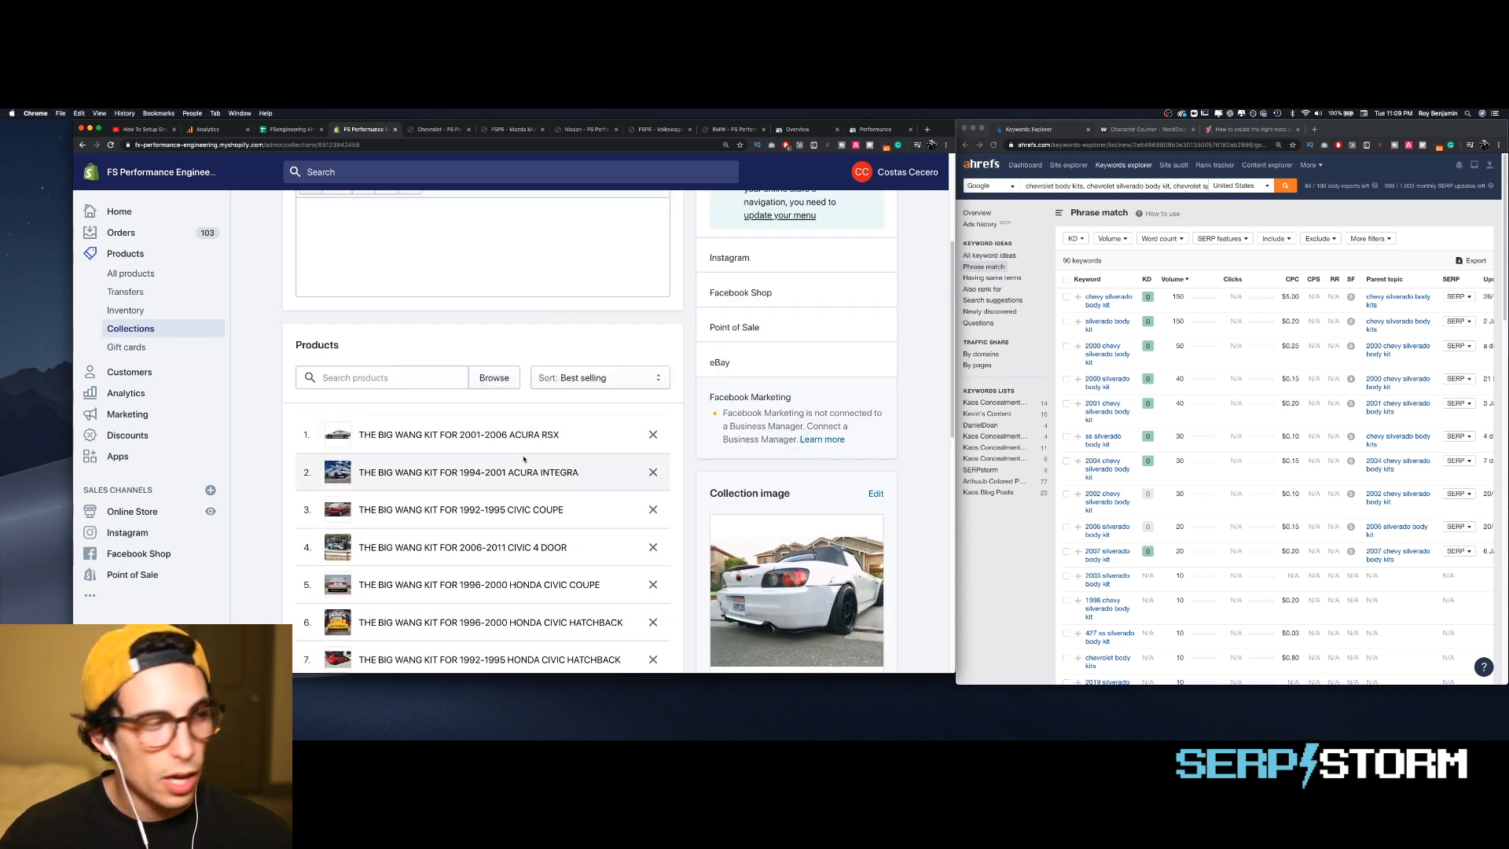
scroll(525, 459, down, 10)
scroll(569, 485, up, 1)
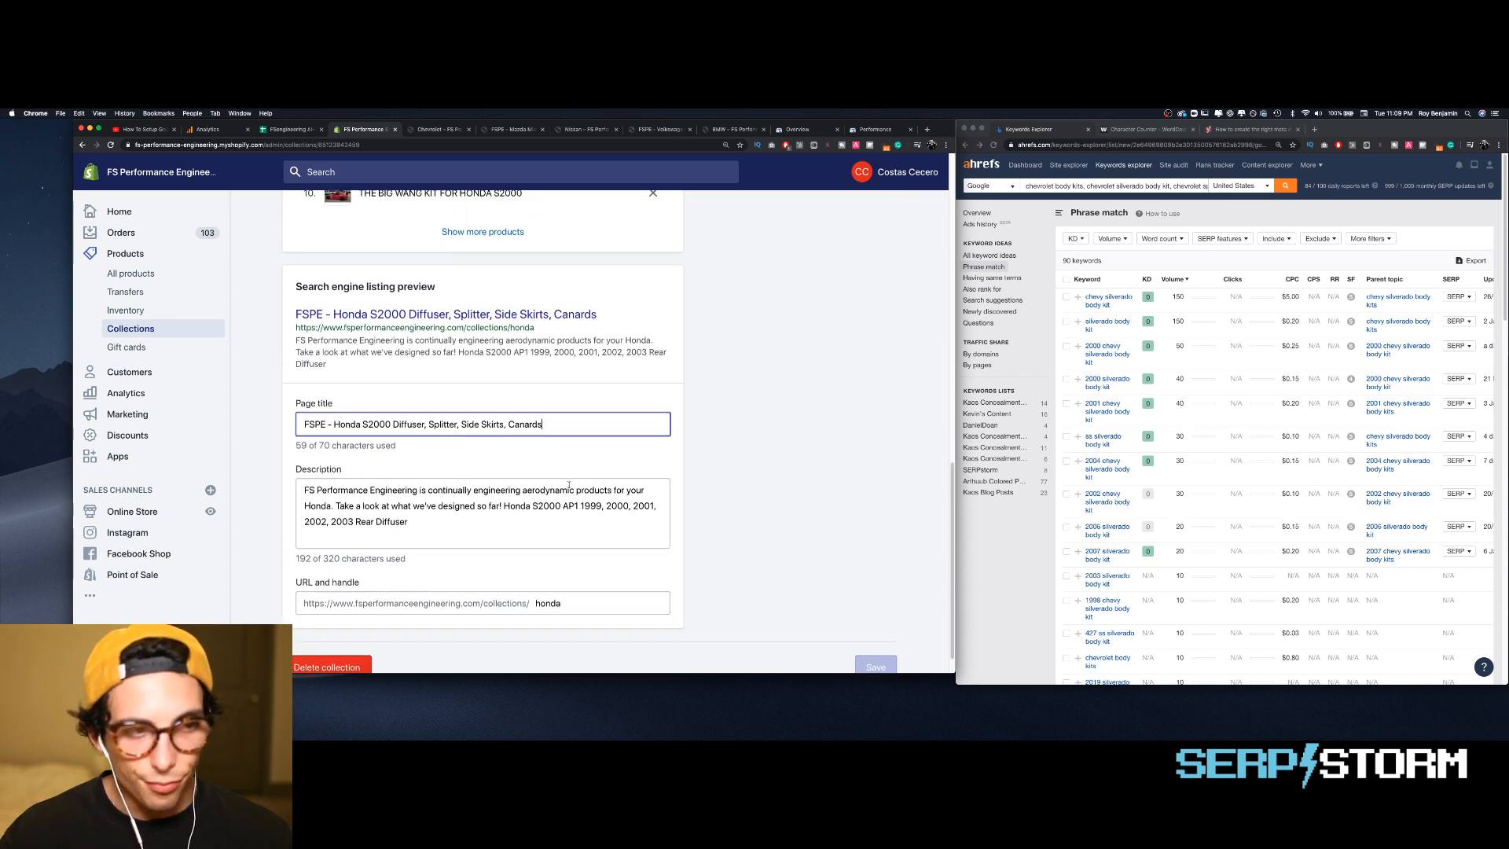
- In Ahrefs Keywords Explorer, replace the search terms with "civic body kit, civic body kits, honda civic body kits, honda body kits"
scroll(569, 484, up, 5)
click(1135, 191)
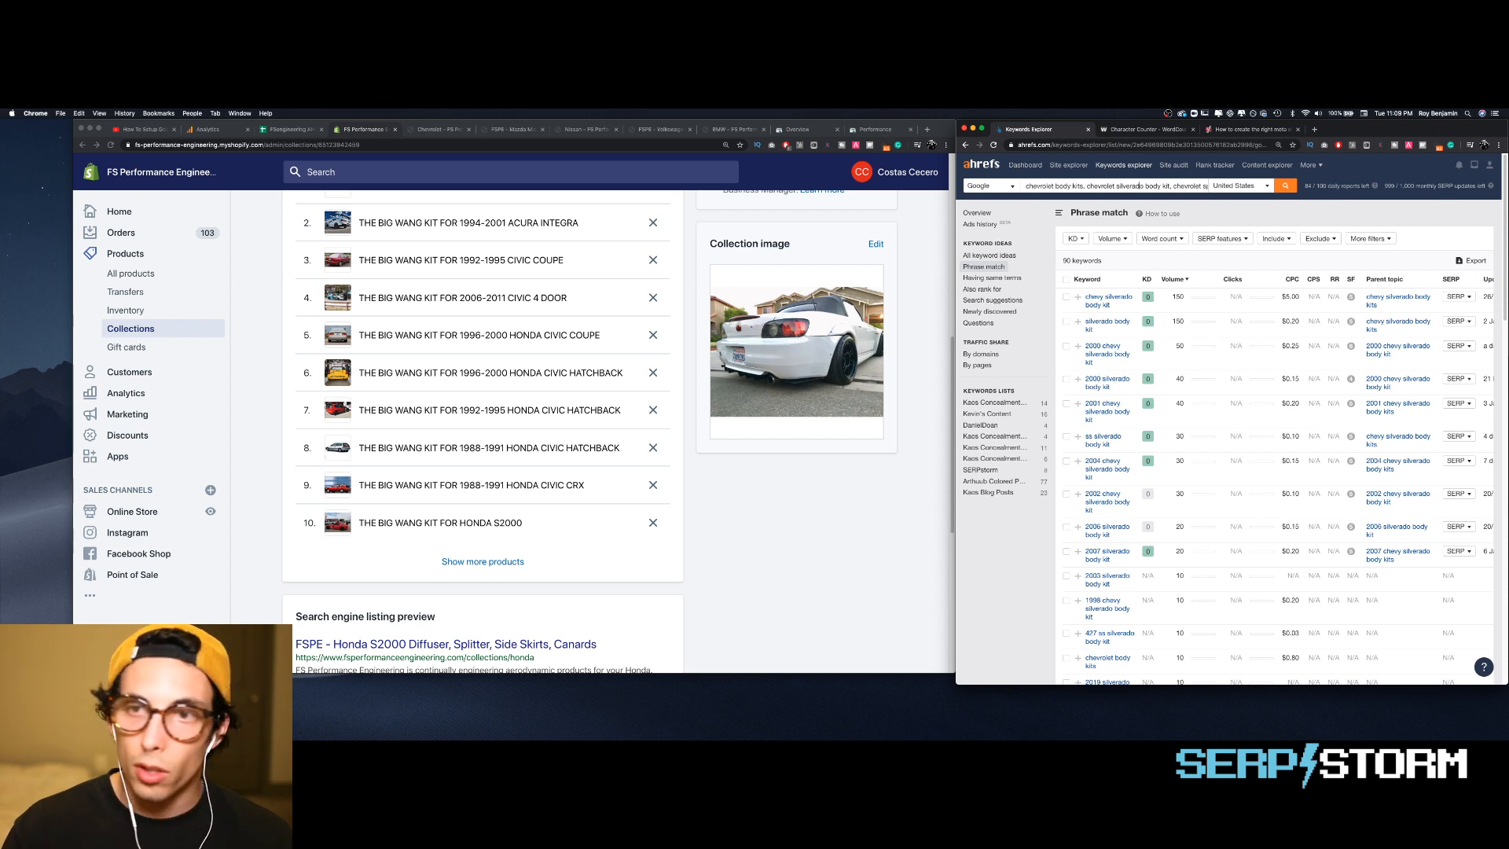
key(super+a)
key(BackSpace)
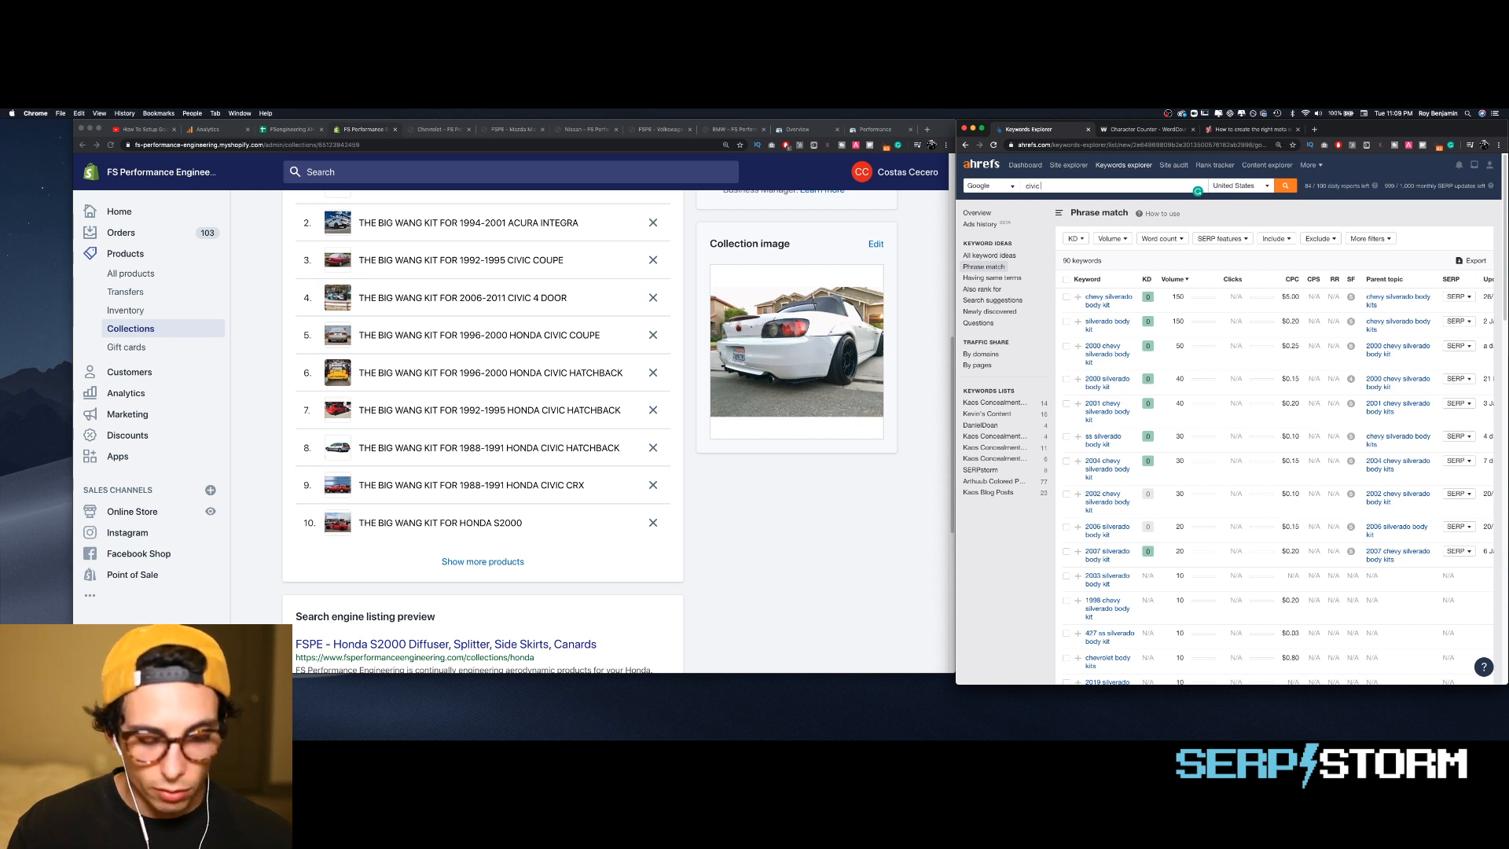
text(body kit,)
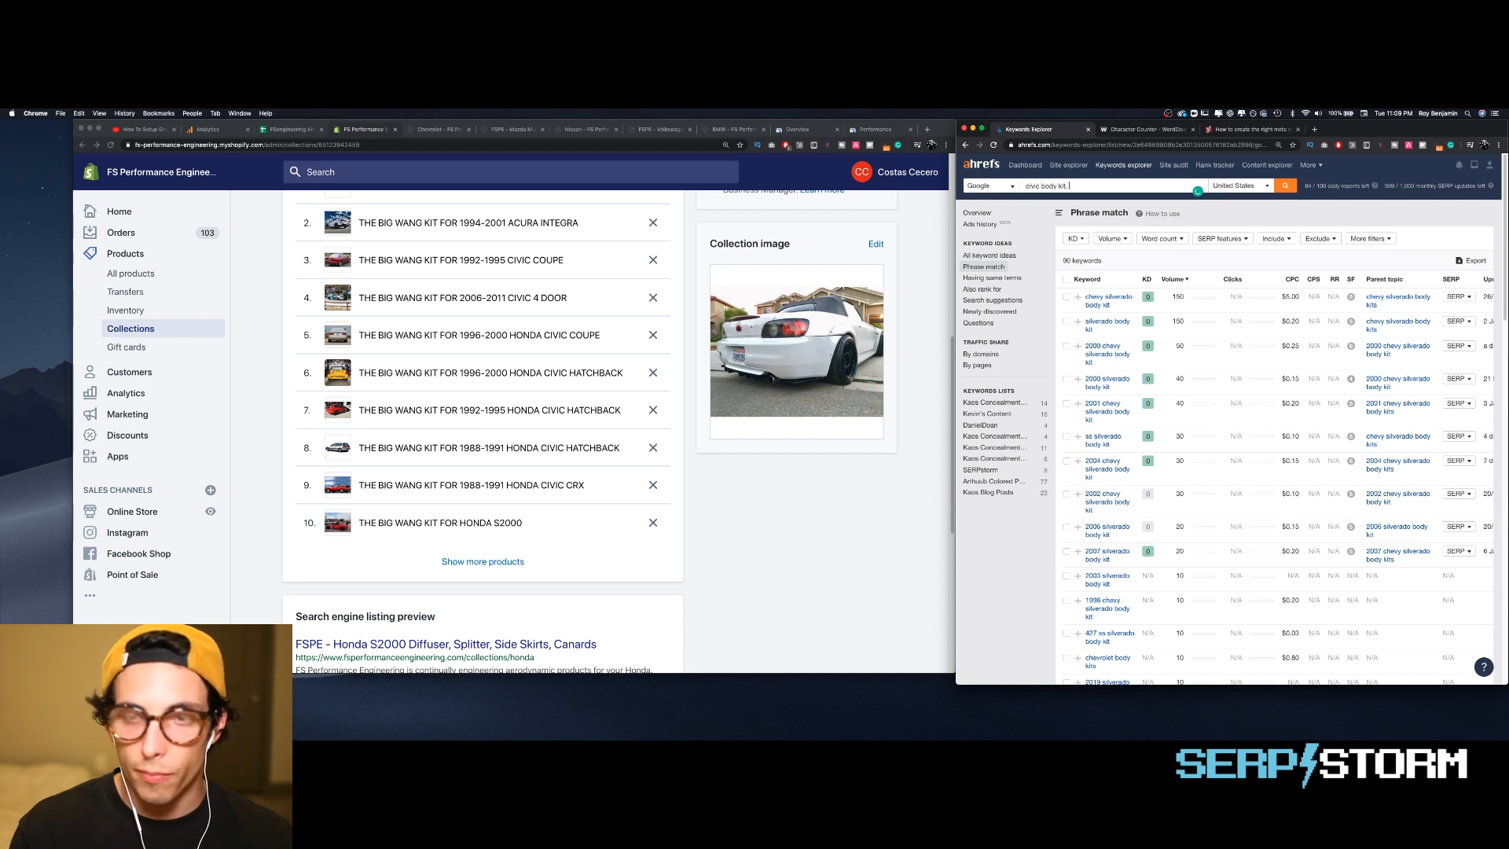
text( civi)
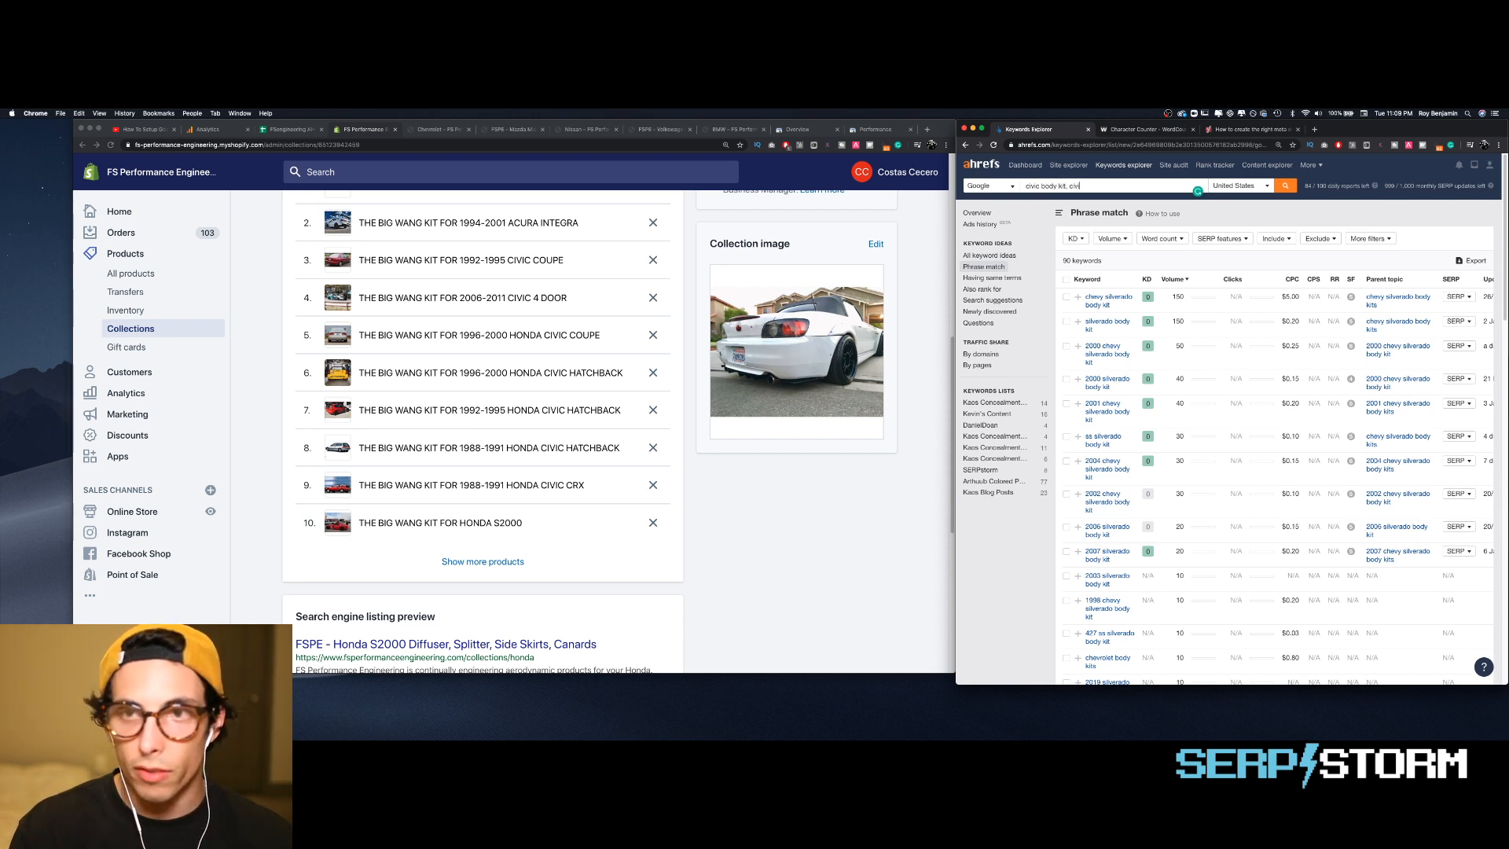
text(c body kits, )
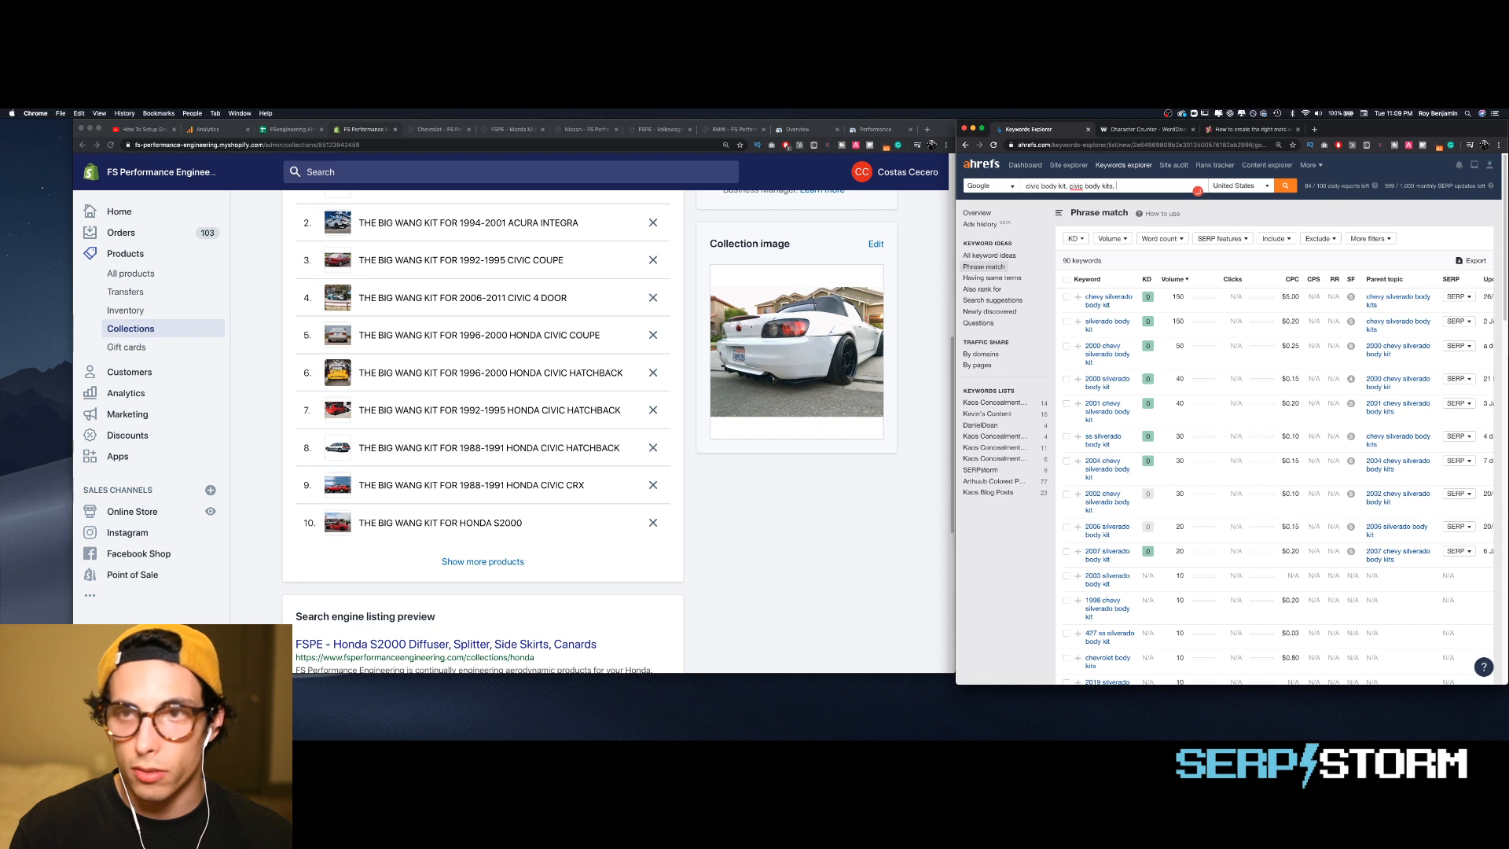
text(honda civic)
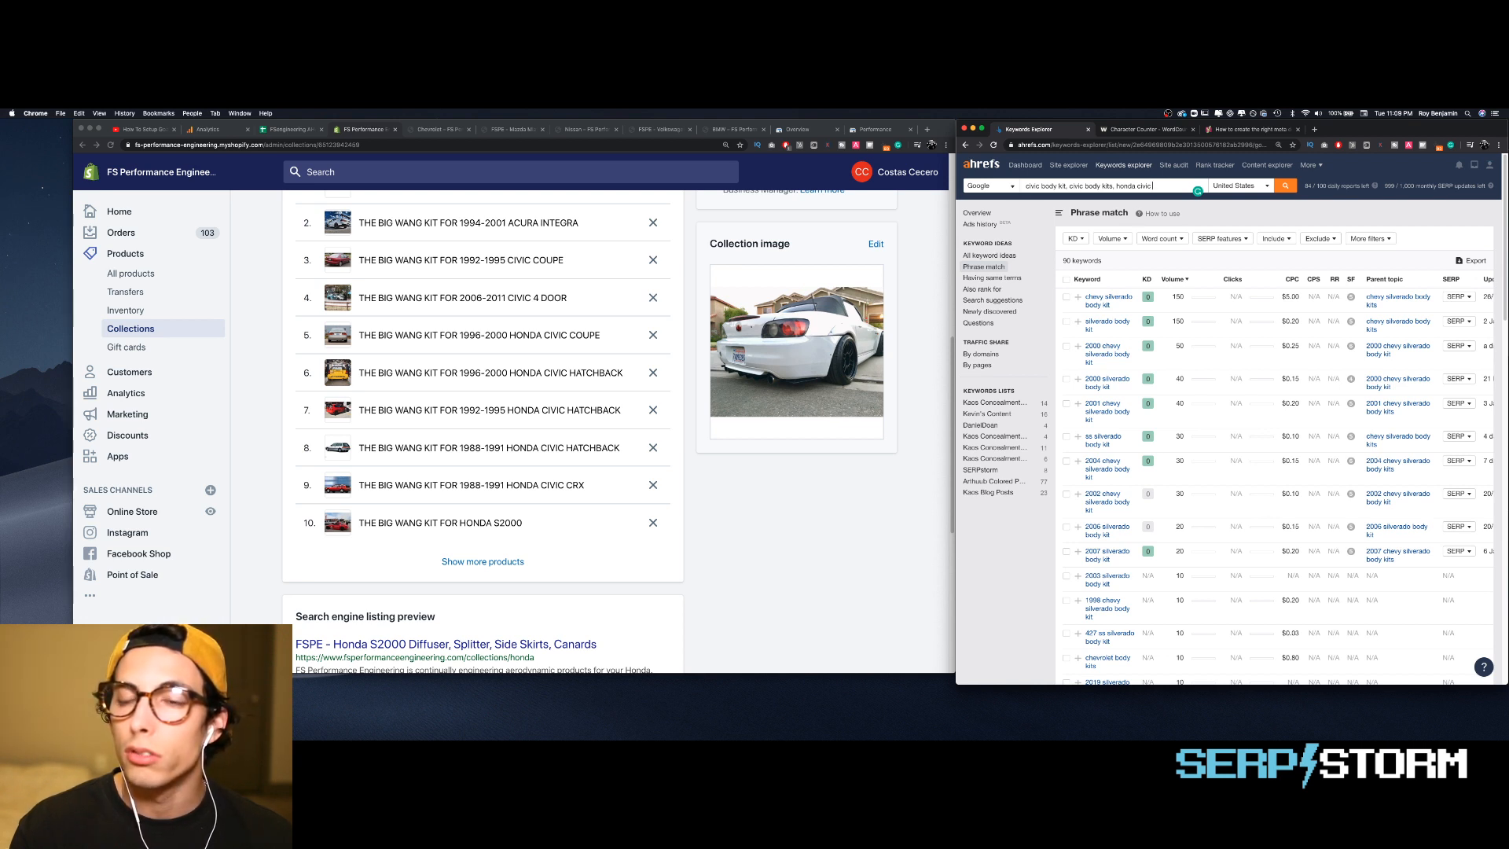
text(bo)
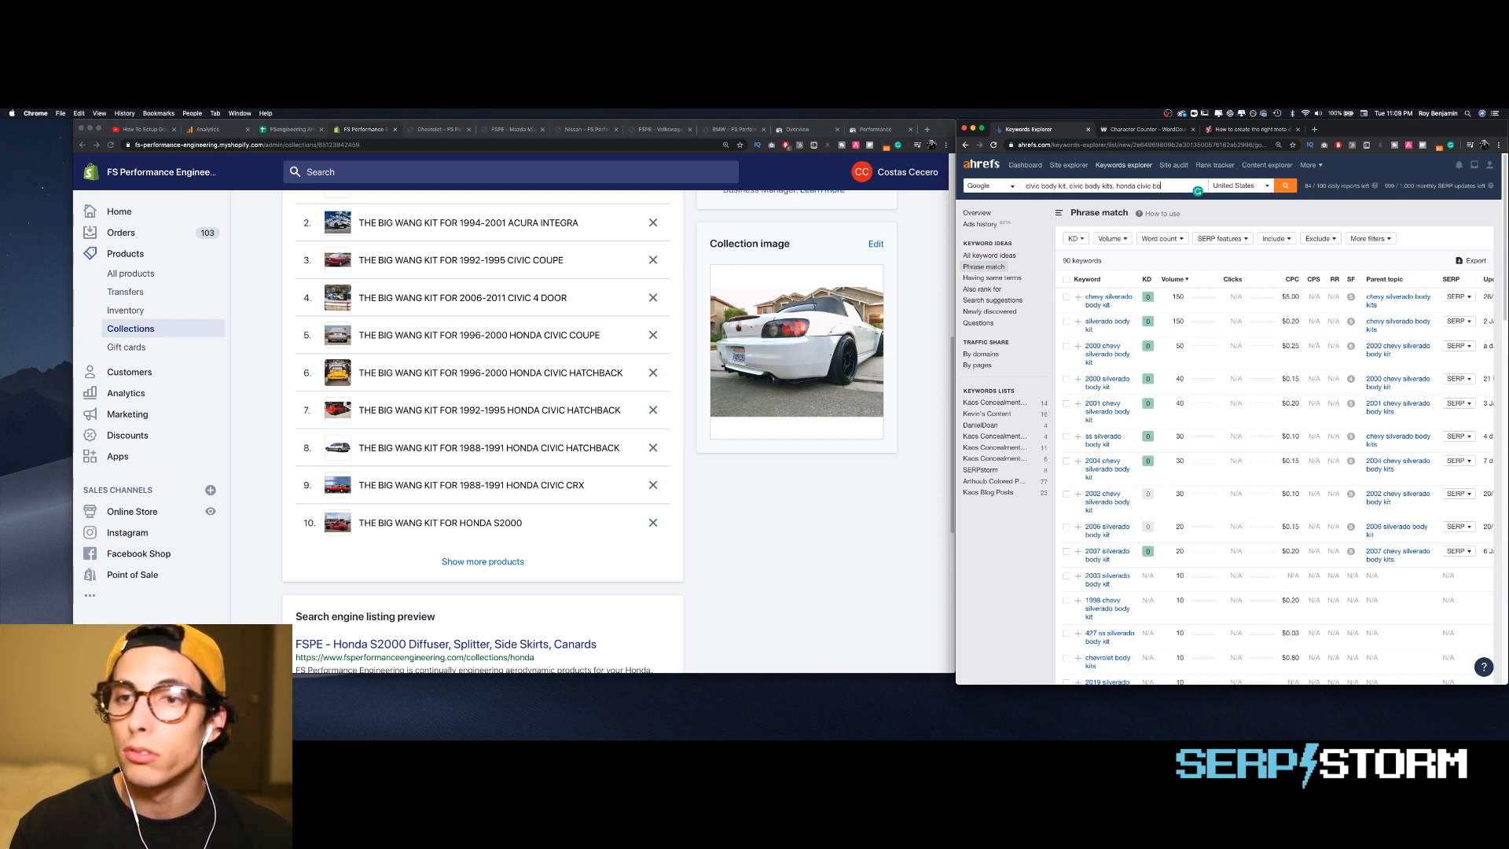
text(dy ki)
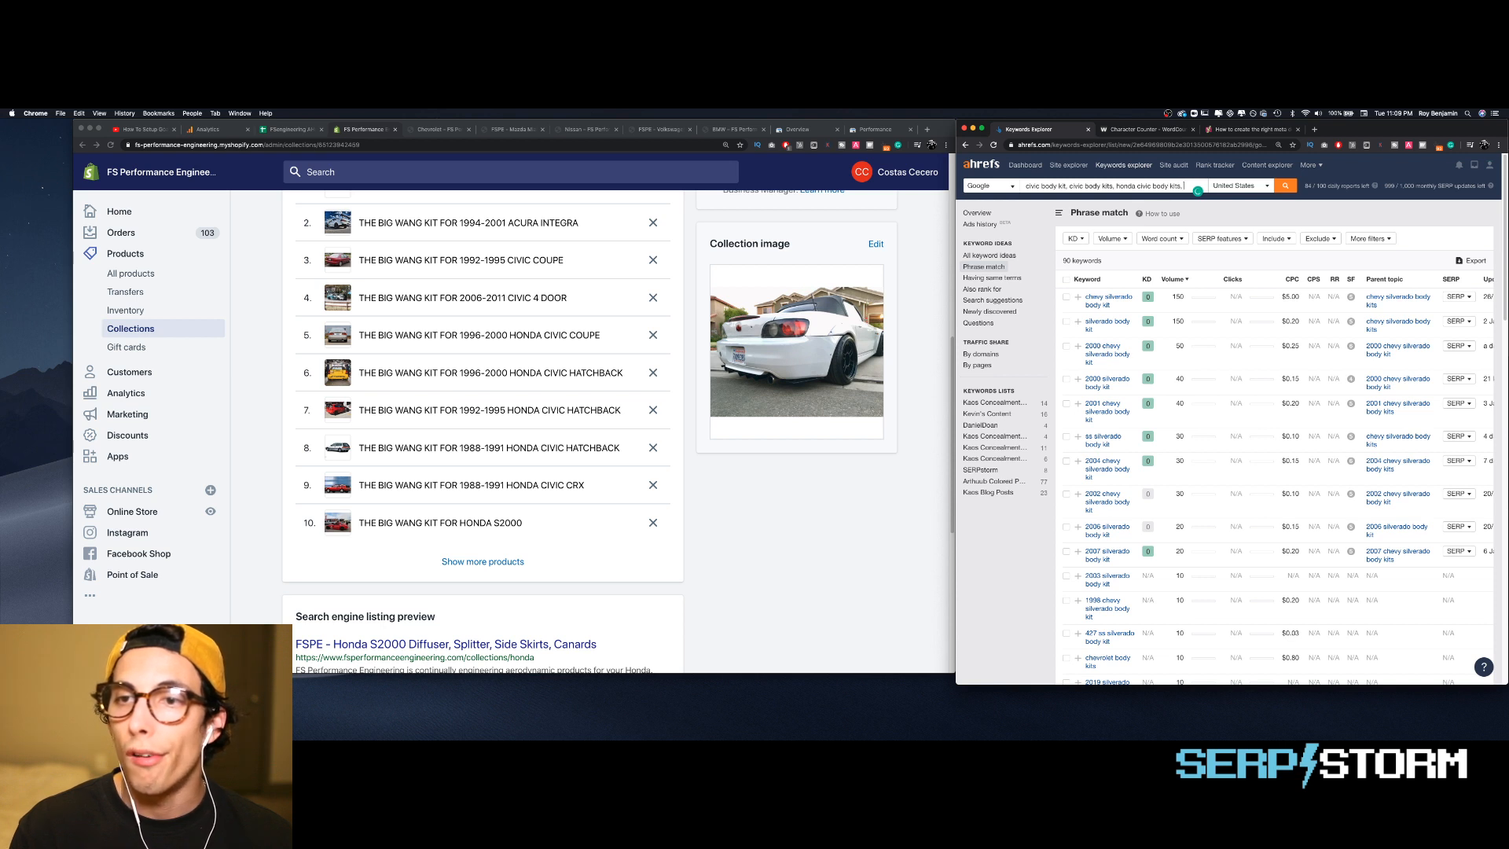
text(ts, honda bo)
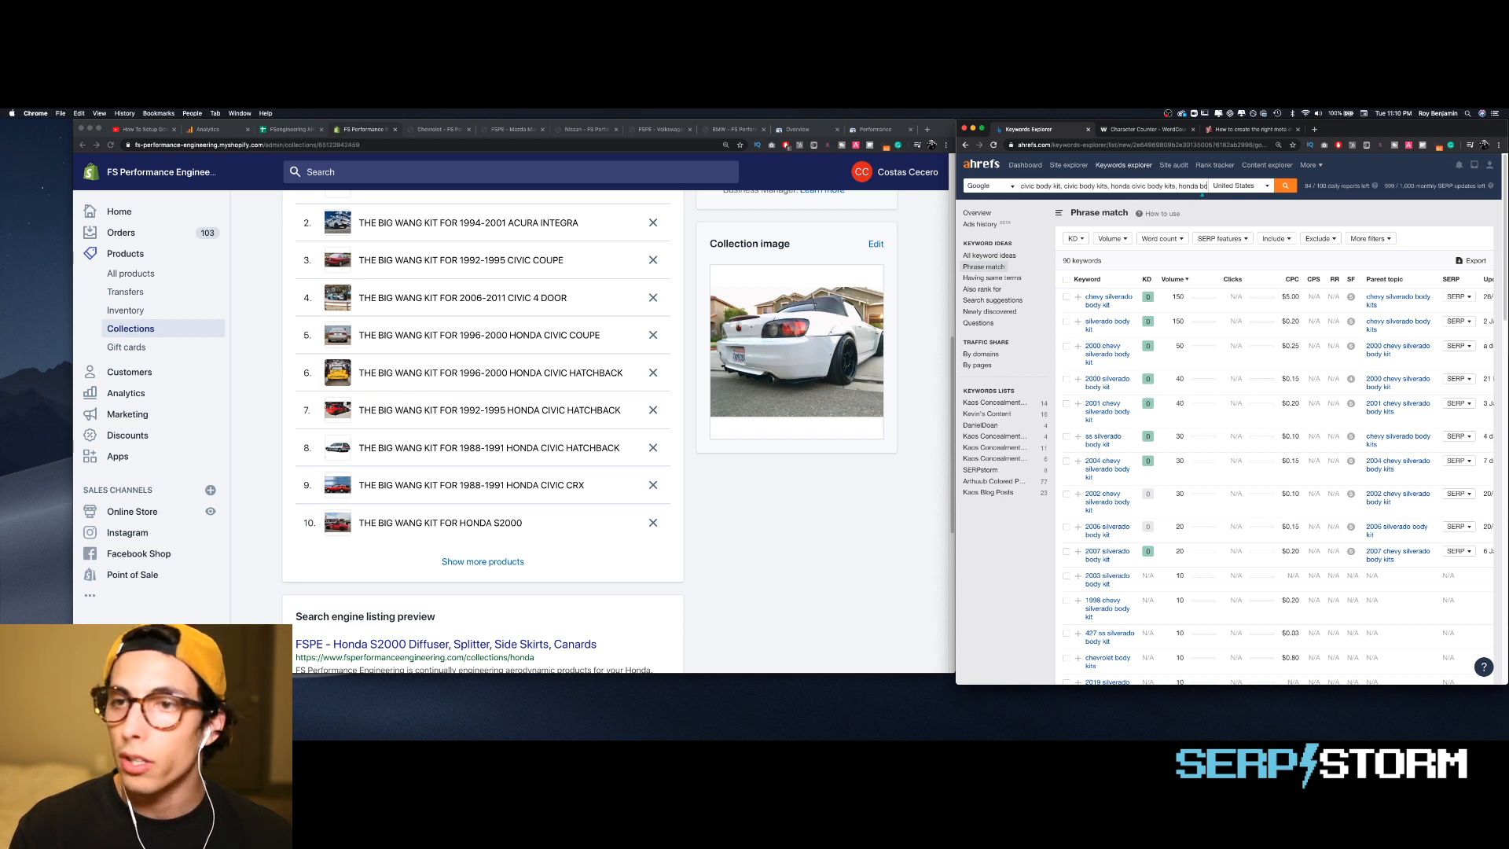
text(dy kits,)
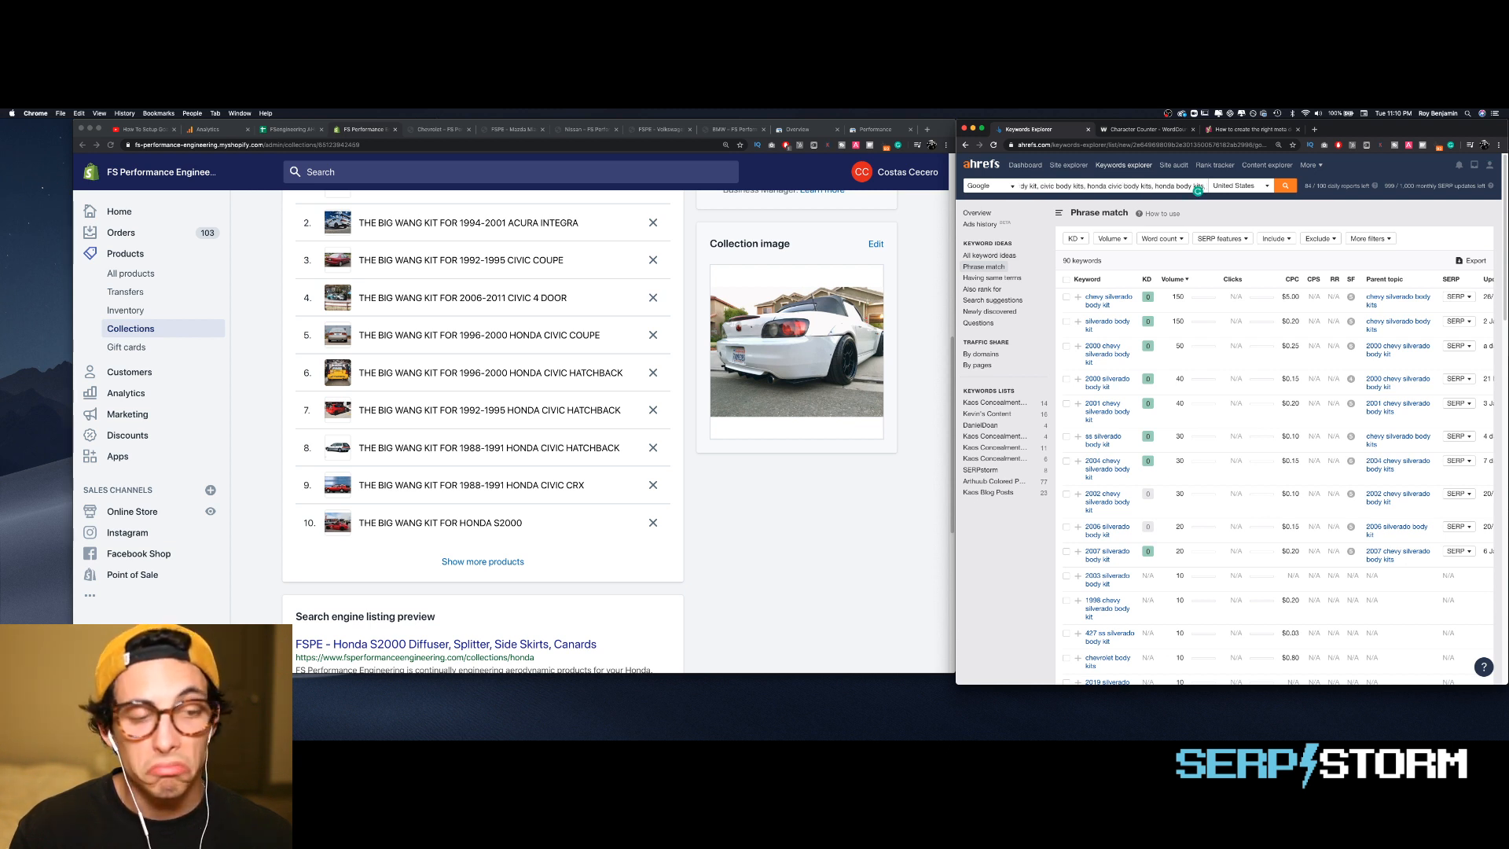
- Check the Honda product list, add "s2000 body kit" to the keyword list, and run the search for the United States
text(s2000)
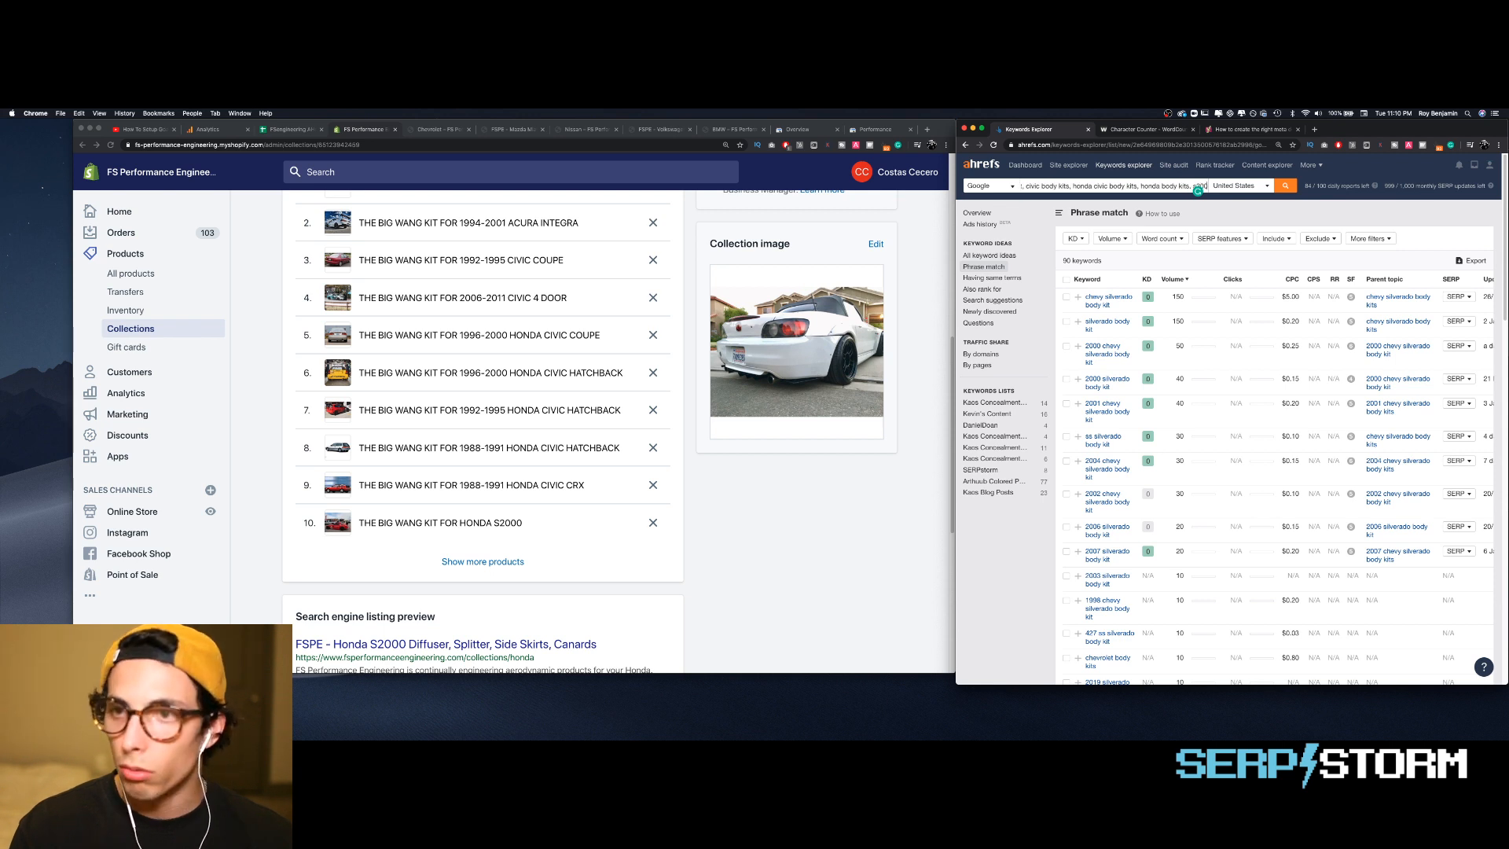
text( body kit)
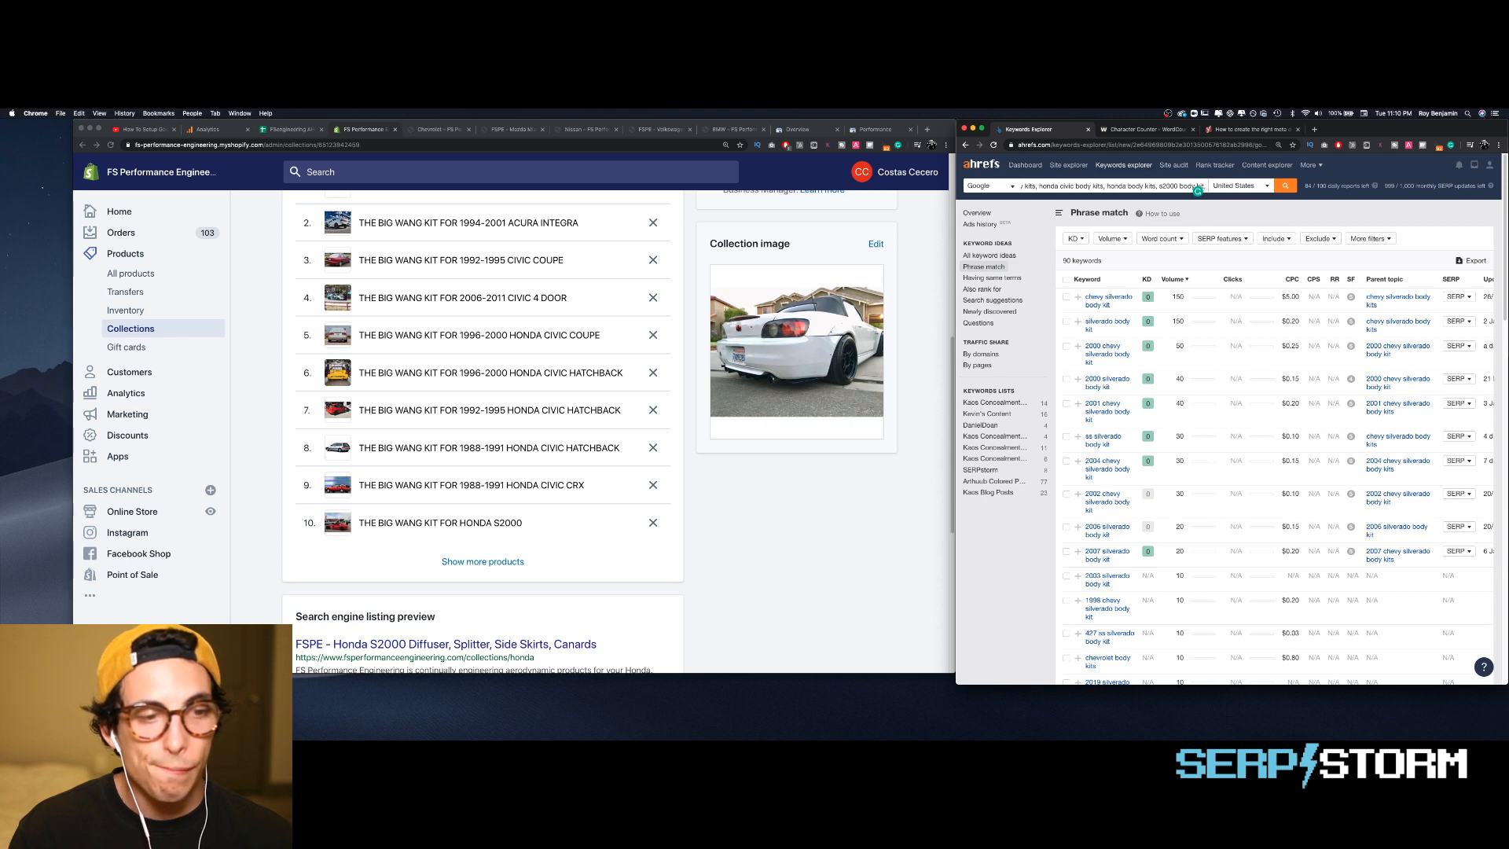
scroll(773, 239, up, 4)
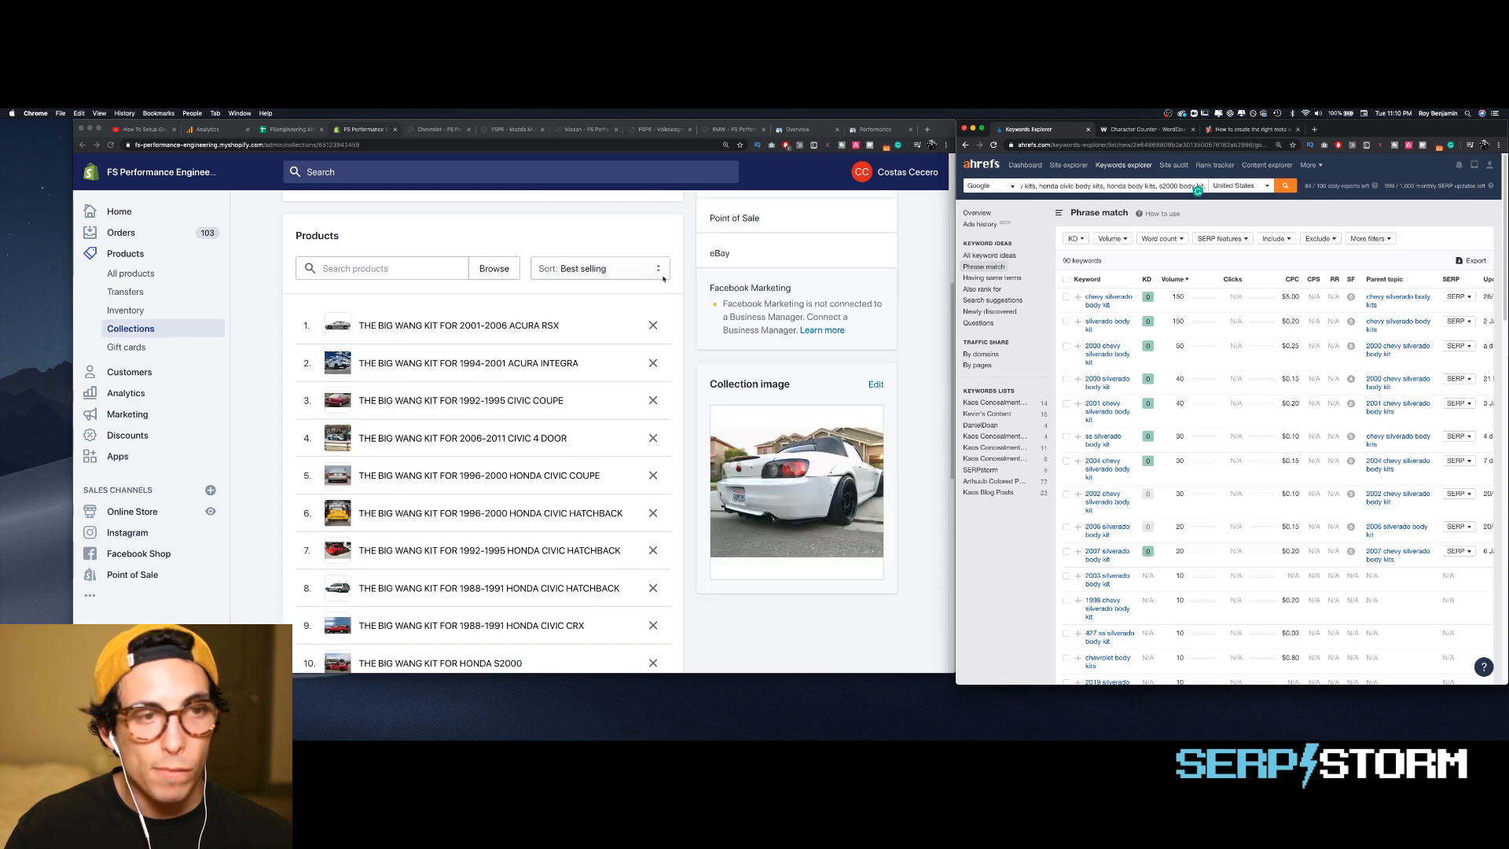
scroll(664, 278, down, 5)
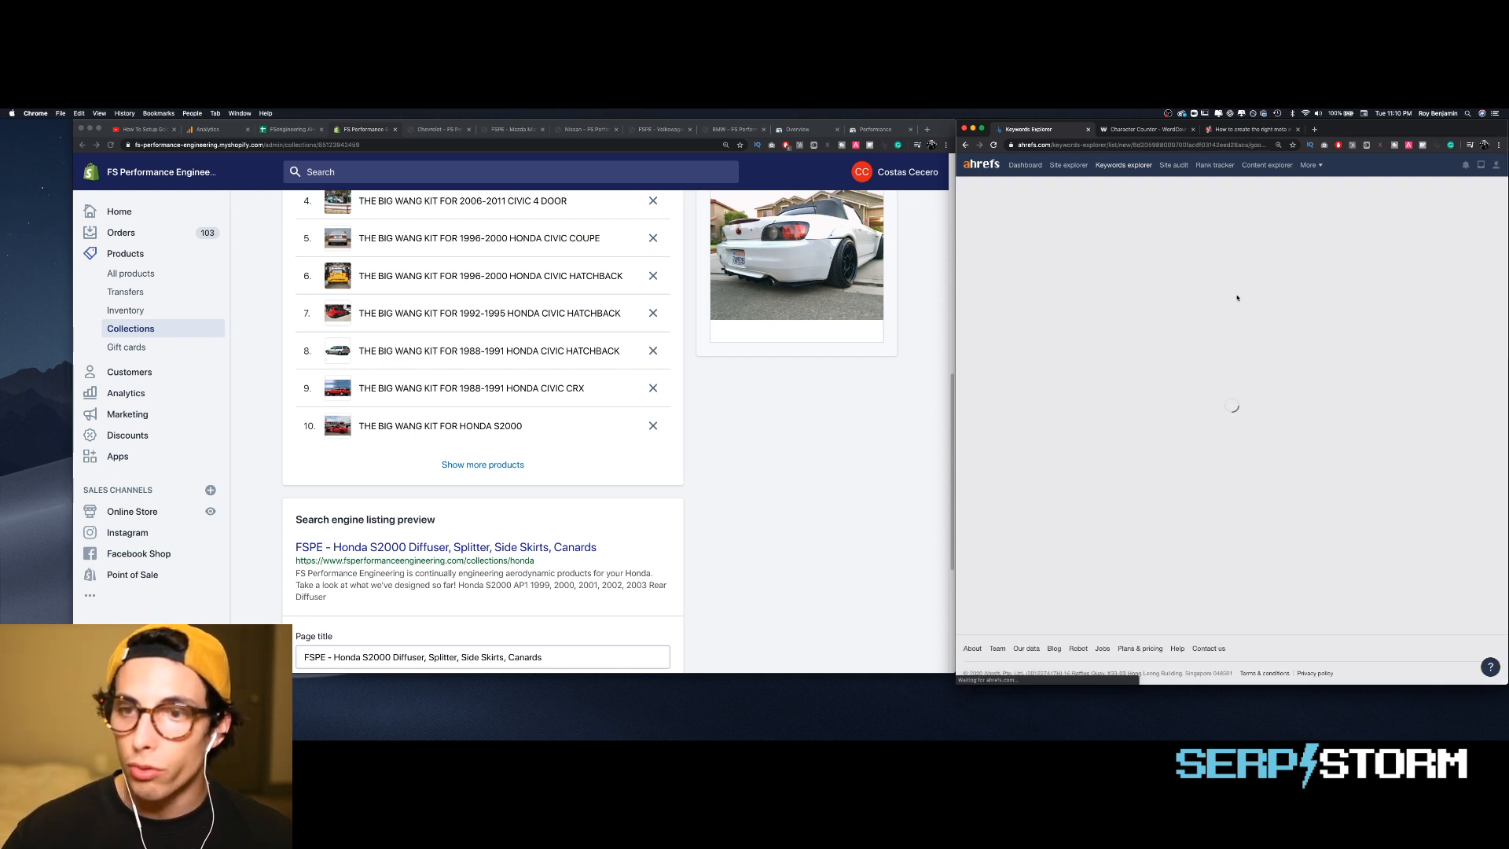
click(1286, 186)
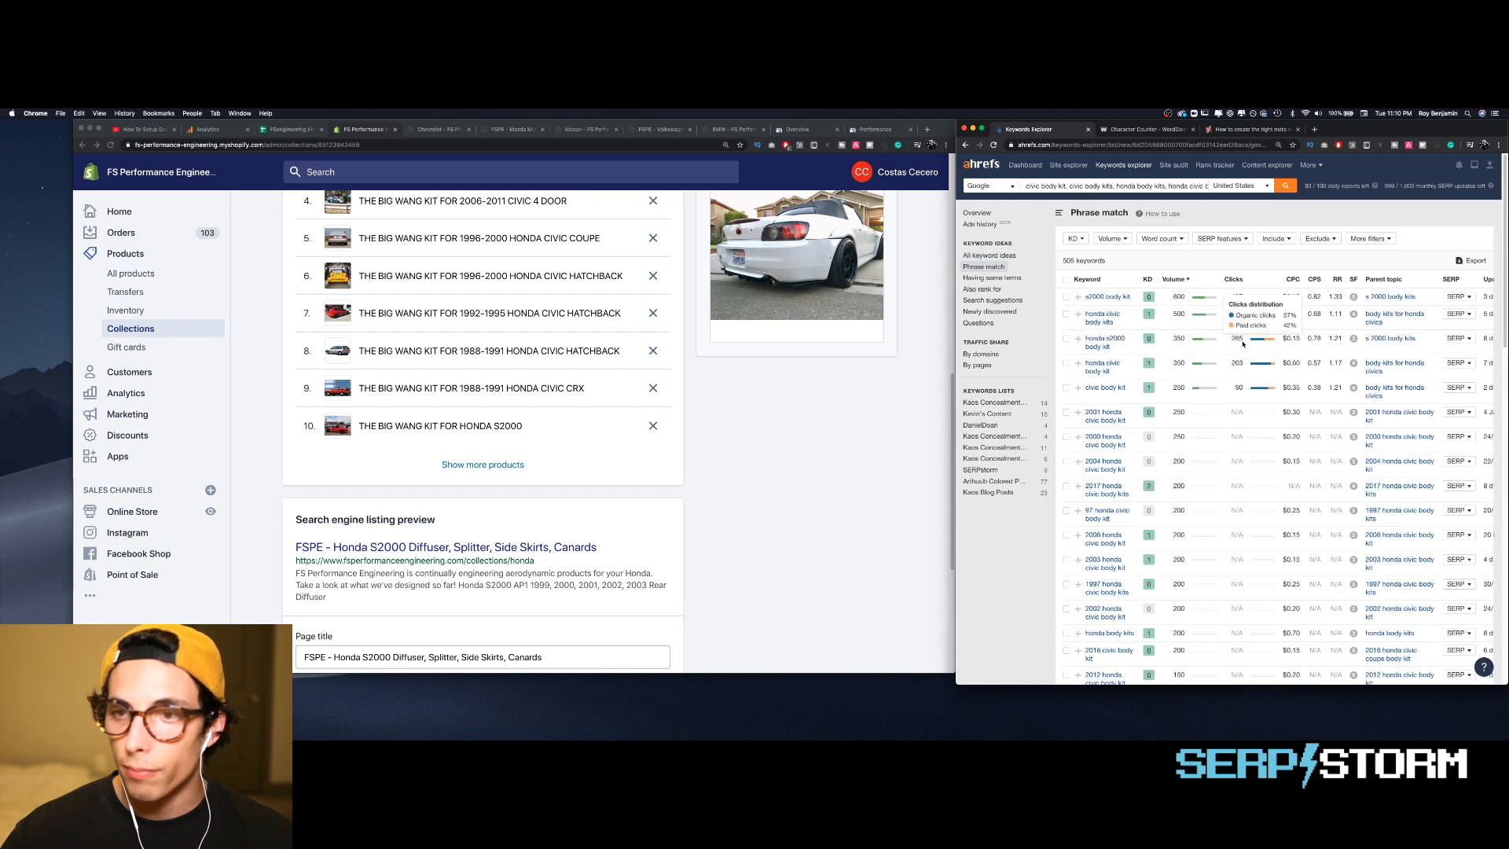
- Examine the volumes and clicks of the phrase-match keywords, and open the overview of the entered Honda terms
mouse_move(1194, 293)
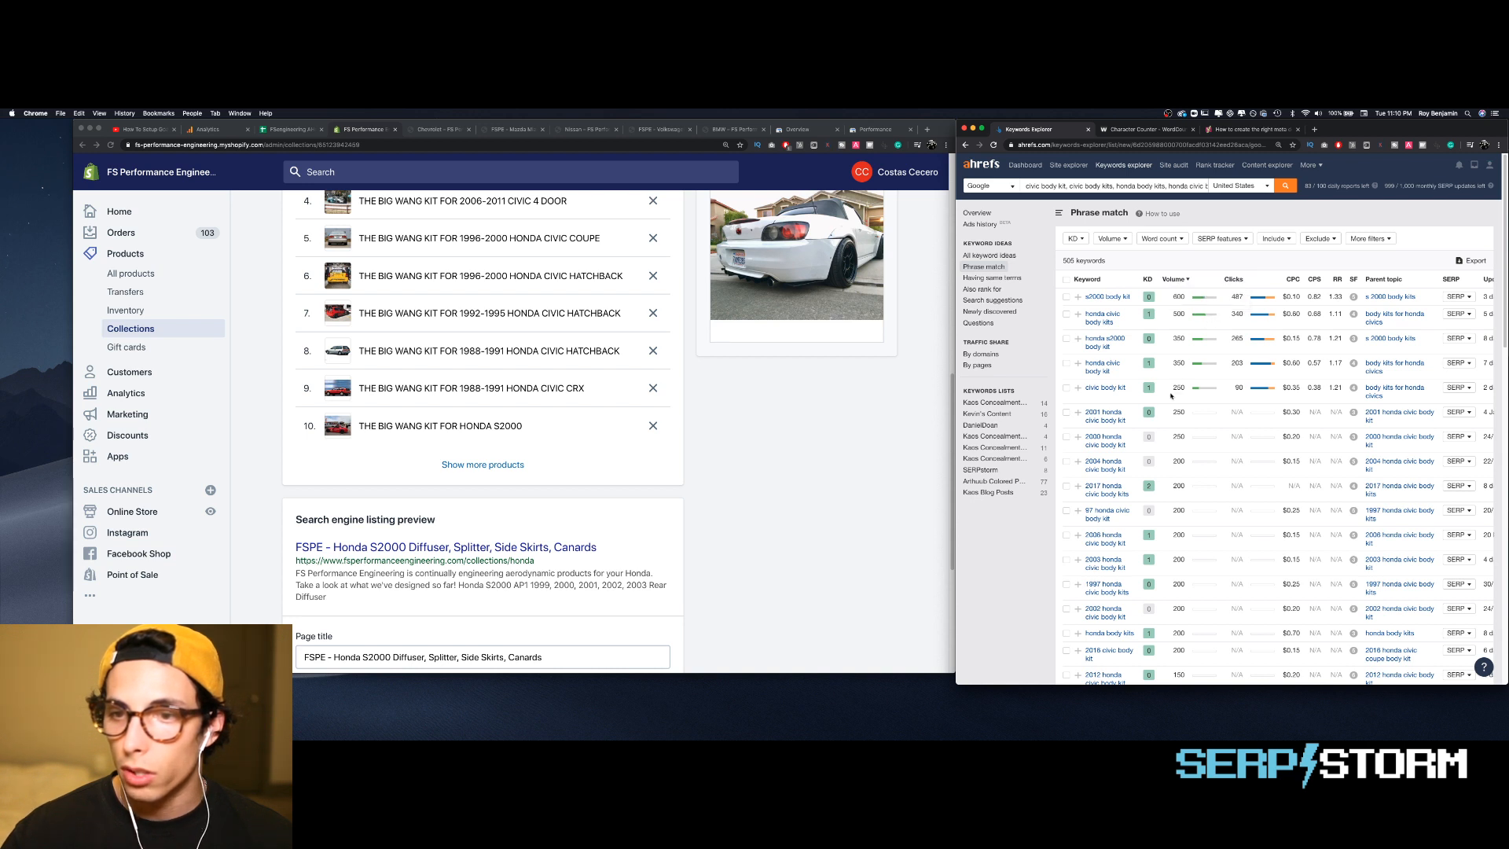
scroll(1213, 491, down, 5)
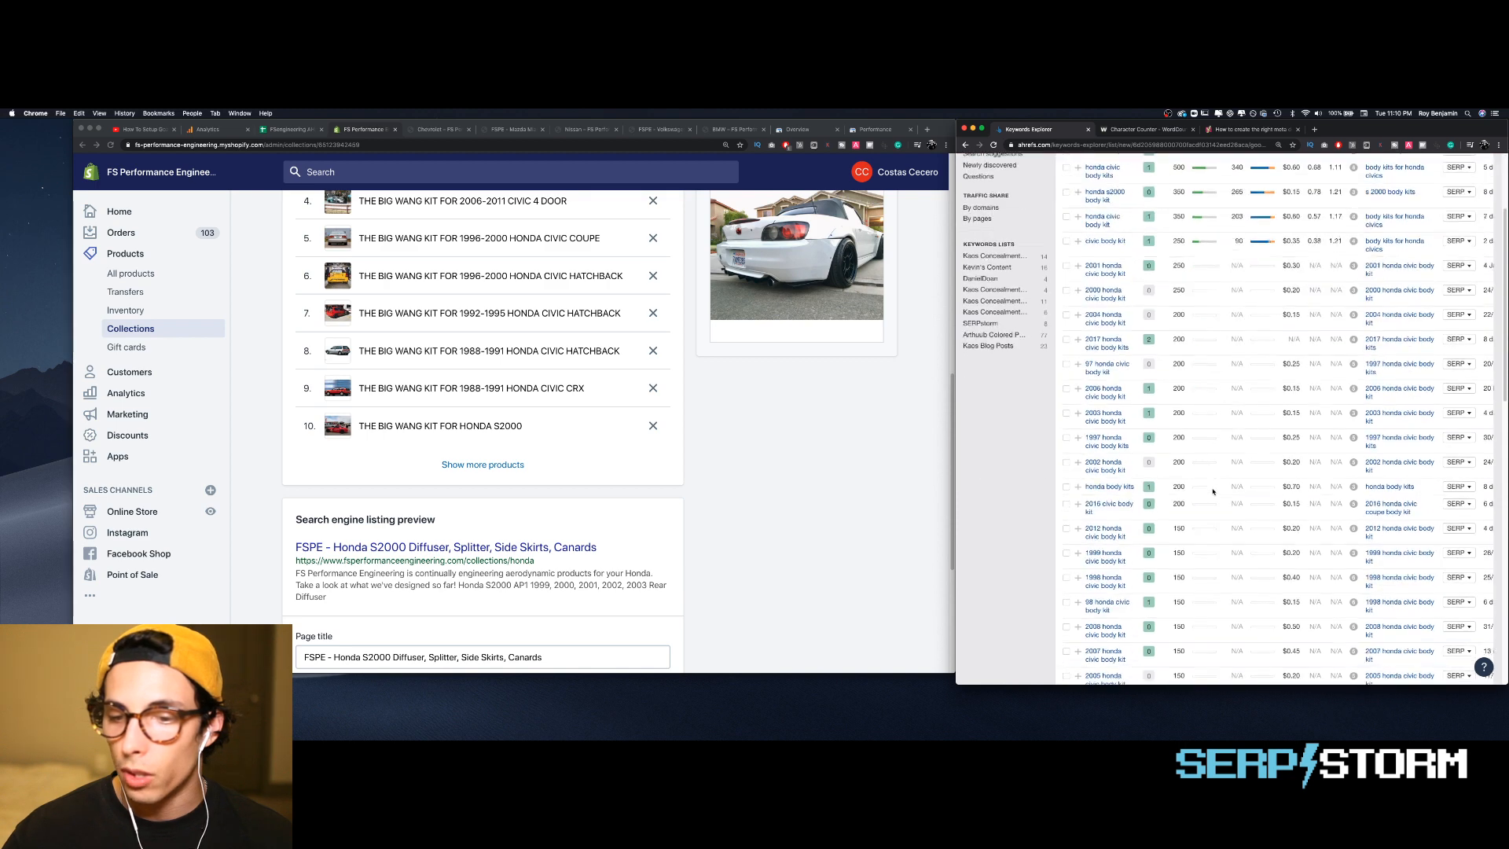
scroll(1213, 492, up, 5)
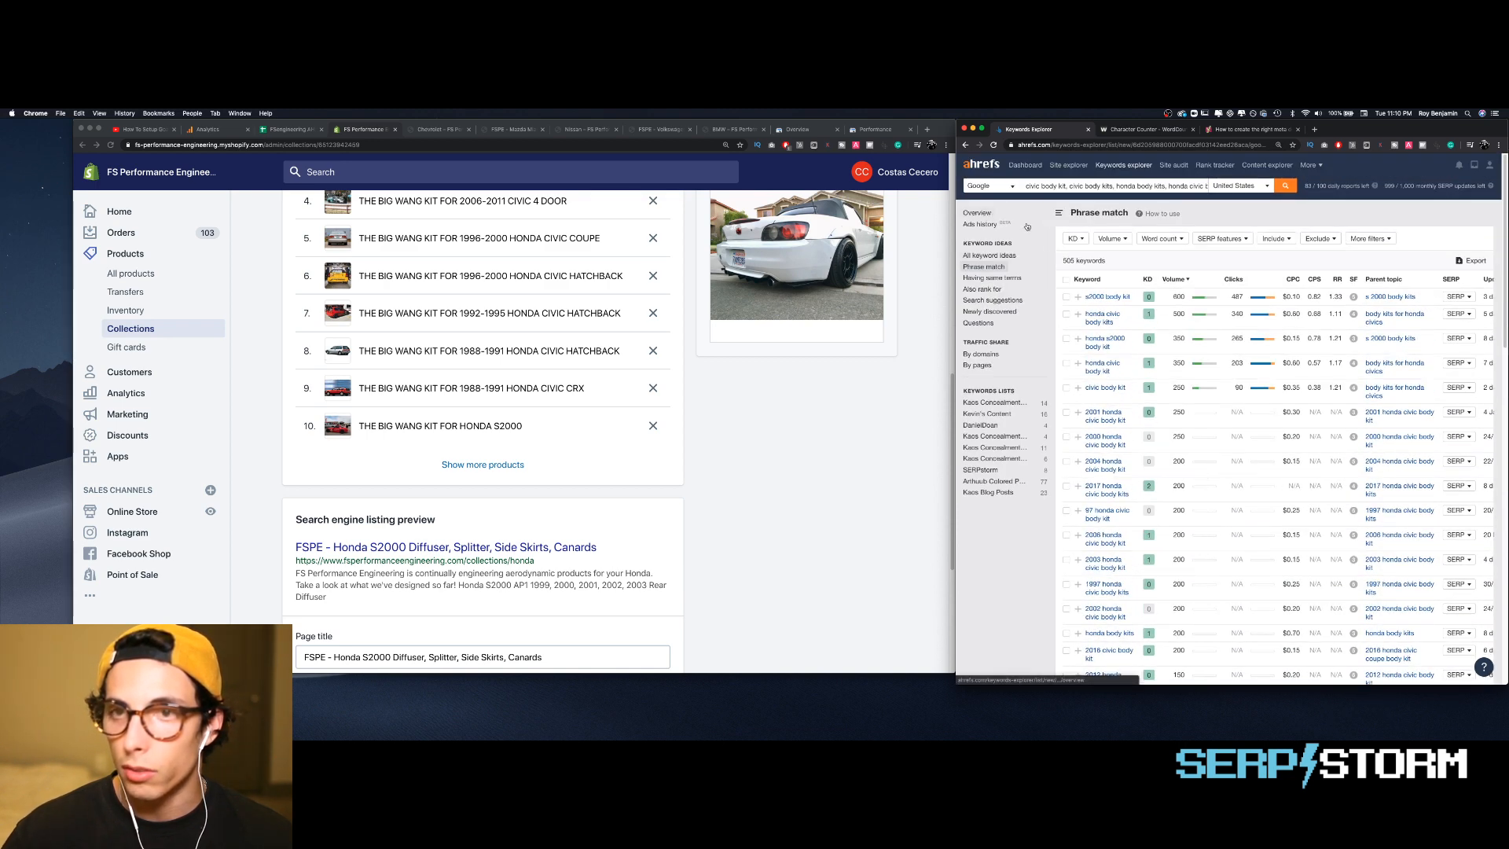
click(986, 215)
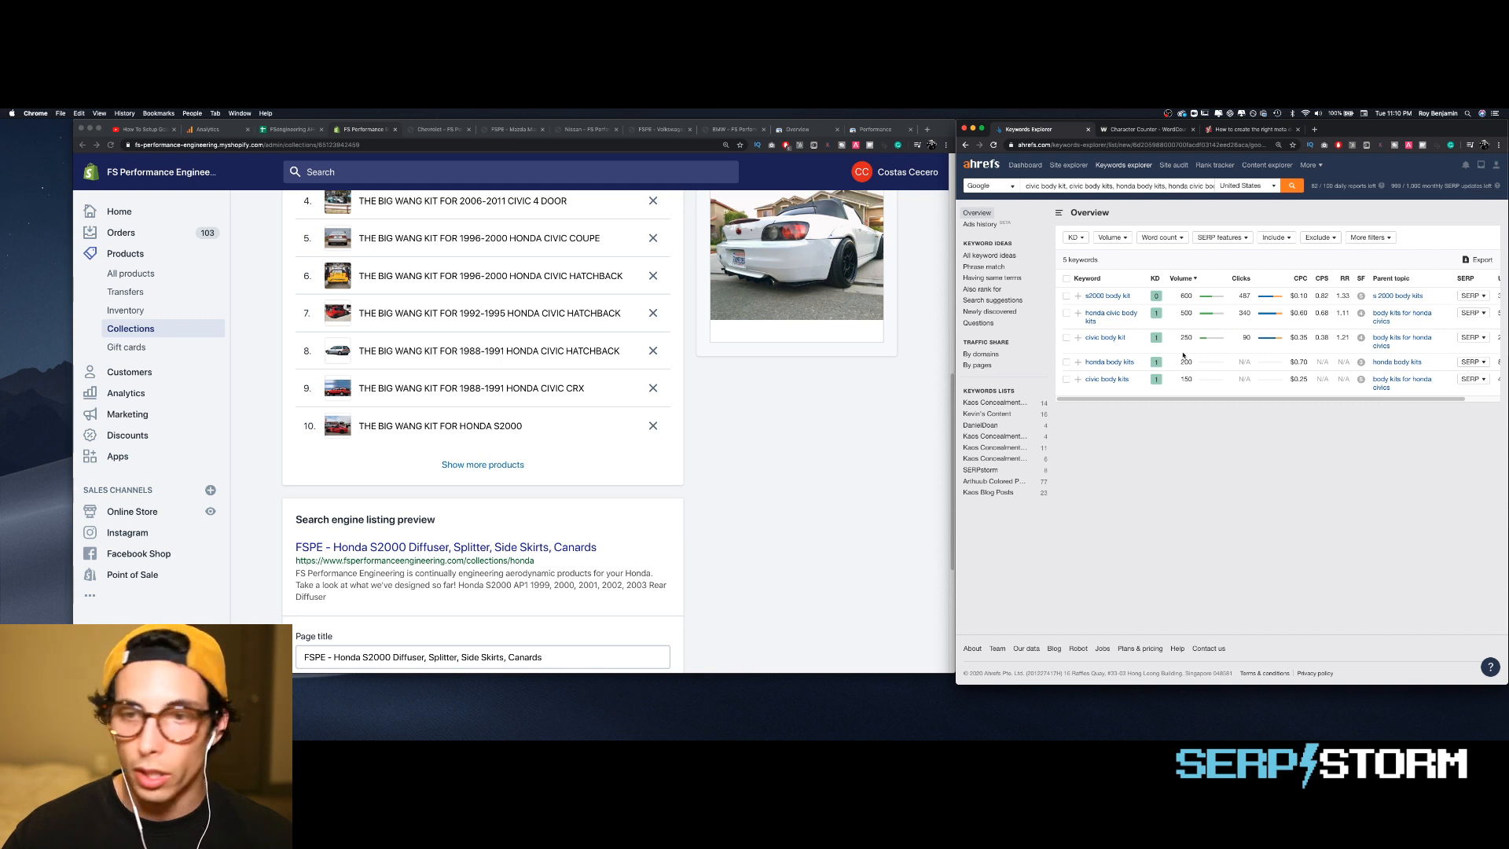
- Replace the Honda collection's page title with "Honda Body Kits | S2000 body kit, civic body kit & More | FSPE"
scroll(493, 558, down, 2)
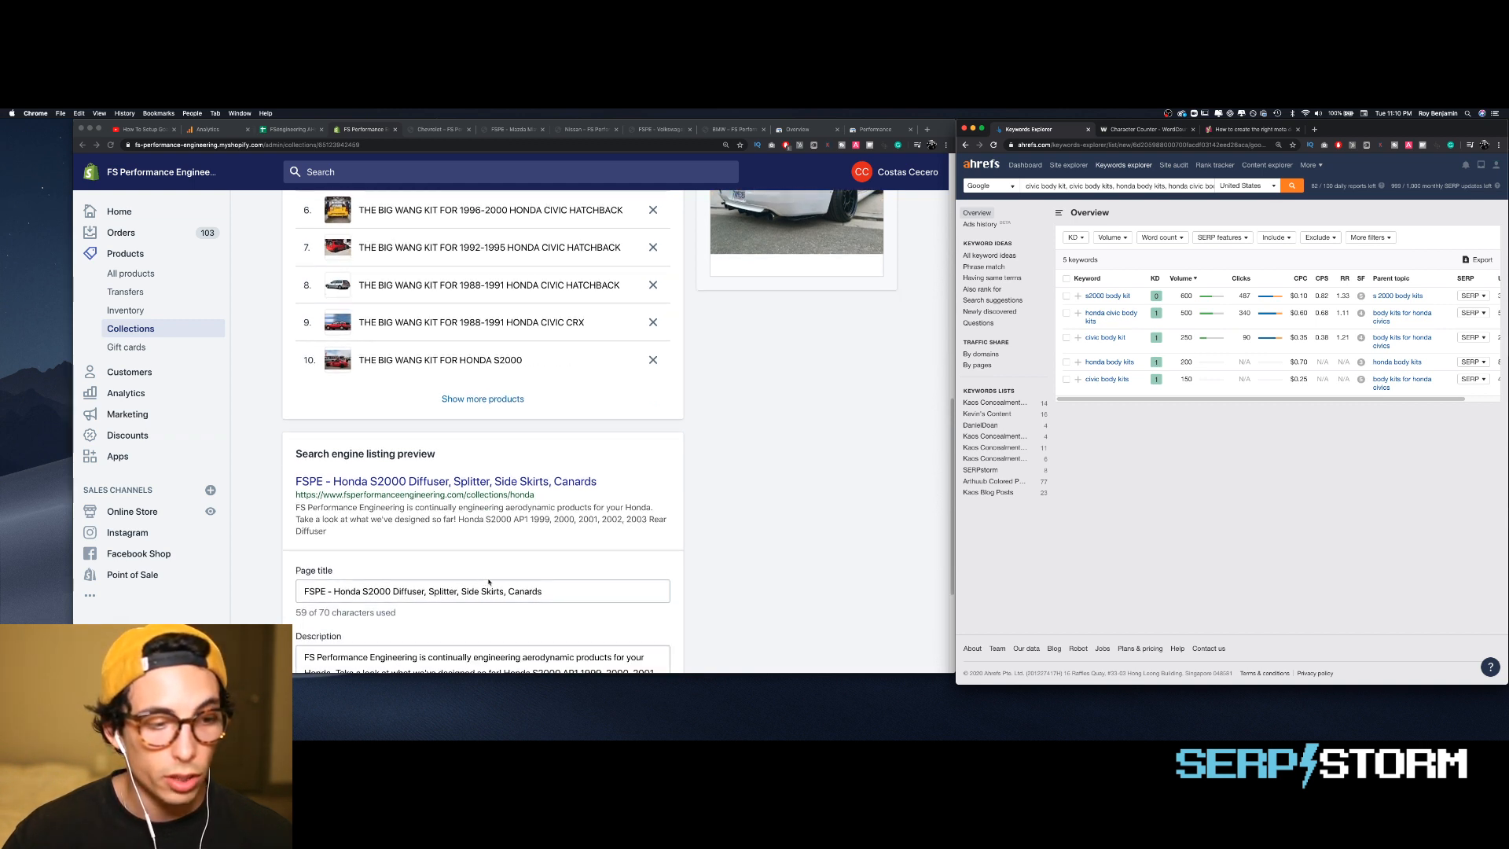
click(556, 591)
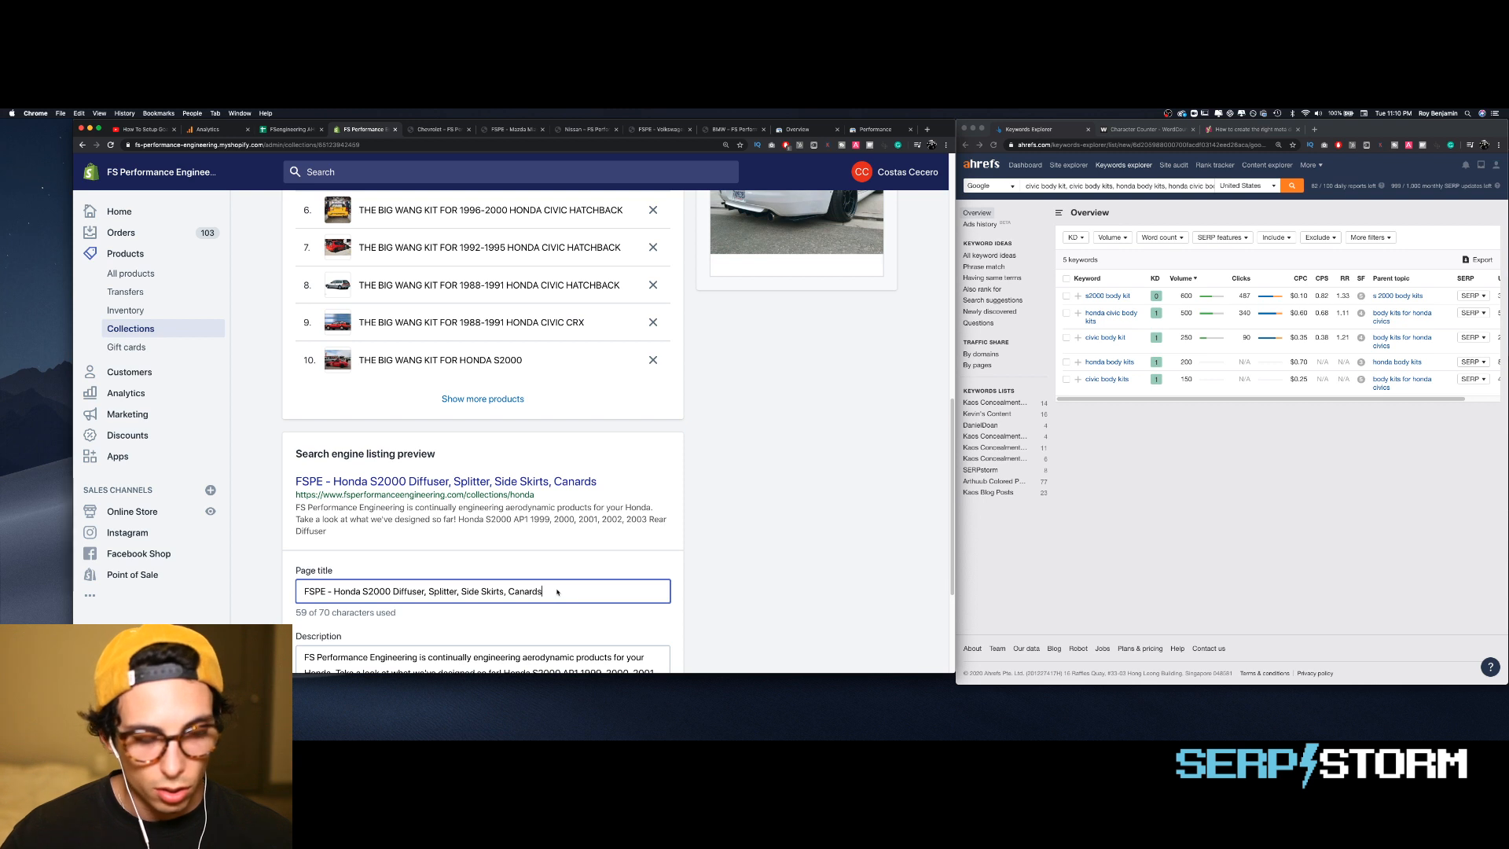
key(super+a)
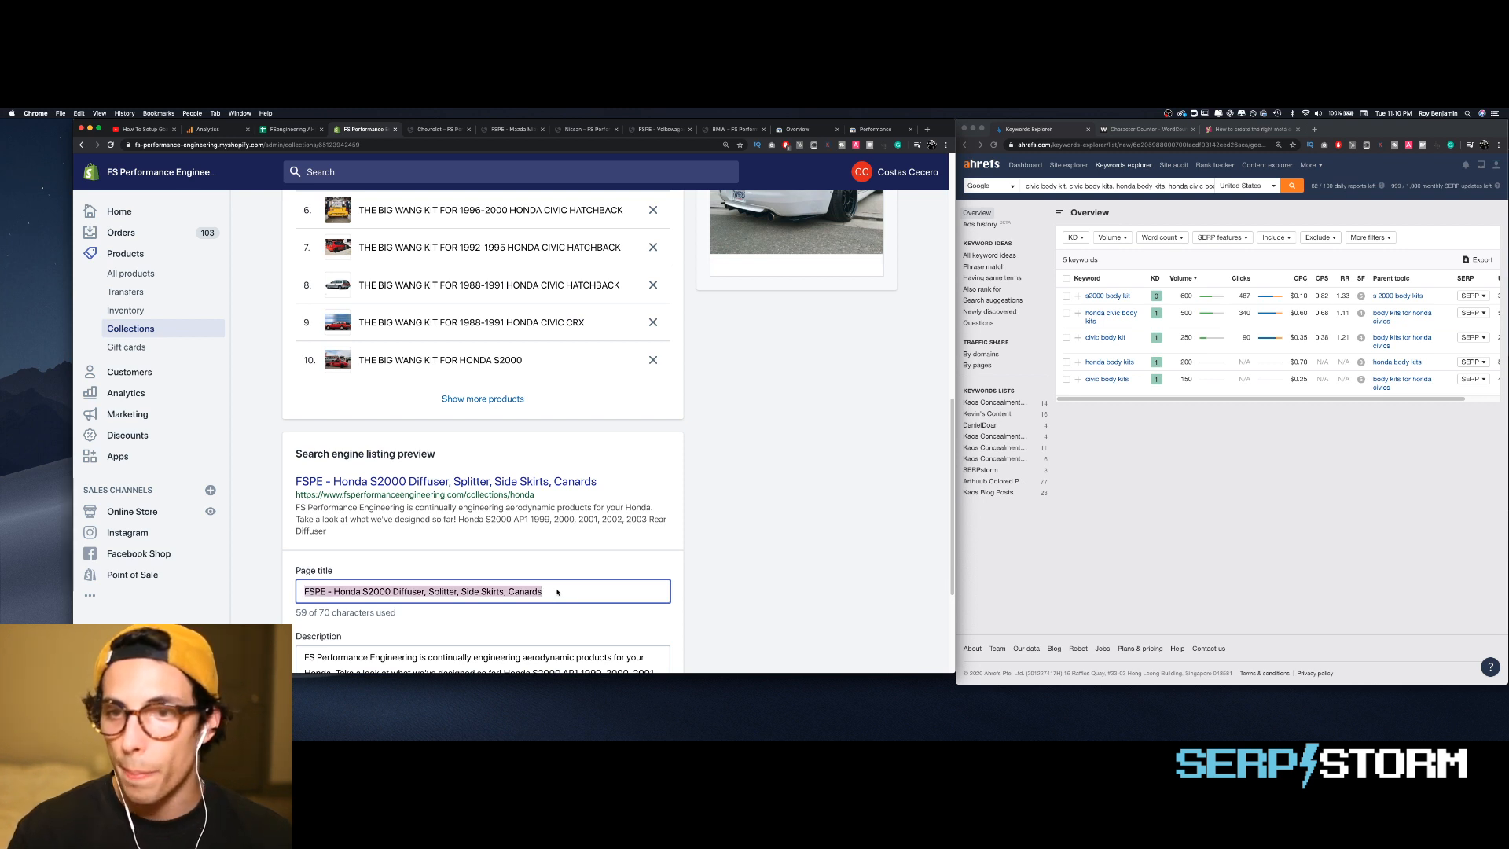
text(Honda )
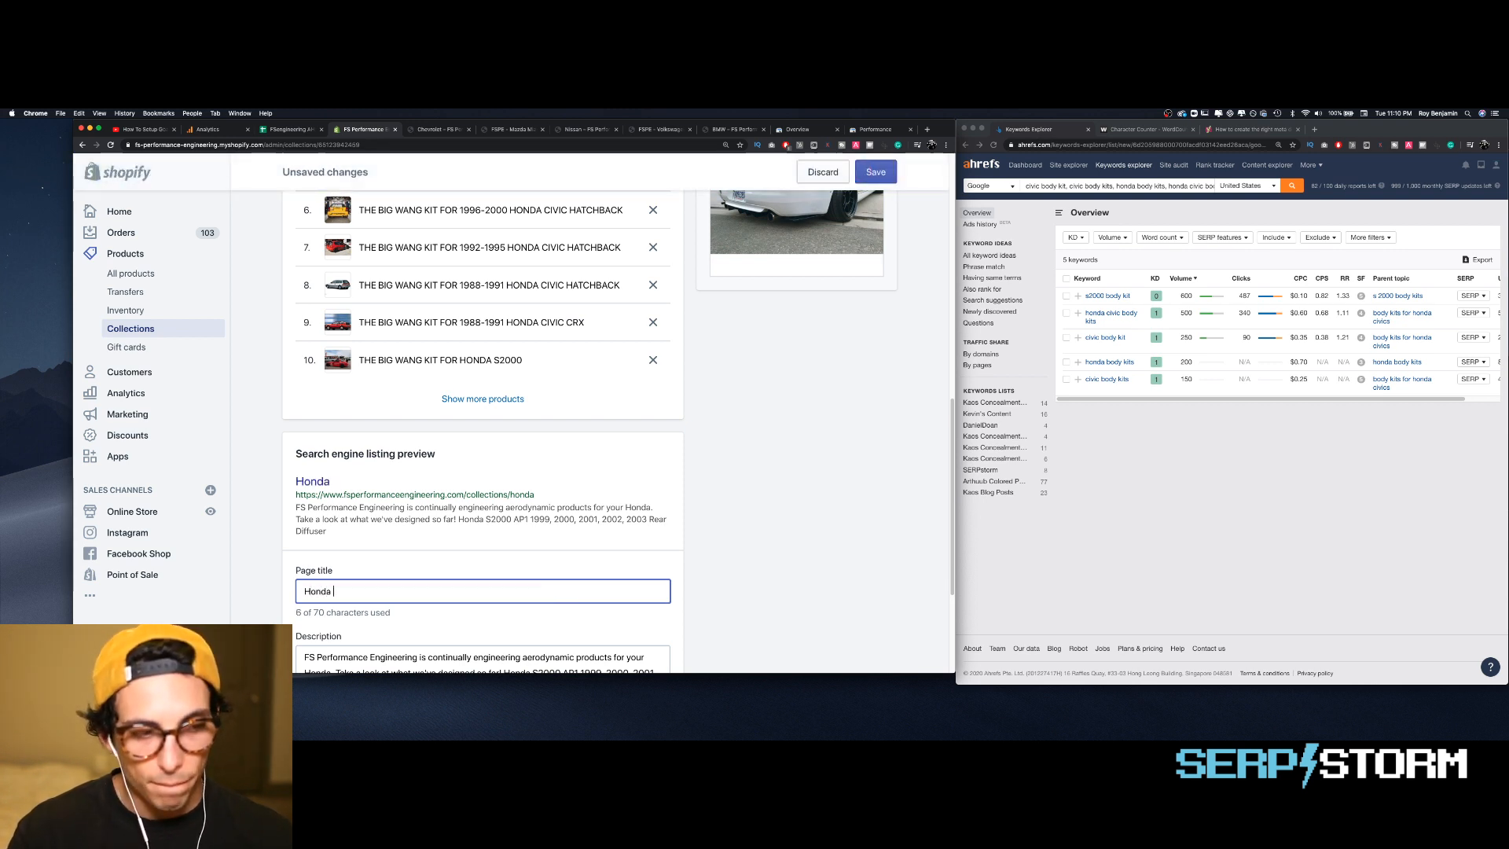
text(Body Kits | S)
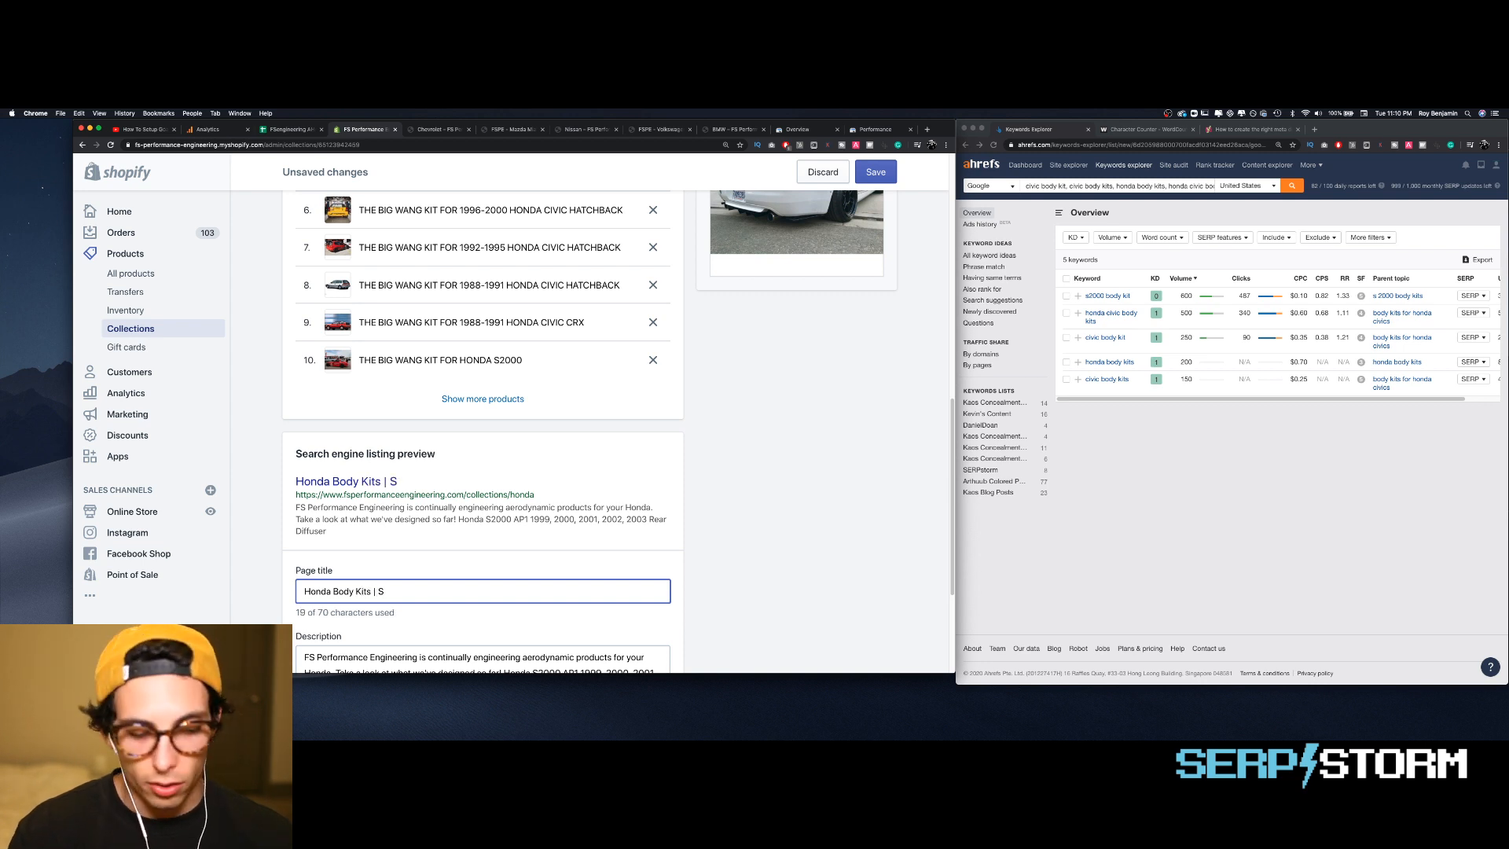
text(2000 body kit,)
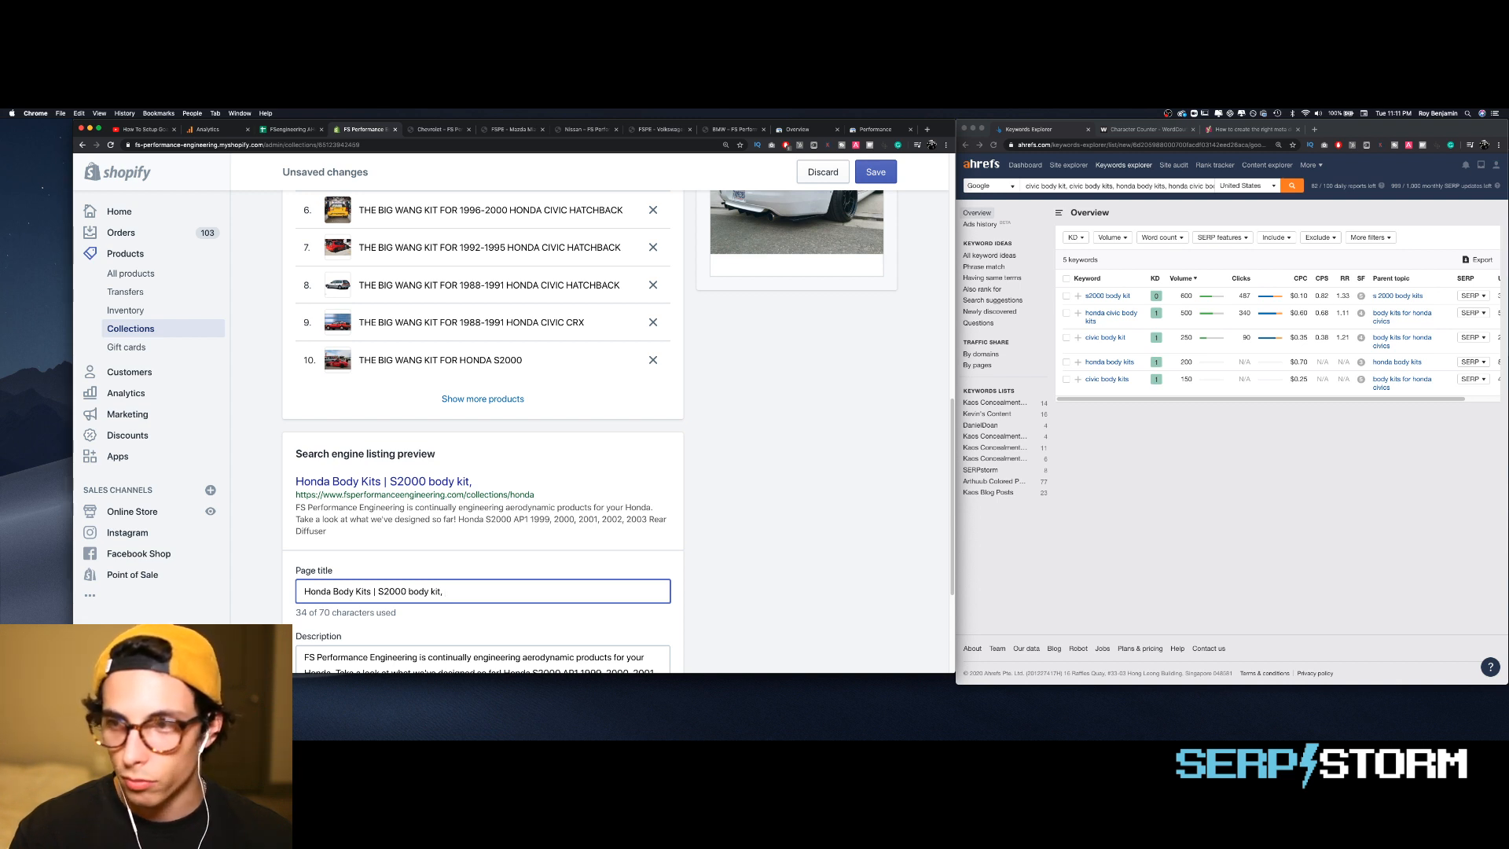
text(civic bo)
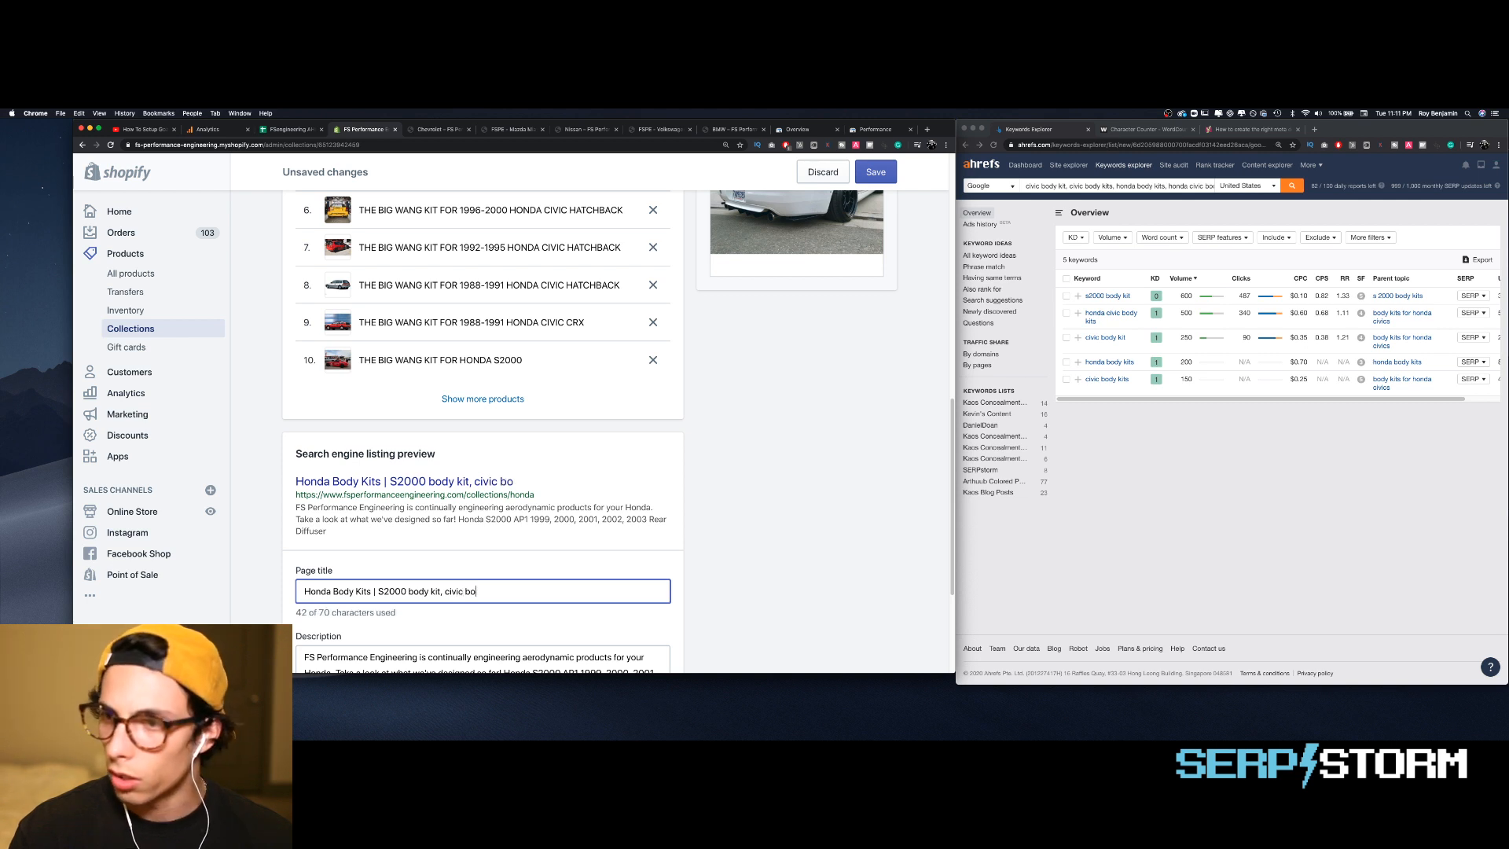
text(dy kit)
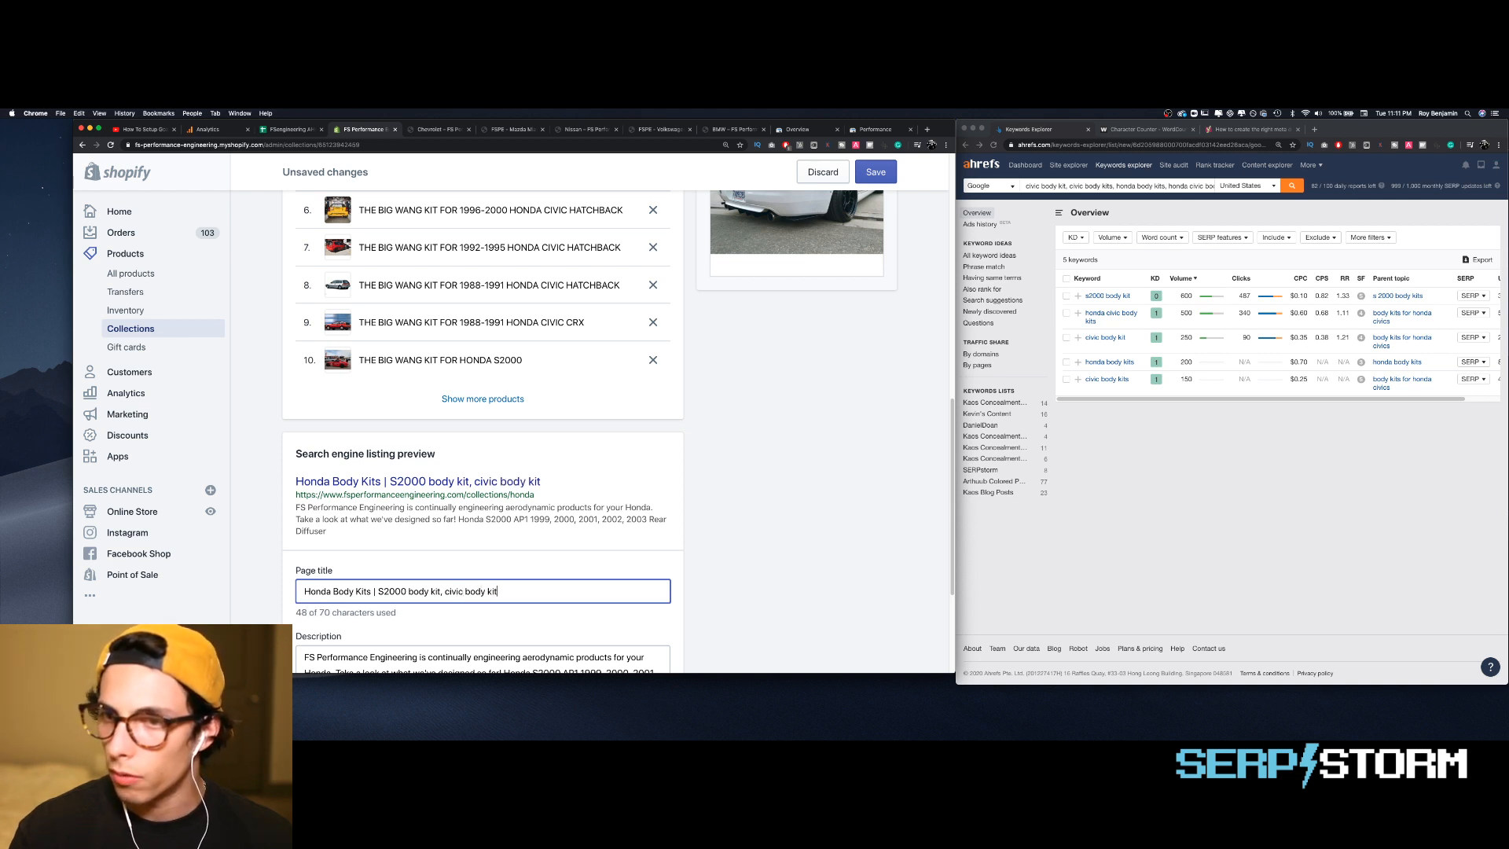
text( & More)
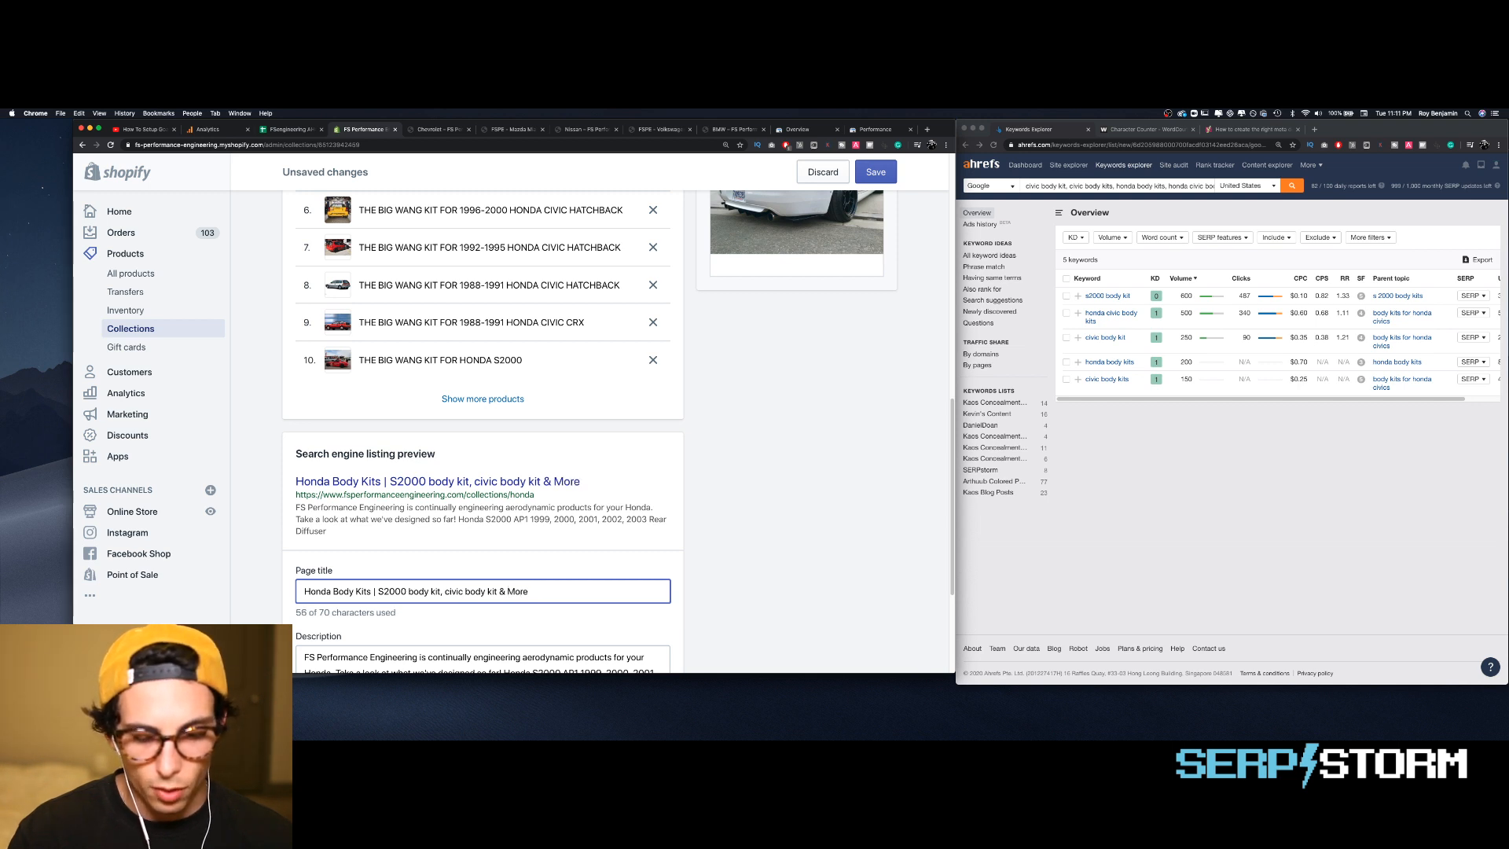
text( | FSPE)
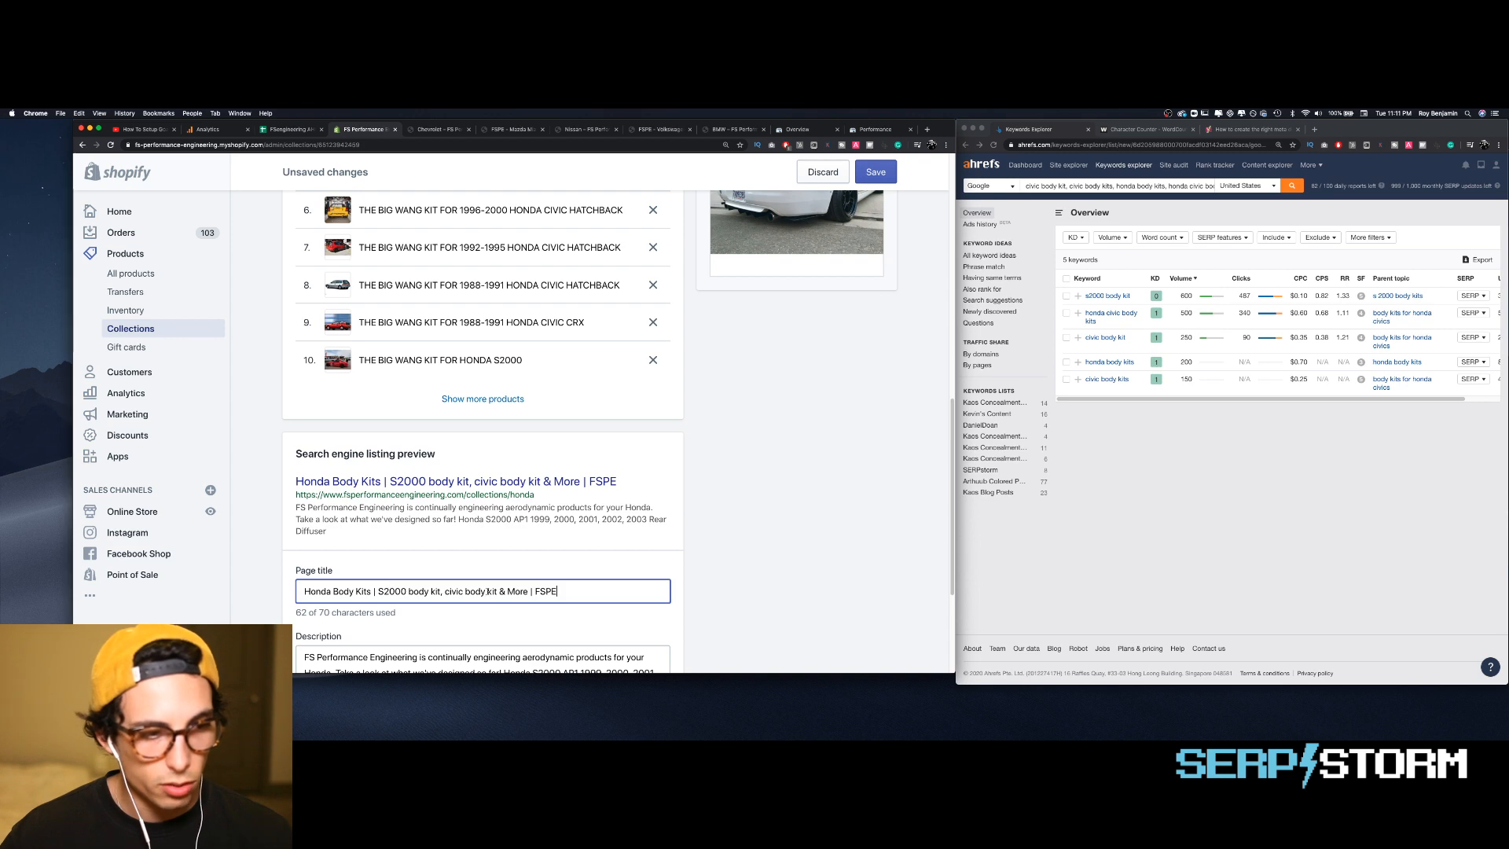
- Copy the VW description template from the Google Sheets spreadsheet and paste it below the existing text in the Shopify Honda collection's SEO description
scroll(514, 614, down, 5)
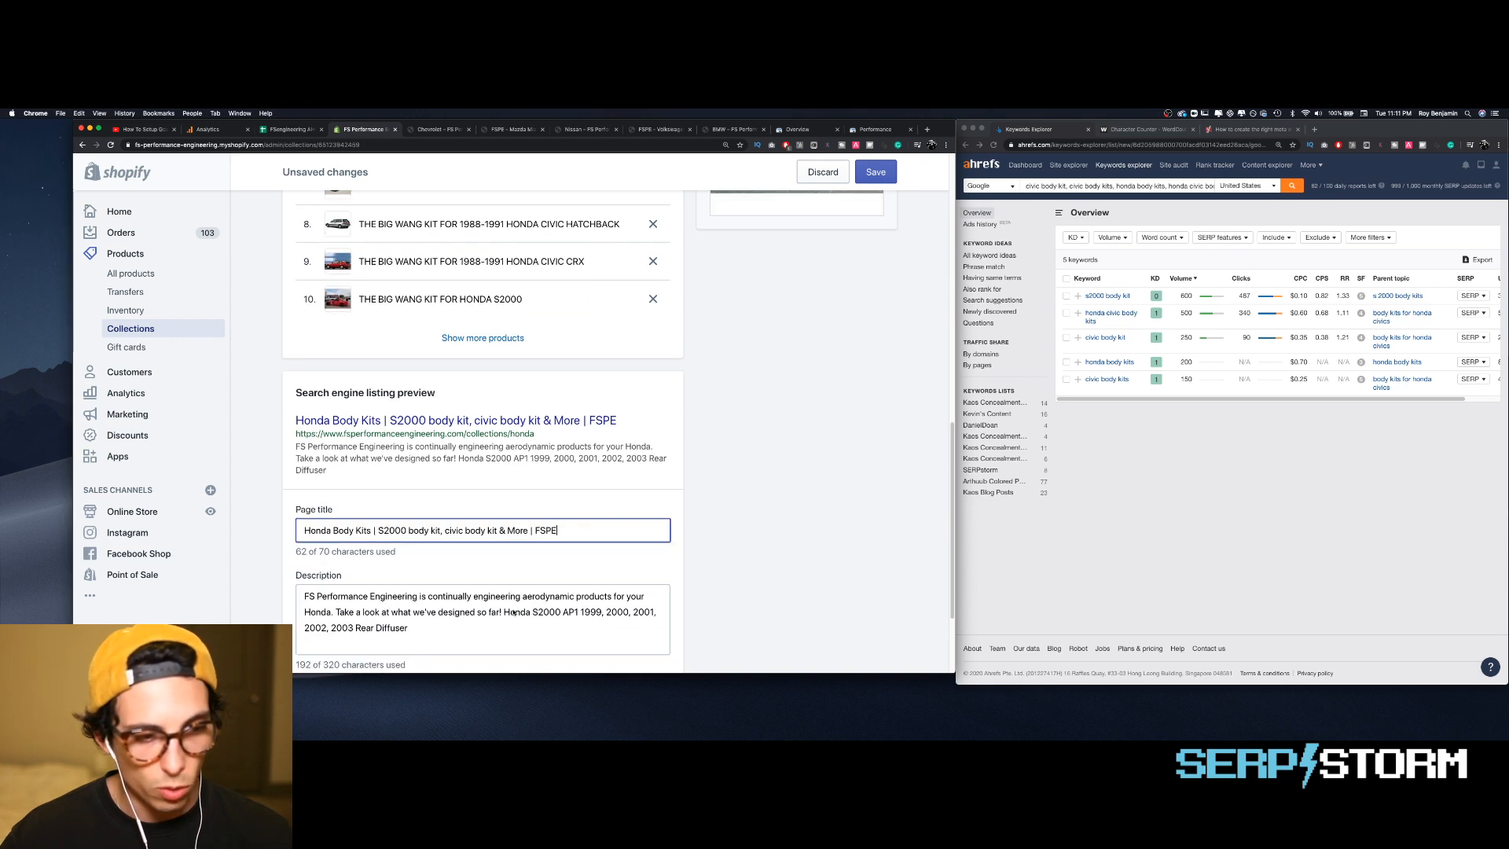
click(415, 492)
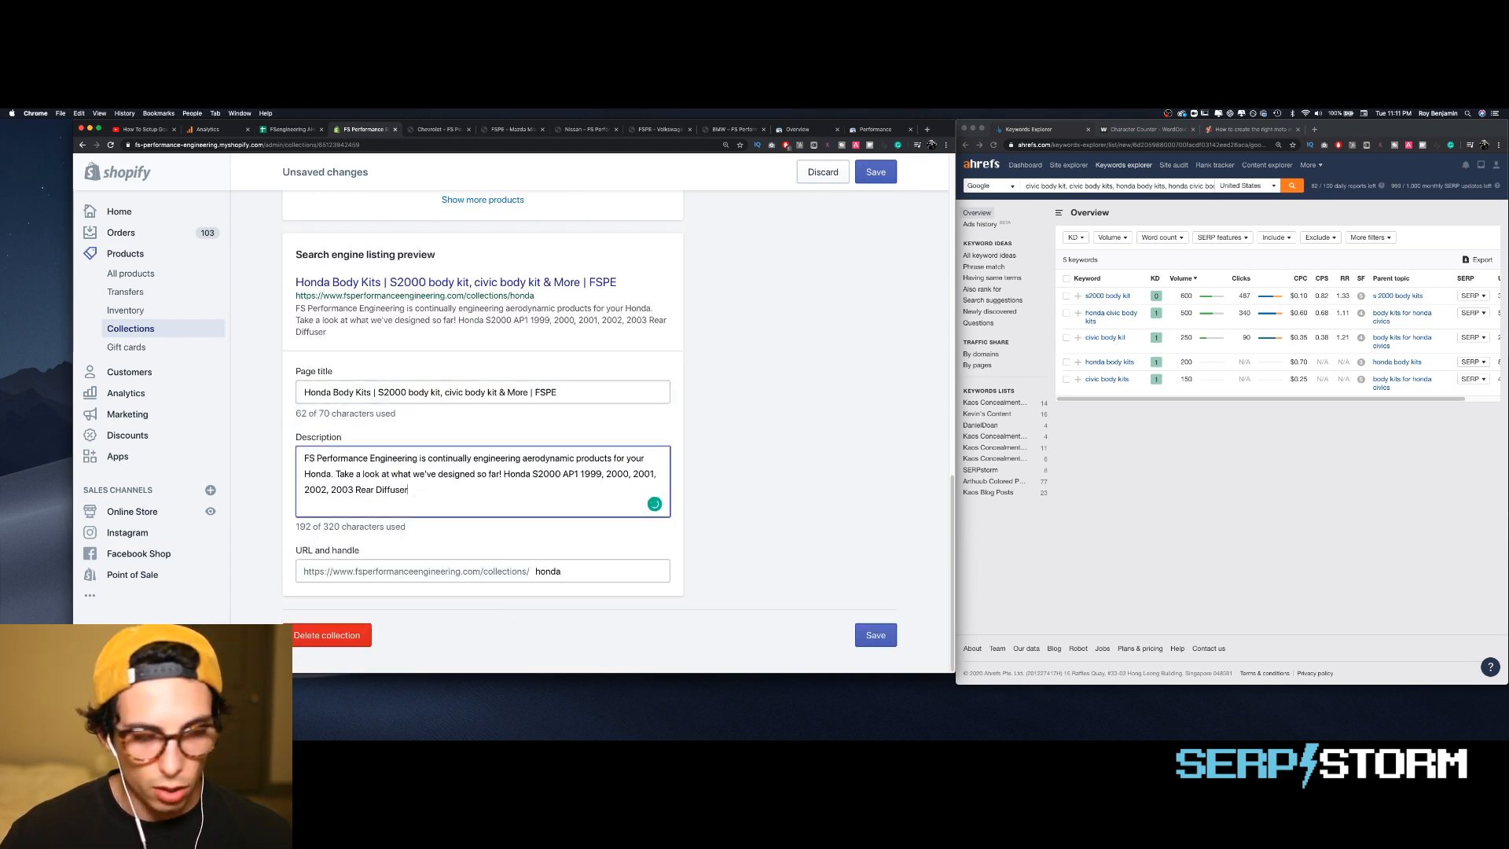
key(Return)
key(Return)
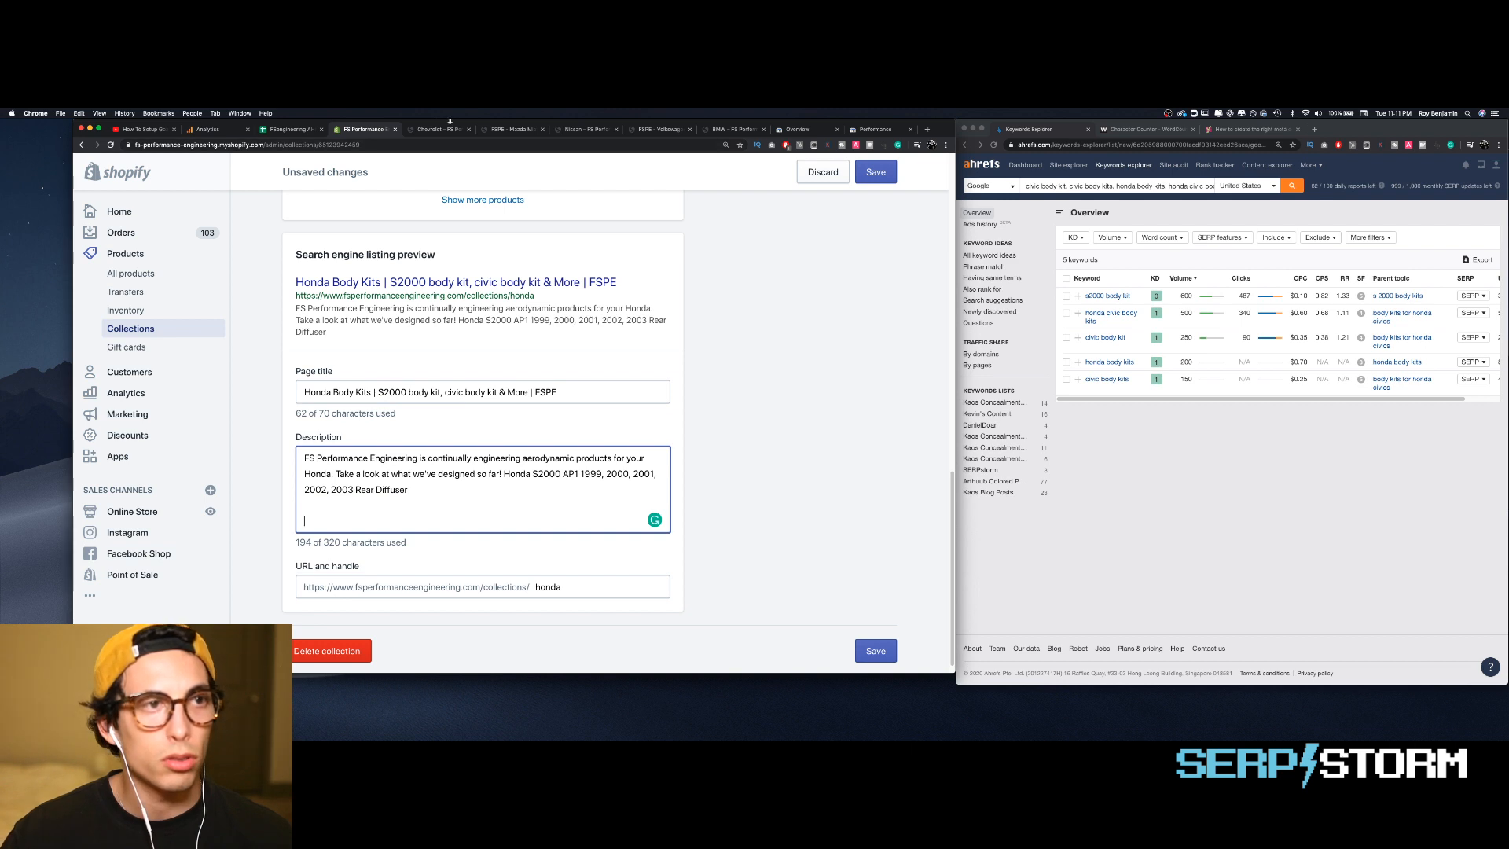
click(290, 129)
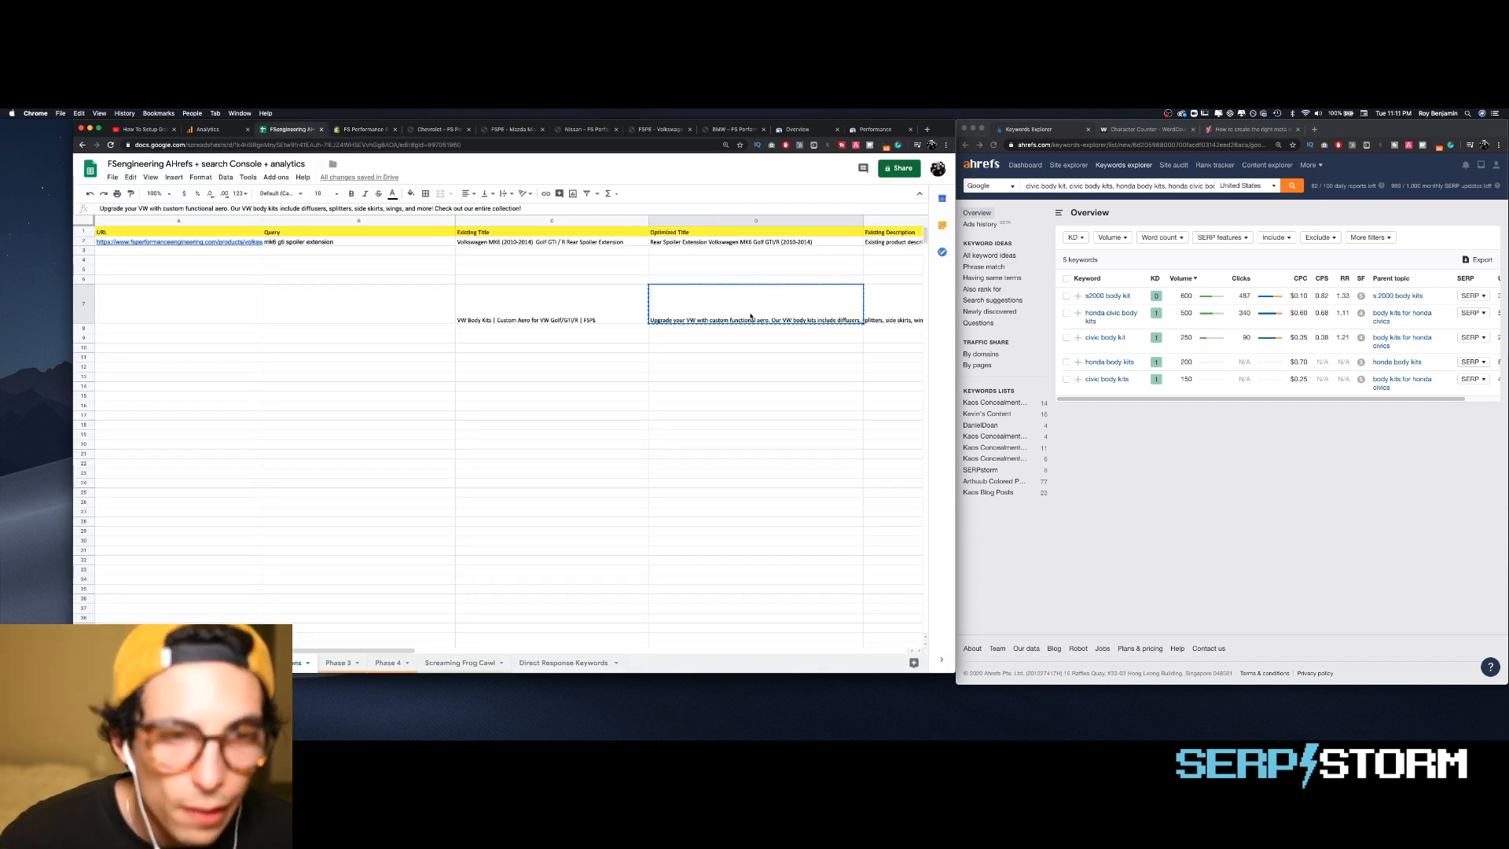
click(759, 338)
click(752, 313)
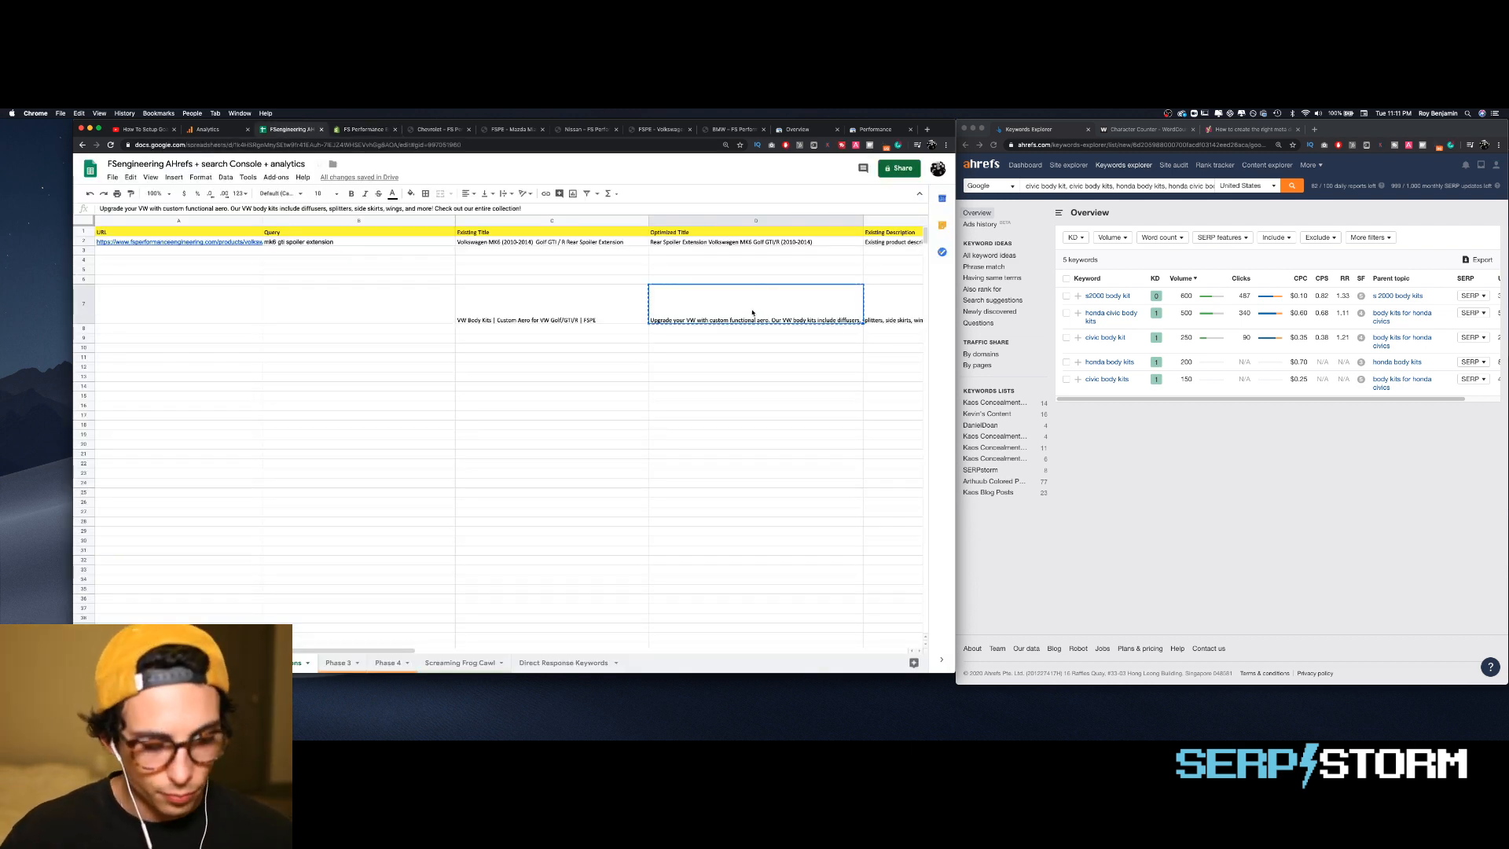
click(376, 130)
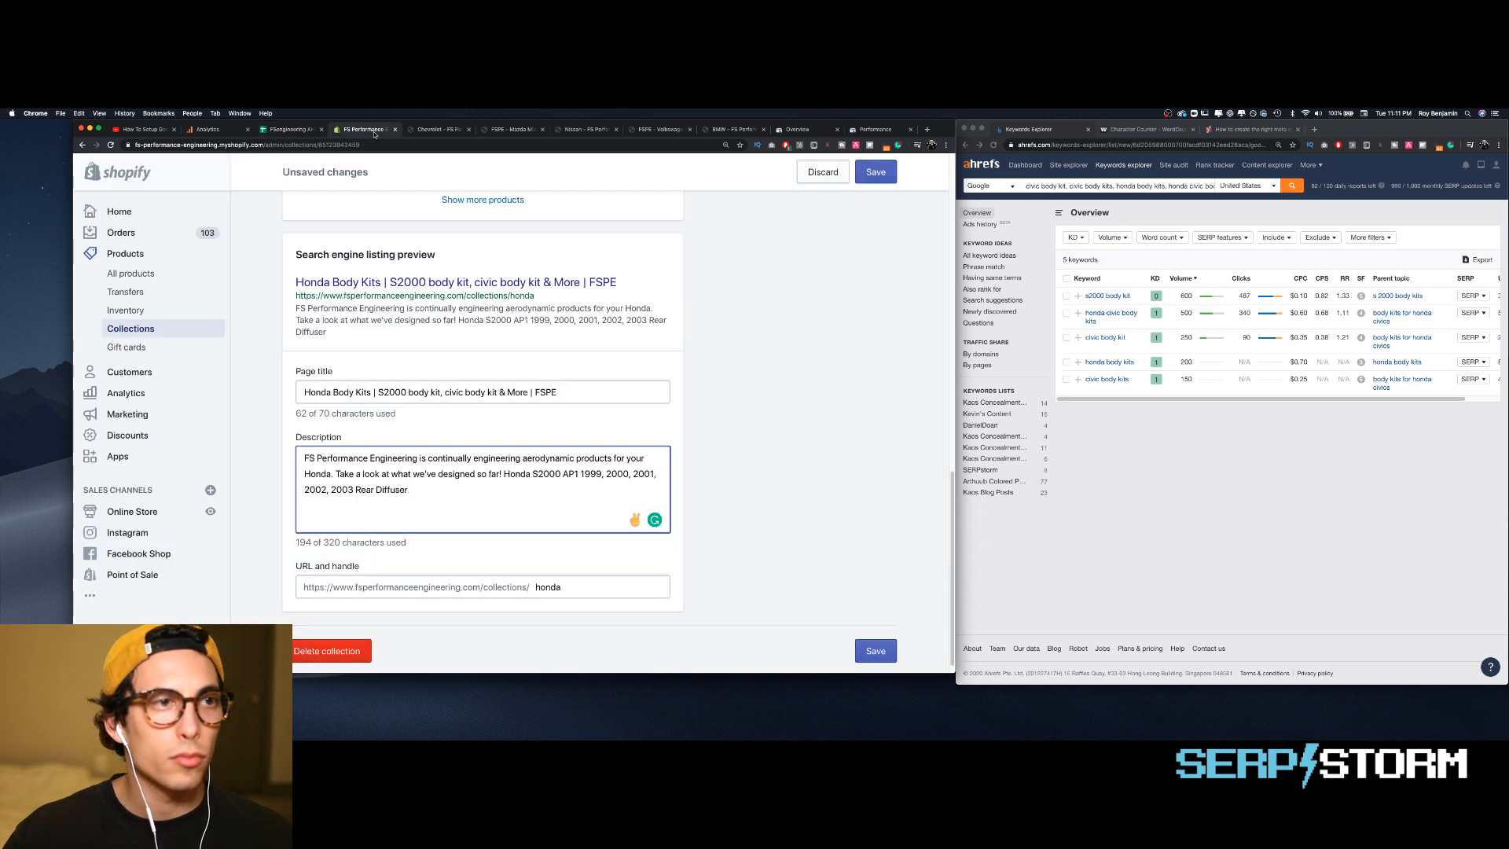
key(BackSpace)
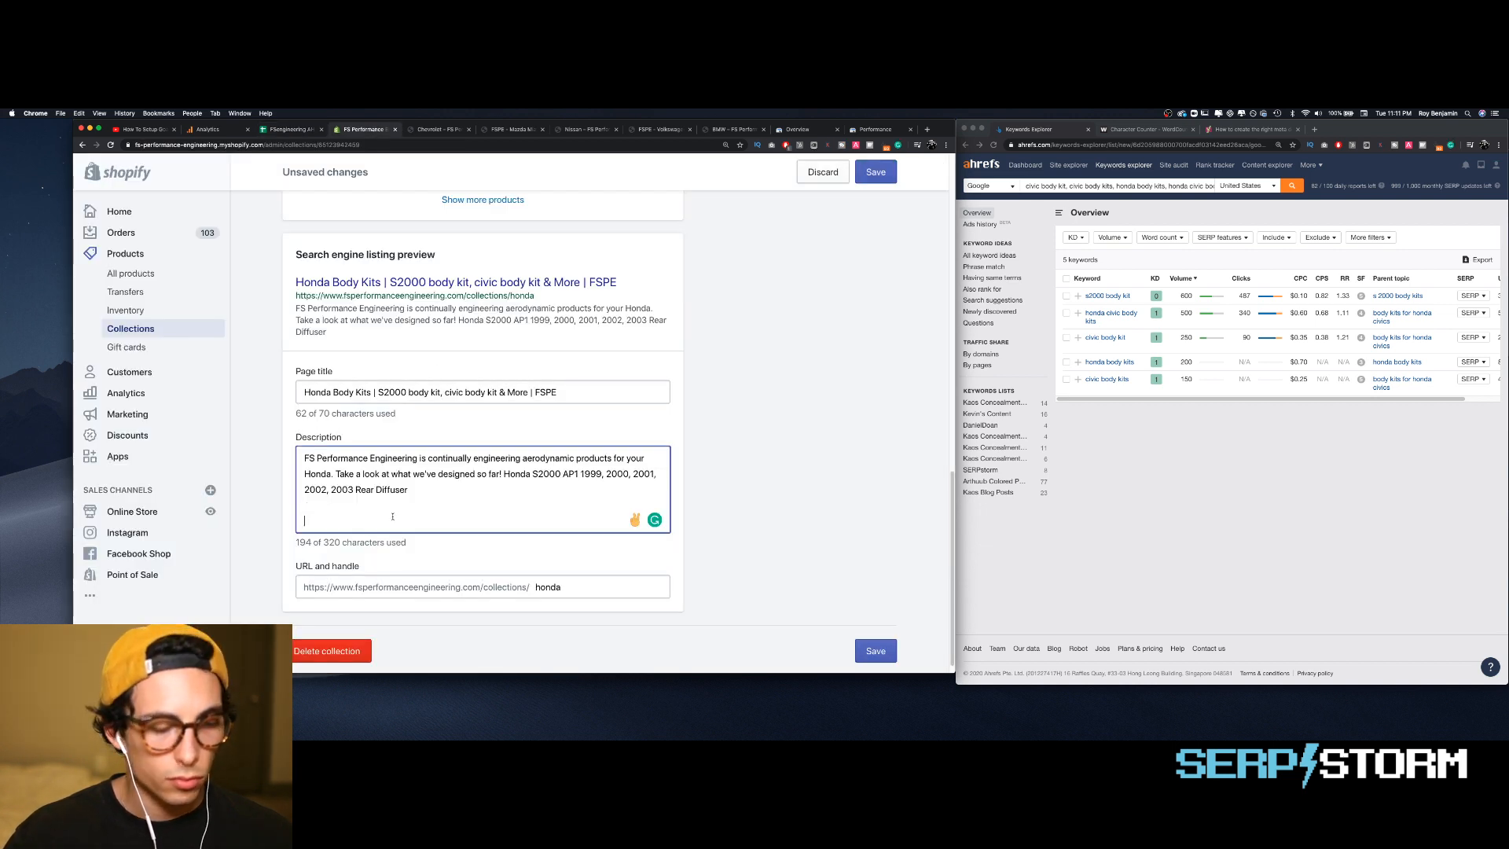
text(Upgrade your VW with custom functional aero. Our VW body kits include diffusers, splitters, side skirts, wings, and more! Check out our entire collection!)
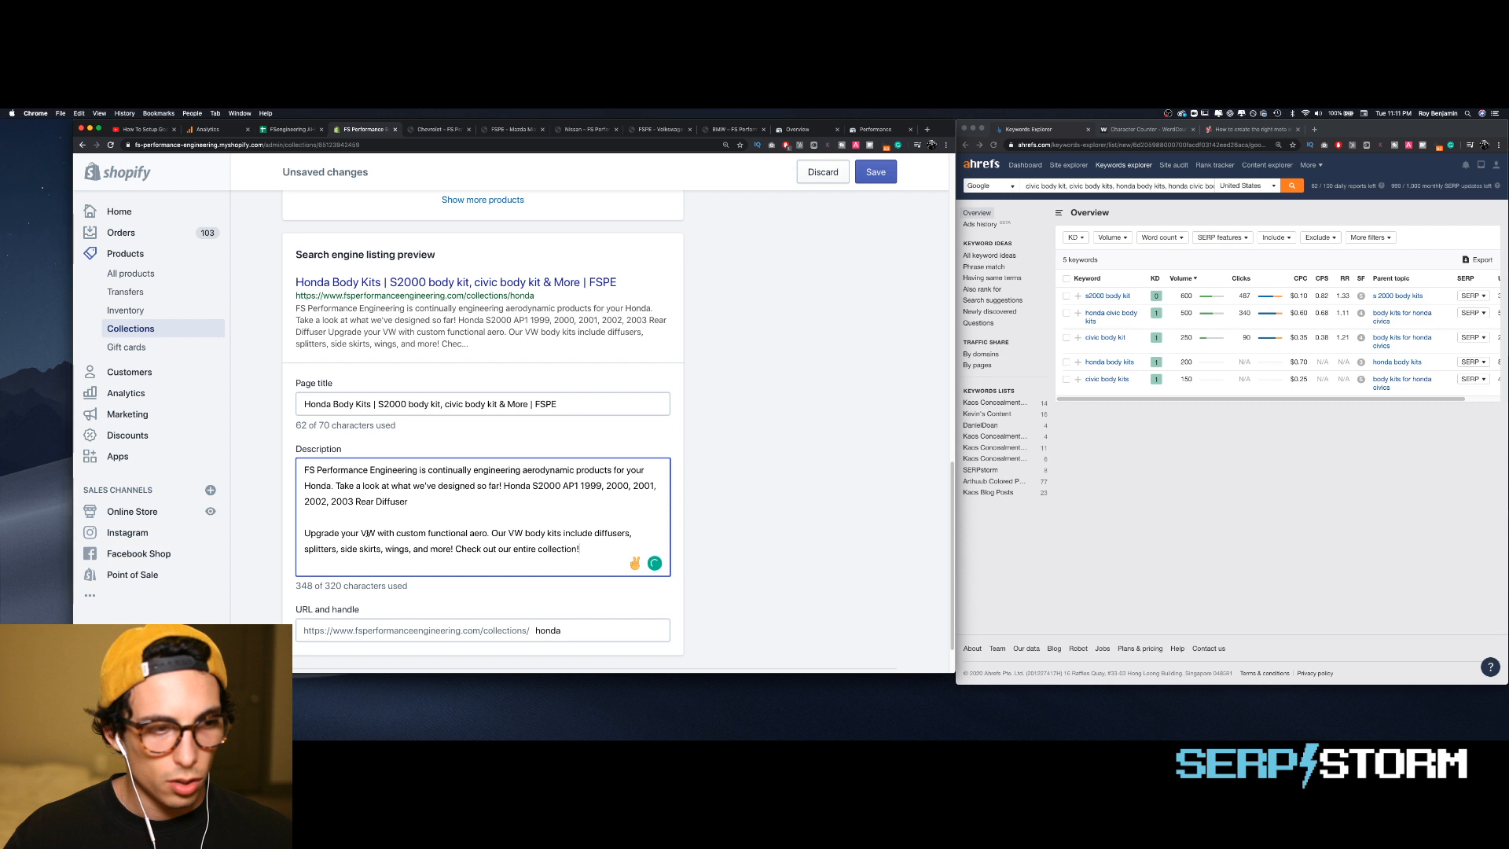
- Replace "VW" with "Honda" in the pasted opening sentence so it reads "Upgrade your Honda with custom functional aero."
double_click(366, 533)
text(Honda Civic or S200)
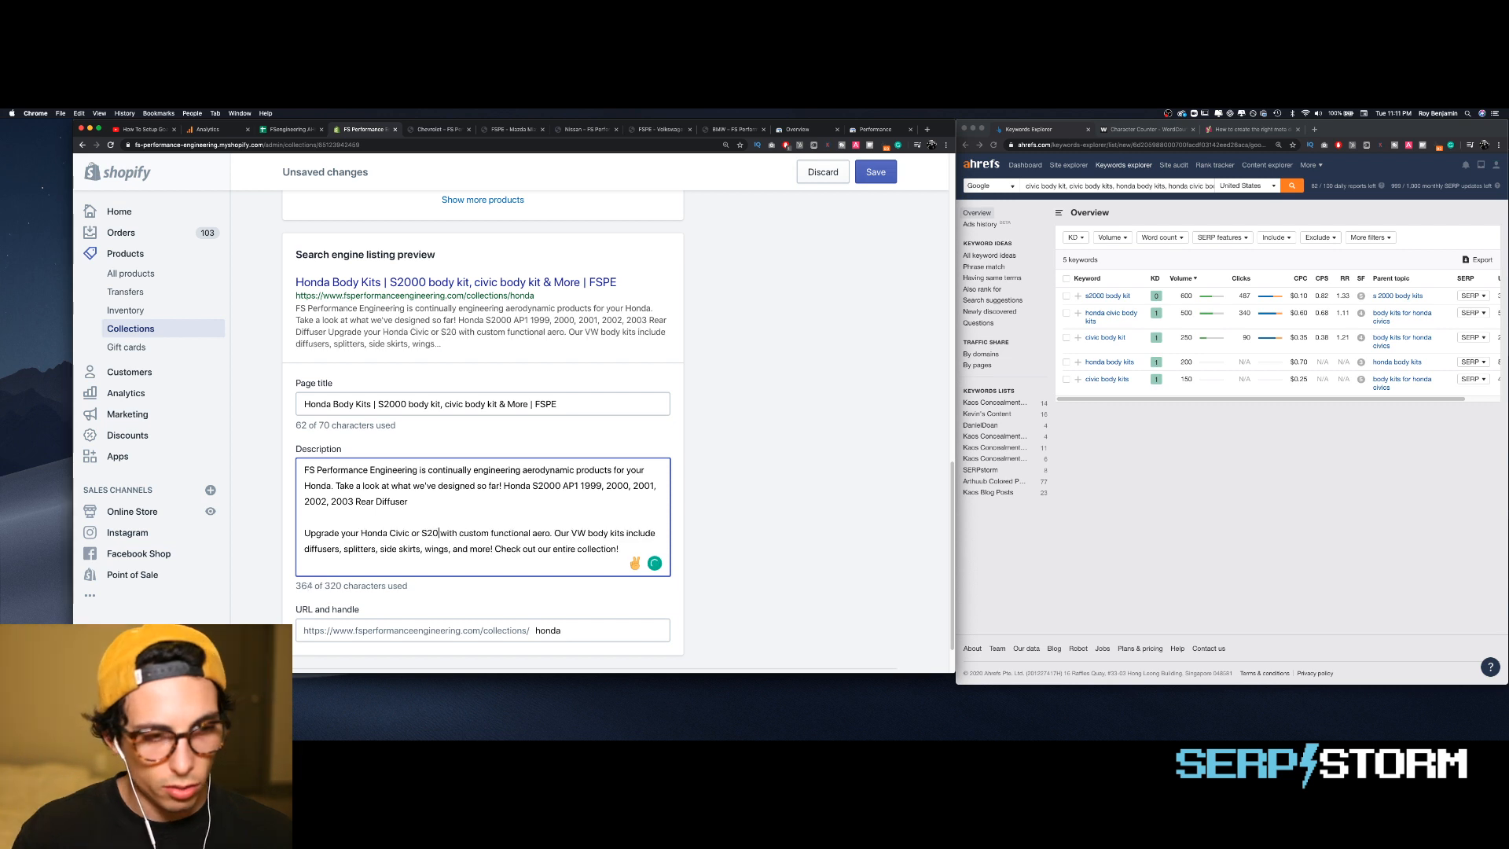
text(00)
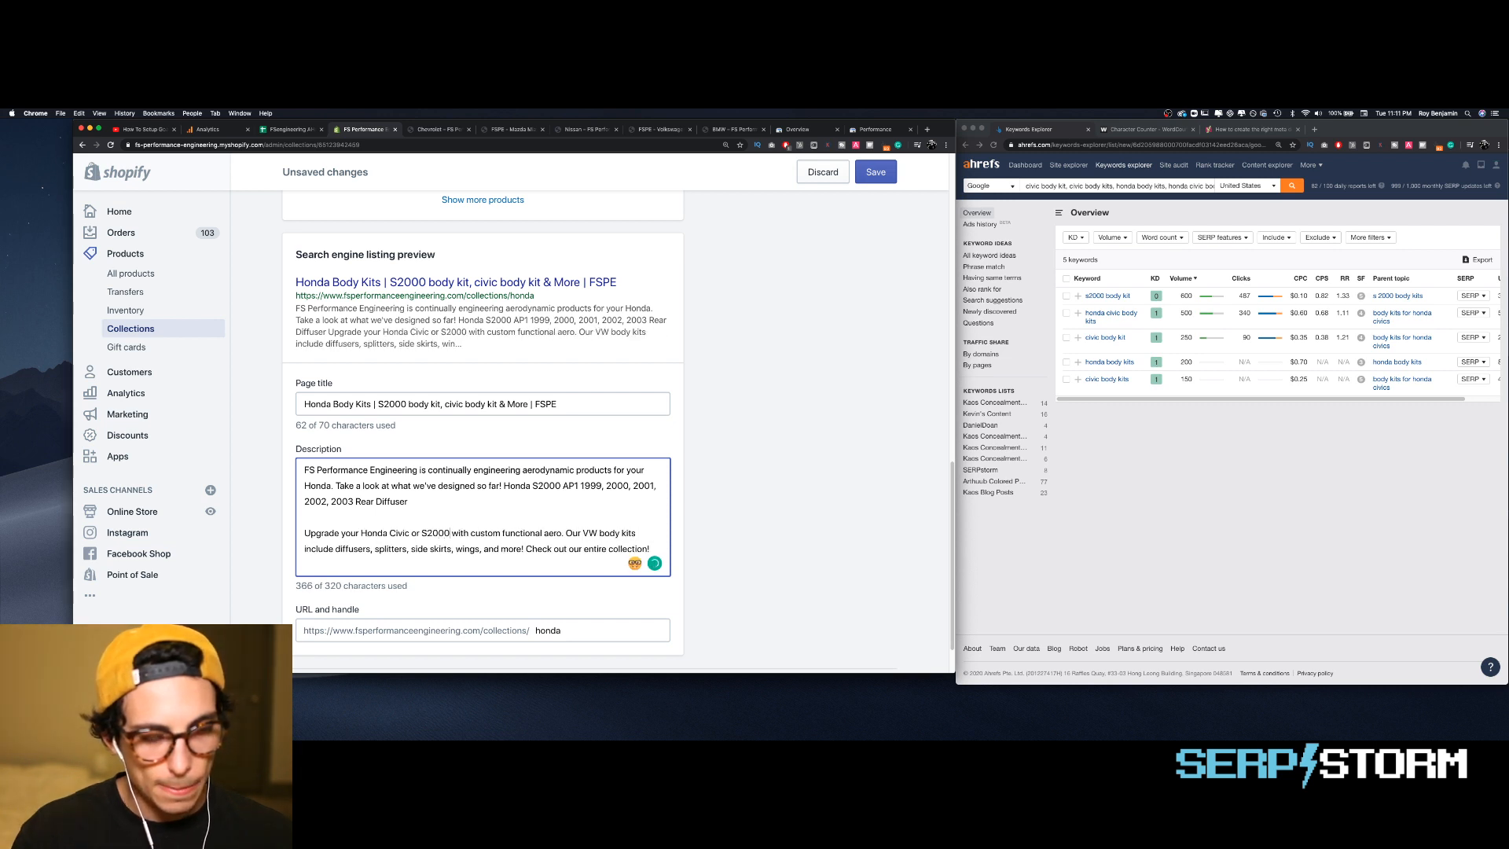
key(BackSpace)
key(BackSpace)
key(BackSpace)
key(BackSpace)
key(BackSpace)
key(BackSpace)
key(BackSpace)
key(BackSpace)
key(BackSpace)
key(BackSpace)
key(BackSpace)
key(BackSpace)
key(BackSpace)
key(BackSpace)
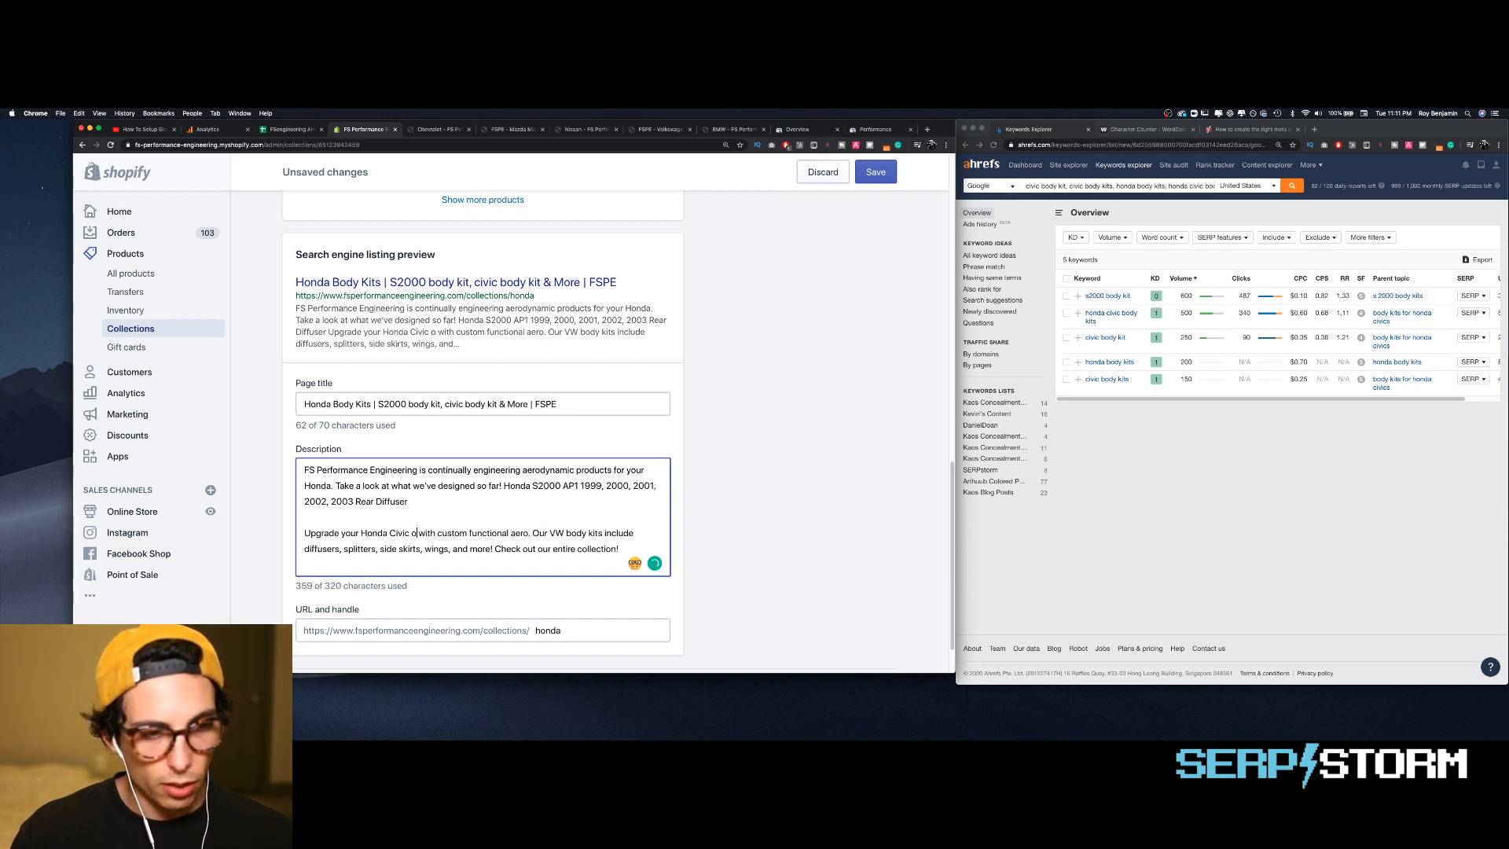
key(BackSpace)
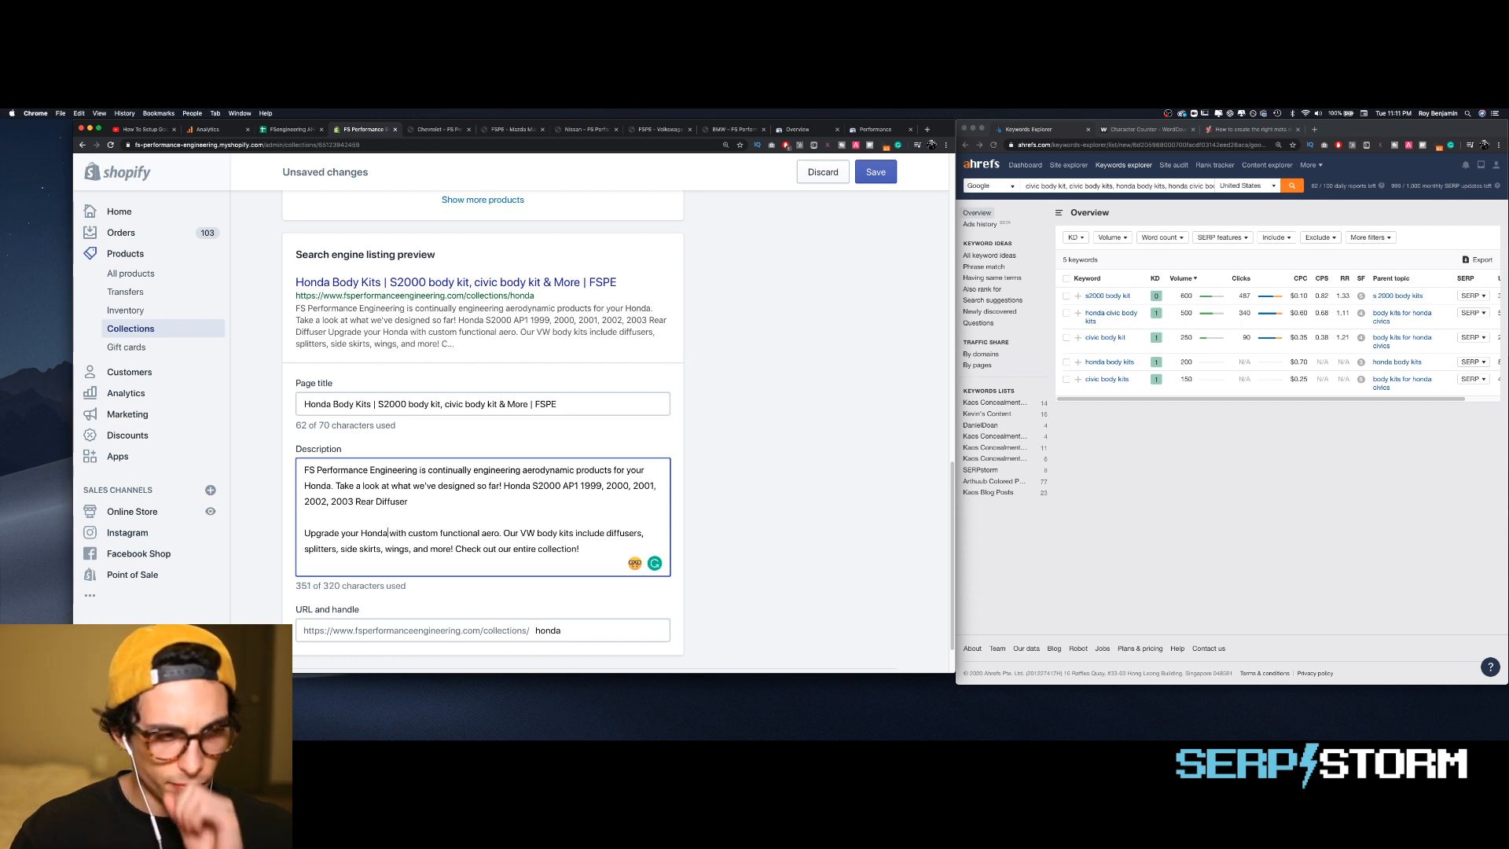
- Replace "VW body kits" with "s2000 body kit and civic body kit", remove the old description text above, and save the Honda collection
double_click(529, 532)
text(s200)
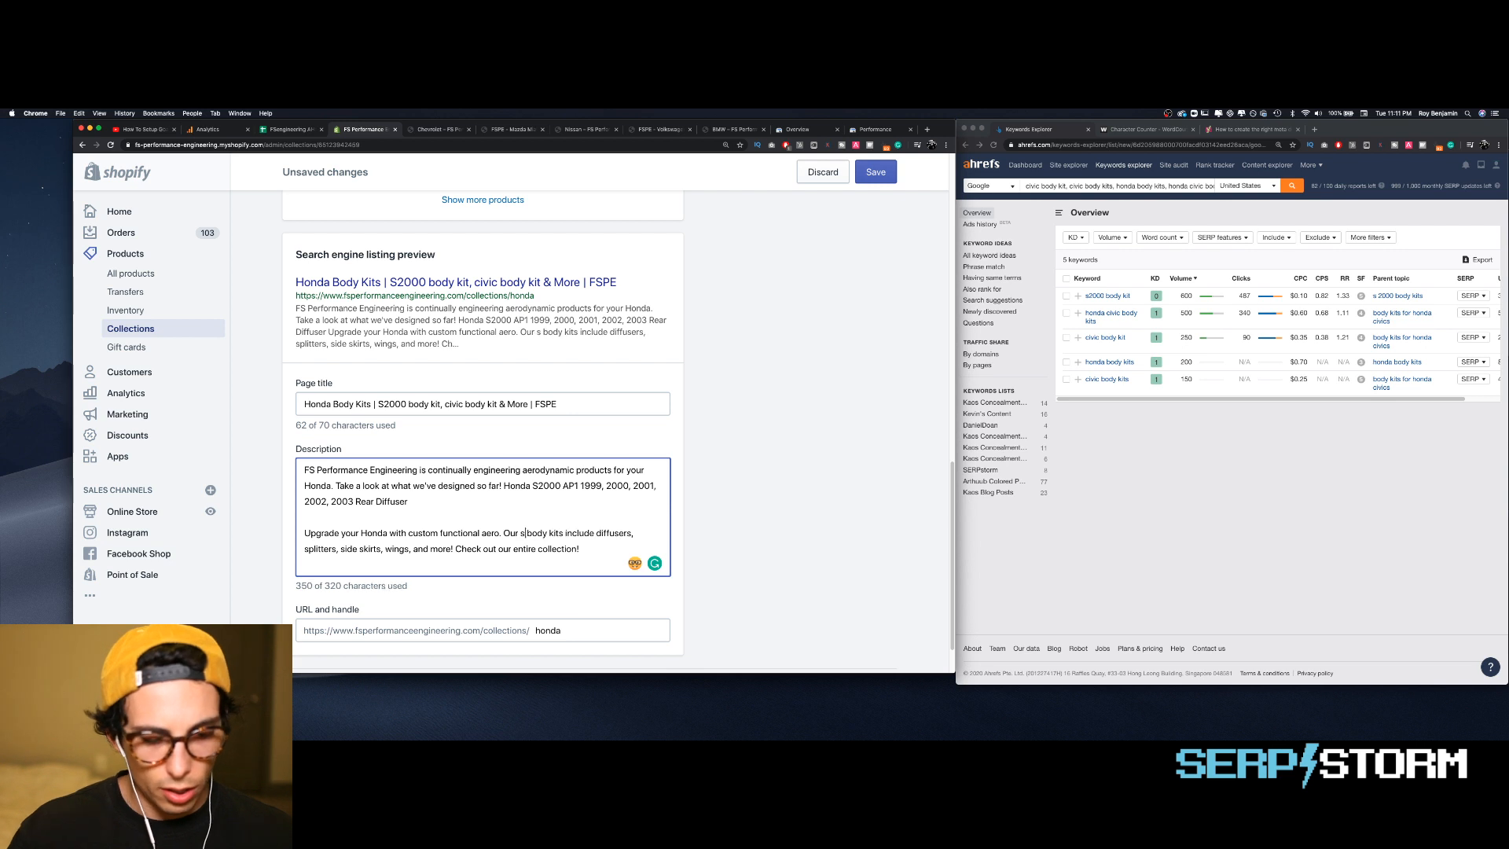
text(0)
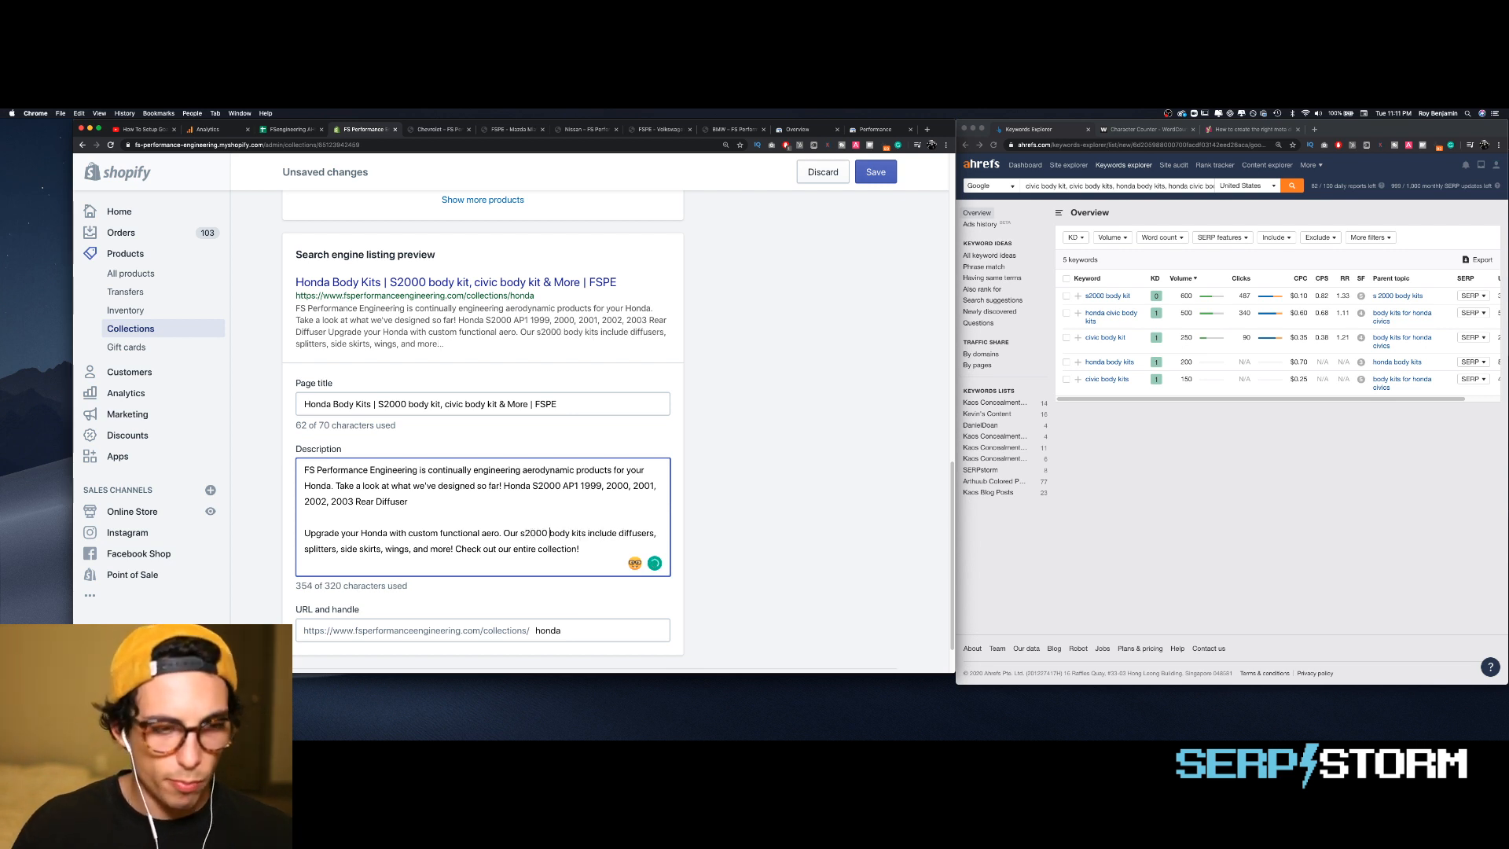
click(585, 533)
key(BackSpace)
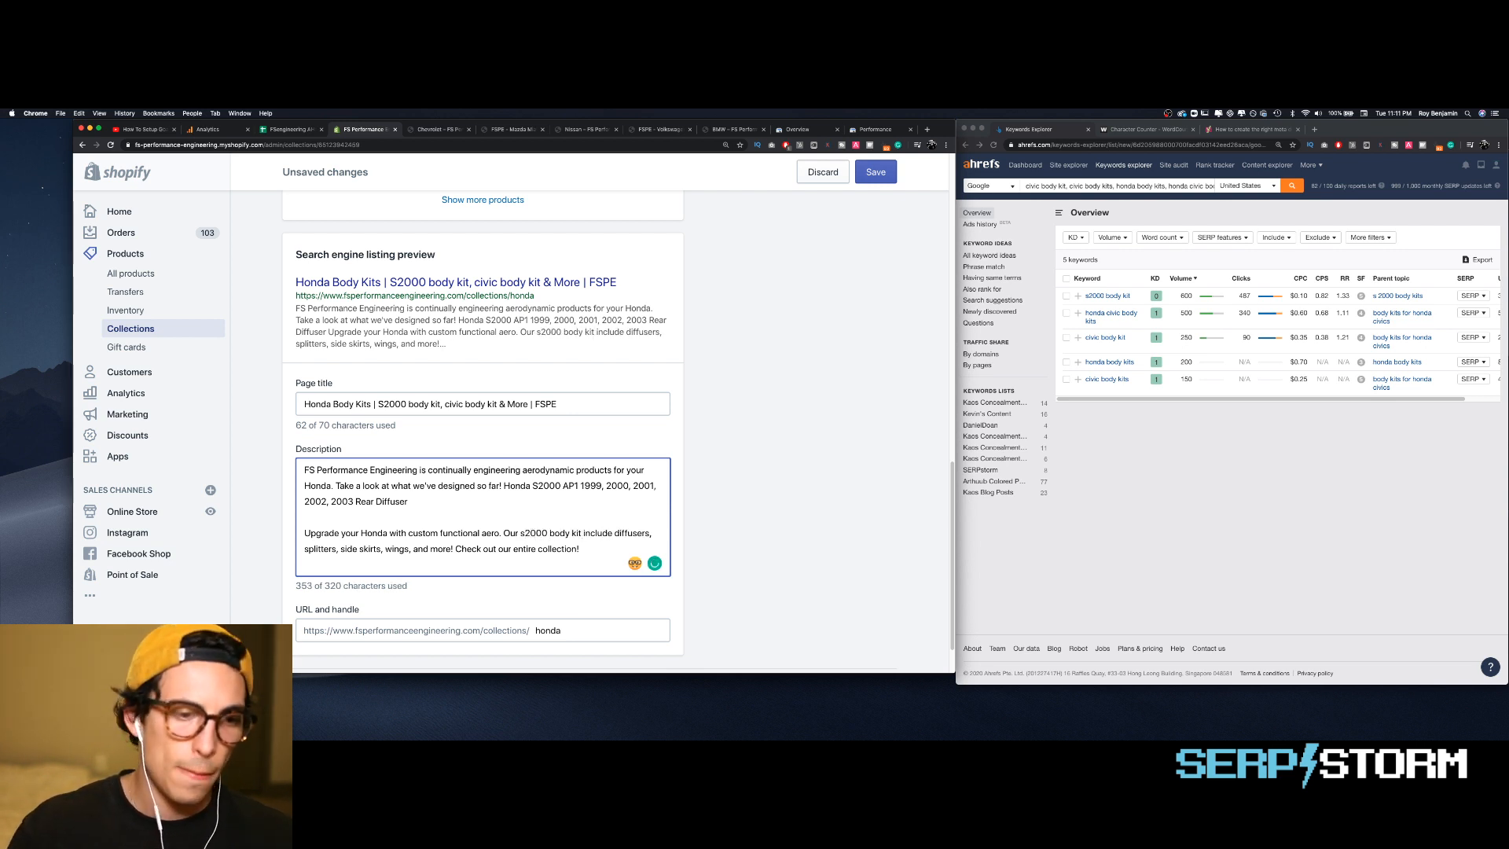
text(and c)
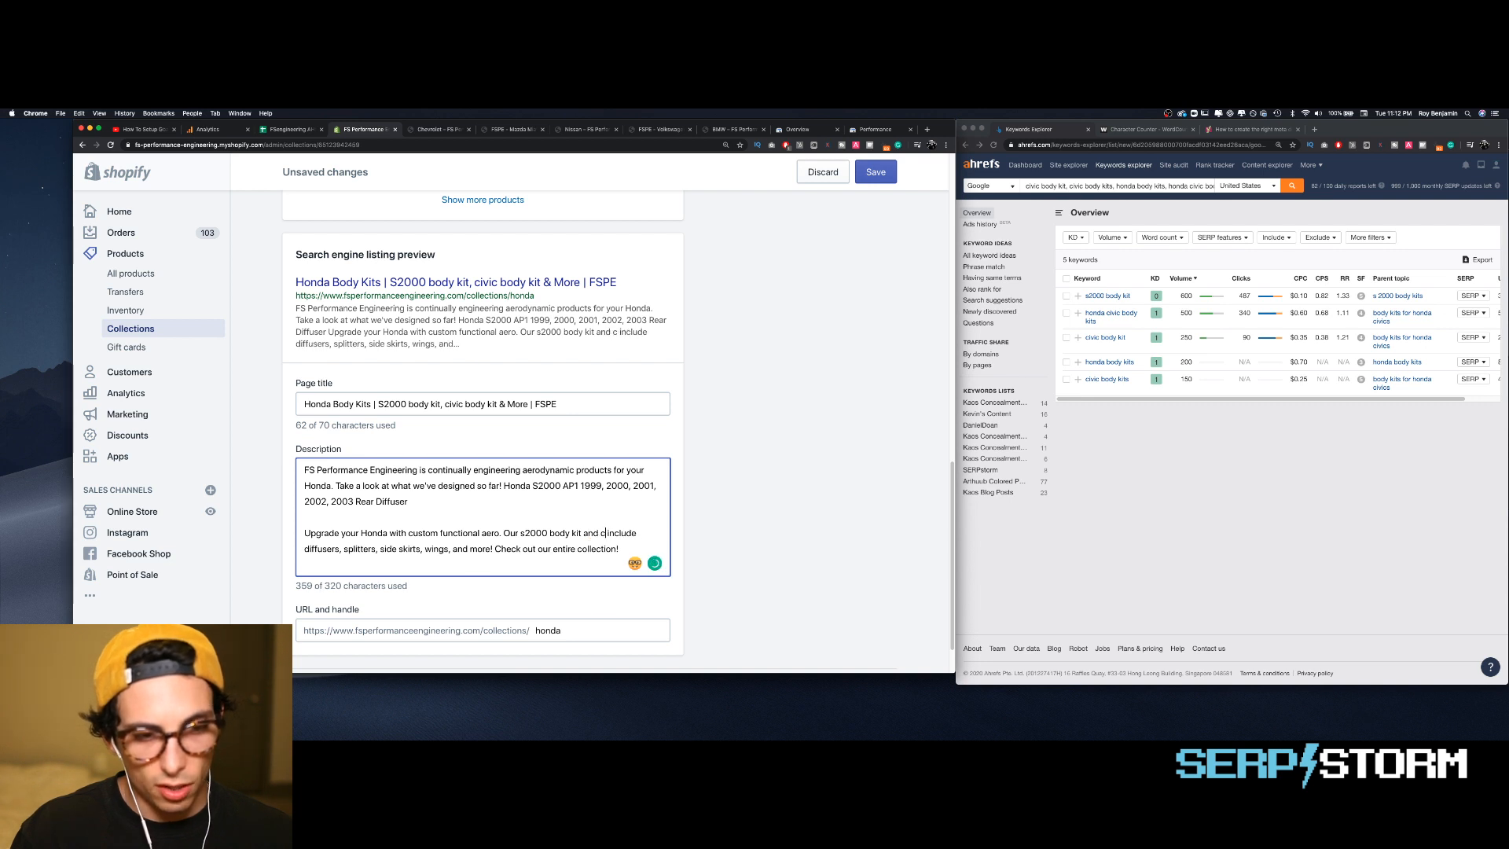
text(ivic )
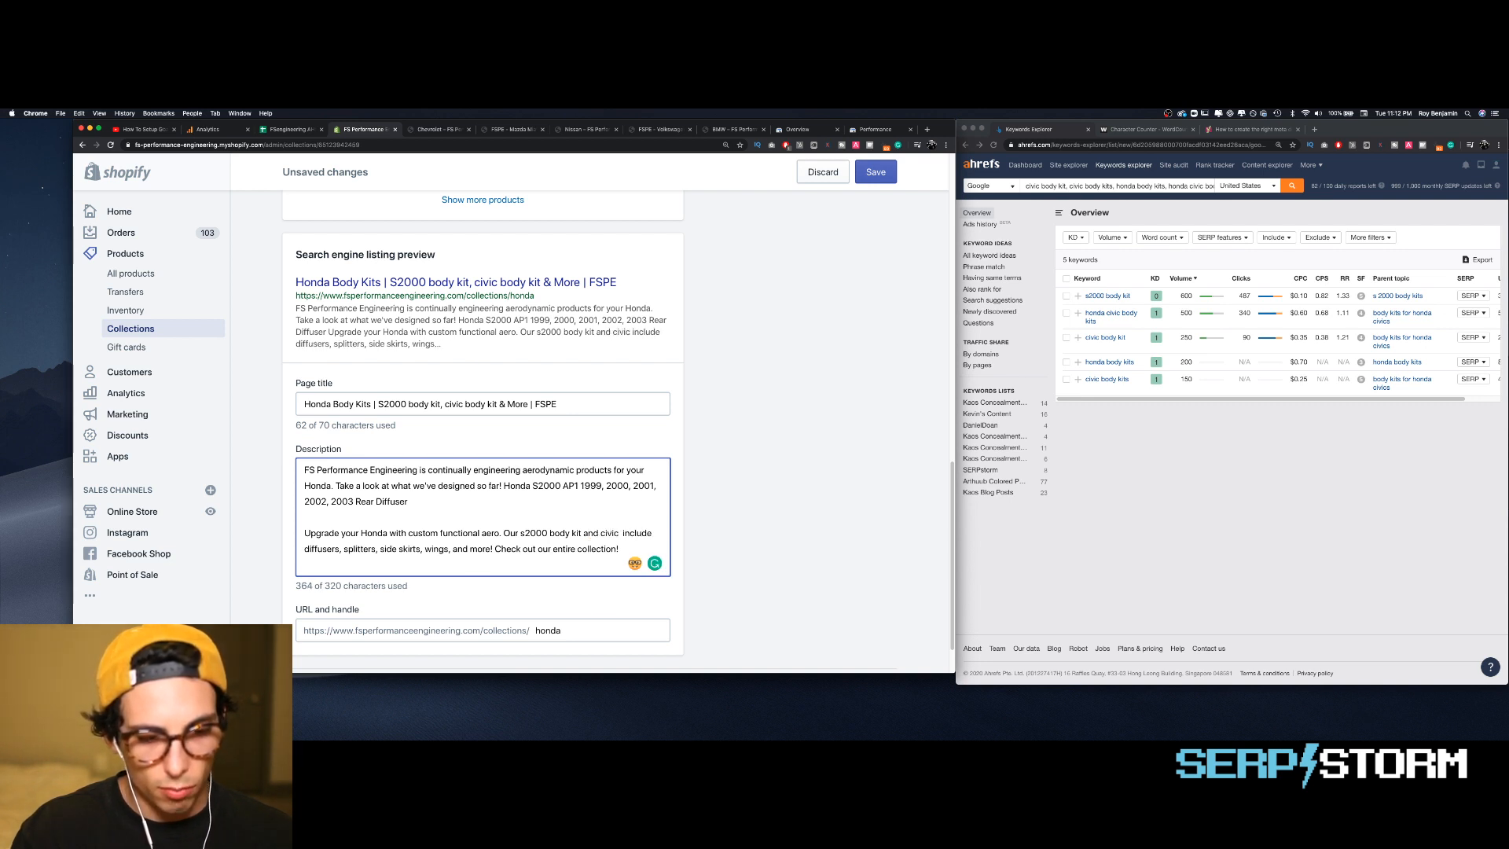
text(body kit)
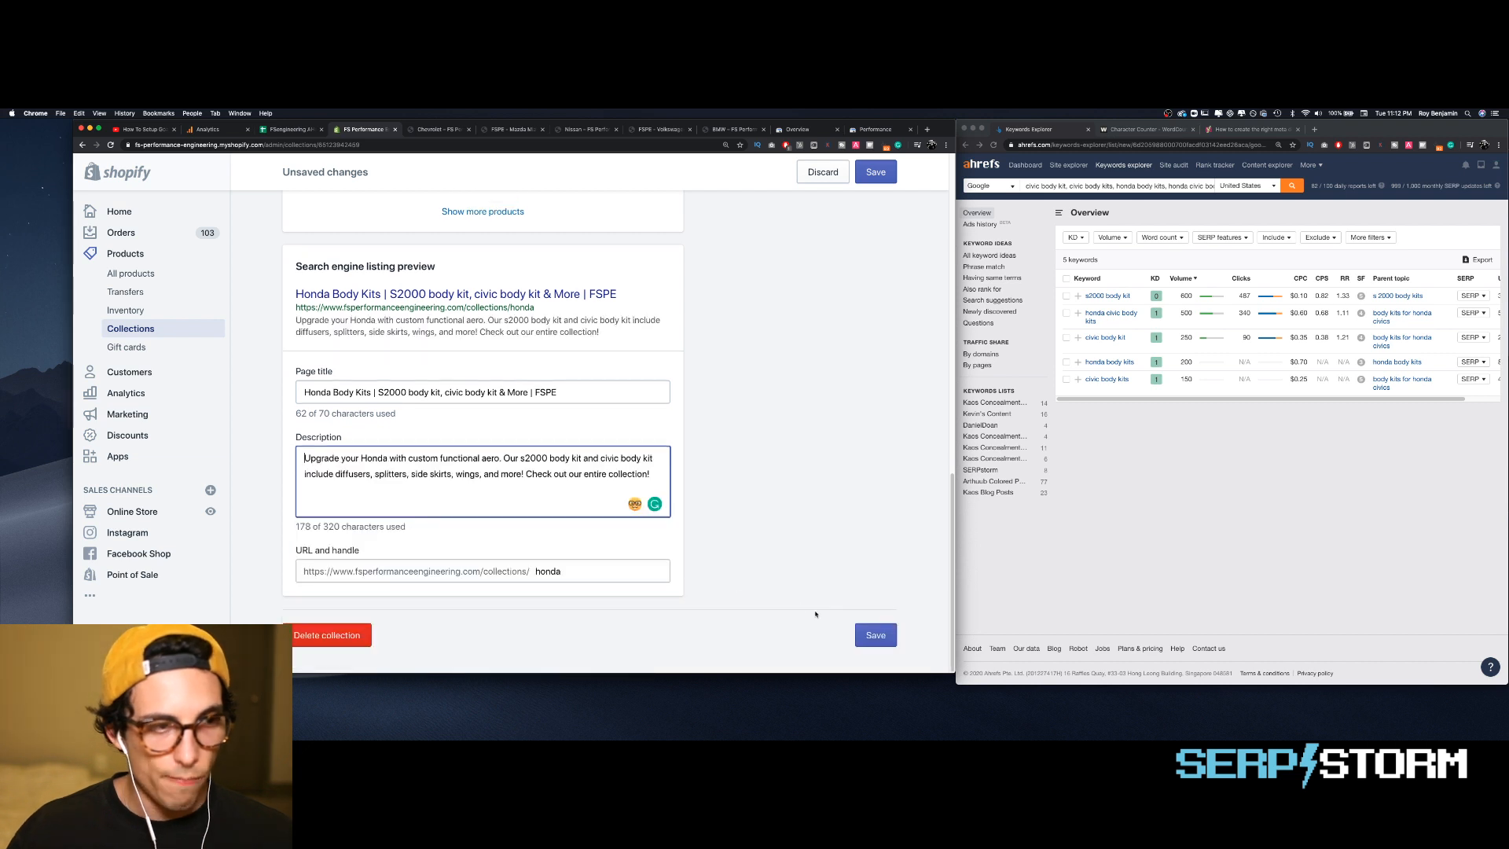
click(875, 635)
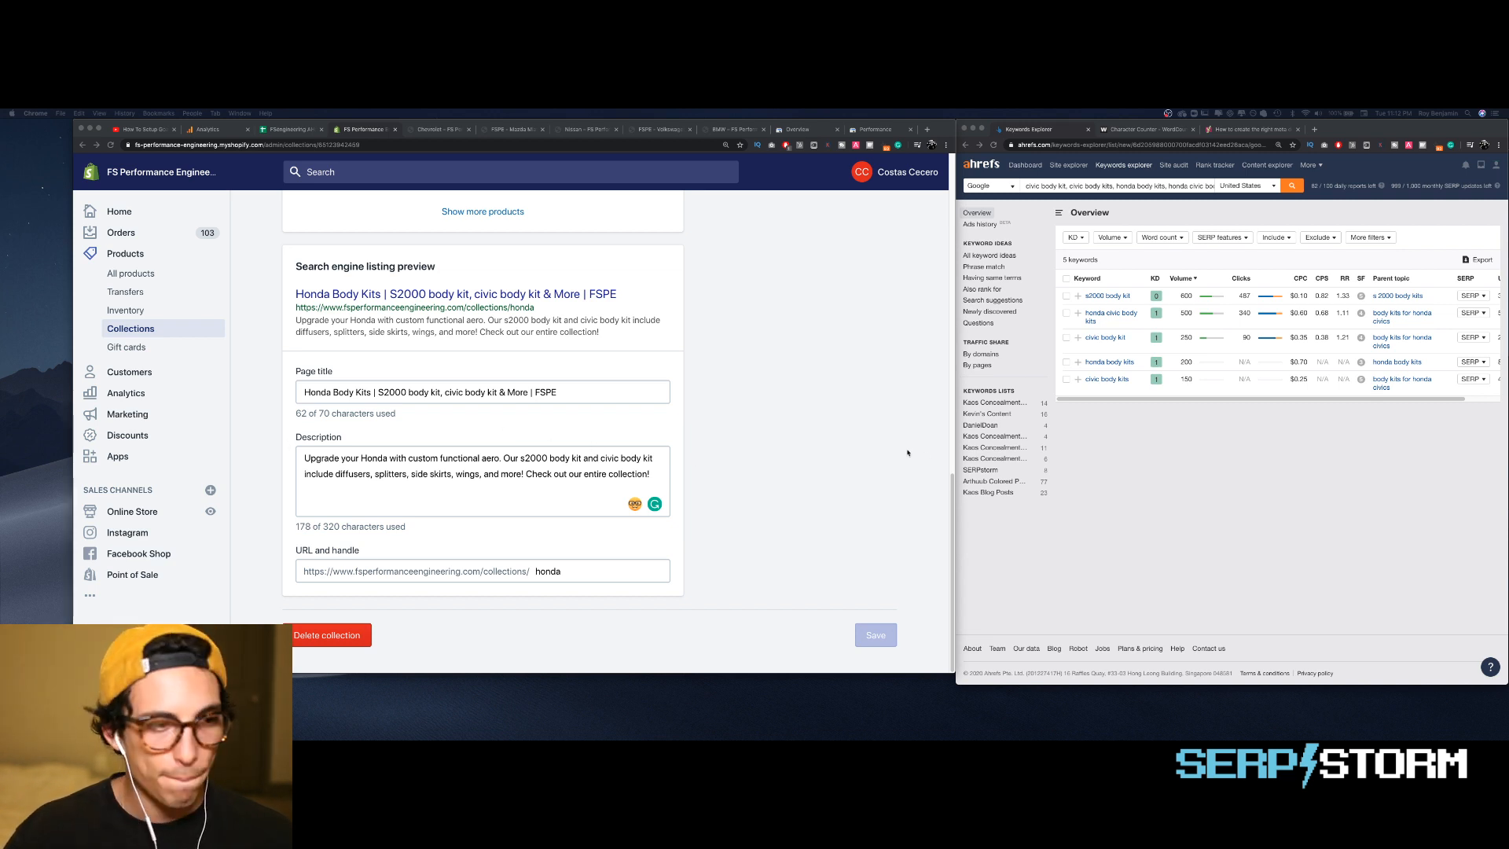
click(752, 450)
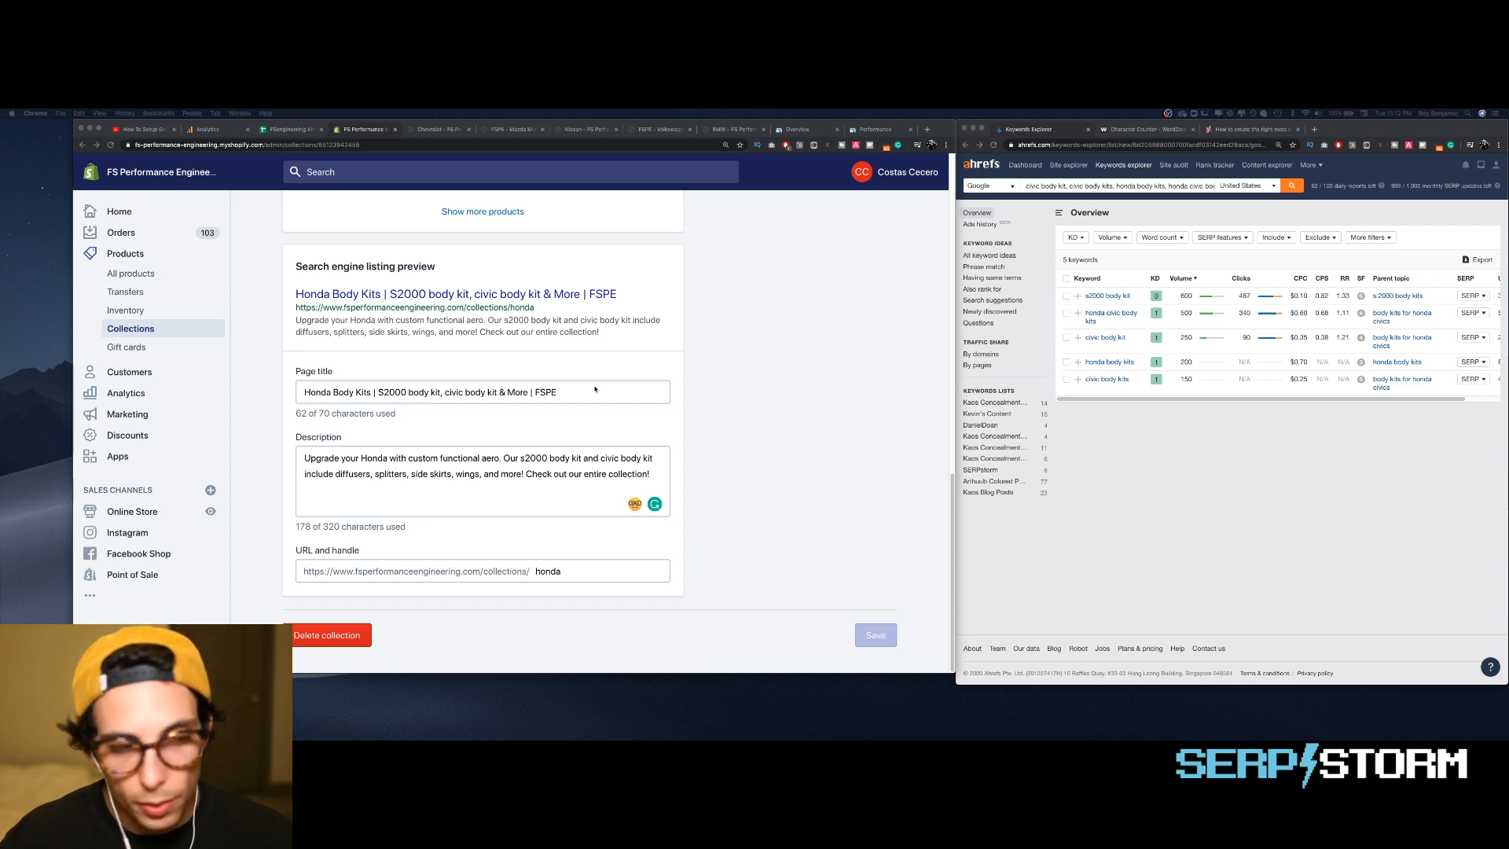
- Open the Acura collection from the collections list and start editing its search engine page title
scroll(727, 407, up, 15)
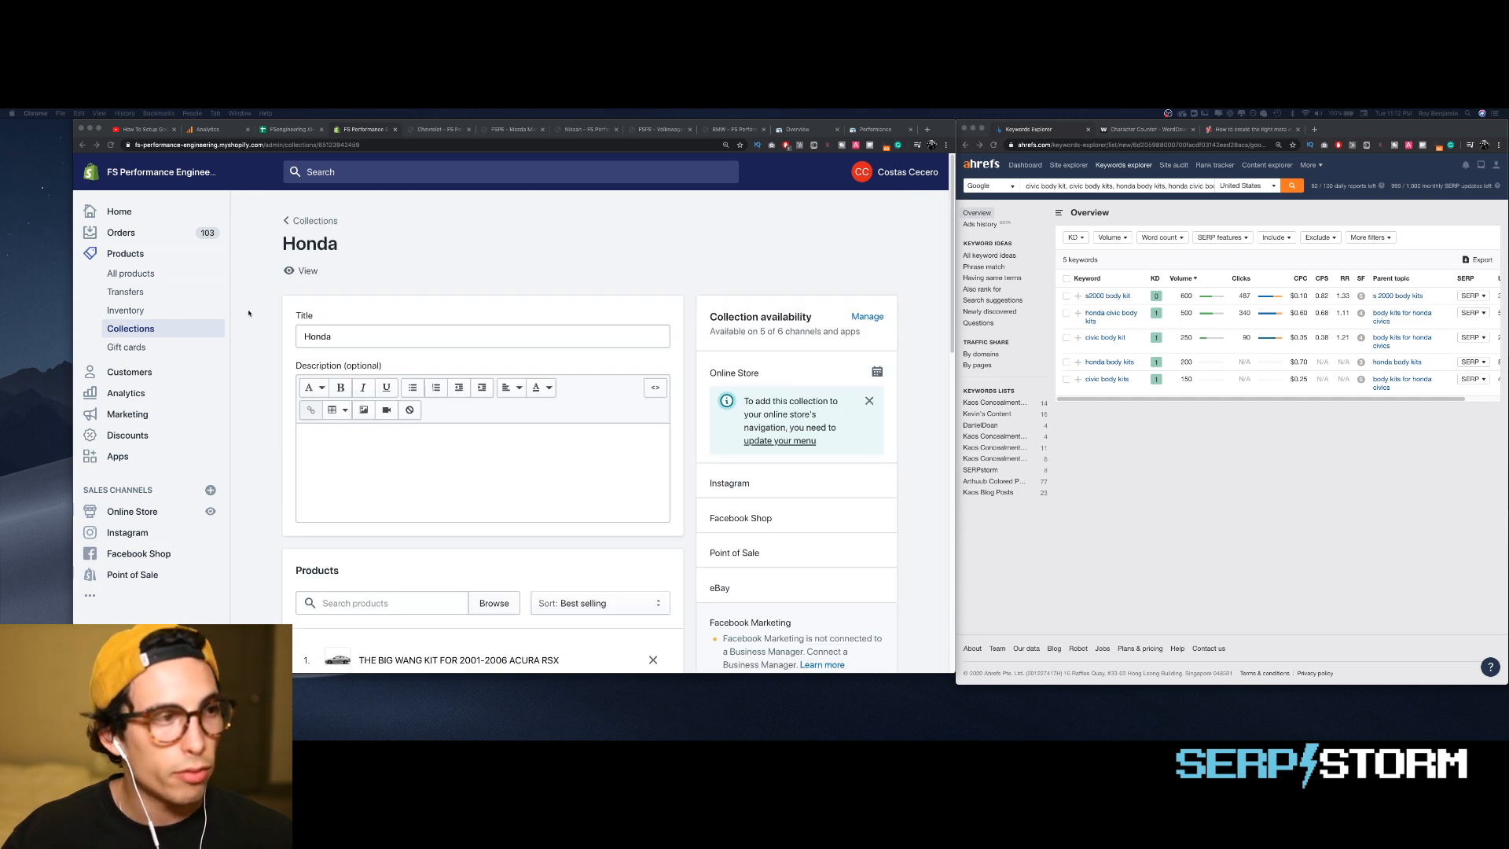
click(313, 221)
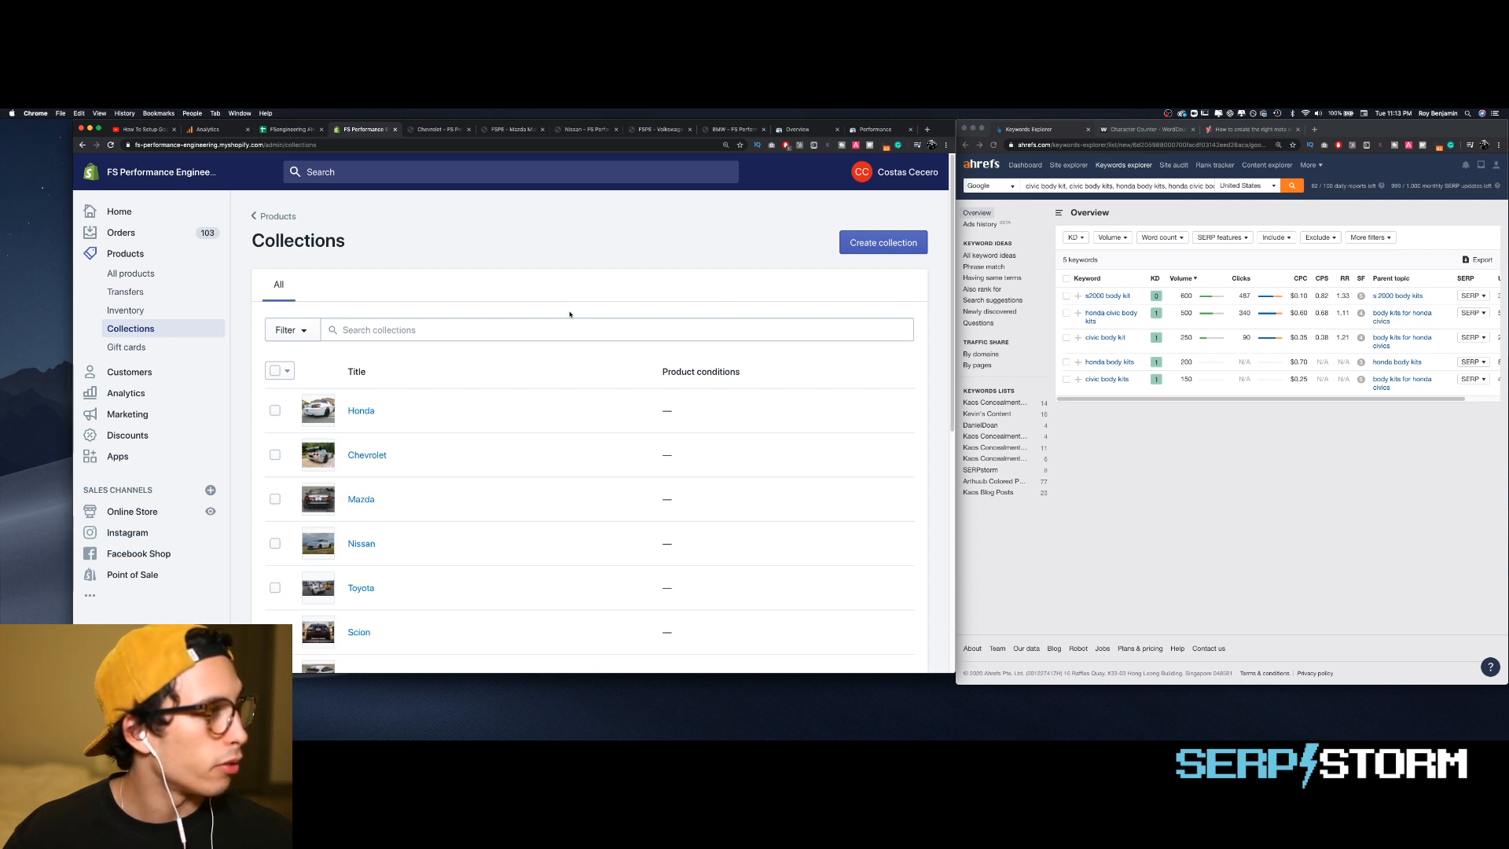
scroll(700, 402, down, 10)
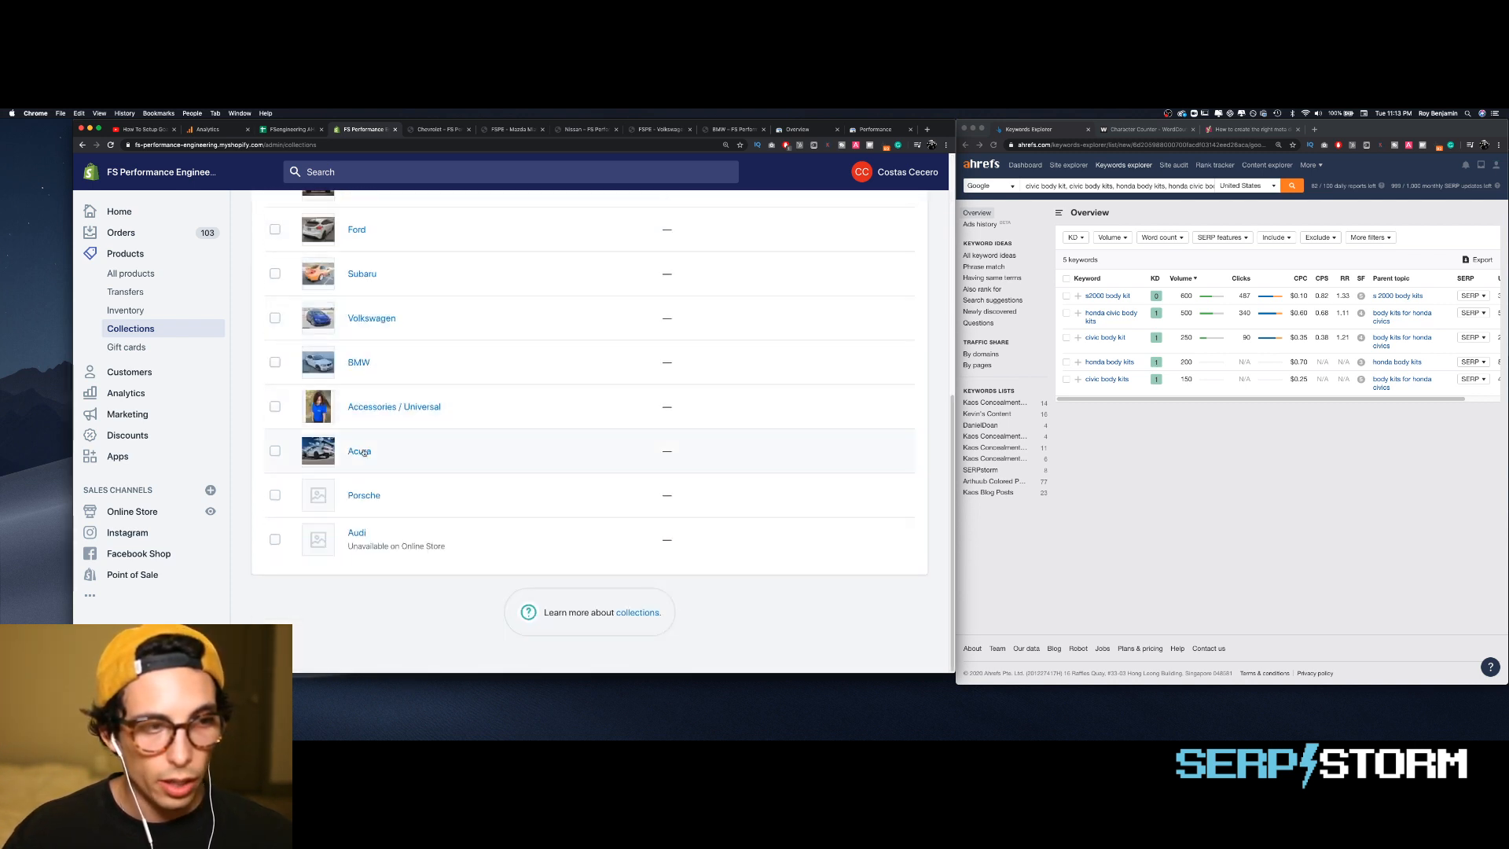
click(361, 452)
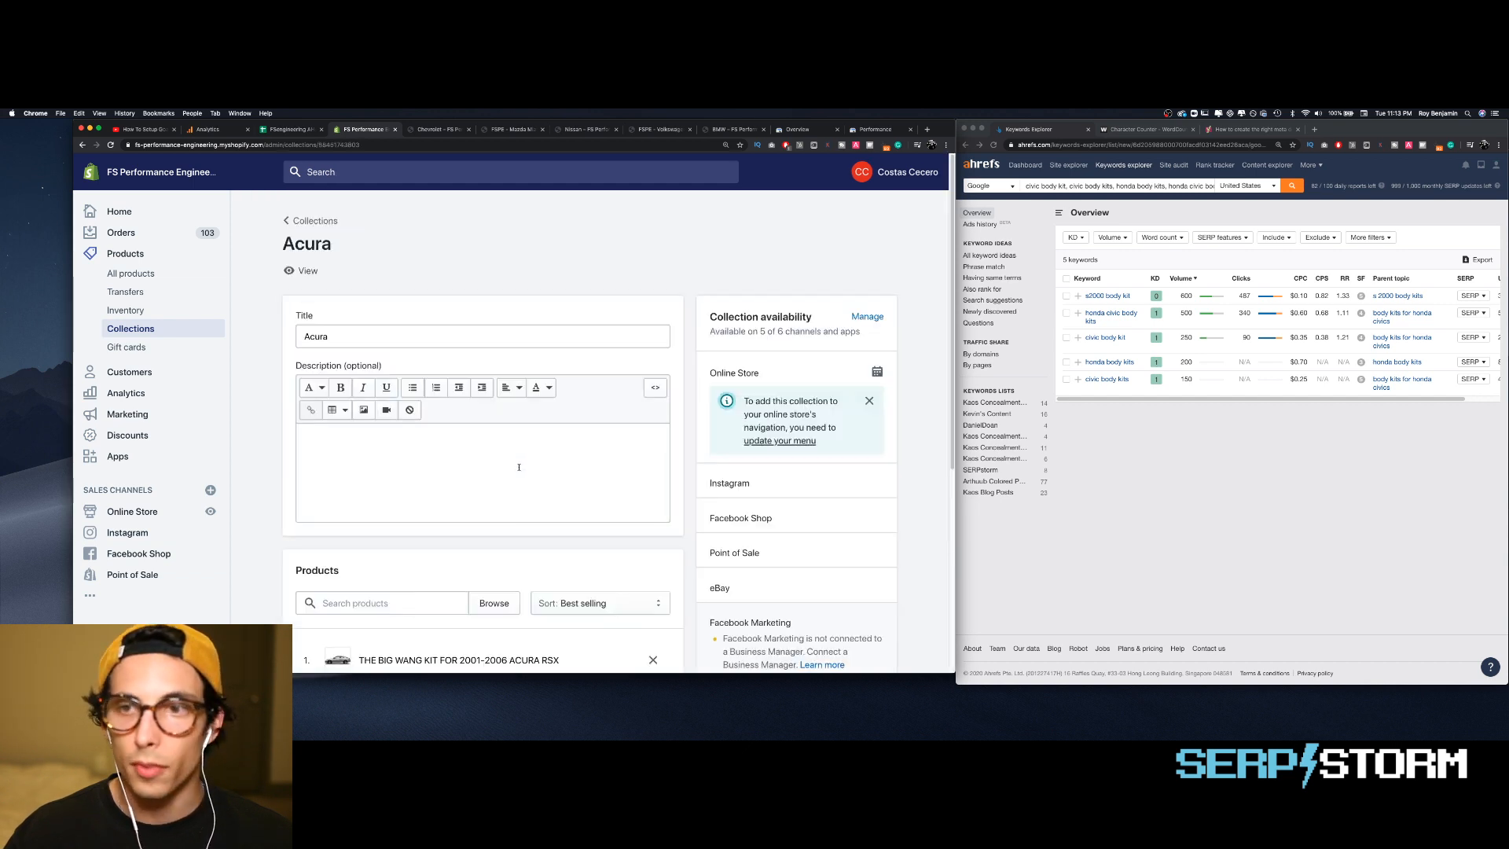
scroll(533, 476, down, 5)
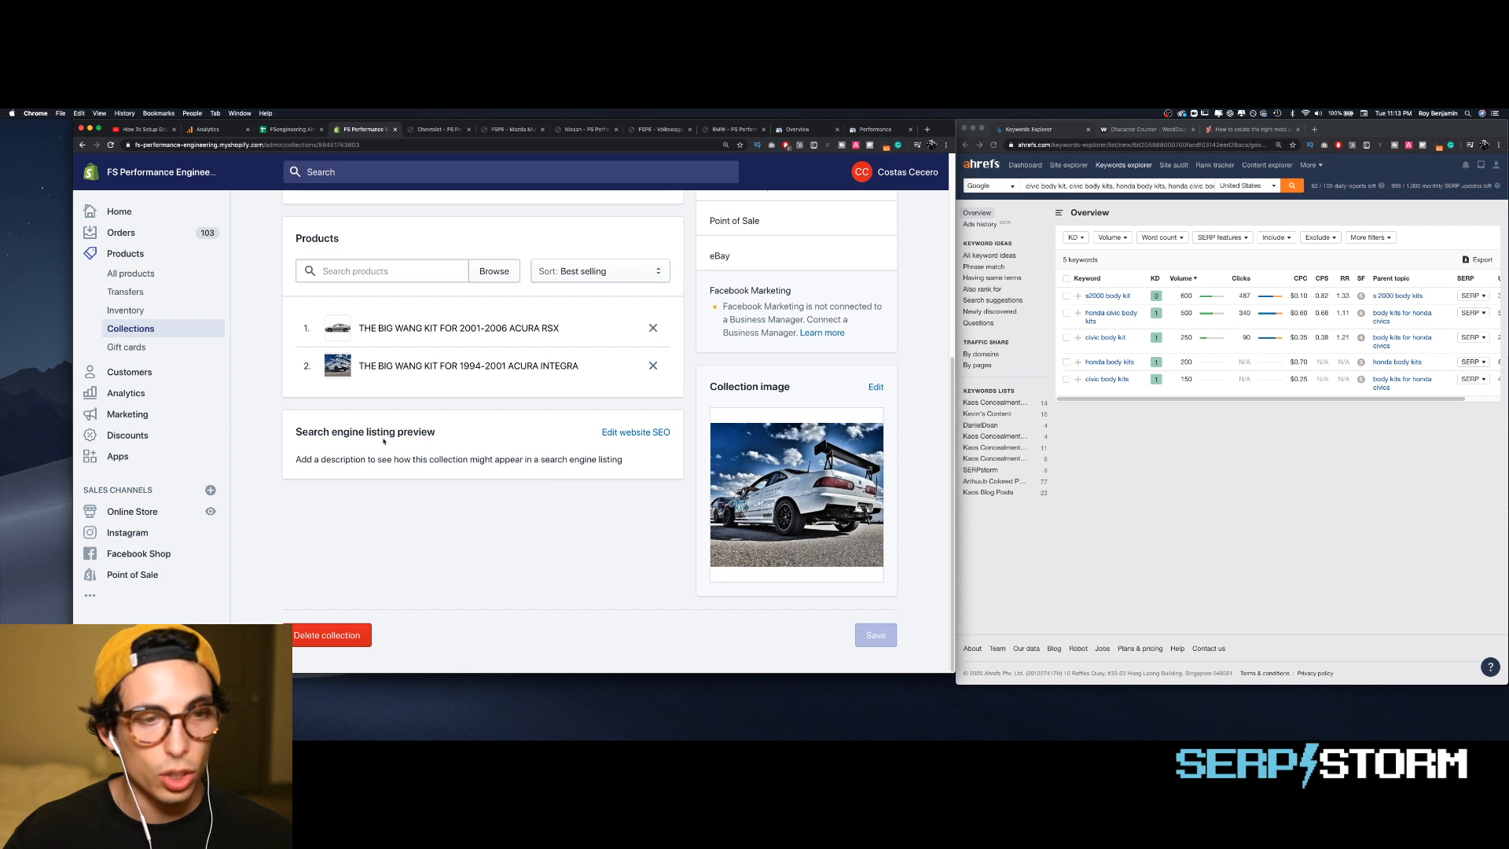
click(621, 432)
click(388, 510)
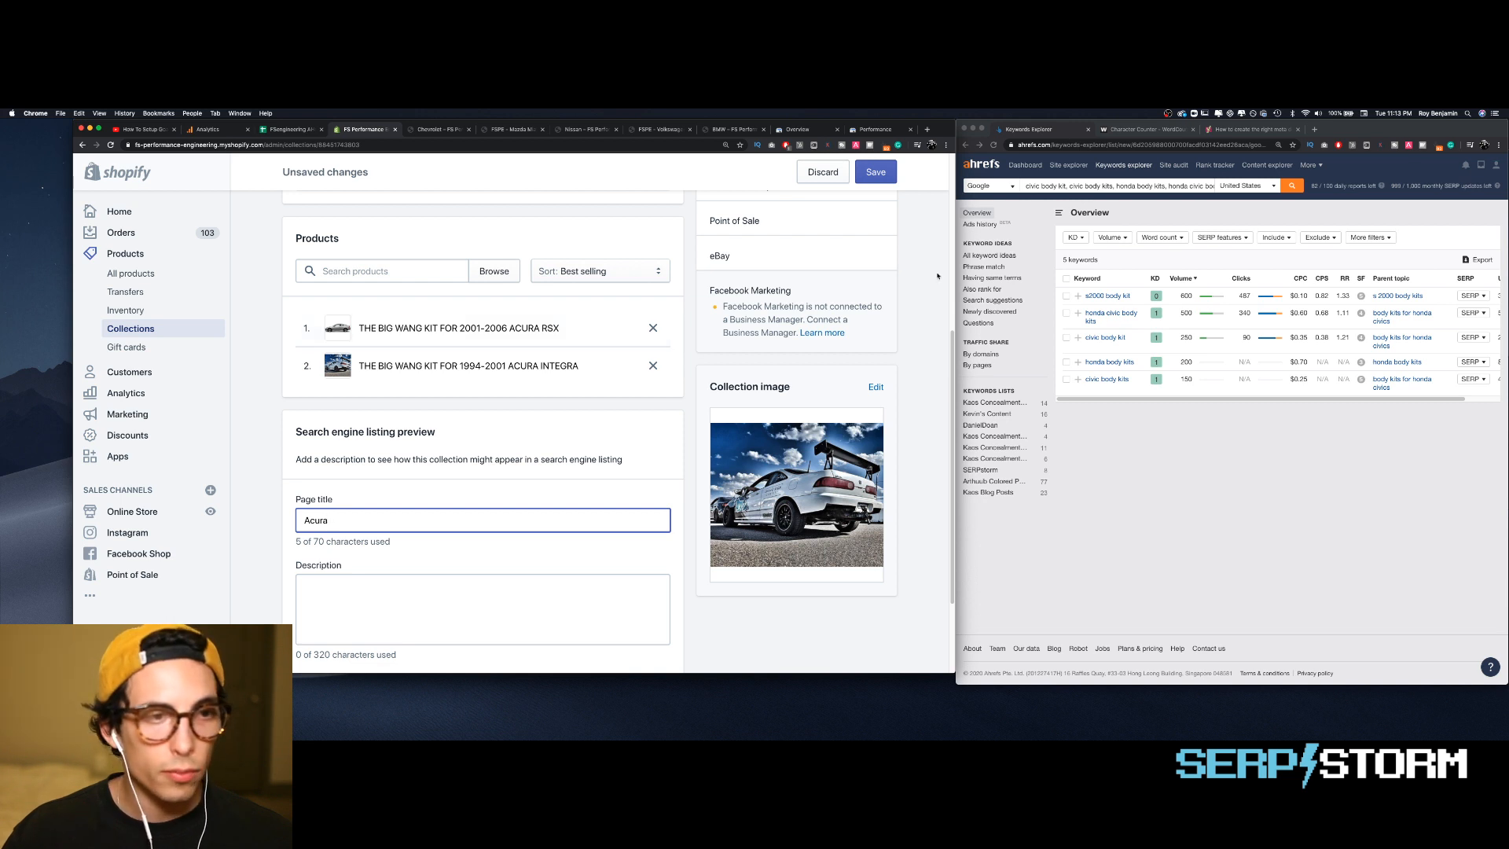
- In Ahrefs Keywords Explorer, replace the Honda terms with "rsx body kit, rsx integra" and run the search for the United States
click(1196, 187)
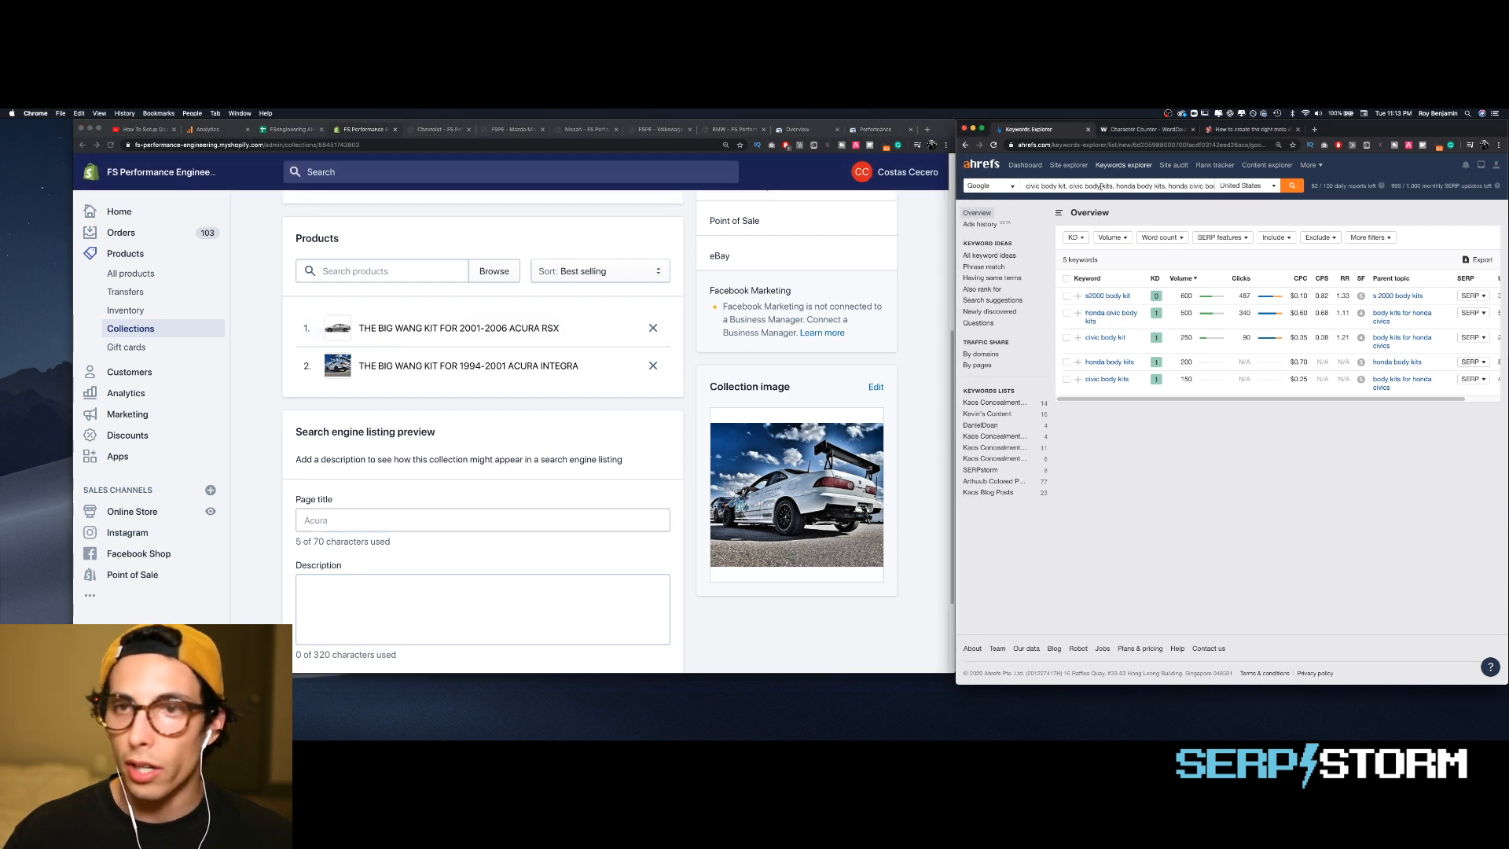
key(super+a)
text(rsx bodyu)
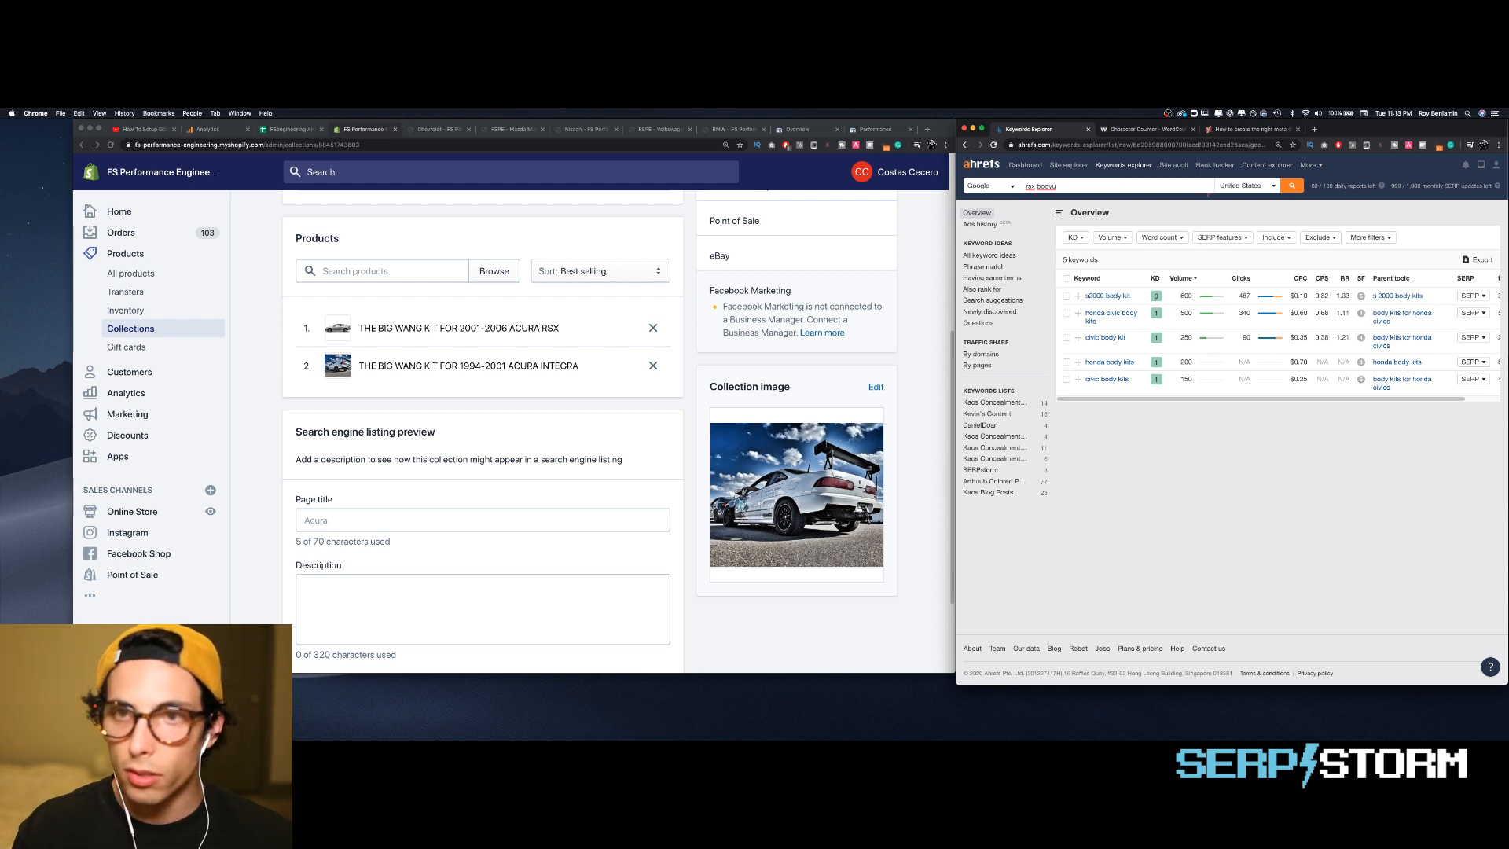
key(BackSpace)
text(k)
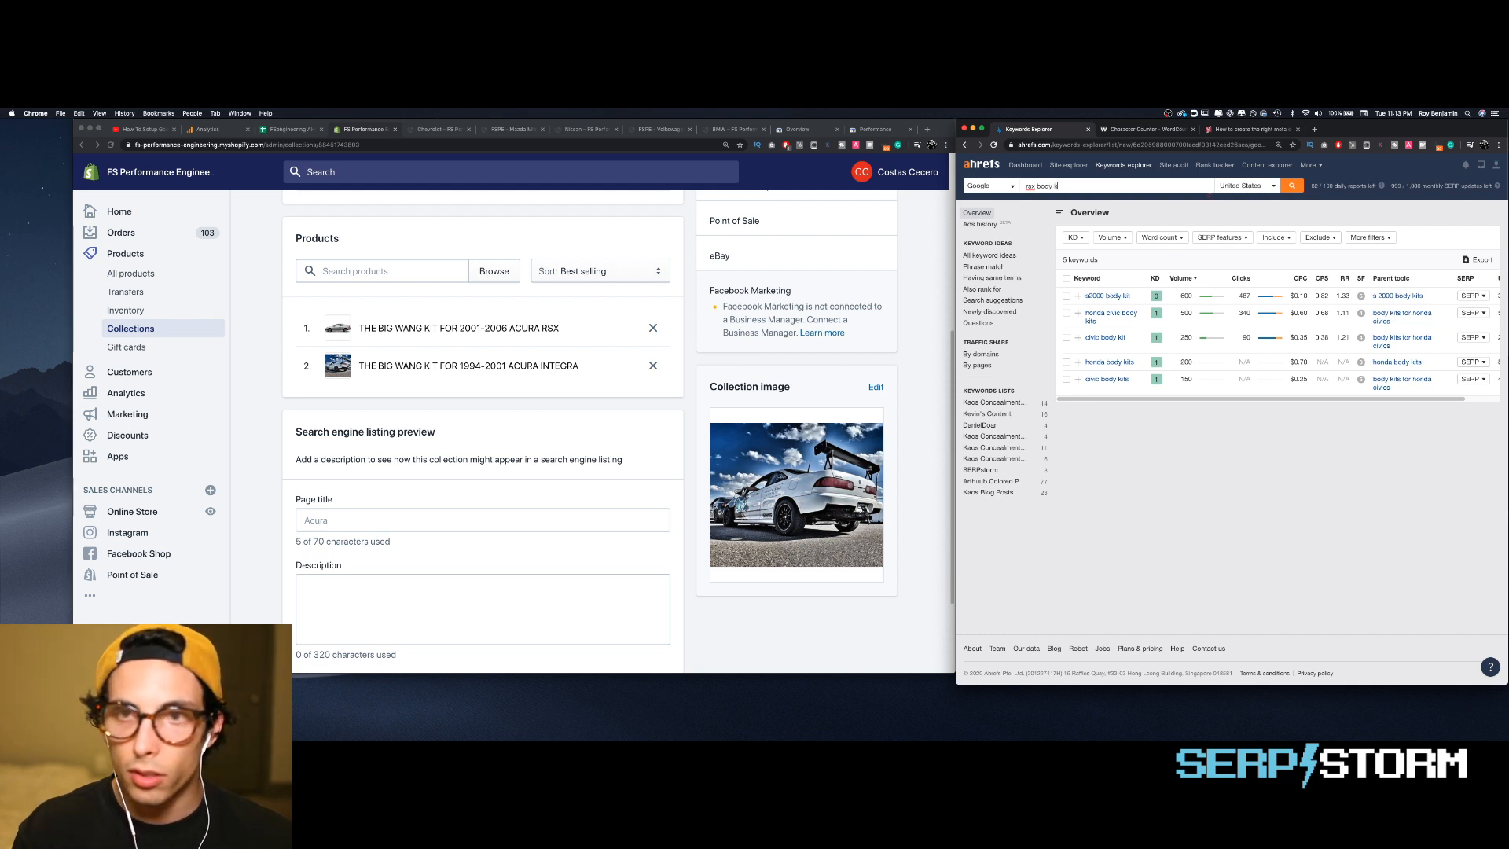
text(it)
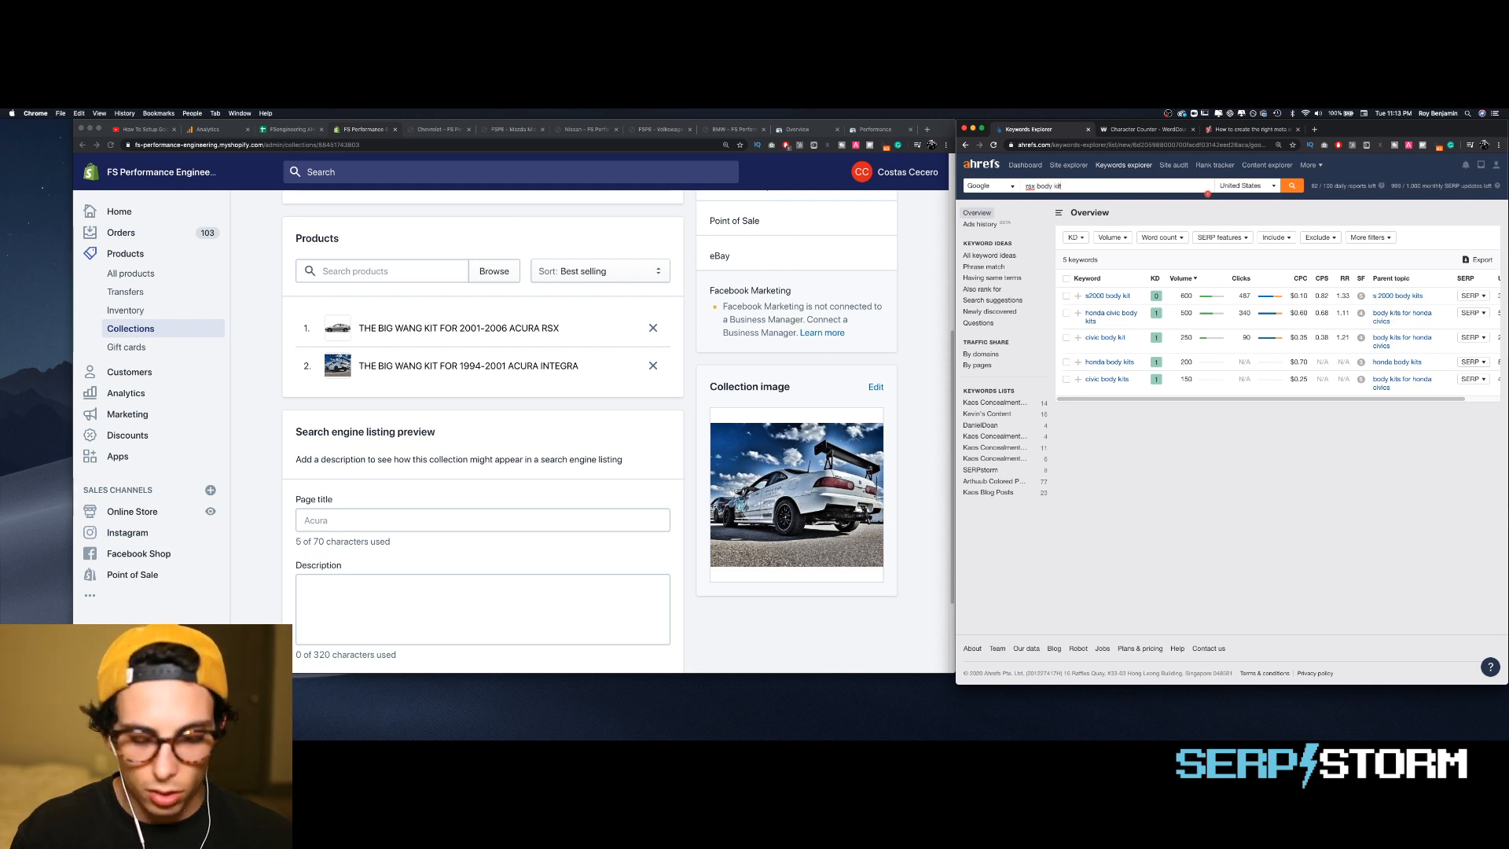
text(, rsx integra)
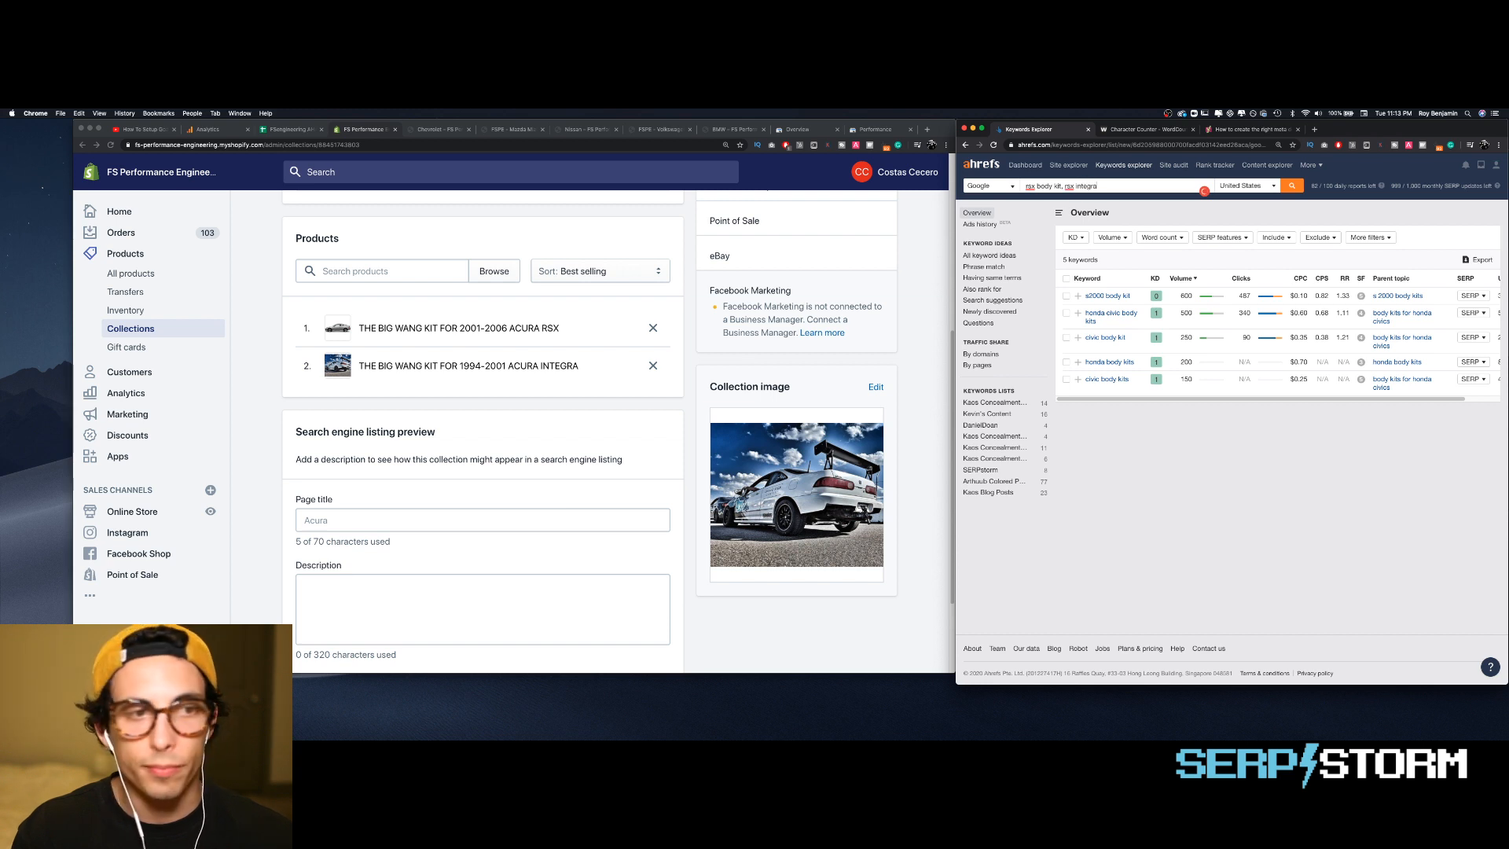
key(Return)
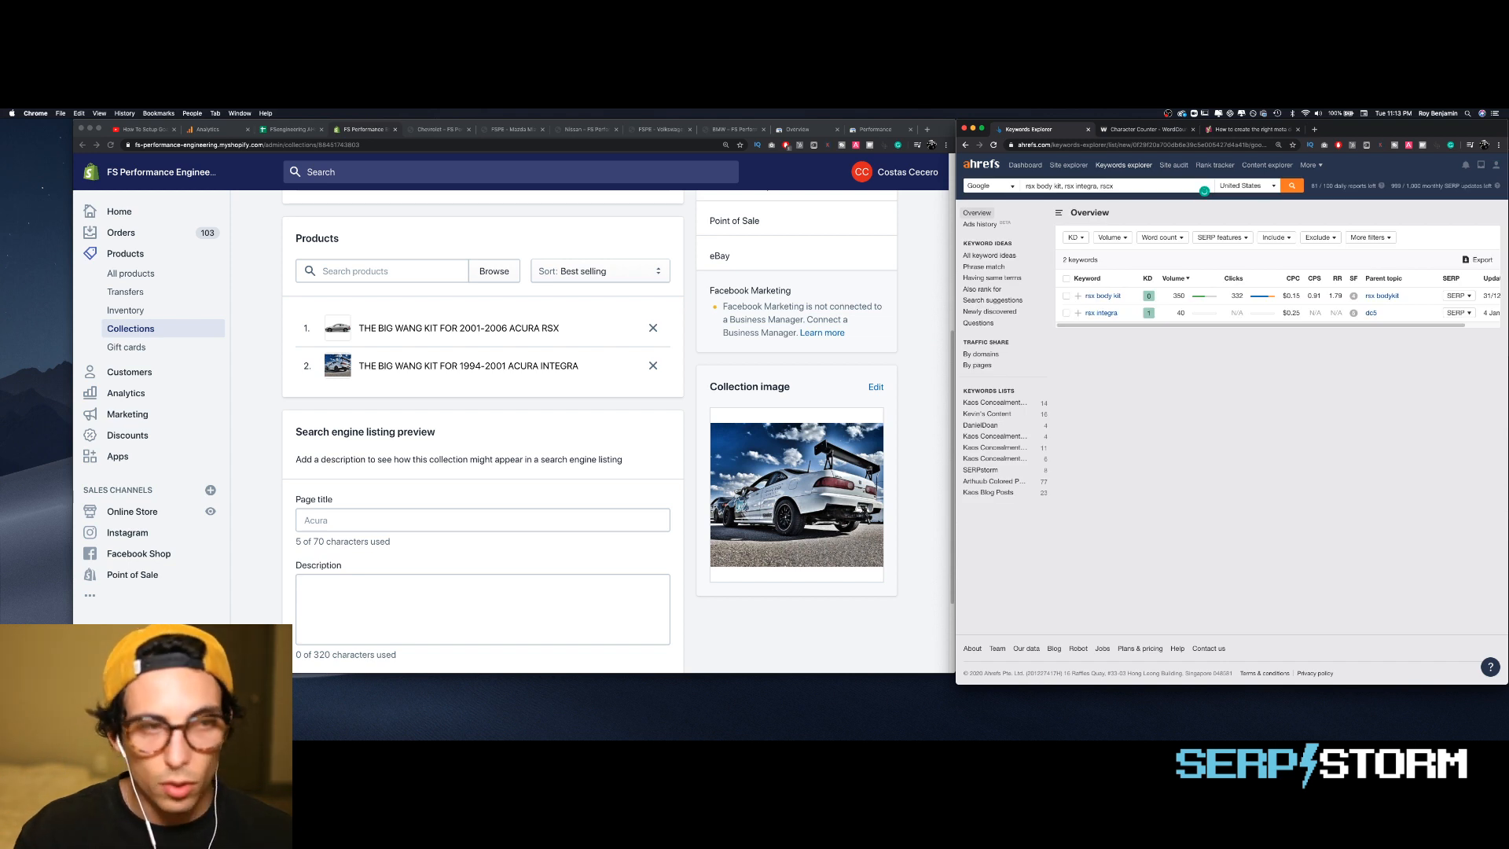
- Add "rsx big wing" and "integra big wing" to the Ahrefs keyword list and rerun the search
text(big w)
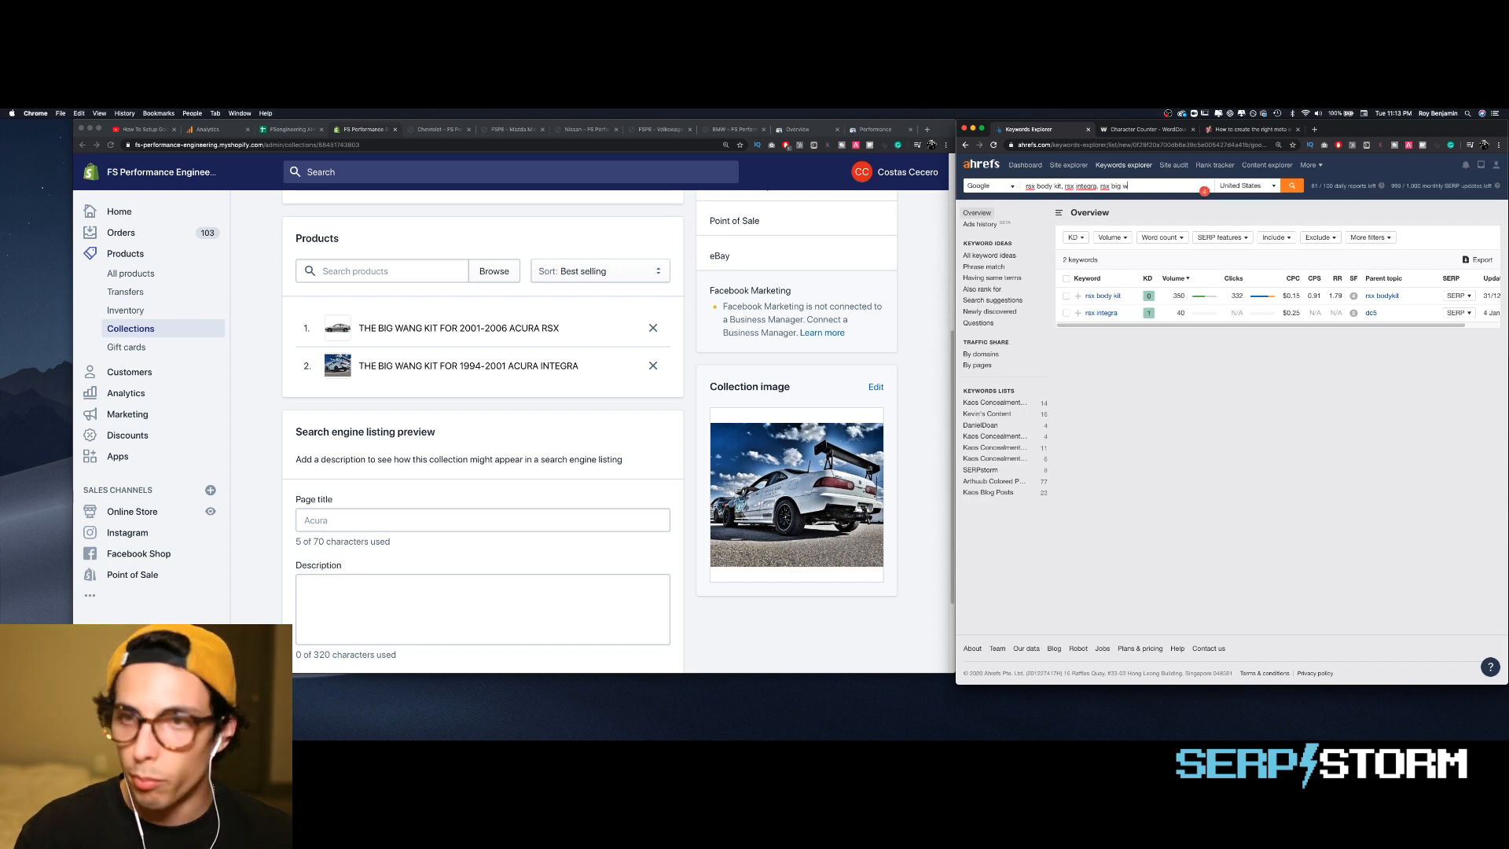
text(ing, inte)
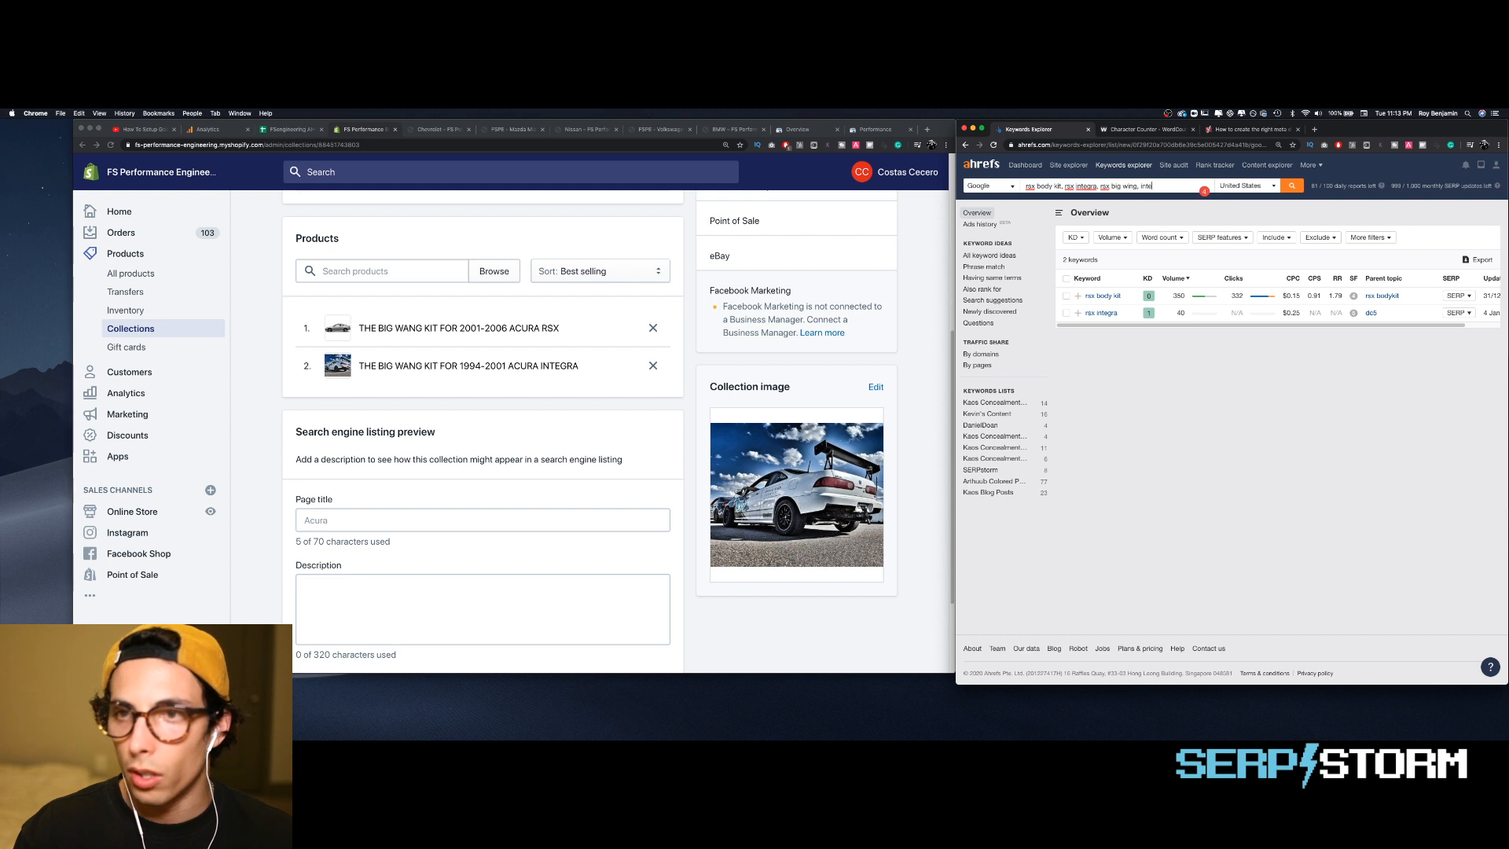
text(gr)
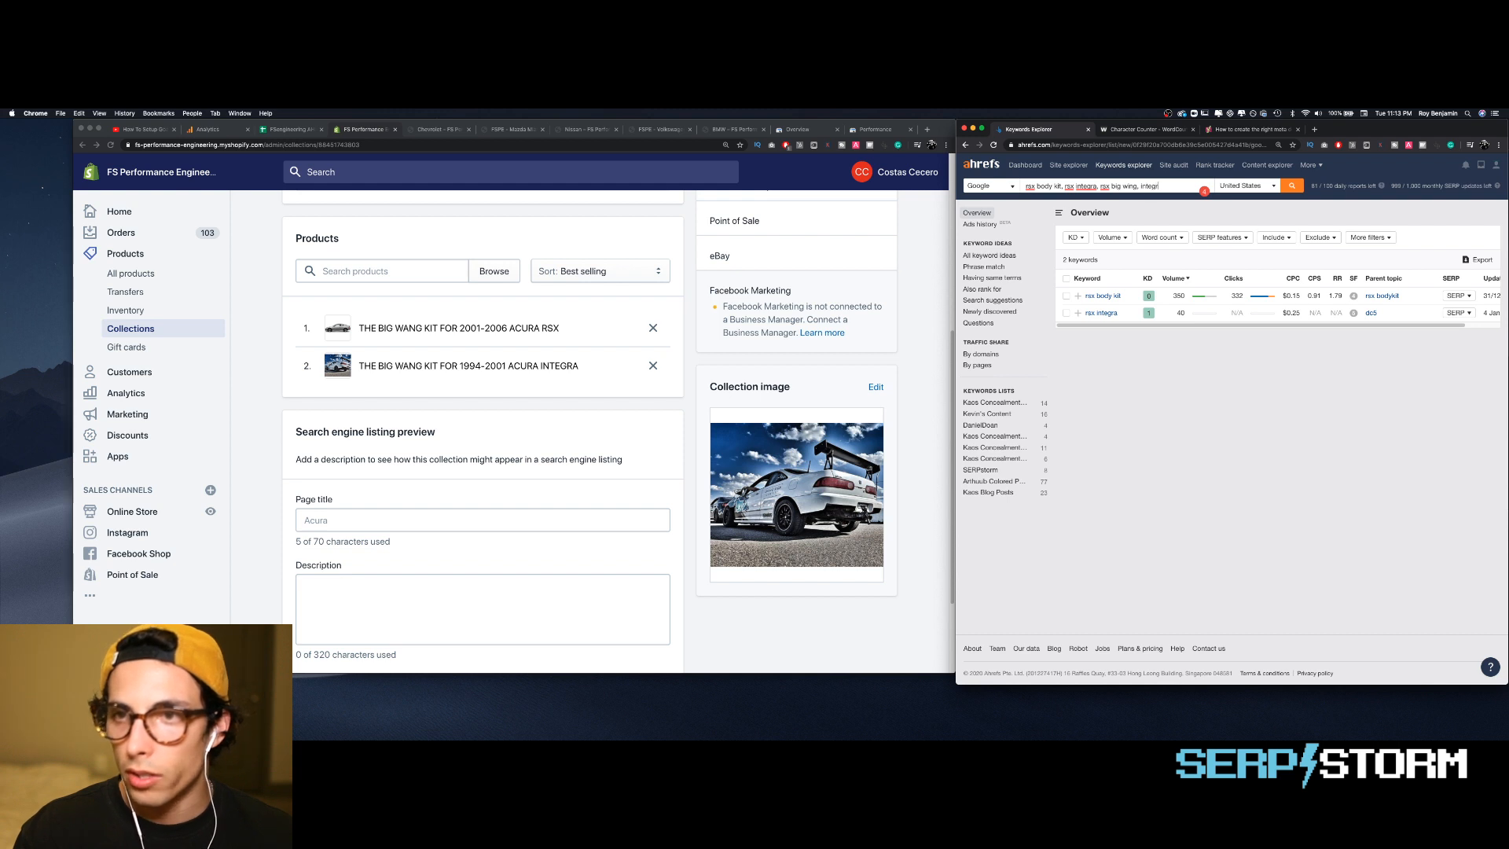
text(a big wing)
key(Return)
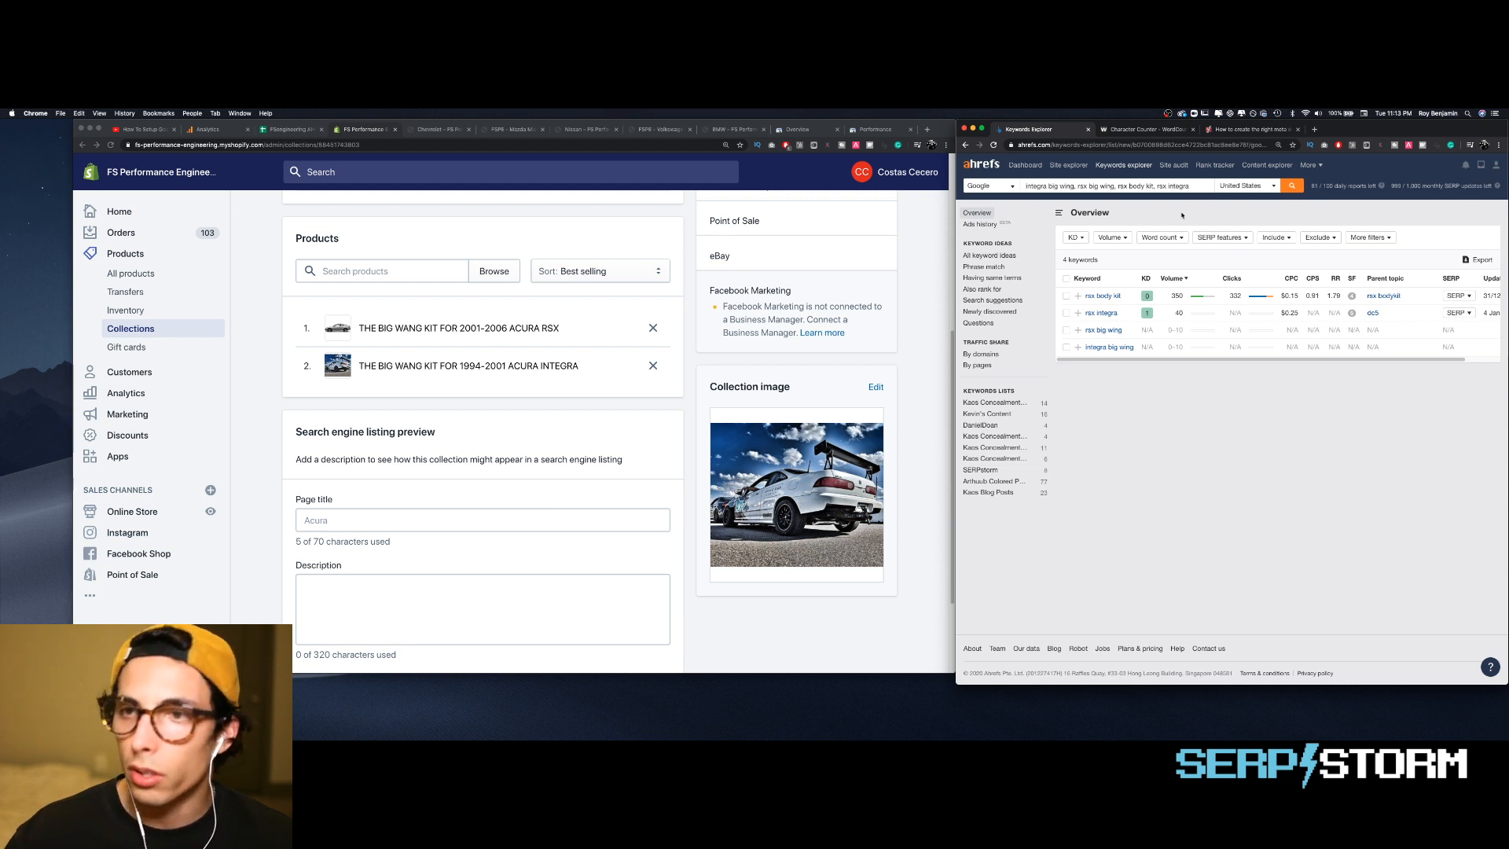
- Extend the keyword search with "acura body kit" and "integra body kit" and run it again
text(, acura)
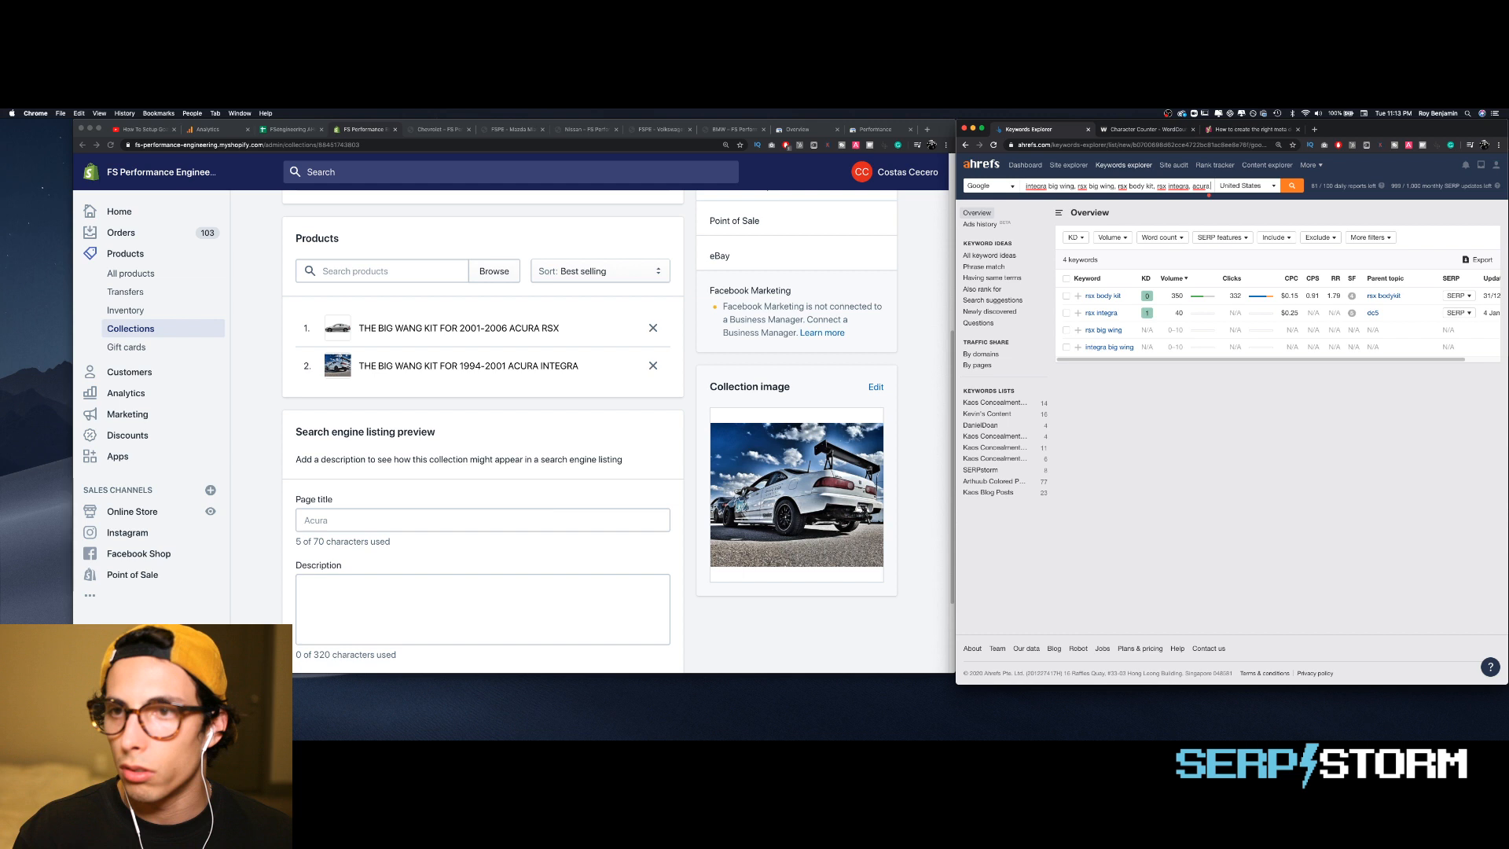
text(body kit, integra body kit)
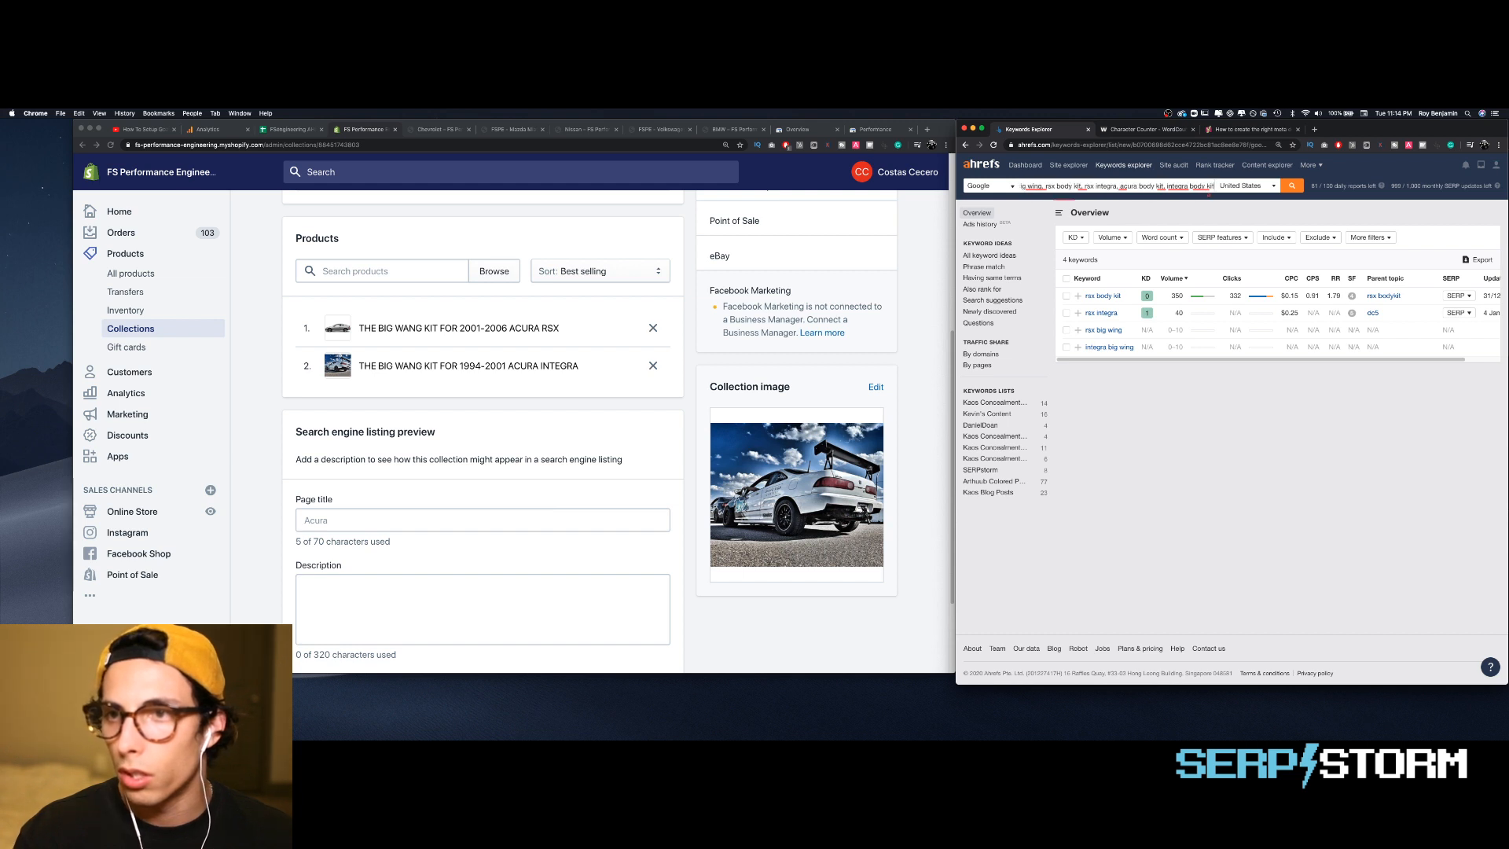
key(Return)
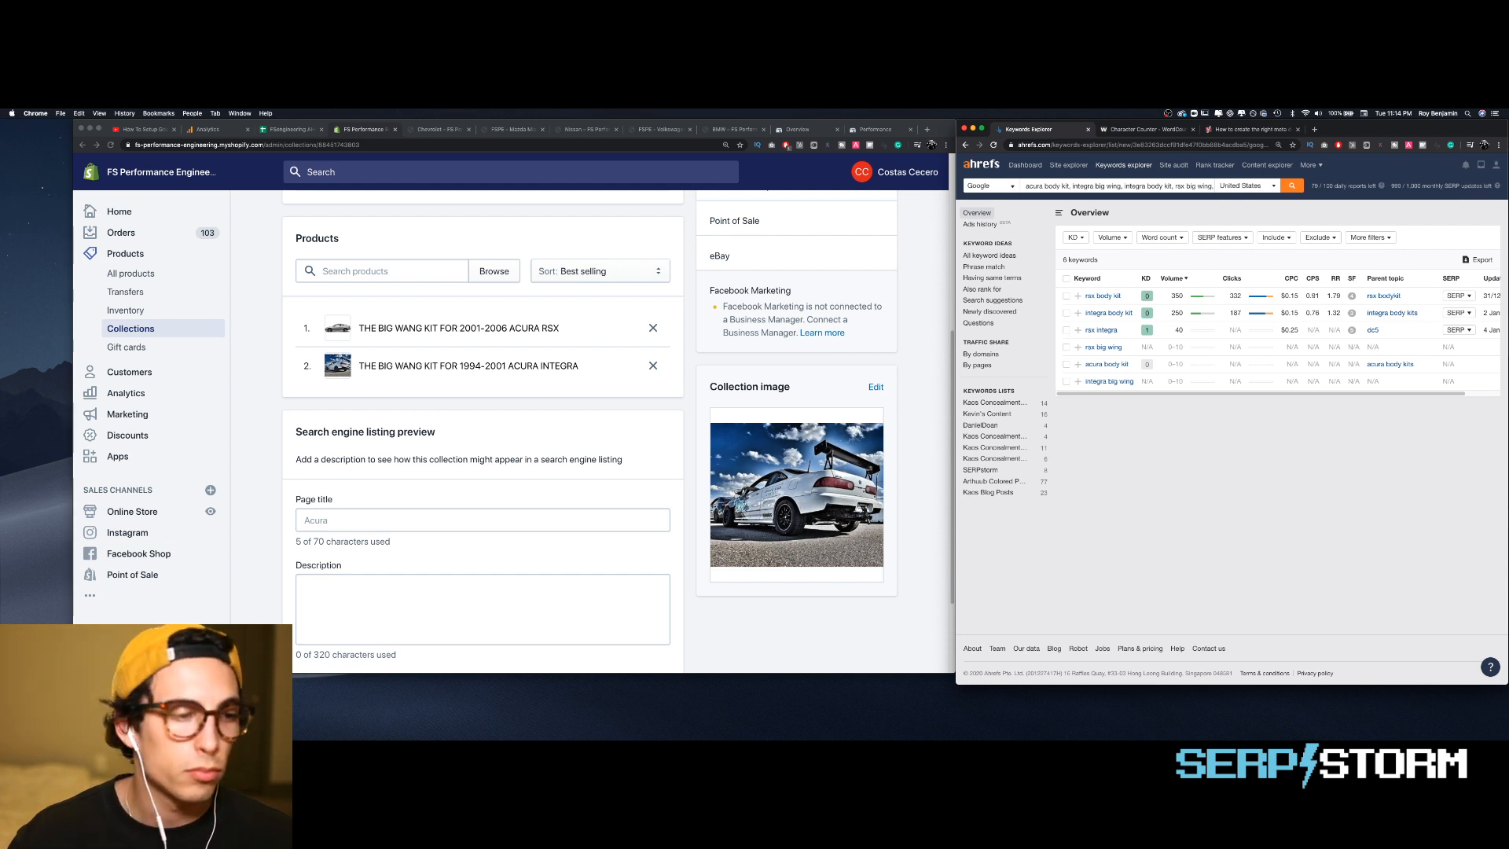
- In the Shopify Acura collection, enter the search engine page title "Acura RSX/Integra Body Kit |"
click(351, 518)
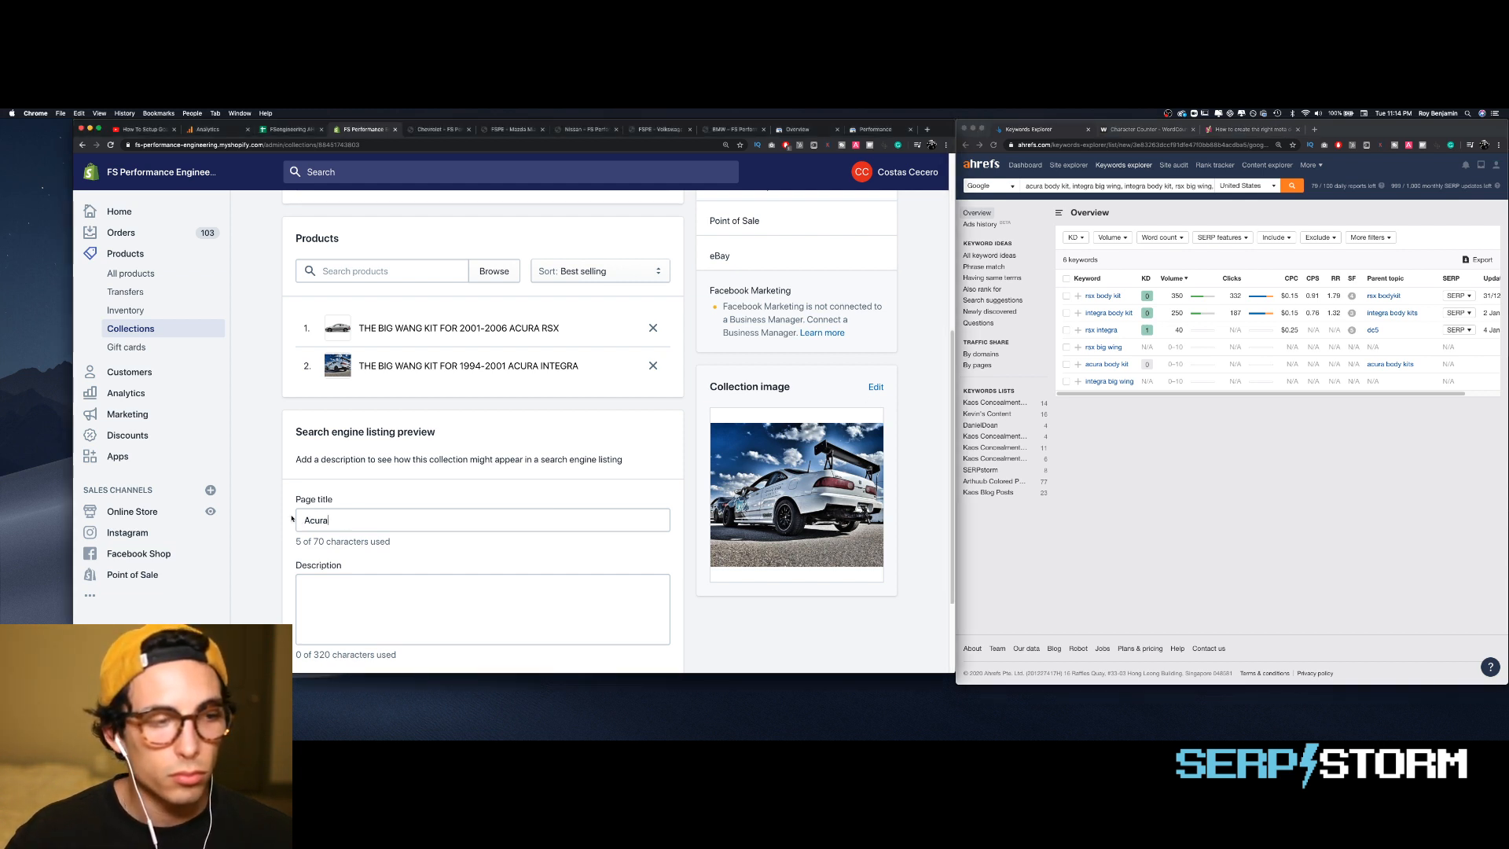
click(346, 518)
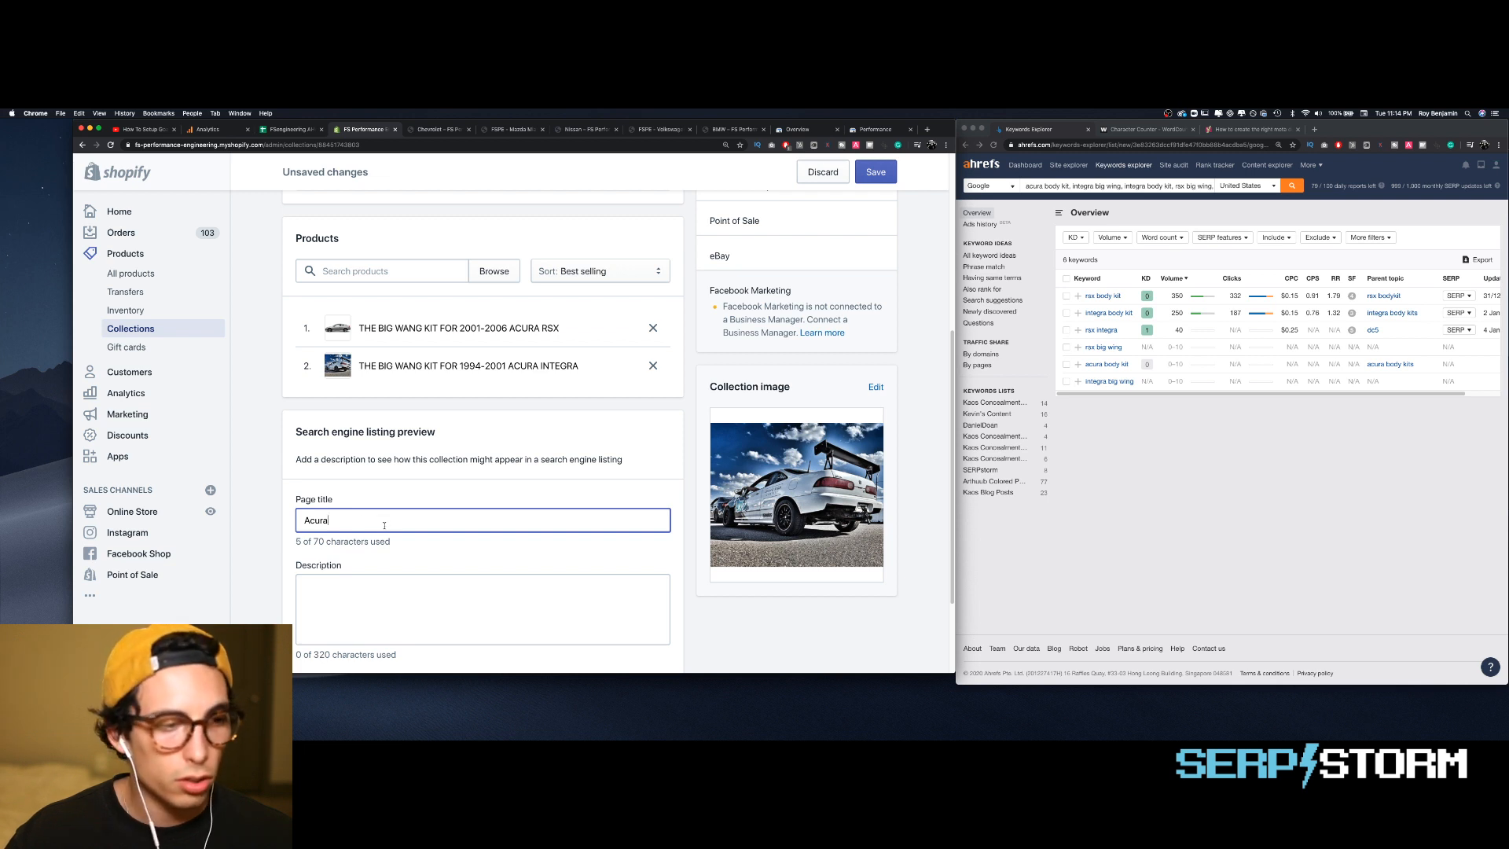
text(R)
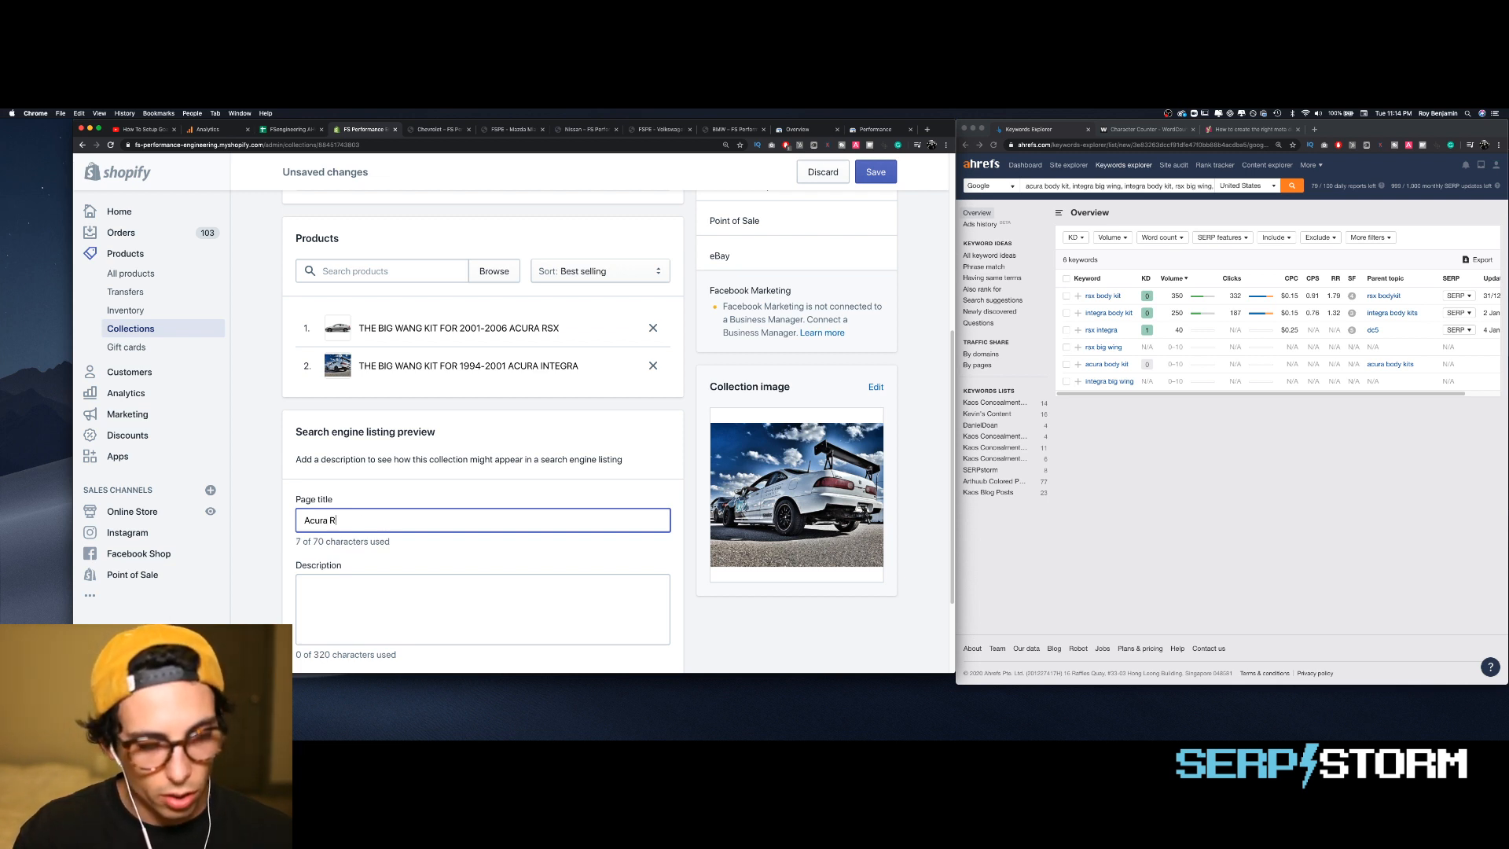
text(SX/Int)
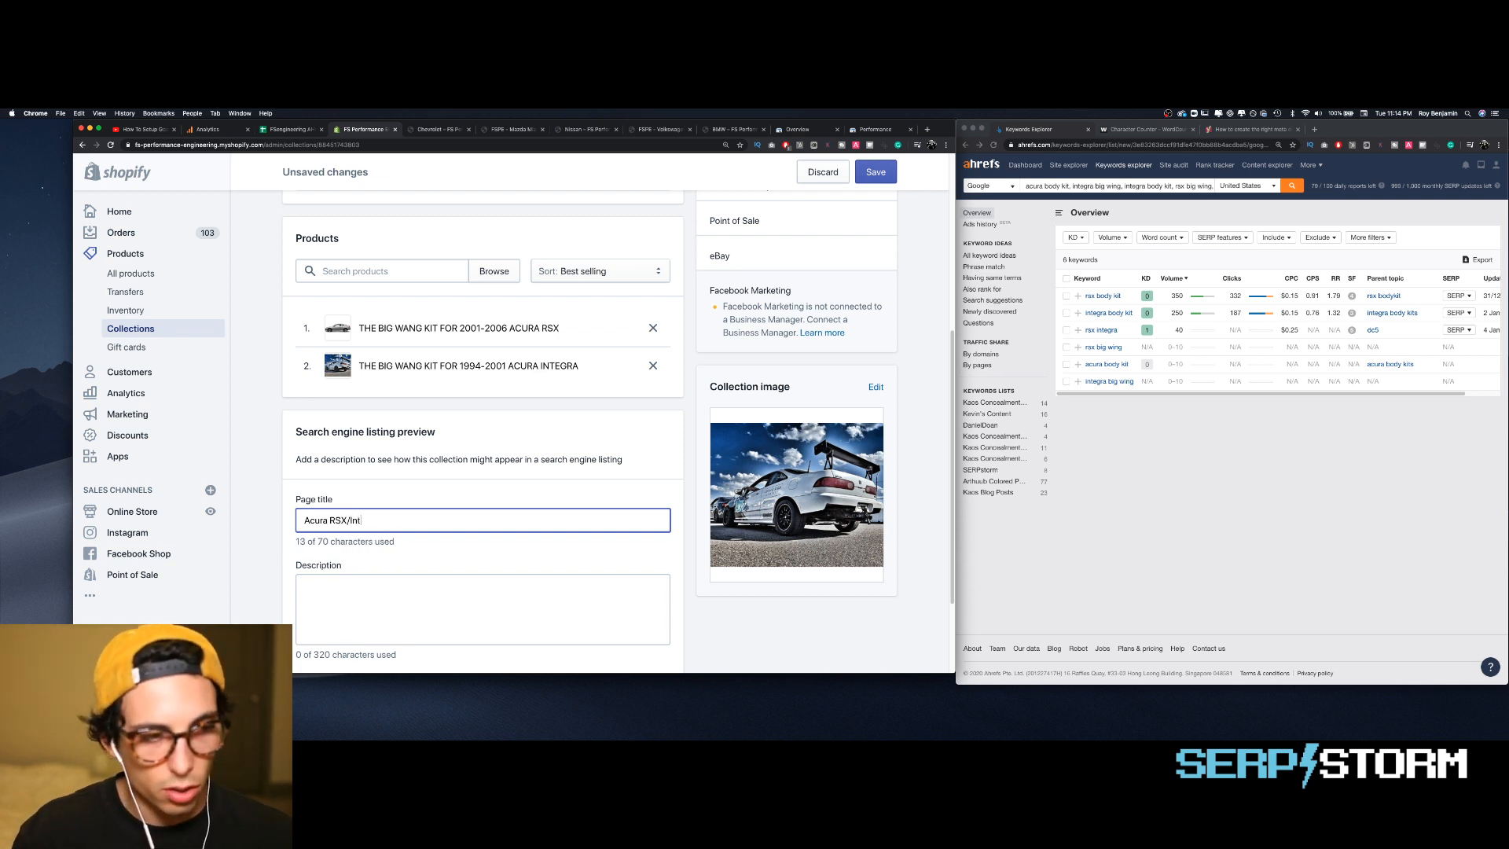
text(e)
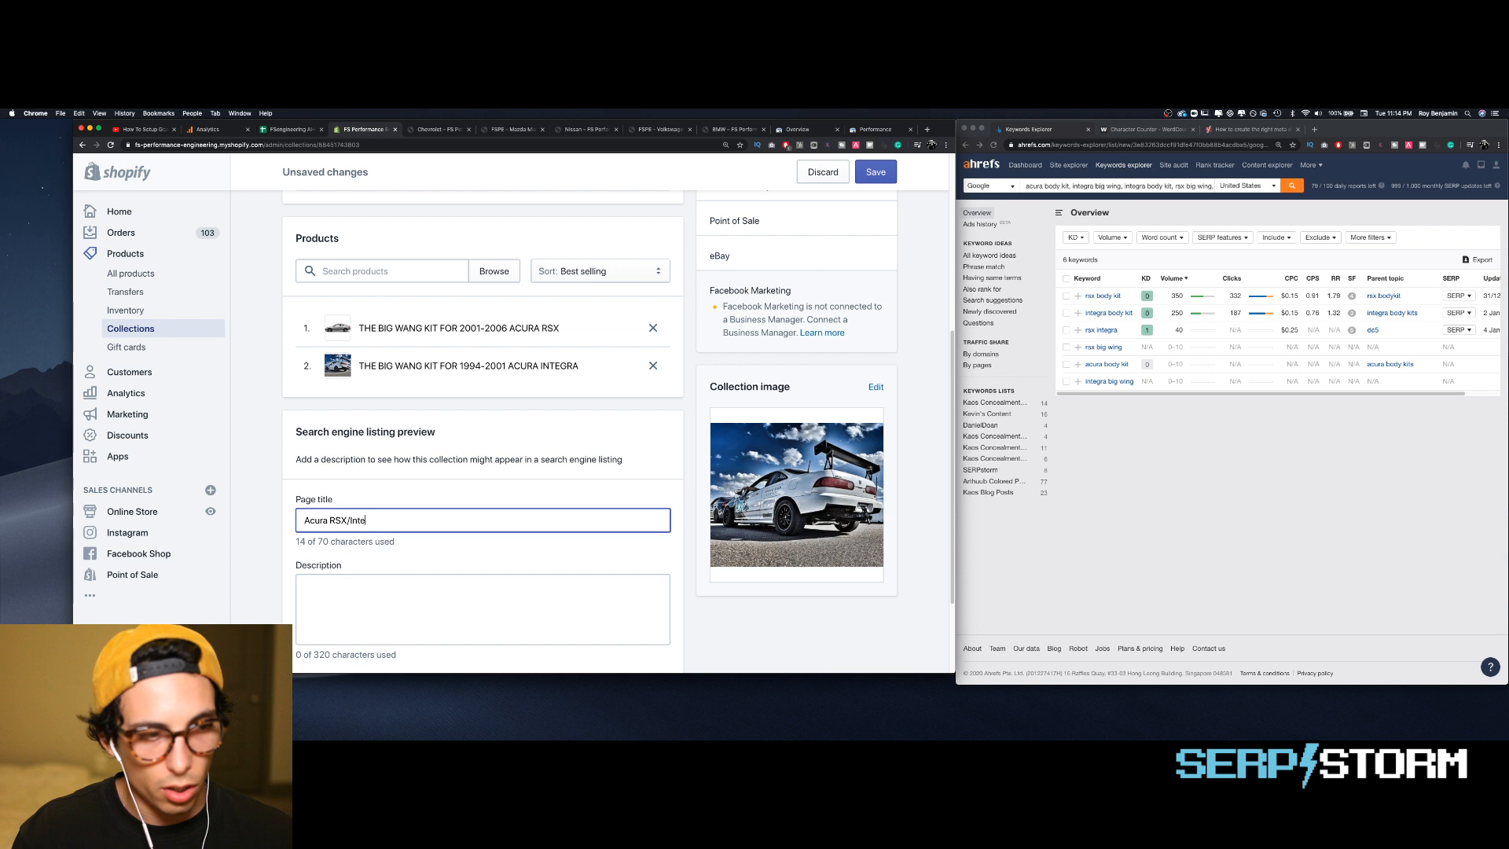
text(gra Body Kit |)
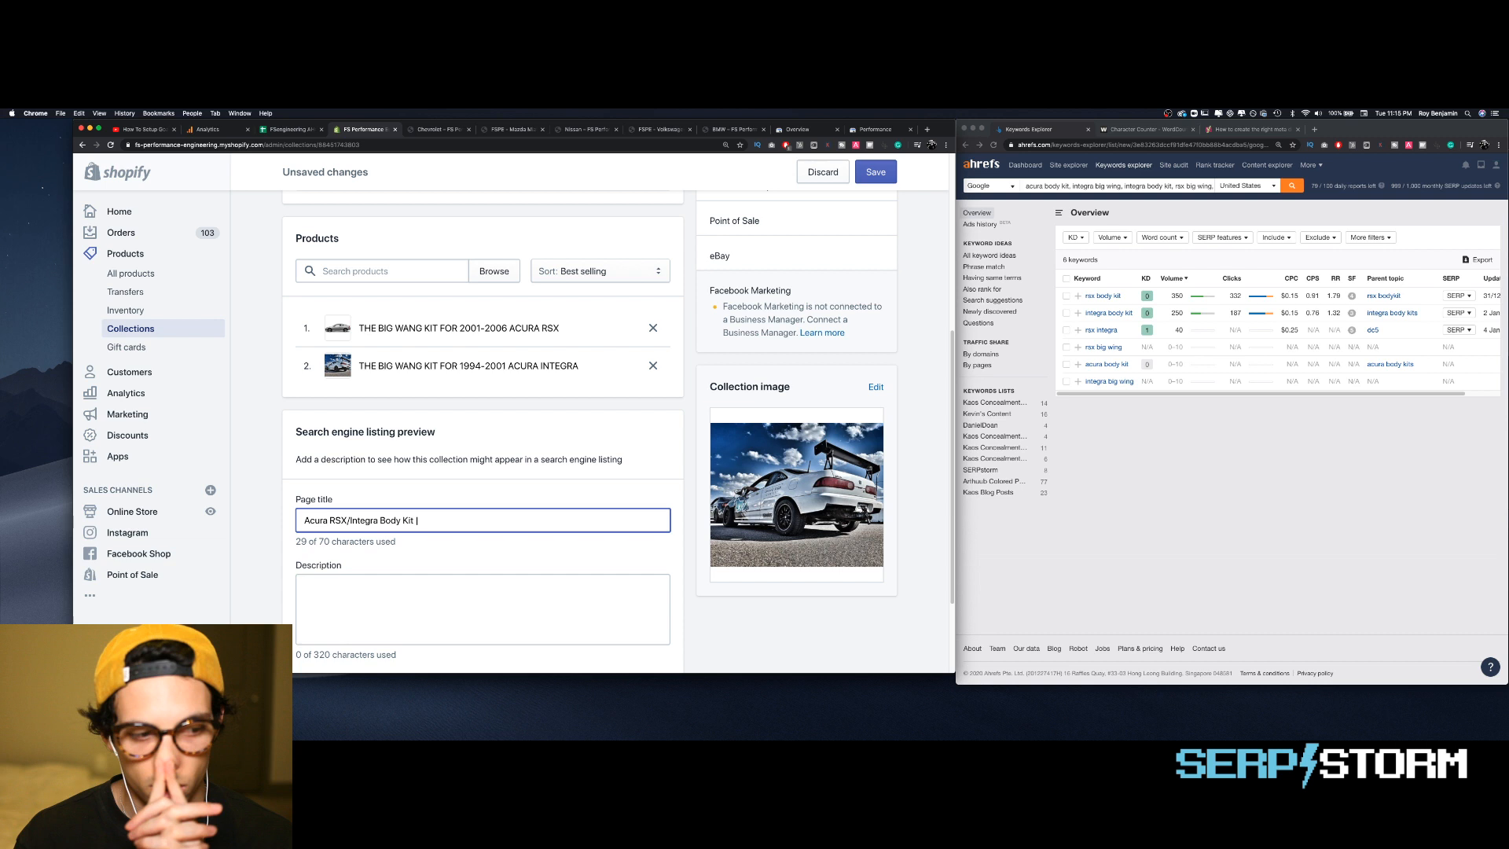
- Cut the Acura page title back after "Acura RSX" and rework it to read "Custom Acura RSX Body Kit"
key(BackSpace)
key(BackSpace)
key(BackSpace)
key(BackSpace)
key(BackSpace)
key(BackSpace)
key(BackSpace)
key(BackSpace)
key(BackSpace)
key(BackSpace)
key(BackSpace)
key(BackSpace)
key(BackSpace)
key(BackSpace)
key(BackSpace)
key(BackSpace)
key(BackSpace)
key(BackSpace)
key(BackSpace)
key(BackSpace)
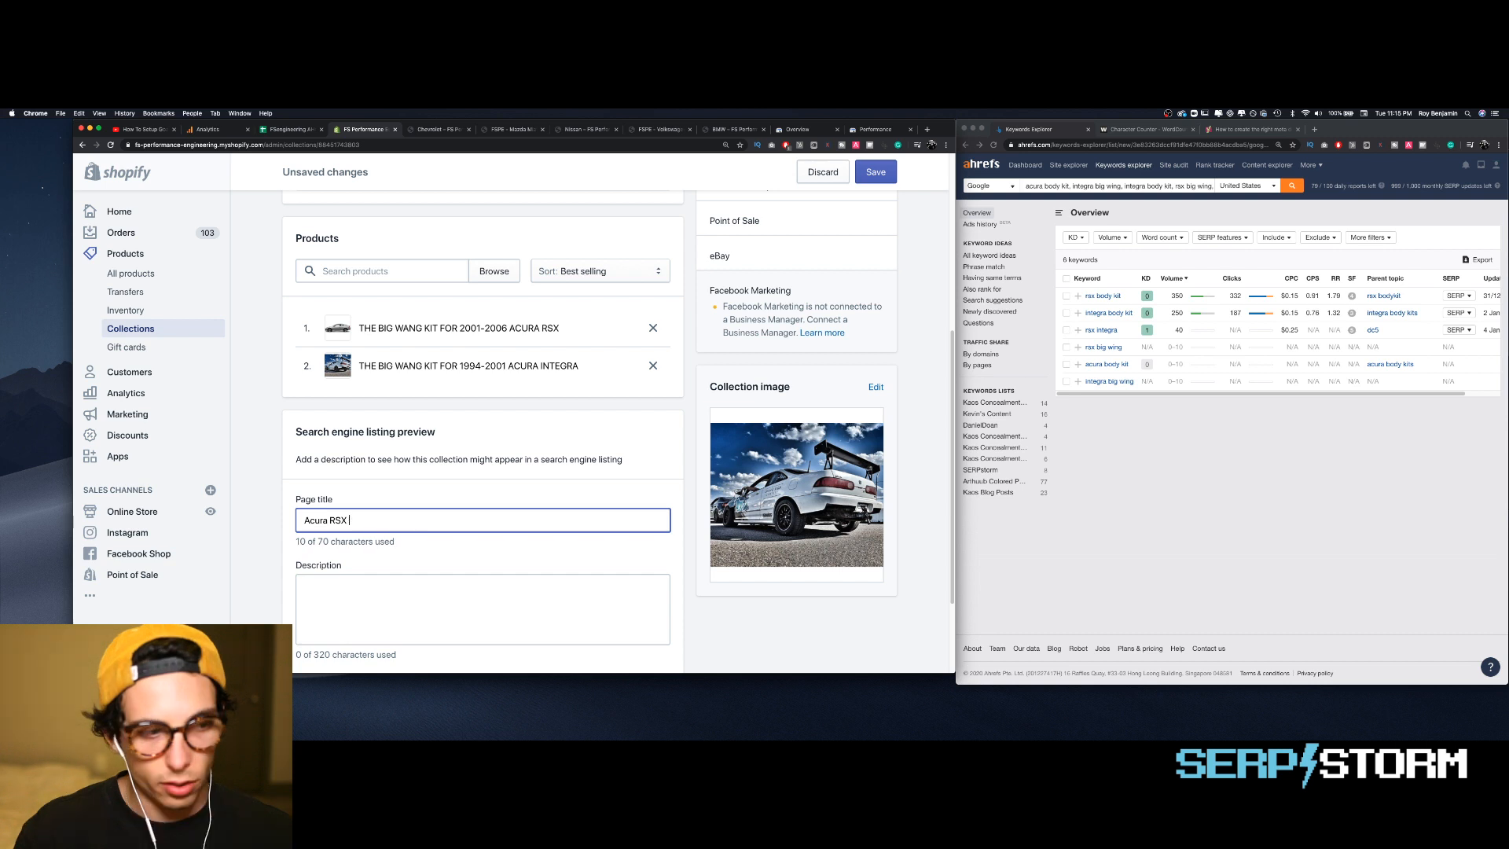
text(Body Kit)
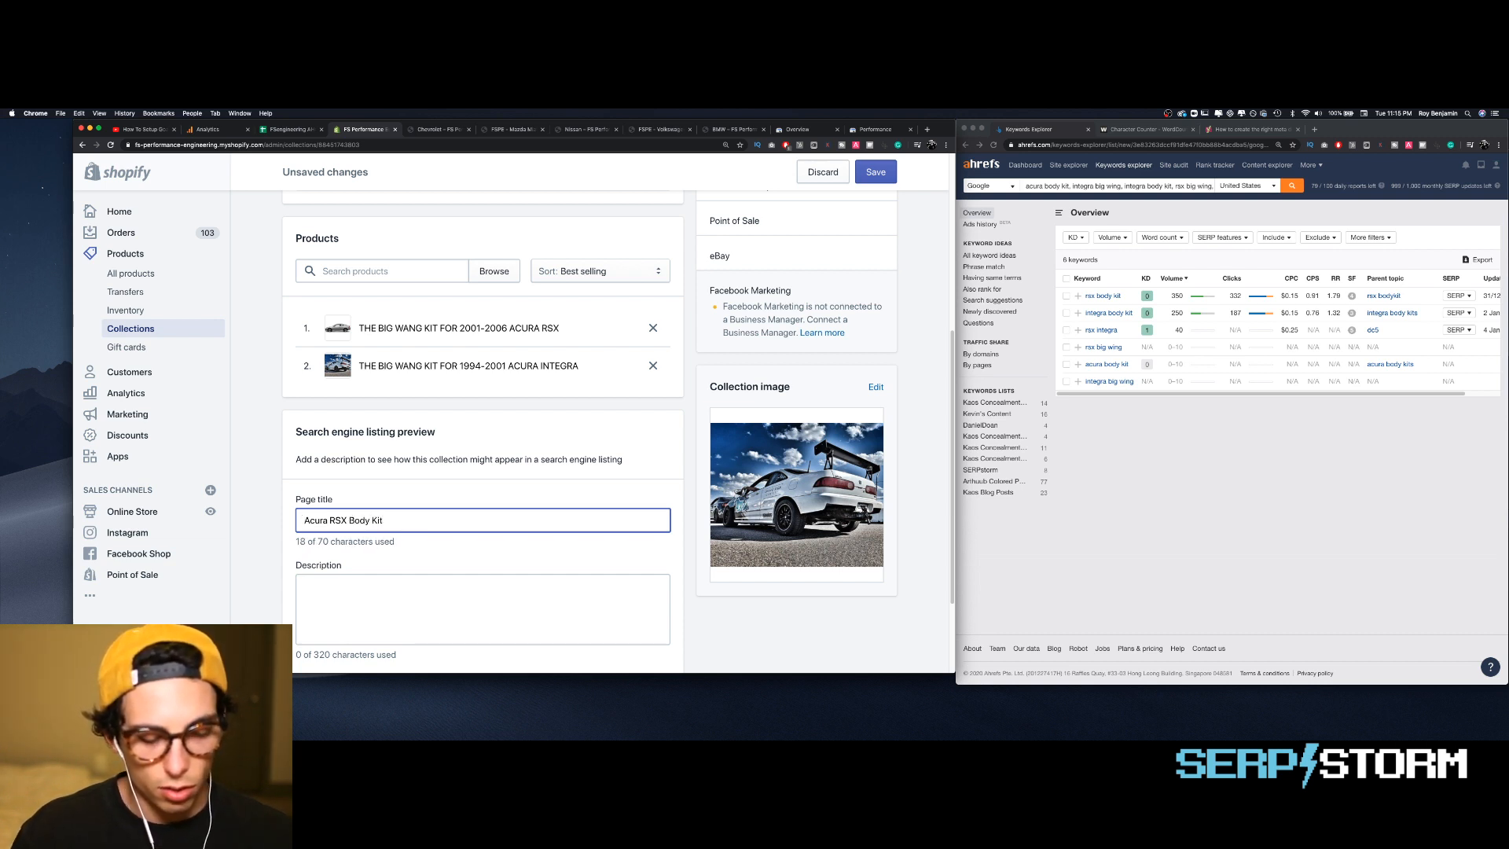
key(super+Left)
text(Custom)
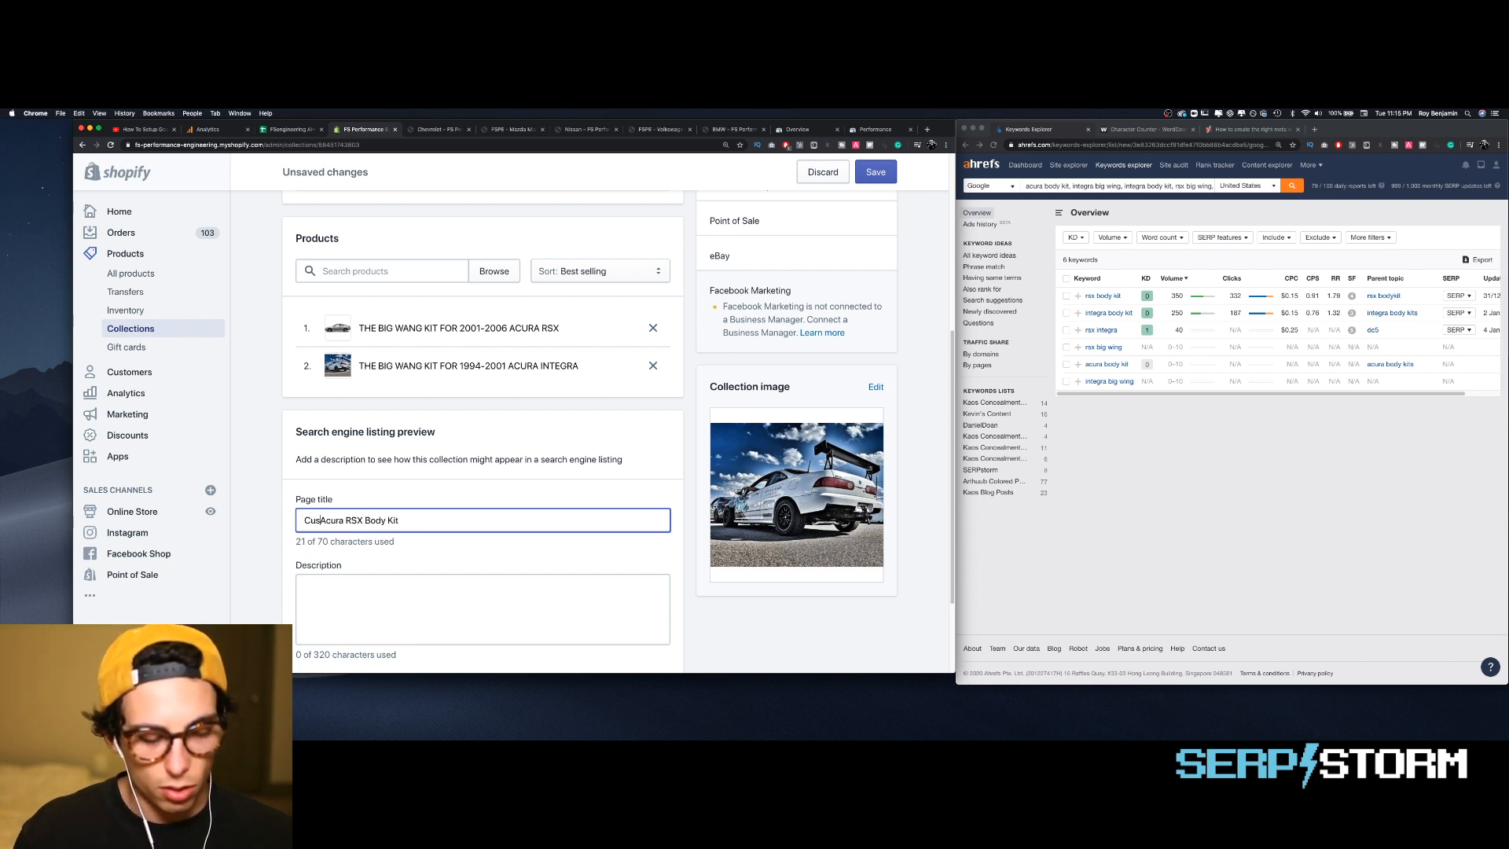
key(super+Right)
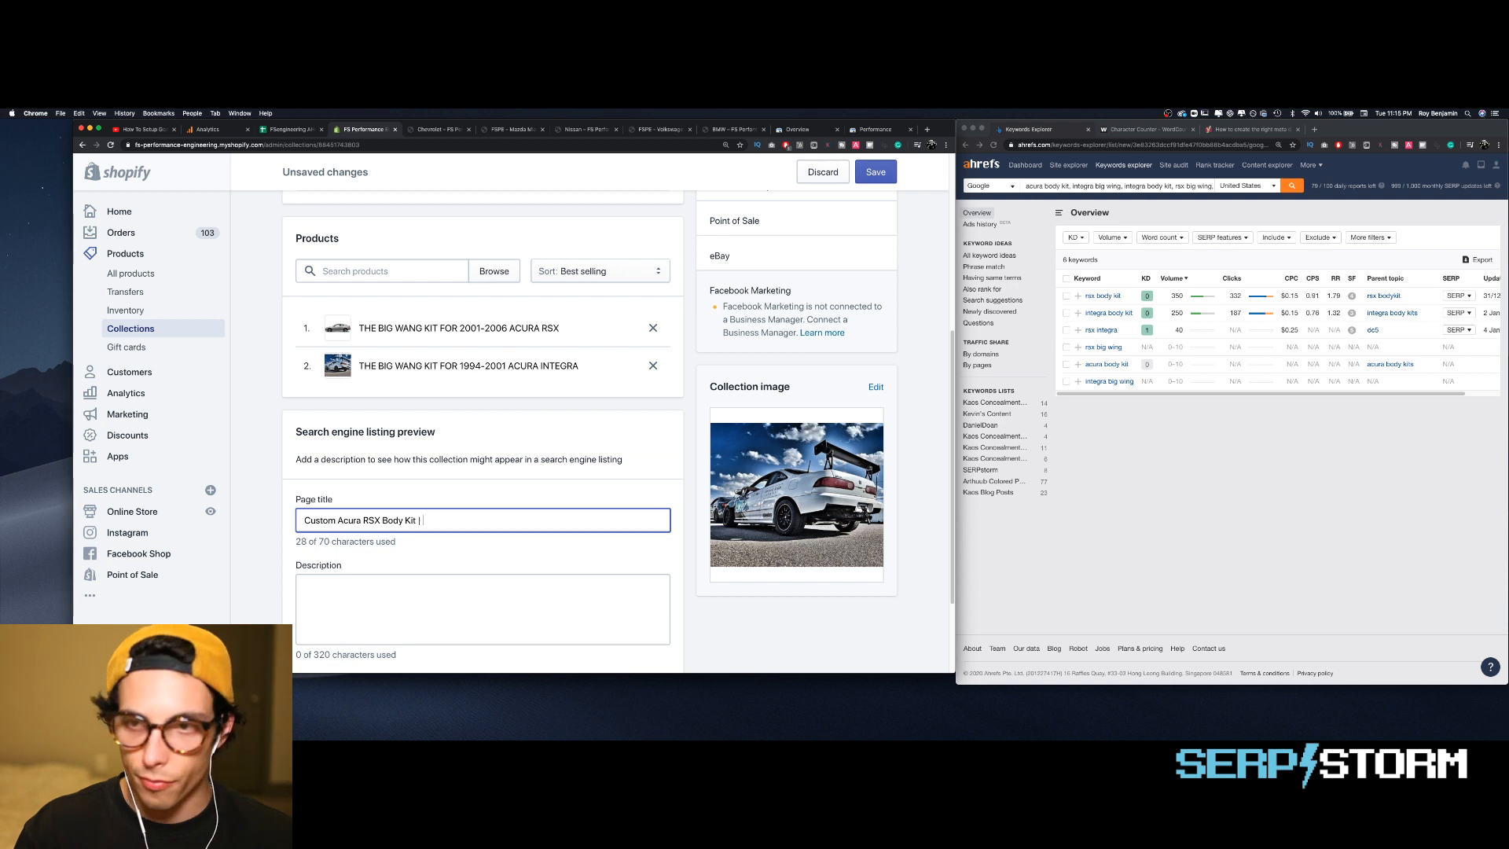
- Append "| Integra Body Kit | FSPE" to the Acura collection's page title
text(| Integra )
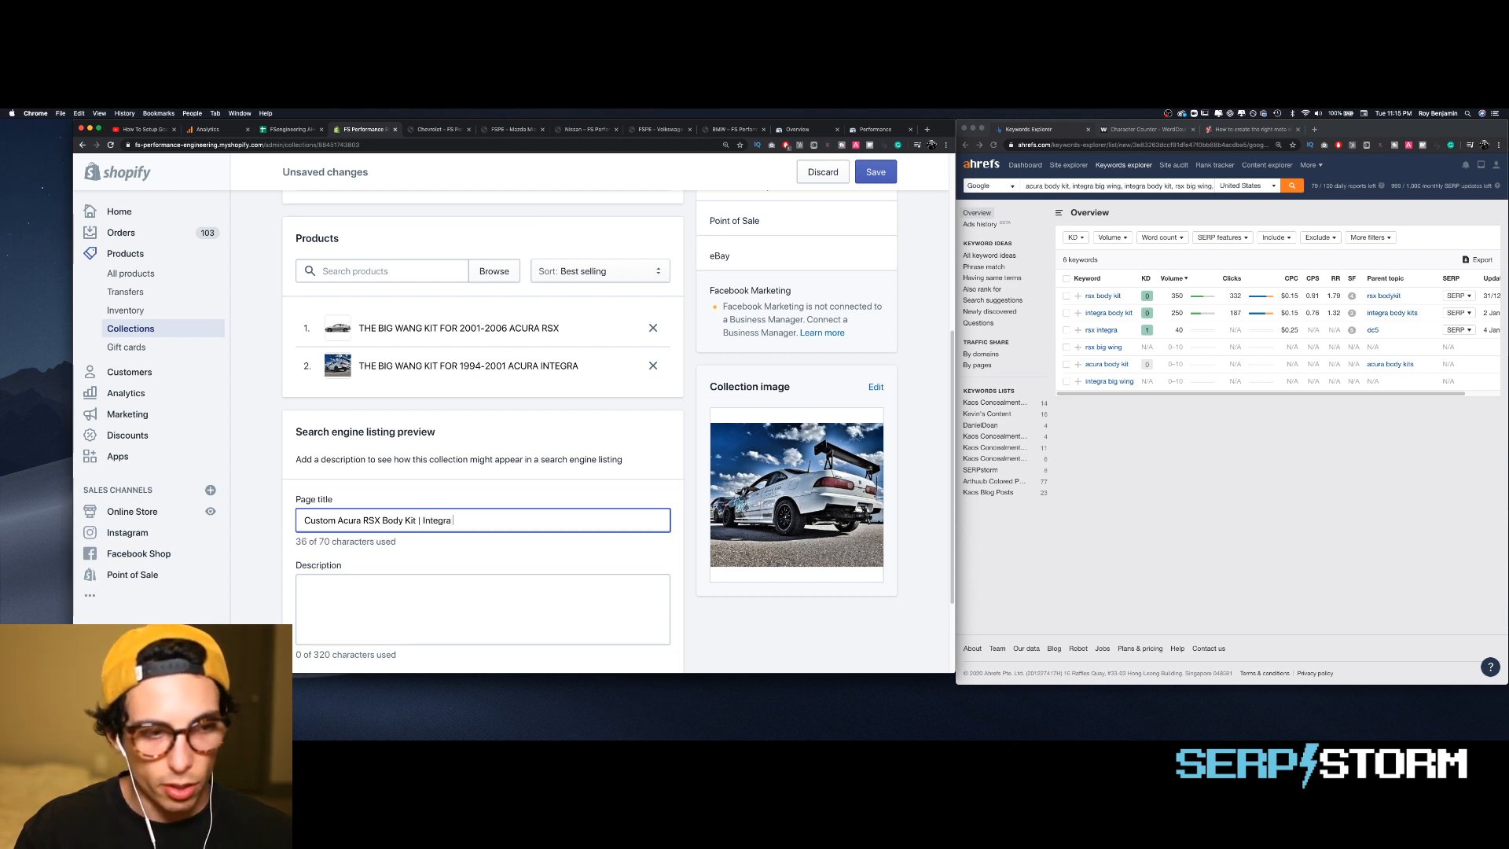
text(Body Kit )
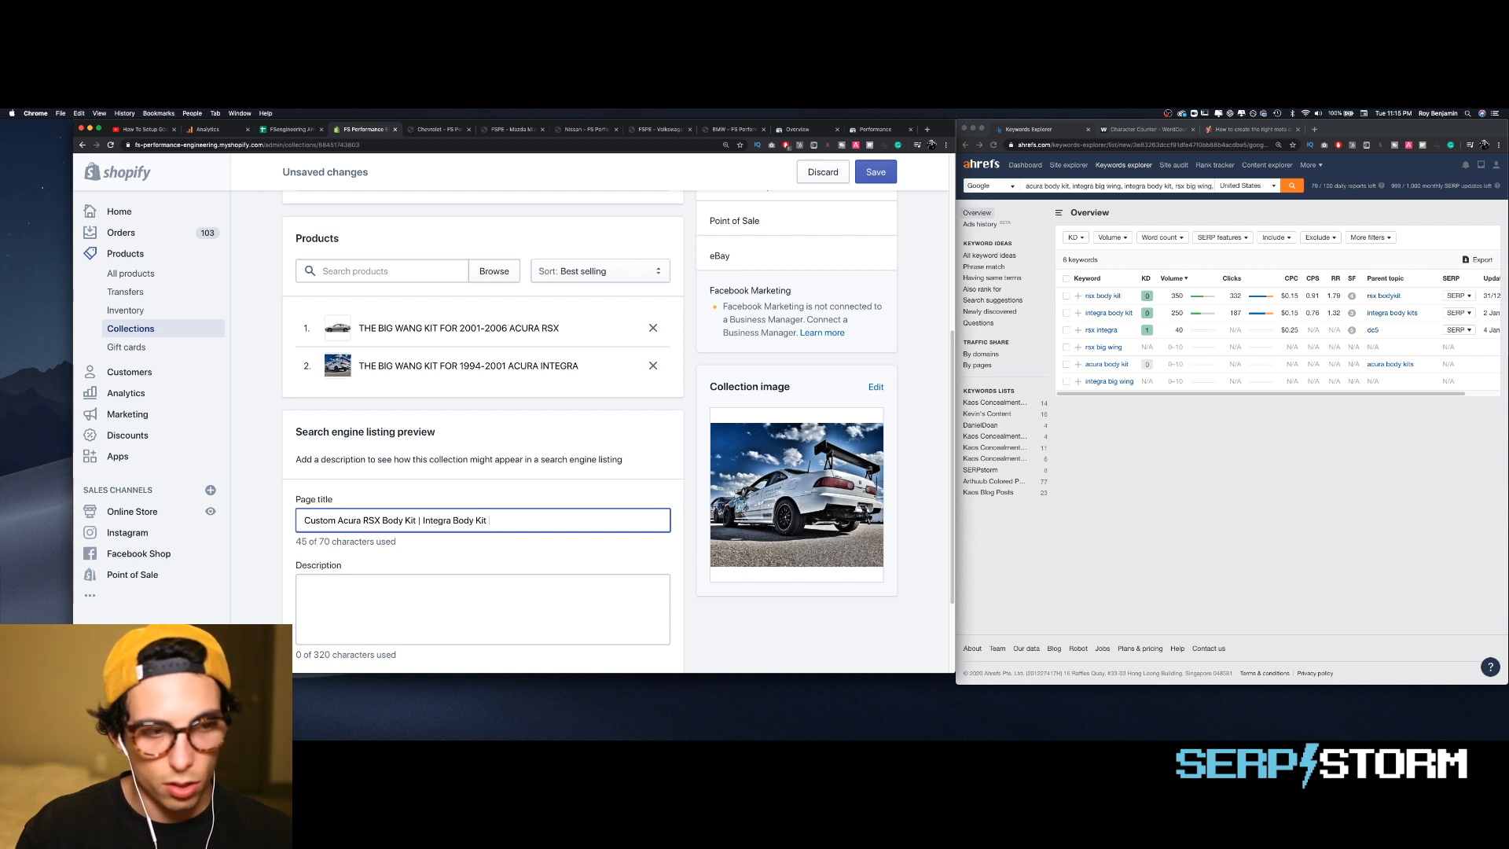
text(| )
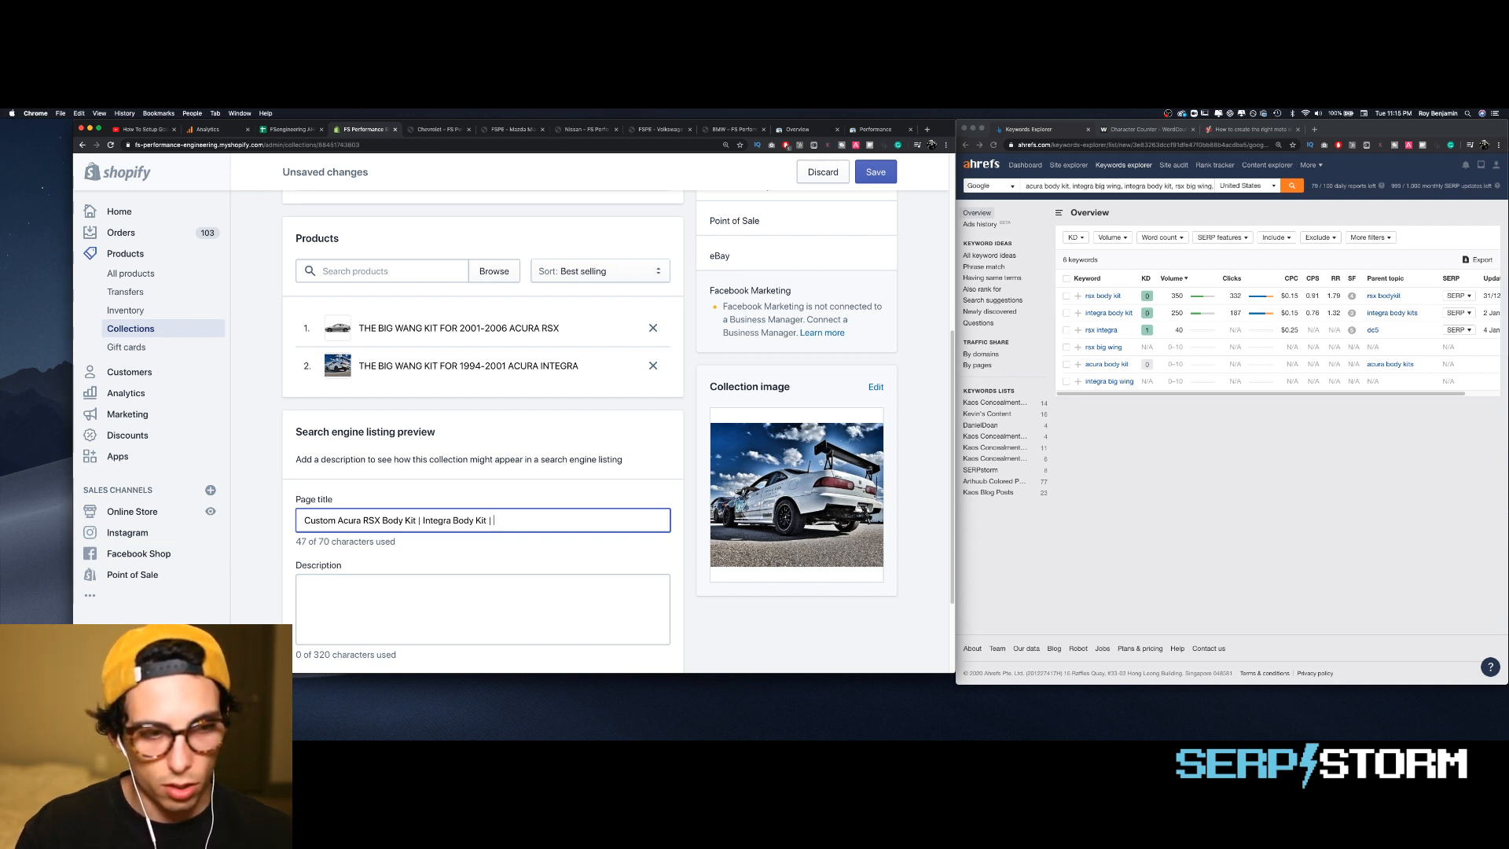
text(FSPE)
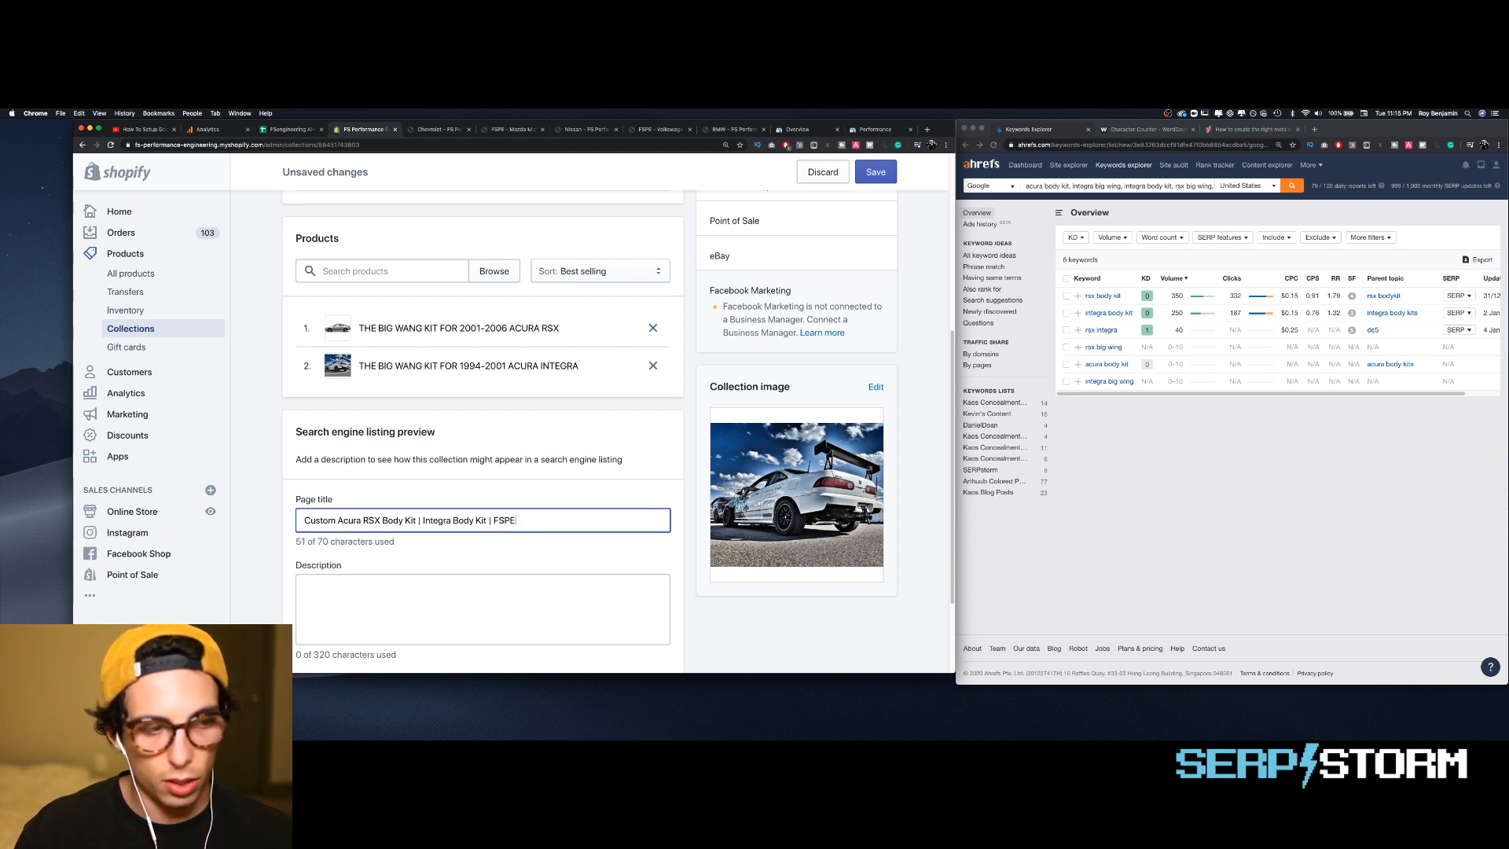
- Fill the Acura meta description with the VW template text beginning "Upgrade your VW with custom functional aero."
click(422, 590)
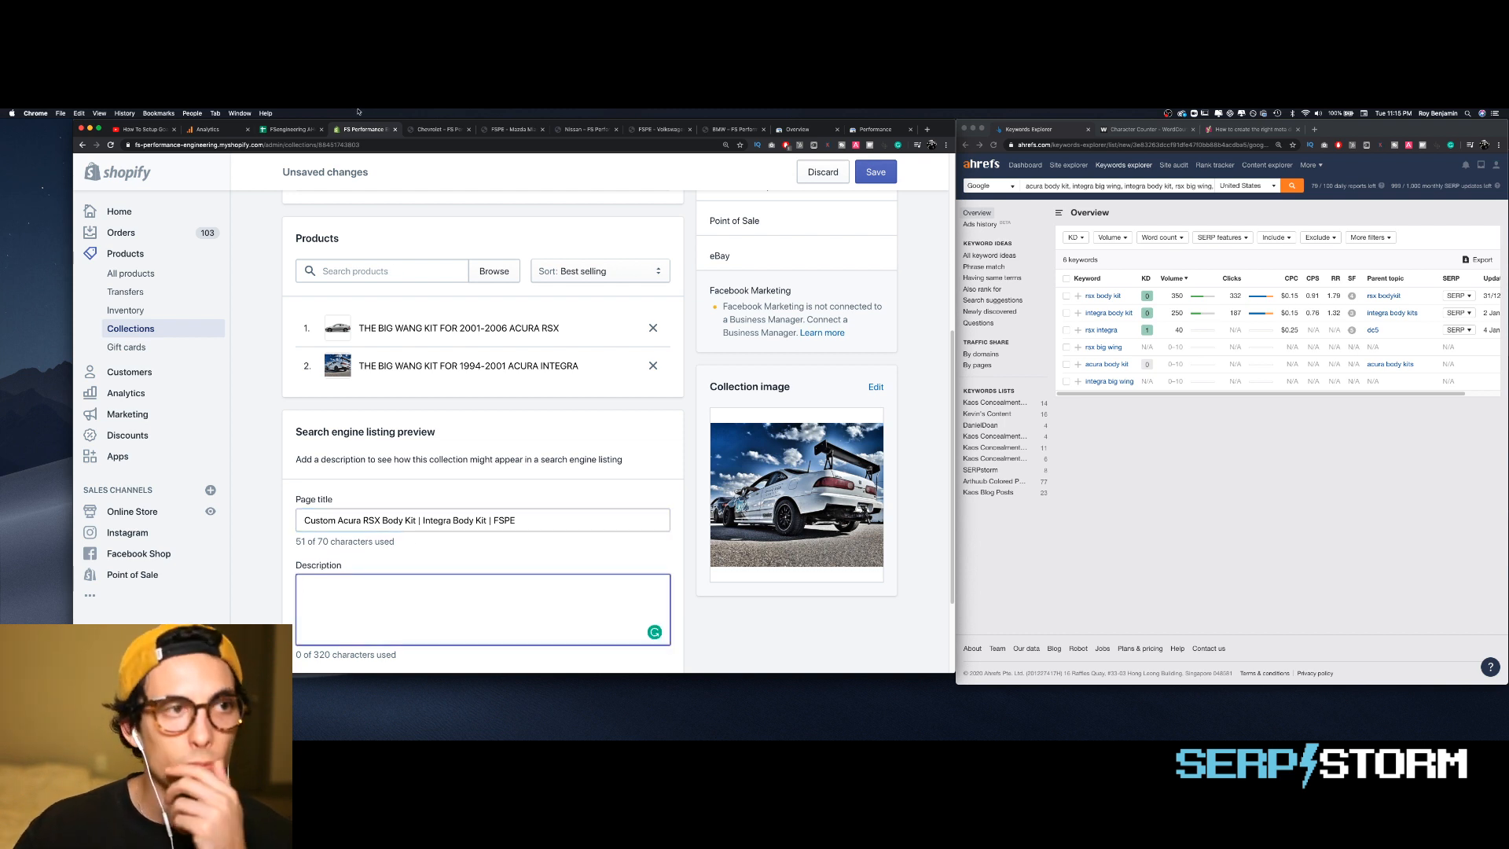
click(299, 131)
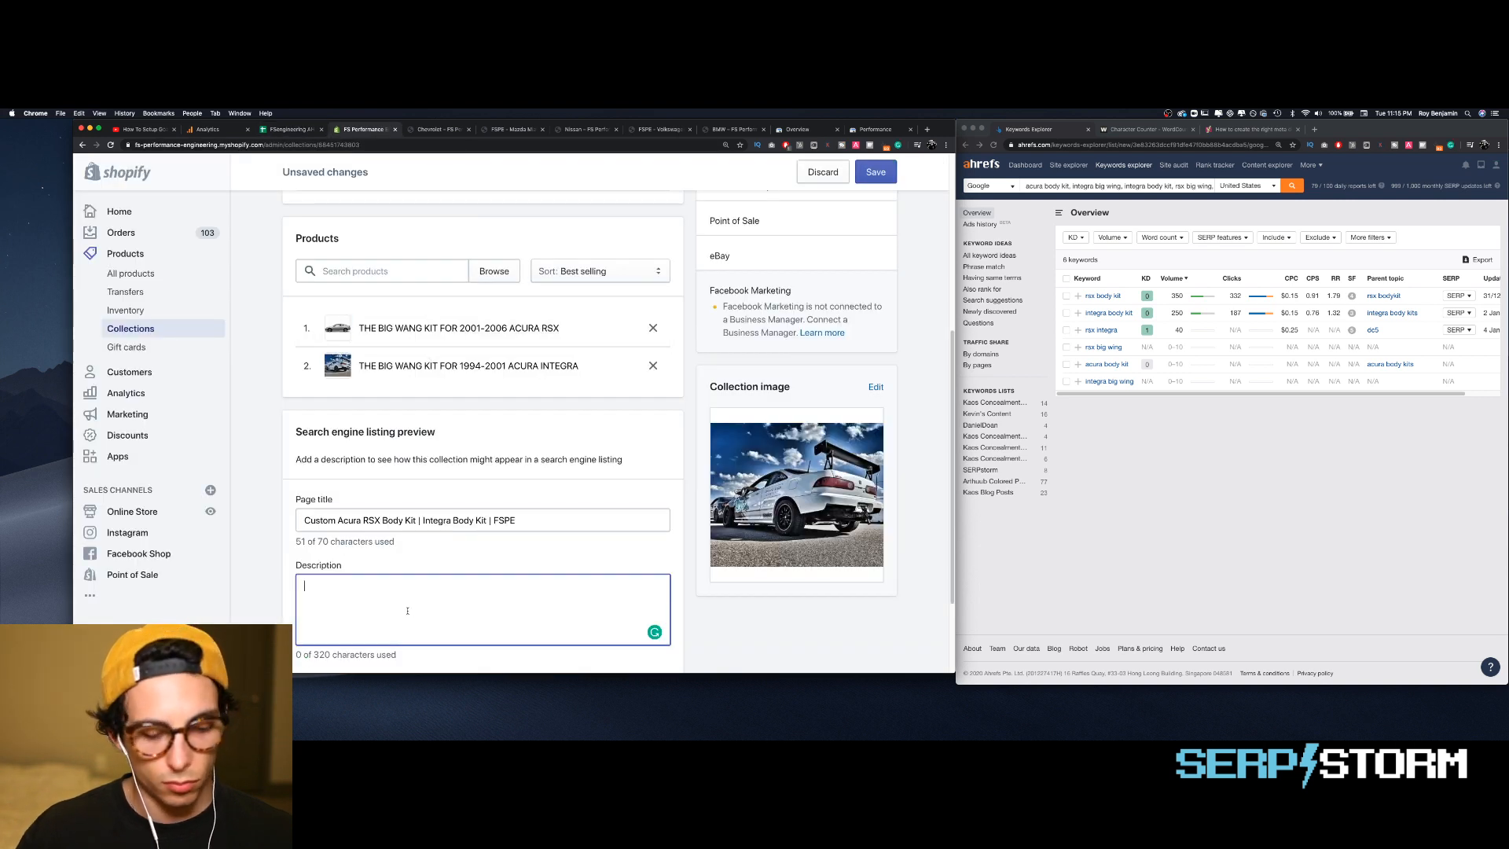
text(Upgrade your VW with custom functional aero. Our VW body kits include diffusers, splitters, side skirts, wings, and more! Check out our entire collection!)
scroll(385, 550, down, 2)
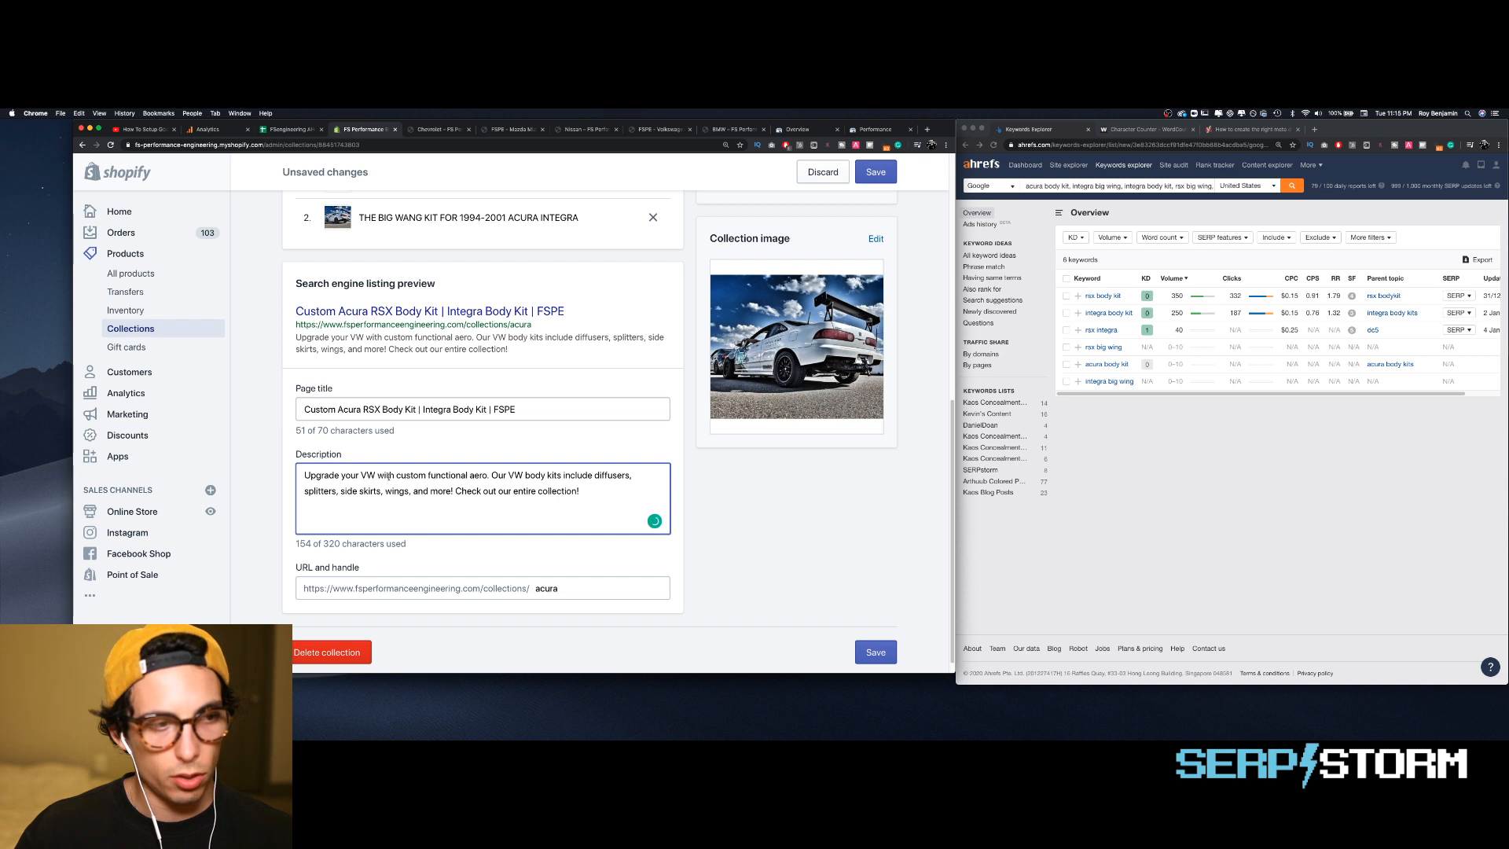
- Replace both mentions of "VW" in the Acura meta description with "Acura"
key(BackSpace)
key(BackSpace)
text(Acura)
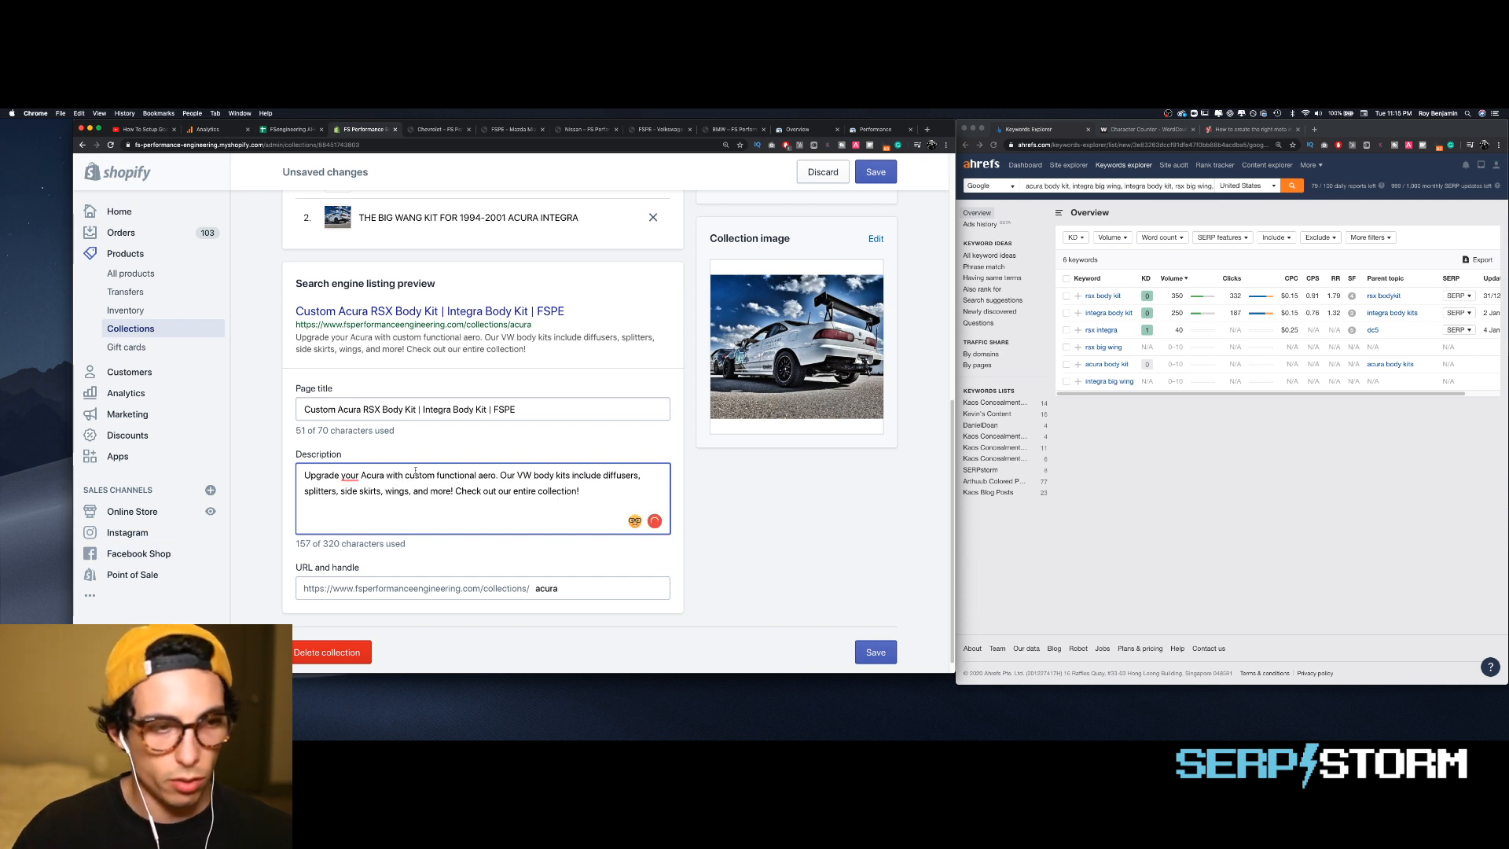
click(531, 475)
key(BackSpace)
key(BackSpace)
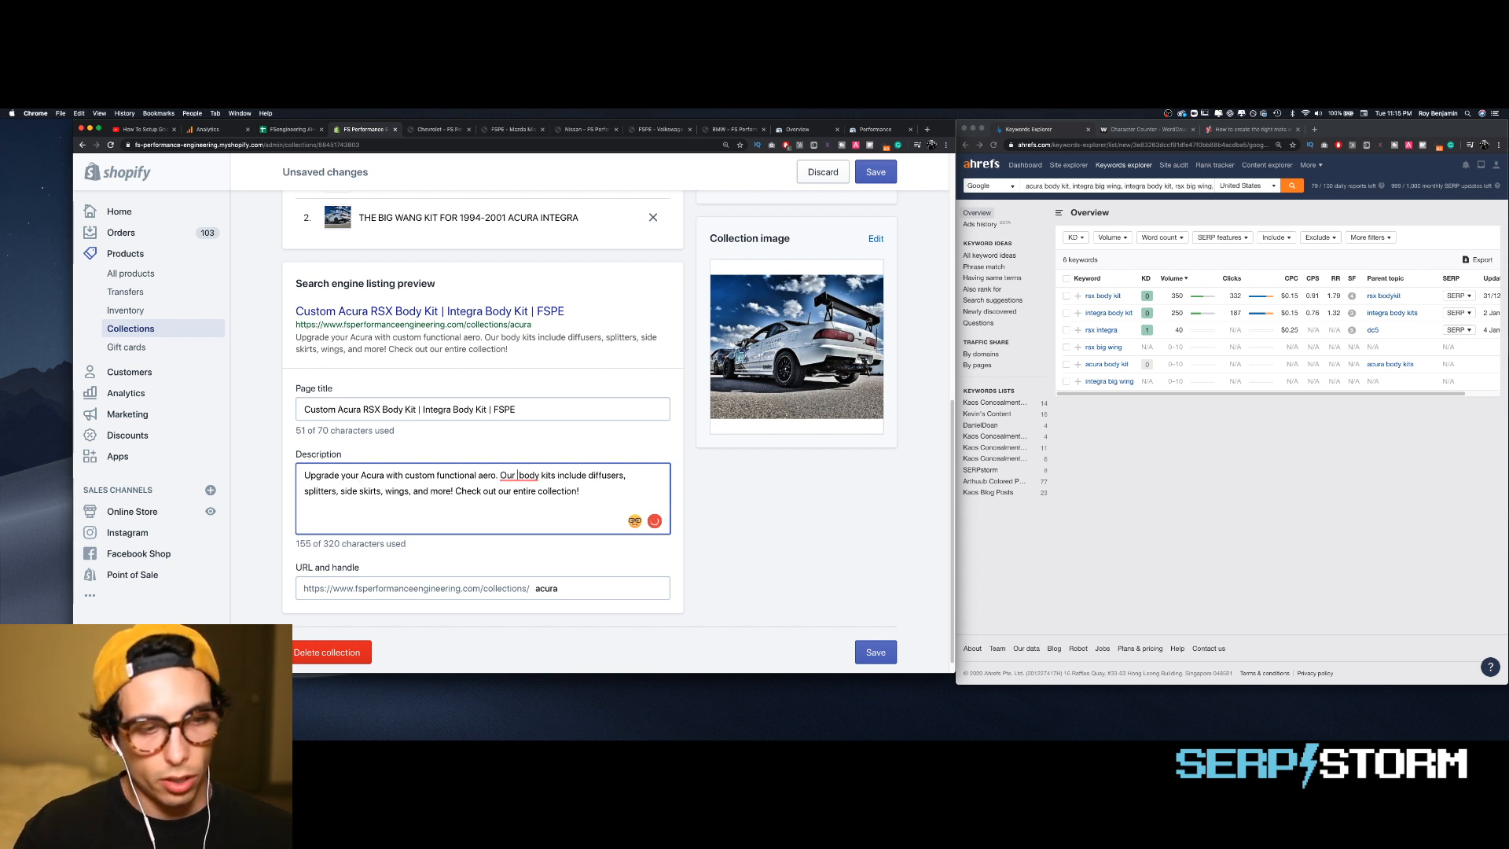
text(Acura)
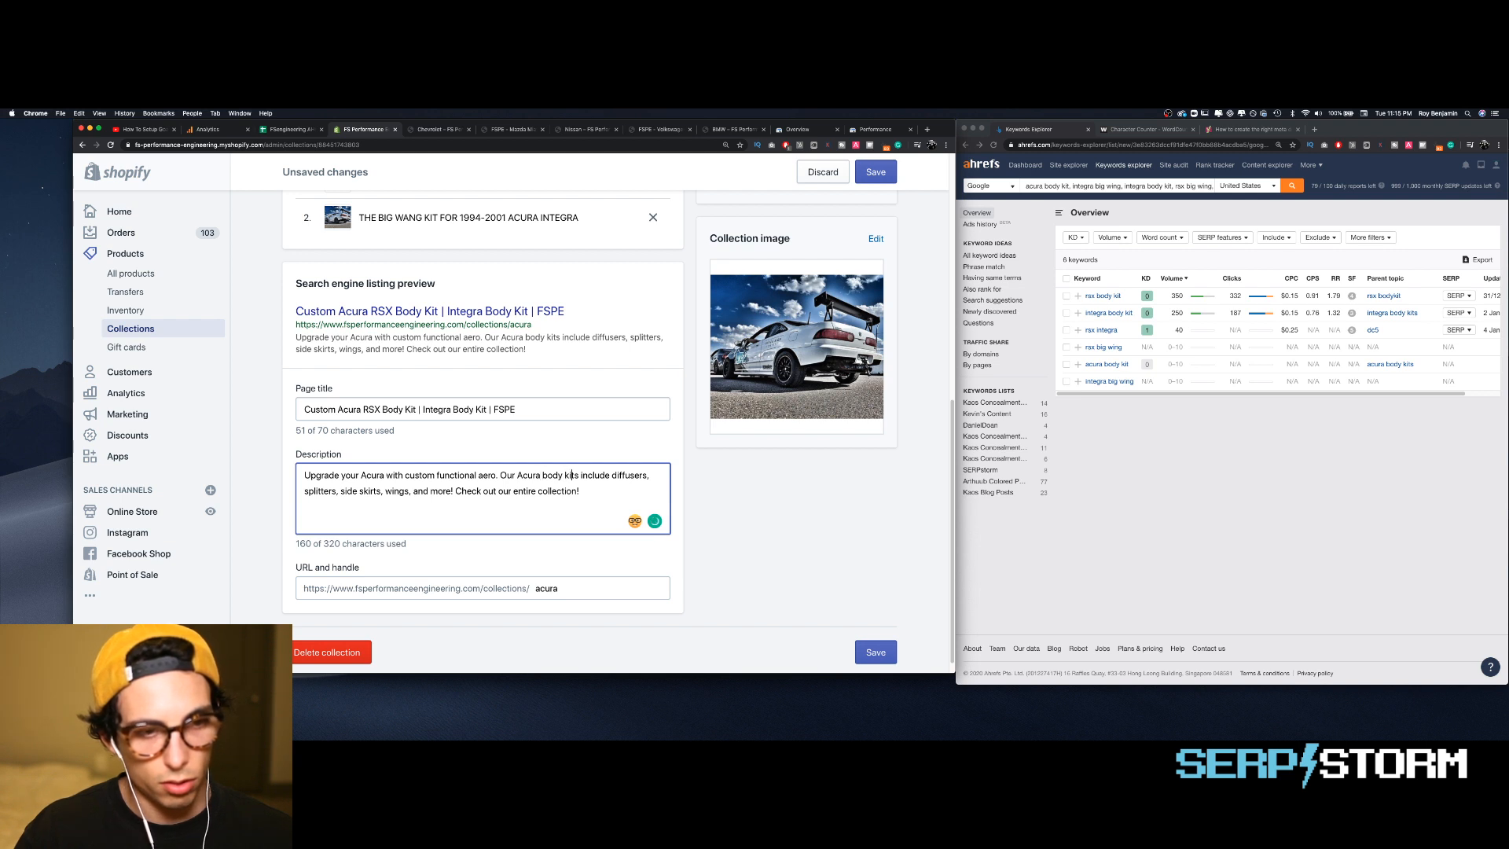
- Replace "Acura body kits" in the meta description with "RSX body kit and Integra body kit currently"
key(BackSpace)
key(BackSpace)
key(BackSpace)
key(BackSpace)
key(BackSpace)
key(BackSpace)
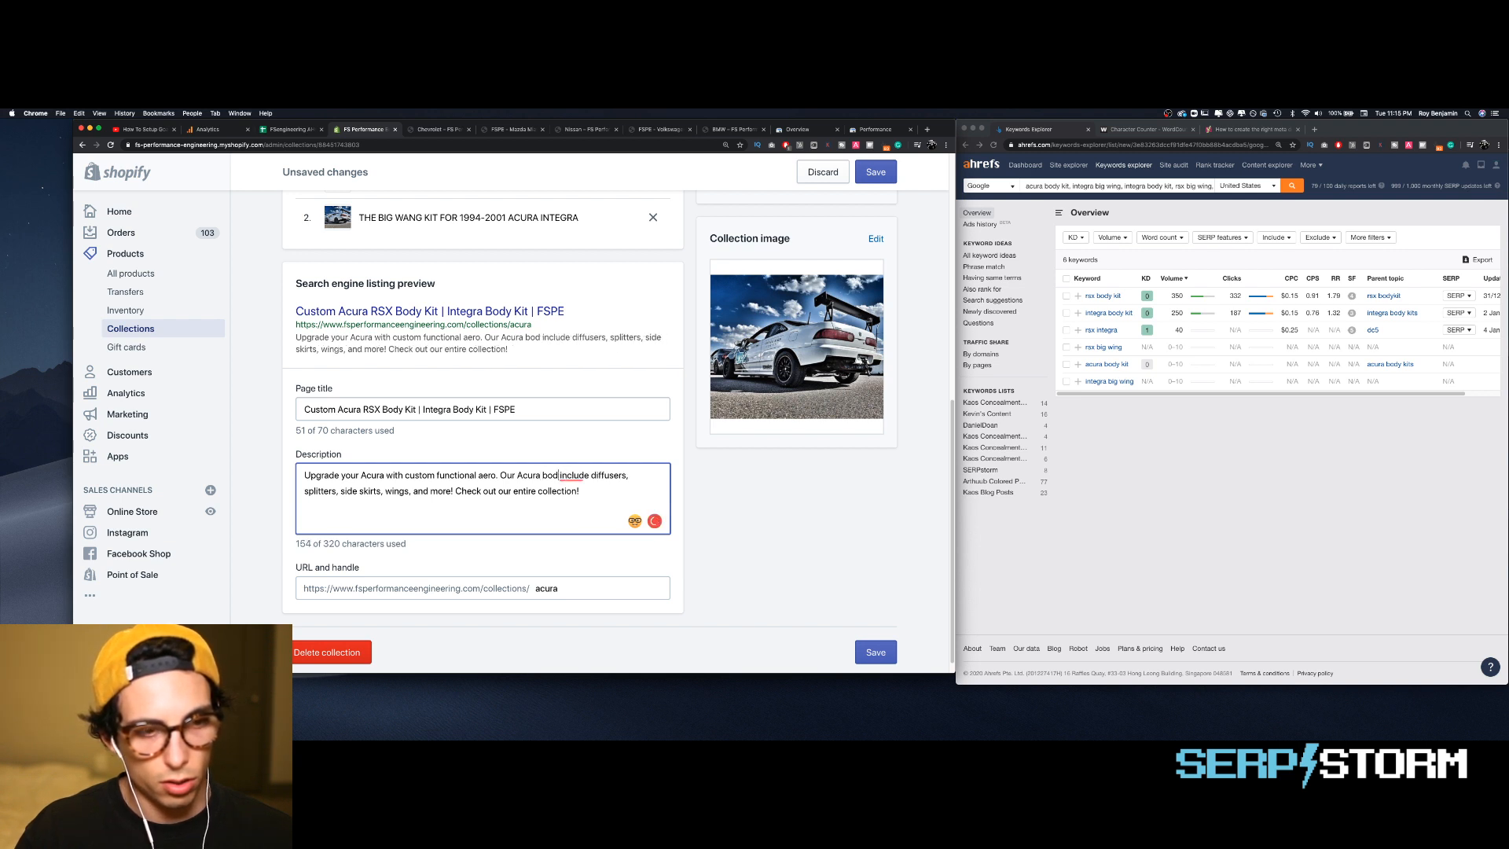
key(BackSpace)
key(BackSpace)
key(BackSpace)
key(BackSpace)
key(BackSpace)
key(BackSpace)
key(BackSpace)
key(BackSpace)
key(BackSpace)
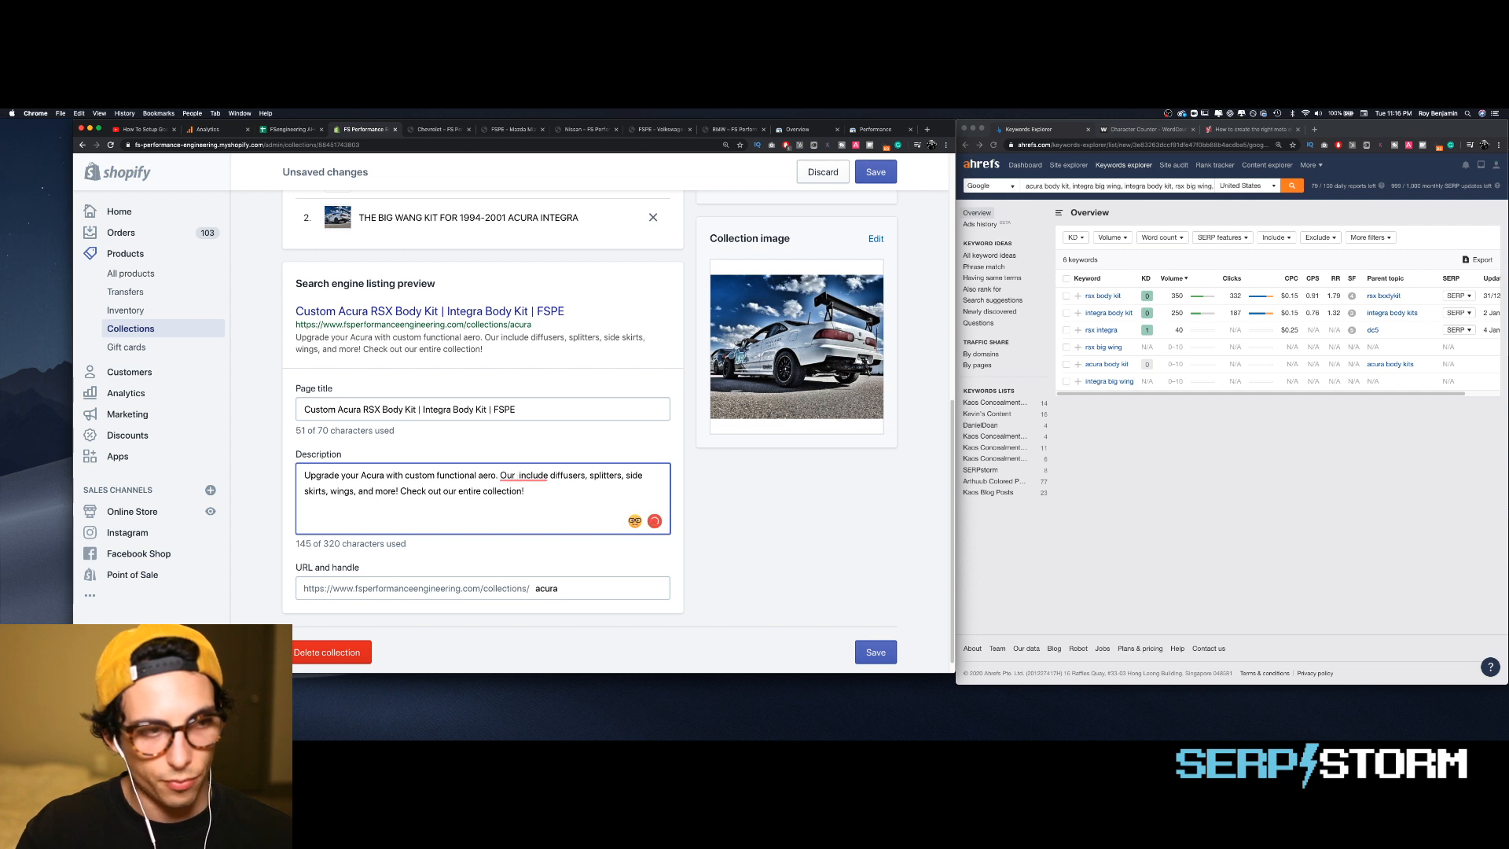
text(RSX )
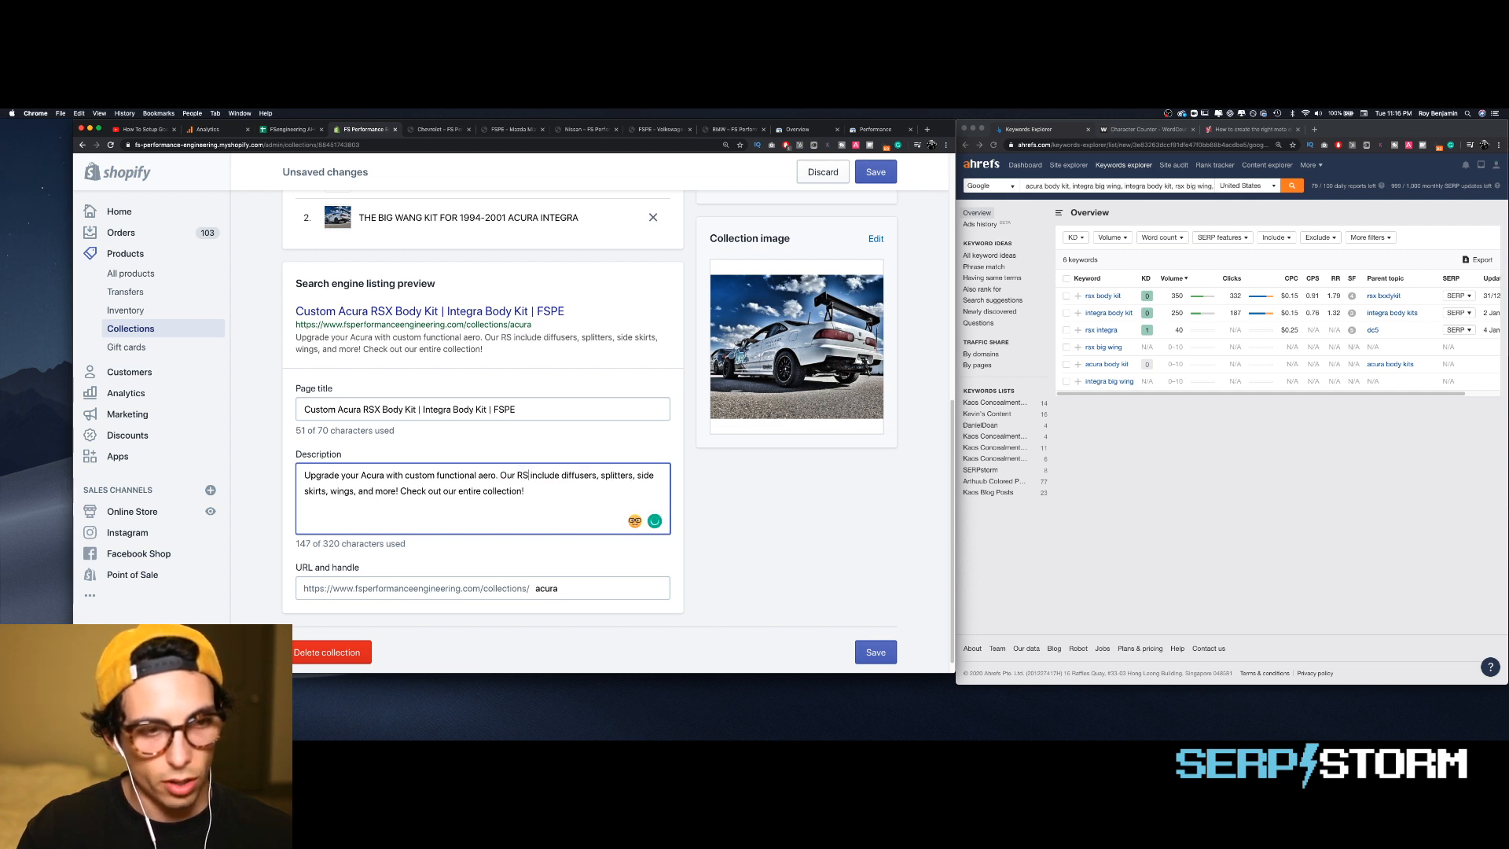
text(body )
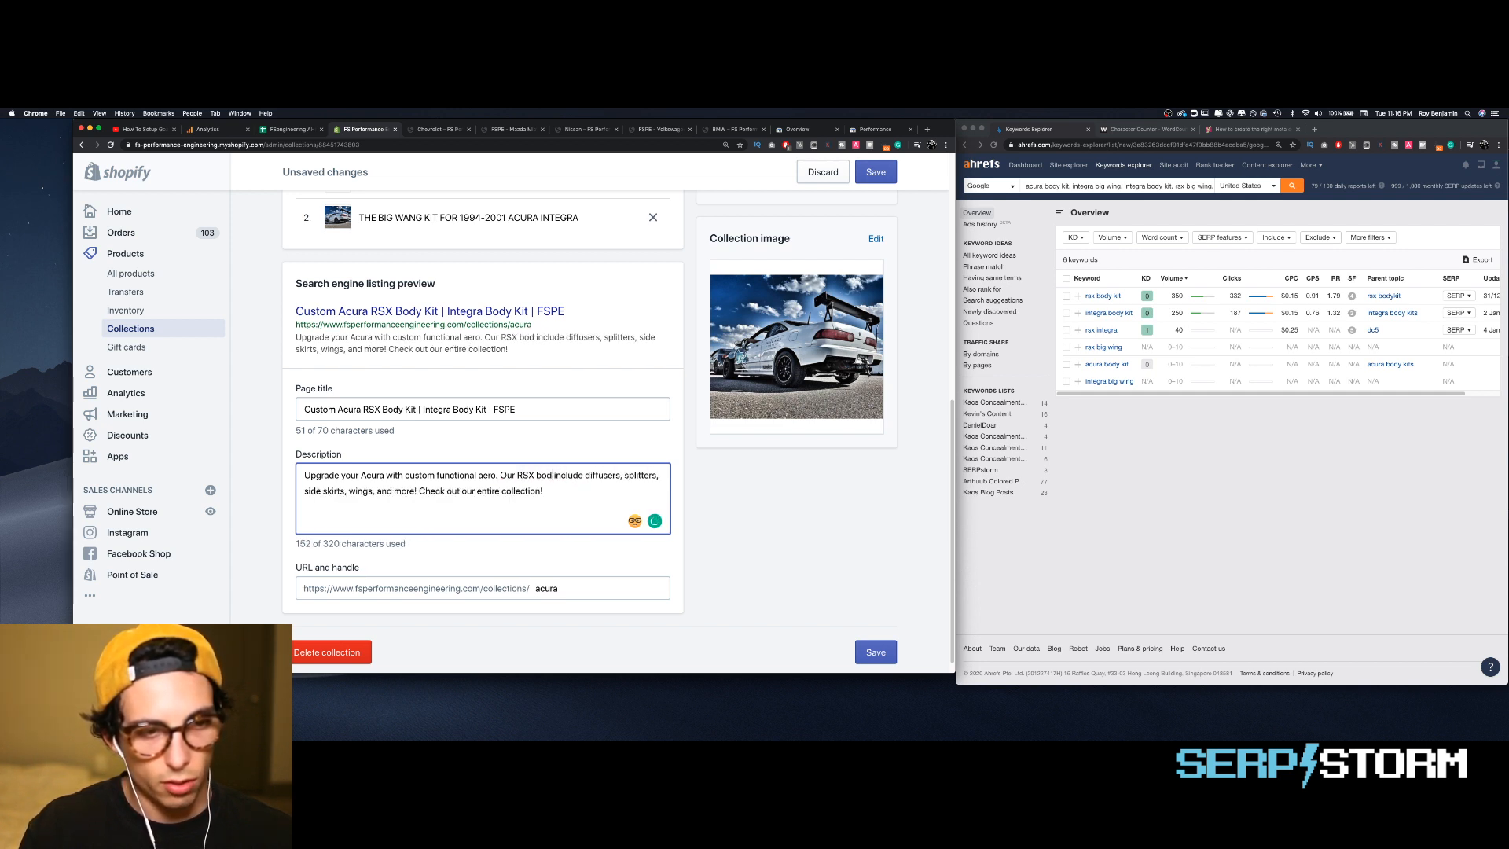
text(kit )
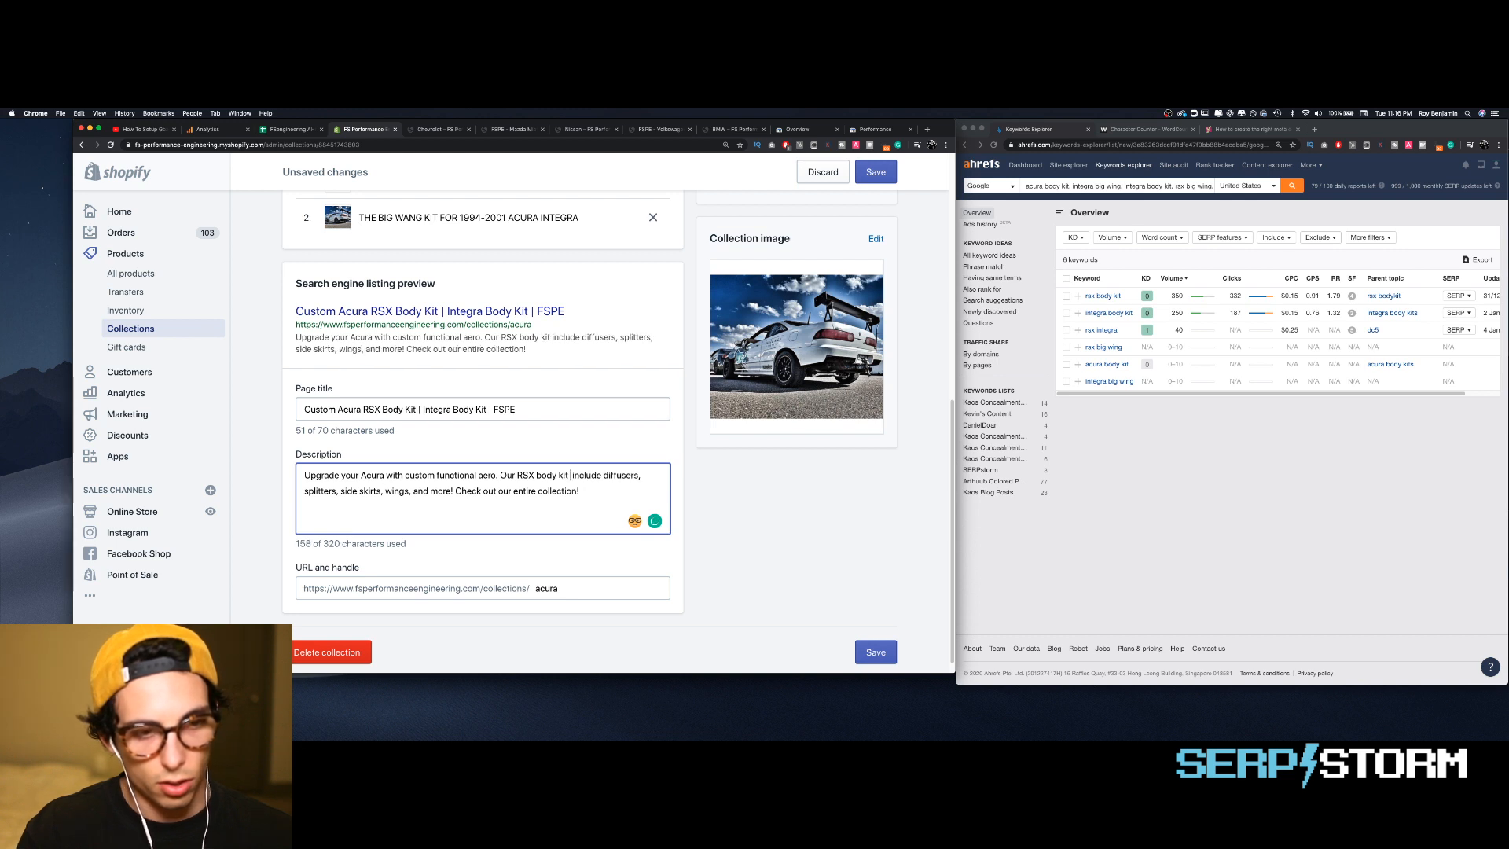
text(and I )
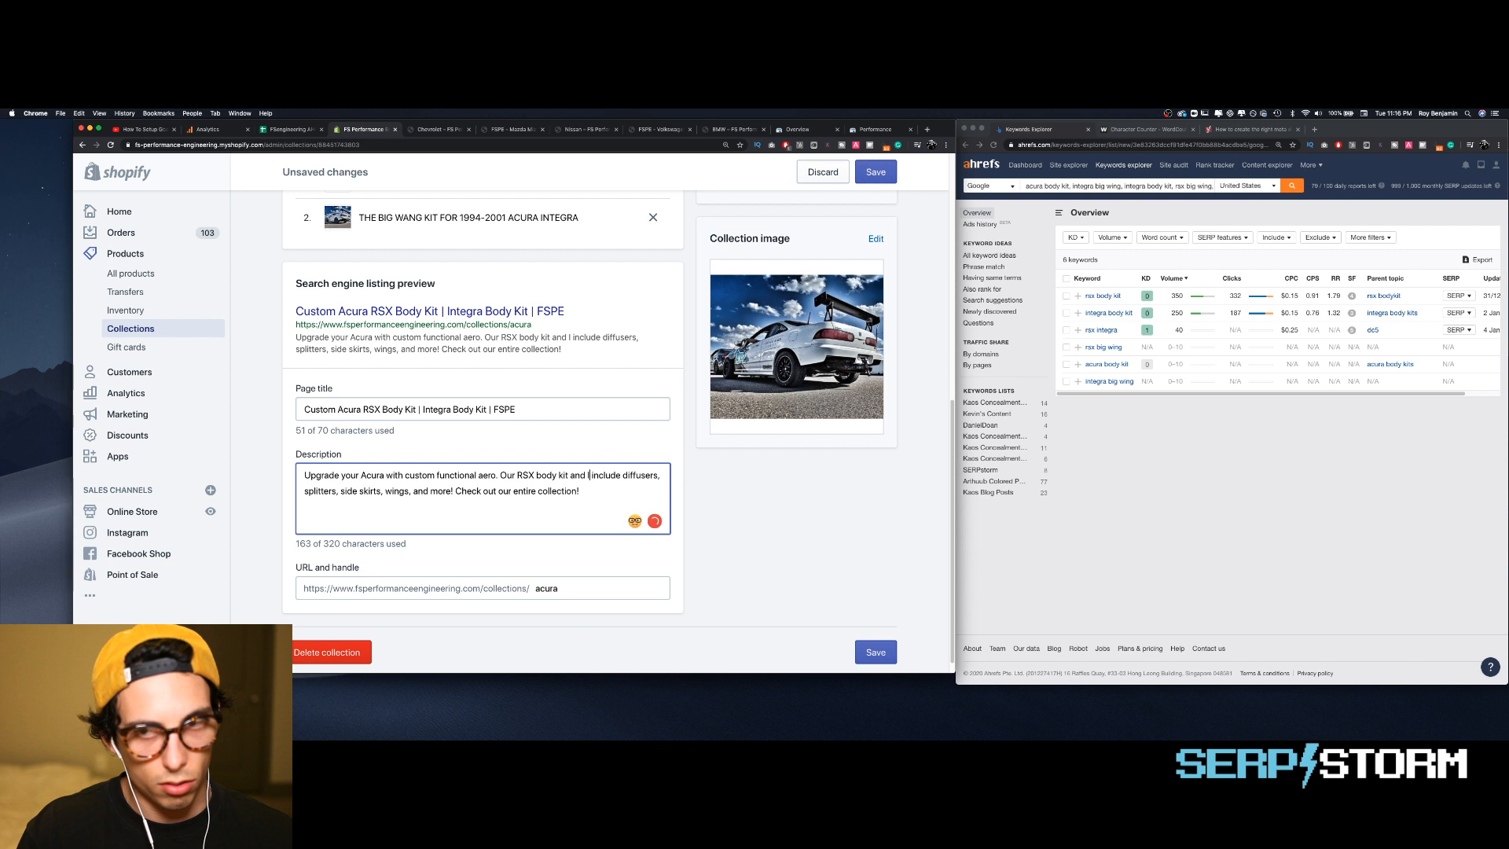
text(ntegra body)
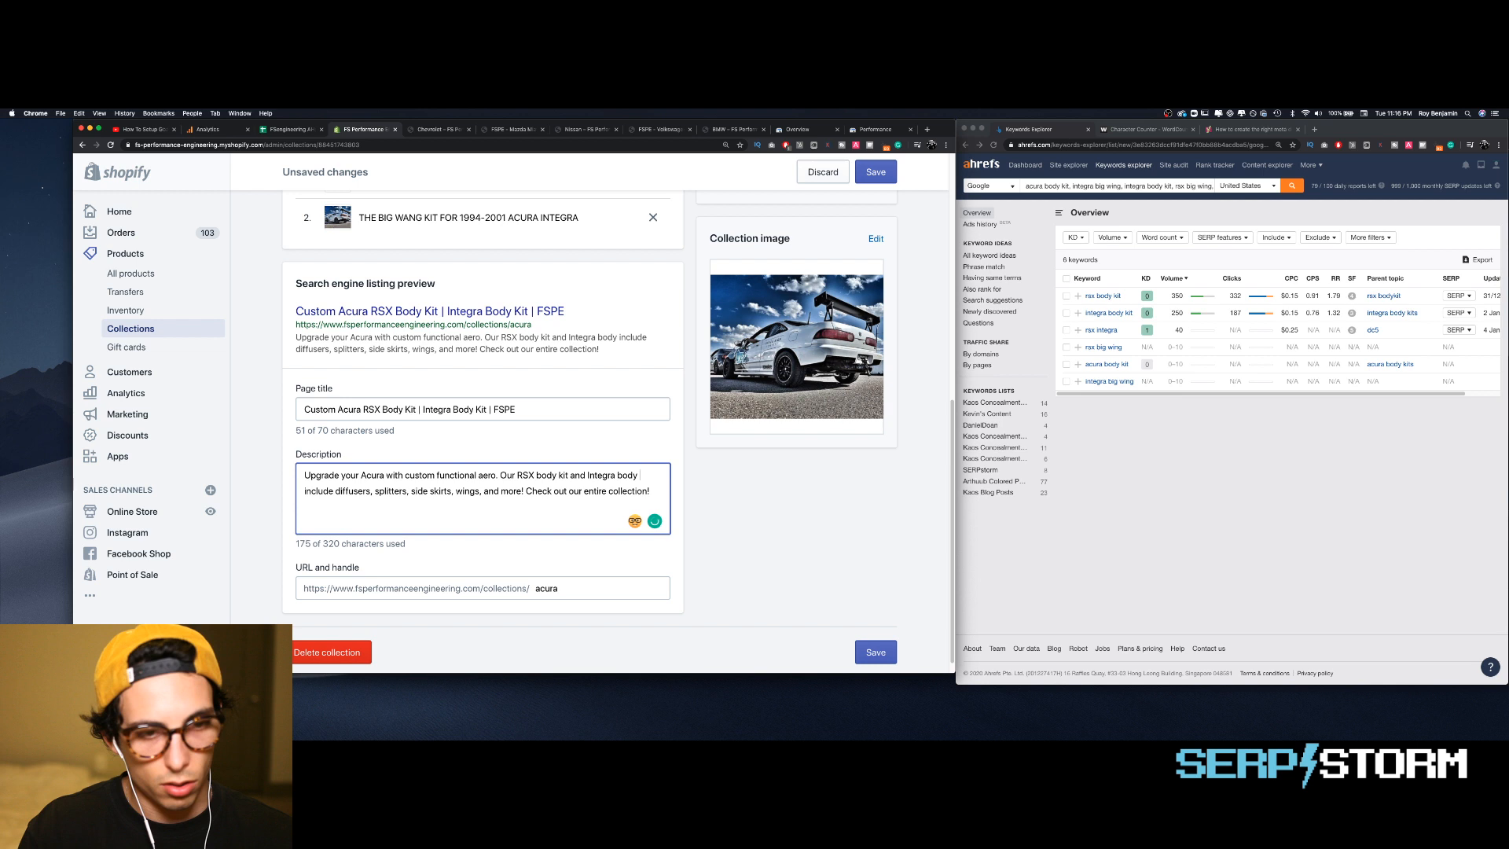
text( kit currently)
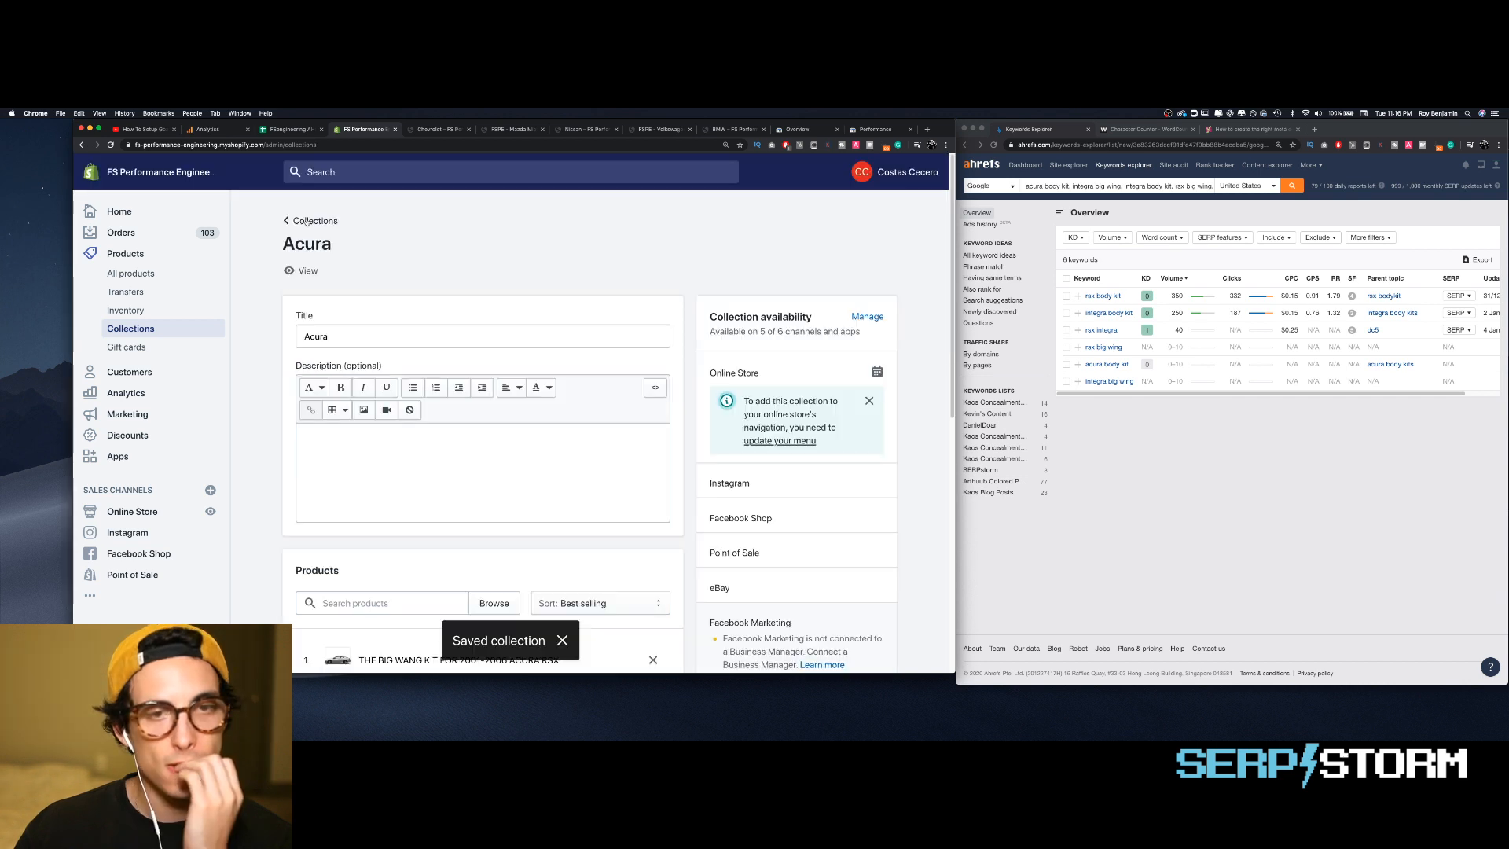
- Open the Accessories / Universal collection and select the wording before "Accessories, Apparel, Stickers" in its search listing page title
click(297, 227)
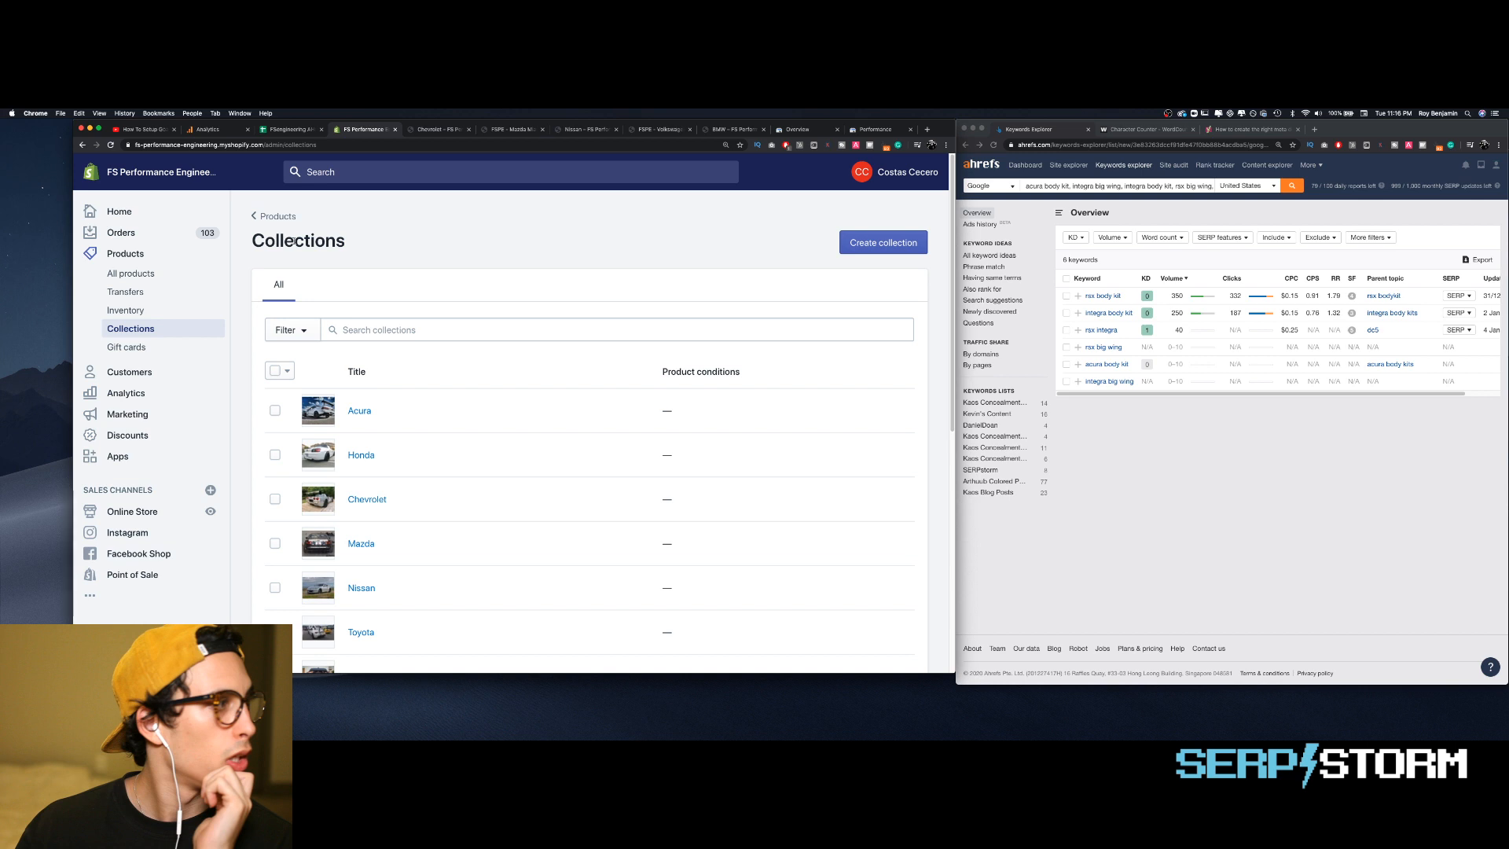
scroll(410, 404, down, 10)
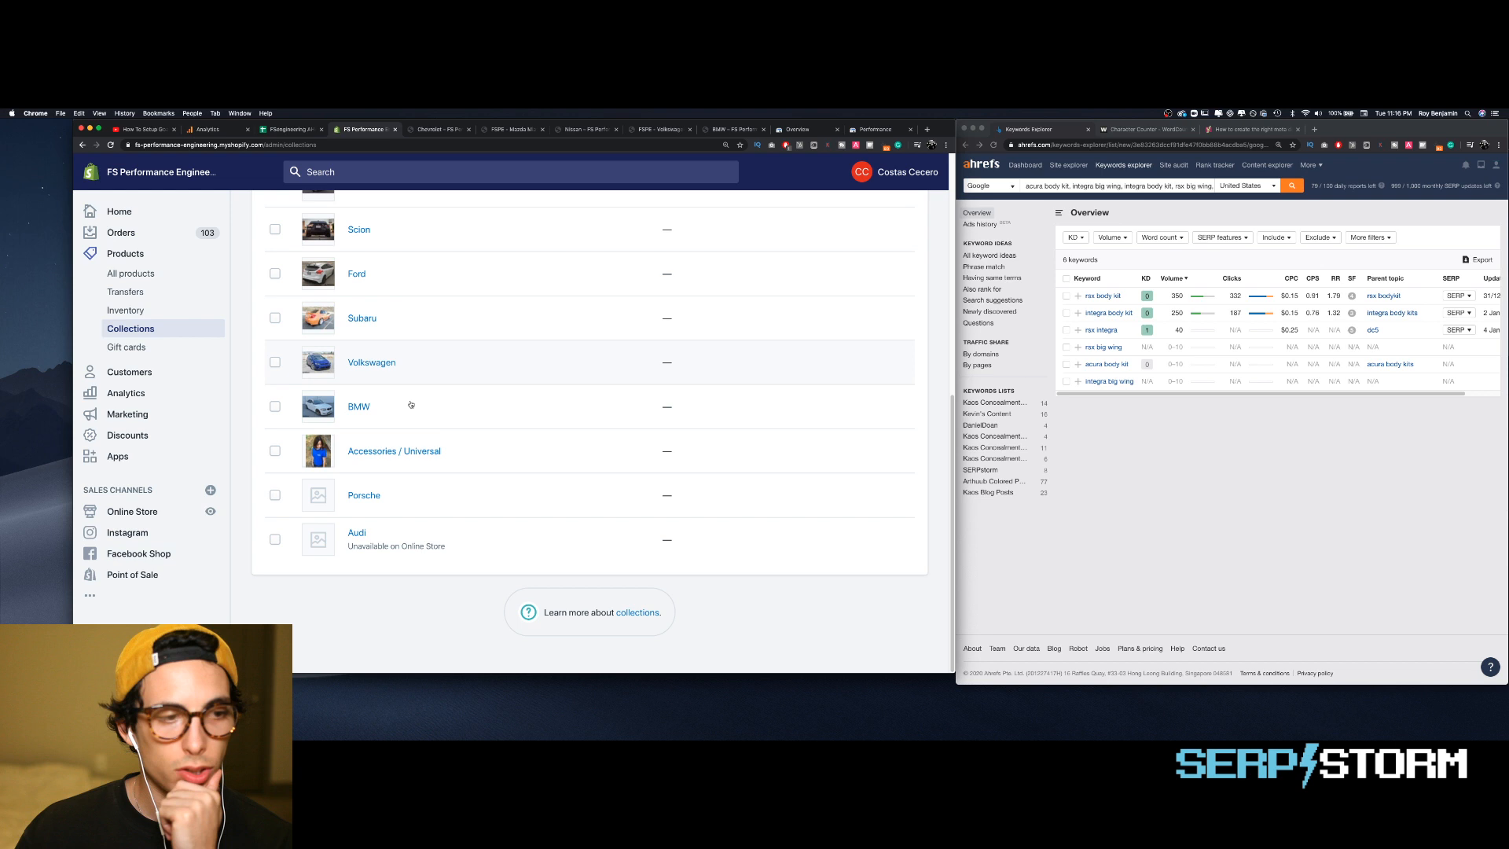
click(410, 405)
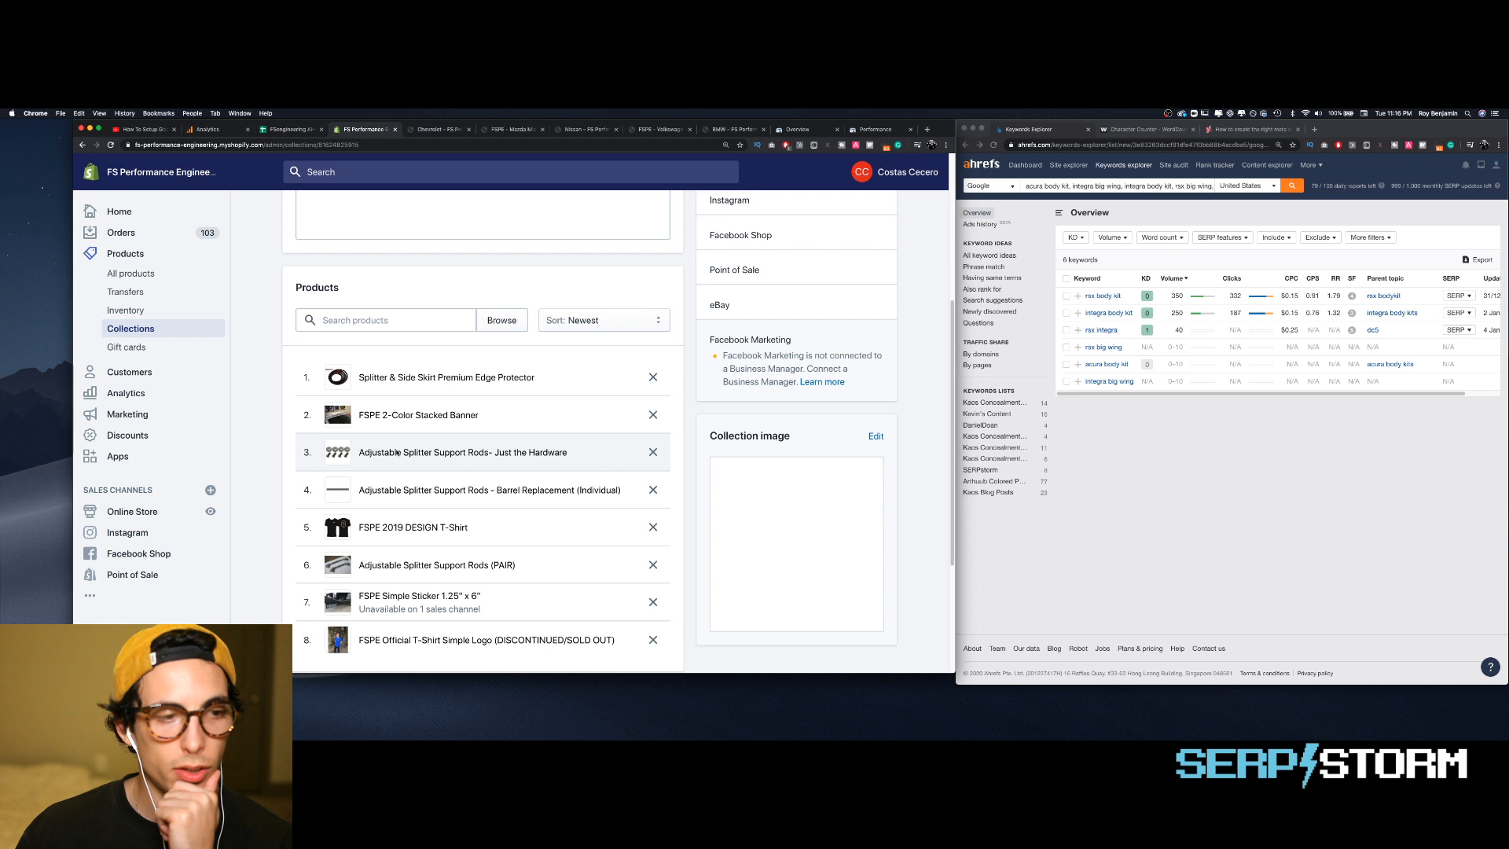
scroll(397, 452, down, 5)
scroll(425, 561, down, 3)
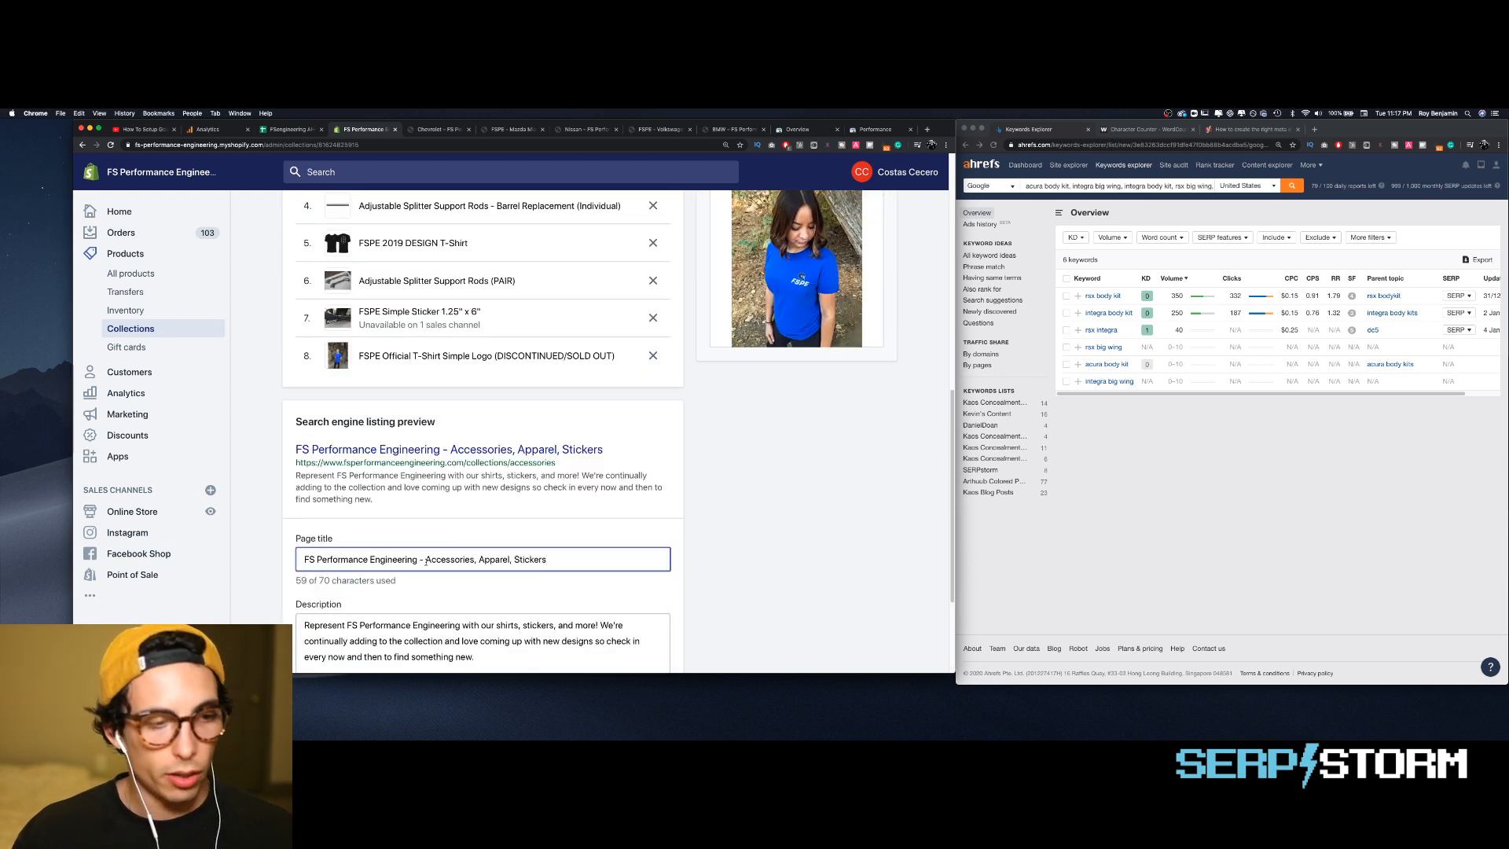
drag(425, 561, 365, 558)
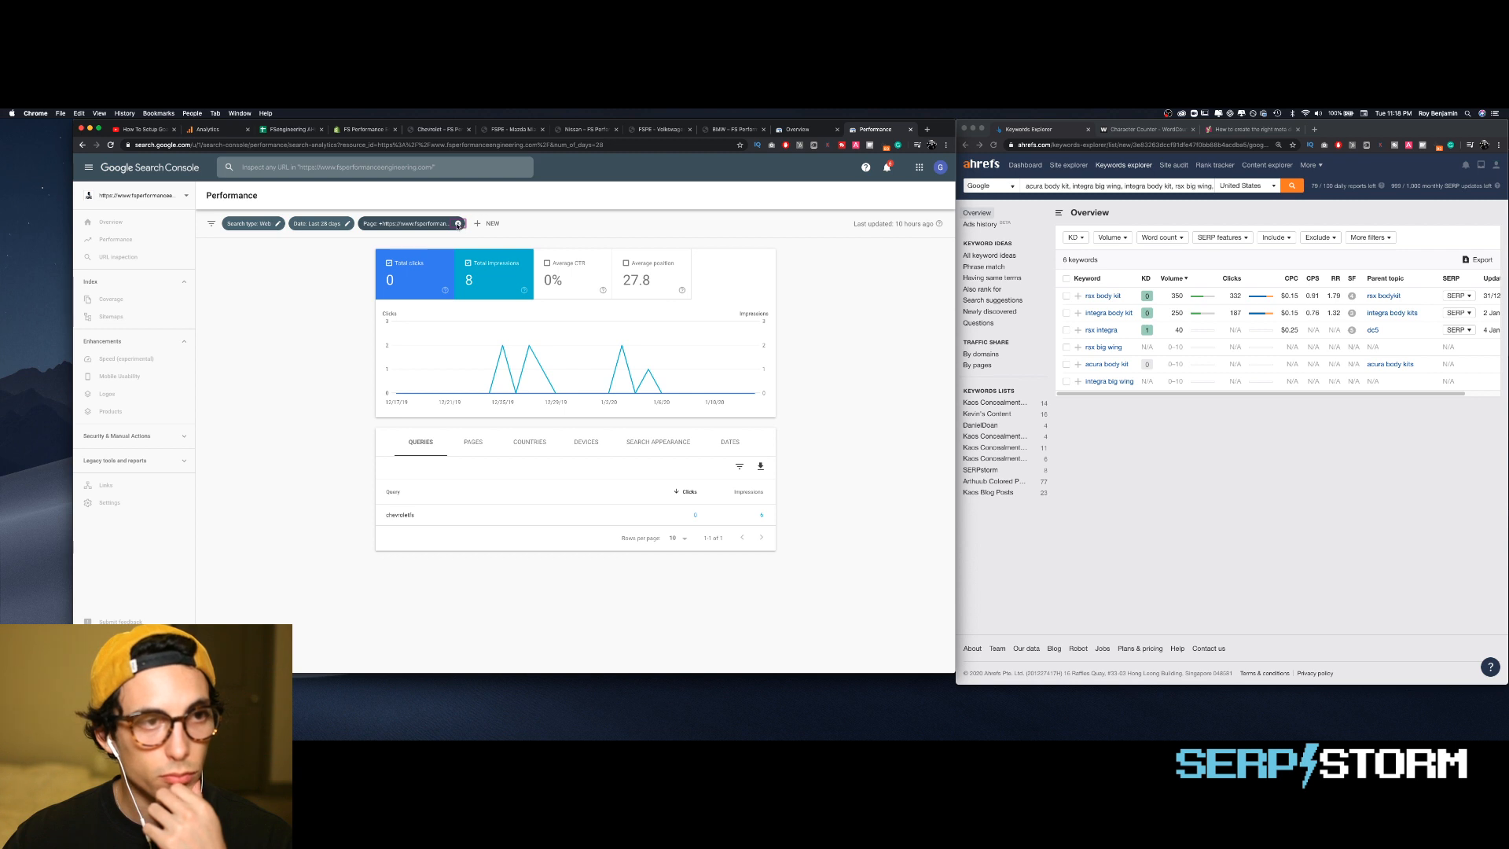
- Switch to Google Search Console and remove the page filter from the Performance report
click(459, 224)
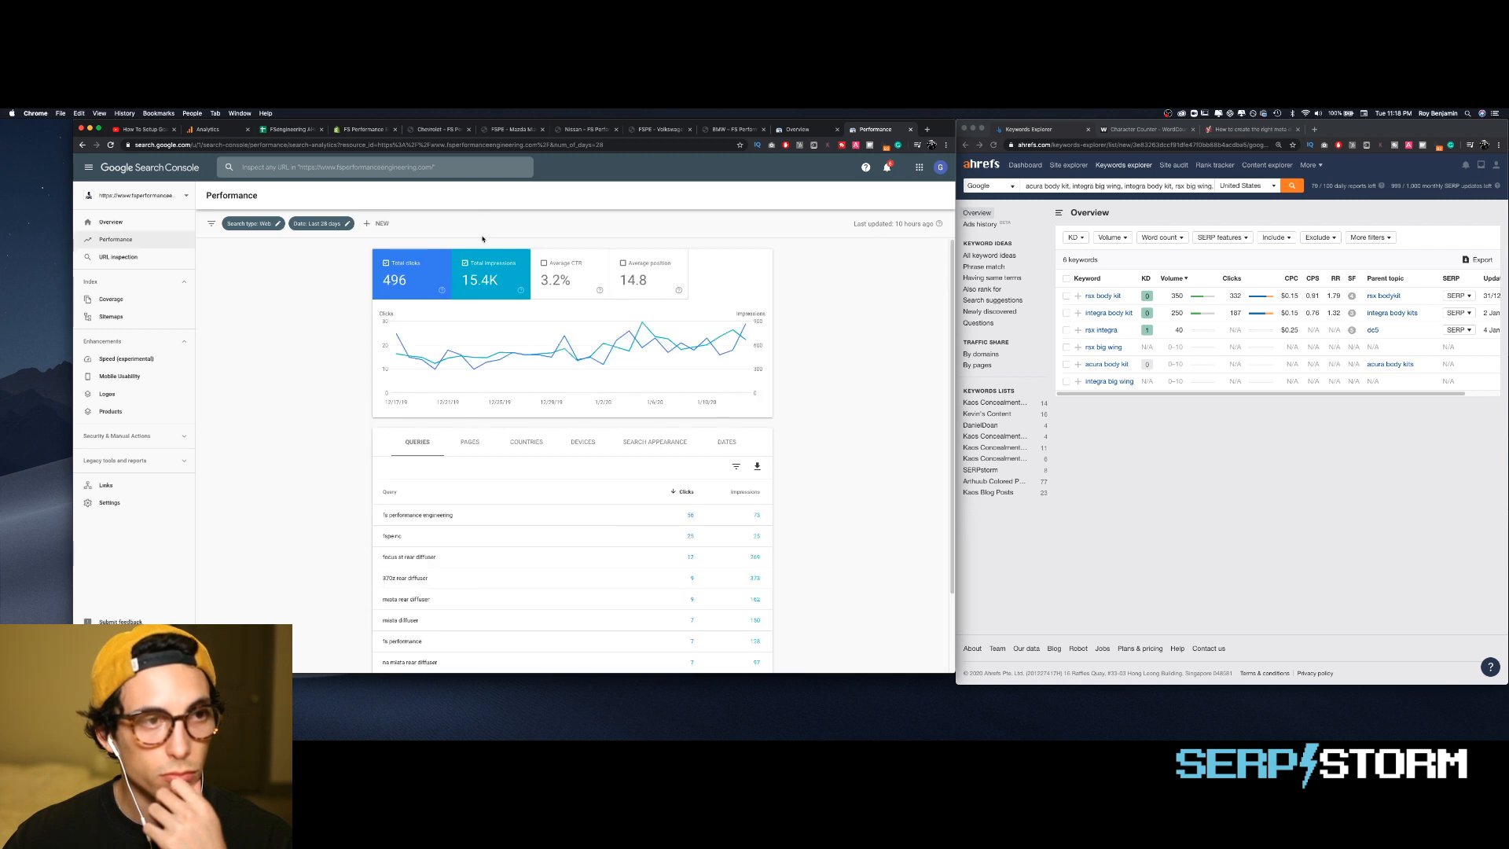